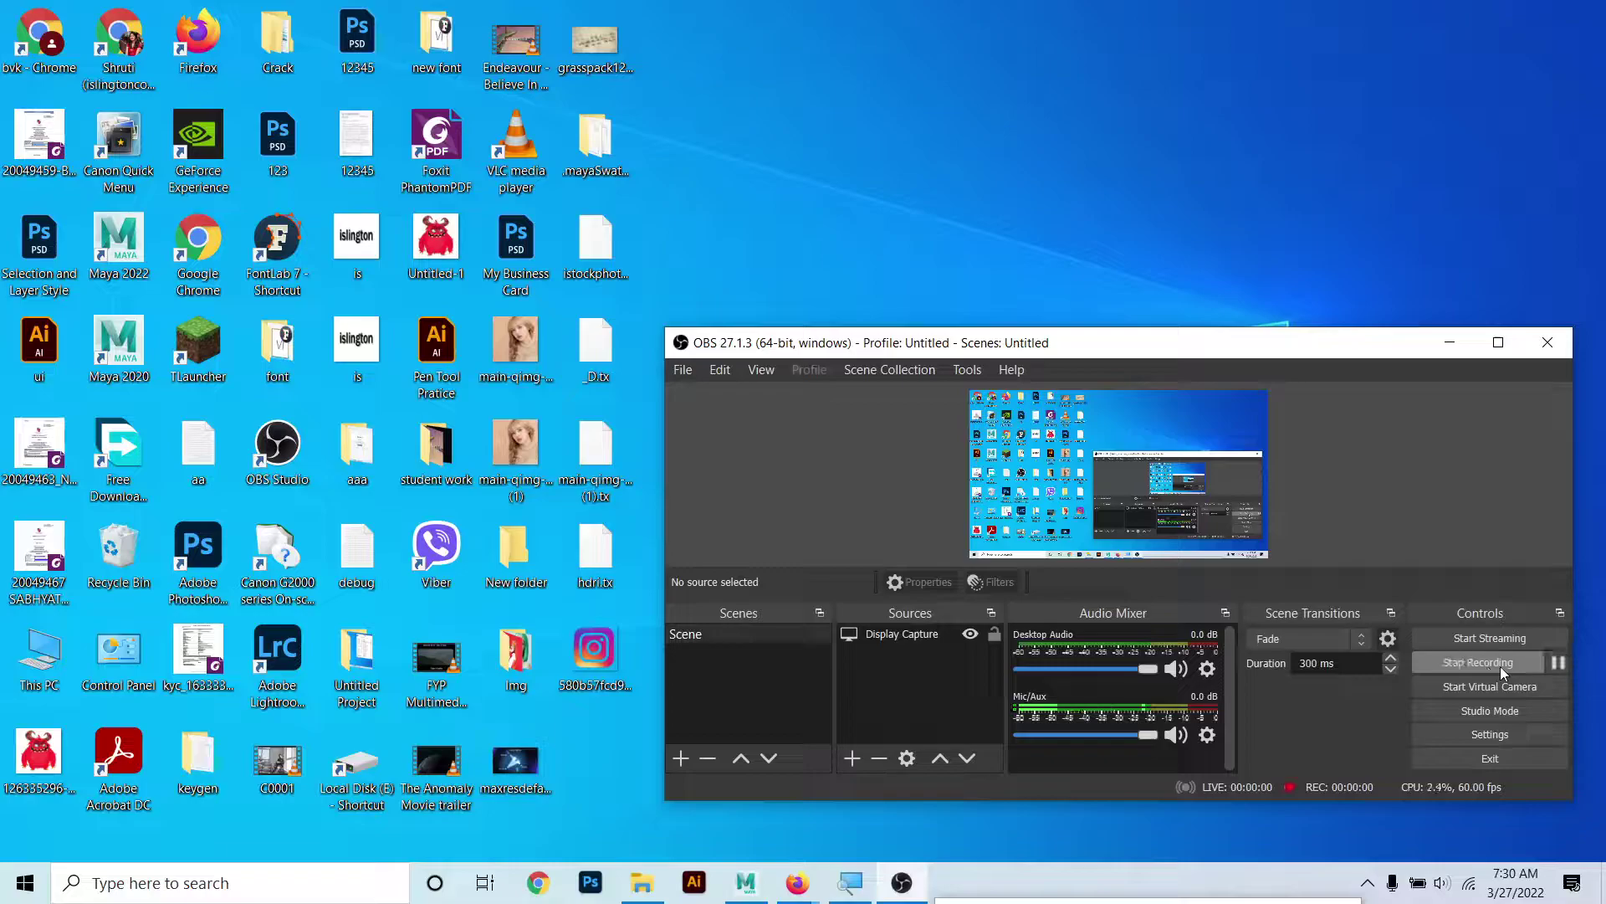
- Load shelf_malcolm341_mega_pack.mel from the malcolm341_mega_pack folder on D: as a new shelf
{"action": "left_click", "coordinate": [1499, 666]}
{"action": "left_click", "coordinate": [745, 880]}
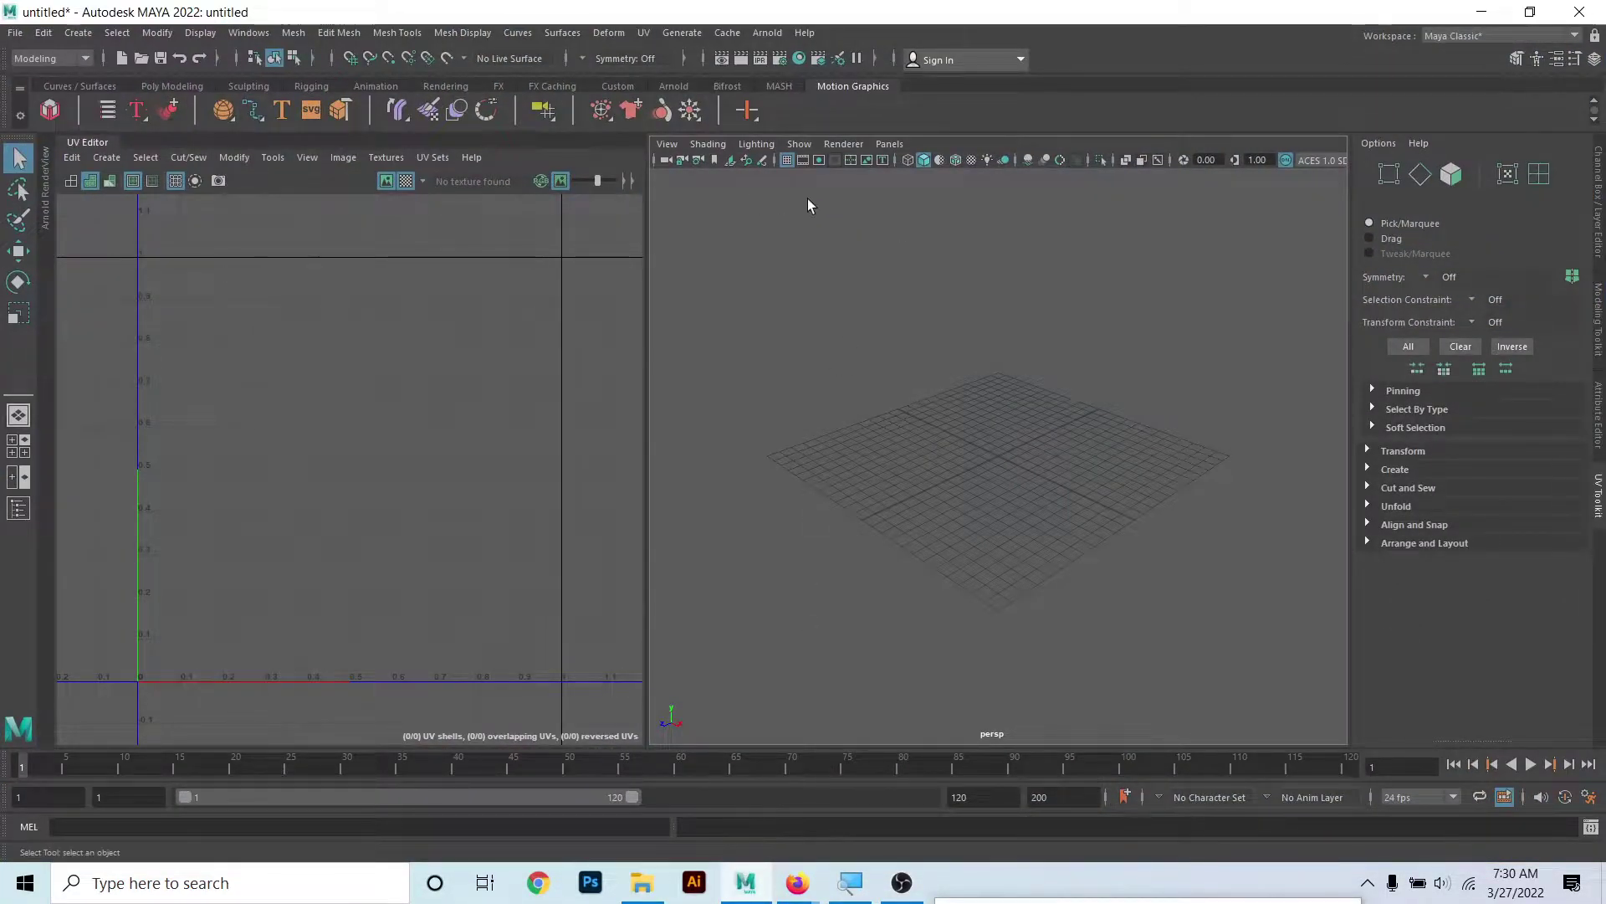
{"action": "left_click", "coordinate": [22, 119]}
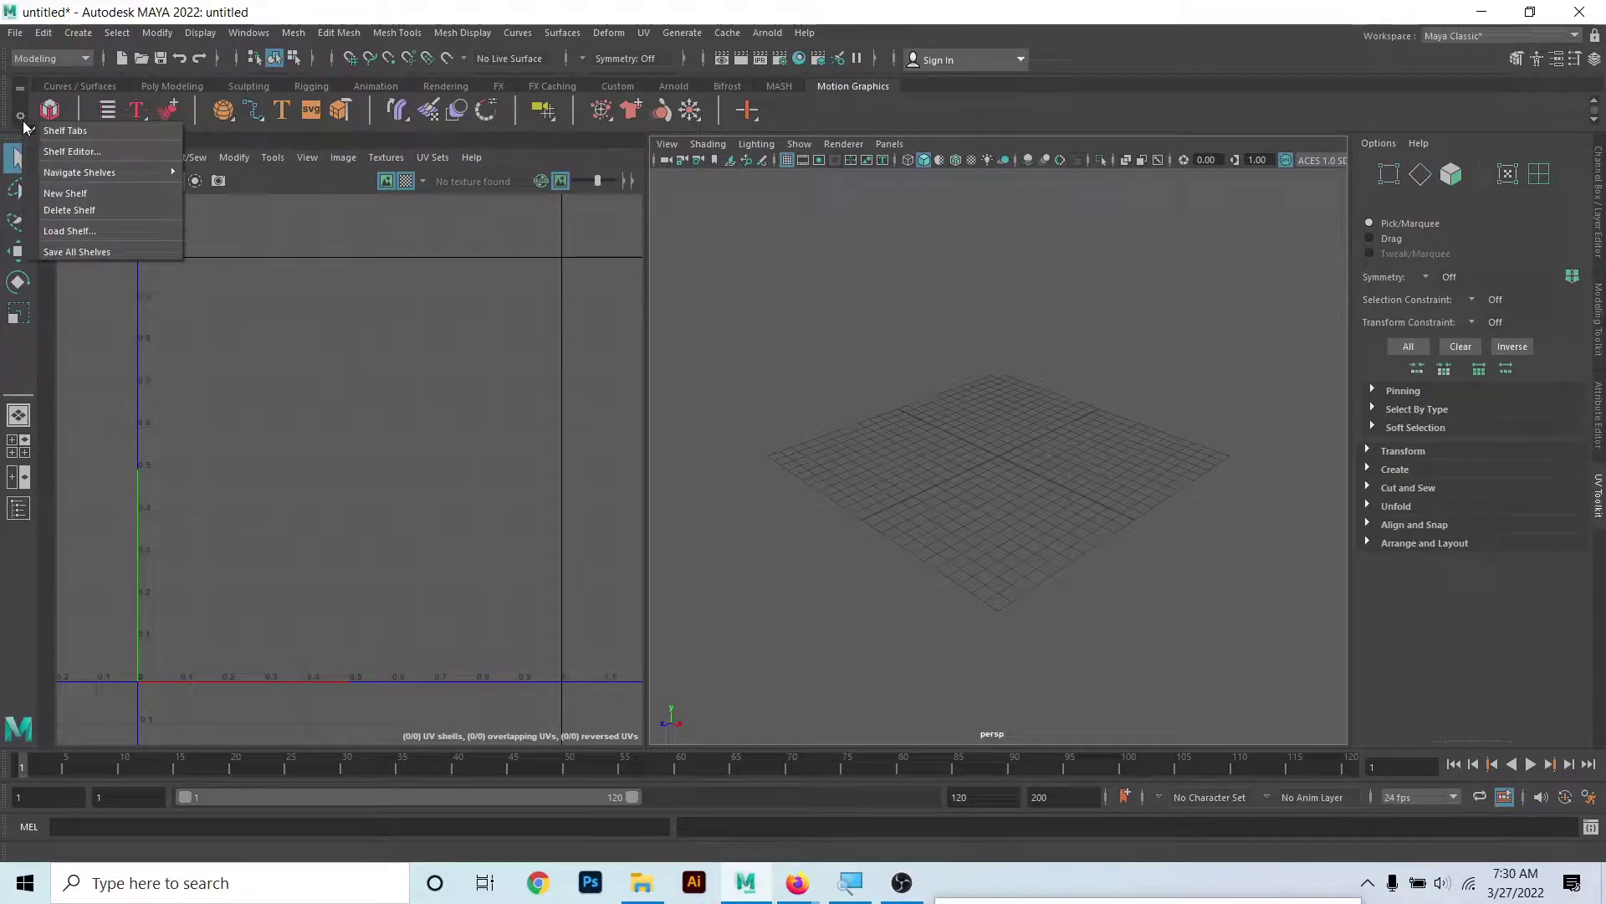
{"action": "left_click", "coordinate": [21, 118]}
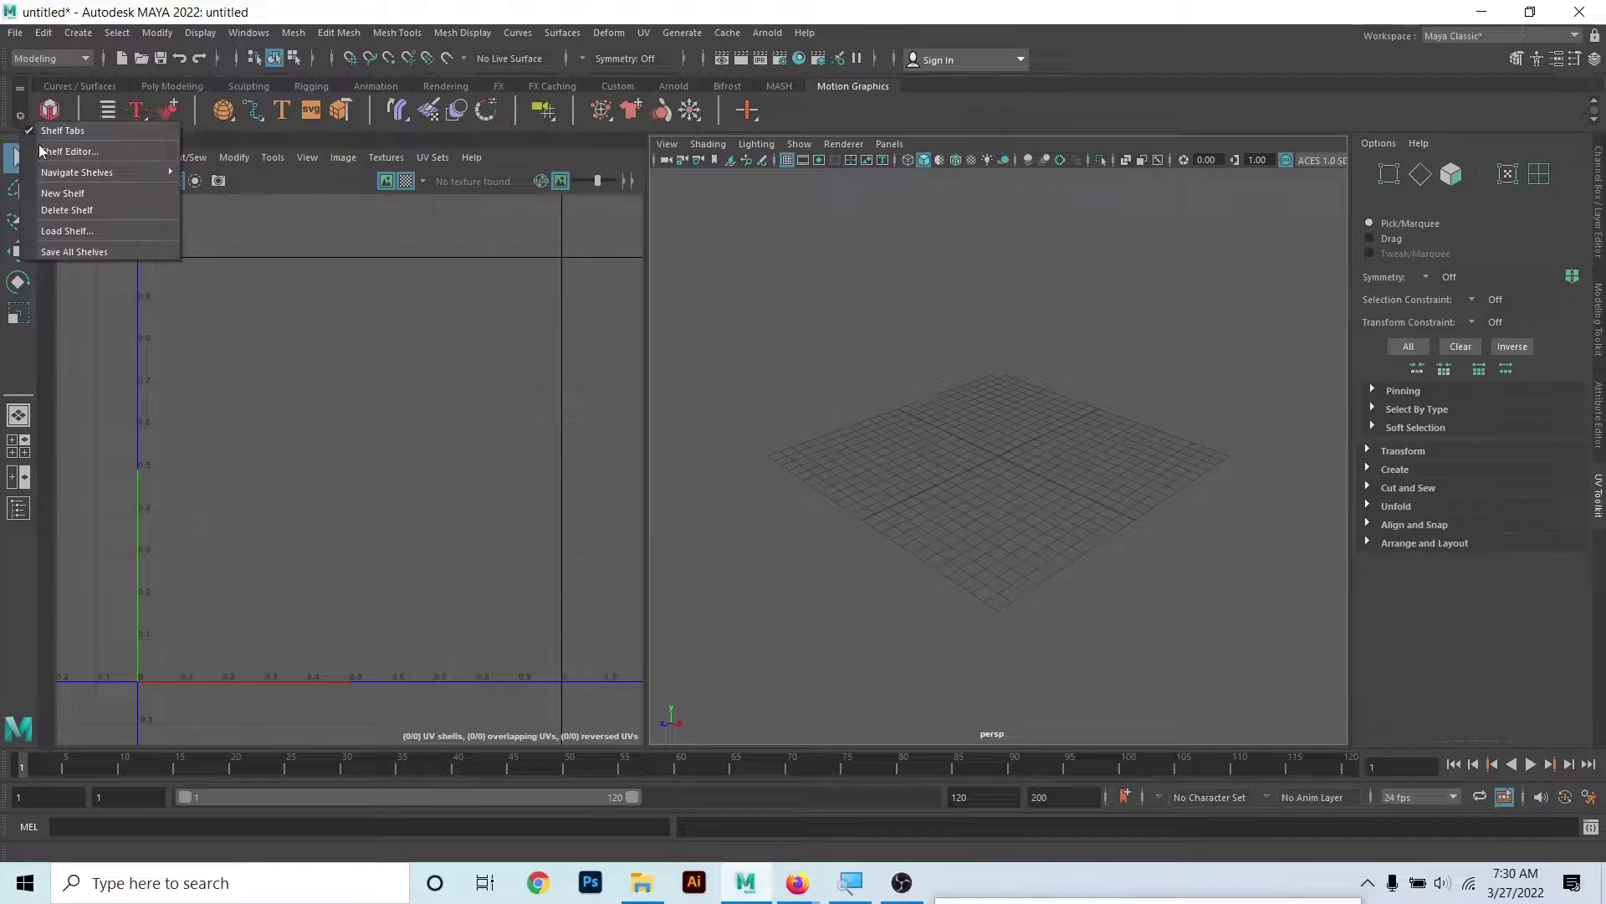
{"action": "left_click", "coordinate": [111, 233]}
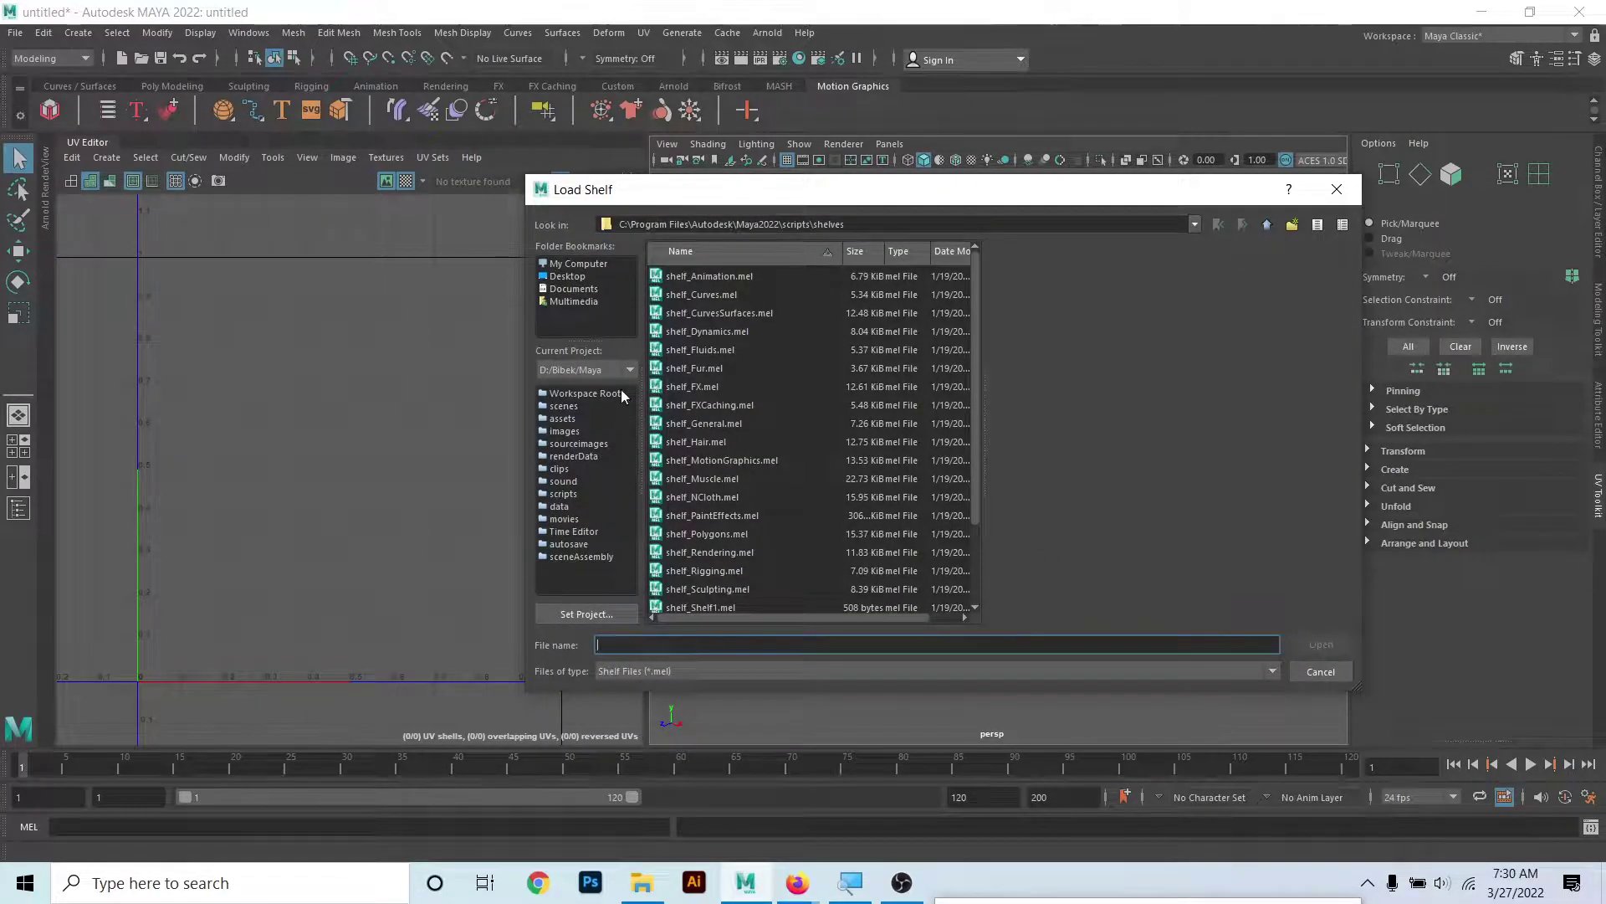
{"action": "left_click", "coordinate": [574, 277]}
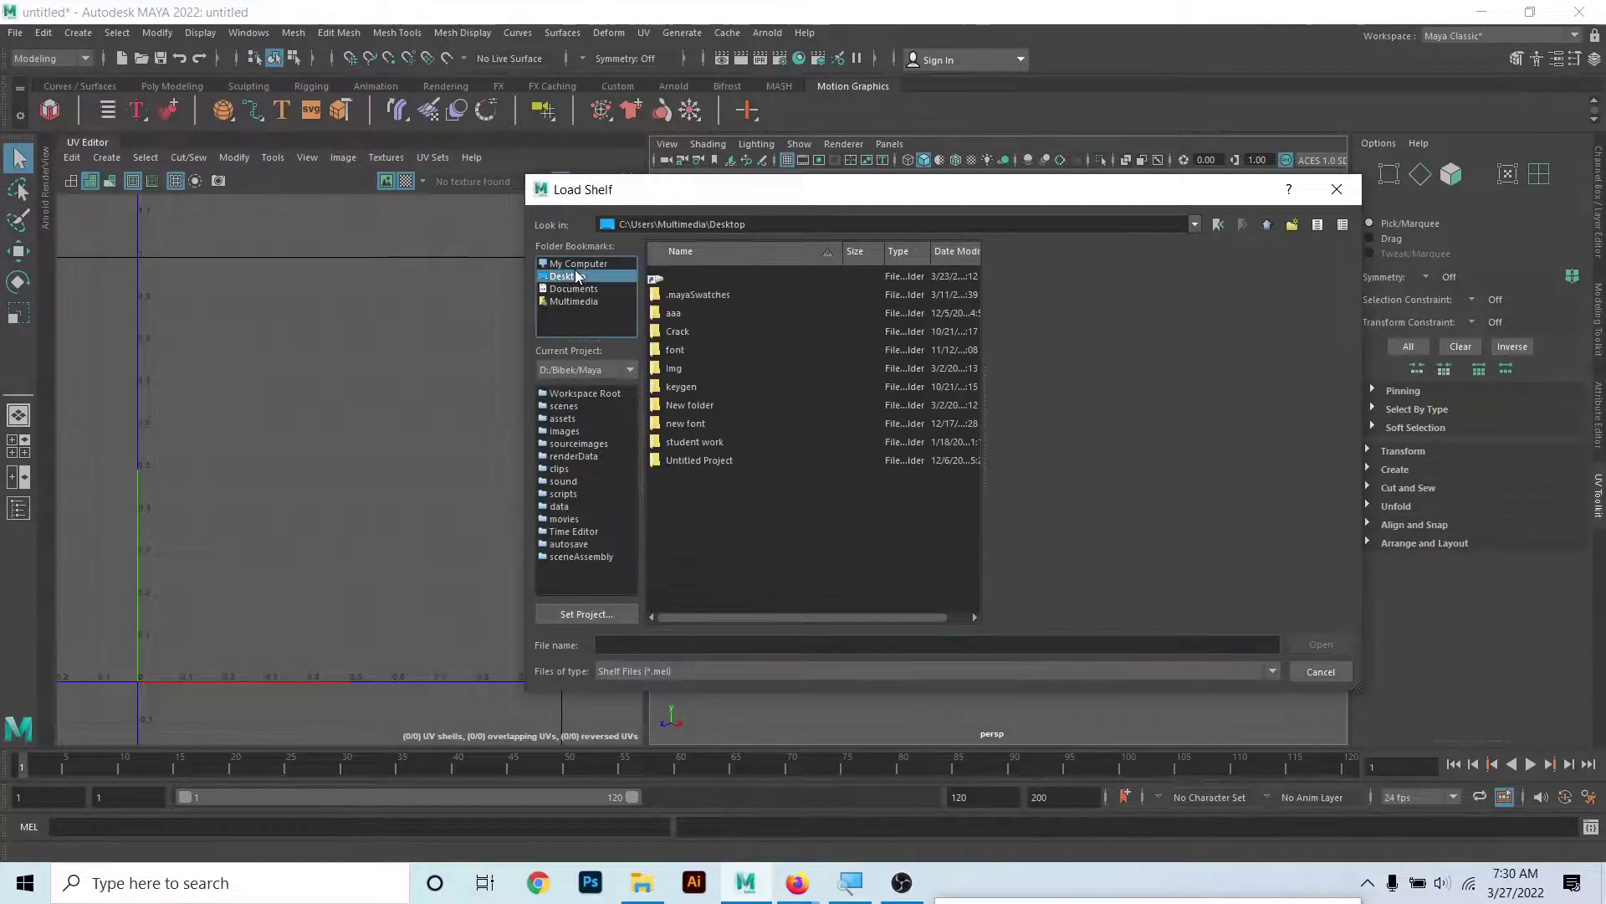
{"action": "double_click", "coordinate": [701, 294]}
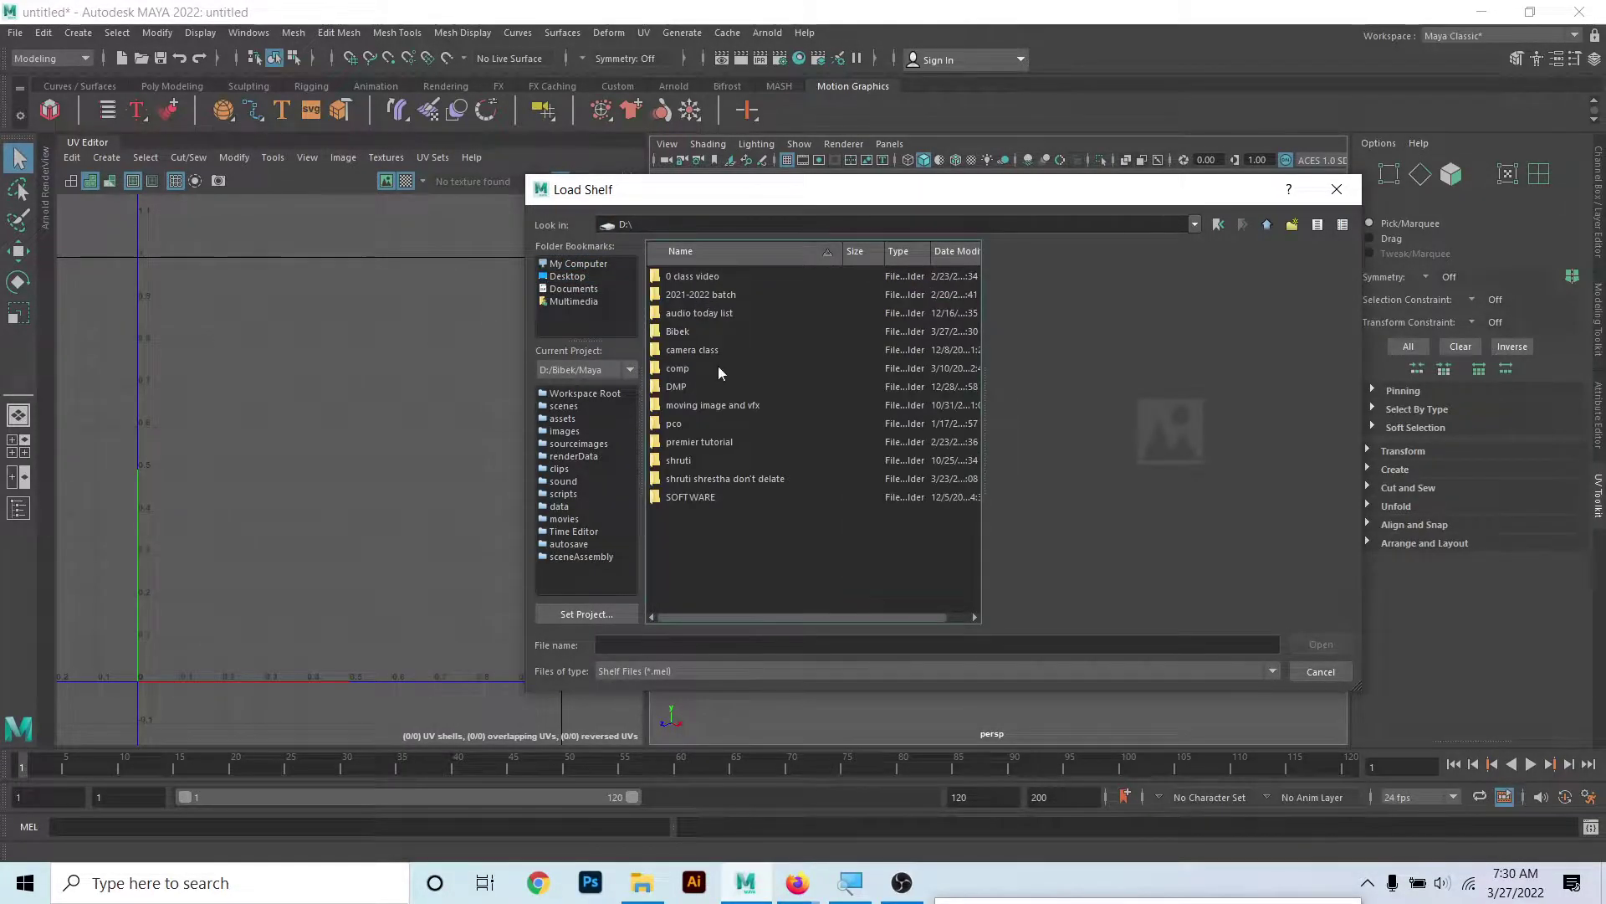
{"action": "double_click", "coordinate": [683, 332]}
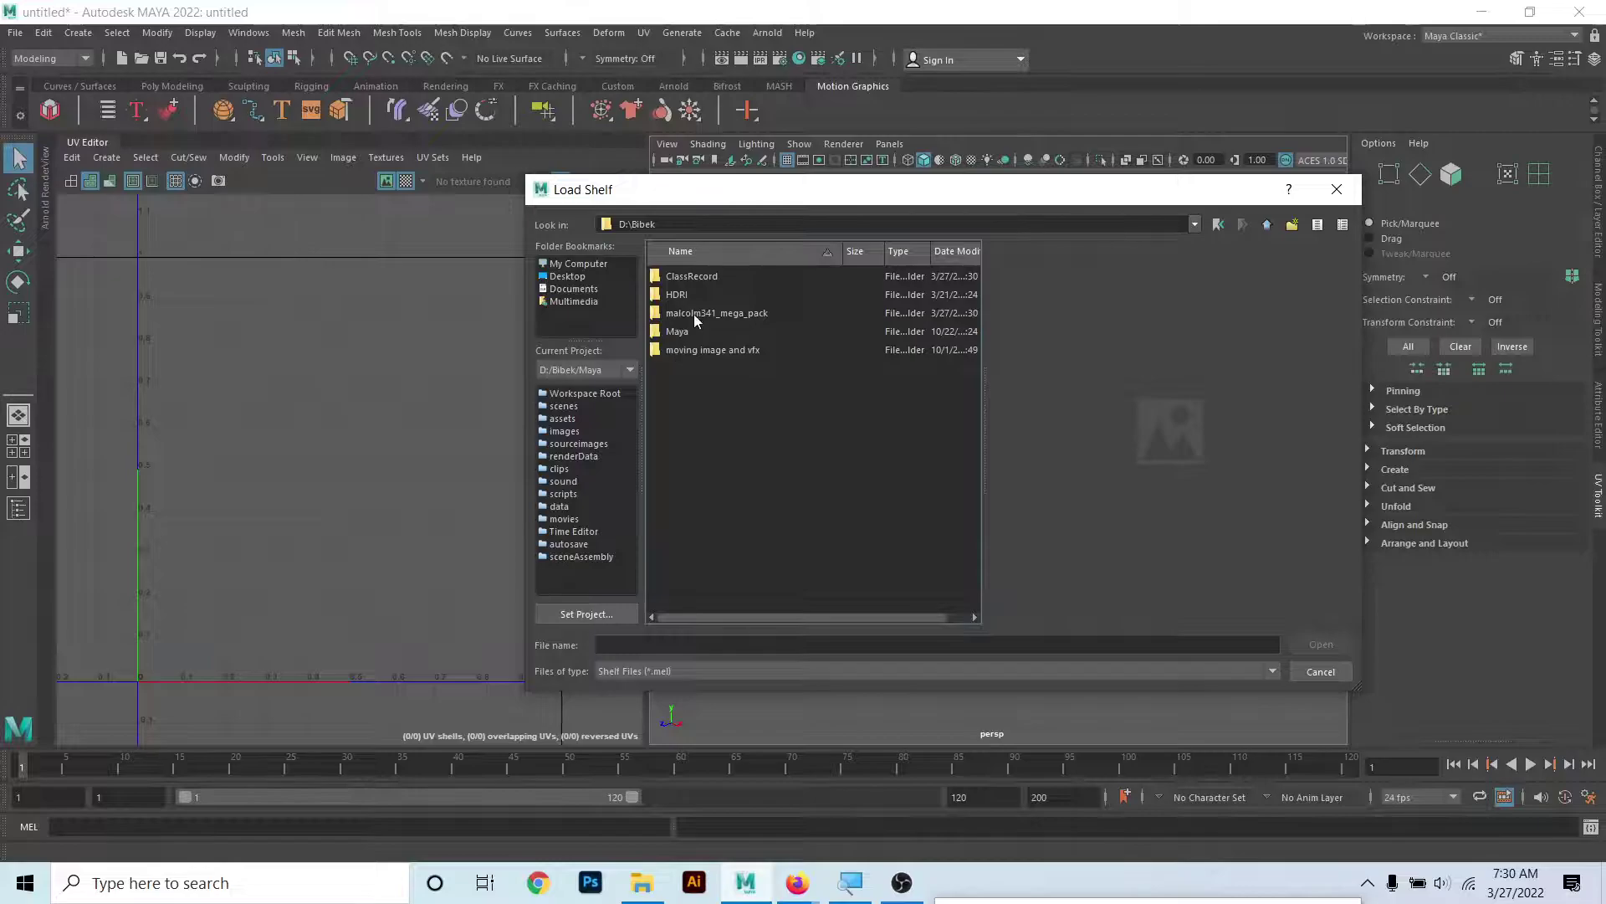
{"action": "left_click", "coordinate": [695, 314]}
{"action": "double_click", "coordinate": [711, 314]}
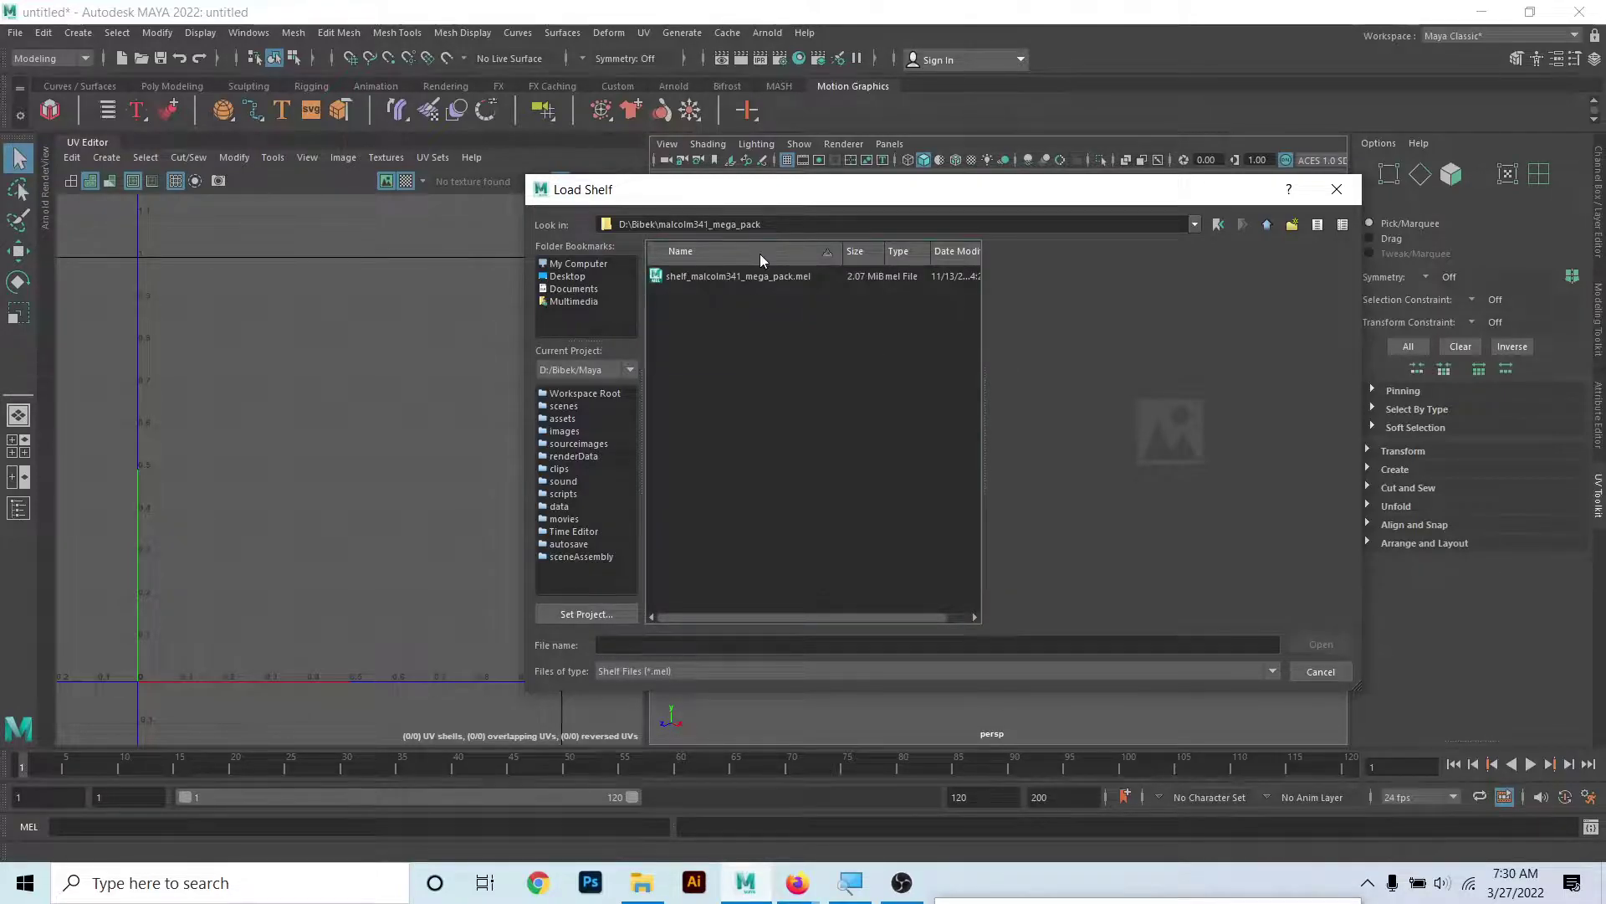
{"action": "left_click", "coordinate": [740, 278]}
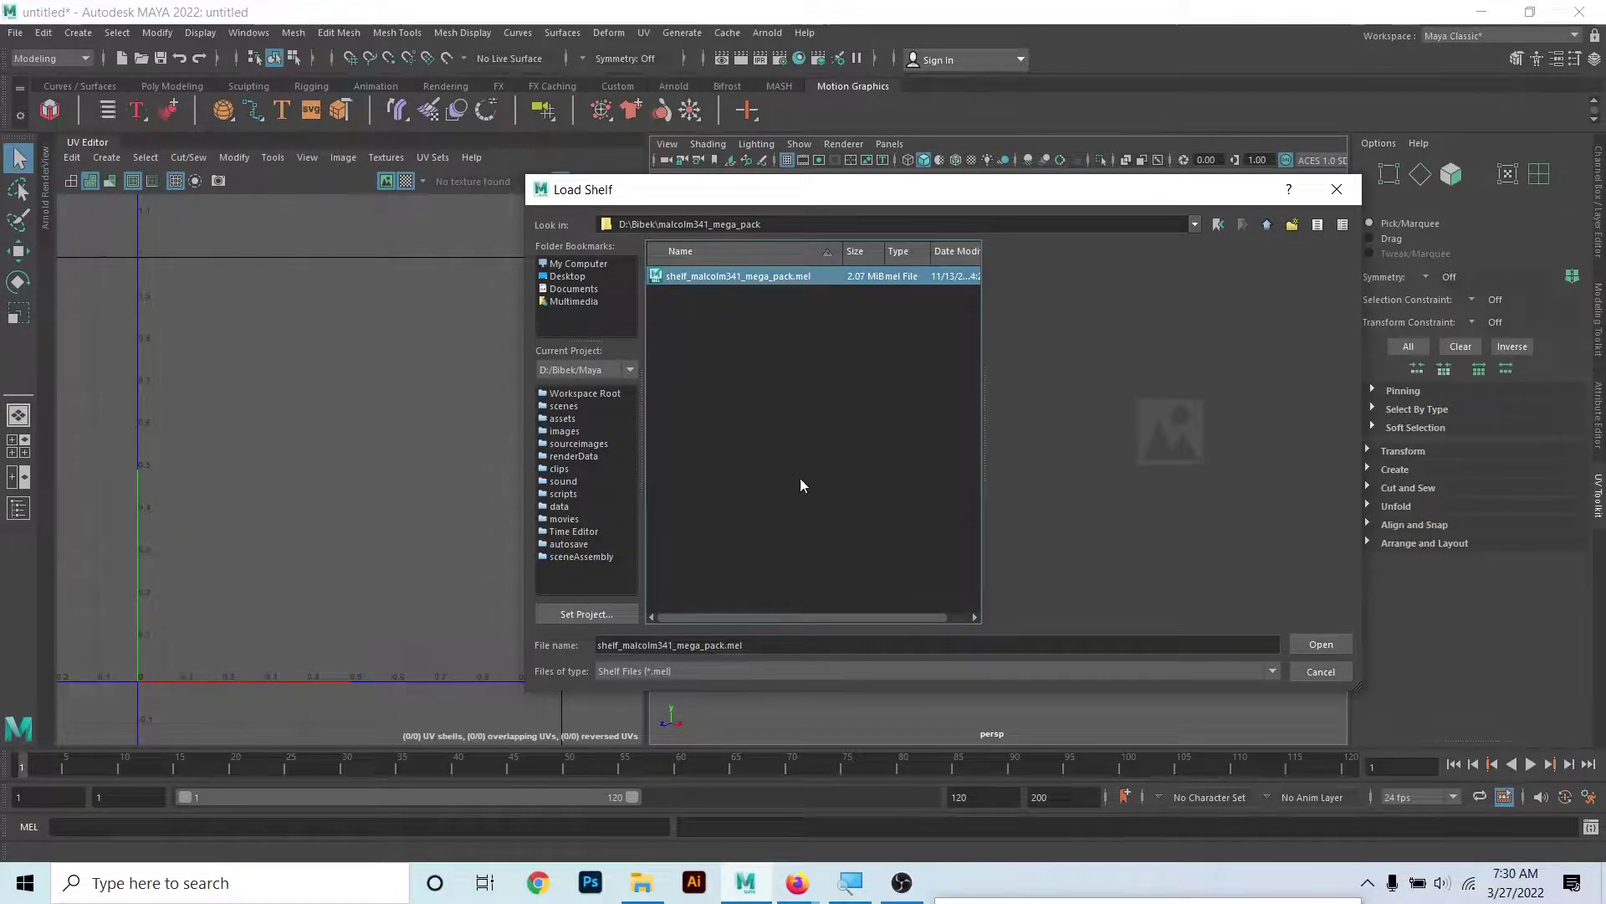
{"action": "left_click", "coordinate": [1321, 645]}
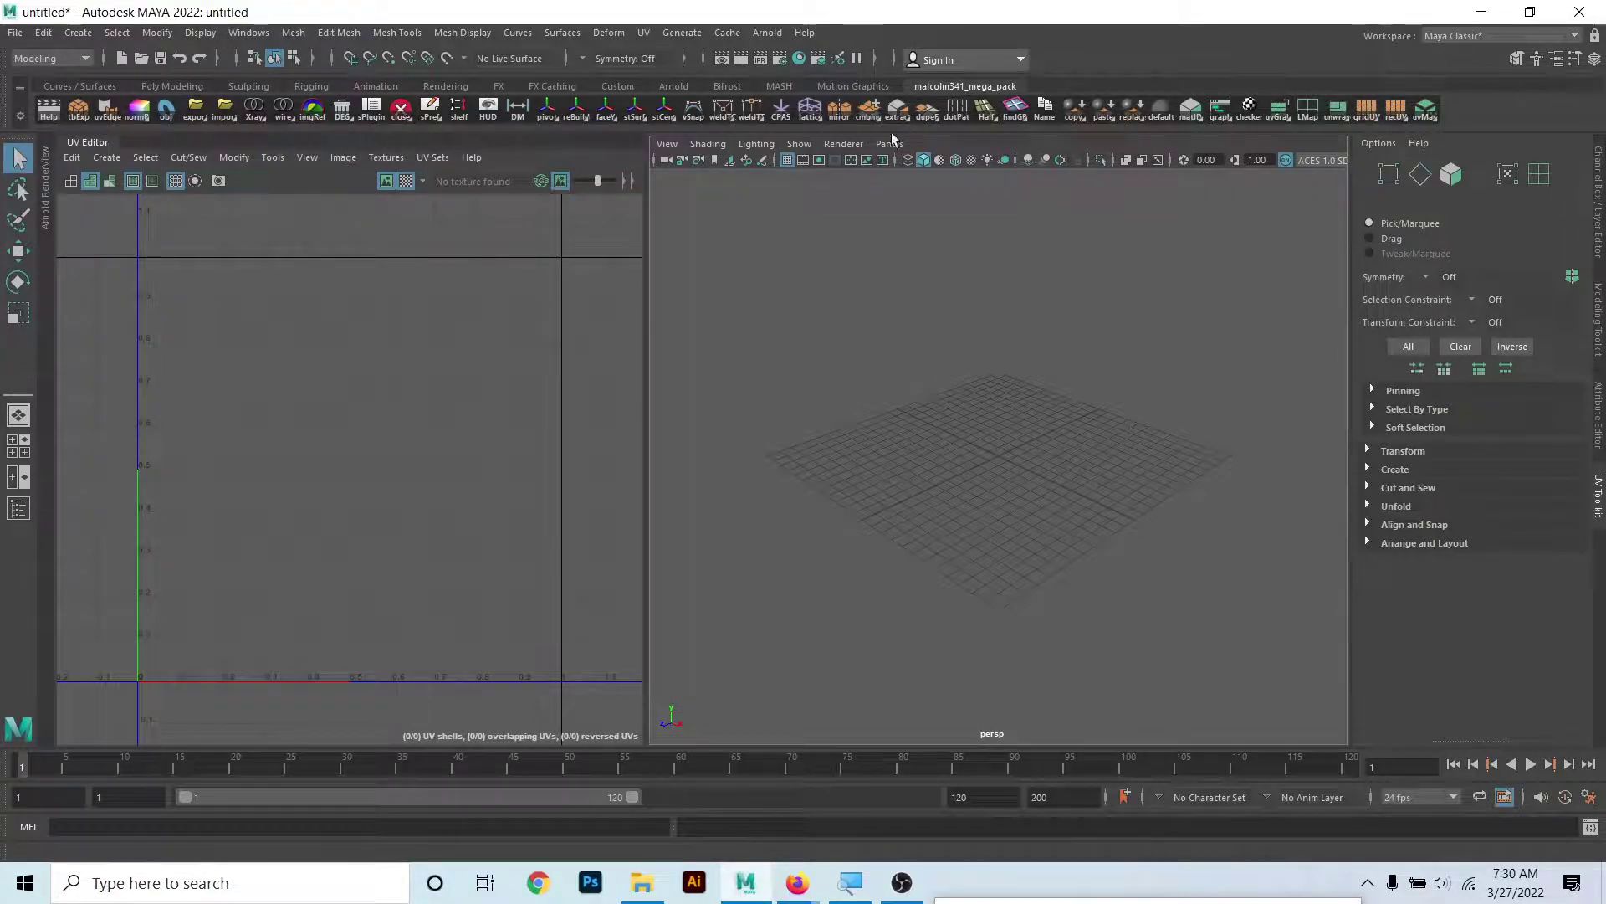
{"action": "scroll", "coordinate": [930, 486], "scroll_direction": "down", "scroll_amount": 1}
{"action": "scroll", "coordinate": [930, 486], "scroll_direction": "down", "scroll_amount": 2}
{"action": "scroll", "coordinate": [937, 487], "scroll_direction": "up", "scroll_amount": 2}
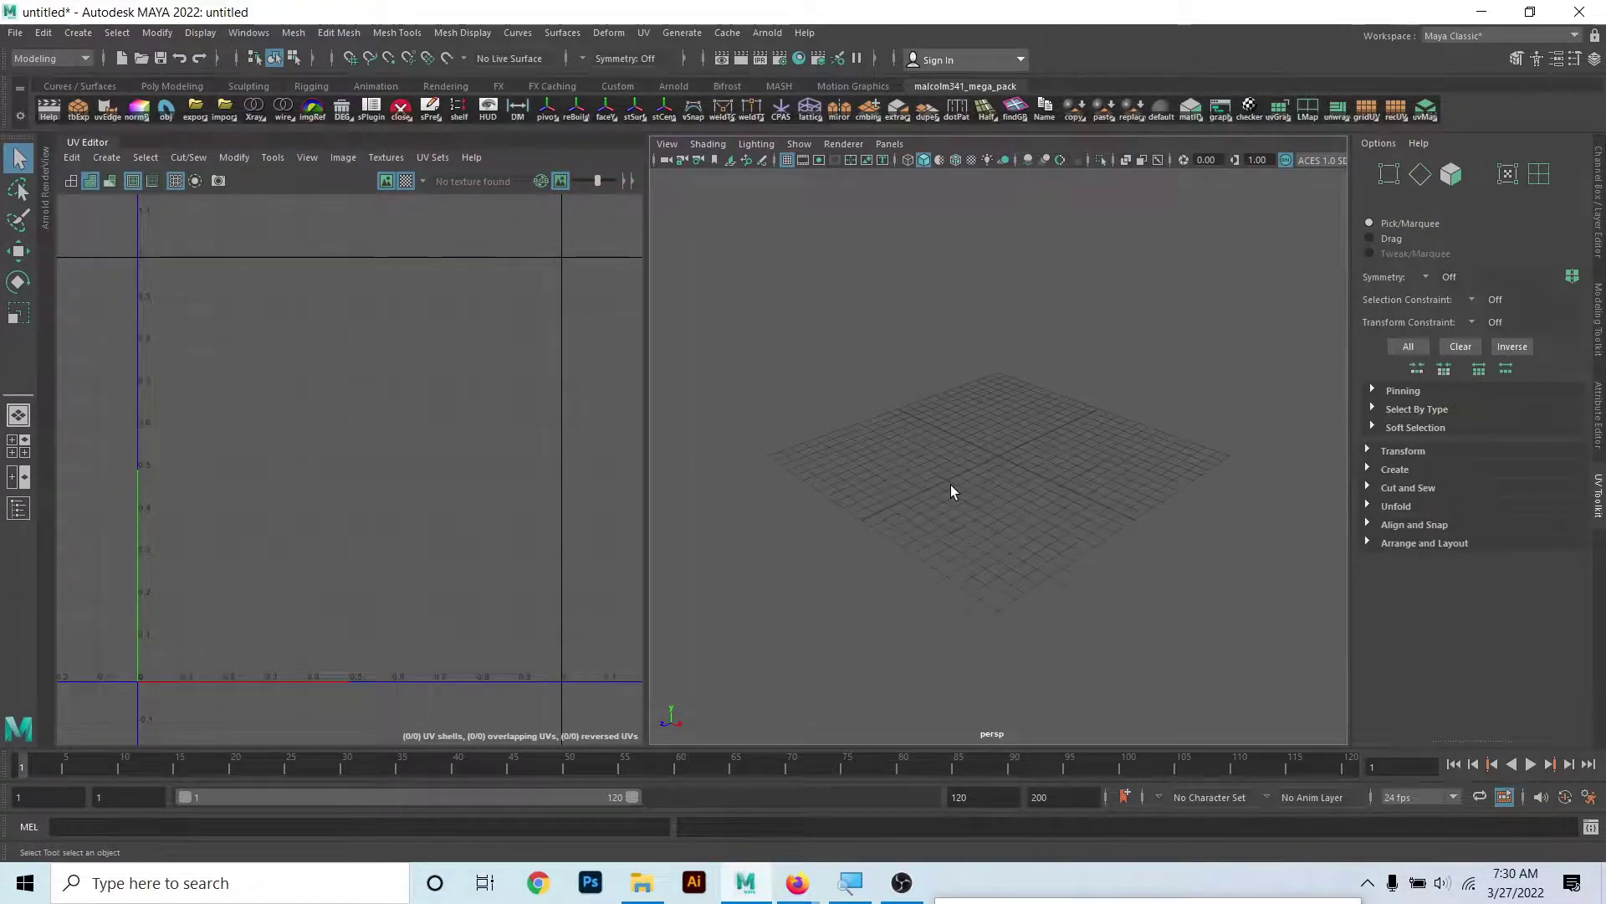
{"action": "left_click", "coordinate": [373, 113]}
{"action": "left_click_drag", "start_coordinate": [583, 315], "coordinate": [554, 256]}
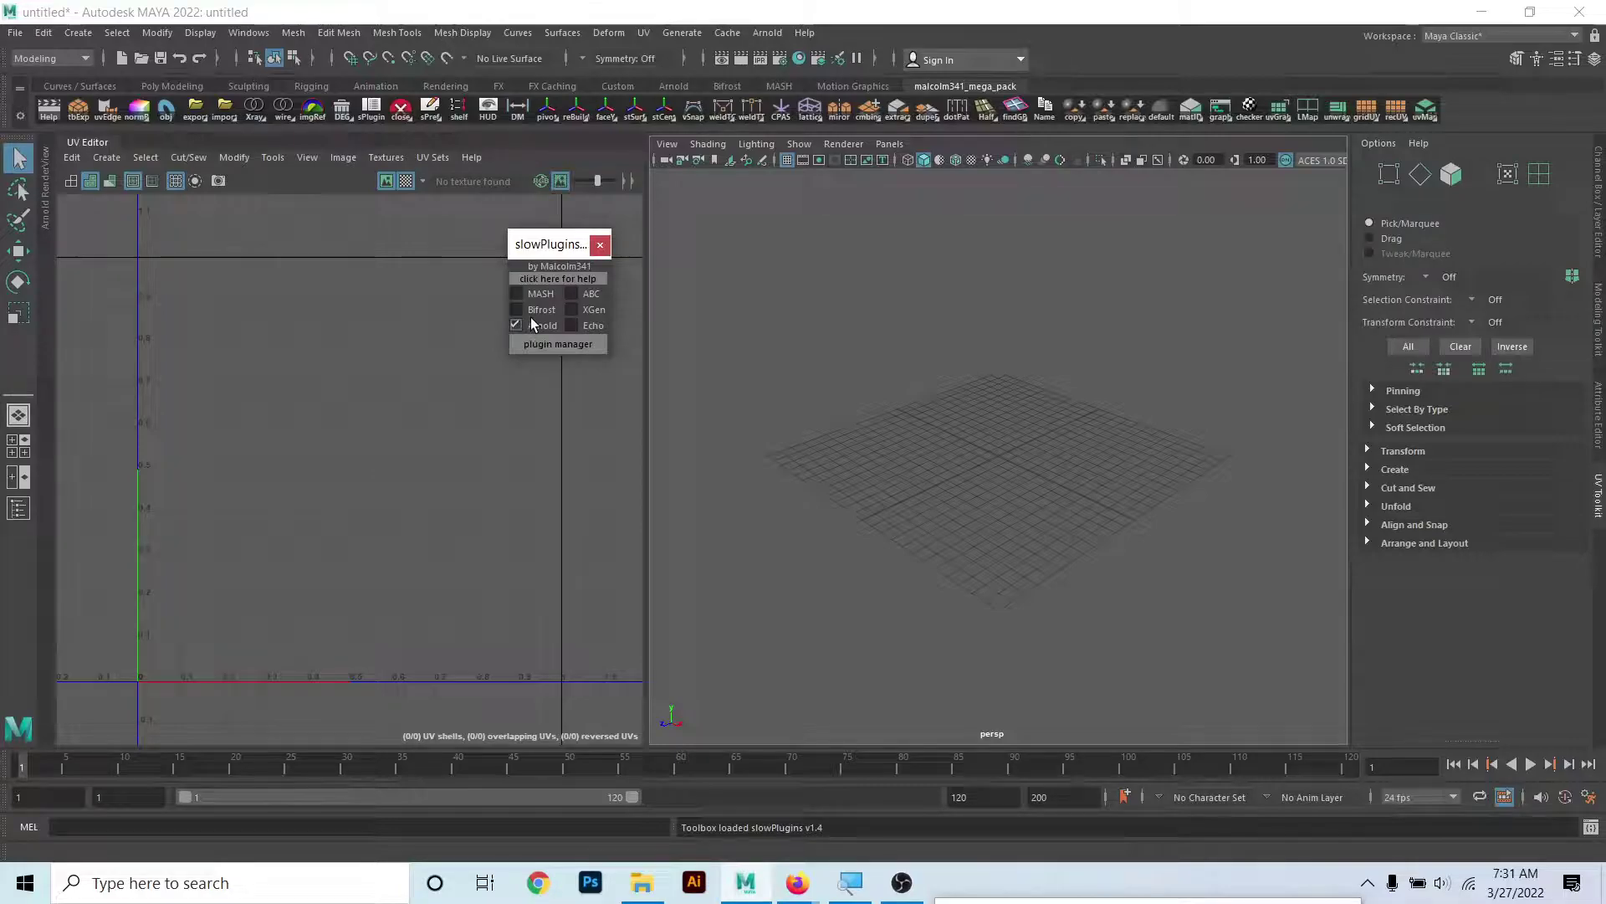
{"action": "left_click", "coordinate": [603, 247]}
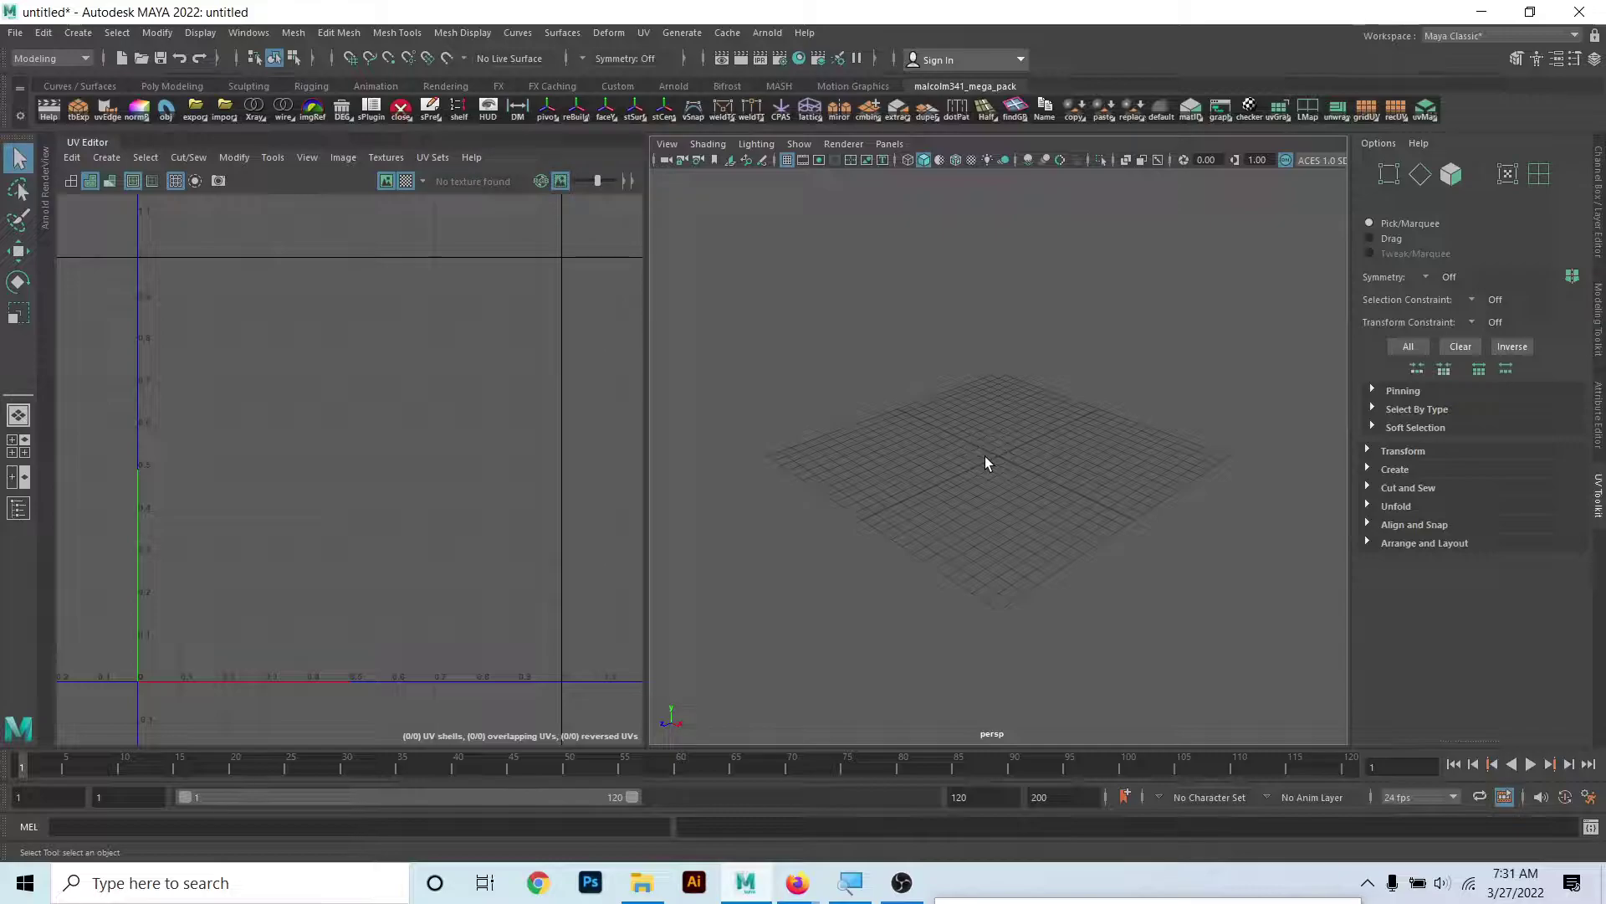
{"action": "scroll", "coordinate": [986, 457], "scroll_direction": "down", "scroll_amount": 2}
{"action": "scroll", "coordinate": [985, 458], "scroll_direction": "down", "scroll_amount": 2}
{"action": "scroll", "coordinate": [986, 457], "scroll_direction": "down", "scroll_amount": 2}
{"action": "scroll", "coordinate": [986, 458], "scroll_direction": "down", "scroll_amount": 2}
{"action": "scroll", "coordinate": [985, 458], "scroll_direction": "up", "scroll_amount": 3}
- Open Maicha_model_UV_01.mb from Recent Files without saving the untitled scene
{"action": "left_click", "coordinate": [15, 33]}
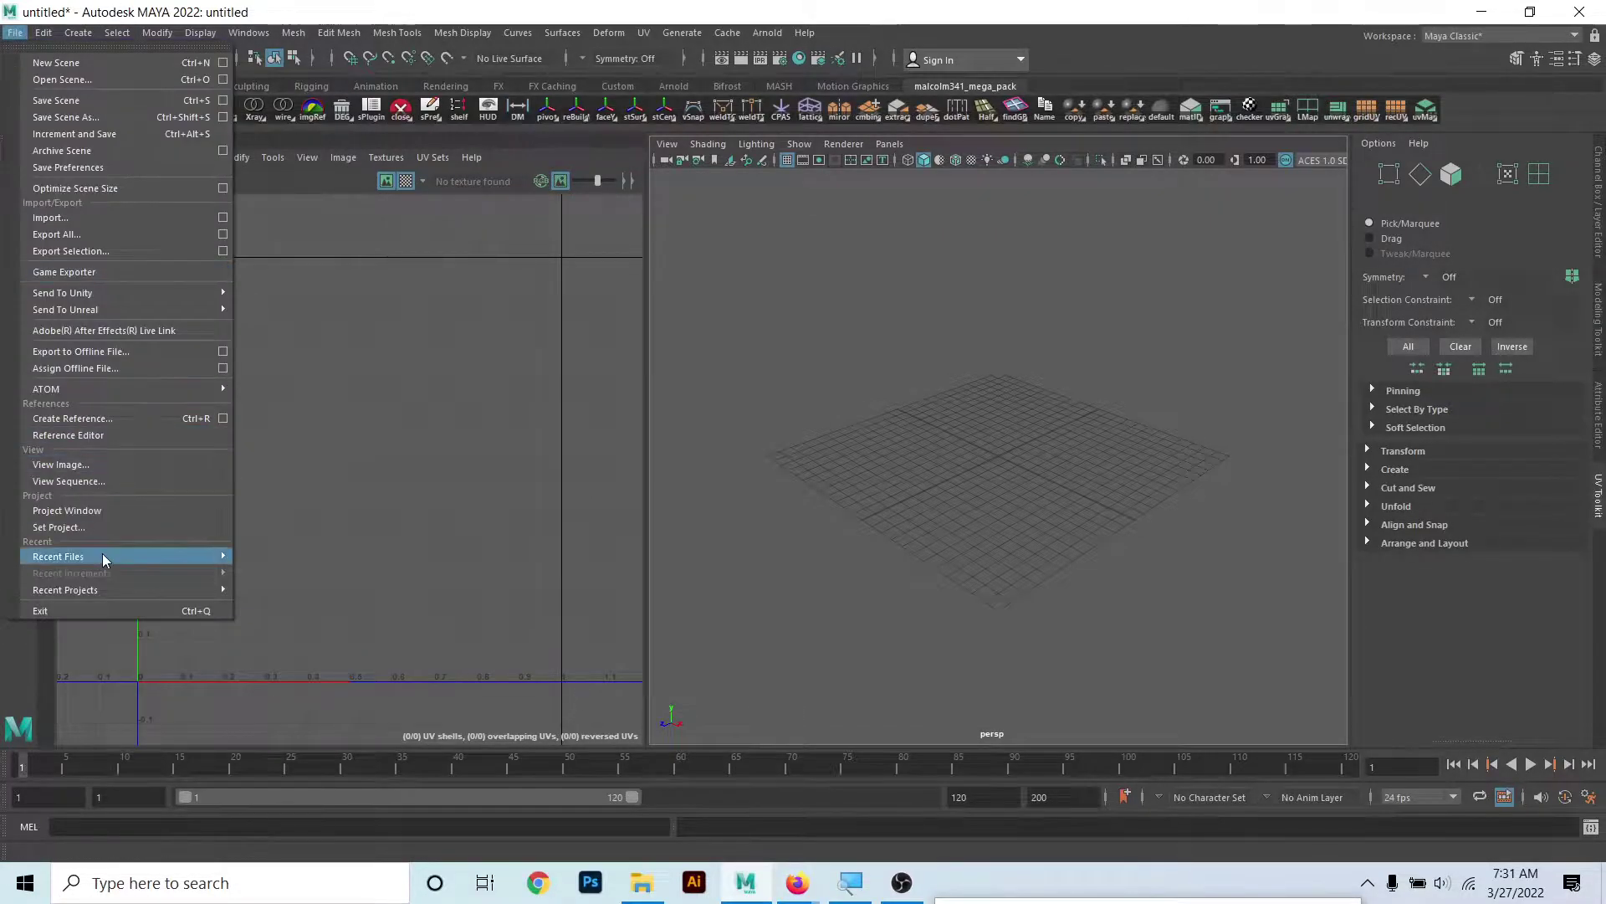
{"action": "mouse_move", "coordinate": [59, 556]}
{"action": "left_click", "coordinate": [338, 558]}
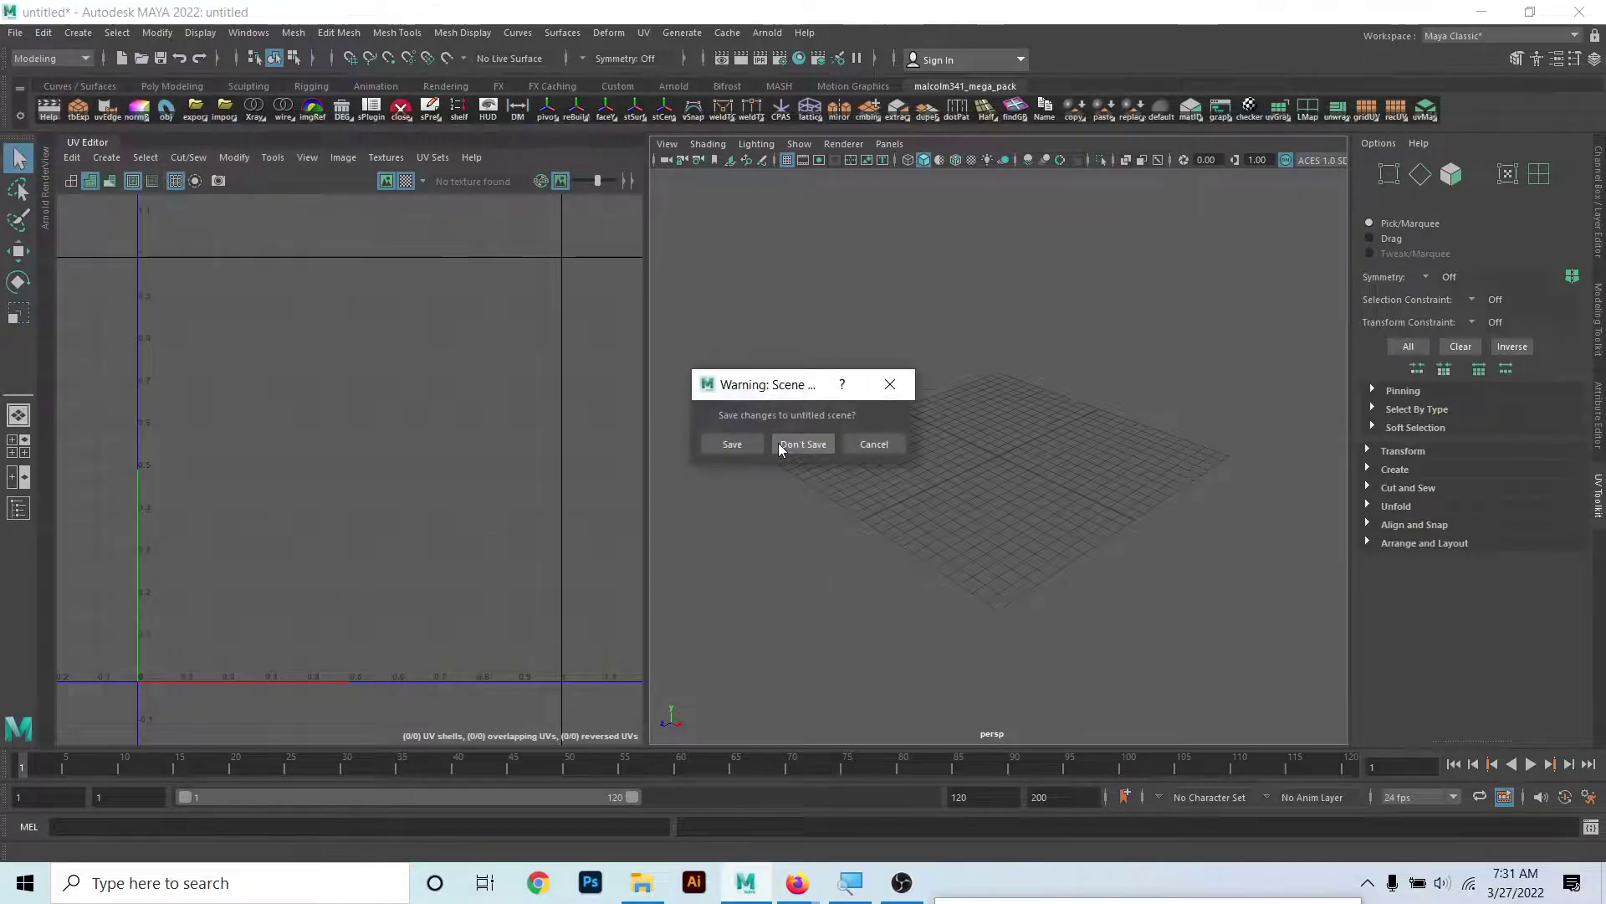
{"action": "left_click", "coordinate": [779, 444]}
- Orbit around the character and marquee-select all of its pieces
{"action": "scroll", "coordinate": [936, 462], "scroll_direction": "down", "scroll_amount": 3}
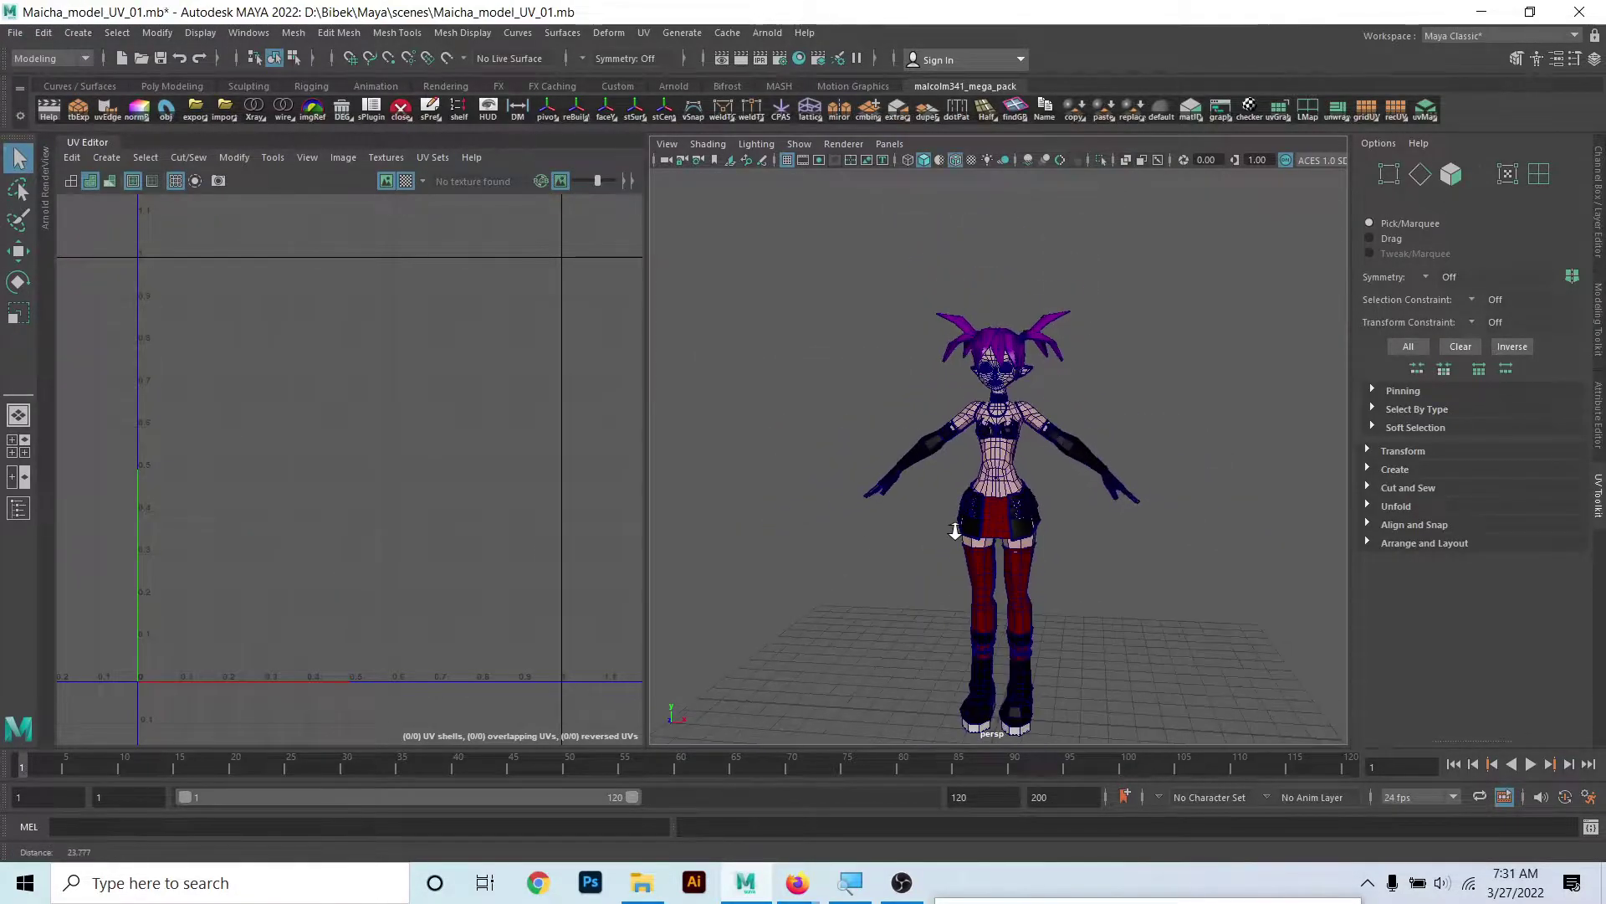
{"action": "scroll", "coordinate": [920, 452], "scroll_direction": "down", "scroll_amount": 2}
{"action": "mouse_move", "coordinate": [914, 449]}
{"action": "left_mouse_down", "text": "alt"}
{"action": "mouse_move", "coordinate": [886, 492]}
{"action": "mouse_move", "coordinate": [886, 432]}
{"action": "left_mouse_up", "text": "alt"}
{"action": "scroll", "coordinate": [887, 439], "scroll_direction": "up", "scroll_amount": 2}
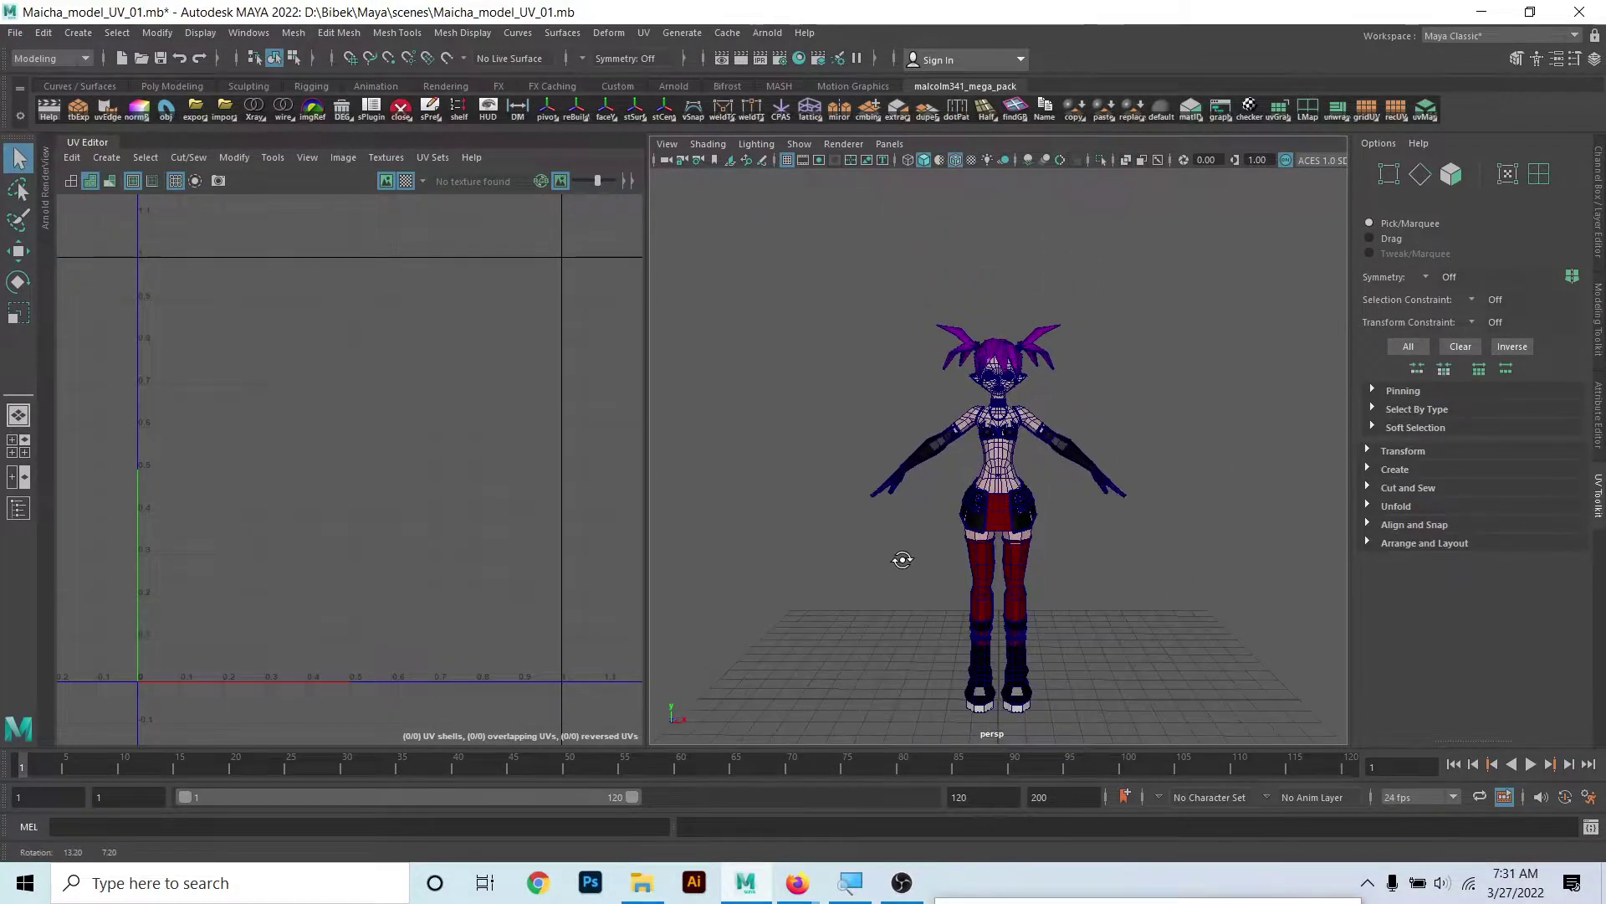
{"action": "left_click_drag", "start_coordinate": [896, 556], "coordinate": [860, 524], "text": "alt"}
{"action": "mouse_move", "coordinate": [798, 286]}
{"action": "left_mouse_down"}
{"action": "mouse_move", "coordinate": [1133, 626]}
{"action": "mouse_move", "coordinate": [947, 514]}
{"action": "mouse_move", "coordinate": [1135, 558]}
{"action": "mouse_move", "coordinate": [1109, 539]}
{"action": "left_mouse_up"}
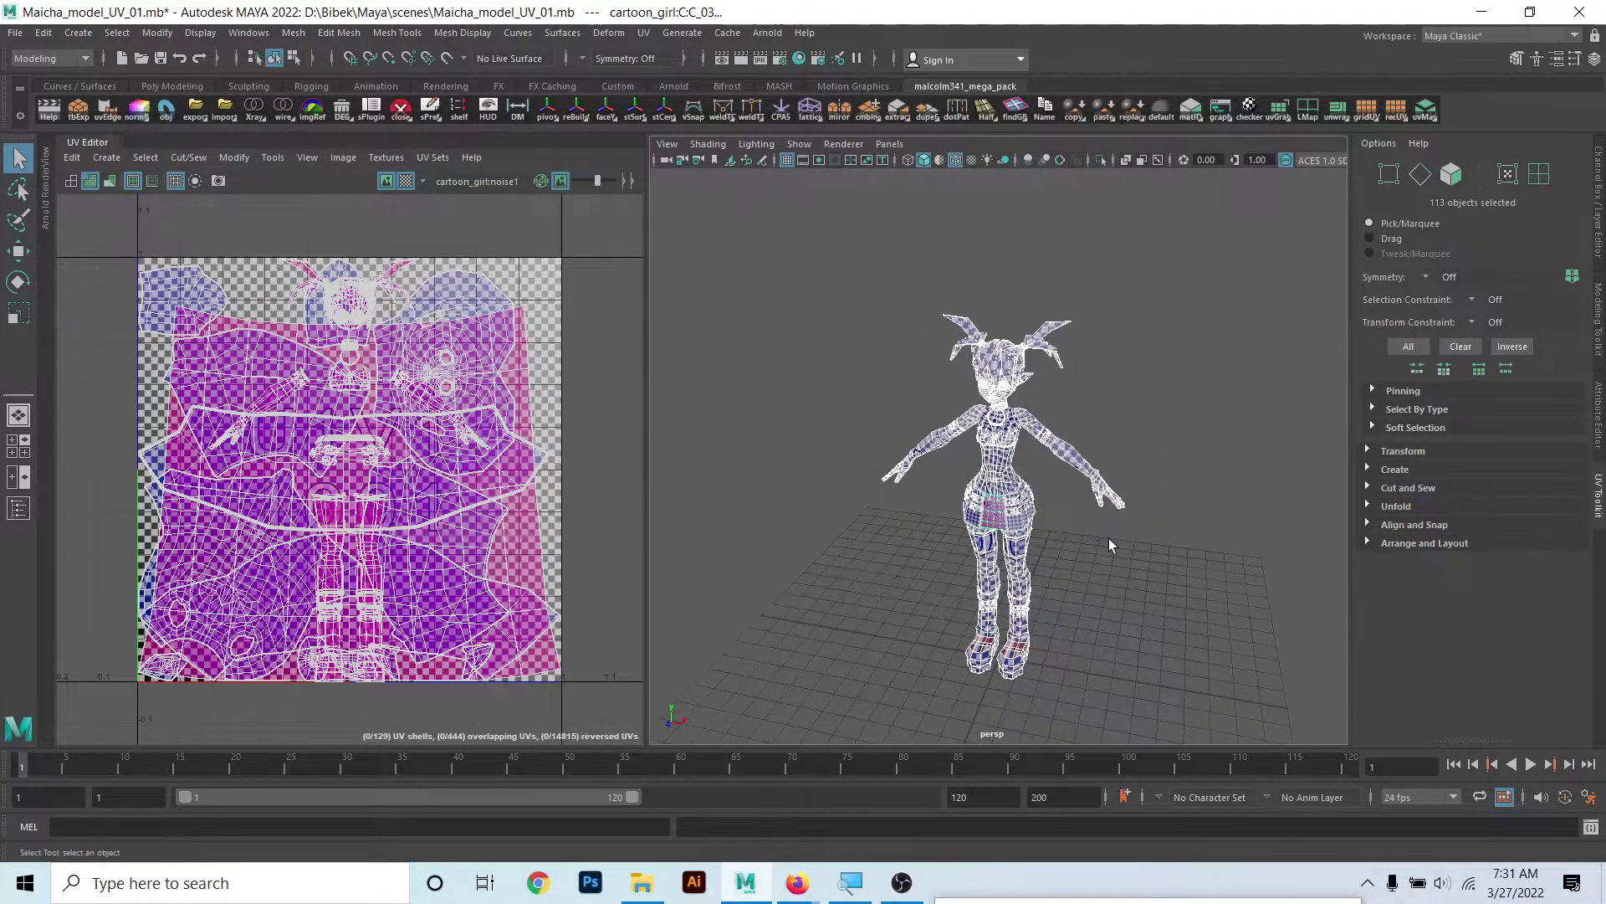
- Apply an Automatic UV projection to the selected pieces, then reselect the character mesh in object mode
{"action": "left_click", "coordinate": [644, 33]}
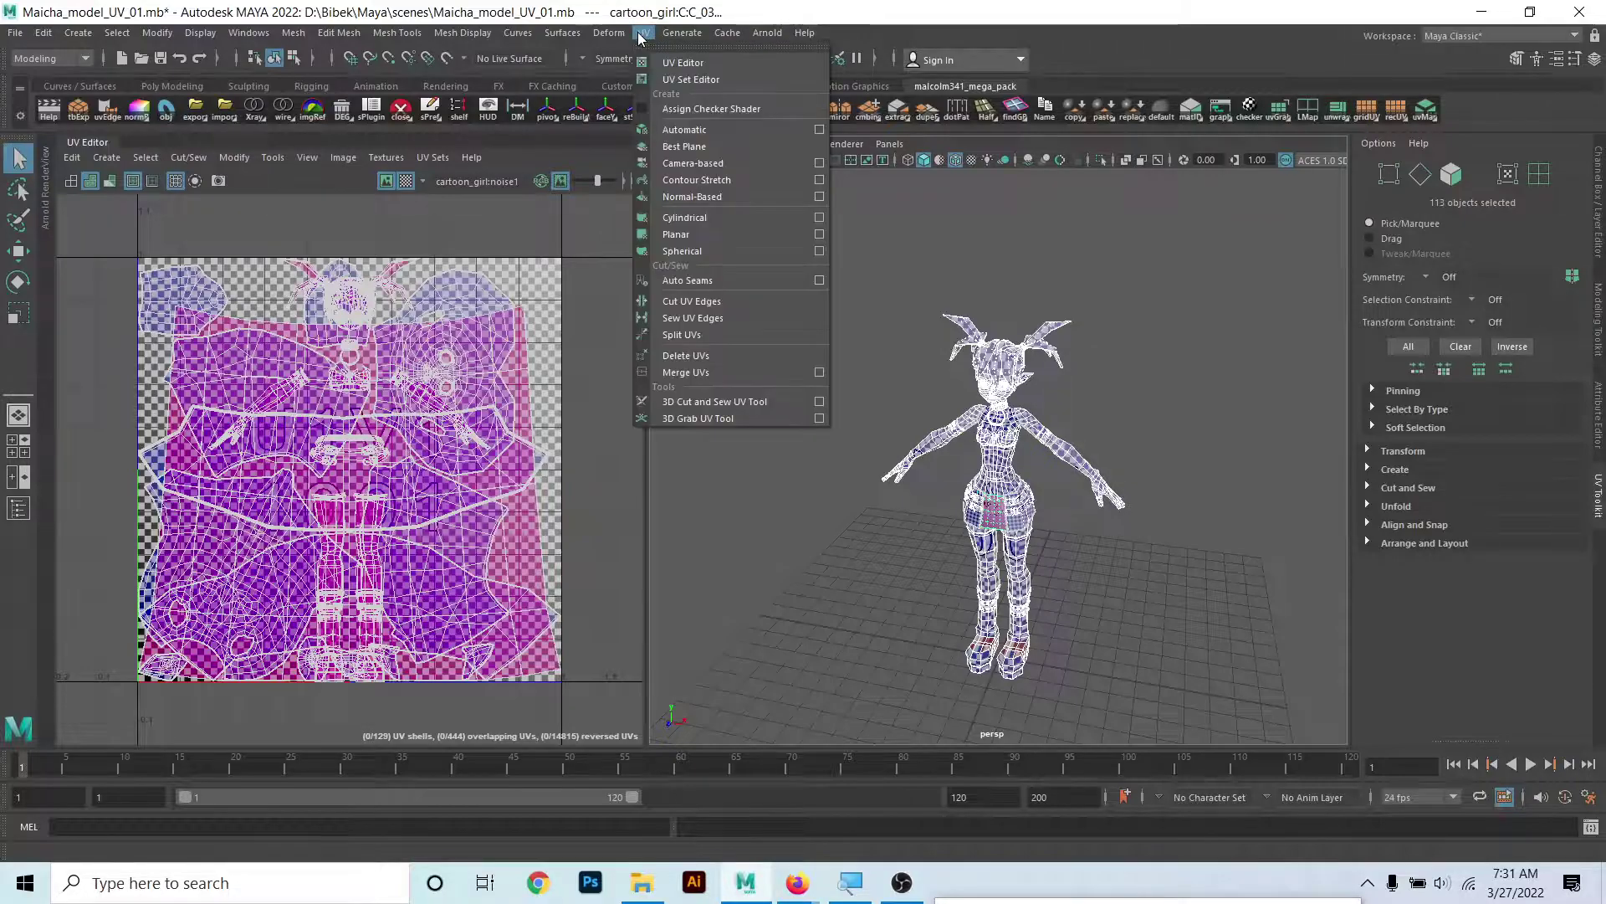
{"action": "left_click", "coordinate": [724, 130]}
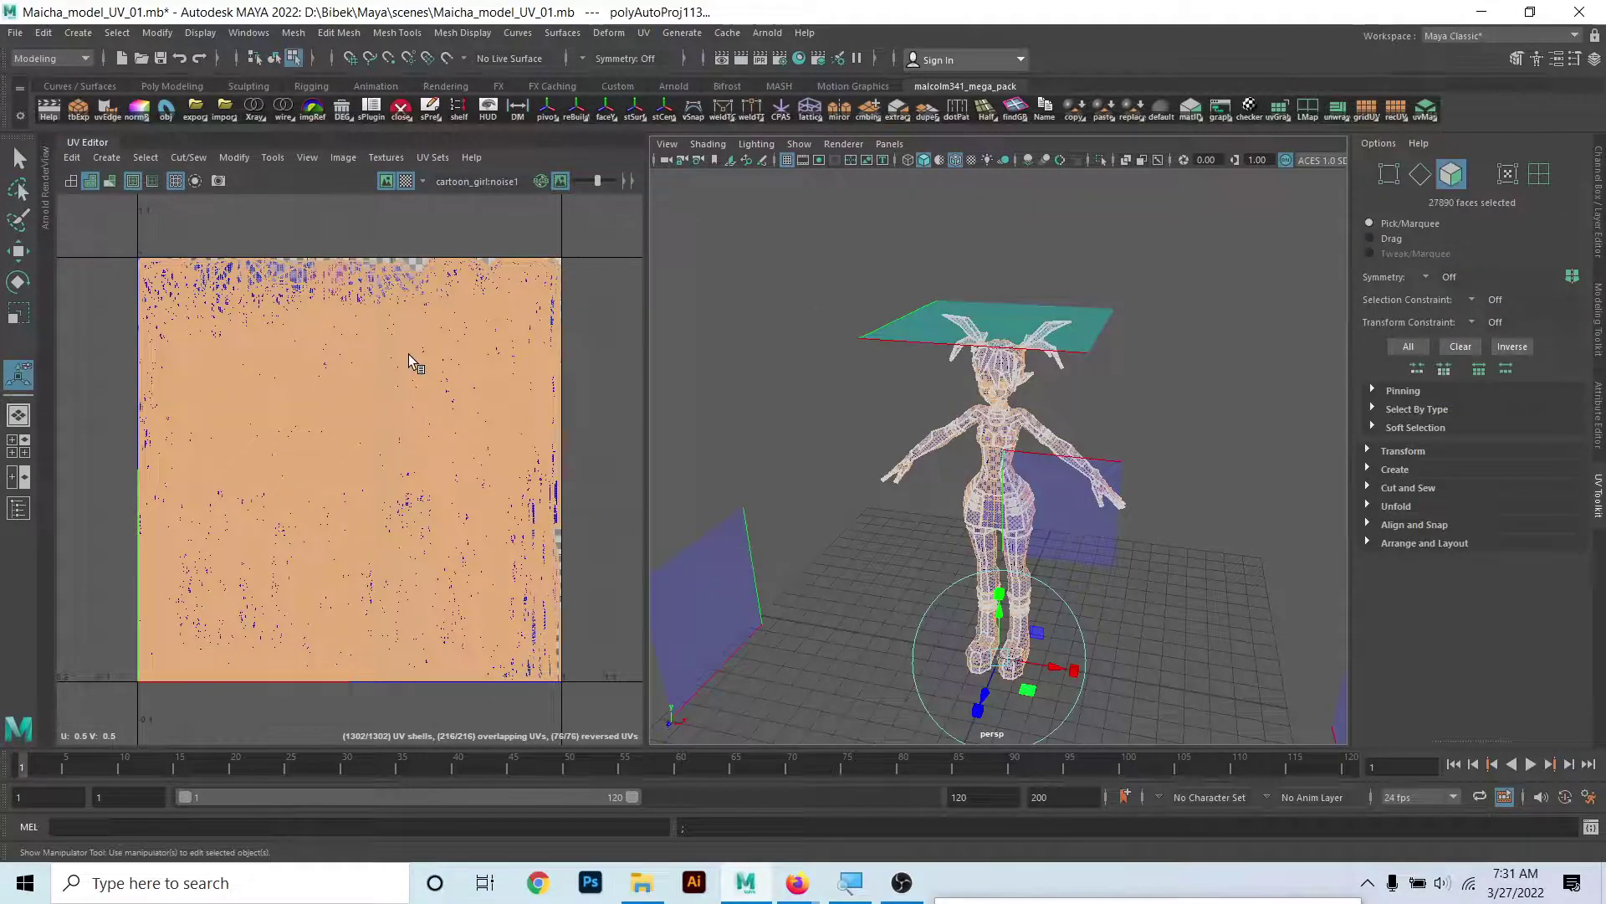
{"action": "left_click", "coordinate": [957, 473]}
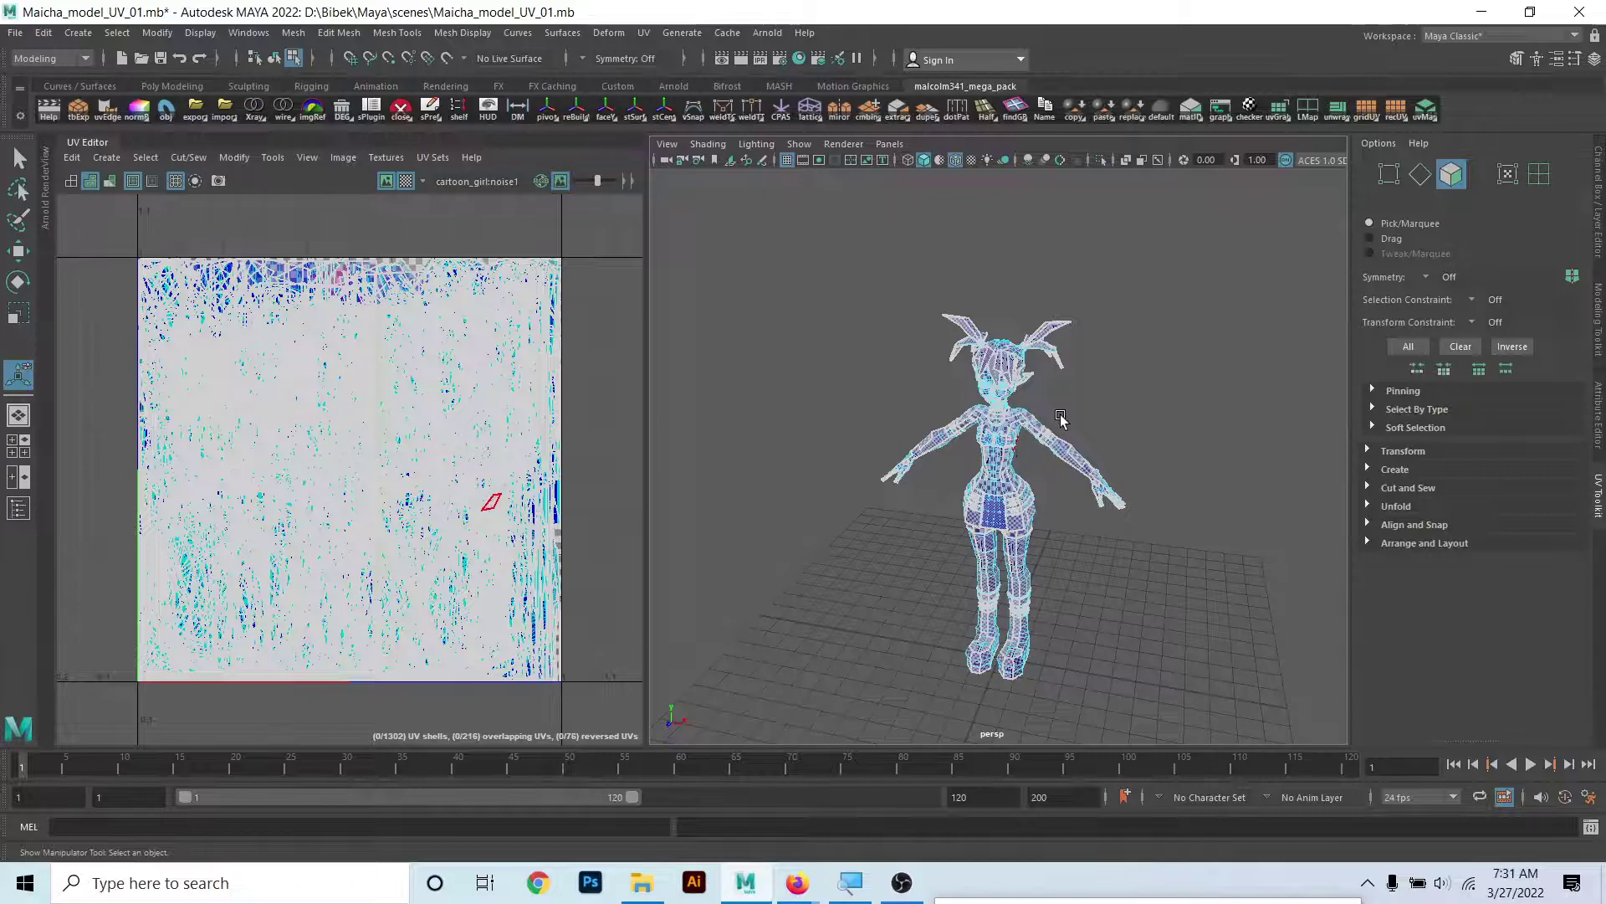
{"action": "right_click_drag", "start_coordinate": [1062, 415], "coordinate": [1084, 394]}
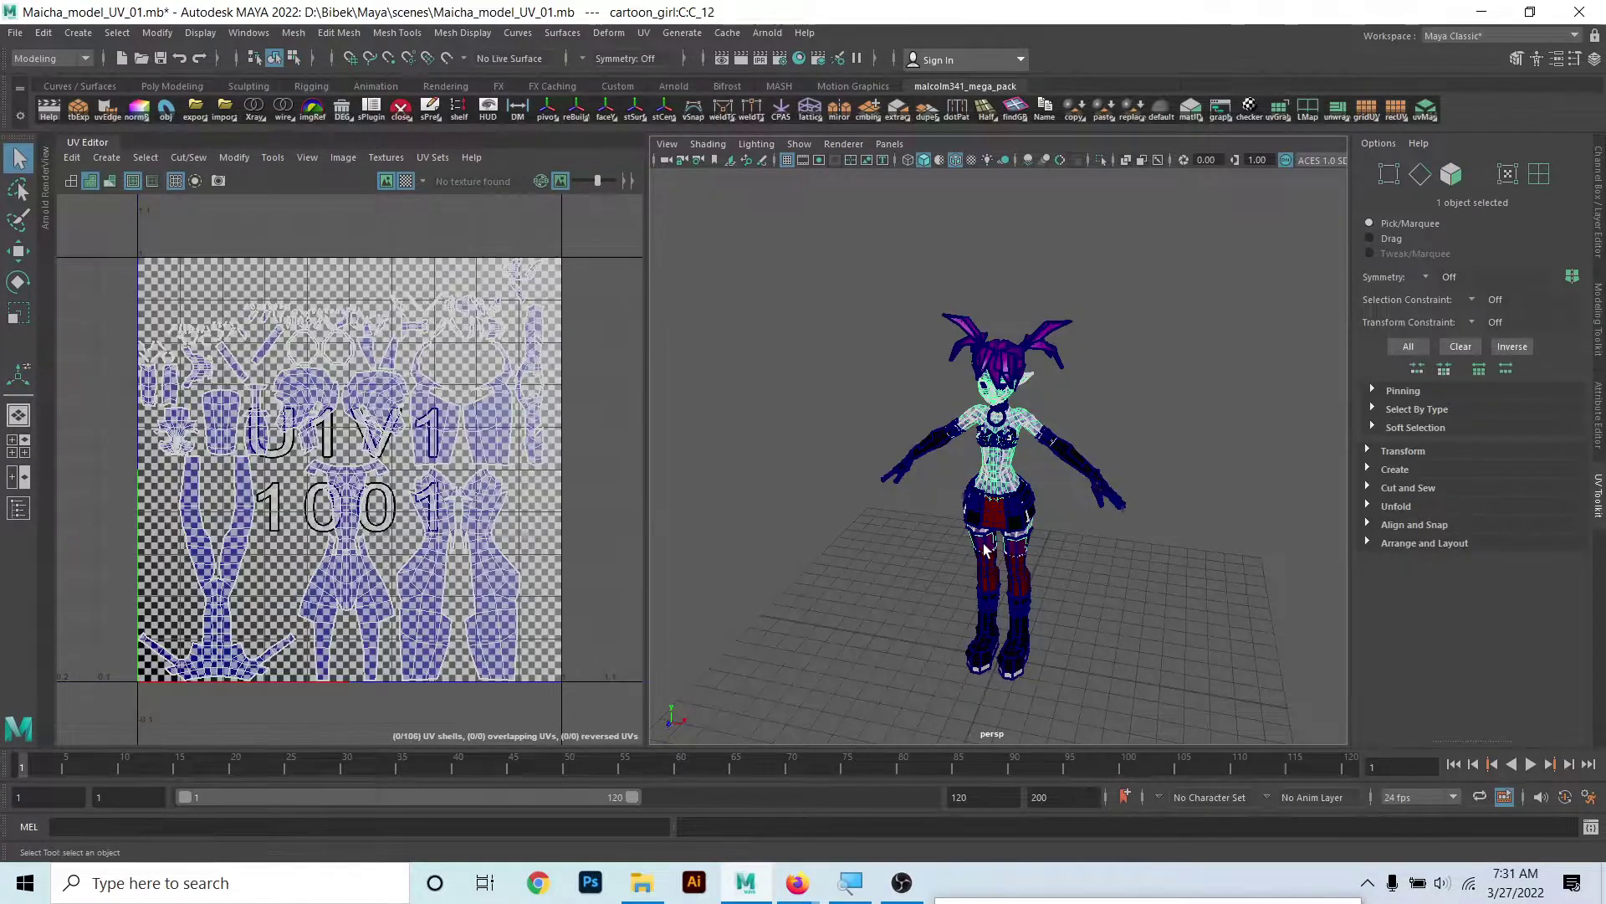
- Hide the checker image in the UV Editor and toggle UV shell shading off and back on
{"action": "scroll", "coordinate": [566, 415], "scroll_direction": "up", "scroll_amount": 3}
{"action": "scroll", "coordinate": [502, 377], "scroll_direction": "down", "scroll_amount": 3}
{"action": "scroll", "coordinate": [460, 334], "scroll_direction": "up", "scroll_amount": 2}
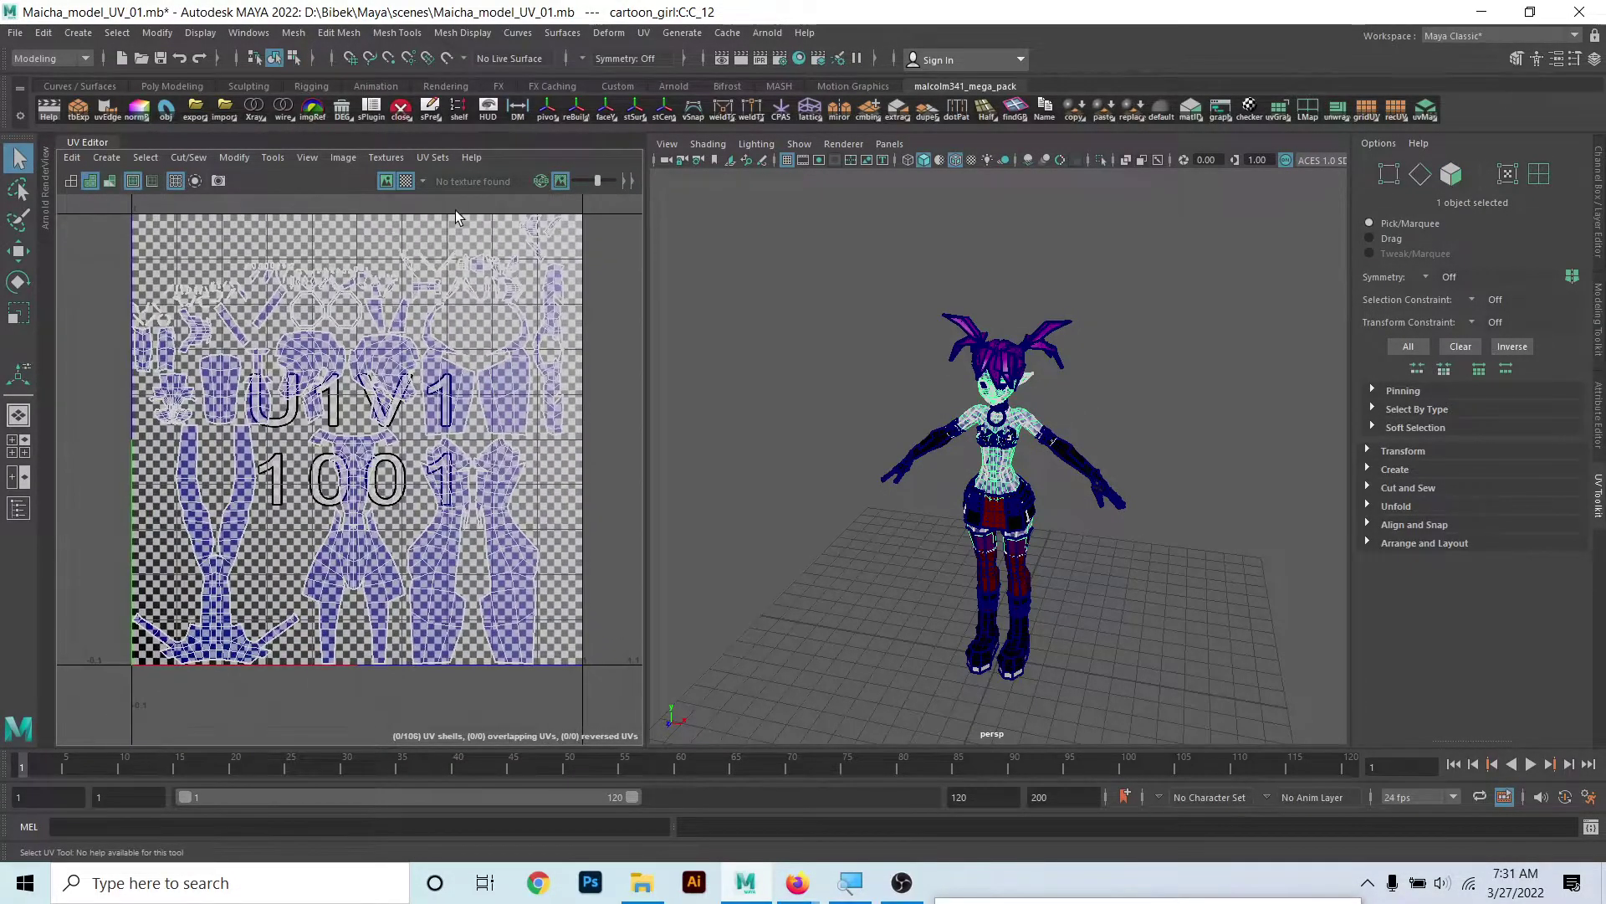
{"action": "left_click", "coordinate": [389, 184]}
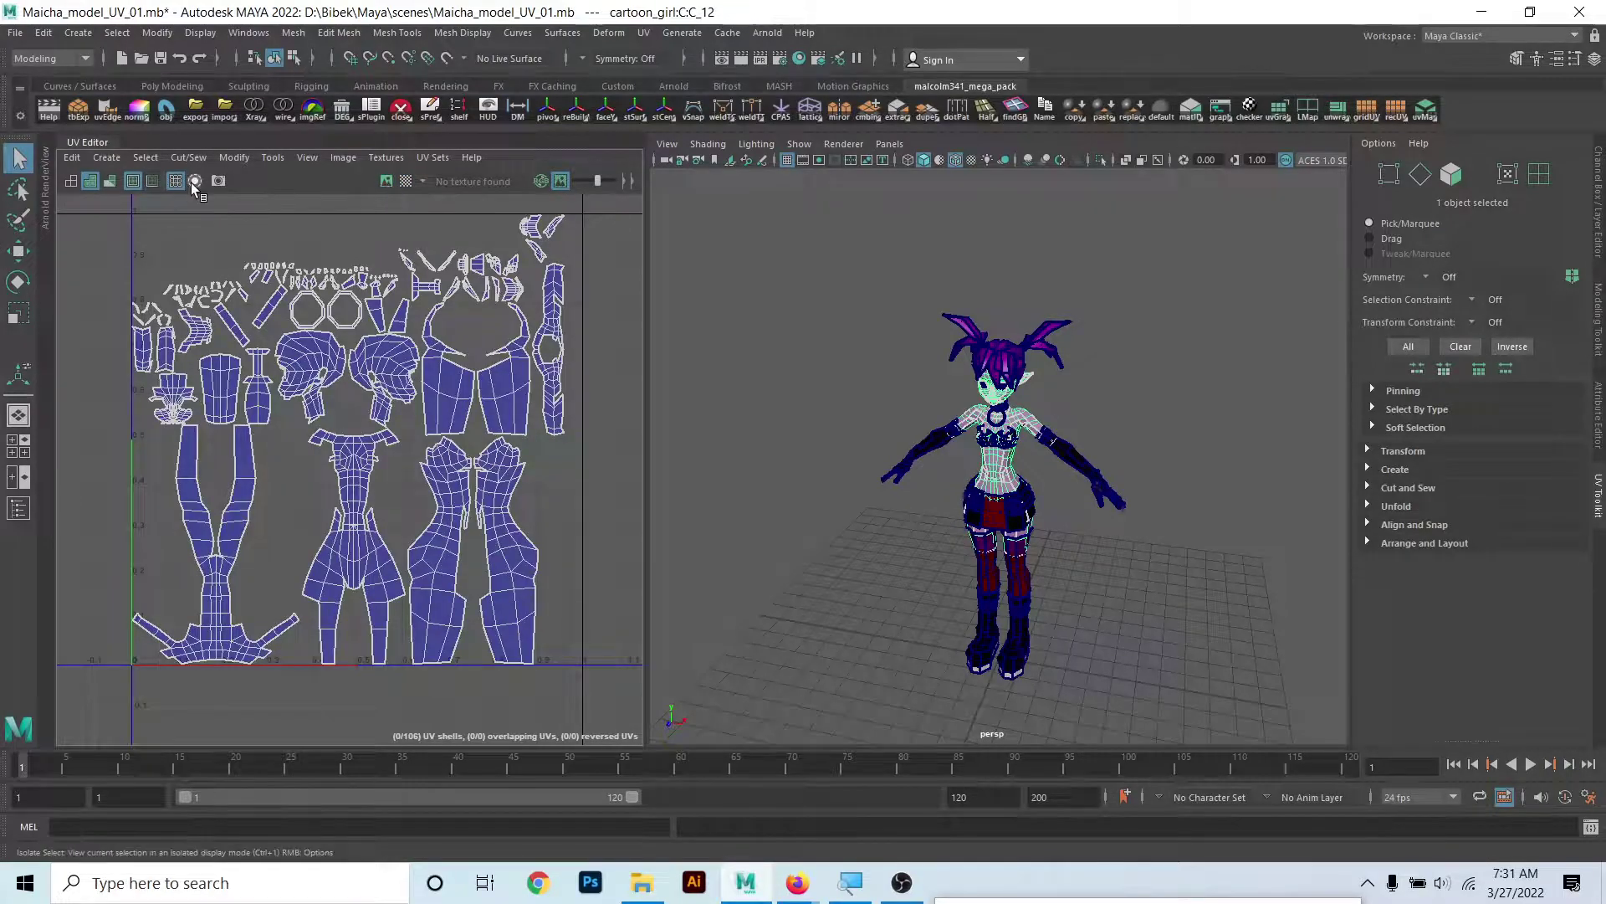
{"action": "scroll", "coordinate": [635, 366], "scroll_direction": "up", "scroll_amount": 1}
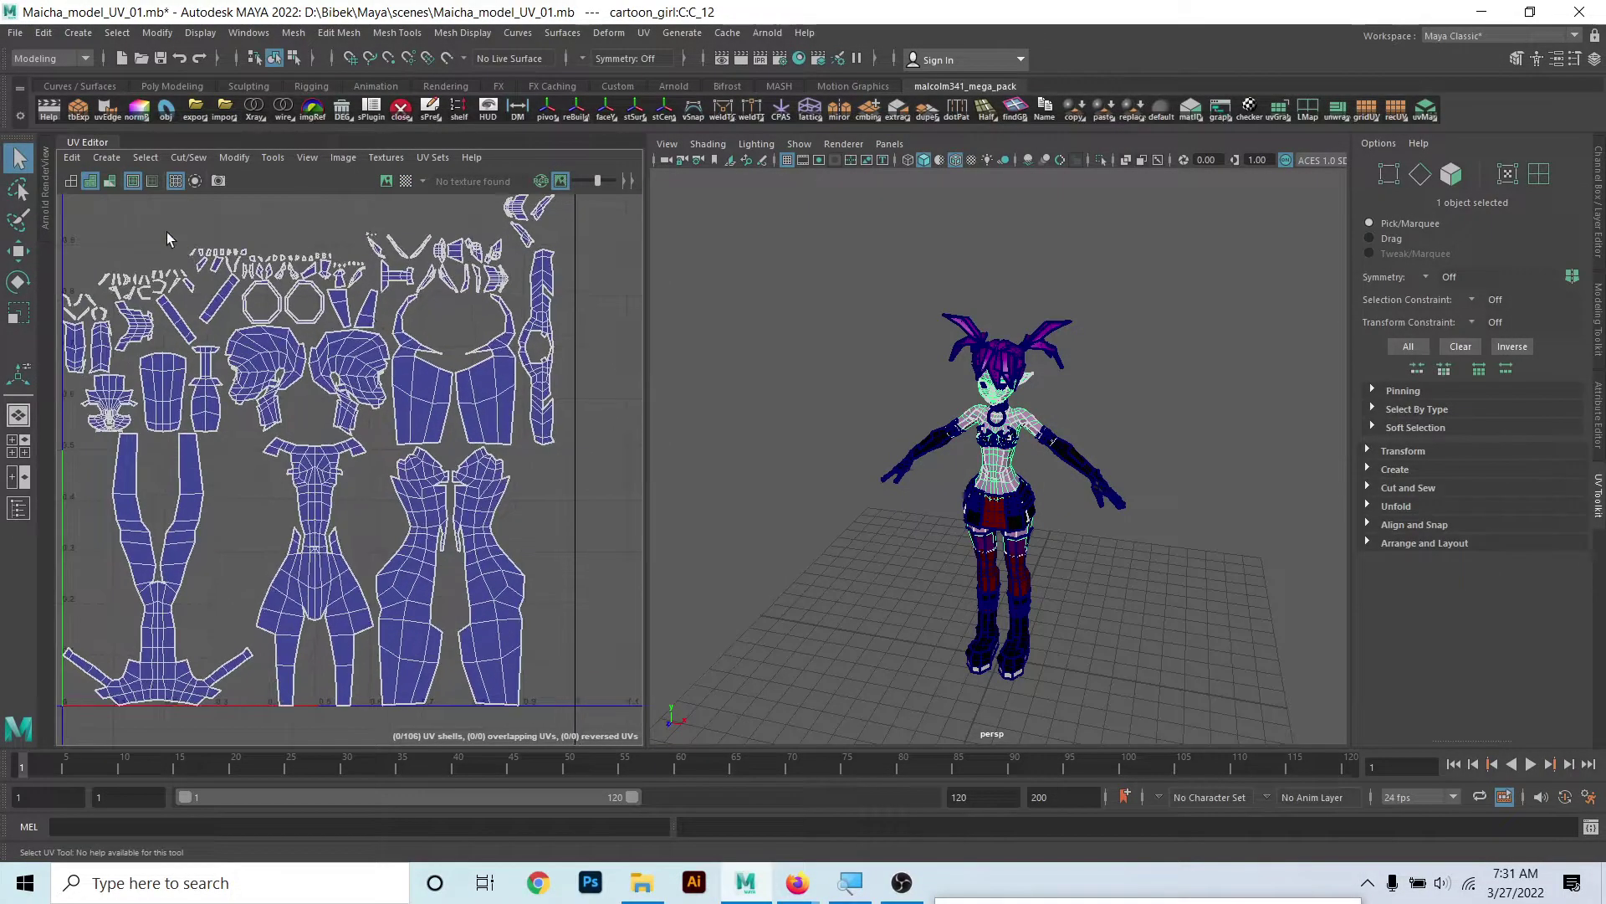
{"action": "left_click", "coordinate": [91, 181]}
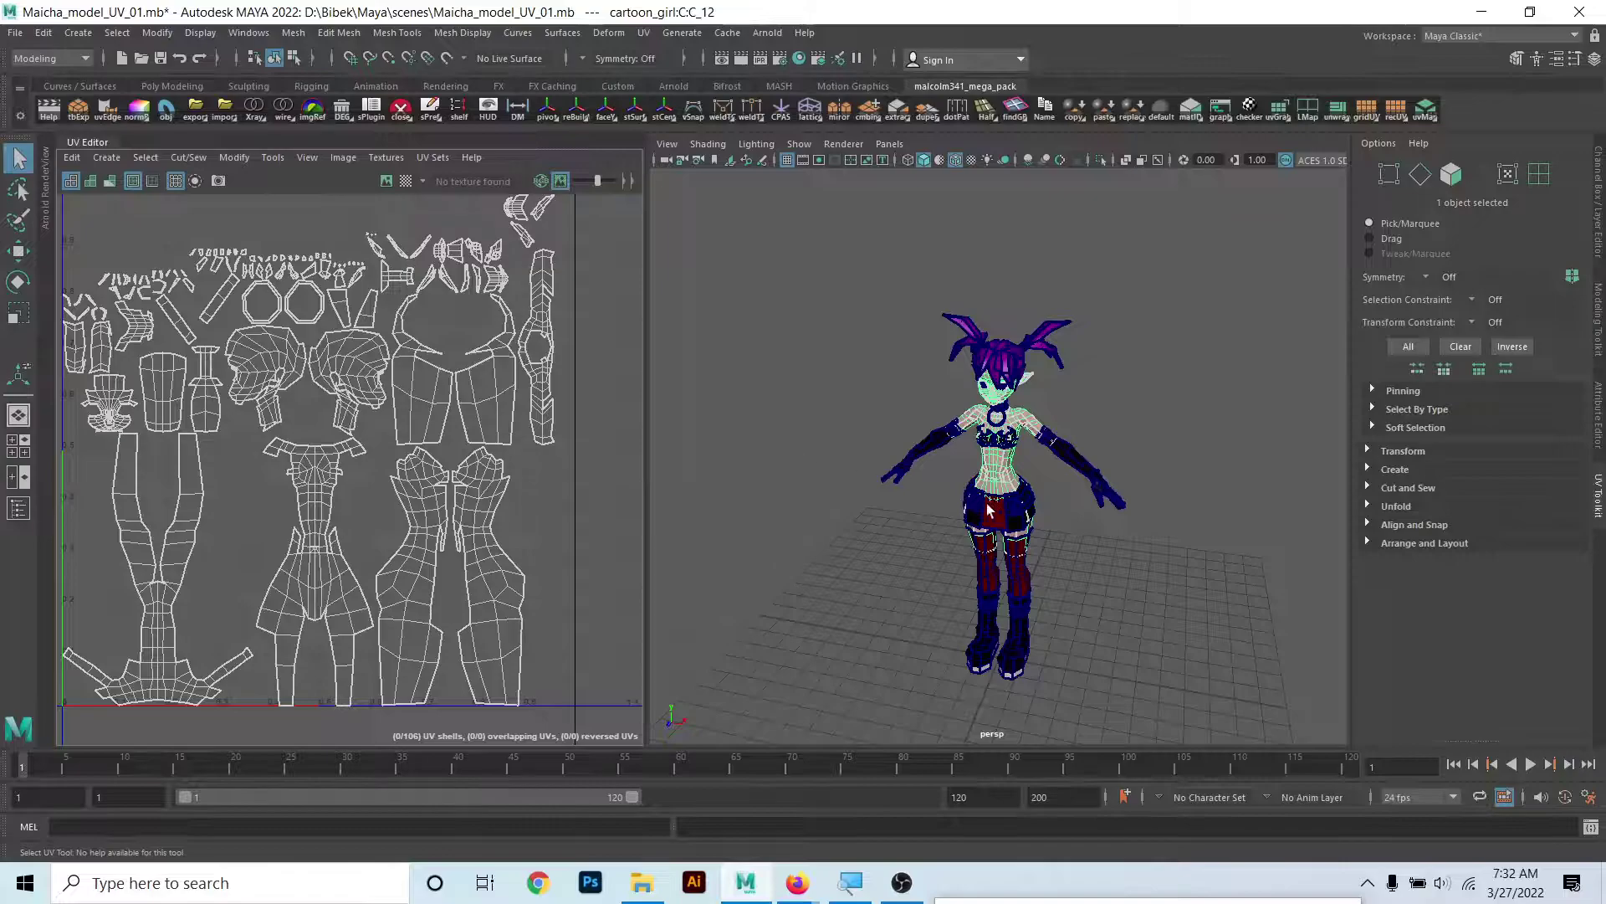
{"action": "left_click", "coordinate": [92, 180]}
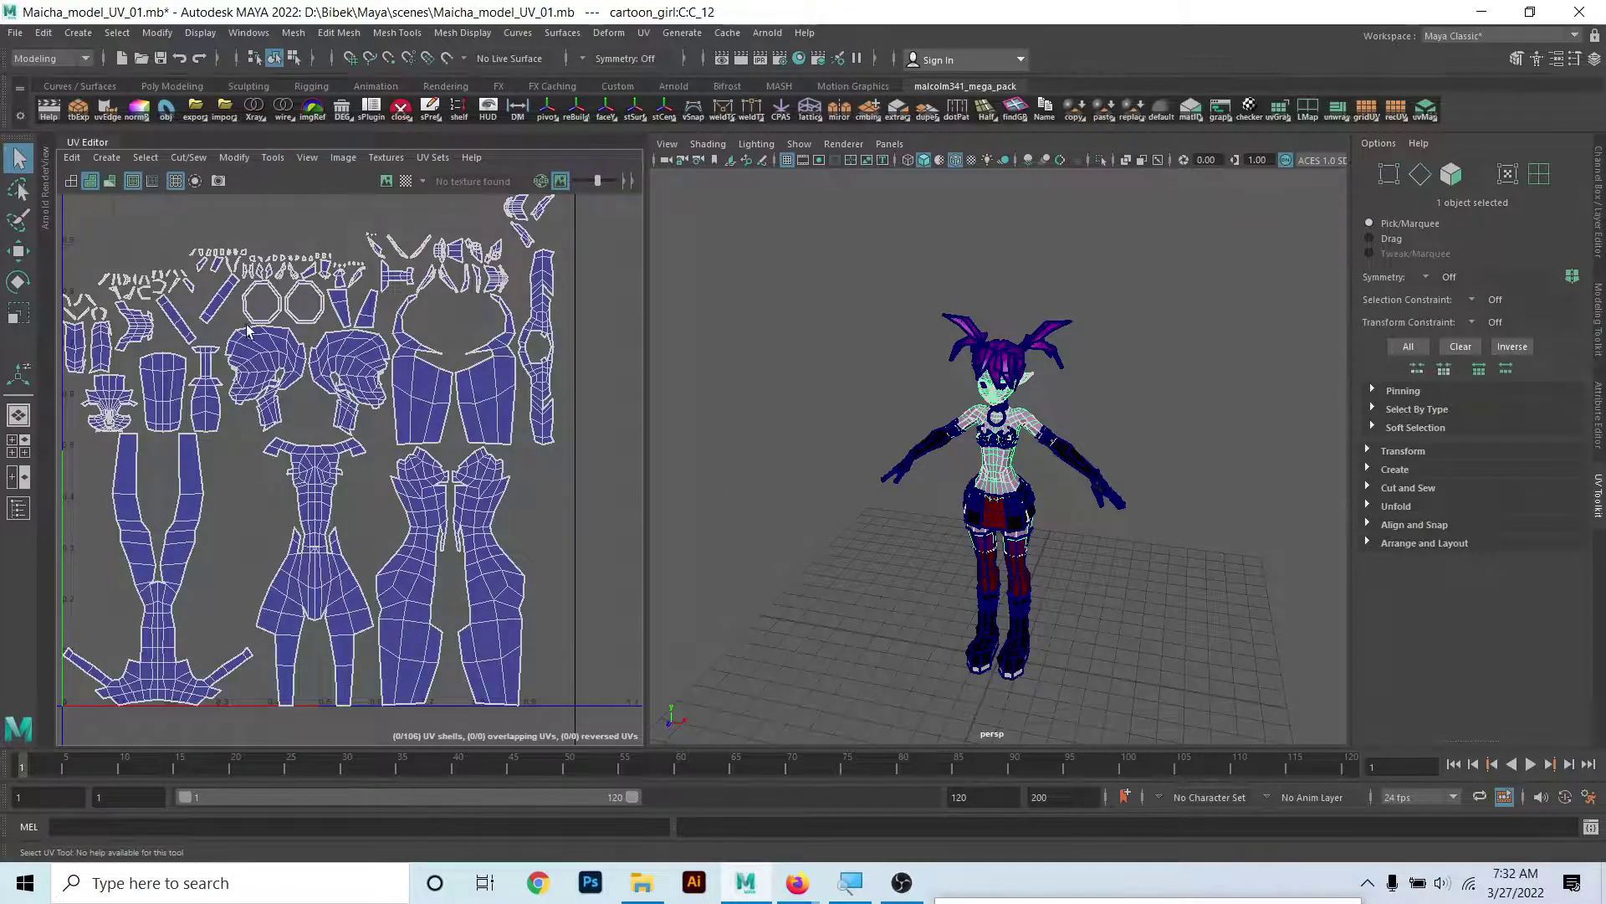
- Zoom into the head UV shells, deselect, then reselect the character mesh
{"action": "scroll", "coordinate": [248, 330], "scroll_direction": "up", "scroll_amount": 2}
{"action": "scroll", "coordinate": [276, 419], "scroll_direction": "up", "scroll_amount": 3}
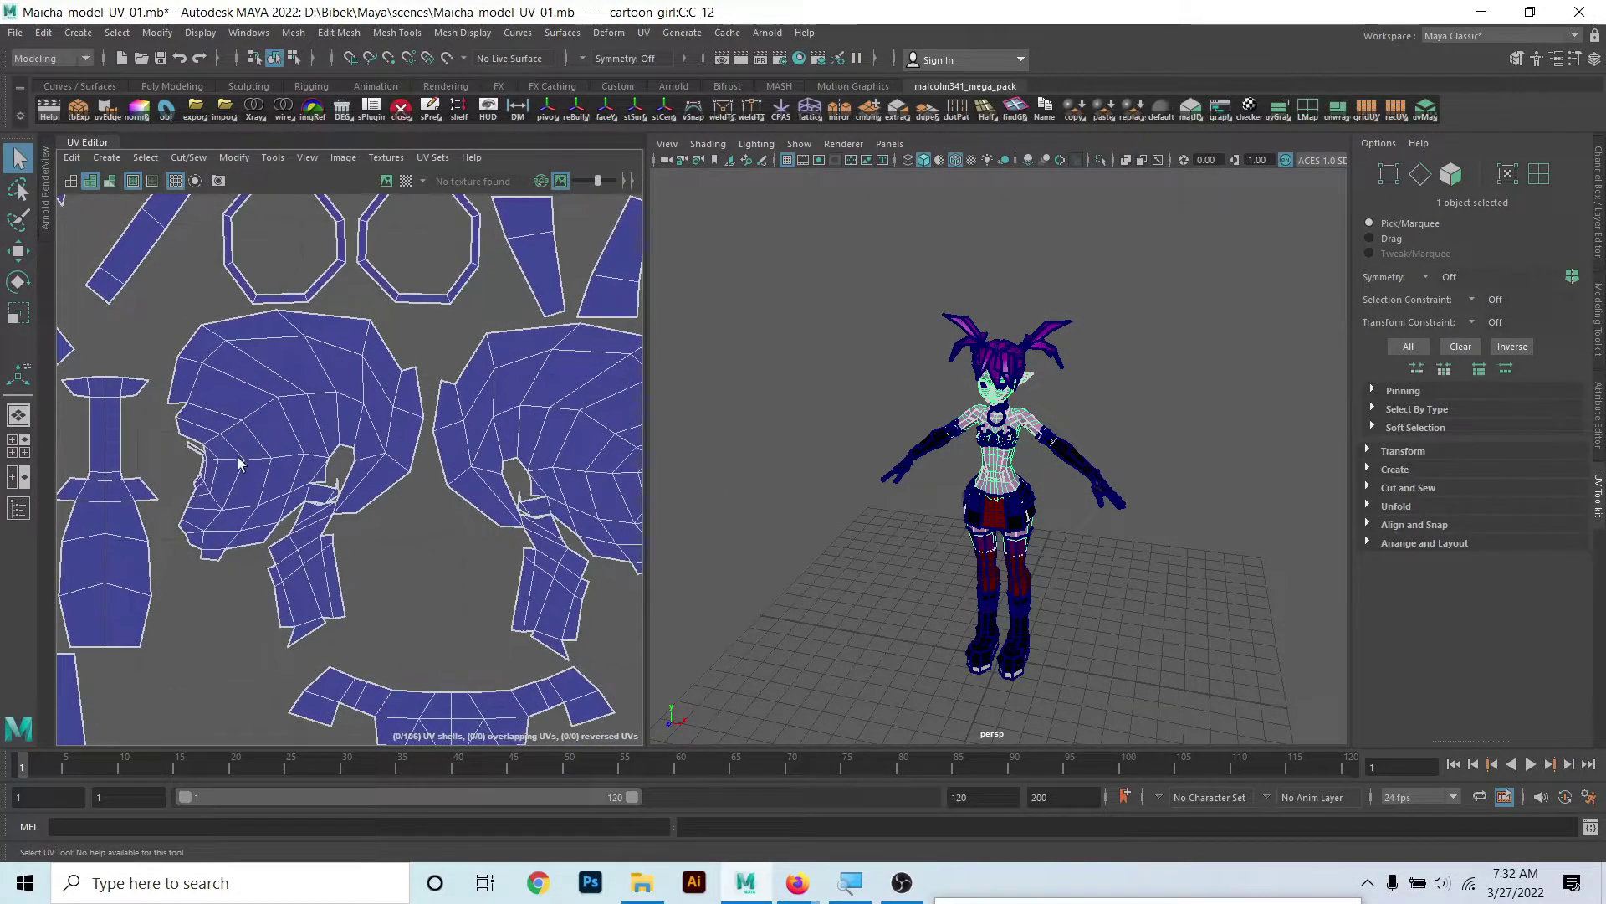
{"action": "scroll", "coordinate": [352, 456], "scroll_direction": "up", "scroll_amount": 2}
{"action": "scroll", "coordinate": [477, 447], "scroll_direction": "up", "scroll_amount": 2}
{"action": "scroll", "coordinate": [477, 448], "scroll_direction": "up", "scroll_amount": 1}
{"action": "left_click", "coordinate": [1138, 500]}
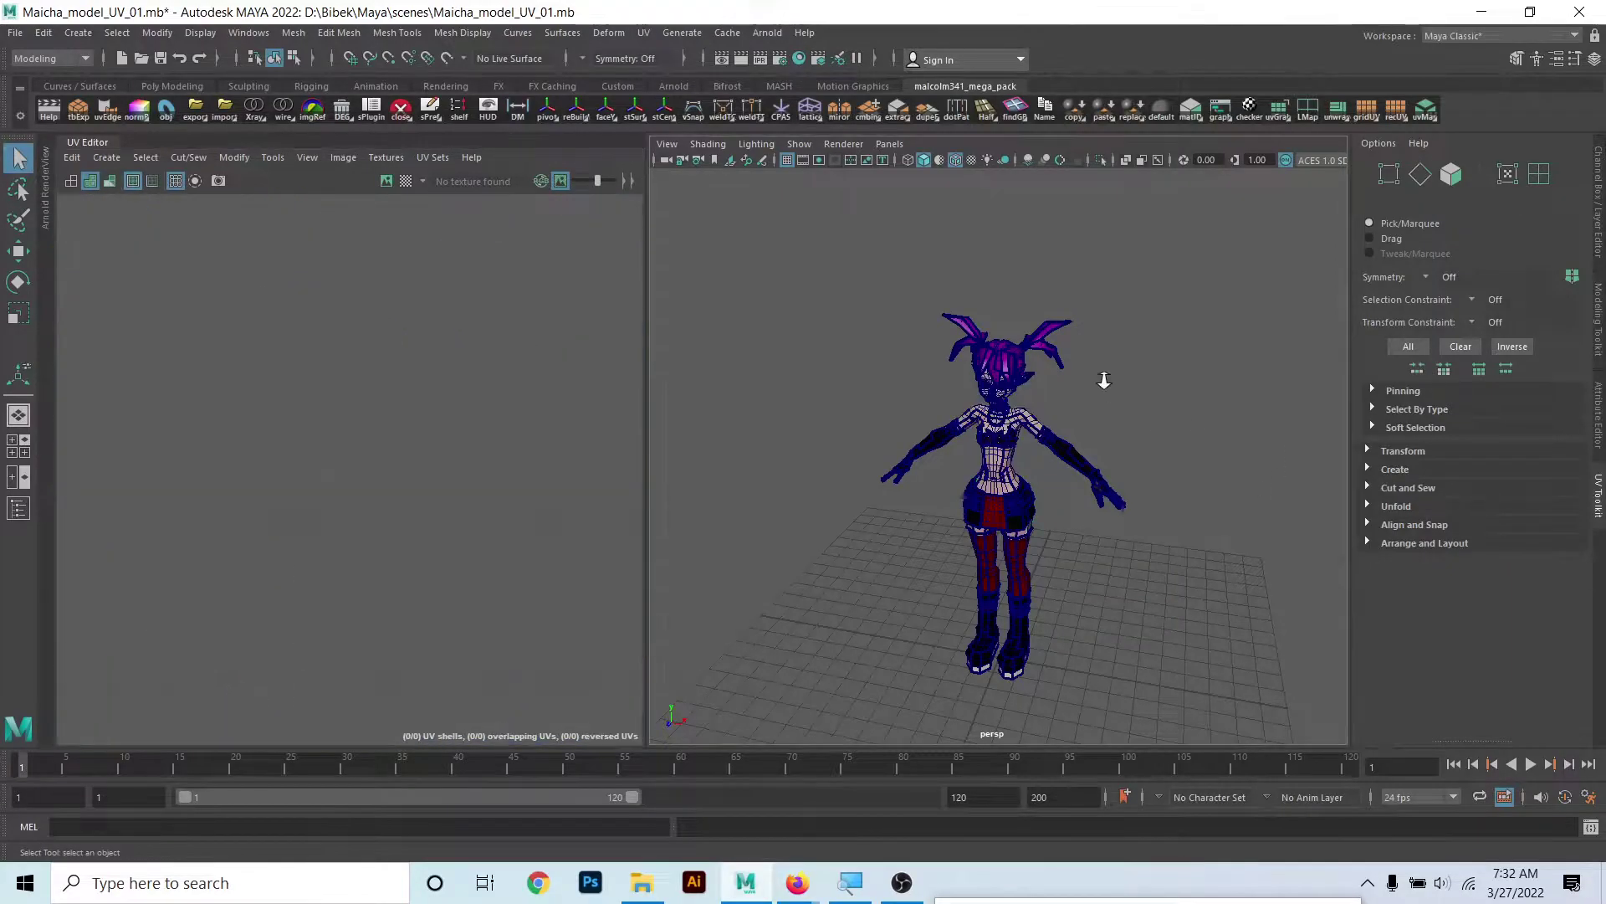
{"action": "scroll", "coordinate": [1104, 380], "scroll_direction": "up", "scroll_amount": 3}
{"action": "left_click", "coordinate": [1021, 481]}
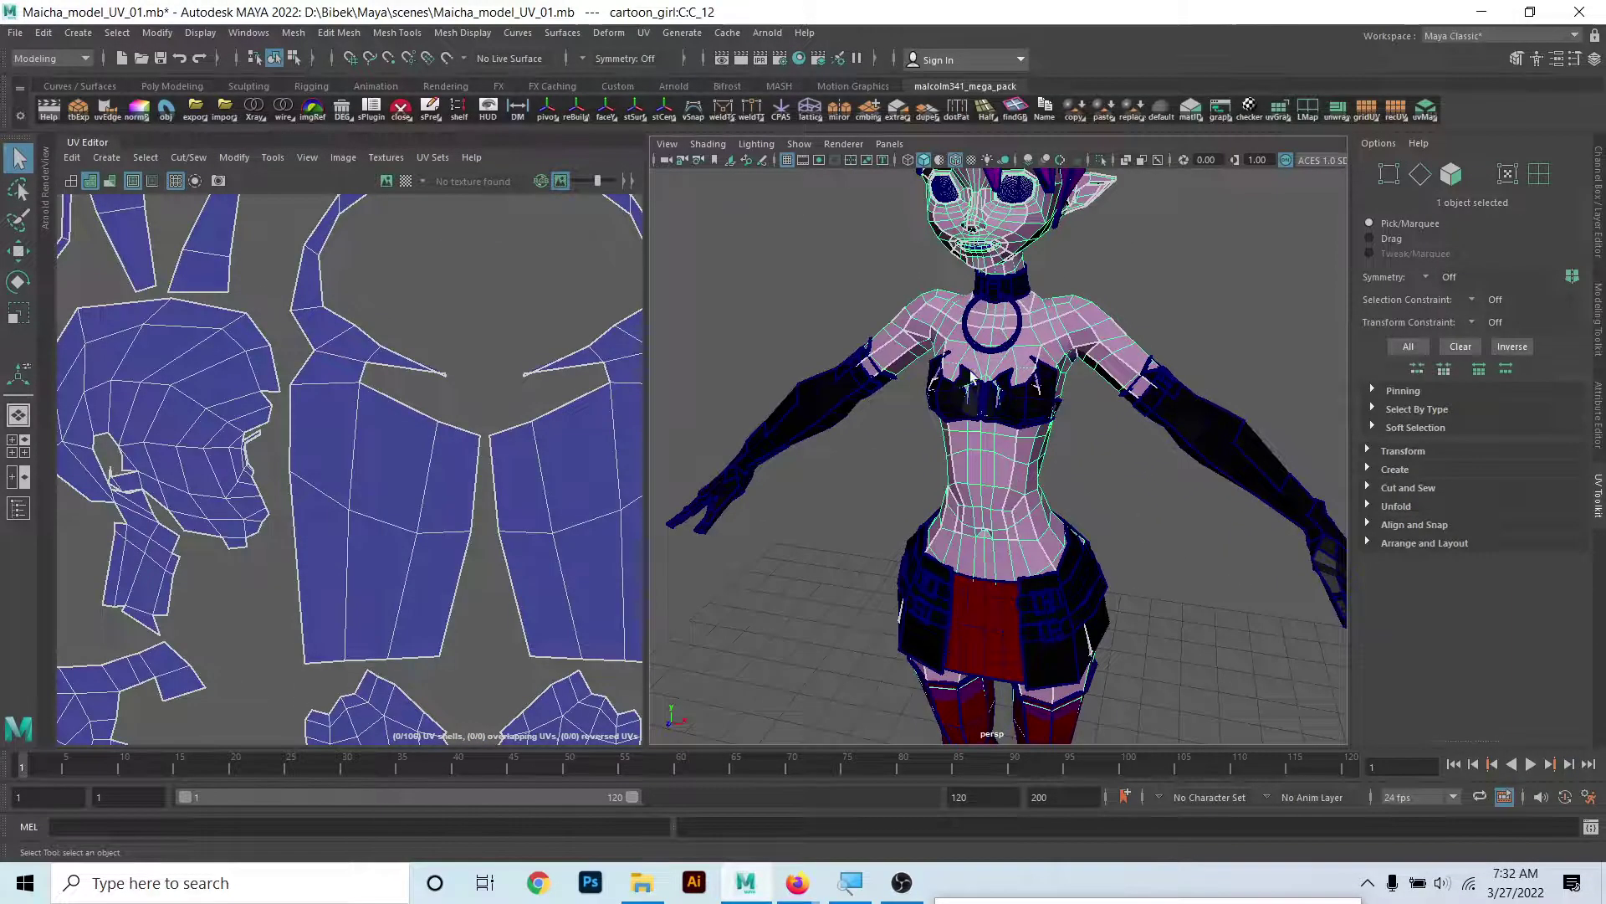
{"action": "left_click", "coordinate": [642, 33]}
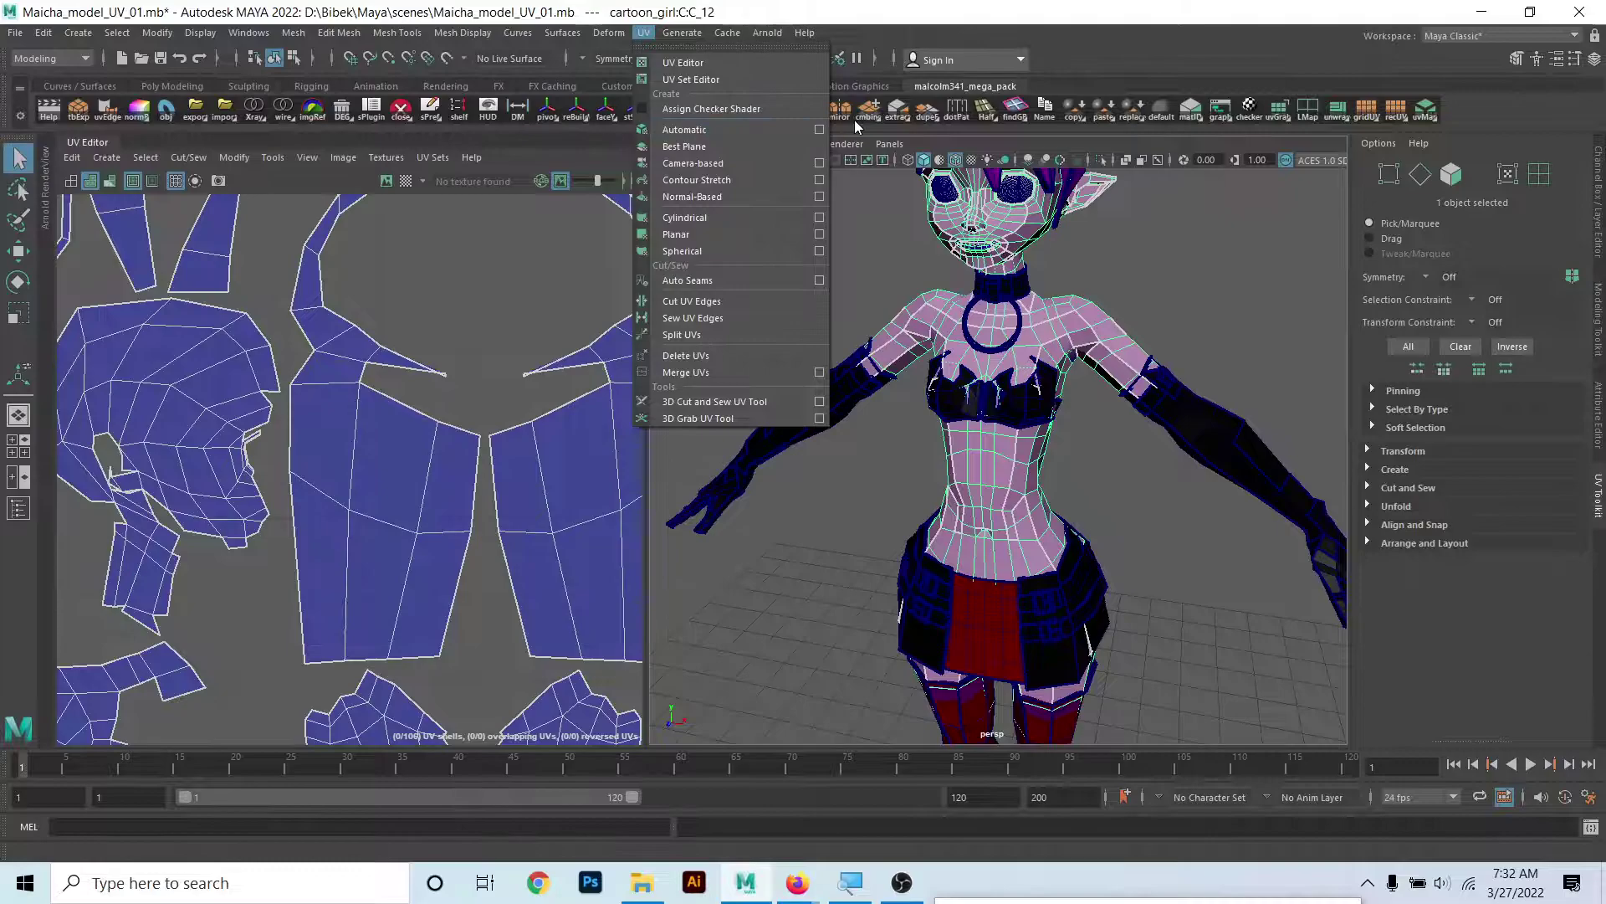
{"action": "left_click", "coordinate": [820, 130]}
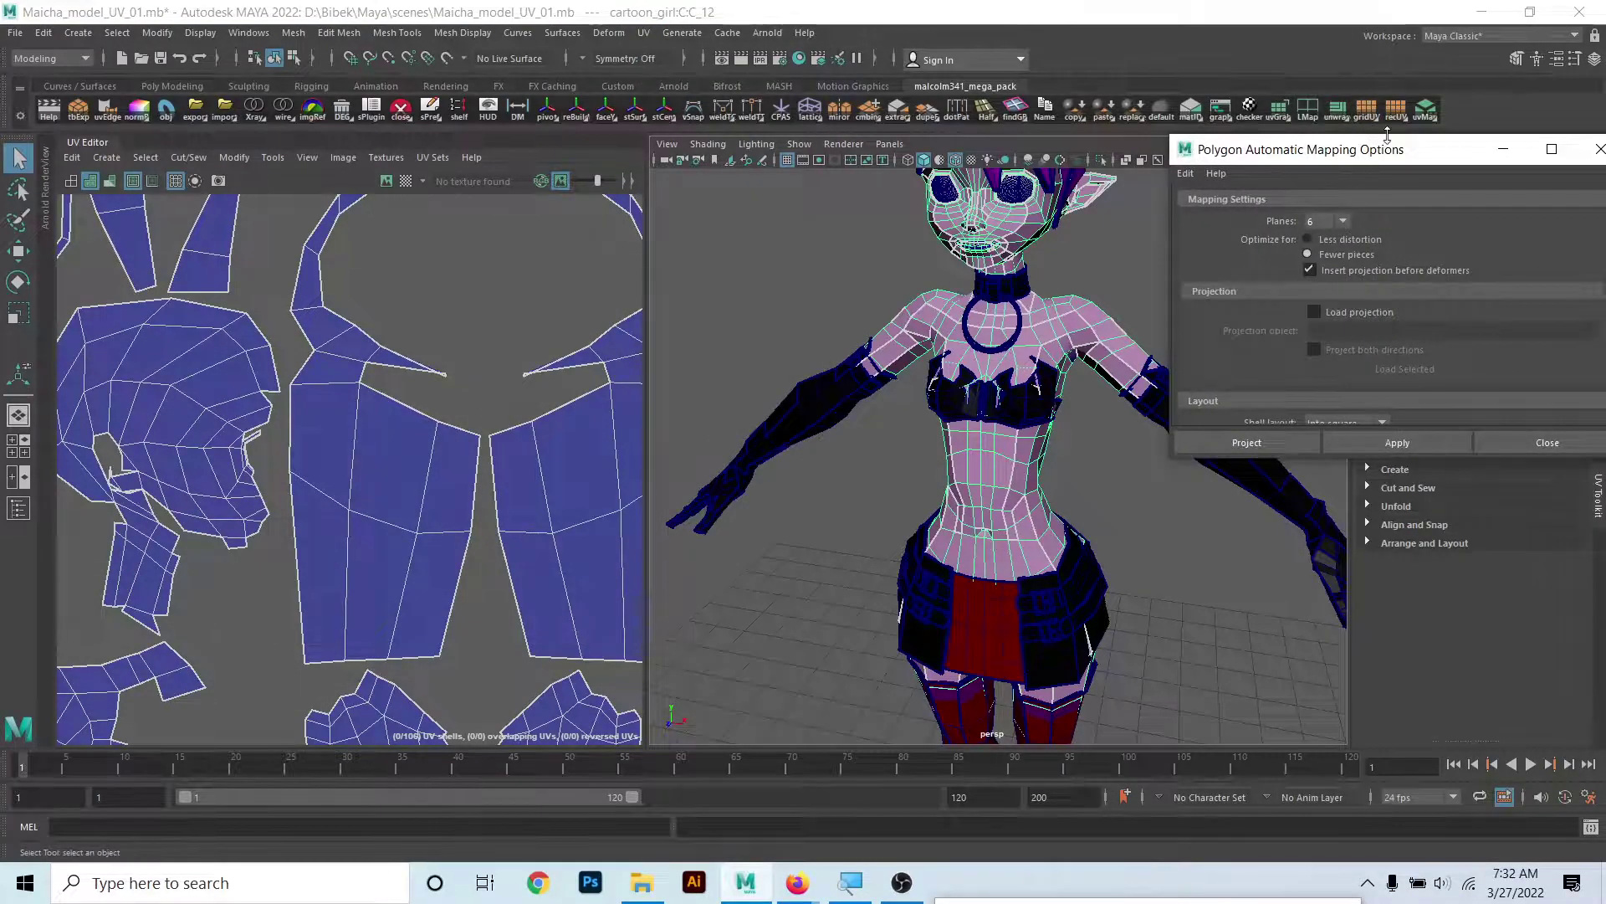
{"action": "left_click_drag", "start_coordinate": [1357, 151], "coordinate": [1302, 152]}
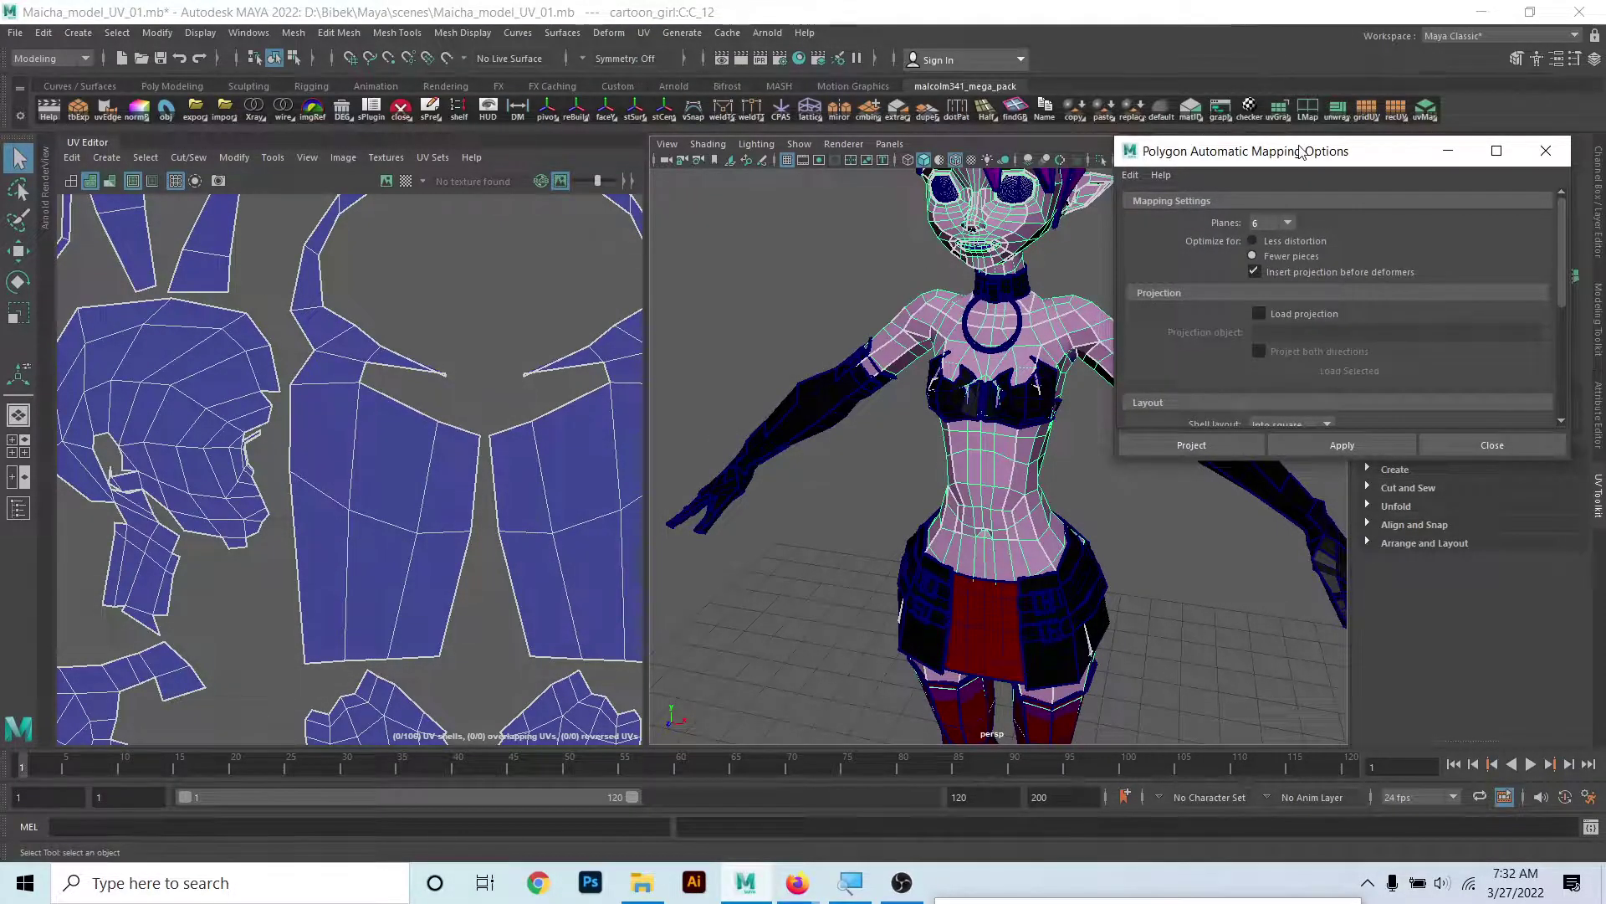
{"action": "scroll", "coordinate": [270, 416], "scroll_direction": "down", "scroll_amount": 5}
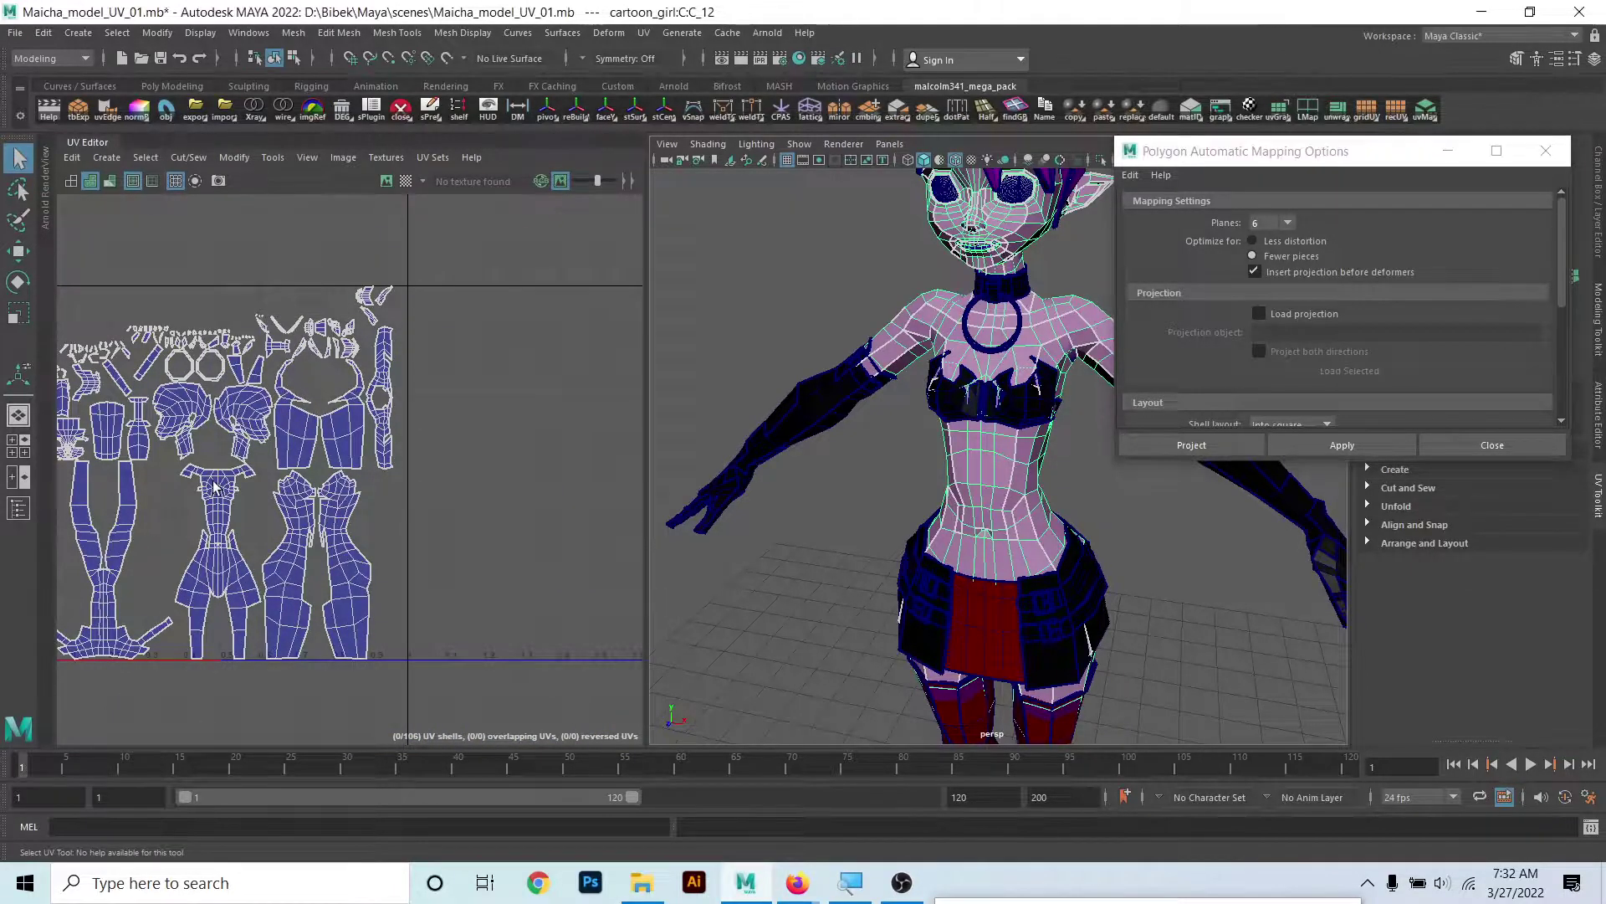
{"action": "scroll", "coordinate": [402, 485], "scroll_direction": "up", "scroll_amount": 2}
{"action": "scroll", "coordinate": [426, 419], "scroll_direction": "up", "scroll_amount": 3}
{"action": "scroll", "coordinate": [434, 399], "scroll_direction": "up", "scroll_amount": 2}
{"action": "middle_click_drag", "start_coordinate": [434, 399], "coordinate": [236, 379], "text": "alt"}
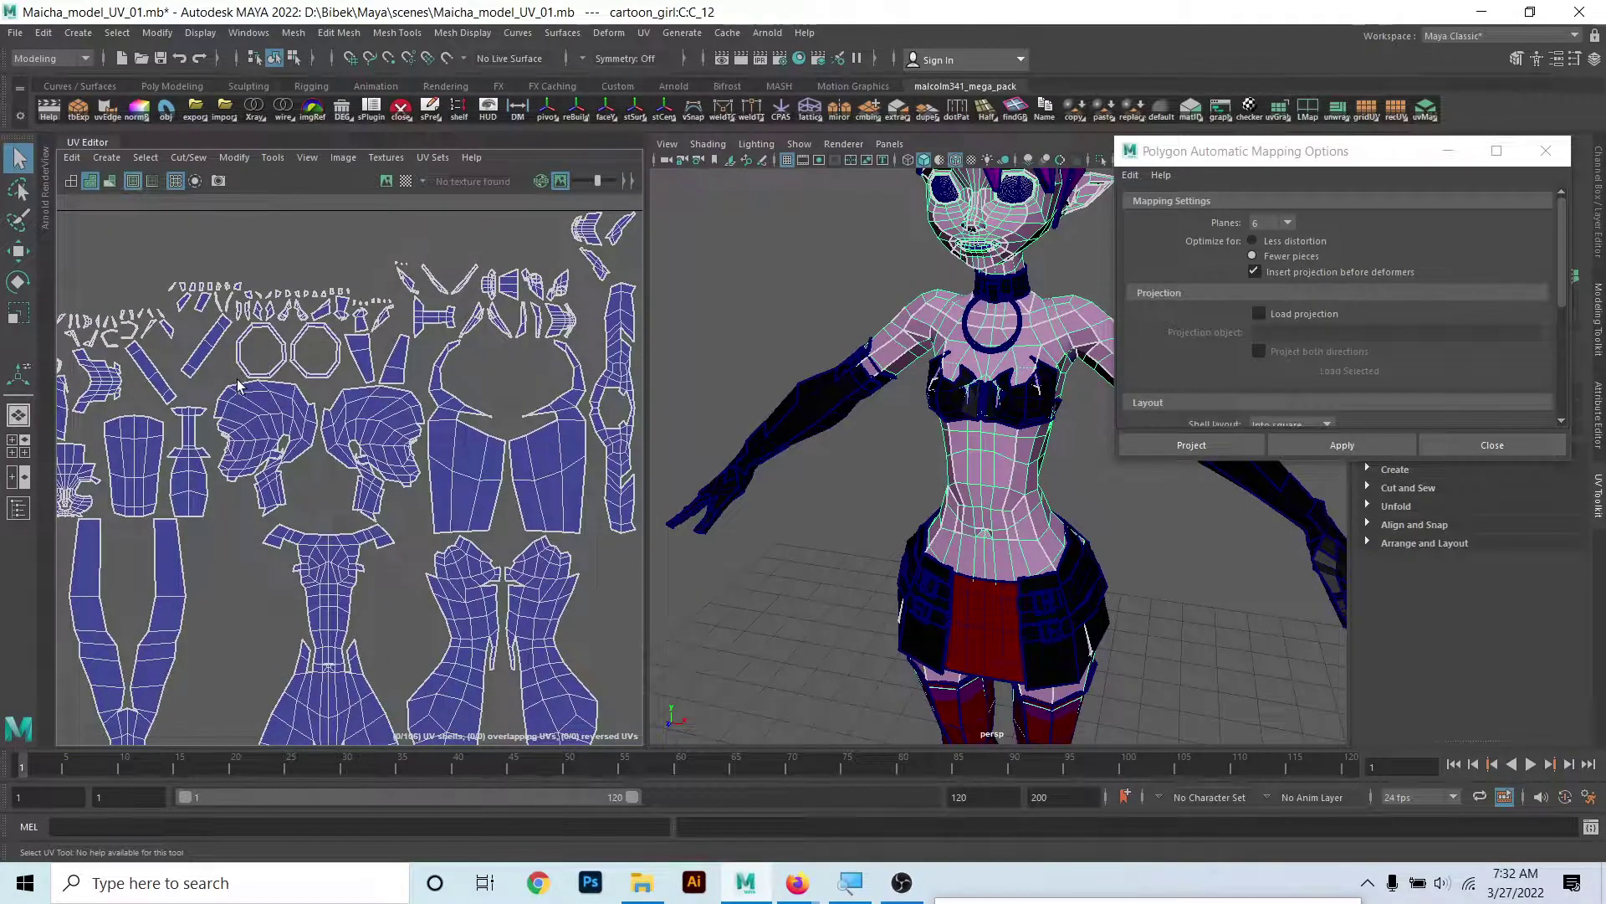
{"action": "scroll", "coordinate": [237, 384], "scroll_direction": "up", "scroll_amount": 2}
{"action": "scroll", "coordinate": [385, 477], "scroll_direction": "up", "scroll_amount": 1}
{"action": "scroll", "coordinate": [400, 393], "scroll_direction": "down", "scroll_amount": 3}
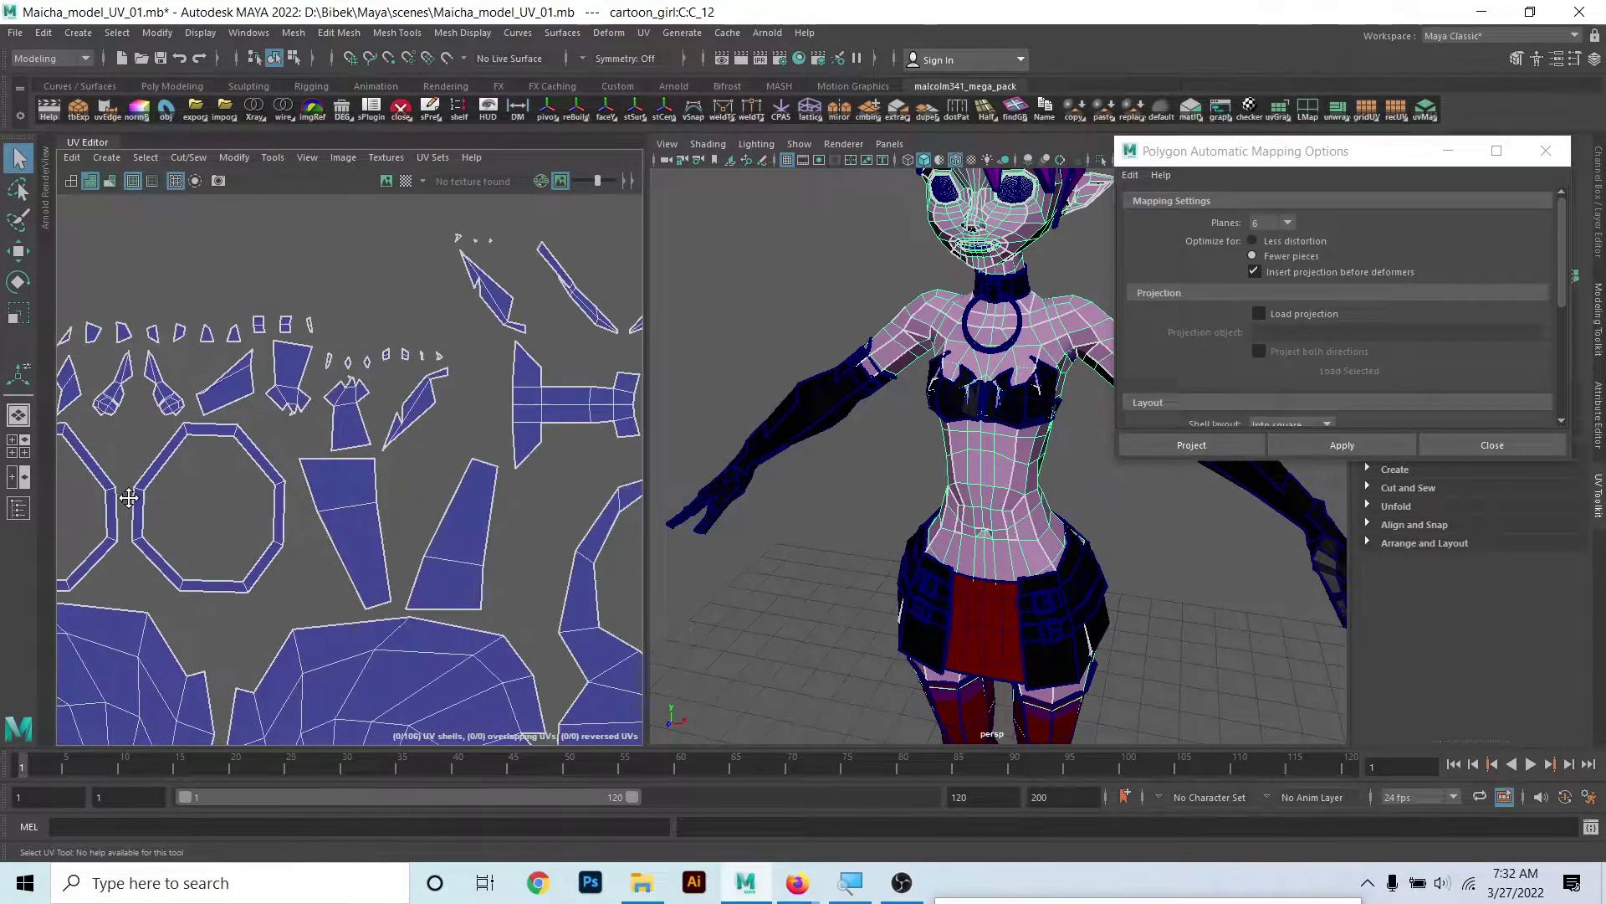
{"action": "scroll", "coordinate": [369, 430], "scroll_direction": "up", "scroll_amount": 2}
{"action": "scroll", "coordinate": [394, 495], "scroll_direction": "up", "scroll_amount": 2}
{"action": "mouse_move", "coordinate": [394, 495]}
{"action": "middle_mouse_down", "text": "alt"}
{"action": "mouse_move", "coordinate": [398, 441]}
{"action": "mouse_move", "coordinate": [474, 361]}
{"action": "middle_mouse_up", "text": "alt"}
{"action": "scroll", "coordinate": [397, 441], "scroll_direction": "down", "scroll_amount": 3}
{"action": "scroll", "coordinate": [435, 418], "scroll_direction": "up", "scroll_amount": 2}
{"action": "scroll", "coordinate": [500, 381], "scroll_direction": "up", "scroll_amount": 1}
{"action": "scroll", "coordinate": [499, 382], "scroll_direction": "down", "scroll_amount": 1}
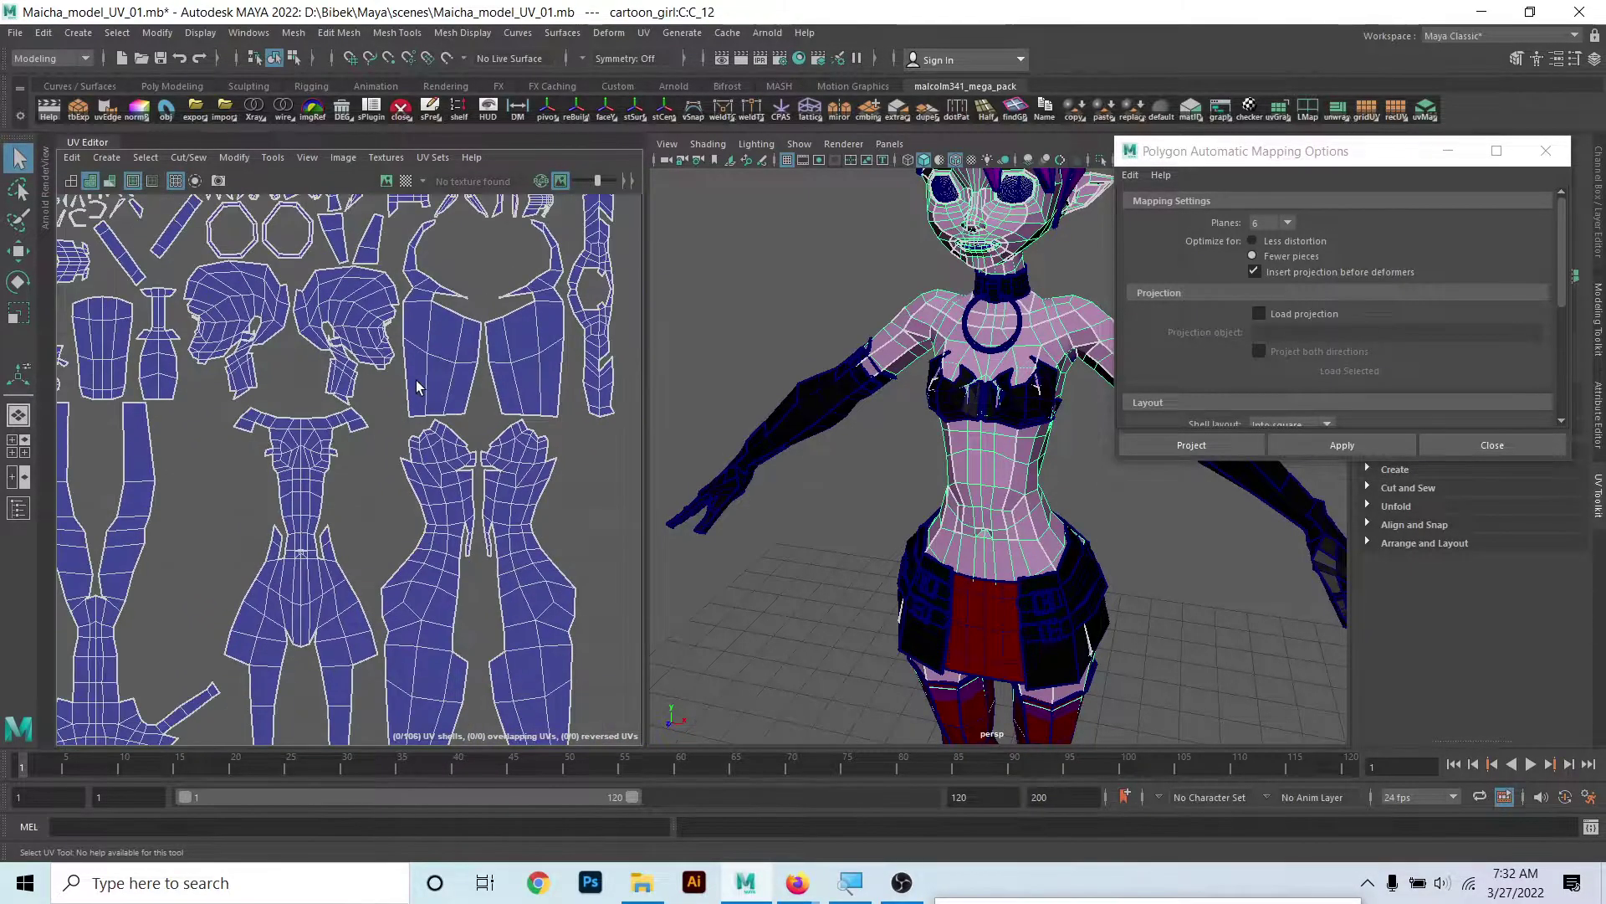
{"action": "scroll", "coordinate": [420, 388], "scroll_direction": "down", "scroll_amount": 1}
{"action": "middle_click_drag", "start_coordinate": [327, 345], "coordinate": [352, 427], "text": "alt"}
{"action": "scroll", "coordinate": [374, 374], "scroll_direction": "down", "scroll_amount": 1}
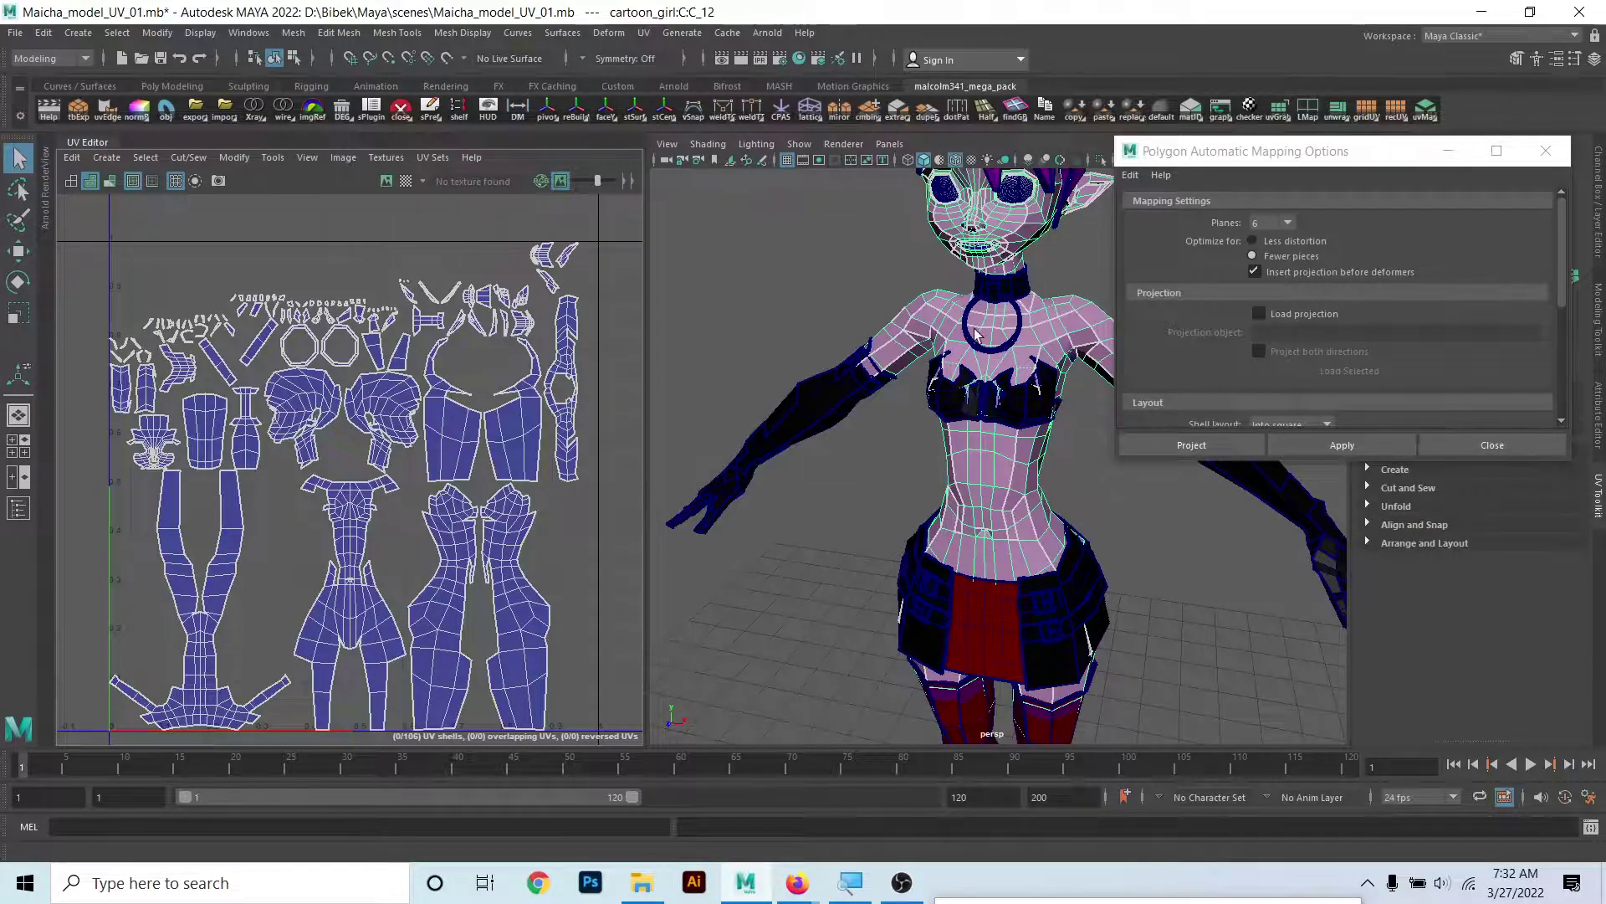
- Close the Automatic mapping settings, deselect, and select the skirt to show its UV shells
{"action": "left_click", "coordinate": [1508, 440]}
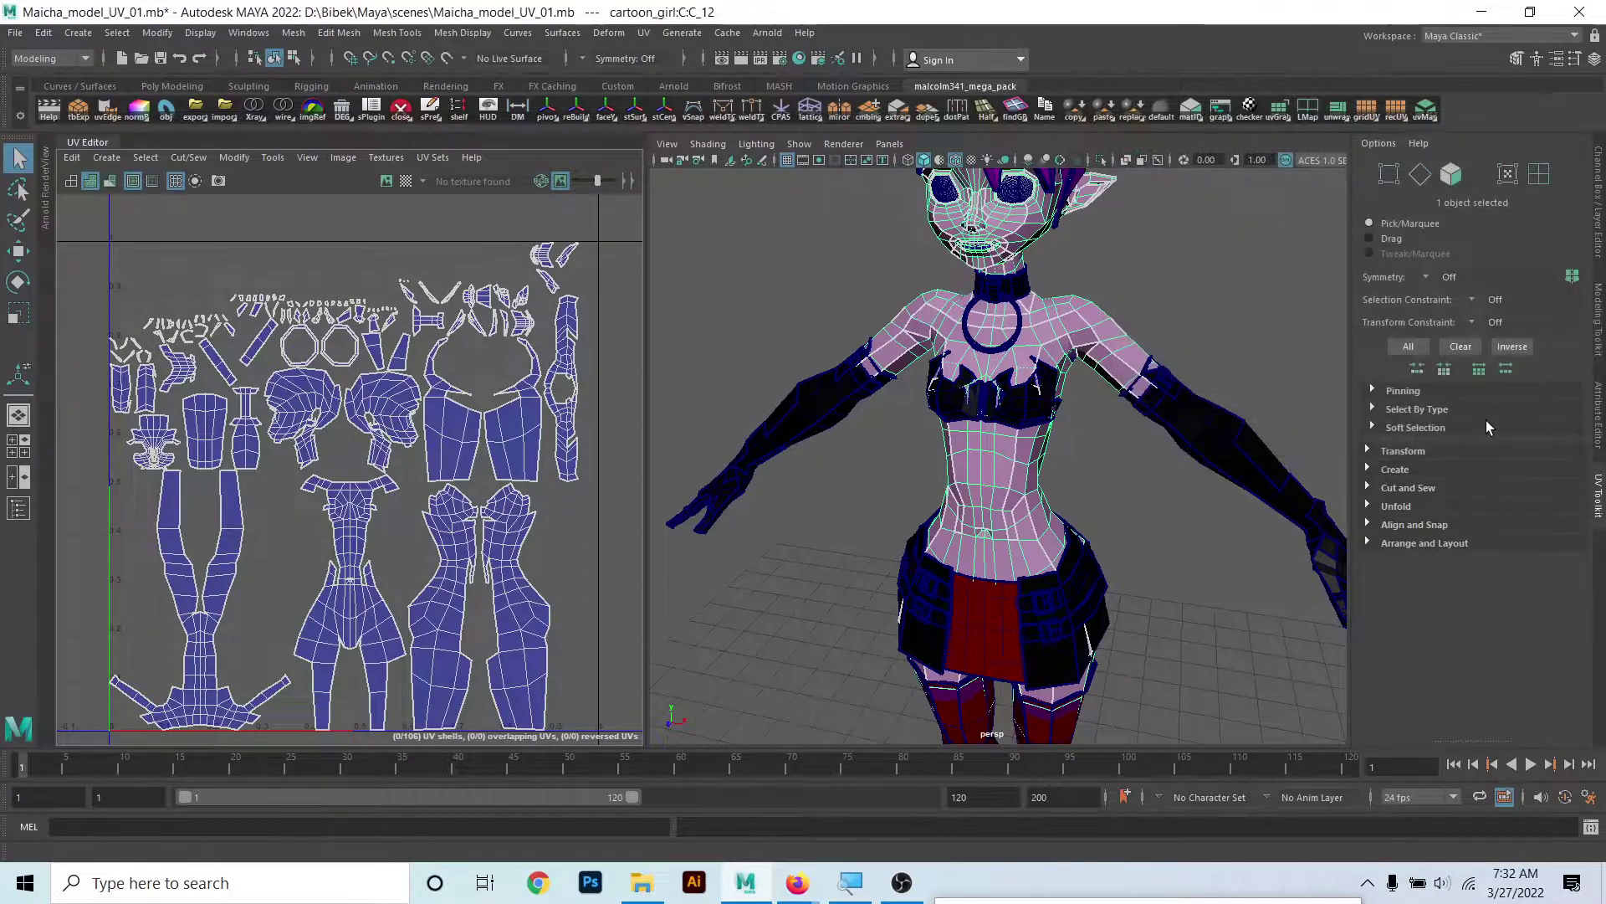
{"action": "left_click", "coordinate": [1170, 489]}
{"action": "scroll", "coordinate": [969, 519], "scroll_direction": "down", "scroll_amount": 5}
{"action": "scroll", "coordinate": [969, 519], "scroll_direction": "up", "scroll_amount": 5}
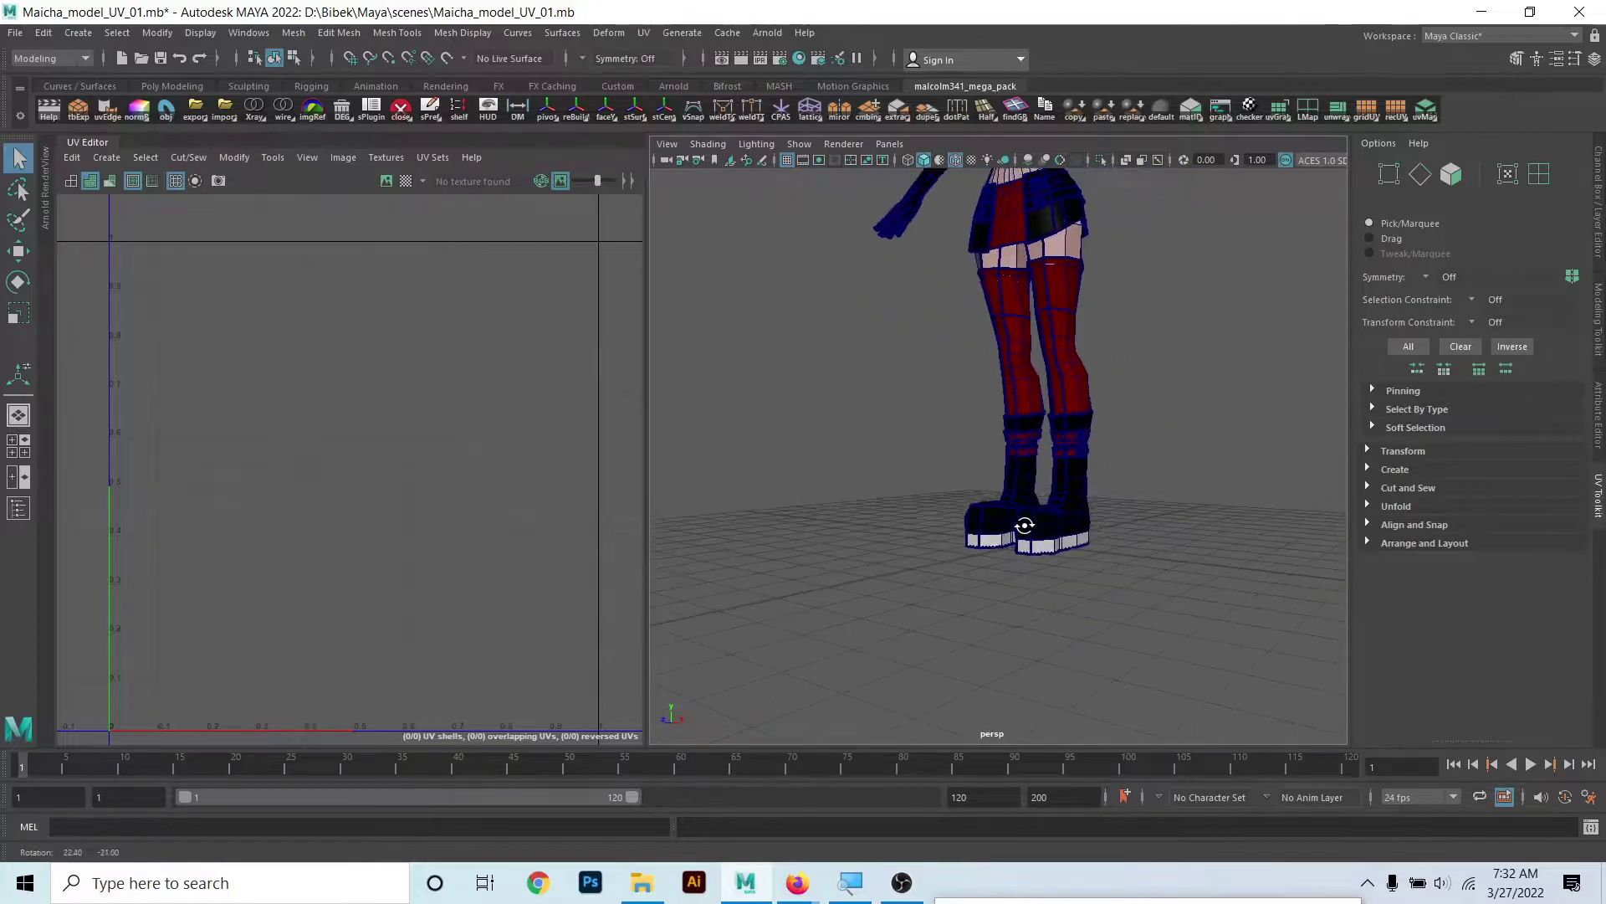
{"action": "scroll", "coordinate": [1071, 541], "scroll_direction": "down", "scroll_amount": 4}
{"action": "left_click_drag", "start_coordinate": [1115, 631], "coordinate": [1027, 522], "text": "alt"}
{"action": "left_click", "coordinate": [1008, 431]}
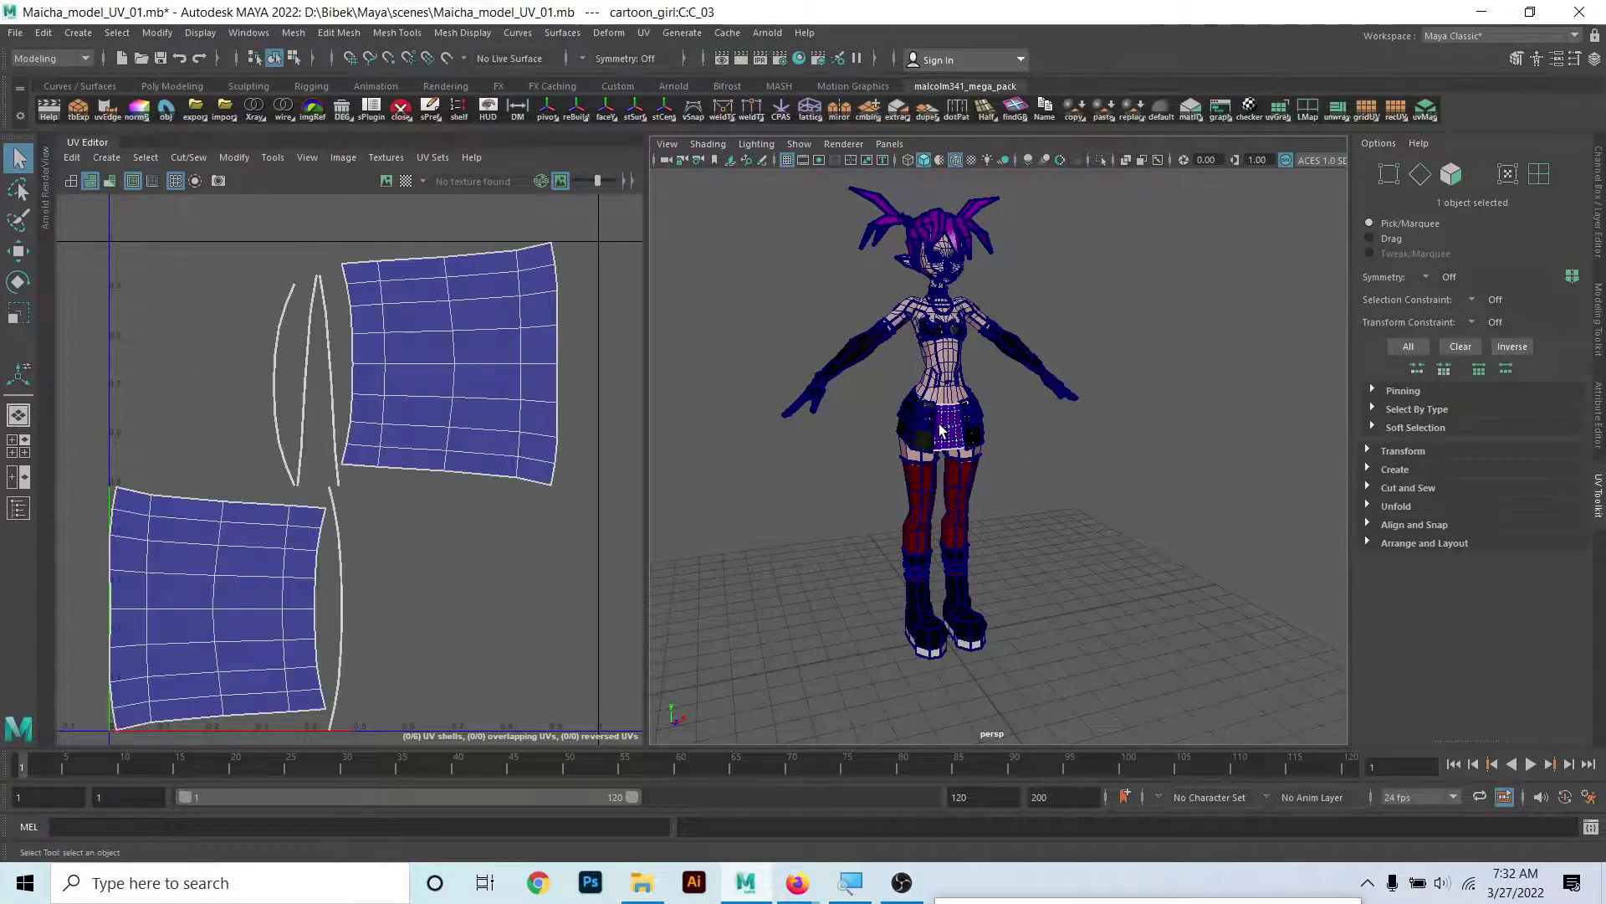
{"action": "scroll", "coordinate": [923, 526], "scroll_direction": "up", "scroll_amount": 5}
{"action": "scroll", "coordinate": [922, 525], "scroll_direction": "down", "scroll_amount": 2}
{"action": "scroll", "coordinate": [922, 526], "scroll_direction": "down", "scroll_amount": 3}
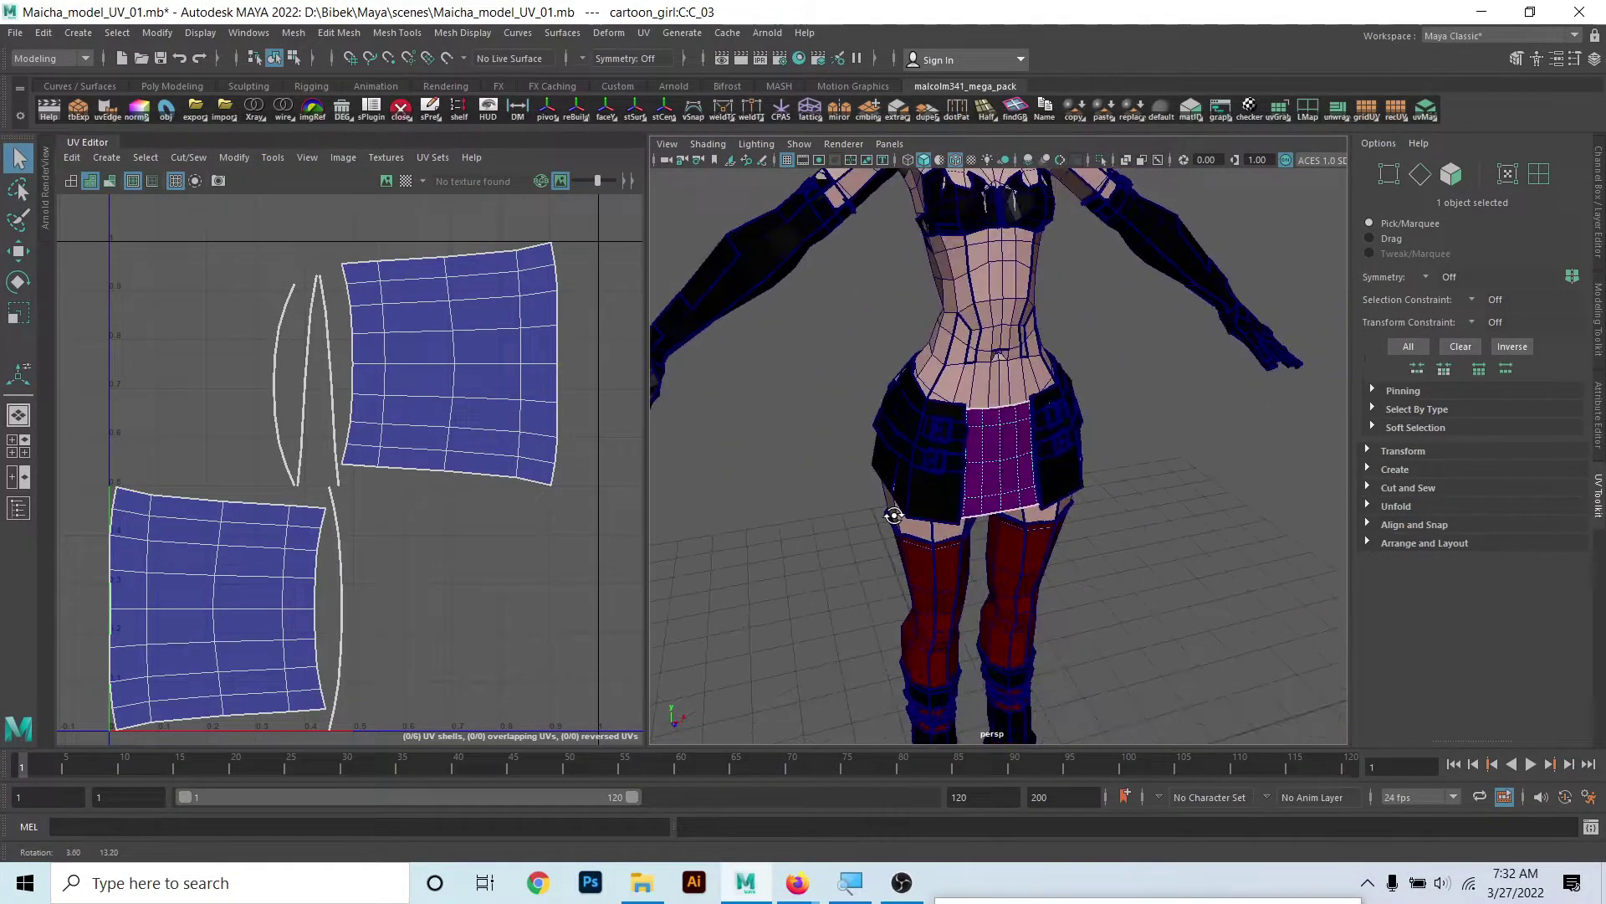
- Switch to the Move tool, orbit to face the skirt, and widen the UV Toolkit panel
{"action": "key", "text": "w"}
{"action": "scroll", "coordinate": [969, 512], "scroll_direction": "up", "scroll_amount": 5}
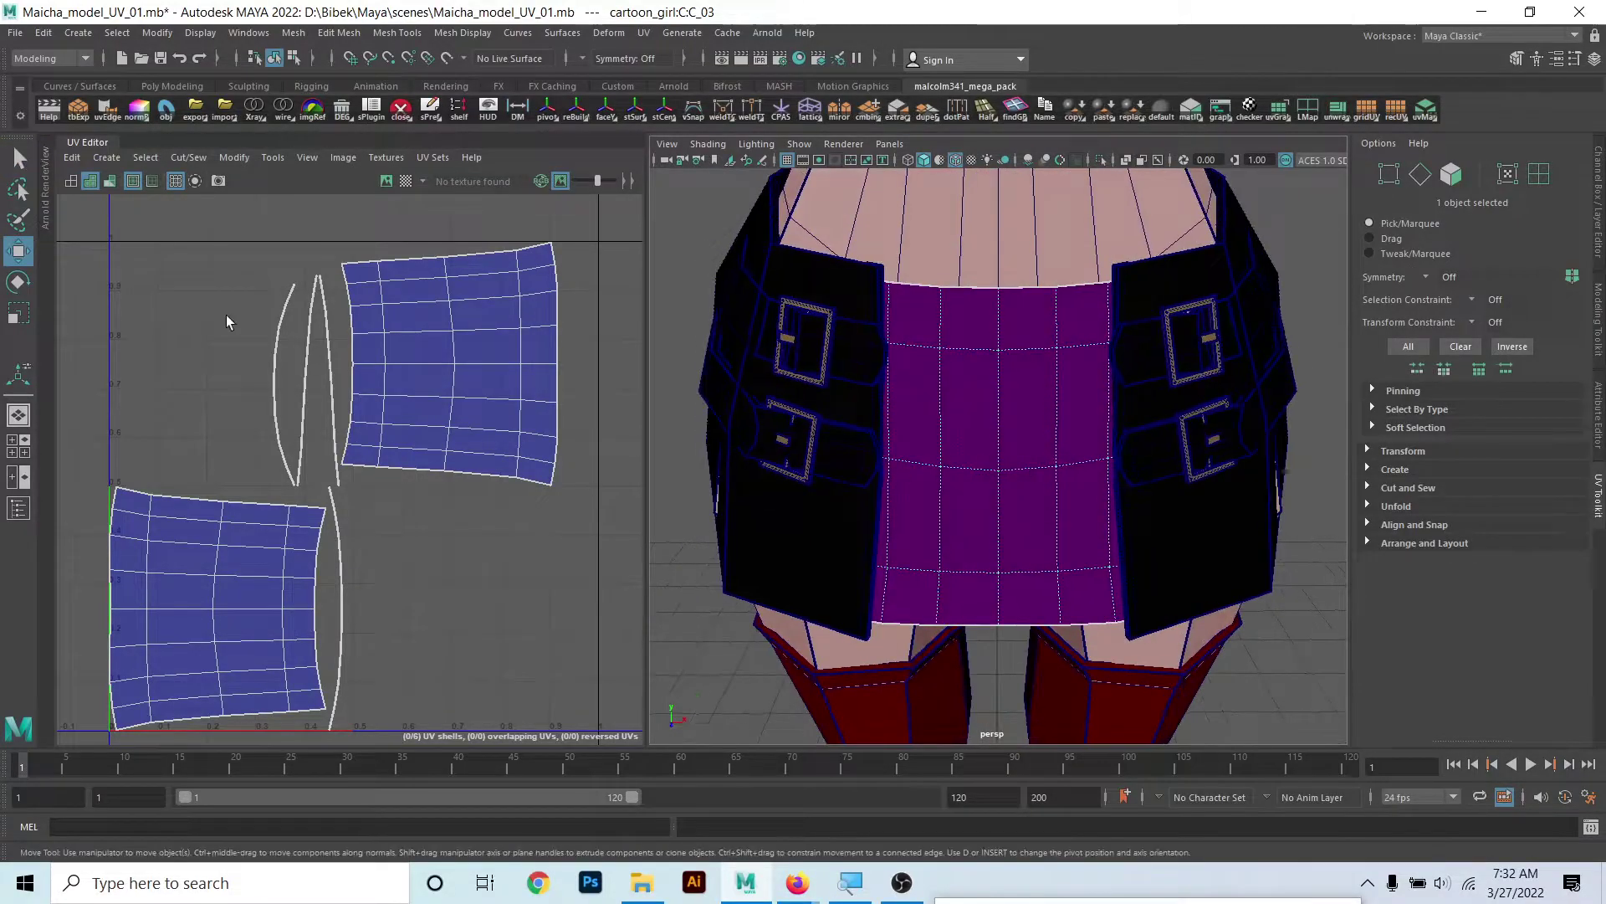
{"action": "left_click_drag", "start_coordinate": [1144, 487], "coordinate": [920, 419], "text": "alt"}
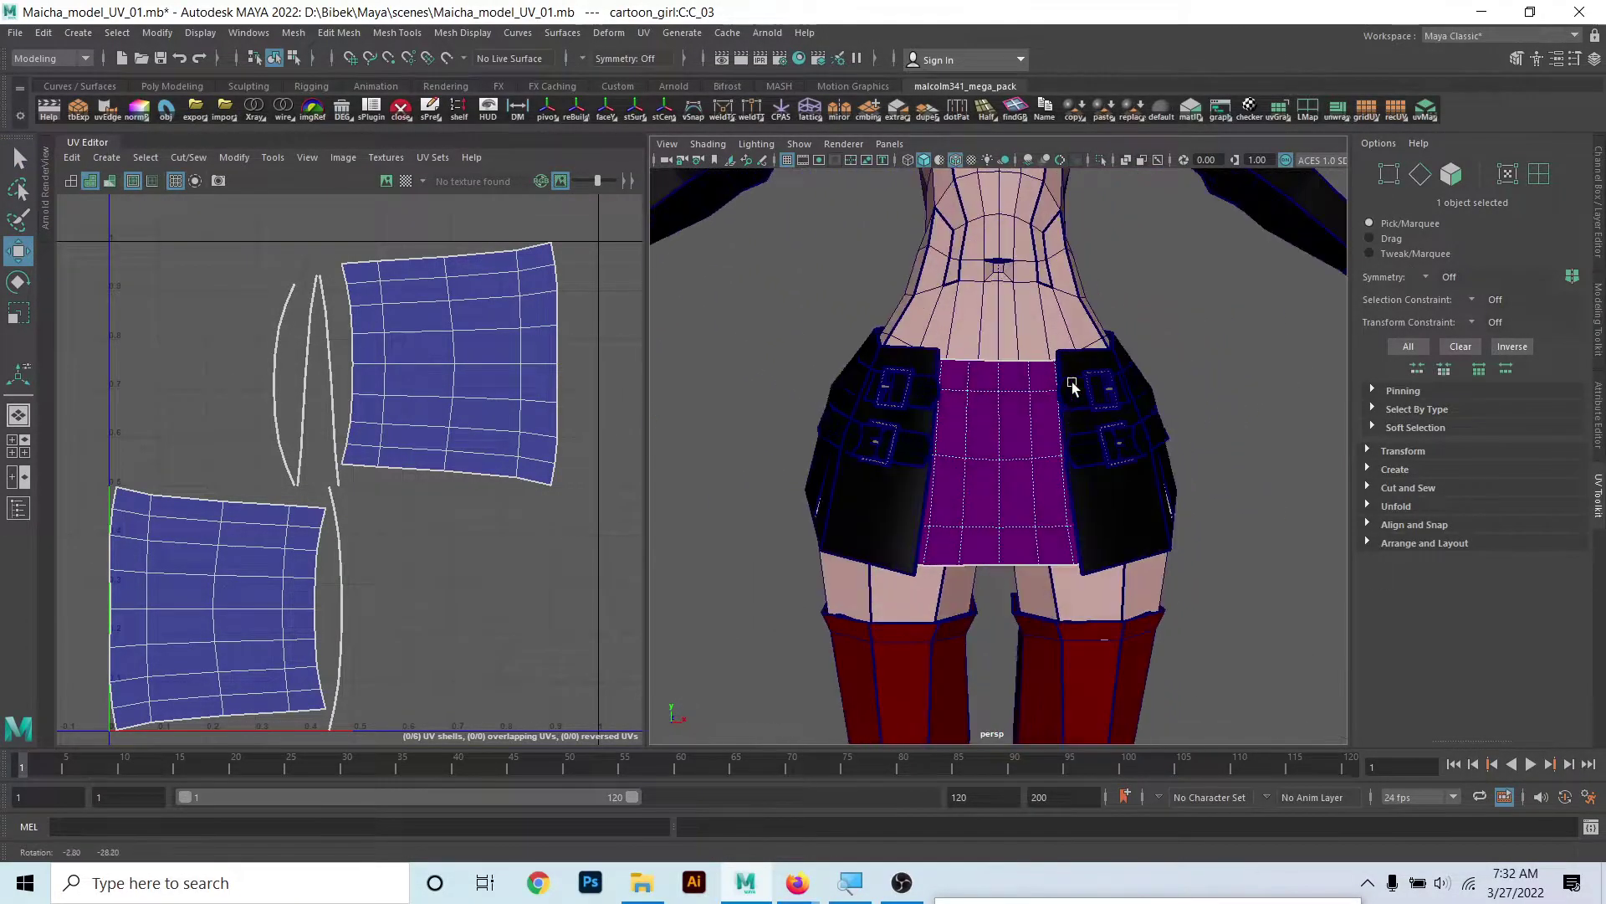
{"action": "left_click", "coordinate": [272, 158]}
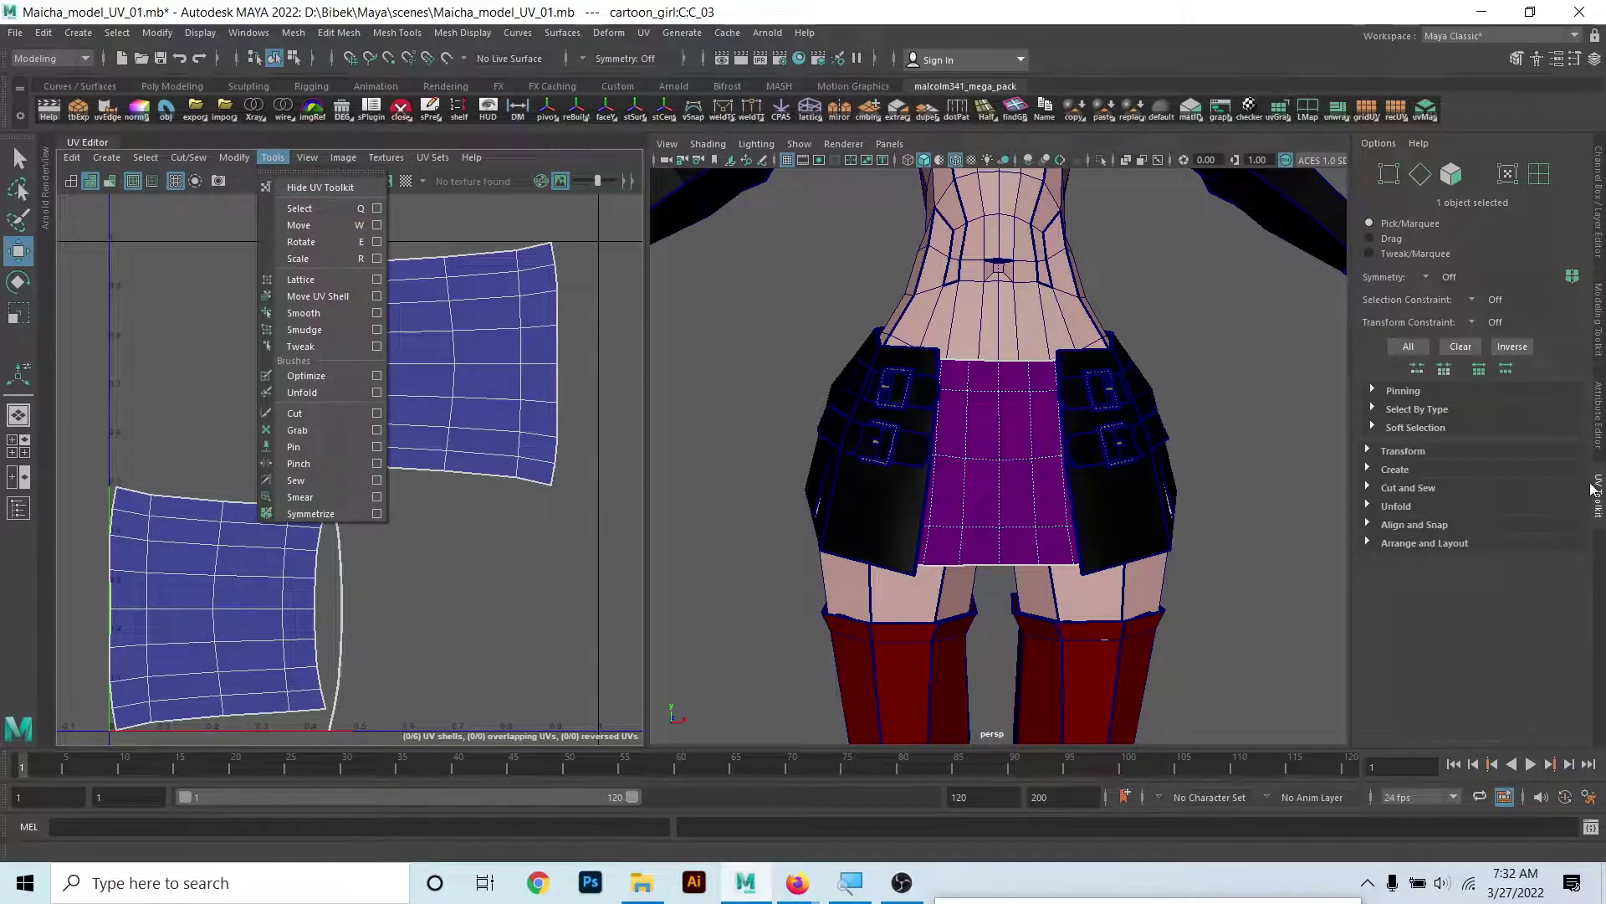
{"action": "left_click", "coordinate": [1394, 612]}
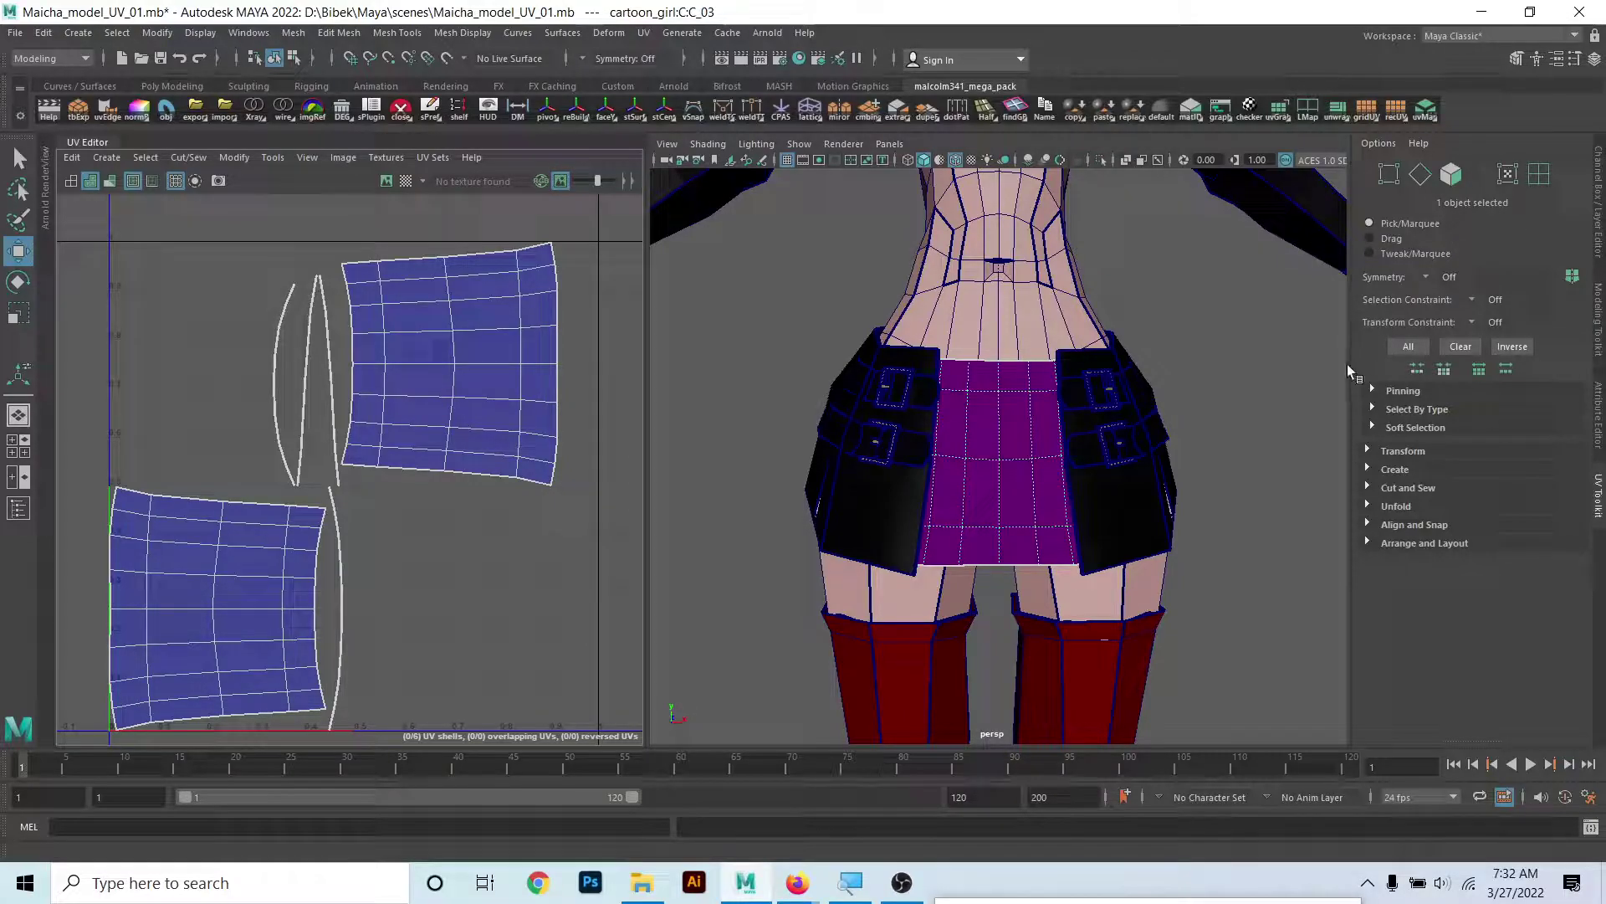
{"action": "left_click_drag", "start_coordinate": [1348, 364], "coordinate": [1310, 364]}
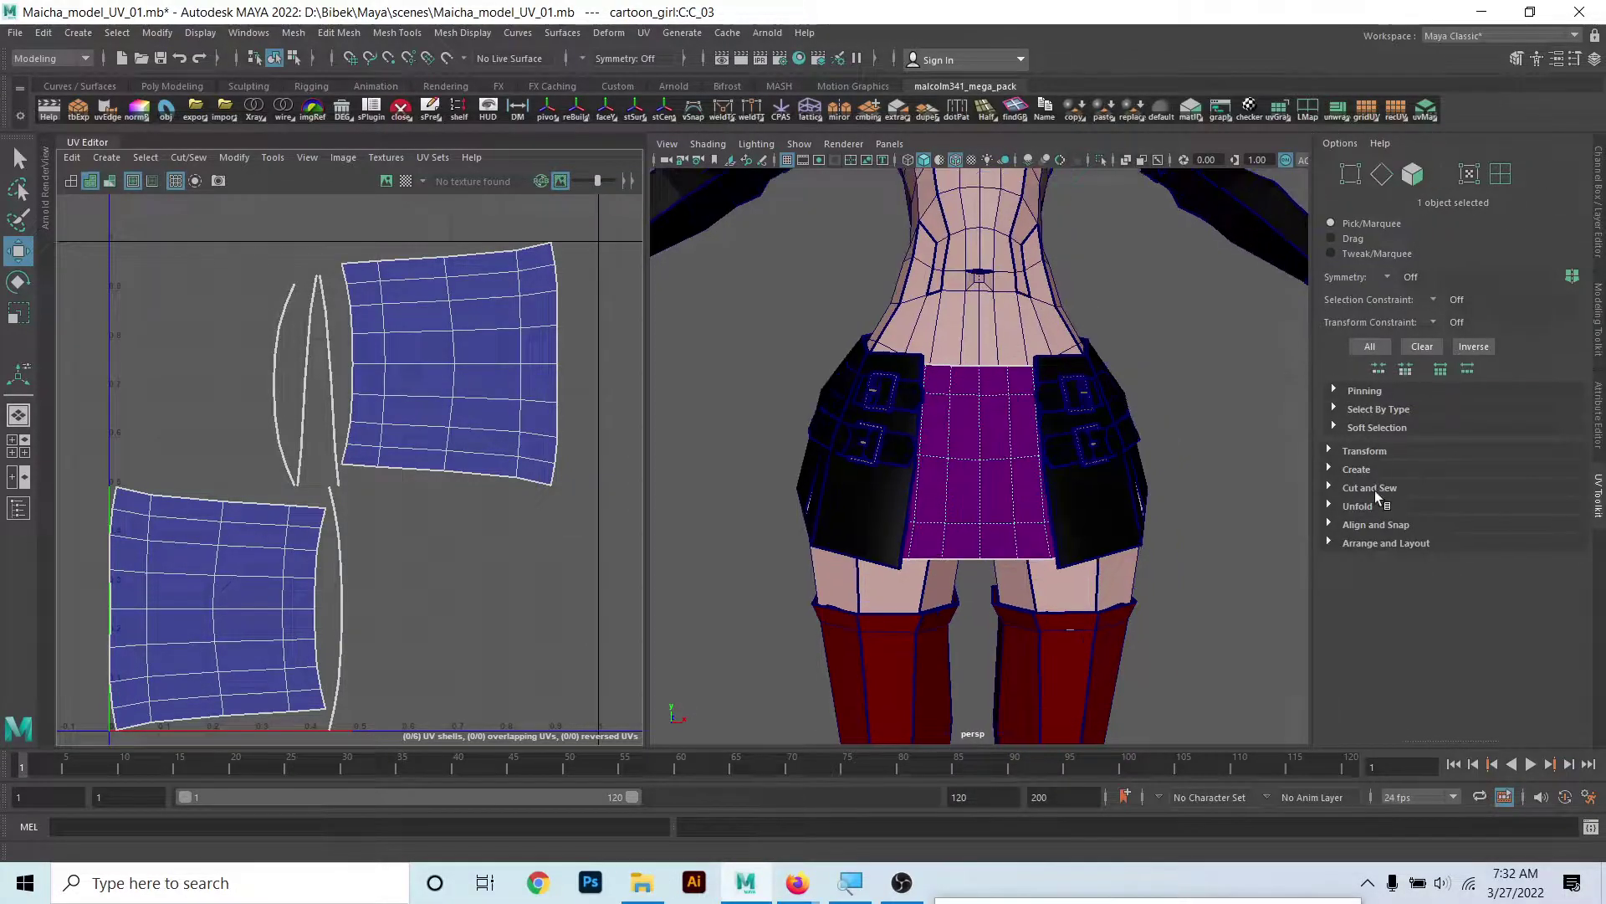
- Expand the Unfold, Align and Snap, and Arrange and Layout sections of the UV Toolkit
{"action": "left_click", "coordinate": [1330, 503]}
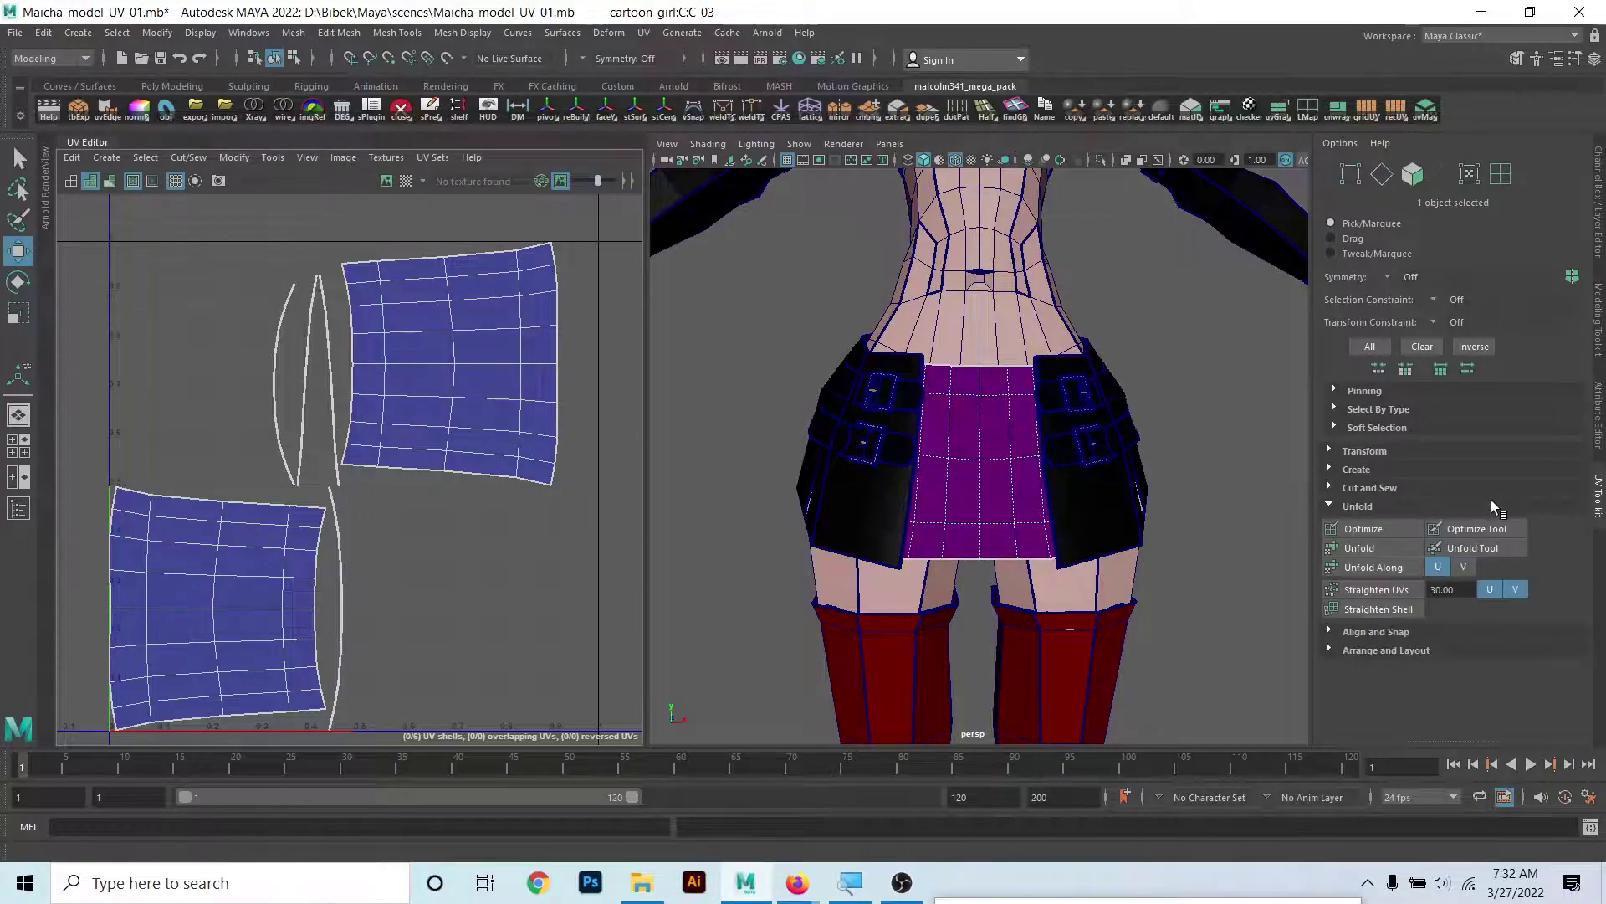
{"action": "left_click", "coordinate": [1330, 632]}
{"action": "scroll", "coordinate": [1360, 607], "scroll_direction": "down", "scroll_amount": 3}
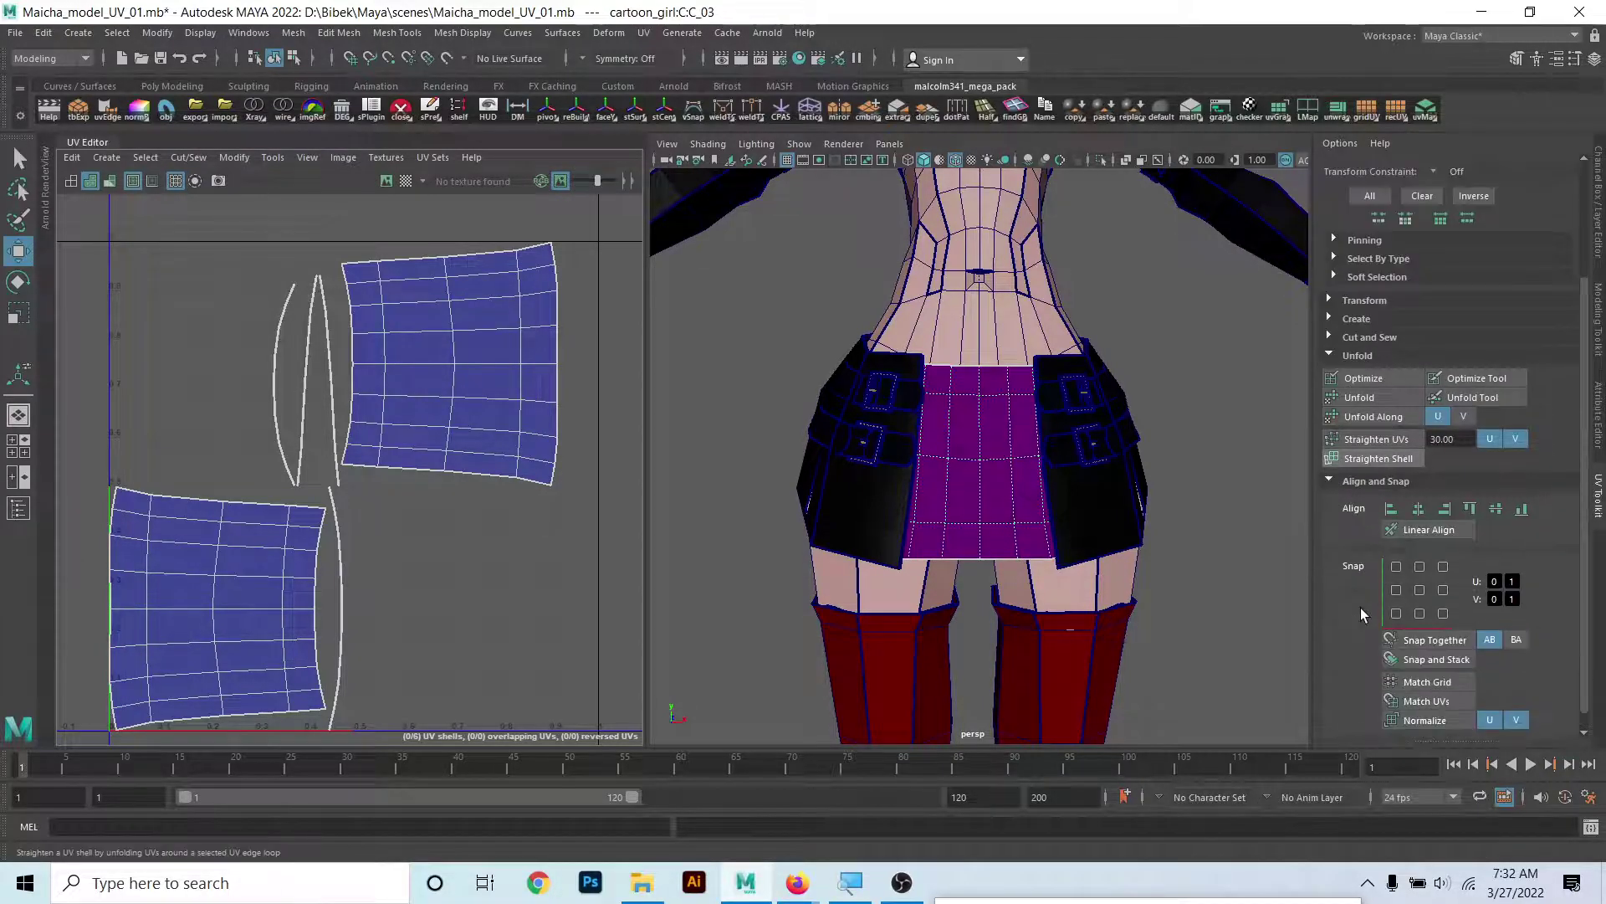
{"action": "scroll", "coordinate": [1338, 576], "scroll_direction": "down", "scroll_amount": 1}
{"action": "left_click", "coordinate": [1336, 726]}
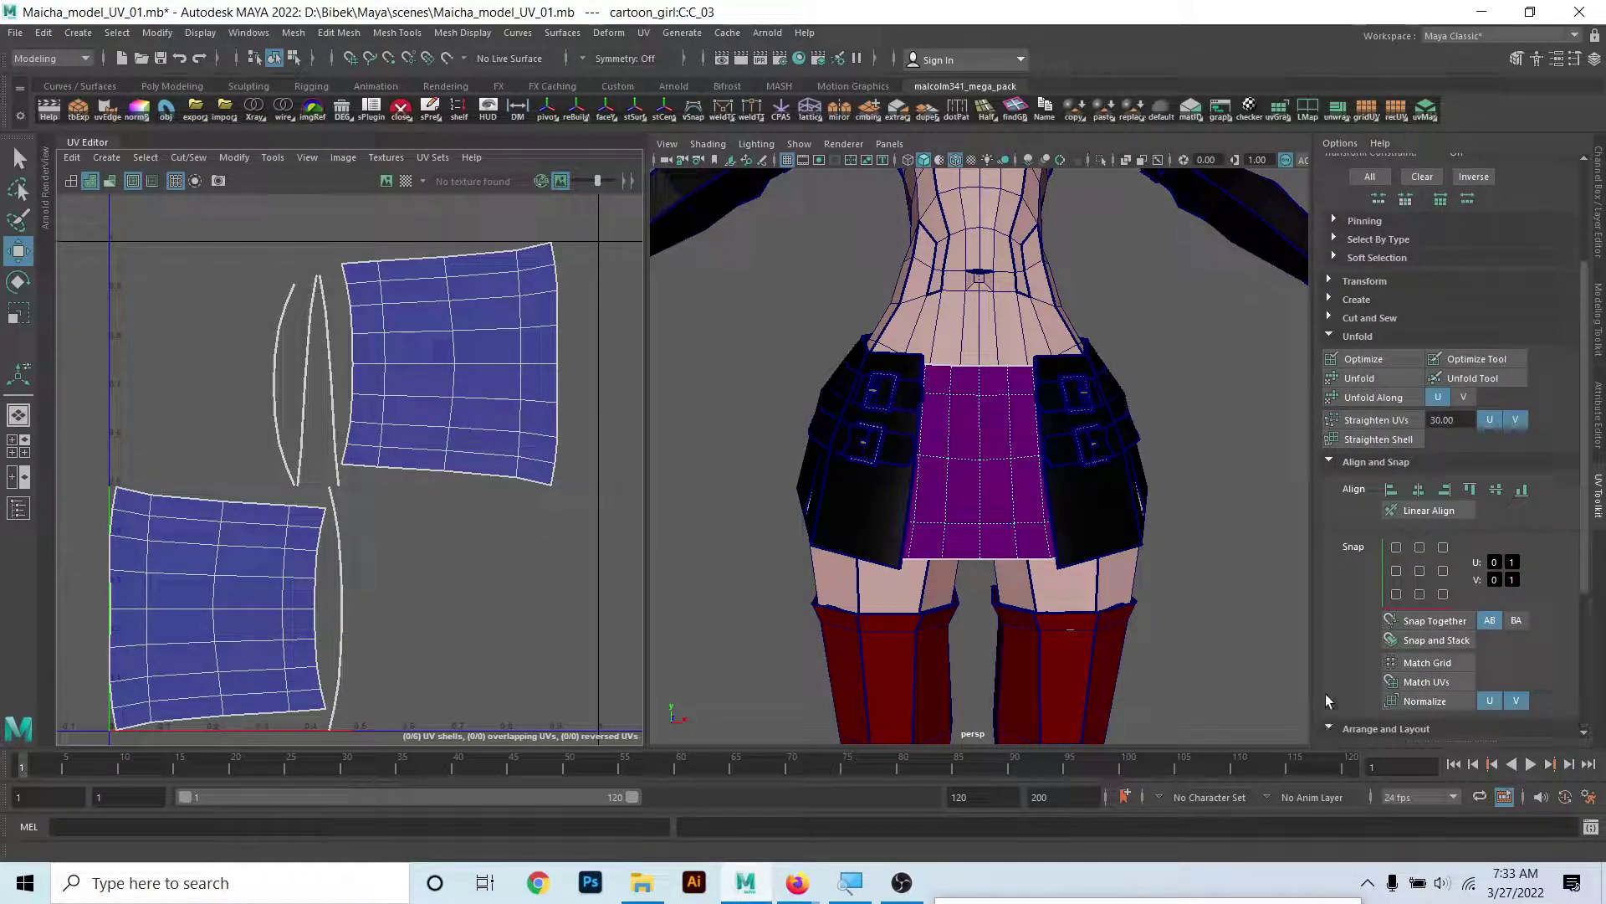
{"action": "scroll", "coordinate": [1343, 564], "scroll_direction": "down", "scroll_amount": 3}
{"action": "scroll", "coordinate": [1352, 567], "scroll_direction": "up", "scroll_amount": 5}
{"action": "scroll", "coordinate": [1351, 567], "scroll_direction": "up", "scroll_amount": 3}
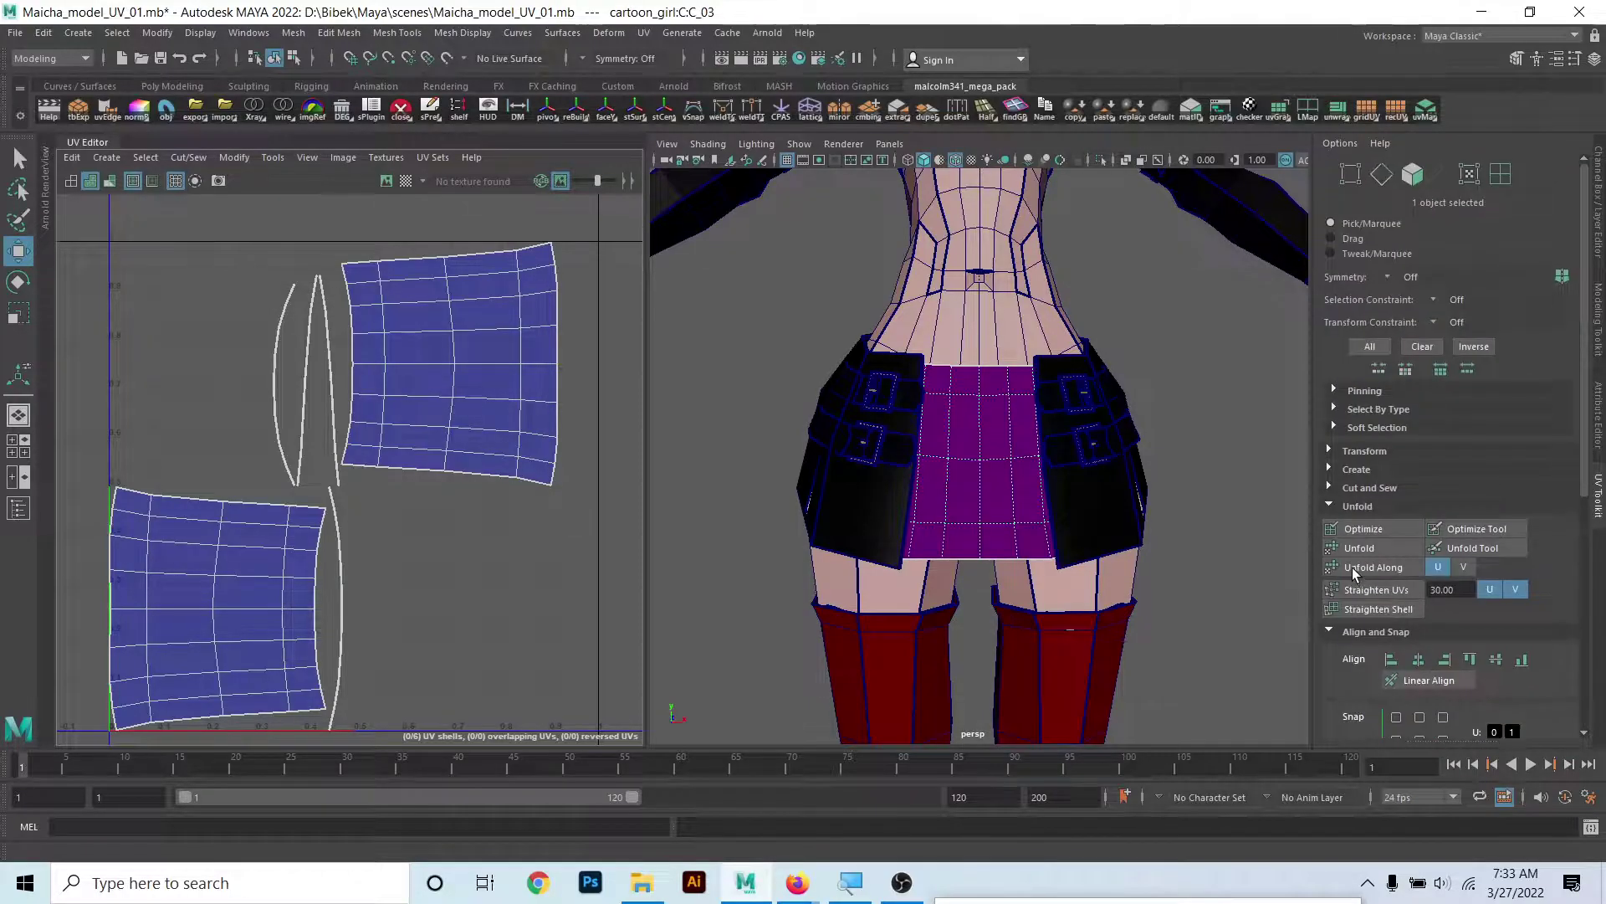
- Expand the Cut and Sew section and scroll through the UV Toolkit options
{"action": "left_click", "coordinate": [1326, 489]}
{"action": "scroll", "coordinate": [1367, 424], "scroll_direction": "down", "scroll_amount": 2}
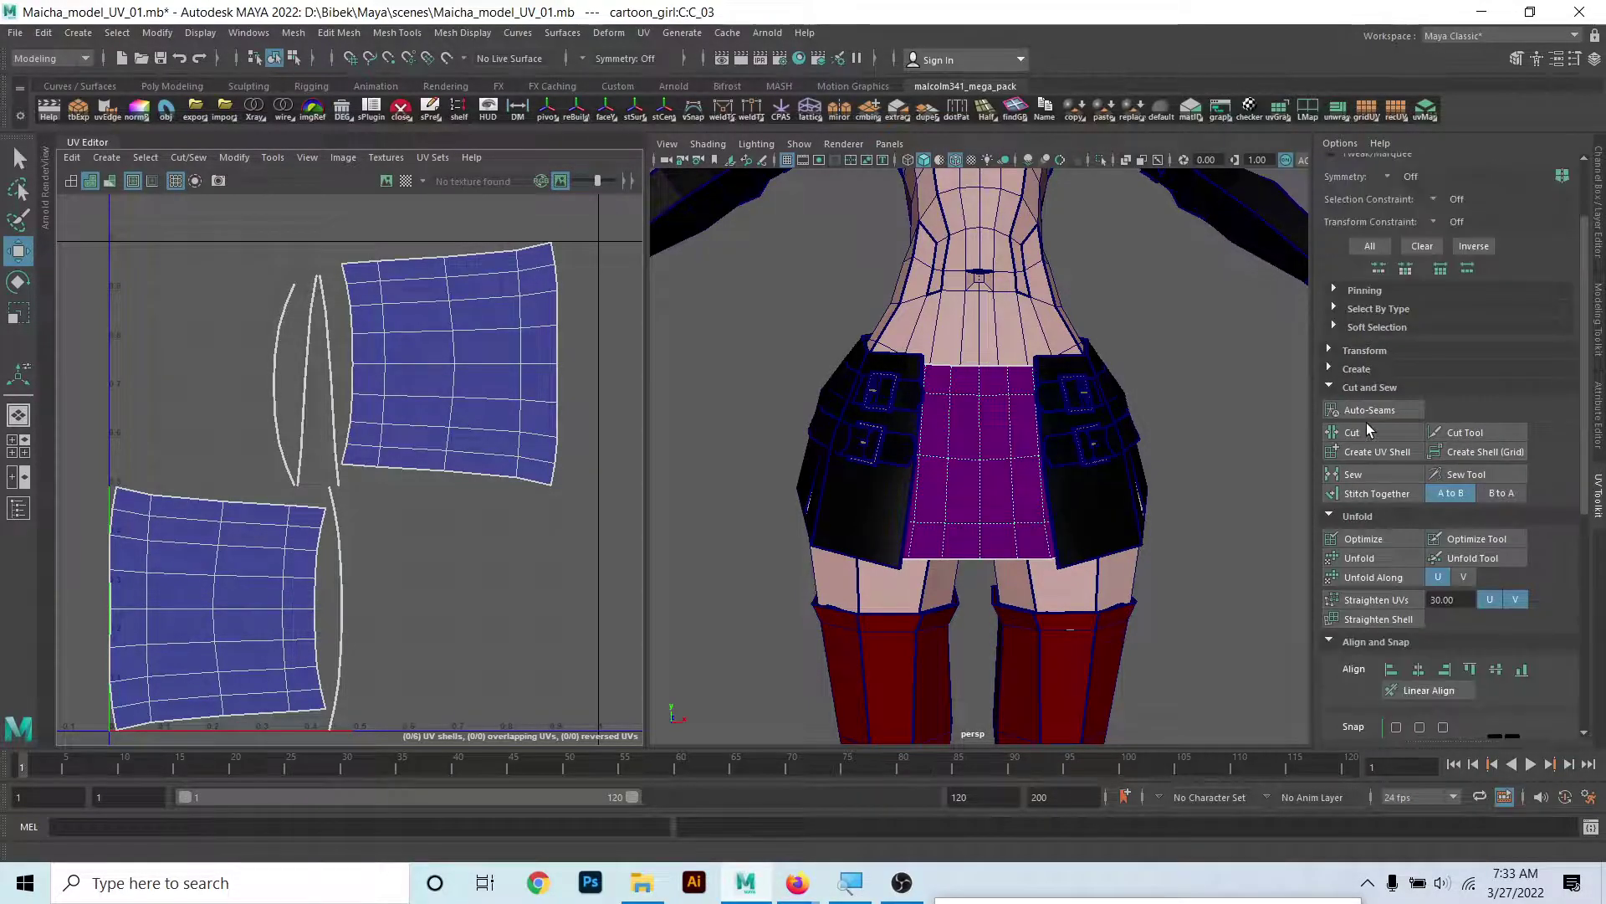
{"action": "scroll", "coordinate": [1367, 424], "scroll_direction": "down", "scroll_amount": 2}
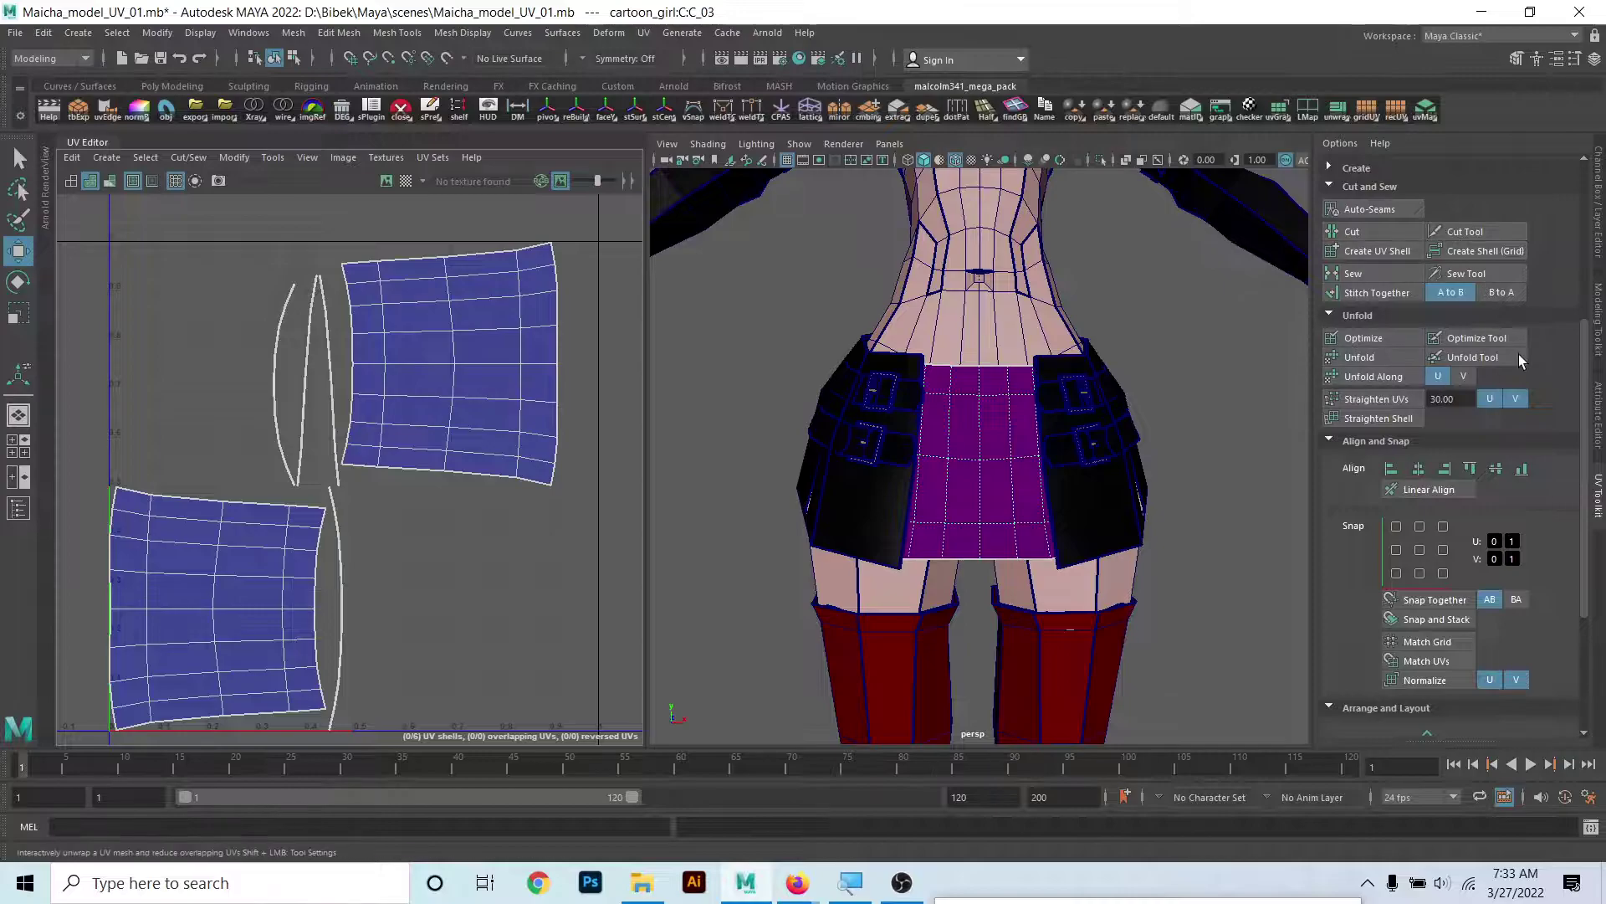
{"action": "scroll", "coordinate": [942, 369], "scroll_direction": "down", "scroll_amount": 5}
{"action": "scroll", "coordinate": [942, 369], "scroll_direction": "up", "scroll_amount": 1}
{"action": "scroll", "coordinate": [942, 369], "scroll_direction": "up", "scroll_amount": 2}
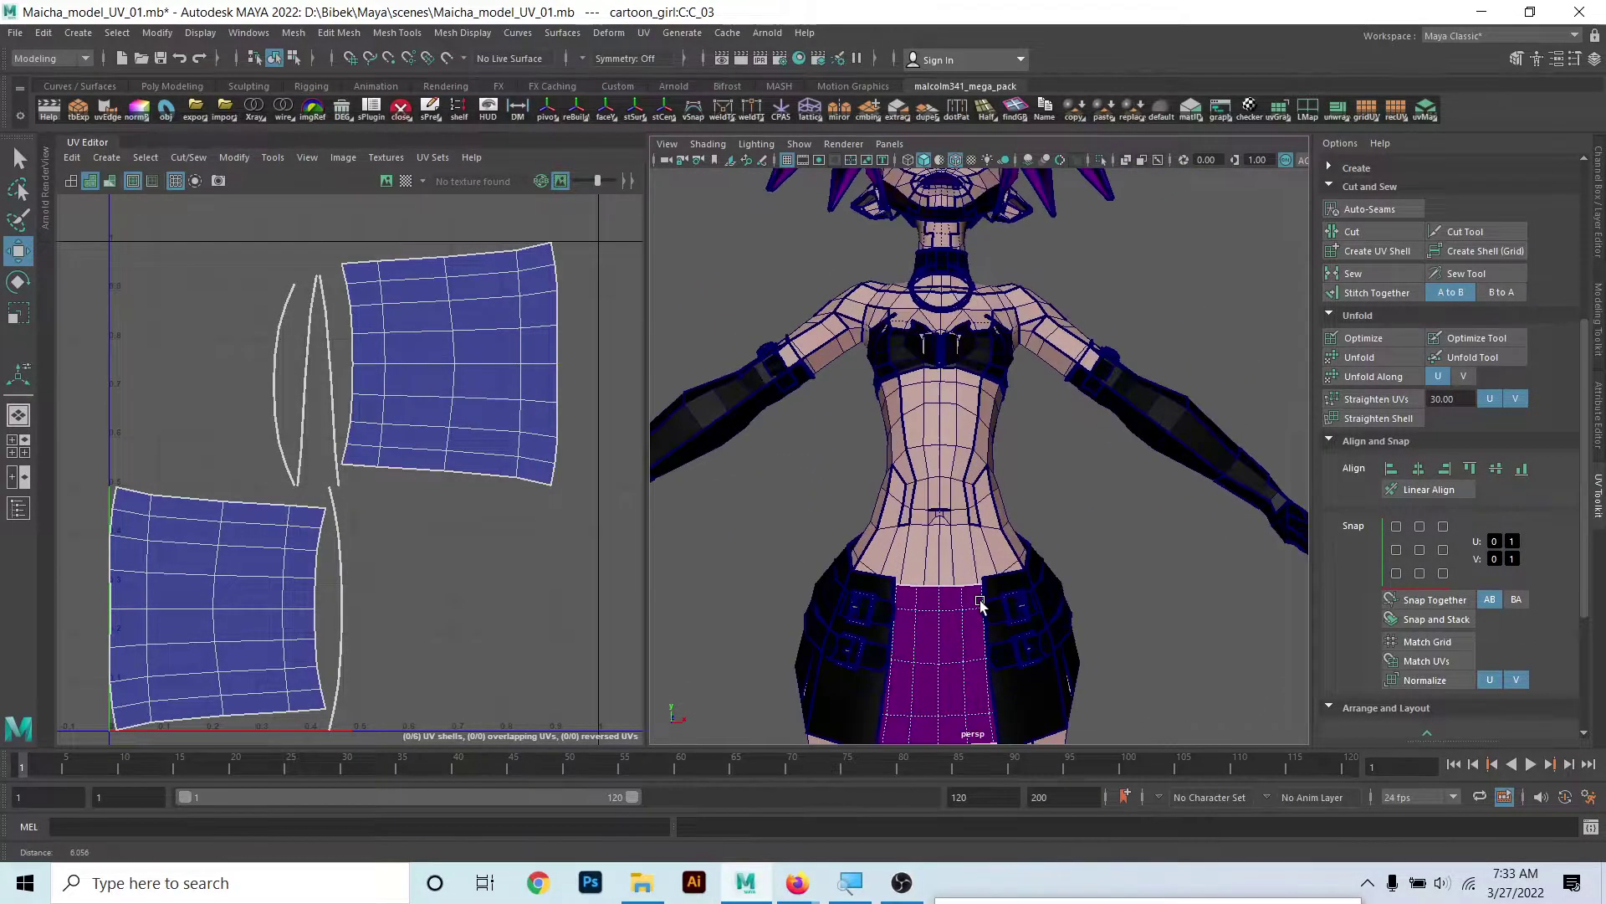
{"action": "scroll", "coordinate": [942, 369], "scroll_direction": "up", "scroll_amount": 1}
{"action": "scroll", "coordinate": [942, 369], "scroll_direction": "up", "scroll_amount": 1}
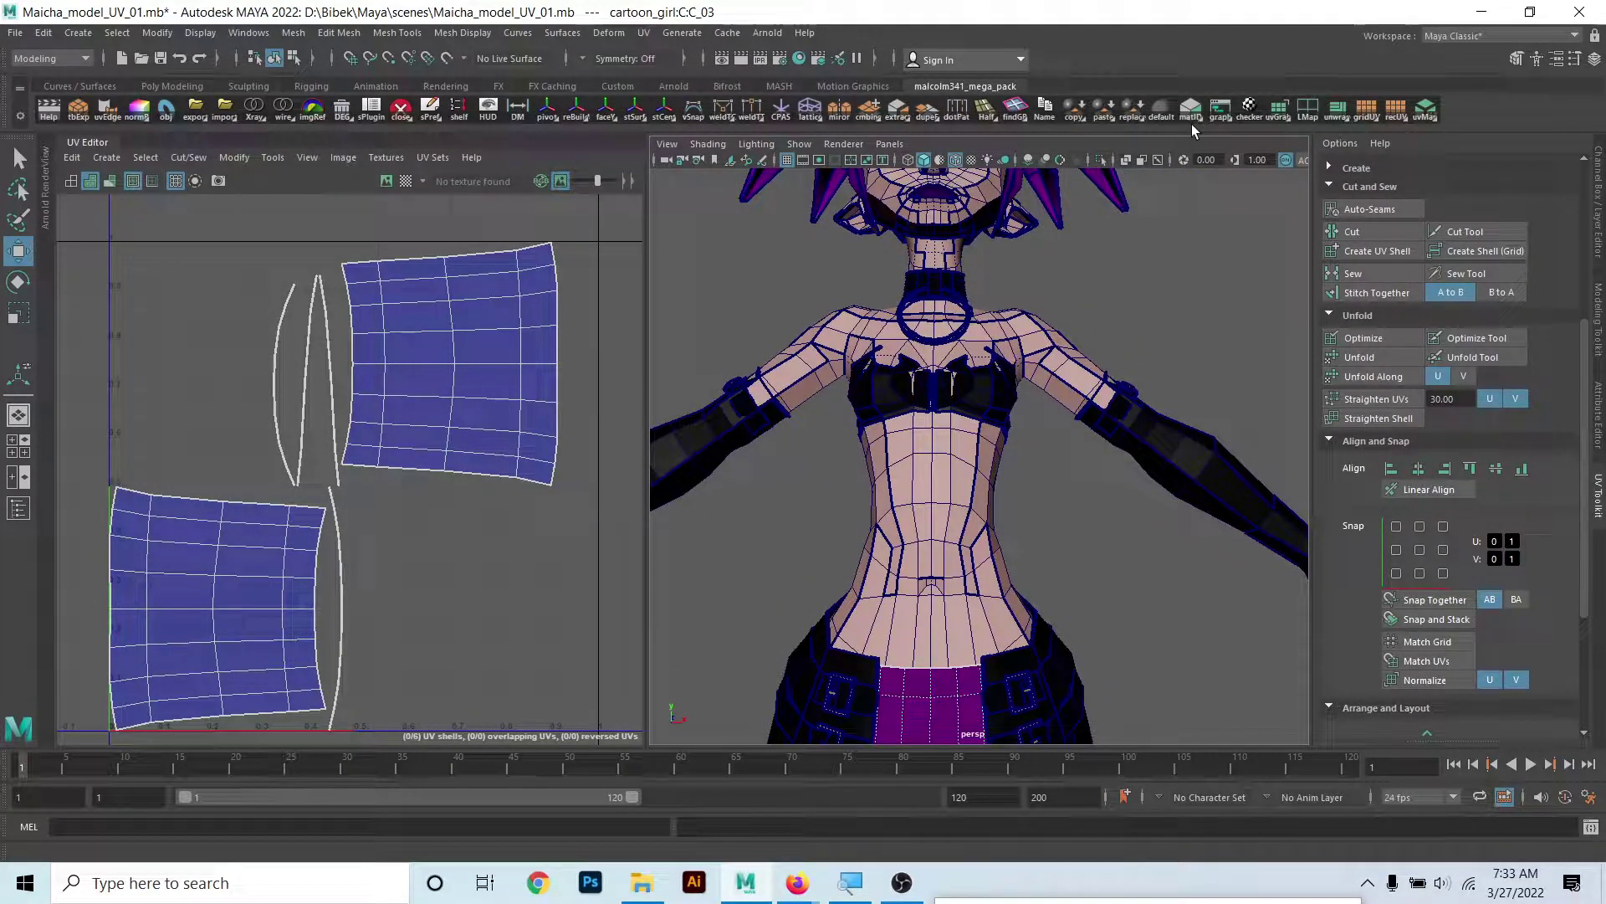
{"action": "scroll", "coordinate": [1545, 463], "scroll_direction": "down", "scroll_amount": 3}
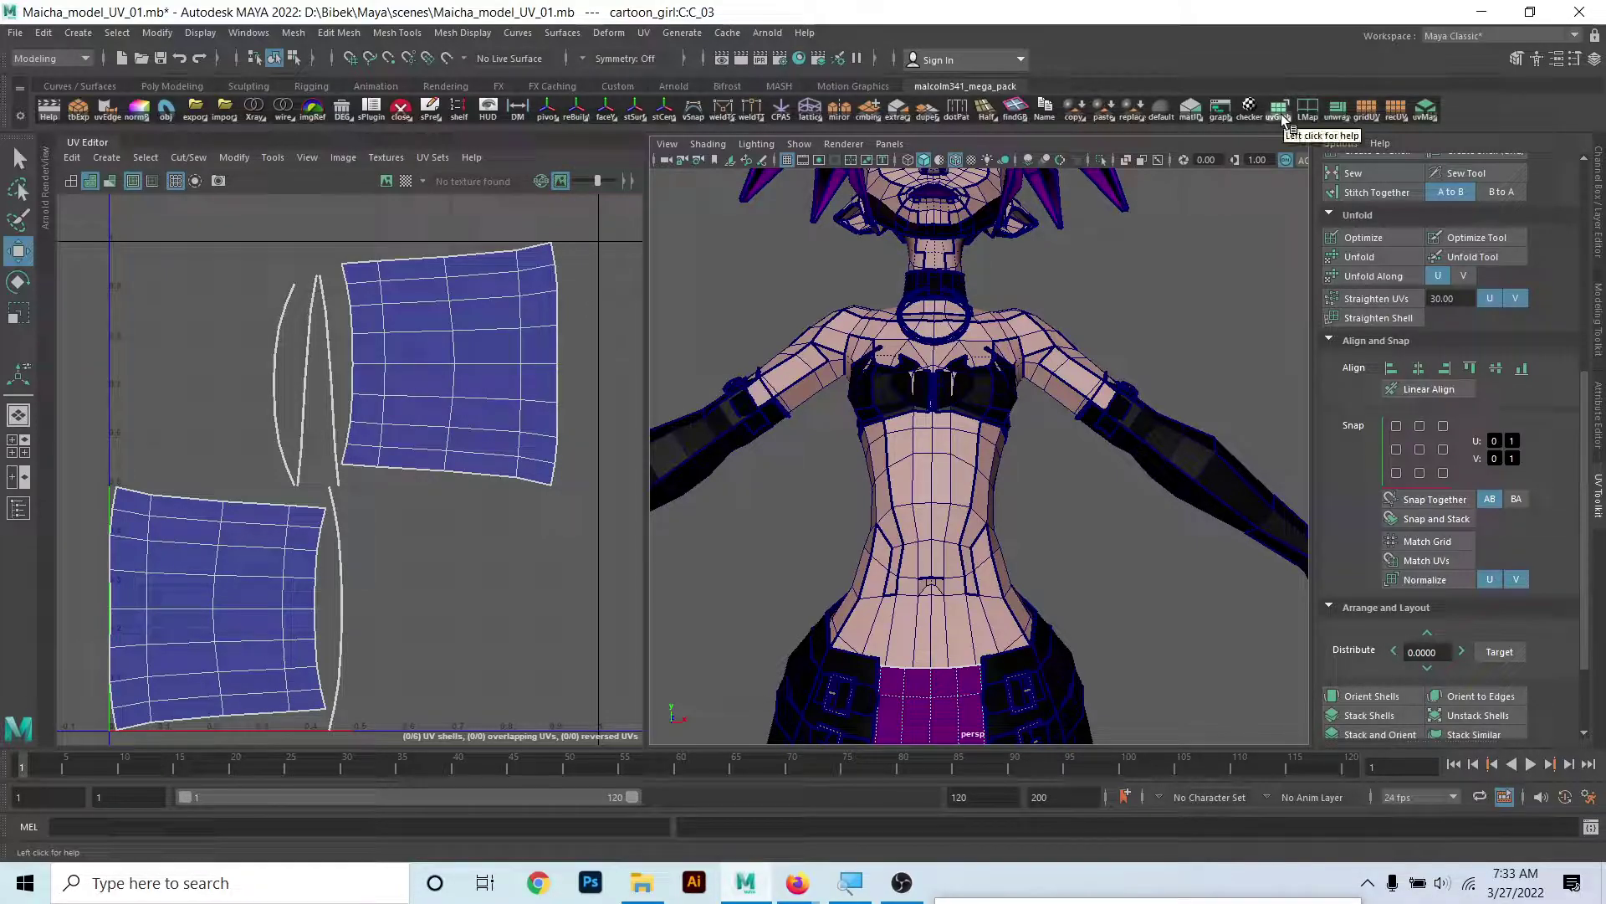
{"action": "scroll", "coordinate": [1339, 434], "scroll_direction": "up", "scroll_amount": 3}
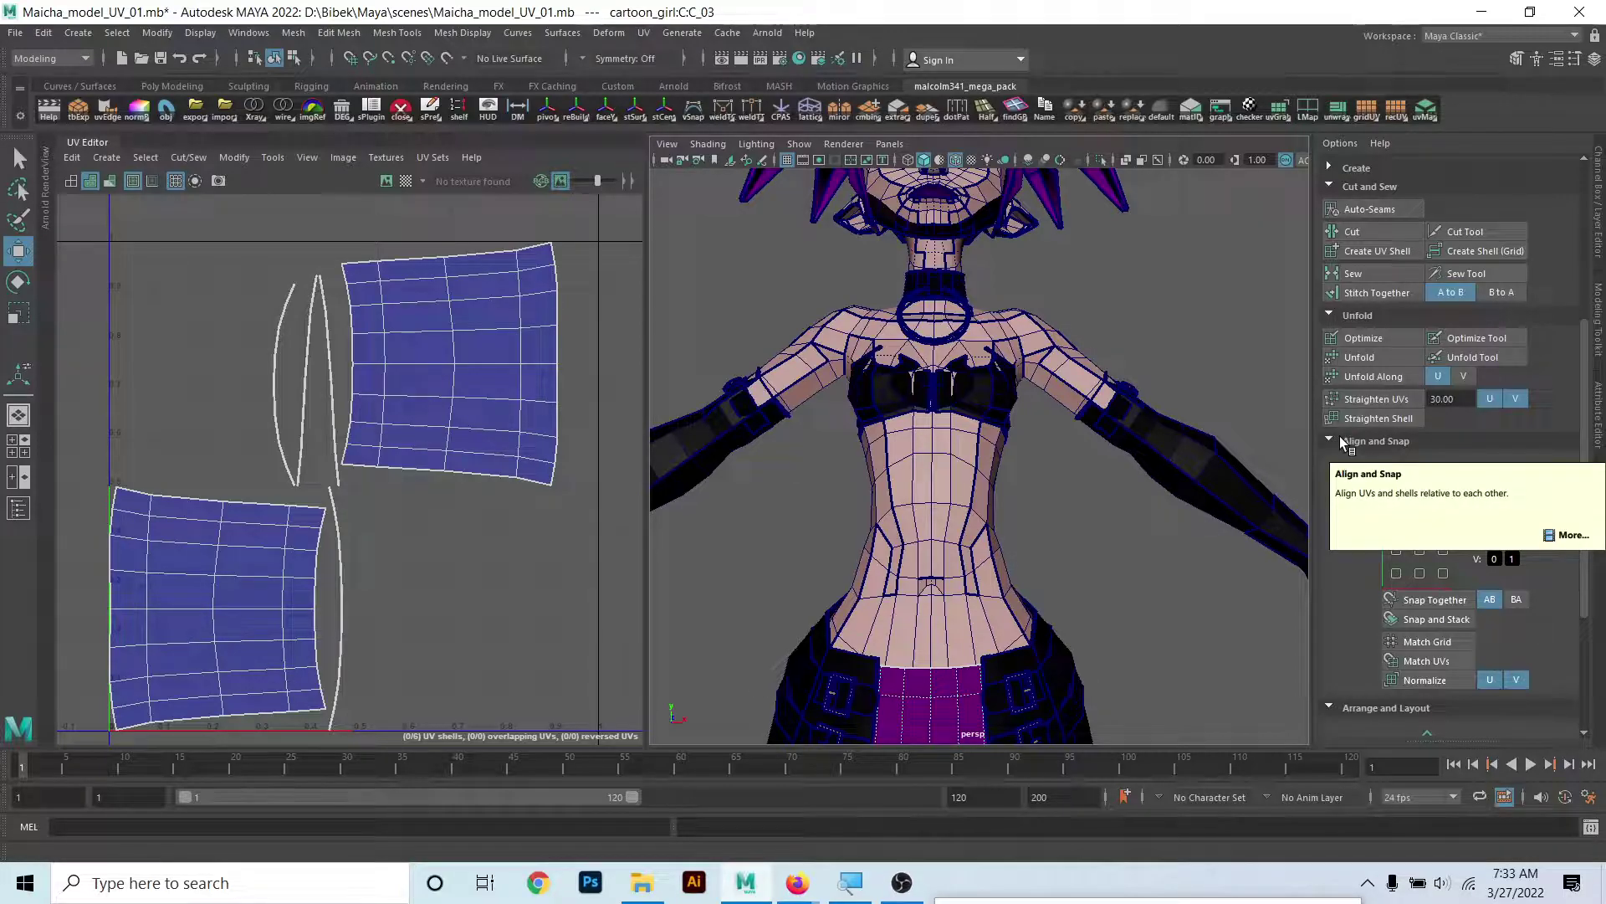
{"action": "scroll", "coordinate": [1339, 435], "scroll_direction": "down", "scroll_amount": 2}
{"action": "scroll", "coordinate": [1322, 483], "scroll_direction": "down", "scroll_amount": 3}
{"action": "scroll", "coordinate": [1322, 449], "scroll_direction": "down", "scroll_amount": 2}
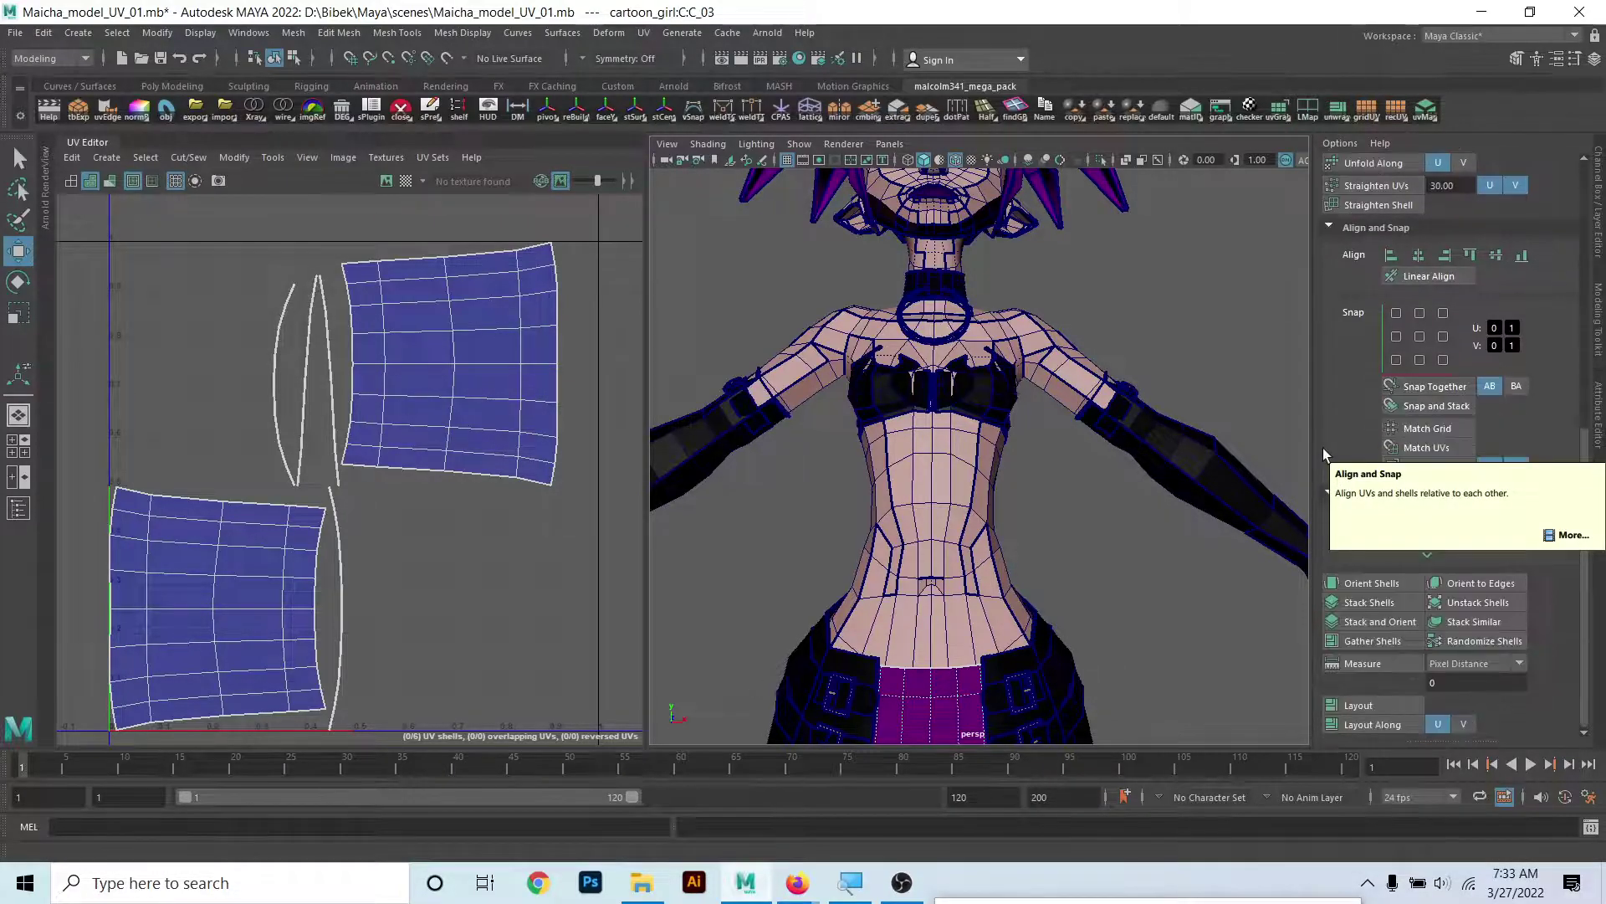
{"action": "scroll", "coordinate": [1140, 426], "scroll_direction": "up", "scroll_amount": 3}
{"action": "scroll", "coordinate": [1165, 669], "scroll_direction": "down", "scroll_amount": 5}
{"action": "scroll", "coordinate": [1171, 585], "scroll_direction": "up", "scroll_amount": 2}
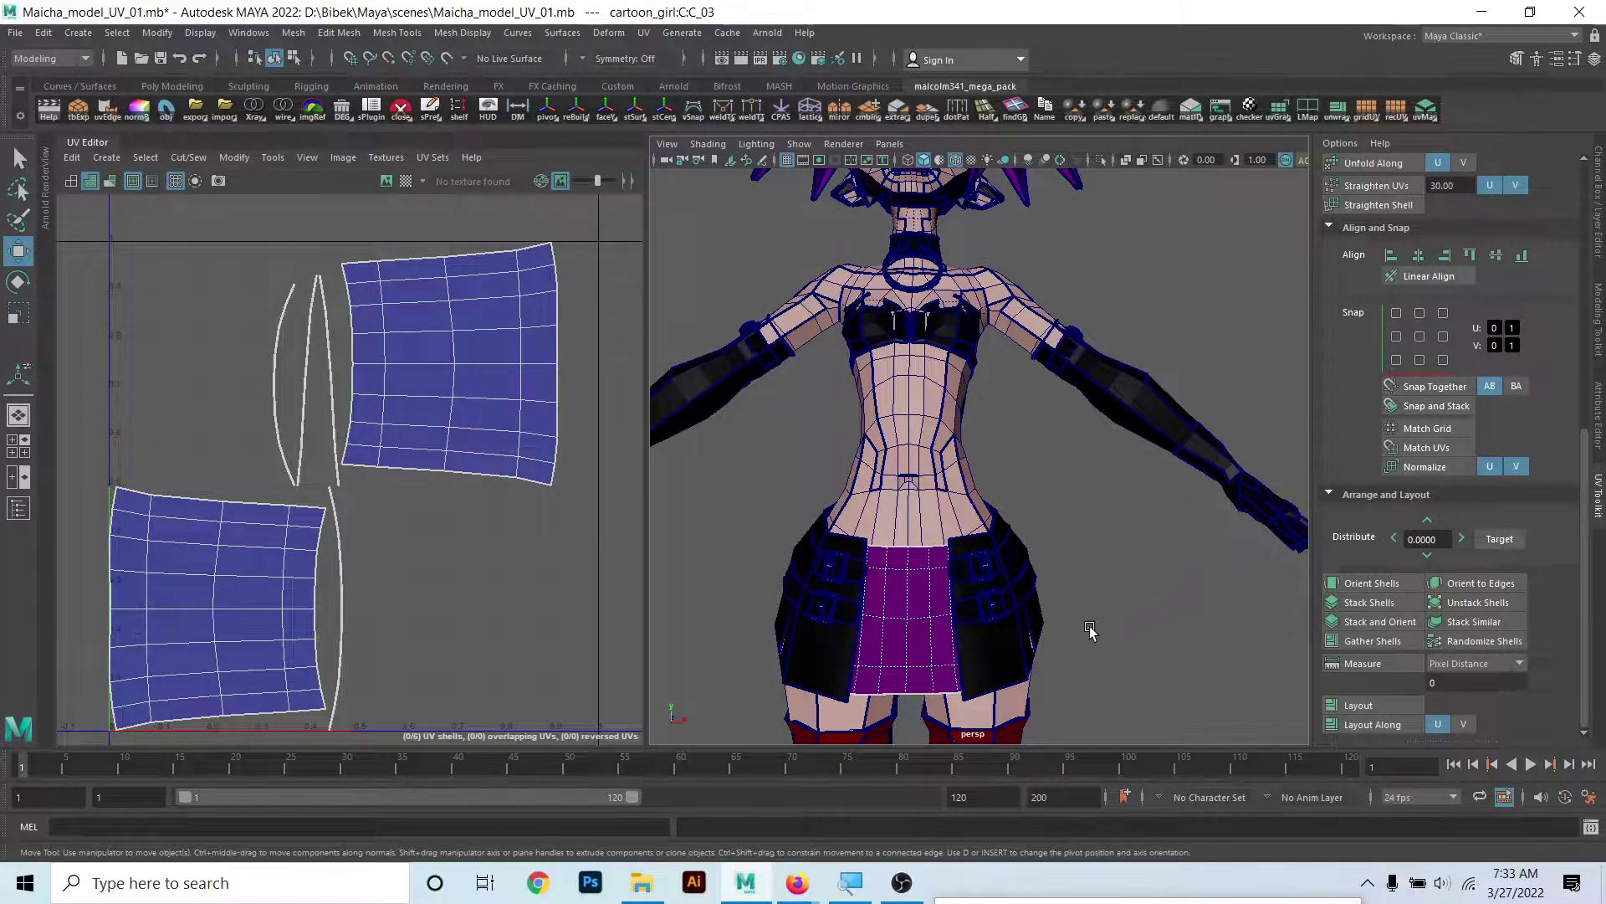
- Select the boot mesh and isolate it in the viewport
{"action": "middle_click_drag", "start_coordinate": [1089, 626], "coordinate": [1015, 384], "text": "alt"}
{"action": "scroll", "coordinate": [1052, 479], "scroll_direction": "down", "scroll_amount": 4}
{"action": "scroll", "coordinate": [939, 449], "scroll_direction": "up", "scroll_amount": 3}
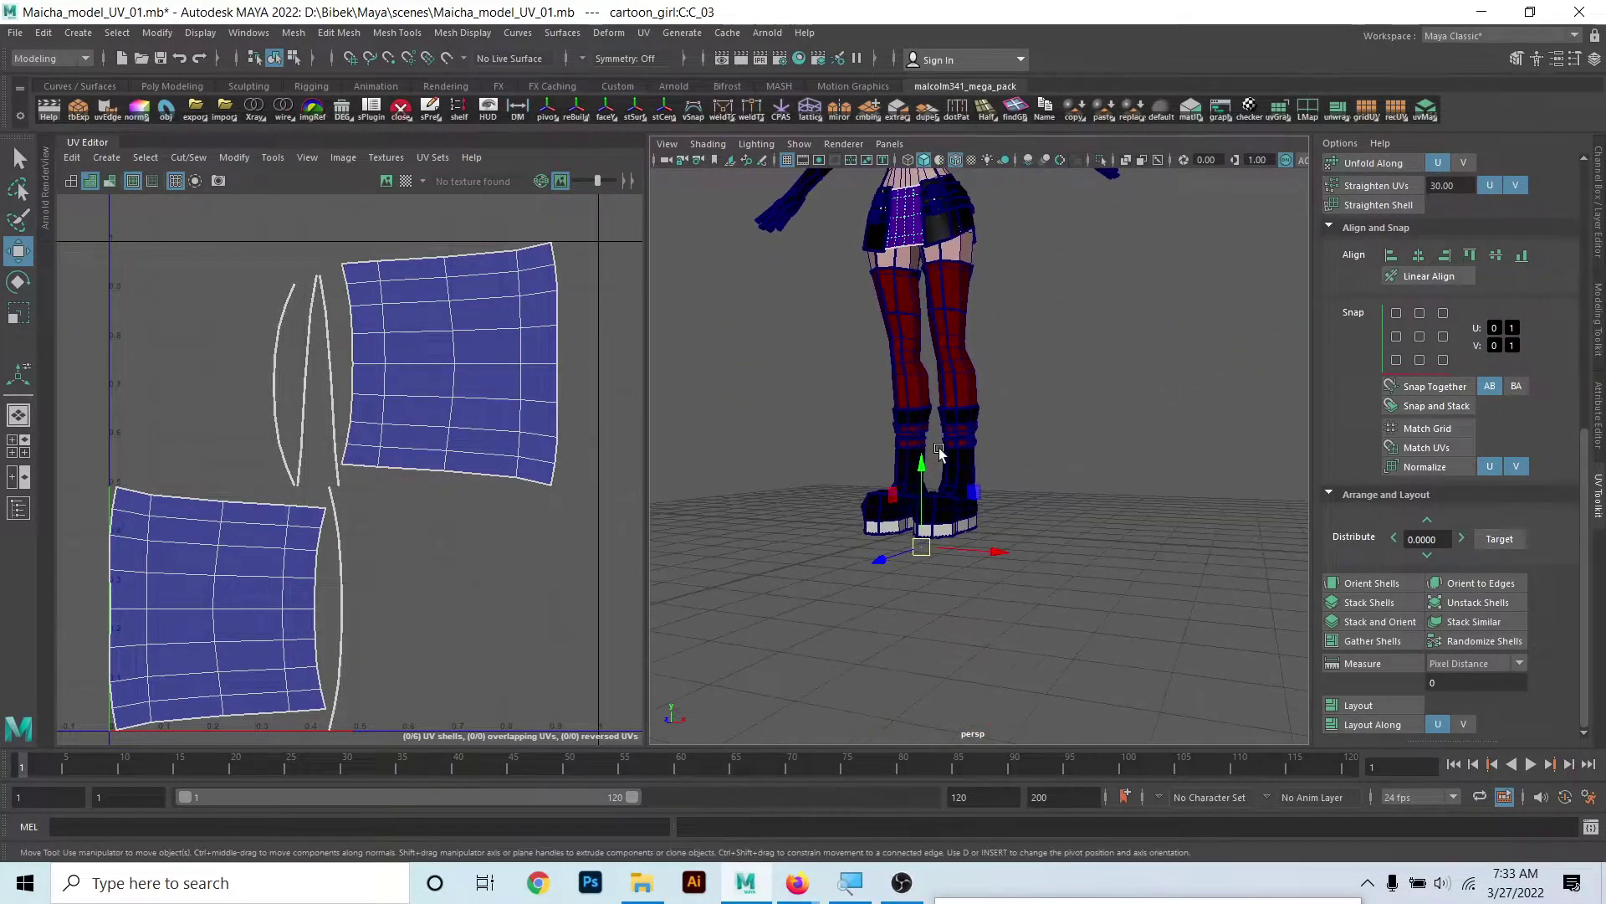
{"action": "left_click", "coordinate": [939, 449]}
{"action": "scroll", "coordinate": [1111, 441], "scroll_direction": "up", "scroll_amount": 3}
{"action": "mouse_move", "coordinate": [1111, 441]}
{"action": "left_mouse_down", "text": "alt"}
{"action": "mouse_move", "coordinate": [796, 553]}
{"action": "mouse_move", "coordinate": [1068, 527]}
{"action": "mouse_move", "coordinate": [1040, 466]}
{"action": "left_mouse_up", "text": "alt"}
{"action": "scroll", "coordinate": [797, 552], "scroll_direction": "down", "scroll_amount": 5}
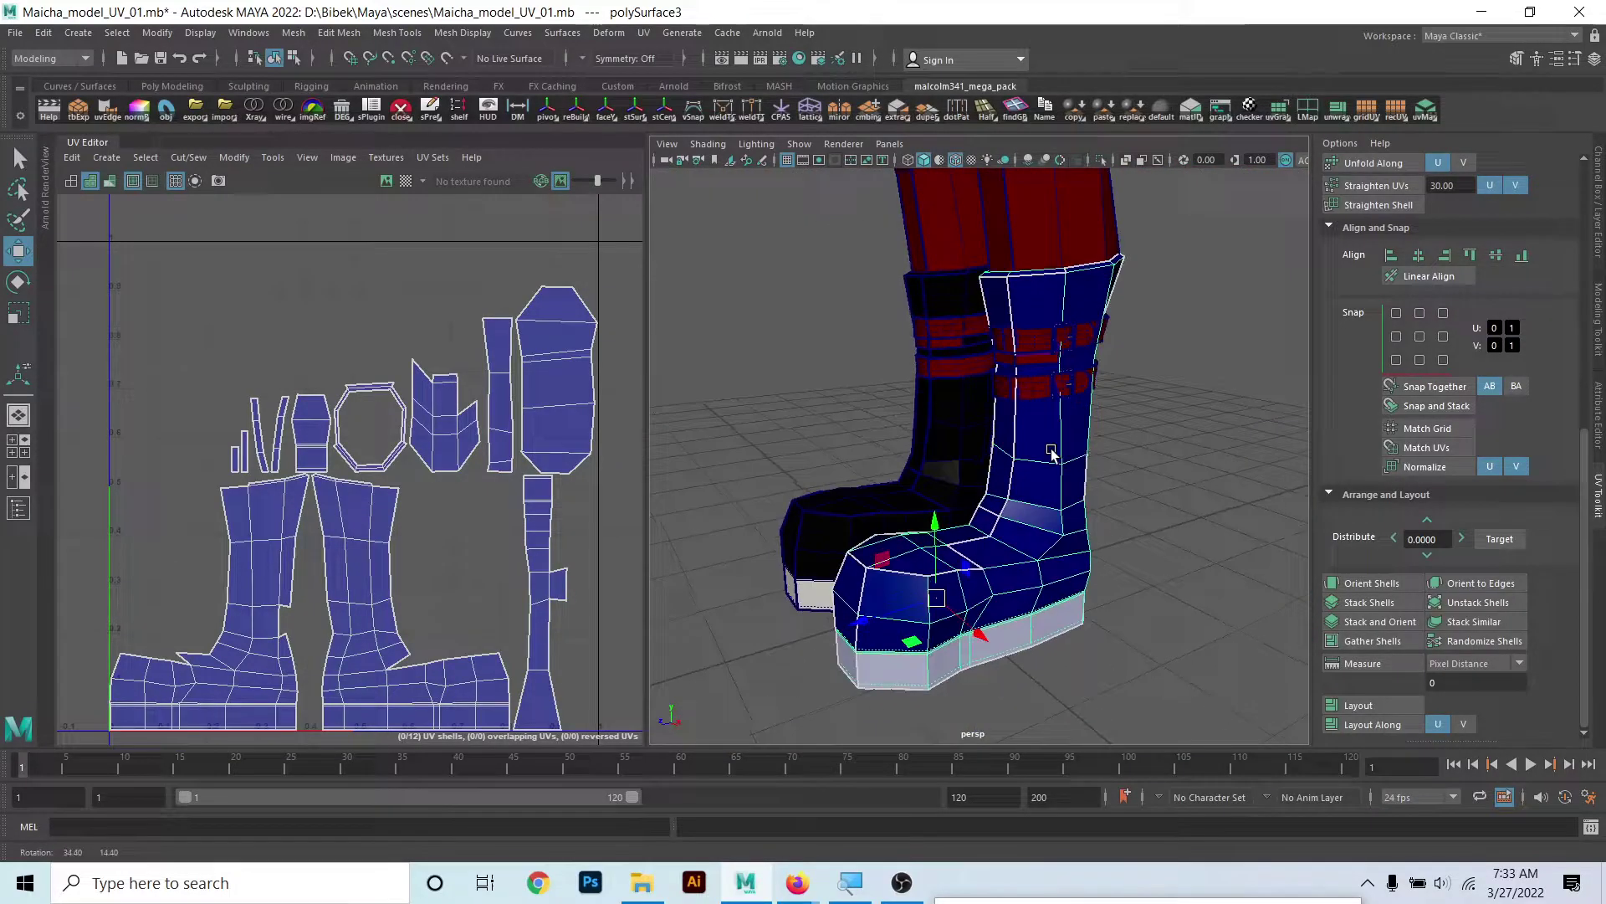
{"action": "left_click", "coordinate": [1097, 159]}
- Orbit to the boot's side and apply a Z-axis Planar UV projection to it
{"action": "mouse_move", "coordinate": [1121, 502]}
{"action": "left_mouse_down", "text": "alt"}
{"action": "mouse_move", "coordinate": [1173, 596]}
{"action": "mouse_move", "coordinate": [1154, 519]}
{"action": "mouse_move", "coordinate": [1022, 588]}
{"action": "left_mouse_up", "text": "alt"}
{"action": "scroll", "coordinate": [431, 574], "scroll_direction": "down", "scroll_amount": 1}
{"action": "scroll", "coordinate": [334, 527], "scroll_direction": "down", "scroll_amount": 2}
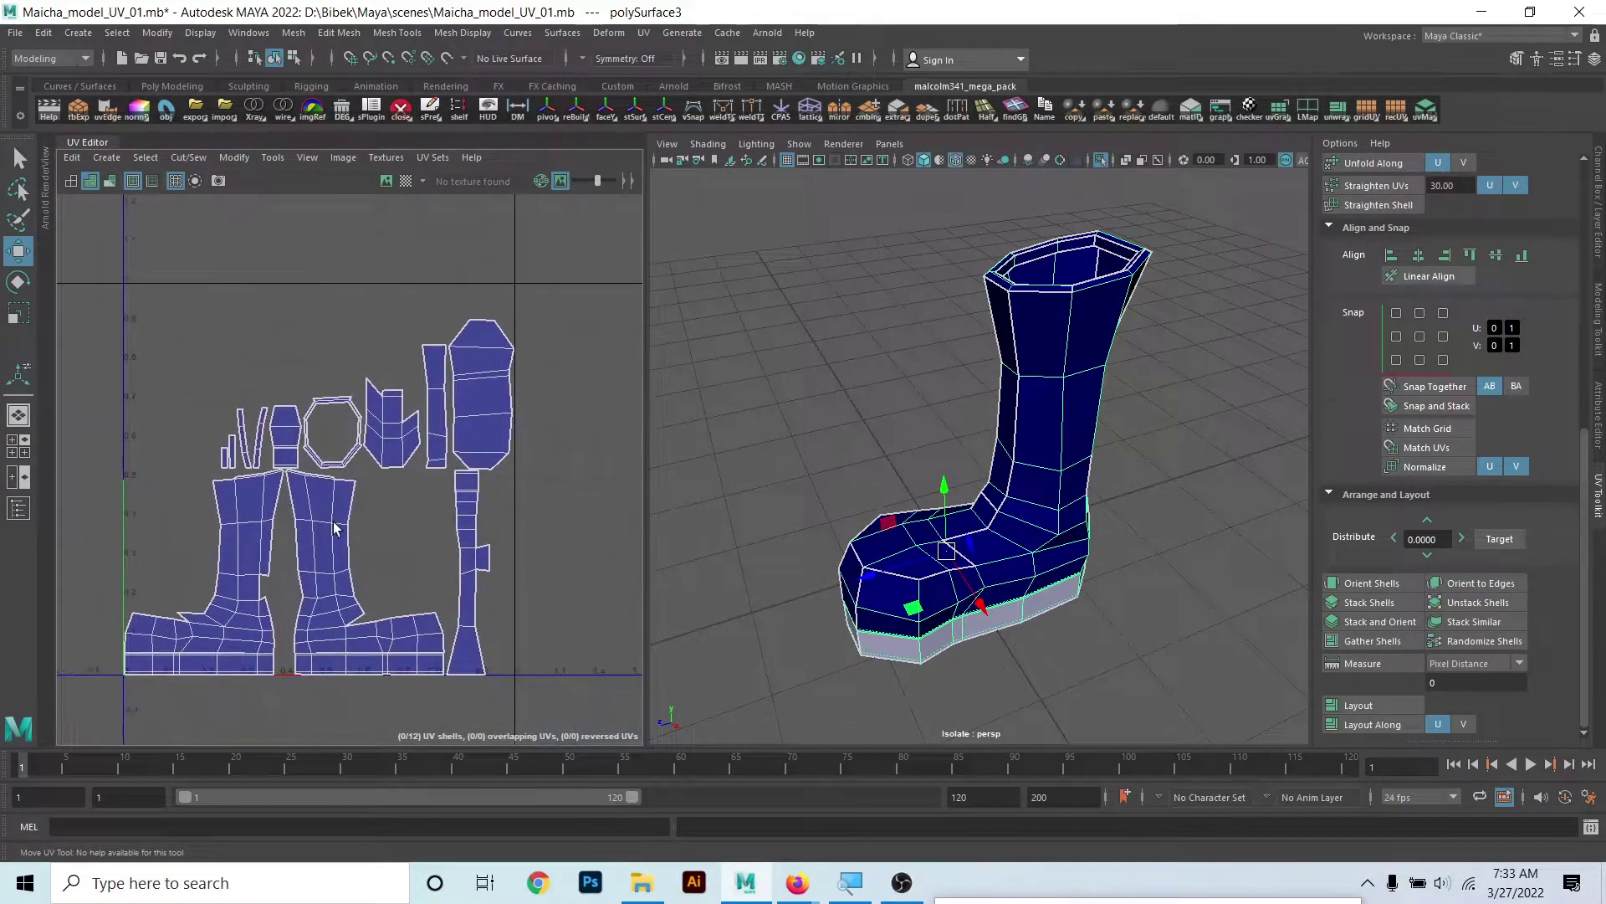
{"action": "scroll", "coordinate": [1008, 376], "scroll_direction": "up", "scroll_amount": 2}
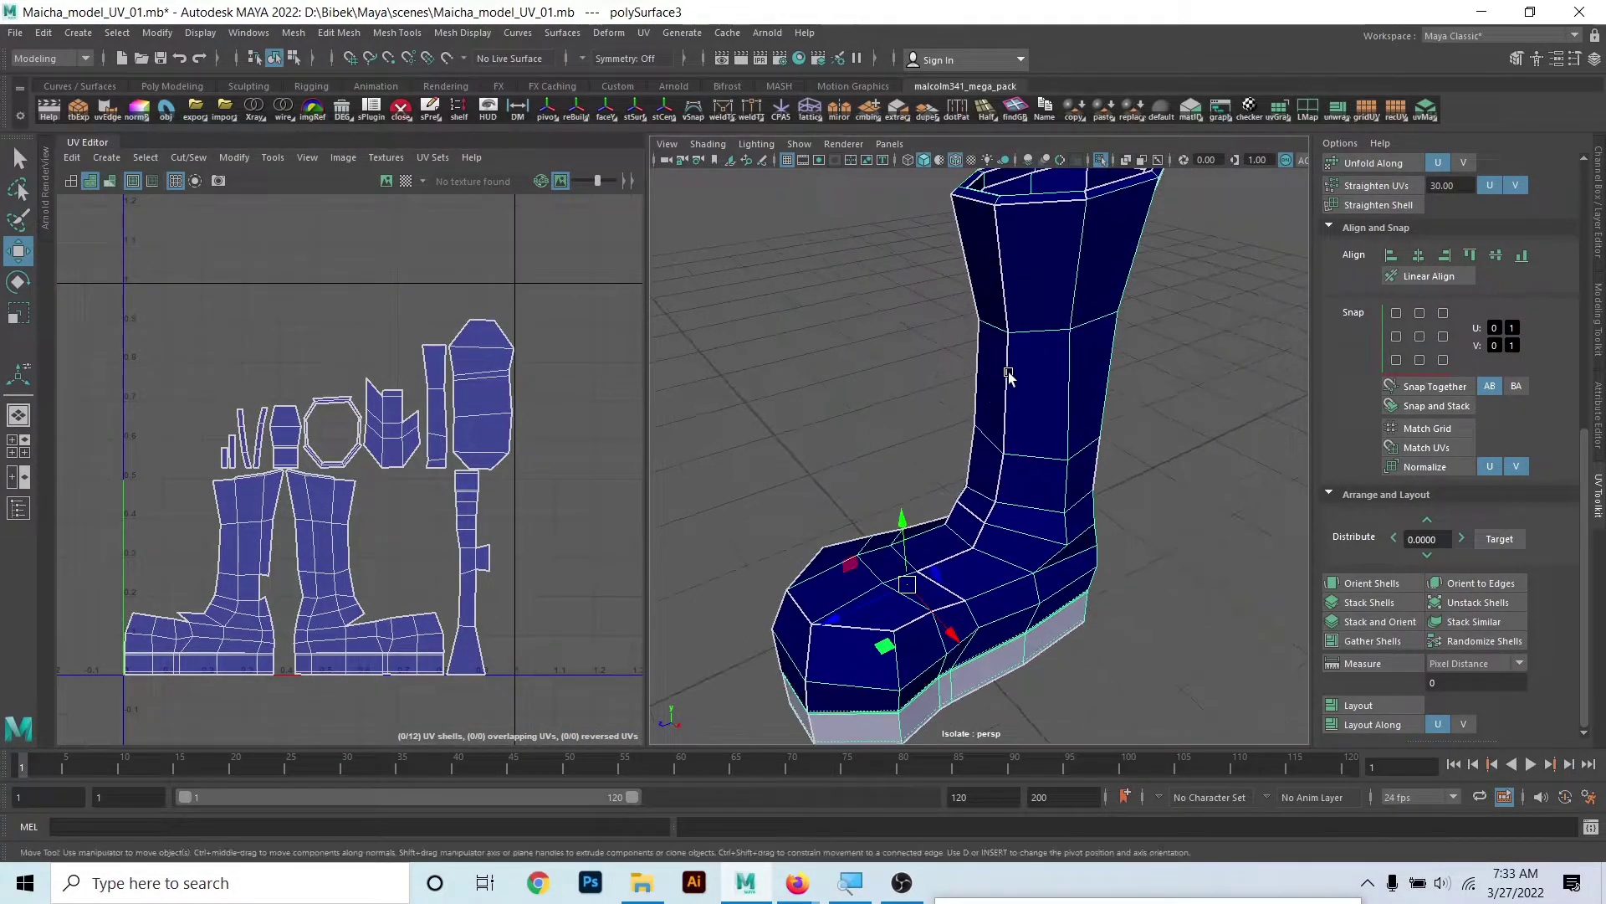
{"action": "left_click_drag", "start_coordinate": [1102, 484], "coordinate": [1011, 445], "text": "alt"}
{"action": "mouse_move", "coordinate": [1093, 664]}
{"action": "left_mouse_down", "text": "alt"}
{"action": "mouse_move", "coordinate": [987, 556]}
{"action": "mouse_move", "coordinate": [1084, 653]}
{"action": "left_mouse_up", "text": "alt"}
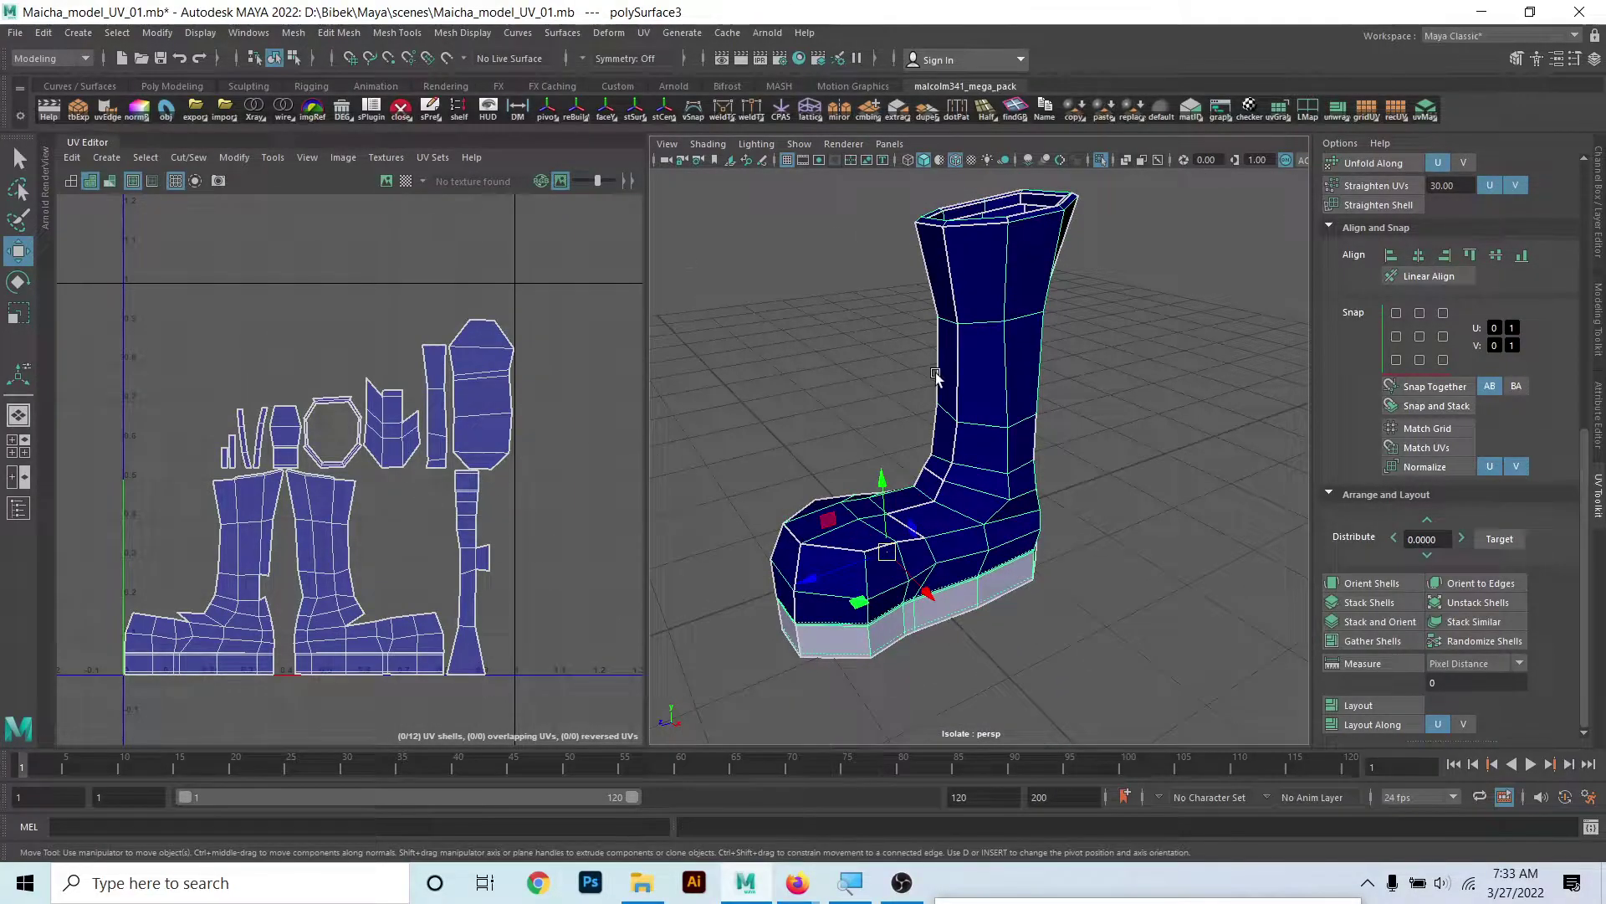
{"action": "left_click", "coordinate": [641, 34]}
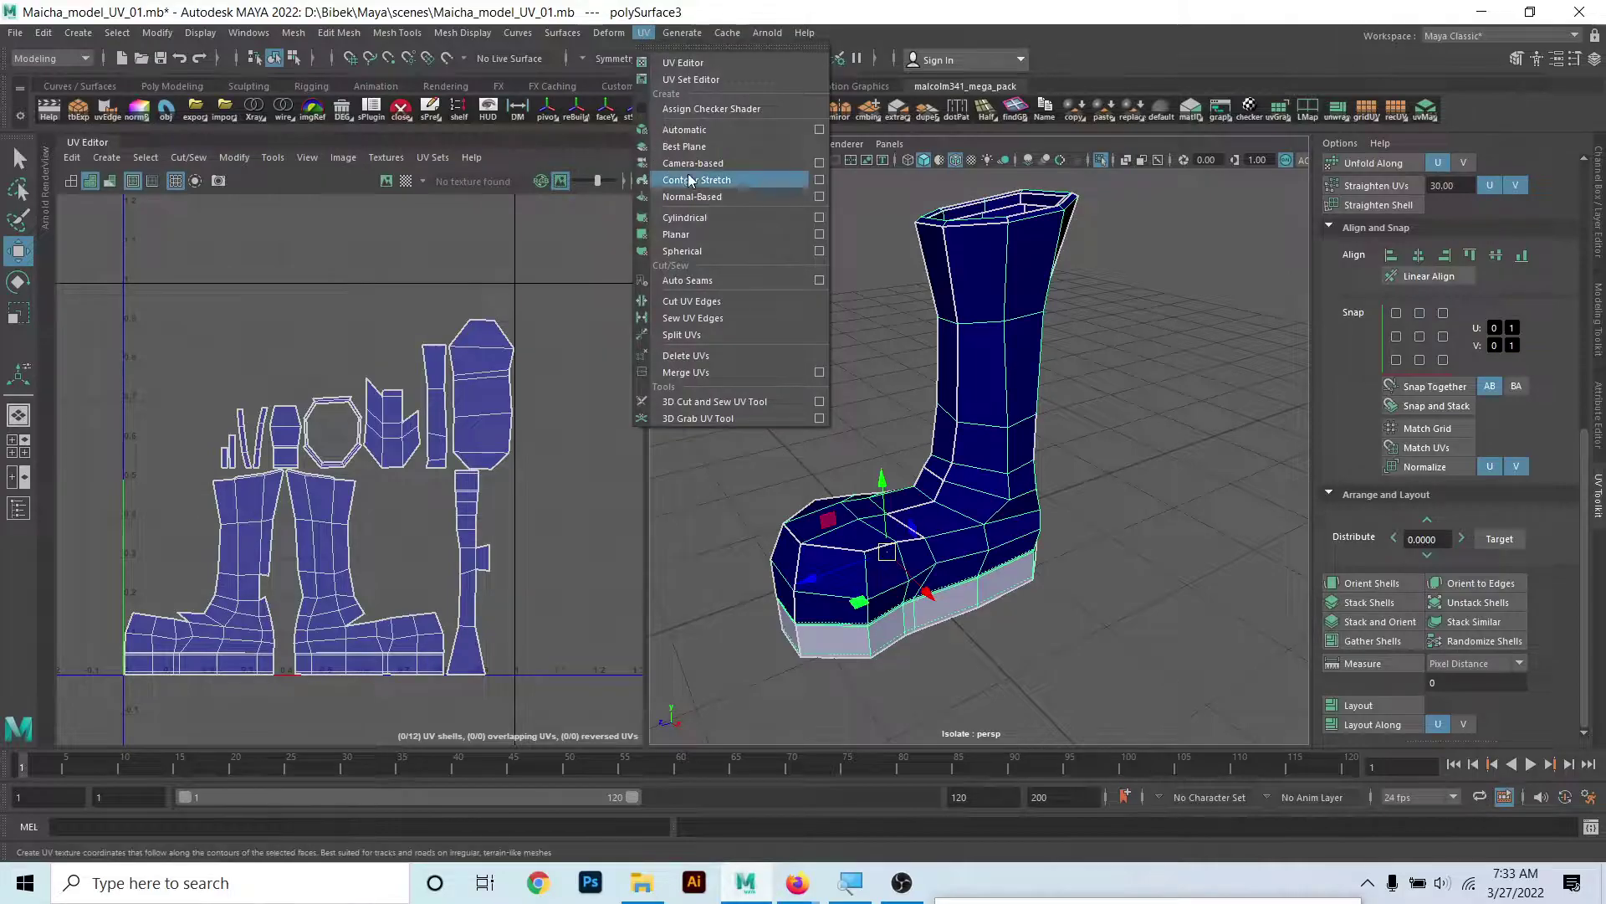
{"action": "left_click", "coordinate": [820, 235]}
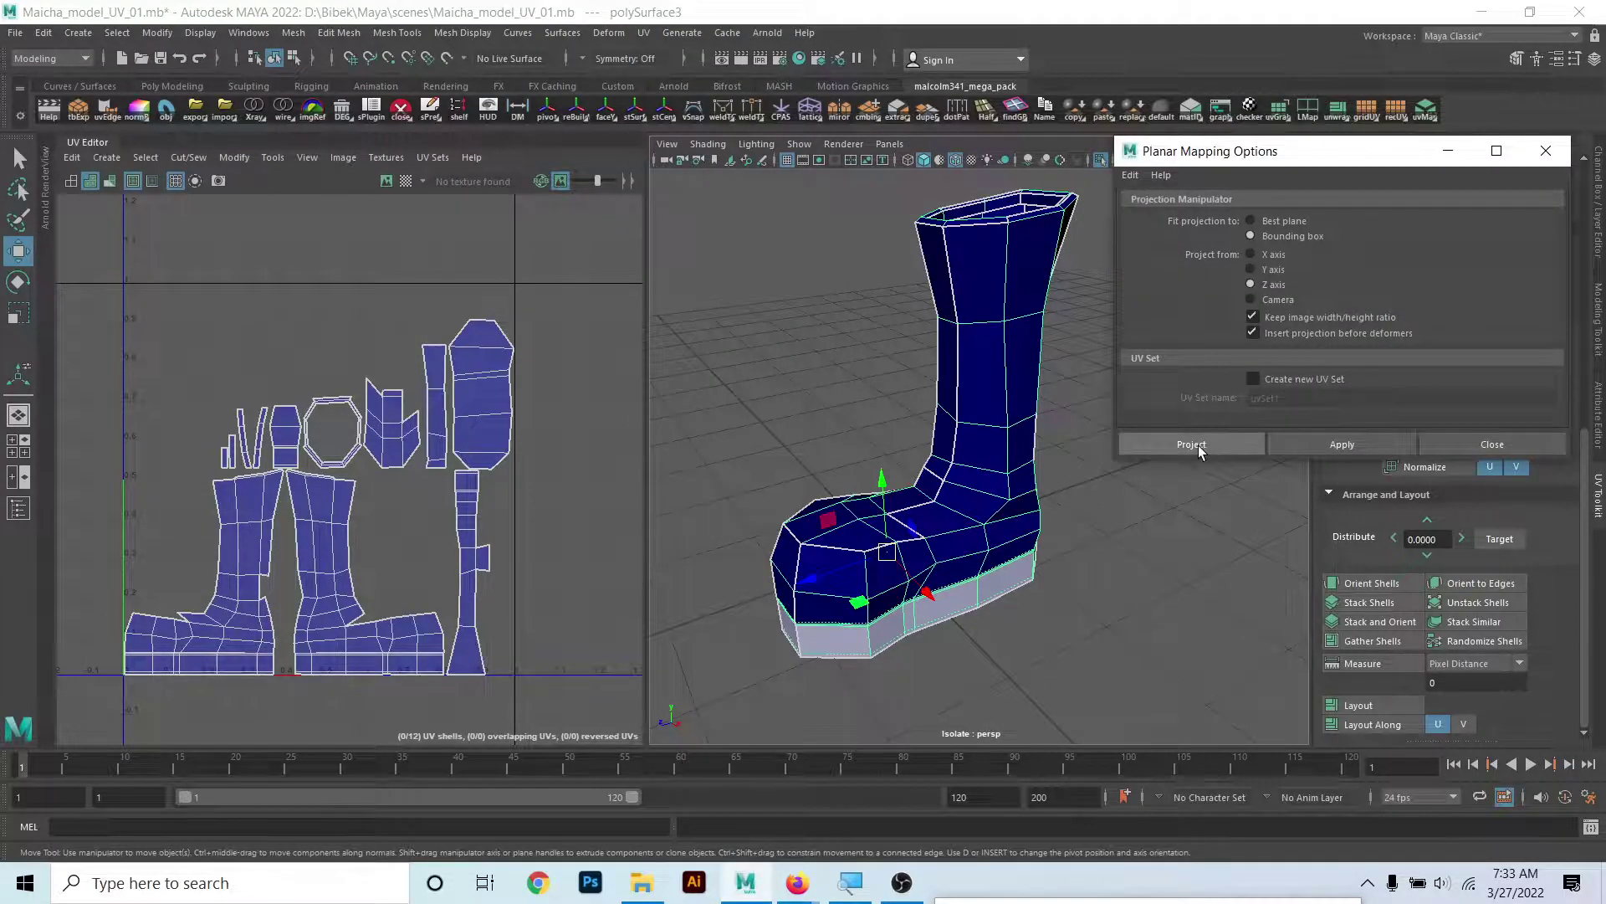
{"action": "left_click", "coordinate": [1198, 446]}
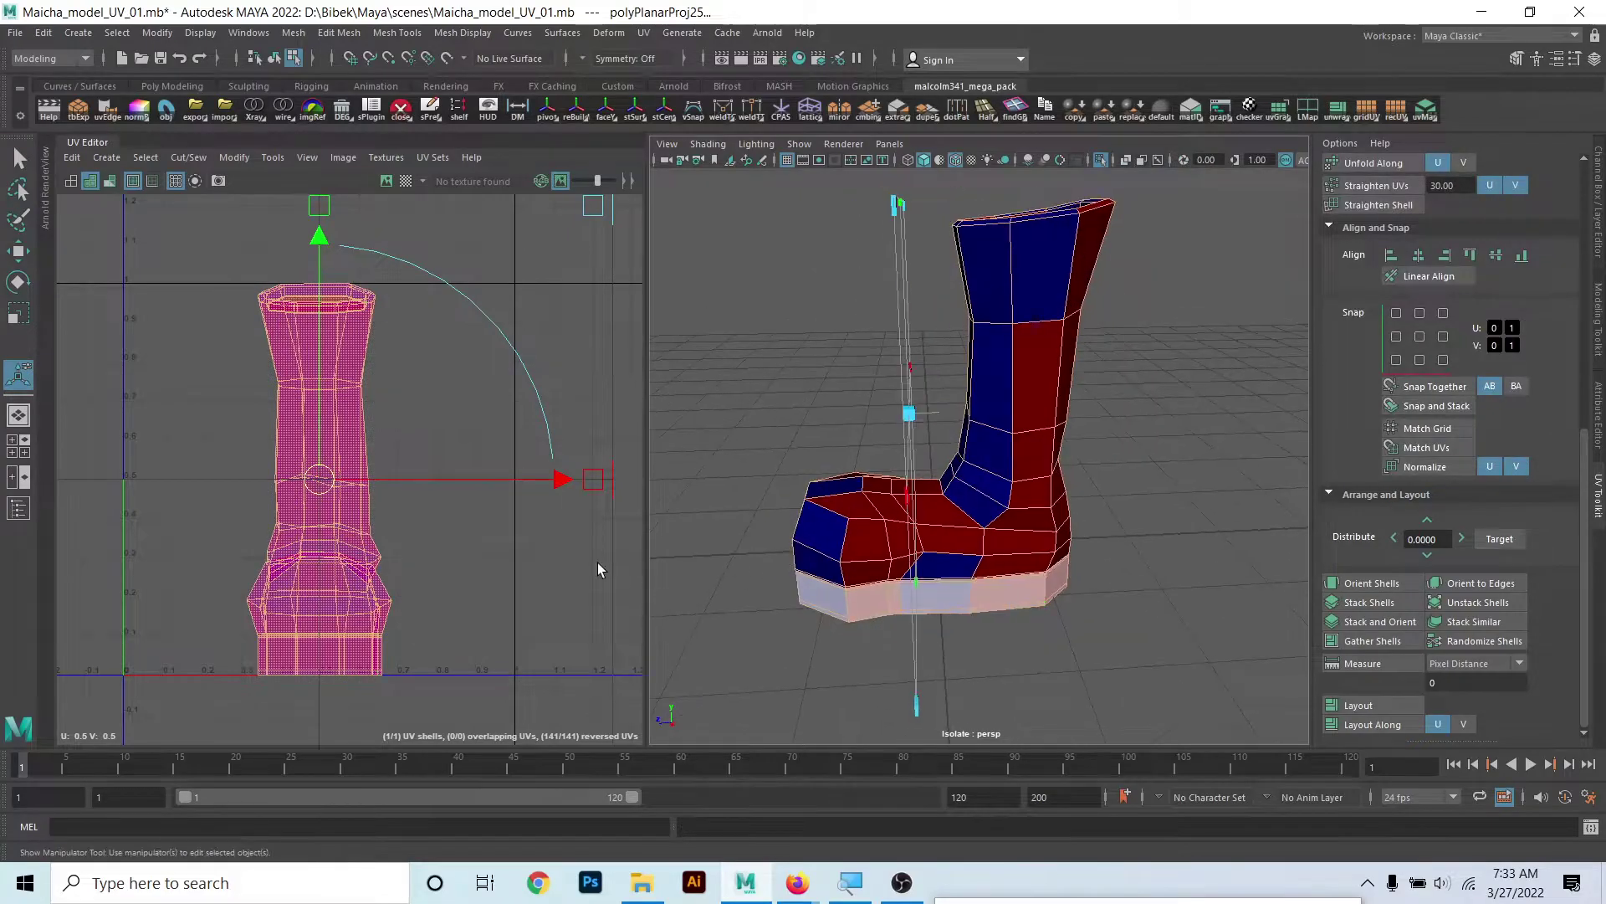
- Return to object mode and orbit around the isolated boot to inspect its opening and sides
{"action": "right_click_drag", "start_coordinate": [1088, 373], "coordinate": [1127, 303]}
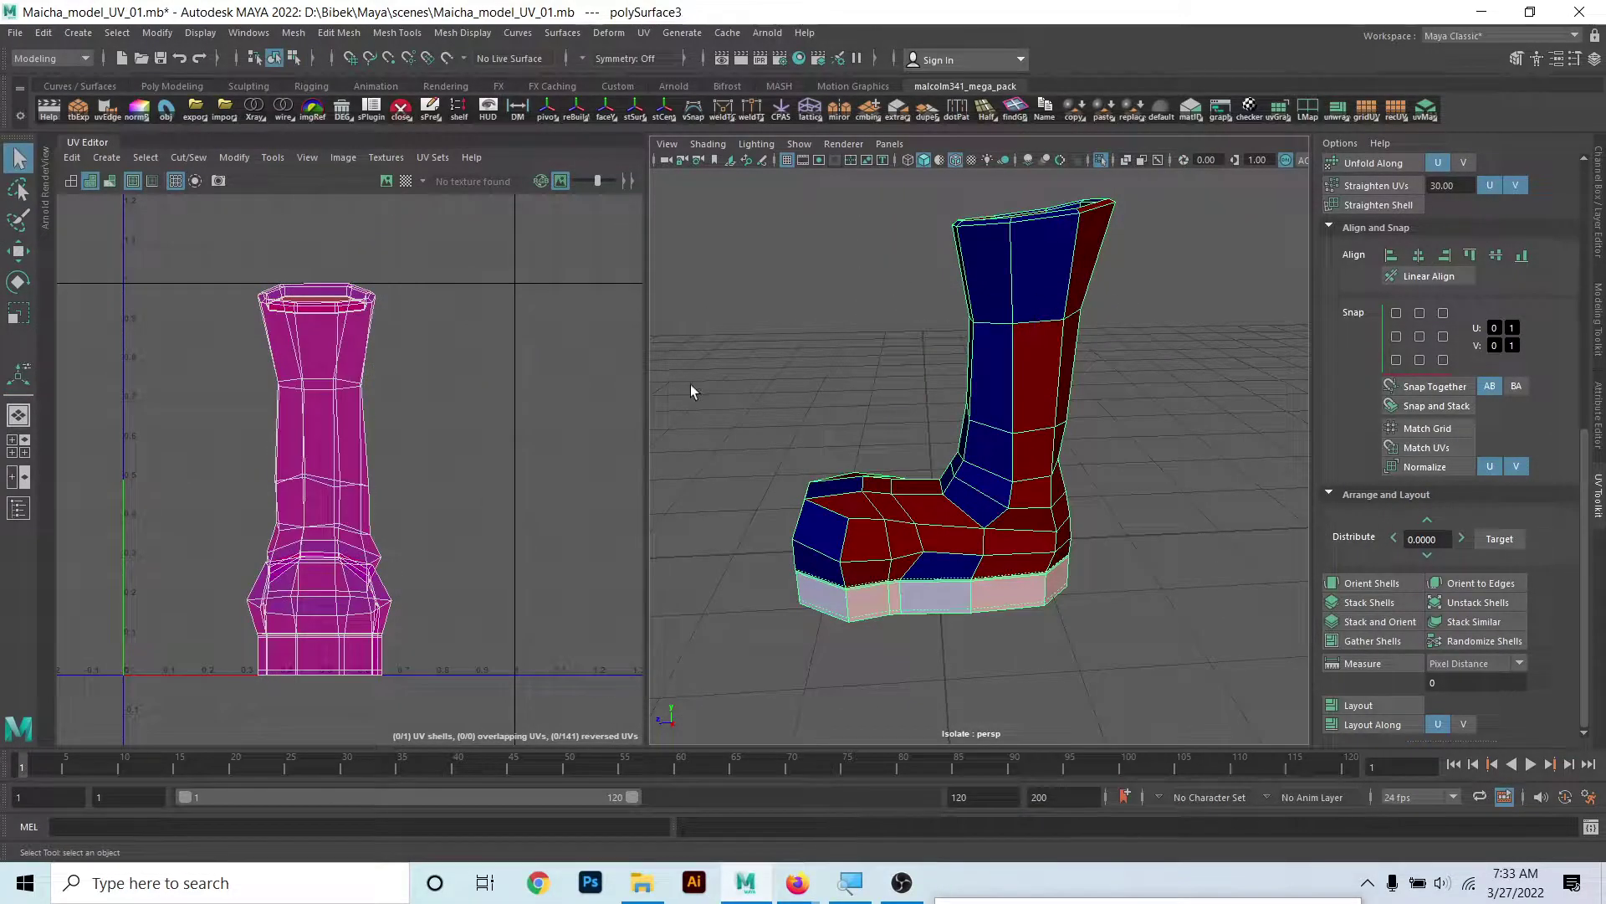
{"action": "left_click_drag", "start_coordinate": [825, 568], "coordinate": [1001, 449], "text": "alt"}
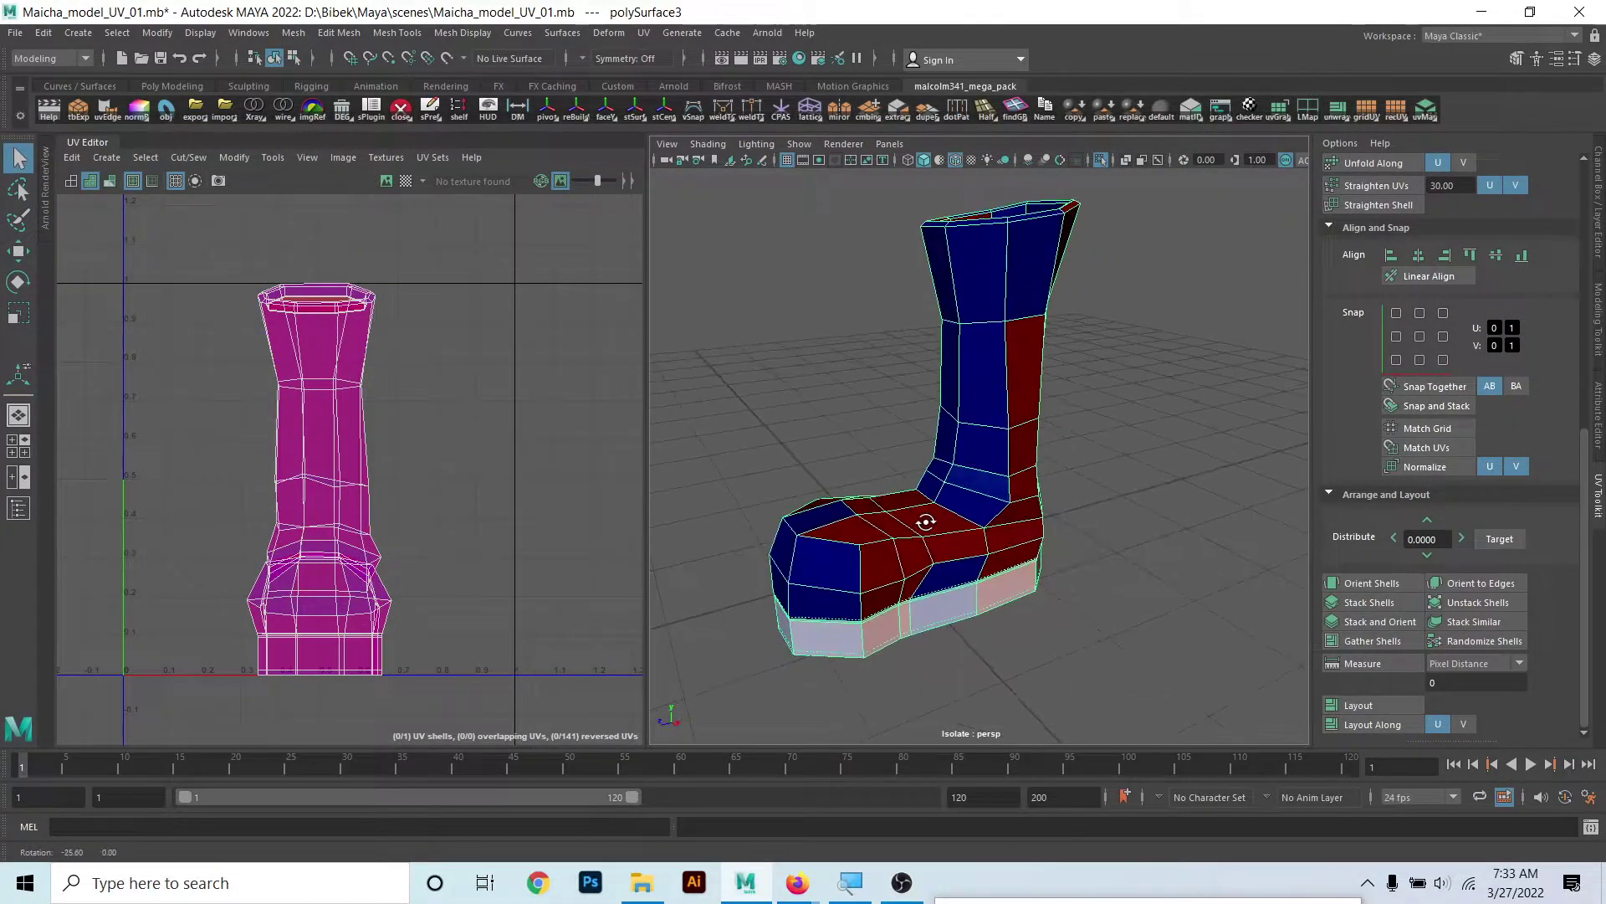
{"action": "mouse_move", "coordinate": [916, 570]}
{"action": "left_mouse_down", "text": "alt"}
{"action": "mouse_move", "coordinate": [921, 551]}
{"action": "mouse_move", "coordinate": [1012, 559]}
{"action": "mouse_move", "coordinate": [775, 563]}
{"action": "mouse_move", "coordinate": [779, 592]}
{"action": "mouse_move", "coordinate": [1105, 568]}
{"action": "left_mouse_up", "text": "alt"}
{"action": "key", "text": "w"}
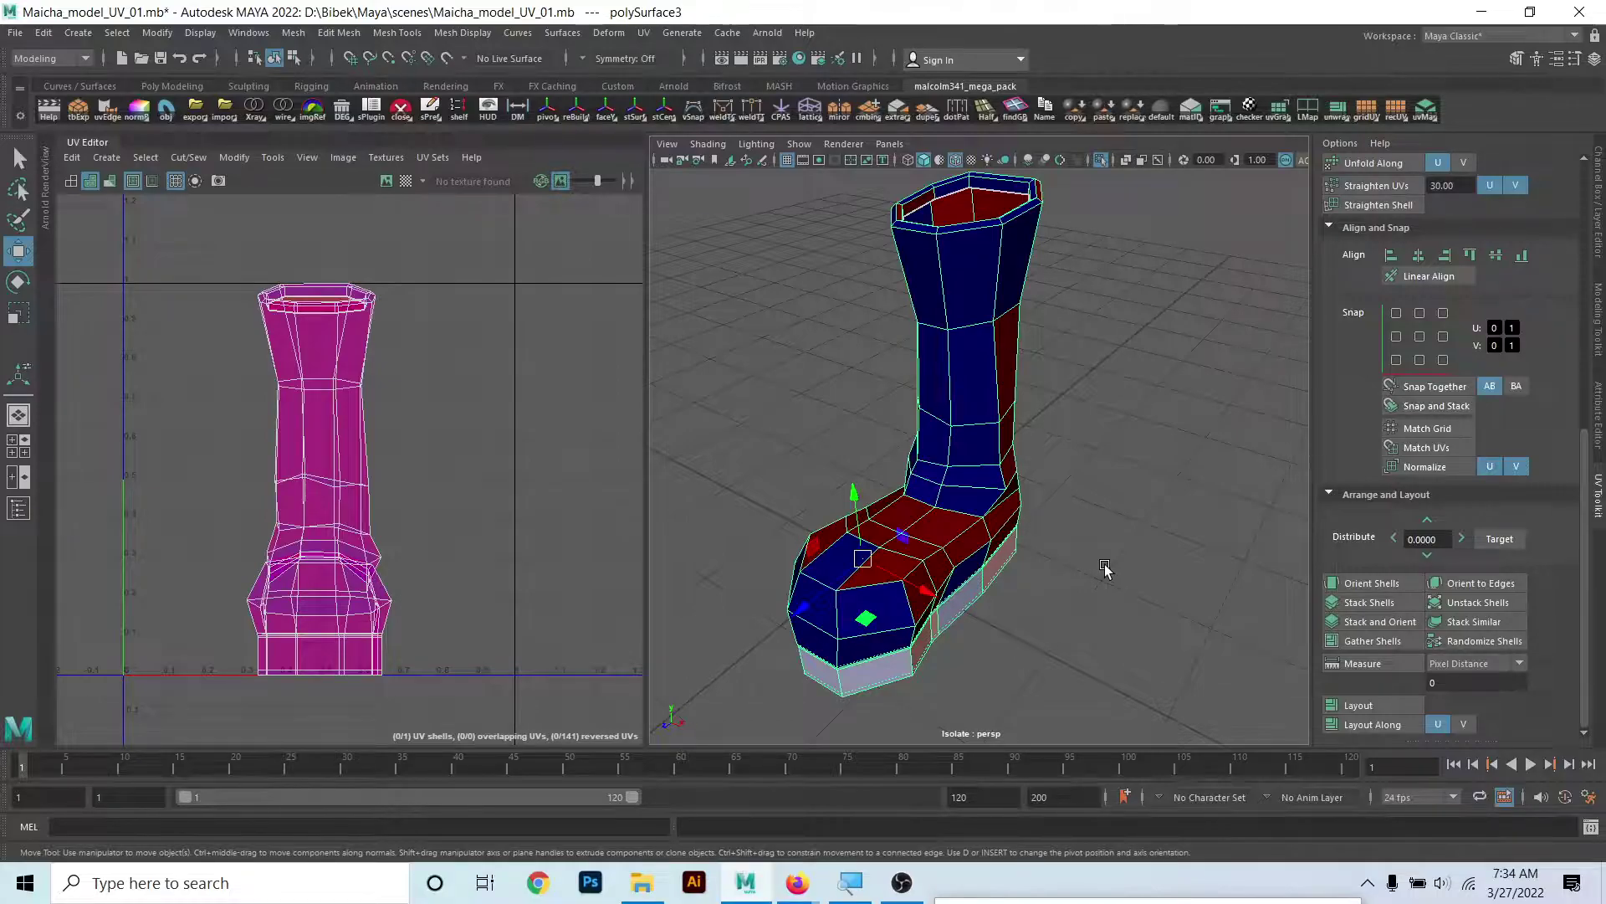
{"action": "mouse_move", "coordinate": [1249, 444]}
{"action": "left_mouse_down", "text": "alt"}
{"action": "mouse_move", "coordinate": [1150, 440]}
{"action": "mouse_move", "coordinate": [1105, 412]}
{"action": "mouse_move", "coordinate": [1146, 414]}
{"action": "left_mouse_up", "text": "alt"}
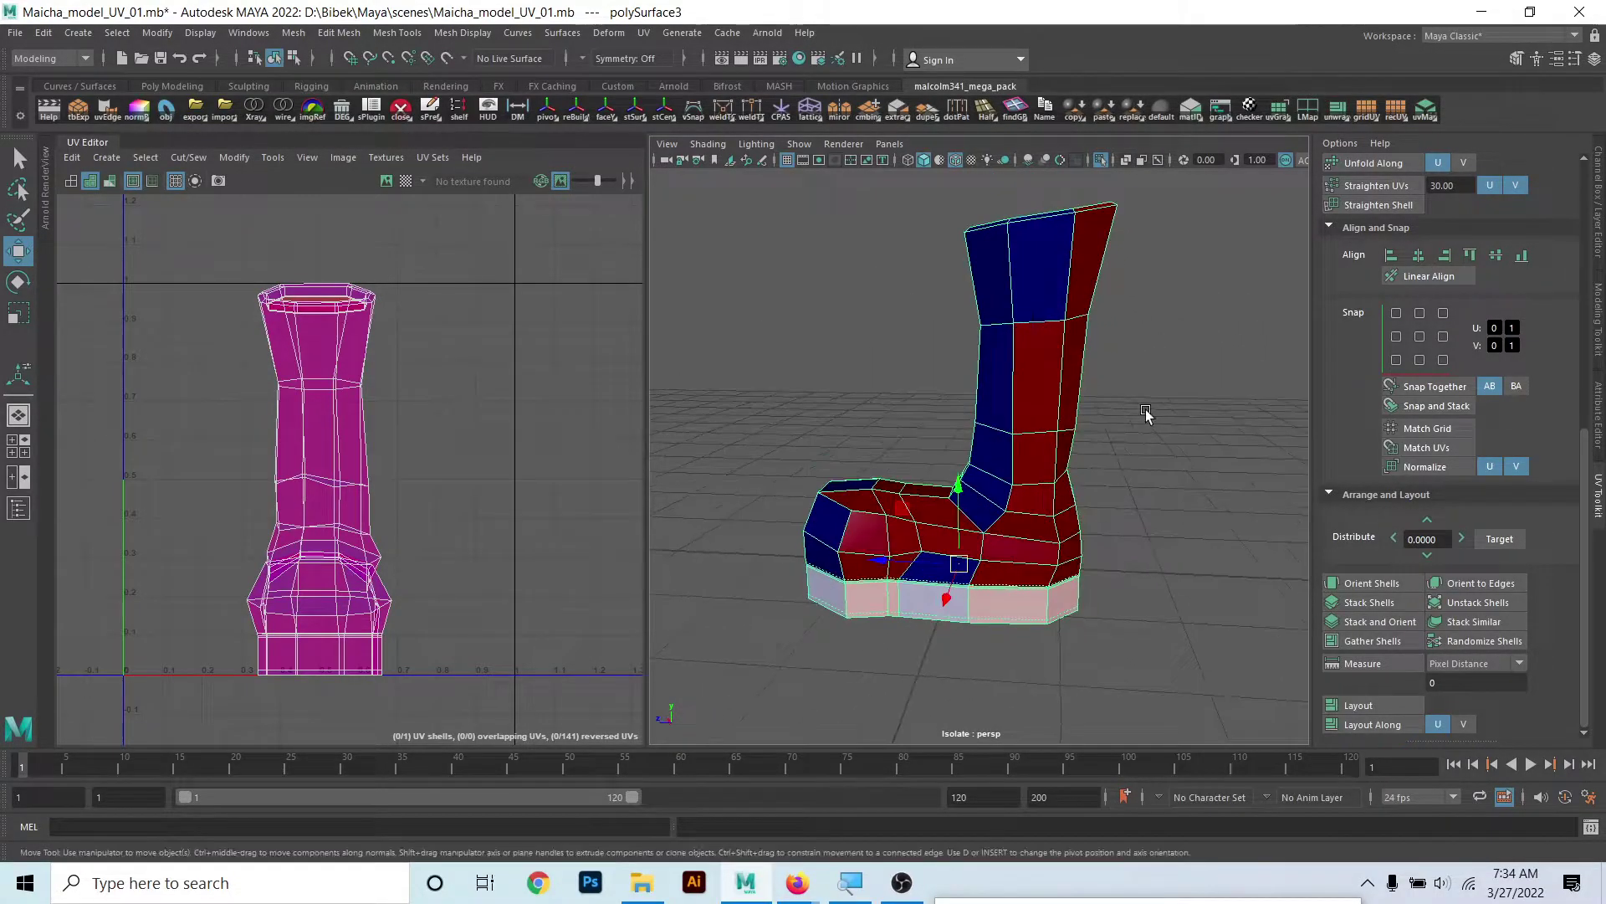
{"action": "left_click_drag", "start_coordinate": [1207, 459], "coordinate": [1103, 500], "text": "alt"}
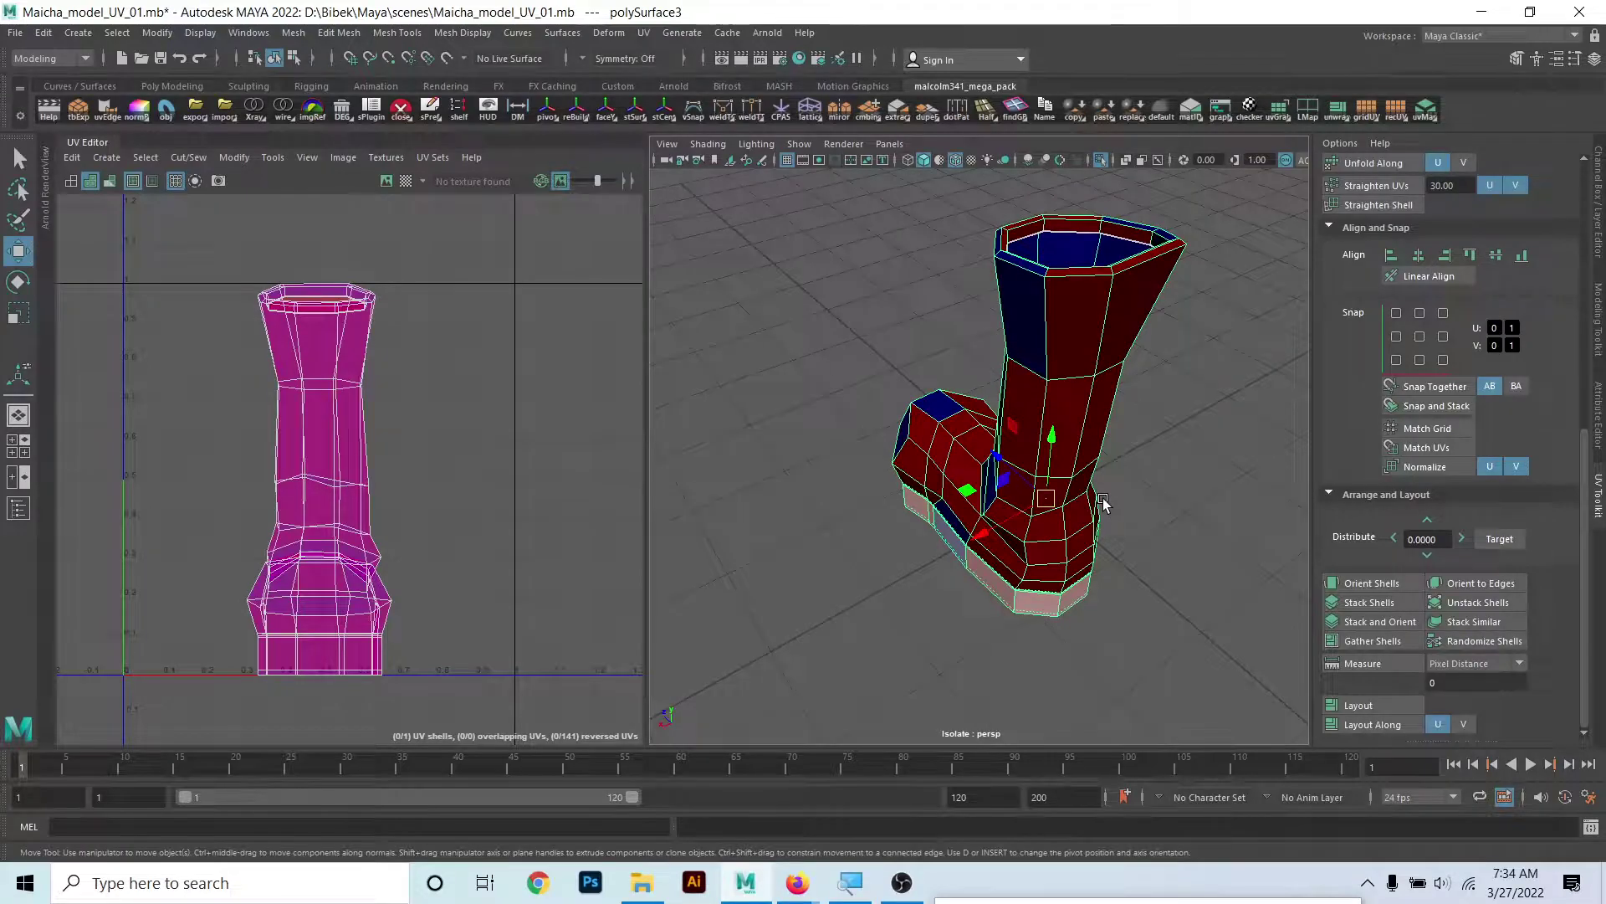
{"action": "left_click_drag", "start_coordinate": [1104, 633], "coordinate": [1071, 546], "text": "alt"}
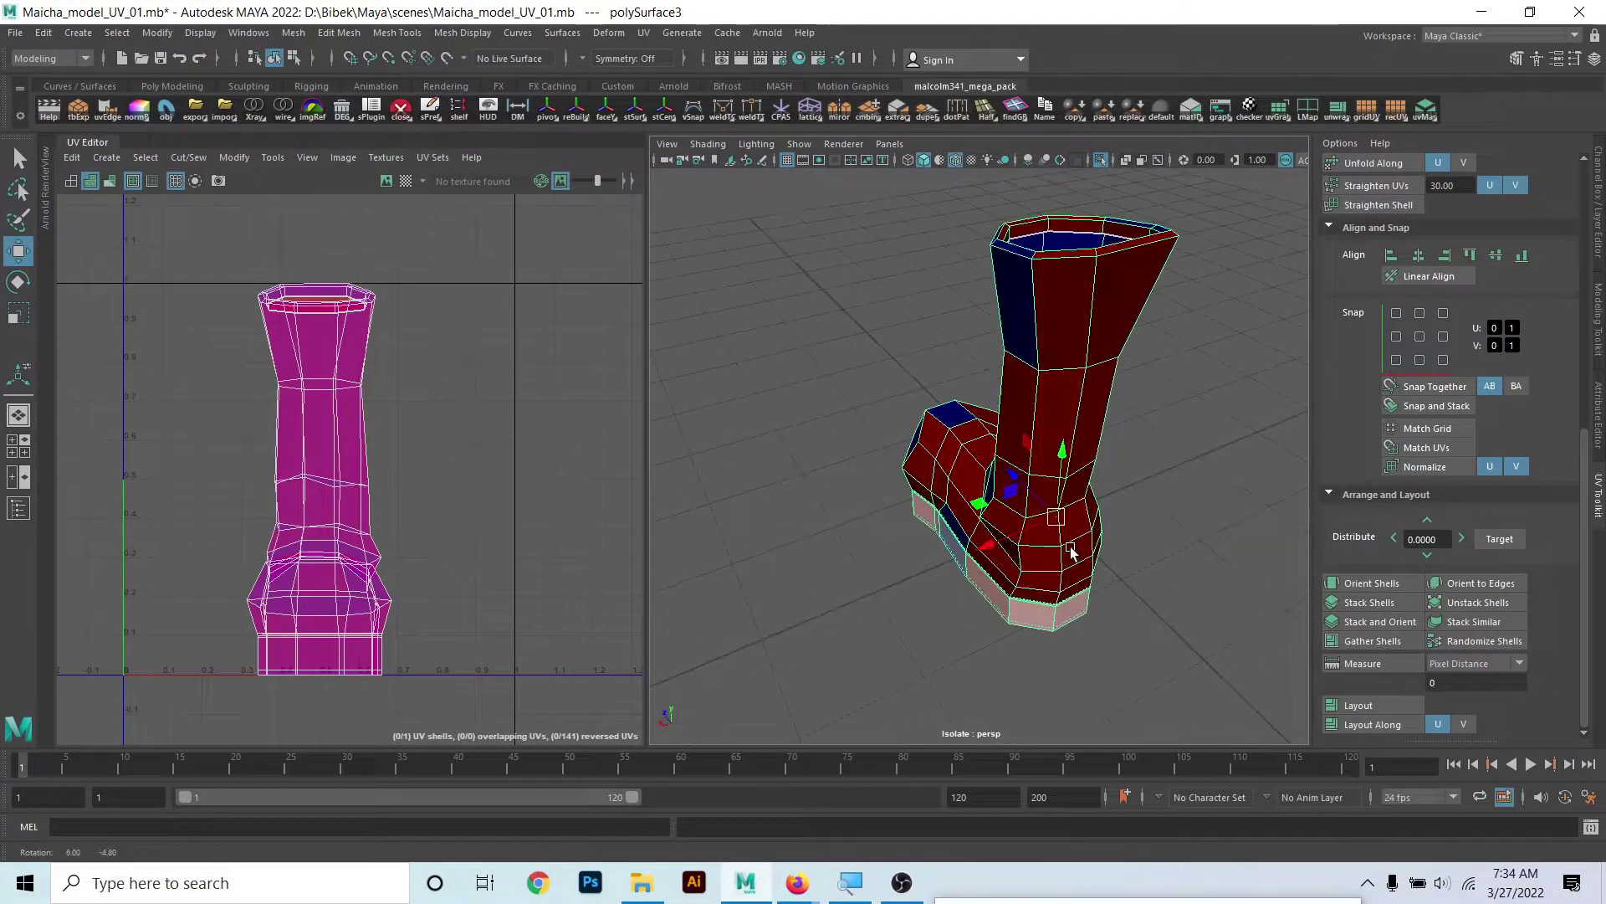
{"action": "right_click", "coordinate": [1070, 380]}
{"action": "mouse_move", "coordinate": [1071, 380]}
{"action": "left_mouse_down", "text": "alt"}
{"action": "mouse_move", "coordinate": [1140, 530]}
{"action": "mouse_move", "coordinate": [995, 535]}
{"action": "mouse_move", "coordinate": [818, 513]}
{"action": "mouse_move", "coordinate": [1006, 562]}
{"action": "mouse_move", "coordinate": [1251, 452]}
{"action": "left_mouse_up", "text": "alt"}
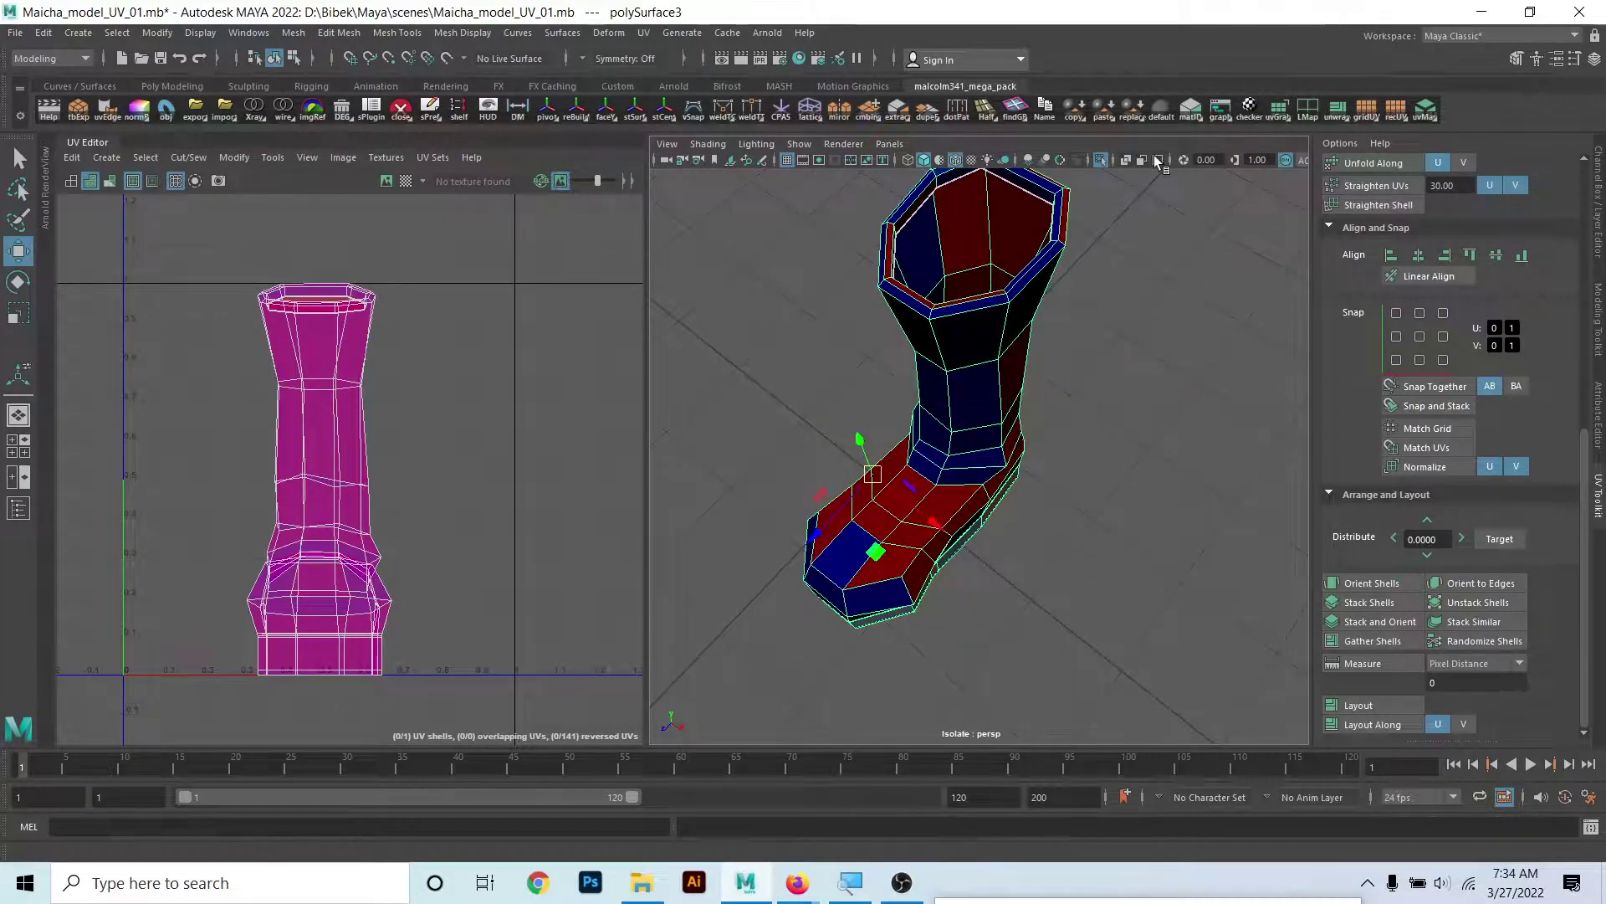
- Turn off Isolate Select to show the whole character and orbit to a side view of the boots
{"action": "left_click", "coordinate": [1101, 166]}
{"action": "right_click_drag", "start_coordinate": [1101, 531], "coordinate": [1004, 469], "text": "alt"}
{"action": "left_click_drag", "start_coordinate": [1004, 469], "coordinate": [1054, 485], "text": "alt"}
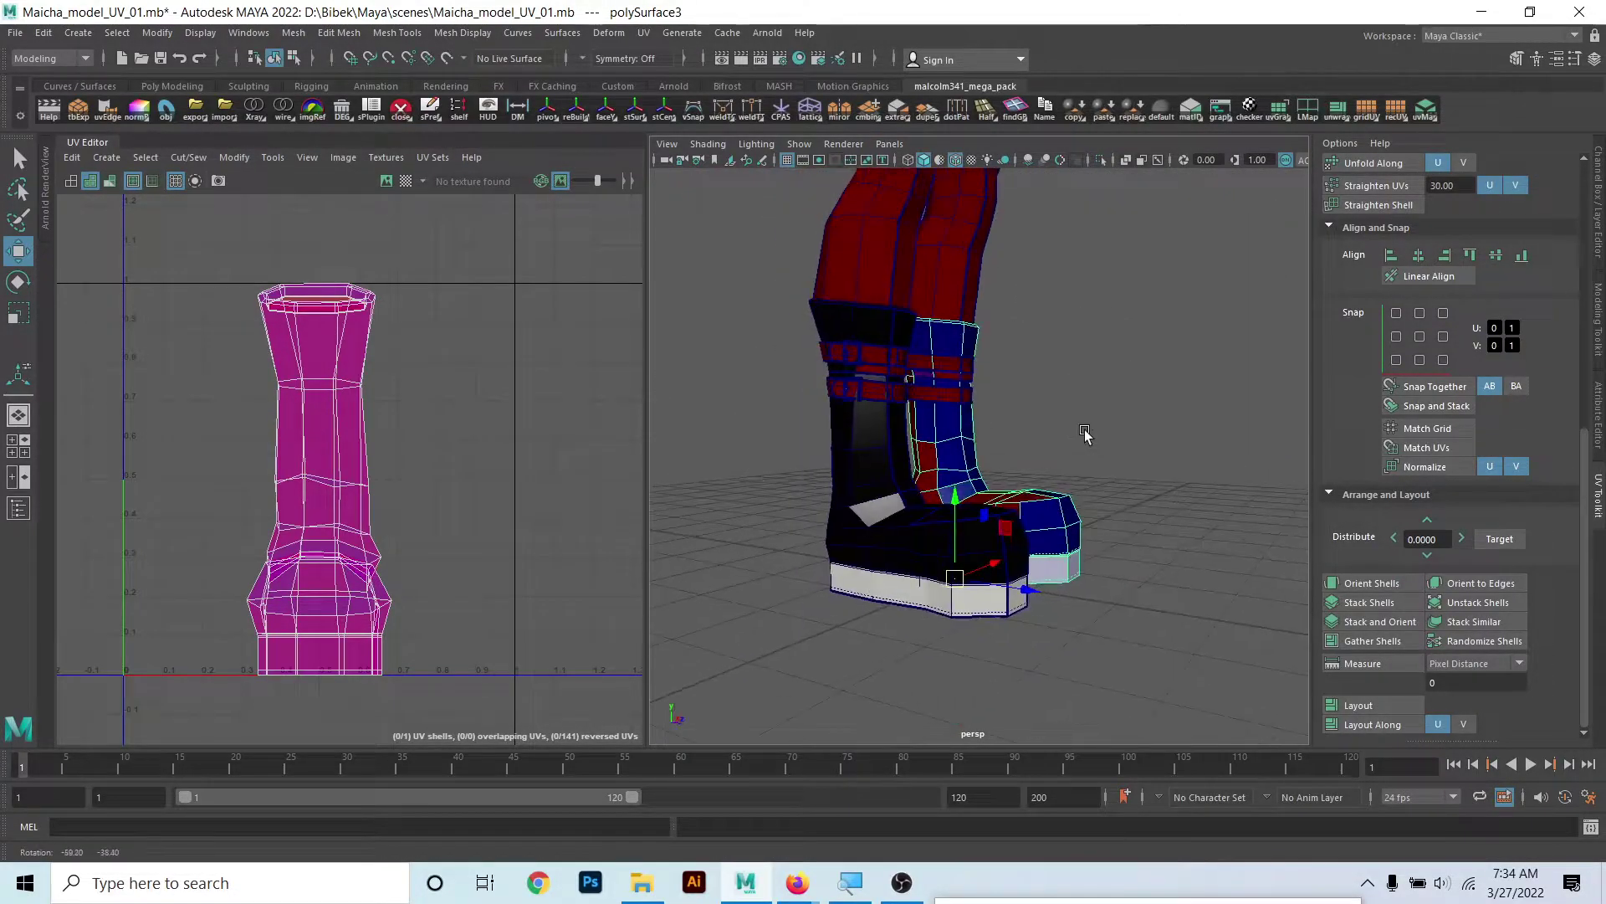
{"action": "right_click_drag", "start_coordinate": [1055, 486], "coordinate": [1039, 478], "text": "alt"}
{"action": "mouse_move", "coordinate": [1038, 477]}
{"action": "left_mouse_down", "text": "alt"}
{"action": "mouse_move", "coordinate": [828, 466]}
{"action": "mouse_move", "coordinate": [985, 559]}
{"action": "left_mouse_up", "text": "alt"}
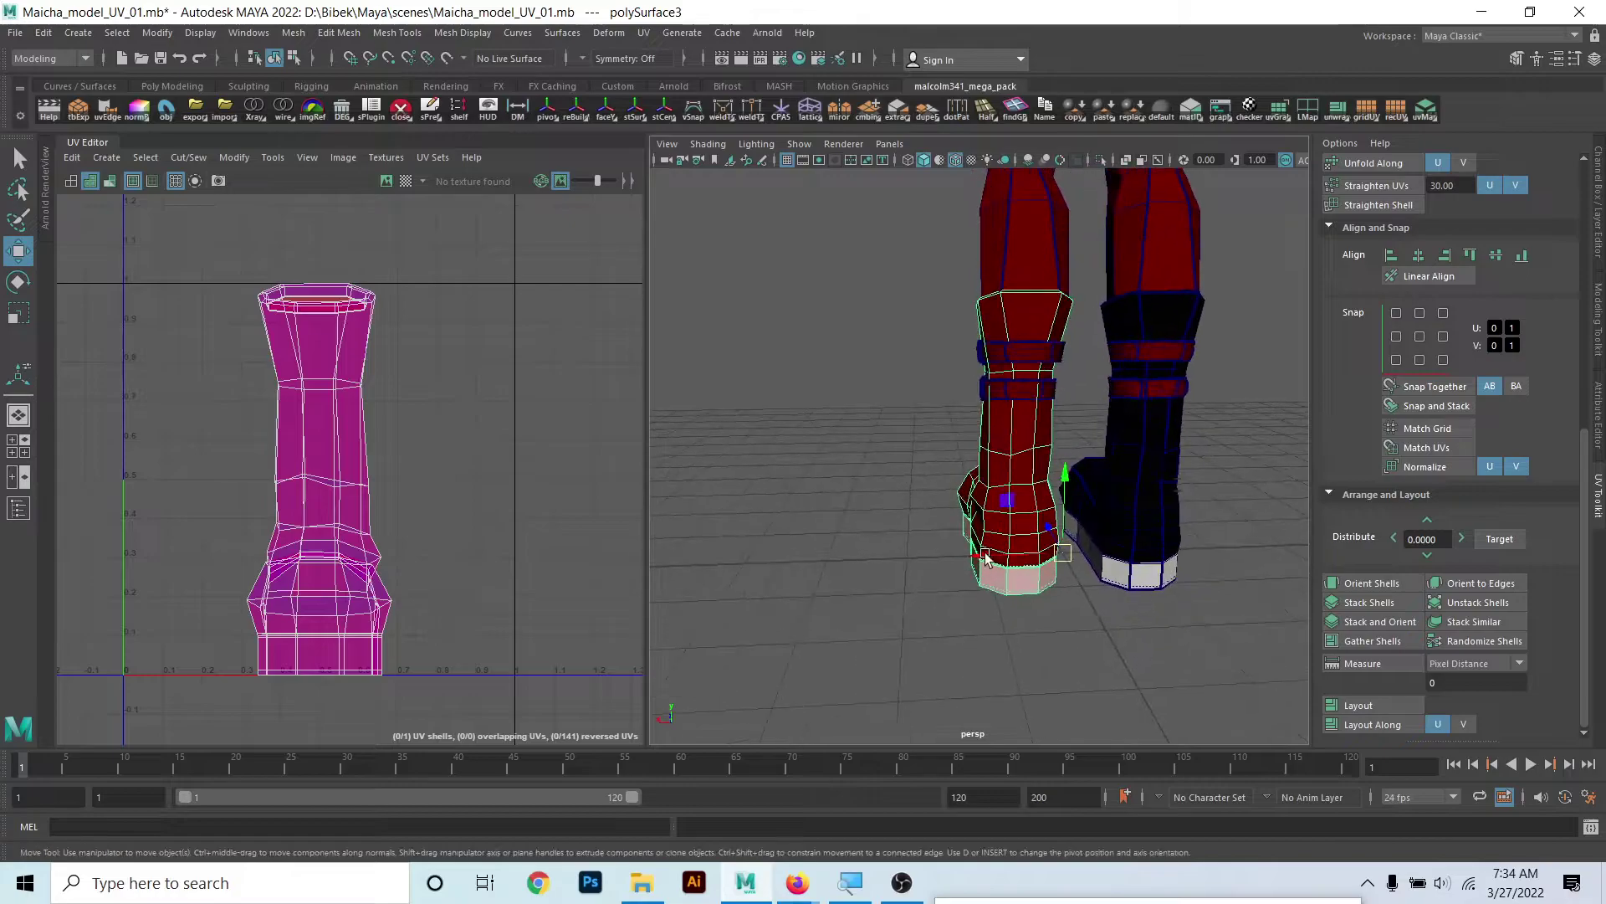
{"action": "right_click_drag", "start_coordinate": [1038, 450], "coordinate": [1032, 406], "text": "alt"}
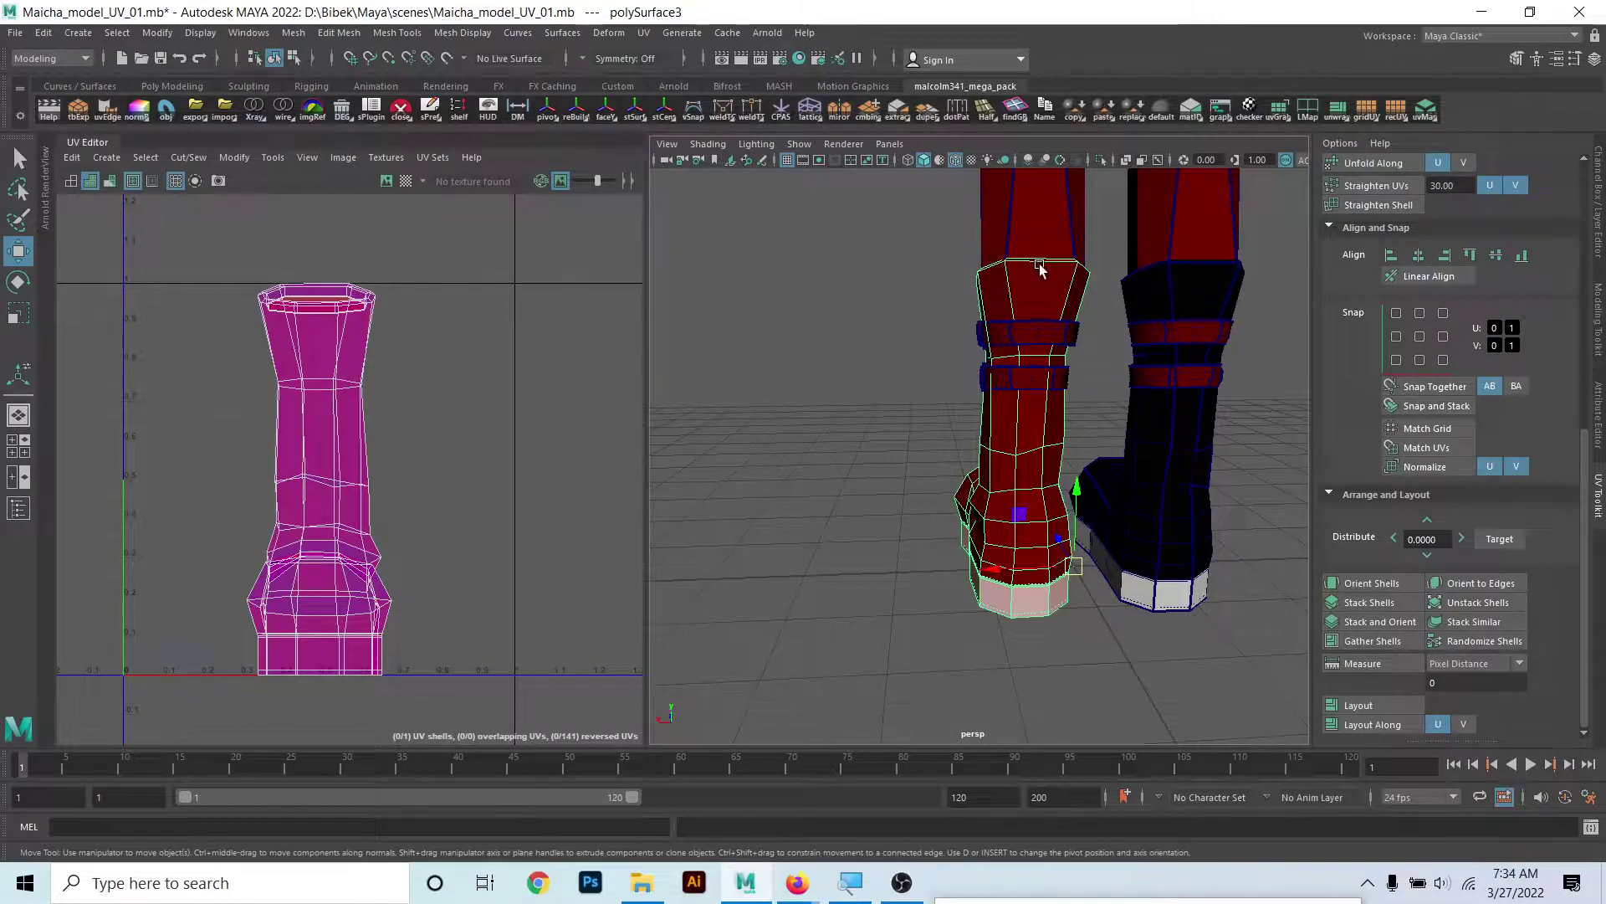
{"action": "left_click_drag", "start_coordinate": [1060, 631], "coordinate": [940, 403], "text": "alt"}
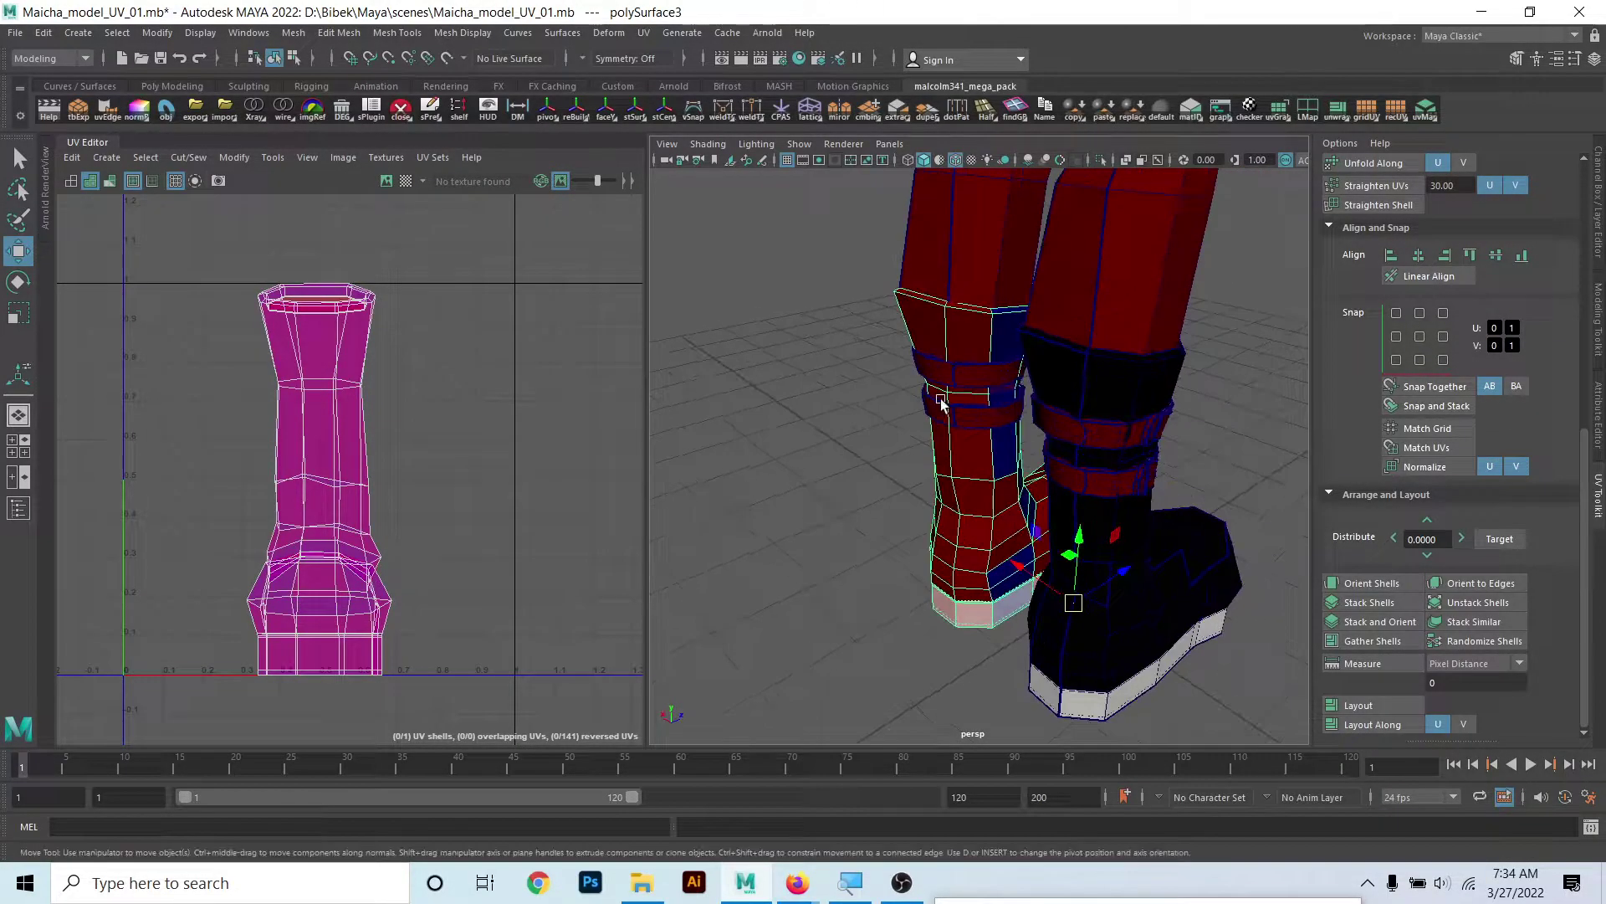
{"action": "mouse_move", "coordinate": [983, 544]}
{"action": "left_mouse_down", "text": "alt"}
{"action": "mouse_move", "coordinate": [932, 514]}
{"action": "mouse_move", "coordinate": [1032, 527]}
{"action": "mouse_move", "coordinate": [1219, 466]}
{"action": "mouse_move", "coordinate": [883, 473]}
{"action": "mouse_move", "coordinate": [1097, 401]}
{"action": "mouse_move", "coordinate": [1071, 535]}
{"action": "mouse_move", "coordinate": [1141, 580]}
{"action": "mouse_move", "coordinate": [1264, 562]}
{"action": "mouse_move", "coordinate": [978, 585]}
{"action": "mouse_move", "coordinate": [720, 580]}
{"action": "mouse_move", "coordinate": [1039, 585]}
{"action": "mouse_move", "coordinate": [1022, 432]}
{"action": "mouse_move", "coordinate": [717, 675]}
{"action": "left_mouse_up", "text": "alt"}
- Orbit behind the boots, move in close, and switch to edge selection
{"action": "scroll", "coordinate": [1186, 475], "scroll_direction": "down", "scroll_amount": 3}
{"action": "scroll", "coordinate": [883, 472], "scroll_direction": "down", "scroll_amount": 2}
{"action": "right_click_drag", "start_coordinate": [717, 674], "coordinate": [1015, 574], "text": "alt"}
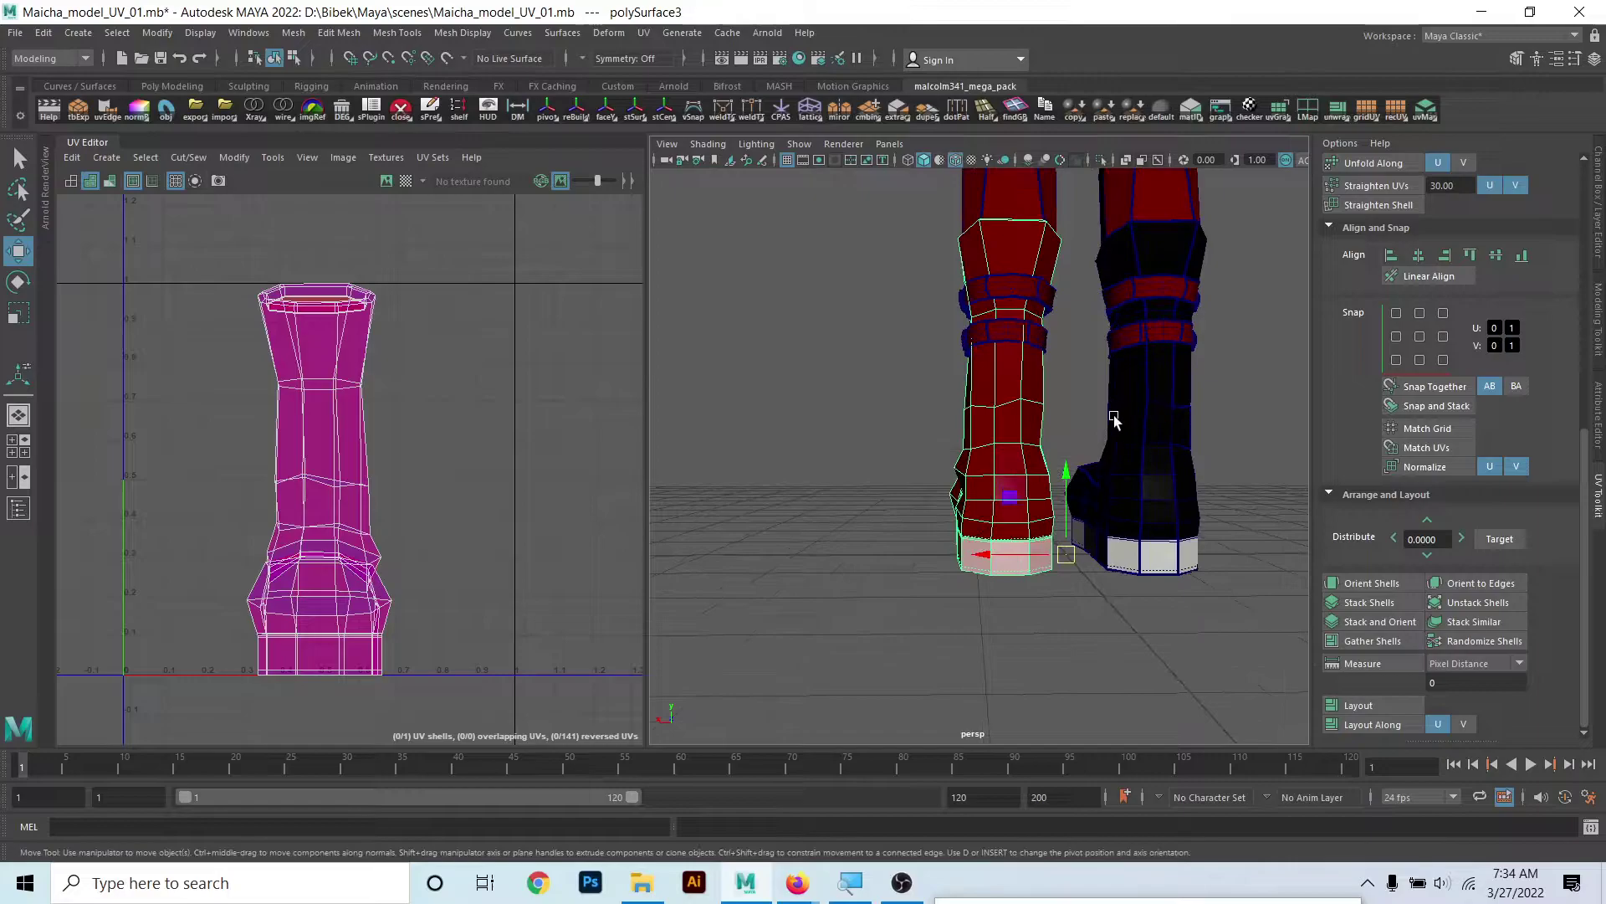
{"action": "left_click_drag", "start_coordinate": [1014, 574], "coordinate": [986, 458], "text": "alt"}
{"action": "mouse_move", "coordinate": [986, 458]}
{"action": "right_mouse_down", "text": "alt"}
{"action": "mouse_move", "coordinate": [1004, 502]}
{"action": "mouse_move", "coordinate": [993, 545]}
{"action": "mouse_move", "coordinate": [1029, 567]}
{"action": "right_mouse_up", "text": "alt"}
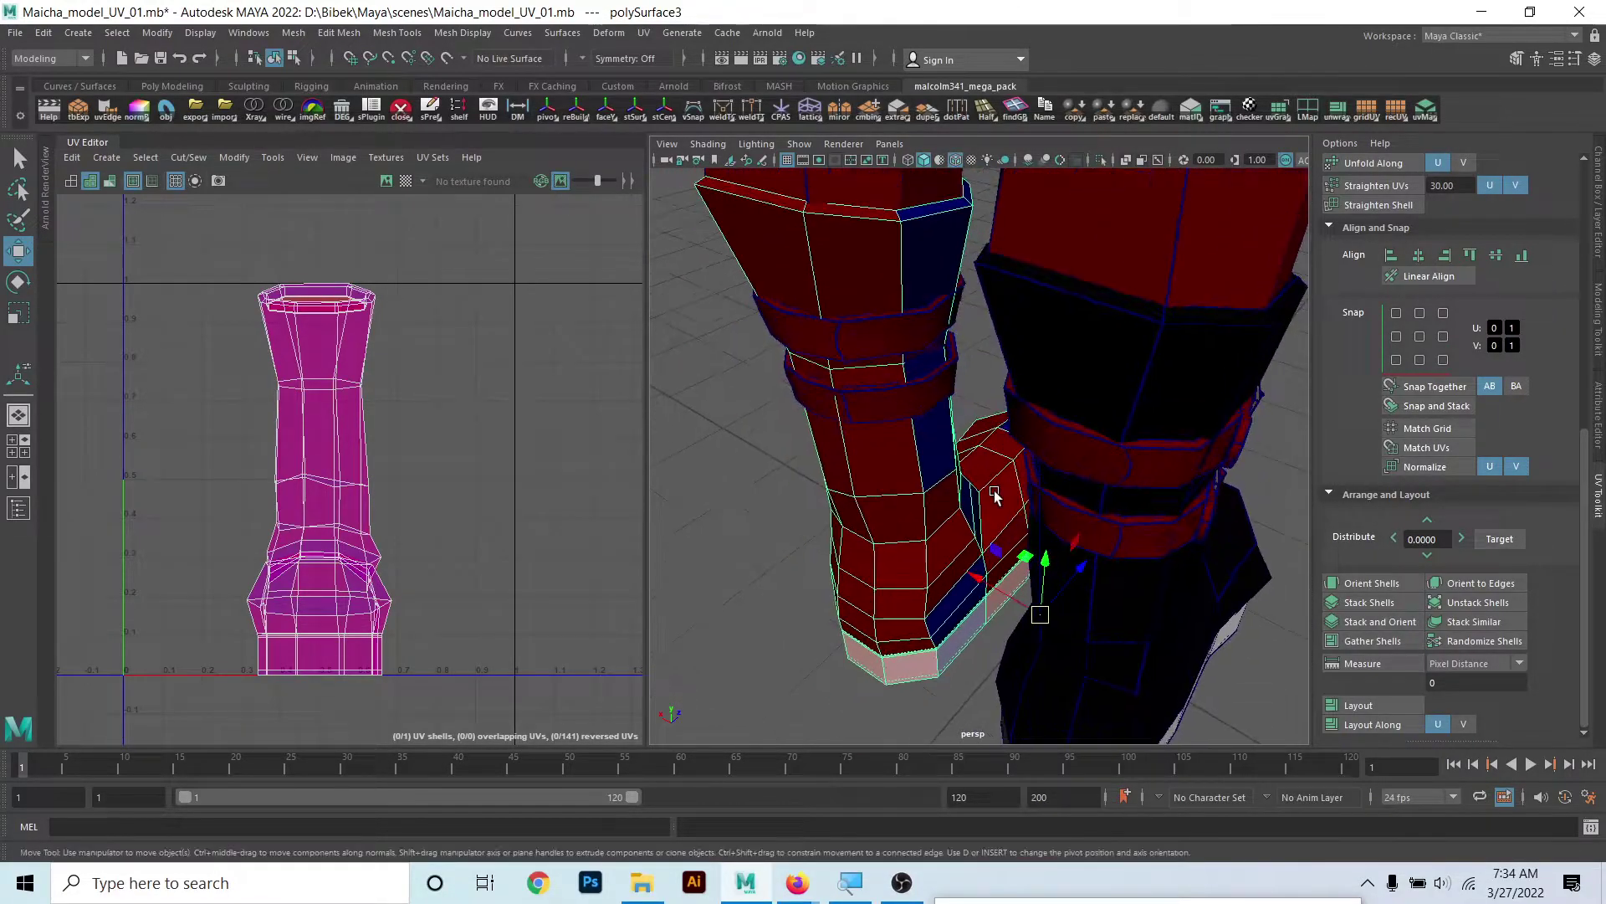
{"action": "right_click_drag", "start_coordinate": [900, 426], "coordinate": [900, 502]}
- Pick a back edge, switch to wireframe, then select and isolate the boot again
{"action": "left_click", "coordinate": [898, 258]}
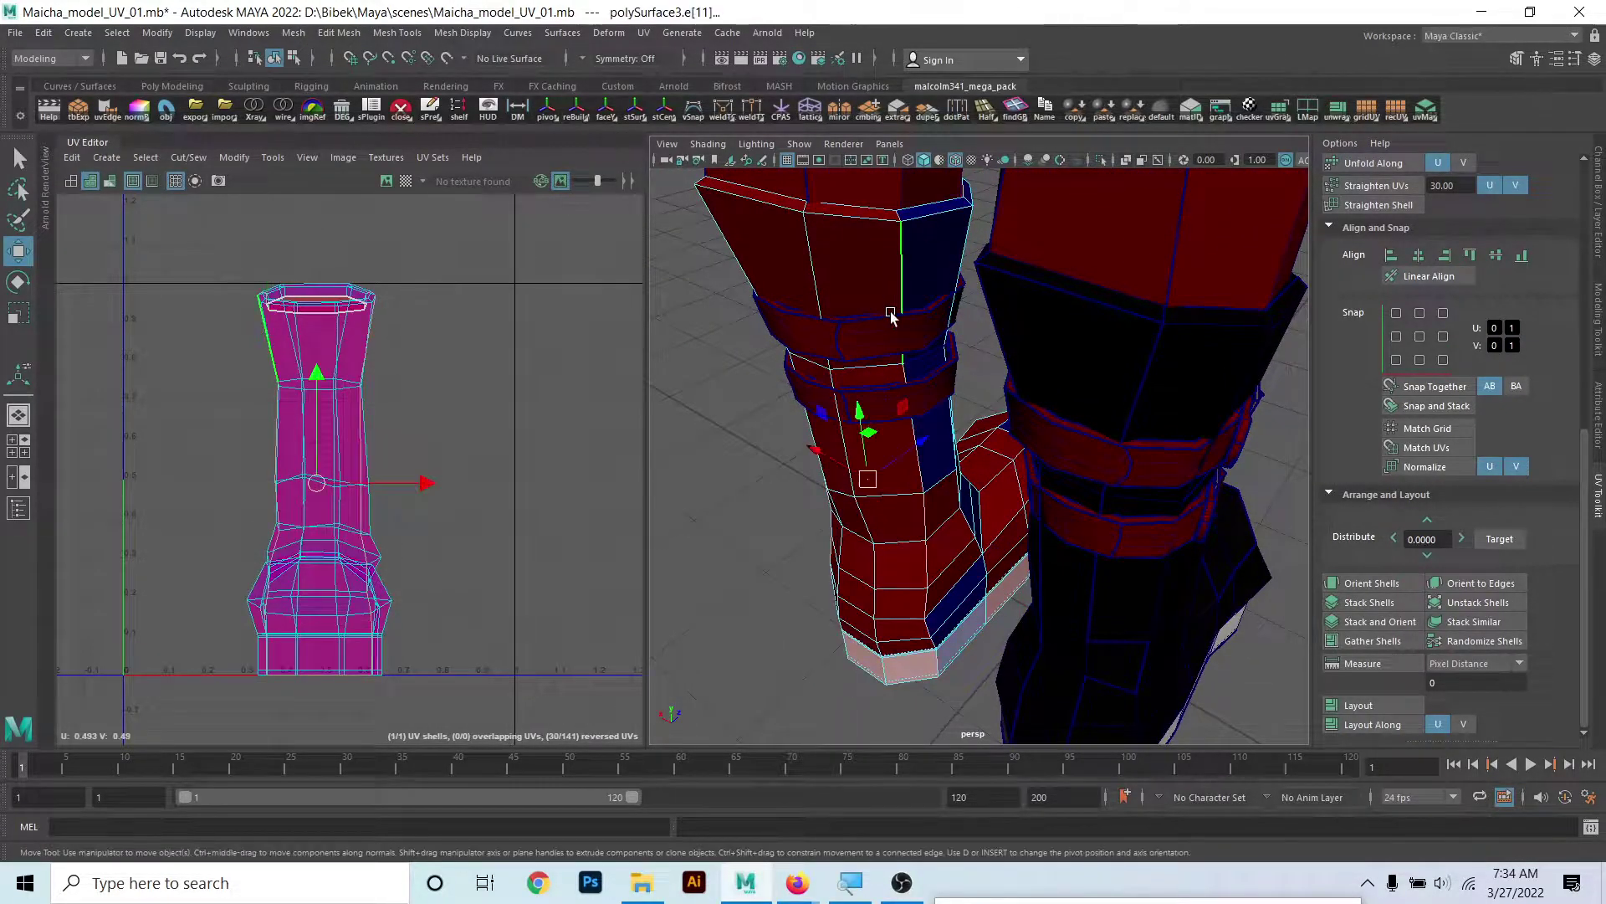
{"action": "mouse_move", "coordinate": [910, 281]}
{"action": "left_mouse_down", "text": "alt"}
{"action": "mouse_move", "coordinate": [1141, 541]}
{"action": "mouse_move", "coordinate": [1057, 506]}
{"action": "left_mouse_up", "text": "alt"}
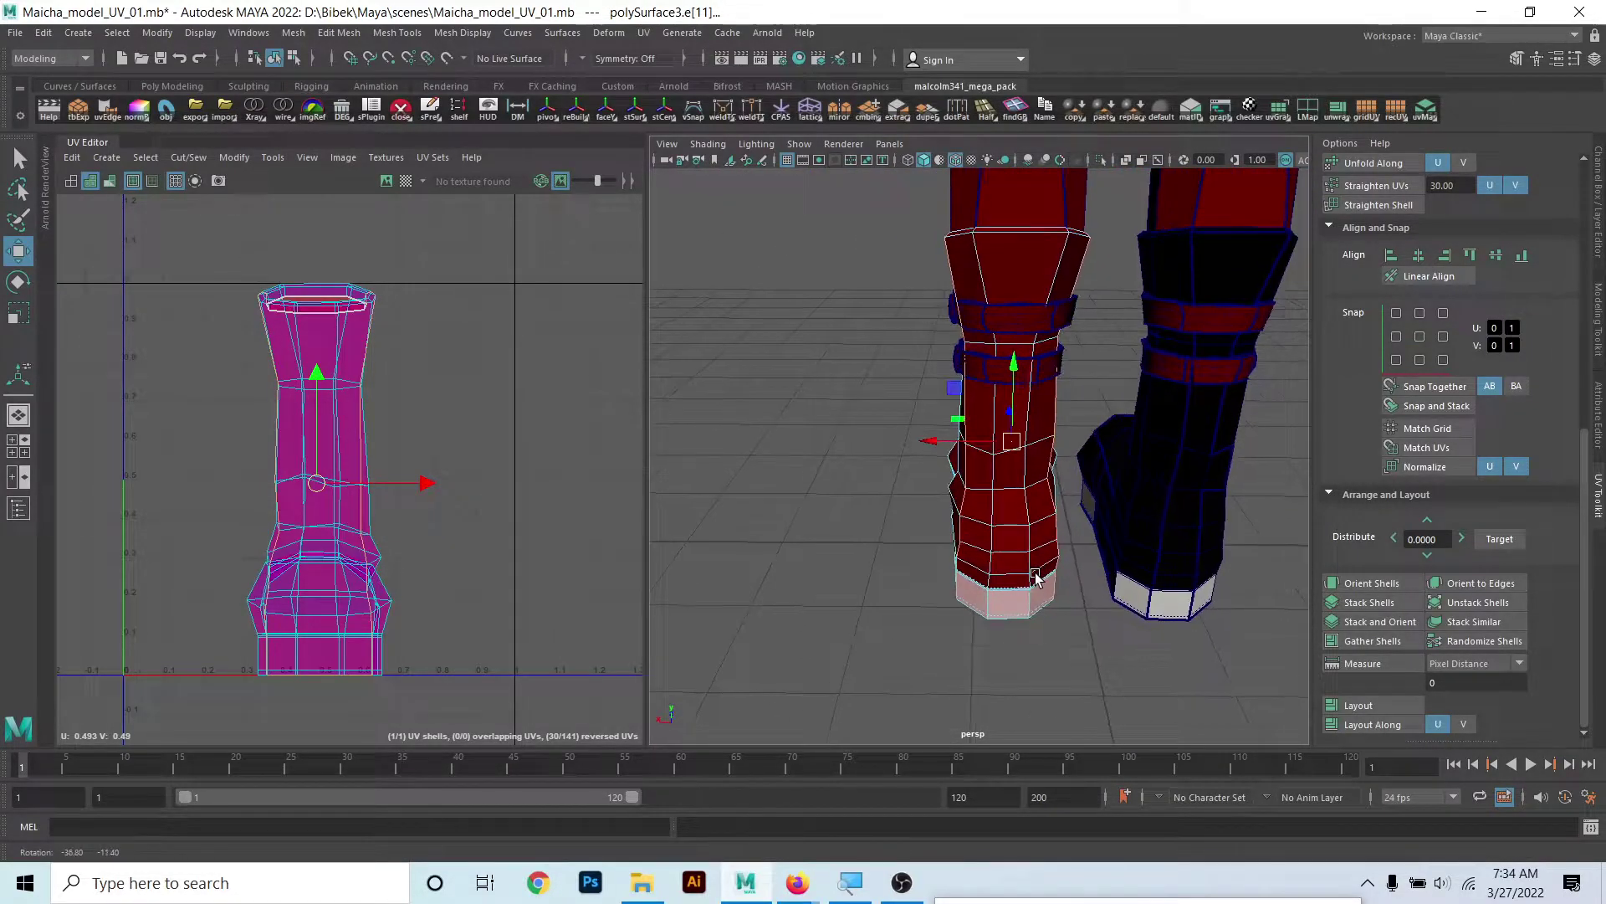
{"action": "key", "text": "4"}
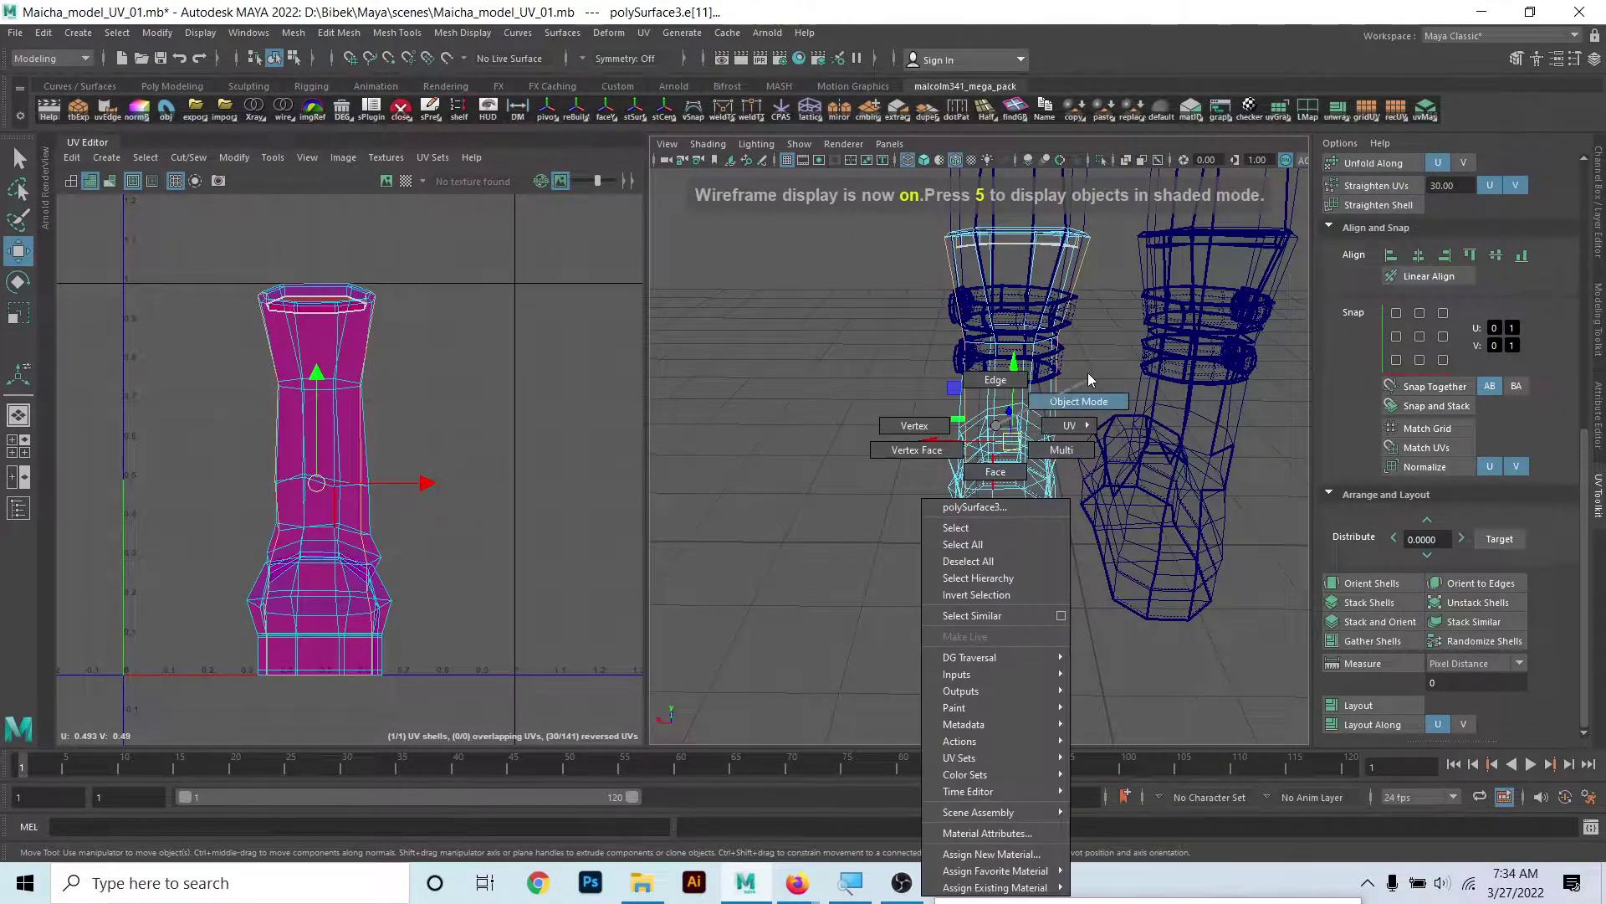
{"action": "right_click_drag", "start_coordinate": [995, 481], "coordinate": [1054, 412]}
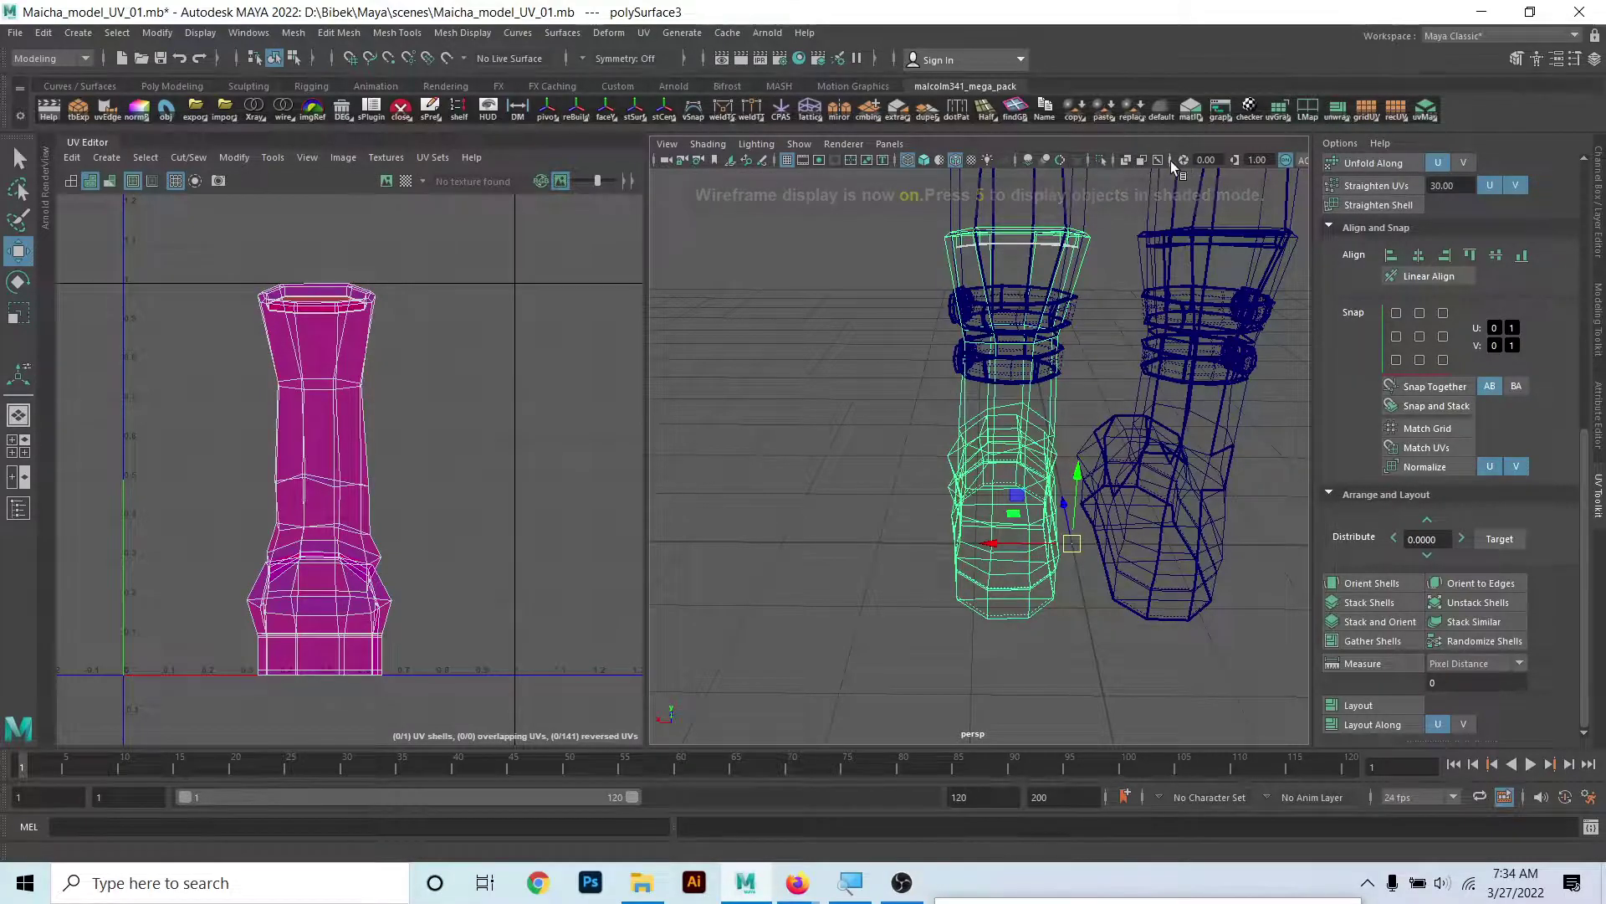
{"action": "left_click", "coordinate": [1101, 159]}
{"action": "left_click_drag", "start_coordinate": [1007, 454], "coordinate": [975, 459], "text": "alt"}
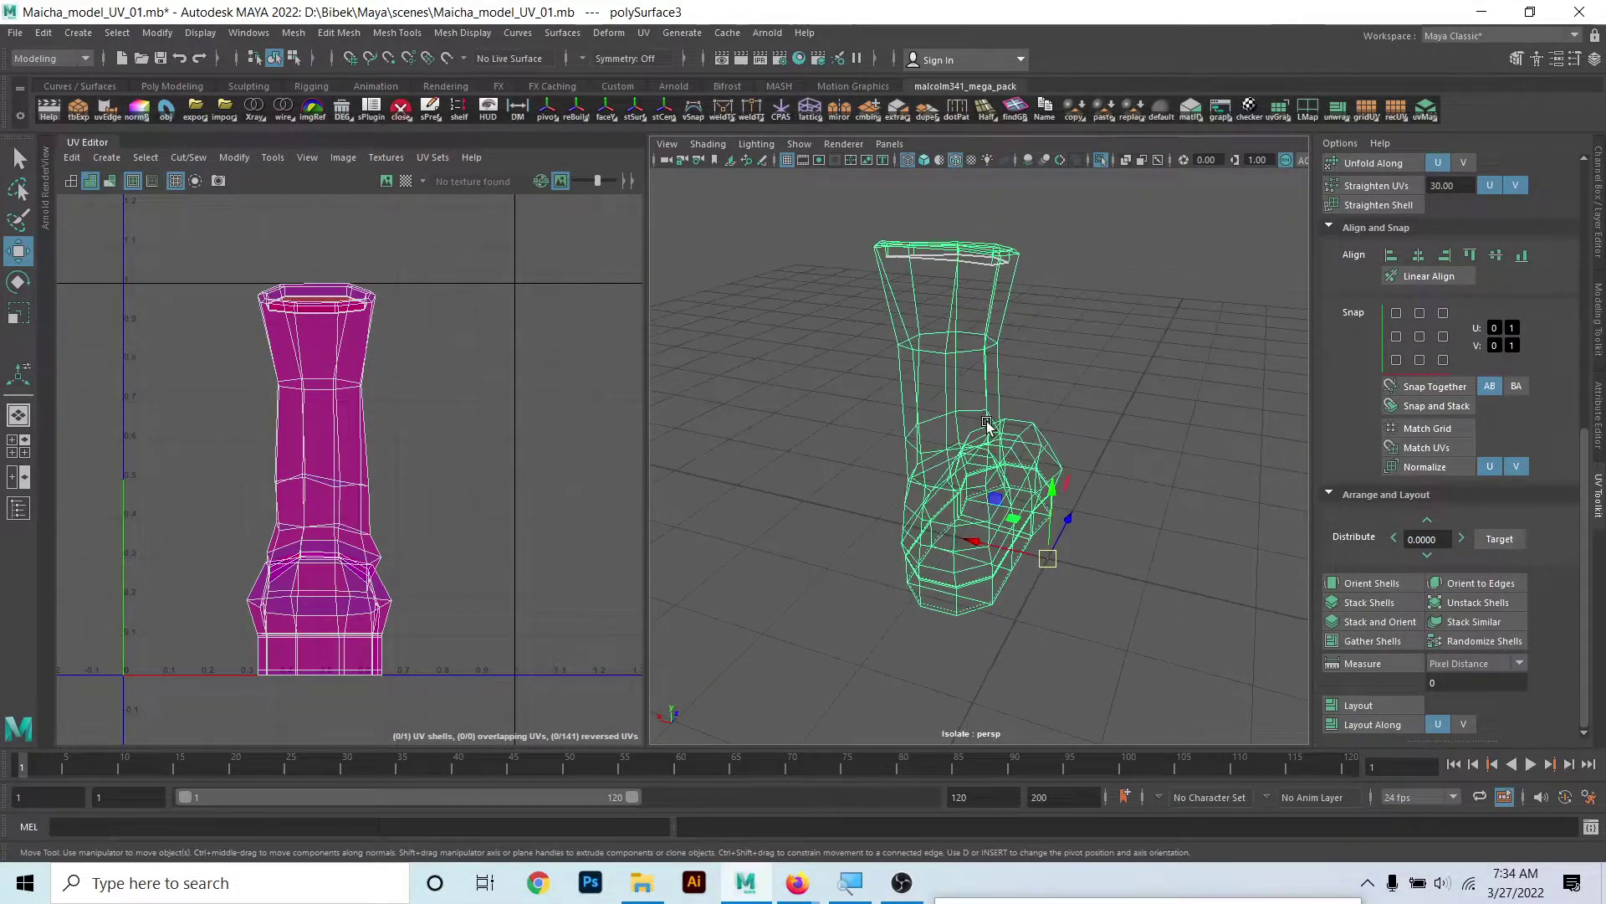
- Return to shaded edge mode and marquee-select the line of edges down the boot's back
{"action": "right_click_drag", "start_coordinate": [975, 459], "coordinate": [981, 326]}
{"action": "key", "text": "5"}
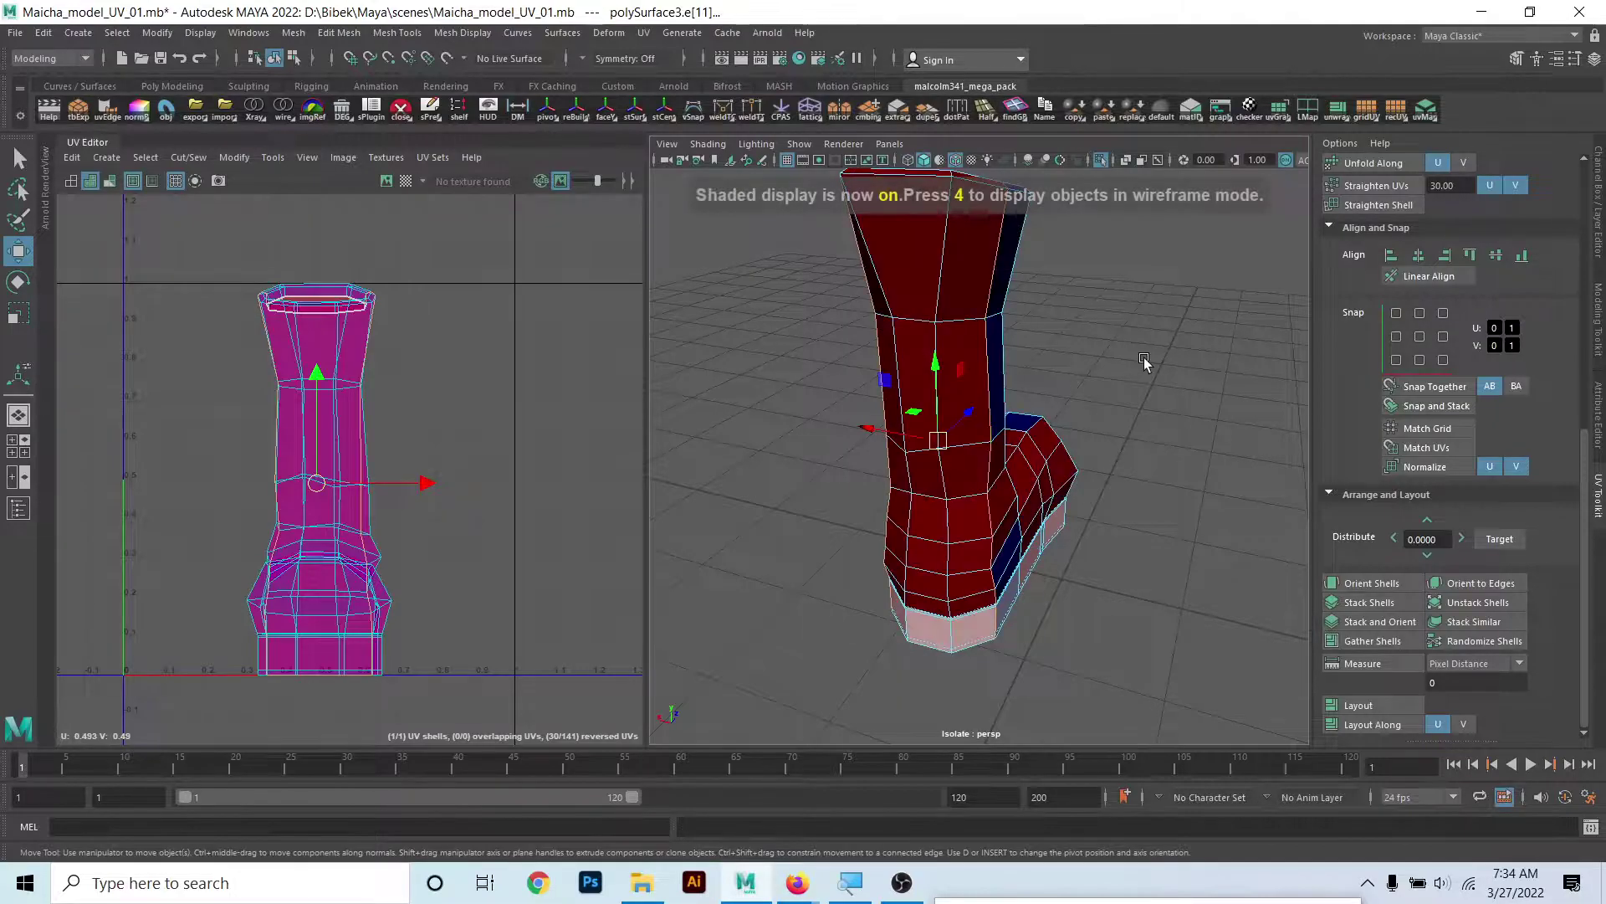
{"action": "mouse_move", "coordinate": [982, 326]}
{"action": "left_mouse_down", "text": "alt"}
{"action": "mouse_move", "coordinate": [983, 439]}
{"action": "mouse_move", "coordinate": [1048, 566]}
{"action": "mouse_move", "coordinate": [1075, 540]}
{"action": "mouse_move", "coordinate": [985, 378]}
{"action": "mouse_move", "coordinate": [968, 389]}
{"action": "mouse_move", "coordinate": [1004, 395]}
{"action": "mouse_move", "coordinate": [896, 385]}
{"action": "mouse_move", "coordinate": [848, 314]}
{"action": "left_mouse_up", "text": "alt"}
{"action": "left_click", "coordinate": [988, 452]}
{"action": "mouse_move", "coordinate": [808, 246]}
{"action": "left_mouse_down"}
{"action": "mouse_move", "coordinate": [995, 720]}
{"action": "mouse_move", "coordinate": [1111, 569]}
{"action": "mouse_move", "coordinate": [940, 591]}
{"action": "mouse_move", "coordinate": [961, 681]}
{"action": "mouse_move", "coordinate": [1105, 703]}
{"action": "mouse_move", "coordinate": [1212, 666]}
{"action": "mouse_move", "coordinate": [1087, 376]}
{"action": "mouse_move", "coordinate": [1154, 498]}
{"action": "mouse_move", "coordinate": [968, 398]}
{"action": "mouse_move", "coordinate": [940, 435]}
{"action": "mouse_move", "coordinate": [1097, 631]}
{"action": "left_mouse_up"}
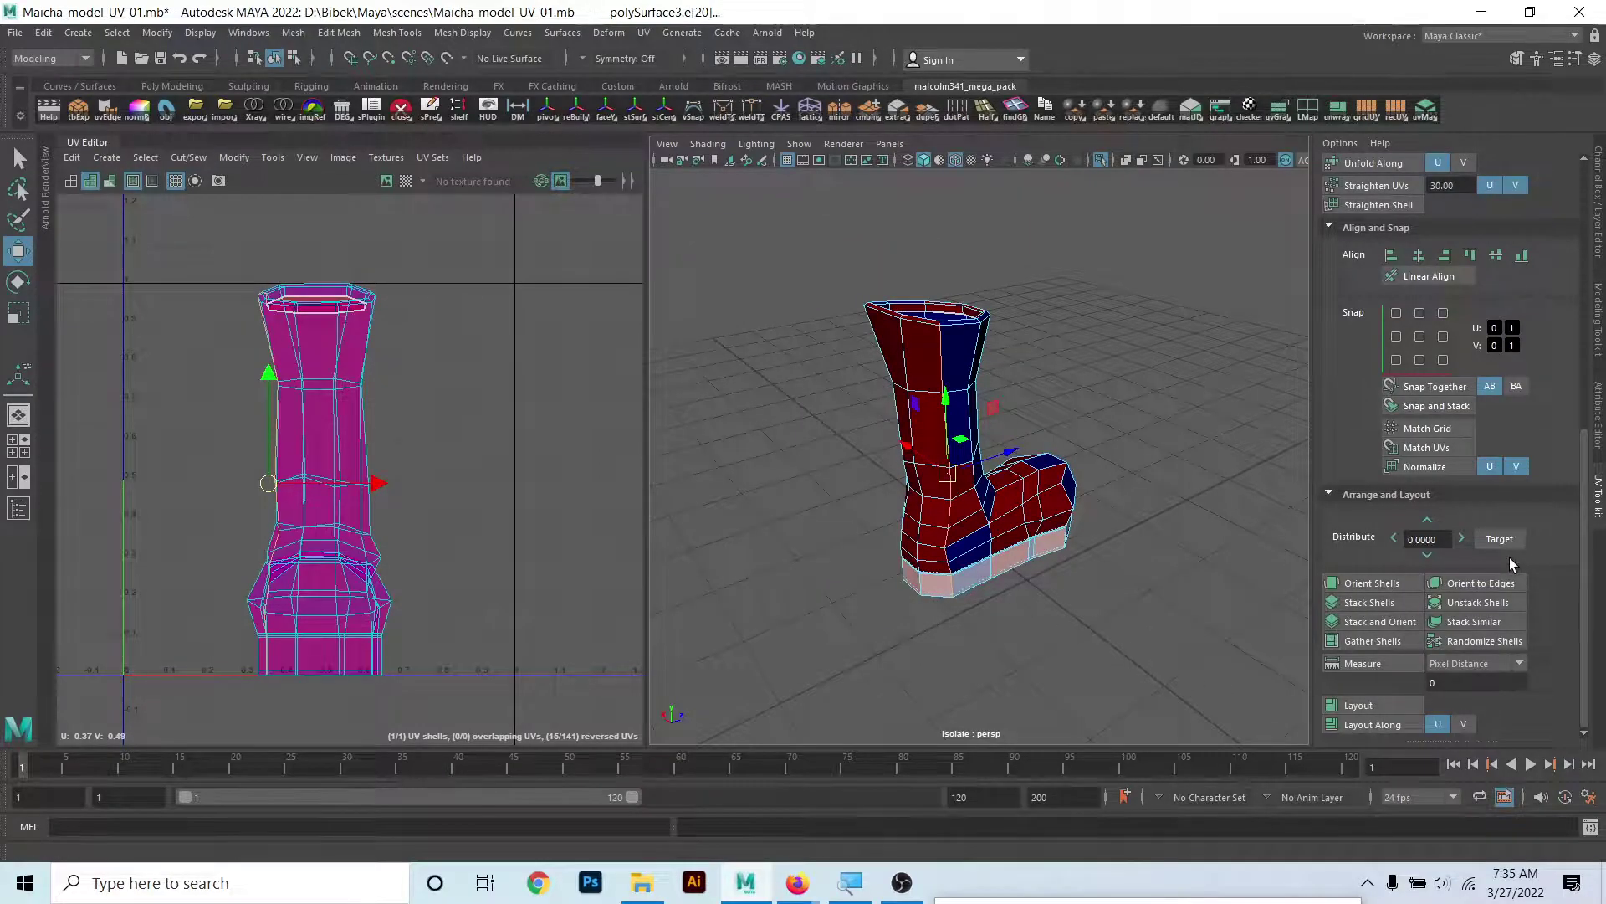
- Cut the boot's UVs along the selected seam edges and unfold the shell
{"action": "scroll", "coordinate": [1413, 386], "scroll_direction": "up", "scroll_amount": 2}
{"action": "scroll", "coordinate": [1372, 334], "scroll_direction": "up", "scroll_amount": 2}
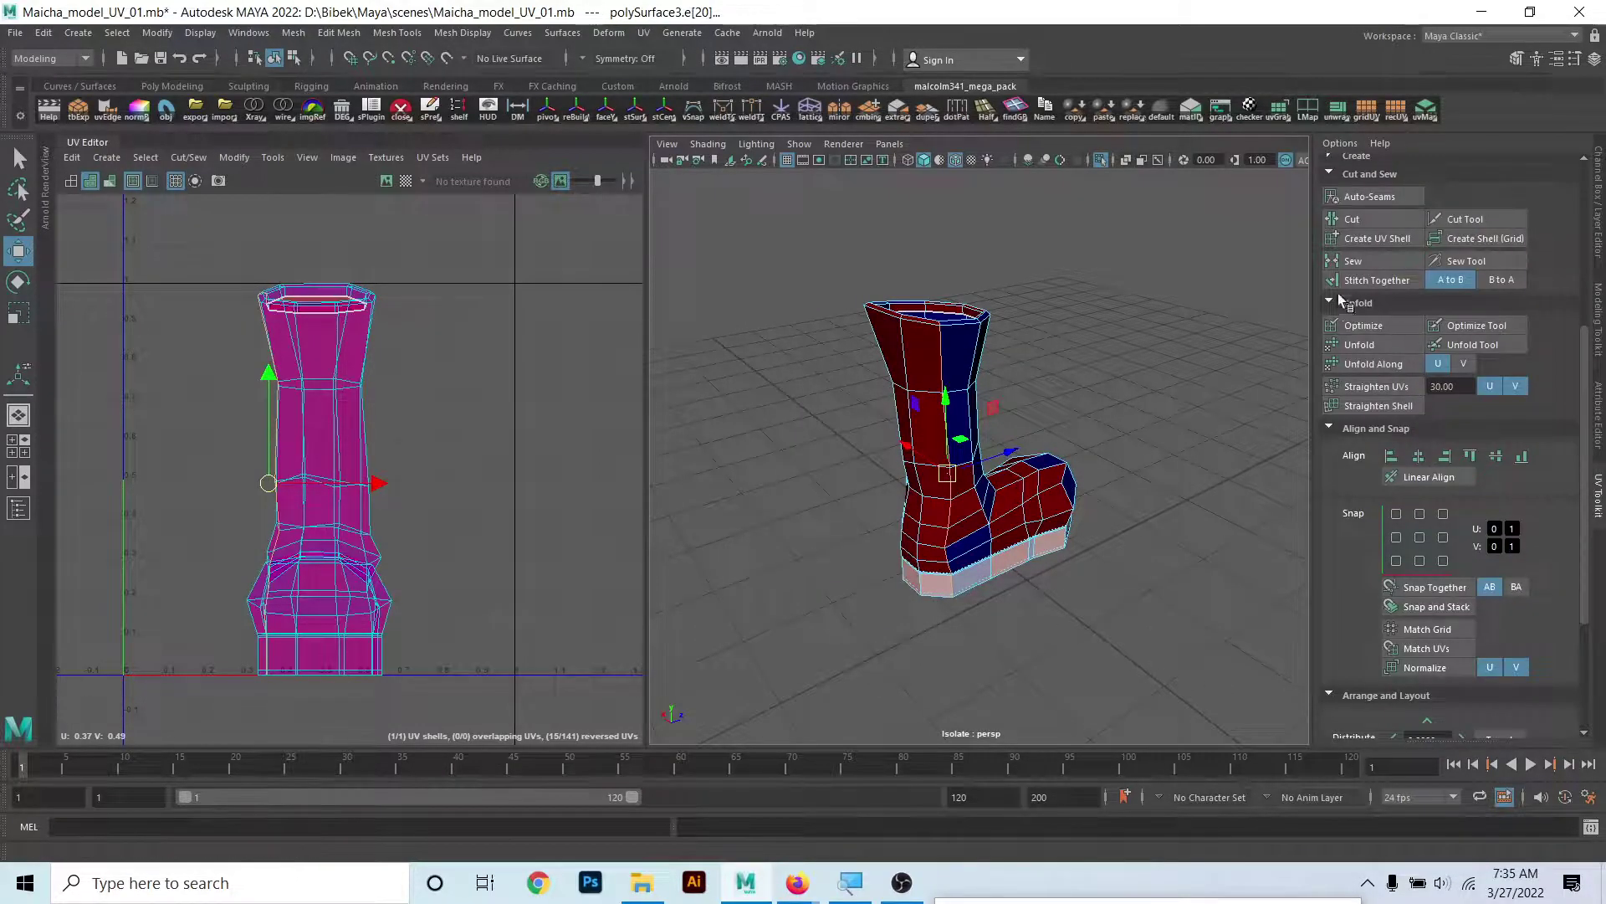
{"action": "left_click", "coordinate": [1367, 220]}
{"action": "mouse_move", "coordinate": [1148, 445]}
{"action": "left_mouse_down", "text": "alt"}
{"action": "mouse_move", "coordinate": [1083, 474]}
{"action": "mouse_move", "coordinate": [804, 518]}
{"action": "left_mouse_up", "text": "alt"}
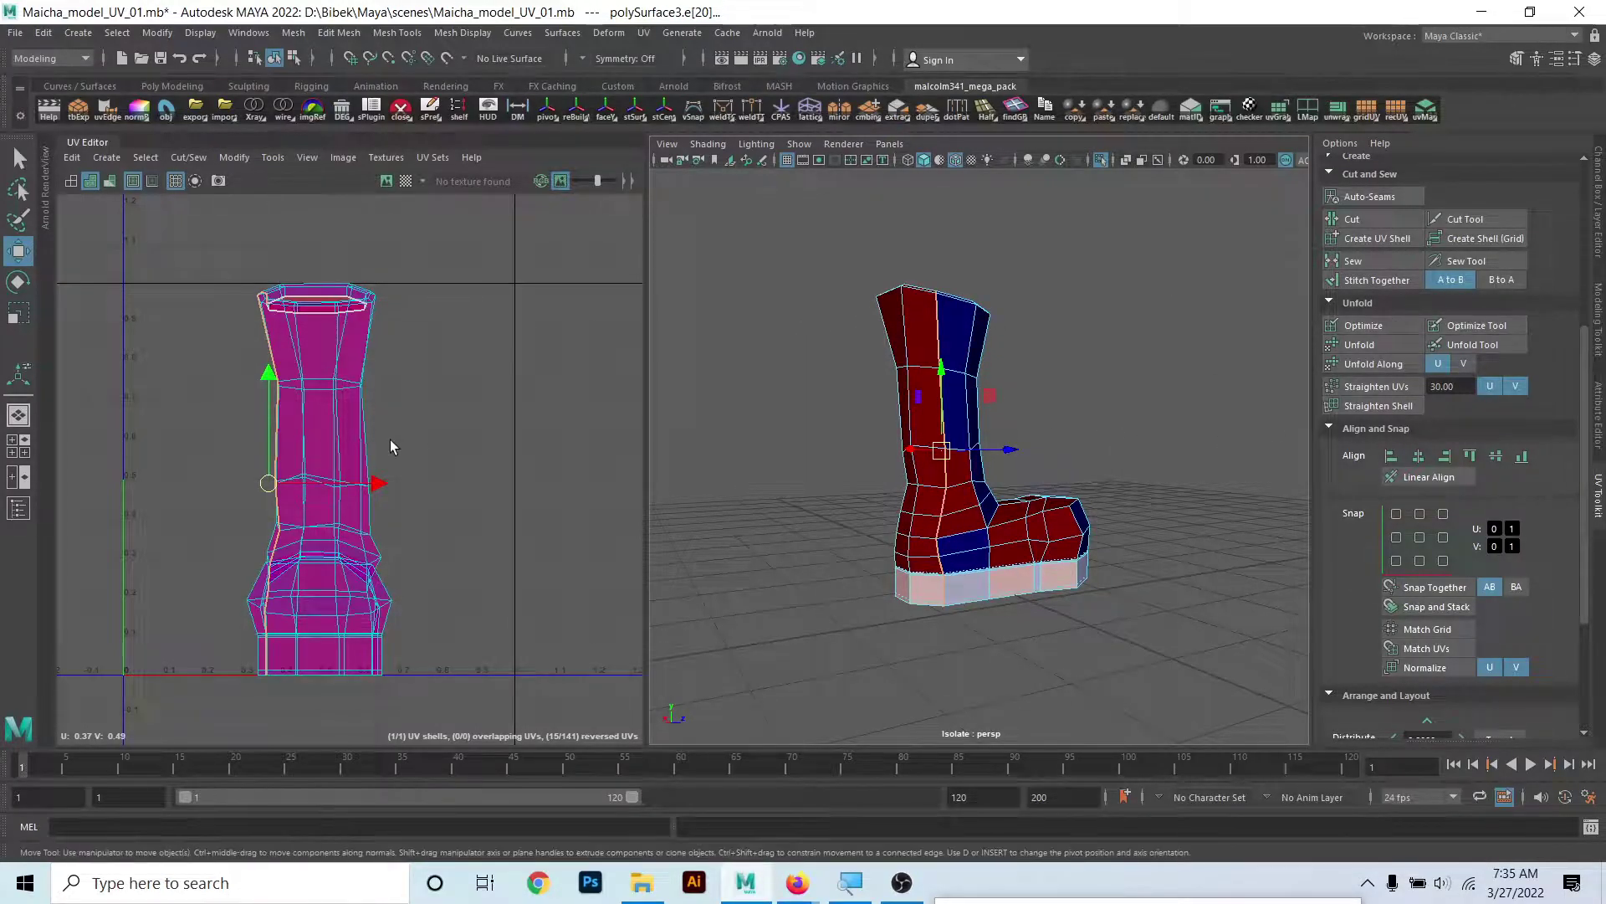
{"action": "left_click", "coordinate": [1369, 345]}
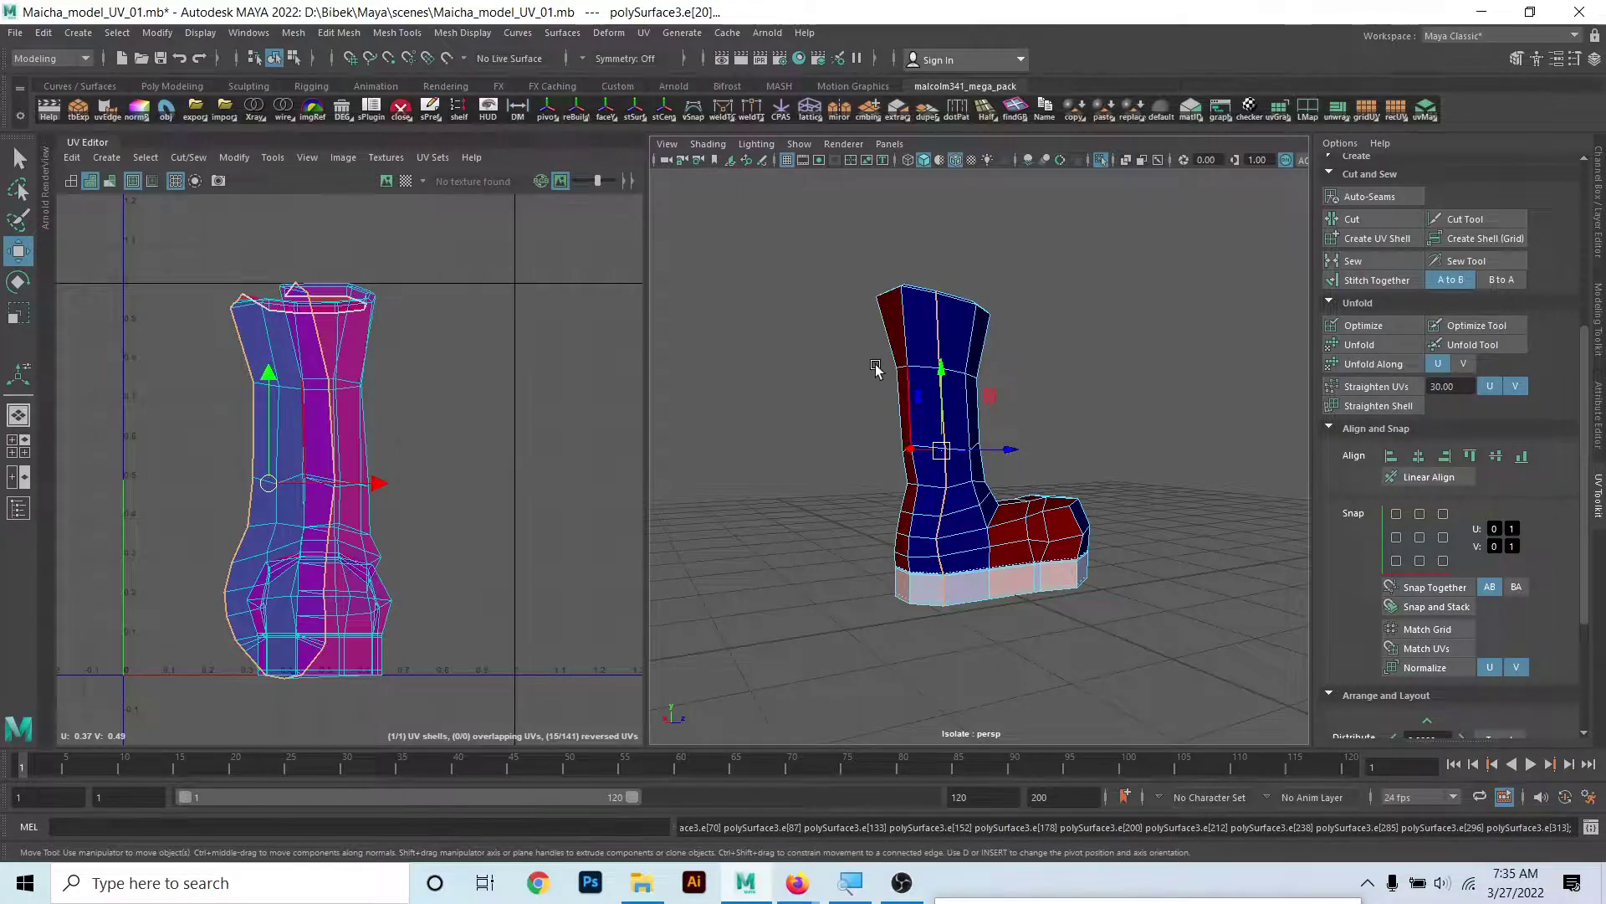
- Re-run Unfold on the boot's UVs several times while inspecting the ankle
{"action": "left_click_drag", "start_coordinate": [875, 368], "coordinate": [1020, 427], "text": "alt"}
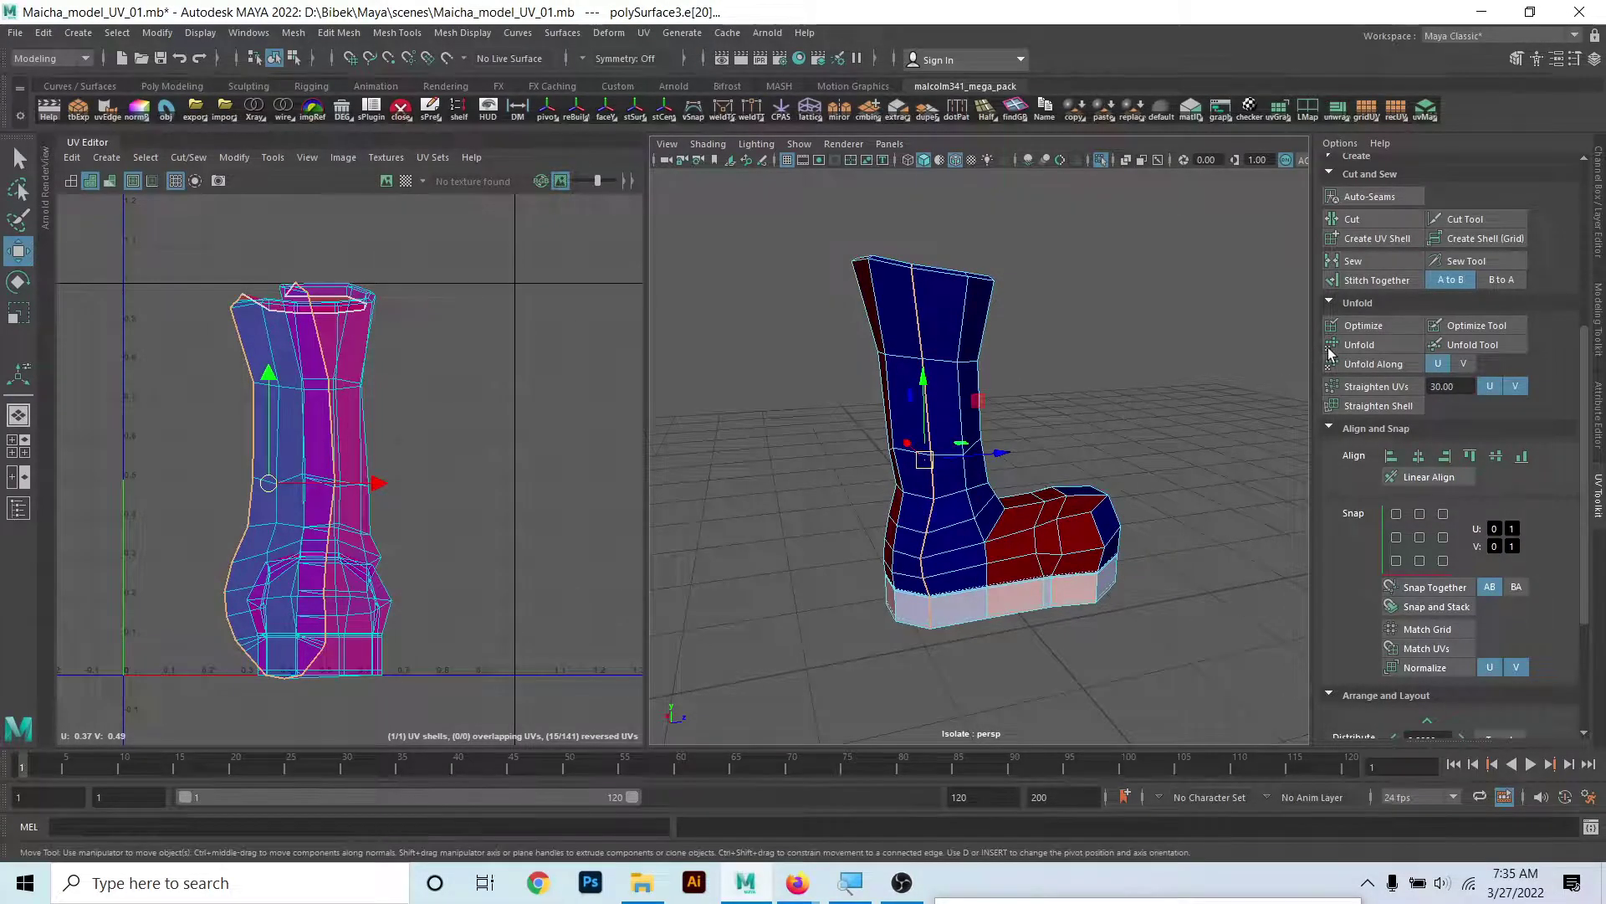
{"action": "left_click", "coordinate": [1370, 364]}
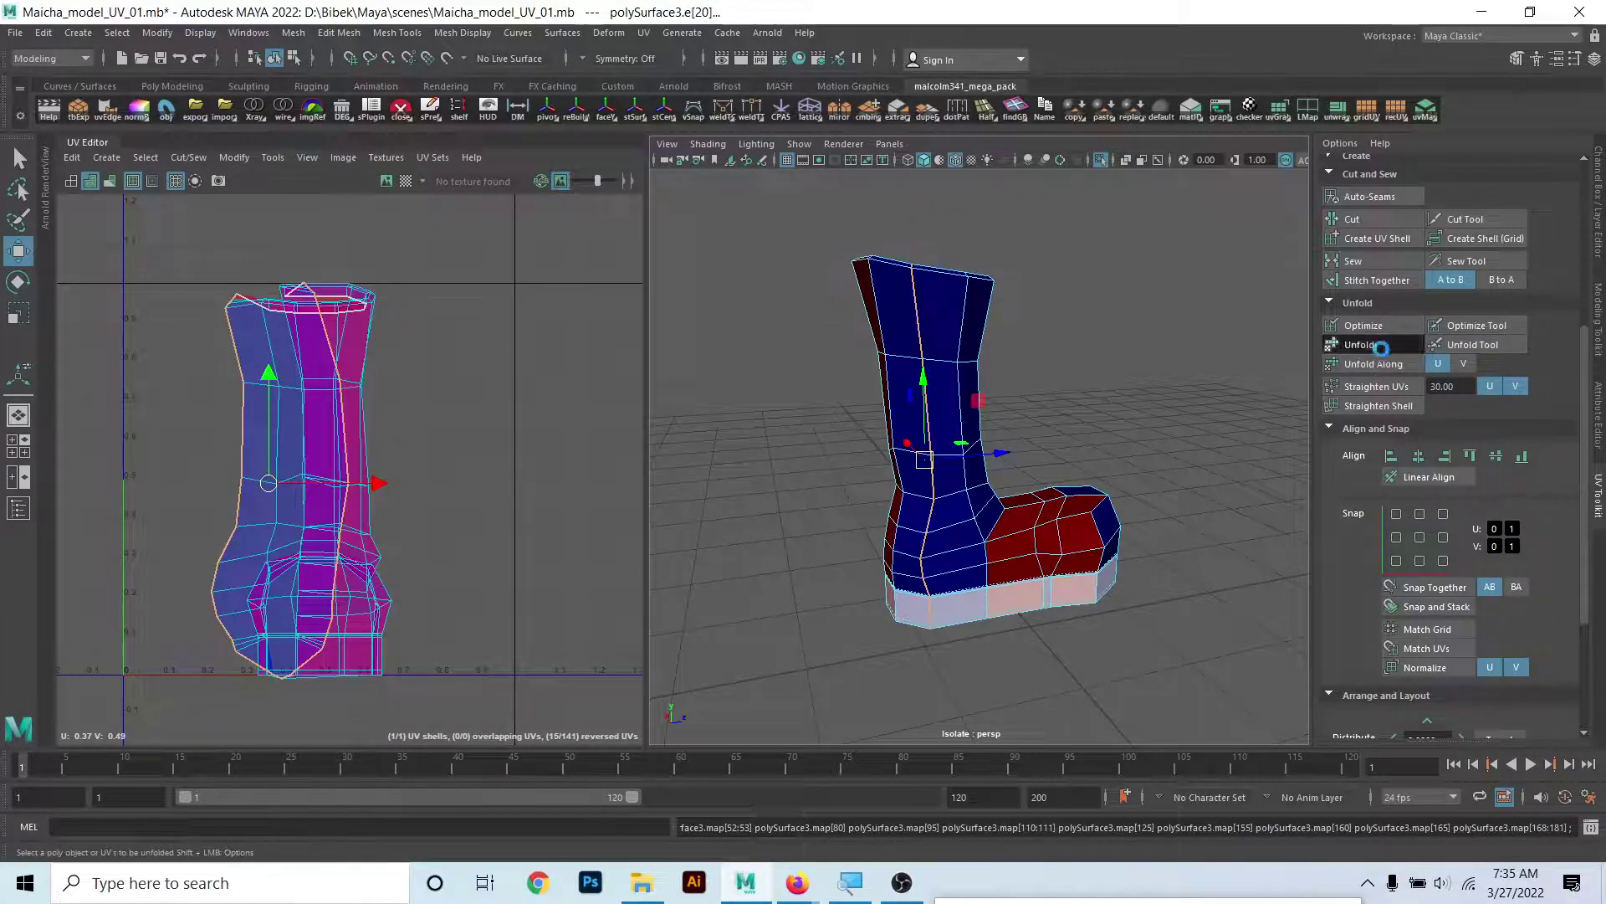
{"action": "left_click", "coordinate": [1380, 352]}
{"action": "left_click", "coordinate": [1377, 368]}
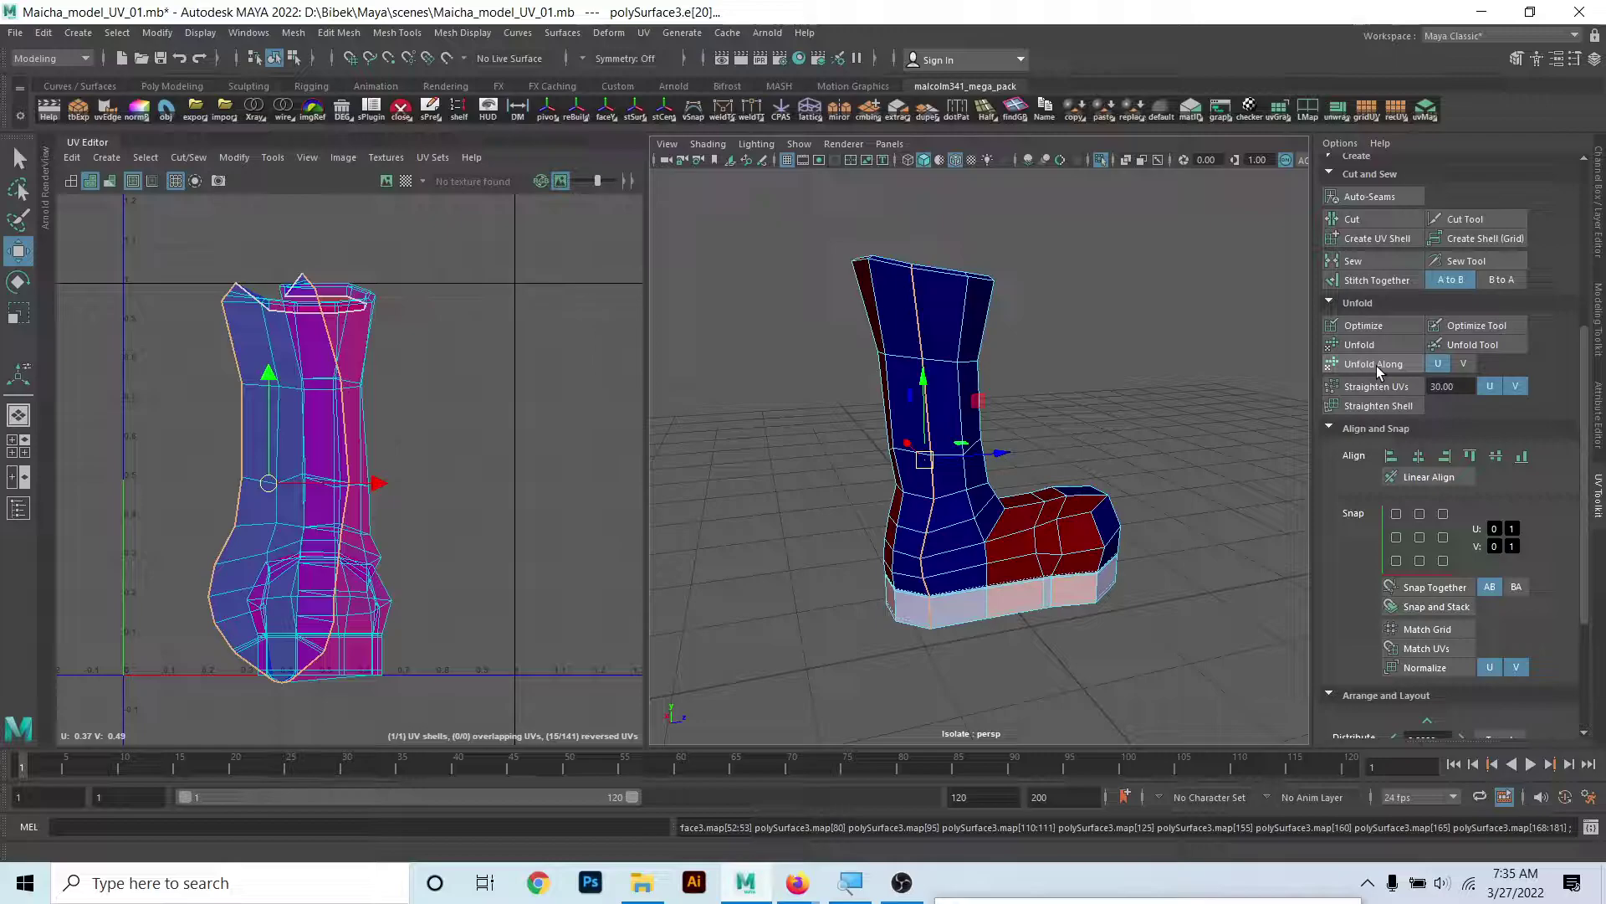
{"action": "left_click_drag", "start_coordinate": [1213, 418], "coordinate": [1200, 439], "text": "alt"}
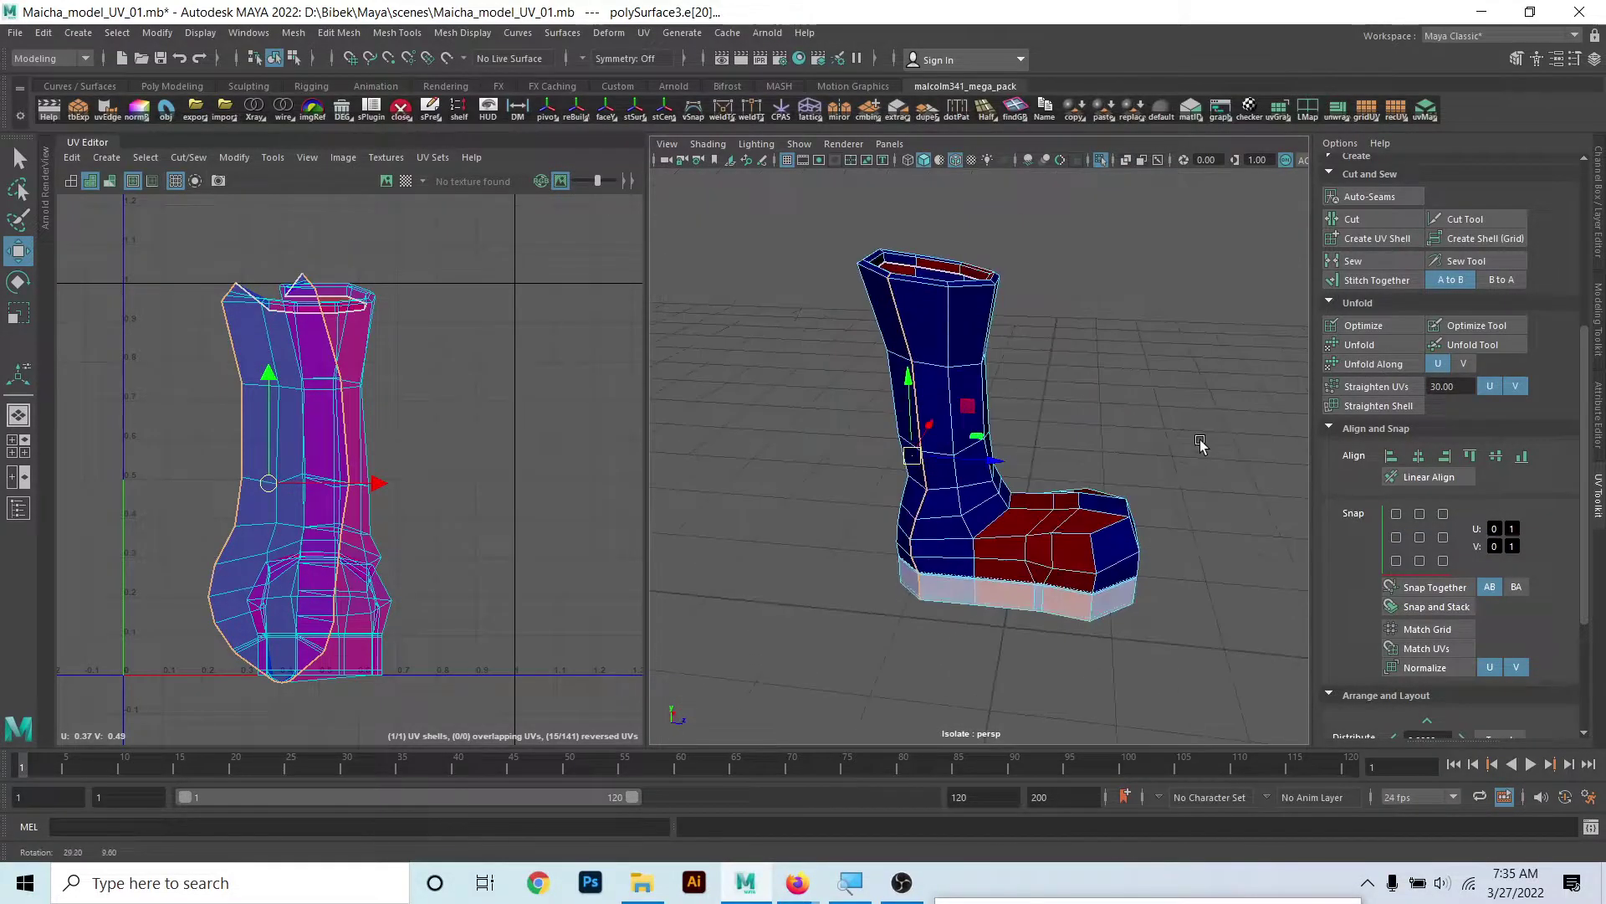
{"action": "scroll", "coordinate": [1071, 627], "scroll_direction": "up", "scroll_amount": 5}
{"action": "scroll", "coordinate": [1066, 586], "scroll_direction": "down", "scroll_amount": 2}
{"action": "scroll", "coordinate": [882, 548], "scroll_direction": "down", "scroll_amount": 2}
{"action": "mouse_move", "coordinate": [837, 569]}
{"action": "left_mouse_down", "text": "alt"}
{"action": "mouse_move", "coordinate": [871, 513]}
{"action": "mouse_move", "coordinate": [771, 455]}
{"action": "left_mouse_up", "text": "alt"}
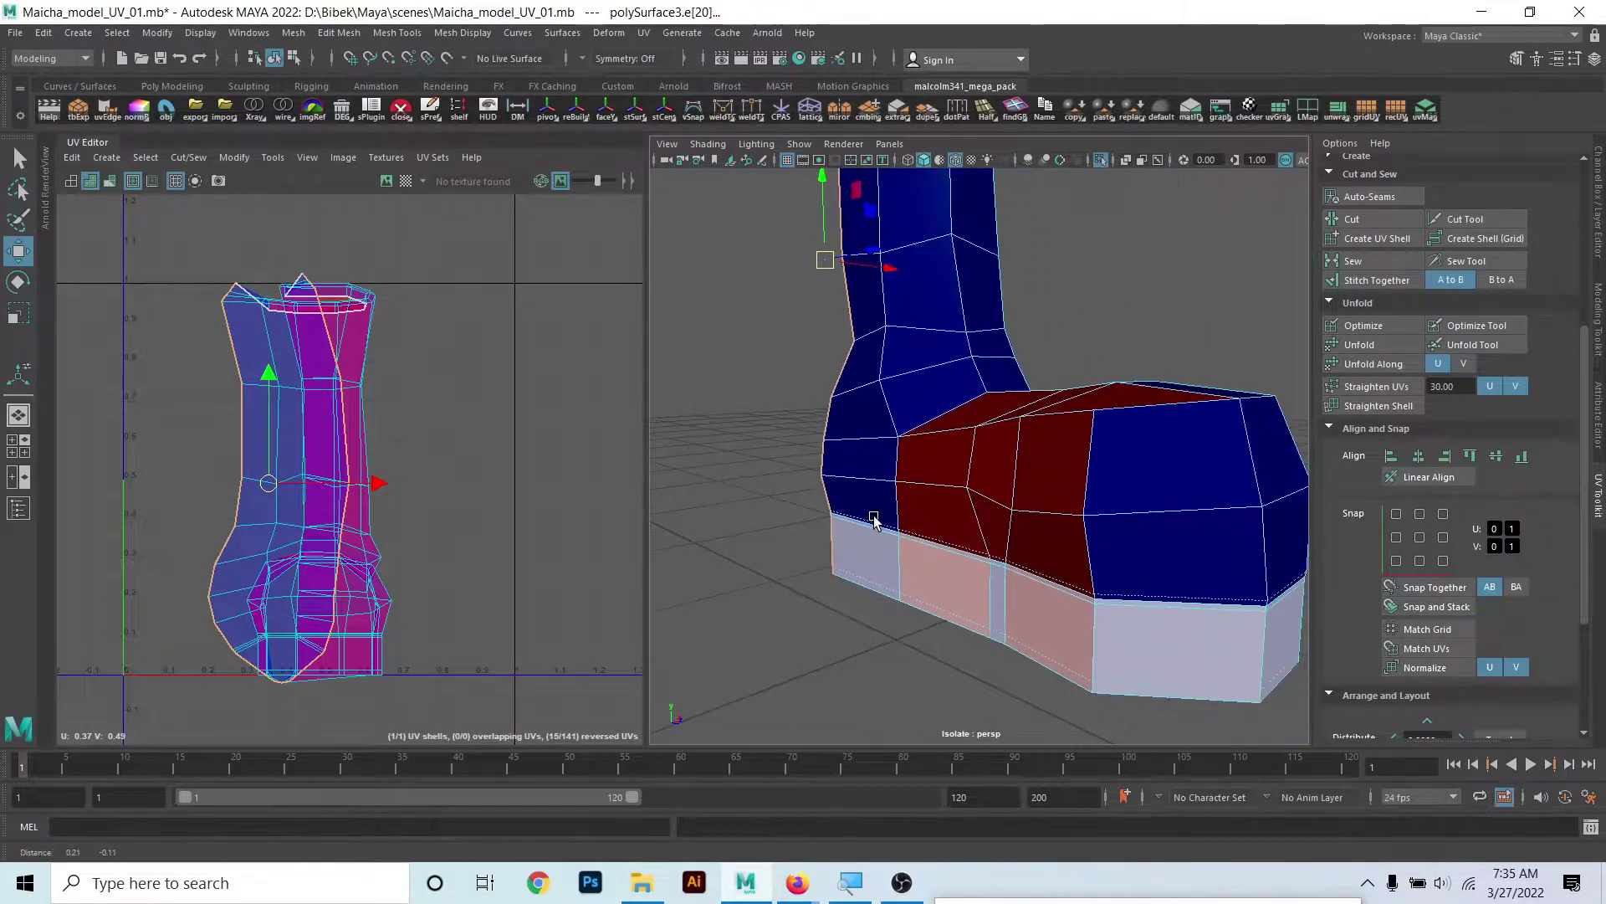
- Select the edges along the top of the sole and cut the UVs there
{"action": "right_click_drag", "start_coordinate": [1065, 423], "coordinate": [1088, 381]}
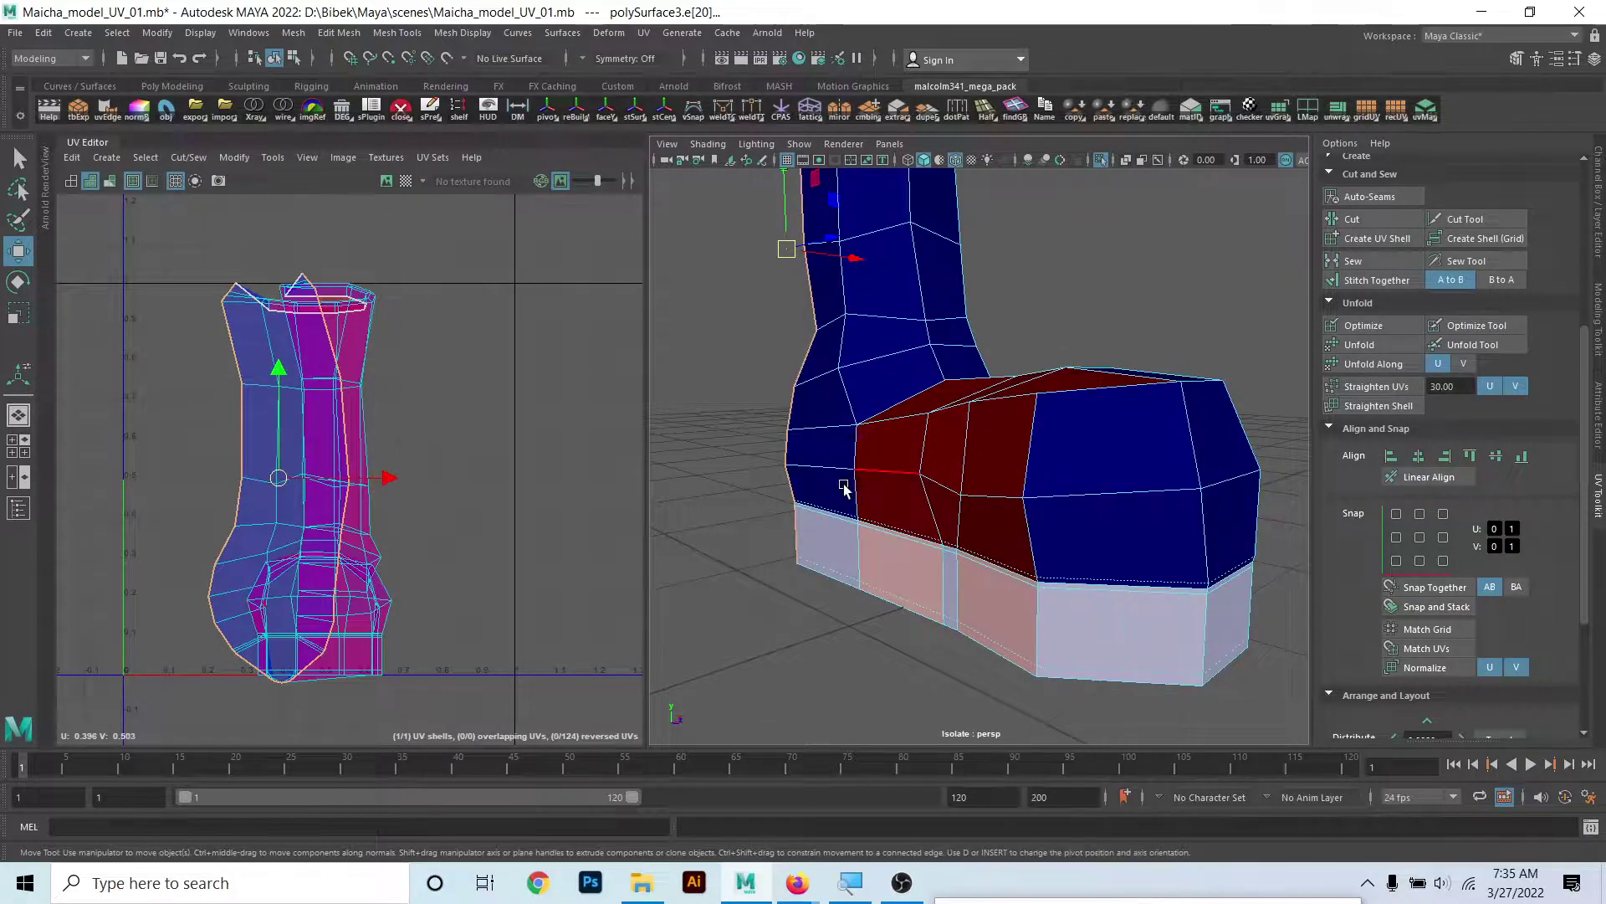
{"action": "mouse_move", "coordinate": [950, 466]}
{"action": "left_mouse_down", "text": "alt"}
{"action": "mouse_move", "coordinate": [839, 538]}
{"action": "mouse_move", "coordinate": [952, 573]}
{"action": "mouse_move", "coordinate": [988, 508]}
{"action": "mouse_move", "coordinate": [878, 583]}
{"action": "mouse_move", "coordinate": [785, 567]}
{"action": "left_mouse_up", "text": "alt"}
{"action": "left_click", "coordinate": [824, 525]}
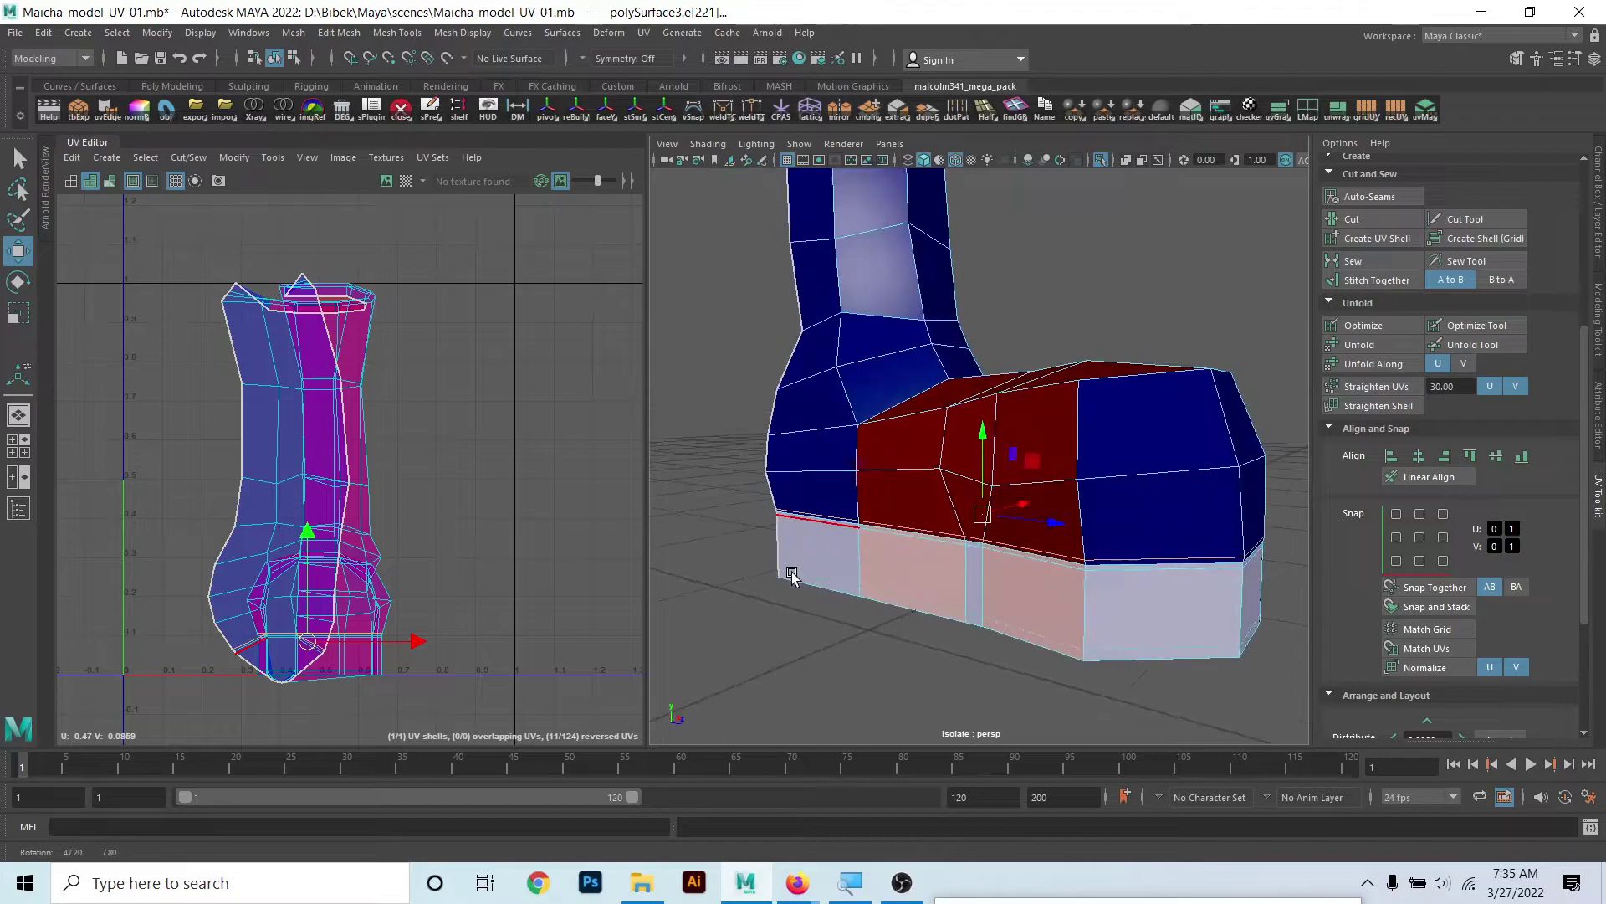
{"action": "left_click", "coordinate": [1154, 588]}
{"action": "left_click", "coordinate": [1148, 567]}
{"action": "left_click_drag", "start_coordinate": [1147, 568], "coordinate": [1117, 553], "text": "alt"}
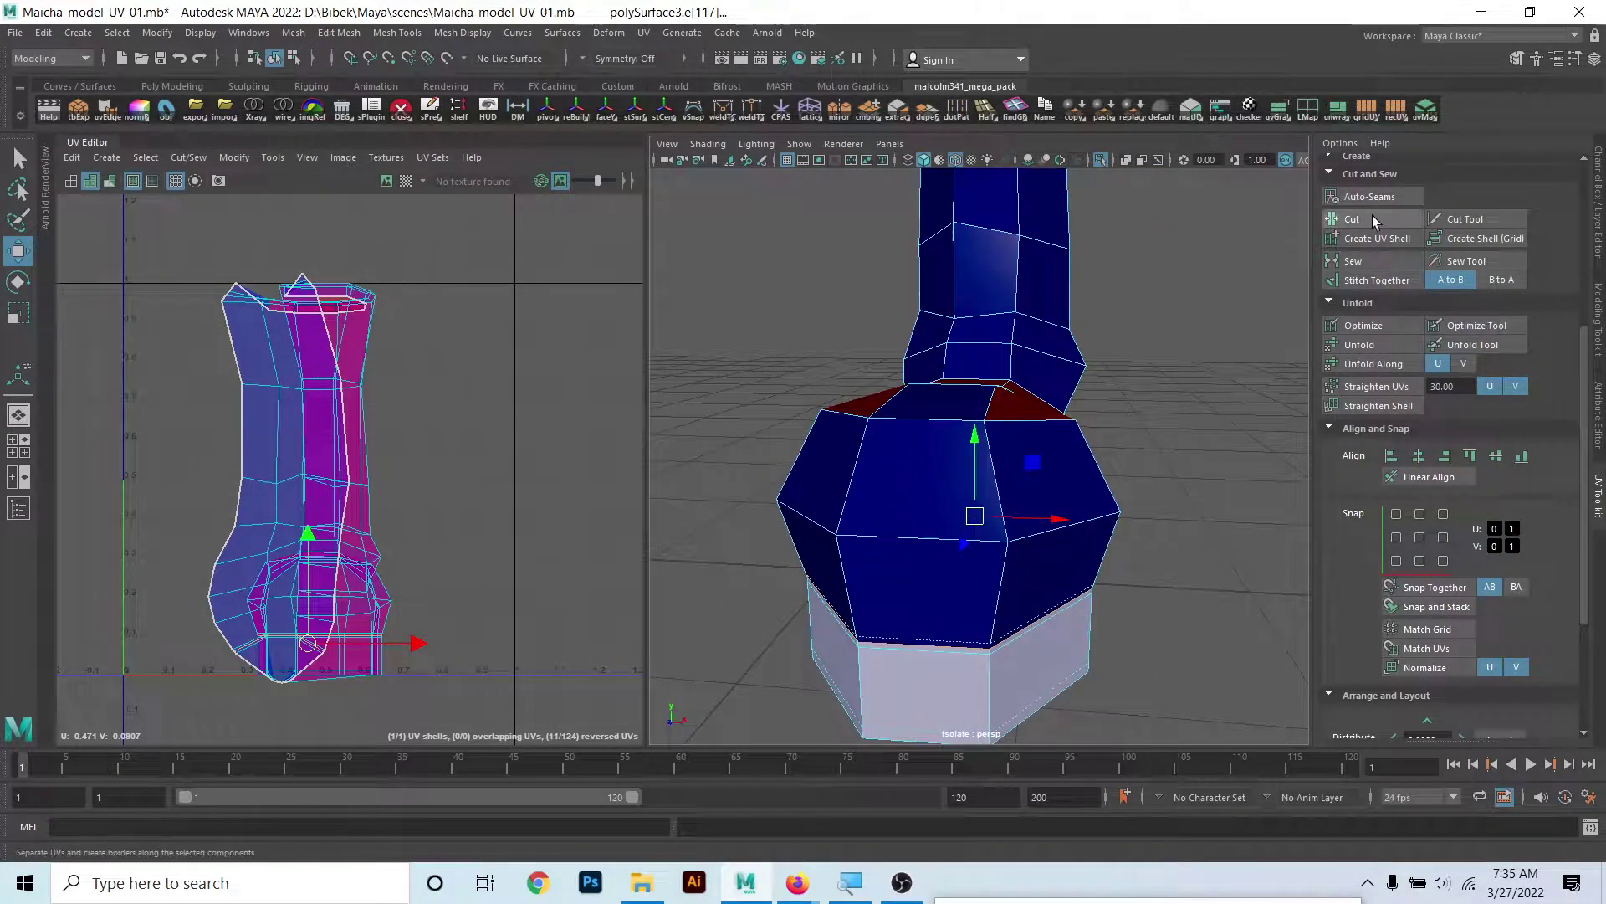
{"action": "left_click", "coordinate": [1372, 215]}
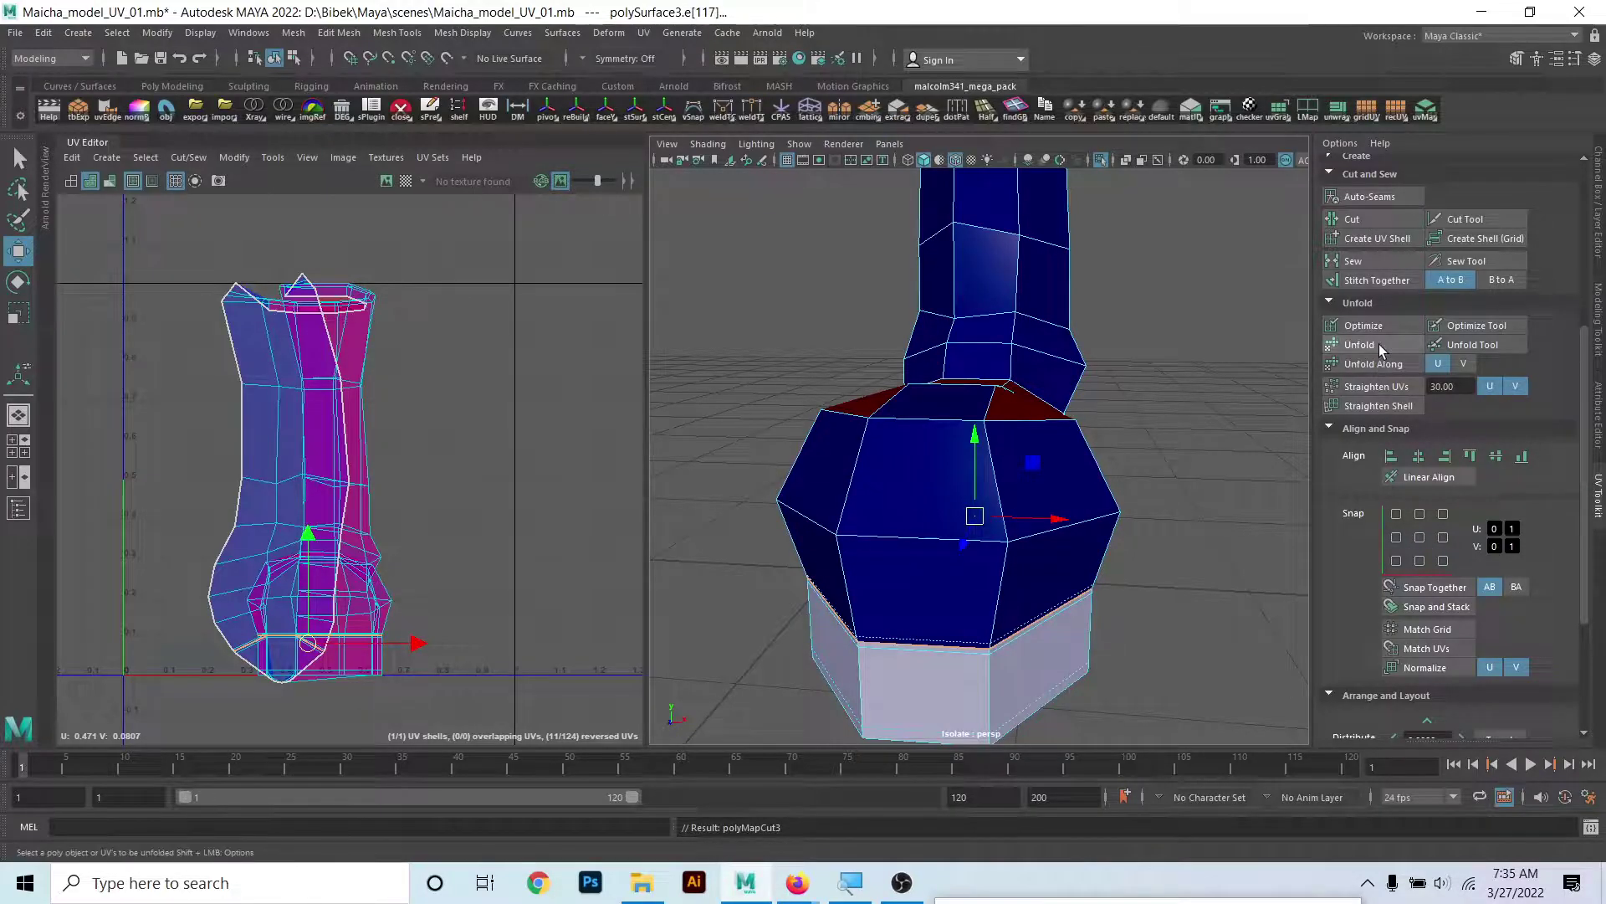
- Return to whole-object selection and unfold the boot into two flat shells
{"action": "left_click_drag", "start_coordinate": [887, 577], "coordinate": [977, 580], "text": "alt"}
{"action": "right_click_drag", "start_coordinate": [861, 443], "coordinate": [965, 456]}
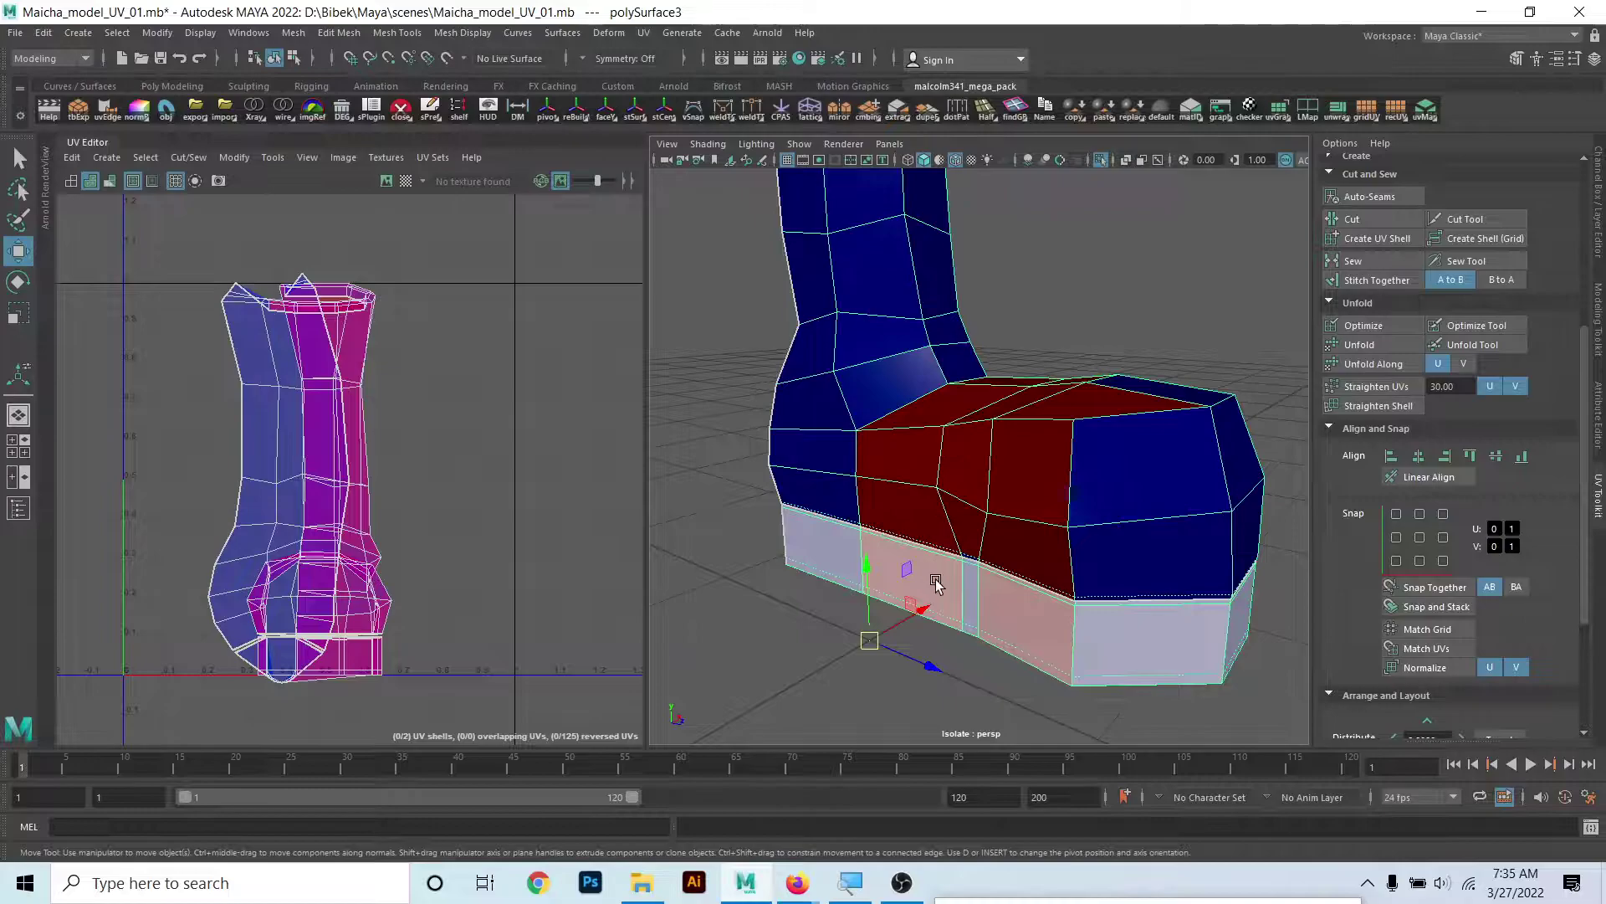
{"action": "left_click_drag", "start_coordinate": [936, 584], "coordinate": [987, 577], "text": "alt"}
{"action": "left_click", "coordinate": [1360, 344]}
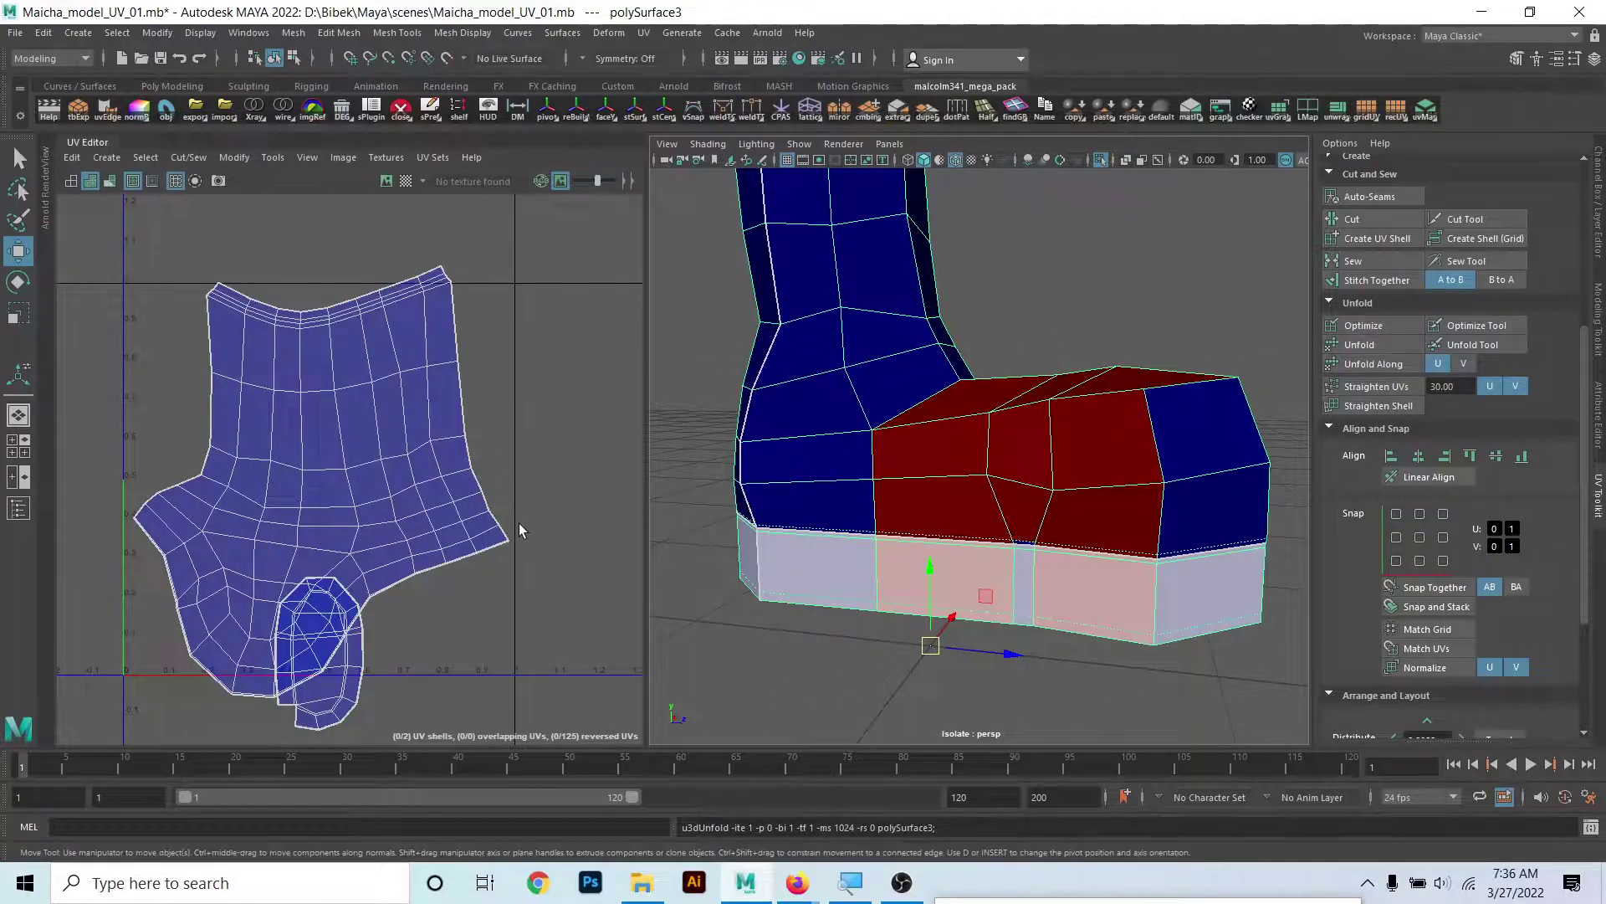
{"action": "scroll", "coordinate": [466, 459], "scroll_direction": "up", "scroll_amount": 2}
{"action": "scroll", "coordinate": [495, 512], "scroll_direction": "down", "scroll_amount": 1}
{"action": "middle_click_drag", "start_coordinate": [495, 513], "coordinate": [466, 448], "text": "alt"}
- Switch the UV Editor to UV Shell selection and move the large shell up-left
{"action": "scroll", "coordinate": [329, 379], "scroll_direction": "up", "scroll_amount": 2}
{"action": "right_click", "coordinate": [329, 378]}
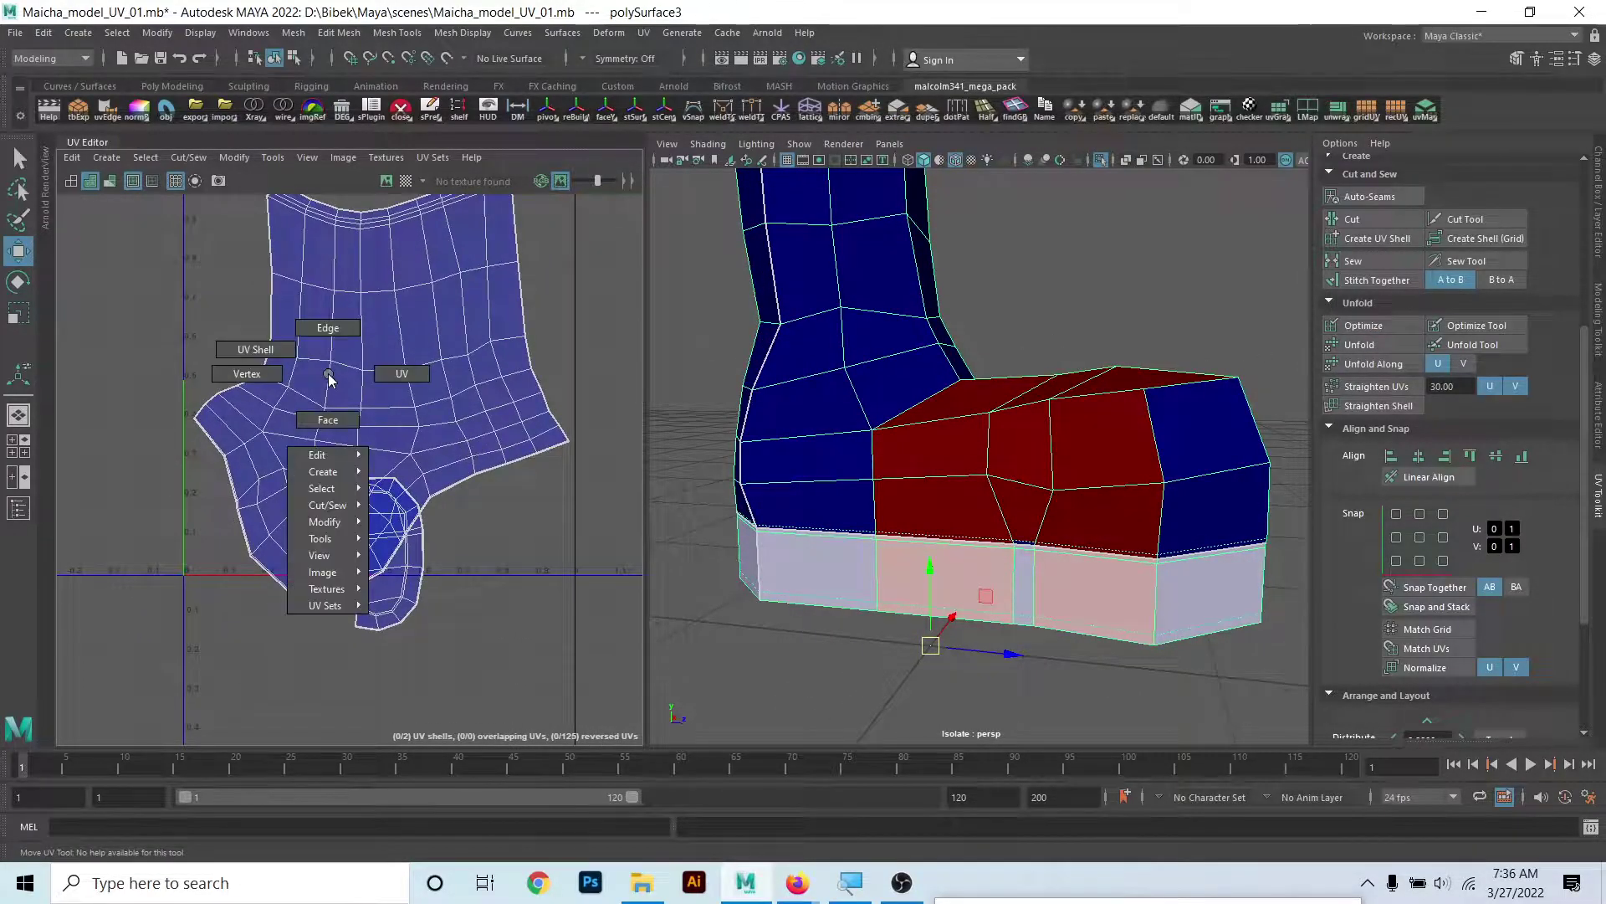
{"action": "left_click", "coordinate": [255, 349]}
{"action": "left_click", "coordinate": [412, 362]}
{"action": "left_click_drag", "start_coordinate": [376, 373], "coordinate": [338, 261]}
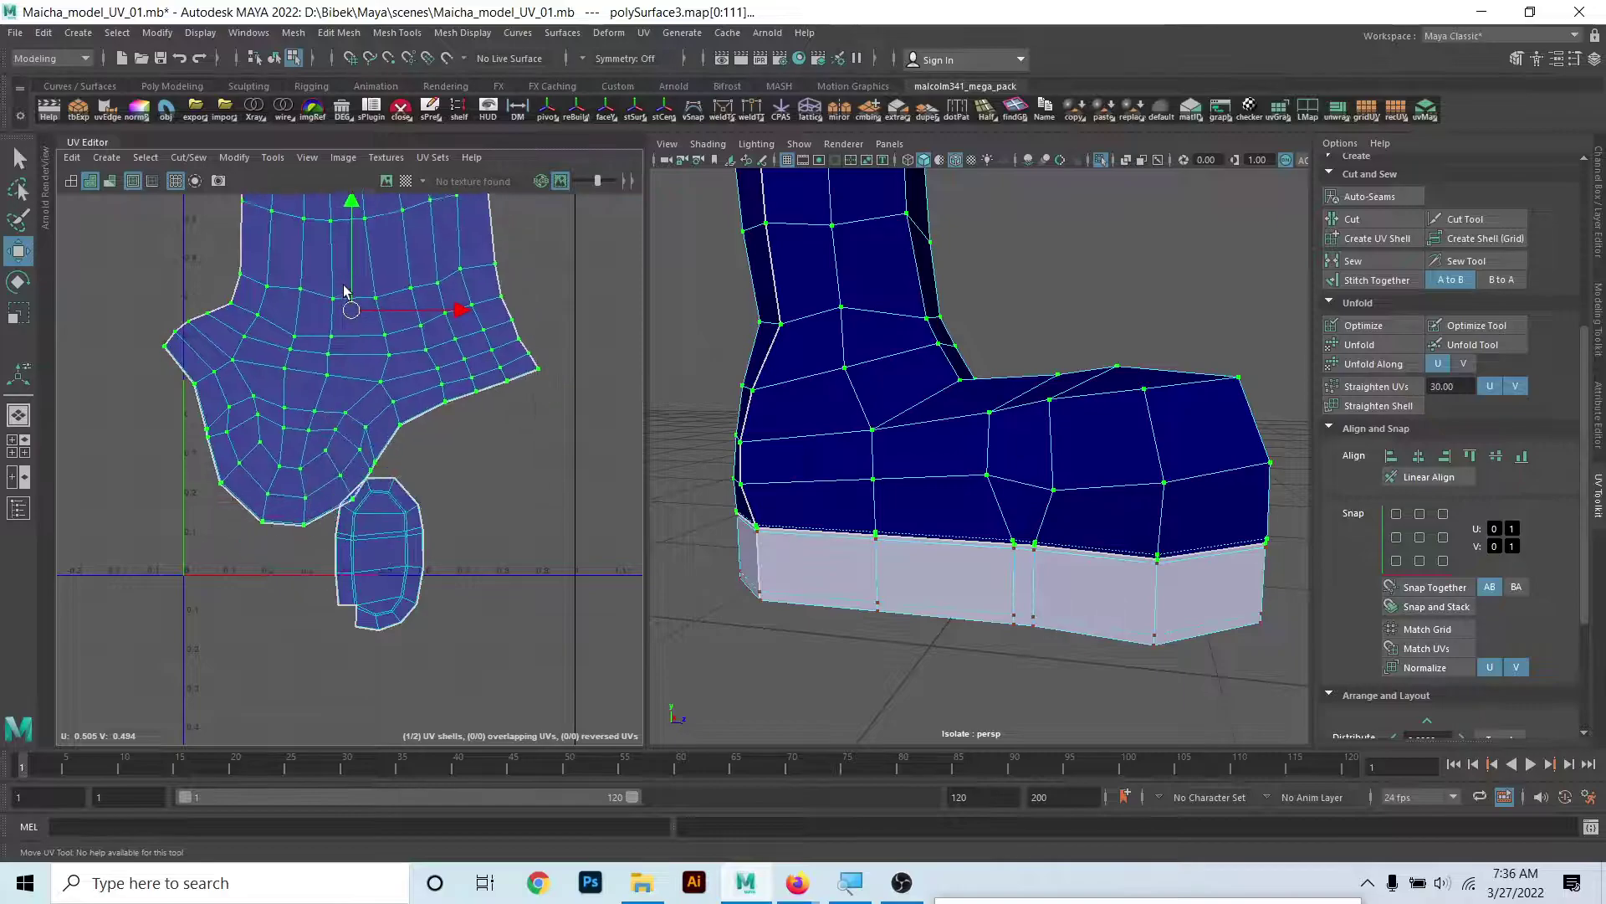
- Fit the small shell into the large shell's lower-right notch without overlap
{"action": "left_click", "coordinate": [410, 520]}
{"action": "mouse_move", "coordinate": [393, 569]}
{"action": "left_mouse_down"}
{"action": "mouse_move", "coordinate": [392, 460]}
{"action": "mouse_move", "coordinate": [512, 471]}
{"action": "left_mouse_up"}
{"action": "middle_click_drag", "start_coordinate": [379, 254], "coordinate": [383, 369], "text": "alt"}
{"action": "left_click", "coordinate": [382, 372]}
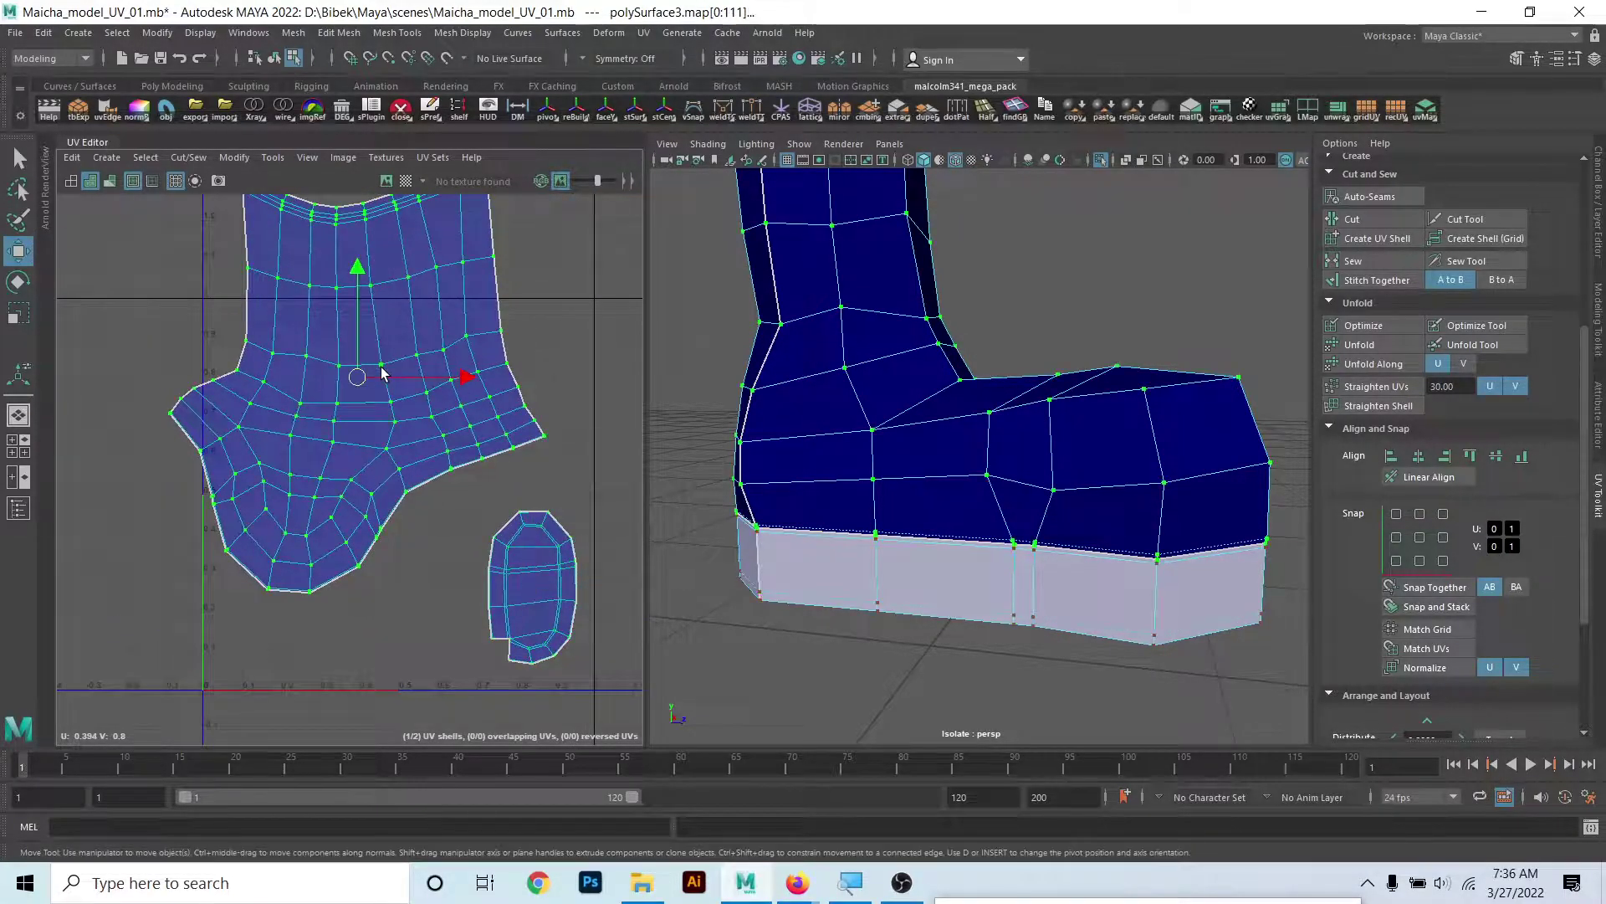
{"action": "left_click_drag", "start_coordinate": [359, 381], "coordinate": [379, 495]}
- Reselect the whole boot and switch it to edge selection
{"action": "scroll", "coordinate": [381, 496], "scroll_direction": "down", "scroll_amount": 1}
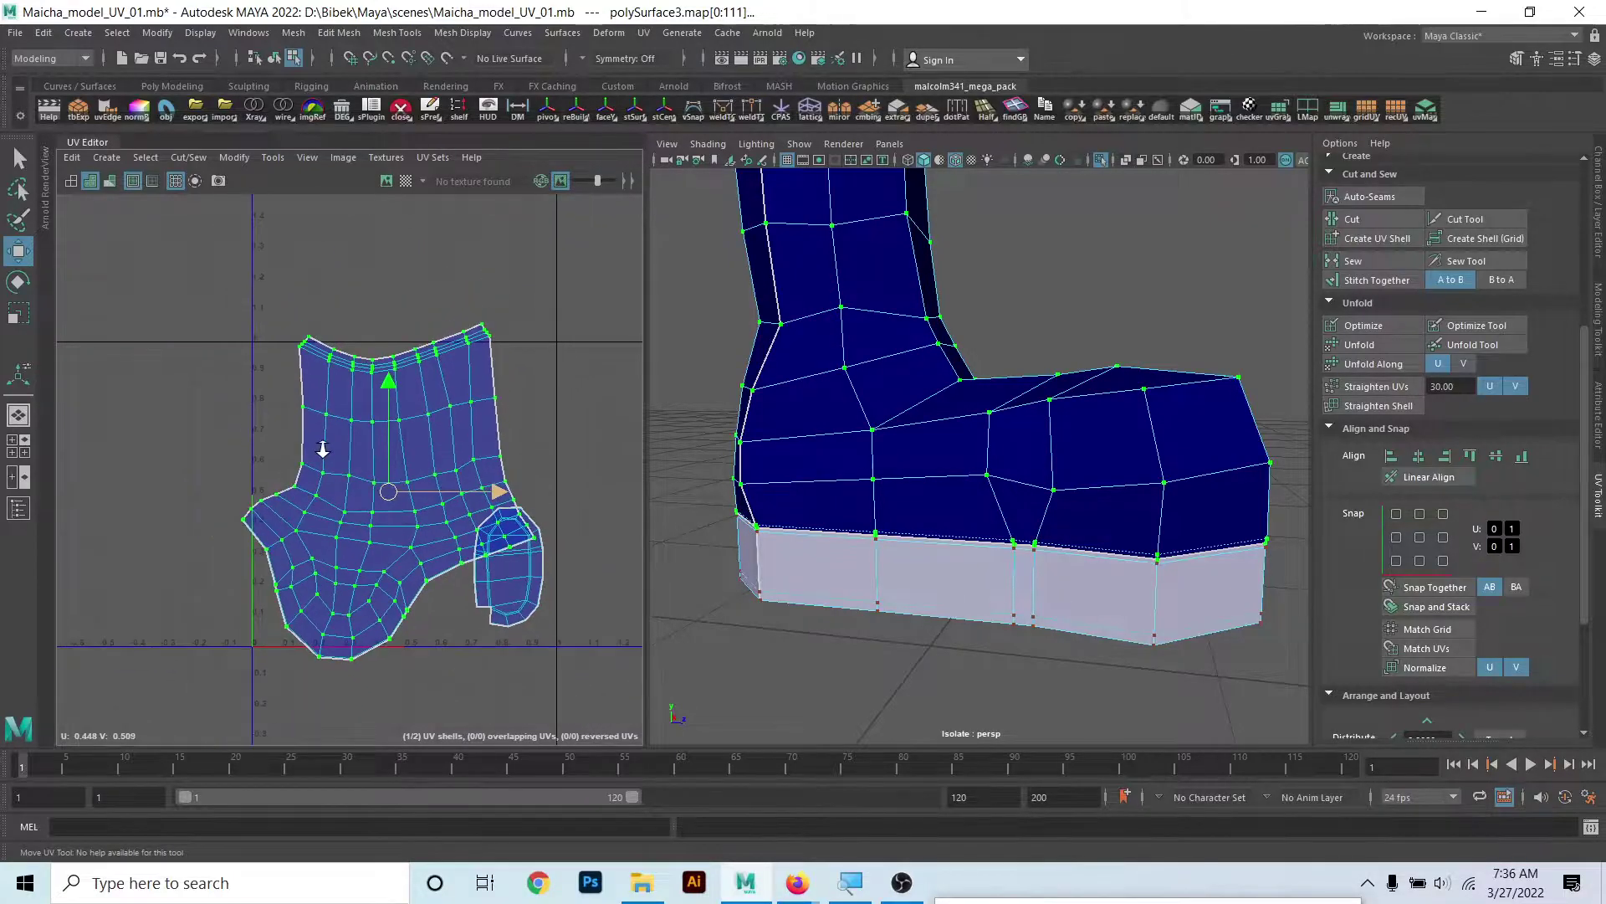
{"action": "scroll", "coordinate": [323, 449], "scroll_direction": "down", "scroll_amount": 1}
{"action": "scroll", "coordinate": [878, 555], "scroll_direction": "down", "scroll_amount": 3}
{"action": "left_click_drag", "start_coordinate": [878, 556], "coordinate": [896, 287], "text": "alt"}
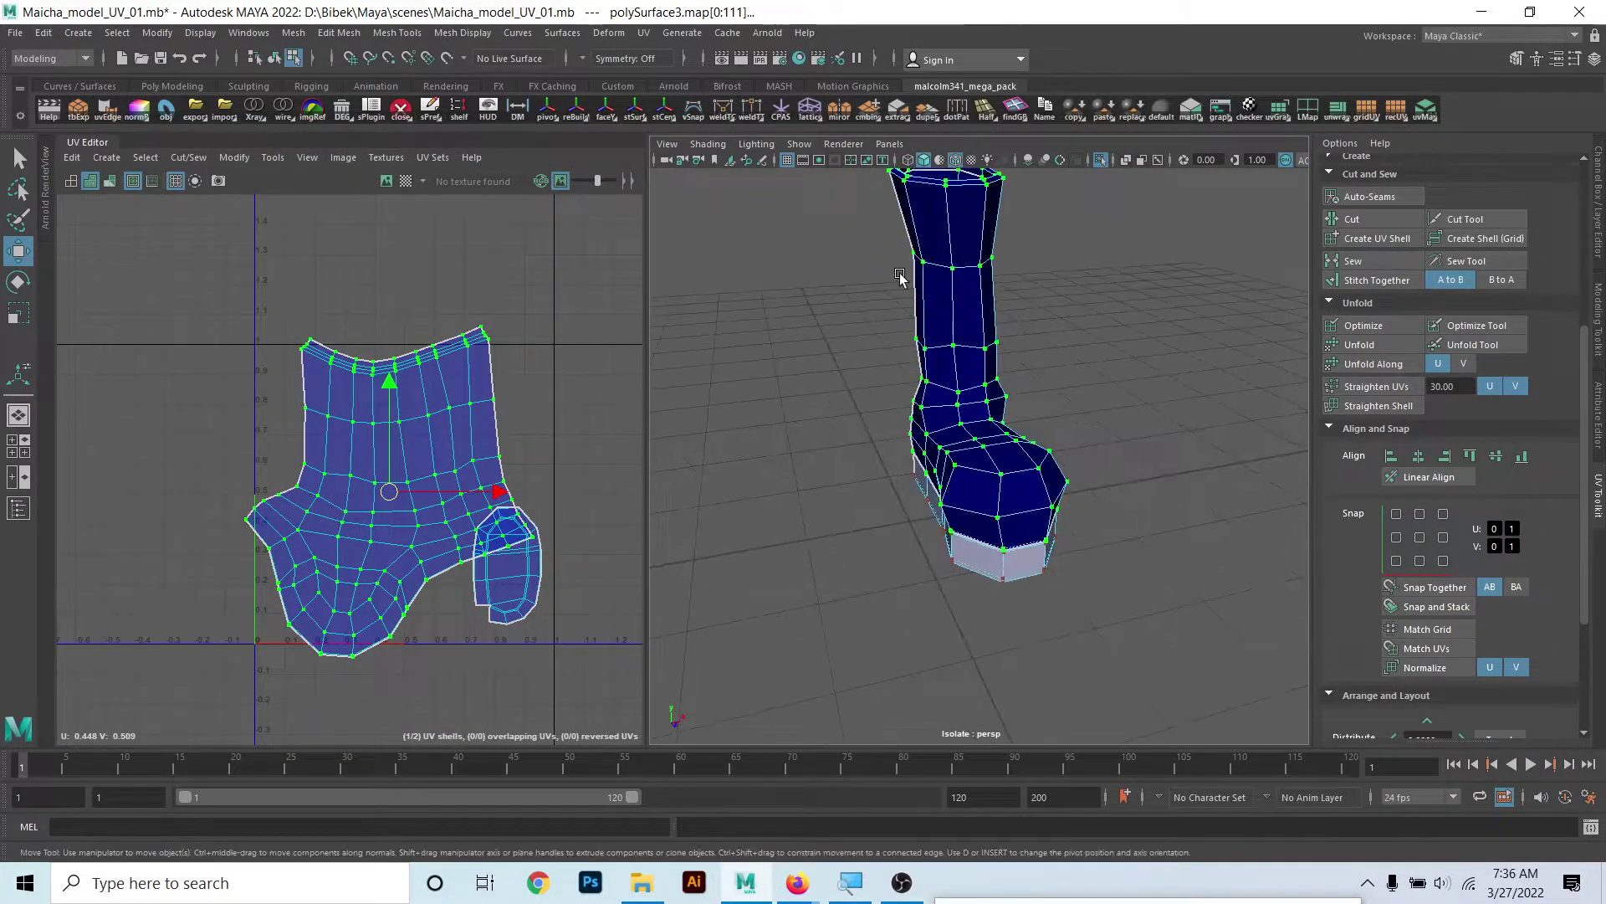
{"action": "right_click_drag", "start_coordinate": [896, 287], "coordinate": [944, 332]}
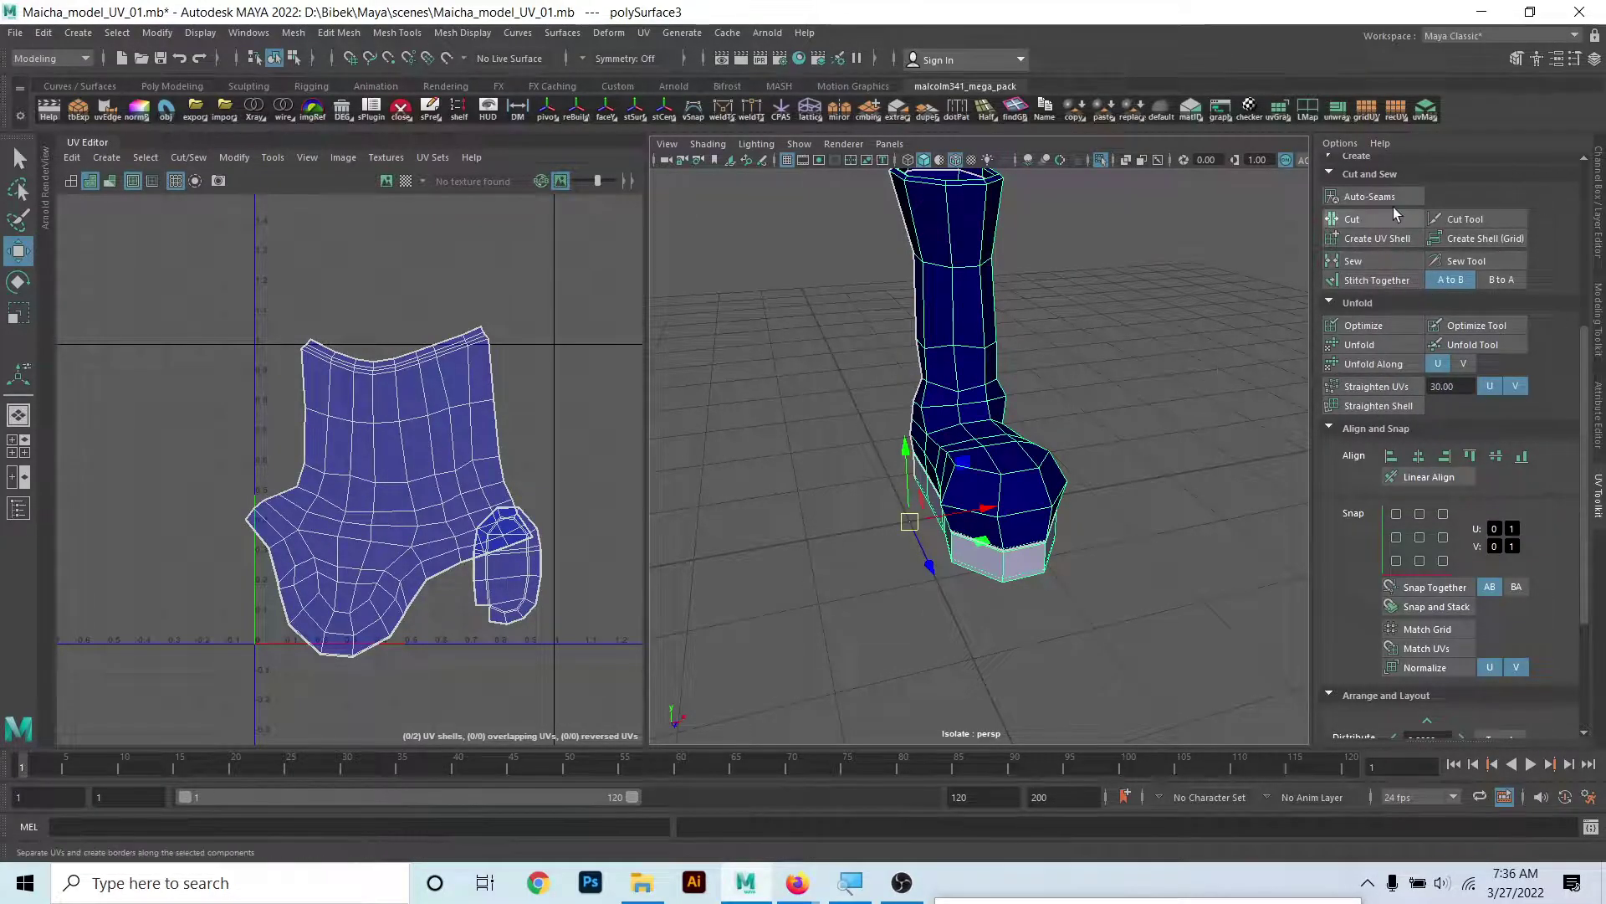
{"action": "middle_click_drag", "start_coordinate": [441, 523], "coordinate": [412, 514], "text": "alt"}
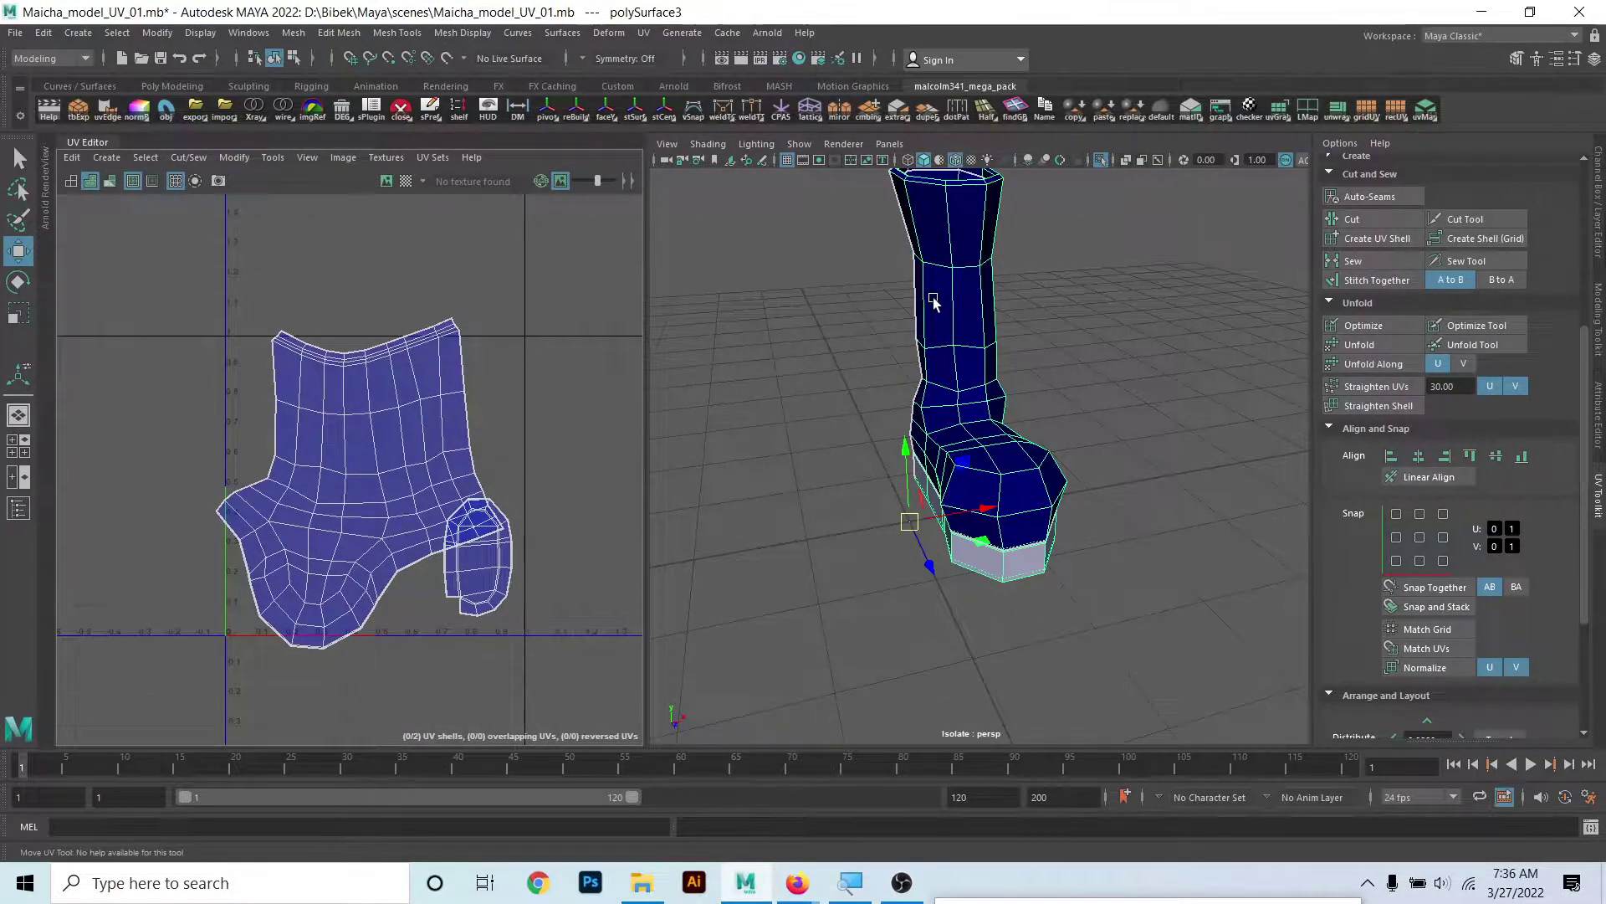
{"action": "left_click_drag", "start_coordinate": [933, 302], "coordinate": [1140, 423], "text": "alt"}
{"action": "right_click_drag", "start_coordinate": [314, 460], "coordinate": [301, 393]}
- Select several edges on the foot and leg, checking both UV shells
{"action": "left_click", "coordinate": [303, 383]}
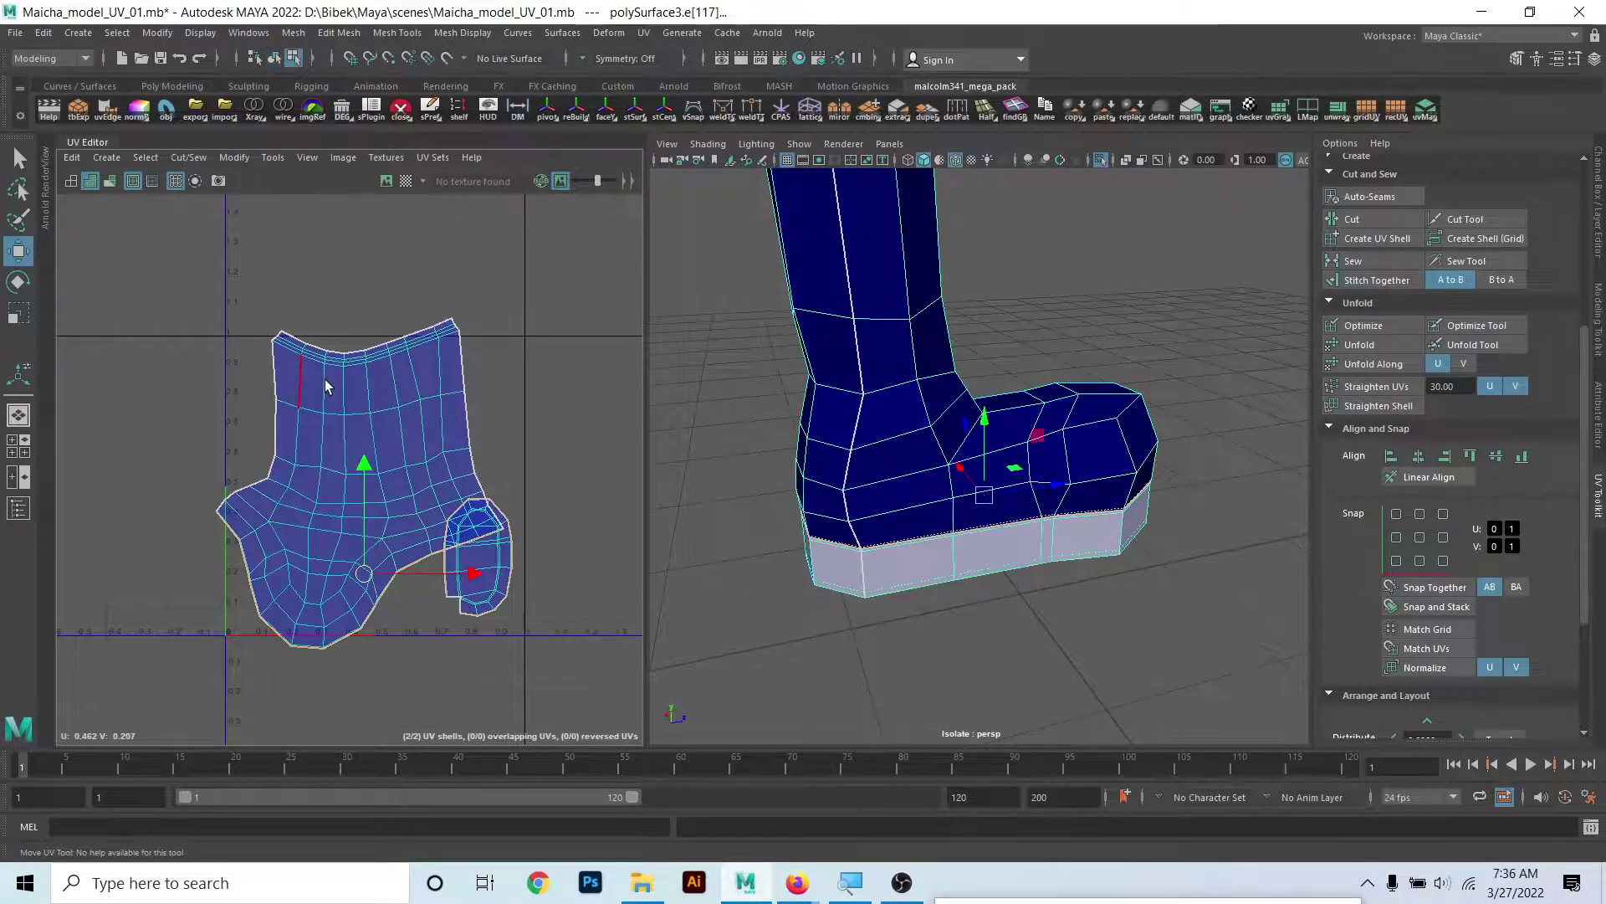
{"action": "scroll", "coordinate": [841, 428], "scroll_direction": "up", "scroll_amount": 2}
{"action": "left_click", "coordinate": [763, 250]}
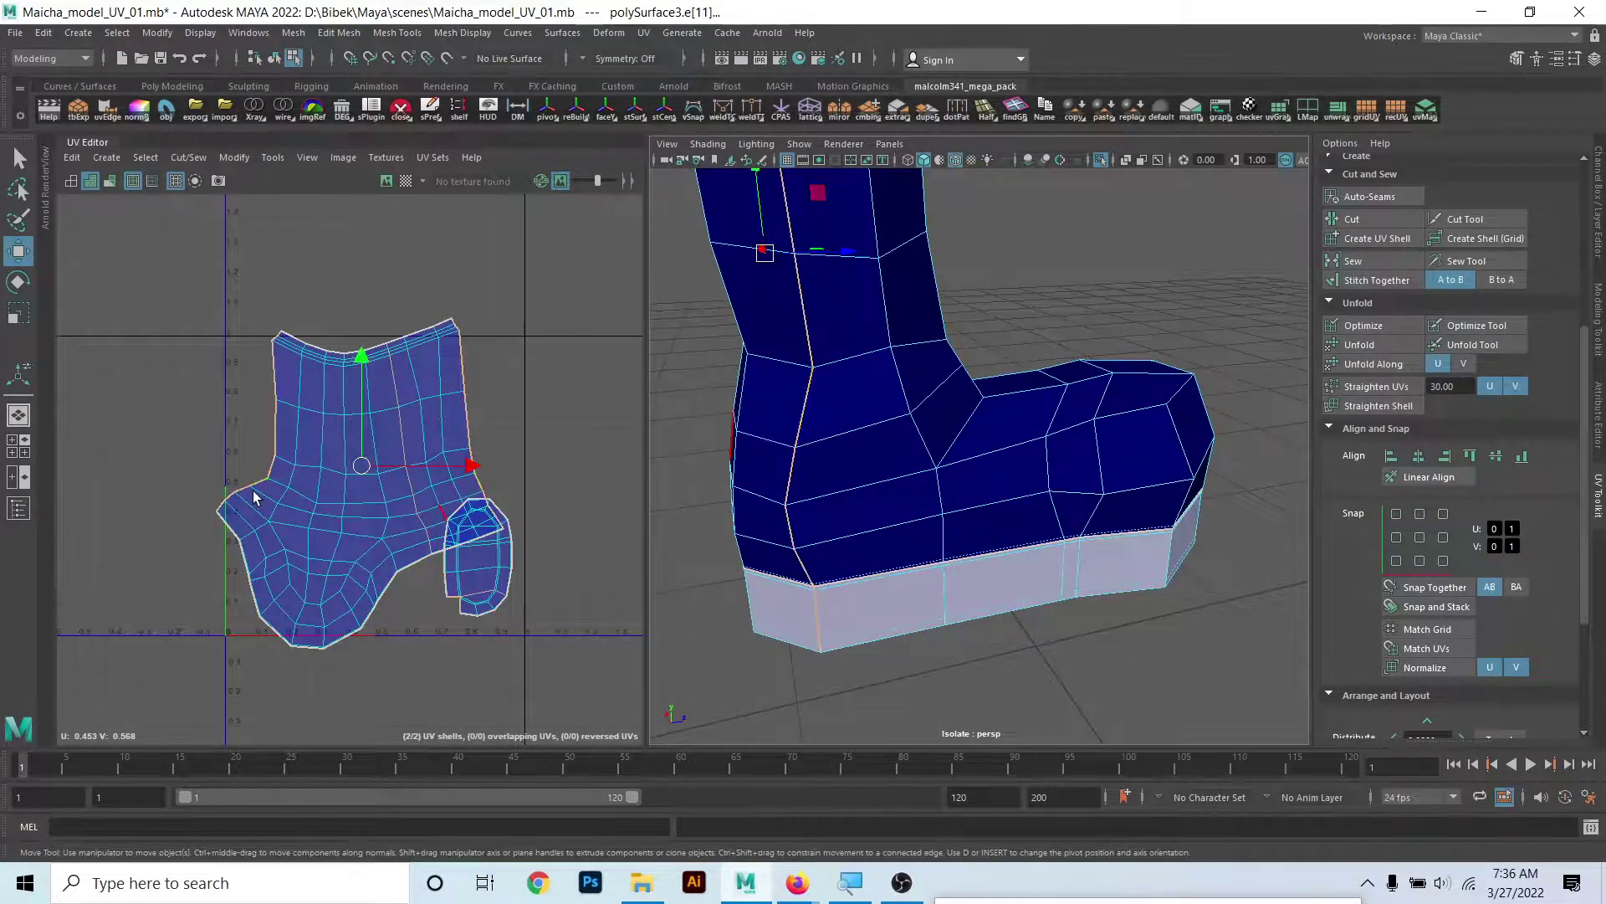
{"action": "scroll", "coordinate": [427, 640], "scroll_direction": "up", "scroll_amount": 3}
{"action": "left_click", "coordinate": [380, 233]}
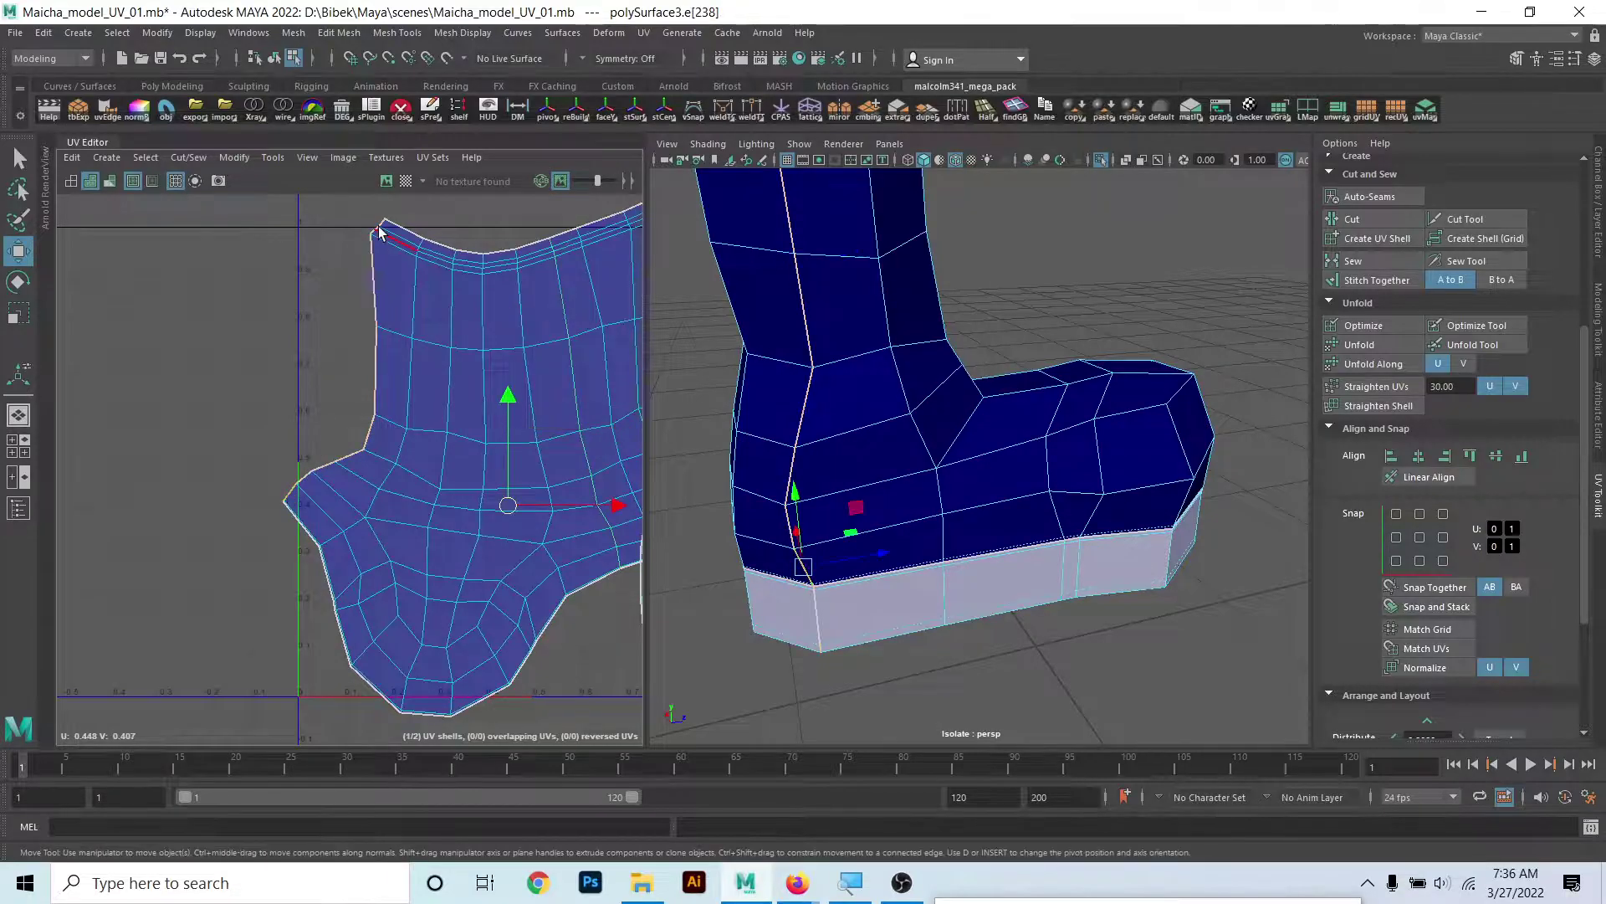
{"action": "left_click", "coordinate": [380, 226]}
{"action": "middle_click_drag", "start_coordinate": [393, 410], "coordinate": [402, 529], "text": "alt"}
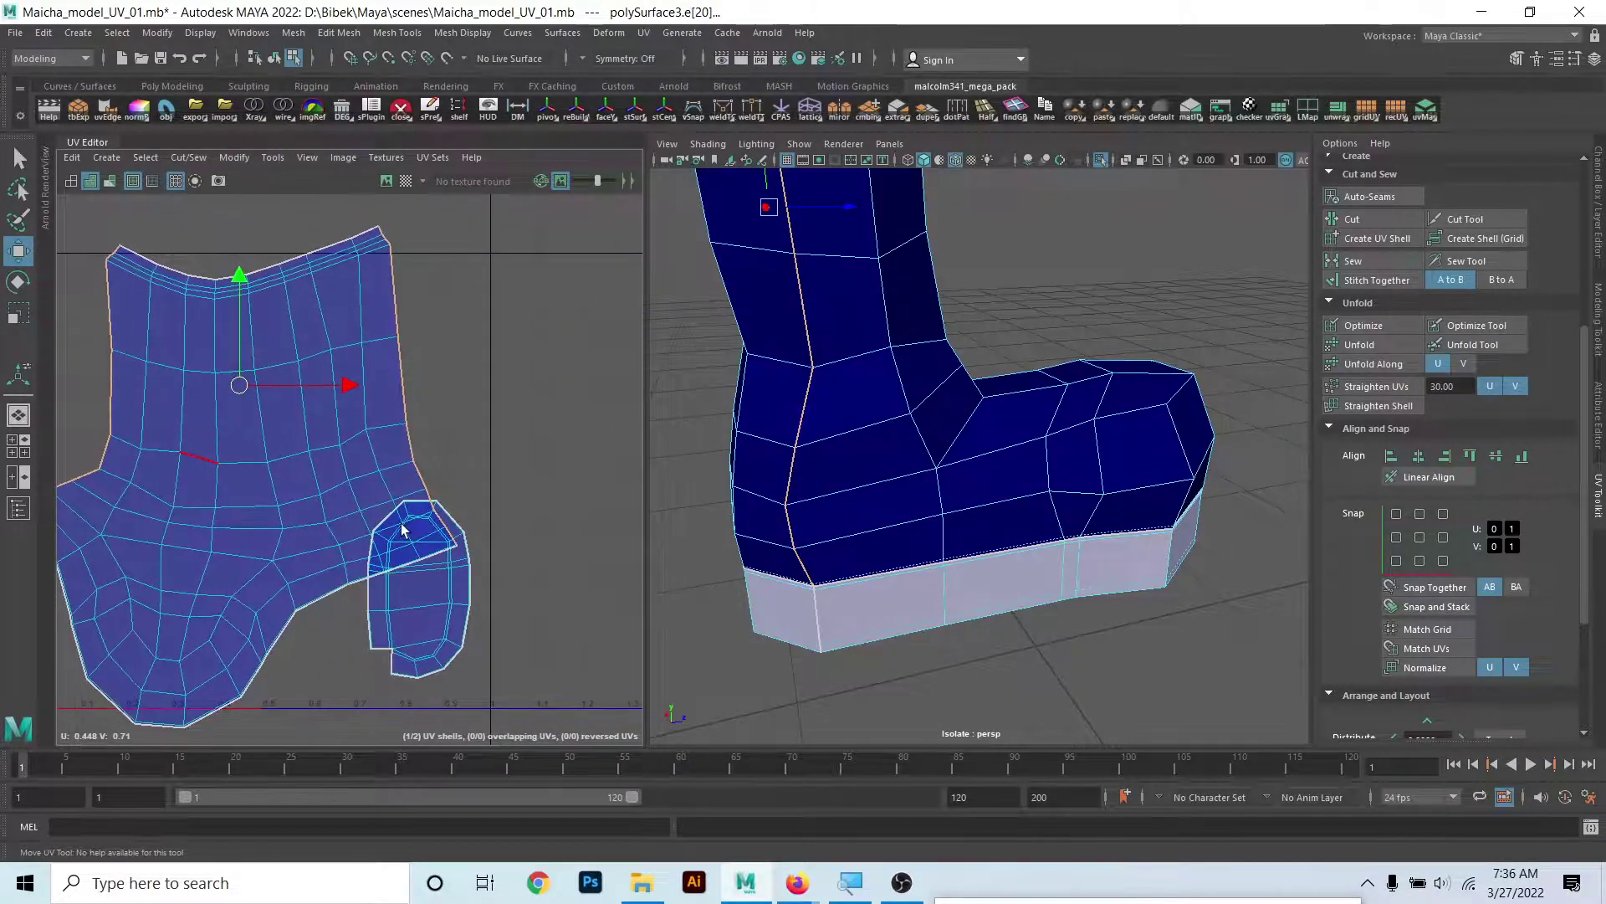
- Pick an edge at the front of the foot, then return to whole-object selection
{"action": "left_click_drag", "start_coordinate": [837, 418], "coordinate": [1080, 431], "text": "alt"}
{"action": "left_click", "coordinate": [1180, 494]}
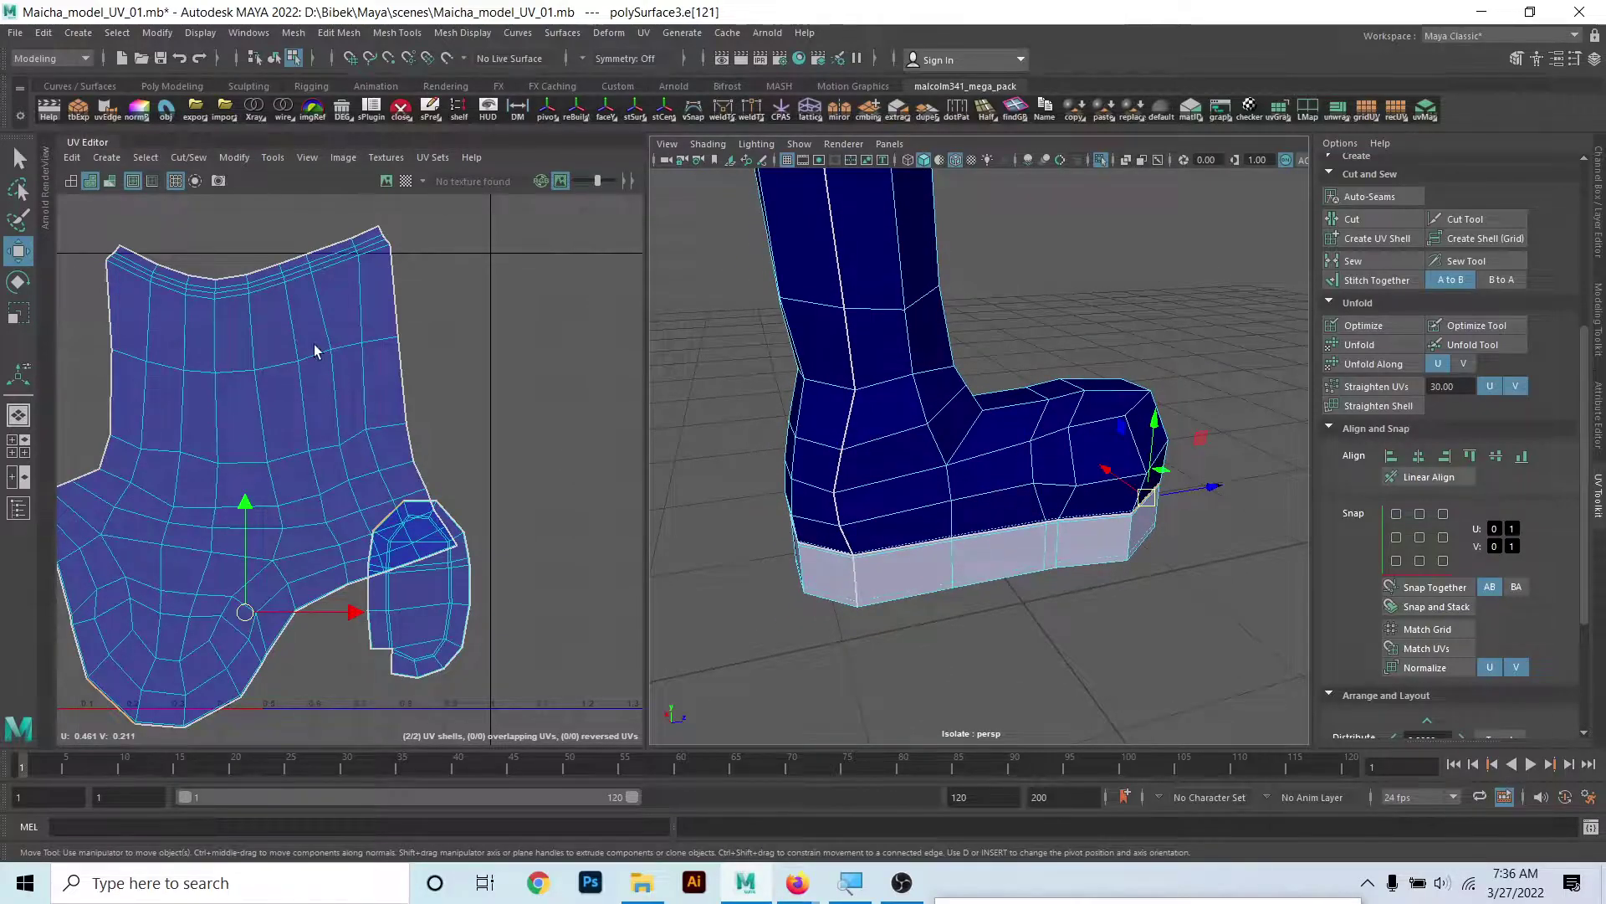
{"action": "left_click_drag", "start_coordinate": [903, 430], "coordinate": [929, 439], "text": "alt"}
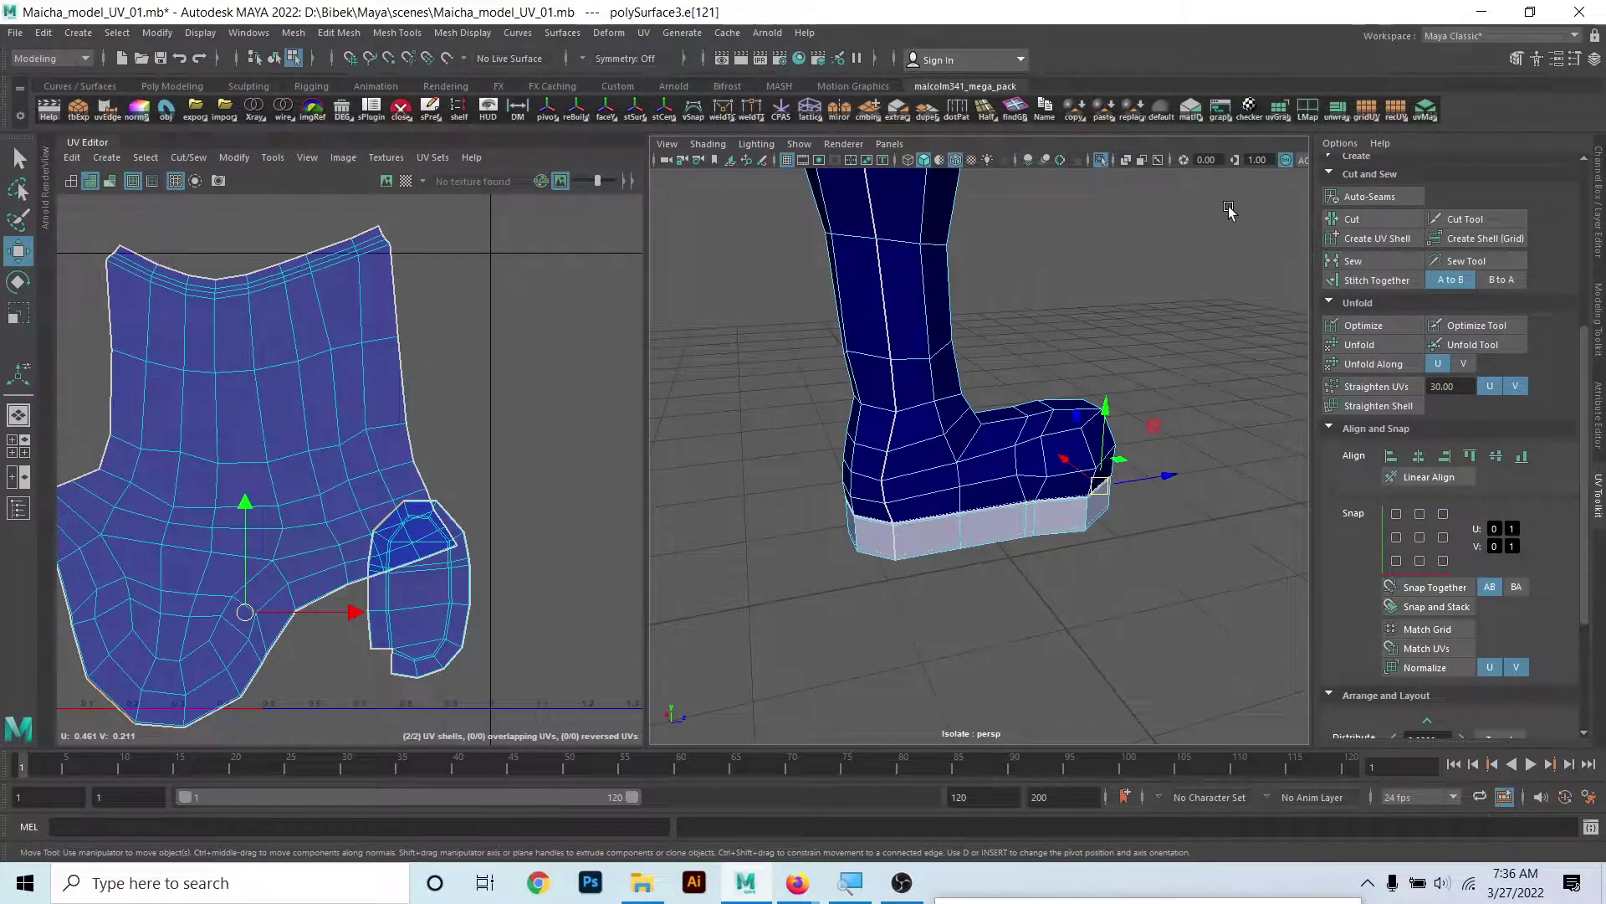
{"action": "left_click_drag", "start_coordinate": [1069, 354], "coordinate": [920, 402], "text": "alt"}
{"action": "right_click_drag", "start_coordinate": [862, 452], "coordinate": [836, 401]}
{"action": "left_click_drag", "start_coordinate": [1001, 438], "coordinate": [970, 383], "text": "alt"}
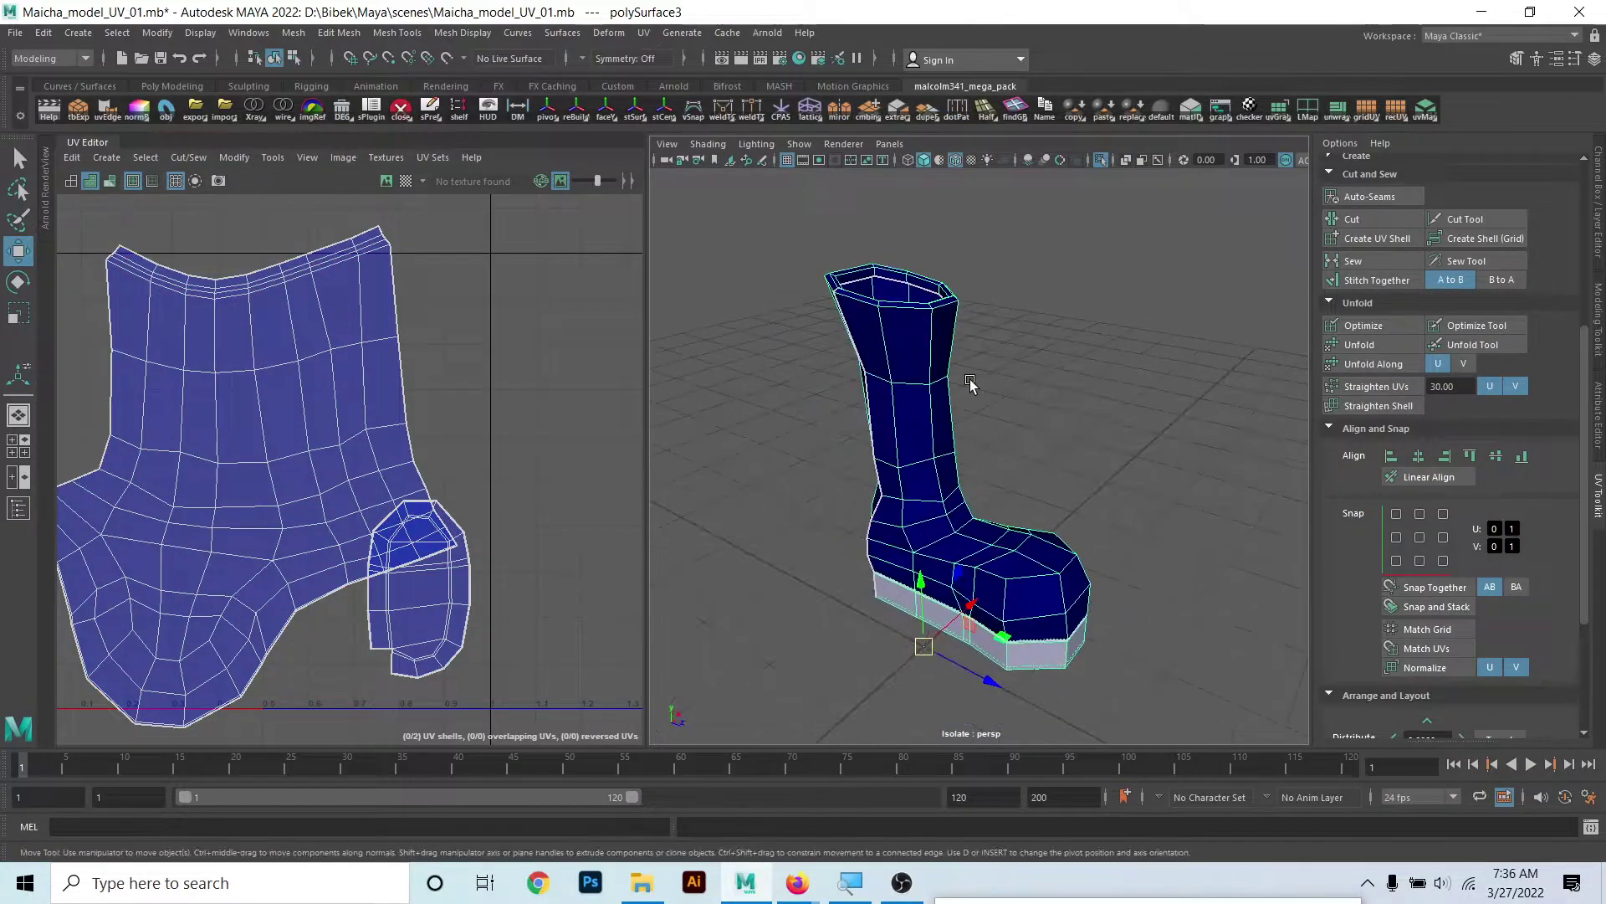
- Open the unWrapper toolbox and position its panel beside the boot
{"action": "left_click", "coordinate": [1340, 109]}
{"action": "left_click_drag", "start_coordinate": [1392, 214], "coordinate": [1202, 202]}
{"action": "middle_click_drag", "start_coordinate": [1103, 240], "coordinate": [852, 383], "text": "alt"}
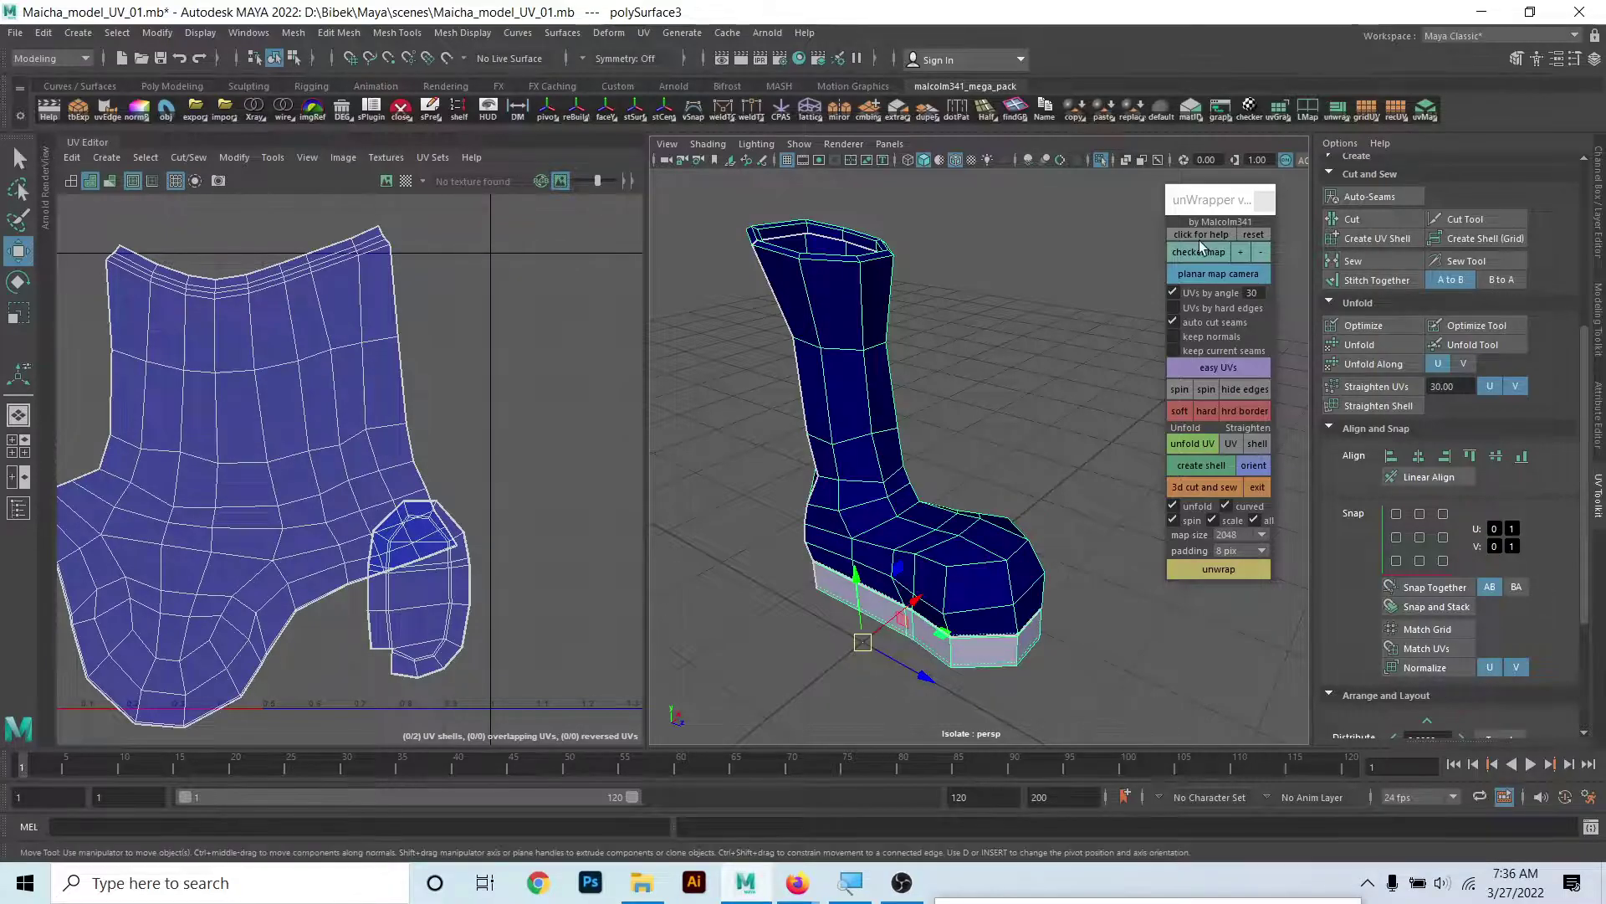
{"action": "left_click_drag", "start_coordinate": [1217, 198], "coordinate": [1205, 189]}
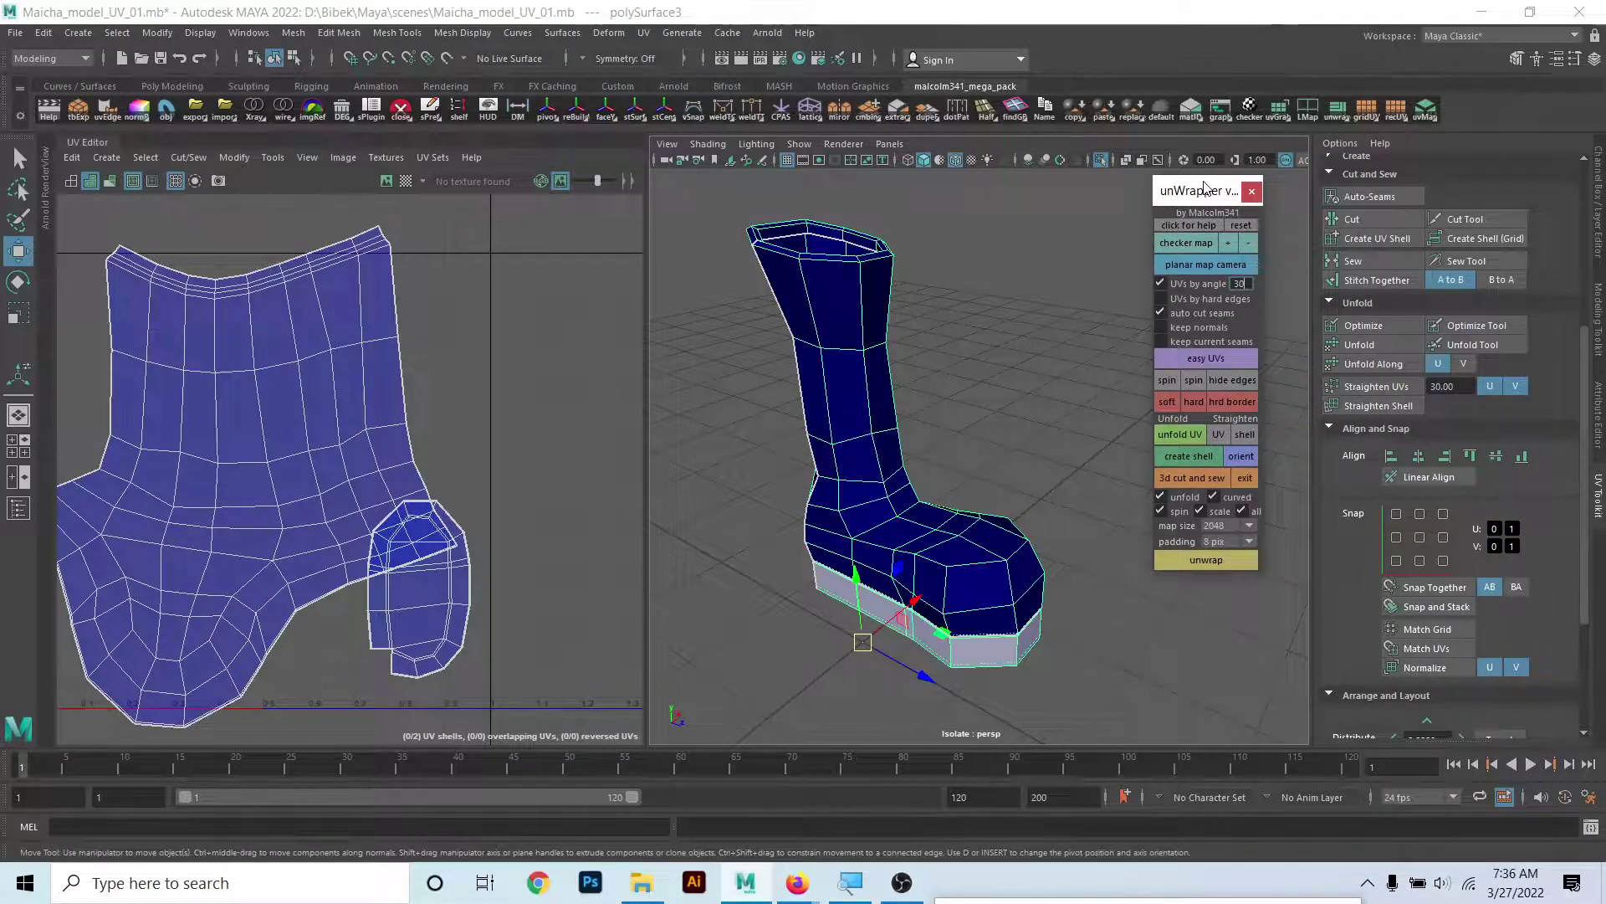
- Apply a checker map texture to the boot and inspect it from several angles
{"action": "left_click", "coordinate": [1178, 245]}
{"action": "right_click_drag", "start_coordinate": [1033, 484], "coordinate": [943, 395], "text": "alt"}
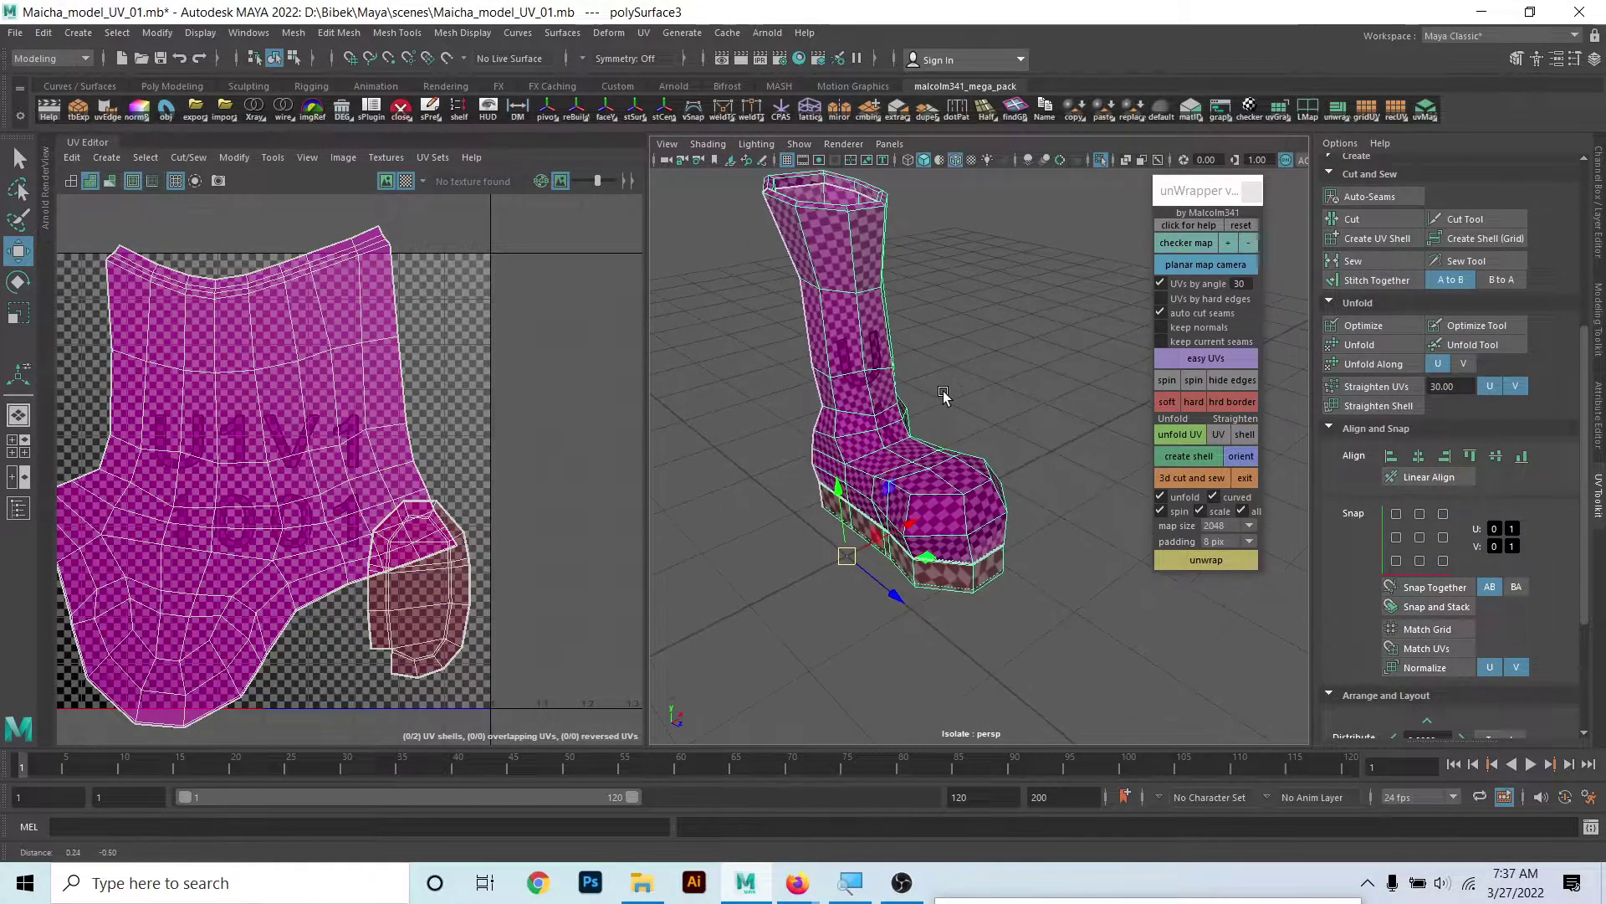
{"action": "left_click_drag", "start_coordinate": [943, 395], "coordinate": [778, 391], "text": "alt"}
{"action": "mouse_move", "coordinate": [921, 375]}
{"action": "left_mouse_down", "text": "alt"}
{"action": "mouse_move", "coordinate": [871, 369]}
{"action": "mouse_move", "coordinate": [871, 355]}
{"action": "left_mouse_up", "text": "alt"}
- Adjust the checker density with the +/- buttons until it reads 64
{"action": "left_click", "coordinate": [1243, 242]}
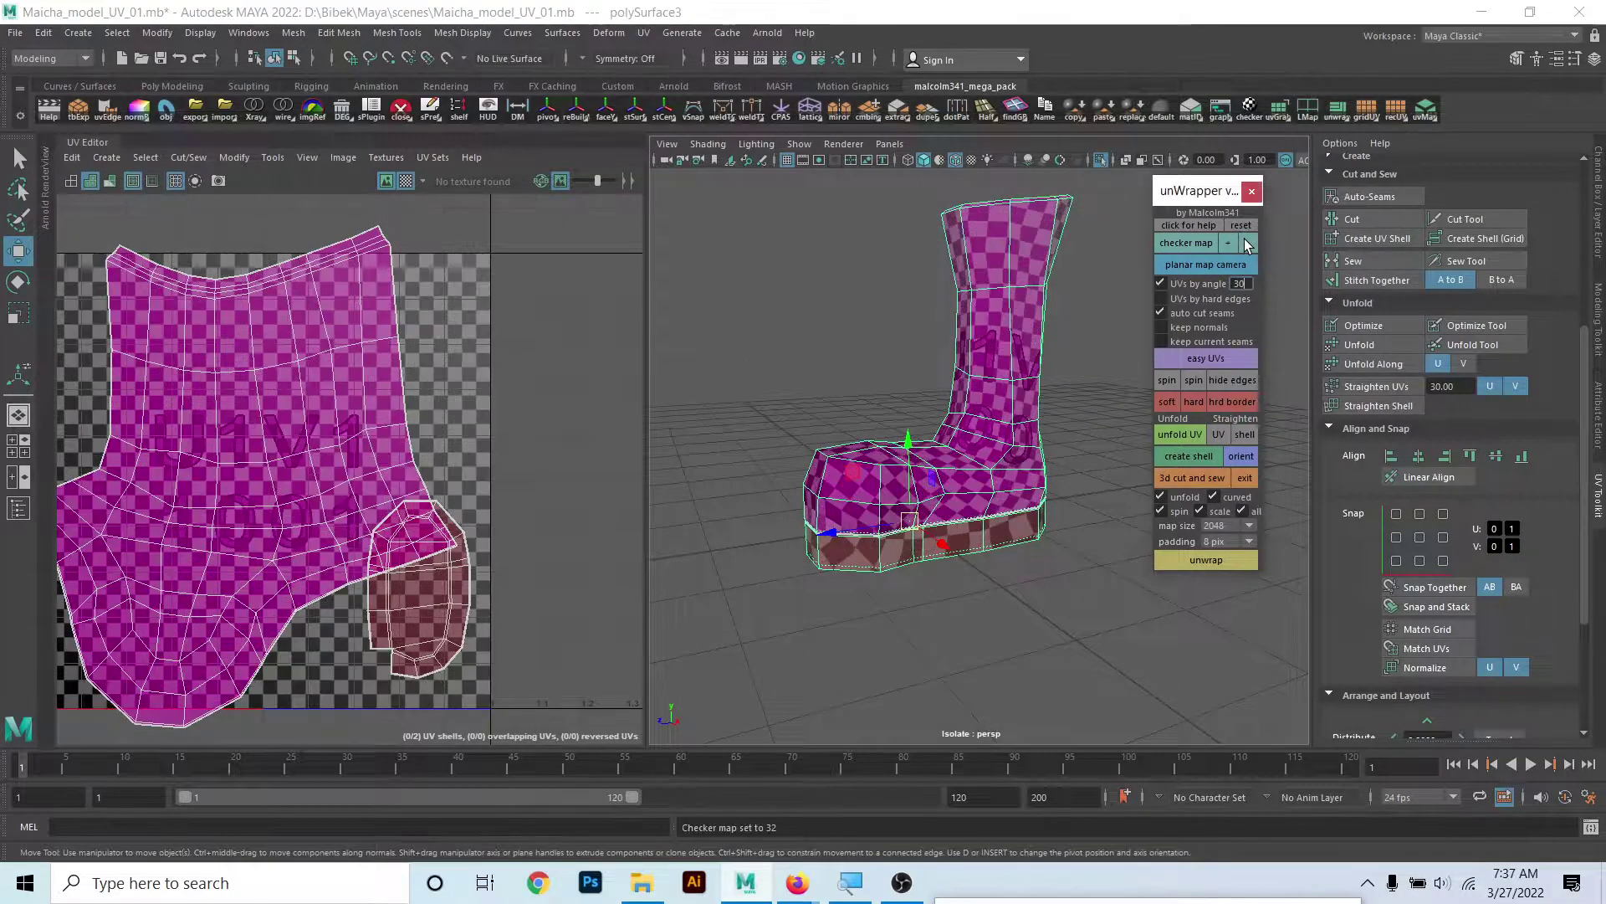
{"action": "left_click", "coordinate": [1243, 242]}
{"action": "left_click", "coordinate": [1221, 241]}
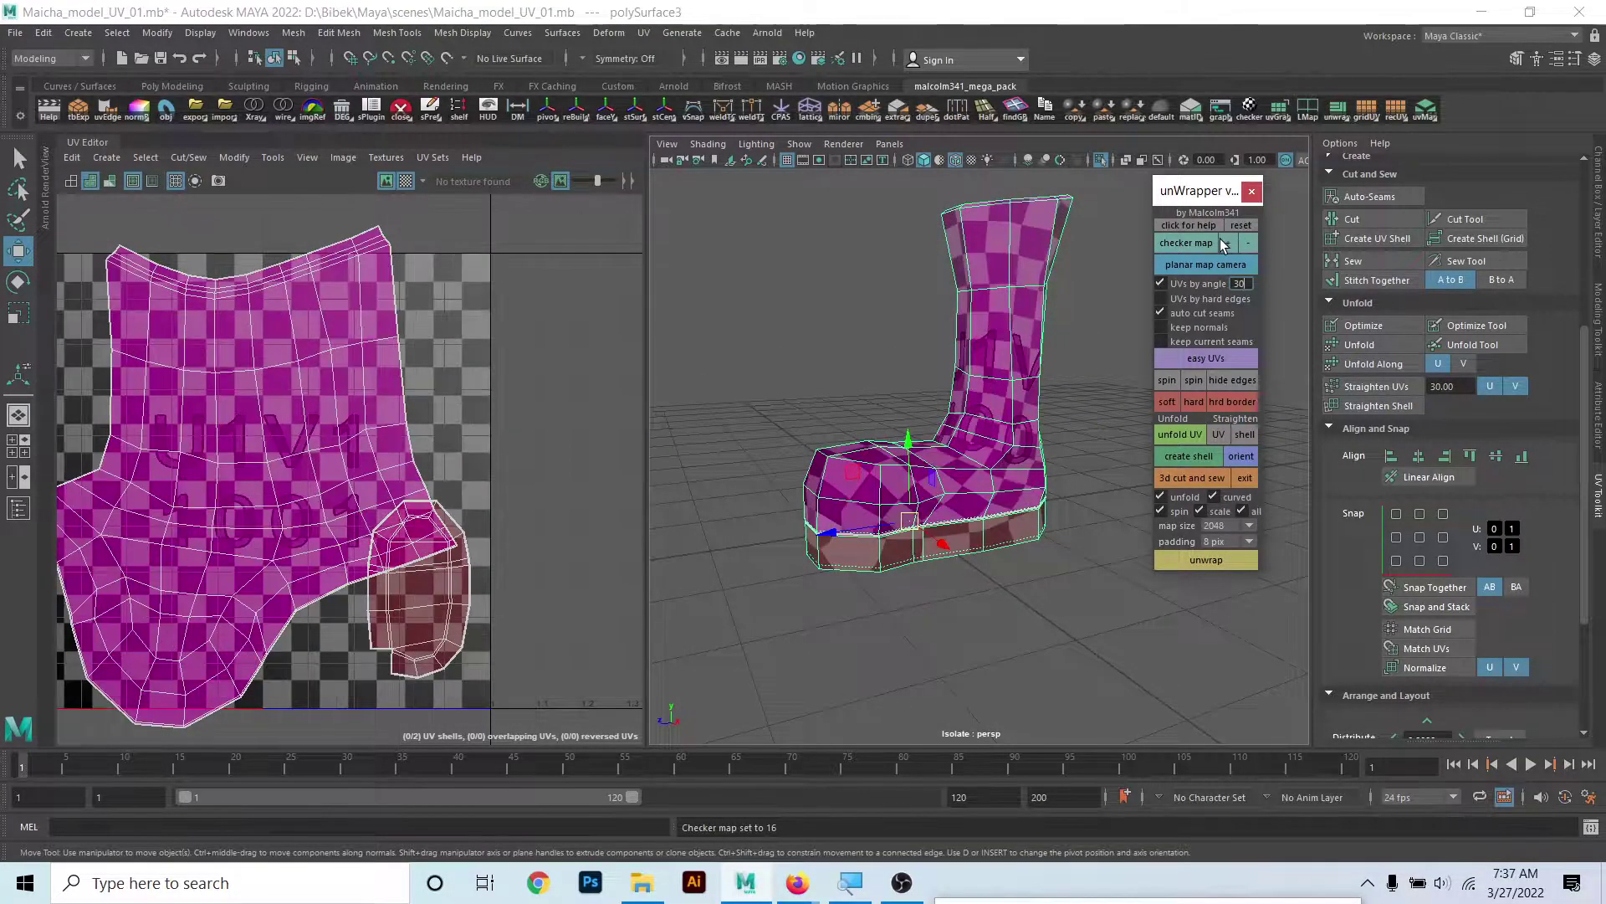
{"action": "left_click", "coordinate": [1221, 241]}
{"action": "left_click", "coordinate": [1248, 243]}
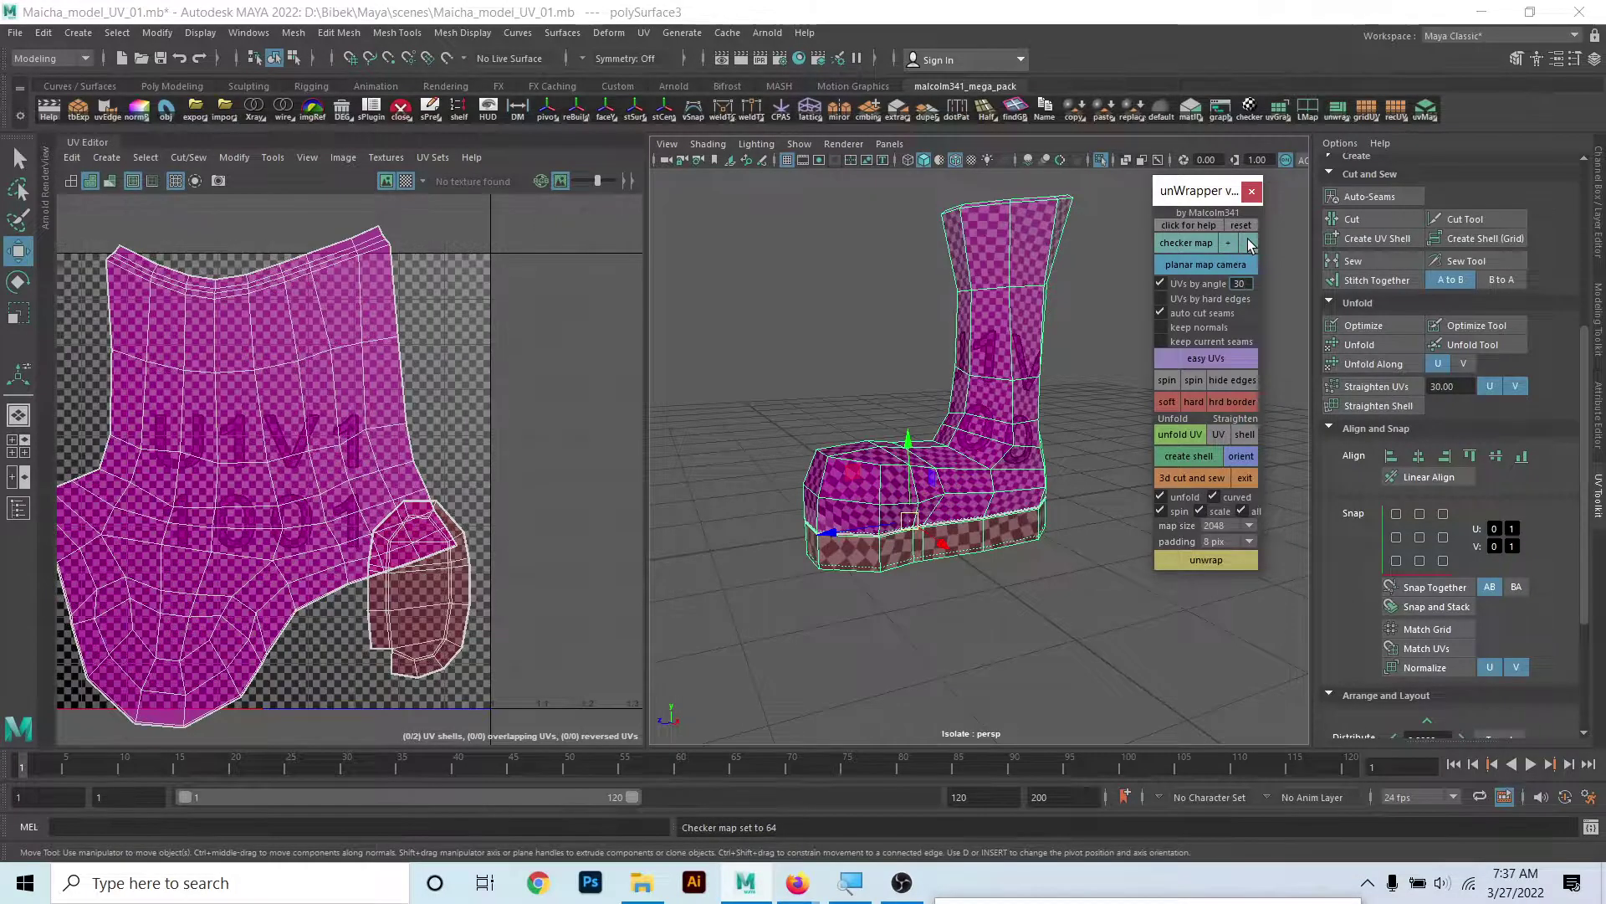
{"action": "mouse_move", "coordinate": [756, 401]}
{"action": "left_mouse_down", "text": "alt"}
{"action": "mouse_move", "coordinate": [1009, 413]}
{"action": "mouse_move", "coordinate": [995, 386]}
{"action": "mouse_move", "coordinate": [926, 422]}
{"action": "mouse_move", "coordinate": [941, 381]}
{"action": "left_mouse_up", "text": "alt"}
{"action": "scroll", "coordinate": [993, 383], "scroll_direction": "down", "scroll_amount": 2}
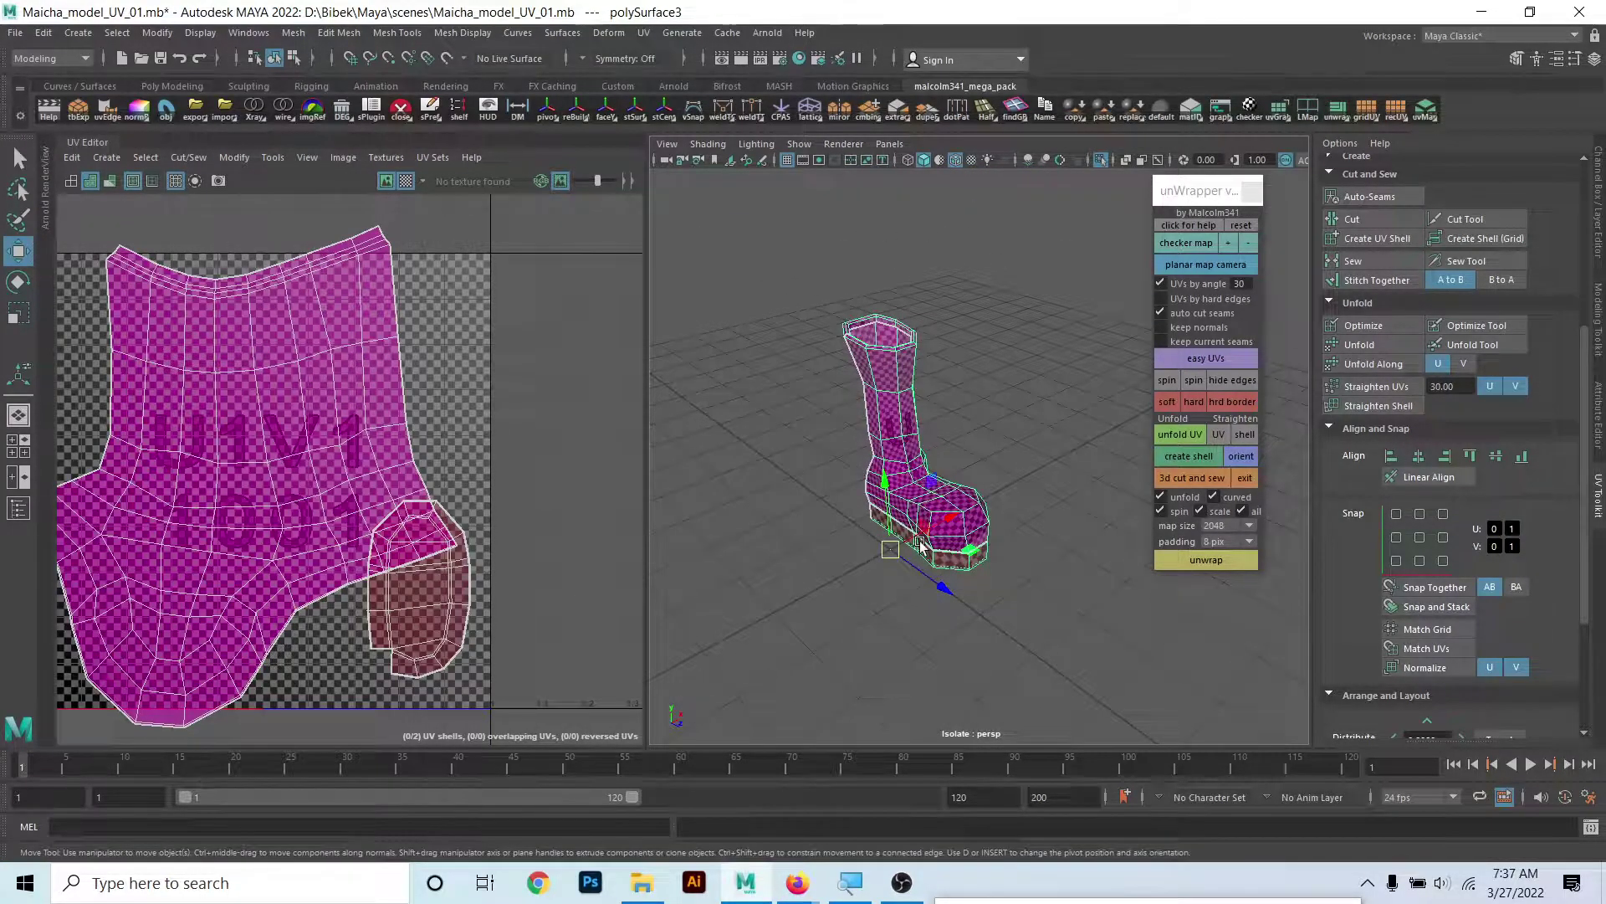
- Planar-project the boot from the camera, try Easy UVs, then reapply the camera projection
{"action": "mouse_move", "coordinate": [998, 431]}
{"action": "left_mouse_down", "text": "alt"}
{"action": "mouse_move", "coordinate": [921, 316]}
{"action": "mouse_move", "coordinate": [918, 429]}
{"action": "left_mouse_up", "text": "alt"}
{"action": "left_click", "coordinate": [1192, 264]}
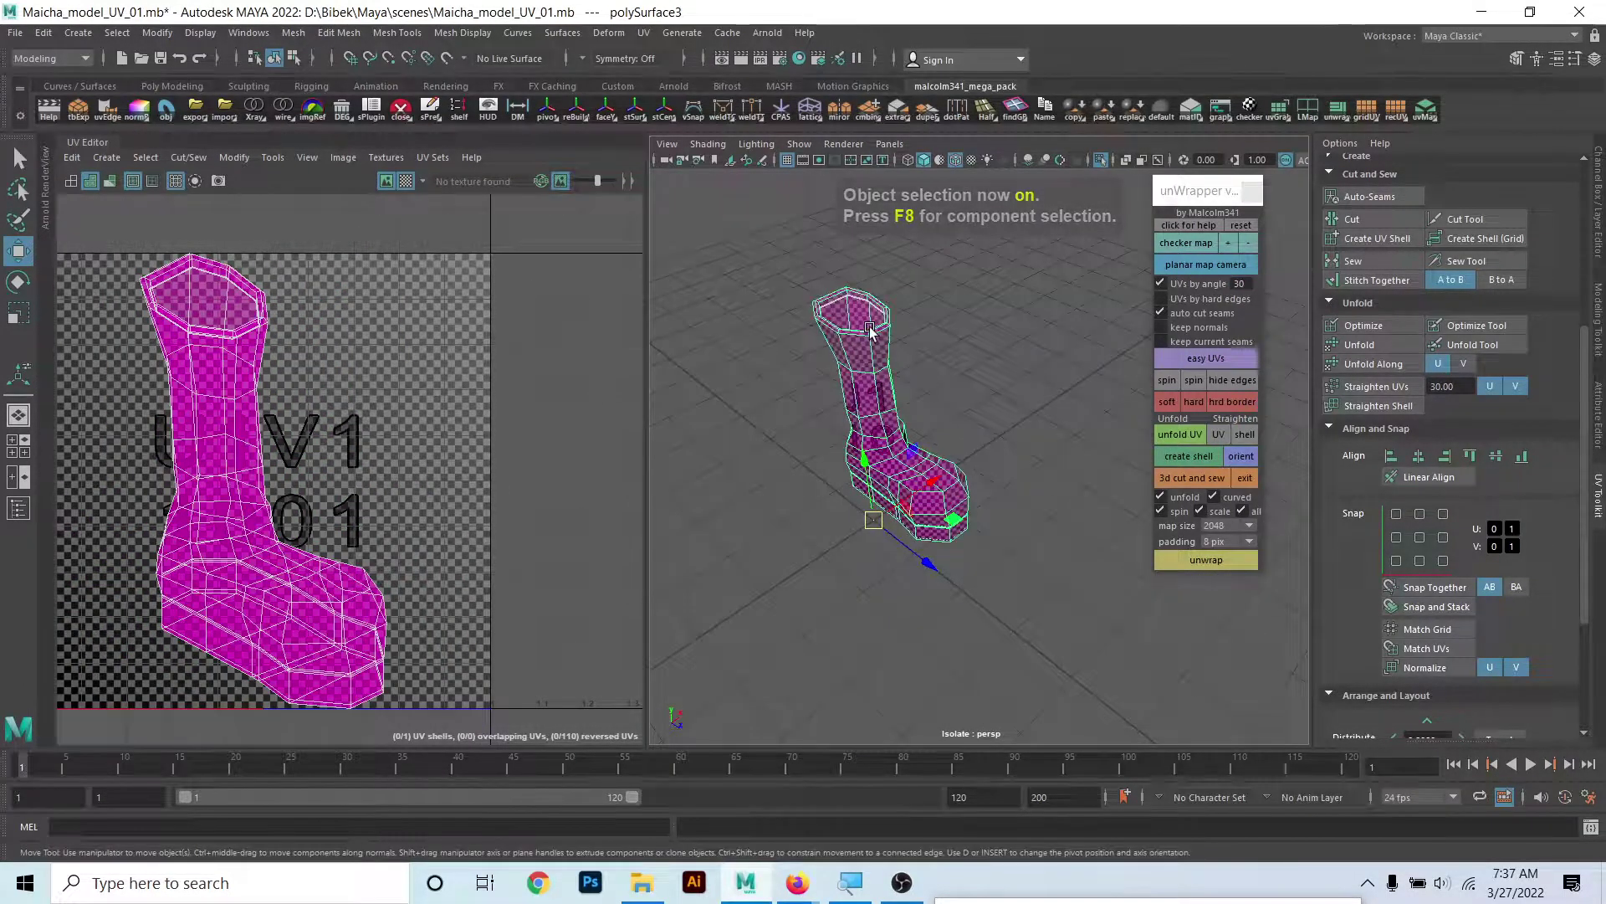
{"action": "scroll", "coordinate": [1046, 448], "scroll_direction": "down", "scroll_amount": 3}
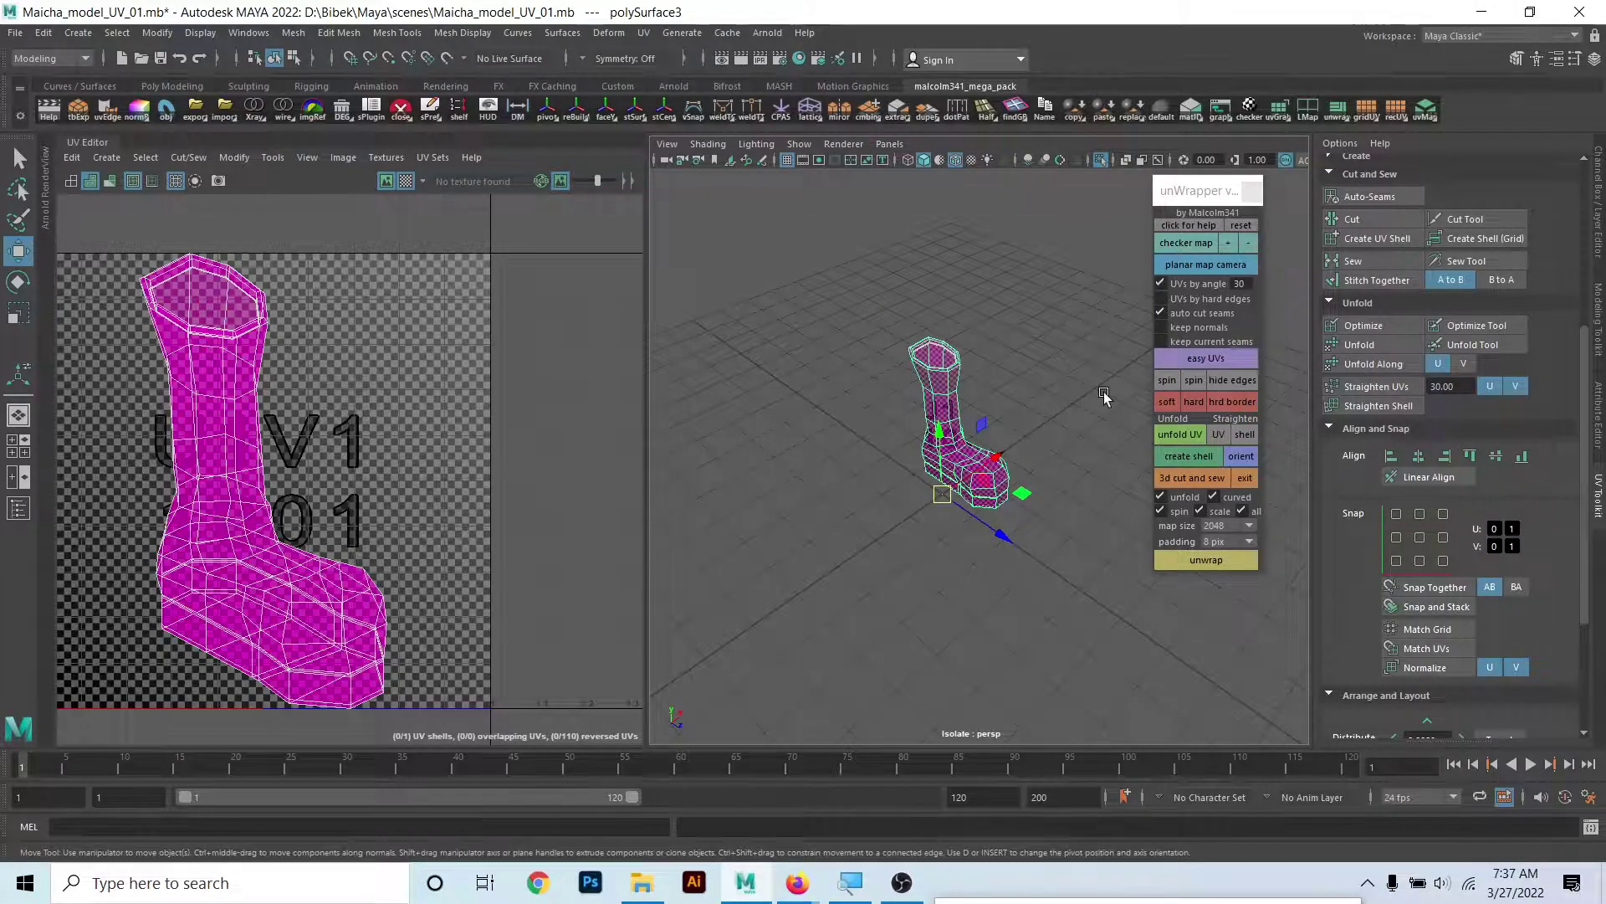
{"action": "middle_click_drag", "start_coordinate": [926, 363], "coordinate": [906, 340], "text": "alt"}
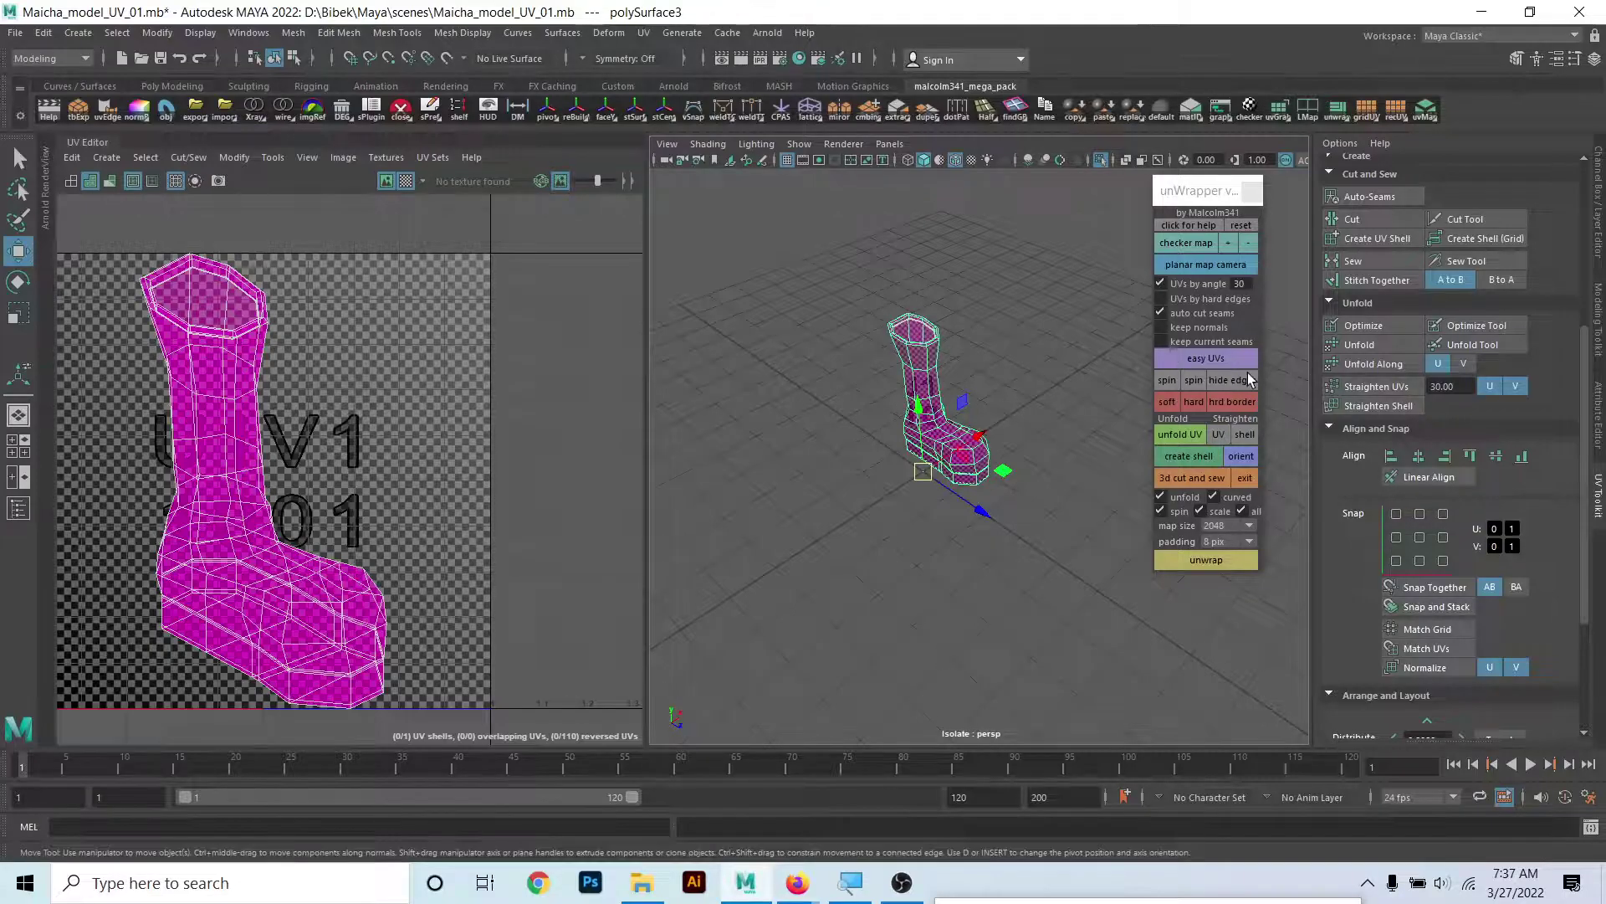
{"action": "left_click", "coordinate": [1198, 359]}
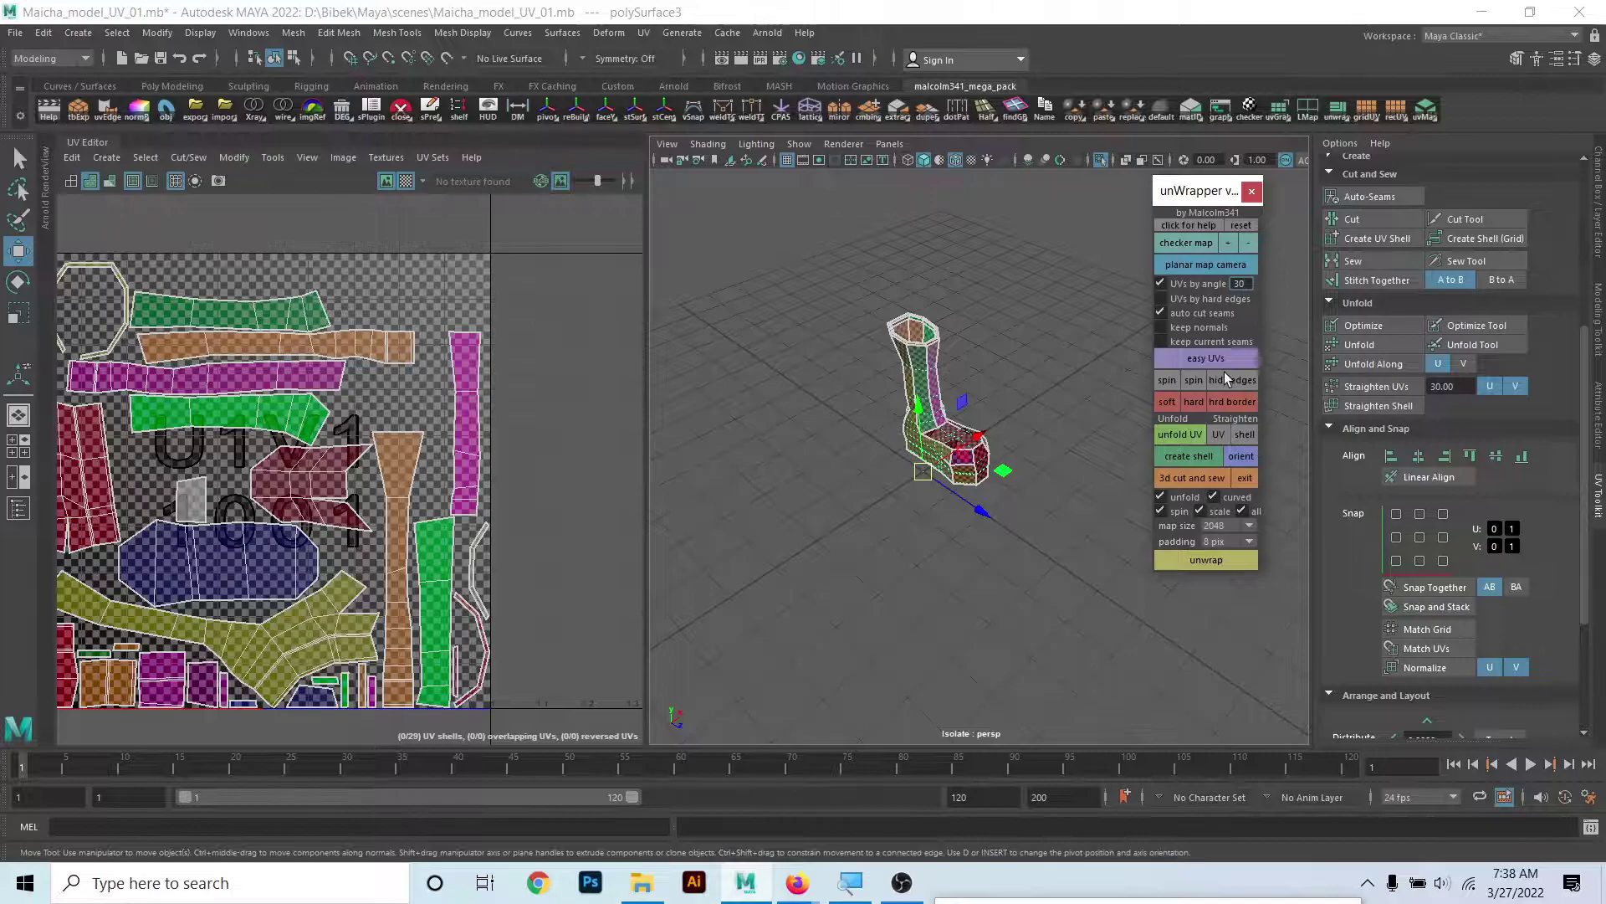
{"action": "left_click", "coordinate": [1191, 264]}
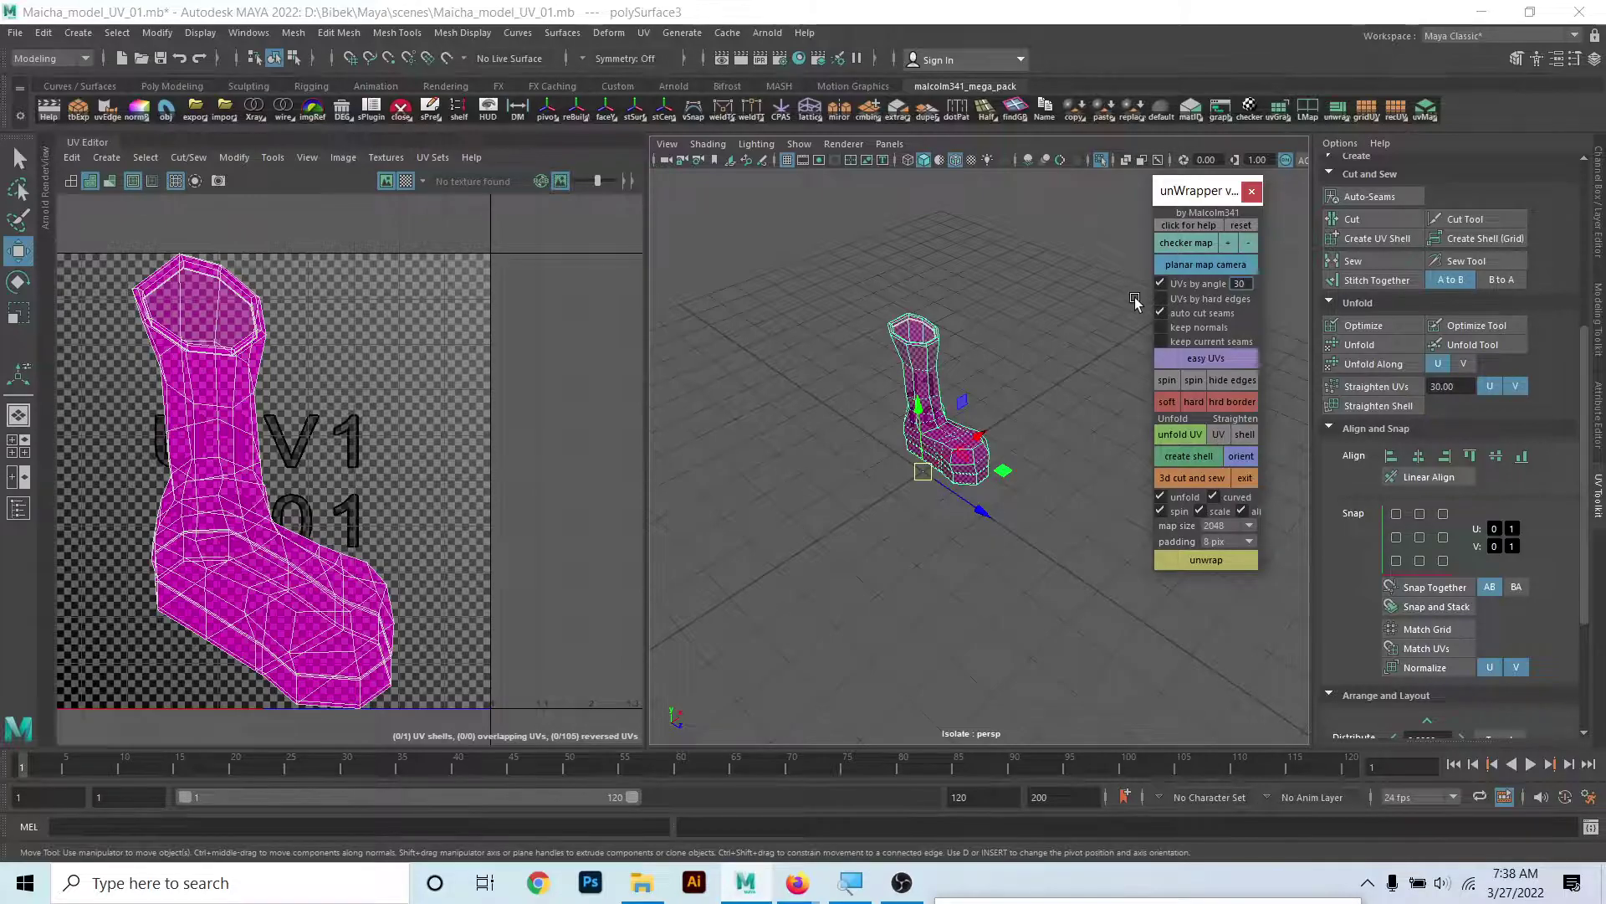
- With 3D Cut and Sew, cut a seam along the leg's side edge loop
{"action": "left_click", "coordinate": [1197, 481]}
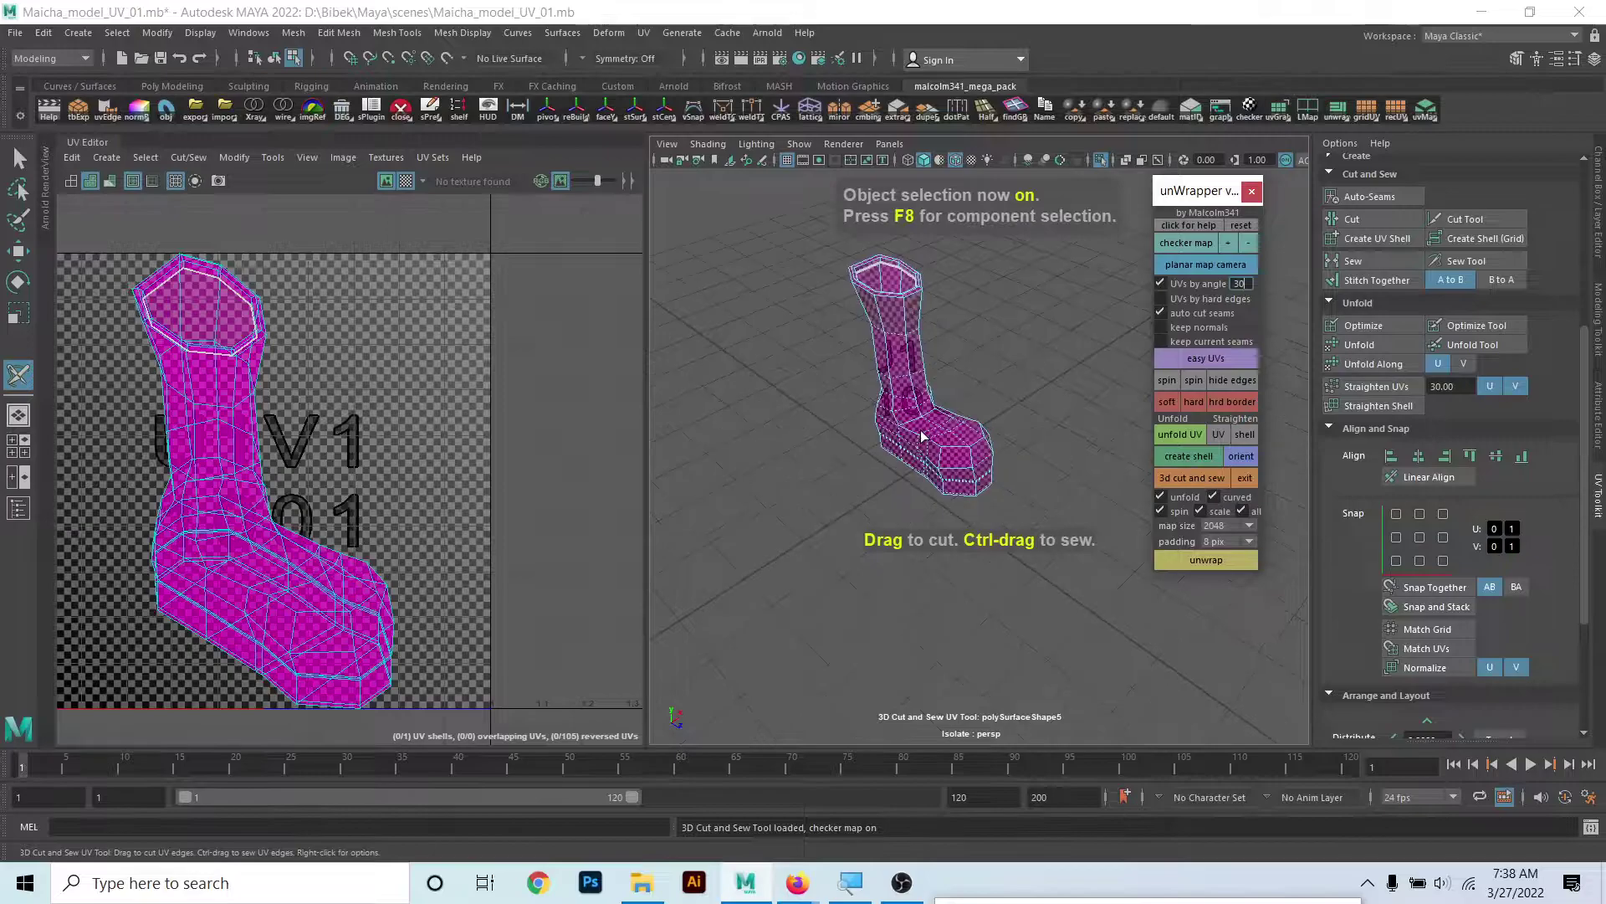
{"action": "scroll", "coordinate": [915, 442], "scroll_direction": "up", "scroll_amount": 5}
{"action": "scroll", "coordinate": [914, 442], "scroll_direction": "down", "scroll_amount": 5}
{"action": "mouse_move", "coordinate": [914, 442]}
{"action": "left_mouse_down", "text": "alt"}
{"action": "mouse_move", "coordinate": [903, 478]}
{"action": "mouse_move", "coordinate": [874, 402]}
{"action": "left_mouse_up", "text": "alt"}
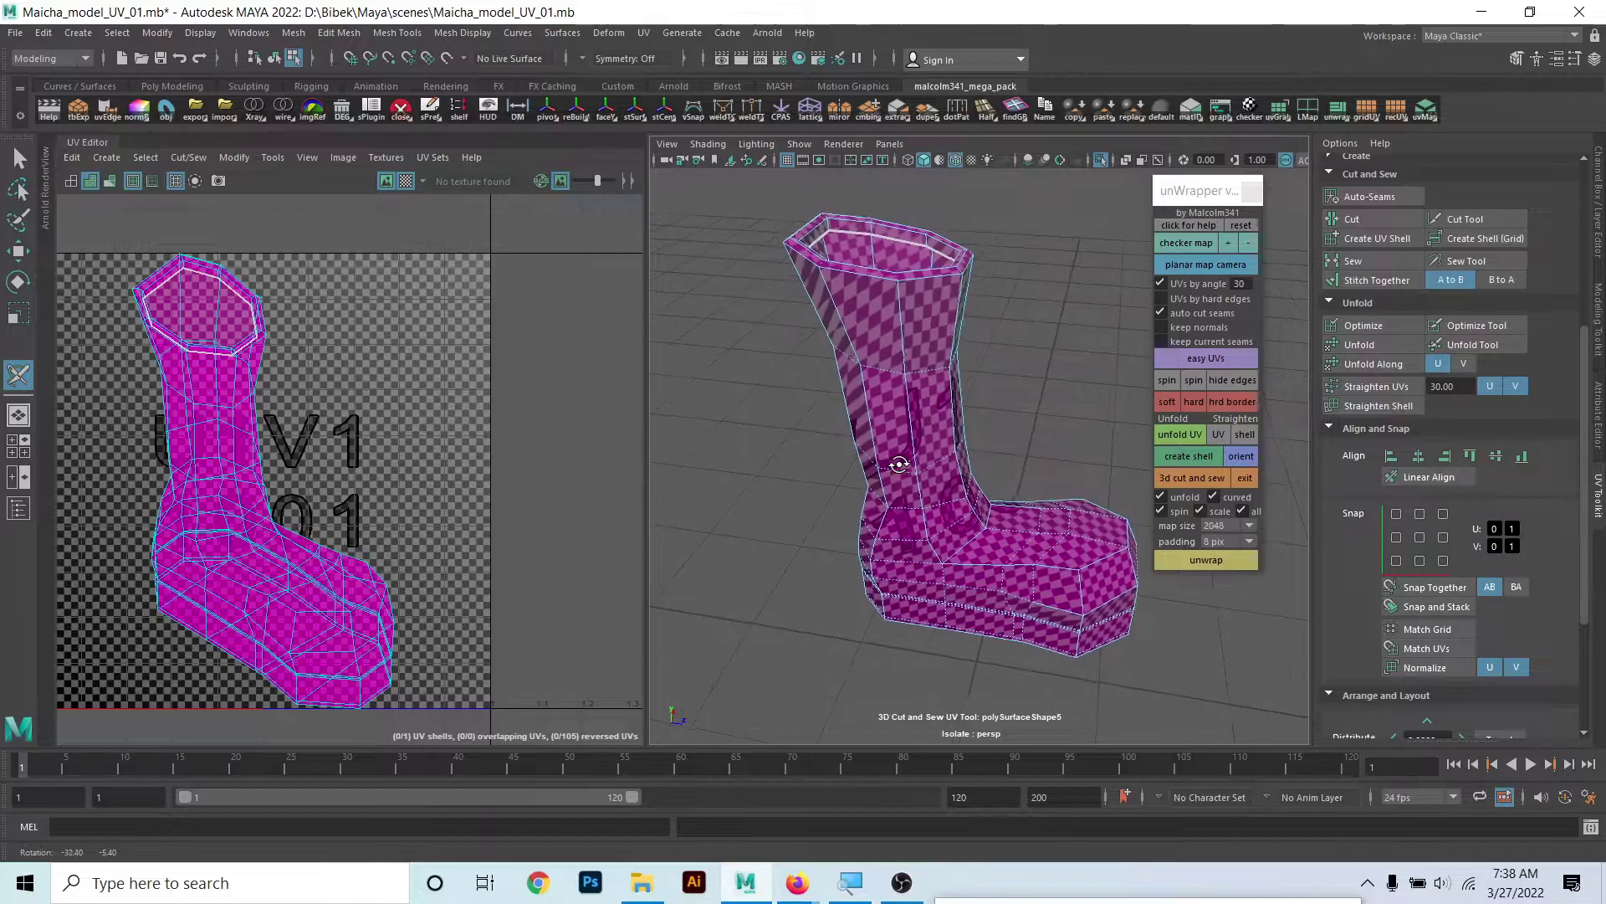
{"action": "double_click", "coordinate": [850, 326]}
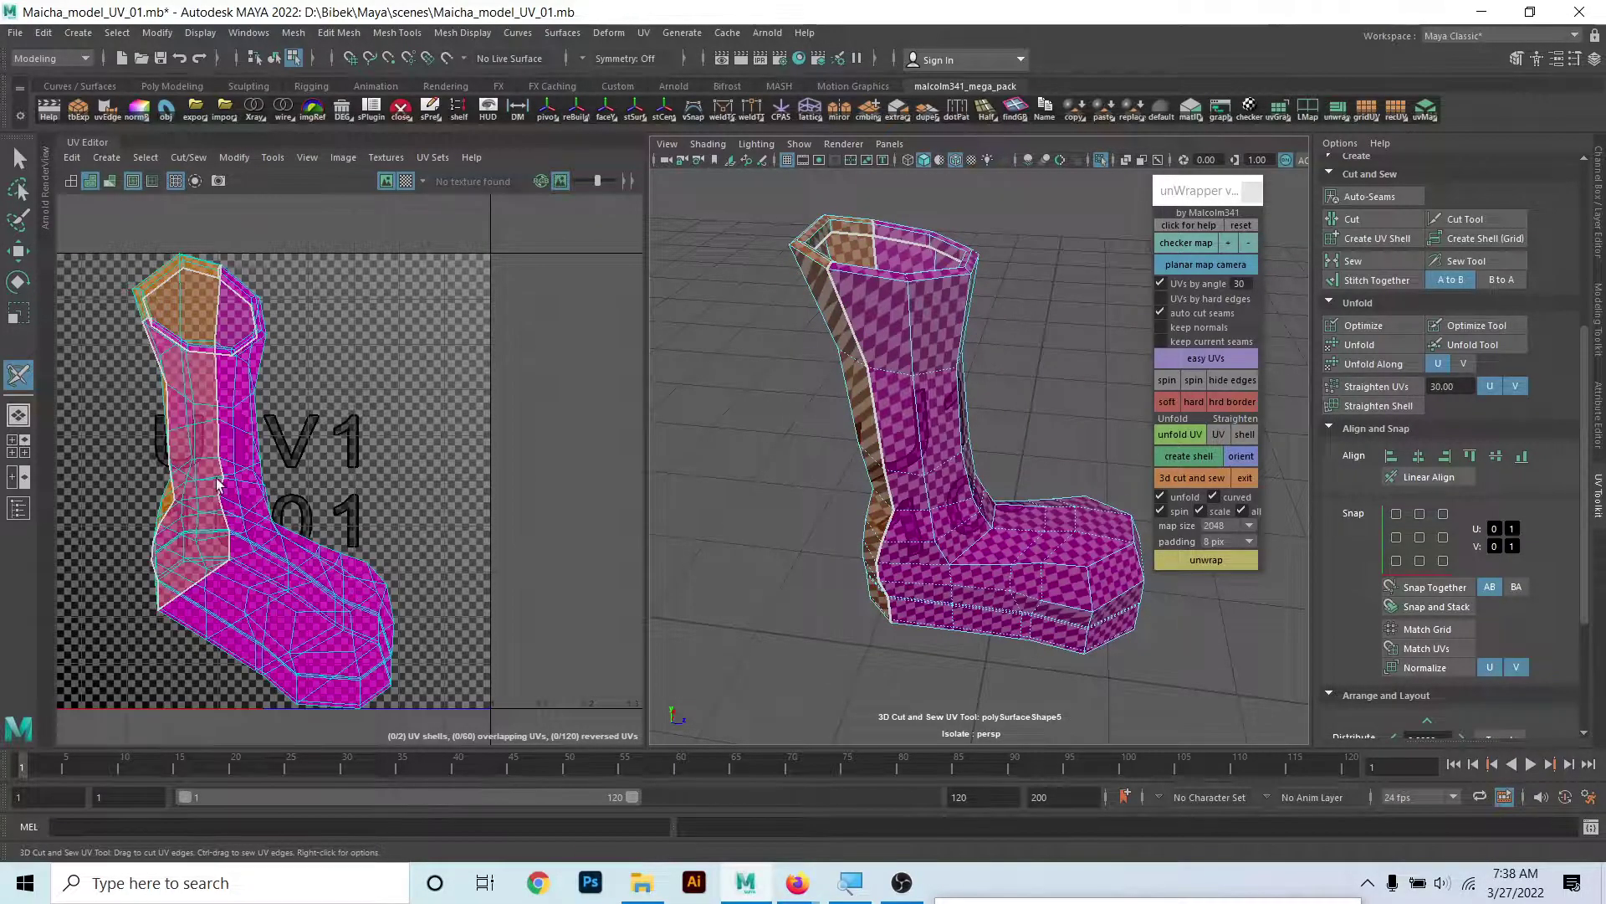
- Unwrap the cut boot into a horizontal shaft strip above the unfolded foot
{"action": "mouse_move", "coordinate": [776, 385]}
{"action": "left_mouse_down", "text": "alt"}
{"action": "mouse_move", "coordinate": [950, 452]}
{"action": "mouse_move", "coordinate": [909, 543]}
{"action": "left_mouse_up", "text": "alt"}
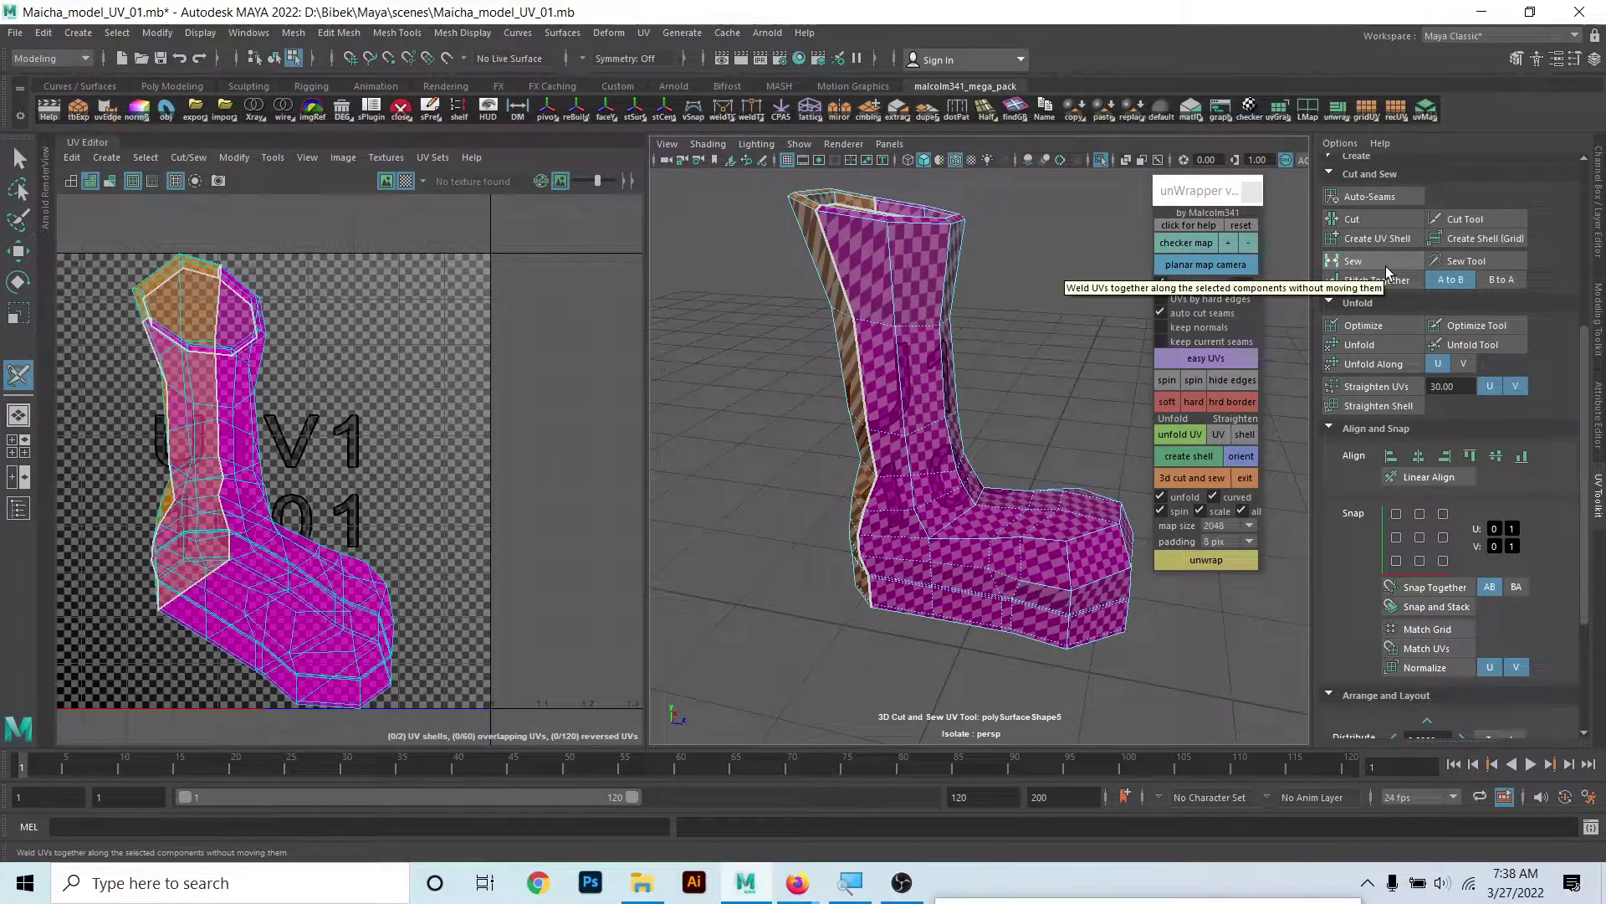
{"action": "mouse_move", "coordinate": [802, 496]}
{"action": "left_mouse_down", "text": "alt"}
{"action": "mouse_move", "coordinate": [941, 438]}
{"action": "mouse_move", "coordinate": [807, 538]}
{"action": "left_mouse_up", "text": "alt"}
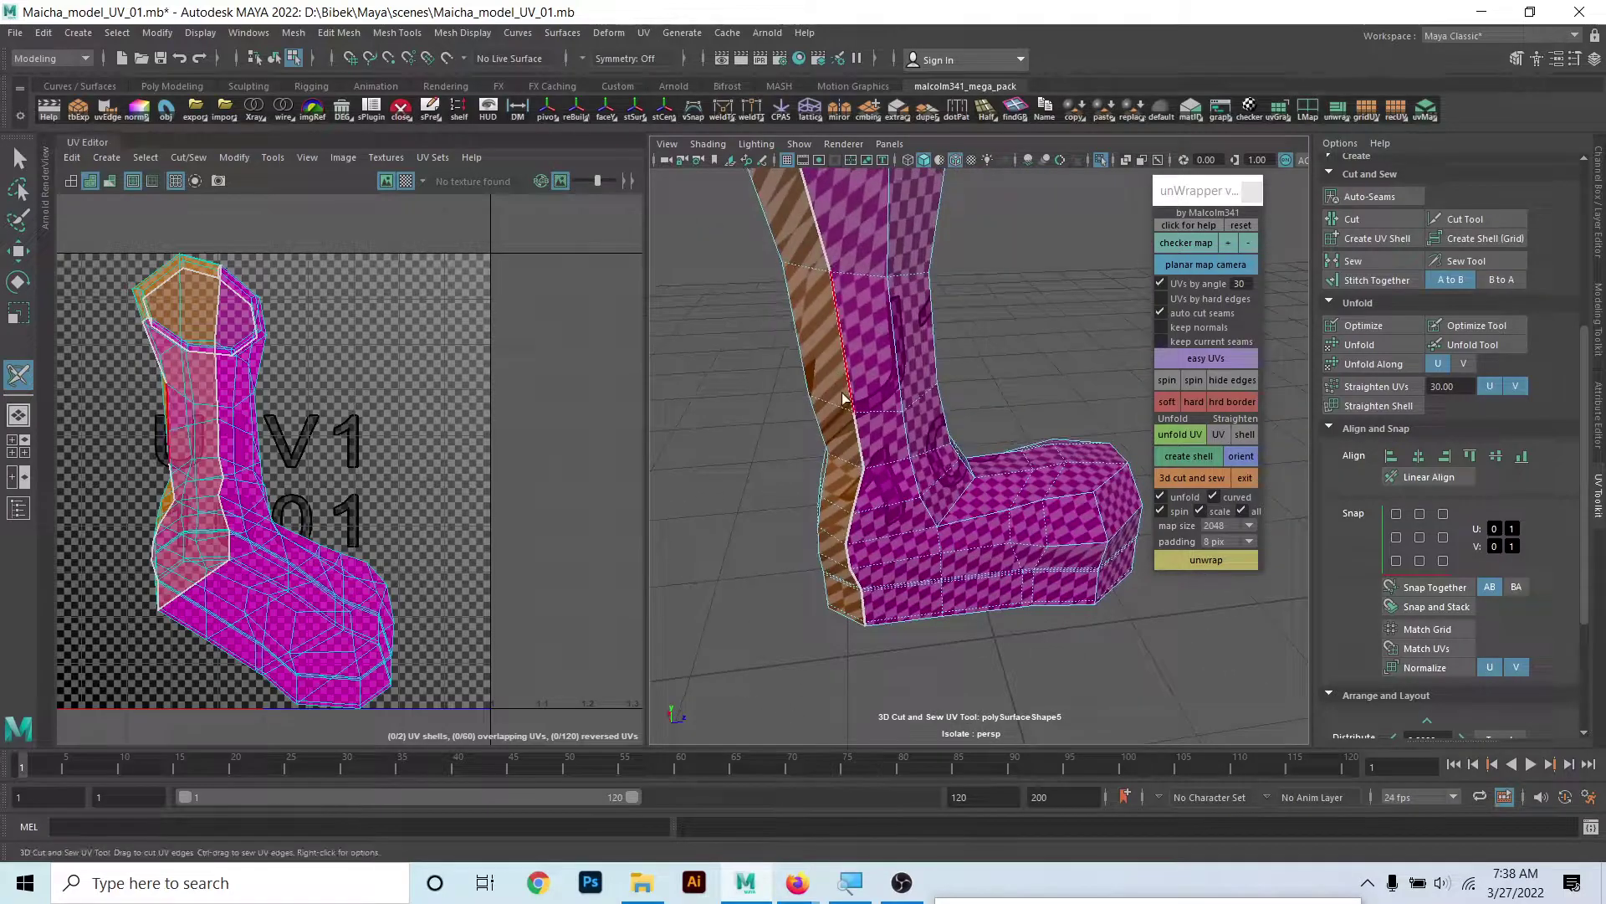
{"action": "left_click", "coordinate": [1221, 555]}
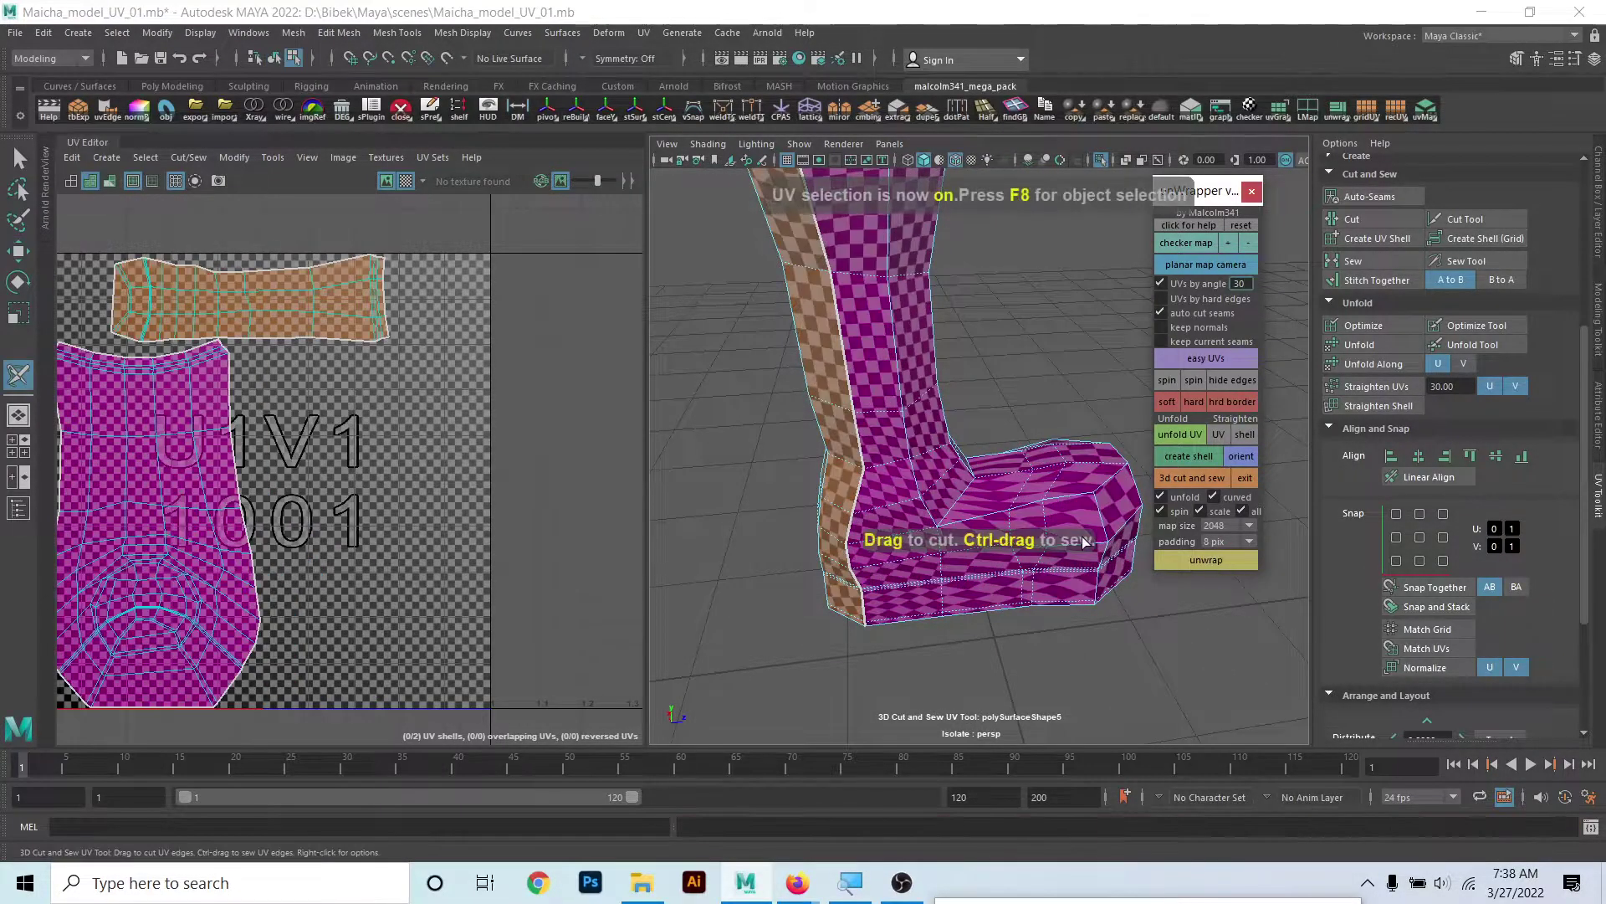
{"action": "scroll", "coordinate": [312, 540], "scroll_direction": "down", "scroll_amount": 2}
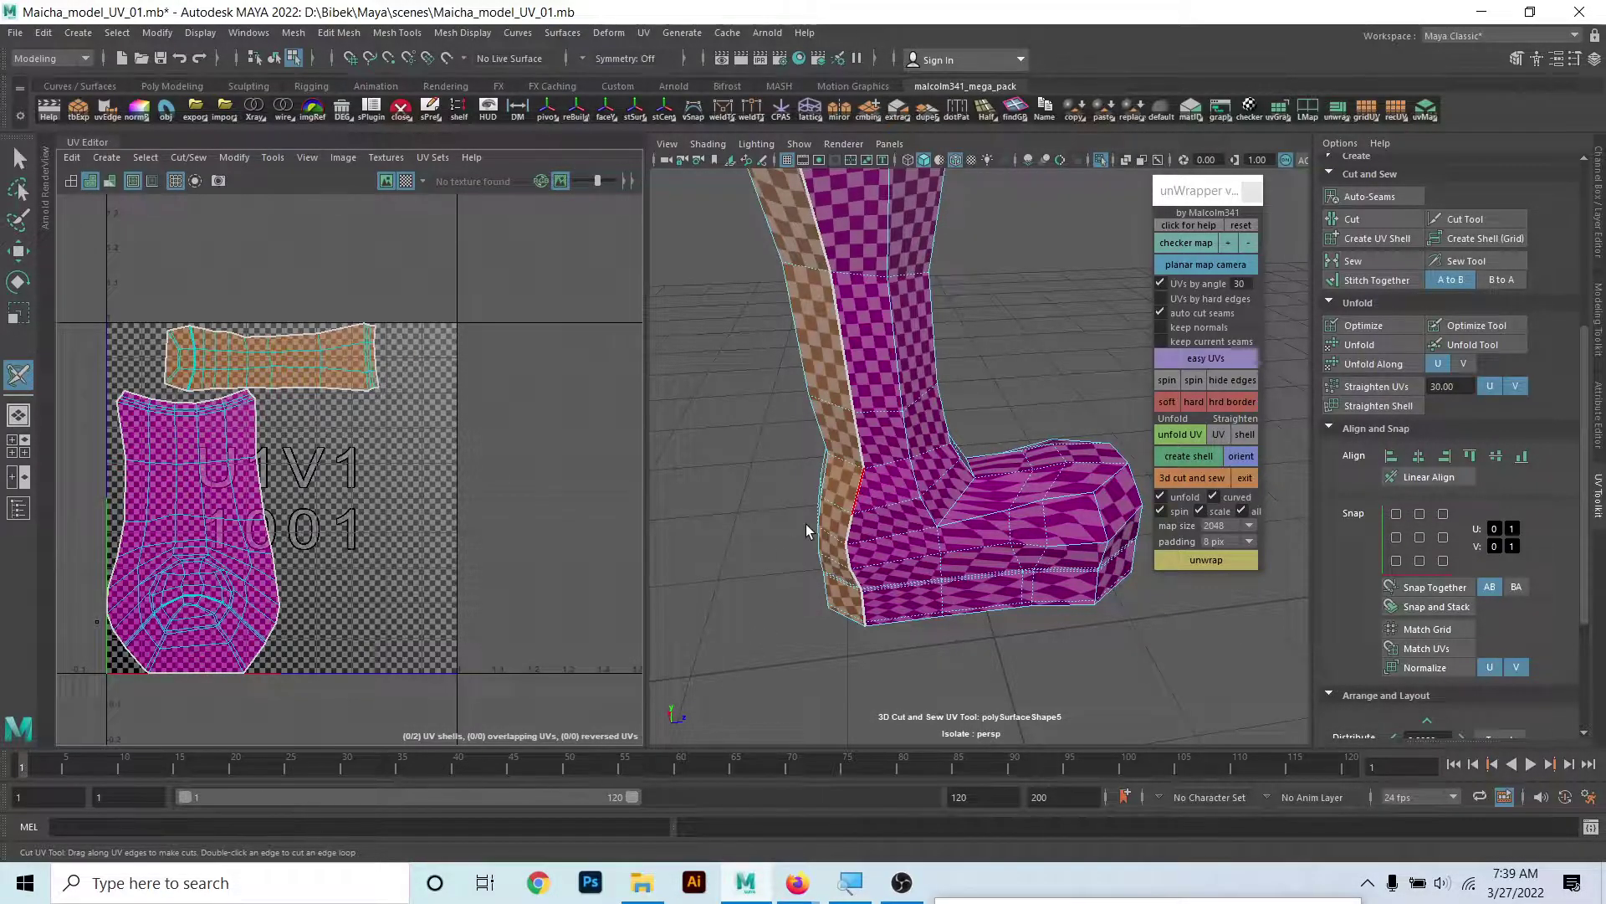
{"action": "mouse_move", "coordinate": [806, 529]}
{"action": "left_mouse_down", "text": "alt"}
{"action": "mouse_move", "coordinate": [1017, 423]}
{"action": "mouse_move", "coordinate": [895, 664]}
{"action": "left_mouse_up", "text": "alt"}
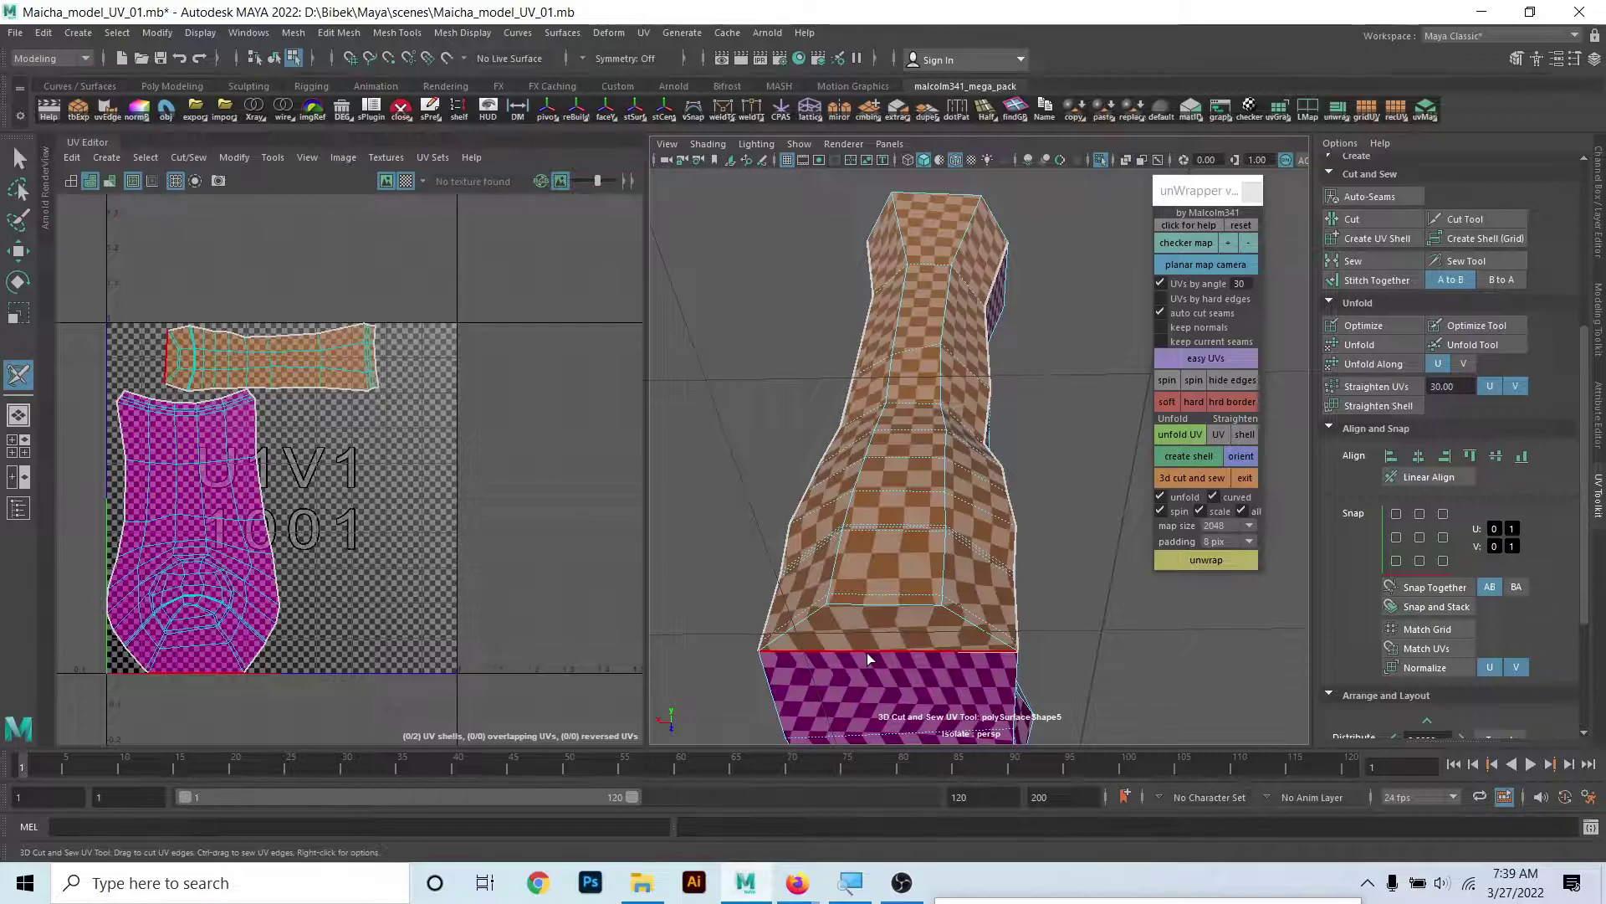
- Sew the side seam closed and re-unfold the boot into one long shell
{"action": "left_click", "coordinate": [869, 659], "text": "ctrl"}
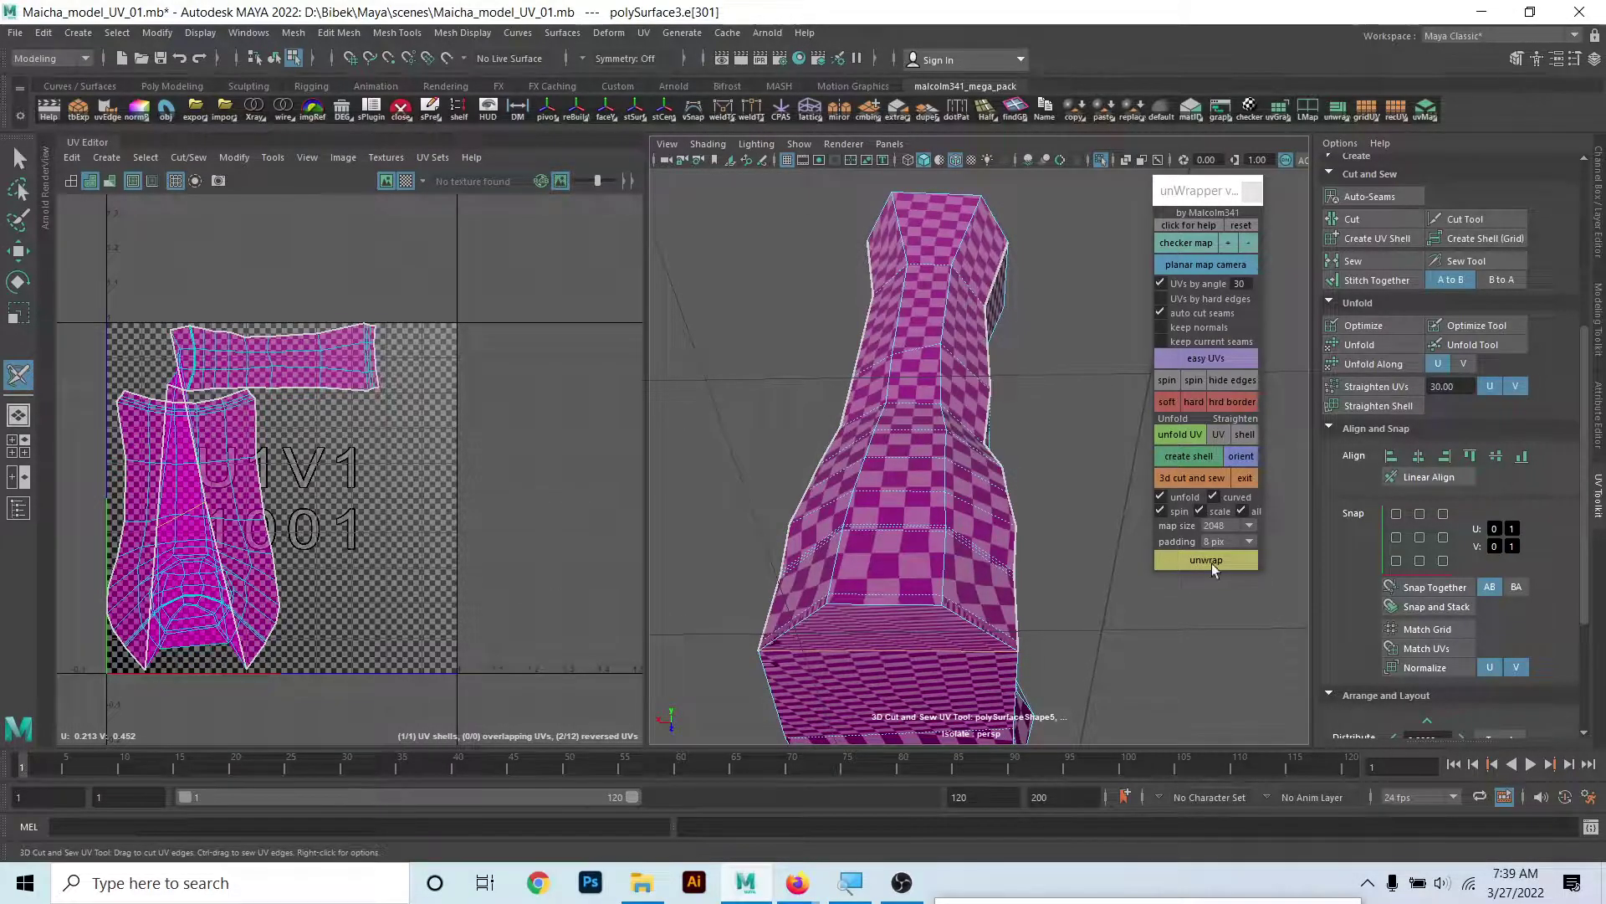
{"action": "left_click_drag", "start_coordinate": [824, 485], "coordinate": [832, 490], "text": "alt"}
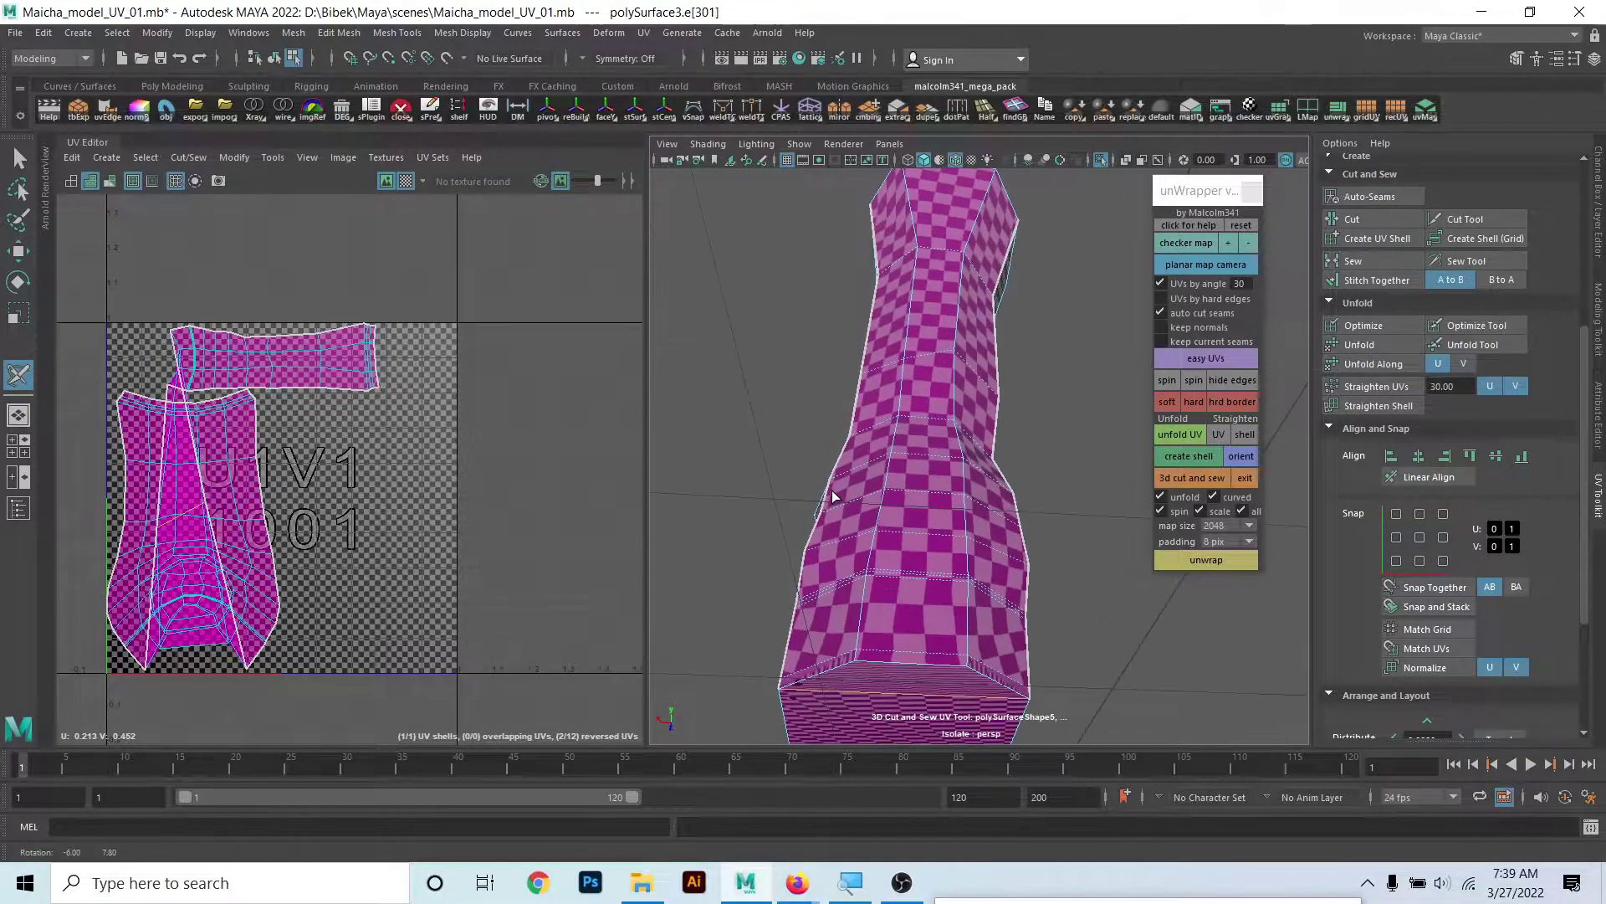
{"action": "left_click", "coordinate": [831, 493]}
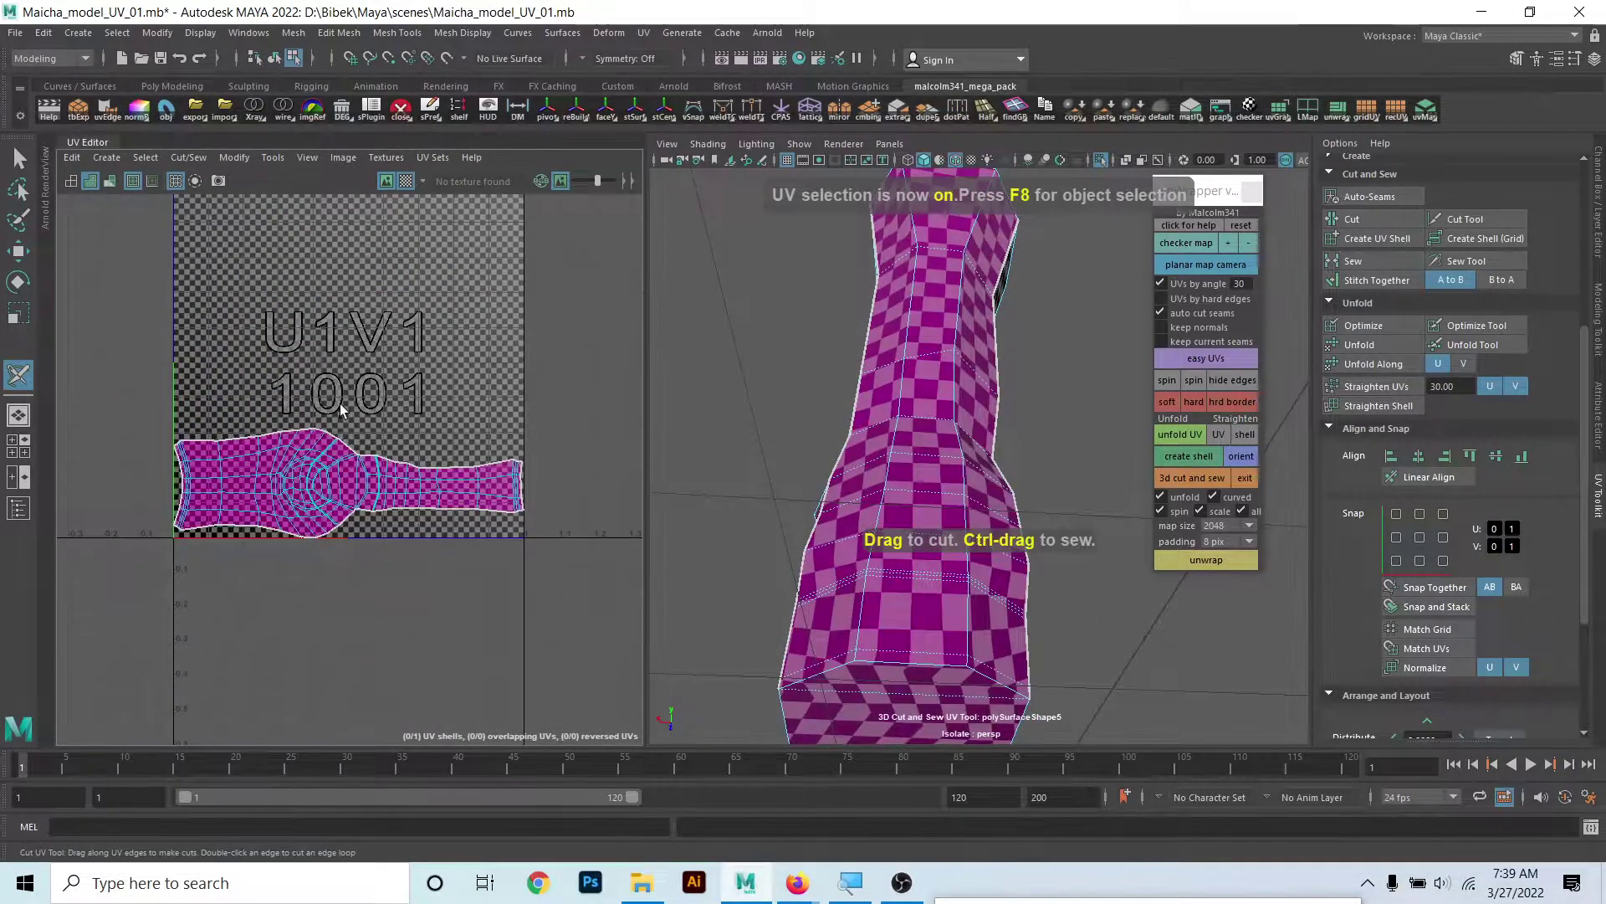
{"action": "scroll", "coordinate": [377, 648], "scroll_direction": "up", "scroll_amount": 3}
{"action": "scroll", "coordinate": [377, 648], "scroll_direction": "up", "scroll_amount": 3}
{"action": "scroll", "coordinate": [401, 645], "scroll_direction": "up", "scroll_amount": 2}
{"action": "scroll", "coordinate": [418, 698], "scroll_direction": "up", "scroll_amount": 2}
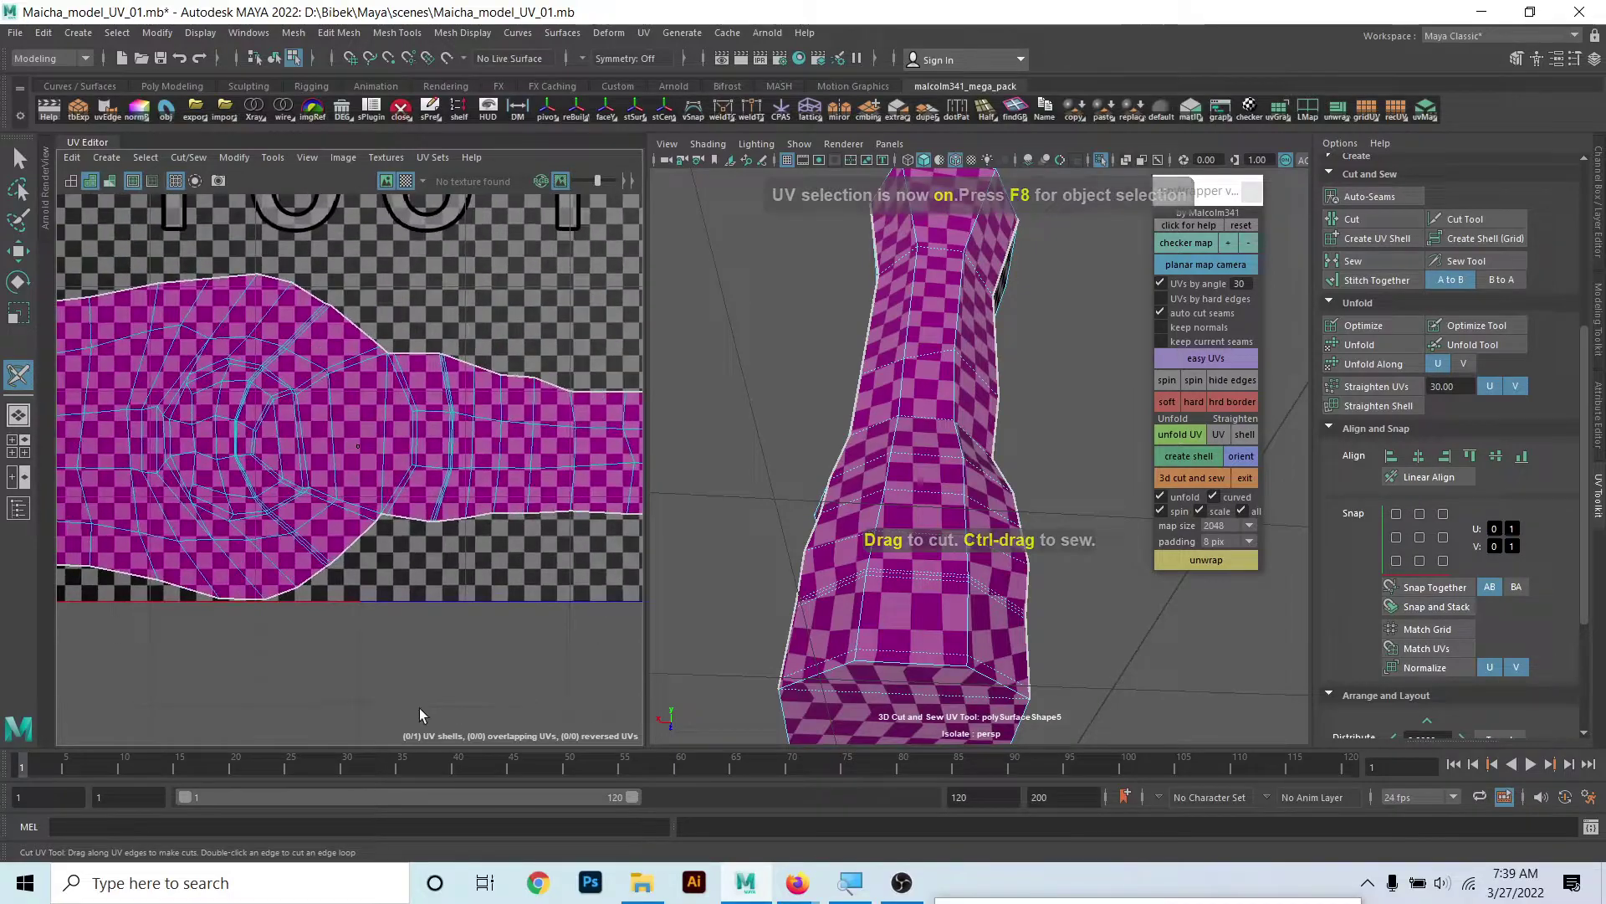
- Cut at the ankle and unwrap the leg and foot into separate shells
{"action": "mouse_move", "coordinate": [716, 589]}
{"action": "left_mouse_down", "text": "alt"}
{"action": "mouse_move", "coordinate": [936, 445]}
{"action": "mouse_move", "coordinate": [915, 502]}
{"action": "mouse_move", "coordinate": [1061, 524]}
{"action": "mouse_move", "coordinate": [966, 529]}
{"action": "left_mouse_up", "text": "alt"}
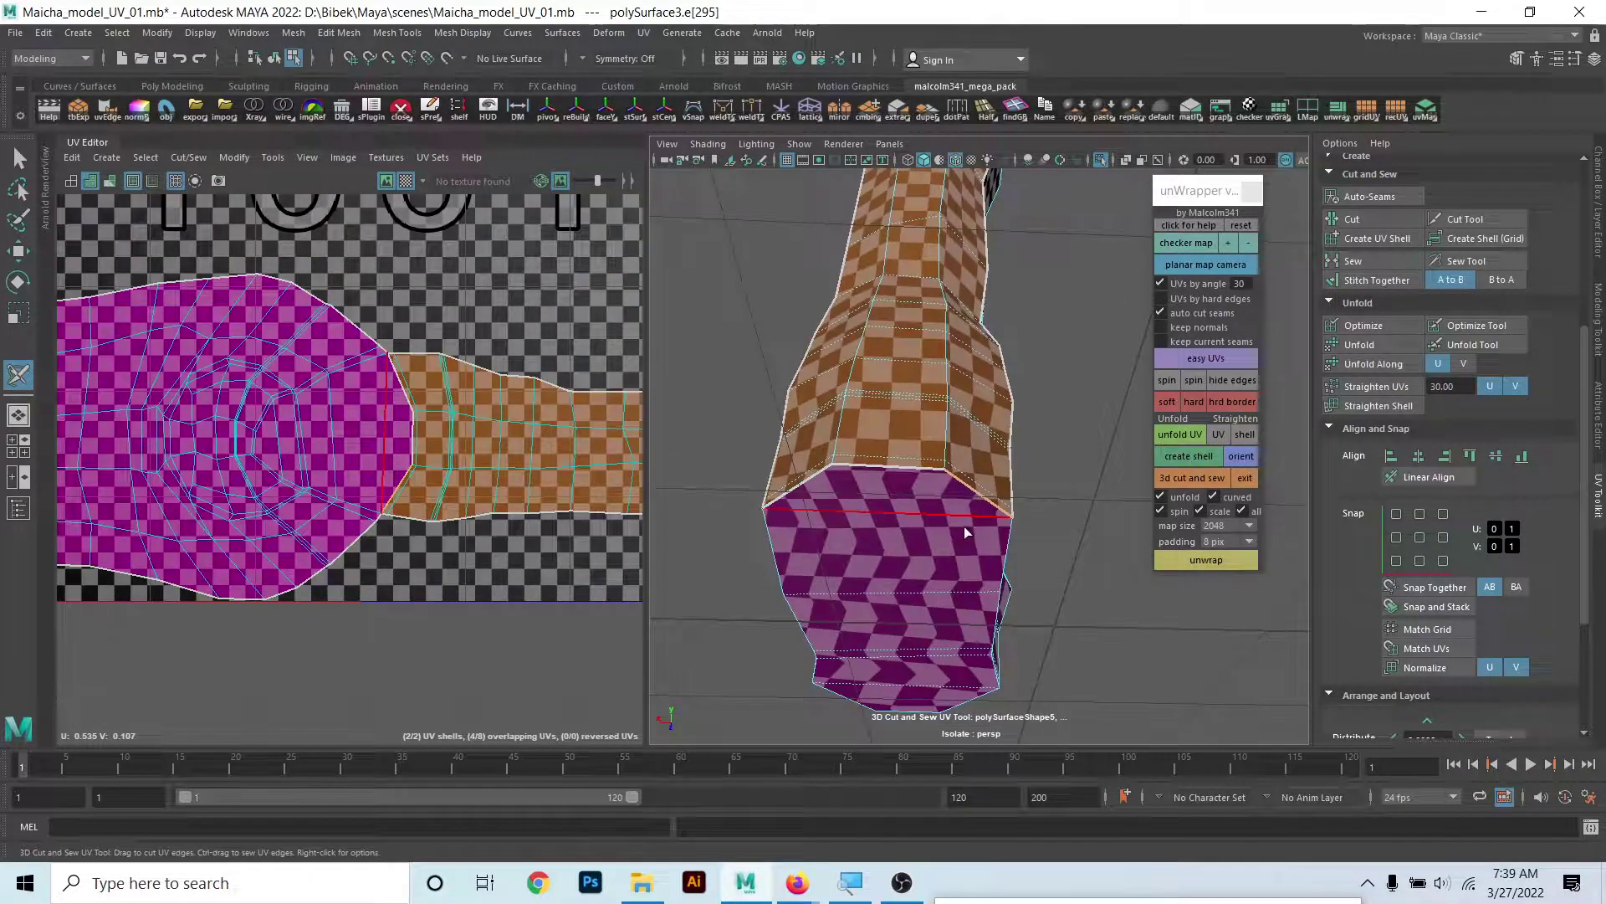
{"action": "left_click_drag", "start_coordinate": [885, 369], "coordinate": [910, 508], "text": "alt"}
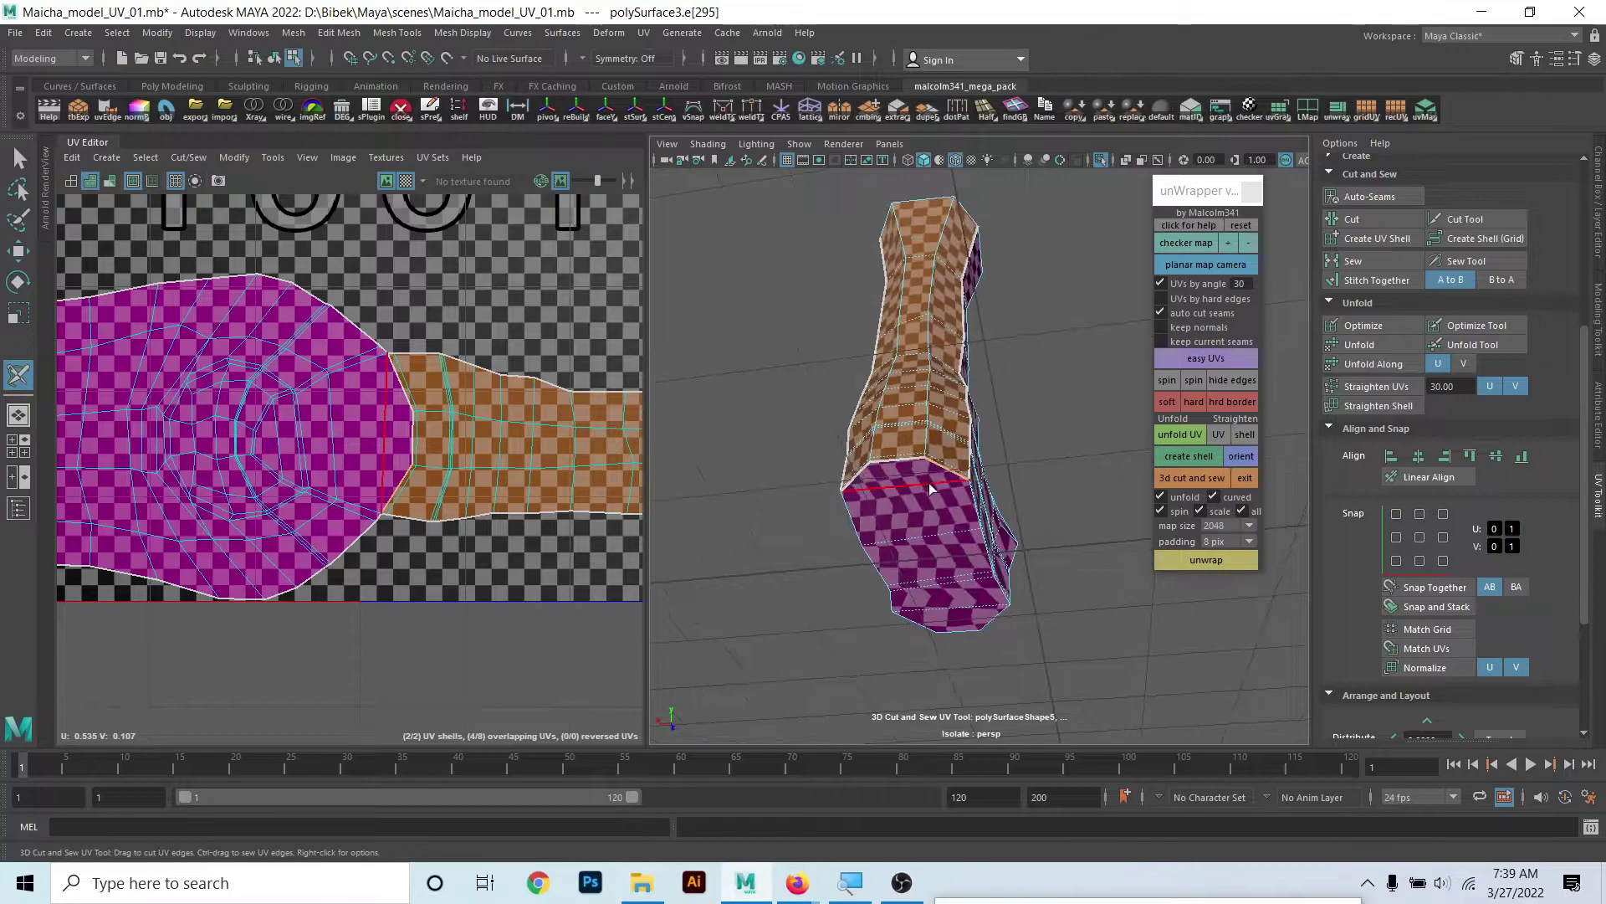
{"action": "key", "text": "F12"}
{"action": "scroll", "coordinate": [447, 502], "scroll_direction": "down", "scroll_amount": 6}
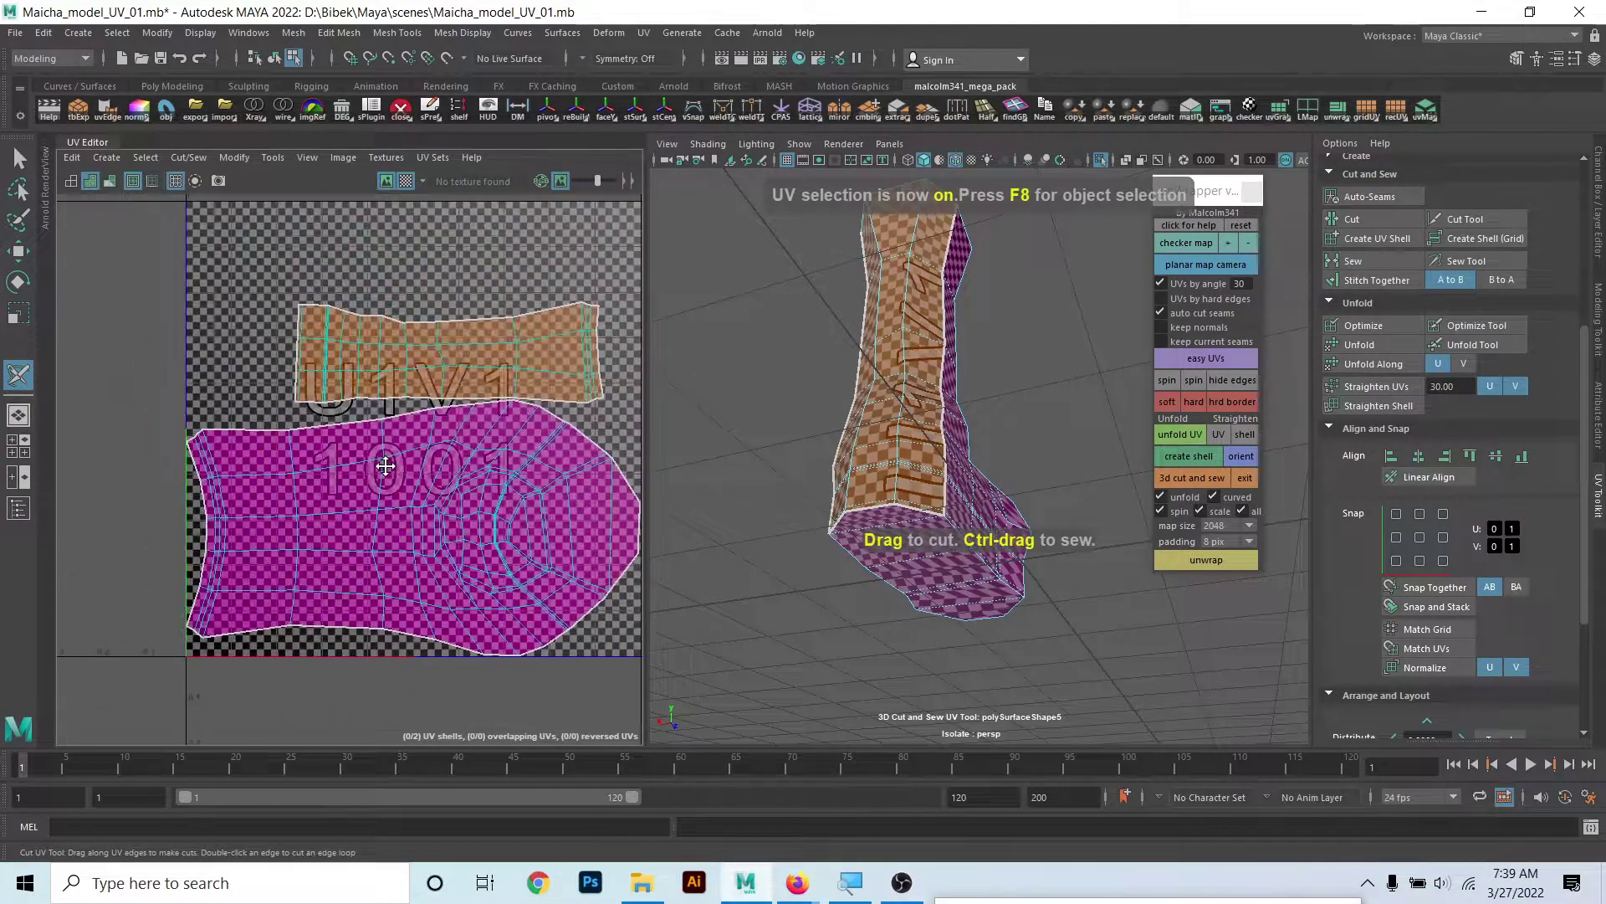
{"action": "mouse_move", "coordinate": [920, 469]}
{"action": "left_mouse_down", "text": "alt"}
{"action": "mouse_move", "coordinate": [1029, 513]}
{"action": "mouse_move", "coordinate": [763, 487]}
{"action": "mouse_move", "coordinate": [801, 515]}
{"action": "left_mouse_up", "text": "alt"}
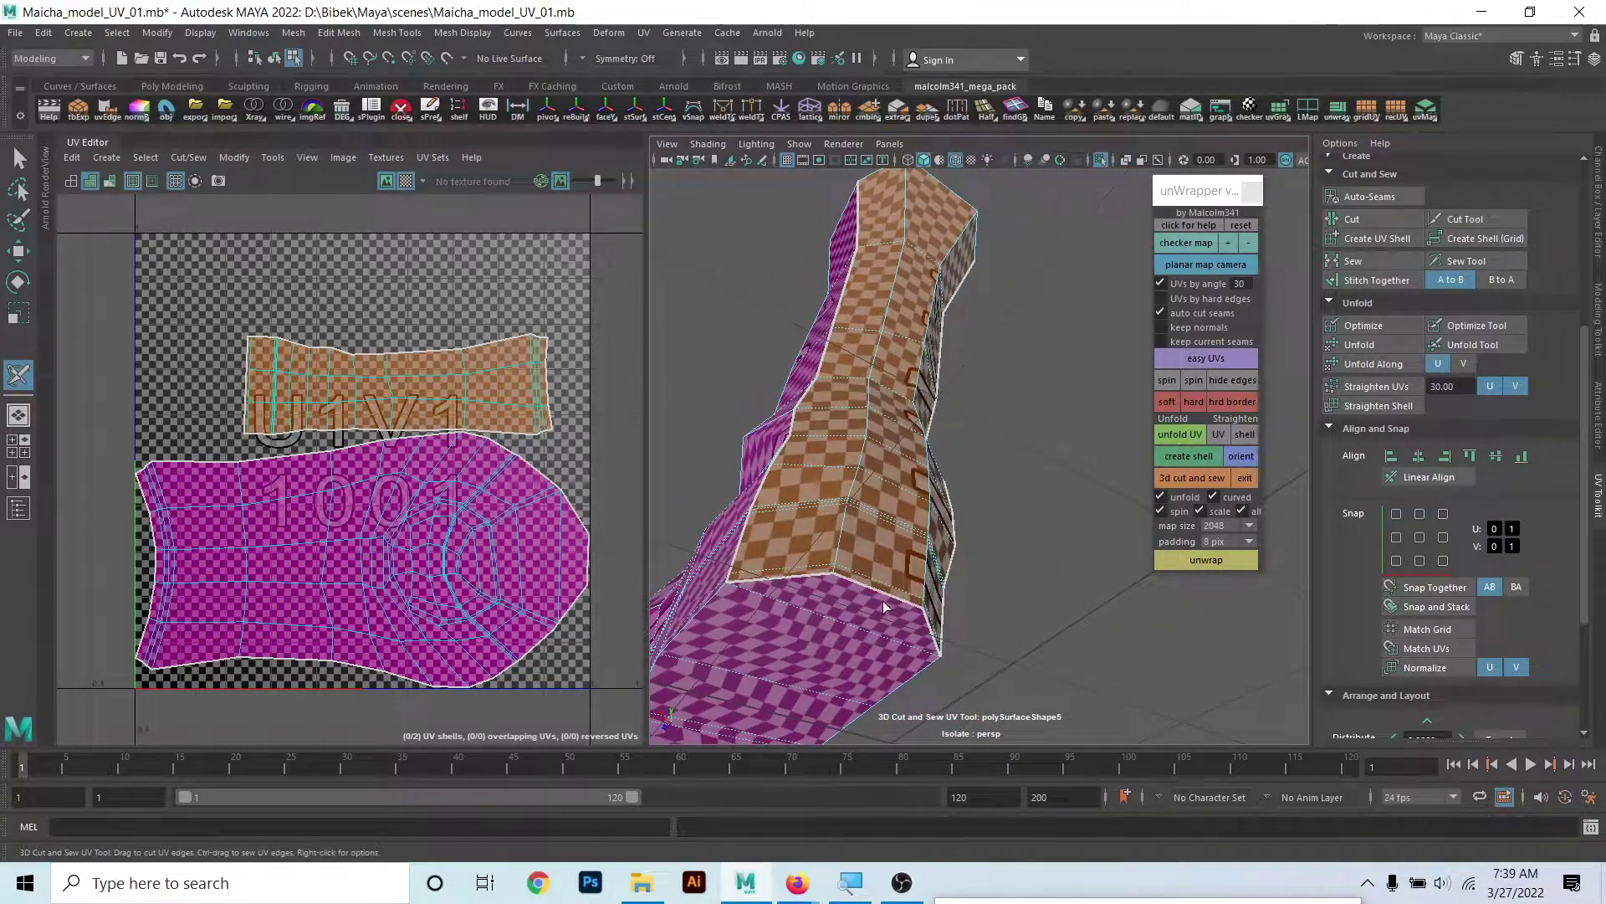
{"action": "middle_click_drag", "start_coordinate": [881, 600], "coordinate": [837, 572], "text": "alt"}
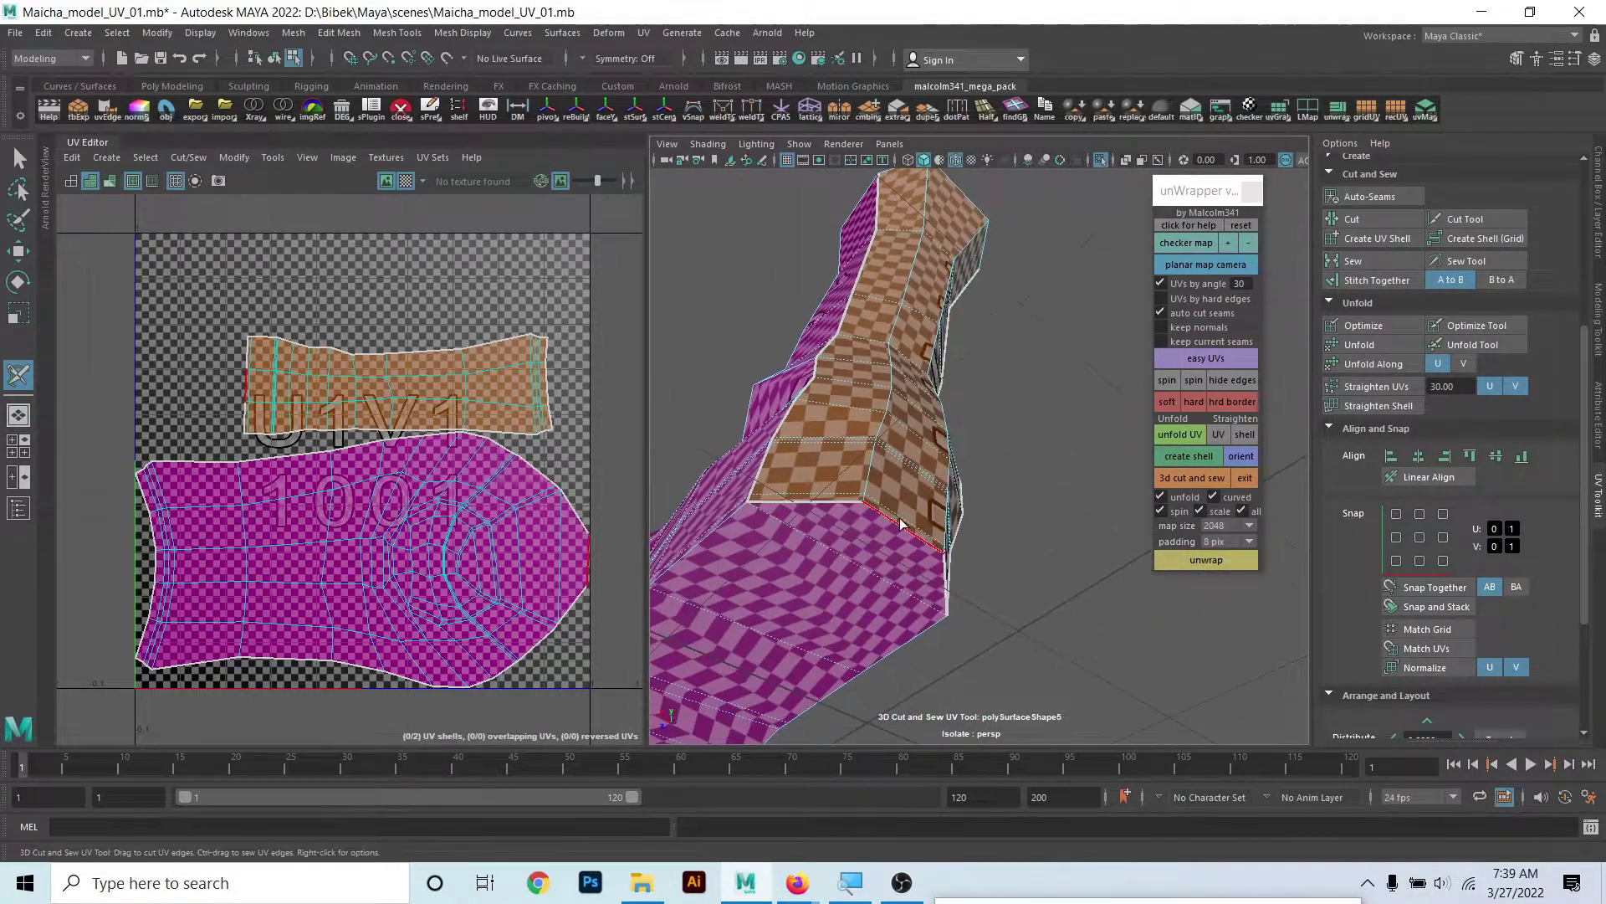
- Cut and re-sew a foot edge, unwrap, then sew the seam into one shell
{"action": "left_click", "coordinate": [764, 474]}
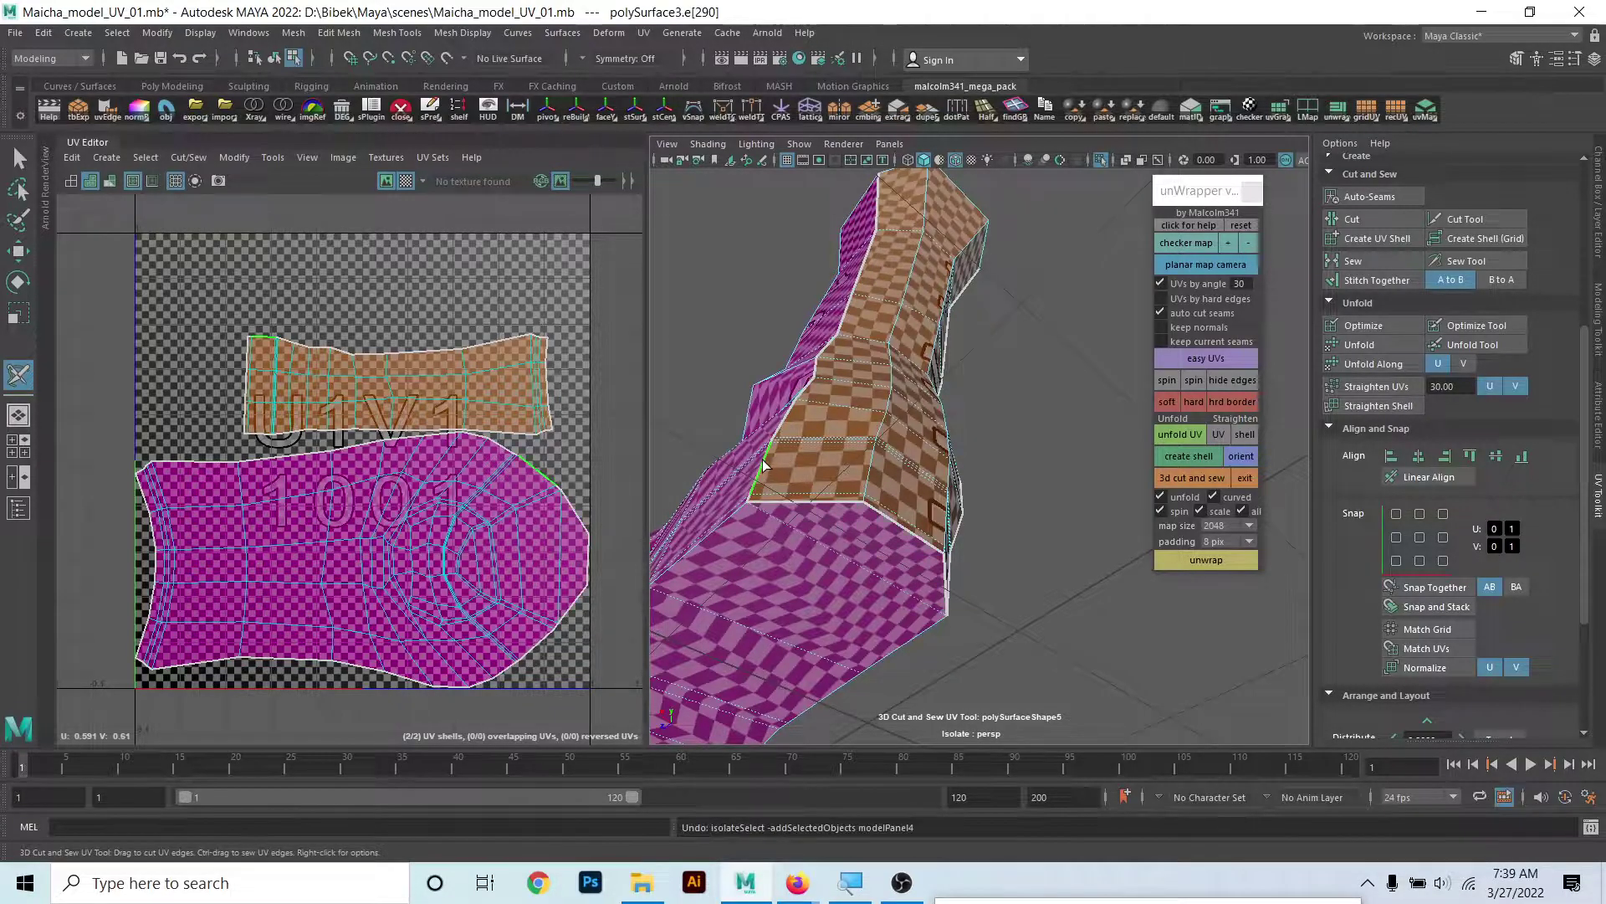
{"action": "left_click", "coordinate": [765, 466], "text": "ctrl"}
{"action": "left_click", "coordinate": [764, 473]}
{"action": "left_click_drag", "start_coordinate": [962, 531], "coordinate": [943, 529], "text": "alt"}
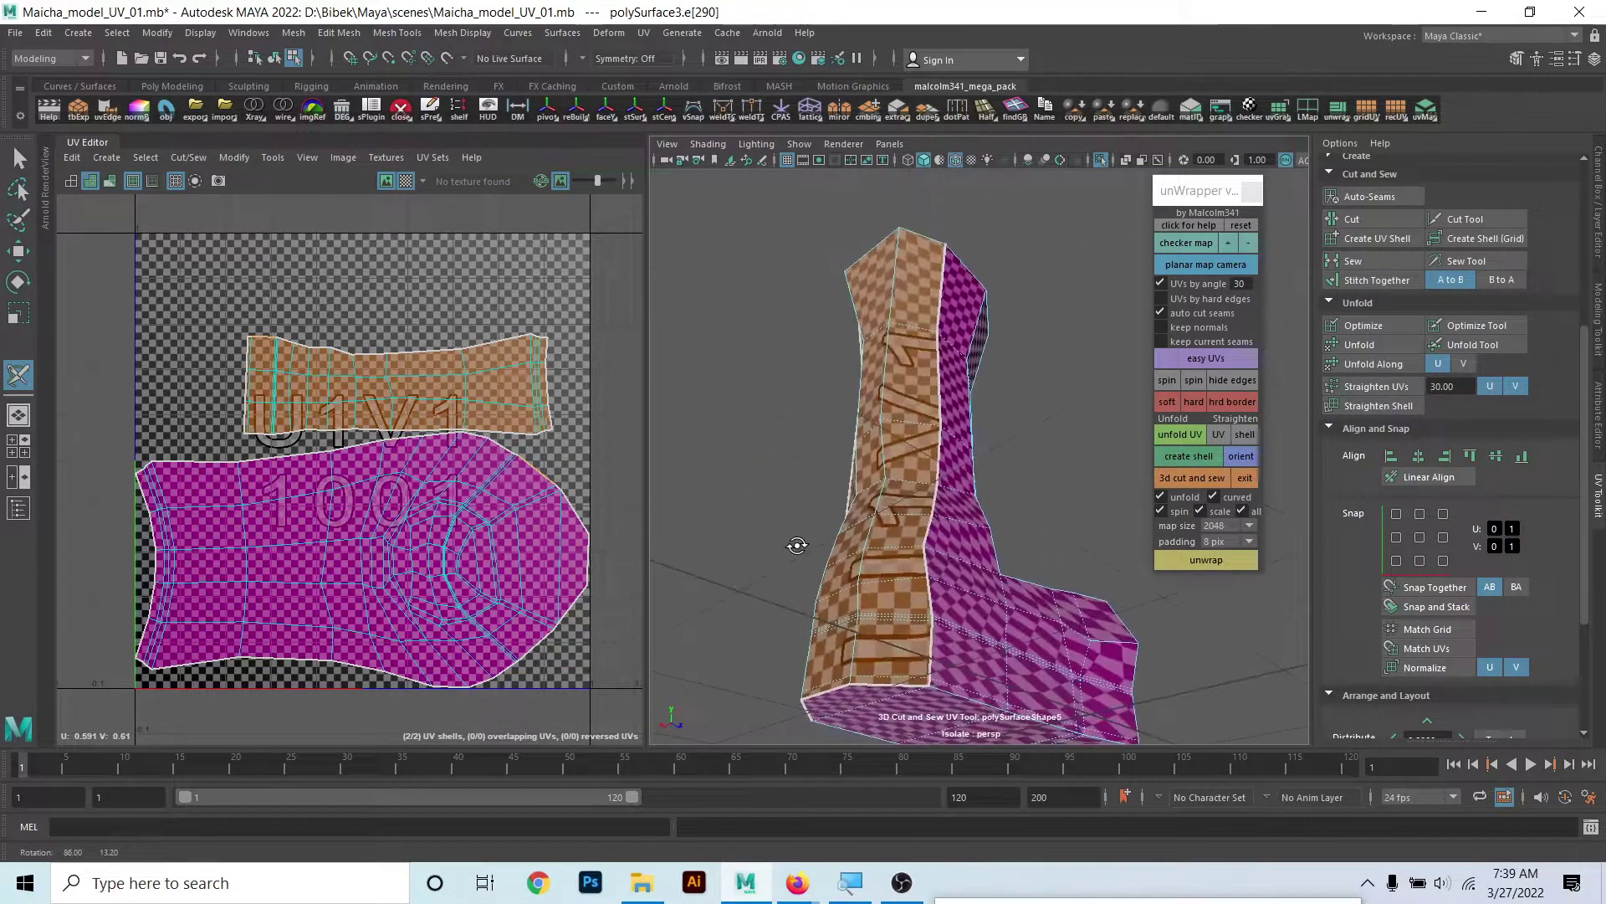
{"action": "mouse_move", "coordinate": [757, 543]}
{"action": "left_mouse_down", "text": "alt"}
{"action": "mouse_move", "coordinate": [726, 495]}
{"action": "mouse_move", "coordinate": [889, 598]}
{"action": "mouse_move", "coordinate": [836, 661]}
{"action": "left_mouse_up", "text": "alt"}
{"action": "left_click", "coordinate": [732, 489], "text": "ctrl"}
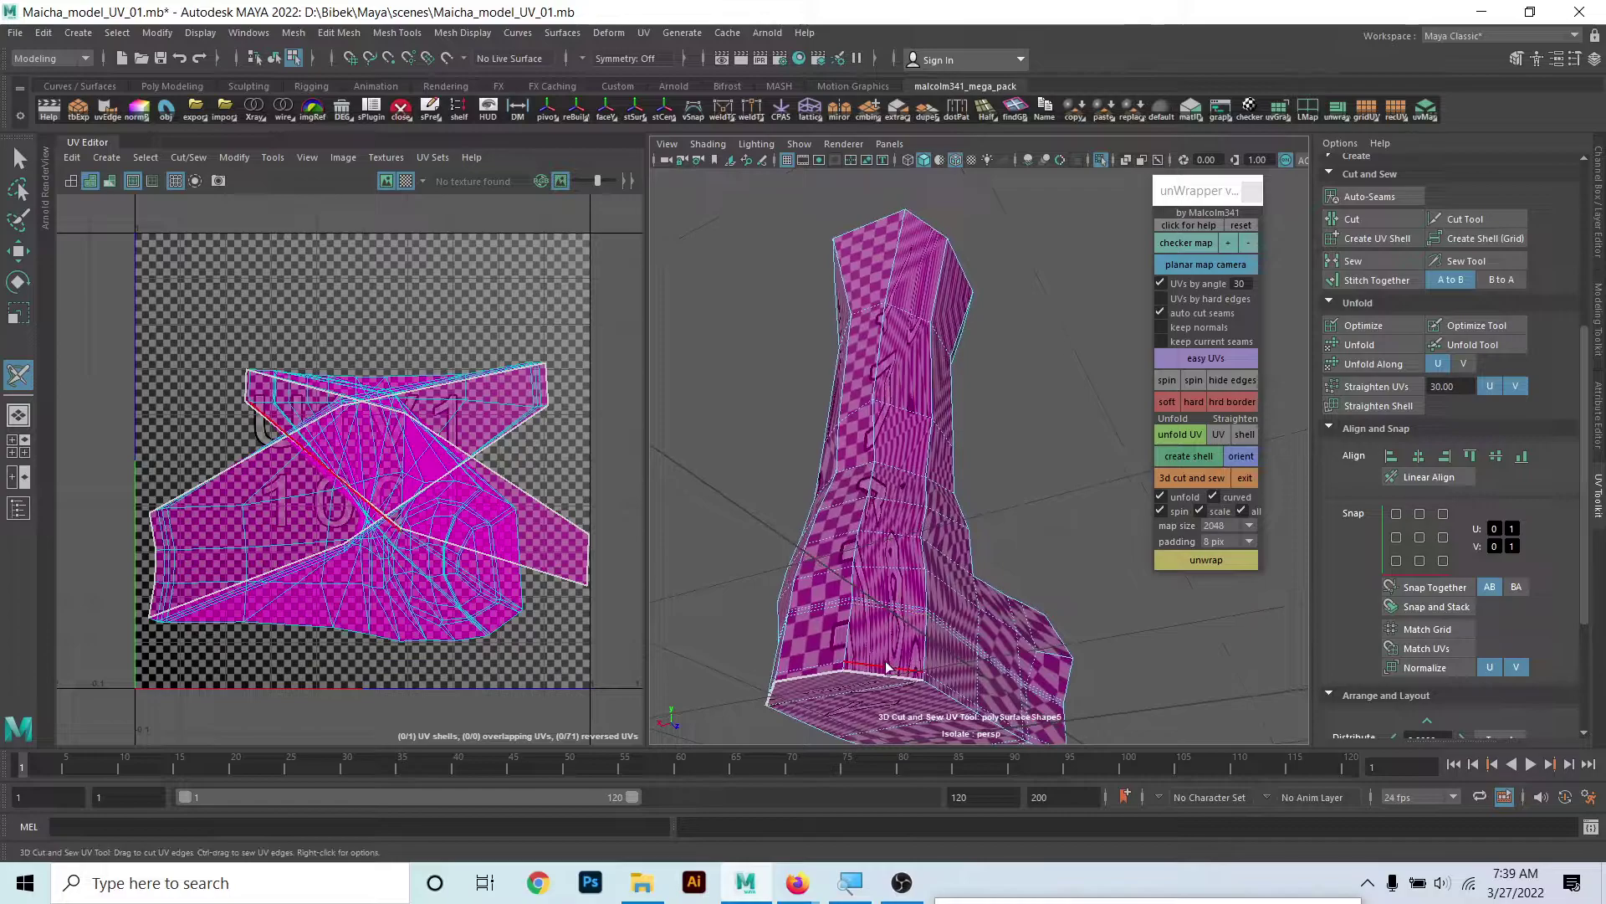
- Cut and re-sew the boot's bottom edge, then cut seams along the leg and boot rim
{"action": "left_click", "coordinate": [828, 673]}
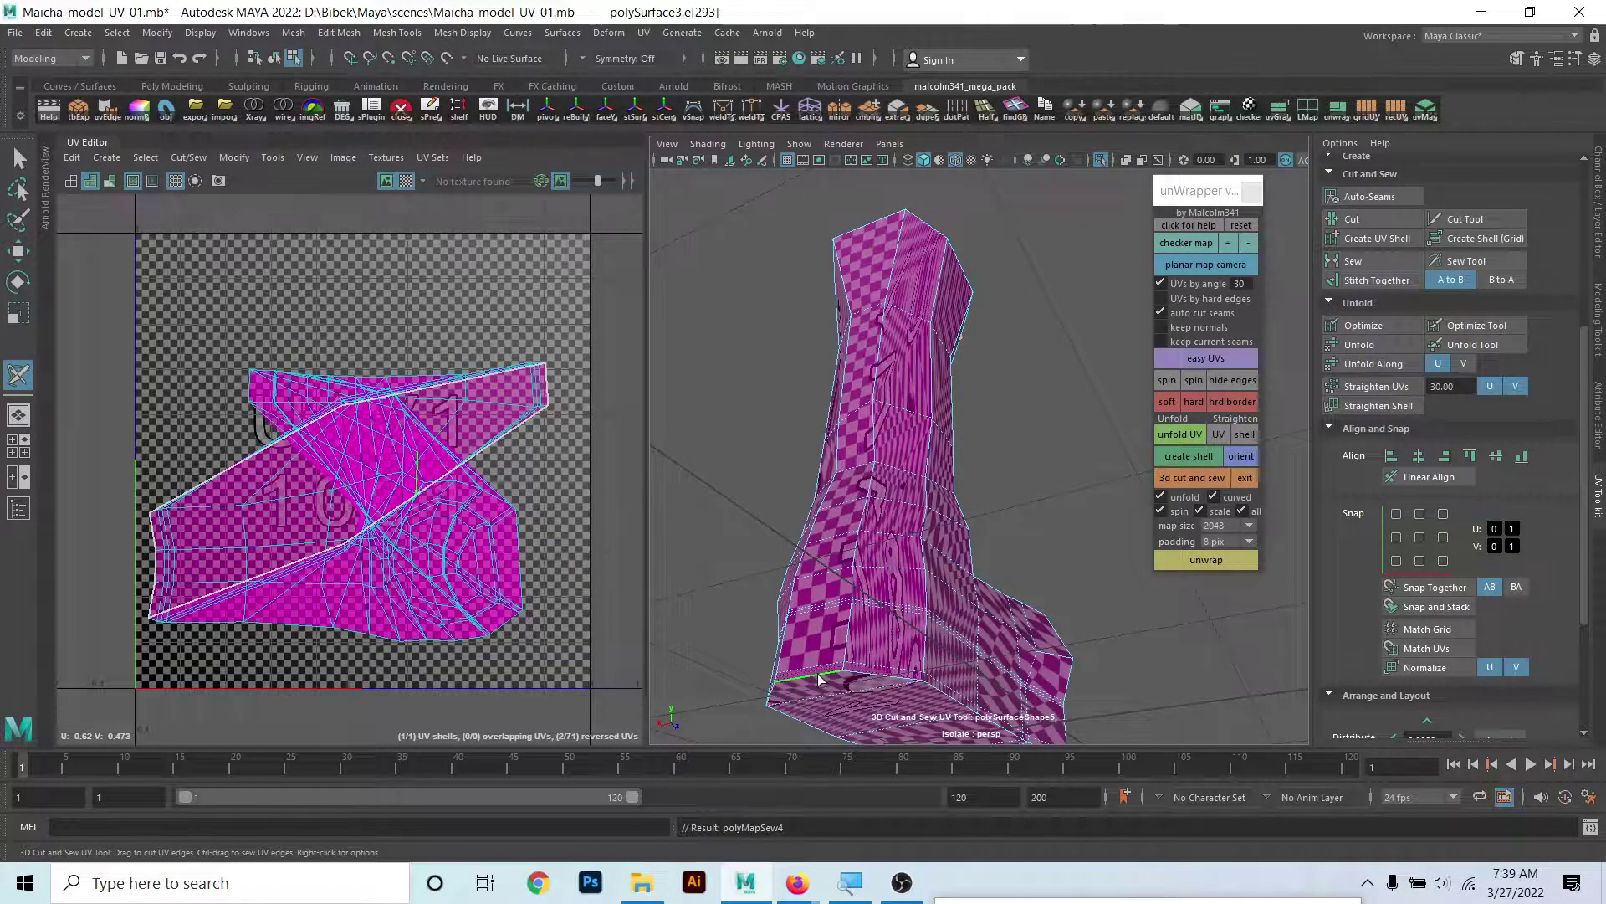
{"action": "mouse_move", "coordinate": [782, 682]}
{"action": "left_mouse_down", "text": "alt"}
{"action": "mouse_move", "coordinate": [859, 634]}
{"action": "mouse_move", "coordinate": [929, 632]}
{"action": "left_mouse_up", "text": "alt"}
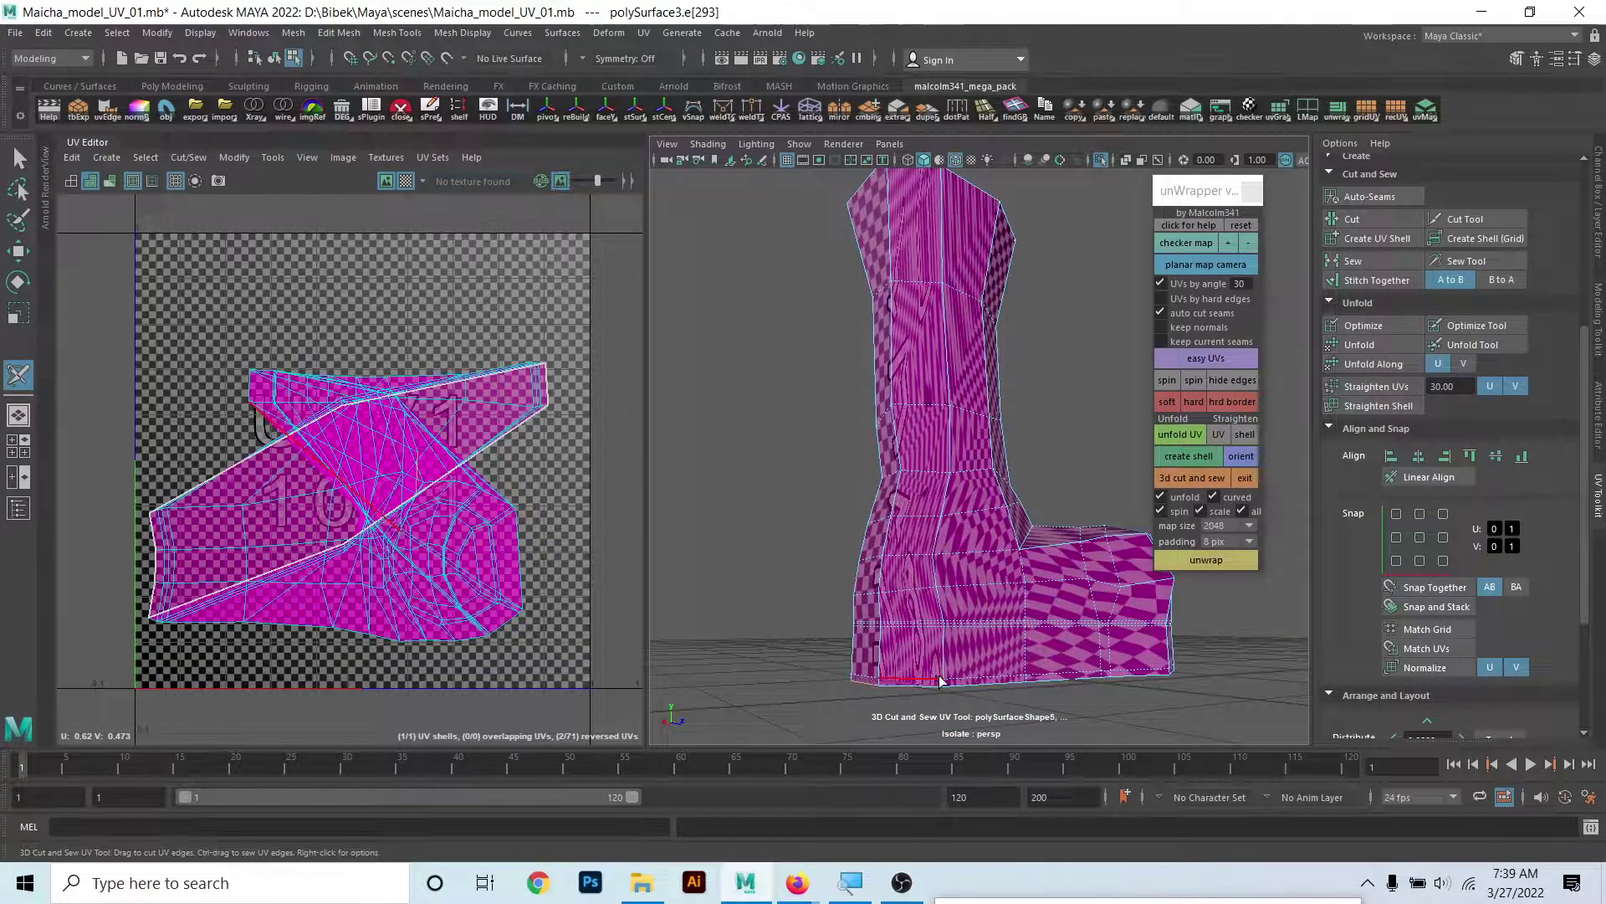
{"action": "left_click", "coordinate": [942, 192]}
{"action": "mouse_move", "coordinate": [942, 193]}
{"action": "left_mouse_down", "text": "alt"}
{"action": "mouse_move", "coordinate": [995, 512]}
{"action": "mouse_move", "coordinate": [940, 485]}
{"action": "left_mouse_up", "text": "alt"}
{"action": "right_click_drag", "start_coordinate": [940, 484], "coordinate": [946, 479], "text": "alt"}
{"action": "left_click_drag", "start_coordinate": [946, 479], "coordinate": [861, 449], "text": "alt"}
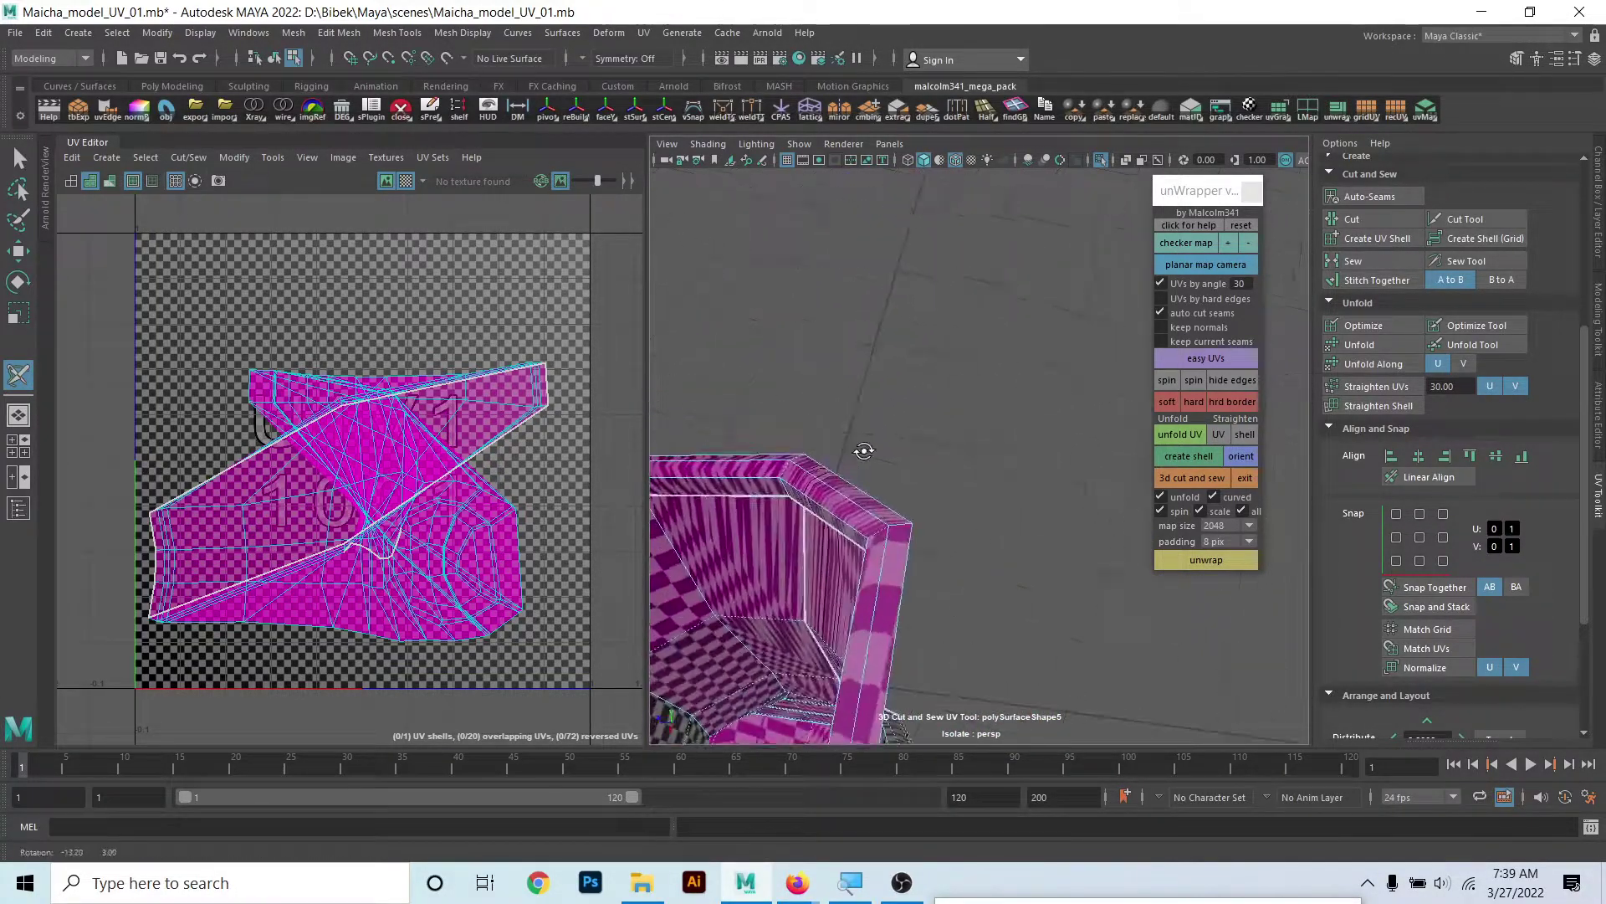
{"action": "left_click", "coordinate": [790, 486]}
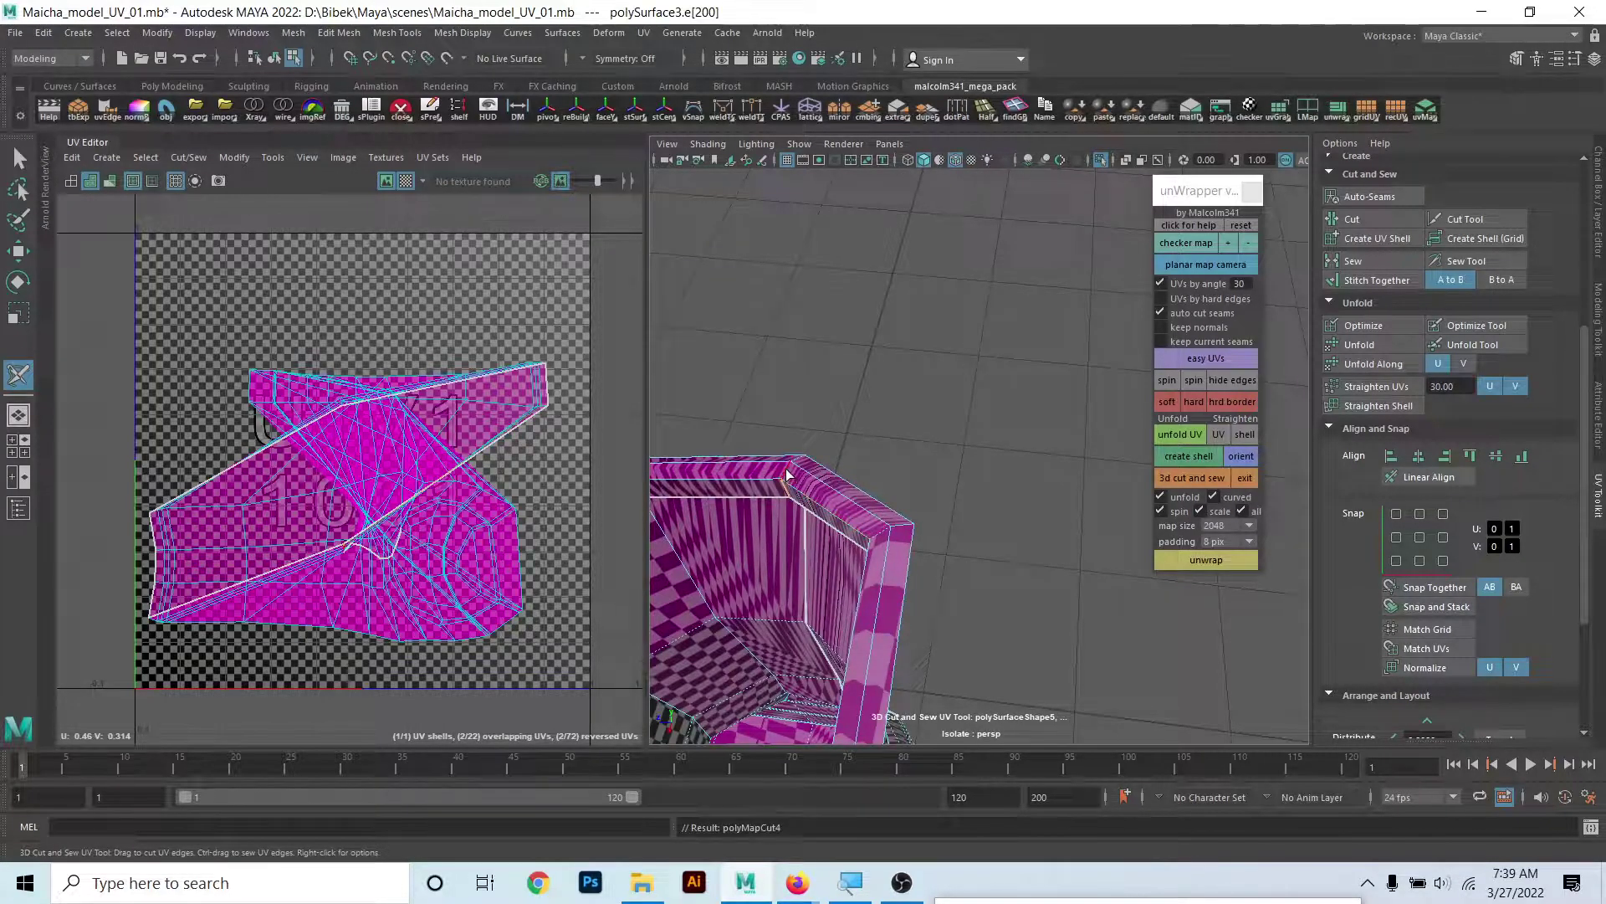
{"action": "left_click_drag", "start_coordinate": [786, 474], "coordinate": [799, 469]}
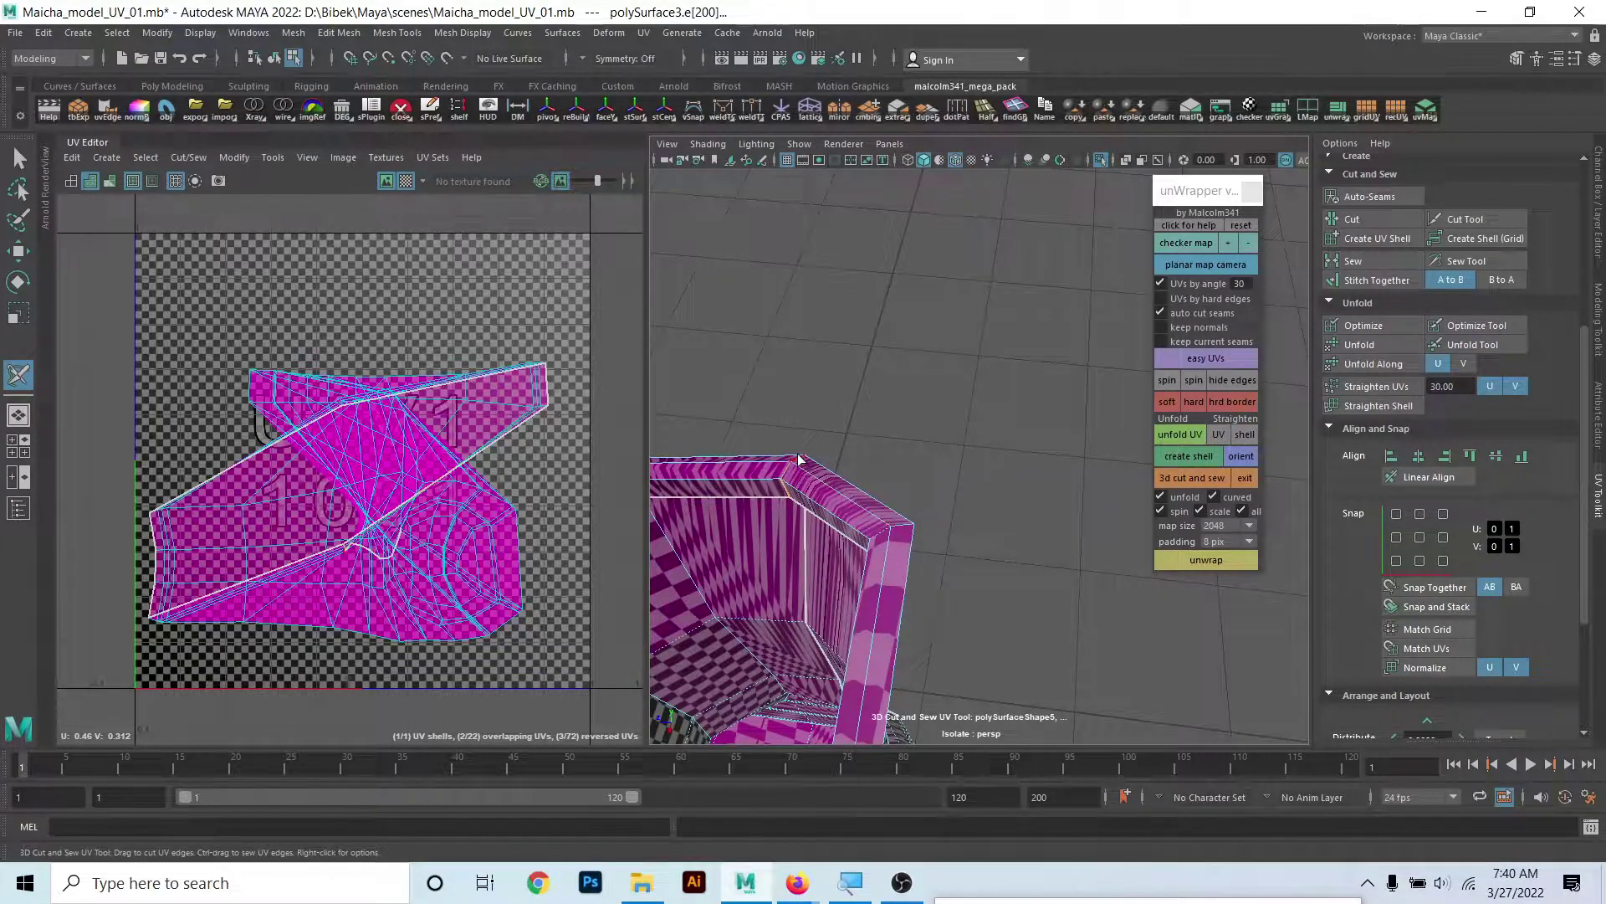
- Cut a horizontal boot edge and the edge where the leg meets the foot
{"action": "mouse_move", "coordinate": [910, 485]}
{"action": "left_mouse_down", "text": "alt"}
{"action": "mouse_move", "coordinate": [741, 475]}
{"action": "mouse_move", "coordinate": [900, 474]}
{"action": "mouse_move", "coordinate": [936, 544]}
{"action": "left_mouse_up", "text": "alt"}
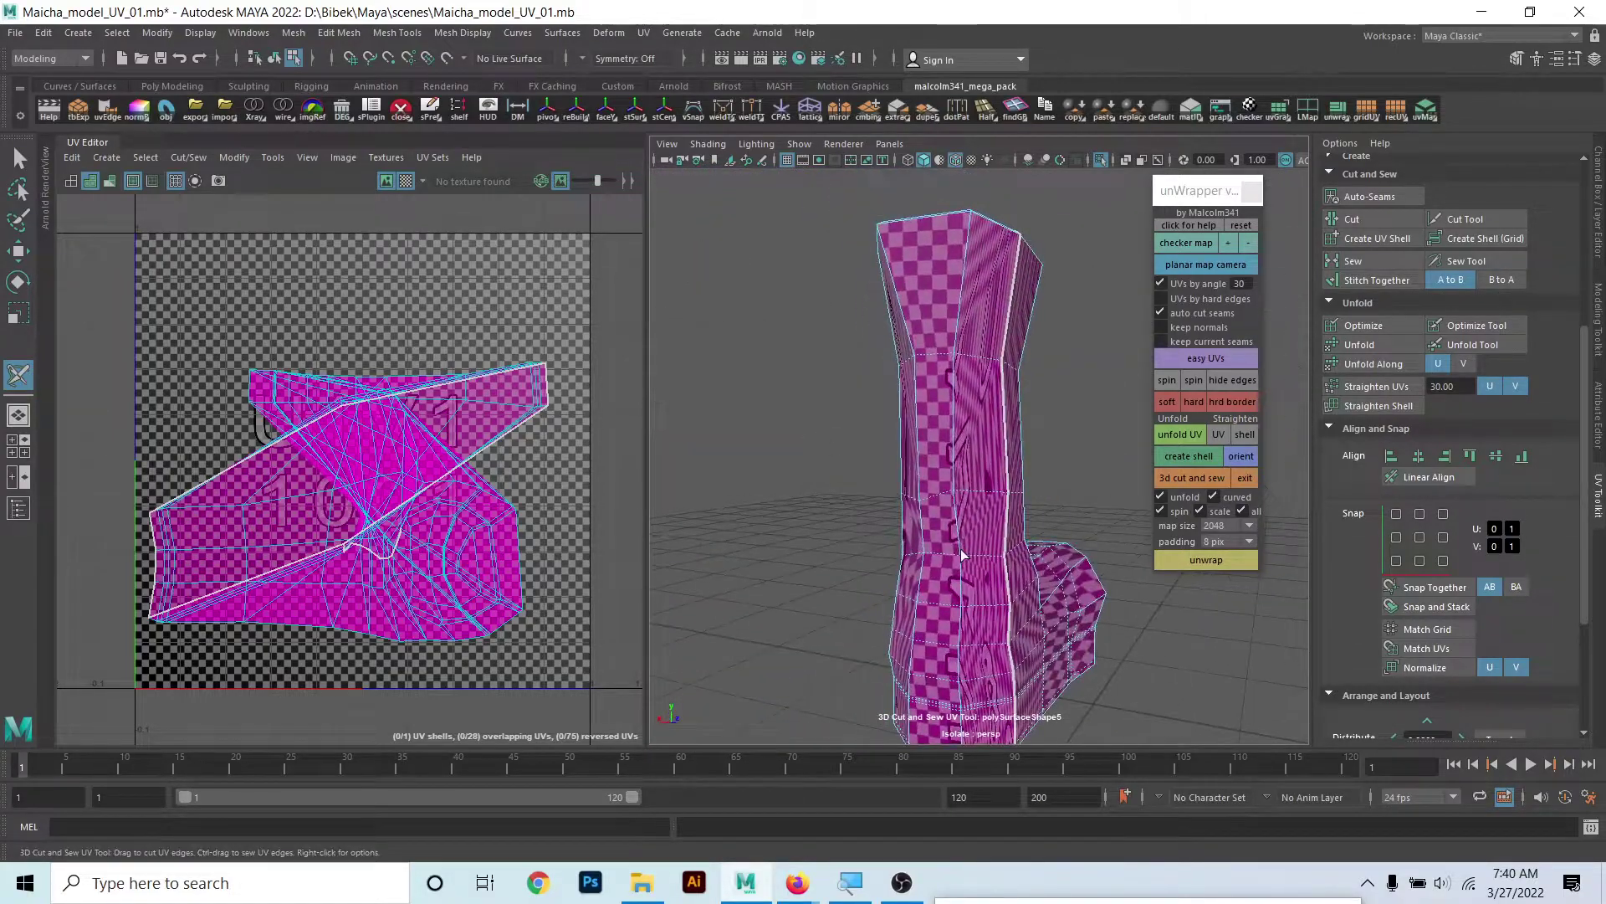
{"action": "mouse_move", "coordinate": [935, 544]}
{"action": "right_mouse_down", "text": "alt"}
{"action": "mouse_move", "coordinate": [934, 595]}
{"action": "mouse_move", "coordinate": [916, 506]}
{"action": "right_mouse_up", "text": "alt"}
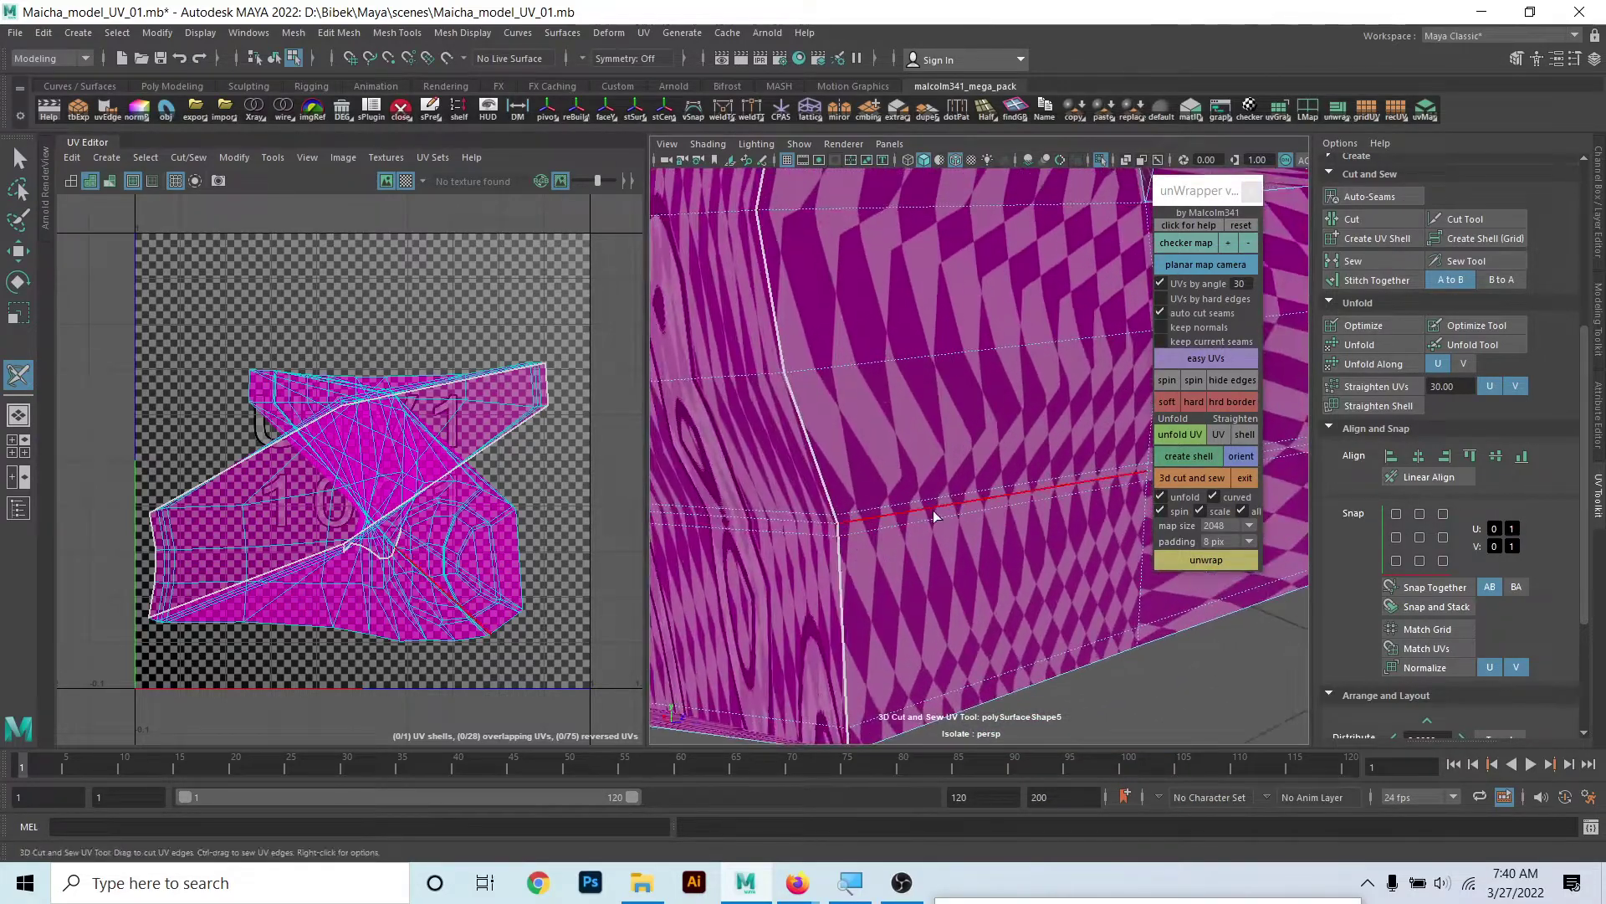
{"action": "left_click", "coordinate": [895, 522]}
{"action": "scroll", "coordinate": [895, 522], "scroll_direction": "down", "scroll_amount": 5}
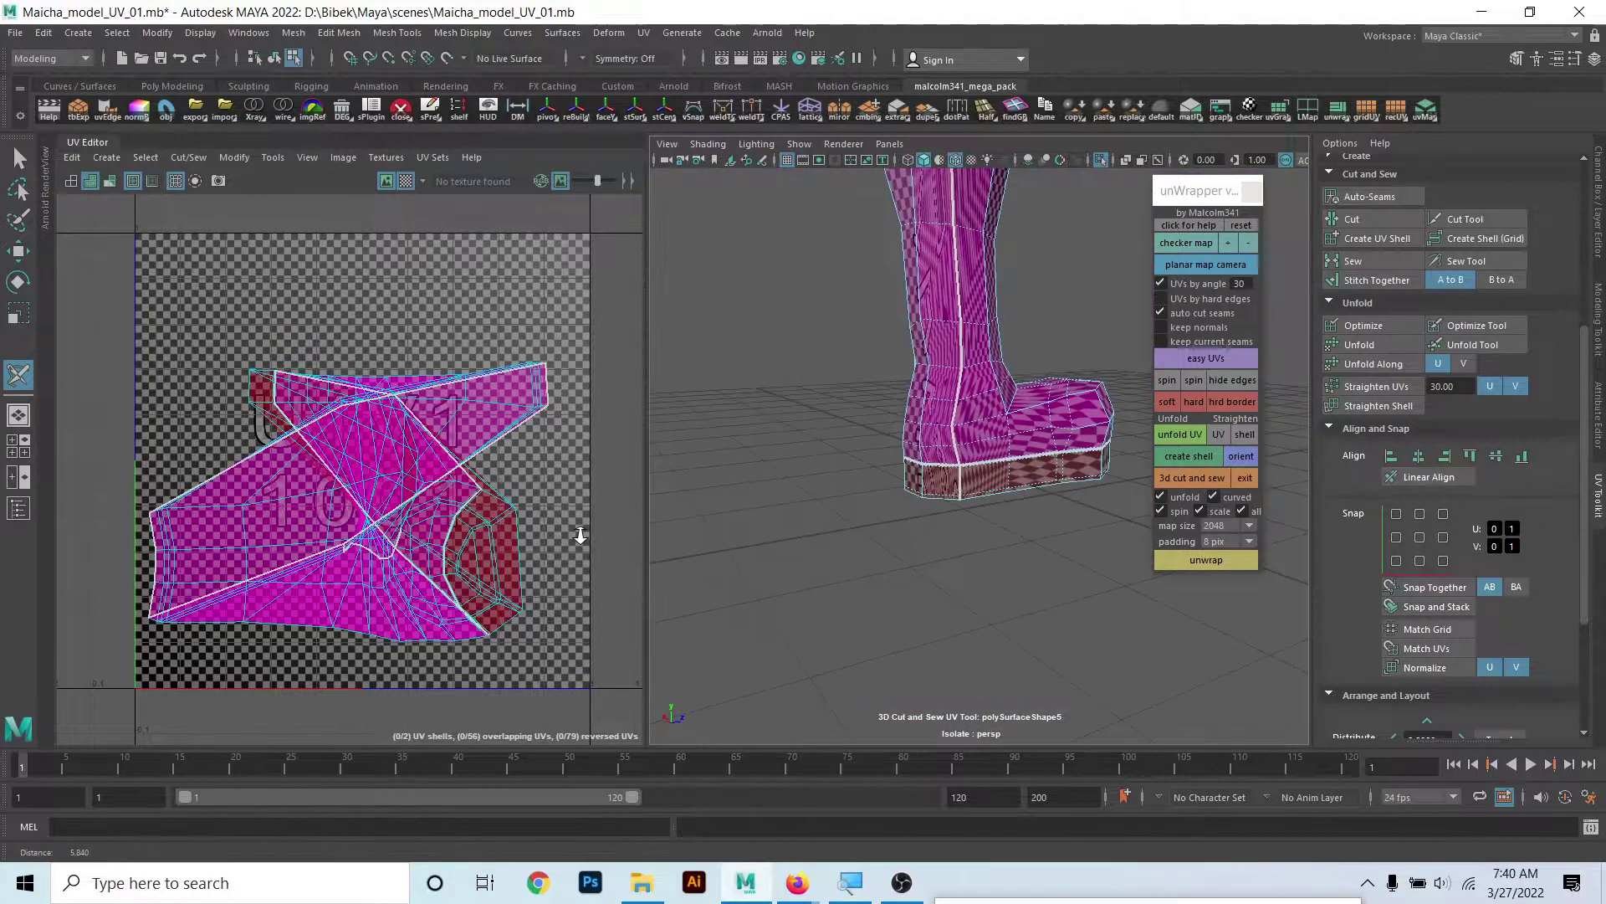
{"action": "mouse_move", "coordinate": [895, 522]}
{"action": "left_mouse_down", "text": "alt"}
{"action": "mouse_move", "coordinate": [935, 509]}
{"action": "mouse_move", "coordinate": [674, 474]}
{"action": "left_mouse_up", "text": "alt"}
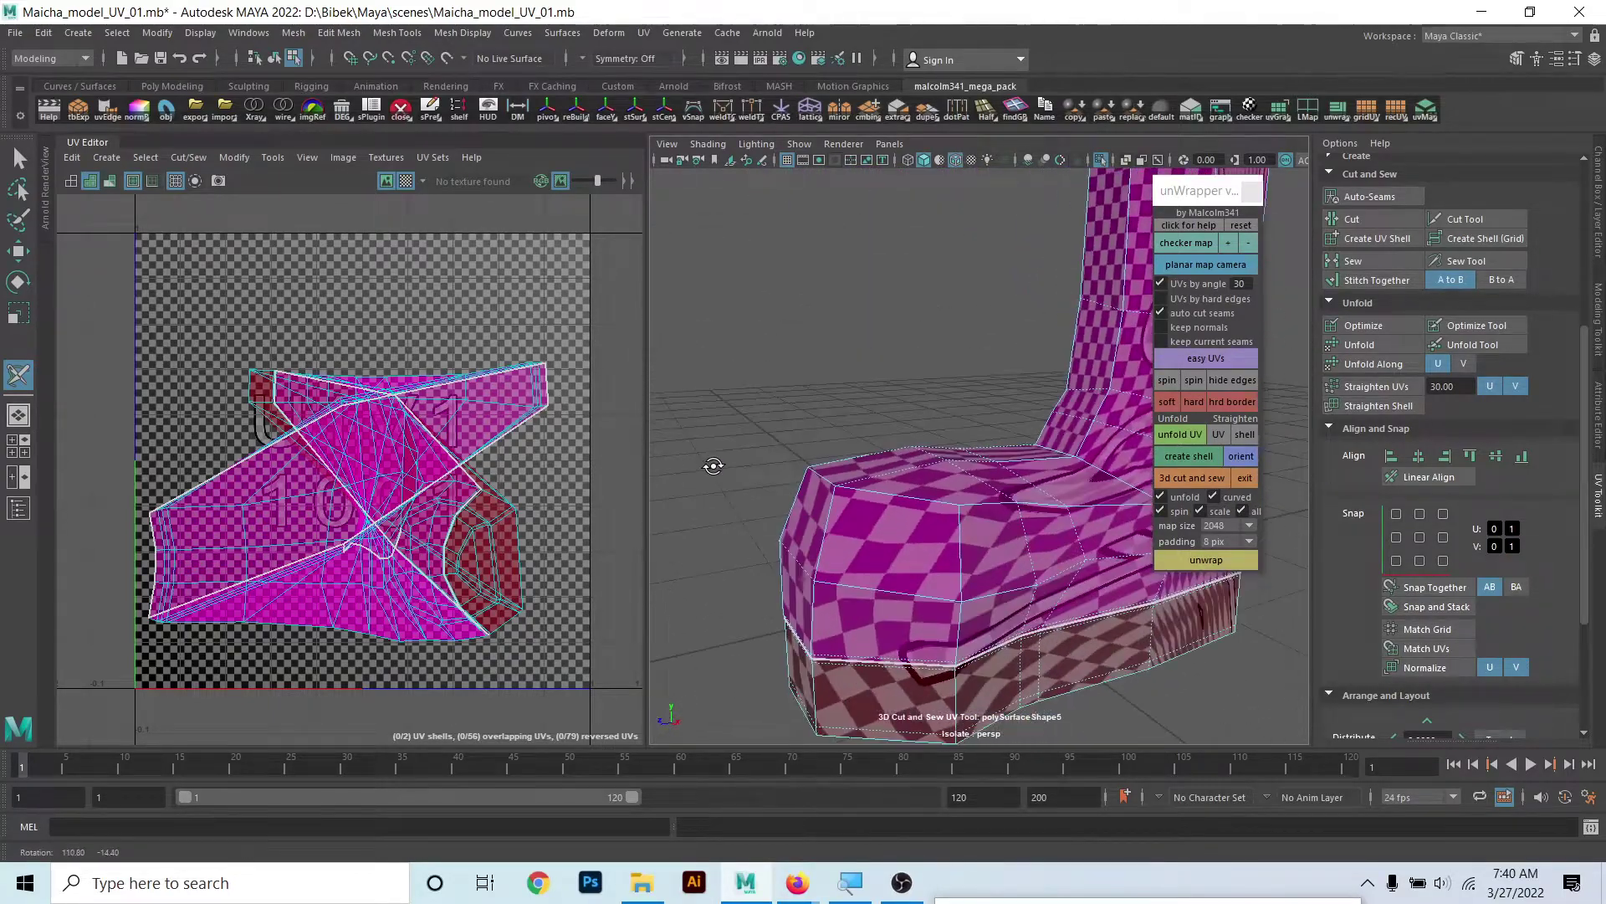
{"action": "mouse_move", "coordinate": [1007, 552]}
{"action": "left_mouse_down"}
{"action": "mouse_move", "coordinate": [998, 583]}
{"action": "mouse_move", "coordinate": [937, 482]}
{"action": "mouse_move", "coordinate": [1014, 512]}
{"action": "left_mouse_up"}
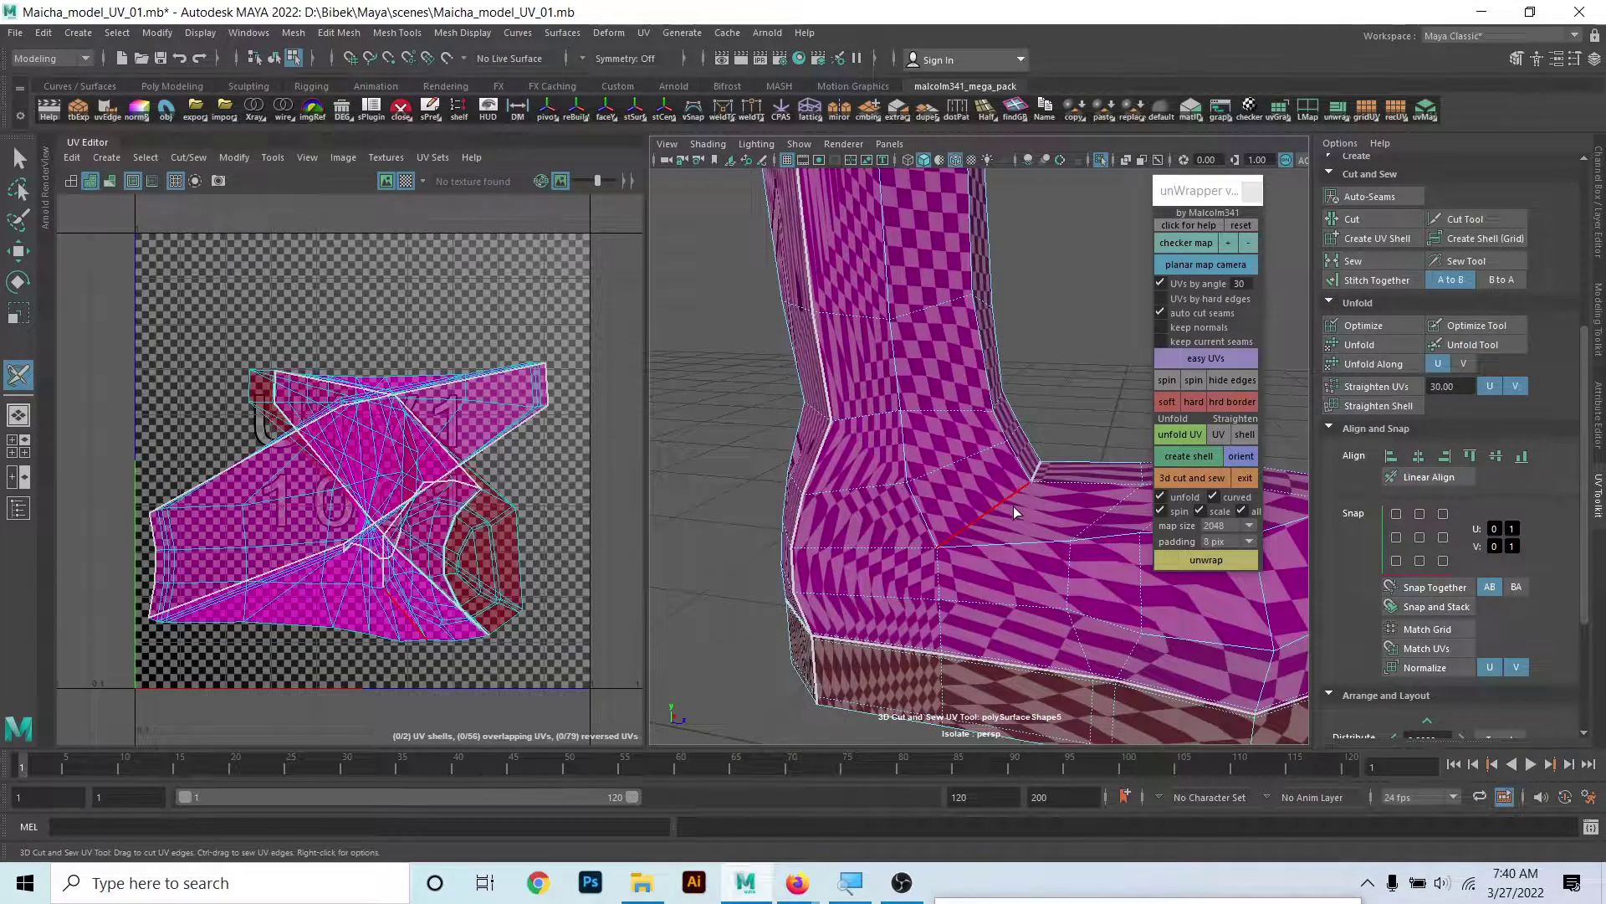
{"action": "left_click", "coordinate": [951, 567]}
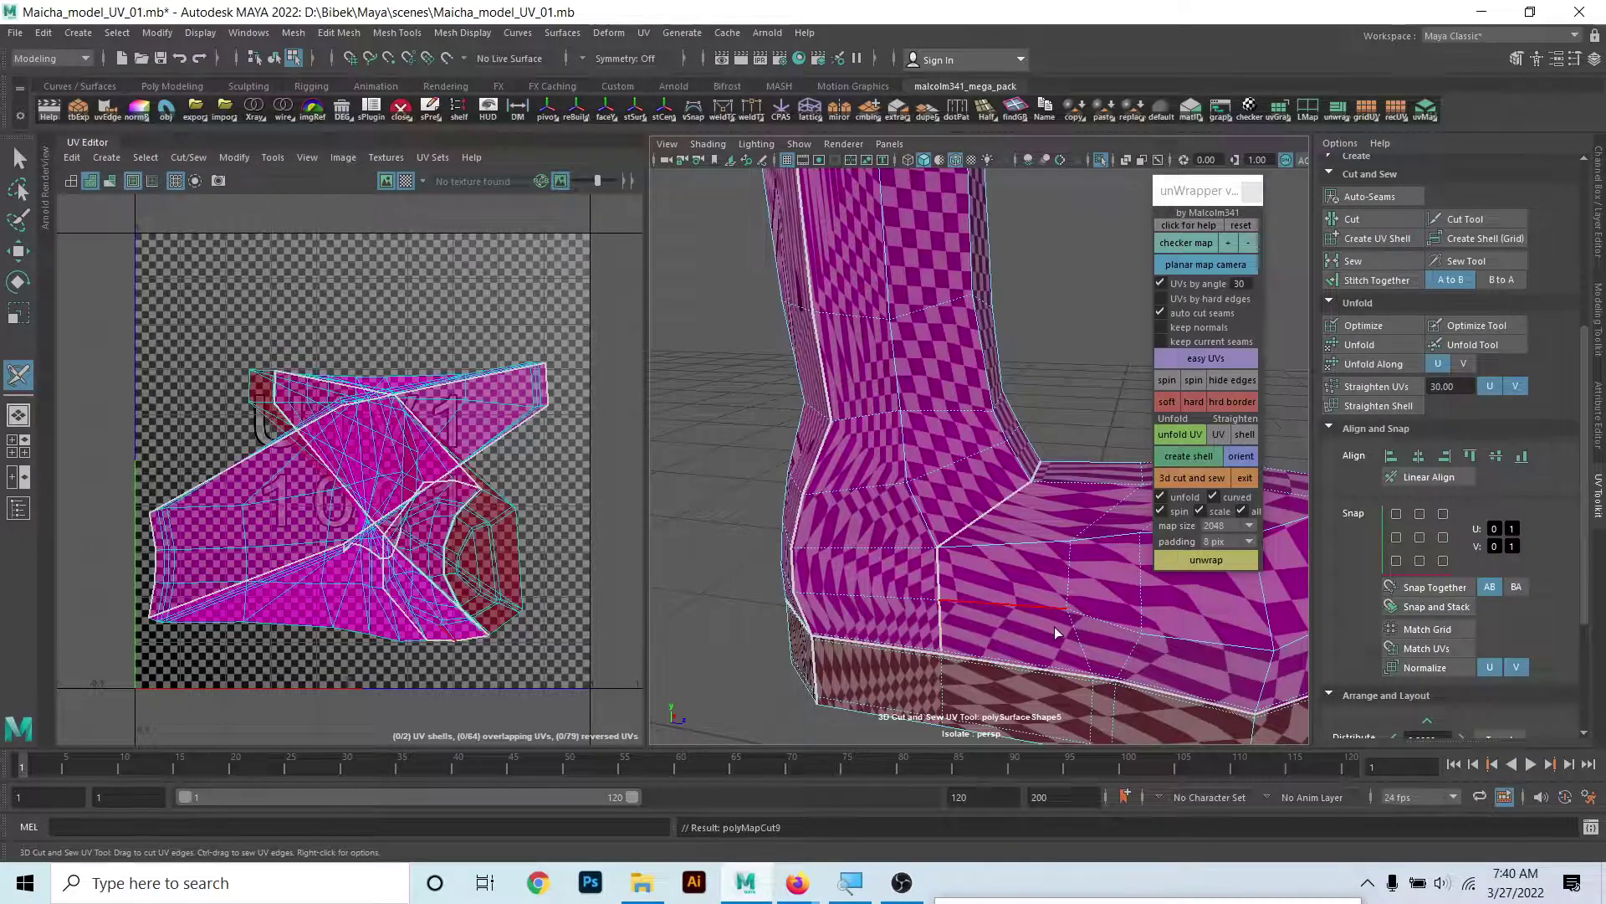
{"action": "right_click_drag", "start_coordinate": [940, 648], "coordinate": [942, 412], "text": "alt"}
{"action": "scroll", "coordinate": [826, 441], "scroll_direction": "up", "scroll_amount": 2}
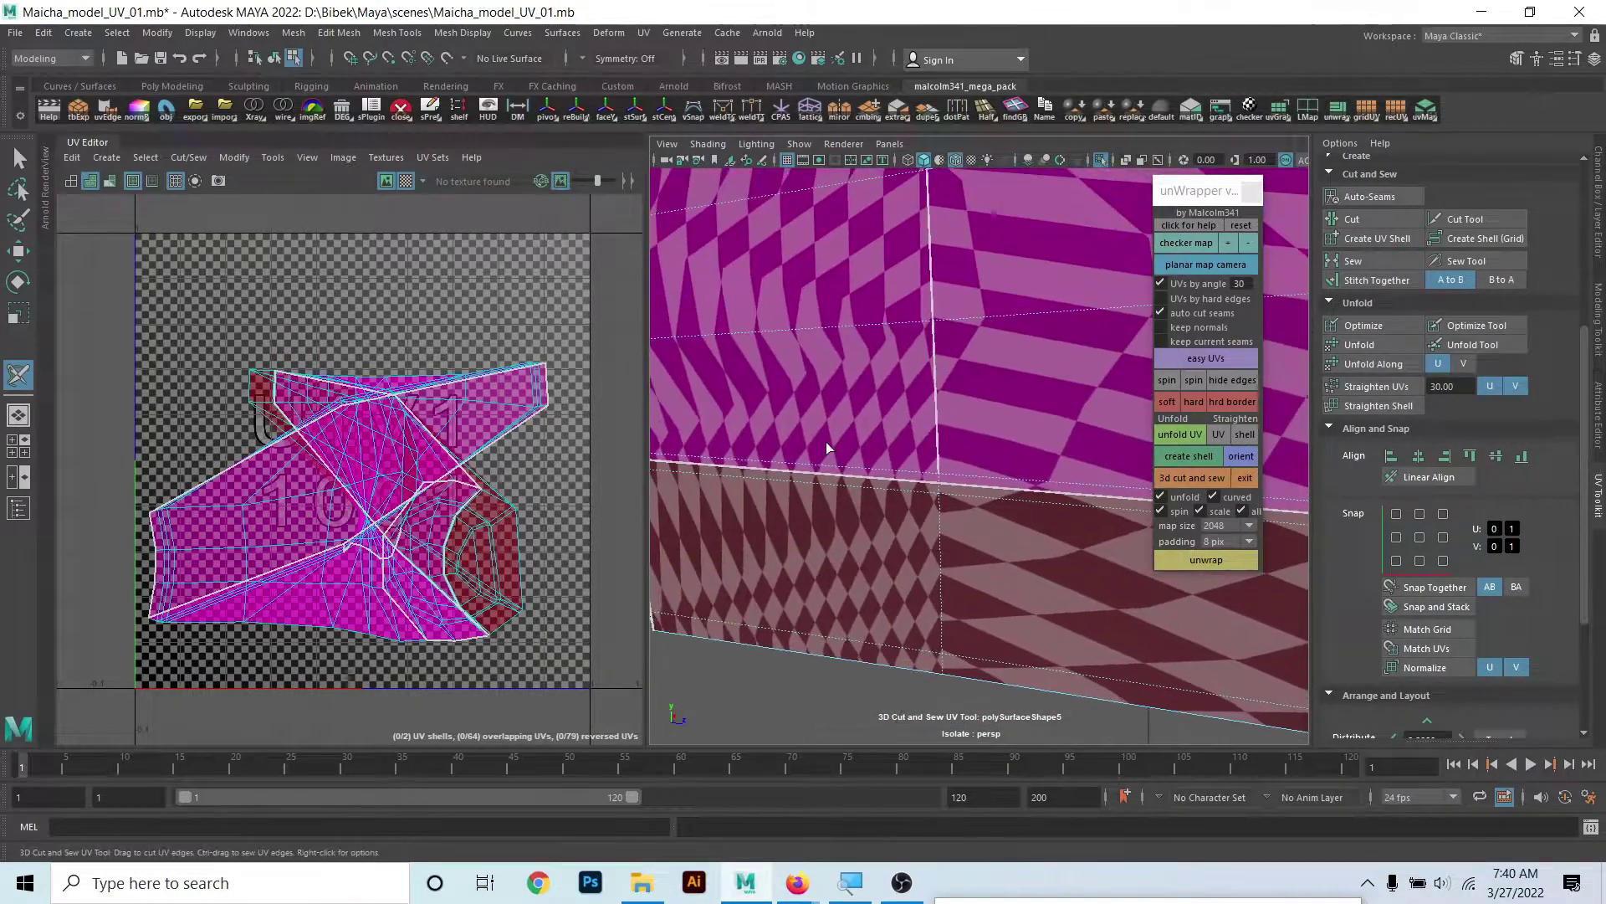
{"action": "scroll", "coordinate": [900, 533], "scroll_direction": "up", "scroll_amount": 2}
- Cut the top-of-sole and final sole edges so the sole splits off as its own shell
{"action": "left_click", "coordinate": [884, 516]}
{"action": "scroll", "coordinate": [771, 470], "scroll_direction": "down", "scroll_amount": 10}
{"action": "left_click_drag", "start_coordinate": [772, 470], "coordinate": [921, 502], "text": "alt"}
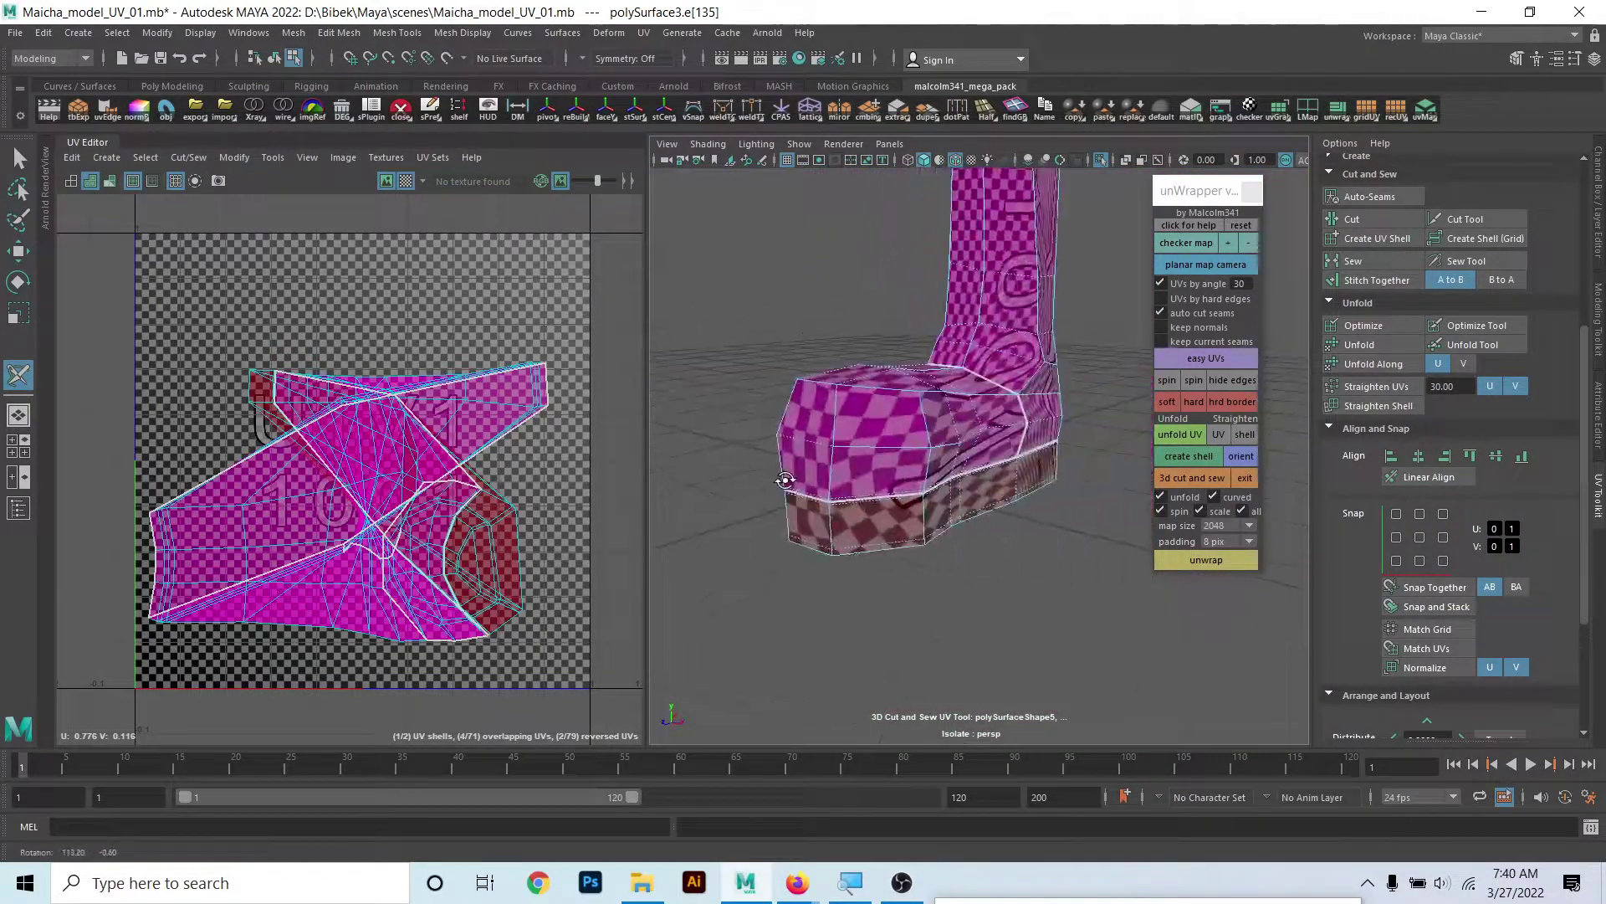
{"action": "scroll", "coordinate": [1014, 529], "scroll_direction": "up", "scroll_amount": 6}
{"action": "scroll", "coordinate": [947, 430], "scroll_direction": "up", "scroll_amount": 3}
{"action": "scroll", "coordinate": [904, 345], "scroll_direction": "up", "scroll_amount": 3}
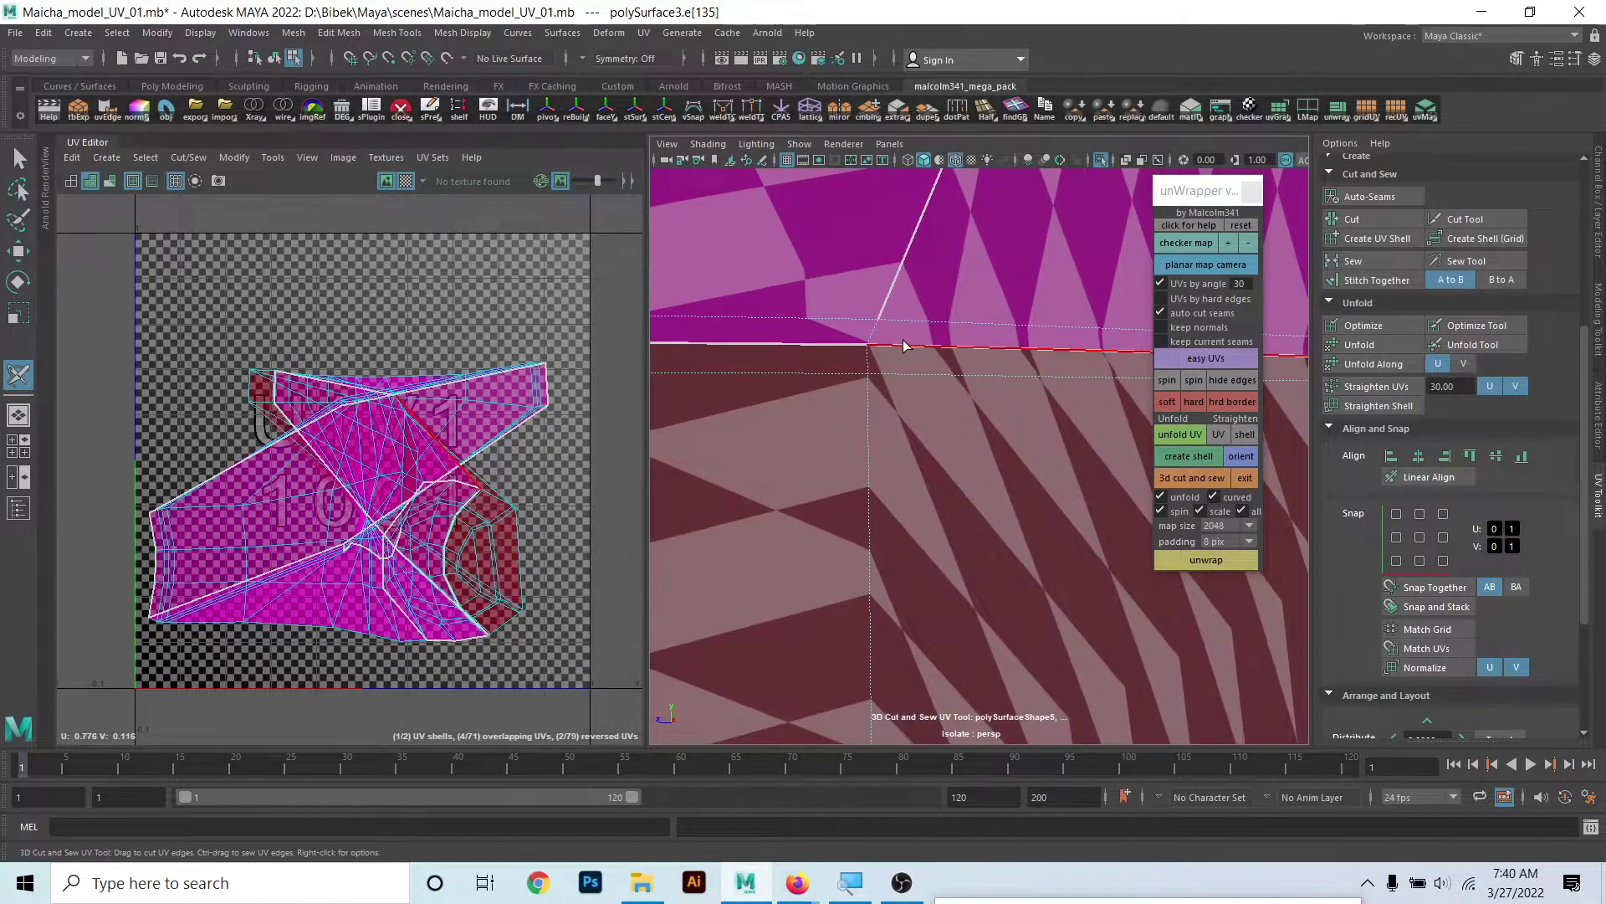
{"action": "left_click", "coordinate": [875, 332]}
{"action": "scroll", "coordinate": [875, 335], "scroll_direction": "down", "scroll_amount": 3}
{"action": "scroll", "coordinate": [857, 407], "scroll_direction": "down", "scroll_amount": 5}
{"action": "scroll", "coordinate": [857, 407], "scroll_direction": "up", "scroll_amount": 2}
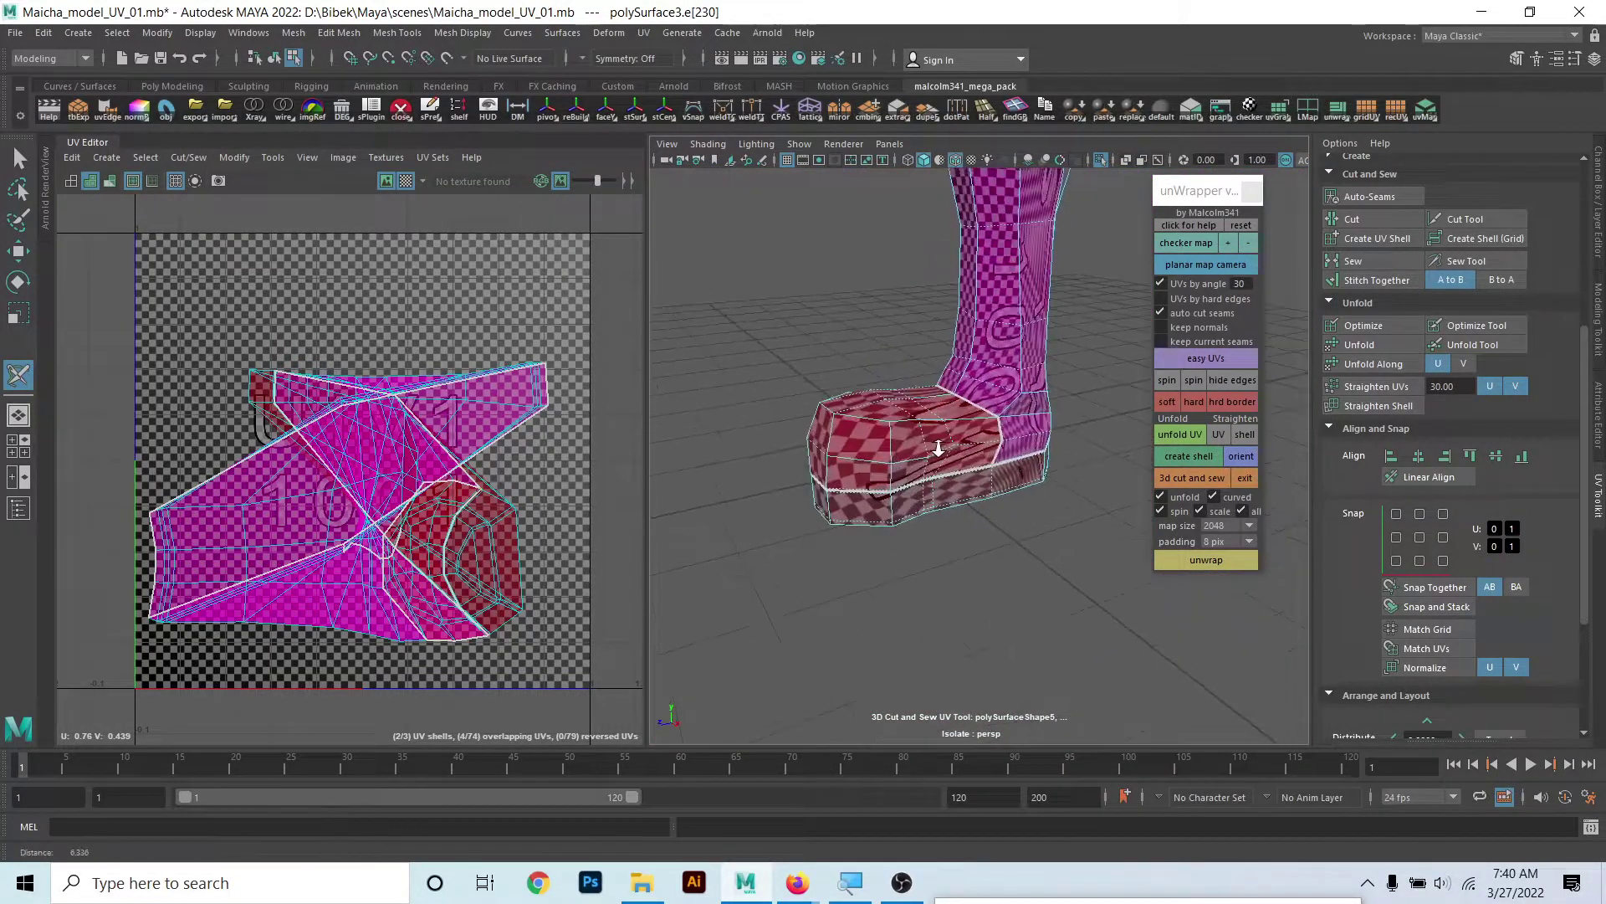
{"action": "scroll", "coordinate": [928, 431], "scroll_direction": "up", "scroll_amount": 2}
{"action": "scroll", "coordinate": [928, 431], "scroll_direction": "up", "scroll_amount": 2}
{"action": "scroll", "coordinate": [900, 461], "scroll_direction": "up", "scroll_amount": 1}
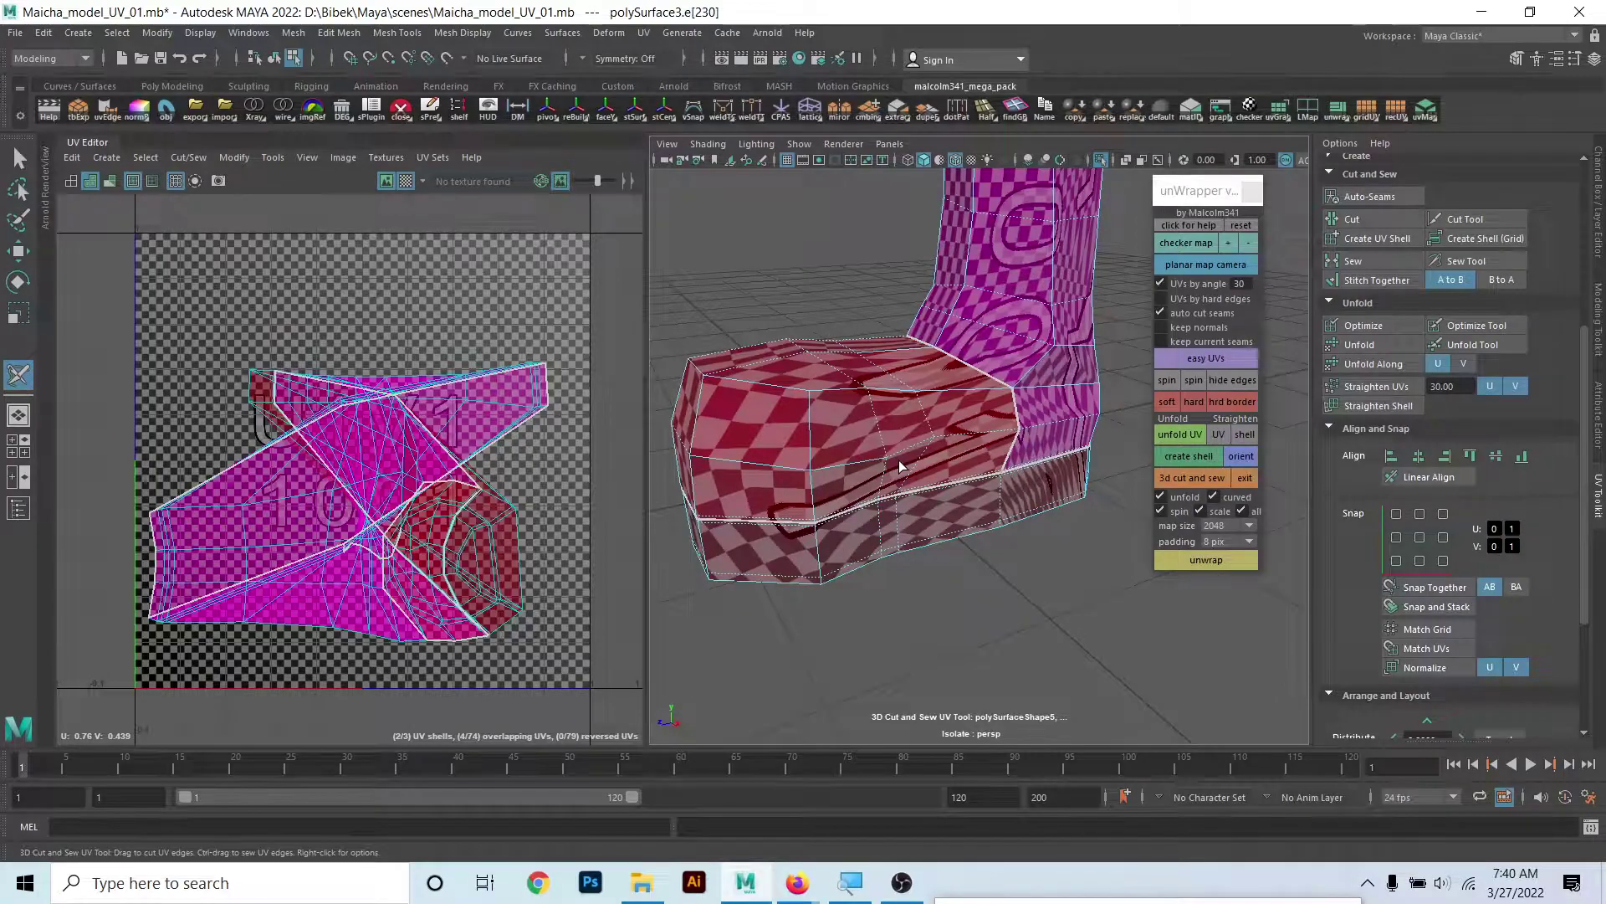
{"action": "left_click_drag", "start_coordinate": [898, 460], "coordinate": [963, 528], "text": "alt"}
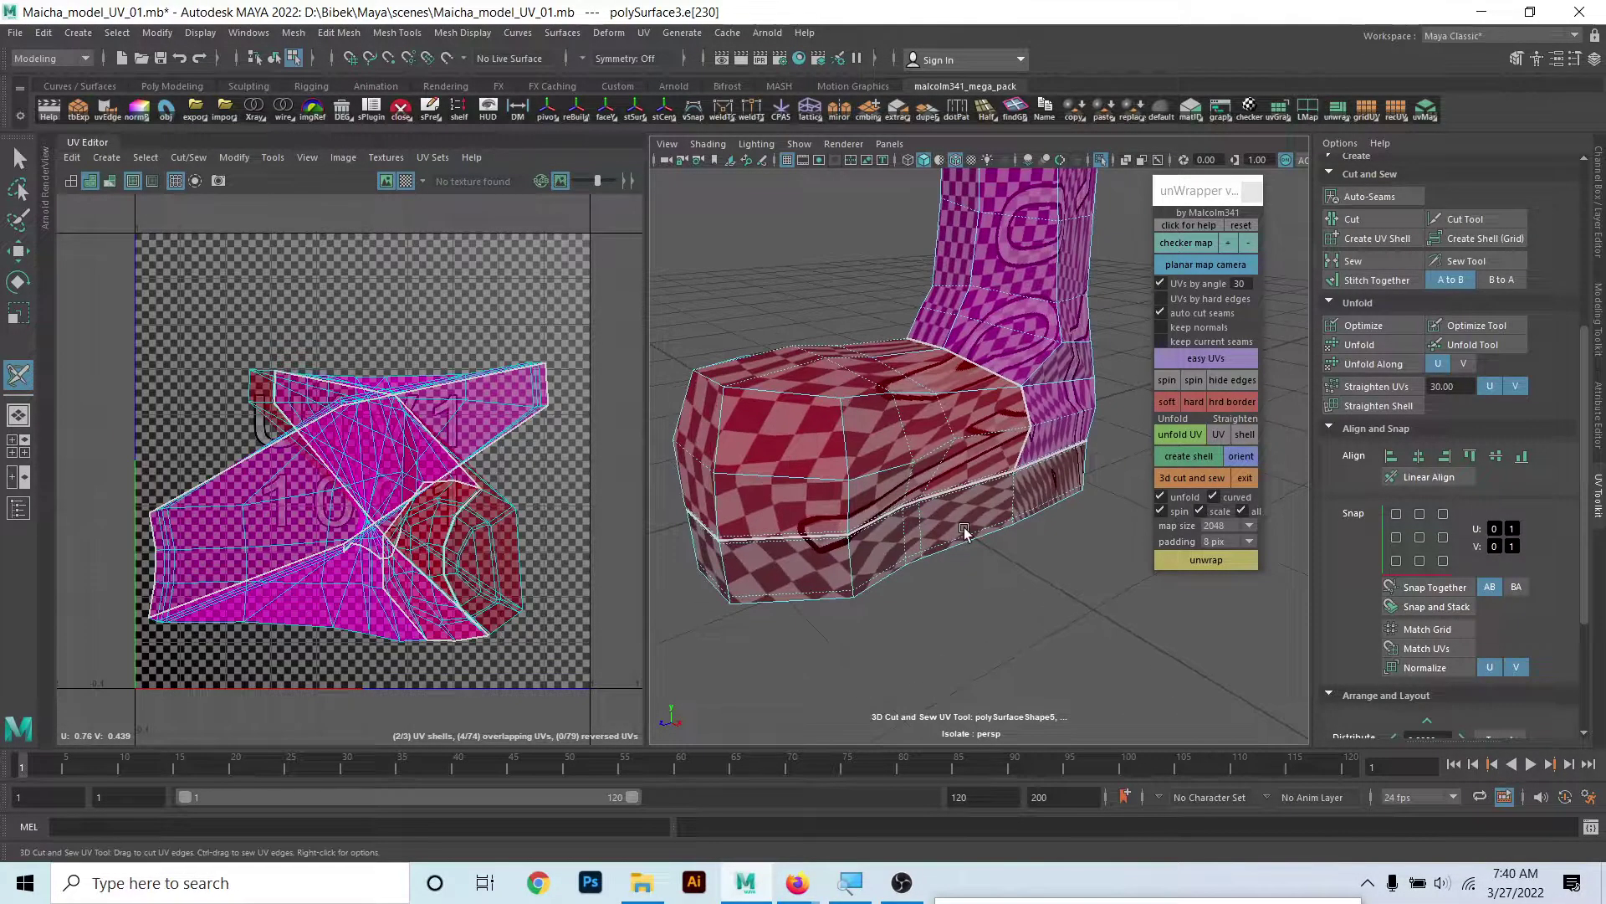
{"action": "scroll", "coordinate": [418, 362], "scroll_direction": "down", "scroll_amount": 2}
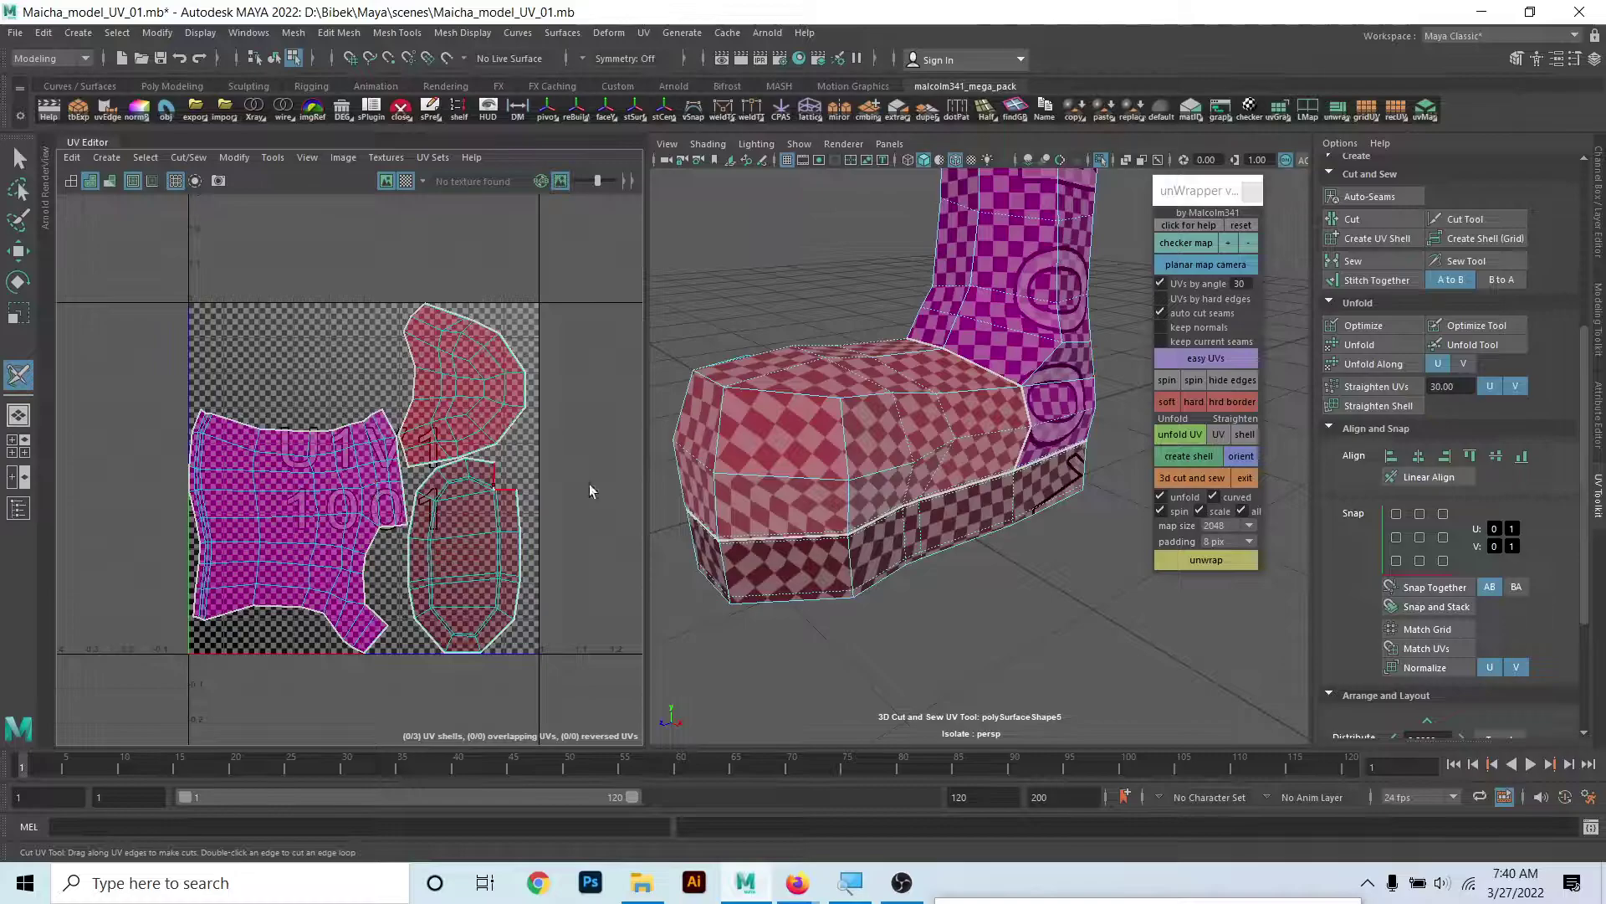
{"action": "scroll", "coordinate": [1383, 682], "scroll_direction": "down", "scroll_amount": 1}
{"action": "scroll", "coordinate": [1383, 682], "scroll_direction": "down", "scroll_amount": 1}
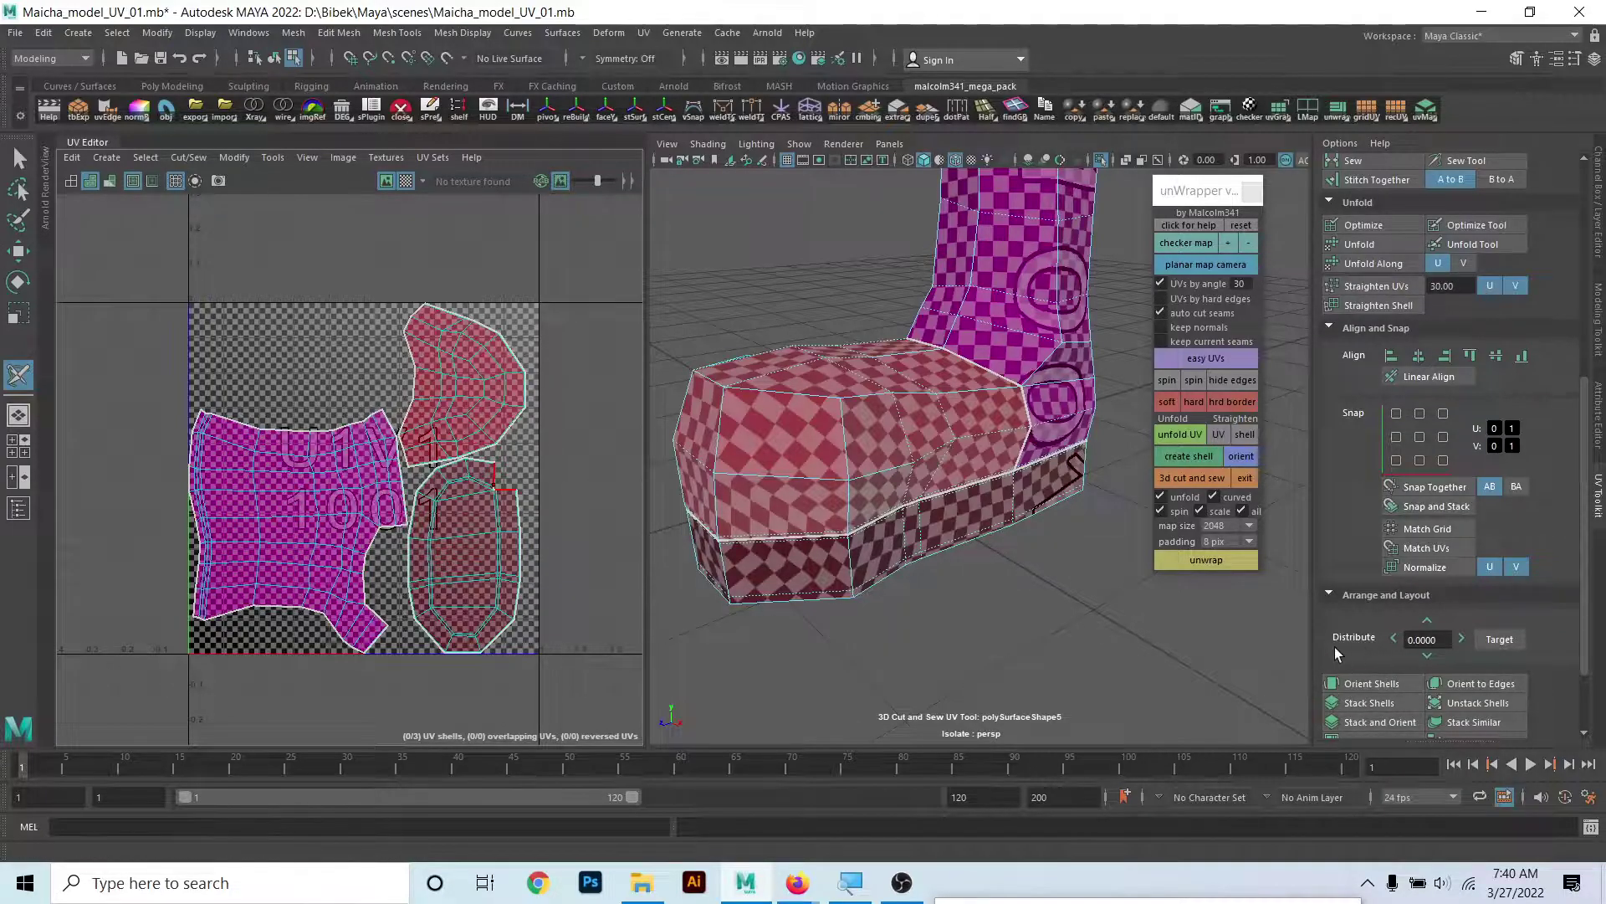
{"action": "scroll", "coordinate": [878, 425], "scroll_direction": "up", "scroll_amount": 2}
{"action": "scroll", "coordinate": [879, 427], "scroll_direction": "up", "scroll_amount": 2}
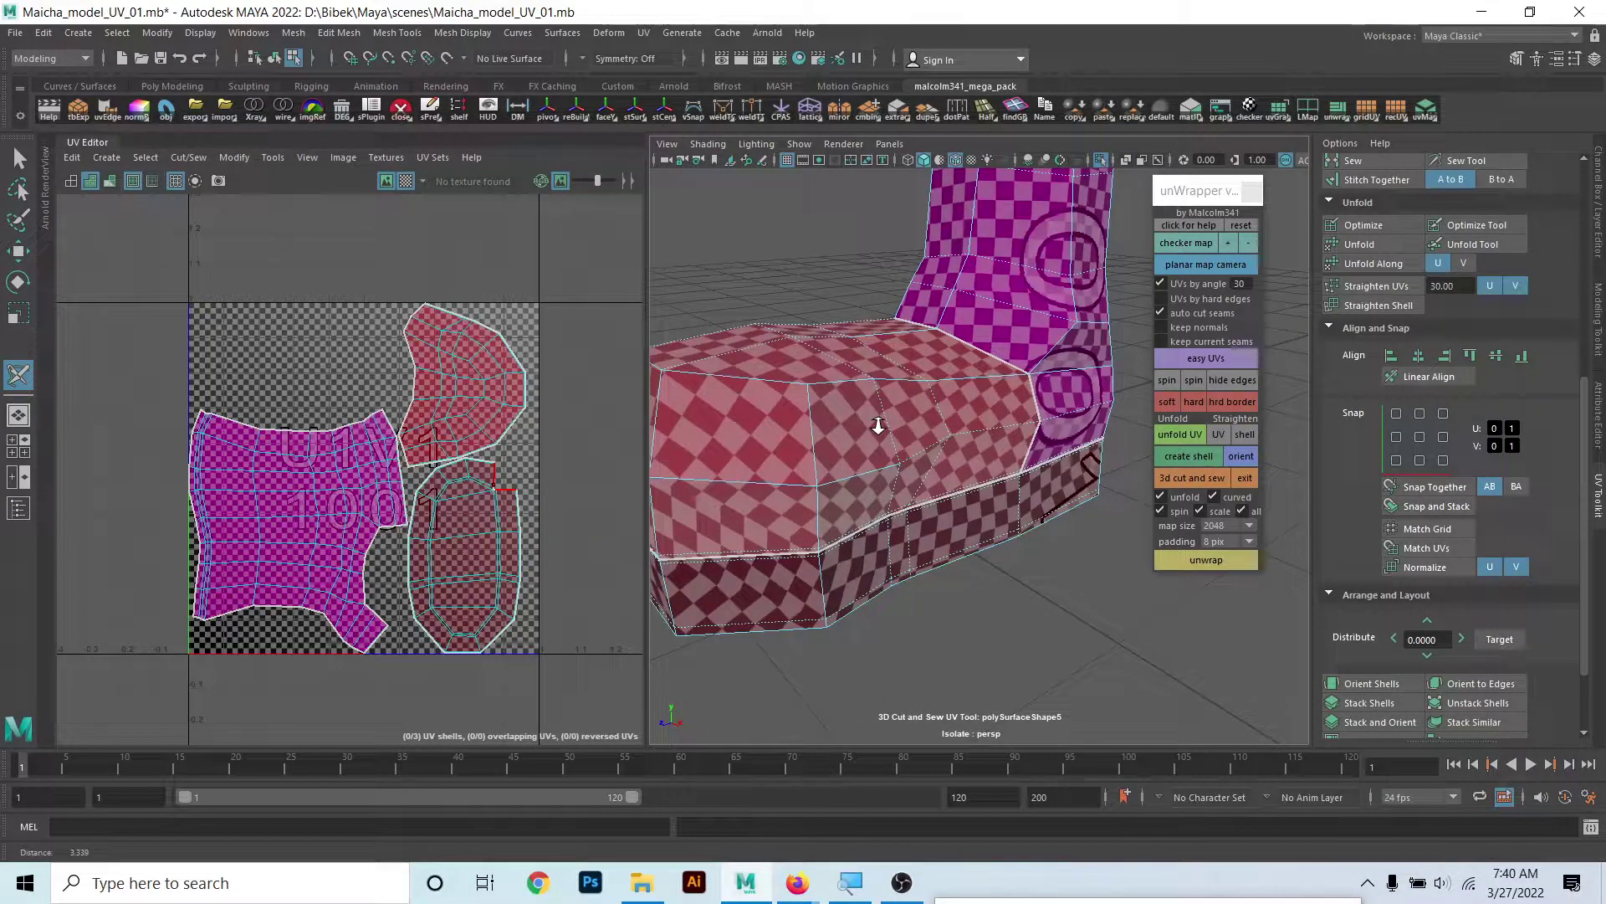
{"action": "scroll", "coordinate": [431, 351], "scroll_direction": "up", "scroll_amount": 3}
{"action": "scroll", "coordinate": [393, 418], "scroll_direction": "up", "scroll_amount": 2}
{"action": "scroll", "coordinate": [345, 464], "scroll_direction": "up", "scroll_amount": 2}
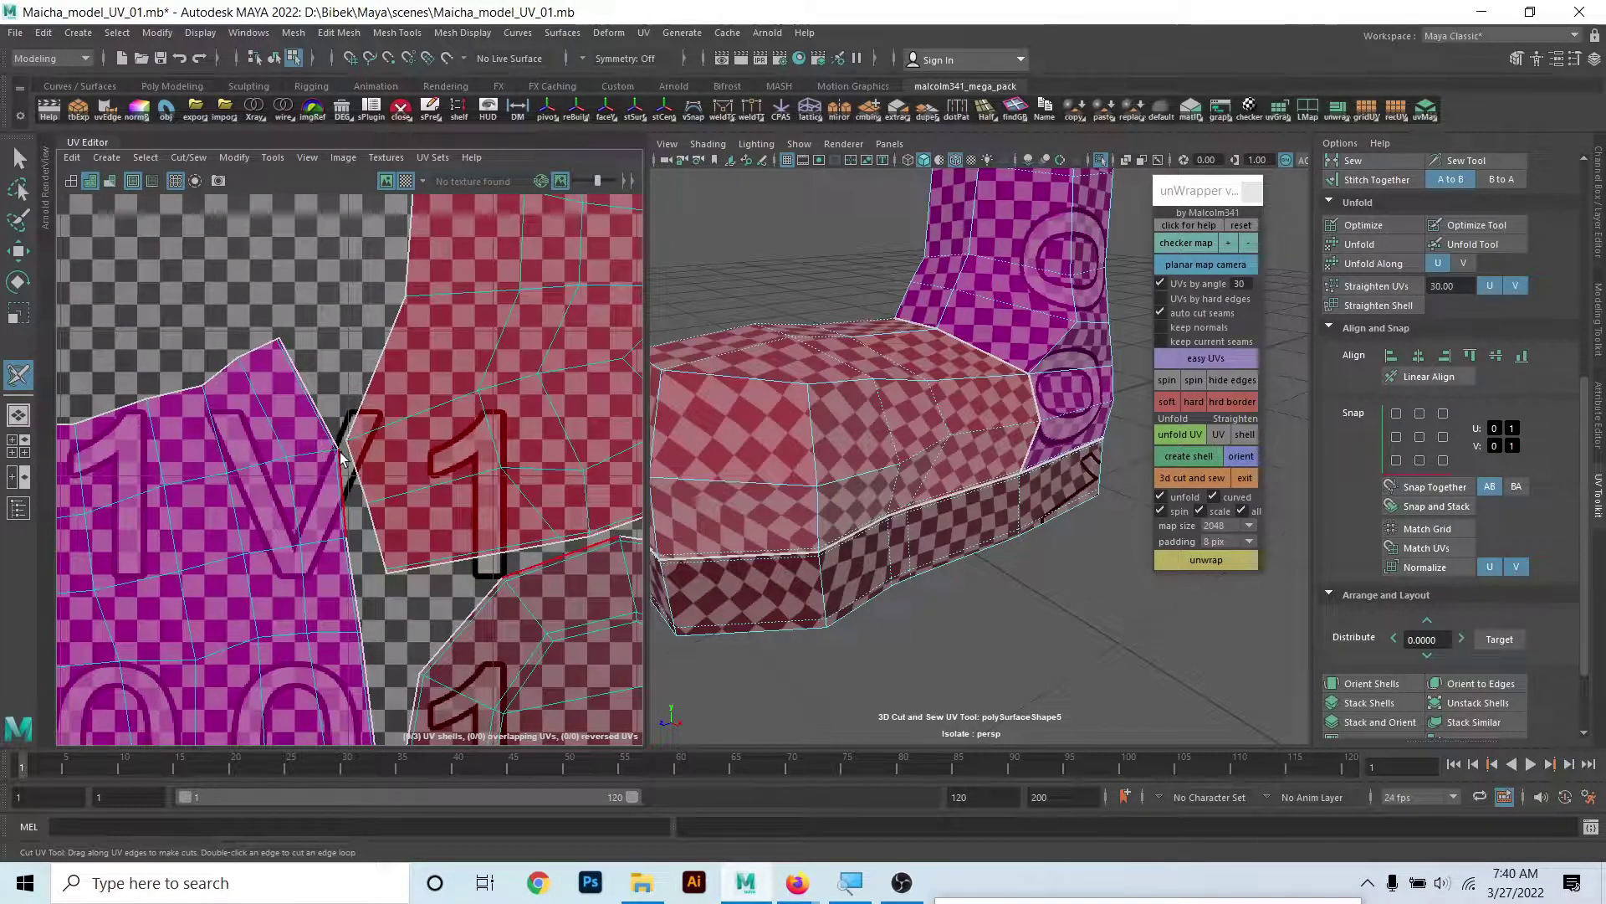
{"action": "left_click", "coordinate": [1244, 543]}
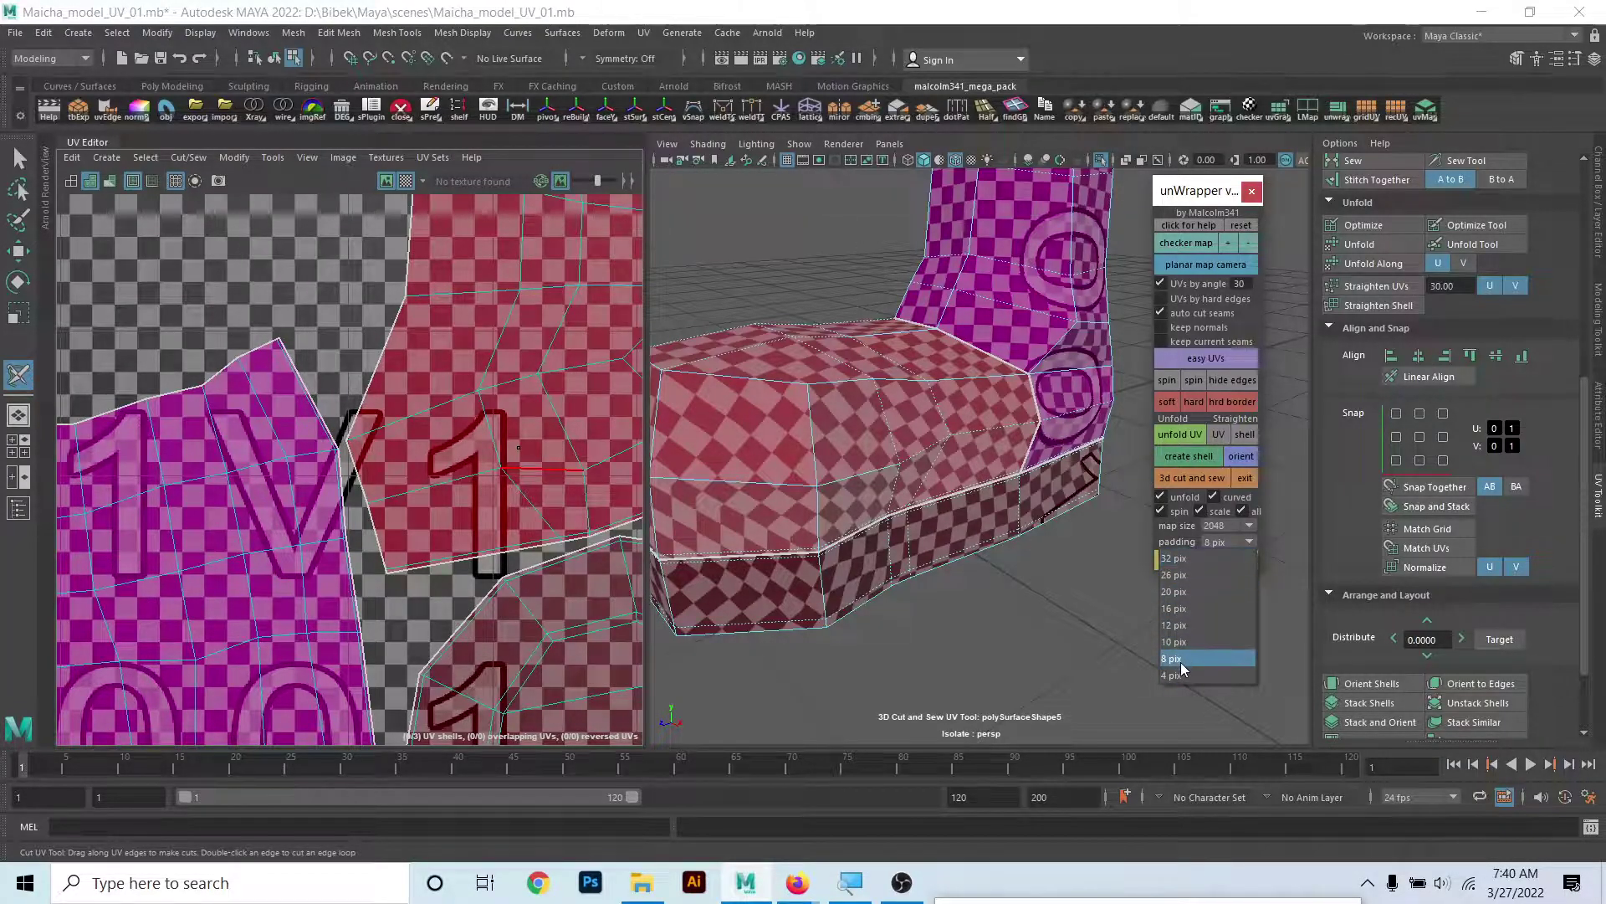
{"action": "left_click", "coordinate": [1191, 201]}
{"action": "right_click_drag", "start_coordinate": [778, 700], "coordinate": [760, 511], "text": "alt"}
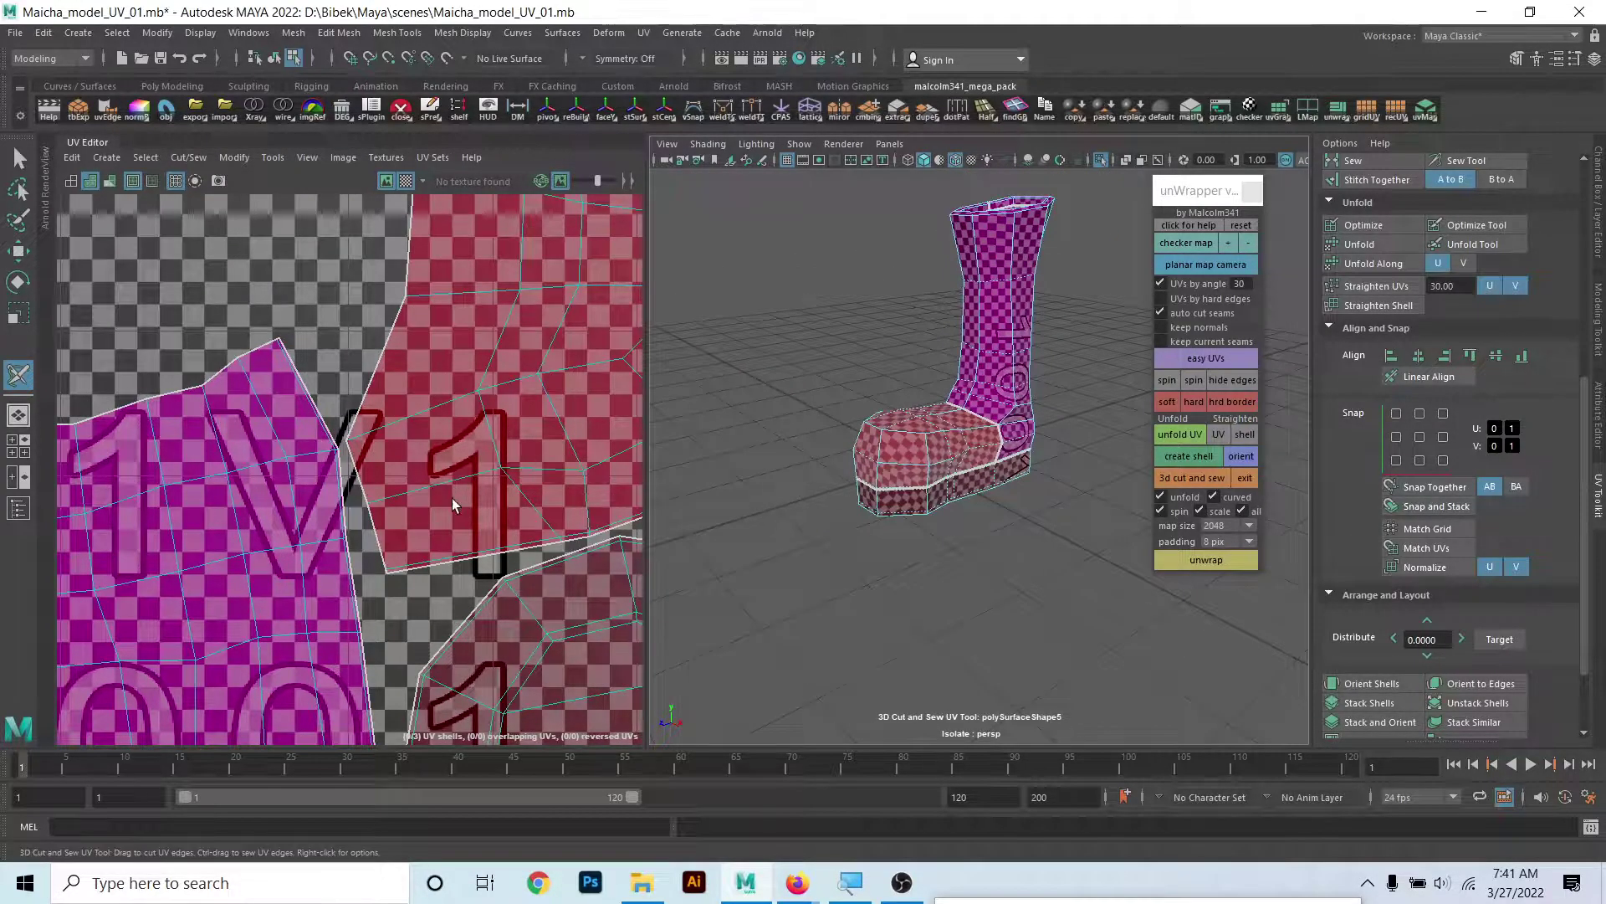
{"action": "scroll", "coordinate": [435, 496], "scroll_direction": "down", "scroll_amount": 3}
{"action": "scroll", "coordinate": [410, 492], "scroll_direction": "down", "scroll_amount": 3}
{"action": "scroll", "coordinate": [381, 488], "scroll_direction": "down", "scroll_amount": 3}
{"action": "scroll", "coordinate": [353, 483], "scroll_direction": "down", "scroll_amount": 1}
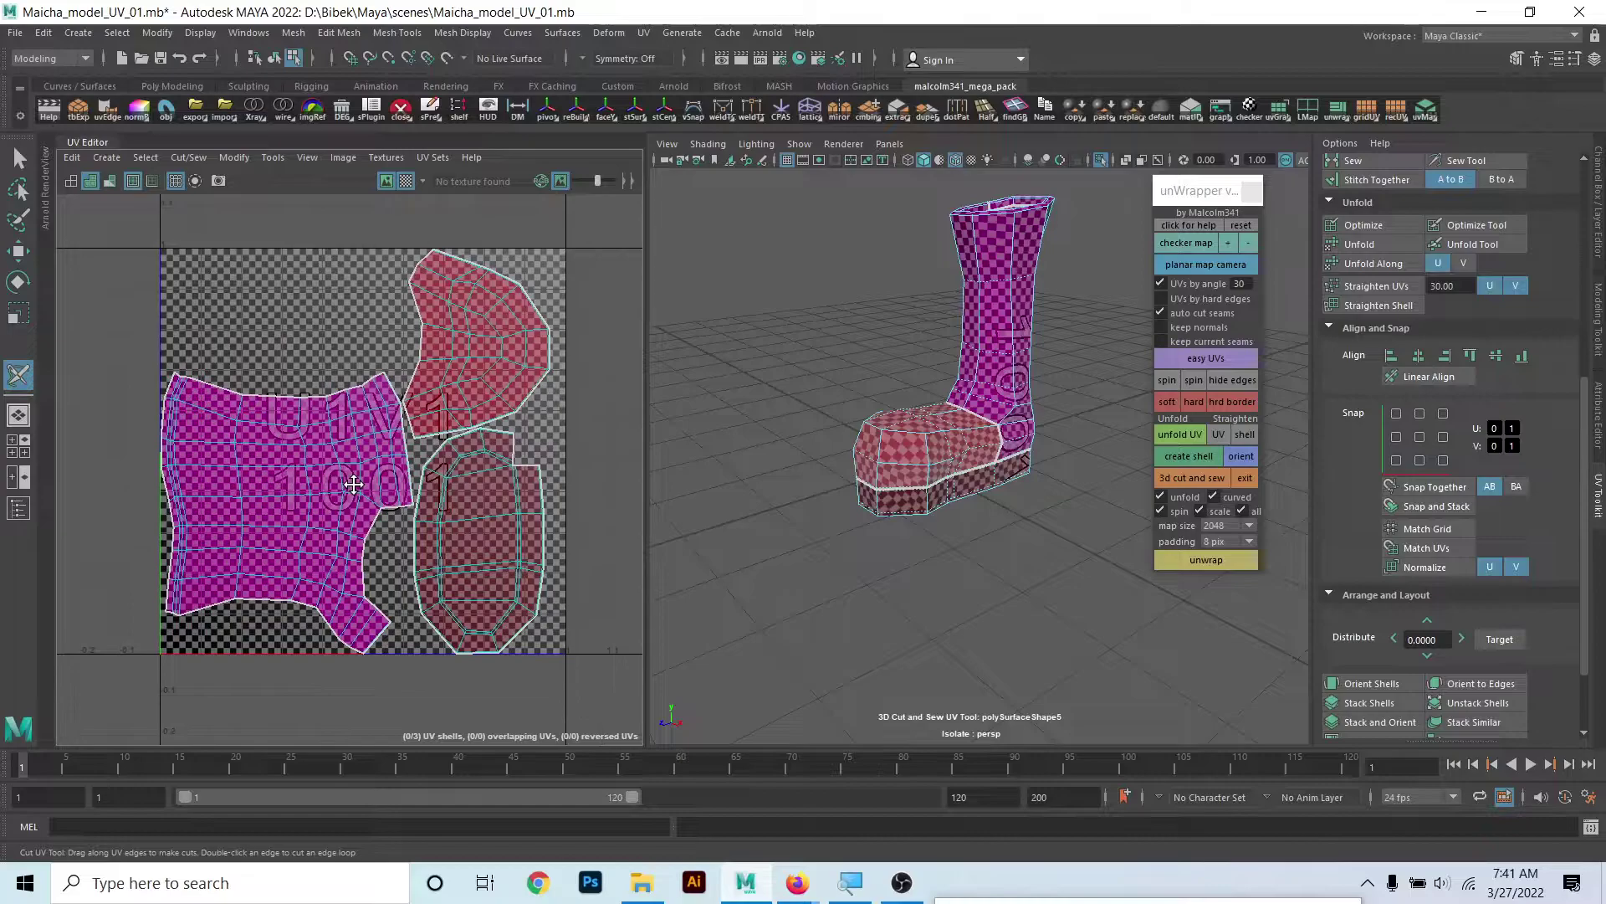
{"action": "scroll", "coordinate": [771, 455], "scroll_direction": "up", "scroll_amount": 3}
{"action": "scroll", "coordinate": [771, 455], "scroll_direction": "up", "scroll_amount": 3}
{"action": "left_click_drag", "start_coordinate": [770, 455], "coordinate": [760, 431], "text": "alt"}
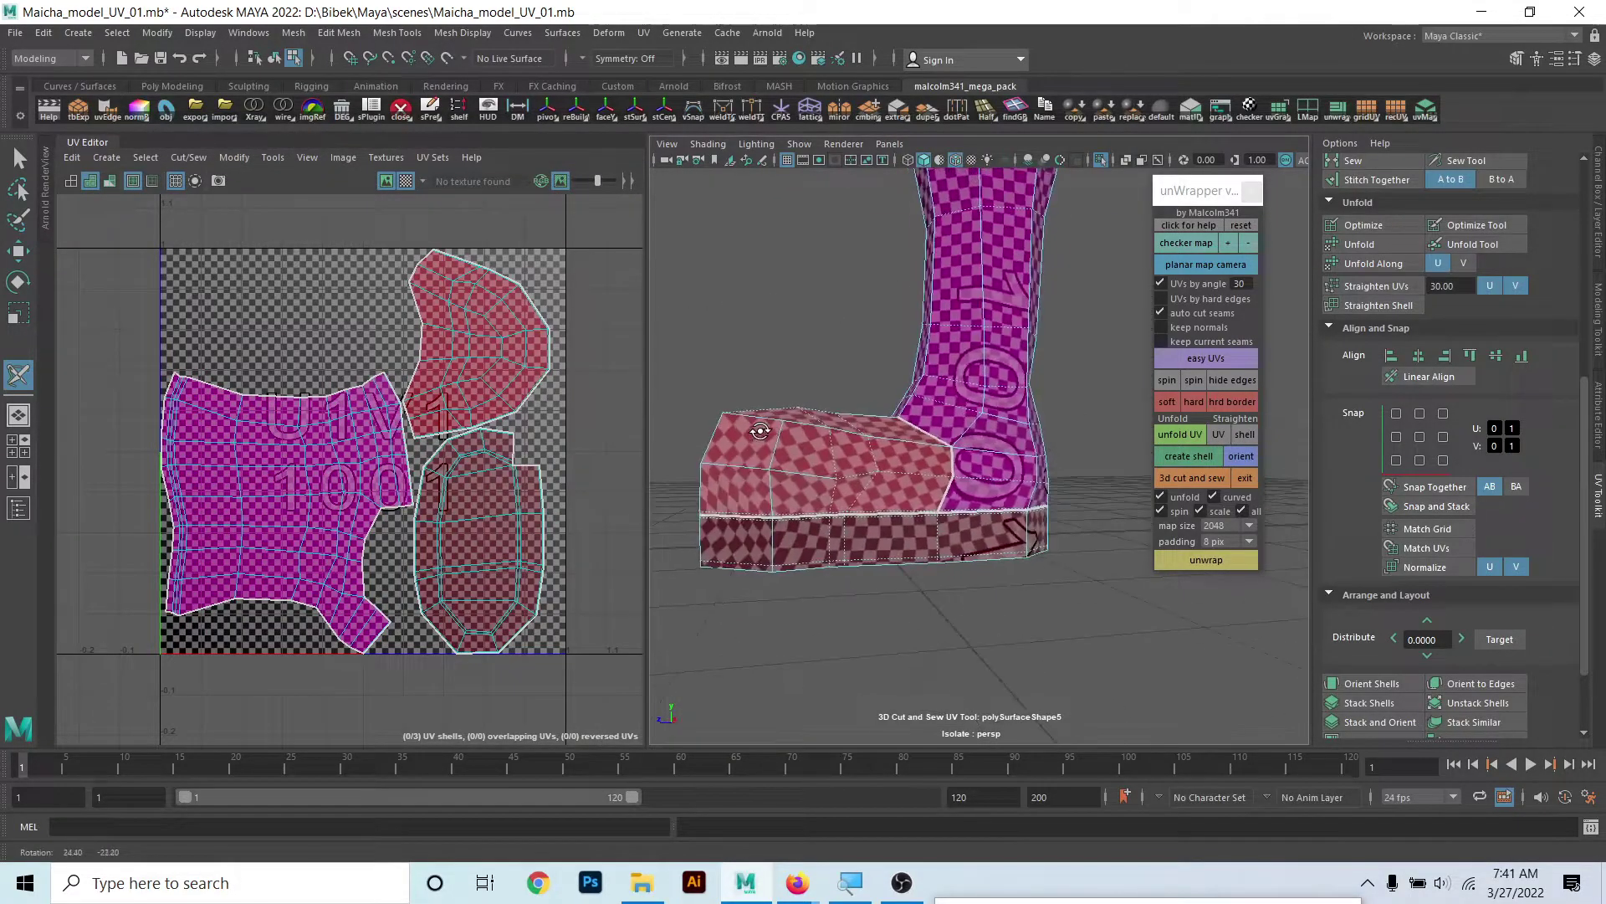
{"action": "middle_click_drag", "start_coordinate": [308, 441], "coordinate": [281, 452], "text": "alt"}
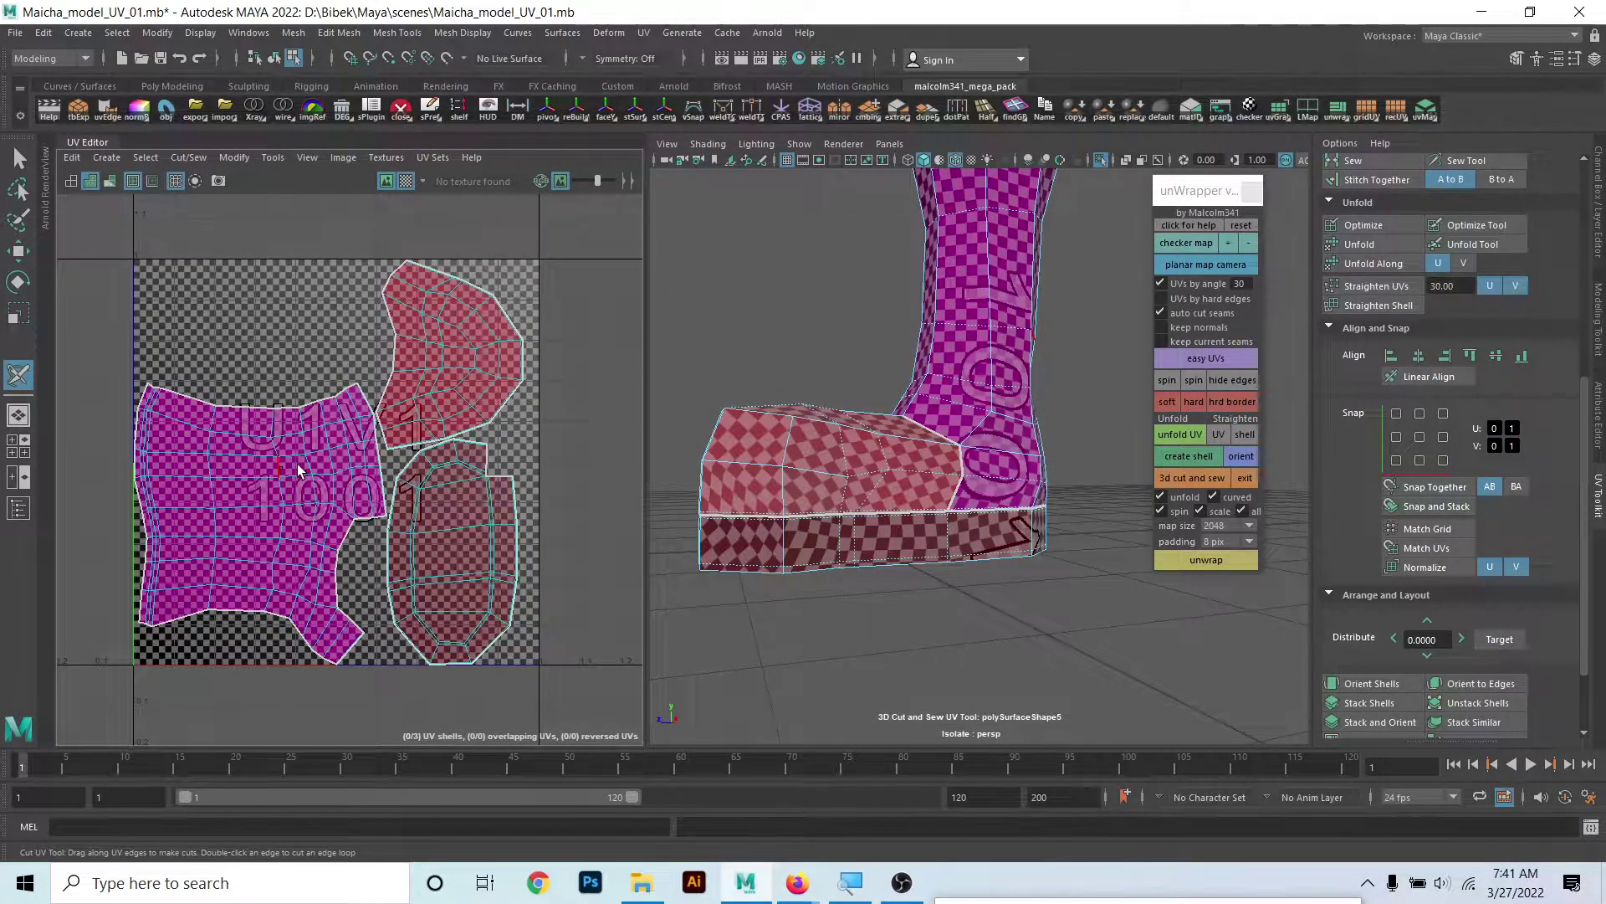
{"action": "mouse_move", "coordinate": [886, 451]}
{"action": "left_mouse_down", "text": "alt"}
{"action": "mouse_move", "coordinate": [975, 457]}
{"action": "mouse_move", "coordinate": [925, 380]}
{"action": "mouse_move", "coordinate": [1014, 477]}
{"action": "mouse_move", "coordinate": [745, 445]}
{"action": "mouse_move", "coordinate": [864, 516]}
{"action": "left_mouse_up", "text": "alt"}
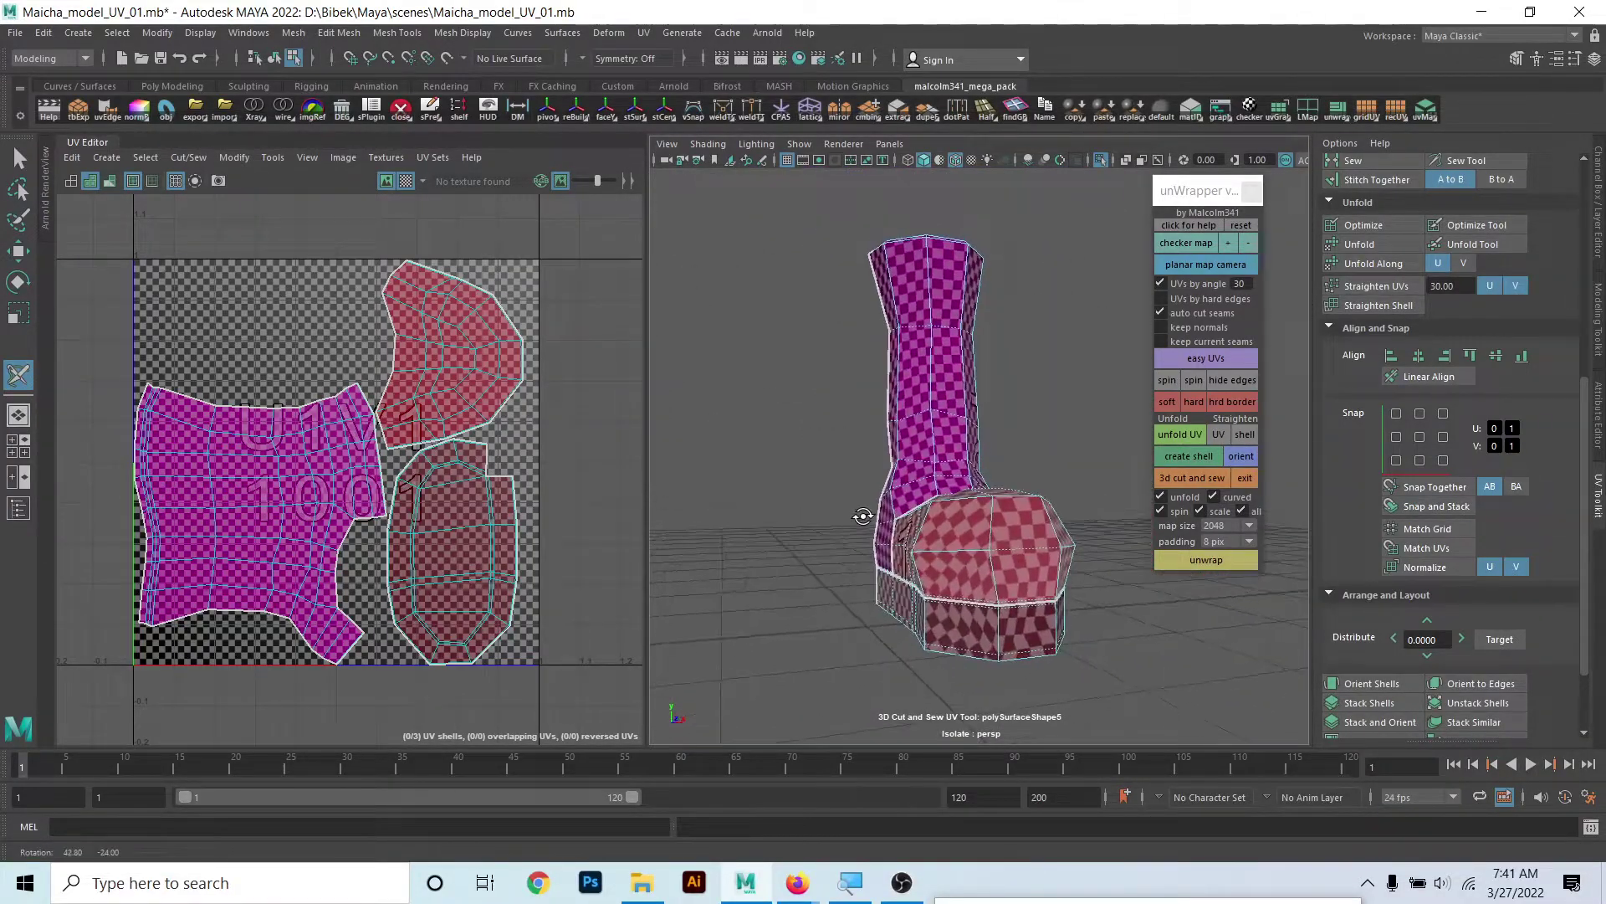
{"action": "right_click_drag", "start_coordinate": [864, 516], "coordinate": [937, 525], "text": "alt"}
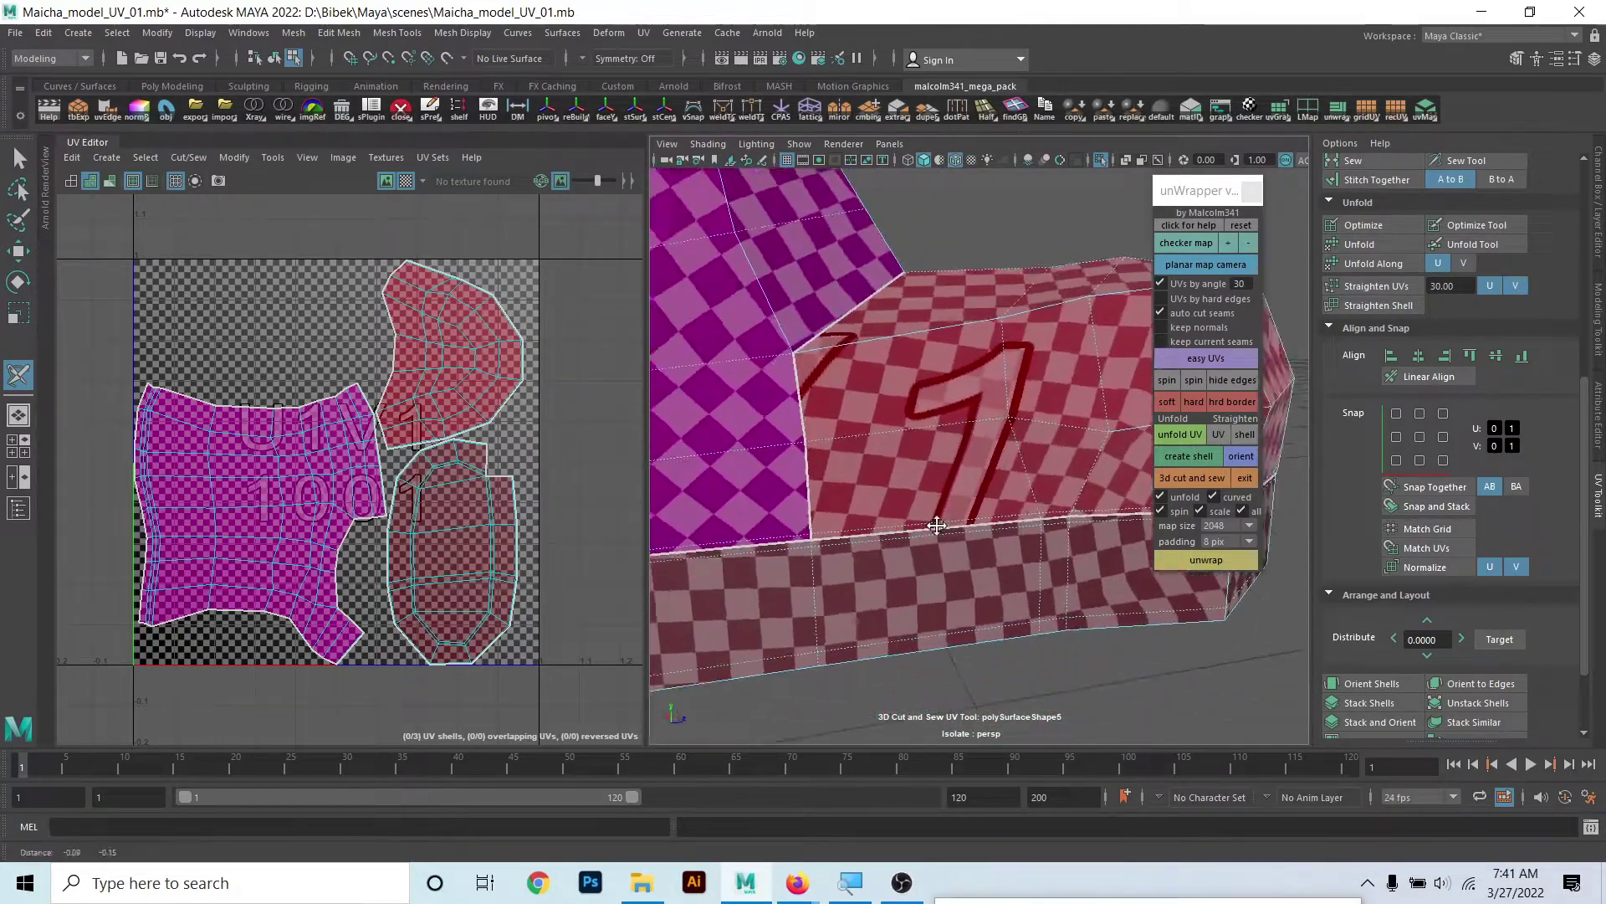
{"action": "mouse_move", "coordinate": [937, 524]}
{"action": "left_mouse_down", "text": "alt"}
{"action": "mouse_move", "coordinate": [1012, 477]}
{"action": "mouse_move", "coordinate": [976, 467]}
{"action": "left_mouse_up", "text": "alt"}
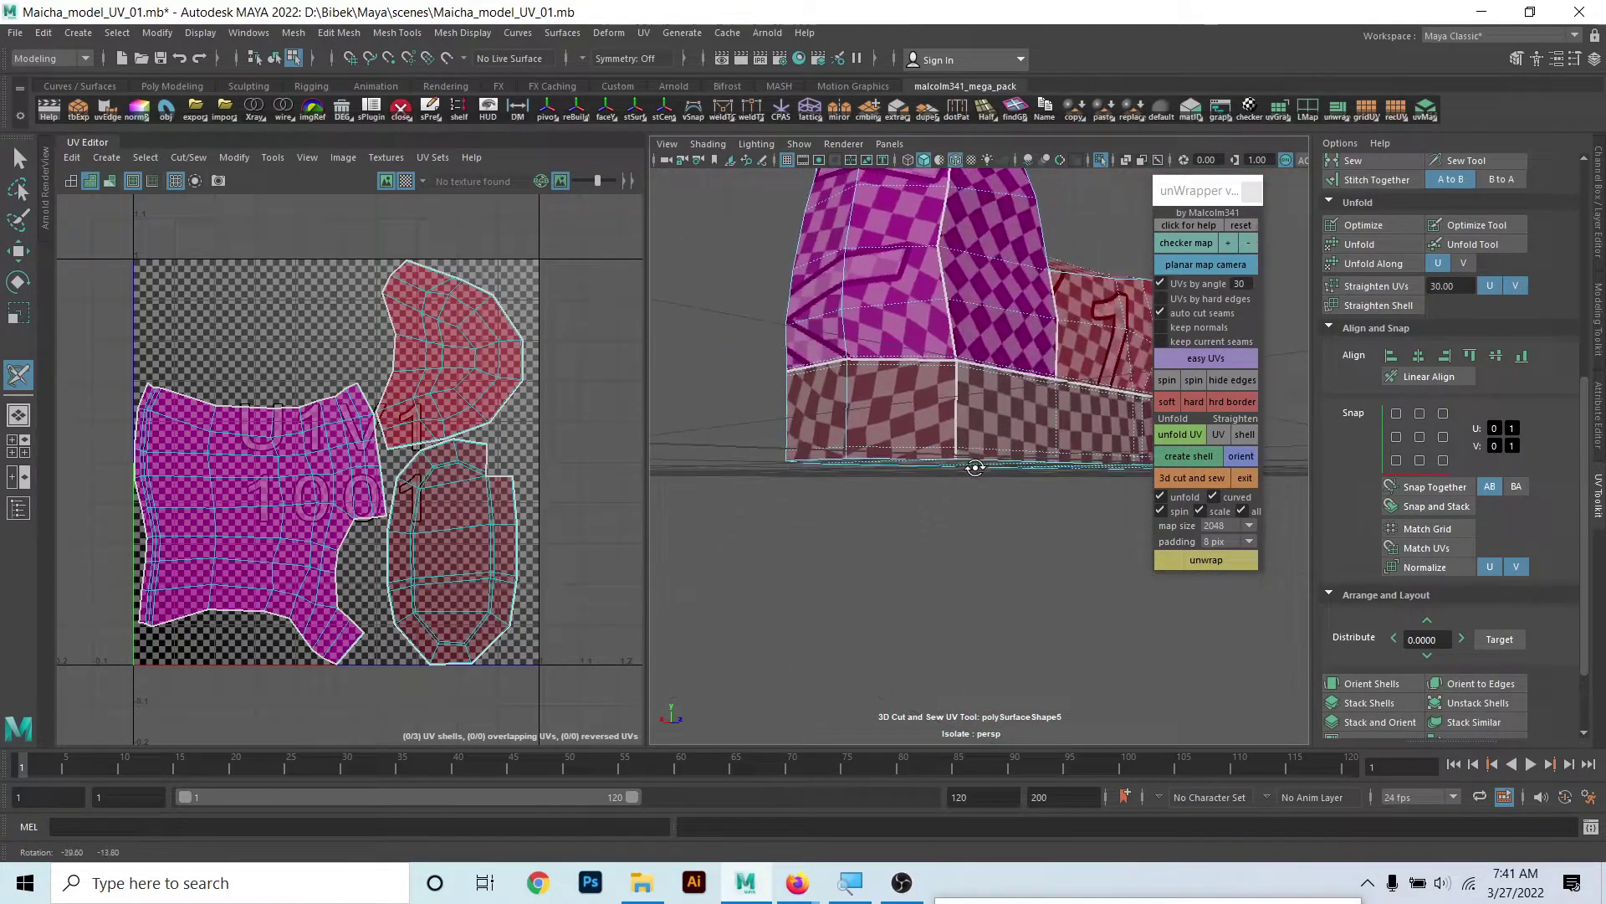
{"action": "scroll", "coordinate": [976, 467], "scroll_direction": "up", "scroll_amount": 3}
{"action": "scroll", "coordinate": [962, 518], "scroll_direction": "up", "scroll_amount": 3}
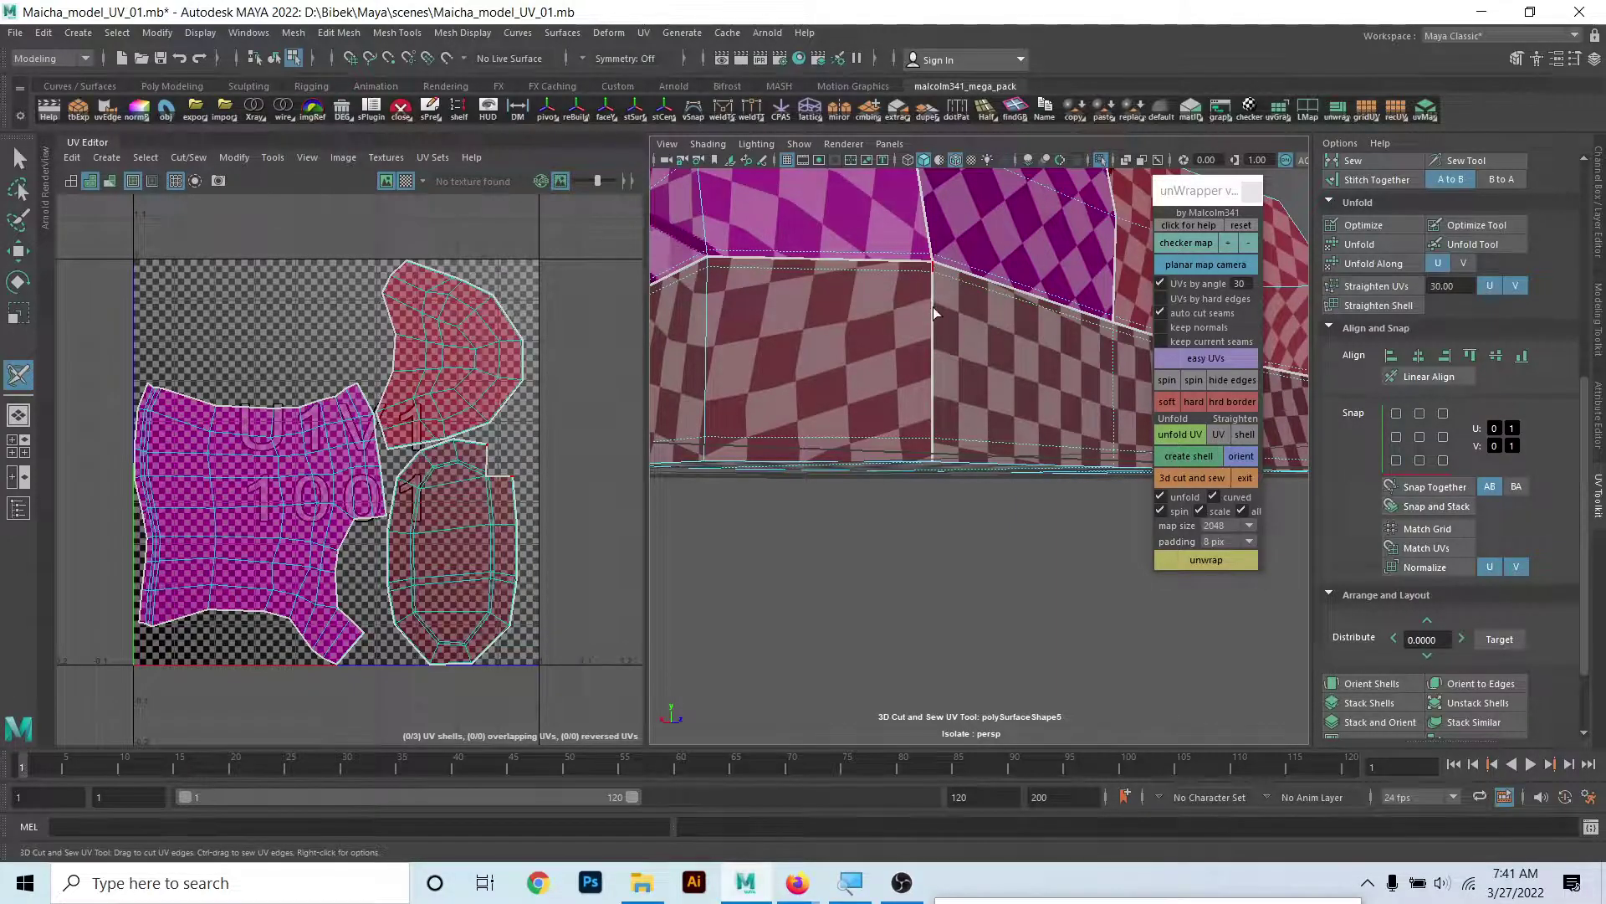
{"action": "scroll", "coordinate": [938, 432], "scroll_direction": "down", "scroll_amount": 2}
{"action": "scroll", "coordinate": [940, 469], "scroll_direction": "down", "scroll_amount": 3}
{"action": "mouse_move", "coordinate": [1041, 649]}
{"action": "left_mouse_down", "text": "alt"}
{"action": "mouse_move", "coordinate": [962, 586]}
{"action": "mouse_move", "coordinate": [825, 565]}
{"action": "left_mouse_up", "text": "alt"}
{"action": "scroll", "coordinate": [560, 701], "scroll_direction": "up", "scroll_amount": 2}
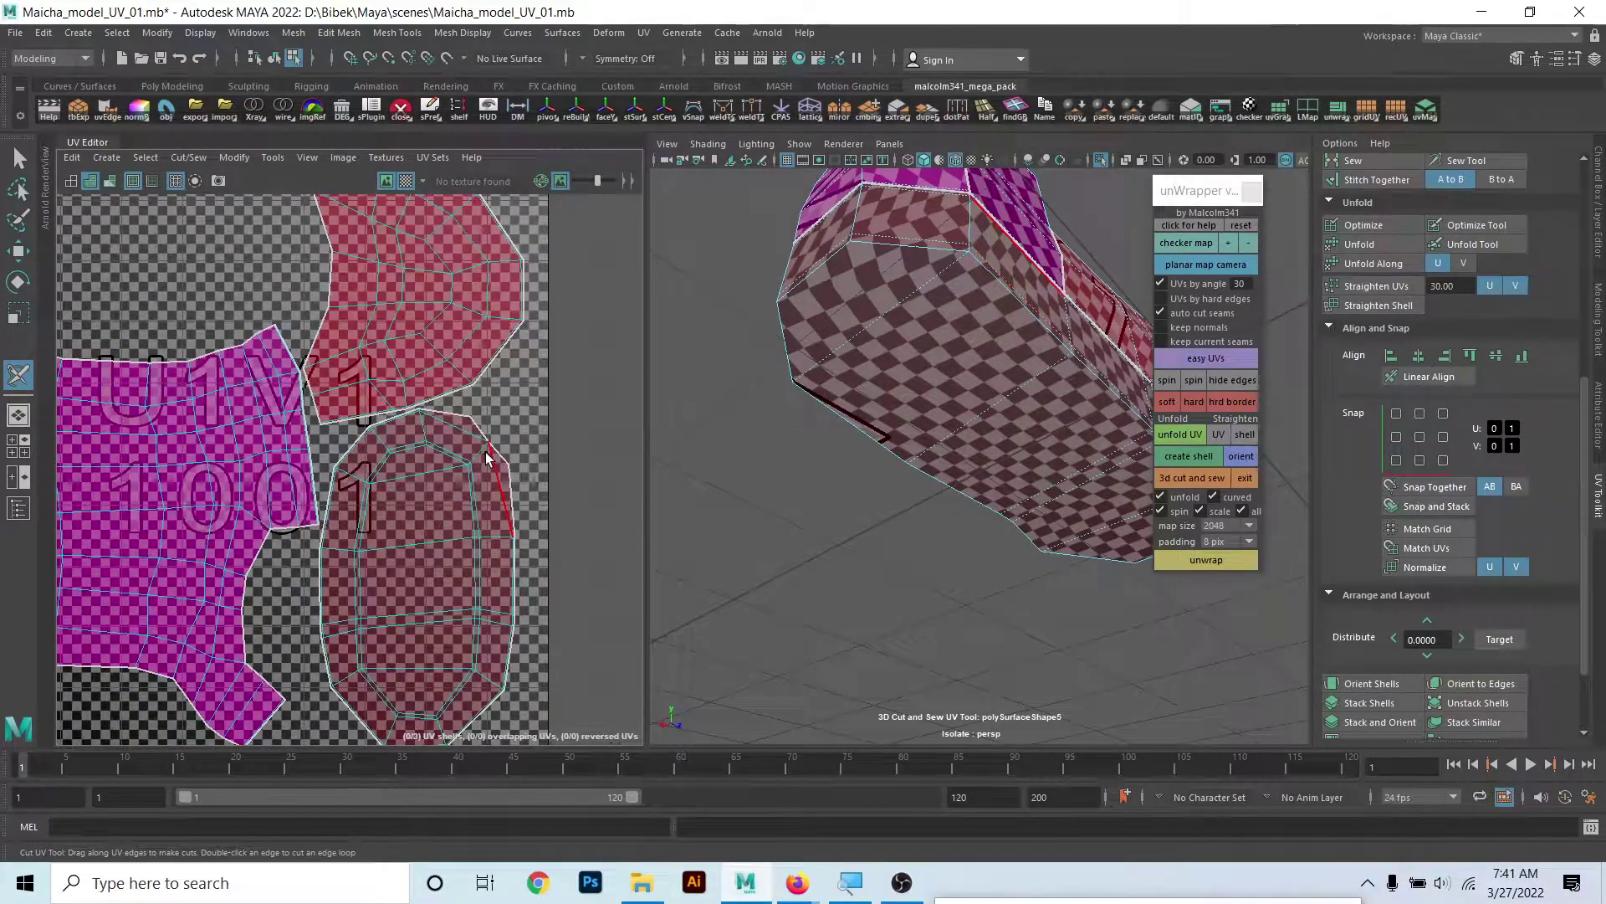
- Undo the last change and orbit to a side and lower-front view of the boot
{"action": "key", "text": "ctrl+z"}
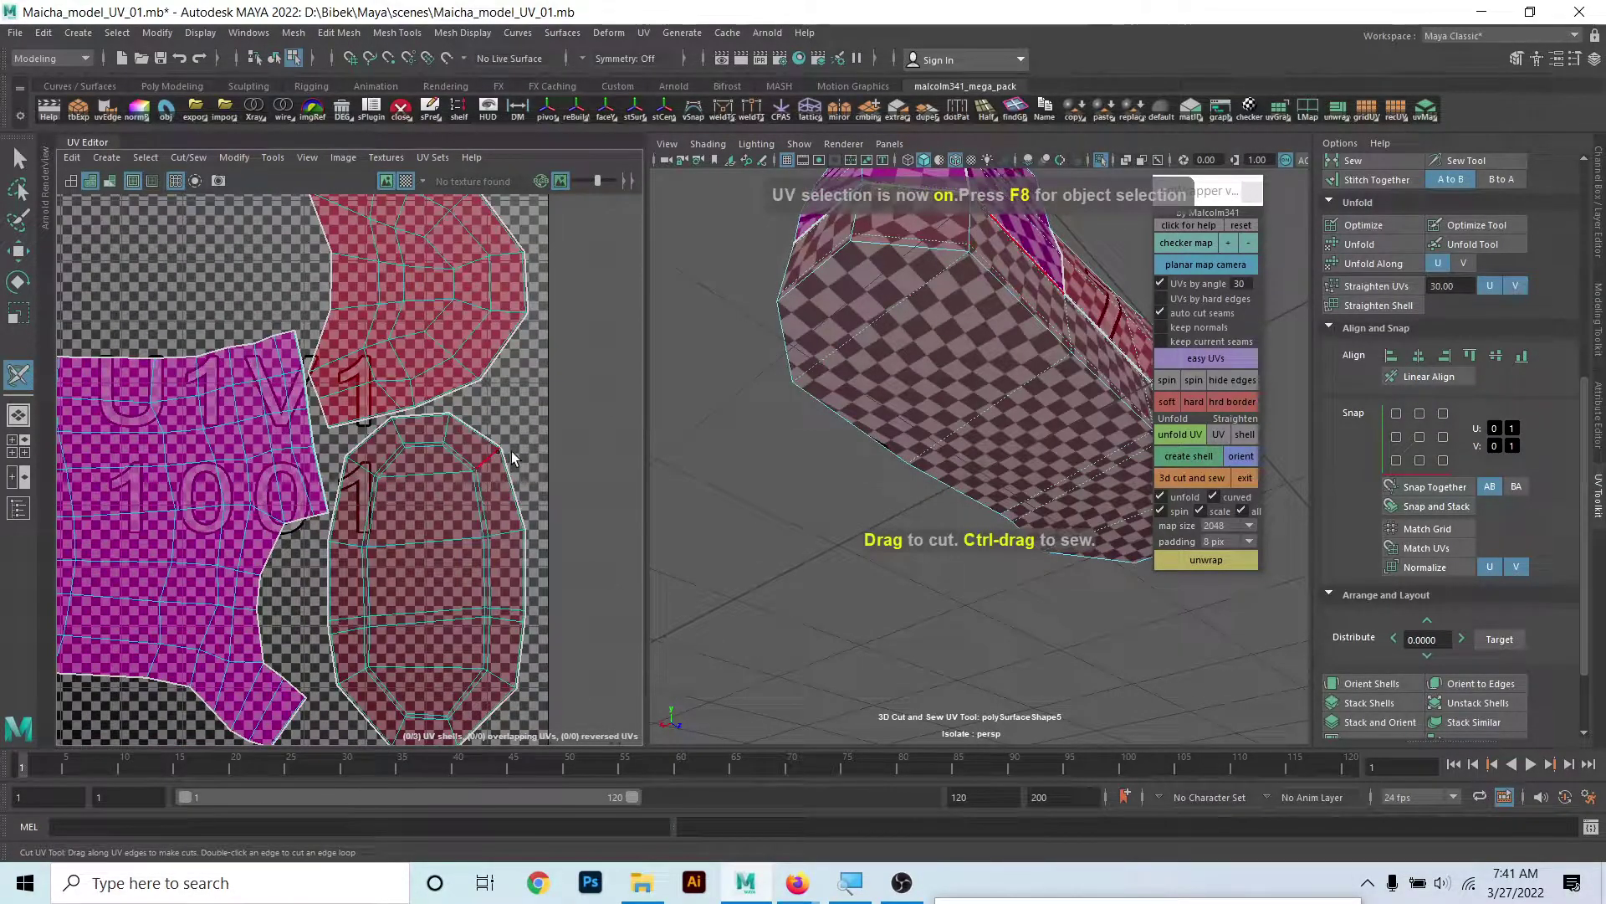
{"action": "left_click_drag", "start_coordinate": [845, 462], "coordinate": [939, 369], "text": "alt"}
{"action": "middle_click_drag", "start_coordinate": [631, 530], "coordinate": [603, 430], "text": "alt"}
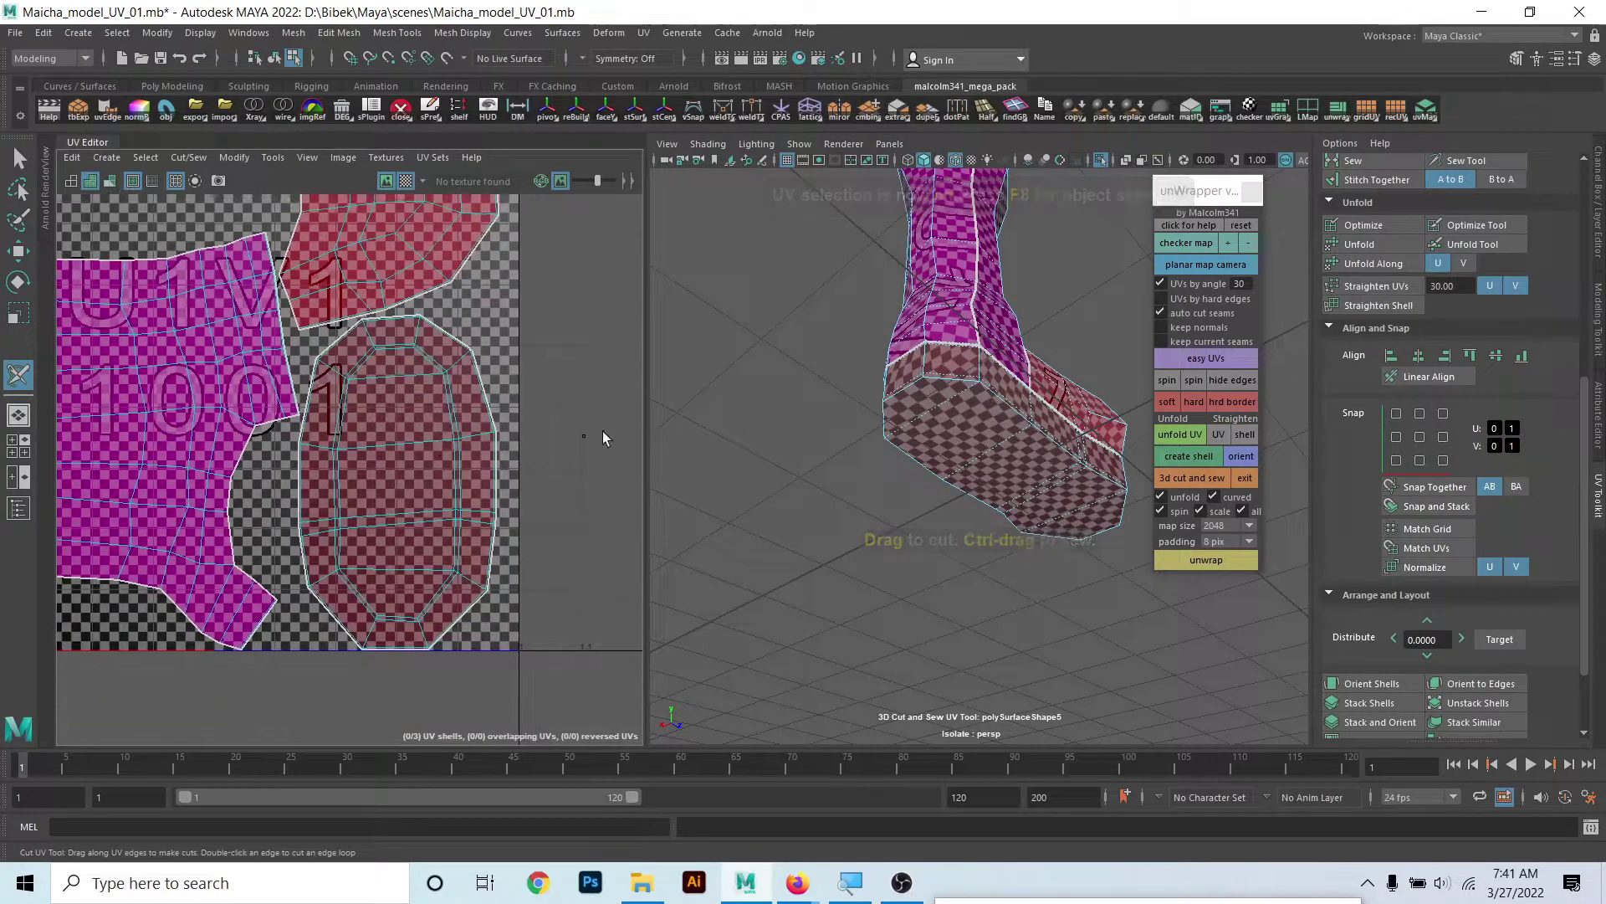
{"action": "mouse_move", "coordinate": [1004, 351]}
{"action": "left_mouse_down", "text": "alt"}
{"action": "mouse_move", "coordinate": [1060, 343]}
{"action": "mouse_move", "coordinate": [976, 523]}
{"action": "mouse_move", "coordinate": [836, 492]}
{"action": "left_mouse_up", "text": "alt"}
{"action": "scroll", "coordinate": [975, 524], "scroll_direction": "up", "scroll_amount": 5}
{"action": "mouse_move", "coordinate": [764, 429]}
{"action": "left_mouse_down", "text": "alt"}
{"action": "mouse_move", "coordinate": [896, 423]}
{"action": "mouse_move", "coordinate": [952, 450]}
{"action": "left_mouse_up", "text": "alt"}
{"action": "mouse_move", "coordinate": [850, 500]}
{"action": "left_mouse_down", "text": "alt"}
{"action": "mouse_move", "coordinate": [835, 470]}
{"action": "mouse_move", "coordinate": [917, 441]}
{"action": "mouse_move", "coordinate": [906, 417]}
{"action": "mouse_move", "coordinate": [1117, 422]}
{"action": "mouse_move", "coordinate": [1091, 454]}
{"action": "mouse_move", "coordinate": [938, 436]}
{"action": "left_mouse_up", "text": "alt"}
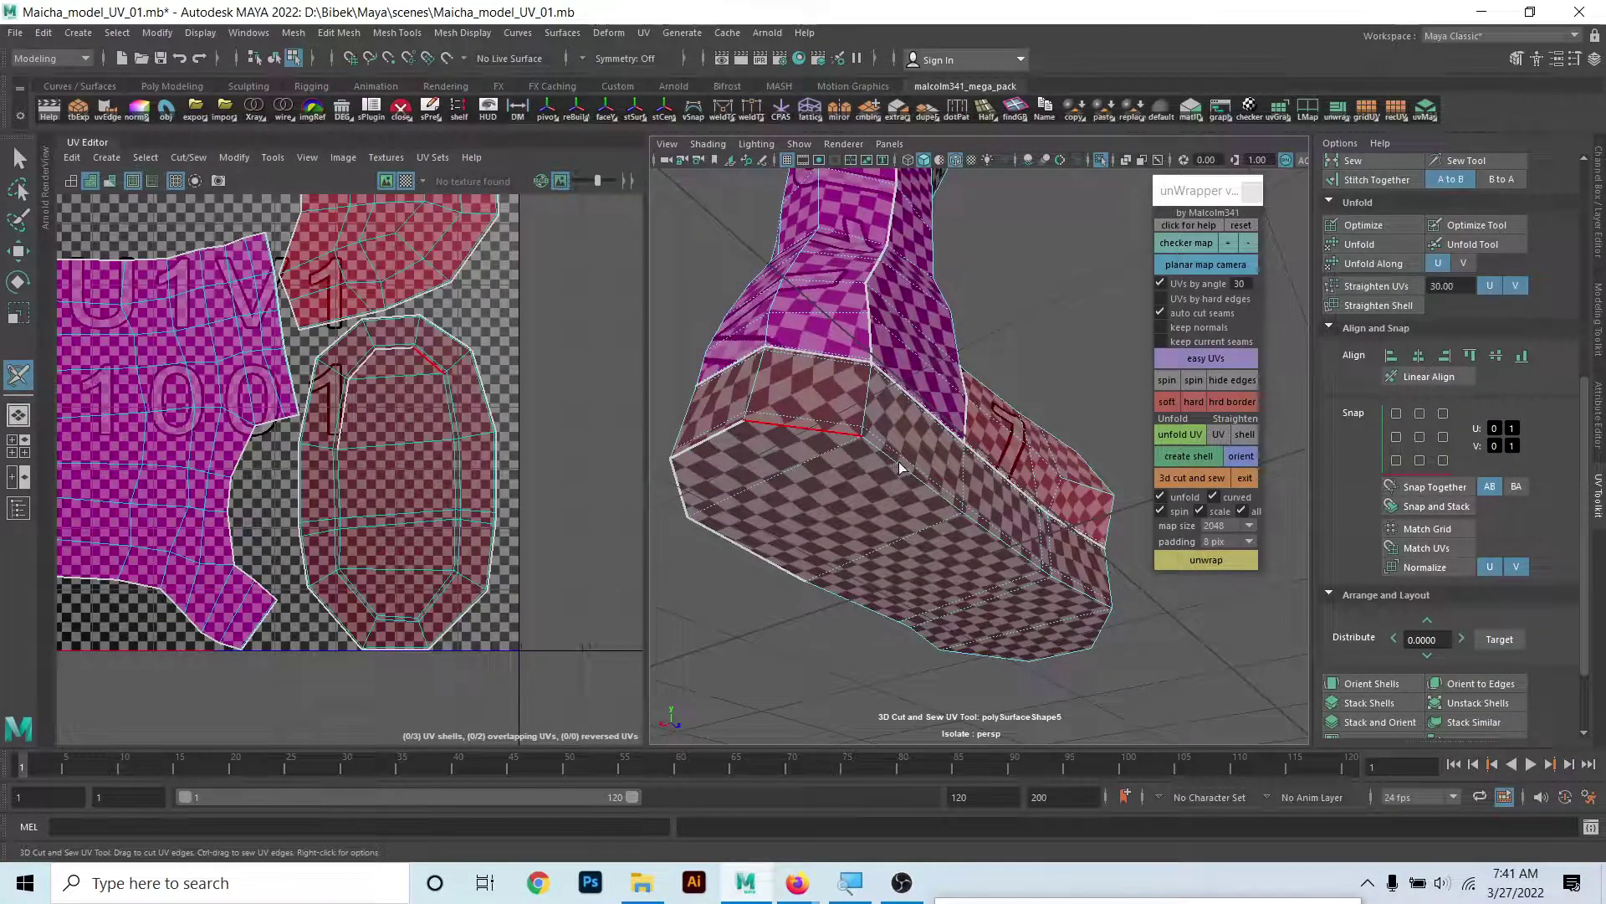
- Cut the boot's top edge loop and other edges, opening the sole's side band into a strip
{"action": "mouse_move", "coordinate": [916, 479]}
{"action": "left_mouse_down"}
{"action": "mouse_move", "coordinate": [1108, 598]}
{"action": "mouse_move", "coordinate": [1107, 519]}
{"action": "mouse_move", "coordinate": [987, 486]}
{"action": "mouse_move", "coordinate": [962, 413]}
{"action": "left_mouse_up"}
{"action": "mouse_move", "coordinate": [1009, 311]}
{"action": "left_mouse_down"}
{"action": "mouse_move", "coordinate": [1105, 393]}
{"action": "mouse_move", "coordinate": [1015, 448]}
{"action": "mouse_move", "coordinate": [1059, 503]}
{"action": "left_mouse_up"}
{"action": "middle_click_drag", "start_coordinate": [1060, 503], "coordinate": [920, 469], "text": "alt"}
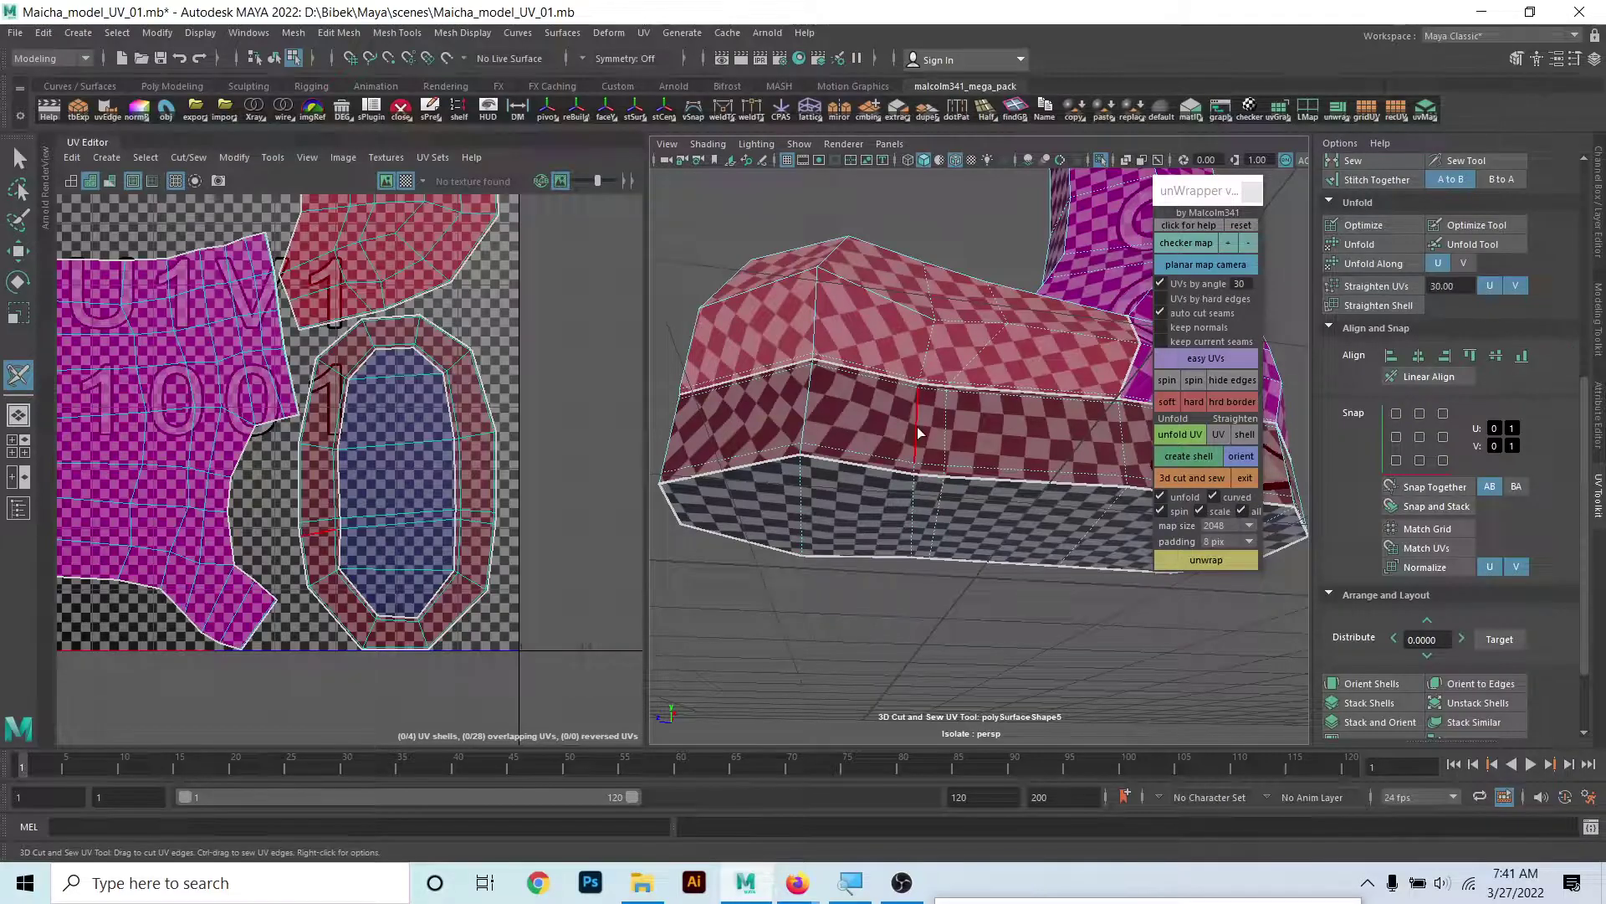
{"action": "left_click_drag", "start_coordinate": [919, 432], "coordinate": [942, 445], "text": "alt"}
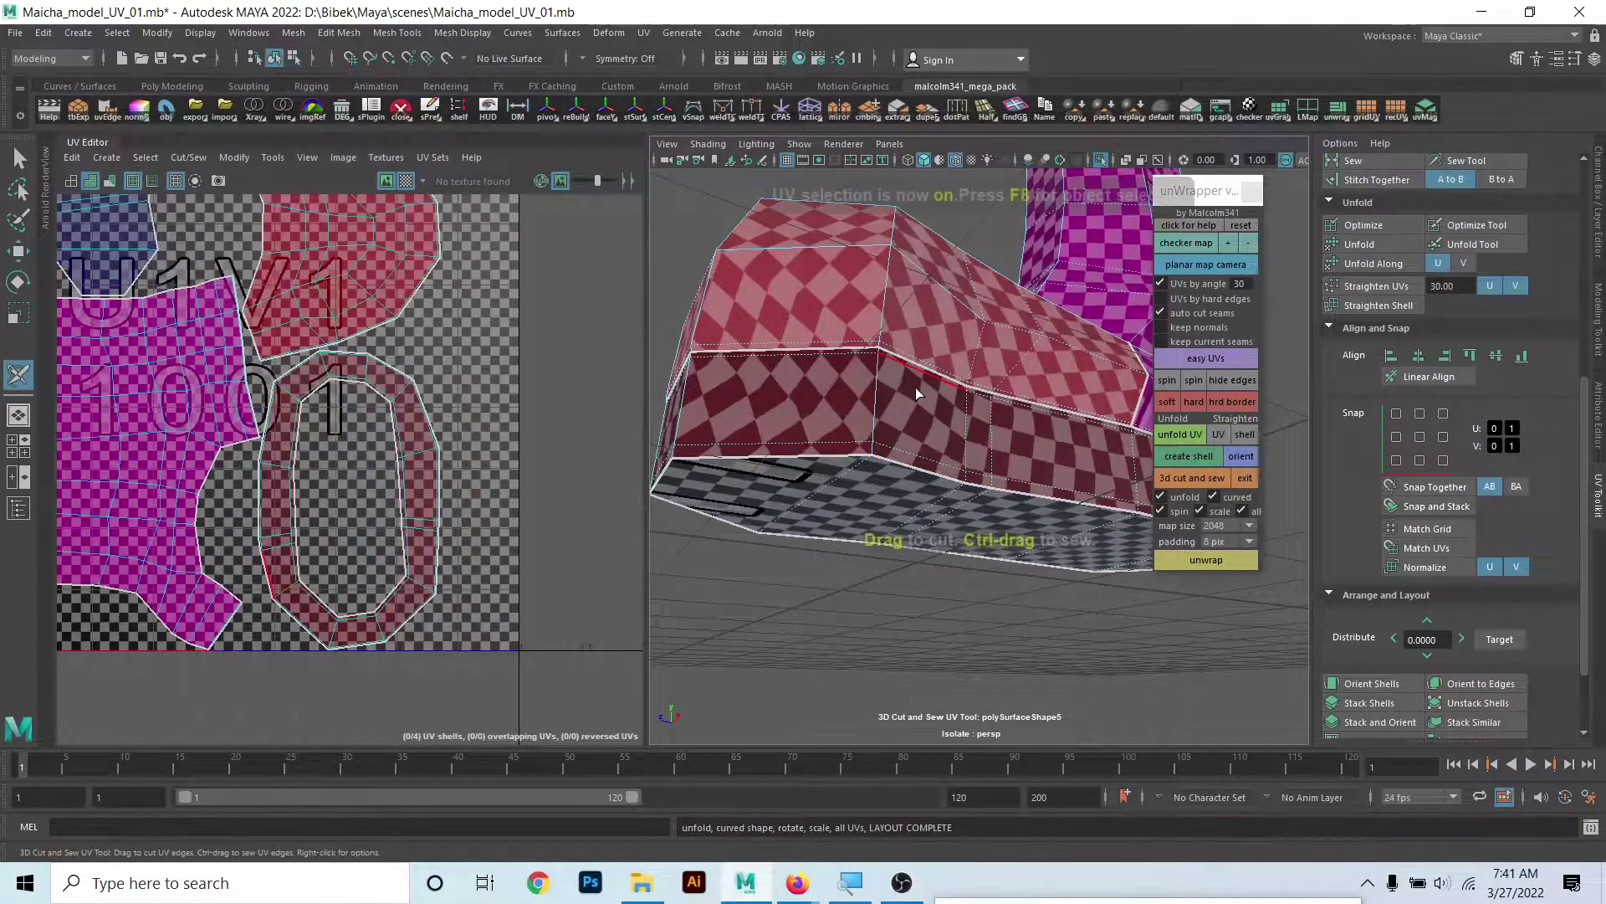
{"action": "mouse_move", "coordinate": [915, 388]}
{"action": "left_mouse_down", "text": "alt"}
{"action": "mouse_move", "coordinate": [896, 412]}
{"action": "mouse_move", "coordinate": [1040, 434]}
{"action": "mouse_move", "coordinate": [890, 441]}
{"action": "left_mouse_up", "text": "alt"}
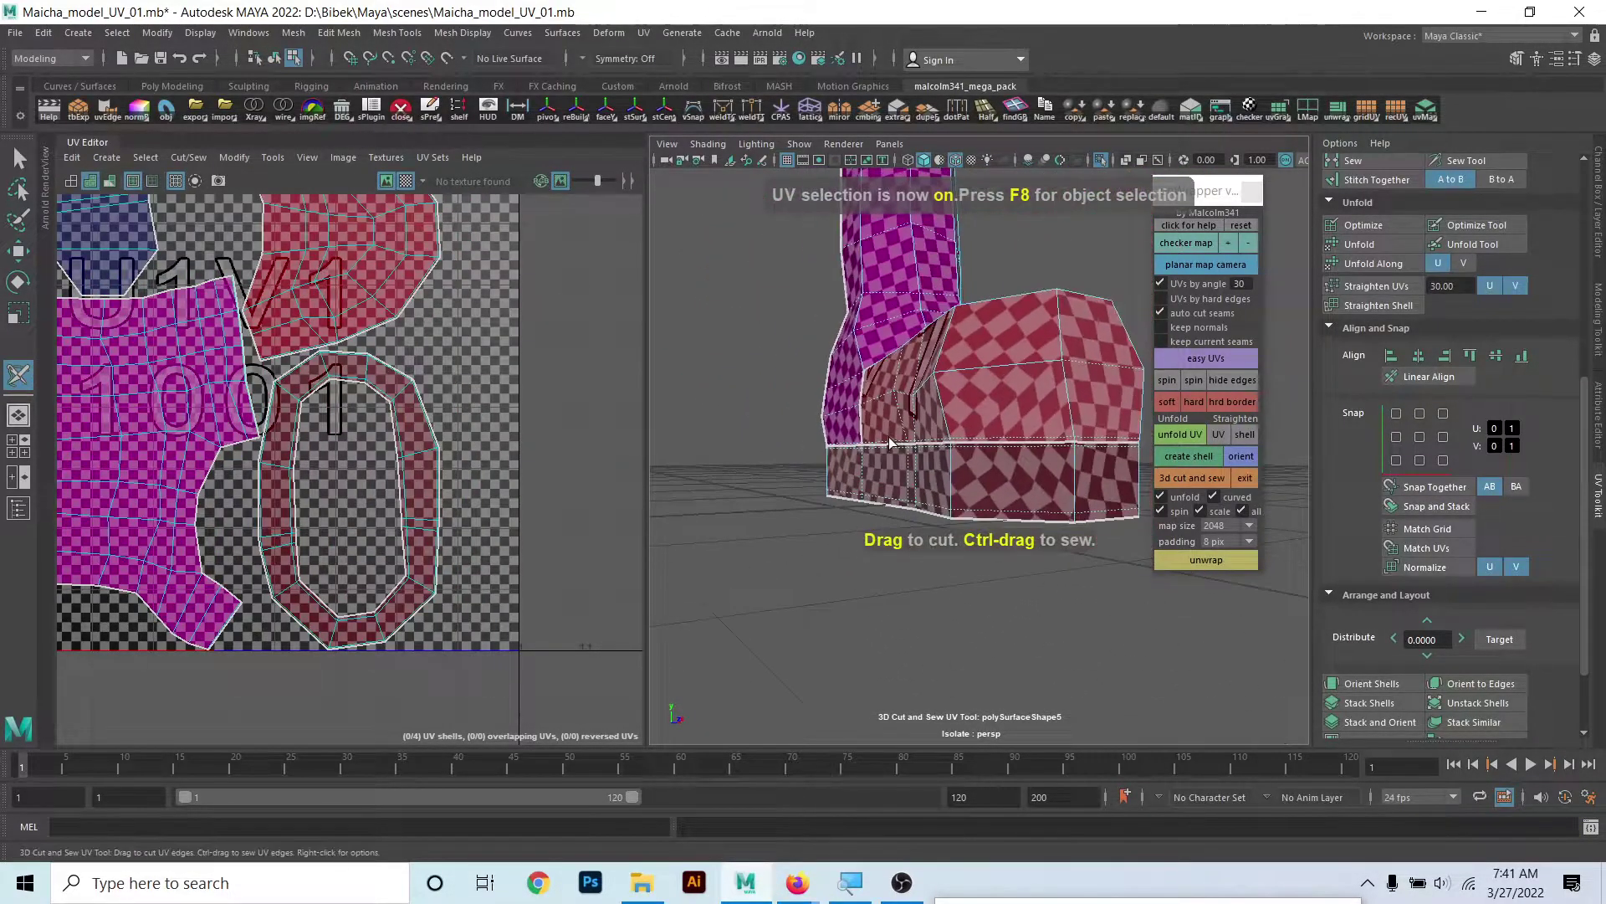
{"action": "right_click_drag", "start_coordinate": [890, 441], "coordinate": [932, 448], "text": "alt"}
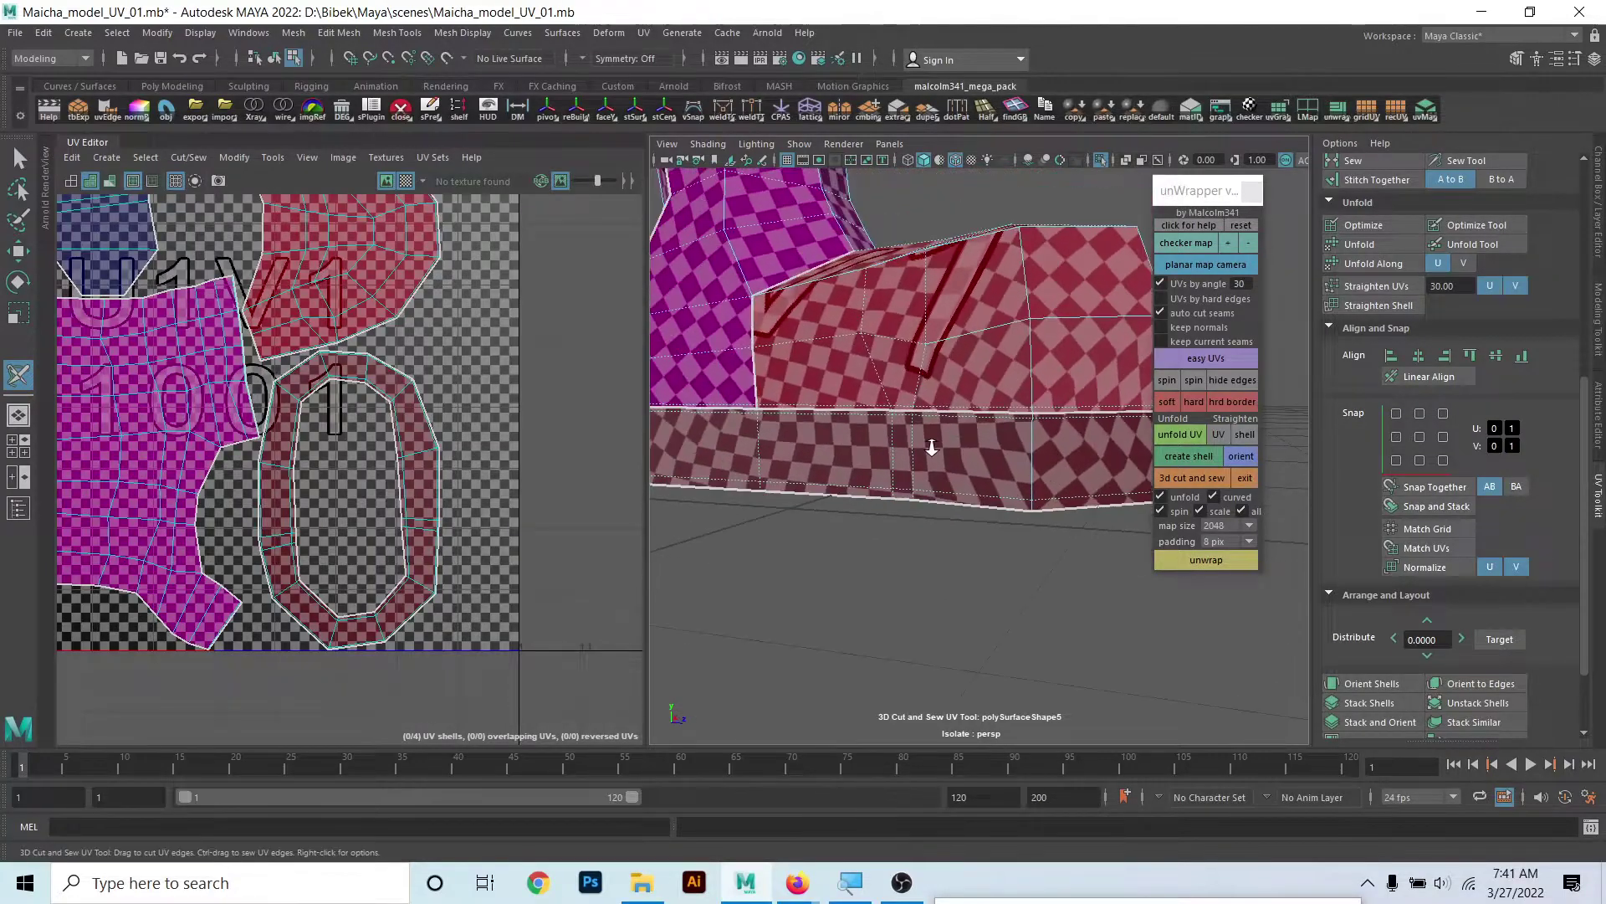
{"action": "left_click_drag", "start_coordinate": [932, 448], "coordinate": [950, 508], "text": "alt"}
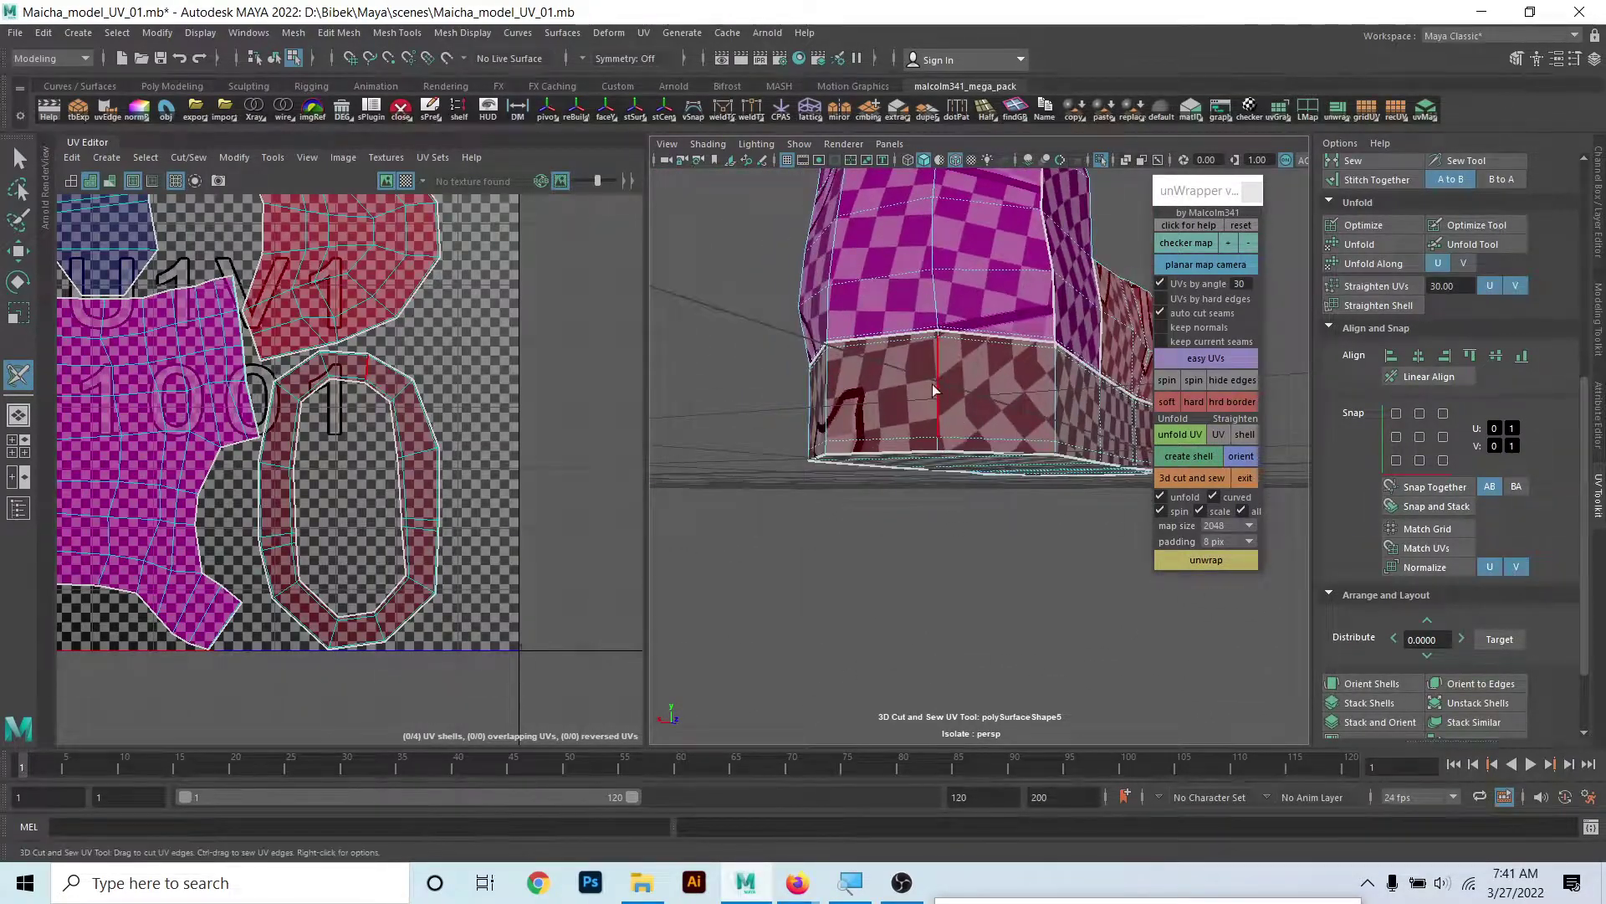
{"action": "mouse_move", "coordinate": [931, 383]}
{"action": "left_mouse_down", "text": "alt"}
{"action": "mouse_move", "coordinate": [871, 365]}
{"action": "mouse_move", "coordinate": [874, 394]}
{"action": "mouse_move", "coordinate": [948, 444]}
{"action": "left_mouse_up", "text": "alt"}
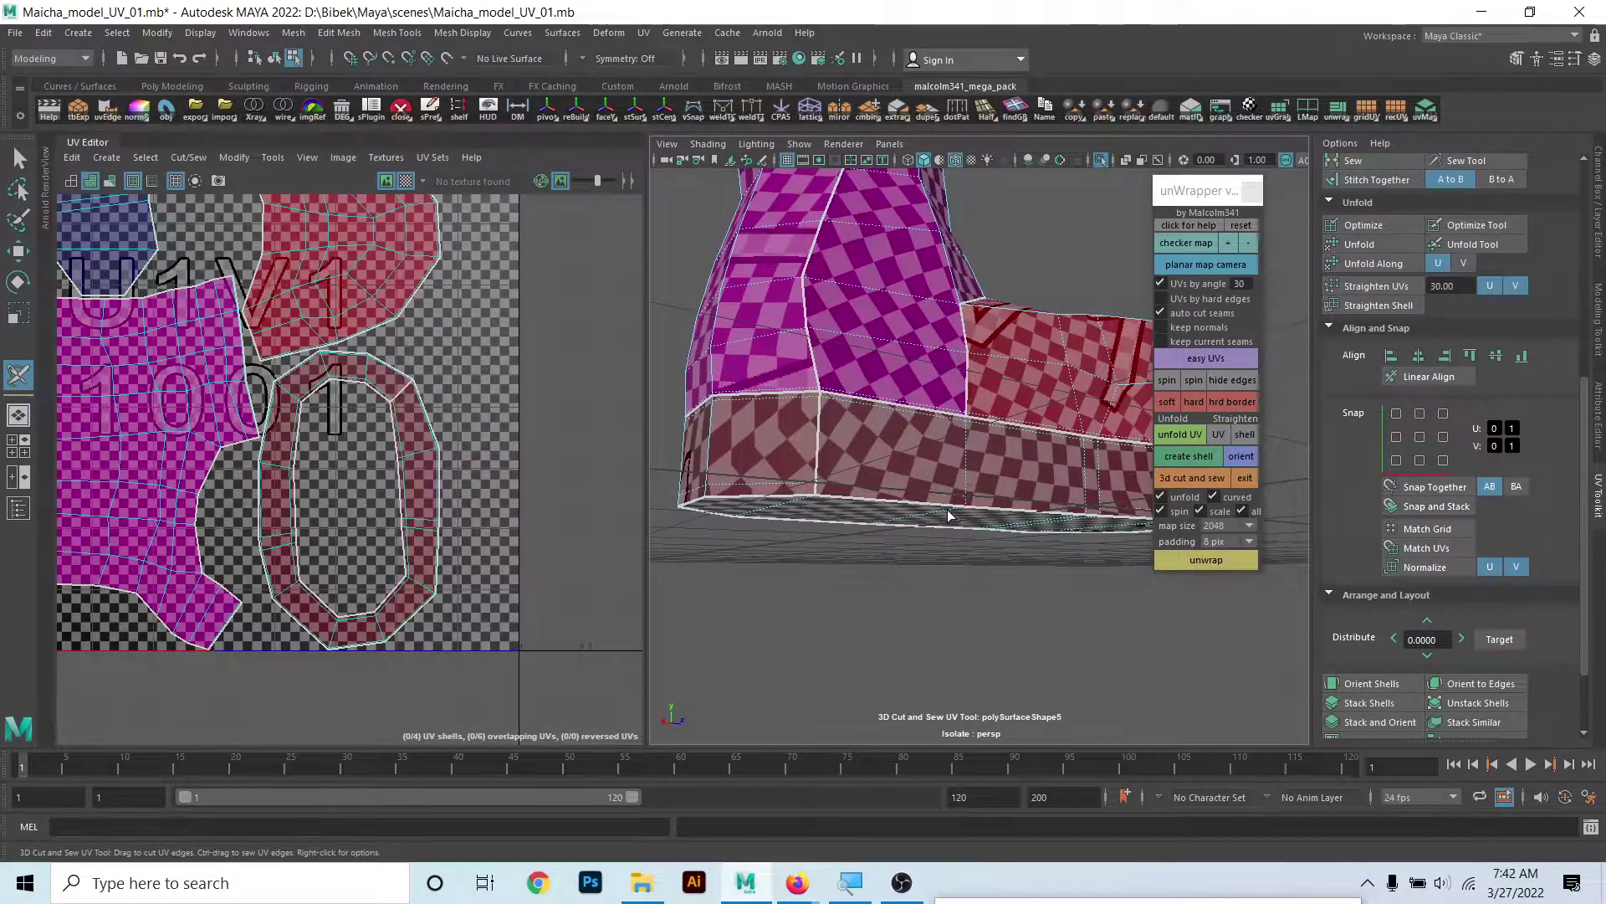
{"action": "right_click_drag", "start_coordinate": [948, 515], "coordinate": [871, 488], "text": "alt"}
- Cut two more edges to split off a new shell, then unfold and re-lay out with Ctrl+Shift+U
{"action": "left_click", "coordinate": [867, 477]}
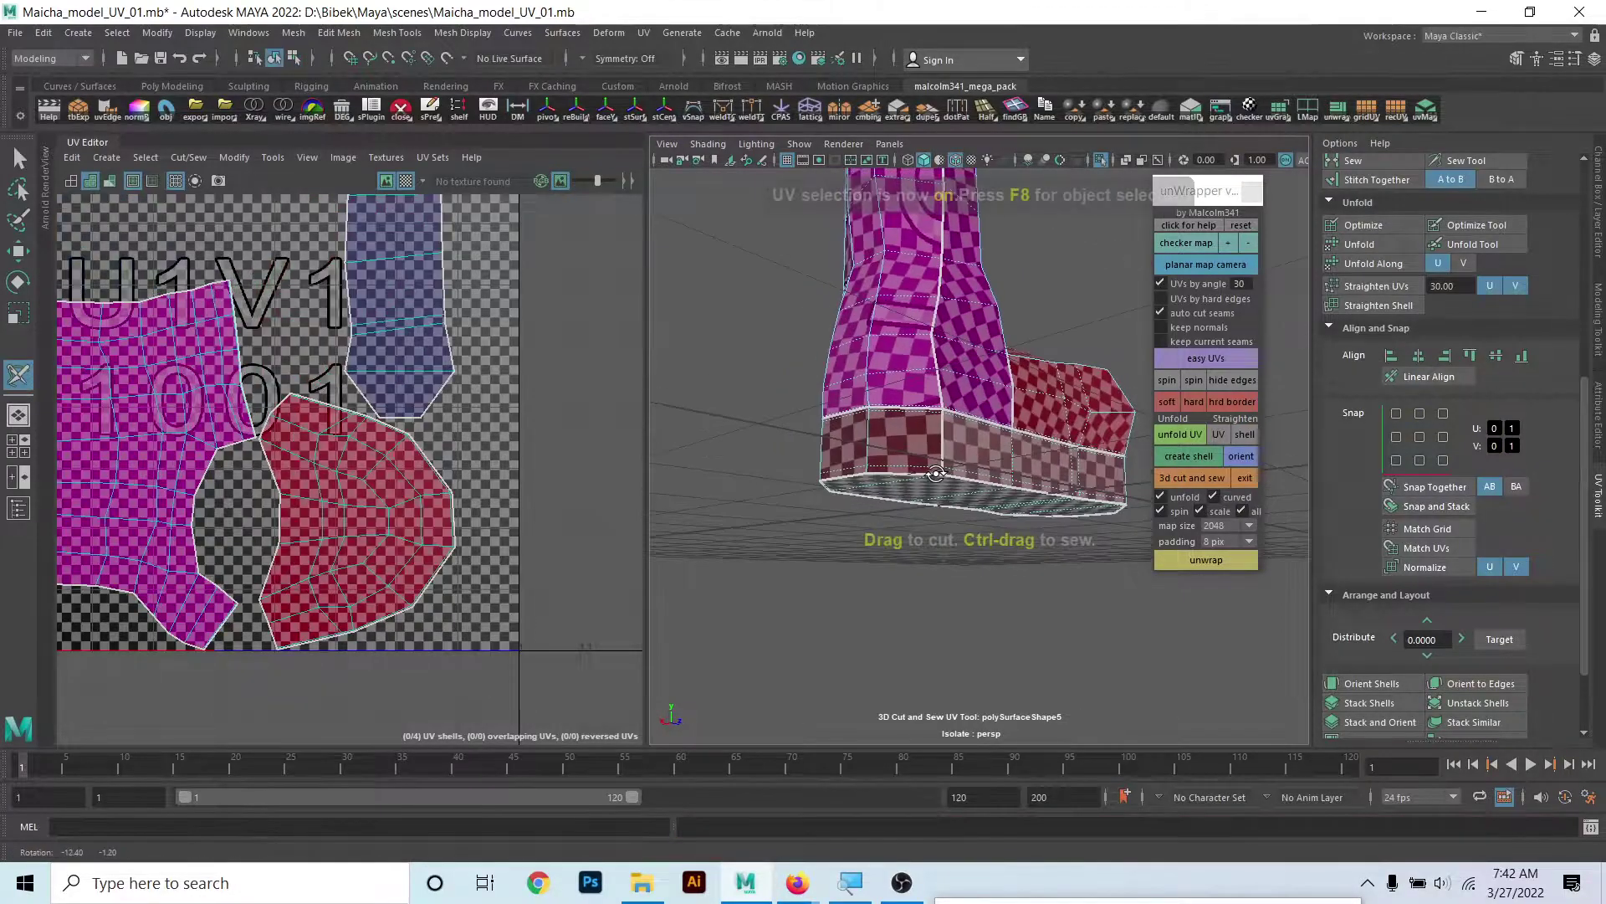
{"action": "mouse_move", "coordinate": [868, 477]}
{"action": "left_mouse_down", "text": "alt"}
{"action": "mouse_move", "coordinate": [677, 485]}
{"action": "mouse_move", "coordinate": [719, 507]}
{"action": "left_mouse_up", "text": "alt"}
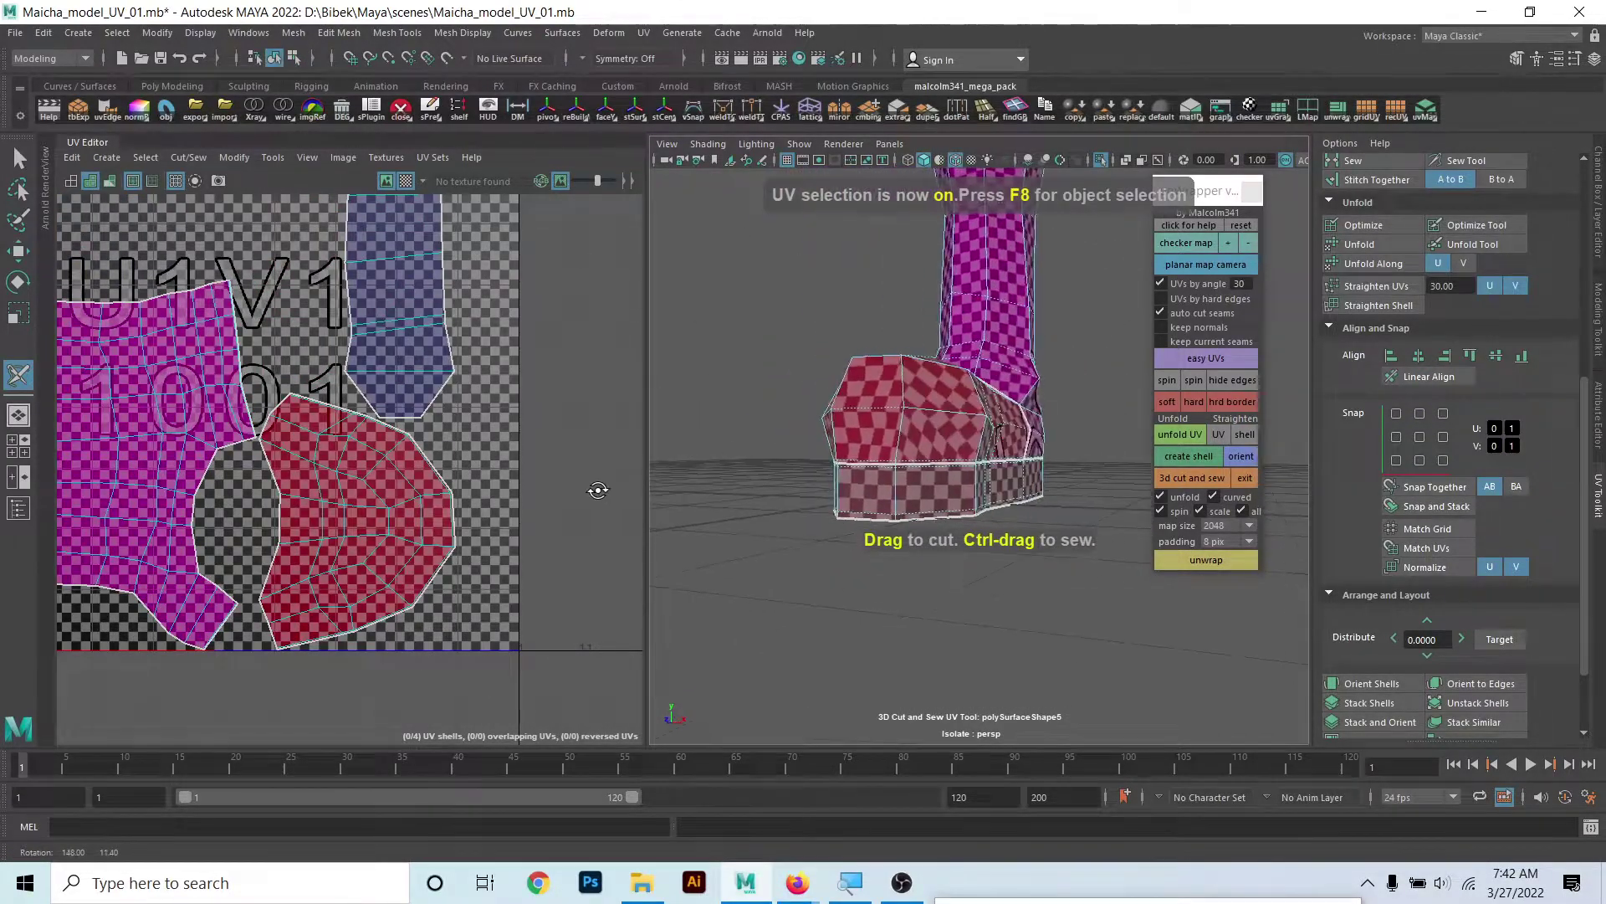
{"action": "scroll", "coordinate": [957, 359], "scroll_direction": "up", "scroll_amount": 5}
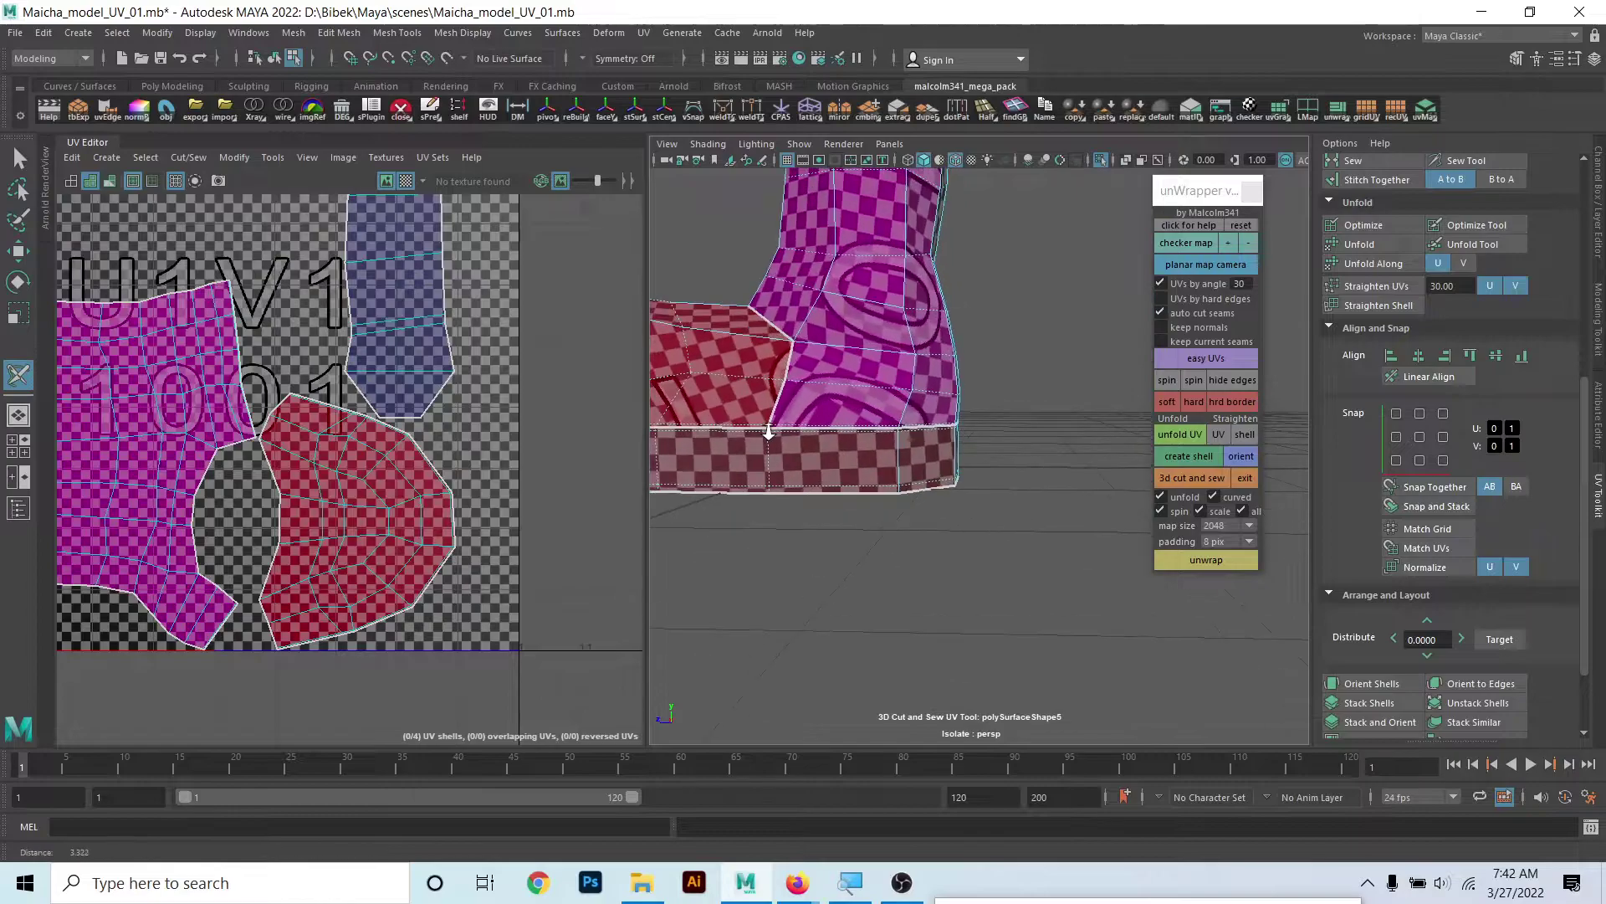
{"action": "mouse_move", "coordinate": [957, 359]}
{"action": "left_mouse_down", "text": "alt"}
{"action": "mouse_move", "coordinate": [942, 357]}
{"action": "mouse_move", "coordinate": [971, 396]}
{"action": "mouse_move", "coordinate": [939, 376]}
{"action": "left_mouse_up", "text": "alt"}
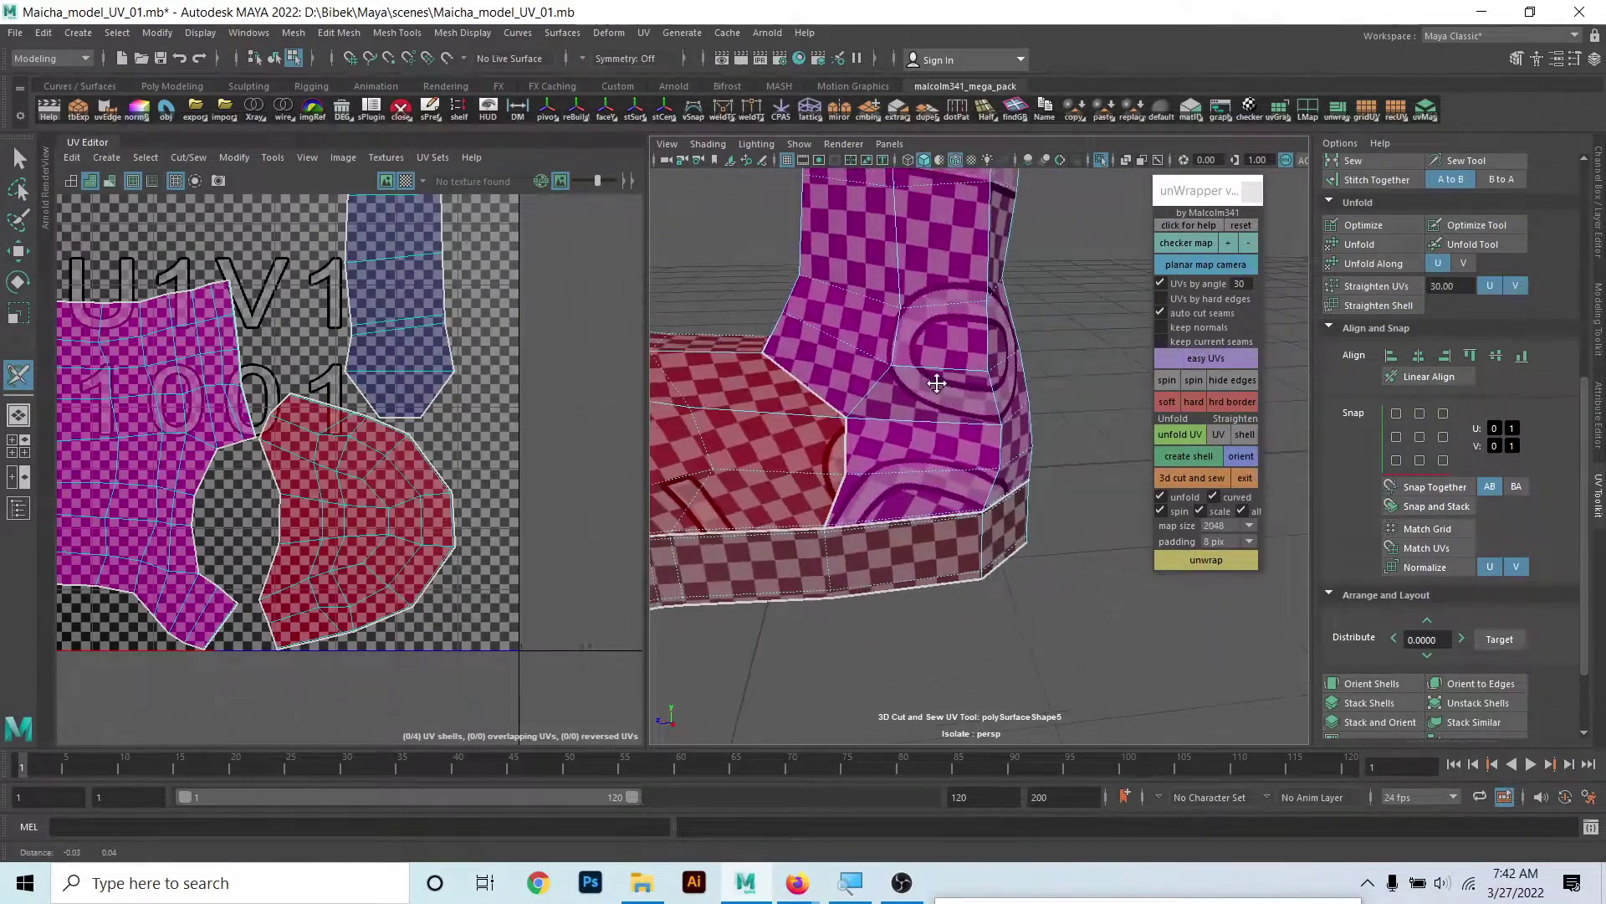
{"action": "scroll", "coordinate": [939, 376], "scroll_direction": "down", "scroll_amount": 5}
{"action": "mouse_move", "coordinate": [888, 494]}
{"action": "left_mouse_down", "text": "alt"}
{"action": "mouse_move", "coordinate": [928, 401]}
{"action": "mouse_move", "coordinate": [912, 362]}
{"action": "mouse_move", "coordinate": [968, 527]}
{"action": "mouse_move", "coordinate": [608, 533]}
{"action": "mouse_move", "coordinate": [635, 513]}
{"action": "mouse_move", "coordinate": [681, 530]}
{"action": "mouse_move", "coordinate": [588, 555]}
{"action": "mouse_move", "coordinate": [879, 496]}
{"action": "mouse_move", "coordinate": [974, 497]}
{"action": "mouse_move", "coordinate": [943, 520]}
{"action": "mouse_move", "coordinate": [870, 502]}
{"action": "mouse_move", "coordinate": [979, 527]}
{"action": "mouse_move", "coordinate": [883, 506]}
{"action": "mouse_move", "coordinate": [962, 490]}
{"action": "mouse_move", "coordinate": [1004, 507]}
{"action": "mouse_move", "coordinate": [1026, 485]}
{"action": "left_mouse_up", "text": "alt"}
{"action": "scroll", "coordinate": [928, 401], "scroll_direction": "up", "scroll_amount": 4}
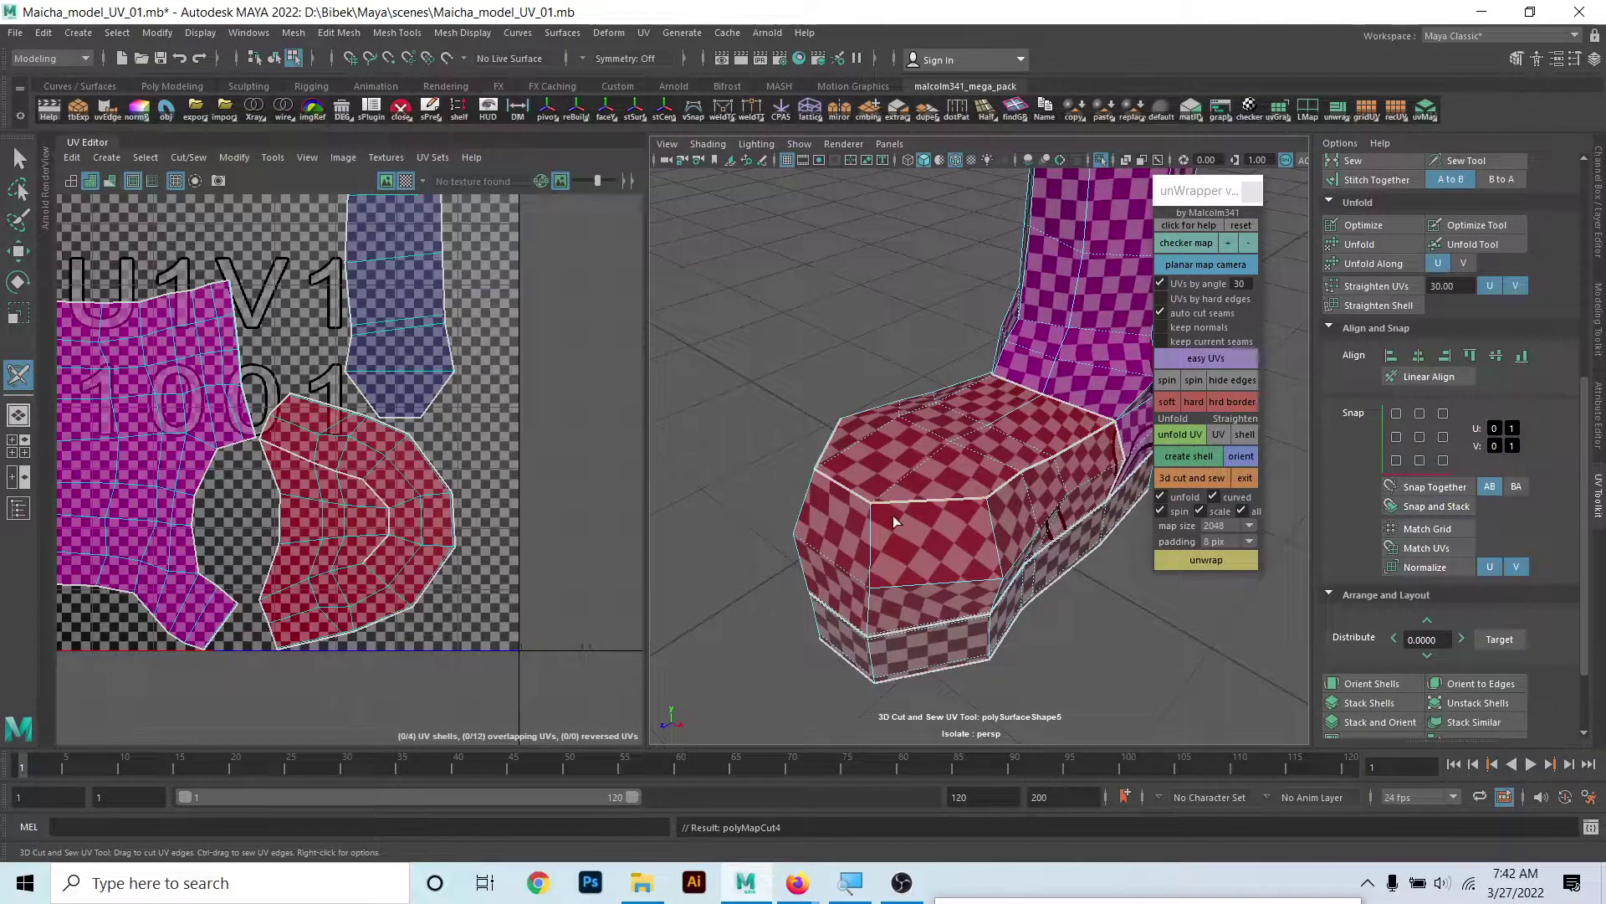
{"action": "mouse_move", "coordinate": [894, 517]}
{"action": "left_mouse_down", "text": "alt"}
{"action": "mouse_move", "coordinate": [1028, 490]}
{"action": "mouse_move", "coordinate": [991, 473]}
{"action": "mouse_move", "coordinate": [997, 487]}
{"action": "mouse_move", "coordinate": [760, 533]}
{"action": "mouse_move", "coordinate": [773, 562]}
{"action": "mouse_move", "coordinate": [978, 444]}
{"action": "mouse_move", "coordinate": [861, 445]}
{"action": "mouse_move", "coordinate": [867, 467]}
{"action": "mouse_move", "coordinate": [970, 502]}
{"action": "mouse_move", "coordinate": [949, 471]}
{"action": "mouse_move", "coordinate": [971, 455]}
{"action": "mouse_move", "coordinate": [895, 502]}
{"action": "left_mouse_up", "text": "alt"}
{"action": "left_click", "coordinate": [1011, 476]}
{"action": "key", "text": "ctrl+shift+u"}
- Cut one more foot edge into a seam, adding another UV shell
{"action": "left_click", "coordinate": [937, 408]}
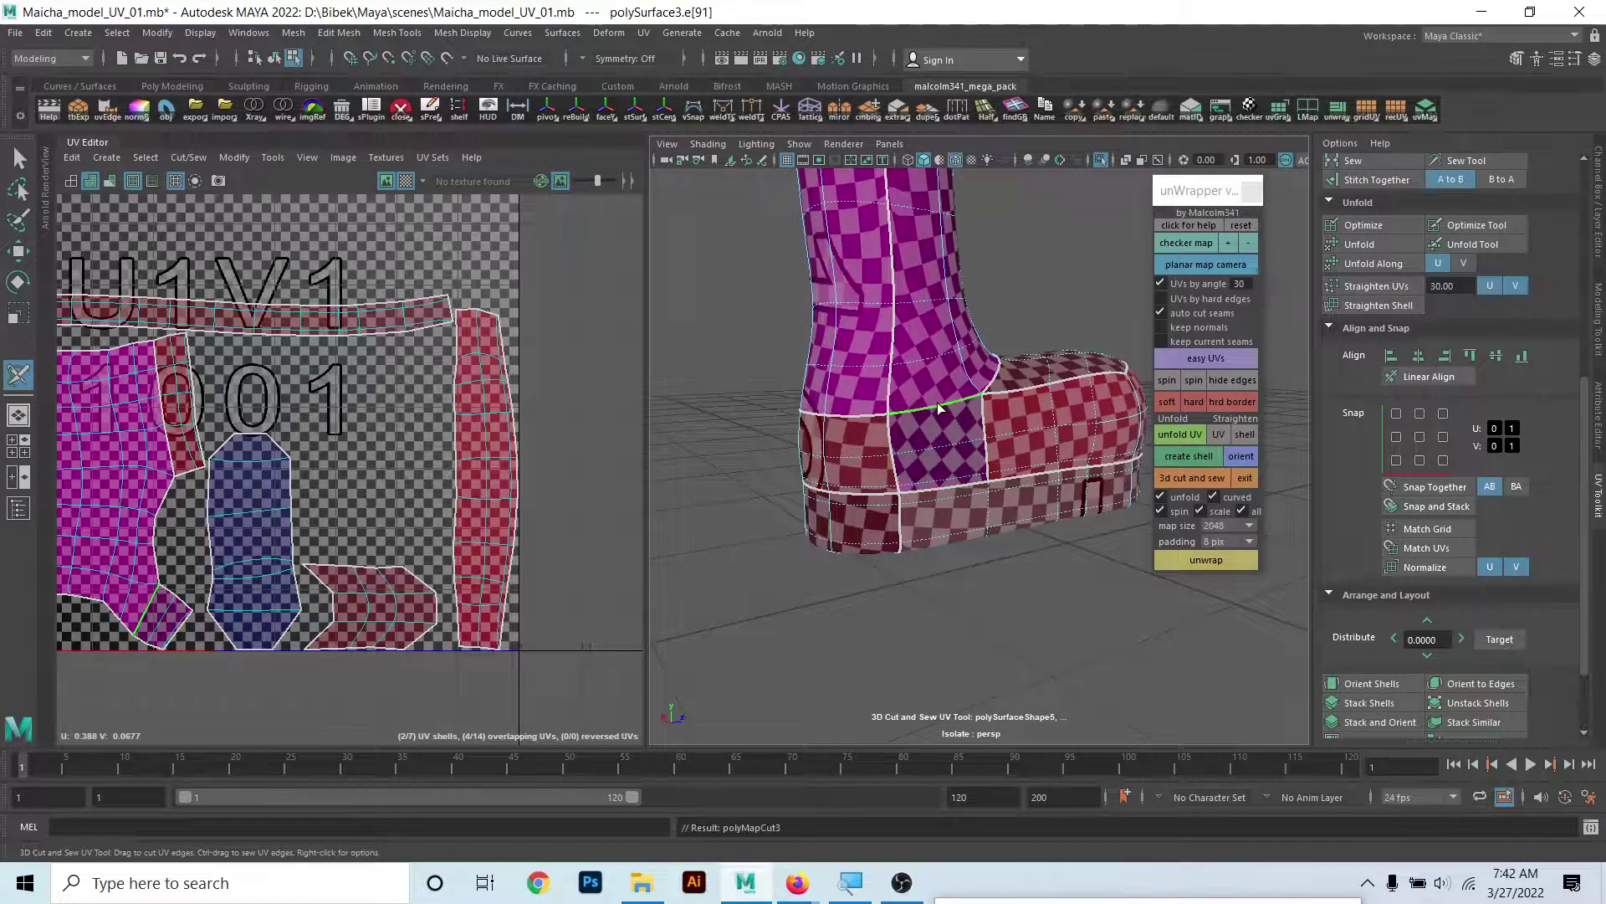
{"action": "left_click_drag", "start_coordinate": [937, 408], "coordinate": [935, 502], "text": "alt"}
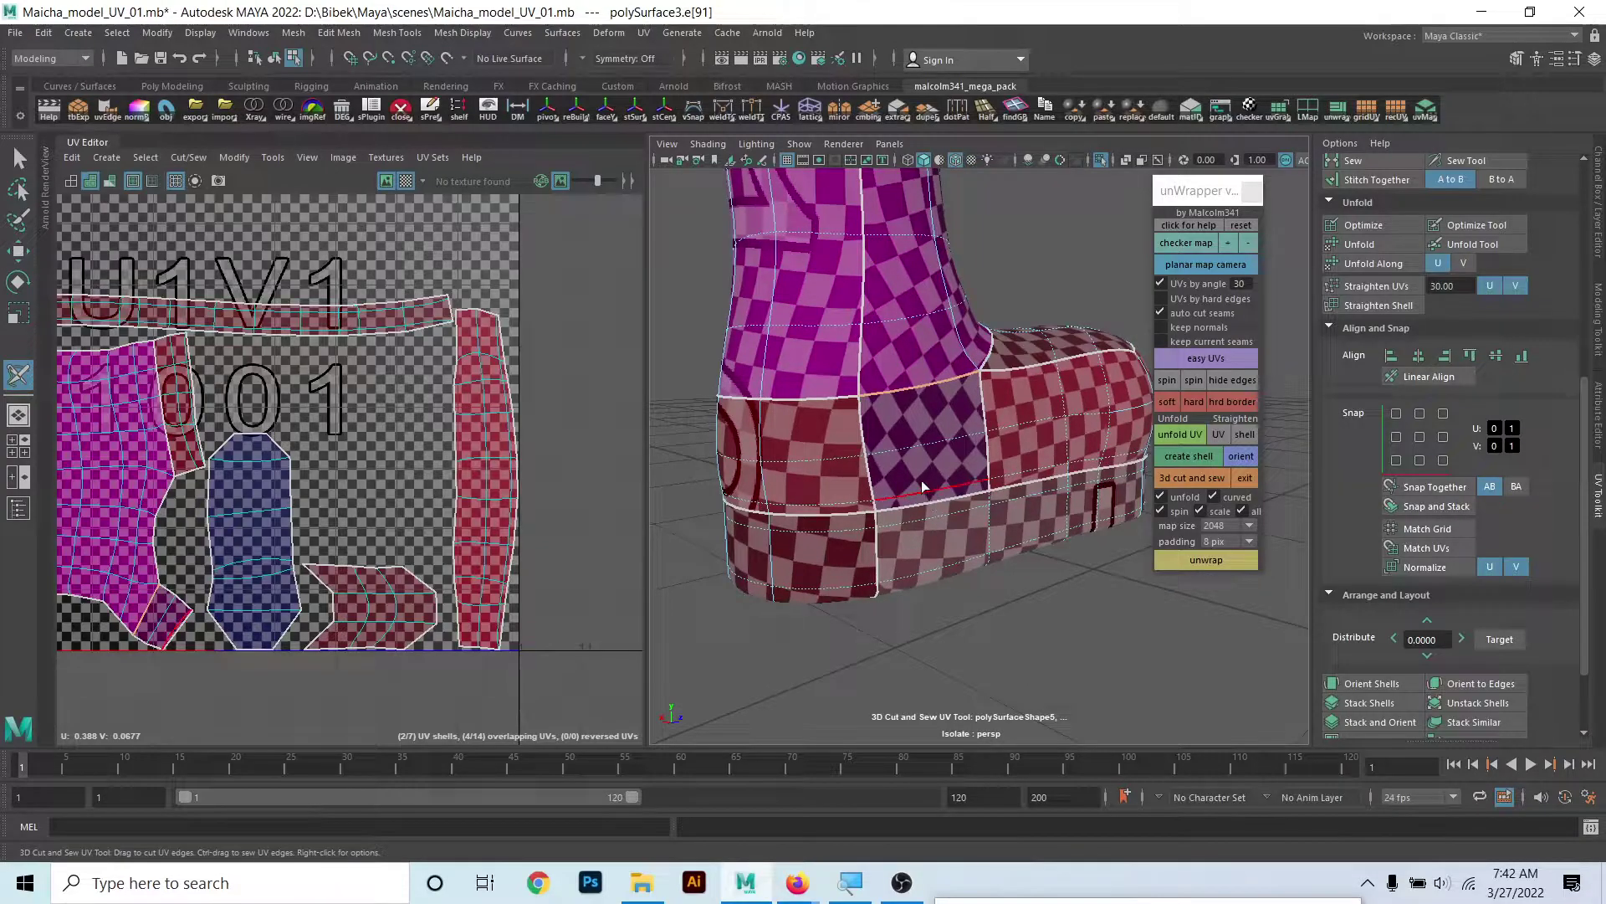
{"action": "left_click_drag", "start_coordinate": [890, 439], "coordinate": [886, 285], "text": "alt"}
{"action": "mouse_move", "coordinate": [1010, 497]}
{"action": "left_mouse_down", "text": "alt"}
{"action": "mouse_move", "coordinate": [955, 465]}
{"action": "mouse_move", "coordinate": [933, 473]}
{"action": "left_mouse_up", "text": "alt"}
- Sew the vertical seam to merge two shells, after undoing a mistaken sew
{"action": "left_click", "coordinate": [926, 439], "text": "ctrl"}
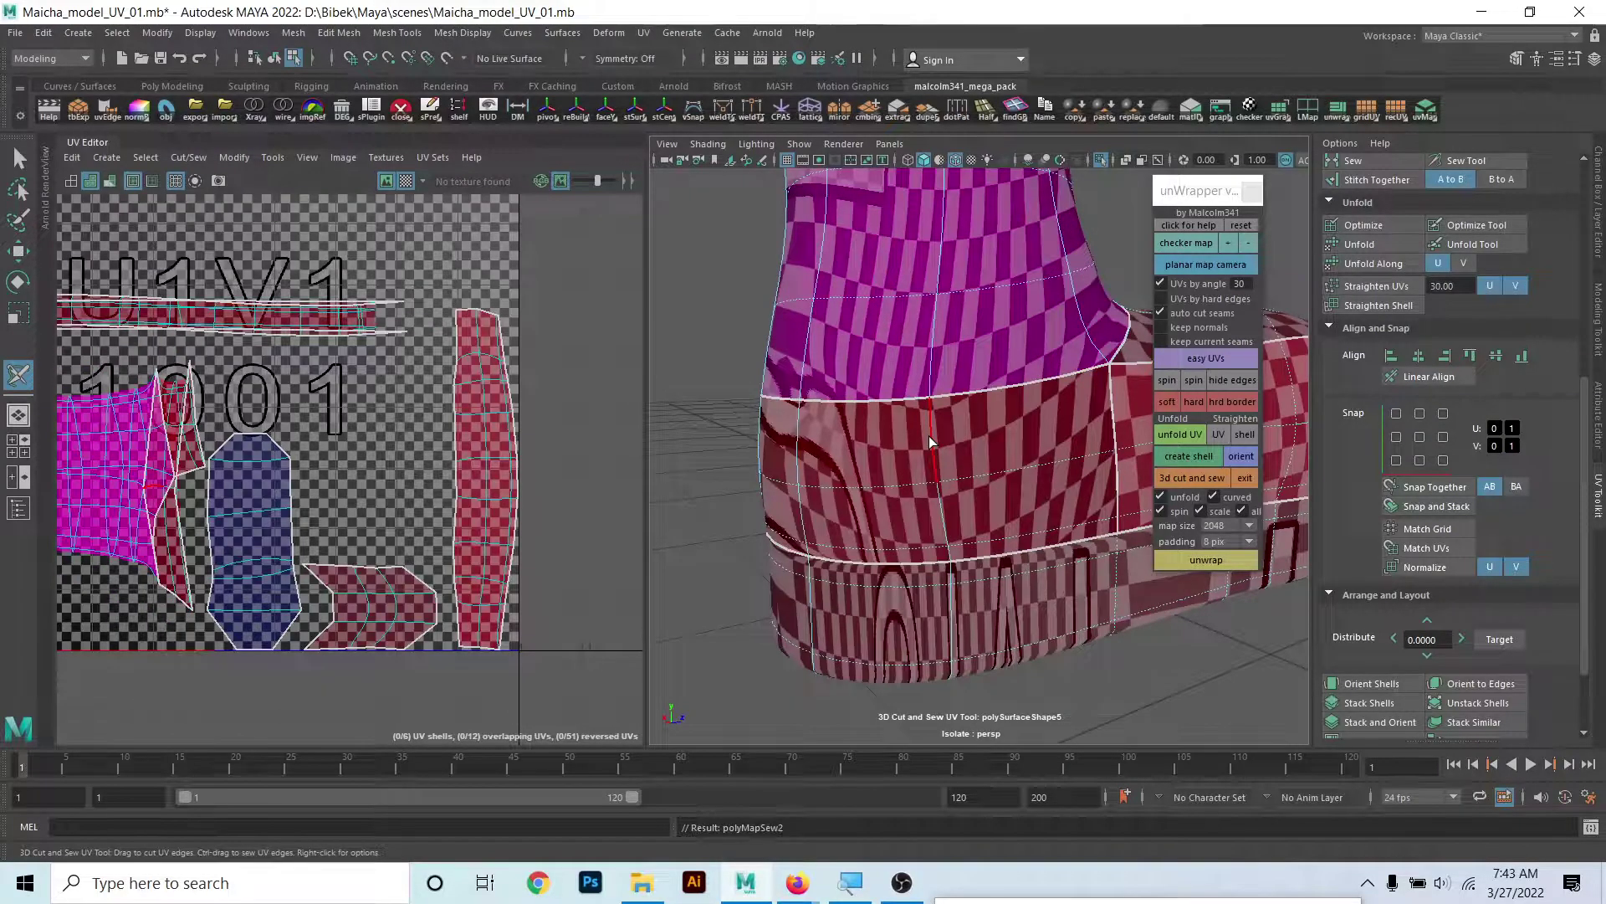
{"action": "key", "text": "ctrl+z"}
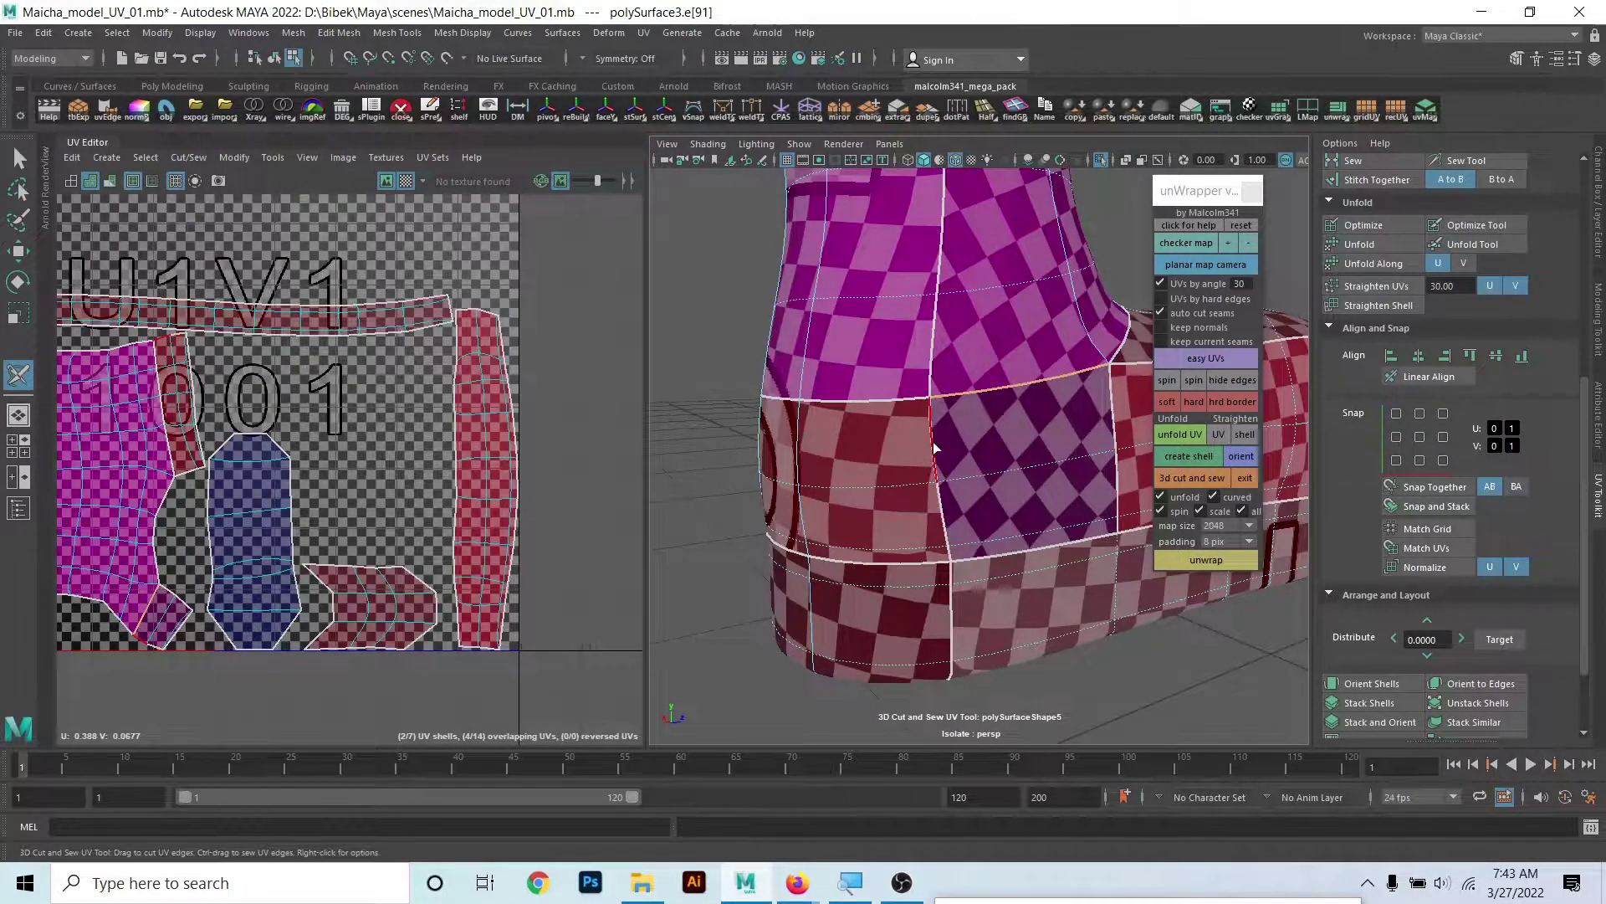
{"action": "mouse_move", "coordinate": [935, 448]}
{"action": "left_mouse_down", "text": "ctrl"}
{"action": "mouse_move", "coordinate": [952, 562]}
{"action": "mouse_move", "coordinate": [987, 497]}
{"action": "mouse_move", "coordinate": [1022, 530]}
{"action": "mouse_move", "coordinate": [958, 485]}
{"action": "mouse_move", "coordinate": [968, 523]}
{"action": "left_mouse_up", "text": "ctrl"}
{"action": "middle_click_drag", "start_coordinate": [967, 524], "coordinate": [951, 468], "text": "alt"}
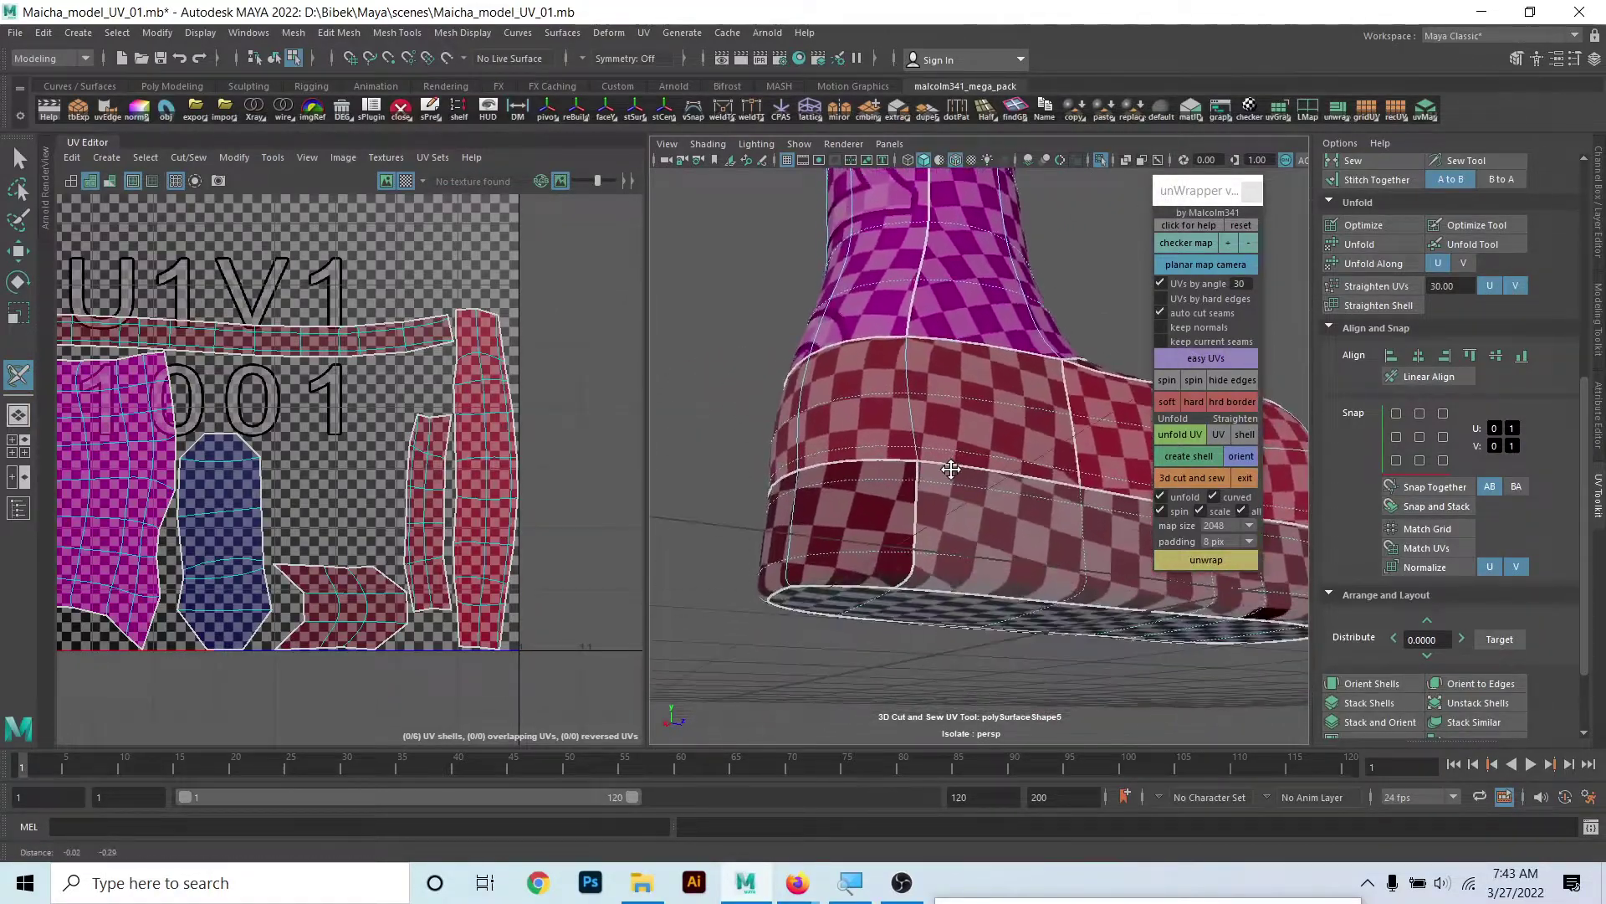
{"action": "mouse_move", "coordinate": [951, 469]}
{"action": "left_mouse_down", "text": "alt"}
{"action": "mouse_move", "coordinate": [939, 525]}
{"action": "mouse_move", "coordinate": [1153, 493]}
{"action": "mouse_move", "coordinate": [1265, 499]}
{"action": "mouse_move", "coordinate": [1297, 559]}
{"action": "left_mouse_up", "text": "alt"}
{"action": "left_click_drag", "start_coordinate": [947, 503], "coordinate": [921, 540], "text": "alt"}
{"action": "right_click_drag", "start_coordinate": [920, 539], "coordinate": [915, 551], "text": "alt"}
{"action": "left_click_drag", "start_coordinate": [915, 550], "coordinate": [969, 533], "text": "alt"}
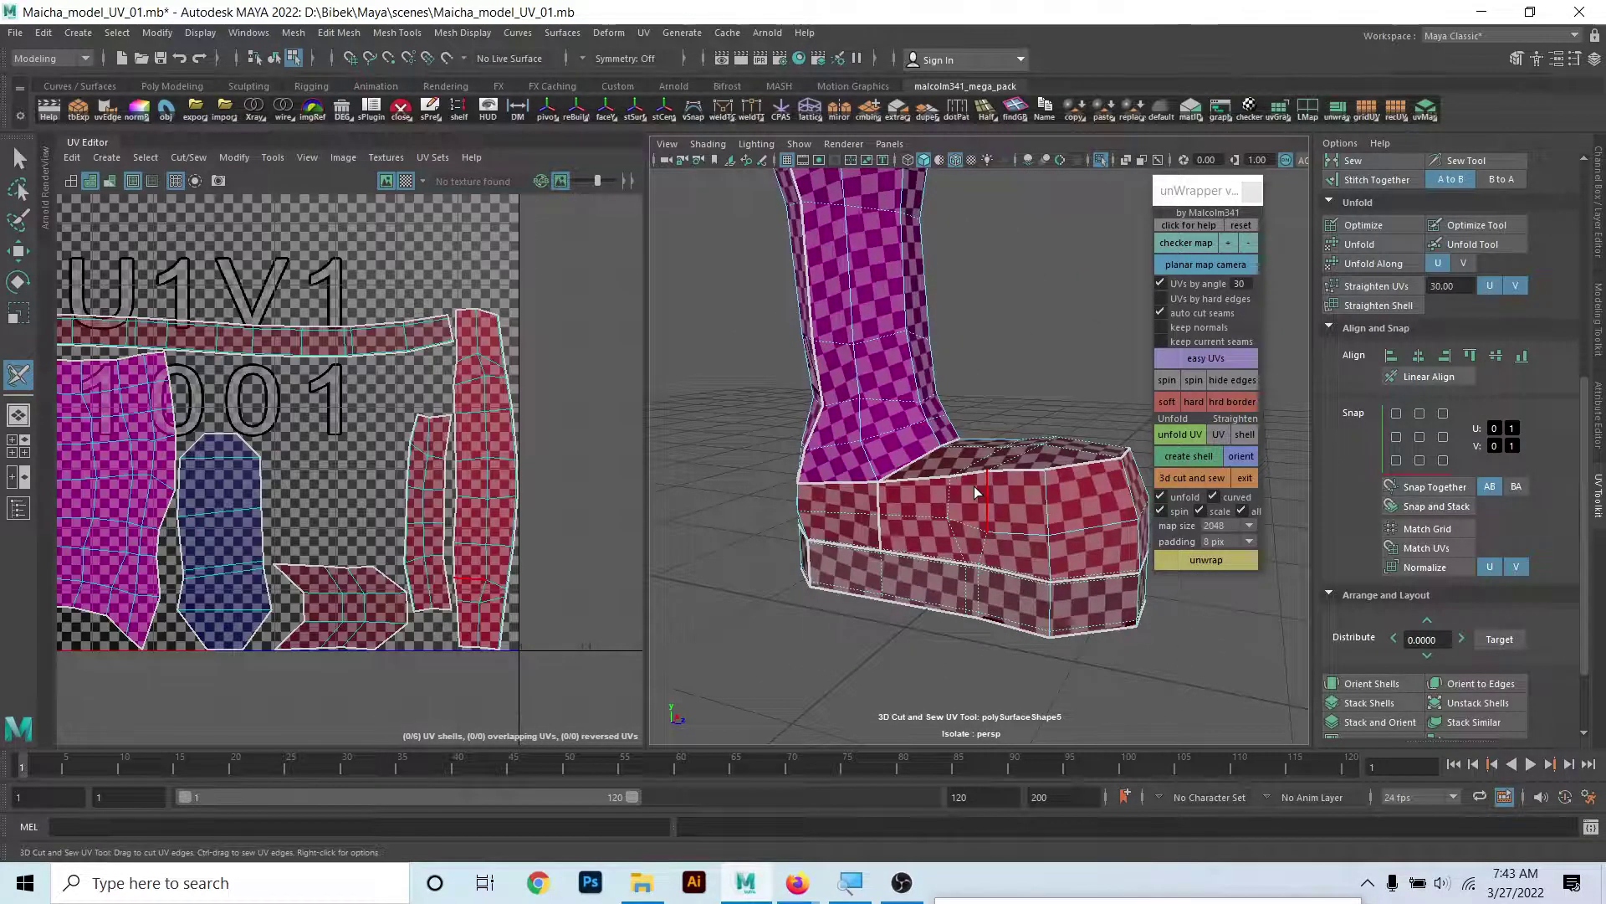
{"action": "scroll", "coordinate": [1477, 576], "scroll_direction": "up", "scroll_amount": 3}
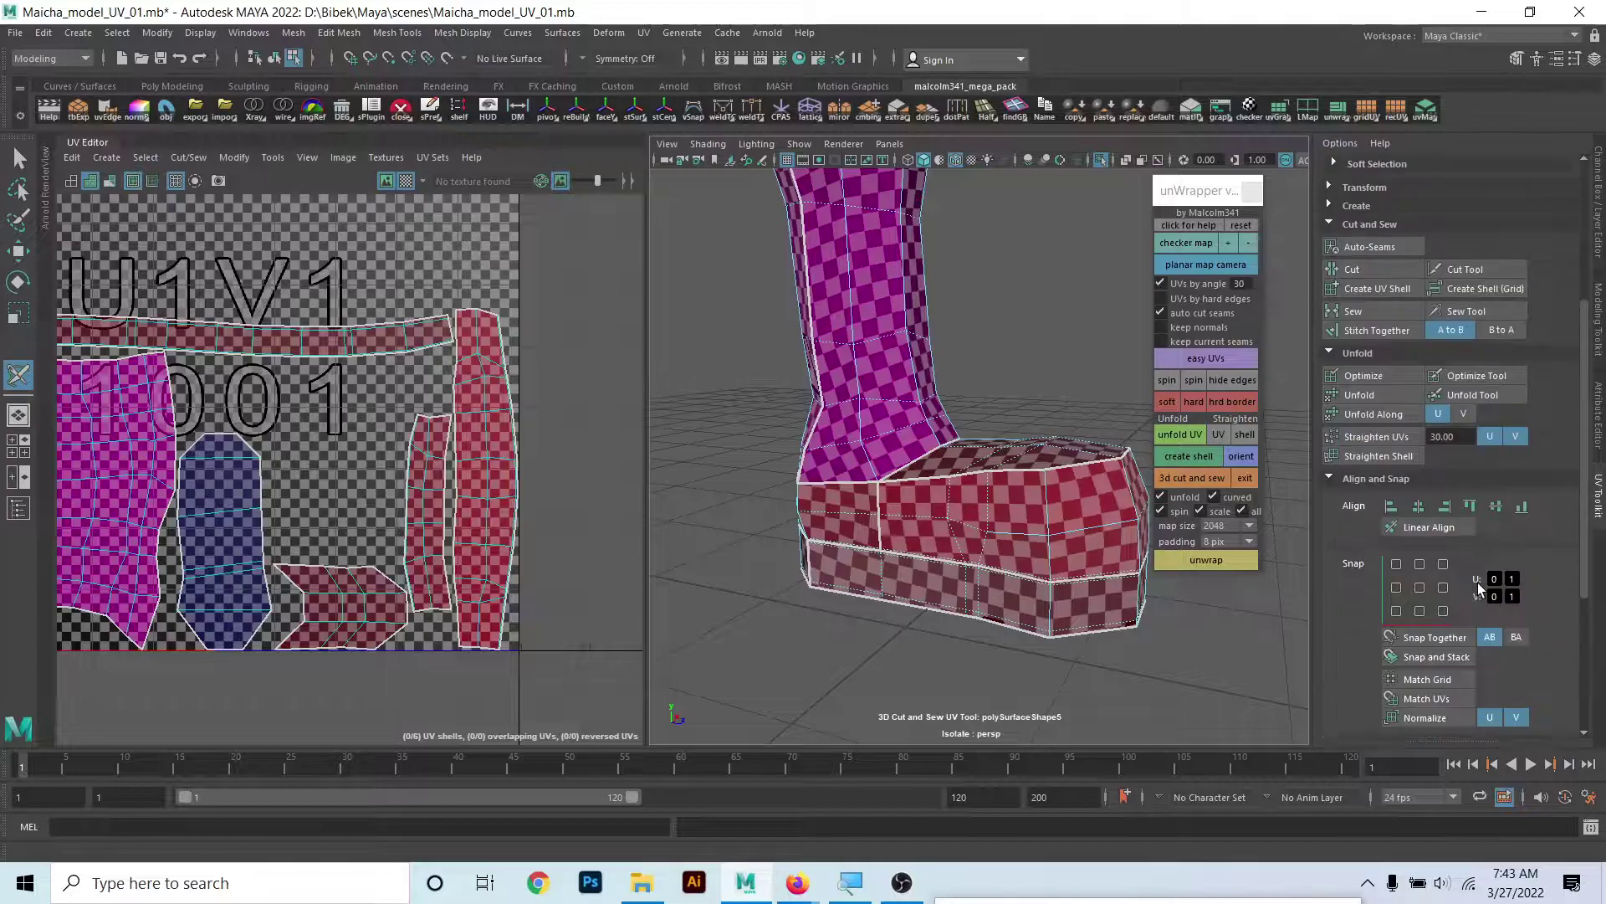
{"action": "scroll", "coordinate": [1477, 582], "scroll_direction": "up", "scroll_amount": 3}
{"action": "scroll", "coordinate": [1477, 582], "scroll_direction": "up", "scroll_amount": 3}
{"action": "scroll", "coordinate": [1479, 588], "scroll_direction": "up", "scroll_amount": 3}
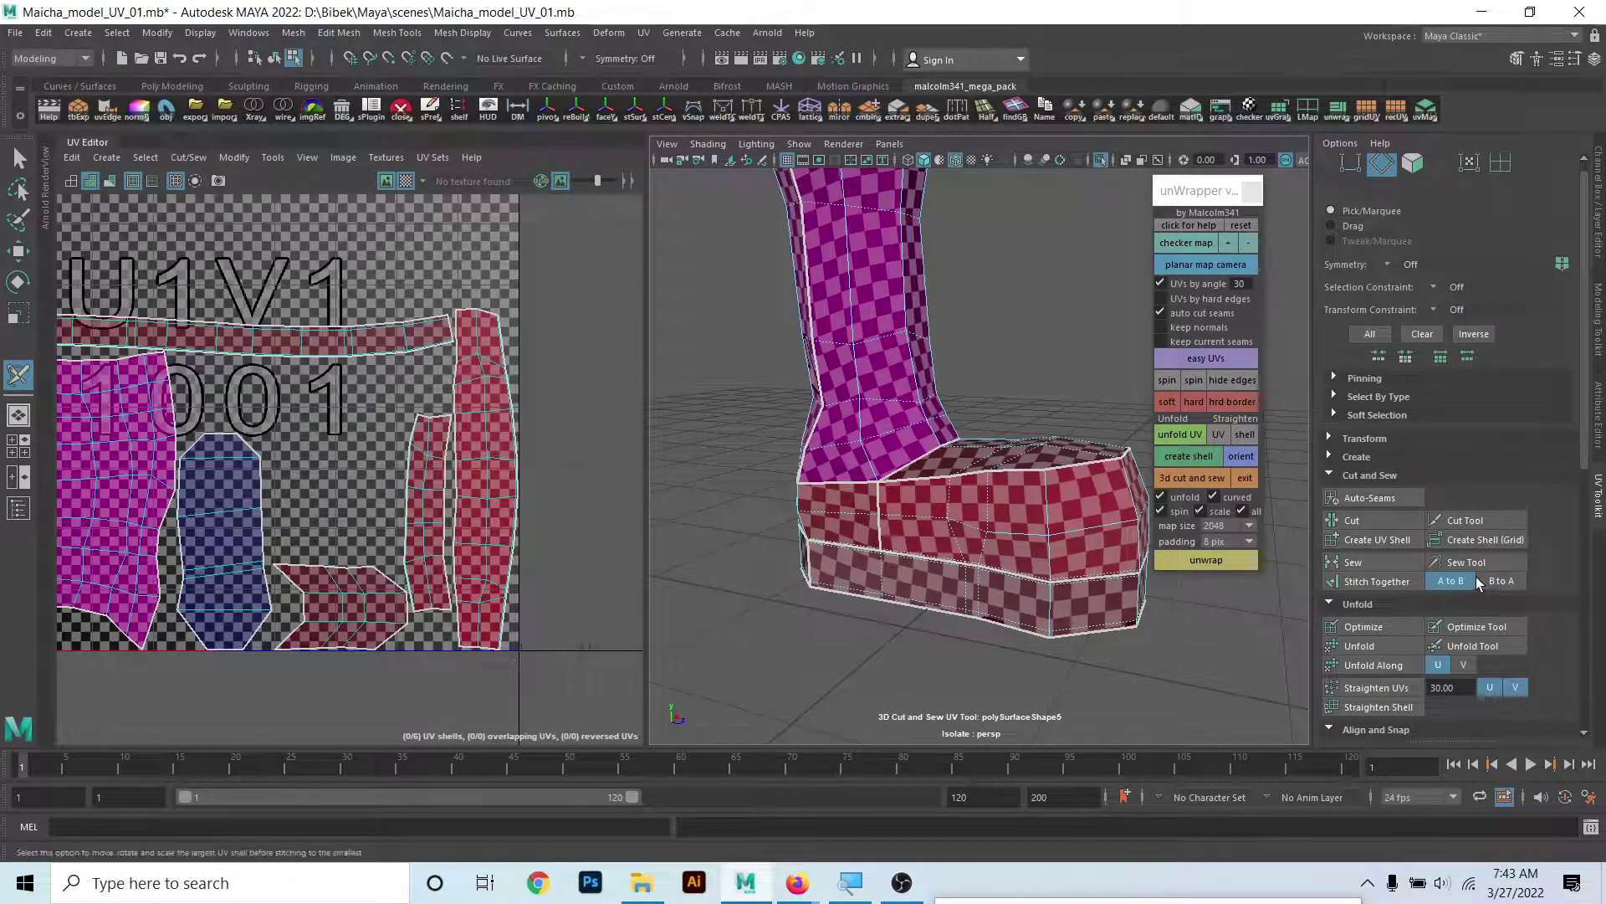
{"action": "scroll", "coordinate": [1478, 583], "scroll_direction": "down", "scroll_amount": 8}
{"action": "scroll", "coordinate": [1470, 569], "scroll_direction": "down", "scroll_amount": 7}
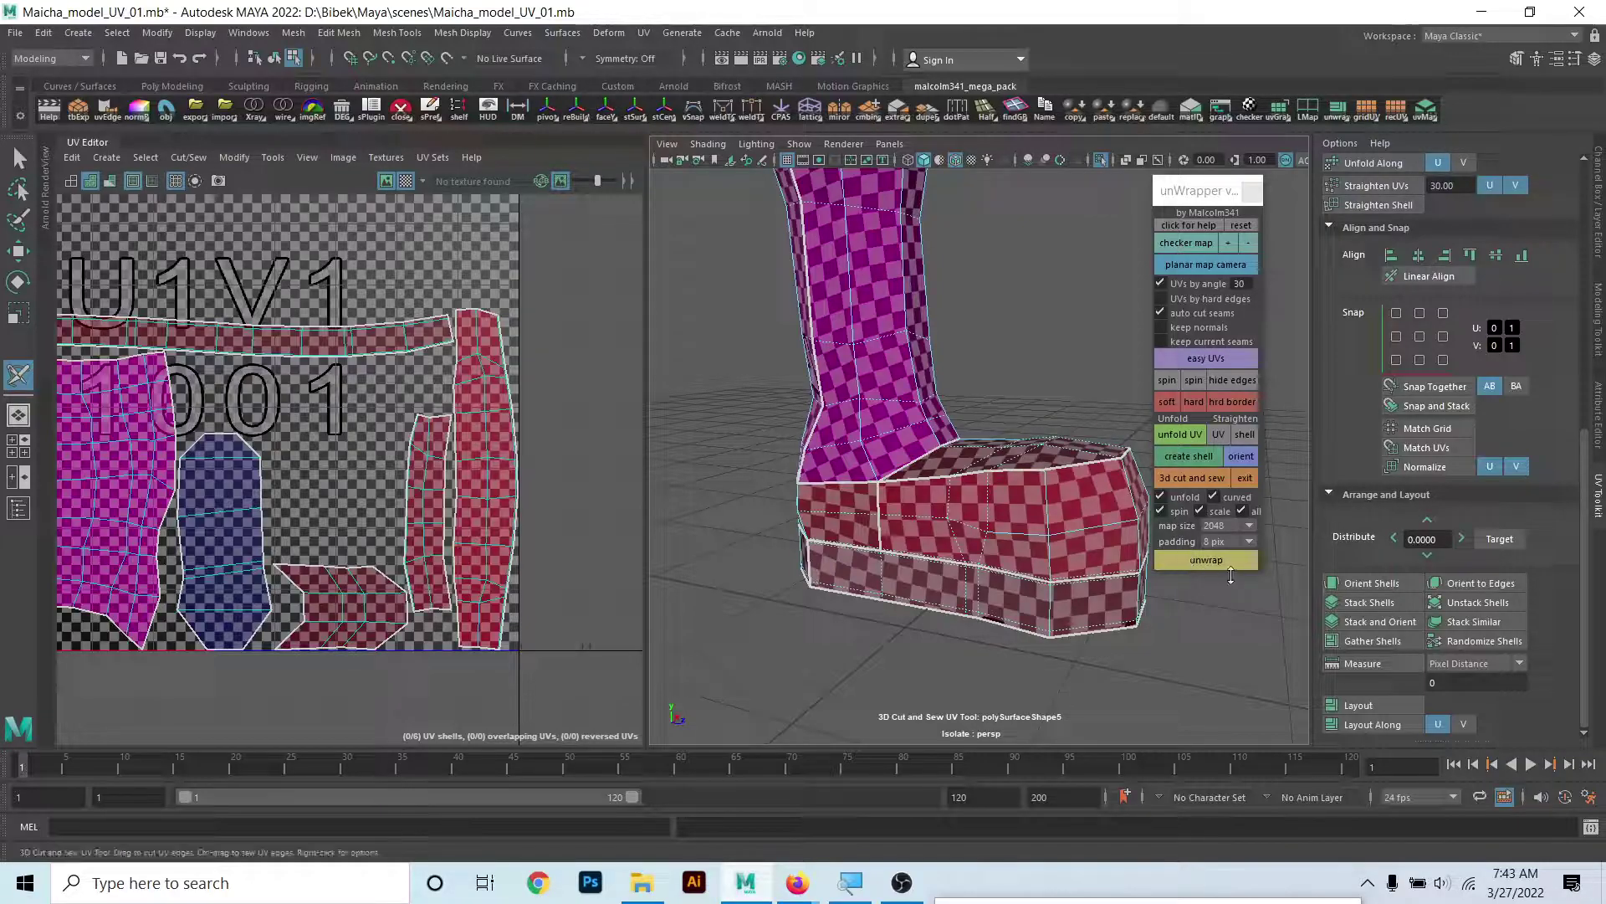
{"action": "left_click_drag", "start_coordinate": [1053, 536], "coordinate": [945, 554], "text": "alt"}
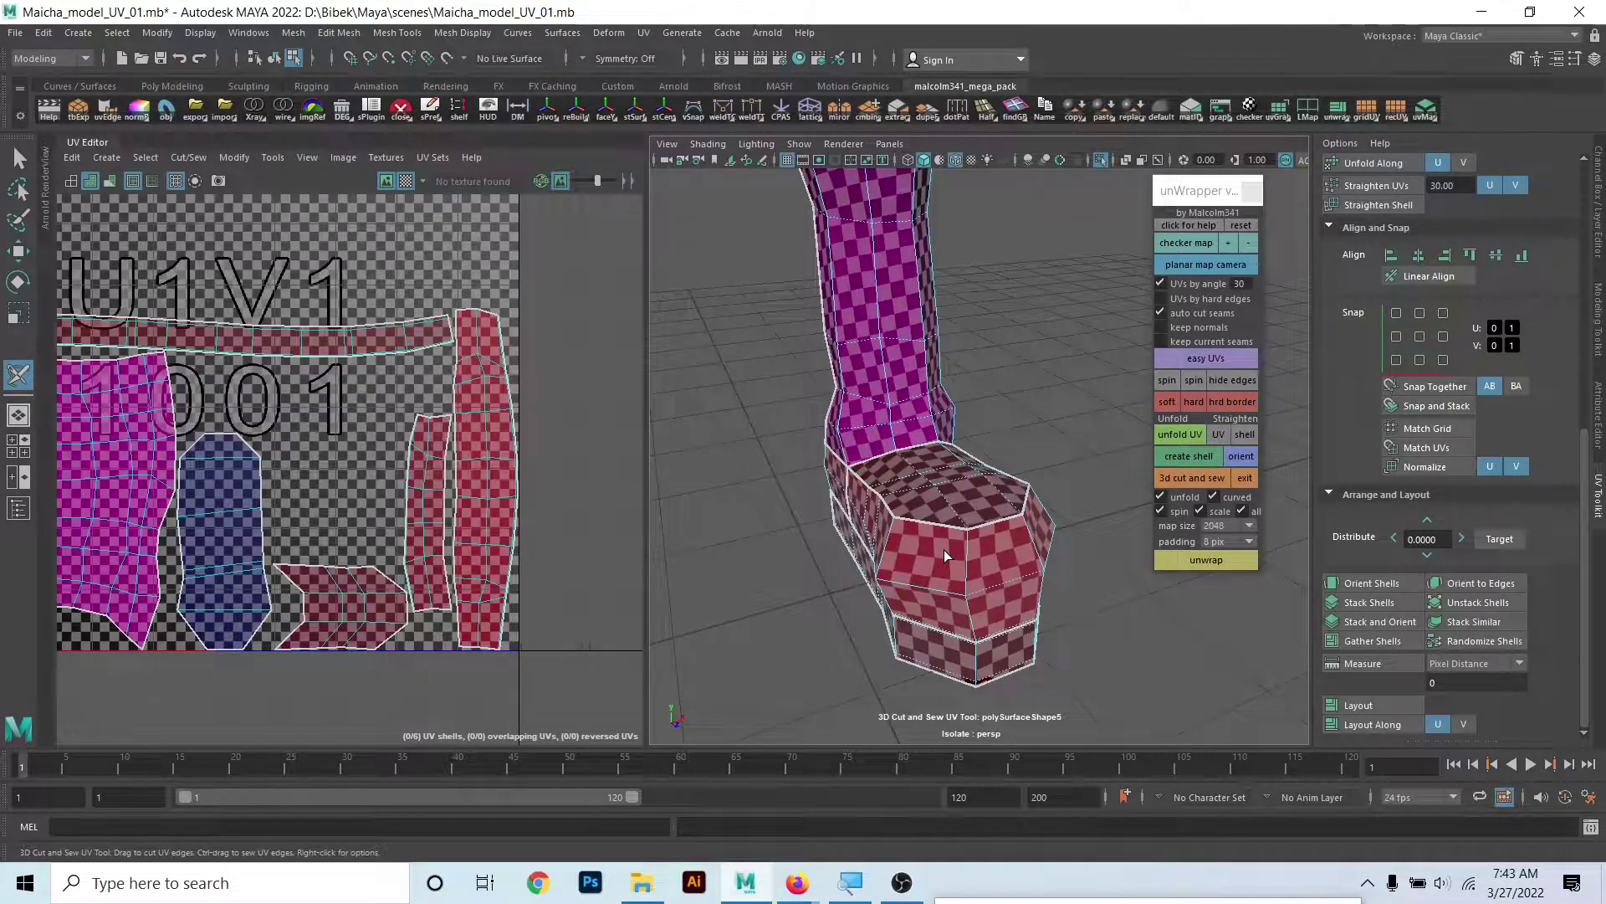
{"action": "mouse_move", "coordinate": [763, 489]}
{"action": "left_mouse_down", "text": "alt"}
{"action": "mouse_move", "coordinate": [889, 518]}
{"action": "mouse_move", "coordinate": [928, 475]}
{"action": "left_mouse_up", "text": "alt"}
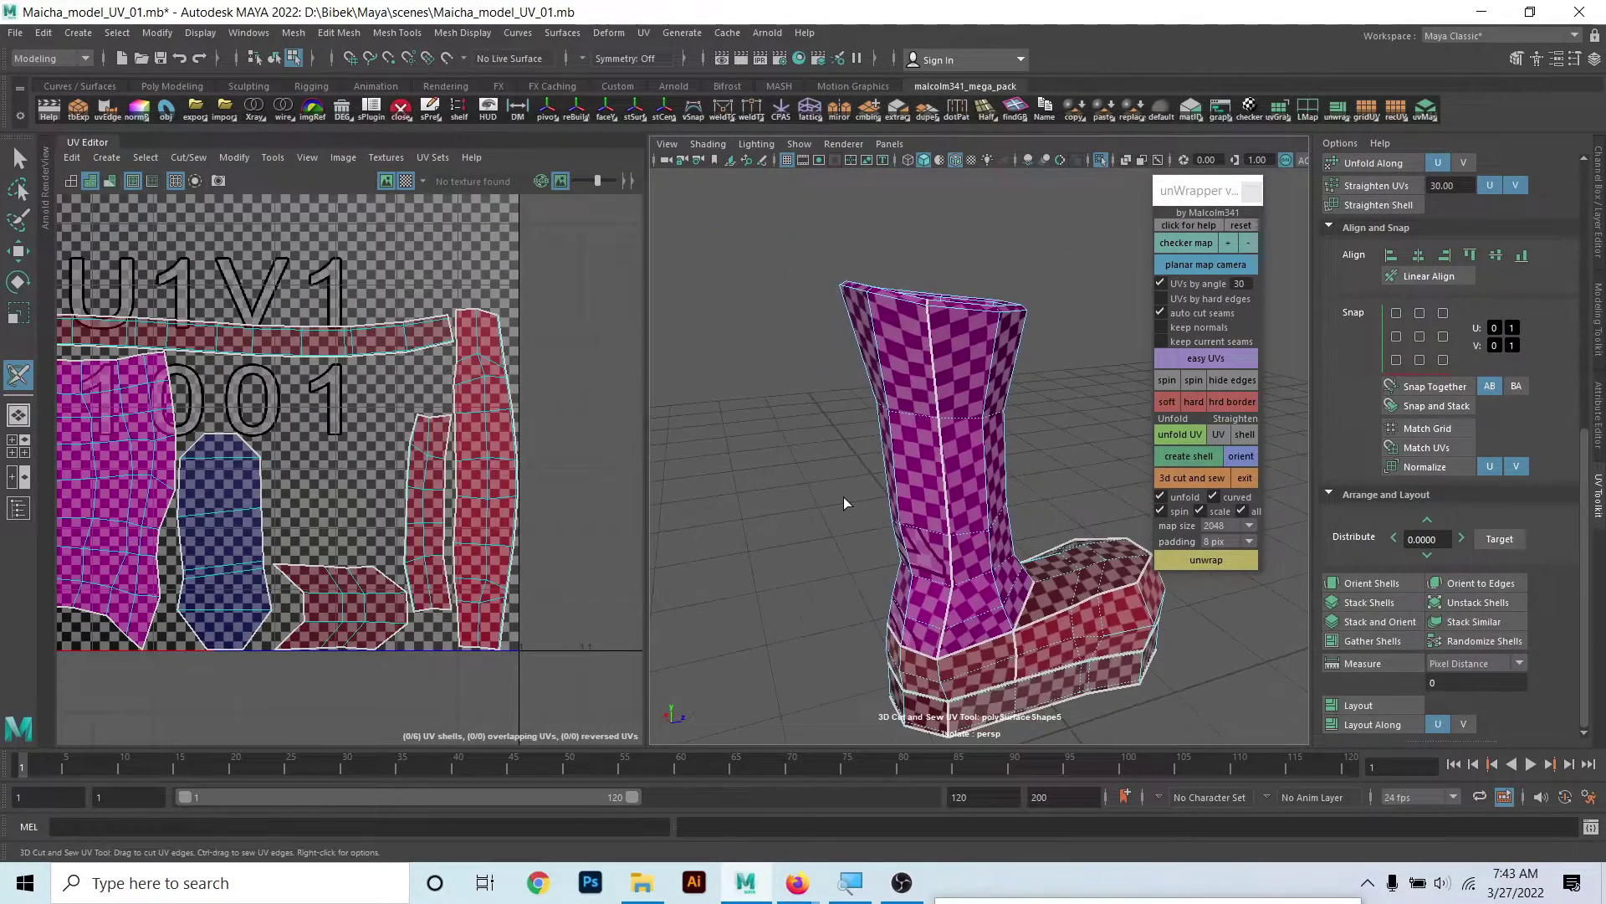
{"action": "left_click_drag", "start_coordinate": [898, 440], "coordinate": [748, 424], "text": "alt"}
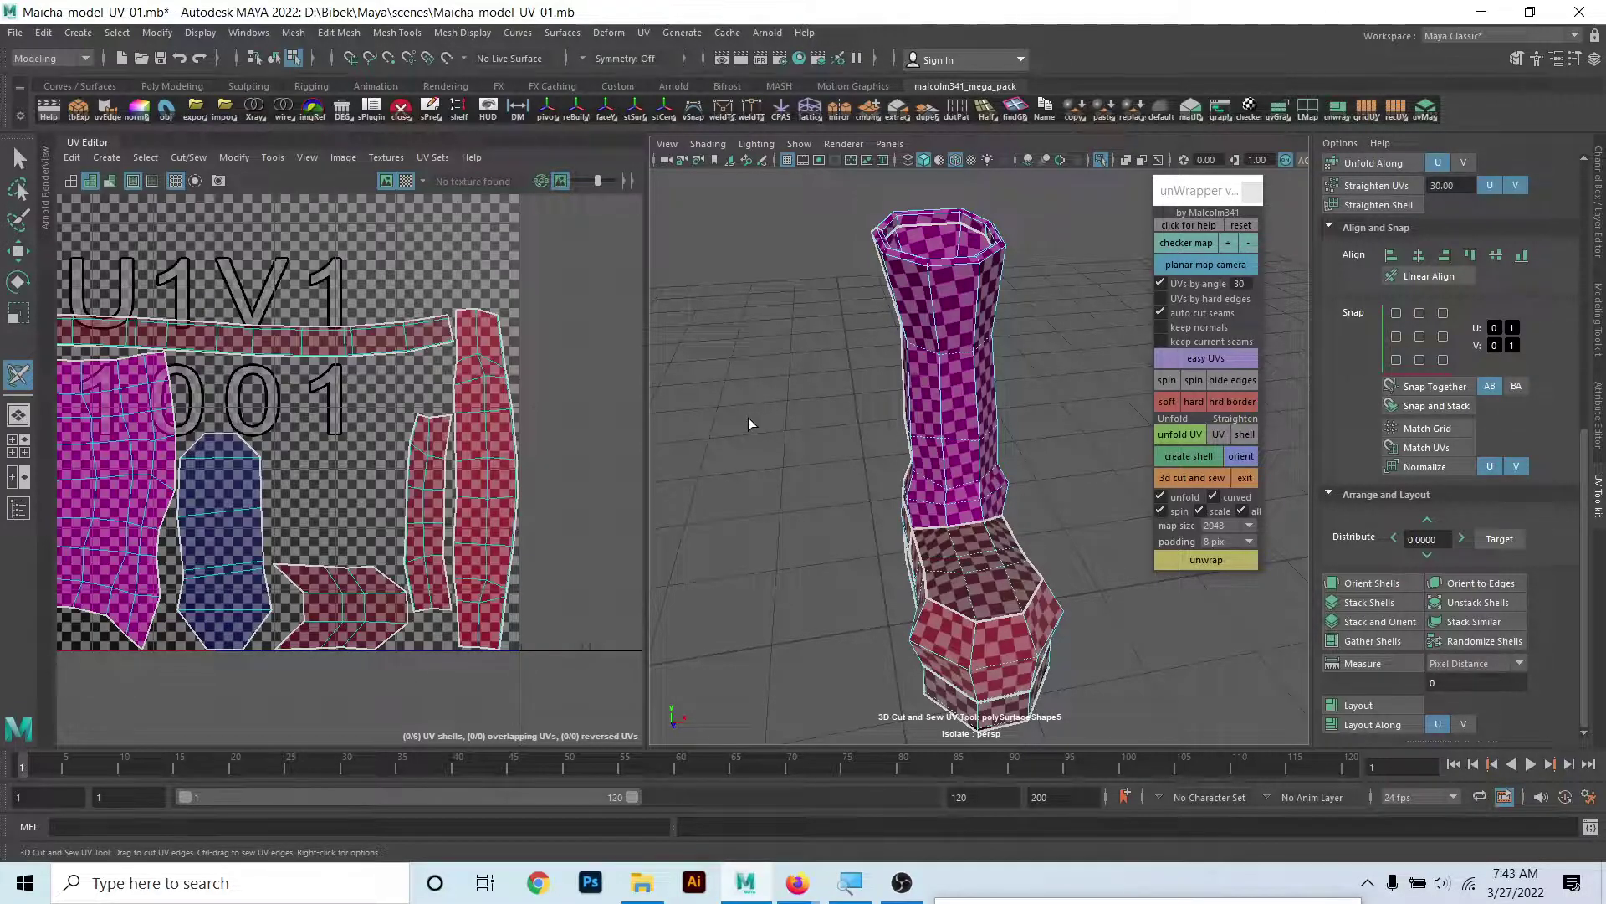
{"action": "scroll", "coordinate": [418, 519], "scroll_direction": "up", "scroll_amount": 1}
{"action": "scroll", "coordinate": [334, 544], "scroll_direction": "up", "scroll_amount": 1}
{"action": "scroll", "coordinate": [326, 469], "scroll_direction": "up", "scroll_amount": 2}
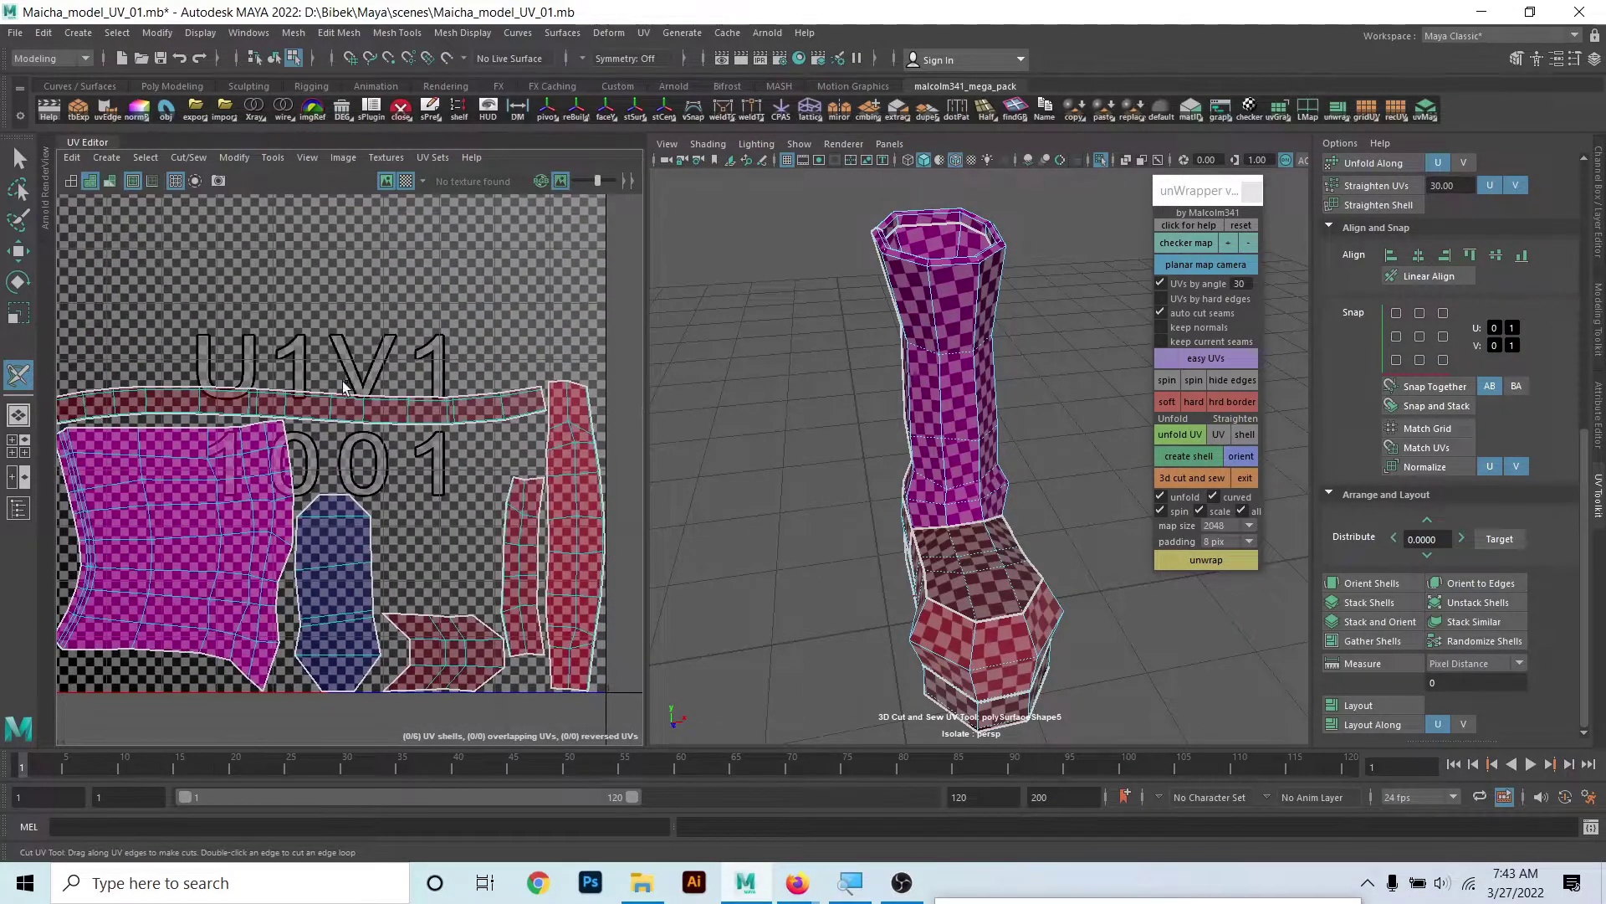
{"action": "scroll", "coordinate": [343, 418], "scroll_direction": "down", "scroll_amount": 2}
{"action": "scroll", "coordinate": [338, 445], "scroll_direction": "down", "scroll_amount": 1}
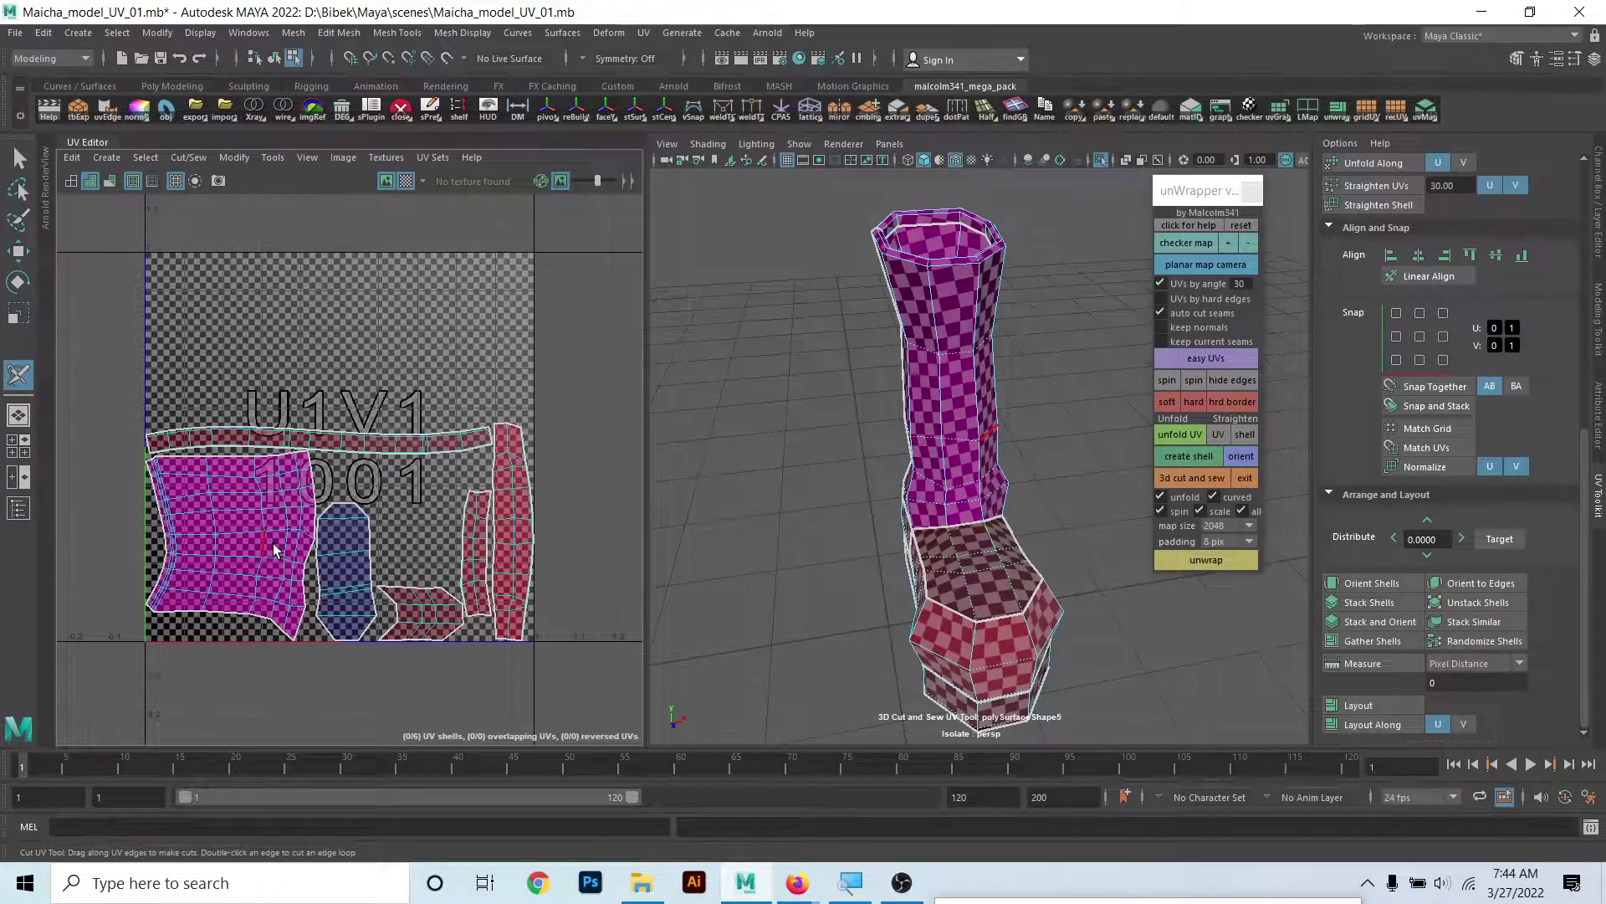
{"action": "left_click_drag", "start_coordinate": [856, 554], "coordinate": [874, 532], "text": "alt"}
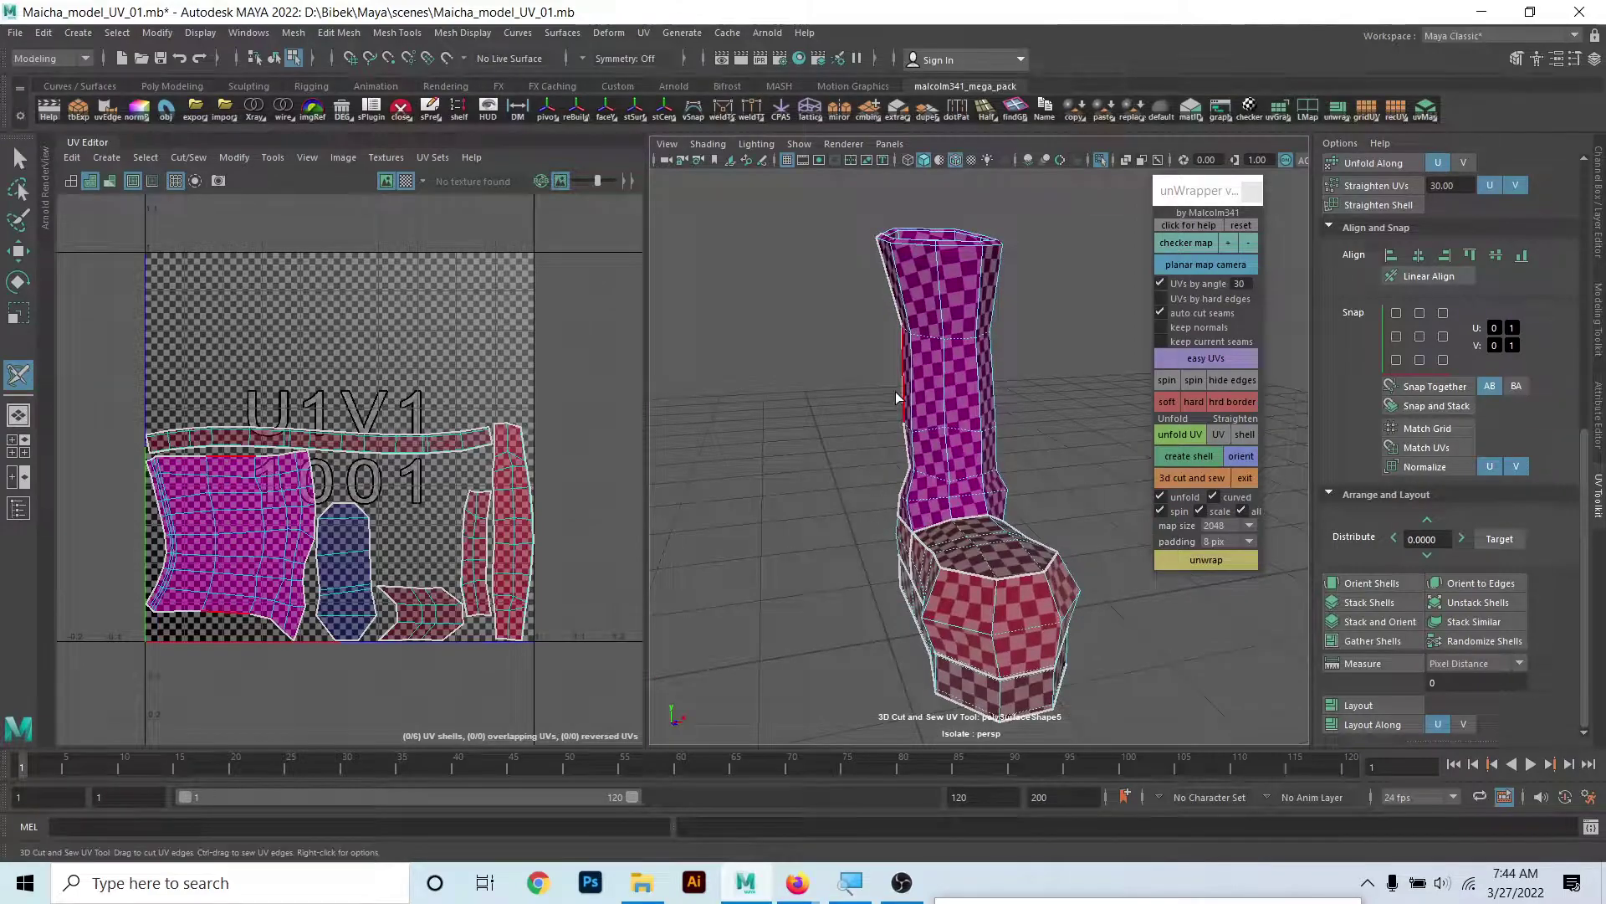
{"action": "scroll", "coordinate": [1004, 461], "scroll_direction": "up", "scroll_amount": 2}
{"action": "left_click_drag", "start_coordinate": [1004, 460], "coordinate": [1205, 503], "text": "alt"}
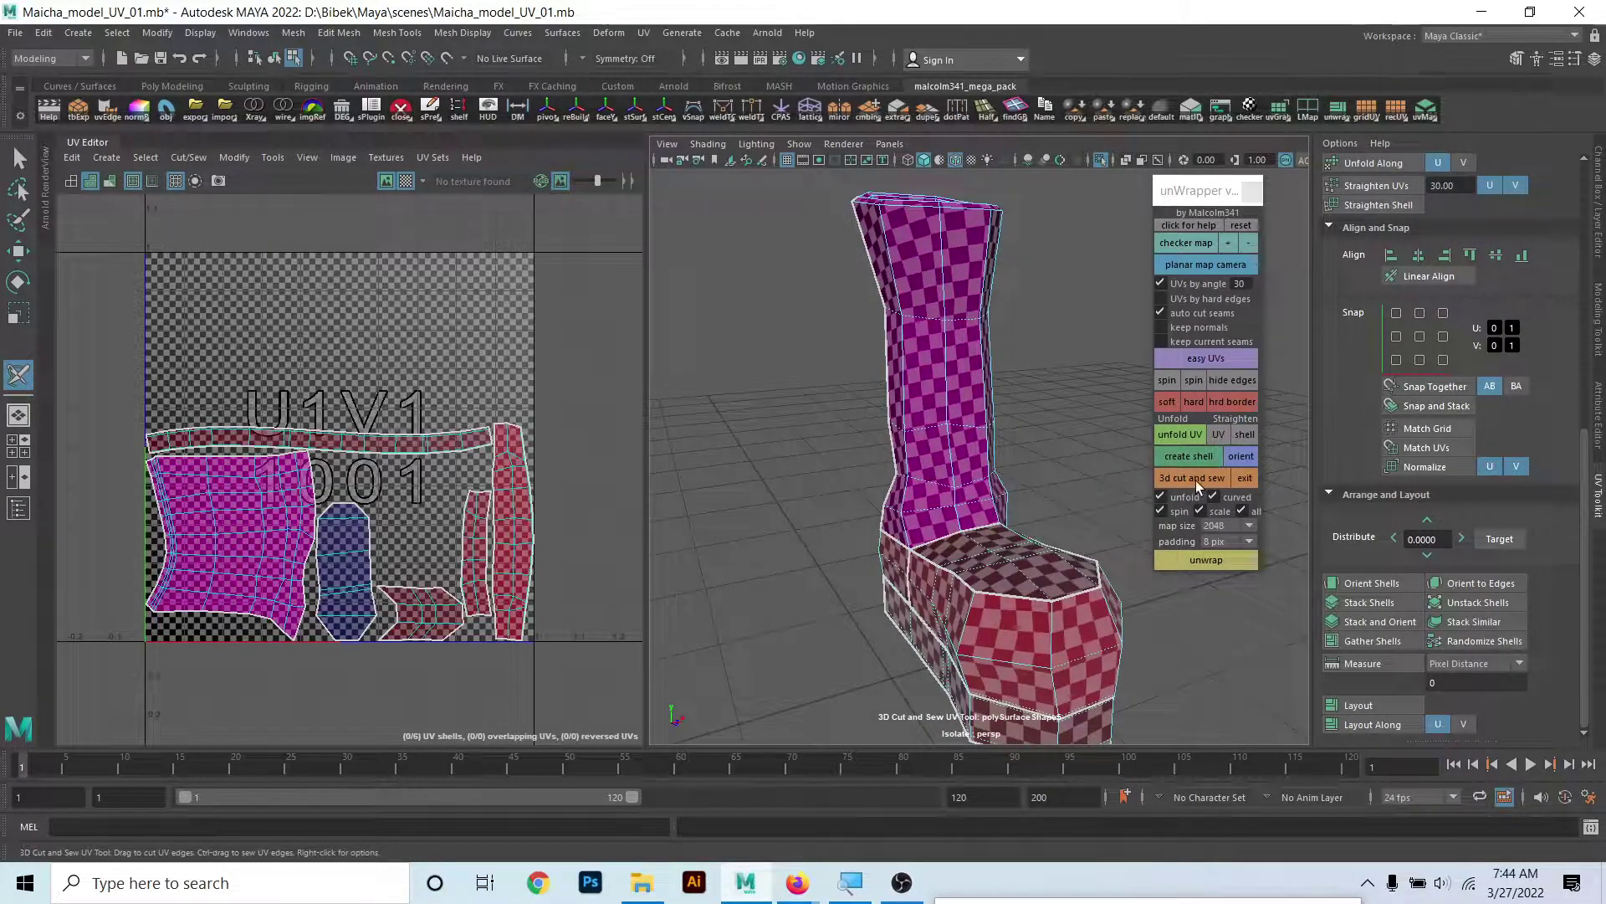
{"action": "right_click", "coordinate": [928, 333]}
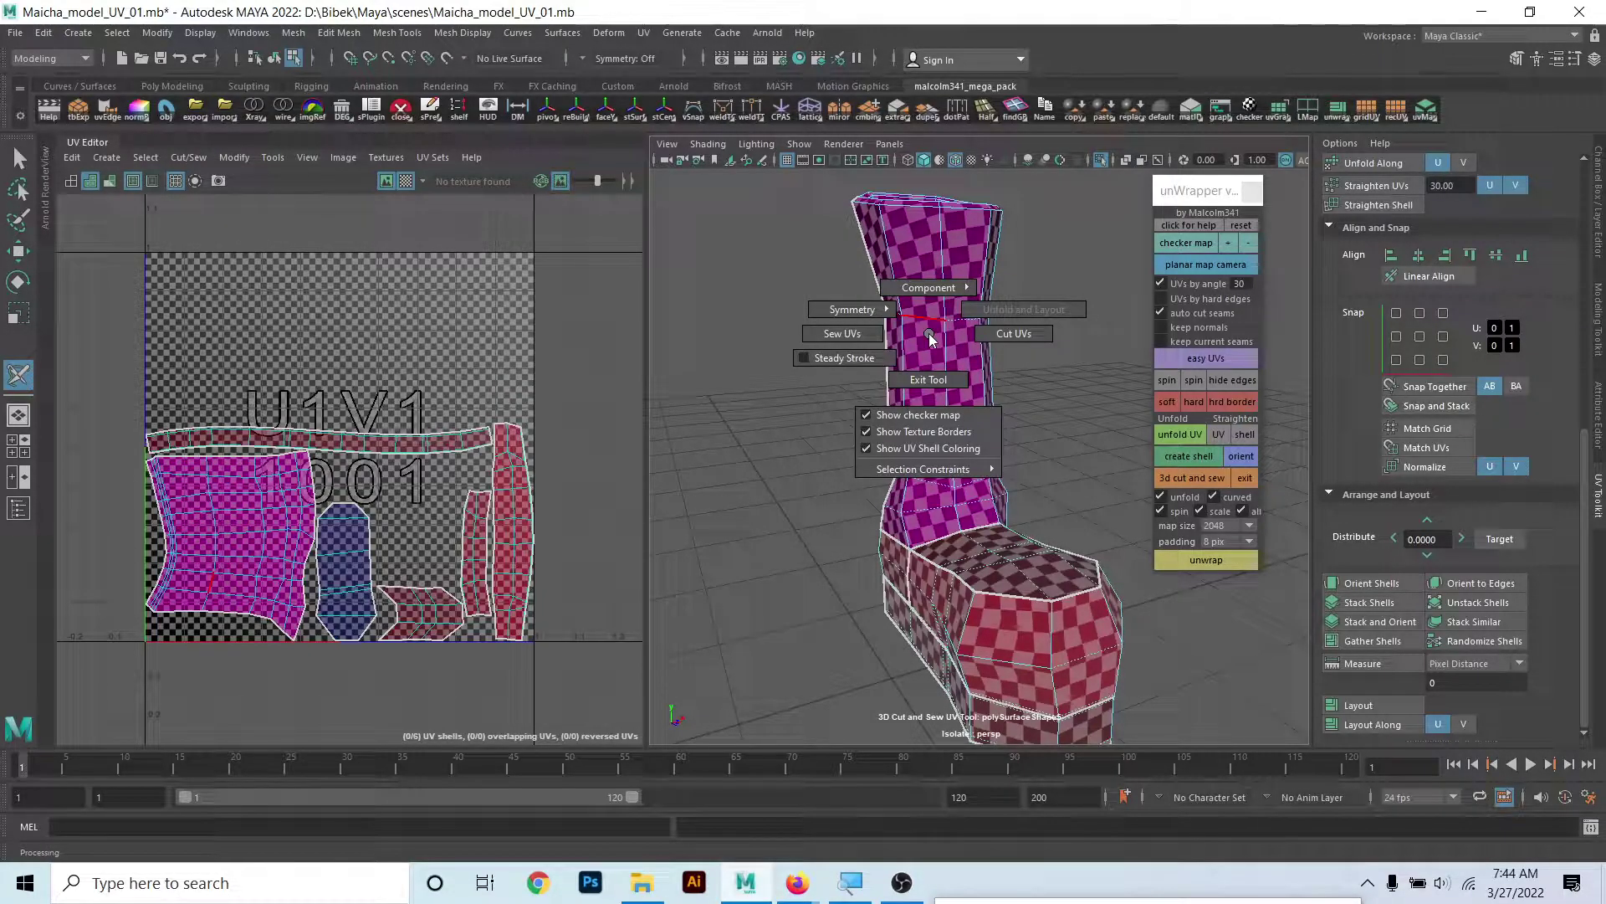
{"action": "left_click", "coordinate": [929, 333]}
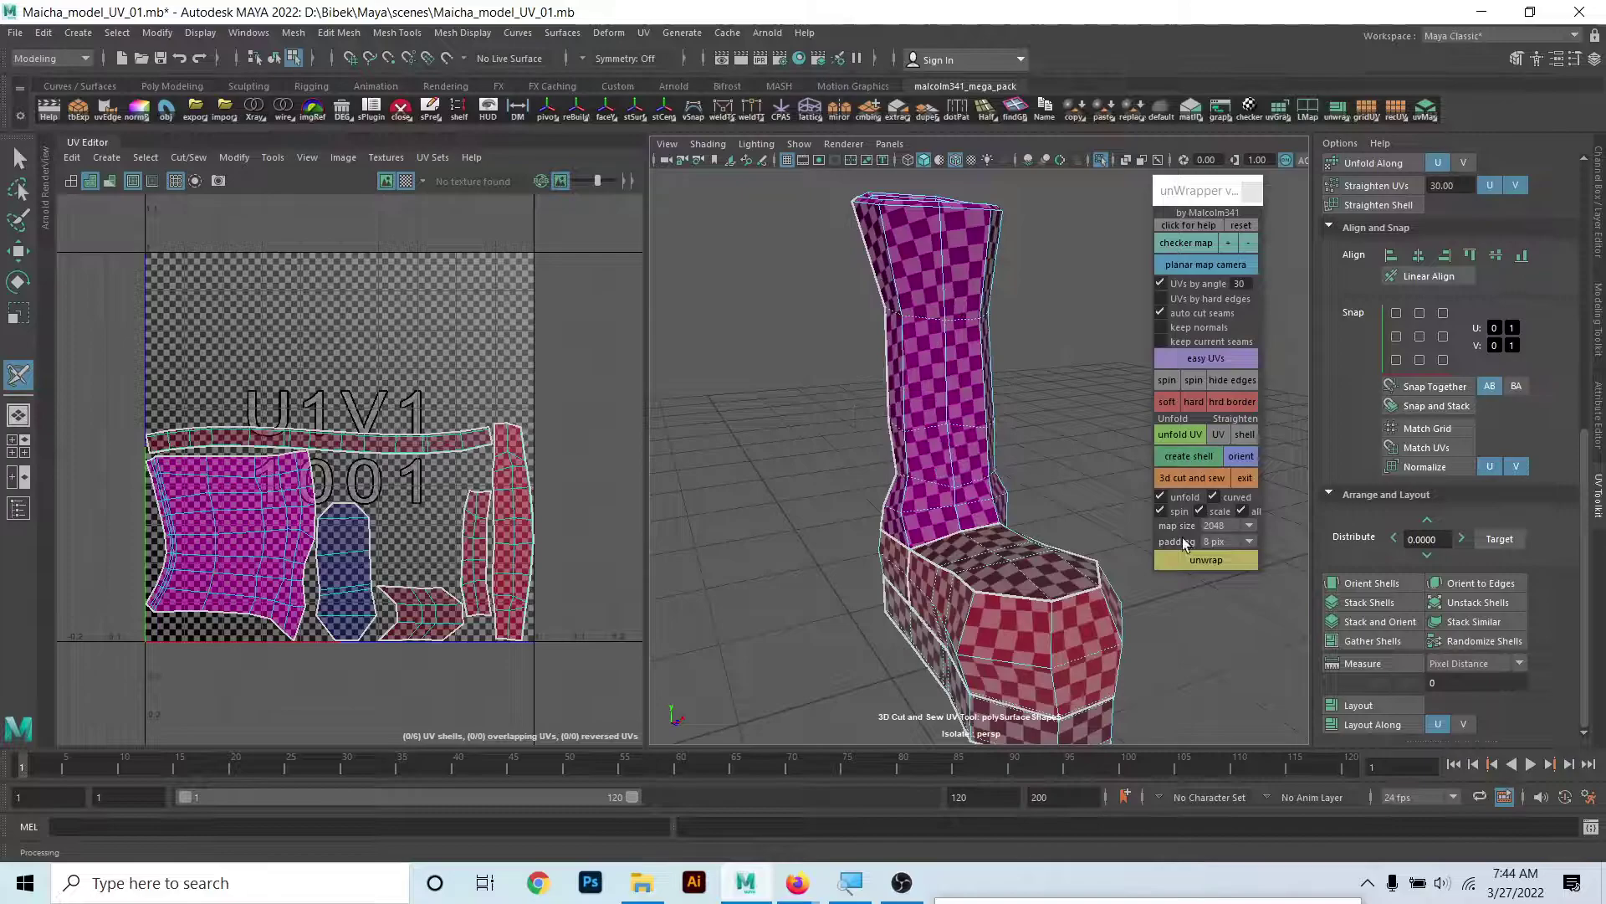
{"action": "left_click", "coordinate": [1244, 478]}
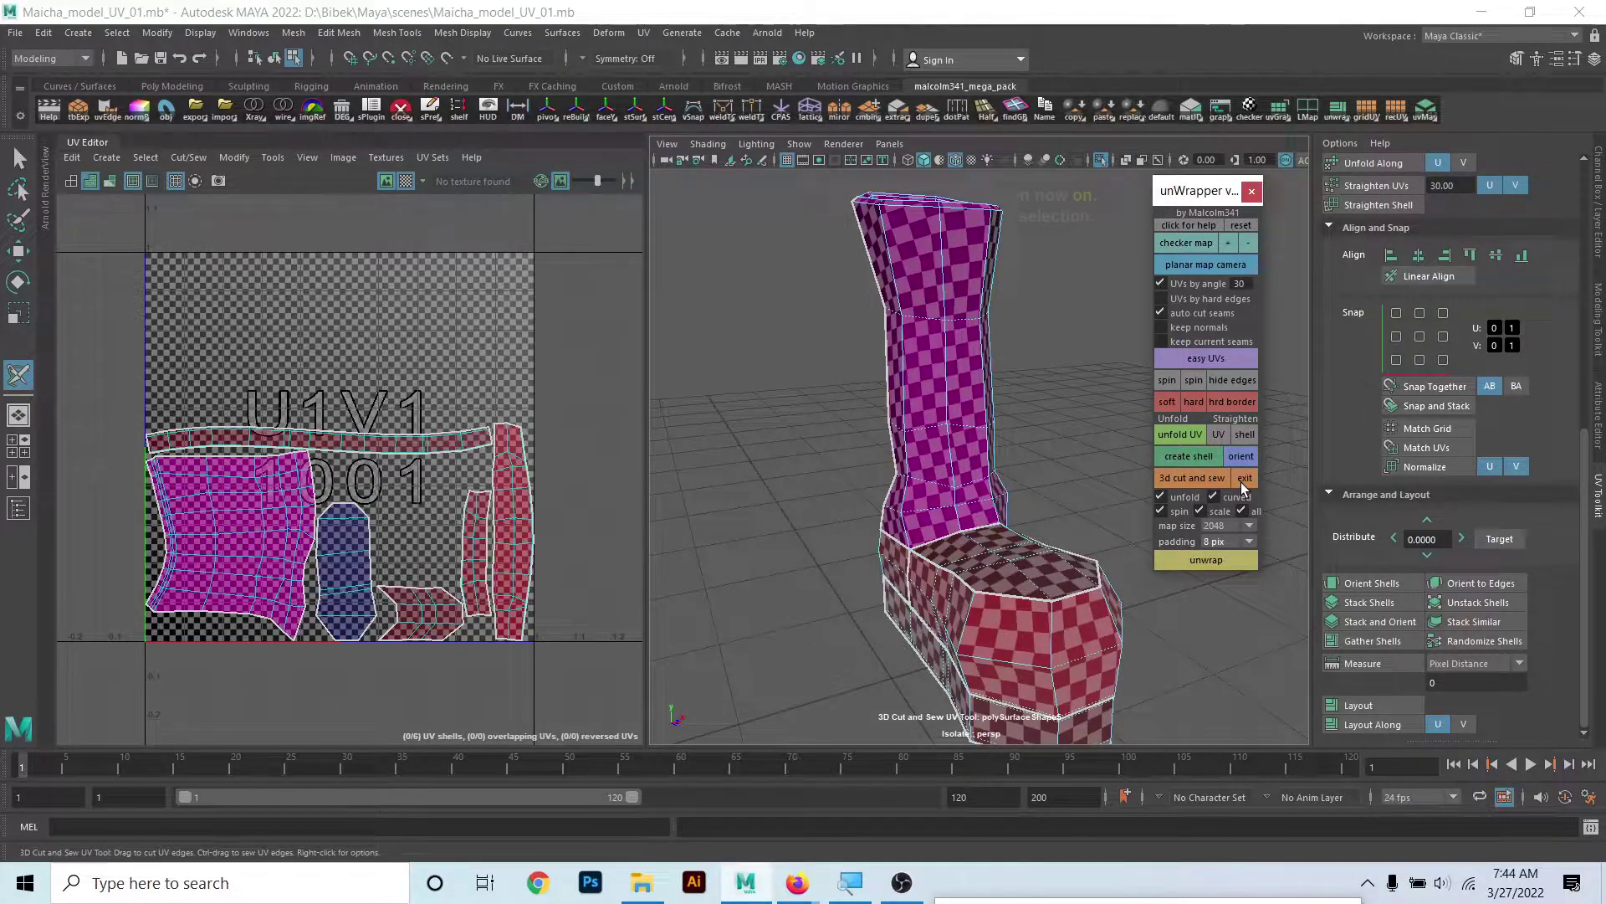
- Return the boot to Object Mode and turn off Isolate Select to show the whole character
{"action": "right_click", "coordinate": [936, 316]}
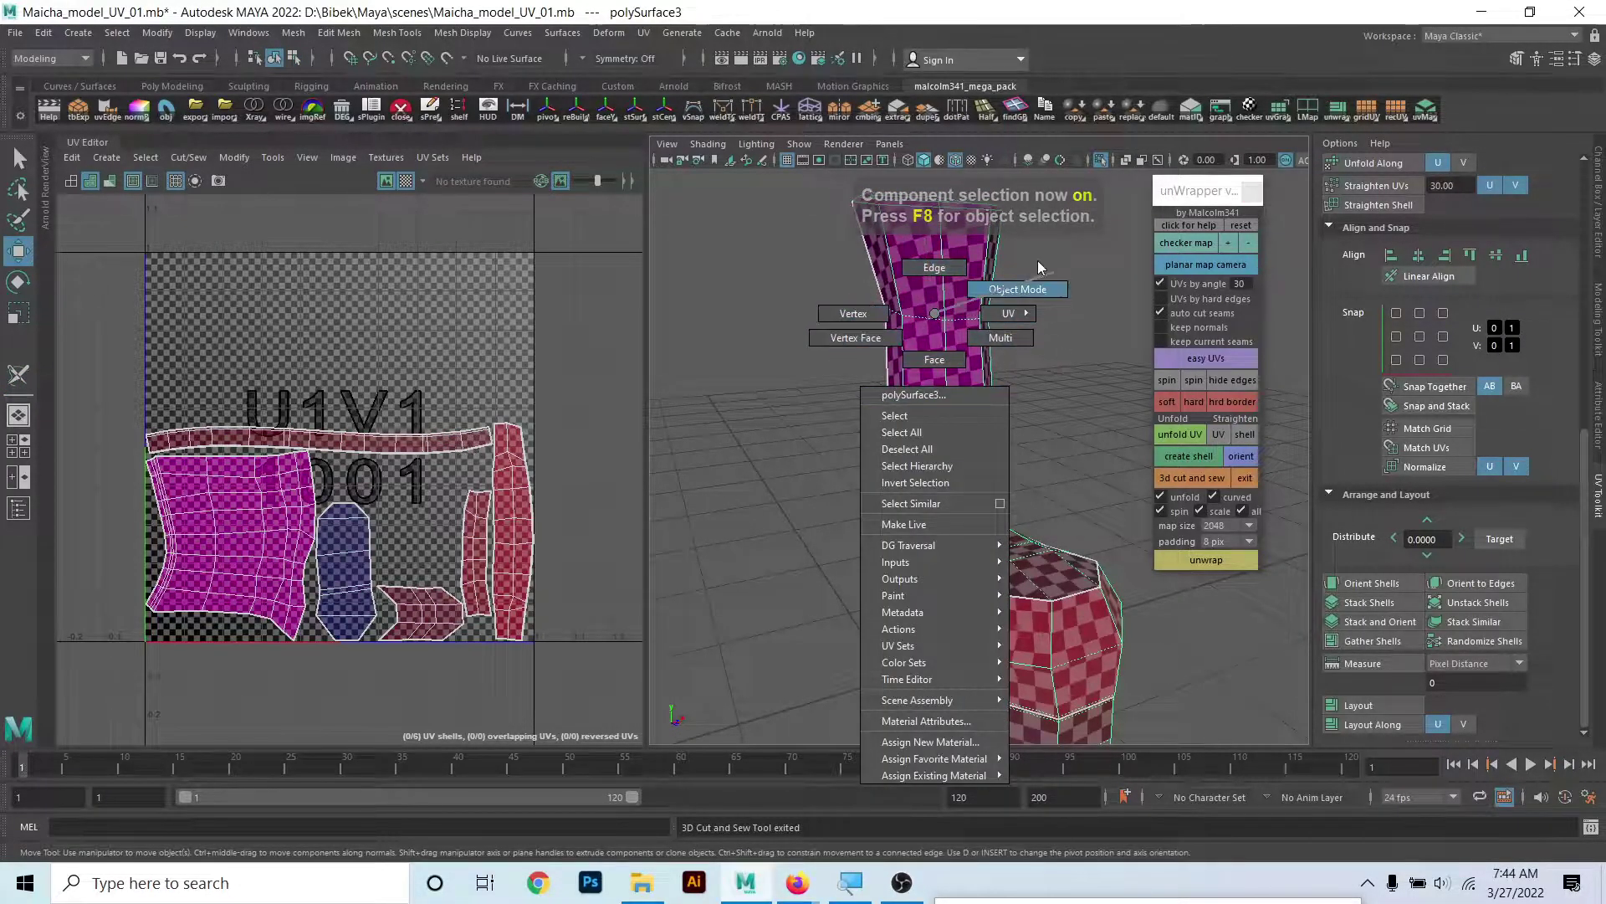
{"action": "left_click", "coordinate": [945, 316]}
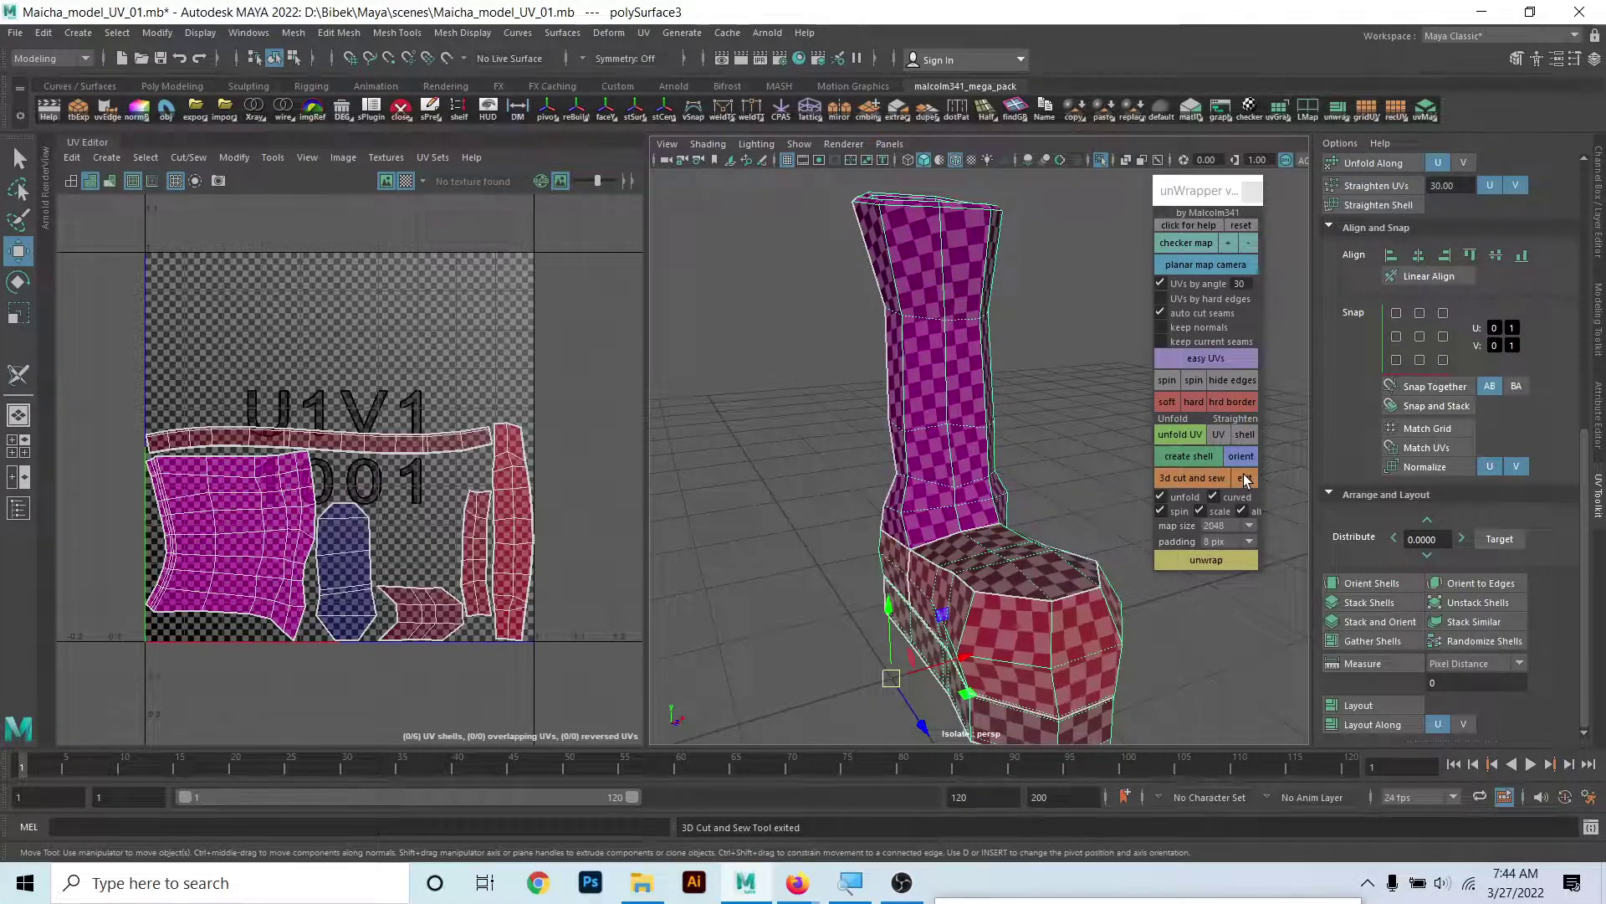
{"action": "scroll", "coordinate": [821, 502], "scroll_direction": "down", "scroll_amount": 3}
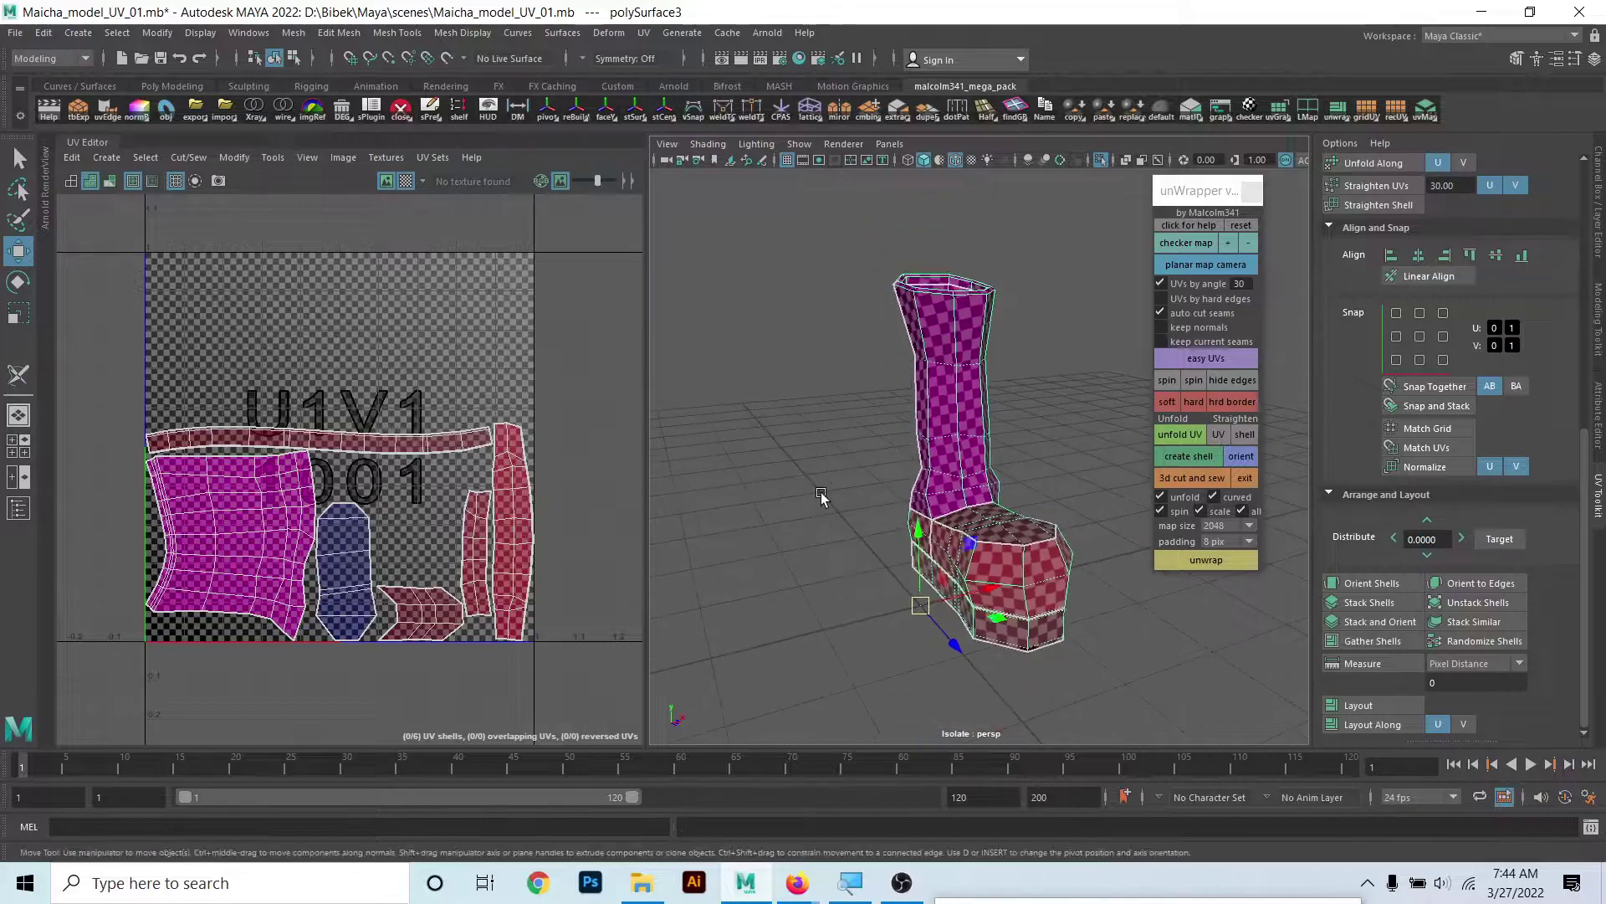
{"action": "mouse_move", "coordinate": [821, 498]}
{"action": "left_mouse_down", "text": "alt"}
{"action": "mouse_move", "coordinate": [792, 502]}
{"action": "mouse_move", "coordinate": [840, 500]}
{"action": "mouse_move", "coordinate": [799, 553]}
{"action": "left_mouse_up", "text": "alt"}
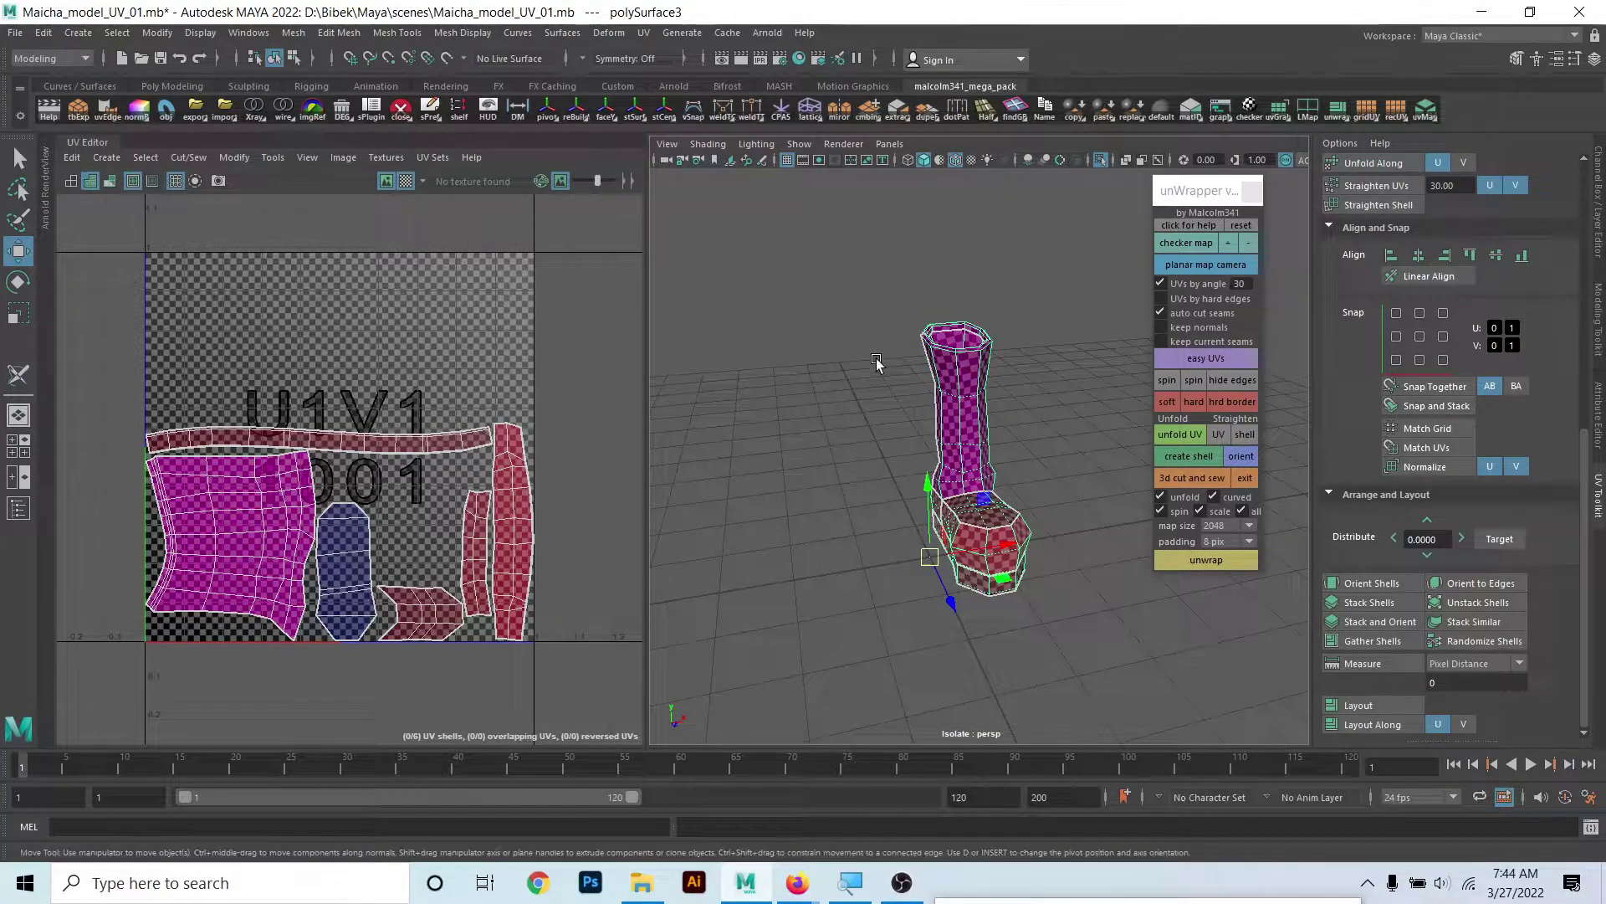
{"action": "left_click", "coordinate": [1103, 159]}
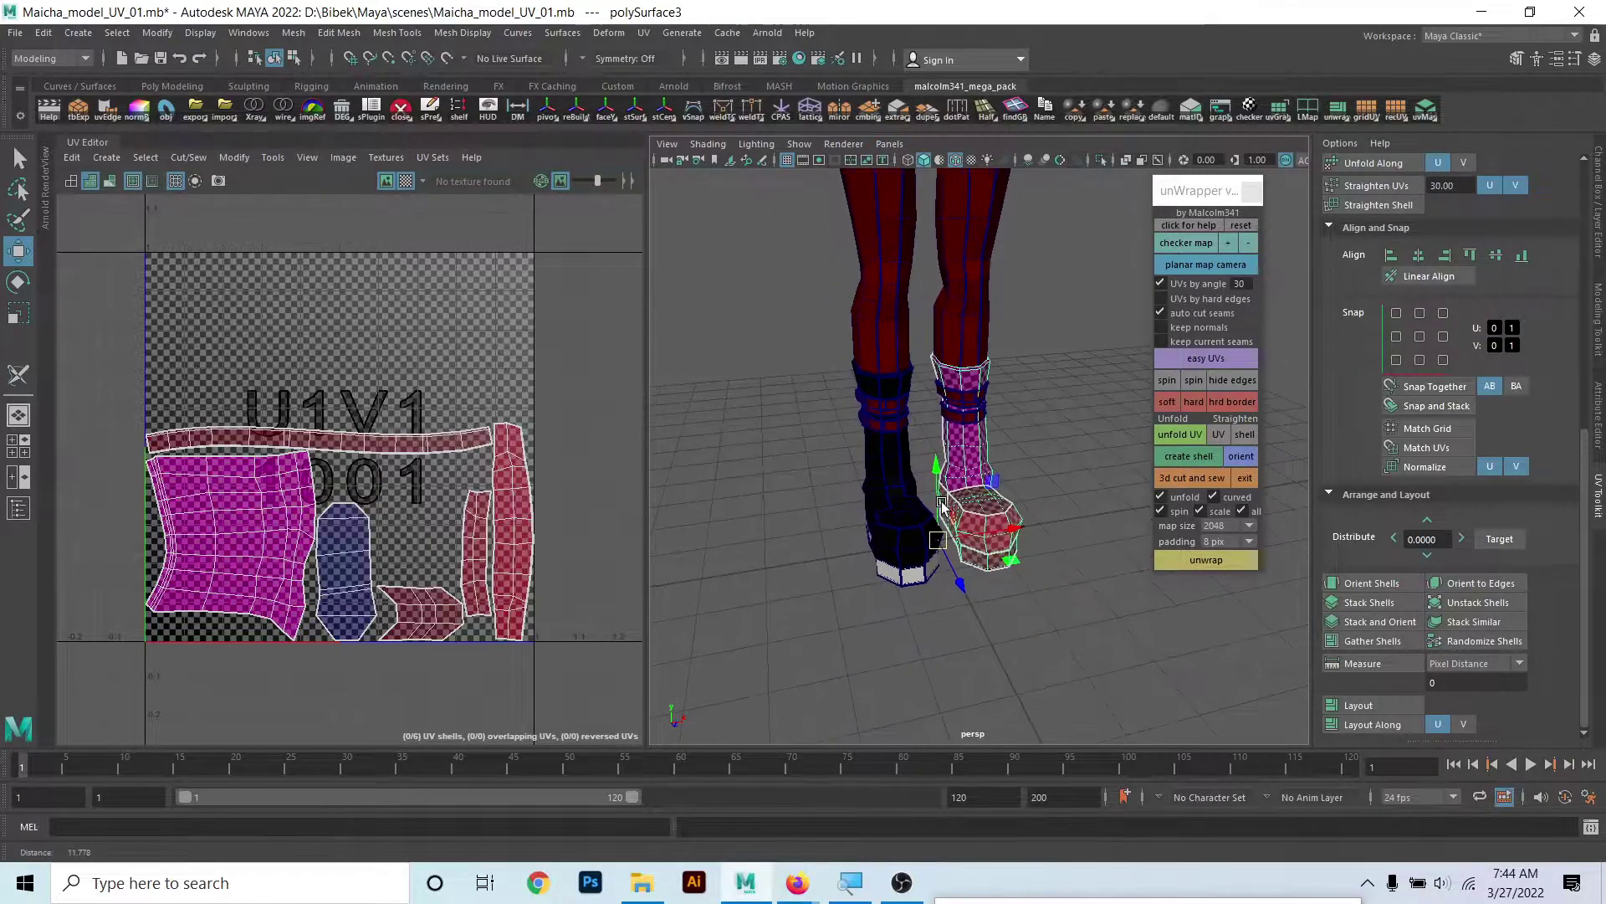
- Select the left boot, then the right boot to show its UV shells
{"action": "left_click", "coordinate": [899, 477]}
{"action": "left_click_drag", "start_coordinate": [829, 435], "coordinate": [786, 456], "text": "alt"}
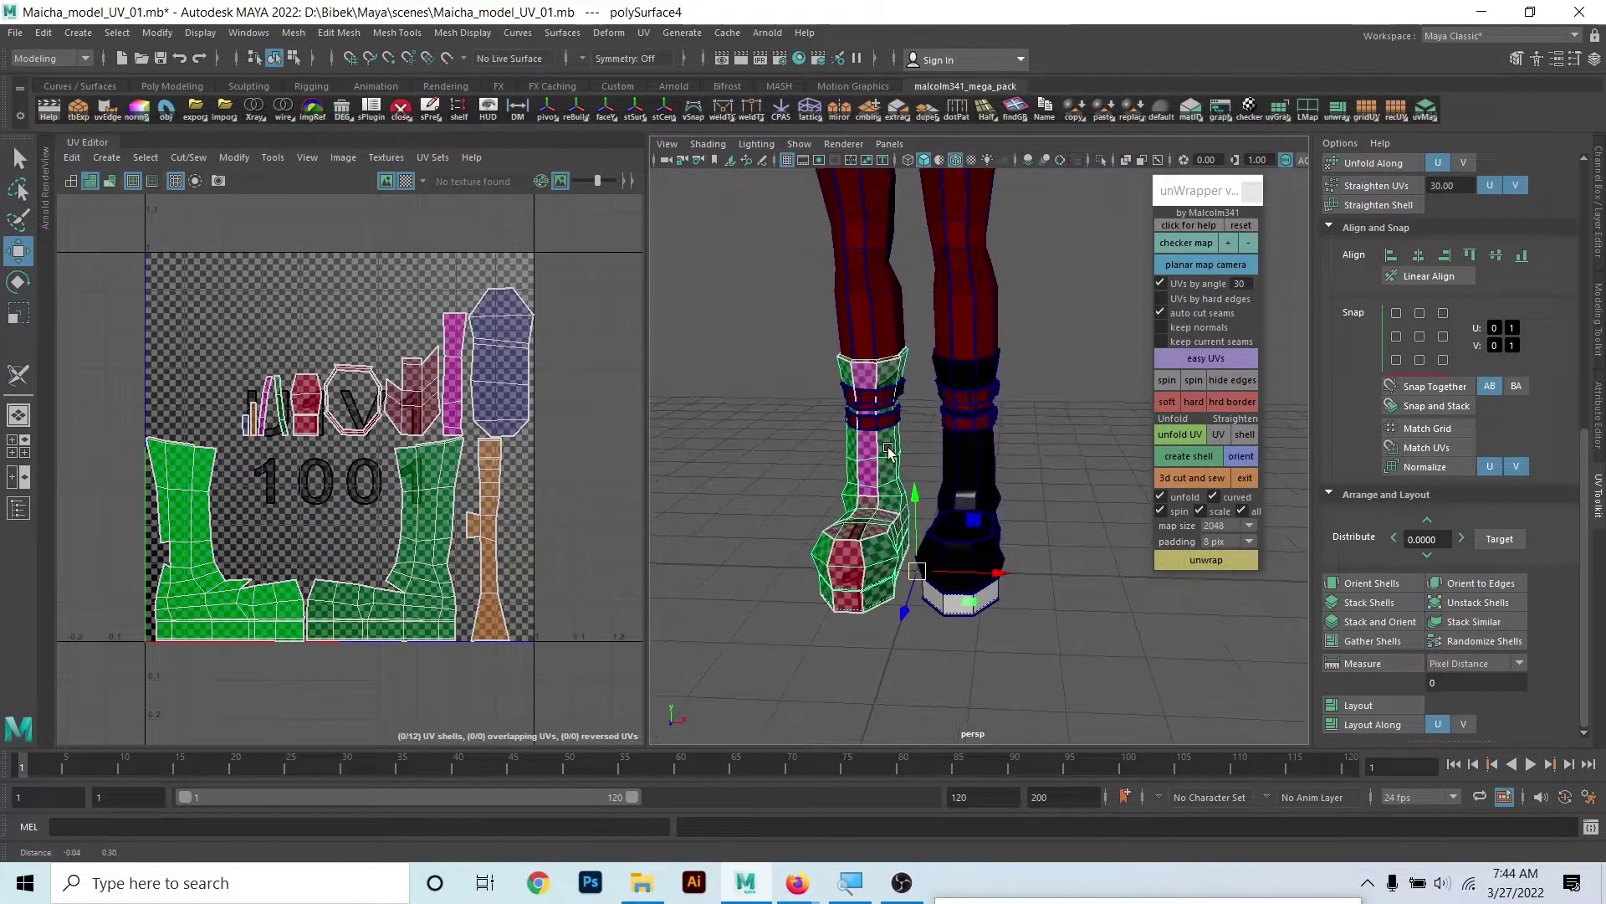
{"action": "left_click", "coordinate": [984, 439]}
{"action": "scroll", "coordinate": [404, 524], "scroll_direction": "up", "scroll_amount": 2}
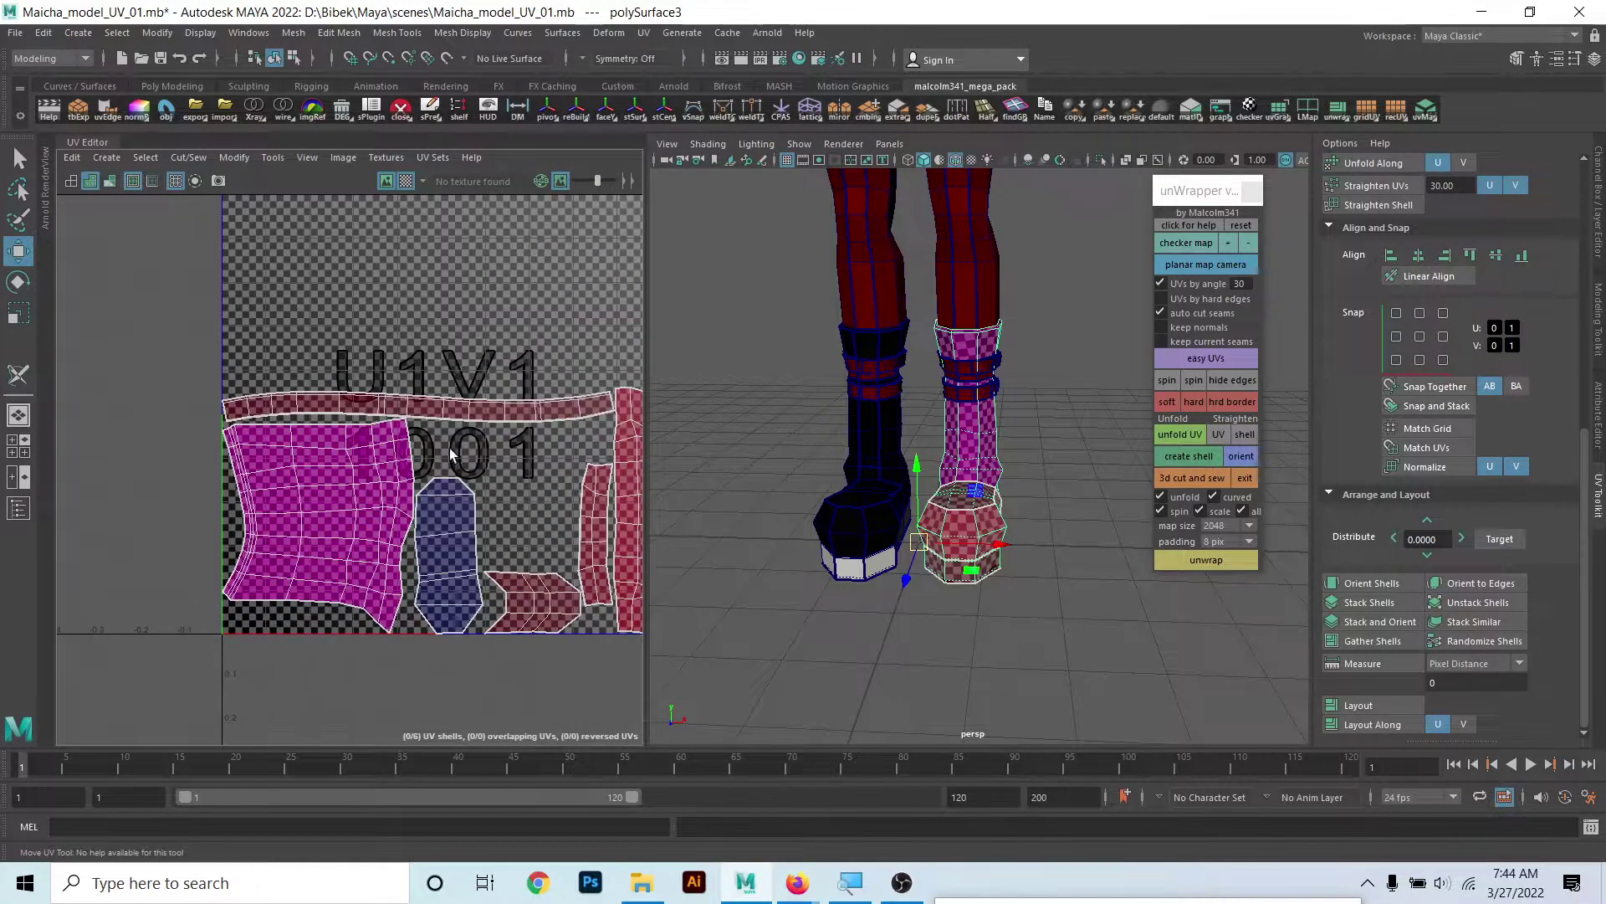
{"action": "right_click", "coordinate": [474, 383]}
{"action": "left_click_drag", "start_coordinate": [619, 711], "coordinate": [192, 369]}
{"action": "scroll", "coordinate": [418, 468], "scroll_direction": "down", "scroll_amount": 1}
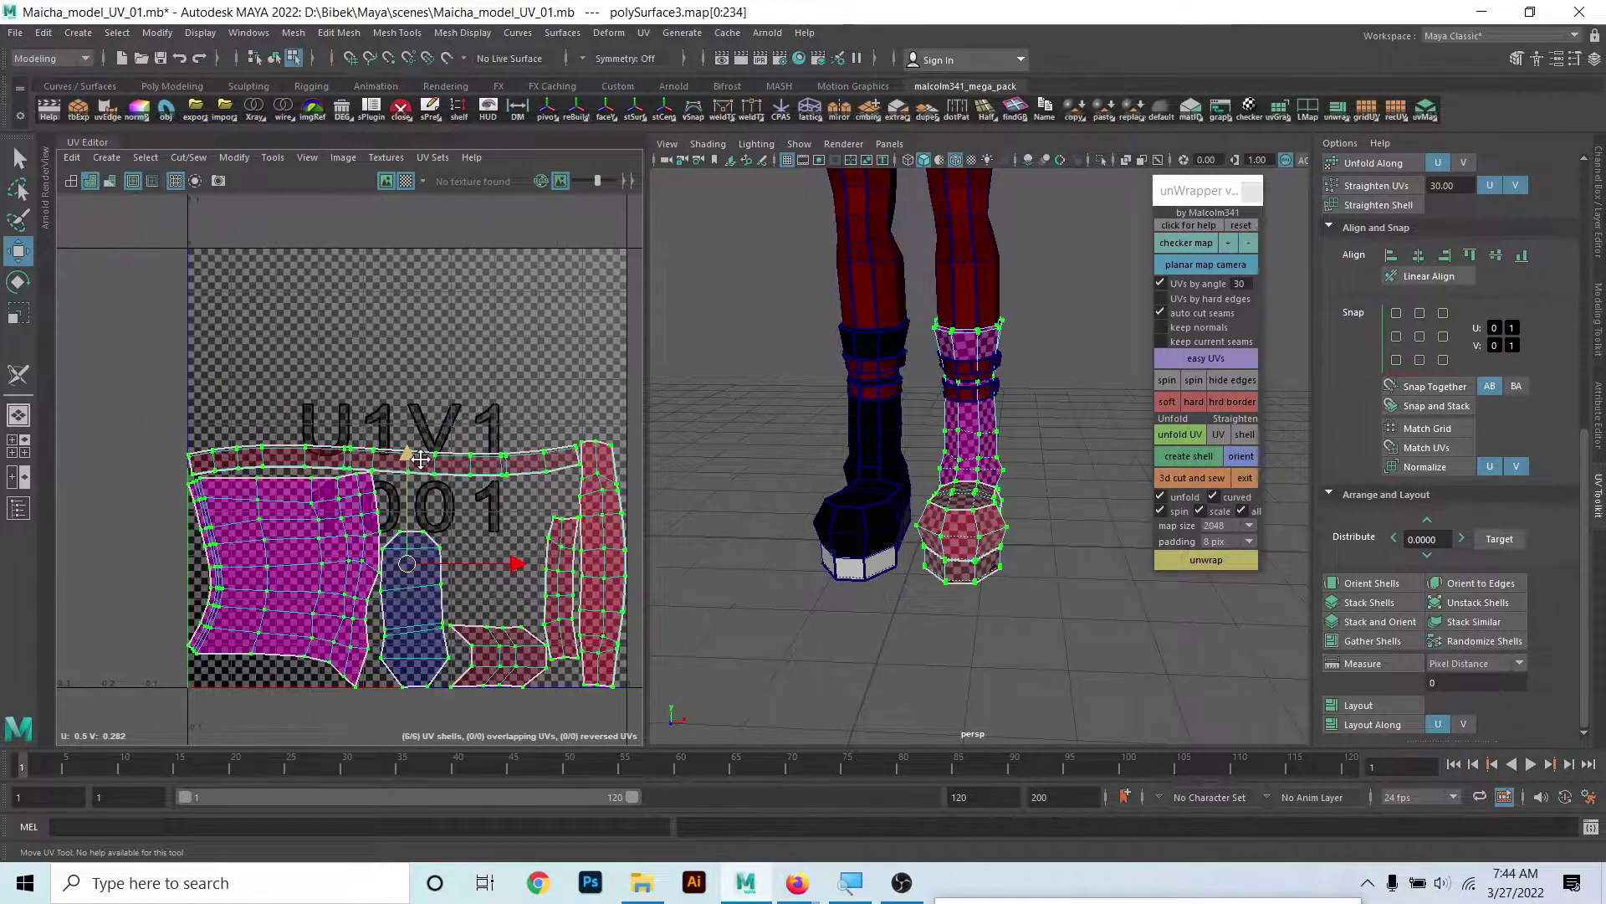
{"action": "middle_click_drag", "start_coordinate": [421, 458], "coordinate": [383, 458], "text": "alt"}
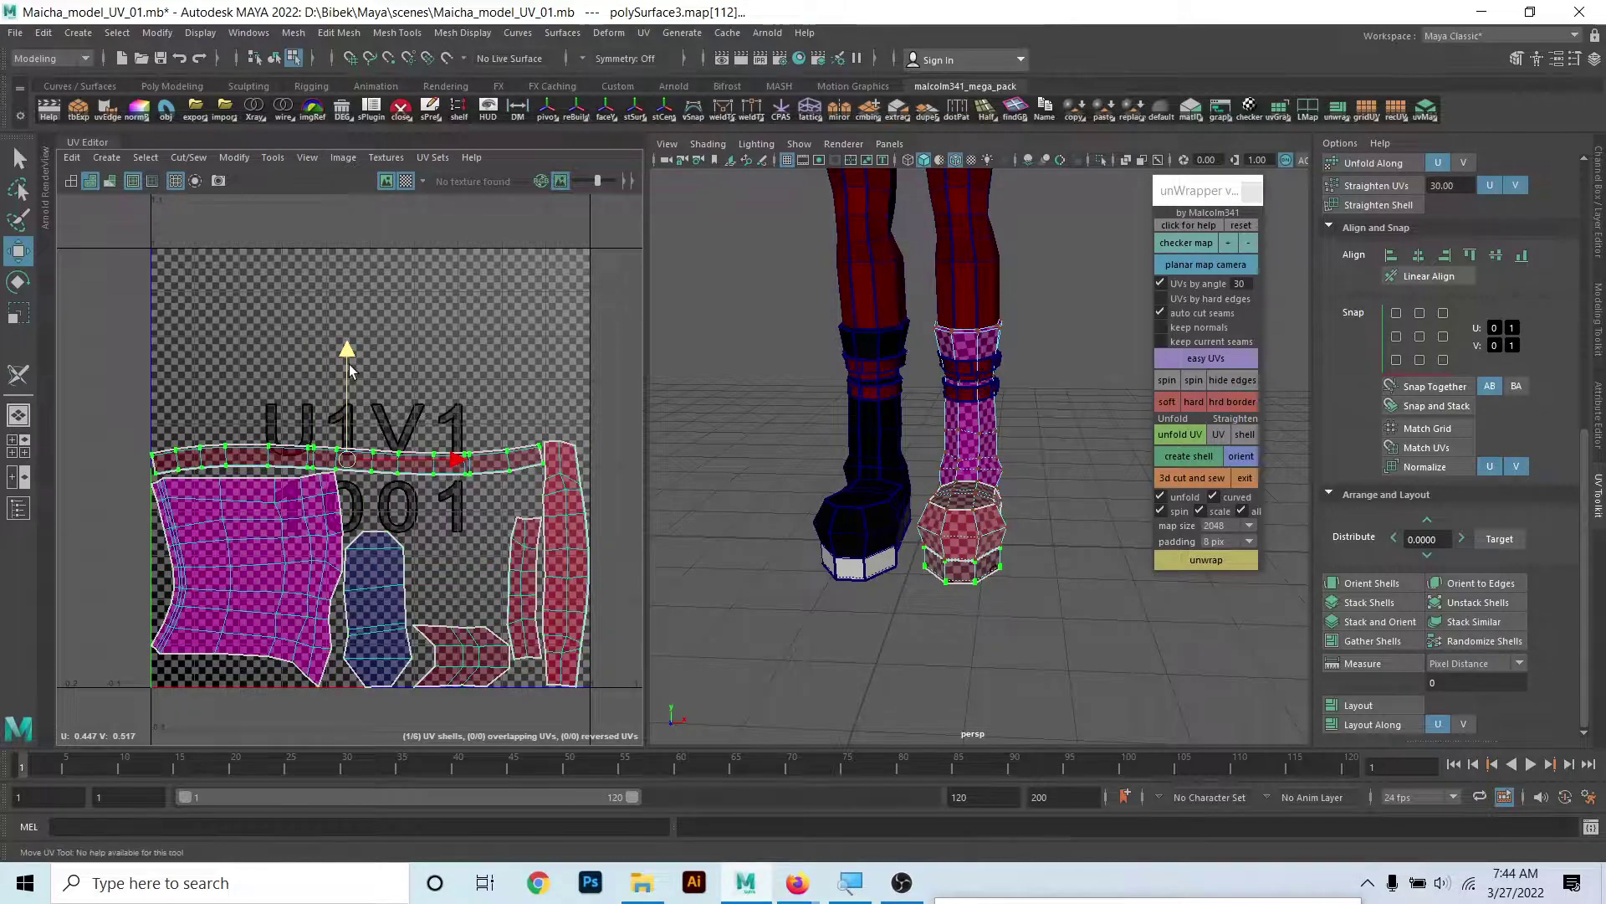
{"action": "left_click_drag", "start_coordinate": [349, 375], "coordinate": [374, 180]}
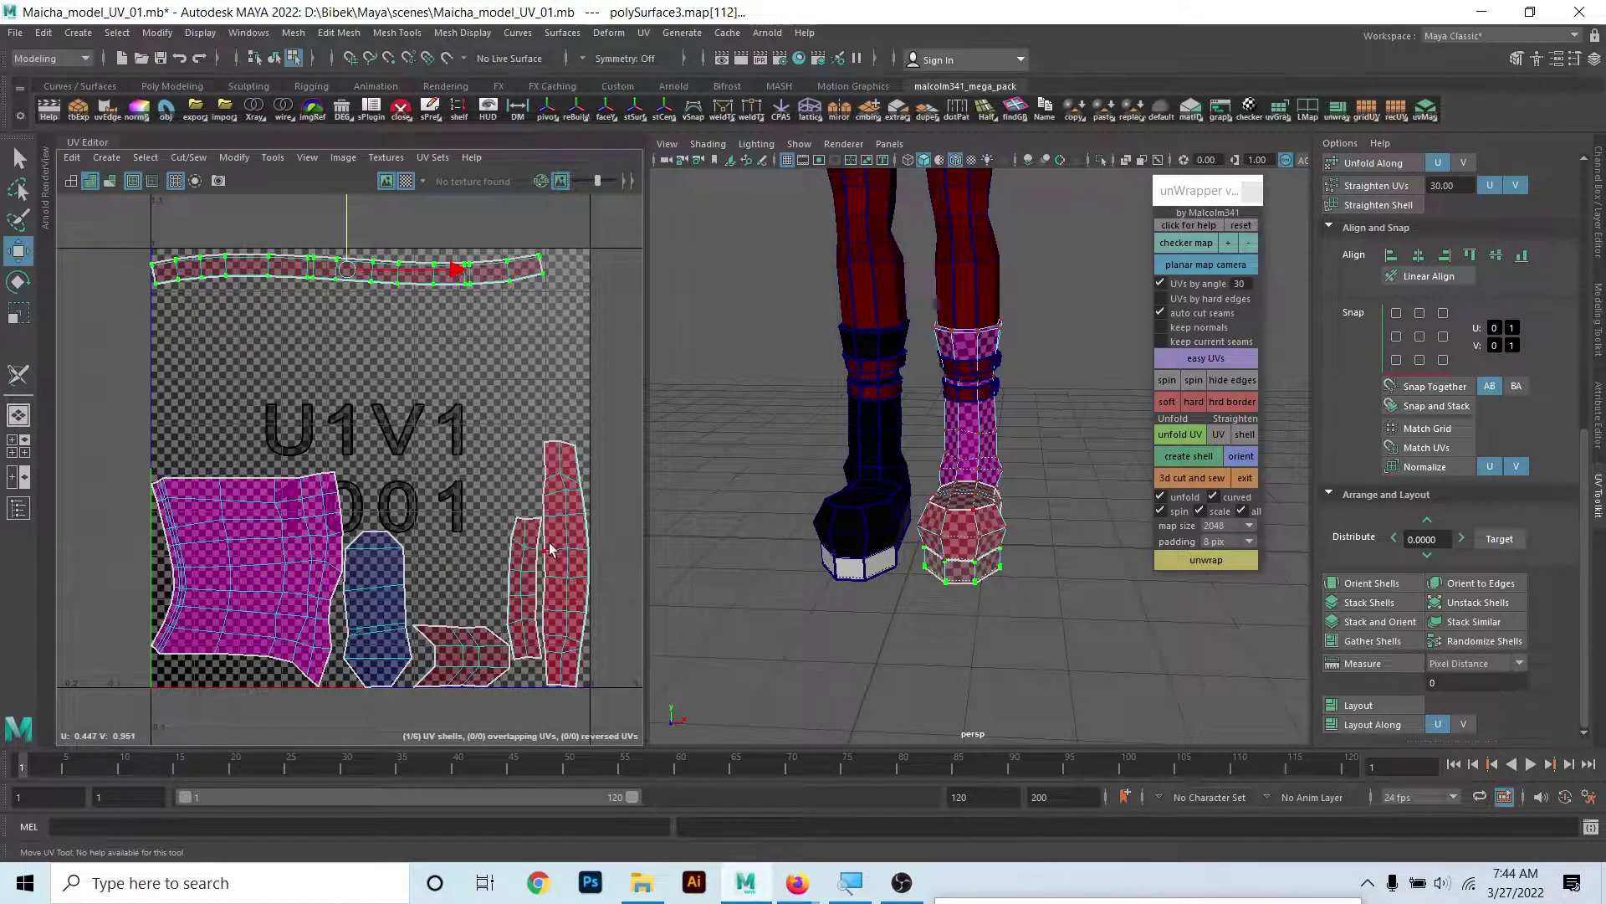
{"action": "left_click", "coordinate": [575, 547]}
{"action": "scroll", "coordinate": [161, 419], "scroll_direction": "down", "scroll_amount": 1}
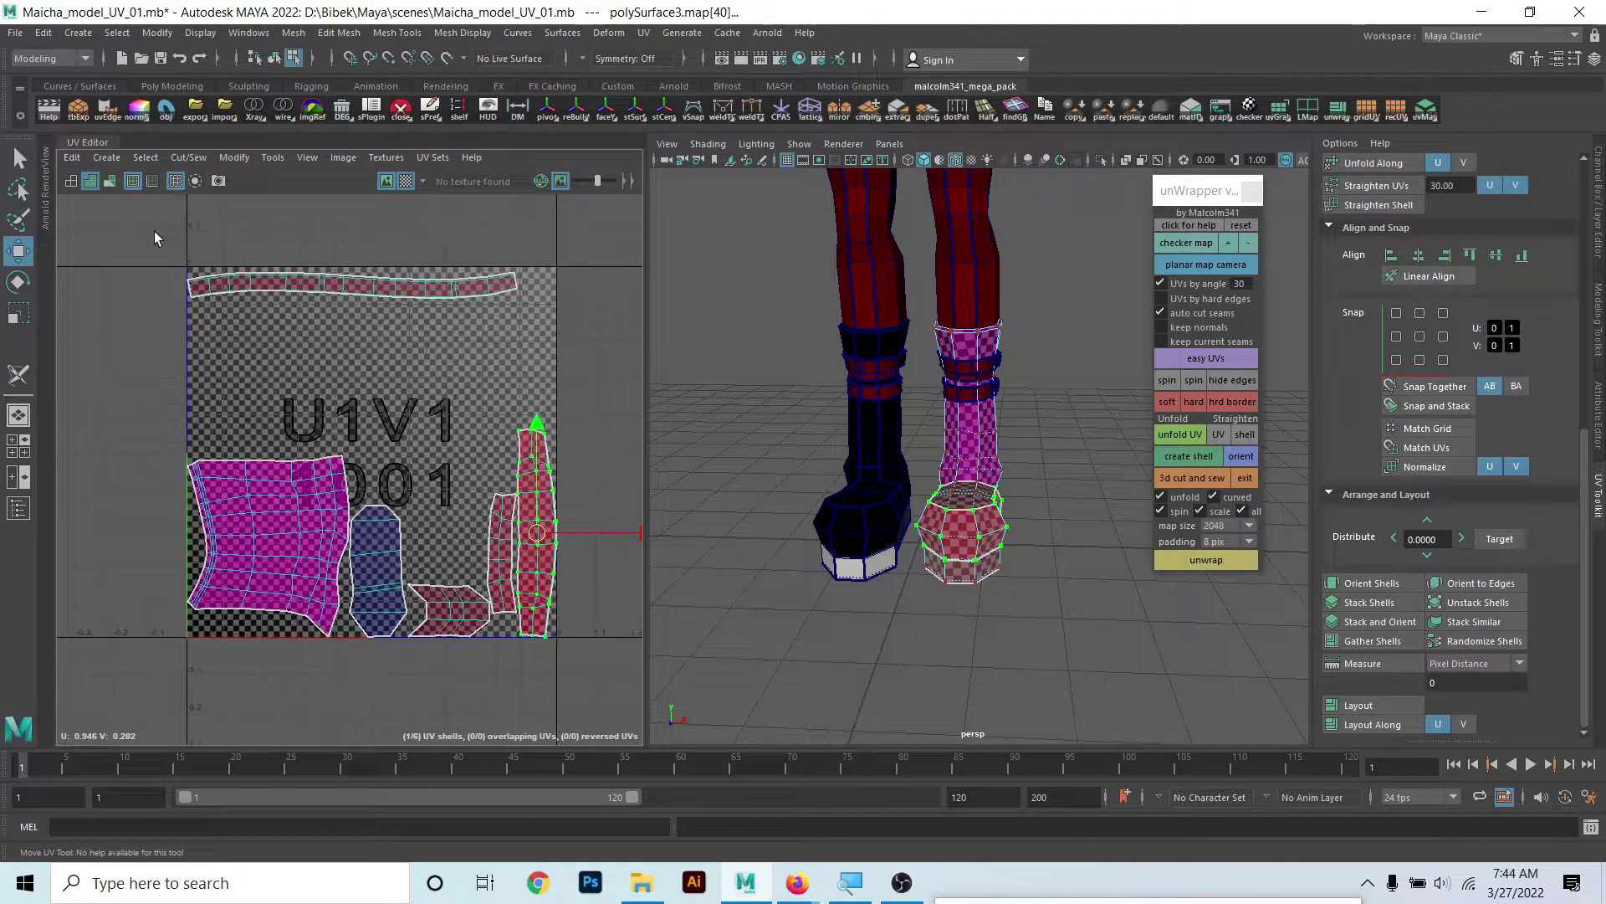
{"action": "left_click_drag", "start_coordinate": [154, 231], "coordinate": [645, 639]}
{"action": "key", "text": "r"}
{"action": "left_click_drag", "start_coordinate": [373, 455], "coordinate": [393, 471]}
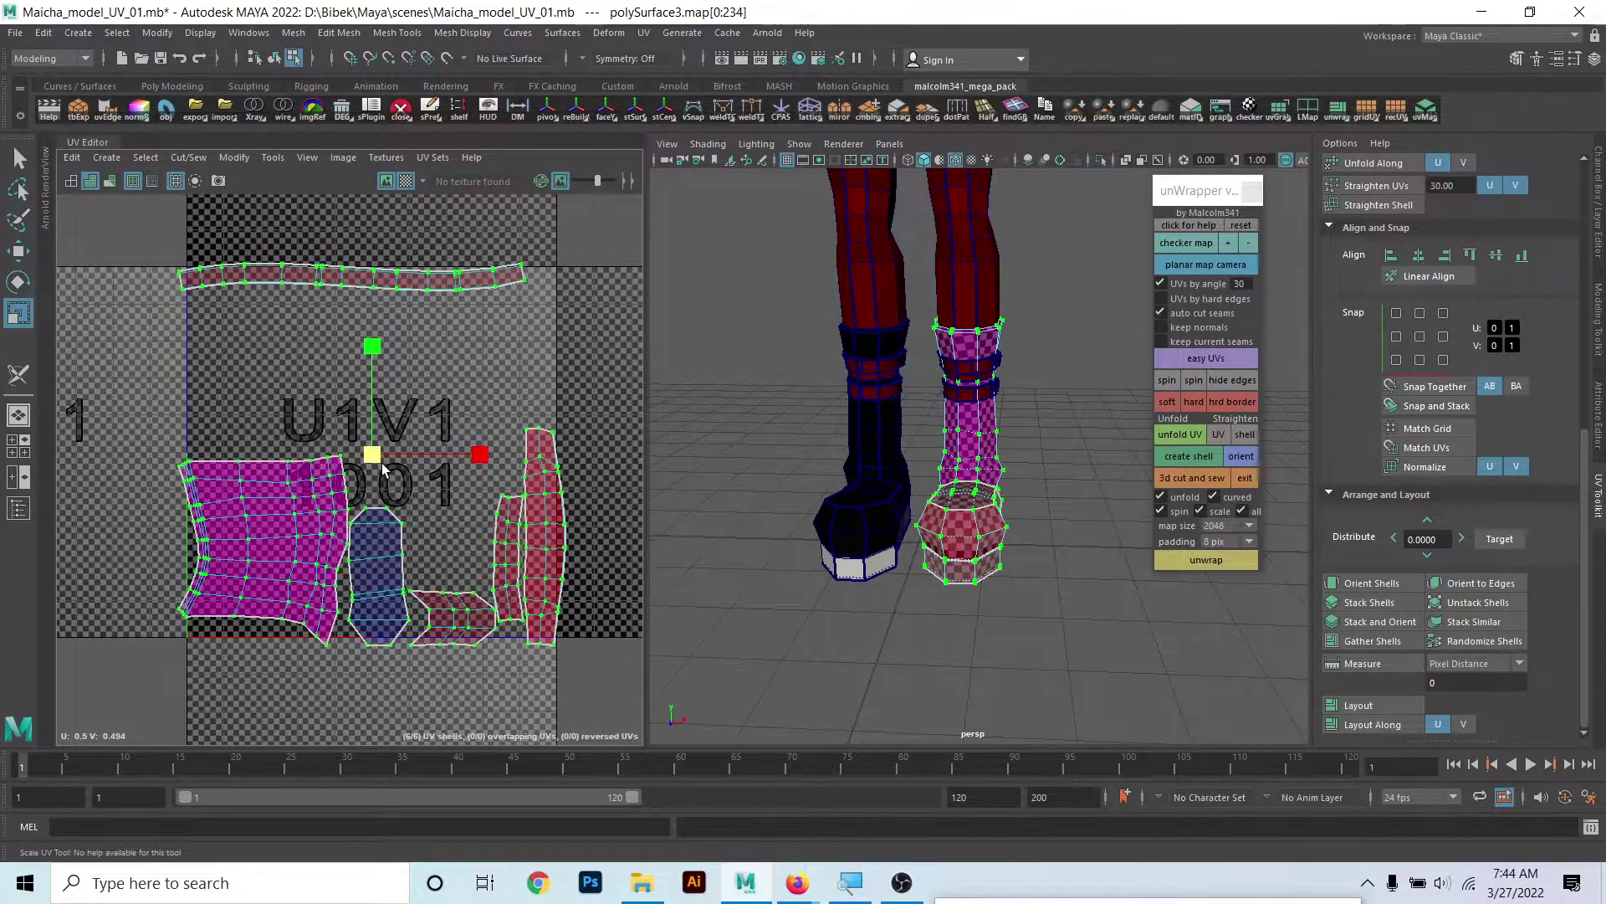
{"action": "key", "text": "ctrl+z"}
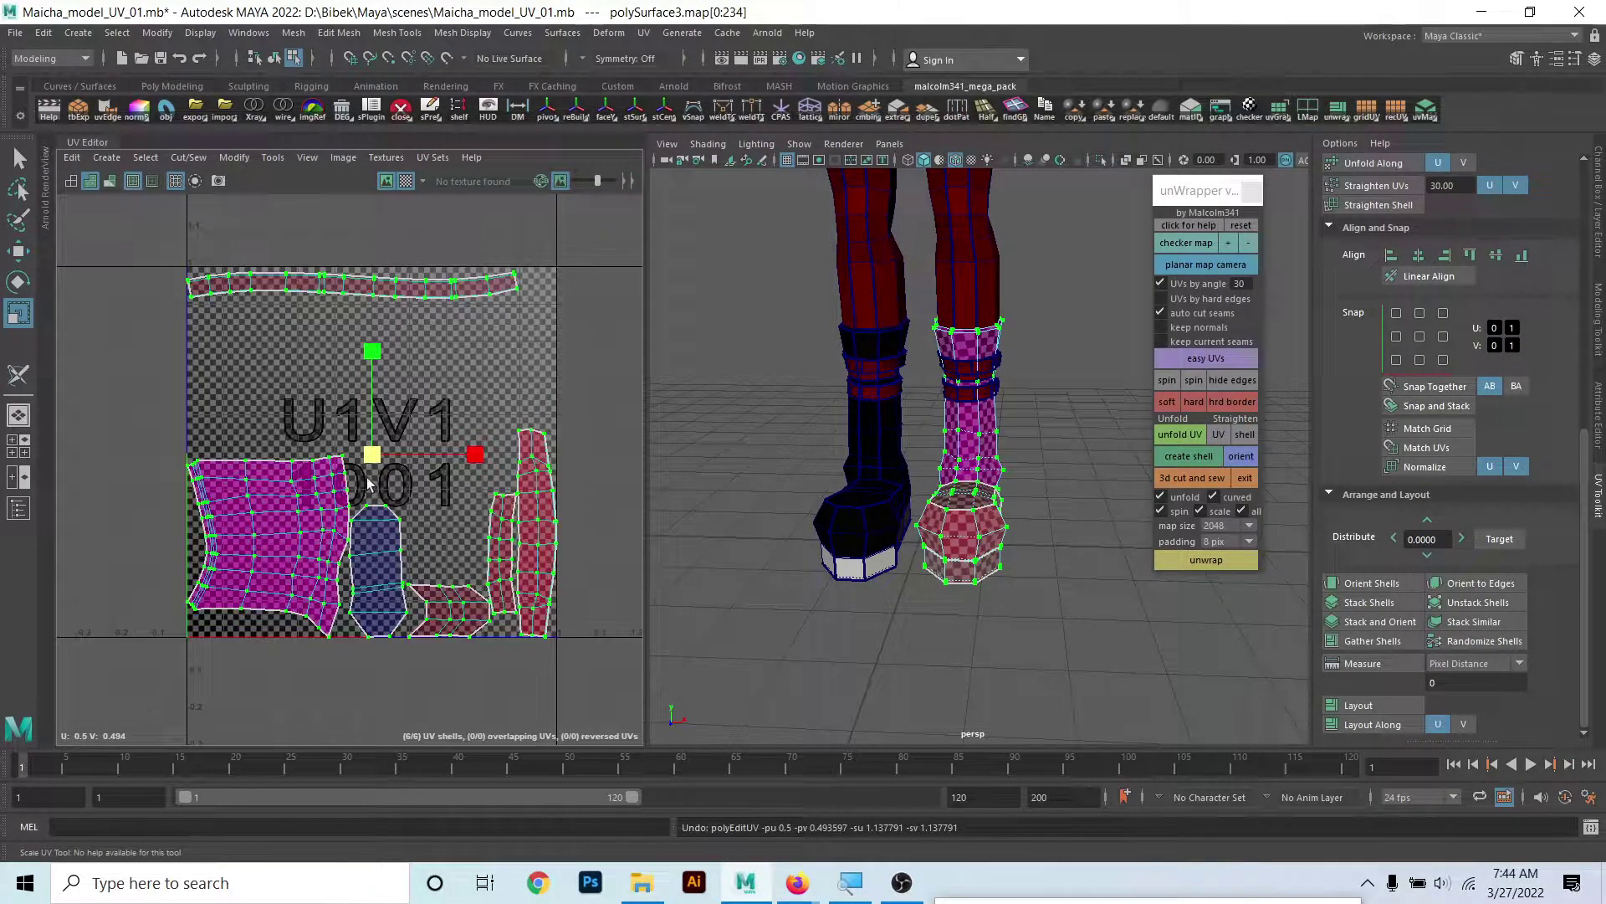
{"action": "left_click", "coordinate": [272, 544]}
{"action": "key", "text": "w"}
{"action": "left_click_drag", "start_coordinate": [272, 544], "coordinate": [290, 396]}
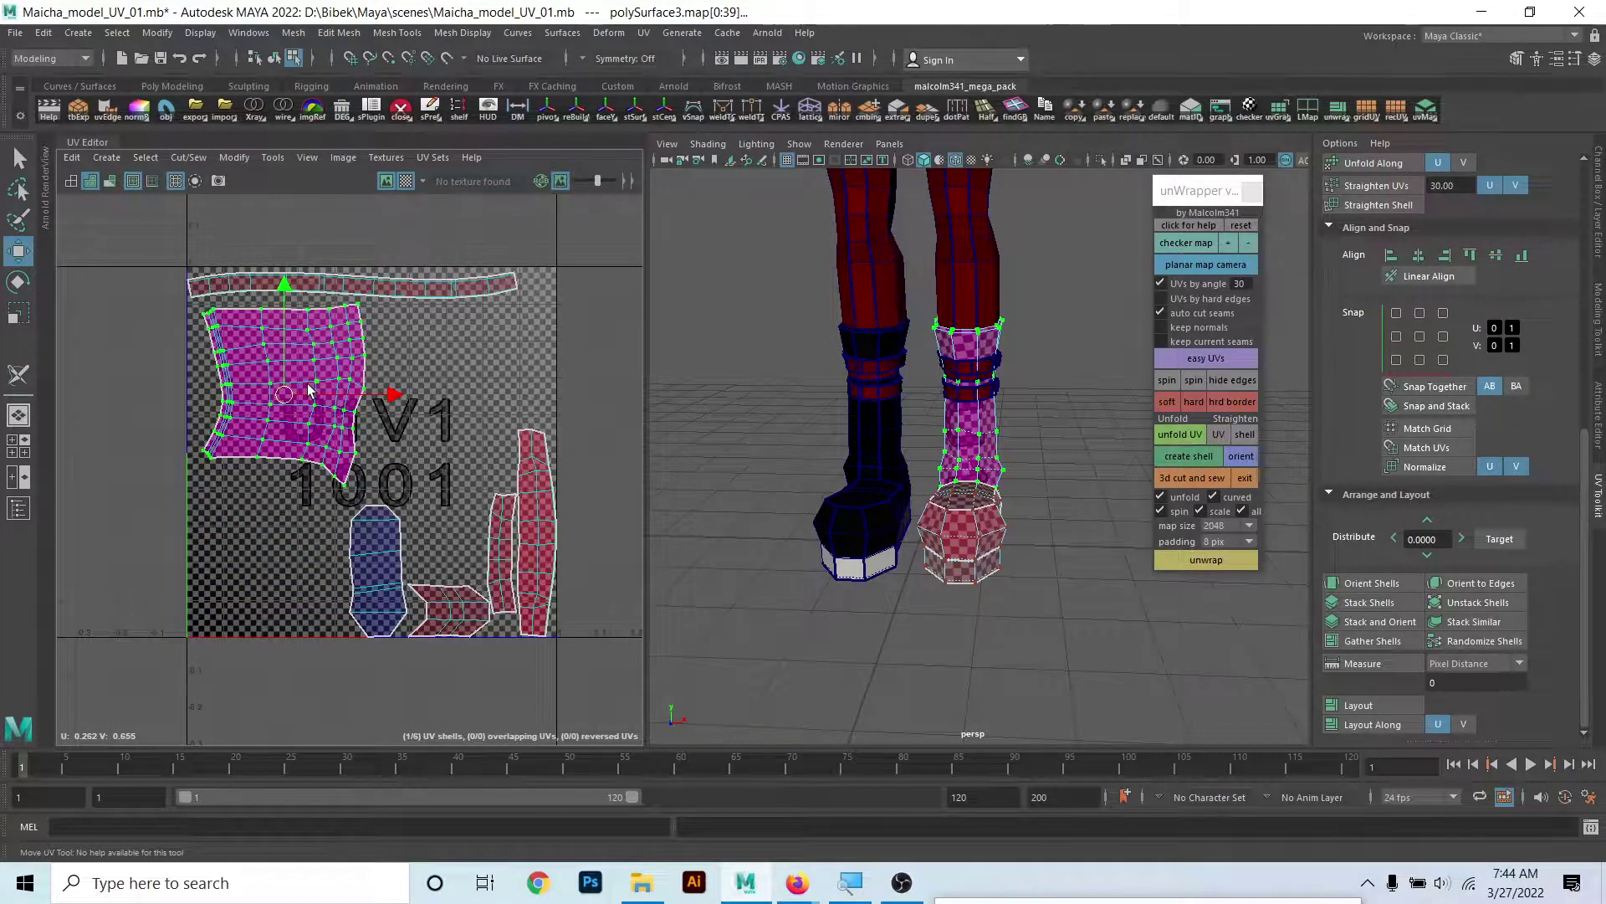
{"action": "key", "text": "ctrl+z"}
{"action": "key", "text": "ctrl+z"}
{"action": "key", "text": "ctrl+z"}
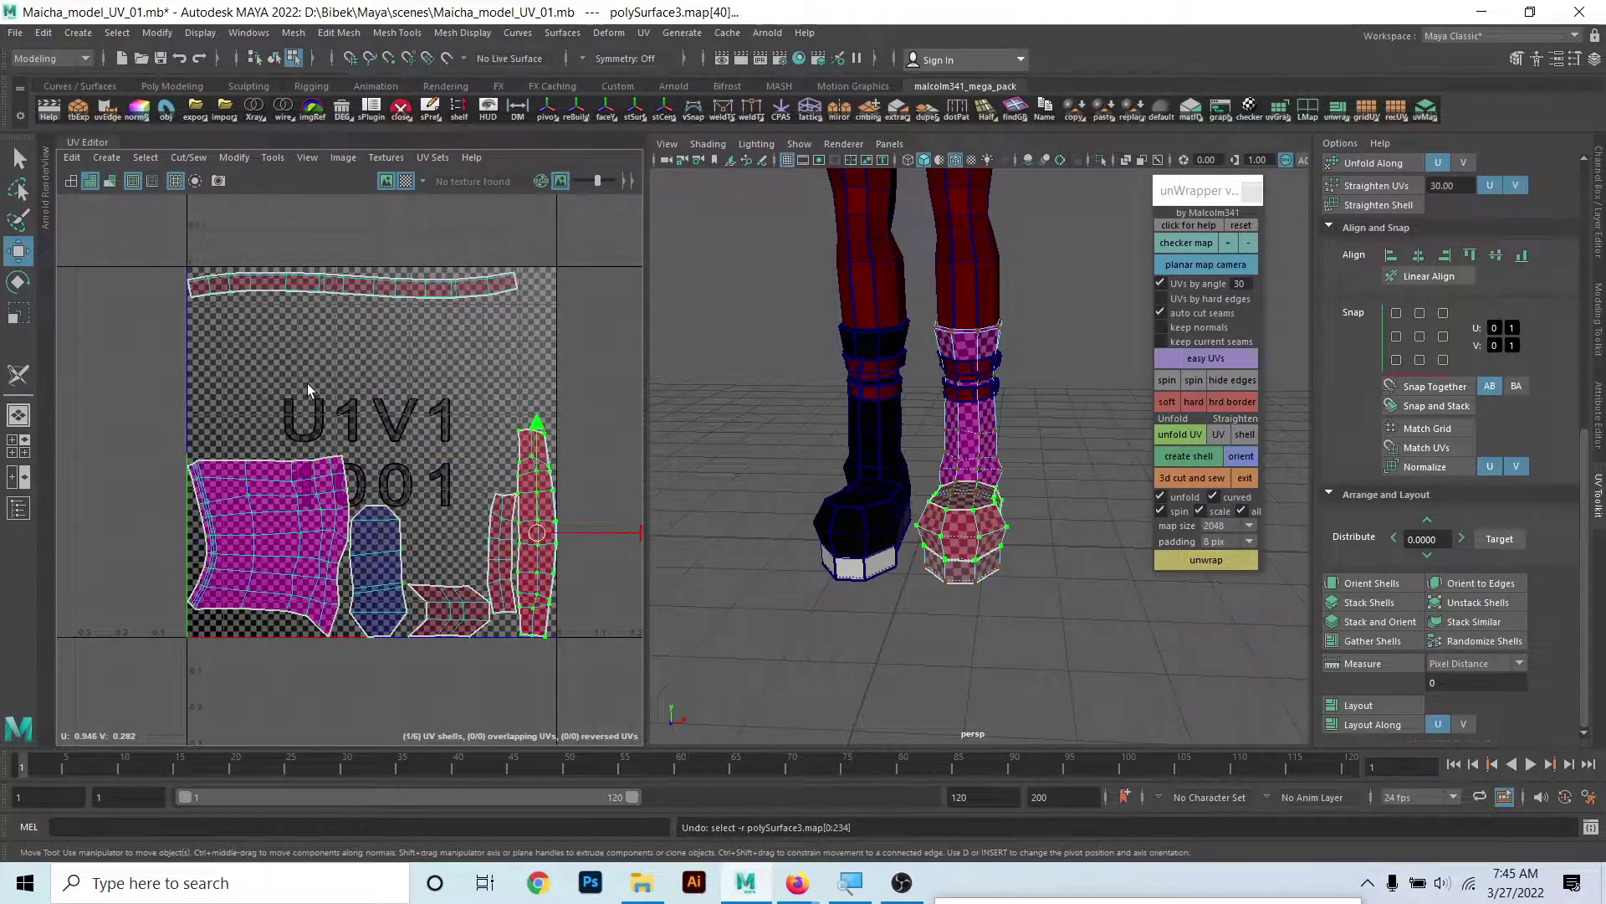
{"action": "key", "text": "ctrl+z"}
{"action": "key", "text": "ctrl+z"}
{"action": "key", "text": "ctrl+z"}
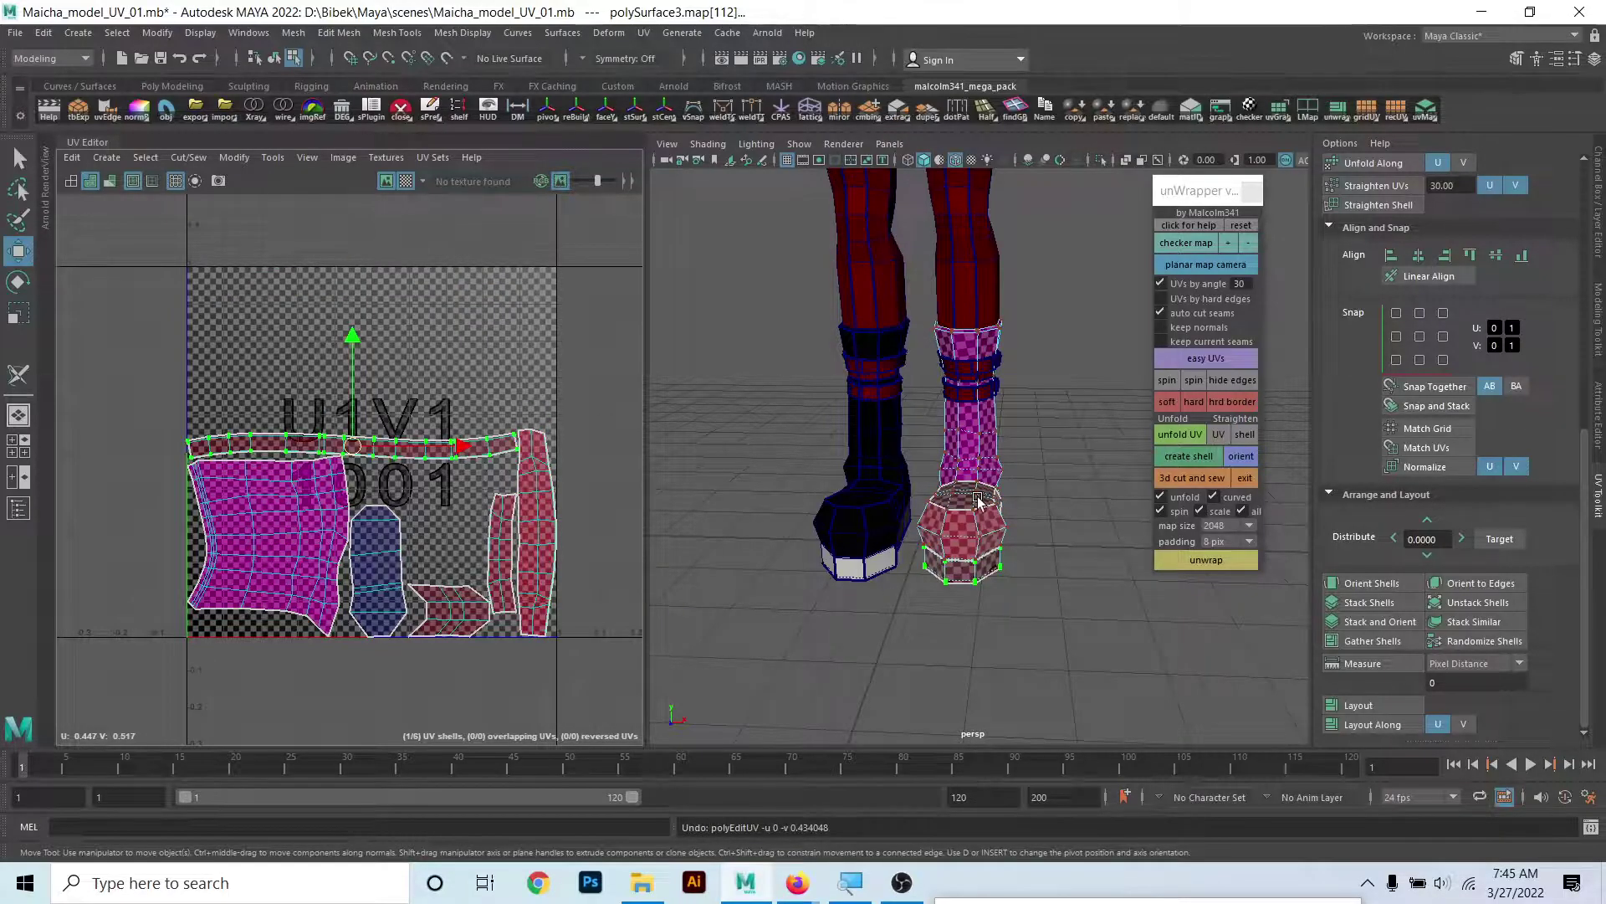
{"action": "right_click_drag", "start_coordinate": [987, 426], "coordinate": [1036, 393]}
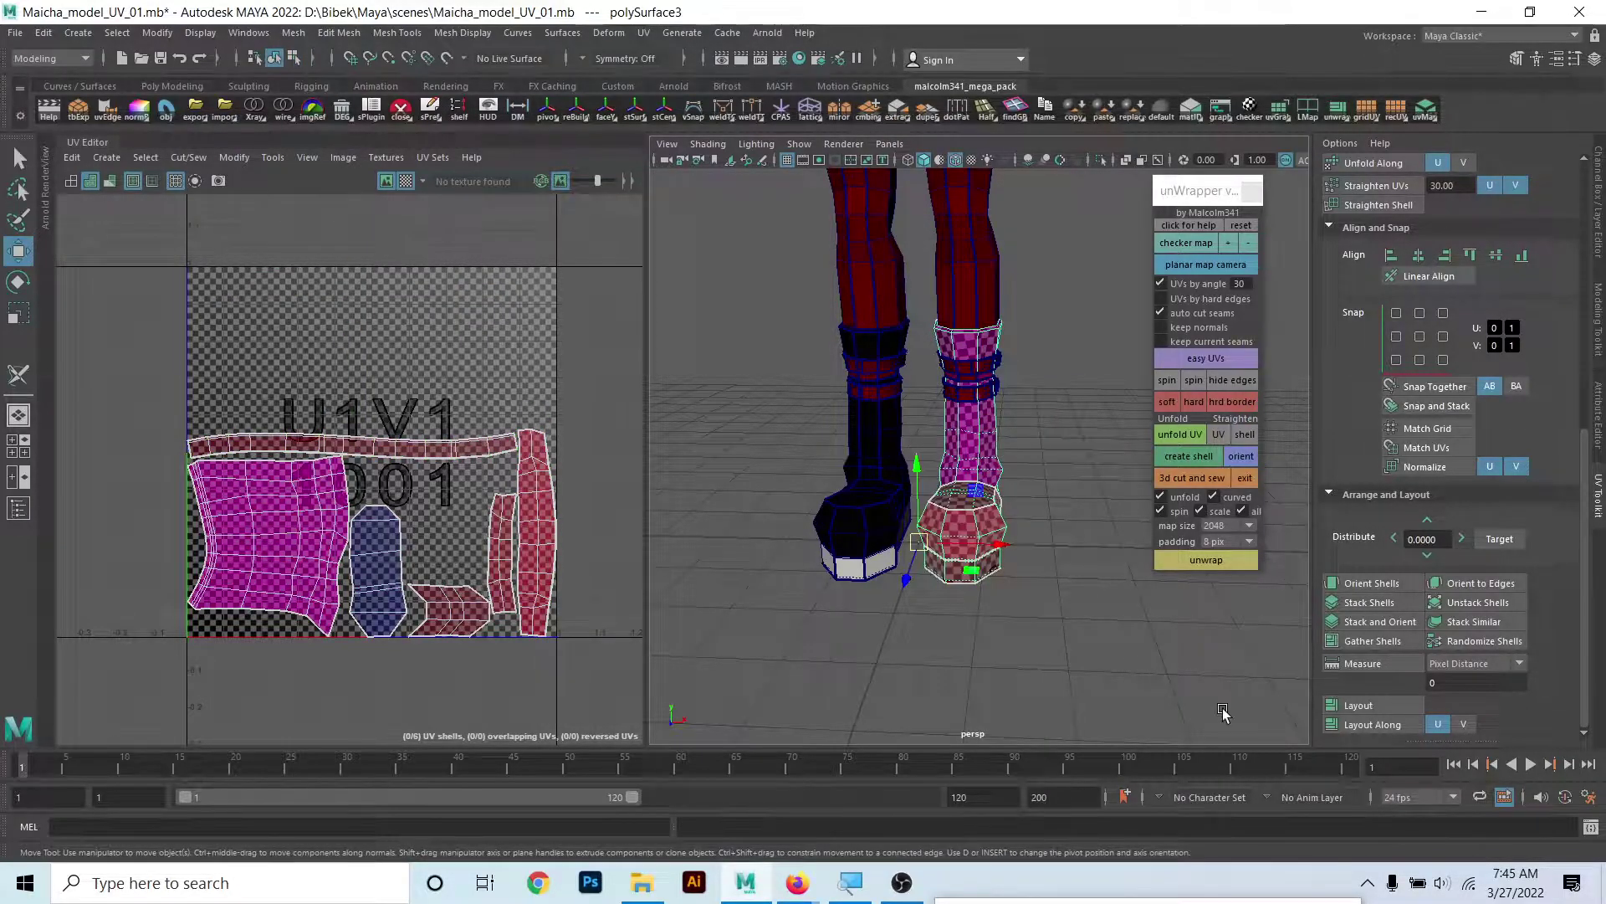
- Lay out the boot's six UV shells side by side along U in the 0–1 tile, then frame the boot
{"action": "left_click", "coordinate": [1379, 705]}
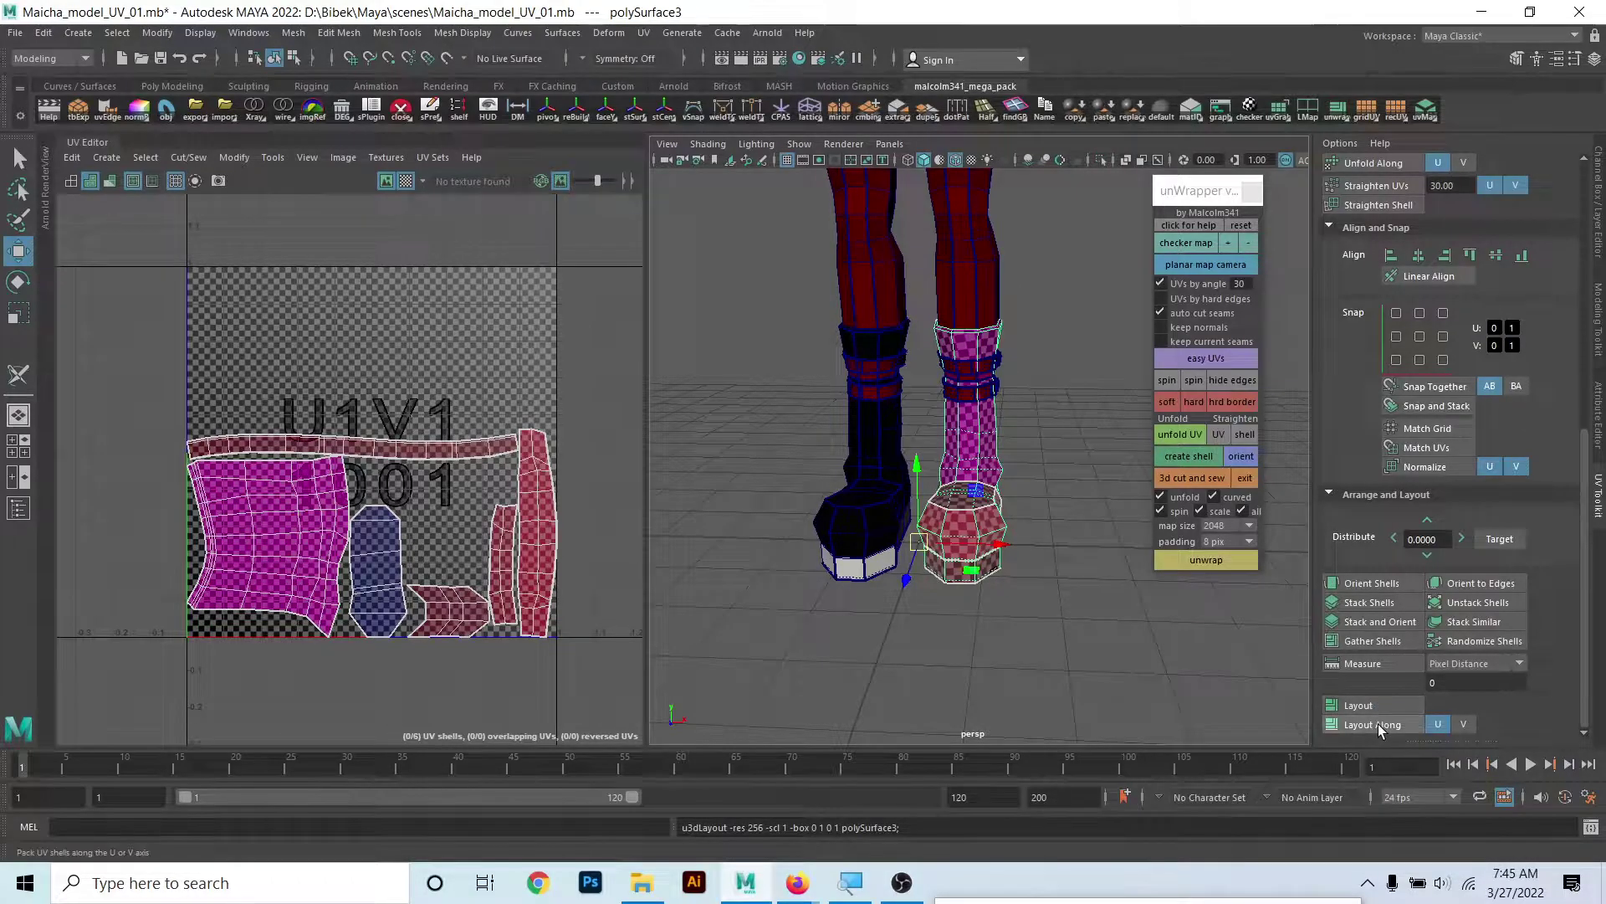
{"action": "left_click", "coordinate": [1378, 725]}
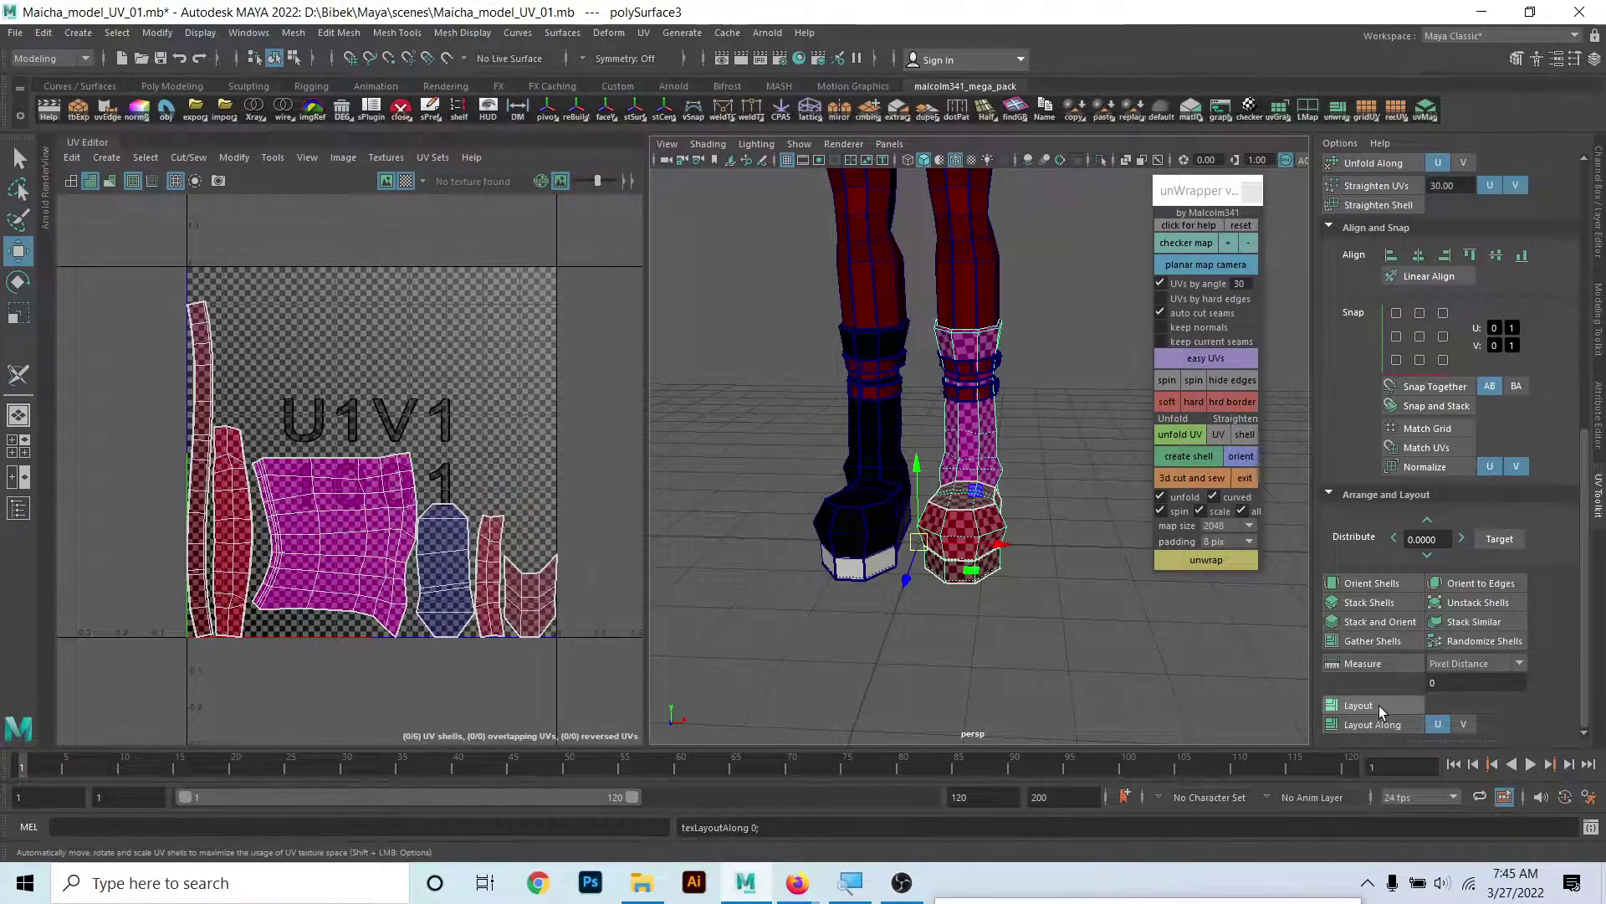
{"action": "left_click", "coordinate": [1379, 705]}
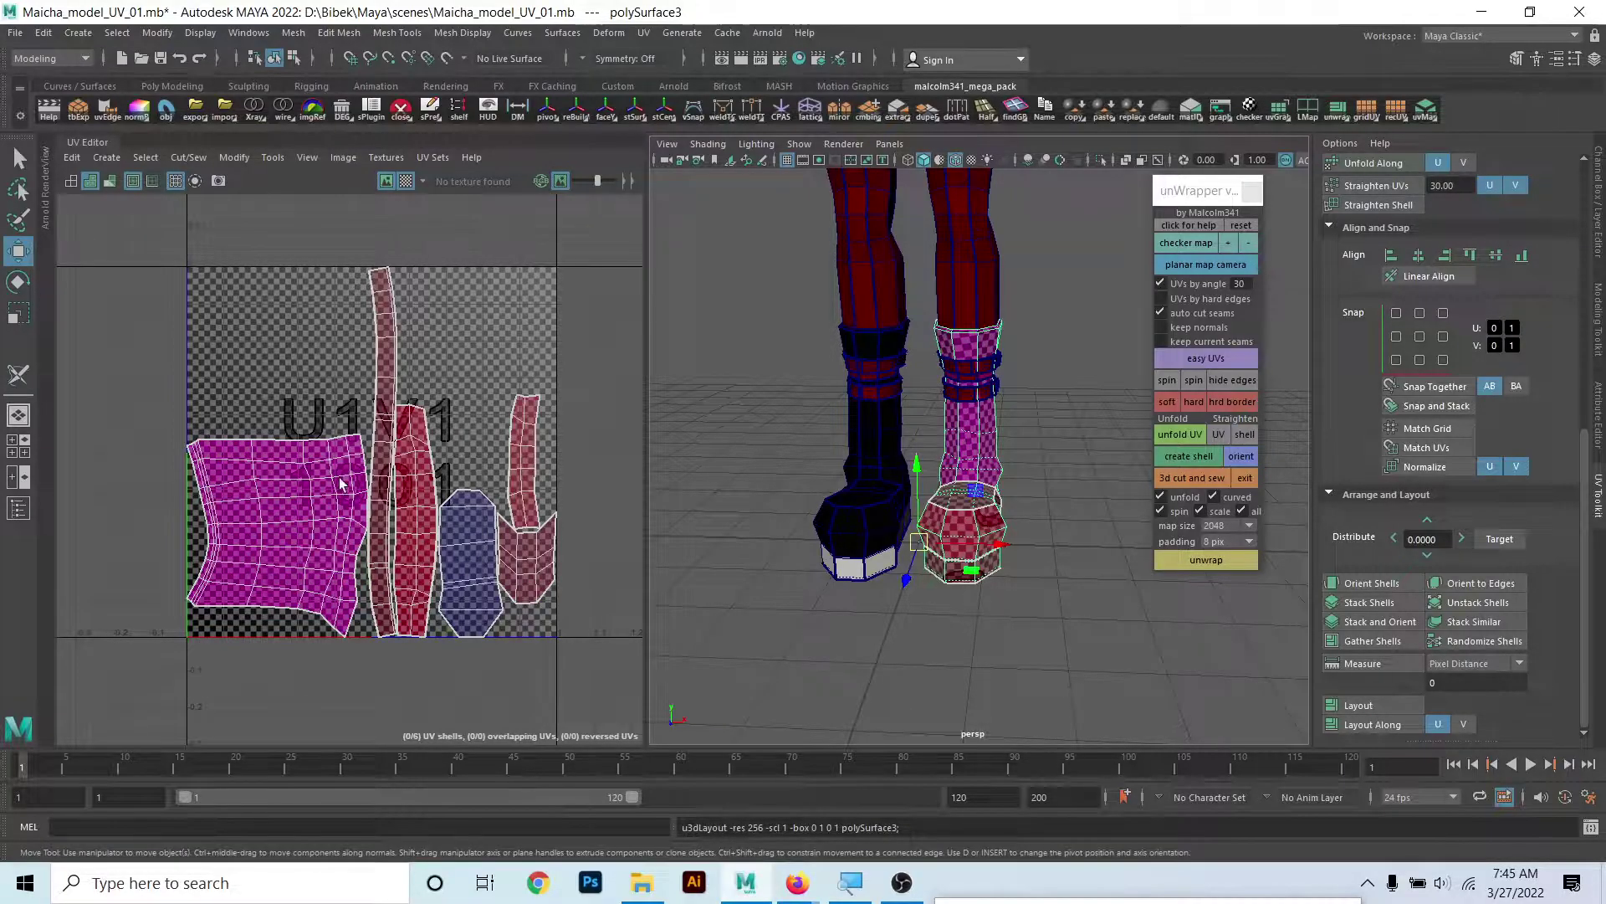
{"action": "key", "text": "f"}
{"action": "mouse_move", "coordinate": [962, 543]}
{"action": "left_mouse_down", "text": "alt"}
{"action": "mouse_move", "coordinate": [745, 579]}
{"action": "mouse_move", "coordinate": [813, 584]}
{"action": "left_mouse_up", "text": "alt"}
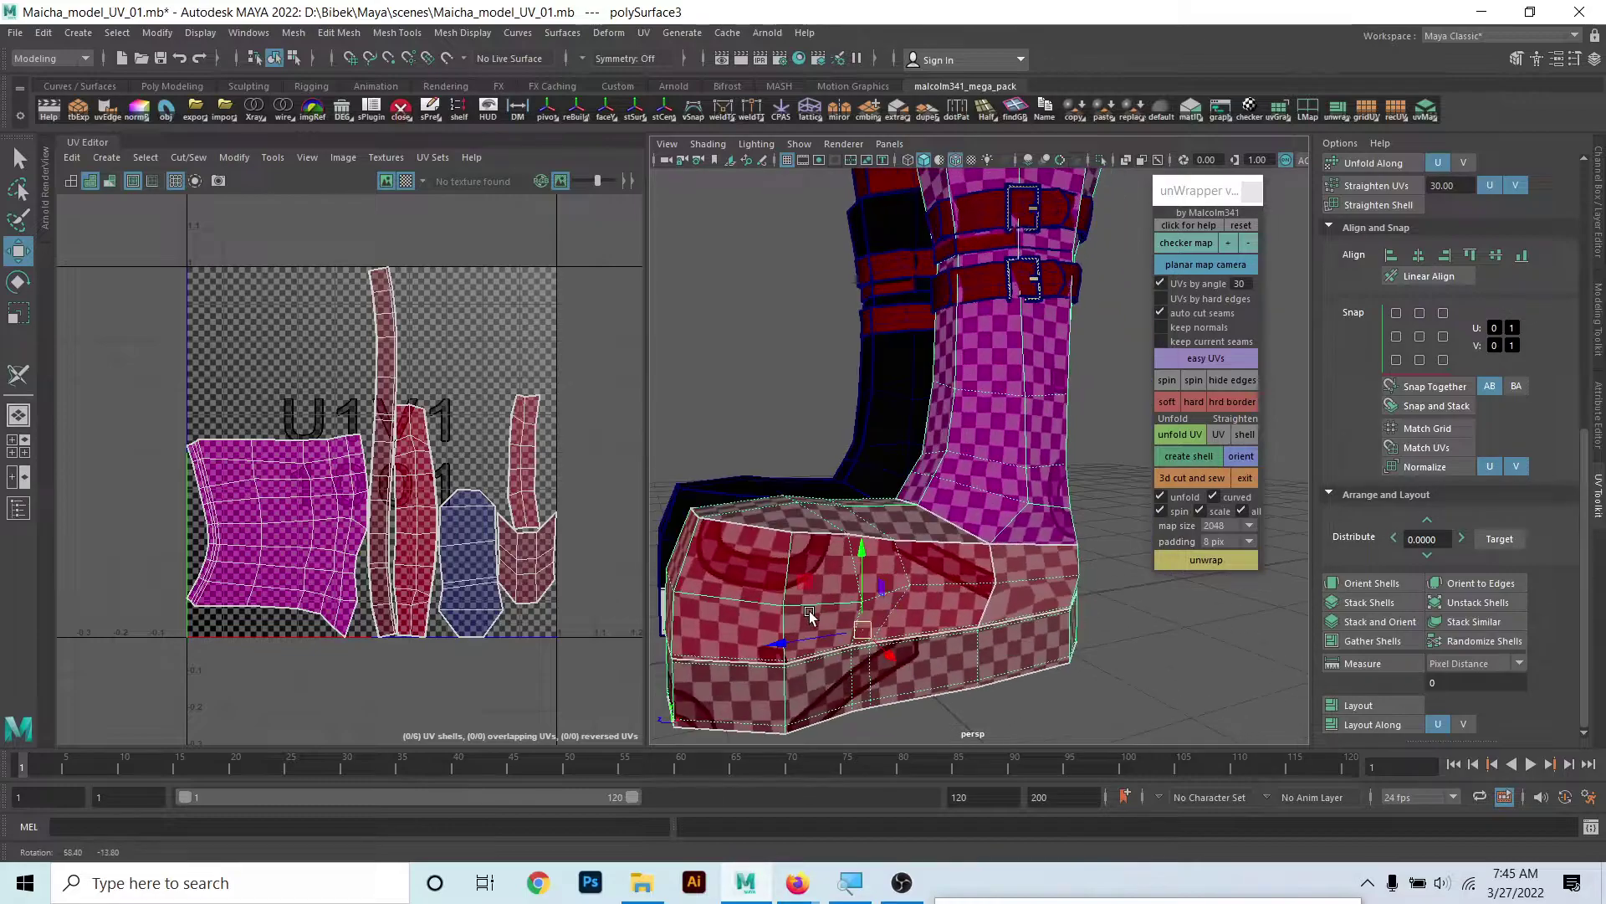
- Re-run unwrap from the unWrapper panel and turn off smooth preview with the 1 key
{"action": "scroll", "coordinate": [863, 419], "scroll_direction": "up", "scroll_amount": 8}
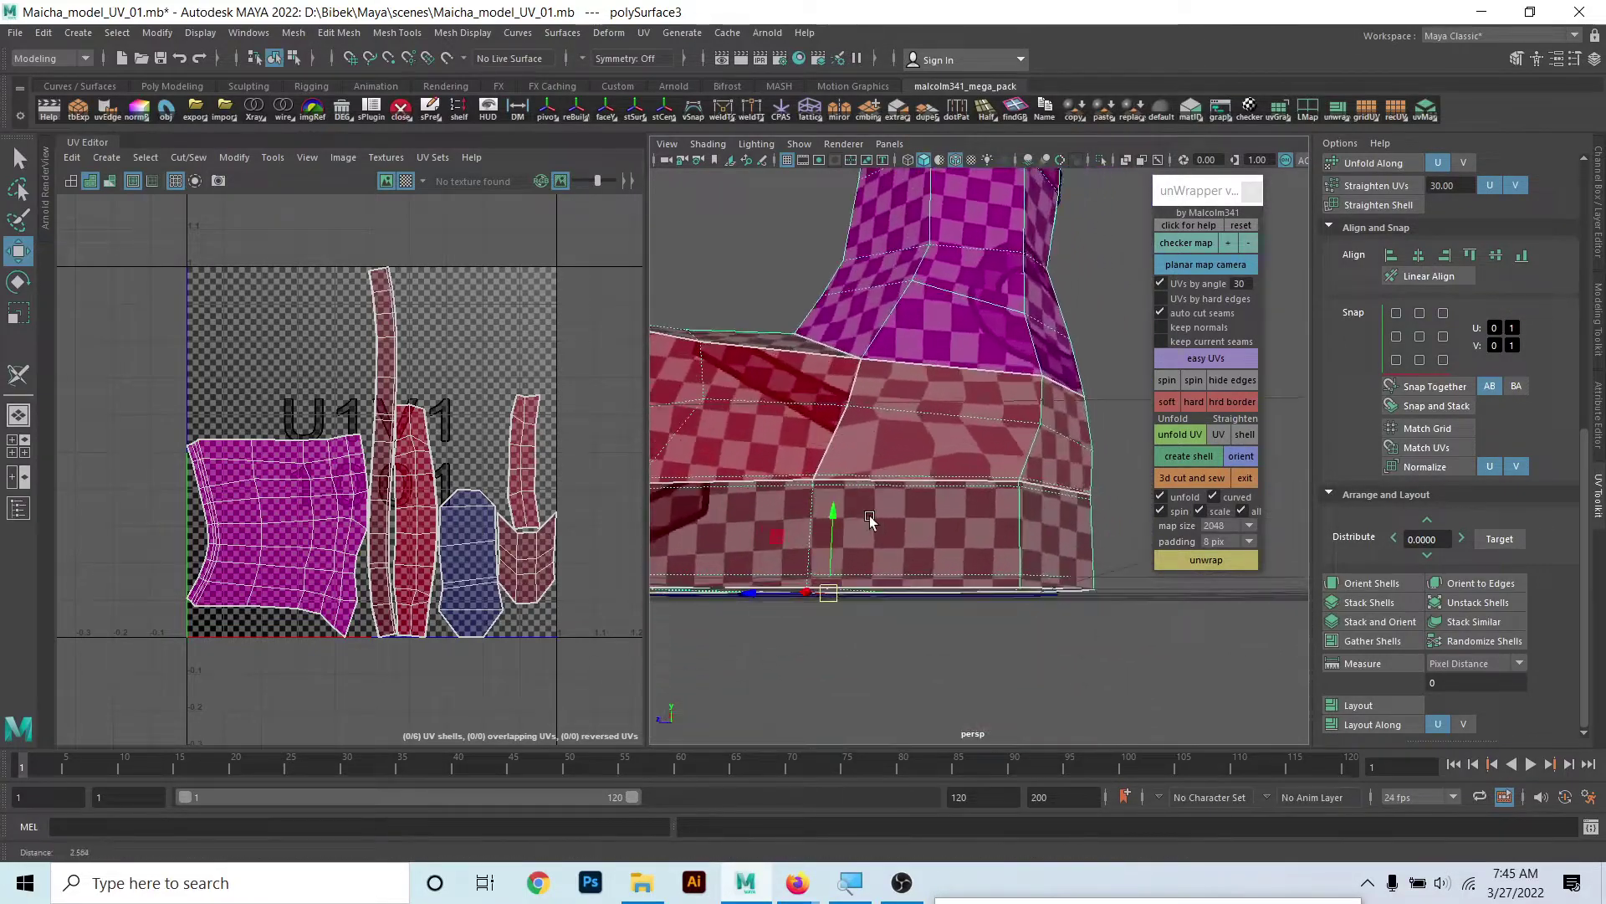
{"action": "mouse_move", "coordinate": [918, 455]}
{"action": "left_mouse_down", "text": "alt"}
{"action": "mouse_move", "coordinate": [926, 473]}
{"action": "mouse_move", "coordinate": [954, 469]}
{"action": "mouse_move", "coordinate": [915, 472]}
{"action": "mouse_move", "coordinate": [930, 508]}
{"action": "left_mouse_up", "text": "alt"}
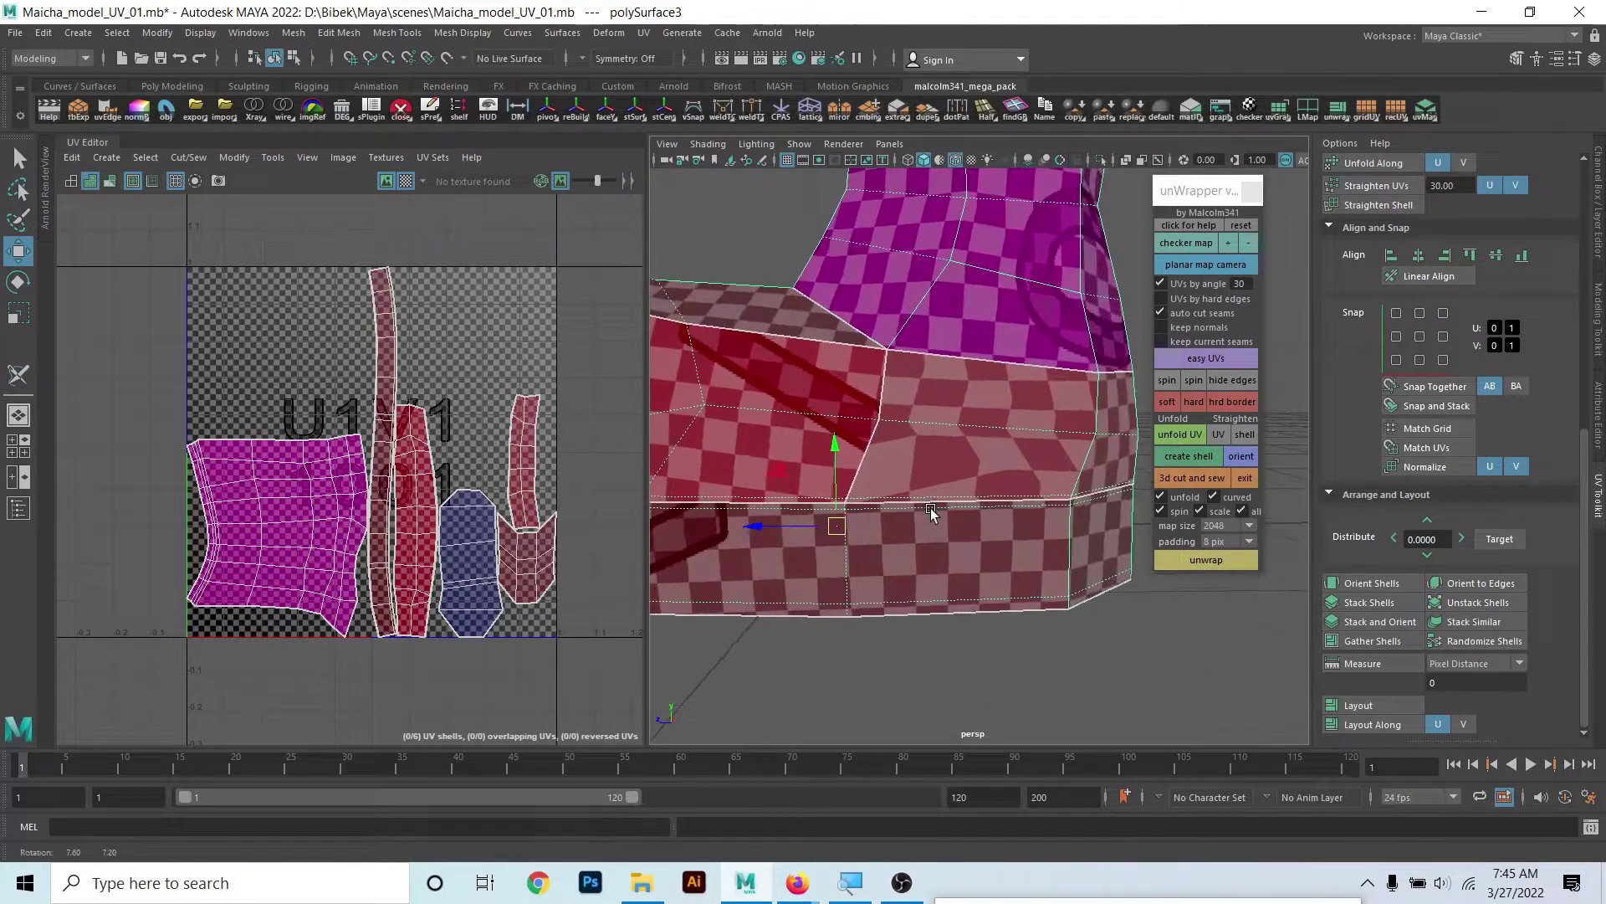
{"action": "left_click", "coordinate": [1213, 559]}
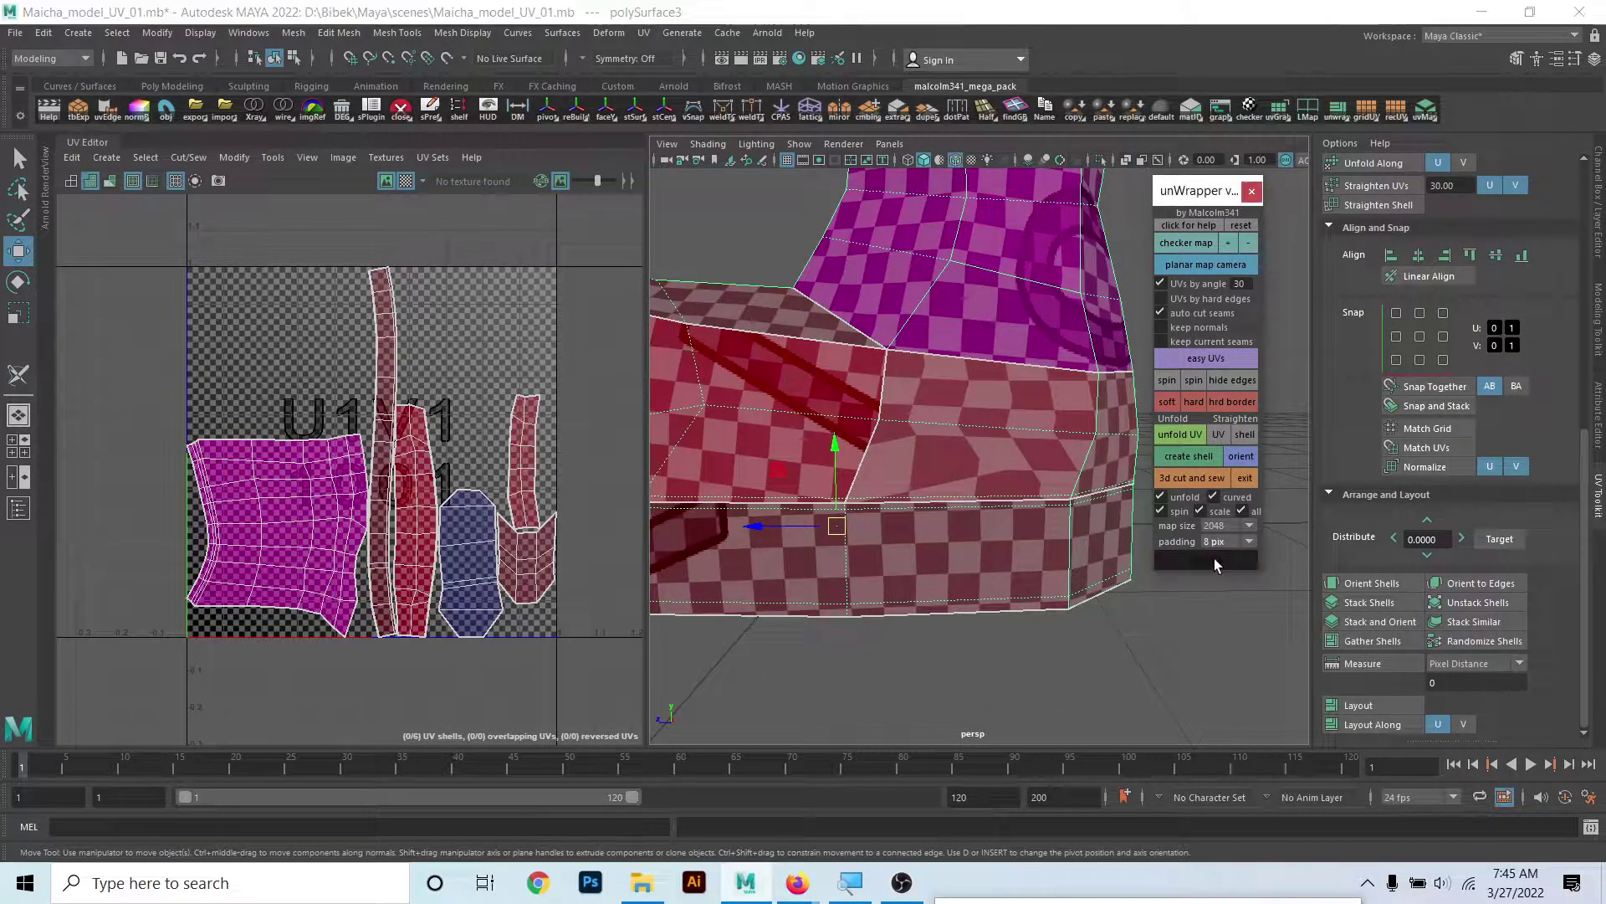
{"action": "mouse_move", "coordinate": [968, 557]}
{"action": "left_mouse_down", "text": "alt"}
{"action": "mouse_move", "coordinate": [975, 583]}
{"action": "mouse_move", "coordinate": [988, 508]}
{"action": "mouse_move", "coordinate": [884, 578]}
{"action": "left_mouse_up", "text": "alt"}
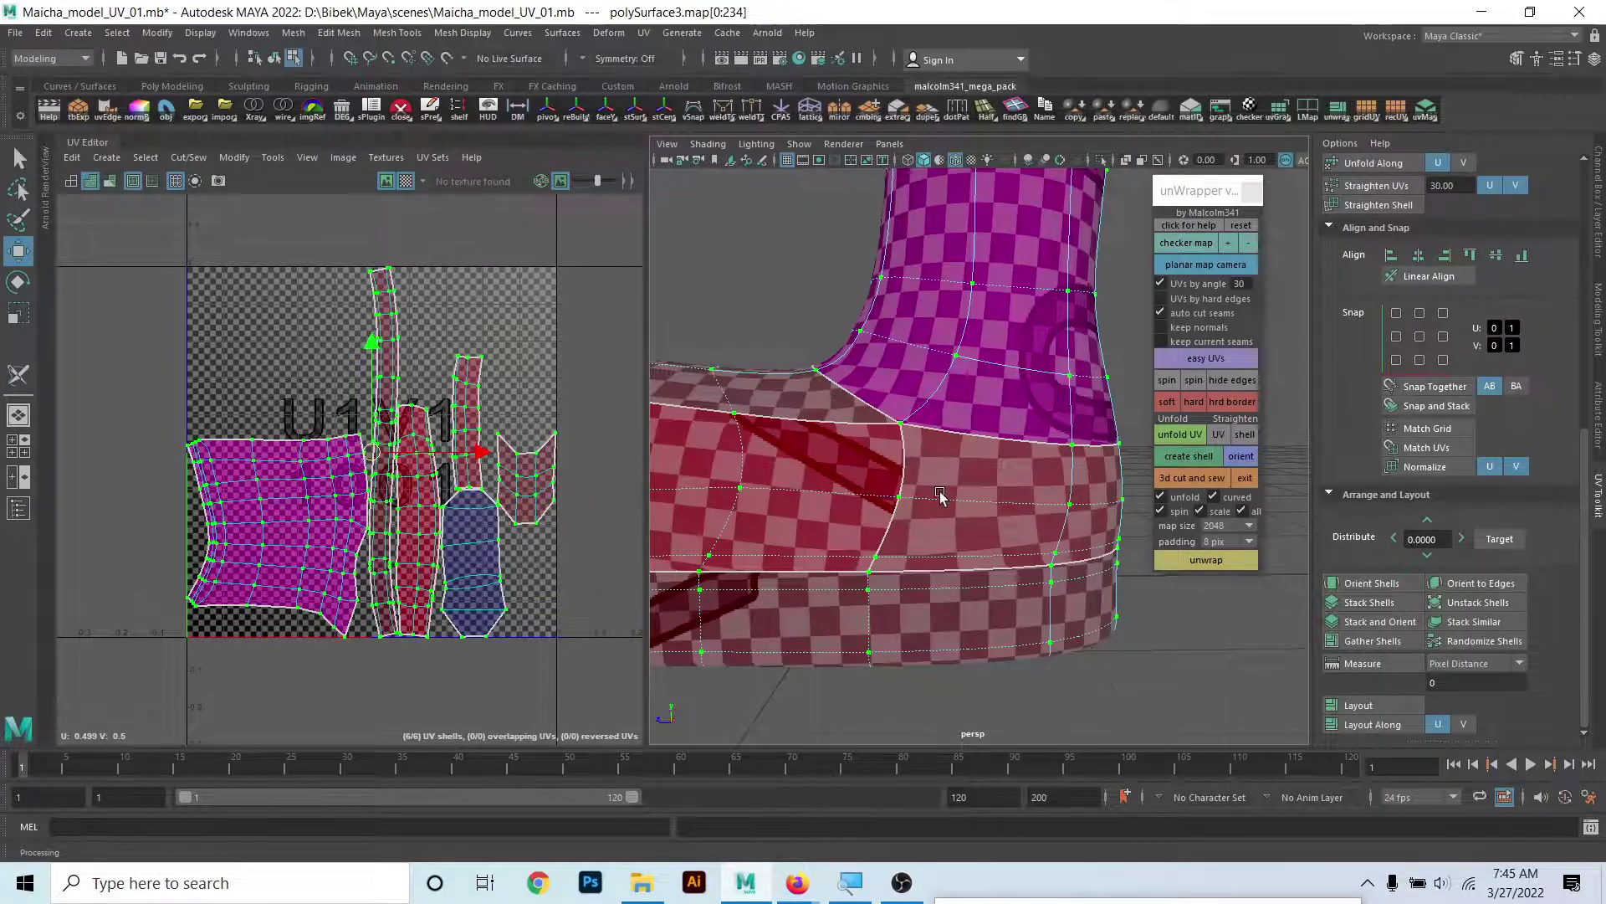
{"action": "key", "text": "1"}
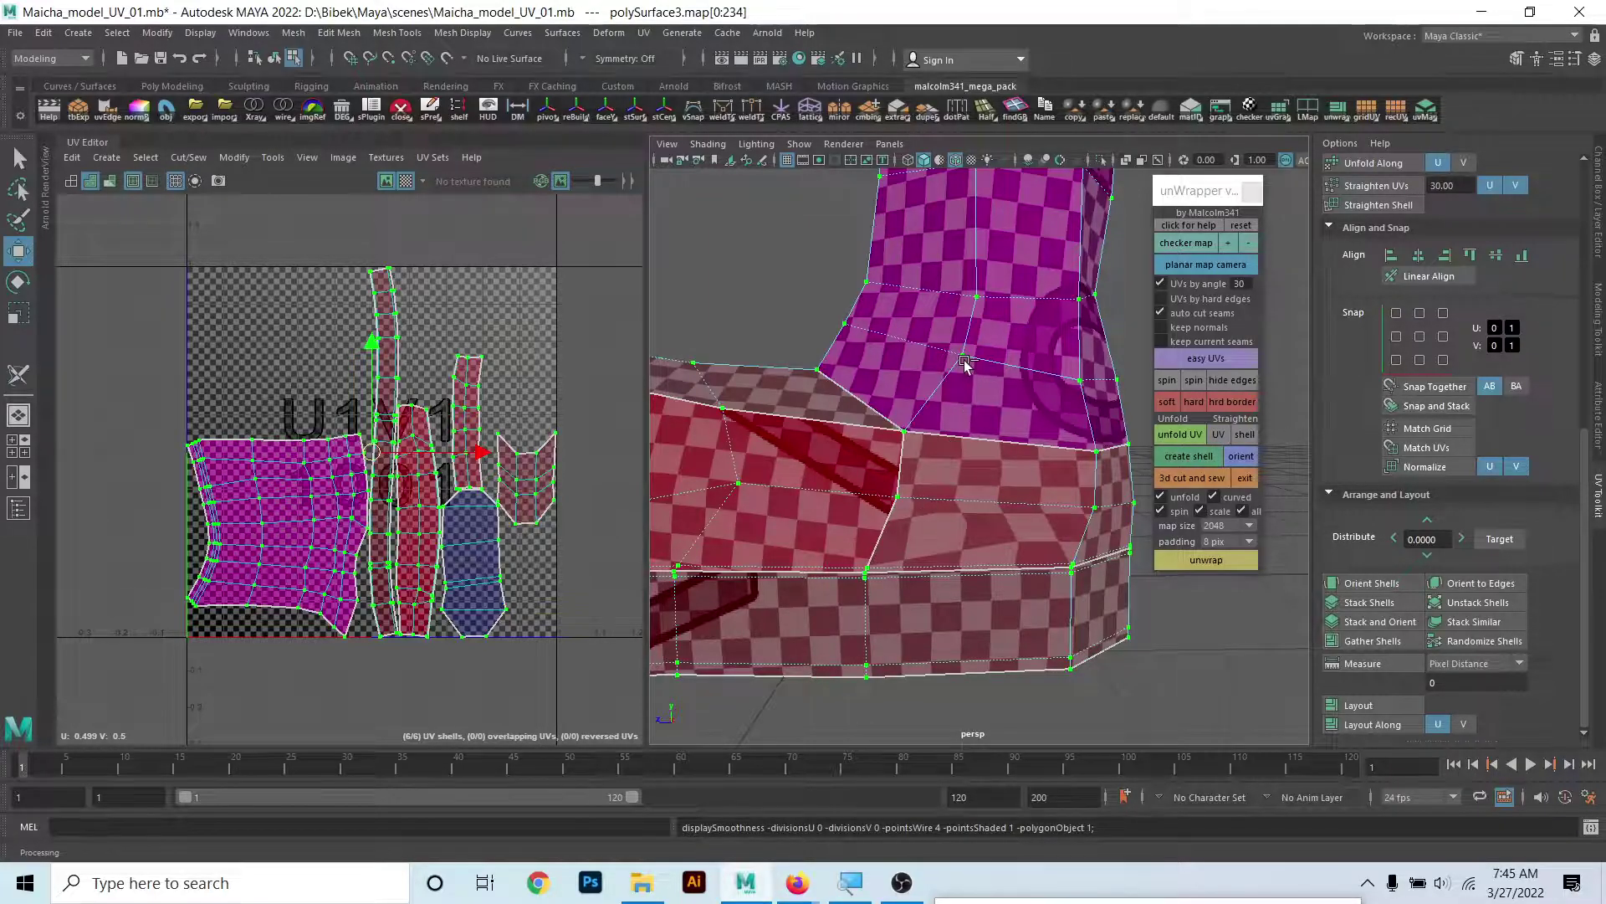
- Pack the boot's unwrapped UV shells into the 0–1 tile with Layout UVs
{"action": "right_click_drag", "start_coordinate": [960, 360], "coordinate": [1032, 303]}
{"action": "right_click_drag", "start_coordinate": [931, 413], "coordinate": [912, 513]}
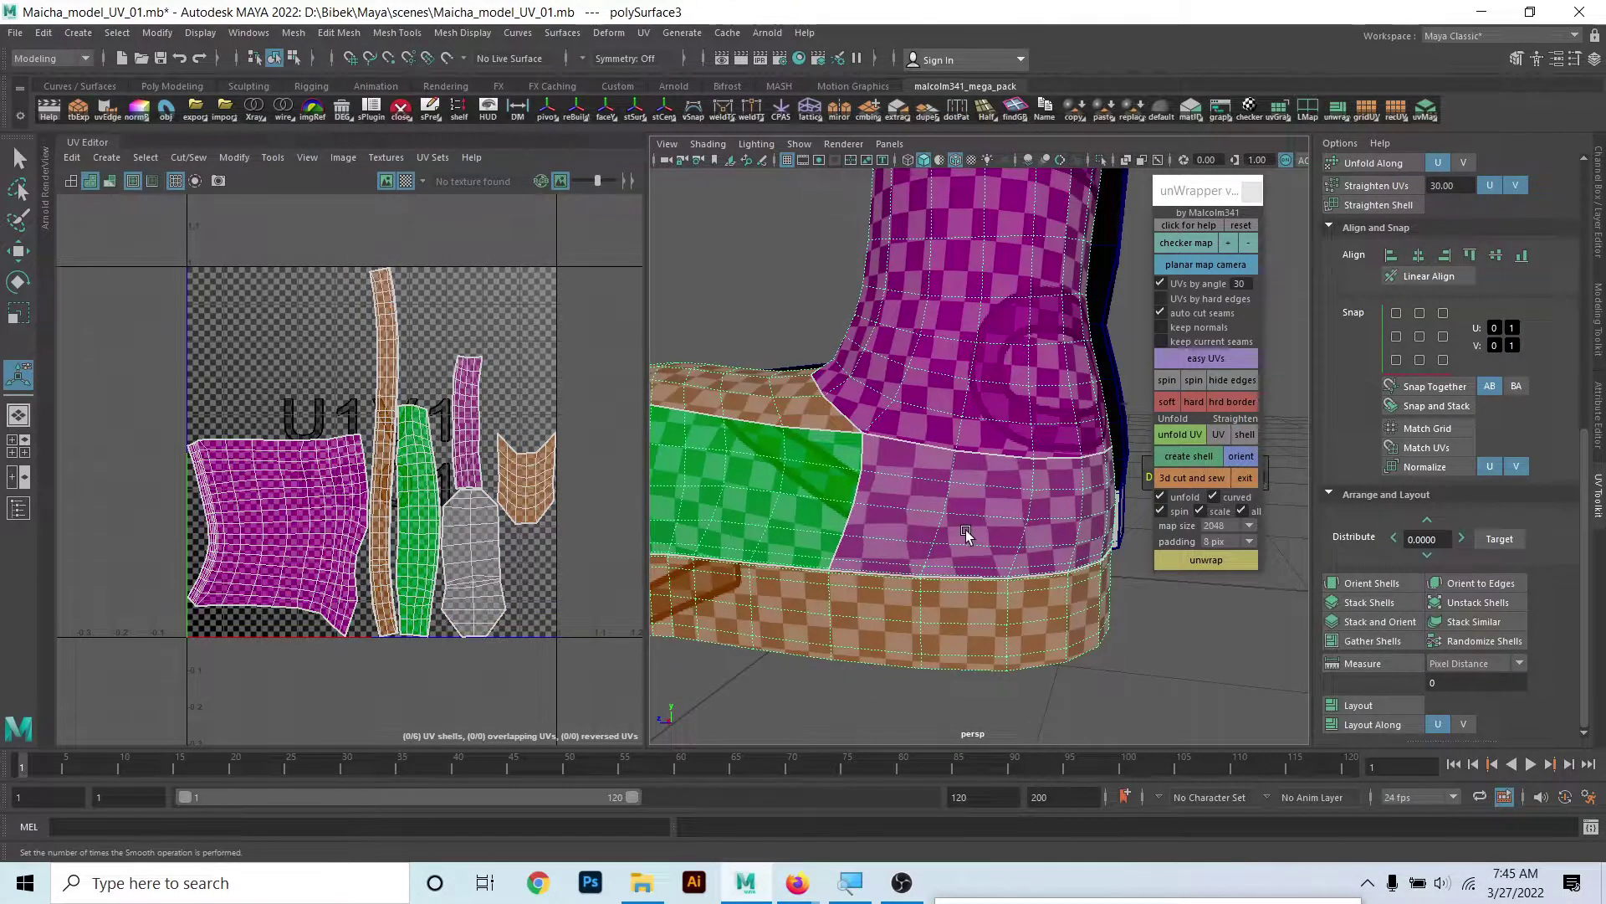
{"action": "mouse_move", "coordinate": [966, 533]}
{"action": "left_mouse_down", "text": "alt"}
{"action": "mouse_move", "coordinate": [728, 555]}
{"action": "mouse_move", "coordinate": [875, 538]}
{"action": "left_mouse_up", "text": "alt"}
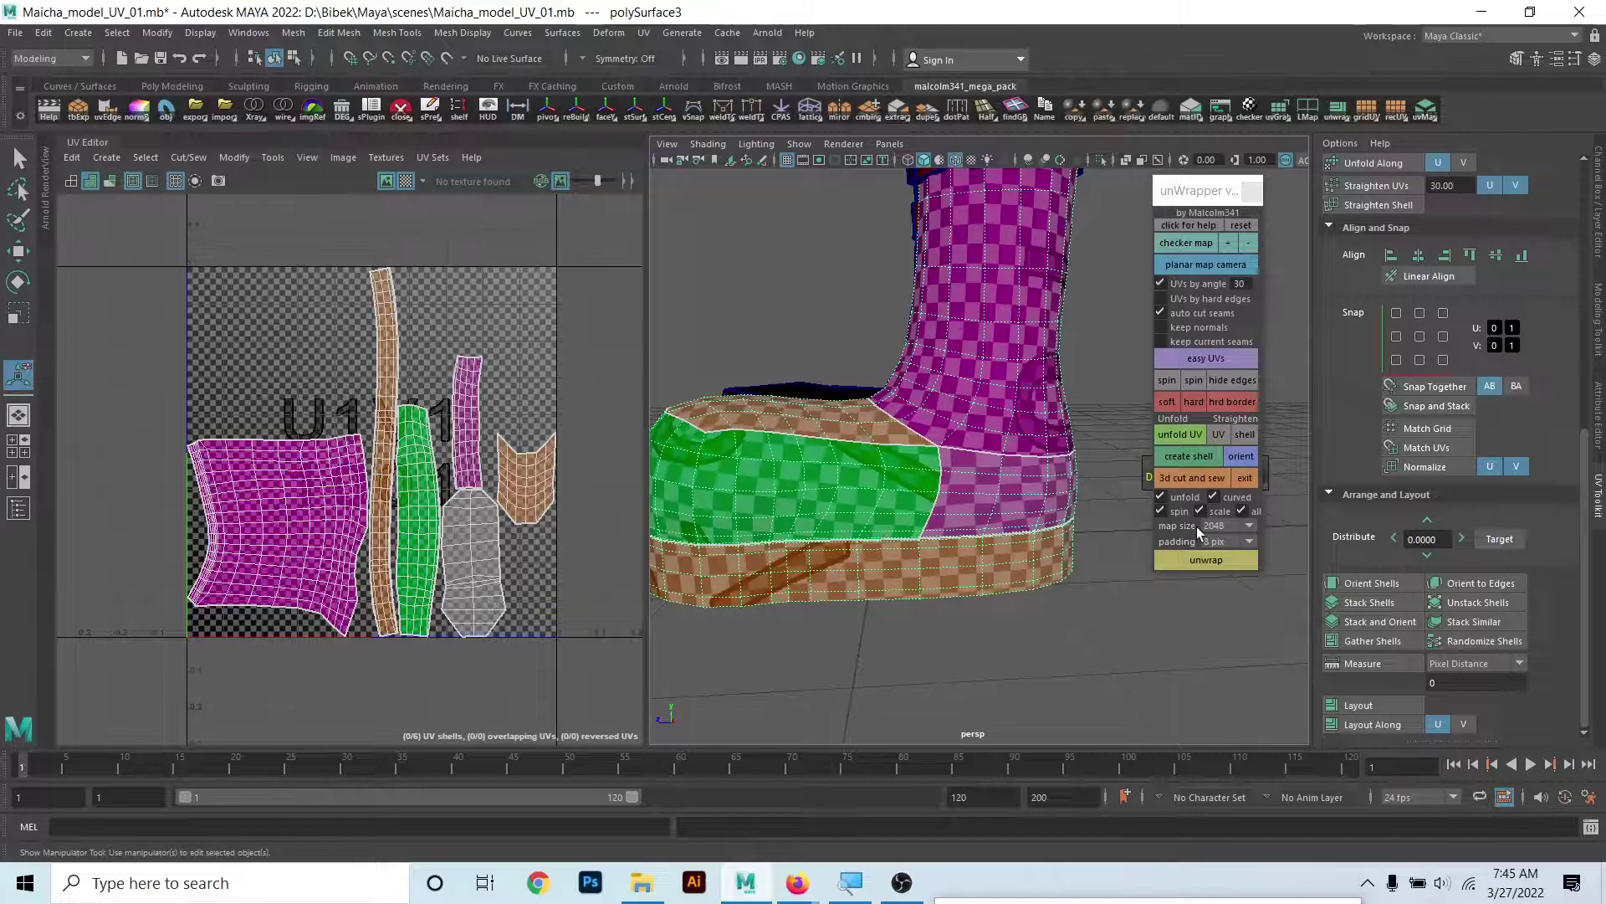
{"action": "left_click", "coordinate": [1211, 553]}
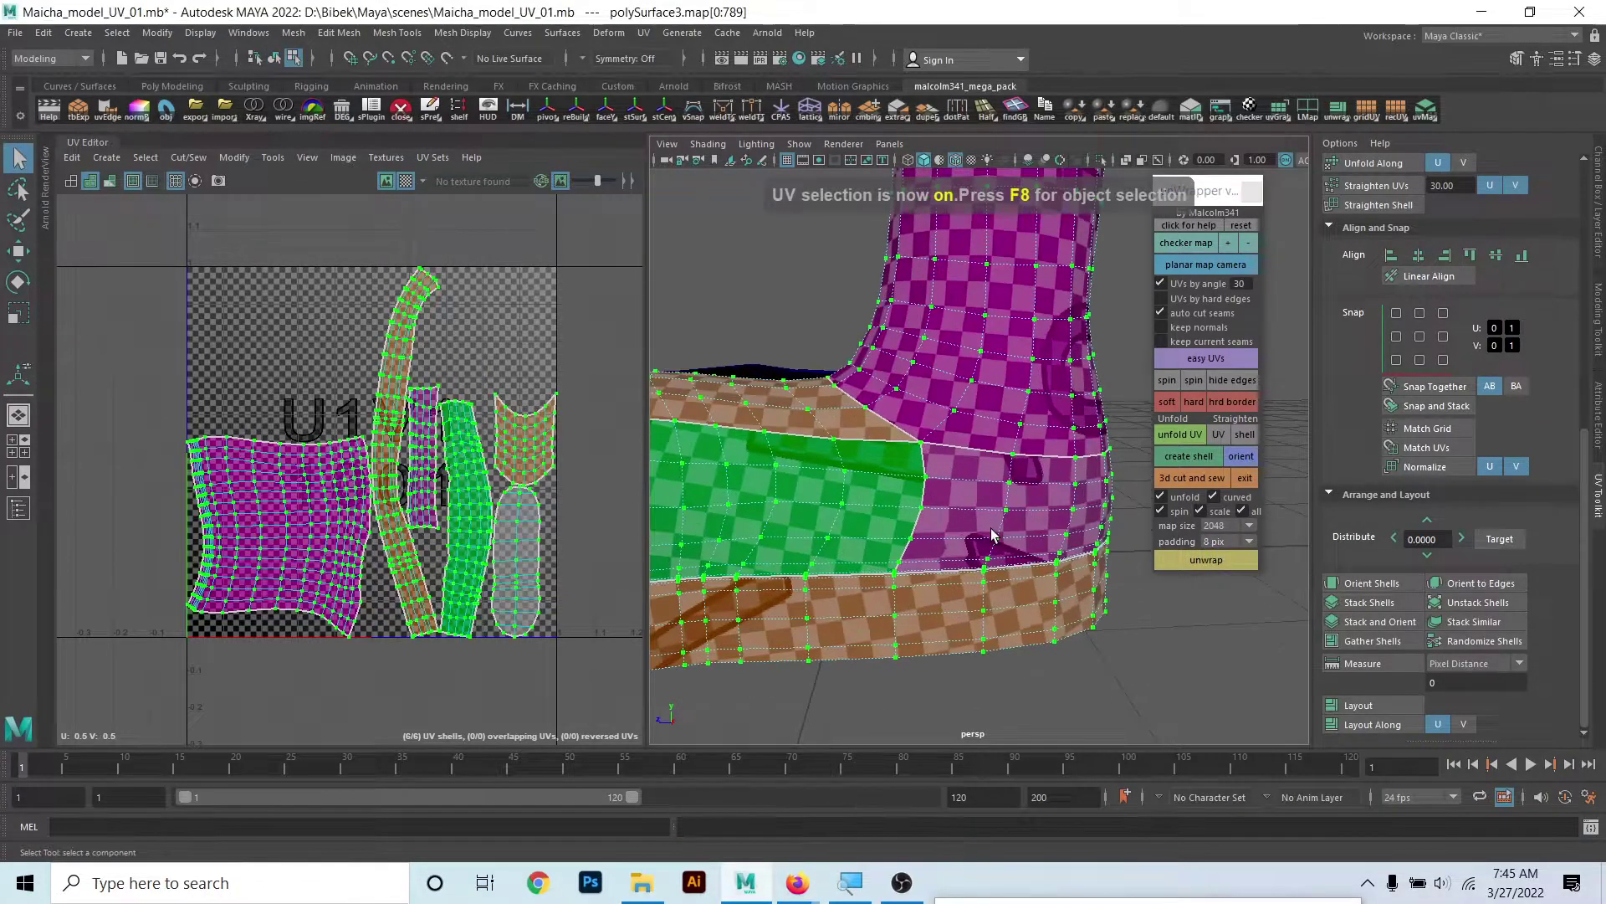
- Return the boot to Object Mode and adjust the viewport zoom
{"action": "mouse_move", "coordinate": [994, 508]}
{"action": "left_mouse_down", "text": "alt"}
{"action": "mouse_move", "coordinate": [954, 398]}
{"action": "mouse_move", "coordinate": [1109, 525]}
{"action": "mouse_move", "coordinate": [837, 481]}
{"action": "mouse_move", "coordinate": [938, 536]}
{"action": "left_mouse_up", "text": "alt"}
{"action": "right_click", "coordinate": [954, 397]}
{"action": "left_click", "coordinate": [1036, 371]}
{"action": "scroll", "coordinate": [826, 477], "scroll_direction": "down", "scroll_amount": 5}
{"action": "scroll", "coordinate": [826, 477], "scroll_direction": "up", "scroll_amount": 3}
{"action": "scroll", "coordinate": [939, 536], "scroll_direction": "up", "scroll_amount": 4}
- Select the other boot to inspect its UVs, then reselect the first boot
{"action": "left_click", "coordinate": [841, 540]}
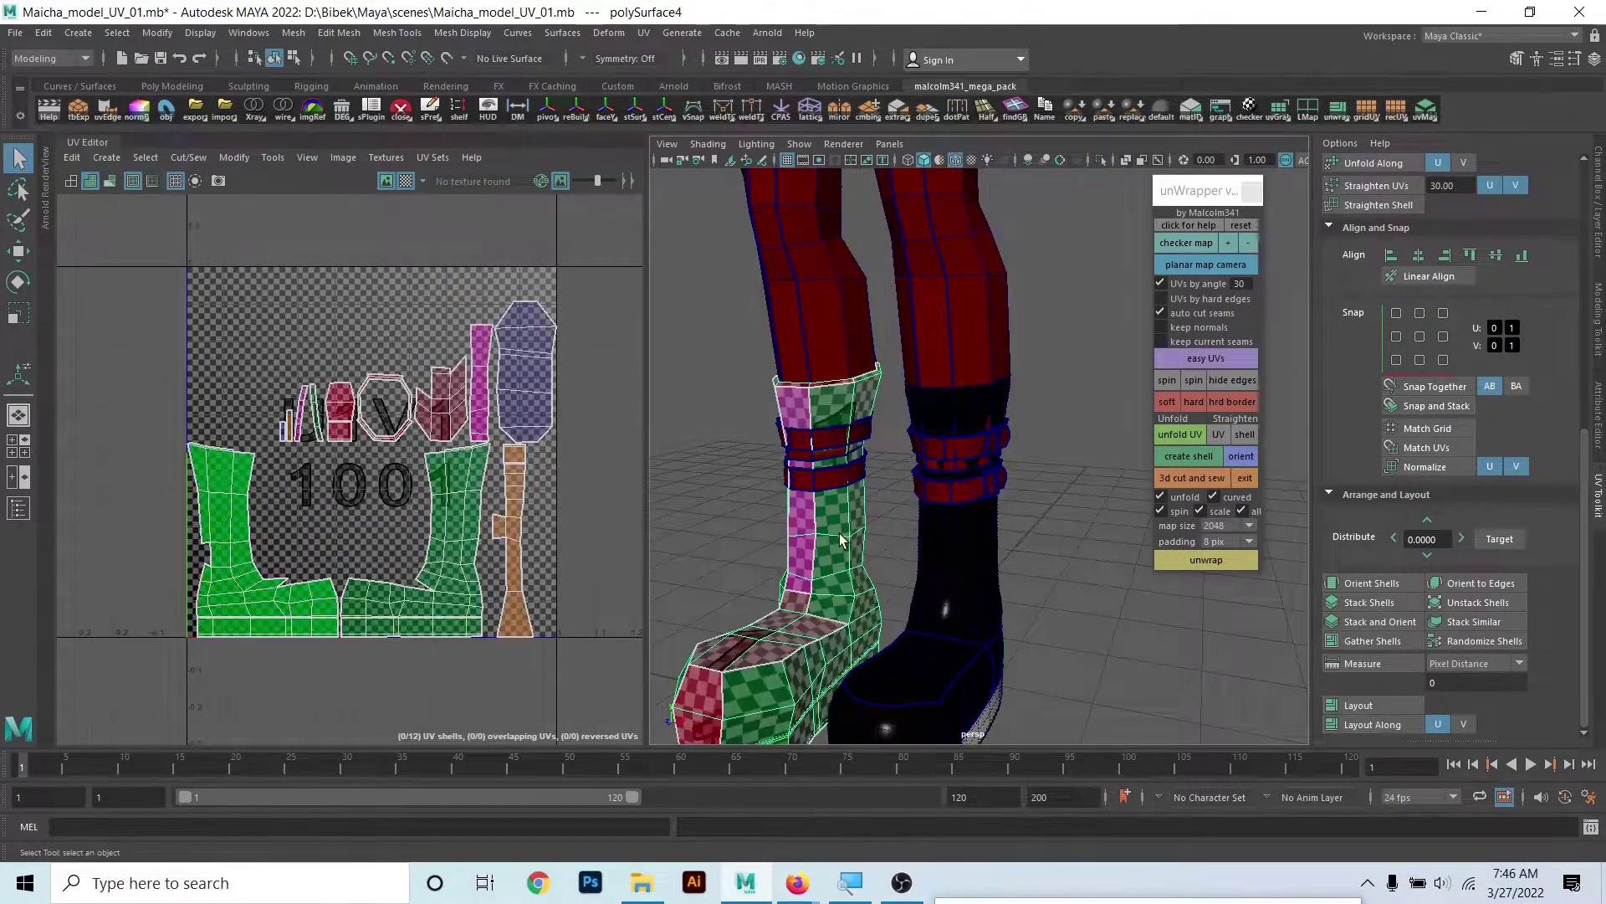
{"action": "left_click", "coordinate": [953, 535]}
{"action": "key", "text": "ctrl+z"}
{"action": "left_click", "coordinate": [962, 530]}
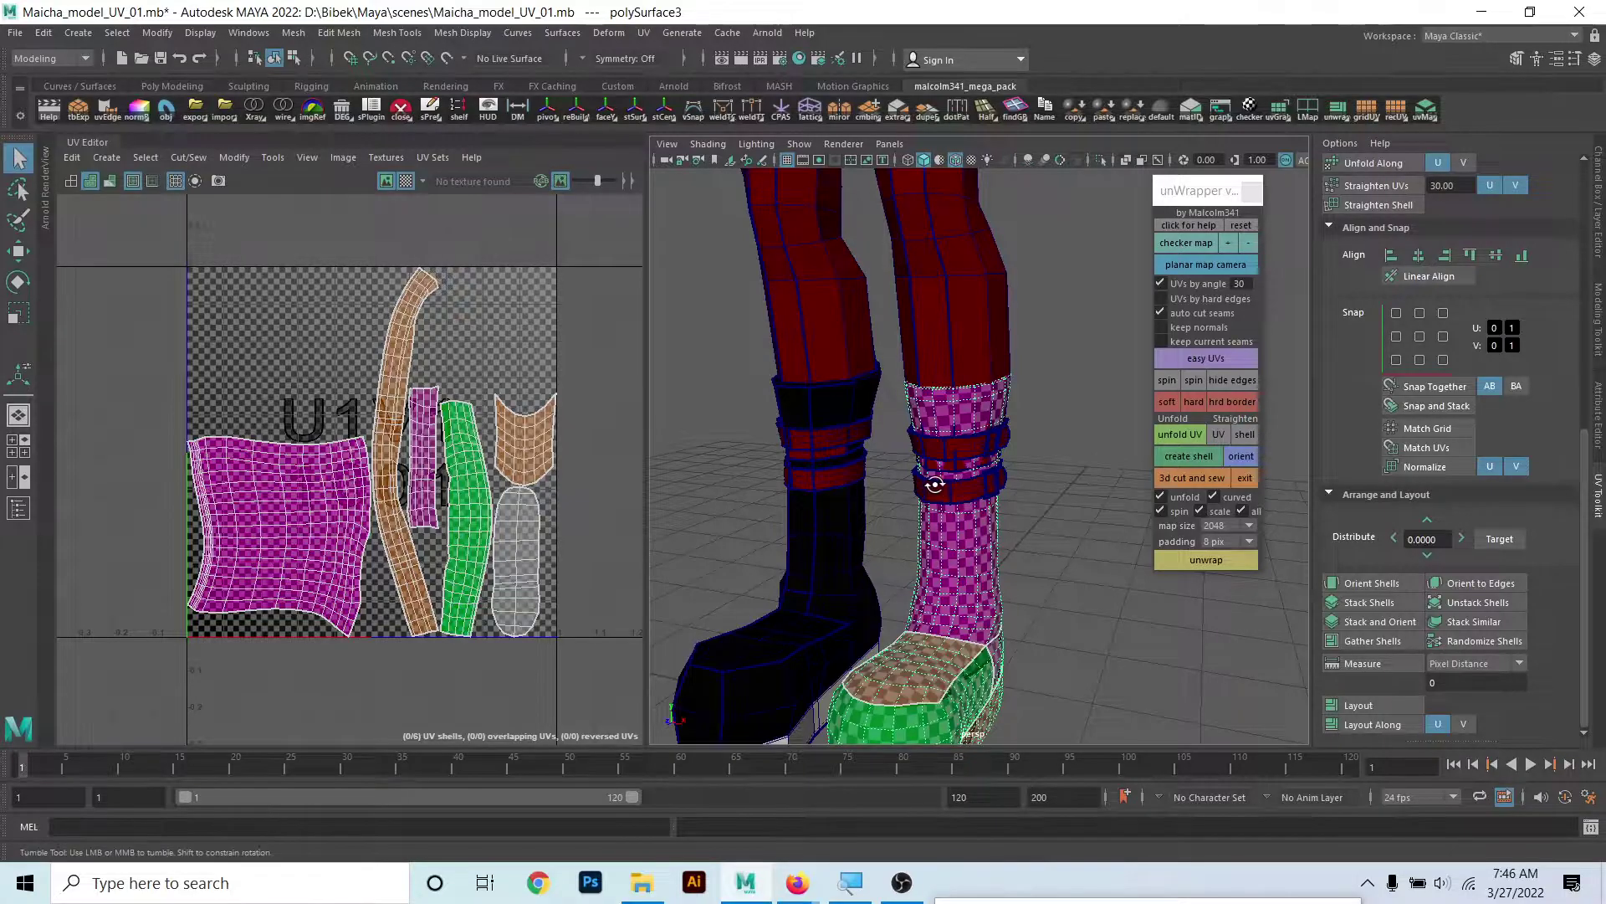
- Select the belt band and planar-project its UVs from the camera
{"action": "scroll", "coordinate": [954, 494], "scroll_direction": "up", "scroll_amount": 1}
{"action": "left_click", "coordinate": [973, 456]}
{"action": "right_click_drag", "start_coordinate": [933, 423], "coordinate": [939, 561], "text": "alt"}
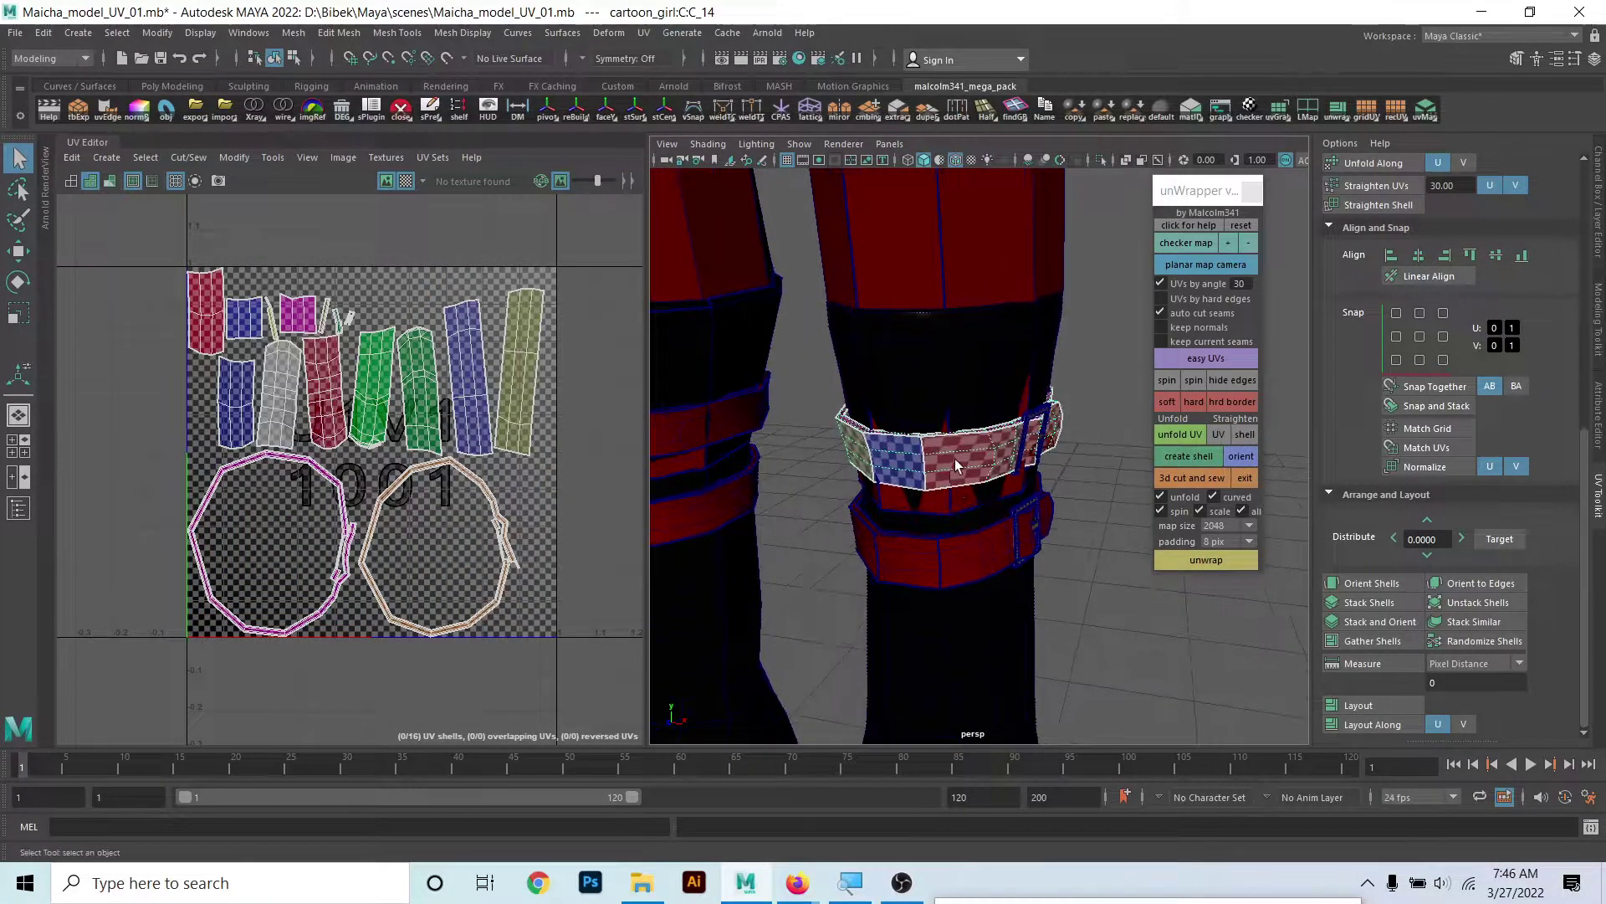
{"action": "scroll", "coordinate": [955, 459], "scroll_direction": "up", "scroll_amount": 1}
{"action": "scroll", "coordinate": [956, 459], "scroll_direction": "up", "scroll_amount": 1}
{"action": "scroll", "coordinate": [946, 421], "scroll_direction": "up", "scroll_amount": 1}
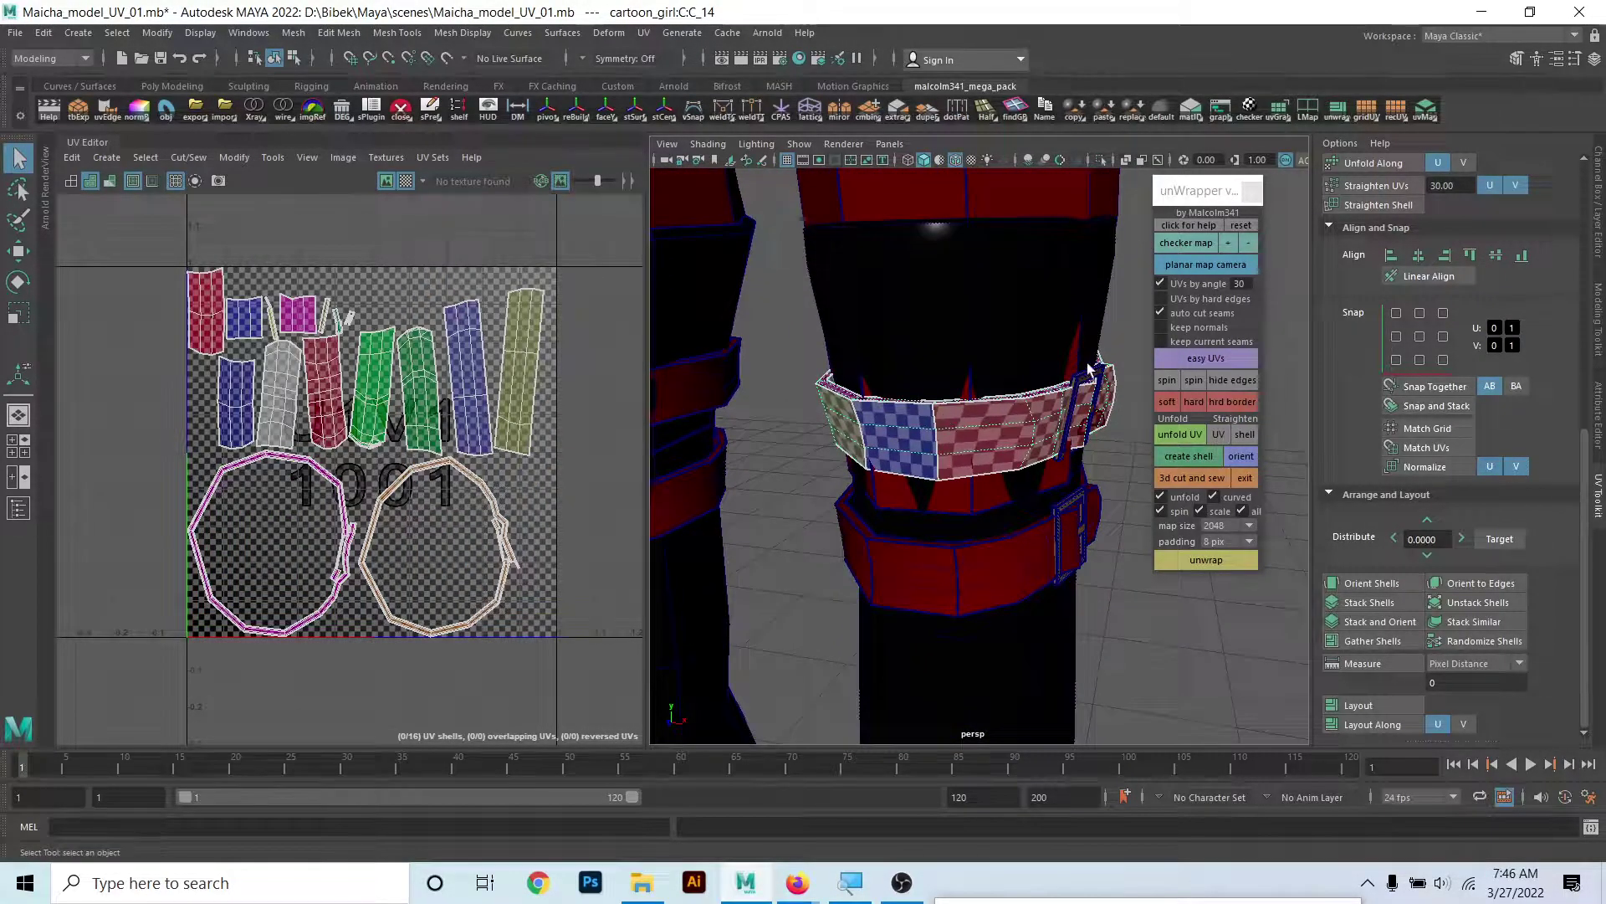
{"action": "left_click", "coordinate": [1213, 264]}
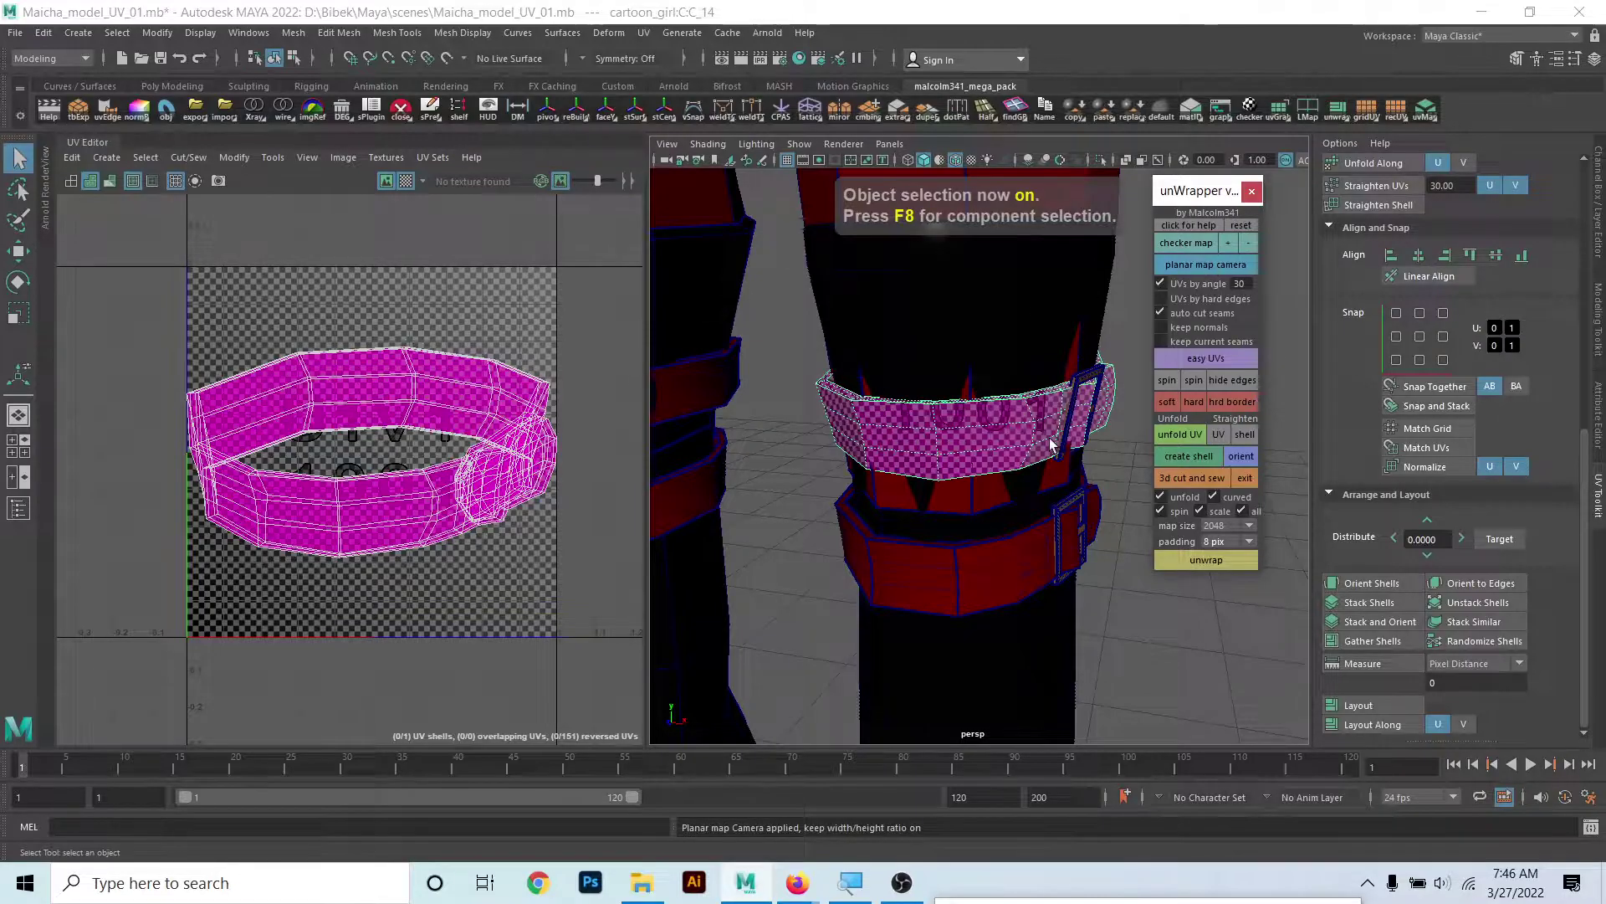
- Reproject the belt UVs from side, front and top-down views into a ring
{"action": "left_click_drag", "start_coordinate": [1053, 443], "coordinate": [1004, 376], "text": "alt"}
{"action": "left_click", "coordinate": [1220, 263]}
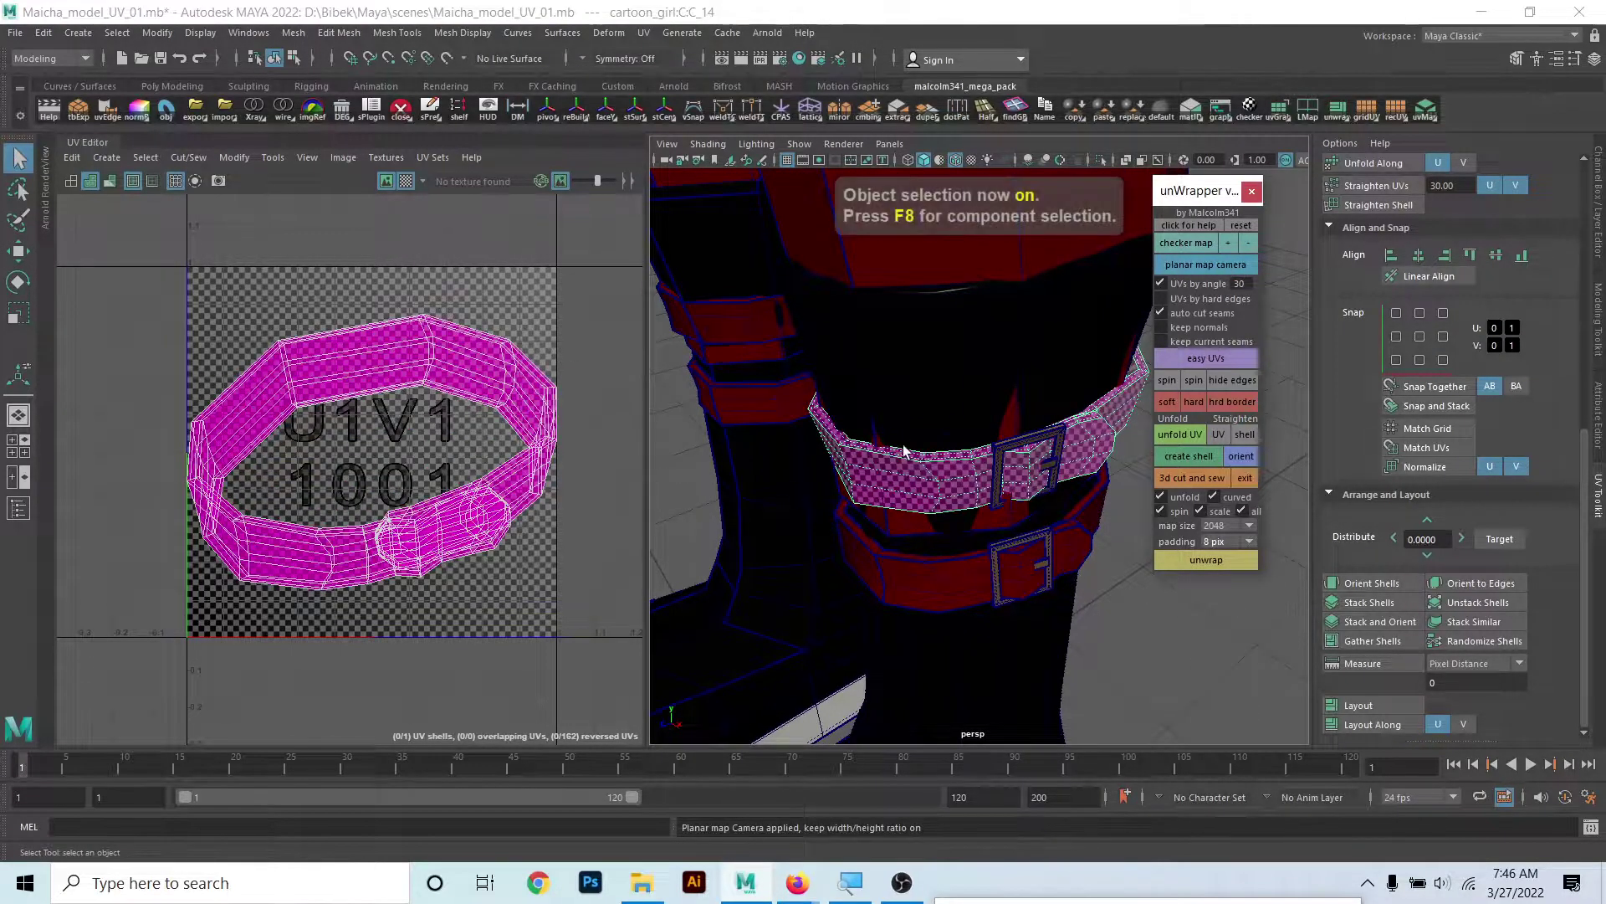
{"action": "left_click_drag", "start_coordinate": [903, 452], "coordinate": [854, 372], "text": "alt"}
{"action": "left_click", "coordinate": [1205, 263]}
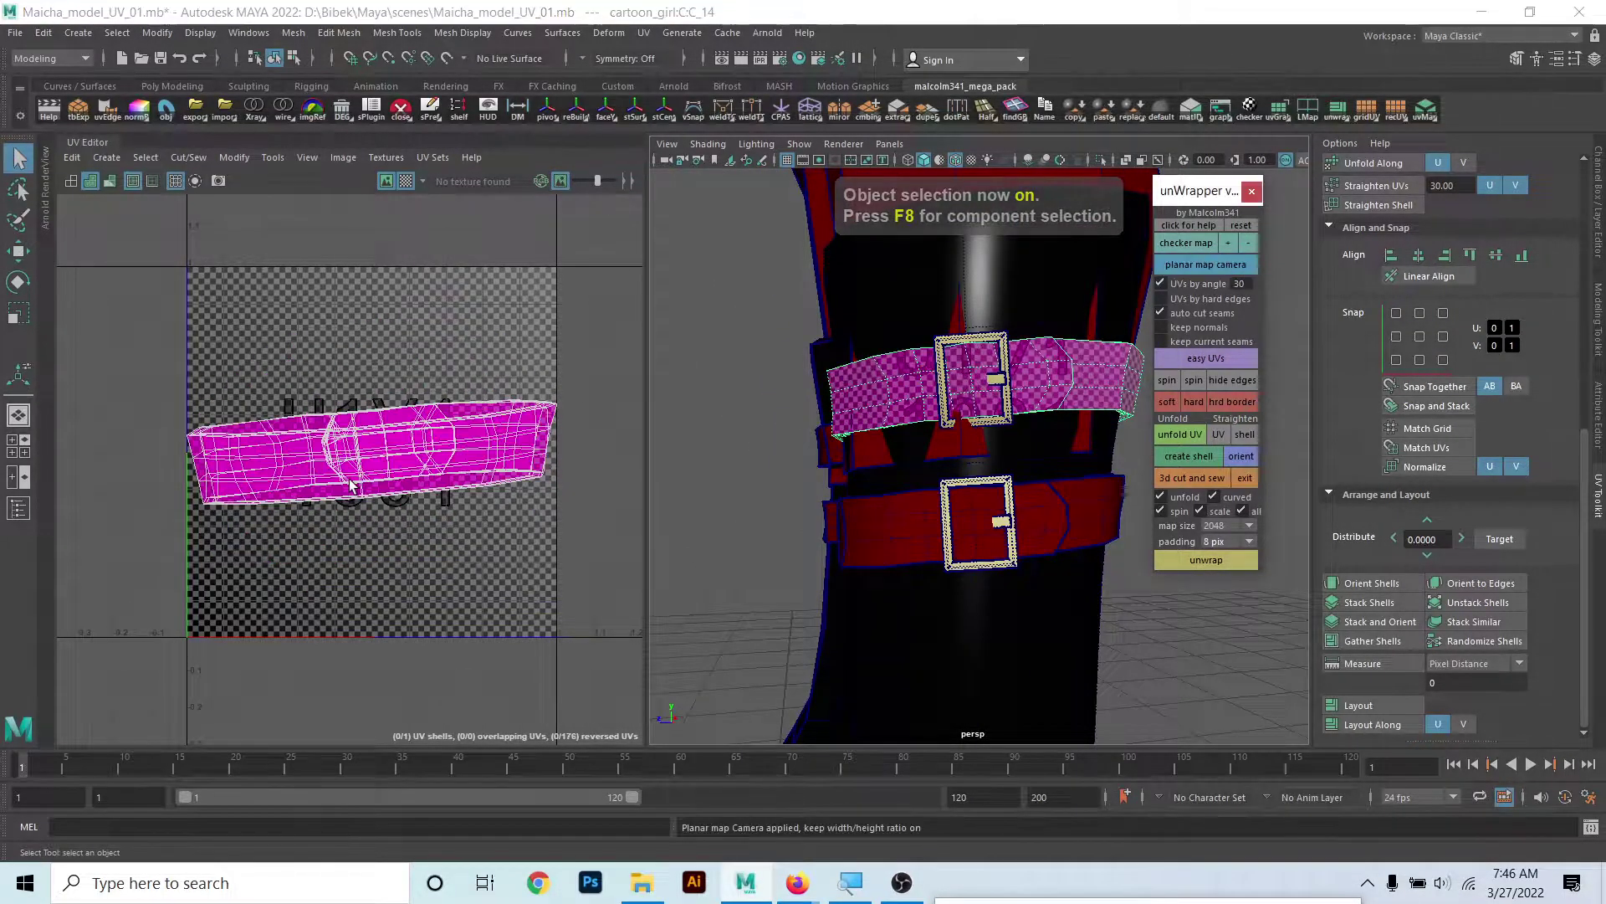
{"action": "left_click_drag", "start_coordinate": [914, 423], "coordinate": [907, 468], "text": "alt"}
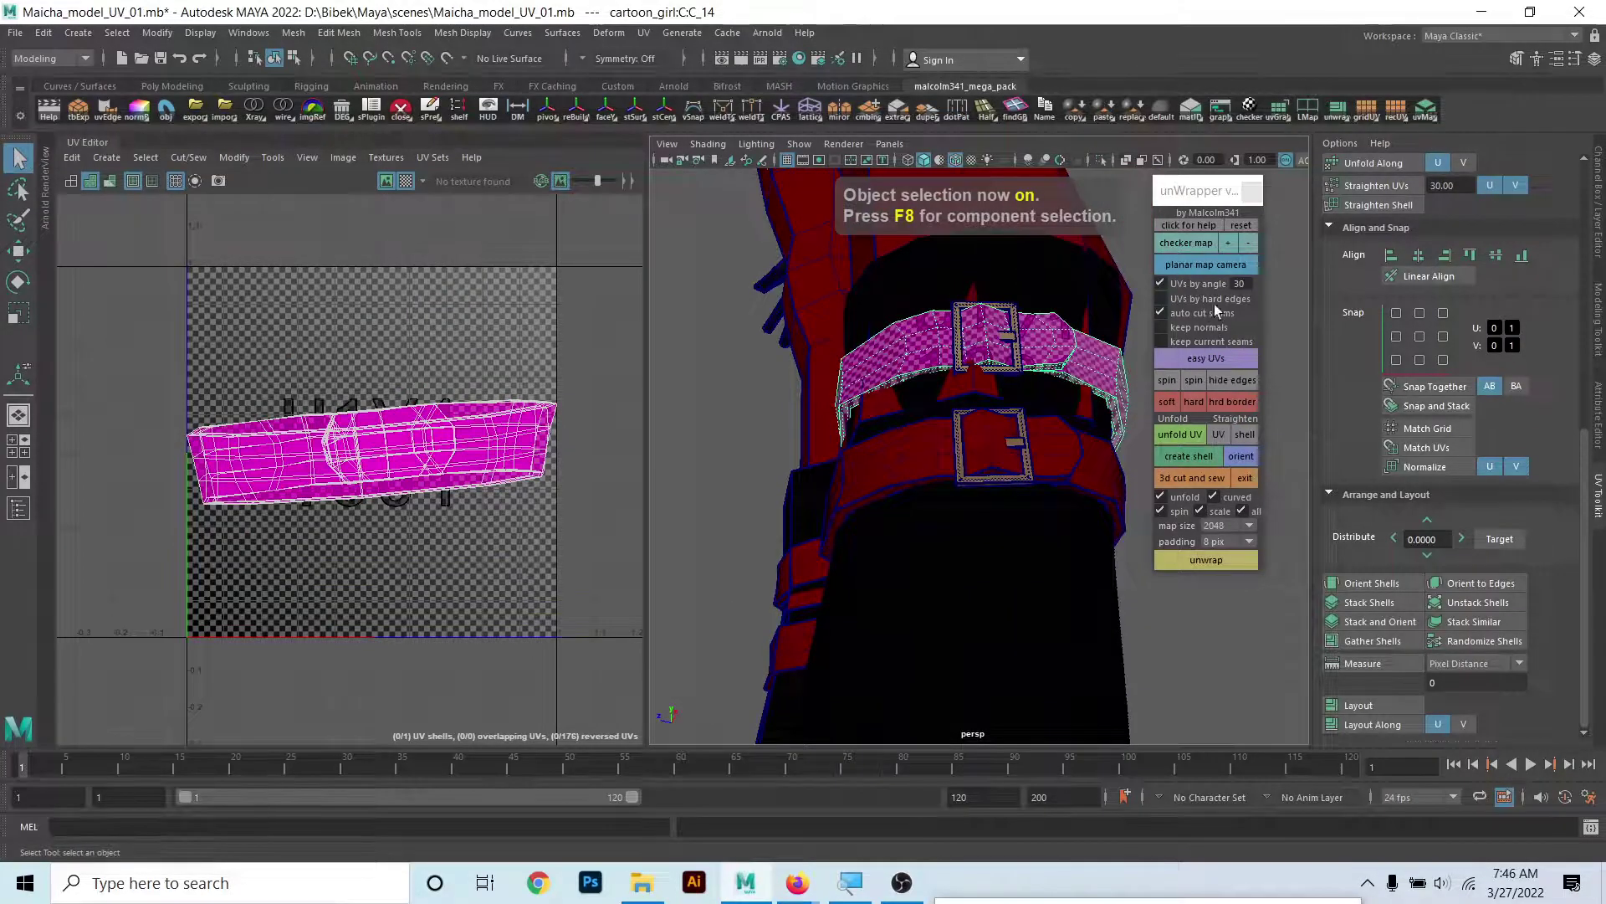
{"action": "left_click", "coordinate": [1214, 266]}
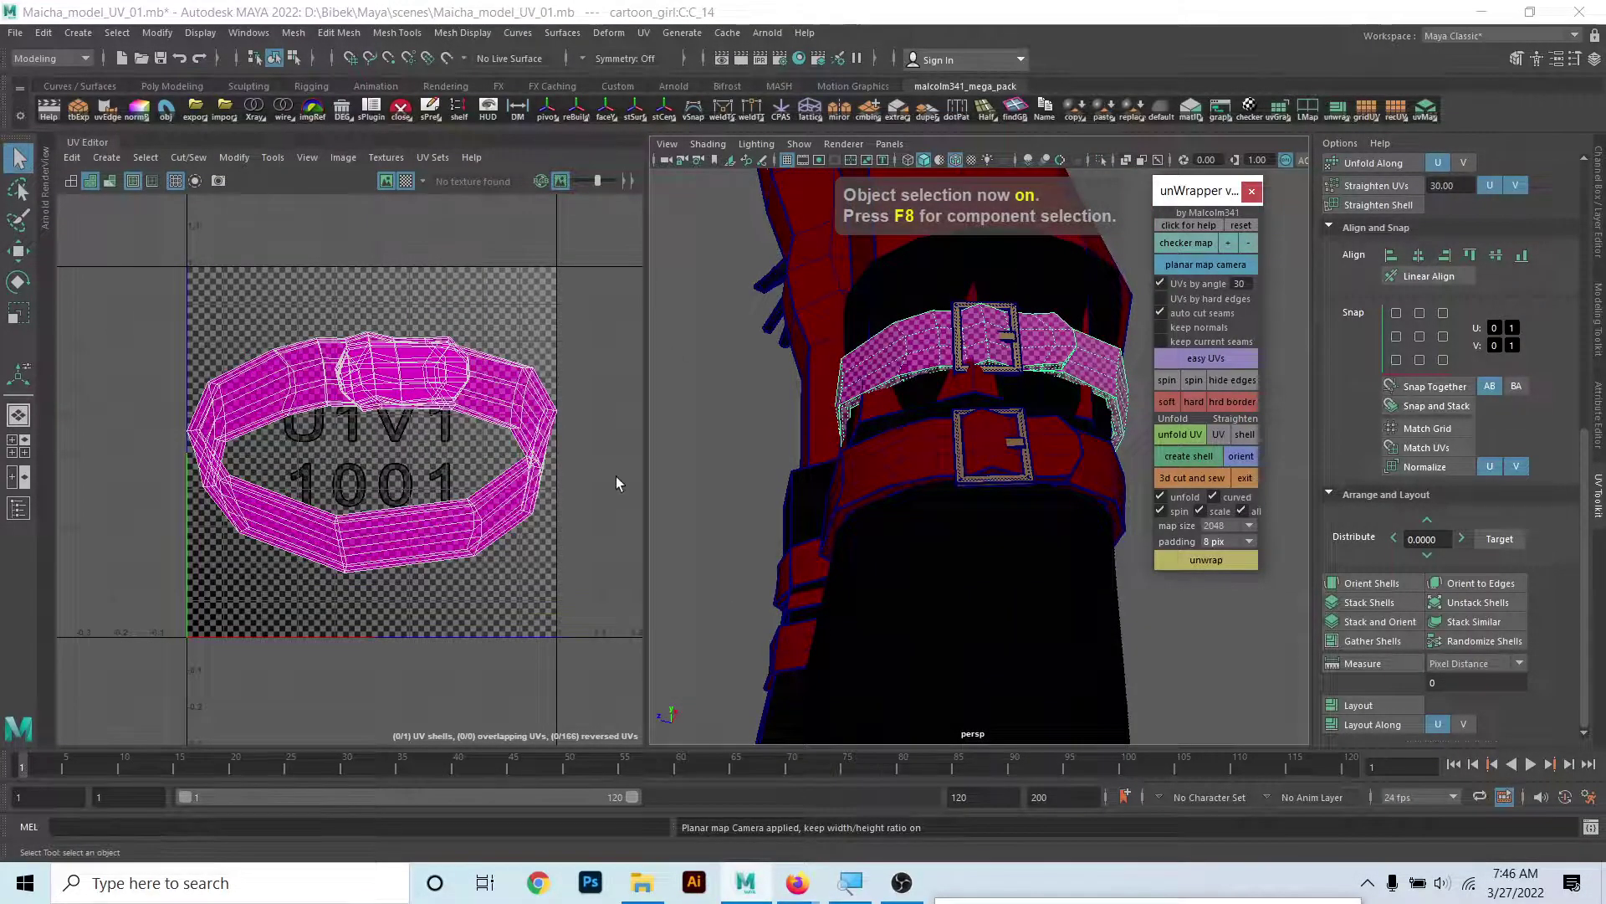
{"action": "left_click_drag", "start_coordinate": [912, 435], "coordinate": [917, 414], "text": "alt"}
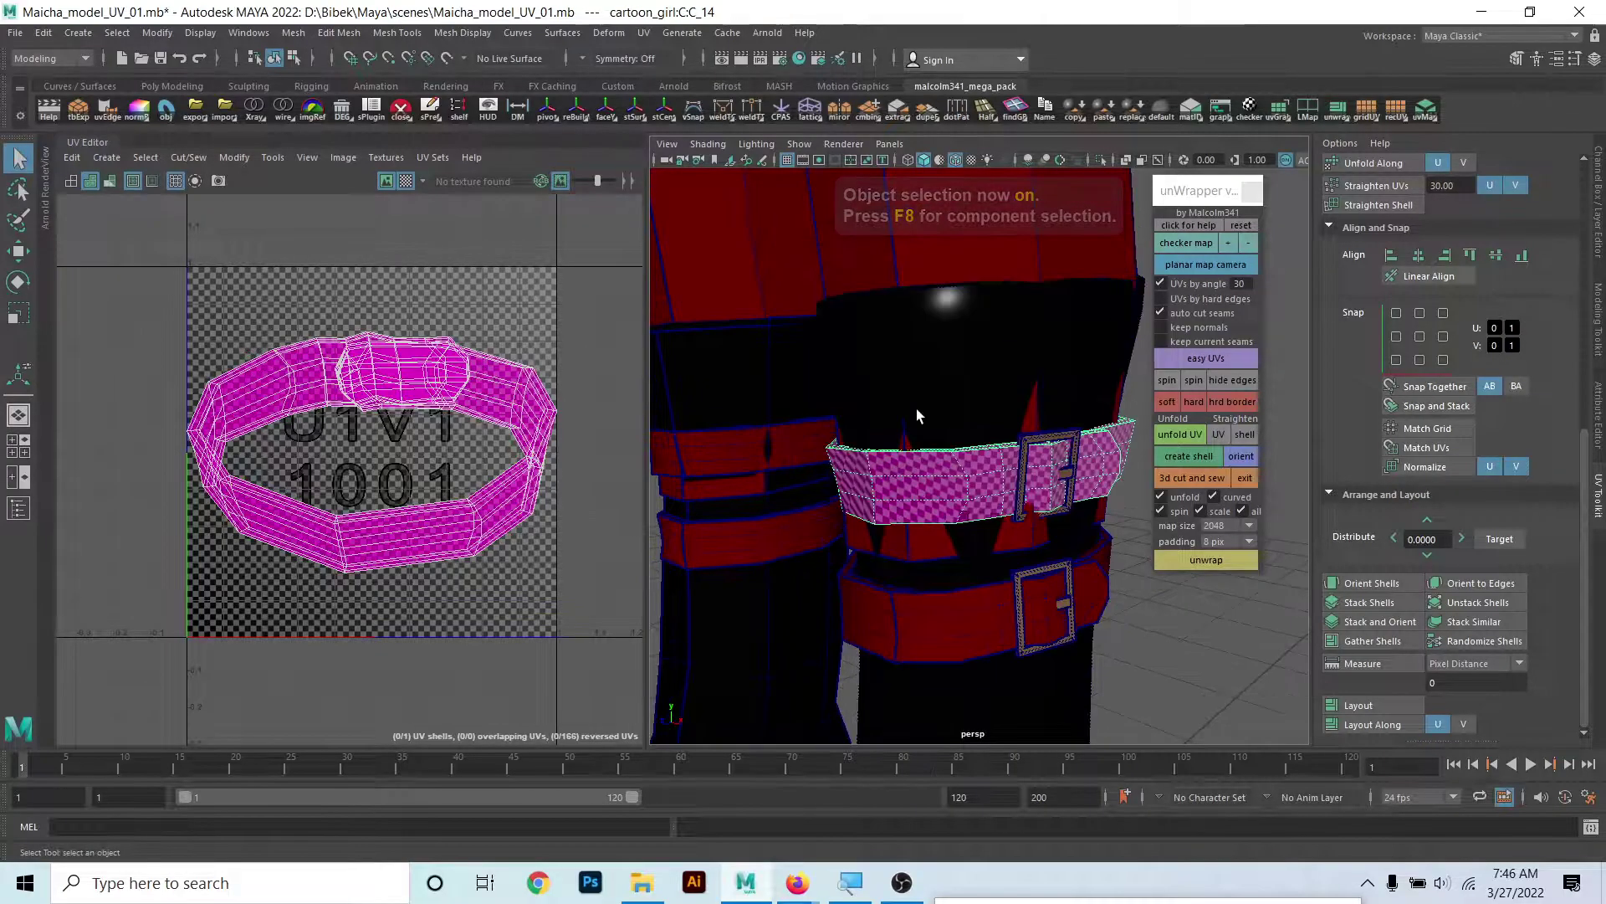
- Isolate the belt band in the viewport and orbit in close around it
{"action": "left_click", "coordinate": [1101, 159]}
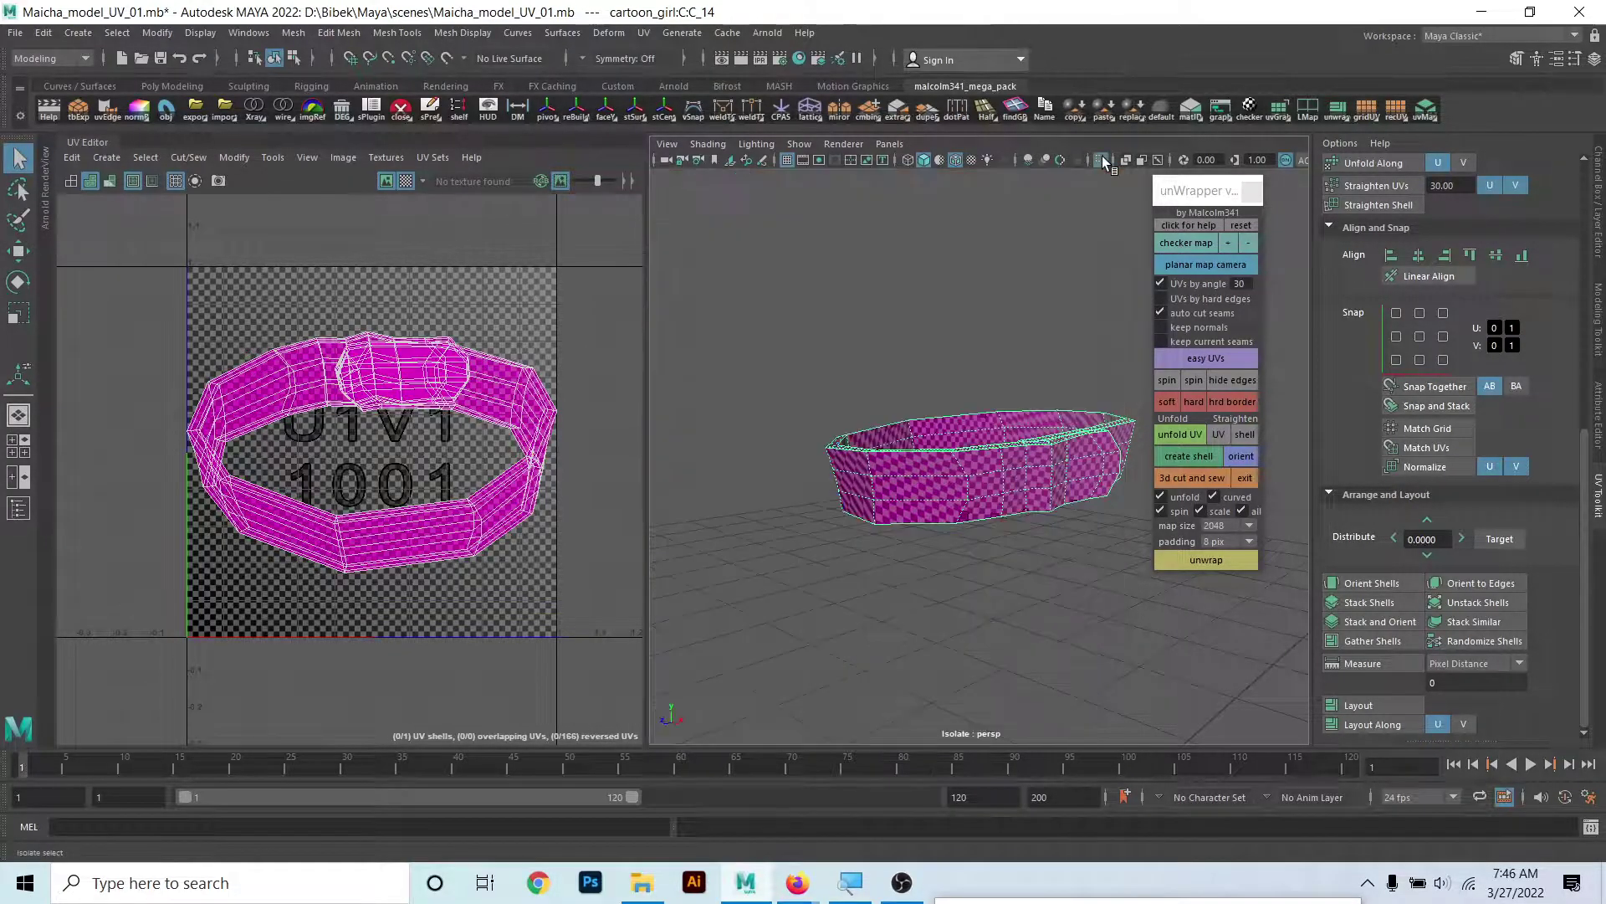
{"action": "left_click_drag", "start_coordinate": [1054, 351], "coordinate": [1010, 489], "text": "alt"}
{"action": "middle_click_drag", "start_coordinate": [1010, 488], "coordinate": [941, 474], "text": "alt"}
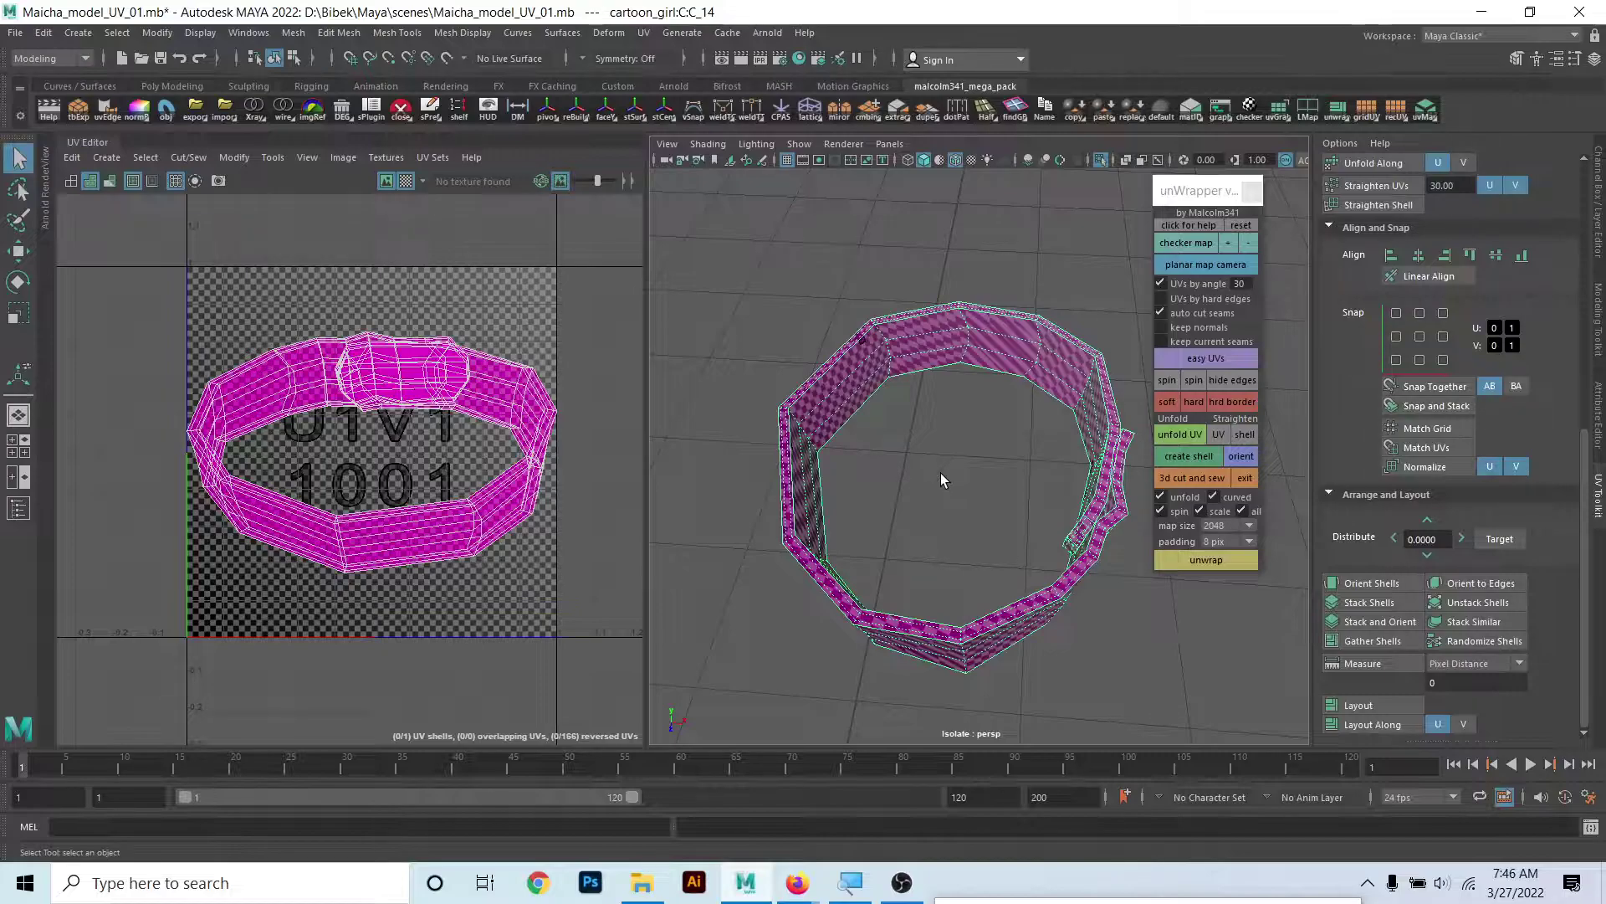
{"action": "mouse_move", "coordinate": [940, 474]}
{"action": "left_mouse_down", "text": "alt"}
{"action": "mouse_move", "coordinate": [1004, 426]}
{"action": "mouse_move", "coordinate": [931, 455]}
{"action": "left_mouse_up", "text": "alt"}
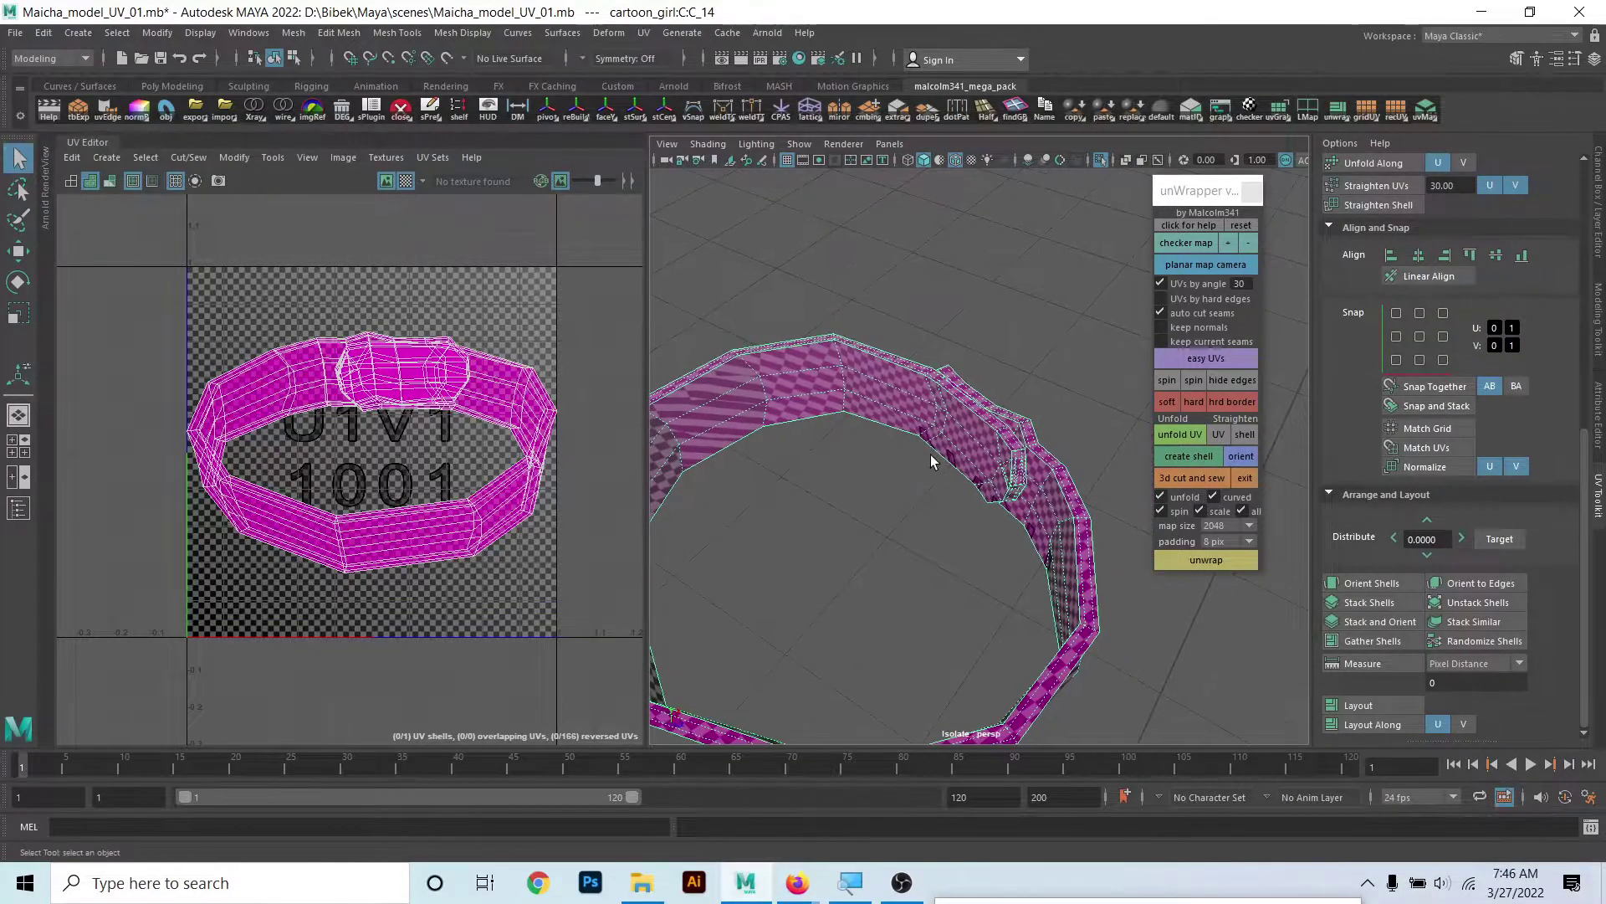
{"action": "middle_click_drag", "start_coordinate": [930, 454], "coordinate": [910, 500], "text": "alt"}
{"action": "mouse_move", "coordinate": [911, 500]}
{"action": "left_mouse_down", "text": "alt"}
{"action": "mouse_move", "coordinate": [827, 420]}
{"action": "mouse_move", "coordinate": [960, 503]}
{"action": "mouse_move", "coordinate": [989, 416]}
{"action": "left_mouse_up", "text": "alt"}
{"action": "right_click", "coordinate": [827, 420]}
{"action": "left_click", "coordinate": [827, 420]}
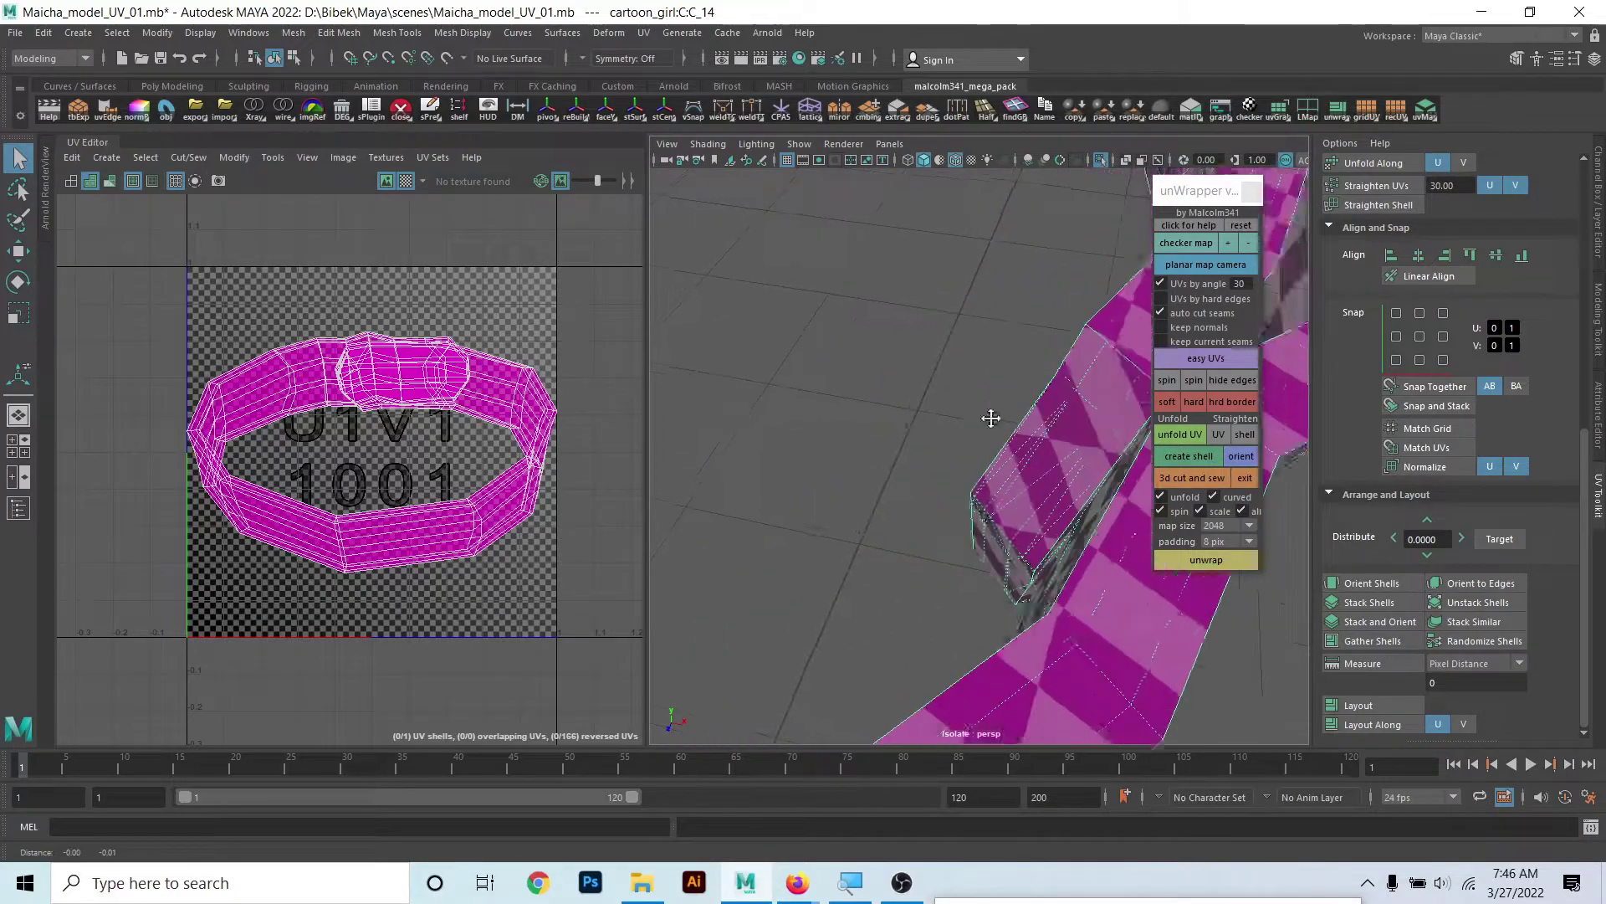
- Cut seams along a belt edge loop plus two extra edges, then unwrap
{"action": "left_click", "coordinate": [1199, 478]}
{"action": "mouse_move", "coordinate": [968, 477]}
{"action": "left_mouse_down", "text": "alt"}
{"action": "mouse_move", "coordinate": [811, 447]}
{"action": "mouse_move", "coordinate": [759, 415]}
{"action": "mouse_move", "coordinate": [912, 477]}
{"action": "left_mouse_up", "text": "alt"}
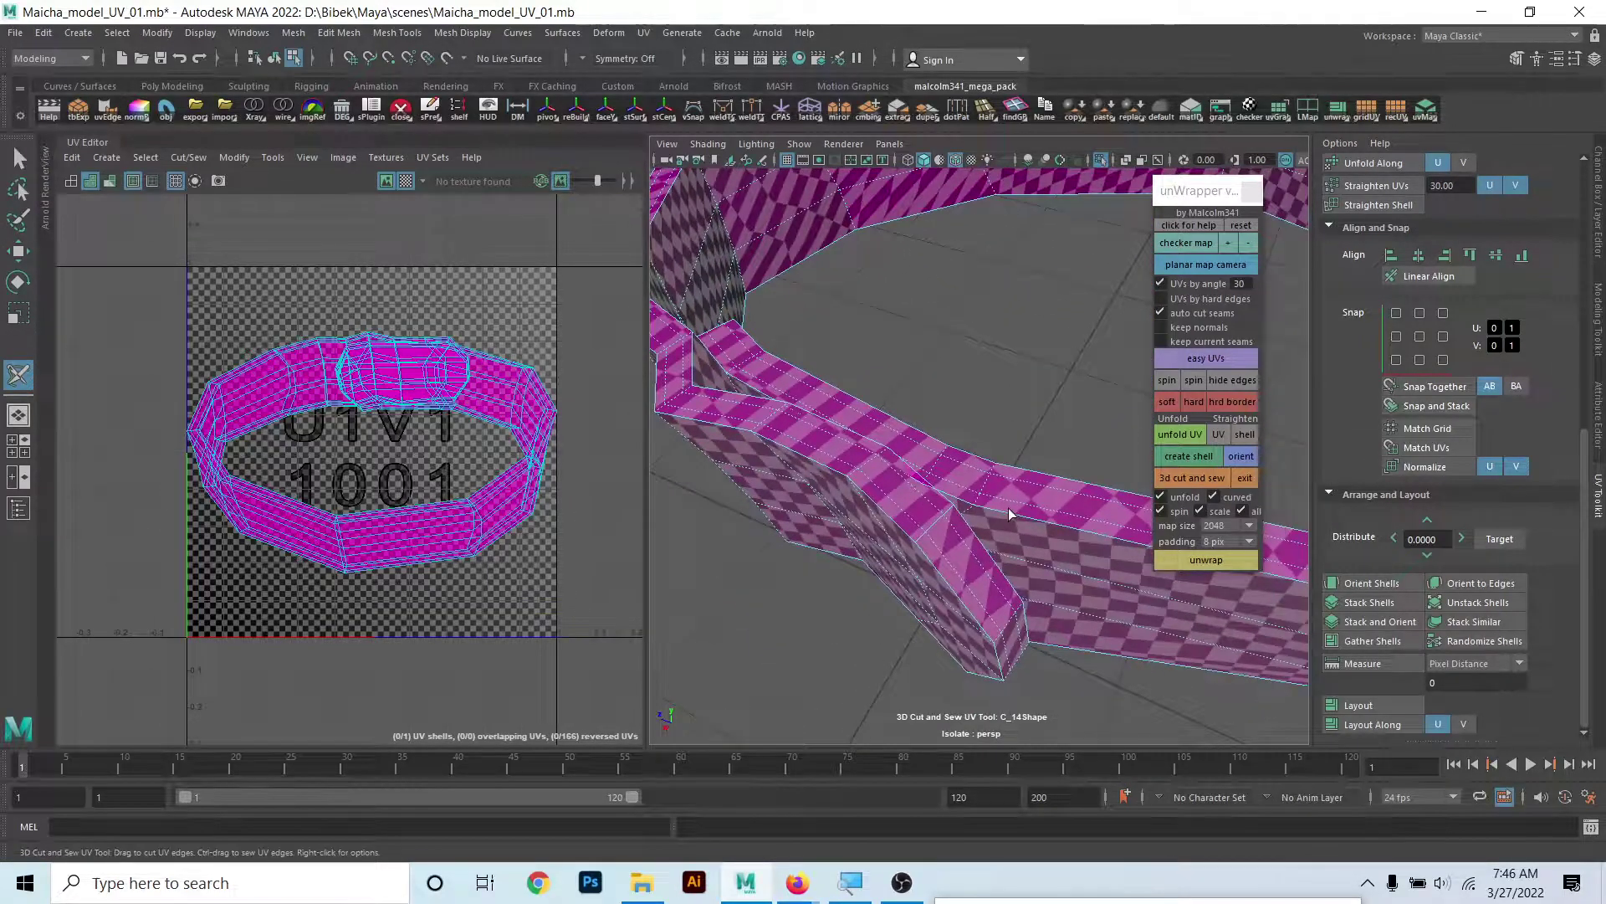
{"action": "double_click", "coordinate": [1027, 515]}
{"action": "mouse_move", "coordinate": [1027, 514]}
{"action": "left_mouse_down", "text": "alt"}
{"action": "mouse_move", "coordinate": [981, 508]}
{"action": "mouse_move", "coordinate": [1026, 454]}
{"action": "mouse_move", "coordinate": [1063, 475]}
{"action": "mouse_move", "coordinate": [984, 499]}
{"action": "mouse_move", "coordinate": [925, 574]}
{"action": "left_mouse_up", "text": "alt"}
{"action": "left_click", "coordinate": [981, 508]}
{"action": "left_click", "coordinate": [1025, 454]}
{"action": "left_click", "coordinate": [1226, 555]}
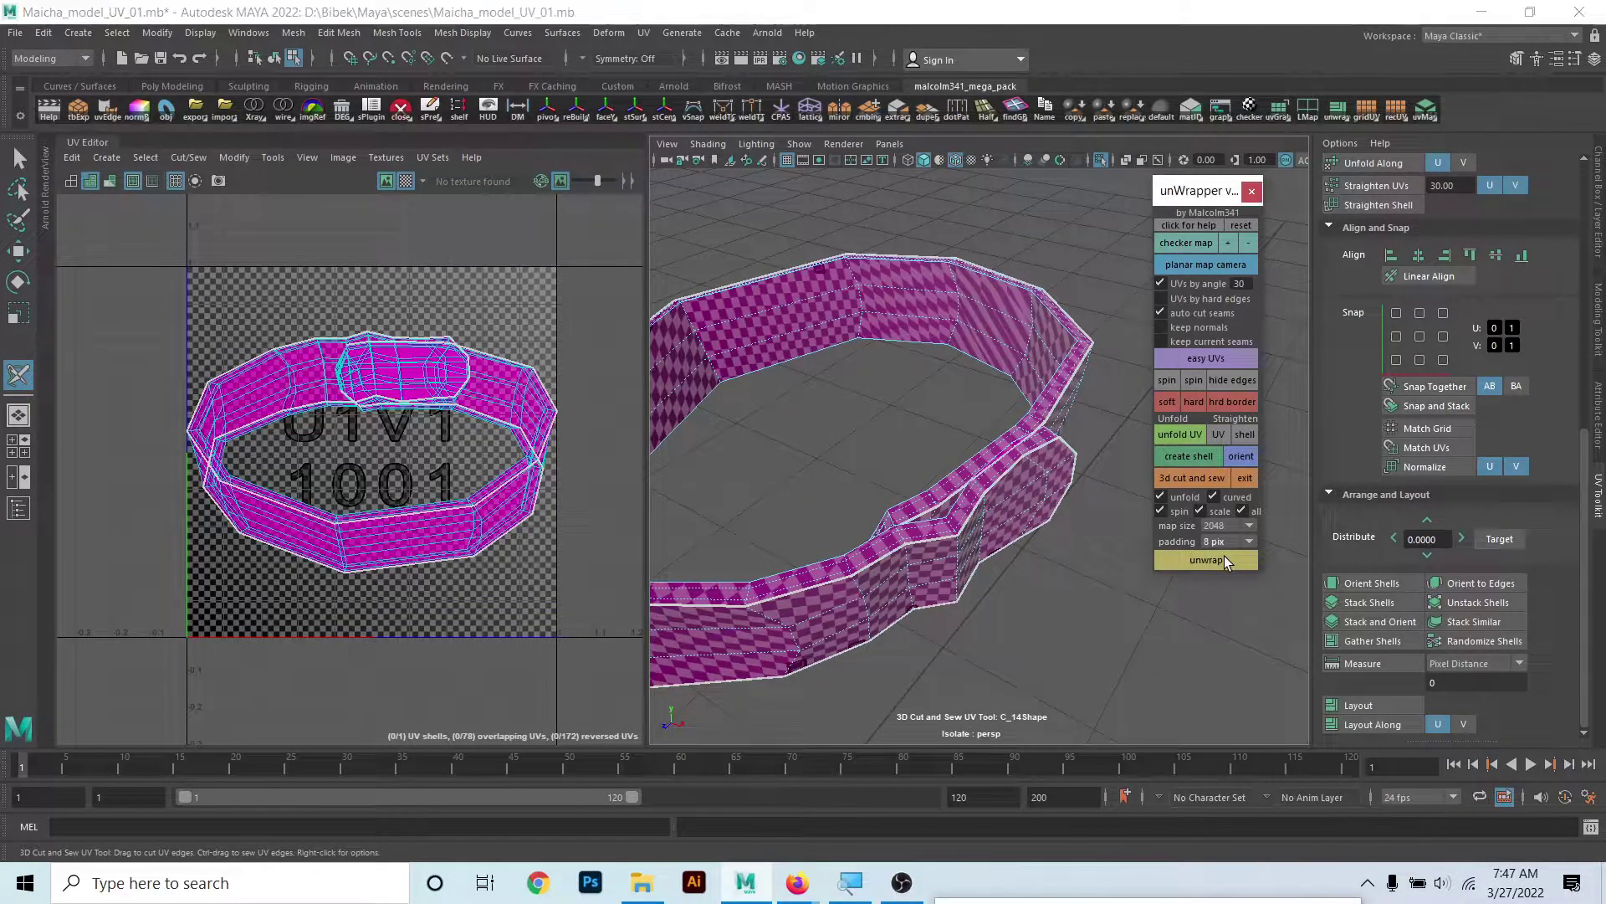
- Zoom in on the band's UV layout and cut a first seam edge
{"action": "scroll", "coordinate": [397, 416], "scroll_direction": "up", "scroll_amount": 3}
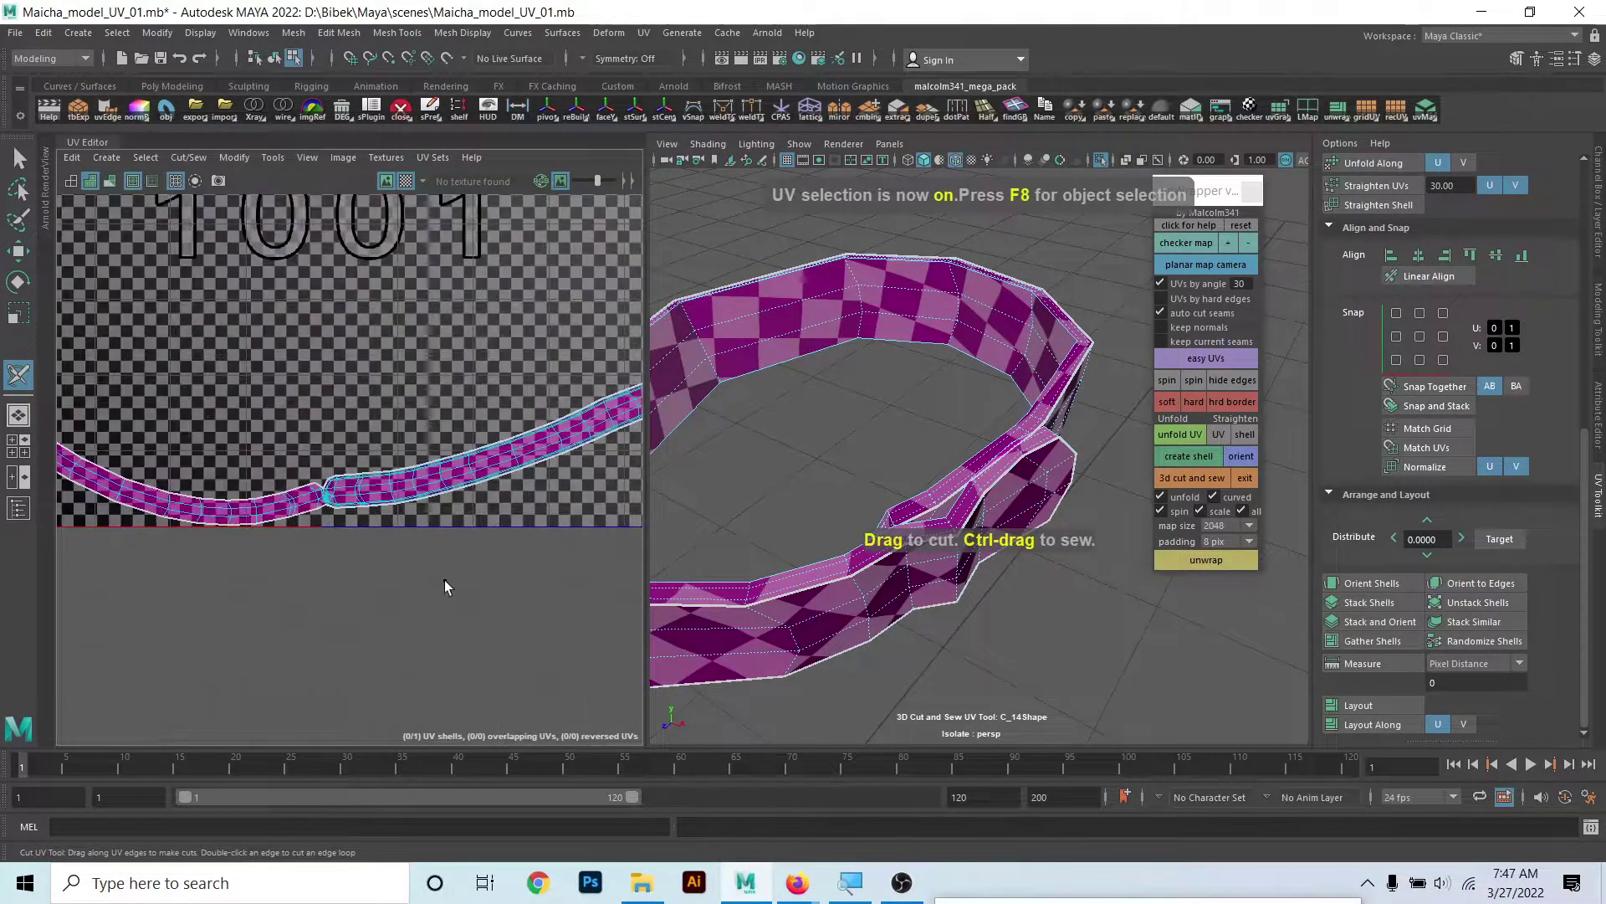
{"action": "scroll", "coordinate": [445, 585], "scroll_direction": "up", "scroll_amount": 3}
{"action": "scroll", "coordinate": [395, 556], "scroll_direction": "up", "scroll_amount": 3}
{"action": "left_click_drag", "start_coordinate": [921, 418], "coordinate": [975, 433], "text": "alt"}
{"action": "scroll", "coordinate": [974, 433], "scroll_direction": "up", "scroll_amount": 2}
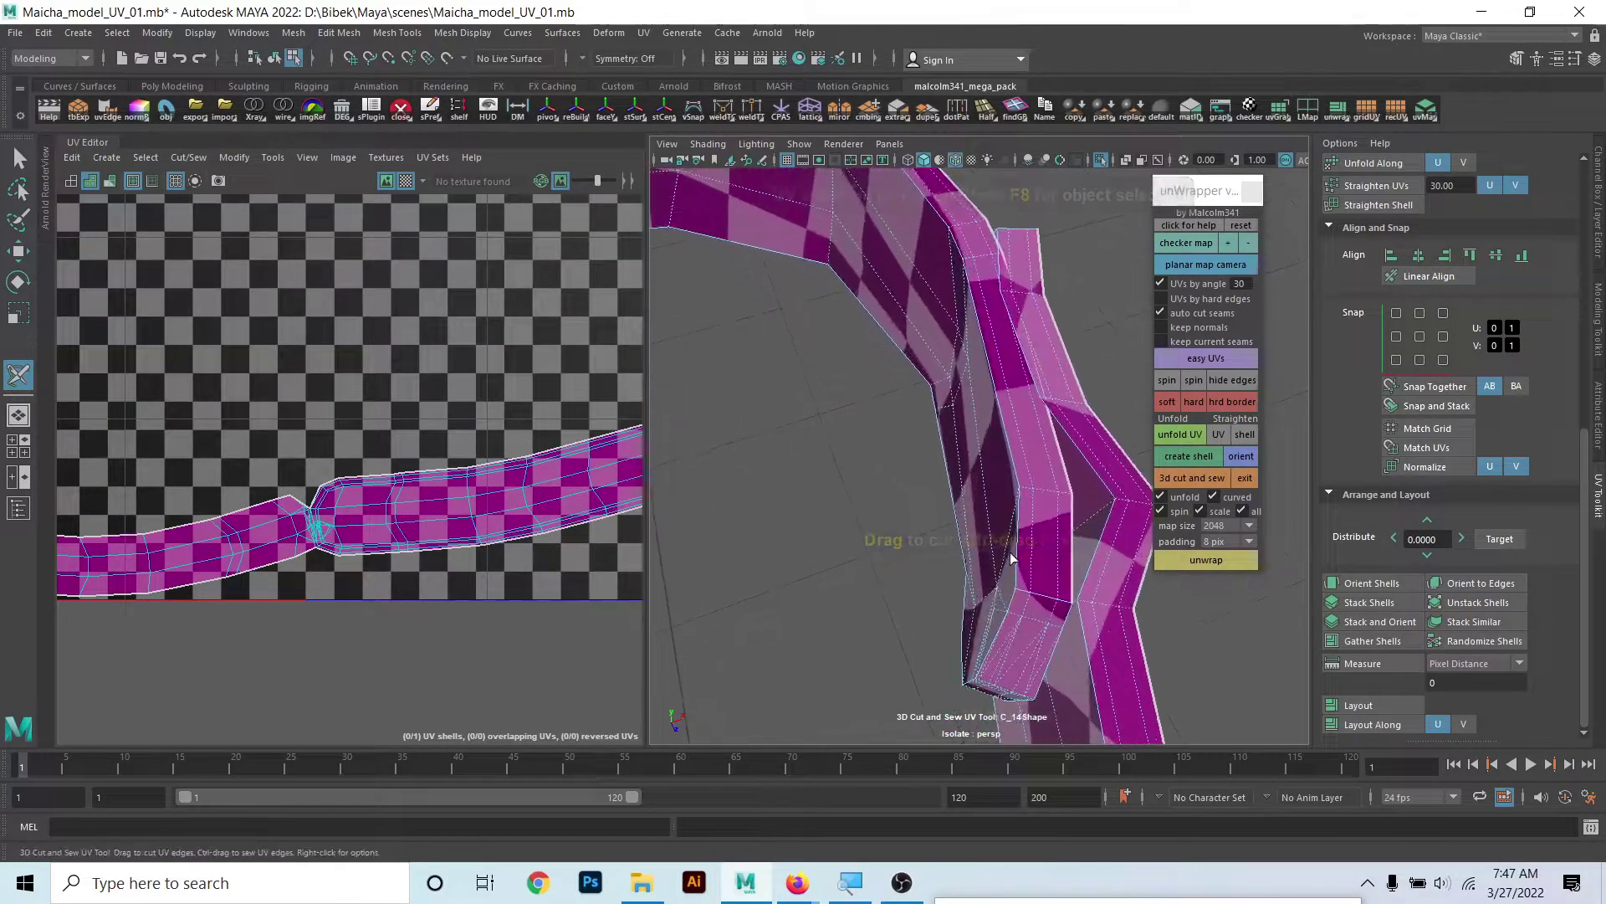
{"action": "scroll", "coordinate": [962, 494], "scroll_direction": "up", "scroll_amount": 2}
{"action": "scroll", "coordinate": [921, 437], "scroll_direction": "up", "scroll_amount": 2}
{"action": "scroll", "coordinate": [857, 419], "scroll_direction": "down", "scroll_amount": 3}
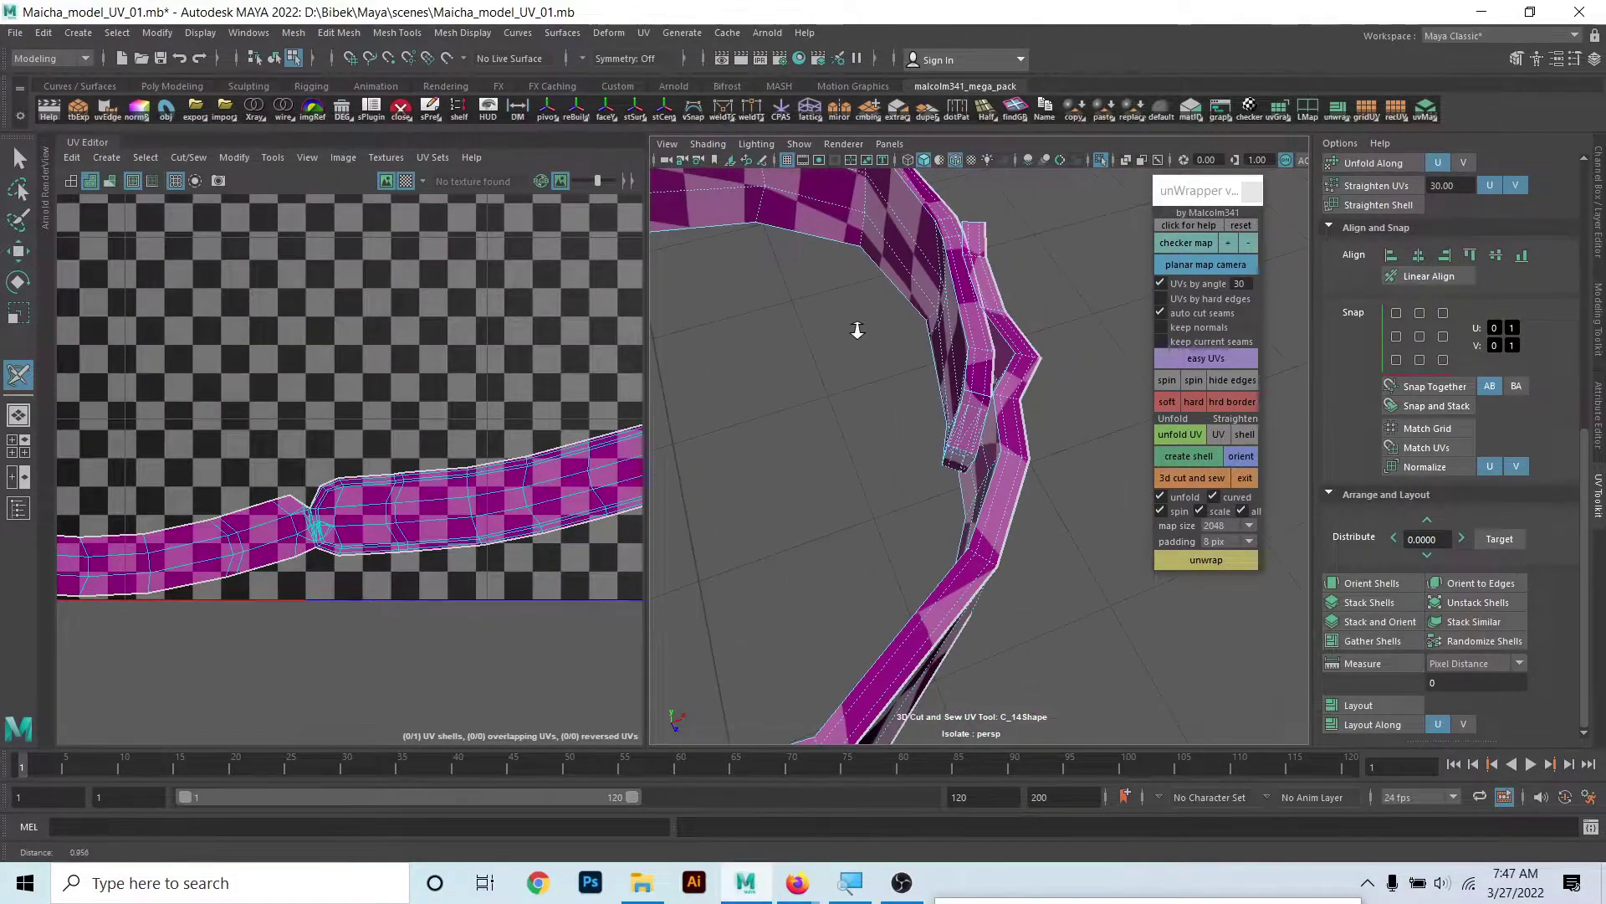
{"action": "scroll", "coordinate": [853, 351], "scroll_direction": "up", "scroll_amount": 2}
{"action": "scroll", "coordinate": [853, 368], "scroll_direction": "up", "scroll_amount": 2}
{"action": "scroll", "coordinate": [238, 506], "scroll_direction": "up", "scroll_amount": 1}
{"action": "scroll", "coordinate": [340, 466], "scroll_direction": "up", "scroll_amount": 2}
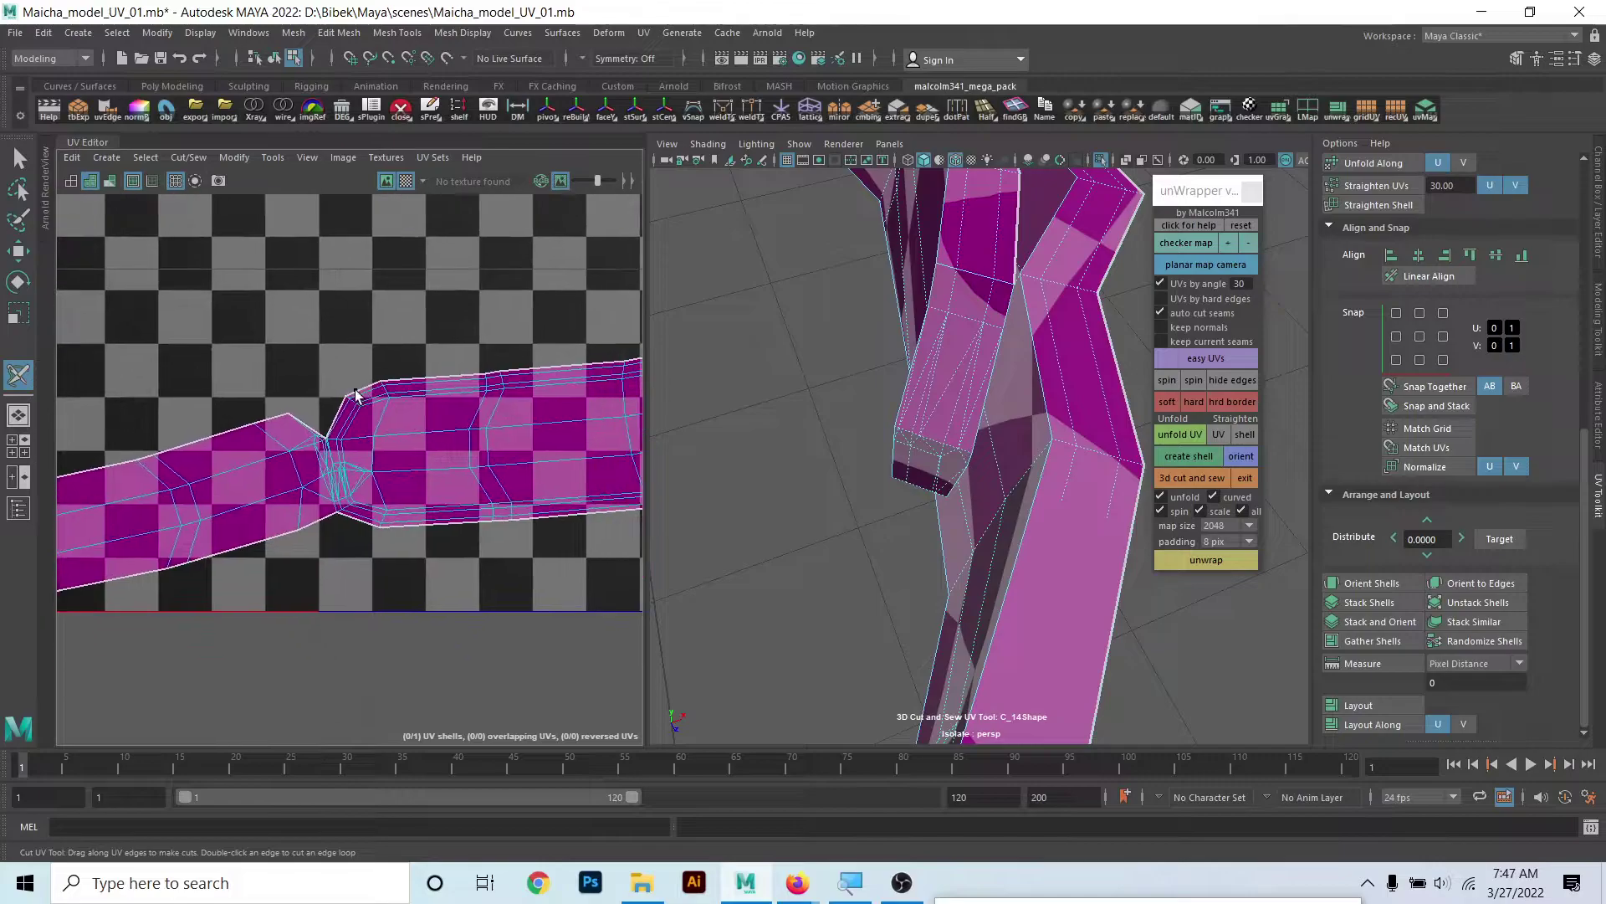
{"action": "scroll", "coordinate": [305, 574], "scroll_direction": "up", "scroll_amount": 2}
{"action": "scroll", "coordinate": [305, 459], "scroll_direction": "up", "scroll_amount": 2}
{"action": "scroll", "coordinate": [398, 637], "scroll_direction": "up", "scroll_amount": 2}
{"action": "scroll", "coordinate": [398, 637], "scroll_direction": "down", "scroll_amount": 2}
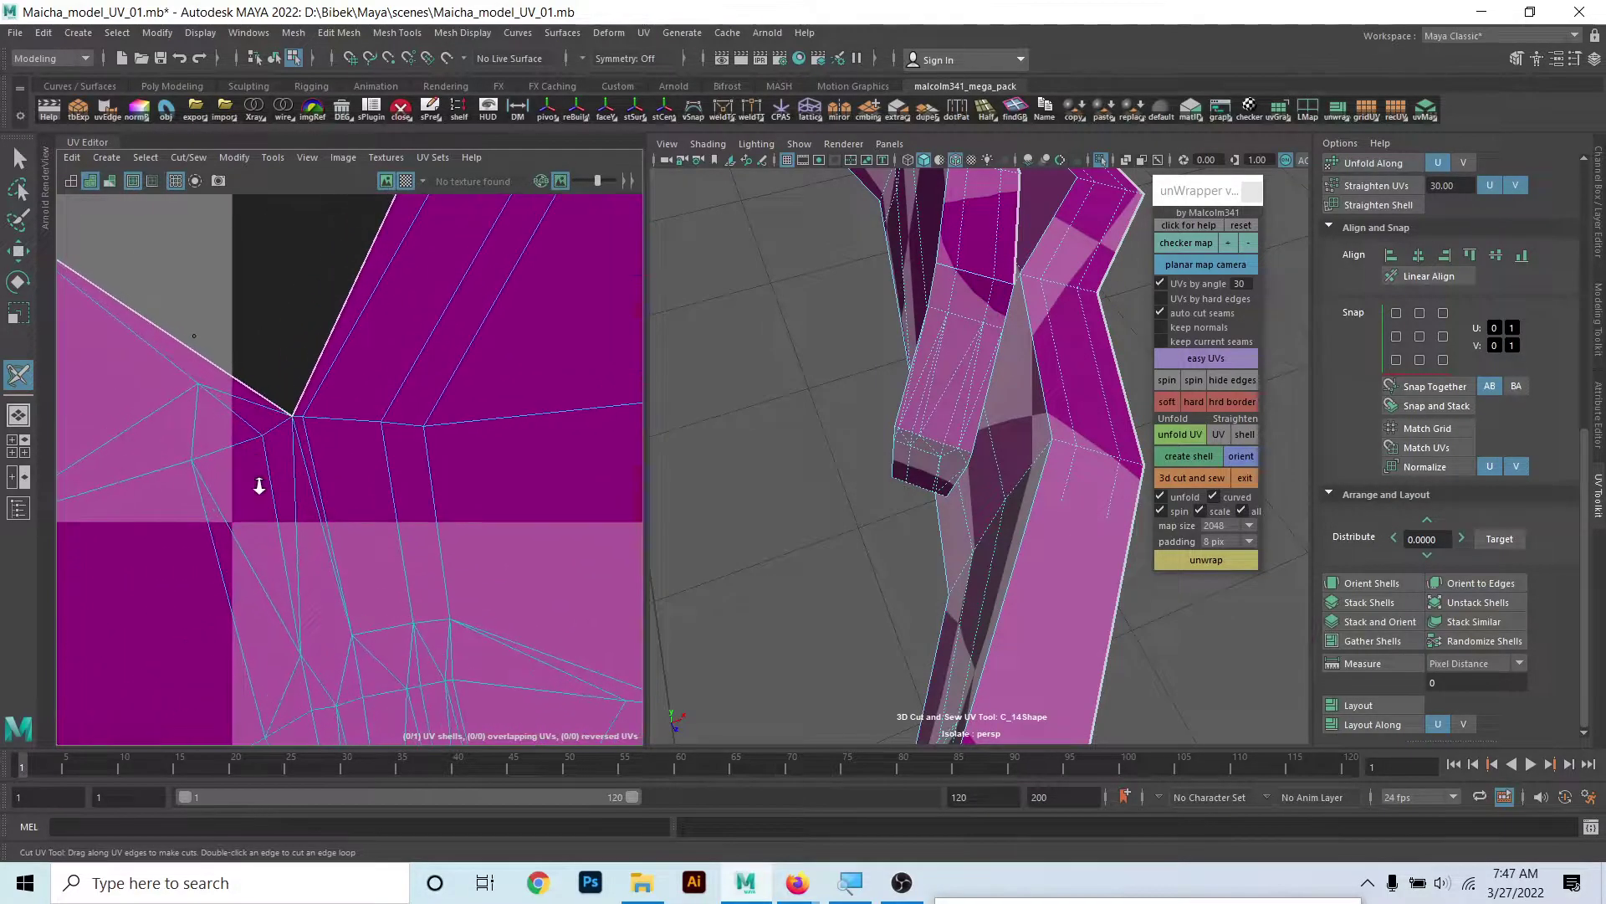
{"action": "scroll", "coordinate": [259, 477], "scroll_direction": "up", "scroll_amount": 2}
{"action": "scroll", "coordinate": [412, 538], "scroll_direction": "up", "scroll_amount": 2}
{"action": "left_click", "coordinate": [349, 372]}
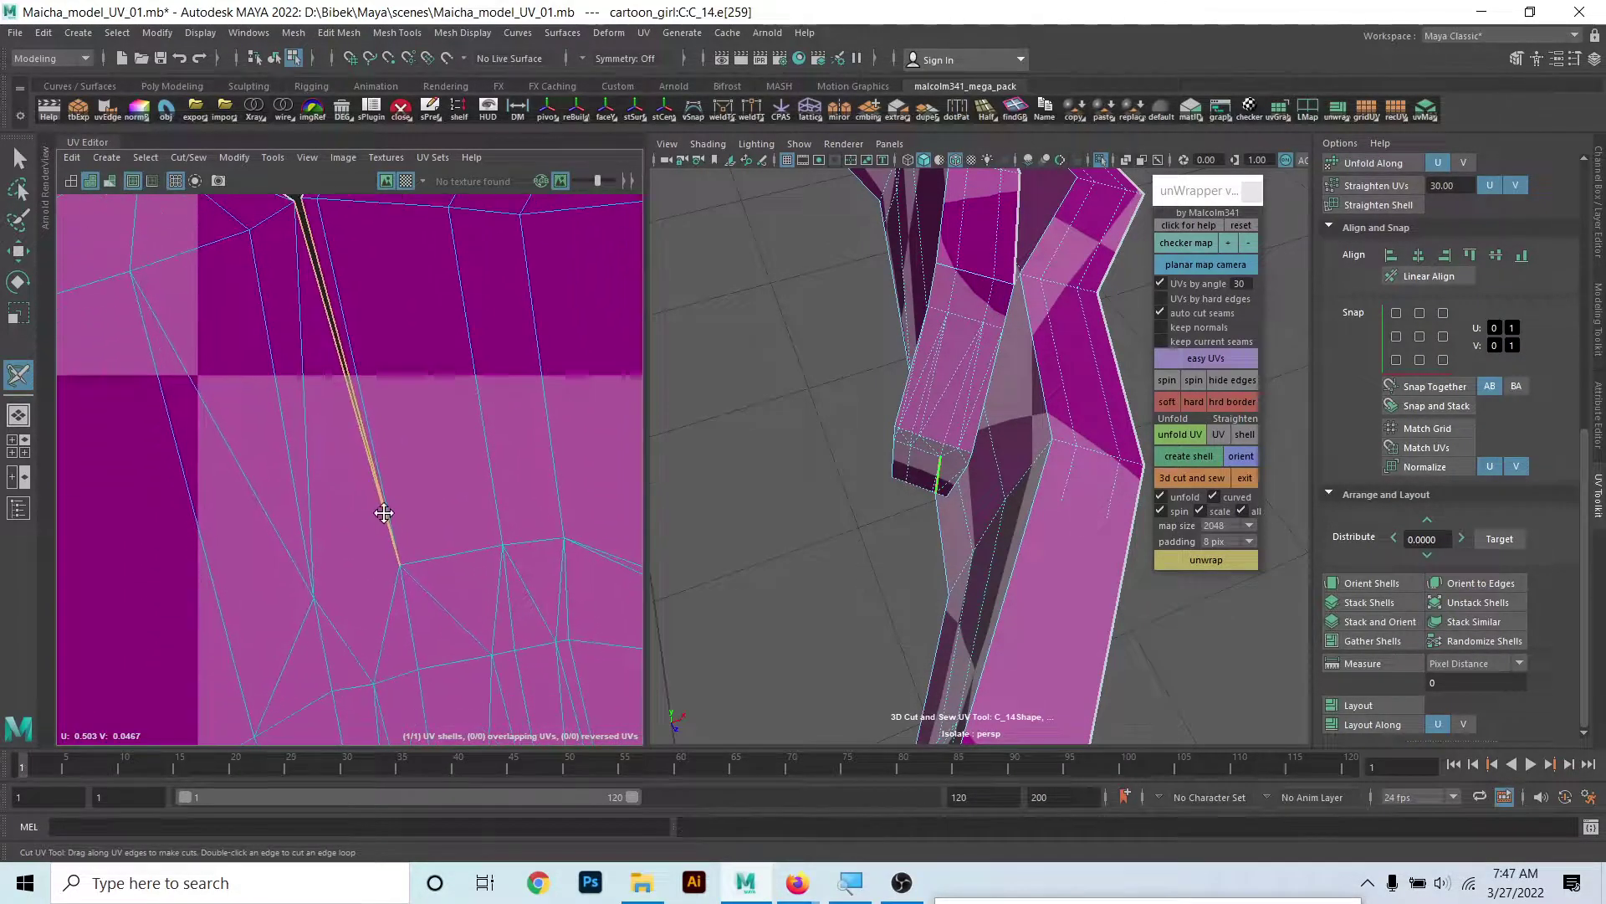
- Undo that cut and cut two chosen UV edges to start the seam
{"action": "scroll", "coordinate": [352, 347], "scroll_direction": "up", "scroll_amount": 2}
{"action": "scroll", "coordinate": [391, 502], "scroll_direction": "down", "scroll_amount": 1}
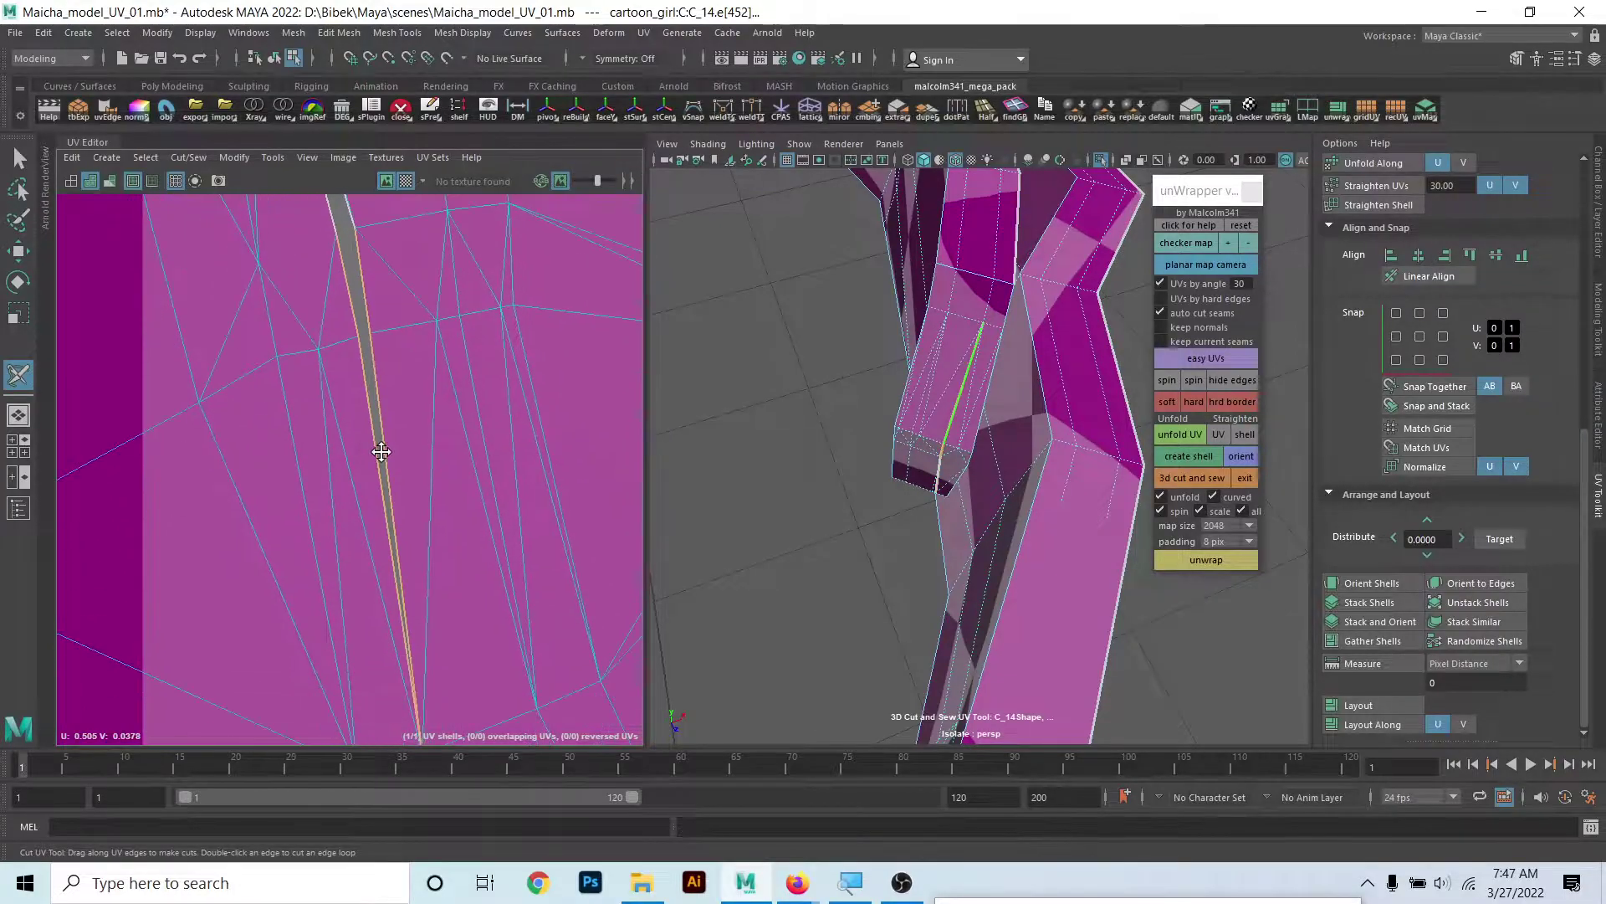
{"action": "scroll", "coordinate": [384, 418], "scroll_direction": "down", "scroll_amount": 2}
{"action": "scroll", "coordinate": [384, 419], "scroll_direction": "down", "scroll_amount": 2}
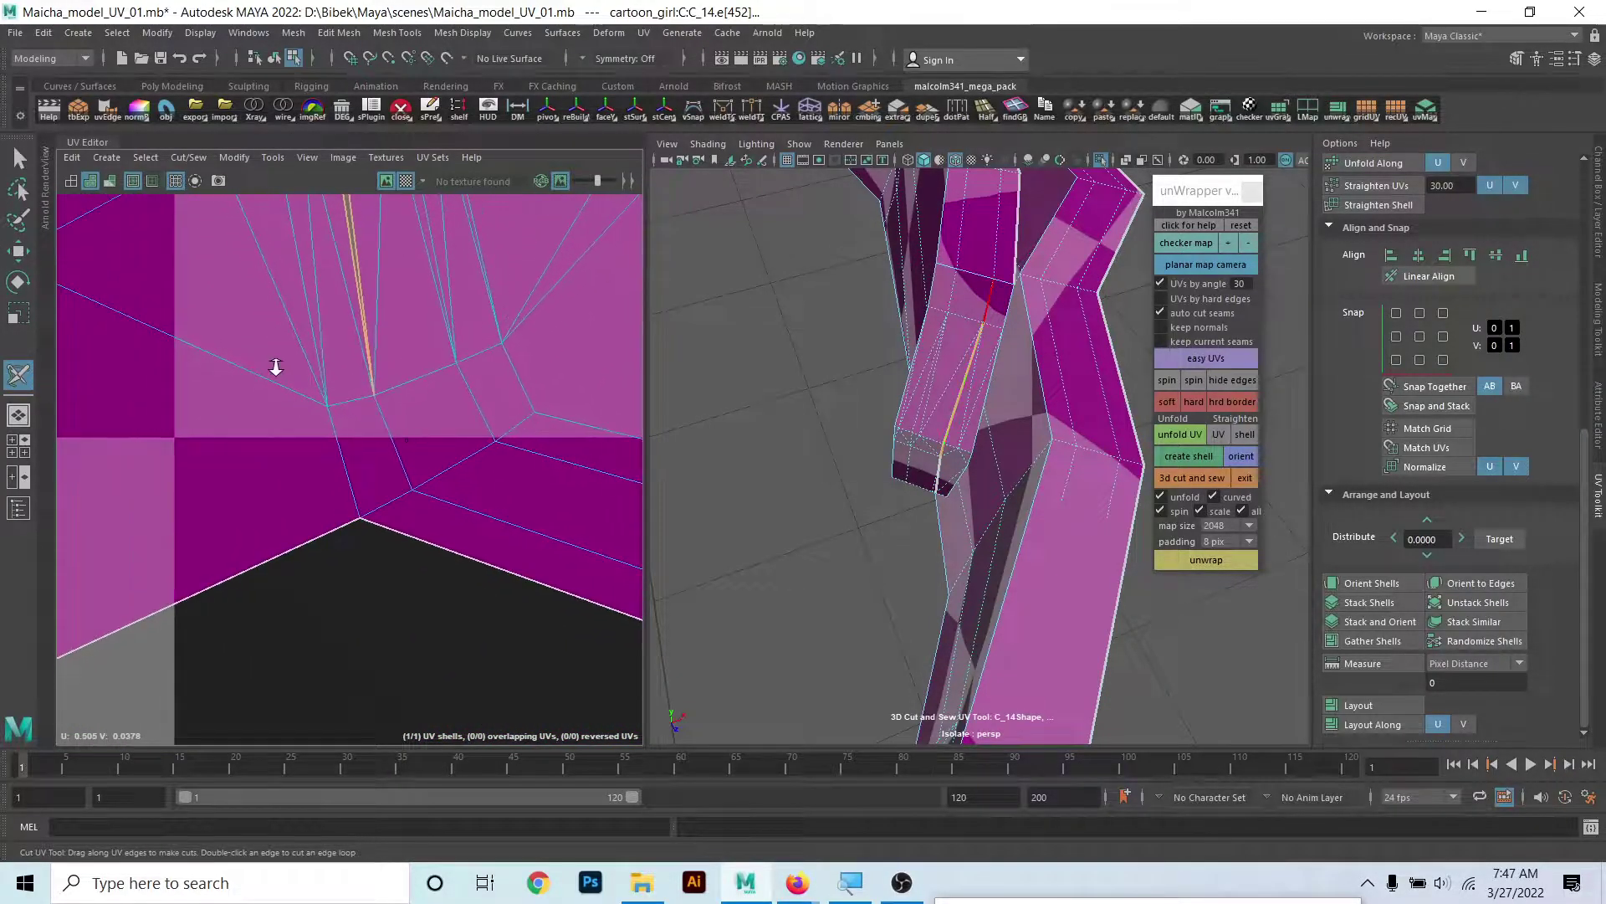
{"action": "scroll", "coordinate": [272, 358], "scroll_direction": "up", "scroll_amount": 2}
{"action": "mouse_move", "coordinate": [340, 341]}
{"action": "middle_mouse_down", "text": "alt"}
{"action": "mouse_move", "coordinate": [358, 485]}
{"action": "mouse_move", "coordinate": [385, 301]}
{"action": "mouse_move", "coordinate": [412, 458]}
{"action": "middle_mouse_up", "text": "alt"}
{"action": "key", "text": "ctrl+z"}
{"action": "left_click", "coordinate": [362, 336]}
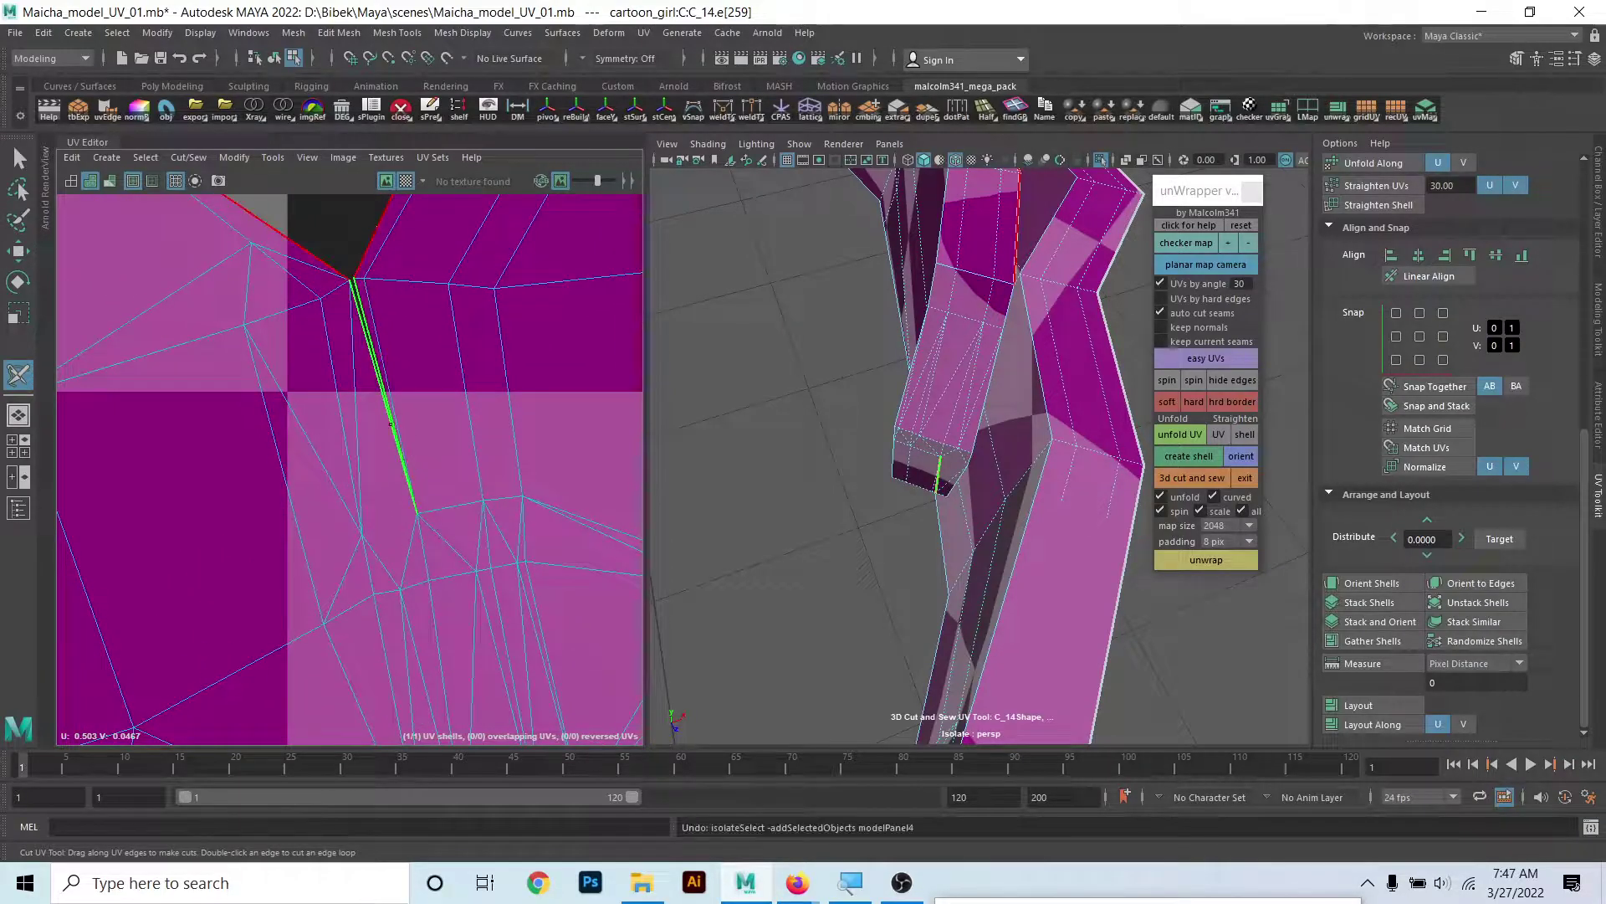
{"action": "left_click", "coordinate": [353, 366]}
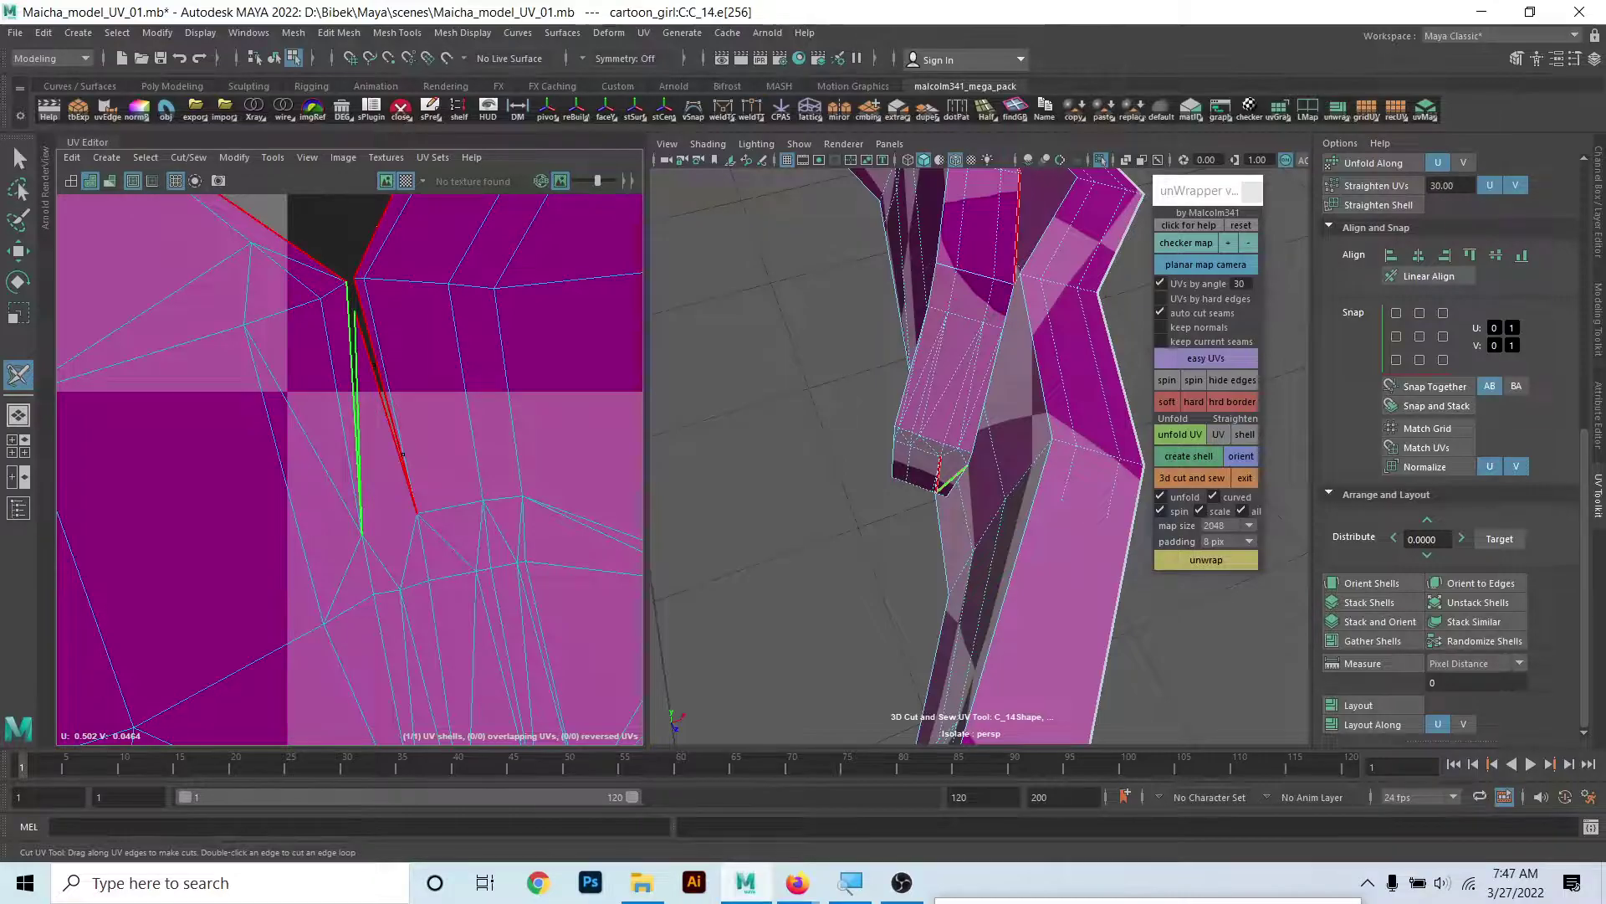
- Extend the seam down the lower UV edges, splitting the strap into two shells
{"action": "left_click", "coordinate": [370, 586]}
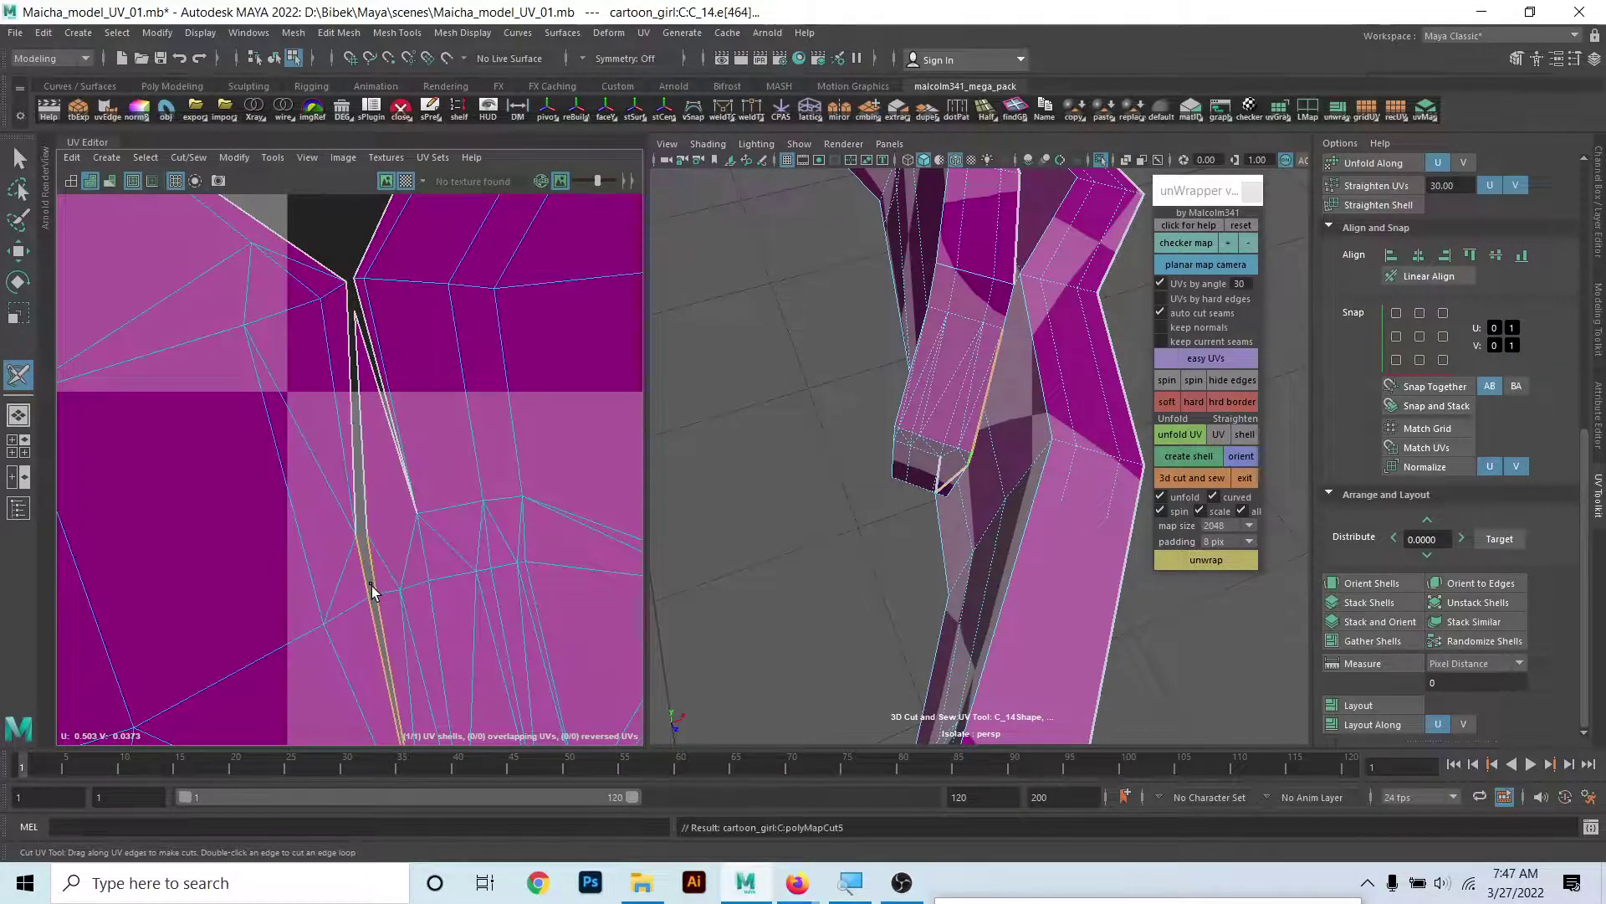
{"action": "middle_click_drag", "start_coordinate": [389, 629], "coordinate": [372, 245], "text": "alt"}
{"action": "left_click", "coordinate": [404, 571]}
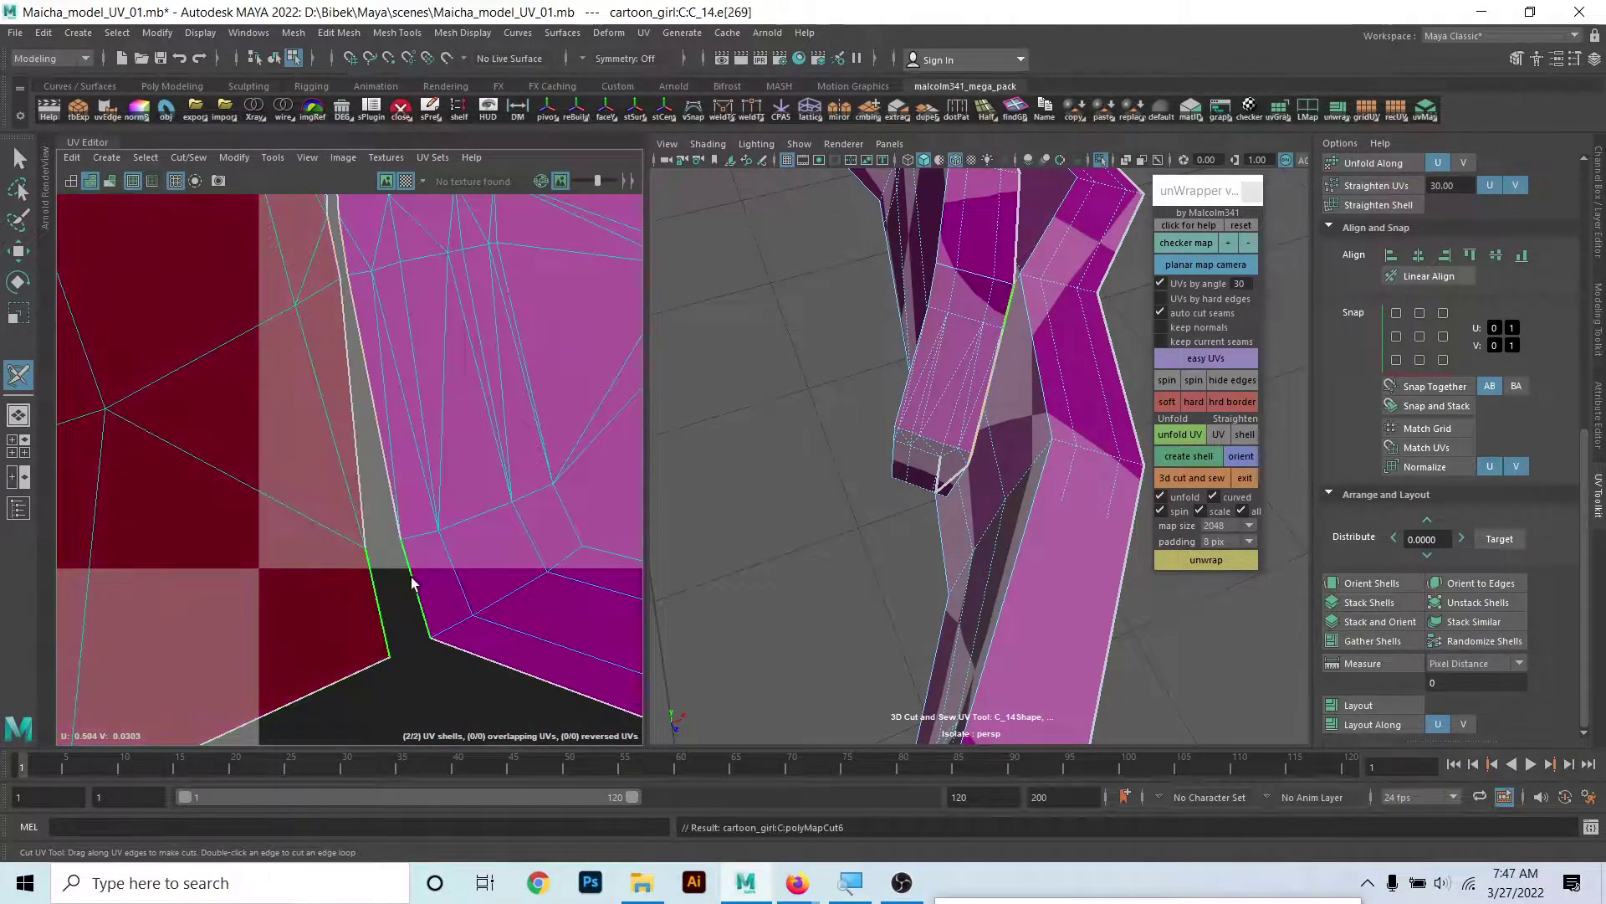
{"action": "middle_click_drag", "start_coordinate": [420, 566], "coordinate": [332, 452], "text": "alt"}
{"action": "right_click_drag", "start_coordinate": [332, 453], "coordinate": [580, 477], "text": "alt"}
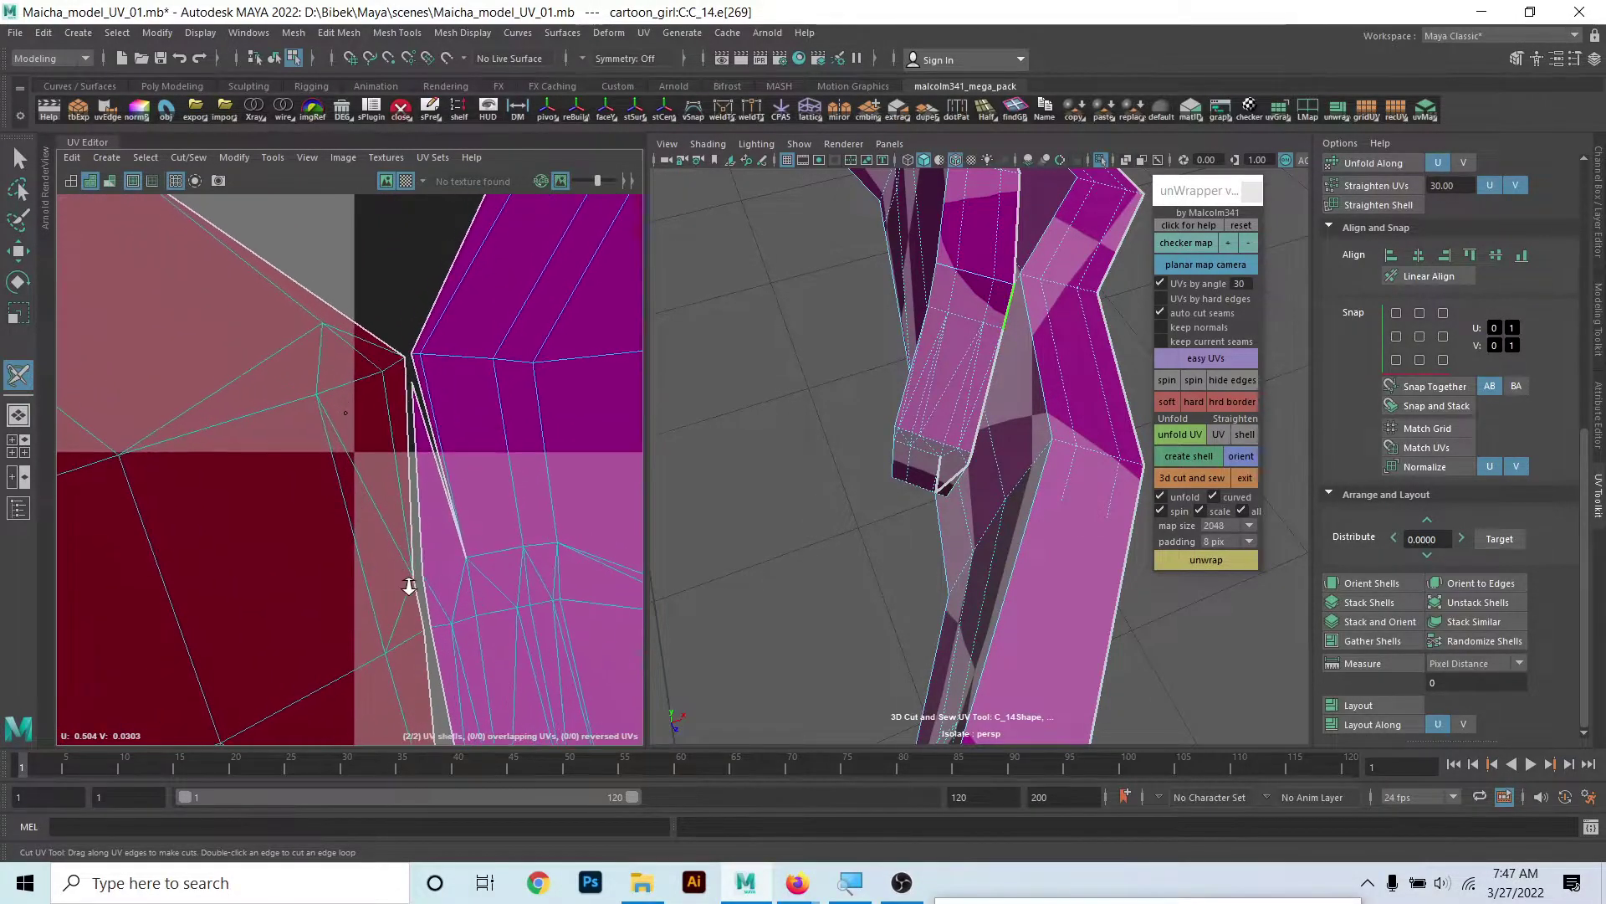
{"action": "mouse_move", "coordinate": [901, 453]}
{"action": "left_mouse_down", "text": "alt"}
{"action": "mouse_move", "coordinate": [924, 418]}
{"action": "mouse_move", "coordinate": [948, 417]}
{"action": "mouse_move", "coordinate": [955, 353]}
{"action": "left_mouse_up", "text": "alt"}
{"action": "right_click_drag", "start_coordinate": [955, 353], "coordinate": [982, 398], "text": "alt"}
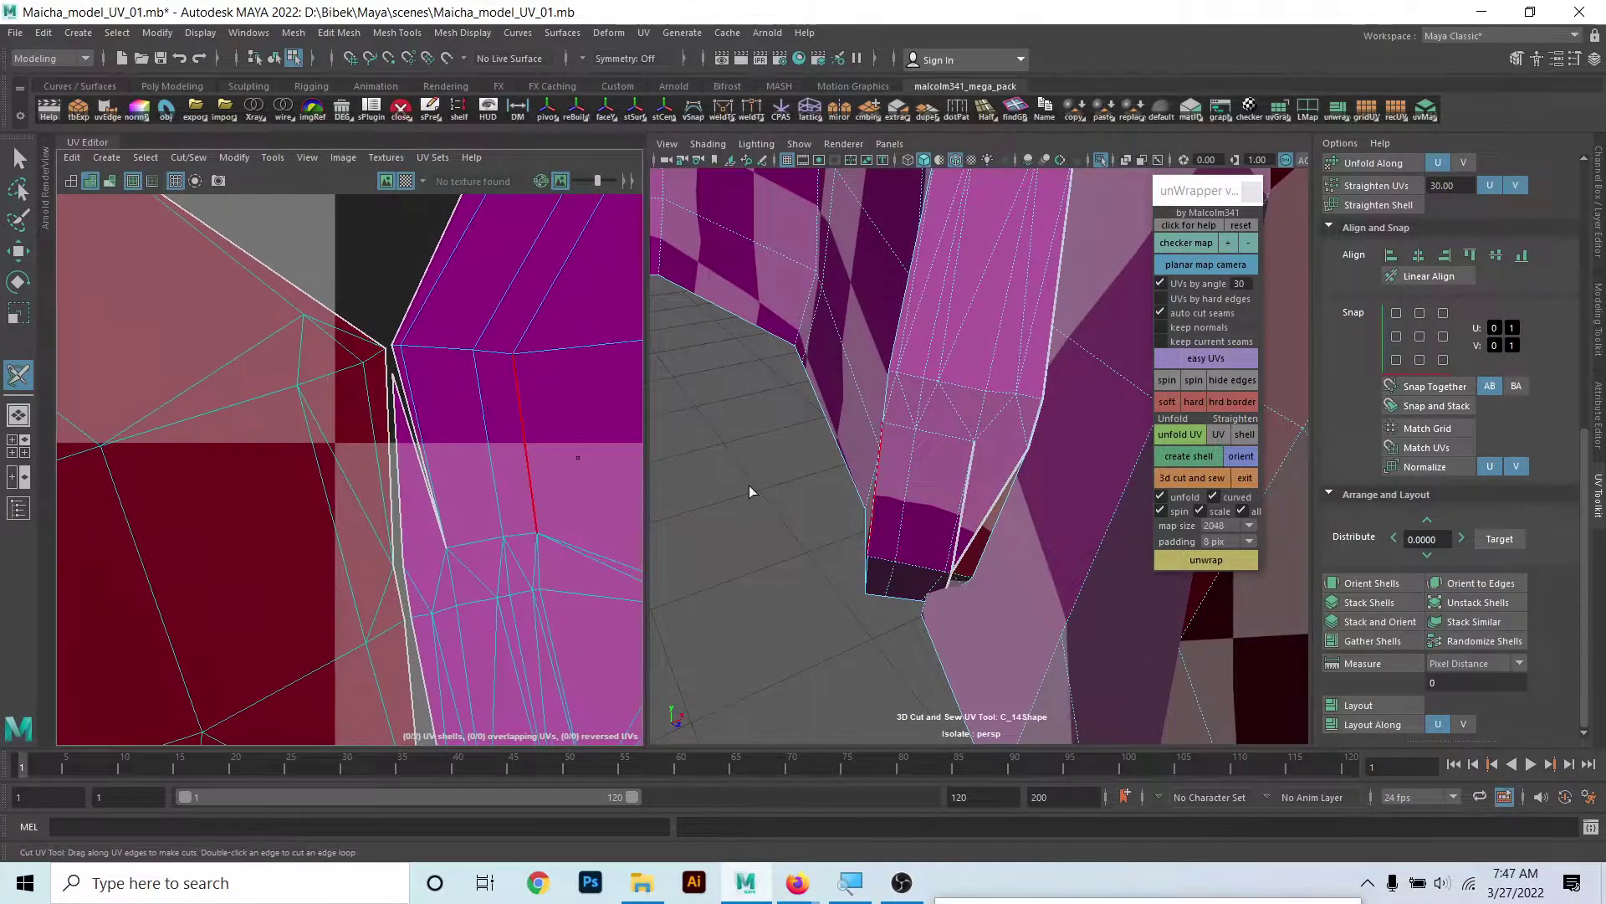
{"action": "right_click_drag", "start_coordinate": [879, 503], "coordinate": [814, 490], "text": "alt"}
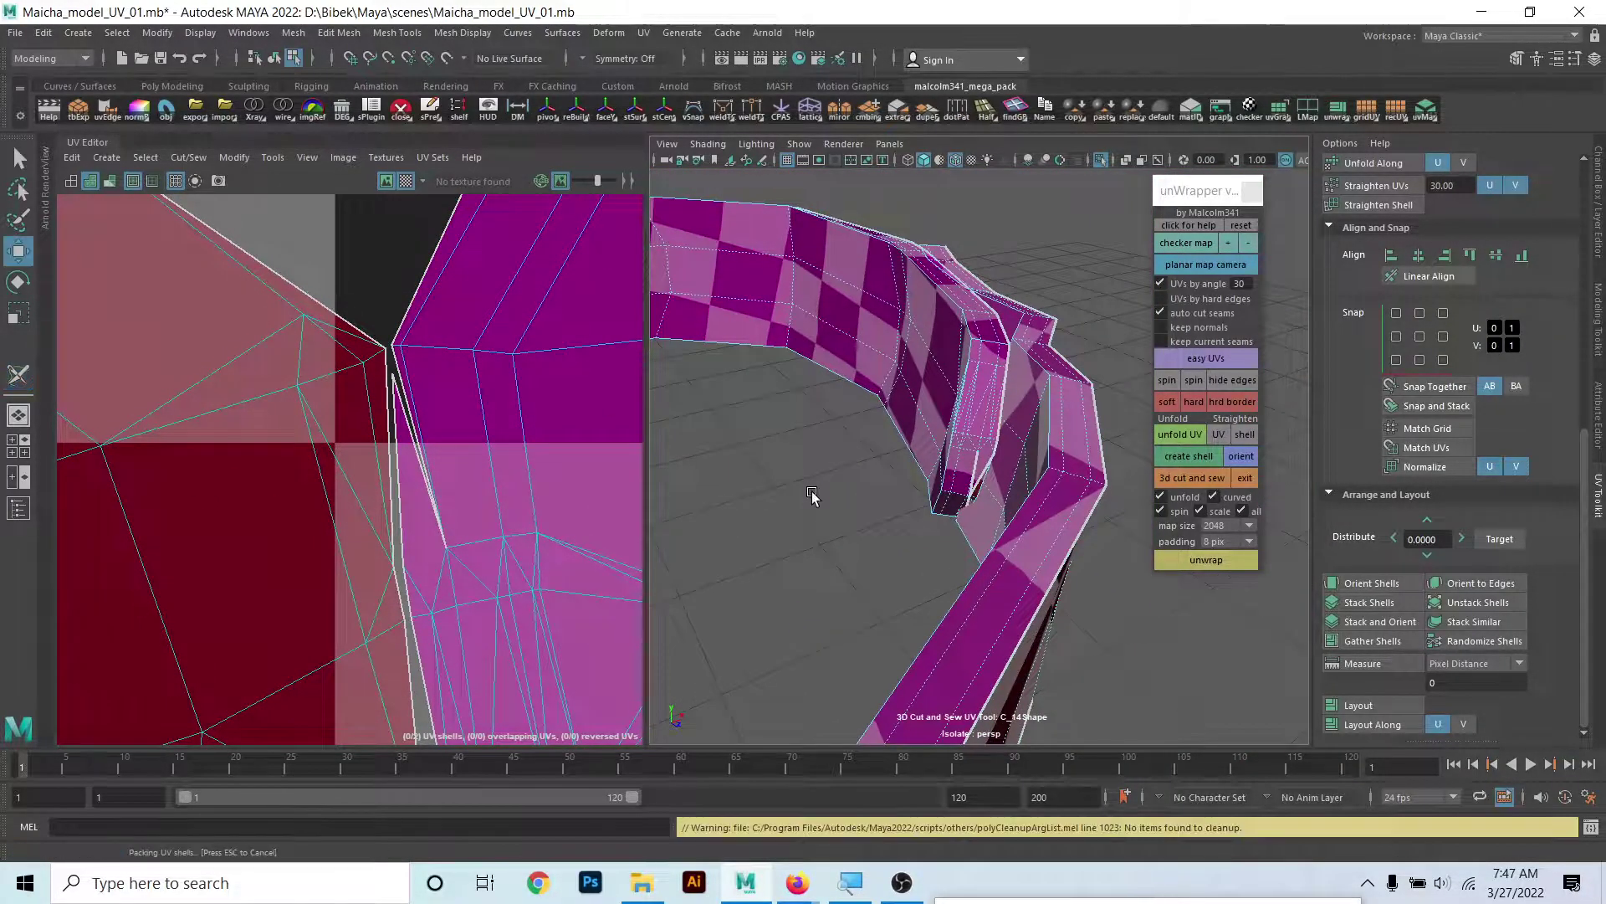
- Frame the 0–1 tile in the UV Editor and orbit to show the whole band
{"action": "scroll", "coordinate": [380, 490], "scroll_direction": "down", "scroll_amount": 3}
{"action": "scroll", "coordinate": [381, 490], "scroll_direction": "down", "scroll_amount": 3}
{"action": "scroll", "coordinate": [381, 490], "scroll_direction": "down", "scroll_amount": 5}
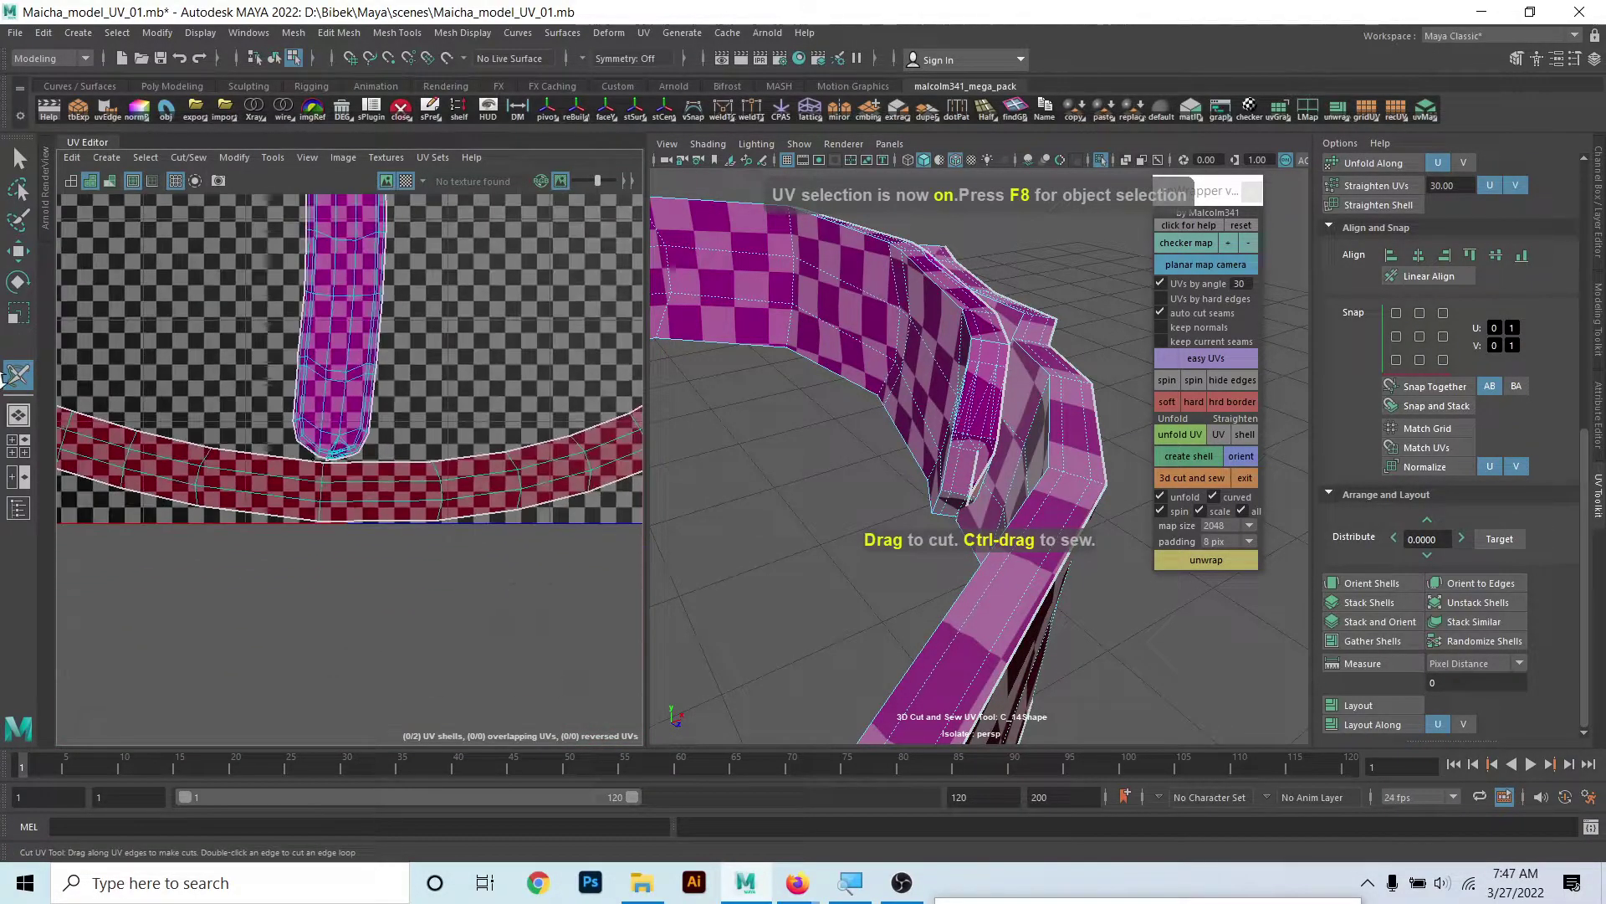
{"action": "middle_click_drag", "start_coordinate": [380, 489], "coordinate": [369, 555], "text": "alt"}
{"action": "scroll", "coordinate": [251, 435], "scroll_direction": "up", "scroll_amount": 2}
{"action": "middle_click_drag", "start_coordinate": [122, 396], "coordinate": [67, 469], "text": "alt"}
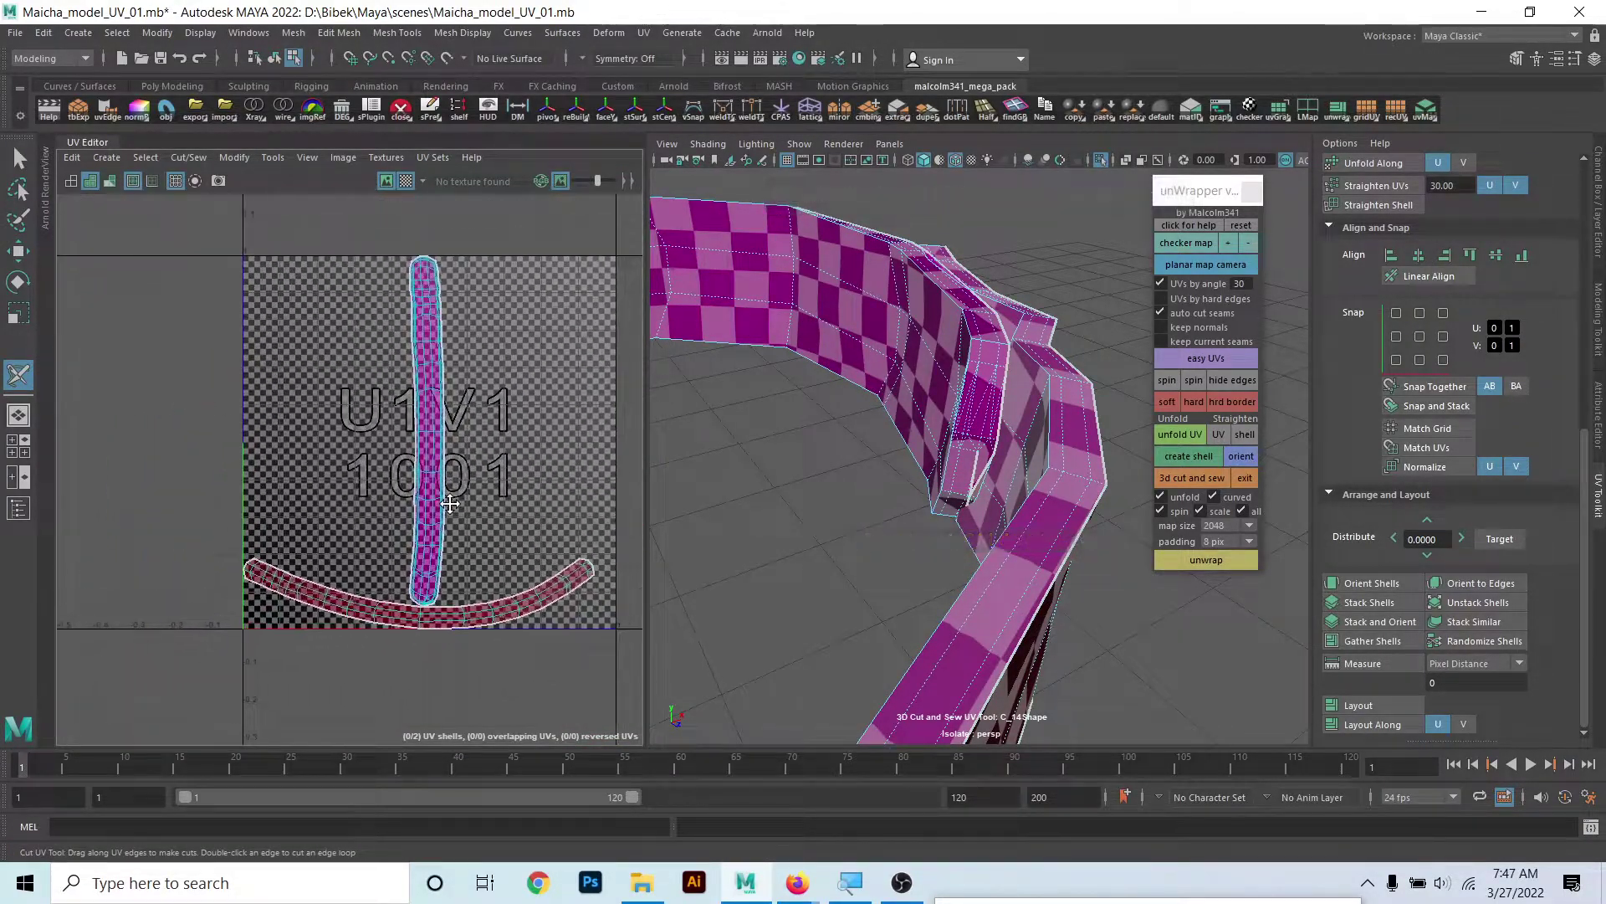
{"action": "mouse_move", "coordinate": [820, 502]}
{"action": "left_mouse_down", "text": "alt"}
{"action": "mouse_move", "coordinate": [885, 532]}
{"action": "mouse_move", "coordinate": [805, 535]}
{"action": "left_mouse_up", "text": "alt"}
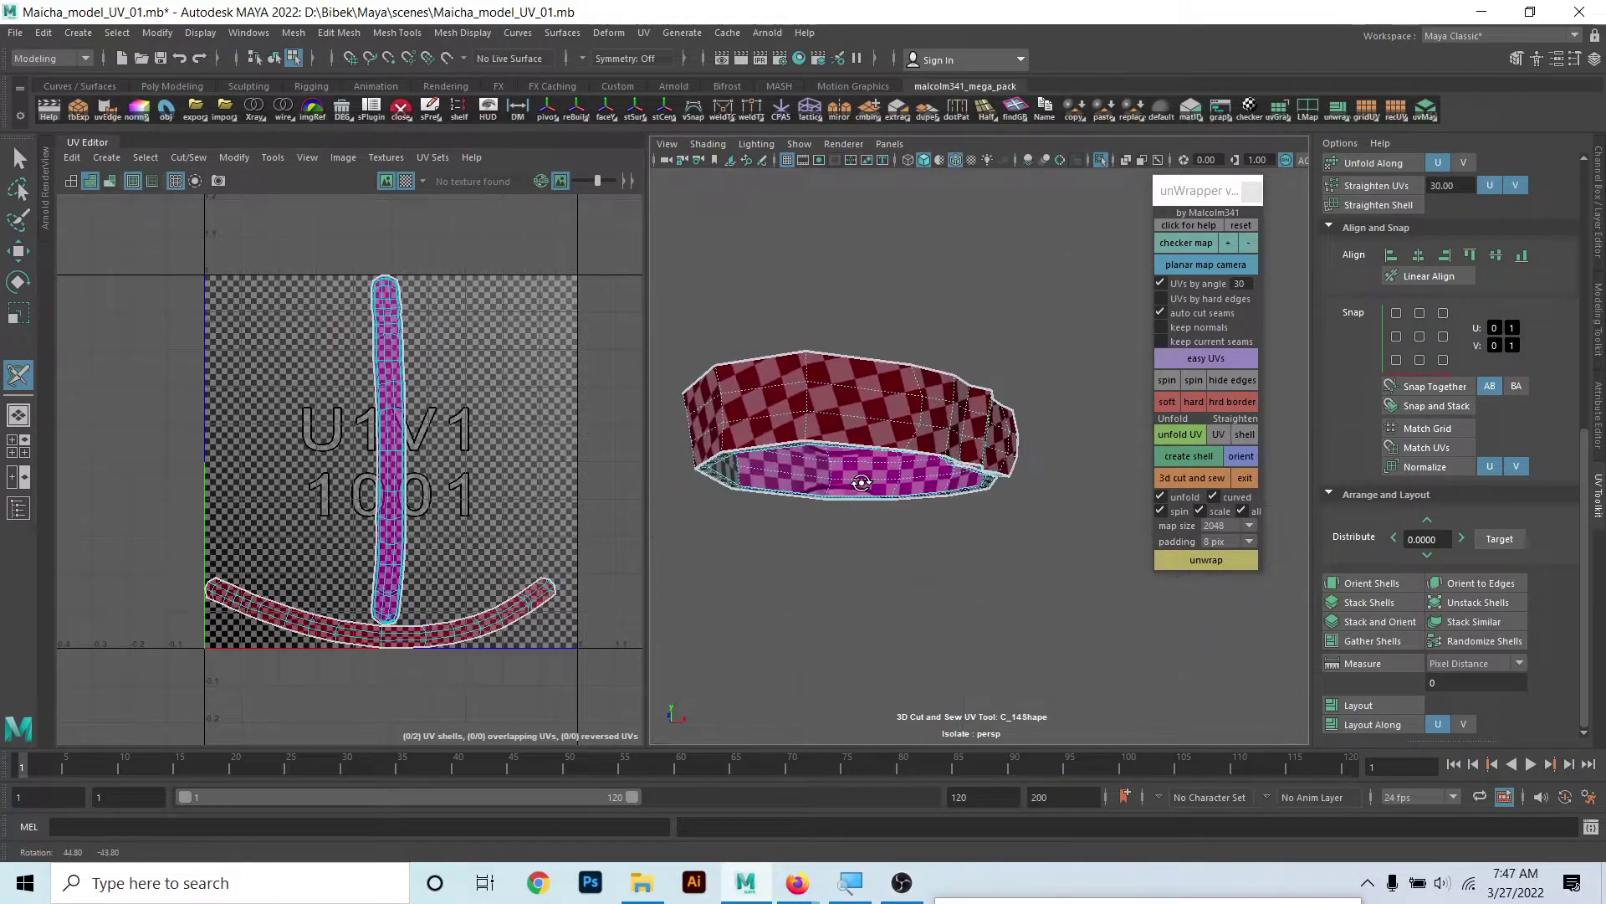
{"action": "scroll", "coordinate": [368, 536], "scroll_direction": "up", "scroll_amount": 1}
{"action": "scroll", "coordinate": [382, 580], "scroll_direction": "up", "scroll_amount": 1}
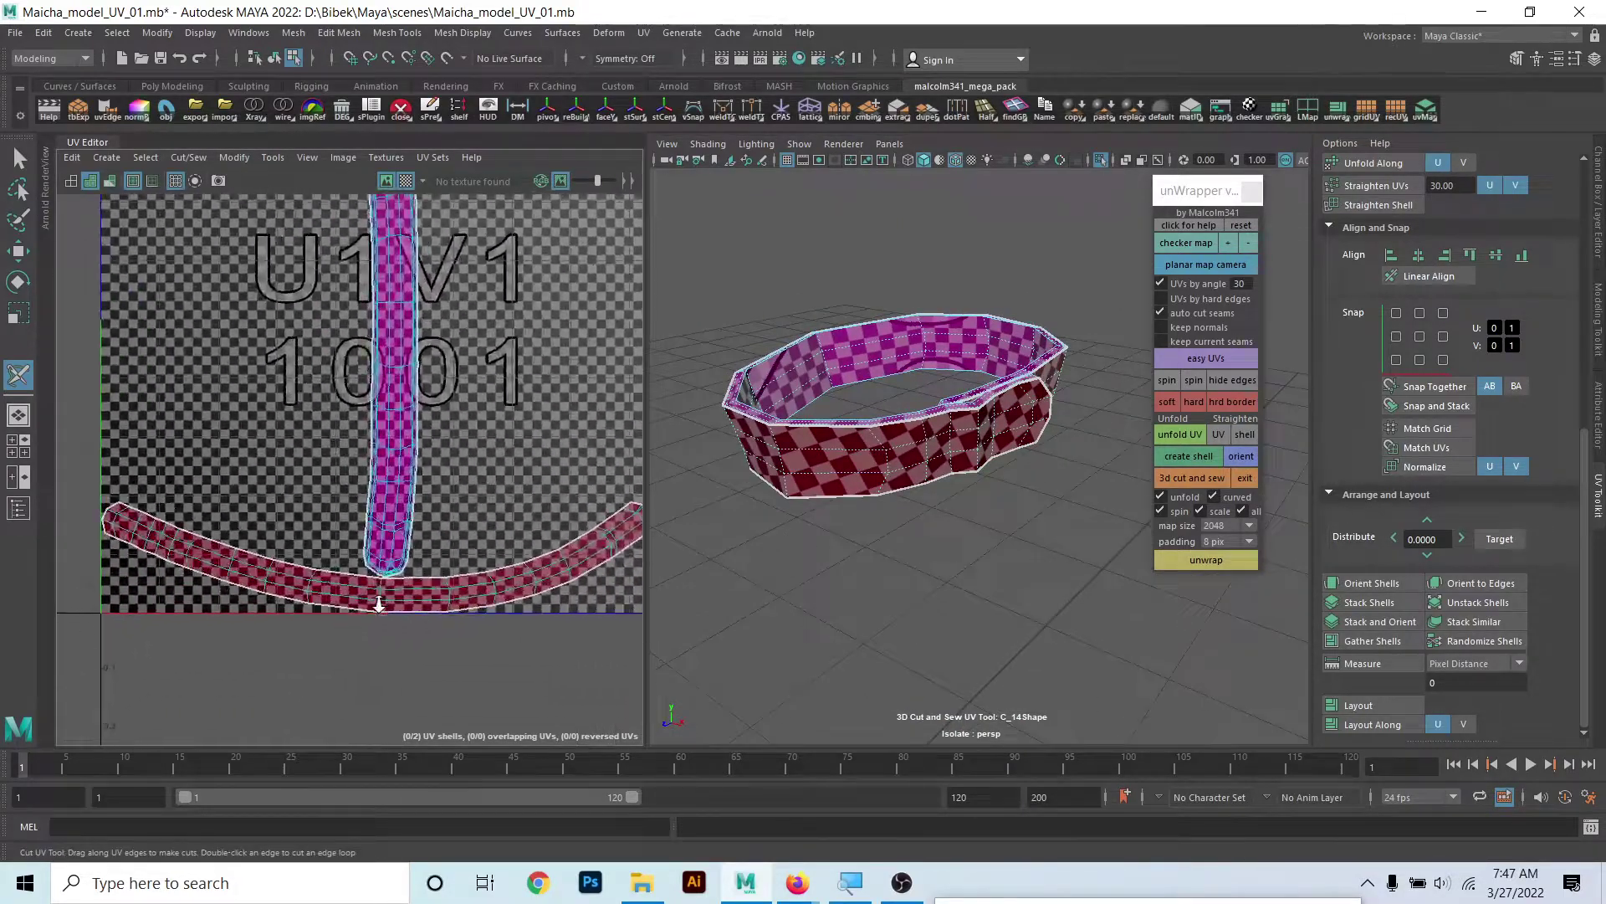
{"action": "middle_click_drag", "start_coordinate": [382, 580], "coordinate": [345, 458], "text": "alt"}
- Straighten the belt's curved UV strip
{"action": "right_click_drag", "start_coordinate": [391, 540], "coordinate": [1297, 588]}
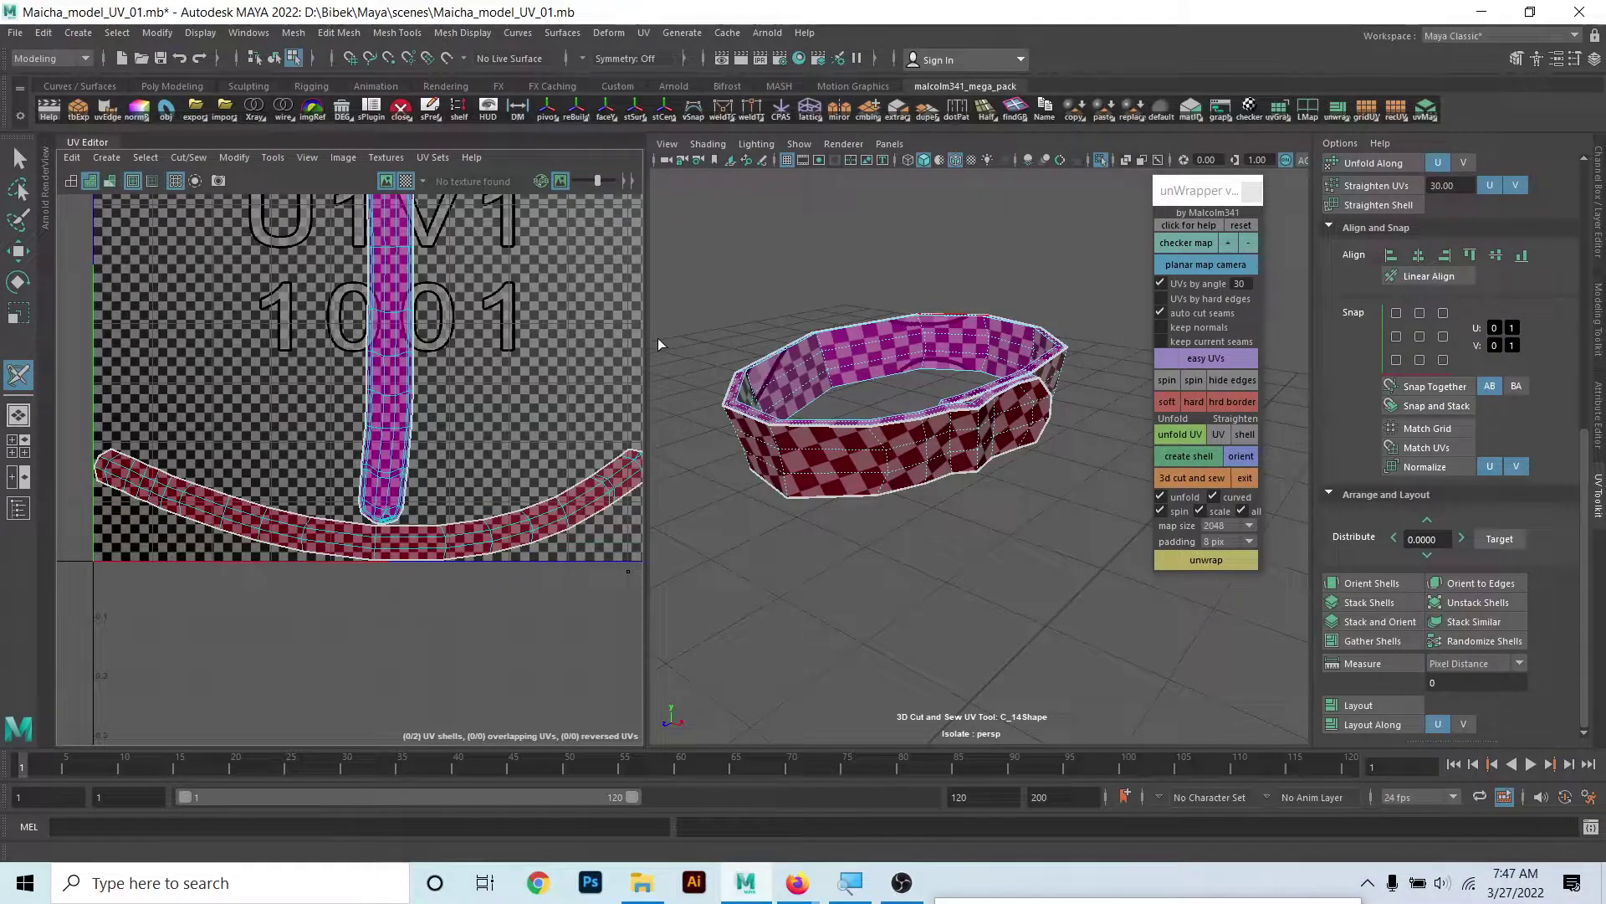
{"action": "scroll", "coordinate": [414, 428], "scroll_direction": "up", "scroll_amount": 1}
{"action": "scroll", "coordinate": [415, 429], "scroll_direction": "up", "scroll_amount": 1}
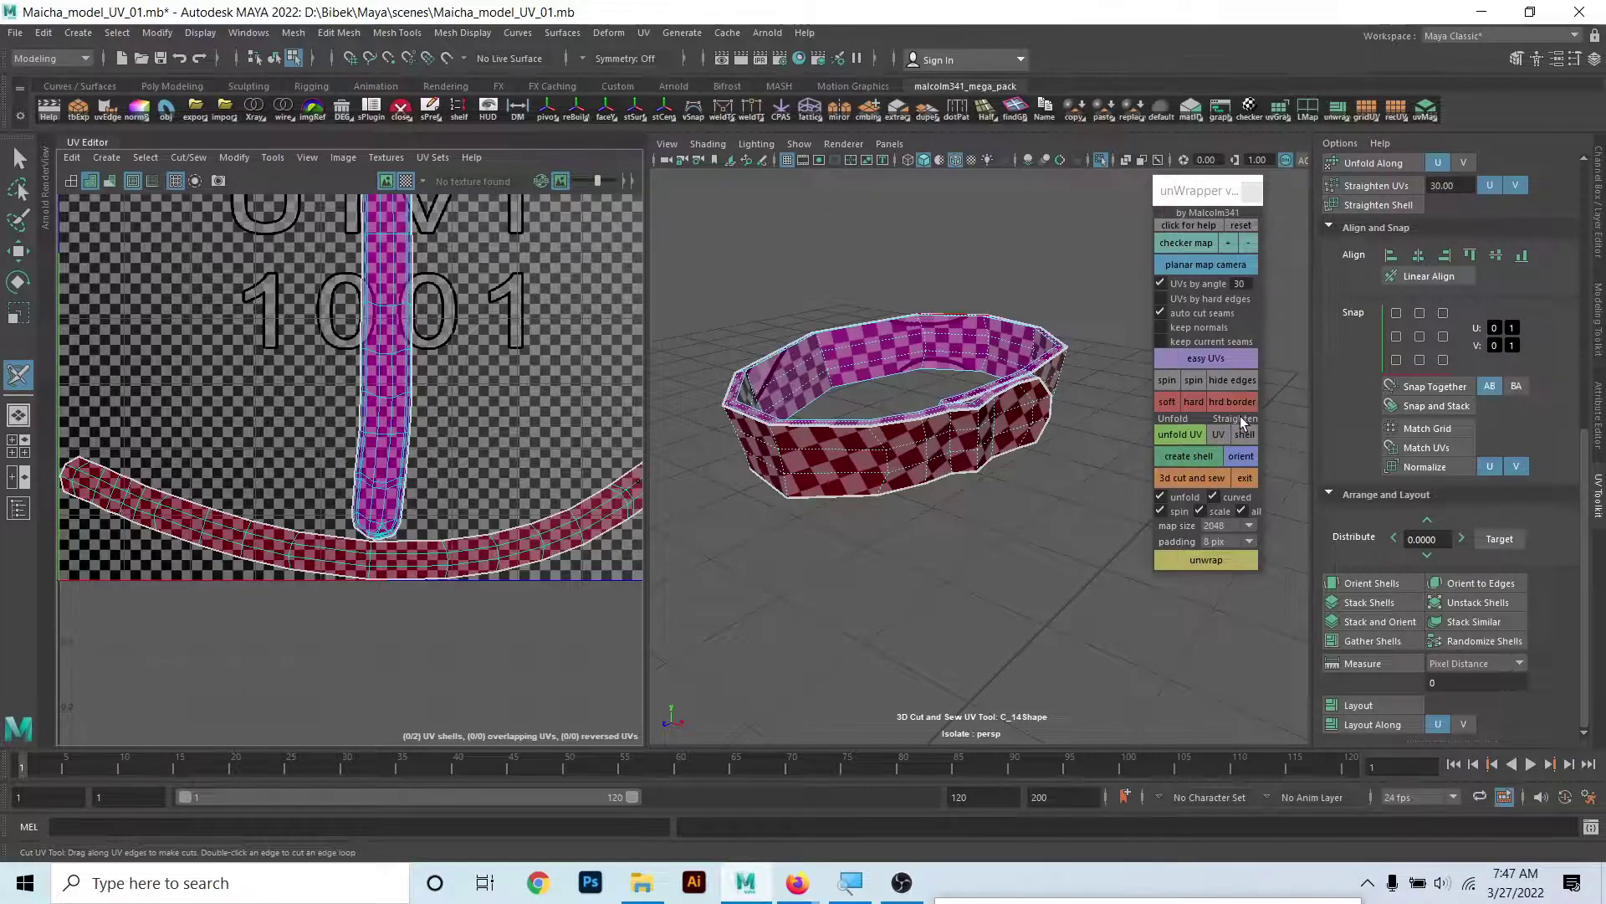
{"action": "left_click", "coordinate": [1216, 438]}
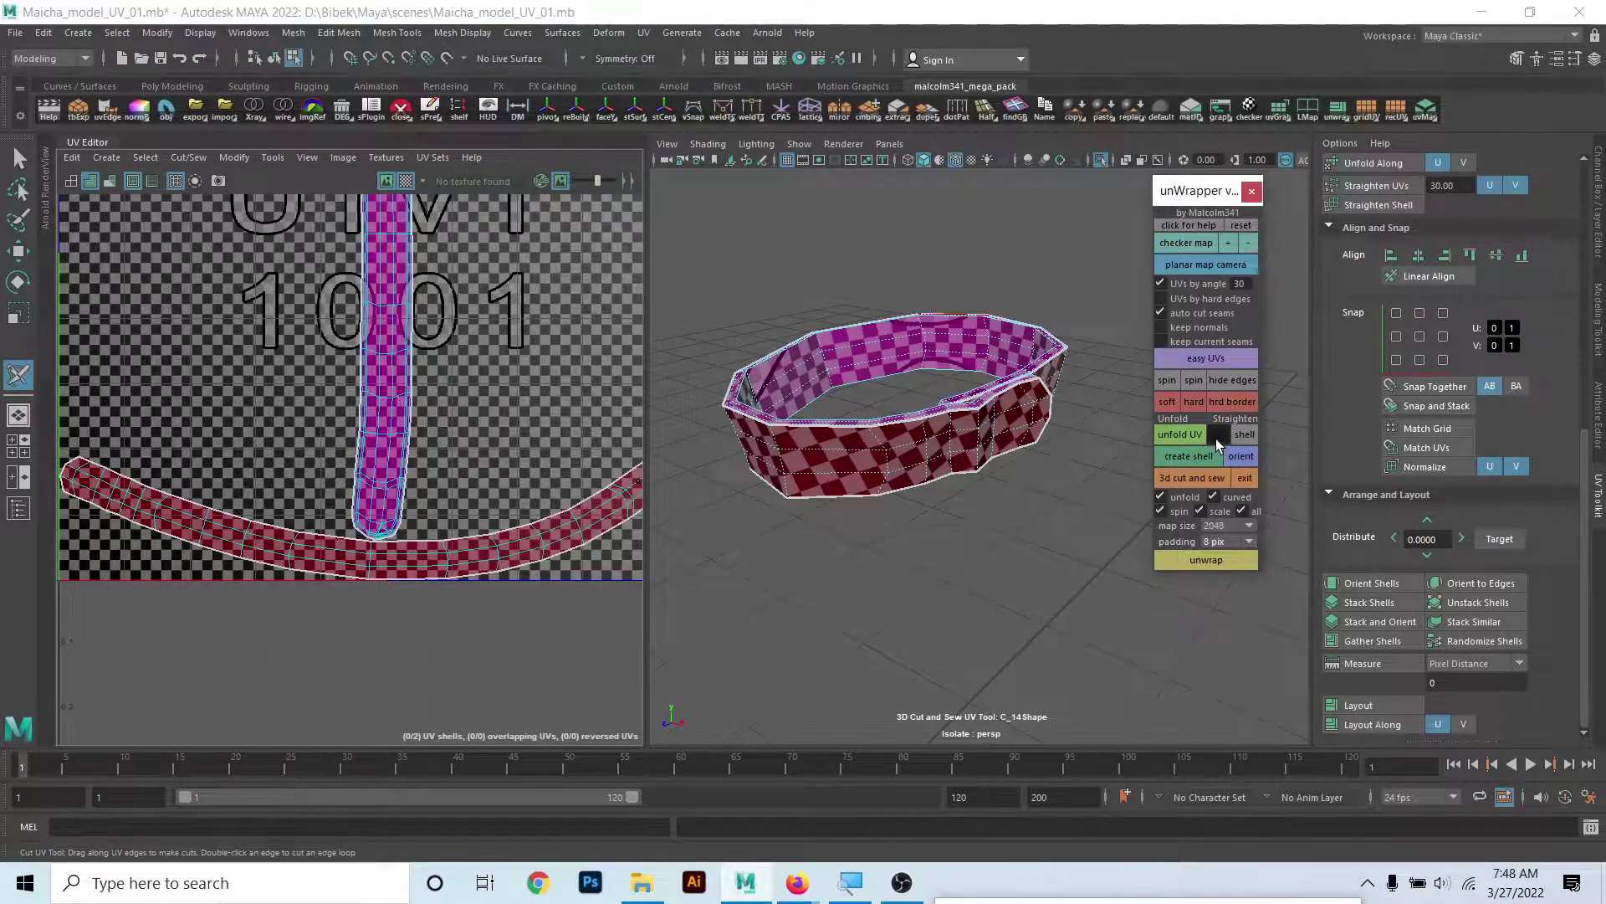
{"action": "right_click", "coordinate": [441, 557]}
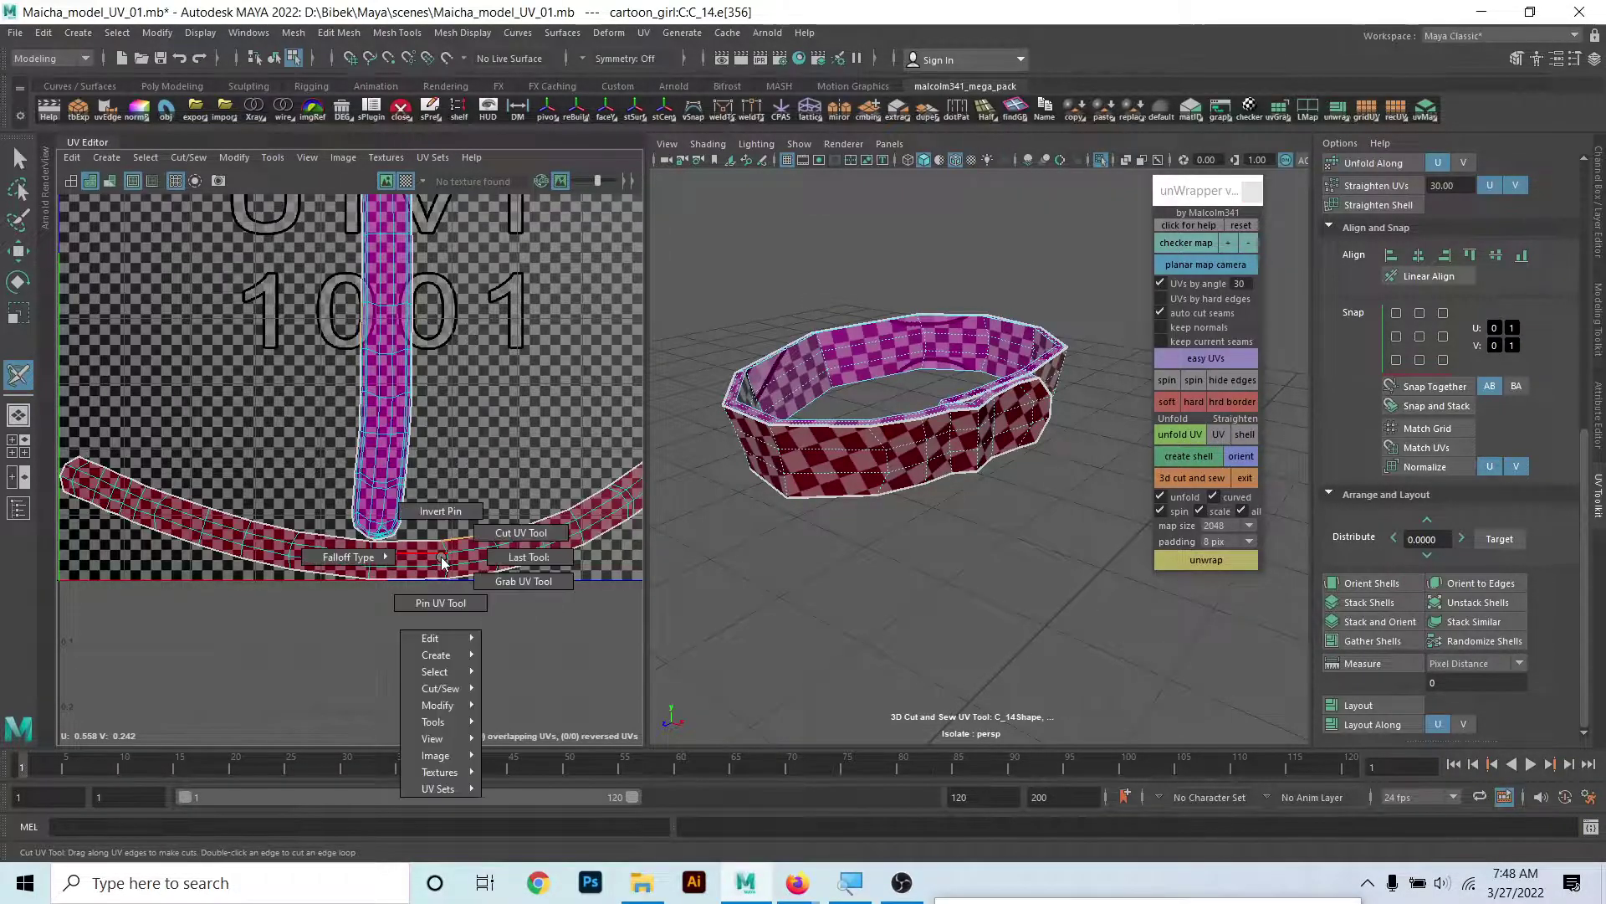
- Exit Cut and Sew, switch to UV selection with Move, and straighten the strip
{"action": "right_click", "coordinate": [1052, 445]}
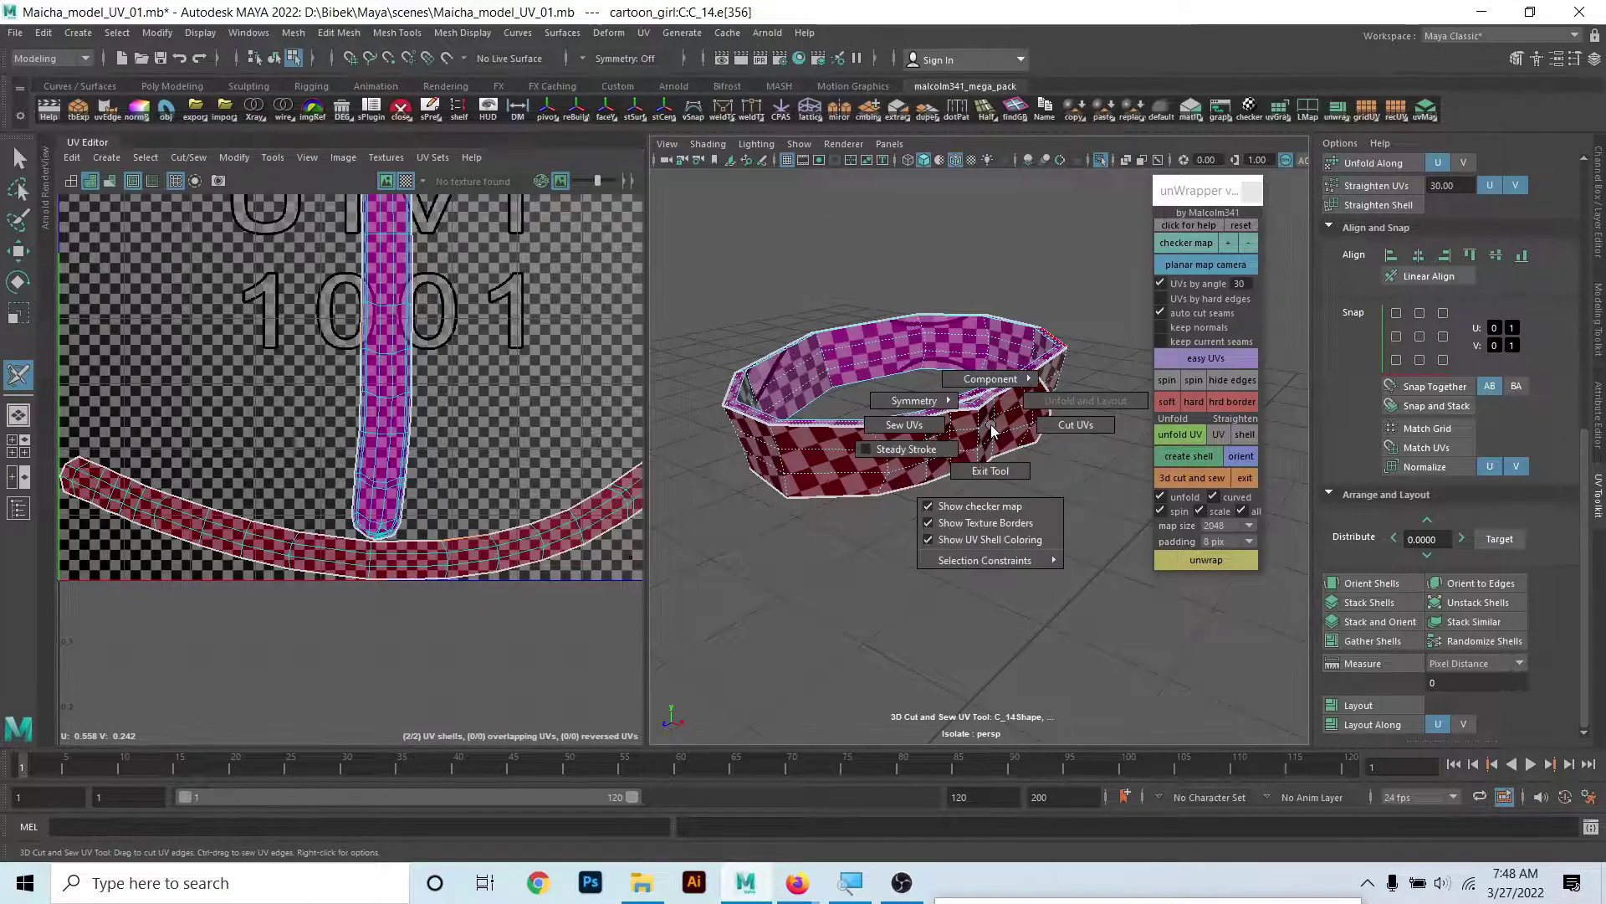
{"action": "left_click", "coordinate": [1296, 457]}
{"action": "left_click", "coordinate": [1244, 478]}
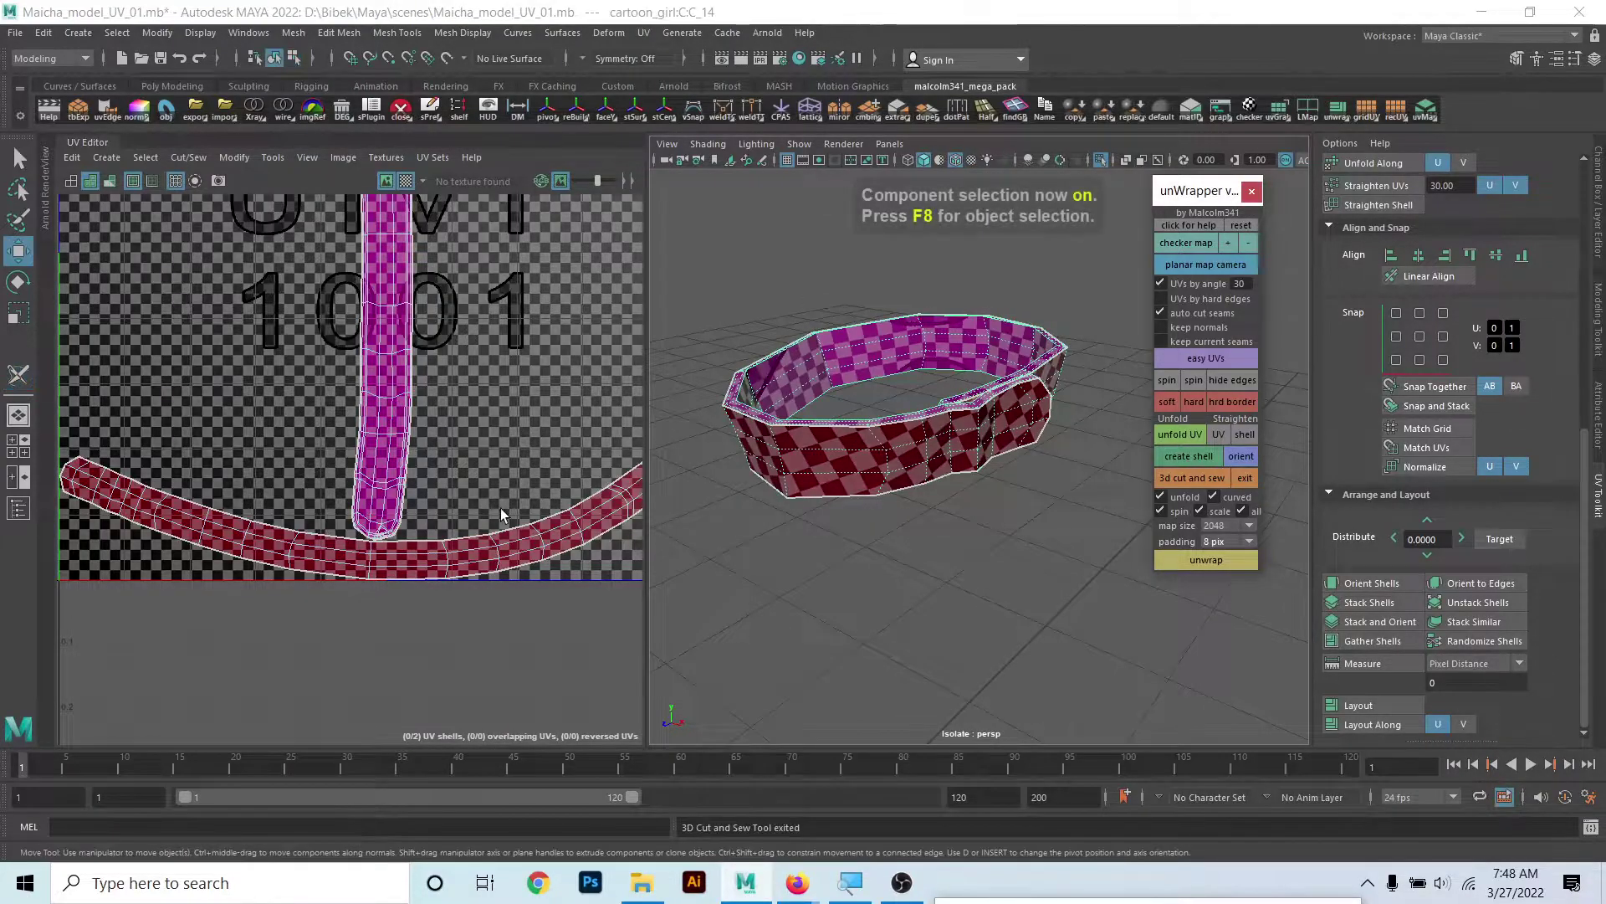
{"action": "right_click_drag", "start_coordinate": [469, 538], "coordinate": [529, 536]}
{"action": "key", "text": "w"}
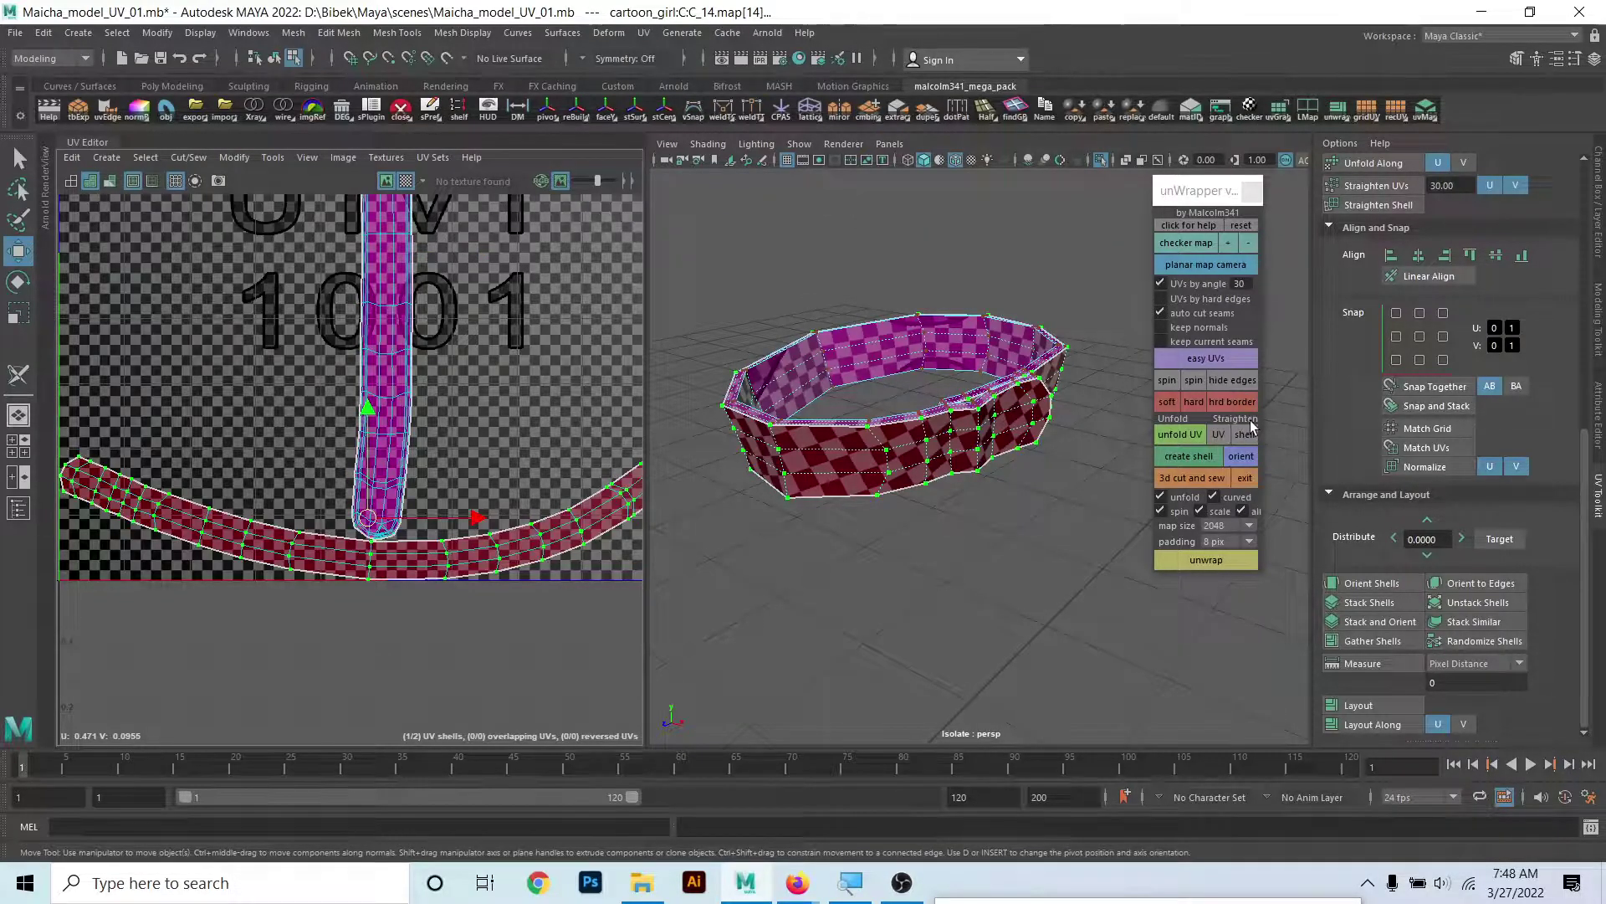
{"action": "left_click", "coordinate": [1219, 435]}
- Drag a UV on the strip's bent end, then undo the stretching move
{"action": "scroll", "coordinate": [530, 564], "scroll_direction": "down", "scroll_amount": 2}
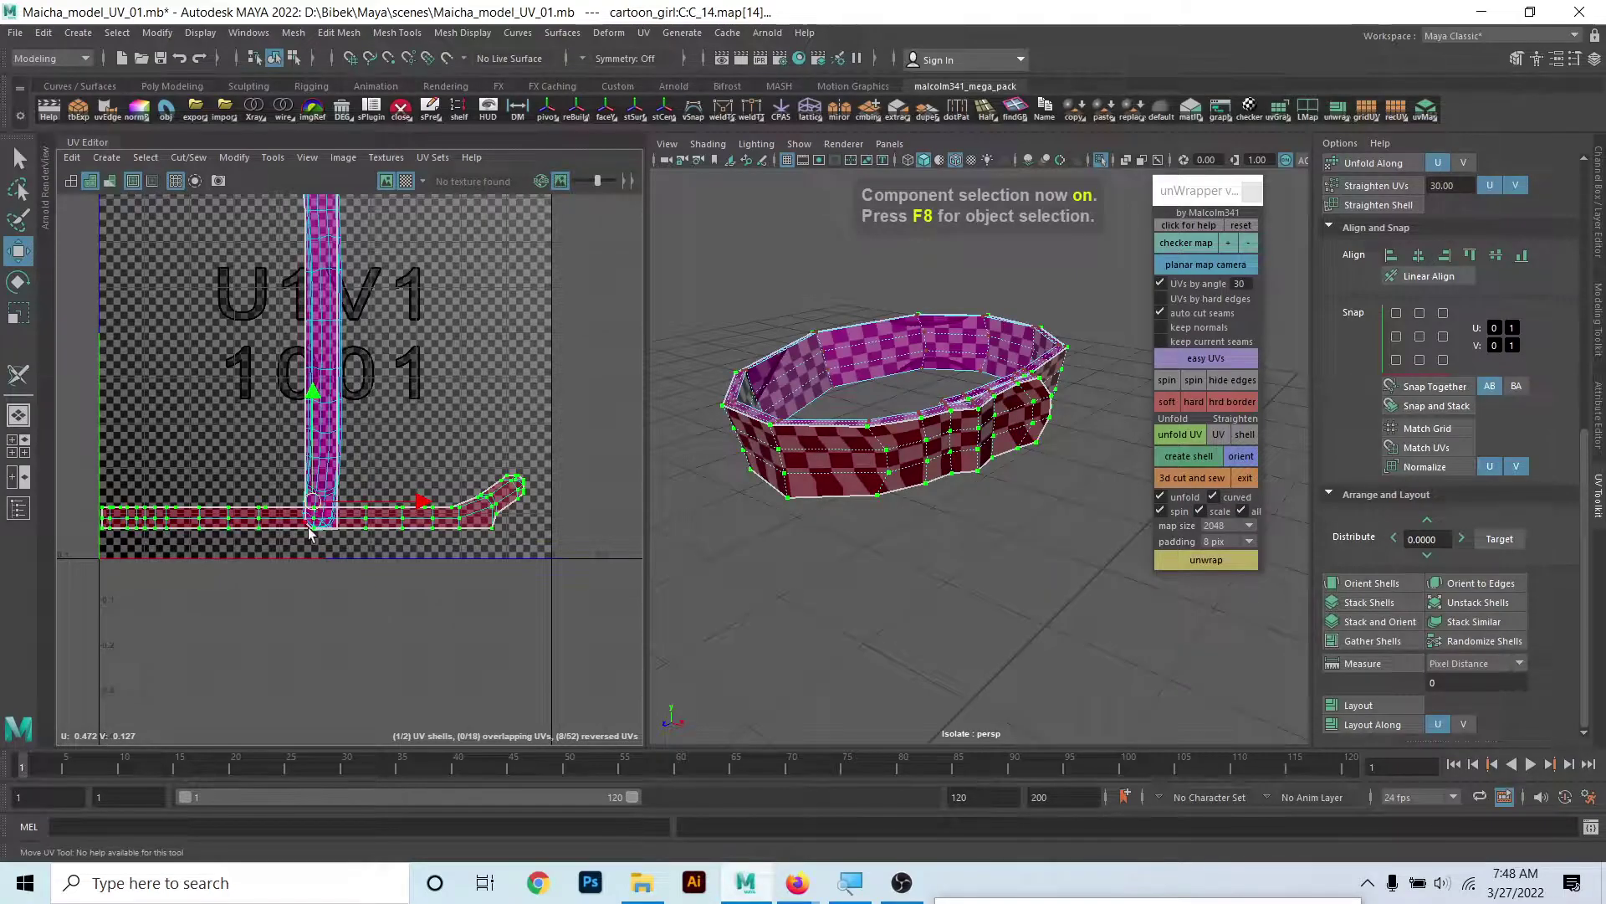
{"action": "scroll", "coordinate": [412, 653], "scroll_direction": "up", "scroll_amount": 2}
{"action": "scroll", "coordinate": [240, 636], "scroll_direction": "up", "scroll_amount": 4}
{"action": "scroll", "coordinate": [350, 500], "scroll_direction": "up", "scroll_amount": 2}
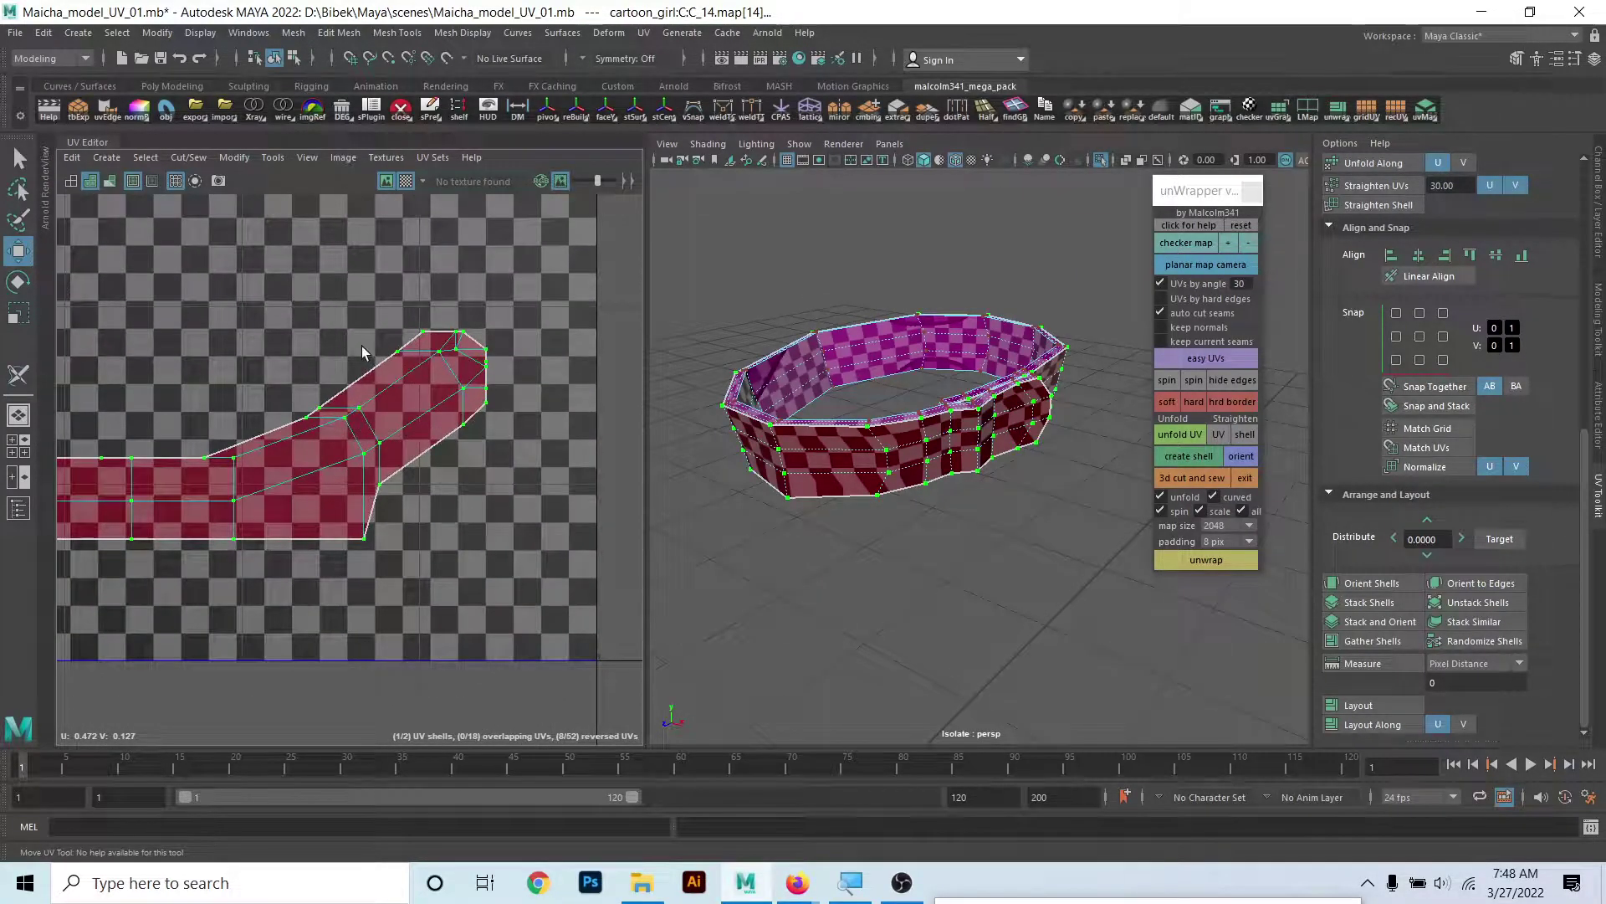
{"action": "scroll", "coordinate": [998, 571], "scroll_direction": "up", "scroll_amount": 2}
{"action": "mouse_move", "coordinate": [997, 571]}
{"action": "left_mouse_down", "text": "alt"}
{"action": "mouse_move", "coordinate": [975, 630]}
{"action": "mouse_move", "coordinate": [962, 617]}
{"action": "left_mouse_up", "text": "alt"}
{"action": "scroll", "coordinate": [987, 602], "scroll_direction": "up", "scroll_amount": 2}
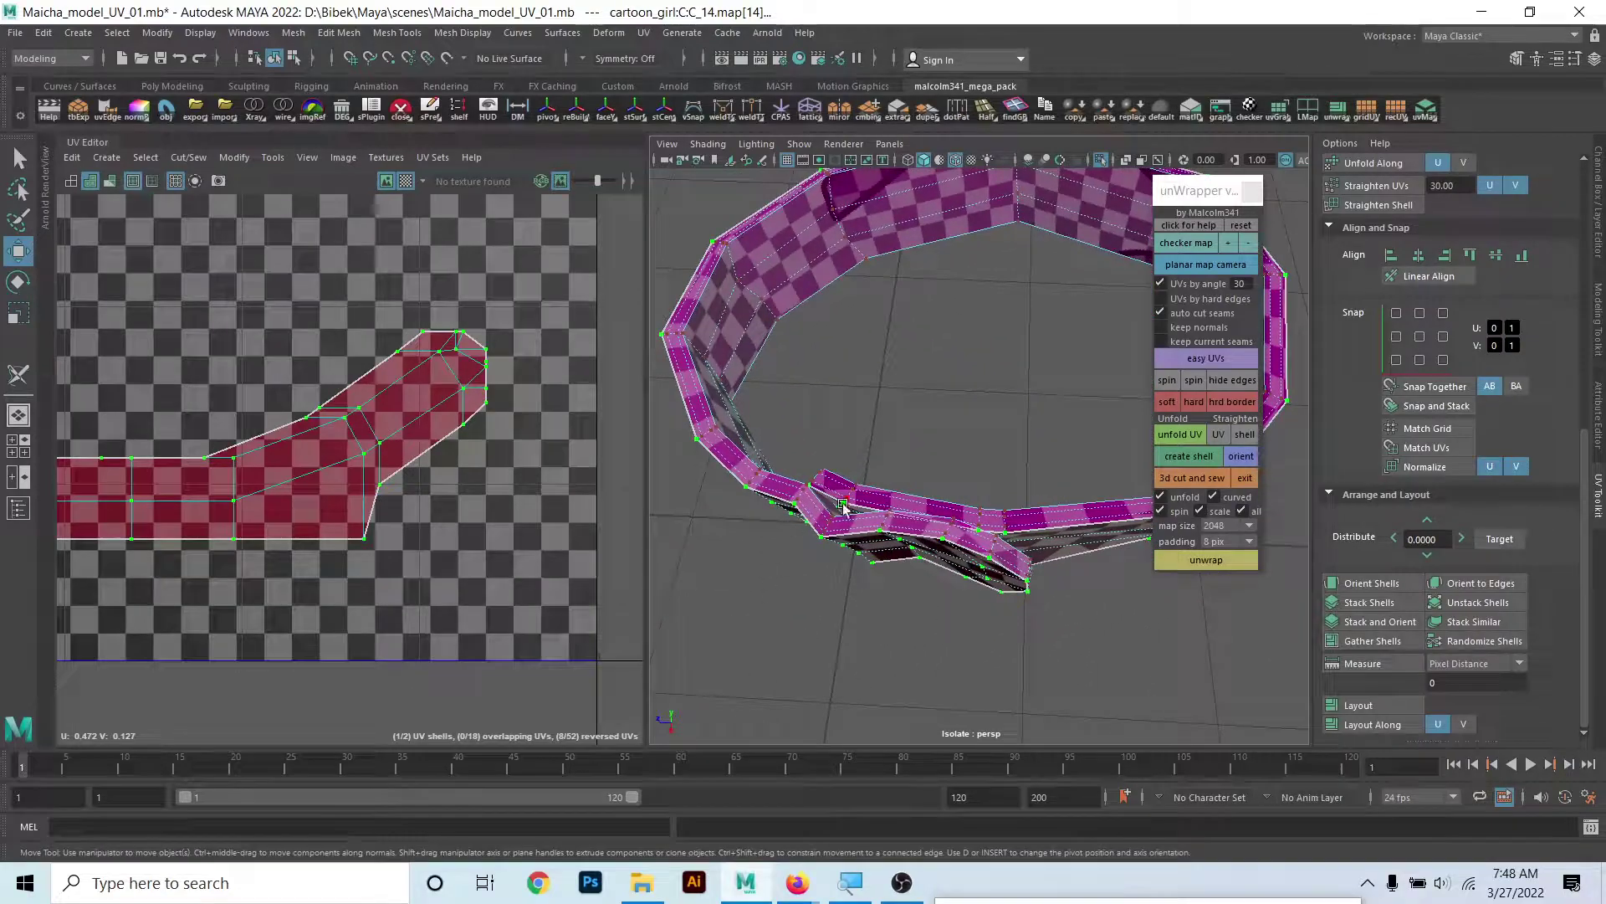
{"action": "left_click", "coordinate": [395, 434]}
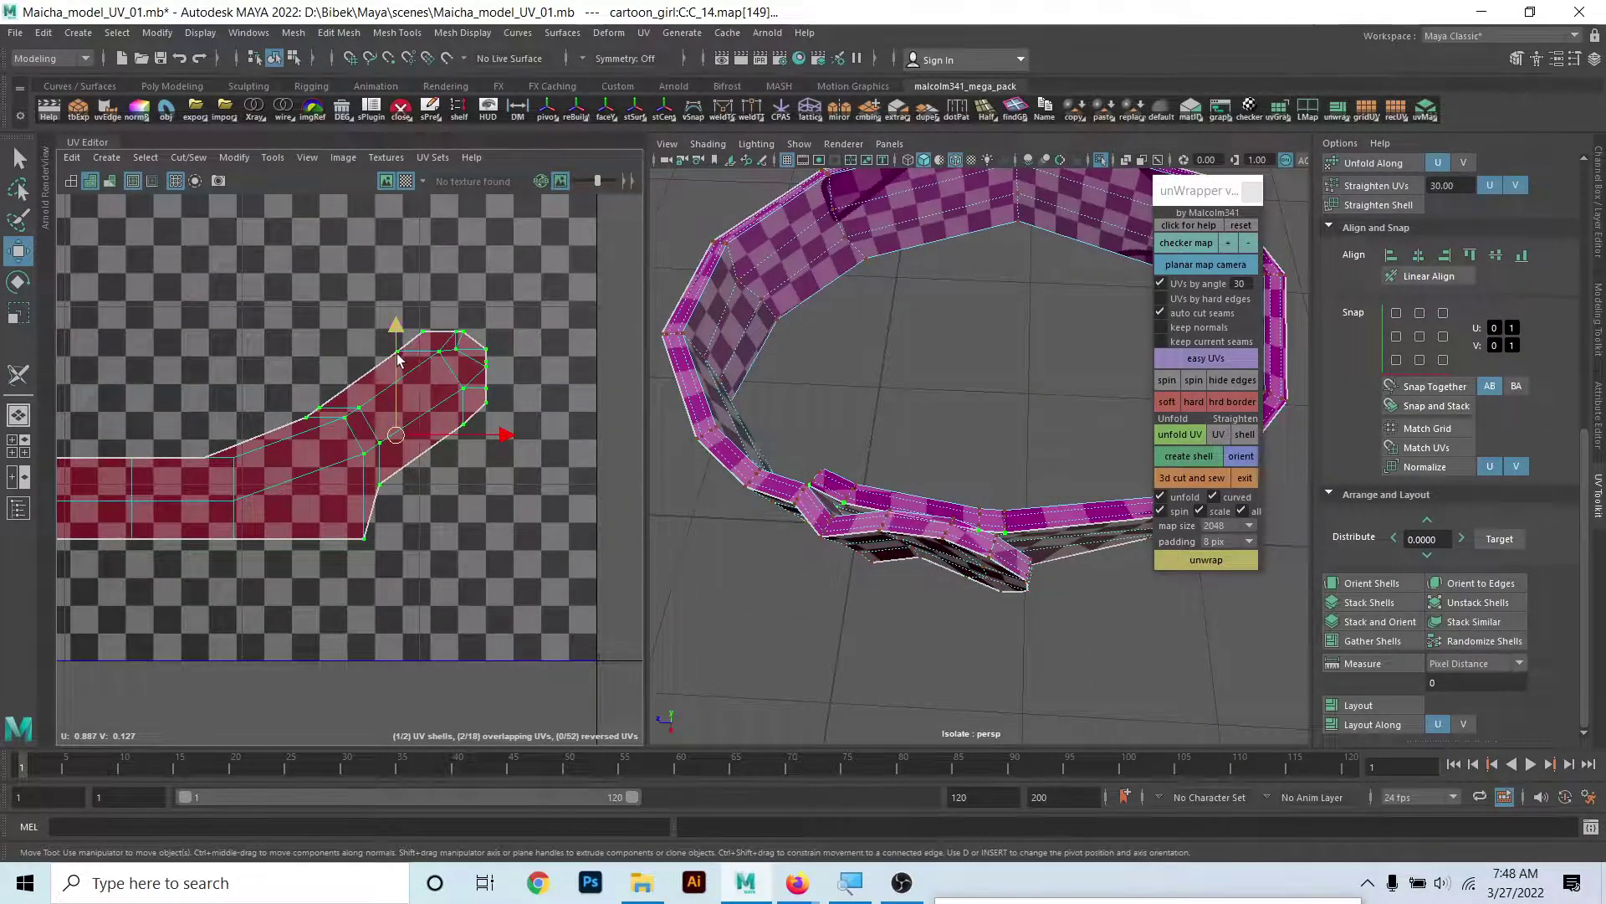
{"action": "left_click_drag", "start_coordinate": [398, 358], "coordinate": [397, 407]}
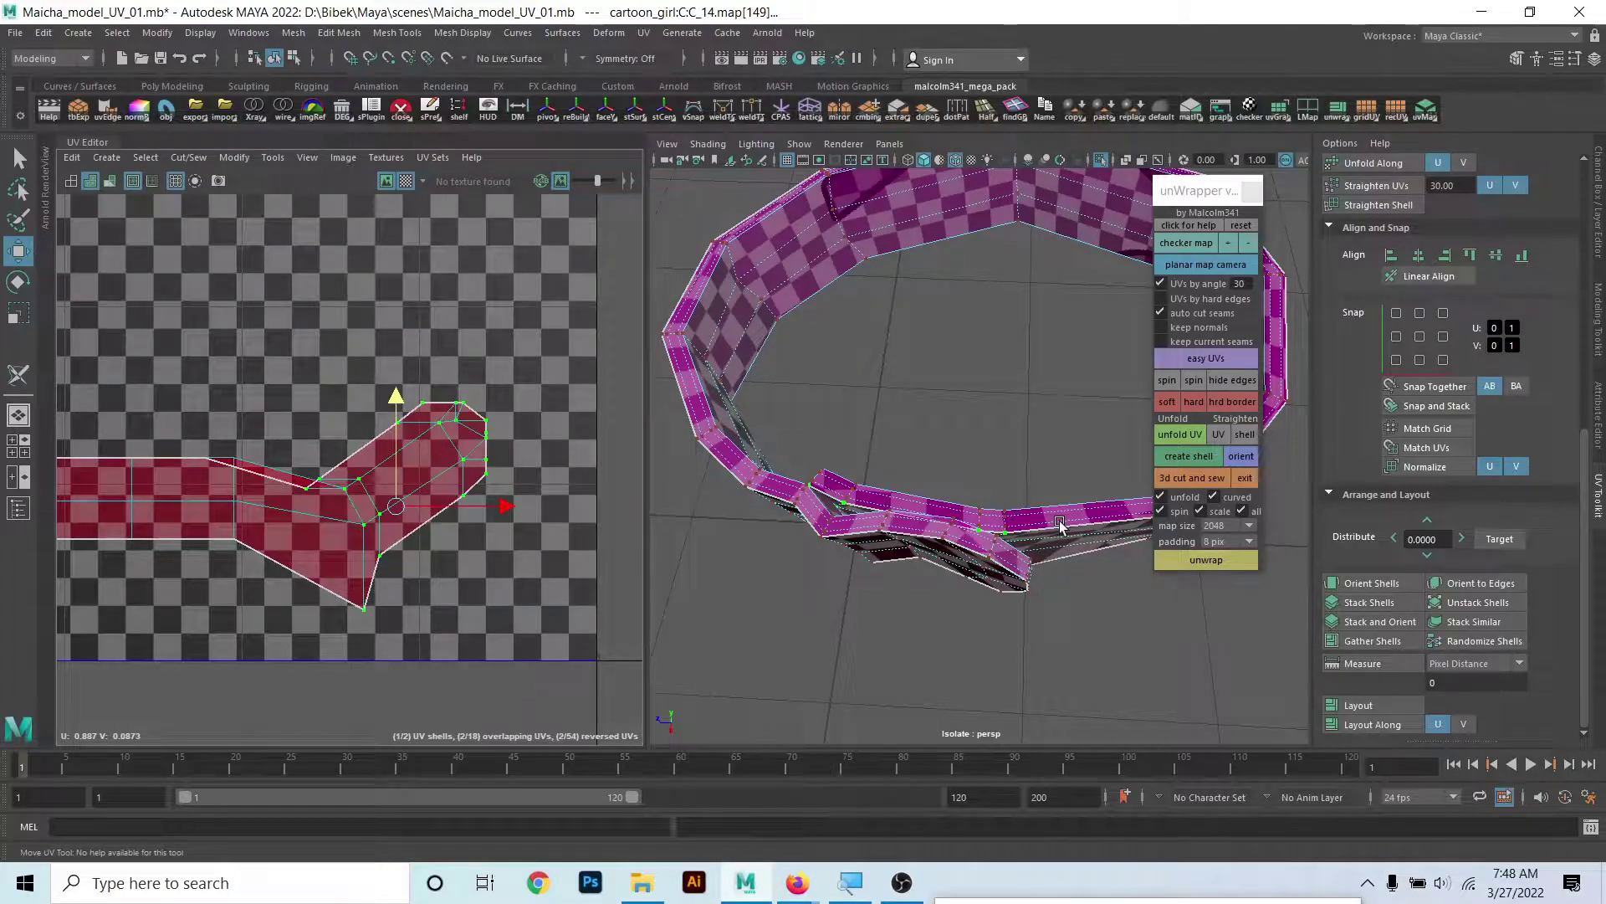
{"action": "key", "text": "f"}
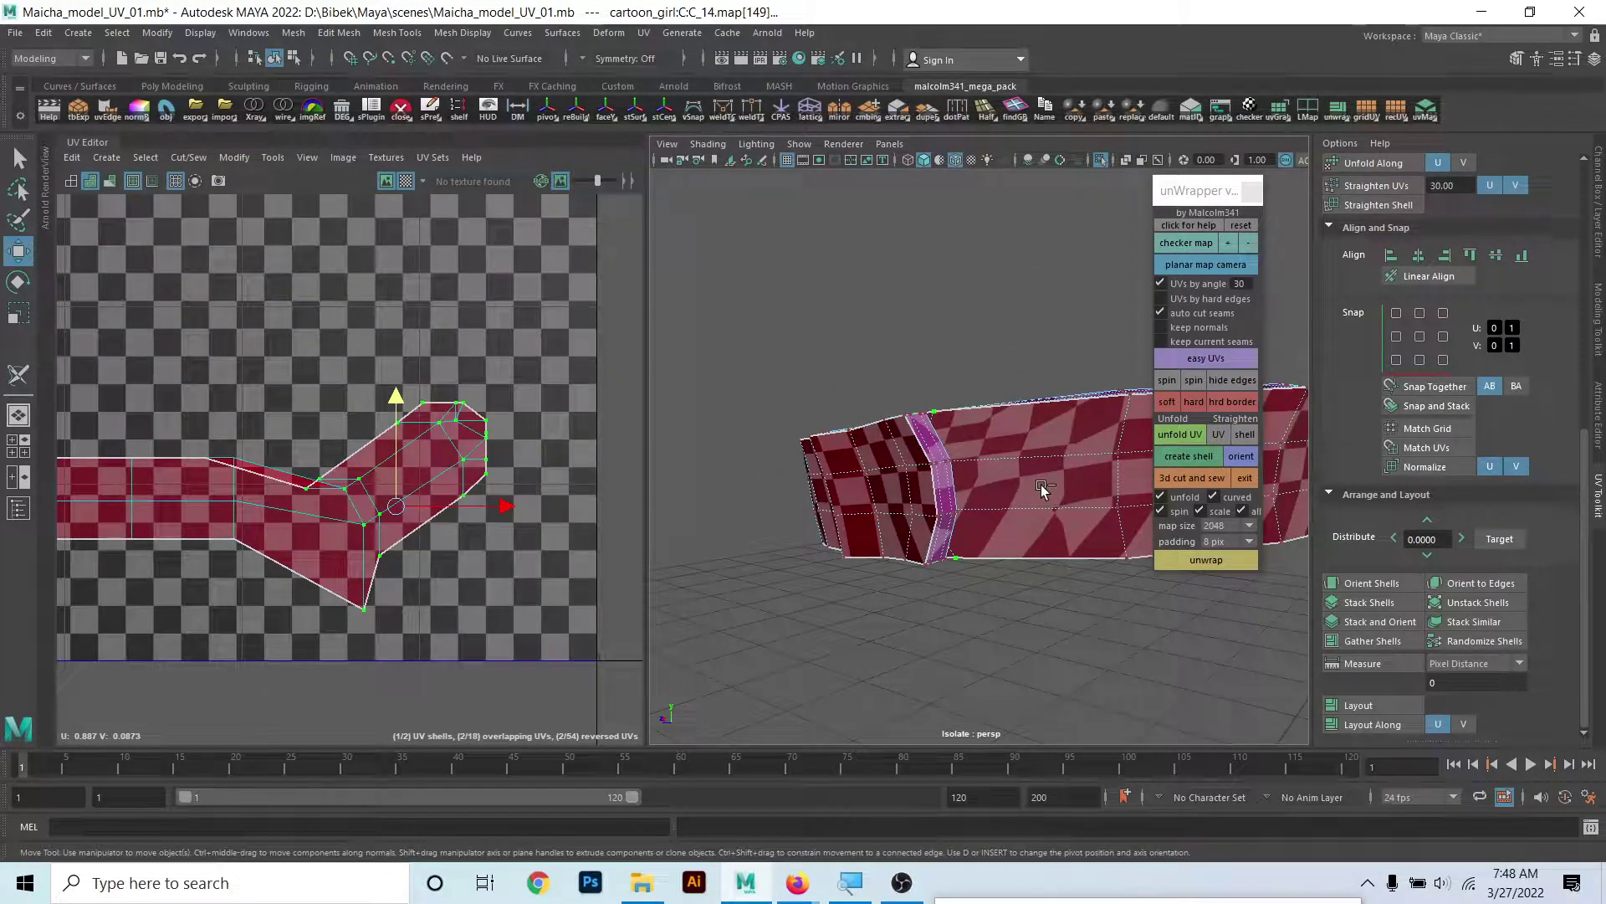
{"action": "key", "text": "ctrl+z"}
- Lower the bent-end UVs and nudge the bottom-corner UV upward
{"action": "middle_click_drag", "start_coordinate": [475, 438], "coordinate": [509, 462], "text": "alt"}
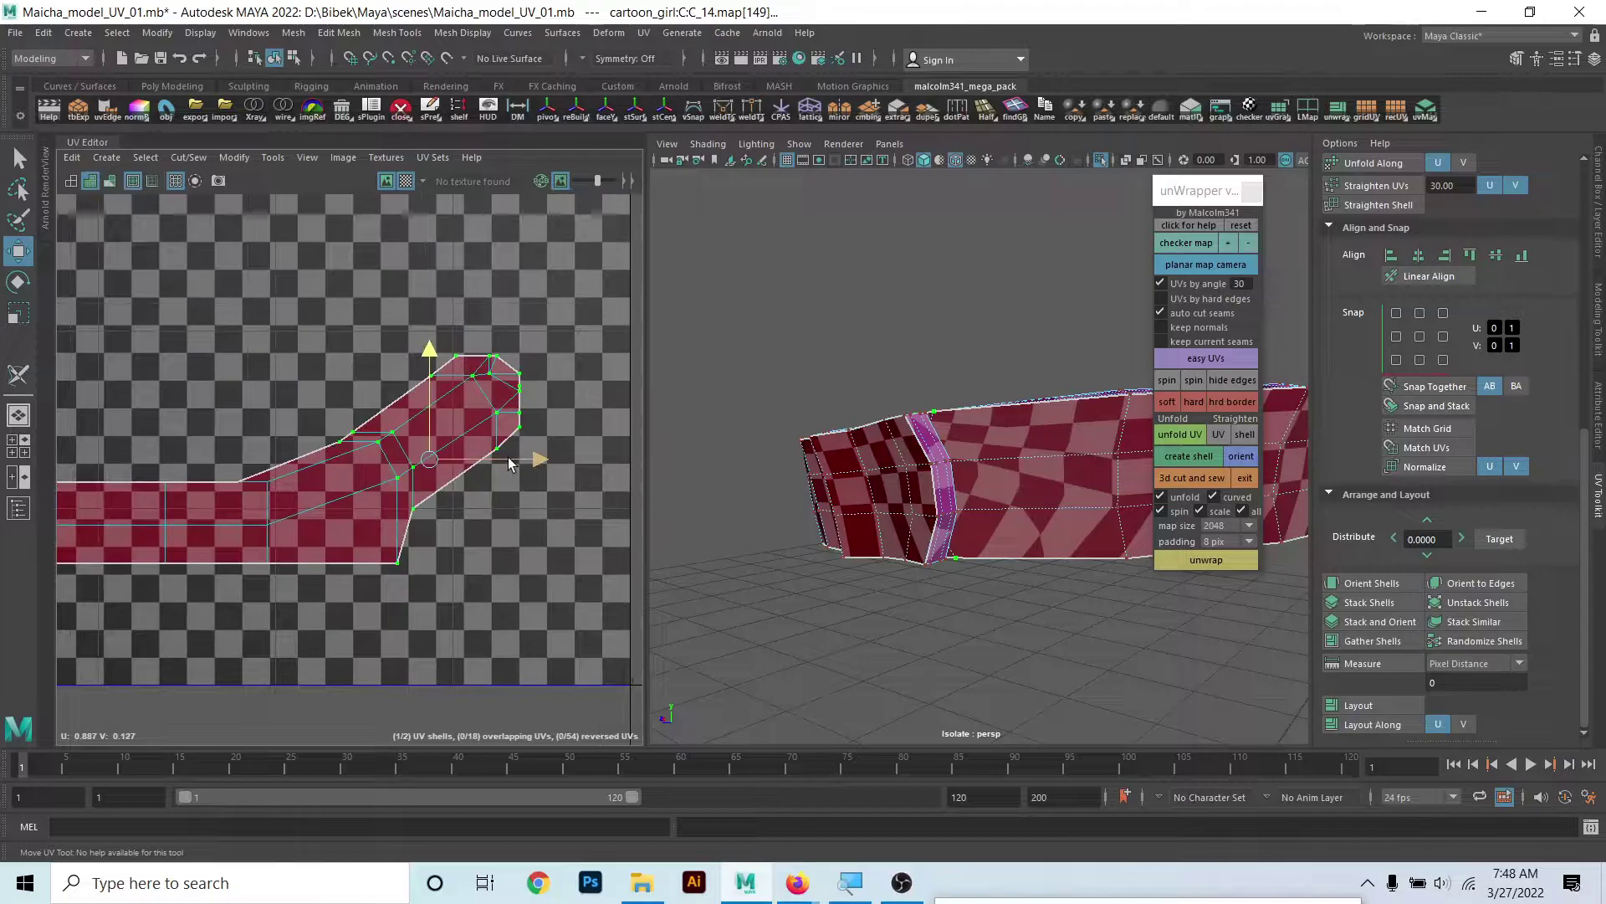
{"action": "left_click_drag", "start_coordinate": [427, 348], "coordinate": [430, 383]}
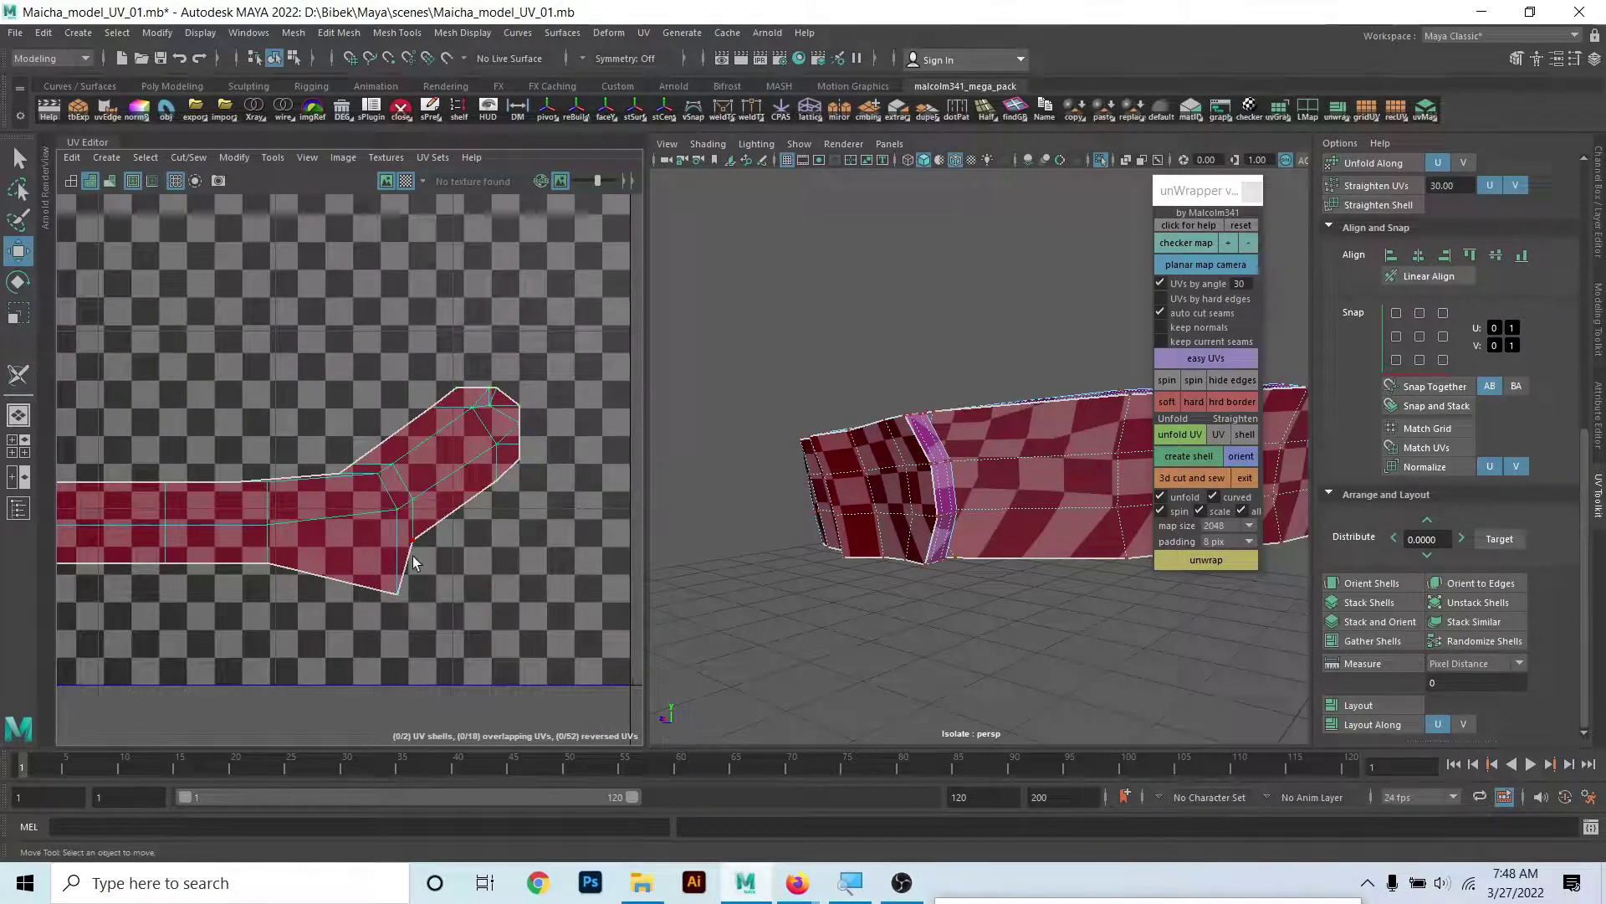
{"action": "left_click", "coordinate": [398, 595]}
{"action": "left_click_drag", "start_coordinate": [401, 524], "coordinate": [402, 514]}
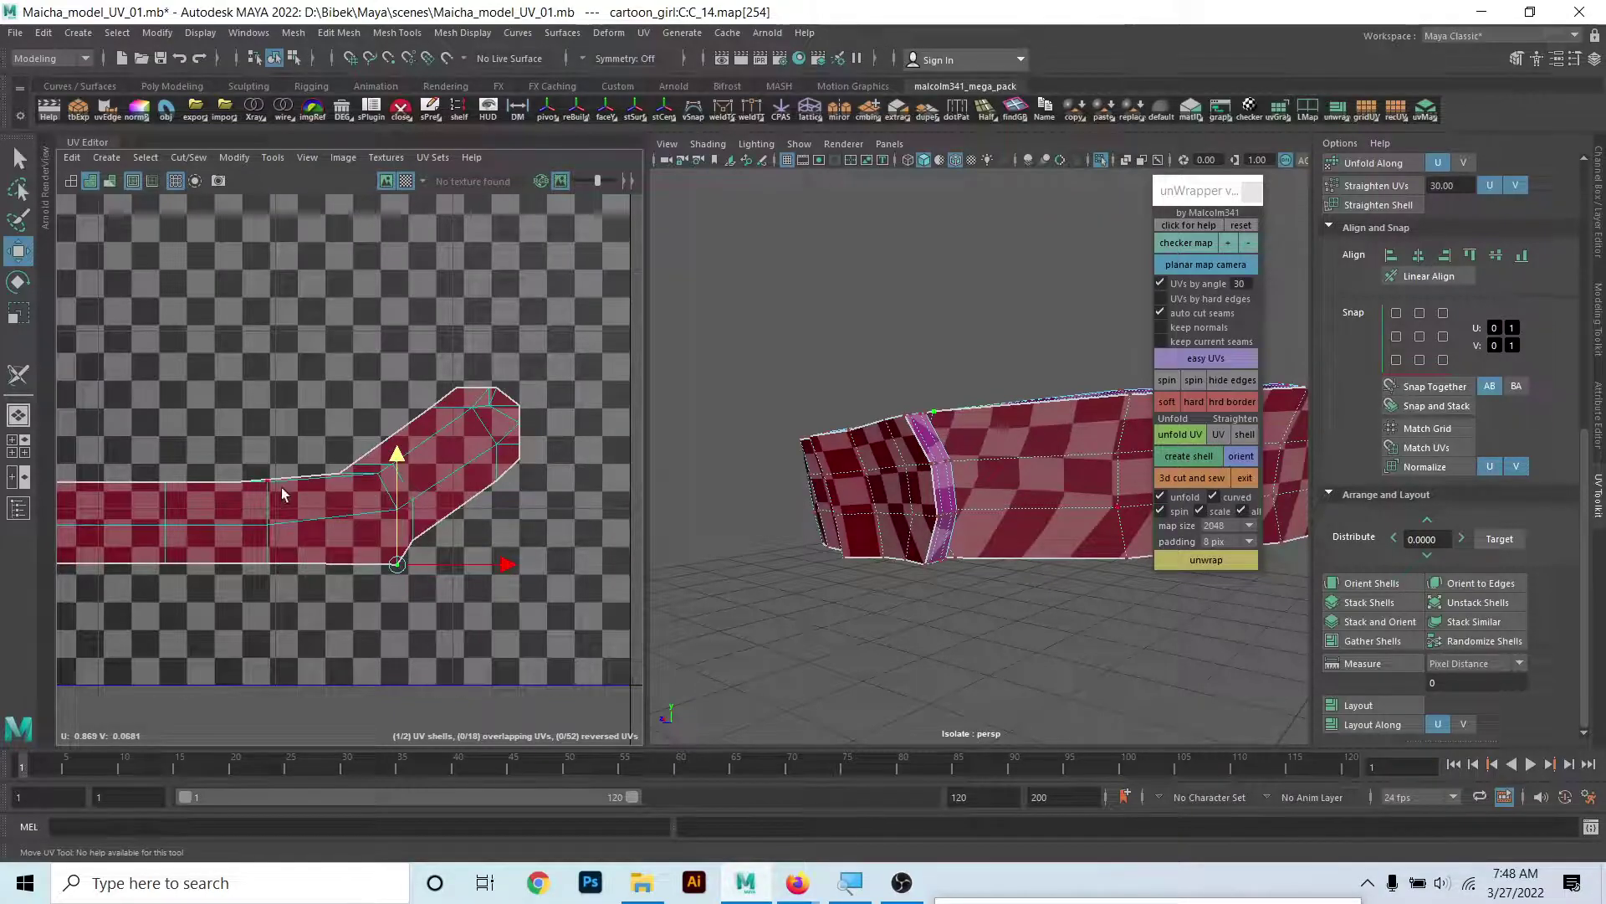
{"action": "left_click_drag", "start_coordinate": [339, 482], "coordinate": [343, 489]}
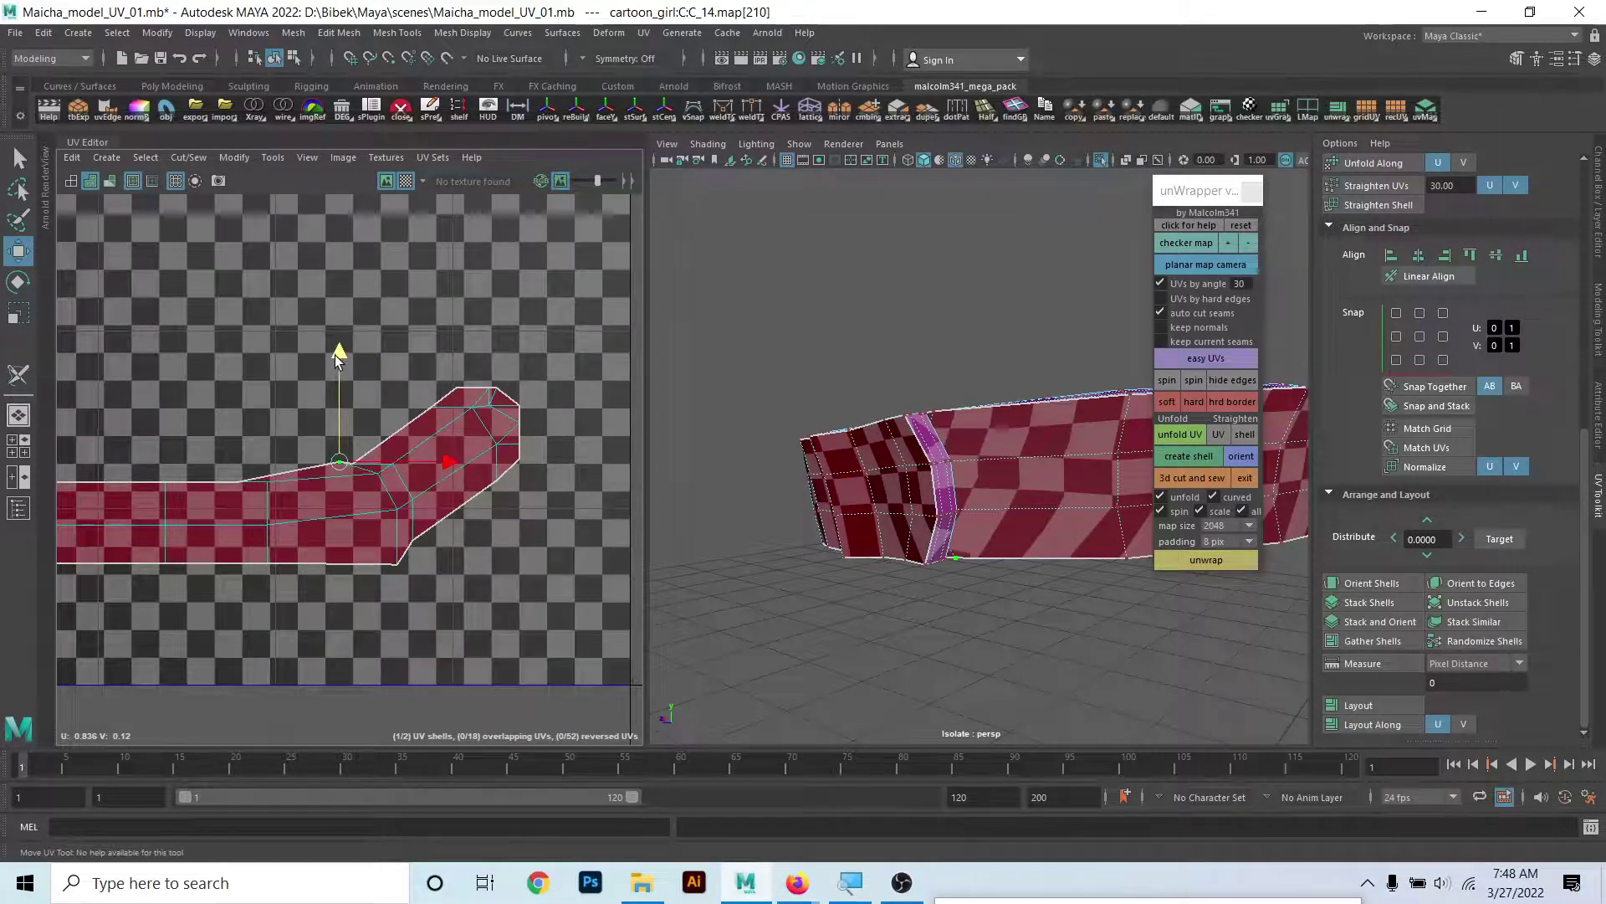
{"action": "key", "text": "ctrl+z"}
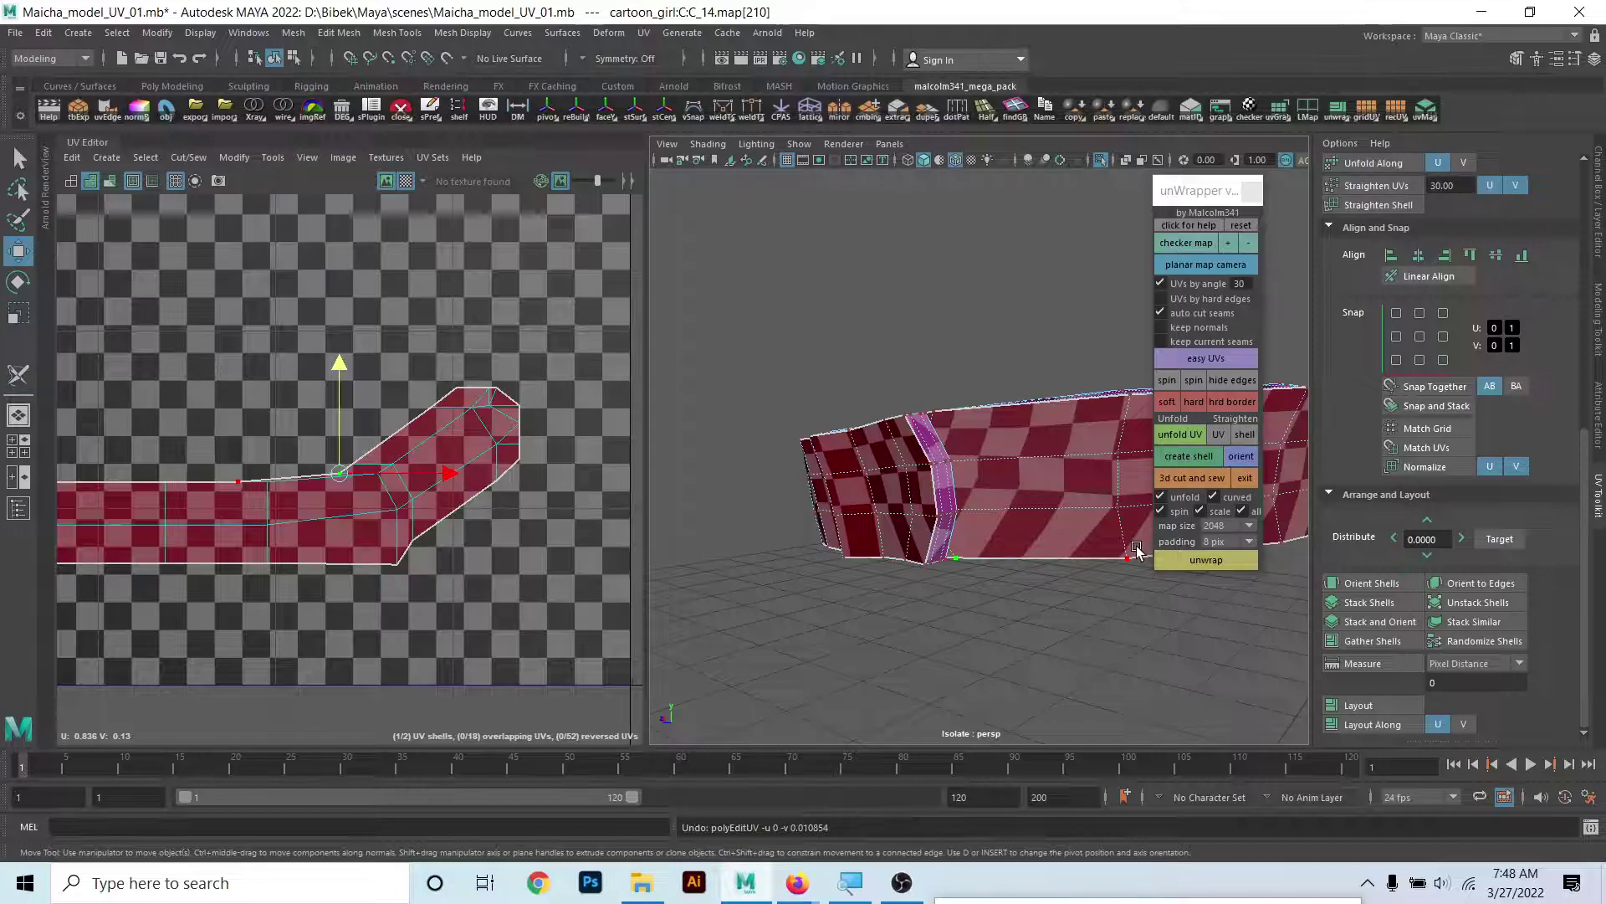
- Move the stray UV into line with the shell's vertical edge
{"action": "scroll", "coordinate": [311, 563], "scroll_direction": "up", "scroll_amount": 2}
{"action": "scroll", "coordinate": [398, 650], "scroll_direction": "up", "scroll_amount": 2}
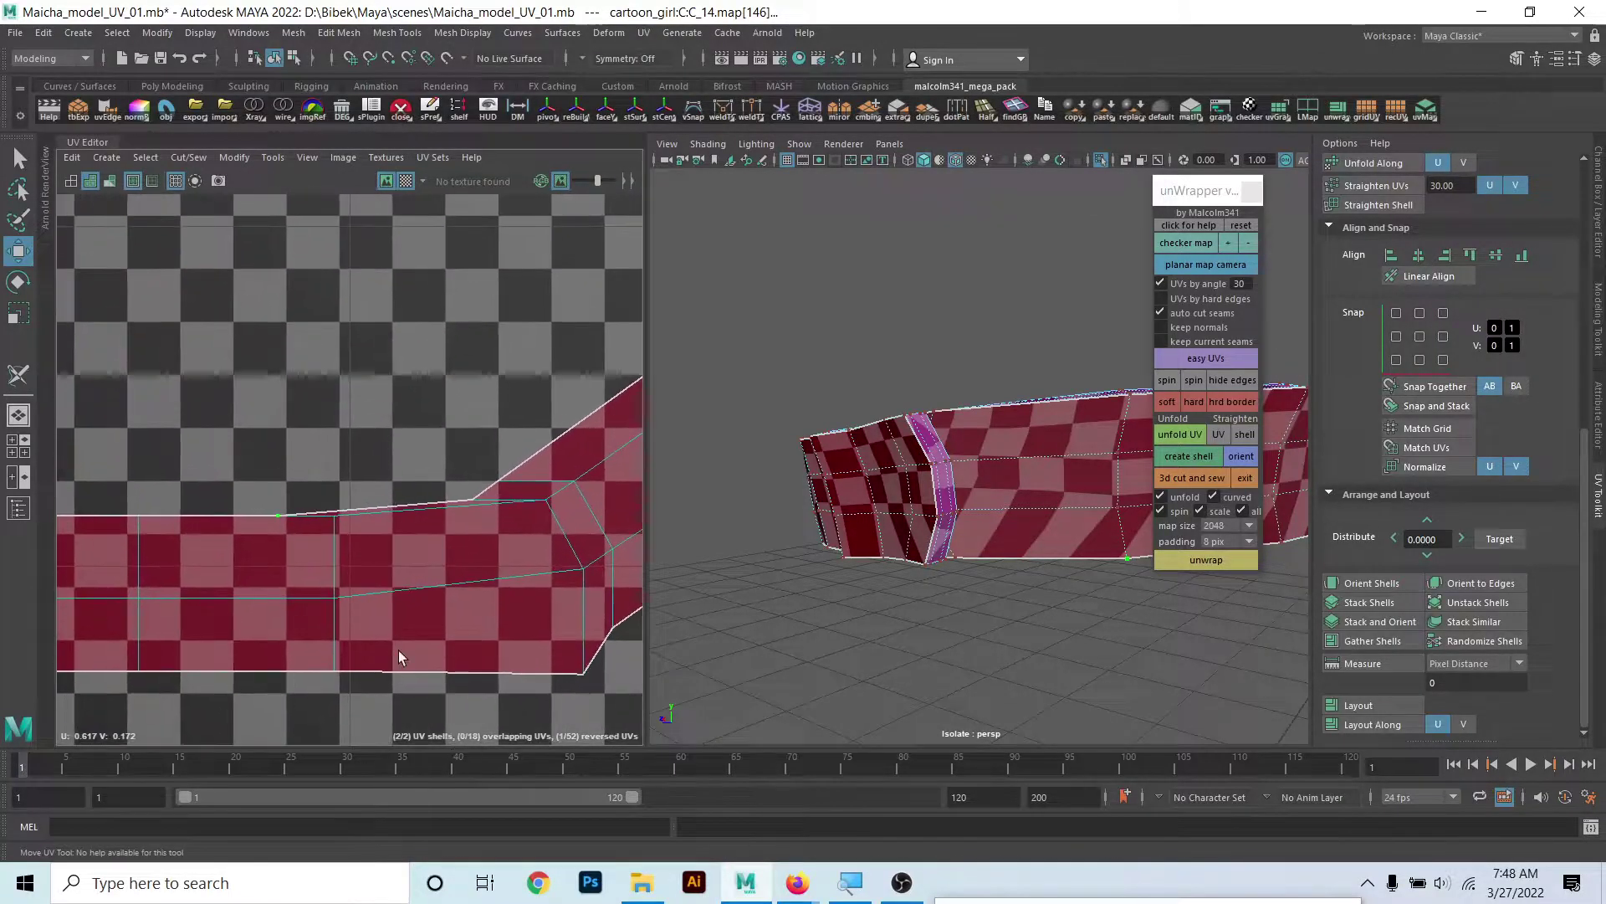
{"action": "scroll", "coordinate": [279, 466], "scroll_direction": "up", "scroll_amount": 1}
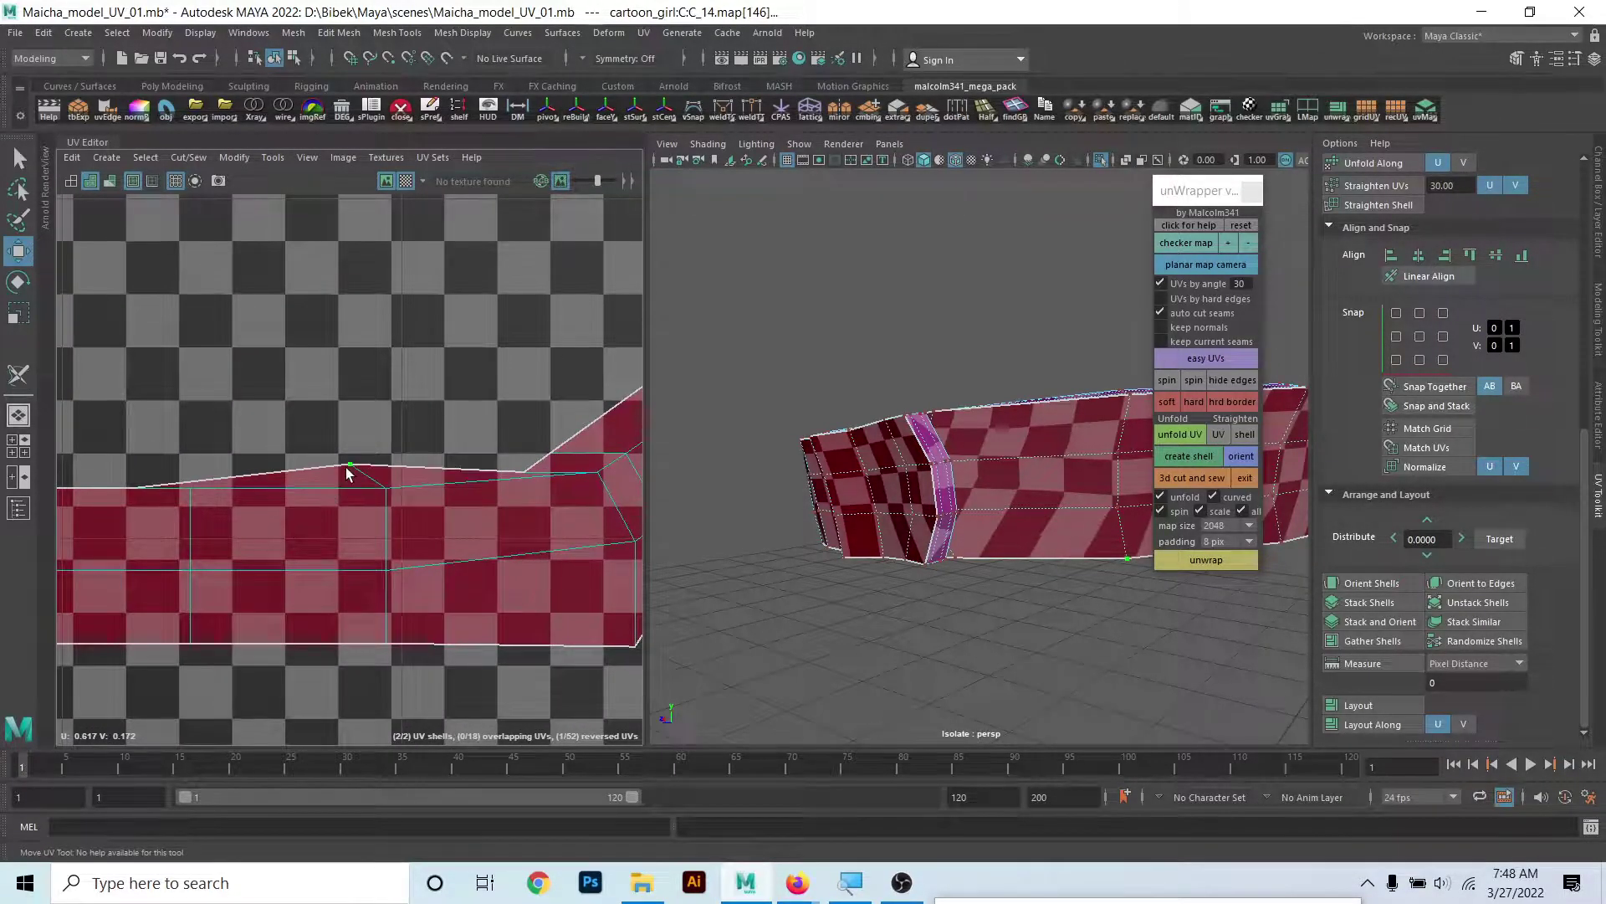
{"action": "left_click_drag", "start_coordinate": [407, 482], "coordinate": [385, 486]}
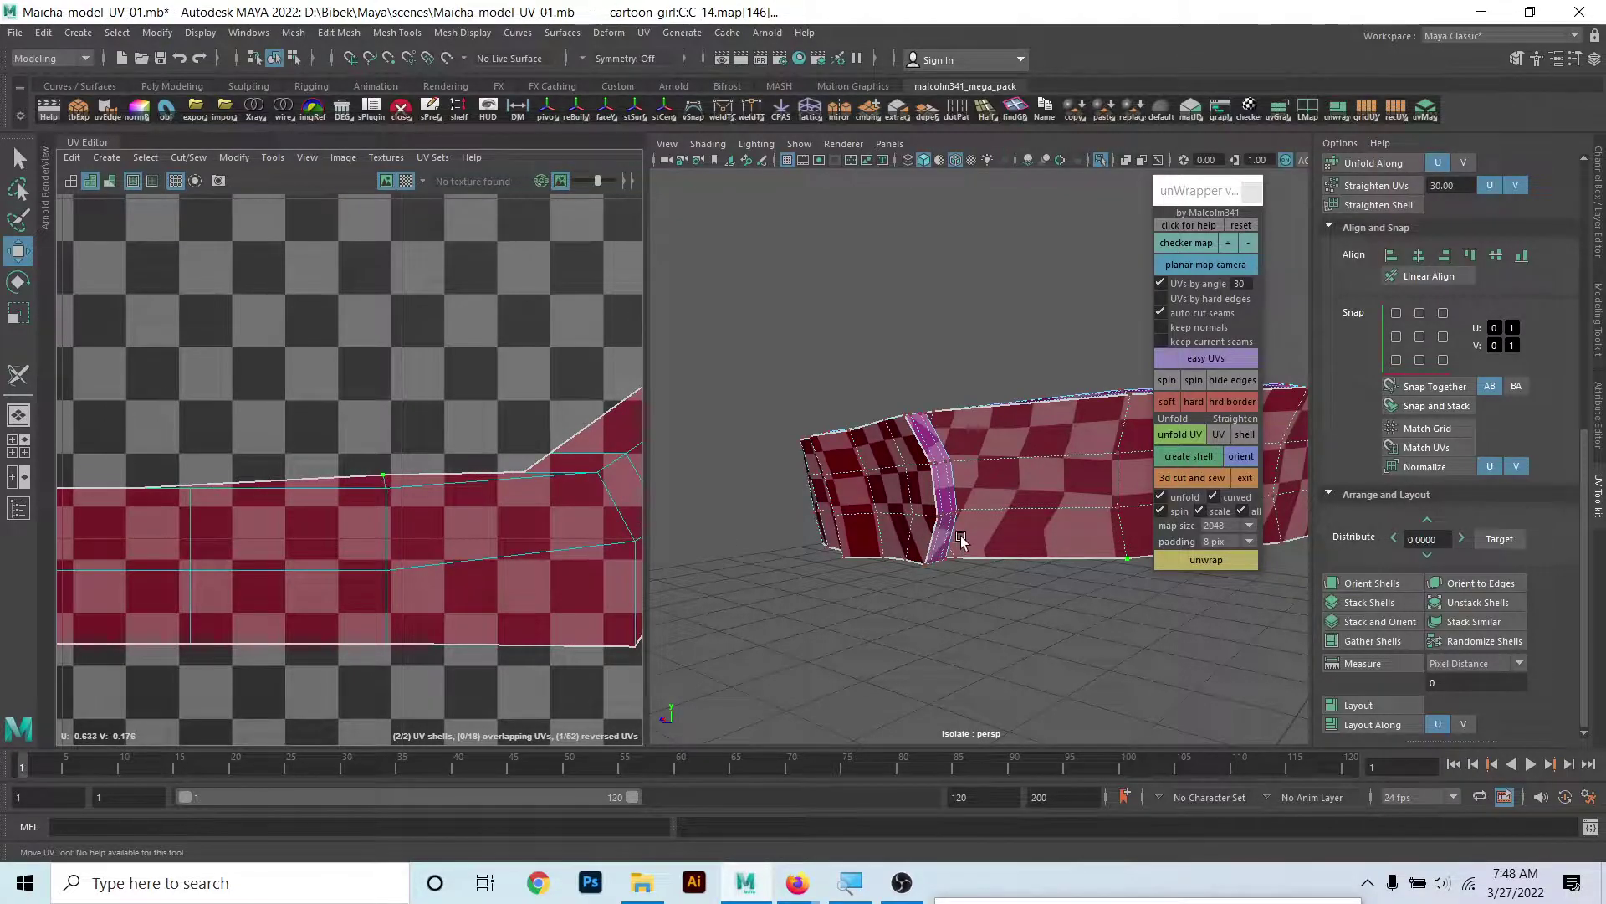
- Orbit and zoom the perspective view to inspect the strap ring's inner faces
{"action": "mouse_move", "coordinate": [960, 540]}
{"action": "left_mouse_down", "text": "alt"}
{"action": "mouse_move", "coordinate": [976, 456]}
{"action": "mouse_move", "coordinate": [868, 617]}
{"action": "mouse_move", "coordinate": [943, 555]}
{"action": "mouse_move", "coordinate": [867, 497]}
{"action": "left_mouse_up", "text": "alt"}
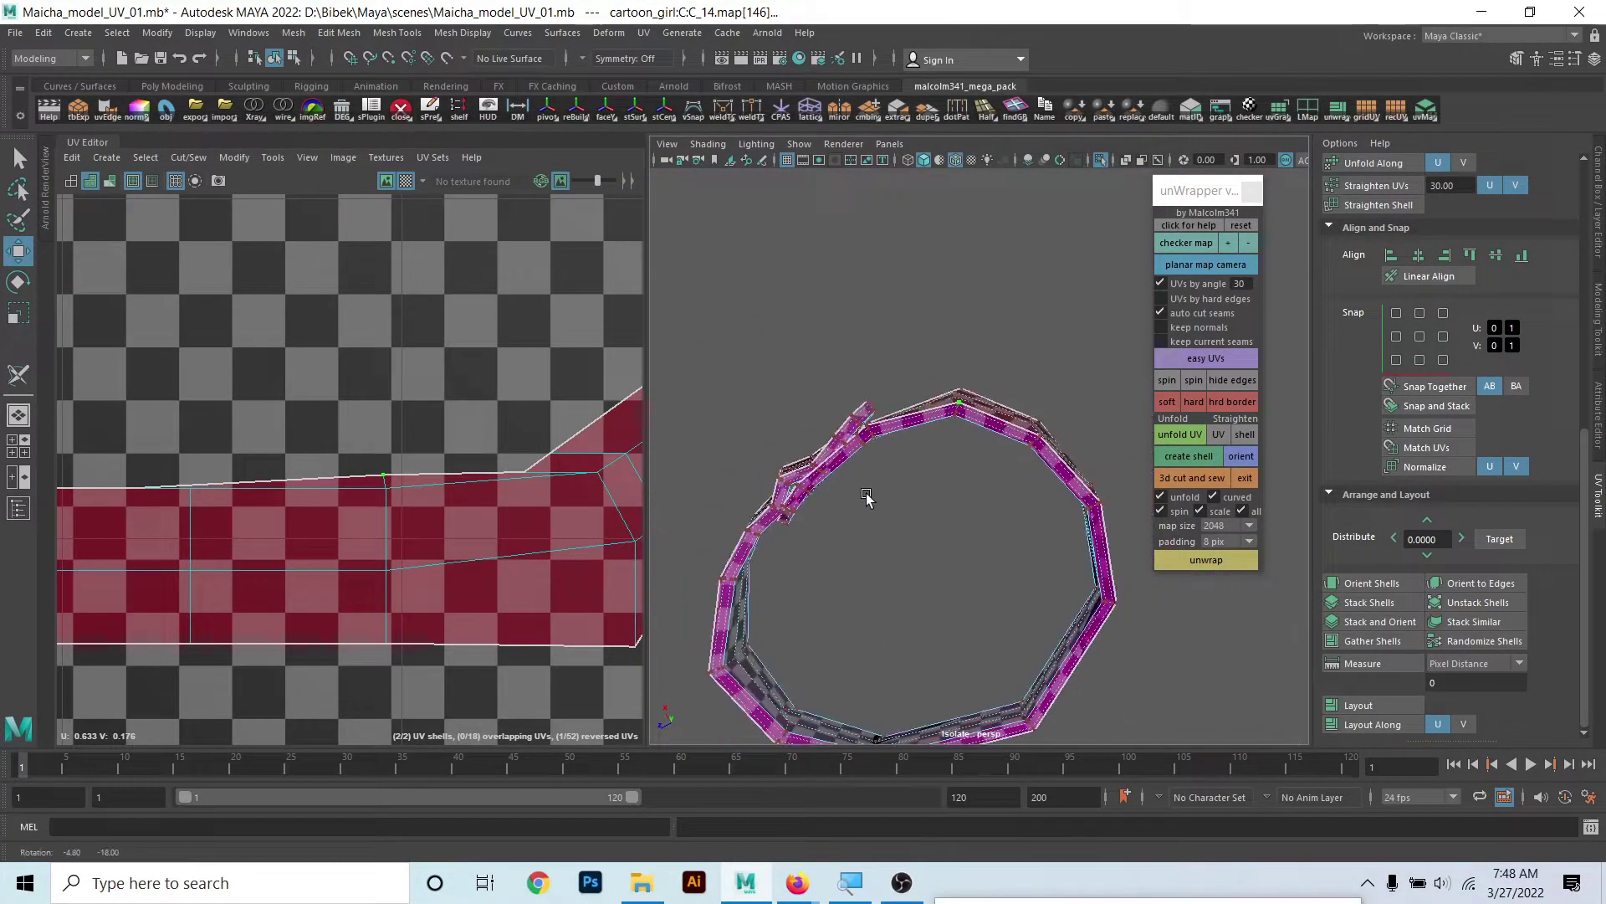
{"action": "scroll", "coordinate": [868, 493], "scroll_direction": "up", "scroll_amount": 1}
{"action": "scroll", "coordinate": [871, 585], "scroll_direction": "up", "scroll_amount": 2}
{"action": "scroll", "coordinate": [902, 487], "scroll_direction": "up", "scroll_amount": 2}
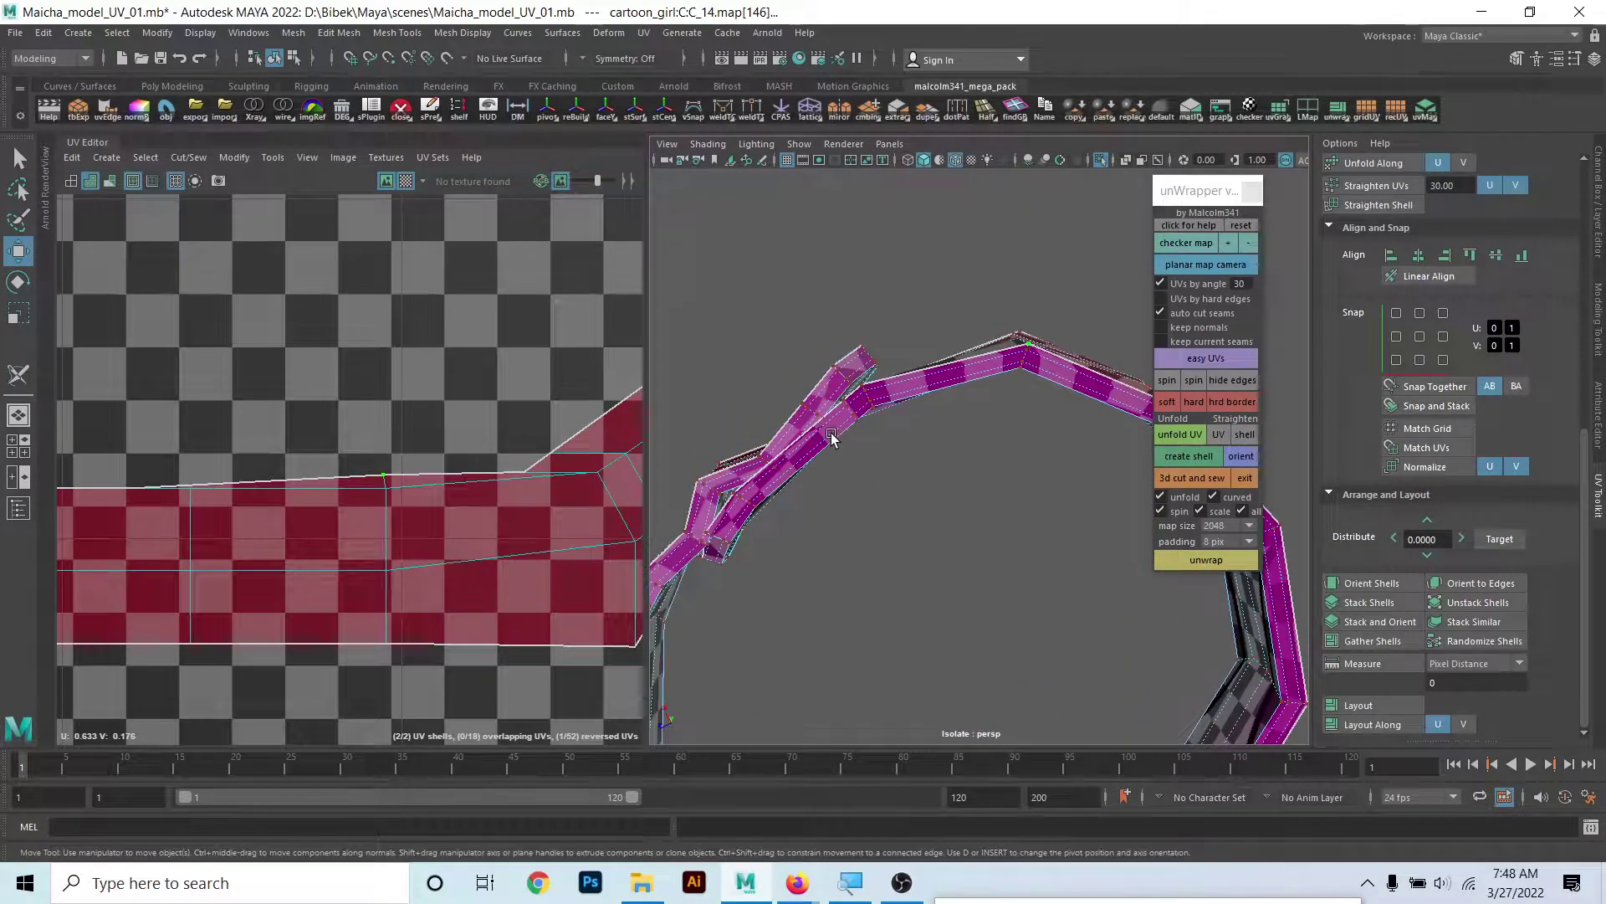
{"action": "mouse_move", "coordinate": [1026, 381]}
{"action": "left_mouse_down", "text": "alt"}
{"action": "mouse_move", "coordinate": [910, 430]}
{"action": "mouse_move", "coordinate": [923, 371]}
{"action": "mouse_move", "coordinate": [953, 513]}
{"action": "left_mouse_up", "text": "alt"}
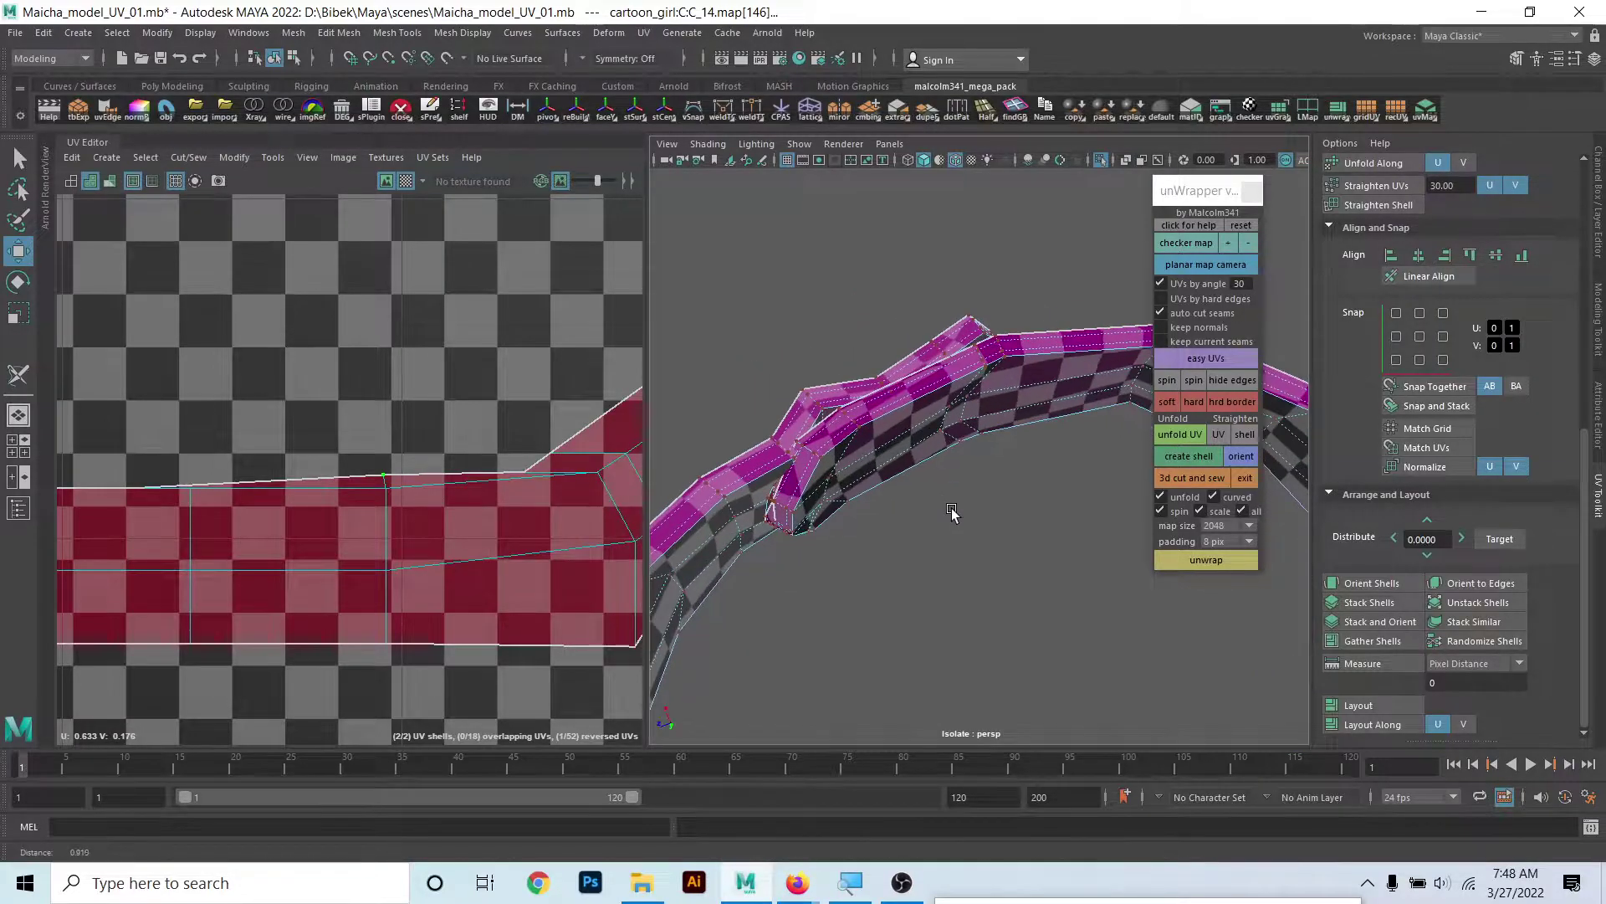
- With 3D Cut and Sew active, cut a UV seam along the strap's bend edge
{"action": "left_click", "coordinate": [1187, 475]}
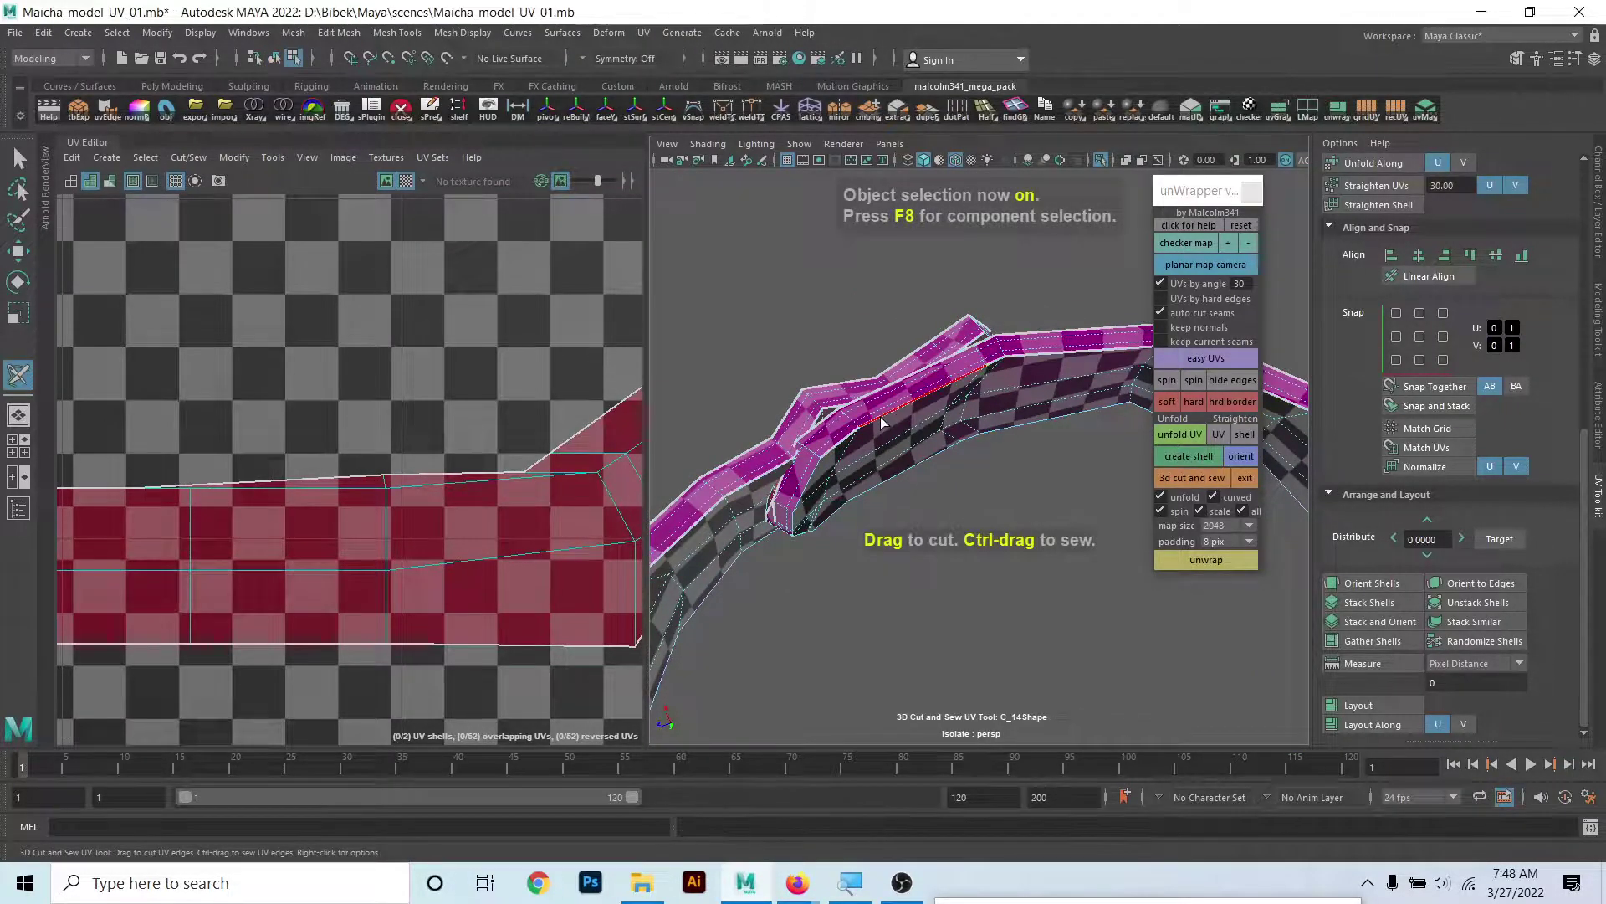
{"action": "mouse_move", "coordinate": [883, 422]}
{"action": "left_mouse_down", "text": "alt"}
{"action": "mouse_move", "coordinate": [818, 466]}
{"action": "mouse_move", "coordinate": [798, 420]}
{"action": "left_mouse_up", "text": "alt"}
{"action": "mouse_move", "coordinate": [797, 413]}
{"action": "right_mouse_down", "text": "alt"}
{"action": "mouse_move", "coordinate": [846, 455]}
{"action": "mouse_move", "coordinate": [825, 358]}
{"action": "mouse_move", "coordinate": [789, 419]}
{"action": "mouse_move", "coordinate": [843, 388]}
{"action": "mouse_move", "coordinate": [904, 412]}
{"action": "mouse_move", "coordinate": [818, 427]}
{"action": "right_mouse_up", "text": "alt"}
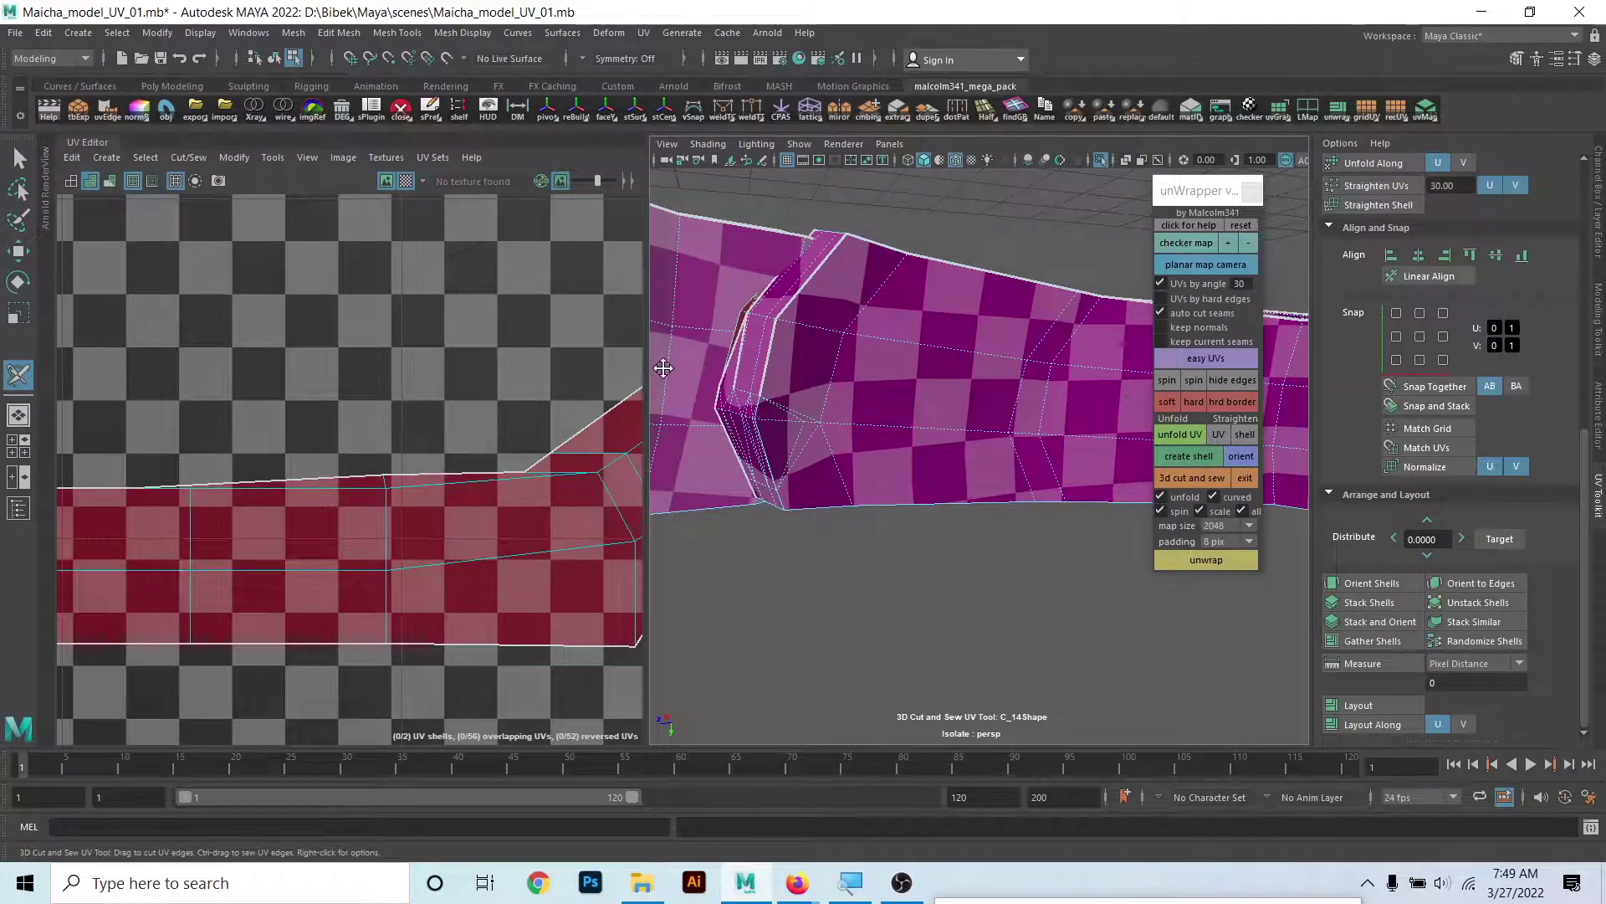
{"action": "middle_click_drag", "start_coordinate": [663, 368], "coordinate": [698, 364], "text": "alt"}
{"action": "mouse_move", "coordinate": [698, 364]}
{"action": "left_mouse_down", "text": "alt"}
{"action": "mouse_move", "coordinate": [777, 412]}
{"action": "mouse_move", "coordinate": [771, 430]}
{"action": "mouse_move", "coordinate": [801, 344]}
{"action": "left_mouse_up", "text": "alt"}
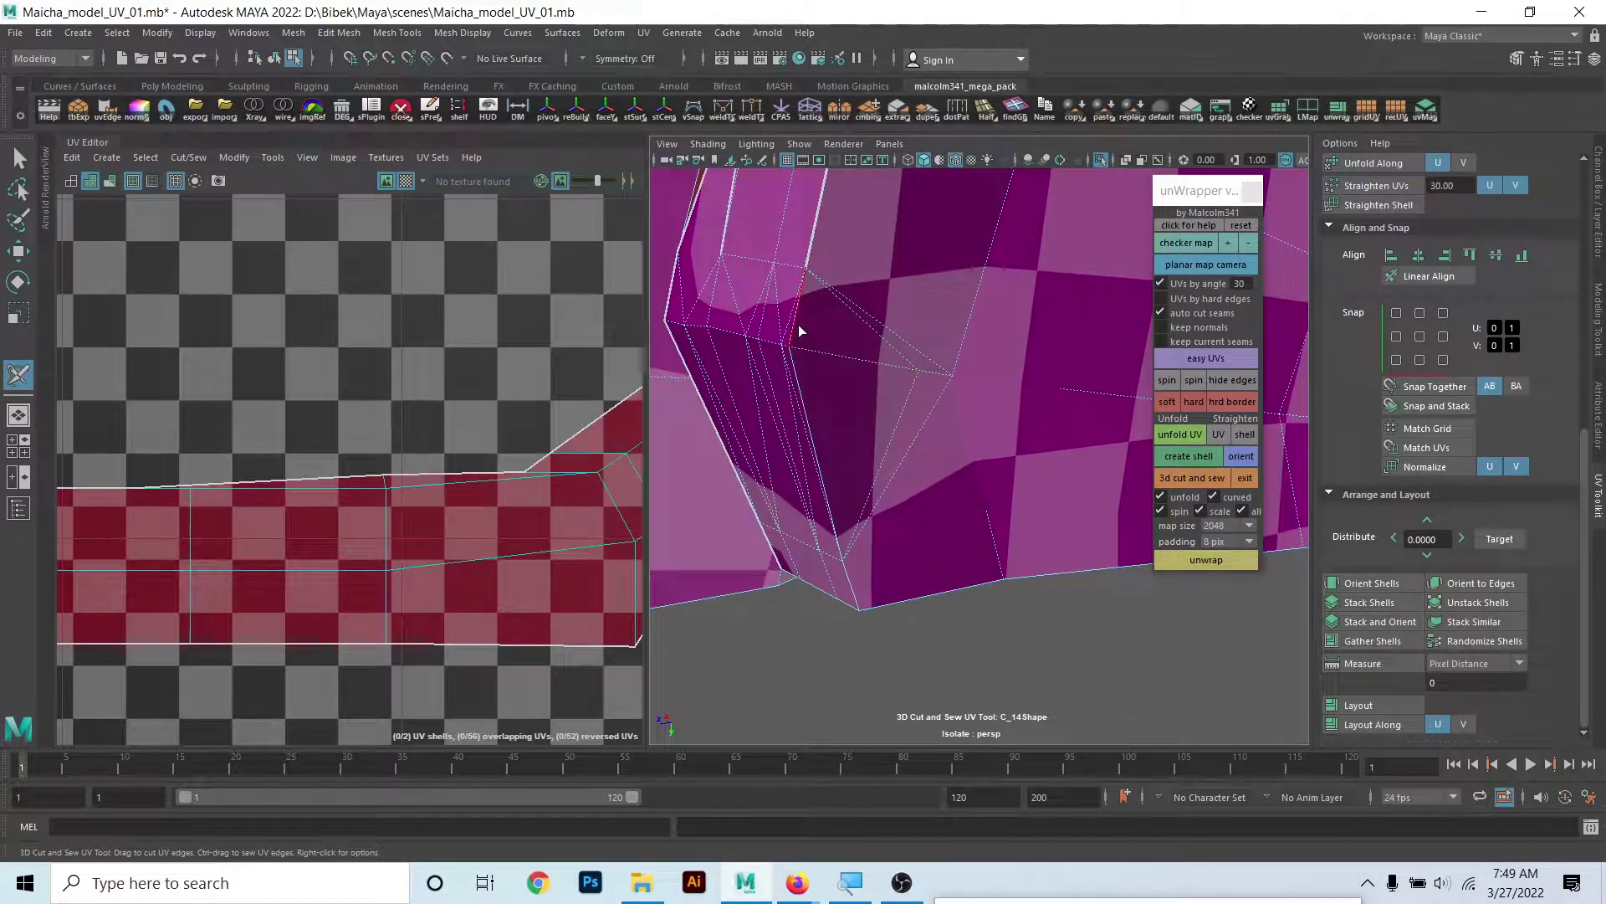
{"action": "left_click", "coordinate": [798, 324]}
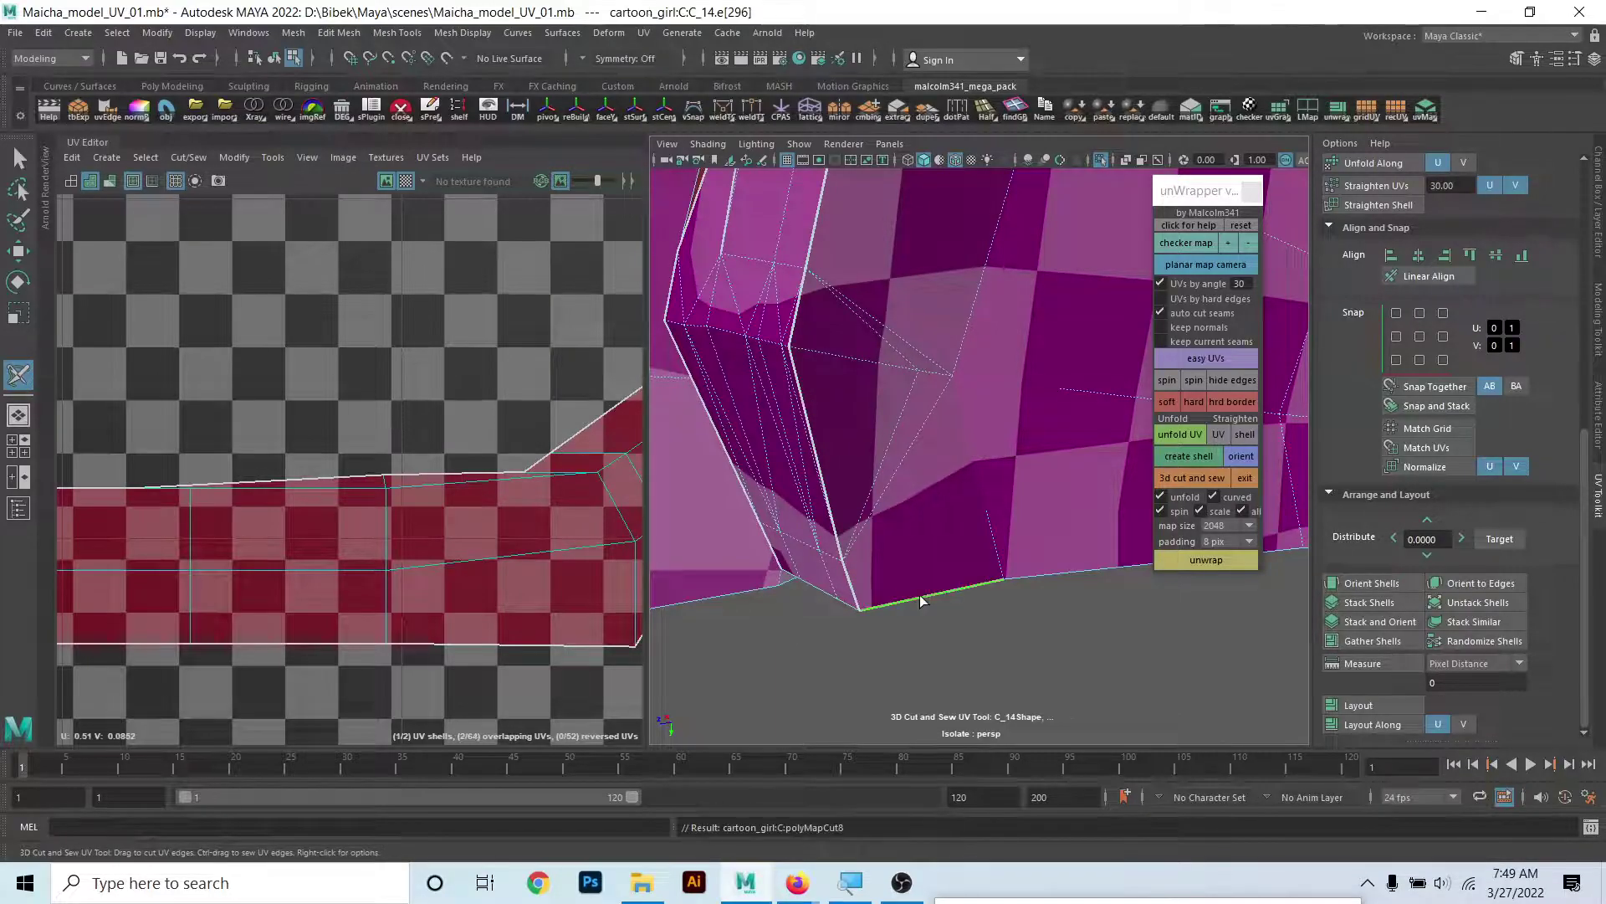
- Unwrap the cut strap into a flat shell and frame it in the 1001 tile
{"action": "scroll", "coordinate": [920, 595], "scroll_direction": "down", "scroll_amount": 5}
{"action": "mouse_move", "coordinate": [821, 585]}
{"action": "left_mouse_down", "text": "alt"}
{"action": "mouse_move", "coordinate": [853, 585]}
{"action": "mouse_move", "coordinate": [850, 446]}
{"action": "mouse_move", "coordinate": [850, 517]}
{"action": "mouse_move", "coordinate": [1011, 477]}
{"action": "left_mouse_up", "text": "alt"}
{"action": "scroll", "coordinate": [584, 510], "scroll_direction": "down", "scroll_amount": 4}
{"action": "scroll", "coordinate": [584, 509], "scroll_direction": "down", "scroll_amount": 3}
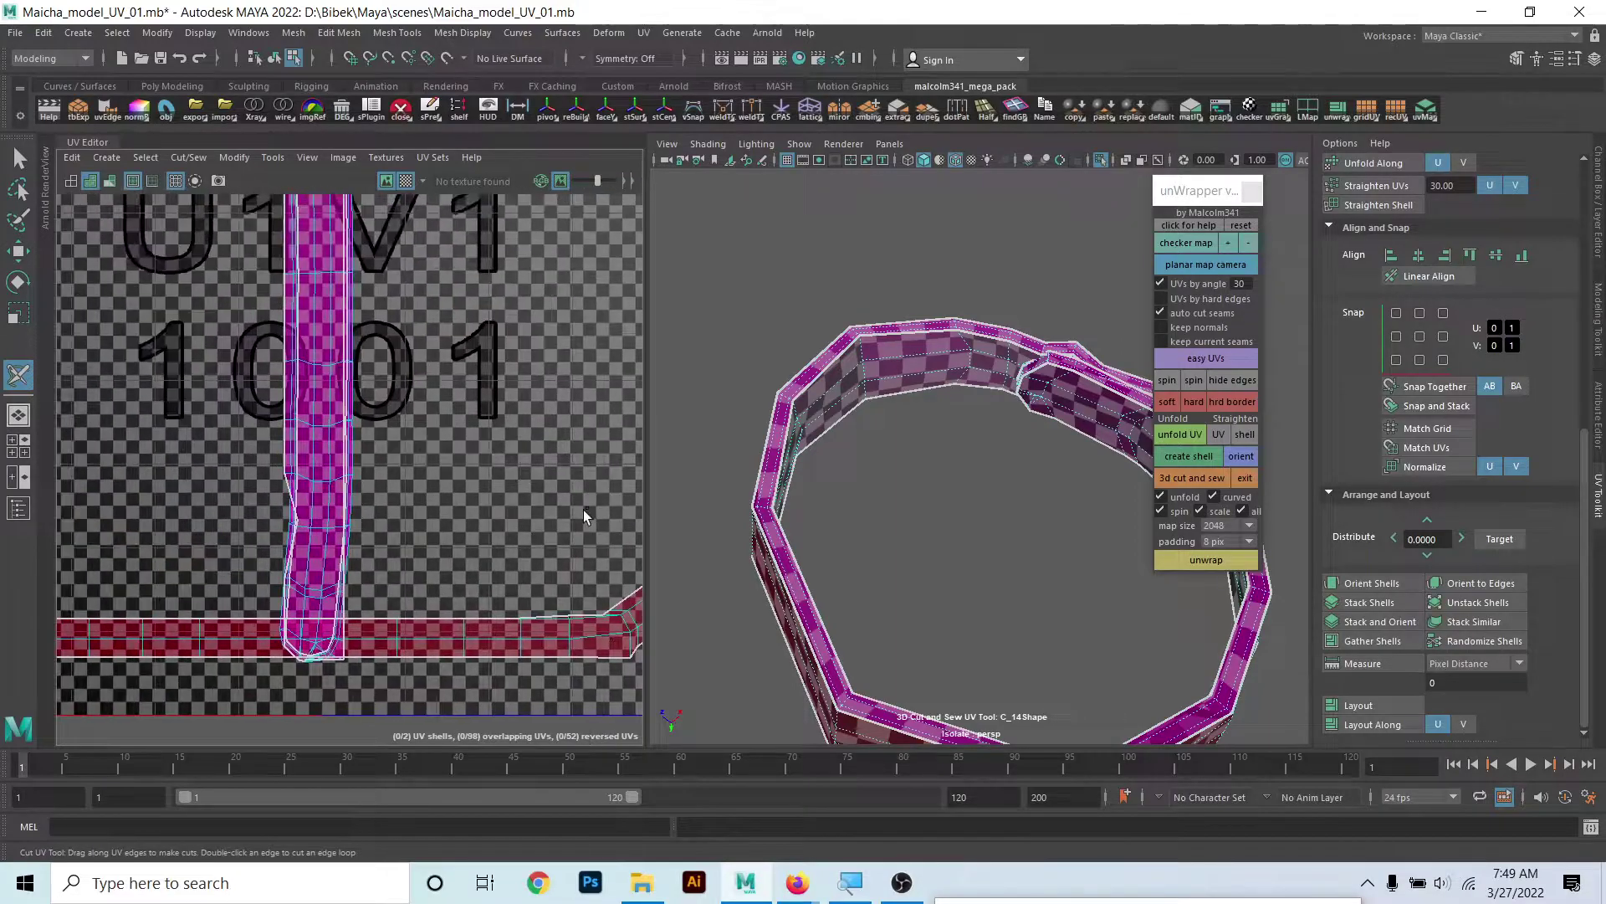
{"action": "scroll", "coordinate": [584, 509], "scroll_direction": "down", "scroll_amount": 2}
{"action": "middle_click_drag", "start_coordinate": [318, 439], "coordinate": [407, 584], "text": "alt"}
{"action": "middle_click_drag", "start_coordinate": [360, 301], "coordinate": [343, 384], "text": "alt"}
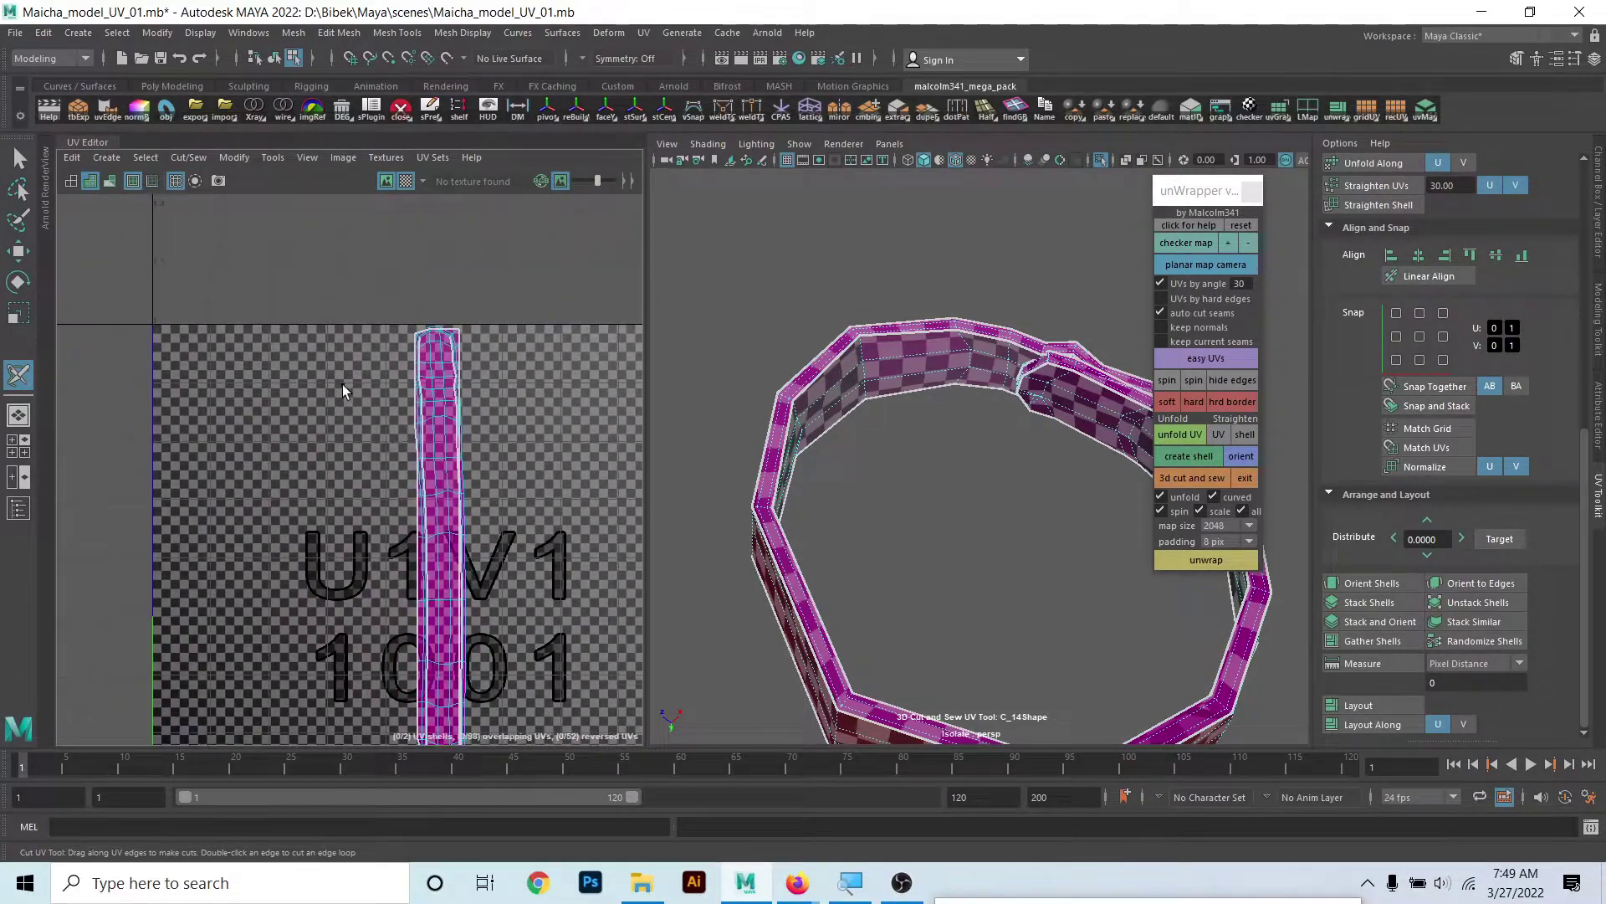
{"action": "scroll", "coordinate": [452, 500], "scroll_direction": "down", "scroll_amount": 1}
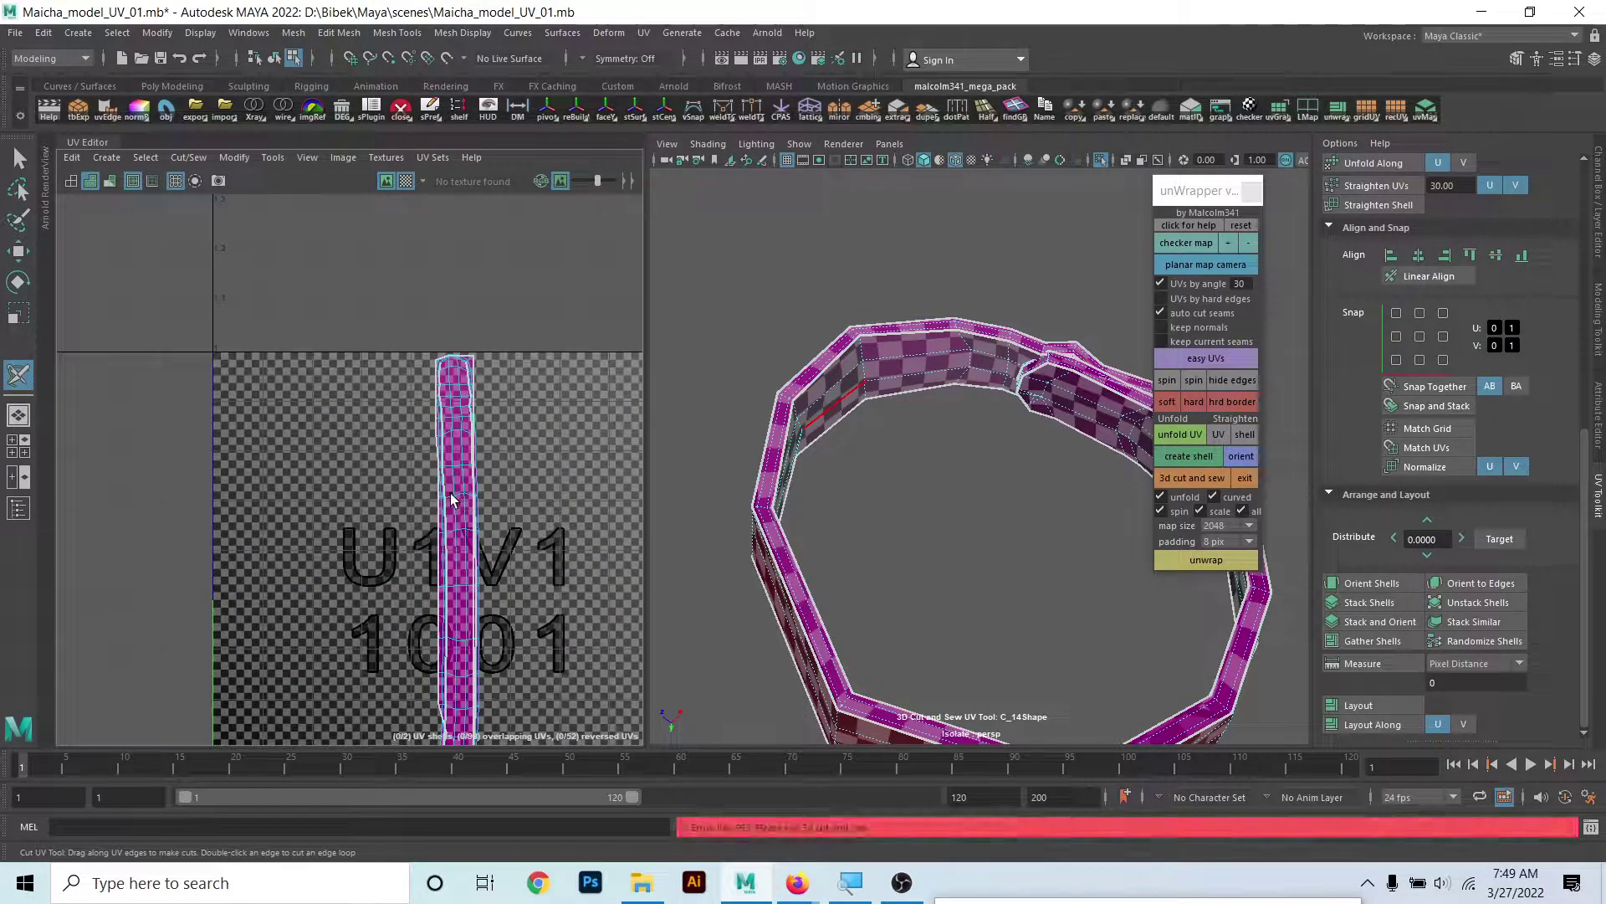
{"action": "left_click", "coordinate": [1232, 560]}
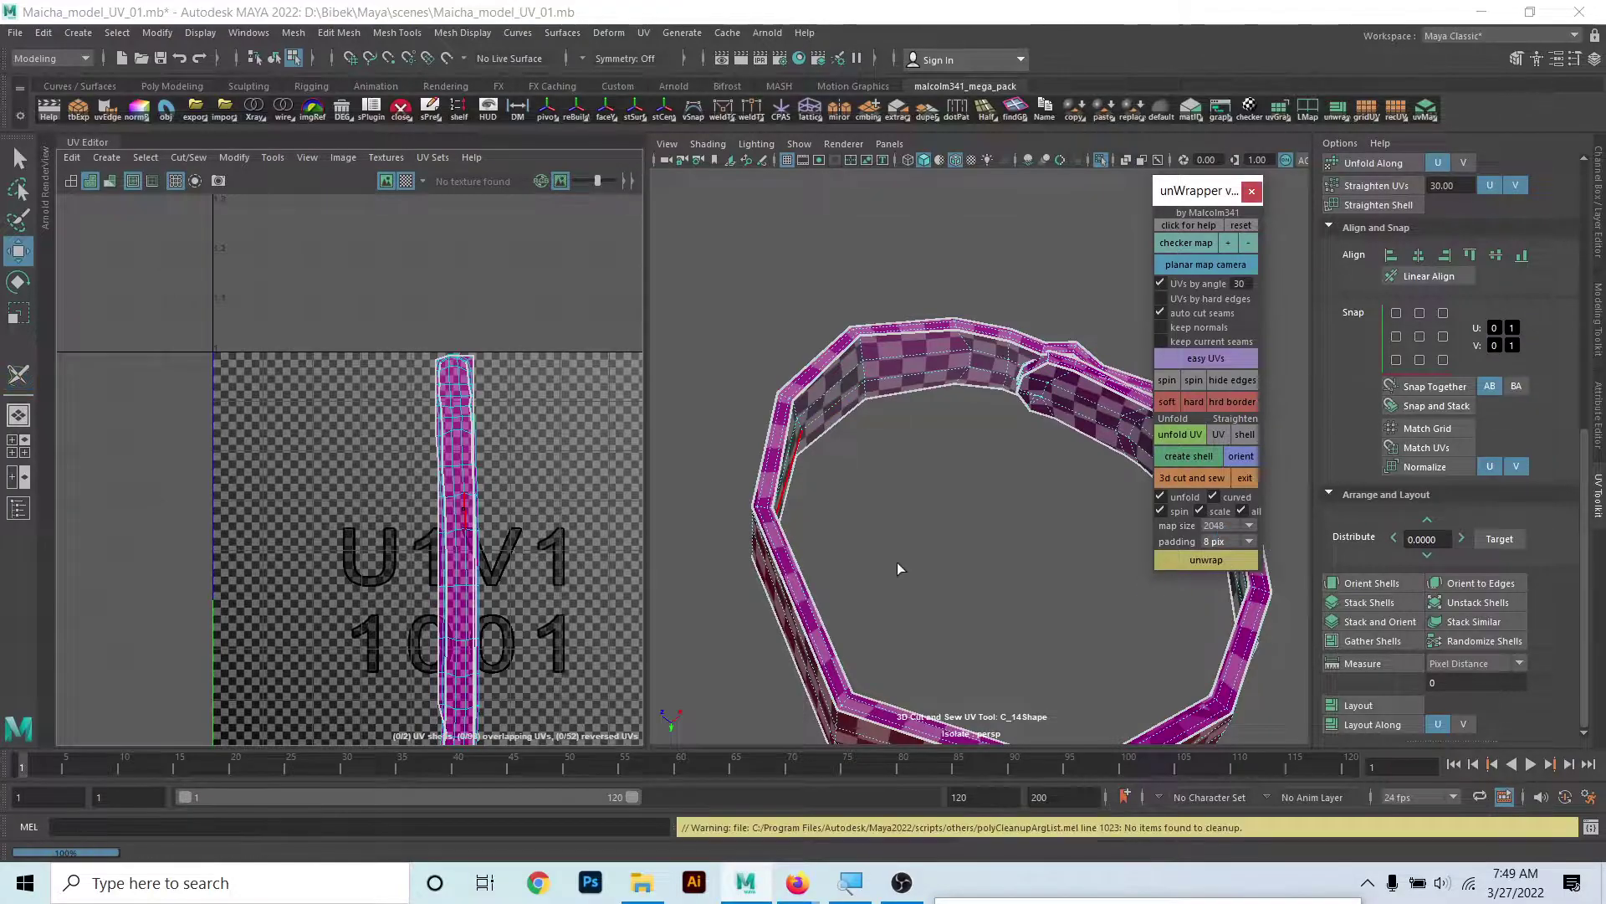
{"action": "mouse_move", "coordinate": [424, 512]}
{"action": "right_mouse_down", "text": "alt"}
{"action": "mouse_move", "coordinate": [556, 563]}
{"action": "mouse_move", "coordinate": [448, 545]}
{"action": "mouse_move", "coordinate": [450, 663]}
{"action": "mouse_move", "coordinate": [323, 384]}
{"action": "mouse_move", "coordinate": [251, 352]}
{"action": "mouse_move", "coordinate": [329, 484]}
{"action": "right_mouse_up", "text": "alt"}
- Cut another edge of the strap loop to split it into a further shell
{"action": "left_click", "coordinate": [298, 380]}
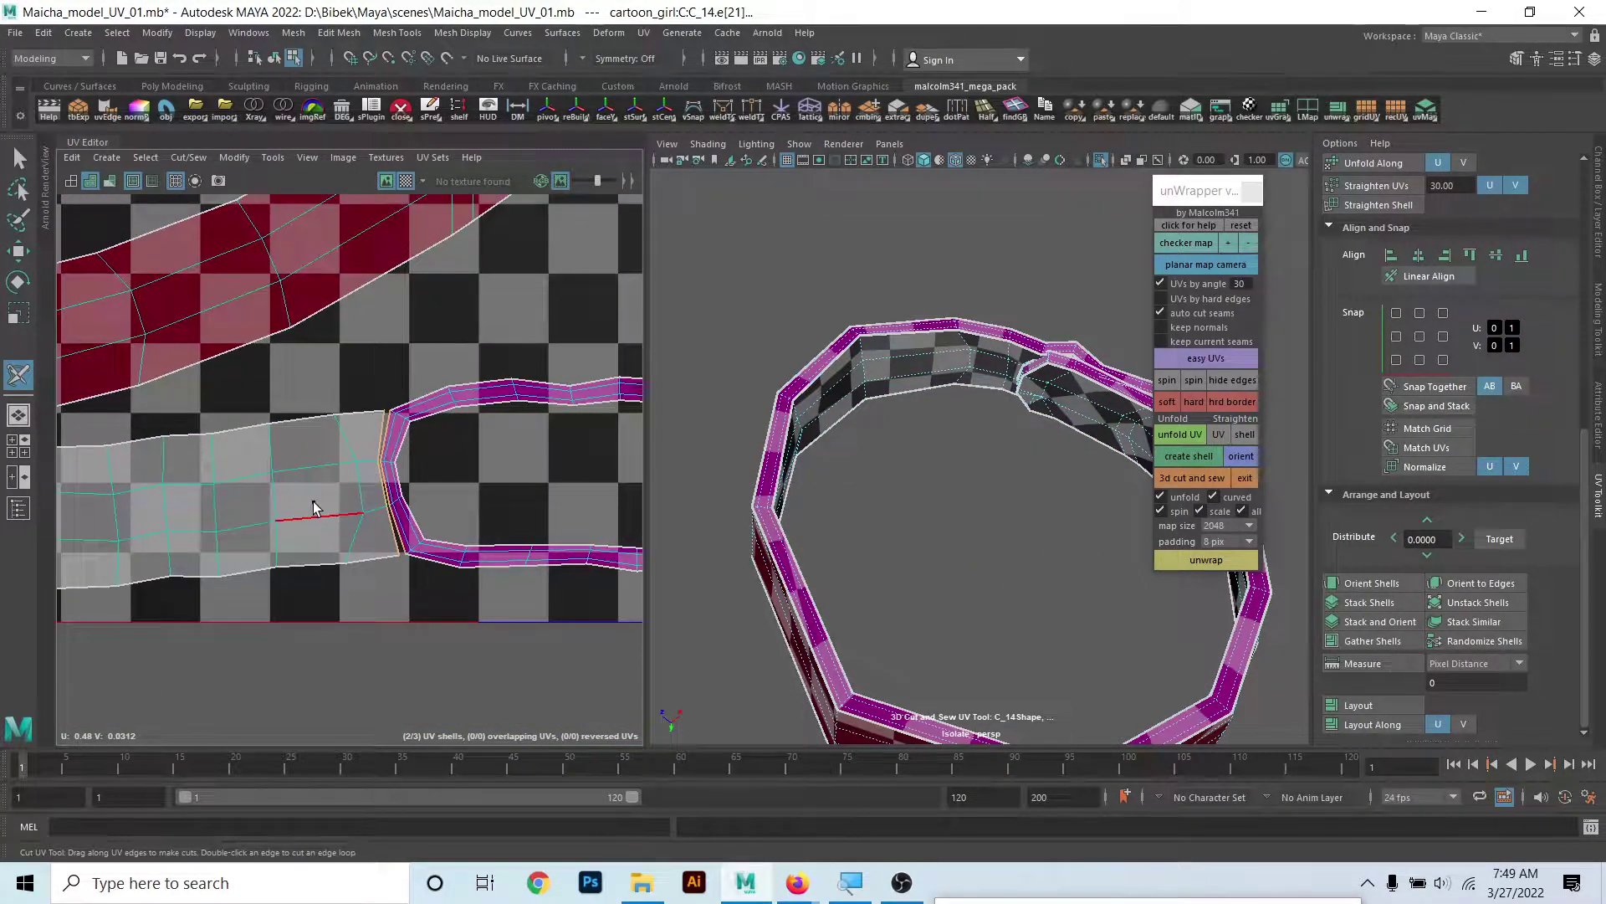
{"action": "mouse_move", "coordinate": [402, 504]}
{"action": "right_mouse_down", "text": "alt"}
{"action": "mouse_move", "coordinate": [228, 397]}
{"action": "mouse_move", "coordinate": [184, 394]}
{"action": "right_mouse_up", "text": "alt"}
{"action": "middle_click_drag", "start_coordinate": [185, 395], "coordinate": [111, 395], "text": "alt"}
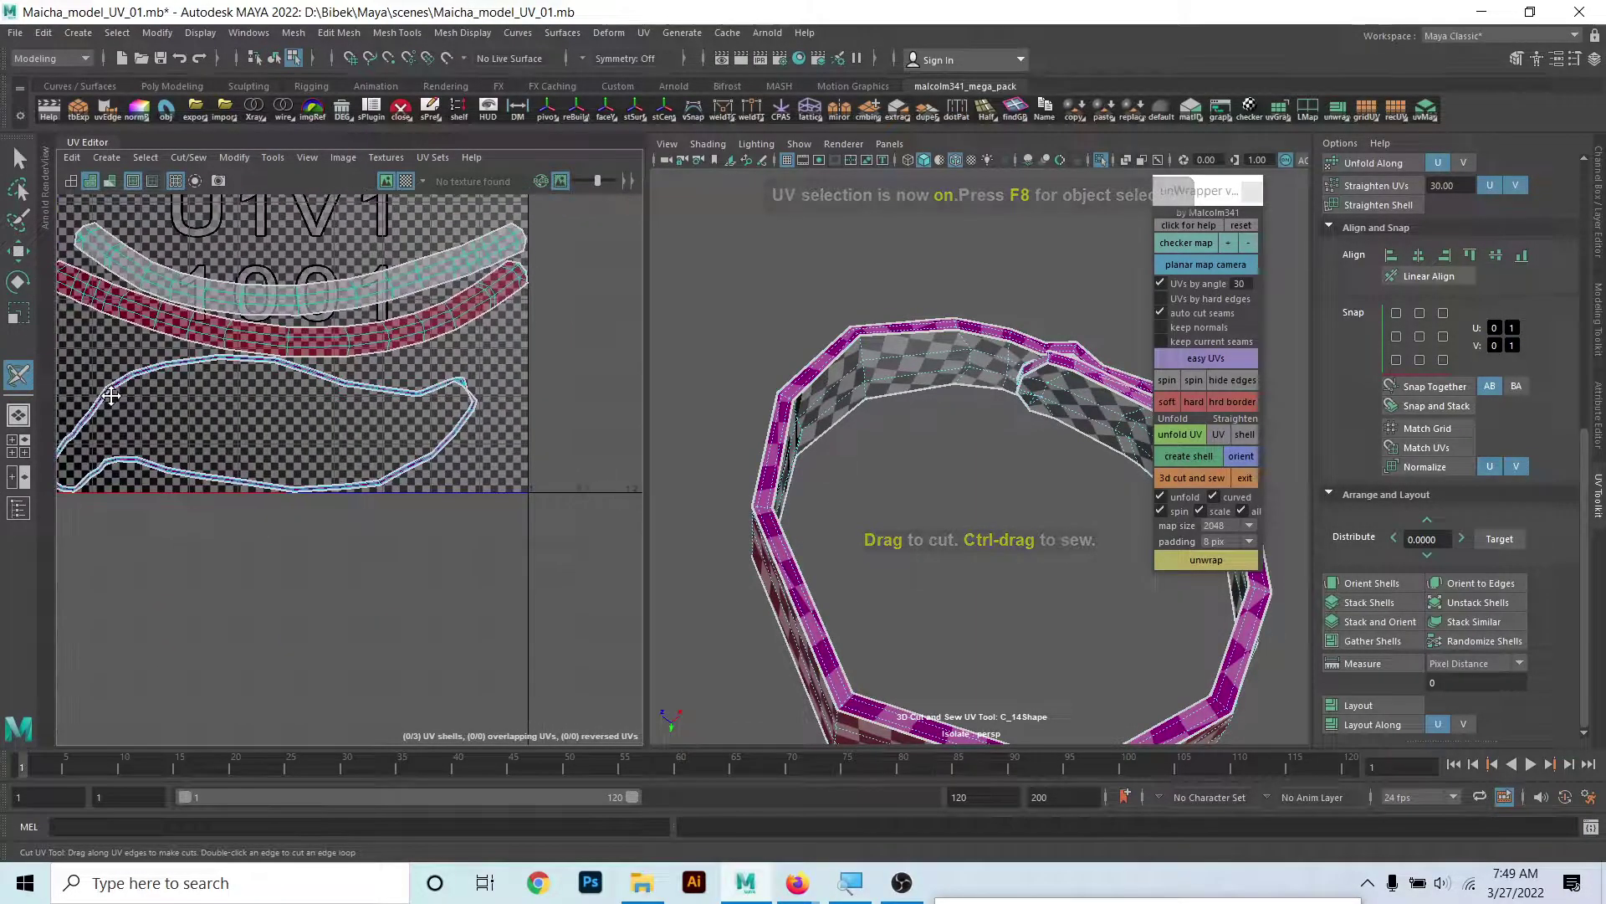
{"action": "left_click_drag", "start_coordinate": [849, 494], "coordinate": [878, 429], "text": "alt"}
{"action": "scroll", "coordinate": [506, 563], "scroll_direction": "up", "scroll_amount": 3}
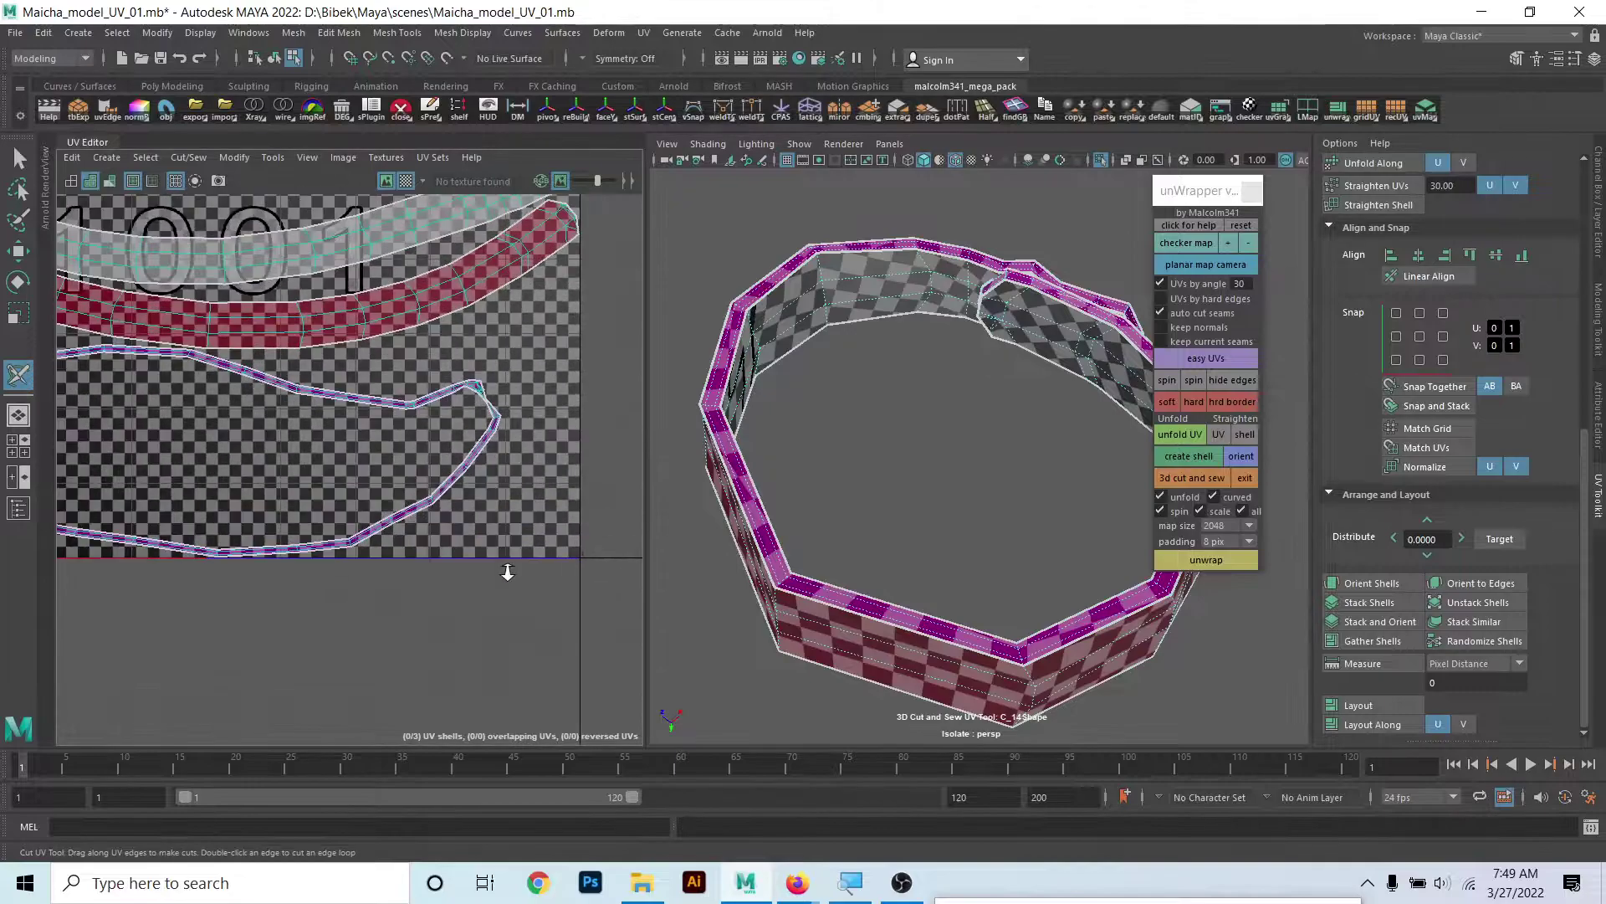
{"action": "scroll", "coordinate": [468, 531], "scroll_direction": "up", "scroll_amount": 3}
{"action": "scroll", "coordinate": [466, 456], "scroll_direction": "up", "scroll_amount": 3}
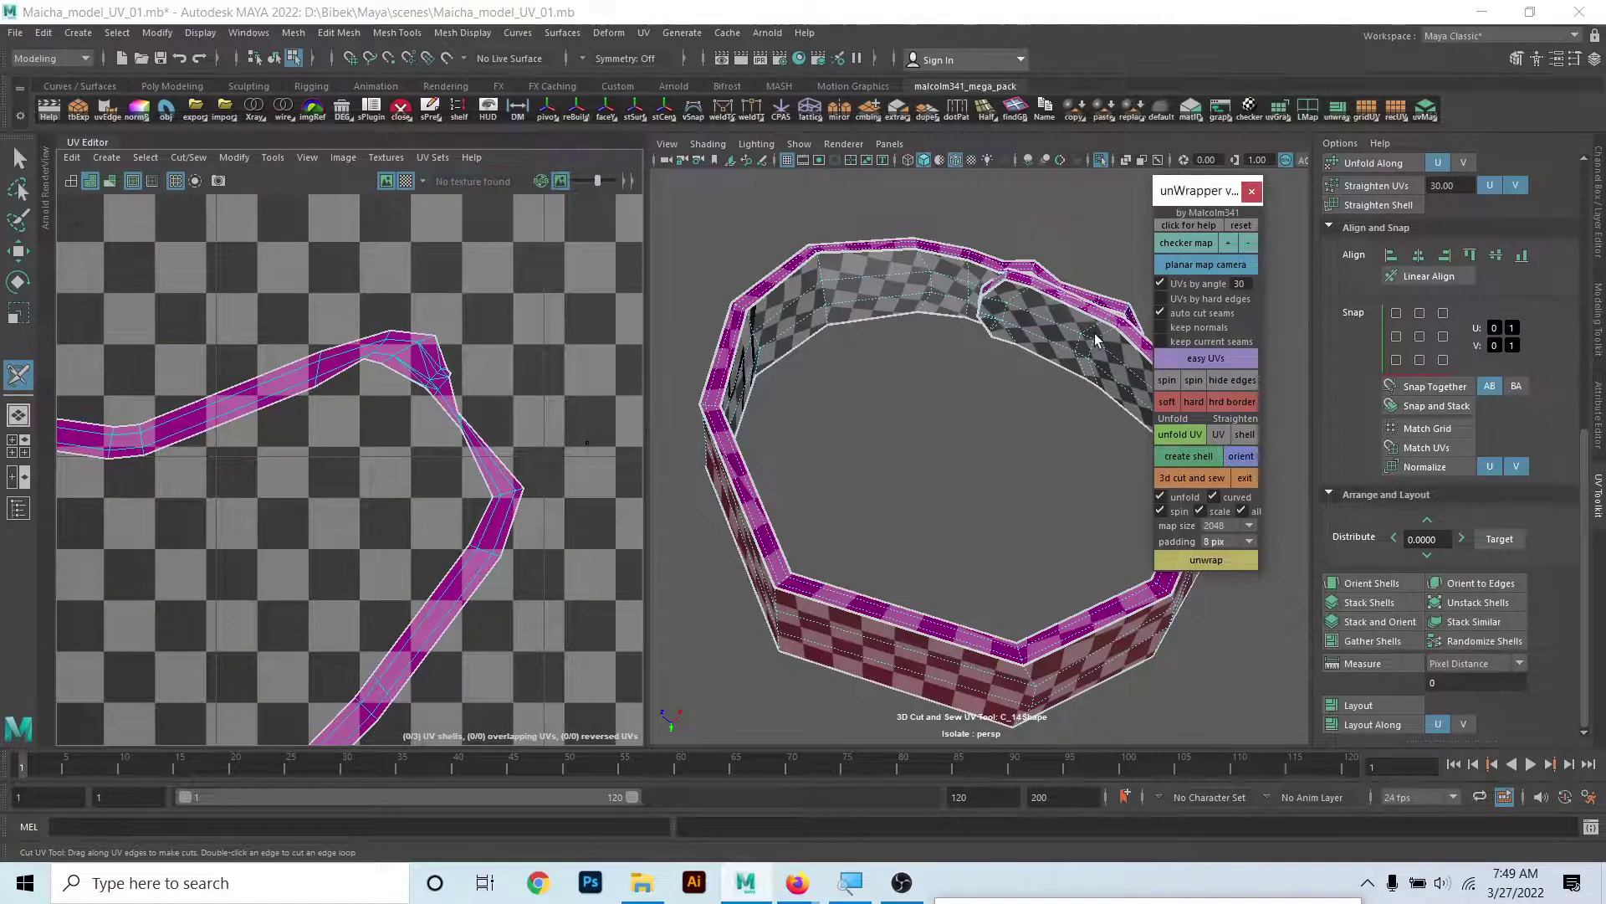
{"action": "left_click_drag", "start_coordinate": [1095, 341], "coordinate": [861, 330], "text": "alt"}
{"action": "scroll", "coordinate": [931, 452], "scroll_direction": "up", "scroll_amount": 5}
{"action": "mouse_move", "coordinate": [931, 452]}
{"action": "left_mouse_down", "text": "alt"}
{"action": "mouse_move", "coordinate": [904, 346]}
{"action": "mouse_move", "coordinate": [940, 434]}
{"action": "mouse_move", "coordinate": [922, 384]}
{"action": "mouse_move", "coordinate": [909, 441]}
{"action": "left_mouse_up", "text": "alt"}
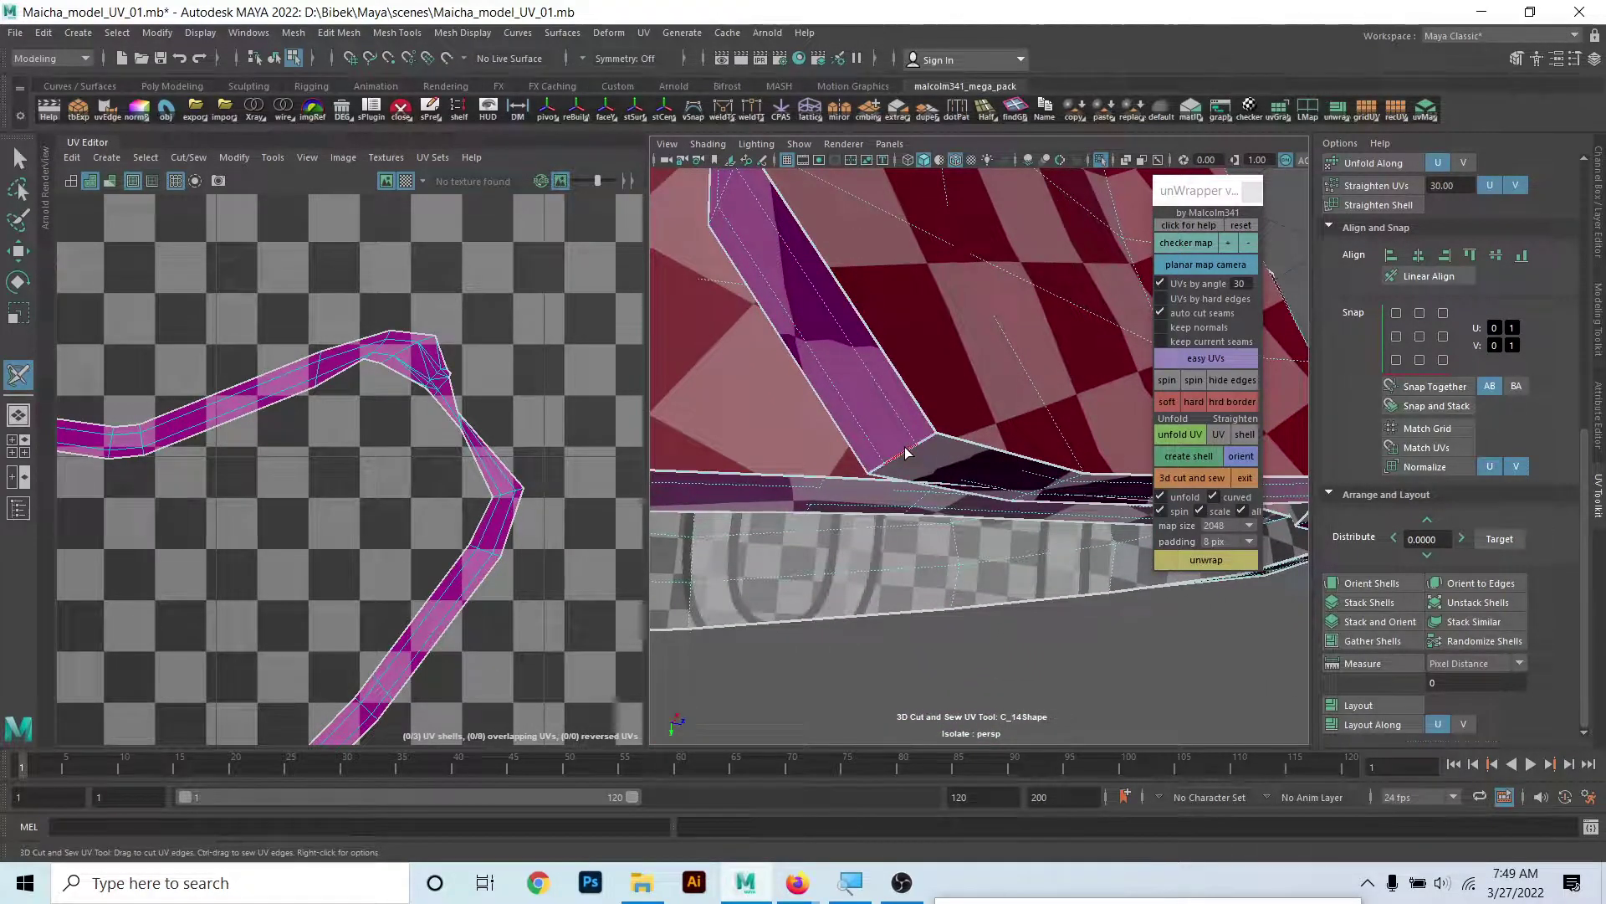
- Inspect the strap's two straightened strips from several angles, switching to the Move tool
{"action": "key", "text": "f"}
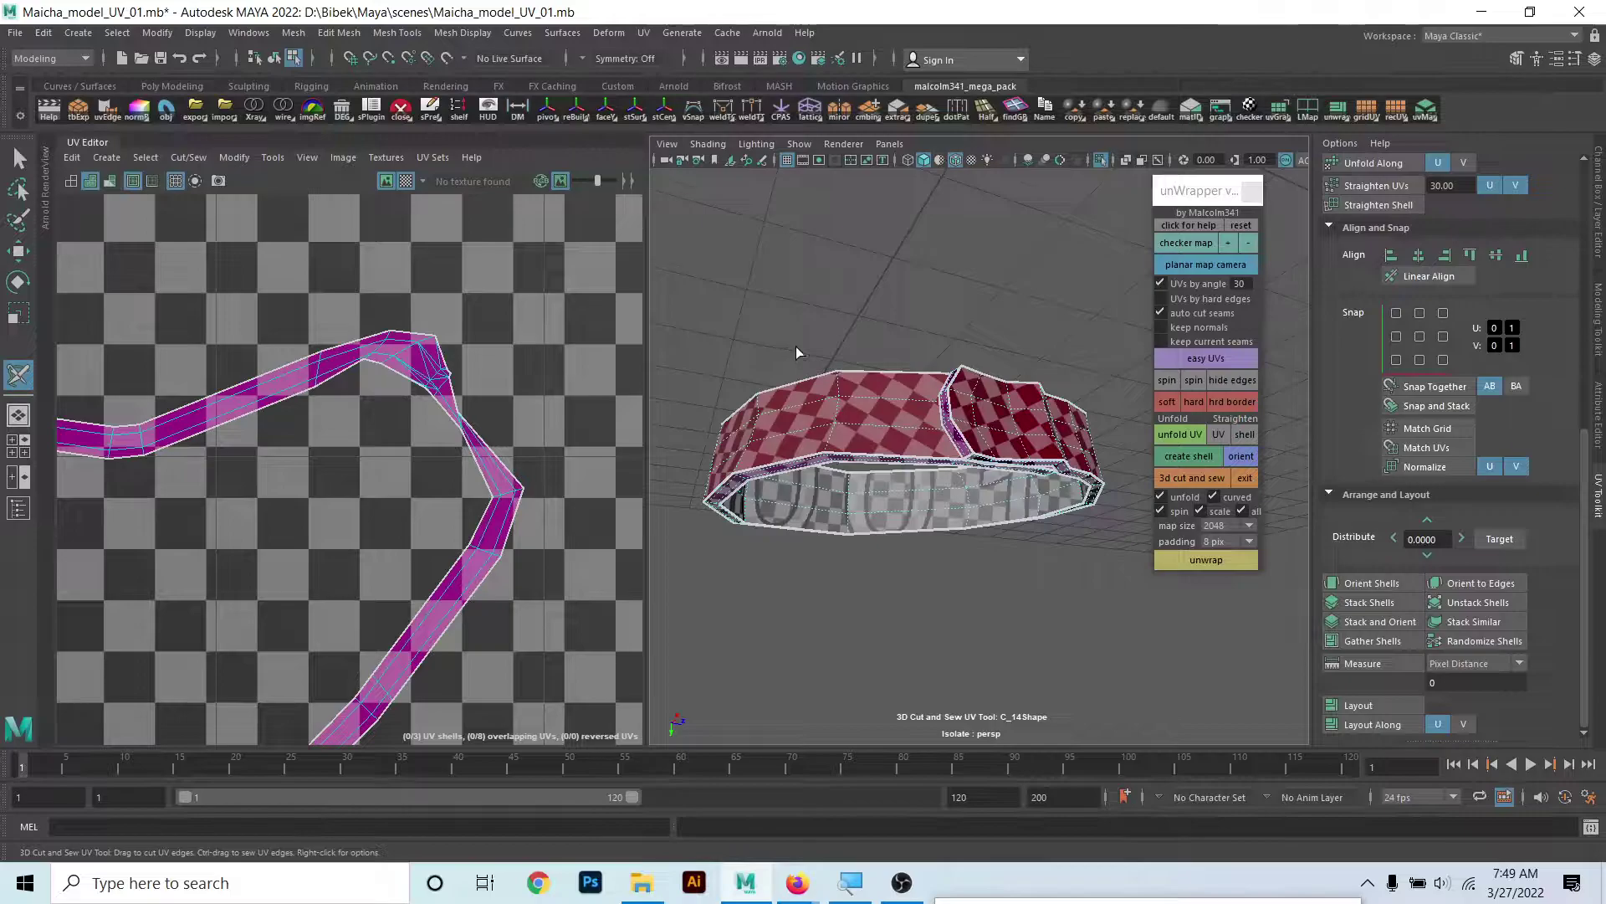
{"action": "scroll", "coordinate": [796, 346], "scroll_direction": "up", "scroll_amount": 5}
{"action": "left_click_drag", "start_coordinate": [795, 347], "coordinate": [919, 400], "text": "alt"}
{"action": "left_click_drag", "start_coordinate": [1045, 462], "coordinate": [896, 419], "text": "alt"}
{"action": "mouse_move", "coordinate": [896, 419]}
{"action": "middle_mouse_down", "text": "alt"}
{"action": "mouse_move", "coordinate": [849, 378]}
{"action": "mouse_move", "coordinate": [890, 456]}
{"action": "middle_mouse_up", "text": "alt"}
{"action": "mouse_move", "coordinate": [889, 455]}
{"action": "right_mouse_down", "text": "alt"}
{"action": "mouse_move", "coordinate": [864, 419]}
{"action": "mouse_move", "coordinate": [940, 436]}
{"action": "mouse_move", "coordinate": [911, 440]}
{"action": "right_mouse_up", "text": "alt"}
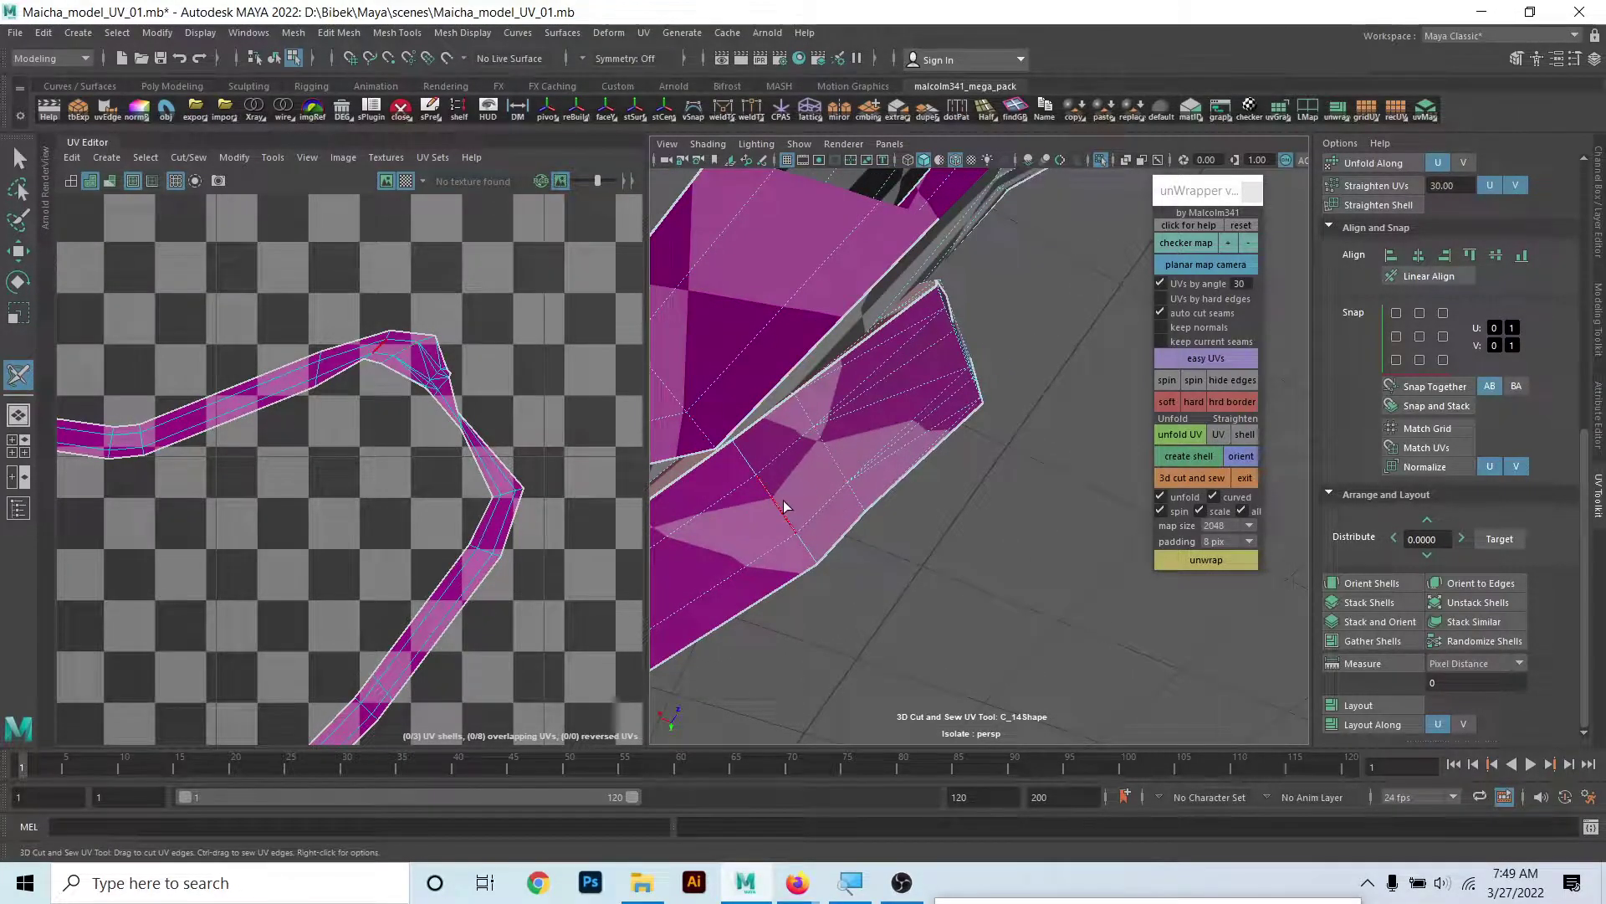
{"action": "scroll", "coordinate": [892, 500], "scroll_direction": "down", "scroll_amount": 5}
{"action": "scroll", "coordinate": [358, 459], "scroll_direction": "down", "scroll_amount": 5}
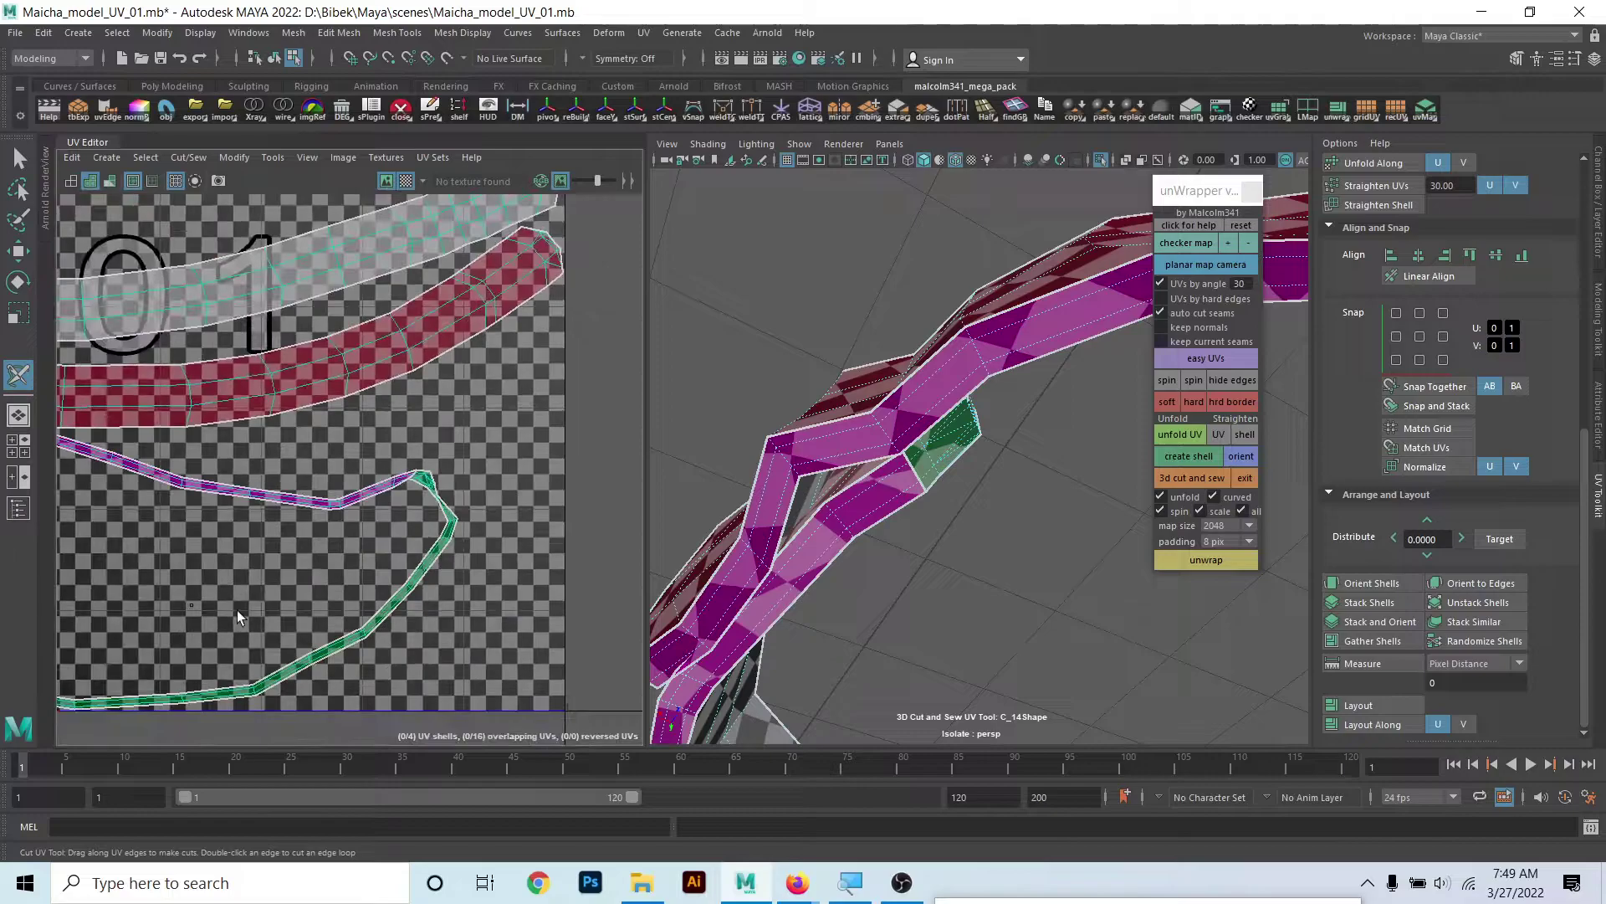
{"action": "scroll", "coordinate": [388, 554], "scroll_direction": "down", "scroll_amount": 3}
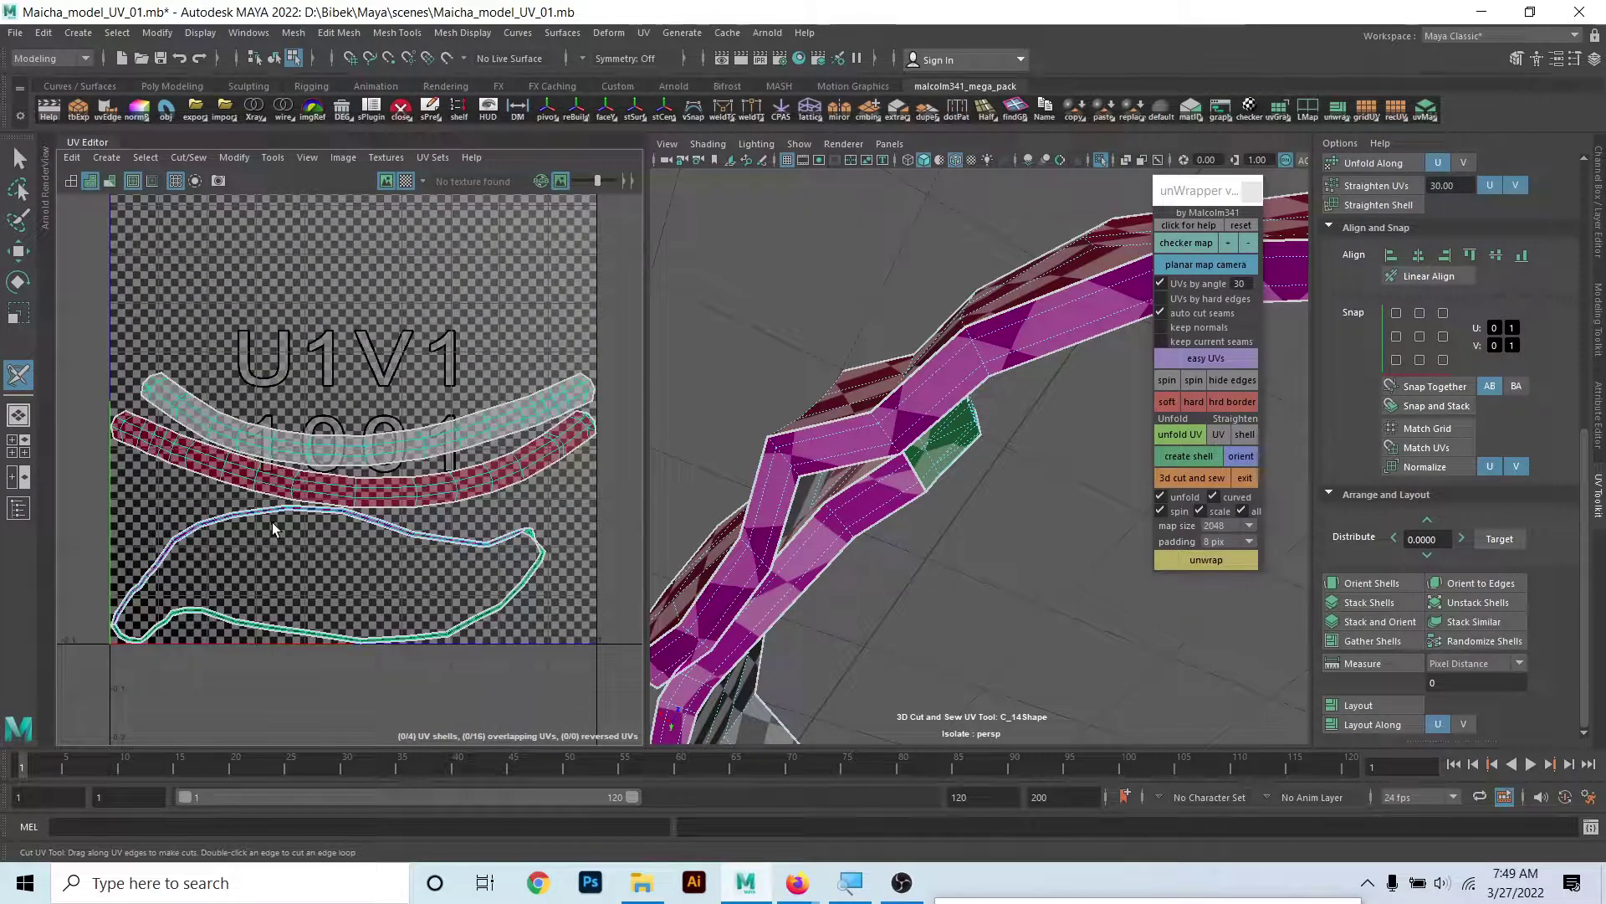
{"action": "scroll", "coordinate": [333, 519], "scroll_direction": "down", "scroll_amount": 1}
{"action": "key", "text": "w"}
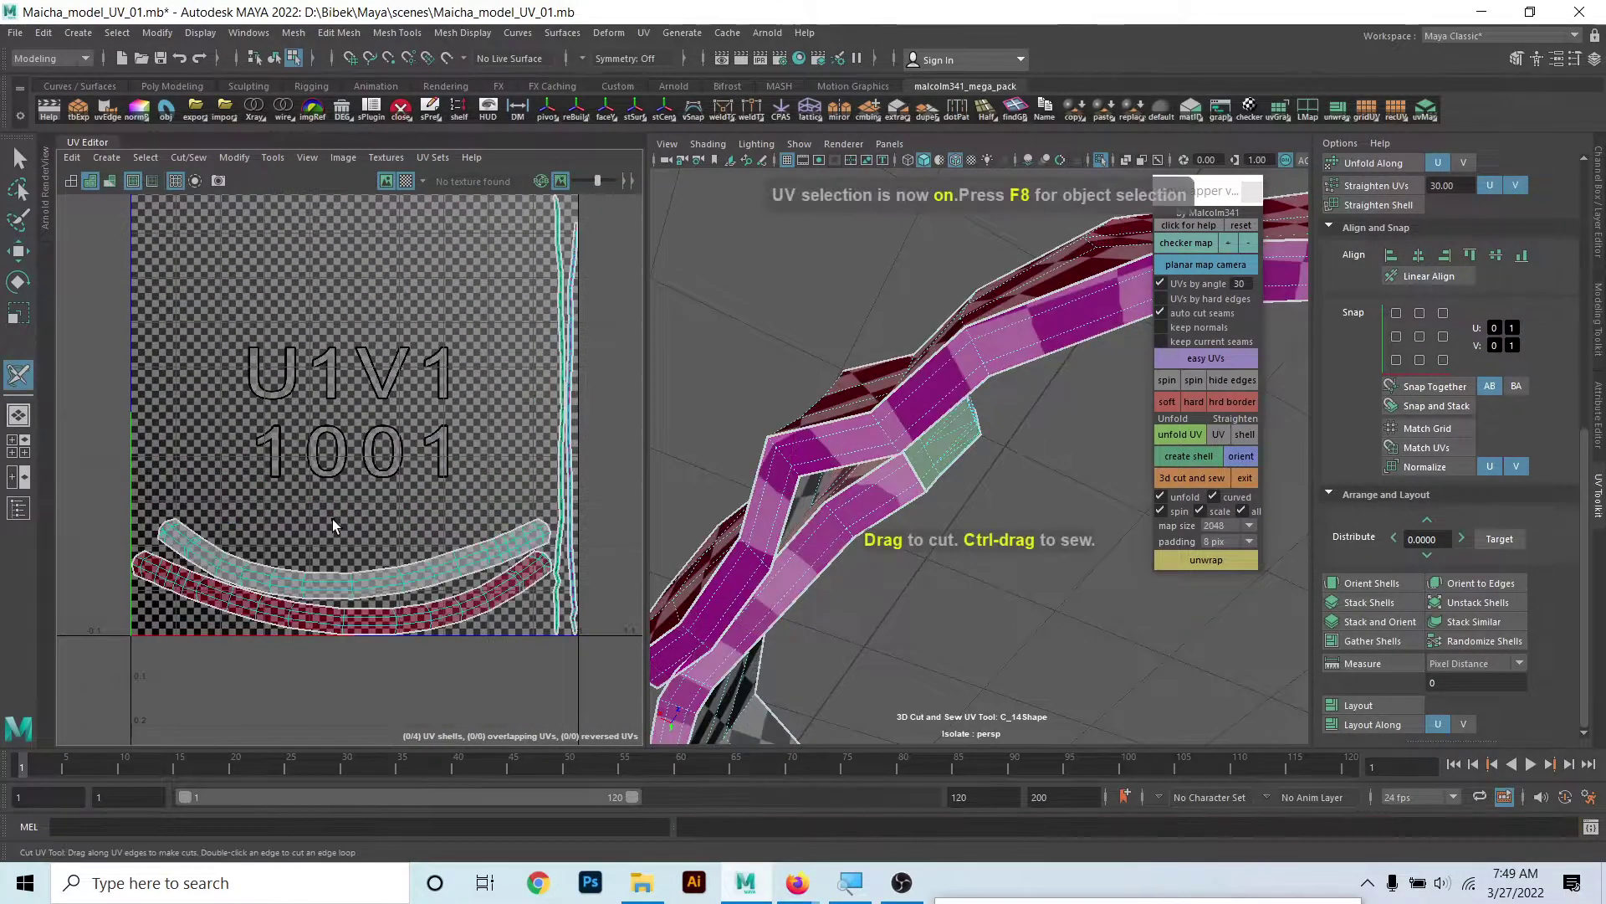
{"action": "scroll", "coordinate": [348, 420], "scroll_direction": "up", "scroll_amount": 3}
{"action": "scroll", "coordinate": [514, 508], "scroll_direction": "up", "scroll_amount": 3}
{"action": "scroll", "coordinate": [375, 400], "scroll_direction": "up", "scroll_amount": 2}
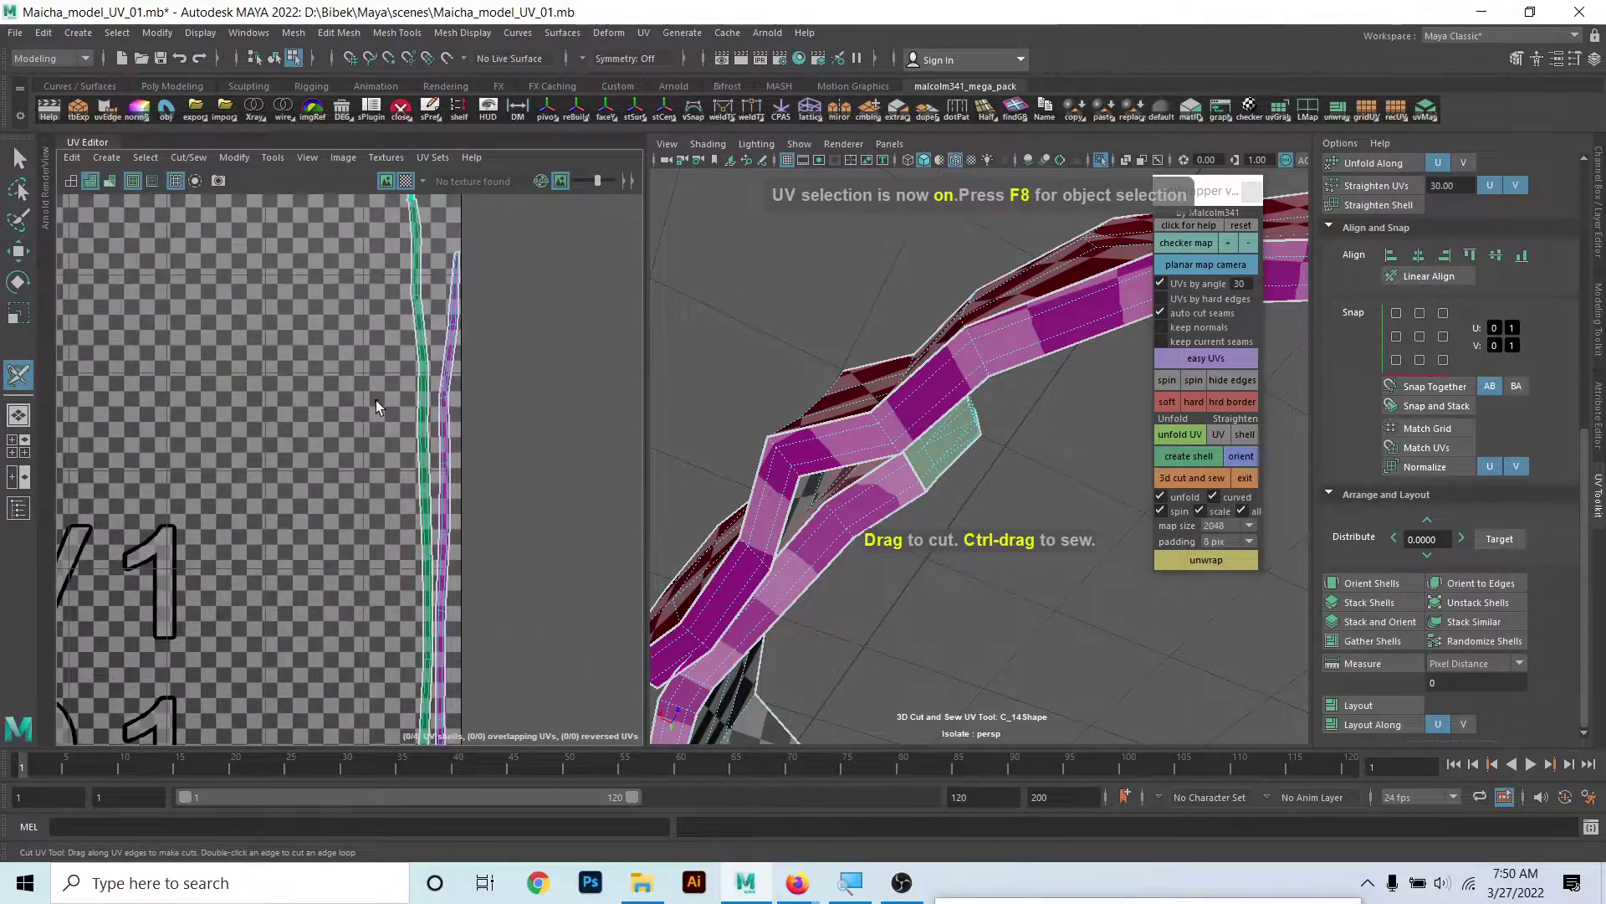
{"action": "scroll", "coordinate": [466, 477], "scroll_direction": "up", "scroll_amount": 2}
{"action": "mouse_move", "coordinate": [987, 502]}
{"action": "left_mouse_down", "text": "alt"}
{"action": "mouse_move", "coordinate": [941, 516]}
{"action": "mouse_move", "coordinate": [962, 509]}
{"action": "left_mouse_up", "text": "alt"}
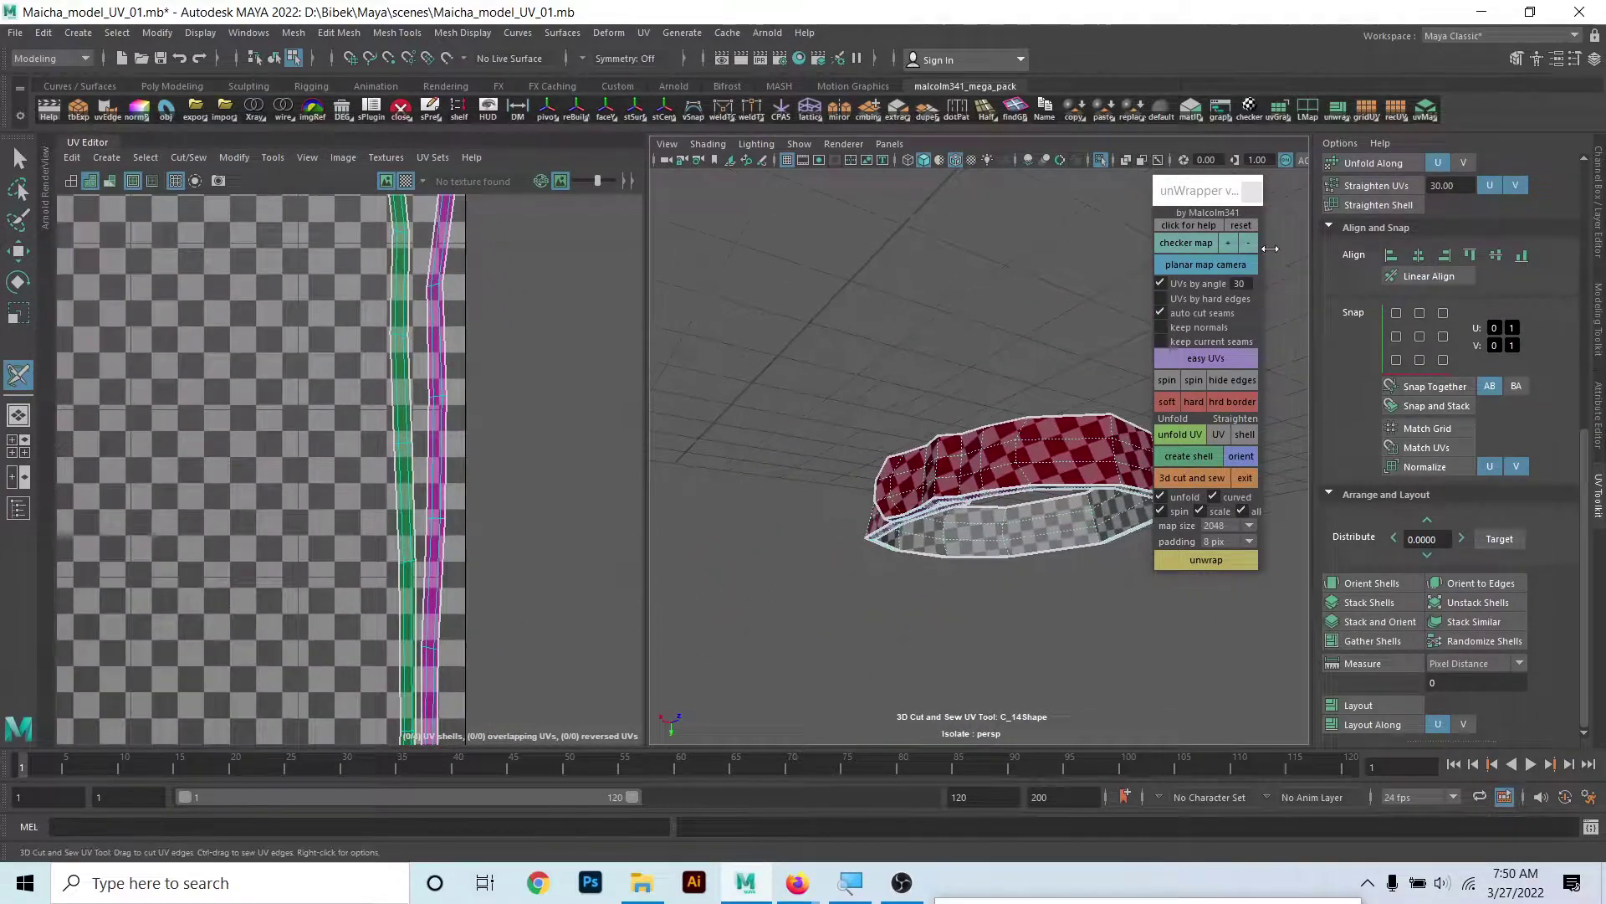
- Raise the checker density to 256 and orbit to inspect the strap for stretching
{"action": "left_click", "coordinate": [1238, 243]}
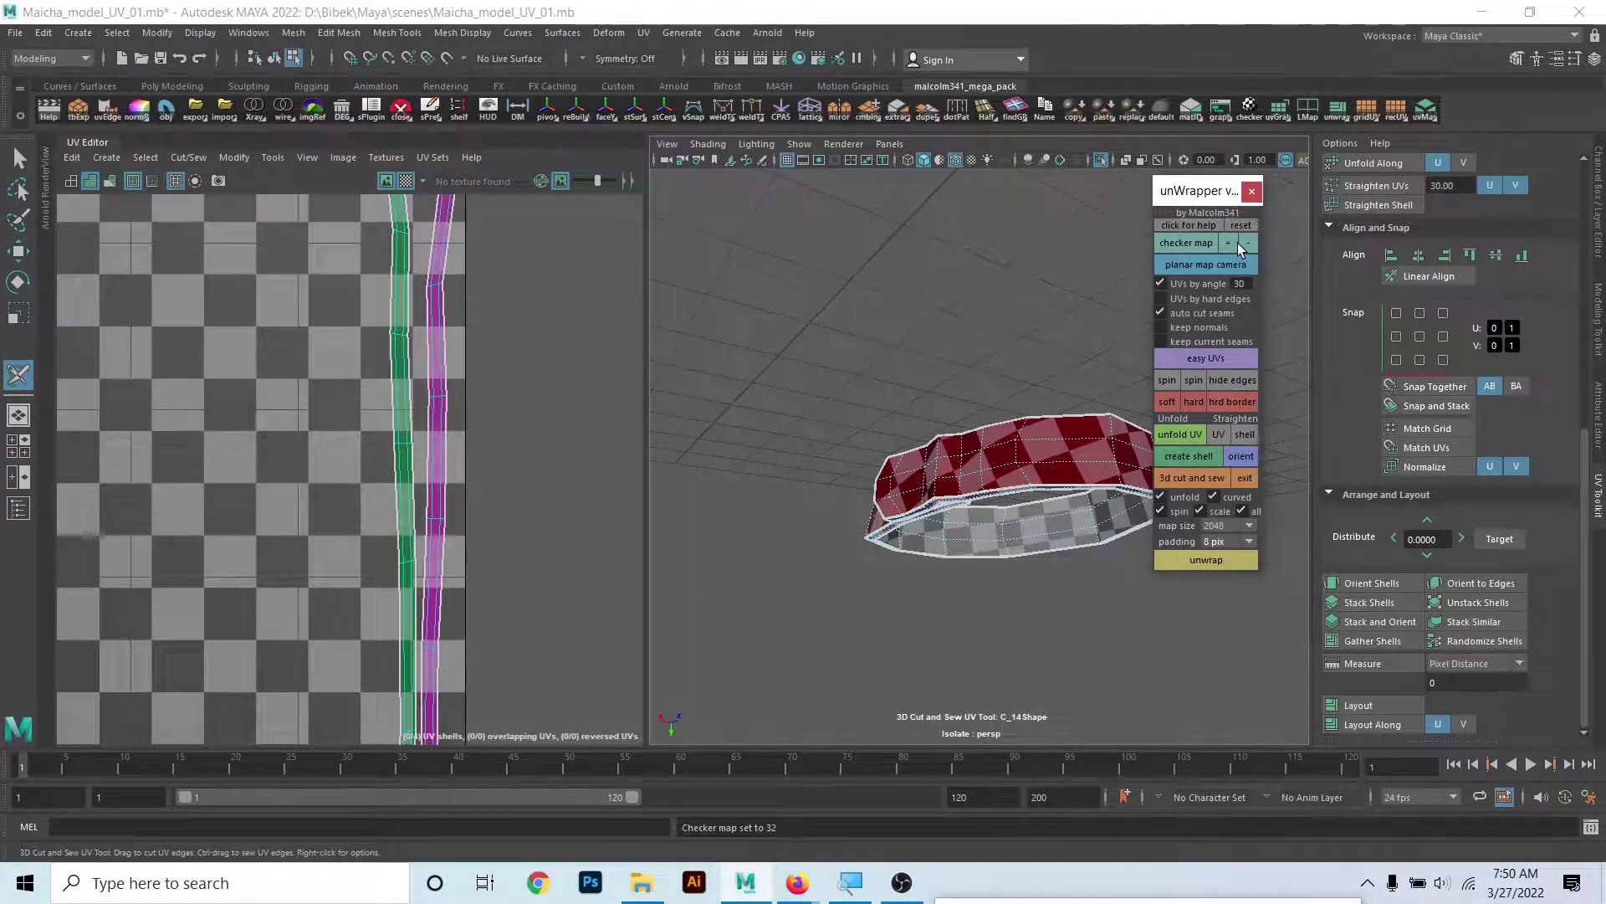
{"action": "left_click", "coordinate": [1252, 243]}
{"action": "left_click", "coordinate": [1251, 242]}
{"action": "left_click", "coordinate": [1229, 243]}
{"action": "left_click", "coordinate": [1229, 243]}
{"action": "left_click", "coordinate": [1226, 244]}
{"action": "left_click", "coordinate": [1226, 244]}
{"action": "left_click_drag", "start_coordinate": [968, 463], "coordinate": [961, 430], "text": "alt"}
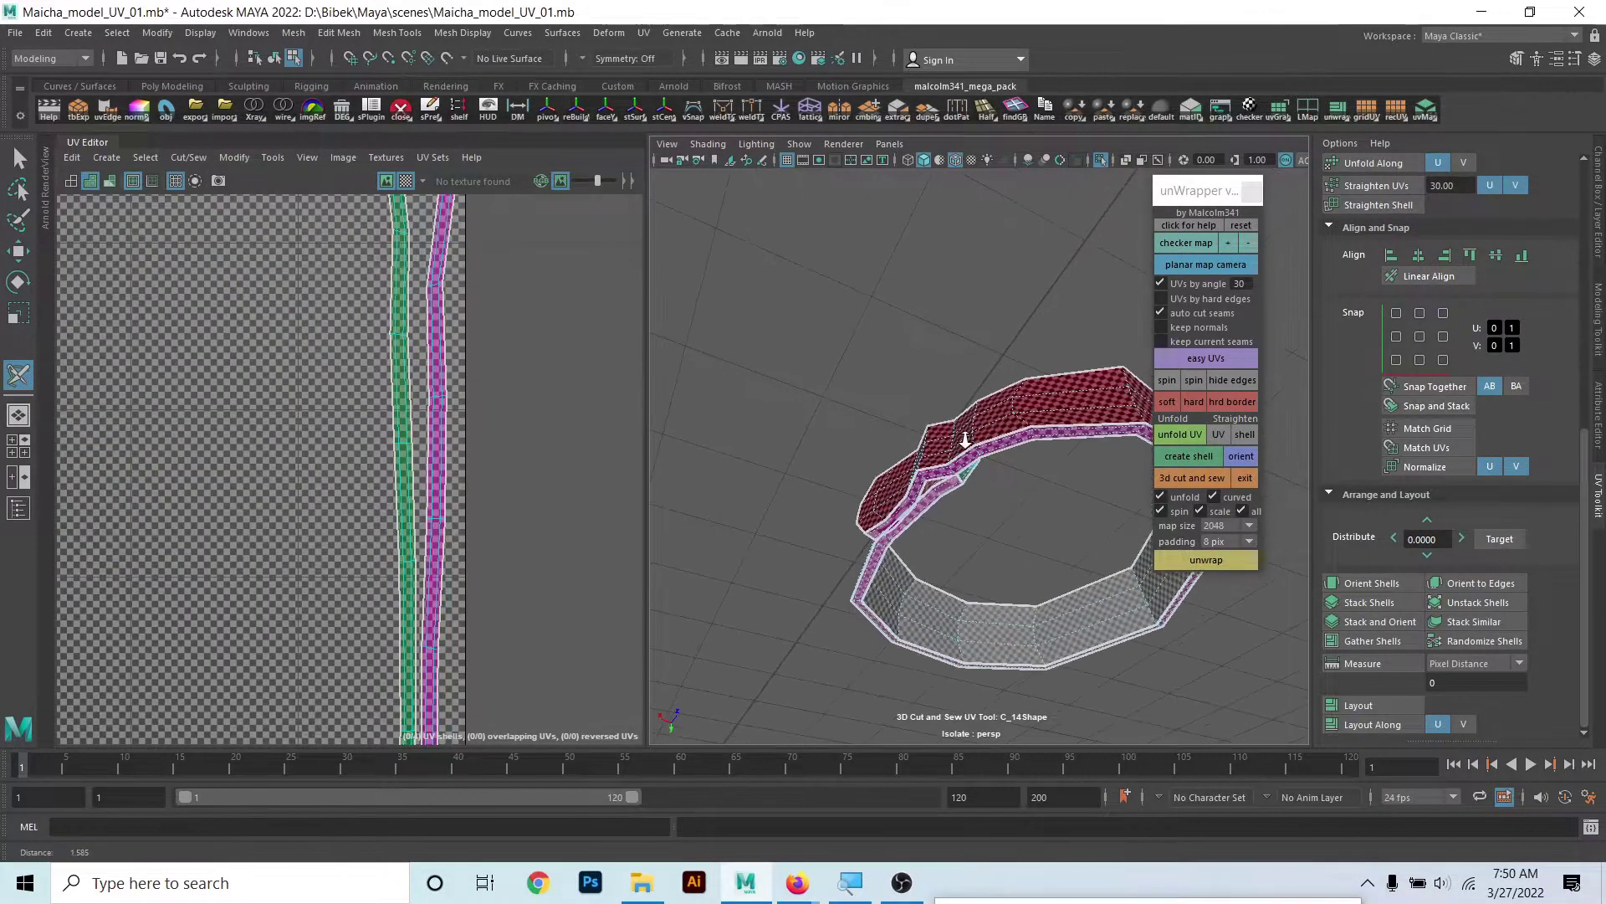
{"action": "scroll", "coordinate": [961, 430], "scroll_direction": "up", "scroll_amount": 6}
{"action": "mouse_move", "coordinate": [871, 471]}
{"action": "left_mouse_down", "text": "alt"}
{"action": "mouse_move", "coordinate": [1112, 568]}
{"action": "mouse_move", "coordinate": [953, 572]}
{"action": "mouse_move", "coordinate": [849, 422]}
{"action": "mouse_move", "coordinate": [870, 435]}
{"action": "left_mouse_up", "text": "alt"}
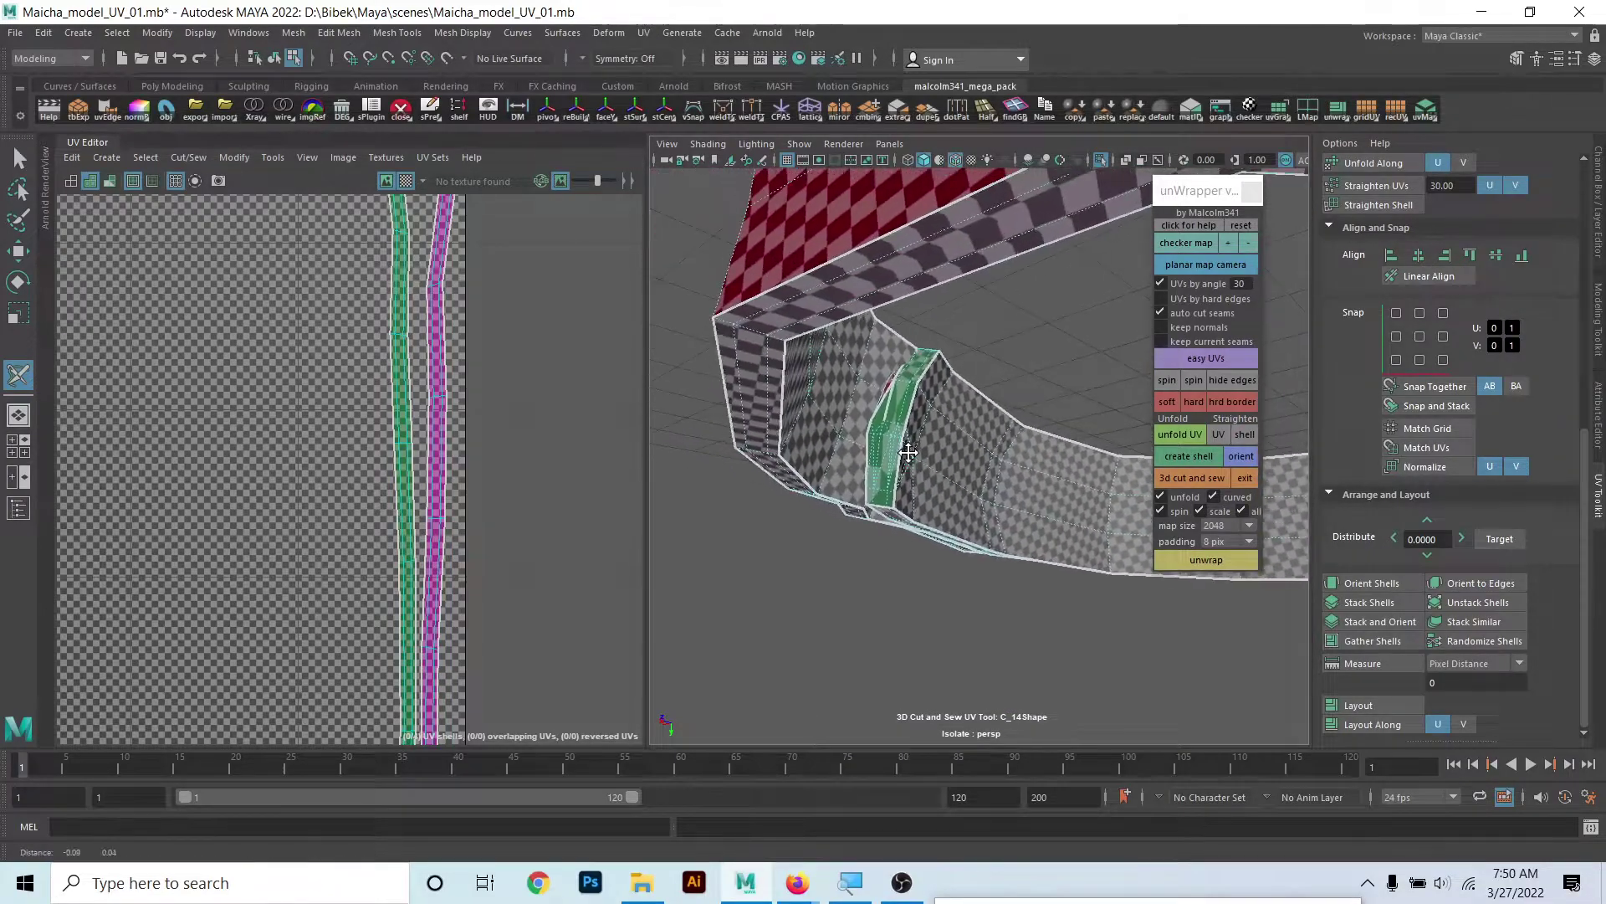
{"action": "right_click_drag", "start_coordinate": [870, 435], "coordinate": [875, 459], "text": "alt"}
{"action": "mouse_move", "coordinate": [875, 459]}
{"action": "middle_mouse_down", "text": "alt"}
{"action": "mouse_move", "coordinate": [912, 477]}
{"action": "mouse_move", "coordinate": [941, 431]}
{"action": "middle_mouse_up", "text": "alt"}
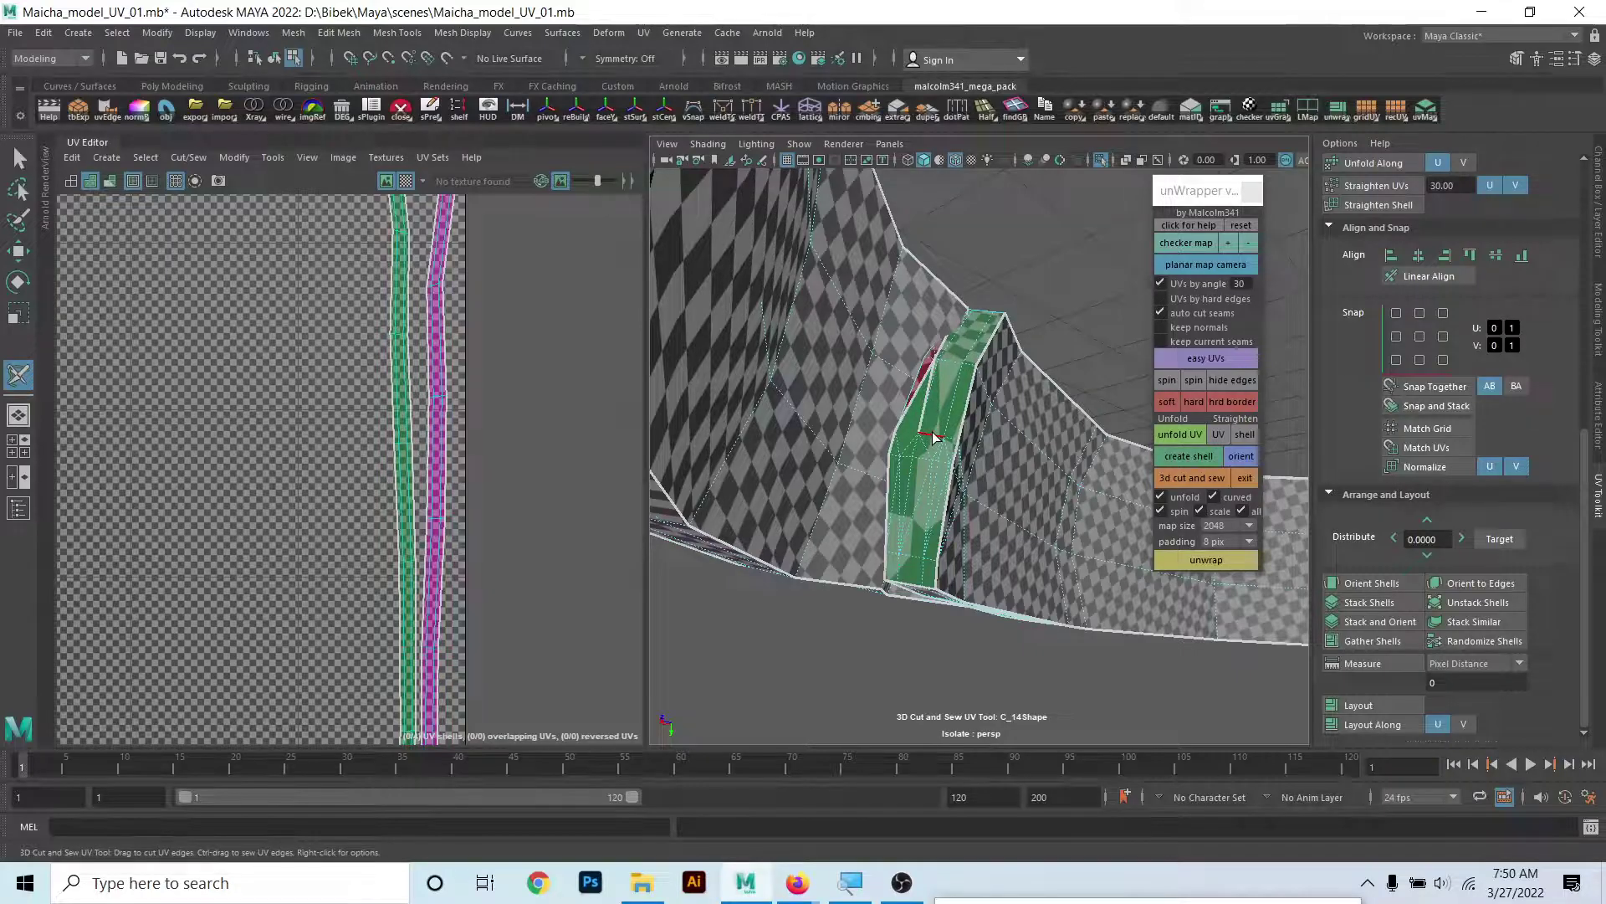
- Exit 3D Cut and Sew, select a strap face, and frame its shell and piece
{"action": "key", "text": "ctrl+z"}
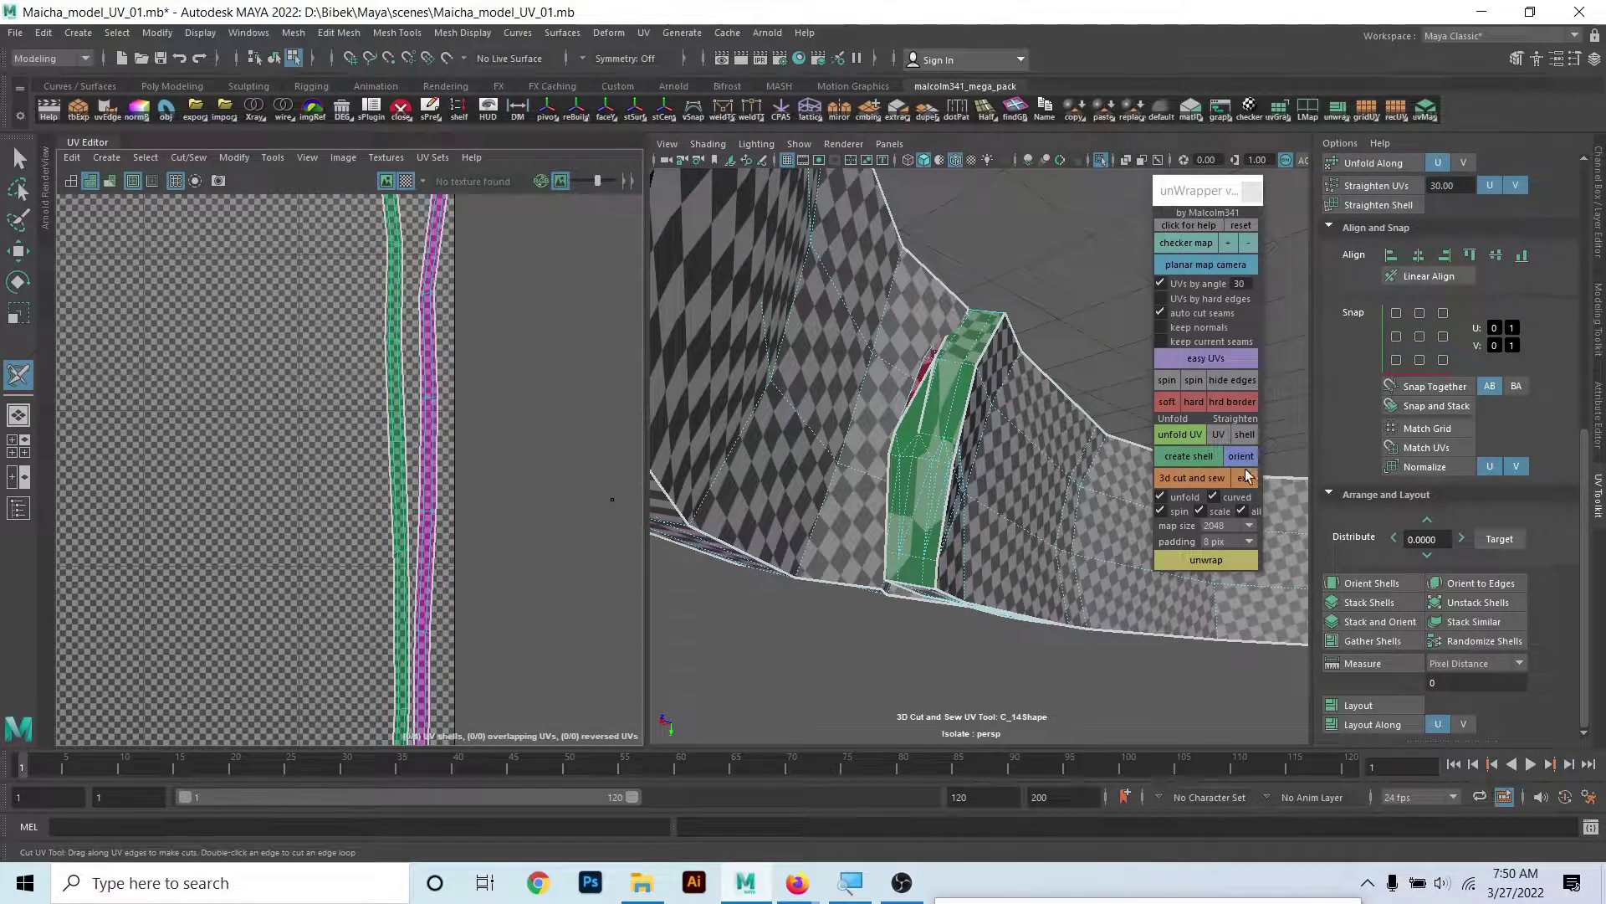
{"action": "left_click", "coordinate": [1246, 476]}
{"action": "right_click", "coordinate": [849, 425]}
{"action": "left_click", "coordinate": [939, 459]}
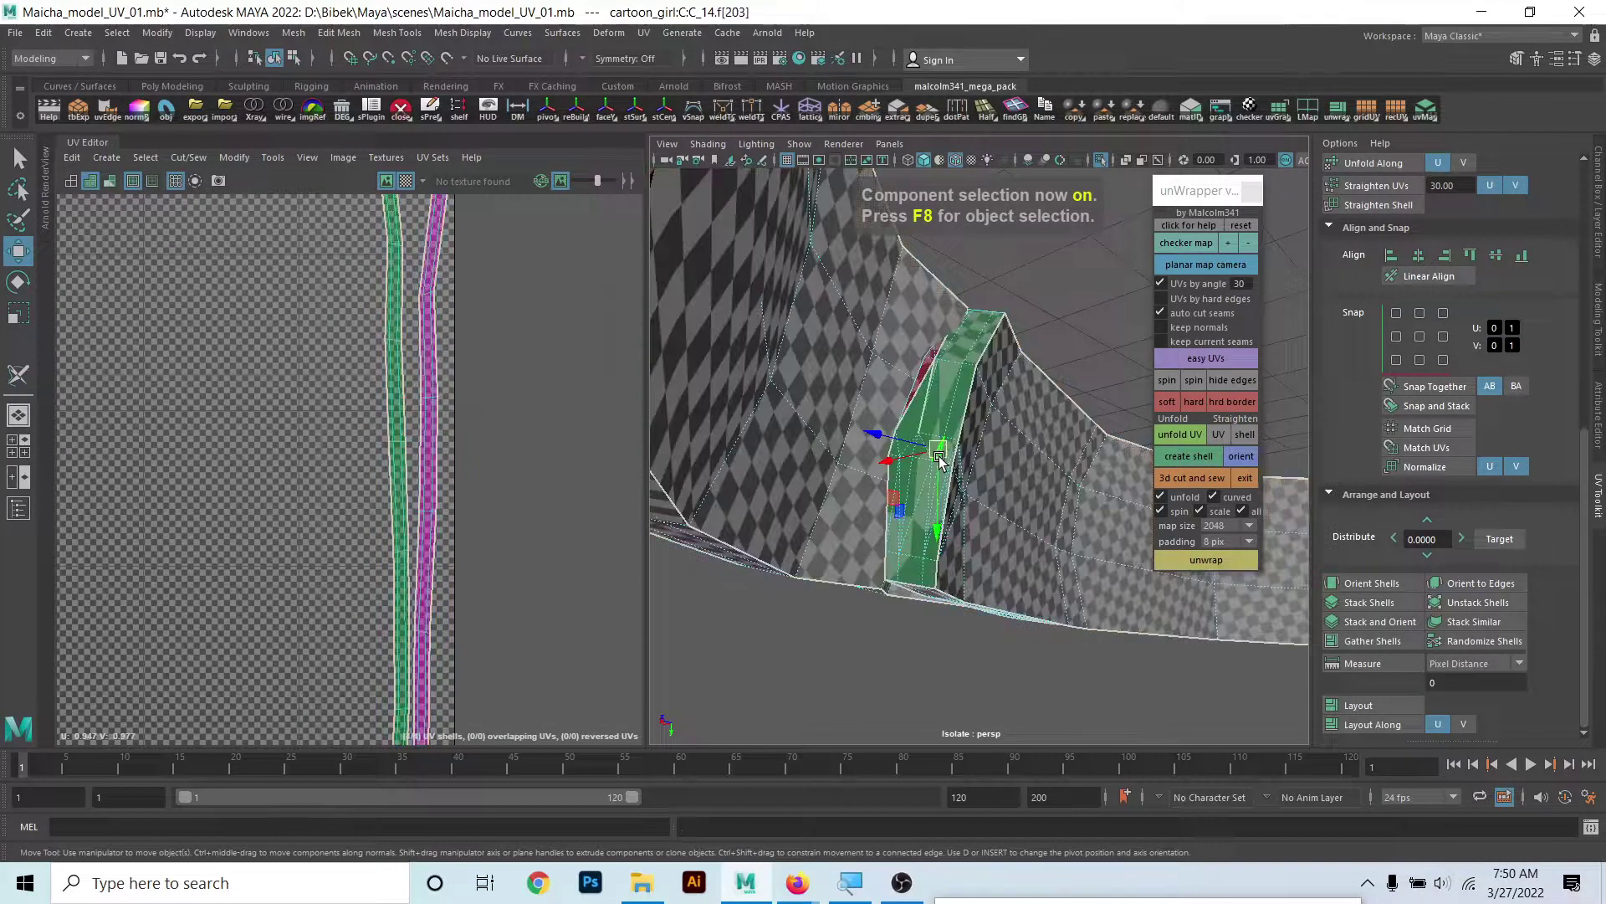
{"action": "key", "text": "f"}
{"action": "scroll", "coordinate": [358, 423], "scroll_direction": "down", "scroll_amount": 3}
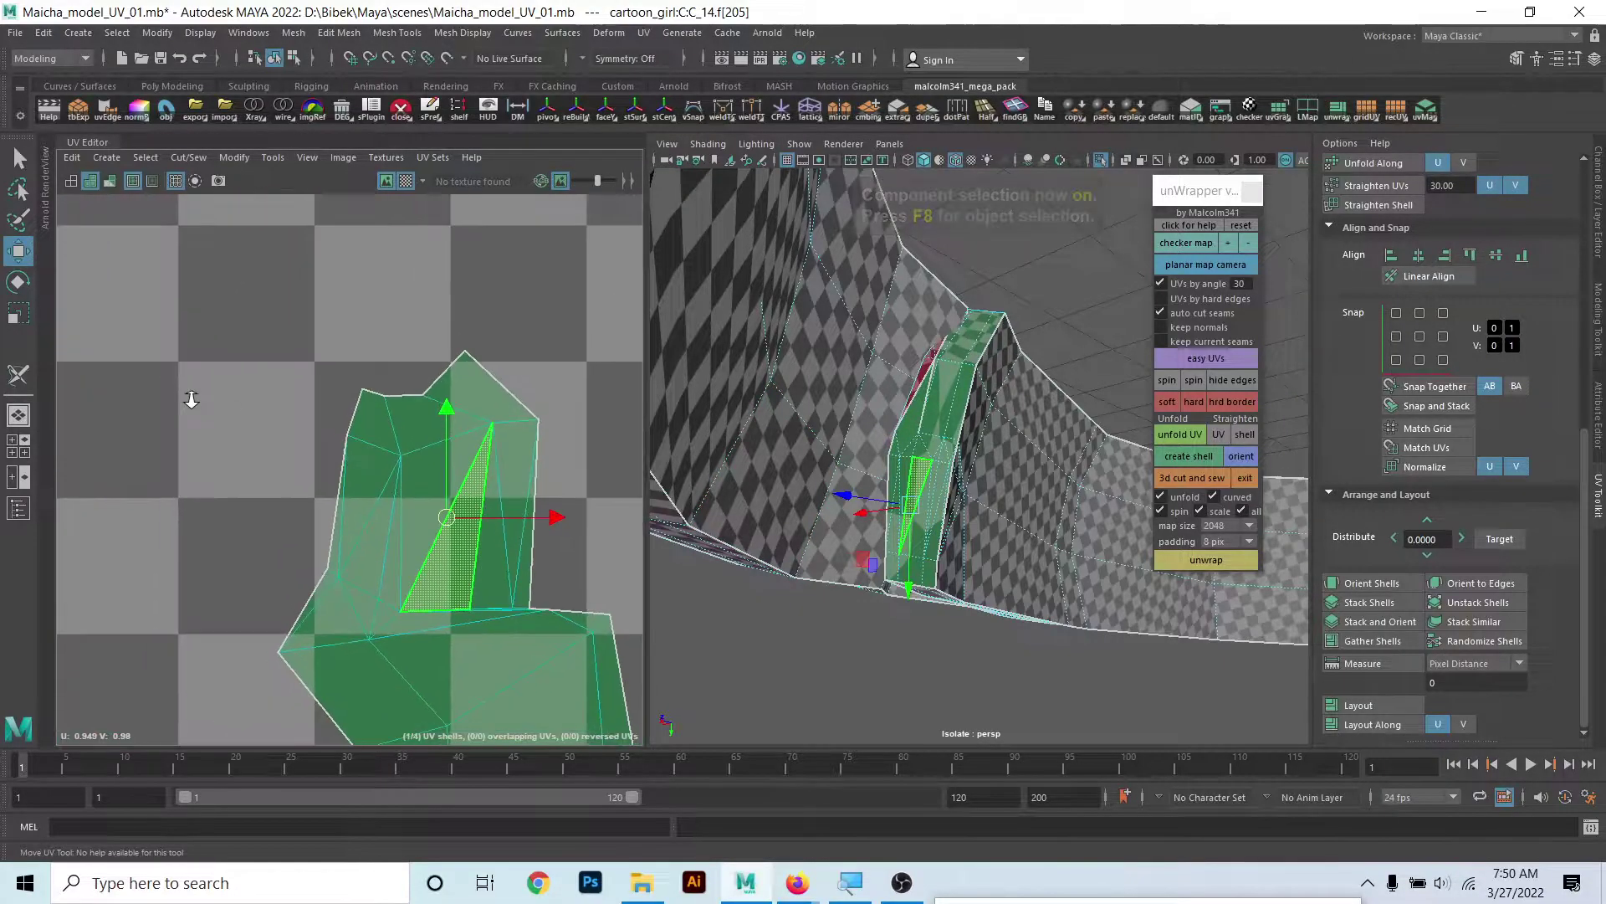
{"action": "scroll", "coordinate": [186, 402], "scroll_direction": "down", "scroll_amount": 2}
{"action": "scroll", "coordinate": [340, 401], "scroll_direction": "up", "scroll_amount": 2}
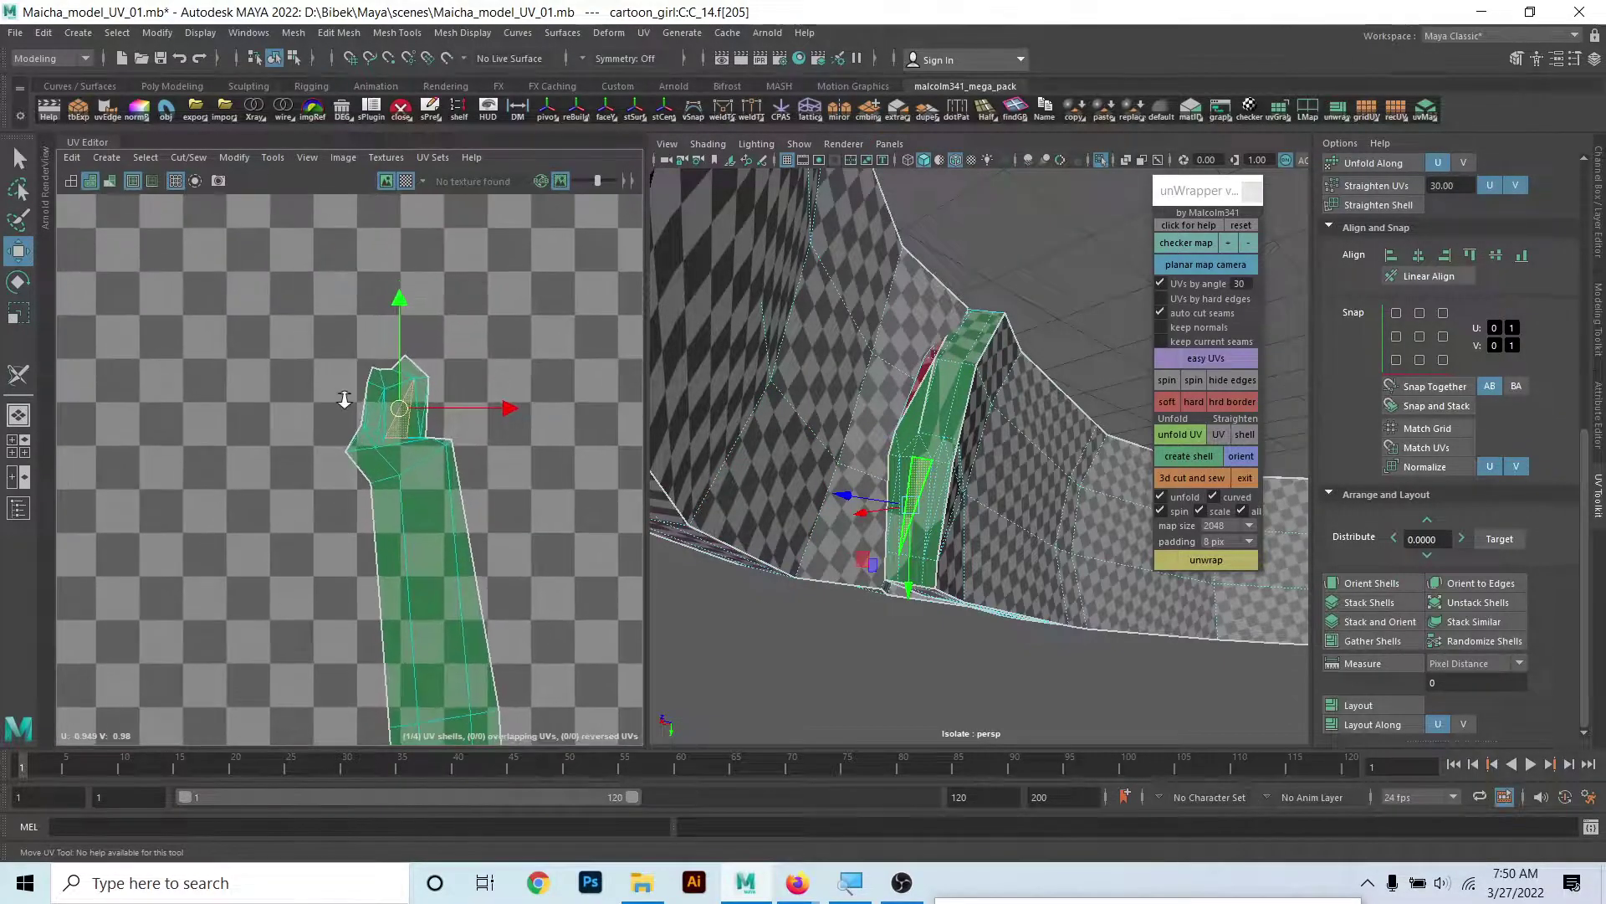
{"action": "scroll", "coordinate": [413, 538], "scroll_direction": "up", "scroll_amount": 2}
{"action": "scroll", "coordinate": [395, 526], "scroll_direction": "up", "scroll_amount": 1}
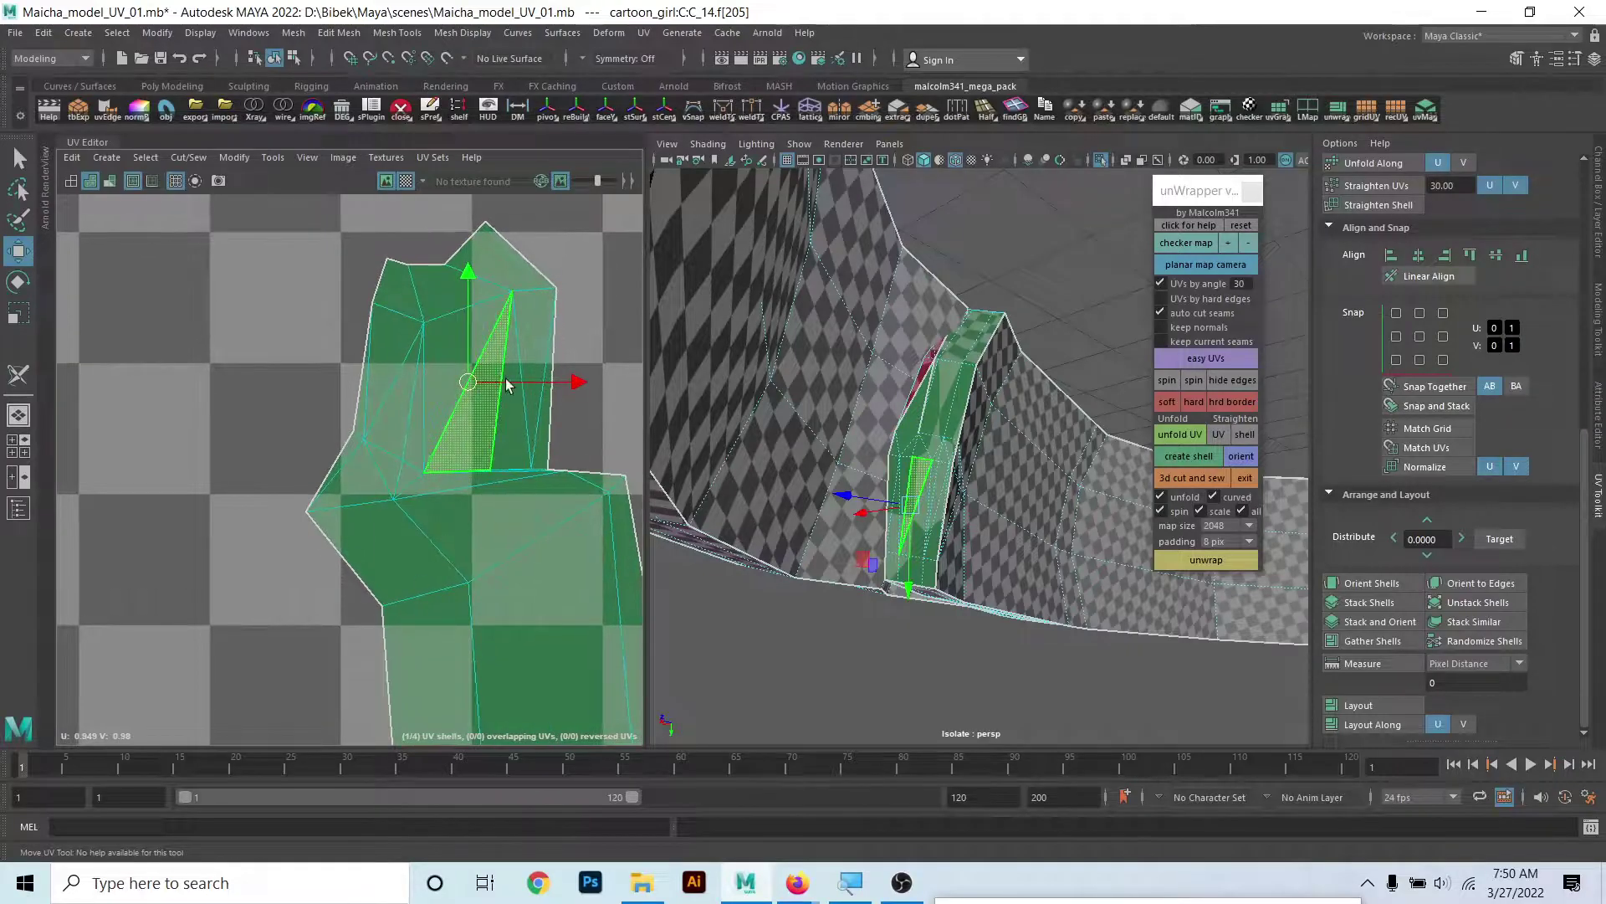
{"action": "right_click_drag", "start_coordinate": [502, 376], "coordinate": [494, 373]}
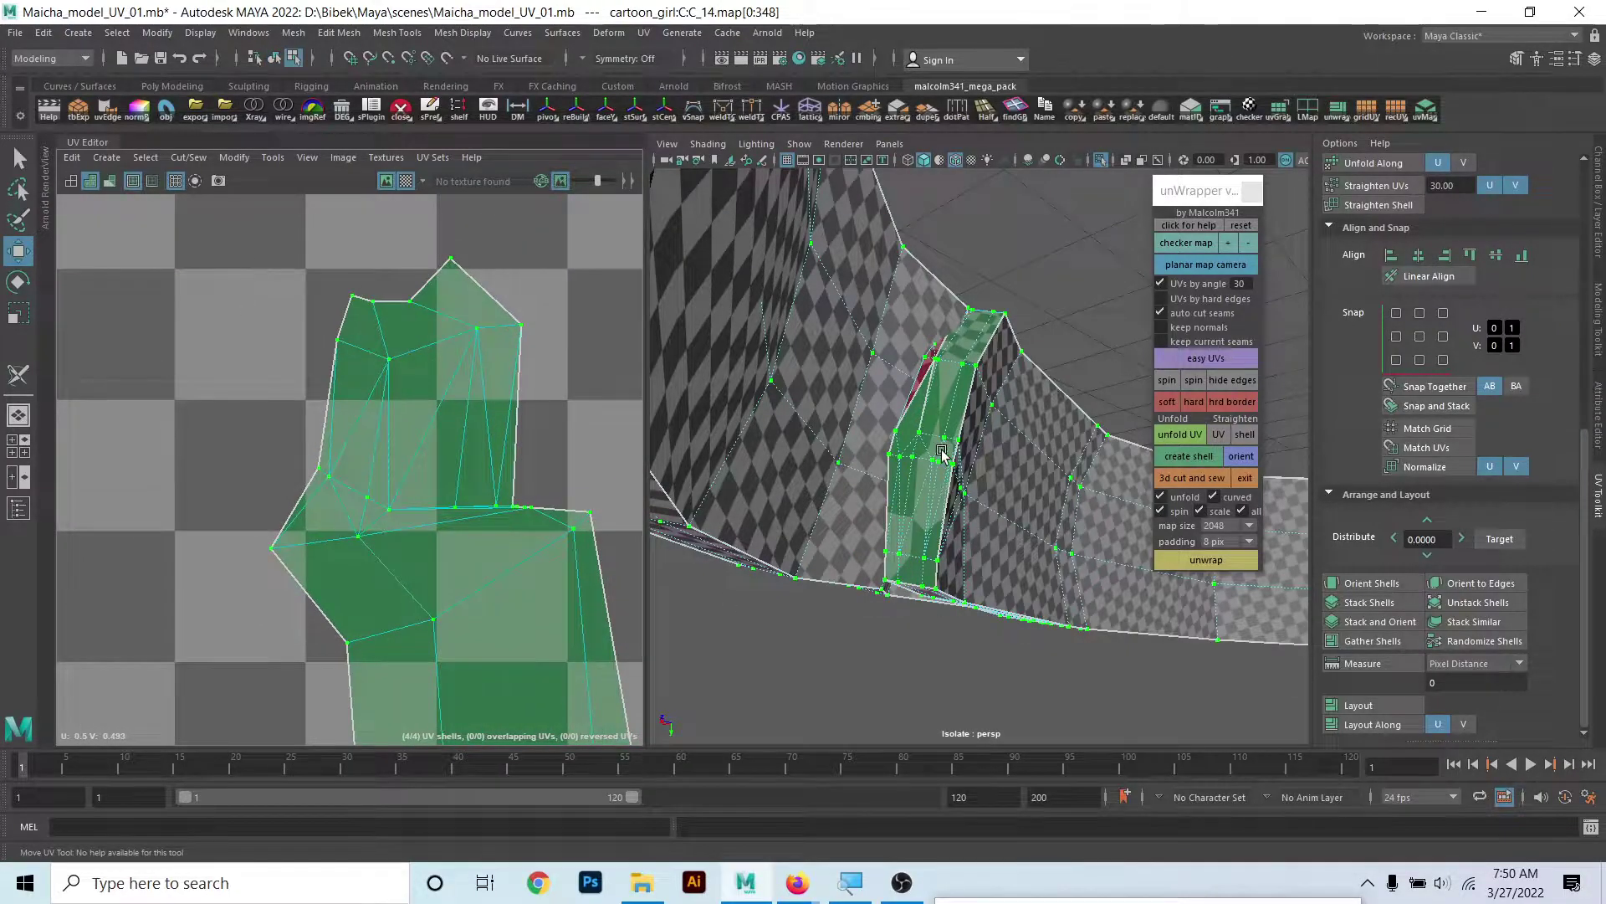
{"action": "key", "text": "f"}
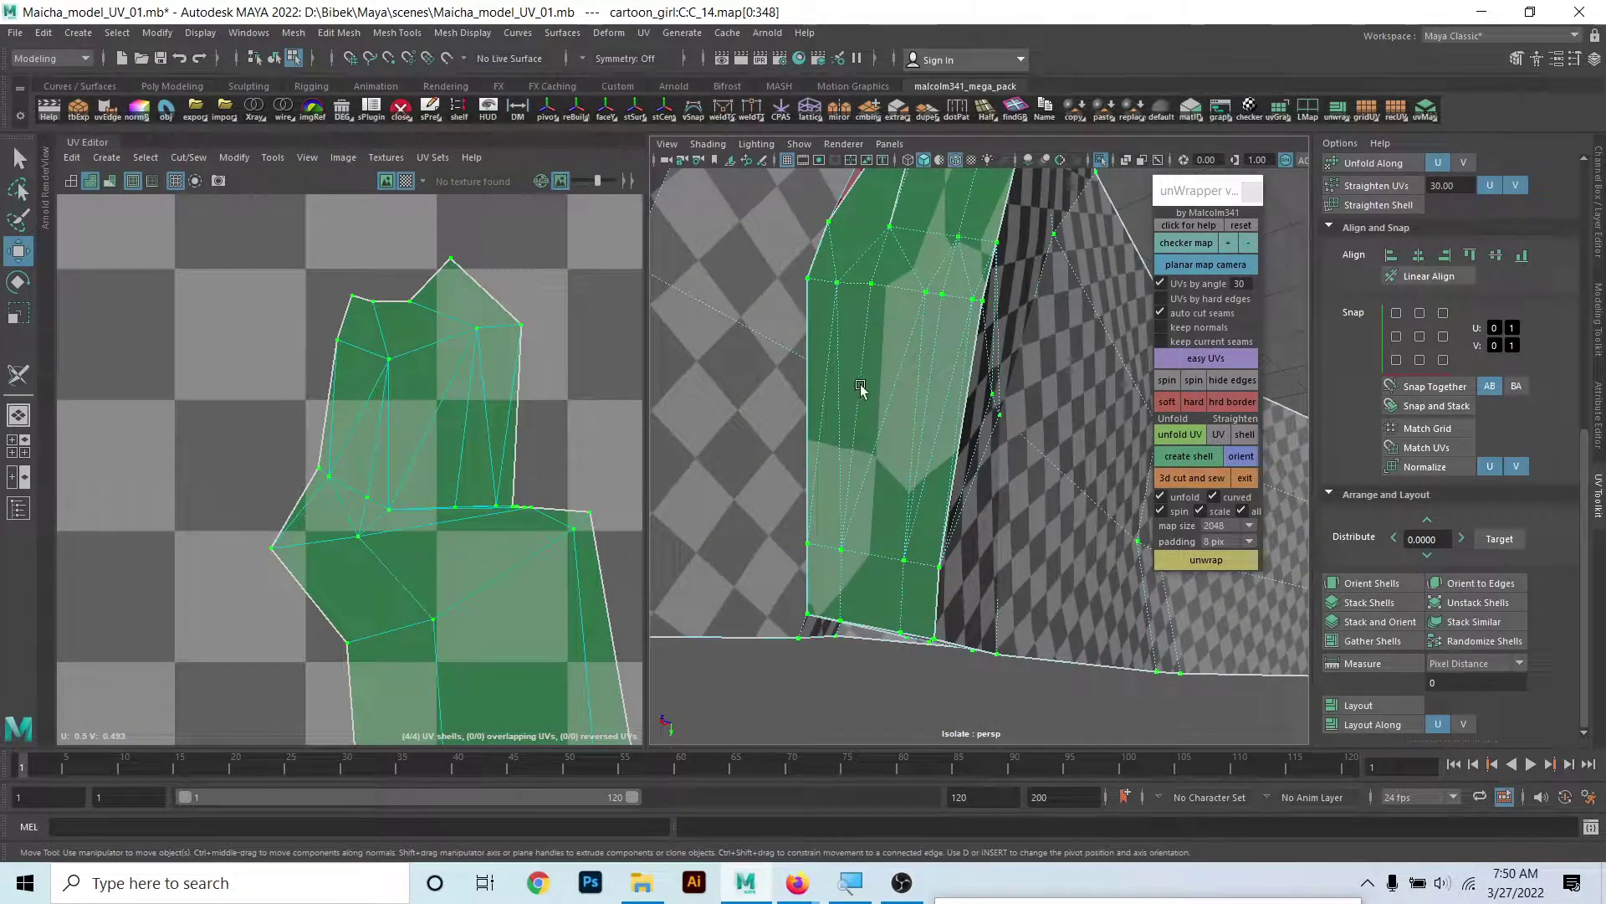
- In Edge mode, test-select several edges along the strap's green side piece
{"action": "right_click", "coordinate": [863, 329]}
{"action": "left_click", "coordinate": [864, 284]}
{"action": "left_click", "coordinate": [855, 449]}
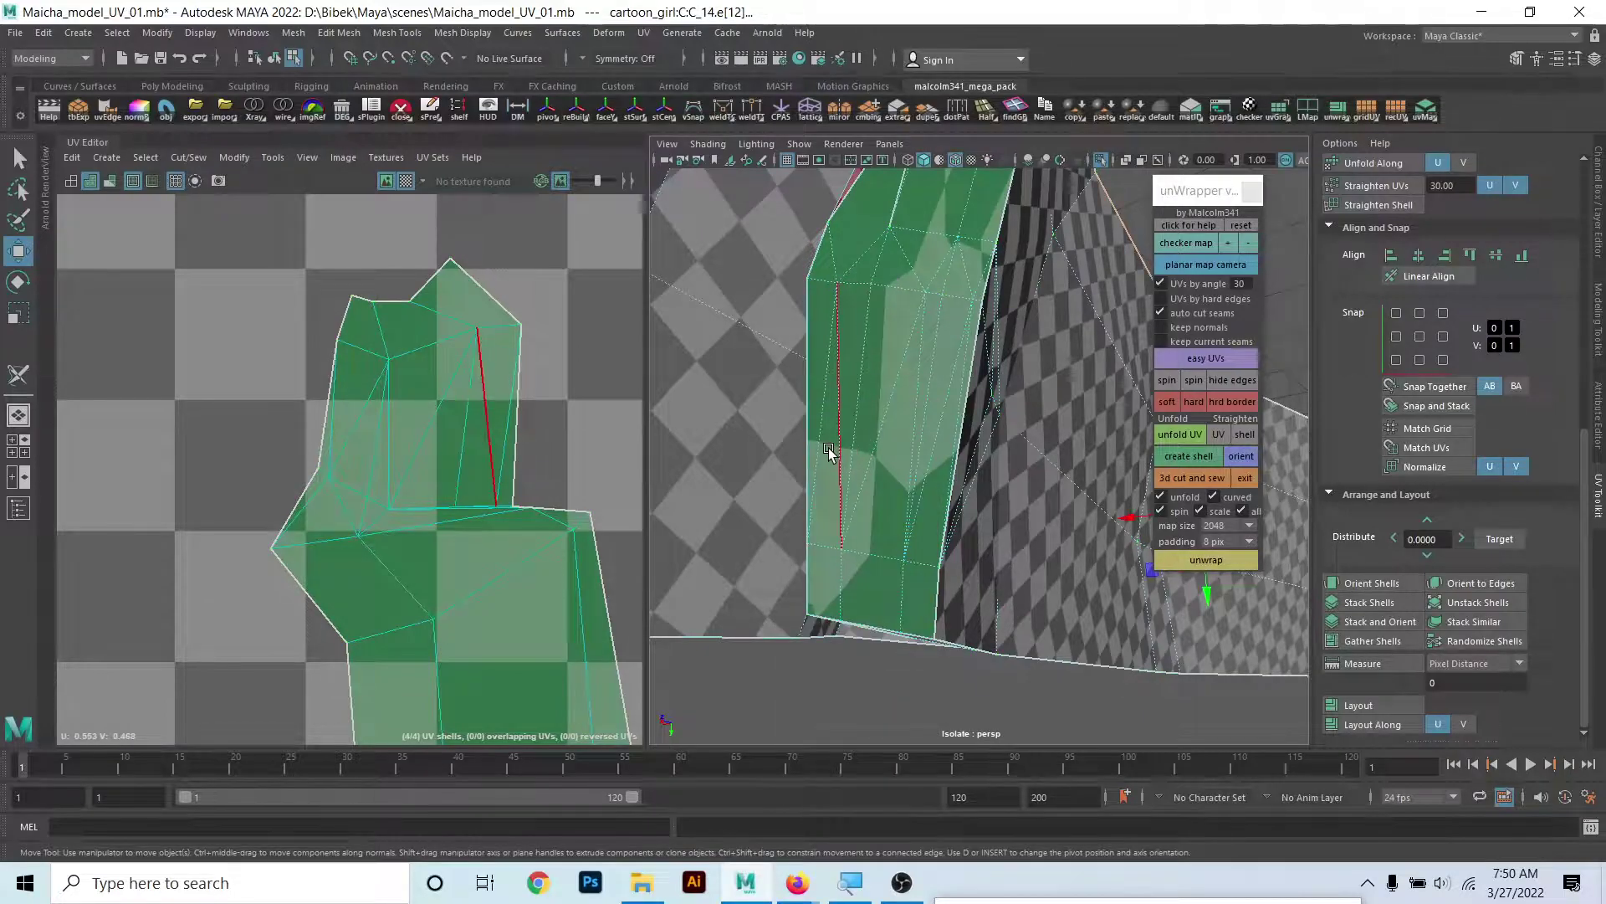
{"action": "left_click", "coordinate": [886, 419]}
{"action": "left_click", "coordinate": [939, 404]}
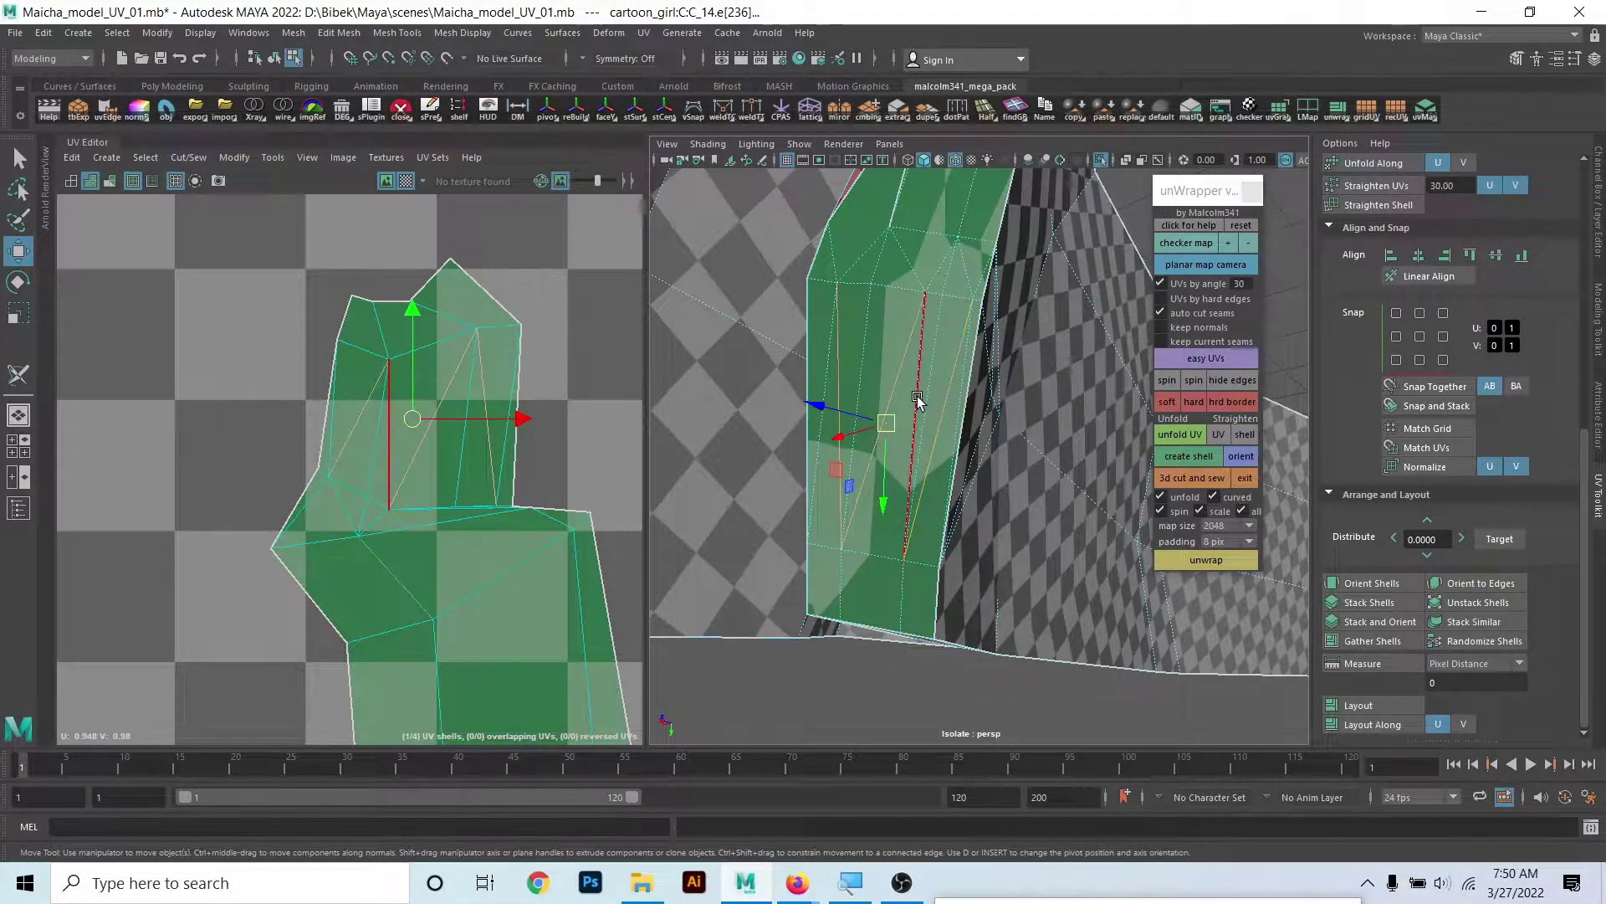
{"action": "left_click", "coordinate": [971, 379], "text": "shift"}
{"action": "left_click", "coordinate": [823, 378]}
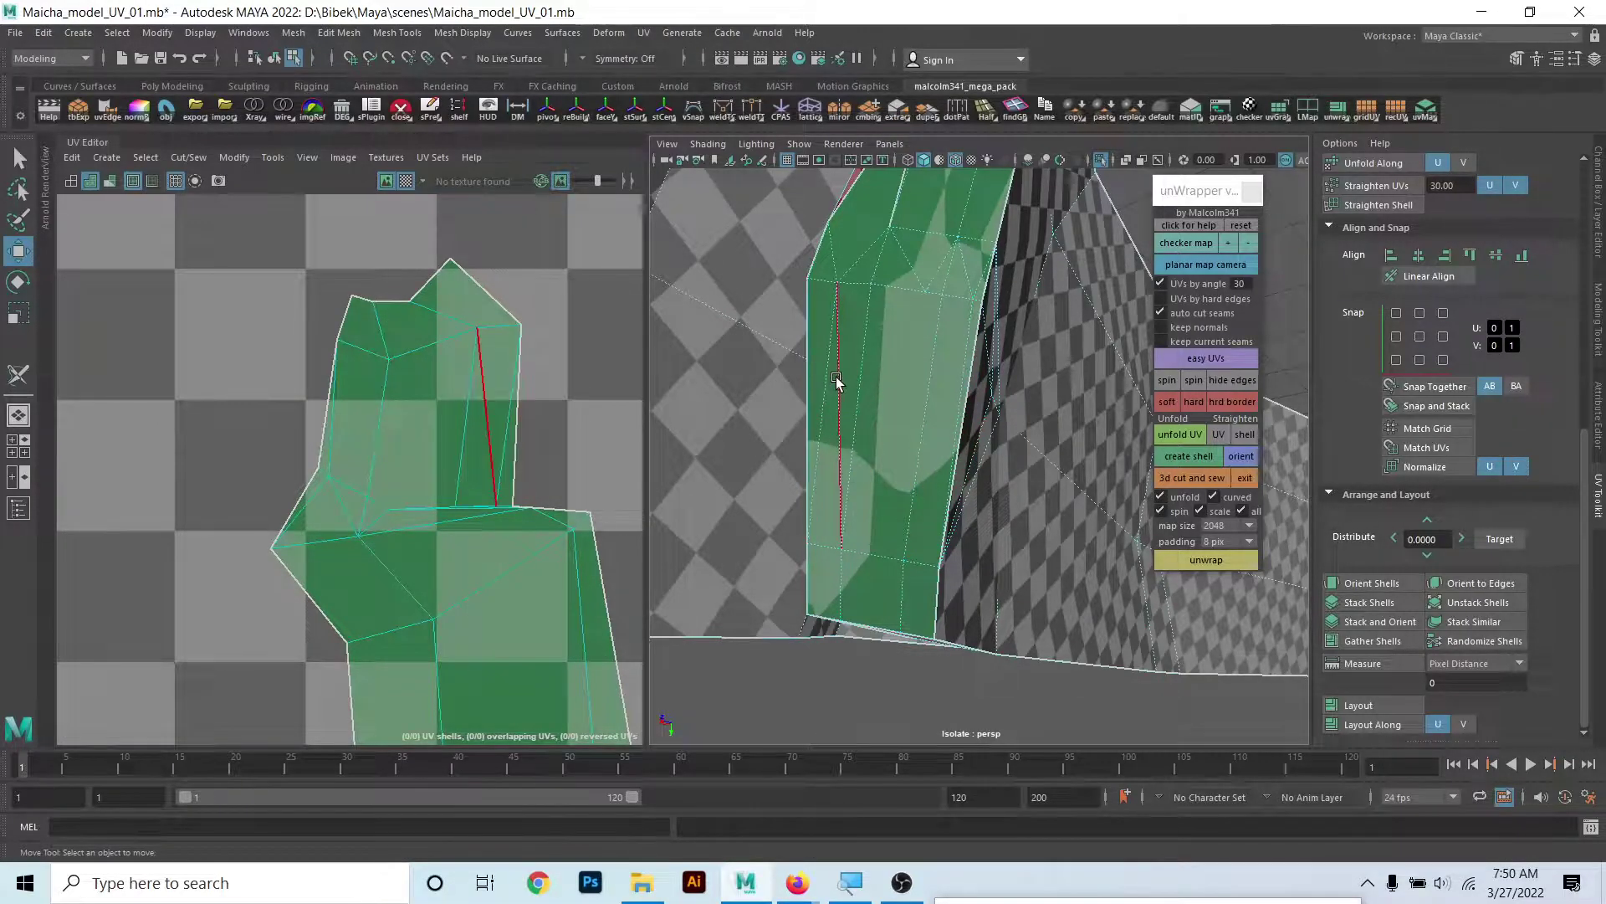
{"action": "left_click", "coordinate": [921, 268]}
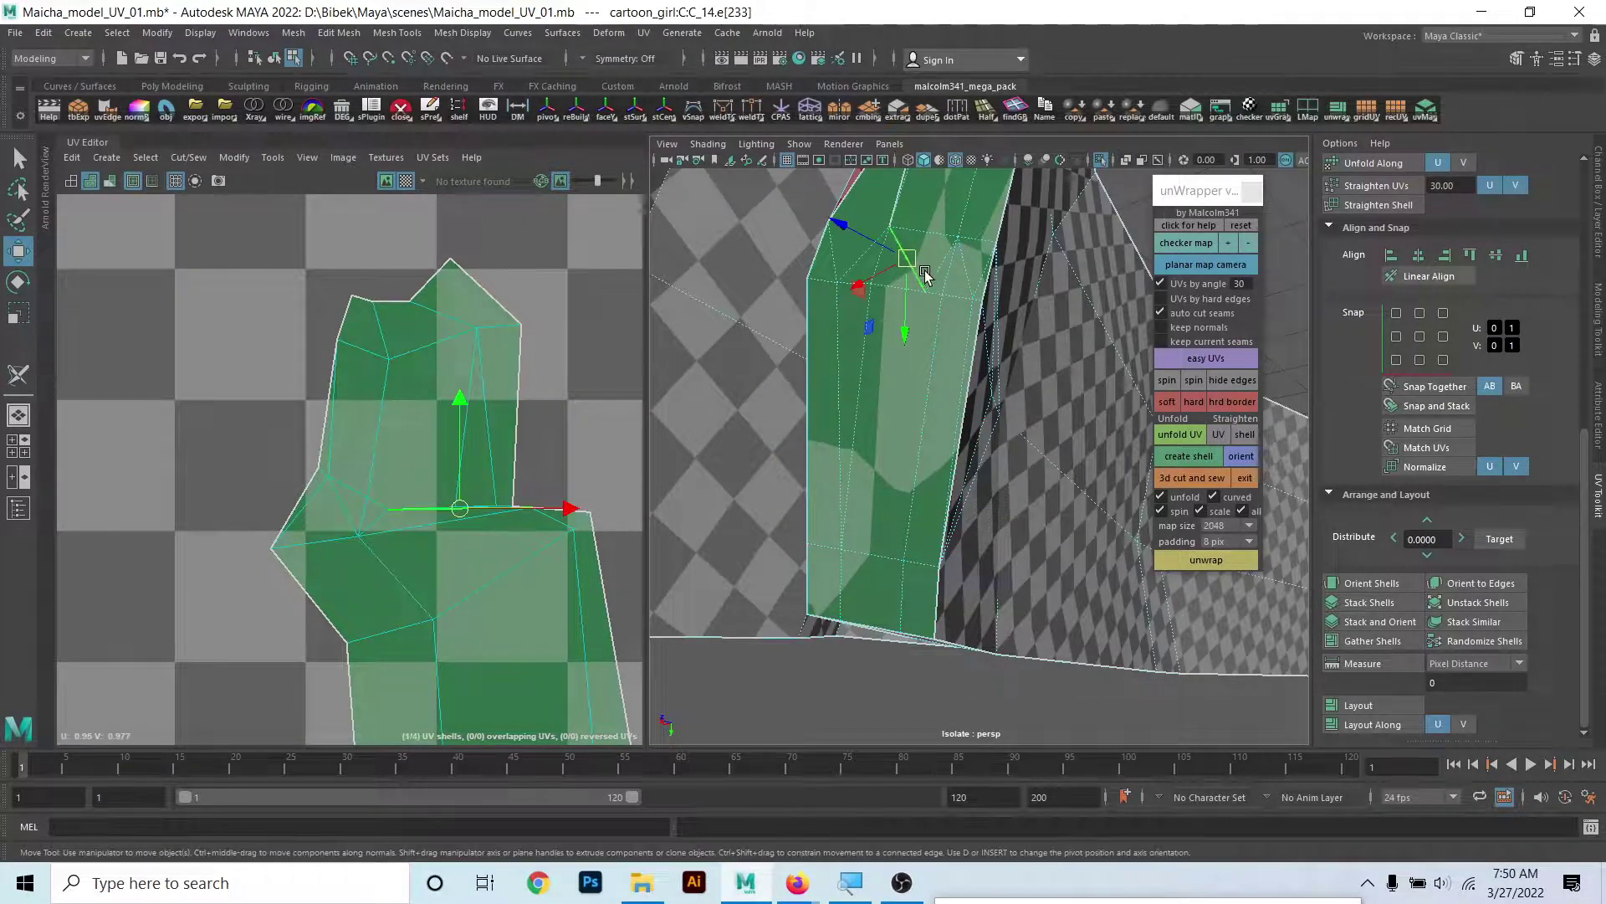
{"action": "left_click", "coordinate": [968, 272], "text": "ctrl"}
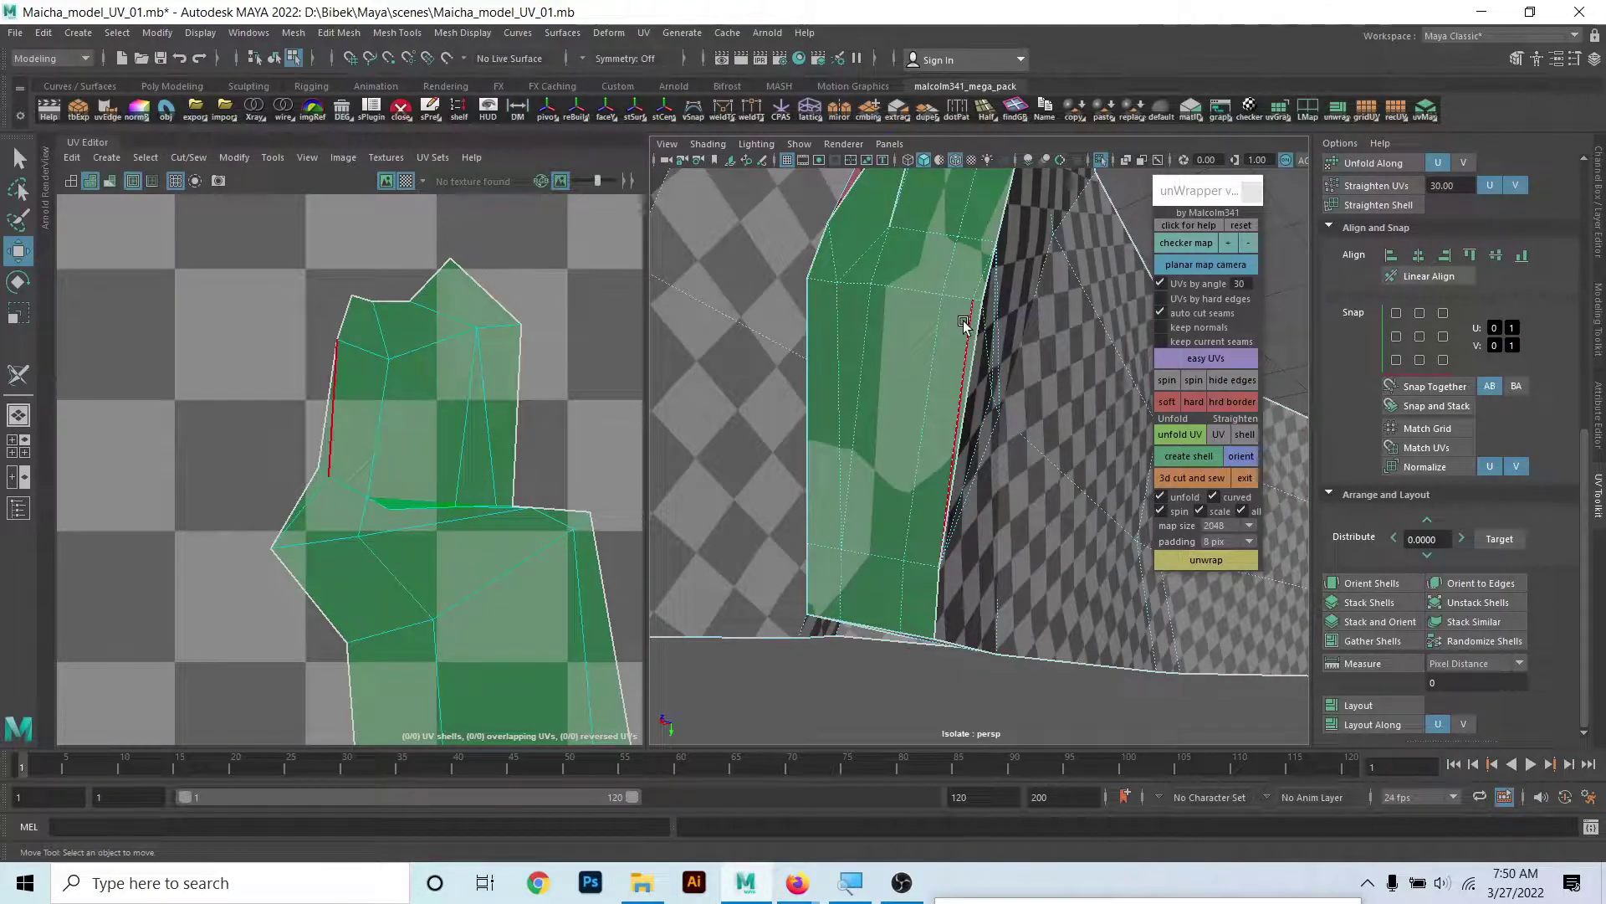
- Orbit around the strap piece, trying edge and vertex selections along its sides
{"action": "mouse_move", "coordinate": [940, 407]}
{"action": "left_mouse_down", "text": "alt"}
{"action": "mouse_move", "coordinate": [924, 376]}
{"action": "mouse_move", "coordinate": [806, 348]}
{"action": "mouse_move", "coordinate": [817, 358]}
{"action": "mouse_move", "coordinate": [751, 389]}
{"action": "mouse_move", "coordinate": [826, 419]}
{"action": "left_mouse_up", "text": "alt"}
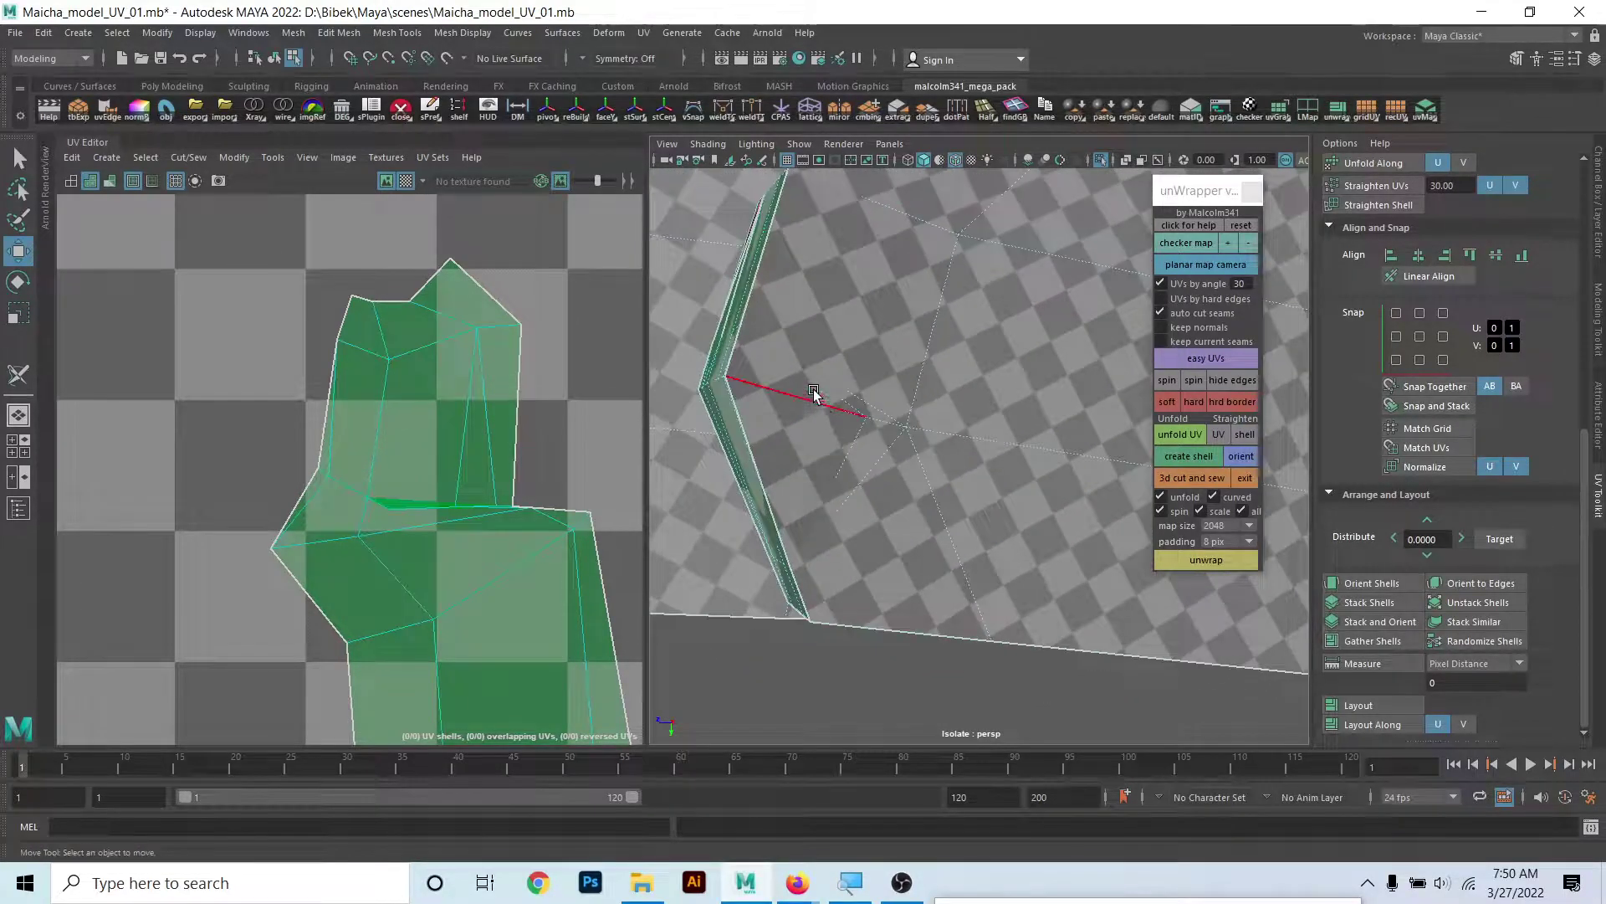
{"action": "right_click_drag", "start_coordinate": [813, 384], "coordinate": [820, 393], "text": "alt"}
{"action": "left_click", "coordinate": [796, 444]}
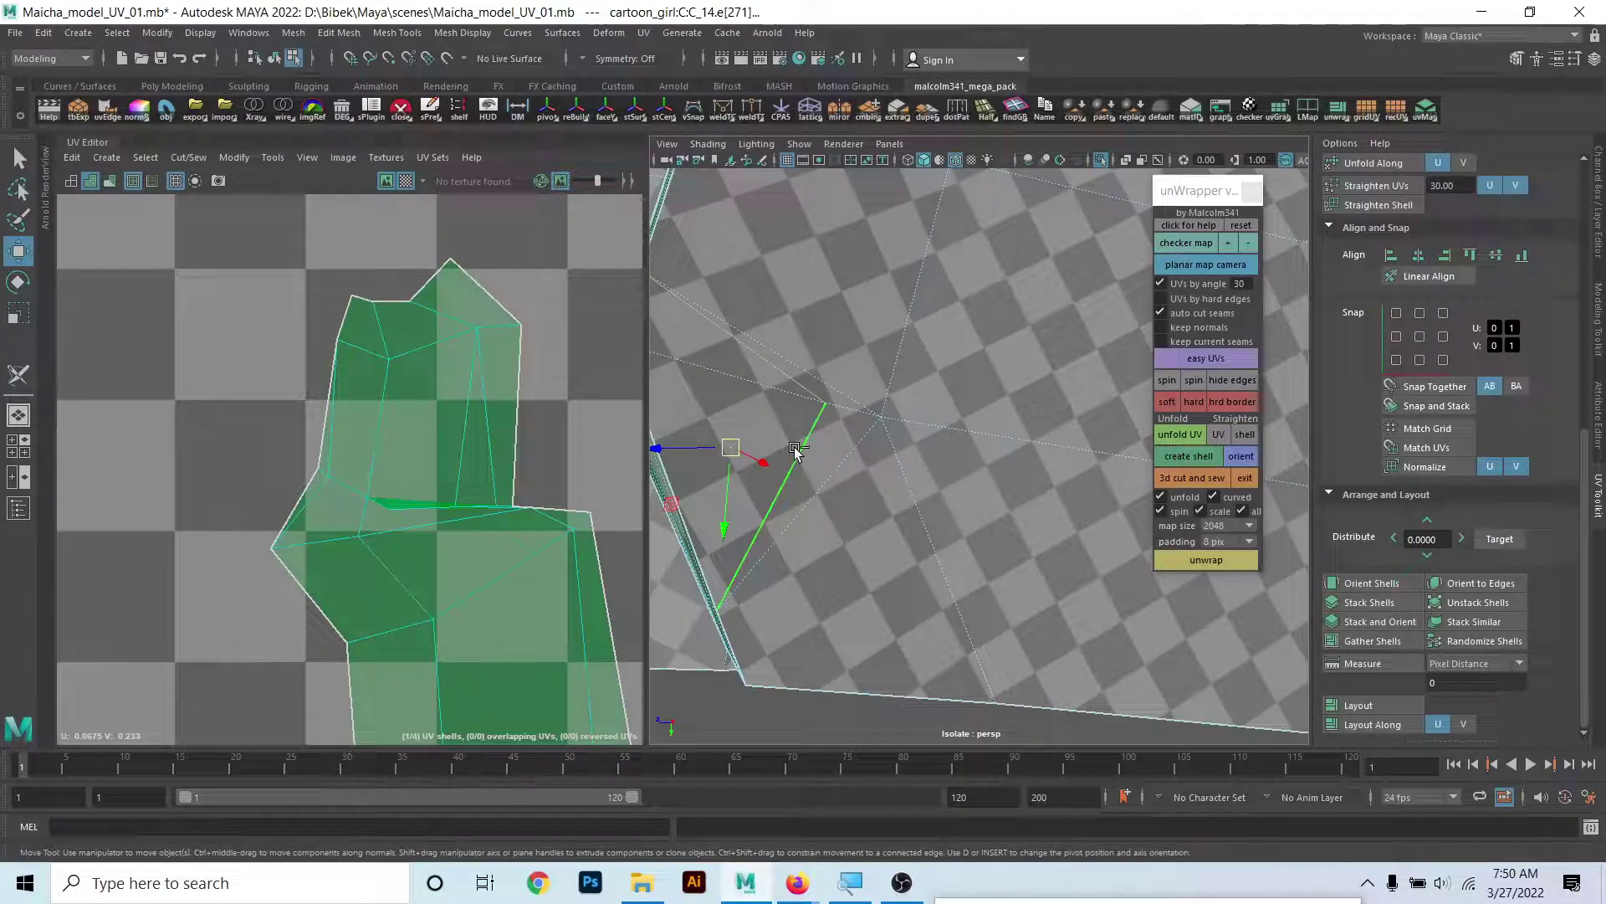
{"action": "left_click_drag", "start_coordinate": [835, 439], "coordinate": [959, 432], "text": "alt"}
{"action": "right_click_drag", "start_coordinate": [920, 392], "coordinate": [845, 350]}
{"action": "left_click_drag", "start_coordinate": [824, 318], "coordinate": [917, 412]}
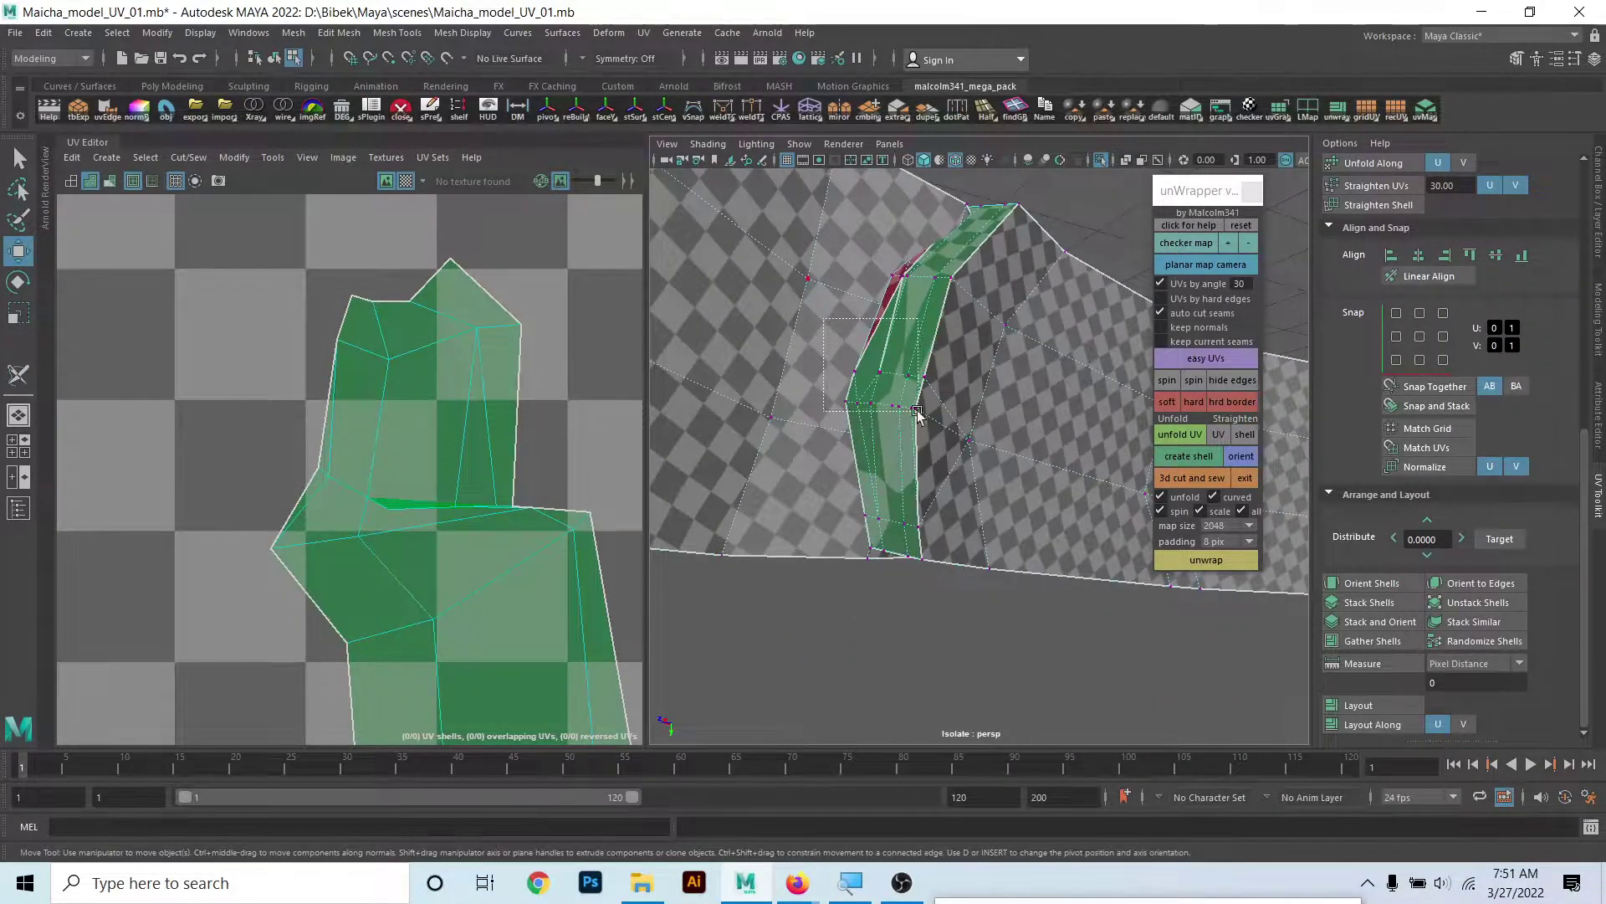
{"action": "left_click", "coordinate": [1056, 520]}
{"action": "mouse_move", "coordinate": [1056, 519]}
{"action": "left_mouse_down", "text": "alt"}
{"action": "mouse_move", "coordinate": [987, 381]}
{"action": "mouse_move", "coordinate": [992, 430]}
{"action": "mouse_move", "coordinate": [943, 431]}
{"action": "left_mouse_up", "text": "alt"}
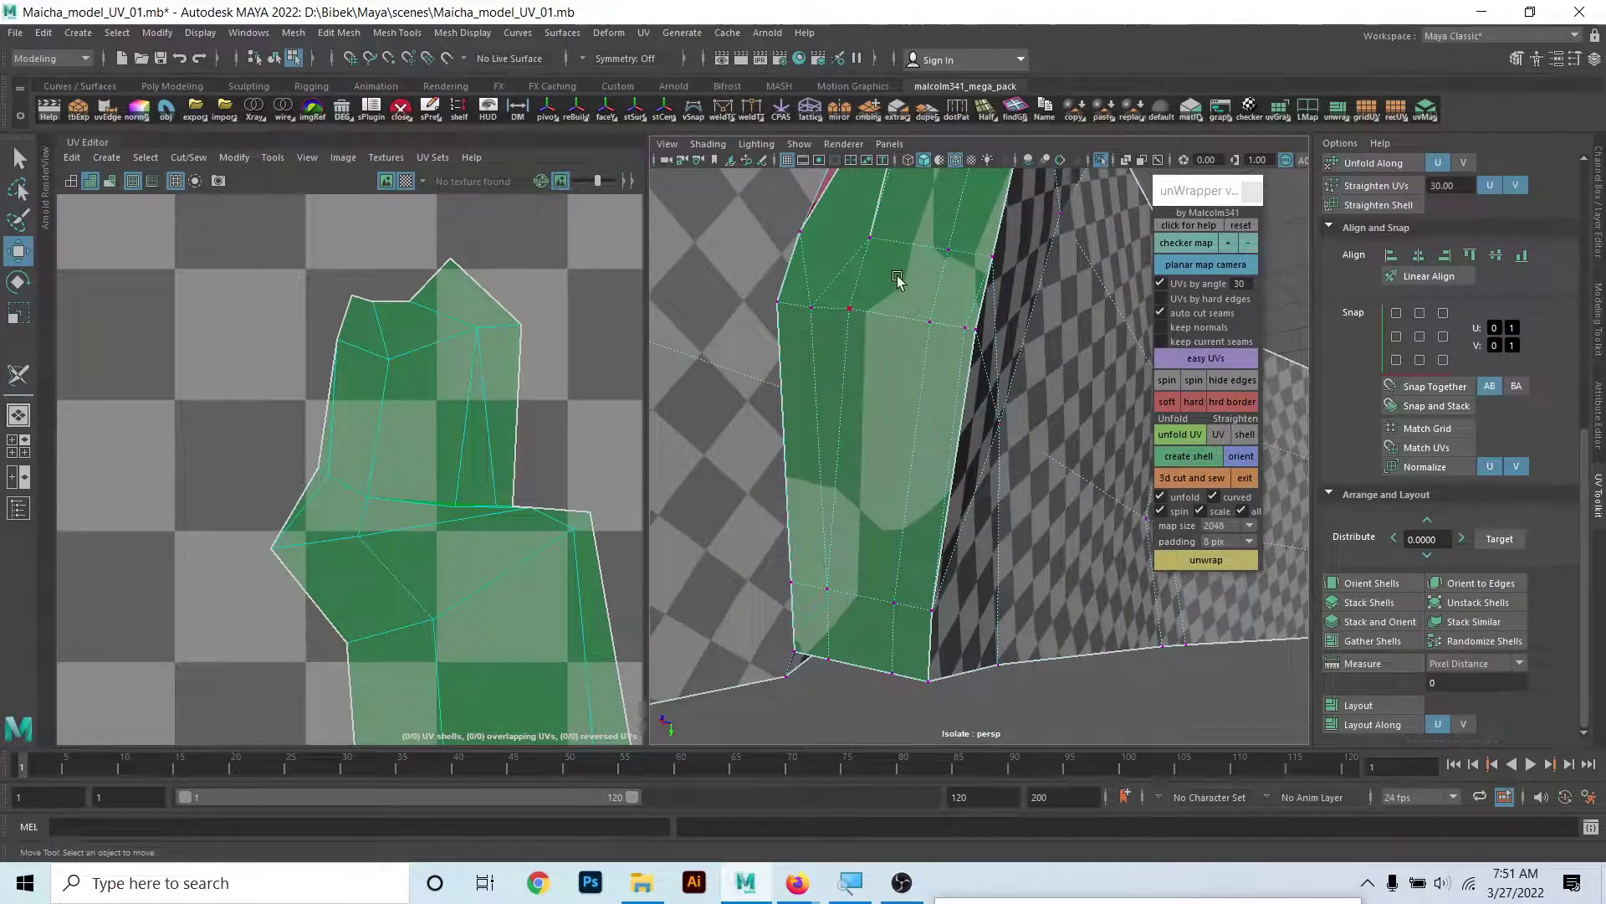
{"action": "left_click_drag", "start_coordinate": [858, 355], "coordinate": [871, 413], "text": "alt"}
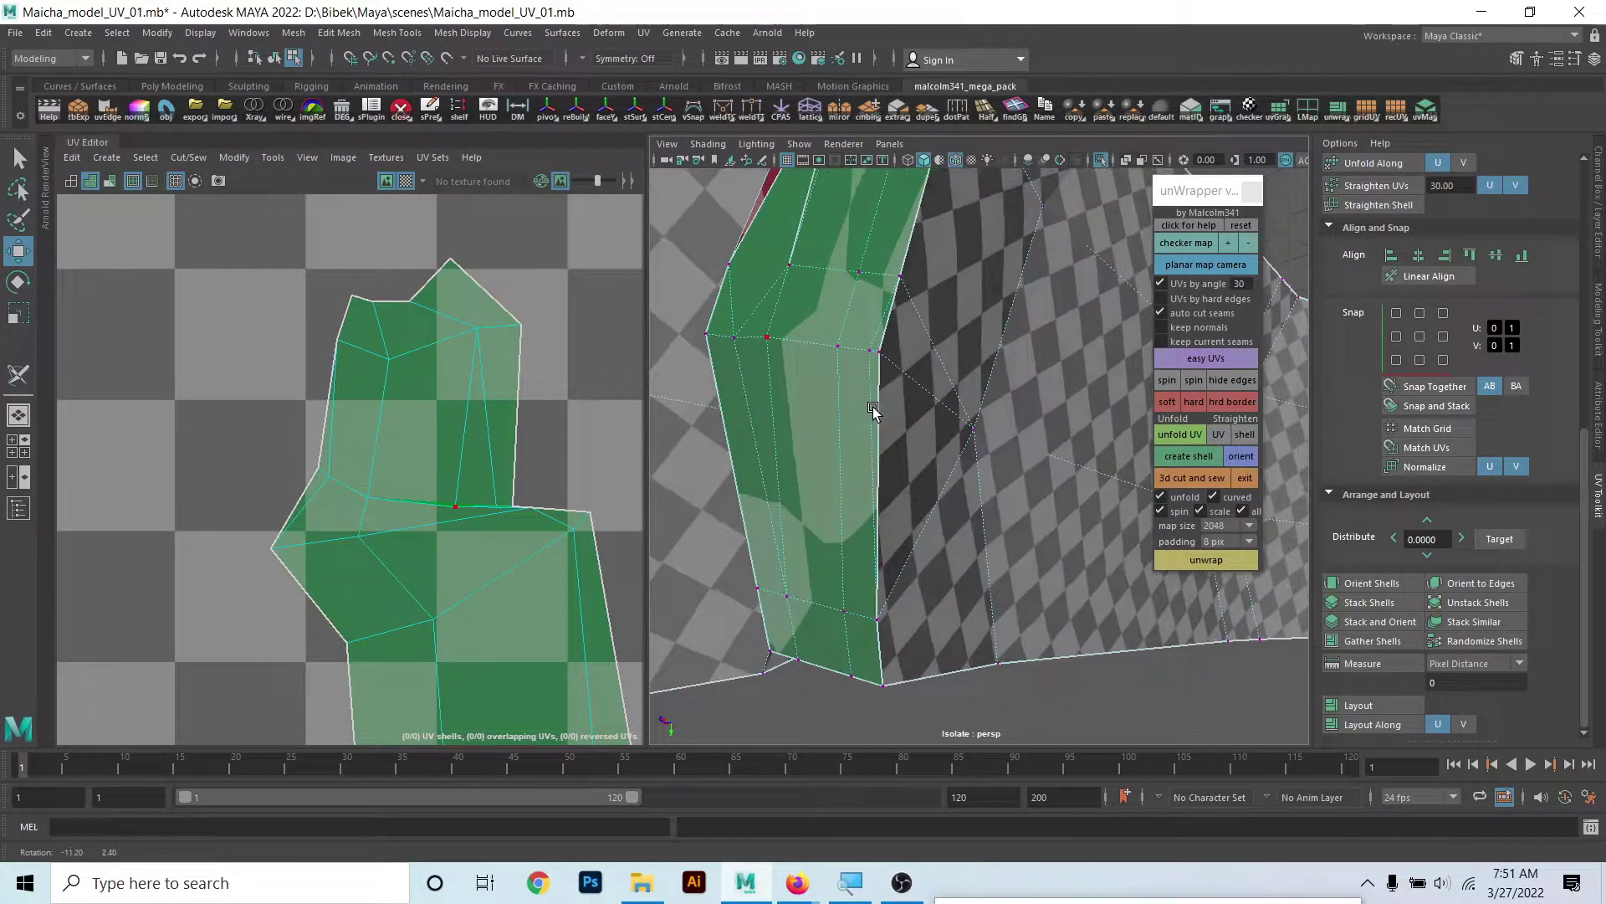
{"action": "right_click_drag", "start_coordinate": [871, 412], "coordinate": [956, 259]}
{"action": "left_click", "coordinate": [866, 353]}
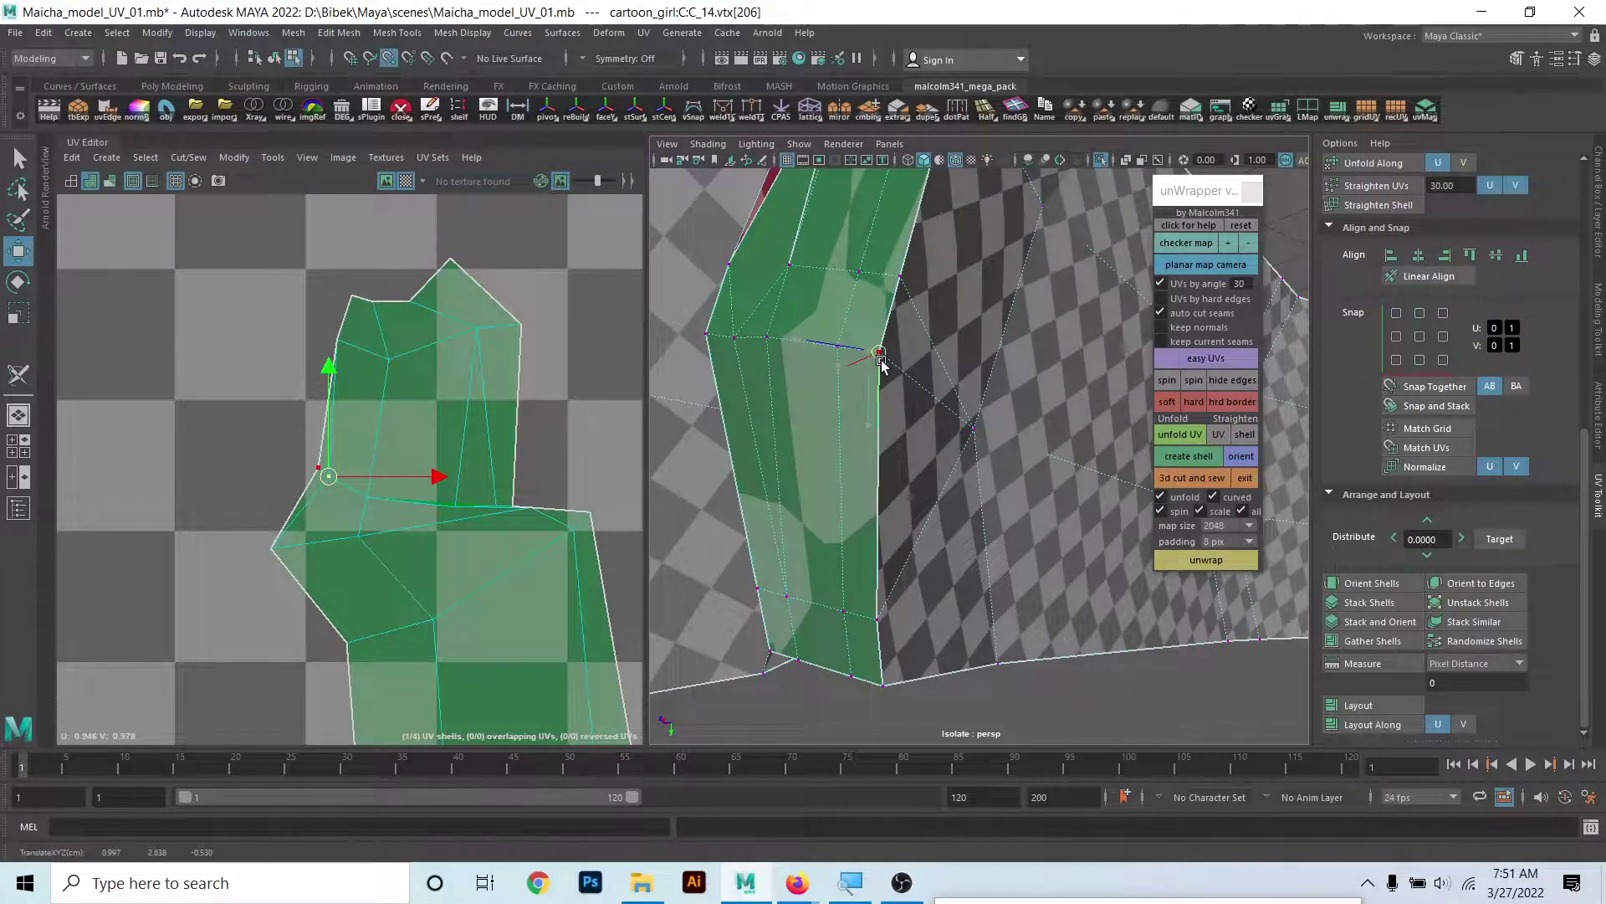
- Select the unwanted edge running down the strap piece and delete it
{"action": "left_click_drag", "start_coordinate": [897, 393], "coordinate": [770, 335], "text": "alt"}
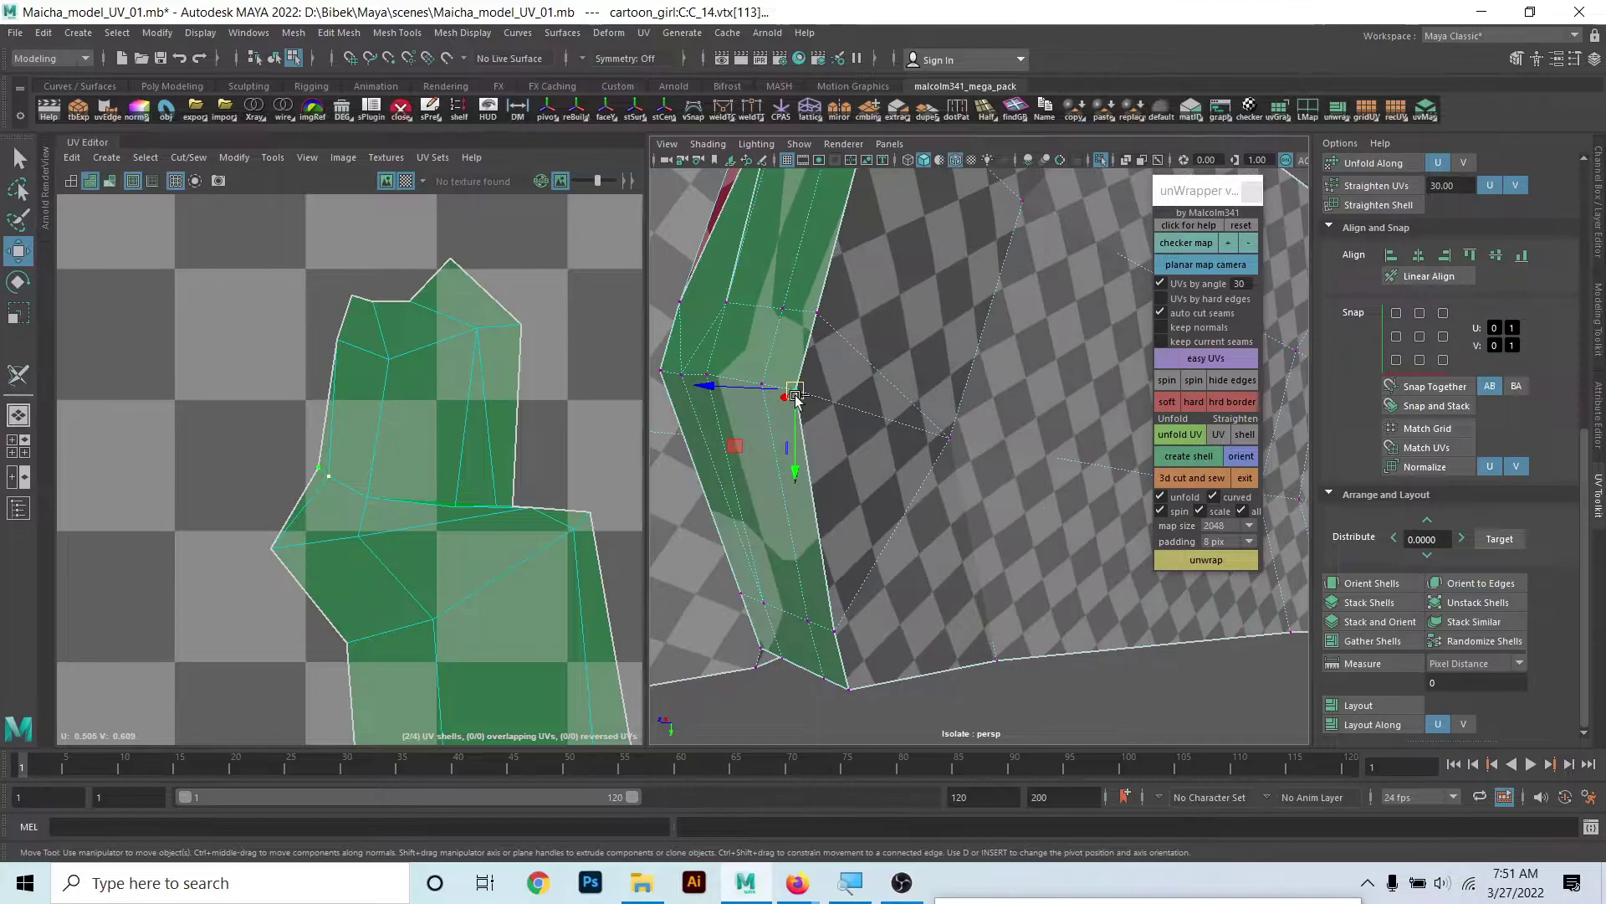
{"action": "right_click_drag", "start_coordinate": [770, 334], "coordinate": [774, 343]}
{"action": "mouse_move", "coordinate": [774, 343]}
{"action": "left_mouse_down", "text": "alt"}
{"action": "mouse_move", "coordinate": [892, 387]}
{"action": "mouse_move", "coordinate": [887, 369]}
{"action": "left_mouse_up", "text": "alt"}
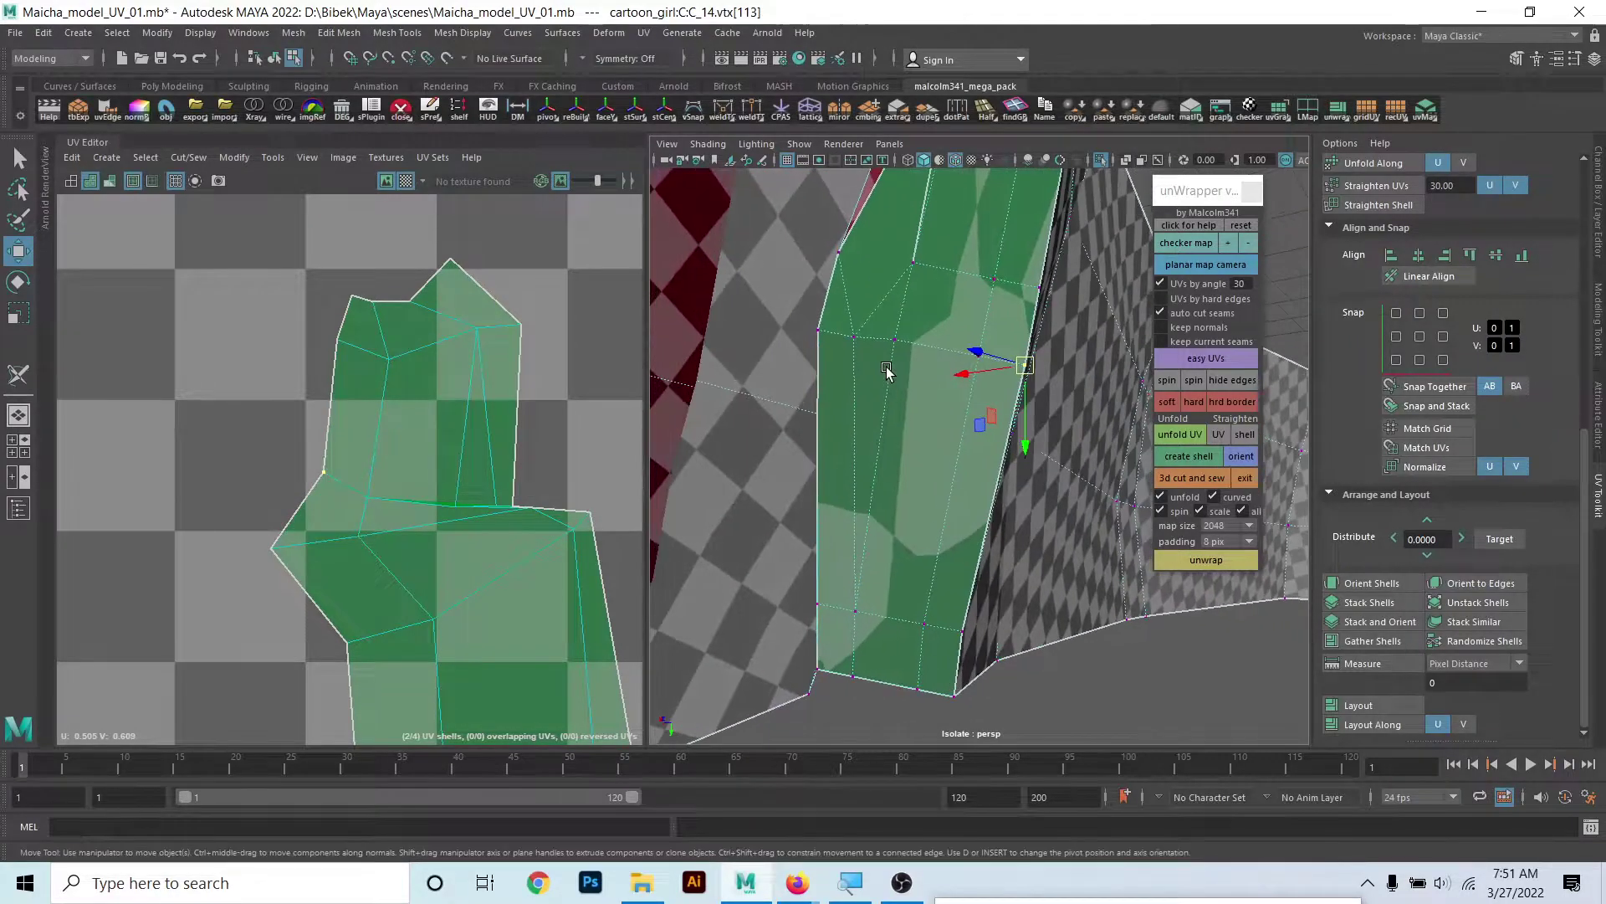
{"action": "mouse_move", "coordinate": [891, 310]}
{"action": "left_mouse_down", "text": "alt"}
{"action": "mouse_move", "coordinate": [835, 323]}
{"action": "mouse_move", "coordinate": [804, 362]}
{"action": "left_mouse_up", "text": "alt"}
{"action": "right_click_drag", "start_coordinate": [803, 362], "coordinate": [781, 318]}
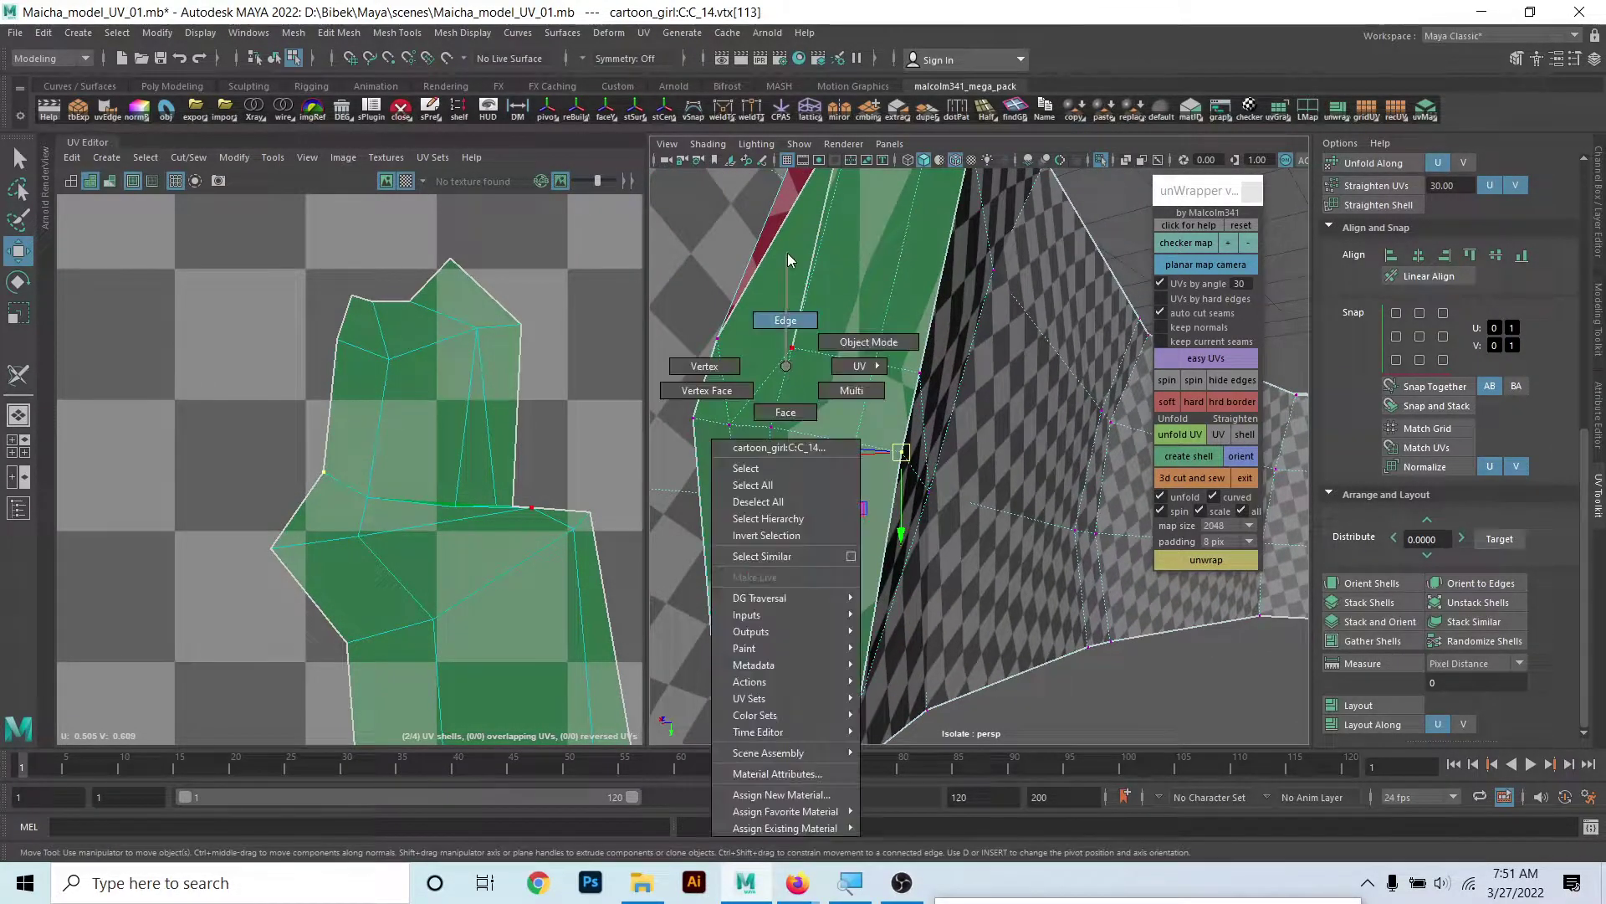
{"action": "left_click", "coordinate": [750, 409]}
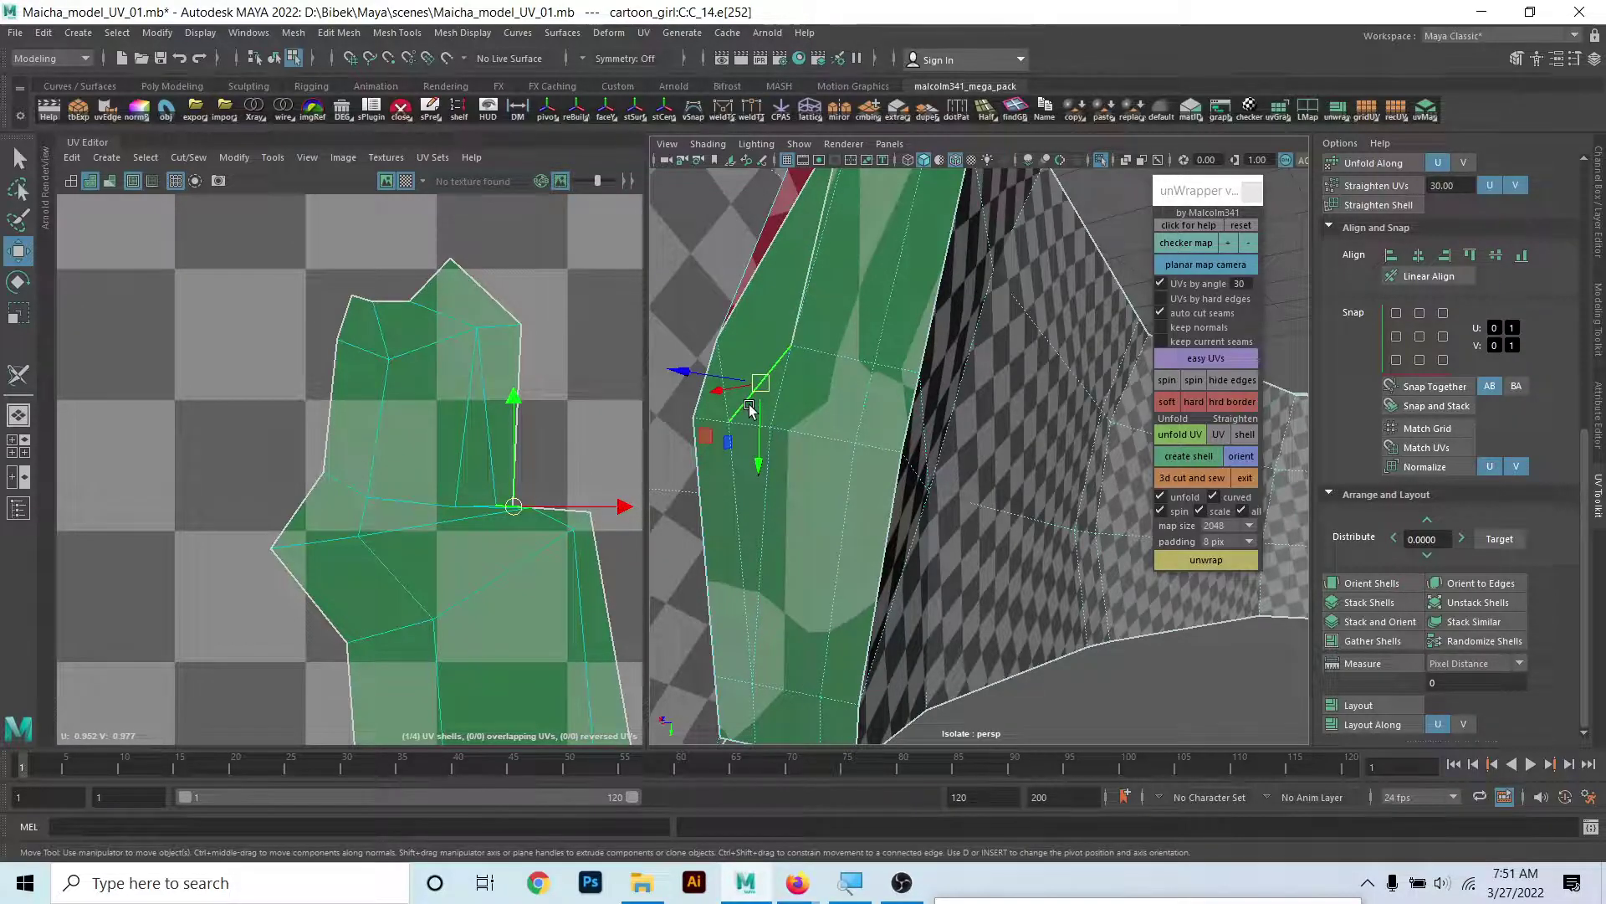
{"action": "left_click_drag", "start_coordinate": [810, 454], "coordinate": [855, 450], "text": "alt"}
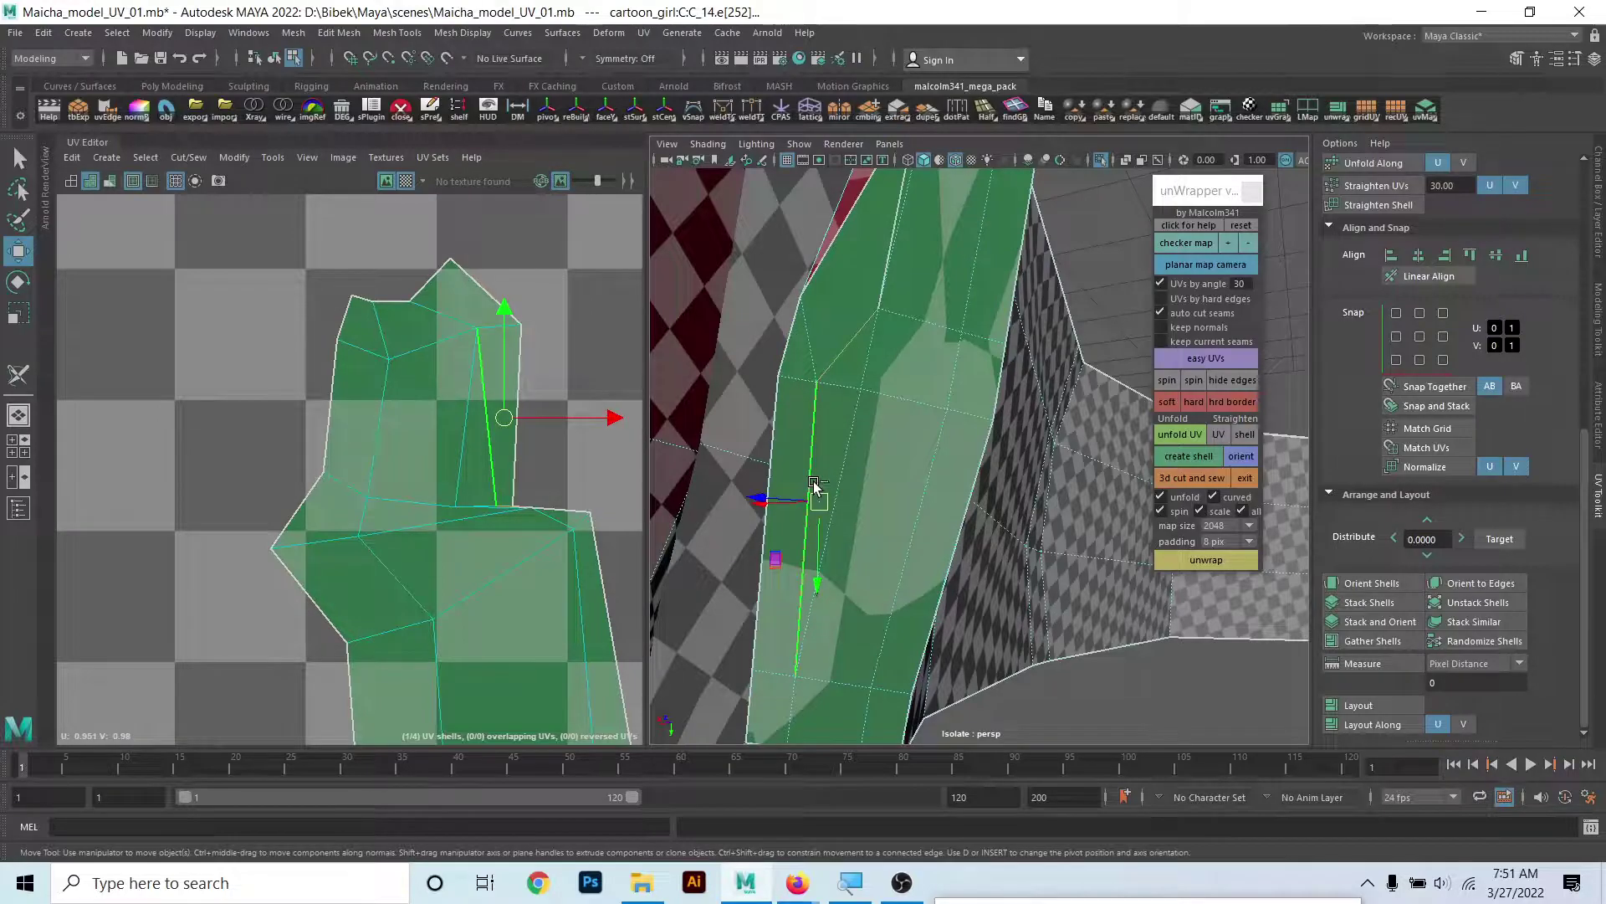
{"action": "key", "text": "Delete"}
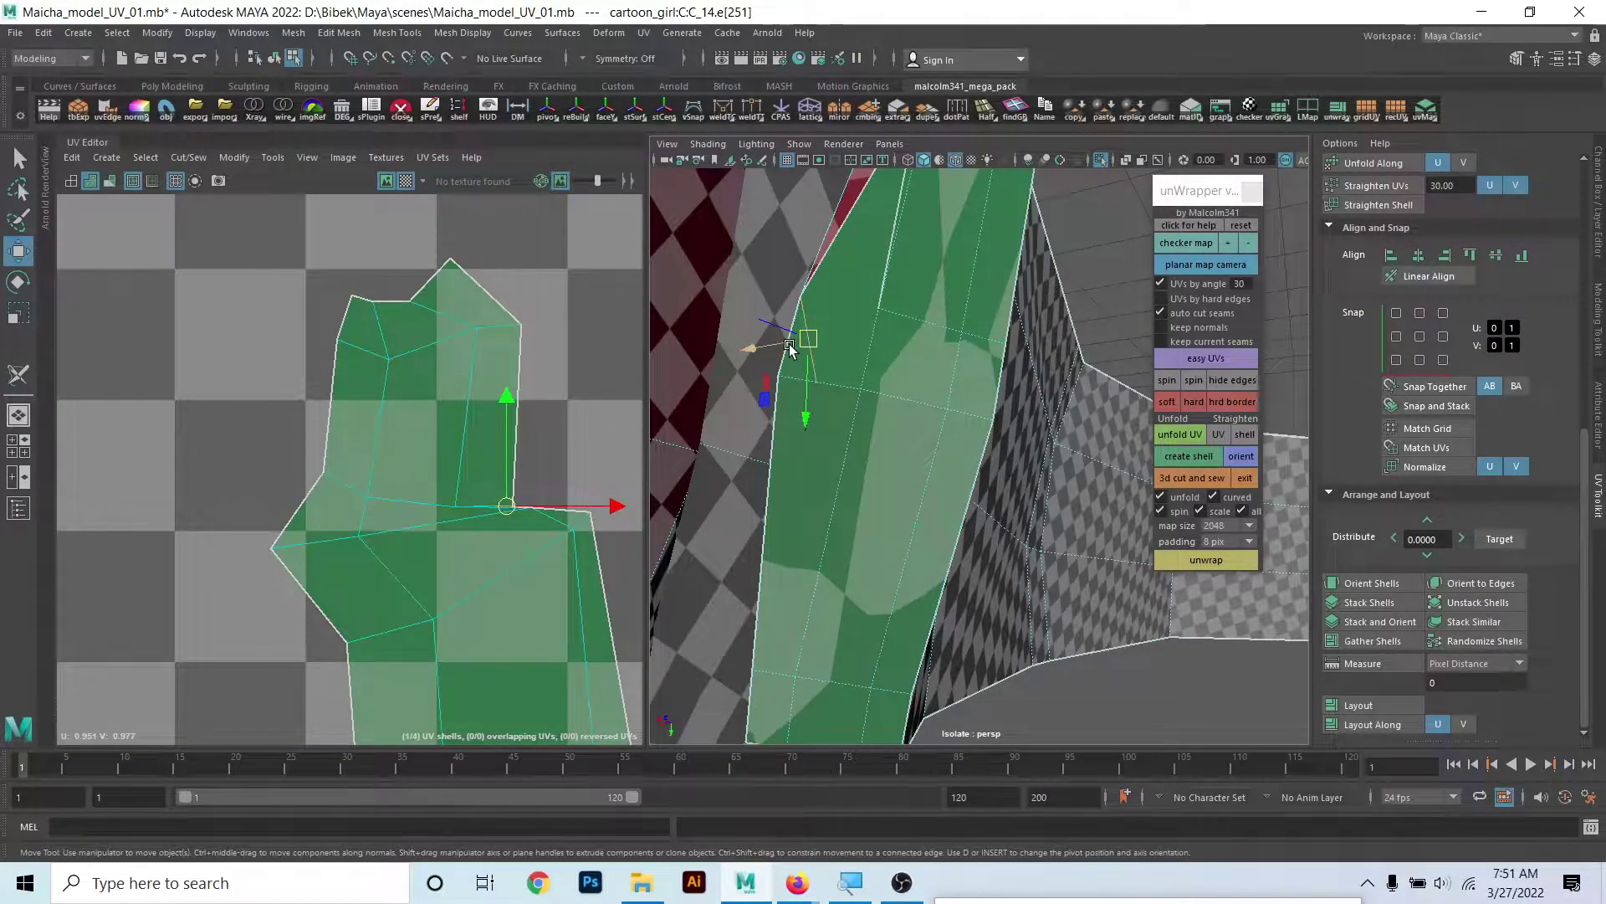
{"action": "left_click_drag", "start_coordinate": [814, 415], "coordinate": [792, 434], "text": "alt"}
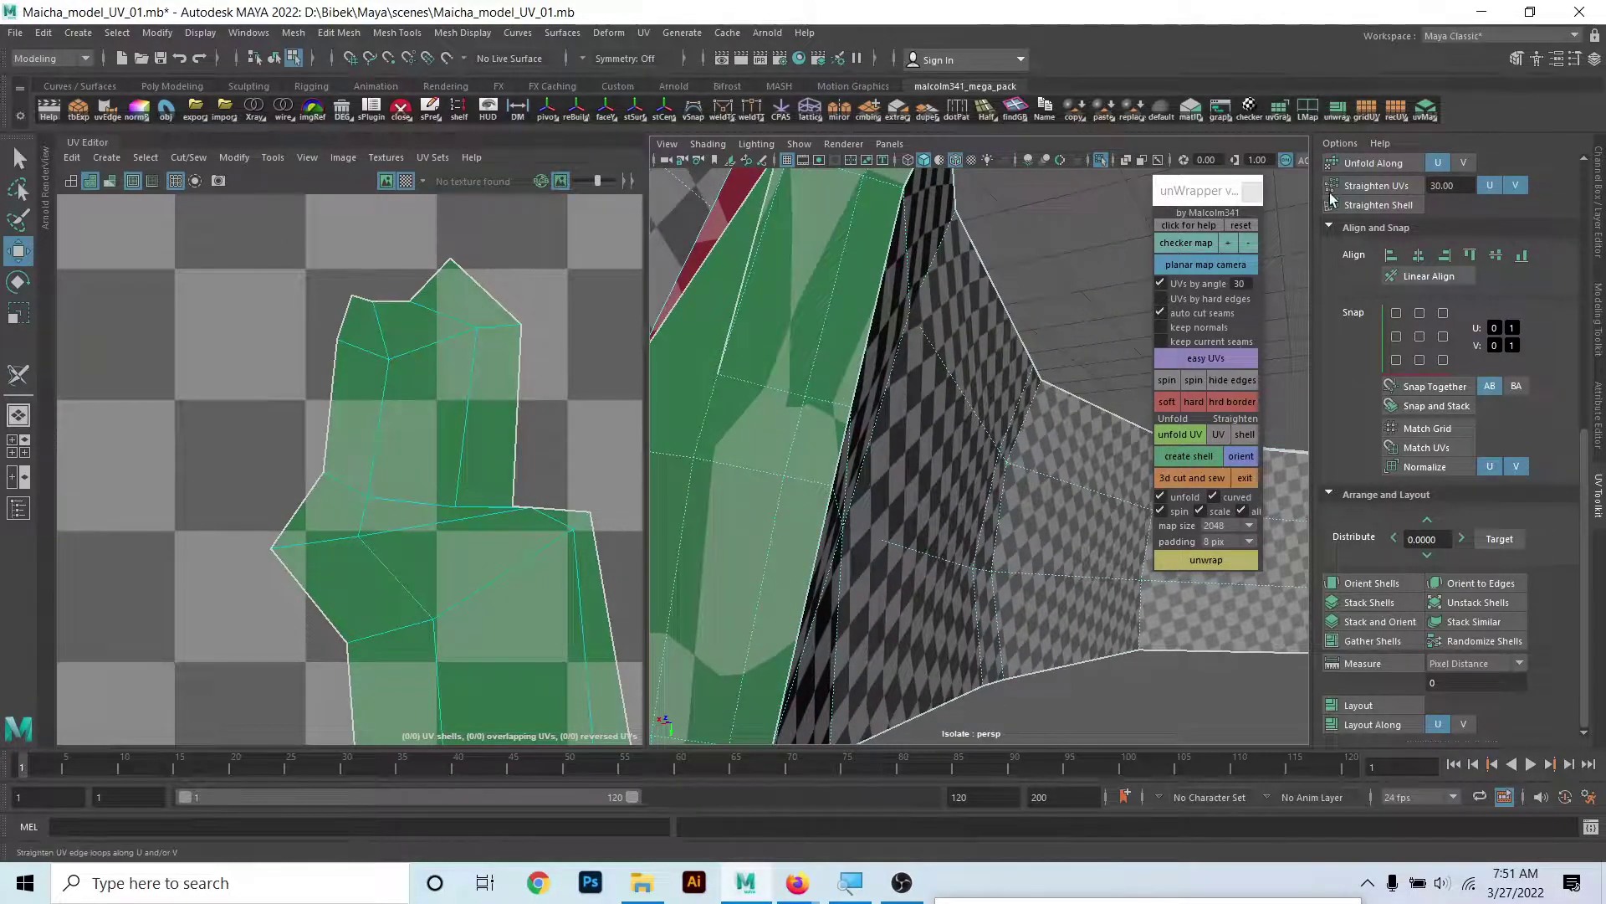
- Start Multi-Cut from Edit Mesh, then switch to Object Mode with the strap selected
{"action": "left_click", "coordinate": [297, 35]}
{"action": "mouse_move", "coordinate": [338, 32]}
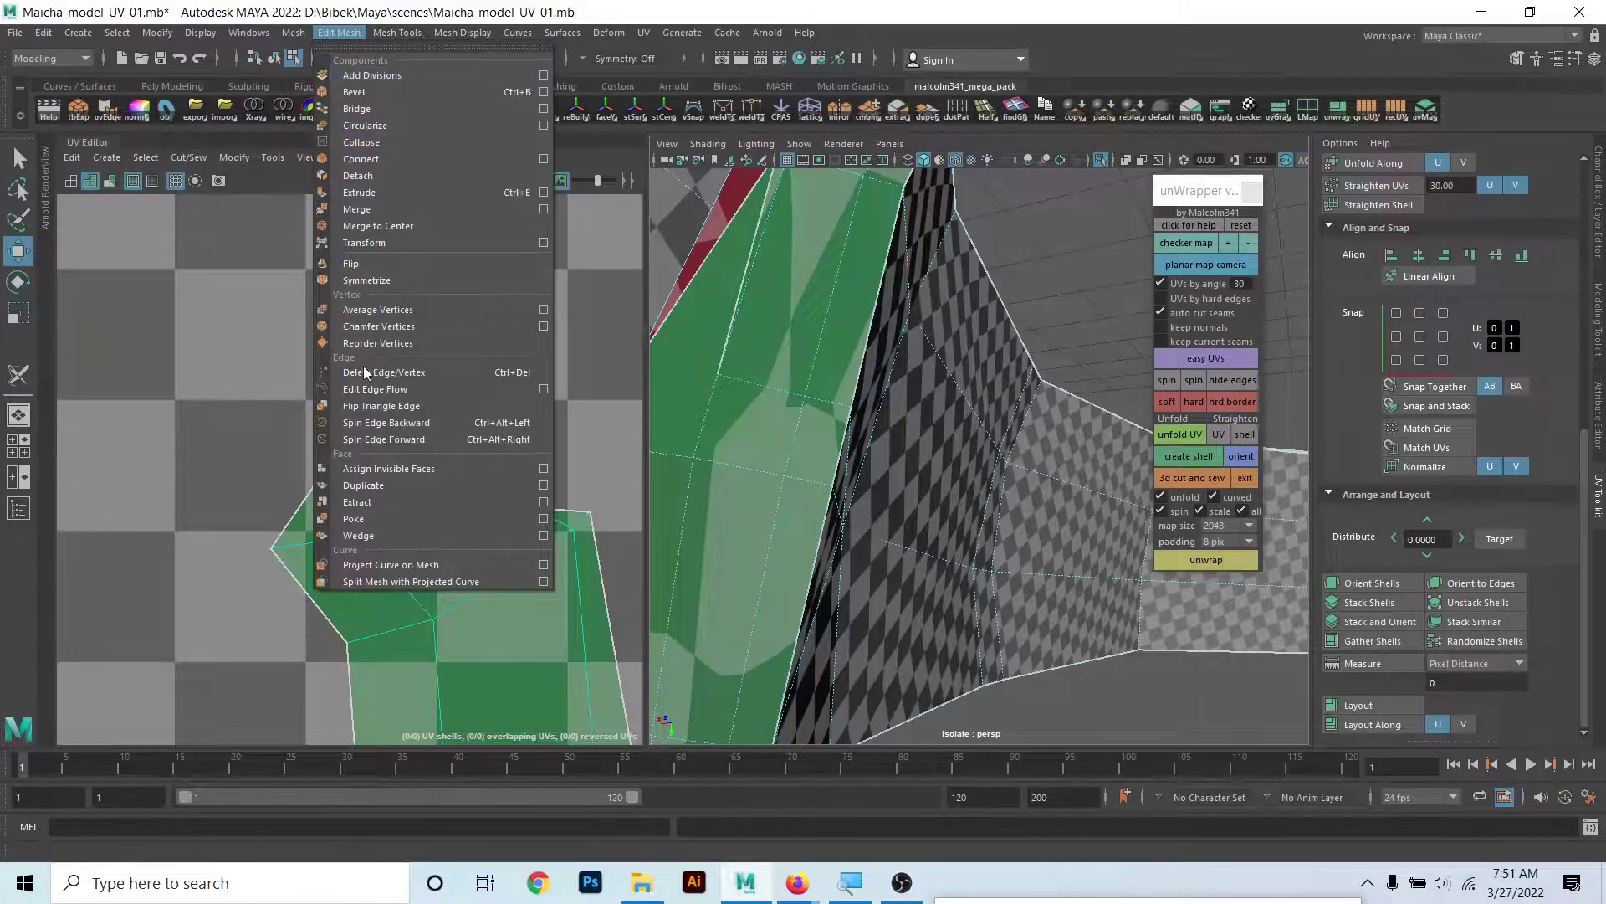
{"action": "left_click", "coordinate": [440, 196]}
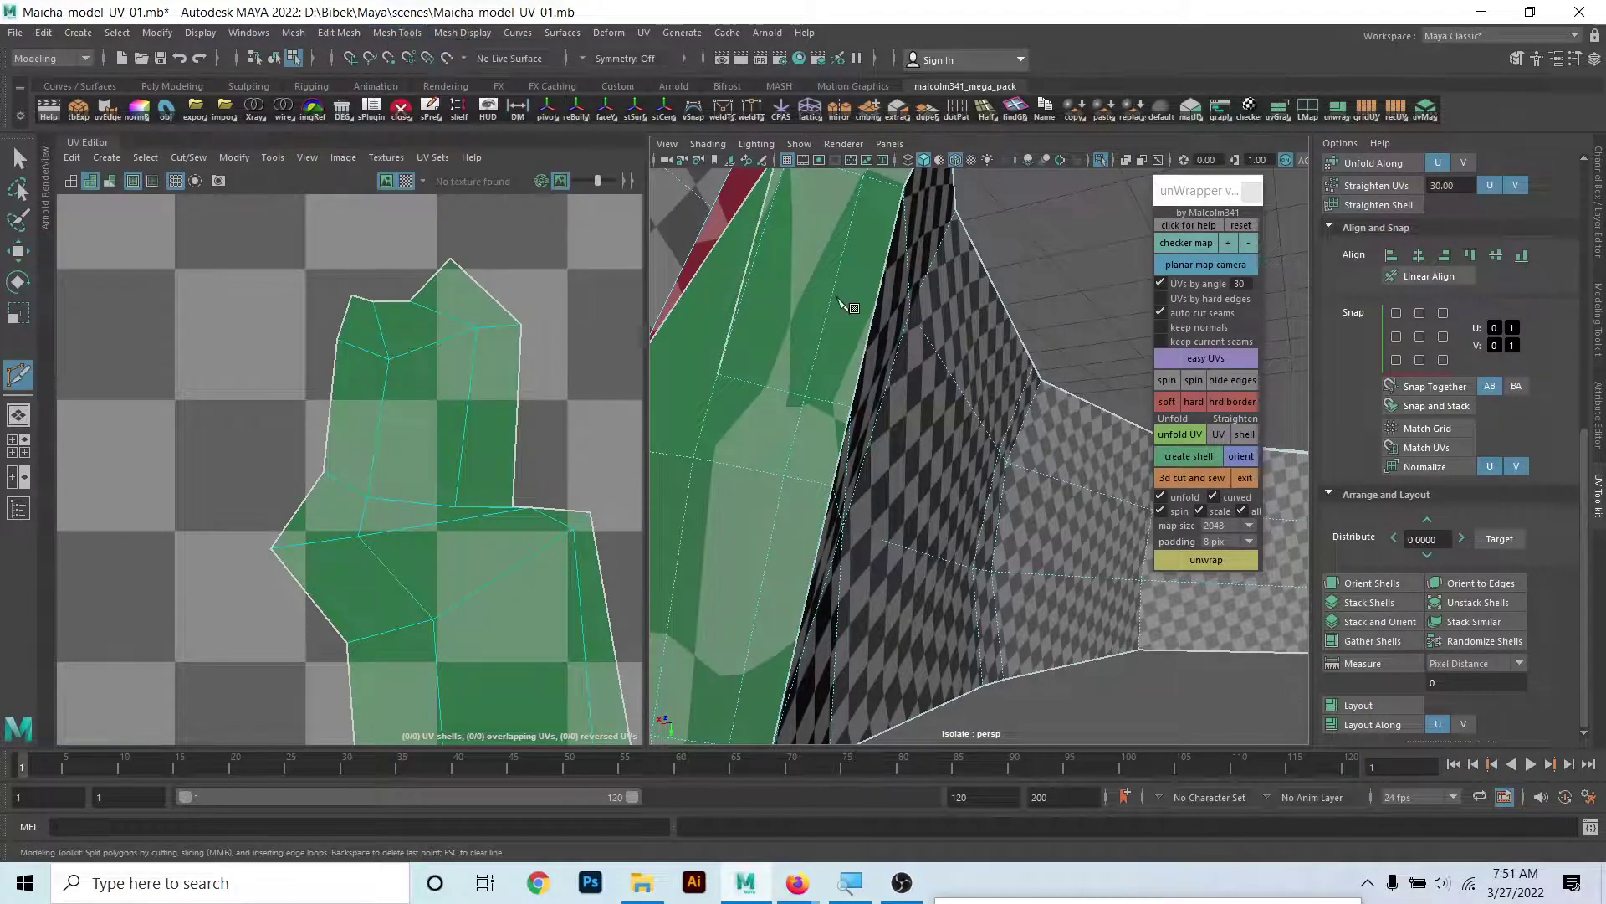
{"action": "left_click_drag", "start_coordinate": [893, 379], "coordinate": [872, 369], "text": "alt"}
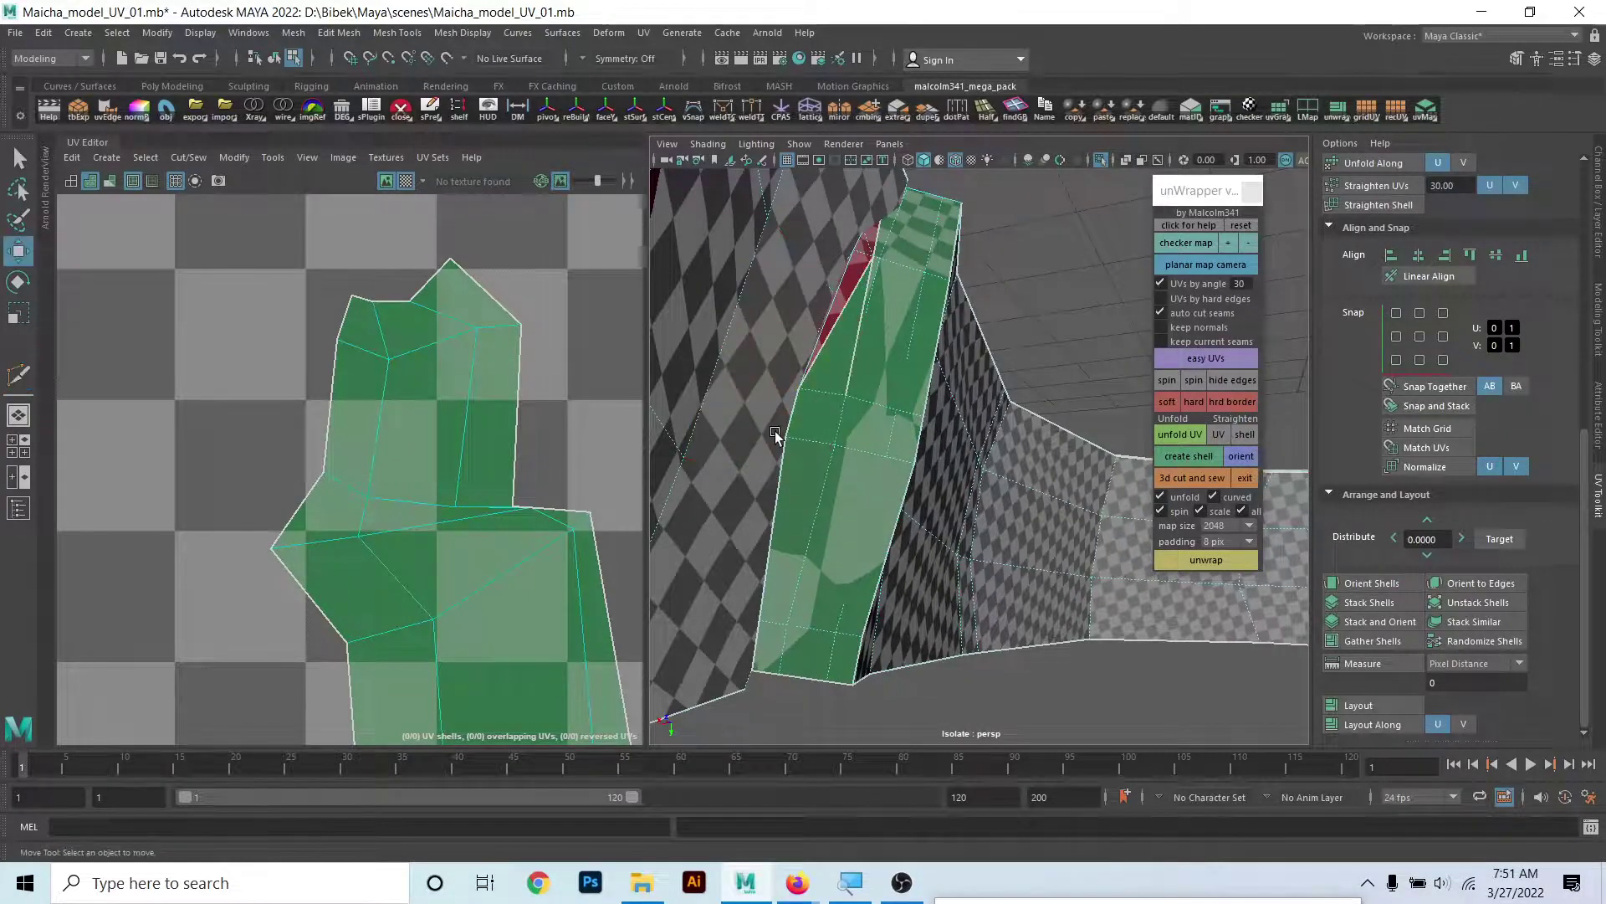
{"action": "left_click_drag", "start_coordinate": [775, 435], "coordinate": [911, 402], "text": "alt"}
{"action": "right_click_drag", "start_coordinate": [883, 362], "coordinate": [926, 338]}
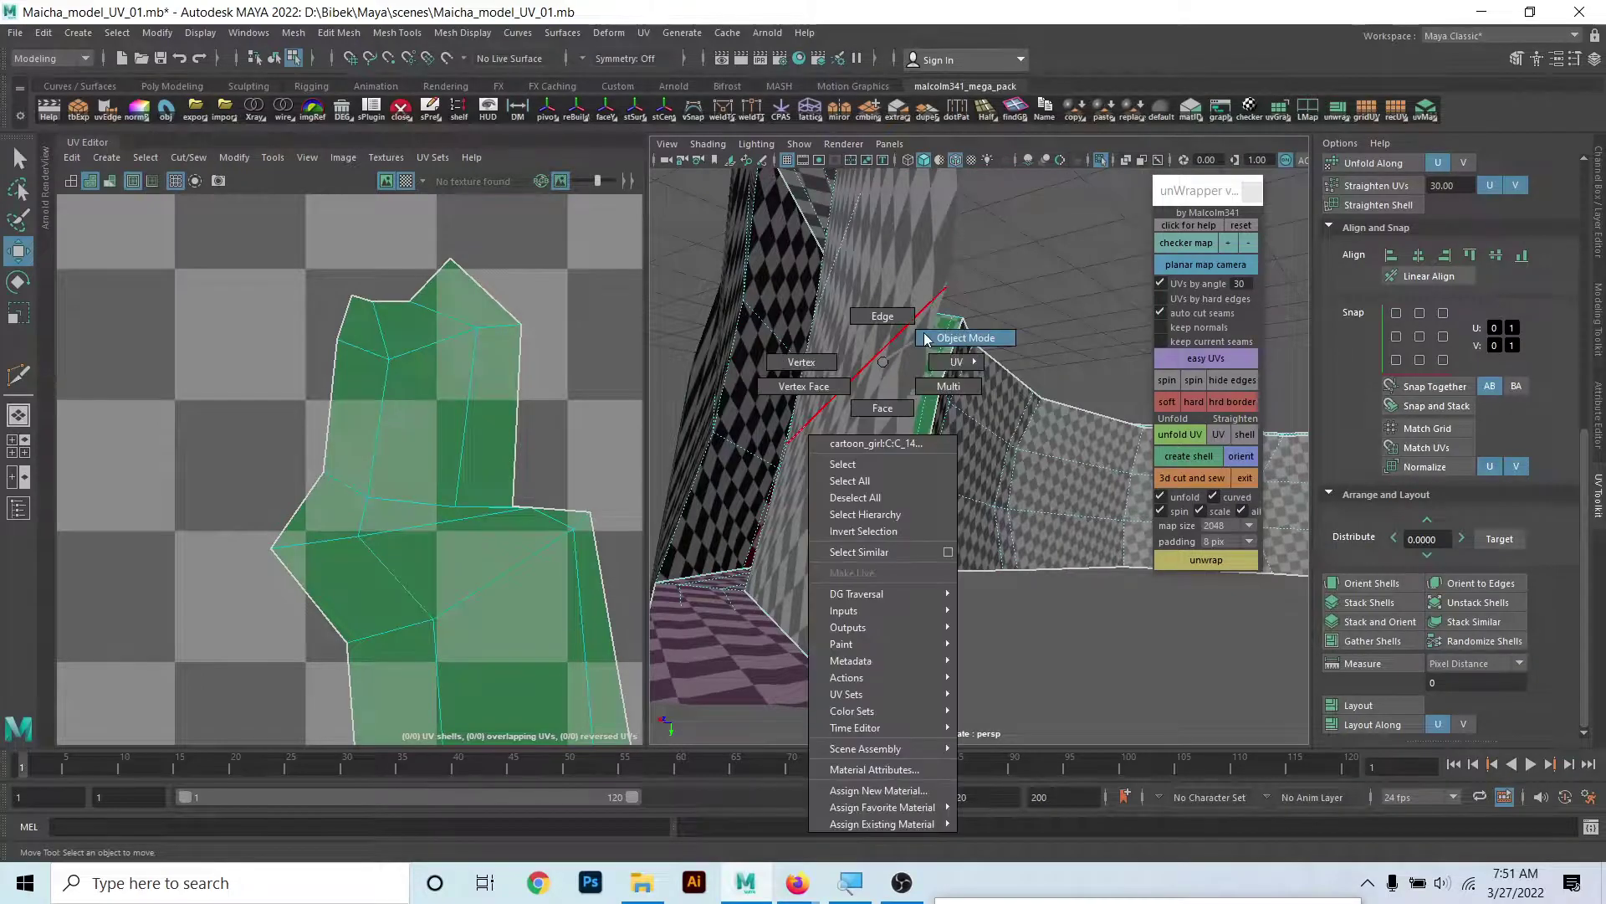
{"action": "left_click_drag", "start_coordinate": [926, 338], "coordinate": [887, 410], "text": "alt"}
- Unwrap the strip's UVs and select a face on the strip
{"action": "scroll", "coordinate": [104, 459], "scroll_direction": "down", "scroll_amount": 3}
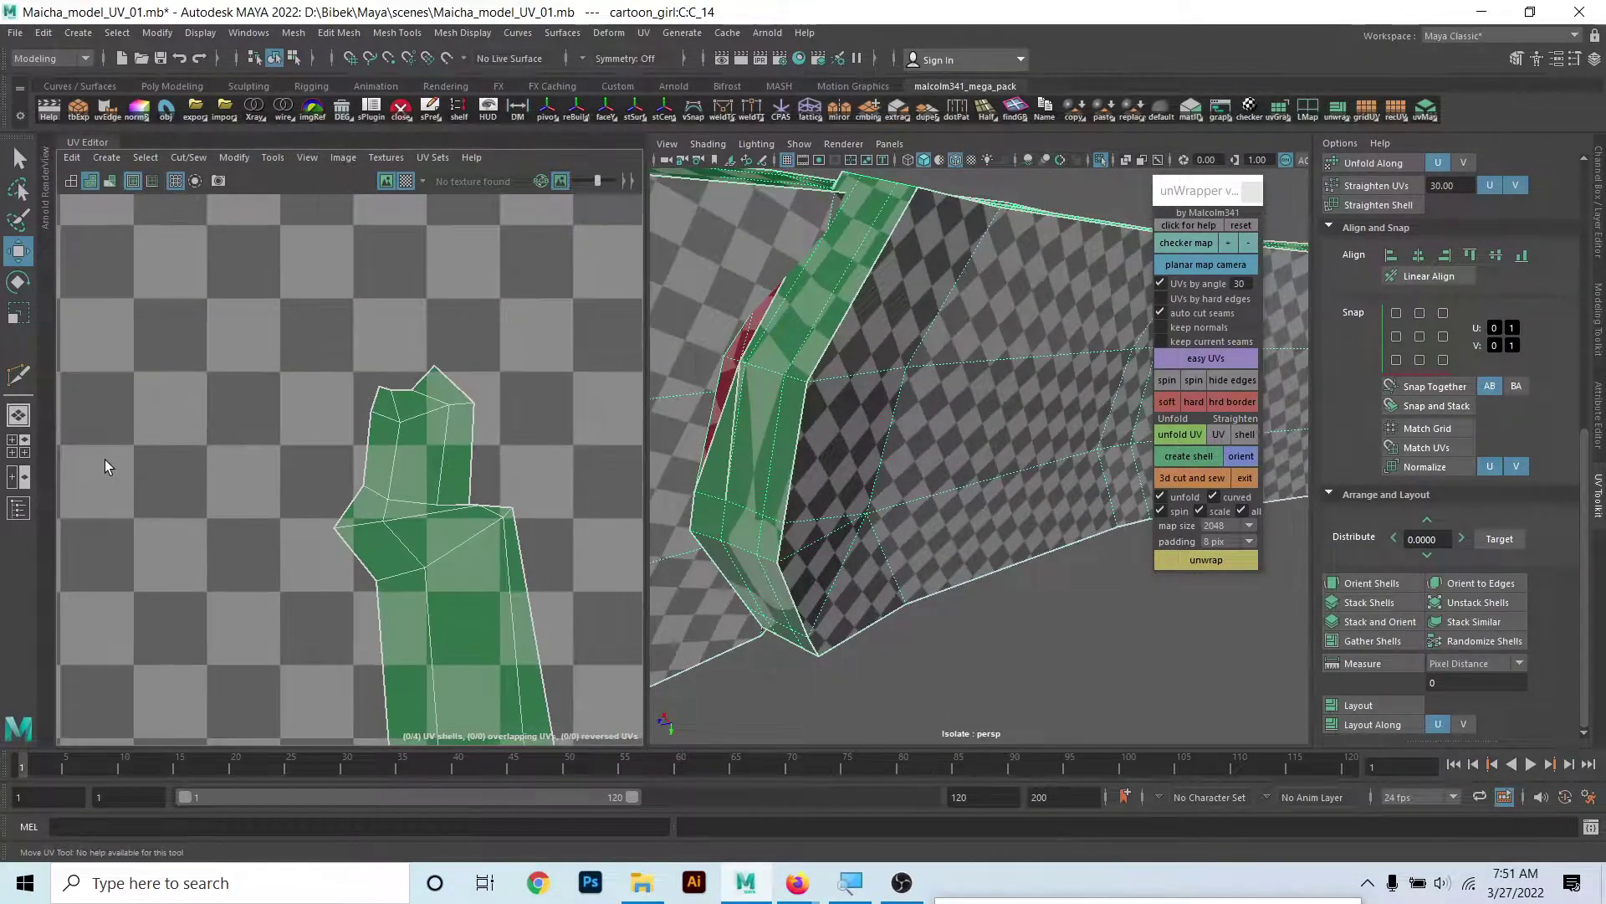
{"action": "scroll", "coordinate": [104, 460], "scroll_direction": "down", "scroll_amount": 2}
{"action": "scroll", "coordinate": [811, 465], "scroll_direction": "up", "scroll_amount": 2}
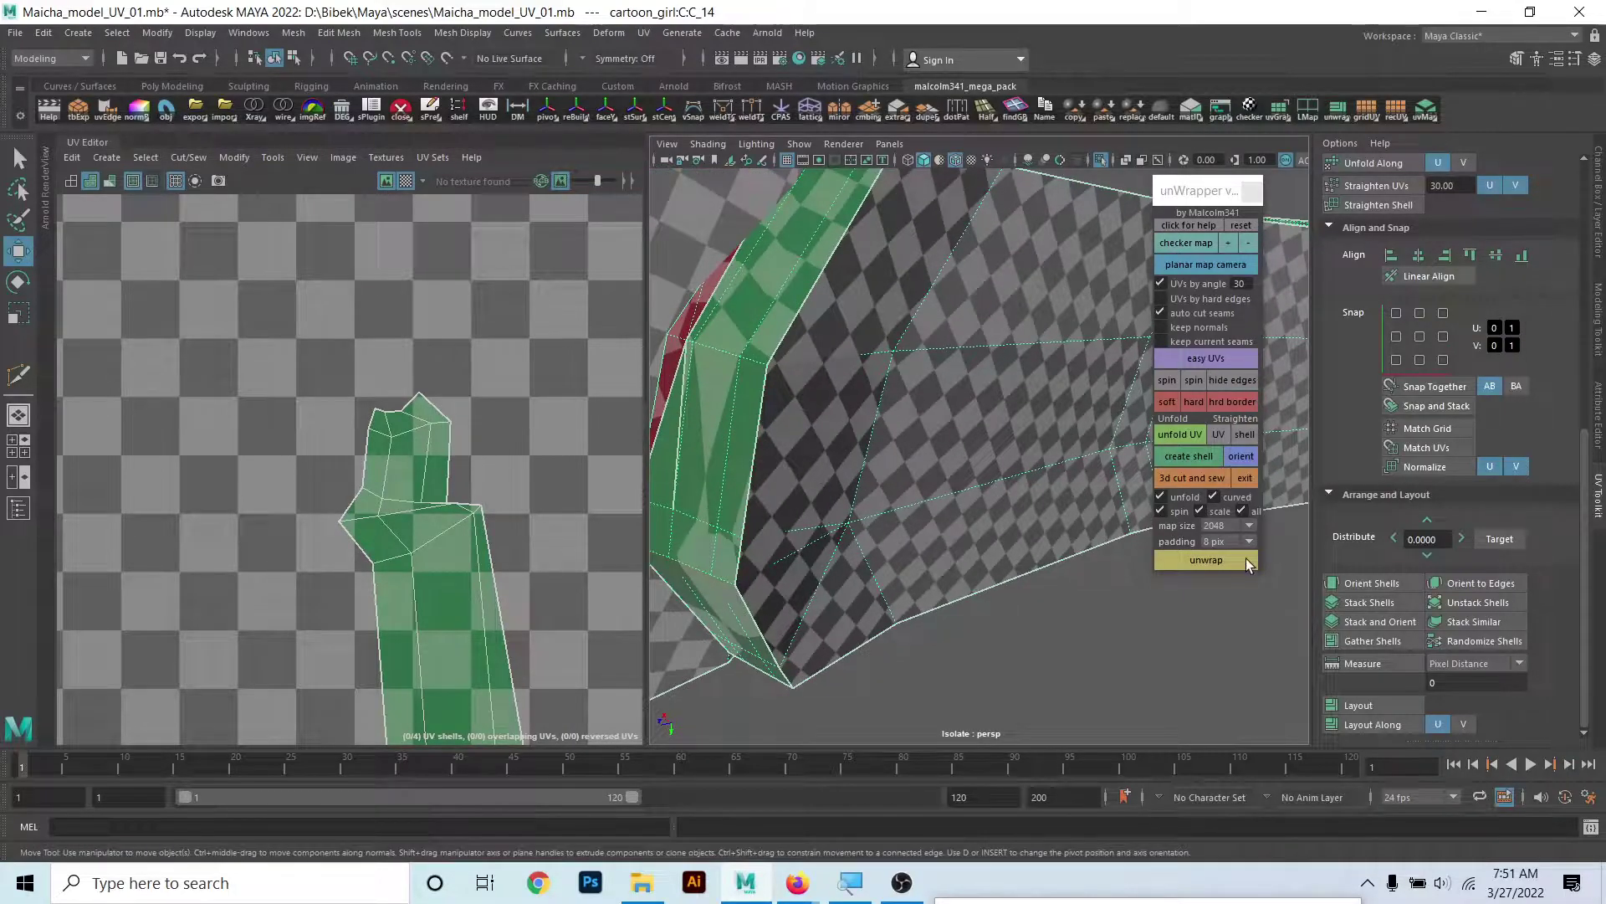
{"action": "left_click", "coordinate": [1210, 561]}
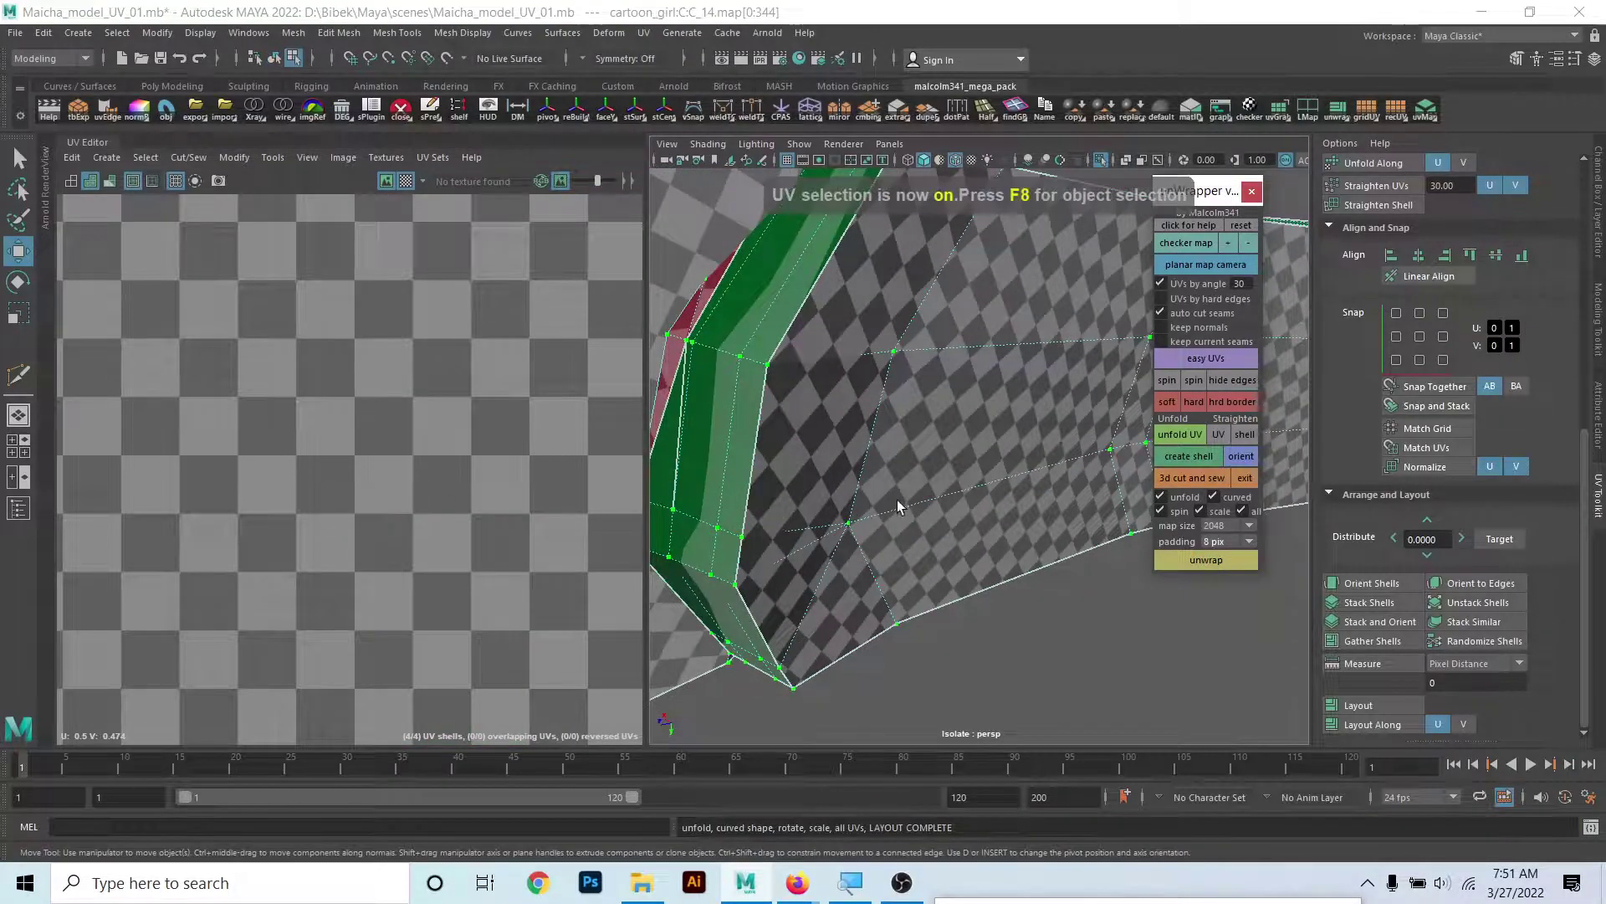
{"action": "key", "text": "f"}
{"action": "scroll", "coordinate": [1005, 689], "scroll_direction": "up", "scroll_amount": 5}
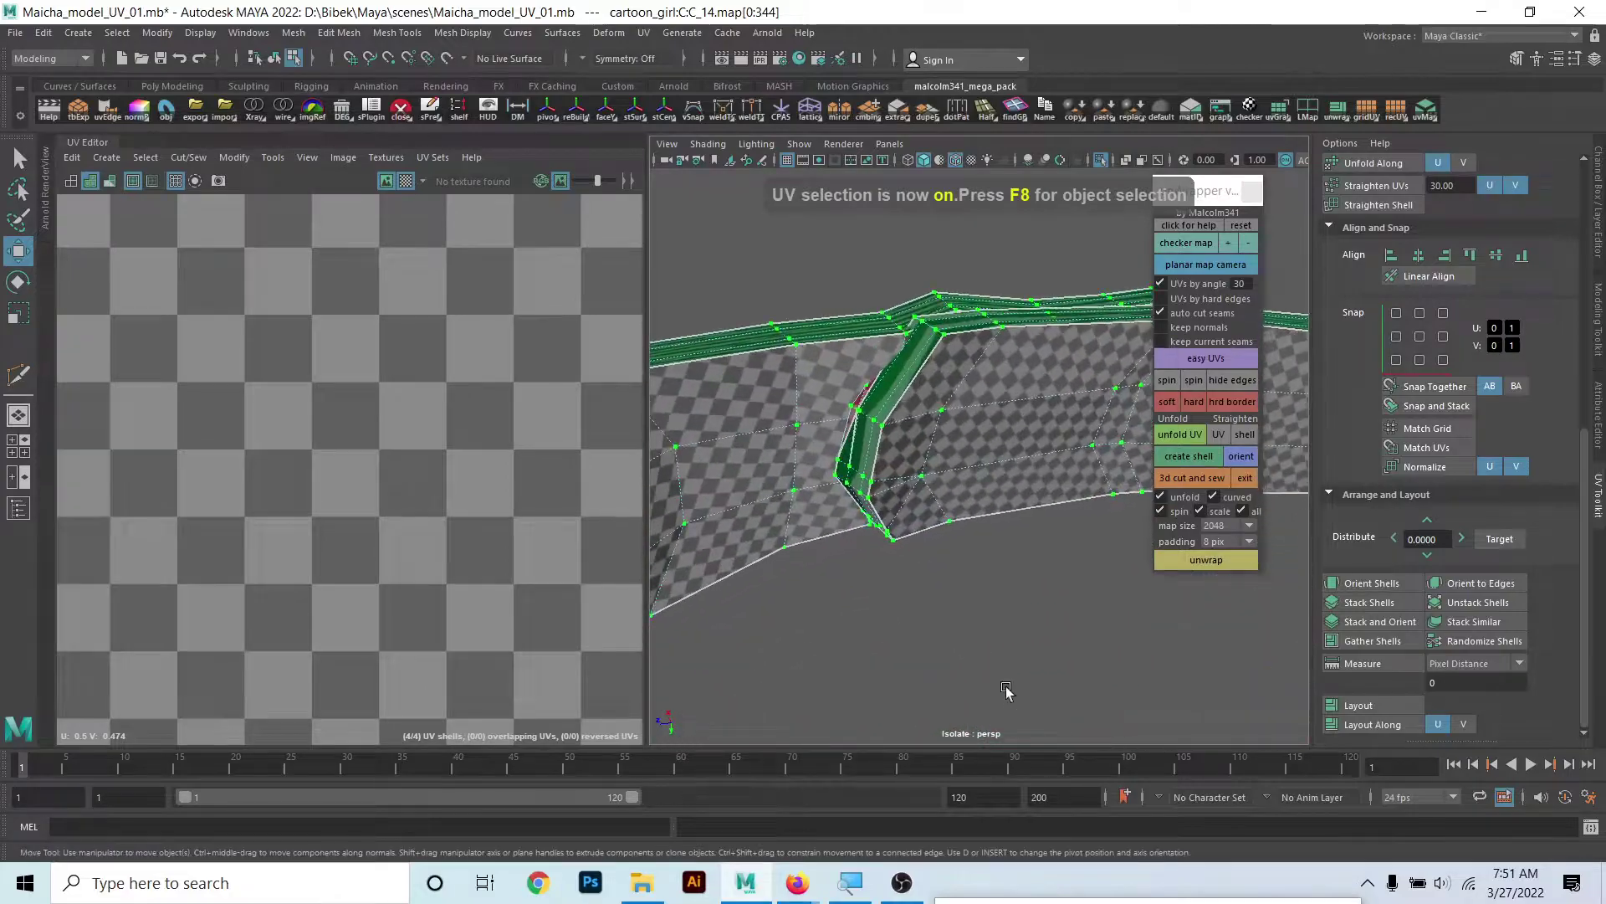
{"action": "scroll", "coordinate": [1006, 689], "scroll_direction": "up", "scroll_amount": 2}
{"action": "scroll", "coordinate": [1005, 688], "scroll_direction": "up", "scroll_amount": 2}
{"action": "scroll", "coordinate": [1006, 689], "scroll_direction": "up", "scroll_amount": 2}
{"action": "right_click_drag", "start_coordinate": [857, 362], "coordinate": [854, 410]}
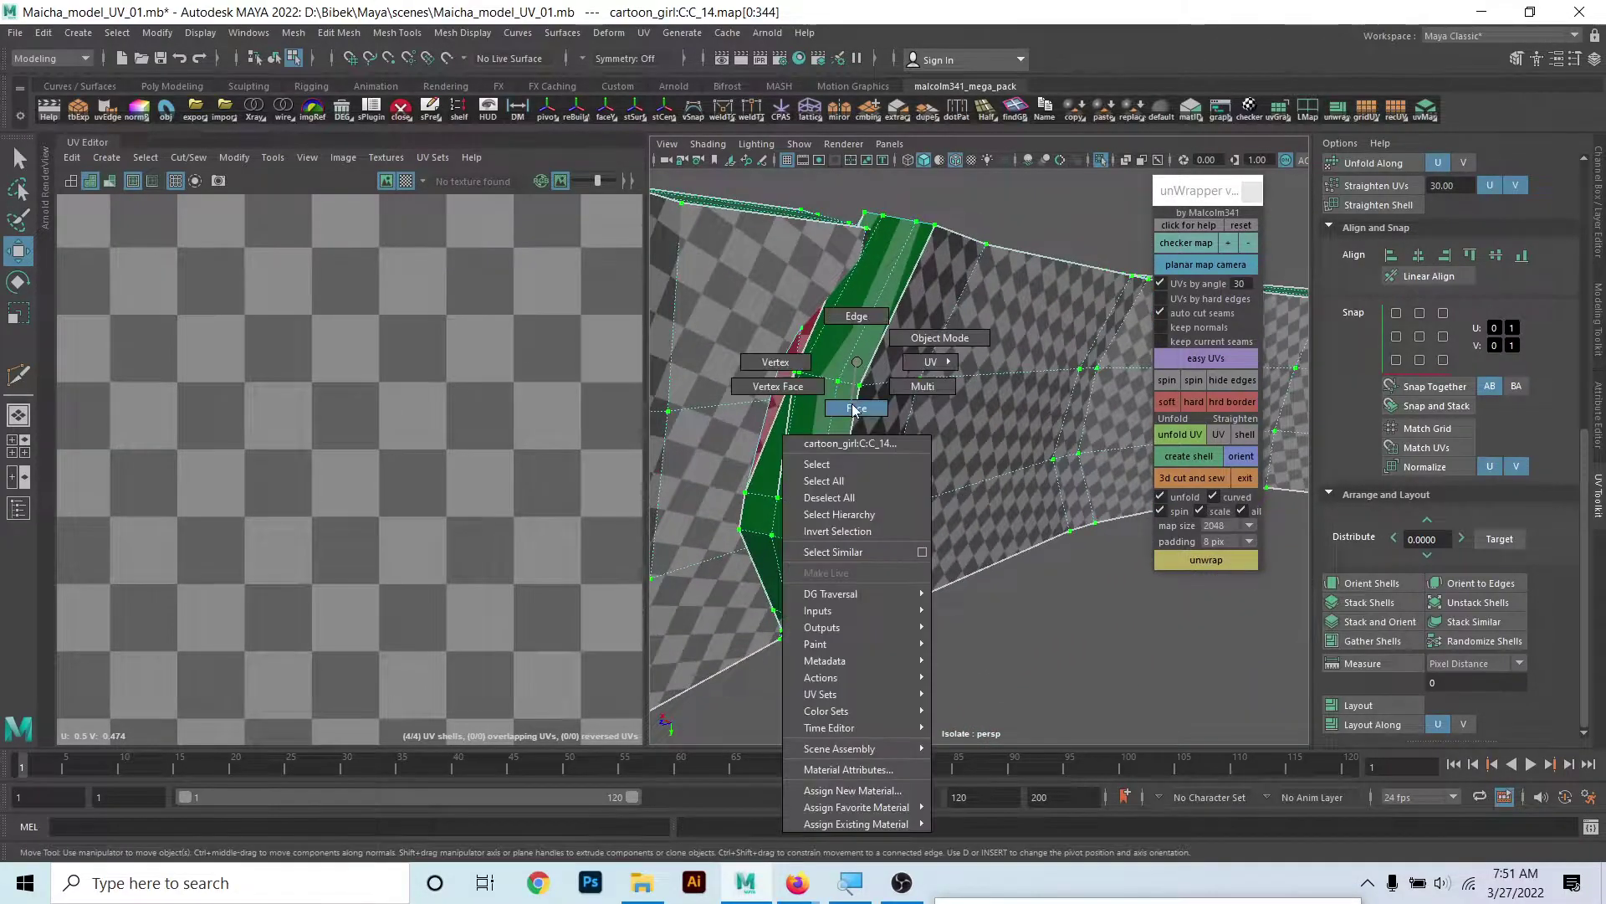
{"action": "left_click", "coordinate": [806, 440]}
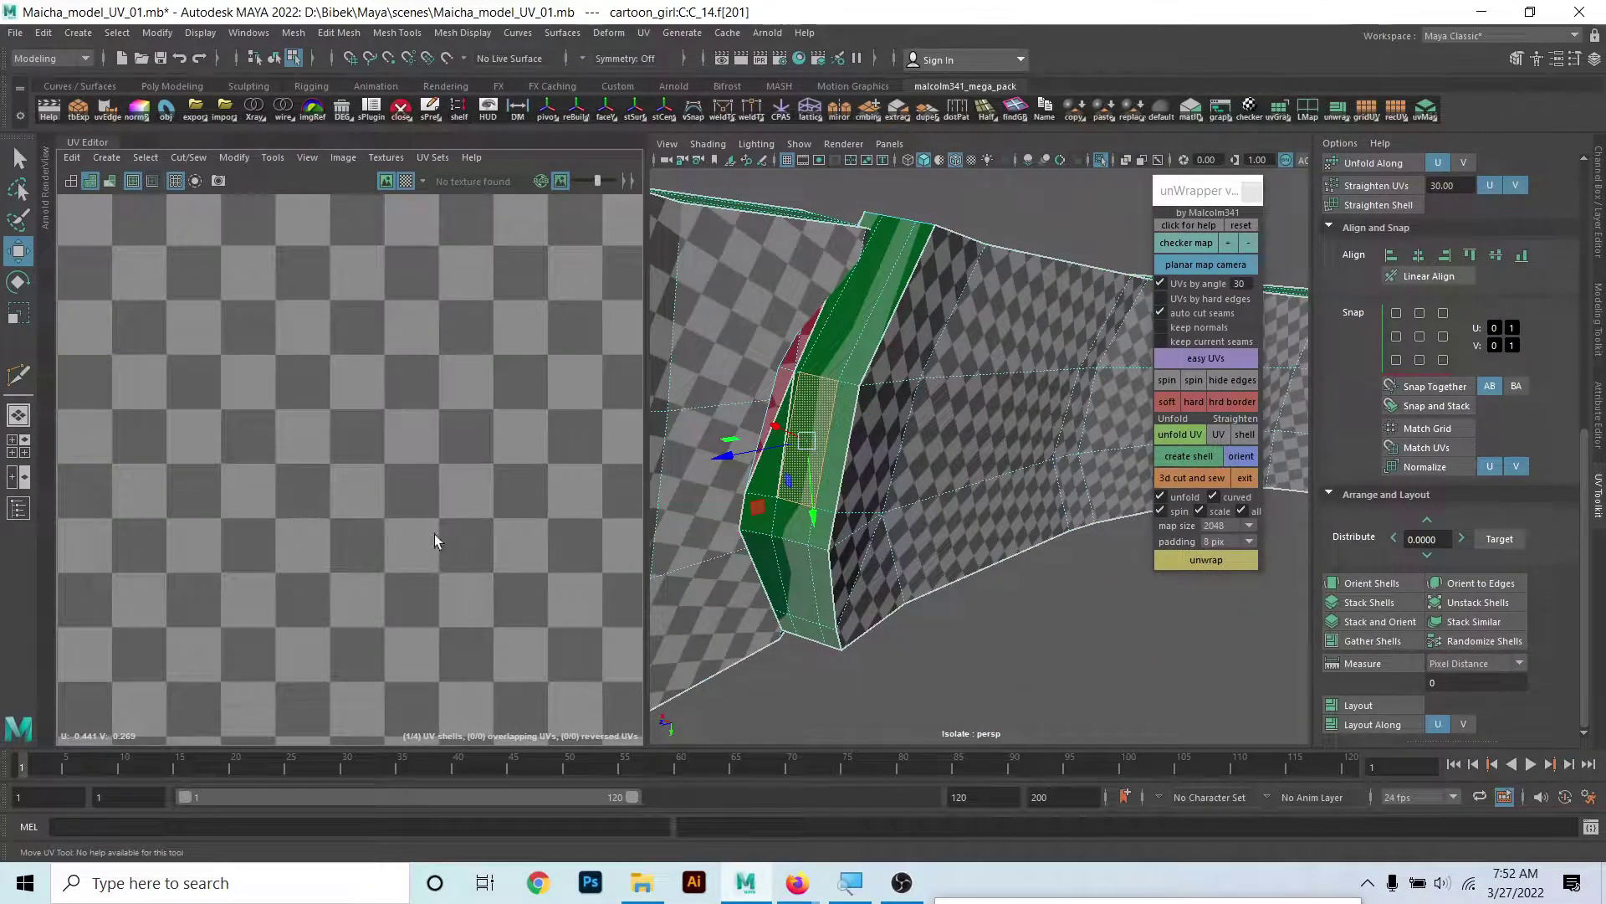
- Select the strip's UV shell in UV mode and straighten it
{"action": "scroll", "coordinate": [328, 590], "scroll_direction": "down", "scroll_amount": 5}
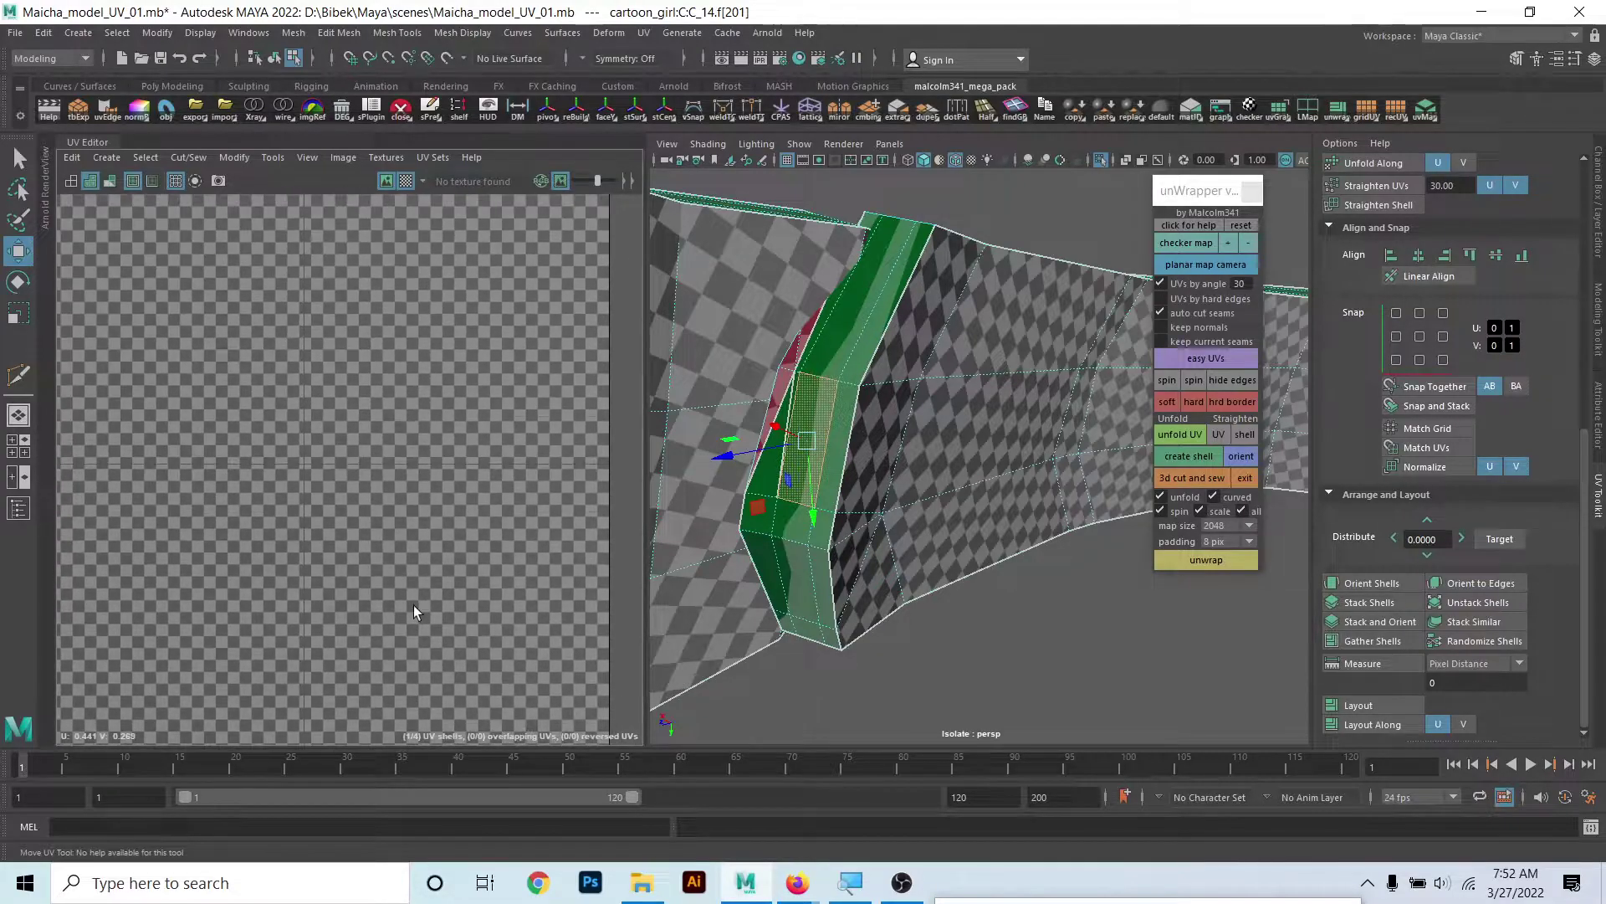
{"action": "scroll", "coordinate": [485, 389], "scroll_direction": "up", "scroll_amount": 3}
{"action": "scroll", "coordinate": [288, 489], "scroll_direction": "up", "scroll_amount": 3}
{"action": "scroll", "coordinate": [327, 393], "scroll_direction": "up", "scroll_amount": 2}
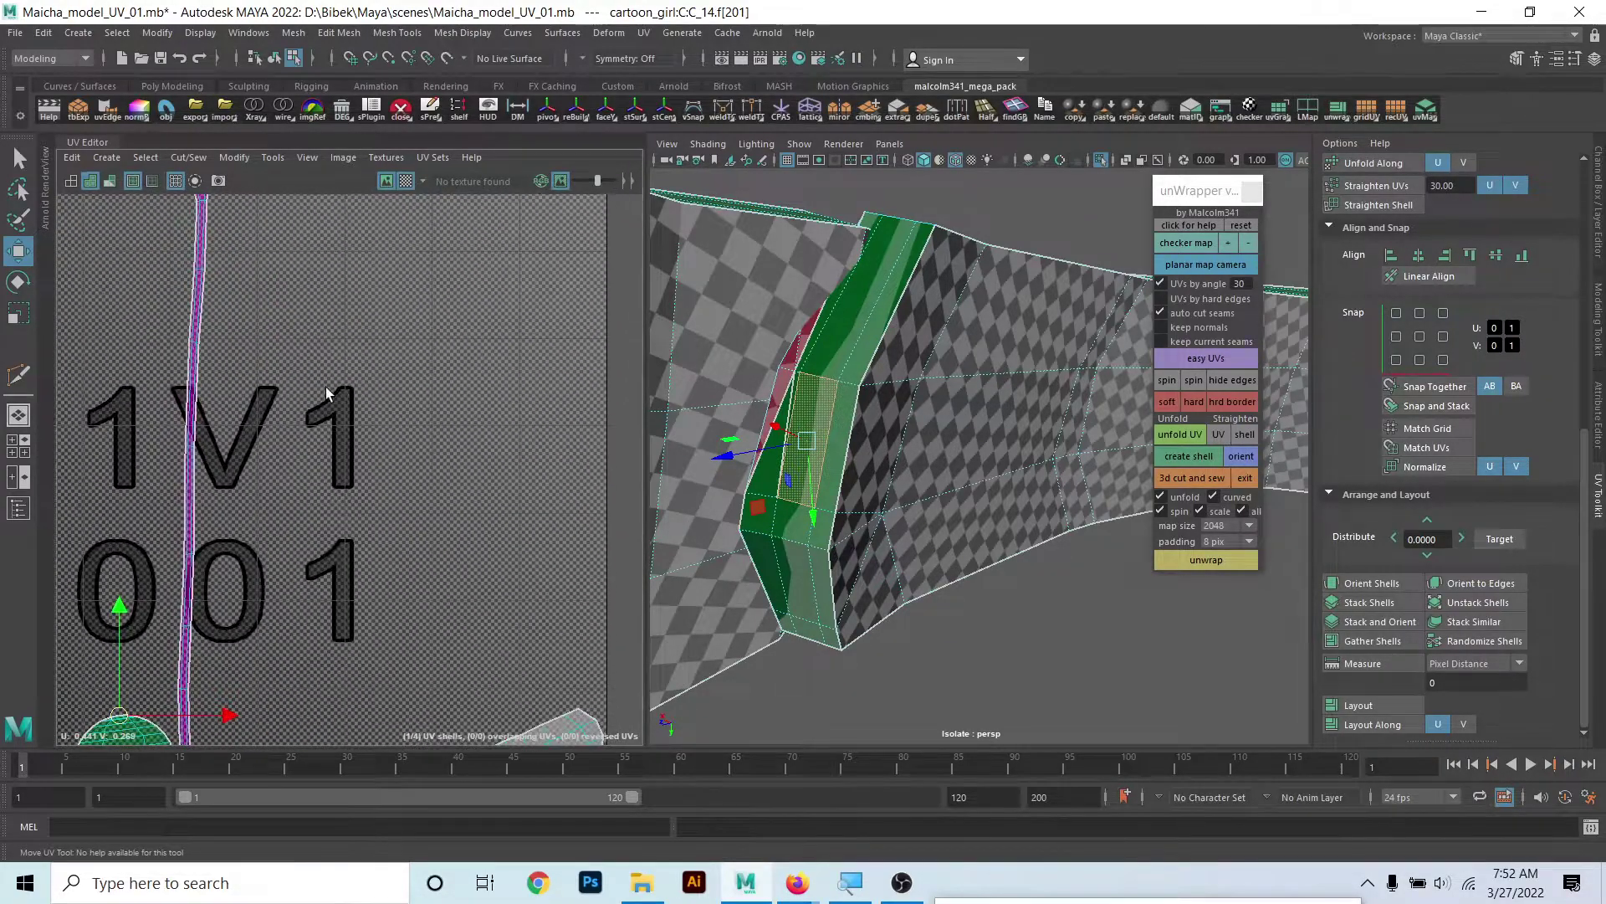
{"action": "middle_click_drag", "start_coordinate": [326, 394], "coordinate": [324, 430], "text": "alt"}
{"action": "scroll", "coordinate": [323, 430], "scroll_direction": "up", "scroll_amount": 2}
{"action": "scroll", "coordinate": [344, 465], "scroll_direction": "up", "scroll_amount": 1}
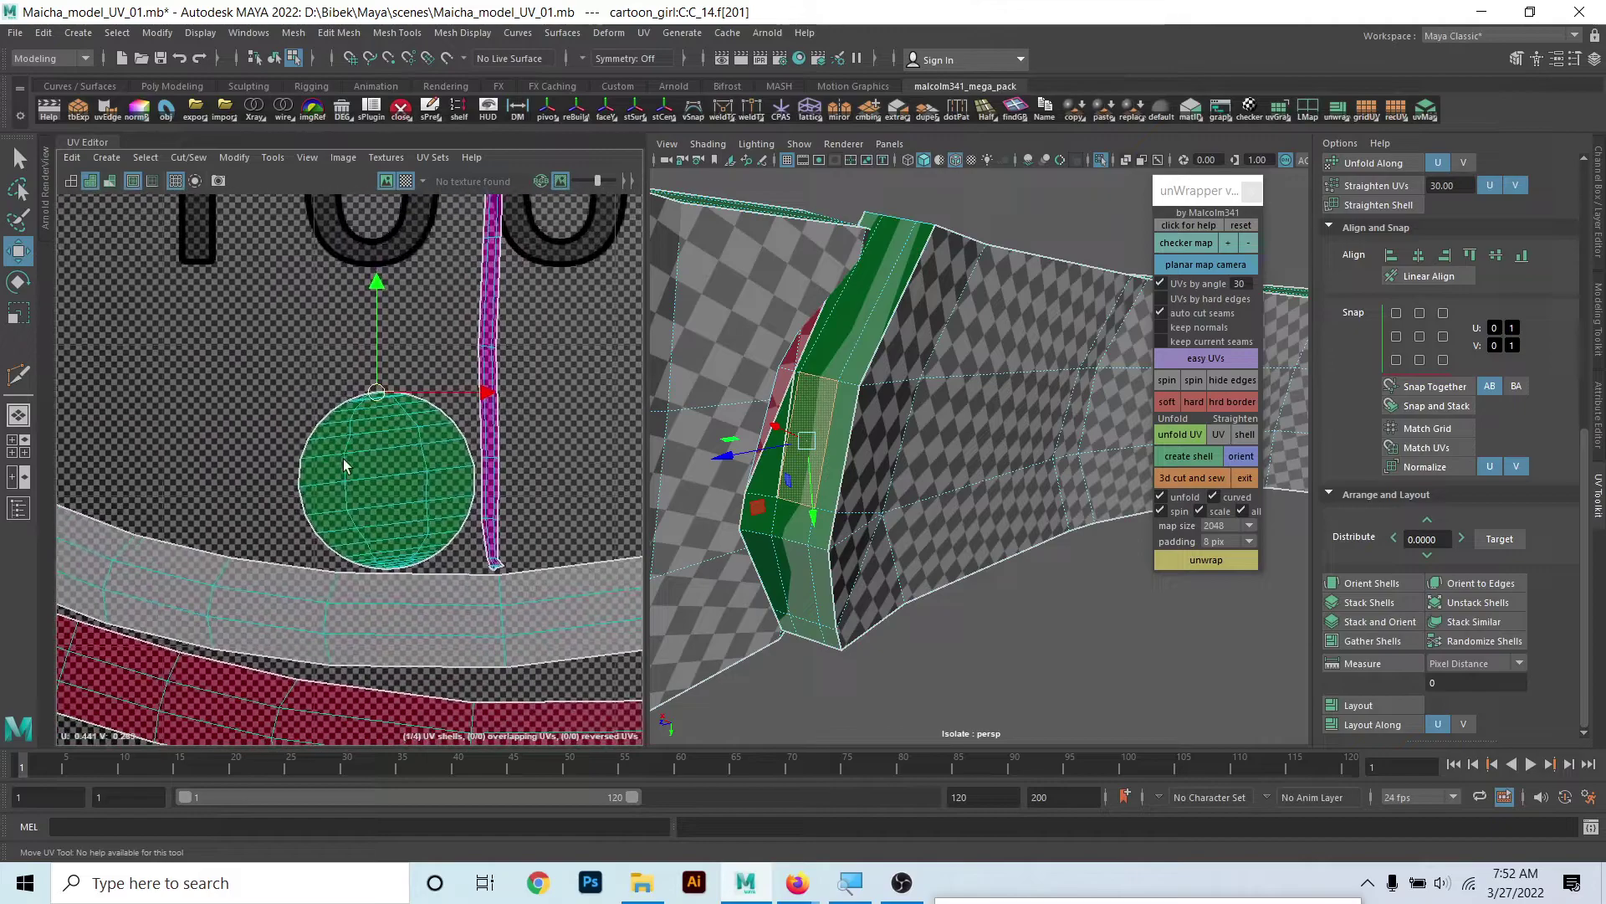
{"action": "scroll", "coordinate": [340, 541], "scroll_direction": "up", "scroll_amount": 1}
{"action": "scroll", "coordinate": [330, 545], "scroll_direction": "up", "scroll_amount": 1}
{"action": "right_click", "coordinate": [364, 427]}
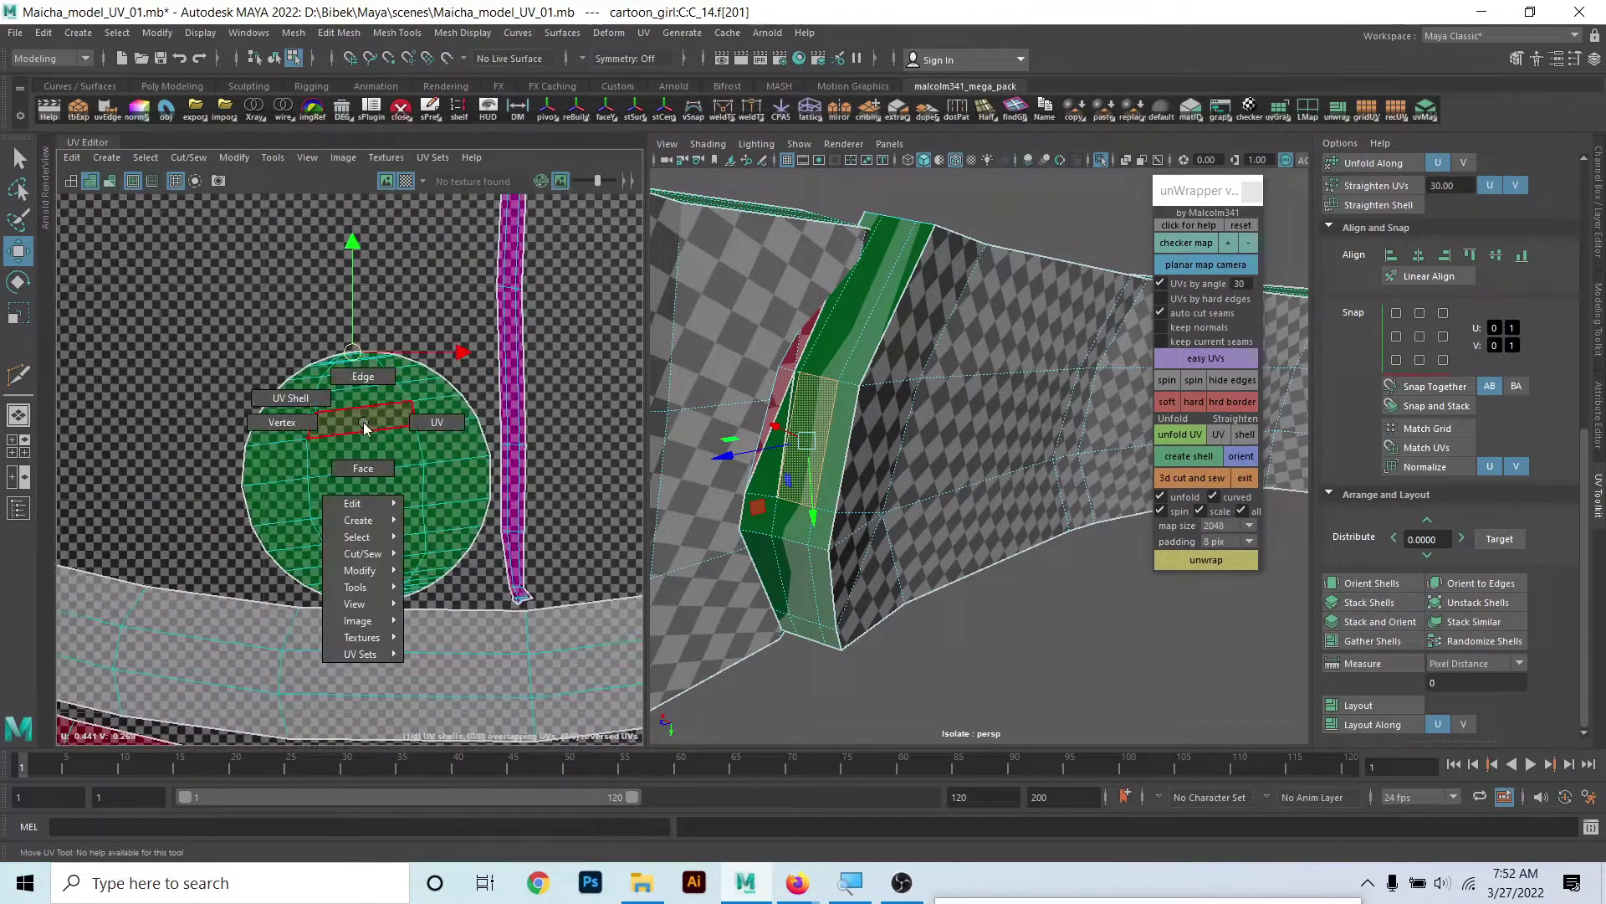
{"action": "left_click", "coordinate": [432, 420]}
{"action": "left_click", "coordinate": [410, 401]}
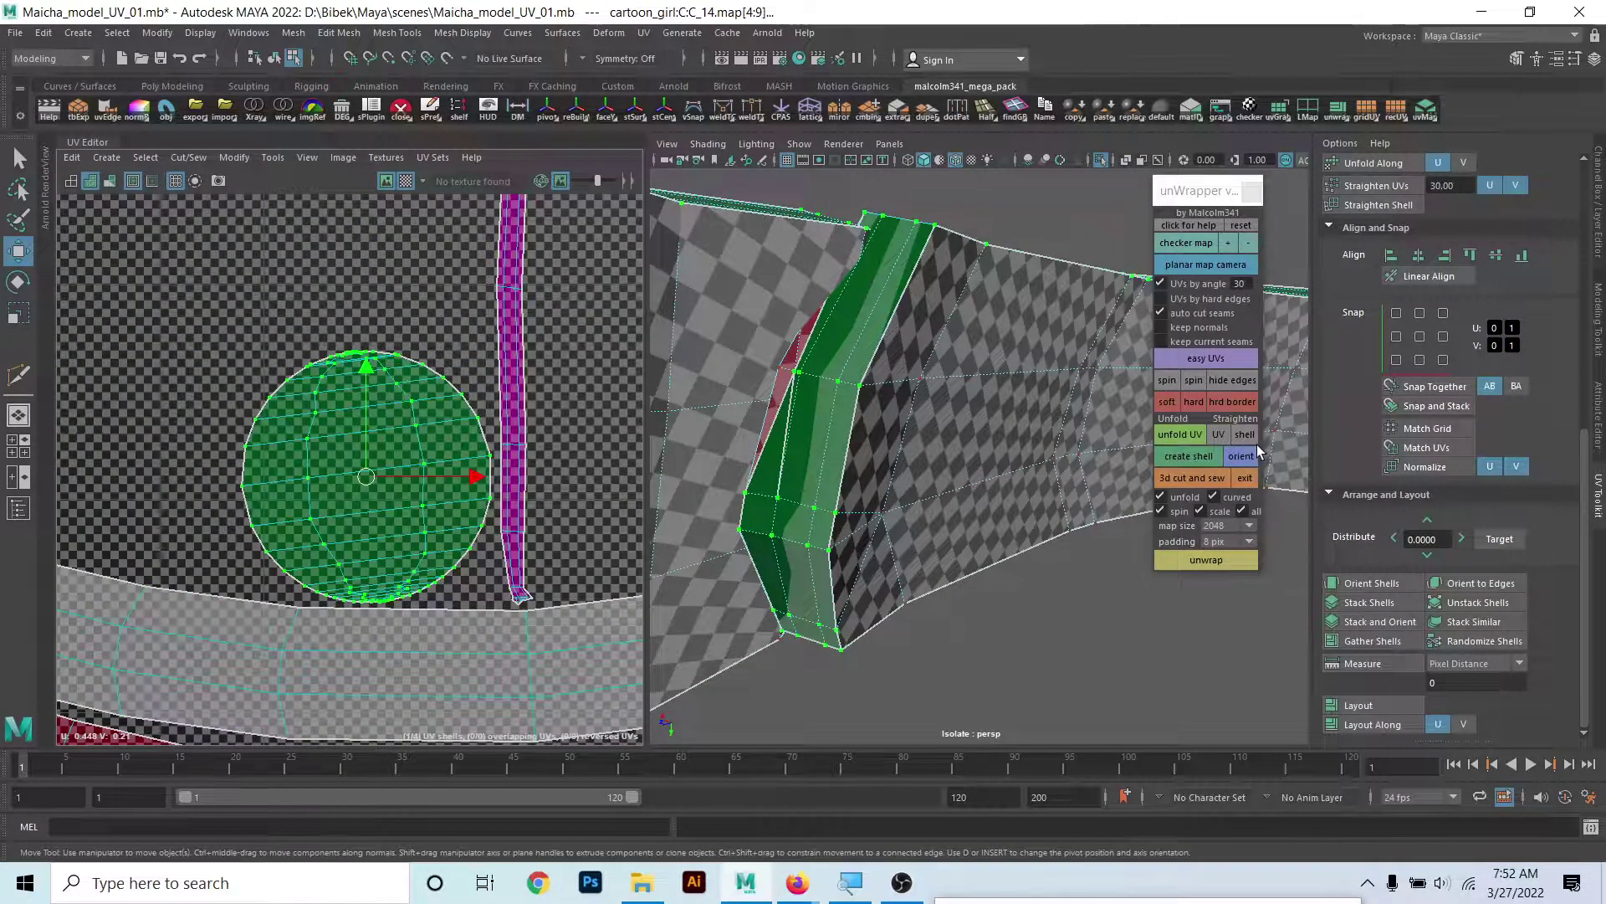
{"action": "left_click", "coordinate": [1219, 435]}
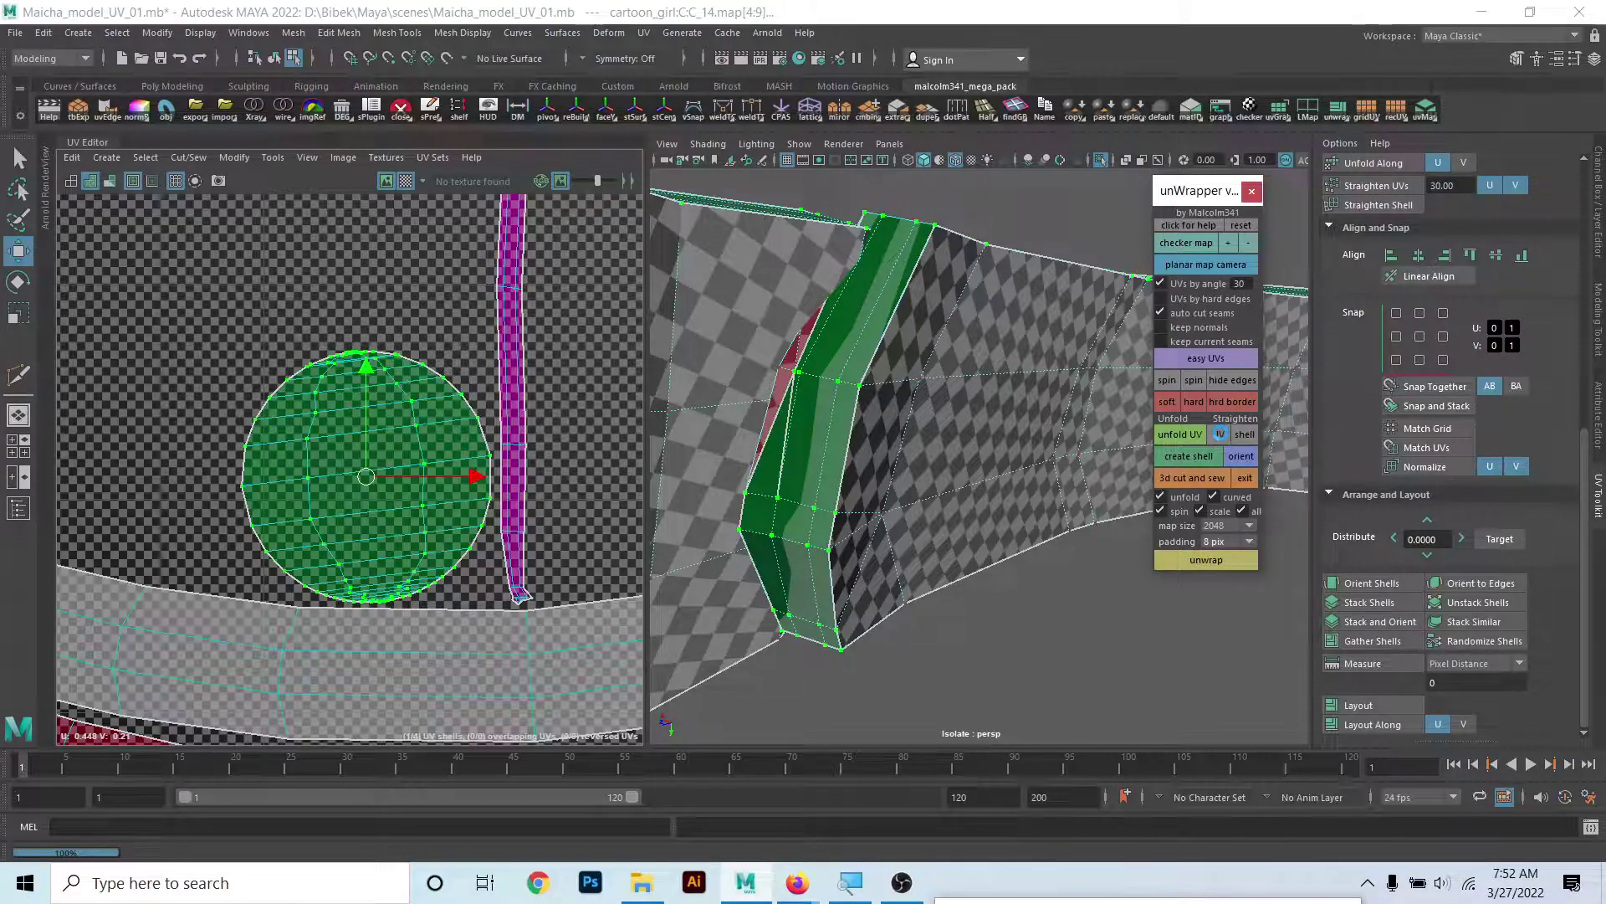
- Scale the straightened shell taller inside the 1001 tile, undoing a horizontal stretch
{"action": "scroll", "coordinate": [343, 502], "scroll_direction": "up", "scroll_amount": 2}
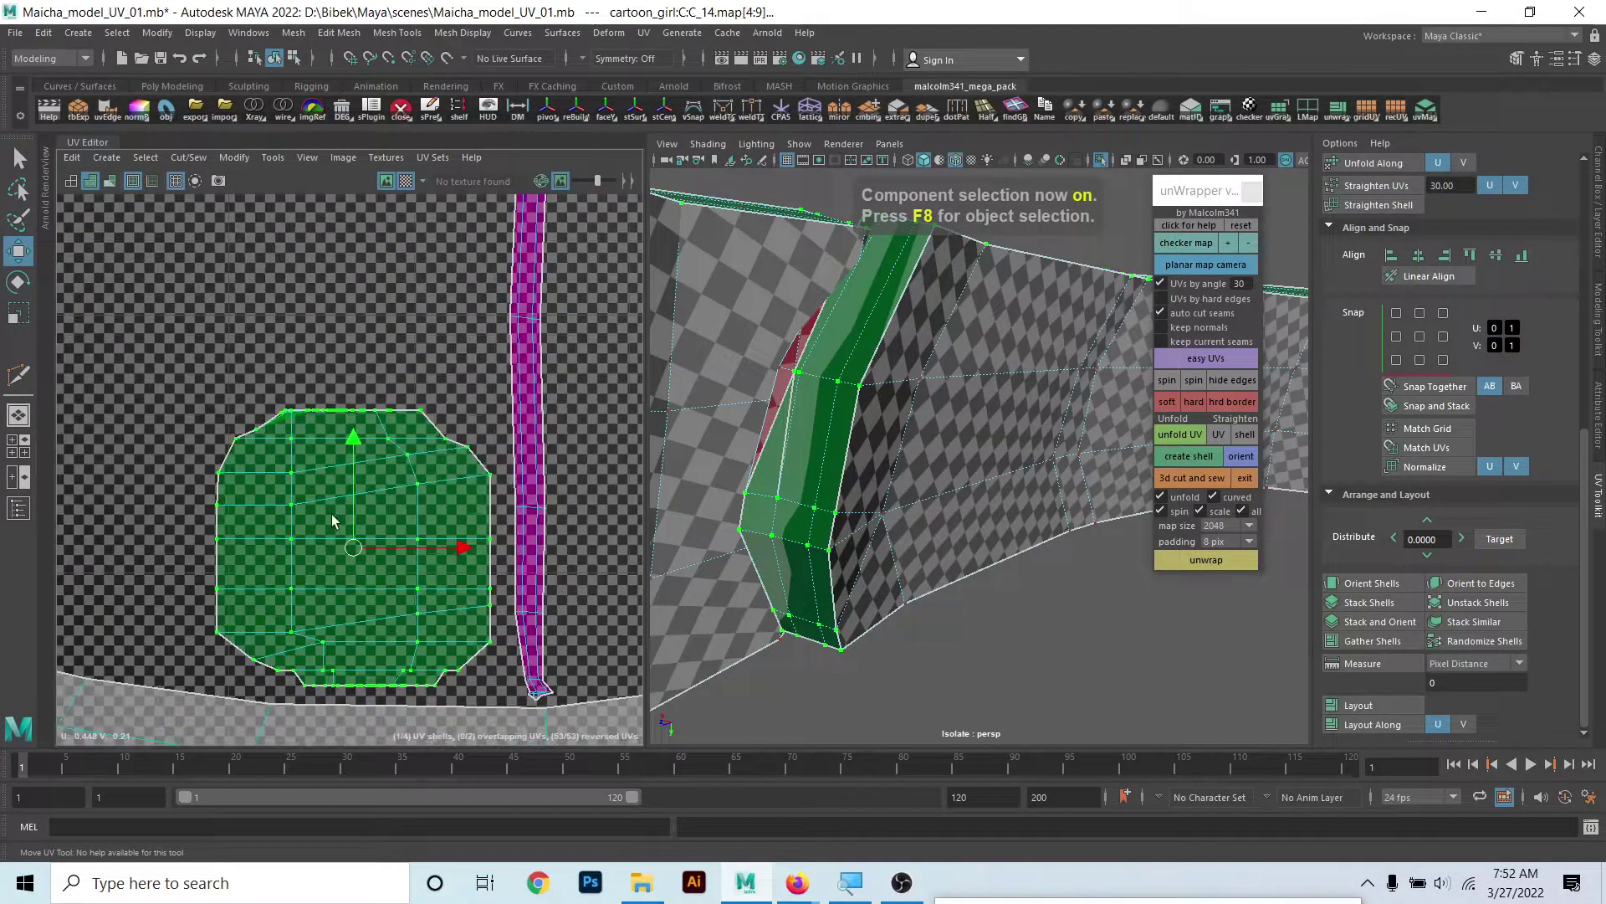
{"action": "left_click_drag", "start_coordinate": [353, 458], "coordinate": [361, 330]}
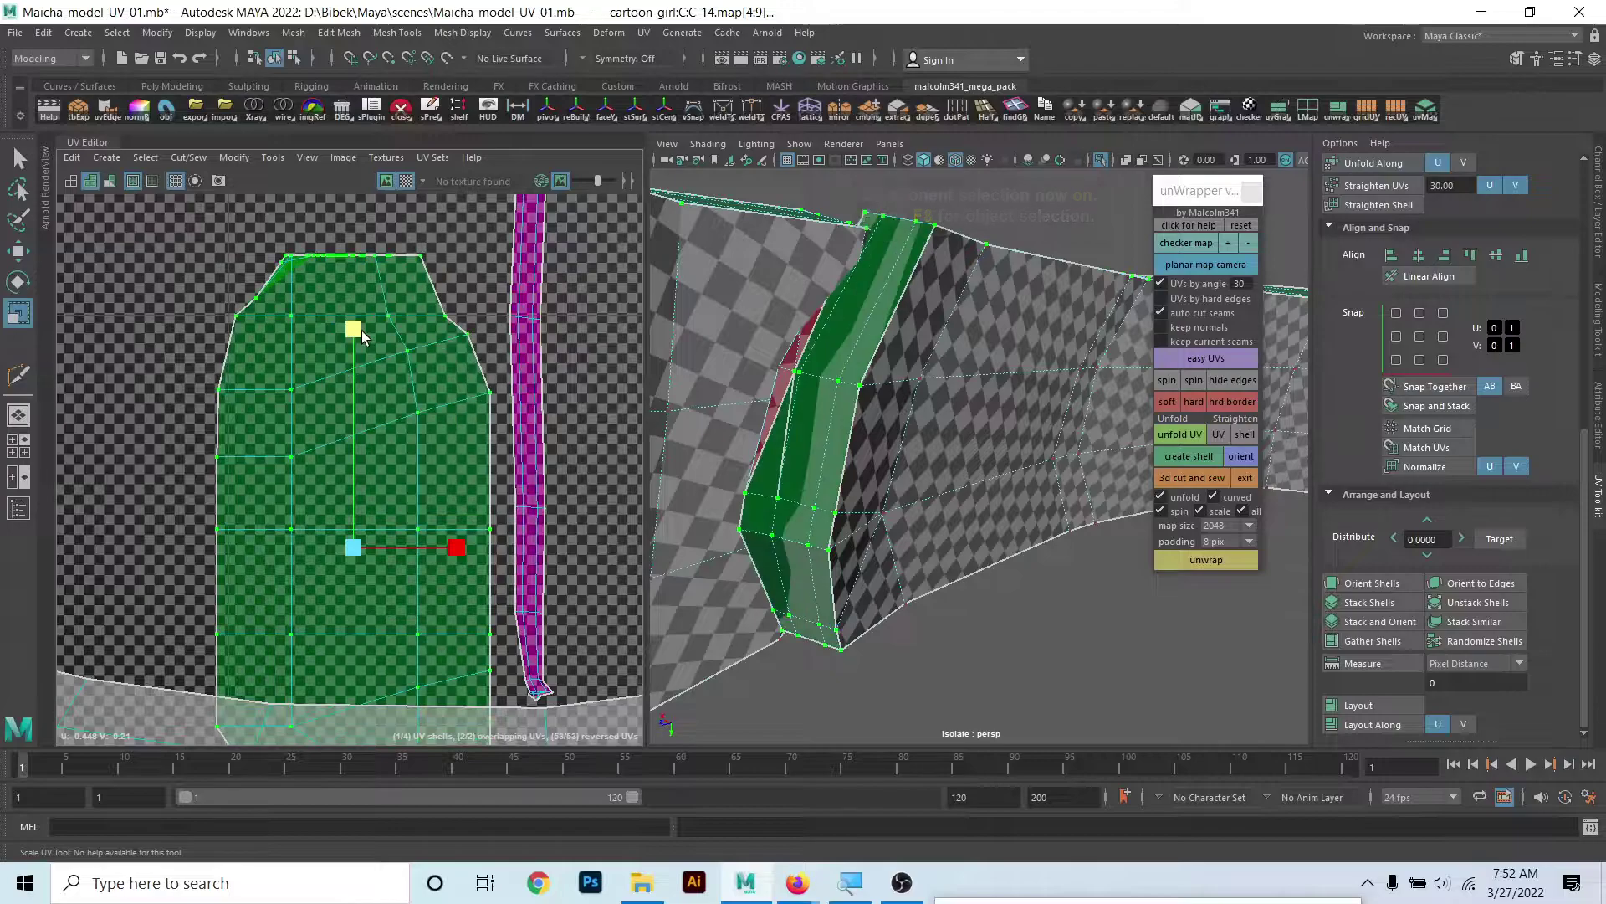
{"action": "key", "text": "ctrl+z"}
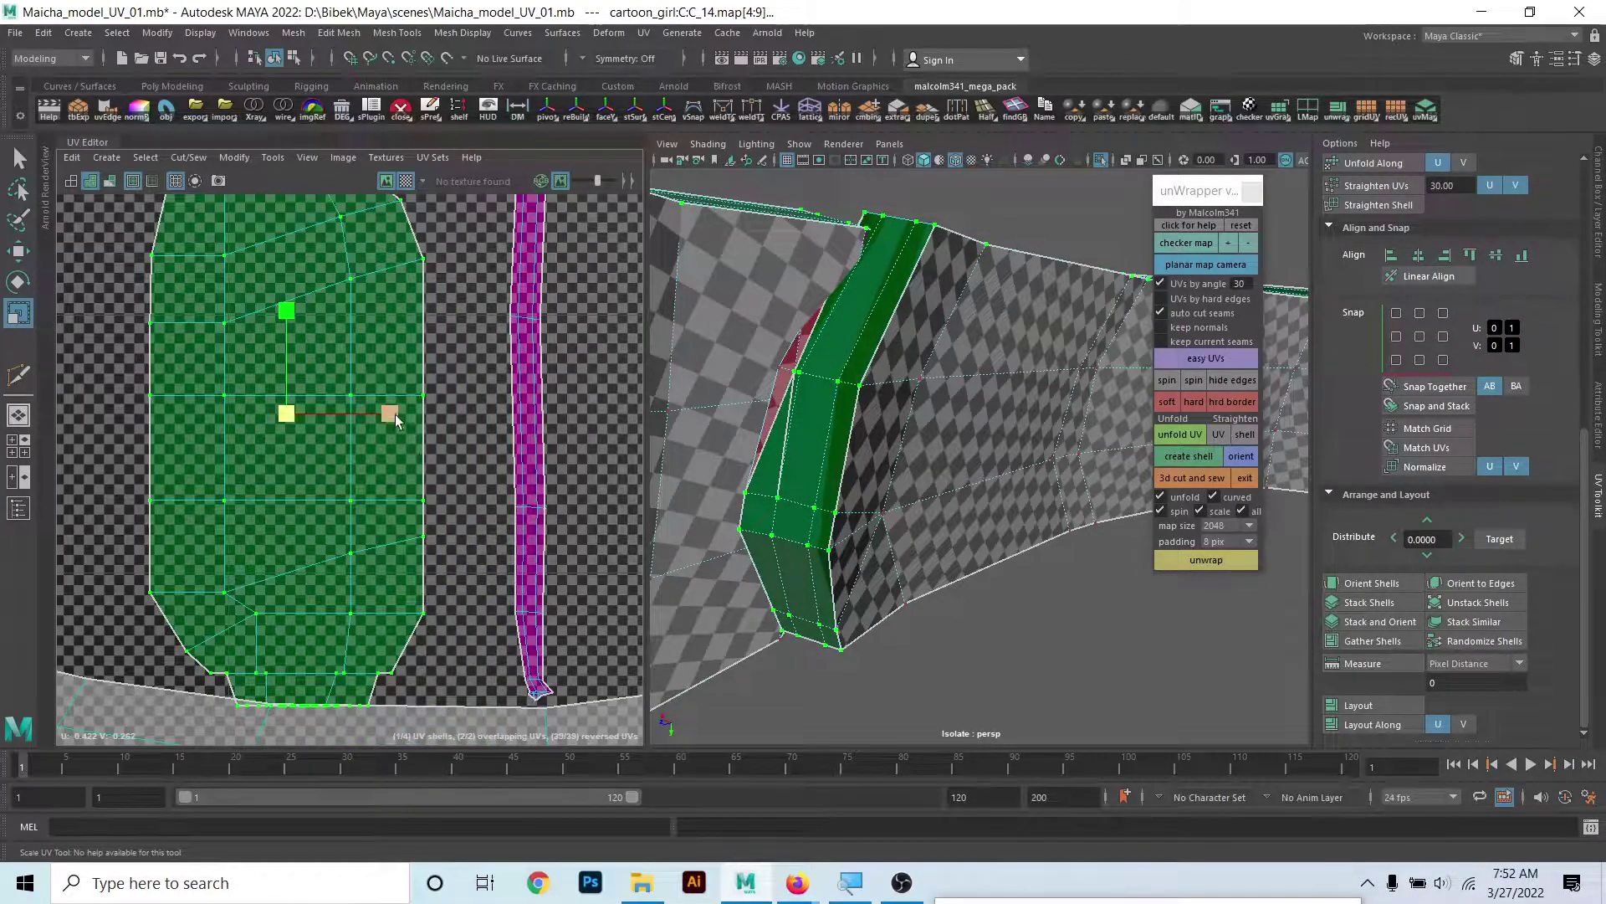
{"action": "left_click_drag", "start_coordinate": [395, 414], "coordinate": [528, 462]}
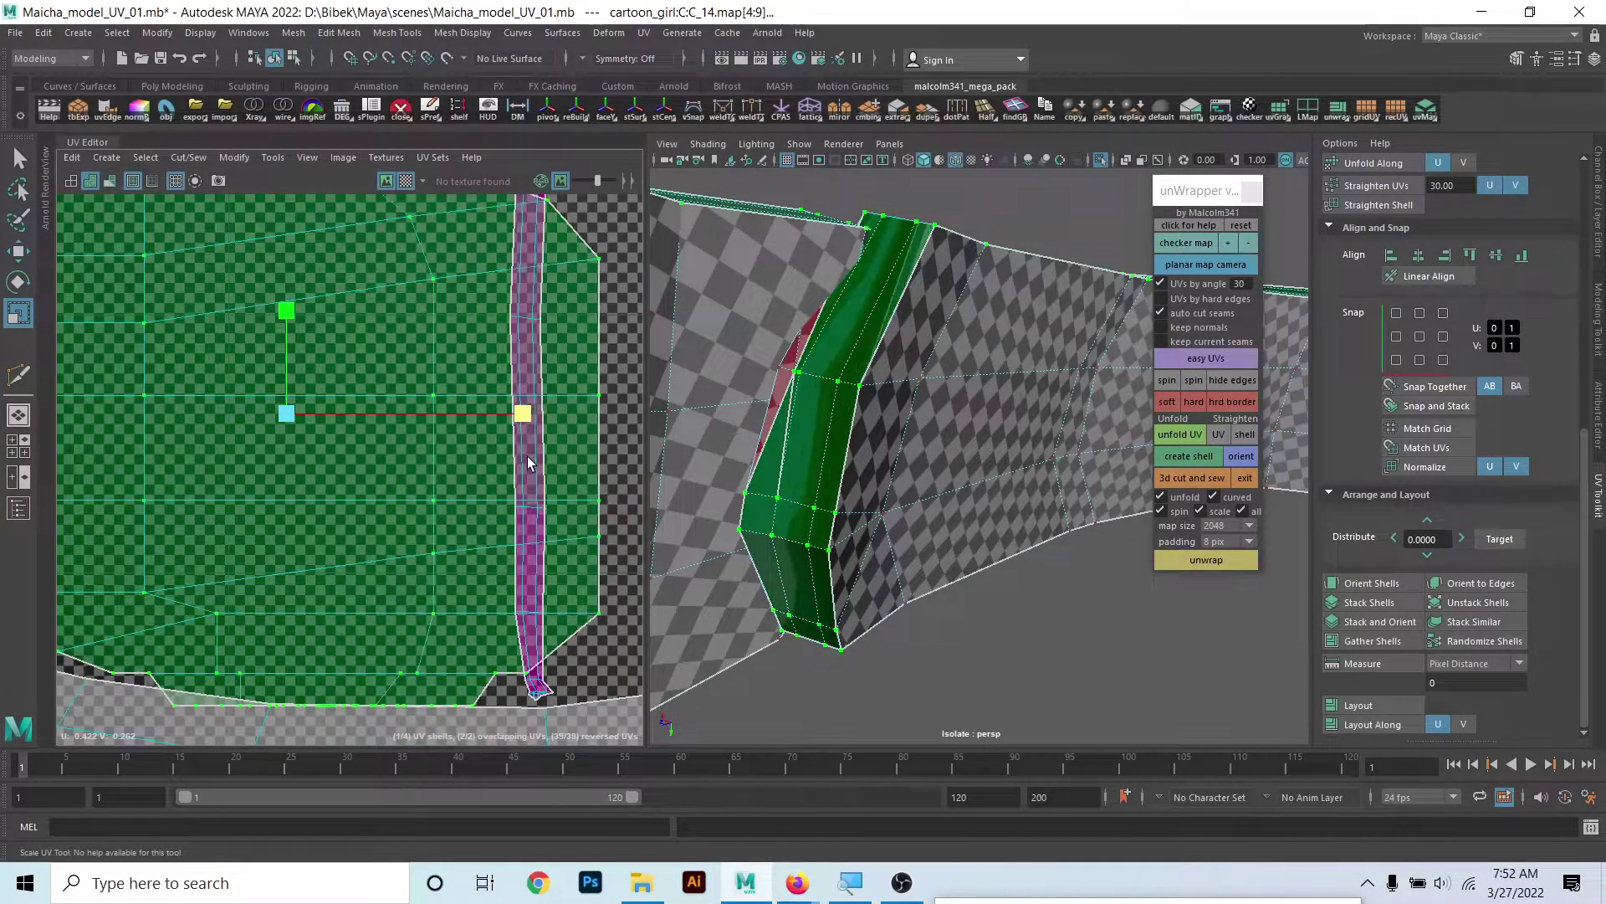
{"action": "key", "text": "ctrl+z"}
{"action": "key", "text": "ctrl+z"}
{"action": "mouse_move", "coordinate": [355, 328]}
{"action": "left_mouse_down"}
{"action": "mouse_move", "coordinate": [339, 307]}
{"action": "mouse_move", "coordinate": [358, 304]}
{"action": "left_mouse_up"}
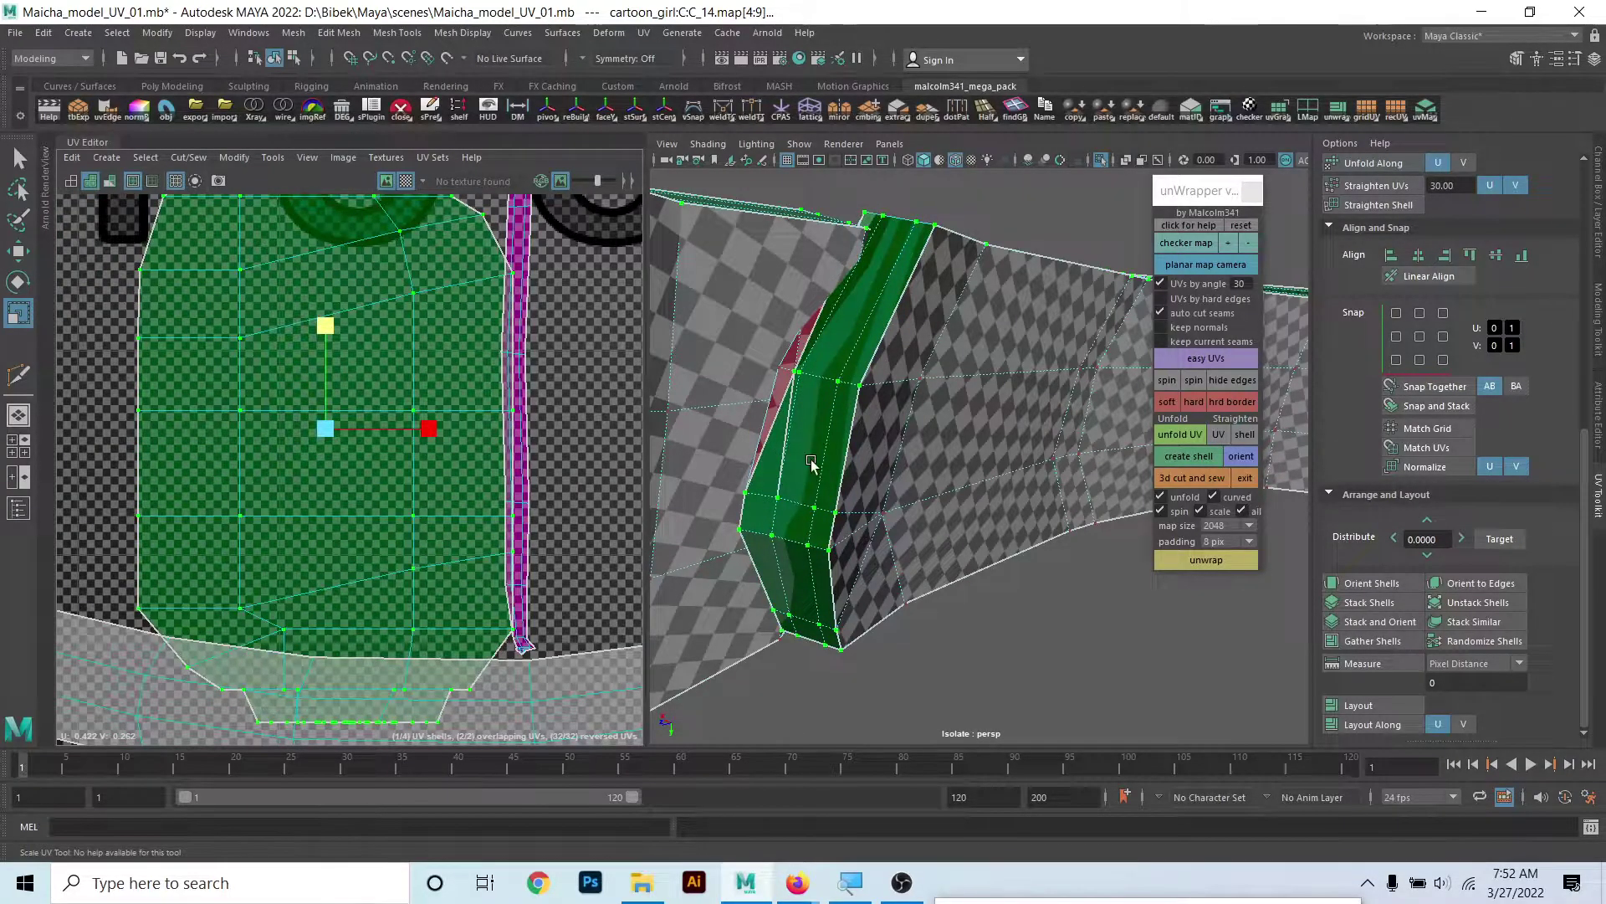
{"action": "mouse_move", "coordinate": [810, 463]}
{"action": "left_mouse_down", "text": "alt"}
{"action": "mouse_move", "coordinate": [663, 434]}
{"action": "mouse_move", "coordinate": [803, 362]}
{"action": "mouse_move", "coordinate": [893, 631]}
{"action": "mouse_move", "coordinate": [1034, 519]}
{"action": "mouse_move", "coordinate": [753, 519]}
{"action": "left_mouse_up", "text": "alt"}
{"action": "scroll", "coordinate": [495, 527], "scroll_direction": "down", "scroll_amount": 3}
{"action": "scroll", "coordinate": [149, 514], "scroll_direction": "down", "scroll_amount": 2}
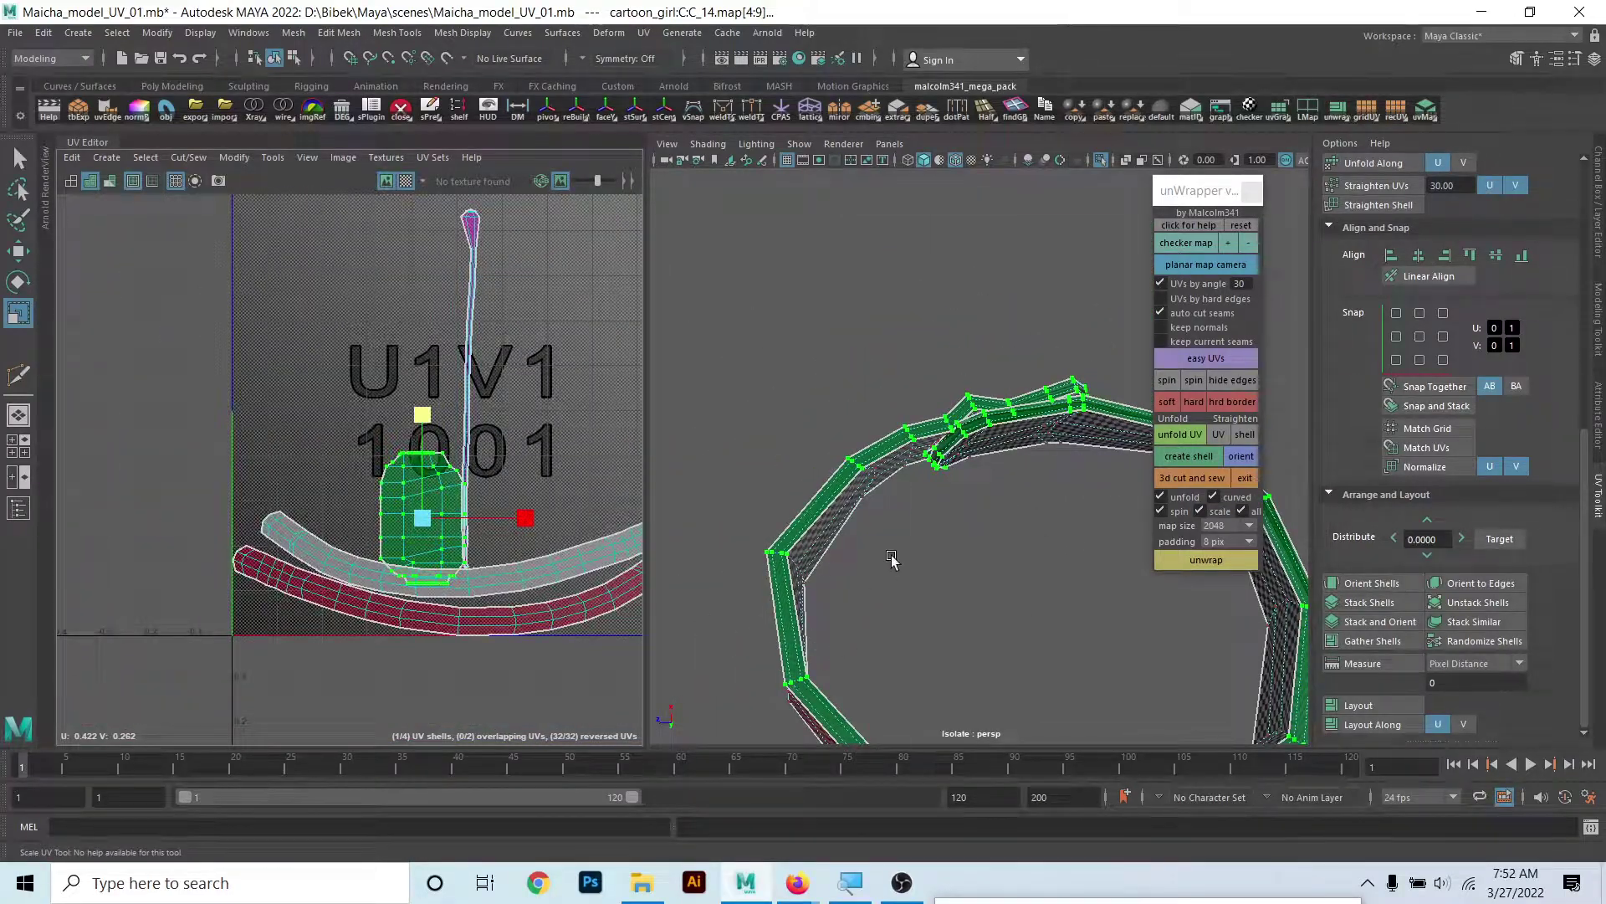
- Cut a seam along the ring strip's edge with the 3D Cut and Sew tool
{"action": "mouse_move", "coordinate": [892, 558]}
{"action": "left_mouse_down", "text": "alt"}
{"action": "mouse_move", "coordinate": [861, 506]}
{"action": "mouse_move", "coordinate": [855, 524]}
{"action": "left_mouse_up", "text": "alt"}
{"action": "mouse_move", "coordinate": [780, 563]}
{"action": "left_mouse_down", "text": "alt"}
{"action": "mouse_move", "coordinate": [891, 372]}
{"action": "mouse_move", "coordinate": [858, 381]}
{"action": "left_mouse_up", "text": "alt"}
{"action": "scroll", "coordinate": [860, 380], "scroll_direction": "up", "scroll_amount": 3}
{"action": "scroll", "coordinate": [859, 380], "scroll_direction": "up", "scroll_amount": 3}
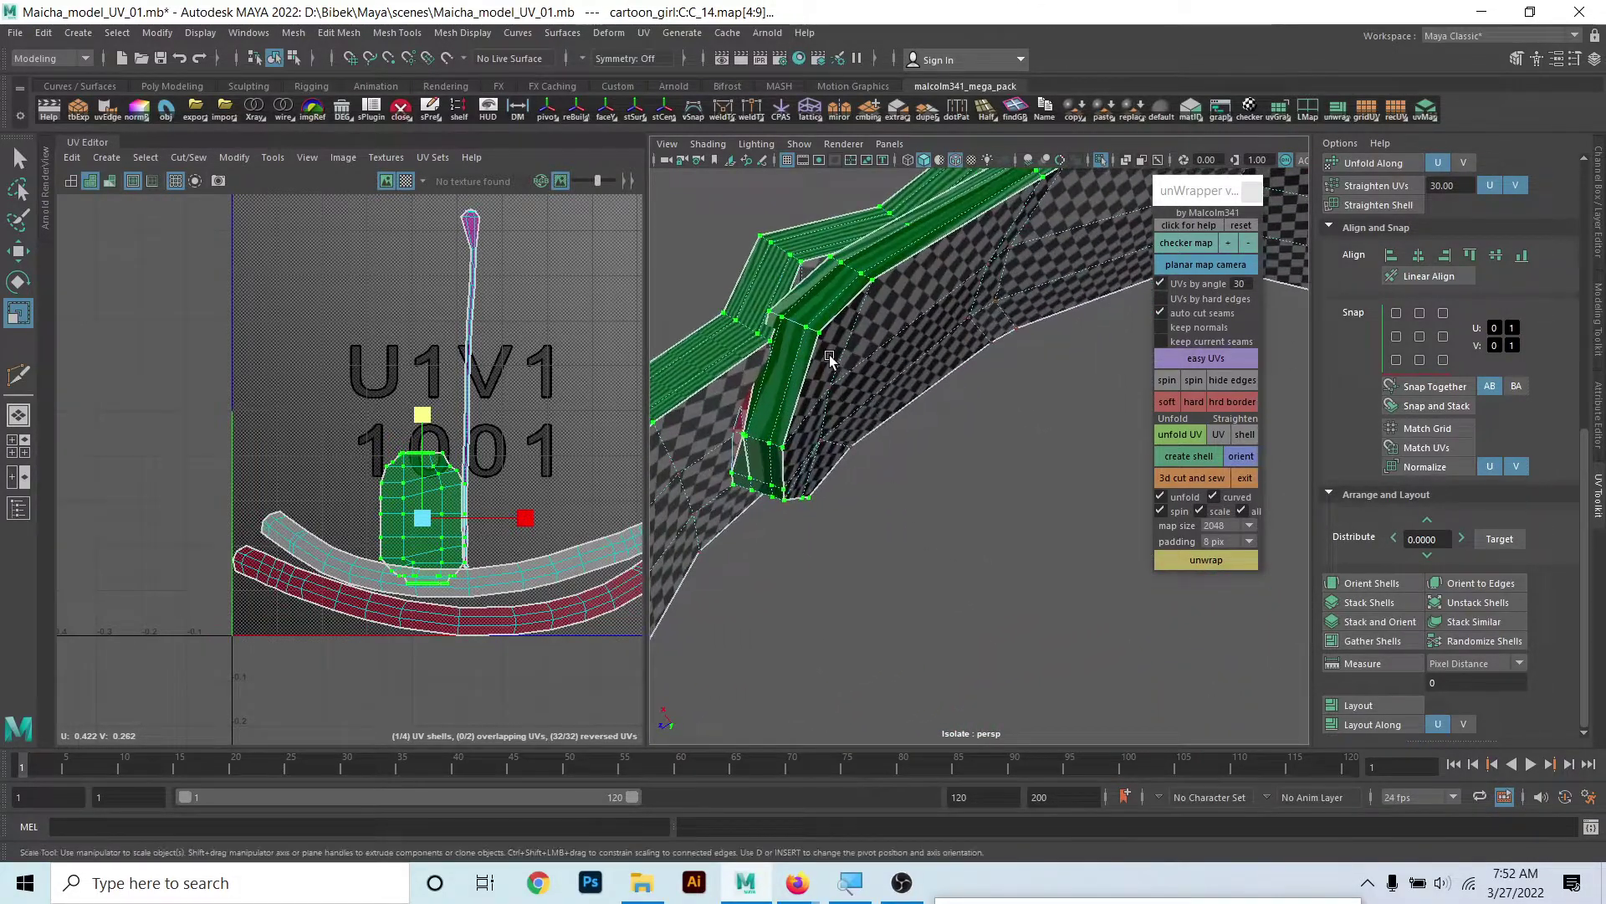
{"action": "scroll", "coordinate": [863, 361], "scroll_direction": "up", "scroll_amount": 3}
{"action": "scroll", "coordinate": [863, 361], "scroll_direction": "down", "scroll_amount": 1}
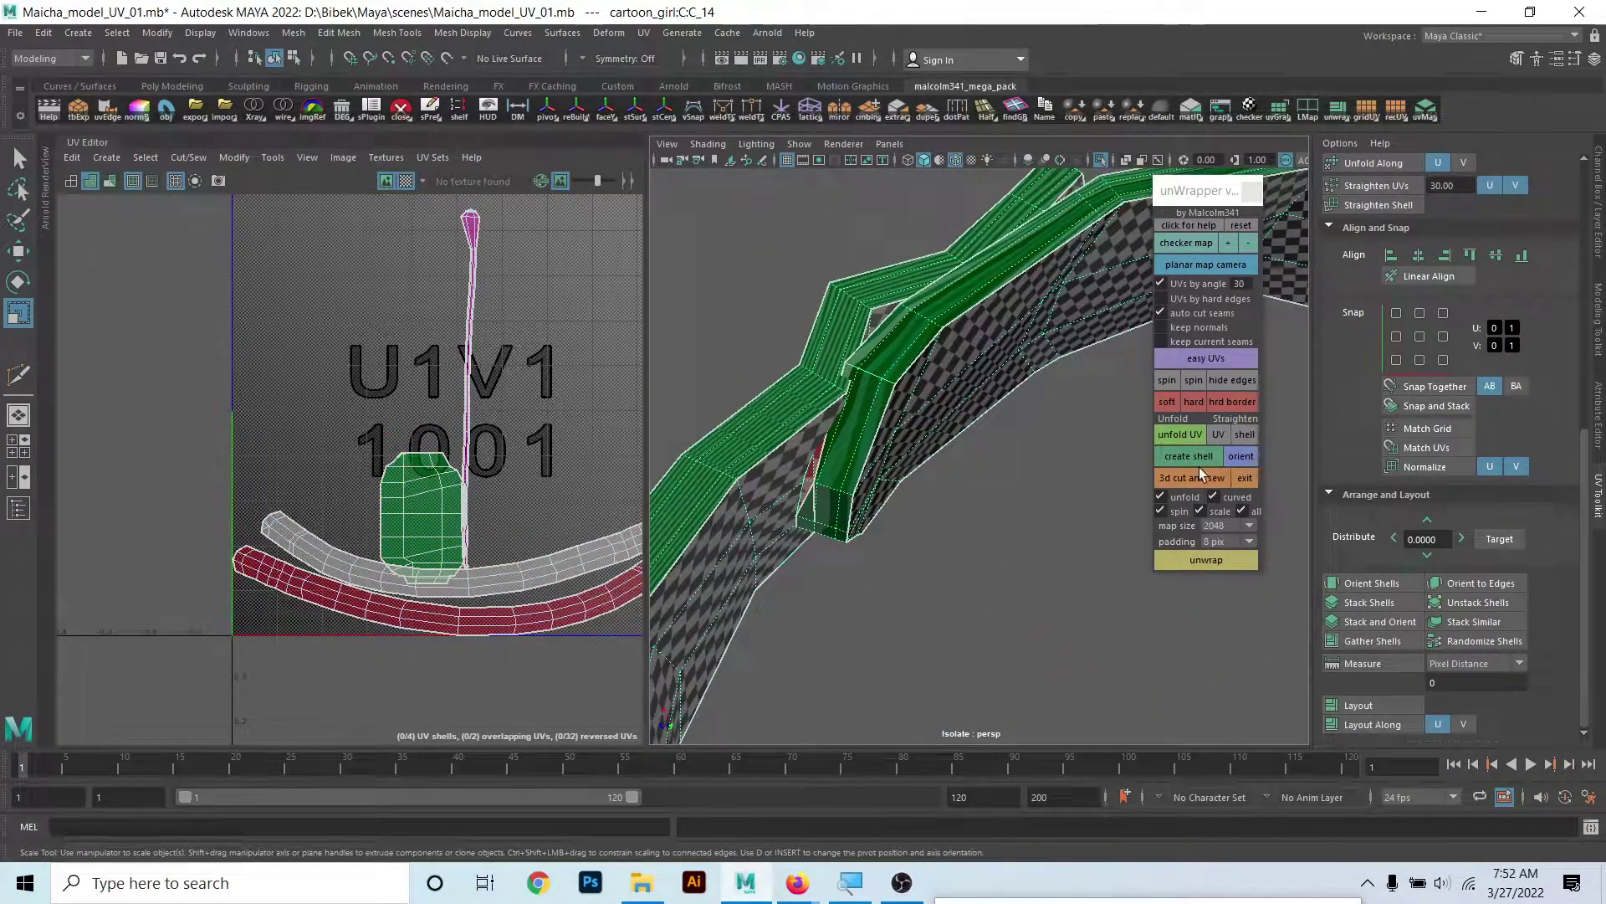
{"action": "left_click", "coordinate": [1194, 473]}
{"action": "scroll", "coordinate": [781, 379], "scroll_direction": "up", "scroll_amount": 3}
{"action": "scroll", "coordinate": [772, 338], "scroll_direction": "down", "scroll_amount": 2}
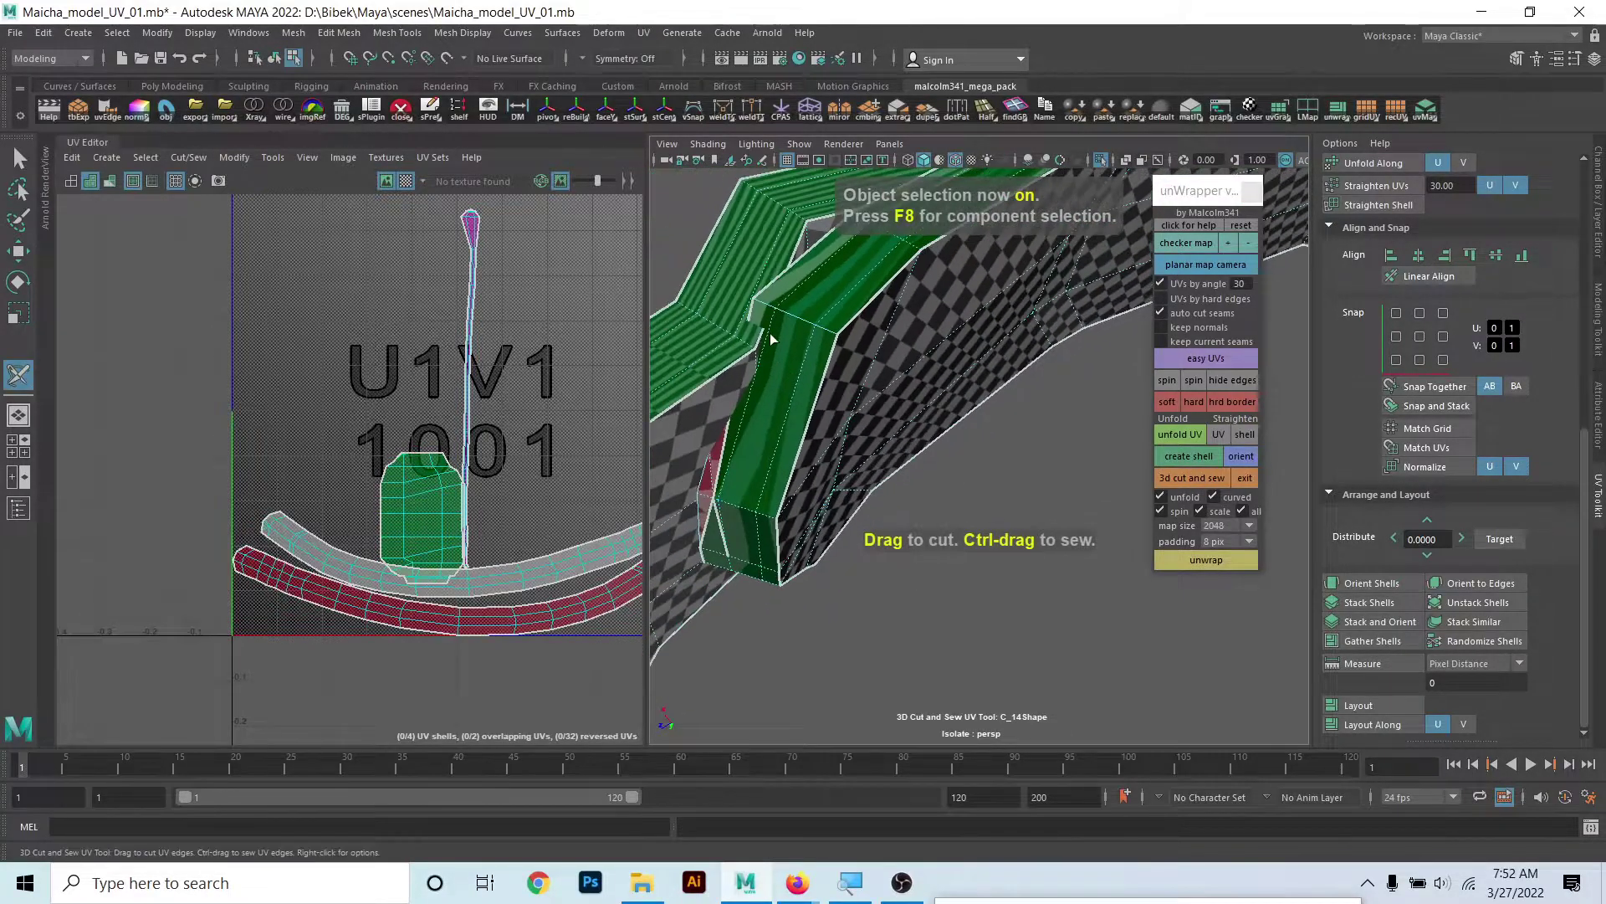
{"action": "left_click", "coordinate": [792, 322]}
- Cut the green strip off into its own UV shell
{"action": "mouse_move", "coordinate": [907, 473]}
{"action": "left_mouse_down", "text": "alt"}
{"action": "mouse_move", "coordinate": [893, 348]}
{"action": "mouse_move", "coordinate": [873, 419]}
{"action": "mouse_move", "coordinate": [882, 537]}
{"action": "mouse_move", "coordinate": [942, 561]}
{"action": "mouse_move", "coordinate": [890, 617]}
{"action": "mouse_move", "coordinate": [939, 538]}
{"action": "mouse_move", "coordinate": [944, 406]}
{"action": "mouse_move", "coordinate": [957, 517]}
{"action": "mouse_move", "coordinate": [951, 449]}
{"action": "mouse_move", "coordinate": [825, 530]}
{"action": "mouse_move", "coordinate": [957, 527]}
{"action": "mouse_move", "coordinate": [749, 536]}
{"action": "mouse_move", "coordinate": [705, 529]}
{"action": "mouse_move", "coordinate": [659, 389]}
{"action": "left_mouse_up", "text": "alt"}
{"action": "left_click", "coordinate": [944, 415]}
{"action": "middle_click_drag", "start_coordinate": [658, 390], "coordinate": [907, 480], "text": "alt"}
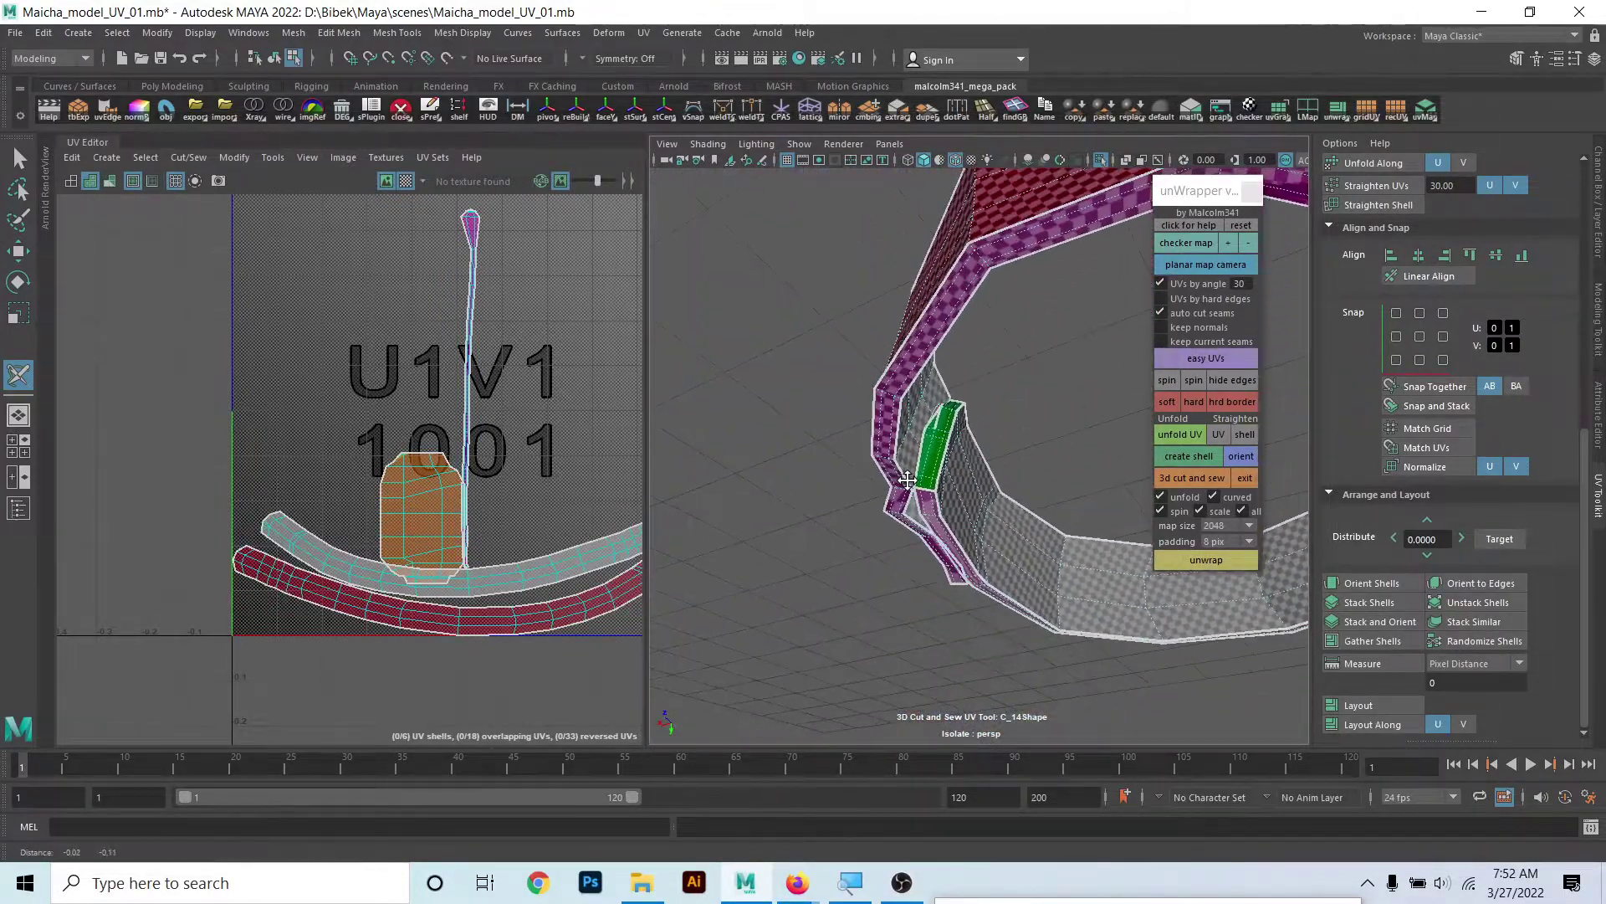
{"action": "mouse_move", "coordinate": [976, 597]}
{"action": "left_mouse_down", "text": "alt"}
{"action": "mouse_move", "coordinate": [934, 599]}
{"action": "mouse_move", "coordinate": [947, 485]}
{"action": "left_mouse_up", "text": "alt"}
- Unwrap and pack the belt into three long curved strips in the 1001 tile
{"action": "key", "text": "w"}
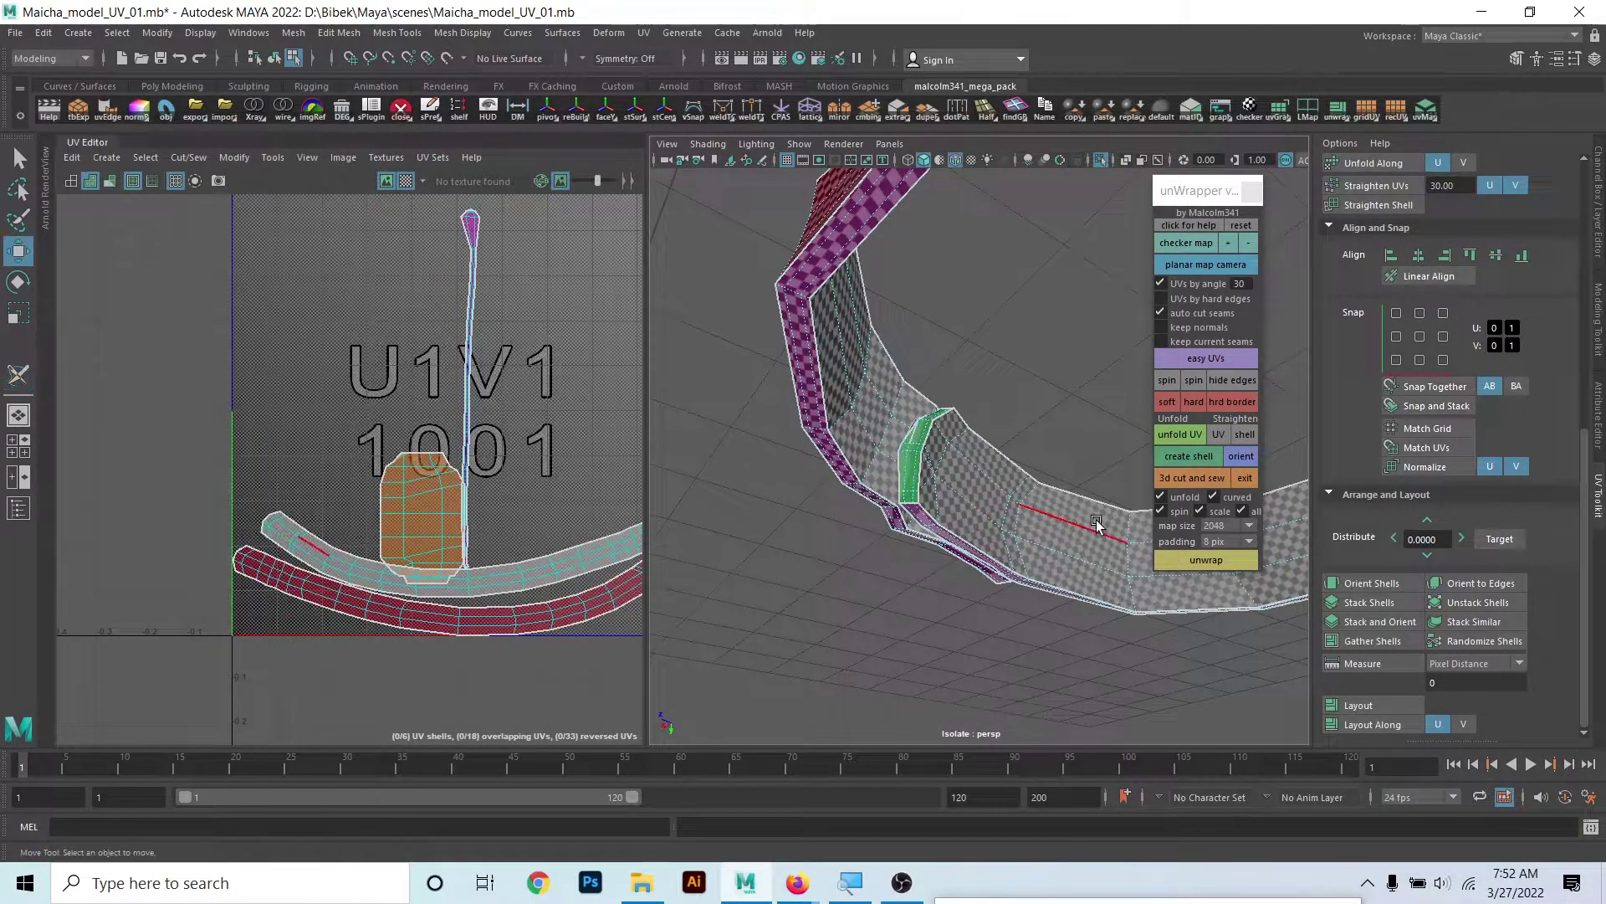
{"action": "left_click", "coordinate": [1195, 561]}
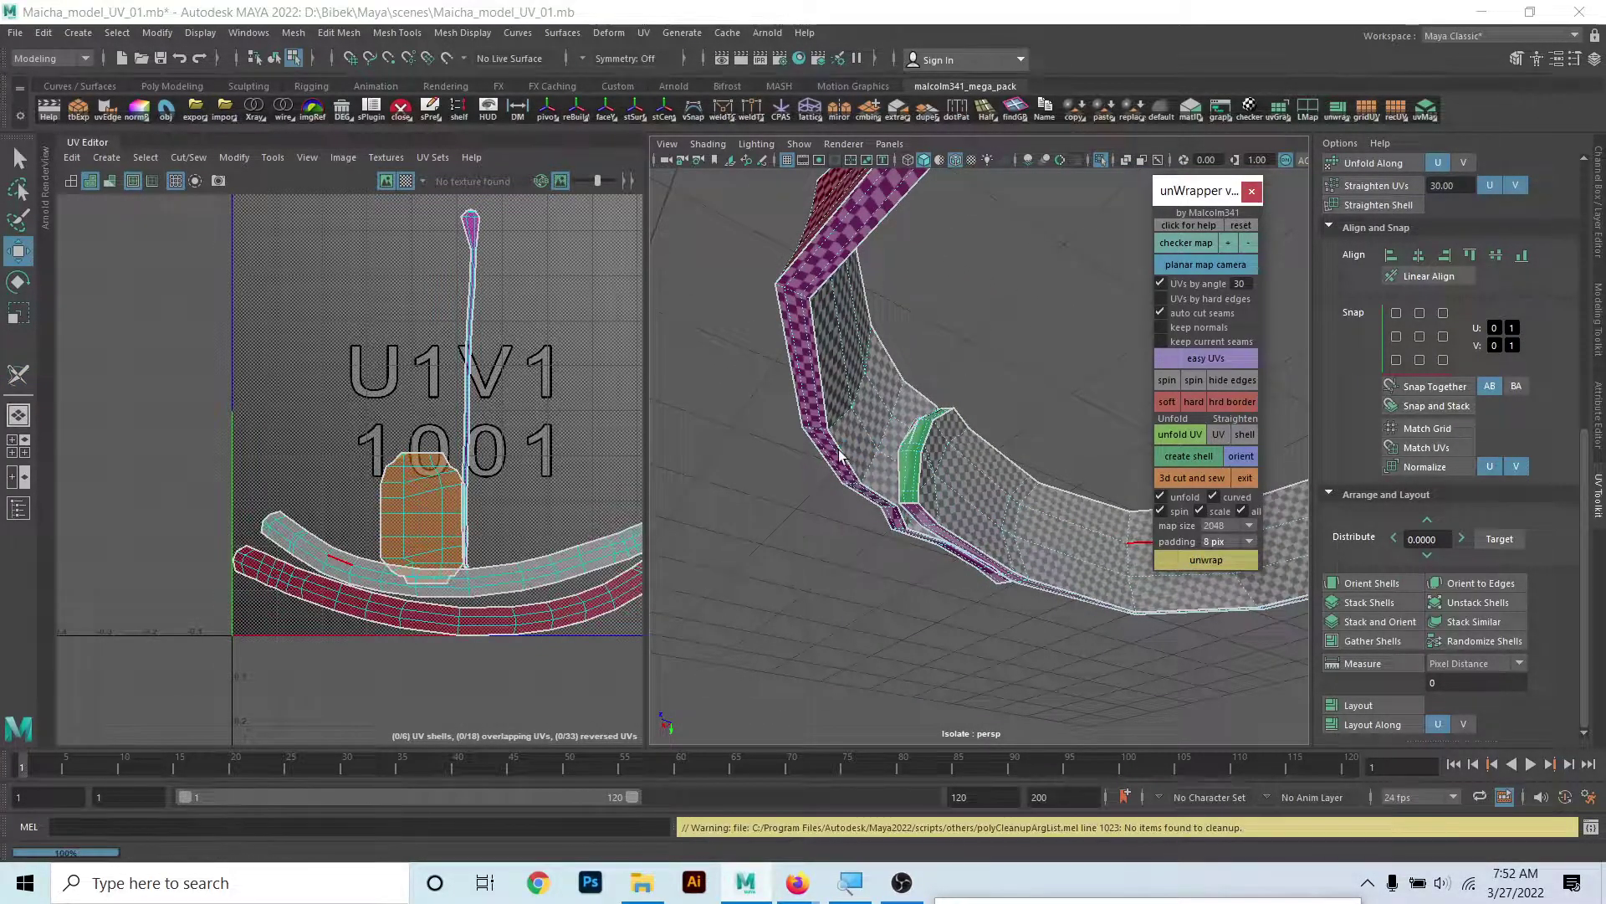
{"action": "right_click", "coordinate": [933, 369]}
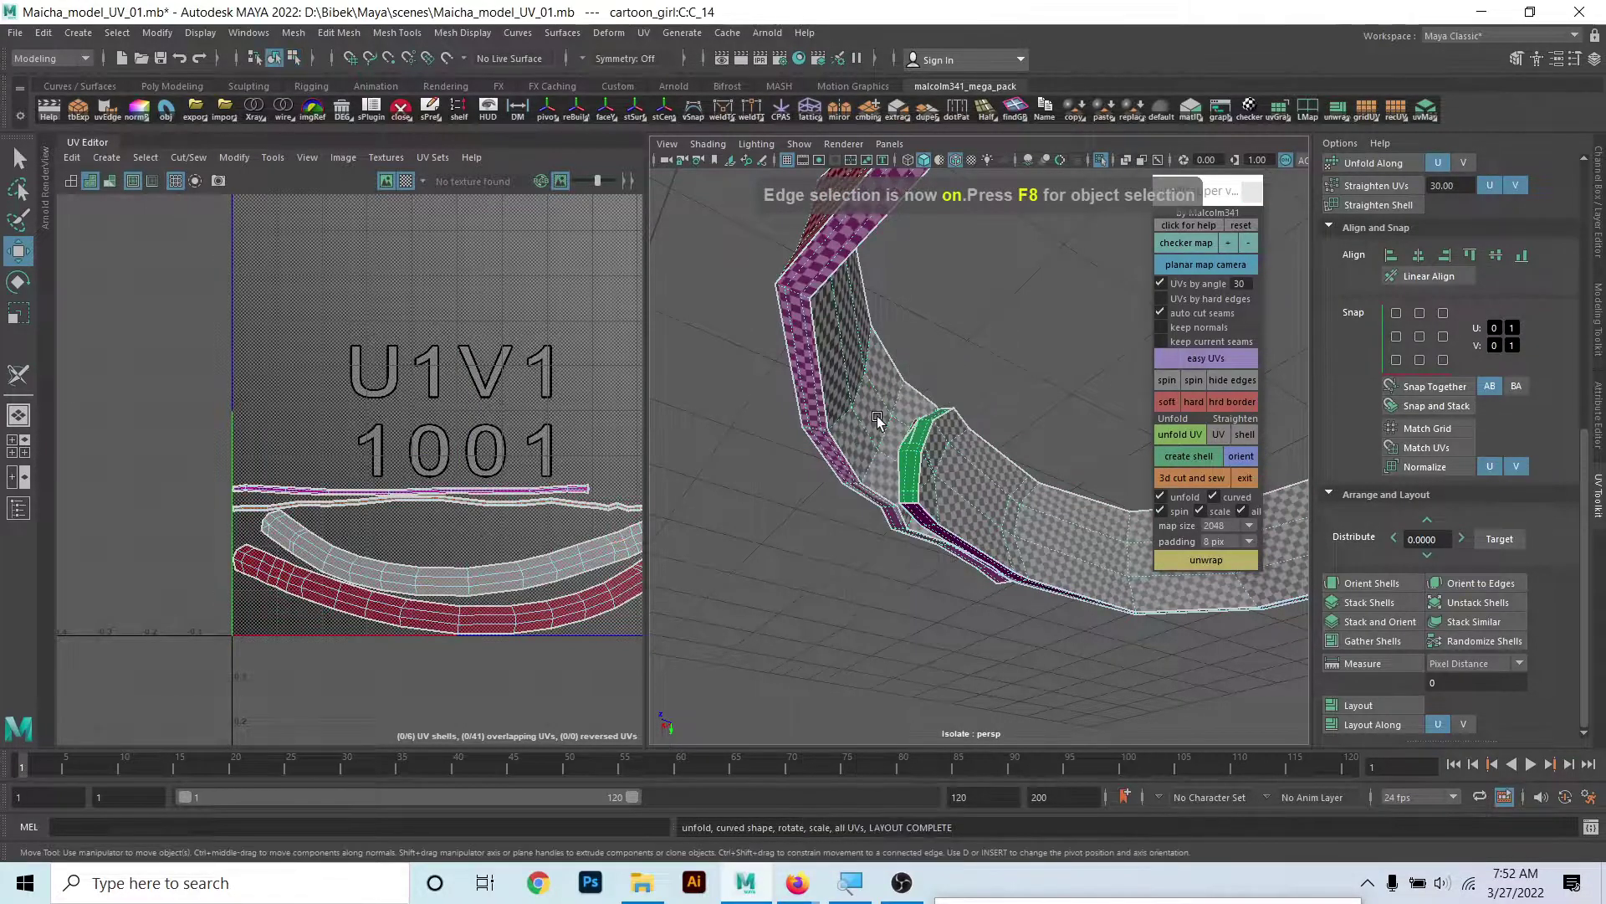
{"action": "scroll", "coordinate": [912, 449], "scroll_direction": "up", "scroll_amount": 3}
- Select a face on the green shell and shift the UV view so the tile sits upper-right
{"action": "scroll", "coordinate": [912, 449], "scroll_direction": "up", "scroll_amount": 3}
{"action": "left_click_drag", "start_coordinate": [912, 449], "coordinate": [1084, 566], "text": "alt"}
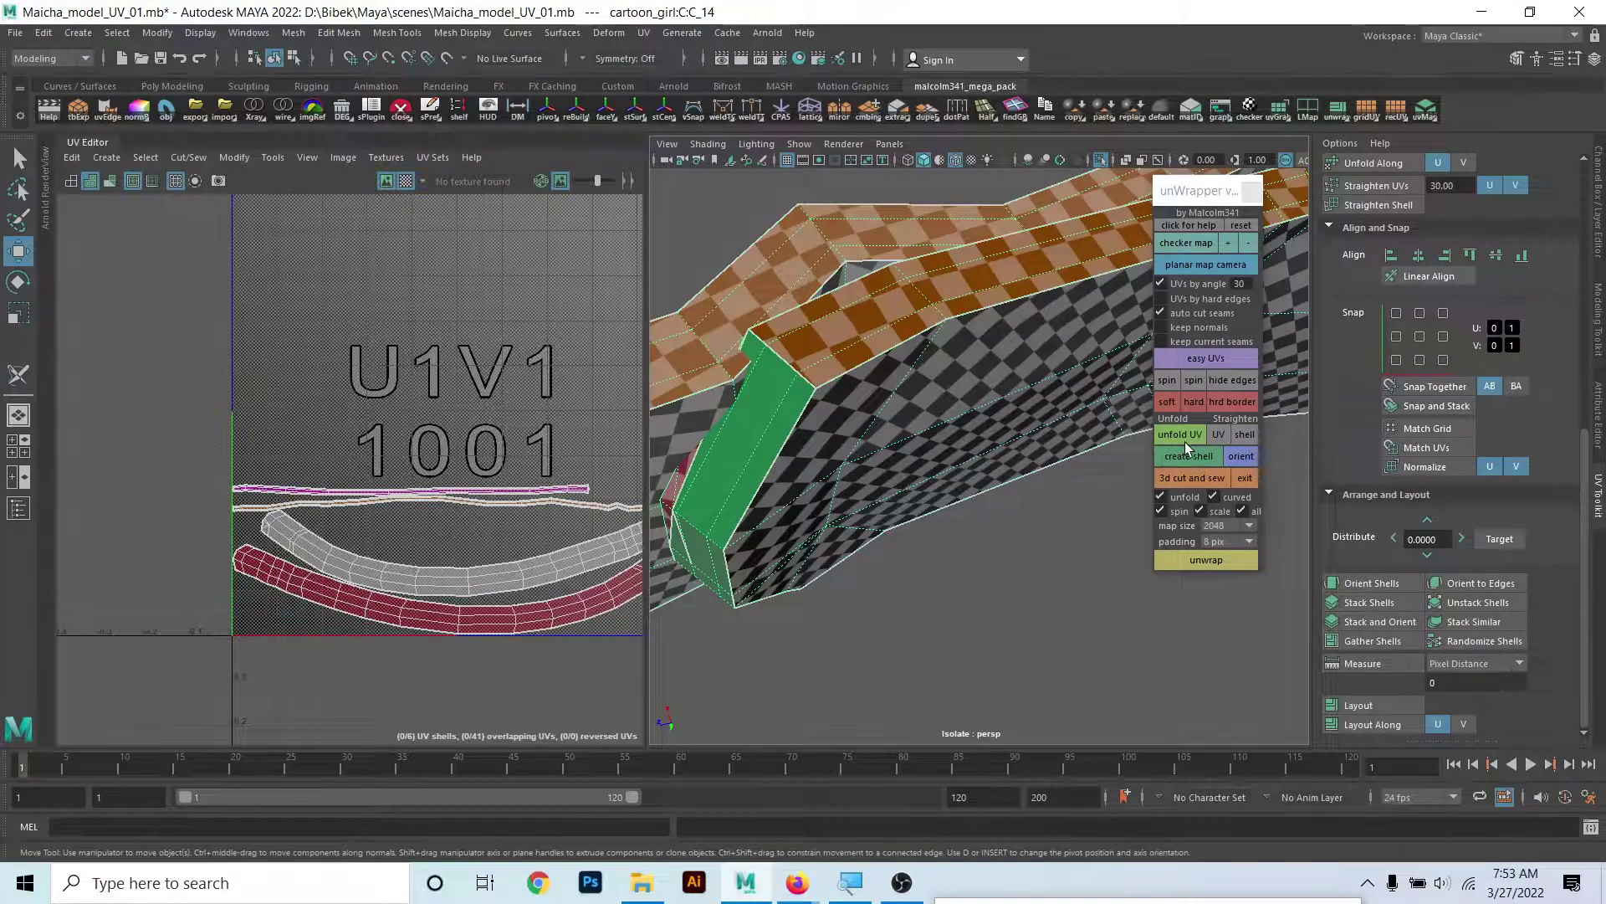
{"action": "left_click", "coordinate": [1183, 479]}
{"action": "left_click_drag", "start_coordinate": [1088, 485], "coordinate": [860, 487], "text": "alt"}
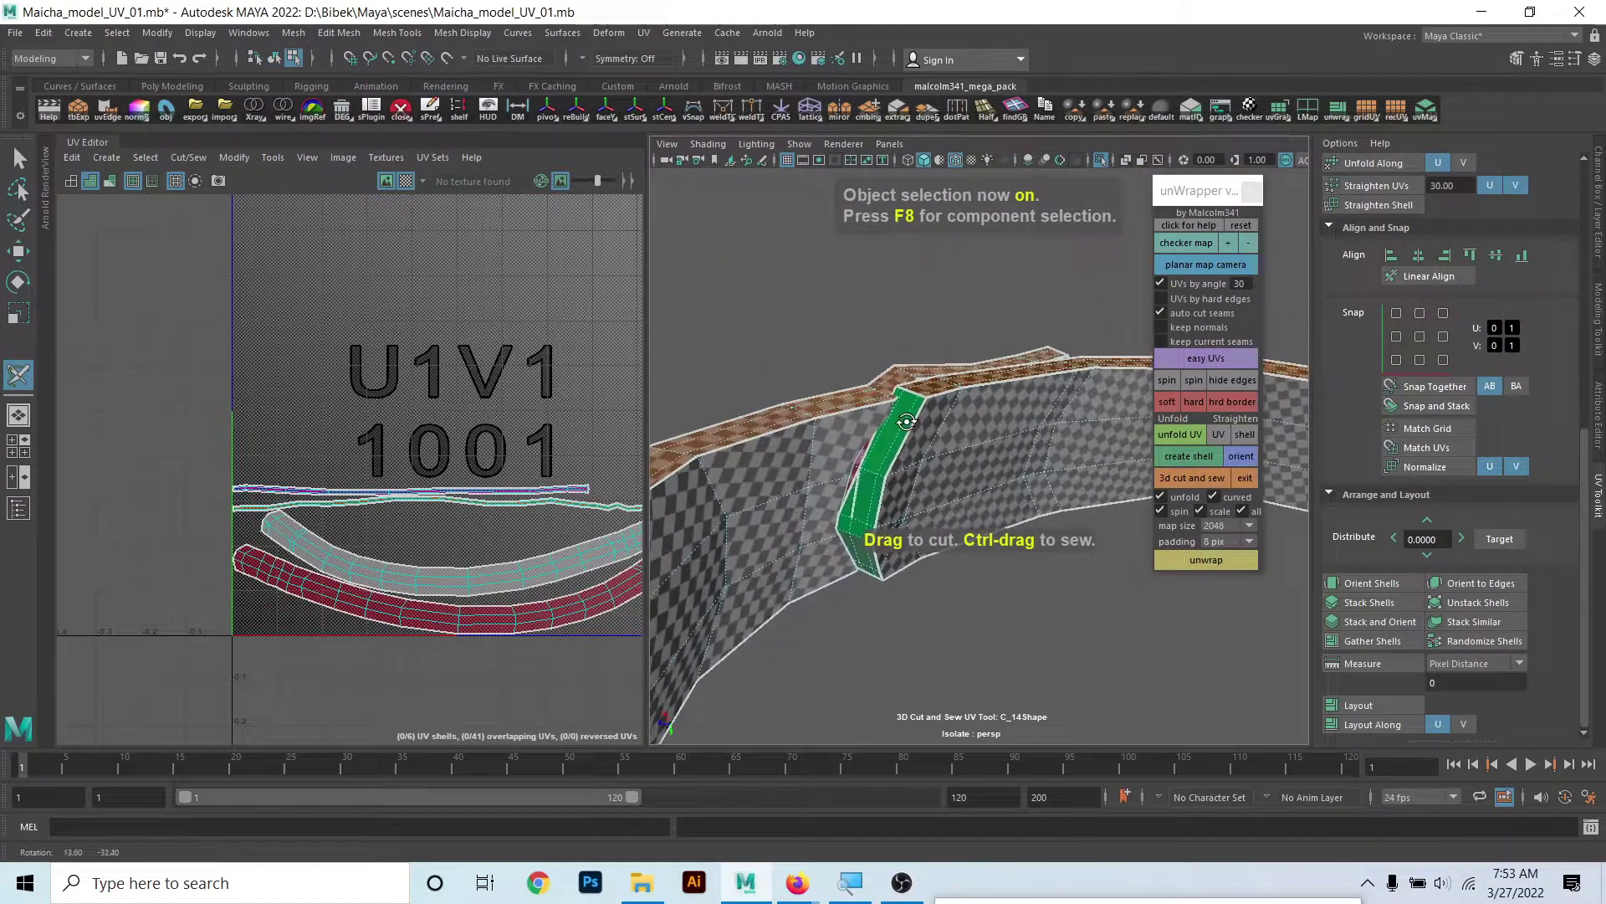
{"action": "scroll", "coordinate": [860, 487], "scroll_direction": "up", "scroll_amount": 2}
{"action": "scroll", "coordinate": [860, 487], "scroll_direction": "up", "scroll_amount": 2}
{"action": "scroll", "coordinate": [435, 519], "scroll_direction": "up", "scroll_amount": 2}
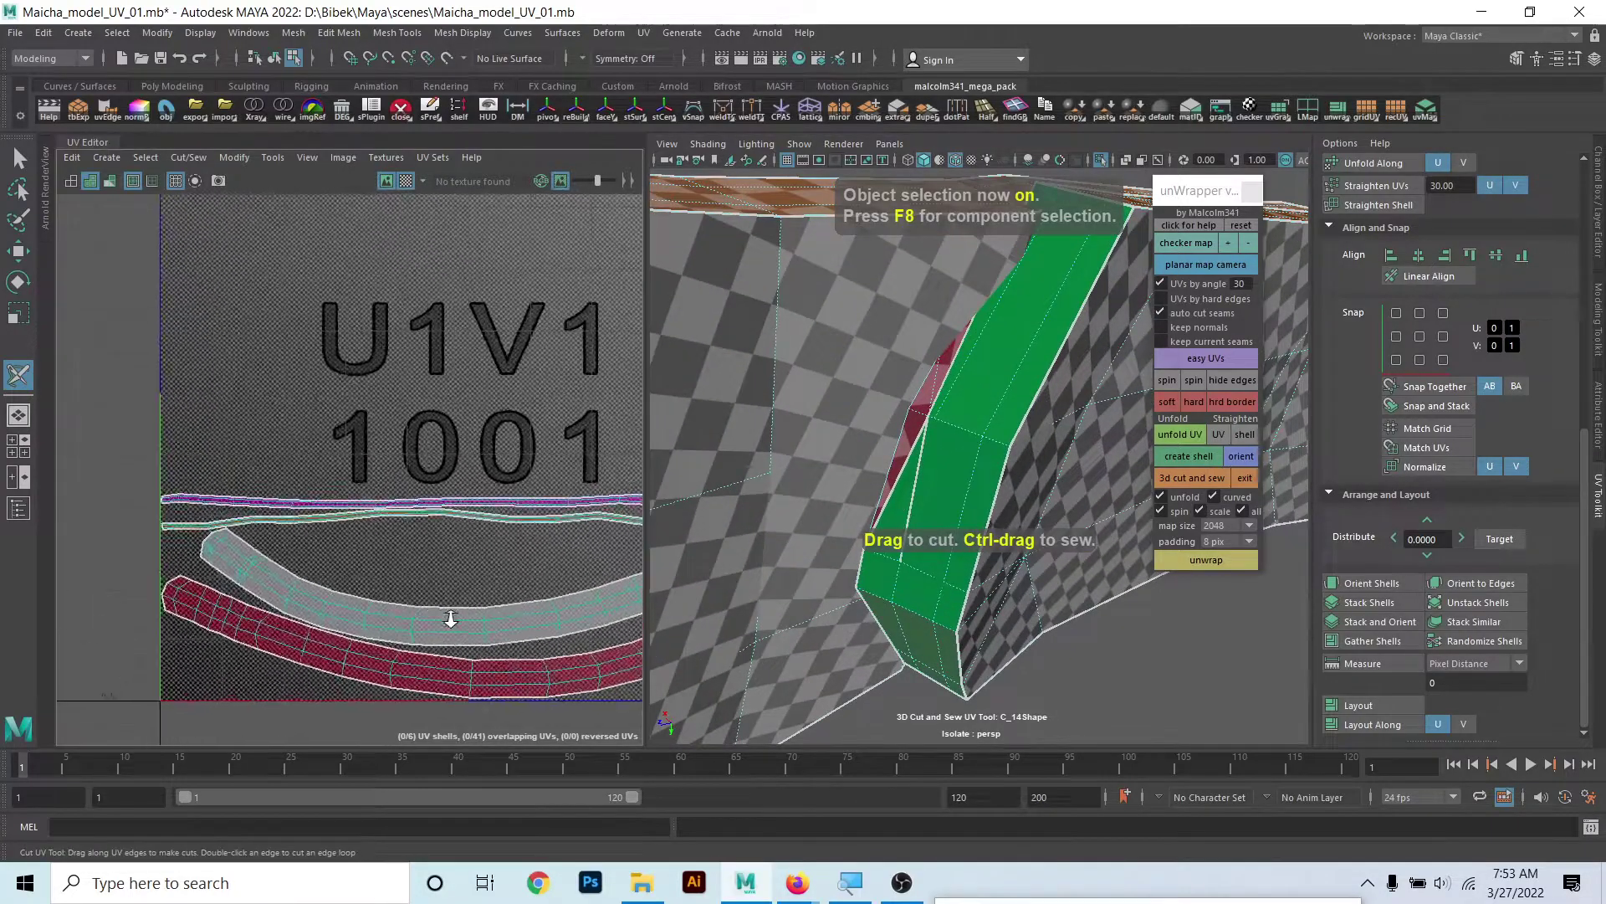
{"action": "scroll", "coordinate": [435, 518], "scroll_direction": "up", "scroll_amount": 1}
{"action": "key", "text": "w"}
{"action": "left_click", "coordinate": [995, 360]}
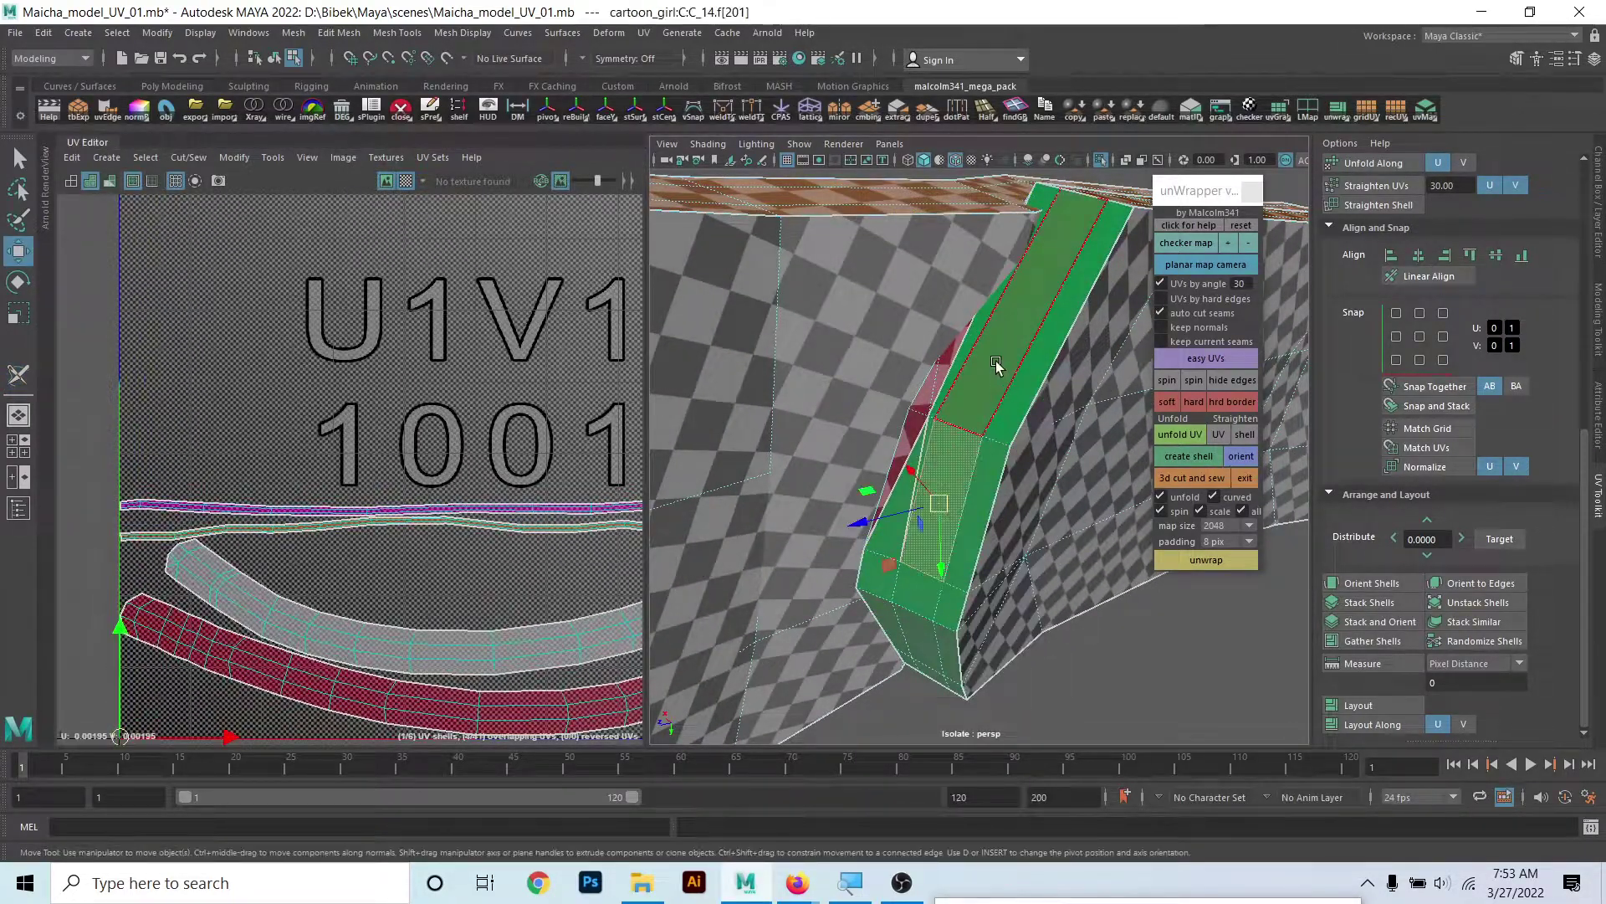
{"action": "scroll", "coordinate": [333, 550], "scroll_direction": "down", "scroll_amount": 3}
{"action": "mouse_move", "coordinate": [259, 528]}
{"action": "middle_mouse_down", "text": "alt"}
{"action": "mouse_move", "coordinate": [471, 615]}
{"action": "mouse_move", "coordinate": [293, 591]}
{"action": "middle_mouse_up", "text": "alt"}
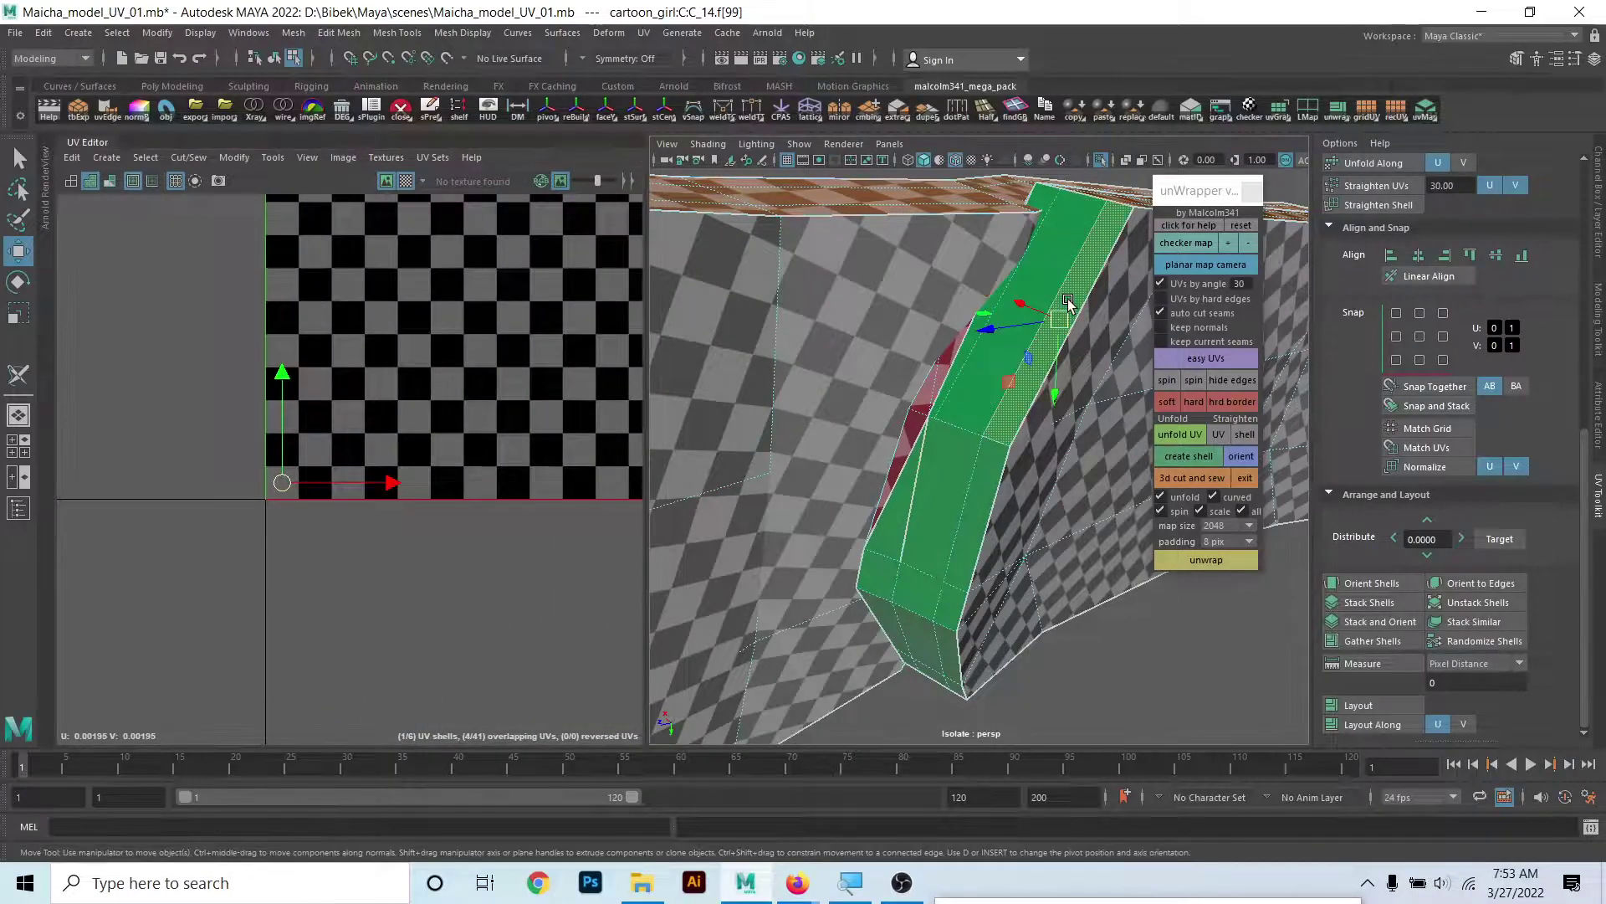
{"action": "mouse_move", "coordinate": [1065, 301]}
{"action": "left_mouse_down", "text": "alt"}
{"action": "mouse_move", "coordinate": [1065, 359]}
{"action": "mouse_move", "coordinate": [1062, 343]}
{"action": "mouse_move", "coordinate": [952, 433]}
{"action": "left_mouse_up", "text": "alt"}
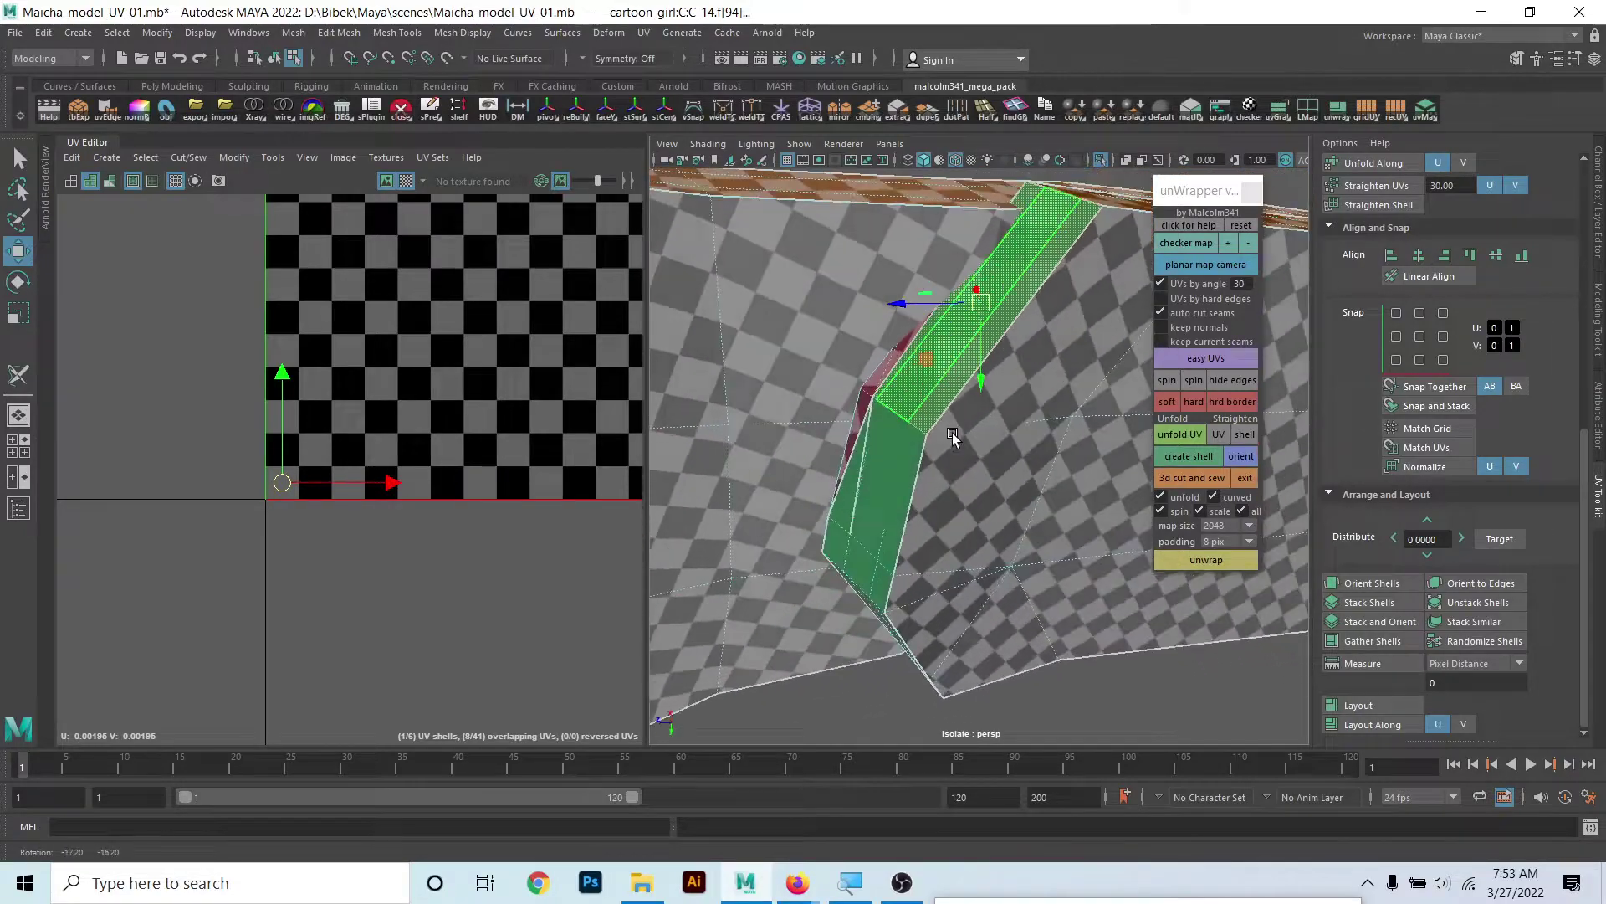
- Select a small side face of the strip and grow the selection along it
{"action": "left_click", "coordinate": [850, 512]}
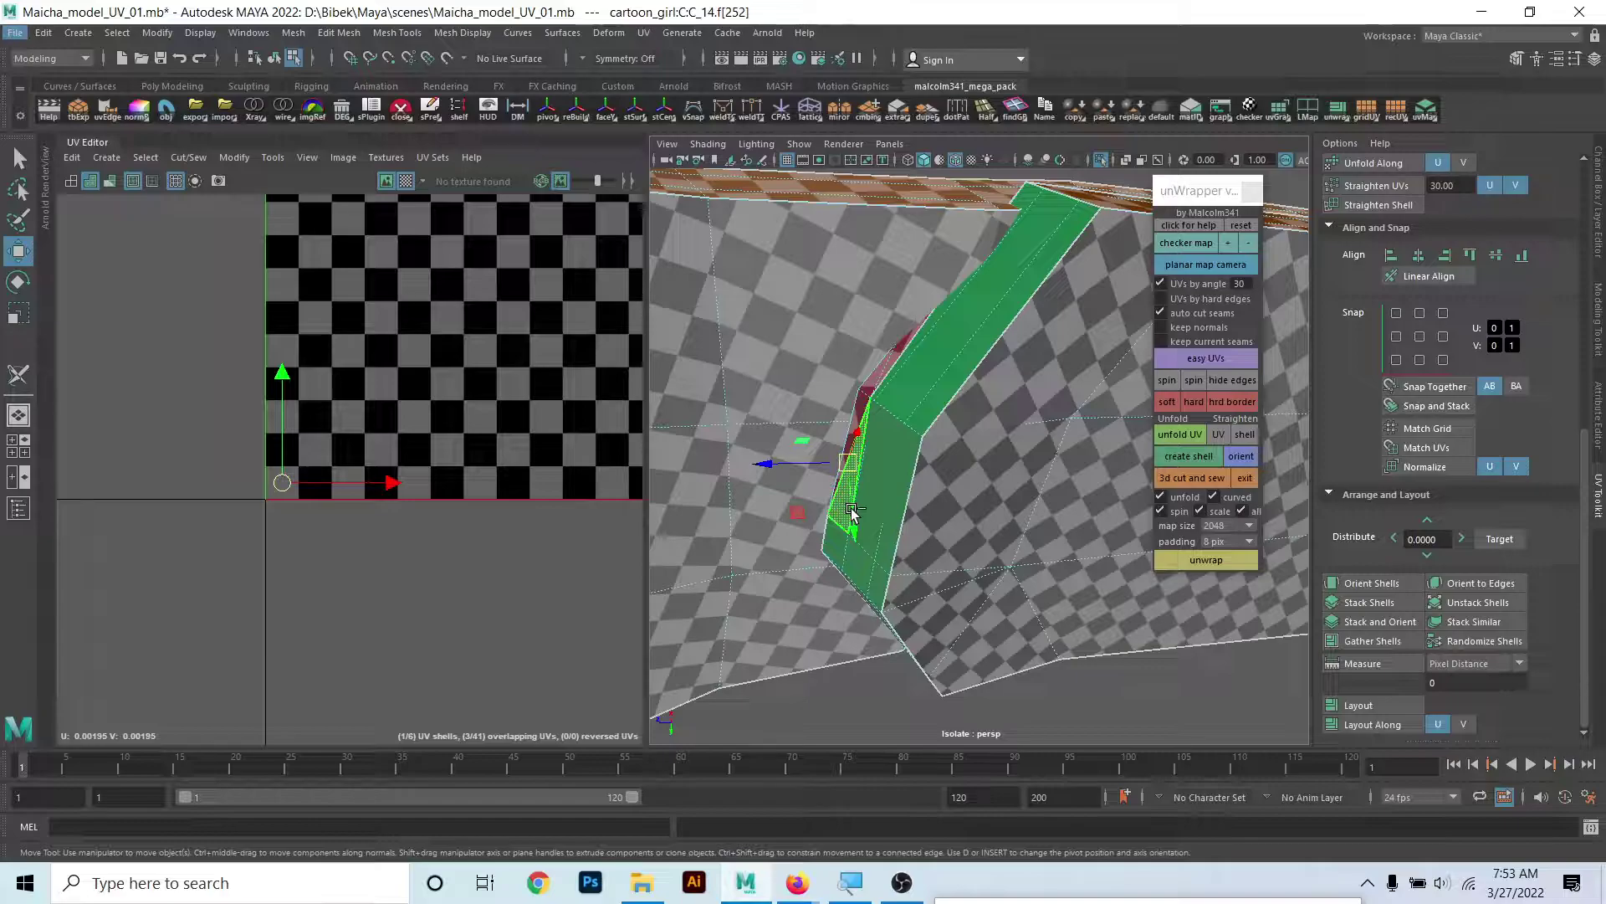
{"action": "key", "text": "shift+period"}
{"action": "key", "text": "shift+period"}
{"action": "key", "text": "shift+period"}
{"action": "key", "text": "shift+period"}
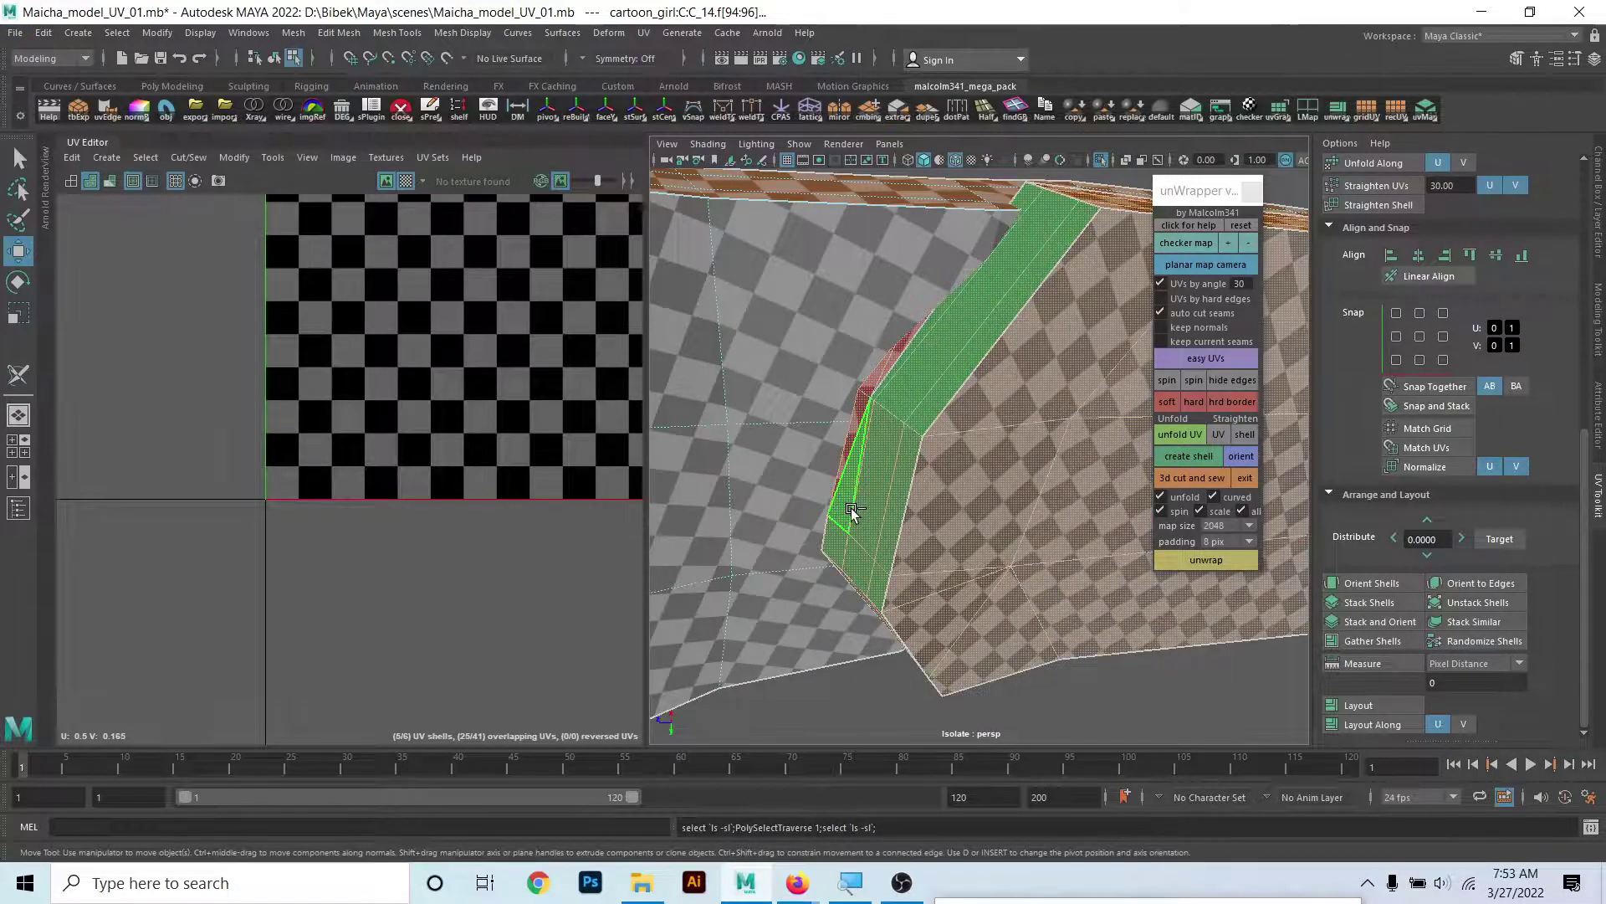
{"action": "mouse_move", "coordinate": [851, 508]}
{"action": "left_mouse_down", "text": "alt"}
{"action": "mouse_move", "coordinate": [880, 519]}
{"action": "mouse_move", "coordinate": [816, 495]}
{"action": "left_mouse_up", "text": "alt"}
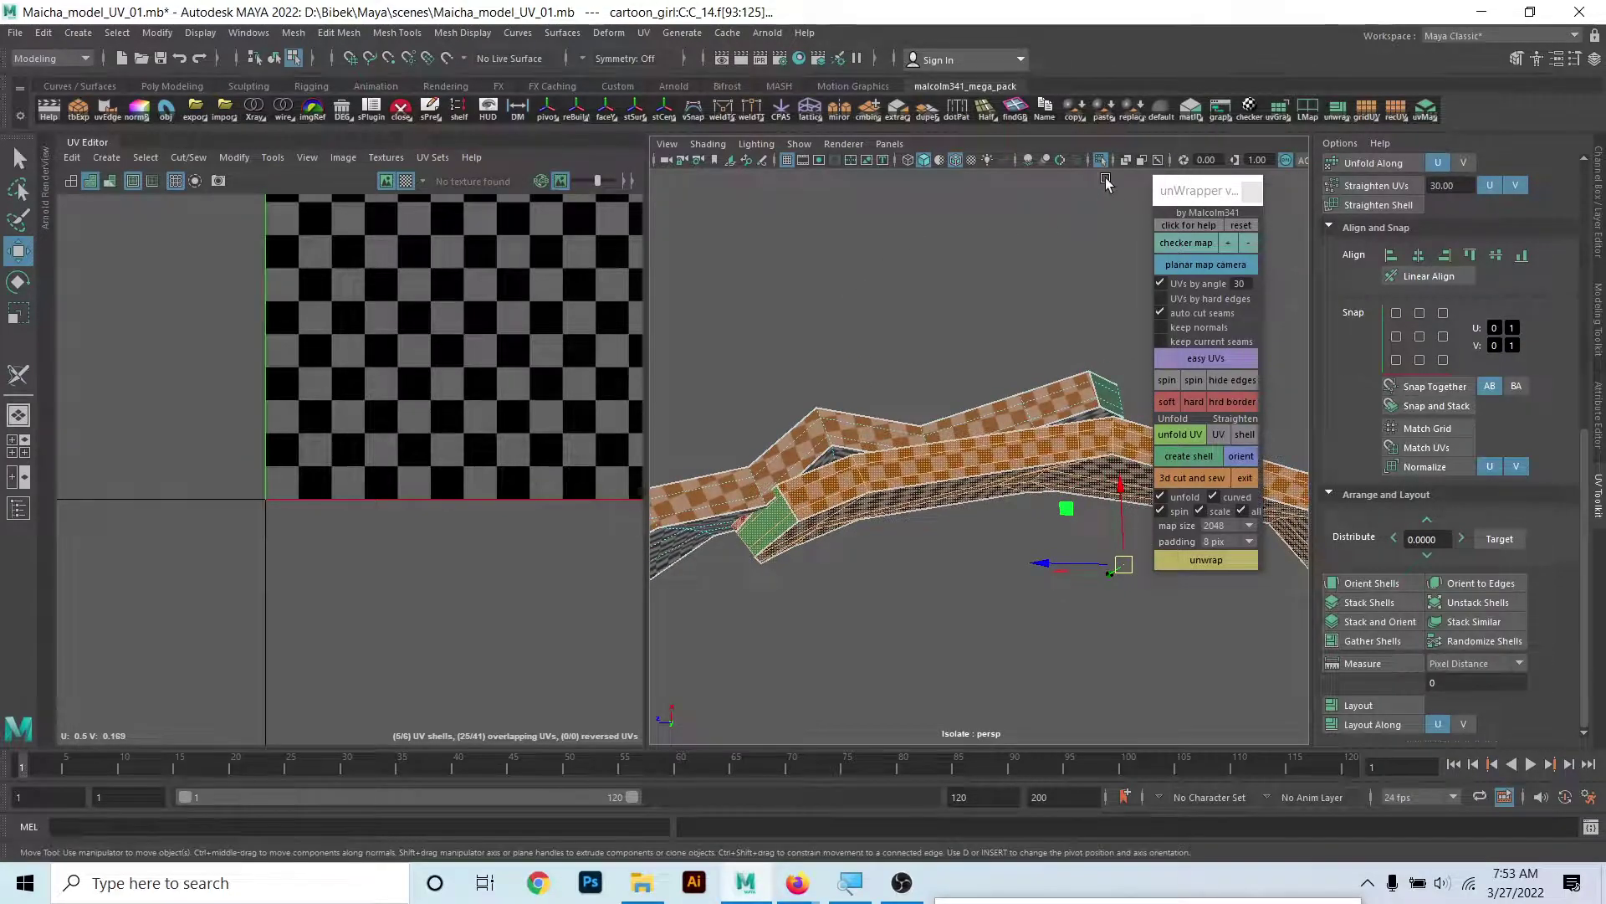
{"action": "mouse_move", "coordinate": [1105, 181]}
{"action": "left_mouse_down", "text": "alt"}
{"action": "mouse_move", "coordinate": [1078, 424]}
{"action": "mouse_move", "coordinate": [987, 391]}
{"action": "left_mouse_up", "text": "alt"}
{"action": "right_click_drag", "start_coordinate": [988, 392], "coordinate": [997, 395], "text": "alt"}
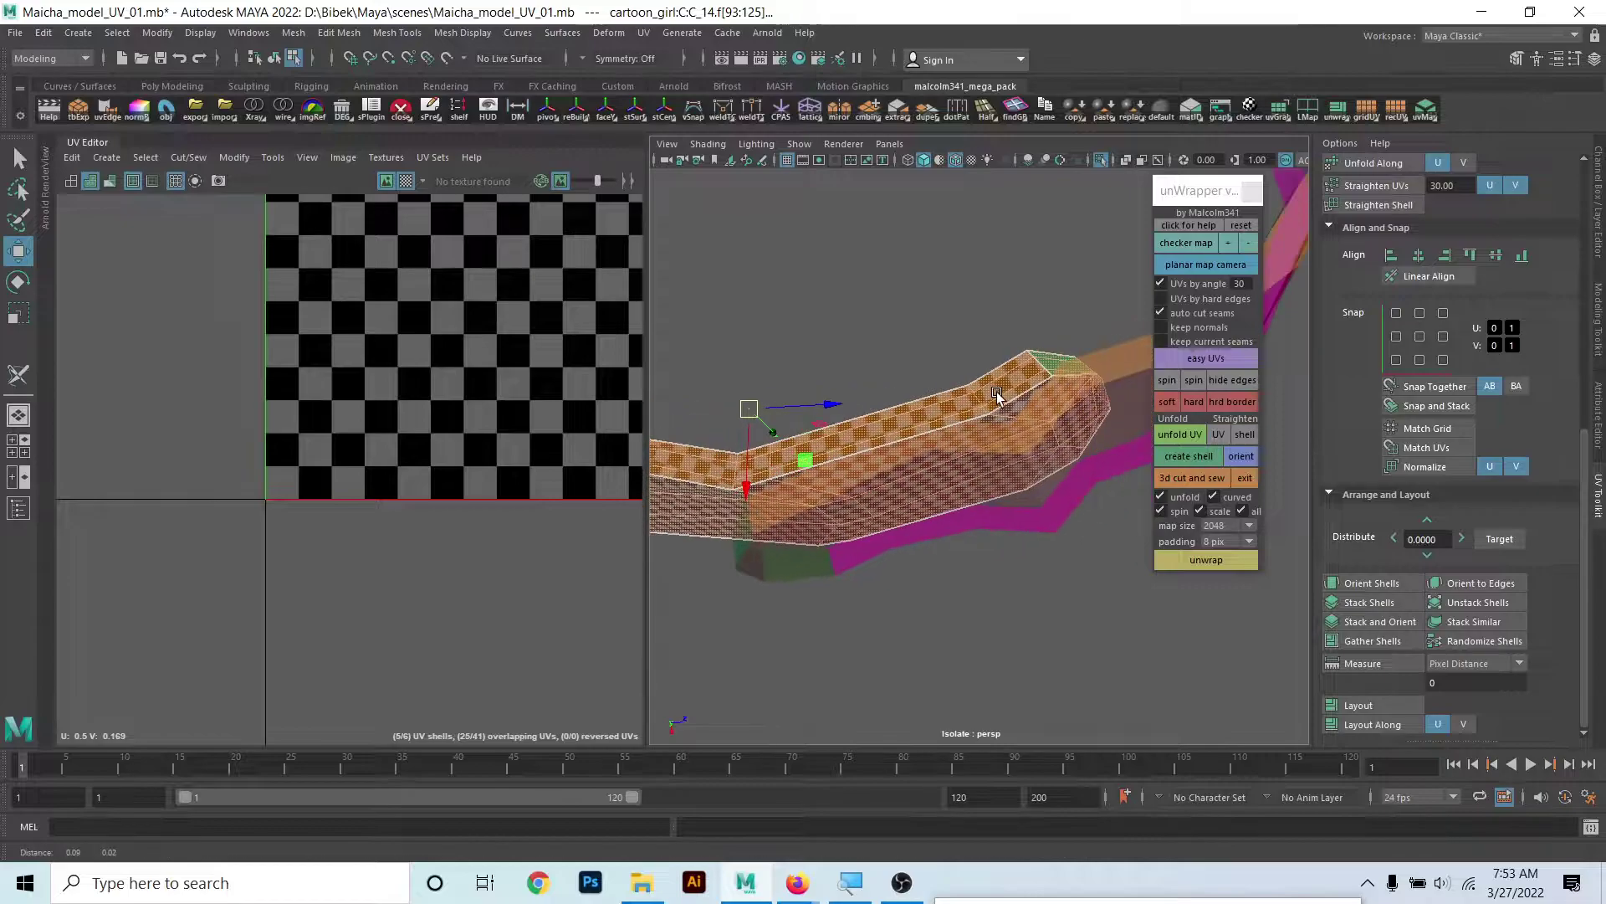
- Switch to Face mode and select the strip's single end face f[94]
{"action": "left_click_drag", "start_coordinate": [997, 395], "coordinate": [941, 419], "text": "alt"}
{"action": "right_click_drag", "start_coordinate": [941, 419], "coordinate": [932, 393]}
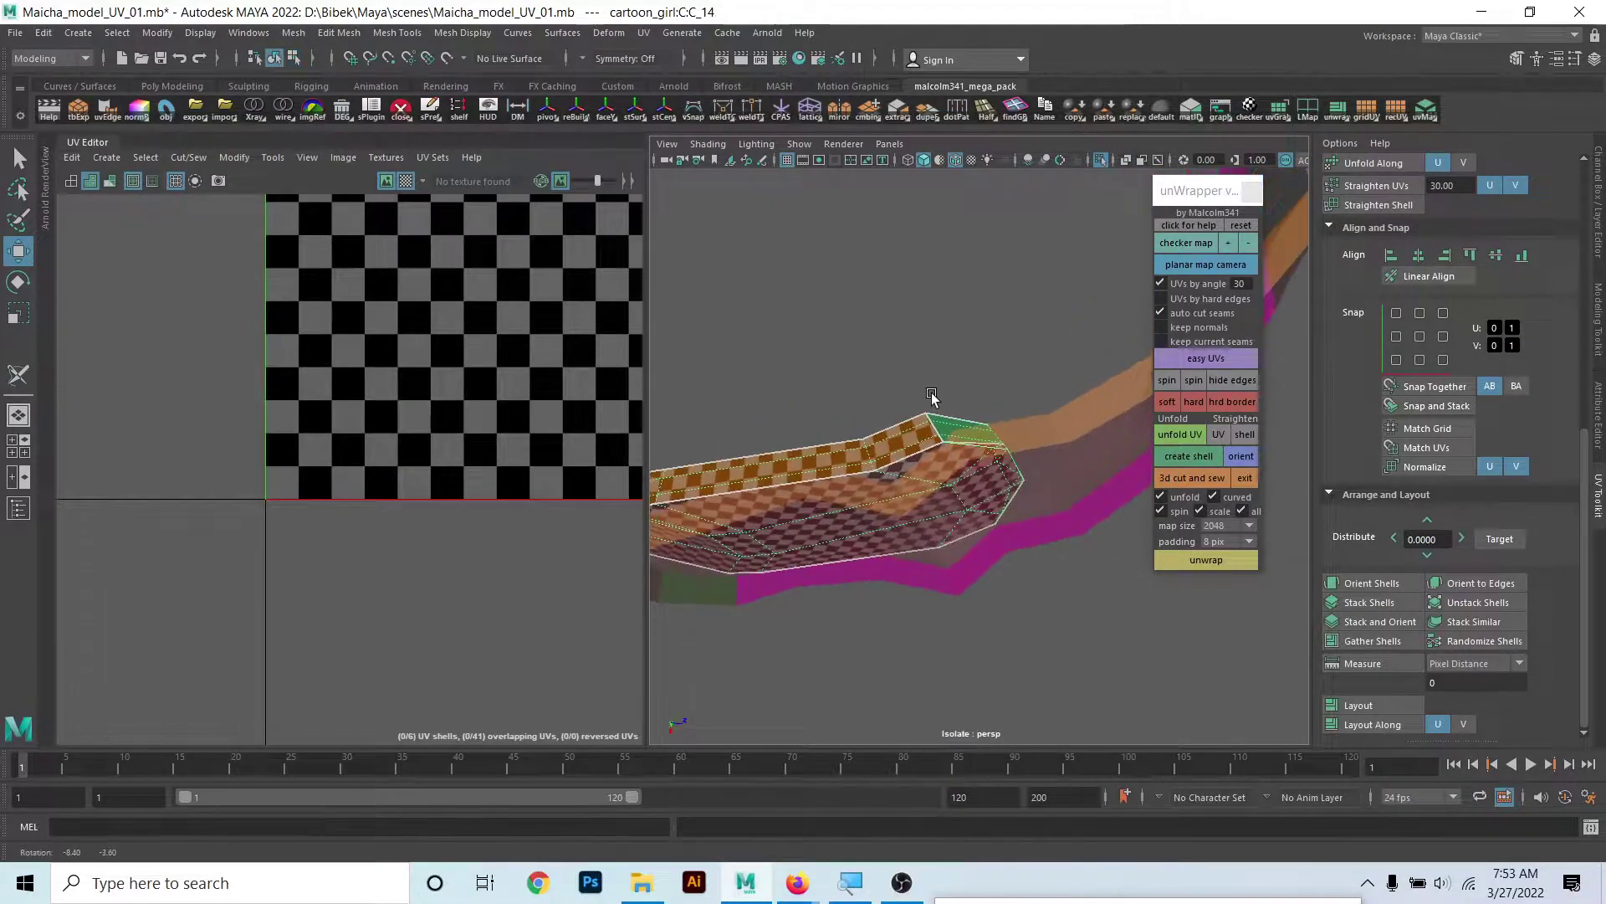
{"action": "mouse_move", "coordinate": [931, 393]}
{"action": "left_mouse_down", "text": "alt"}
{"action": "mouse_move", "coordinate": [760, 383]}
{"action": "mouse_move", "coordinate": [656, 348]}
{"action": "mouse_move", "coordinate": [703, 373]}
{"action": "mouse_move", "coordinate": [695, 406]}
{"action": "mouse_move", "coordinate": [775, 478]}
{"action": "mouse_move", "coordinate": [749, 480]}
{"action": "mouse_move", "coordinate": [961, 477]}
{"action": "mouse_move", "coordinate": [1070, 421]}
{"action": "mouse_move", "coordinate": [991, 425]}
{"action": "left_mouse_up", "text": "alt"}
{"action": "right_click_drag", "start_coordinate": [992, 425], "coordinate": [992, 494]}
{"action": "left_click", "coordinate": [1038, 533]}
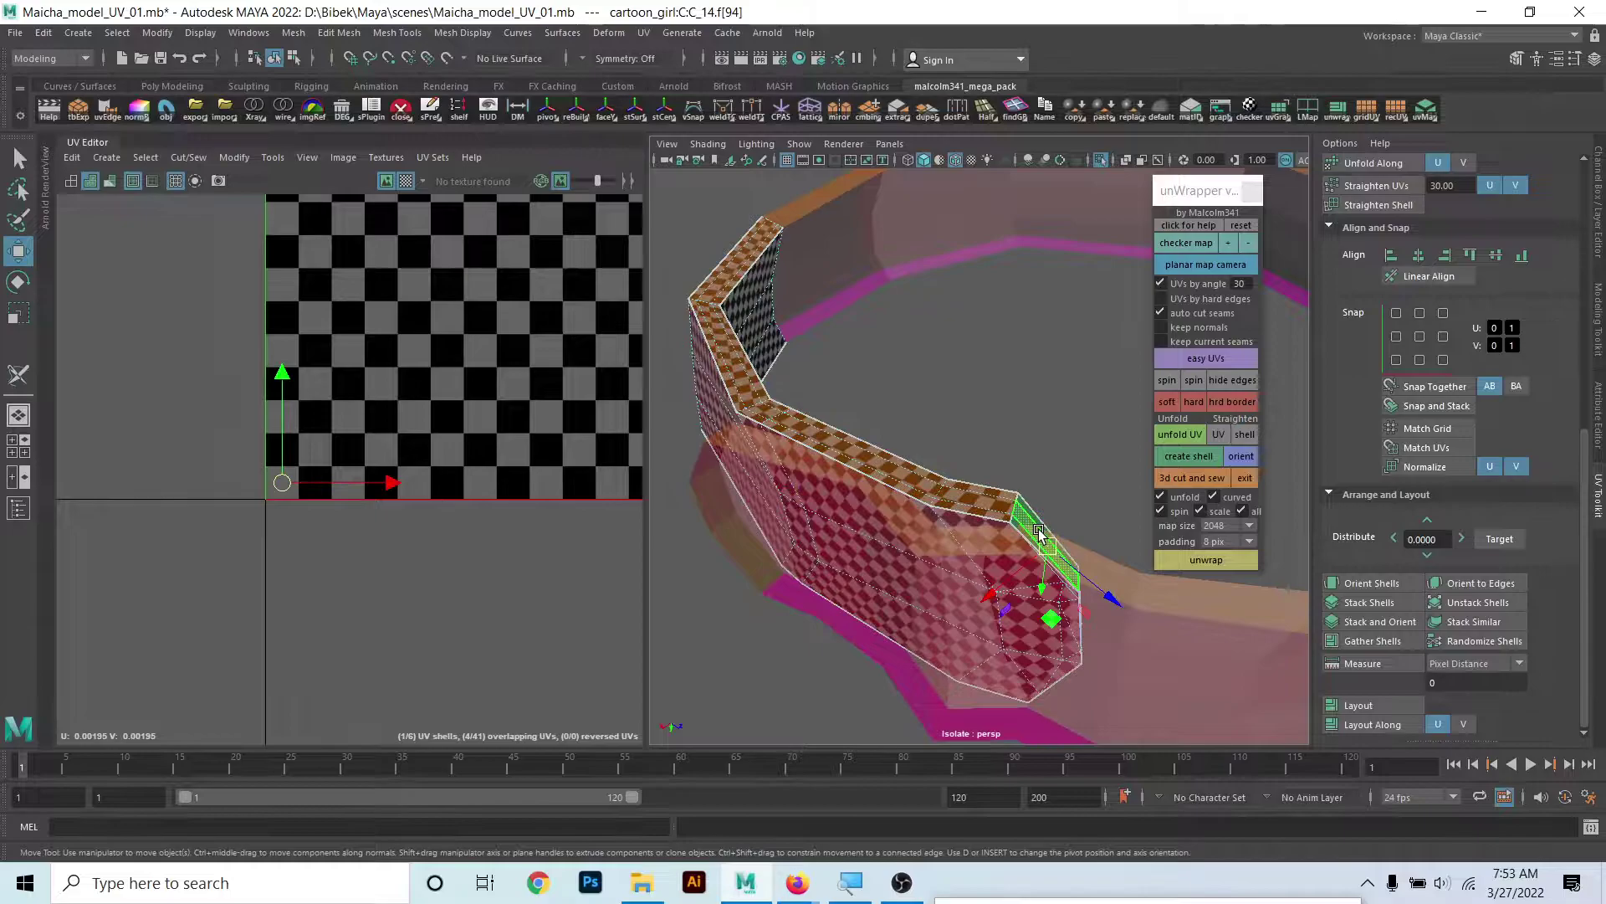
{"action": "left_click_drag", "start_coordinate": [1038, 533], "coordinate": [835, 548], "text": "alt"}
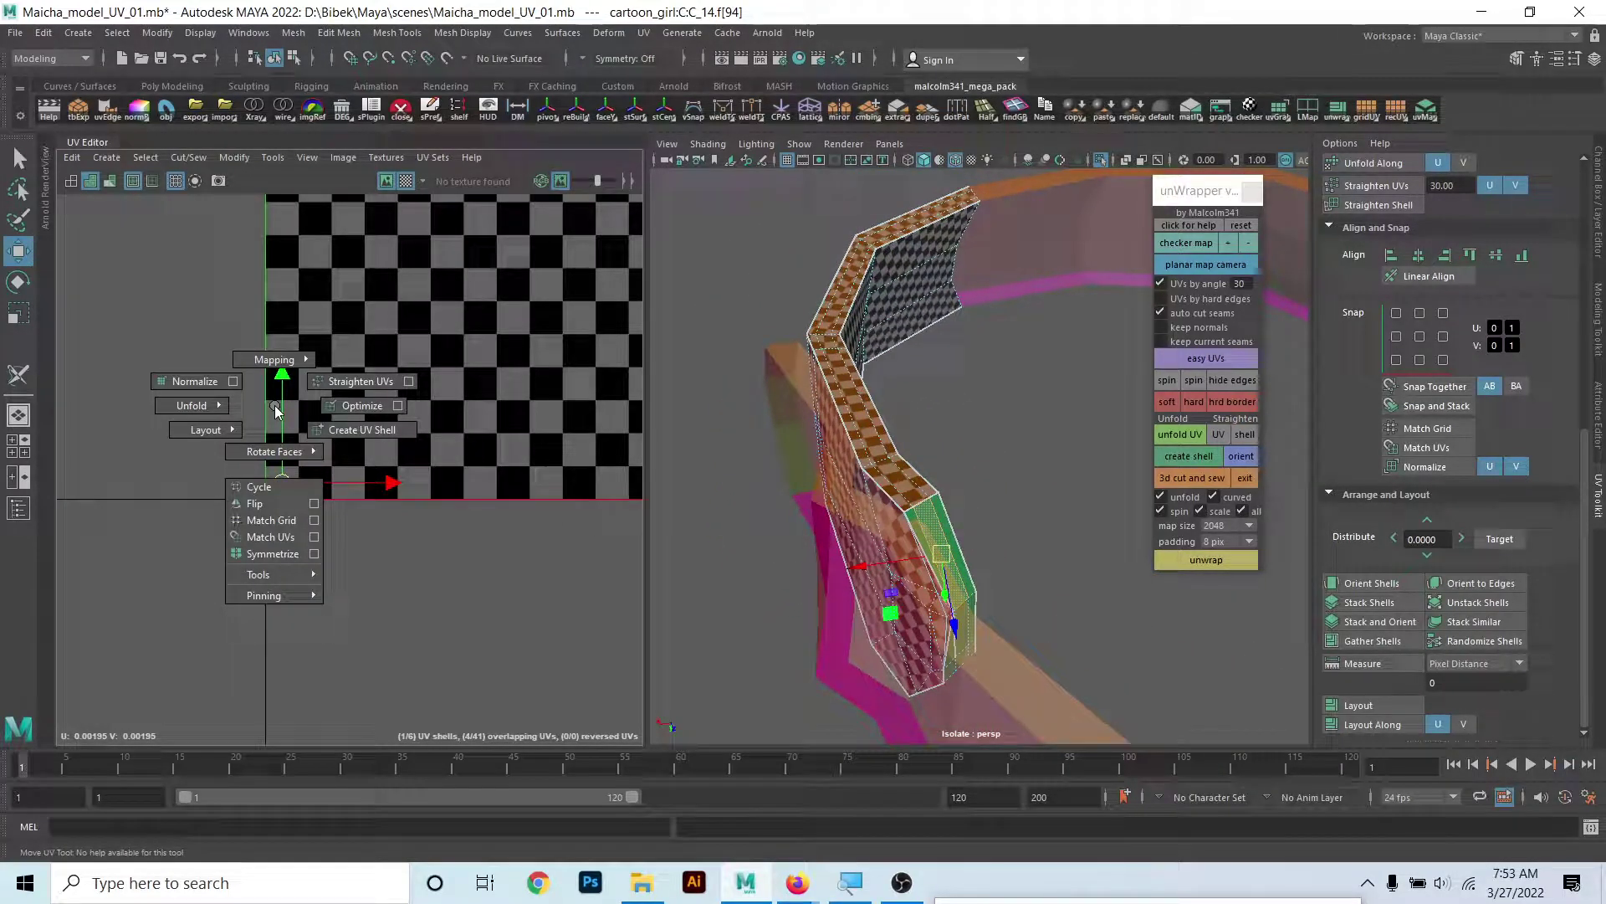
- Convert the selection to its whole UV shell, then lay it out and auto-unwrap it
{"action": "right_click", "coordinate": [267, 448], "text": "ctrl"}
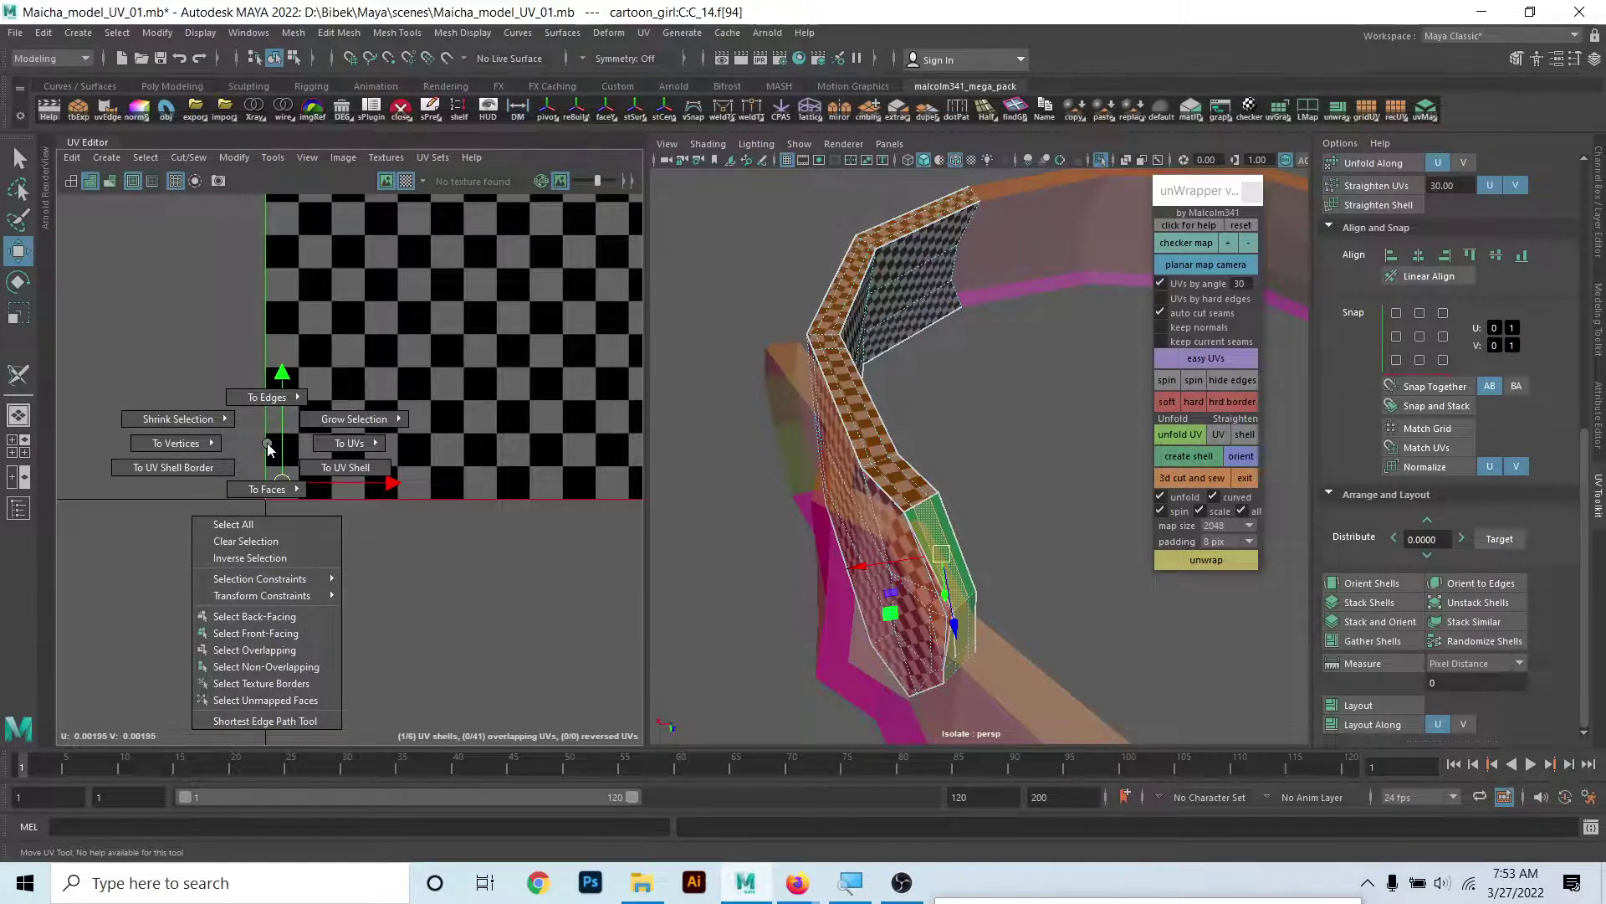
{"action": "left_click", "coordinate": [339, 467]}
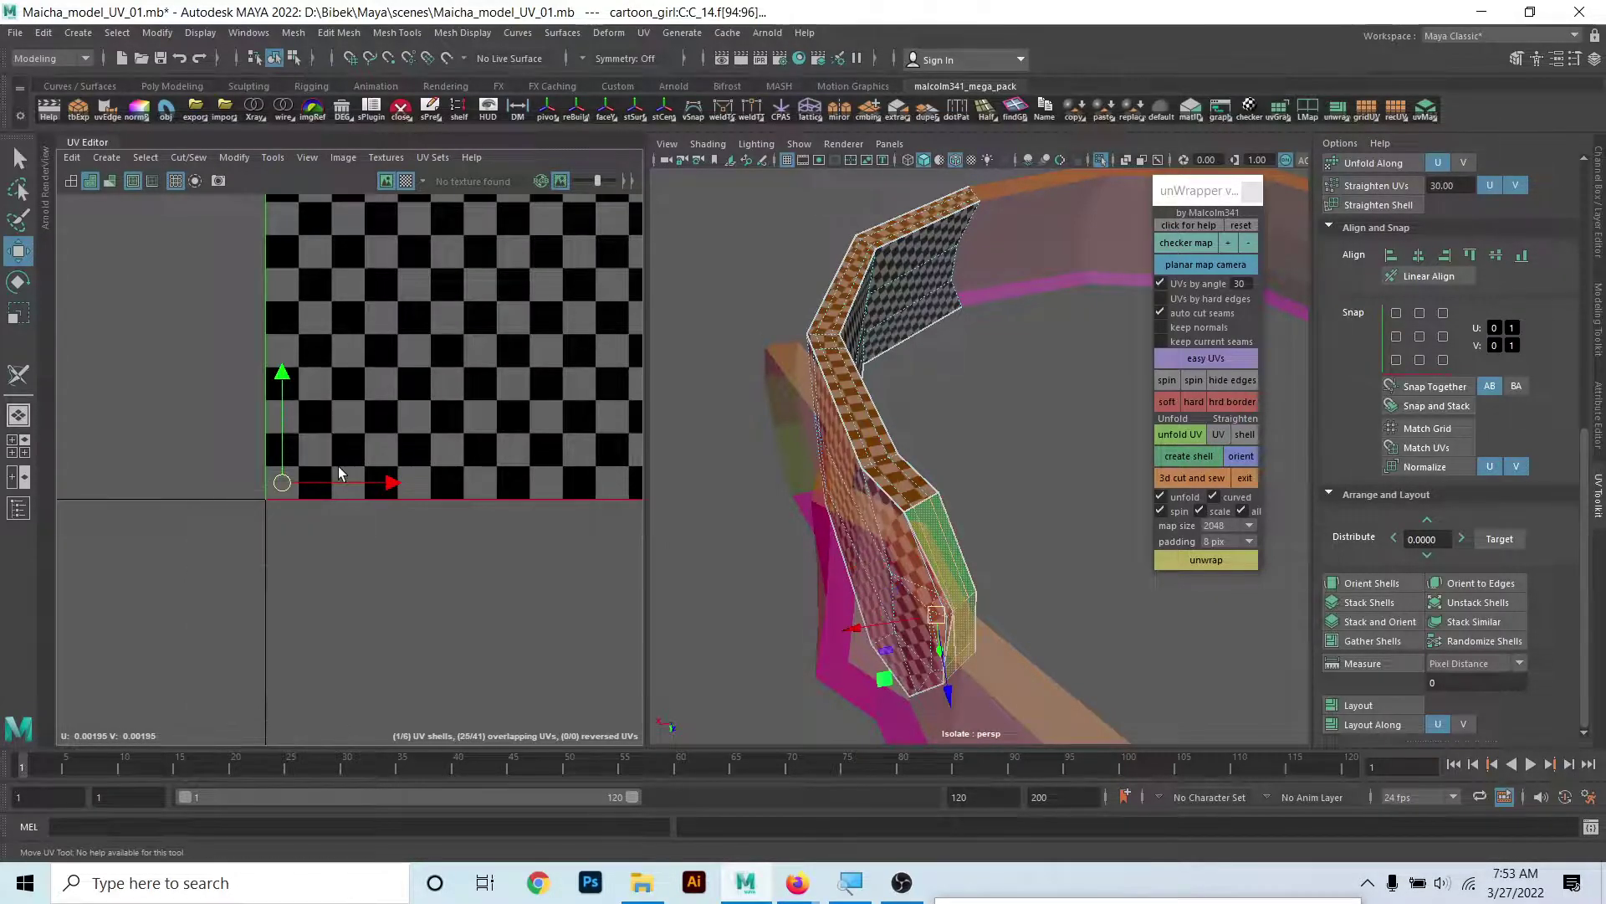
{"action": "mouse_move", "coordinate": [927, 575]}
{"action": "left_mouse_down", "text": "alt"}
{"action": "mouse_move", "coordinate": [909, 448]}
{"action": "mouse_move", "coordinate": [870, 548]}
{"action": "left_mouse_up", "text": "alt"}
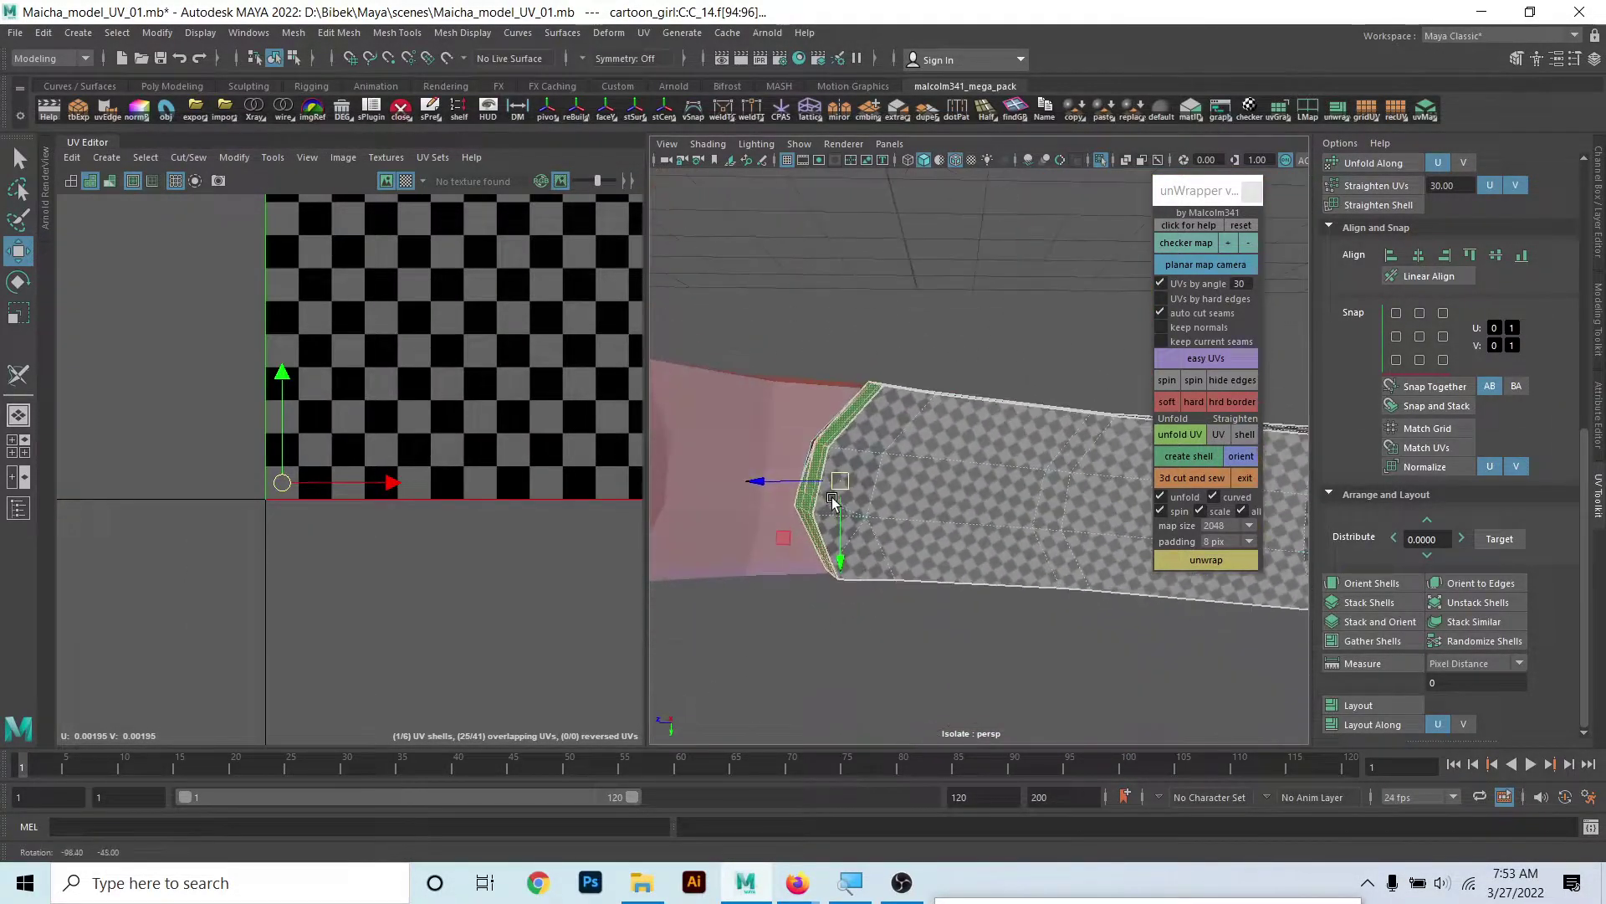
{"action": "middle_click_drag", "start_coordinate": [321, 493], "coordinate": [389, 480], "text": "alt"}
{"action": "scroll", "coordinate": [512, 550], "scroll_direction": "down", "scroll_amount": 2}
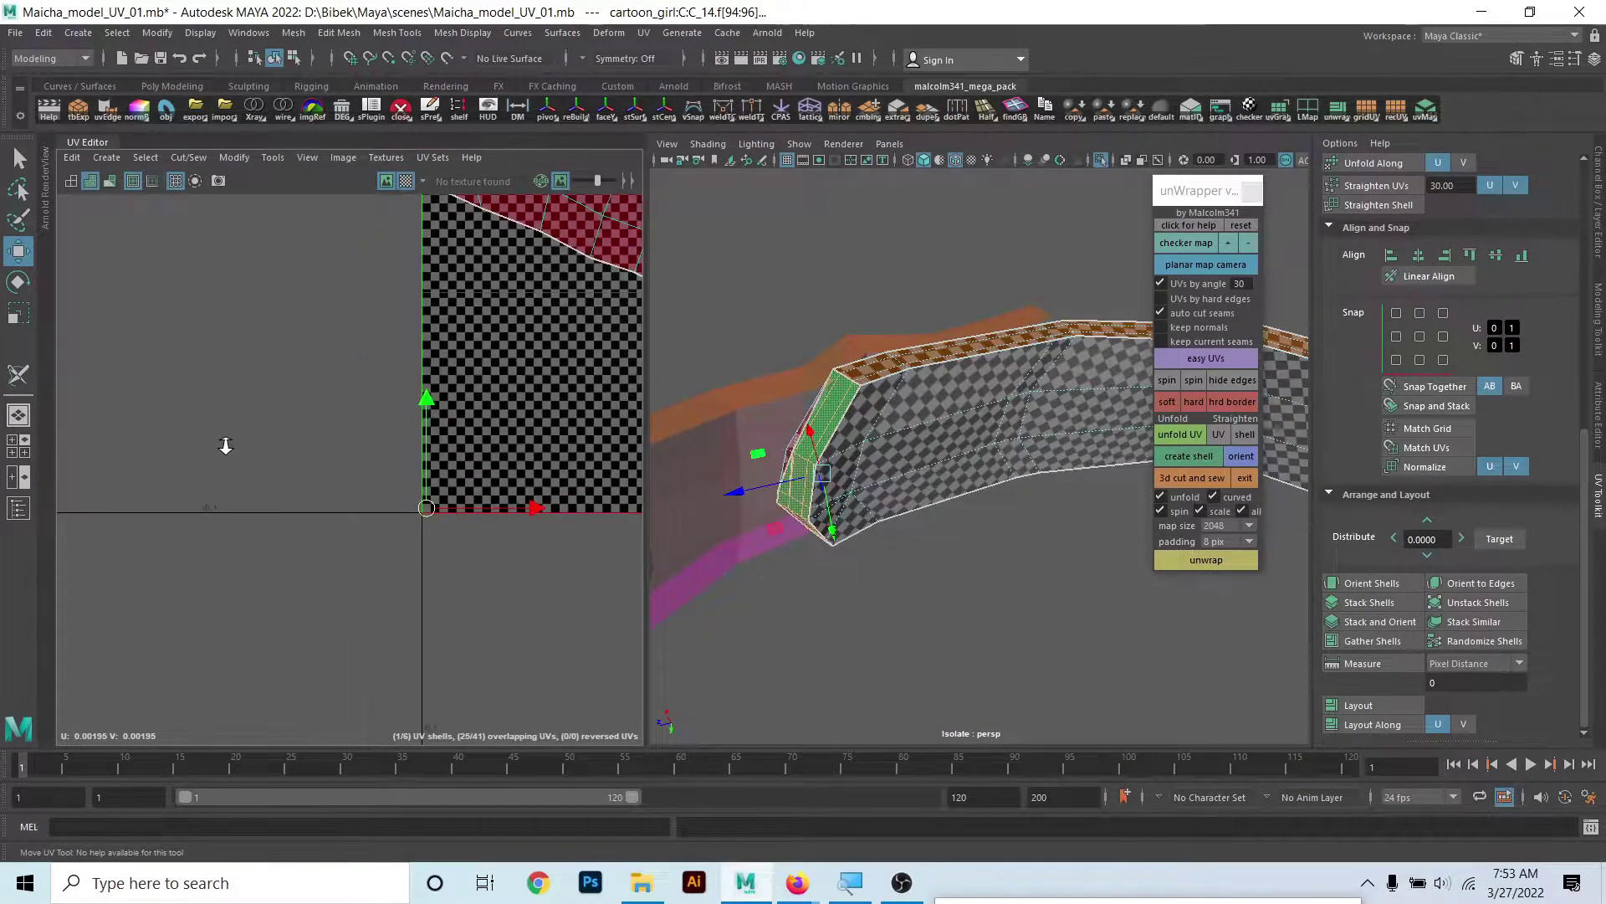
{"action": "left_click", "coordinate": [1427, 706]}
{"action": "left_click", "coordinate": [1207, 559]}
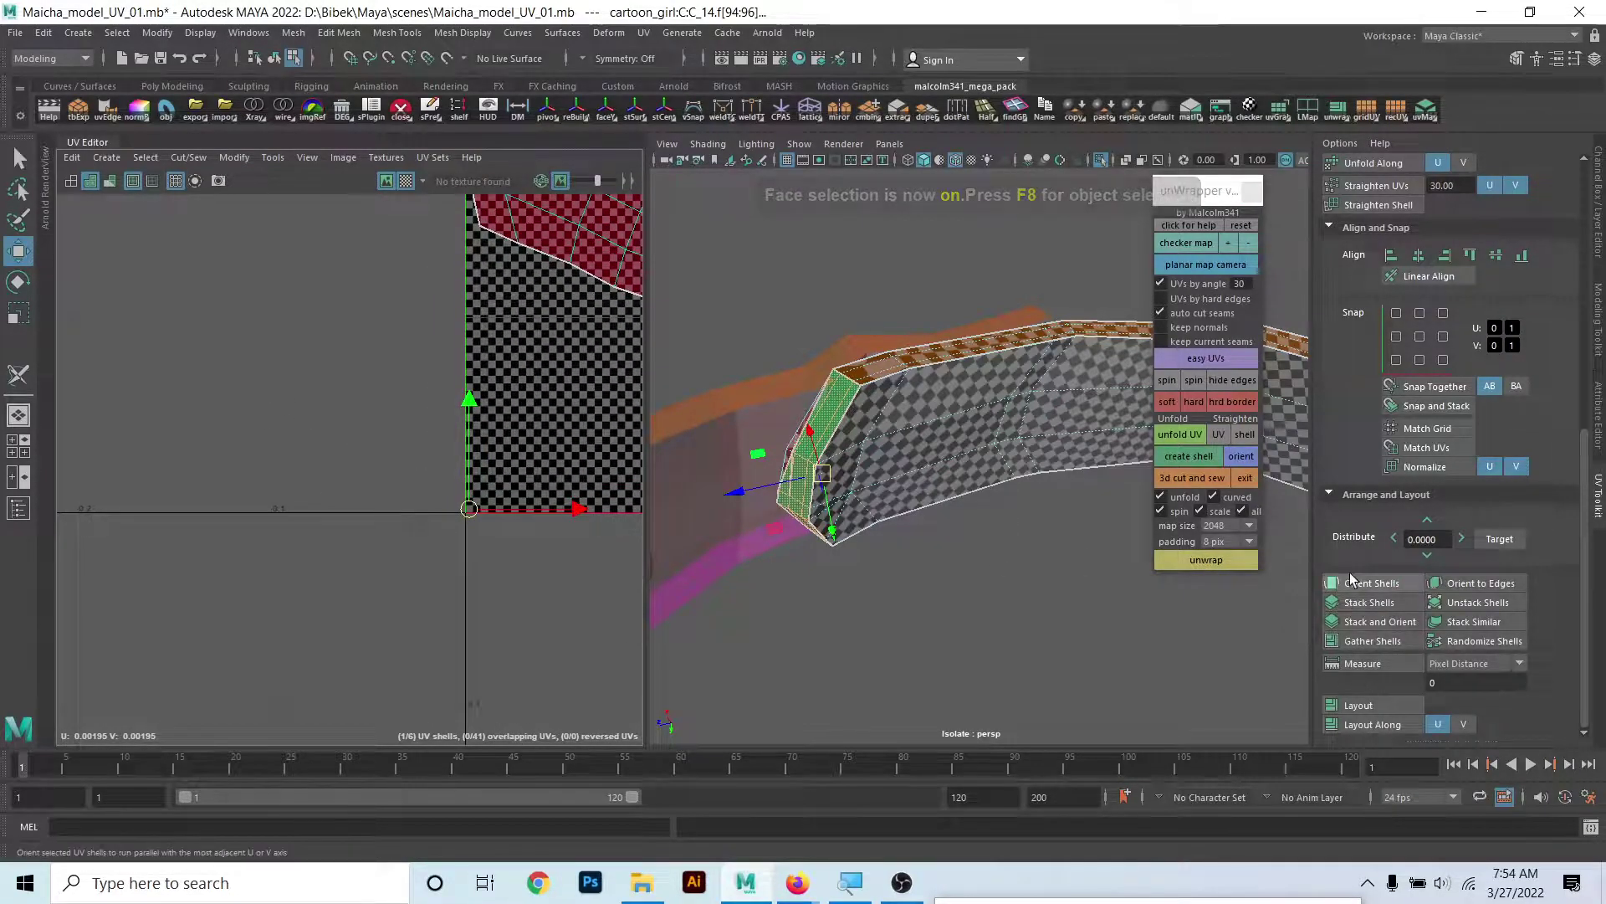
- Unfold the strap's UVs flat and frame the 1001 tile with its shells
{"action": "left_click_drag", "start_coordinate": [842, 450], "coordinate": [923, 510], "text": "alt"}
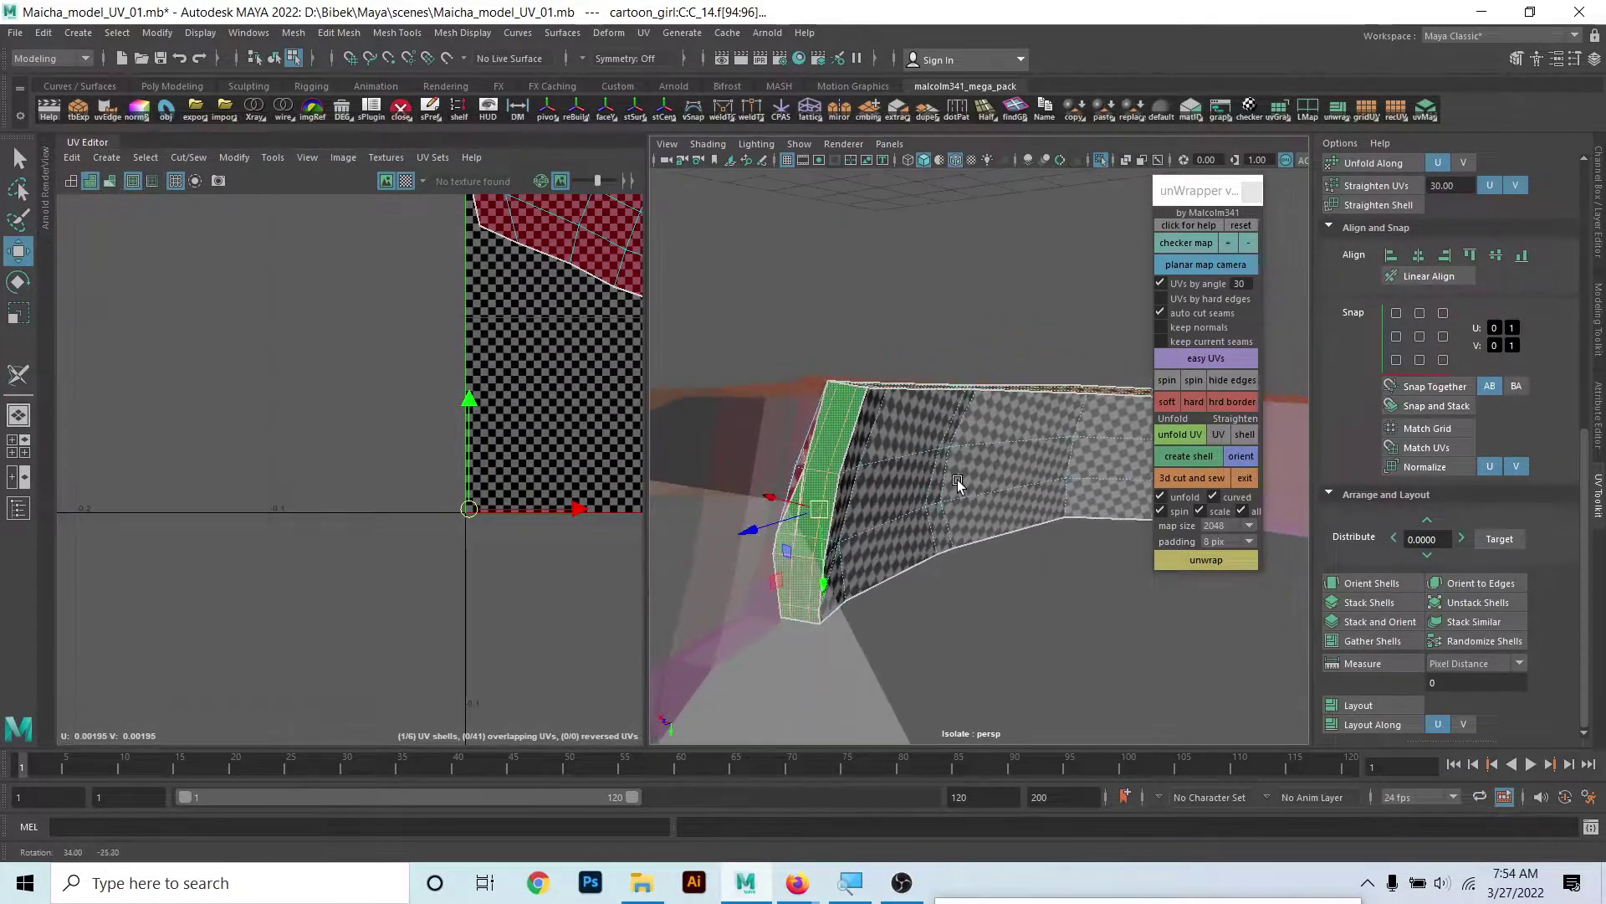
{"action": "scroll", "coordinate": [1376, 552], "scroll_direction": "up", "scroll_amount": 2}
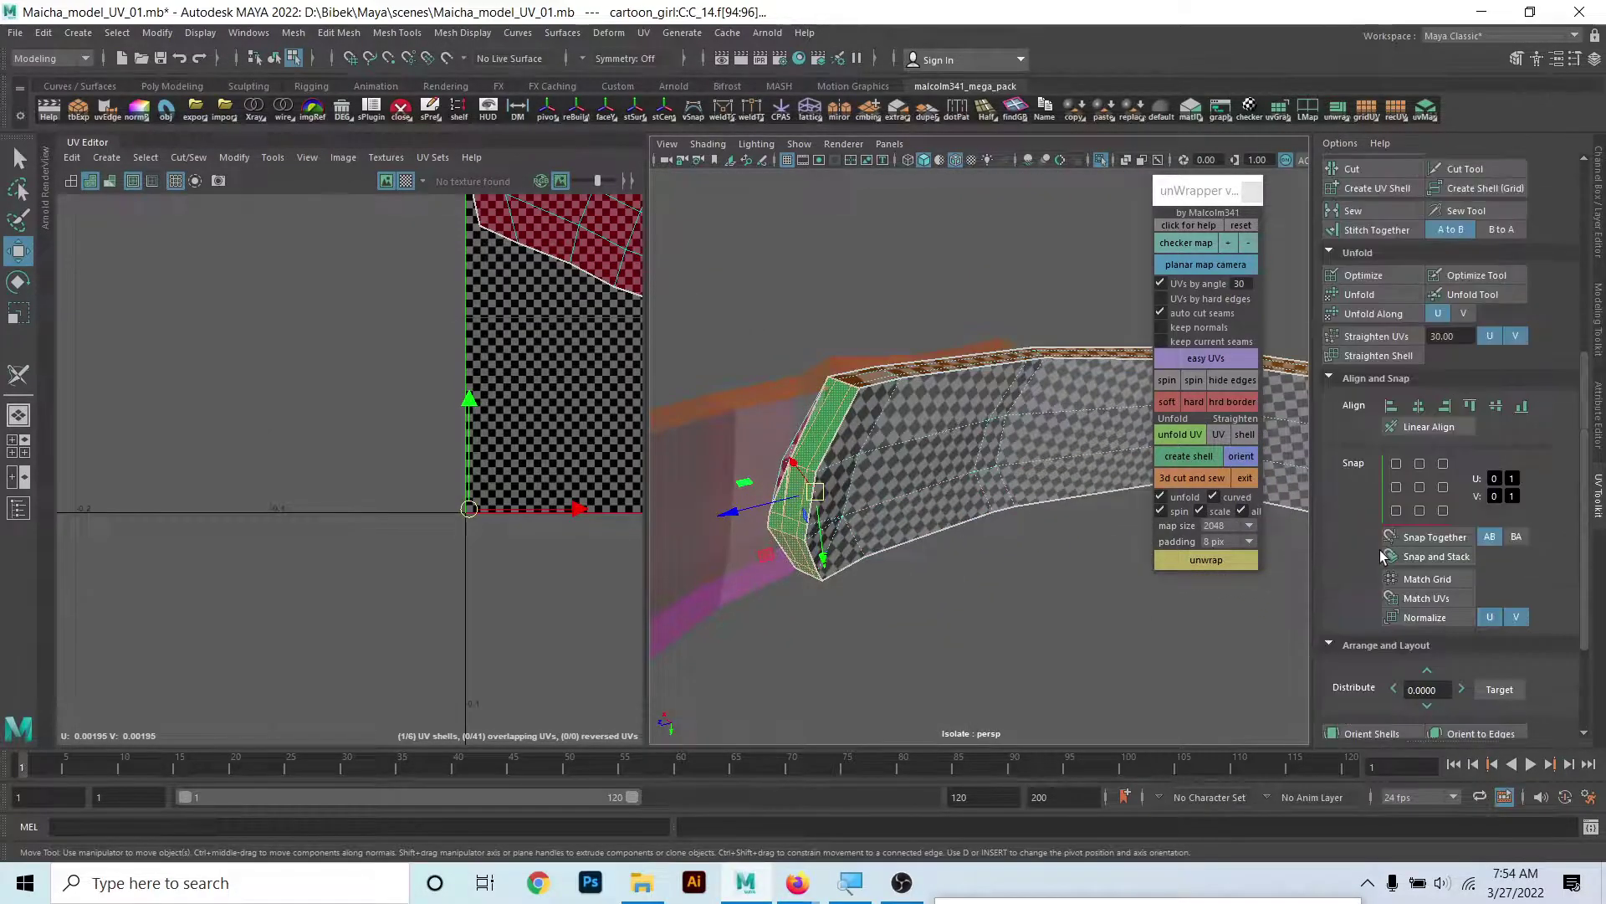
{"action": "scroll", "coordinate": [1378, 549], "scroll_direction": "up", "scroll_amount": 2}
{"action": "scroll", "coordinate": [1379, 550], "scroll_direction": "up", "scroll_amount": 2}
{"action": "scroll", "coordinate": [1380, 552], "scroll_direction": "up", "scroll_amount": 2}
{"action": "scroll", "coordinate": [1382, 553], "scroll_direction": "down", "scroll_amount": 1}
{"action": "scroll", "coordinate": [1382, 552], "scroll_direction": "down", "scroll_amount": 2}
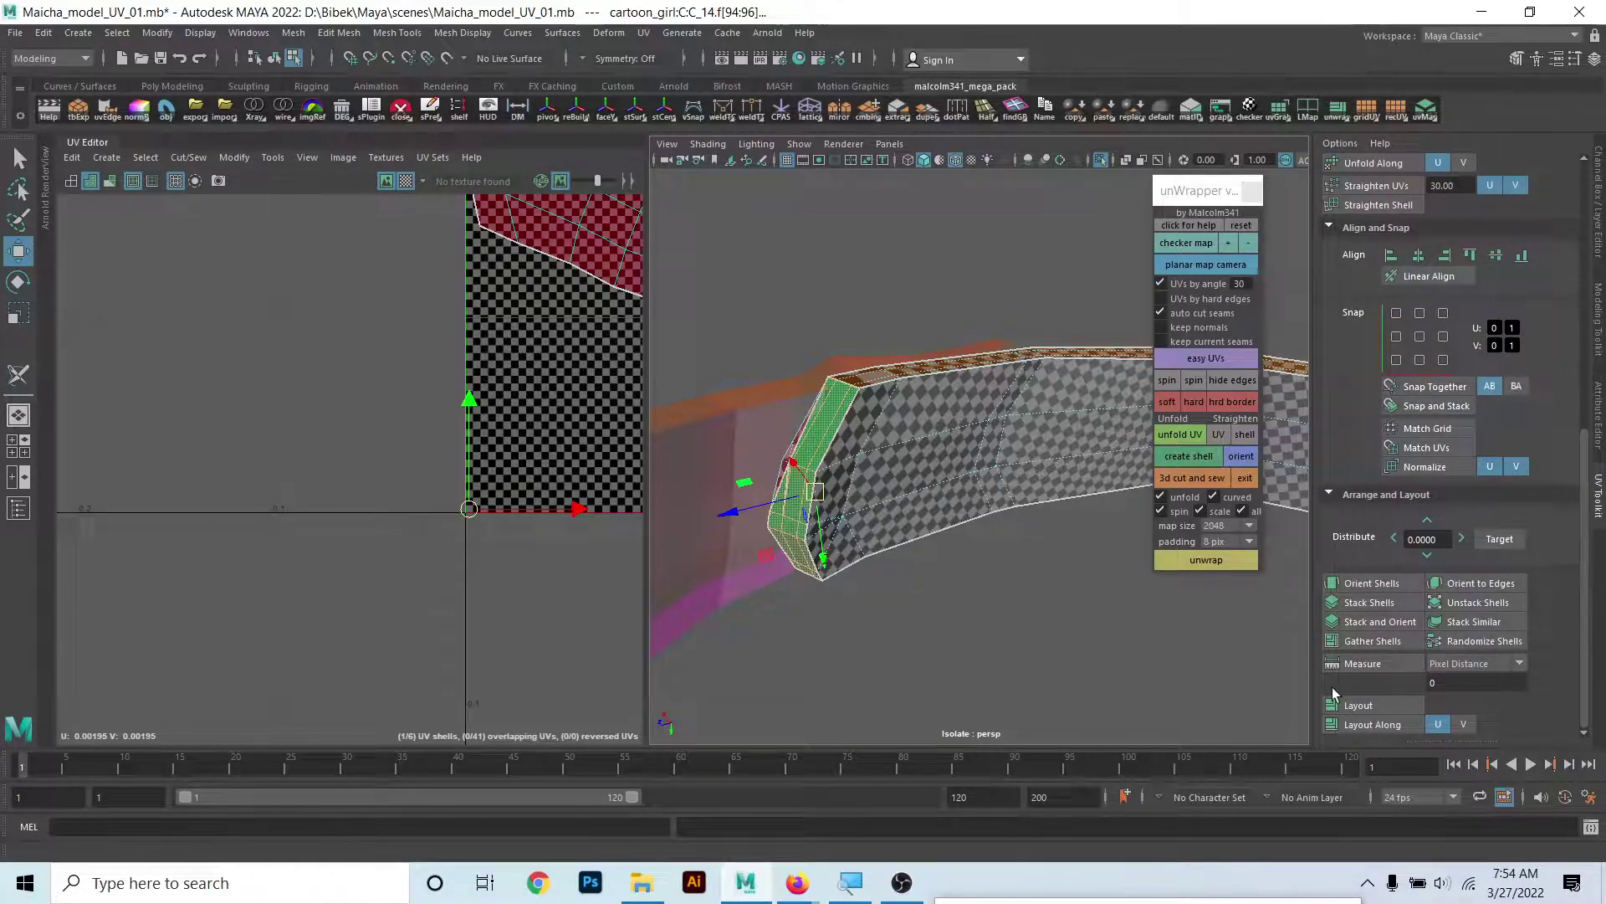
{"action": "scroll", "coordinate": [1399, 550], "scroll_direction": "up", "scroll_amount": 2}
{"action": "scroll", "coordinate": [1389, 539], "scroll_direction": "up", "scroll_amount": 1}
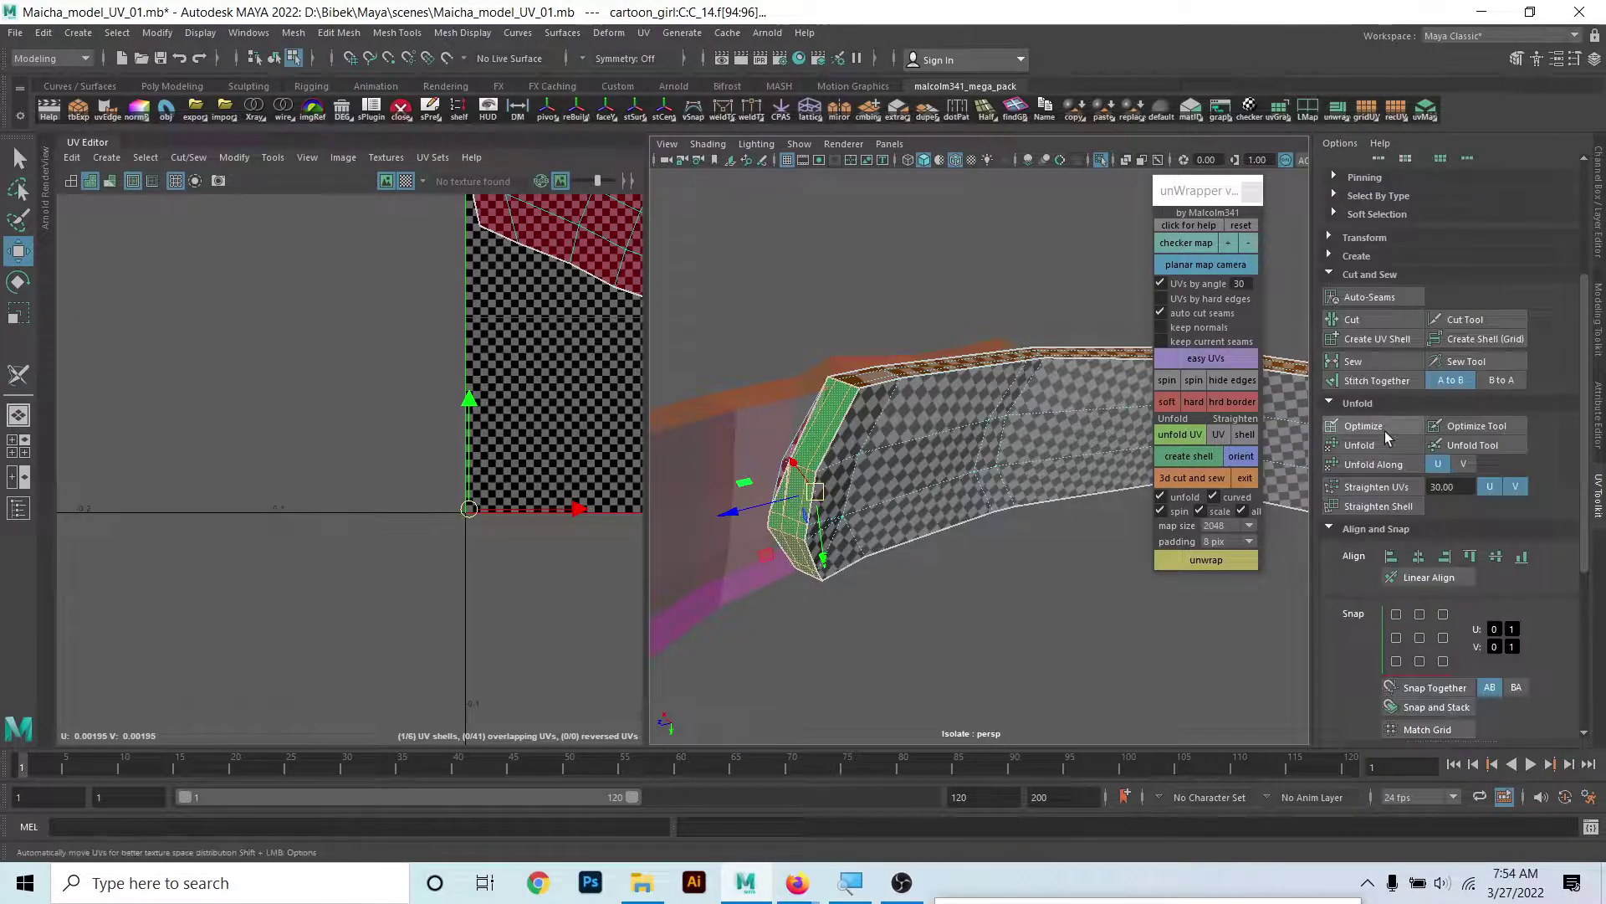
{"action": "left_click", "coordinate": [1377, 449]}
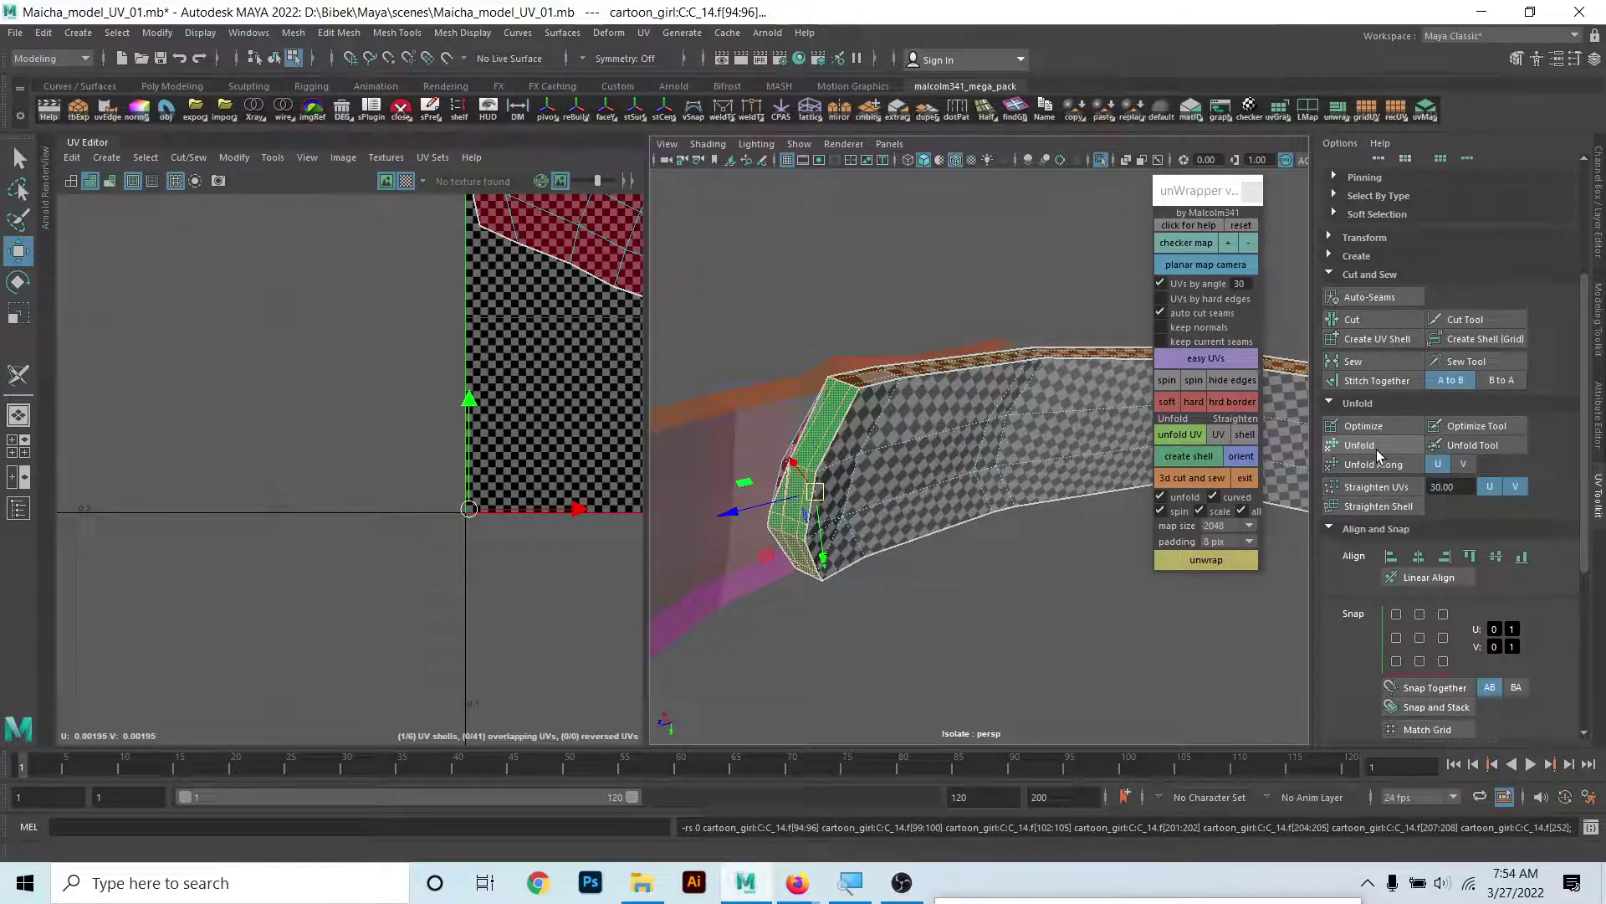
{"action": "right_click_drag", "start_coordinate": [497, 555], "coordinate": [125, 494], "text": "alt"}
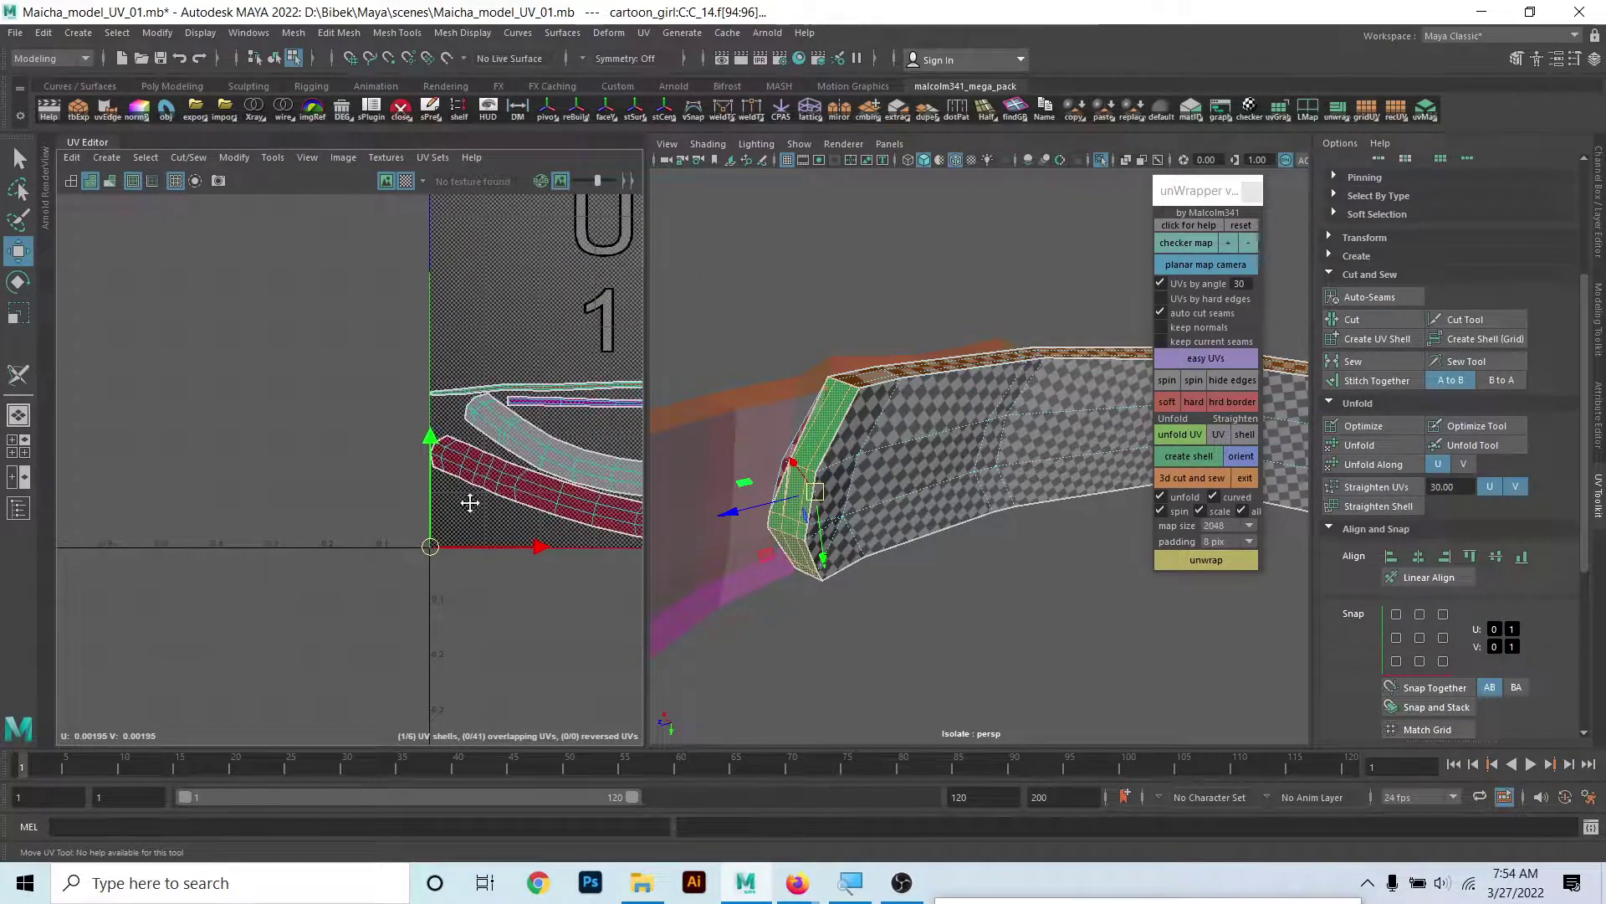
- Planar-project the selected green faces from the camera view
{"action": "right_click_drag", "start_coordinate": [466, 499], "coordinate": [100, 556], "text": "alt"}
{"action": "middle_click_drag", "start_coordinate": [101, 557], "coordinate": [238, 602], "text": "alt"}
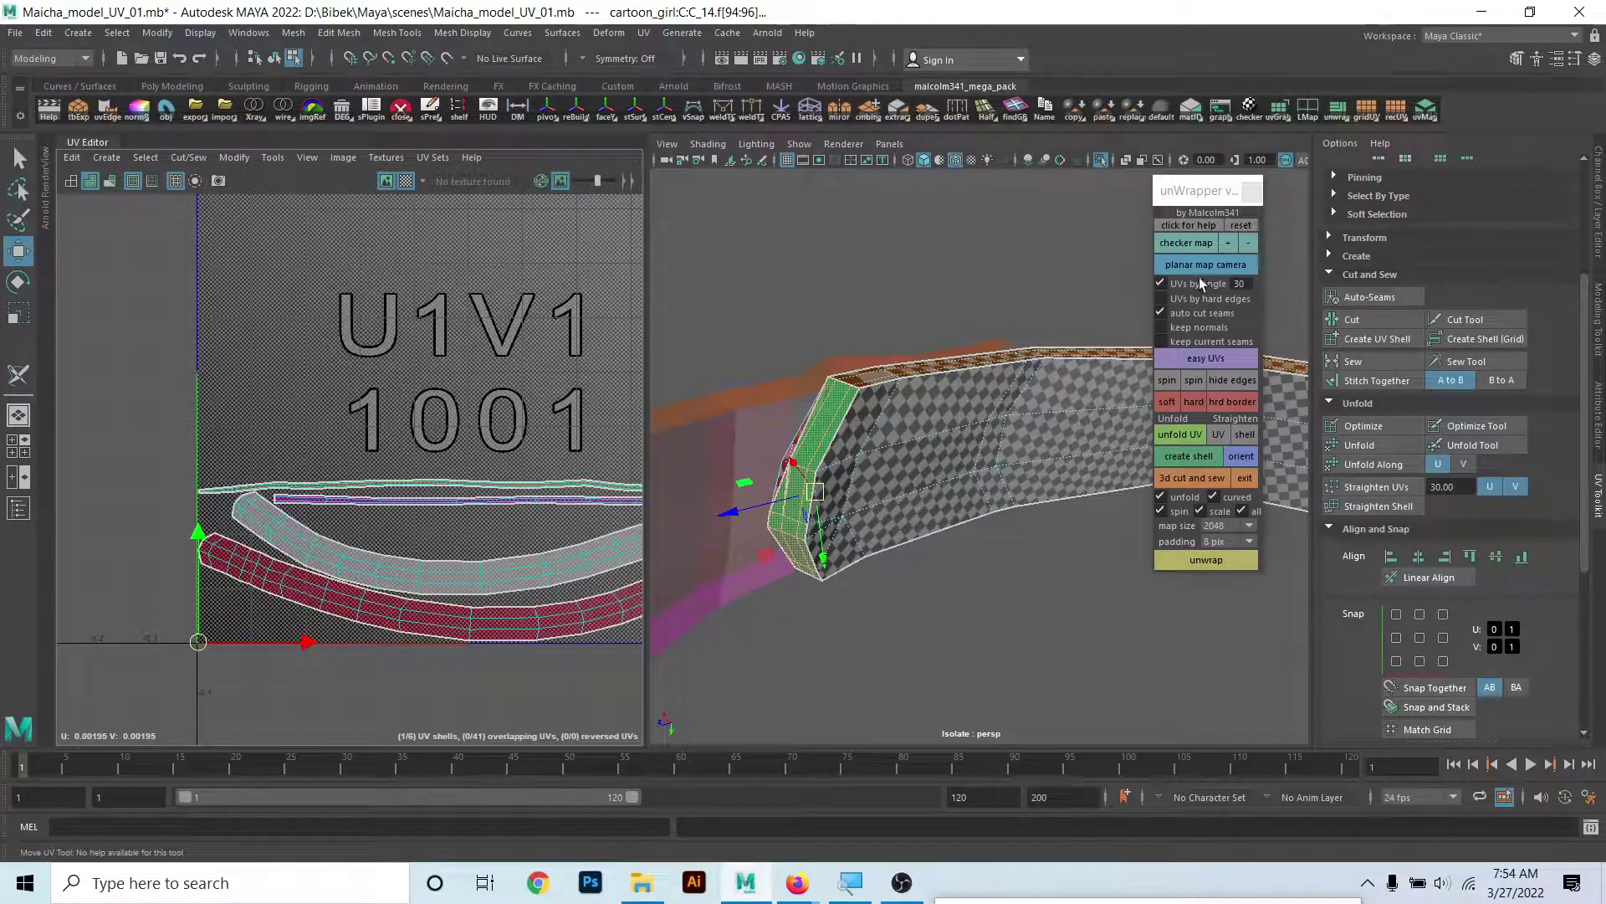
{"action": "left_click_drag", "start_coordinate": [936, 466], "coordinate": [1009, 434], "text": "alt"}
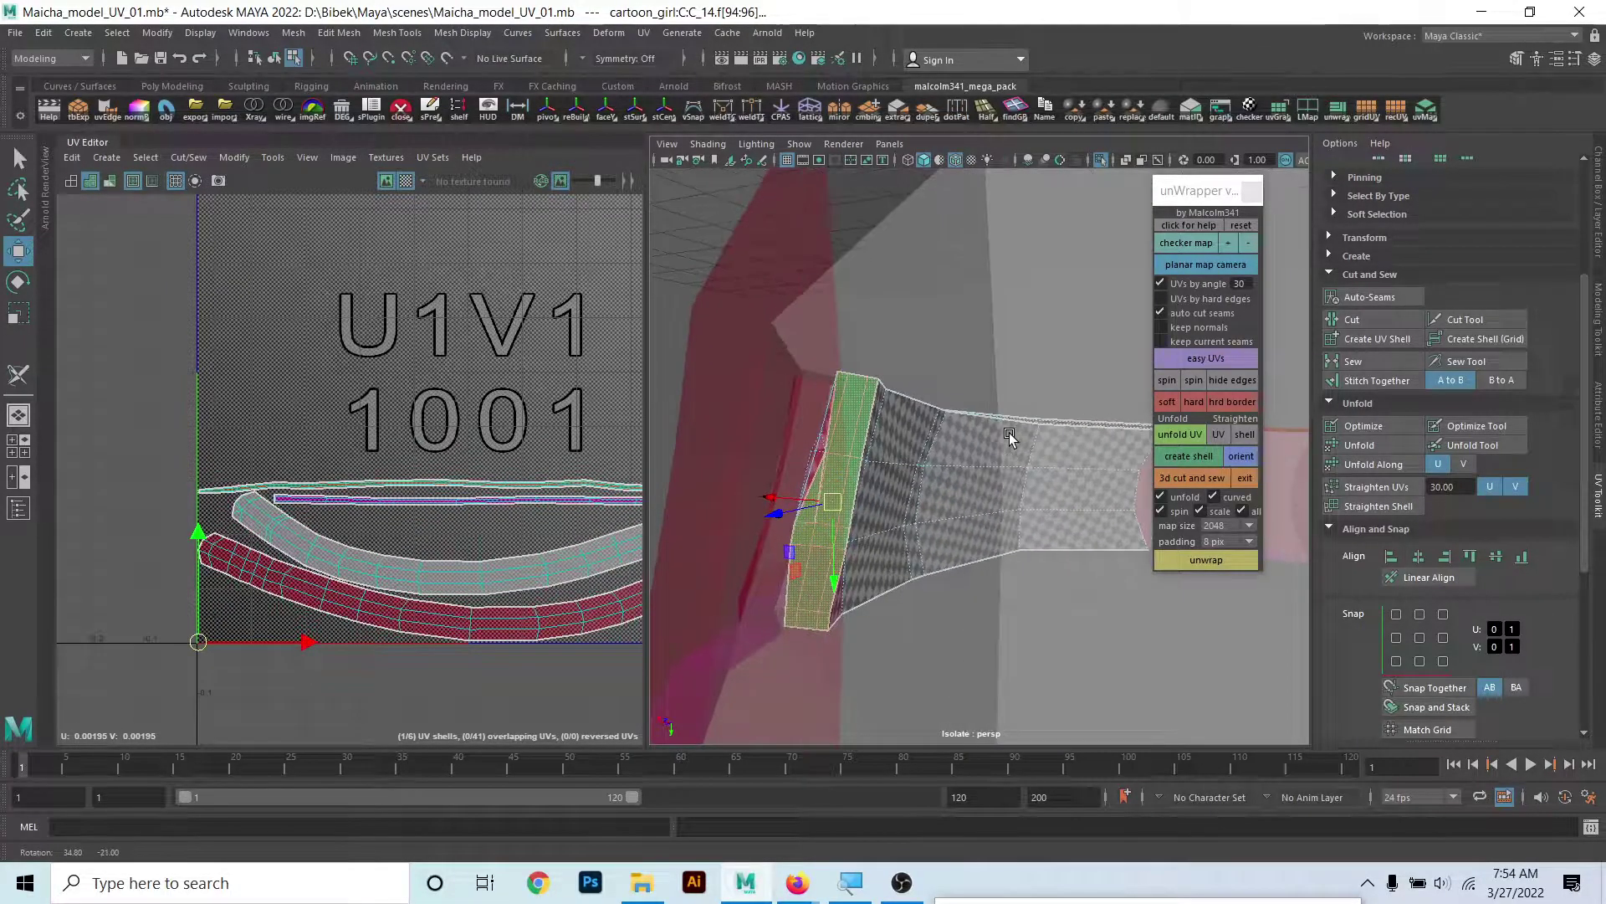
{"action": "left_click", "coordinate": [1206, 264]}
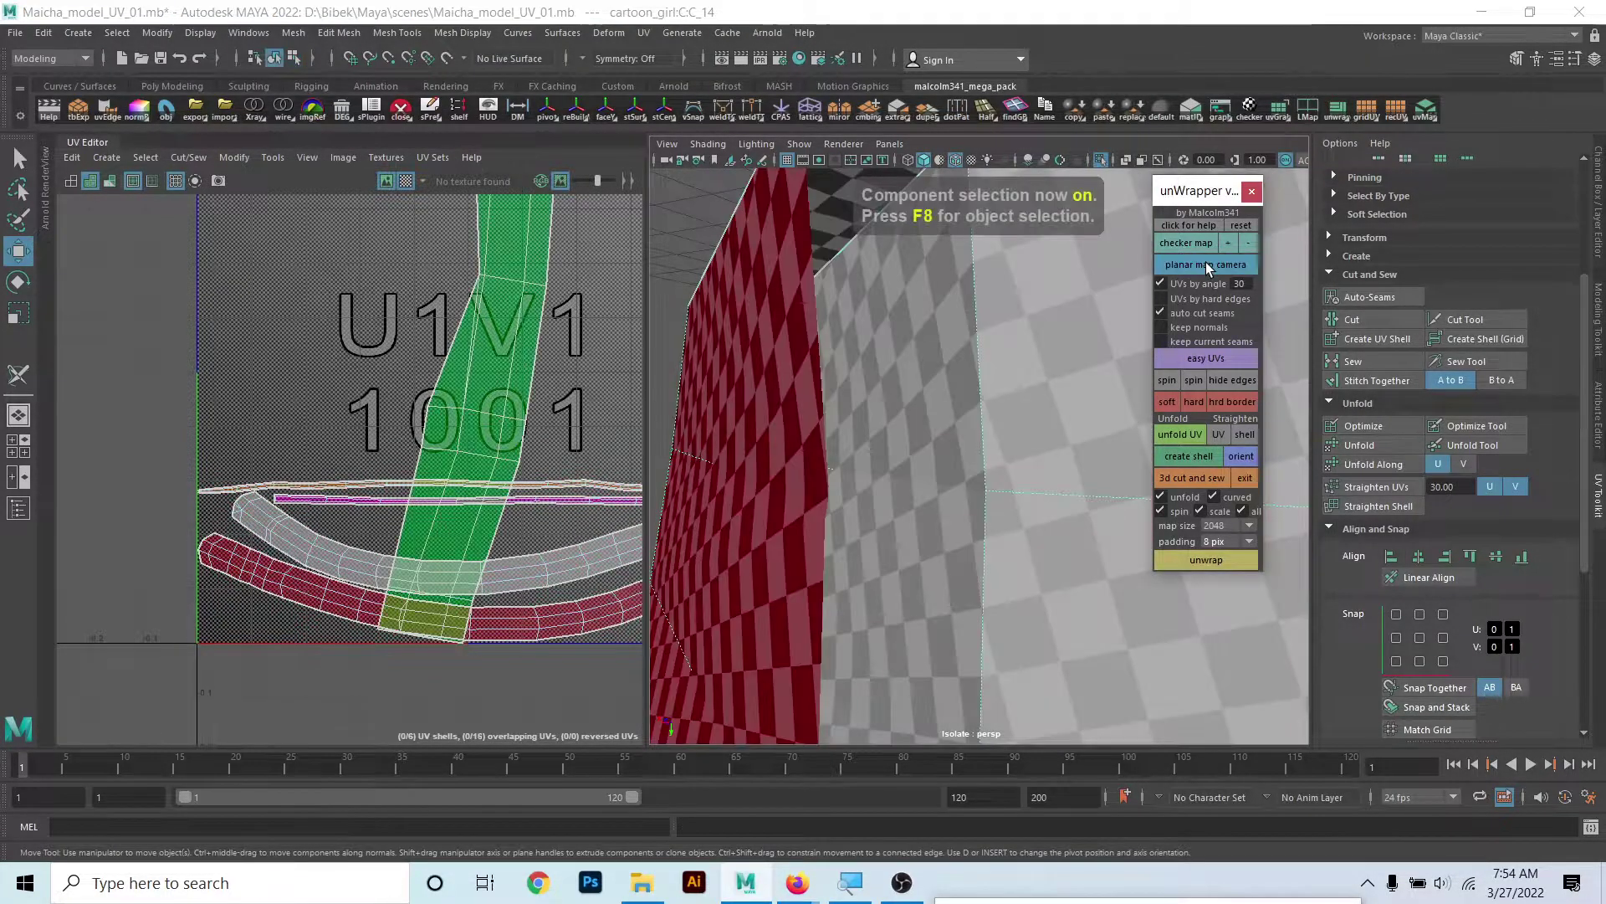
{"action": "scroll", "coordinate": [400, 483], "scroll_direction": "down", "scroll_amount": 3}
{"action": "middle_click_drag", "start_coordinate": [468, 486], "coordinate": [400, 484], "text": "alt"}
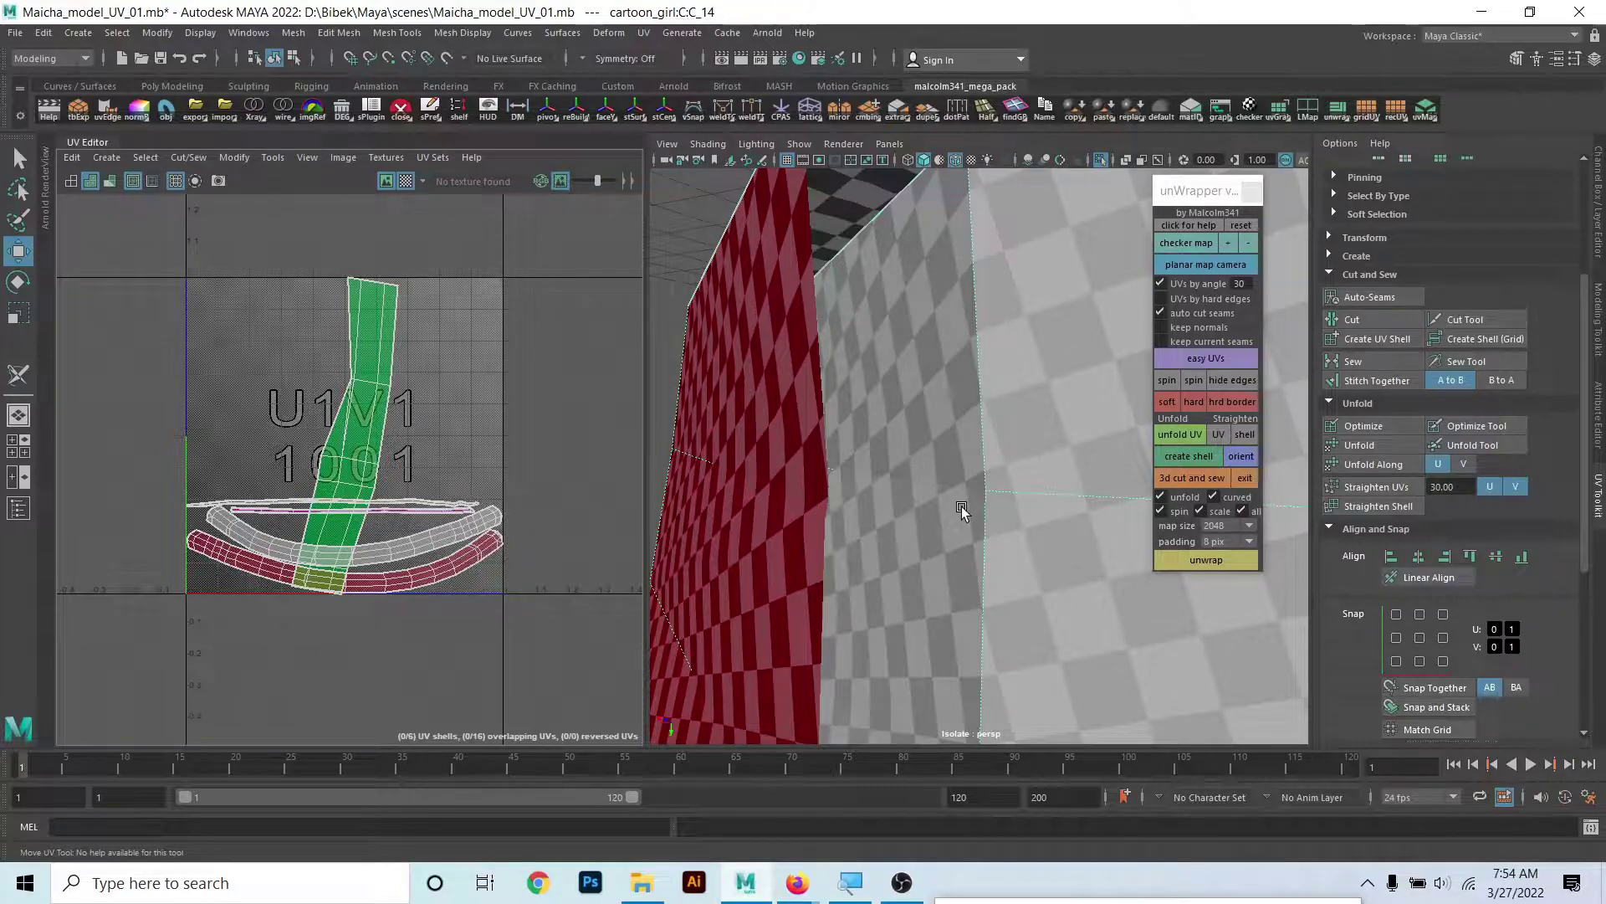
- Select and frame the new green shell's UVs, then clear the selection
{"action": "left_click_drag", "start_coordinate": [961, 506], "coordinate": [945, 505], "text": "alt"}
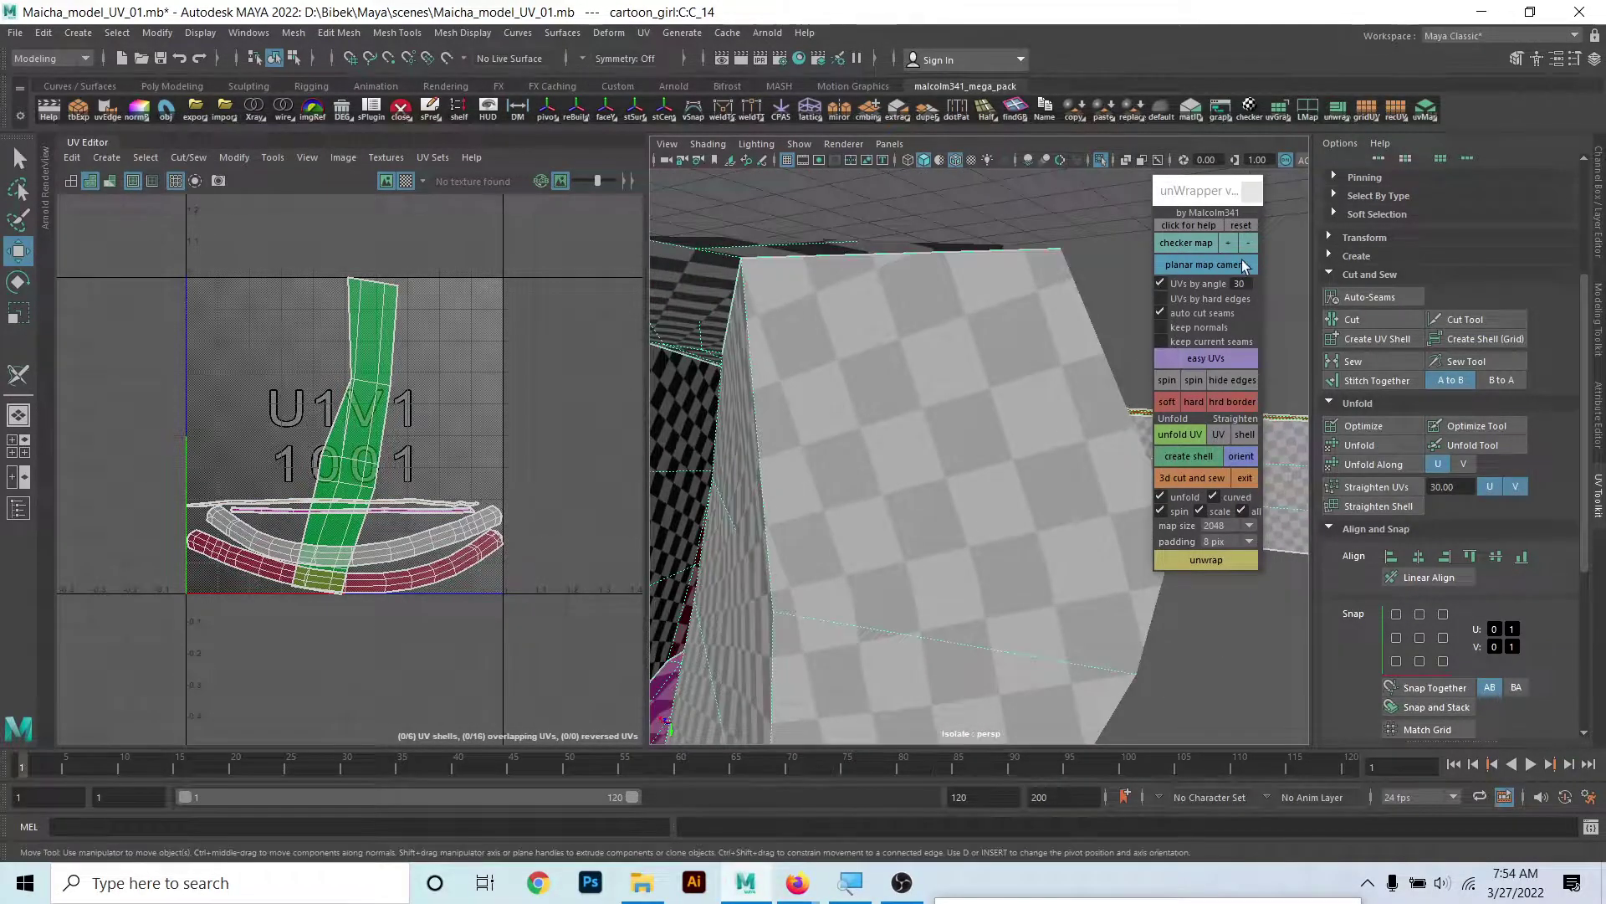
{"action": "right_click_drag", "start_coordinate": [362, 443], "coordinate": [372, 294]}
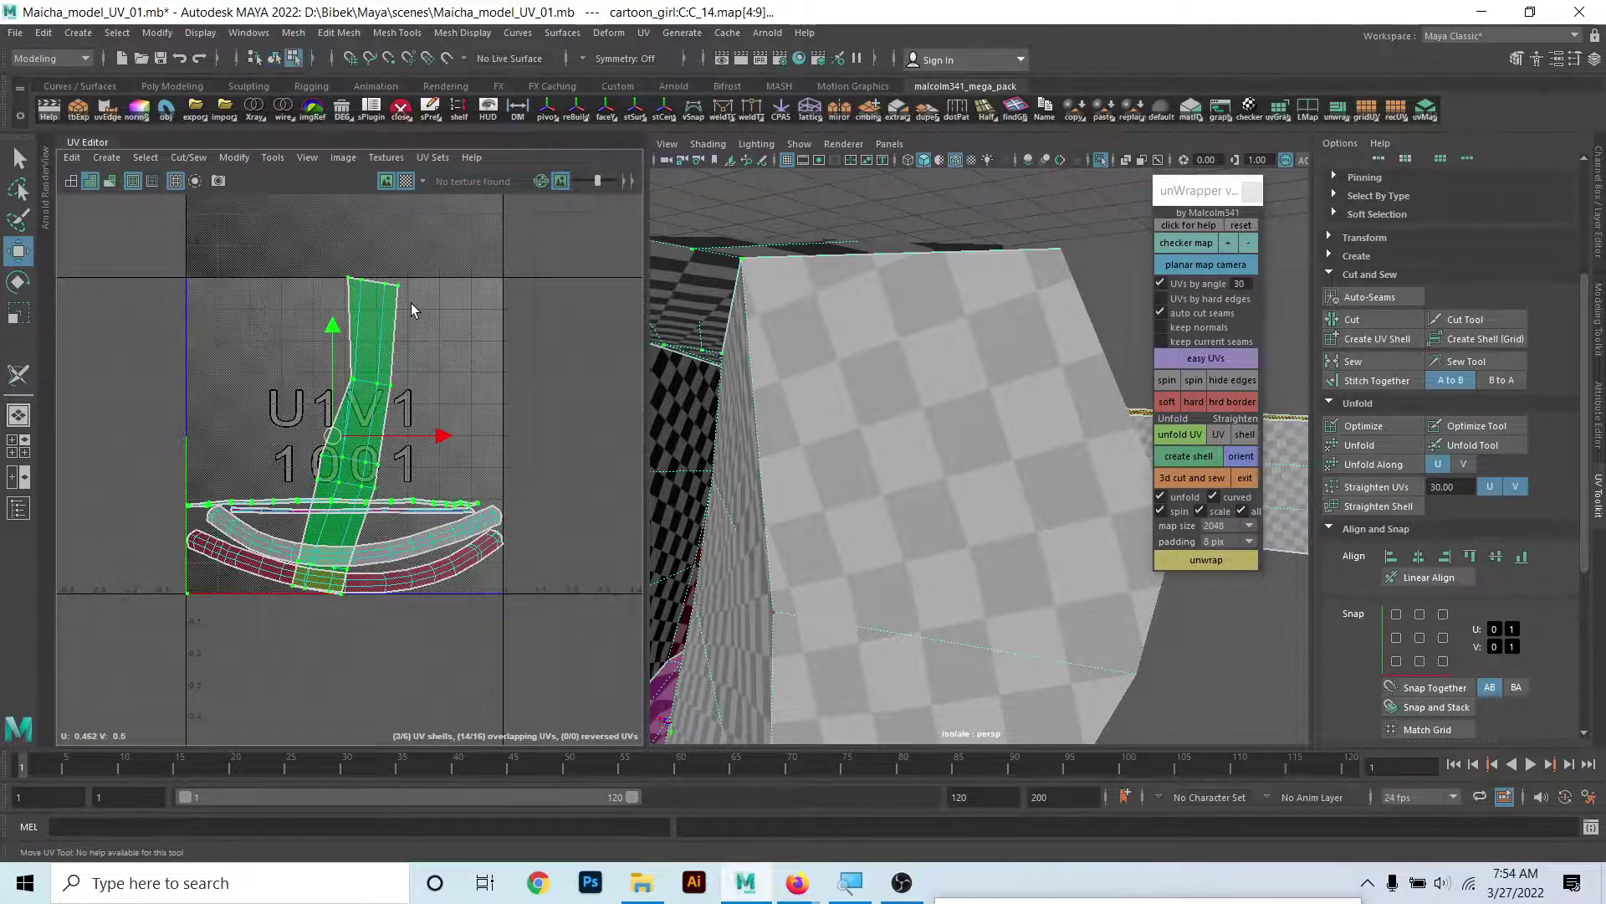
{"action": "key", "text": "f"}
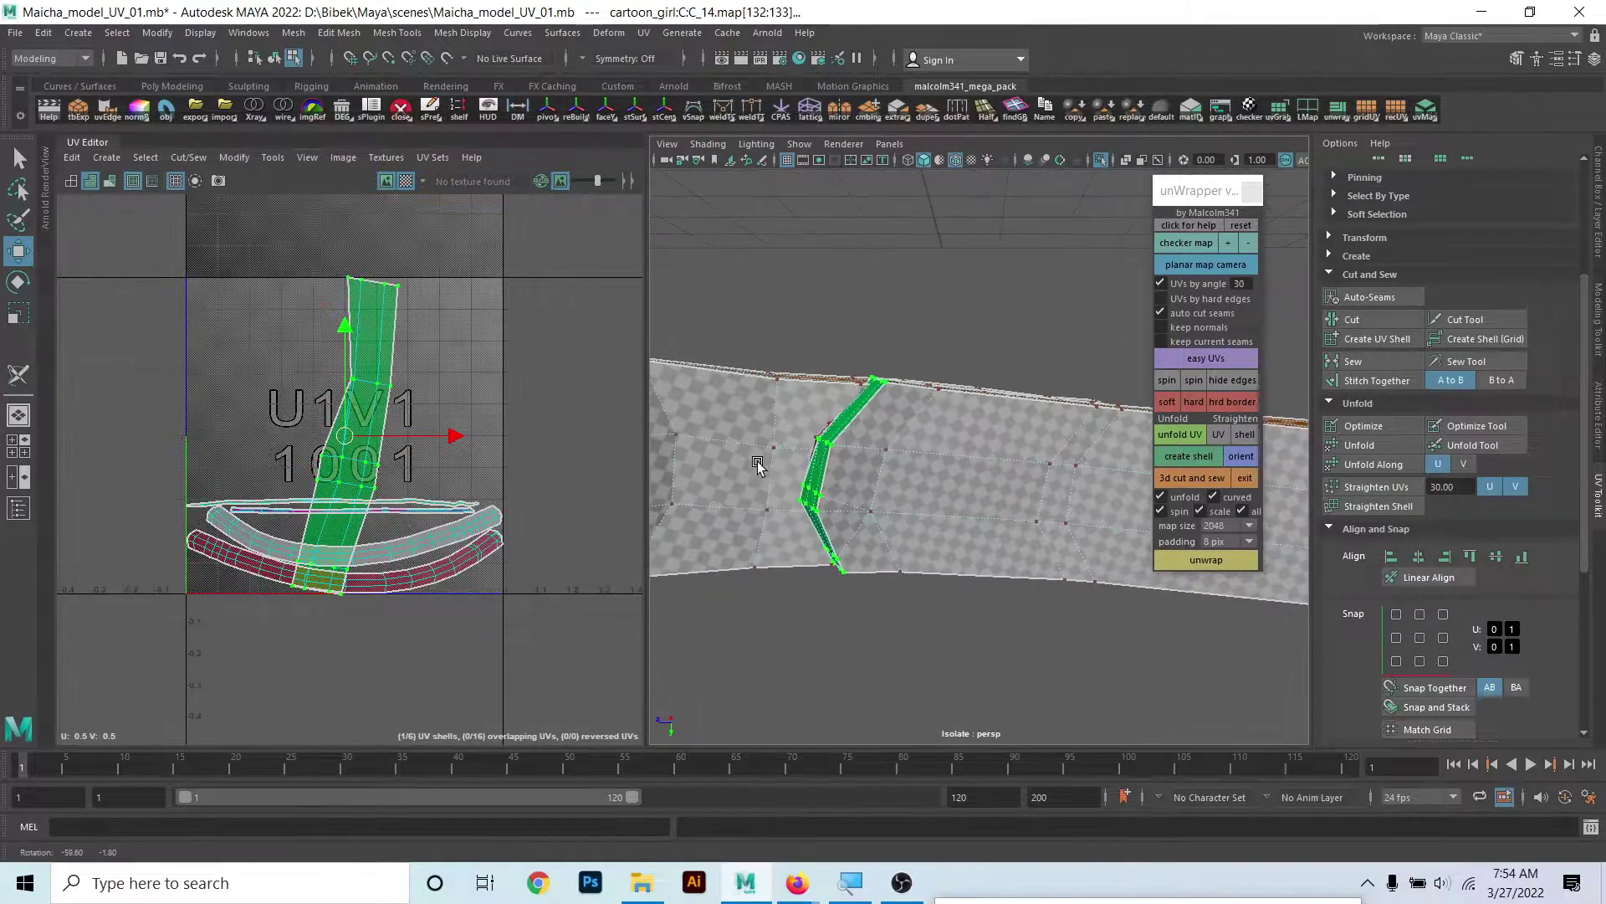
{"action": "mouse_move", "coordinate": [756, 459]}
{"action": "left_mouse_down", "text": "alt"}
{"action": "mouse_move", "coordinate": [907, 410]}
{"action": "mouse_move", "coordinate": [881, 444]}
{"action": "left_mouse_up", "text": "alt"}
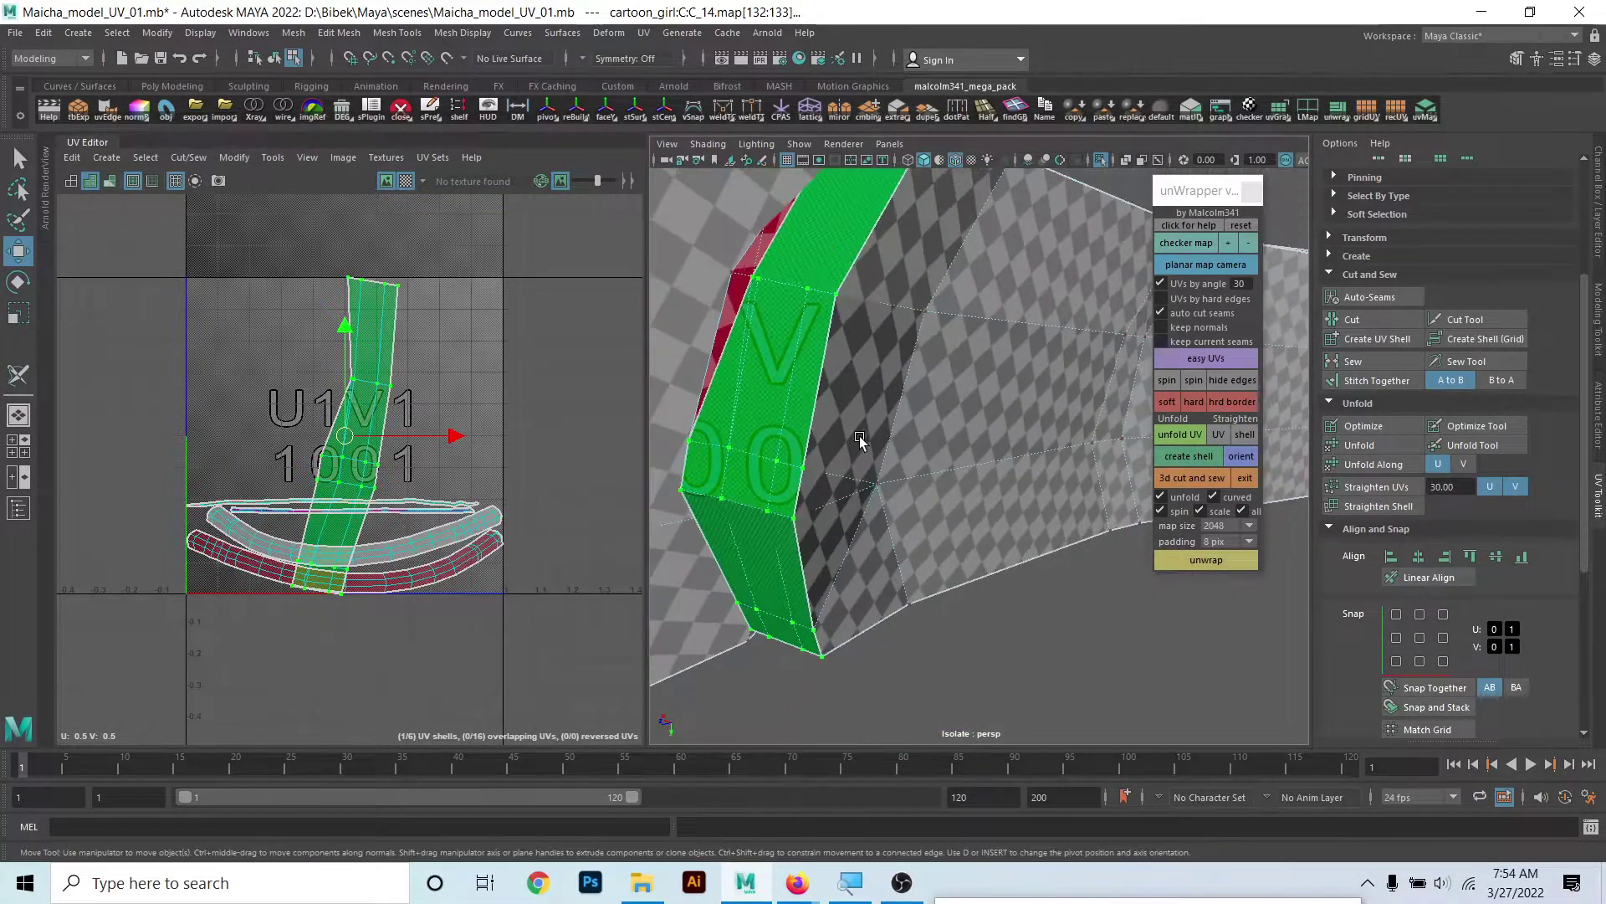
{"action": "right_click_drag", "start_coordinate": [863, 293], "coordinate": [895, 277]}
{"action": "mouse_move", "coordinate": [895, 278]}
{"action": "left_mouse_down", "text": "alt"}
{"action": "mouse_move", "coordinate": [834, 261]}
{"action": "mouse_move", "coordinate": [840, 328]}
{"action": "mouse_move", "coordinate": [822, 343]}
{"action": "mouse_move", "coordinate": [845, 360]}
{"action": "left_mouse_up", "text": "alt"}
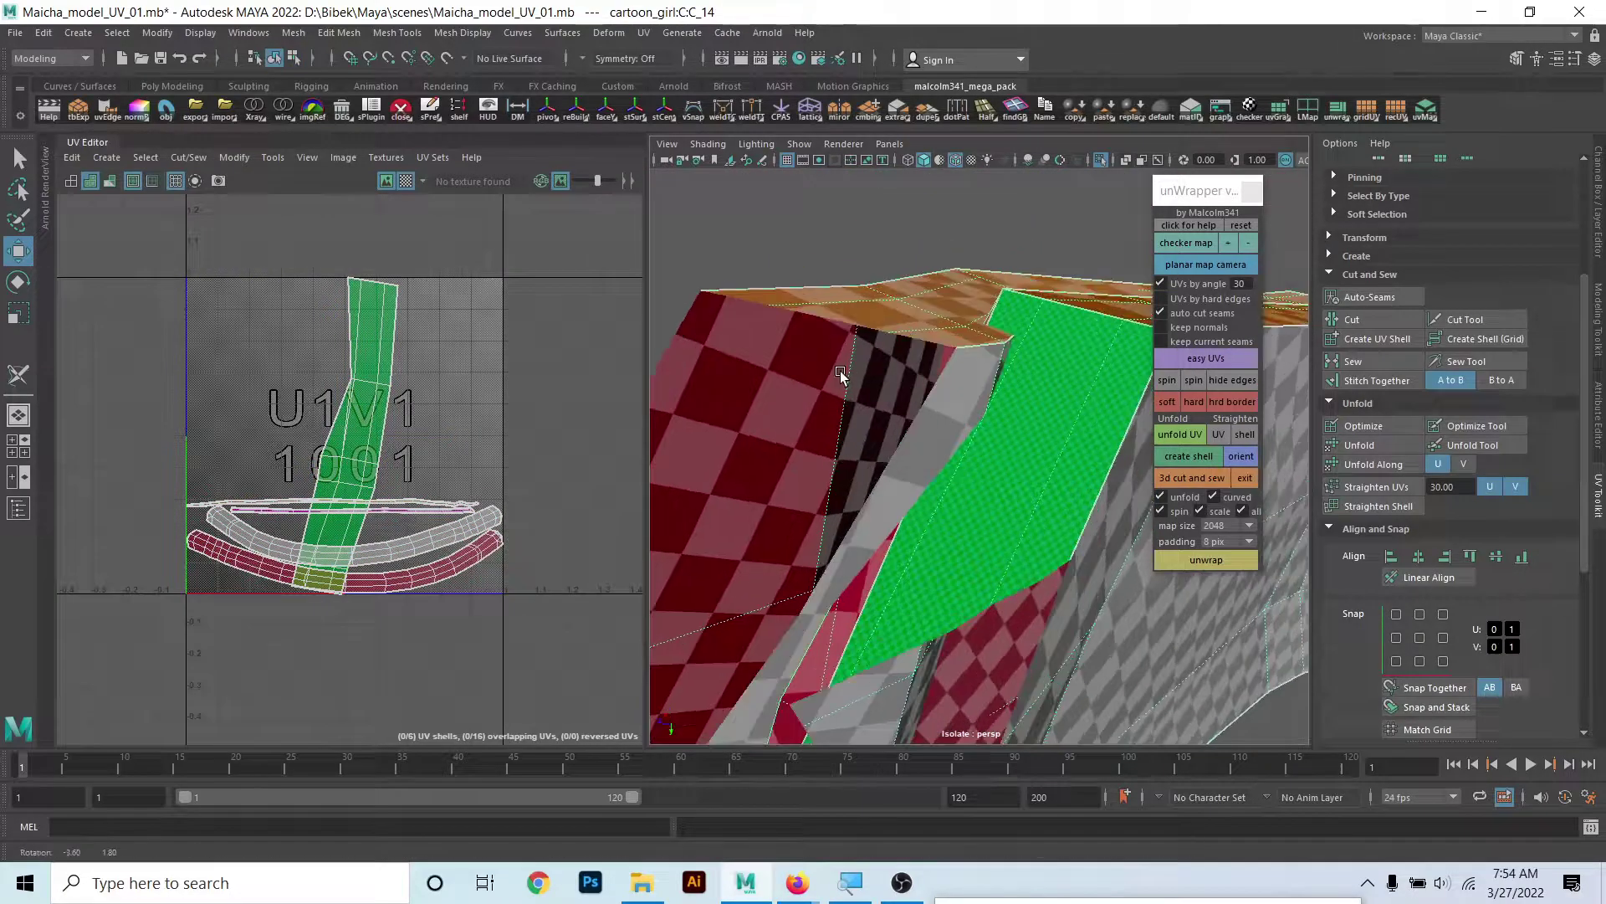
- Lower the checker map to 512 for a much coarser pattern
{"action": "left_click", "coordinate": [1231, 241]}
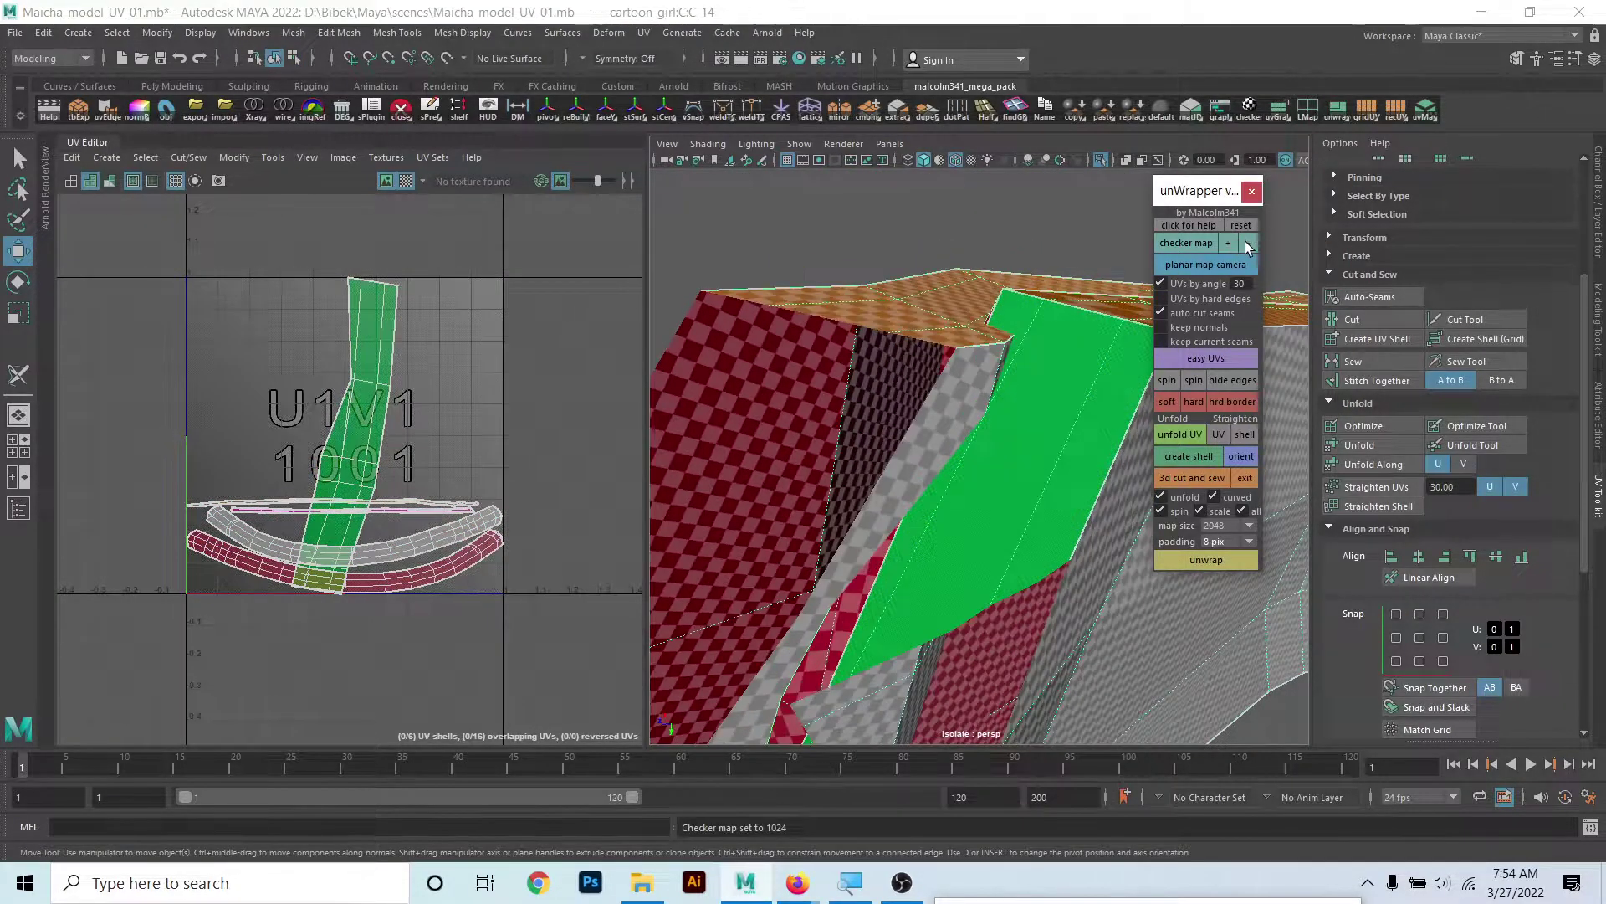
{"action": "left_click", "coordinate": [1247, 242]}
{"action": "left_click", "coordinate": [1246, 242]}
{"action": "mouse_move", "coordinate": [1029, 474]}
{"action": "left_mouse_down", "text": "alt"}
{"action": "mouse_move", "coordinate": [1012, 423]}
{"action": "mouse_move", "coordinate": [936, 401]}
{"action": "mouse_move", "coordinate": [939, 435]}
{"action": "left_mouse_up", "text": "alt"}
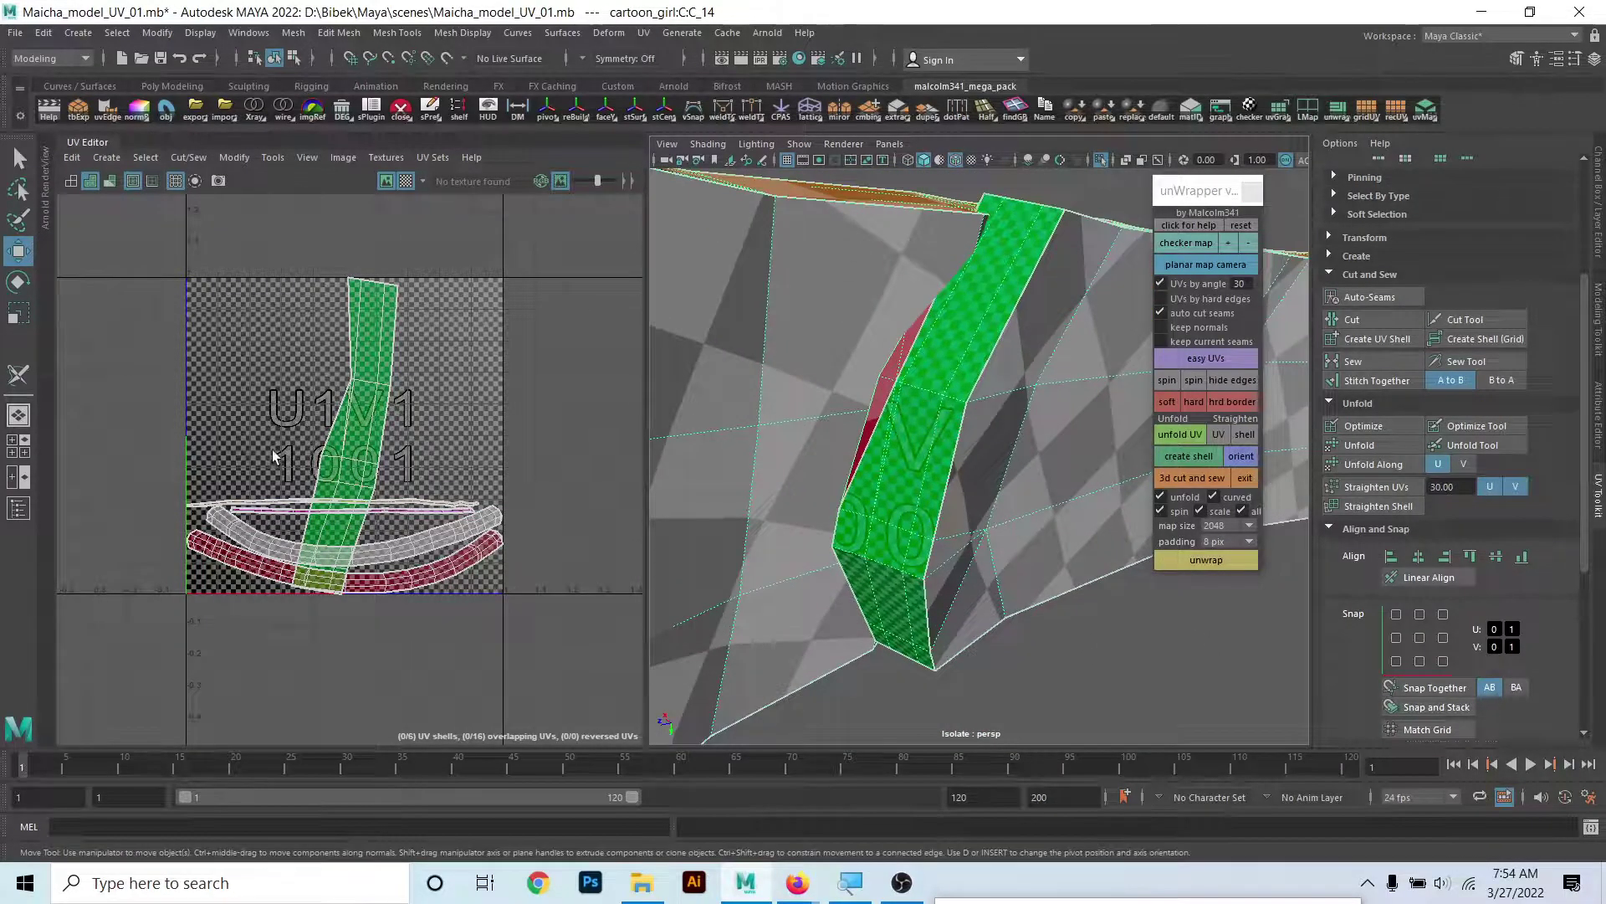
- Shrink the green strap's UV shell into a small strip near the tile's left
{"action": "right_click_drag", "start_coordinate": [275, 456], "coordinate": [327, 578]}
{"action": "left_click", "coordinate": [381, 414]}
{"action": "key", "text": "r"}
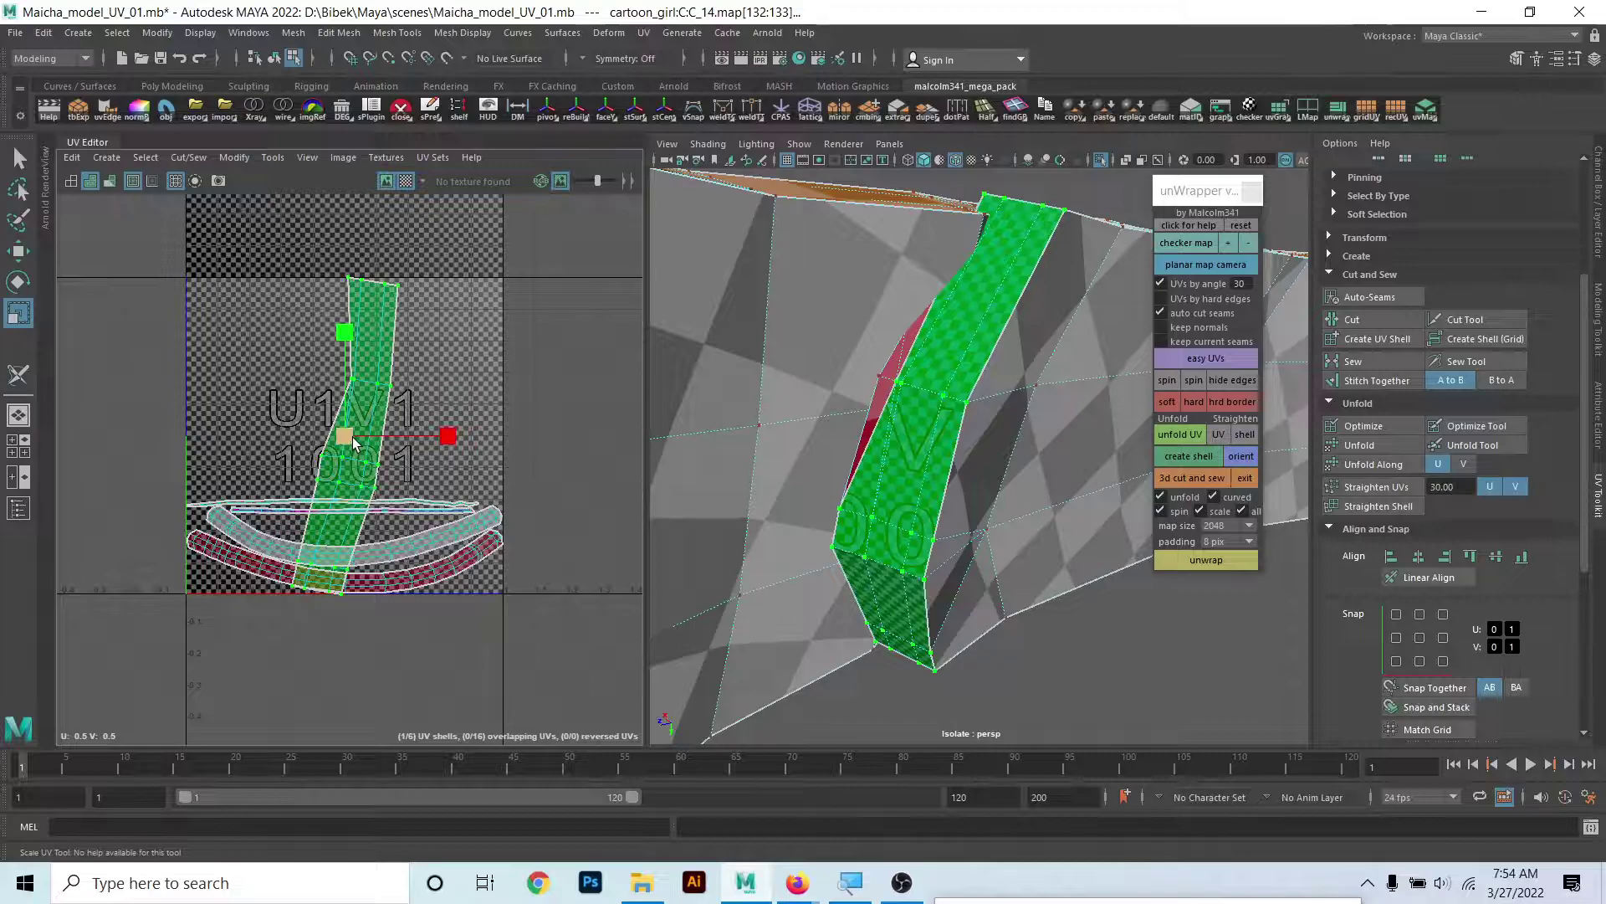
{"action": "mouse_move", "coordinate": [353, 443]}
{"action": "left_mouse_down"}
{"action": "mouse_move", "coordinate": [259, 460]}
{"action": "mouse_move", "coordinate": [288, 441]}
{"action": "mouse_move", "coordinate": [230, 437]}
{"action": "left_mouse_up"}
{"action": "key", "text": "w"}
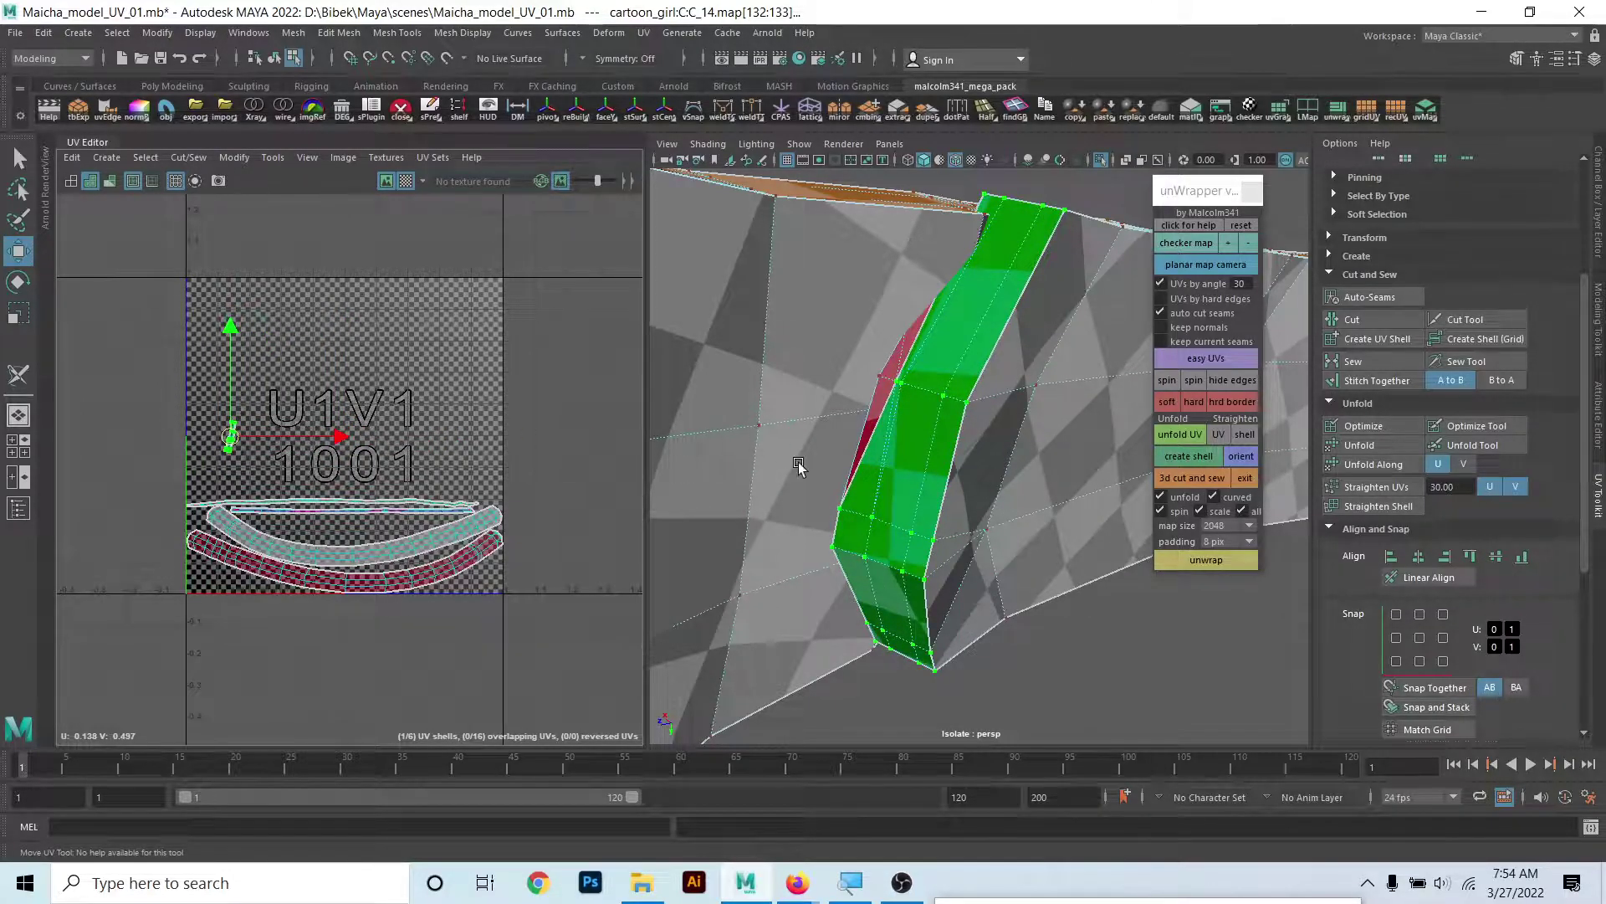
{"action": "mouse_move", "coordinate": [799, 466]}
{"action": "left_mouse_down", "text": "alt"}
{"action": "mouse_move", "coordinate": [906, 492]}
{"action": "mouse_move", "coordinate": [1018, 456]}
{"action": "left_mouse_up", "text": "alt"}
- Select a face on the red piece and frame its UVs in the UV Editor
{"action": "right_click", "coordinate": [930, 389]}
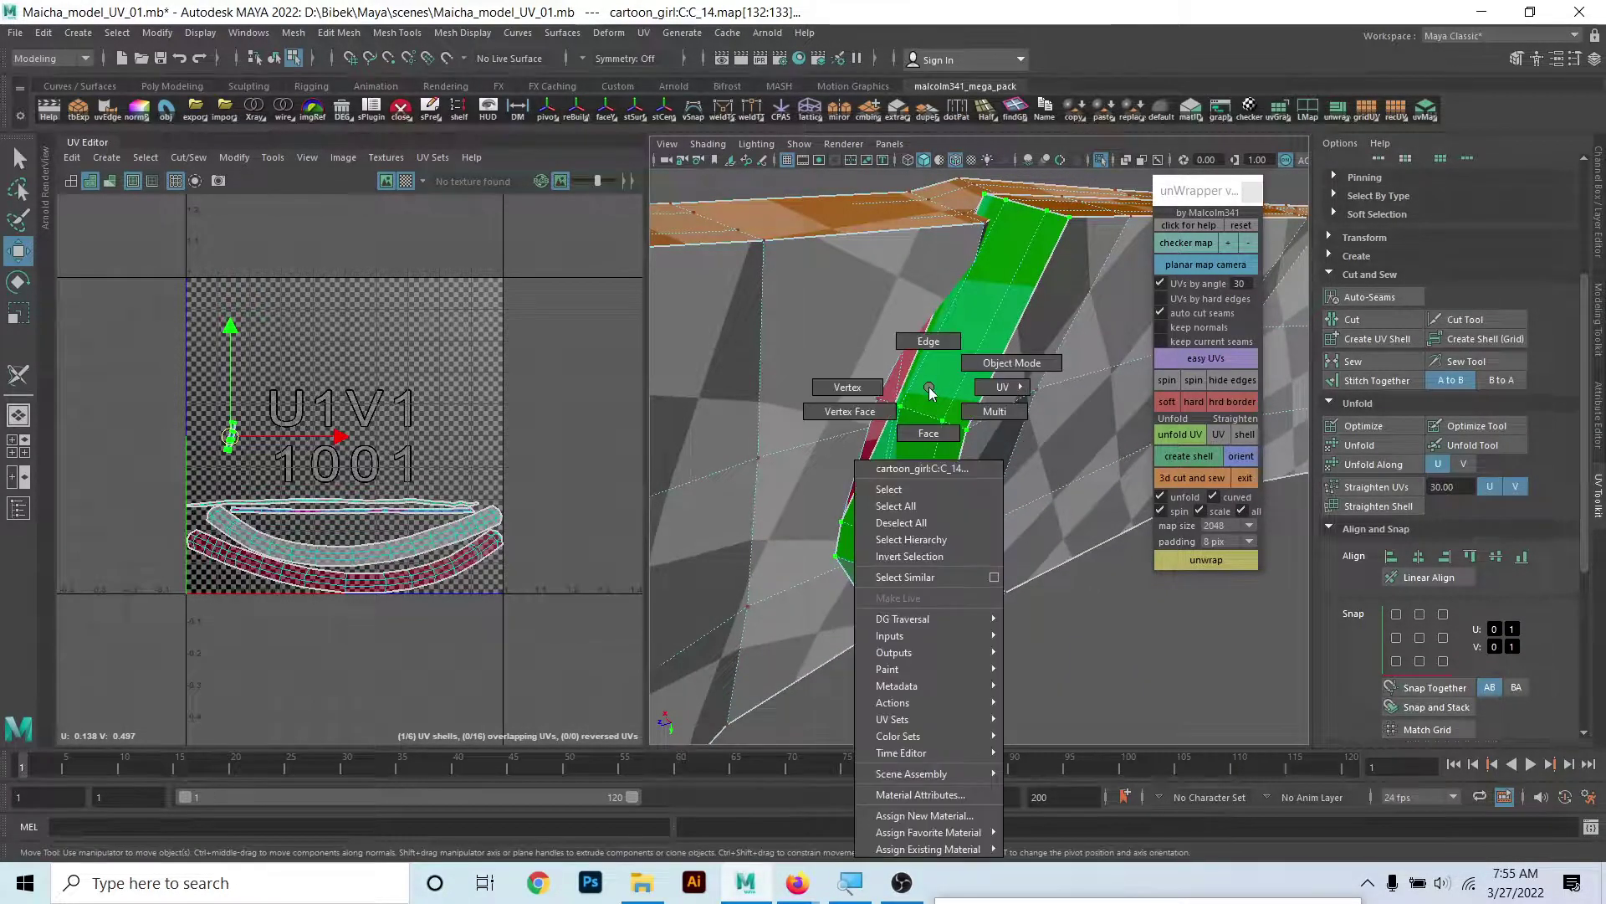
{"action": "left_click", "coordinate": [933, 434]}
{"action": "left_click", "coordinate": [901, 378]}
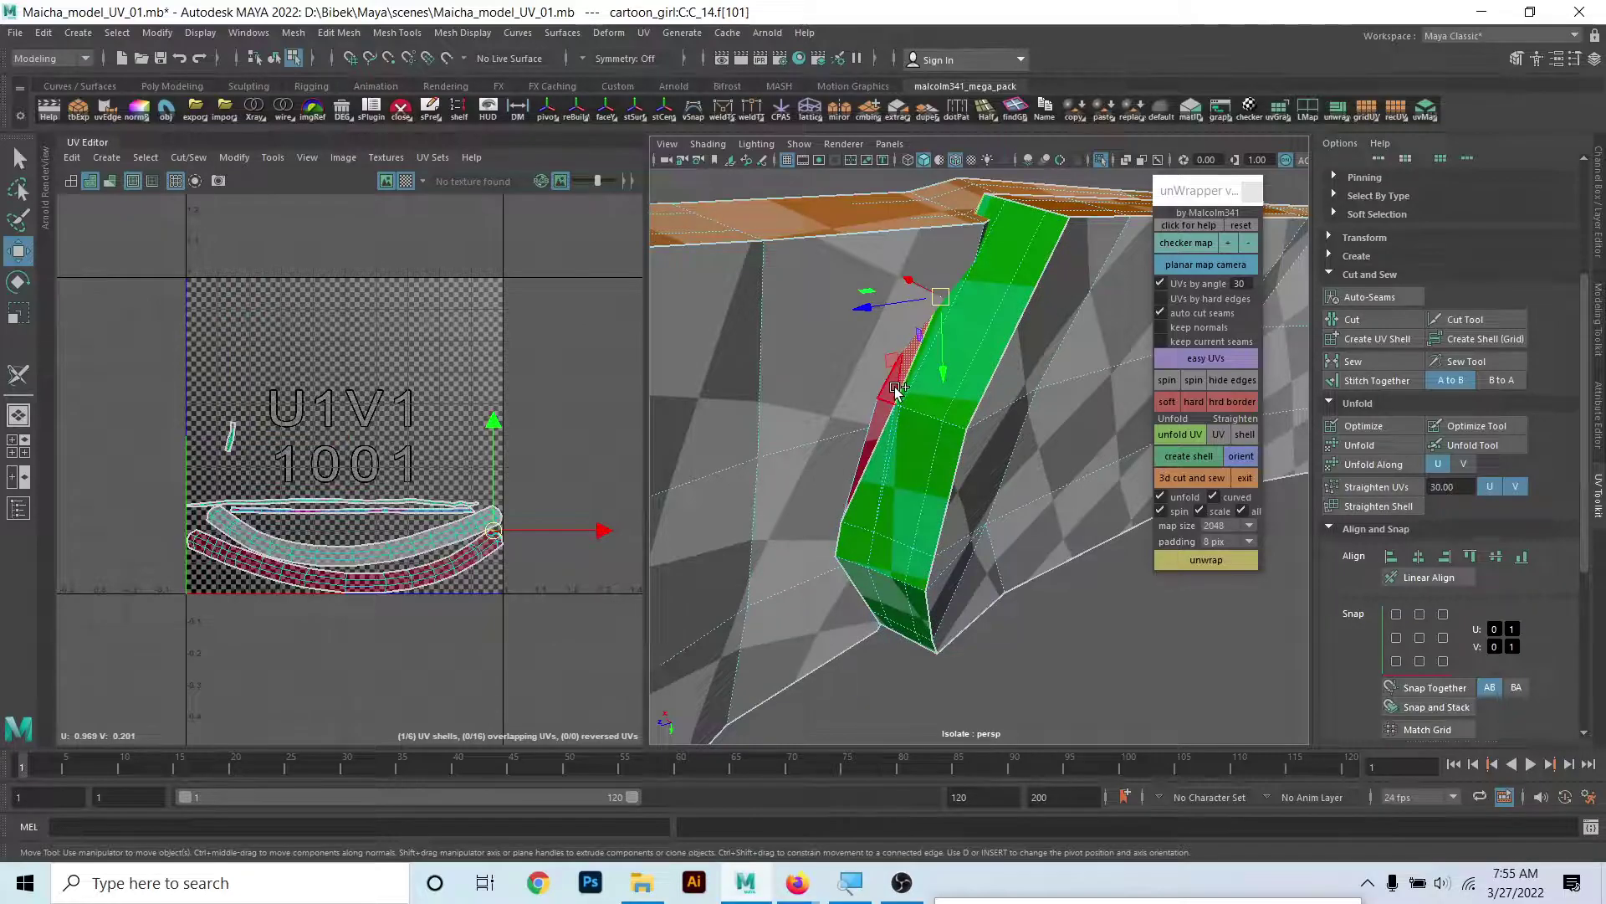
{"action": "key", "text": "f"}
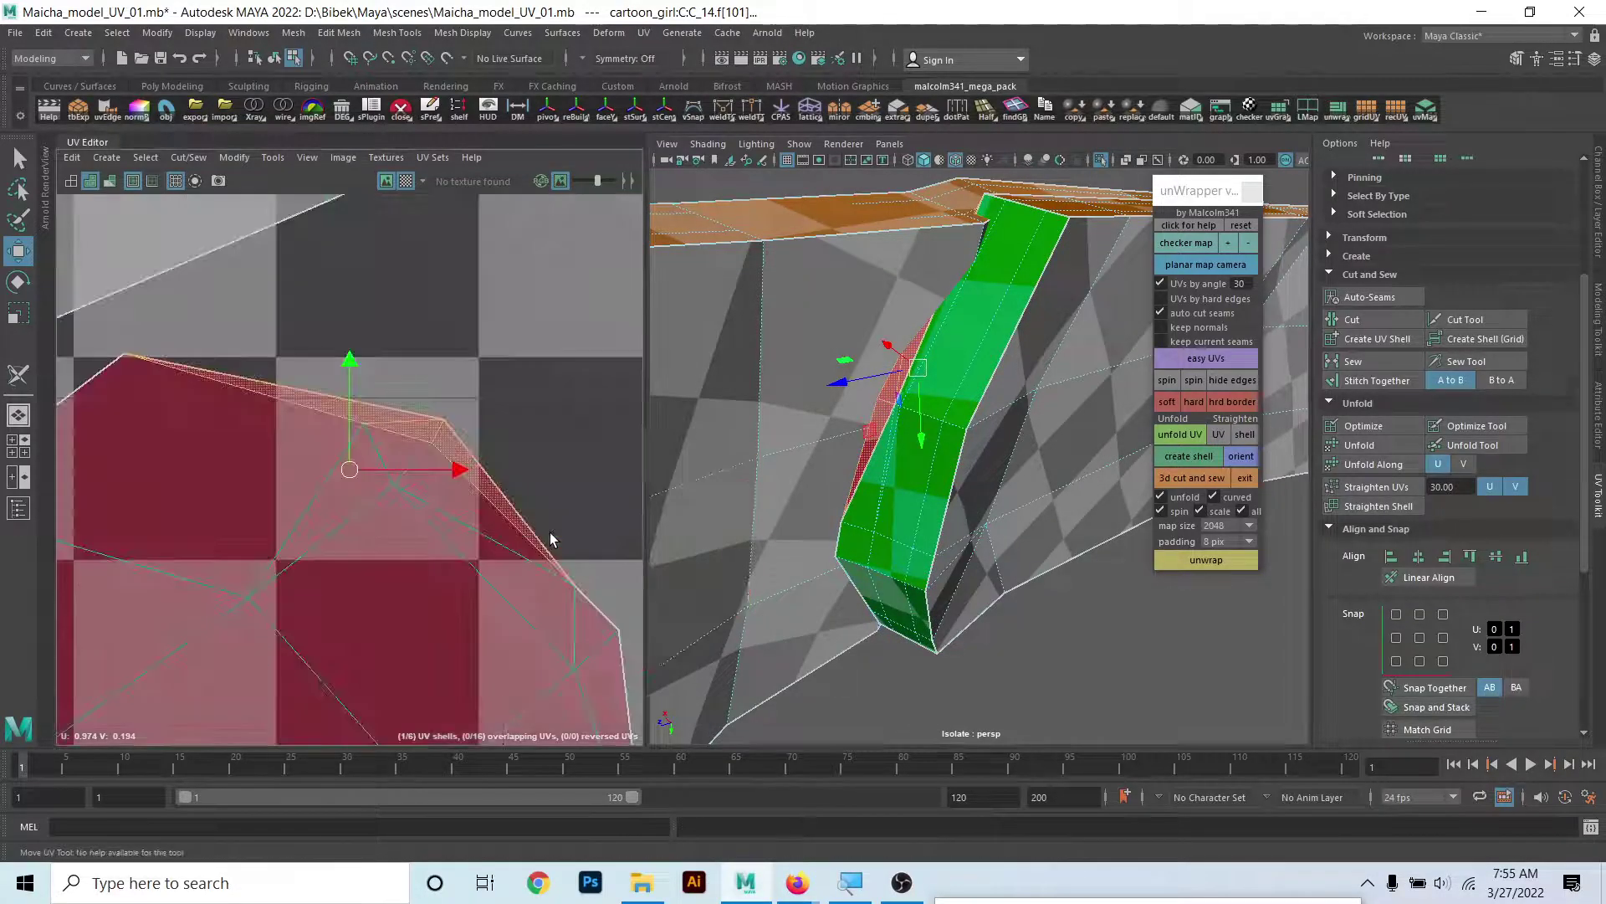
{"action": "right_click_drag", "start_coordinate": [416, 493], "coordinate": [389, 487], "text": "alt"}
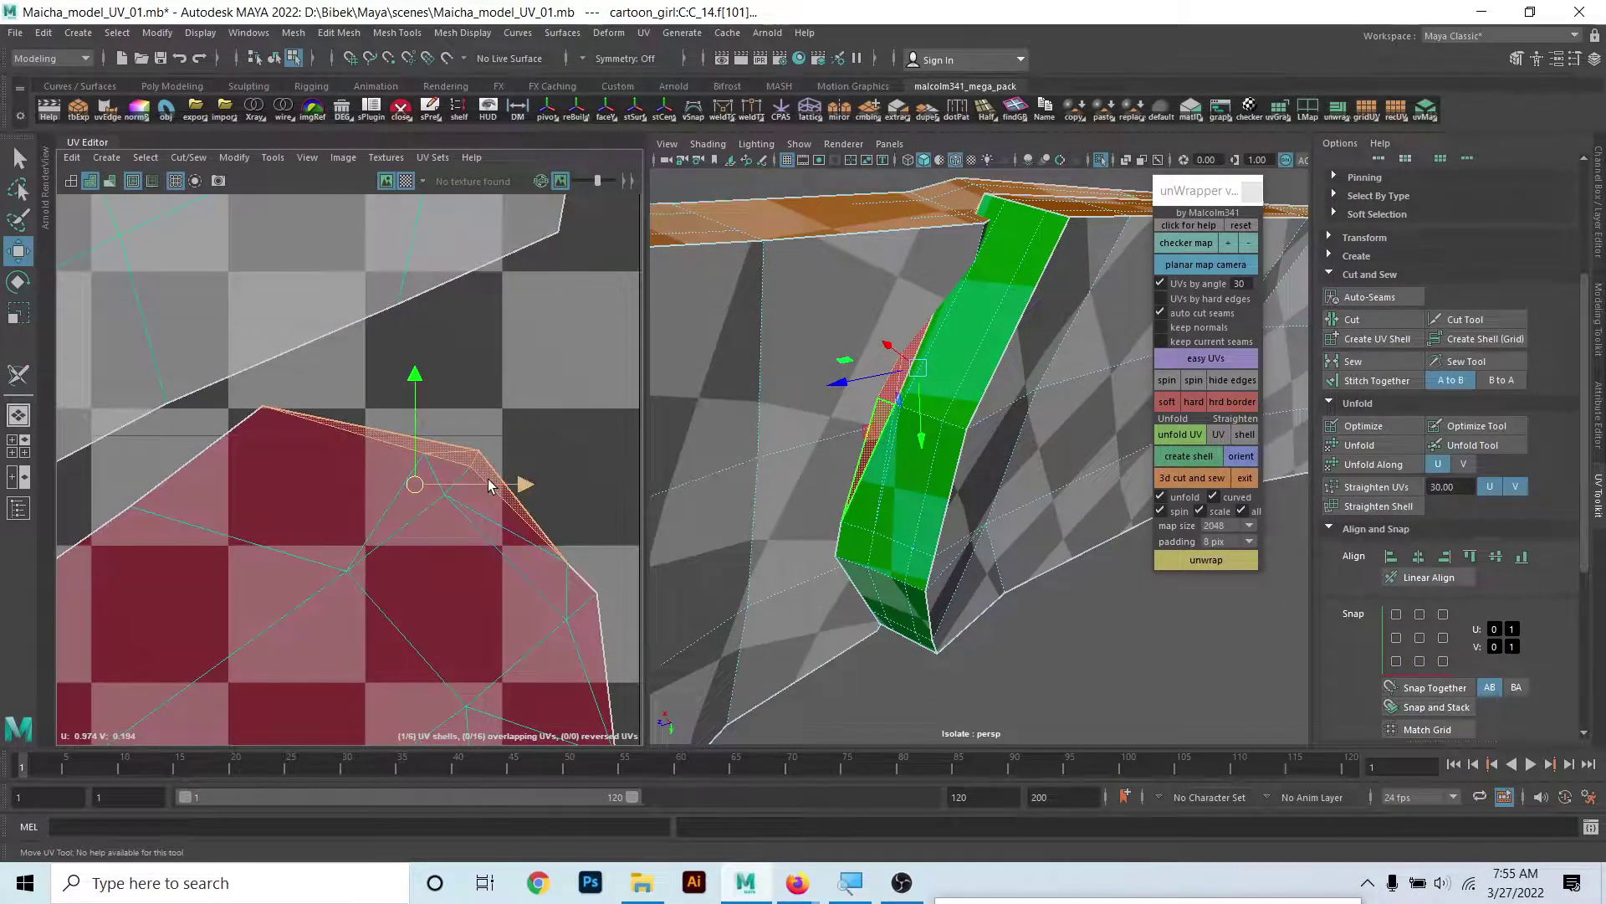
- Select the red shell's top and neighbouring border edges in the UV Editor
{"action": "mouse_move", "coordinate": [490, 485]}
{"action": "right_mouse_down", "text": "alt"}
{"action": "mouse_move", "coordinate": [518, 481]}
{"action": "mouse_move", "coordinate": [439, 468]}
{"action": "mouse_move", "coordinate": [440, 444]}
{"action": "right_mouse_up", "text": "alt"}
{"action": "left_click", "coordinate": [459, 469]}
{"action": "left_click", "coordinate": [403, 463]}
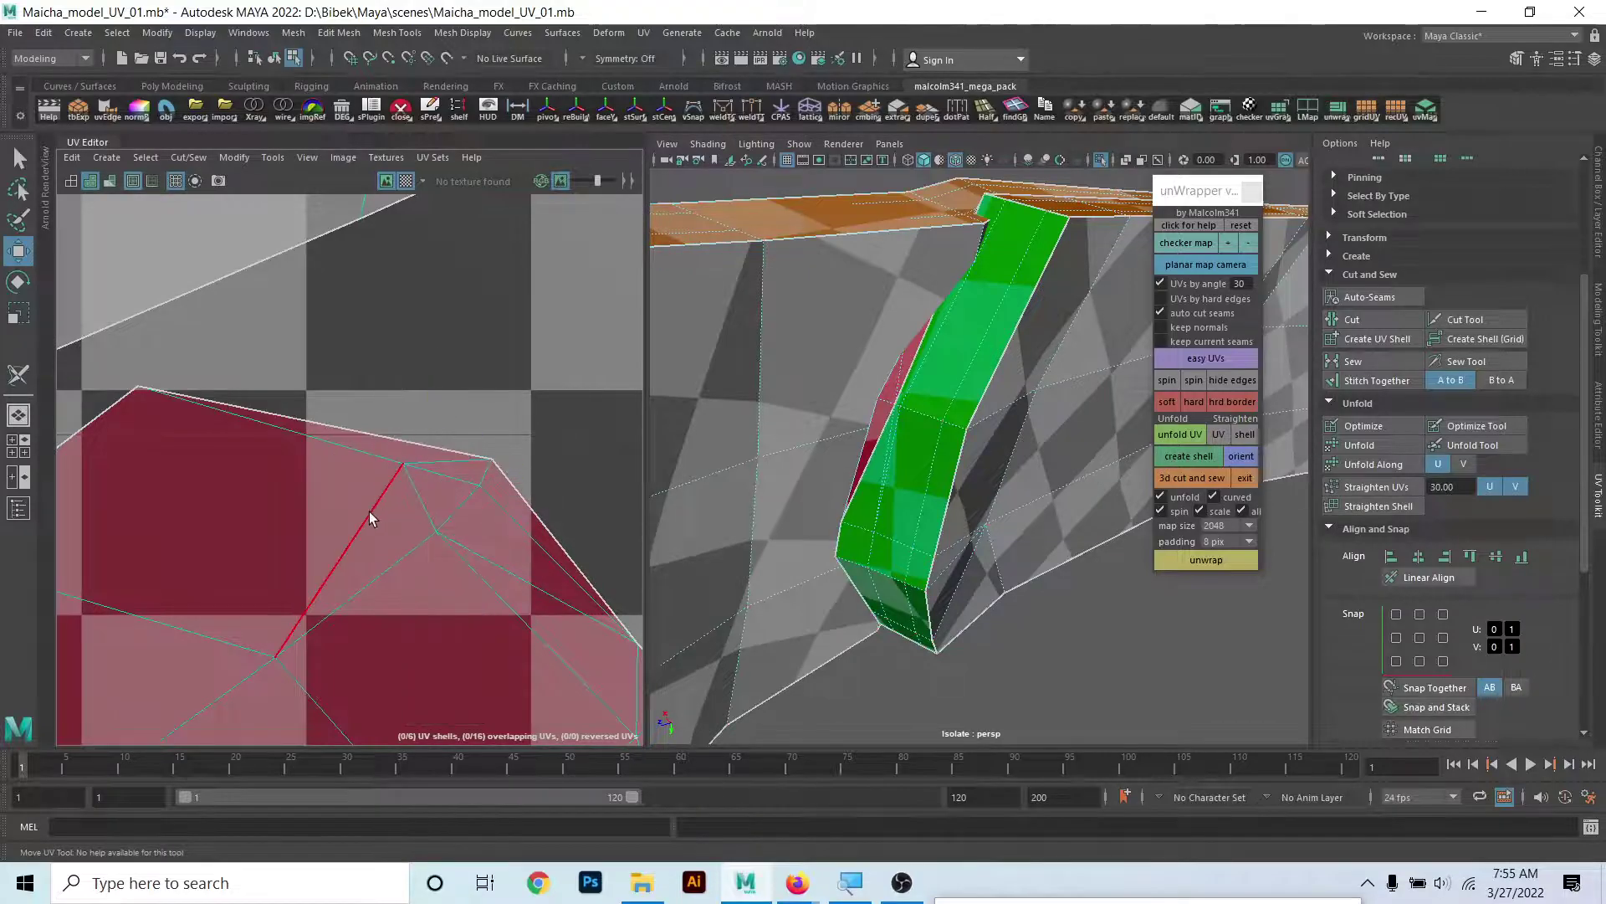
{"action": "left_click", "coordinate": [450, 466]}
{"action": "left_click", "coordinate": [536, 594]}
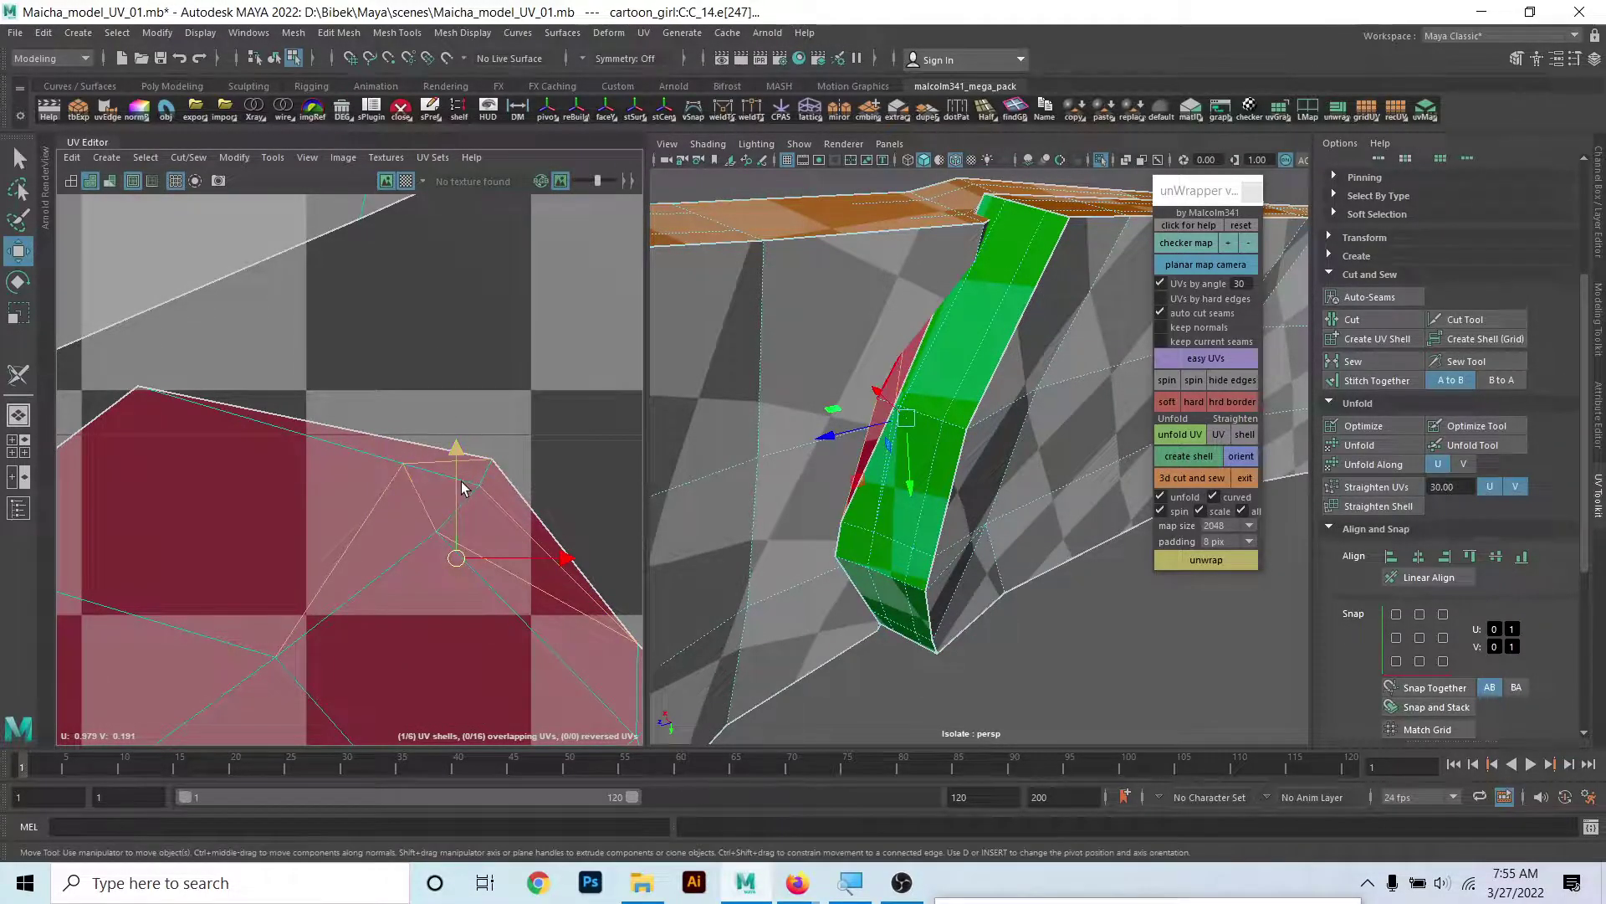
{"action": "mouse_move", "coordinate": [624, 535]}
{"action": "middle_mouse_down", "text": "alt"}
{"action": "mouse_move", "coordinate": [452, 455]}
{"action": "mouse_move", "coordinate": [337, 380]}
{"action": "mouse_move", "coordinate": [323, 344]}
{"action": "mouse_move", "coordinate": [331, 483]}
{"action": "middle_mouse_up", "text": "alt"}
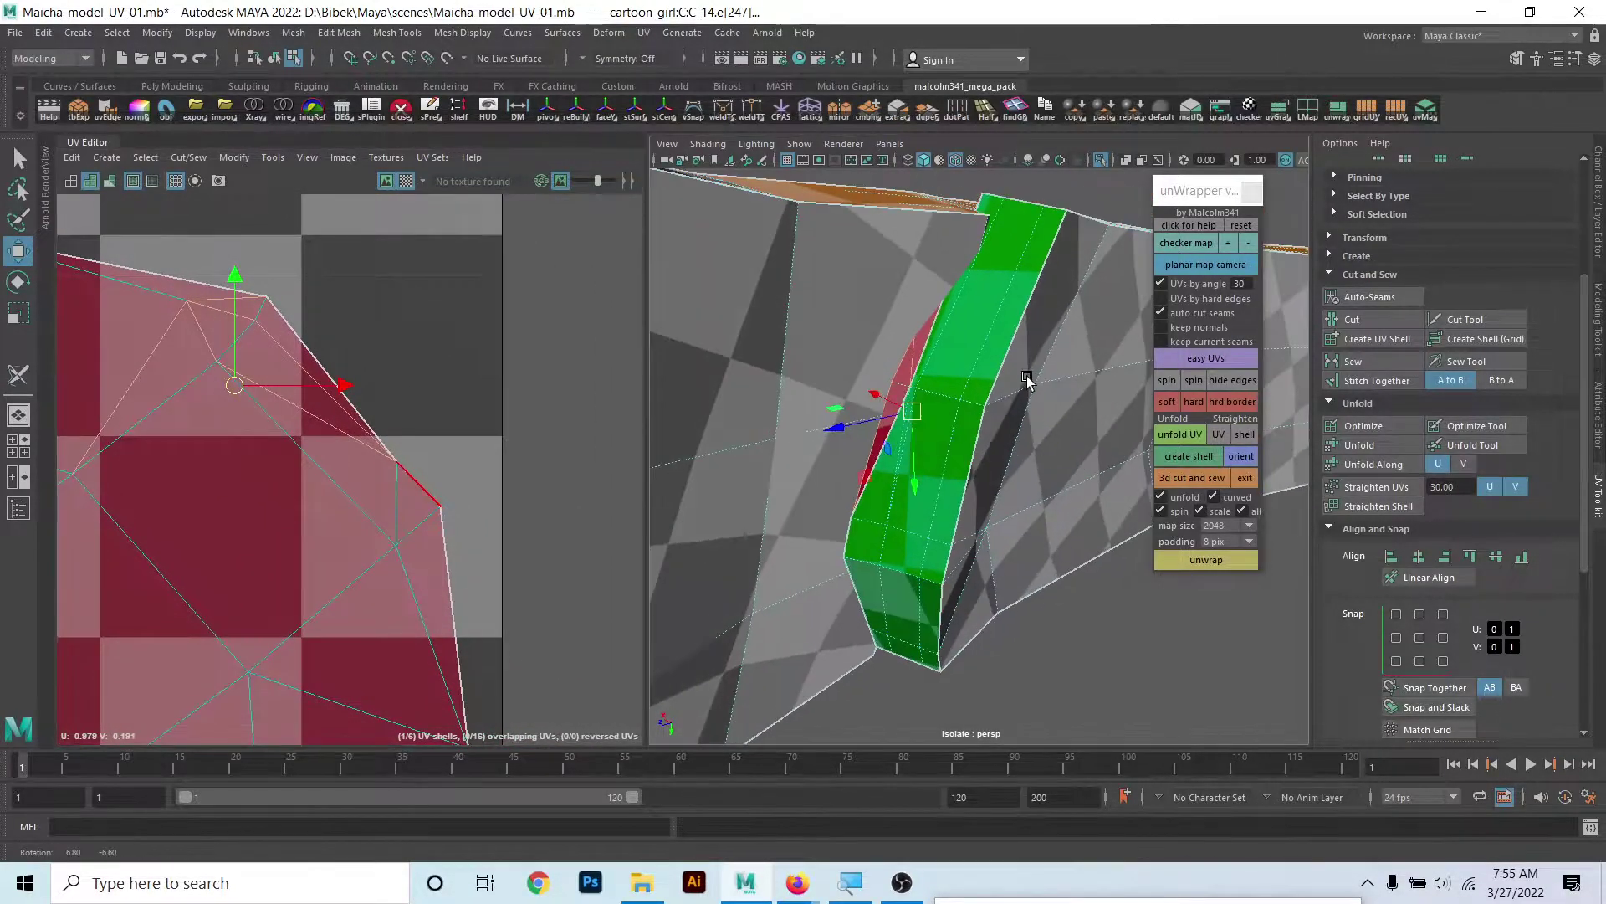
{"action": "mouse_move", "coordinate": [979, 425]}
{"action": "left_mouse_down", "text": "alt"}
{"action": "mouse_move", "coordinate": [1016, 380]}
{"action": "mouse_move", "coordinate": [995, 401]}
{"action": "left_mouse_up", "text": "alt"}
- Select two edges along the strip's seam in the viewport, then clear them
{"action": "left_click", "coordinate": [318, 434]}
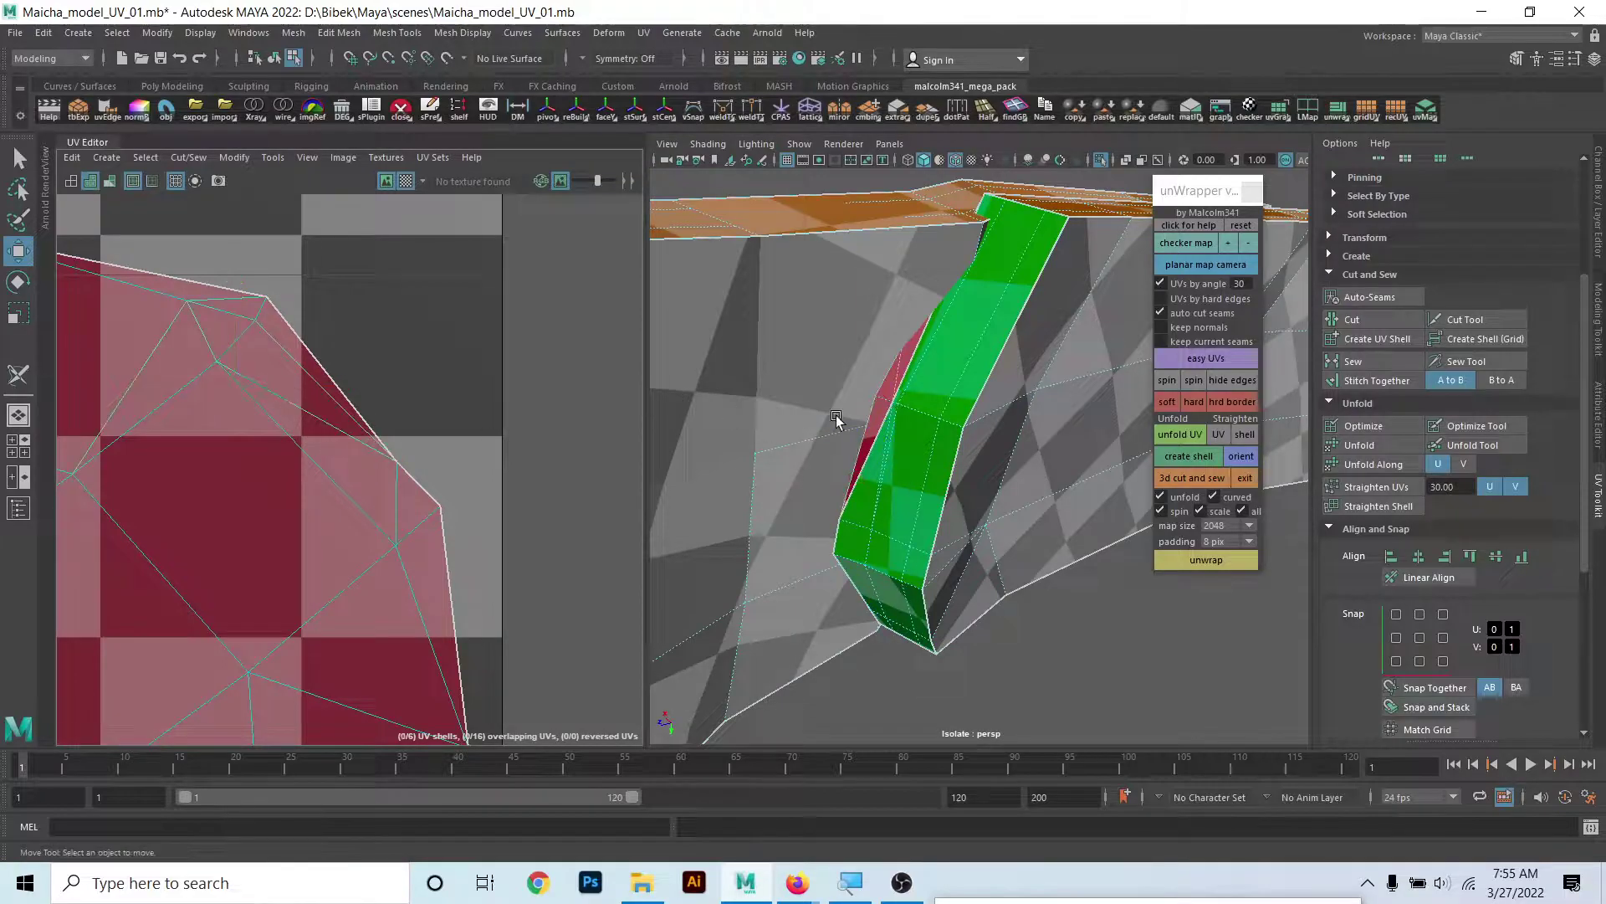
{"action": "left_click", "coordinate": [904, 374]}
{"action": "scroll", "coordinate": [817, 373], "scroll_direction": "up", "scroll_amount": 5}
{"action": "scroll", "coordinate": [817, 373], "scroll_direction": "down", "scroll_amount": 3}
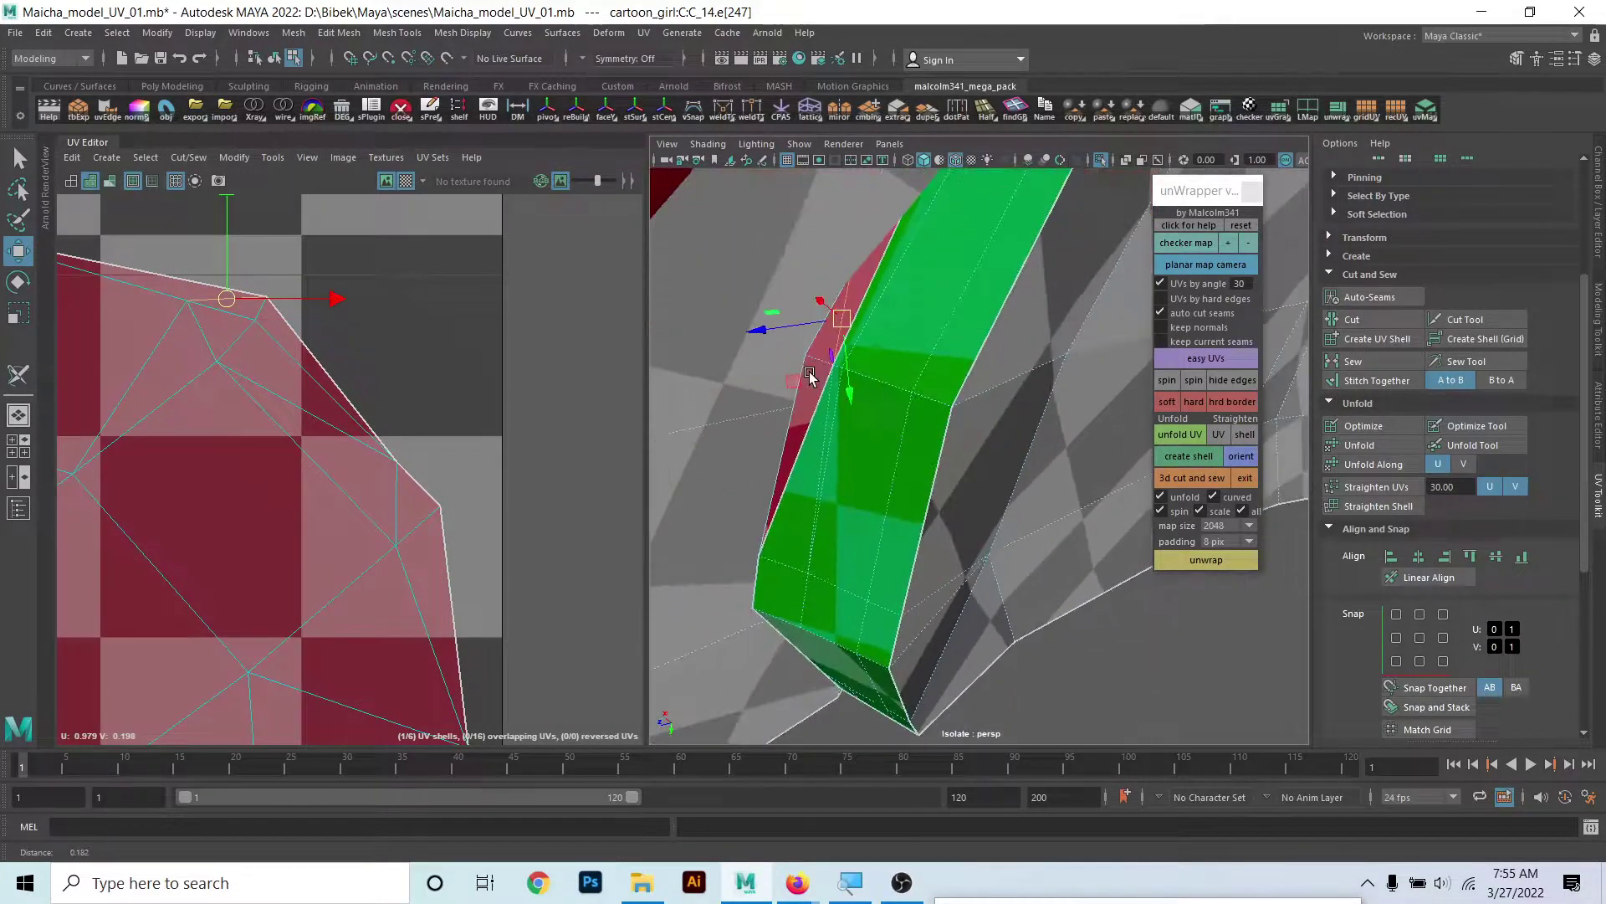
{"action": "left_click", "coordinate": [835, 432], "text": "shift"}
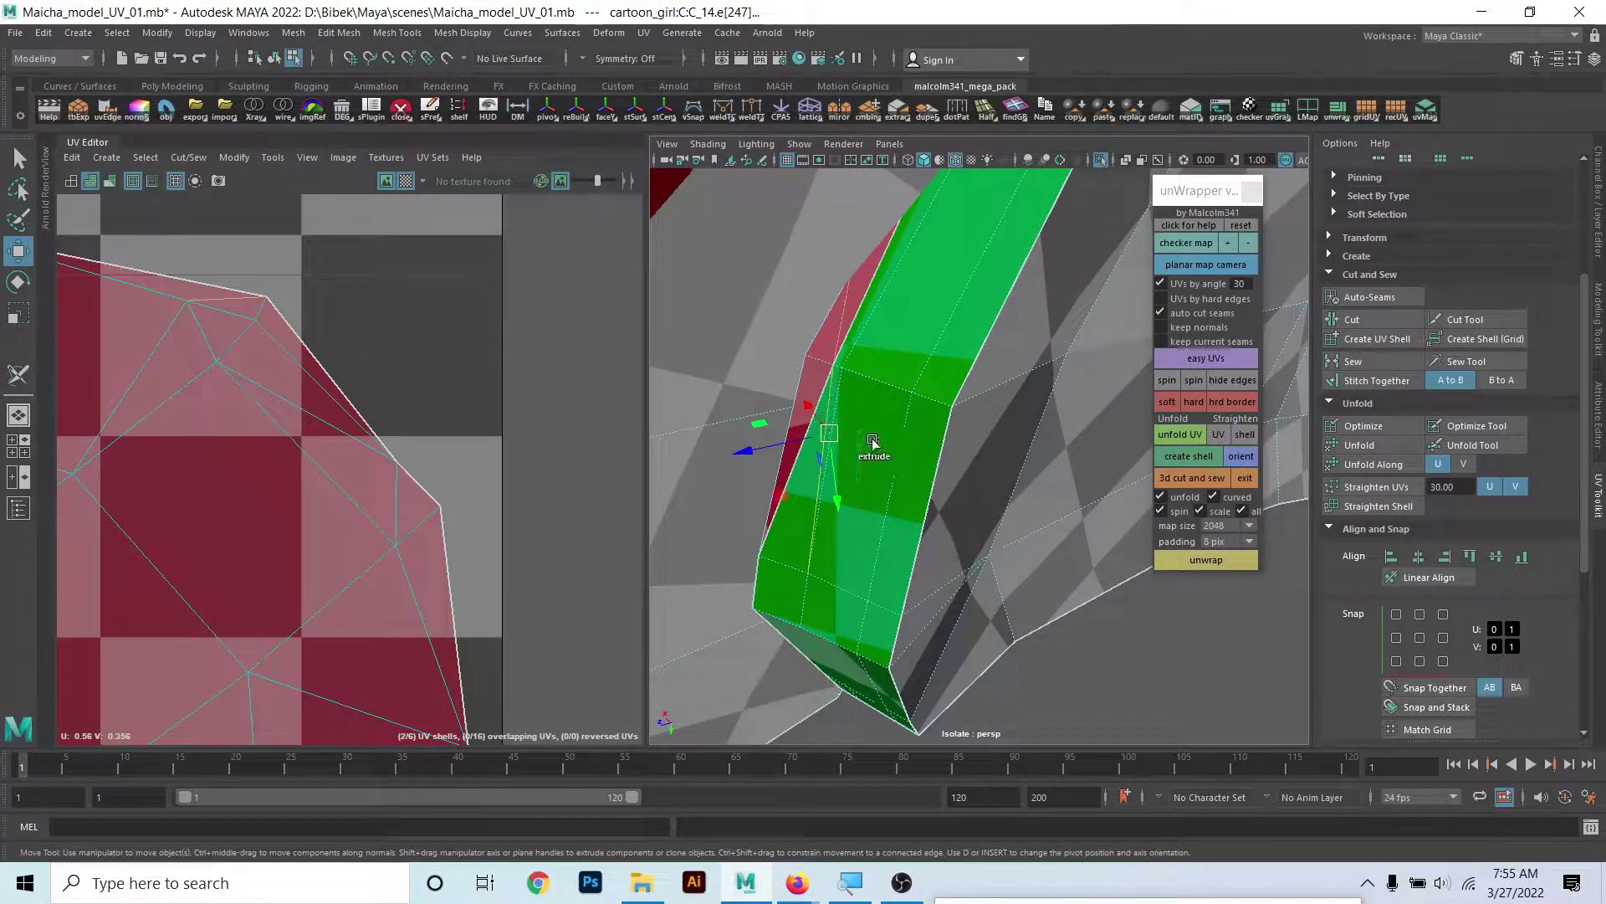
{"action": "left_click", "coordinate": [937, 449]}
{"action": "left_click_drag", "start_coordinate": [966, 396], "coordinate": [917, 418], "text": "alt"}
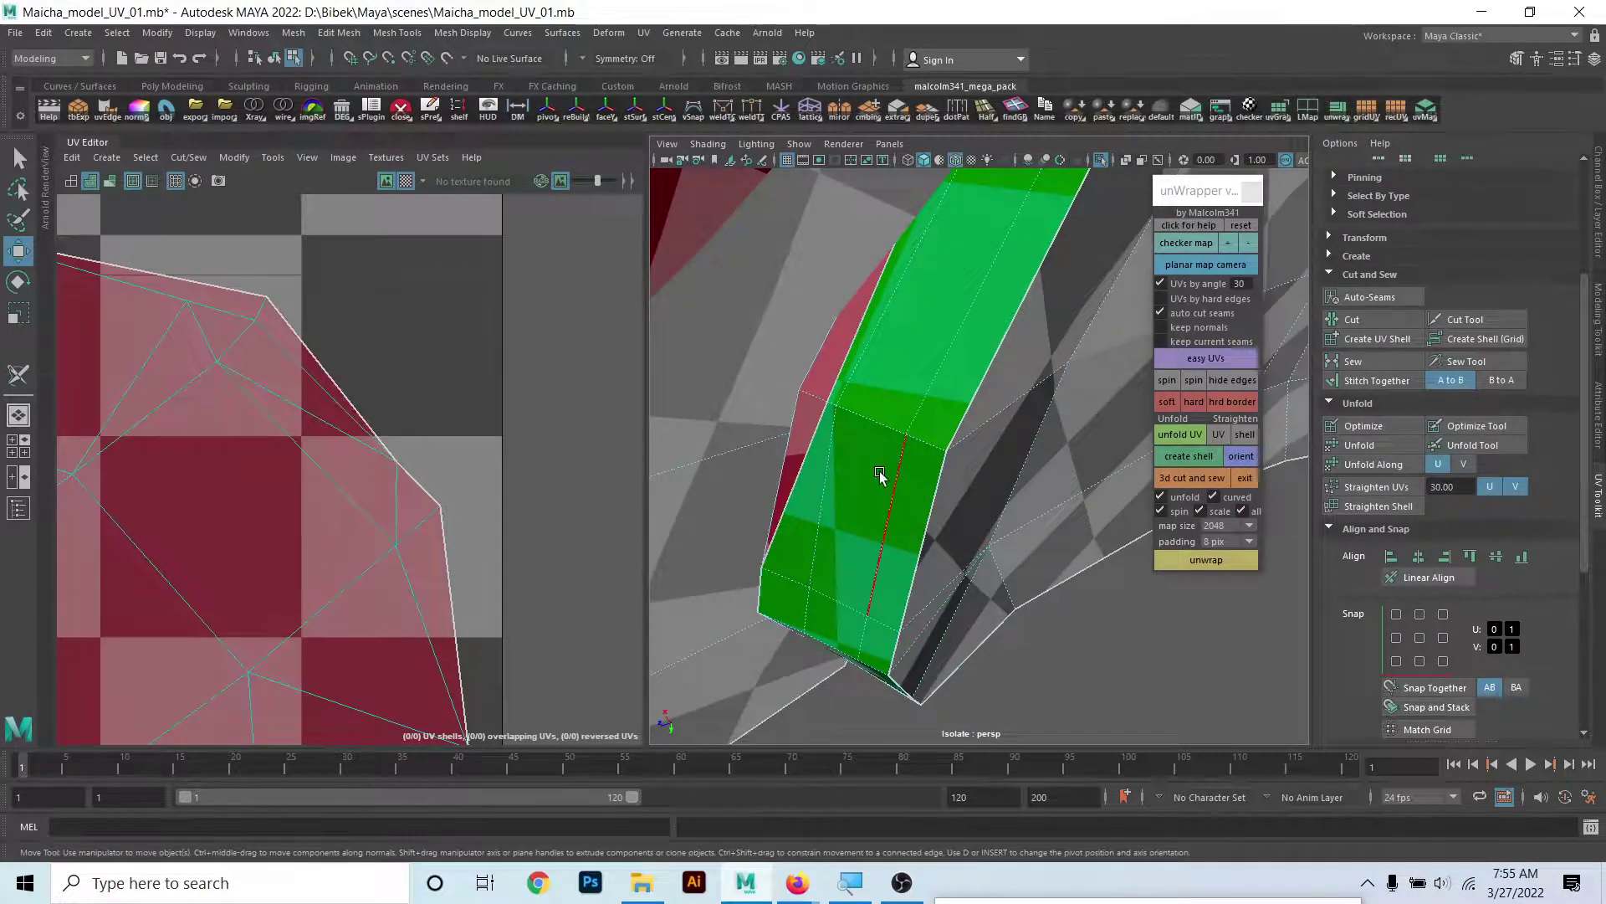
{"action": "left_click_drag", "start_coordinate": [879, 475], "coordinate": [893, 339], "text": "alt"}
{"action": "right_click_drag", "start_coordinate": [894, 339], "coordinate": [825, 352]}
{"action": "mouse_move", "coordinate": [826, 353]}
{"action": "left_mouse_down", "text": "alt"}
{"action": "mouse_move", "coordinate": [929, 433]}
{"action": "mouse_move", "coordinate": [951, 388]}
{"action": "mouse_move", "coordinate": [953, 402]}
{"action": "mouse_move", "coordinate": [929, 344]}
{"action": "left_mouse_up", "text": "alt"}
{"action": "scroll", "coordinate": [968, 430], "scroll_direction": "up", "scroll_amount": 5}
{"action": "scroll", "coordinate": [937, 433], "scroll_direction": "down", "scroll_amount": 2}
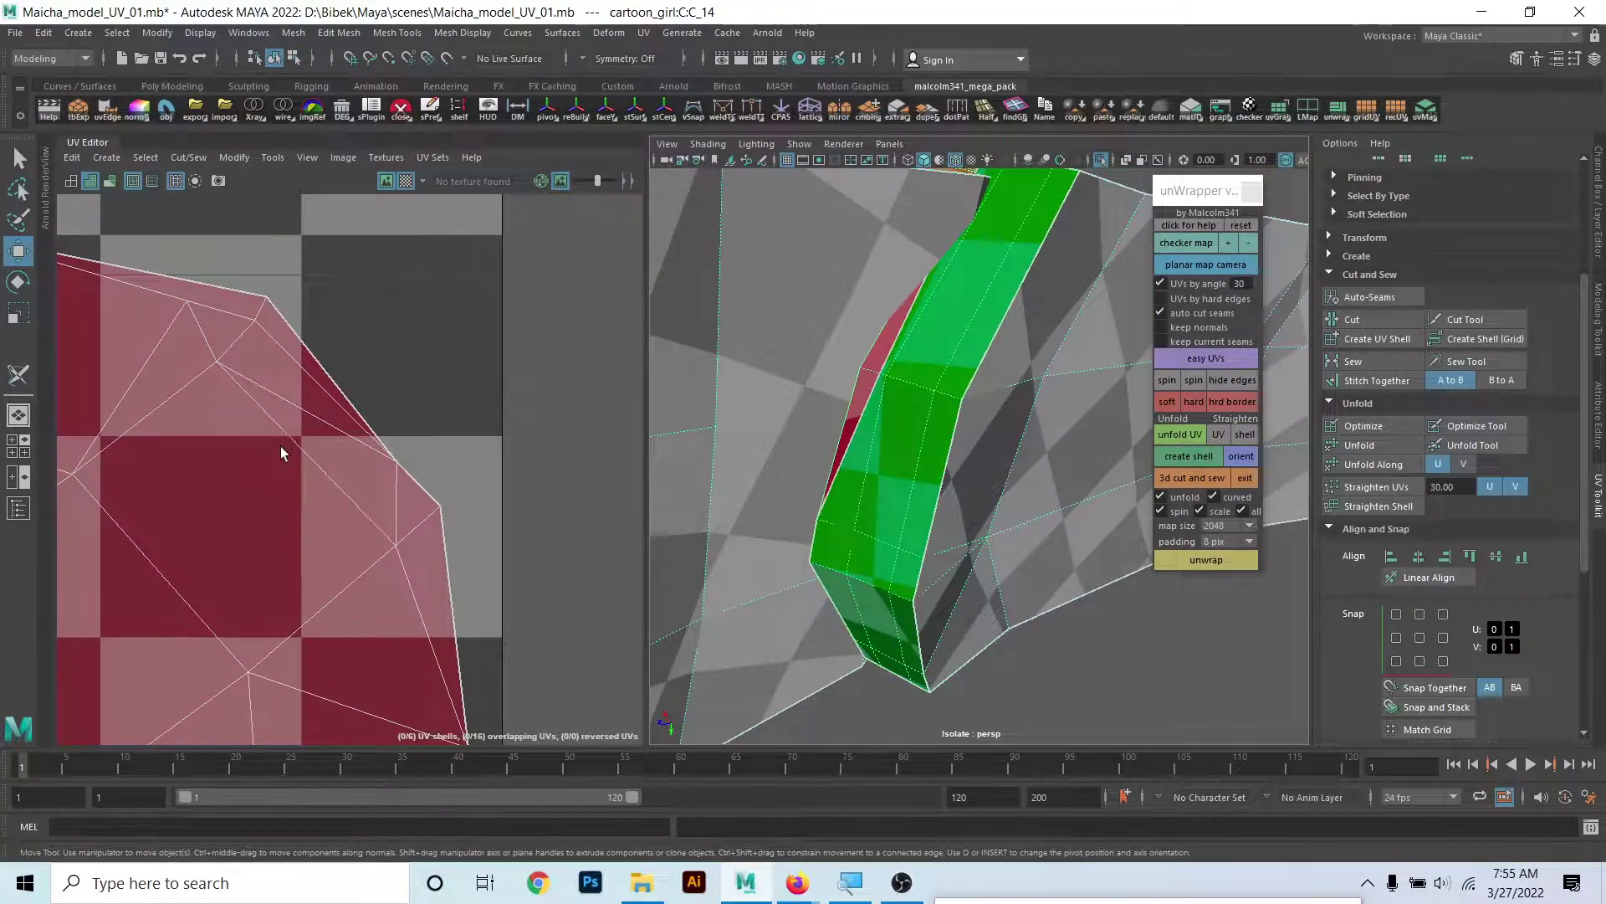
- Select the diagonal strip's UV shell in edge mode and load 3D Cut and Sew
{"action": "middle_click_drag", "start_coordinate": [283, 455], "coordinate": [304, 505], "text": "alt"}
{"action": "right_click_drag", "start_coordinate": [268, 347], "coordinate": [251, 355]}
{"action": "left_click", "coordinate": [262, 358]}
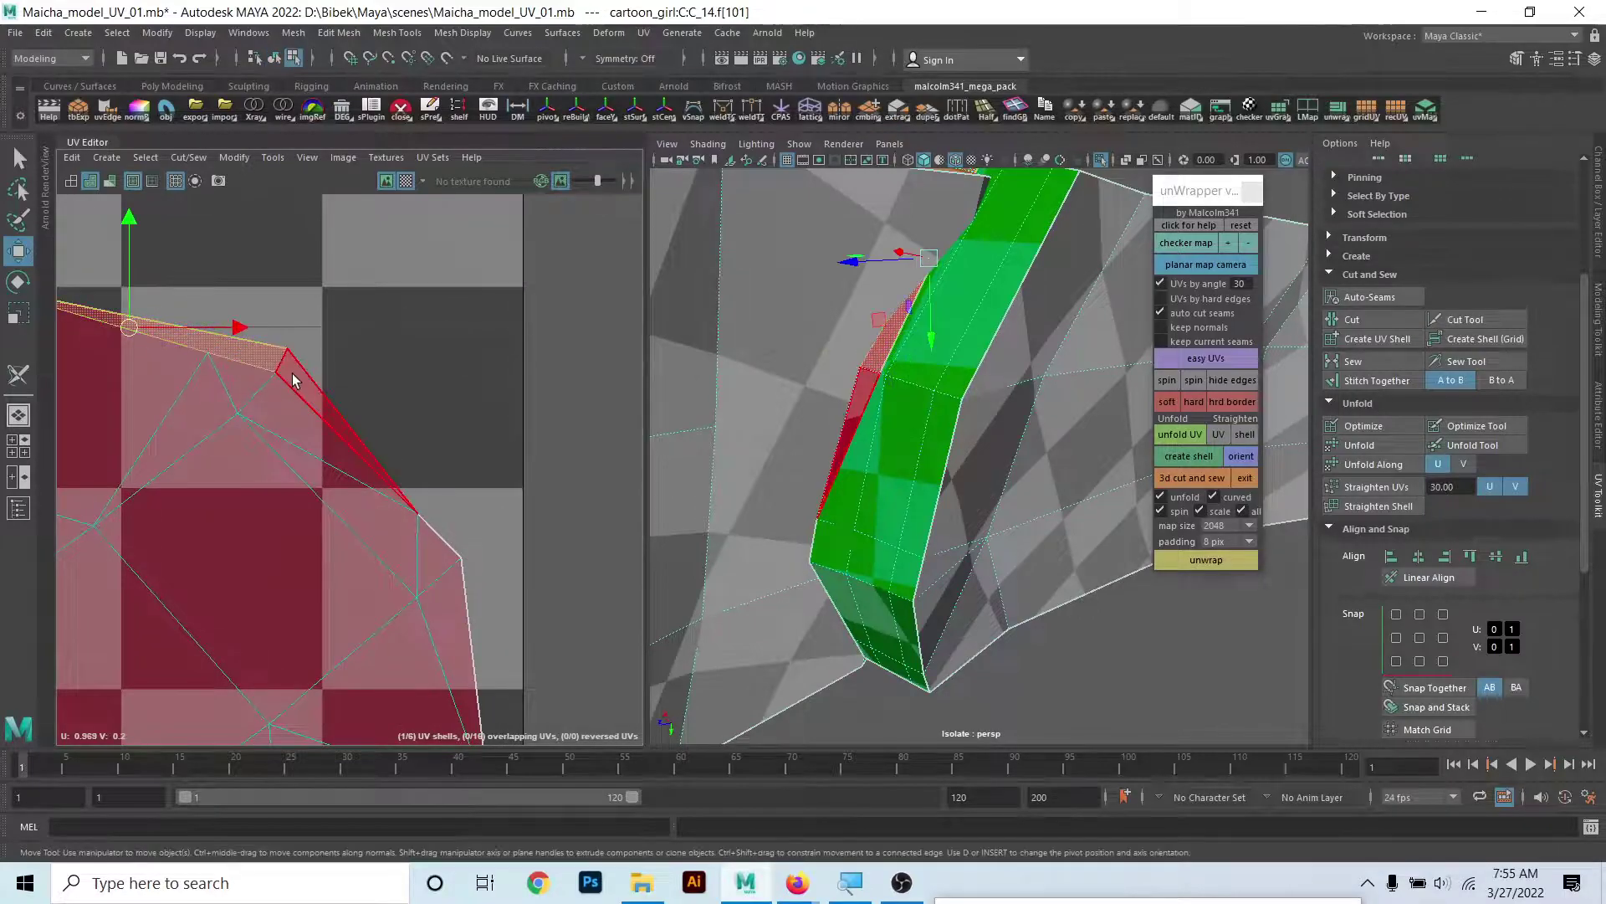
{"action": "left_click", "coordinate": [302, 383]}
{"action": "right_click", "coordinate": [287, 374]}
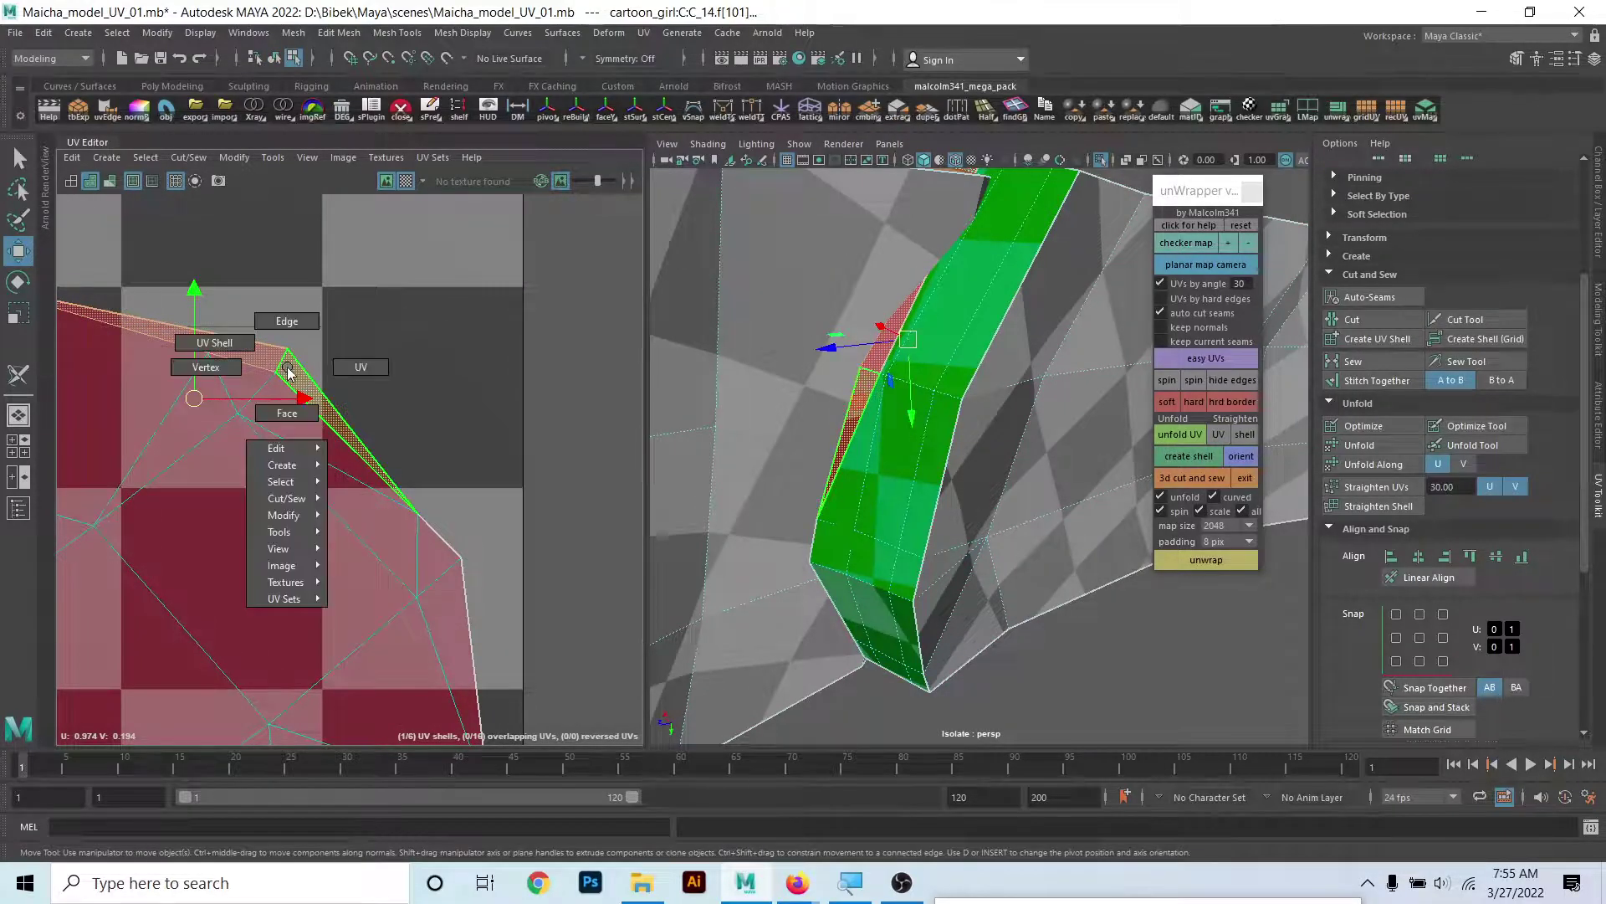
{"action": "left_click", "coordinate": [282, 318]}
{"action": "middle_click_drag", "start_coordinate": [166, 345], "coordinate": [266, 396], "text": "alt"}
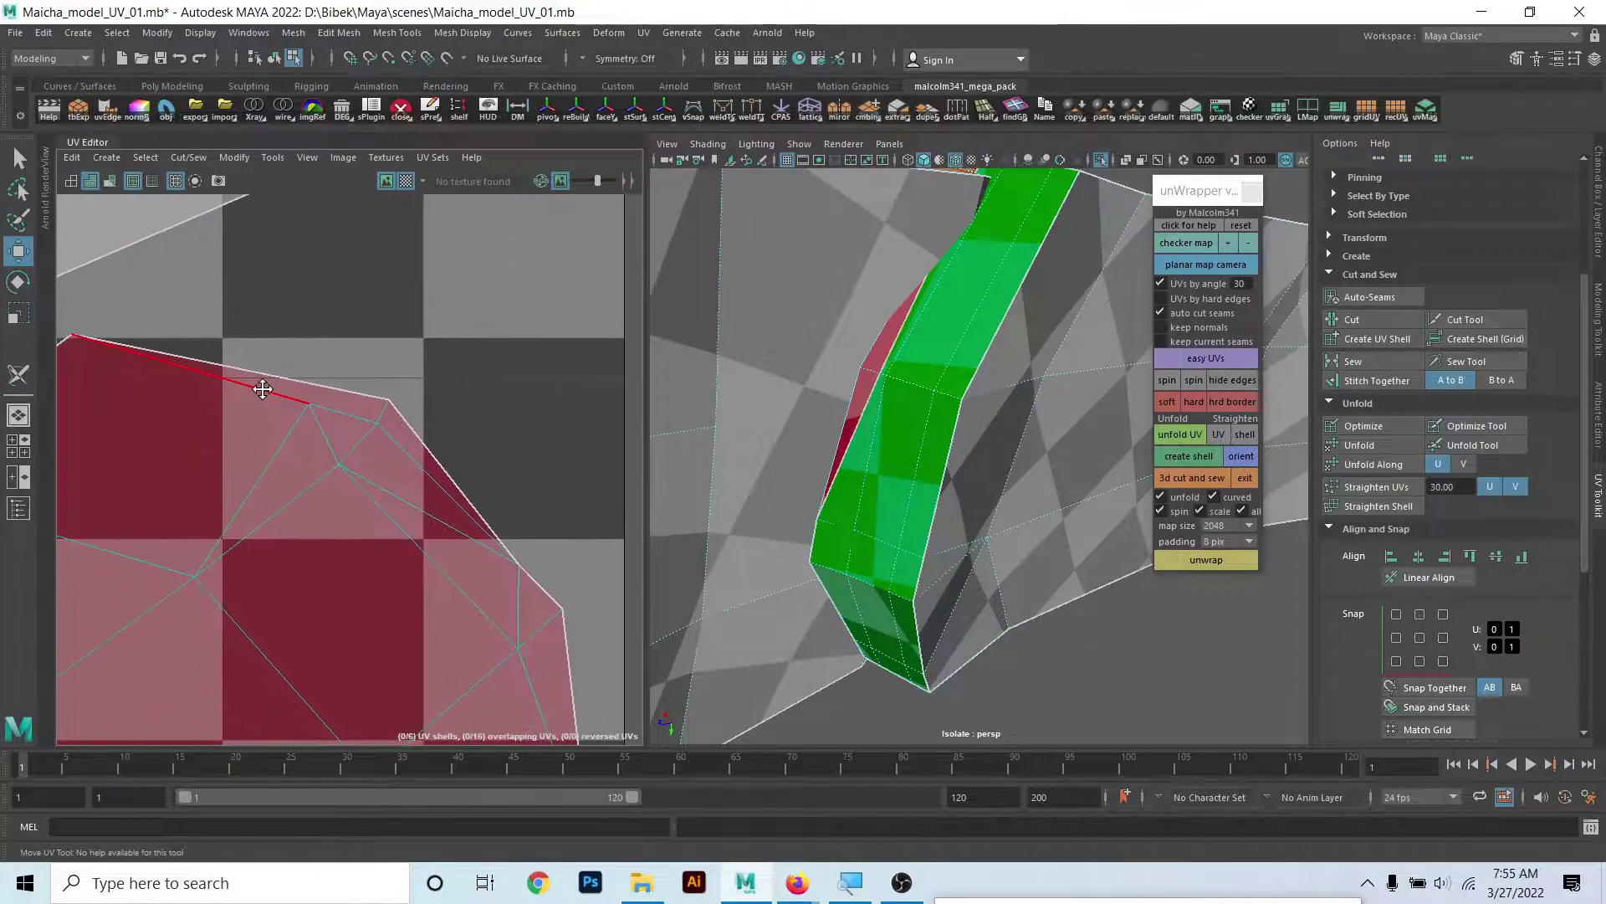
{"action": "left_click", "coordinate": [1193, 477]}
- Cut the shell's top and right border edges with 3D Cut and Sew
{"action": "left_click_drag", "start_coordinate": [373, 416], "coordinate": [242, 392]}
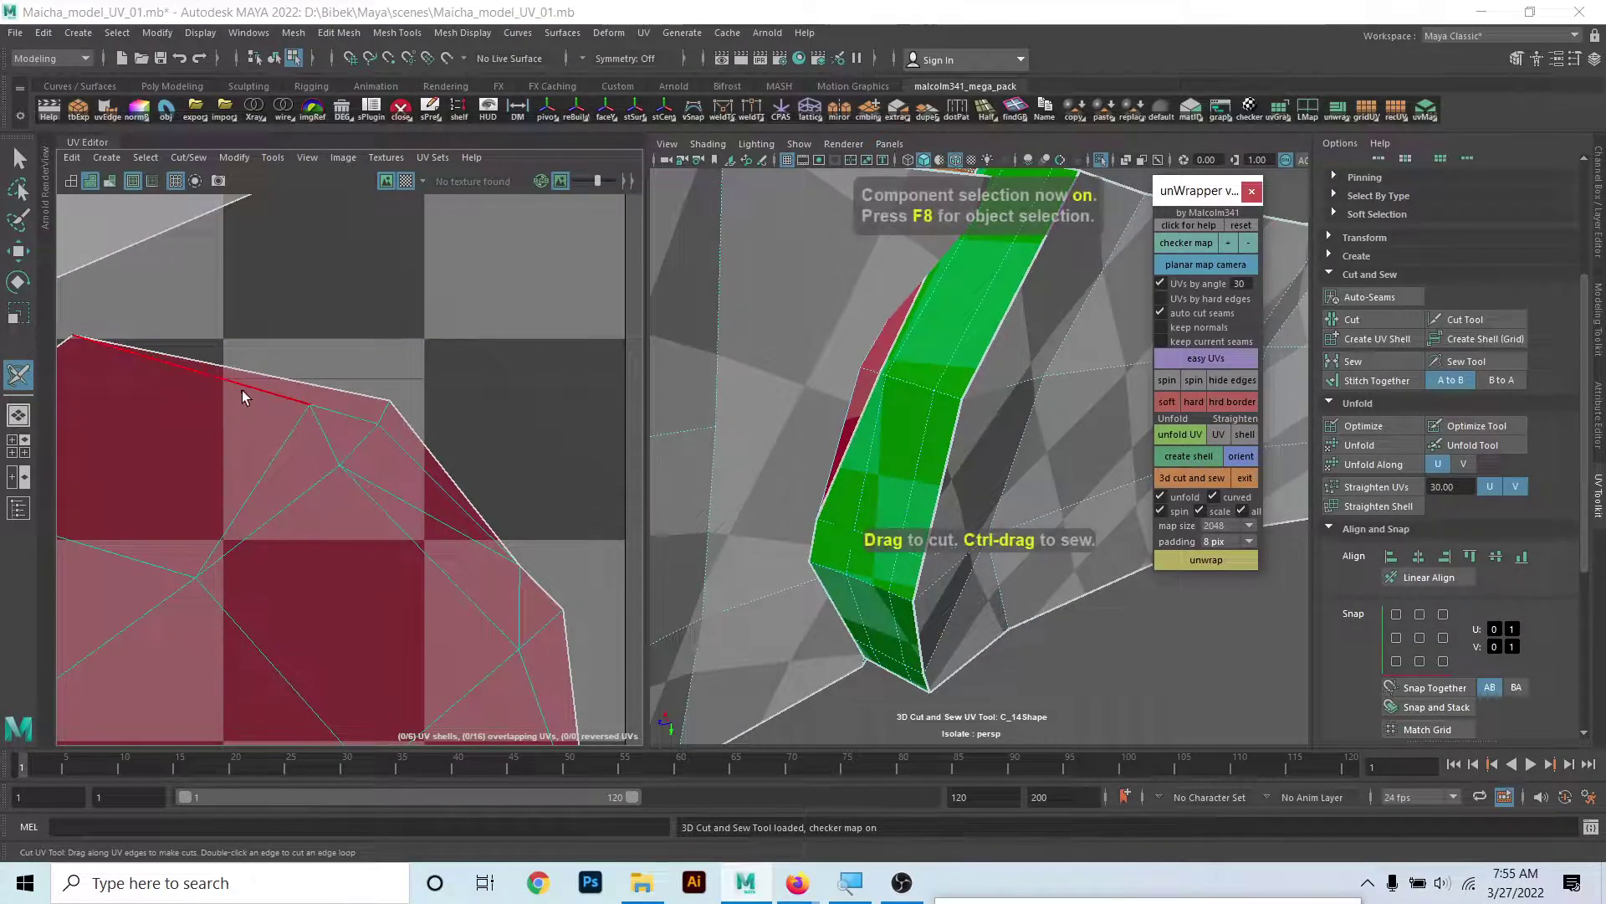
{"action": "left_click_drag", "start_coordinate": [379, 432], "coordinate": [502, 544]}
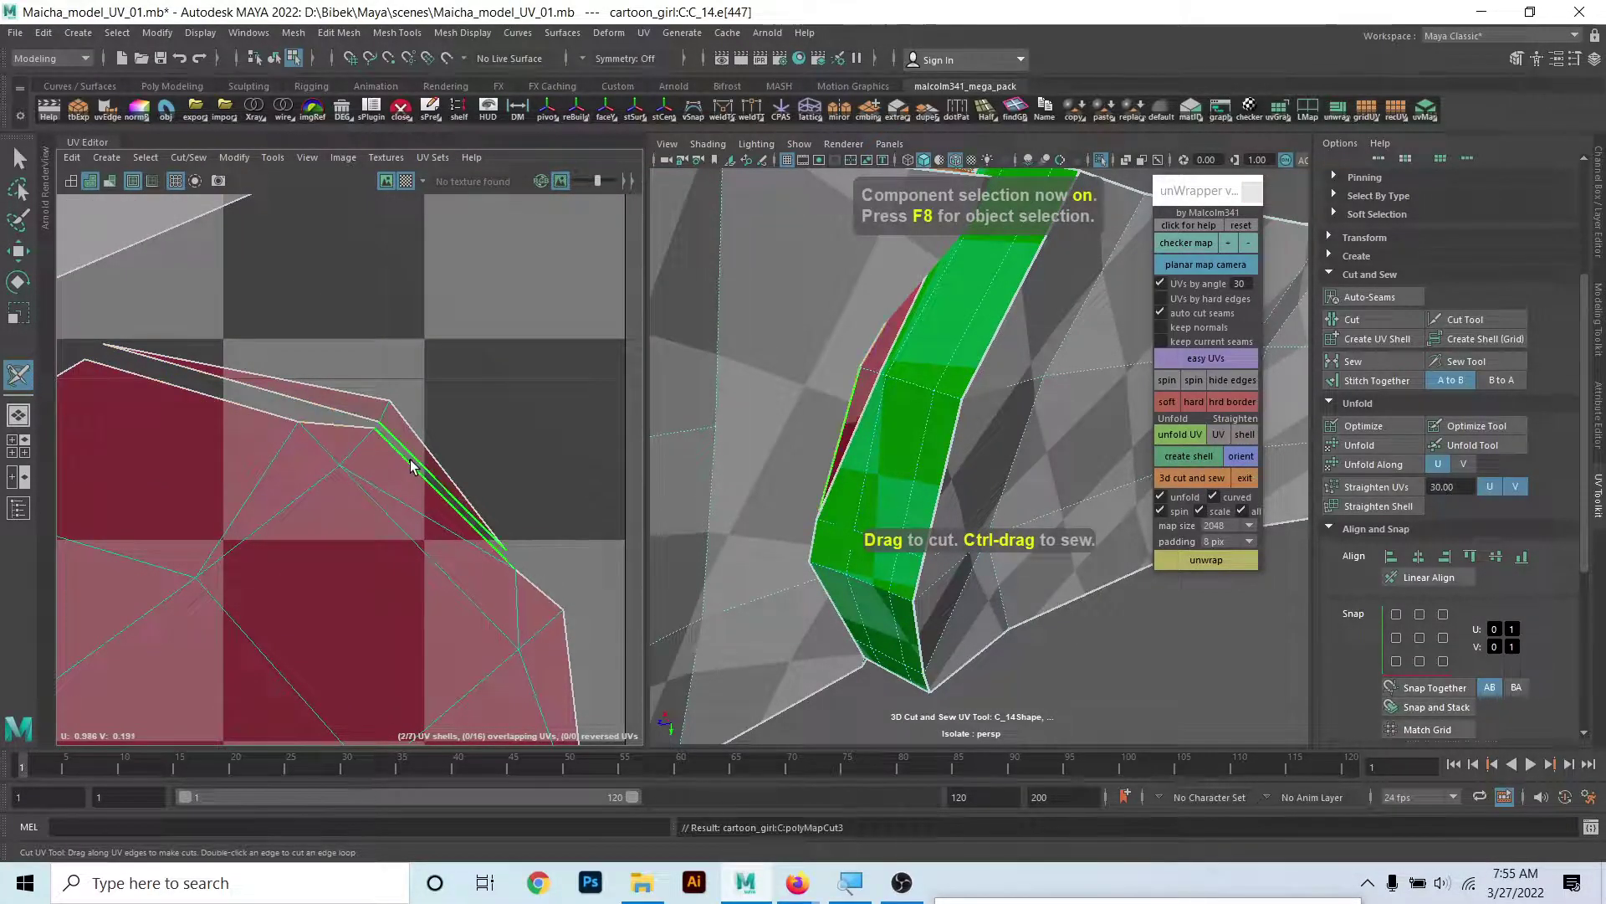
{"action": "right_click_drag", "start_coordinate": [394, 353], "coordinate": [350, 400]}
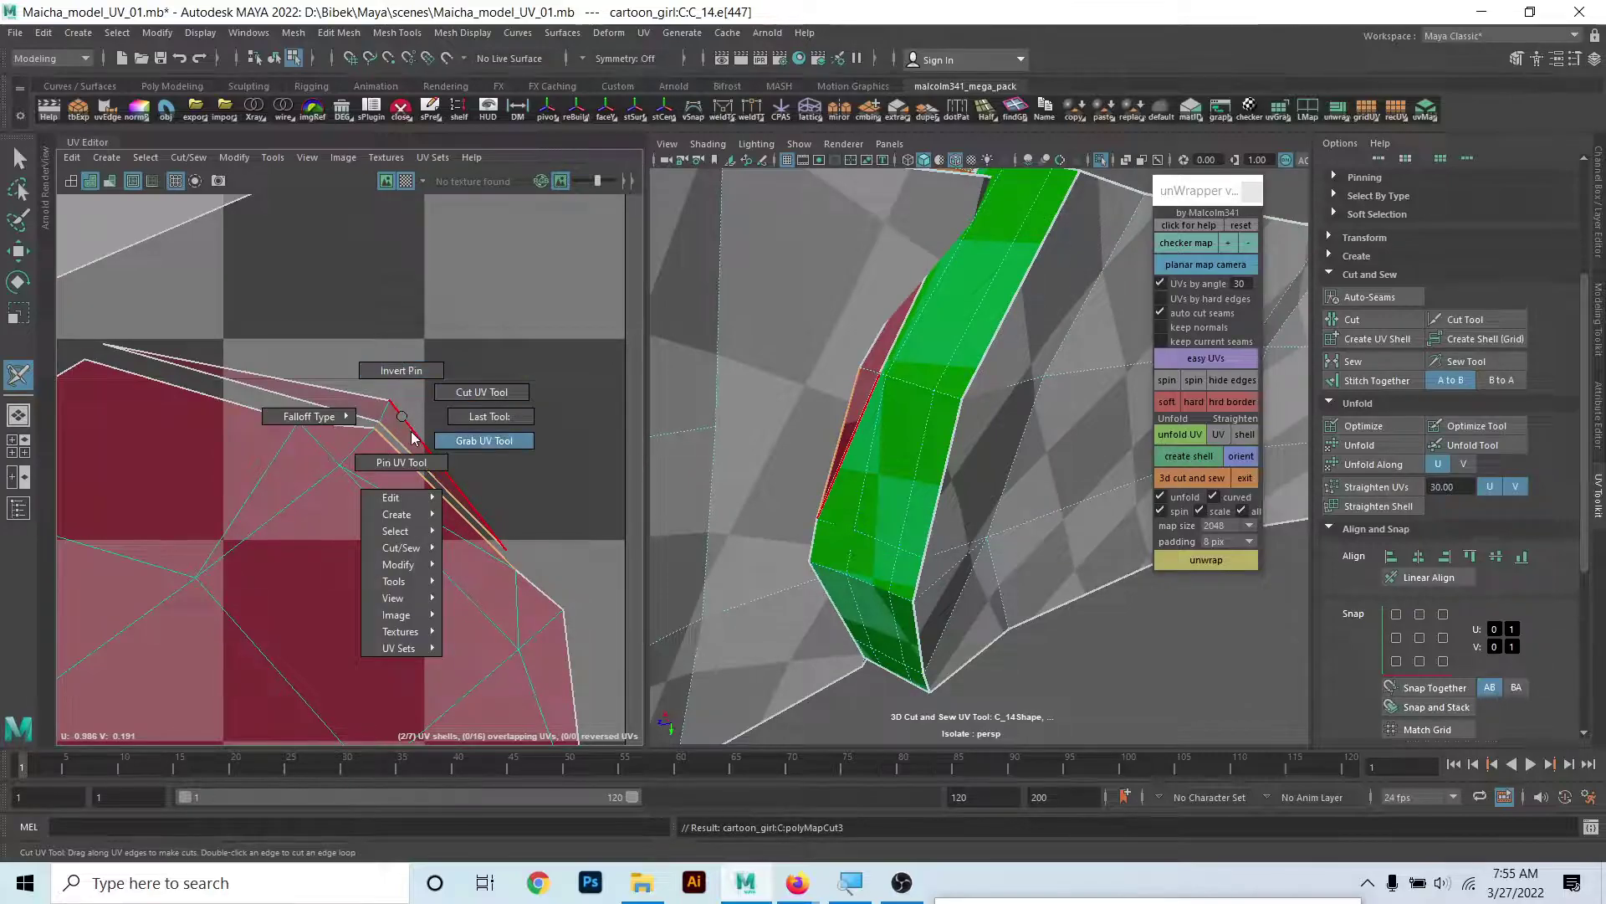
{"action": "scroll", "coordinate": [352, 410], "scroll_direction": "down", "scroll_amount": 3}
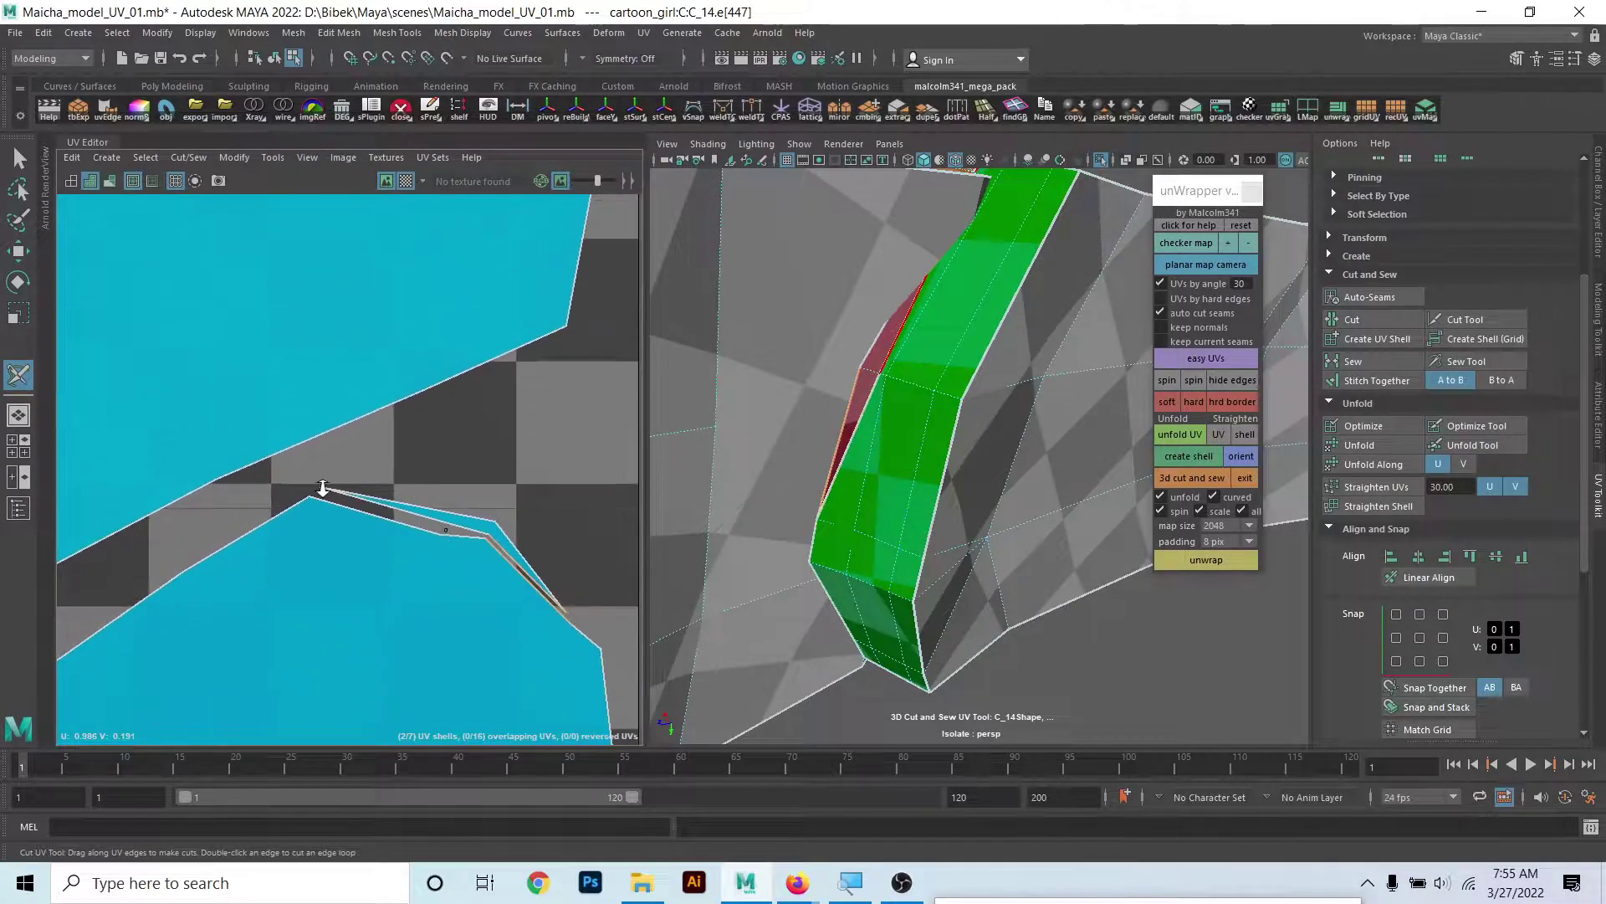
{"action": "scroll", "coordinate": [341, 466], "scroll_direction": "down", "scroll_amount": 2}
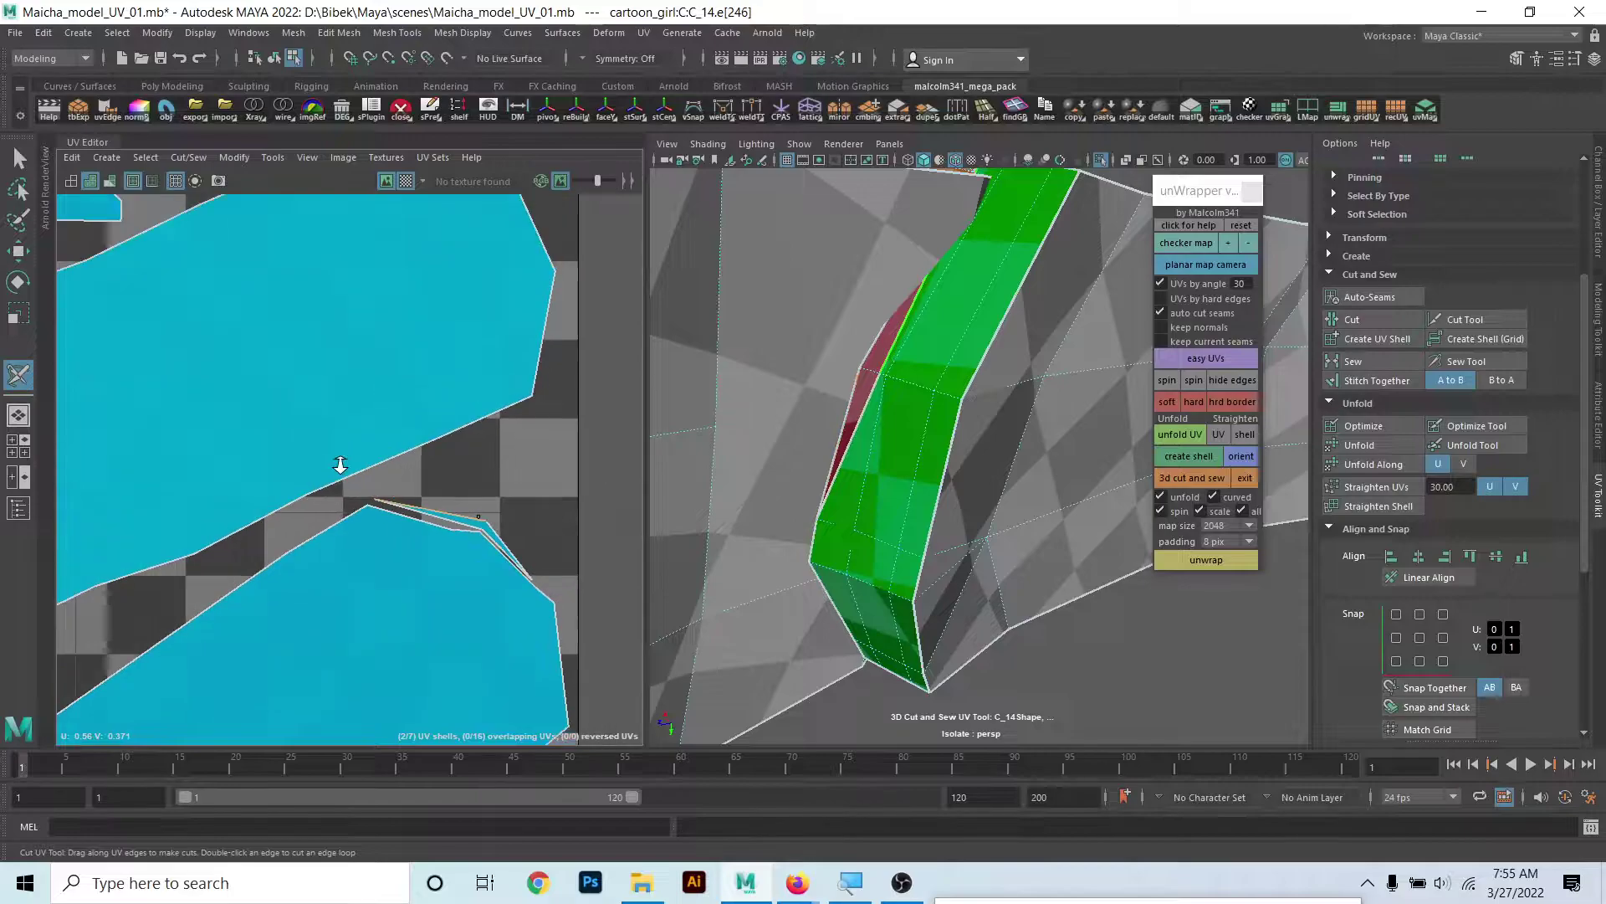
{"action": "scroll", "coordinate": [341, 466], "scroll_direction": "down", "scroll_amount": 4}
{"action": "scroll", "coordinate": [332, 445], "scroll_direction": "down", "scroll_amount": 2}
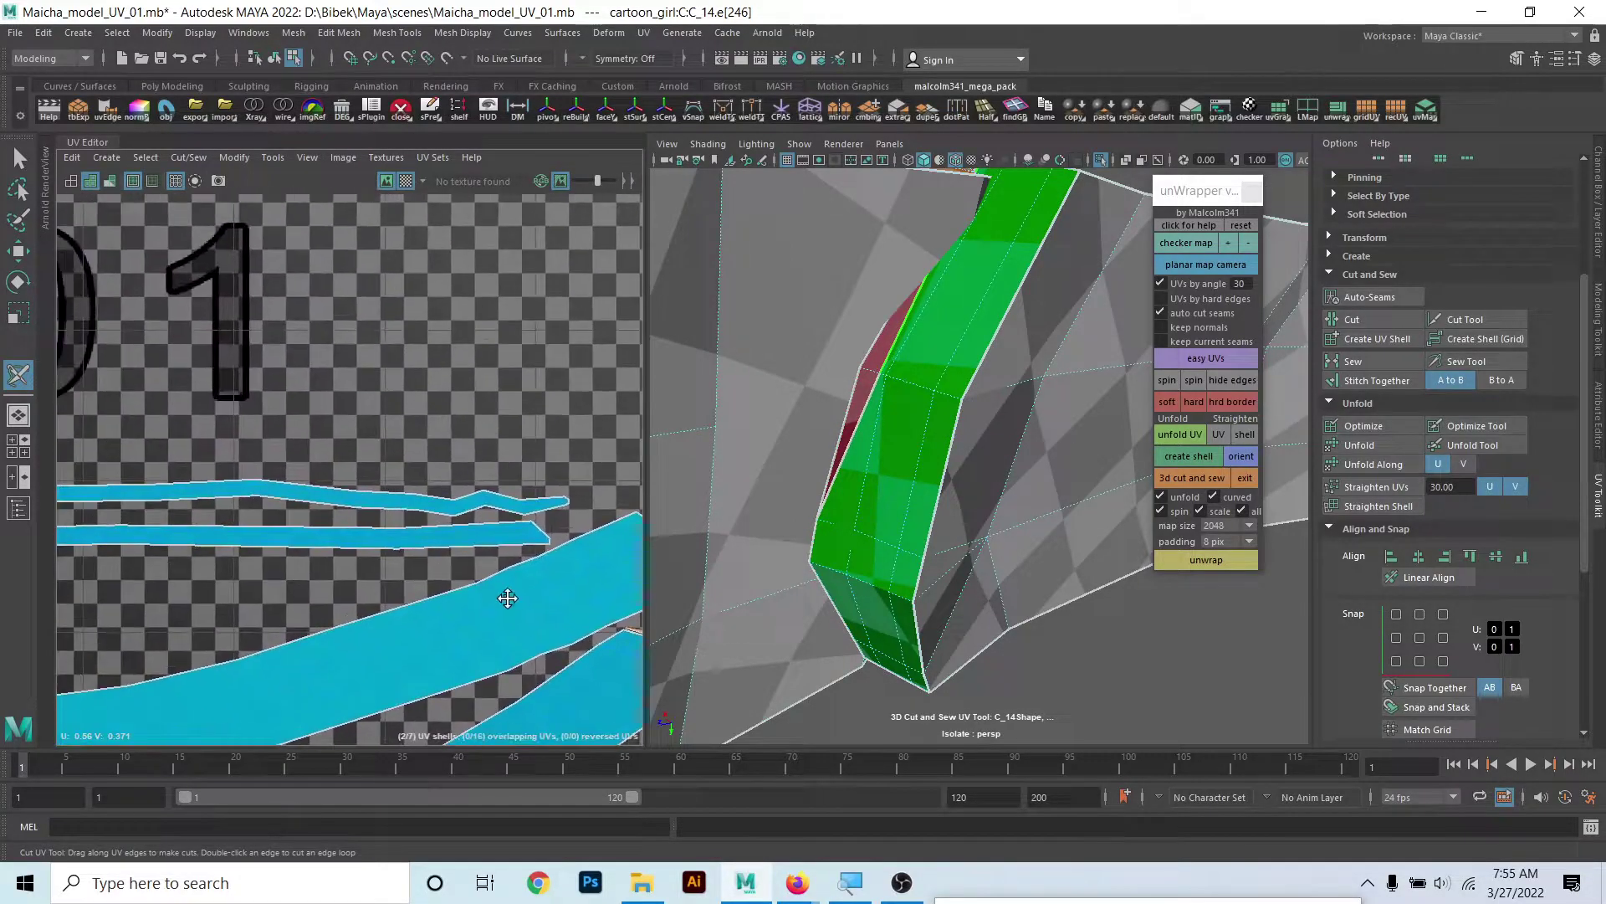
{"action": "scroll", "coordinate": [513, 640], "scroll_direction": "down", "scroll_amount": 2}
{"action": "scroll", "coordinate": [268, 568], "scroll_direction": "down", "scroll_amount": 2}
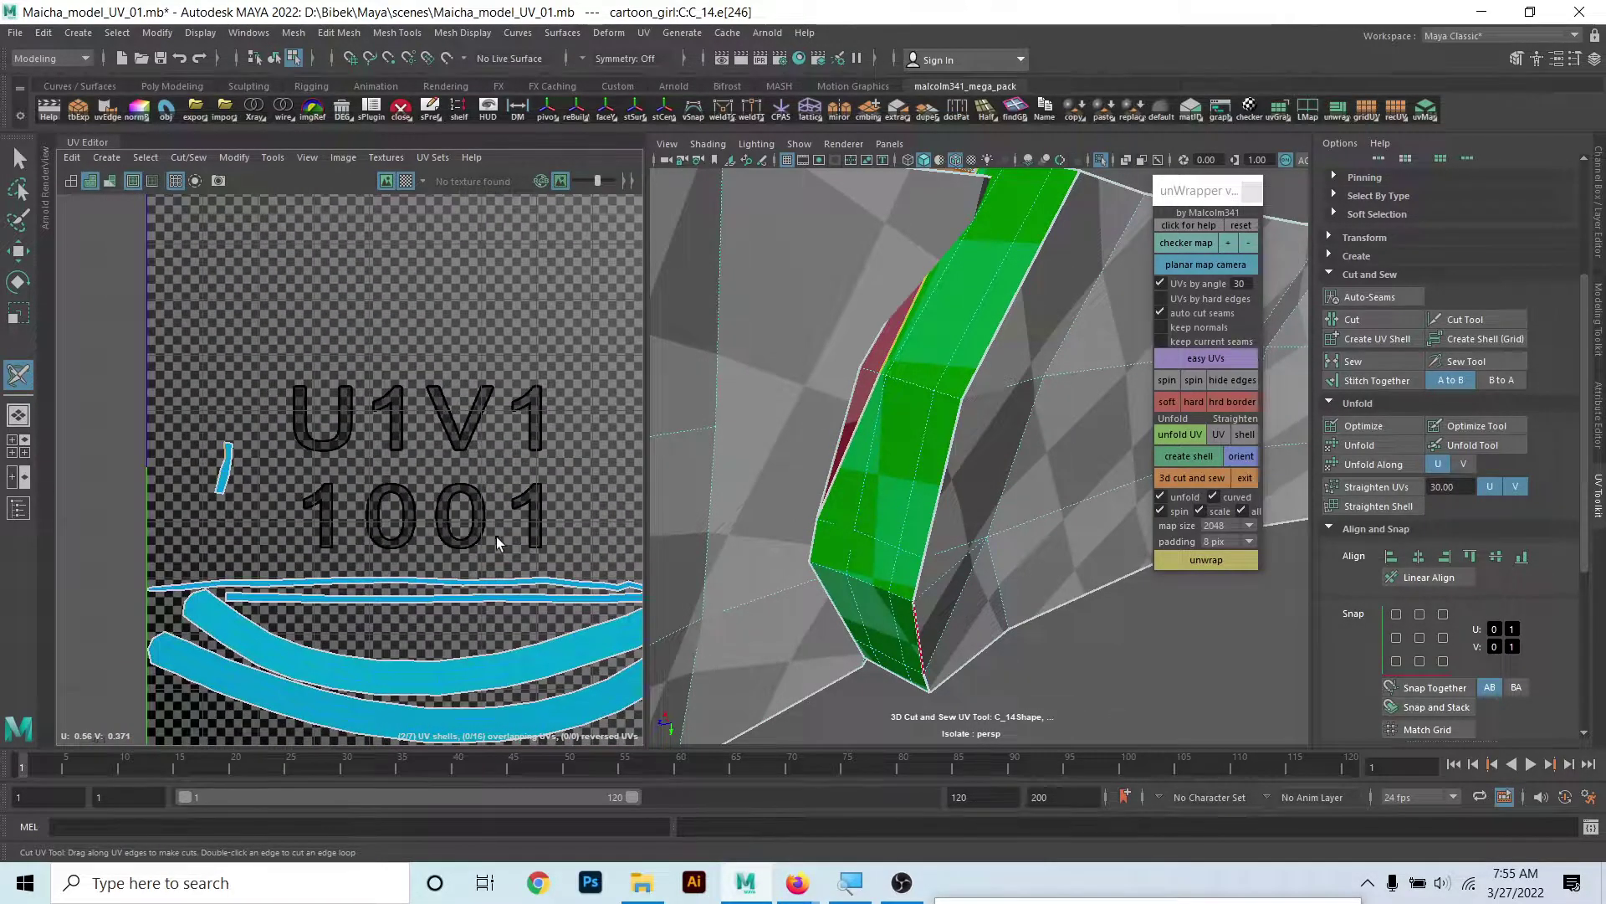
{"action": "scroll", "coordinate": [469, 585], "scroll_direction": "up", "scroll_amount": 2}
{"action": "scroll", "coordinate": [459, 656], "scroll_direction": "up", "scroll_amount": 2}
{"action": "scroll", "coordinate": [384, 466], "scroll_direction": "up", "scroll_amount": 2}
{"action": "scroll", "coordinate": [404, 618], "scroll_direction": "up", "scroll_amount": 3}
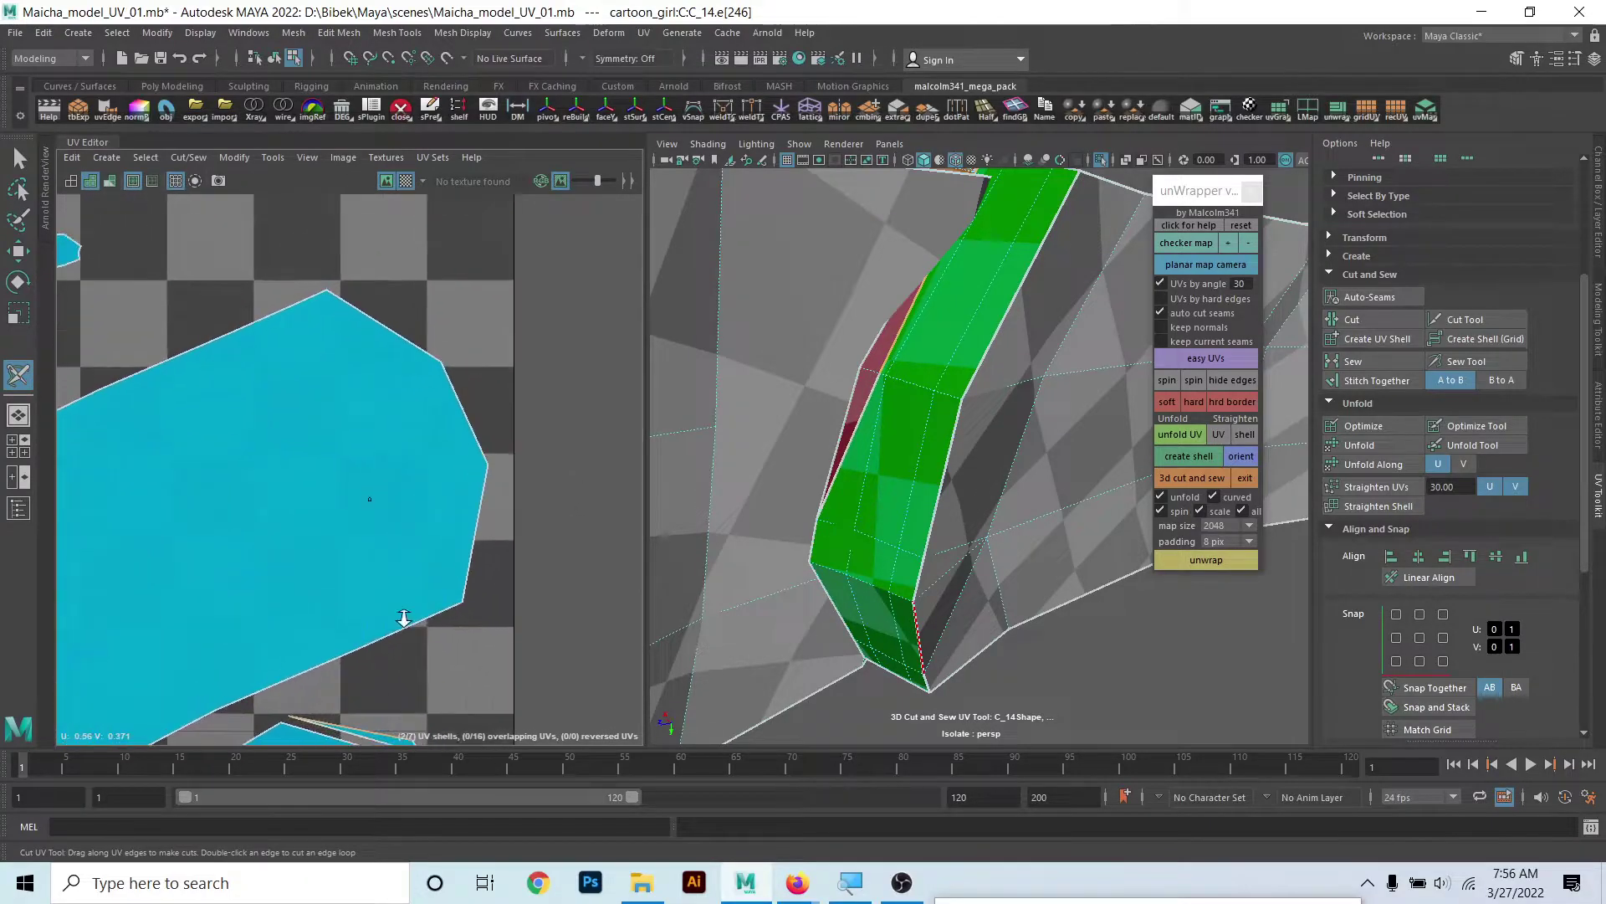
{"action": "scroll", "coordinate": [394, 530], "scroll_direction": "up", "scroll_amount": 3}
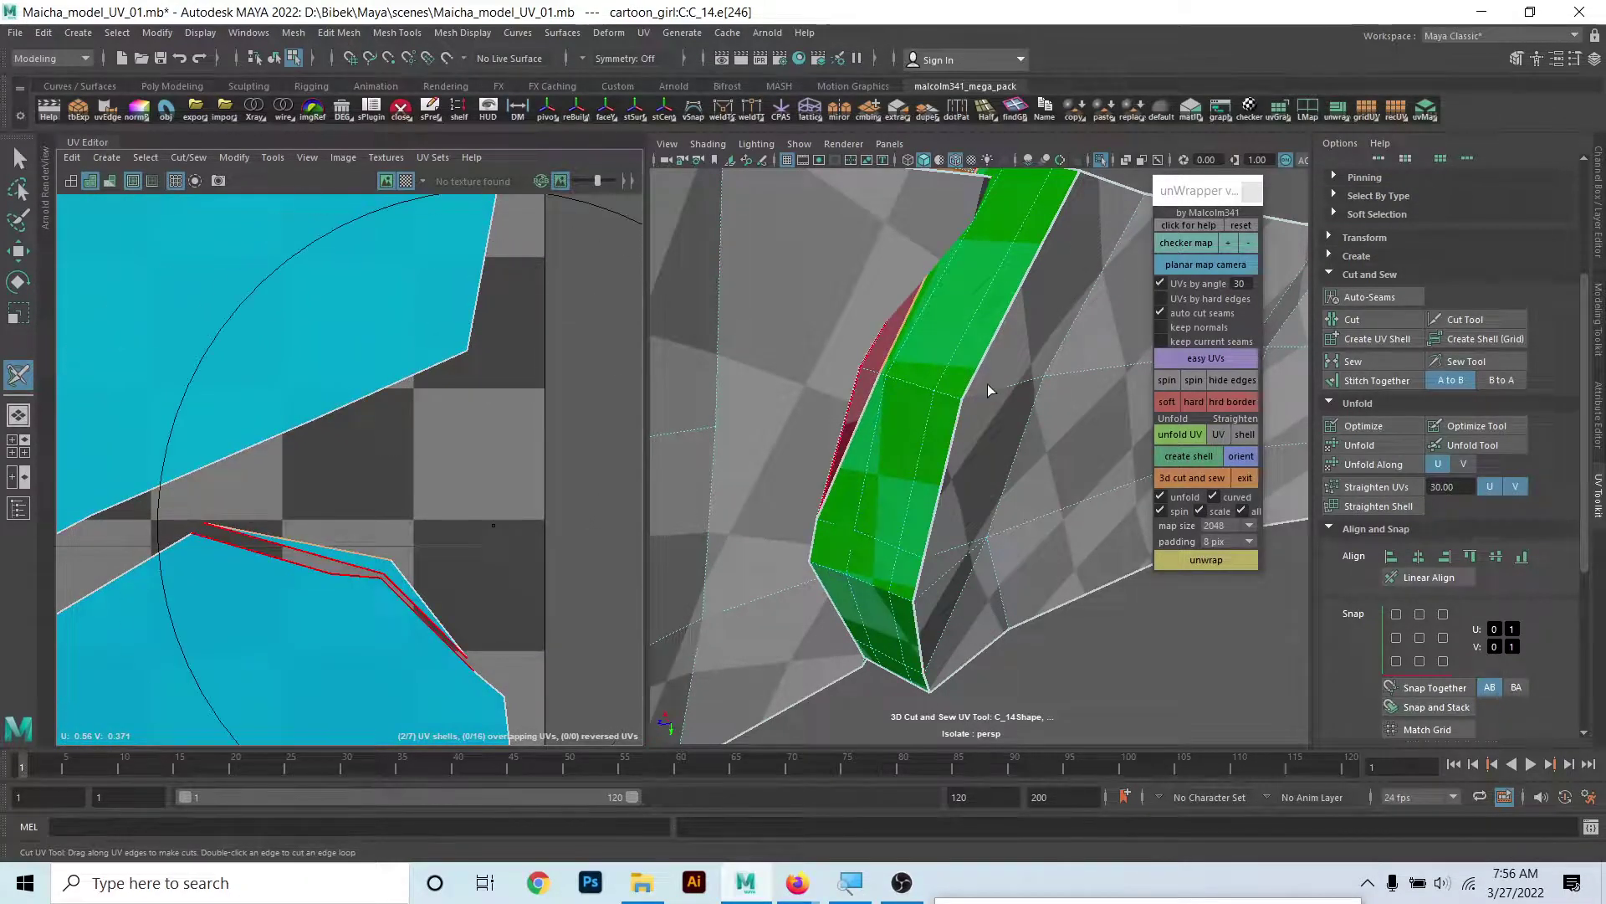
- Sew a UV edge along the strap's thin border piece and exit 3D Cut and Sew
{"action": "left_click_drag", "start_coordinate": [910, 369], "coordinate": [851, 301], "text": "alt"}
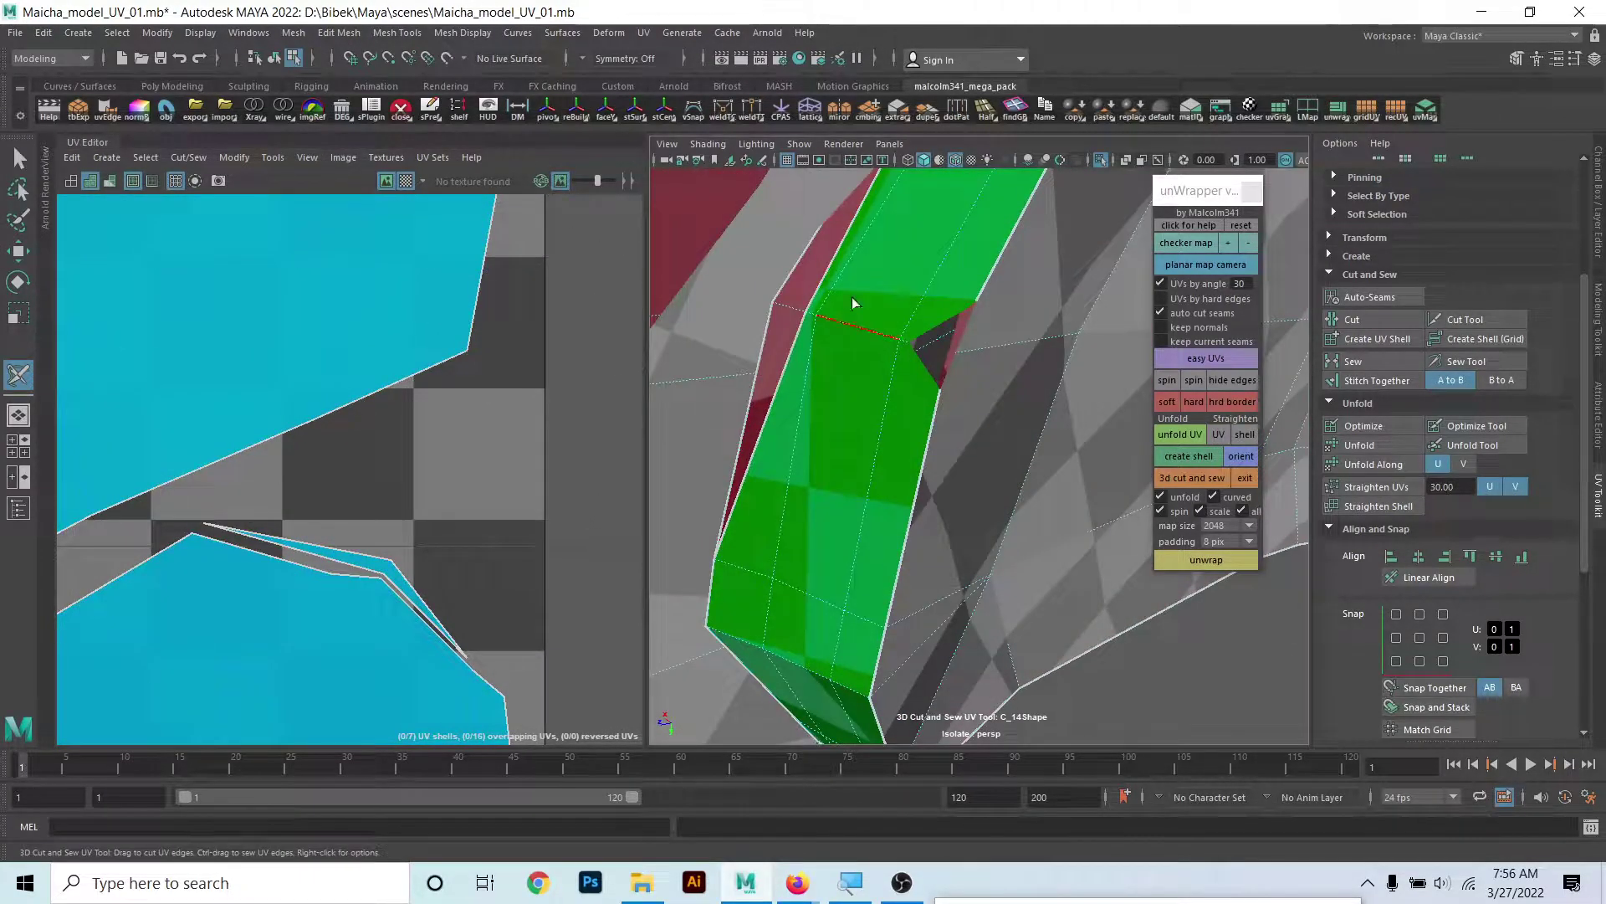
{"action": "left_click", "coordinate": [836, 258], "text": "ctrl"}
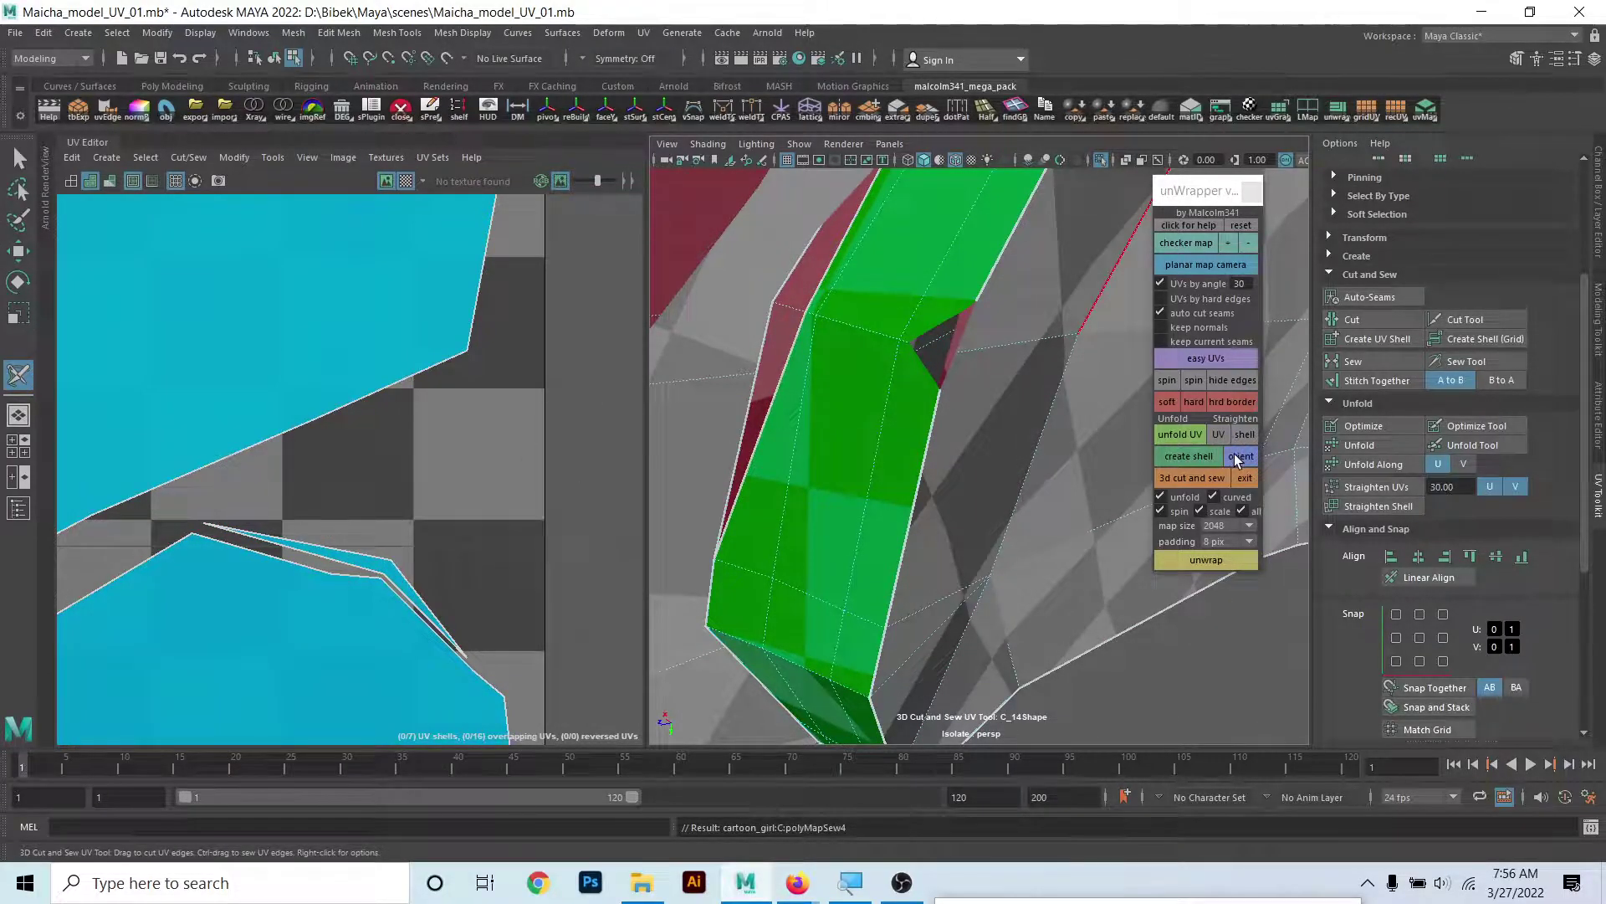
{"action": "left_click", "coordinate": [1245, 477]}
- Undo the stray spike pulled out of the strap's blue UV shell
{"action": "right_click", "coordinate": [363, 523]}
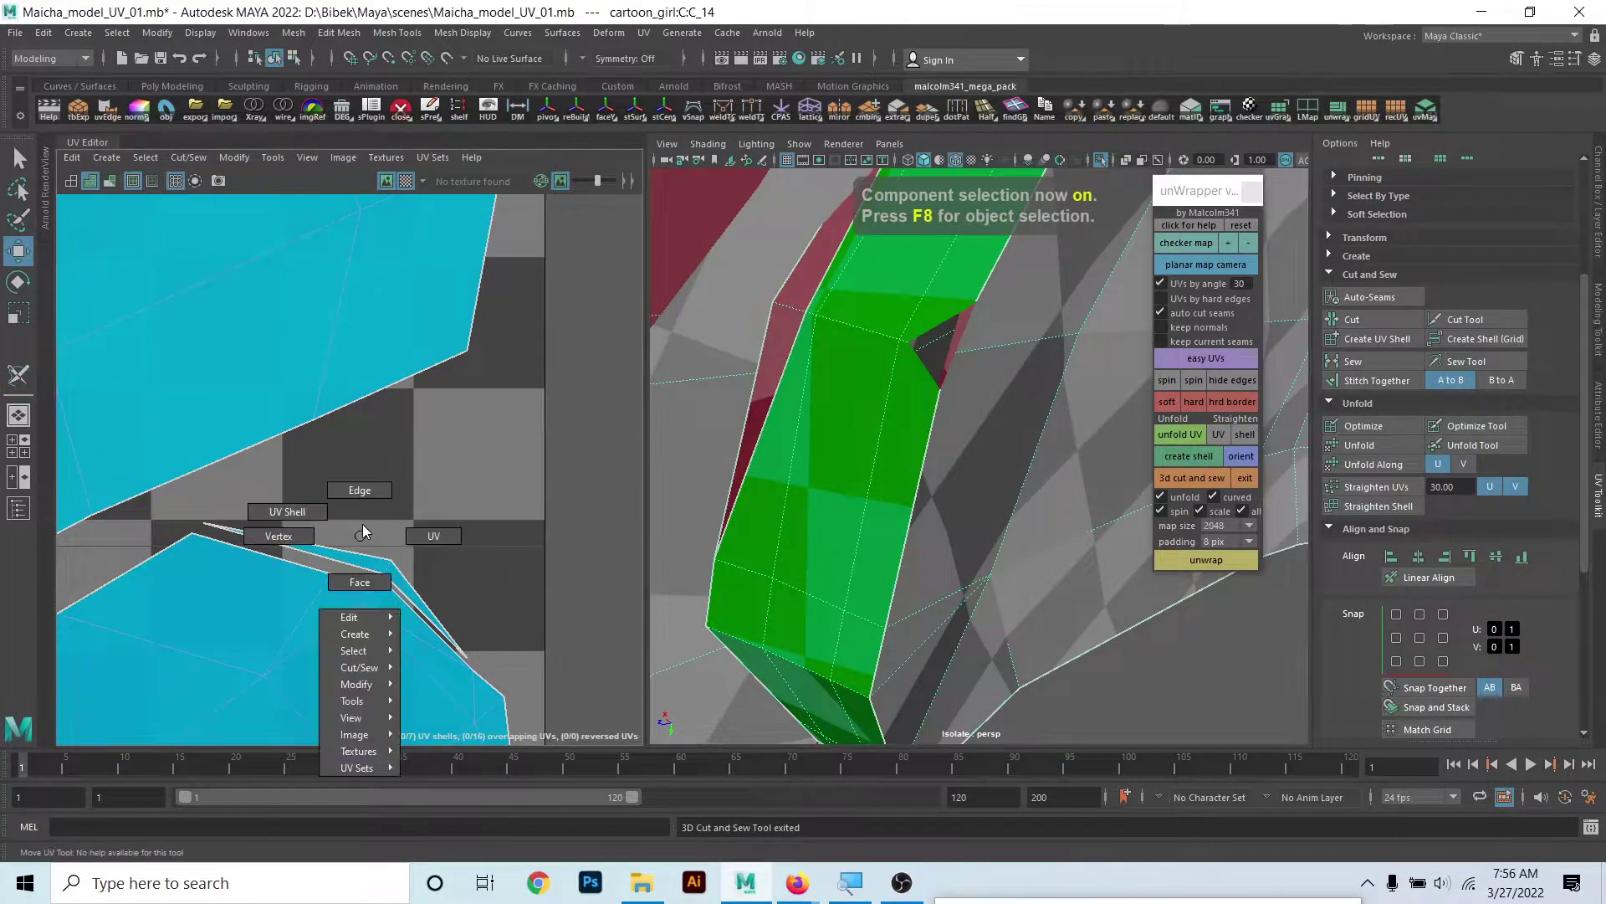
{"action": "scroll", "coordinate": [355, 557], "scroll_direction": "down", "scroll_amount": 5}
{"action": "mouse_move", "coordinate": [162, 469]}
{"action": "middle_mouse_down", "text": "alt"}
{"action": "mouse_move", "coordinate": [160, 346]}
{"action": "mouse_move", "coordinate": [346, 482]}
{"action": "mouse_move", "coordinate": [68, 319]}
{"action": "middle_mouse_up", "text": "alt"}
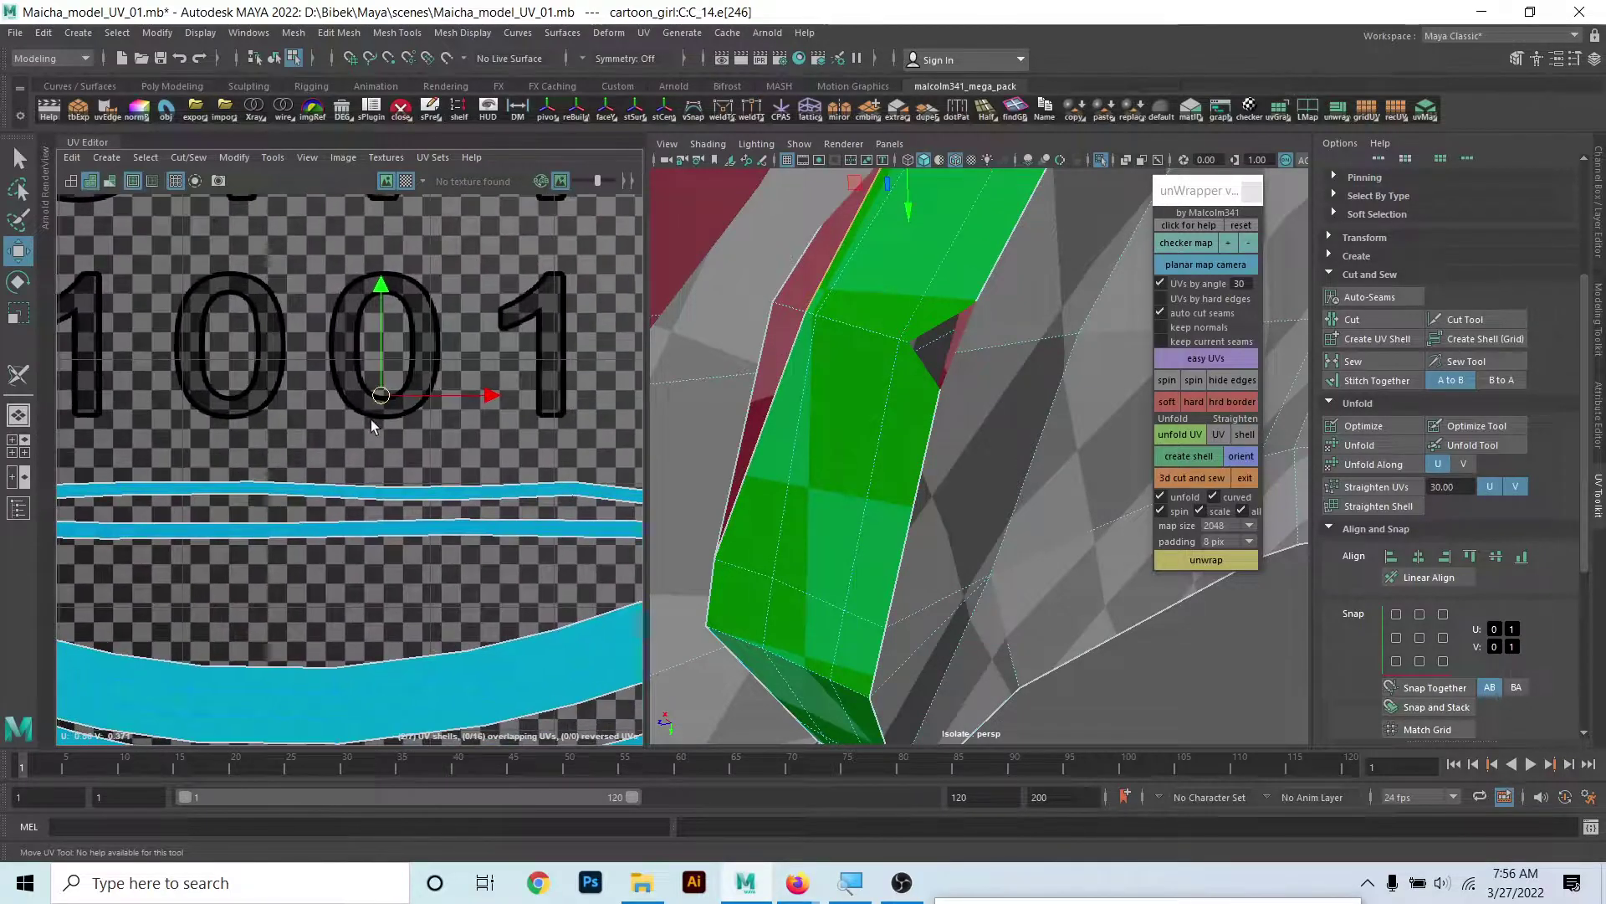
{"action": "right_click", "coordinate": [380, 394]}
{"action": "left_click", "coordinate": [373, 379]}
{"action": "scroll", "coordinate": [544, 495], "scroll_direction": "up", "scroll_amount": 3}
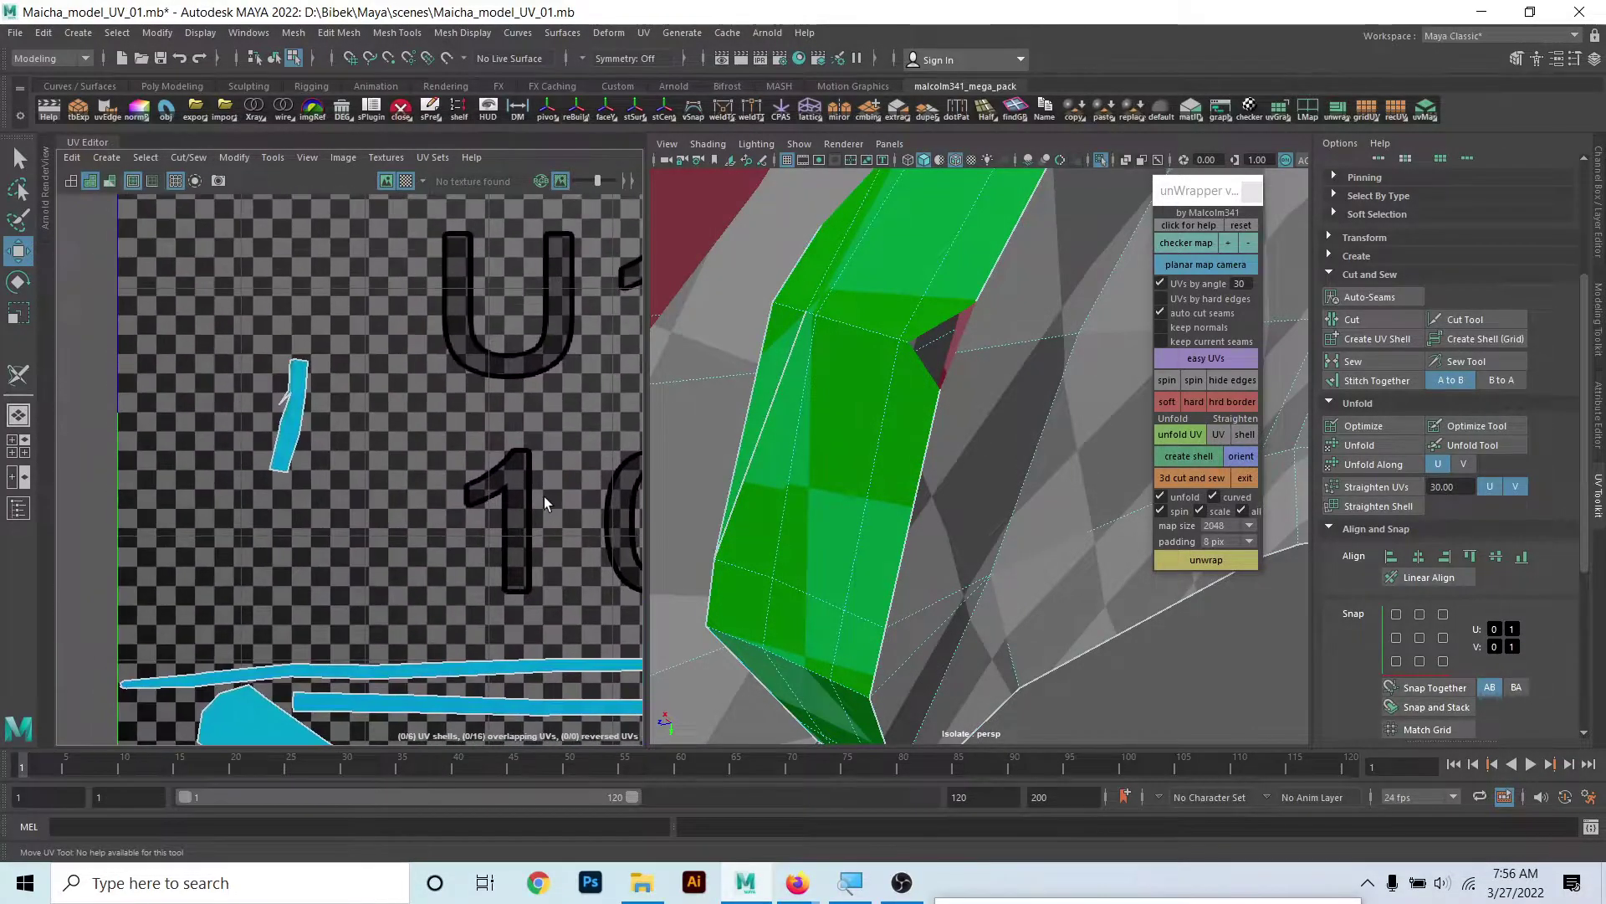
{"action": "scroll", "coordinate": [254, 325], "scroll_direction": "up", "scroll_amount": 2}
{"action": "scroll", "coordinate": [327, 415], "scroll_direction": "up", "scroll_amount": 4}
{"action": "scroll", "coordinate": [452, 641], "scroll_direction": "up", "scroll_amount": 2}
{"action": "scroll", "coordinate": [452, 641], "scroll_direction": "up", "scroll_amount": 4}
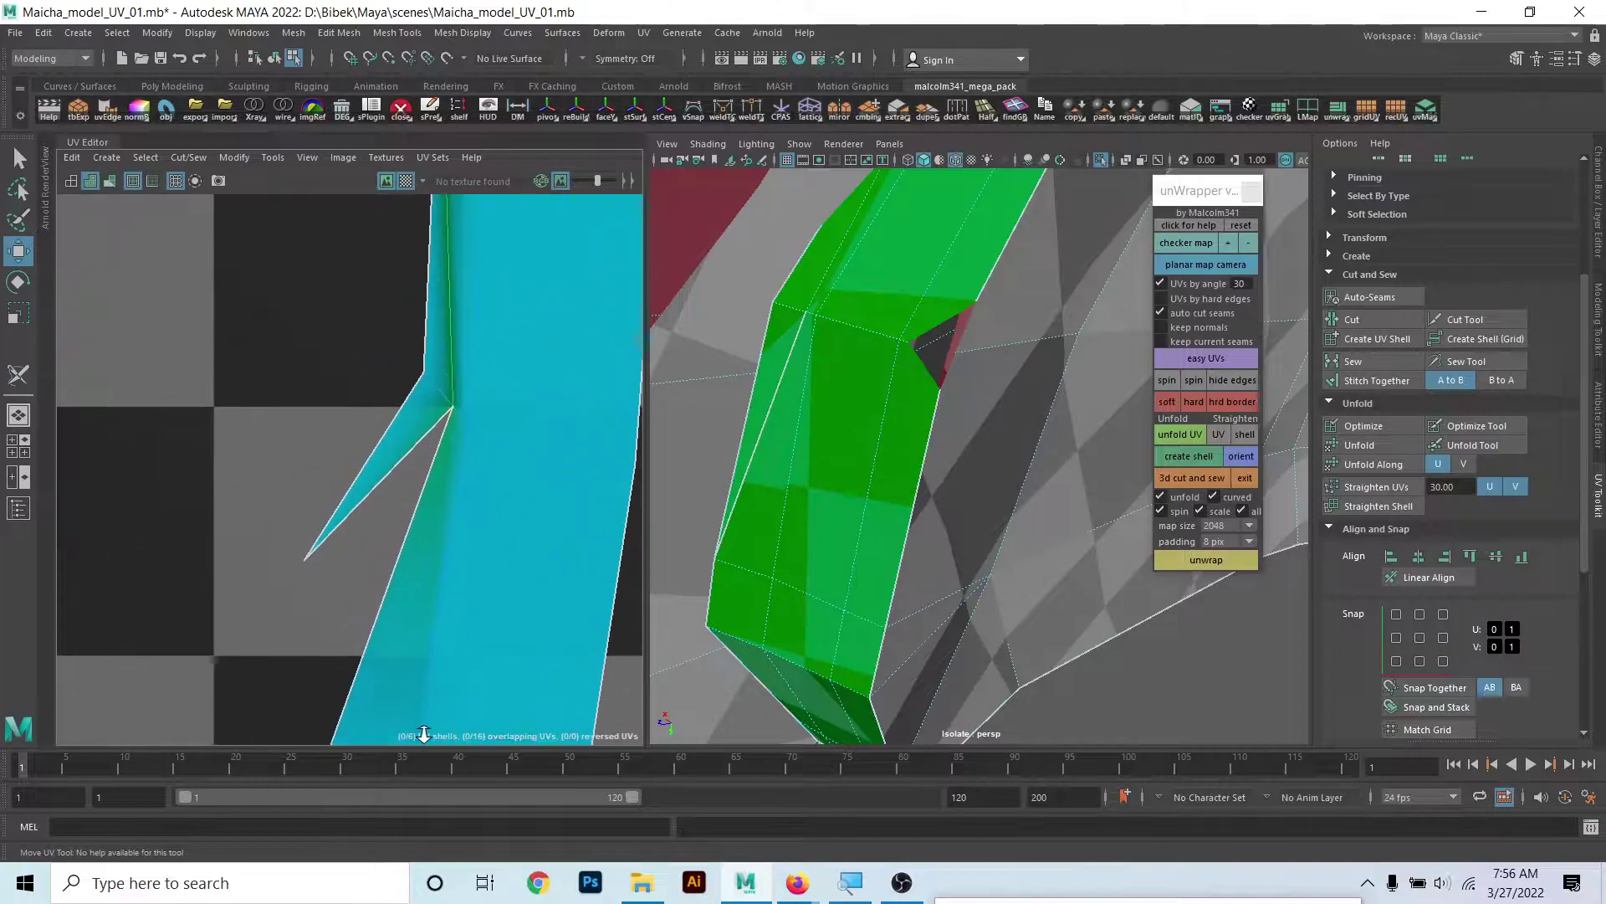
{"action": "left_click", "coordinate": [374, 479]}
{"action": "key", "text": "ctrl+z"}
- Select the UVs at the kink in the strap's UV shell
{"action": "scroll", "coordinate": [418, 467], "scroll_direction": "down", "scroll_amount": 2}
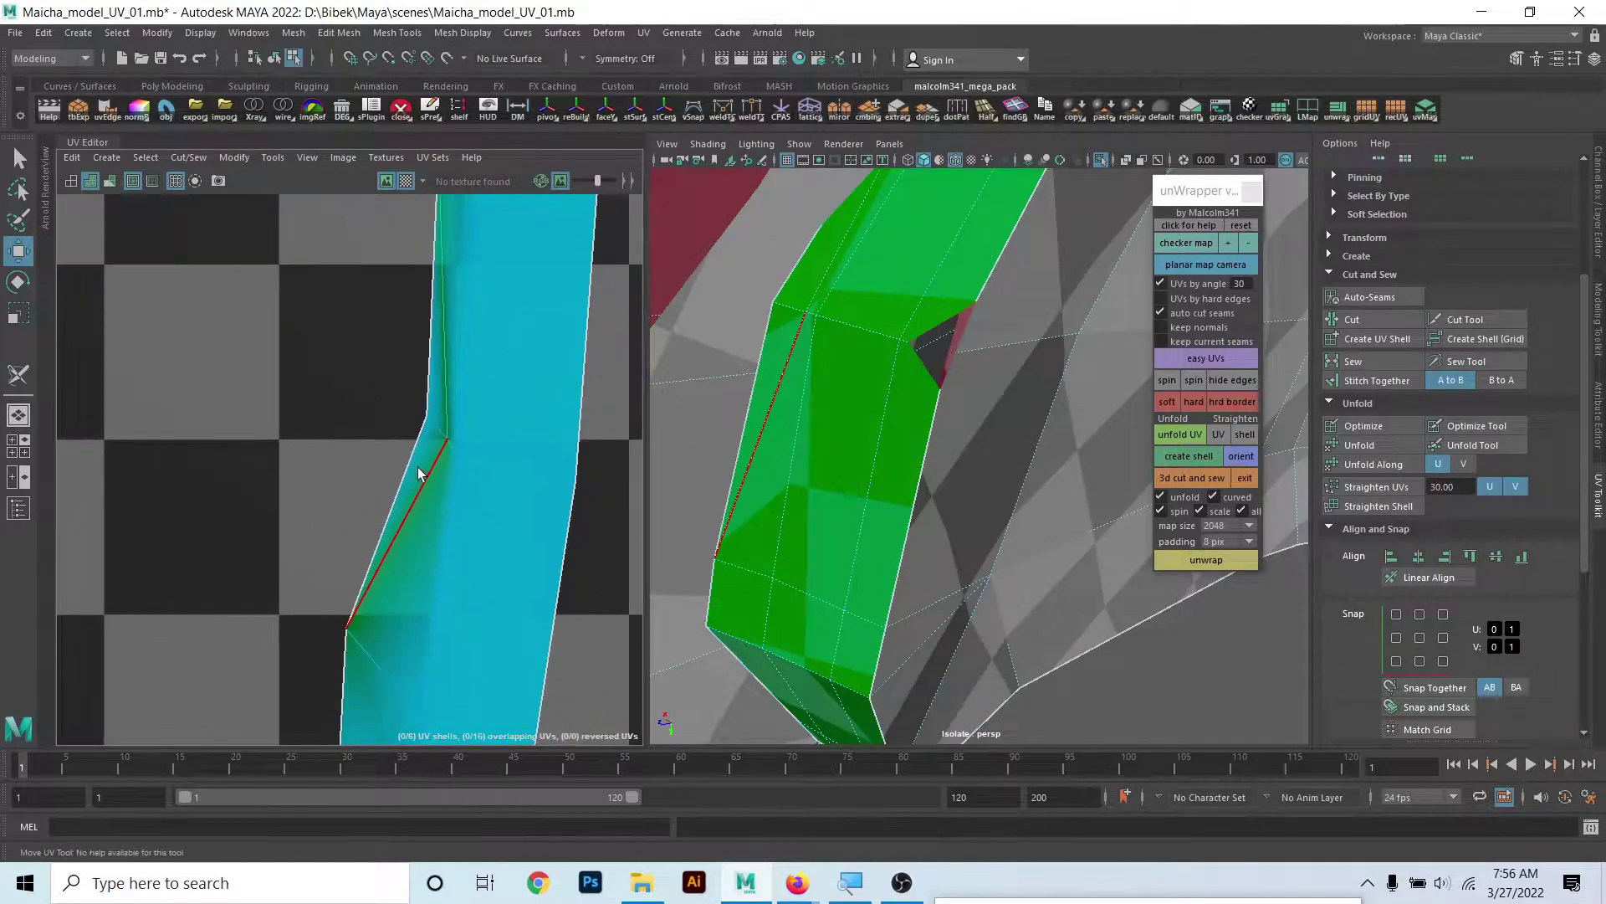
{"action": "scroll", "coordinate": [418, 467], "scroll_direction": "down", "scroll_amount": 2}
{"action": "right_click_drag", "start_coordinate": [373, 379], "coordinate": [484, 365]}
{"action": "left_click", "coordinate": [320, 400]}
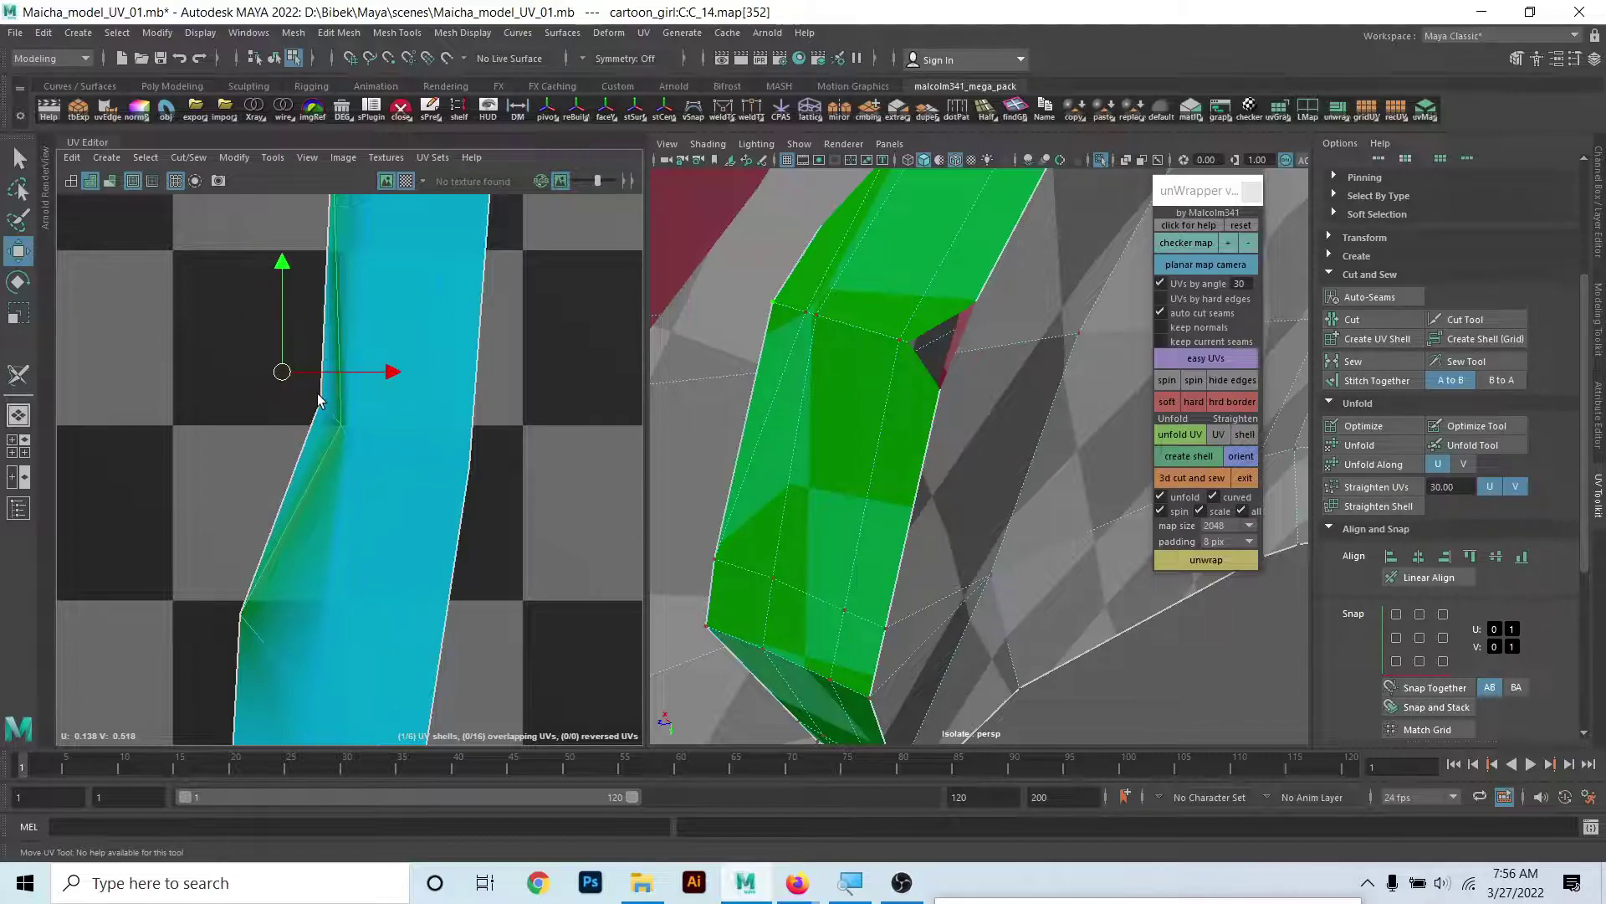
{"action": "right_click_drag", "start_coordinate": [370, 392], "coordinate": [432, 383]}
{"action": "left_click", "coordinate": [322, 403]}
{"action": "left_click", "coordinate": [1240, 483]}
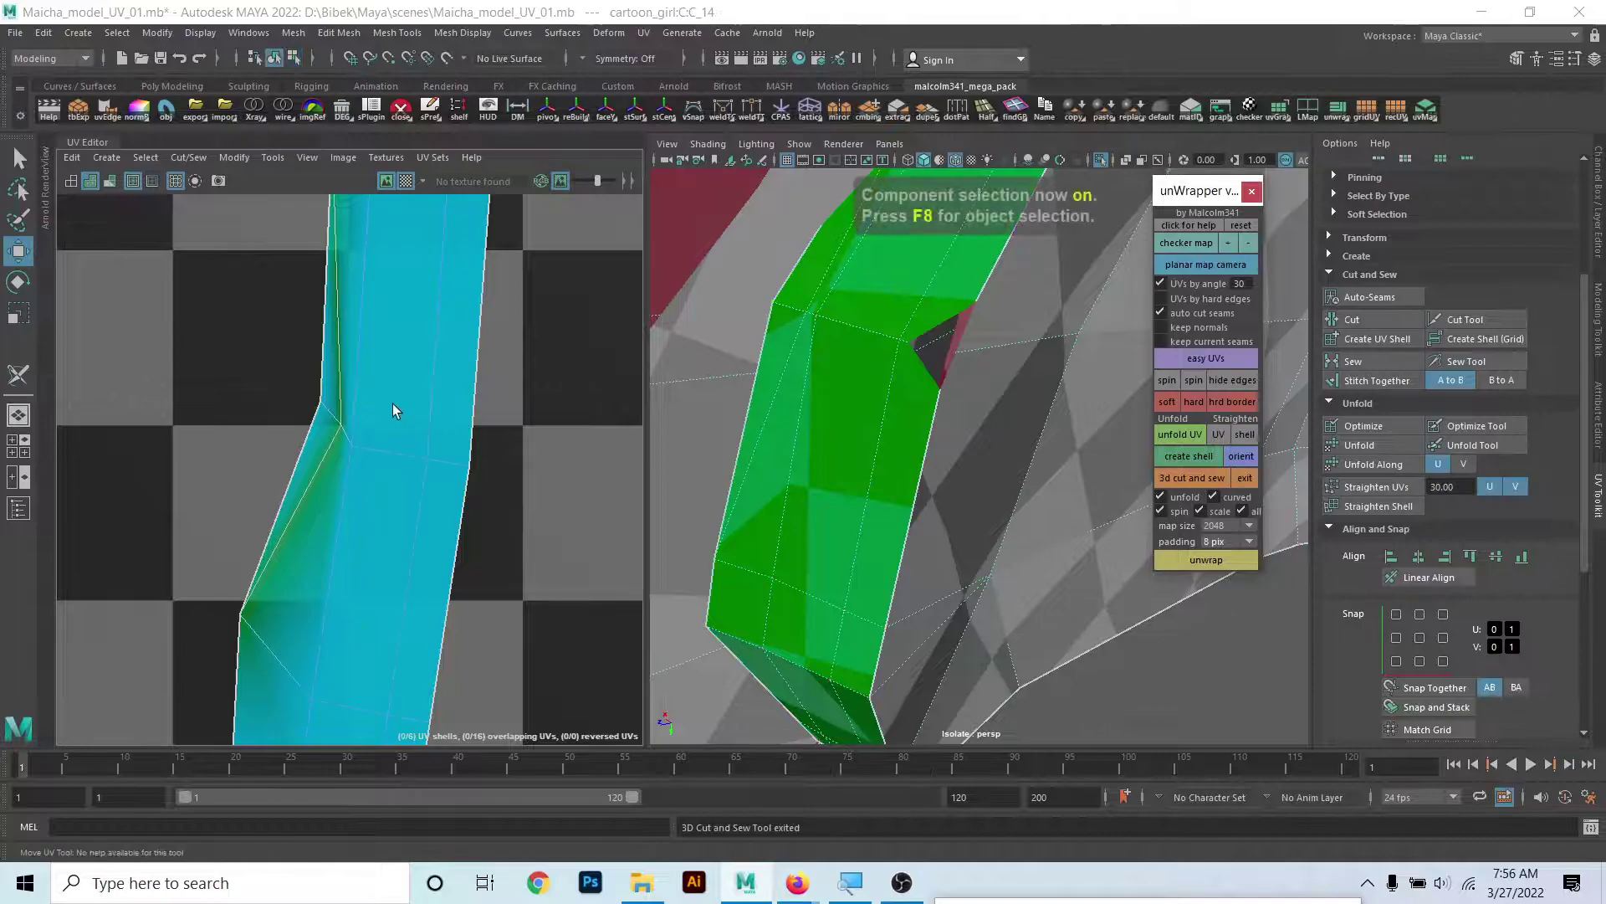
{"action": "left_click", "coordinate": [327, 411]}
{"action": "mouse_move", "coordinate": [340, 388]}
{"action": "right_mouse_down"}
{"action": "mouse_move", "coordinate": [340, 352]}
{"action": "mouse_move", "coordinate": [437, 455]}
{"action": "right_mouse_up"}
{"action": "left_click", "coordinate": [320, 401]}
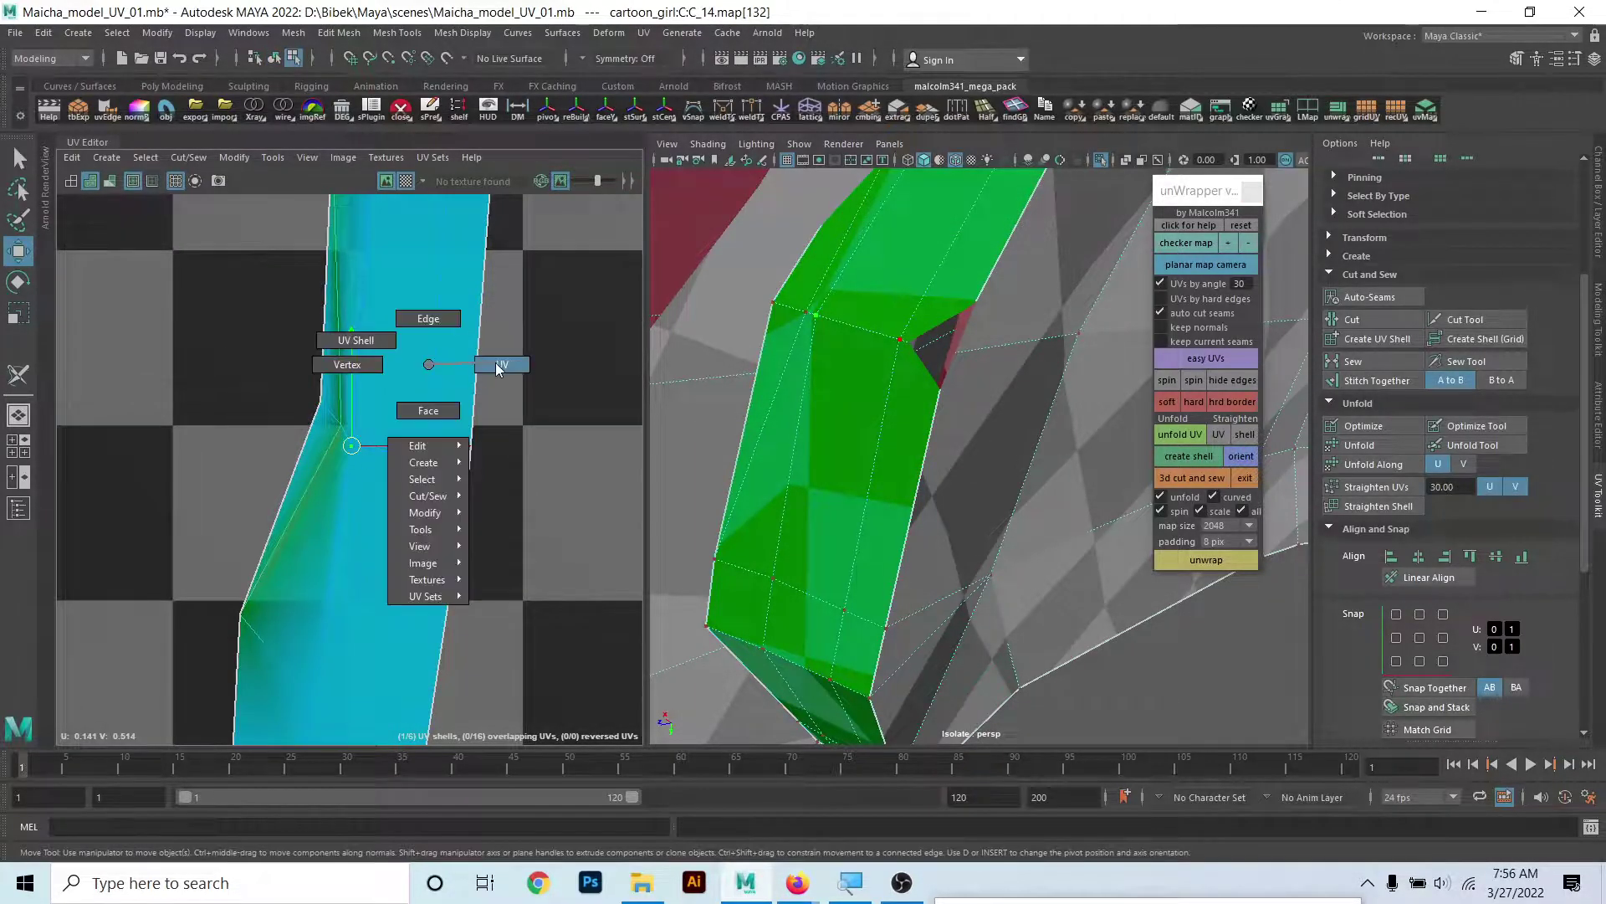
- In wireframe, frame the loop and planar-map it from the camera view with unWrapper
{"action": "scroll", "coordinate": [980, 486], "scroll_direction": "down", "scroll_amount": 10}
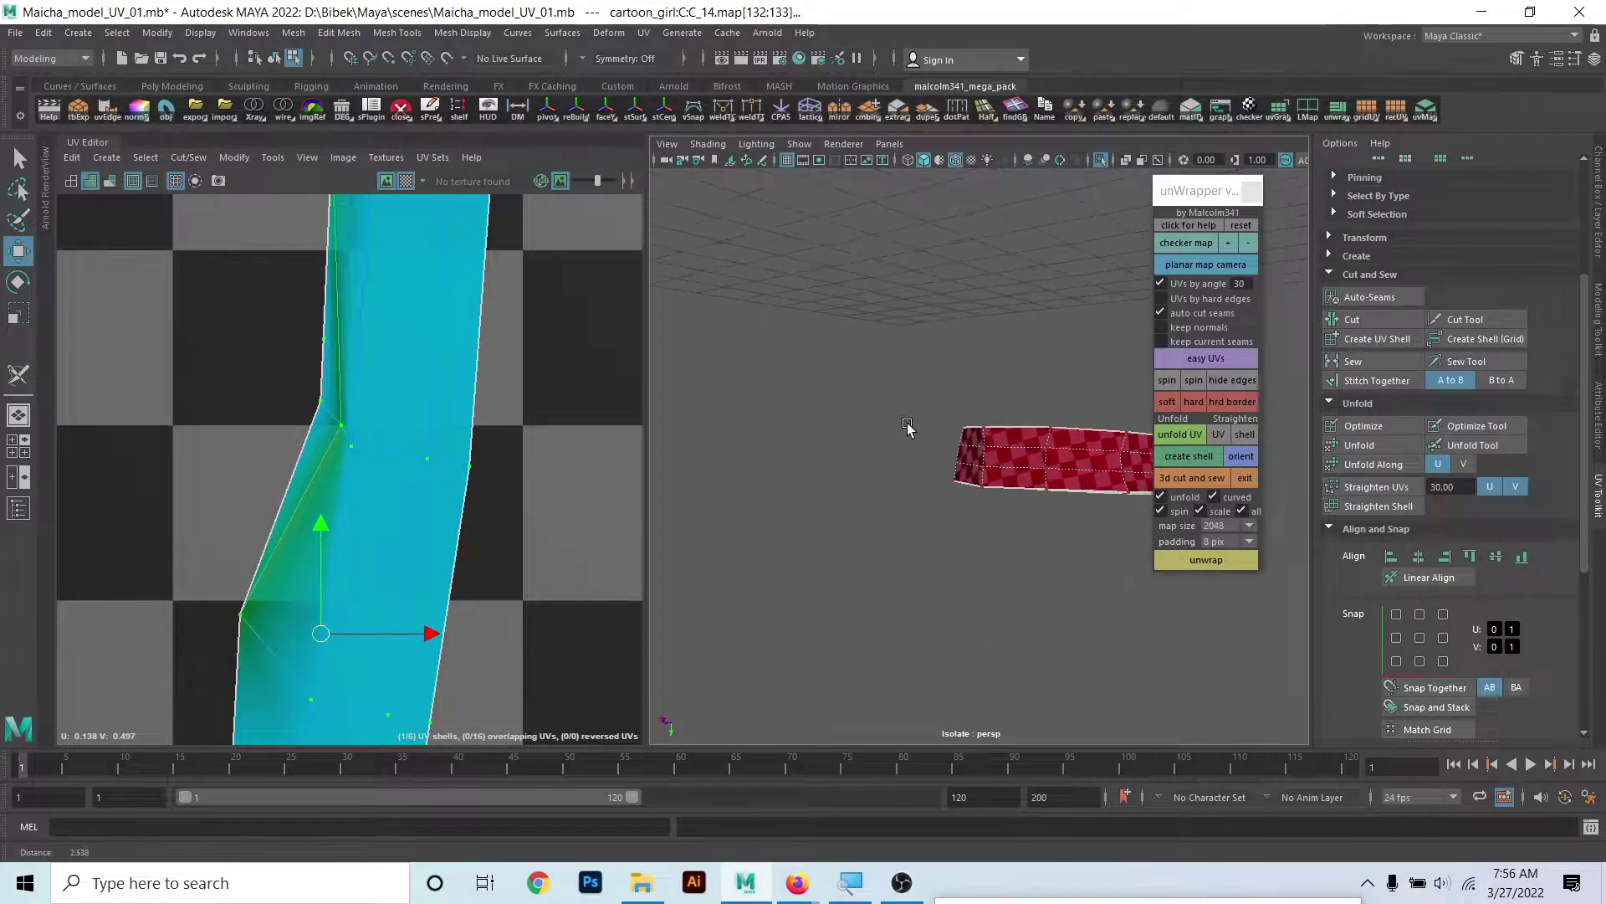
{"action": "scroll", "coordinate": [850, 442], "scroll_direction": "up", "scroll_amount": 2}
{"action": "scroll", "coordinate": [908, 497], "scroll_direction": "up", "scroll_amount": 3}
{"action": "key", "text": "4"}
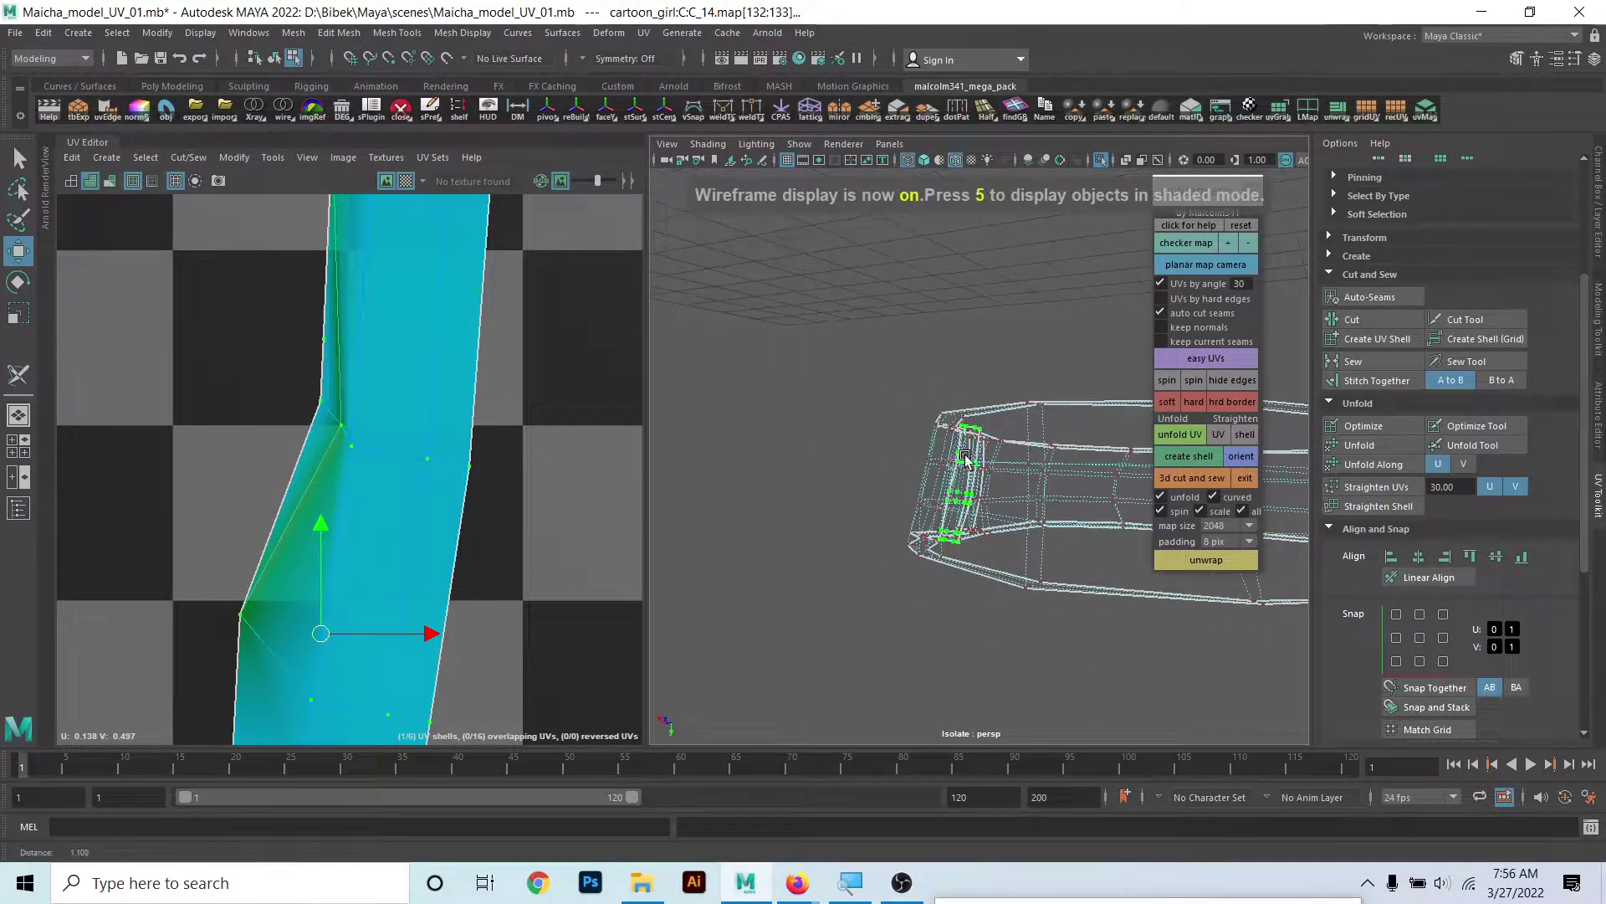
{"action": "key", "text": "f"}
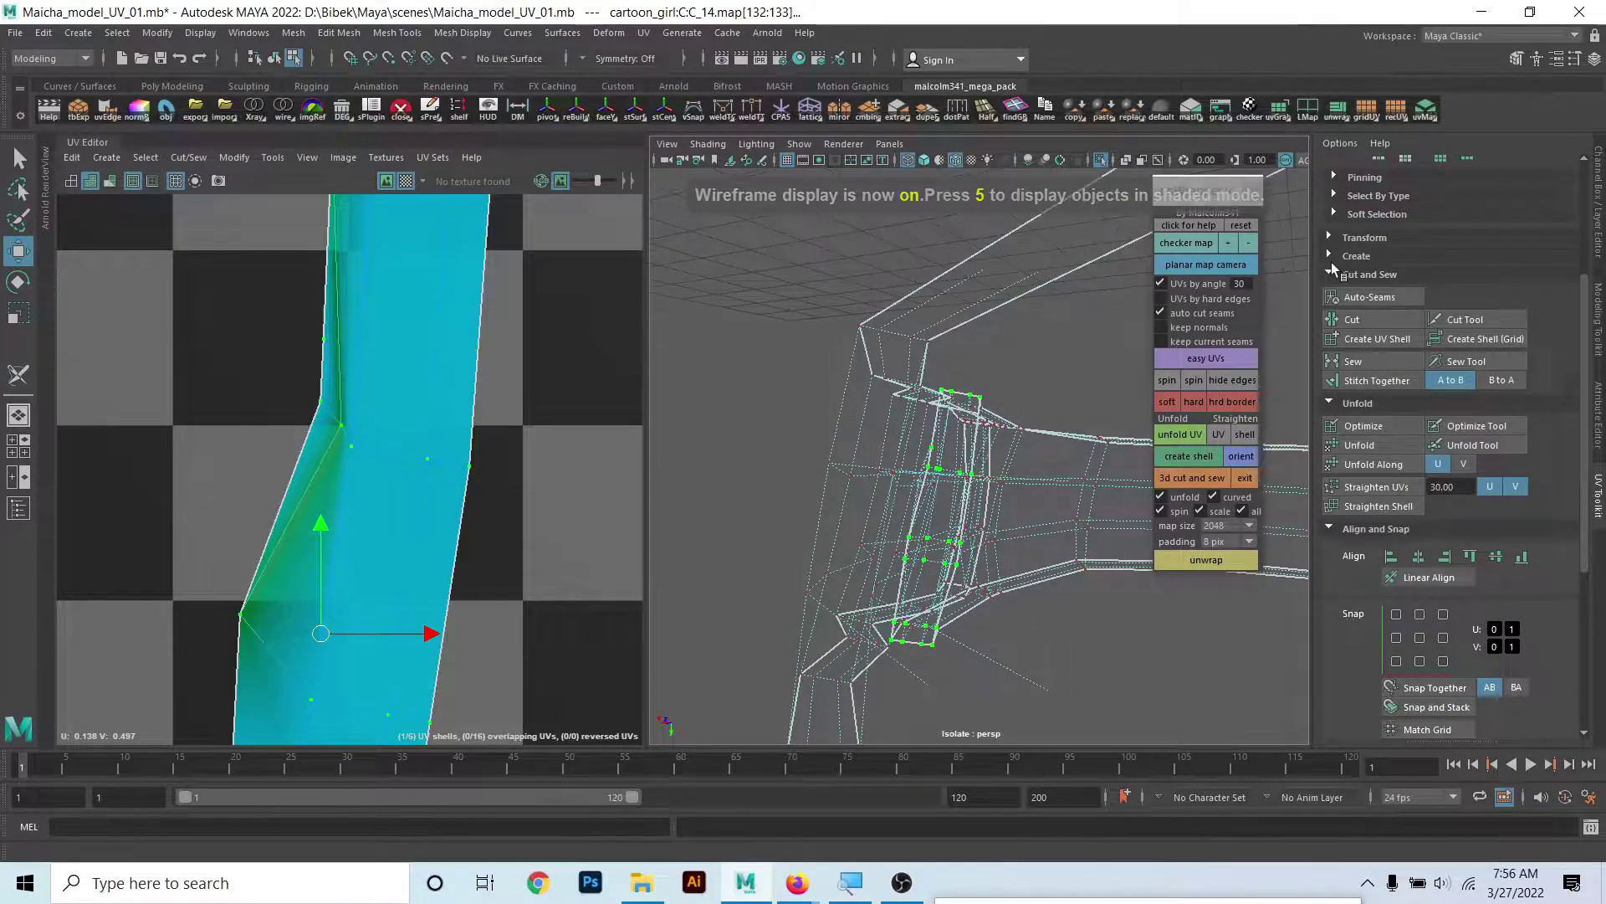
{"action": "left_click", "coordinate": [1228, 265]}
- Select the new strip's UVs and try Straighten UVs, then undo it
{"action": "scroll", "coordinate": [271, 466], "scroll_direction": "down", "scroll_amount": 5}
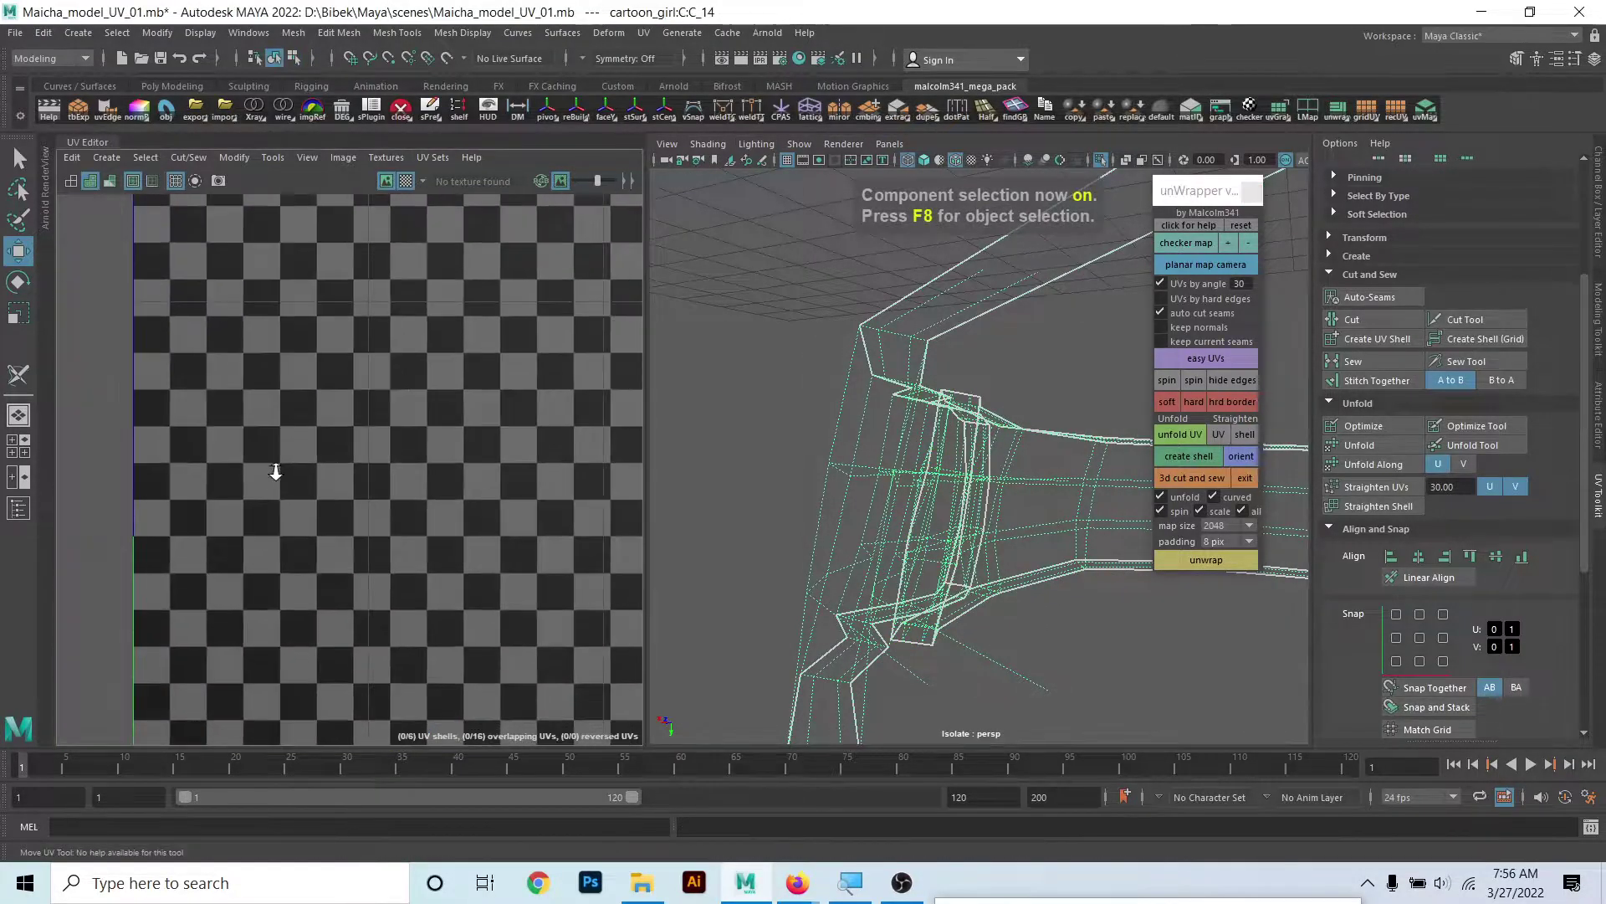
{"action": "scroll", "coordinate": [63, 368], "scroll_direction": "up", "scroll_amount": 5}
{"action": "middle_click_drag", "start_coordinate": [224, 372], "coordinate": [184, 355], "text": "alt"}
{"action": "right_click_drag", "start_coordinate": [343, 465], "coordinate": [343, 422]}
{"action": "left_click_drag", "start_coordinate": [393, 393], "coordinate": [456, 419]}
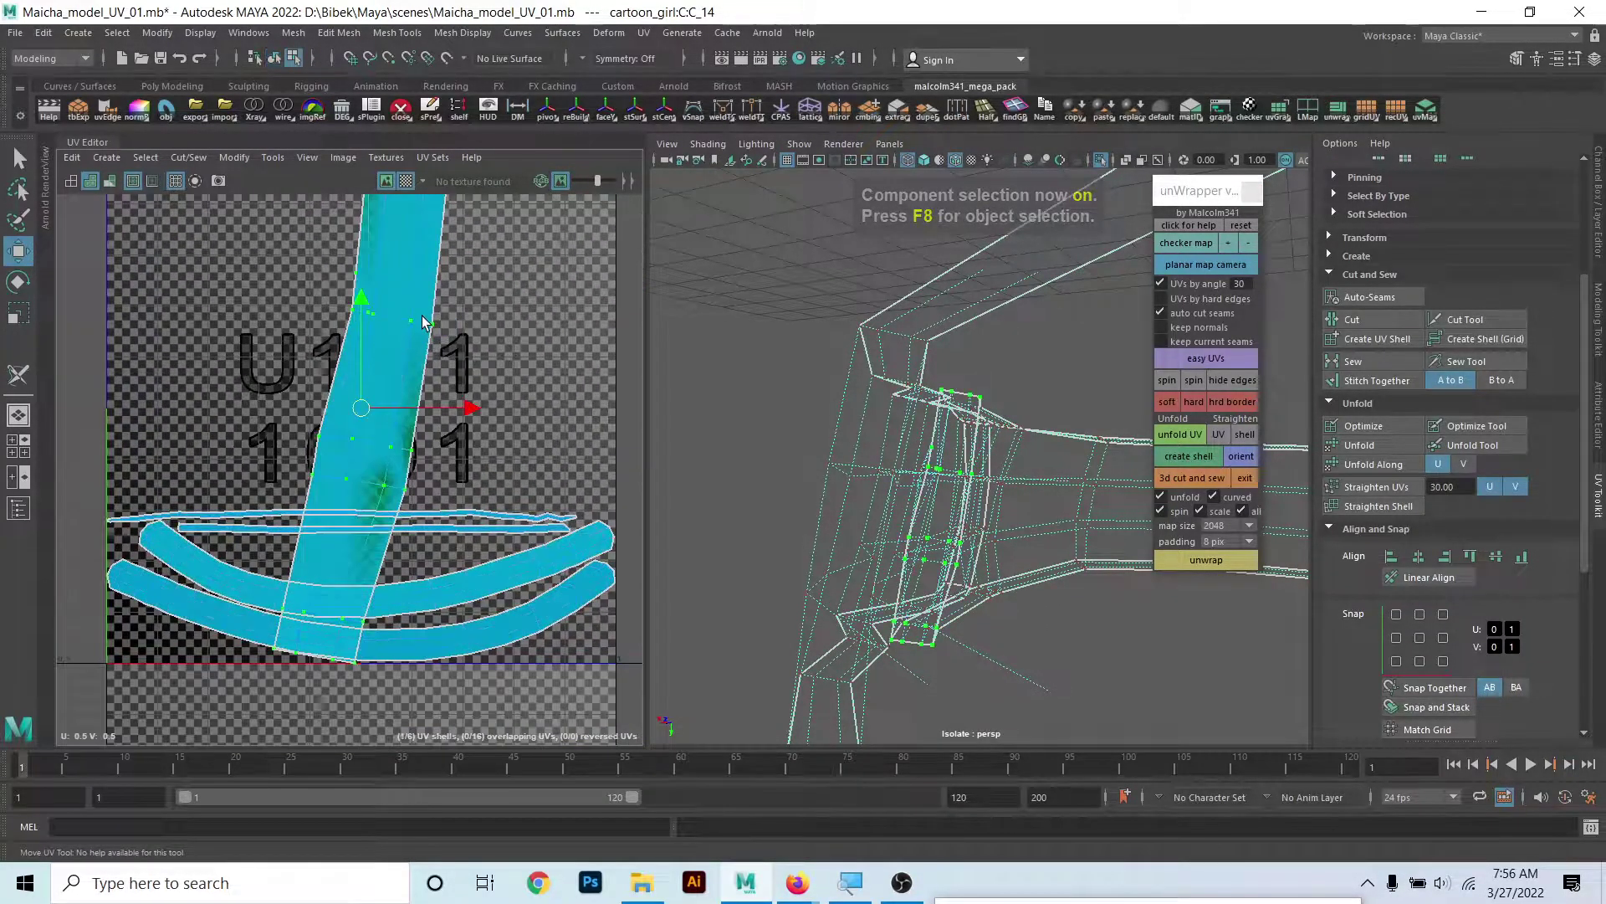
{"action": "middle_click_drag", "start_coordinate": [451, 369], "coordinate": [399, 369], "text": "alt"}
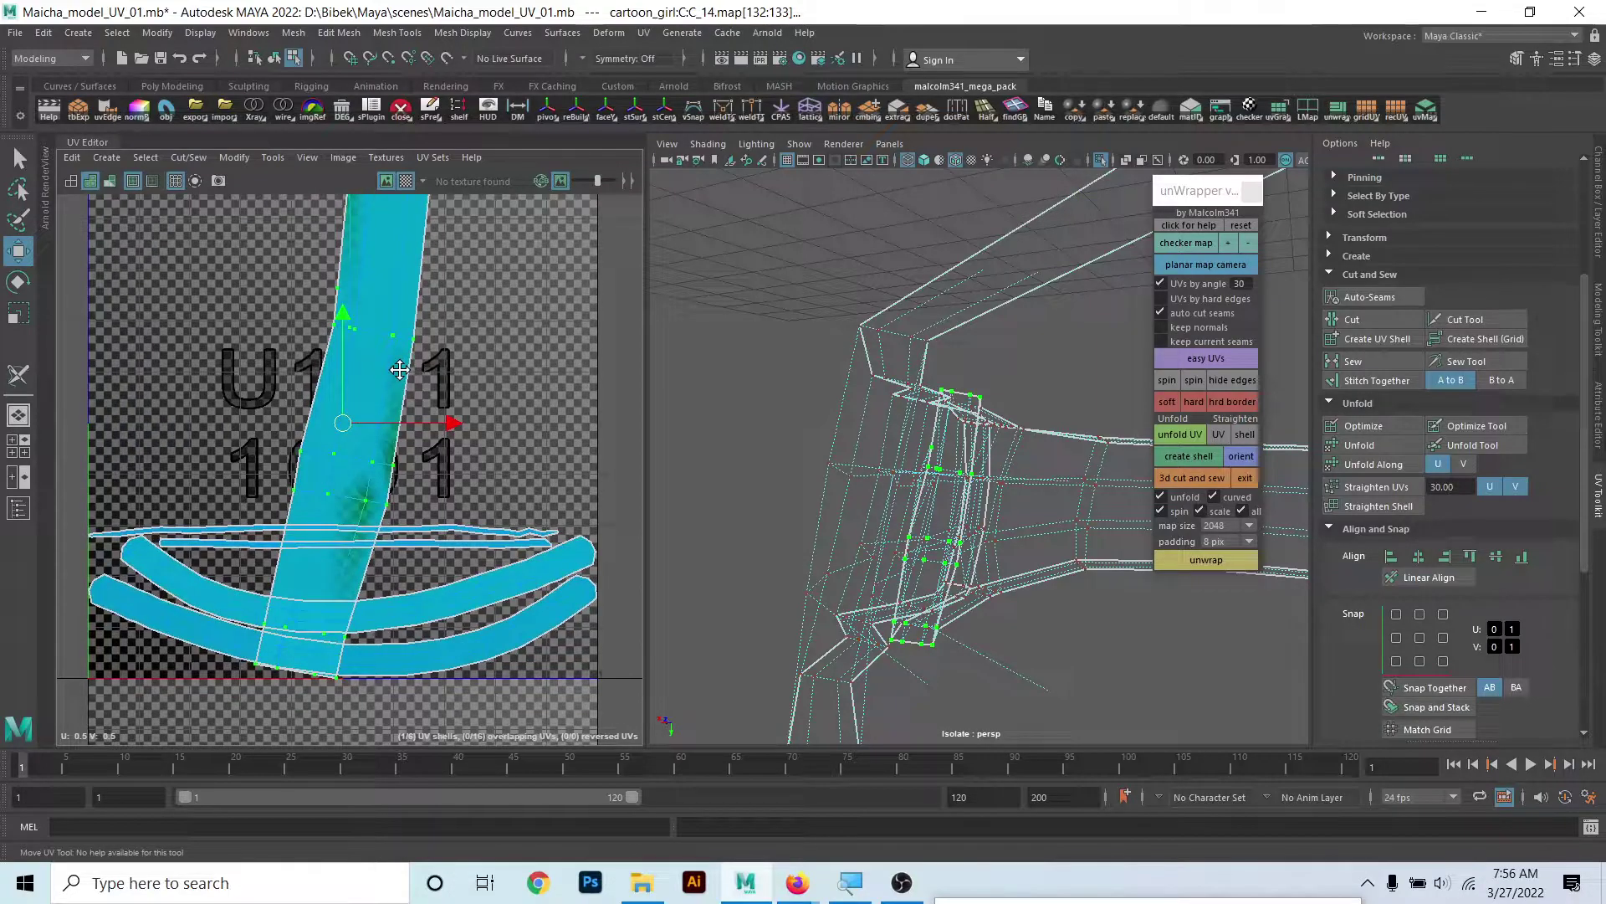
{"action": "left_click", "coordinate": [1219, 434]}
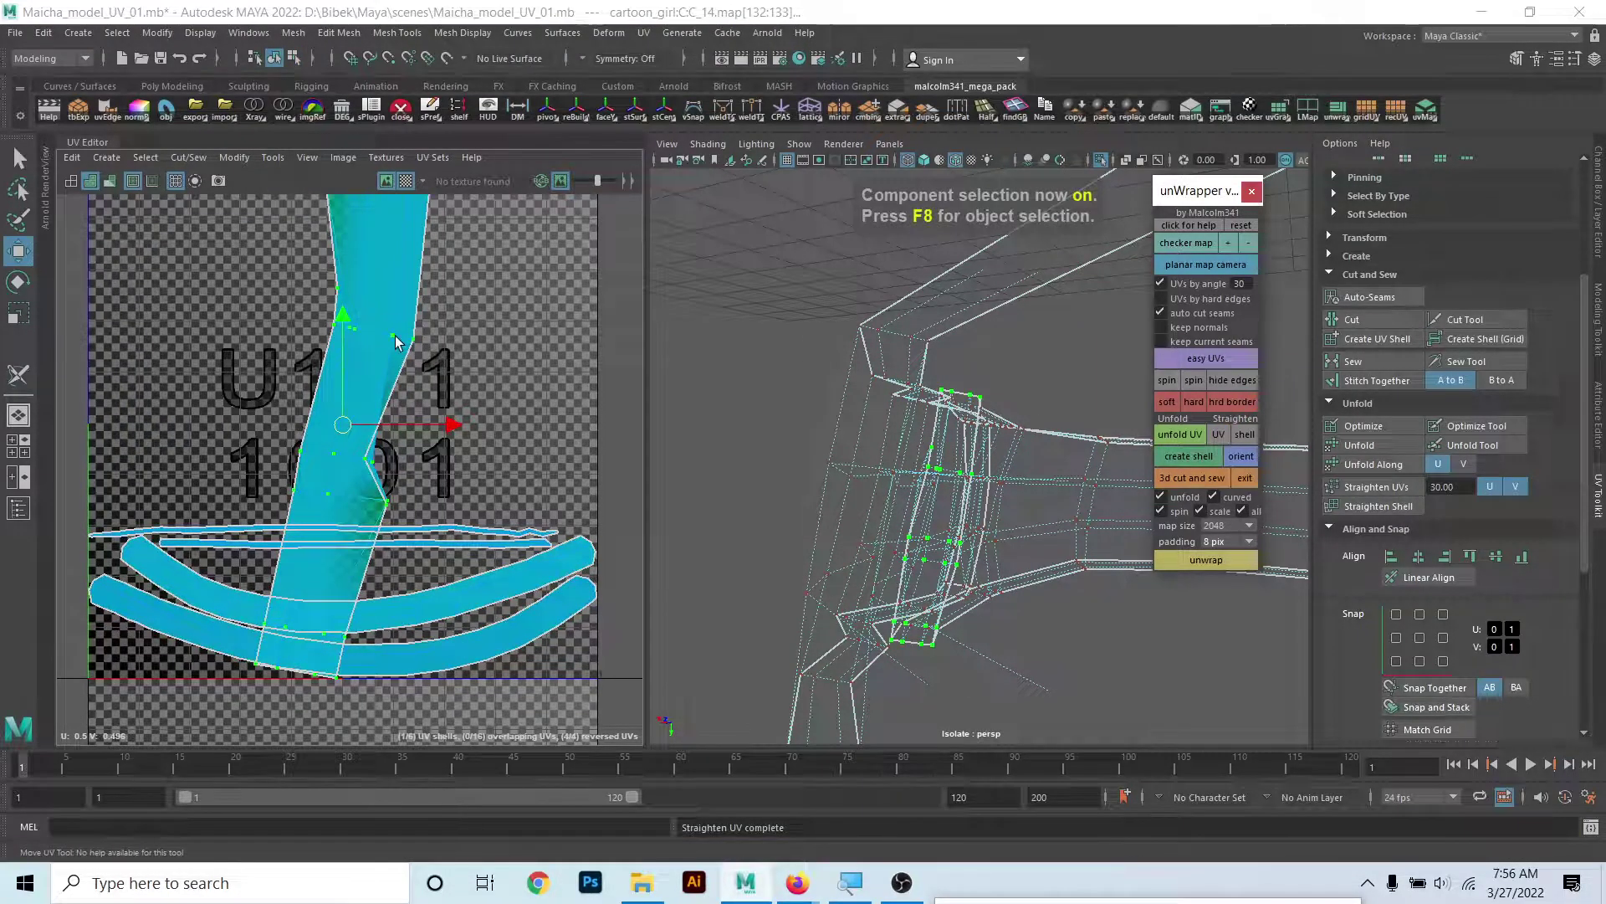
{"action": "key", "text": "ctrl+z"}
- Orient the strip shell upright at the tile edge with unWrapper and zoom in
{"action": "scroll", "coordinate": [502, 401], "scroll_direction": "down", "scroll_amount": 1}
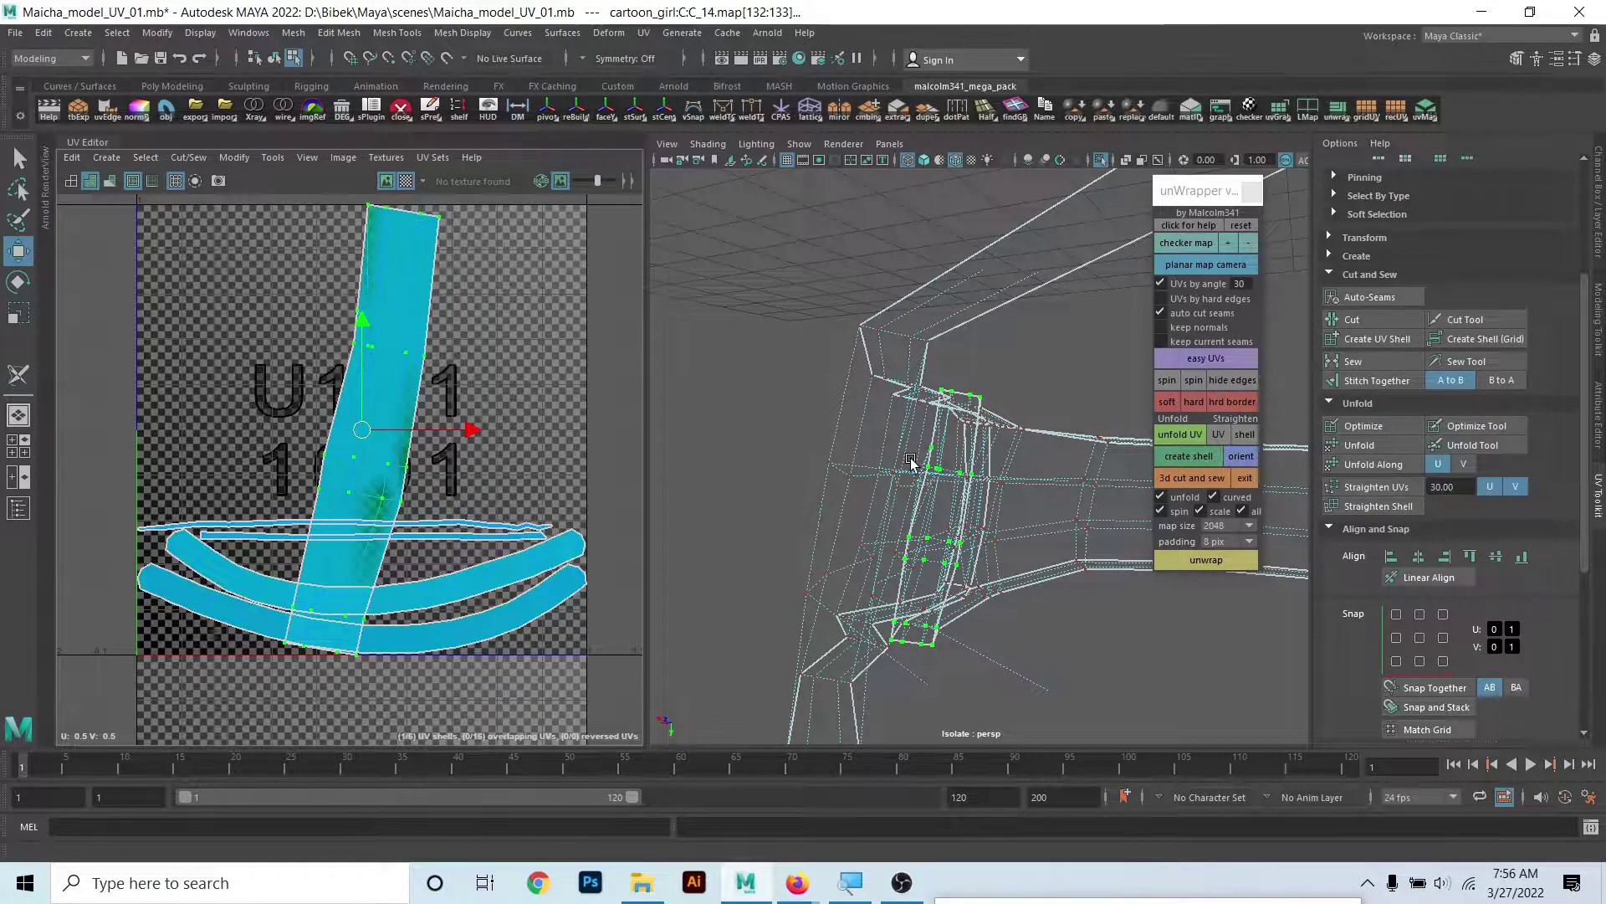
{"action": "left_click", "coordinate": [1193, 562]}
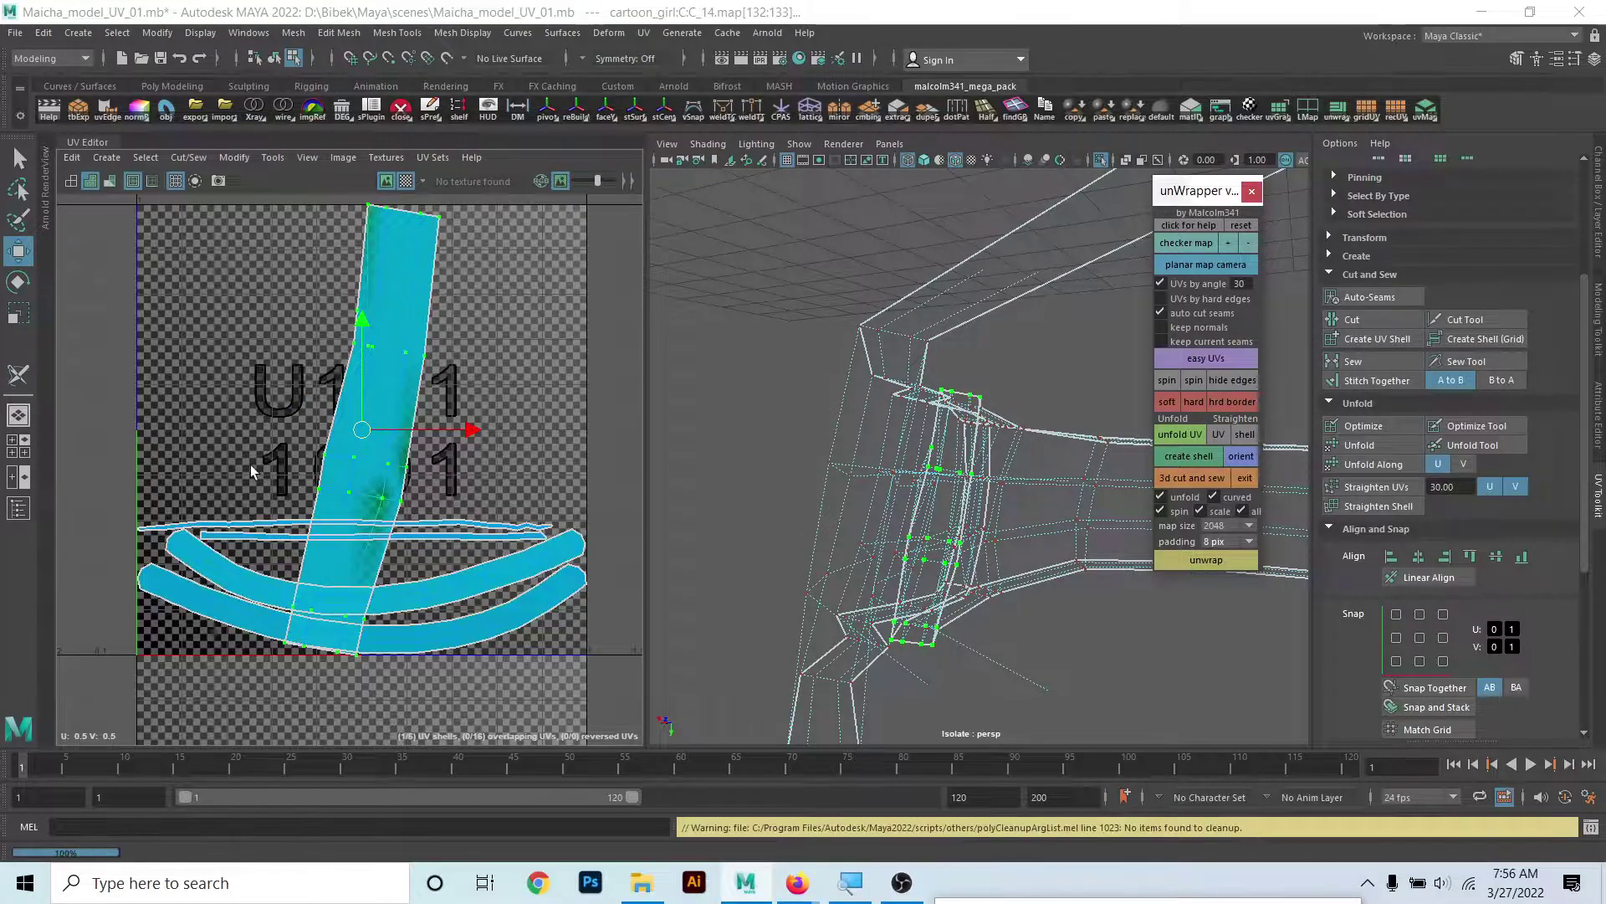
{"action": "scroll", "coordinate": [170, 592], "scroll_direction": "up", "scroll_amount": 2}
{"action": "scroll", "coordinate": [265, 502], "scroll_direction": "up", "scroll_amount": 4}
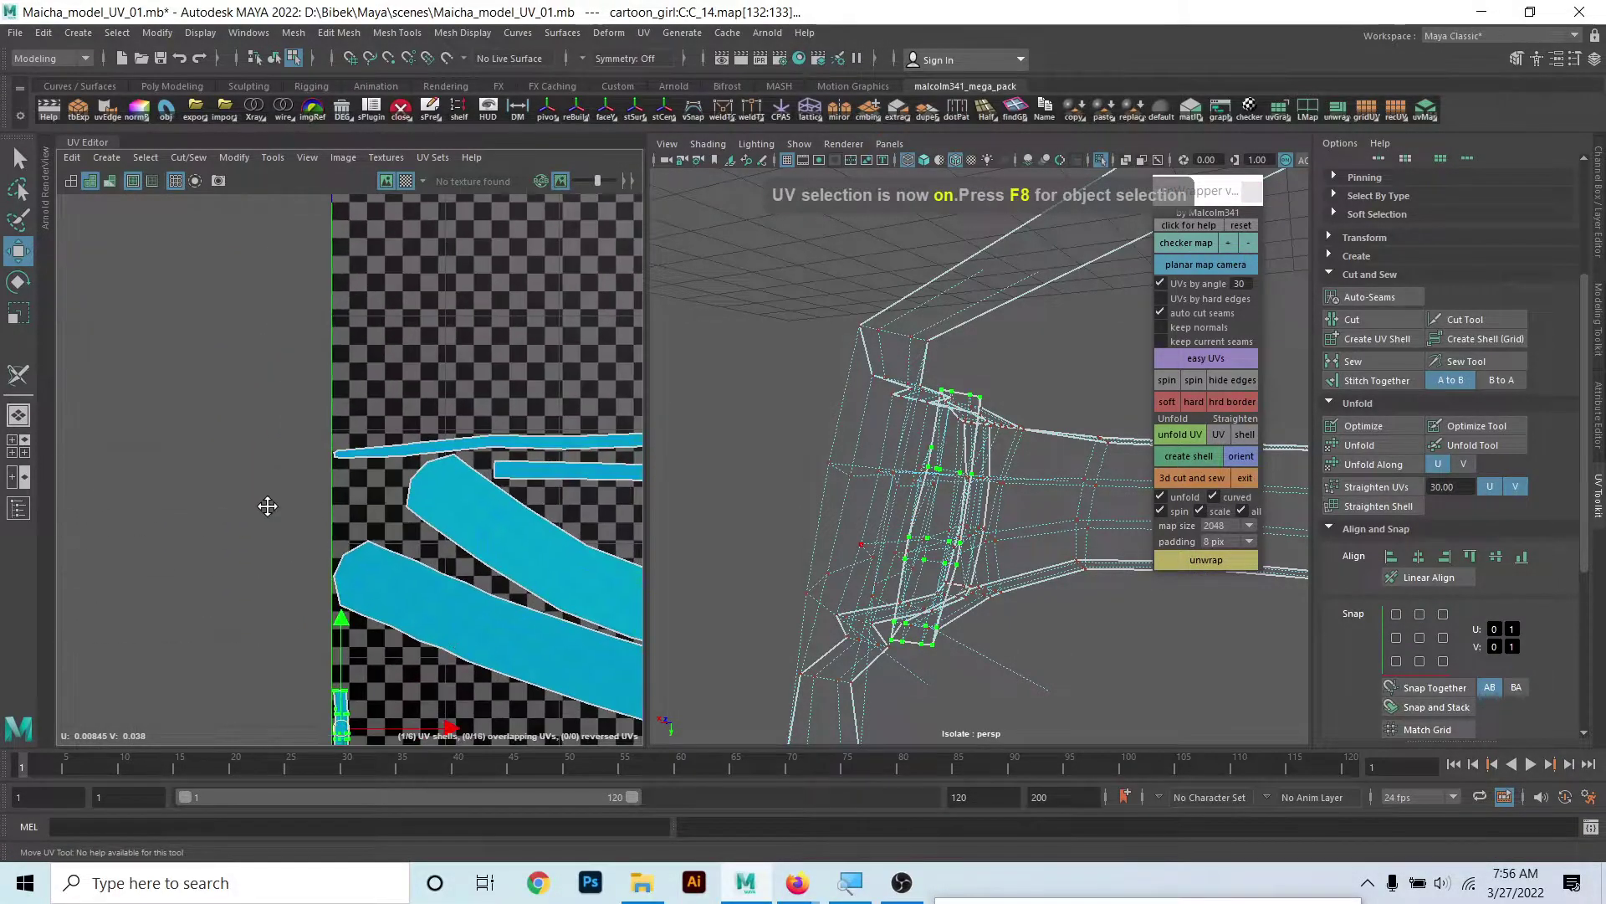
{"action": "scroll", "coordinate": [335, 569], "scroll_direction": "up", "scroll_amount": 3}
{"action": "middle_click_drag", "start_coordinate": [395, 633], "coordinate": [268, 474], "text": "alt"}
{"action": "scroll", "coordinate": [268, 475], "scroll_direction": "up", "scroll_amount": 1}
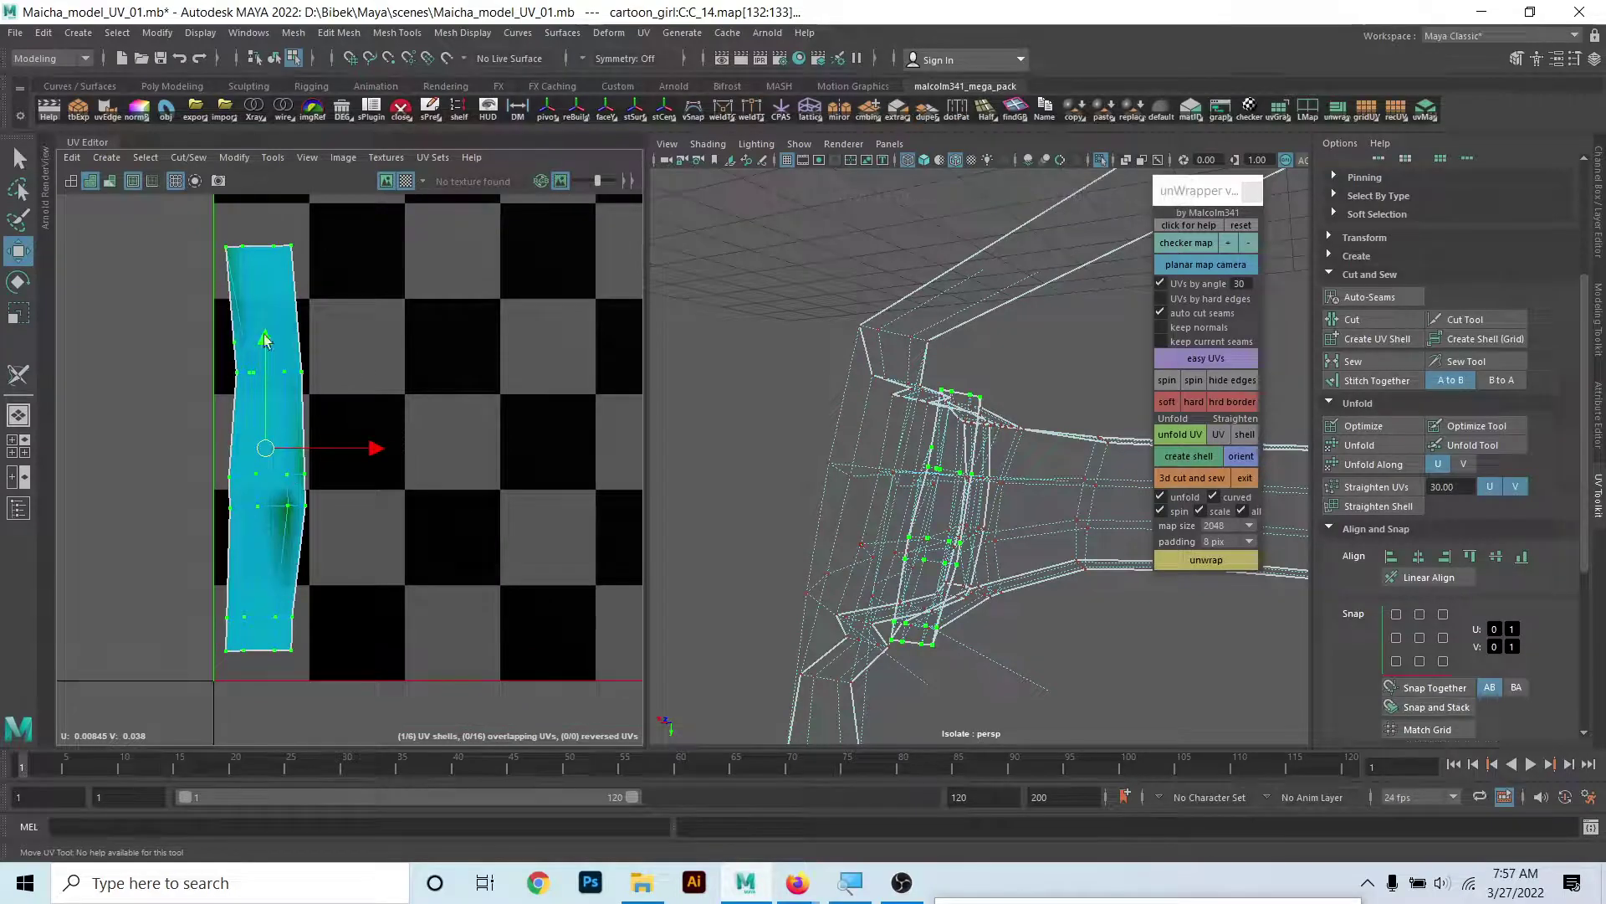
- Return to object mode and orbit closer to the strap
{"action": "left_click_drag", "start_coordinate": [661, 502], "coordinate": [880, 532], "text": "alt"}
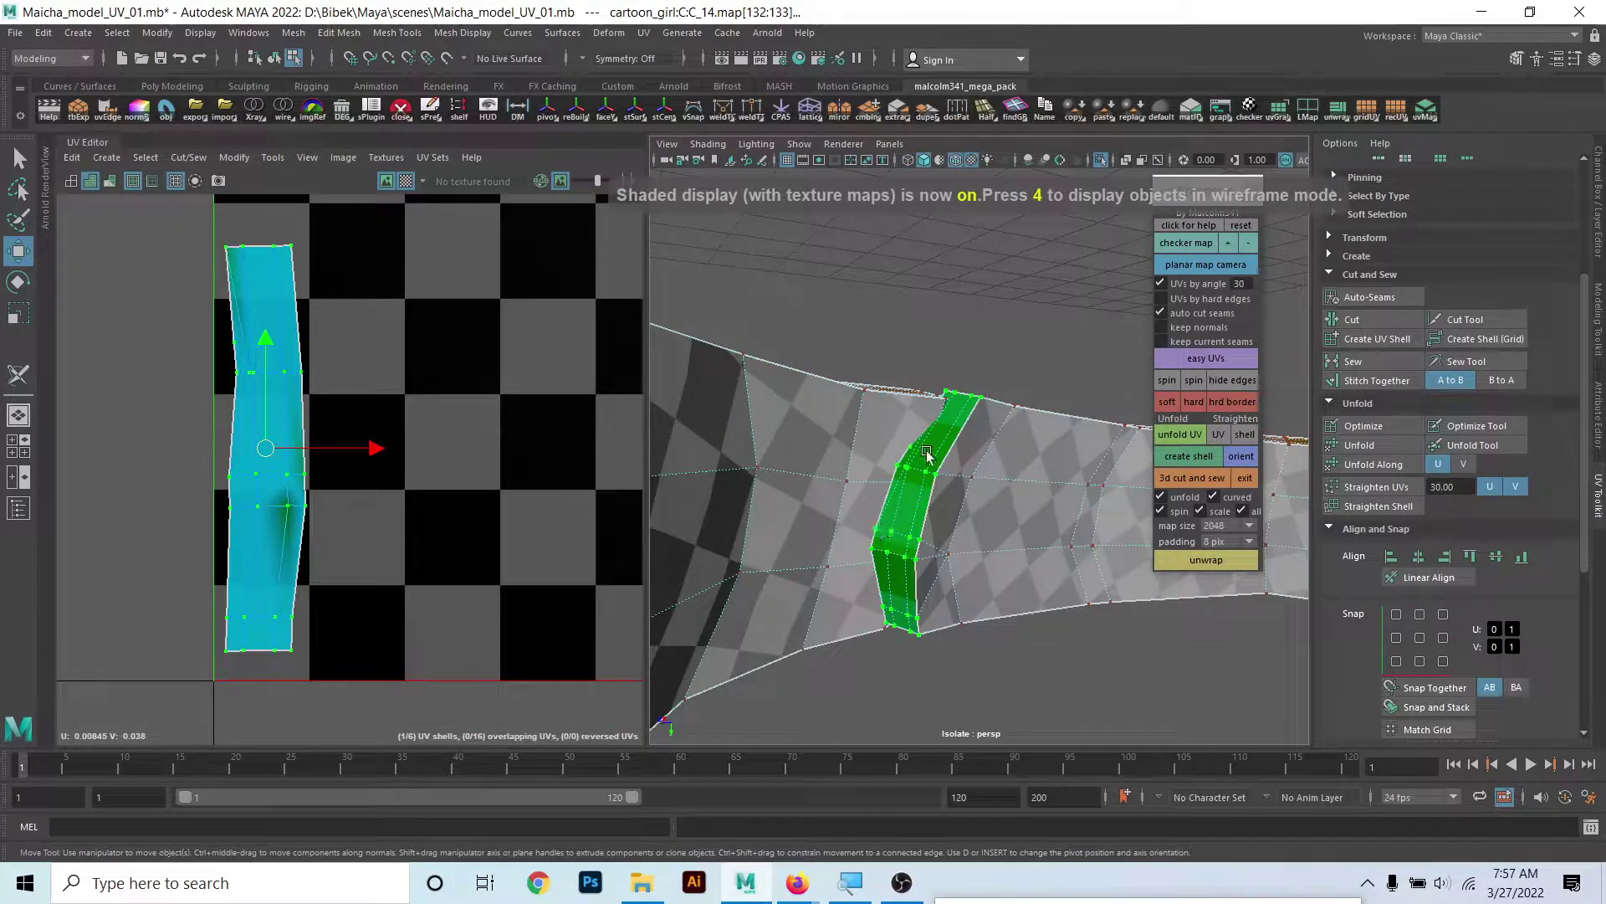
{"action": "left_click_drag", "start_coordinate": [880, 531], "coordinate": [939, 479], "text": "alt"}
{"action": "right_click", "coordinate": [303, 384]}
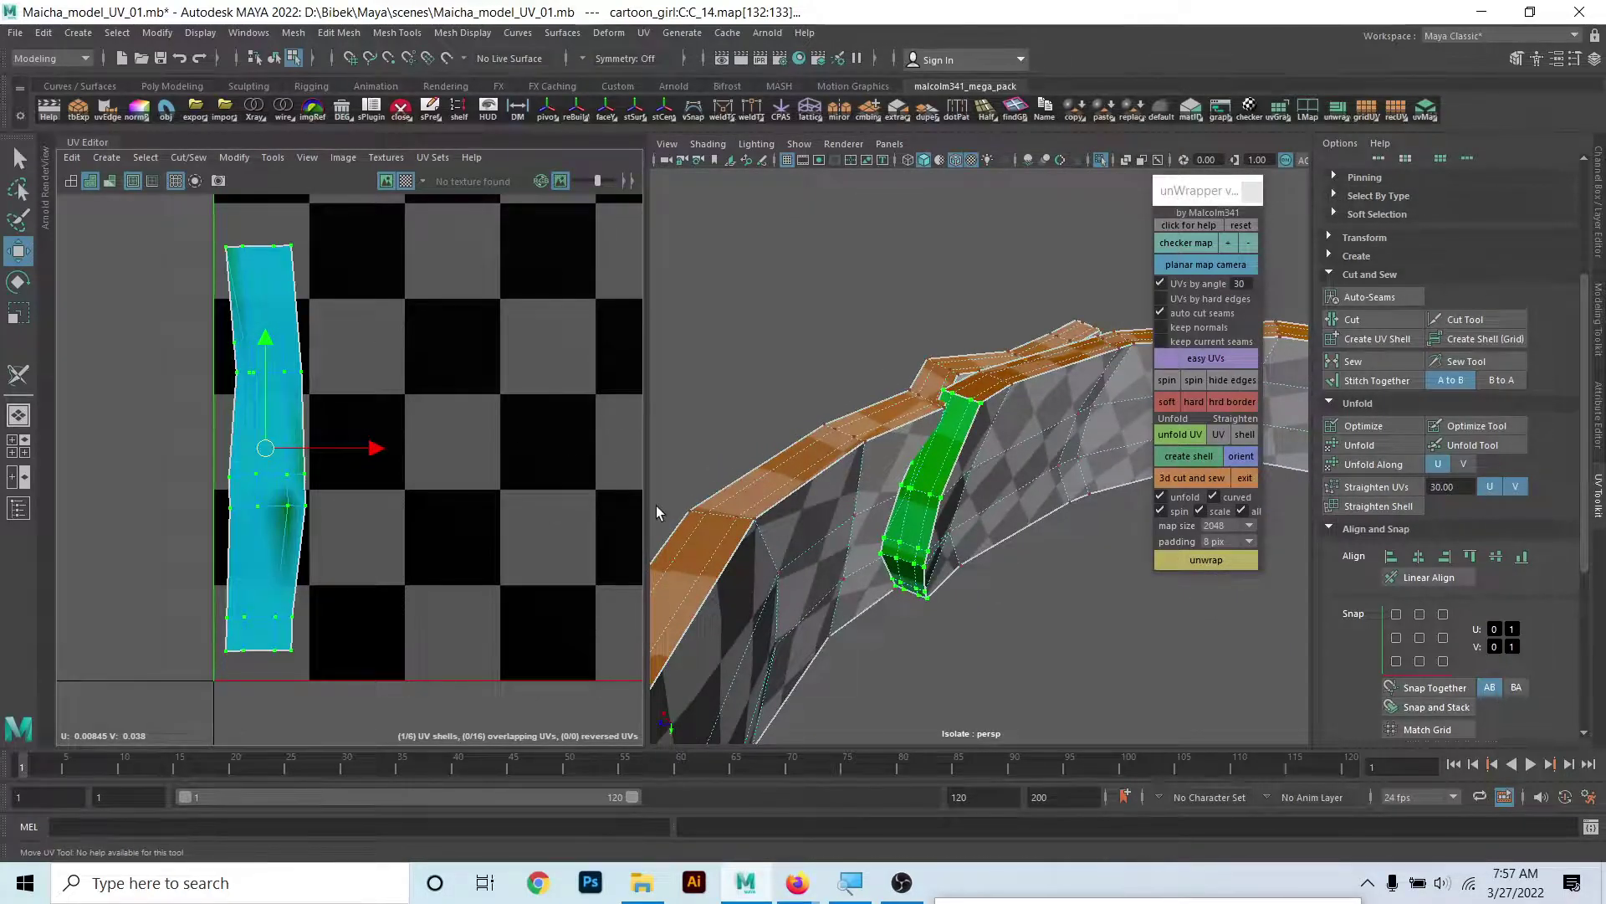
{"action": "right_click_drag", "start_coordinate": [916, 443], "coordinate": [995, 400]}
{"action": "mouse_move", "coordinate": [903, 502]}
{"action": "left_mouse_down", "text": "alt"}
{"action": "mouse_move", "coordinate": [896, 515]}
{"action": "mouse_move", "coordinate": [1333, 477]}
{"action": "mouse_move", "coordinate": [806, 544]}
{"action": "mouse_move", "coordinate": [821, 437]}
{"action": "left_mouse_up", "text": "alt"}
{"action": "right_click_drag", "start_coordinate": [820, 438], "coordinate": [976, 519], "text": "alt"}
{"action": "left_click_drag", "start_coordinate": [976, 519], "coordinate": [979, 548], "text": "alt"}
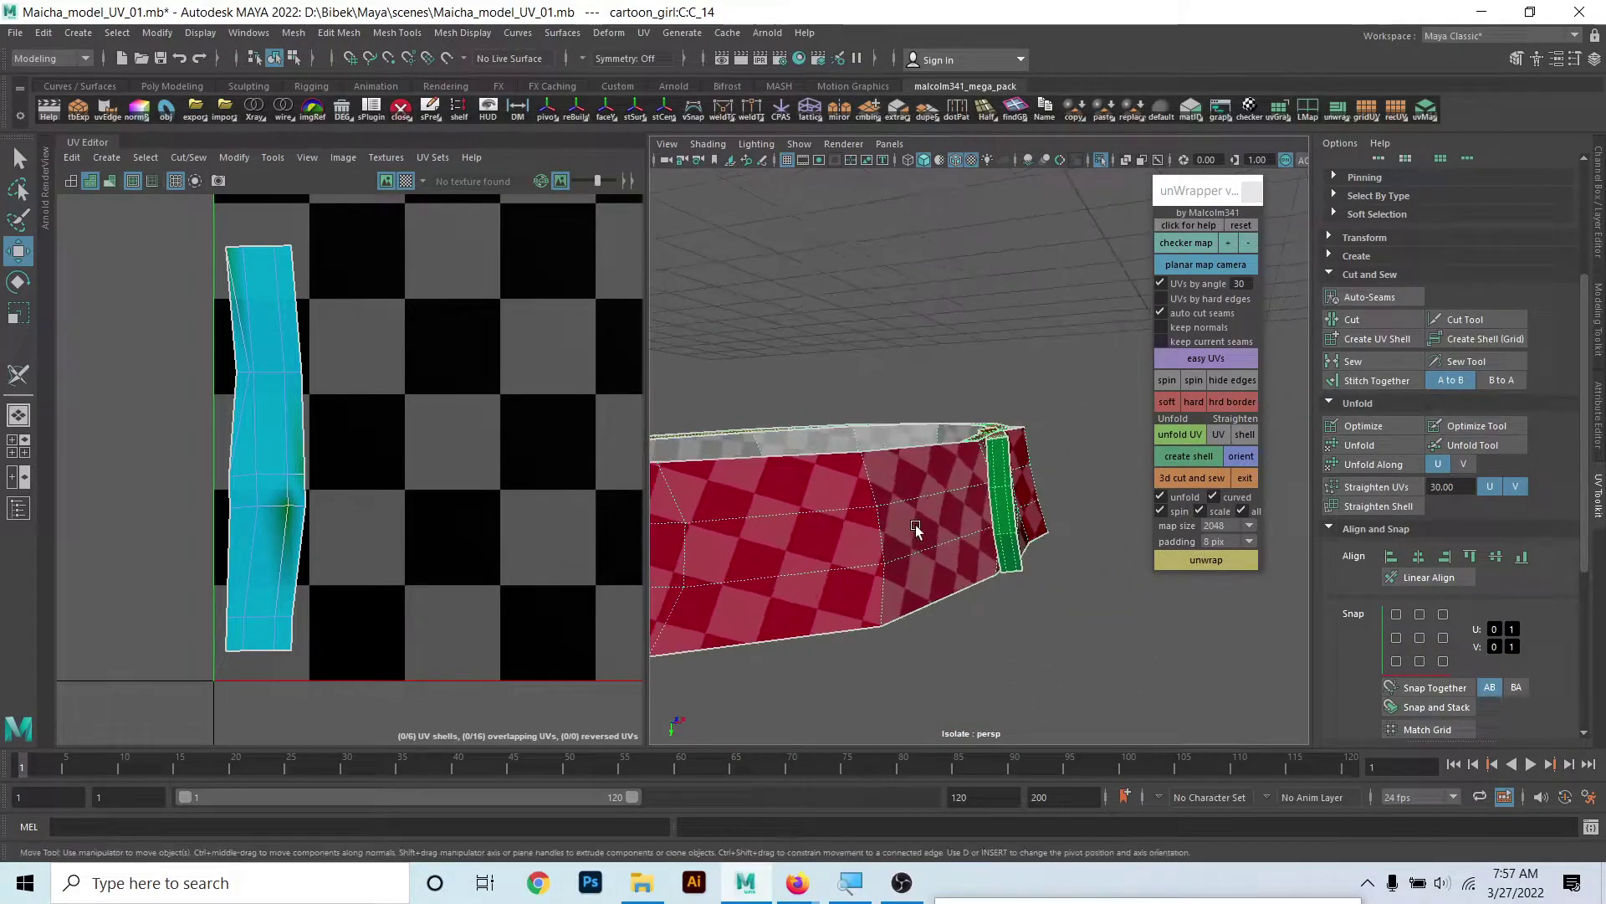
- Select the band's faces, grow to the UV shell, frame, and camera-planar project them
{"action": "right_click", "coordinate": [976, 500]}
{"action": "left_click", "coordinate": [974, 471]}
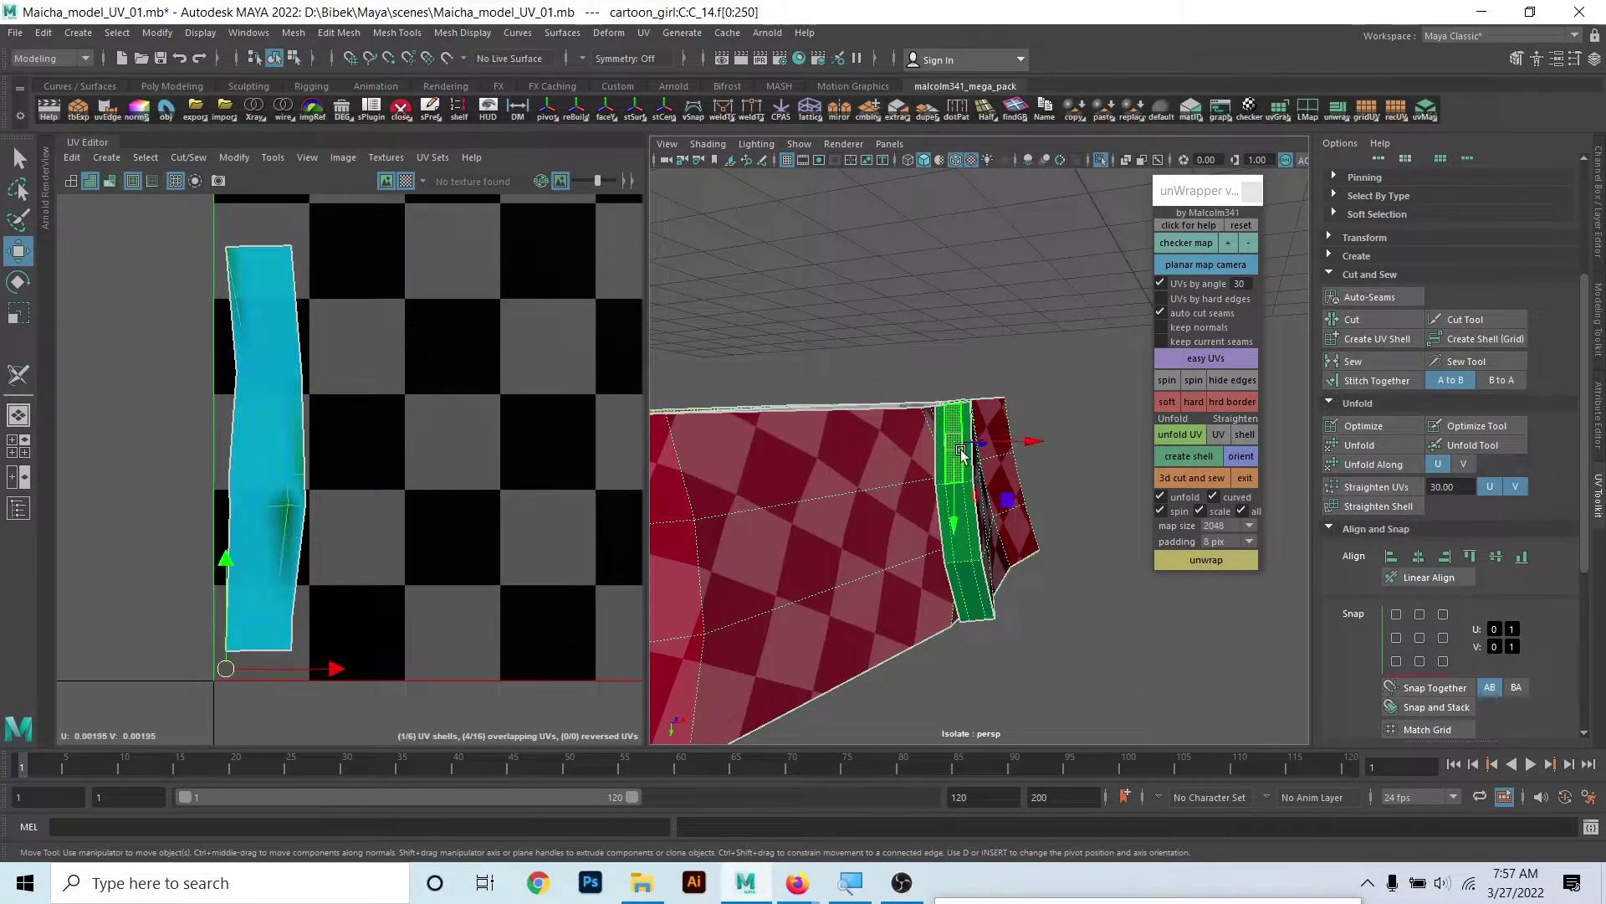
{"action": "scroll", "coordinate": [285, 544], "scroll_direction": "down", "scroll_amount": 2}
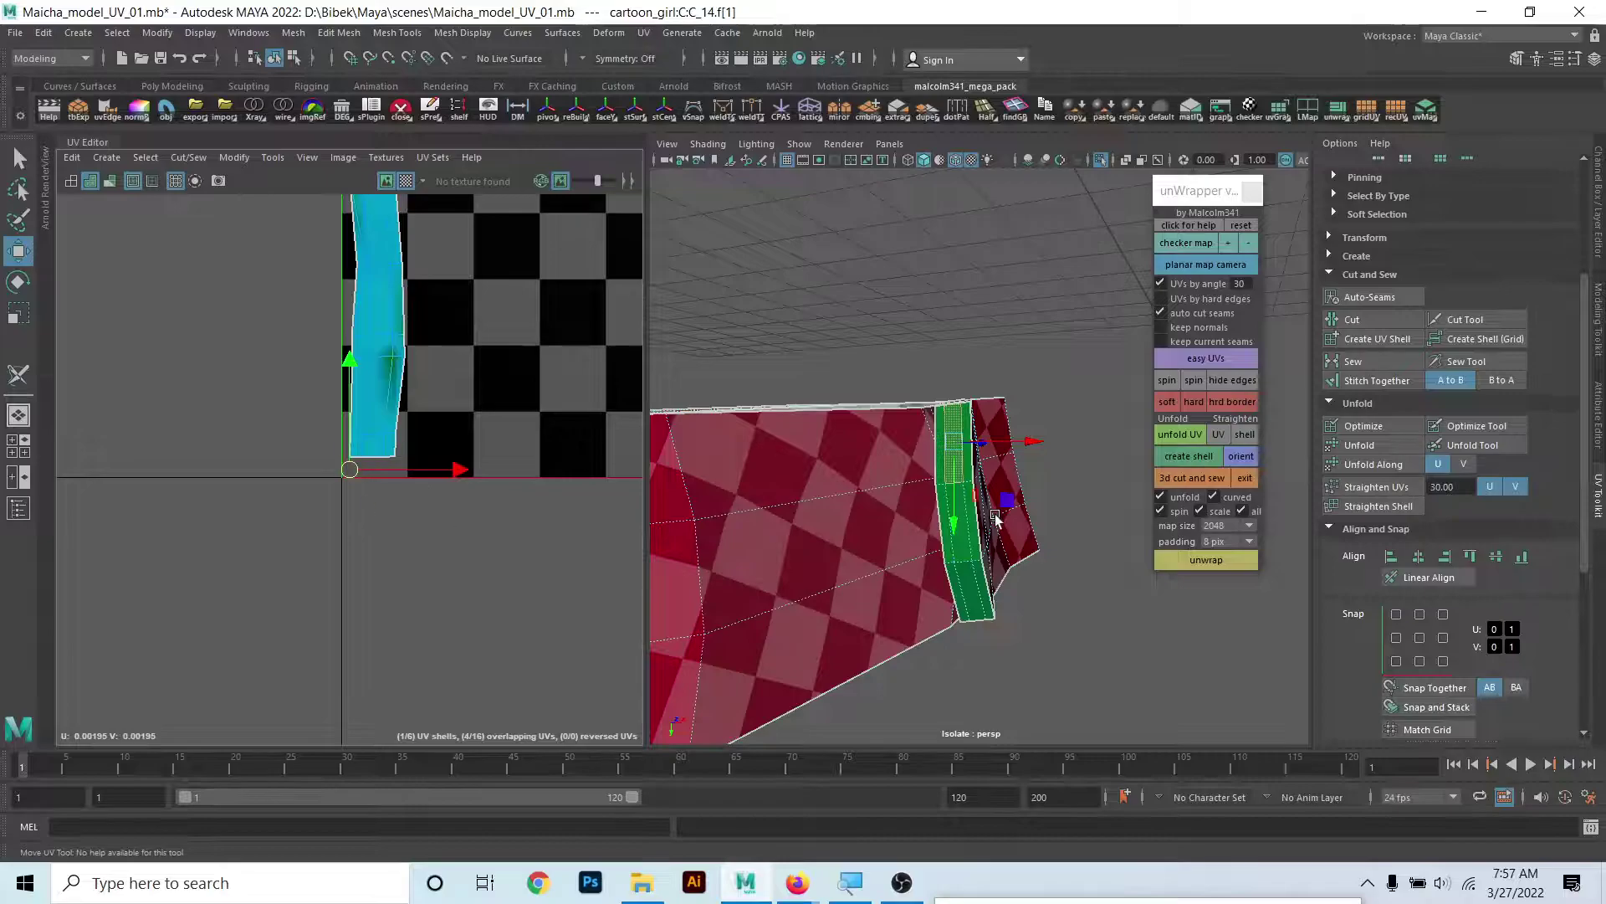
{"action": "left_click_drag", "start_coordinate": [996, 519], "coordinate": [976, 466], "text": "alt"}
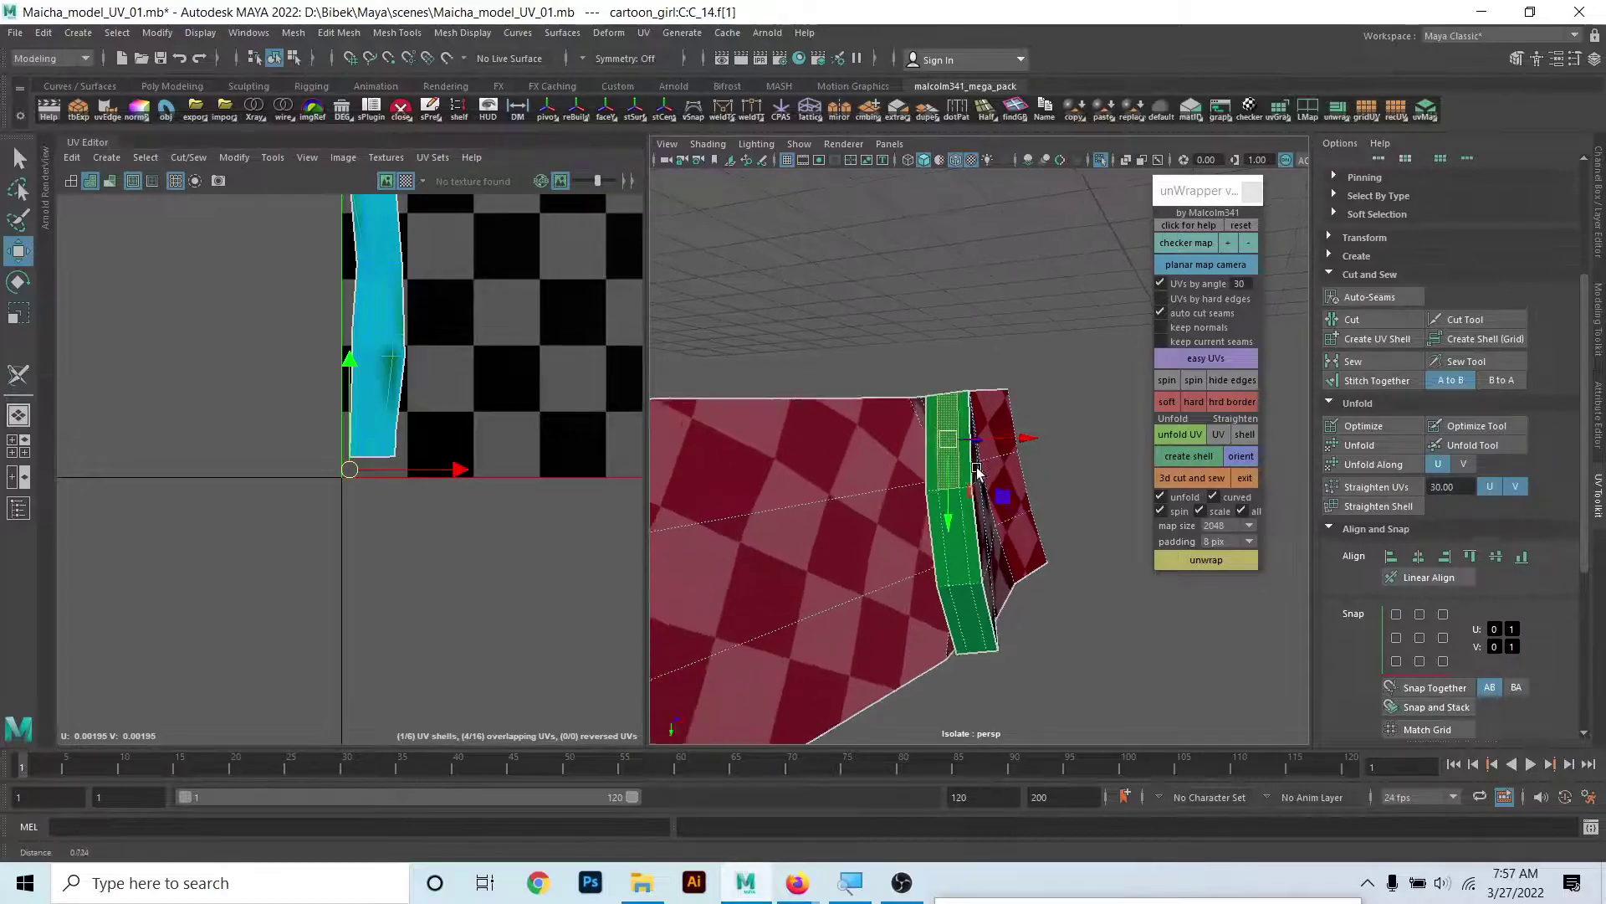
{"action": "right_click", "coordinate": [377, 371], "text": "ctrl"}
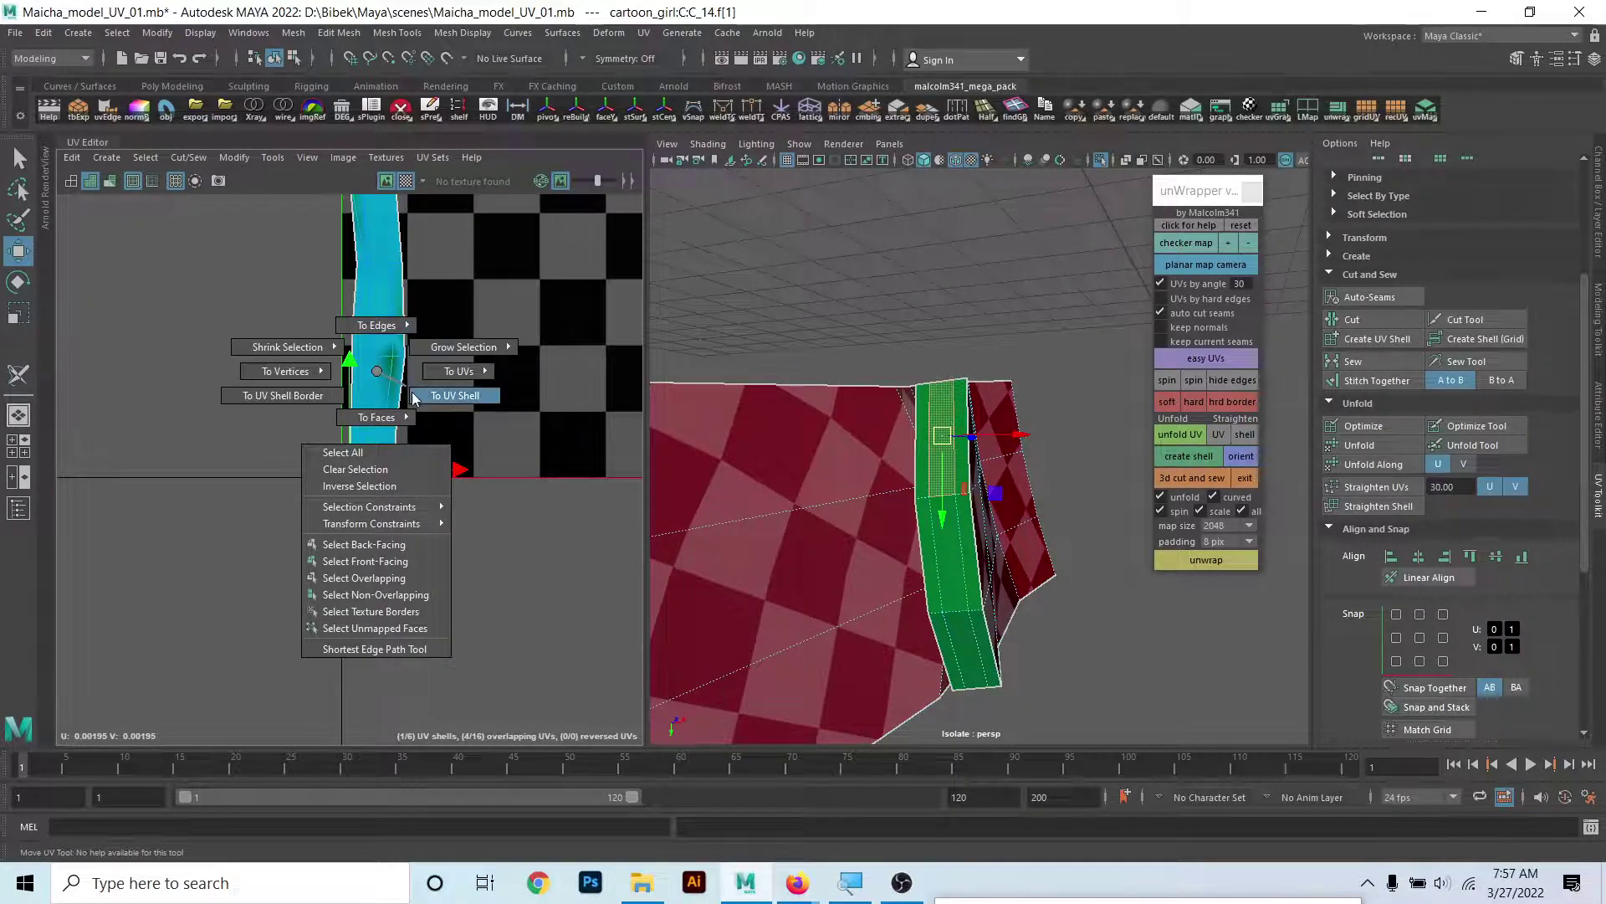
{"action": "left_click", "coordinate": [487, 402]}
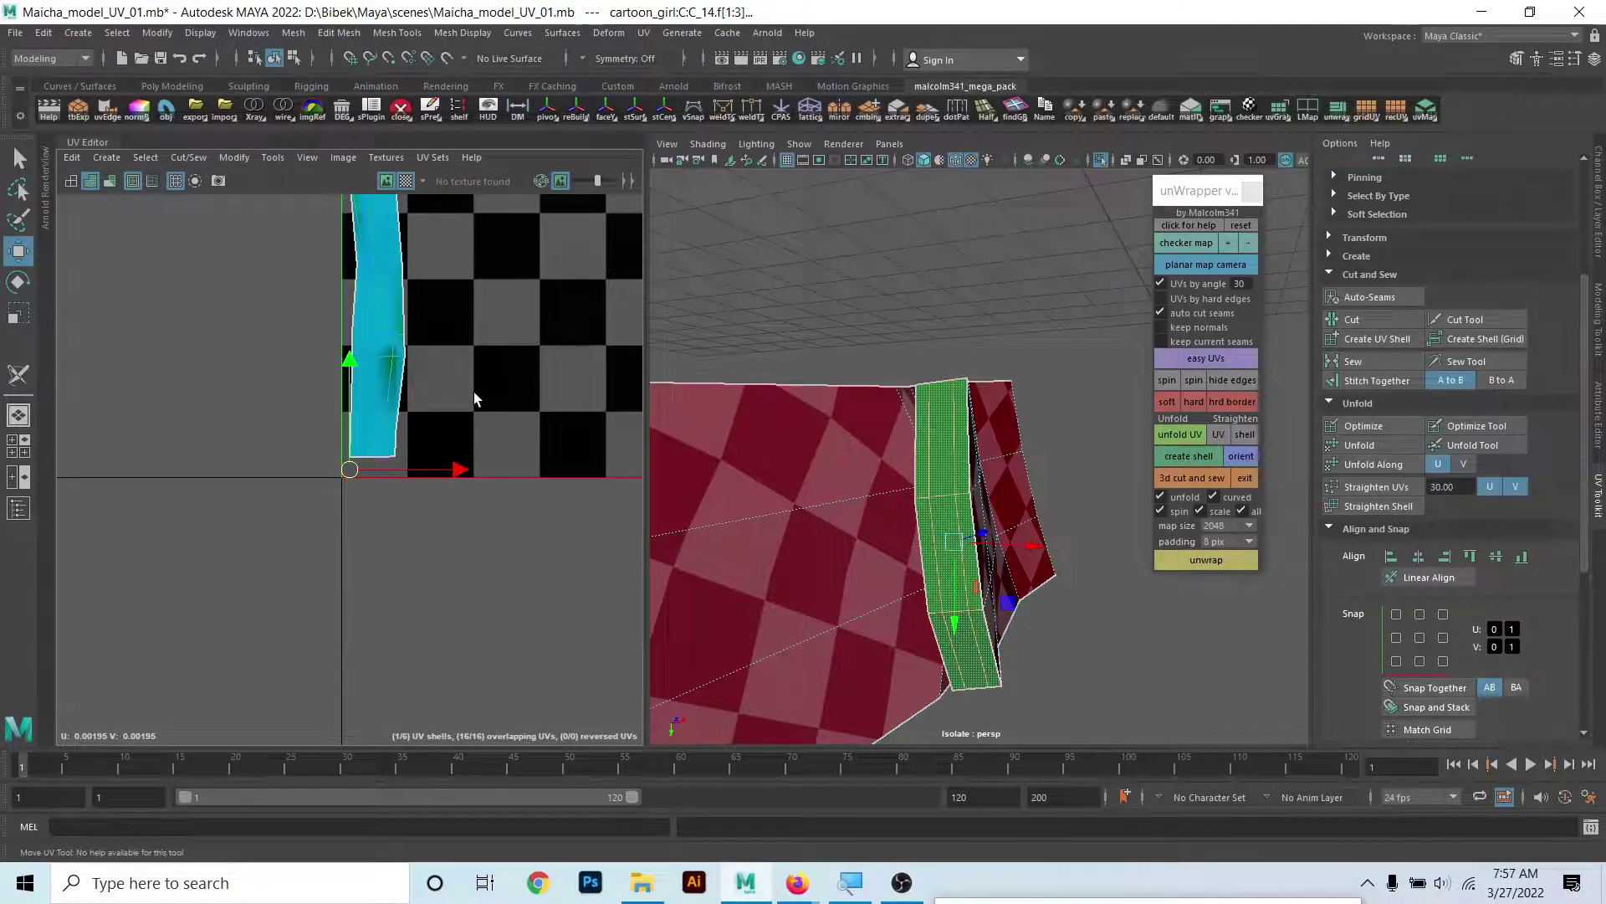
{"action": "left_click_drag", "start_coordinate": [990, 467], "coordinate": [991, 404], "text": "alt"}
{"action": "key", "text": "f"}
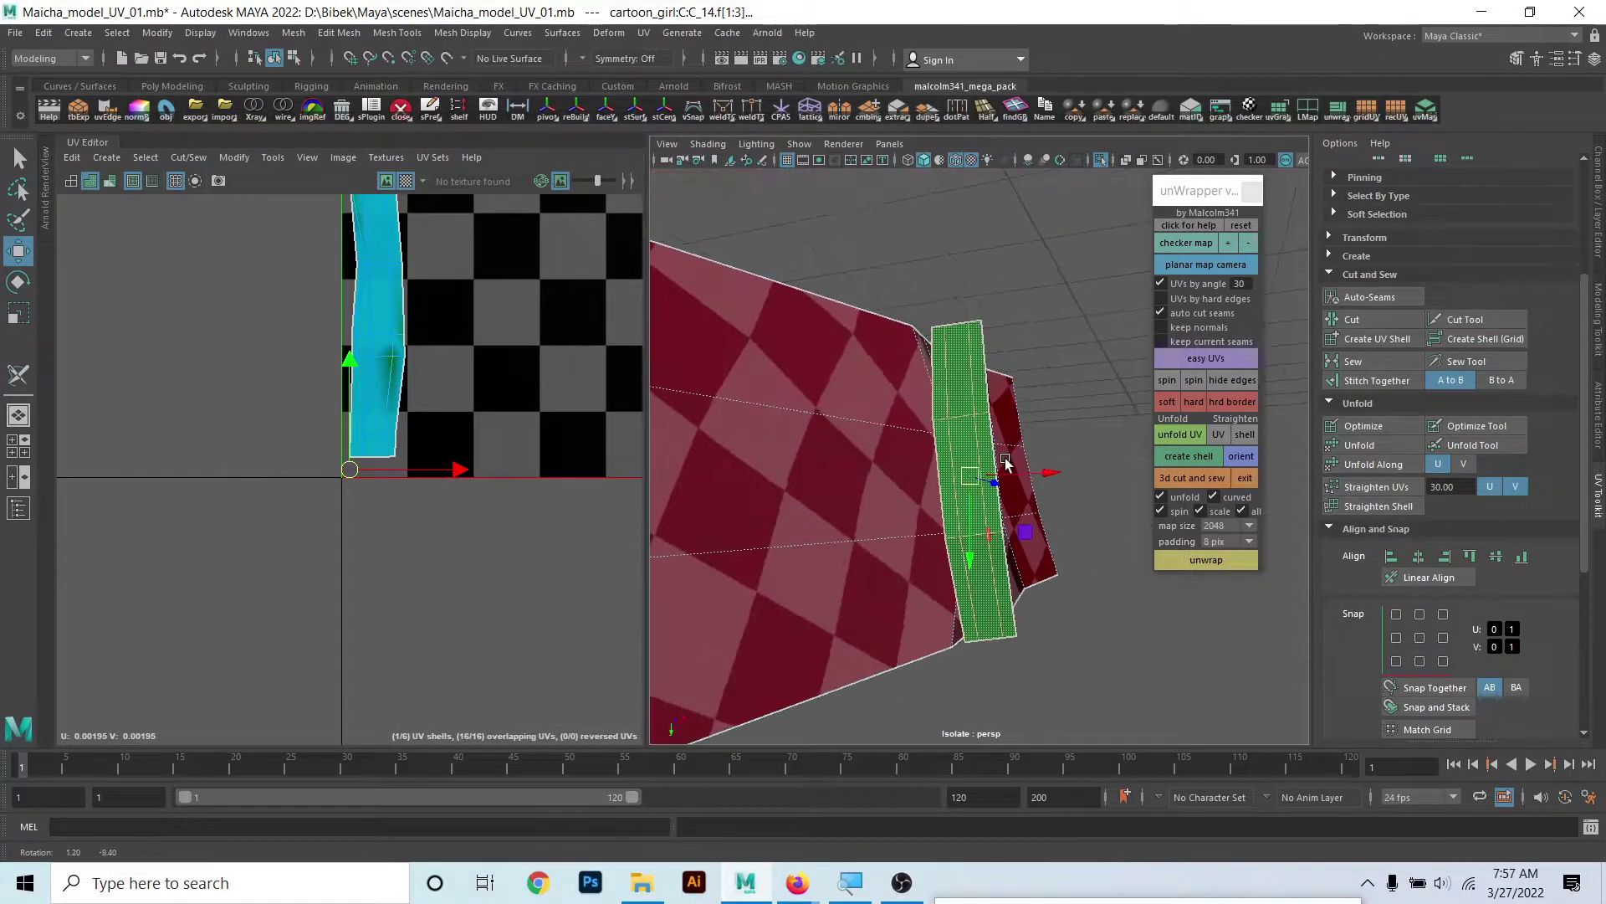
{"action": "left_click", "coordinate": [1200, 269]}
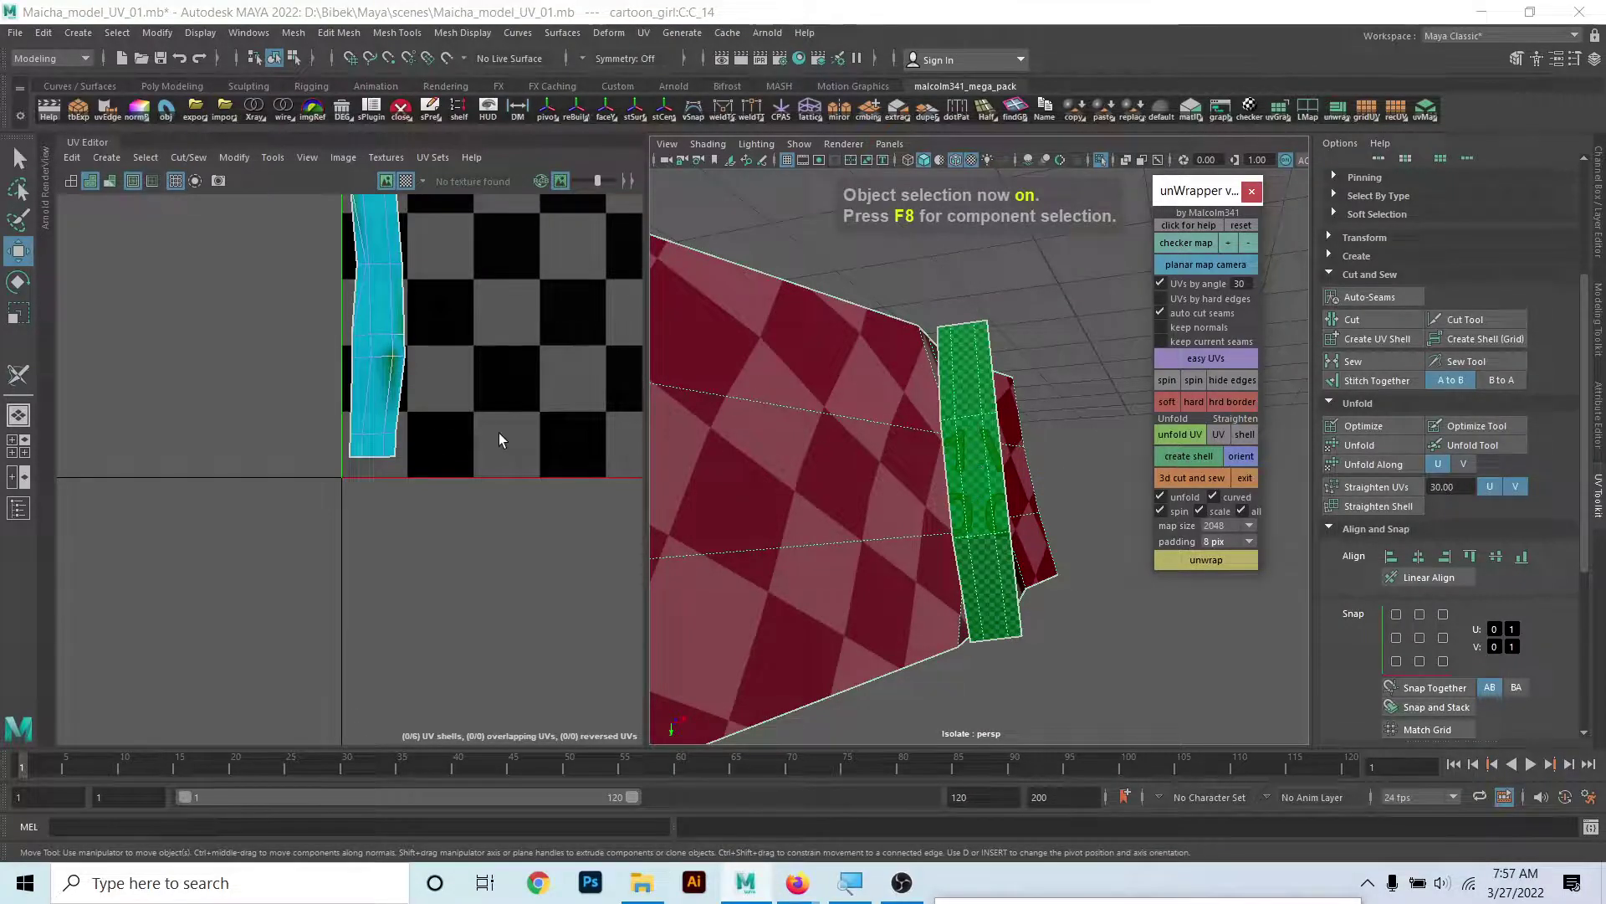
{"action": "scroll", "coordinate": [490, 375], "scroll_direction": "down", "scroll_amount": 3}
- Select the vertical UV shell and unwrap it with unWrapper
{"action": "key", "text": "f"}
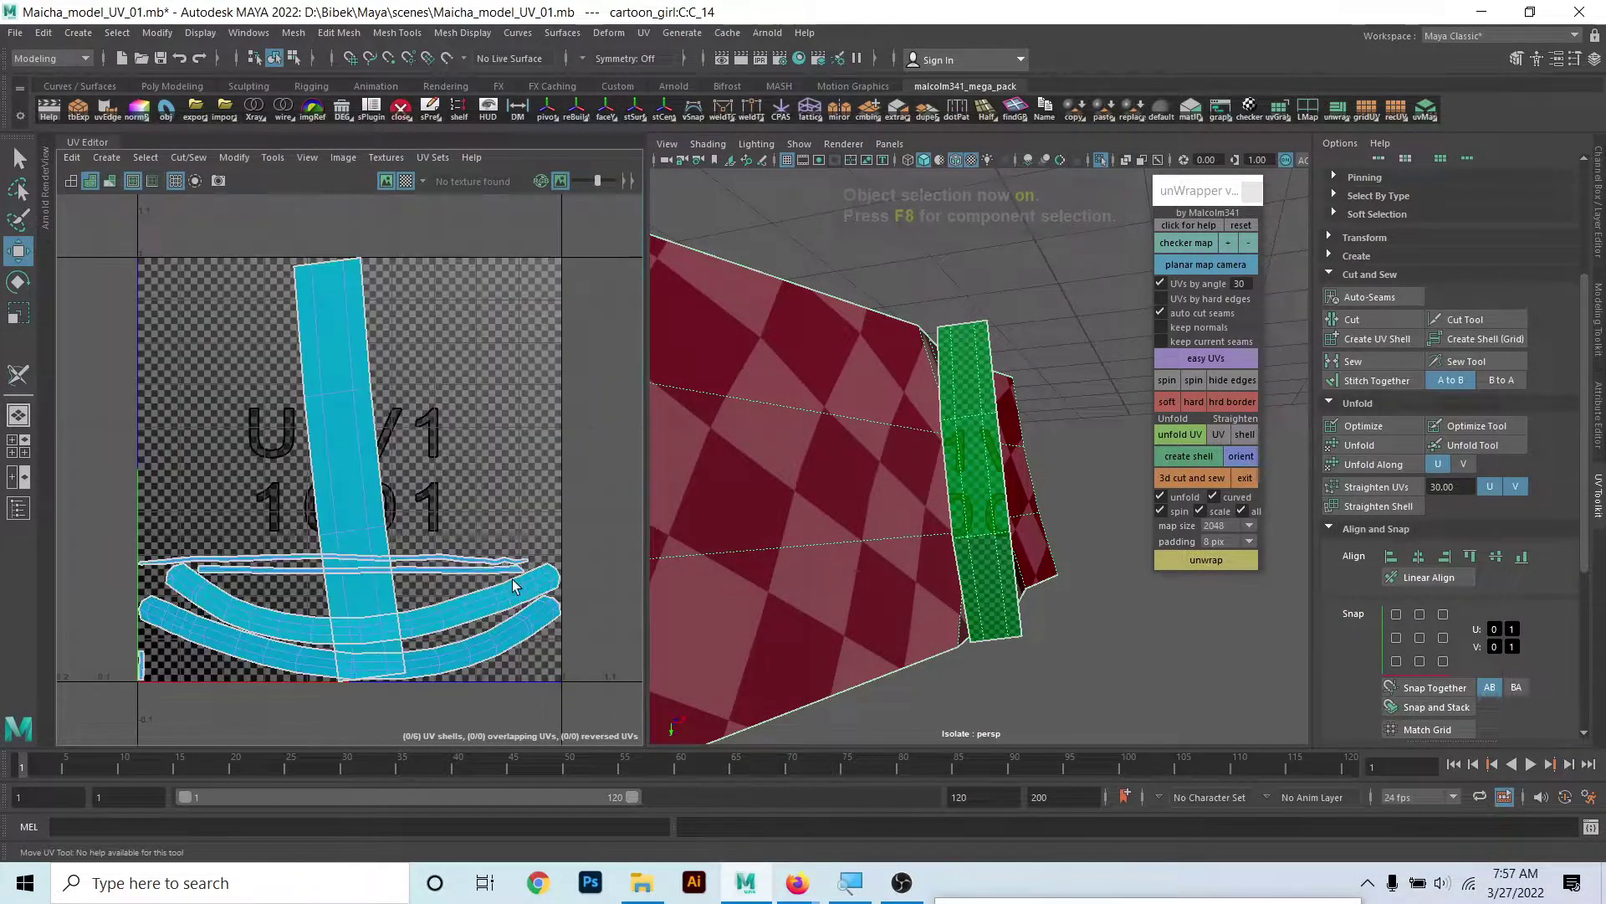
{"action": "right_click_drag", "start_coordinate": [379, 463], "coordinate": [460, 456]}
{"action": "left_click", "coordinate": [393, 464]}
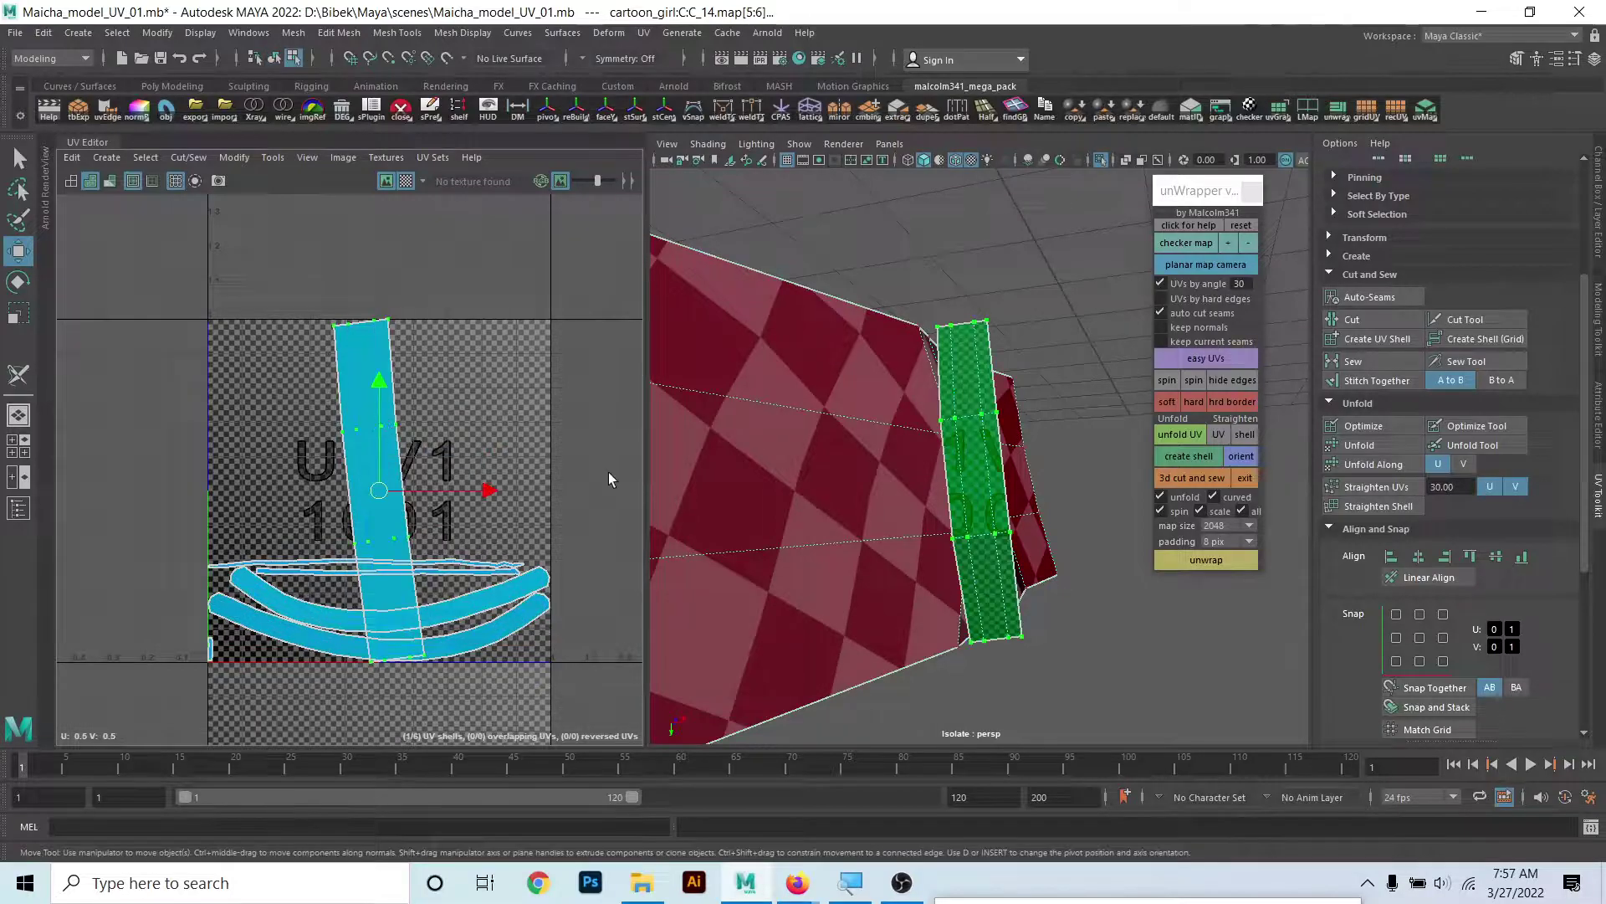
{"action": "left_click", "coordinate": [1223, 561]}
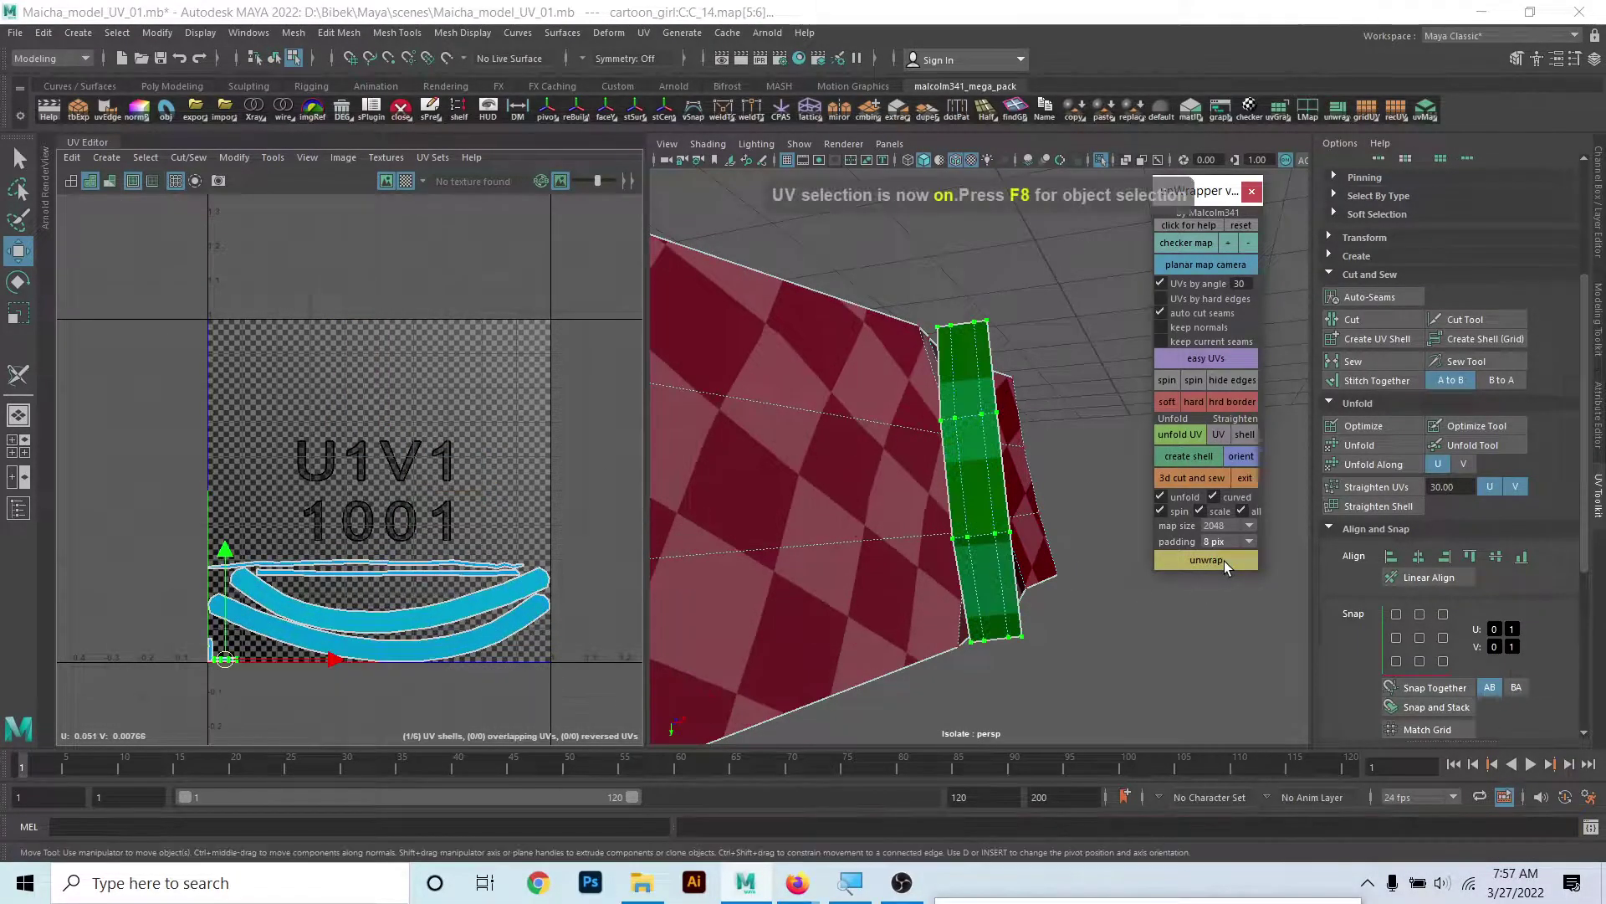
{"action": "scroll", "coordinate": [423, 596], "scroll_direction": "up", "scroll_amount": 3}
{"action": "scroll", "coordinate": [423, 595], "scroll_direction": "up", "scroll_amount": 1}
{"action": "middle_click_drag", "start_coordinate": [369, 598], "coordinate": [390, 670], "text": "alt"}
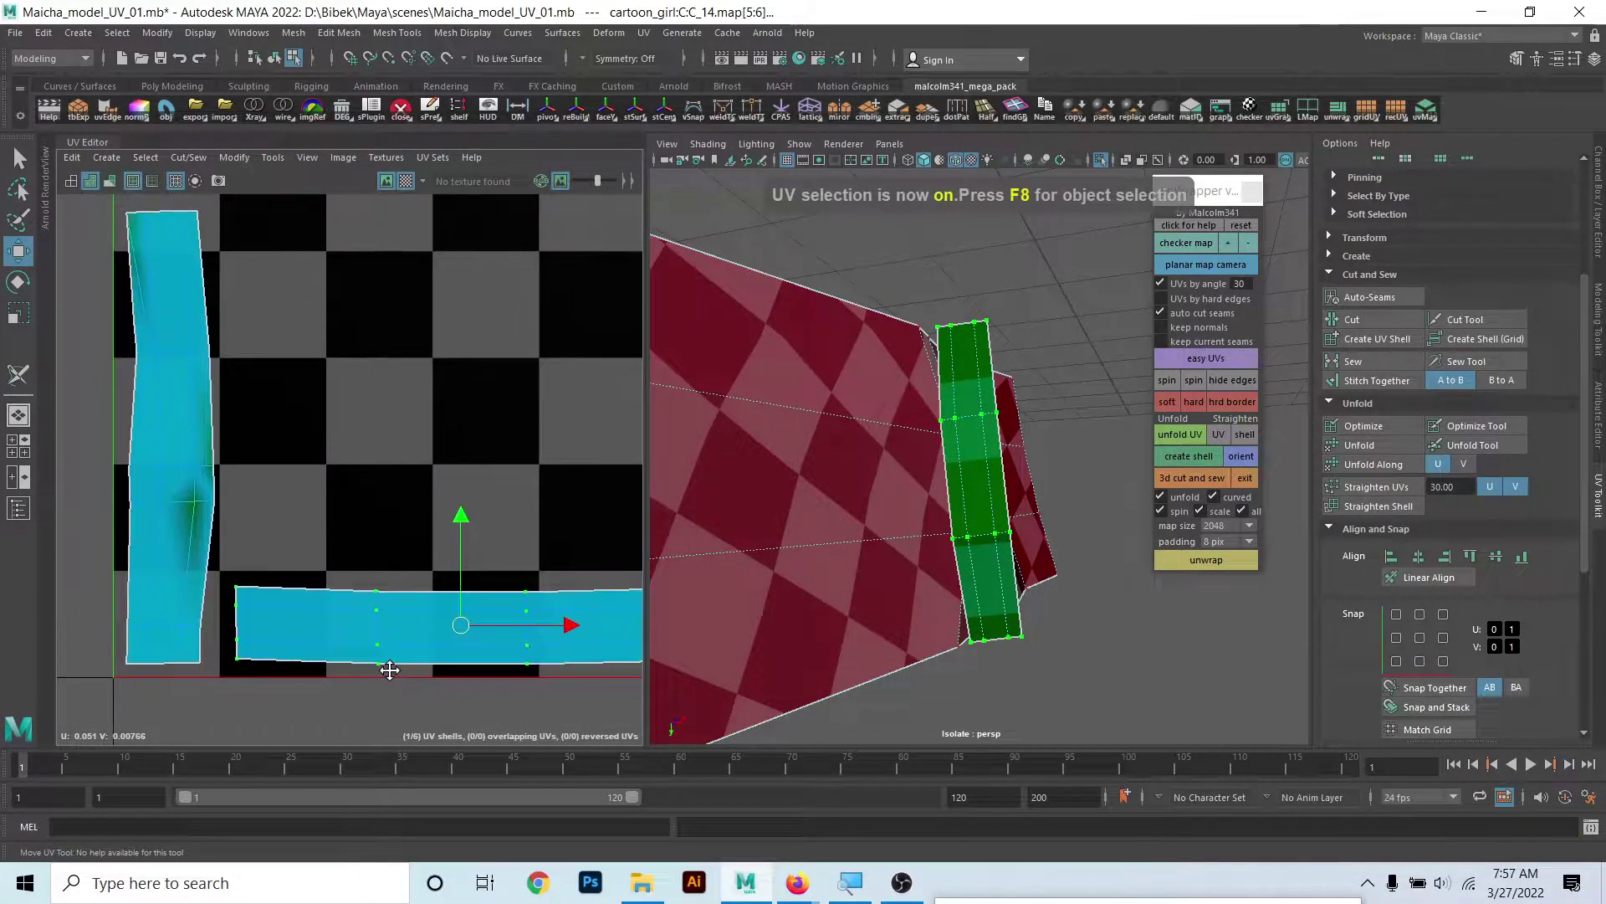
- Orbit the perspective view to inspect the belt and its seam
{"action": "scroll", "coordinate": [263, 536], "scroll_direction": "down", "scroll_amount": 3}
{"action": "scroll", "coordinate": [411, 428], "scroll_direction": "down", "scroll_amount": 1}
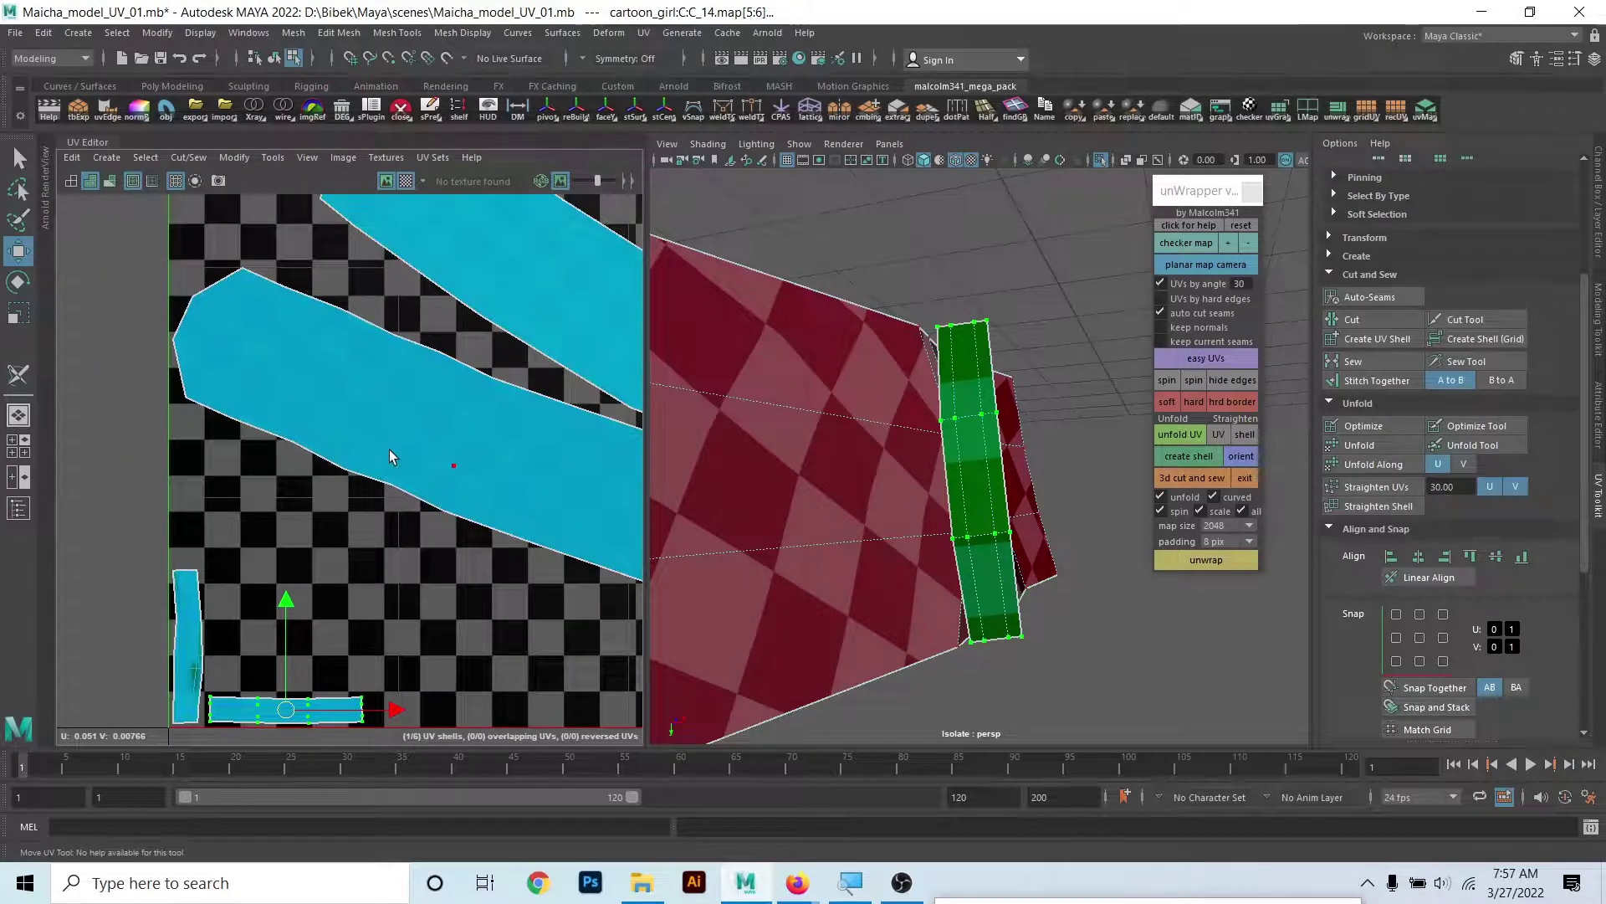
{"action": "scroll", "coordinate": [1029, 530], "scroll_direction": "down", "scroll_amount": 5}
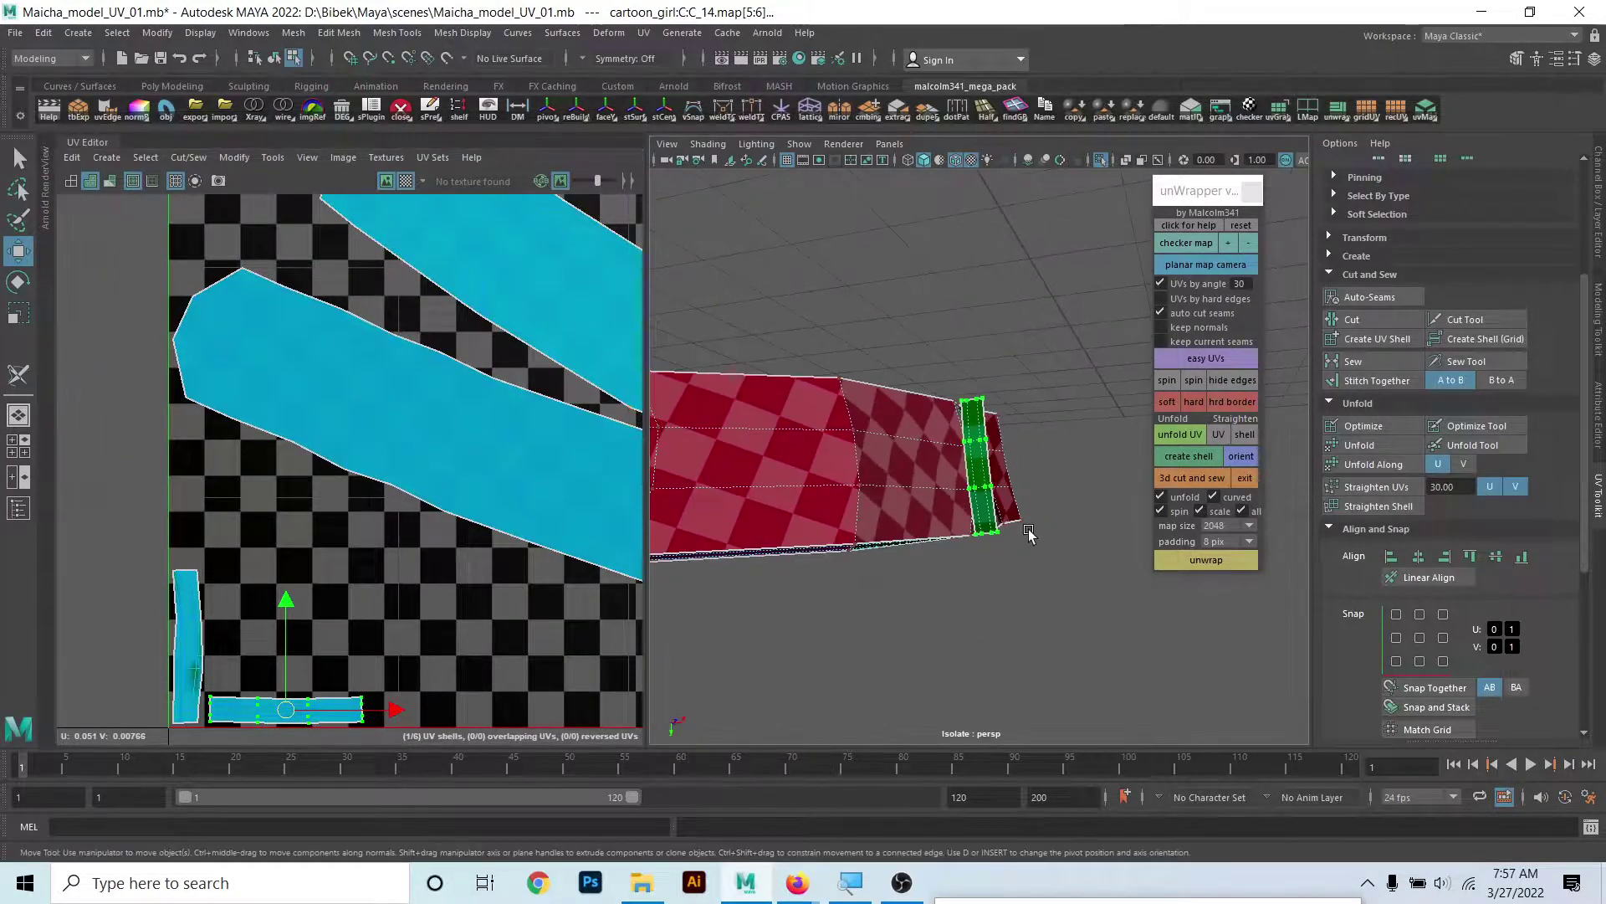
{"action": "left_click_drag", "start_coordinate": [1029, 531], "coordinate": [979, 563], "text": "alt"}
{"action": "right_click_drag", "start_coordinate": [968, 466], "coordinate": [1046, 382]}
{"action": "mouse_move", "coordinate": [1045, 383]}
{"action": "left_mouse_down", "text": "alt"}
{"action": "mouse_move", "coordinate": [896, 530]}
{"action": "mouse_move", "coordinate": [961, 458]}
{"action": "left_mouse_up", "text": "alt"}
{"action": "mouse_move", "coordinate": [943, 381]}
{"action": "left_mouse_down", "text": "alt"}
{"action": "mouse_move", "coordinate": [871, 430]}
{"action": "mouse_move", "coordinate": [789, 444]}
{"action": "mouse_move", "coordinate": [932, 430]}
{"action": "mouse_move", "coordinate": [977, 378]}
{"action": "mouse_move", "coordinate": [1082, 460]}
{"action": "mouse_move", "coordinate": [1183, 384]}
{"action": "mouse_move", "coordinate": [691, 449]}
{"action": "left_mouse_up", "text": "alt"}
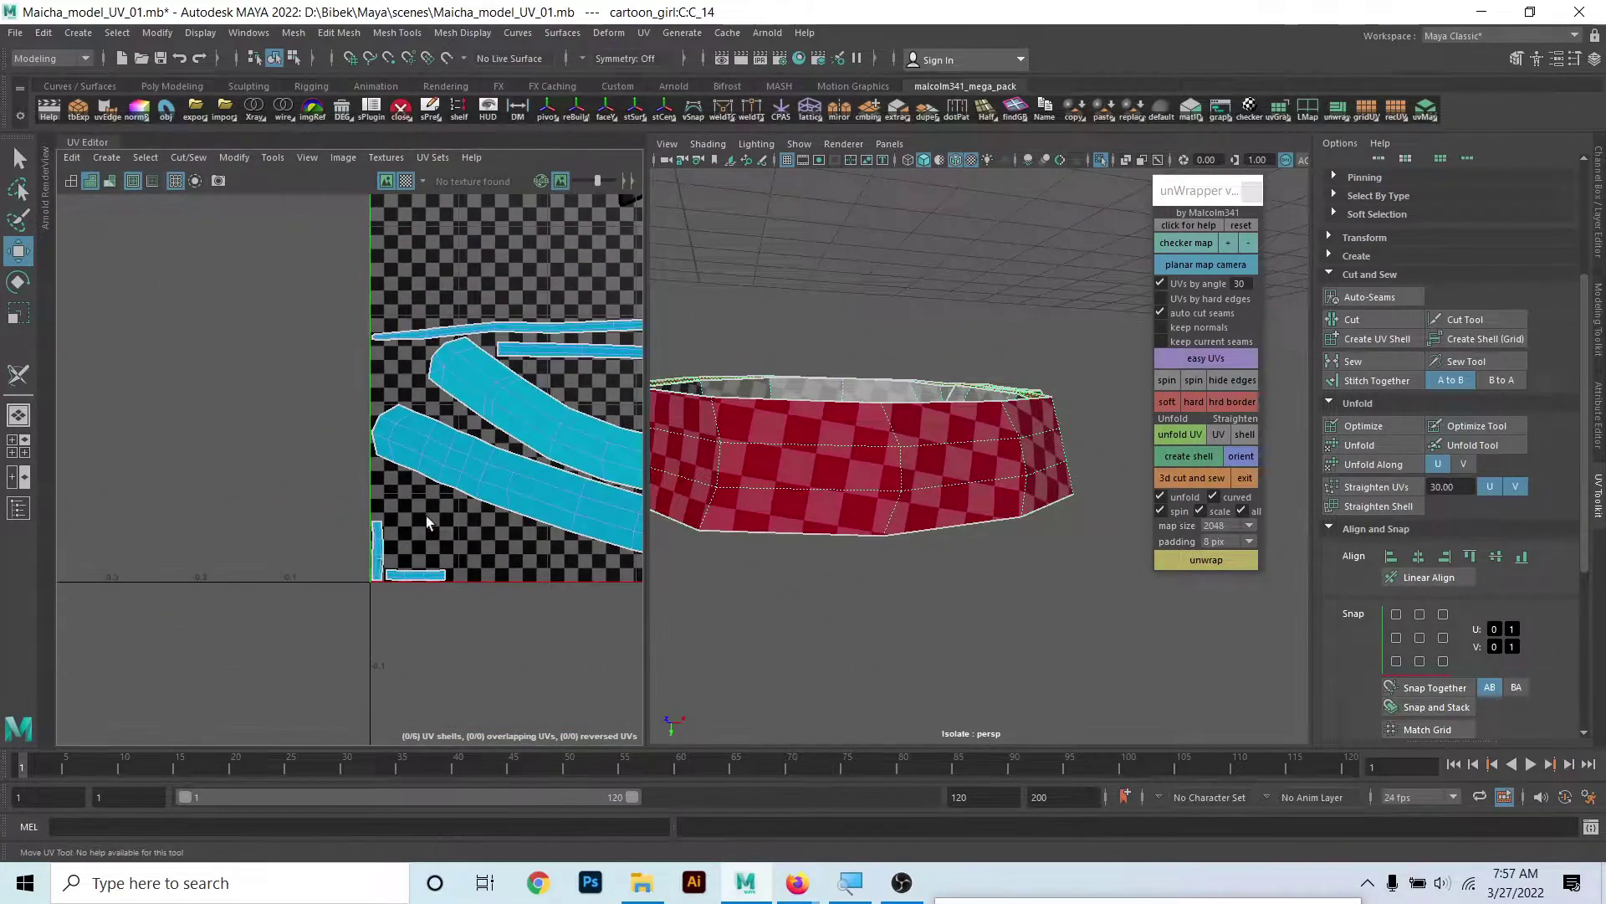
- Select the upper curved belt UV shell in the 1001 tile
{"action": "scroll", "coordinate": [425, 515], "scroll_direction": "down", "scroll_amount": 3}
{"action": "middle_click_drag", "start_coordinate": [321, 479], "coordinate": [259, 546], "text": "alt"}
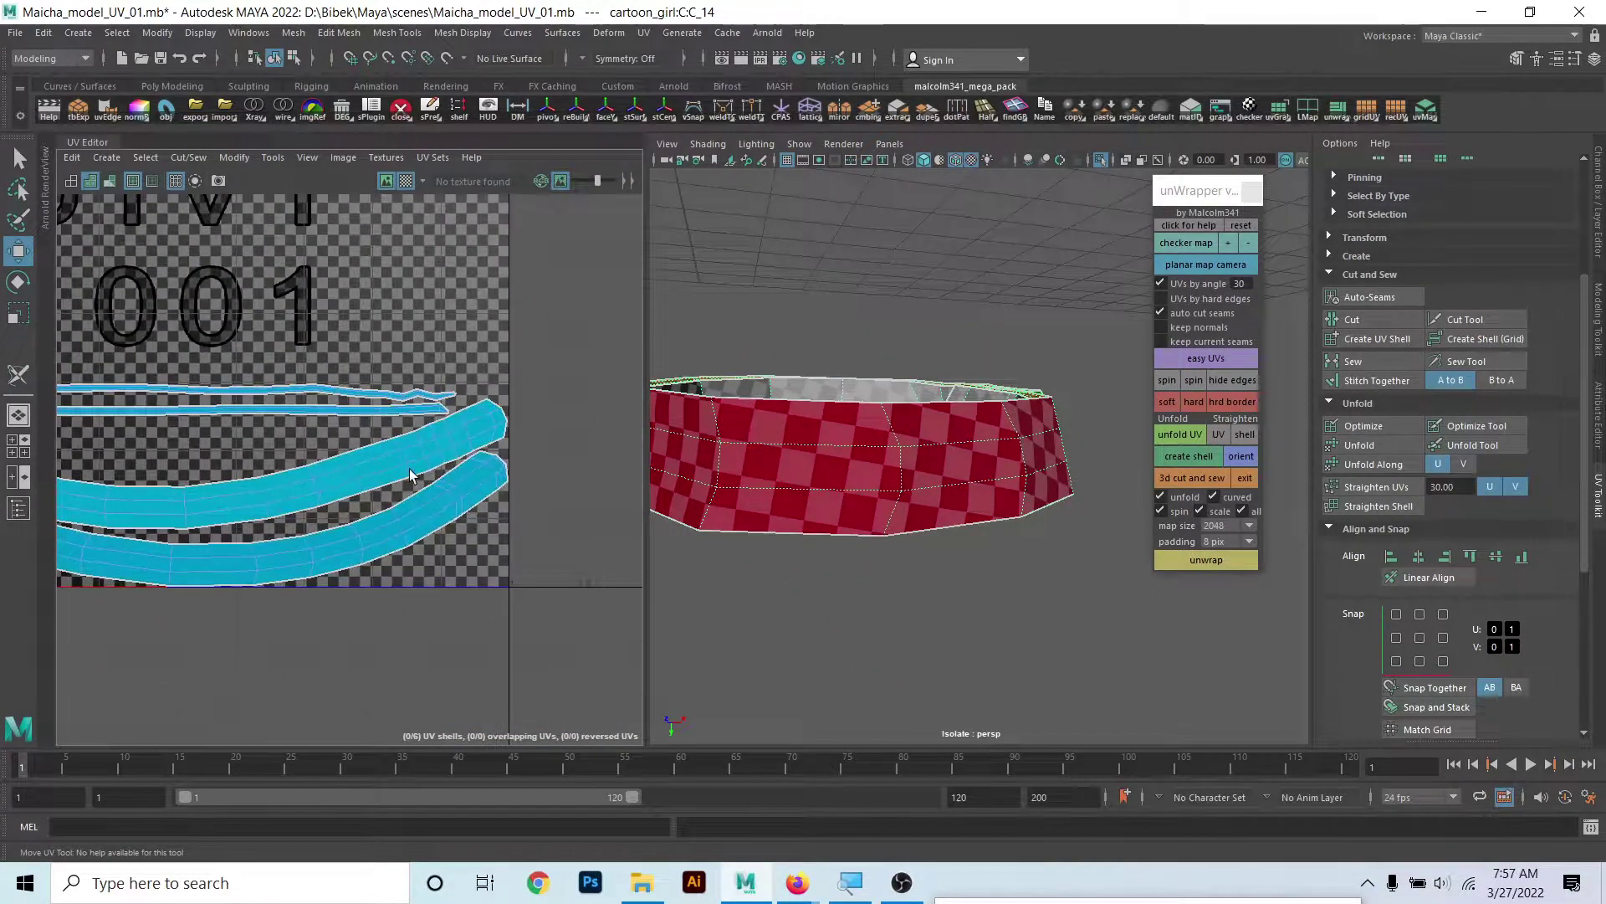
{"action": "right_click_drag", "start_coordinate": [376, 494], "coordinate": [588, 492]}
{"action": "left_click", "coordinate": [457, 515]}
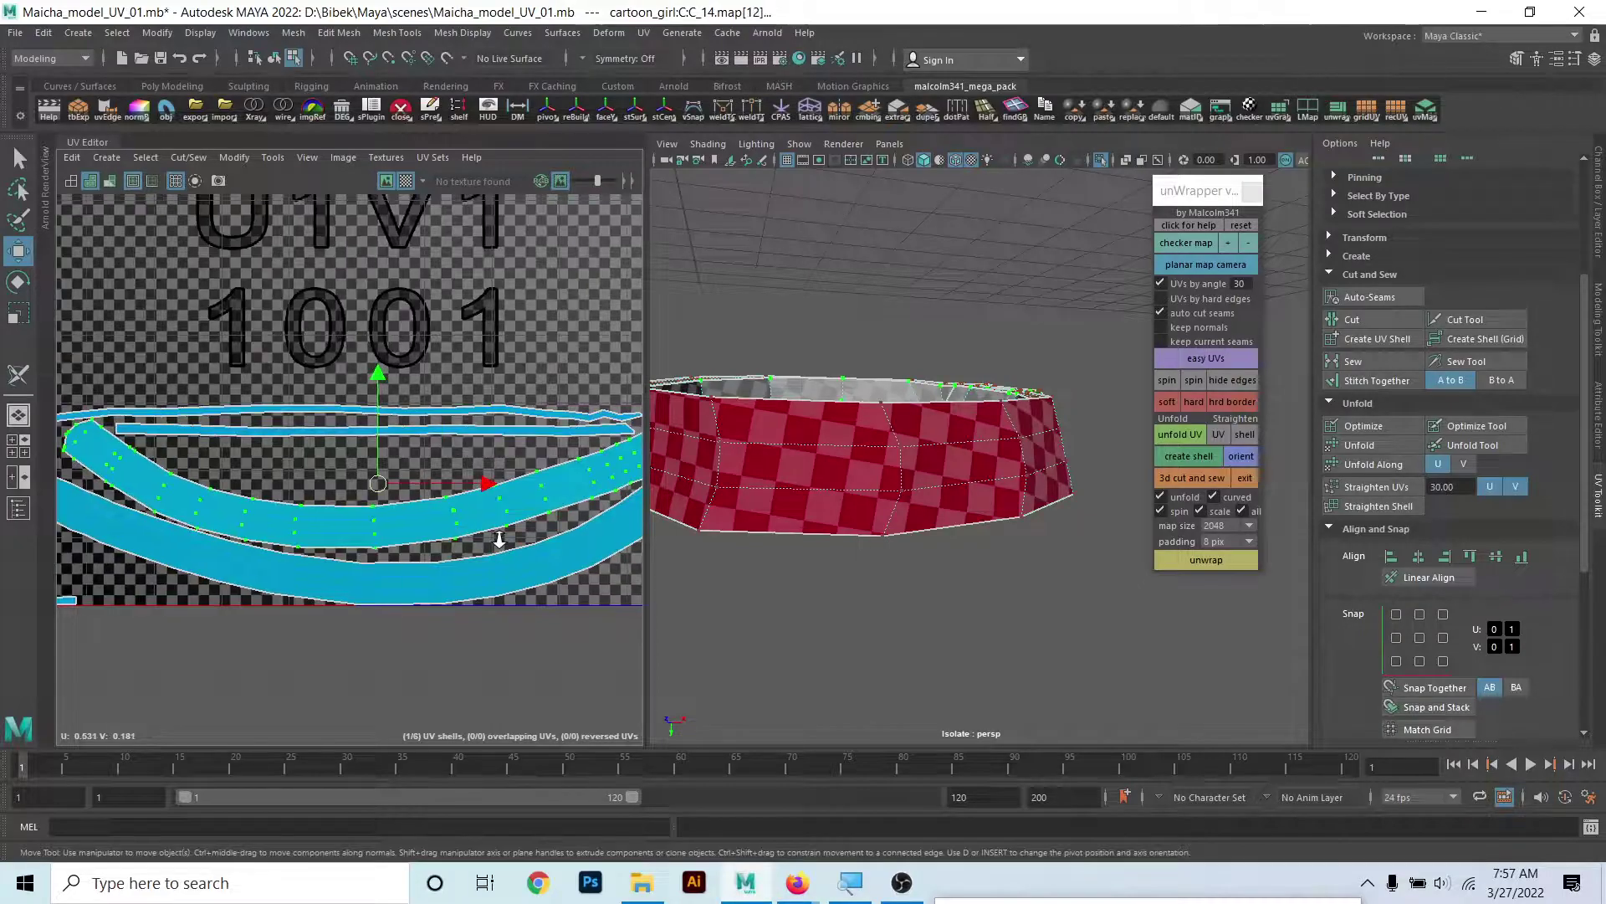
{"action": "scroll", "coordinate": [457, 515], "scroll_direction": "down", "scroll_amount": 2}
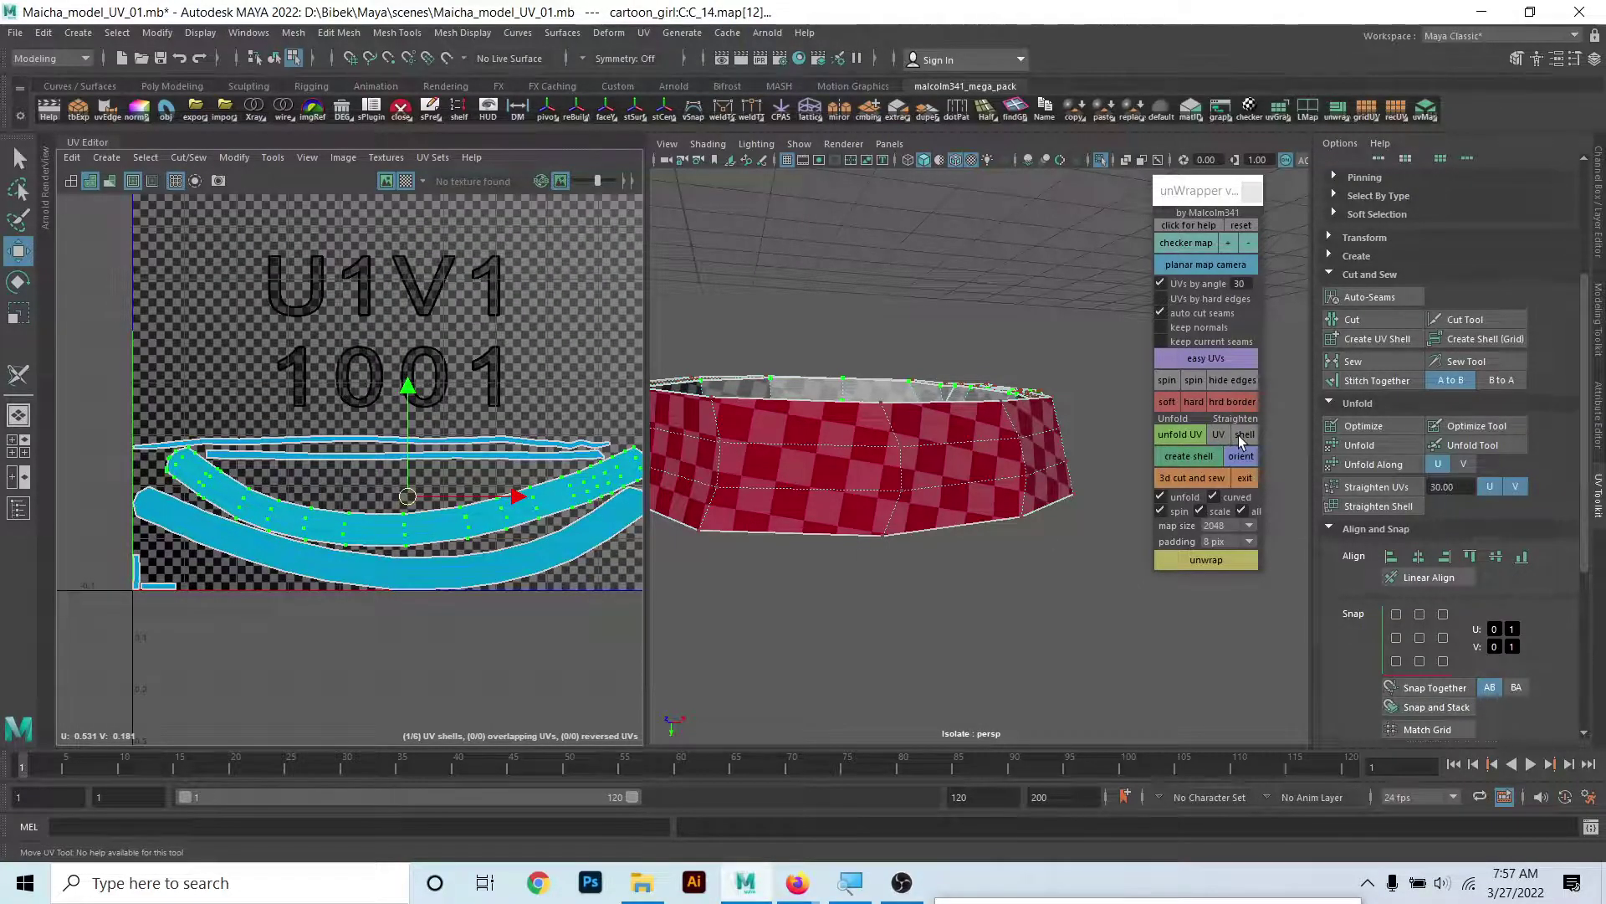
{"action": "left_click", "coordinate": [1221, 434]}
{"action": "scroll", "coordinate": [432, 514], "scroll_direction": "up", "scroll_amount": 1}
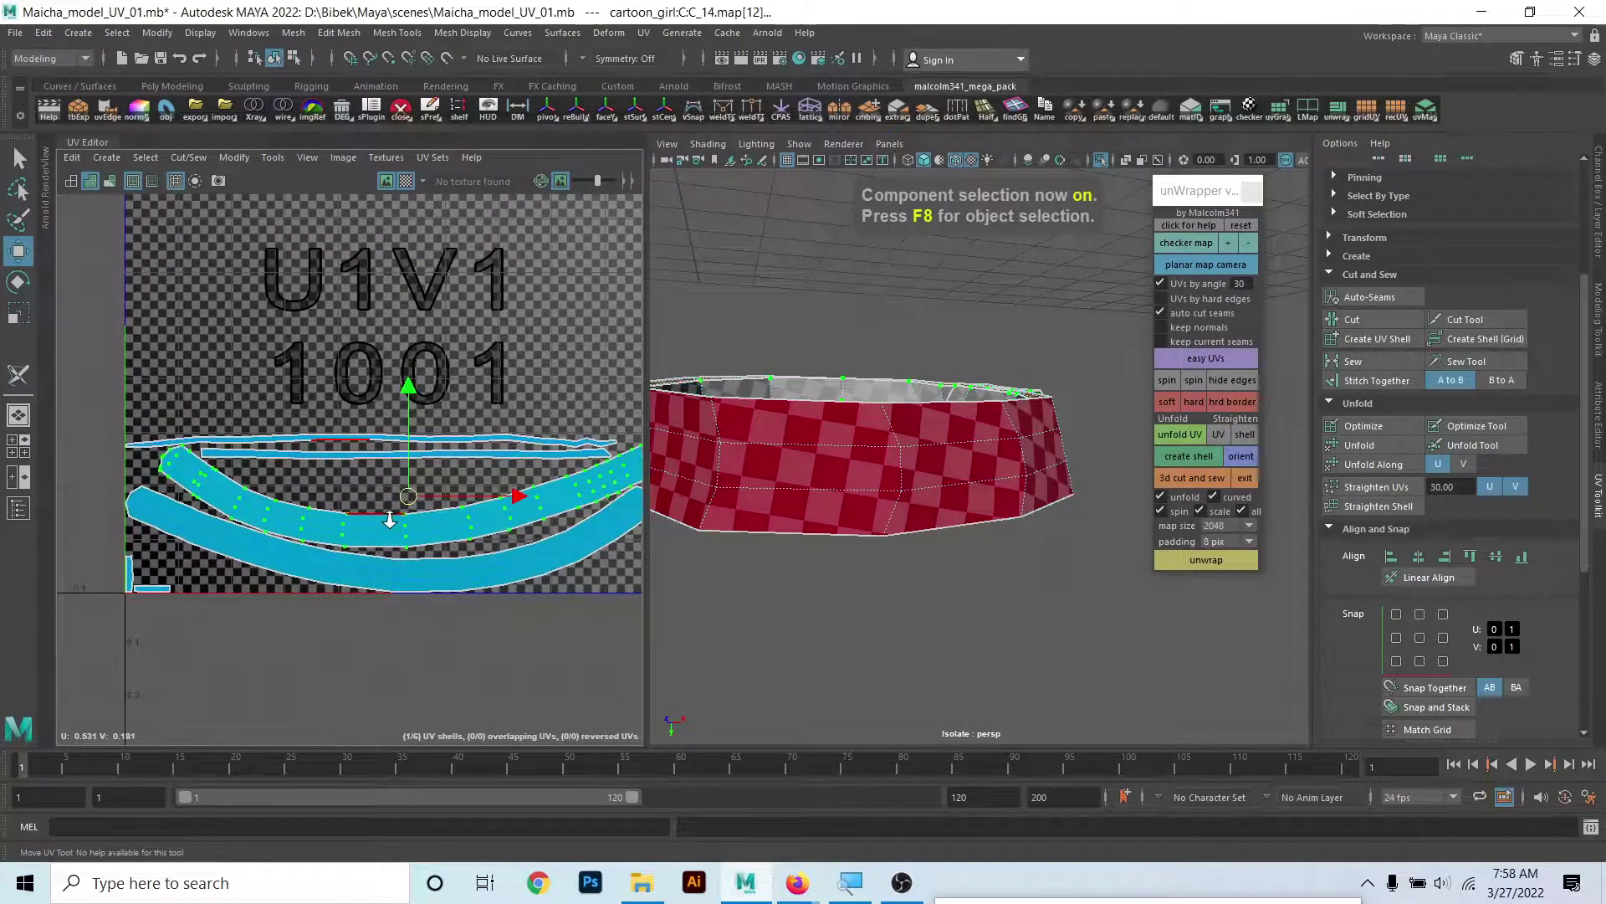
{"action": "key", "text": "F8"}
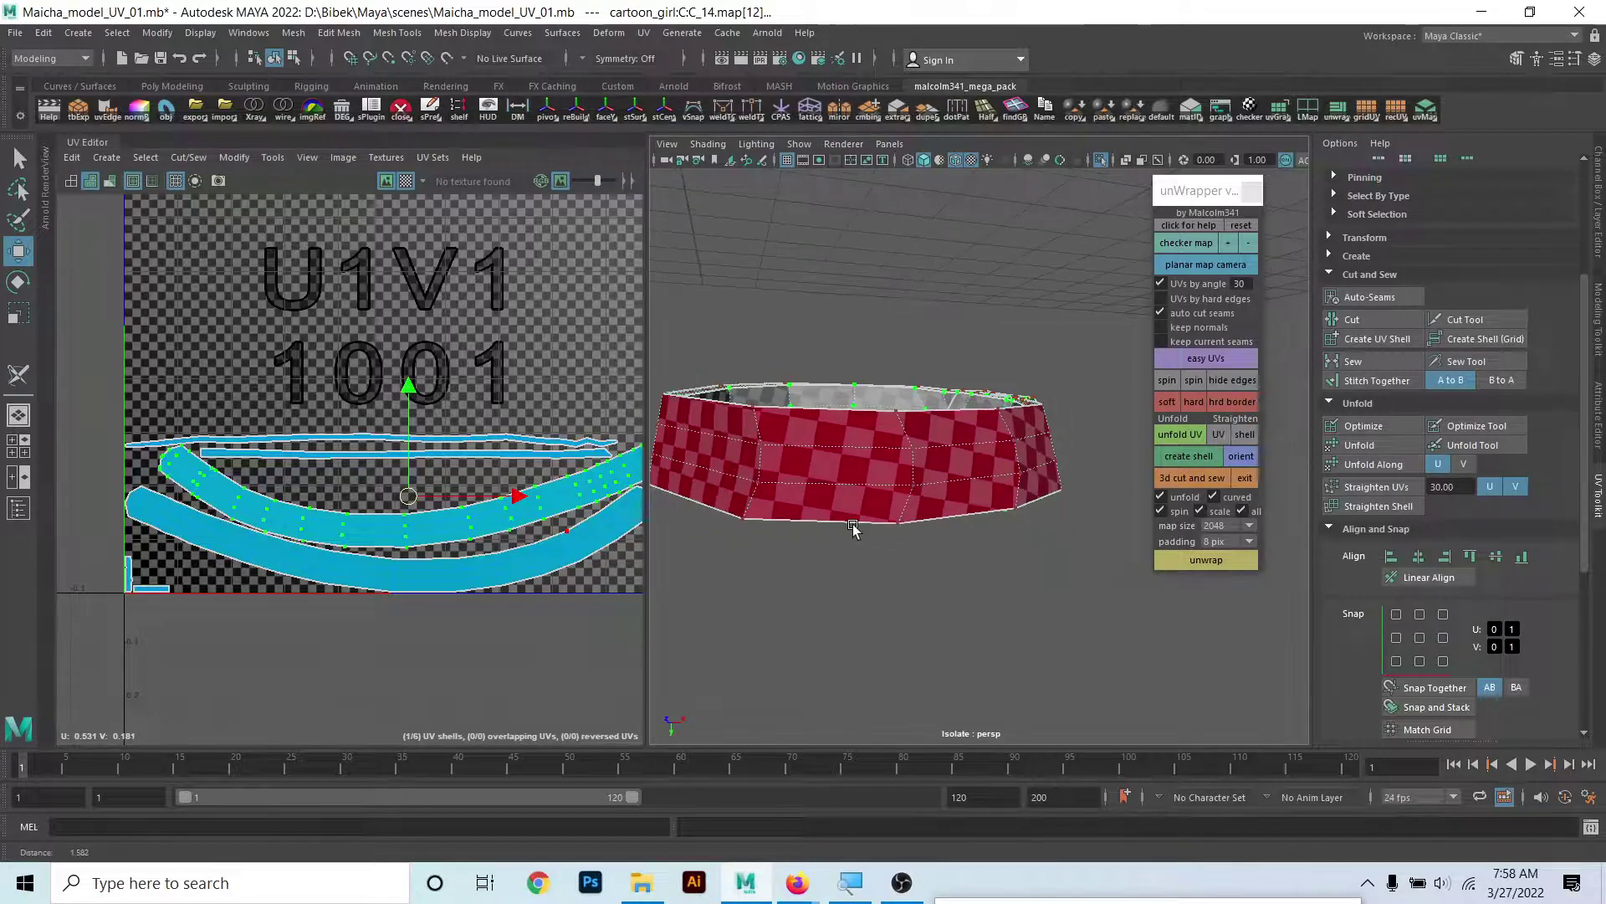
- Straighten the upper belt shell with Straighten UVs and Straighten Shell
{"action": "left_click_drag", "start_coordinate": [853, 527], "coordinate": [976, 378], "text": "alt"}
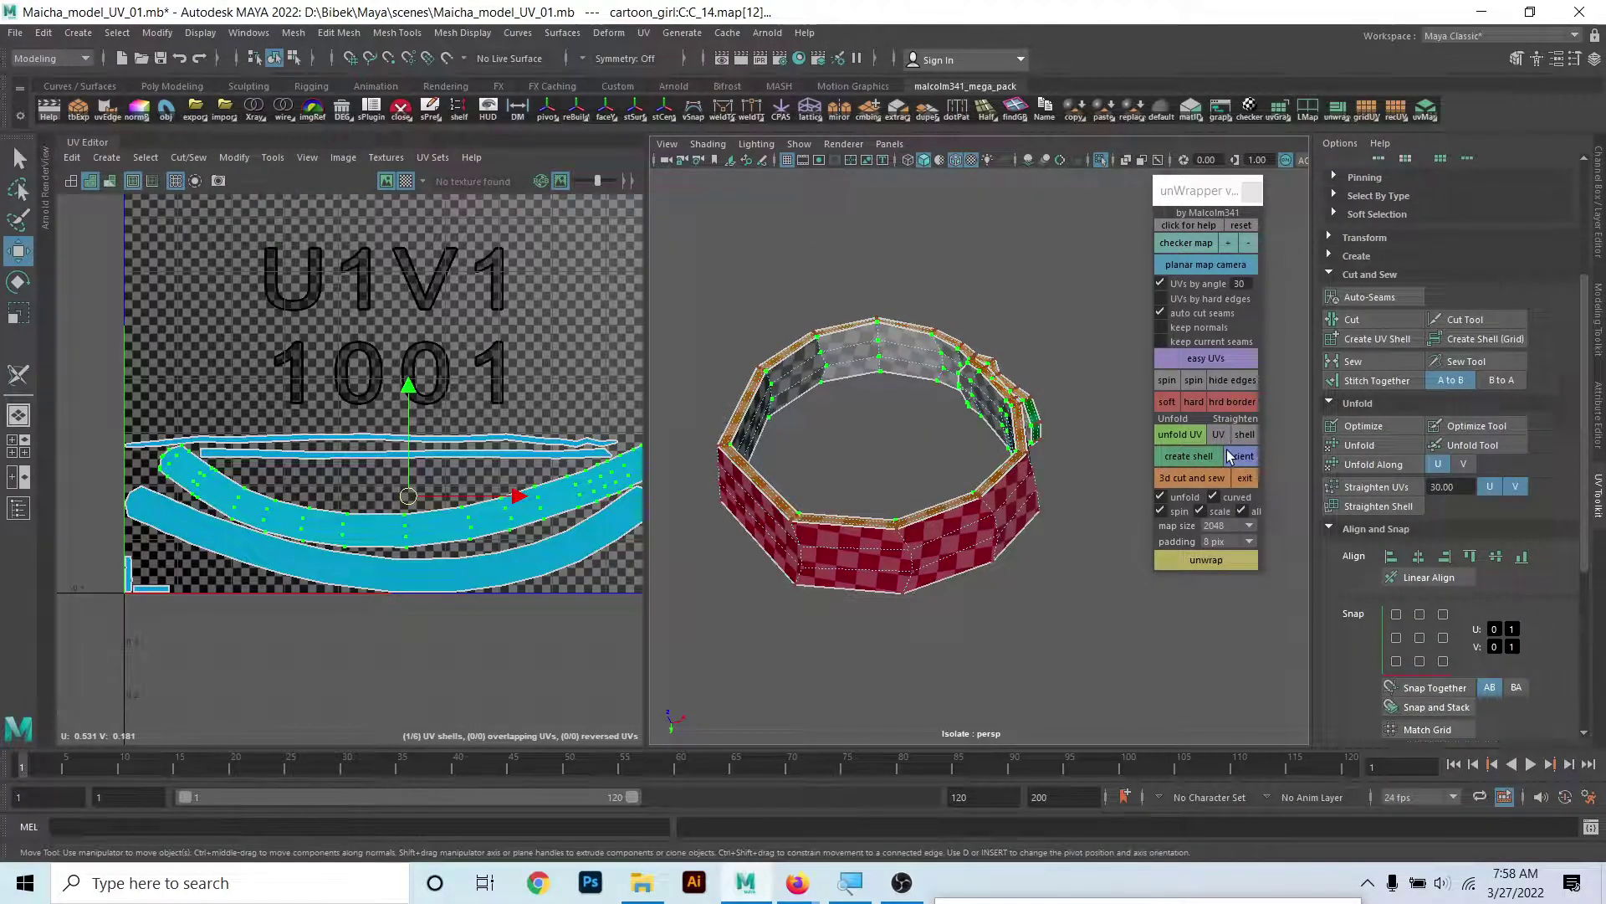
{"action": "left_click", "coordinate": [1219, 435]}
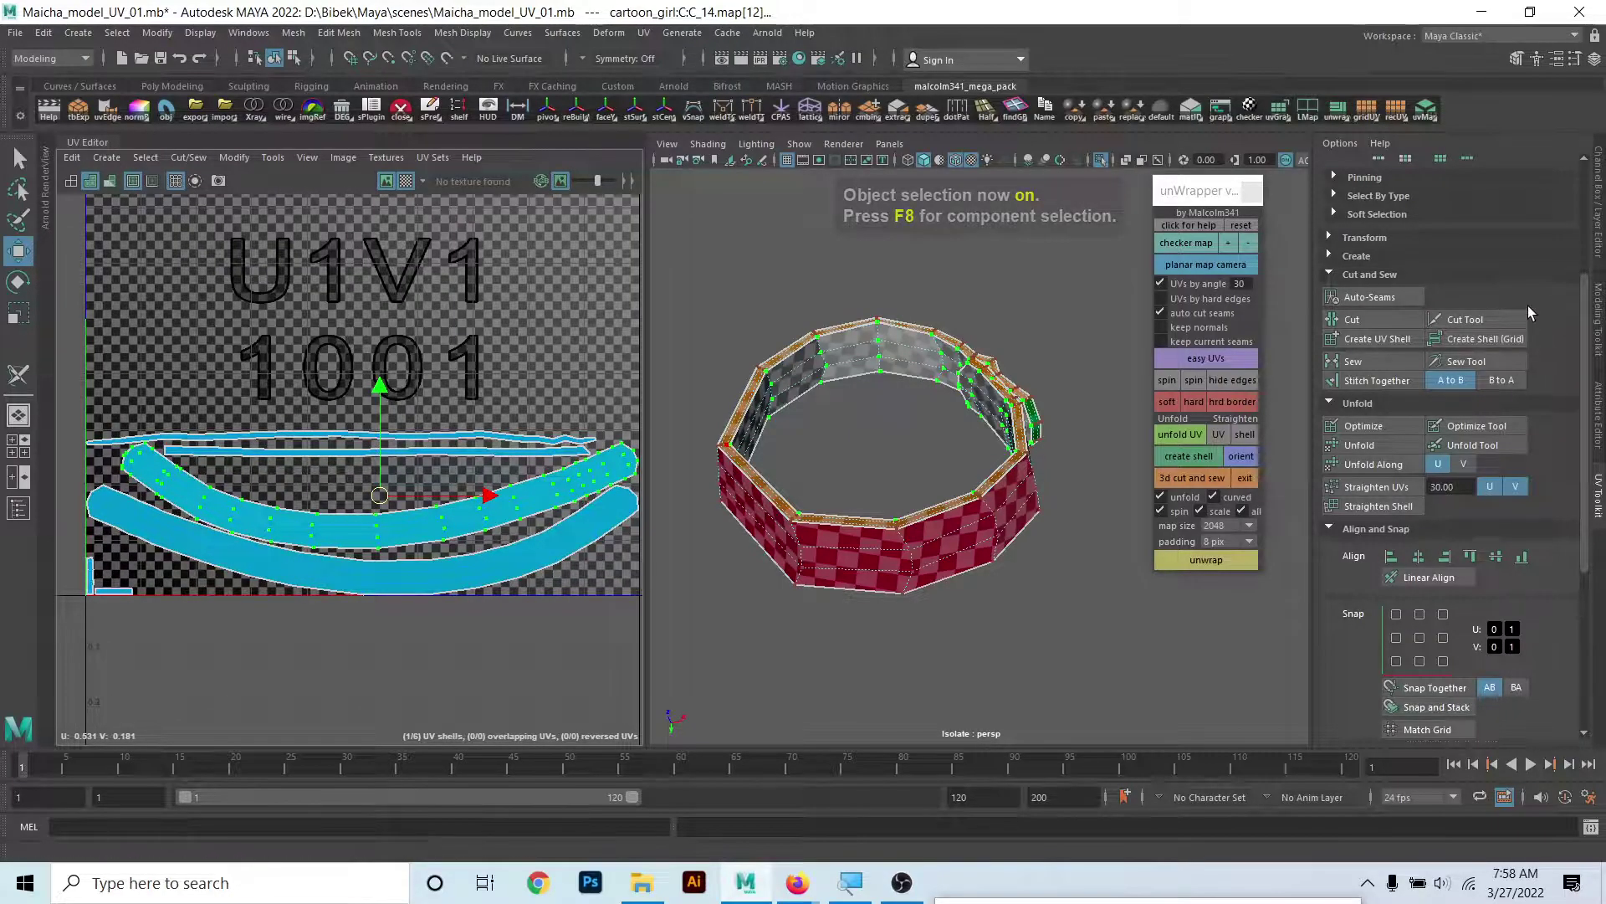
{"action": "scroll", "coordinate": [1527, 304], "scroll_direction": "down", "scroll_amount": 2}
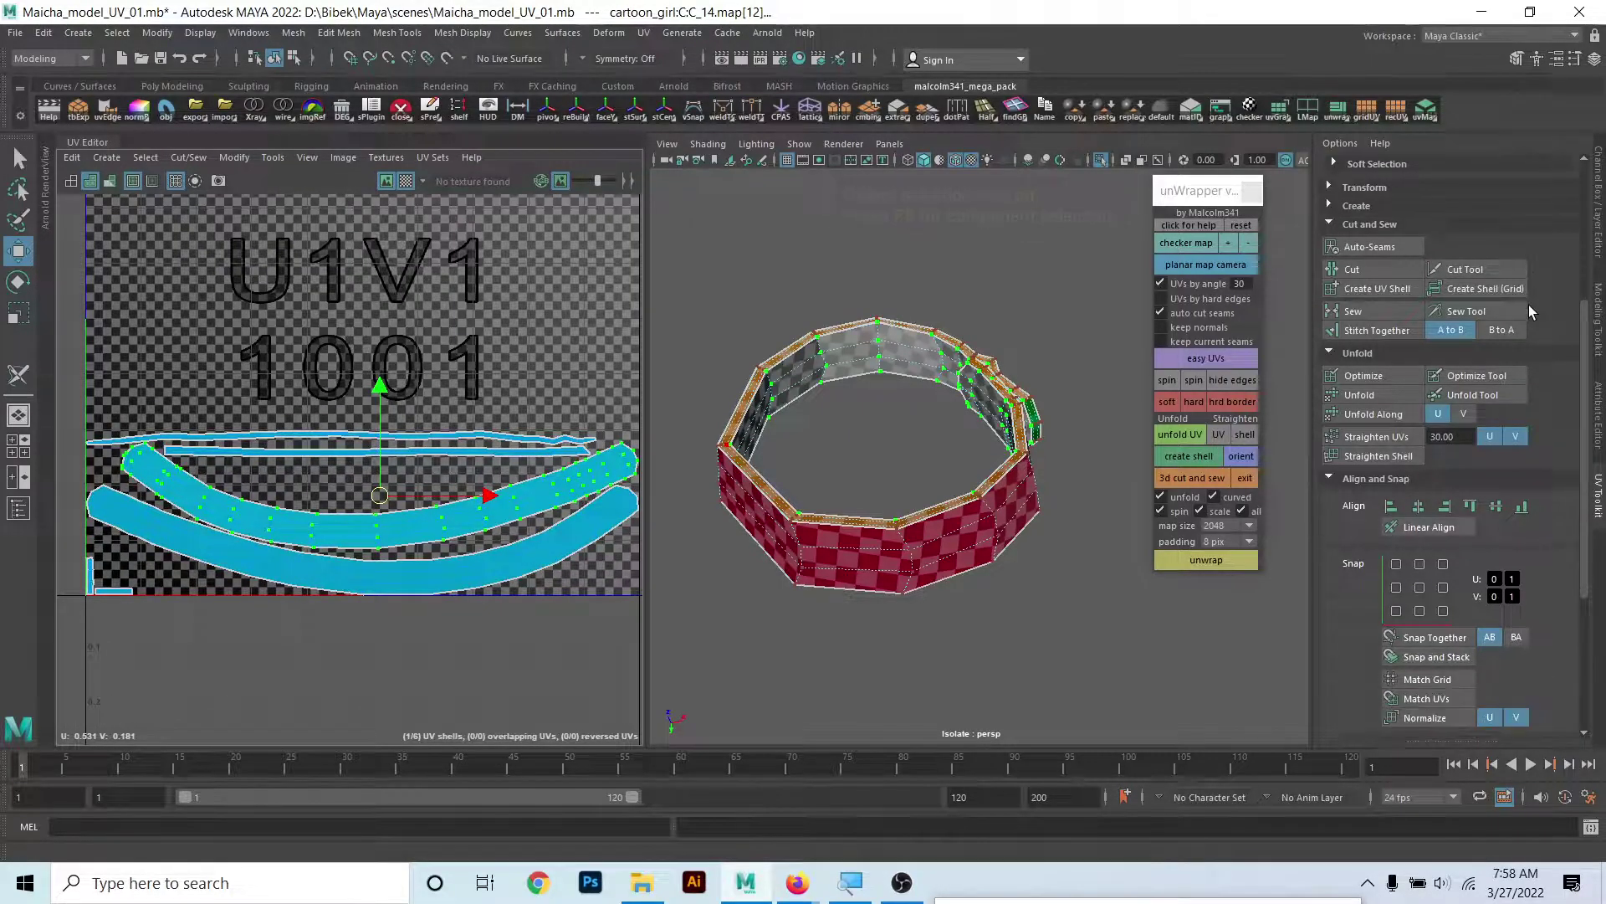
{"action": "left_click", "coordinate": [1387, 440]}
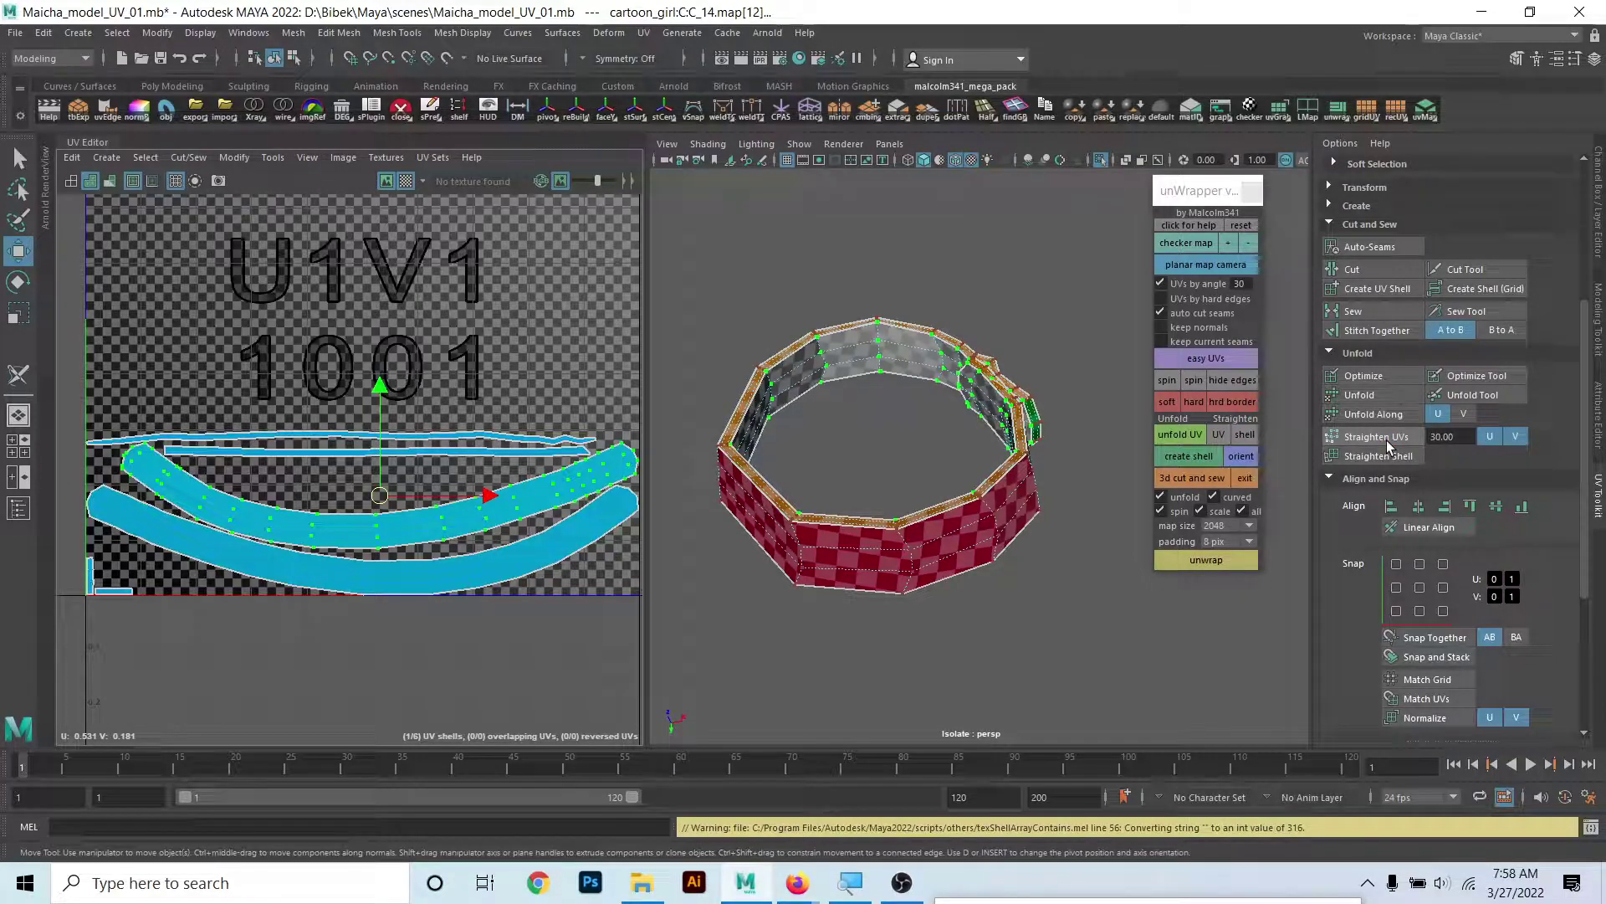
{"action": "key", "text": "f"}
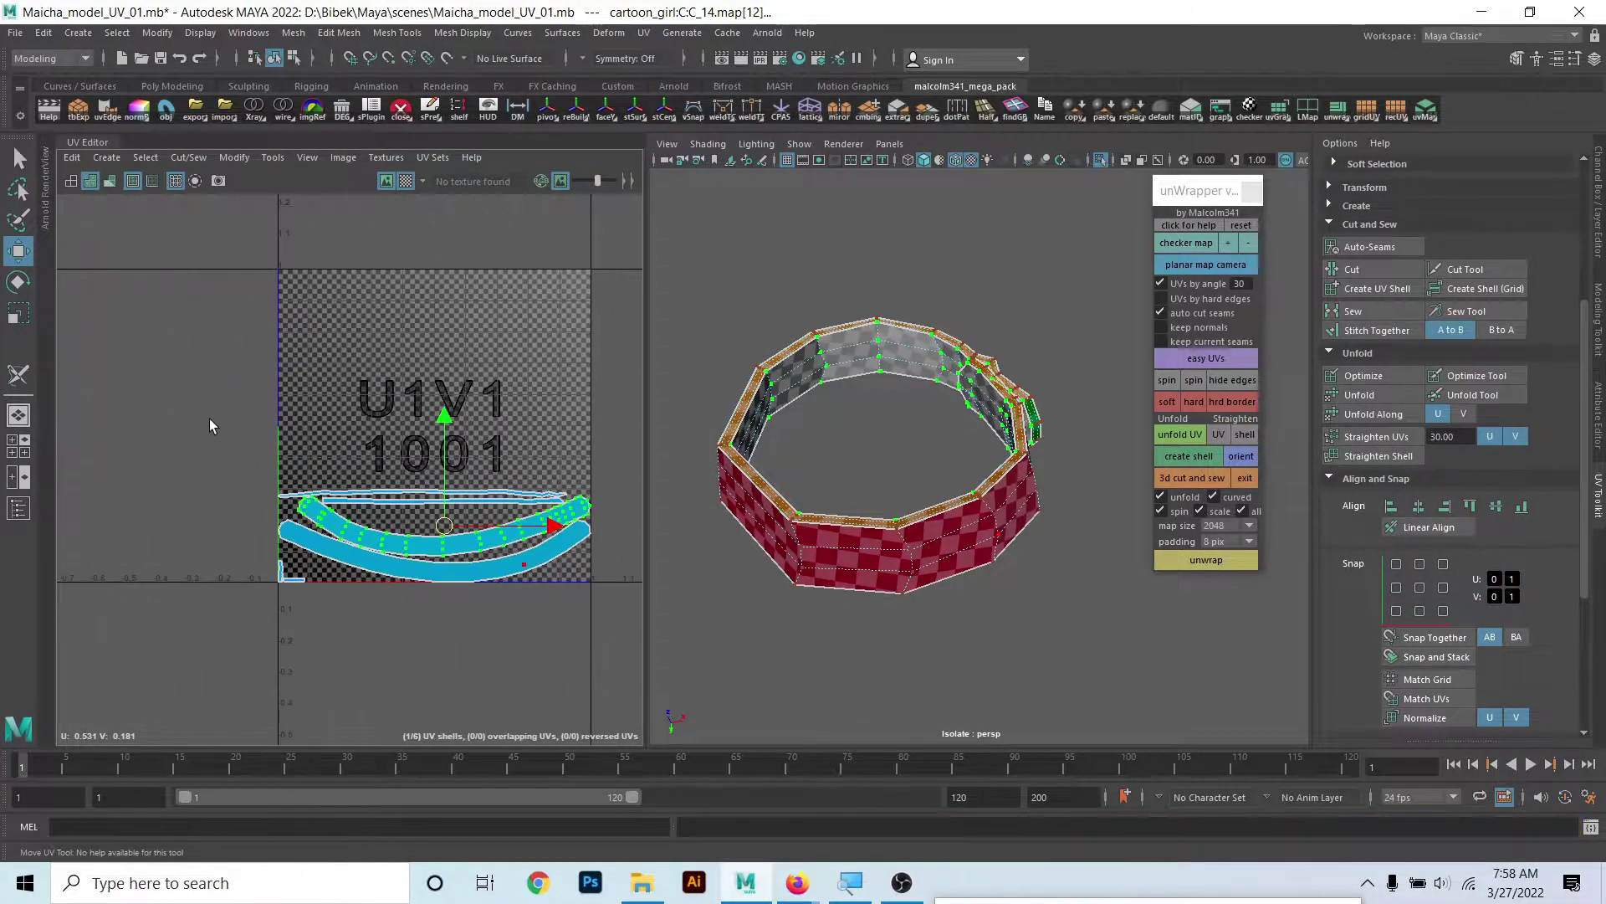
{"action": "left_click", "coordinate": [1390, 453]}
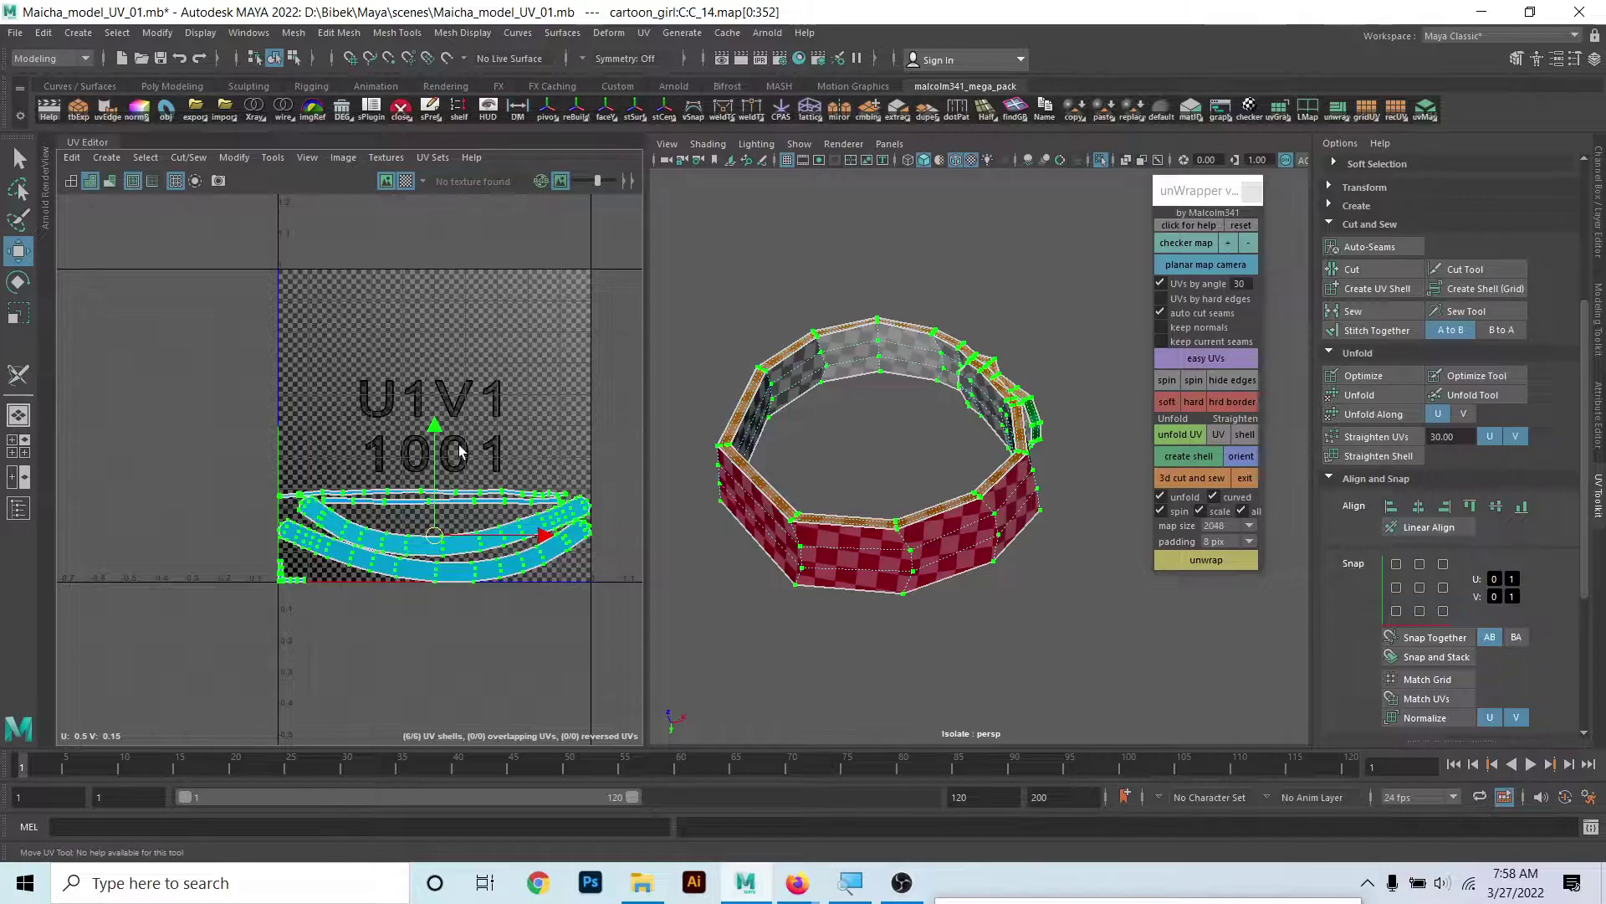
{"action": "scroll", "coordinate": [452, 527], "scroll_direction": "up", "scroll_amount": 3}
- Undo the accidental UV move, clear the selection, and open the UV projection menu
{"action": "right_click", "coordinate": [441, 536]}
{"action": "right_click_drag", "start_coordinate": [441, 537], "coordinate": [512, 533]}
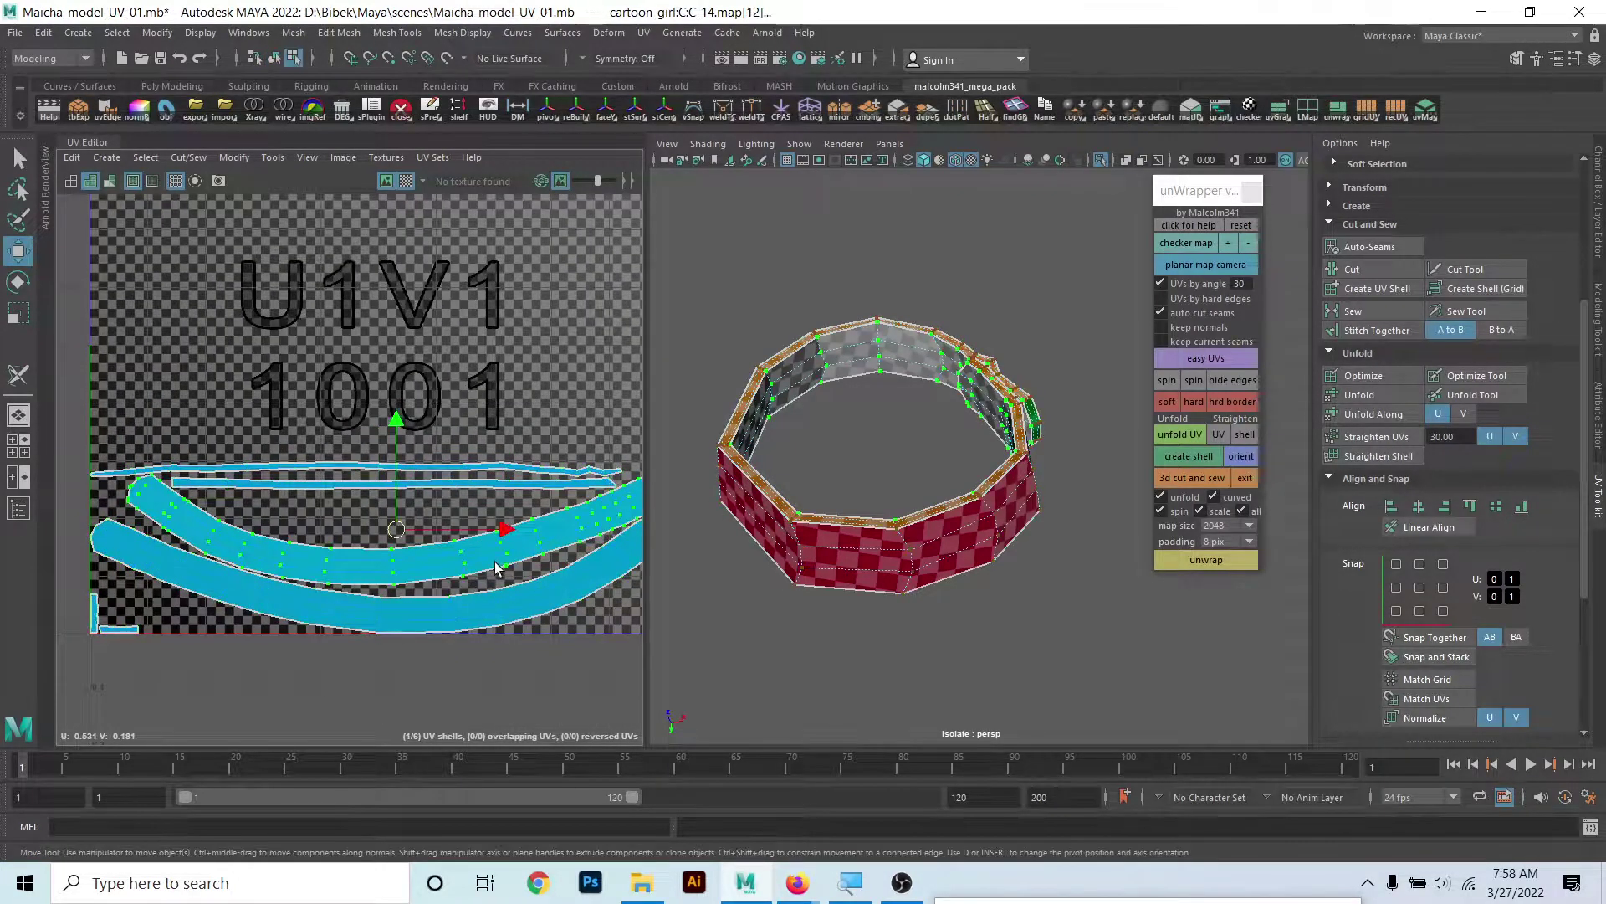
{"action": "key", "text": "ctrl+z"}
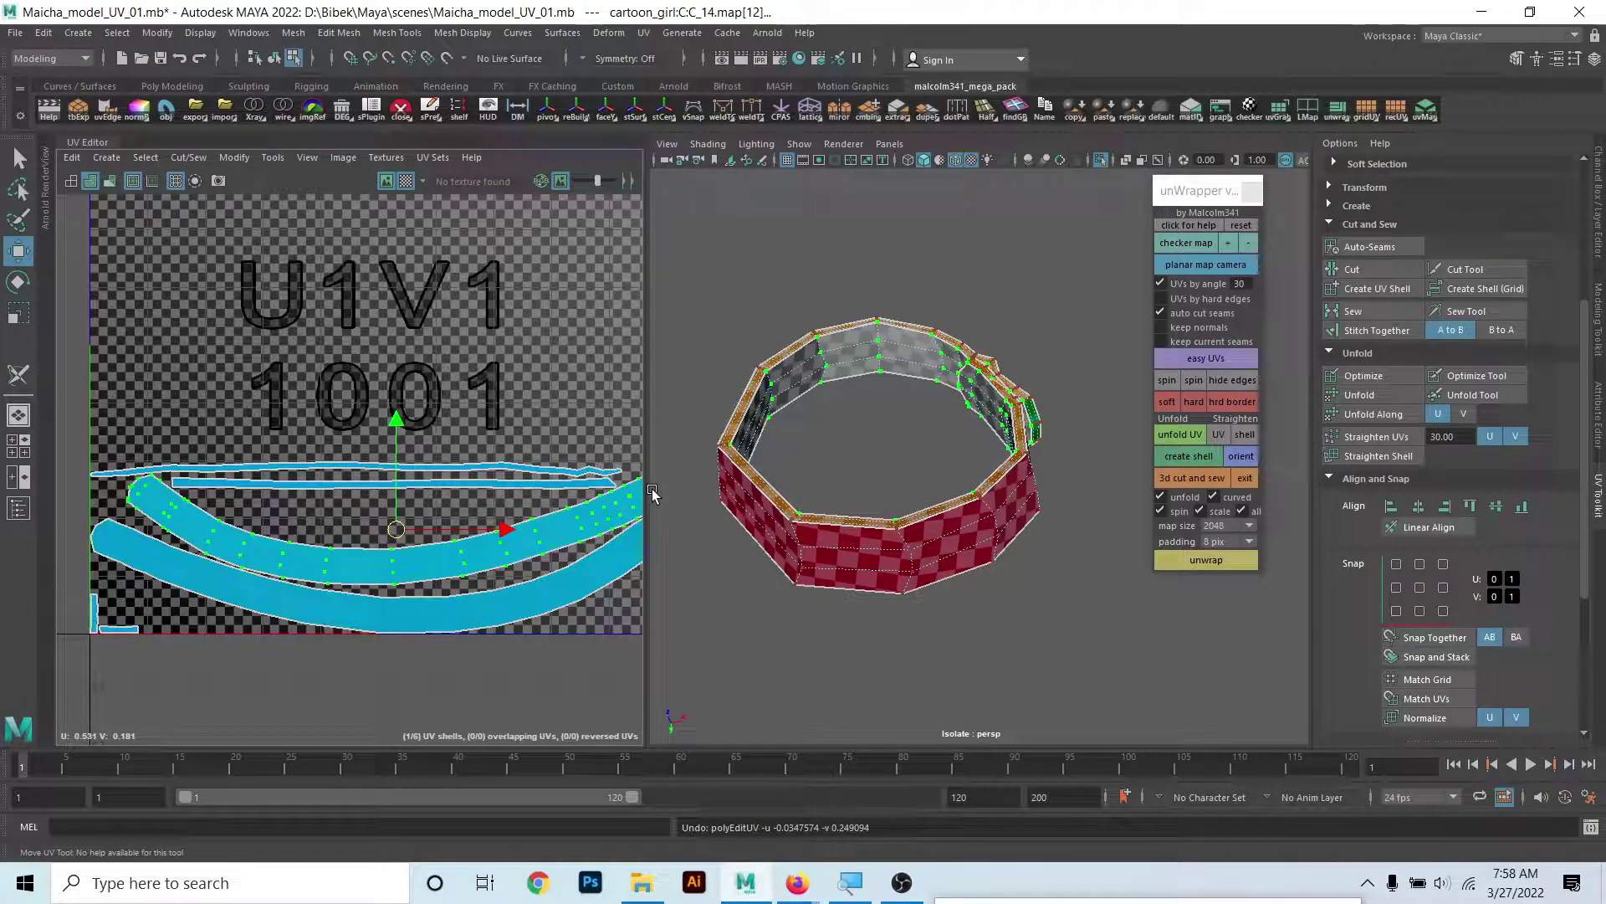
{"action": "left_click_drag", "start_coordinate": [1010, 468], "coordinate": [912, 335], "text": "alt"}
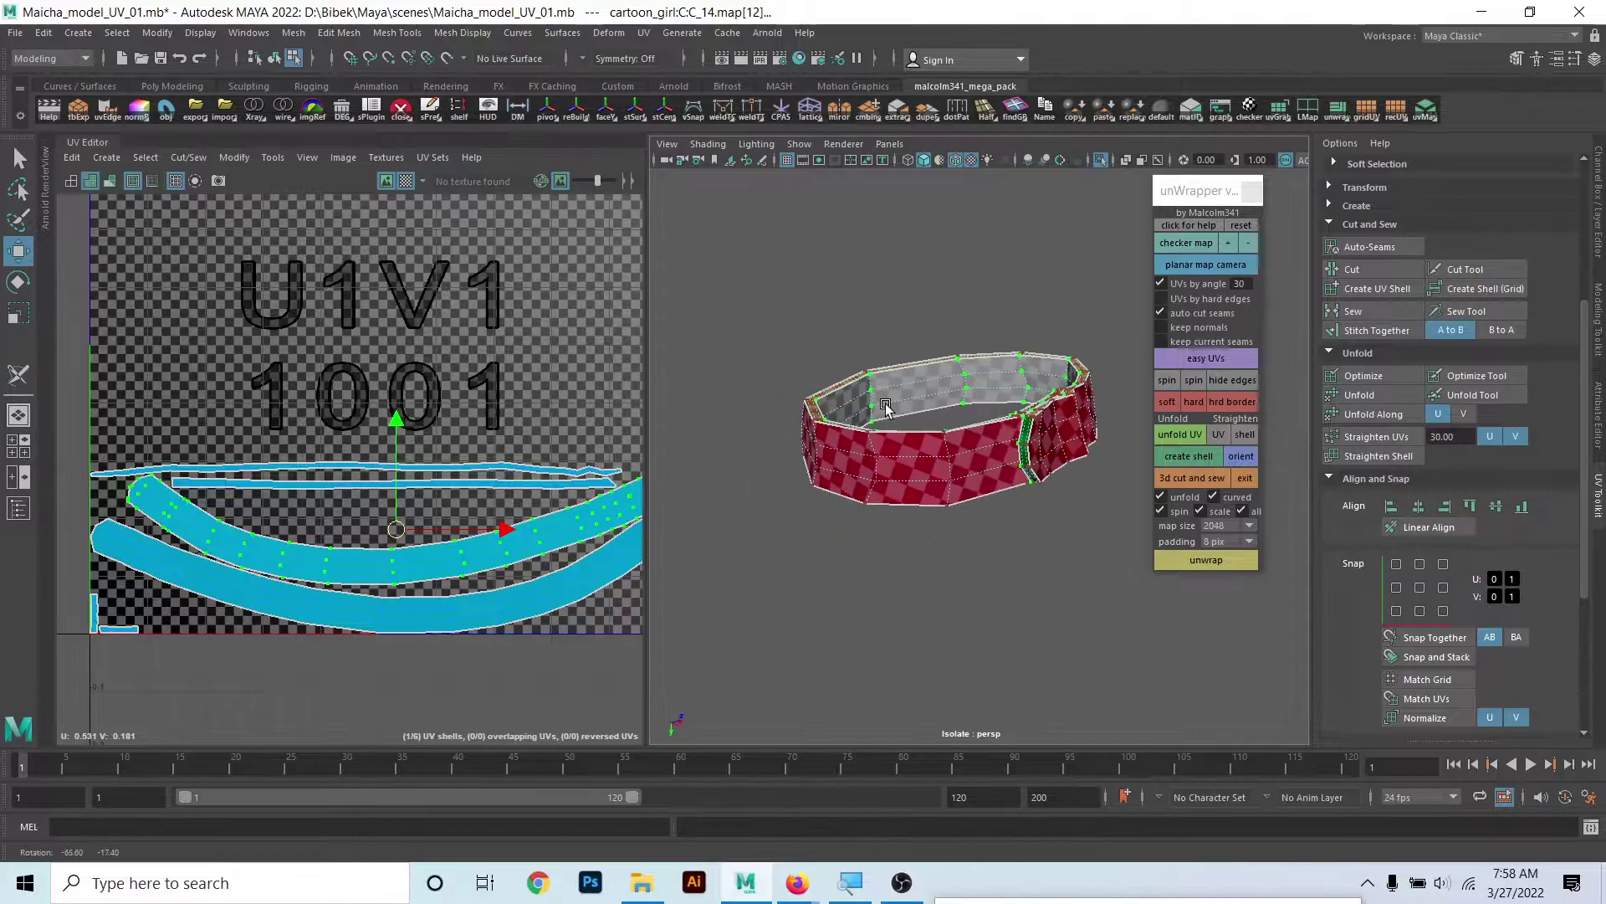
{"action": "right_click_drag", "start_coordinate": [918, 323], "coordinate": [1031, 279]}
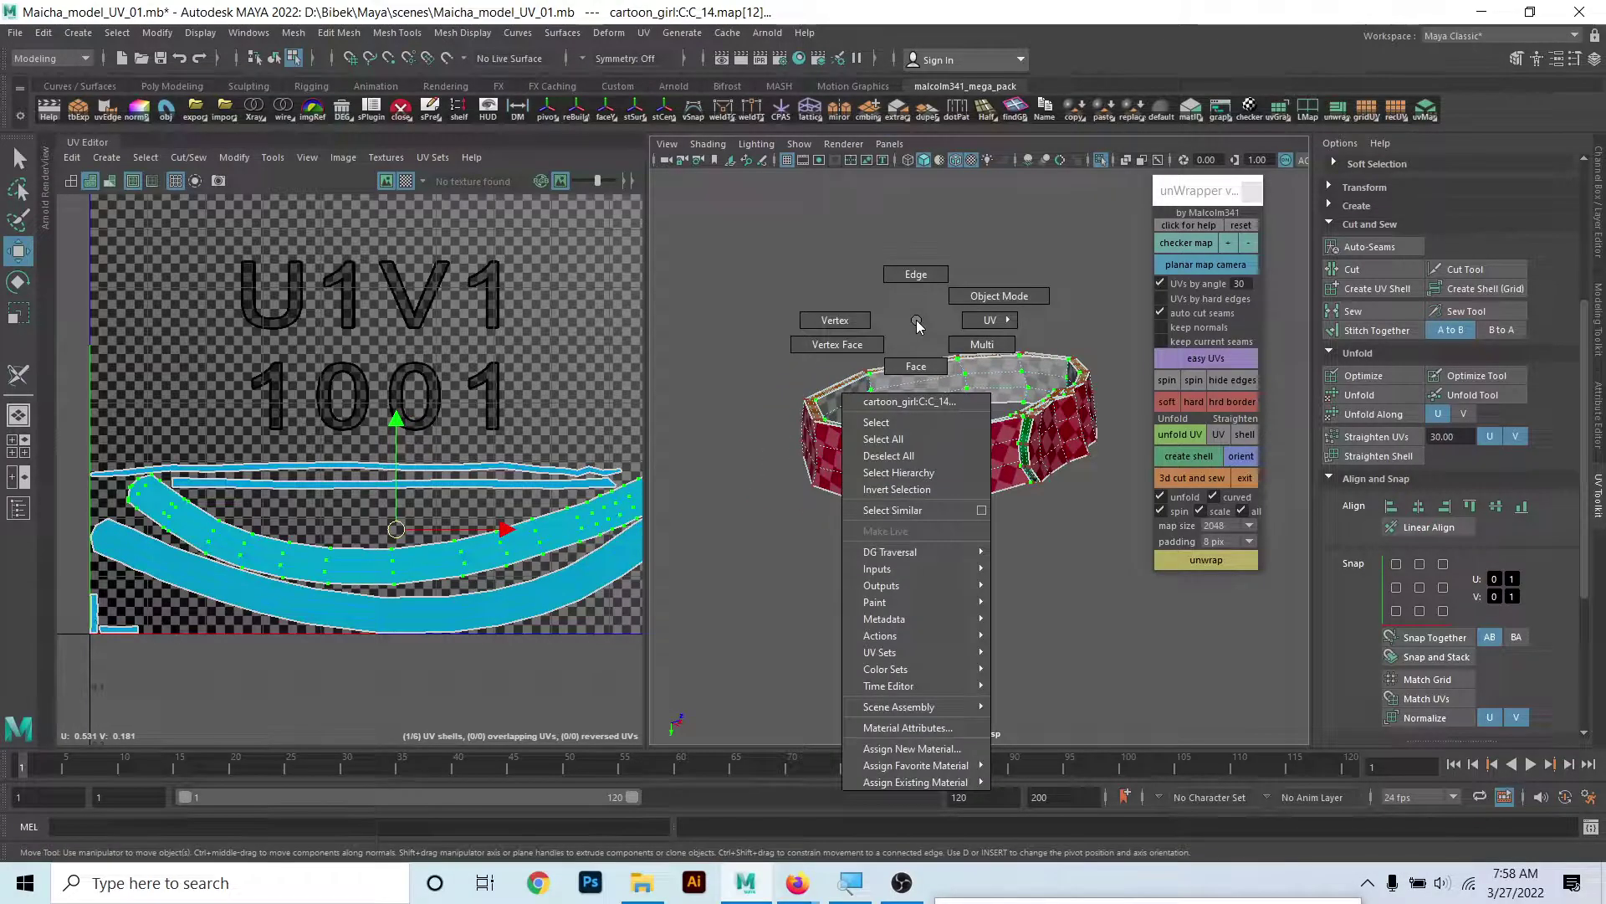
{"action": "left_click", "coordinate": [987, 385]}
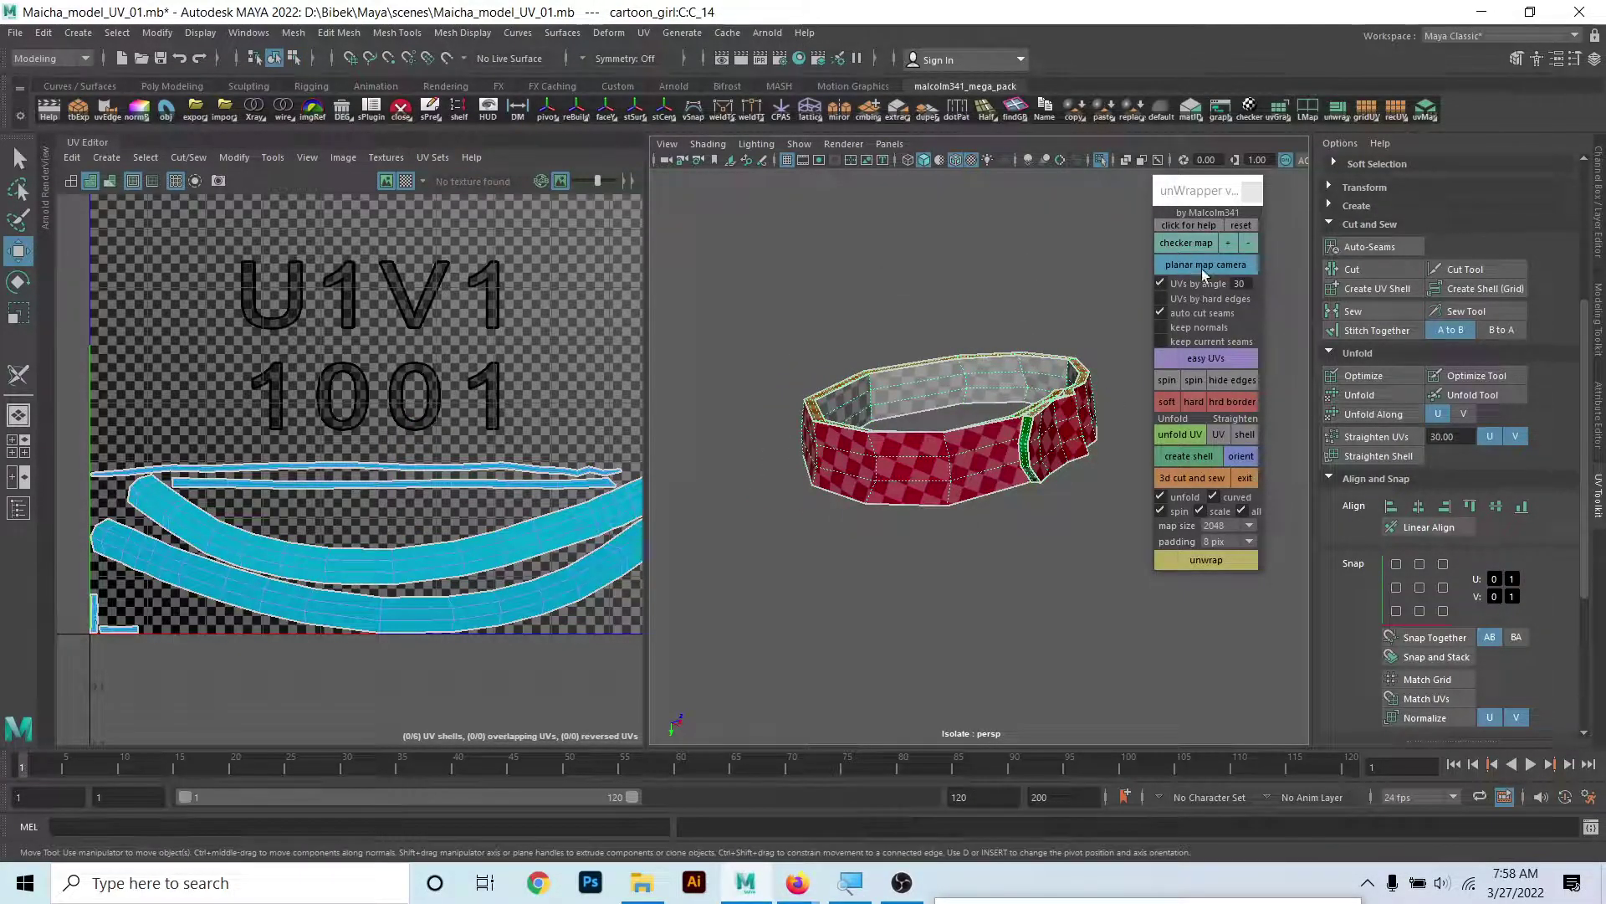
{"action": "left_click", "coordinate": [644, 32]}
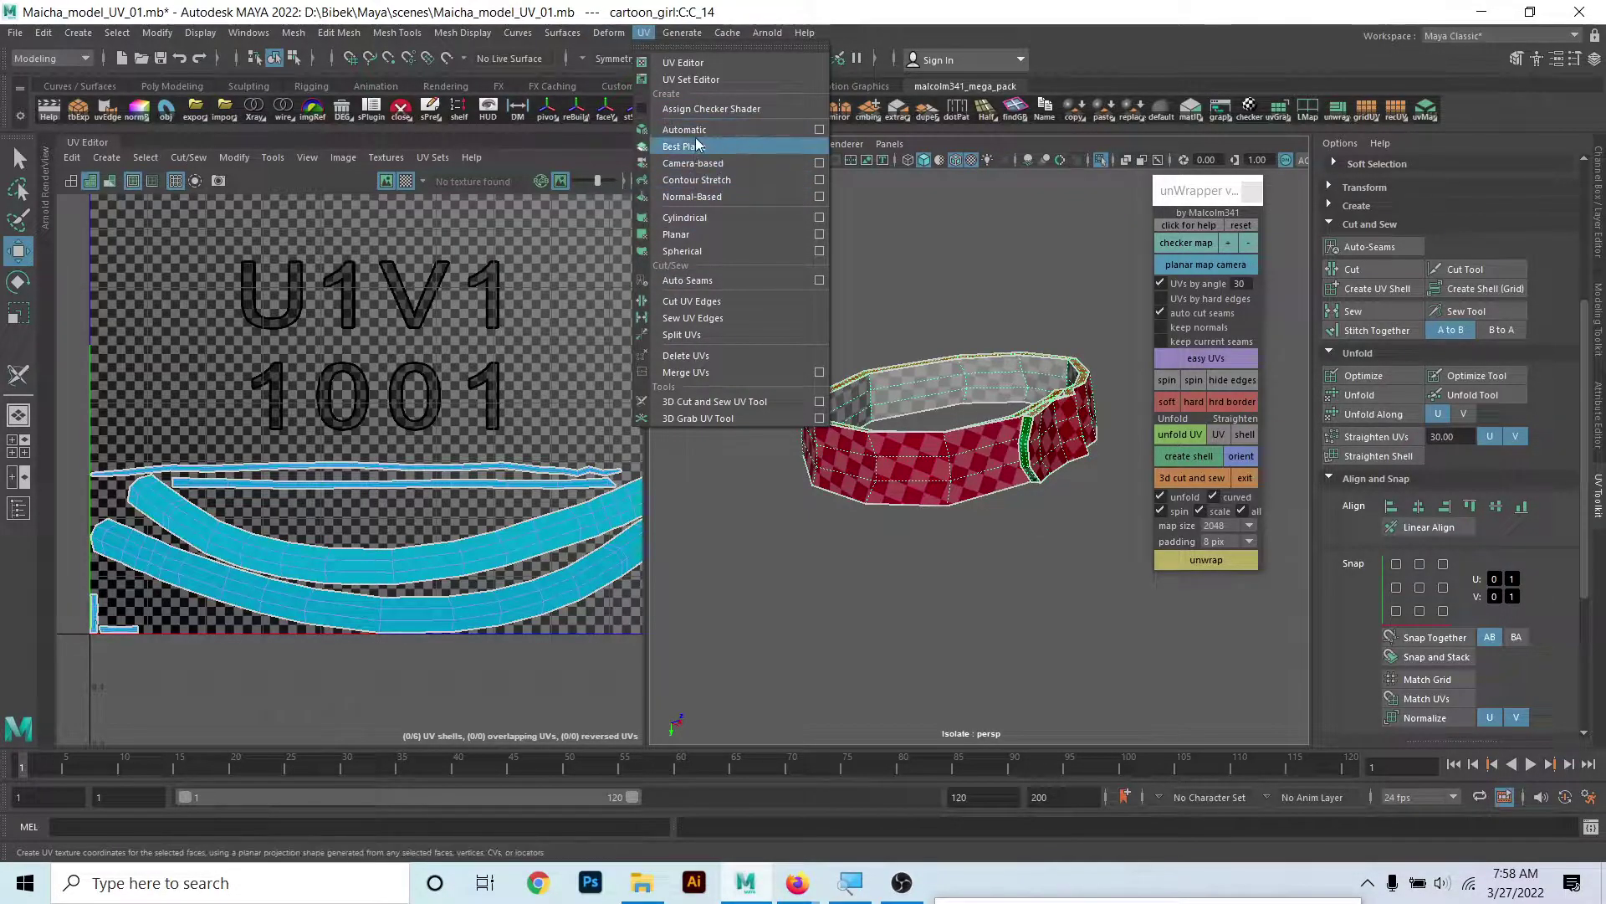
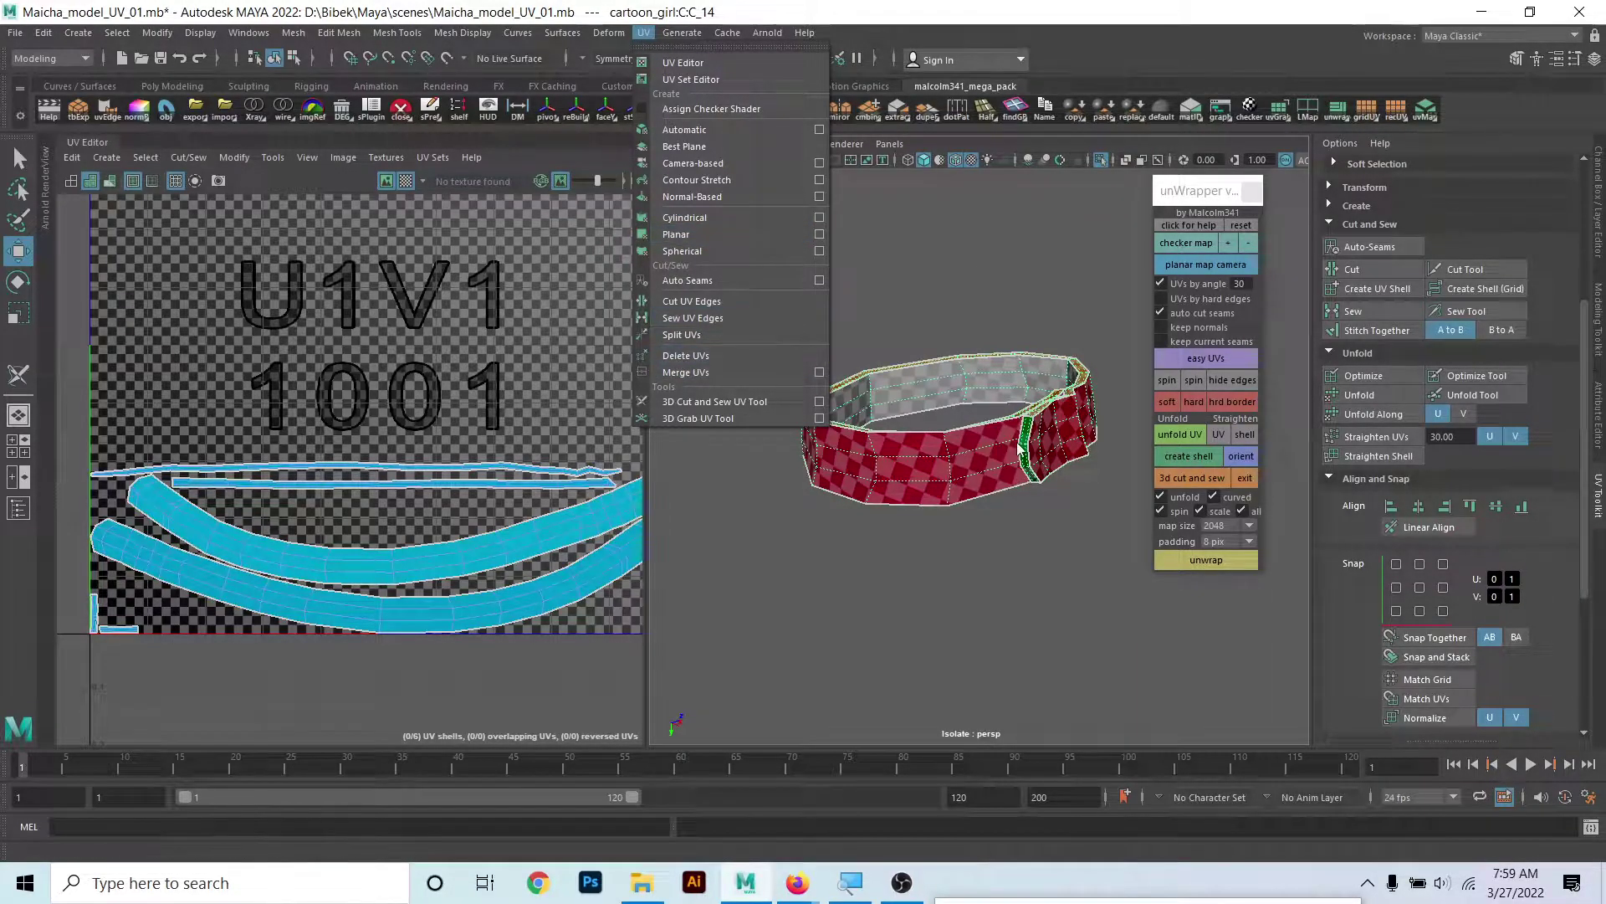
- Center the belt ring's pivot and Shift-drag a copy up above the original
{"action": "left_click", "coordinate": [444, 592]}
{"action": "scroll", "coordinate": [443, 592], "scroll_direction": "down", "scroll_amount": 2}
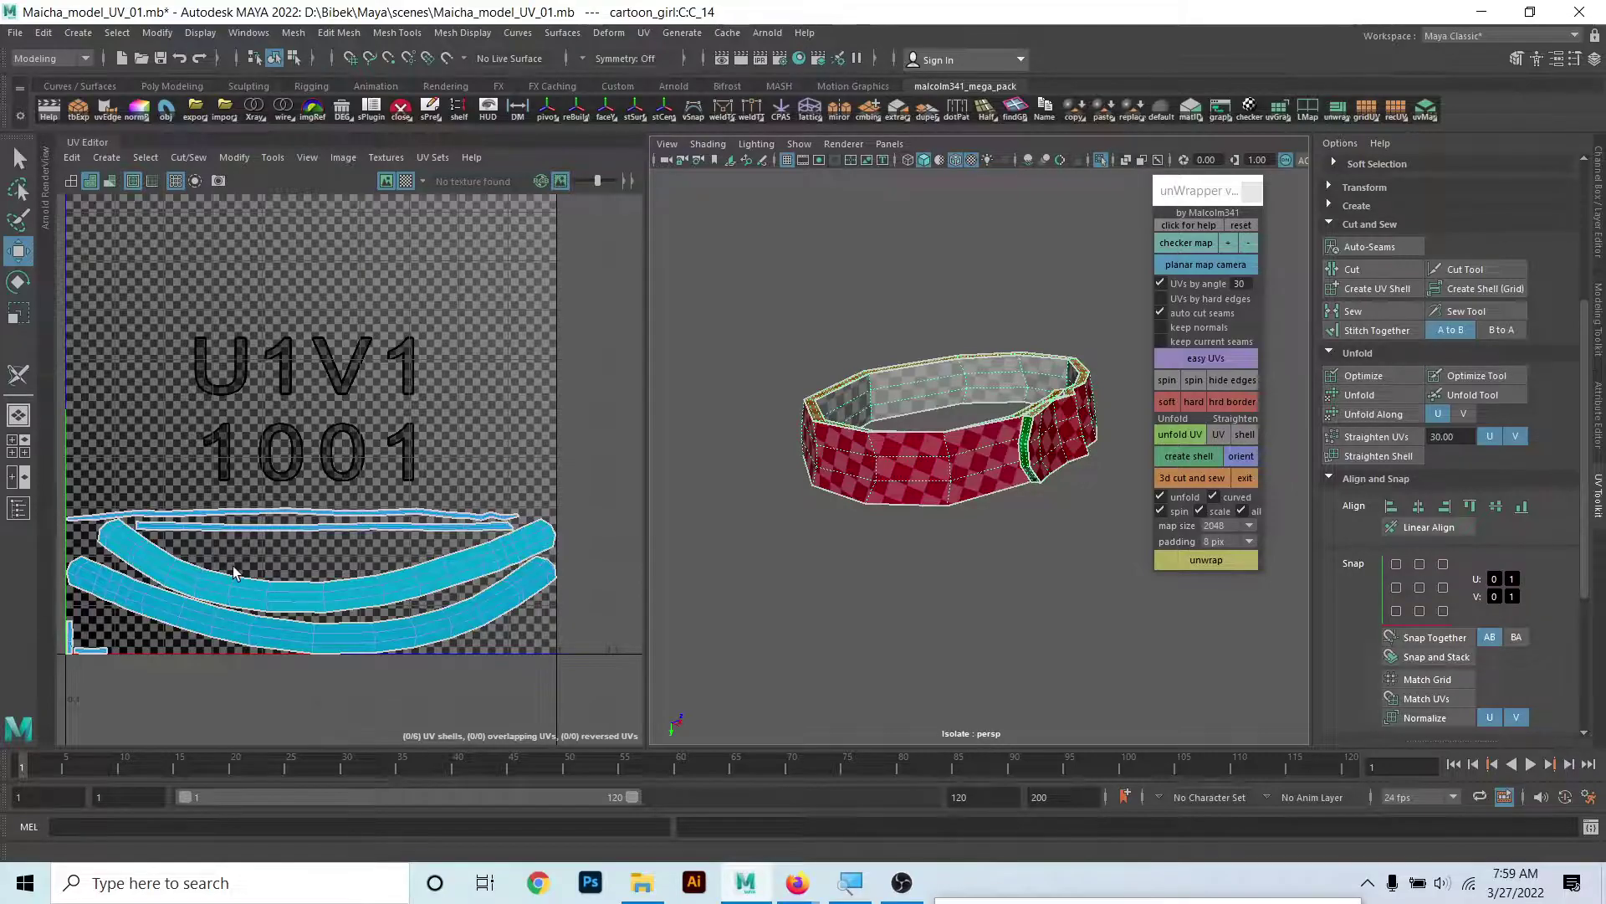
{"action": "left_click_drag", "start_coordinate": [801, 498], "coordinate": [974, 475], "text": "alt"}
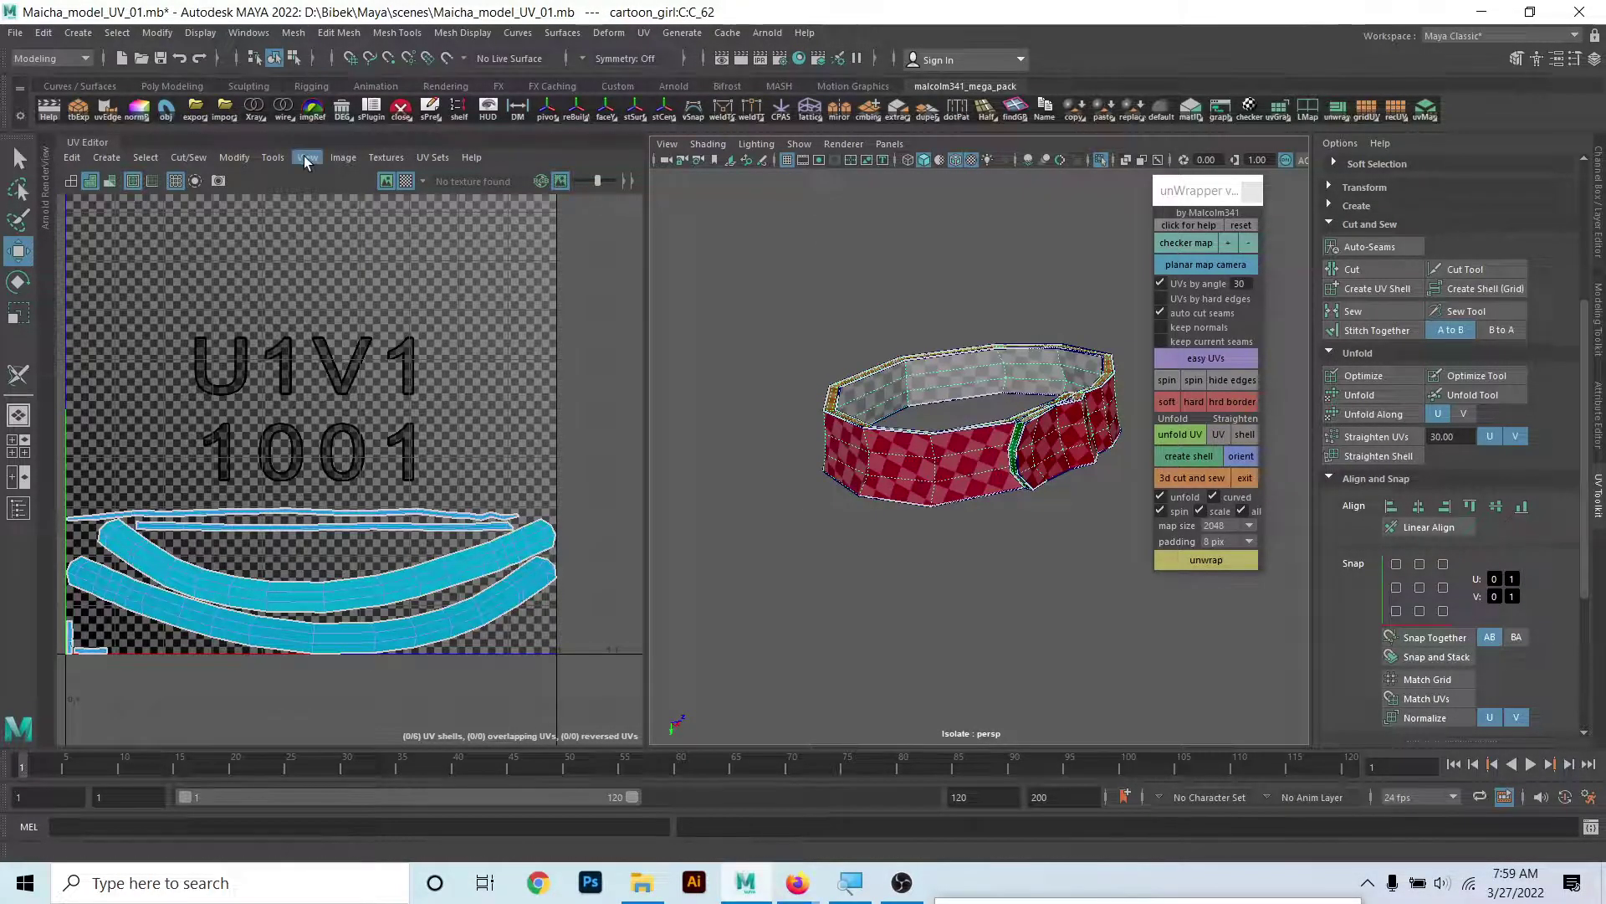
{"action": "left_click", "coordinate": [157, 32]}
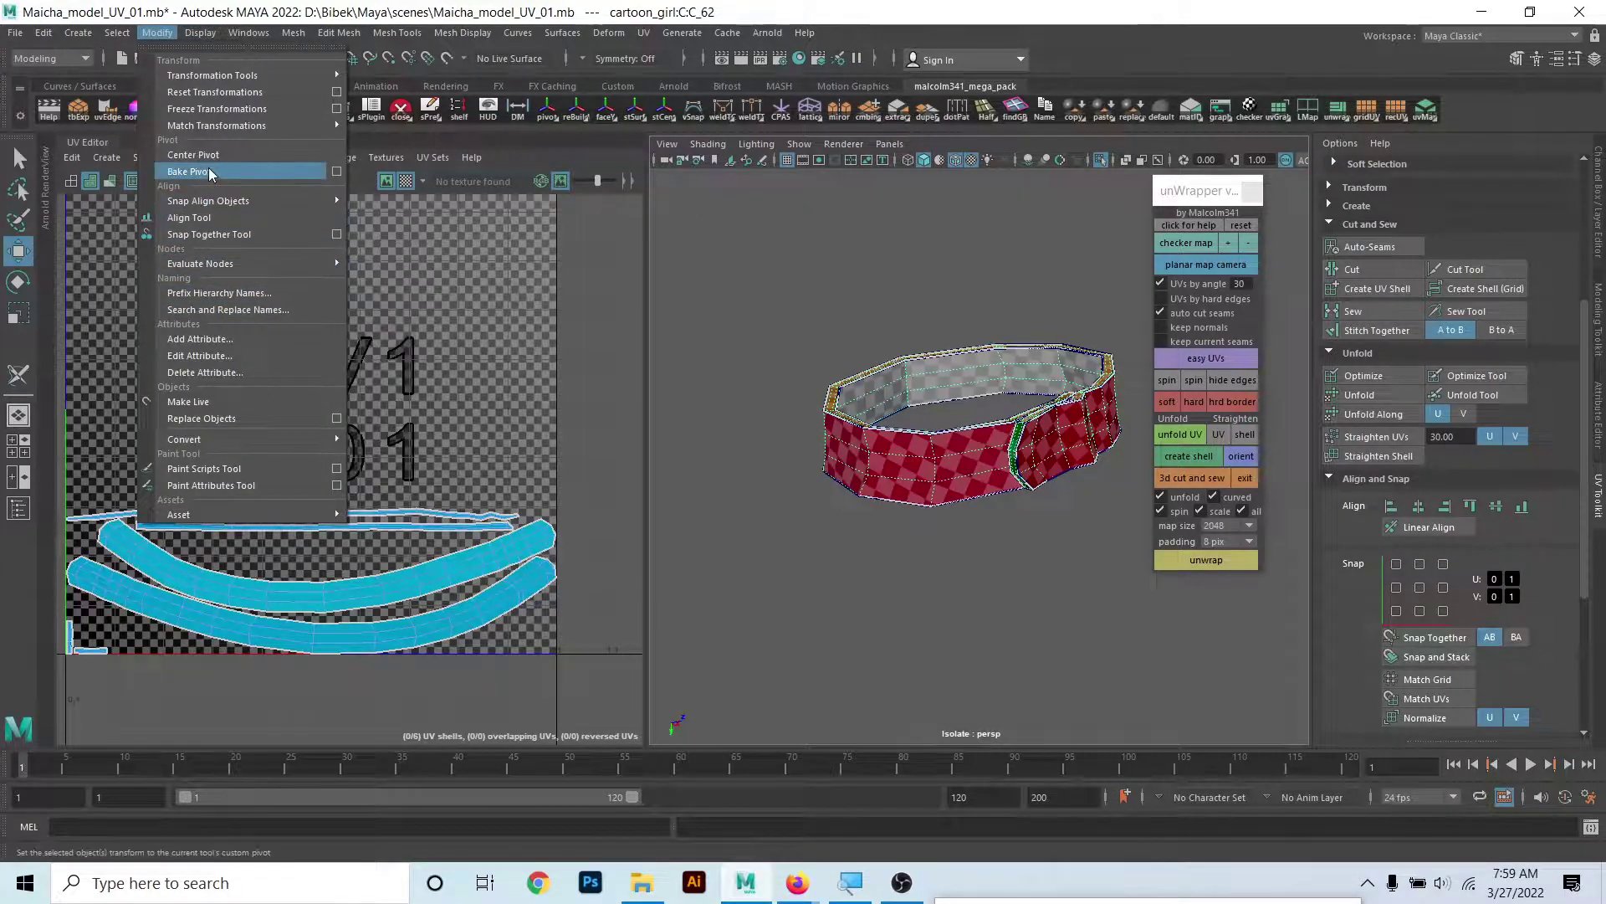
{"action": "left_click", "coordinate": [197, 155]}
{"action": "mouse_move", "coordinate": [976, 484]}
{"action": "left_mouse_down", "text": "shift"}
{"action": "mouse_move", "coordinate": [968, 360]}
{"action": "mouse_move", "coordinate": [860, 442]}
{"action": "mouse_move", "coordinate": [803, 431]}
{"action": "left_mouse_up", "text": "shift"}
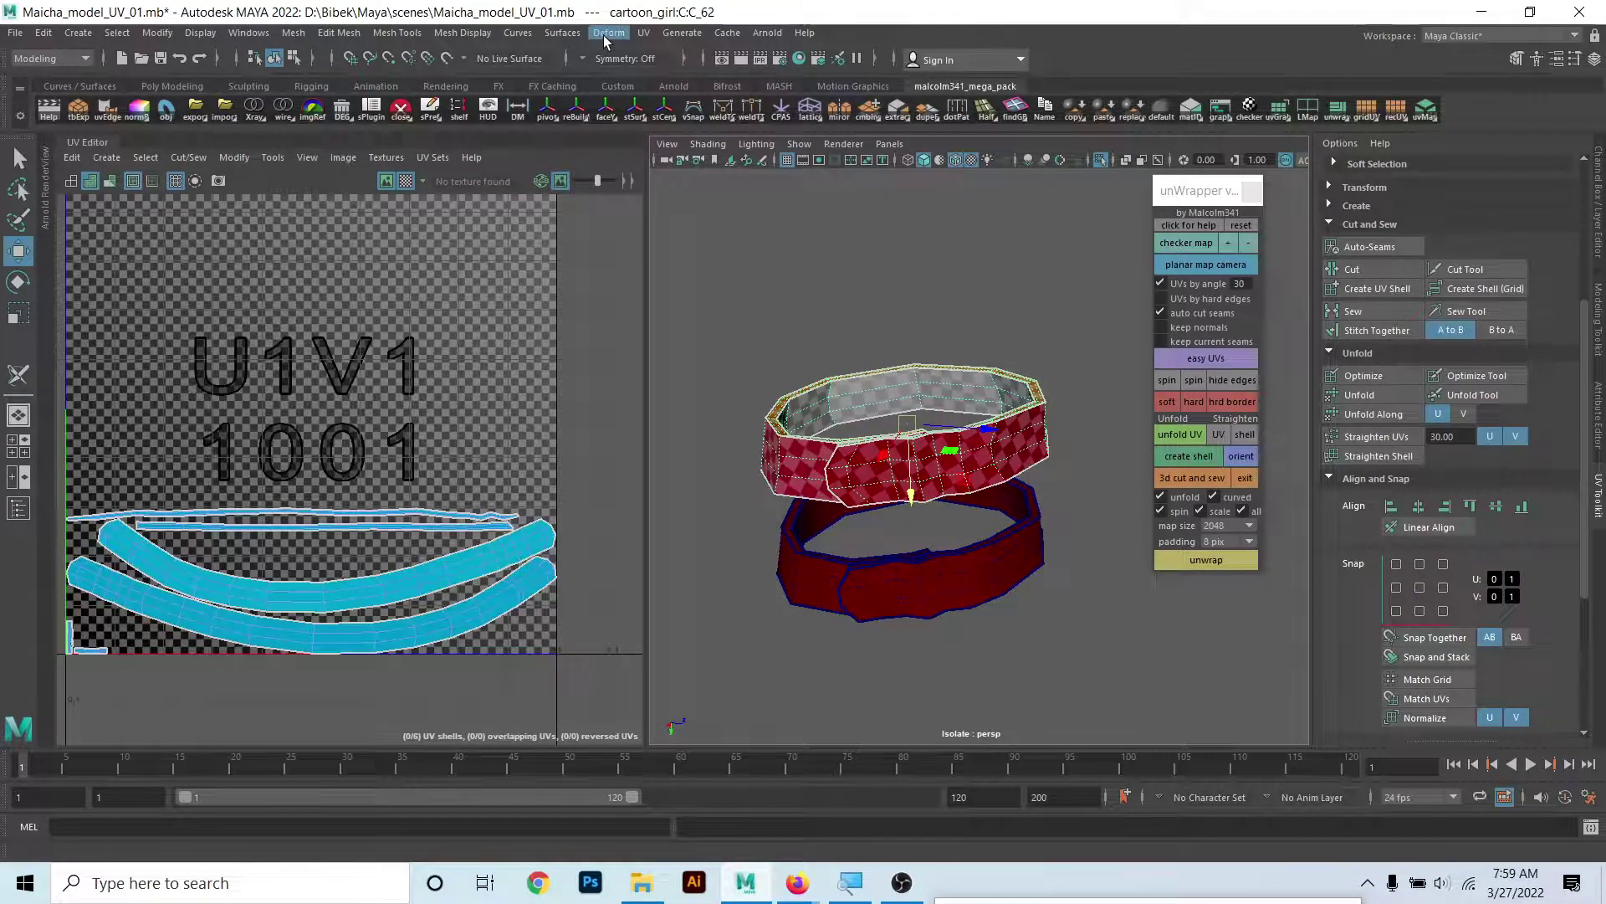
{"action": "left_click", "coordinate": [643, 33]}
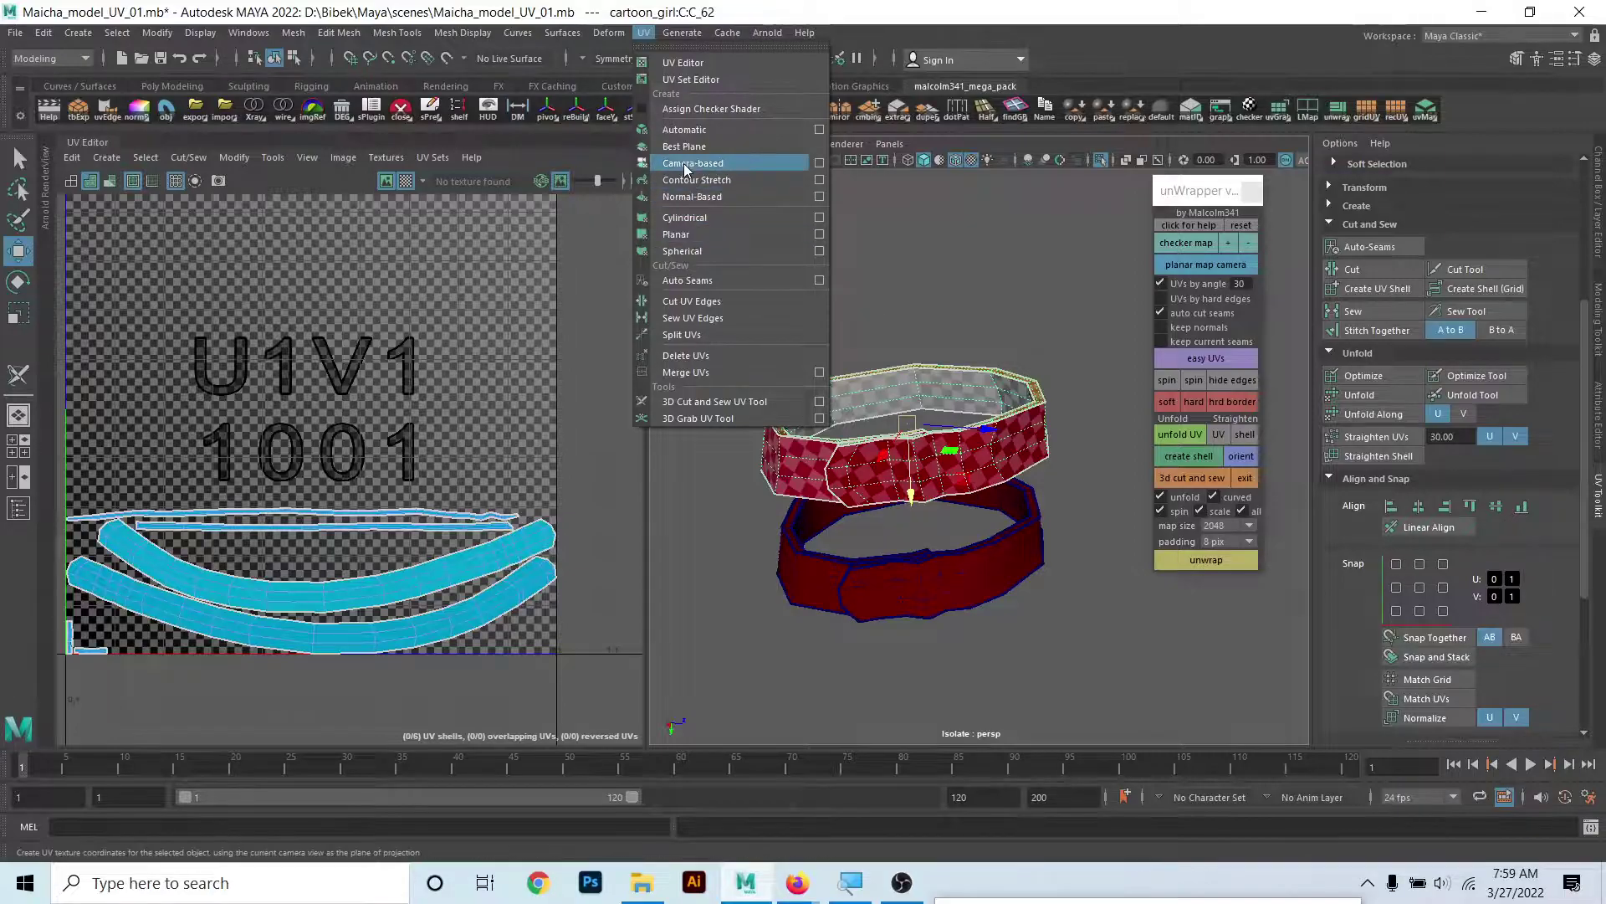
- Give the belt copy a cylindrical projection and rotate it about 79 degrees
{"action": "left_click", "coordinate": [719, 217]}
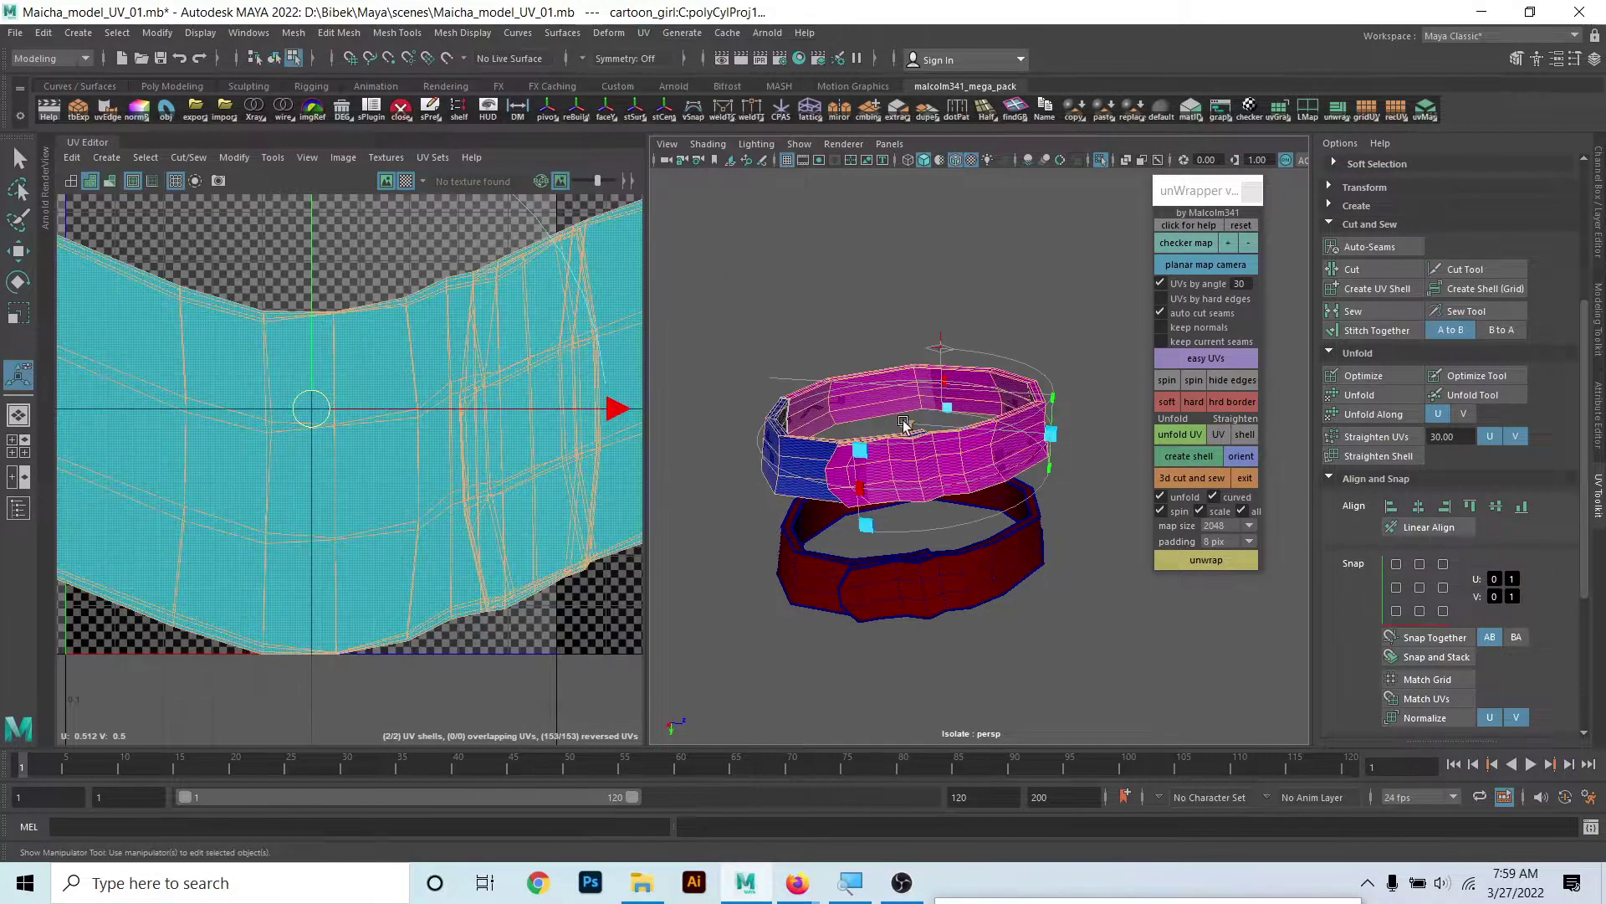
{"action": "mouse_move", "coordinate": [970, 567]}
{"action": "left_mouse_down", "text": "alt"}
{"action": "mouse_move", "coordinate": [733, 466]}
{"action": "mouse_move", "coordinate": [657, 309]}
{"action": "left_mouse_up", "text": "alt"}
{"action": "left_click_drag", "start_coordinate": [718, 373], "coordinate": [905, 499], "text": "alt"}
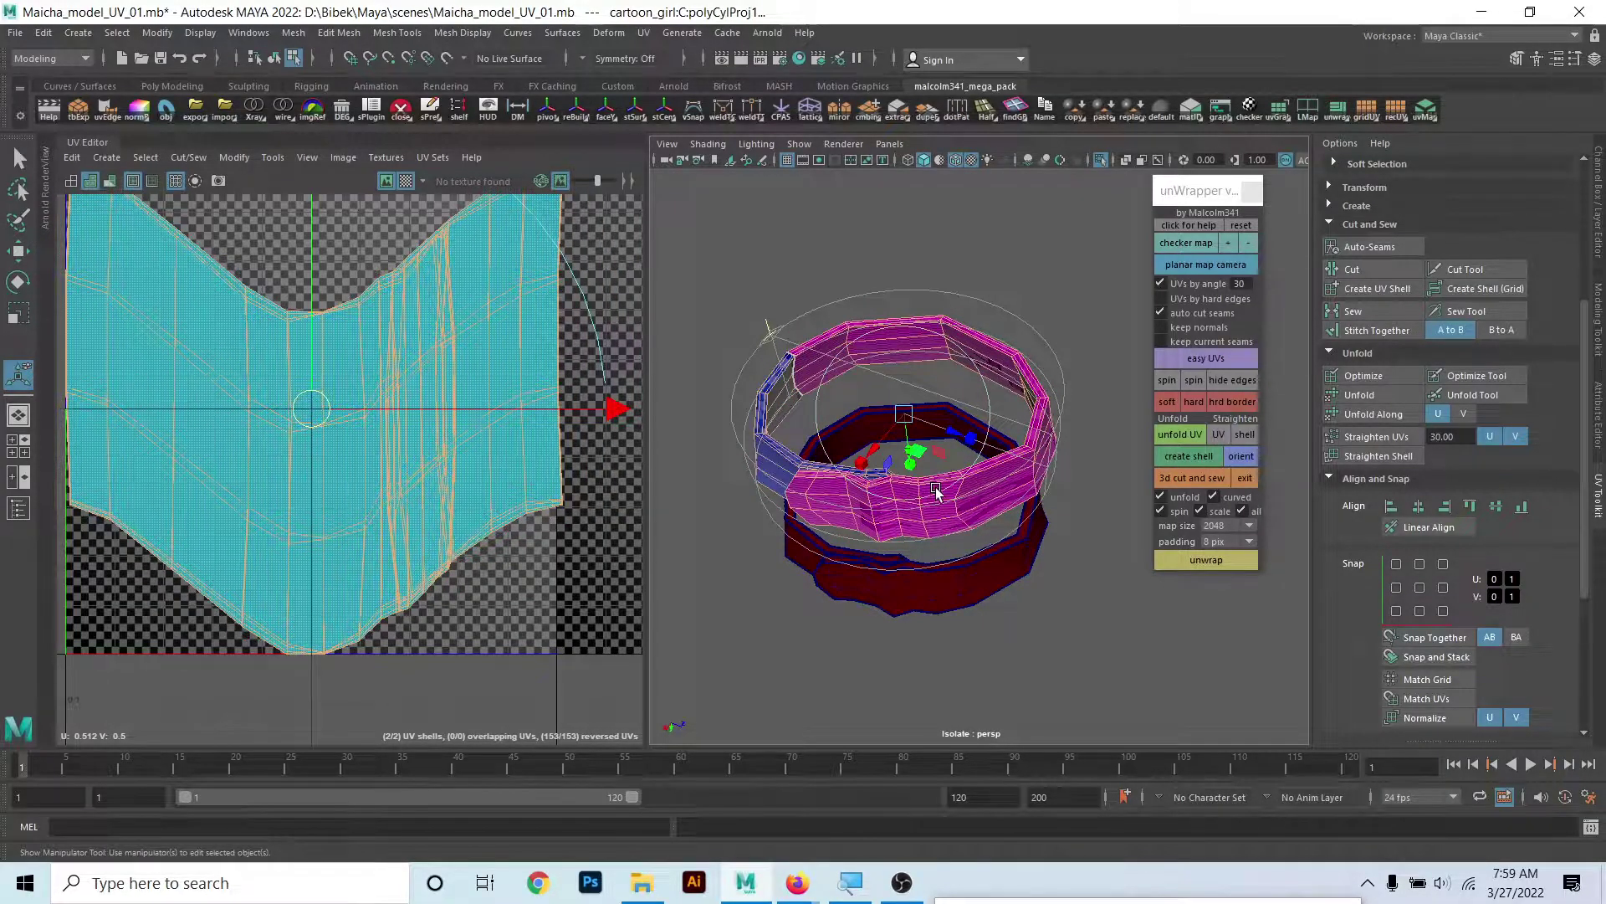
{"action": "key", "text": "e"}
{"action": "left_click_drag", "start_coordinate": [951, 460], "coordinate": [854, 487]}
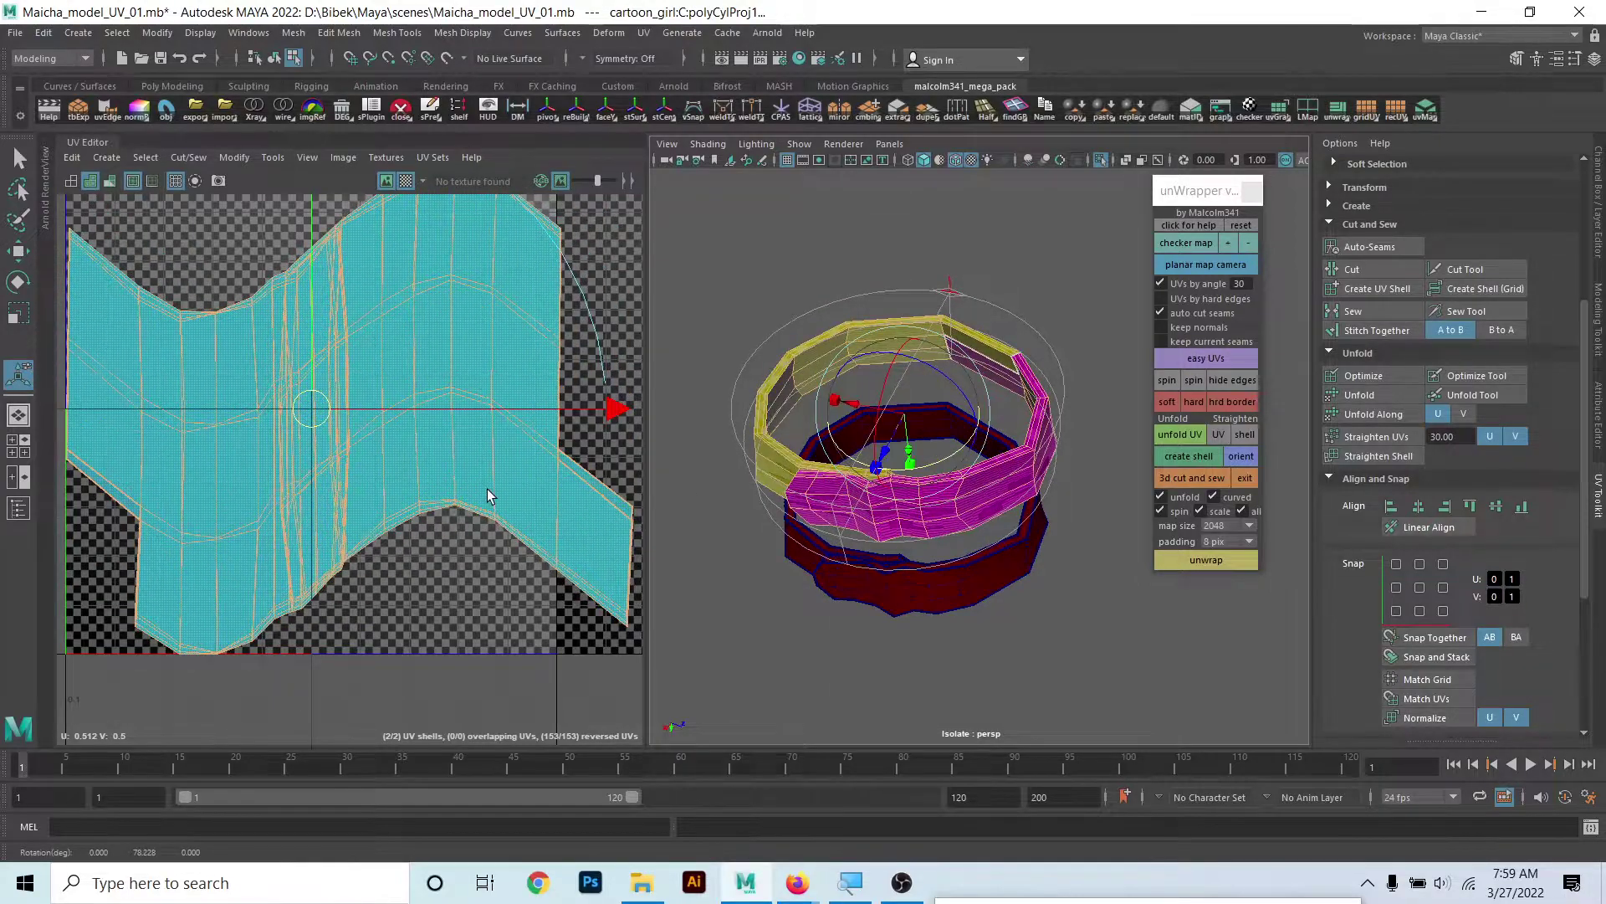
{"action": "scroll", "coordinate": [484, 495], "scroll_direction": "down", "scroll_amount": 3}
- Flatten the projection into one long thin horizontal strip, then deselect the ring
{"action": "key", "text": "w"}
{"action": "left_click_drag", "start_coordinate": [409, 306], "coordinate": [404, 444]}
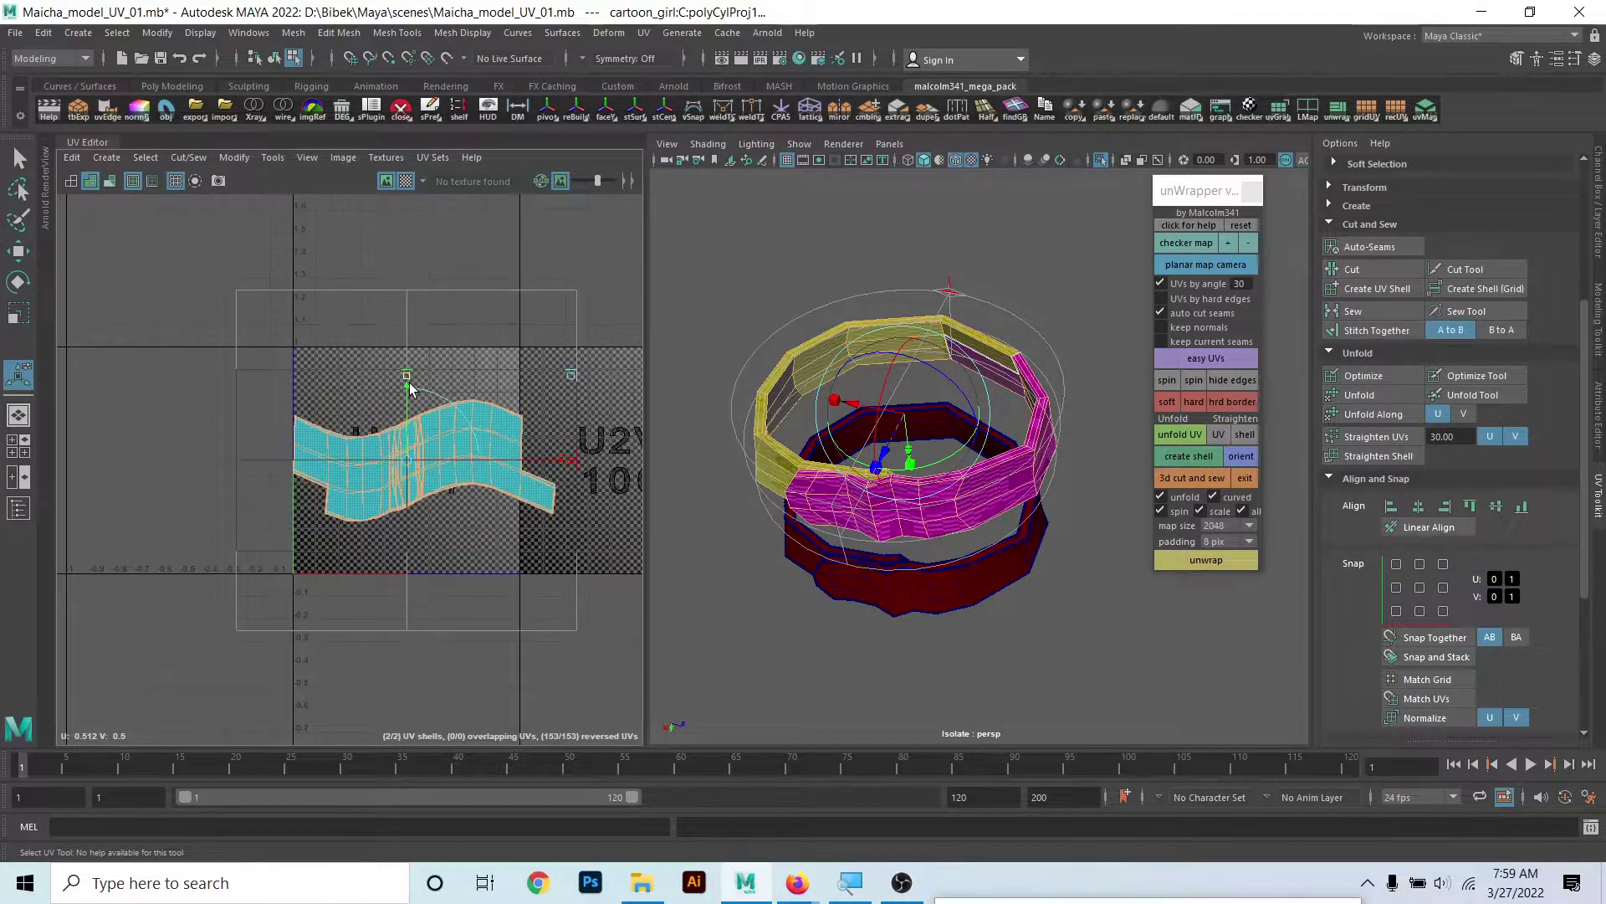
{"action": "scroll", "coordinate": [404, 444], "scroll_direction": "up", "scroll_amount": 3}
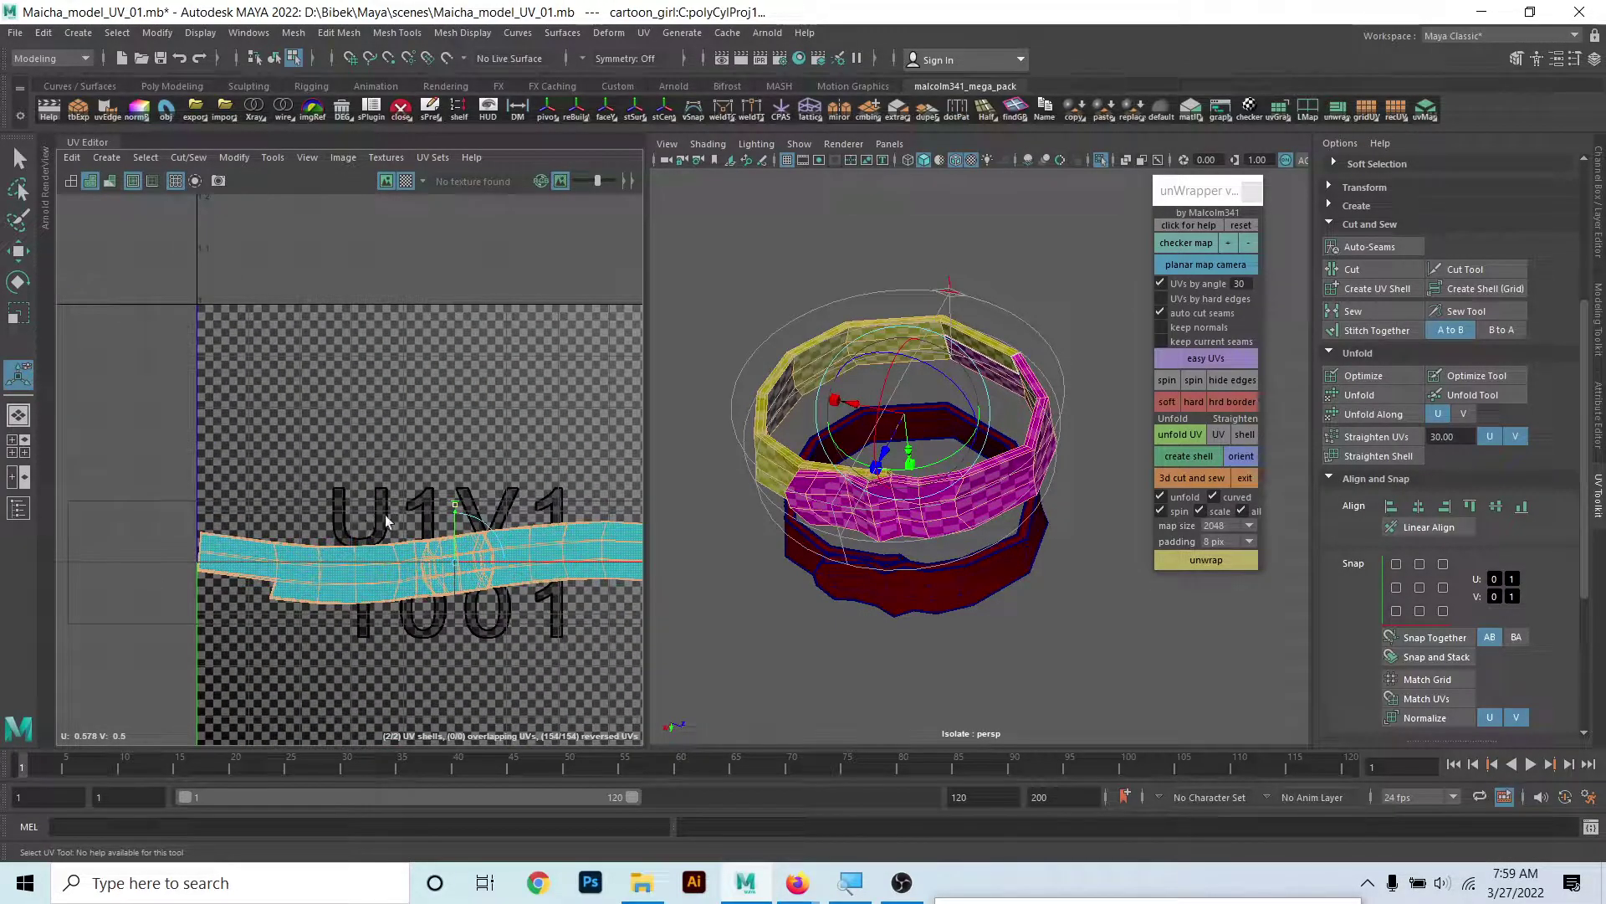
{"action": "middle_click_drag", "start_coordinate": [367, 525], "coordinate": [335, 523], "text": "alt"}
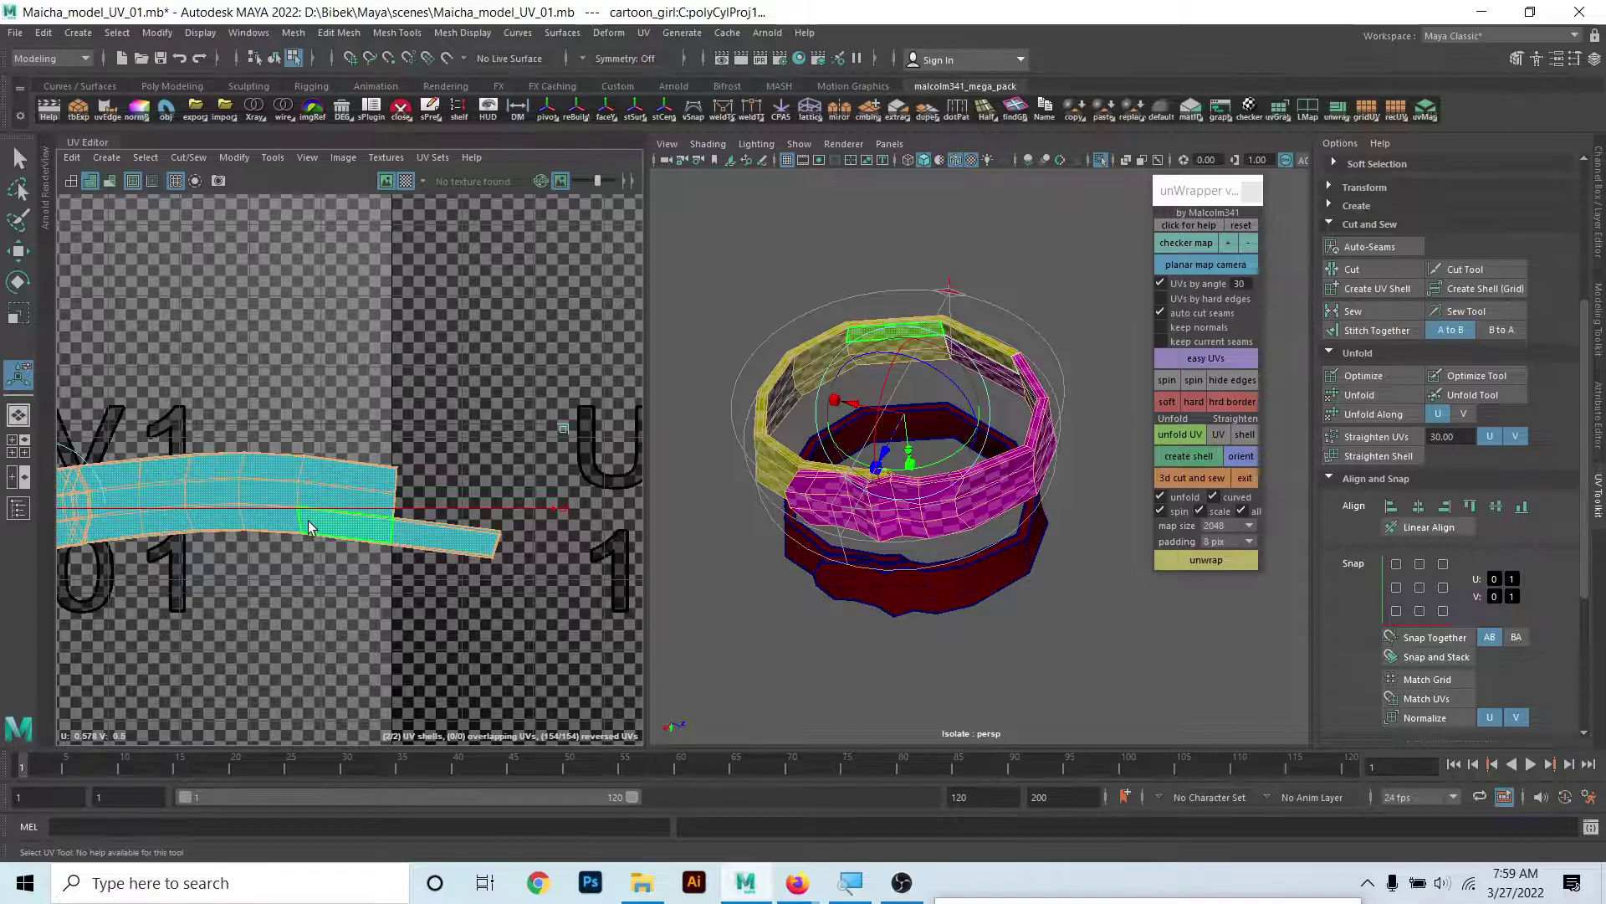
{"action": "scroll", "coordinate": [304, 527], "scroll_direction": "up", "scroll_amount": 4}
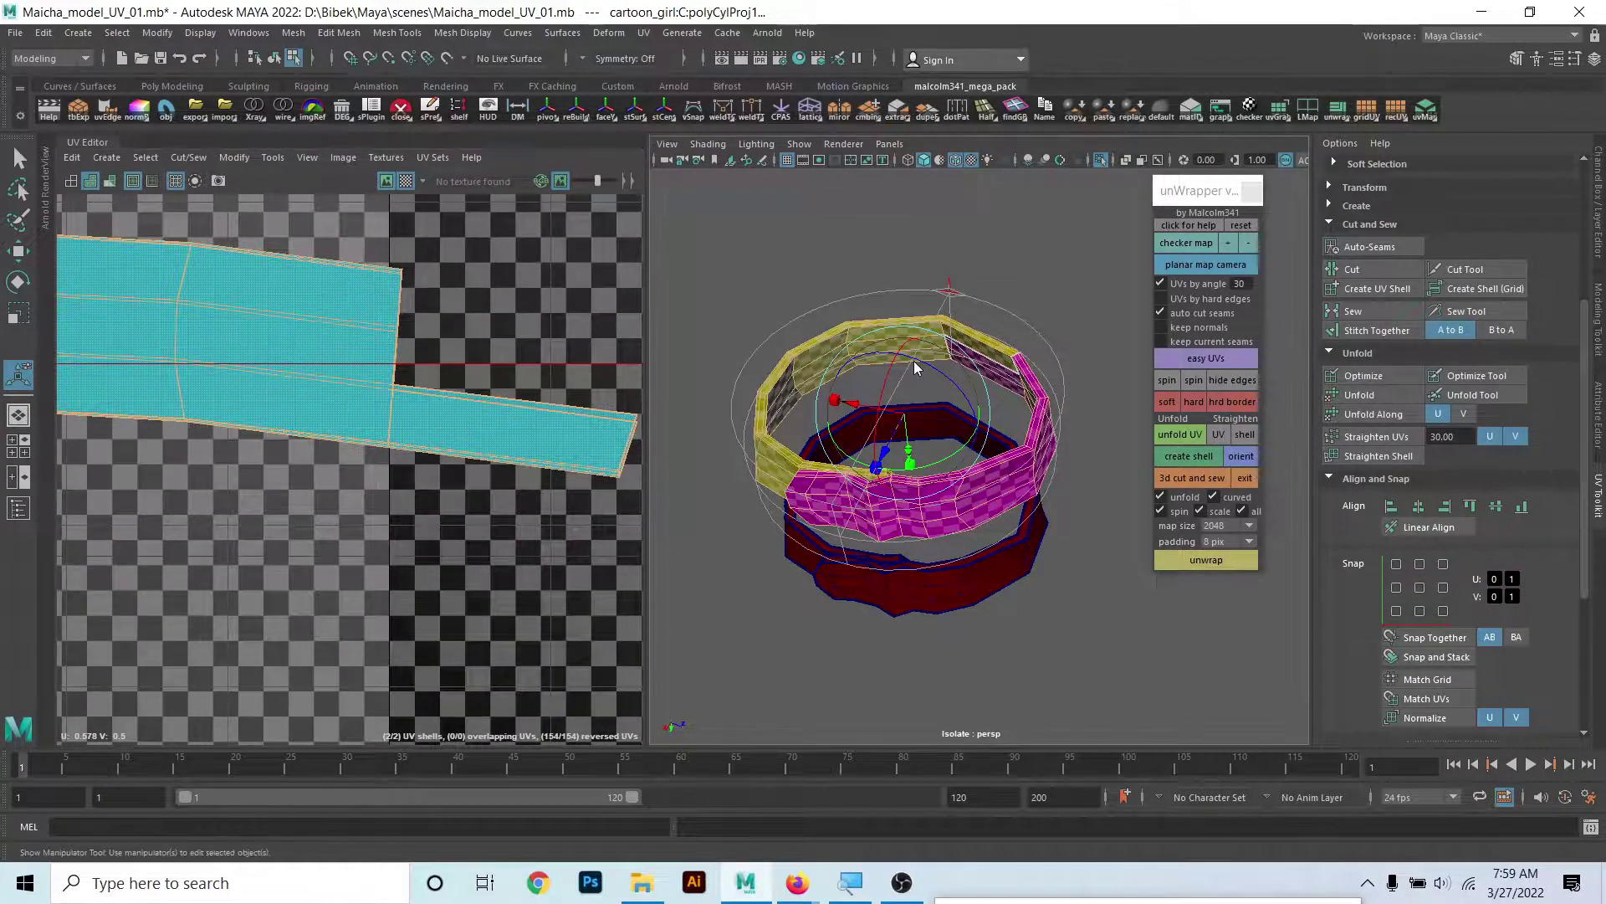
{"action": "key", "text": "w"}
{"action": "left_click", "coordinate": [975, 452]}
- Inspect the UV shells of the lower original ring and the upper duplicate in the UV Editor
{"action": "left_click_drag", "start_coordinate": [975, 450], "coordinate": [963, 435], "text": "alt"}
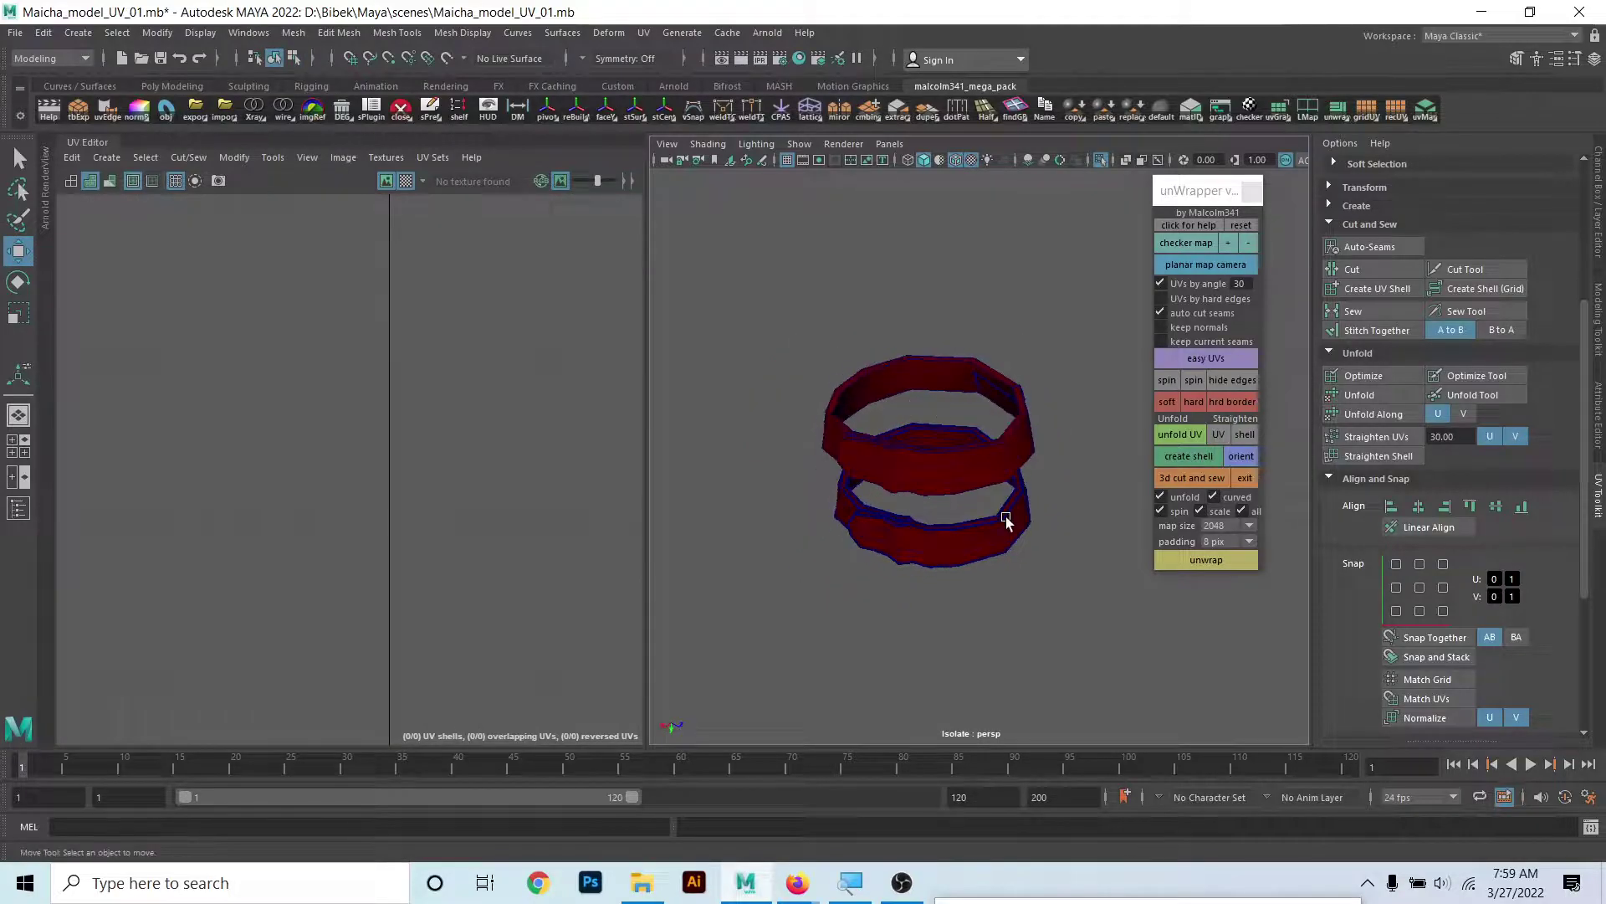
{"action": "left_click", "coordinate": [937, 535]}
{"action": "scroll", "coordinate": [158, 476], "scroll_direction": "down", "scroll_amount": 3}
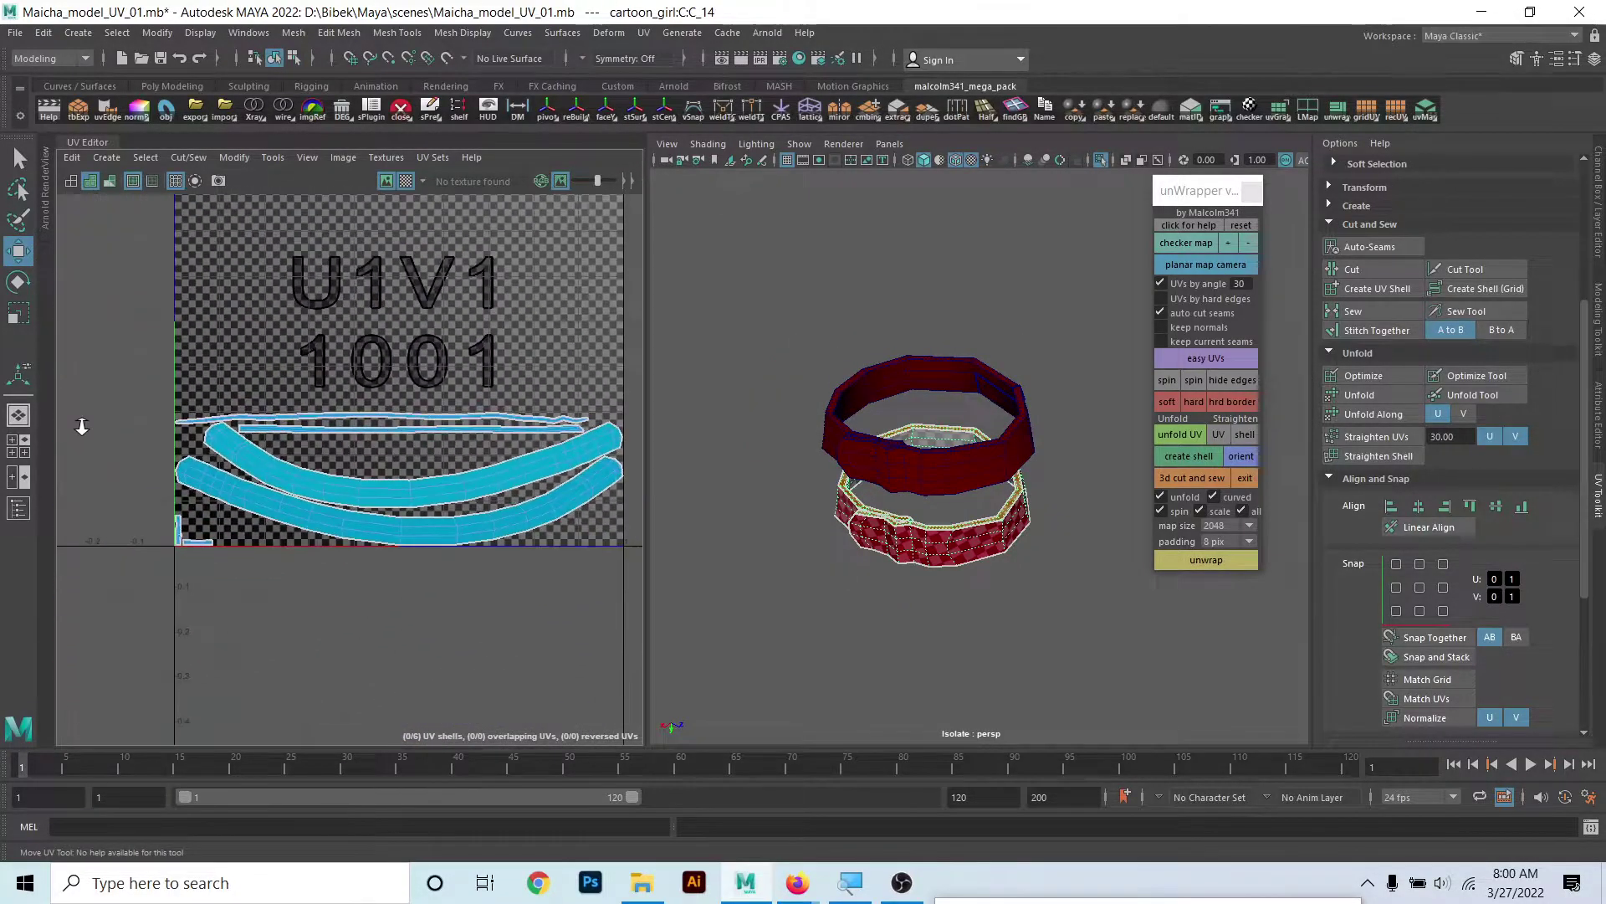
{"action": "middle_click_drag", "start_coordinate": [205, 465], "coordinate": [318, 504], "text": "alt"}
{"action": "scroll", "coordinate": [921, 419], "scroll_direction": "up", "scroll_amount": 2}
{"action": "left_click", "coordinate": [964, 320]}
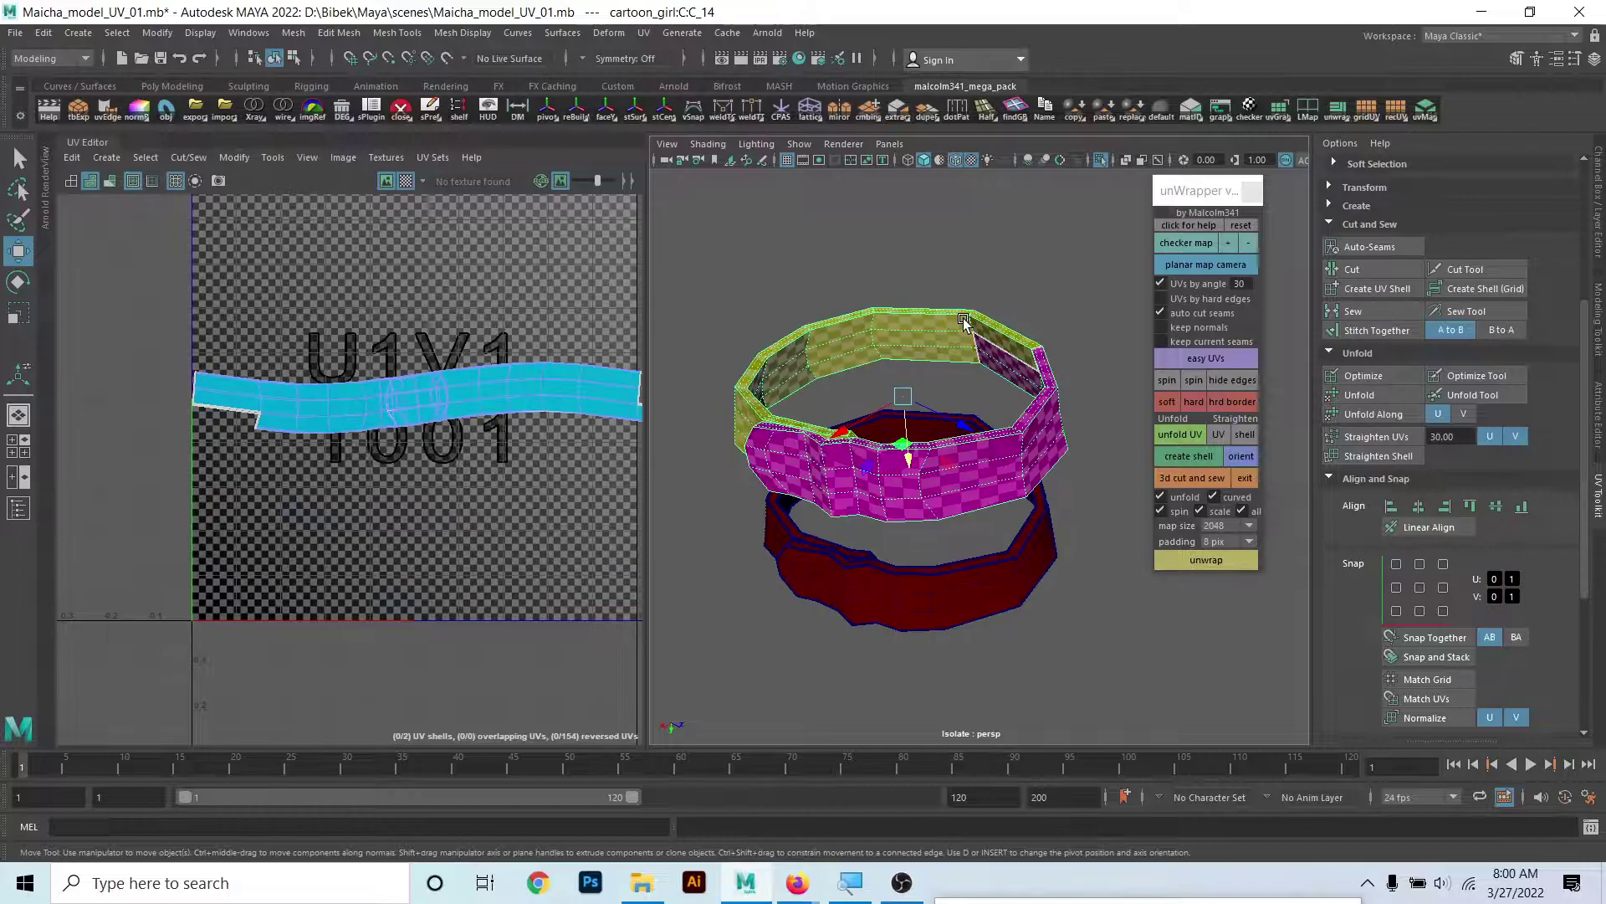
{"action": "mouse_move", "coordinate": [964, 320]}
{"action": "left_mouse_down", "text": "alt"}
{"action": "mouse_move", "coordinate": [965, 463]}
{"action": "mouse_move", "coordinate": [1023, 483]}
{"action": "left_mouse_up", "text": "alt"}
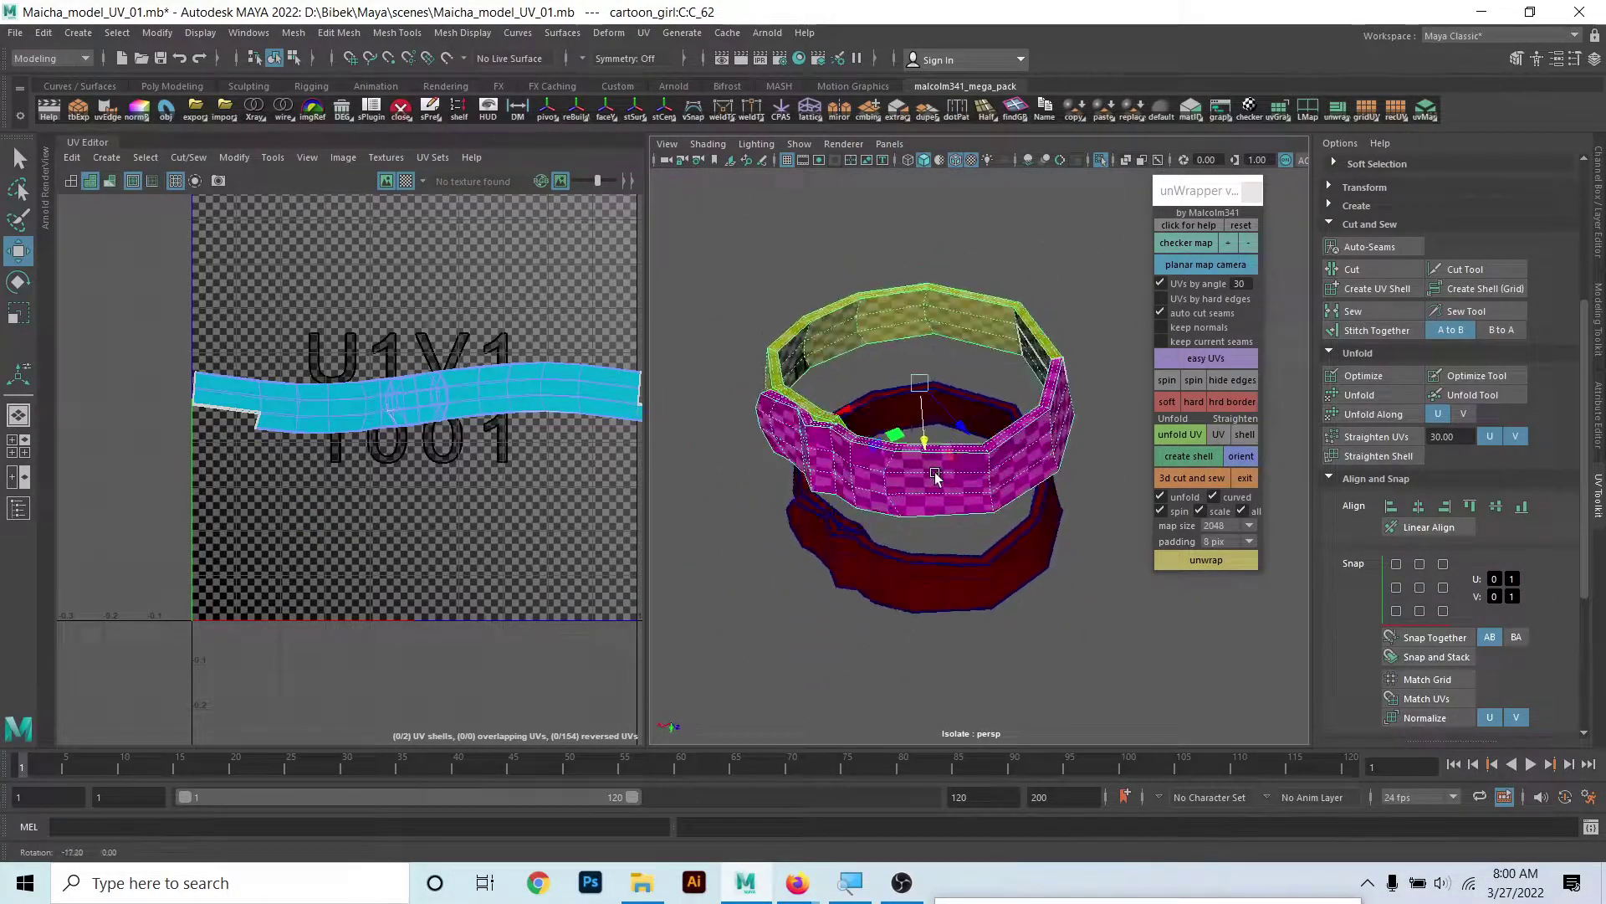
{"action": "scroll", "coordinate": [434, 510], "scroll_direction": "up", "scroll_amount": 2}
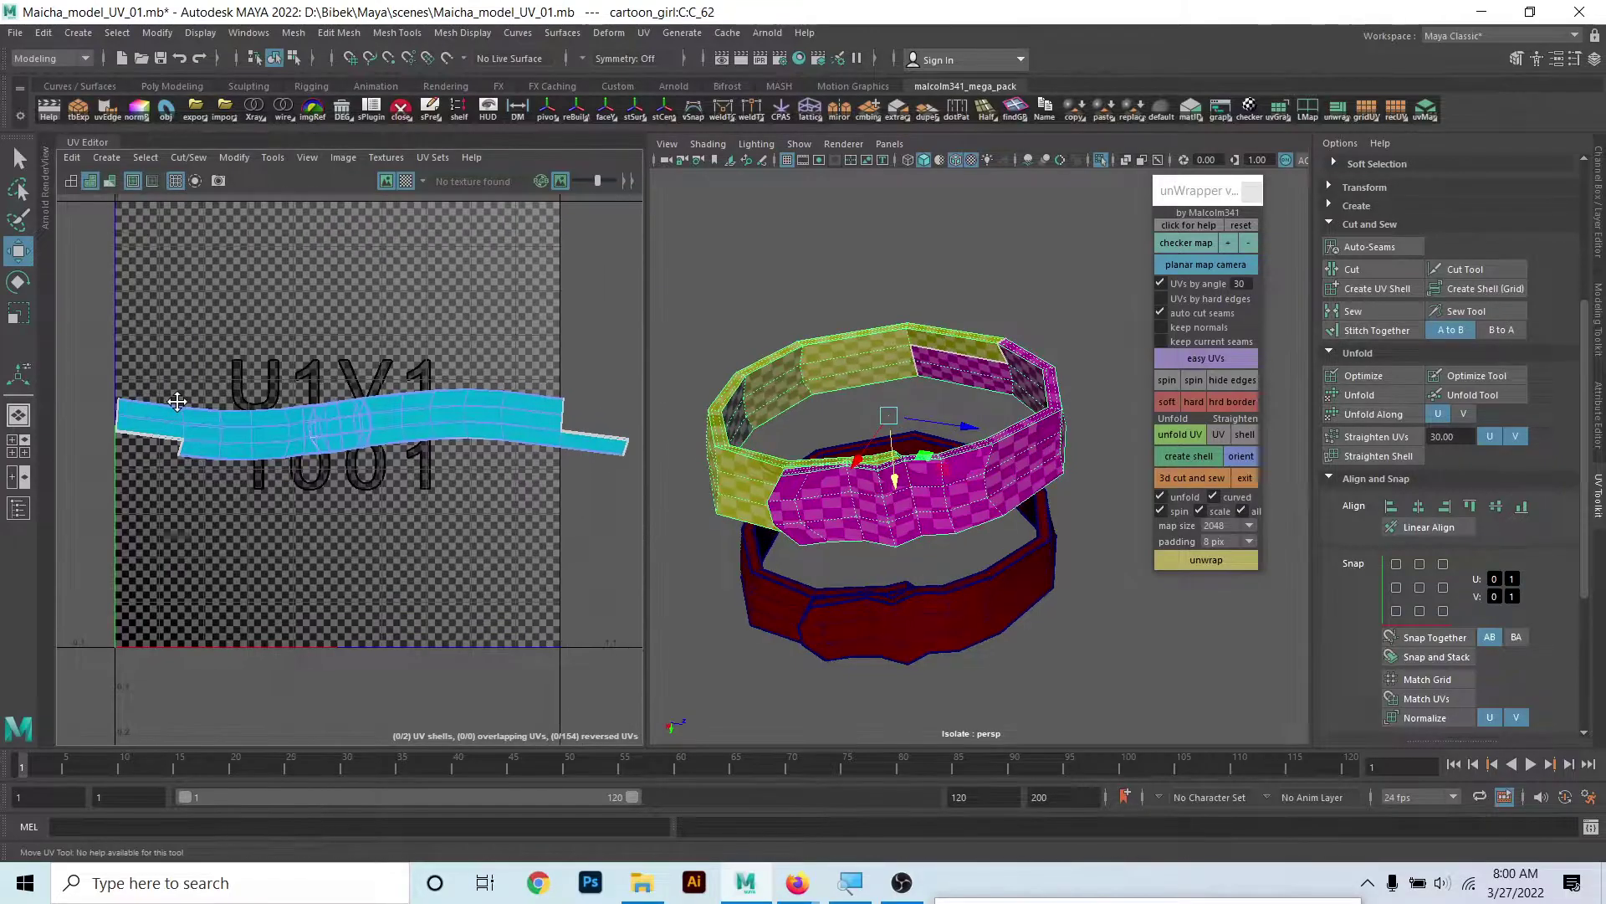
{"action": "scroll", "coordinate": [433, 511], "scroll_direction": "up", "scroll_amount": 3}
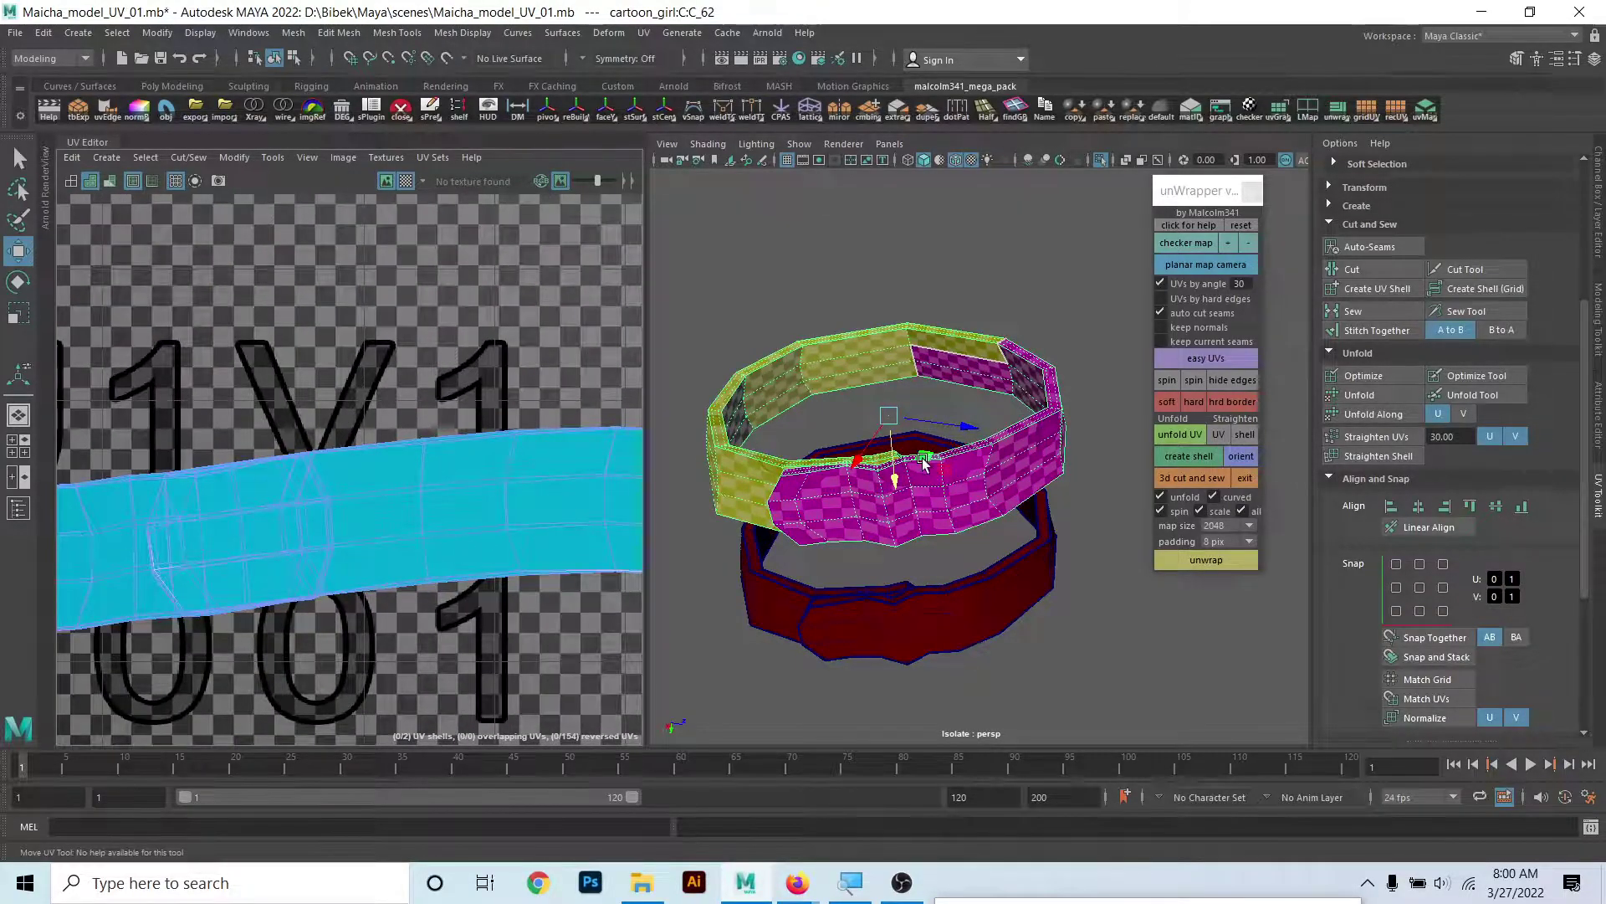
- Recheck the lower ring's UVs, delete the upper duplicate ring and show the whole model
{"action": "mouse_move", "coordinate": [924, 462]}
{"action": "left_mouse_down", "text": "alt"}
{"action": "mouse_move", "coordinate": [1015, 405]}
{"action": "mouse_move", "coordinate": [1050, 410]}
{"action": "left_mouse_up", "text": "alt"}
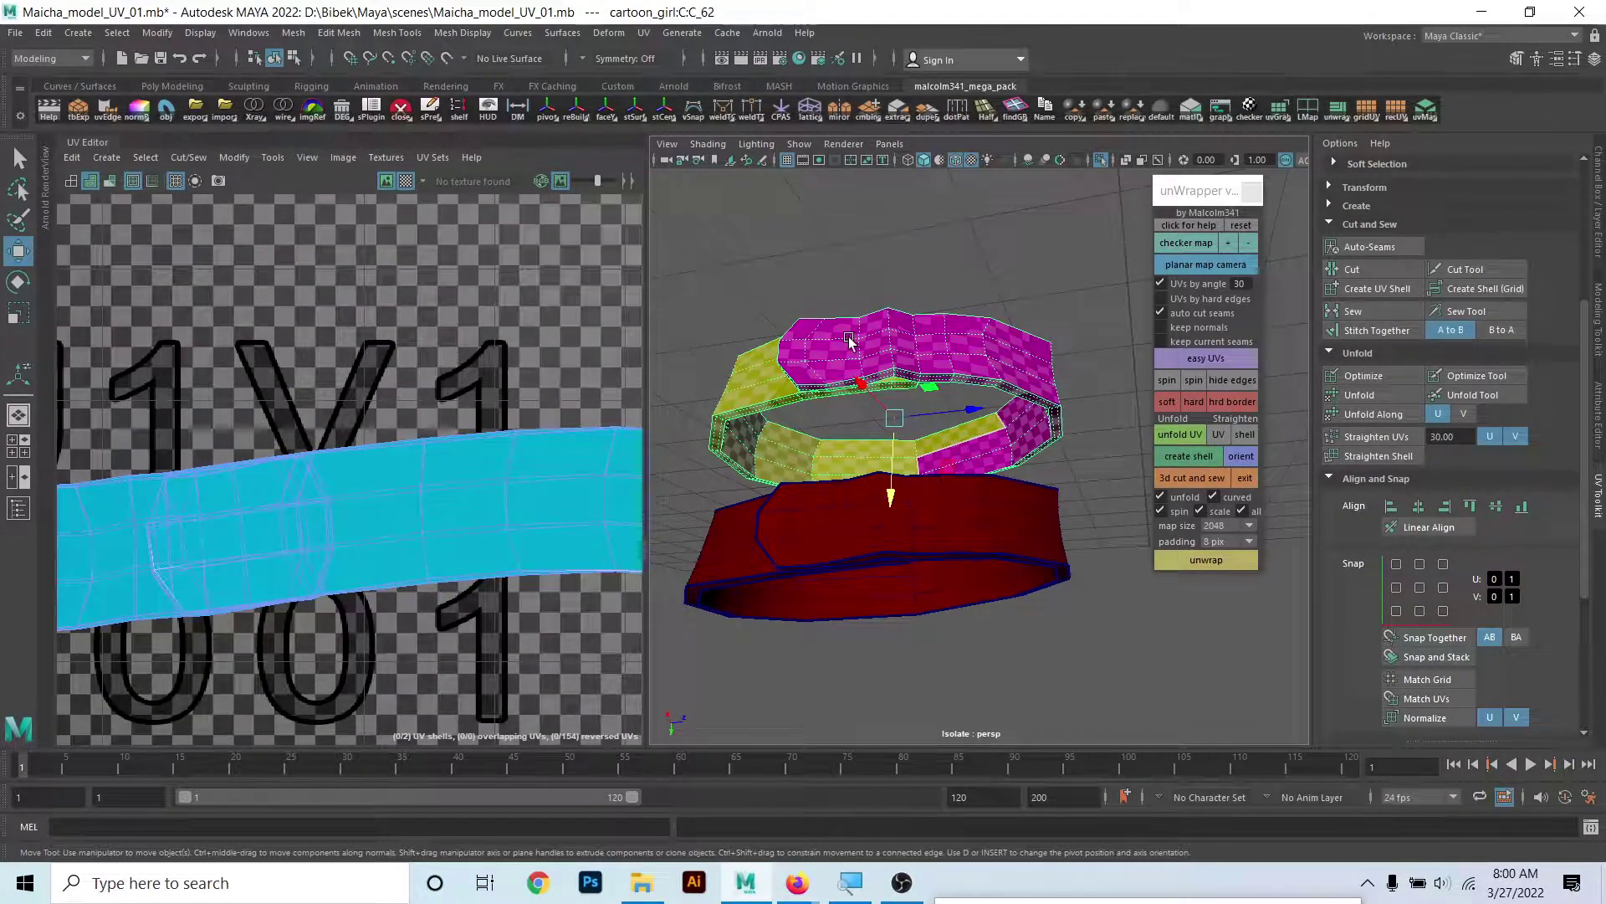
{"action": "left_click", "coordinate": [925, 530]}
{"action": "scroll", "coordinate": [376, 586], "scroll_direction": "down", "scroll_amount": 3}
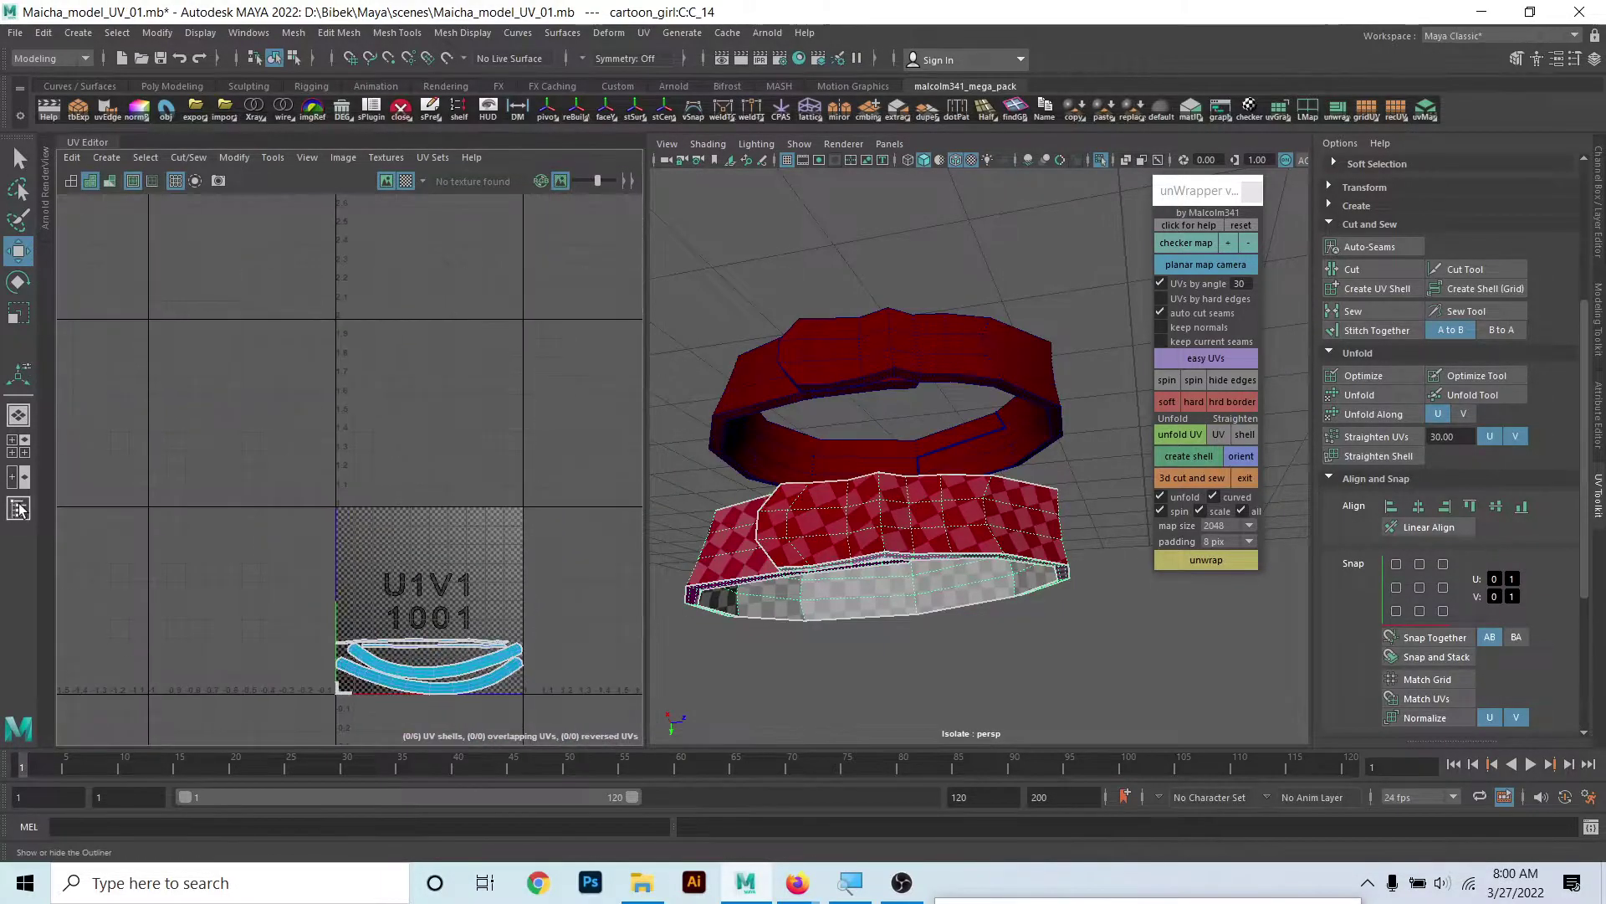
{"action": "scroll", "coordinate": [377, 670], "scroll_direction": "up", "scroll_amount": 3}
{"action": "middle_click_drag", "start_coordinate": [585, 401], "coordinate": [224, 558], "text": "alt"}
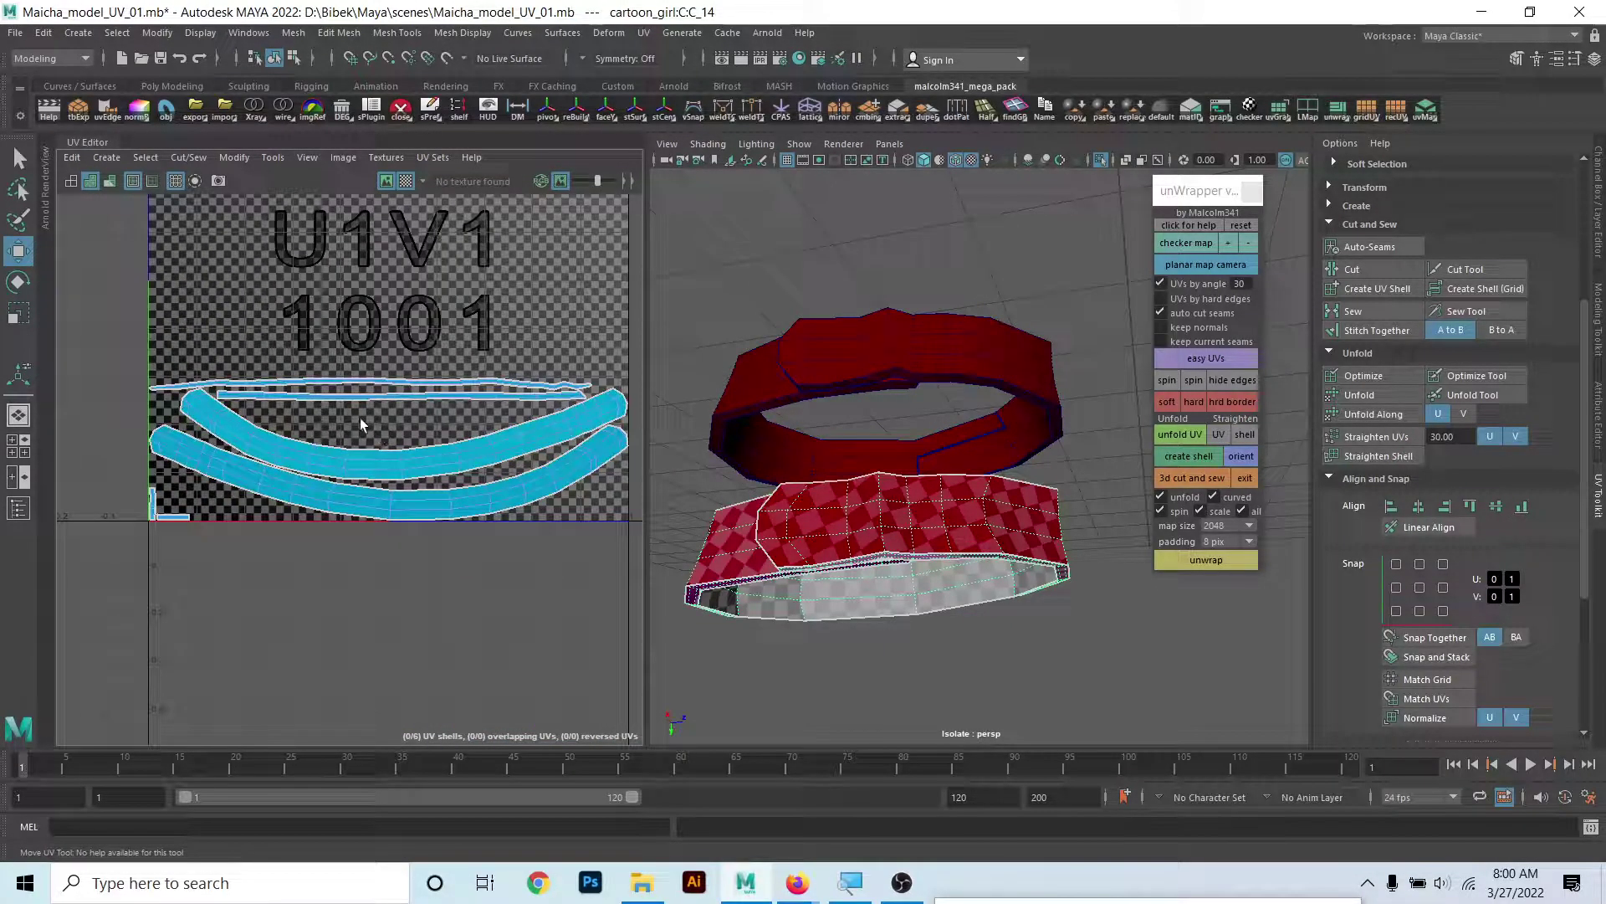
{"action": "left_click", "coordinate": [949, 361]}
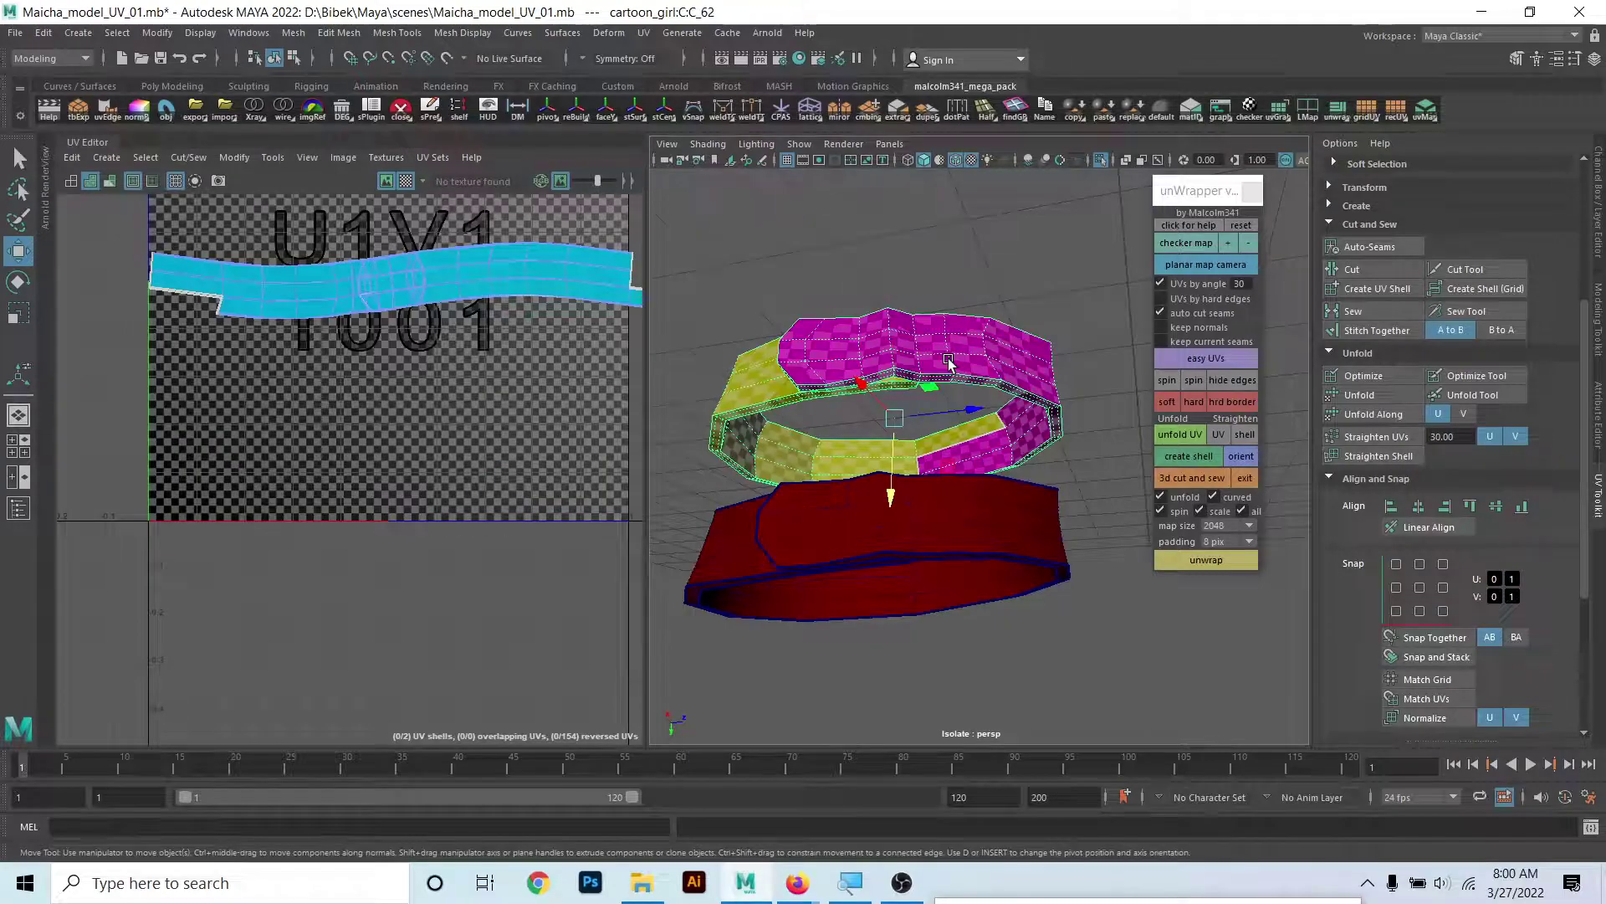
{"action": "key", "text": "Delete"}
{"action": "left_click_drag", "start_coordinate": [956, 351], "coordinate": [992, 387], "text": "alt"}
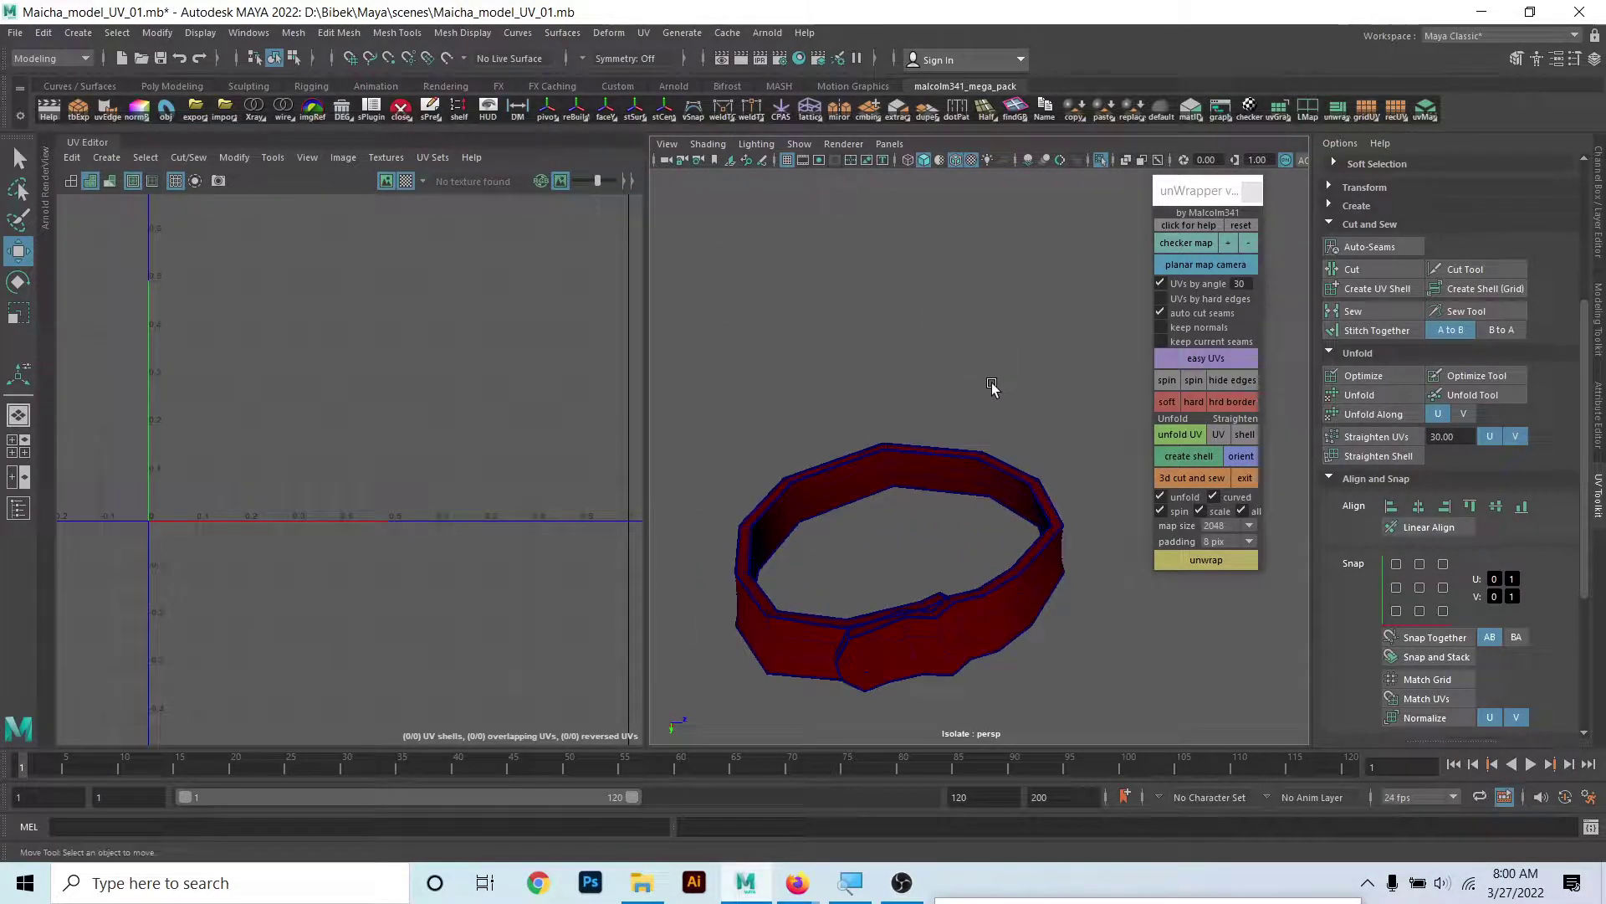
{"action": "key", "text": "ctrl+1"}
- Select the upper and lower leg belts in turn to inspect their UV shells
{"action": "mouse_move", "coordinate": [1031, 623]}
{"action": "left_mouse_down", "text": "alt"}
{"action": "mouse_move", "coordinate": [735, 545]}
{"action": "mouse_move", "coordinate": [1003, 532]}
{"action": "mouse_move", "coordinate": [936, 518]}
{"action": "left_mouse_up", "text": "alt"}
{"action": "scroll", "coordinate": [988, 469], "scroll_direction": "up", "scroll_amount": 3}
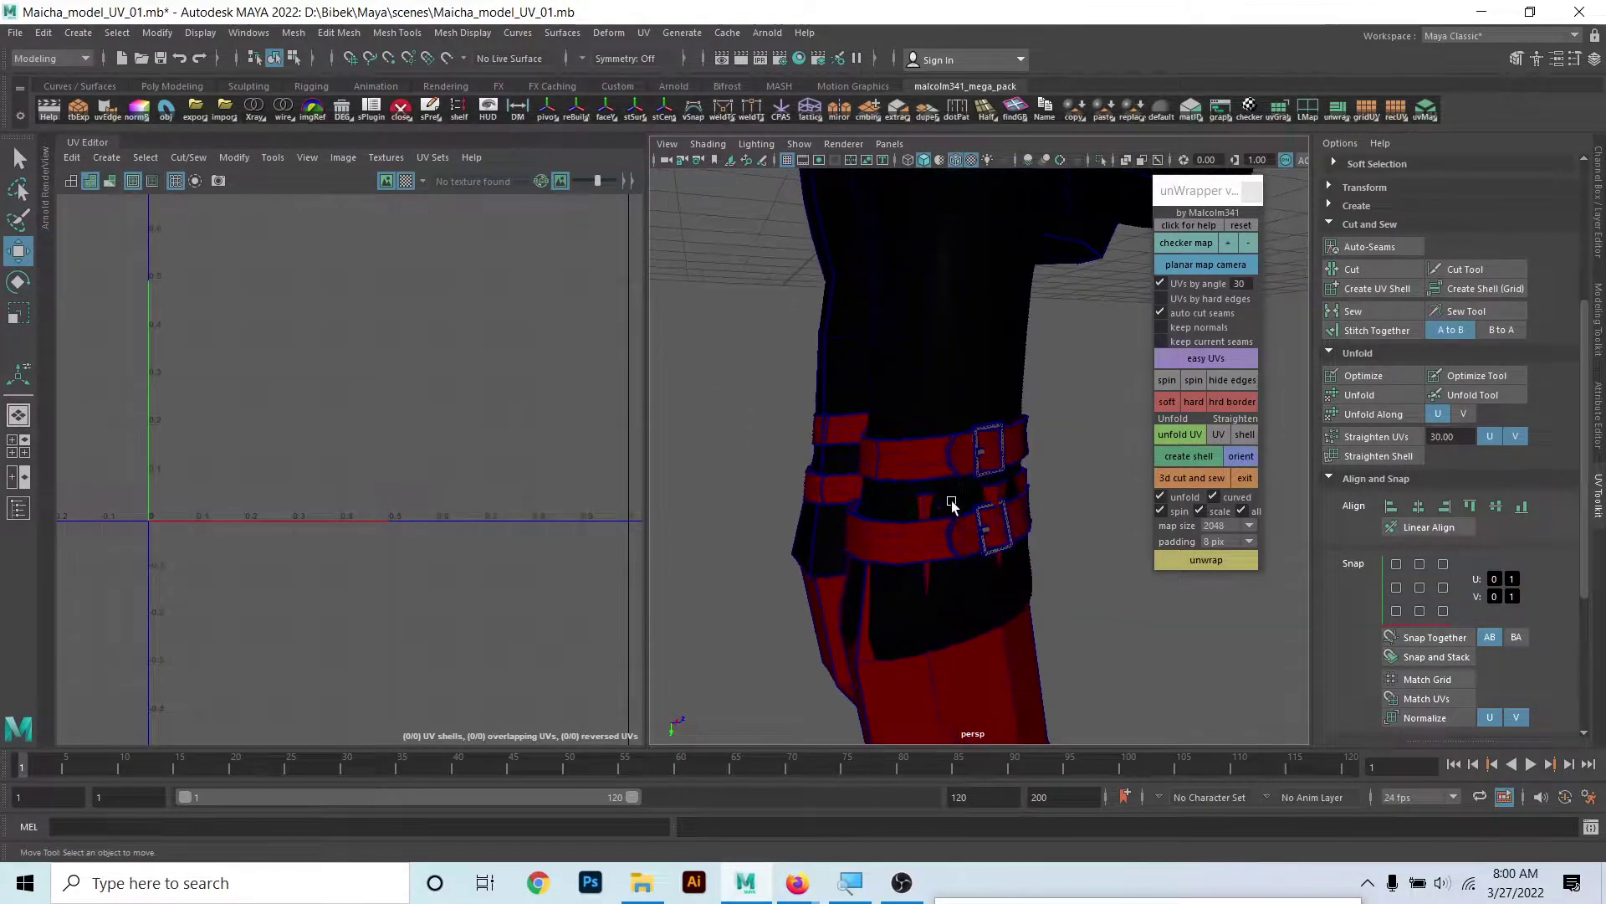
{"action": "left_click", "coordinate": [982, 493]}
{"action": "scroll", "coordinate": [806, 489], "scroll_direction": "up", "scroll_amount": 2}
{"action": "mouse_move", "coordinate": [502, 435]}
{"action": "middle_mouse_down", "text": "alt"}
{"action": "mouse_move", "coordinate": [459, 674]}
{"action": "mouse_move", "coordinate": [459, 564]}
{"action": "middle_mouse_up", "text": "alt"}
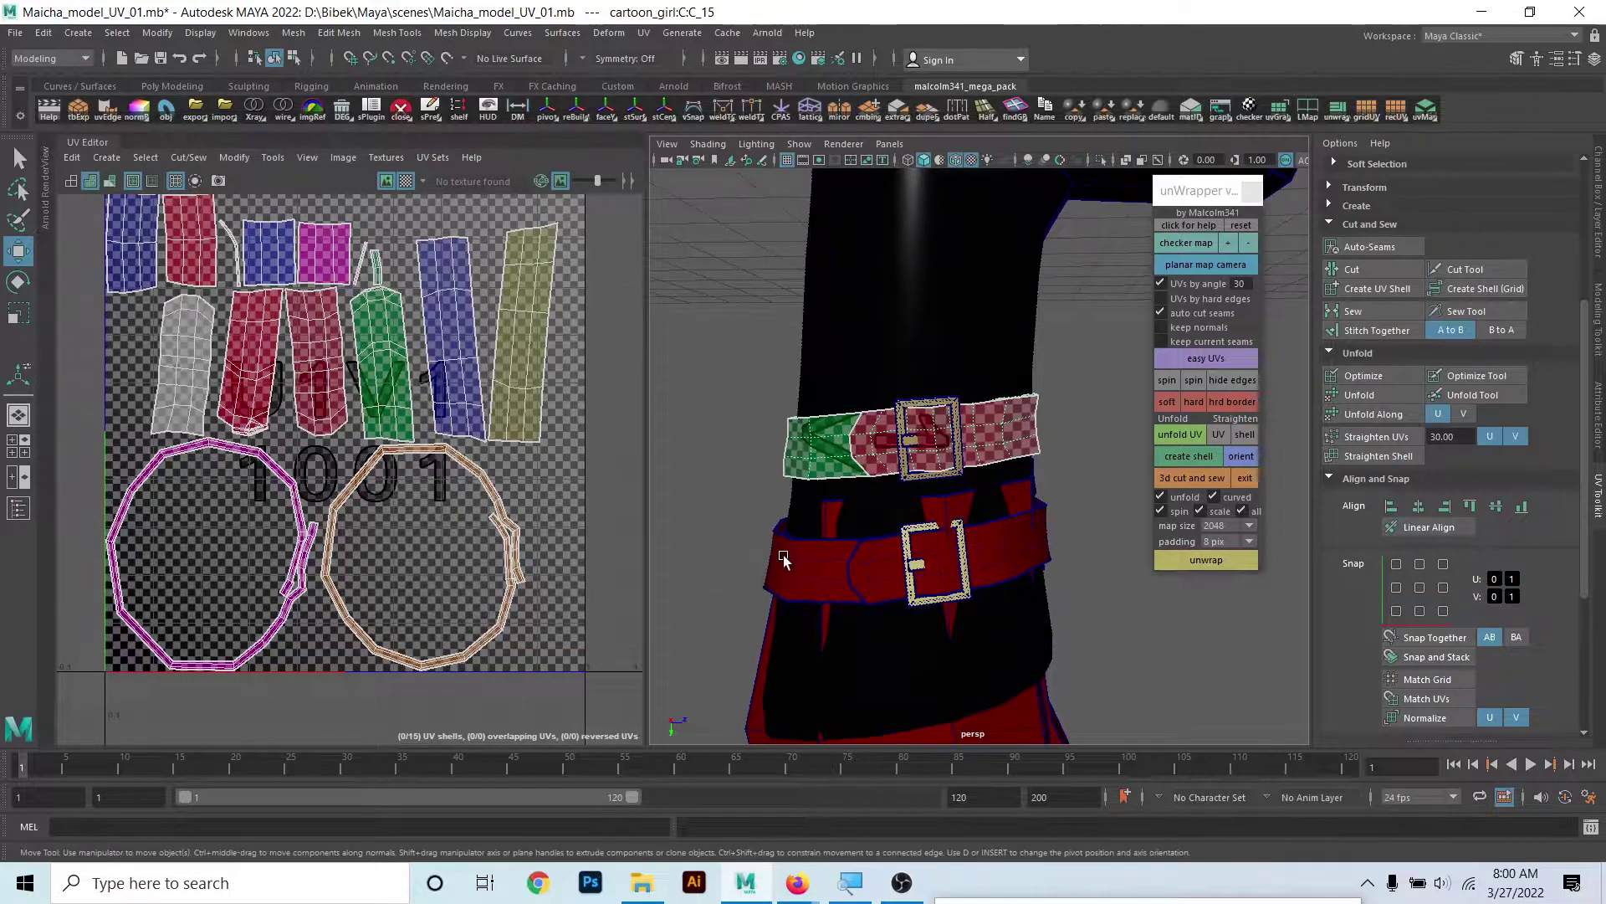
{"action": "left_click", "coordinate": [837, 561]}
{"action": "left_click", "coordinate": [841, 474]}
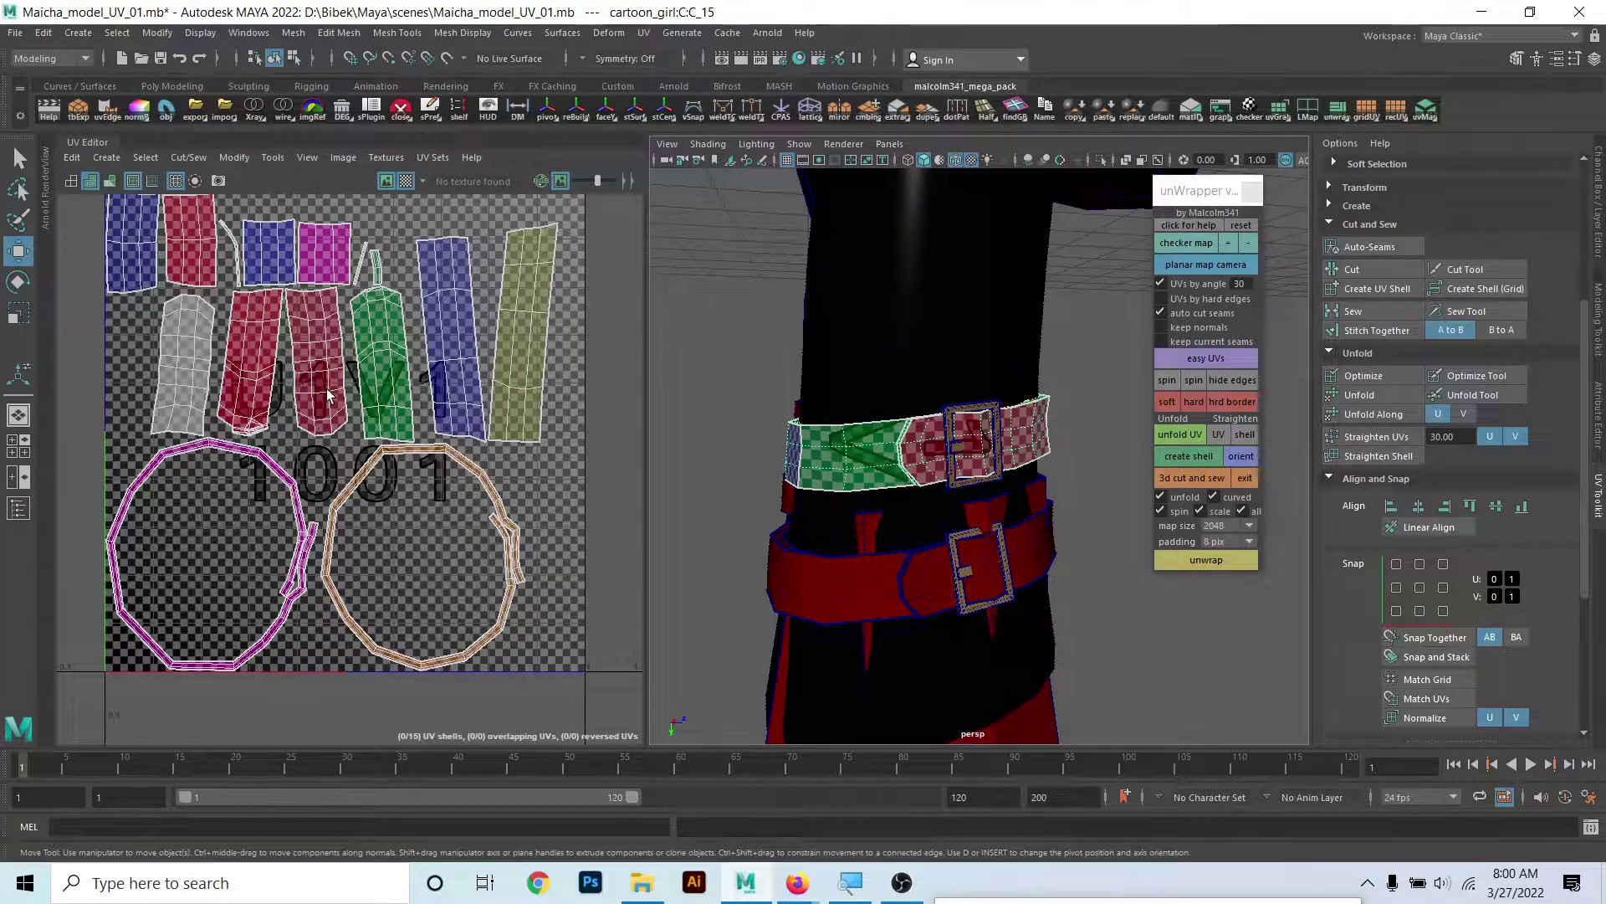
{"action": "mouse_move", "coordinate": [837, 468]}
{"action": "left_mouse_down", "text": "alt"}
{"action": "mouse_move", "coordinate": [928, 437]}
{"action": "mouse_move", "coordinate": [972, 554]}
{"action": "mouse_move", "coordinate": [868, 547]}
{"action": "mouse_move", "coordinate": [925, 559]}
{"action": "mouse_move", "coordinate": [737, 591]}
{"action": "left_mouse_up", "text": "alt"}
{"action": "left_click", "coordinate": [929, 437]}
{"action": "left_click", "coordinate": [1027, 517]}
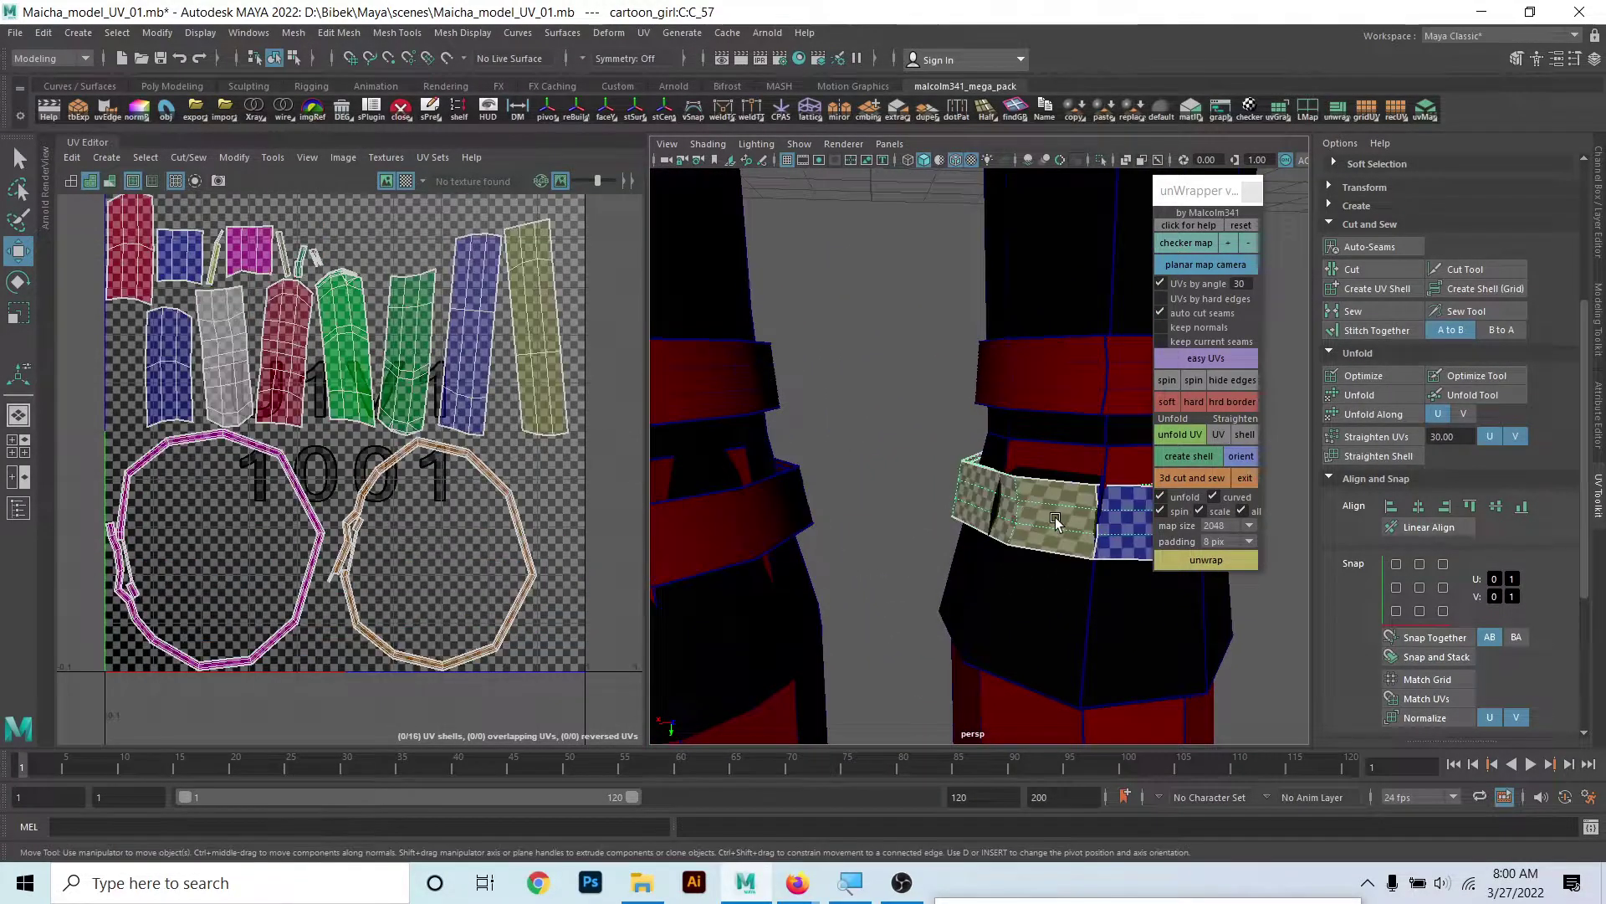
{"action": "scroll", "coordinate": [703, 474], "scroll_direction": "down", "scroll_amount": 5}
{"action": "scroll", "coordinate": [745, 519], "scroll_direction": "down", "scroll_amount": 5}
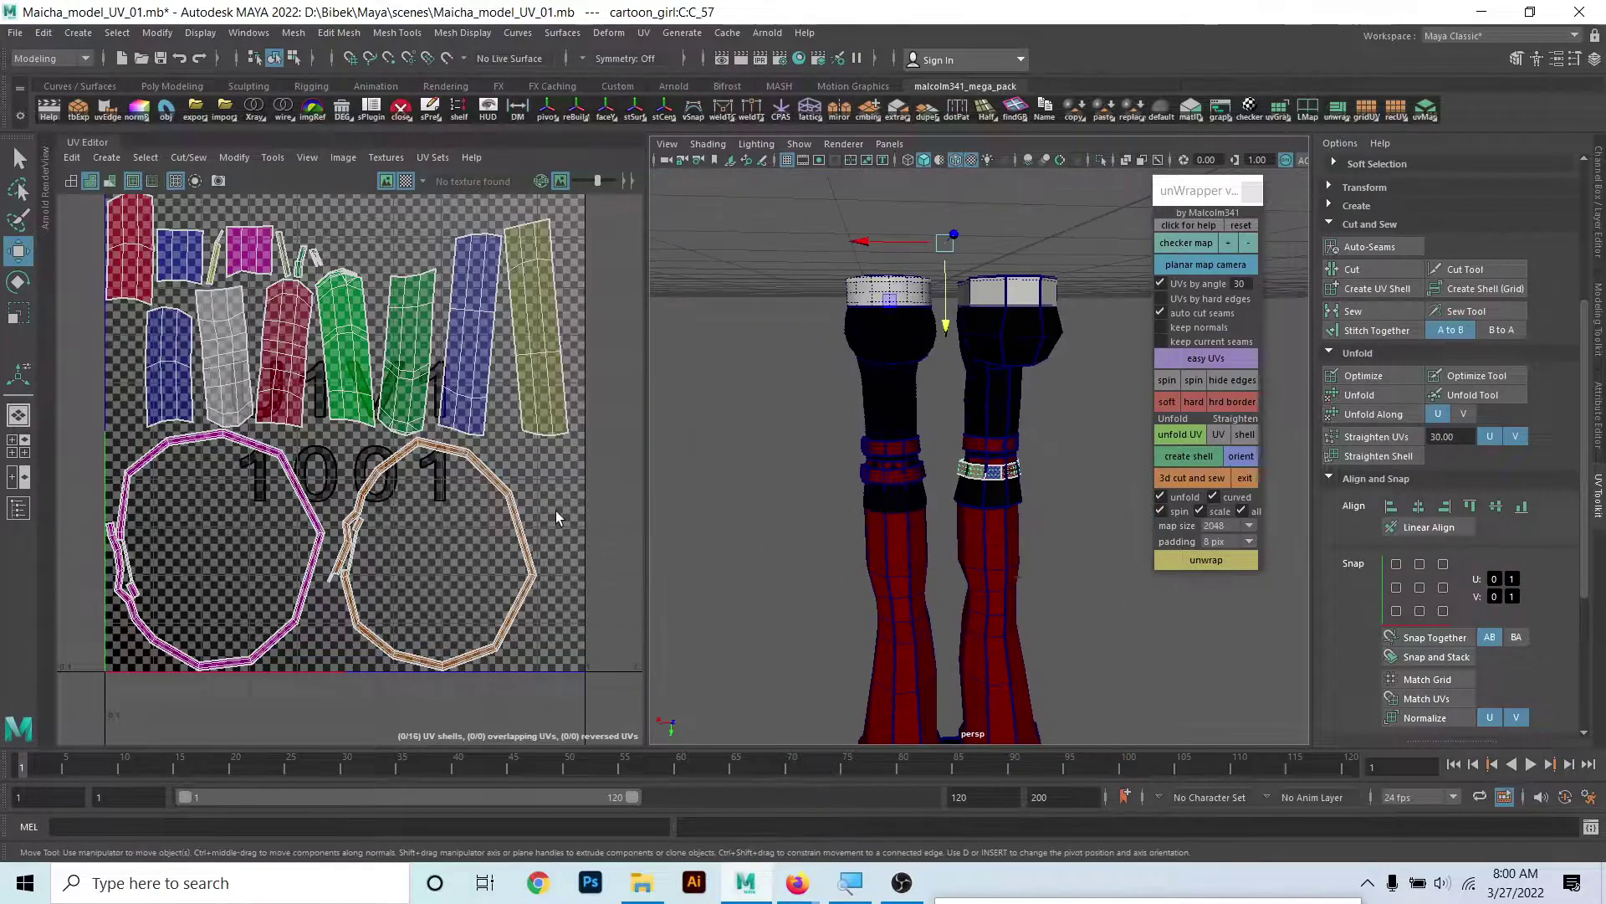
{"action": "scroll", "coordinate": [870, 394], "scroll_direction": "up", "scroll_amount": 5}
- Check the UV shells of lower leg band C_56 and the boot in the UV Editor
{"action": "left_click_drag", "start_coordinate": [870, 395], "coordinate": [885, 464], "text": "alt"}
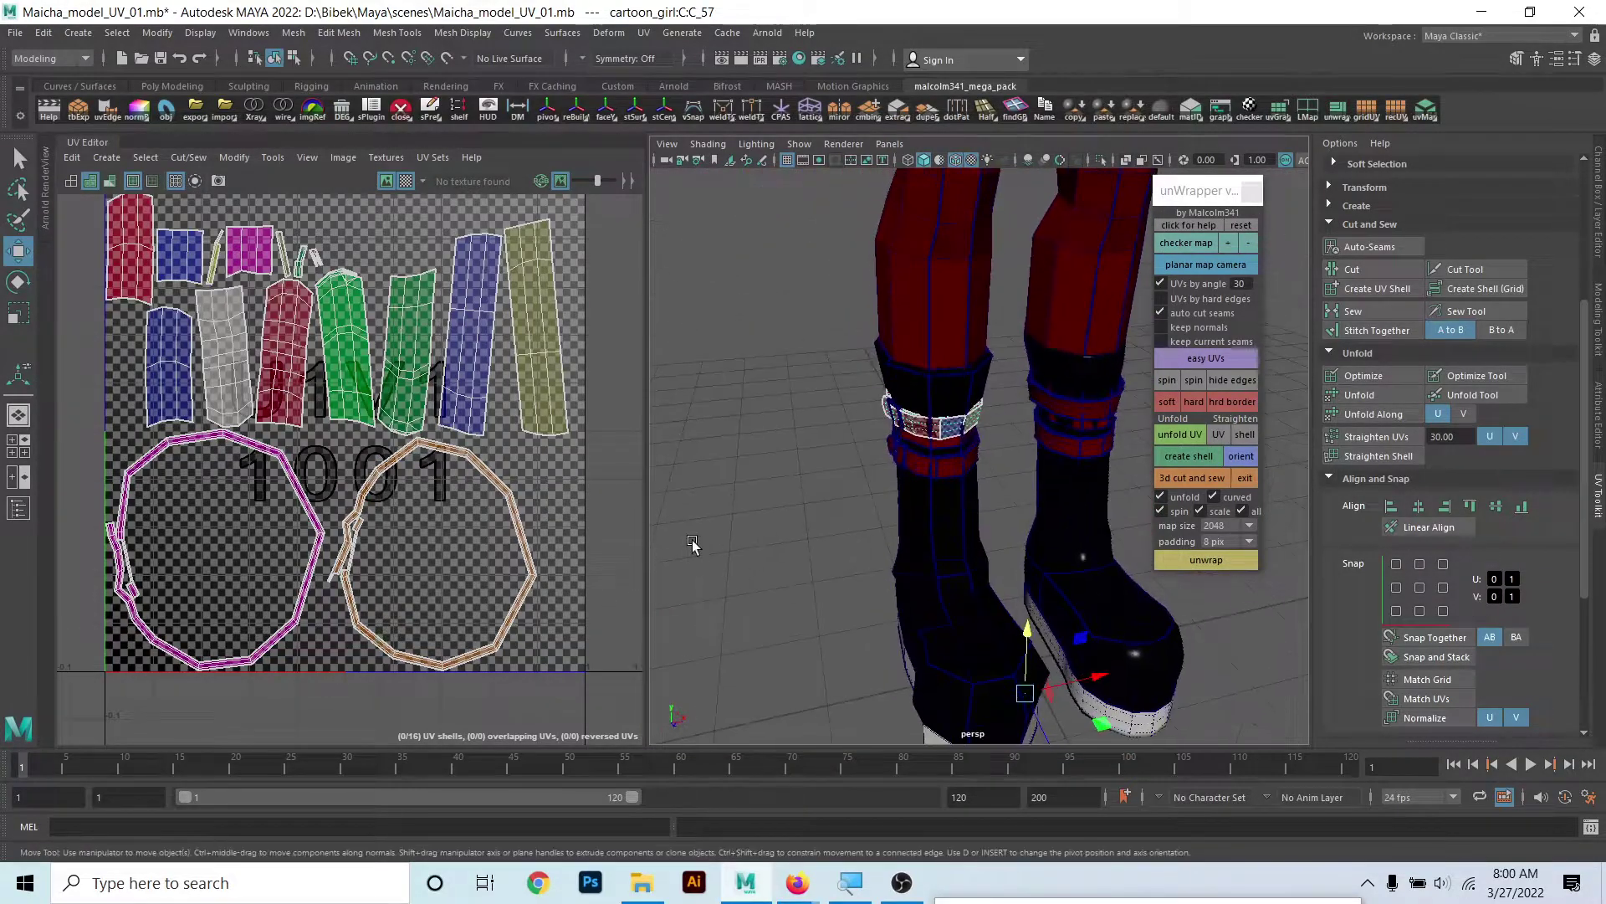
{"action": "scroll", "coordinate": [870, 485], "scroll_direction": "up", "scroll_amount": 3}
{"action": "scroll", "coordinate": [829, 574], "scroll_direction": "up", "scroll_amount": 3}
{"action": "left_click", "coordinate": [811, 586]}
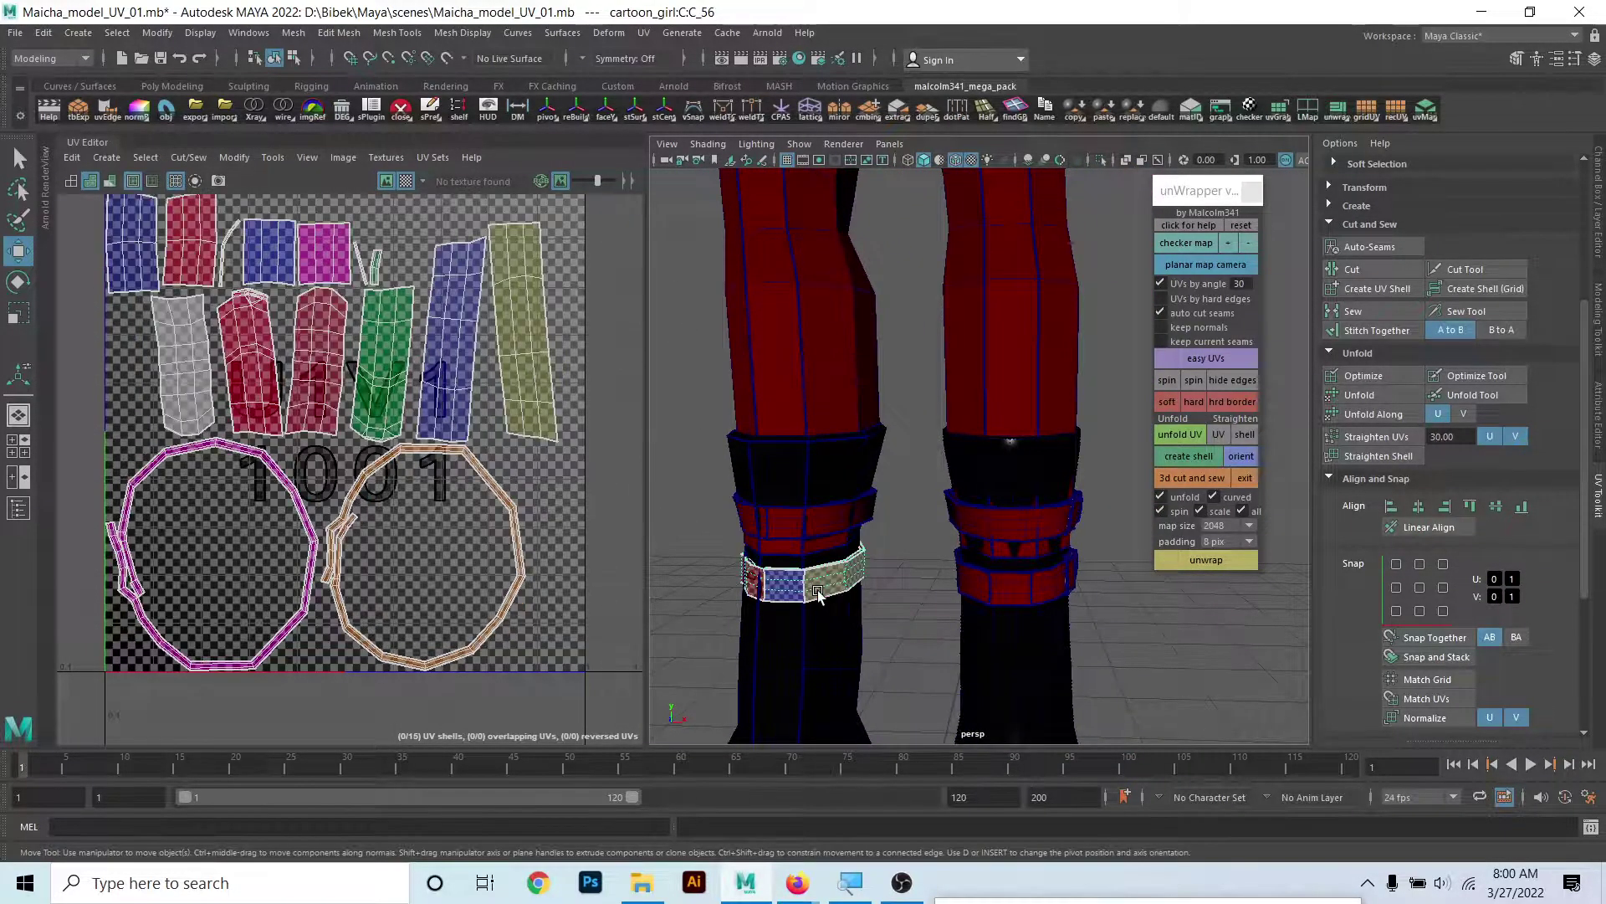
{"action": "scroll", "coordinate": [792, 576], "scroll_direction": "up", "scroll_amount": 2}
{"action": "left_click", "coordinate": [807, 467]}
- Select the stocking leg and give it an unWrapper planar map from the camera
{"action": "scroll", "coordinate": [860, 315], "scroll_direction": "down", "scroll_amount": 3}
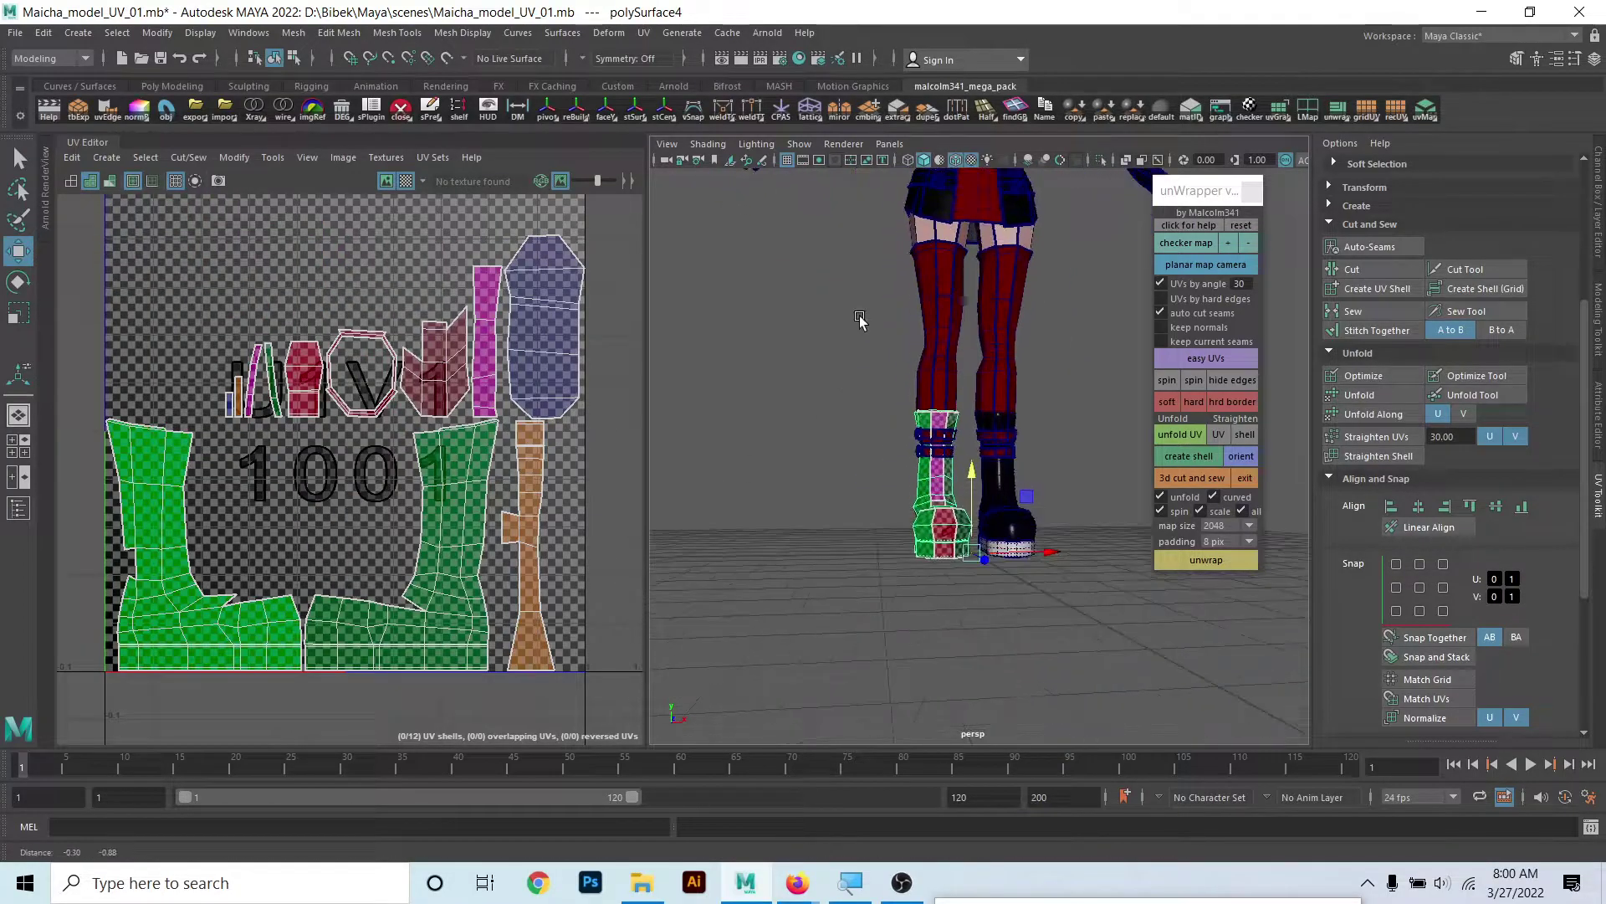
{"action": "scroll", "coordinate": [889, 443], "scroll_direction": "down", "scroll_amount": 2}
{"action": "left_click", "coordinate": [933, 431]}
{"action": "scroll", "coordinate": [934, 431], "scroll_direction": "up", "scroll_amount": 3}
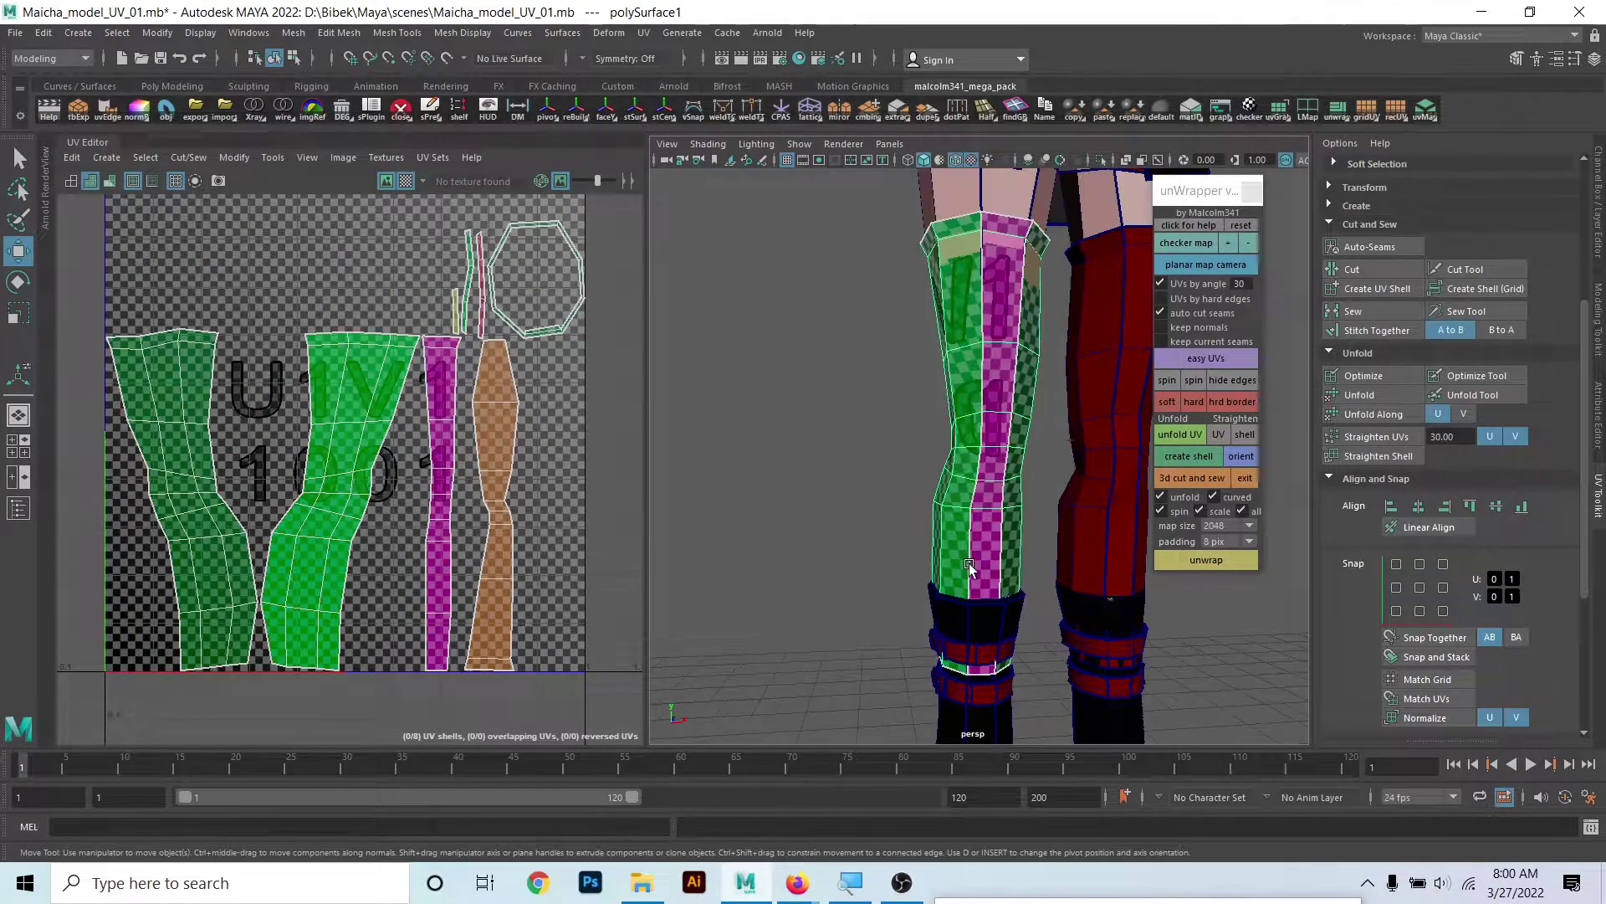
{"action": "left_click_drag", "start_coordinate": [934, 430], "coordinate": [1103, 612], "text": "alt"}
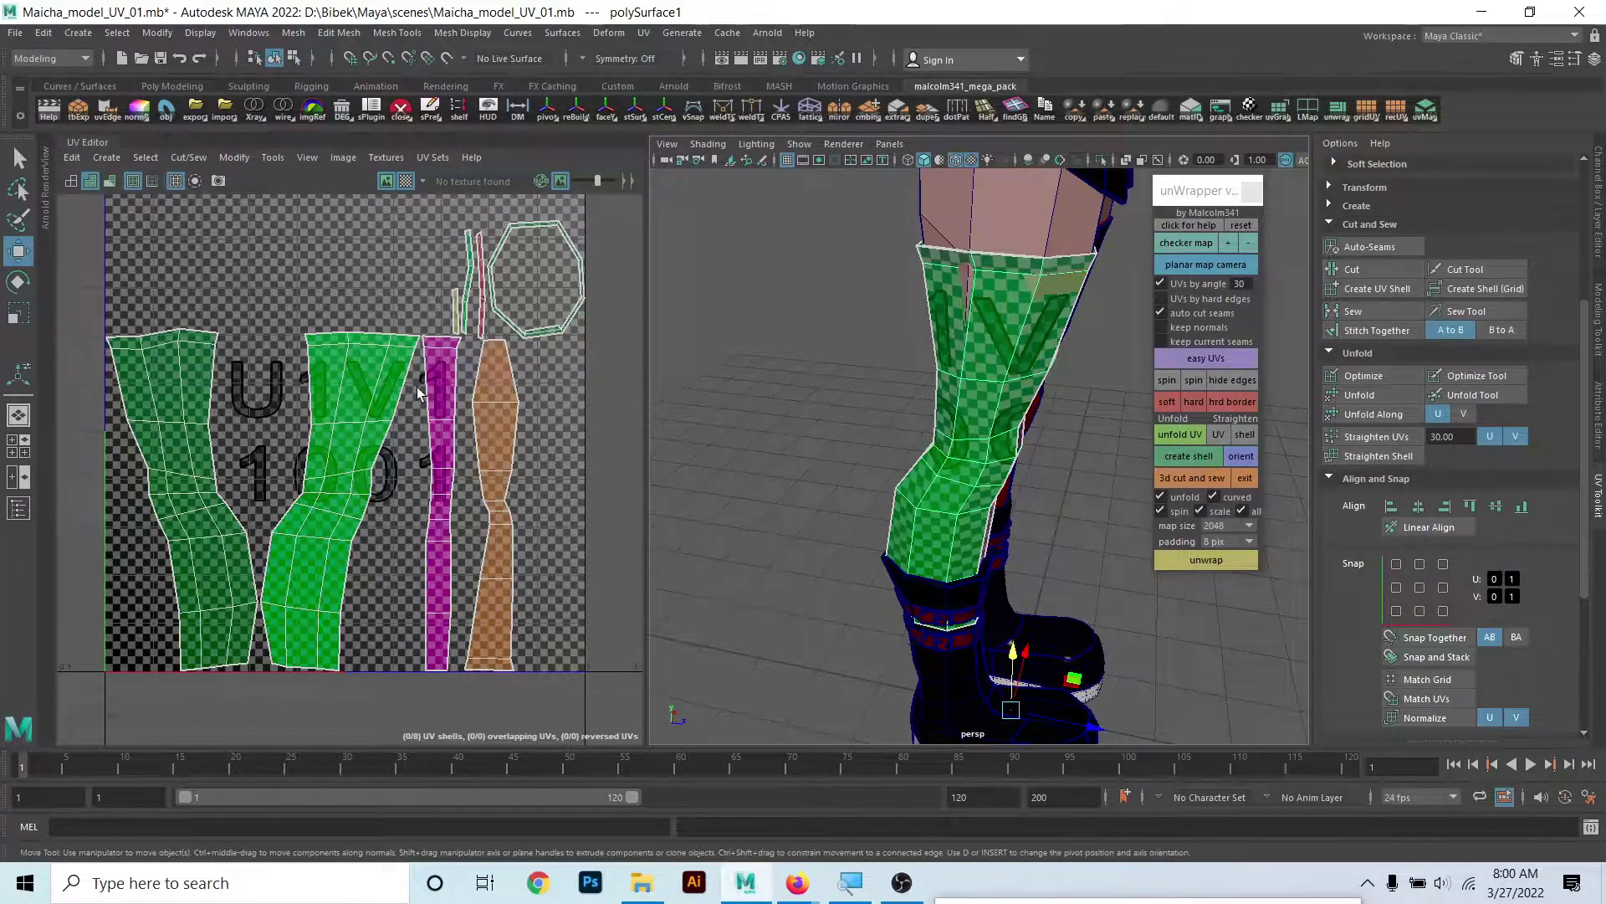
{"action": "left_click_drag", "start_coordinate": [962, 368], "coordinate": [1079, 360], "text": "alt"}
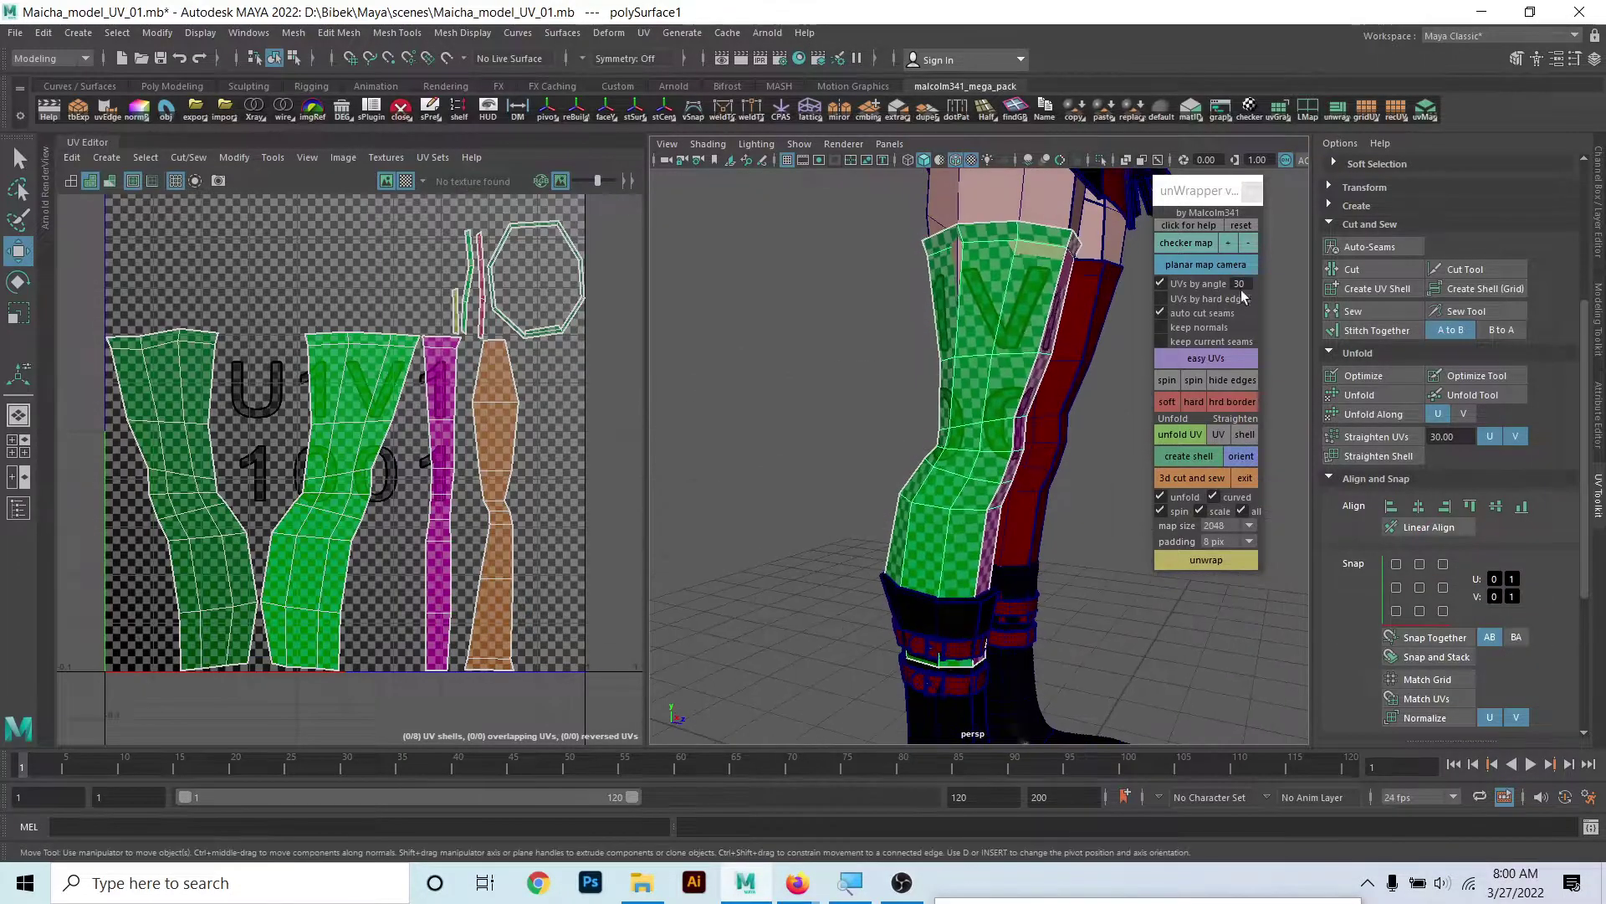
{"action": "left_click", "coordinate": [1205, 262]}
- Cut a vertical seam down the leg with 3D Cut and Sew and unwrap it into one flat shell
{"action": "left_click_drag", "start_coordinate": [971, 381], "coordinate": [619, 402], "text": "alt"}
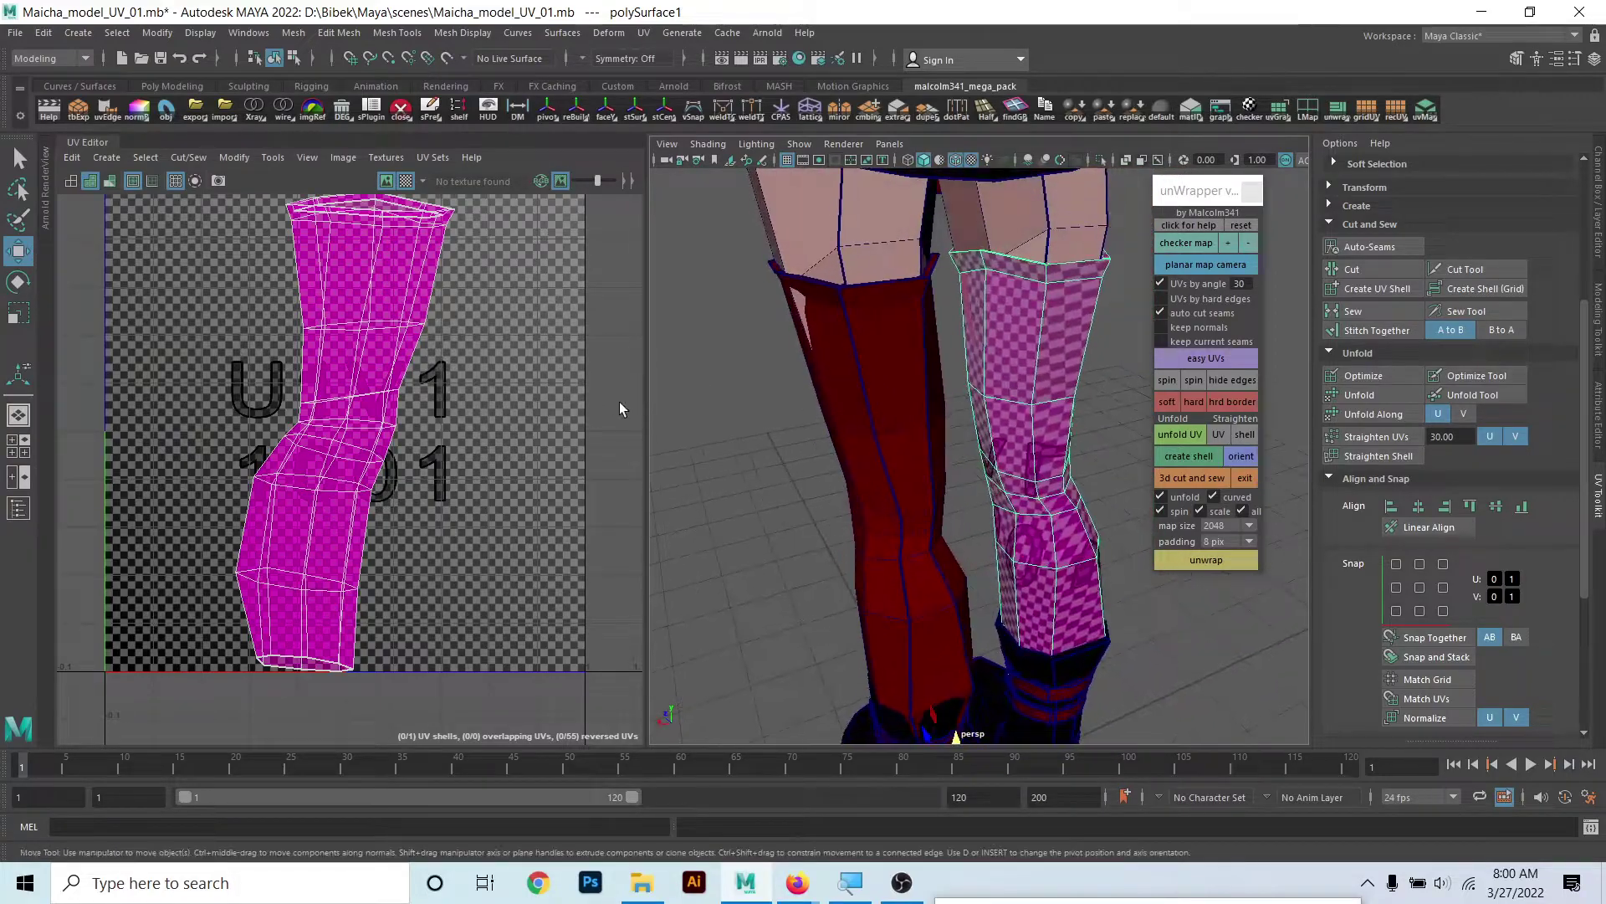
{"action": "mouse_move", "coordinate": [753, 402]}
{"action": "left_mouse_down", "text": "alt"}
{"action": "mouse_move", "coordinate": [982, 513]}
{"action": "mouse_move", "coordinate": [1121, 512]}
{"action": "left_mouse_up", "text": "alt"}
{"action": "mouse_move", "coordinate": [1031, 416]}
{"action": "left_mouse_down", "text": "alt"}
{"action": "mouse_move", "coordinate": [1010, 396]}
{"action": "mouse_move", "coordinate": [1029, 401]}
{"action": "mouse_move", "coordinate": [784, 415]}
{"action": "left_mouse_up", "text": "alt"}
{"action": "left_click", "coordinate": [1207, 484]}
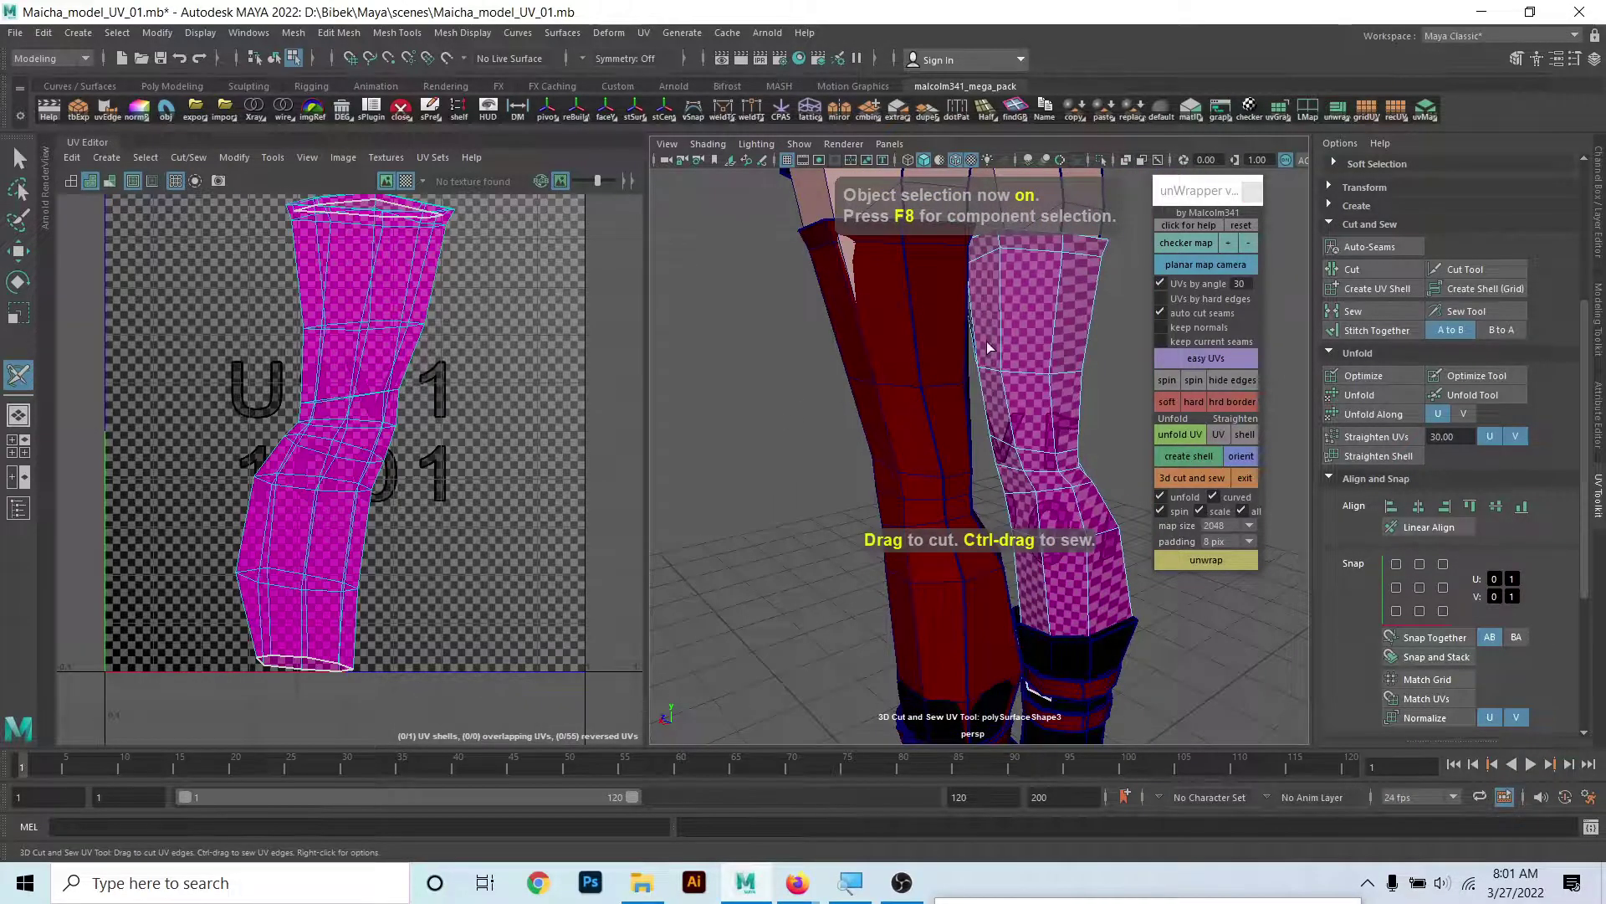
{"action": "mouse_move", "coordinate": [988, 347]}
{"action": "left_mouse_down", "text": "alt"}
{"action": "mouse_move", "coordinate": [1111, 323]}
{"action": "mouse_move", "coordinate": [997, 334]}
{"action": "left_mouse_up", "text": "alt"}
{"action": "left_click", "coordinate": [1002, 322]}
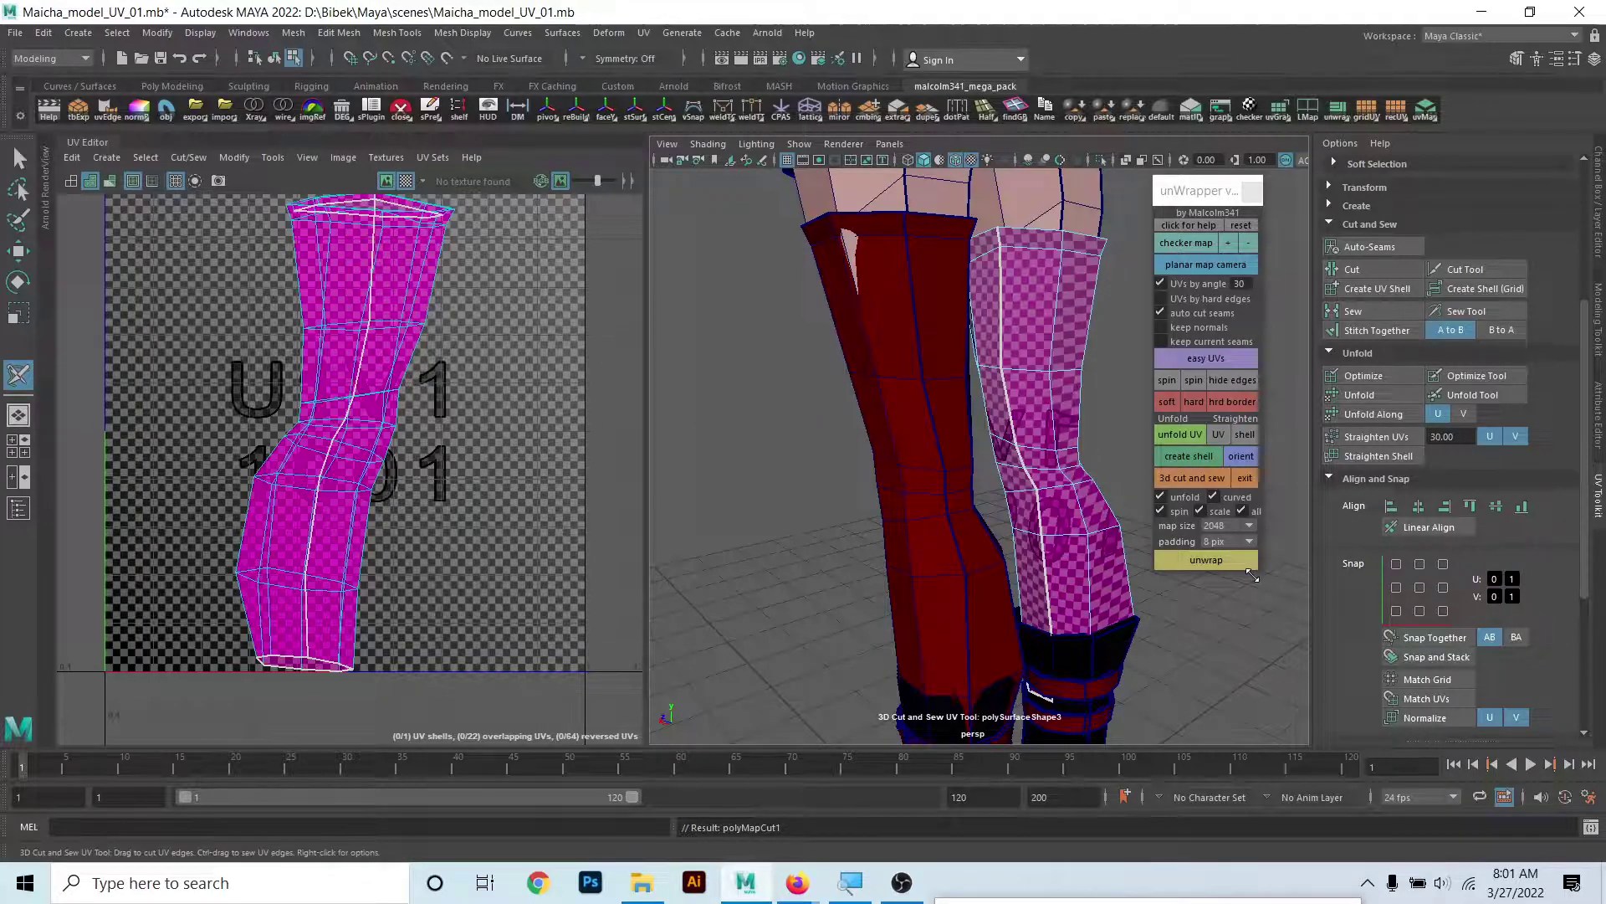
{"action": "left_click", "coordinate": [1208, 559]}
{"action": "scroll", "coordinate": [173, 394], "scroll_direction": "down", "scroll_amount": 2}
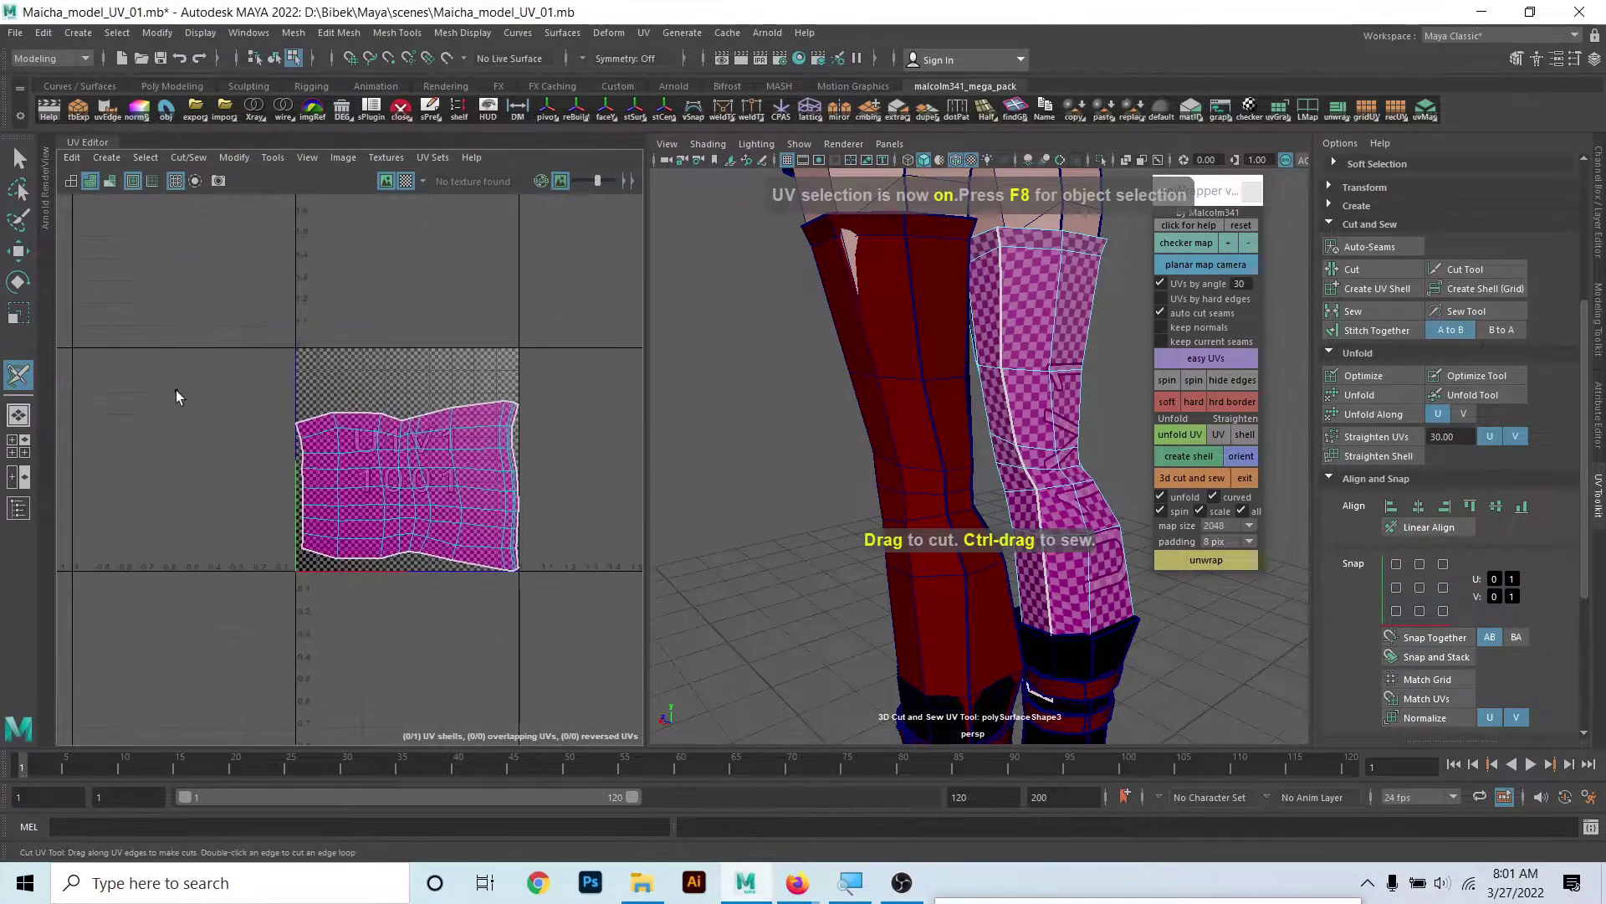
{"action": "scroll", "coordinate": [357, 496], "scroll_direction": "up", "scroll_amount": 1}
{"action": "left_click_drag", "start_coordinate": [996, 456], "coordinate": [964, 541], "text": "alt"}
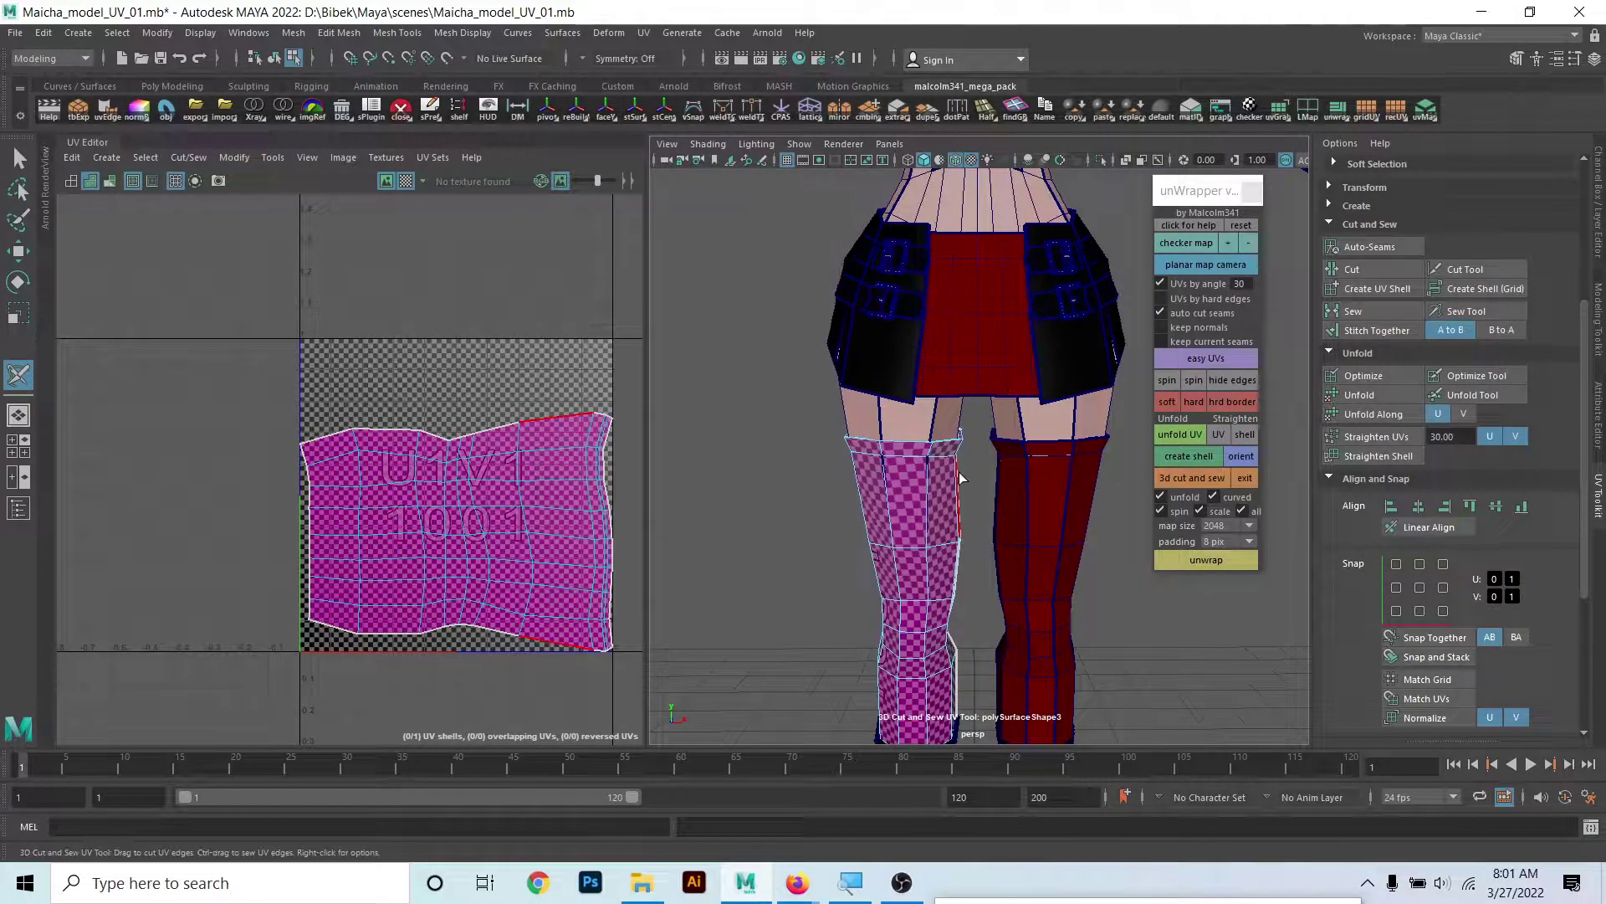
- Planar-map the skirt's front panel from the camera and unwrap it in unWrapper
{"action": "left_click", "coordinate": [951, 386]}
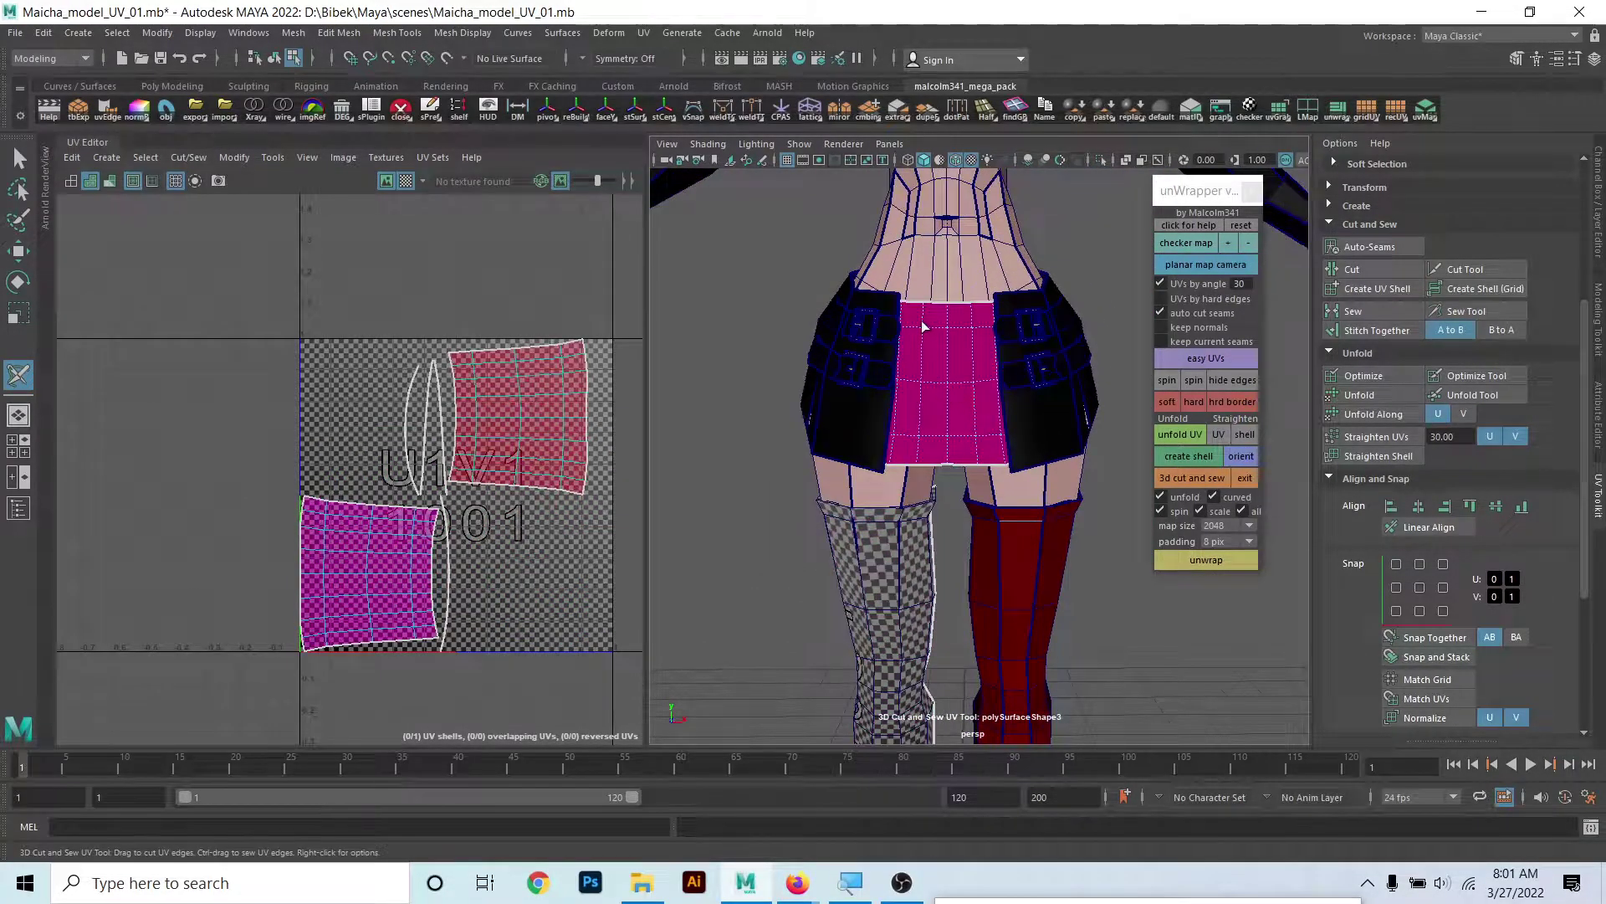
{"action": "right_click_drag", "start_coordinate": [921, 319], "coordinate": [941, 485], "text": "alt"}
{"action": "middle_click_drag", "start_coordinate": [941, 485], "coordinate": [928, 442], "text": "alt"}
{"action": "left_click", "coordinate": [1206, 264]}
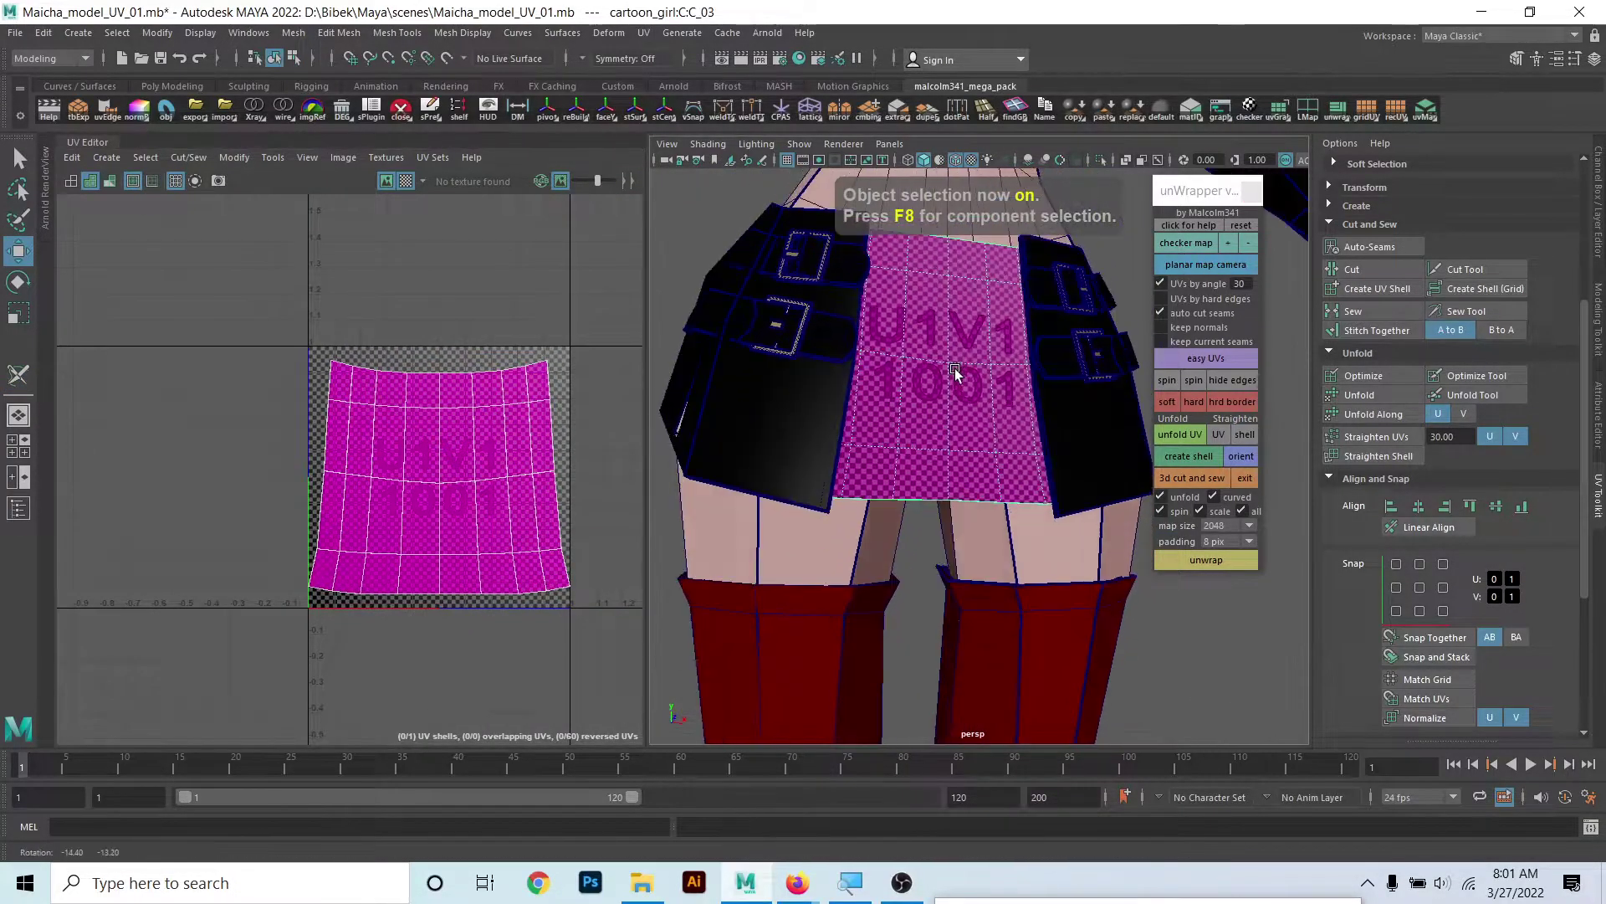
{"action": "left_click_drag", "start_coordinate": [955, 368], "coordinate": [957, 359], "text": "alt"}
{"action": "left_click", "coordinate": [1194, 563]}
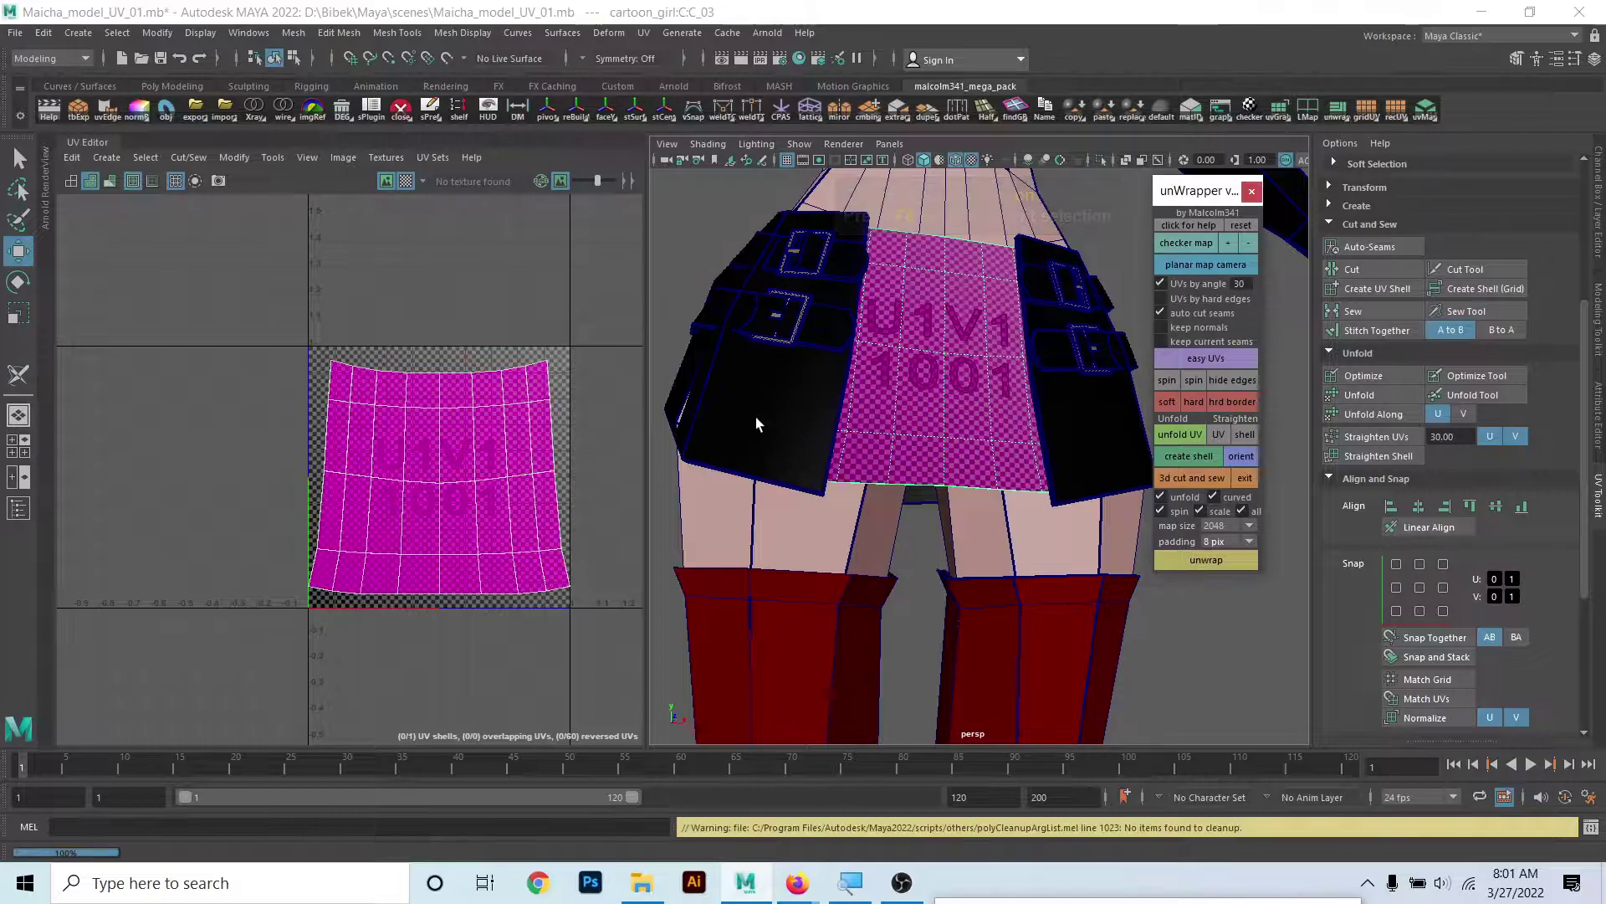
{"action": "mouse_move", "coordinate": [879, 468]}
{"action": "left_mouse_down", "text": "alt"}
{"action": "mouse_move", "coordinate": [957, 478]}
{"action": "mouse_move", "coordinate": [1035, 596]}
{"action": "left_mouse_up", "text": "alt"}
- Return to object selection mode with F8 and select the buckled hip piece
{"action": "left_click", "coordinate": [957, 479]}
{"action": "key", "text": "F8"}
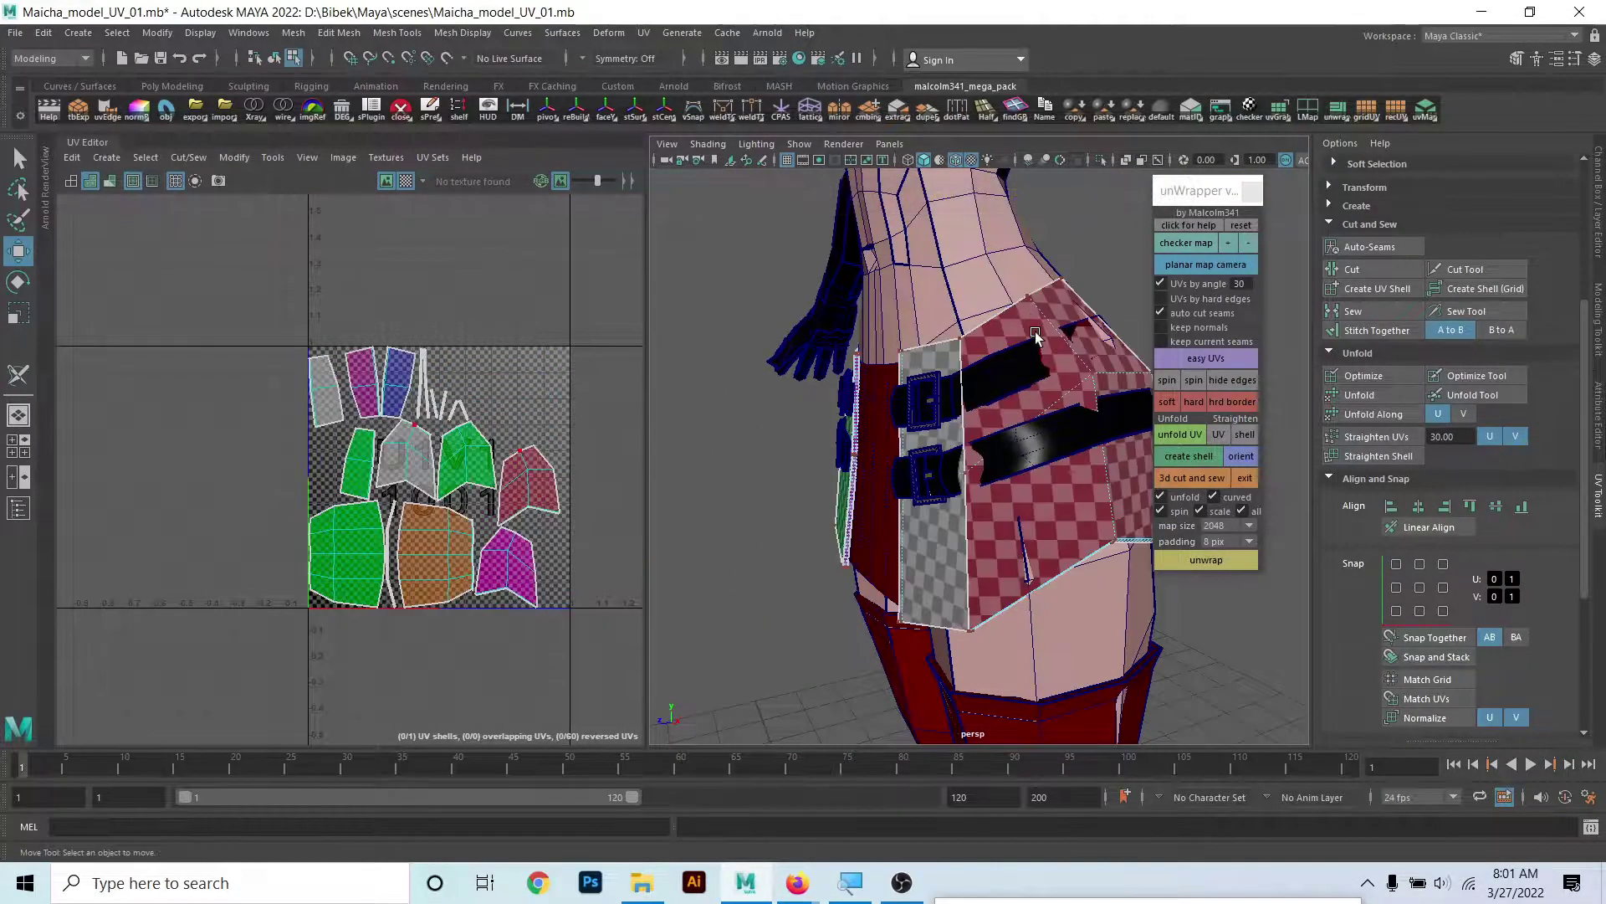
{"action": "left_click_drag", "start_coordinate": [1018, 466], "coordinate": [915, 489], "text": "alt"}
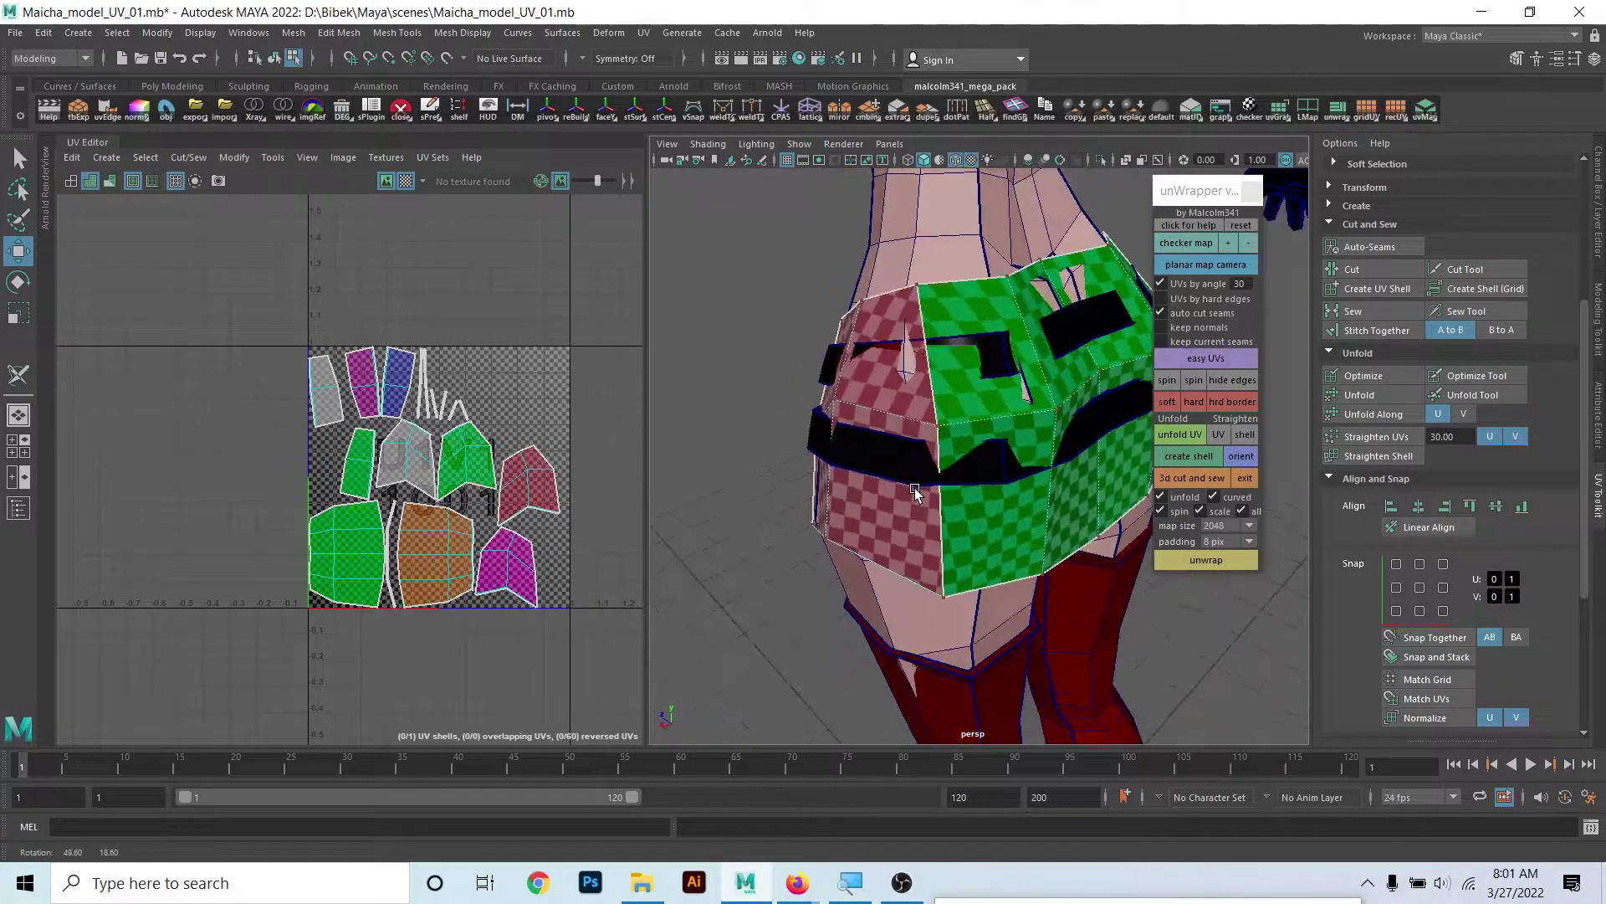
{"action": "left_click_drag", "start_coordinate": [1191, 298], "coordinate": [1237, 287], "text": "alt"}
{"action": "left_click", "coordinate": [1182, 266]}
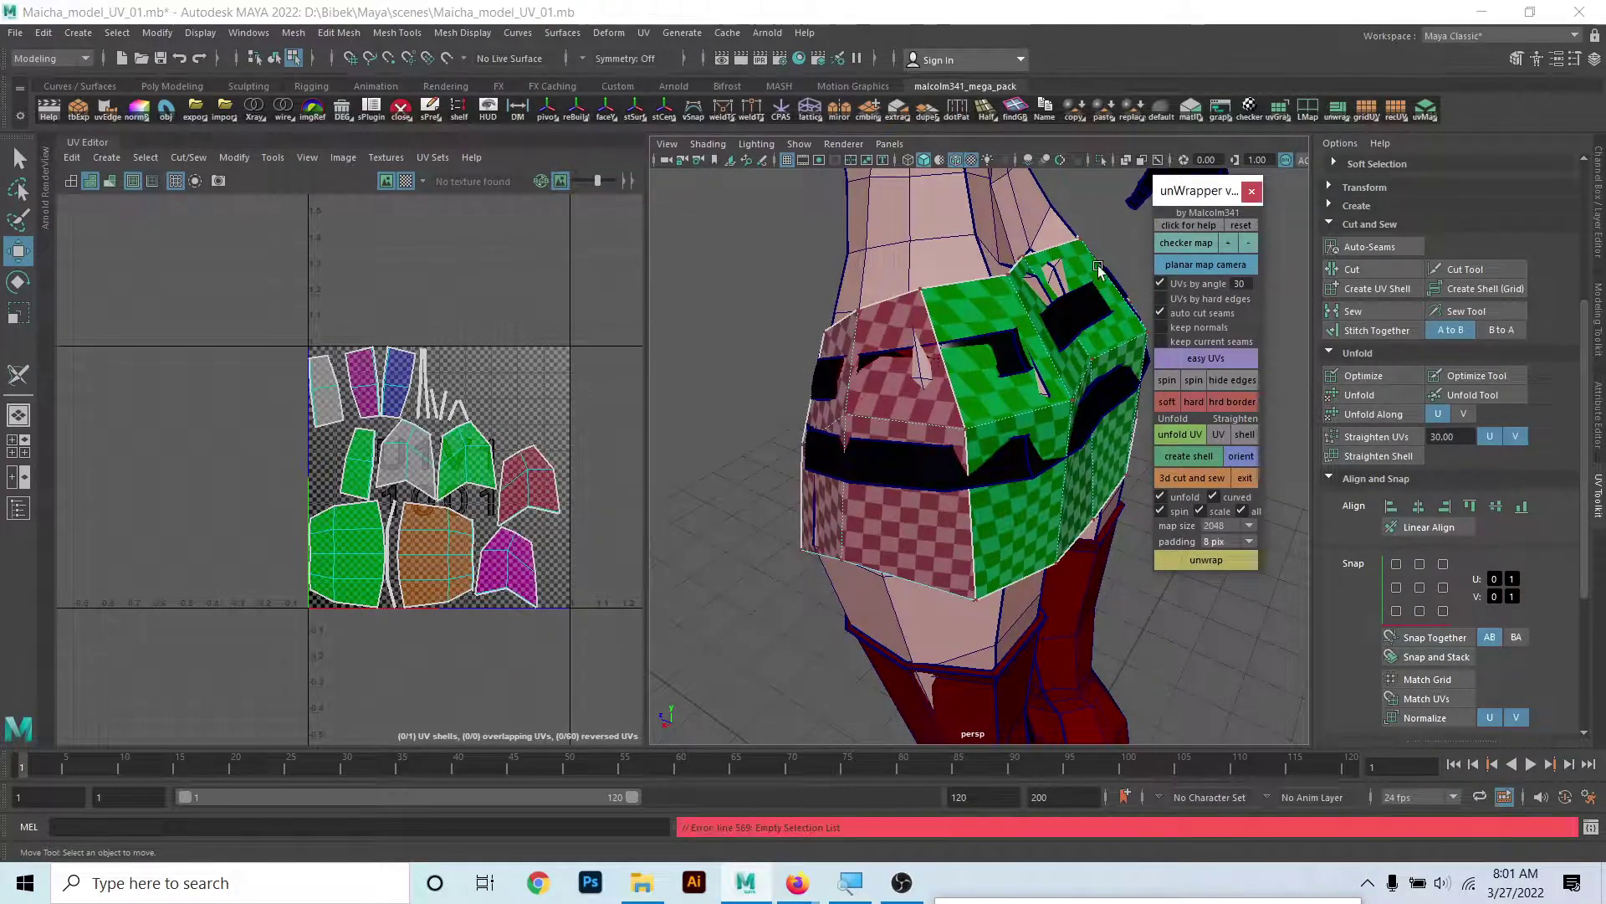
{"action": "mouse_move", "coordinate": [973, 424]}
{"action": "left_mouse_down", "text": "alt"}
{"action": "mouse_move", "coordinate": [917, 390]}
{"action": "mouse_move", "coordinate": [916, 404]}
{"action": "left_mouse_up", "text": "alt"}
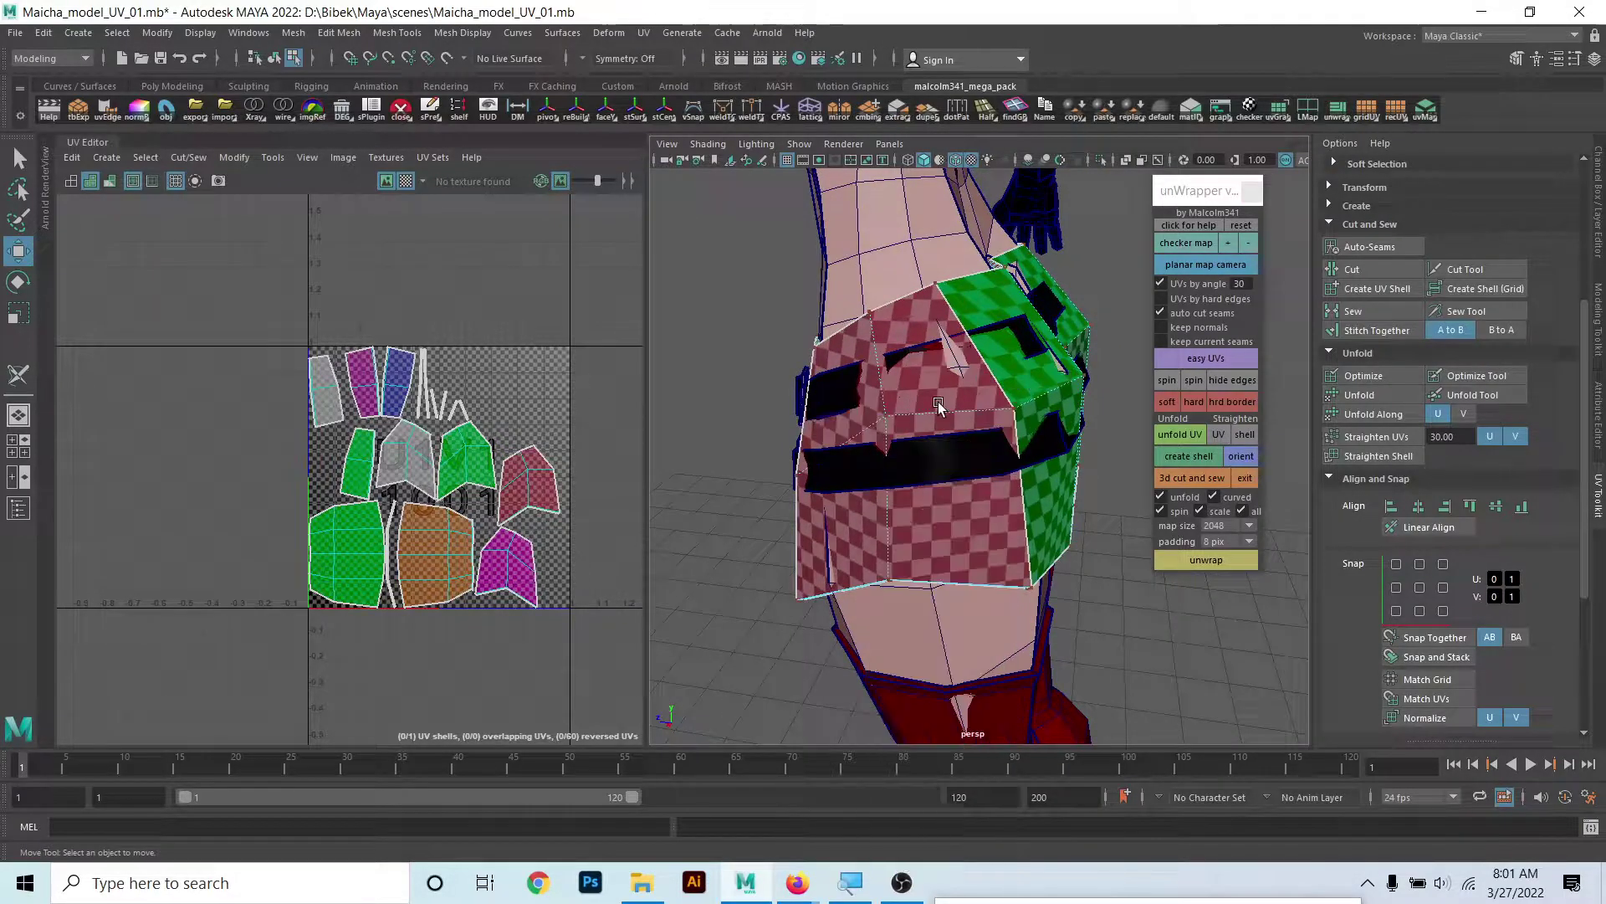
{"action": "right_click_drag", "start_coordinate": [946, 406], "coordinate": [1019, 380]}
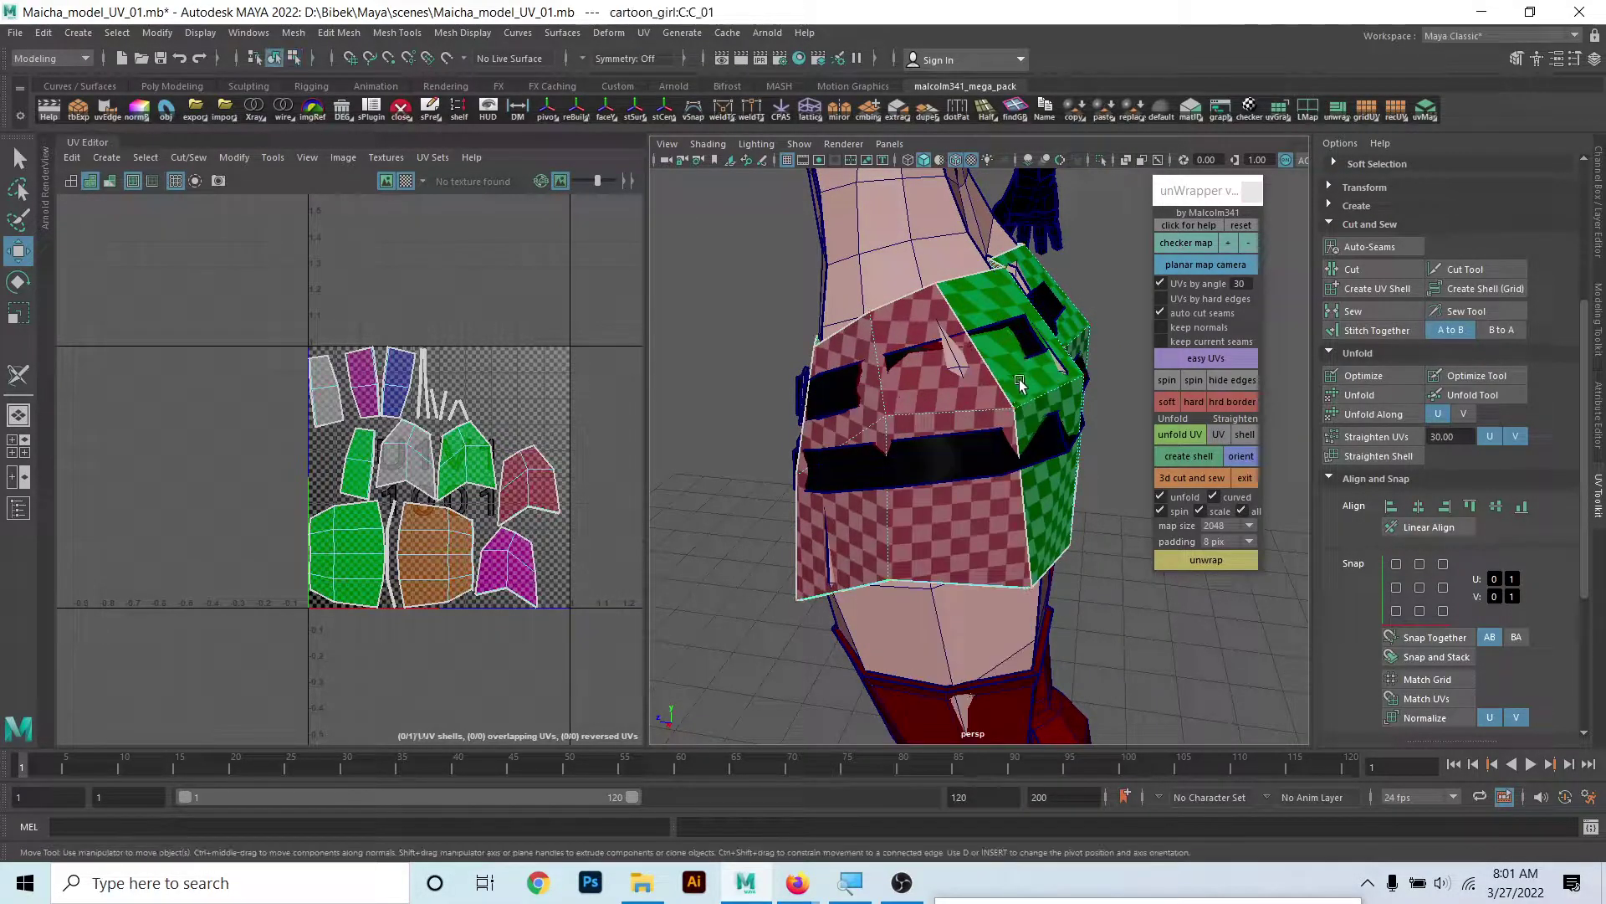
- Planar-map the buckled hip piece and unwrap and lay out its UVs
{"action": "left_click", "coordinate": [1212, 256]}
{"action": "mouse_move", "coordinate": [962, 360]}
{"action": "left_mouse_down", "text": "alt"}
{"action": "mouse_move", "coordinate": [807, 374]}
{"action": "mouse_move", "coordinate": [908, 392]}
{"action": "left_mouse_up", "text": "alt"}
{"action": "left_click", "coordinate": [1188, 480]}
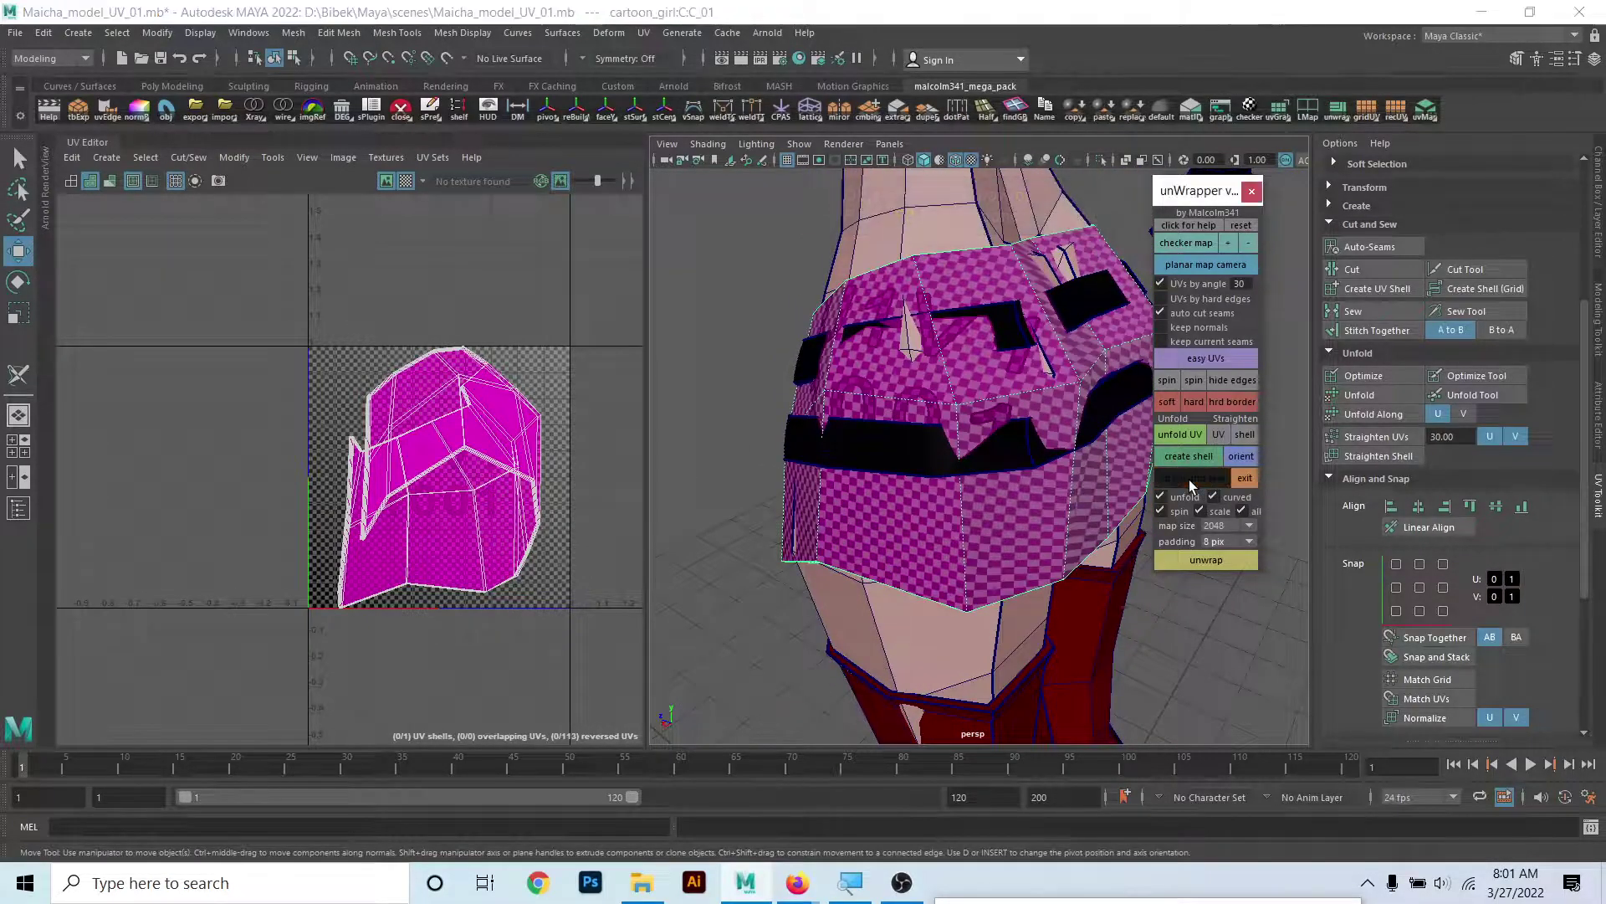
{"action": "left_click_drag", "start_coordinate": [1188, 479], "coordinate": [1165, 571], "text": "alt"}
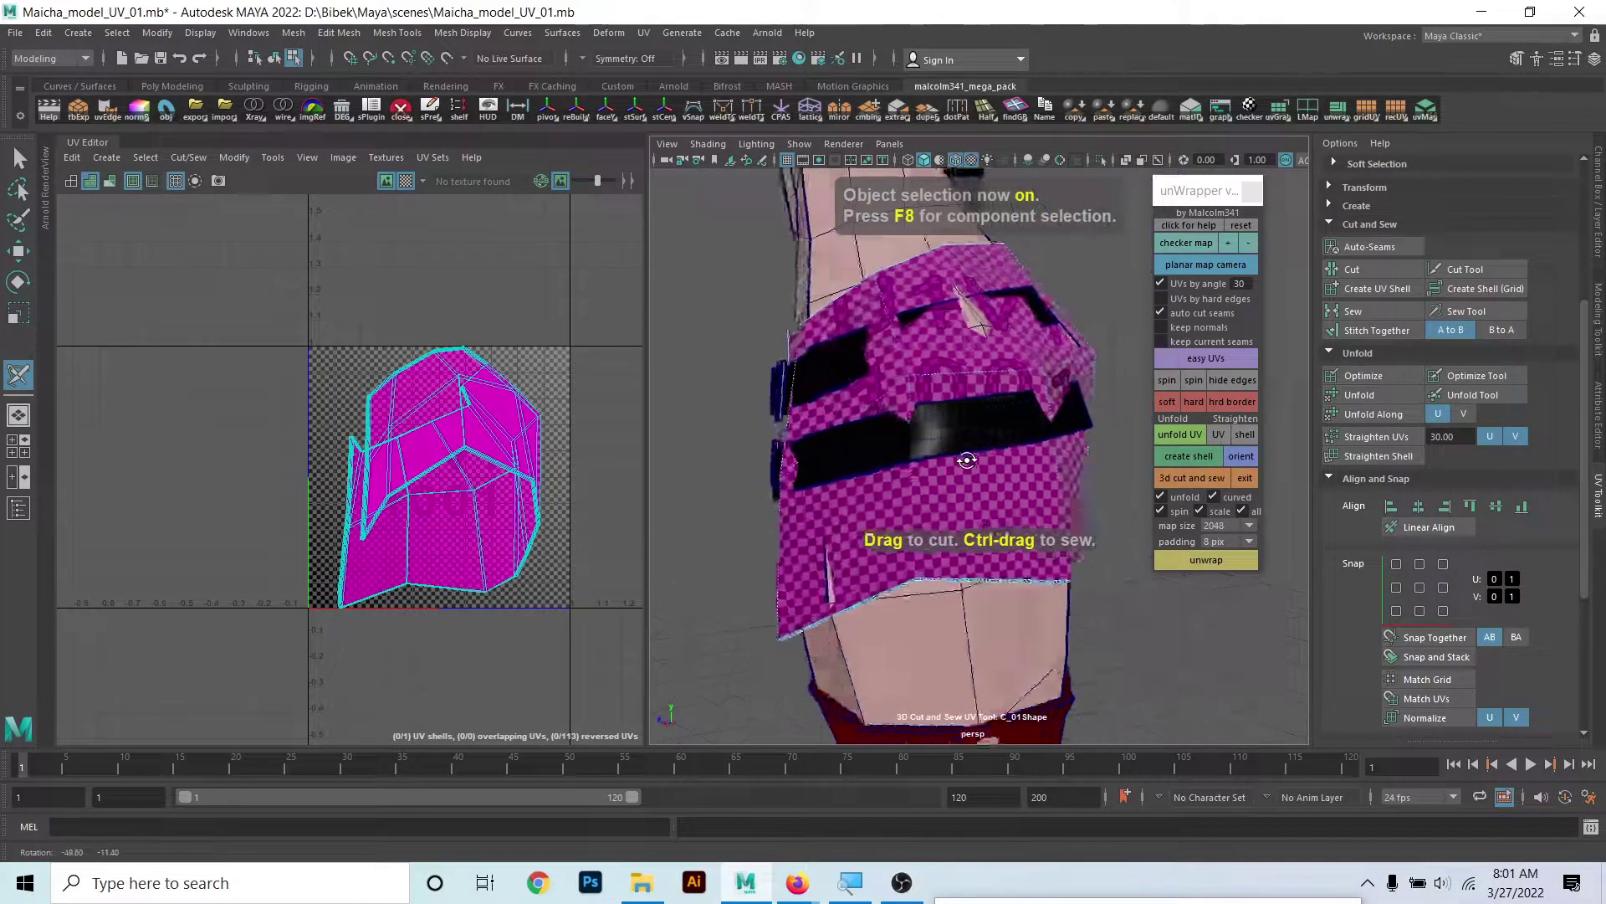
{"action": "left_click", "coordinate": [1202, 557]}
{"action": "mouse_move", "coordinate": [952, 536]}
{"action": "left_mouse_down", "text": "alt"}
{"action": "mouse_move", "coordinate": [1058, 466]}
{"action": "mouse_move", "coordinate": [1069, 419]}
{"action": "mouse_move", "coordinate": [1047, 484]}
{"action": "mouse_move", "coordinate": [1050, 468]}
{"action": "left_mouse_up", "text": "alt"}
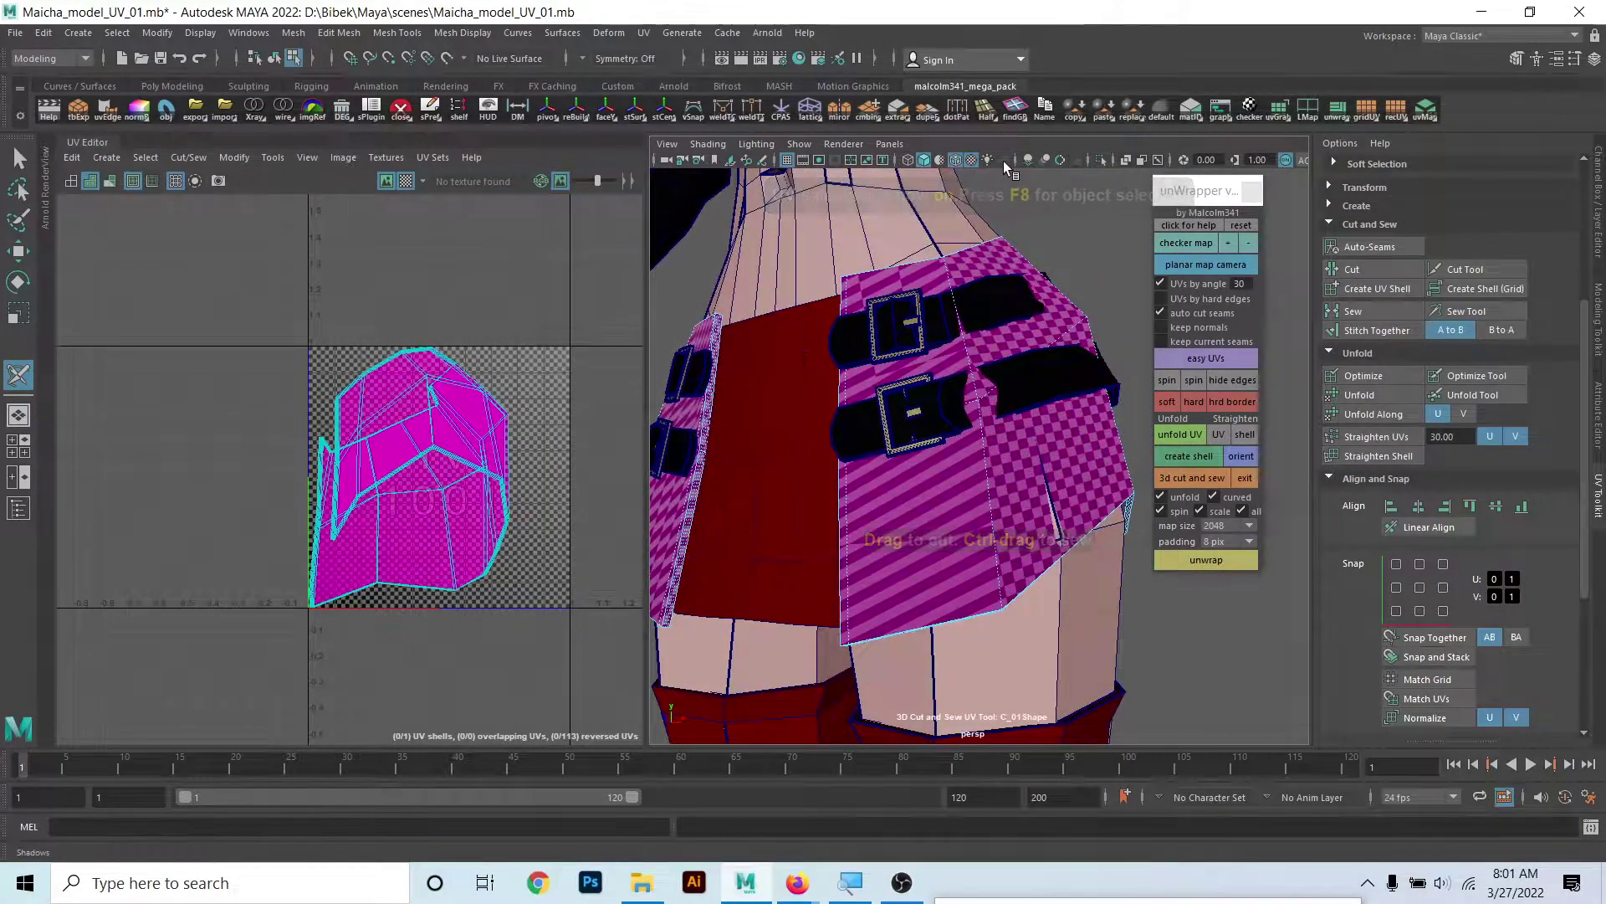
- Leave the cutting tool, isolate the buckled skirt piece and orbit to inspect its edges
{"action": "left_click", "coordinate": [1100, 160]}
{"action": "key", "text": "ctrl+1"}
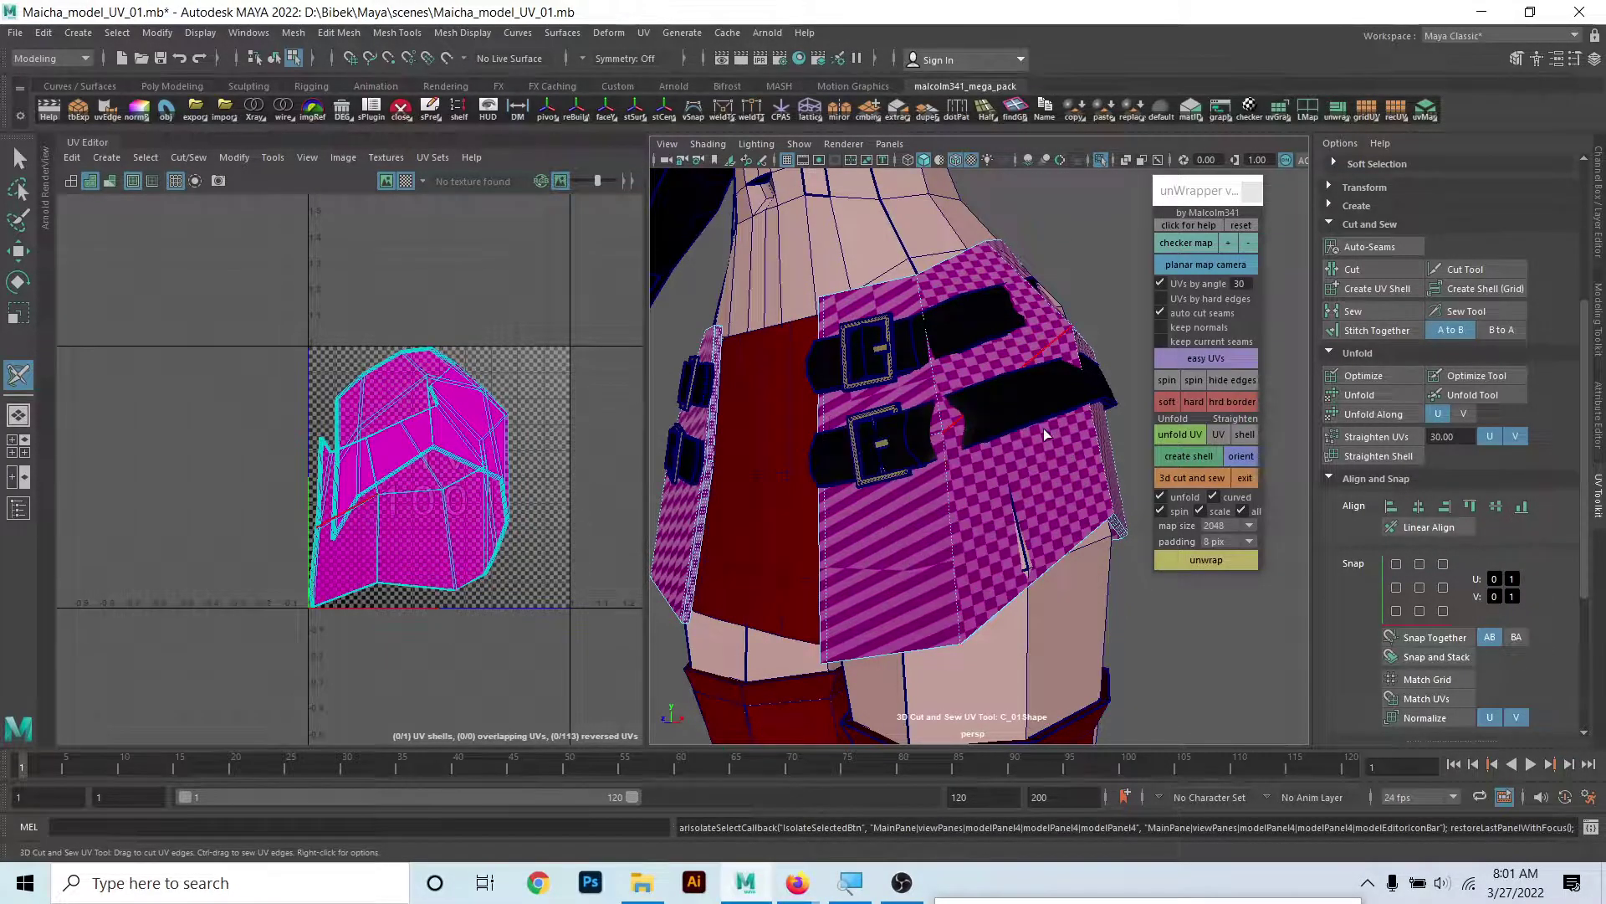
{"action": "left_click", "coordinate": [1247, 478]}
{"action": "right_click_drag", "start_coordinate": [992, 505], "coordinate": [1071, 389]}
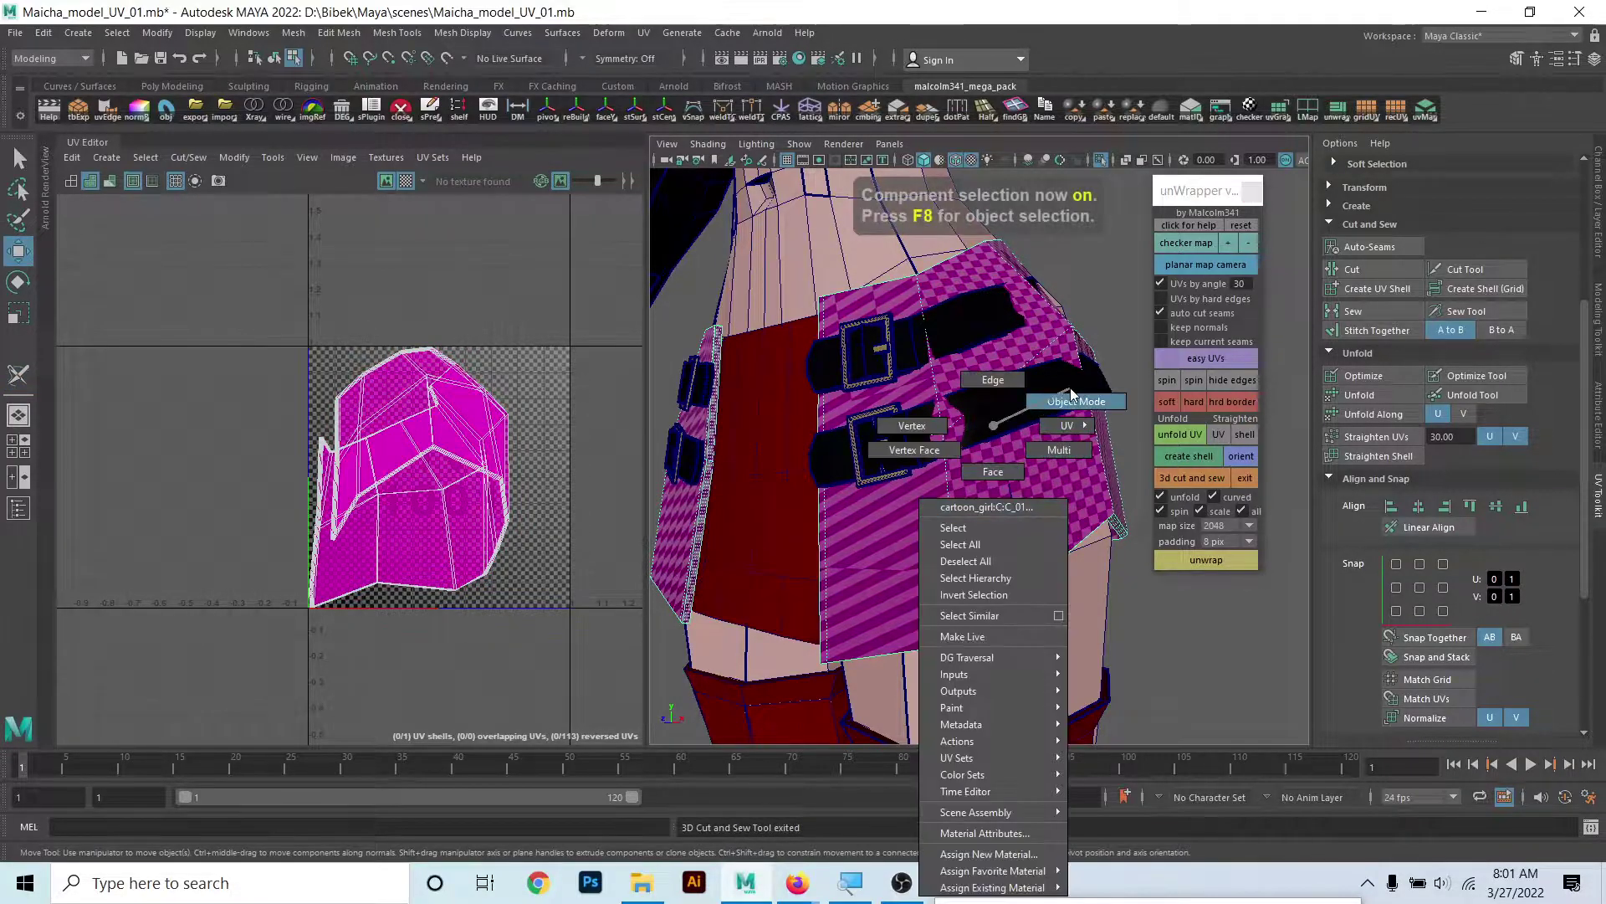
{"action": "left_click", "coordinate": [1100, 160]}
{"action": "mouse_move", "coordinate": [942, 473]}
{"action": "left_mouse_down", "text": "alt"}
{"action": "mouse_move", "coordinate": [987, 519]}
{"action": "mouse_move", "coordinate": [939, 476]}
{"action": "left_mouse_up", "text": "alt"}
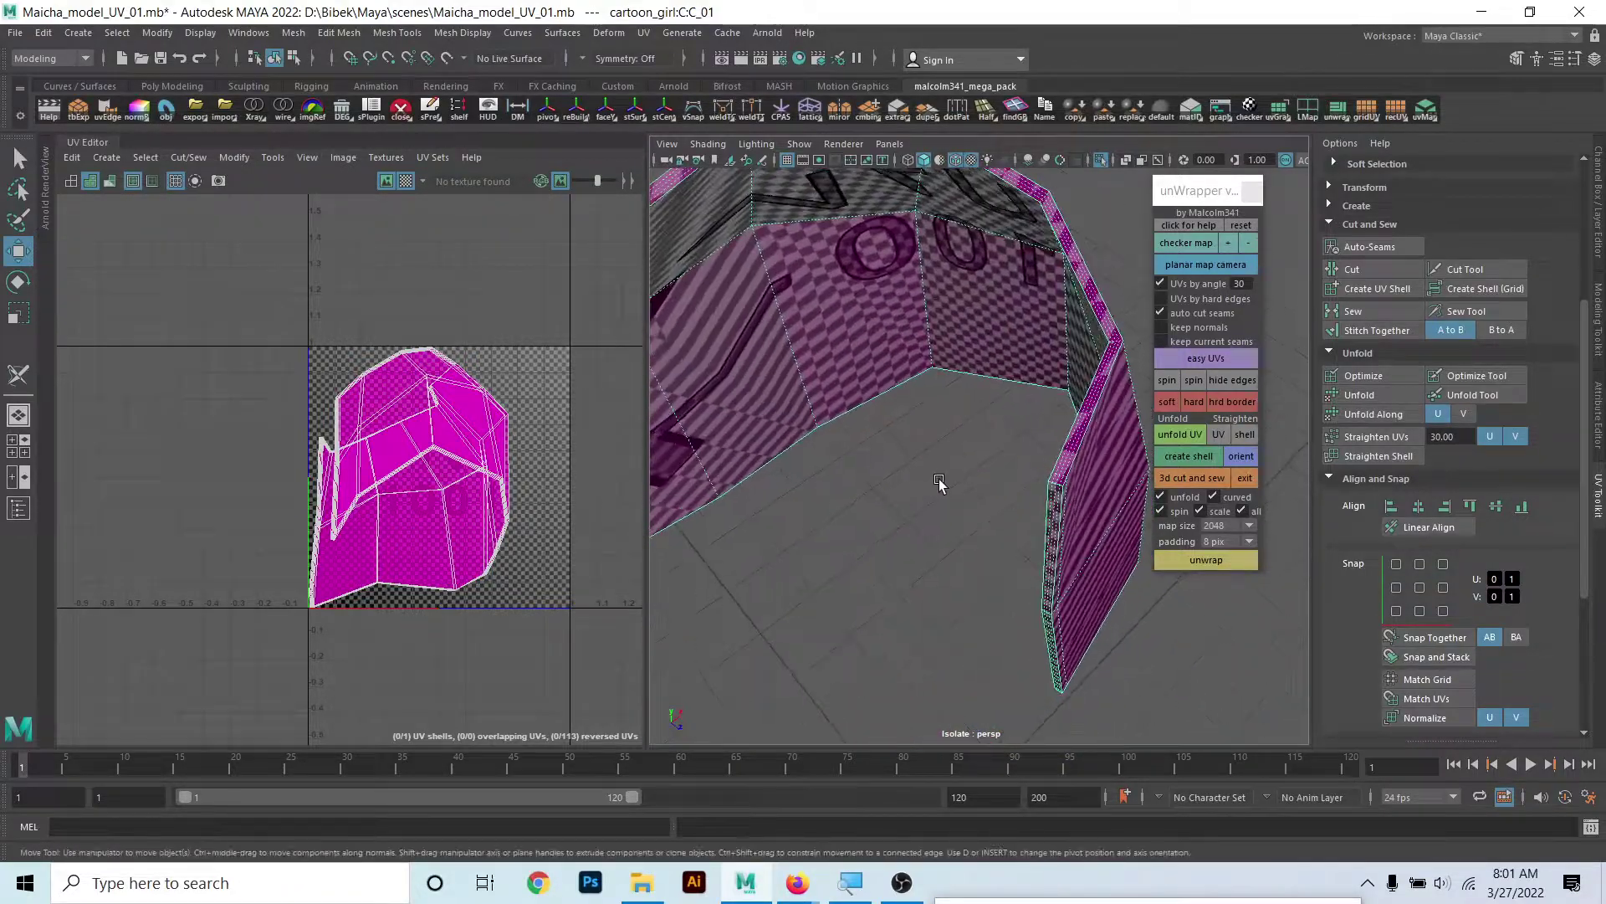
{"action": "right_click_drag", "start_coordinate": [939, 476], "coordinate": [836, 584], "text": "alt"}
{"action": "left_click_drag", "start_coordinate": [836, 583], "coordinate": [896, 530], "text": "alt"}
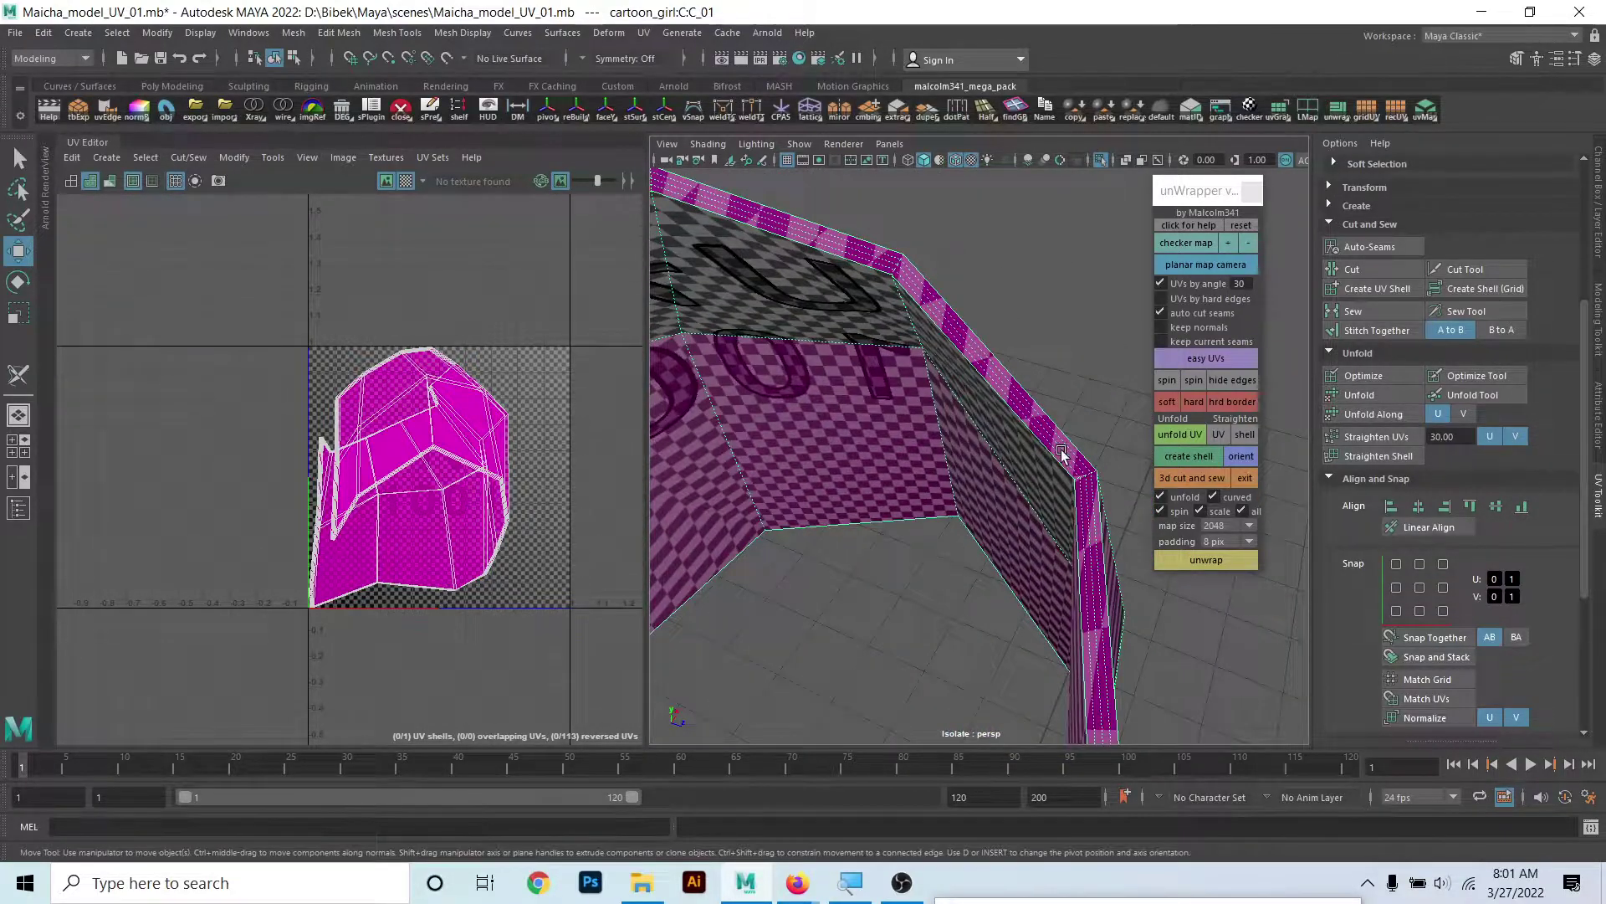
{"action": "mouse_move", "coordinate": [1061, 453]}
{"action": "left_mouse_down", "text": "alt"}
{"action": "mouse_move", "coordinate": [843, 394]}
{"action": "mouse_move", "coordinate": [669, 402]}
{"action": "left_mouse_up", "text": "alt"}
{"action": "mouse_move", "coordinate": [878, 435]}
{"action": "left_mouse_down", "text": "alt"}
{"action": "mouse_move", "coordinate": [1049, 519]}
{"action": "mouse_move", "coordinate": [778, 473]}
{"action": "mouse_move", "coordinate": [835, 424]}
{"action": "mouse_move", "coordinate": [852, 485]}
{"action": "mouse_move", "coordinate": [1060, 394]}
{"action": "mouse_move", "coordinate": [1081, 500]}
{"action": "mouse_move", "coordinate": [1030, 482]}
{"action": "left_mouse_up", "text": "alt"}
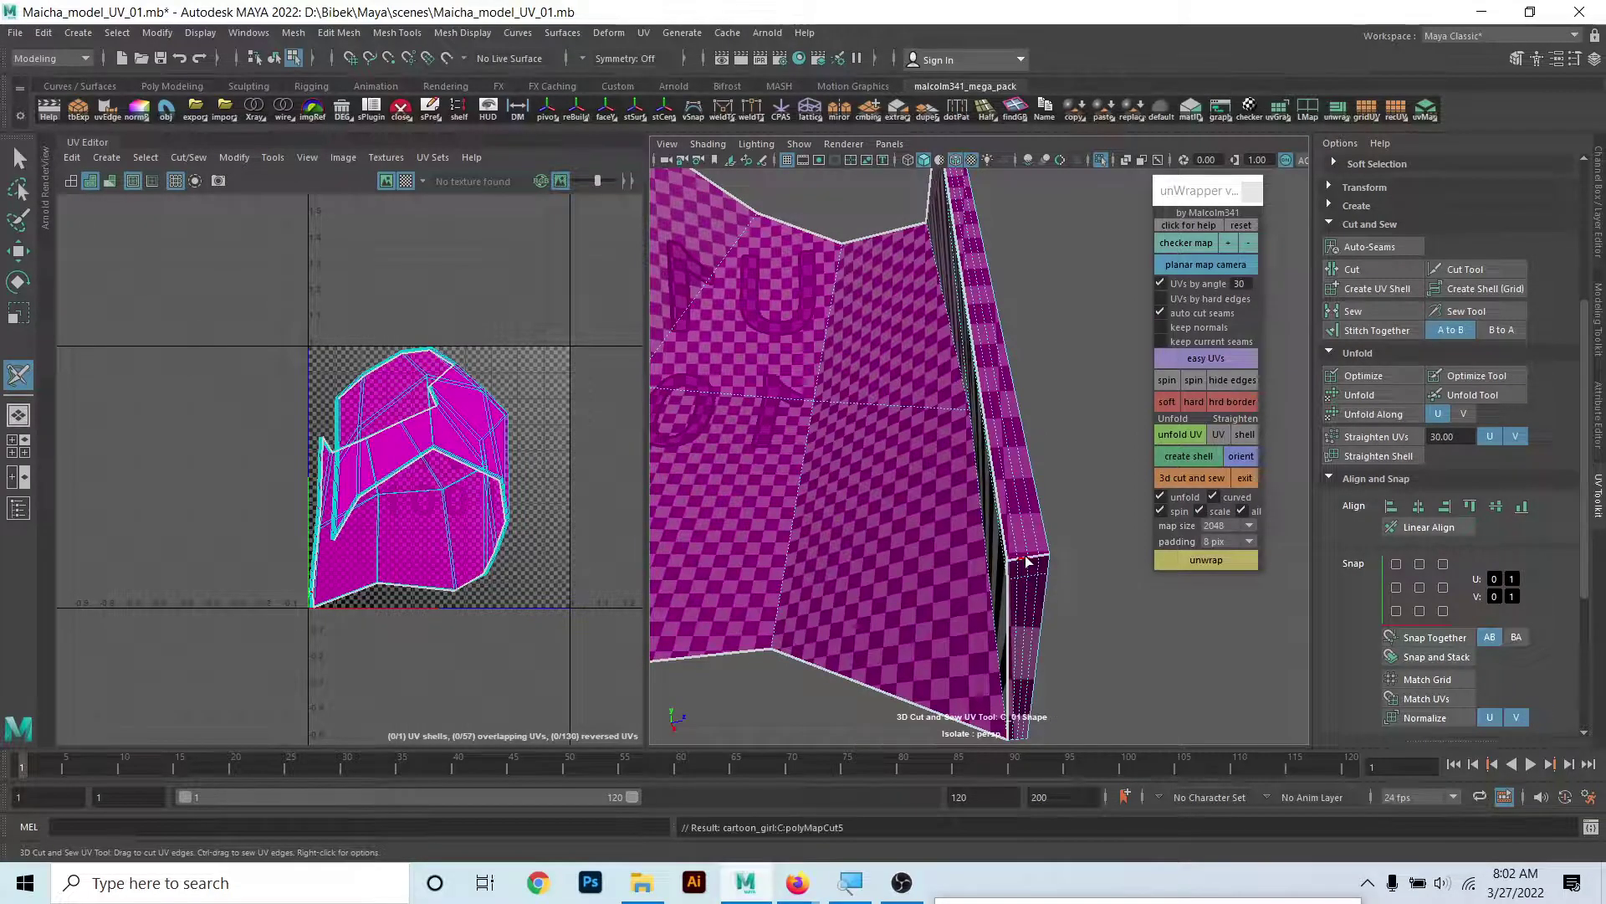
{"action": "mouse_move", "coordinate": [1027, 562]}
{"action": "left_mouse_down", "text": "alt"}
{"action": "mouse_move", "coordinate": [951, 197]}
{"action": "mouse_move", "coordinate": [824, 379]}
{"action": "mouse_move", "coordinate": [857, 470]}
{"action": "mouse_move", "coordinate": [944, 485]}
{"action": "left_mouse_up", "text": "alt"}
- Cut seams along the band piece's edges and corners, splitting it into separate checker shells
{"action": "left_click", "coordinate": [950, 196]}
{"action": "left_click", "coordinate": [818, 423]}
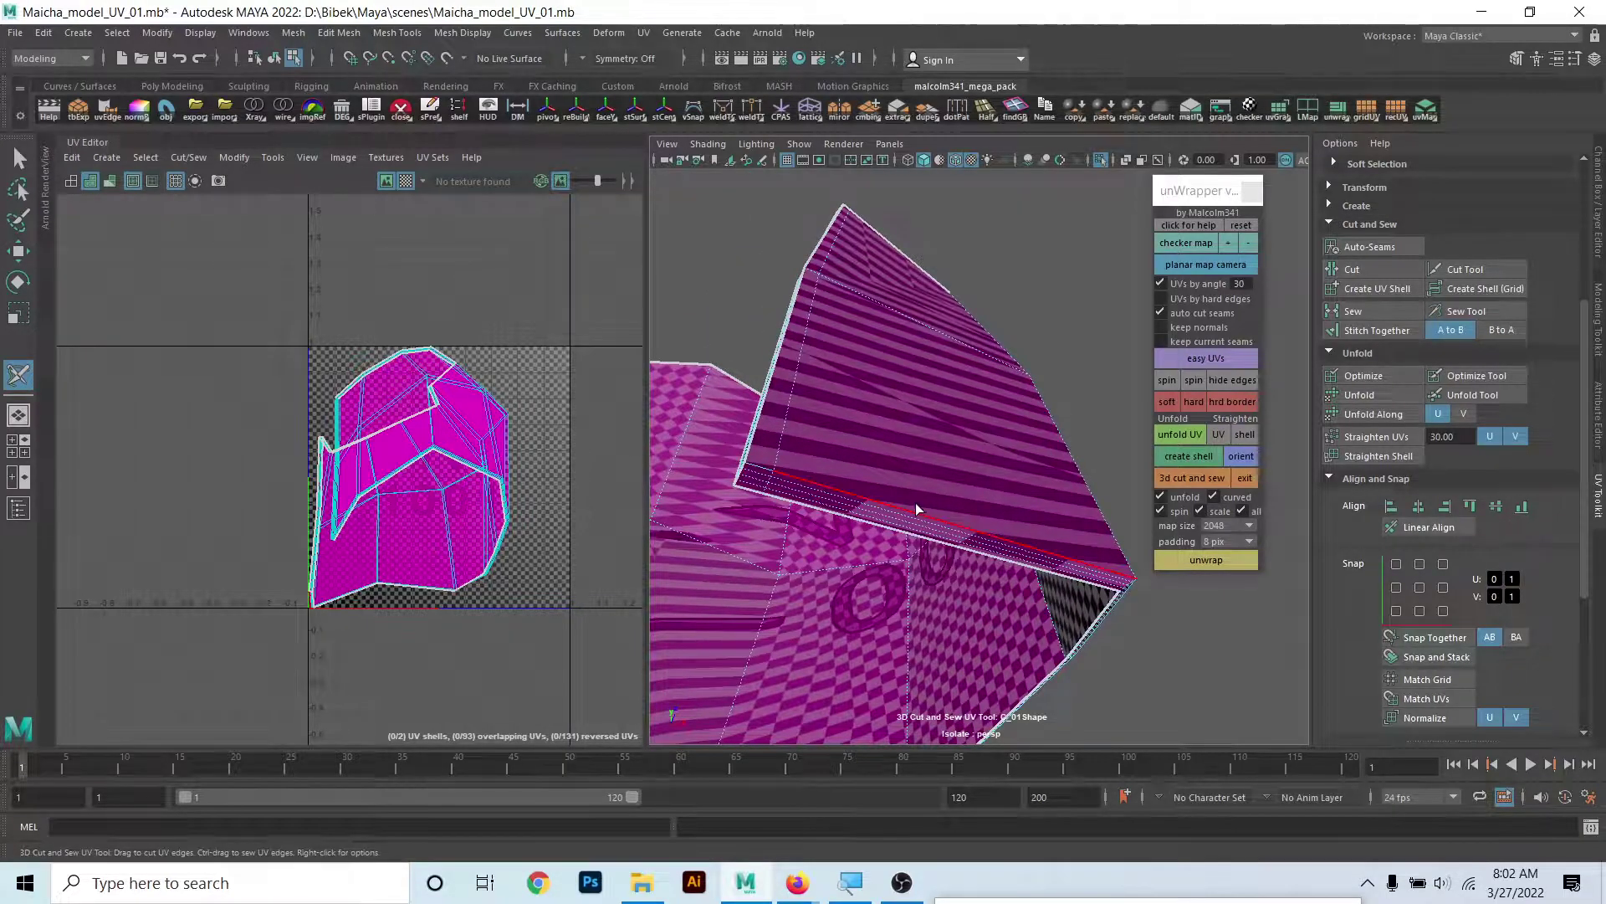
{"action": "left_click", "coordinate": [915, 504]}
{"action": "mouse_move", "coordinate": [1058, 519]}
{"action": "left_mouse_down", "text": "alt"}
{"action": "mouse_move", "coordinate": [673, 474]}
{"action": "mouse_move", "coordinate": [701, 541]}
{"action": "mouse_move", "coordinate": [645, 505]}
{"action": "left_mouse_up", "text": "alt"}
{"action": "mouse_move", "coordinate": [645, 505]}
{"action": "right_mouse_down", "text": "alt"}
{"action": "mouse_move", "coordinate": [796, 559]}
{"action": "mouse_move", "coordinate": [916, 419]}
{"action": "mouse_move", "coordinate": [1004, 449]}
{"action": "right_mouse_up", "text": "alt"}
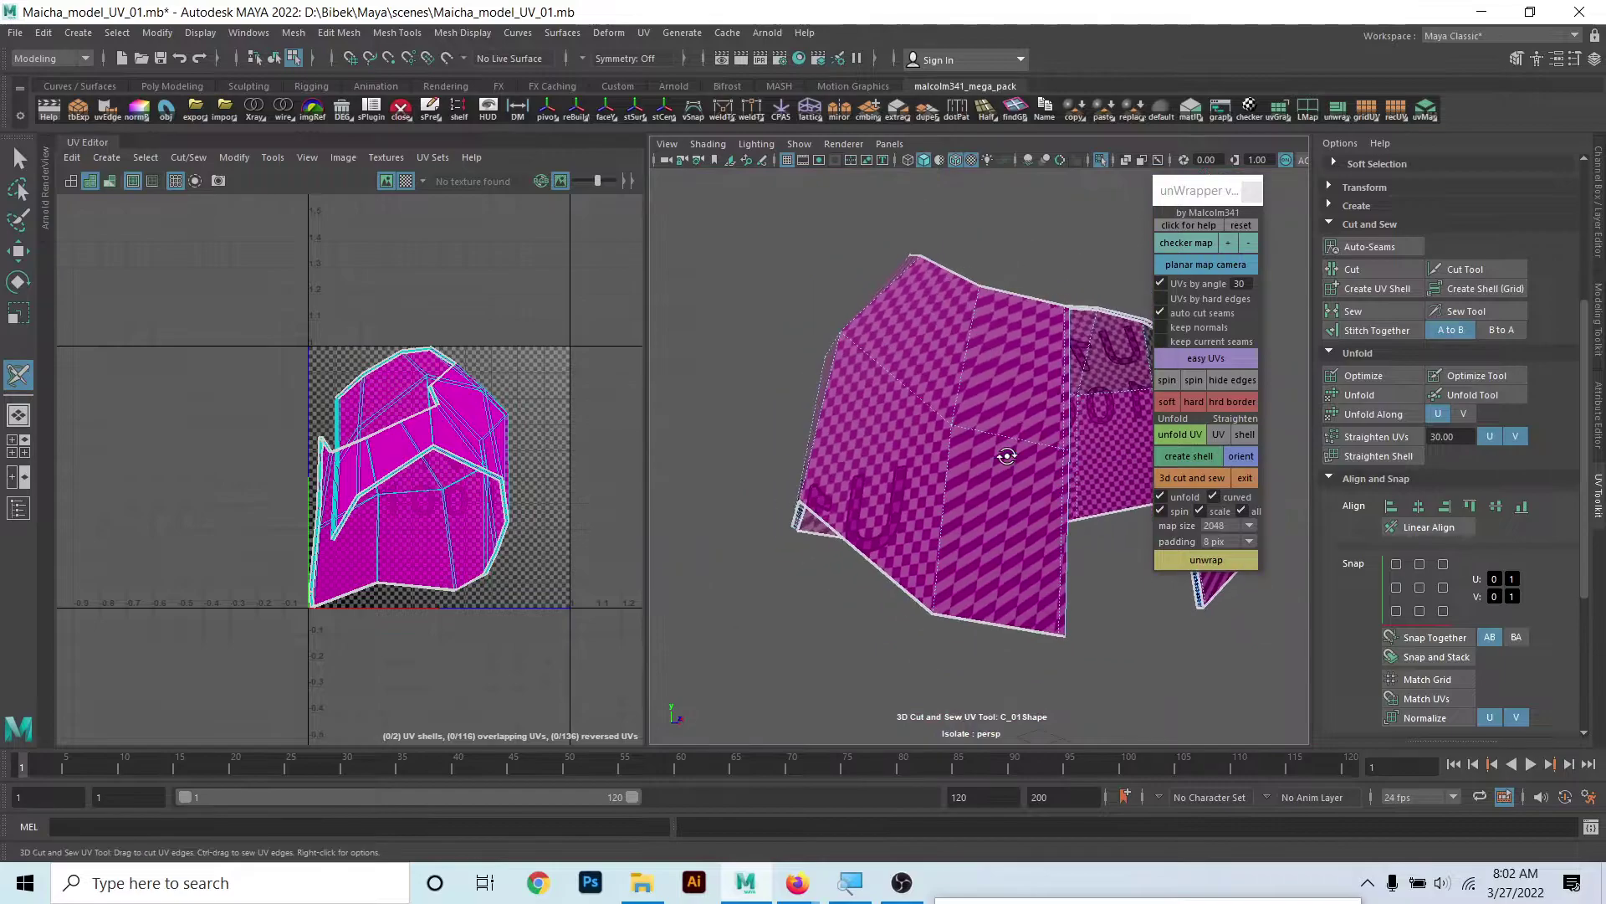
{"action": "mouse_move", "coordinate": [1003, 448]}
{"action": "left_mouse_down", "text": "alt"}
{"action": "mouse_move", "coordinate": [861, 466]}
{"action": "mouse_move", "coordinate": [1088, 448]}
{"action": "left_mouse_up", "text": "alt"}
{"action": "mouse_move", "coordinate": [1087, 448]}
{"action": "right_mouse_down", "text": "alt"}
{"action": "mouse_move", "coordinate": [1013, 628]}
{"action": "mouse_move", "coordinate": [932, 445]}
{"action": "right_mouse_up", "text": "alt"}
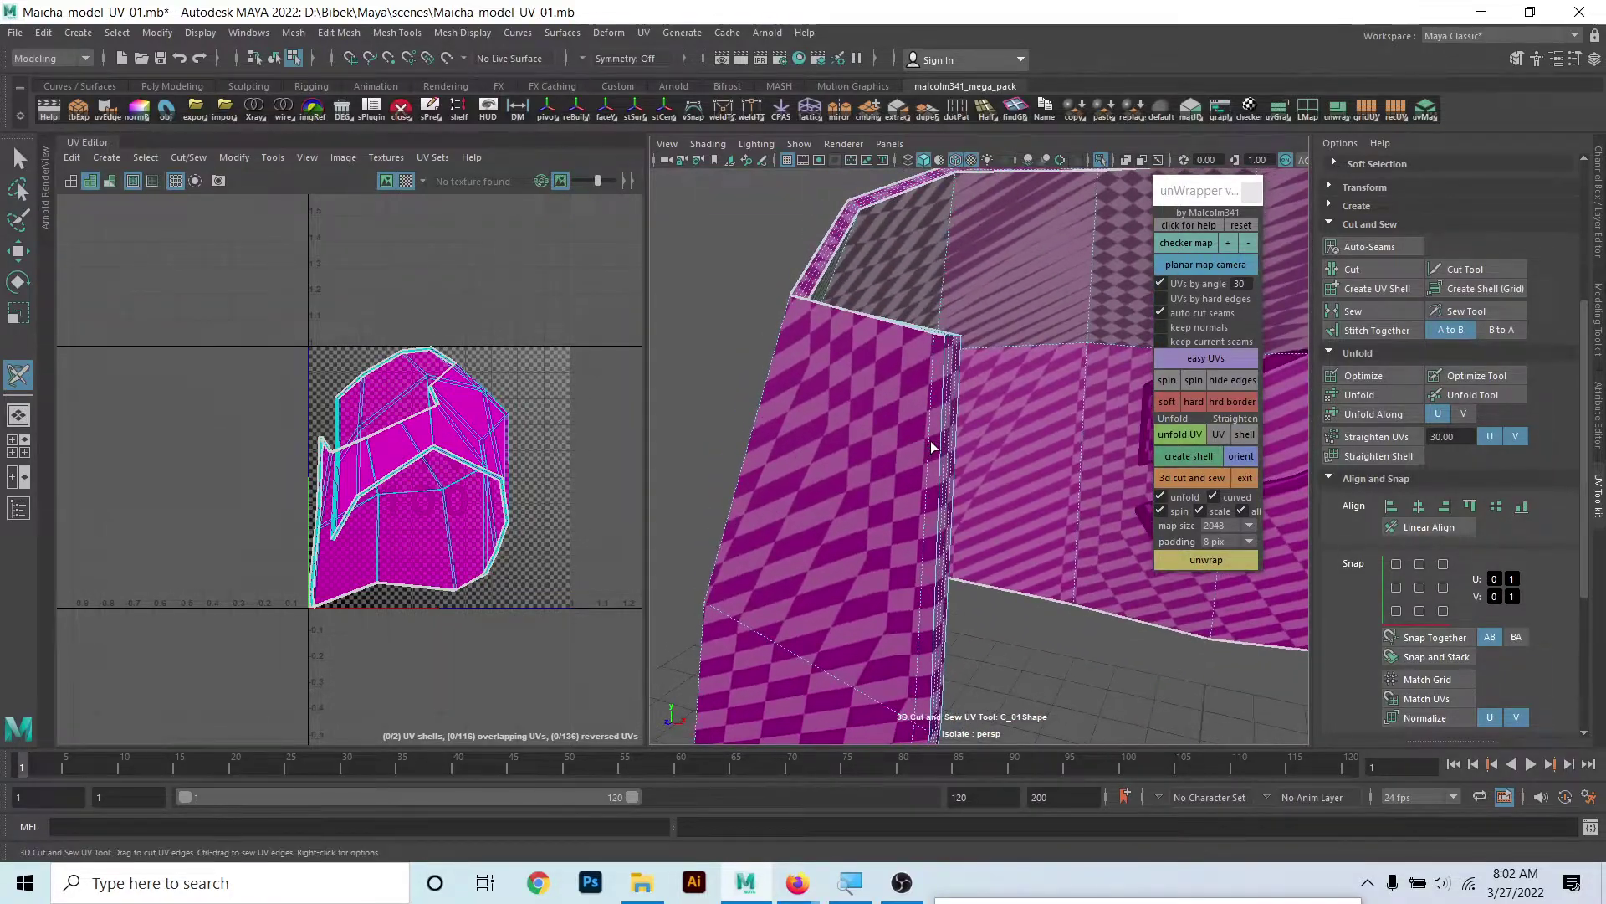
{"action": "left_click_drag", "start_coordinate": [932, 444], "coordinate": [921, 410], "text": "alt"}
{"action": "left_click", "coordinate": [916, 397]}
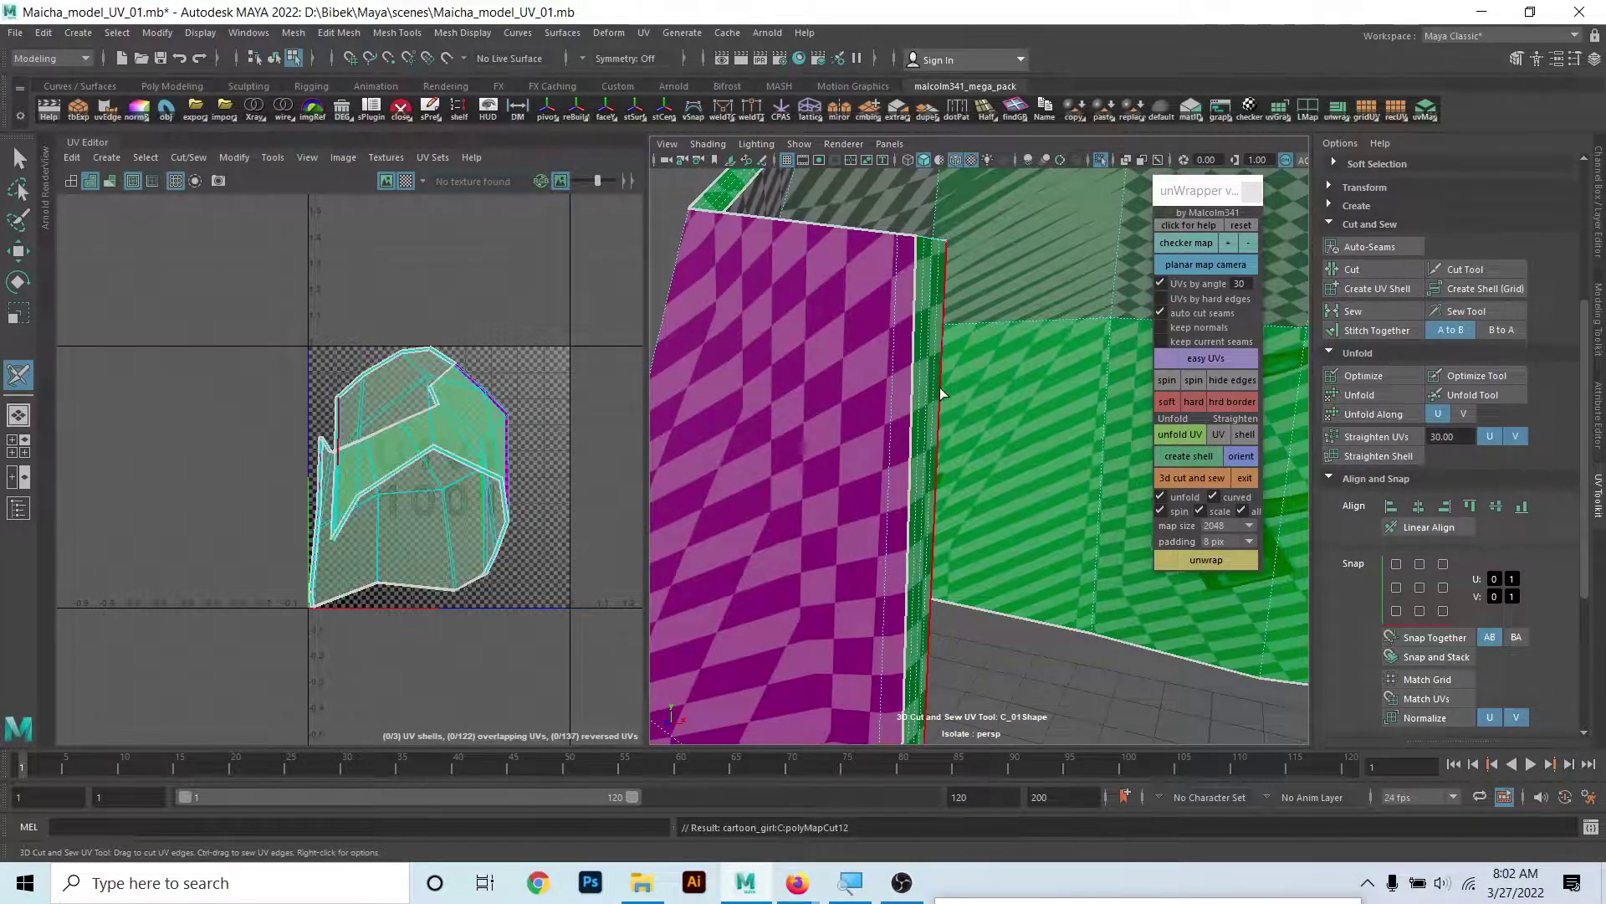
{"action": "left_click", "coordinate": [941, 388]}
{"action": "mouse_move", "coordinate": [941, 388]}
{"action": "left_mouse_down", "text": "alt"}
{"action": "mouse_move", "coordinate": [907, 432]}
{"action": "mouse_move", "coordinate": [892, 319]}
{"action": "mouse_move", "coordinate": [864, 516]}
{"action": "mouse_move", "coordinate": [891, 477]}
{"action": "mouse_move", "coordinate": [726, 505]}
{"action": "left_mouse_up", "text": "alt"}
{"action": "left_click", "coordinate": [854, 541]}
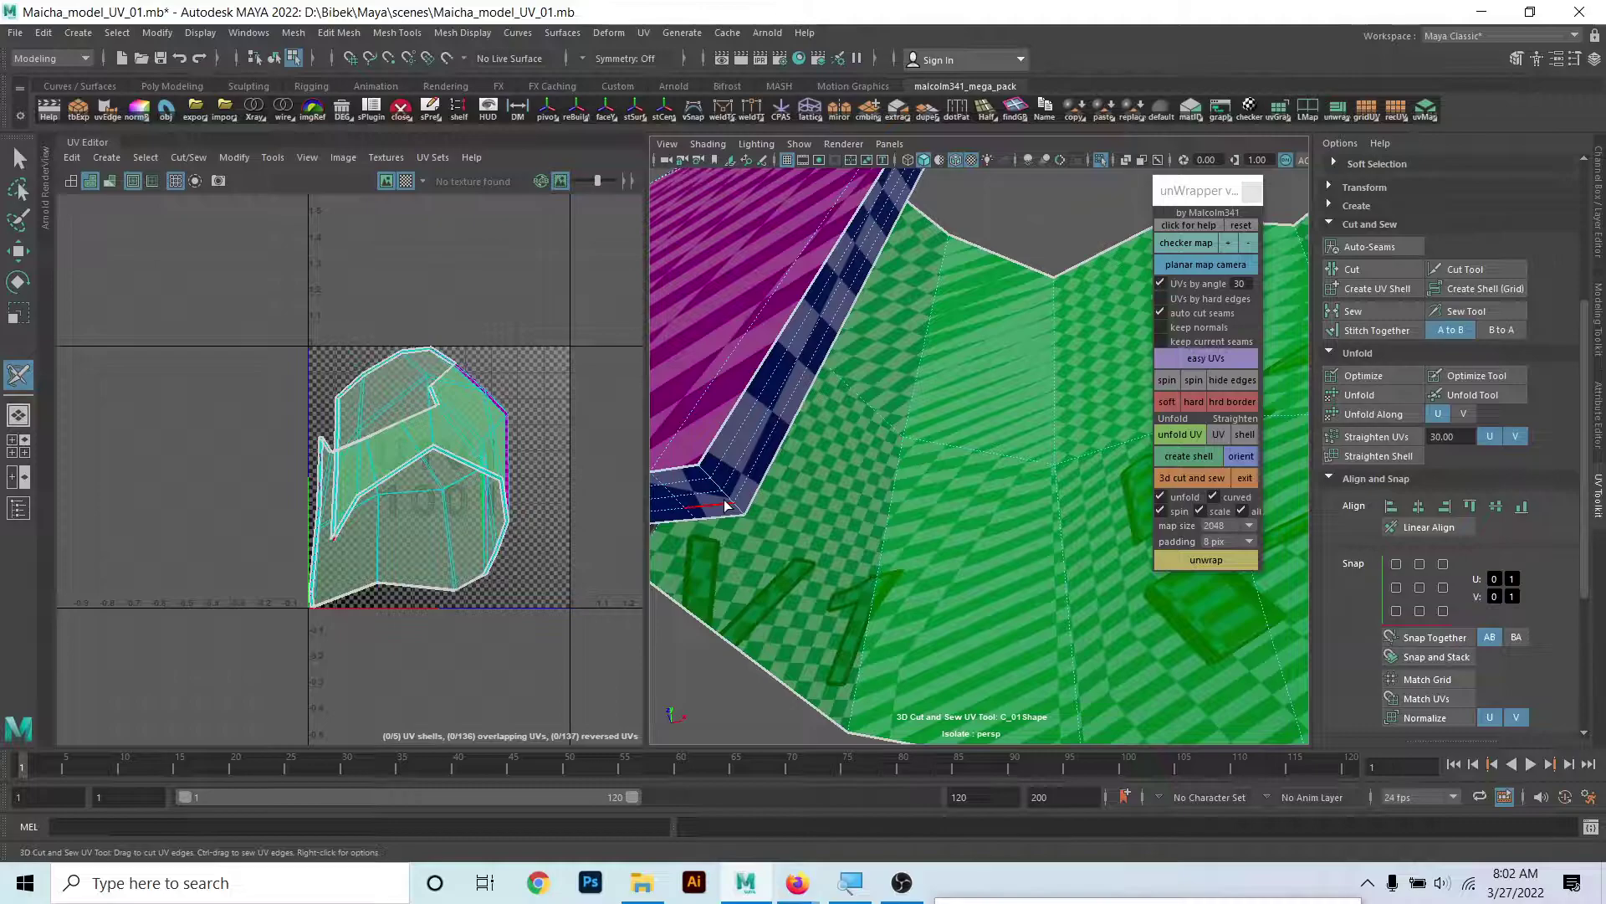
- Review the band piece's magenta and green shells, then turn Isolate Select off to show the whole character
{"action": "mouse_move", "coordinate": [1080, 607]}
{"action": "left_mouse_down", "text": "alt"}
{"action": "mouse_move", "coordinate": [989, 455]}
{"action": "mouse_move", "coordinate": [950, 466]}
{"action": "left_mouse_up", "text": "alt"}
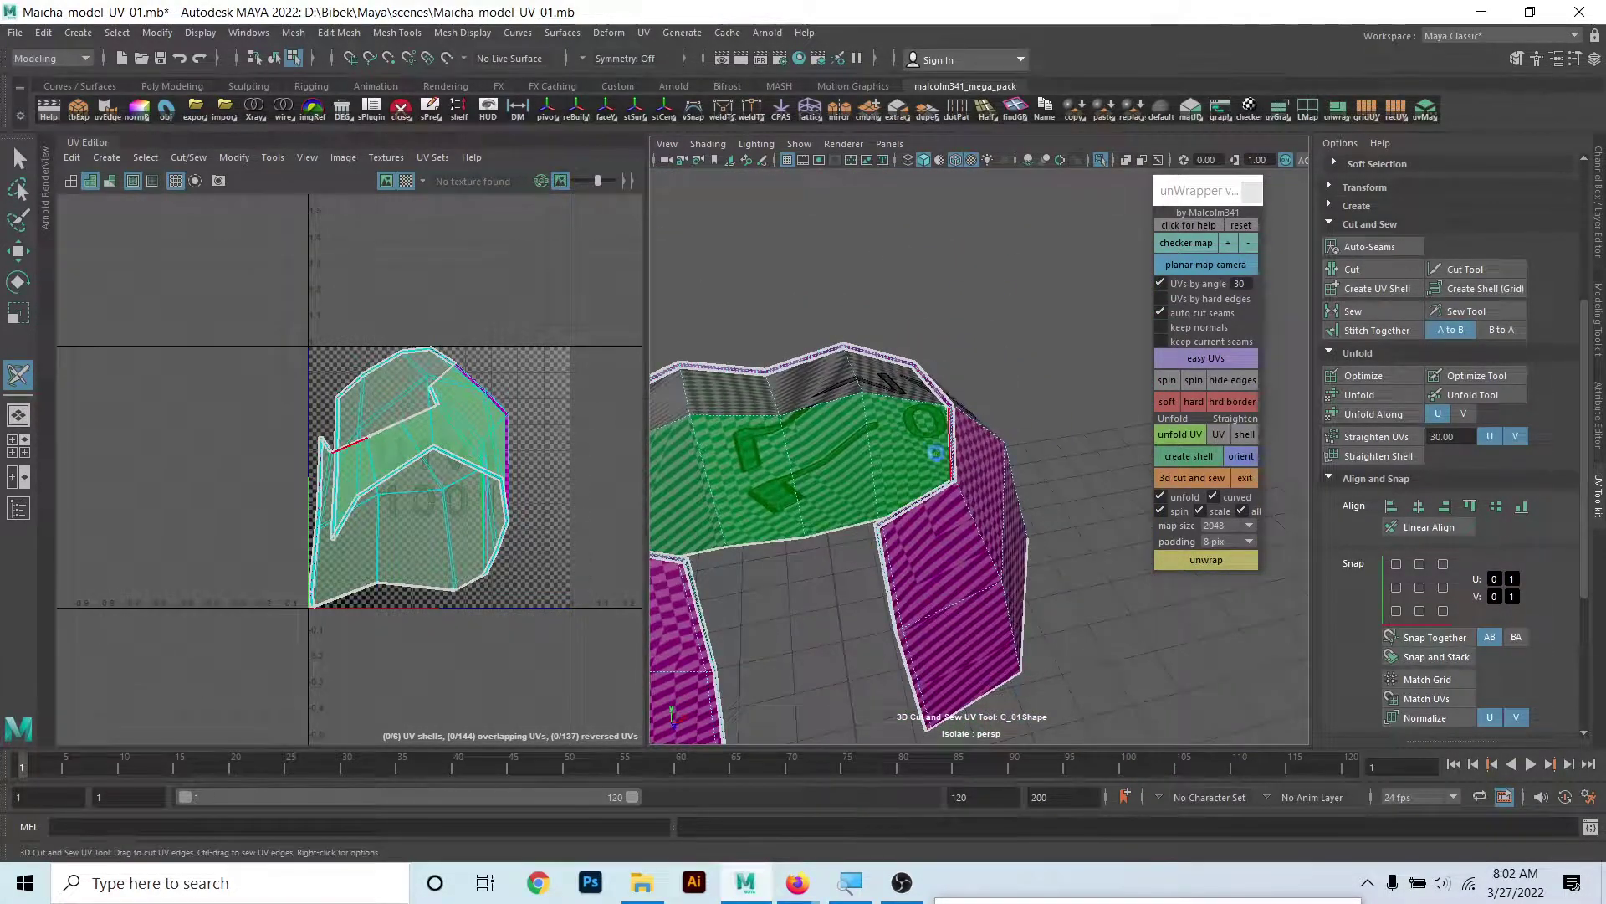
{"action": "scroll", "coordinate": [218, 433], "scroll_direction": "up", "scroll_amount": 2}
{"action": "scroll", "coordinate": [217, 433], "scroll_direction": "up", "scroll_amount": 3}
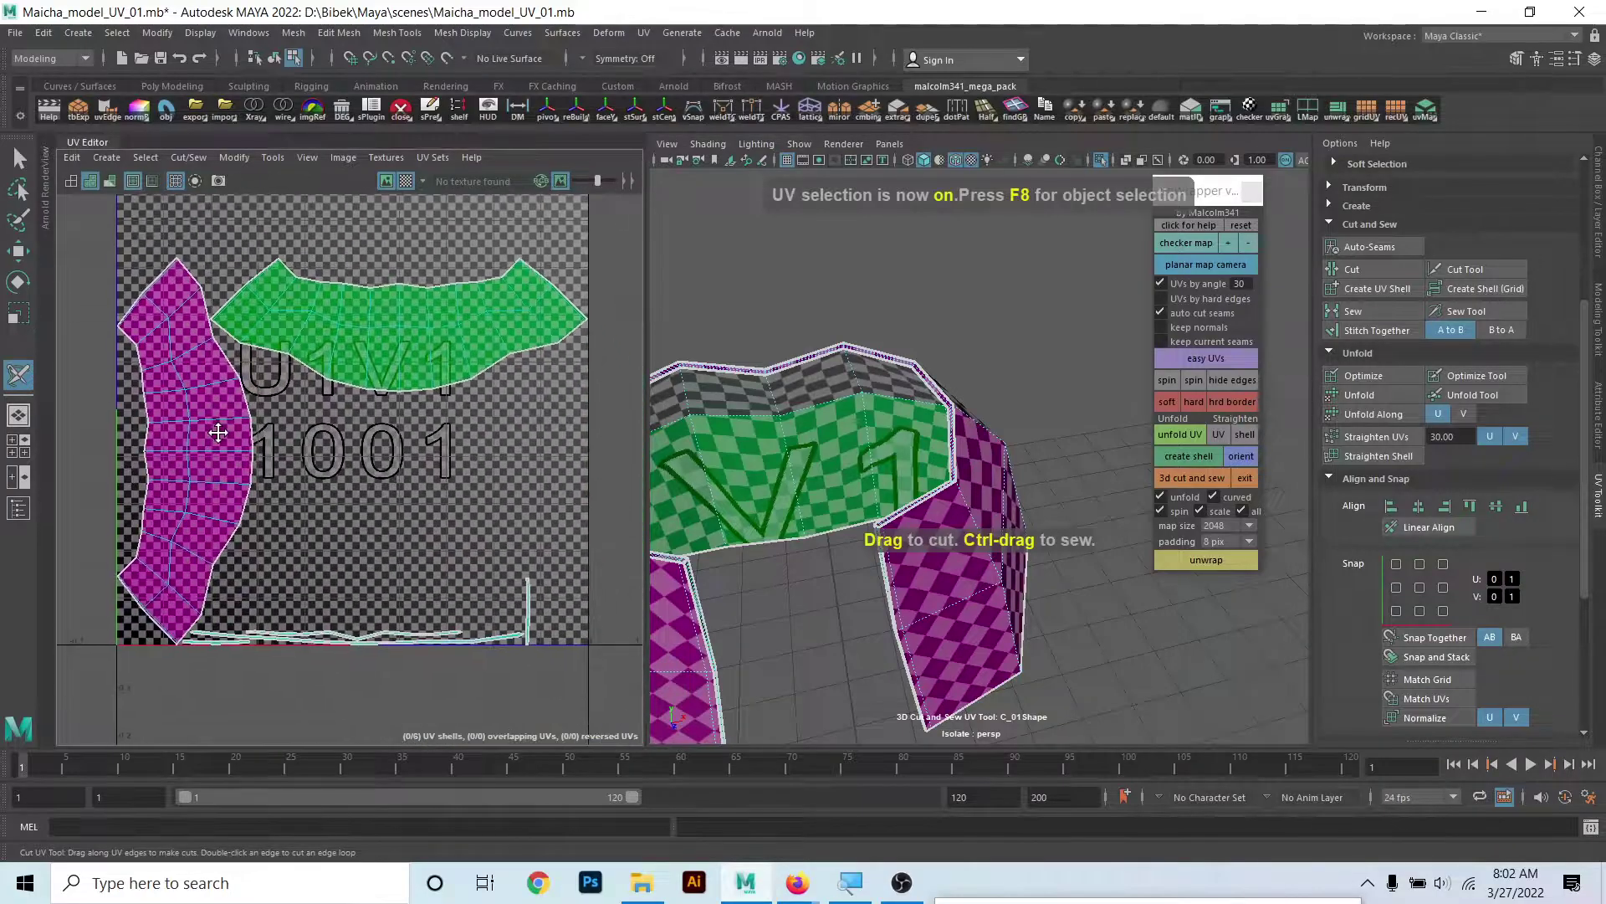
{"action": "left_click_drag", "start_coordinate": [861, 572], "coordinate": [967, 545], "text": "alt"}
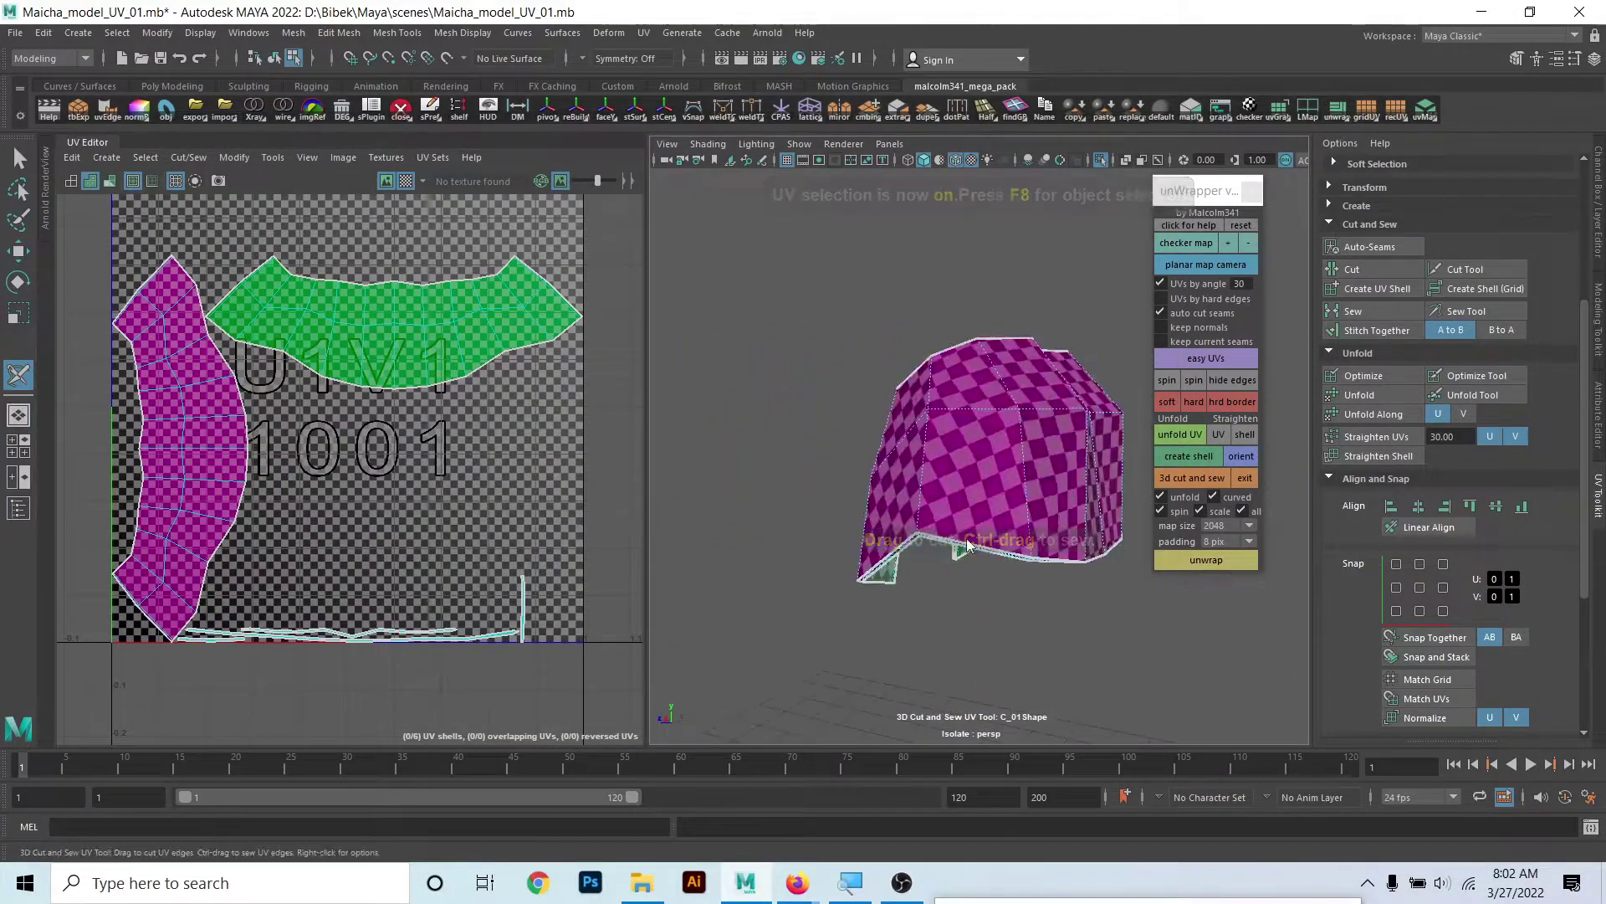
{"action": "mouse_move", "coordinate": [866, 537]}
{"action": "left_mouse_down", "text": "alt"}
{"action": "mouse_move", "coordinate": [710, 522]}
{"action": "mouse_move", "coordinate": [983, 560]}
{"action": "mouse_move", "coordinate": [989, 527]}
{"action": "left_mouse_up", "text": "alt"}
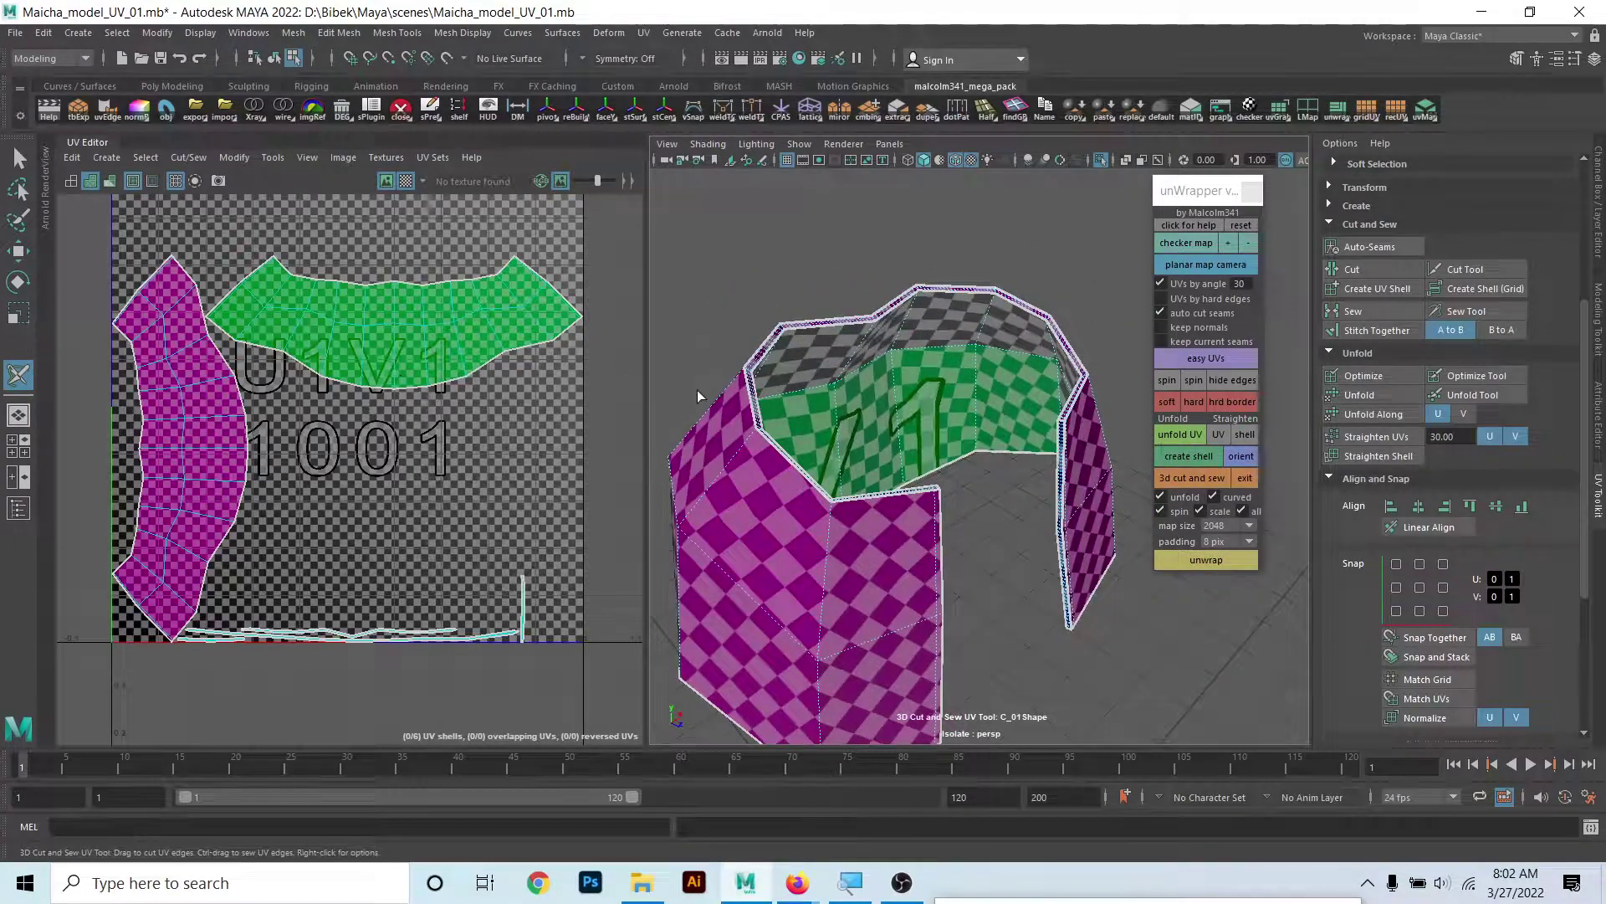
{"action": "left_click_drag", "start_coordinate": [700, 397], "coordinate": [1025, 432], "text": "alt"}
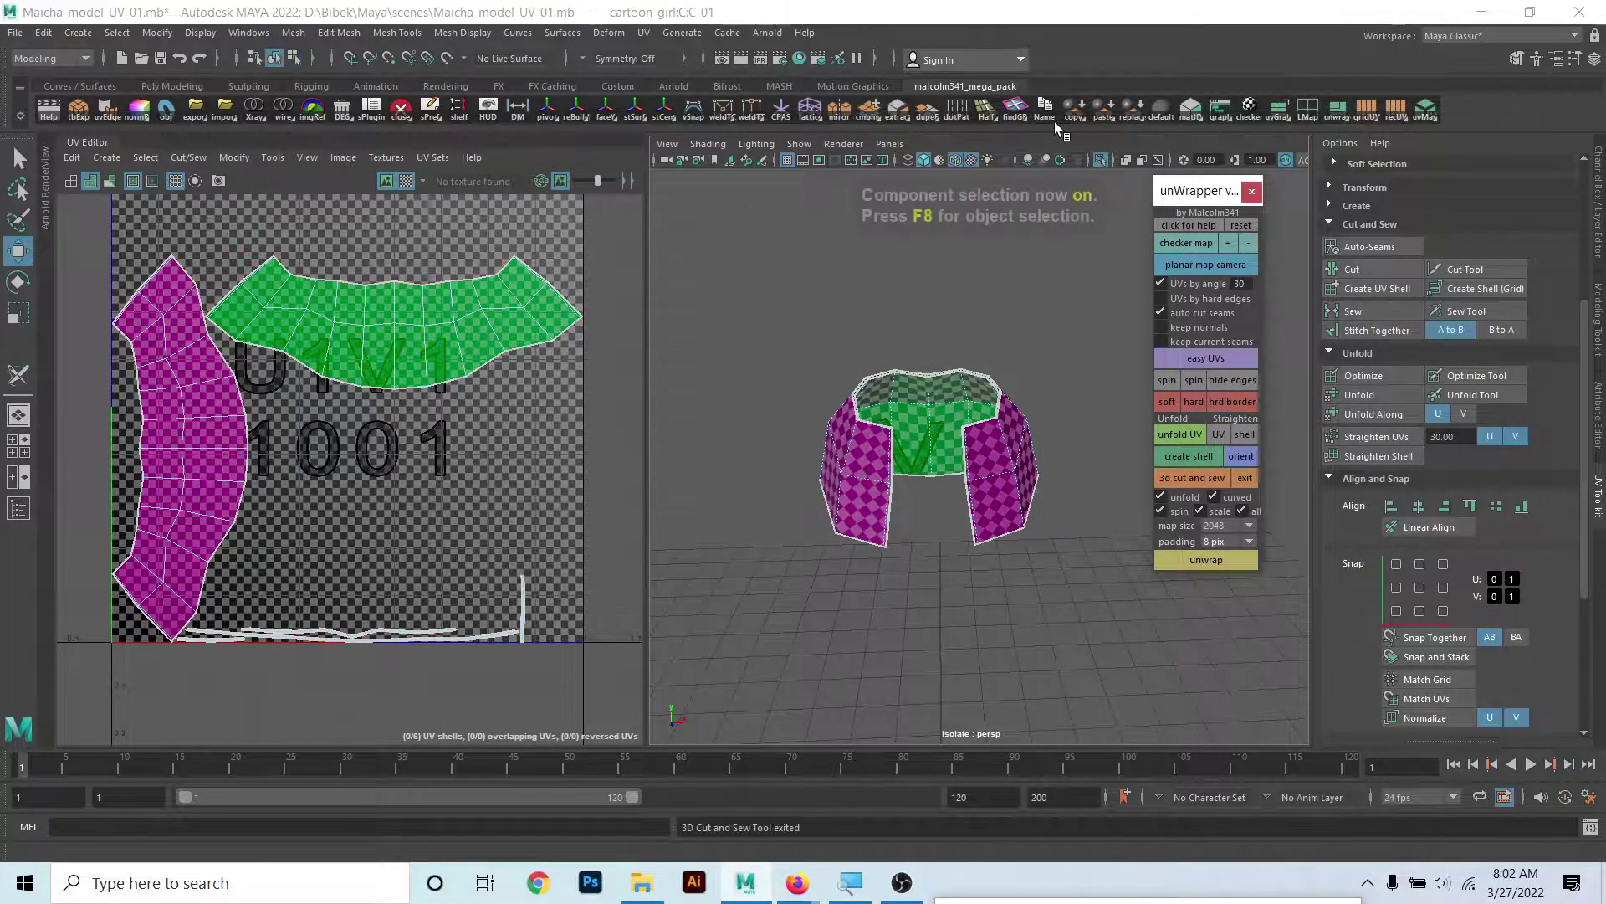
{"action": "scroll", "coordinate": [817, 311], "scroll_direction": "up", "scroll_amount": 2}
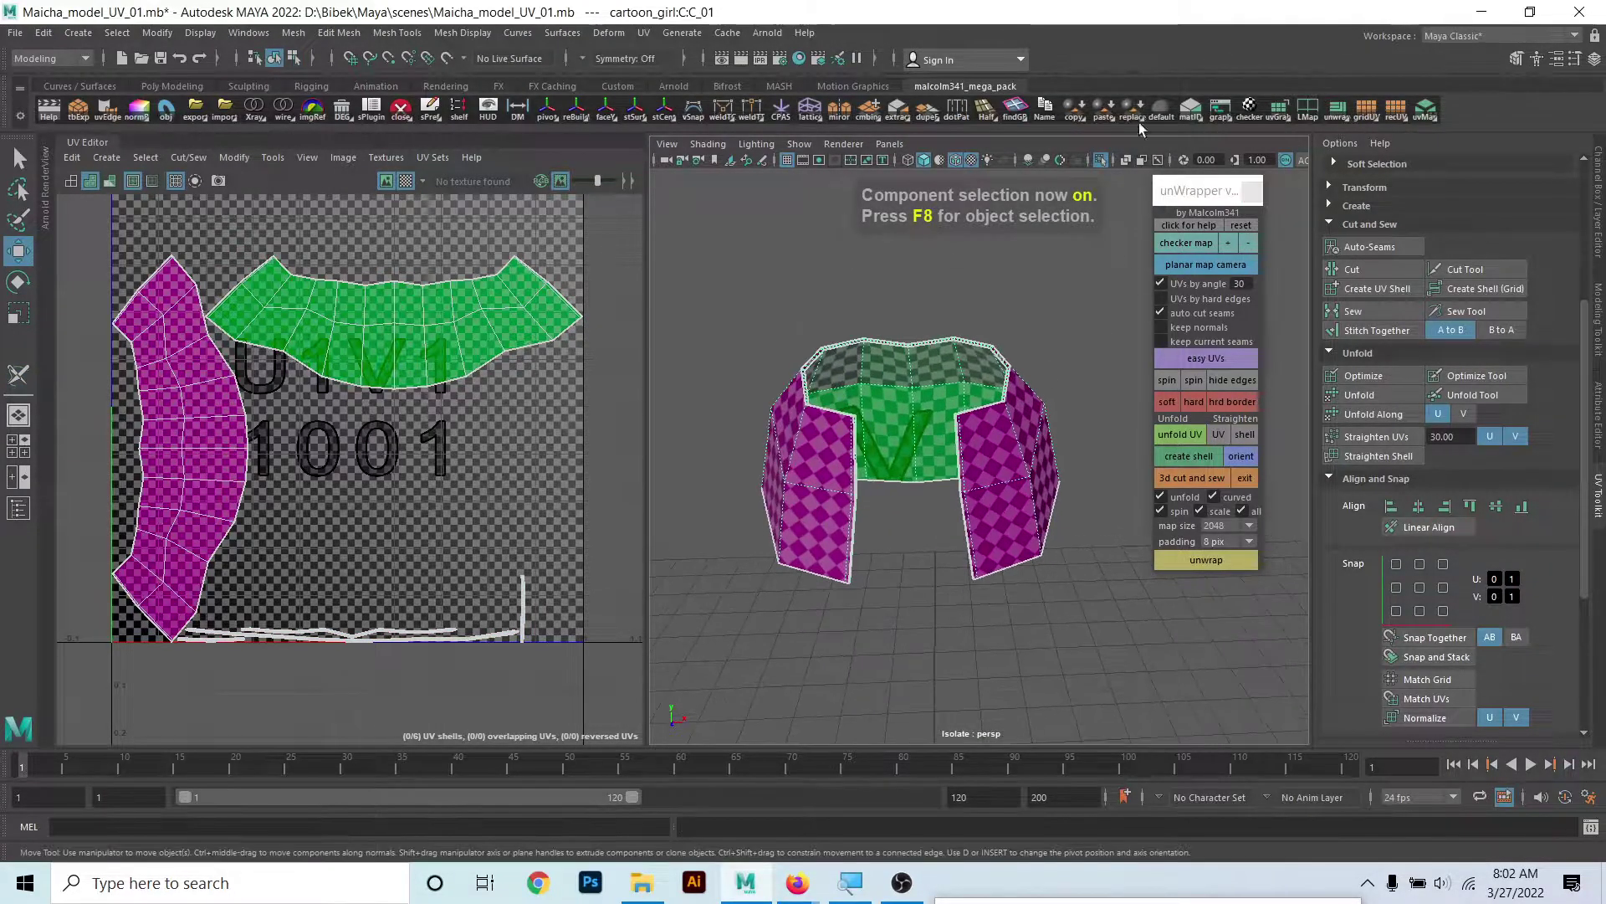
{"action": "left_click", "coordinate": [1103, 159]}
{"action": "scroll", "coordinate": [1065, 382], "scroll_direction": "up", "scroll_amount": 3}
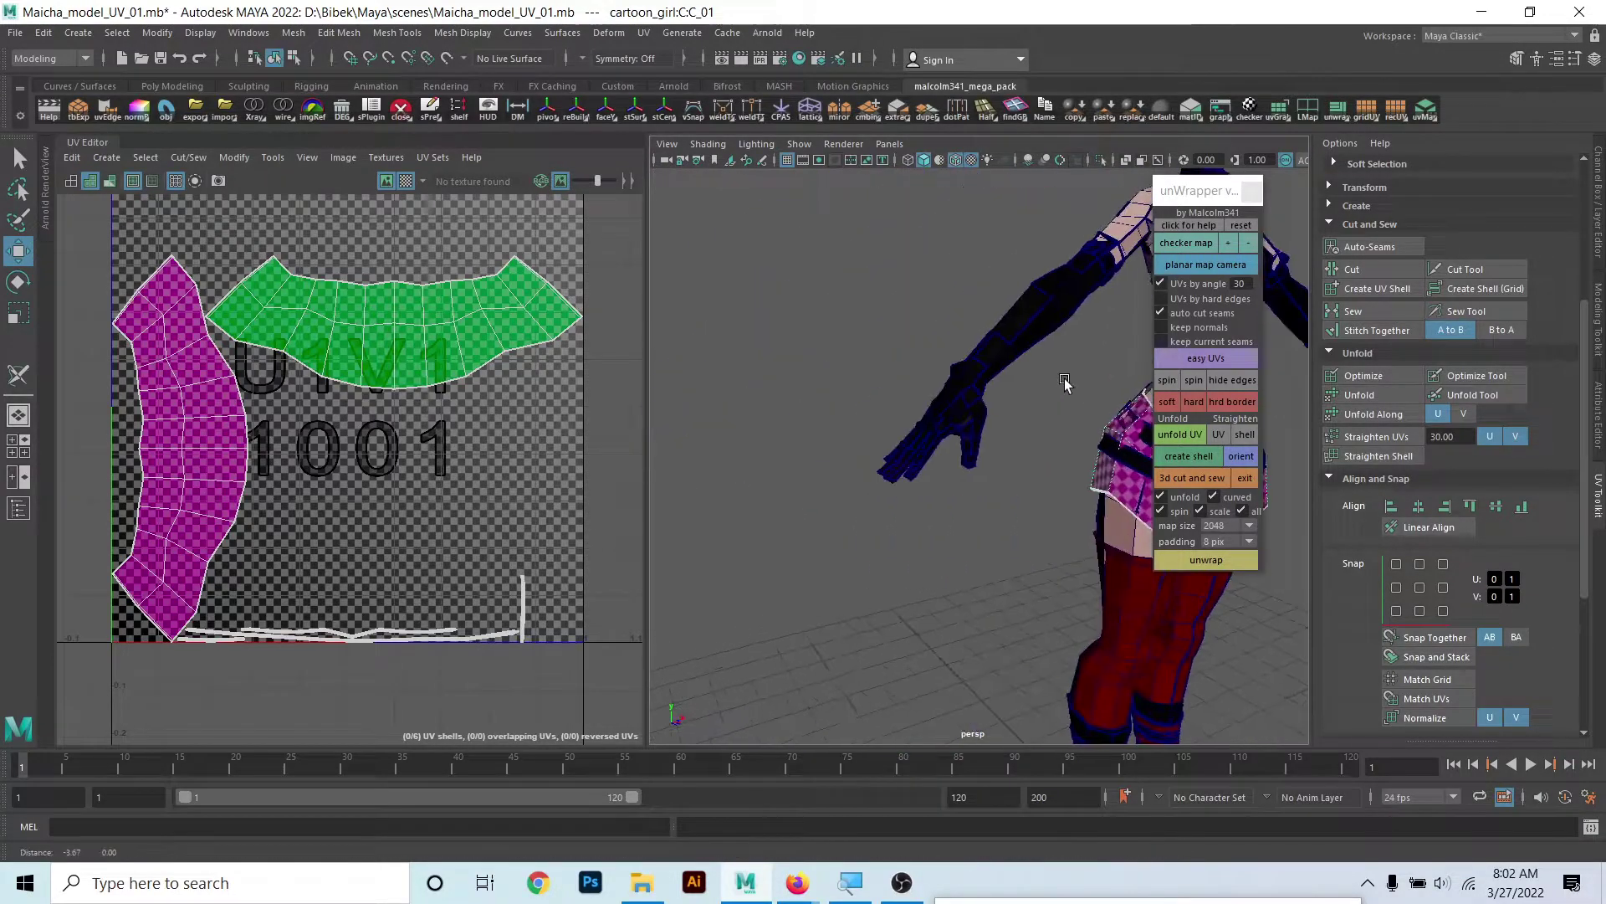
{"action": "scroll", "coordinate": [1065, 383], "scroll_direction": "down", "scroll_amount": 3}
- Select the body mesh C_C_12 and isolate it in the viewport
{"action": "left_click", "coordinate": [1059, 427]}
{"action": "scroll", "coordinate": [985, 452], "scroll_direction": "up", "scroll_amount": 2}
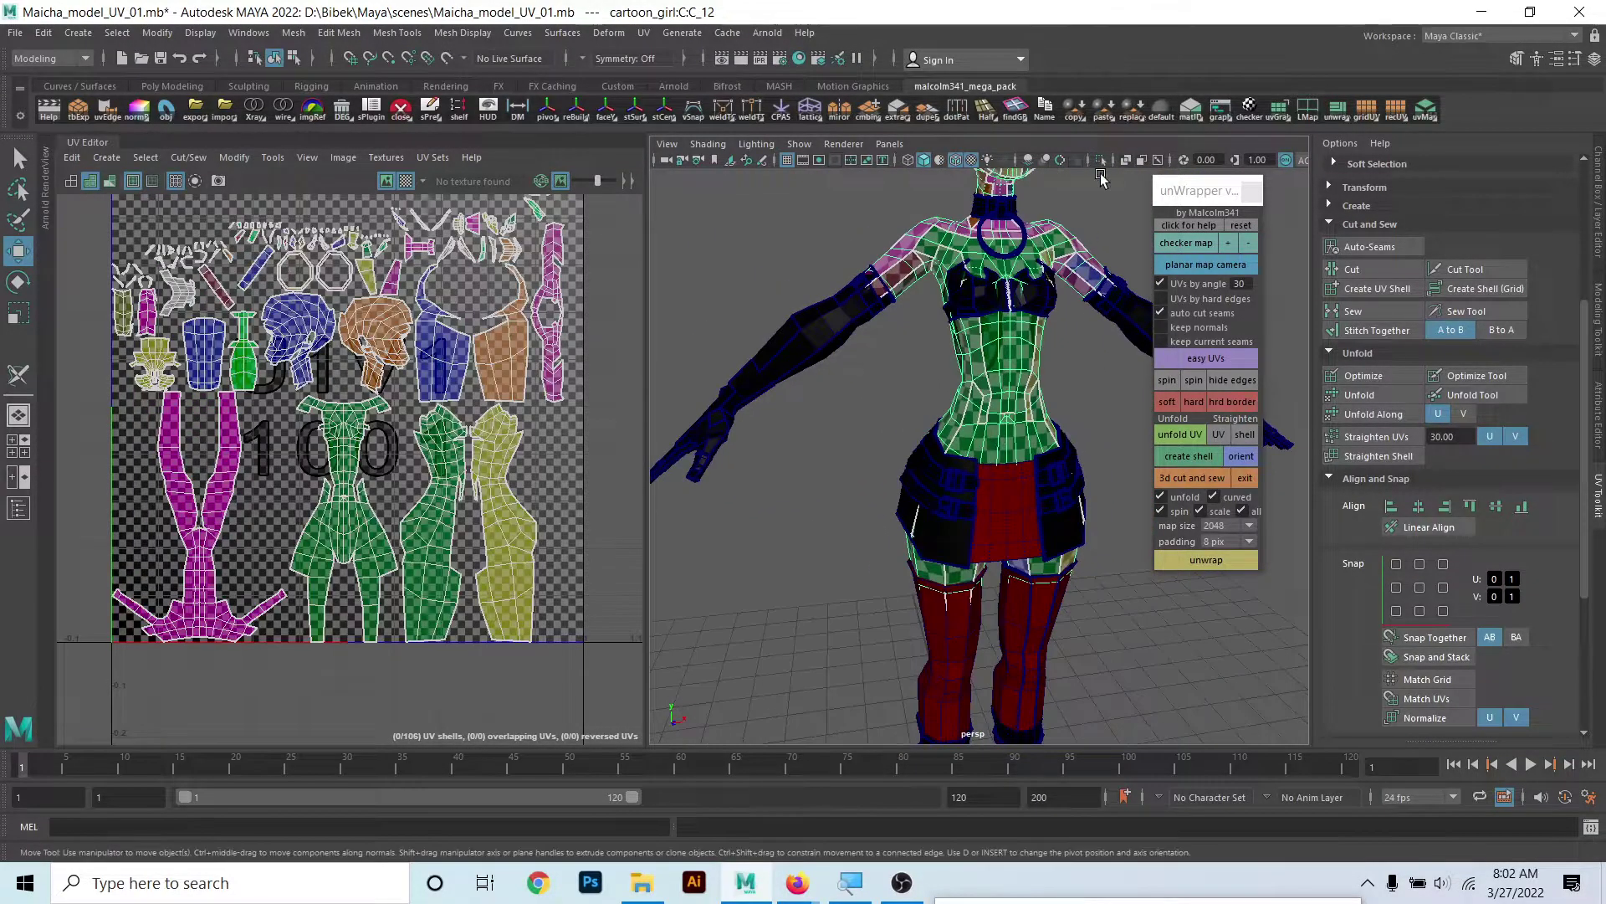
{"action": "left_click", "coordinate": [1103, 159]}
{"action": "scroll", "coordinate": [788, 447], "scroll_direction": "down", "scroll_amount": 3}
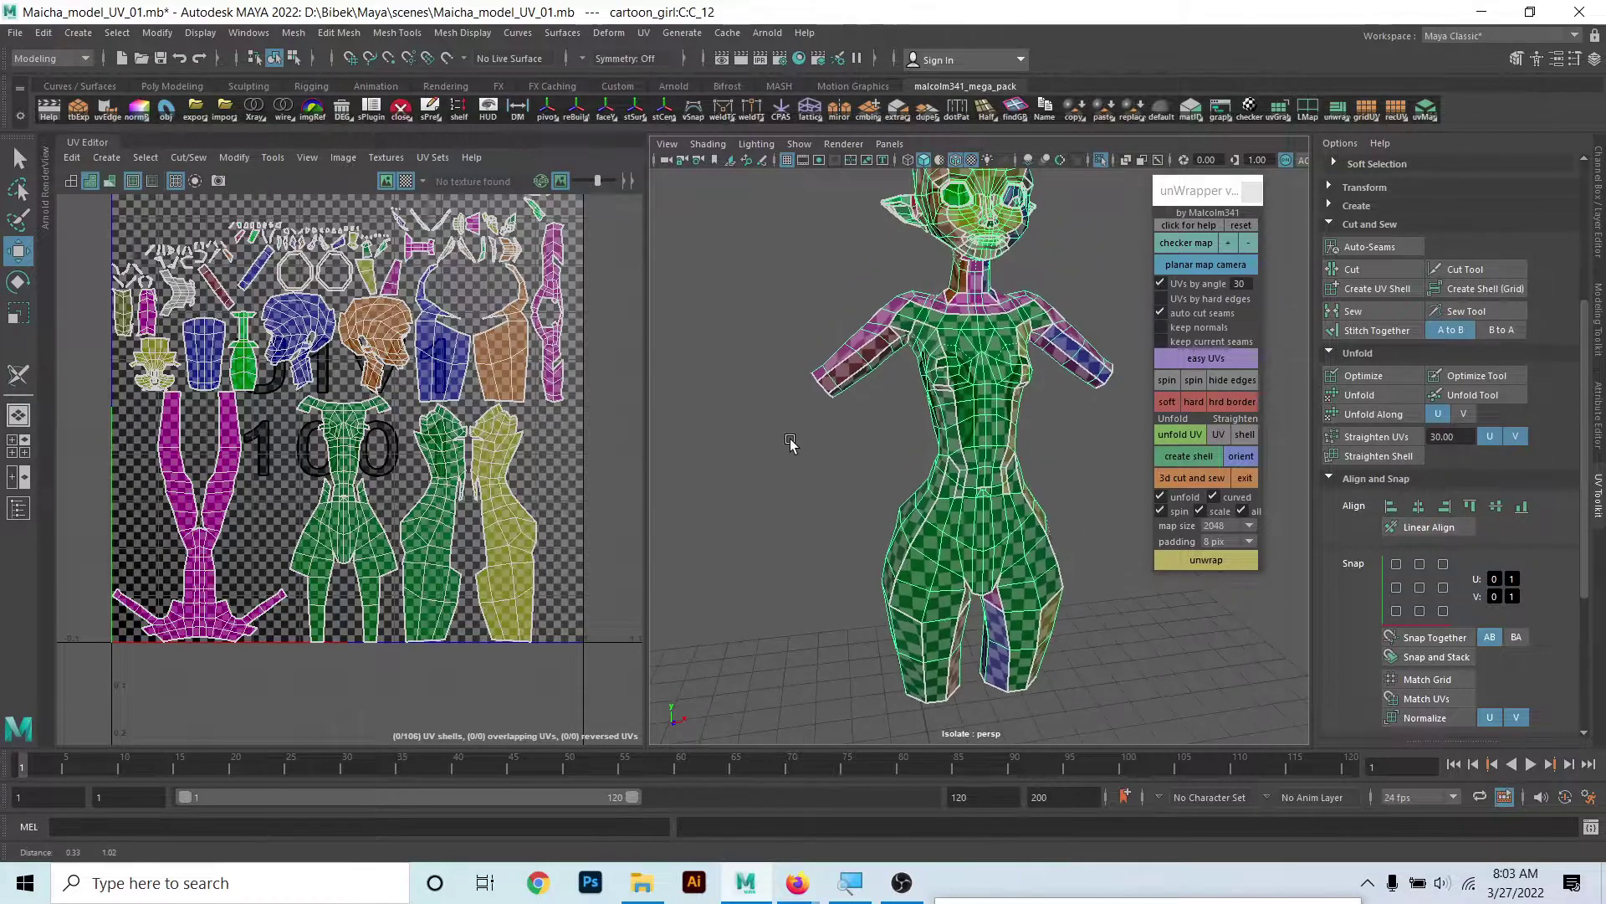
{"action": "scroll", "coordinate": [924, 477], "scroll_direction": "down", "scroll_amount": 2}
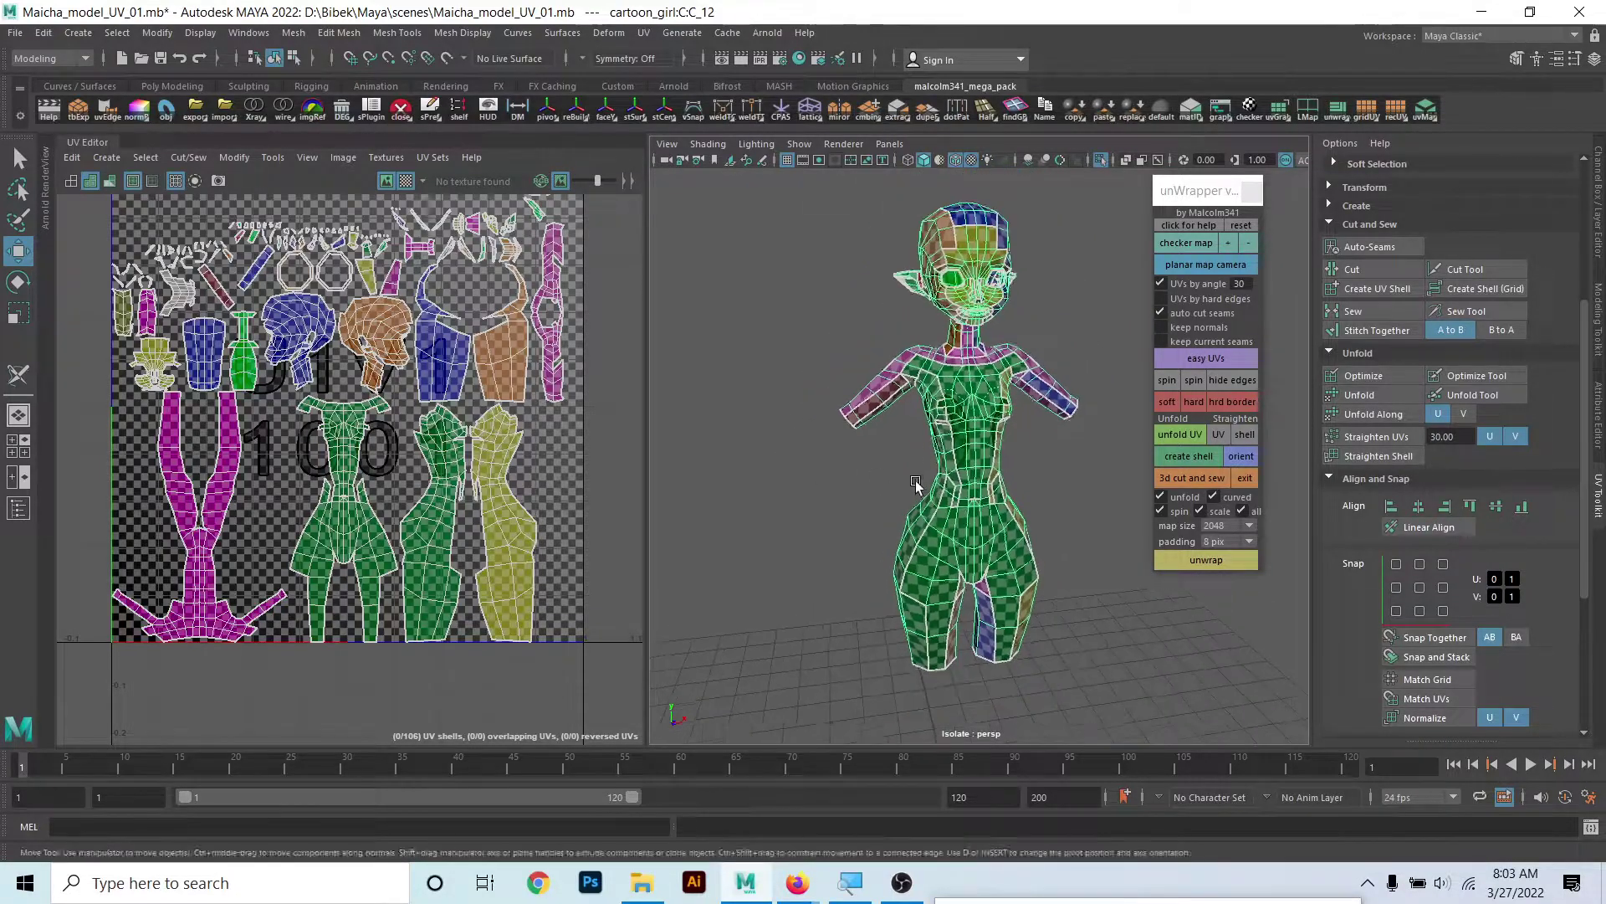
- Give the body unWrapper's front planar projection with a checker map, and inspect the leg openings
{"action": "left_click", "coordinate": [1207, 263]}
{"action": "mouse_move", "coordinate": [836, 410]}
{"action": "left_mouse_down", "text": "alt"}
{"action": "mouse_move", "coordinate": [818, 413]}
{"action": "mouse_move", "coordinate": [1079, 416]}
{"action": "mouse_move", "coordinate": [890, 393]}
{"action": "mouse_move", "coordinate": [1084, 418]}
{"action": "mouse_move", "coordinate": [1377, 418]}
{"action": "mouse_move", "coordinate": [1201, 433]}
{"action": "mouse_move", "coordinate": [1004, 377]}
{"action": "mouse_move", "coordinate": [1046, 368]}
{"action": "mouse_move", "coordinate": [944, 282]}
{"action": "left_mouse_up", "text": "alt"}
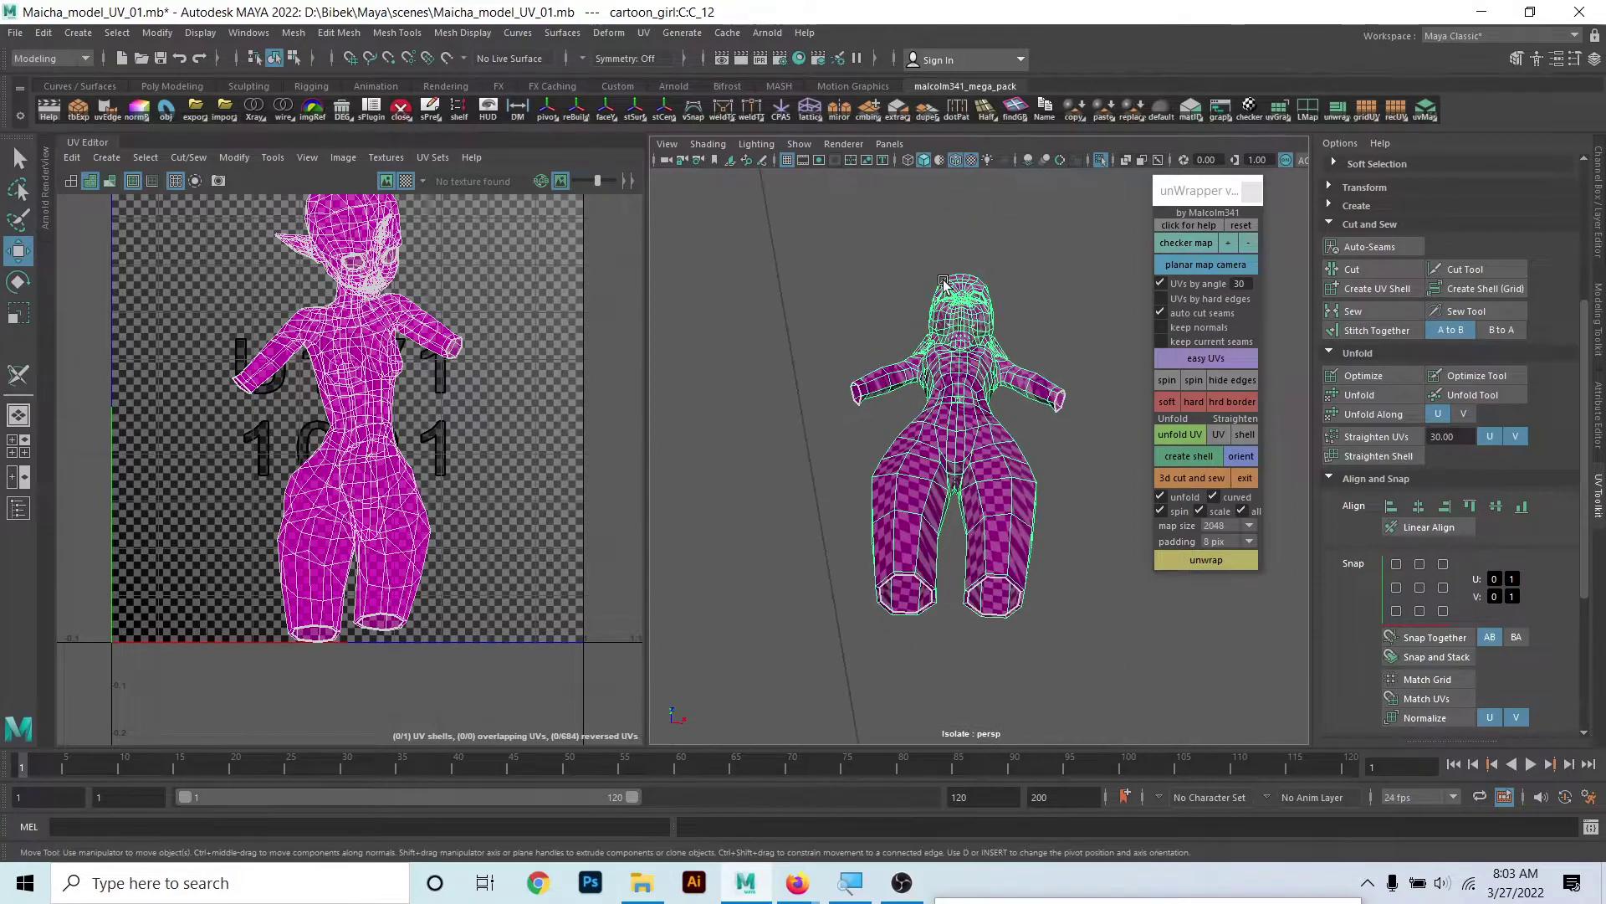
{"action": "scroll", "coordinate": [944, 282], "scroll_direction": "up", "scroll_amount": 5}
{"action": "mouse_move", "coordinate": [971, 543]}
{"action": "middle_mouse_down", "text": "alt"}
{"action": "mouse_move", "coordinate": [1018, 299]}
{"action": "mouse_move", "coordinate": [898, 483]}
{"action": "middle_mouse_up", "text": "alt"}
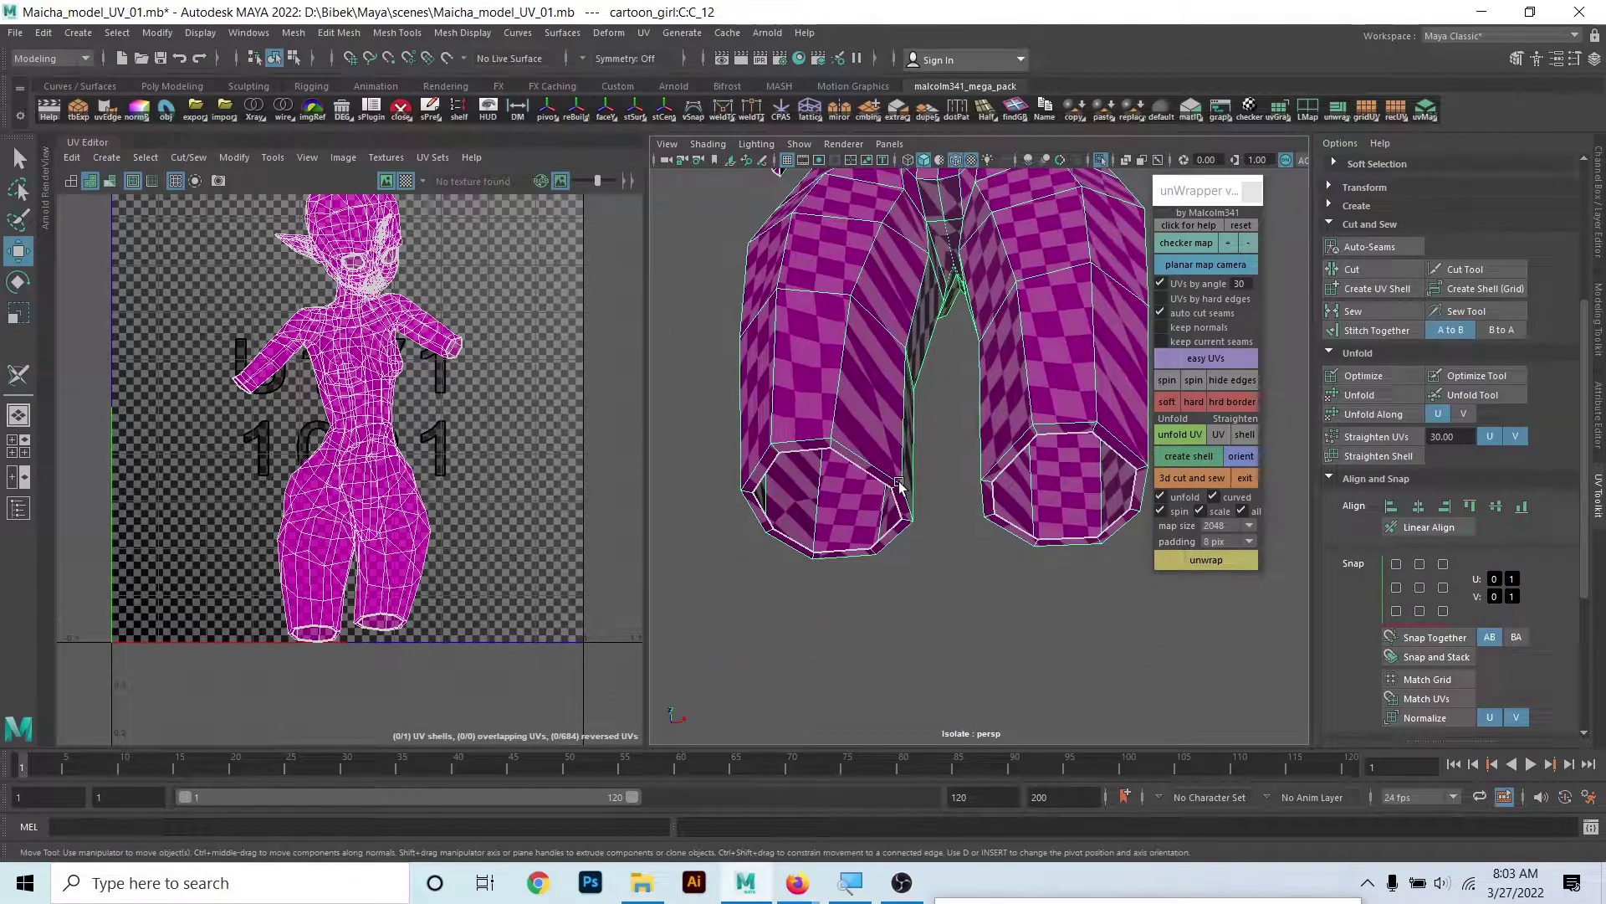
{"action": "mouse_move", "coordinate": [898, 483]}
{"action": "left_mouse_down", "text": "alt"}
{"action": "mouse_move", "coordinate": [743, 379]}
{"action": "mouse_move", "coordinate": [824, 282]}
{"action": "mouse_move", "coordinate": [941, 331]}
{"action": "left_mouse_up", "text": "alt"}
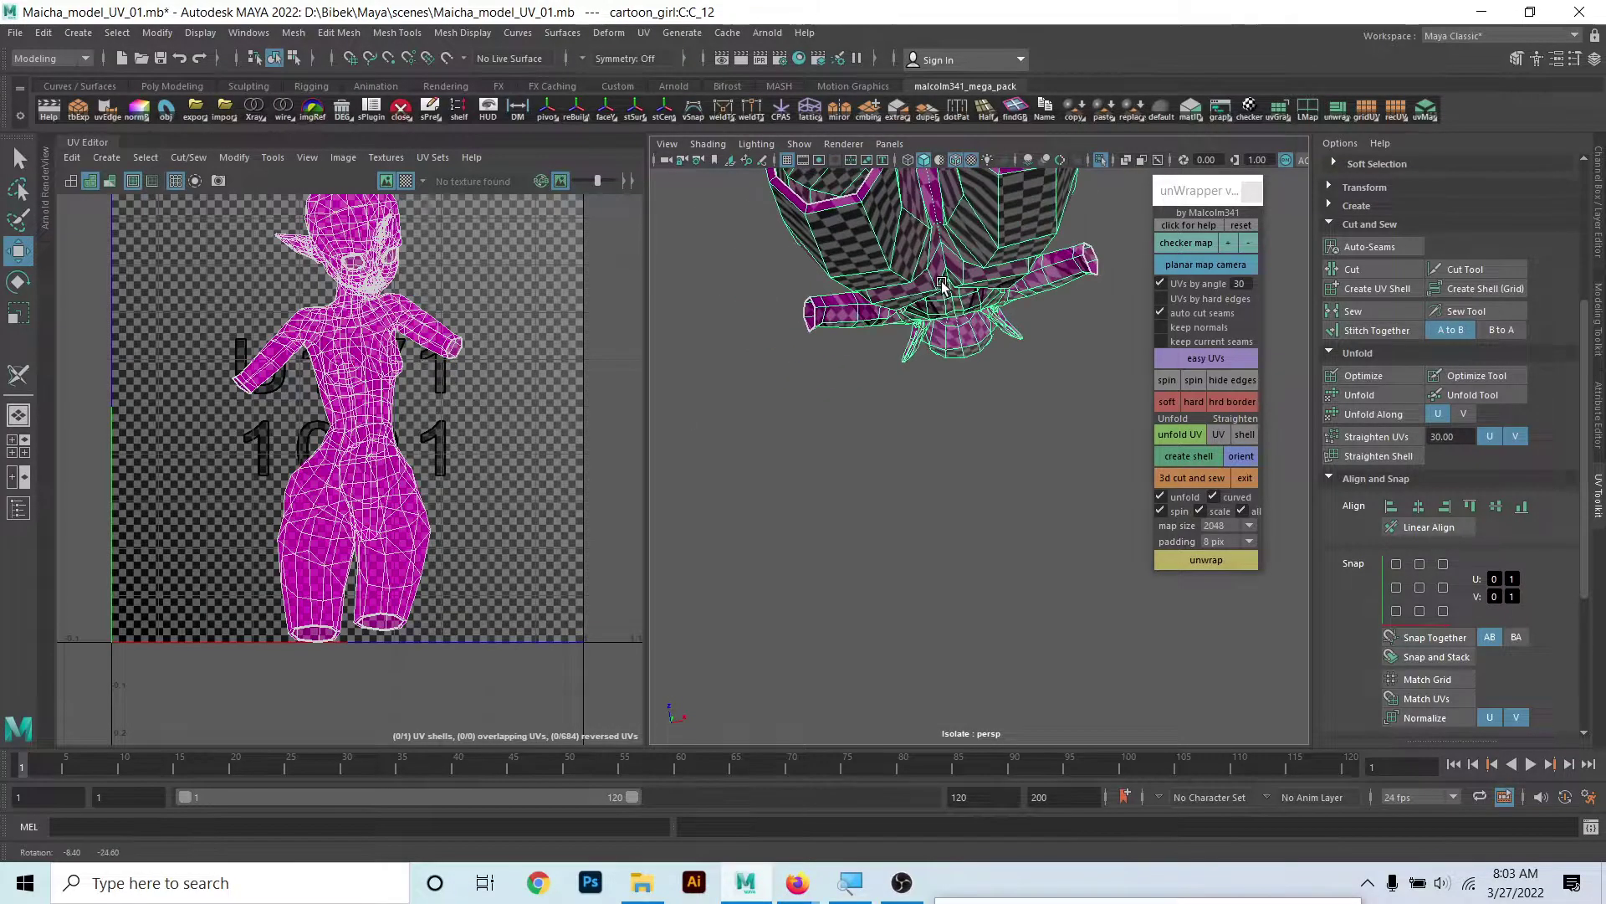
{"action": "right_click_drag", "start_coordinate": [941, 330], "coordinate": [849, 376], "text": "alt"}
{"action": "left_click_drag", "start_coordinate": [849, 376], "coordinate": [887, 360], "text": "alt"}
{"action": "right_click_drag", "start_coordinate": [887, 360], "coordinate": [962, 368], "text": "alt"}
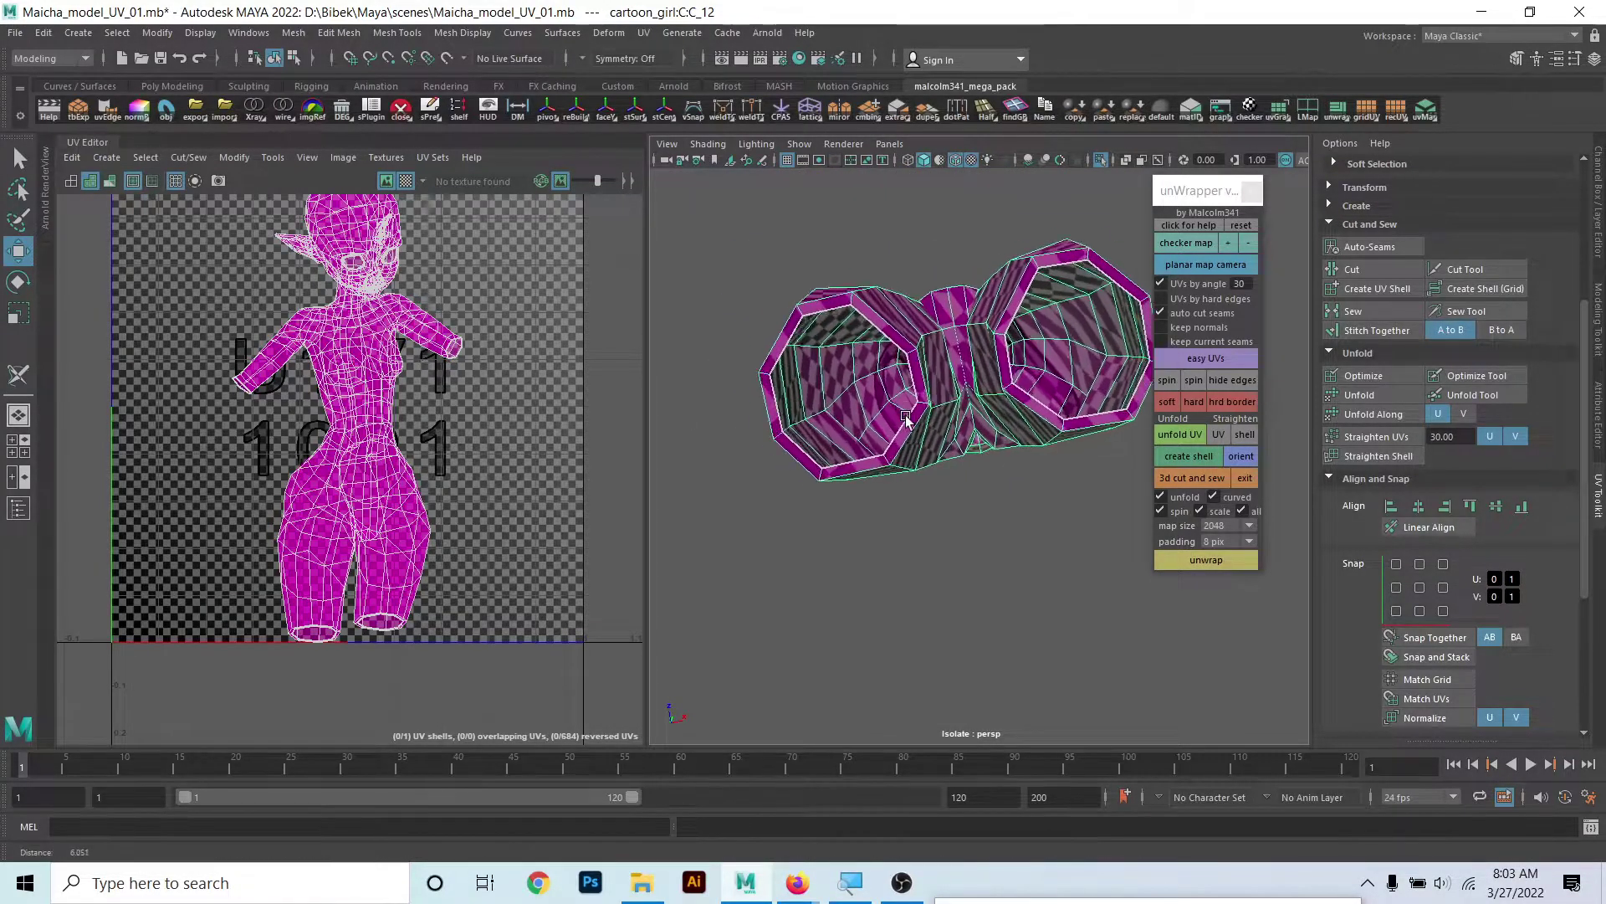
- Load 3D Cut and Sew and unfold the body's UVs into one silhouette shell
{"action": "left_click", "coordinate": [1191, 479]}
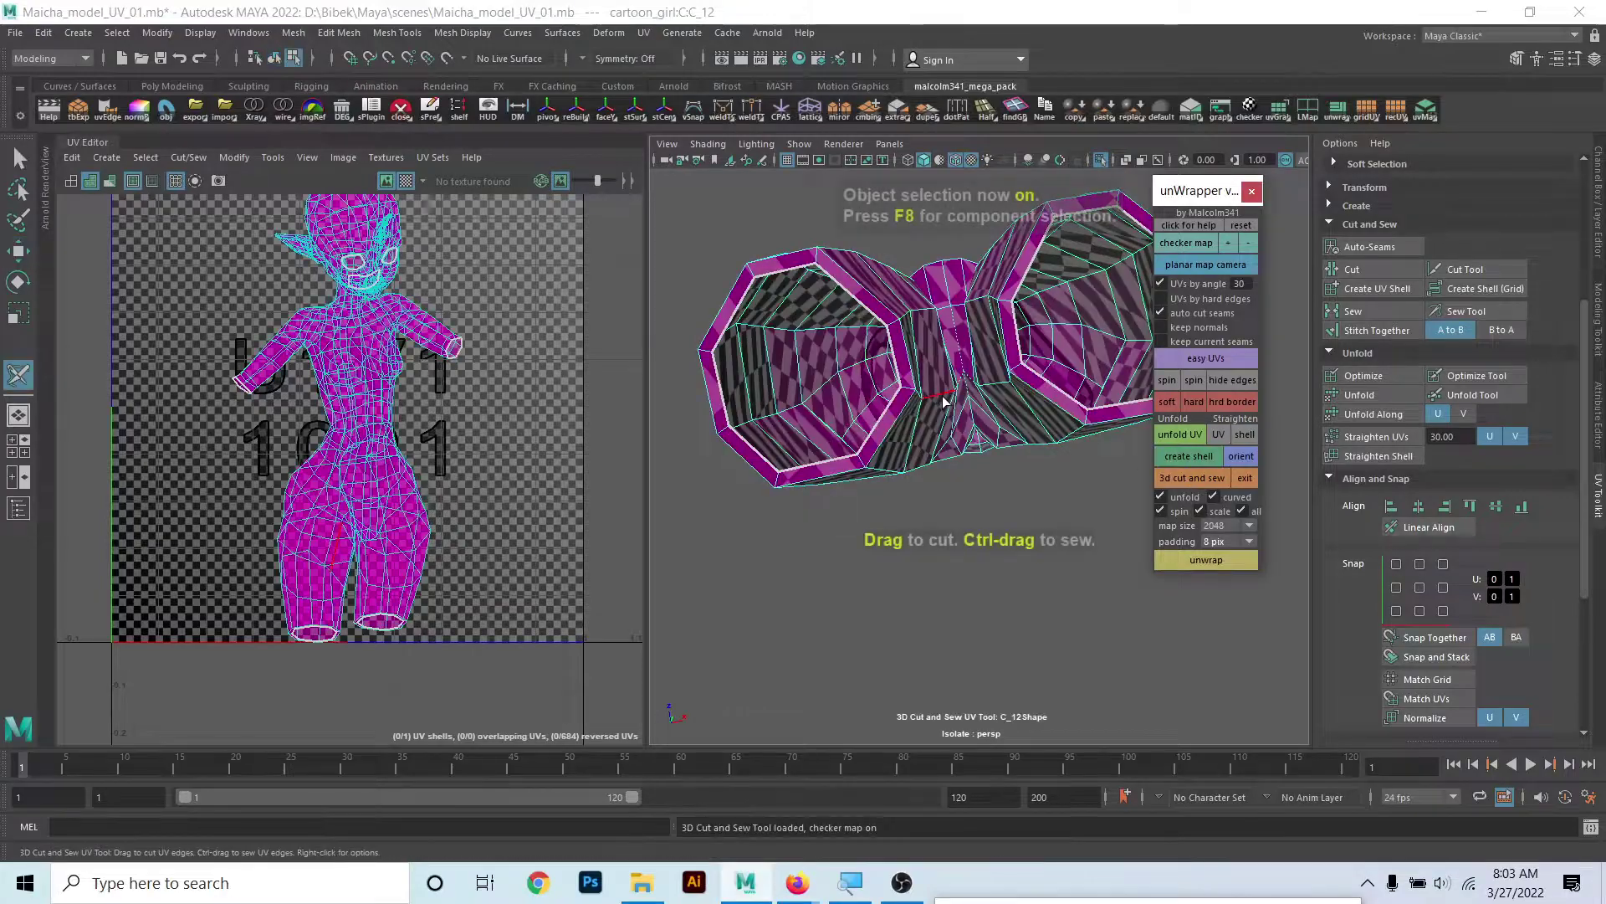
{"action": "right_click_drag", "start_coordinate": [1001, 419], "coordinate": [625, 422], "text": "alt"}
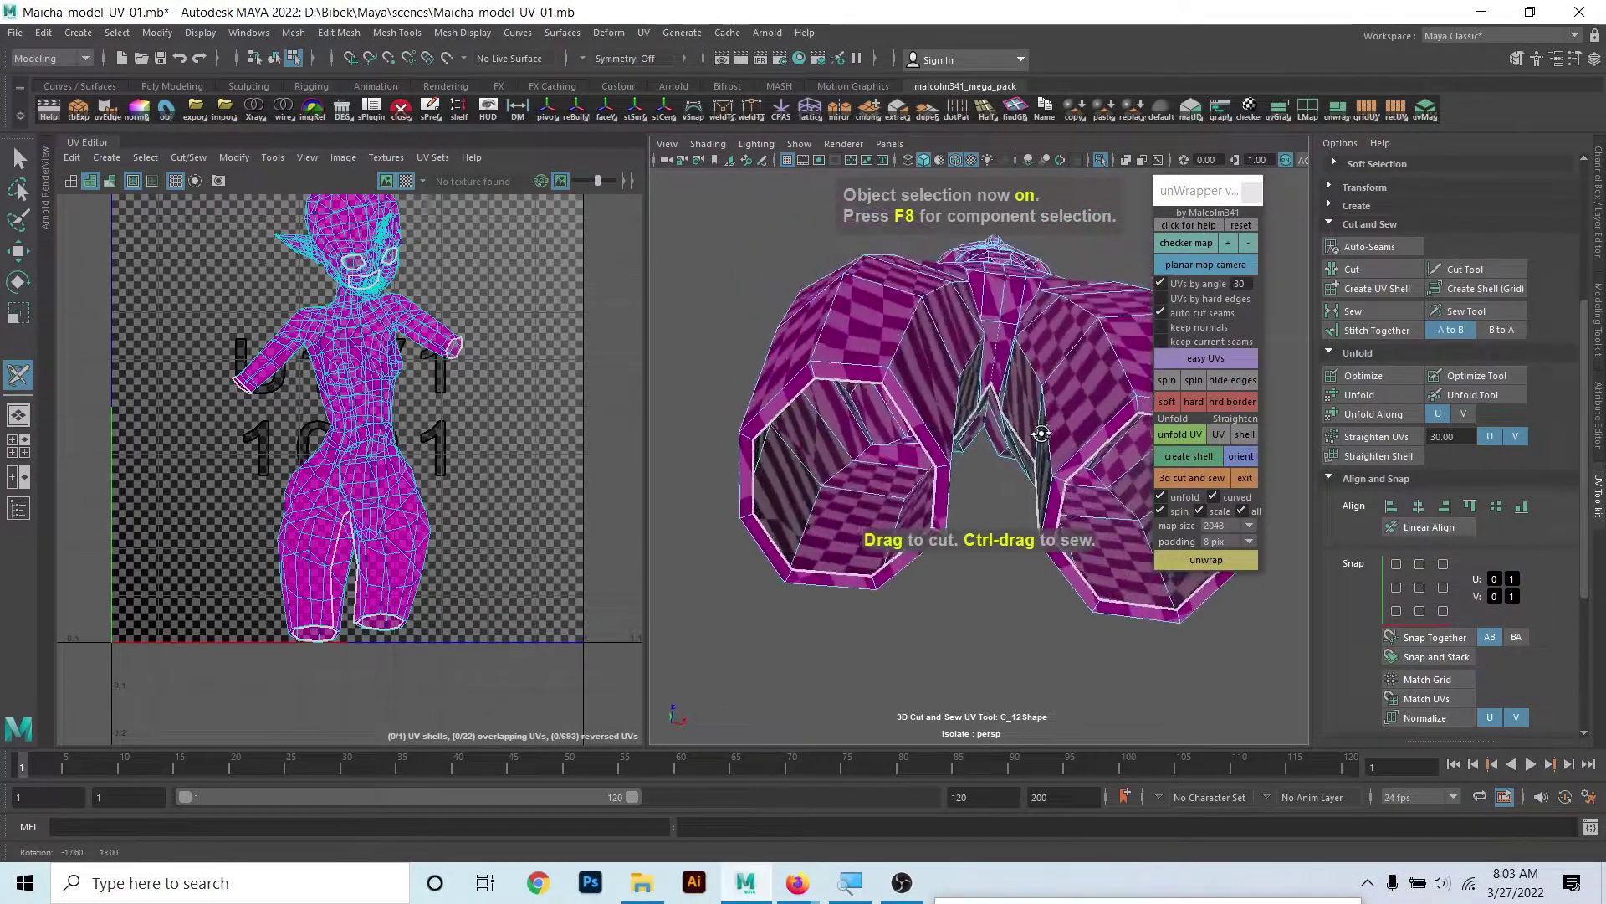
{"action": "scroll", "coordinate": [625, 423], "scroll_direction": "down", "scroll_amount": 2}
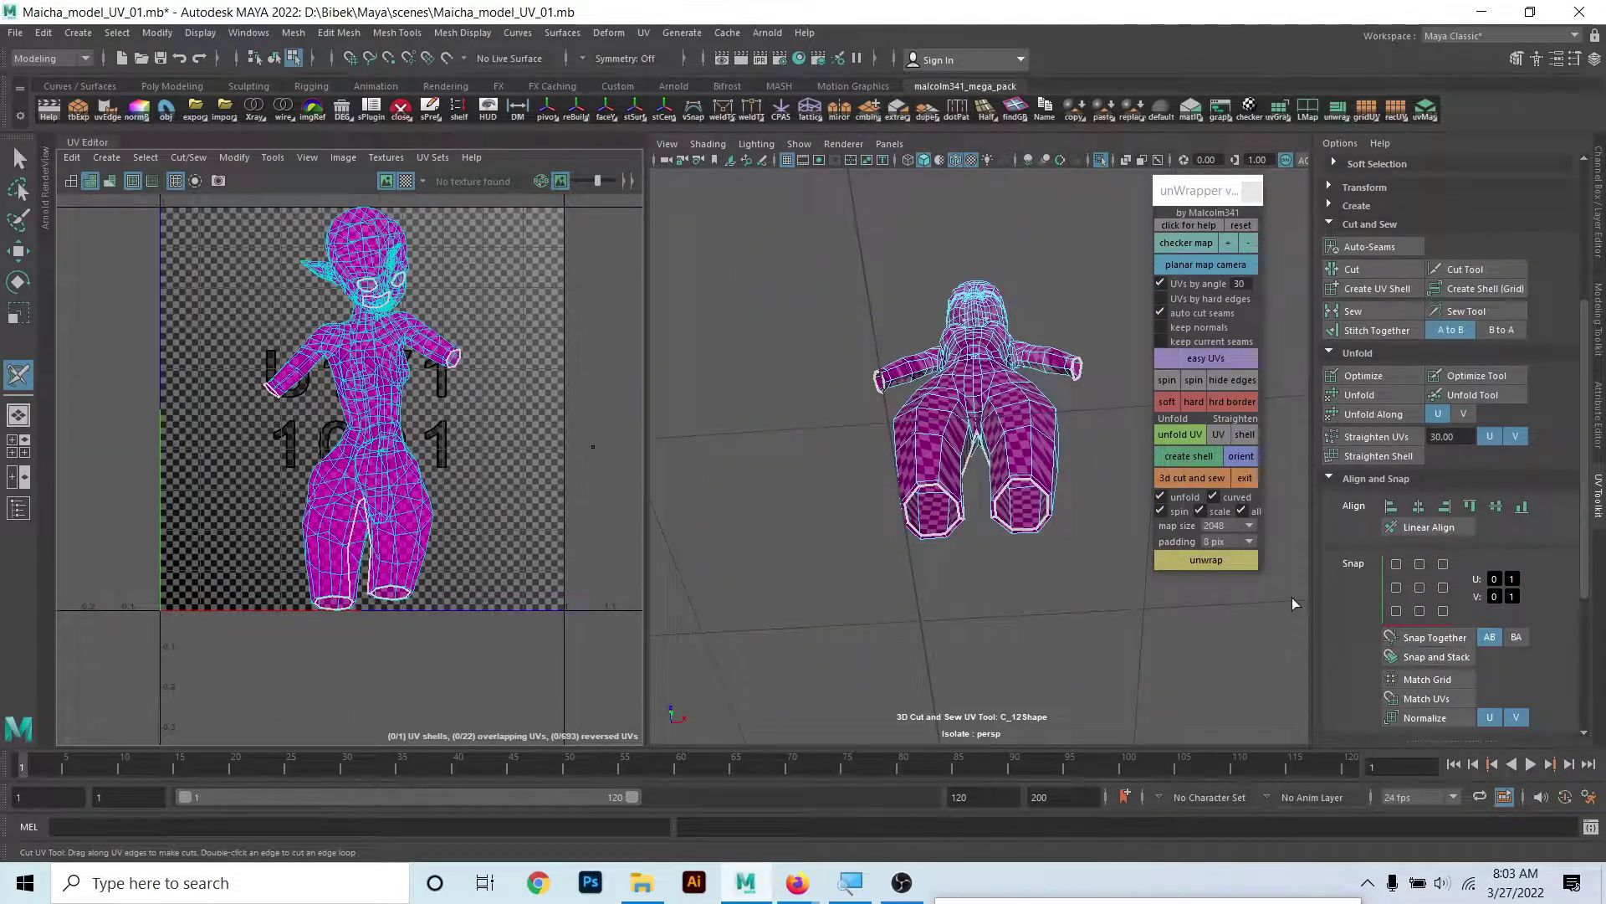
{"action": "left_click", "coordinate": [1245, 558]}
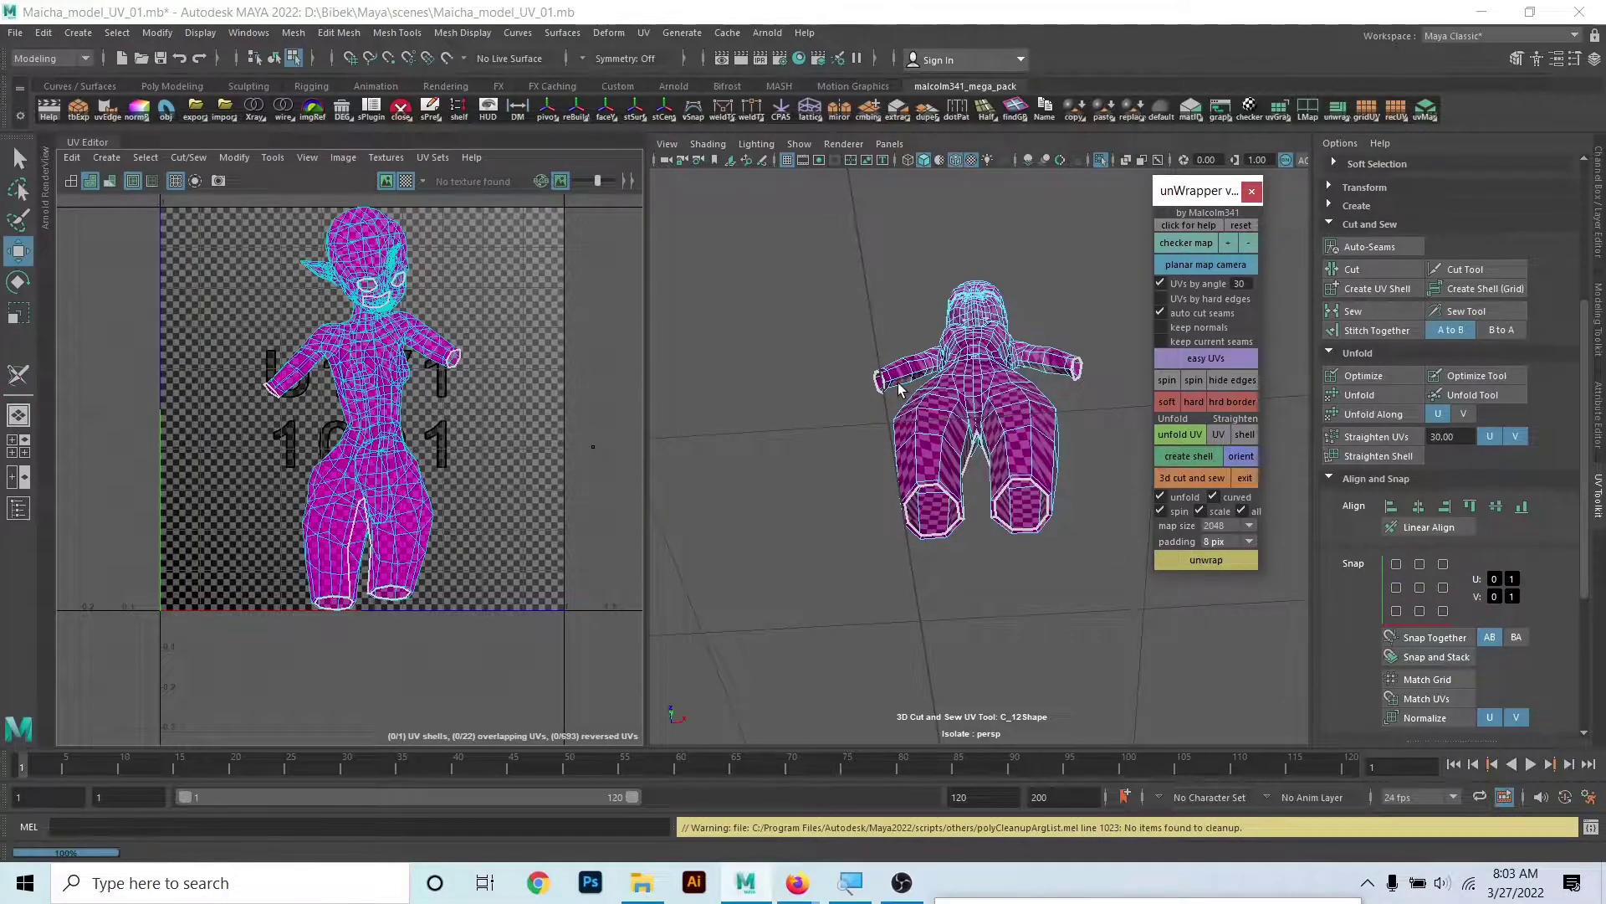
- Tumble around the unfolded body through front and rear three-quarter views
{"action": "scroll", "coordinate": [818, 451], "scroll_direction": "up", "scroll_amount": 2}
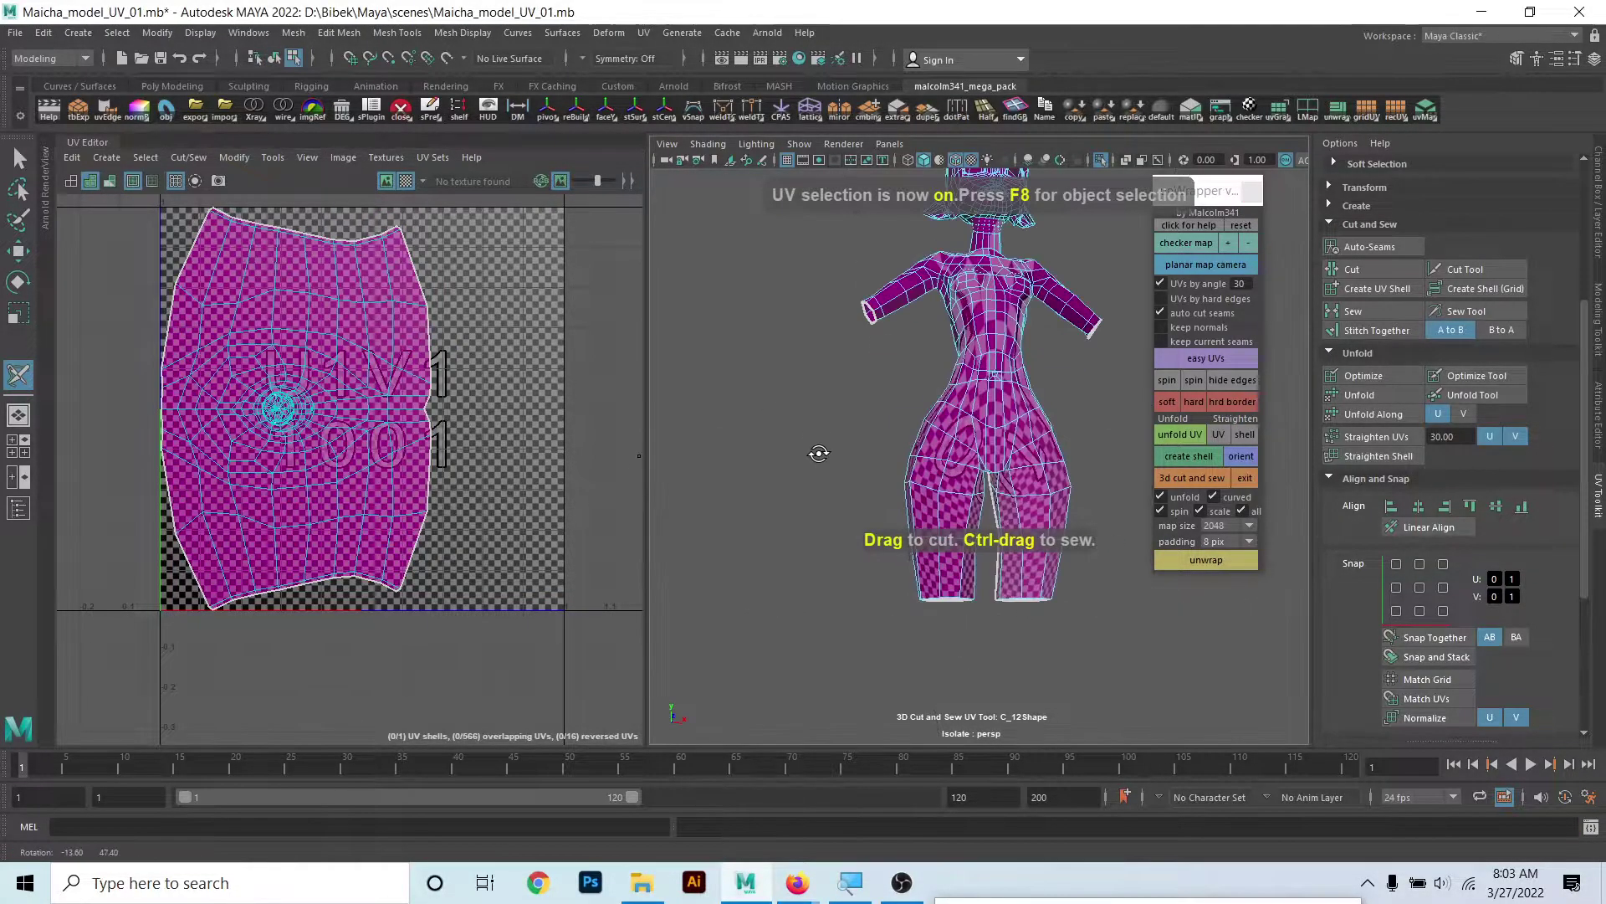
{"action": "scroll", "coordinate": [895, 370], "scroll_direction": "up", "scroll_amount": 1}
{"action": "scroll", "coordinate": [887, 401], "scroll_direction": "up", "scroll_amount": 3}
{"action": "scroll", "coordinate": [873, 452], "scroll_direction": "up", "scroll_amount": 2}
{"action": "mouse_move", "coordinate": [873, 452]}
{"action": "left_mouse_down", "text": "alt"}
{"action": "mouse_move", "coordinate": [946, 421]}
{"action": "mouse_move", "coordinate": [910, 418]}
{"action": "mouse_move", "coordinate": [896, 449]}
{"action": "mouse_move", "coordinate": [951, 344]}
{"action": "mouse_move", "coordinate": [872, 466]}
{"action": "mouse_move", "coordinate": [757, 502]}
{"action": "mouse_move", "coordinate": [706, 477]}
{"action": "mouse_move", "coordinate": [821, 531]}
{"action": "mouse_move", "coordinate": [678, 430]}
{"action": "mouse_move", "coordinate": [987, 523]}
{"action": "left_mouse_up", "text": "alt"}
{"action": "left_click_drag", "start_coordinate": [982, 500], "coordinate": [857, 482], "text": "alt"}
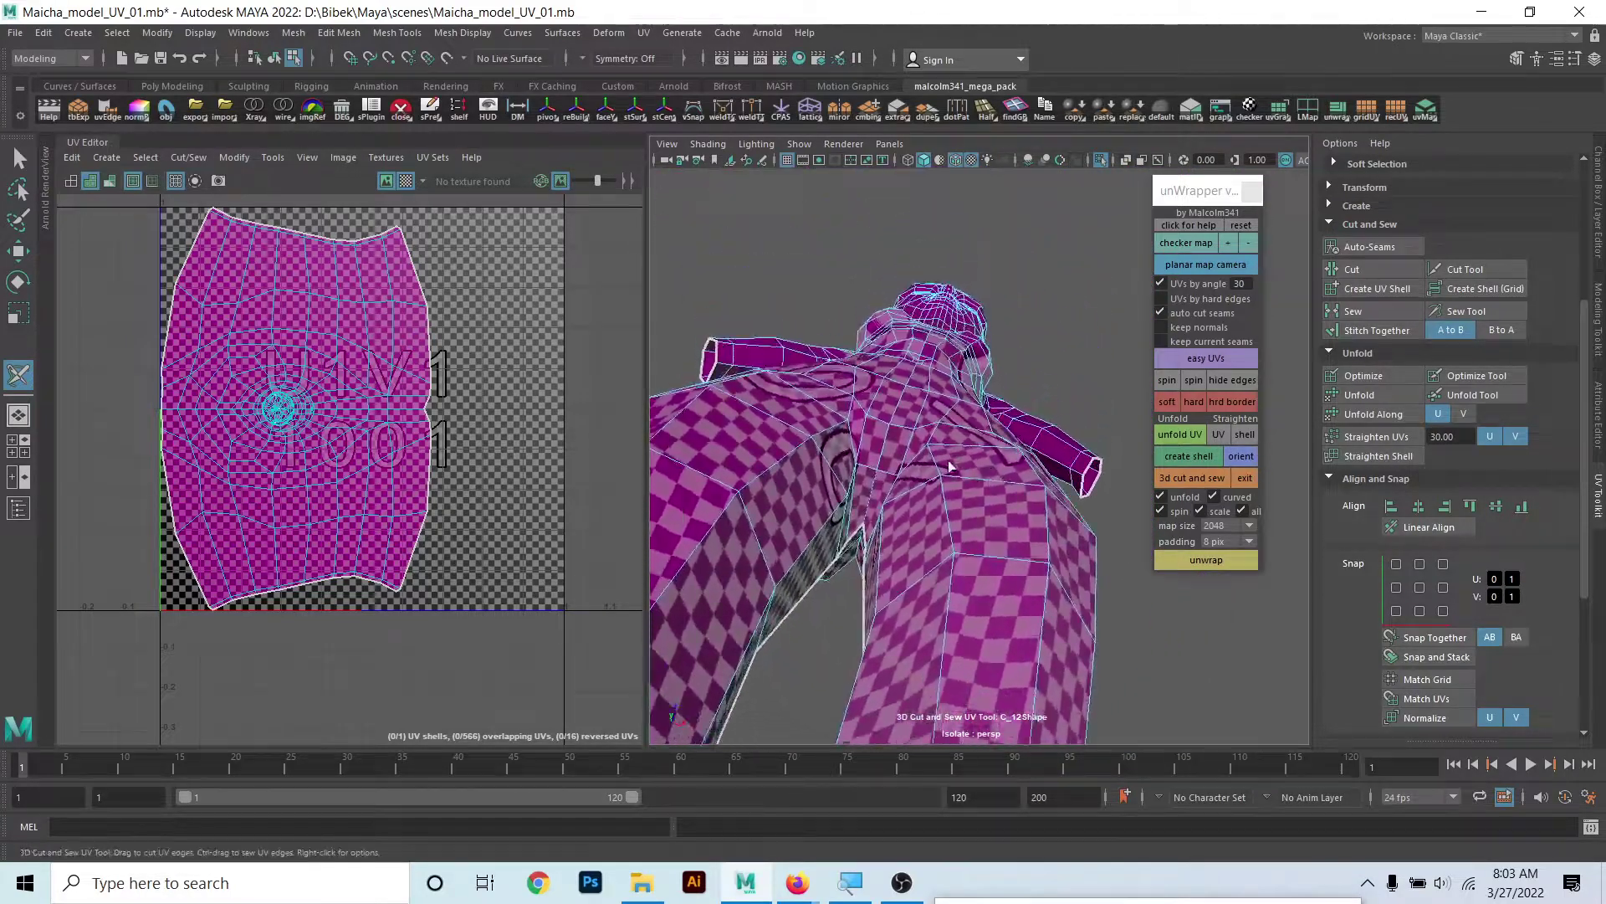
{"action": "left_click_drag", "start_coordinate": [935, 356], "coordinate": [931, 693], "text": "alt"}
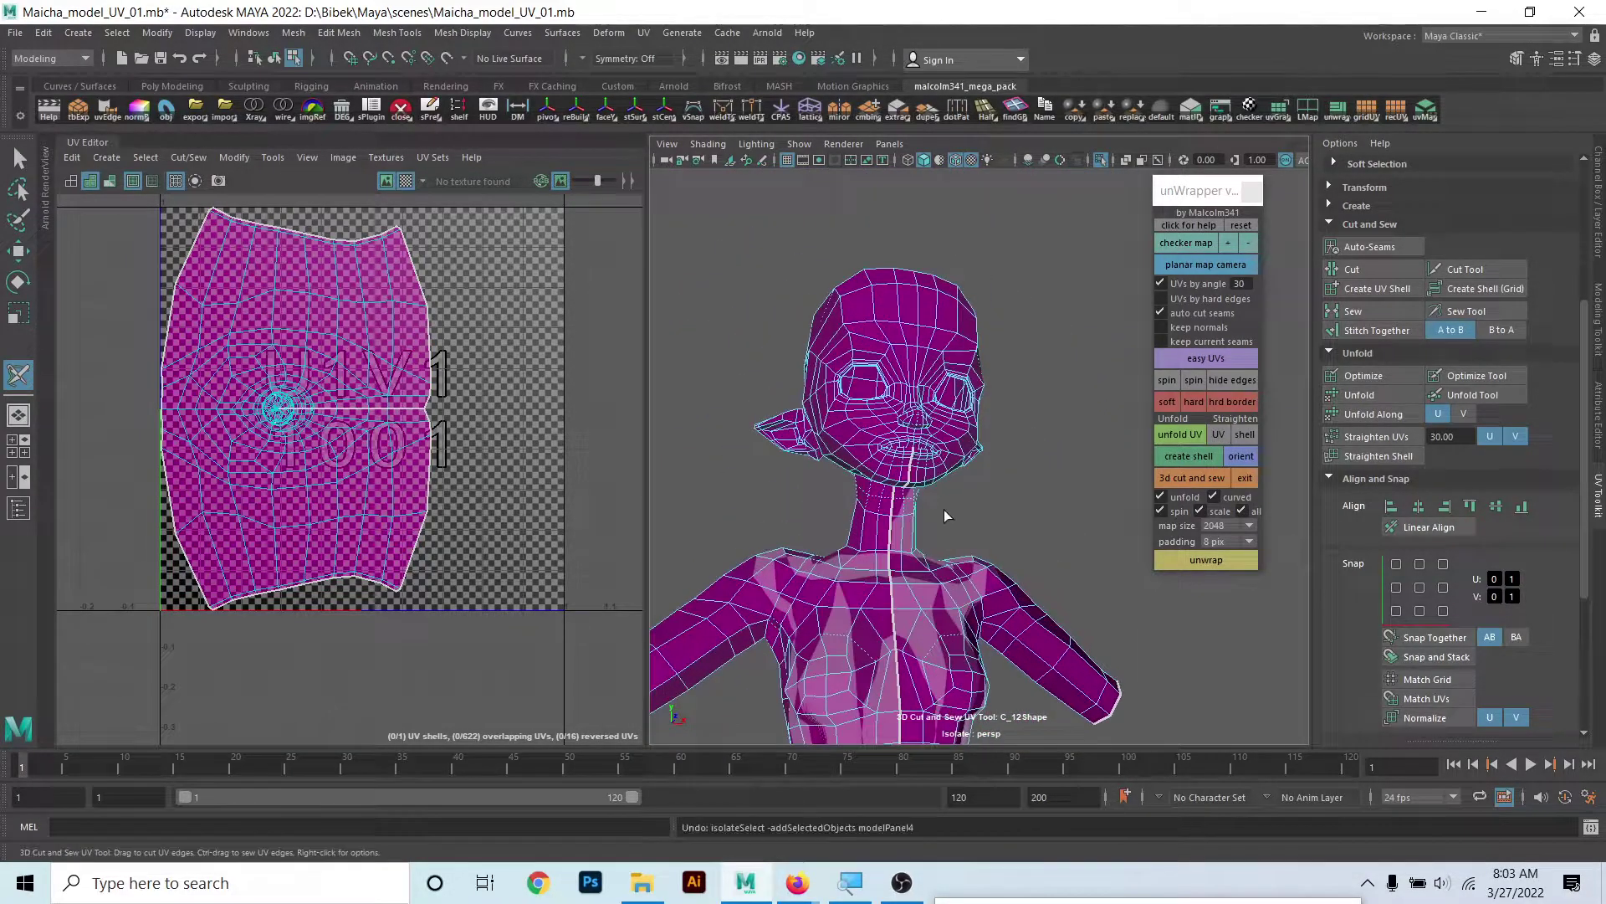
{"action": "scroll", "coordinate": [889, 534], "scroll_direction": "up", "scroll_amount": 3}
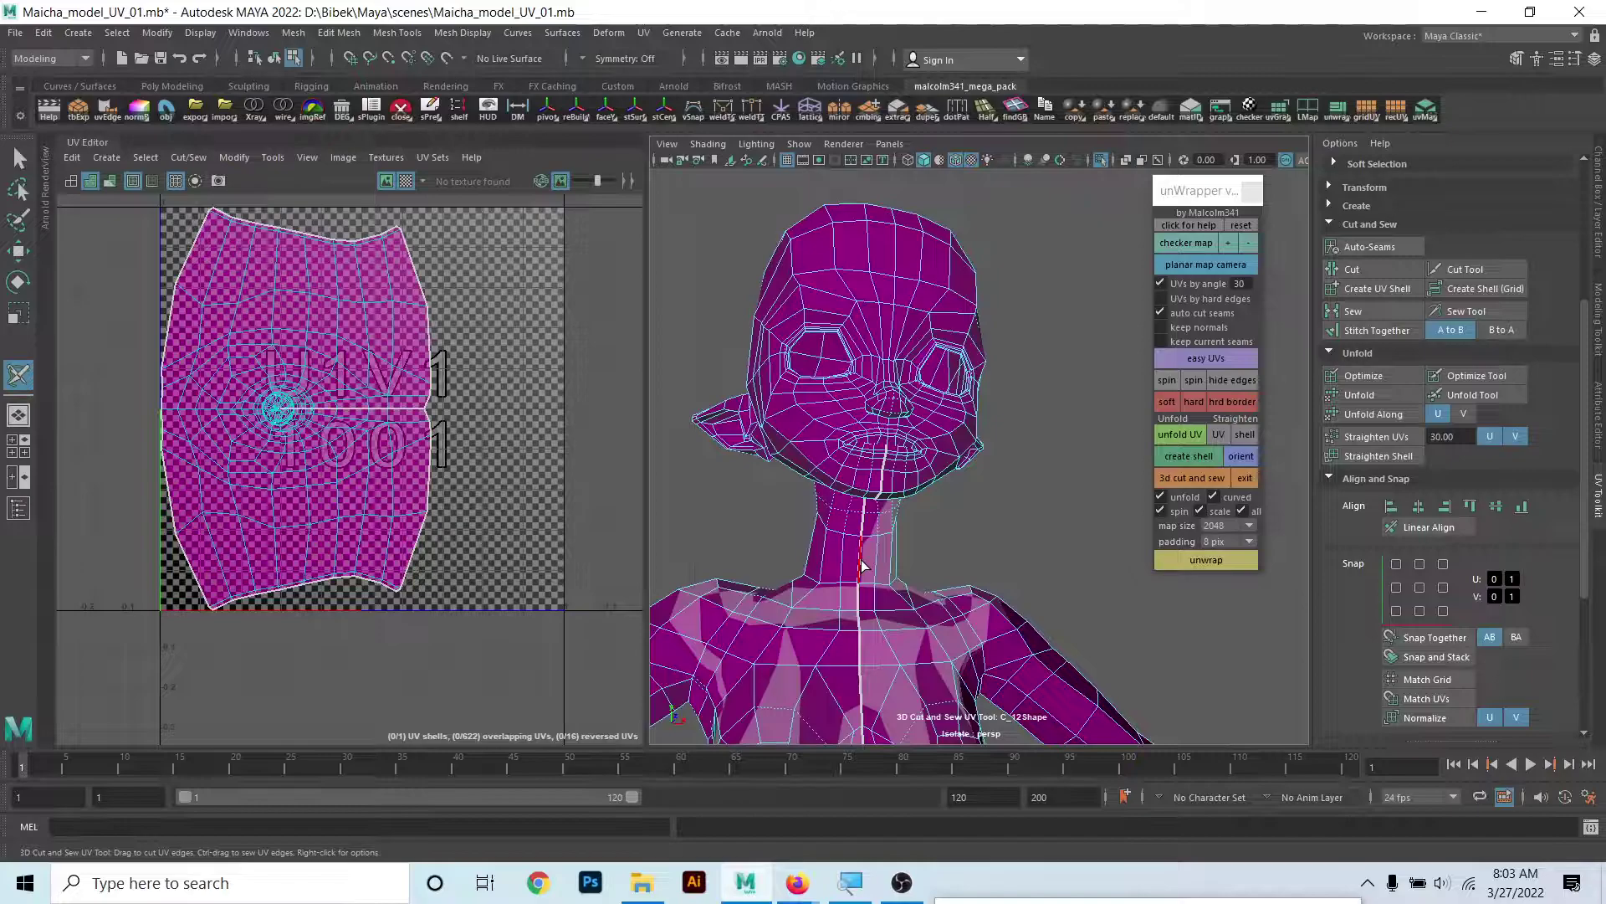
{"action": "scroll", "coordinate": [865, 558], "scroll_direction": "up", "scroll_amount": 1}
{"action": "scroll", "coordinate": [820, 540], "scroll_direction": "up", "scroll_amount": 1}
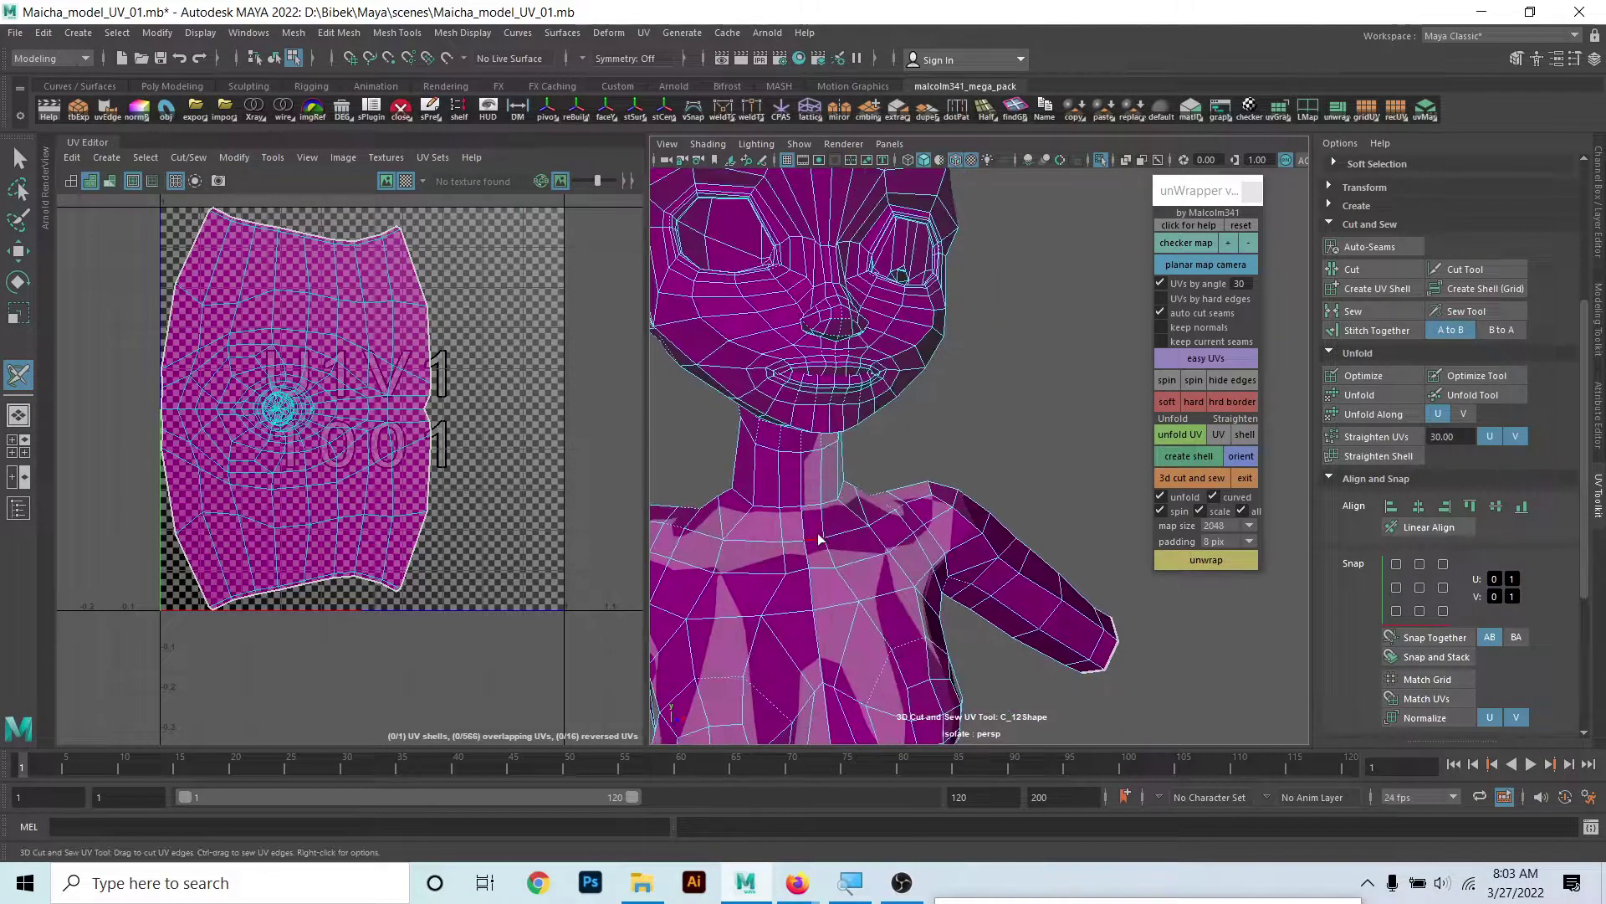
{"action": "mouse_move", "coordinate": [941, 514]}
{"action": "left_mouse_down", "text": "alt"}
{"action": "mouse_move", "coordinate": [851, 492]}
{"action": "mouse_move", "coordinate": [812, 510]}
{"action": "left_mouse_up", "text": "alt"}
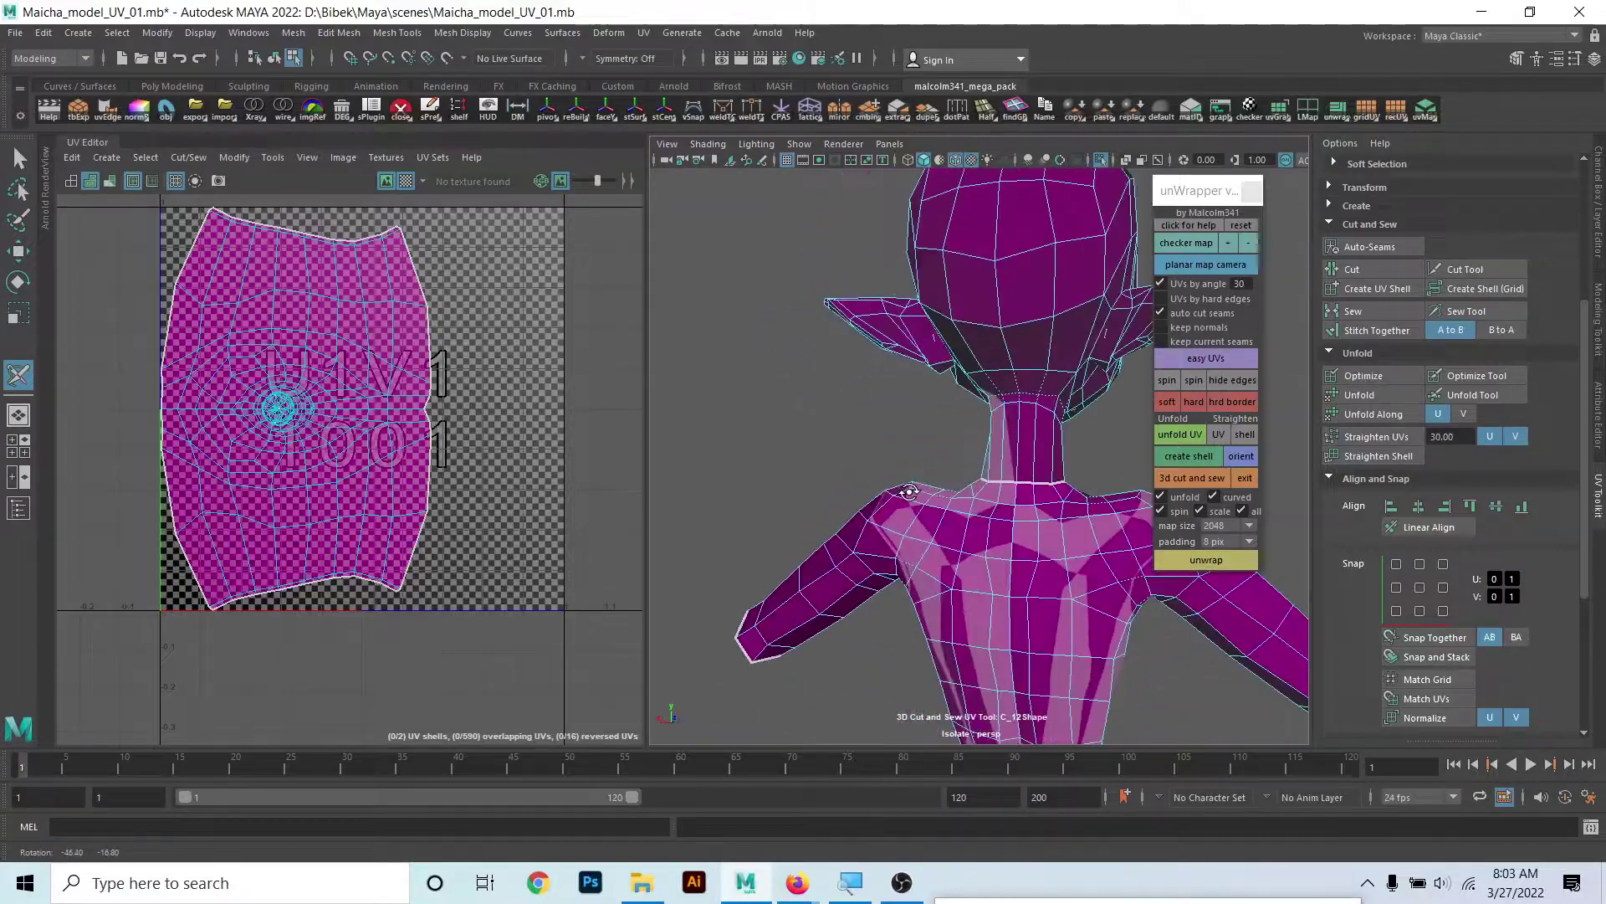
{"action": "scroll", "coordinate": [801, 518], "scroll_direction": "up", "scroll_amount": 3}
{"action": "mouse_move", "coordinate": [931, 453]}
{"action": "left_mouse_down", "text": "alt"}
{"action": "mouse_move", "coordinate": [696, 411]}
{"action": "mouse_move", "coordinate": [860, 545]}
{"action": "left_mouse_up", "text": "alt"}
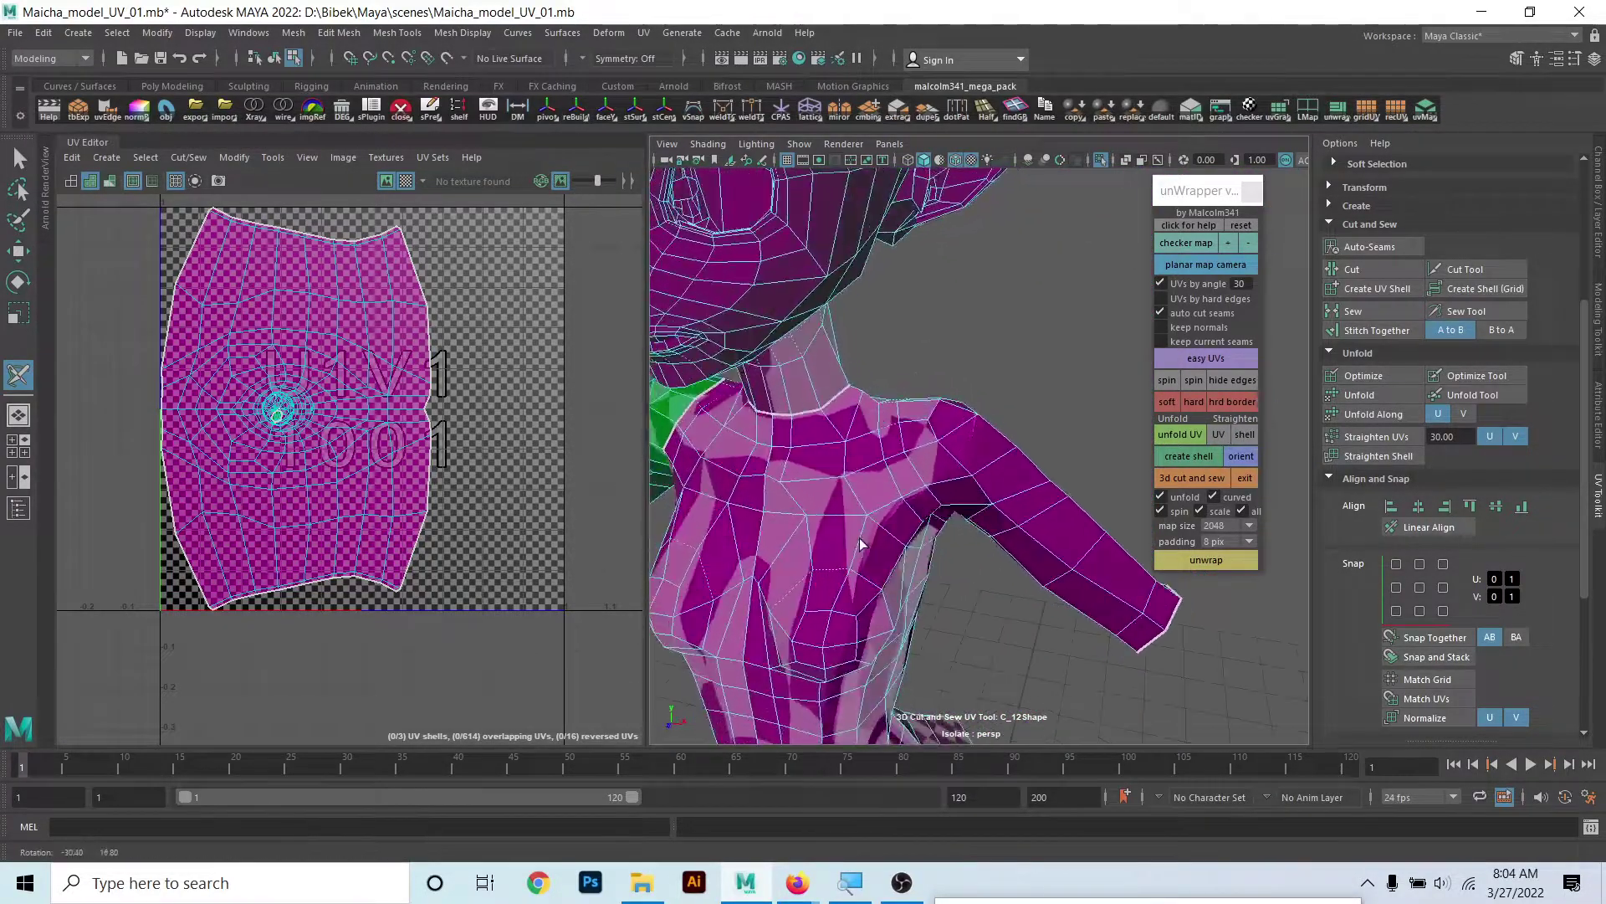
{"action": "mouse_move", "coordinate": [910, 464]}
{"action": "left_mouse_down", "text": "alt"}
{"action": "mouse_move", "coordinate": [461, 444]}
{"action": "mouse_move", "coordinate": [668, 498]}
{"action": "left_mouse_up", "text": "alt"}
- Zoom in on the front of the torso for seam cutting
{"action": "scroll", "coordinate": [667, 499], "scroll_direction": "down", "scroll_amount": 3}
{"action": "scroll", "coordinate": [854, 657], "scroll_direction": "up", "scroll_amount": 4}
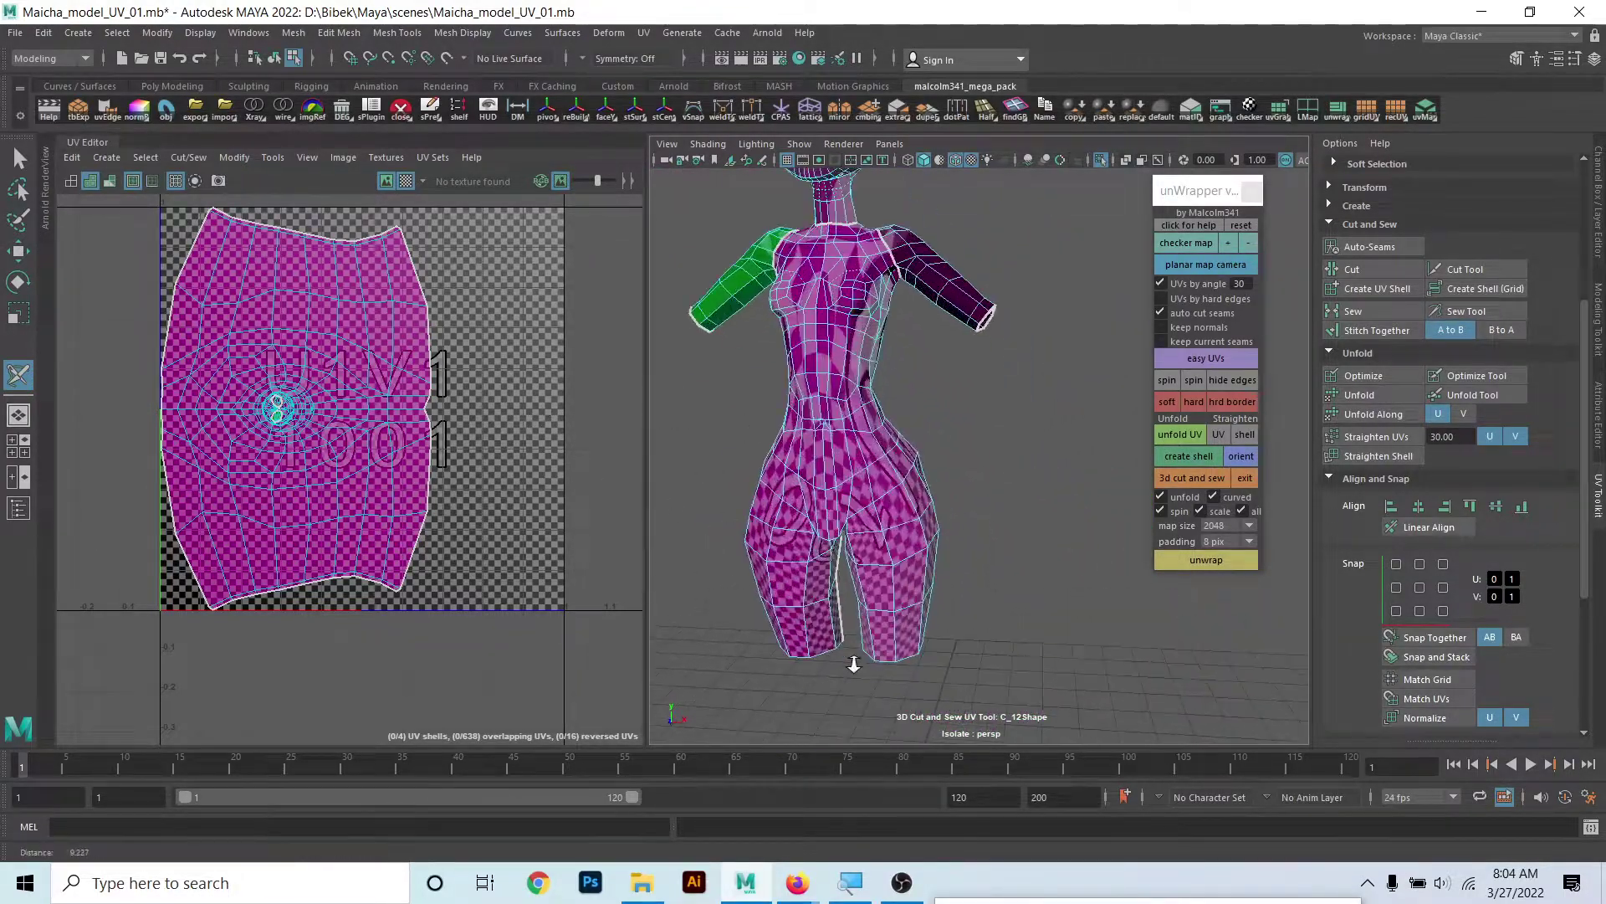
{"action": "left_click_drag", "start_coordinate": [854, 657], "coordinate": [884, 532], "text": "alt"}
{"action": "scroll", "coordinate": [878, 523], "scroll_direction": "down", "scroll_amount": 2}
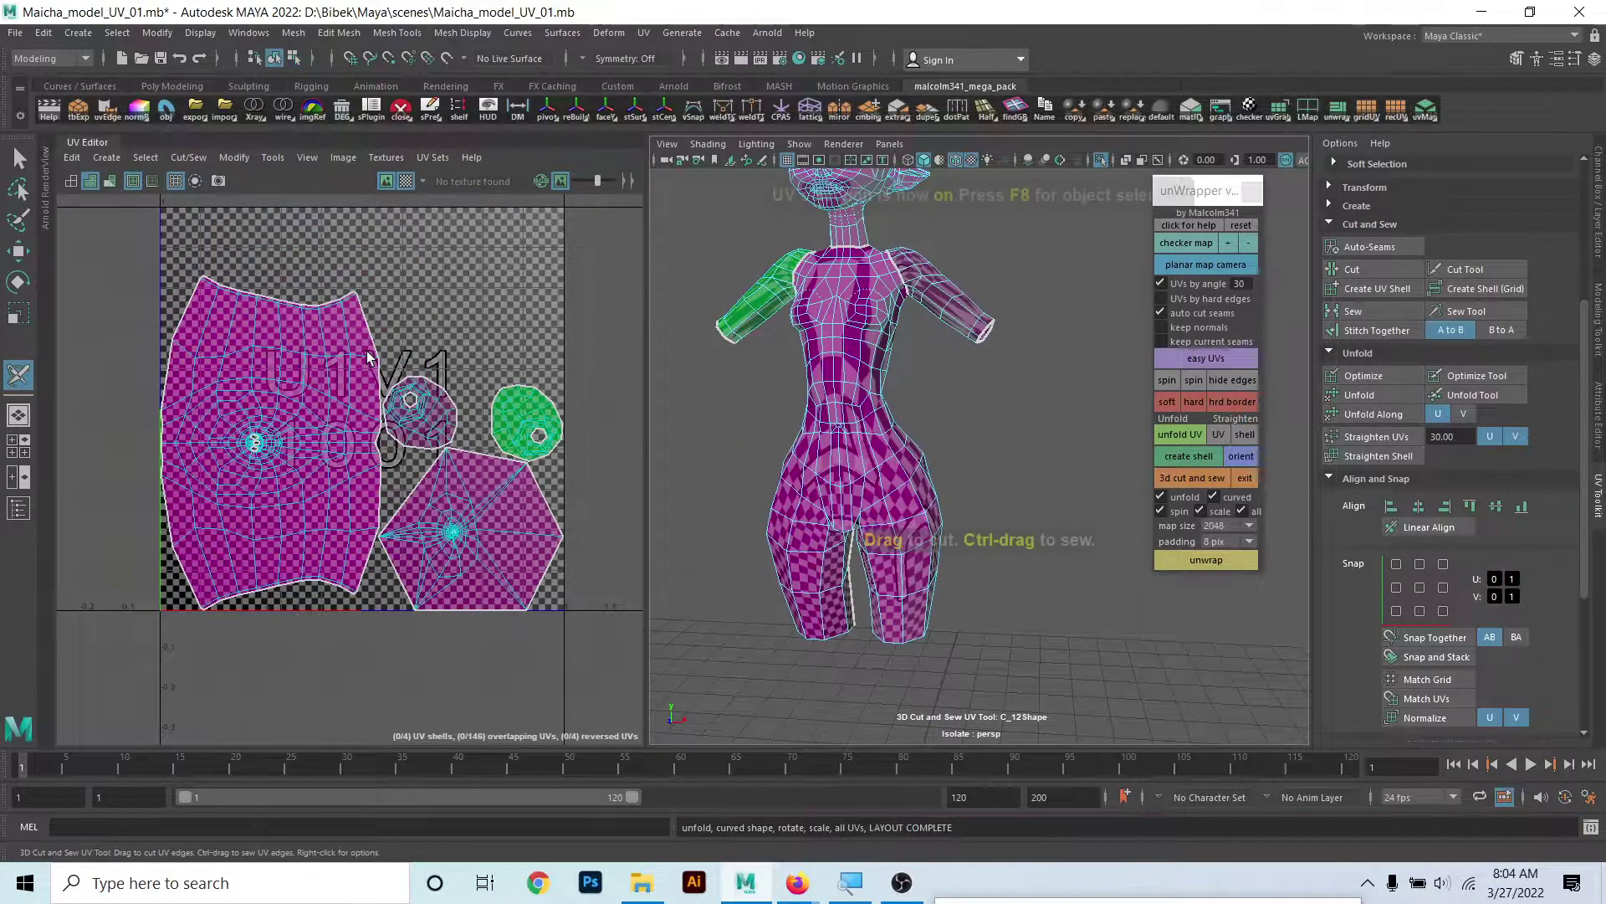
{"action": "middle_click_drag", "start_coordinate": [796, 365], "coordinate": [831, 571], "text": "alt"}
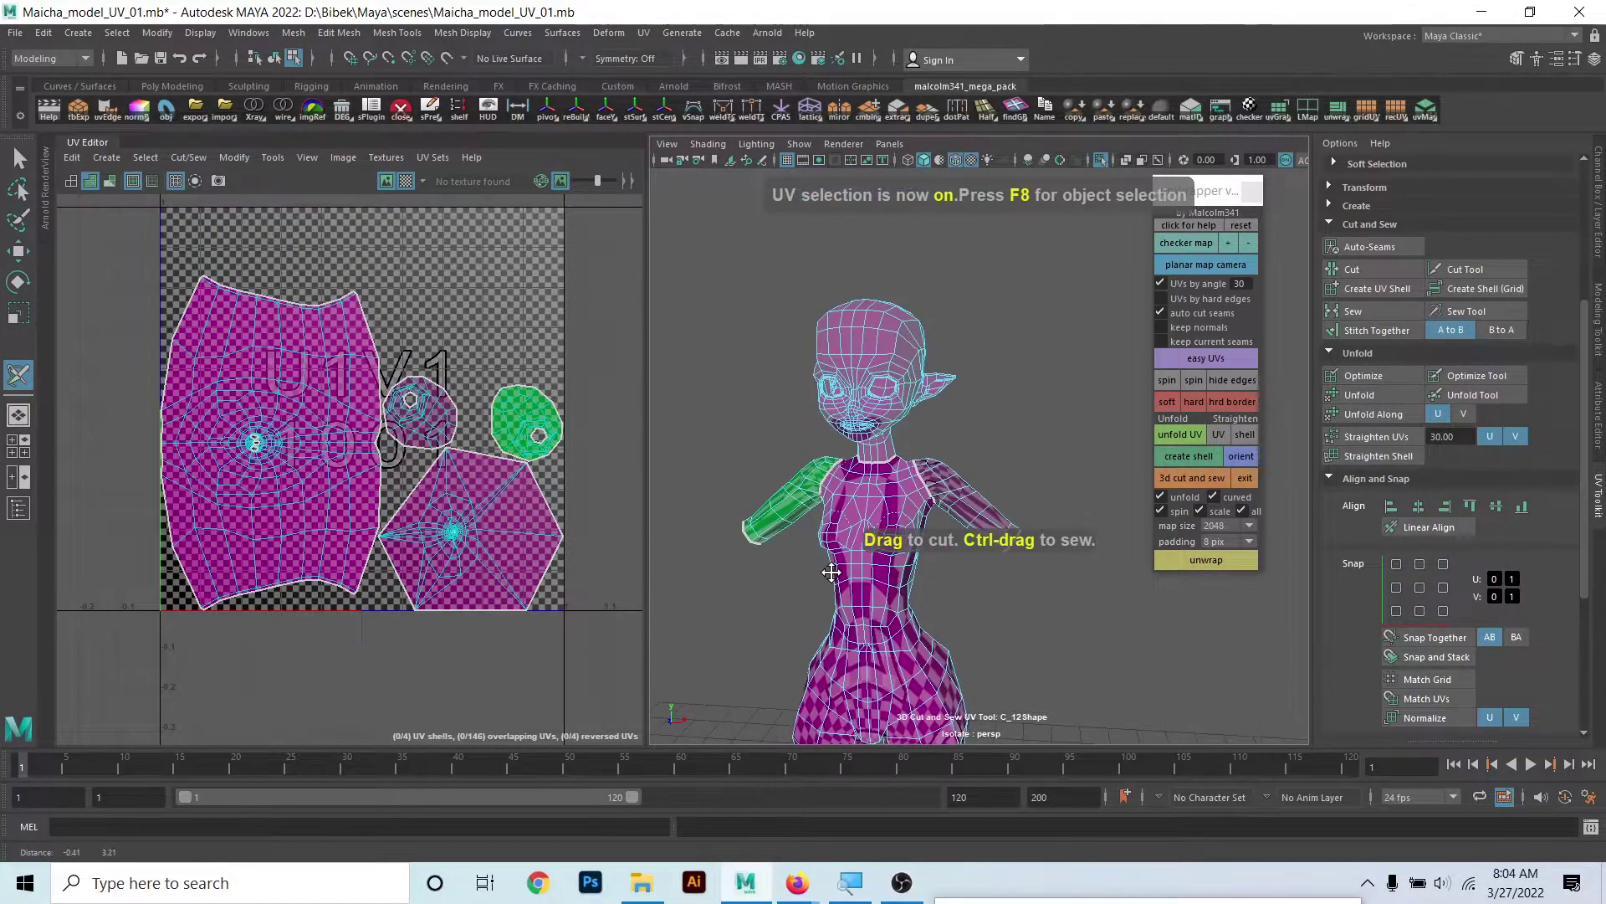
{"action": "mouse_move", "coordinate": [954, 540]}
{"action": "left_mouse_down", "text": "alt"}
{"action": "mouse_move", "coordinate": [838, 505]}
{"action": "mouse_move", "coordinate": [682, 497]}
{"action": "left_mouse_up", "text": "alt"}
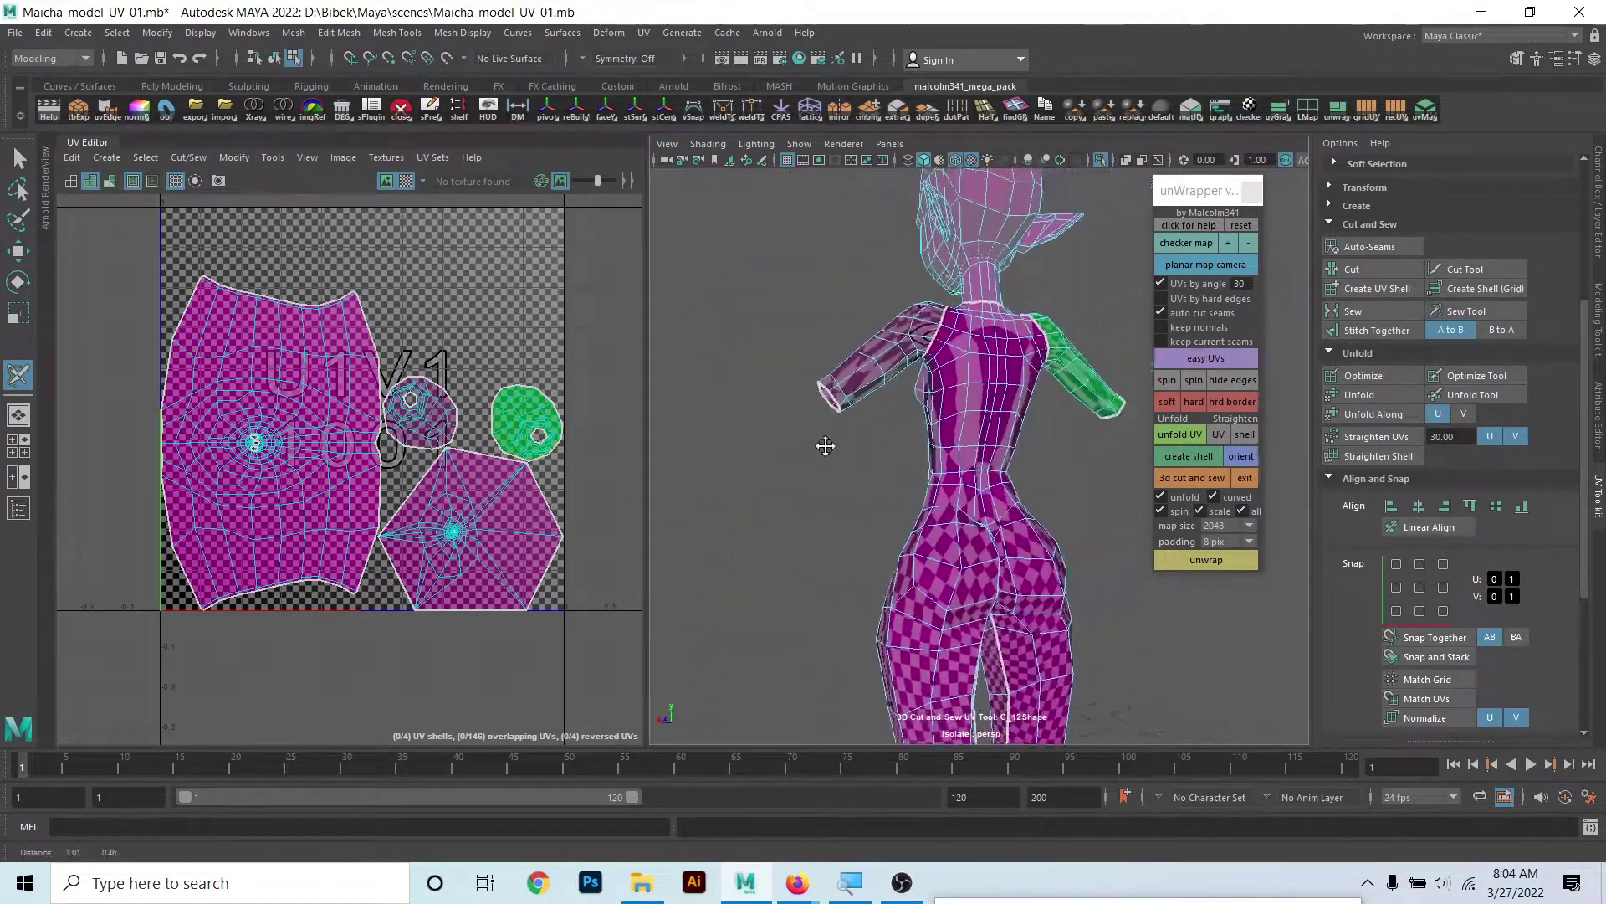
{"action": "middle_click_drag", "start_coordinate": [682, 498], "coordinate": [935, 376], "text": "alt"}
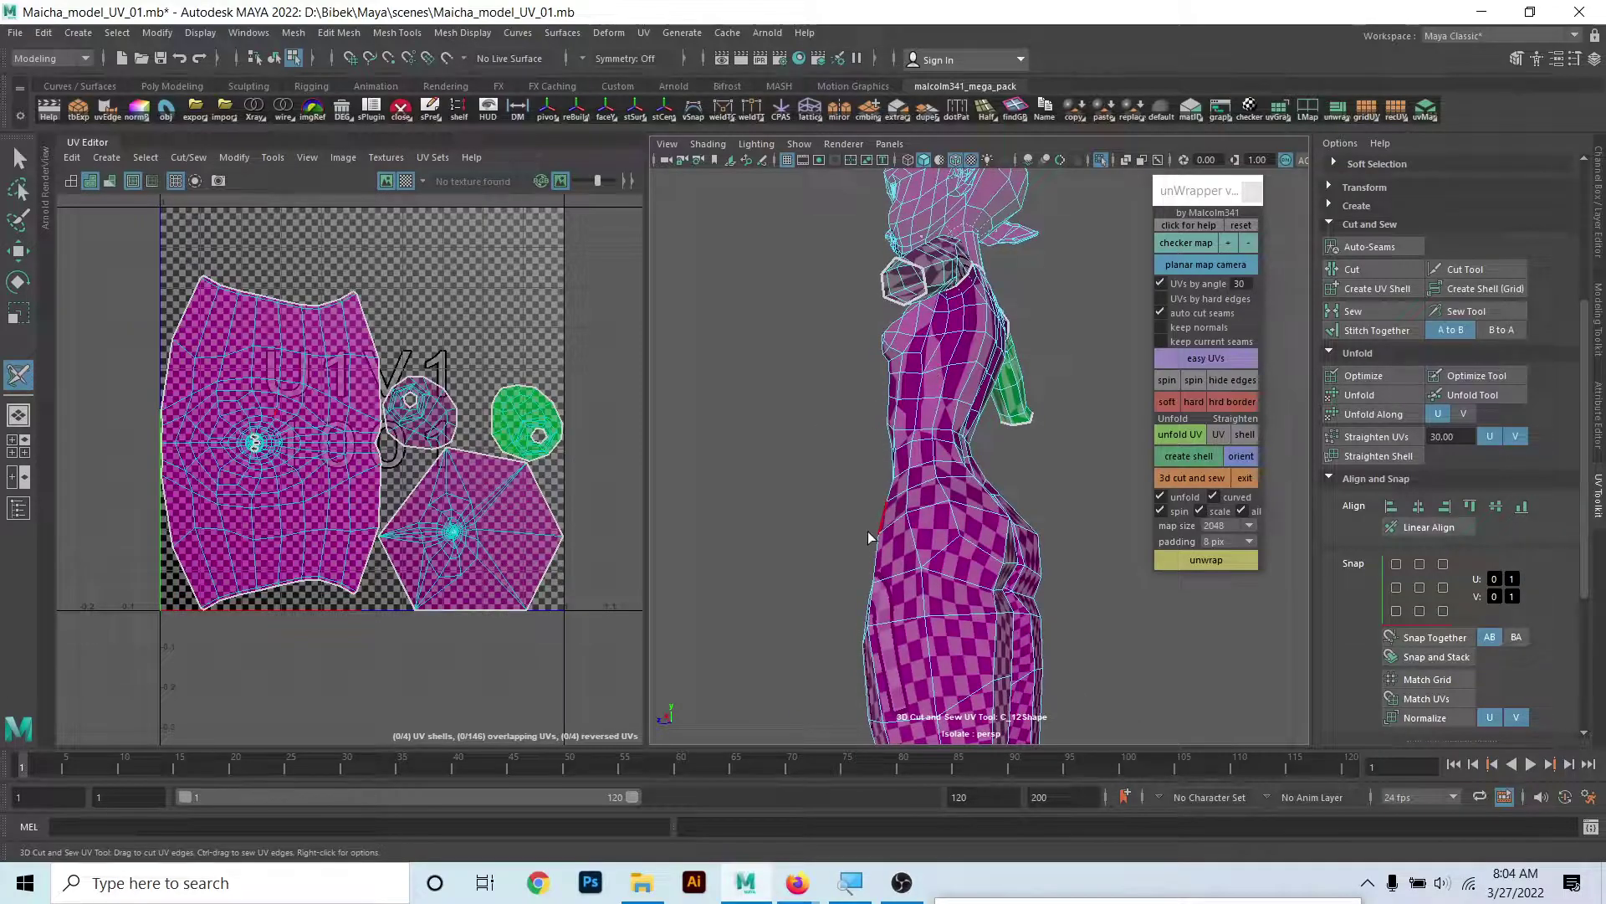
{"action": "left_click_drag", "start_coordinate": [954, 546], "coordinate": [960, 536], "text": "alt"}
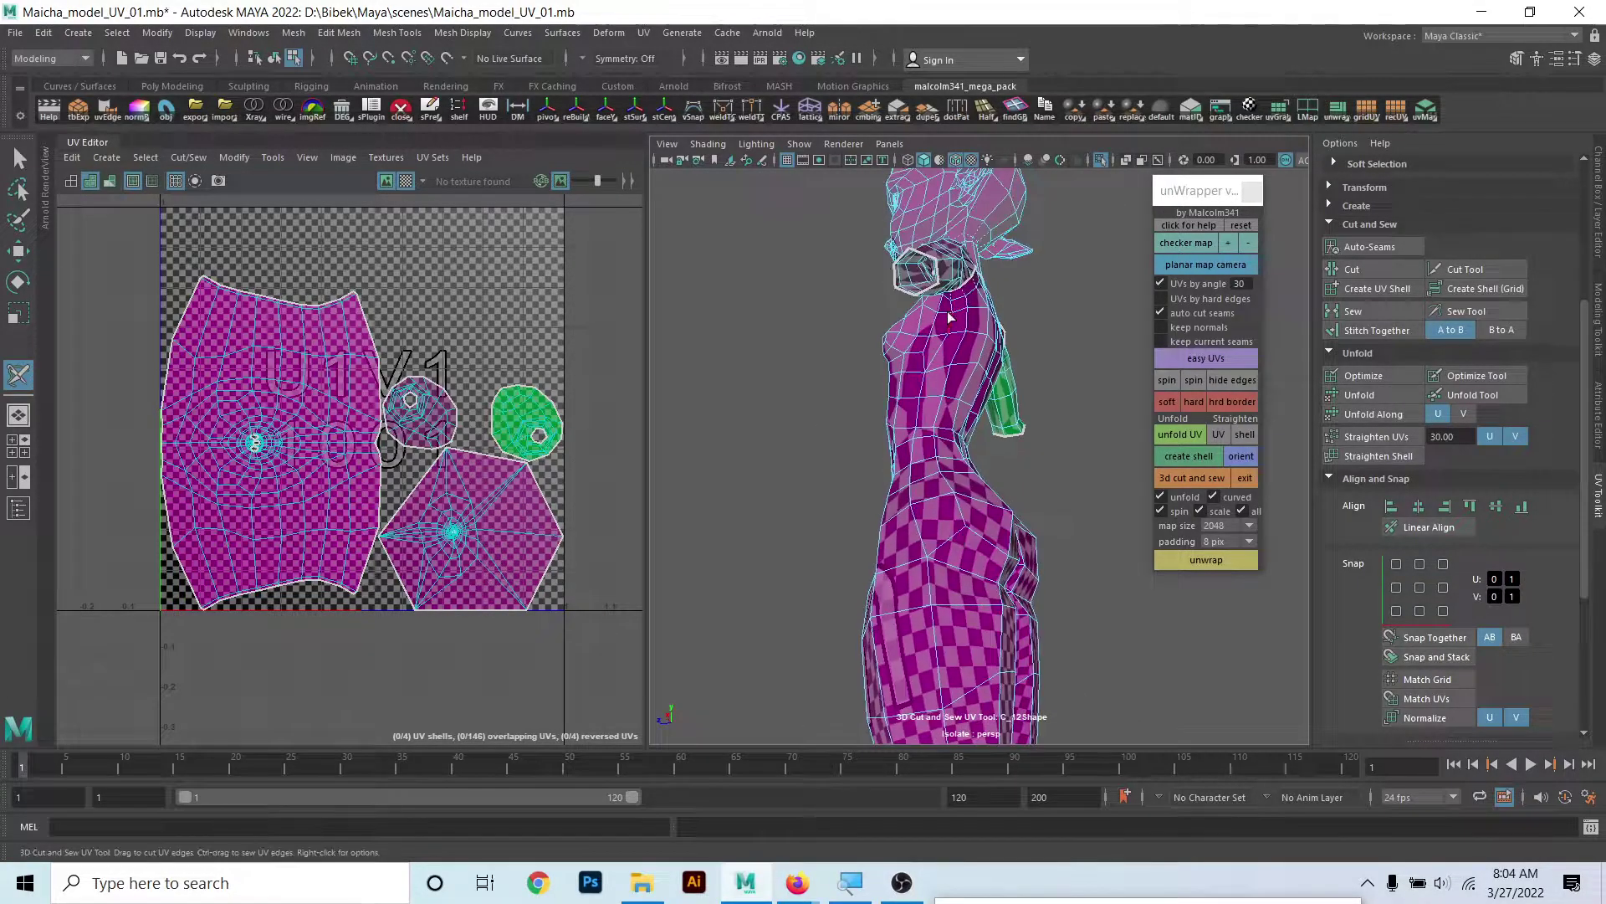
{"action": "mouse_move", "coordinate": [950, 318]}
{"action": "left_mouse_down", "text": "alt"}
{"action": "mouse_move", "coordinate": [916, 531]}
{"action": "mouse_move", "coordinate": [975, 213]}
{"action": "left_mouse_up", "text": "alt"}
{"action": "scroll", "coordinate": [916, 531], "scroll_direction": "up", "scroll_amount": 3}
{"action": "middle_click_drag", "start_coordinate": [916, 395], "coordinate": [895, 476], "text": "alt"}
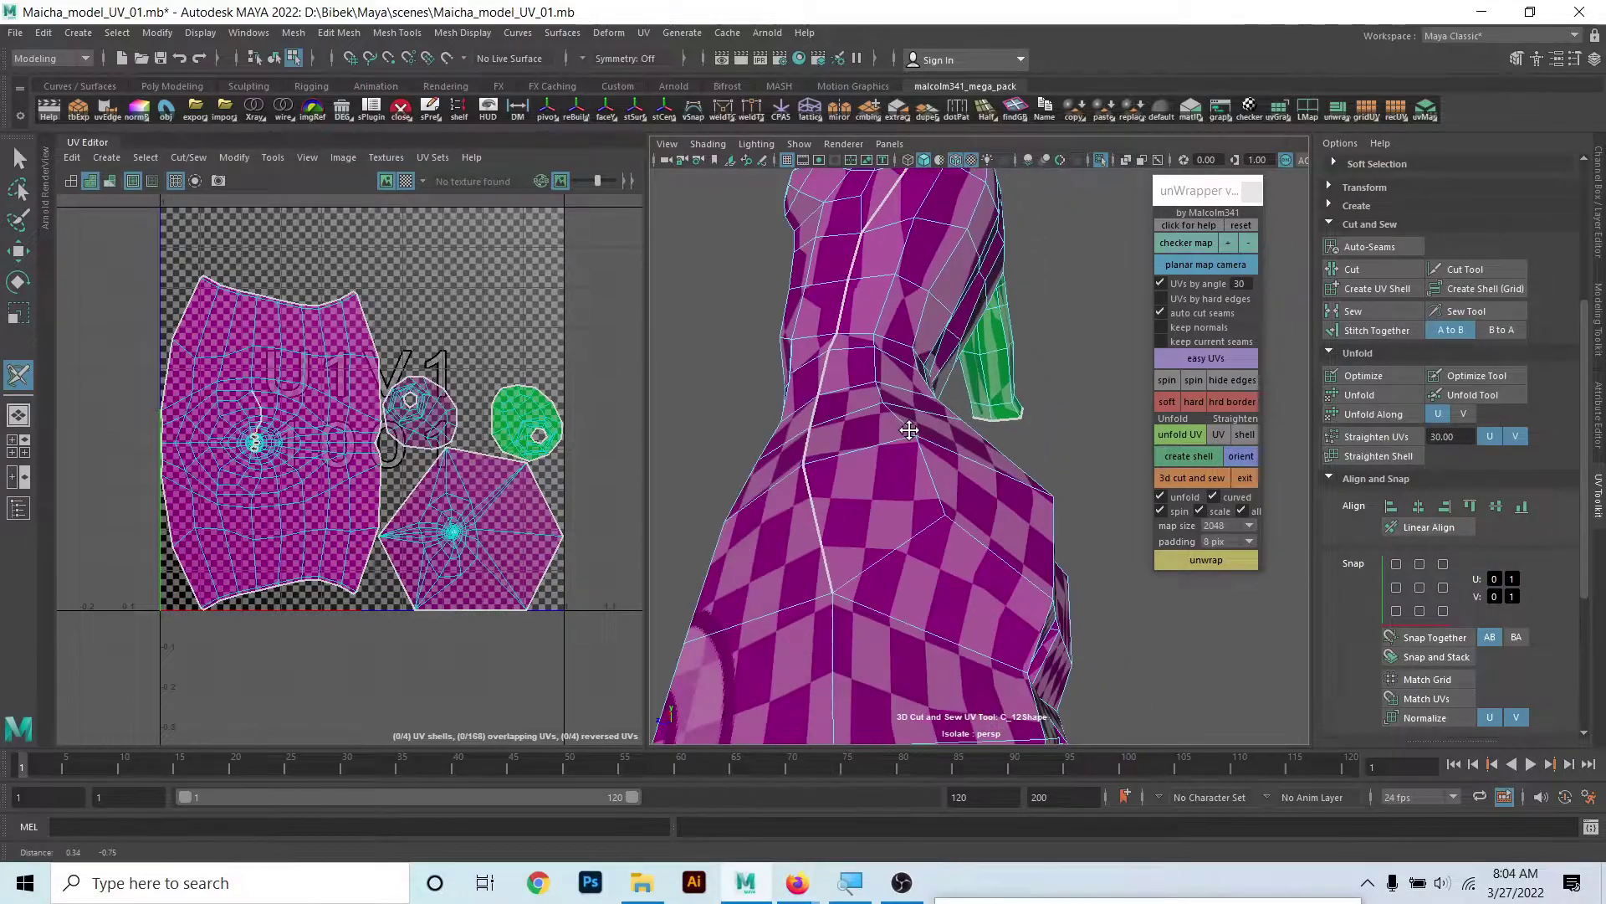
- Cut UV seams around the waist, at the crotch and up the torso side
{"action": "mouse_move", "coordinate": [719, 489]}
{"action": "left_mouse_down"}
{"action": "mouse_move", "coordinate": [860, 520]}
{"action": "mouse_move", "coordinate": [966, 452]}
{"action": "left_mouse_up"}
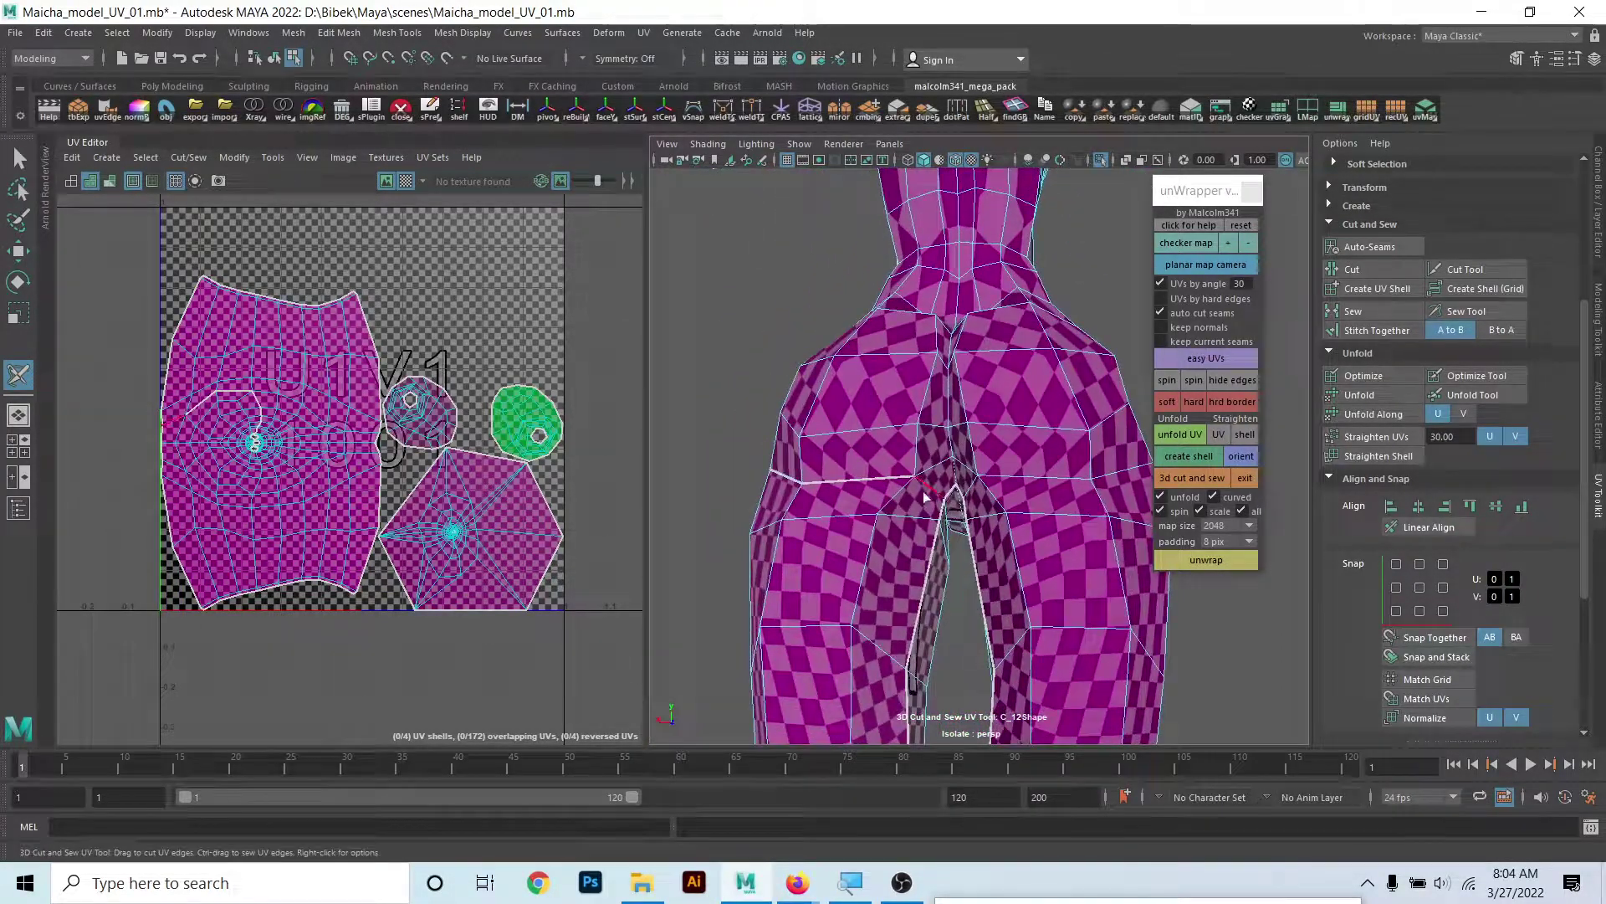
{"action": "left_click", "coordinate": [928, 493]}
{"action": "scroll", "coordinate": [937, 485], "scroll_direction": "up", "scroll_amount": 5}
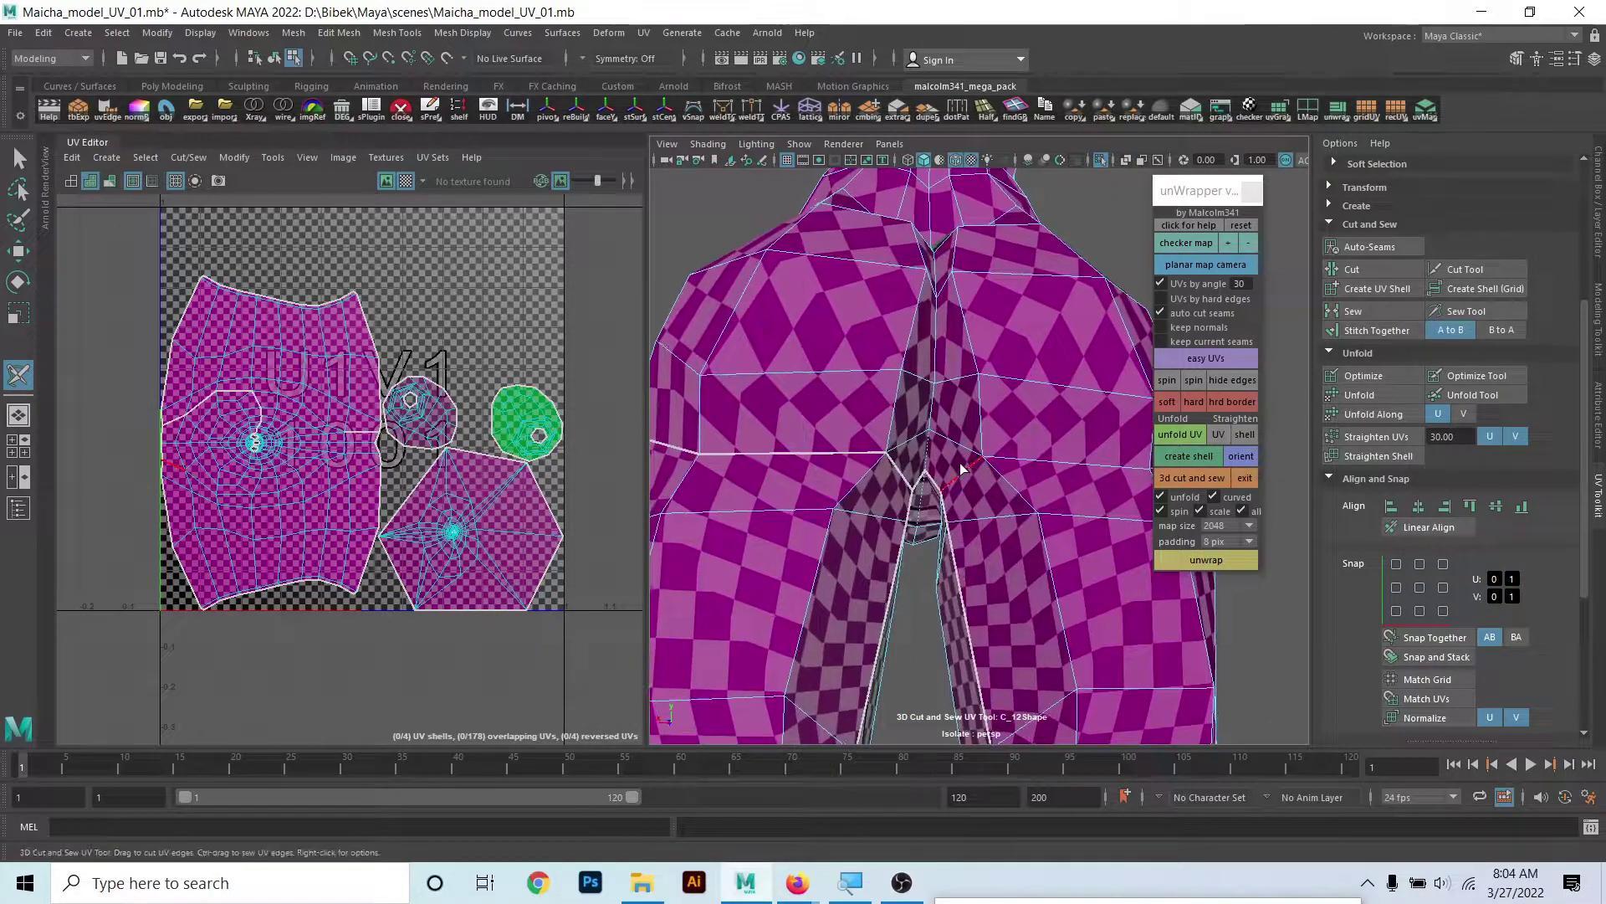
{"action": "left_click_drag", "start_coordinate": [1051, 475], "coordinate": [920, 468], "text": "alt"}
{"action": "right_click_drag", "start_coordinate": [921, 469], "coordinate": [898, 474], "text": "alt"}
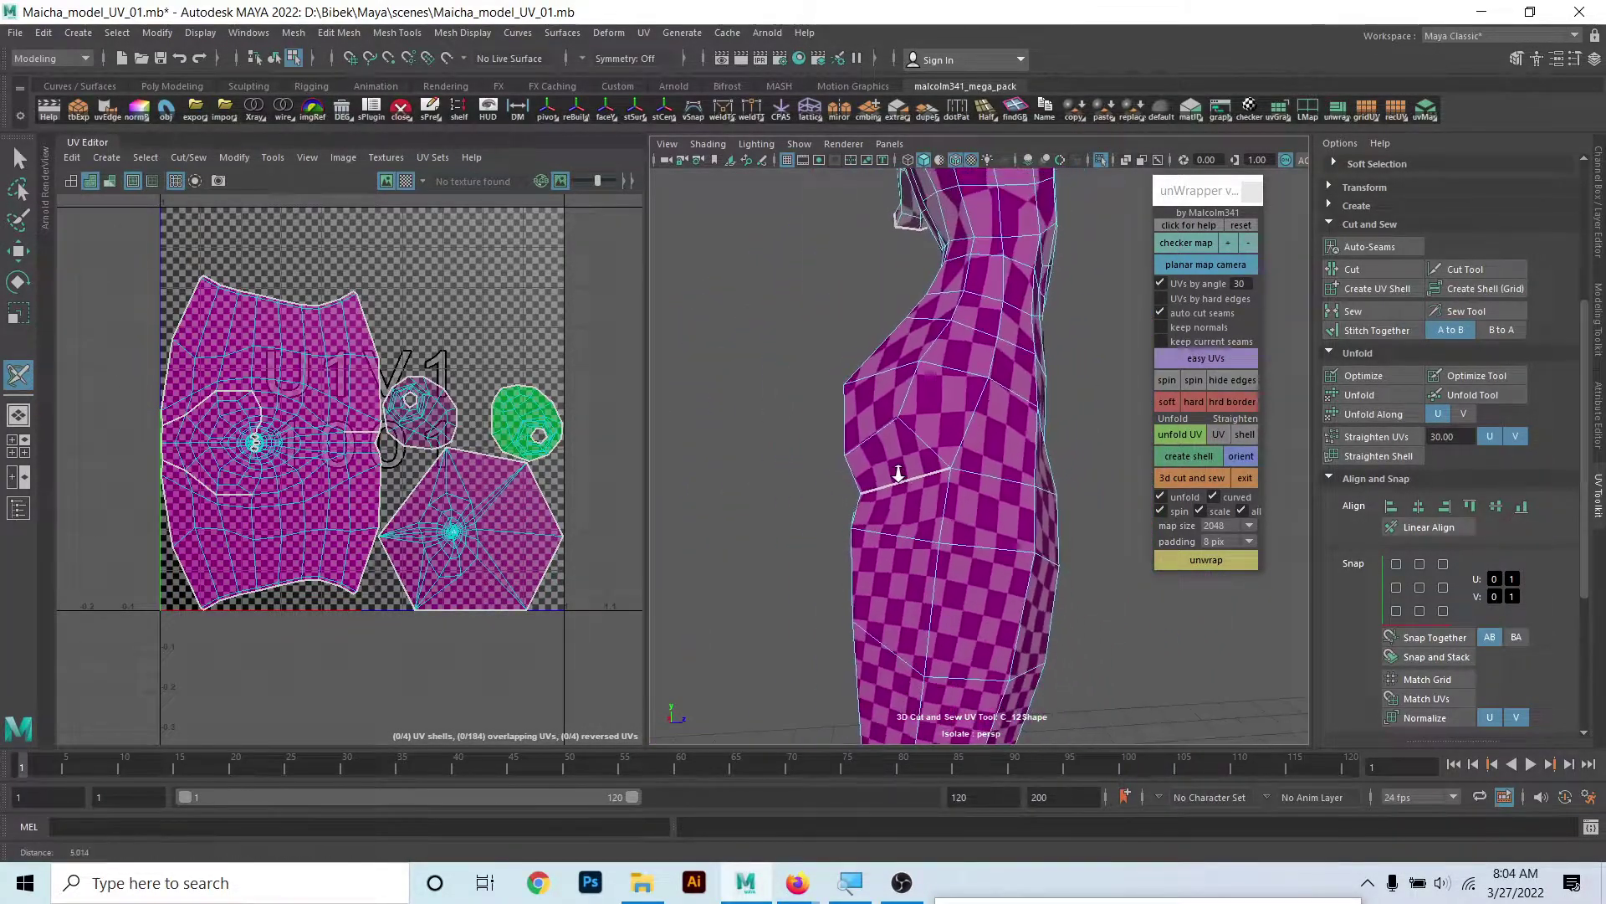
{"action": "mouse_move", "coordinate": [951, 414]}
{"action": "left_mouse_down"}
{"action": "mouse_move", "coordinate": [1000, 180]}
{"action": "mouse_move", "coordinate": [929, 533]}
{"action": "left_mouse_up"}
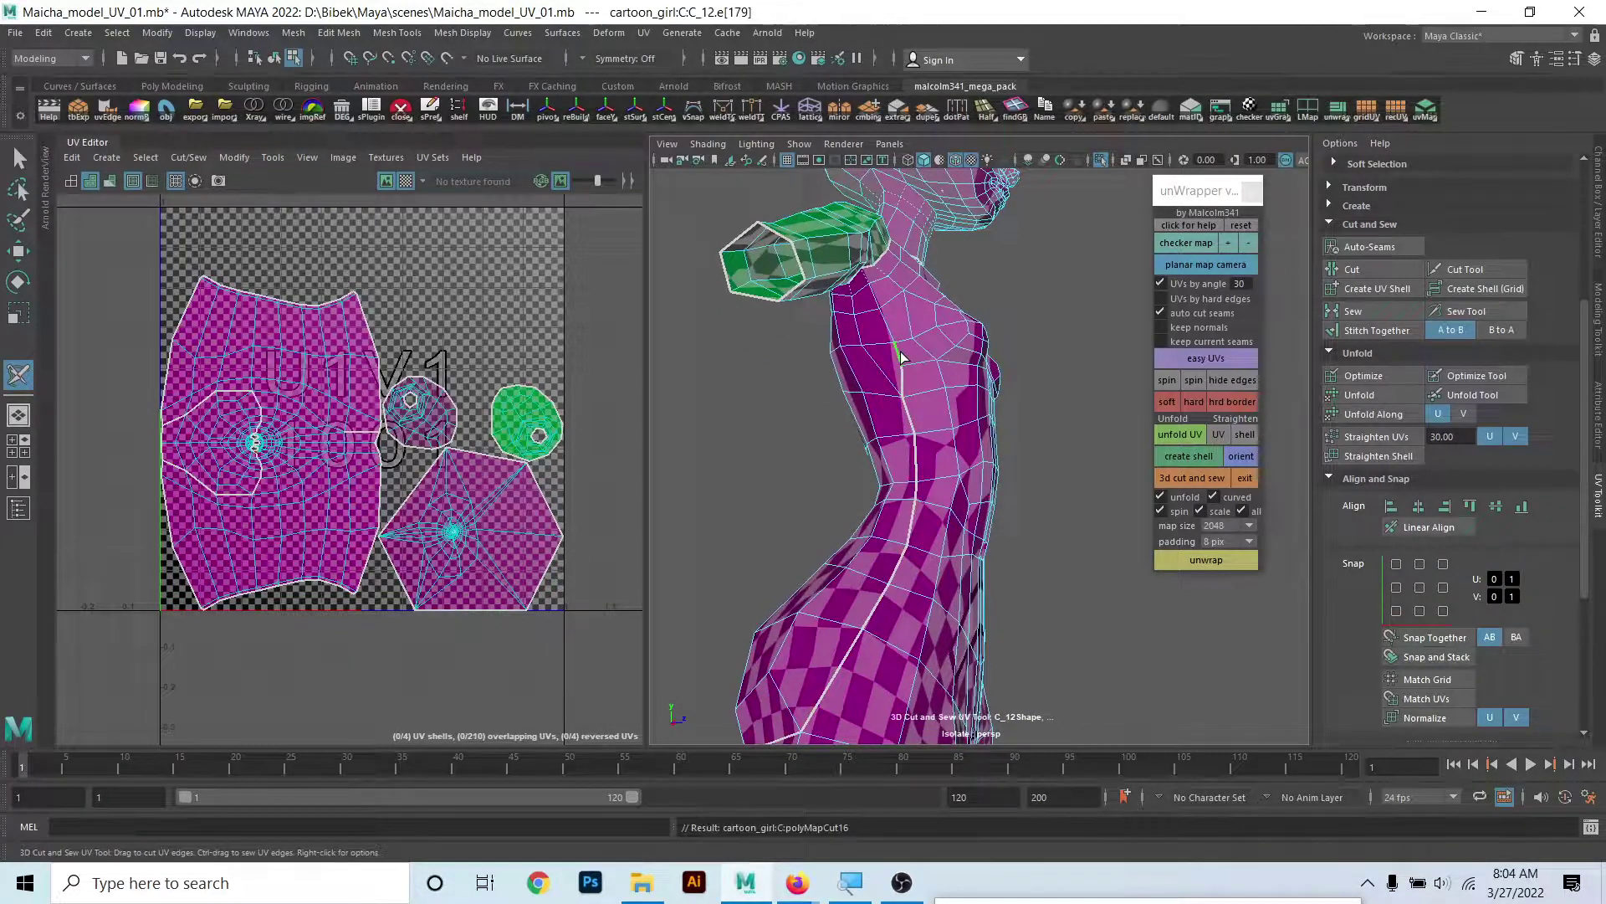
{"action": "mouse_move", "coordinate": [893, 332]}
{"action": "left_mouse_down", "text": "alt"}
{"action": "mouse_move", "coordinate": [872, 357]}
{"action": "mouse_move", "coordinate": [835, 358]}
{"action": "left_mouse_up", "text": "alt"}
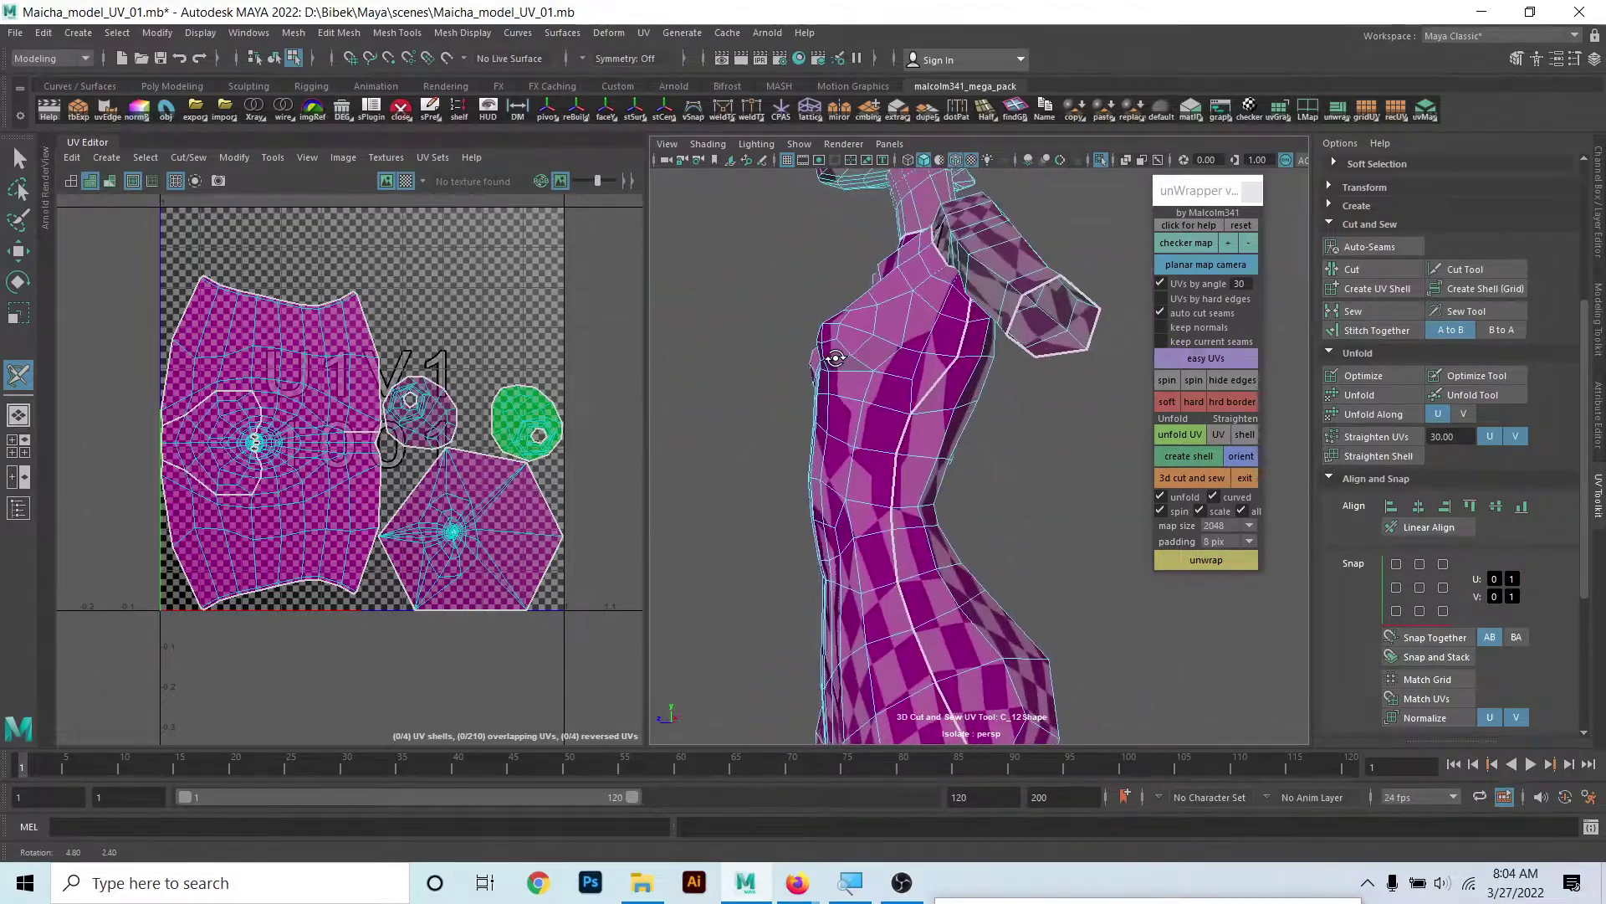
{"action": "left_click_drag", "start_coordinate": [961, 345], "coordinate": [1092, 386], "text": "alt"}
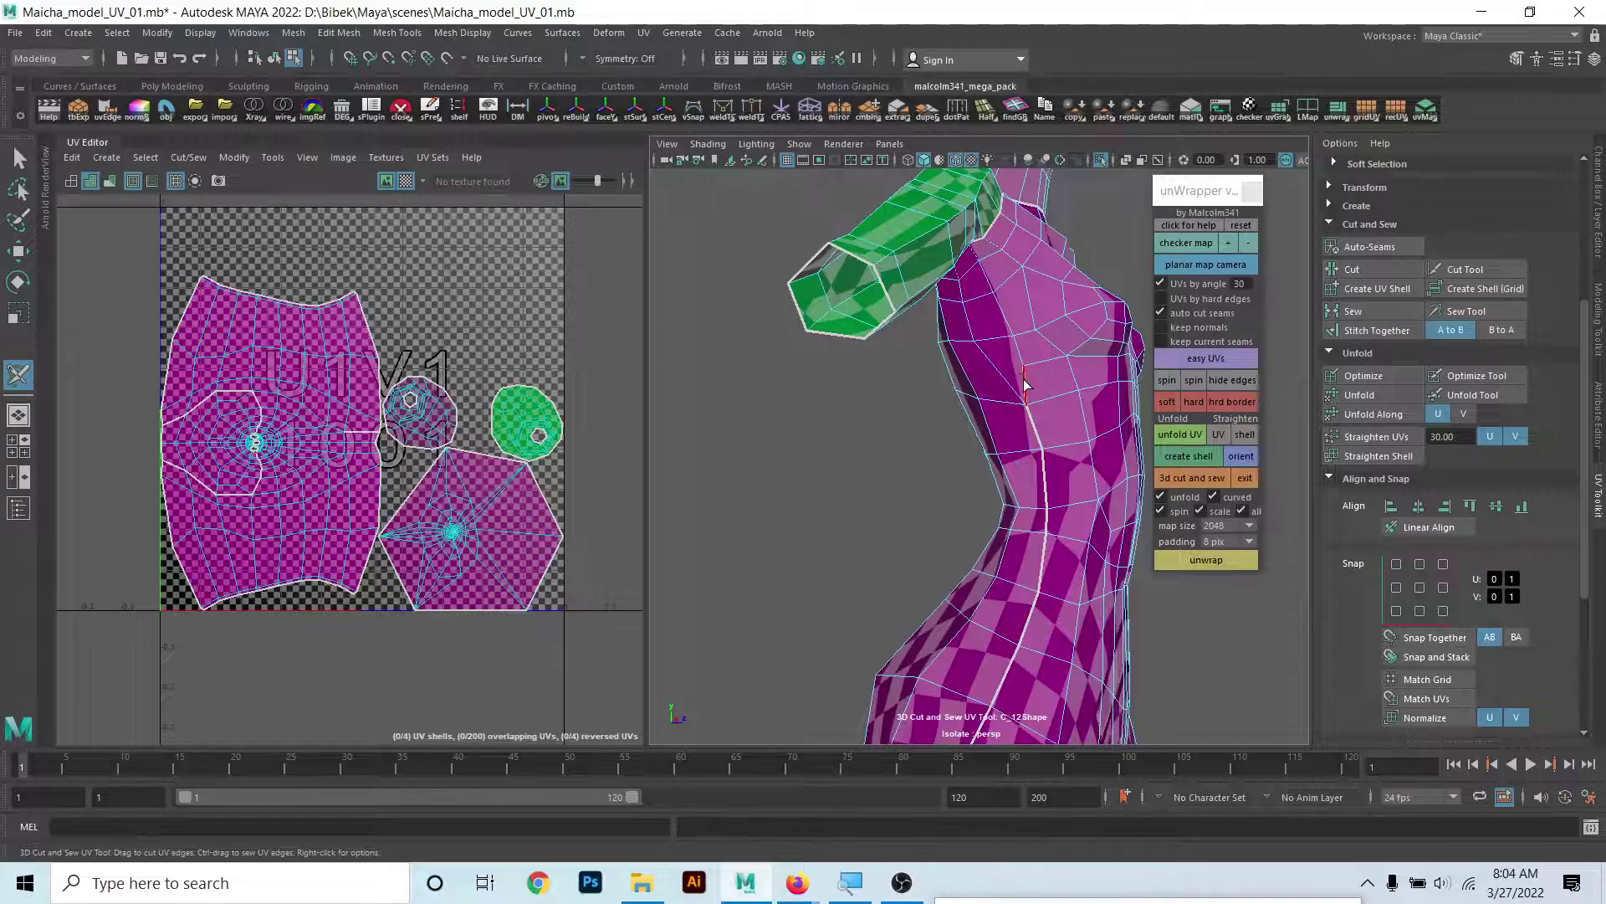
{"action": "left_click_drag", "start_coordinate": [915, 343], "coordinate": [972, 362], "text": "alt"}
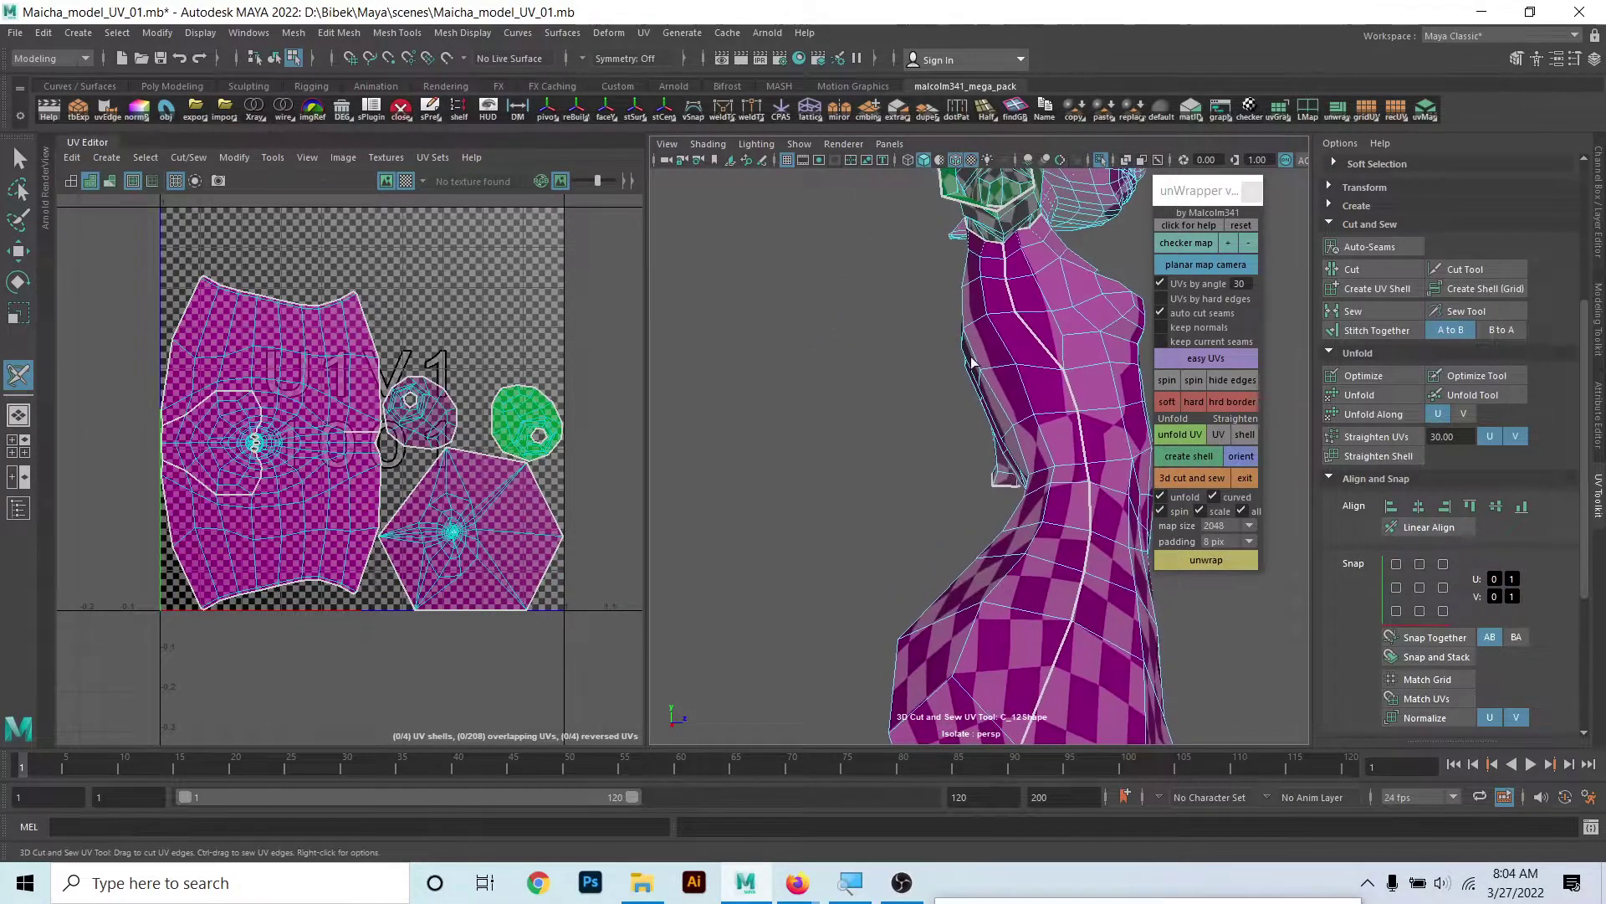
{"action": "right_click_drag", "start_coordinate": [1028, 461], "coordinate": [909, 523], "text": "alt"}
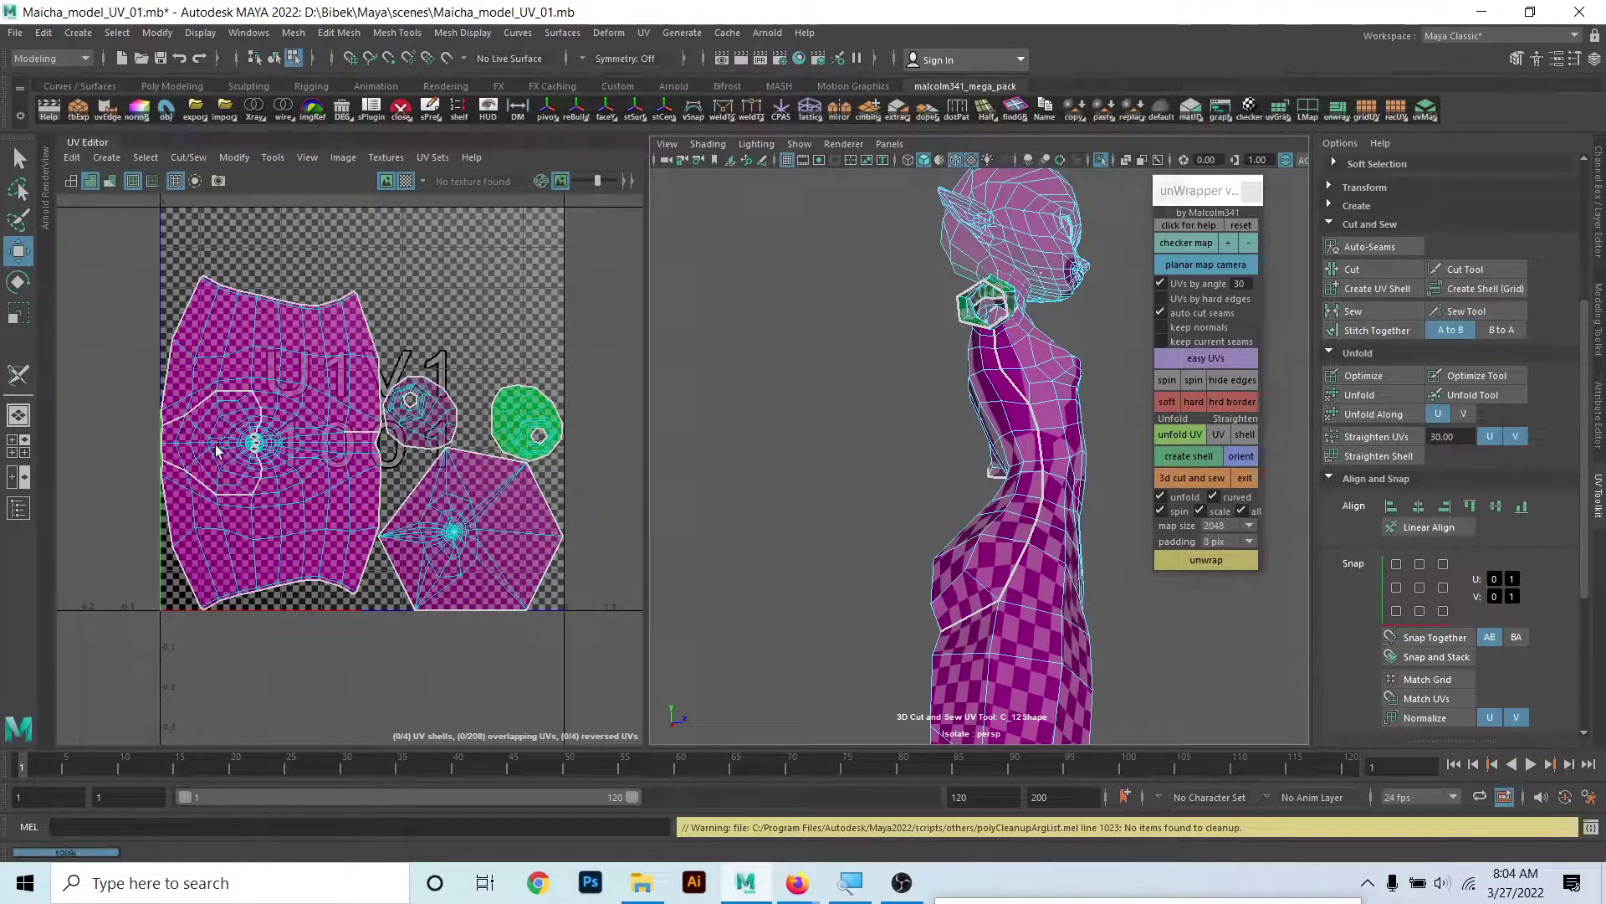
- Zoom in on the crotch and cut the UV seam along its edges
{"action": "scroll", "coordinate": [312, 437], "scroll_direction": "up", "scroll_amount": 2}
{"action": "scroll", "coordinate": [312, 437], "scroll_direction": "up", "scroll_amount": 2}
{"action": "scroll", "coordinate": [312, 436], "scroll_direction": "up", "scroll_amount": 2}
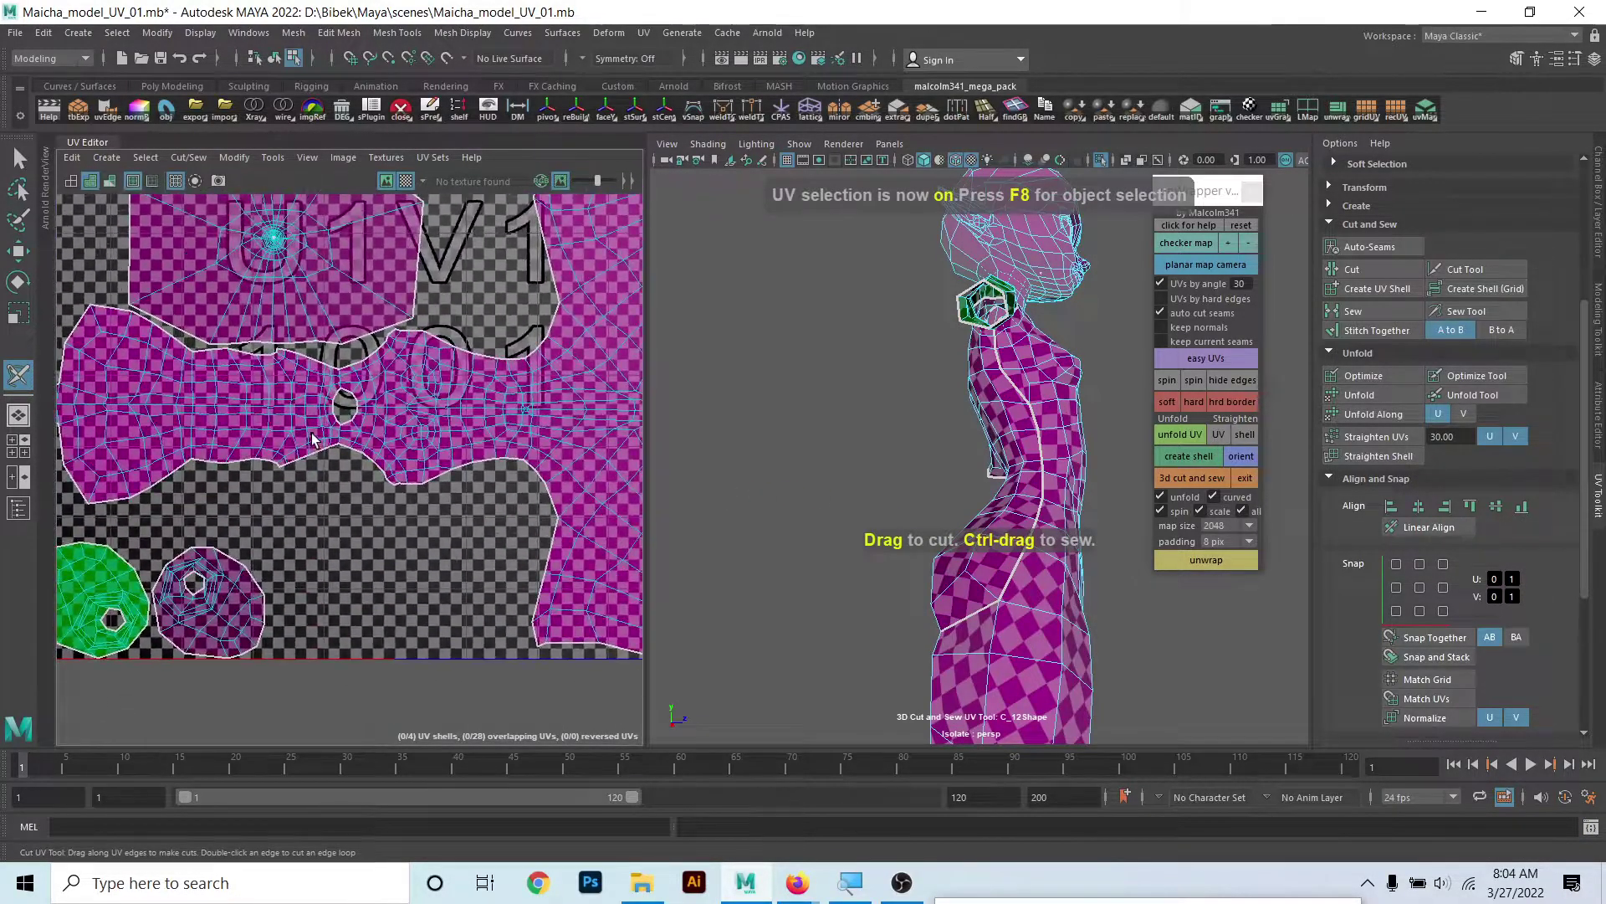
{"action": "scroll", "coordinate": [312, 436], "scroll_direction": "up", "scroll_amount": 2}
{"action": "scroll", "coordinate": [323, 418], "scroll_direction": "up", "scroll_amount": 2}
{"action": "scroll", "coordinate": [332, 395], "scroll_direction": "up", "scroll_amount": 1}
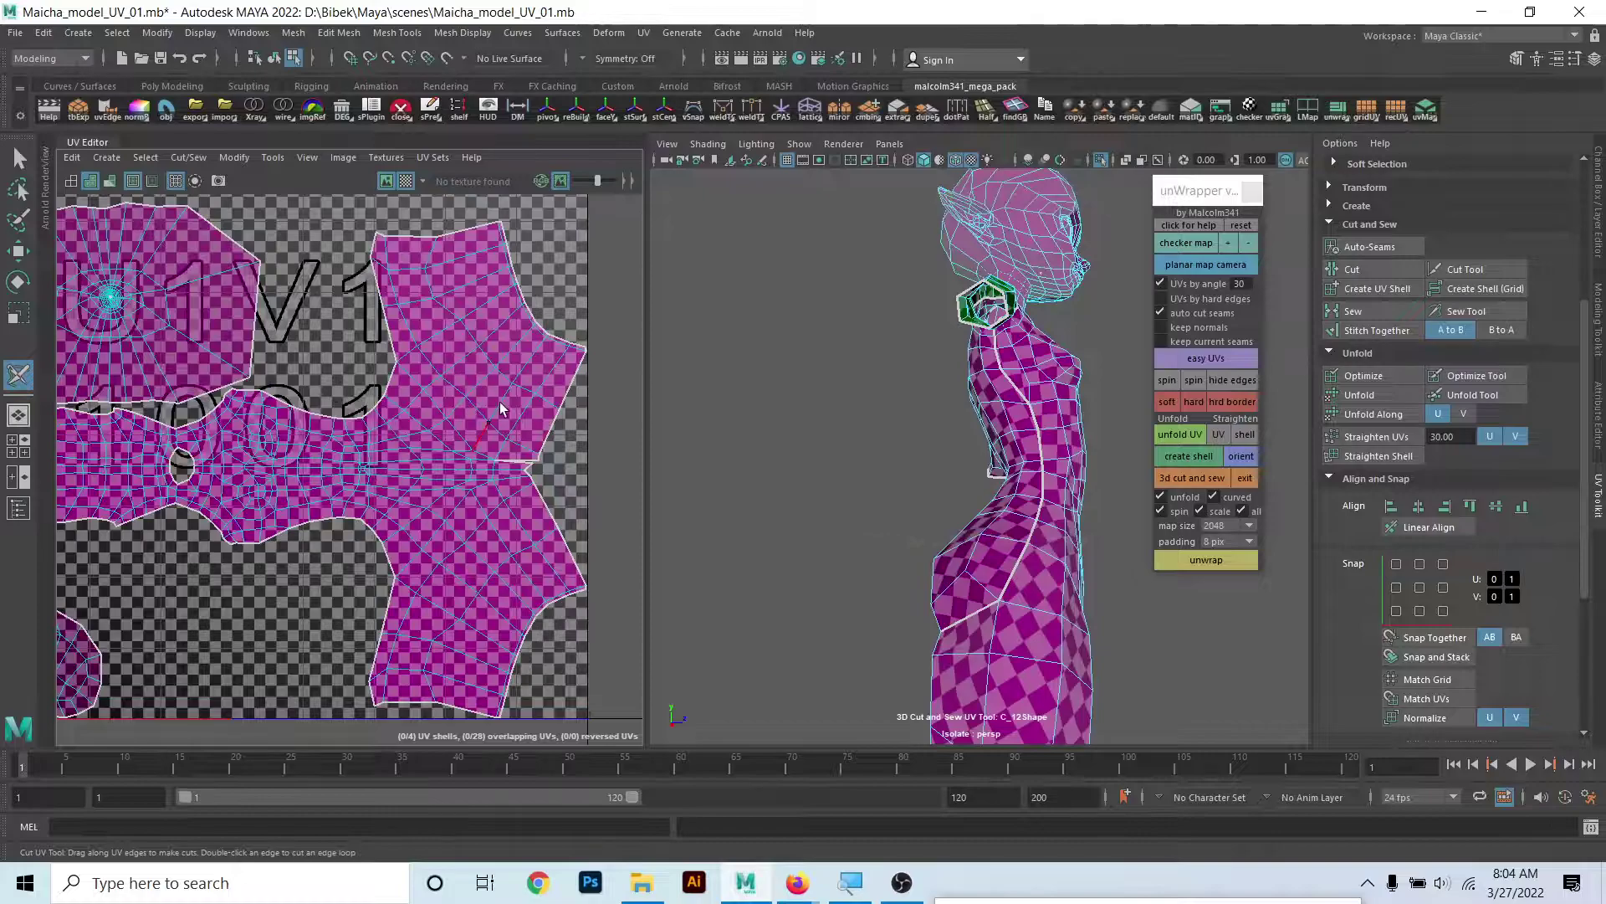
{"action": "scroll", "coordinate": [206, 484], "scroll_direction": "up", "scroll_amount": 2}
{"action": "scroll", "coordinate": [438, 466], "scroll_direction": "down", "scroll_amount": 2}
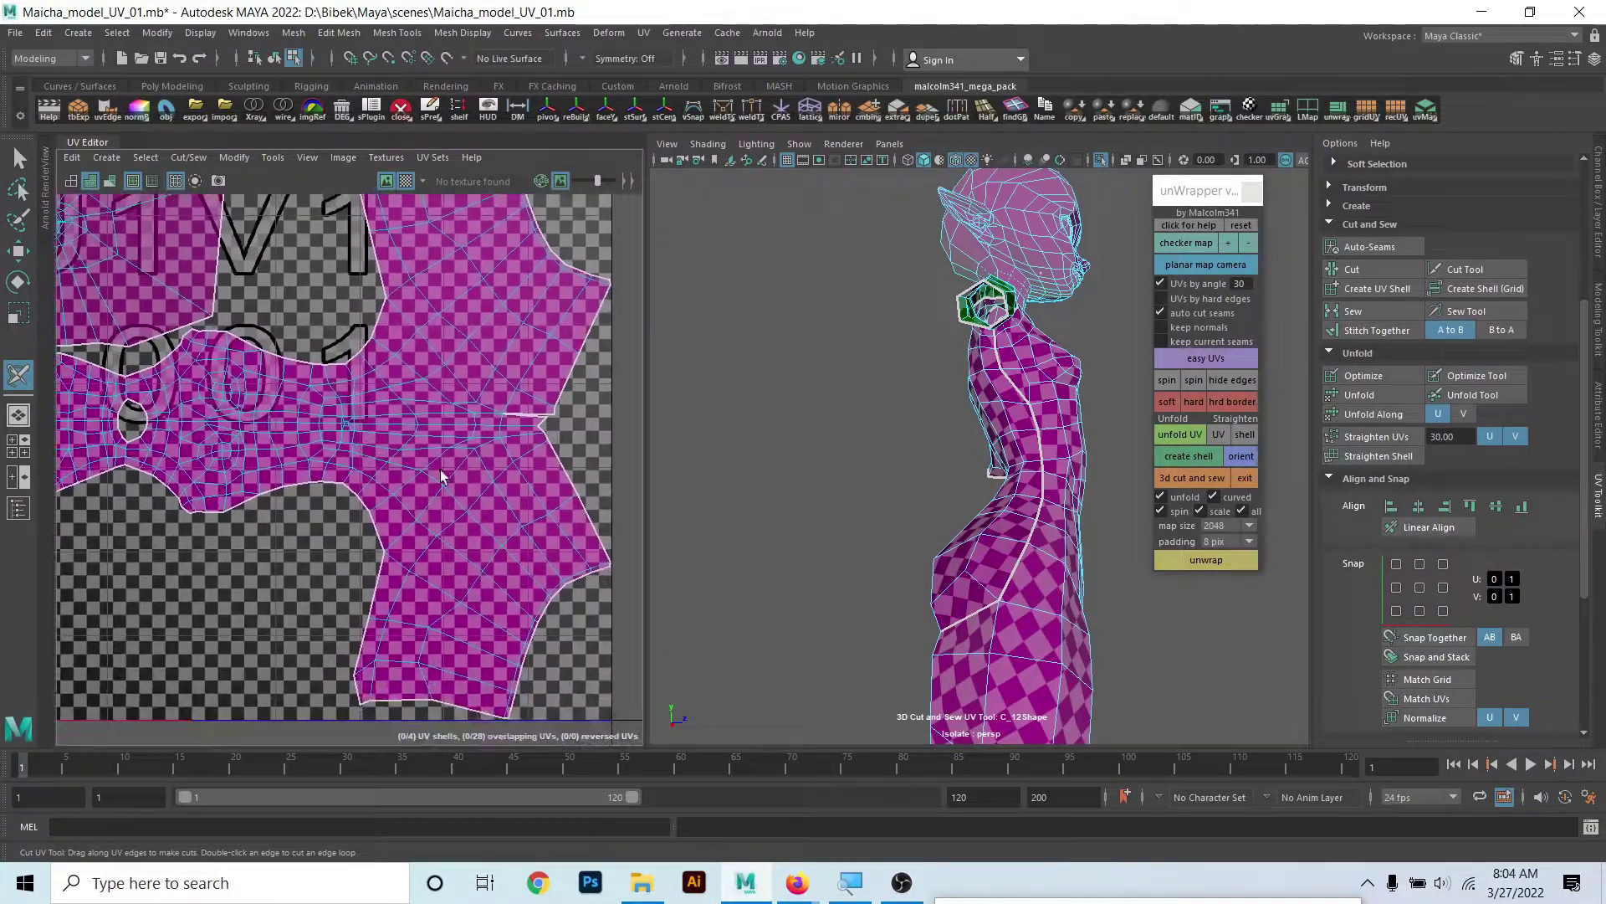
{"action": "scroll", "coordinate": [559, 525], "scroll_direction": "down", "scroll_amount": 1}
{"action": "left_click_drag", "start_coordinate": [864, 477], "coordinate": [875, 560], "text": "alt"}
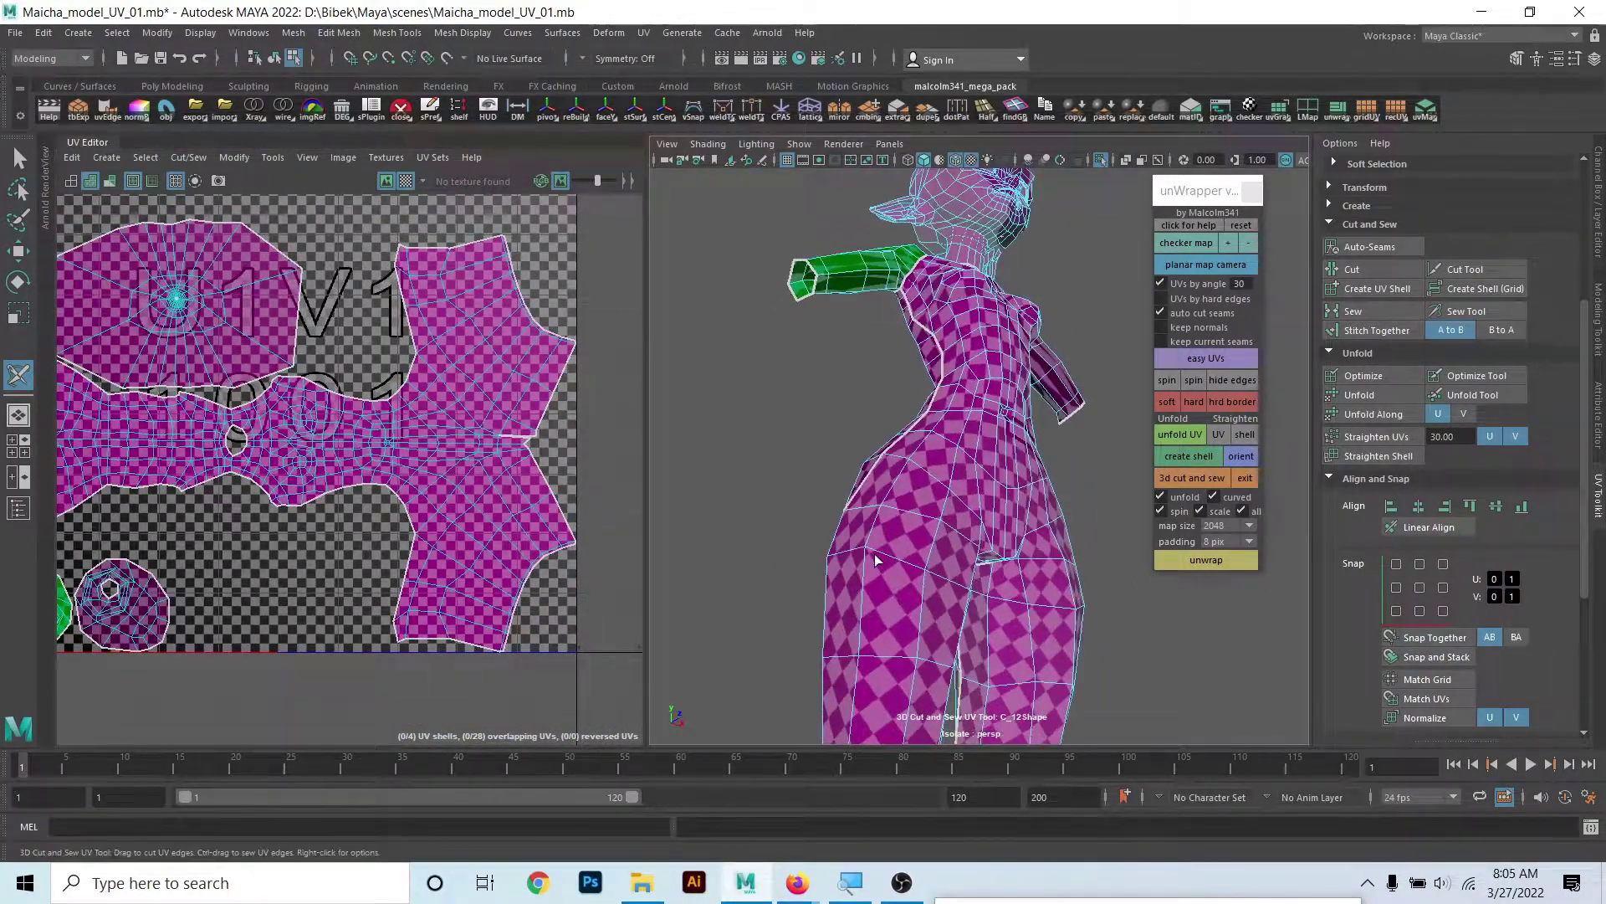
{"action": "right_click_drag", "start_coordinate": [986, 566], "coordinate": [941, 436], "text": "alt"}
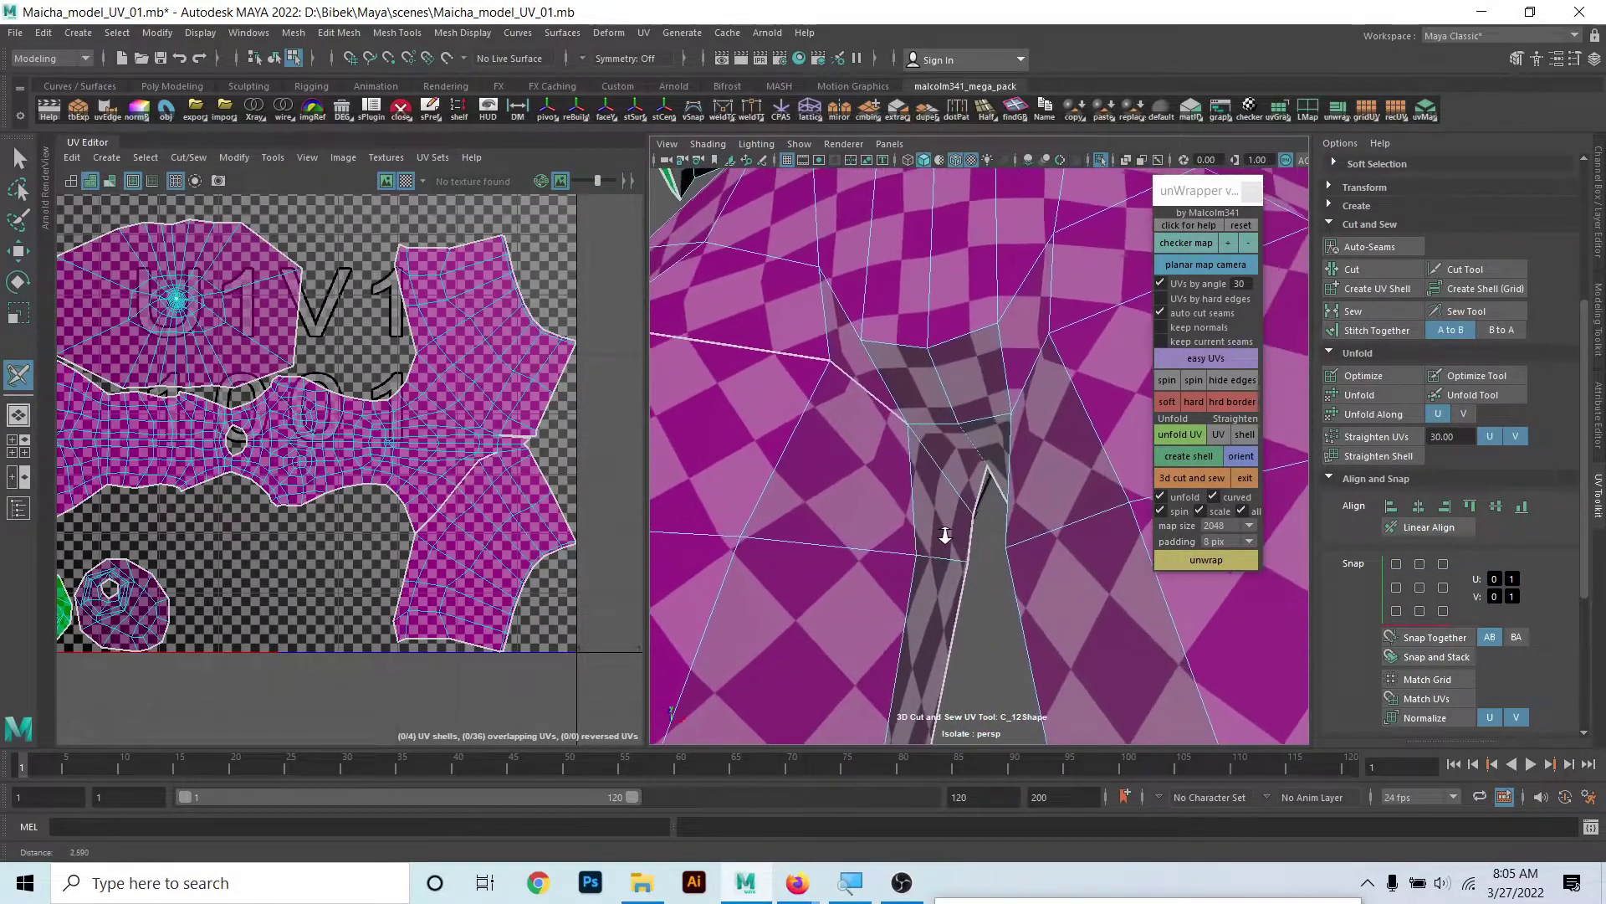
{"action": "left_click_drag", "start_coordinate": [942, 436], "coordinate": [944, 531], "text": "alt"}
{"action": "mouse_move", "coordinate": [860, 369]}
{"action": "left_mouse_down"}
{"action": "mouse_move", "coordinate": [951, 473]}
{"action": "mouse_move", "coordinate": [961, 444]}
{"action": "mouse_move", "coordinate": [962, 513]}
{"action": "mouse_move", "coordinate": [879, 444]}
{"action": "mouse_move", "coordinate": [904, 459]}
{"action": "mouse_move", "coordinate": [877, 520]}
{"action": "mouse_move", "coordinate": [885, 508]}
{"action": "left_mouse_up"}
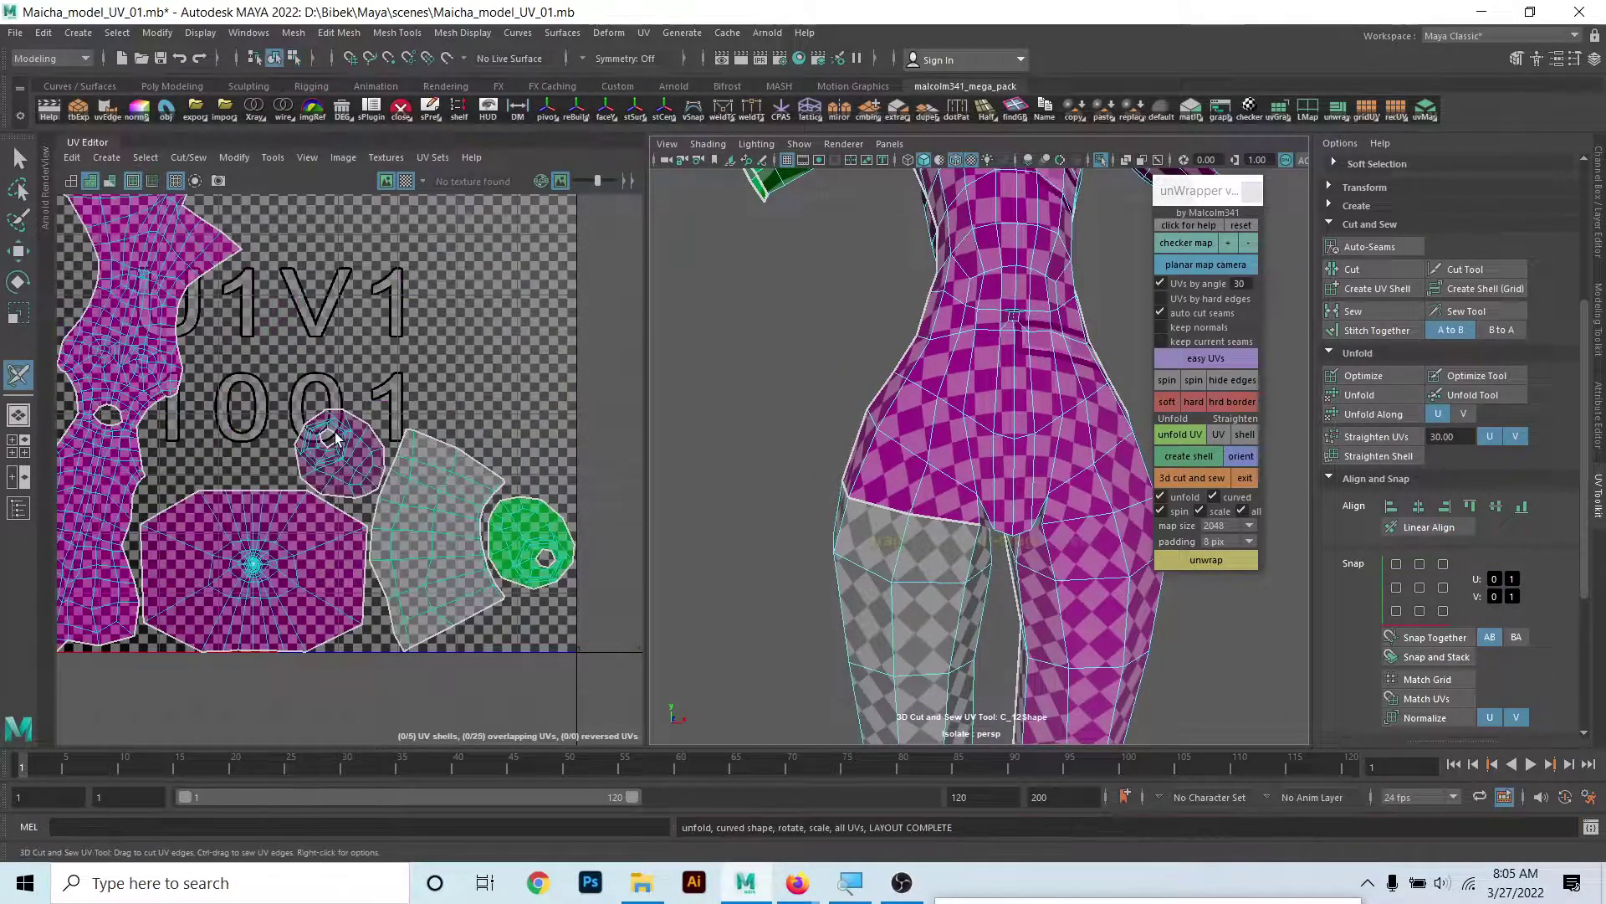
- Reframe the UV layout and the body mesh to check the torso shell
{"action": "mouse_move", "coordinate": [190, 333]}
{"action": "middle_mouse_down", "text": "alt"}
{"action": "mouse_move", "coordinate": [318, 360]}
{"action": "mouse_move", "coordinate": [407, 350]}
{"action": "middle_mouse_up", "text": "alt"}
{"action": "scroll", "coordinate": [414, 419], "scroll_direction": "up", "scroll_amount": 3}
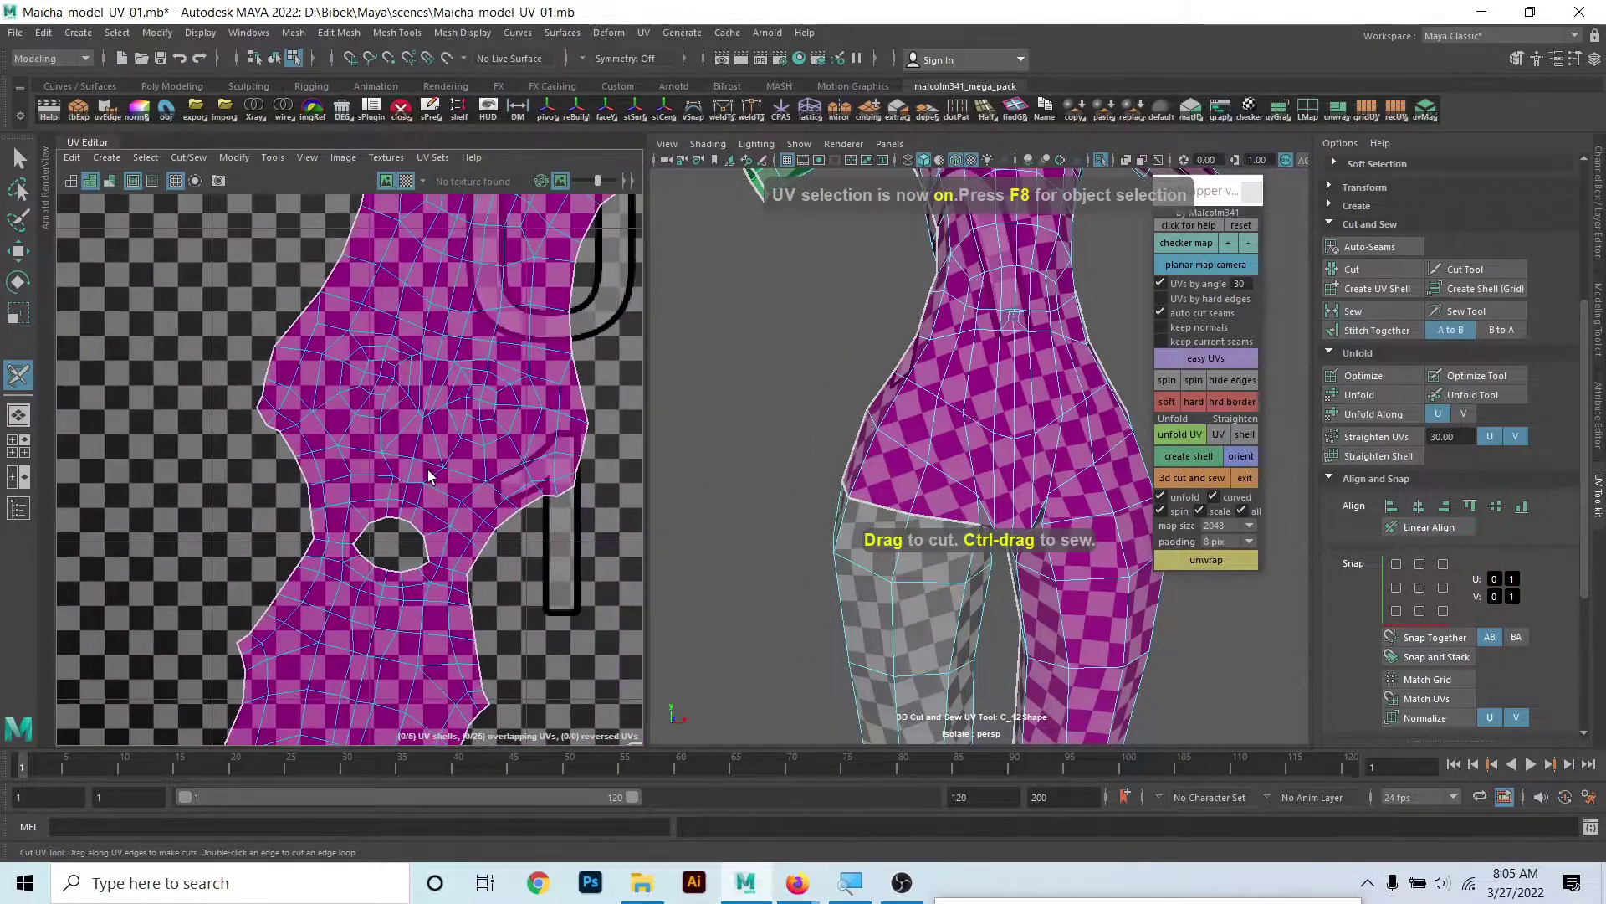
{"action": "scroll", "coordinate": [435, 502], "scroll_direction": "up", "scroll_amount": 3}
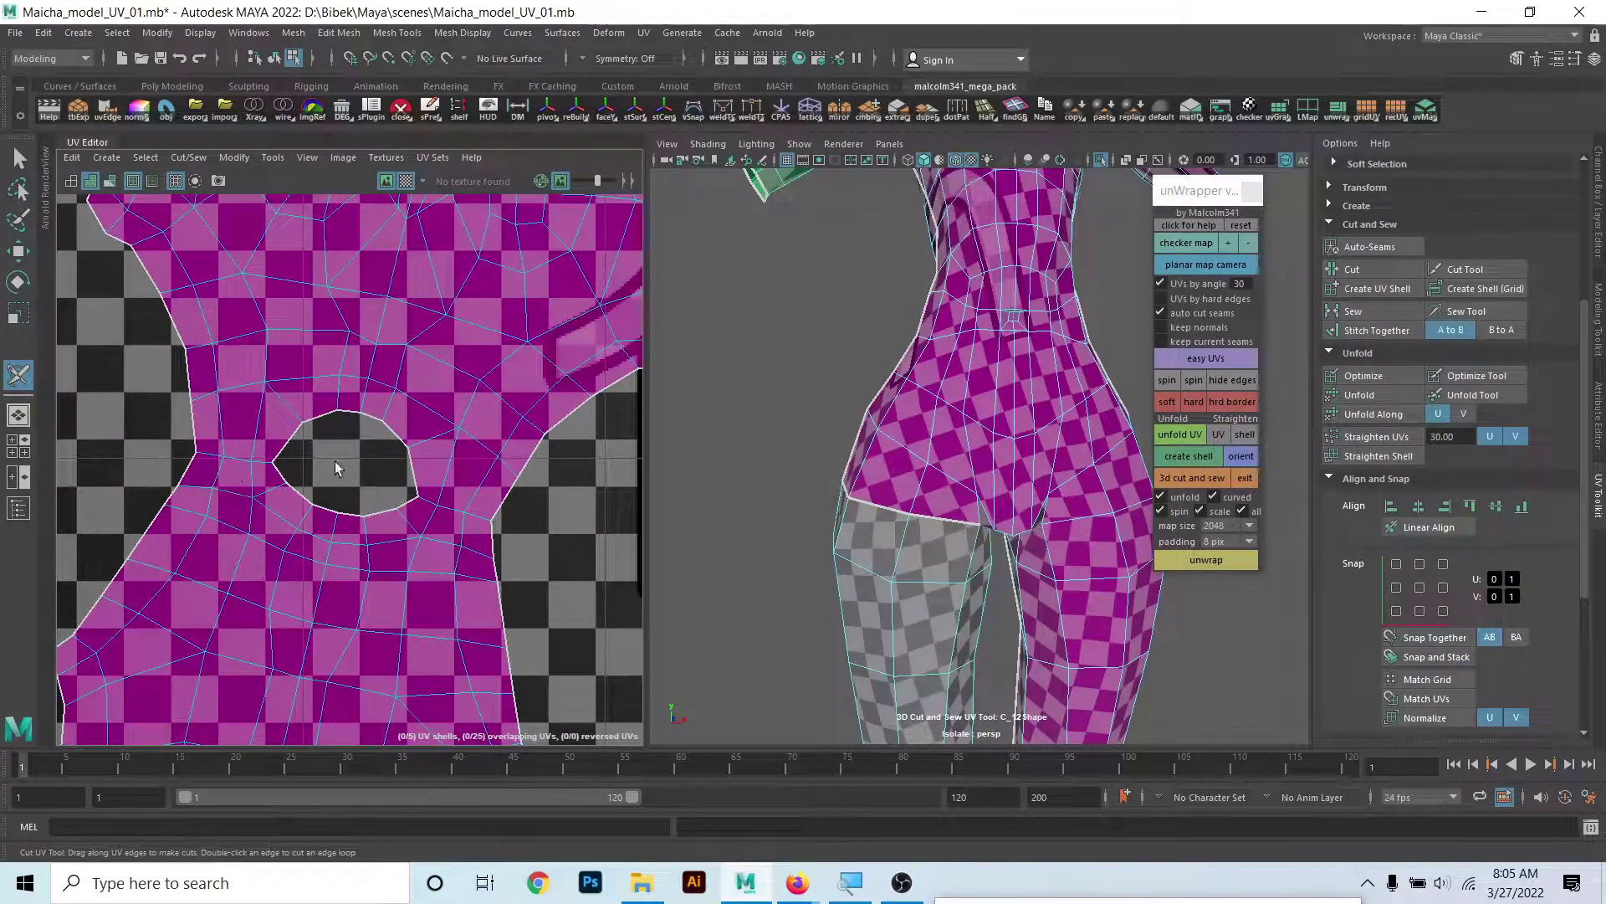
{"action": "key", "text": "f"}
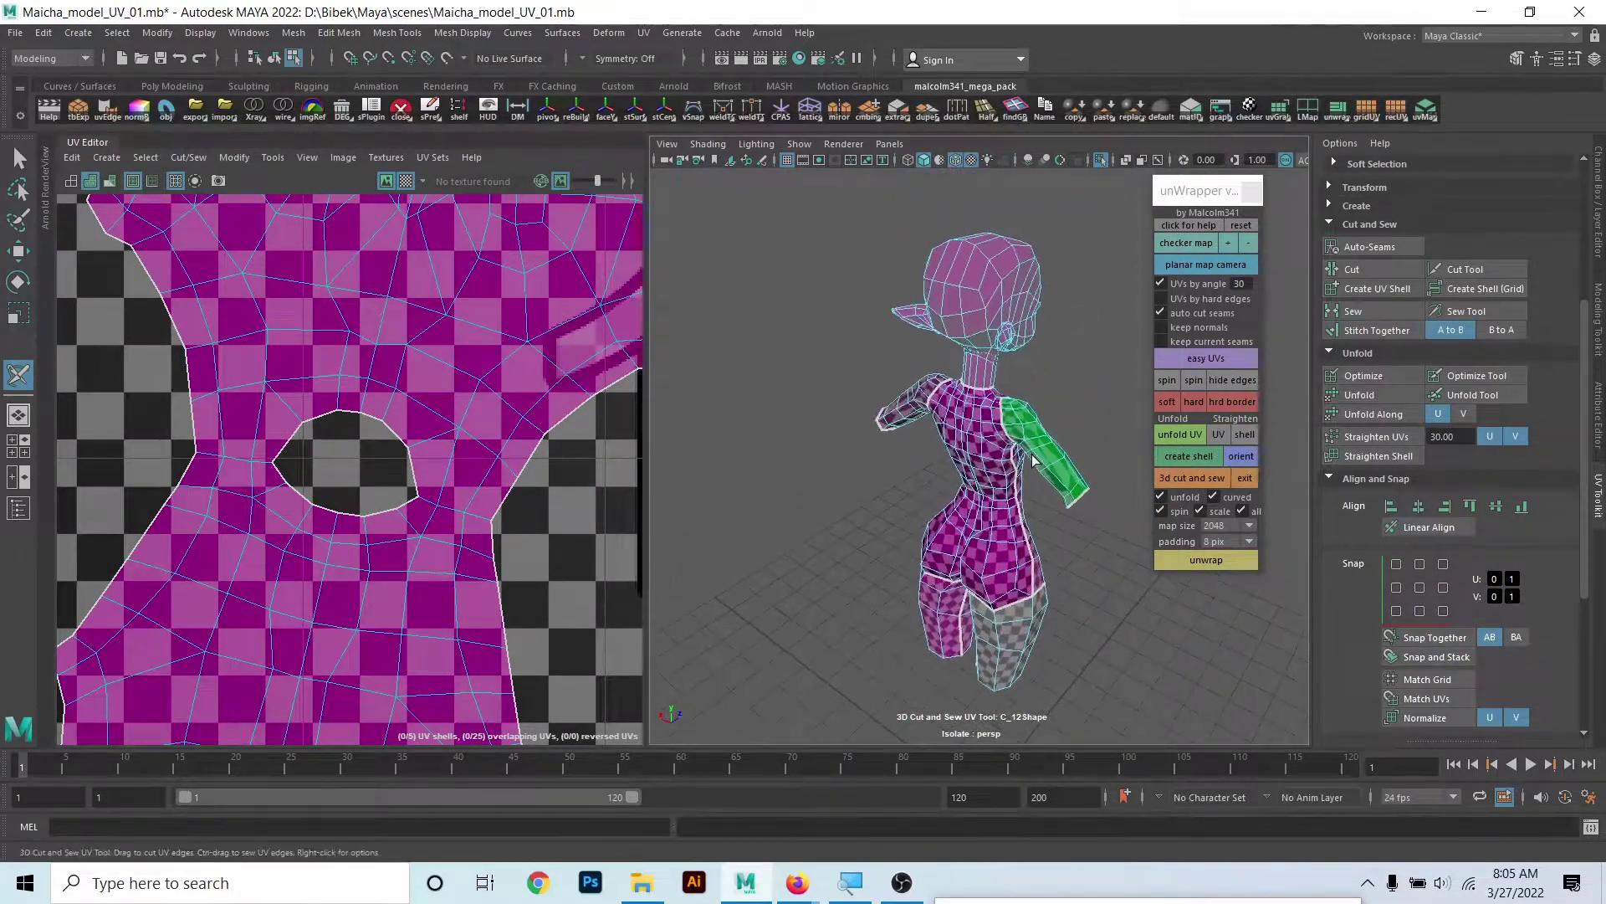
{"action": "scroll", "coordinate": [965, 561], "scroll_direction": "up", "scroll_amount": 5}
{"action": "scroll", "coordinate": [837, 502], "scroll_direction": "up", "scroll_amount": 3}
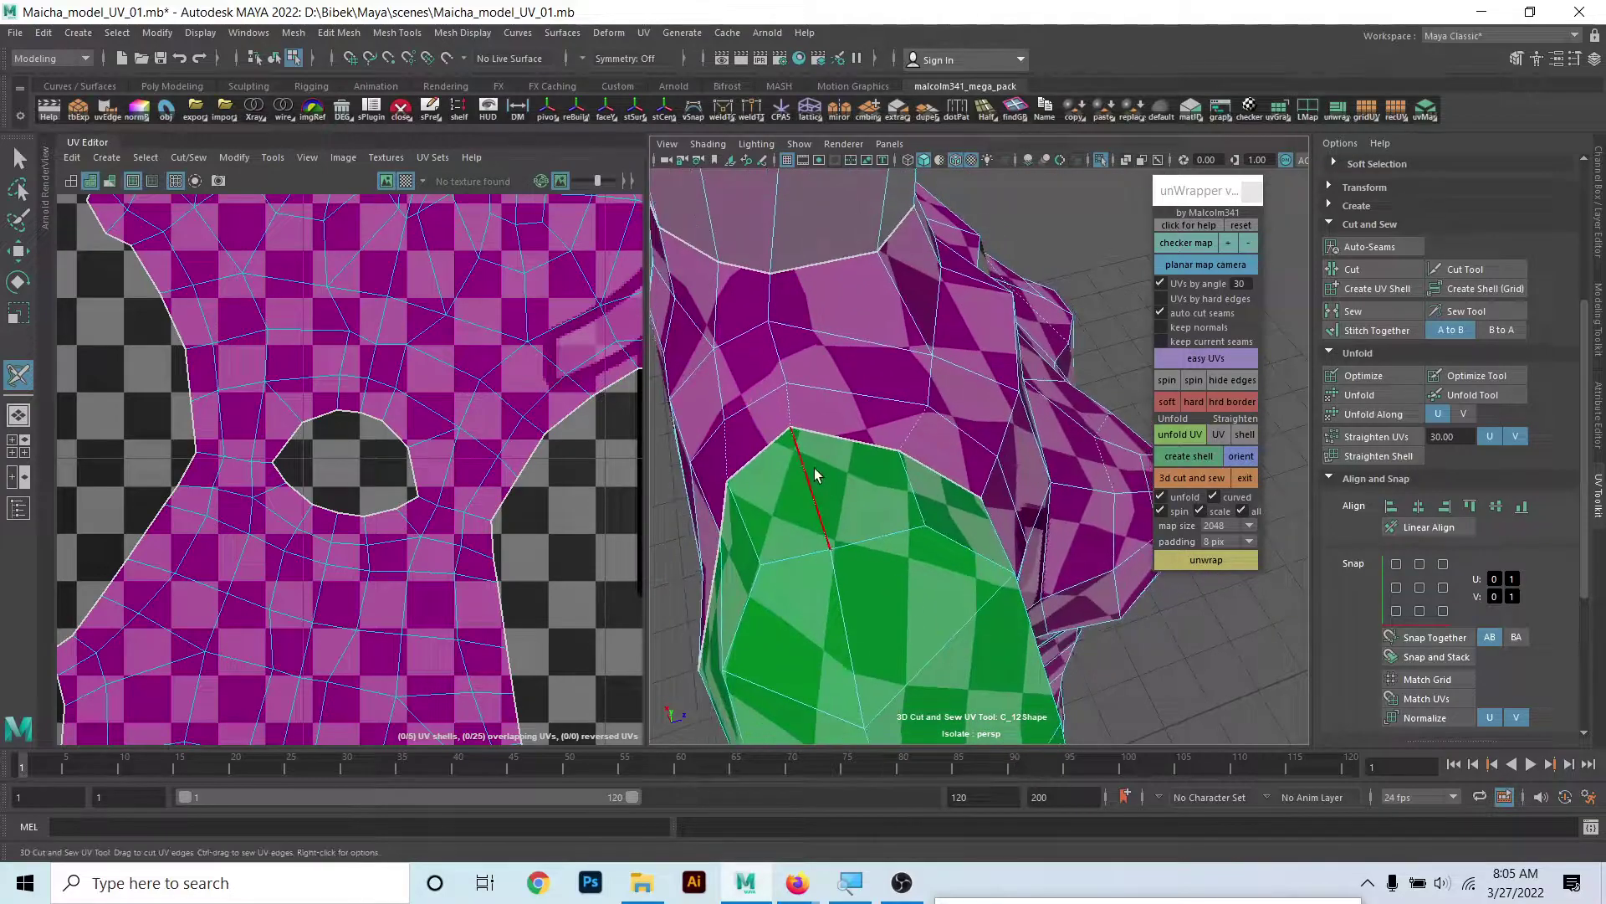
{"action": "mouse_move", "coordinate": [776, 358]}
{"action": "left_mouse_down", "text": "alt"}
{"action": "mouse_move", "coordinate": [778, 330]}
{"action": "mouse_move", "coordinate": [950, 527]}
{"action": "mouse_move", "coordinate": [917, 710]}
{"action": "mouse_move", "coordinate": [822, 431]}
{"action": "mouse_move", "coordinate": [845, 401]}
{"action": "left_mouse_up", "text": "alt"}
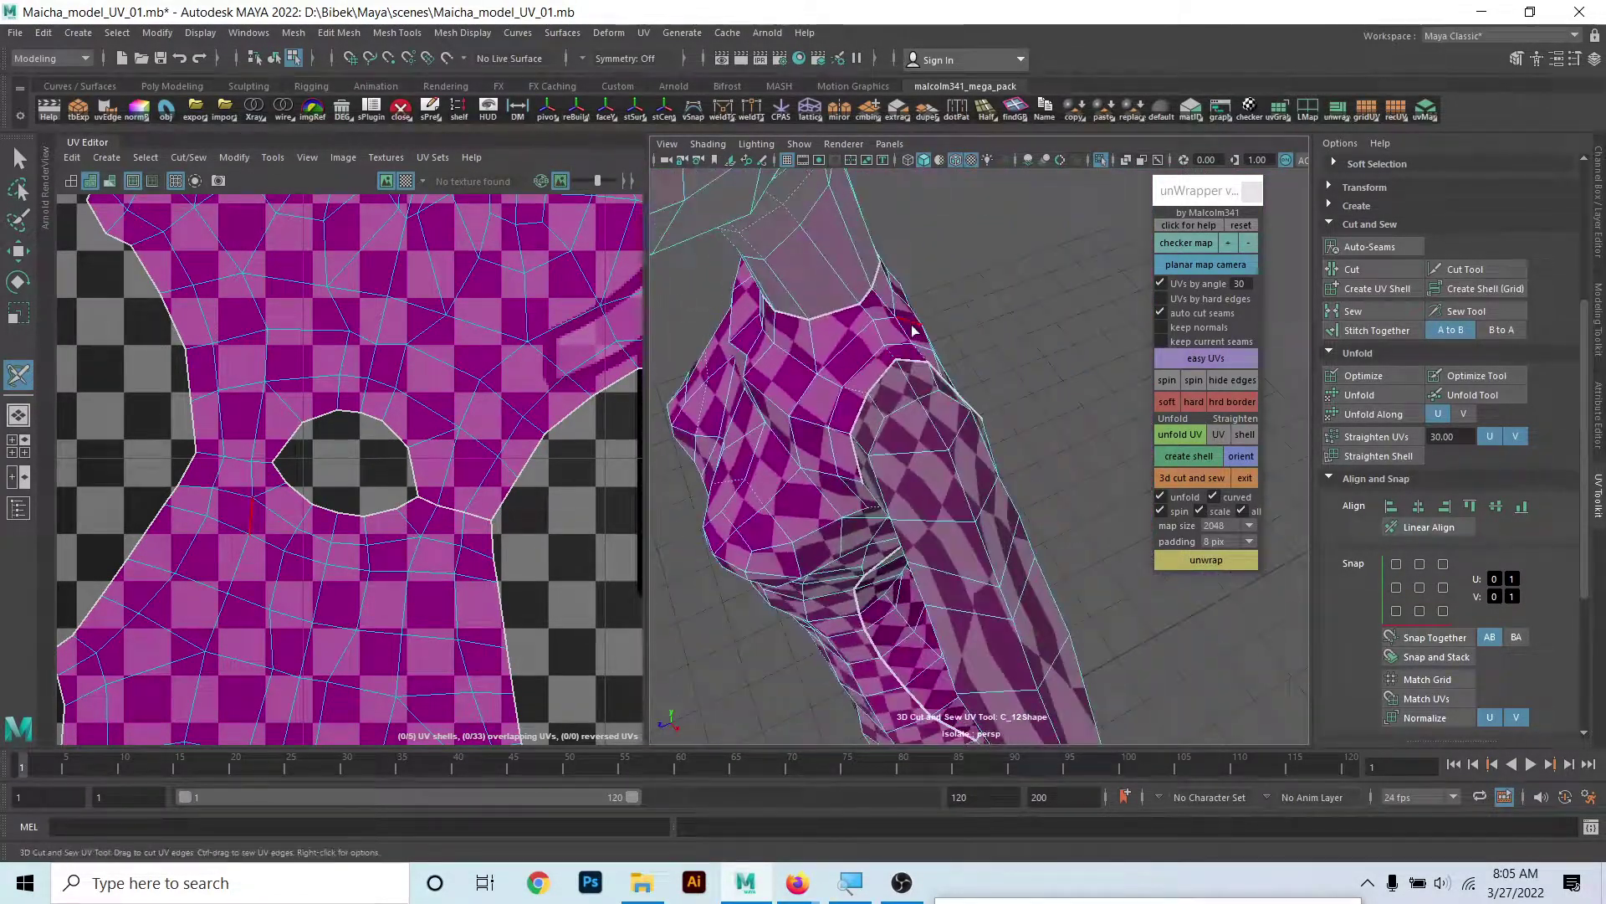
{"action": "scroll", "coordinate": [880, 338], "scroll_direction": "down", "scroll_amount": 5}
{"action": "scroll", "coordinate": [904, 347], "scroll_direction": "down", "scroll_amount": 5}
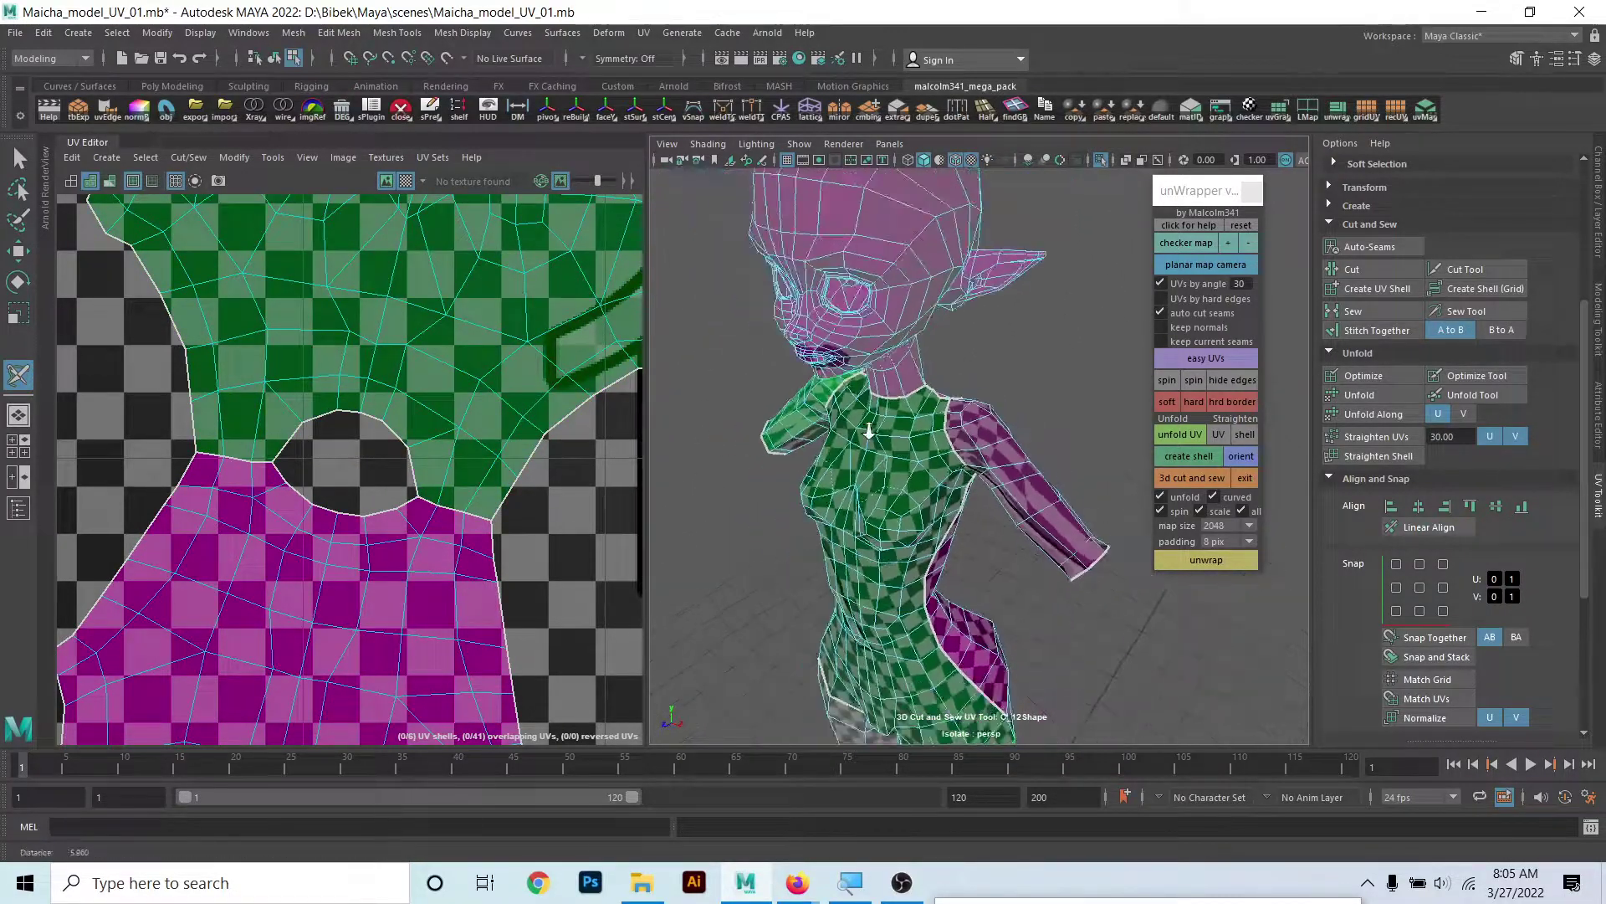
{"action": "scroll", "coordinate": [931, 354], "scroll_direction": "down", "scroll_amount": 3}
- Orbit from the hips up to a side view of the shoulder and arm
{"action": "scroll", "coordinate": [930, 354], "scroll_direction": "up", "scroll_amount": 1}
{"action": "scroll", "coordinate": [941, 427], "scroll_direction": "up", "scroll_amount": 1}
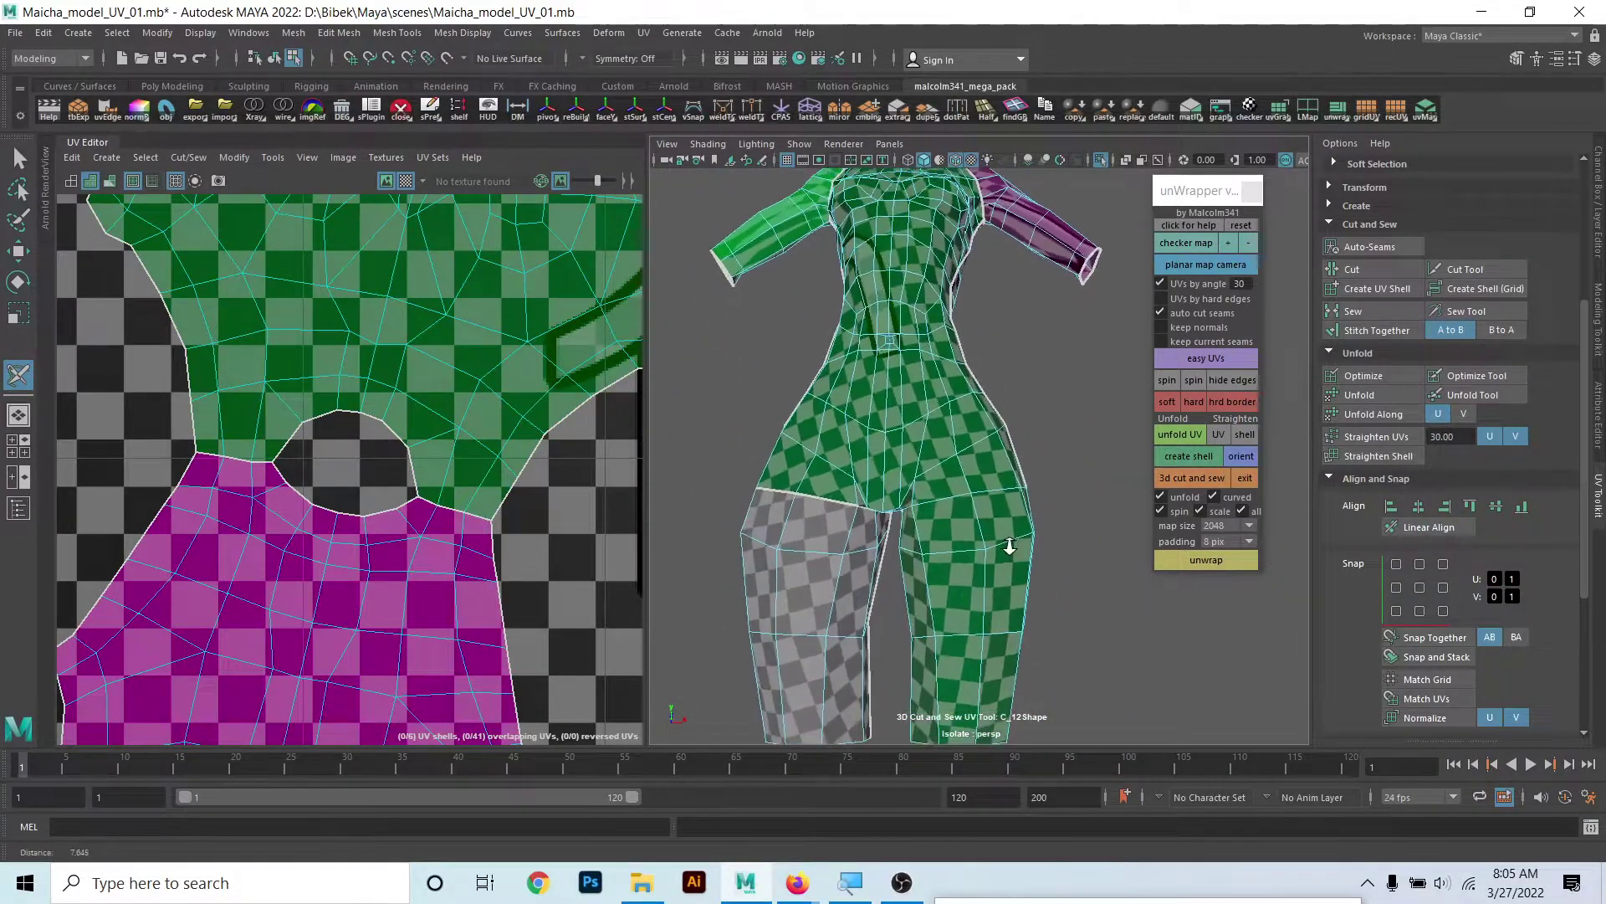
{"action": "scroll", "coordinate": [952, 505], "scroll_direction": "up", "scroll_amount": 1}
{"action": "scroll", "coordinate": [948, 542], "scroll_direction": "up", "scroll_amount": 1}
{"action": "scroll", "coordinate": [989, 505], "scroll_direction": "up", "scroll_amount": 2}
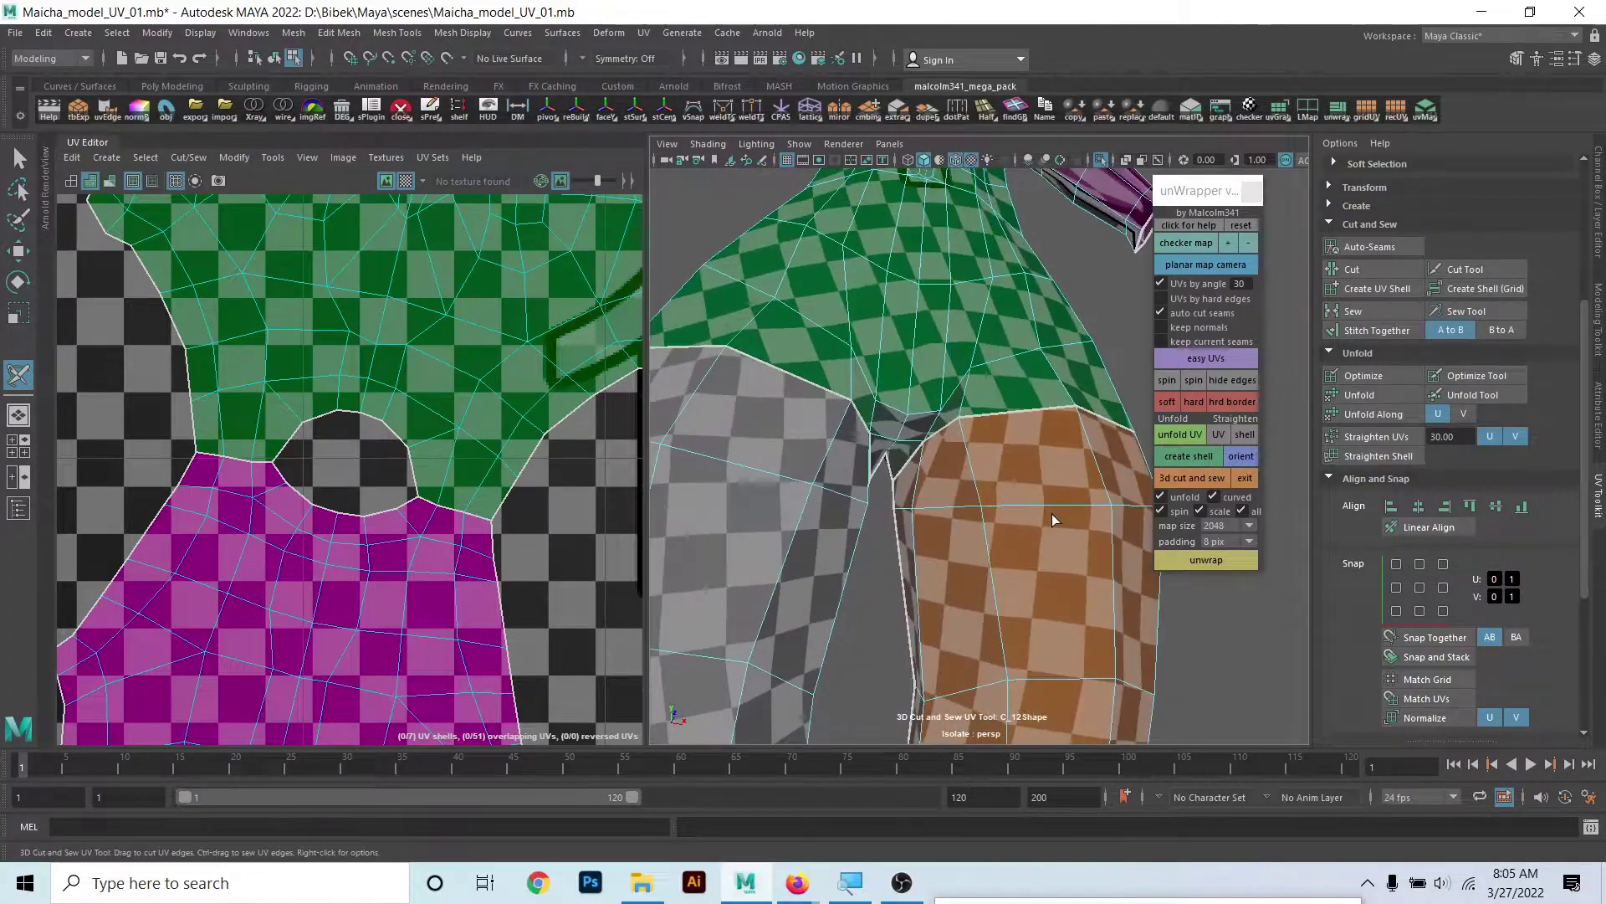
{"action": "mouse_move", "coordinate": [1051, 513]}
{"action": "left_mouse_down", "text": "alt"}
{"action": "mouse_move", "coordinate": [979, 502]}
{"action": "mouse_move", "coordinate": [937, 446]}
{"action": "mouse_move", "coordinate": [824, 494]}
{"action": "mouse_move", "coordinate": [850, 473]}
{"action": "mouse_move", "coordinate": [748, 456]}
{"action": "mouse_move", "coordinate": [1086, 510]}
{"action": "mouse_move", "coordinate": [881, 559]}
{"action": "left_mouse_up", "text": "alt"}
{"action": "scroll", "coordinate": [850, 474], "scroll_direction": "down", "scroll_amount": 1}
{"action": "scroll", "coordinate": [748, 456], "scroll_direction": "up", "scroll_amount": 2}
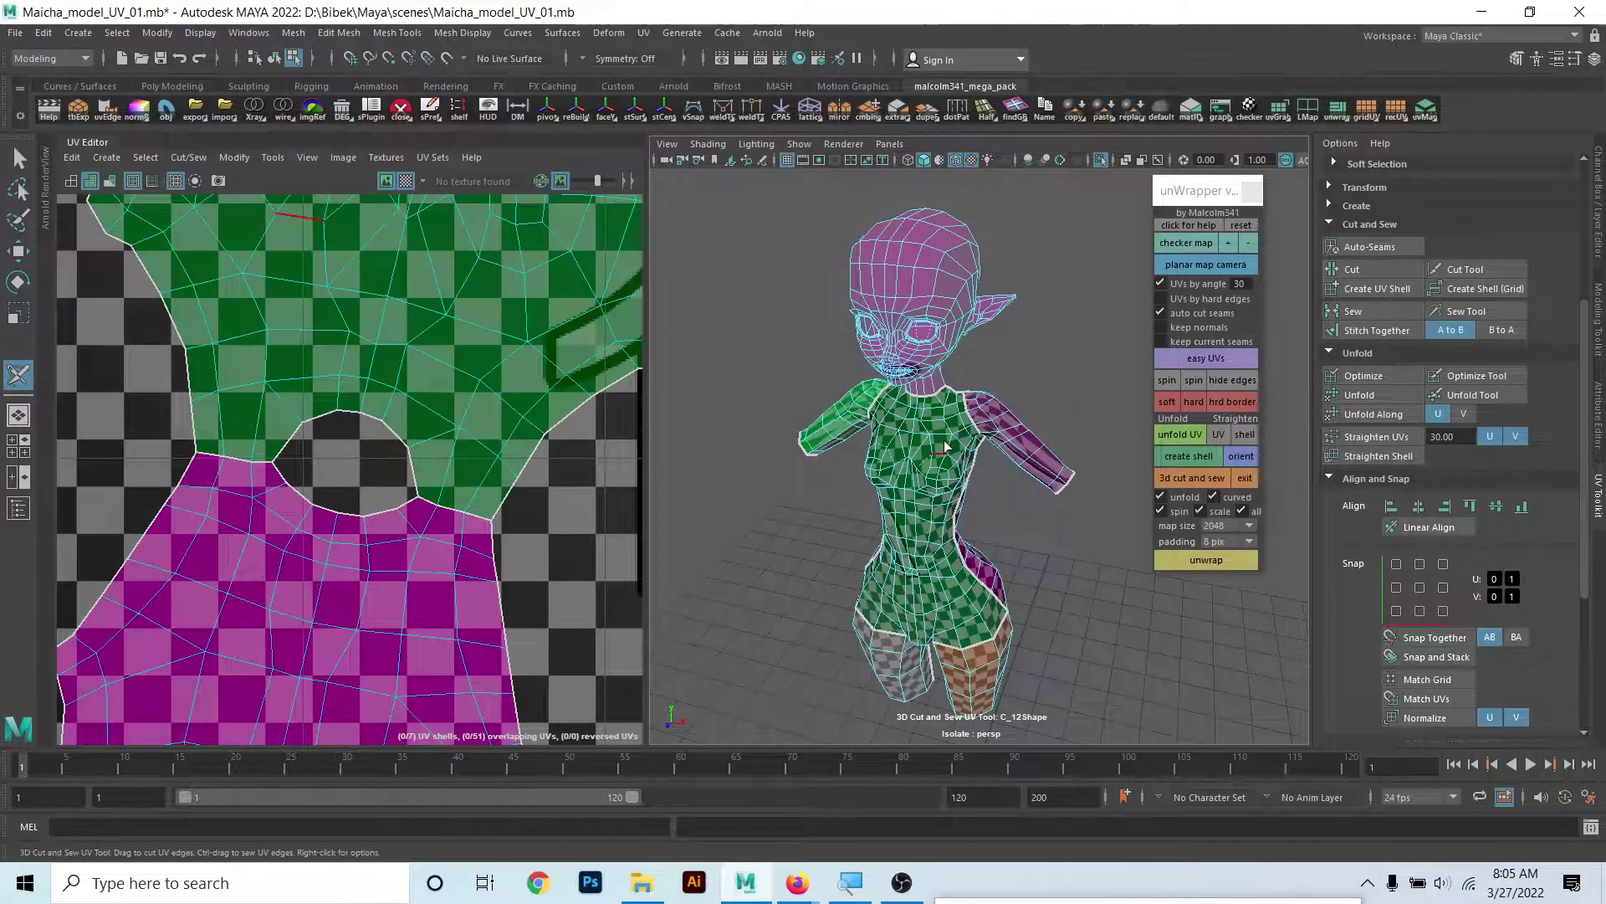
{"action": "mouse_move", "coordinate": [938, 290]}
{"action": "left_mouse_down", "text": "alt"}
{"action": "mouse_move", "coordinate": [943, 405]}
{"action": "mouse_move", "coordinate": [982, 452]}
{"action": "mouse_move", "coordinate": [1010, 426]}
{"action": "left_mouse_up", "text": "alt"}
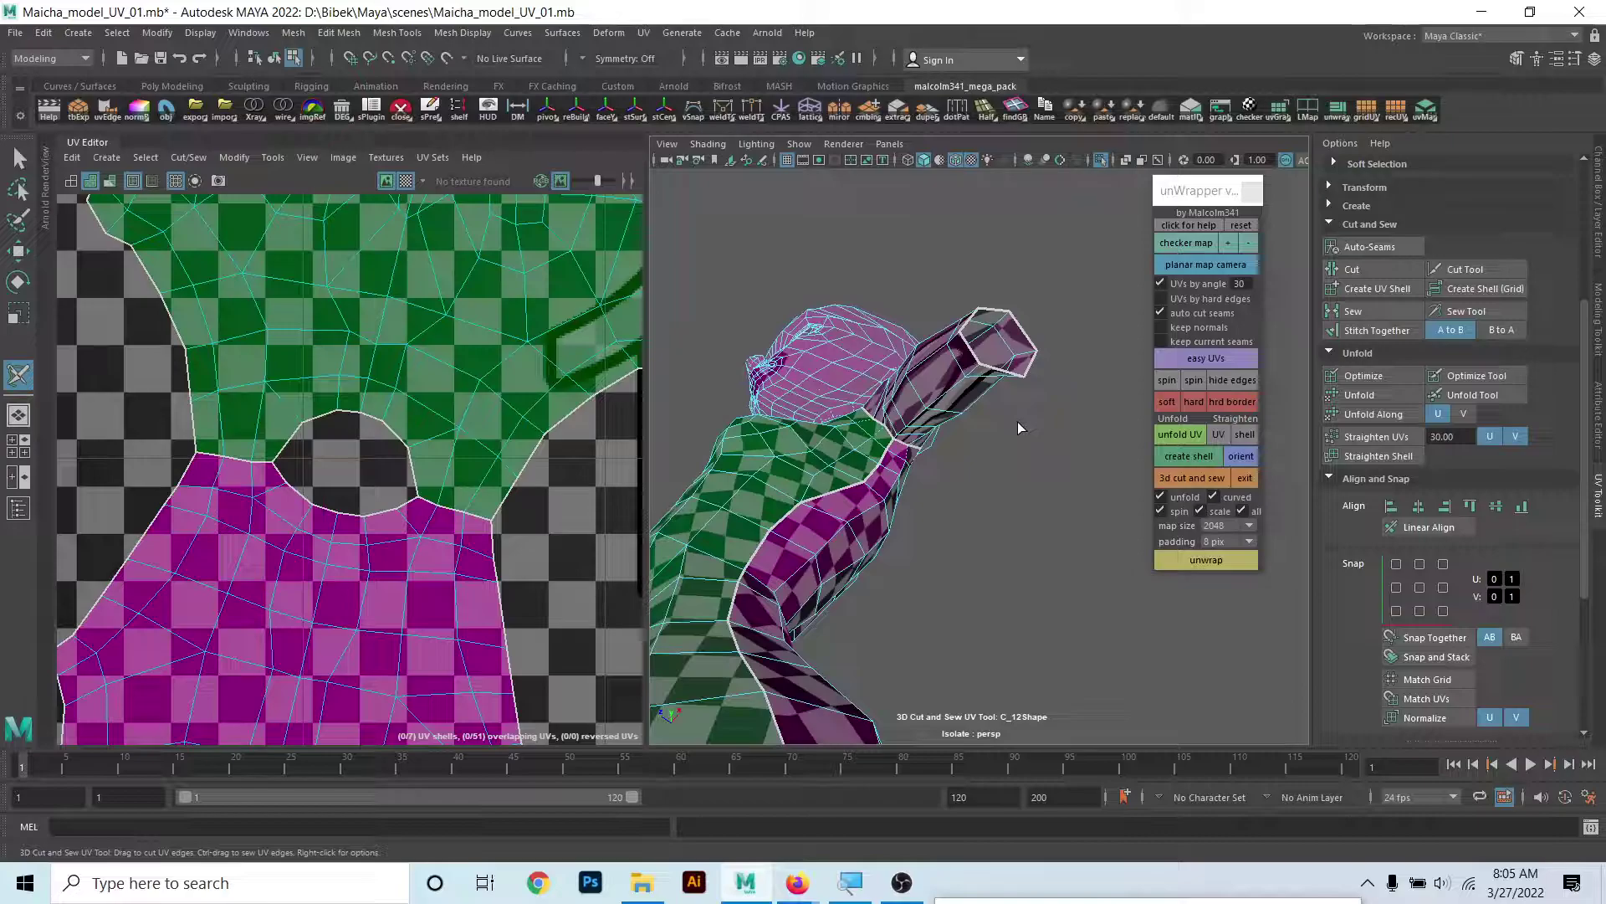
{"action": "mouse_move", "coordinate": [1018, 426]}
{"action": "left_mouse_down", "text": "alt"}
{"action": "mouse_move", "coordinate": [887, 363]}
{"action": "mouse_move", "coordinate": [971, 479]}
{"action": "mouse_move", "coordinate": [951, 430]}
{"action": "mouse_move", "coordinate": [1019, 445]}
{"action": "mouse_move", "coordinate": [980, 496]}
{"action": "left_mouse_up", "text": "alt"}
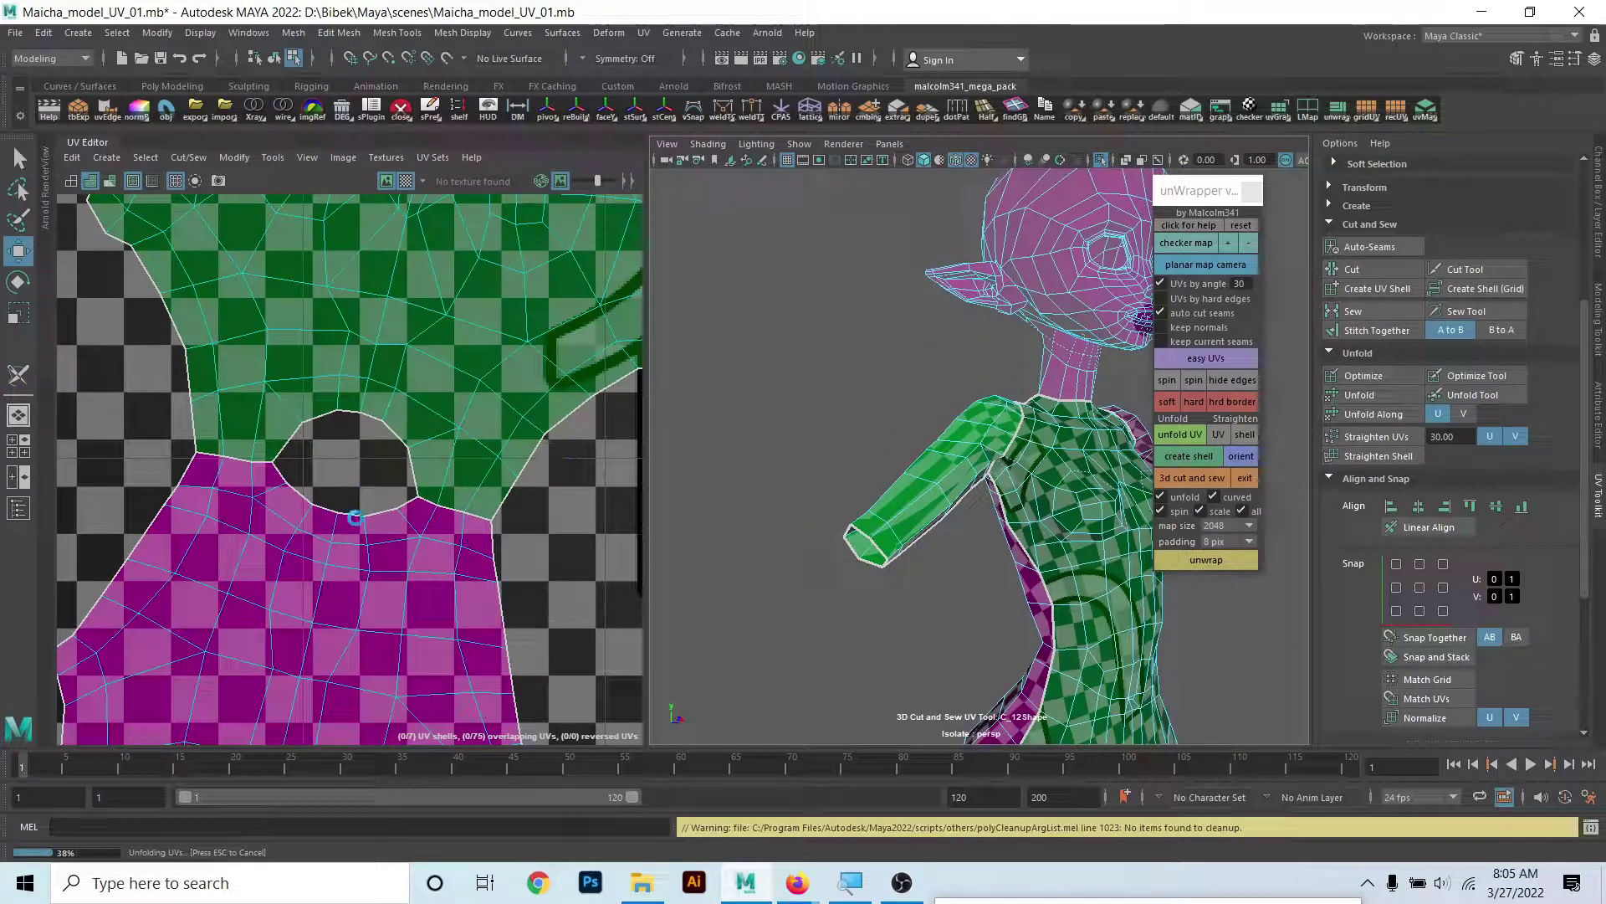
{"action": "scroll", "coordinate": [179, 430], "scroll_direction": "down", "scroll_amount": 3}
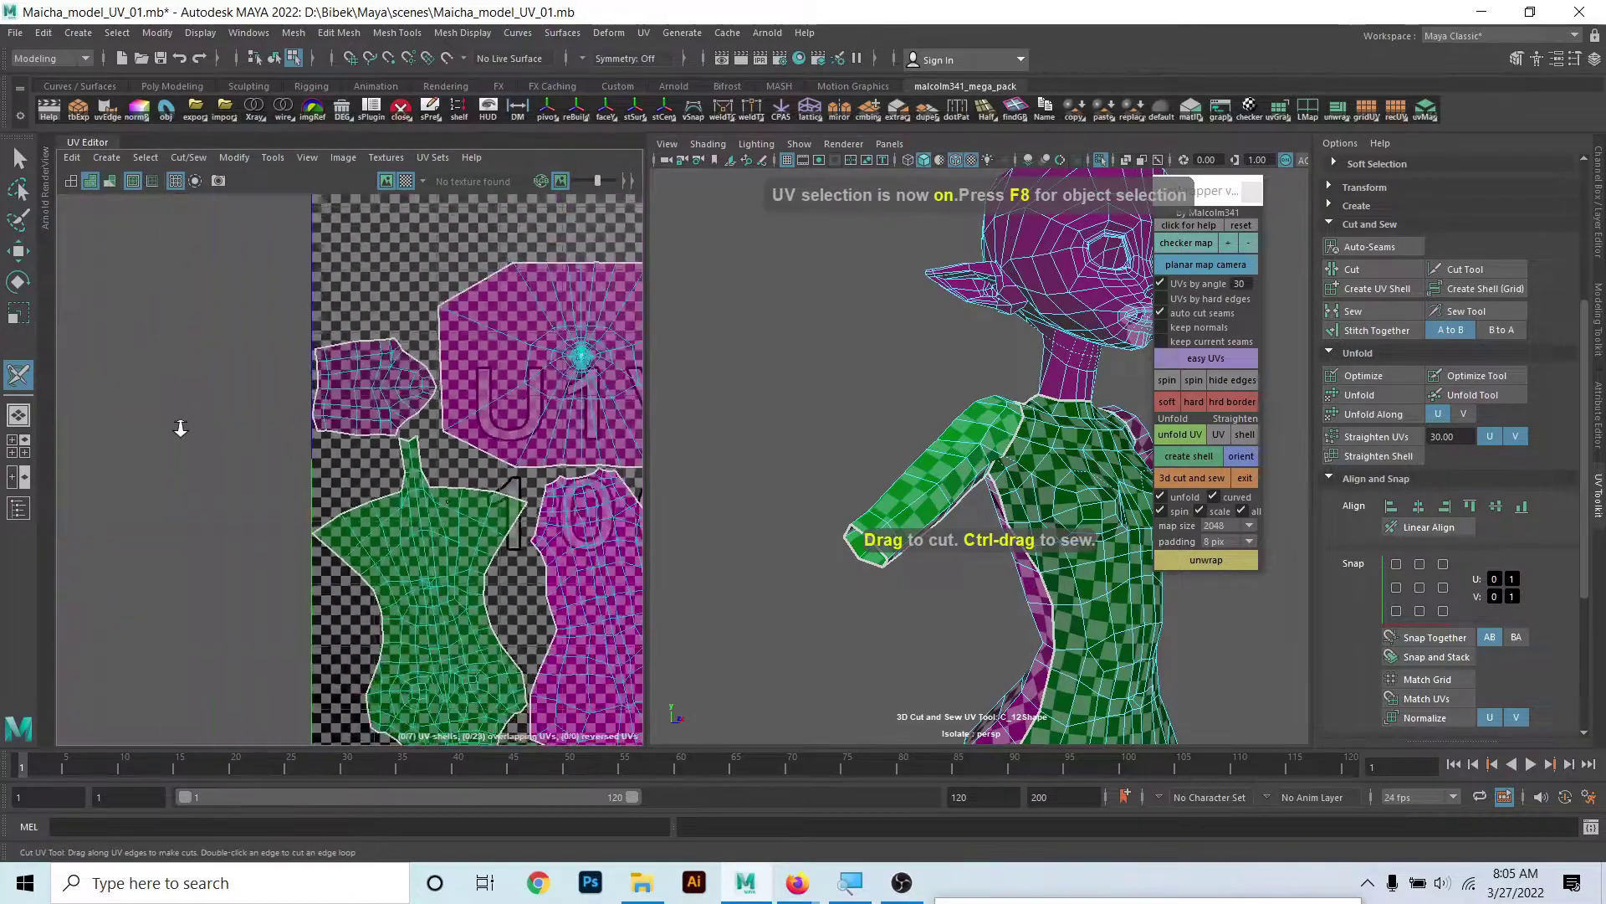
{"action": "scroll", "coordinate": [193, 418], "scroll_direction": "down", "scroll_amount": 2}
{"action": "scroll", "coordinate": [200, 418], "scroll_direction": "down", "scroll_amount": 2}
{"action": "scroll", "coordinate": [195, 411], "scroll_direction": "down", "scroll_amount": 2}
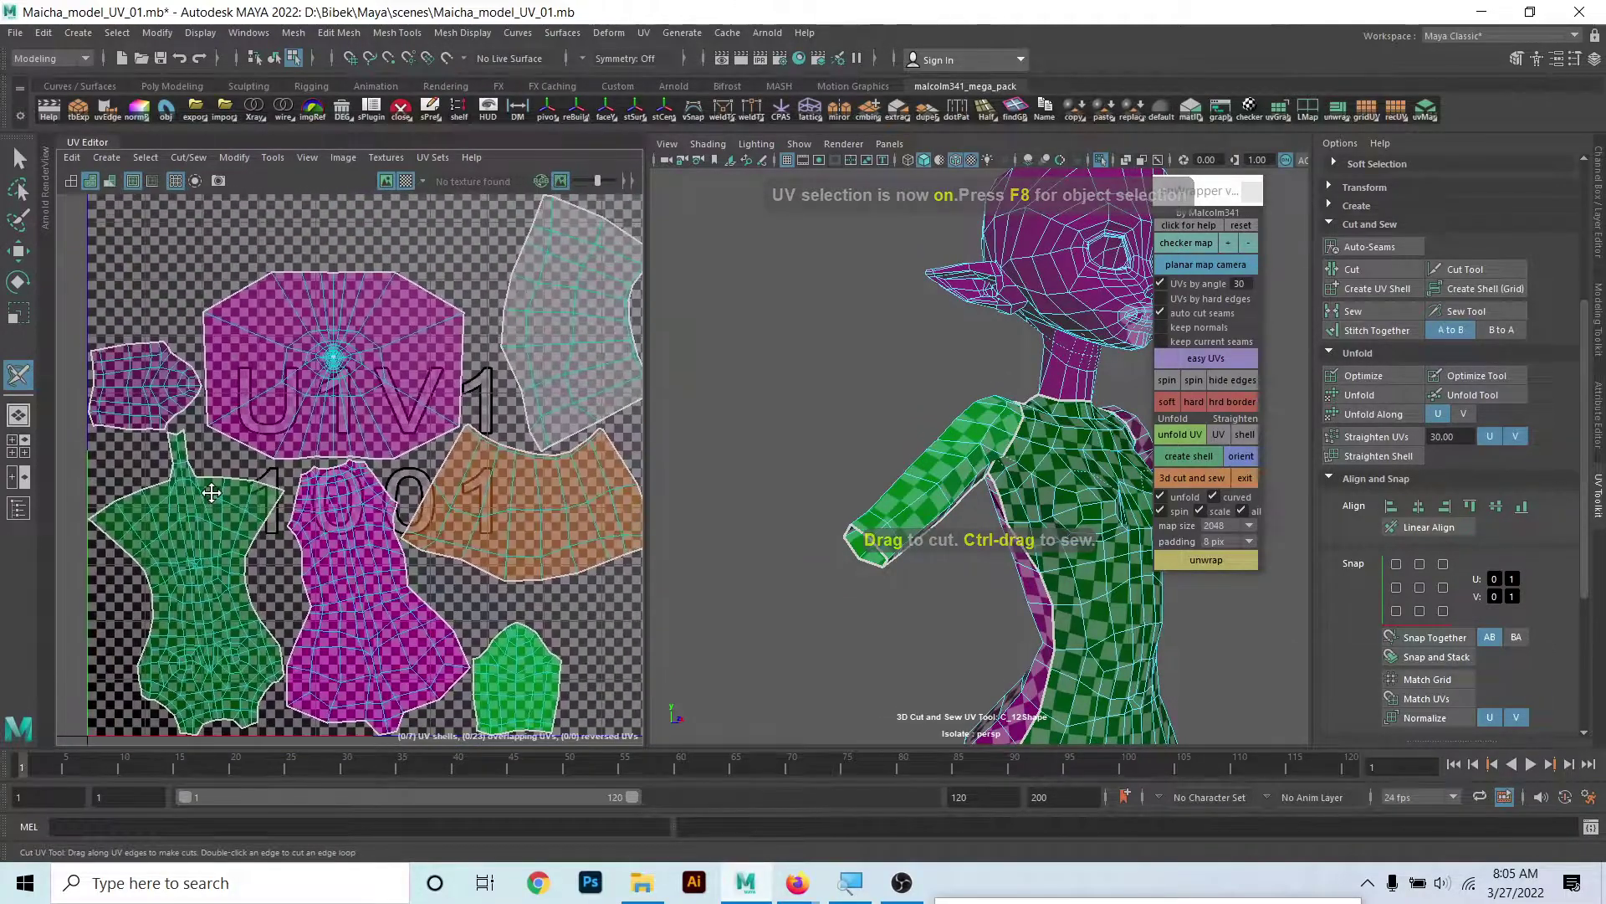
{"action": "mouse_move", "coordinate": [195, 412]}
{"action": "middle_mouse_down", "text": "alt"}
{"action": "mouse_move", "coordinate": [103, 517]}
{"action": "mouse_move", "coordinate": [187, 523]}
{"action": "middle_mouse_up", "text": "alt"}
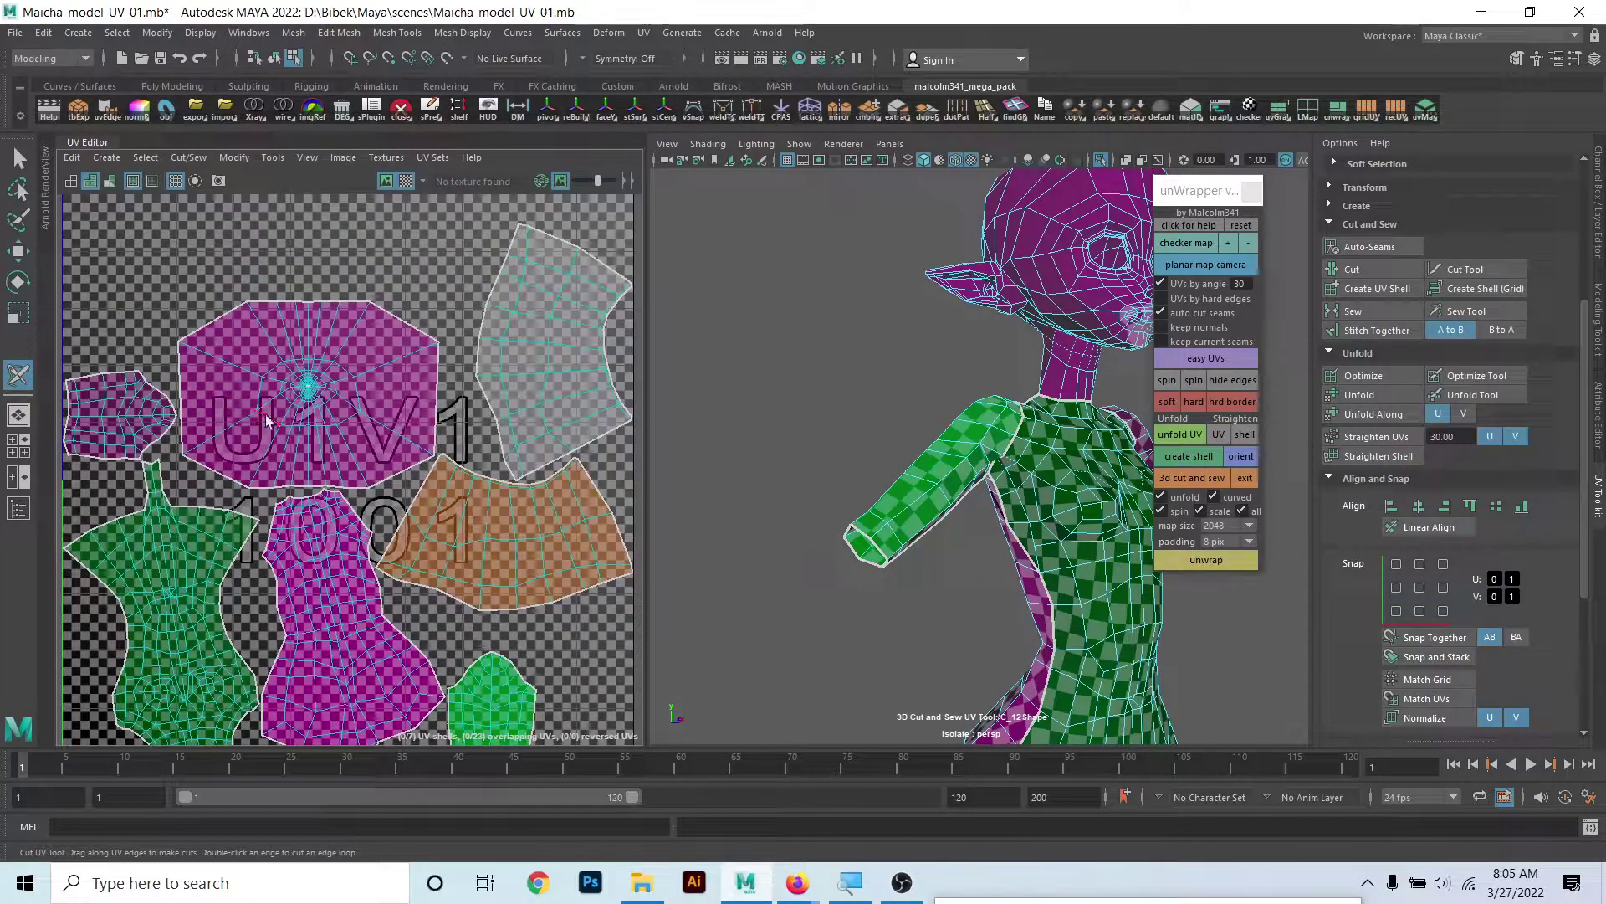
{"action": "middle_click_drag", "start_coordinate": [397, 344], "coordinate": [541, 255], "text": "alt"}
{"action": "left_click_drag", "start_coordinate": [1004, 502], "coordinate": [686, 534], "text": "alt"}
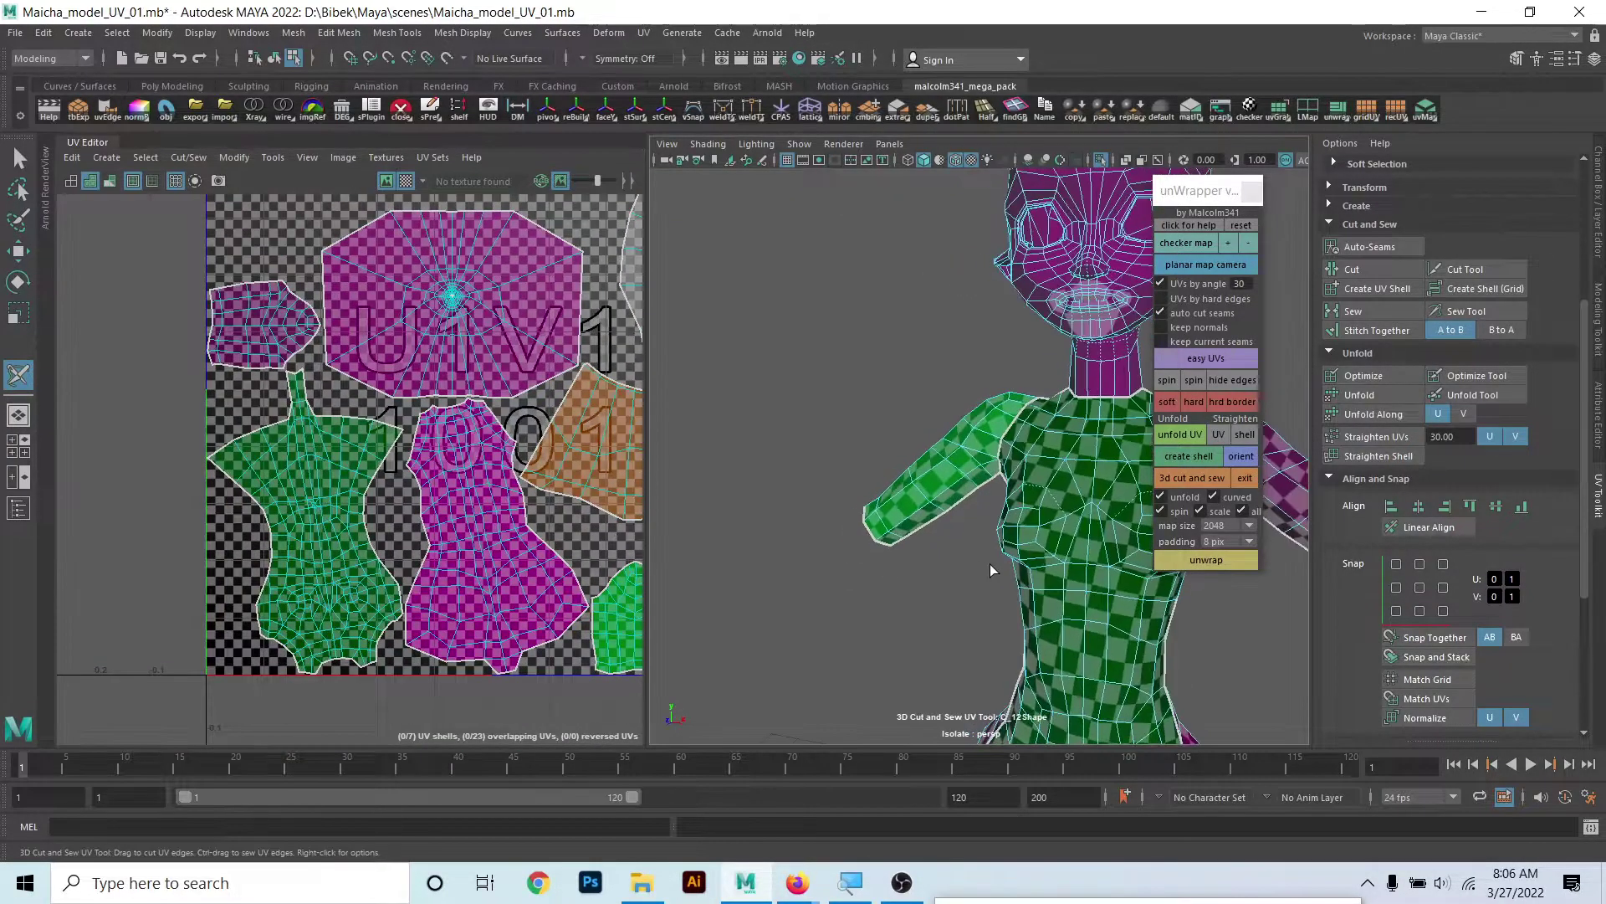
{"action": "scroll", "coordinate": [979, 438], "scroll_direction": "up", "scroll_amount": 3}
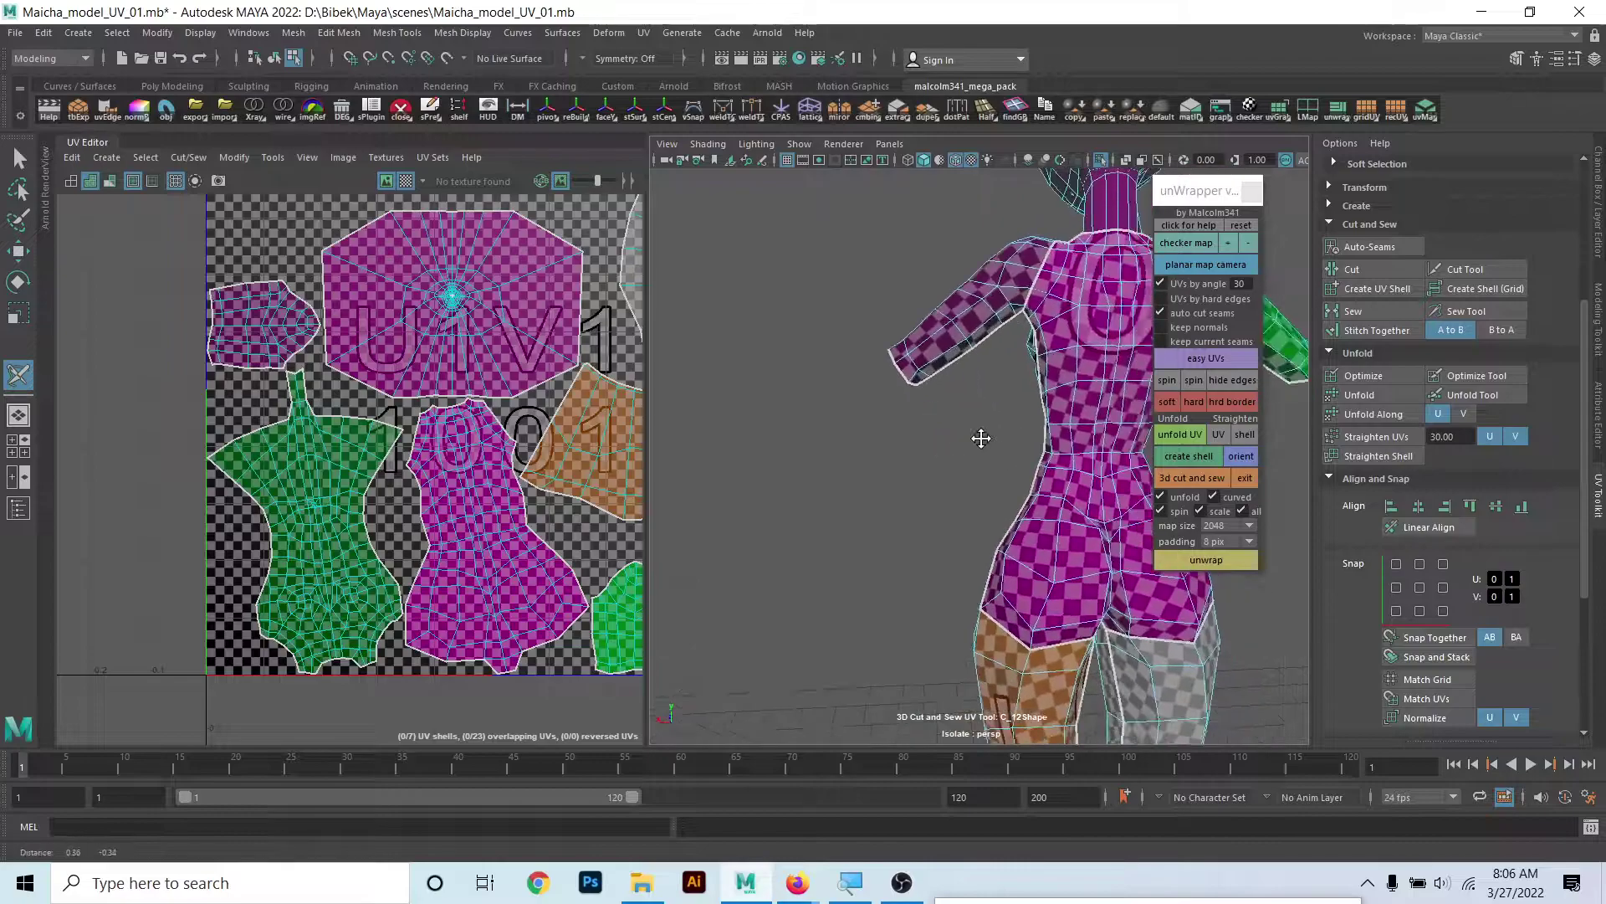
{"action": "middle_click_drag", "start_coordinate": [979, 438], "coordinate": [795, 400], "text": "alt"}
{"action": "mouse_move", "coordinate": [796, 400]}
{"action": "left_mouse_down", "text": "alt"}
{"action": "mouse_move", "coordinate": [984, 347]}
{"action": "mouse_move", "coordinate": [788, 465]}
{"action": "mouse_move", "coordinate": [1000, 516]}
{"action": "mouse_move", "coordinate": [1017, 565]}
{"action": "mouse_move", "coordinate": [1004, 528]}
{"action": "left_mouse_up", "text": "alt"}
{"action": "scroll", "coordinate": [983, 348], "scroll_direction": "down", "scroll_amount": 3}
{"action": "scroll", "coordinate": [788, 465], "scroll_direction": "up", "scroll_amount": 4}
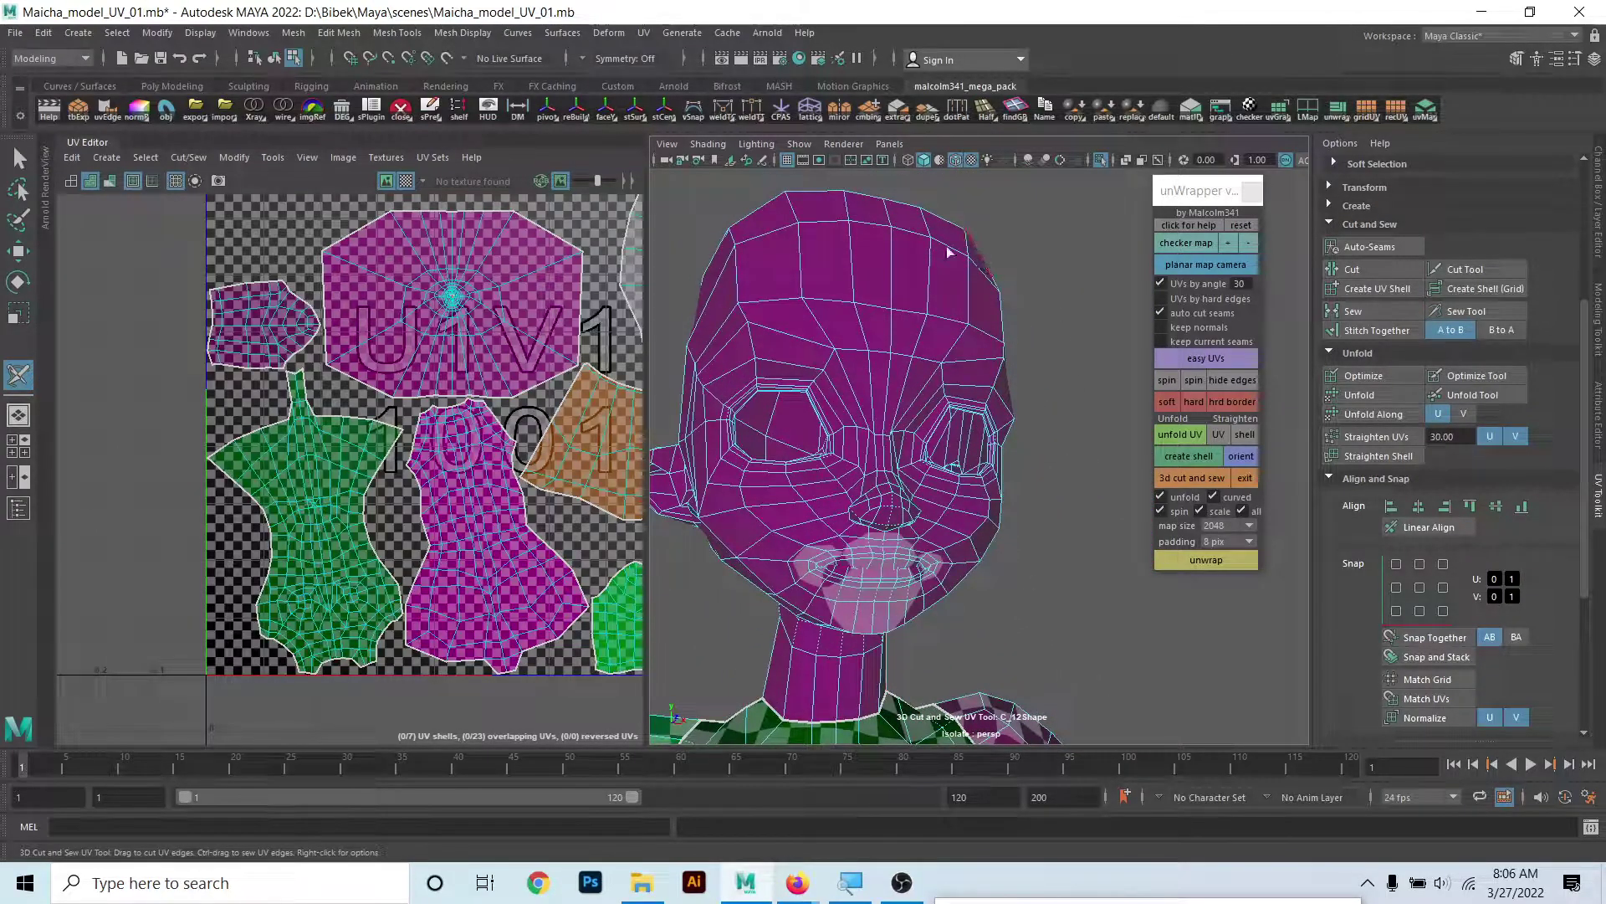
{"action": "mouse_move", "coordinate": [948, 251]}
{"action": "left_mouse_down", "text": "alt"}
{"action": "mouse_move", "coordinate": [1036, 419]}
{"action": "mouse_move", "coordinate": [978, 414]}
{"action": "left_mouse_up", "text": "alt"}
{"action": "right_click_drag", "start_coordinate": [979, 414], "coordinate": [945, 526], "text": "alt"}
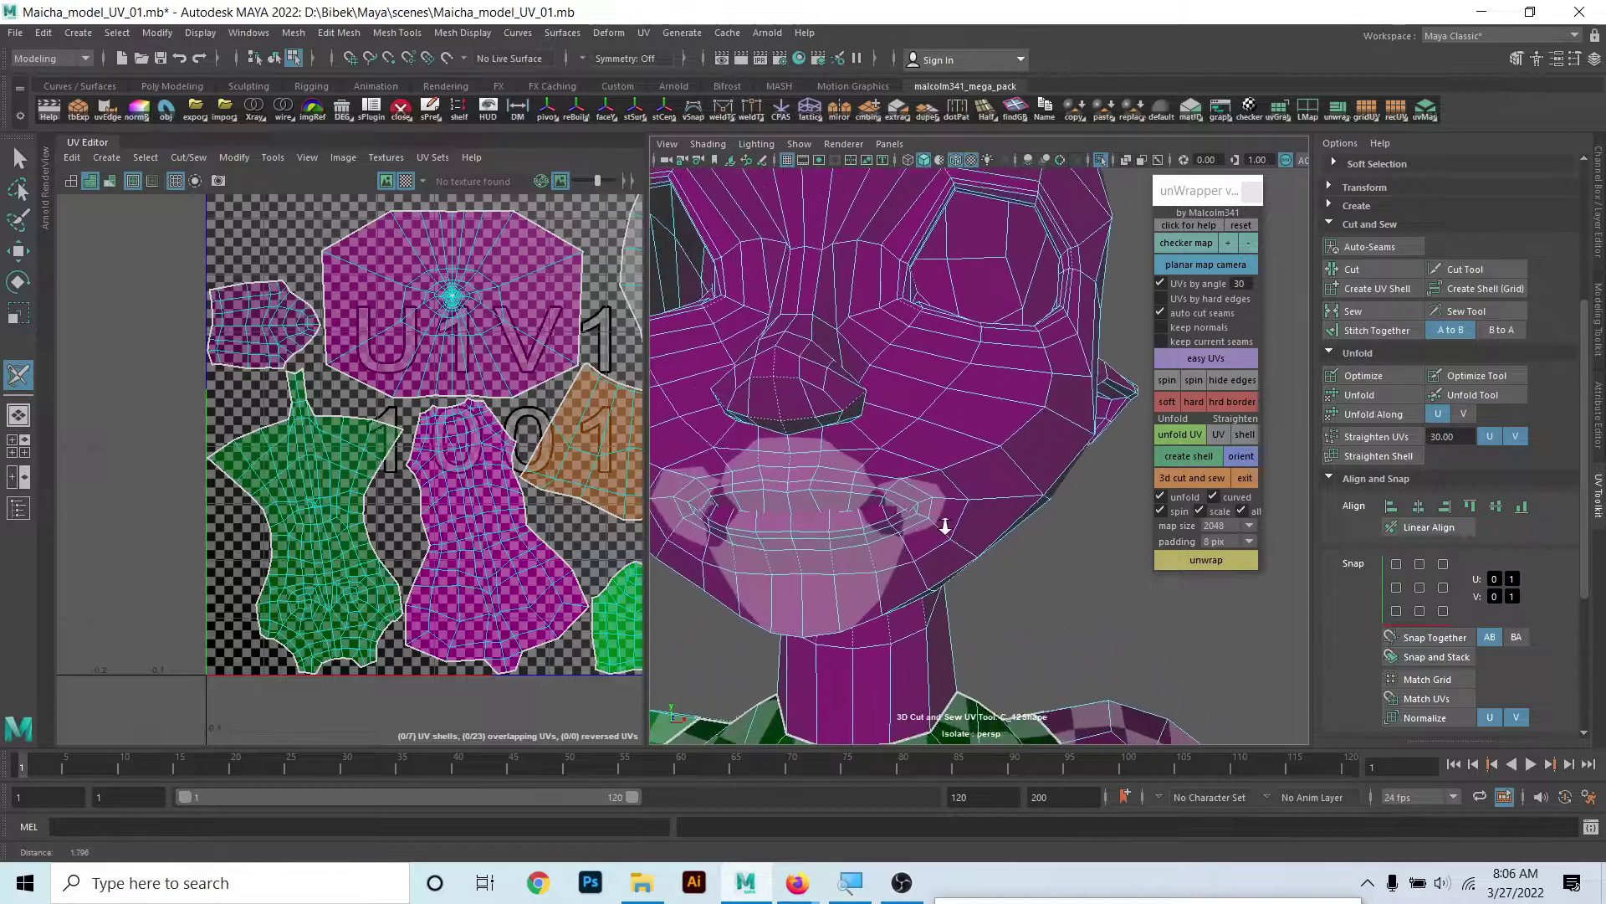
{"action": "mouse_move", "coordinate": [944, 525]}
{"action": "left_mouse_down", "text": "alt"}
{"action": "mouse_move", "coordinate": [942, 498]}
{"action": "mouse_move", "coordinate": [975, 581]}
{"action": "left_mouse_up", "text": "alt"}
{"action": "right_click_drag", "start_coordinate": [975, 580], "coordinate": [904, 477], "text": "alt"}
{"action": "mouse_move", "coordinate": [903, 476]}
{"action": "left_mouse_down", "text": "alt"}
{"action": "mouse_move", "coordinate": [971, 413]}
{"action": "mouse_move", "coordinate": [987, 419]}
{"action": "mouse_move", "coordinate": [857, 458]}
{"action": "mouse_move", "coordinate": [1003, 473]}
{"action": "left_mouse_up", "text": "alt"}
{"action": "left_click_drag", "start_coordinate": [1003, 473], "coordinate": [1008, 559]}
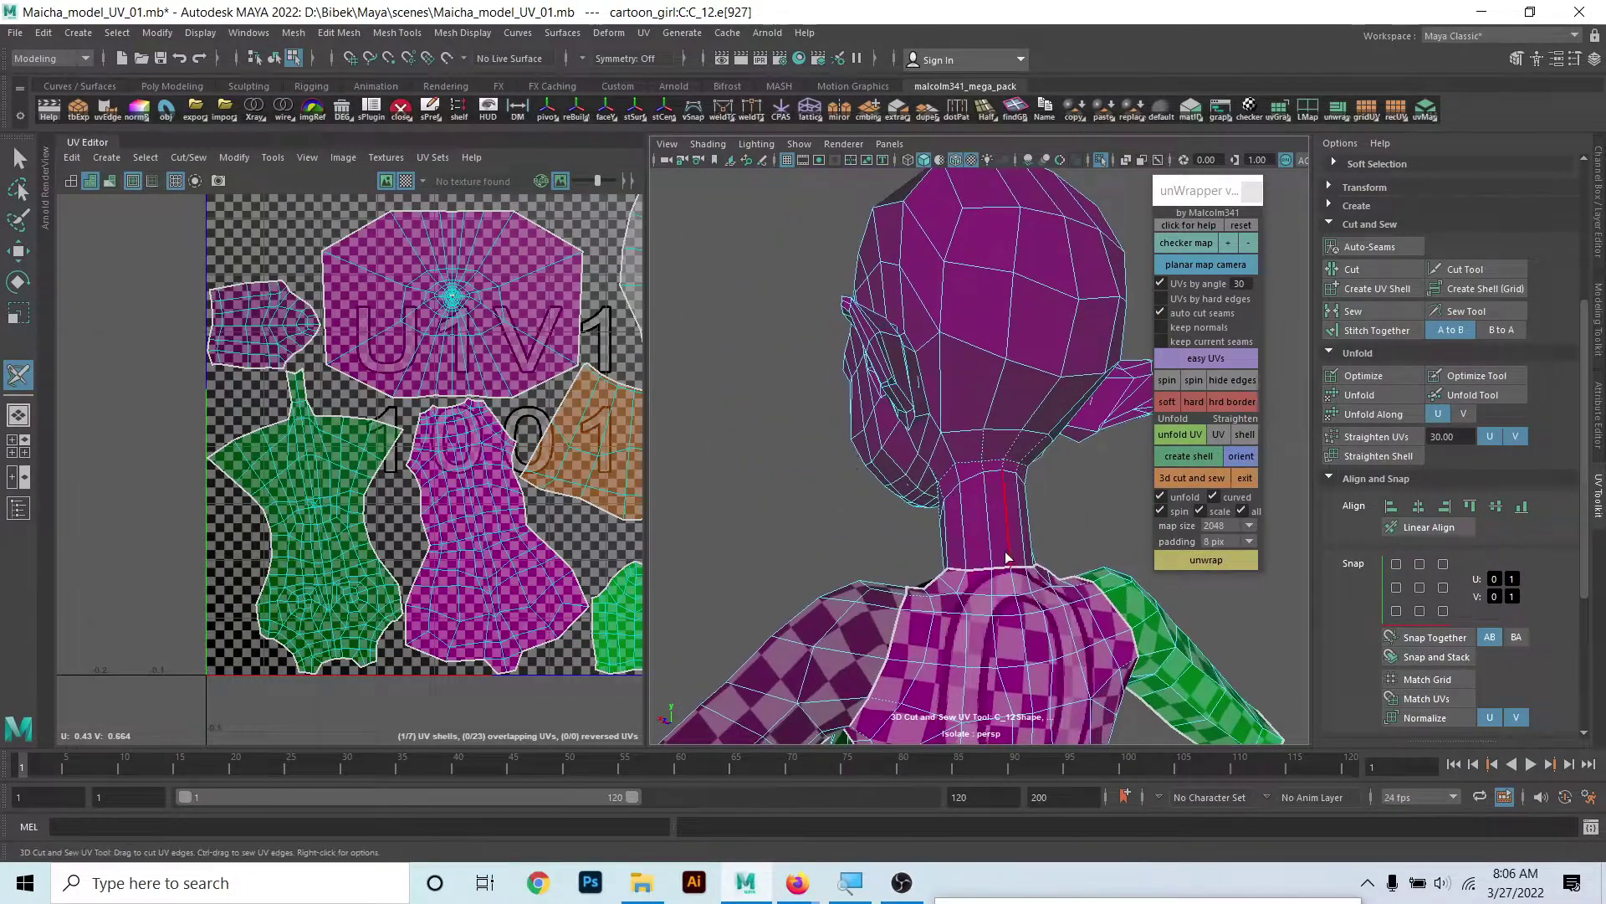
{"action": "mouse_move", "coordinate": [915, 350]}
{"action": "left_mouse_down", "text": "alt"}
{"action": "mouse_move", "coordinate": [1029, 457]}
{"action": "mouse_move", "coordinate": [867, 408]}
{"action": "mouse_move", "coordinate": [949, 478]}
{"action": "mouse_move", "coordinate": [968, 459]}
{"action": "mouse_move", "coordinate": [1069, 516]}
{"action": "mouse_move", "coordinate": [1031, 427]}
{"action": "mouse_move", "coordinate": [942, 423]}
{"action": "mouse_move", "coordinate": [932, 448]}
{"action": "mouse_move", "coordinate": [954, 505]}
{"action": "mouse_move", "coordinate": [979, 489]}
{"action": "left_mouse_up", "text": "alt"}
{"action": "scroll", "coordinate": [1075, 466], "scroll_direction": "up", "scroll_amount": 10}
{"action": "key", "text": "a"}
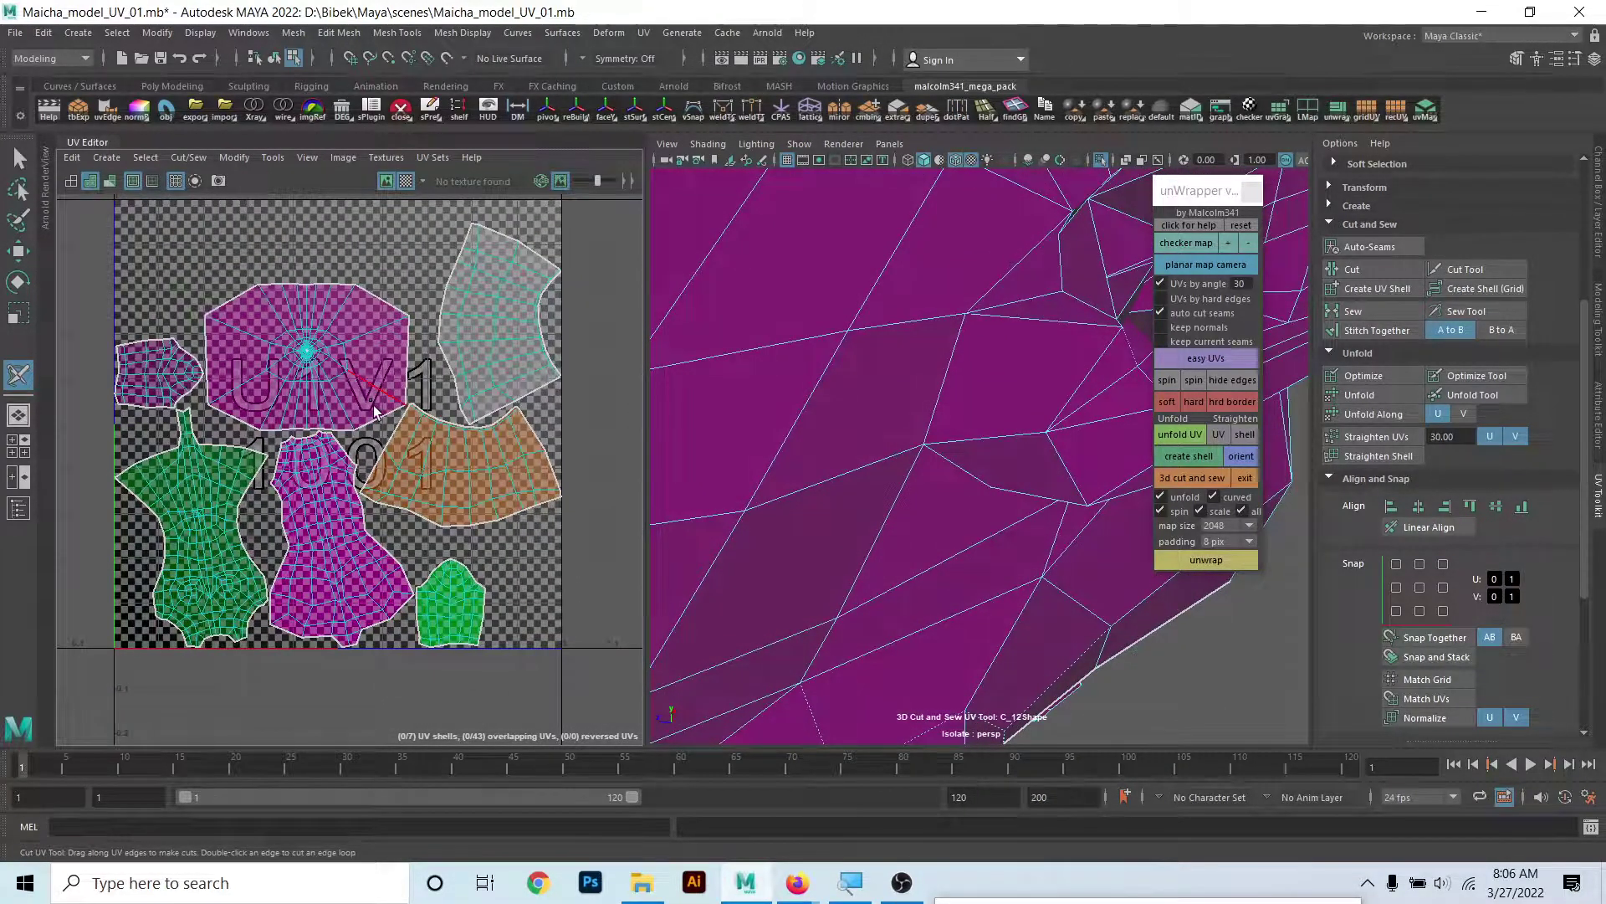
- Centre the nostril holes in the UV view and orbit around the side of the head
{"action": "scroll", "coordinate": [374, 410], "scroll_direction": "down", "scroll_amount": 1}
{"action": "scroll", "coordinate": [369, 402], "scroll_direction": "up", "scroll_amount": 2}
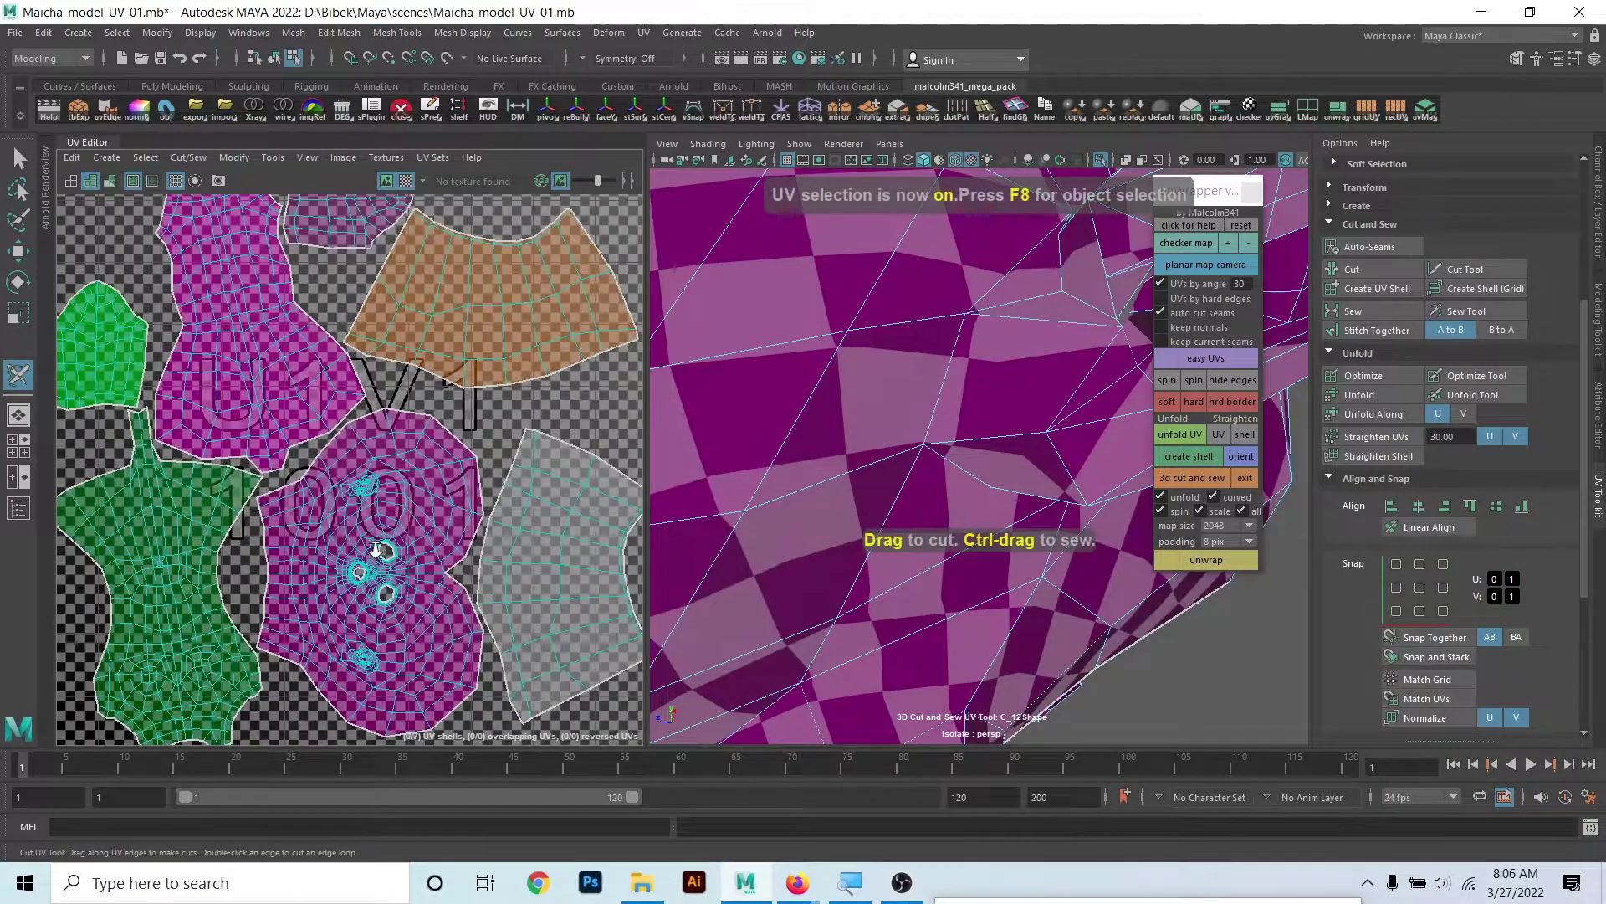
{"action": "scroll", "coordinate": [343, 352], "scroll_direction": "up", "scroll_amount": 2}
{"action": "scroll", "coordinate": [318, 312], "scroll_direction": "up", "scroll_amount": 2}
{"action": "scroll", "coordinate": [318, 312], "scroll_direction": "up", "scroll_amount": 3}
{"action": "middle_click_drag", "start_coordinate": [388, 482], "coordinate": [319, 268], "text": "alt"}
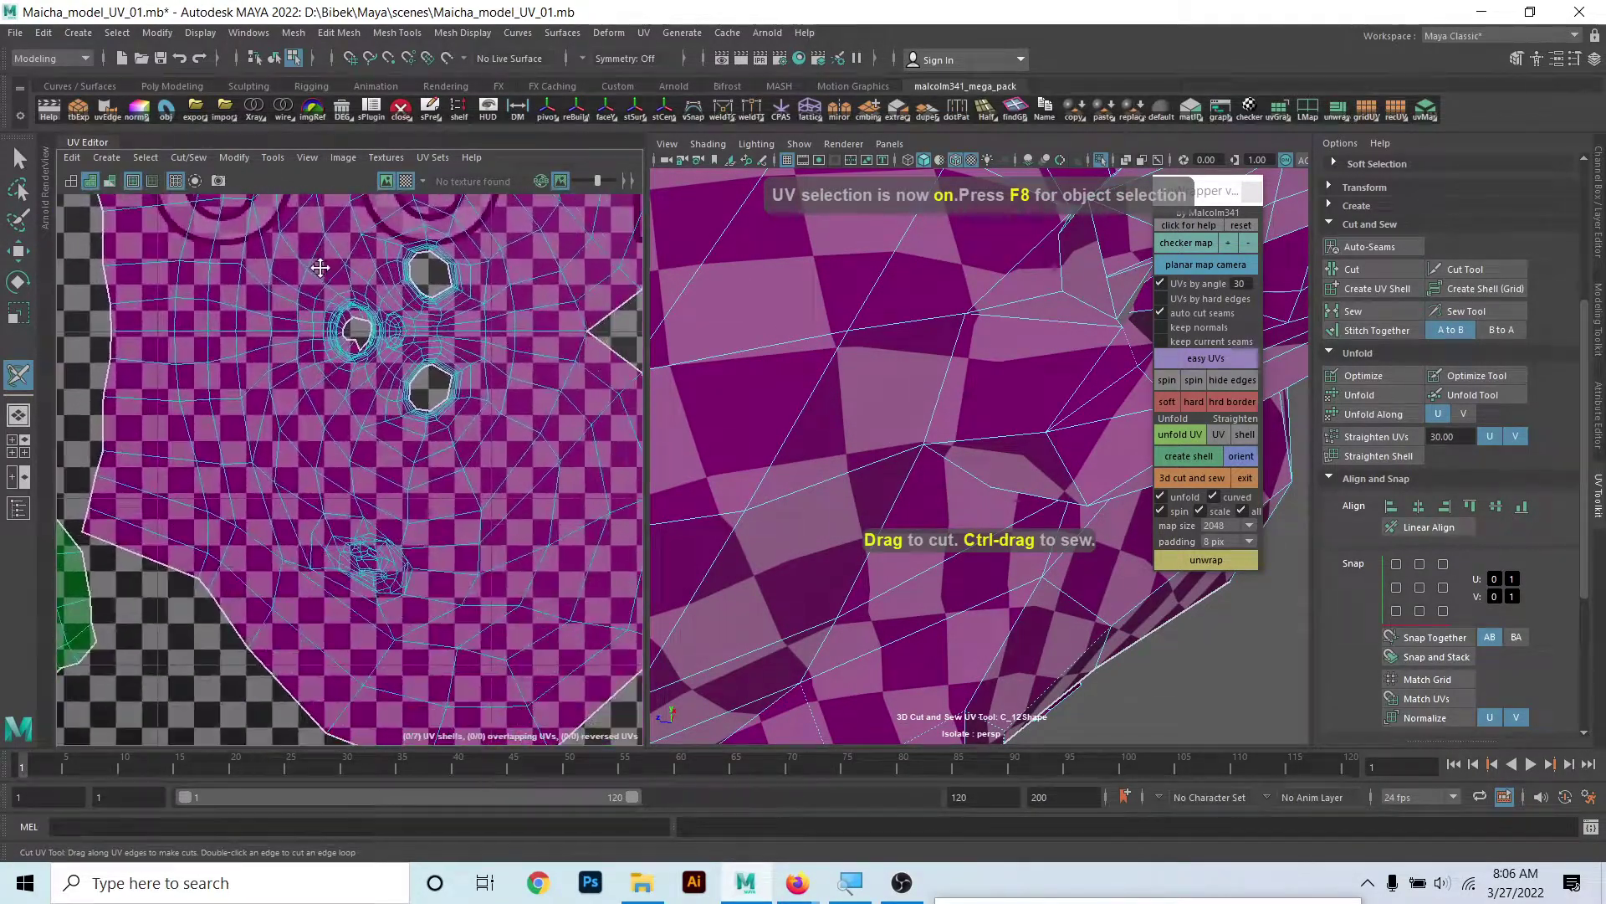
{"action": "scroll", "coordinate": [260, 418], "scroll_direction": "up", "scroll_amount": 3}
{"action": "scroll", "coordinate": [305, 455], "scroll_direction": "up", "scroll_amount": 2}
{"action": "mouse_move", "coordinate": [918, 491]}
{"action": "left_mouse_down", "text": "alt"}
{"action": "mouse_move", "coordinate": [1015, 373]}
{"action": "mouse_move", "coordinate": [1007, 508]}
{"action": "mouse_move", "coordinate": [1035, 550]}
{"action": "left_mouse_up", "text": "alt"}
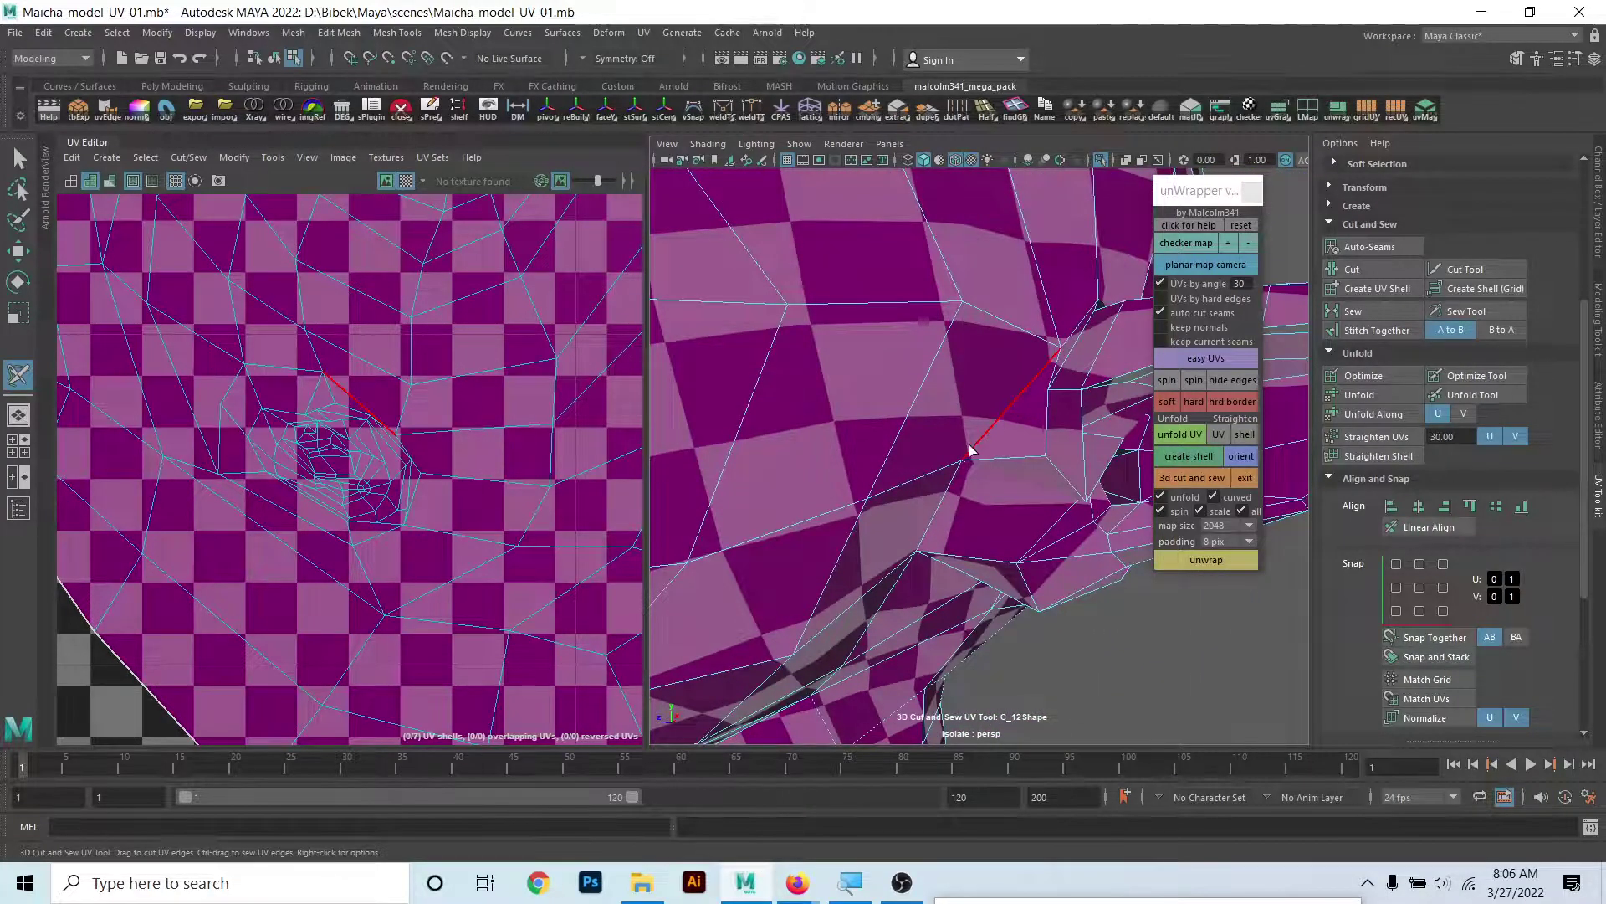
{"action": "mouse_move", "coordinate": [930, 524]}
{"action": "left_mouse_down", "text": "alt"}
{"action": "mouse_move", "coordinate": [1010, 541]}
{"action": "mouse_move", "coordinate": [925, 574]}
{"action": "mouse_move", "coordinate": [725, 577]}
{"action": "mouse_move", "coordinate": [692, 531]}
{"action": "mouse_move", "coordinate": [1087, 502]}
{"action": "left_mouse_up", "text": "alt"}
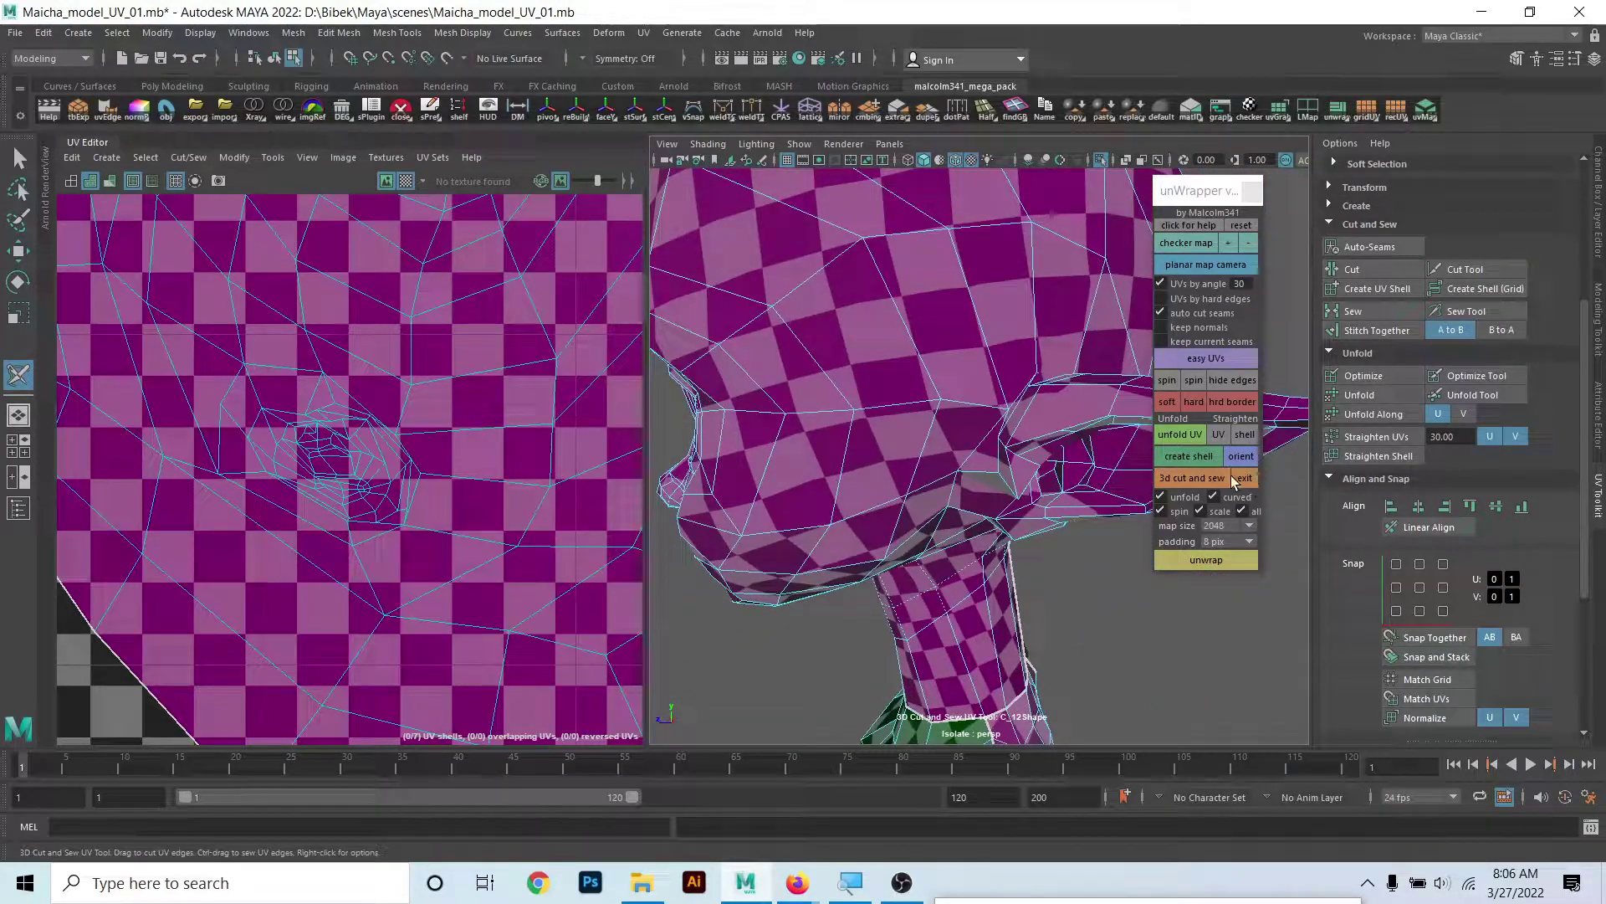
- With 3D Cut and Sew, cut extra seam edges on the side of the head near the ear
{"action": "left_click", "coordinate": [1244, 477]}
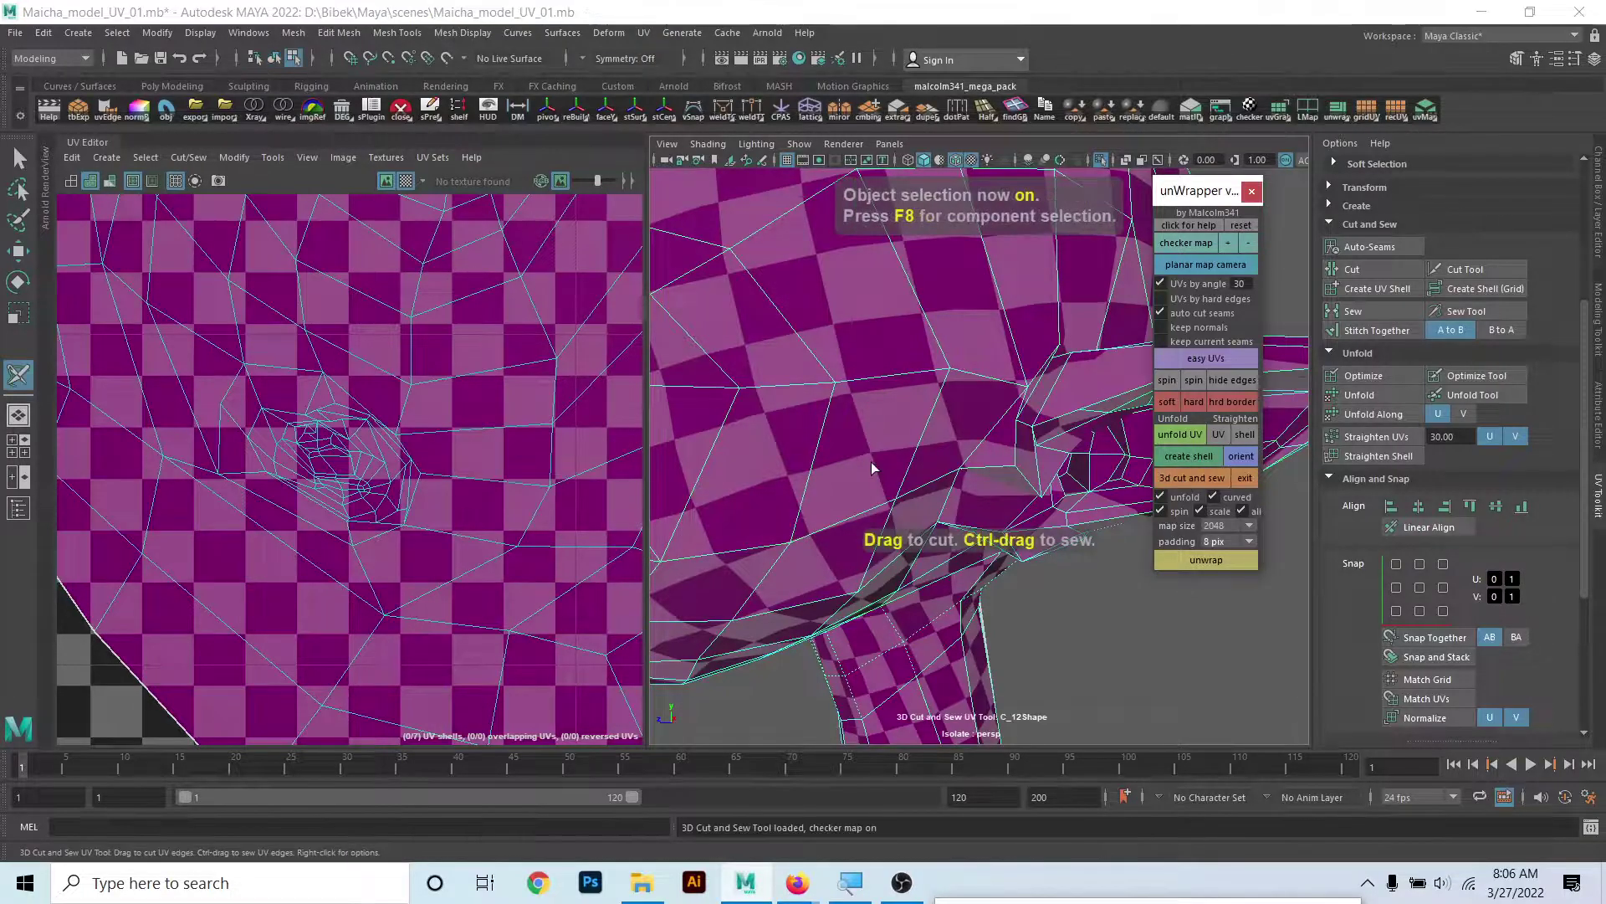
{"action": "left_click_drag", "start_coordinate": [872, 468], "coordinate": [965, 446], "text": "alt"}
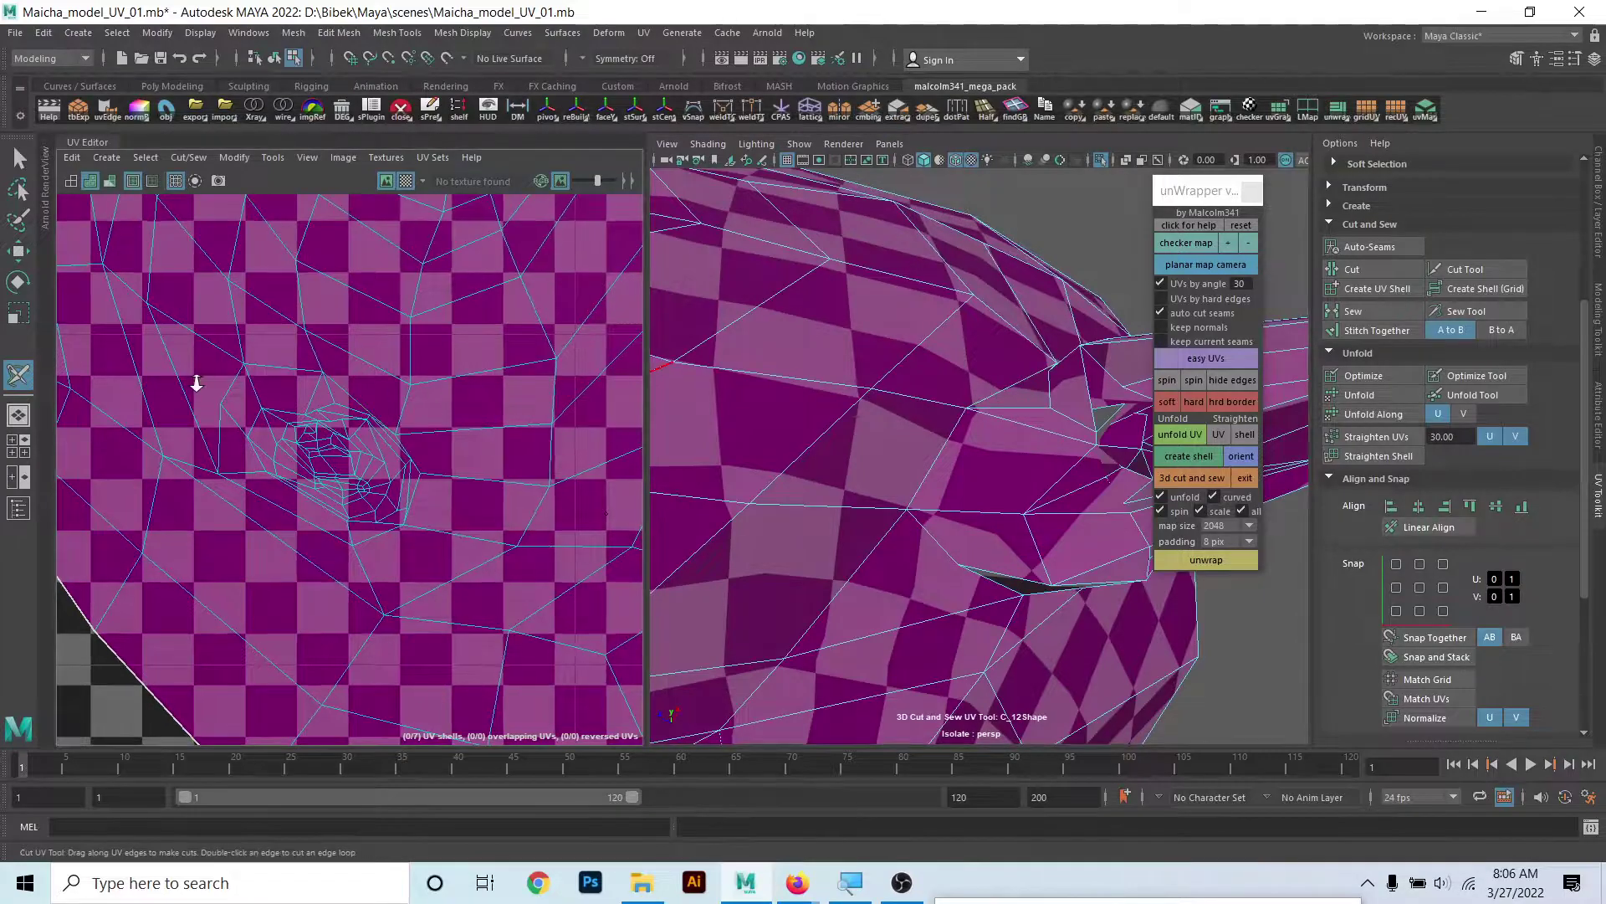
{"action": "scroll", "coordinate": [196, 382], "scroll_direction": "up", "scroll_amount": 3}
{"action": "left_click_drag", "start_coordinate": [348, 361], "coordinate": [287, 358]}
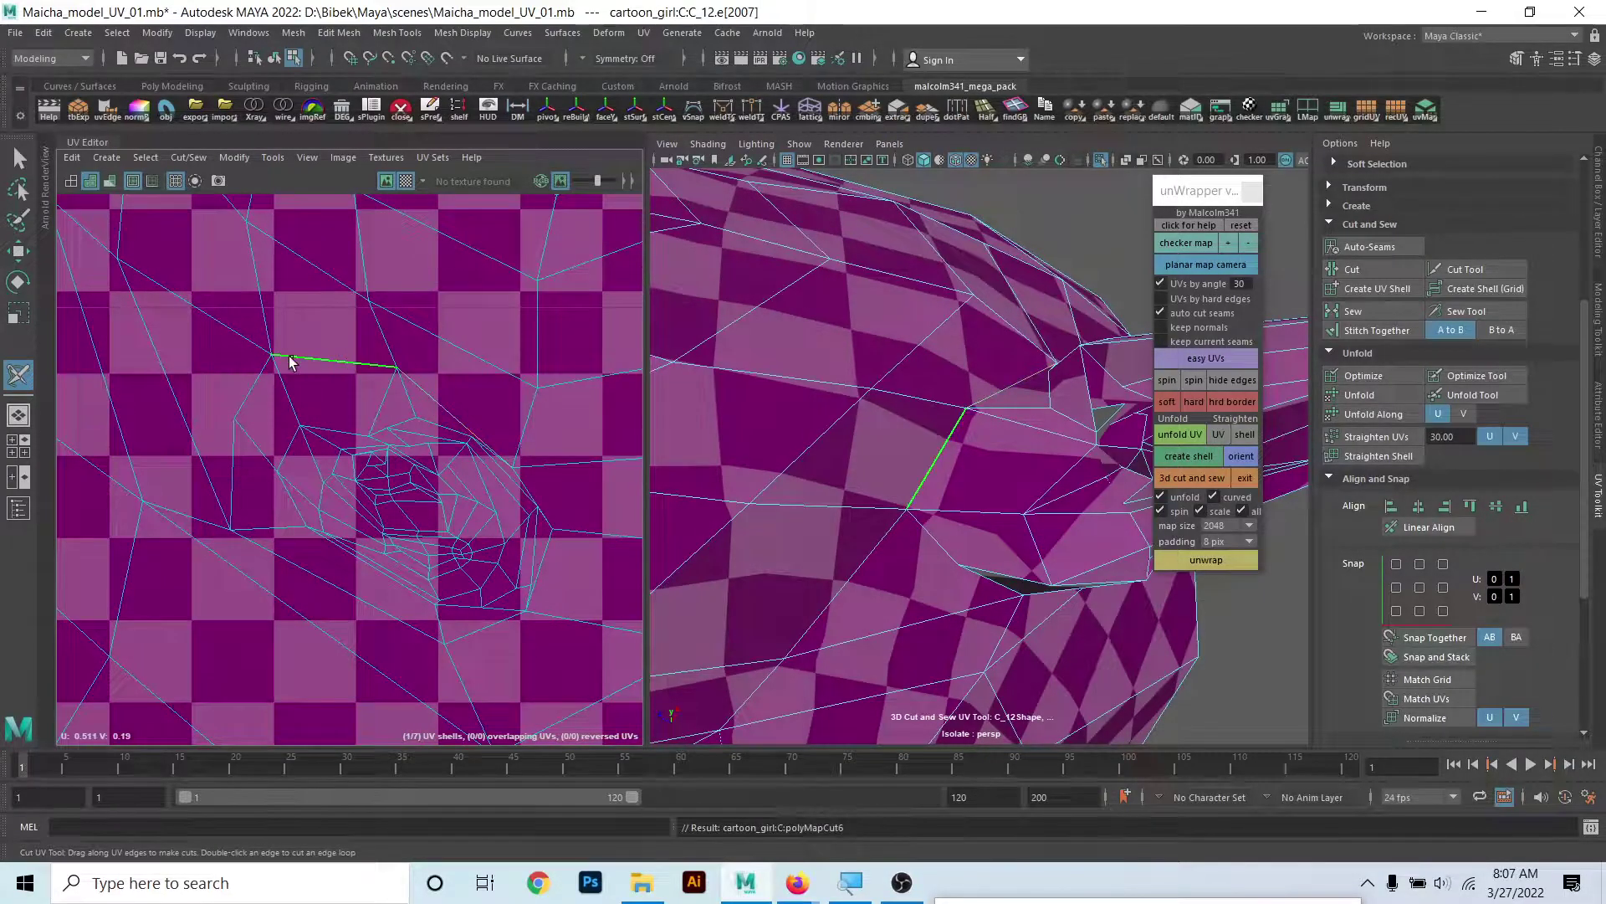
{"action": "left_click", "coordinate": [234, 452]}
{"action": "middle_click_drag", "start_coordinate": [347, 527], "coordinate": [357, 443], "text": "alt"}
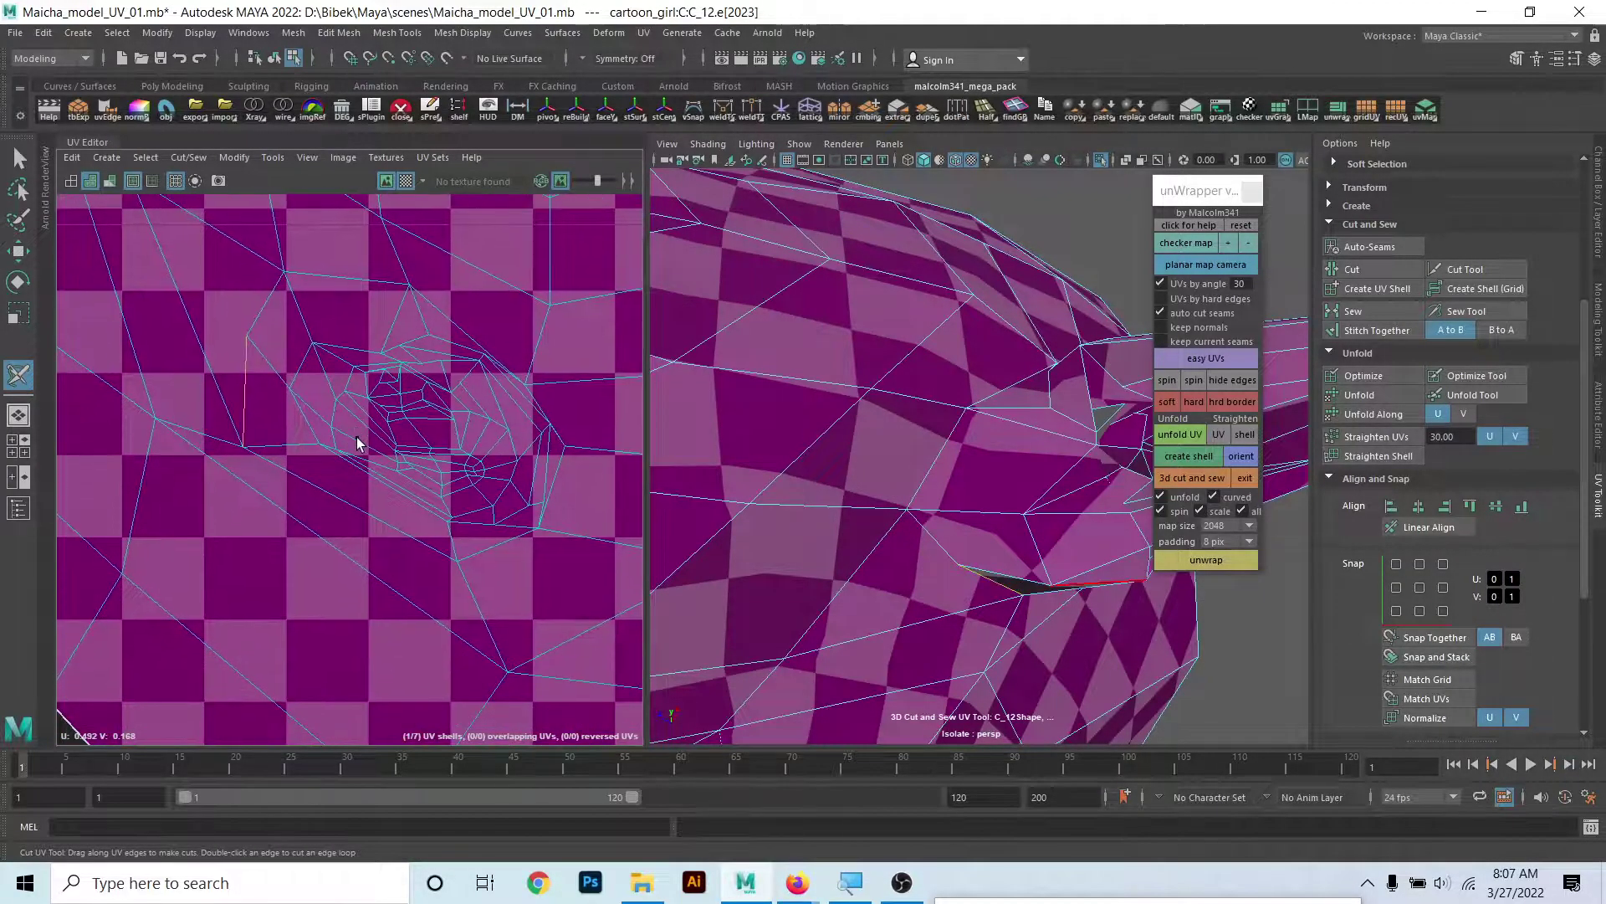
{"action": "scroll", "coordinate": [700, 464], "scroll_direction": "down", "scroll_amount": 5}
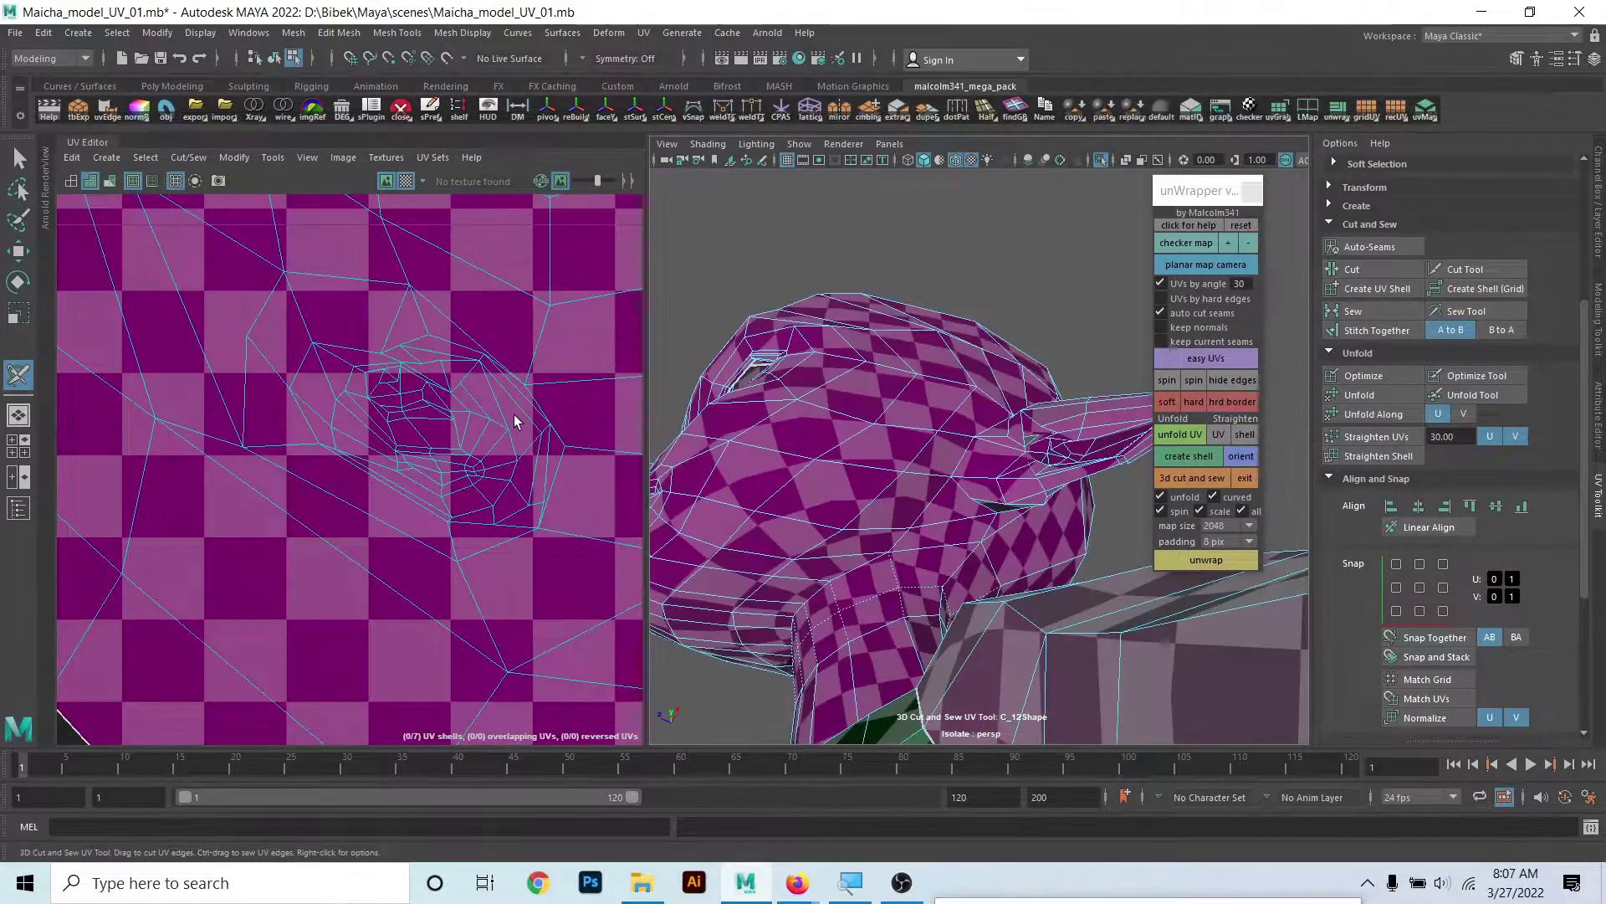
{"action": "scroll", "coordinate": [513, 414], "scroll_direction": "up", "scroll_amount": 2}
{"action": "left_click_drag", "start_coordinate": [663, 438], "coordinate": [748, 486], "text": "alt"}
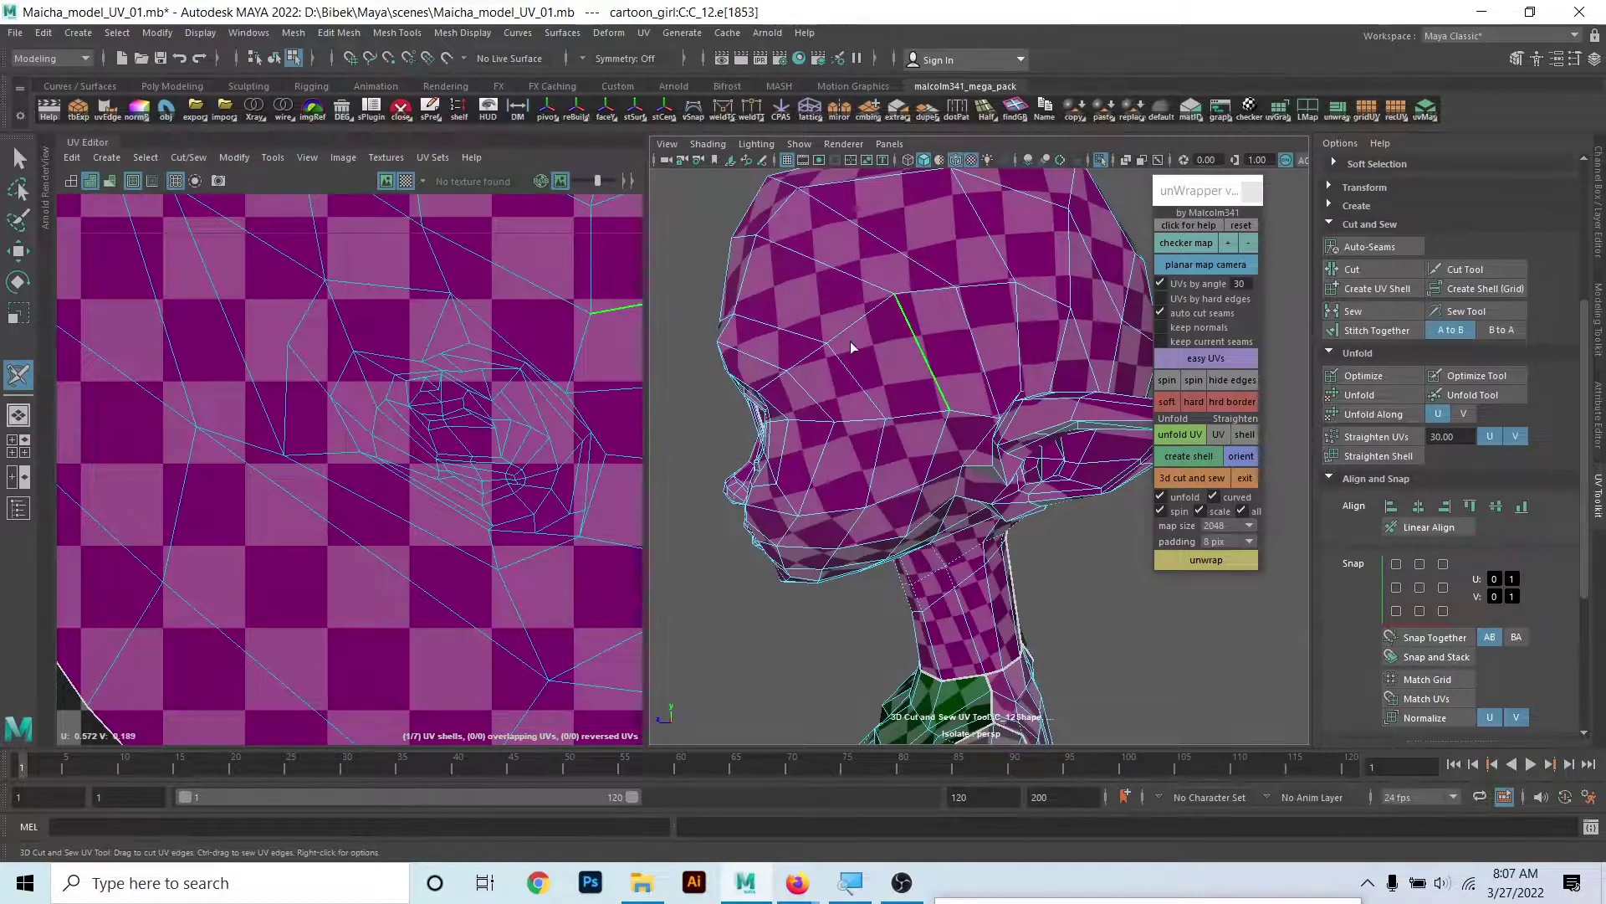
- Invert the pinned UVs and exit the 3D Cut and Sew UV Tool
{"action": "right_click", "coordinate": [447, 366]}
{"action": "left_click", "coordinate": [433, 289]}
{"action": "right_click", "coordinate": [875, 342]}
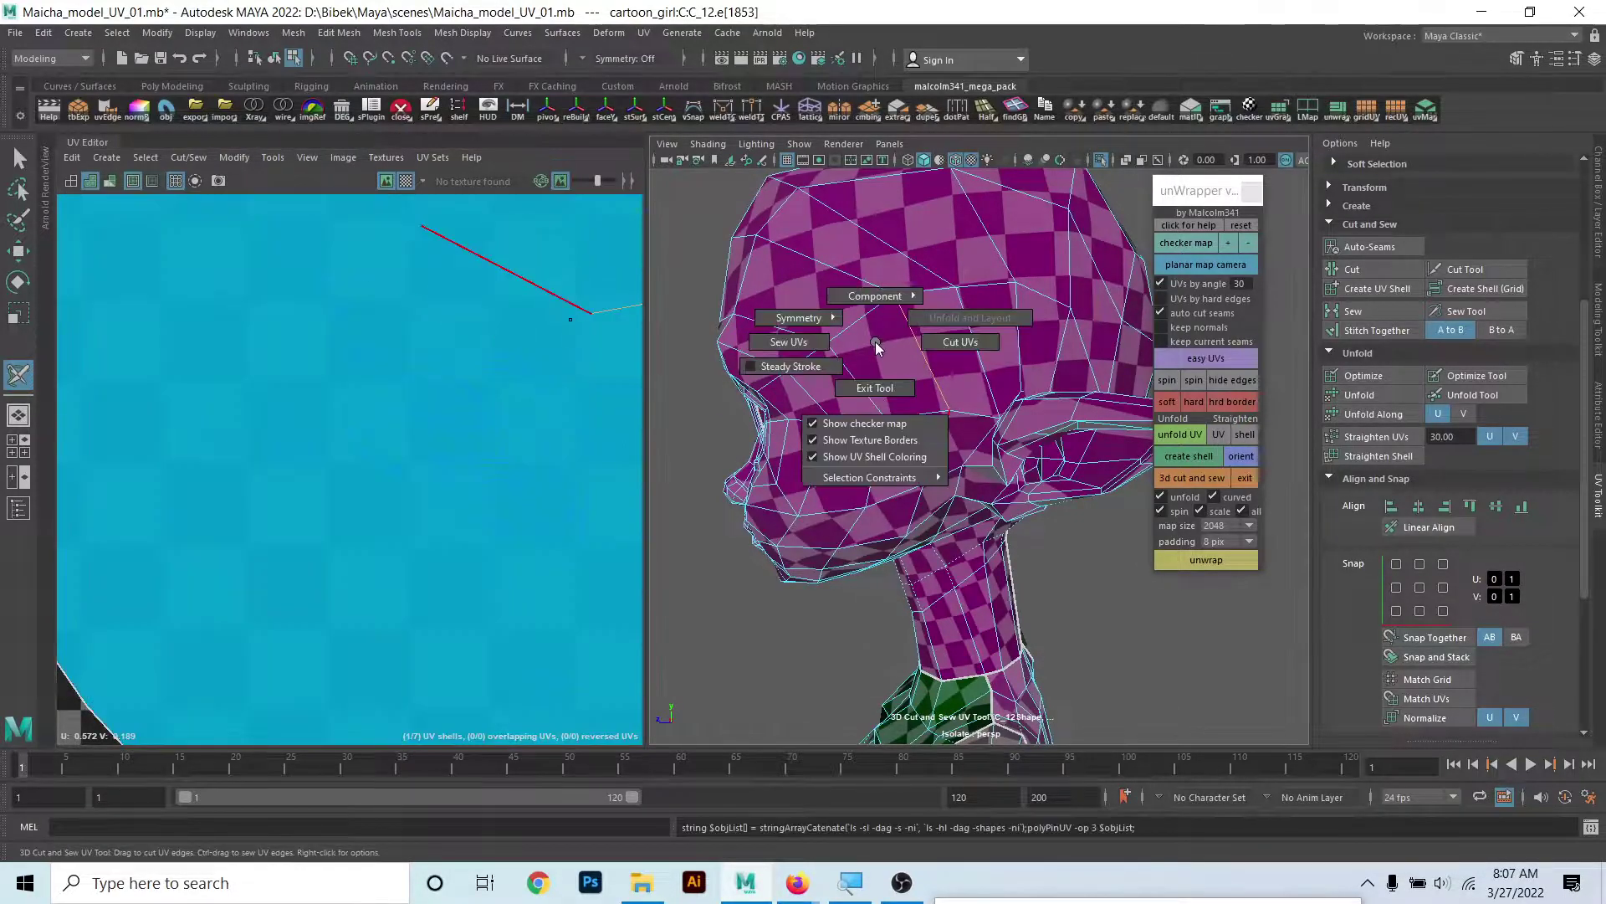
{"action": "left_click", "coordinate": [1242, 266]}
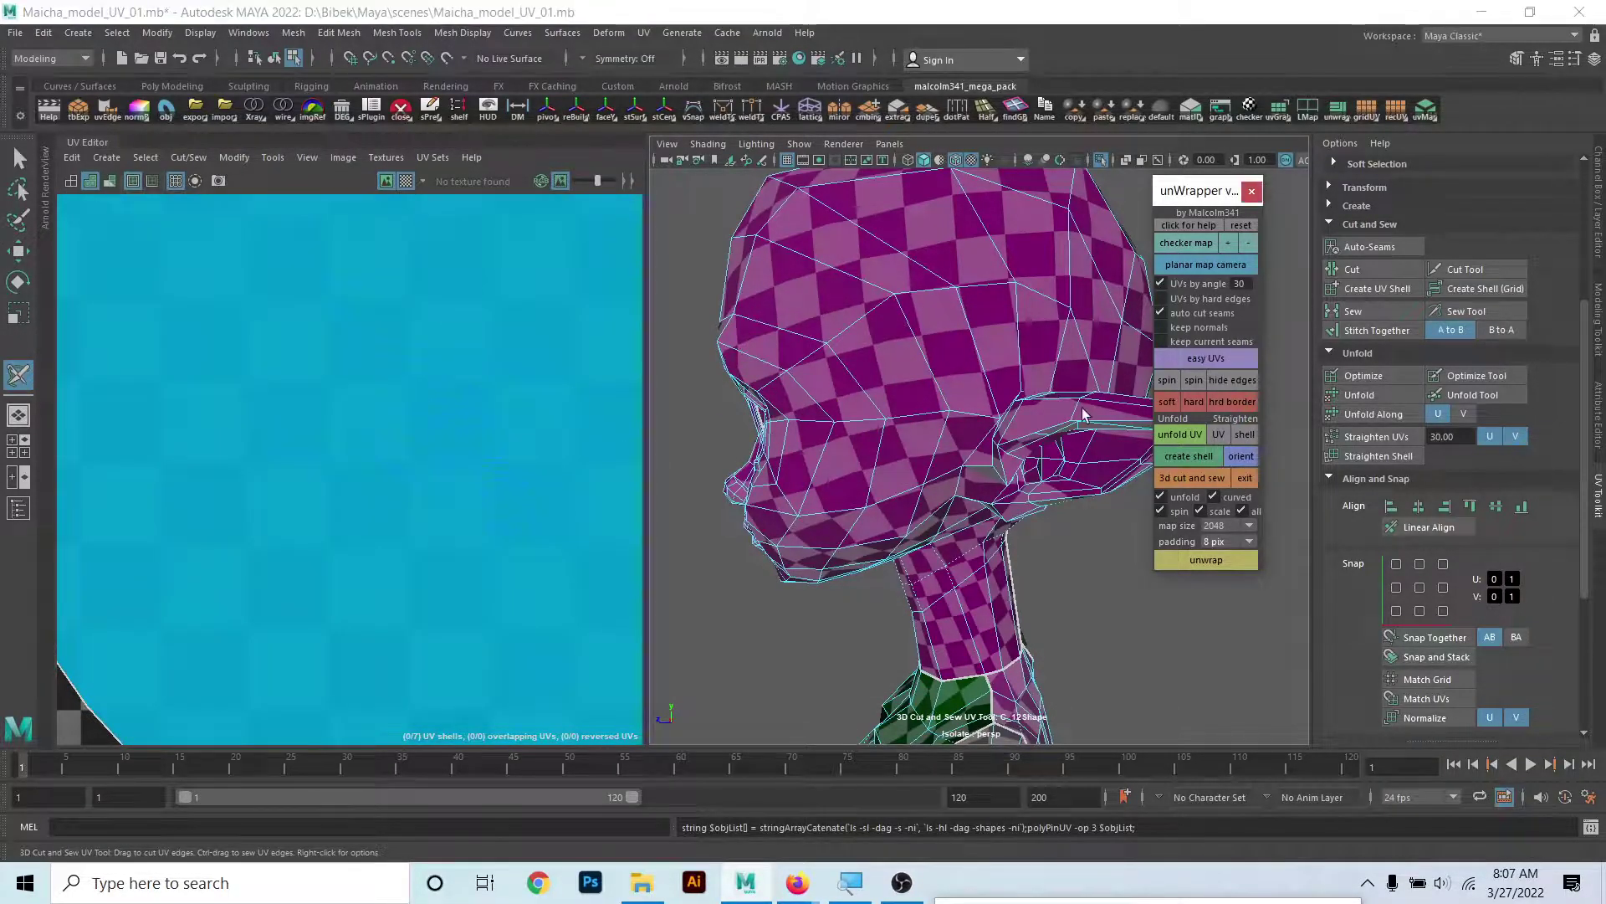
{"action": "right_click", "coordinate": [920, 393]}
{"action": "left_click", "coordinate": [937, 318]}
{"action": "scroll", "coordinate": [956, 402], "scroll_direction": "down", "scroll_amount": 3}
- Select the head mesh, toggle the checker display, and switch to edge selection
{"action": "key", "text": "w"}
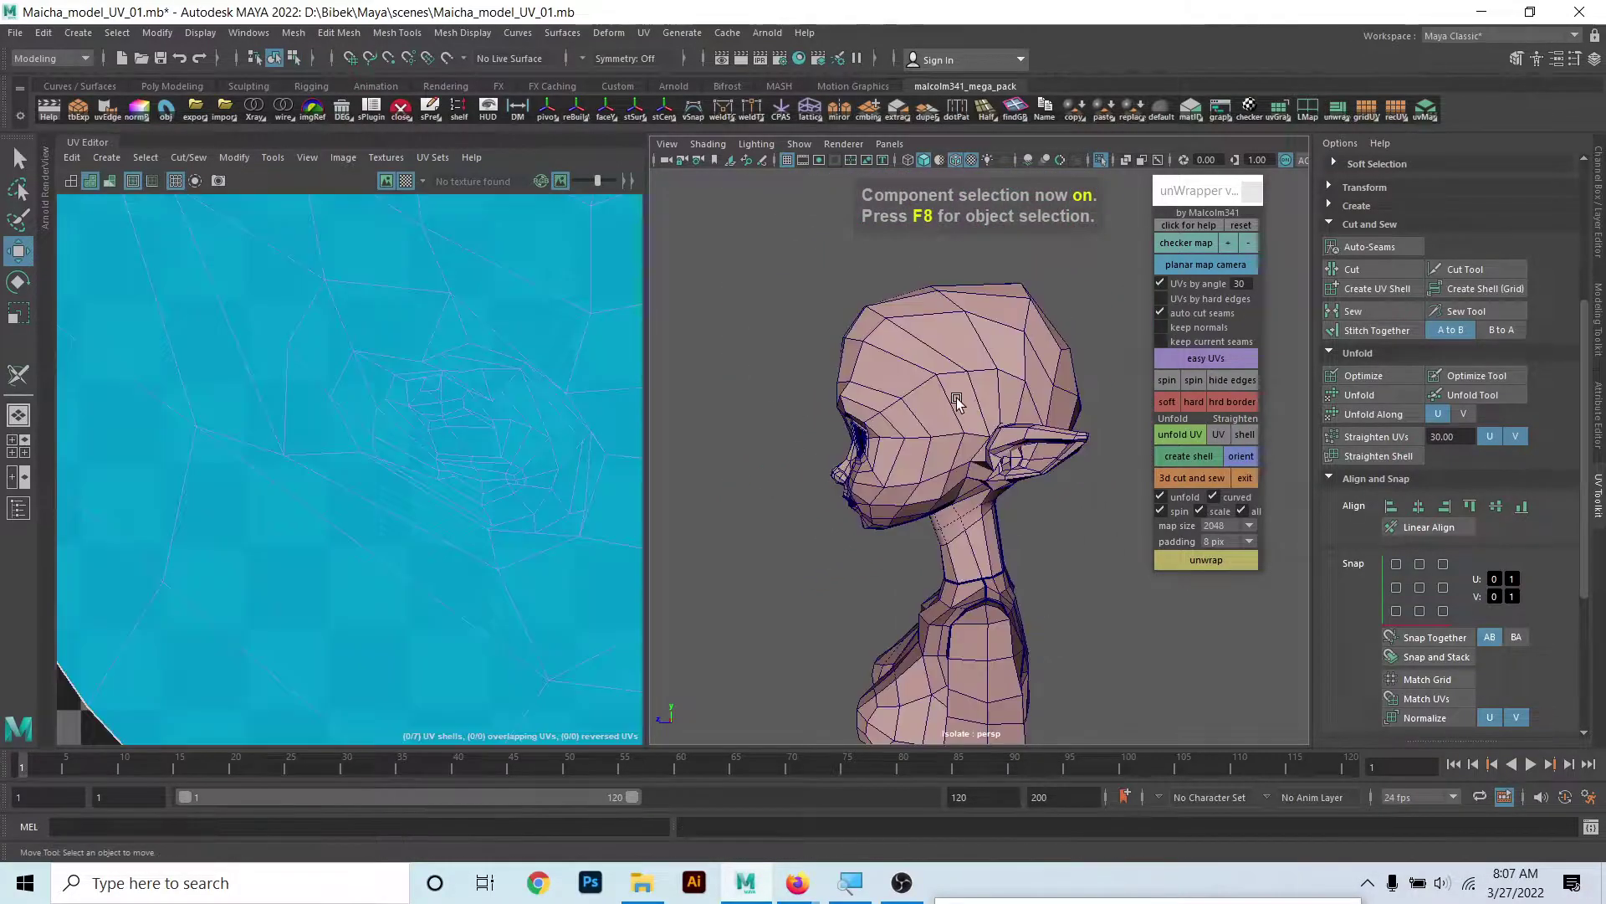
{"action": "left_click", "coordinate": [956, 402]}
{"action": "left_click", "coordinate": [74, 184]}
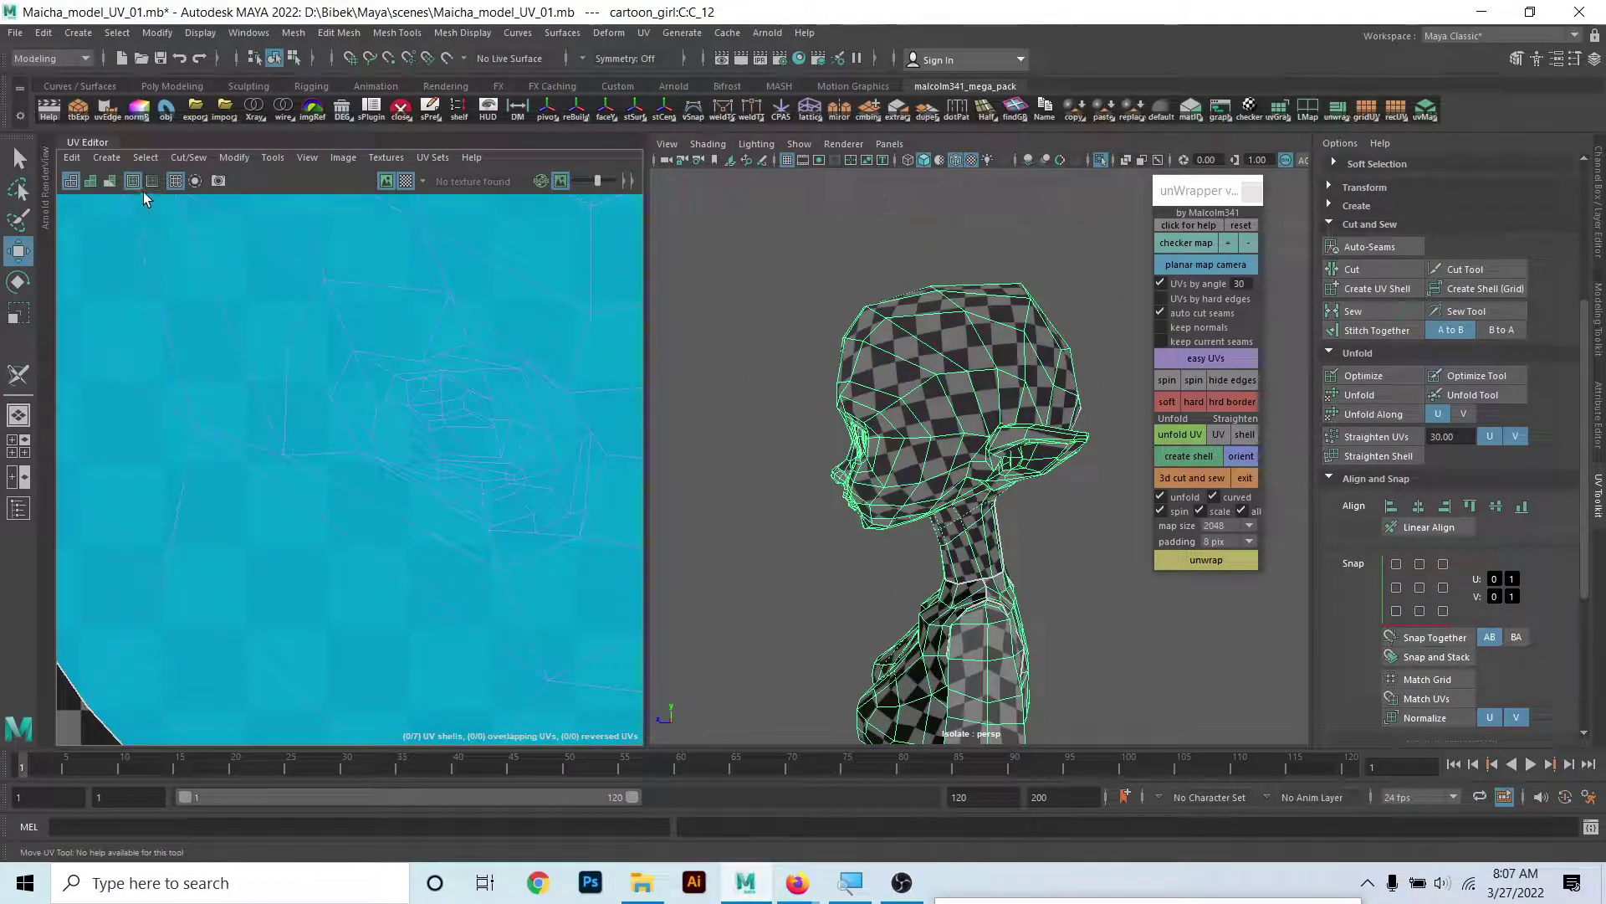
{"action": "scroll", "coordinate": [874, 460], "scroll_direction": "up", "scroll_amount": 2}
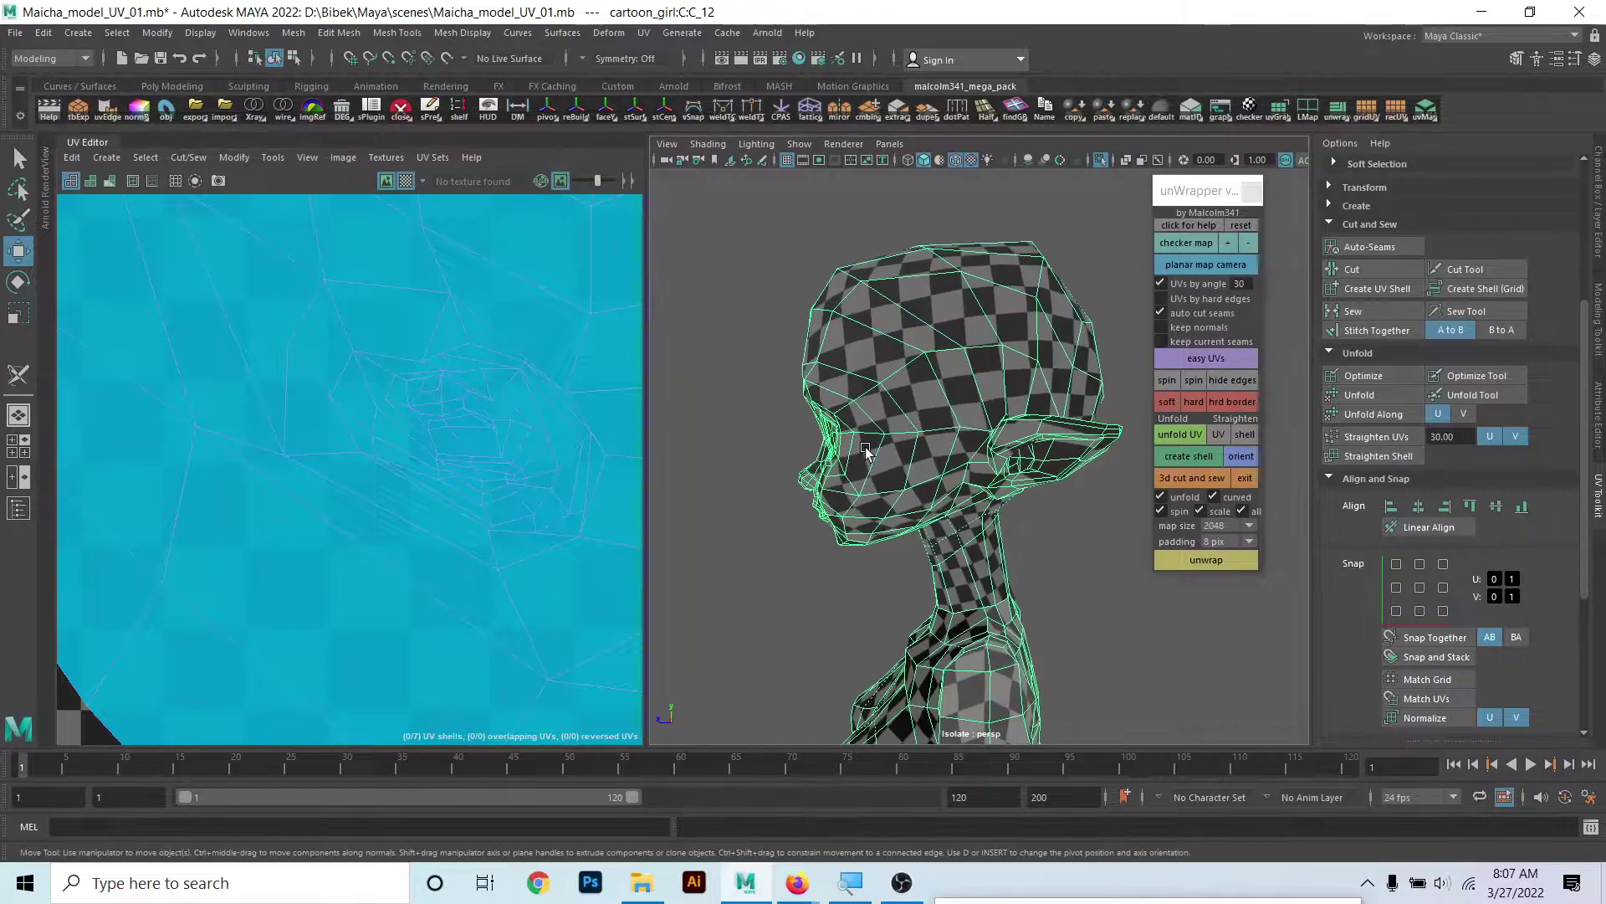
{"action": "left_click", "coordinate": [388, 180]}
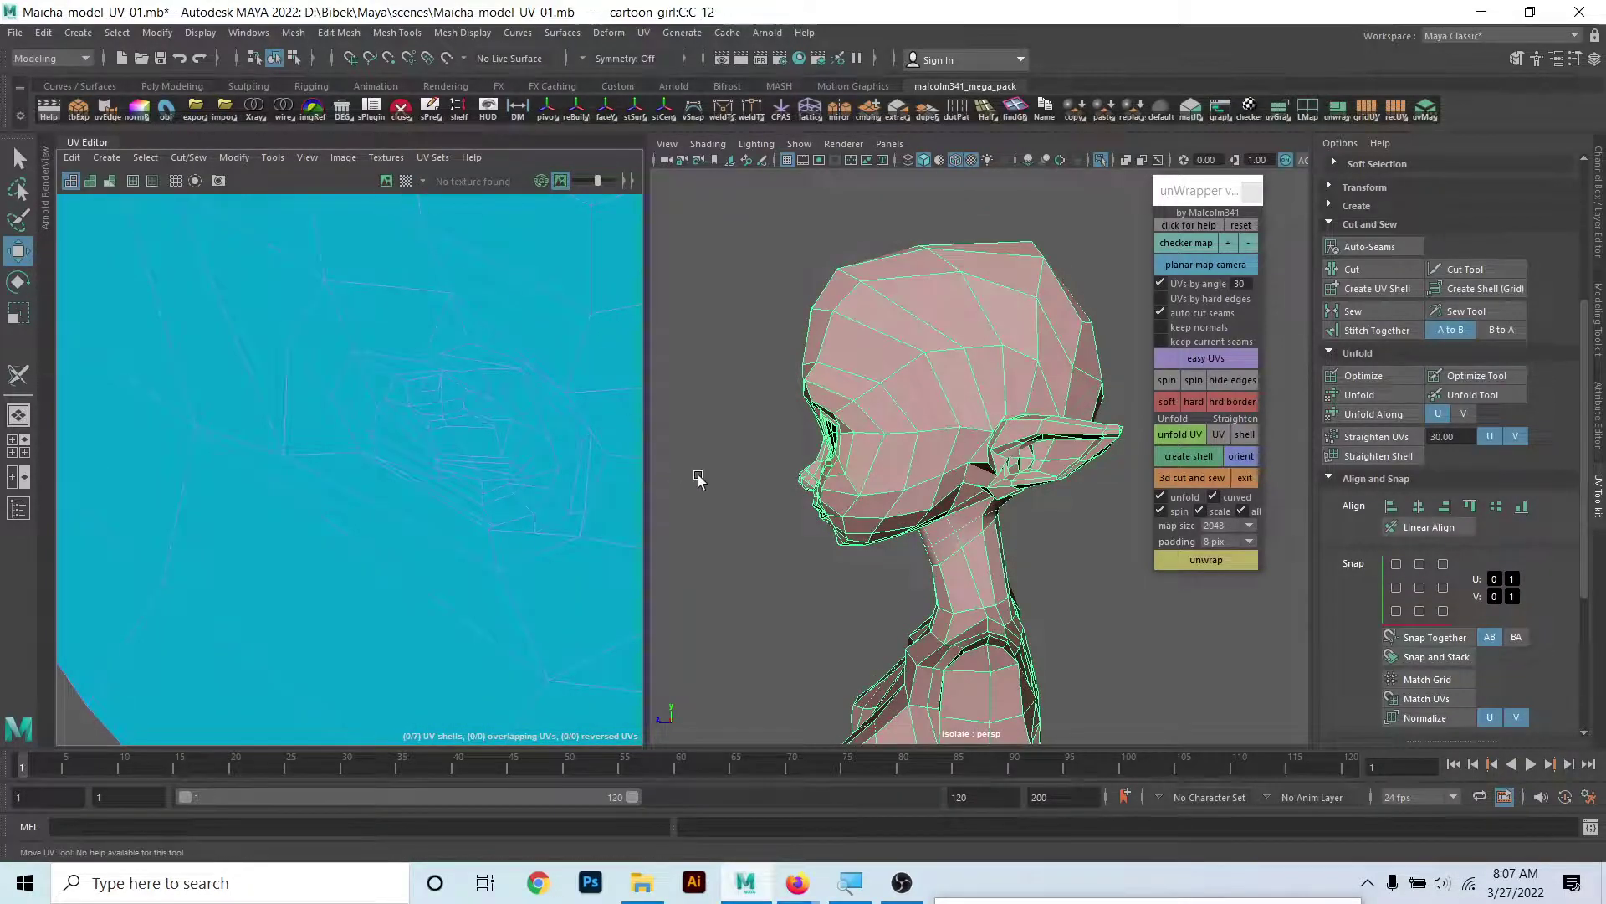
{"action": "left_click_drag", "start_coordinate": [698, 478], "coordinate": [770, 405], "text": "alt"}
{"action": "right_click_drag", "start_coordinate": [771, 405], "coordinate": [824, 545], "text": "alt"}
{"action": "right_click", "coordinate": [962, 402]}
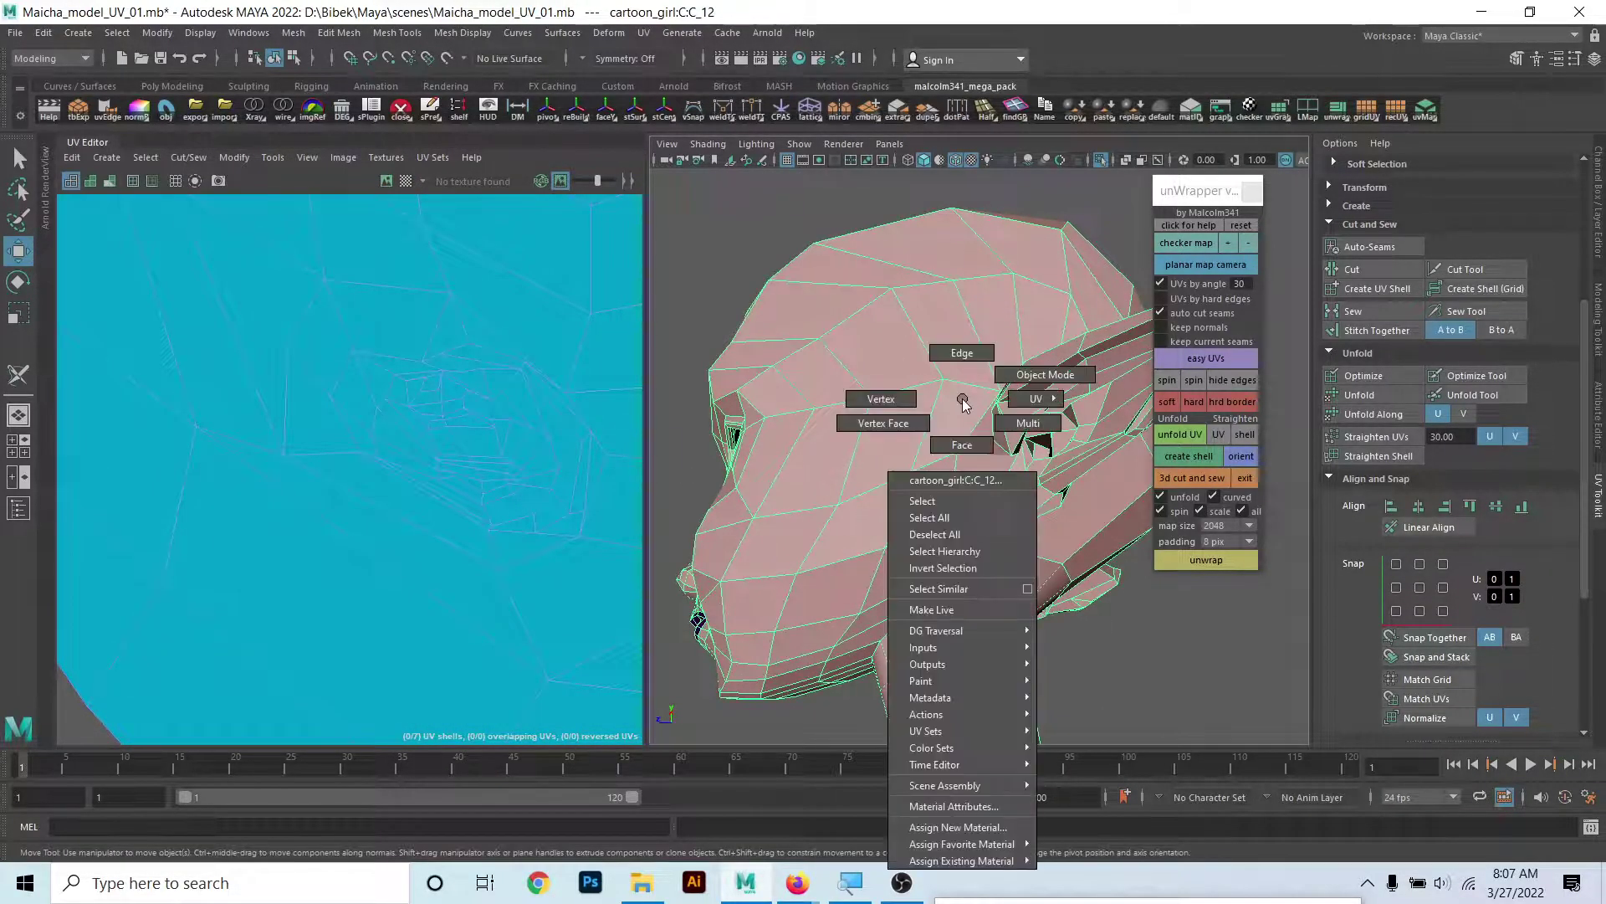
{"action": "left_click", "coordinate": [954, 356]}
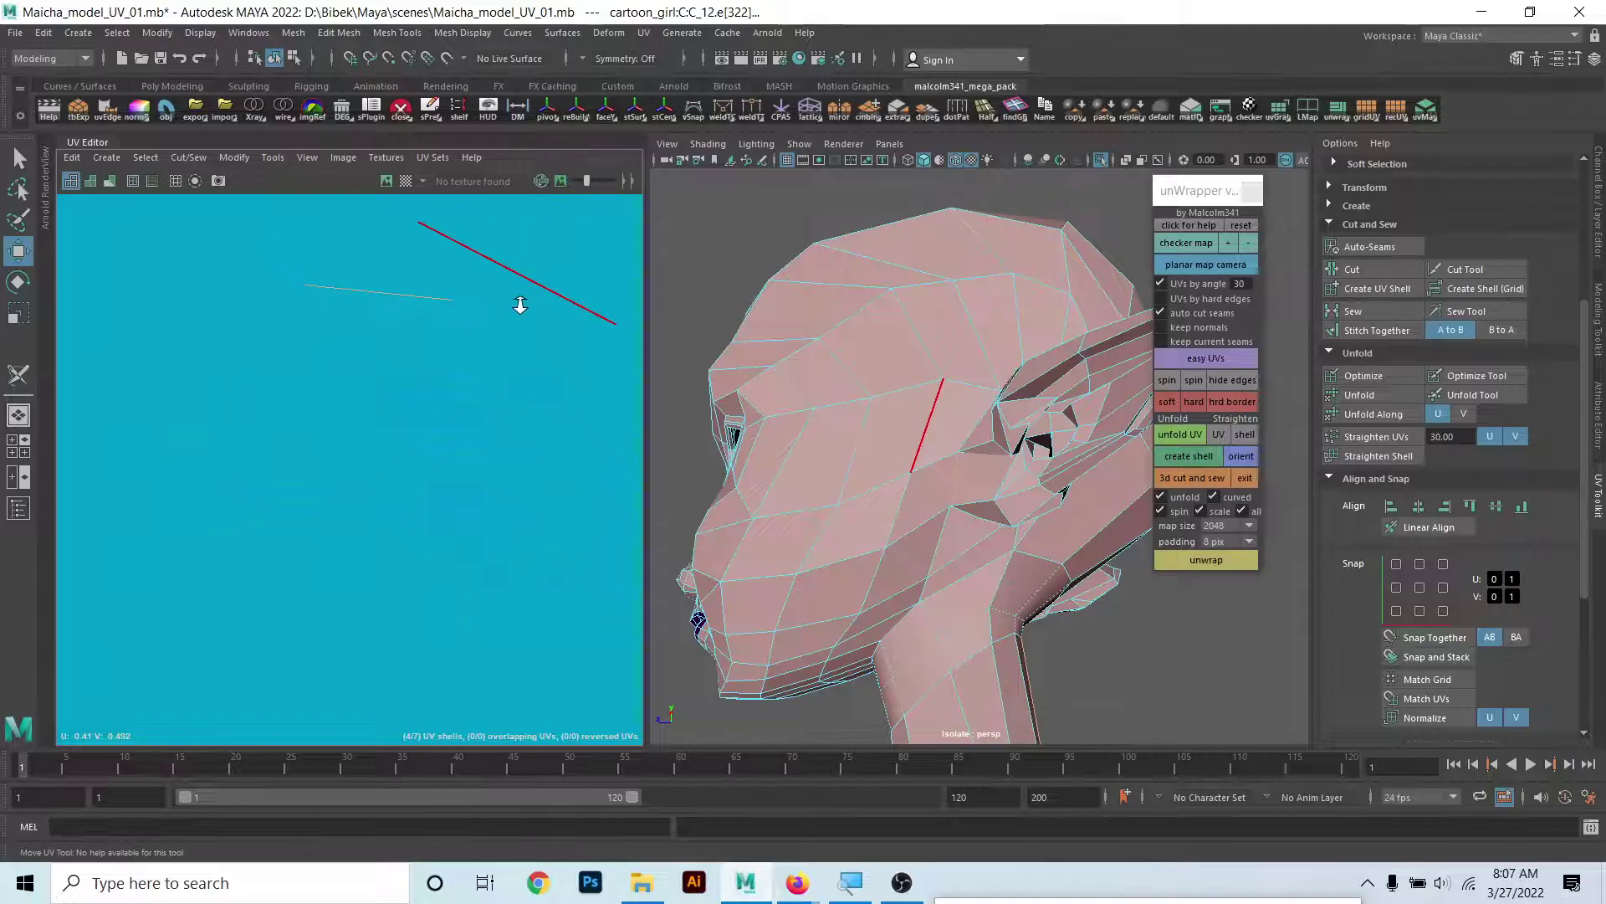
- Turn on UV distortion shading and frame an edge beside the nostril
{"action": "right_click_drag", "start_coordinate": [521, 305], "coordinate": [338, 504], "text": "alt"}
{"action": "scroll", "coordinate": [328, 487], "scroll_direction": "up", "scroll_amount": 2}
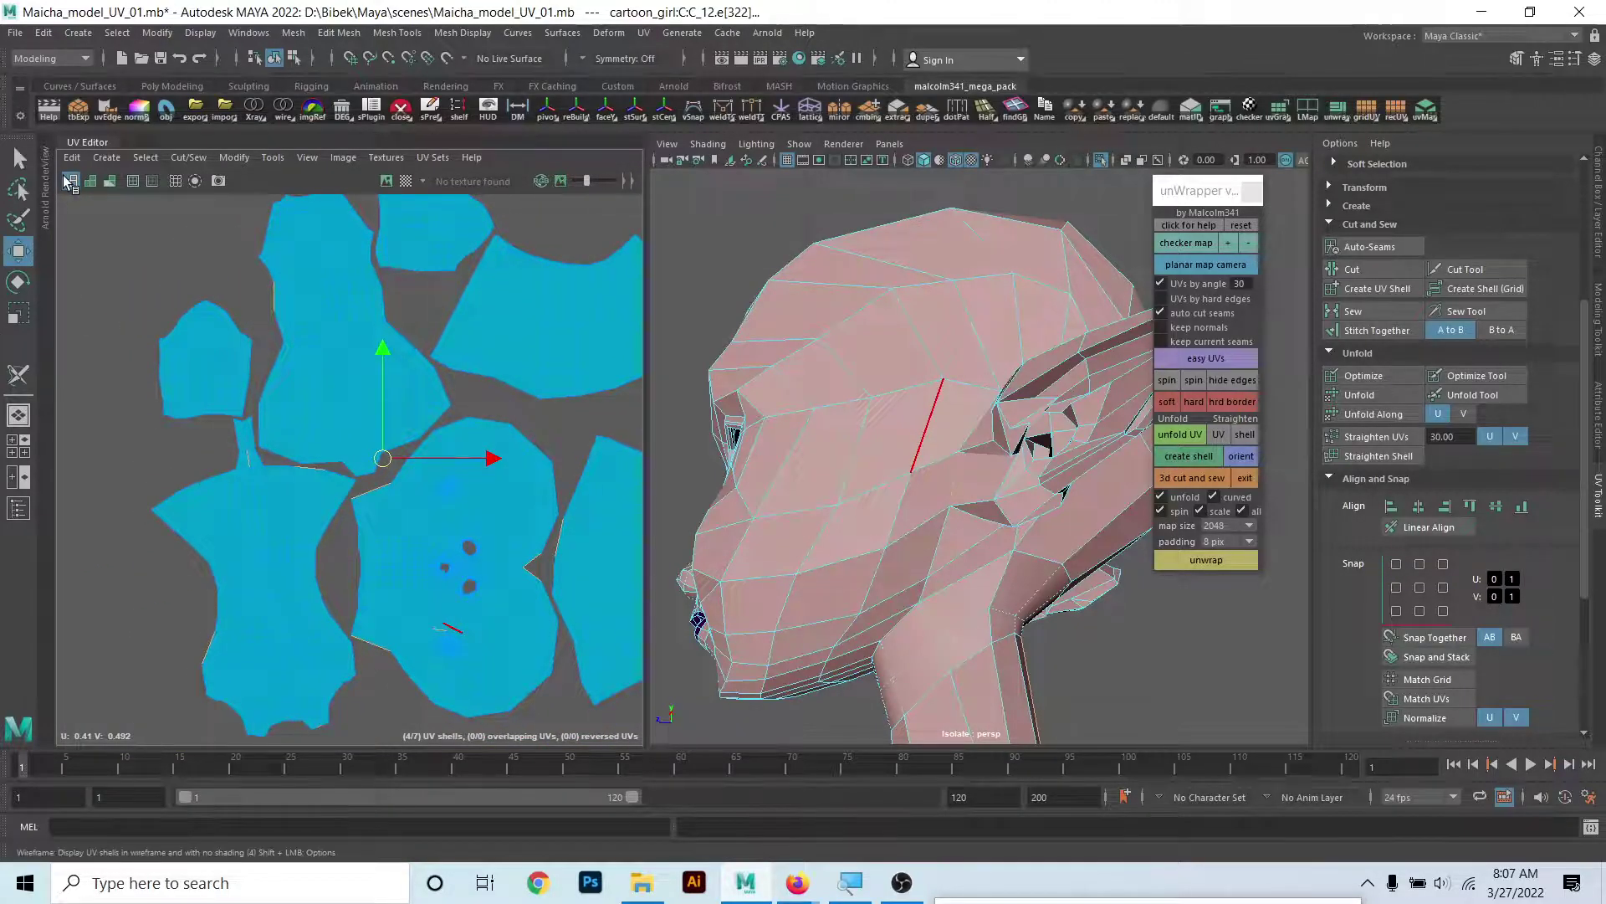
{"action": "left_click", "coordinate": [109, 181]}
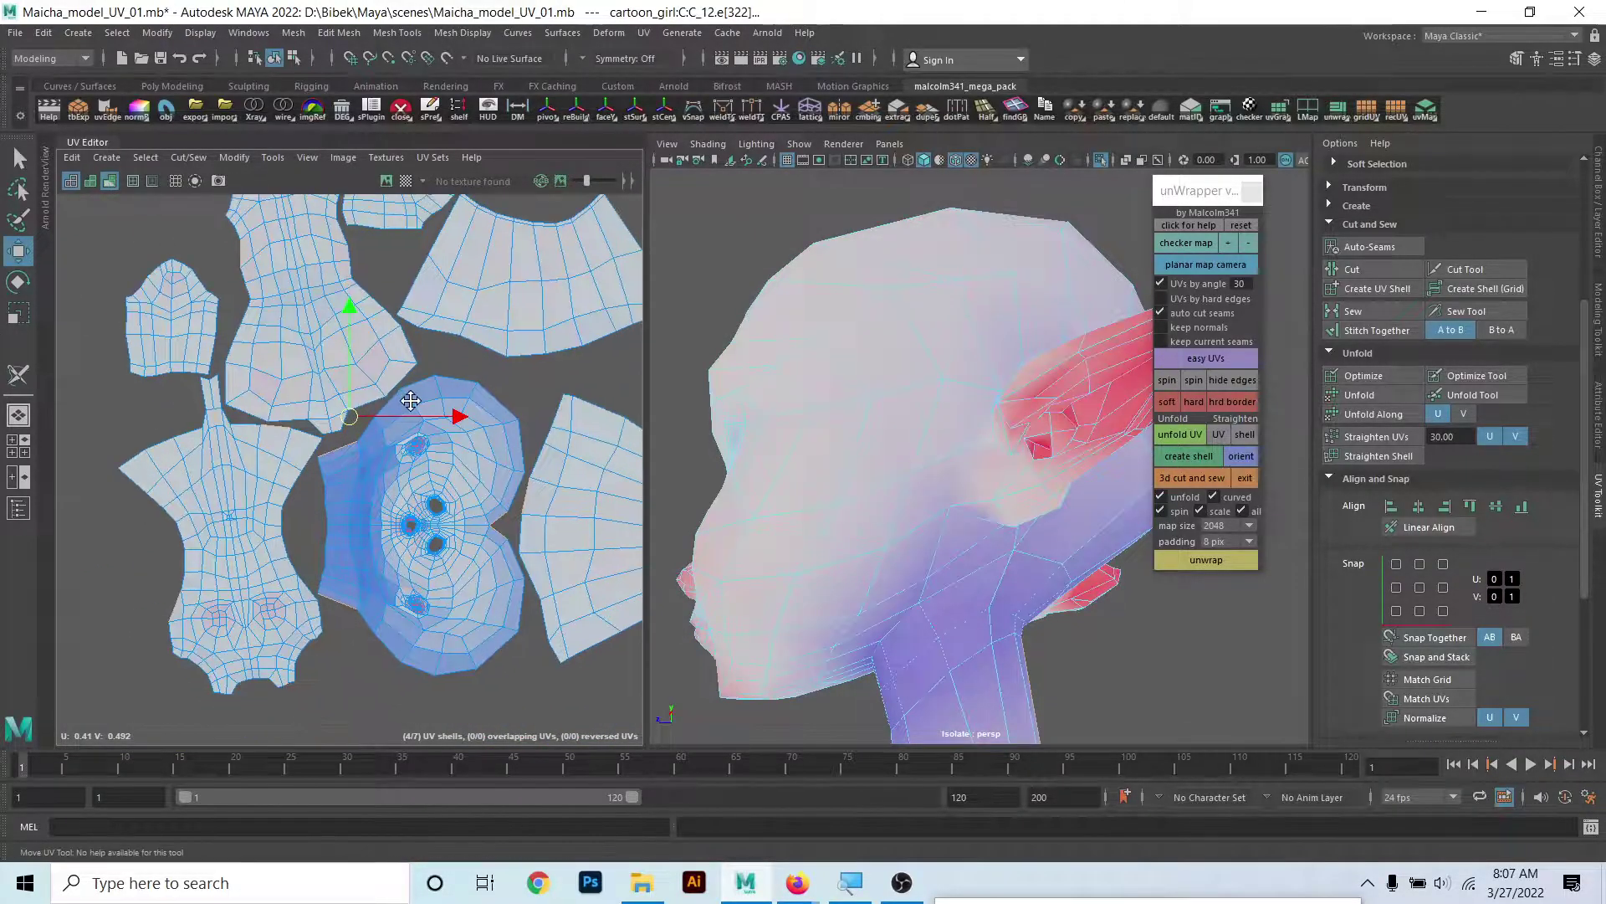
{"action": "scroll", "coordinate": [491, 608], "scroll_direction": "up", "scroll_amount": 3}
{"action": "scroll", "coordinate": [441, 544], "scroll_direction": "up", "scroll_amount": 1}
{"action": "scroll", "coordinate": [466, 689], "scroll_direction": "up", "scroll_amount": 1}
{"action": "scroll", "coordinate": [519, 538], "scroll_direction": "up", "scroll_amount": 1}
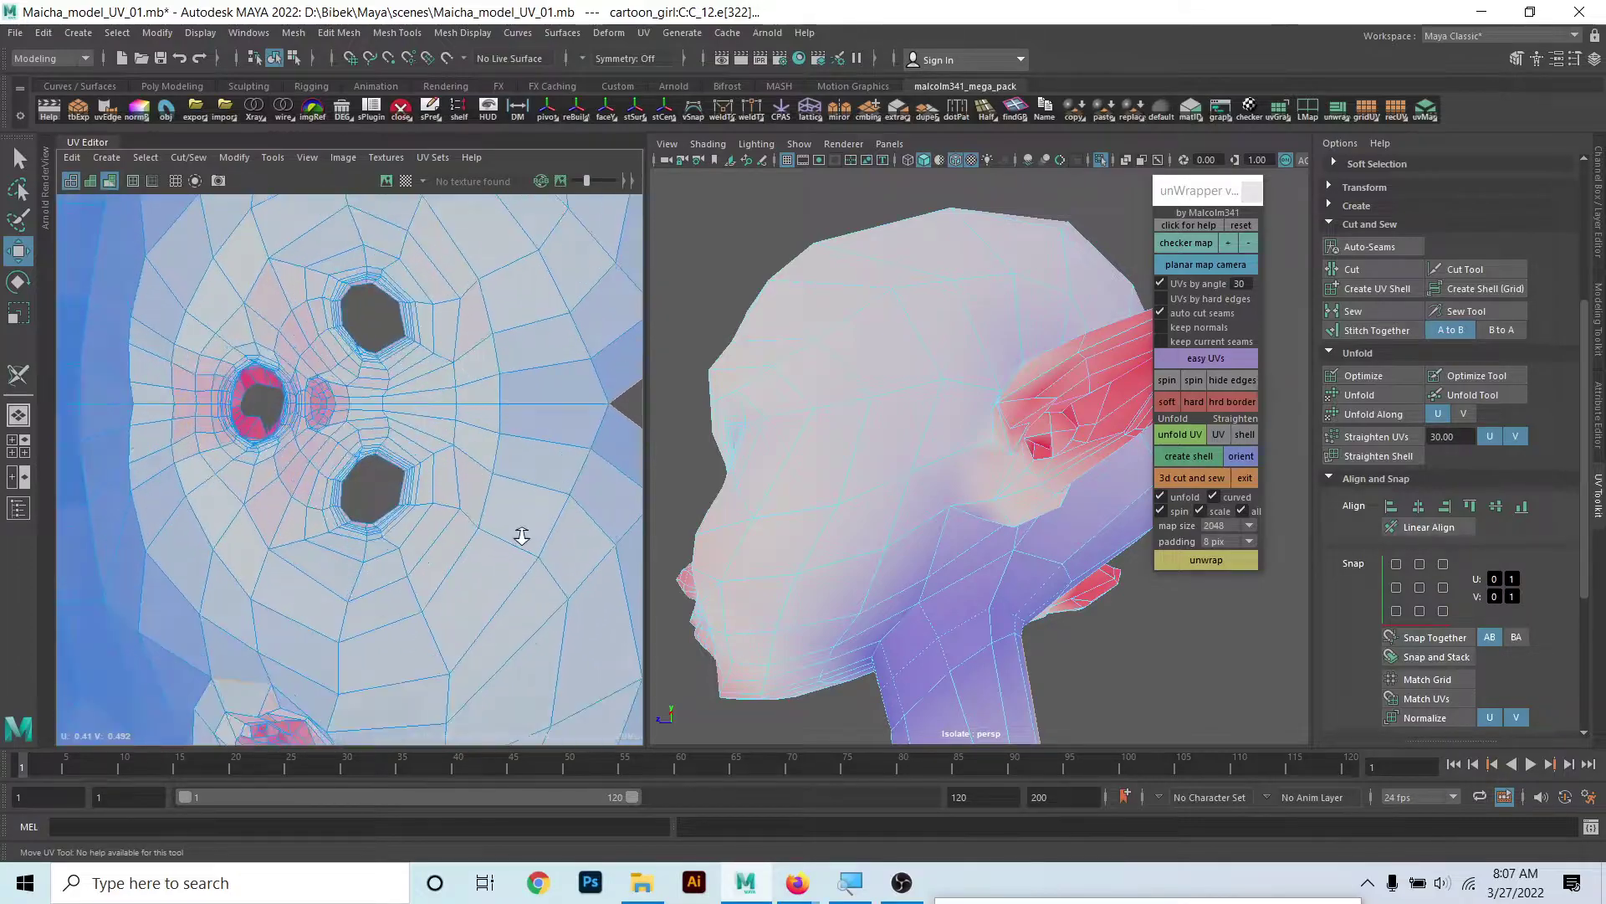
{"action": "scroll", "coordinate": [434, 338], "scroll_direction": "up", "scroll_amount": 2}
{"action": "scroll", "coordinate": [385, 343], "scroll_direction": "down", "scroll_amount": 3}
{"action": "scroll", "coordinate": [384, 574], "scroll_direction": "up", "scroll_amount": 3}
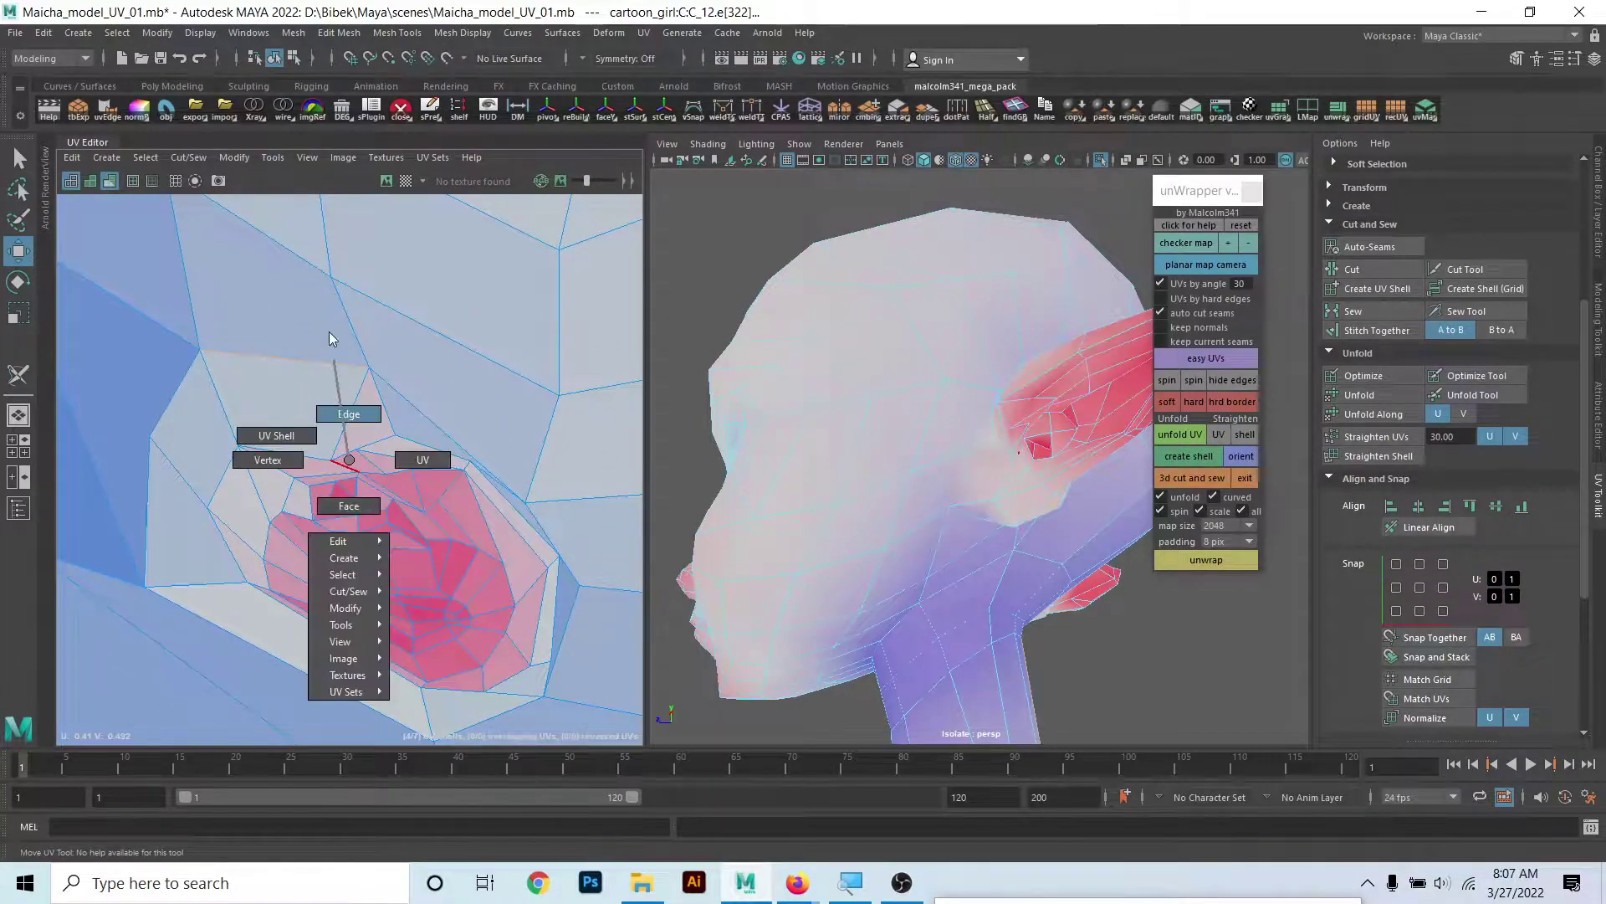
{"action": "right_click_drag", "start_coordinate": [329, 331], "coordinate": [332, 389]}
{"action": "left_click", "coordinate": [314, 360]}
{"action": "key", "text": "f"}
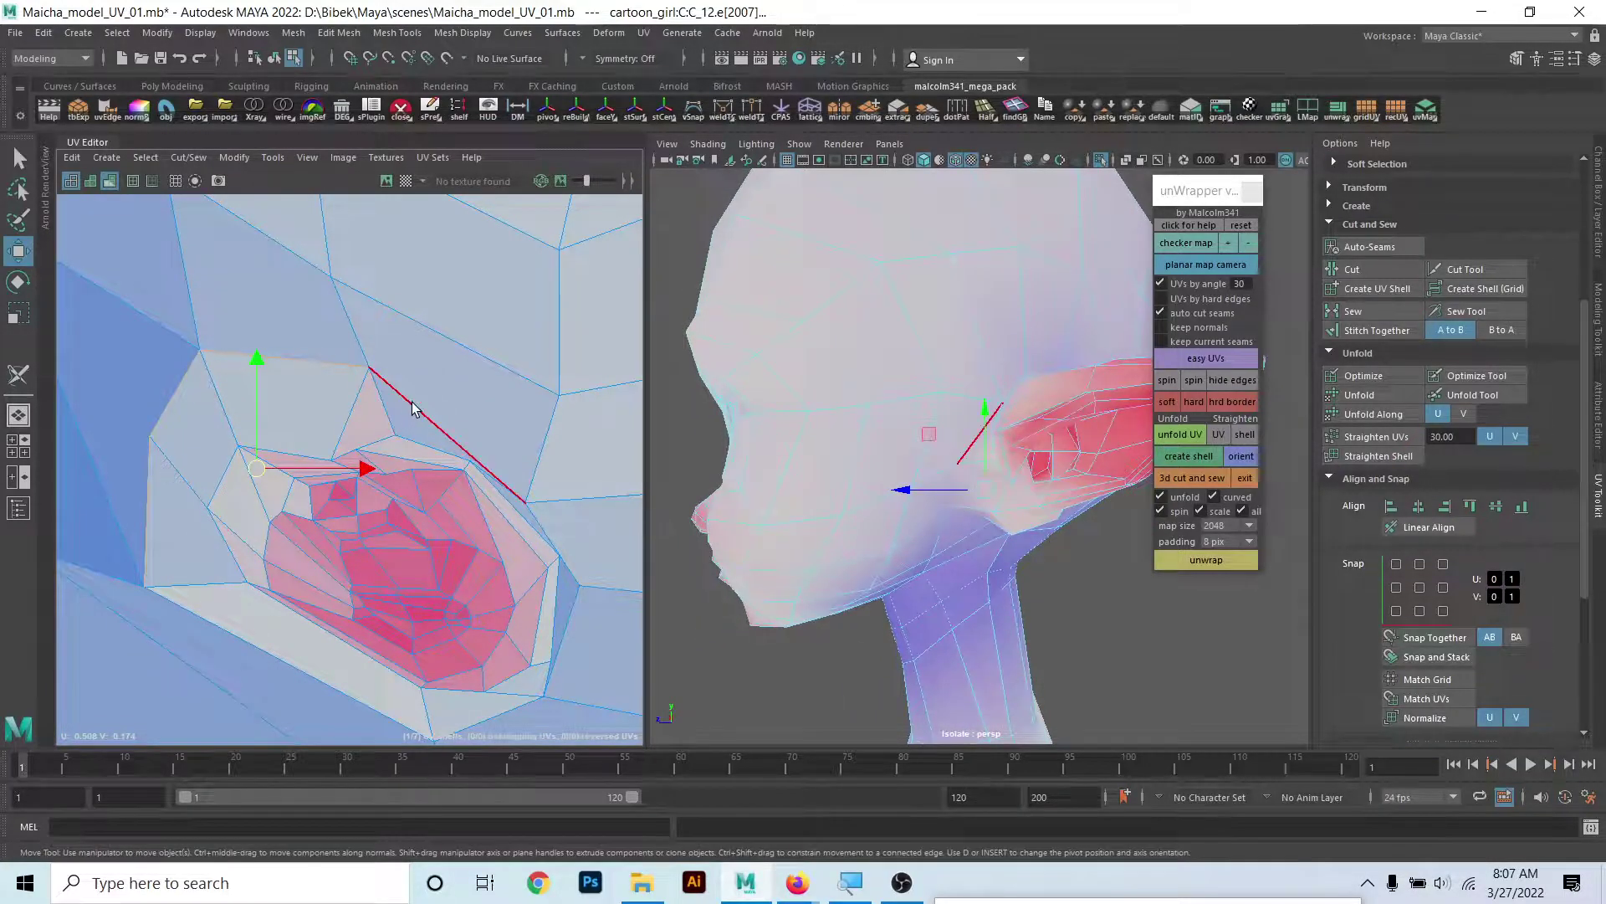
- Cut the ear interior edges into a separate UV shell and select its UVs
{"action": "left_click", "coordinate": [566, 640], "text": "shift"}
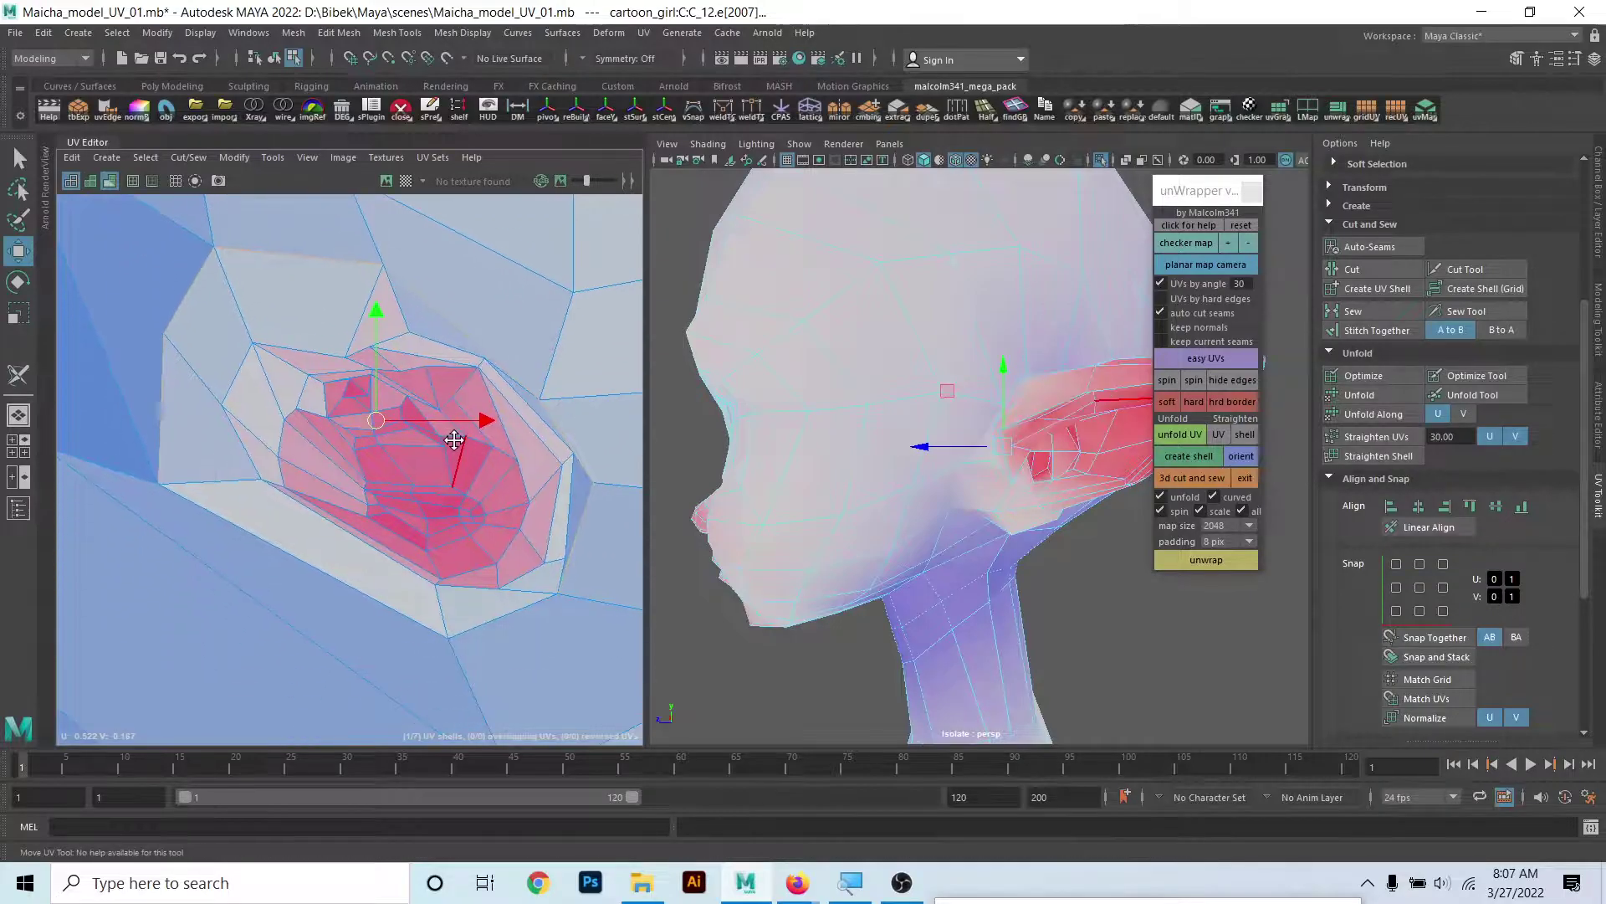
{"action": "key", "text": "f"}
{"action": "left_click", "coordinate": [334, 590]}
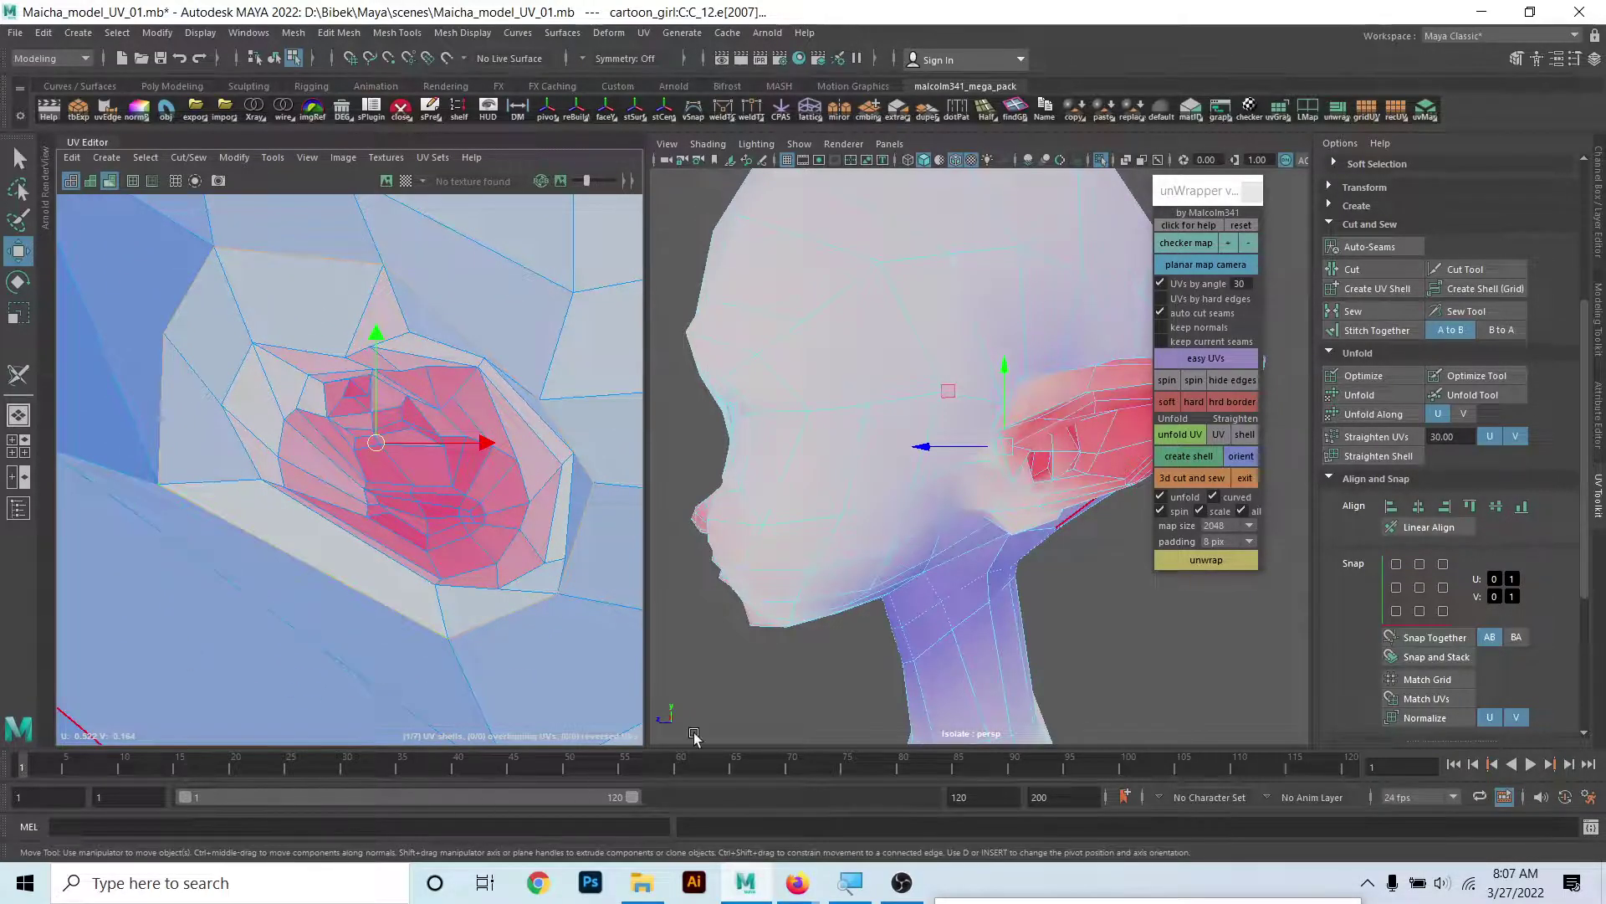
{"action": "left_click_drag", "start_coordinate": [875, 471], "coordinate": [871, 477], "text": "alt"}
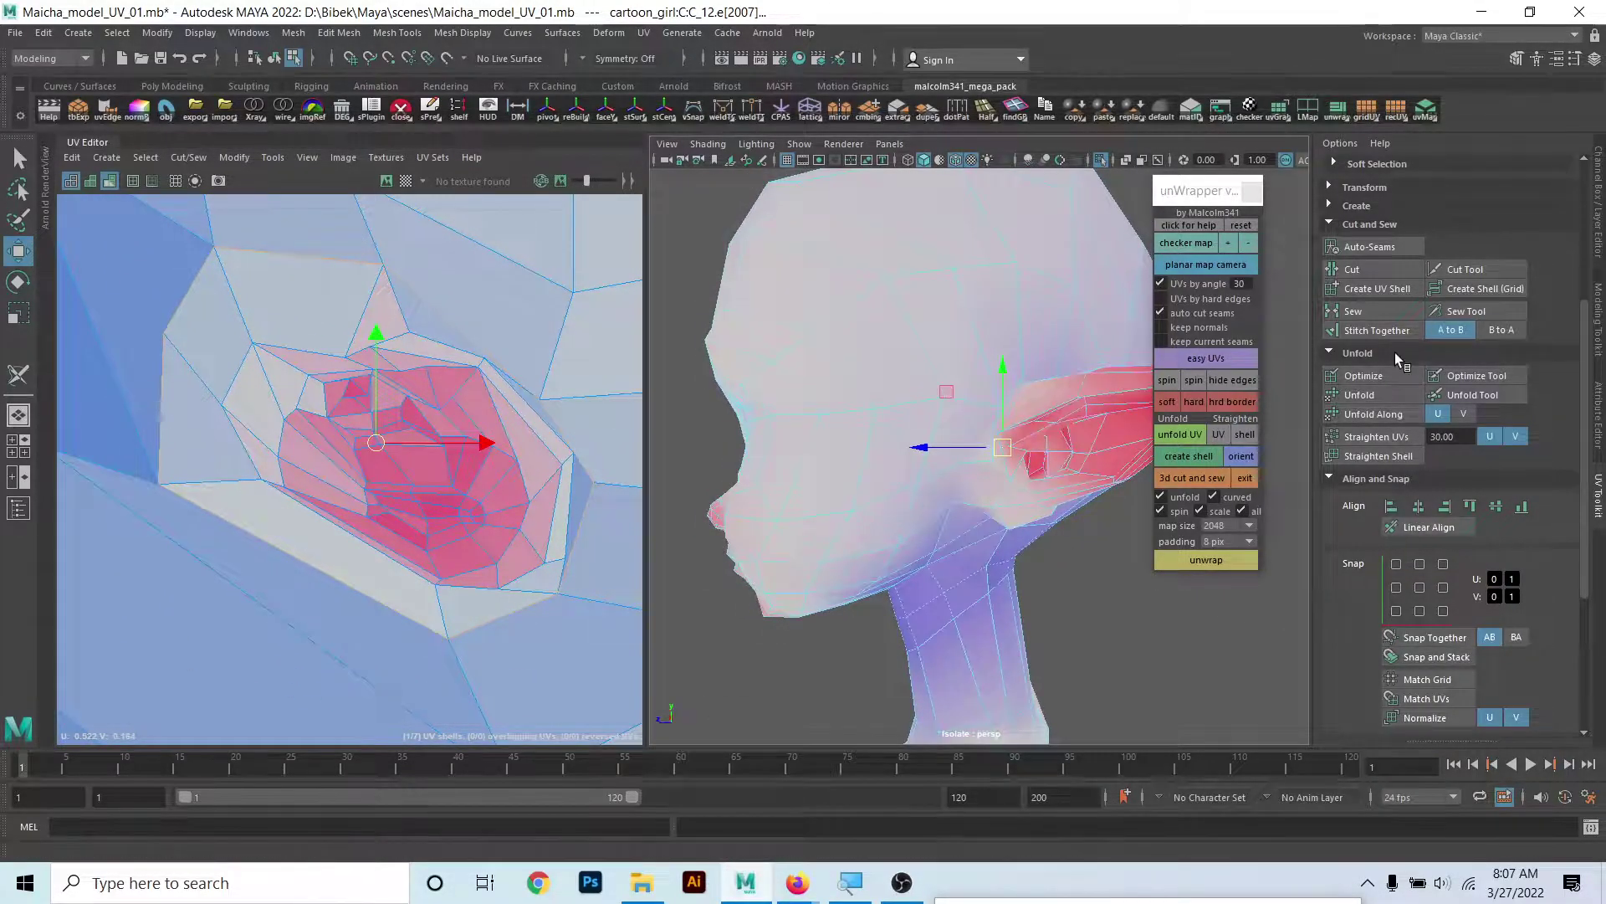
{"action": "left_click", "coordinate": [1382, 288]}
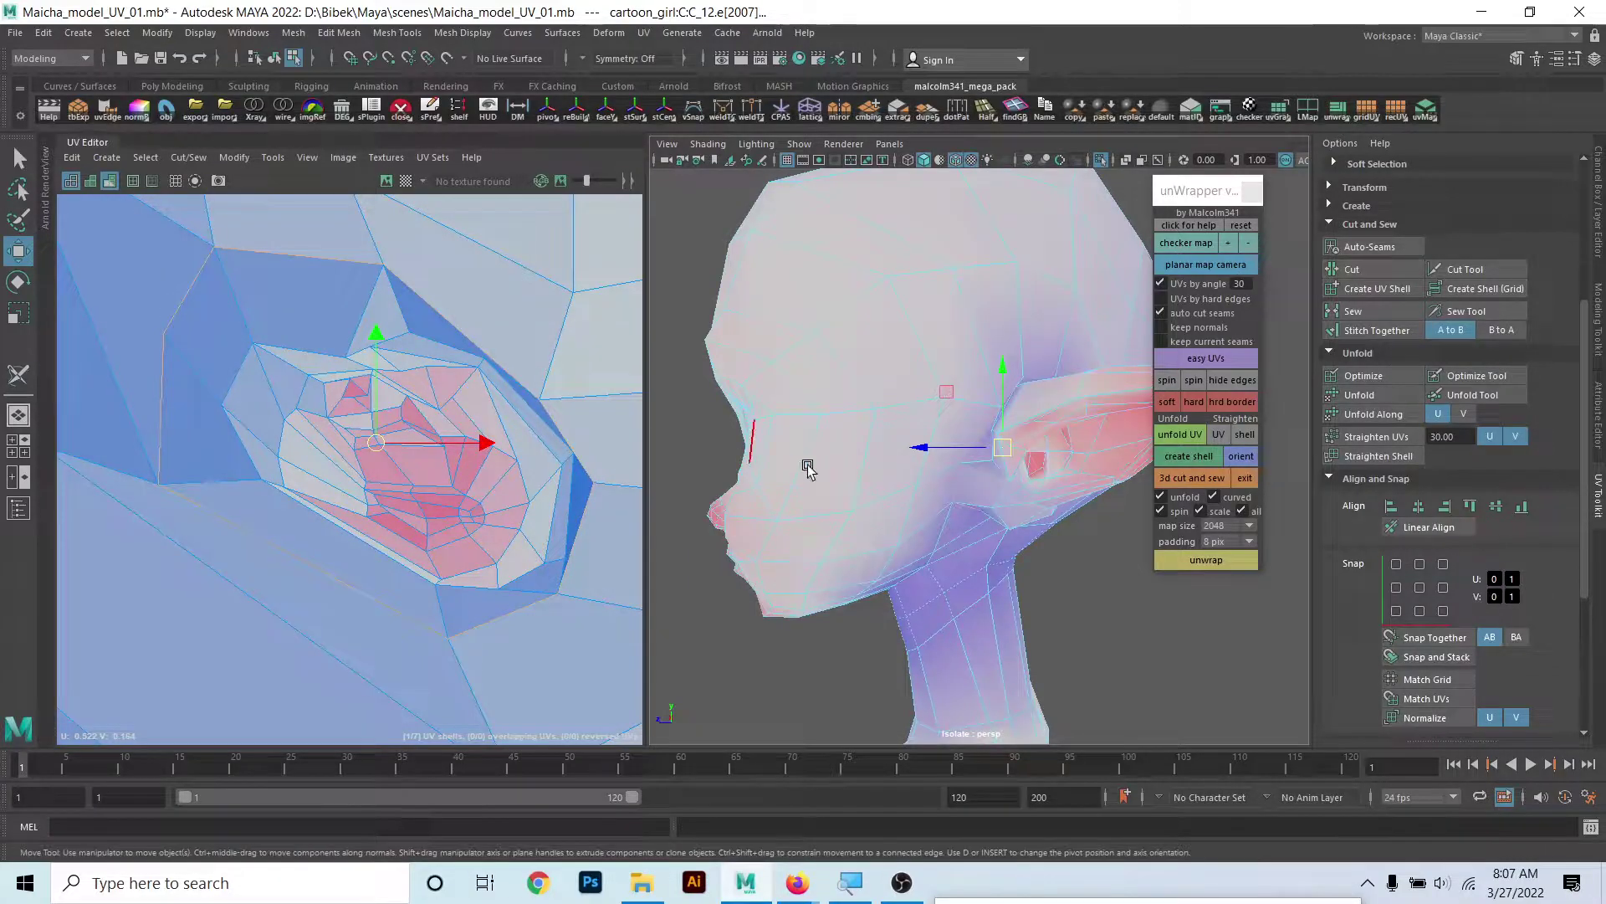
{"action": "scroll", "coordinate": [910, 445], "scroll_direction": "up", "scroll_amount": 3}
{"action": "left_click_drag", "start_coordinate": [910, 445], "coordinate": [912, 450], "text": "alt"}
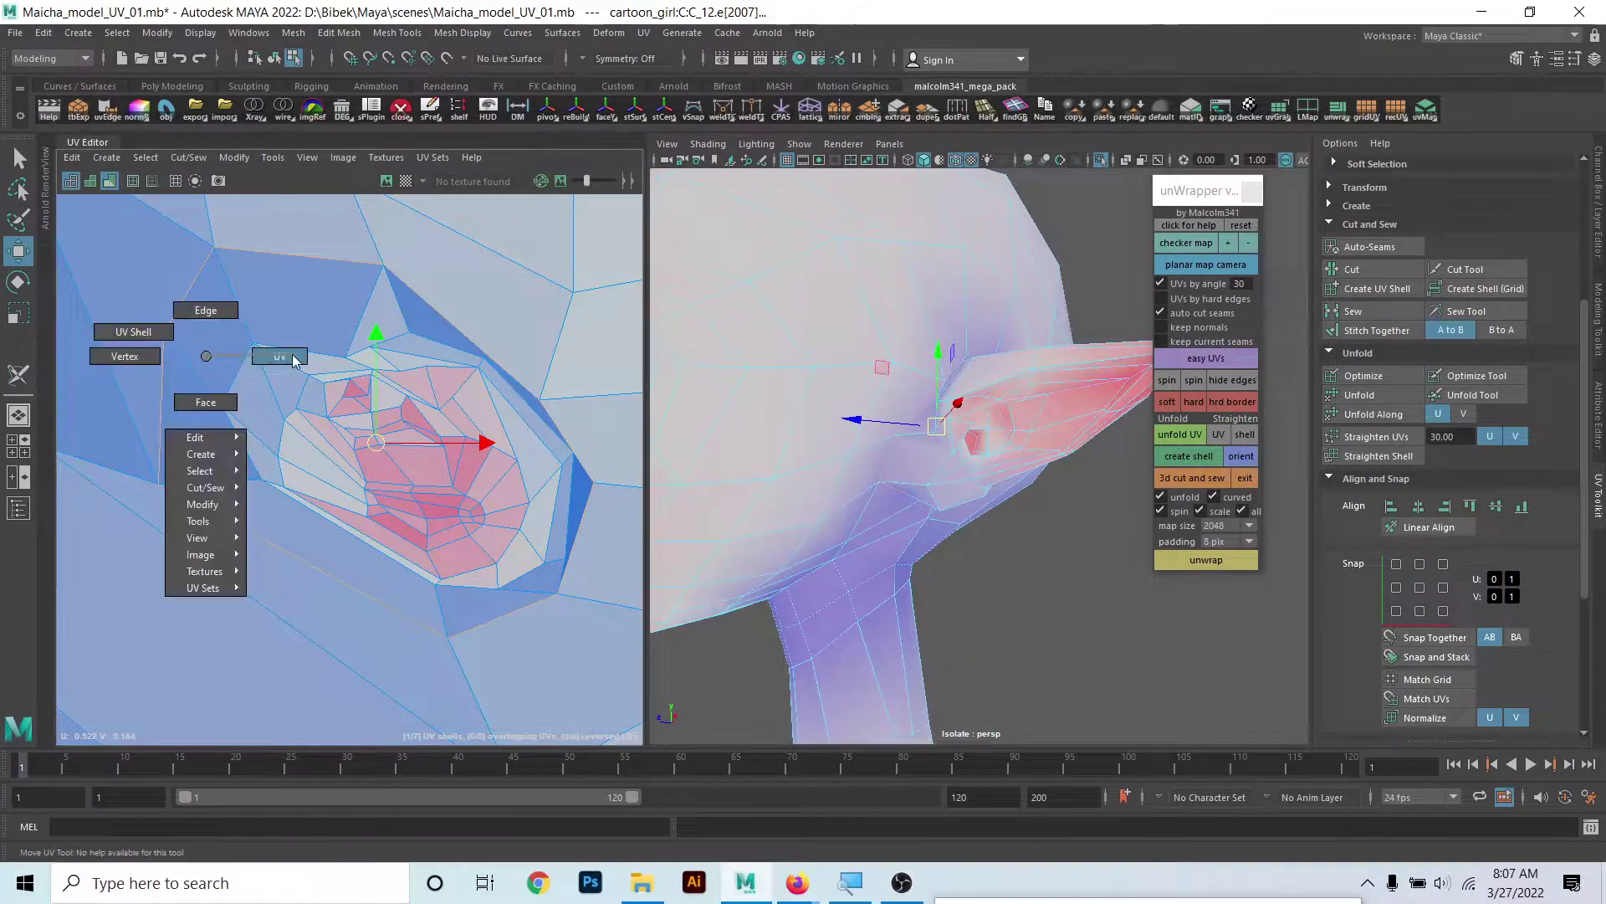
{"action": "right_click_drag", "start_coordinate": [207, 361], "coordinate": [290, 381]}
{"action": "scroll", "coordinate": [136, 384], "scroll_direction": "down", "scroll_amount": 3}
{"action": "scroll", "coordinate": [396, 507], "scroll_direction": "down", "scroll_amount": 2}
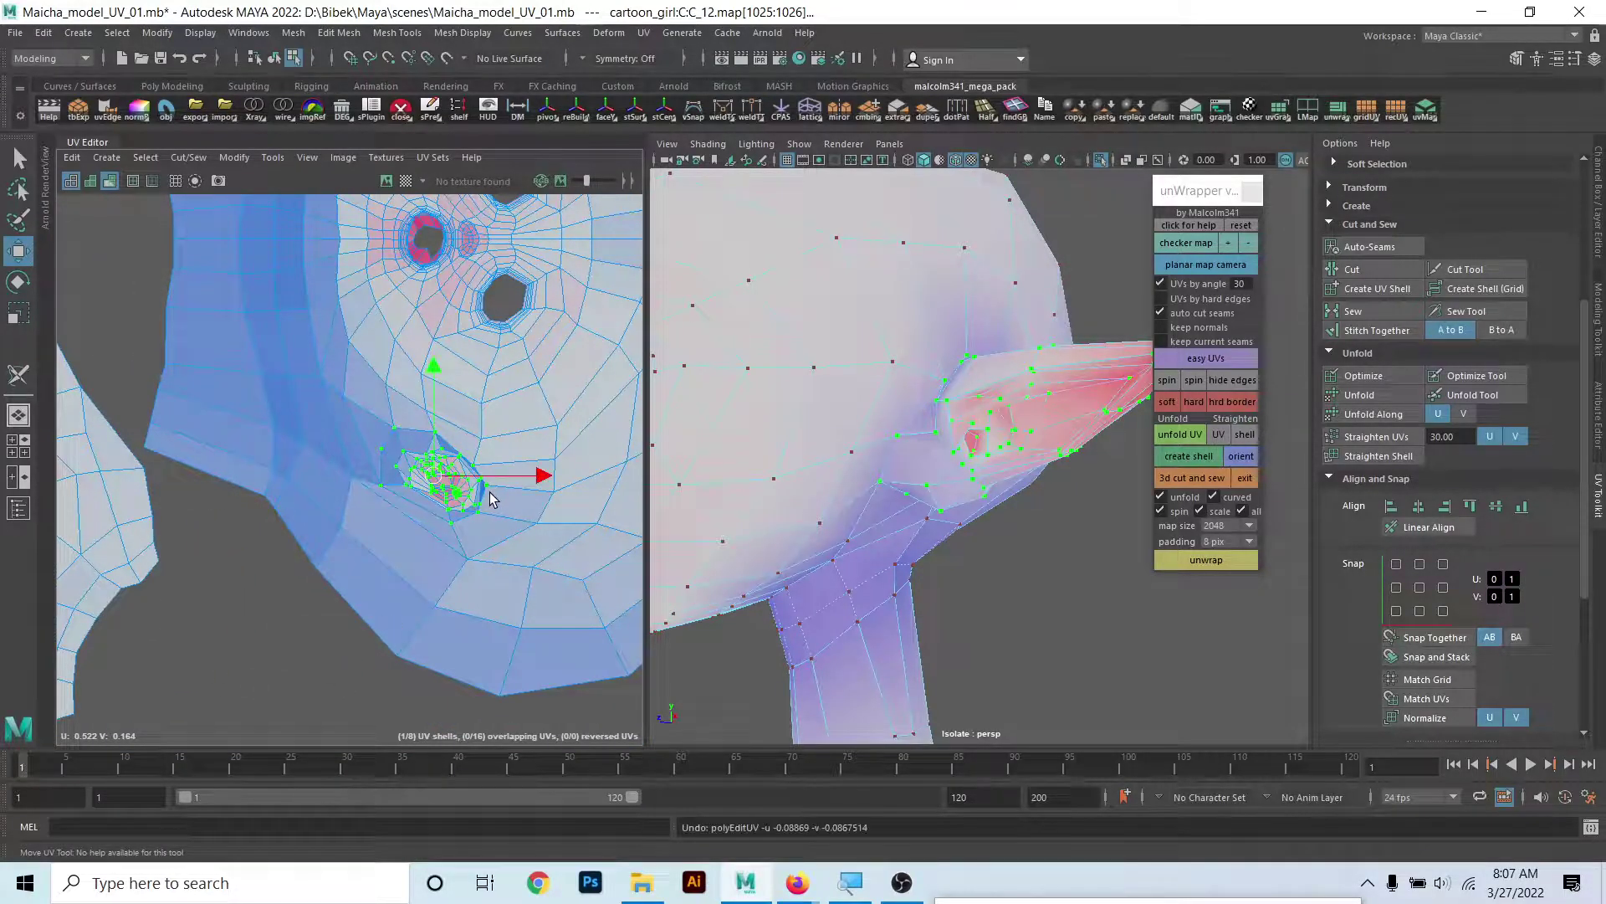
- Show the checker backdrop and cut the UVs along an edge around the ear opening
{"action": "left_click", "coordinate": [1247, 479]}
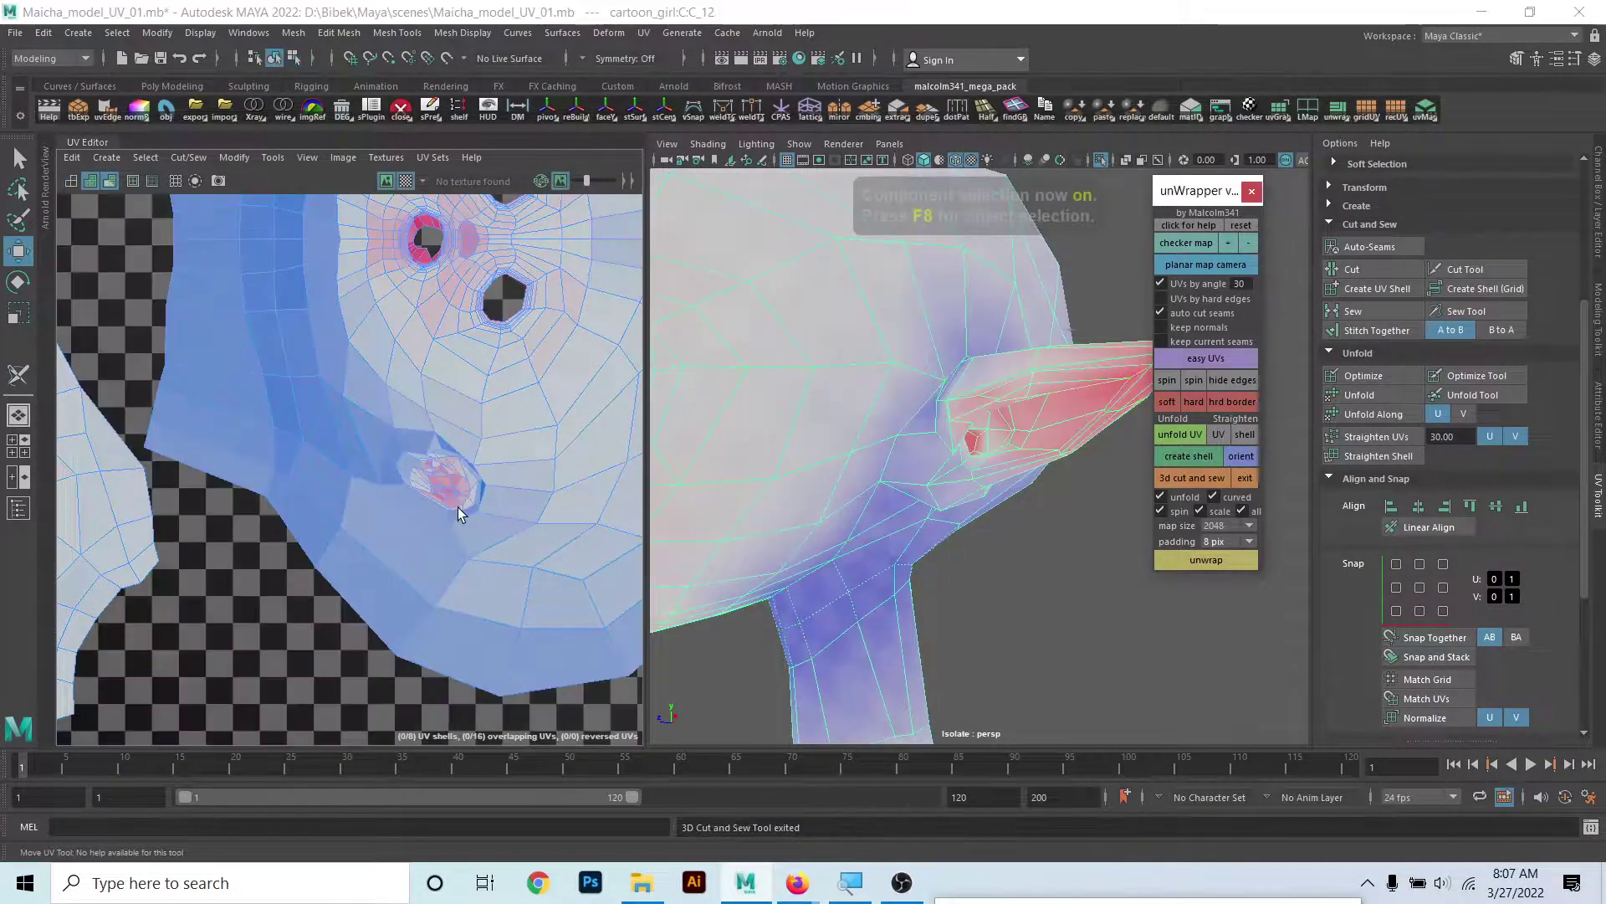
{"action": "right_click_drag", "start_coordinate": [427, 471], "coordinate": [431, 418]}
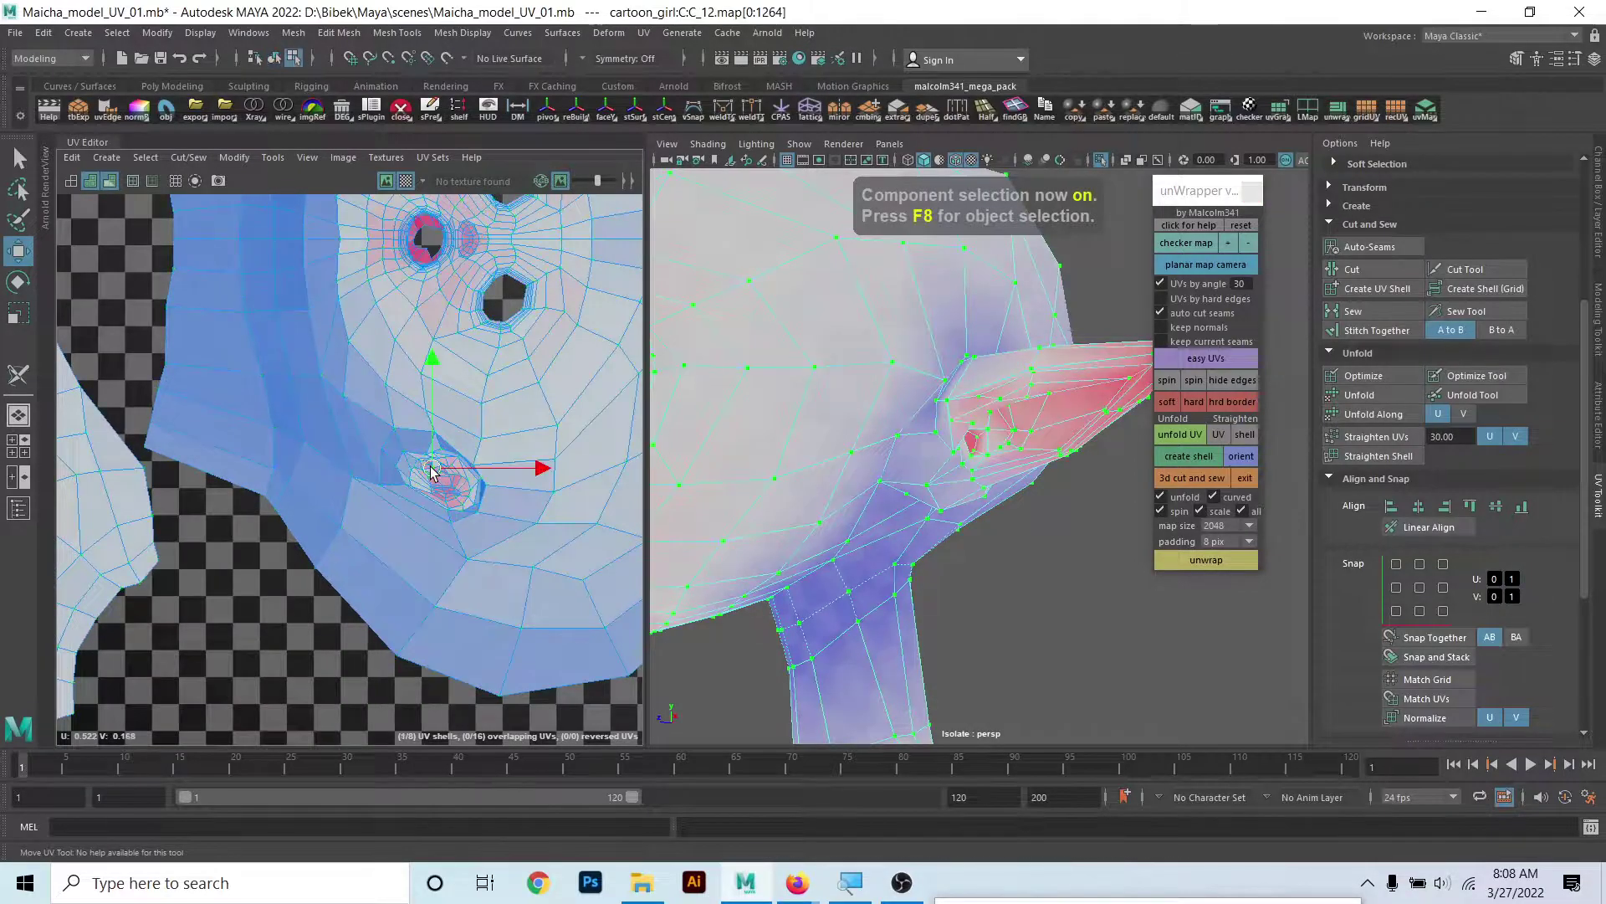
{"action": "scroll", "coordinate": [407, 460], "scroll_direction": "down", "scroll_amount": 2}
{"action": "scroll", "coordinate": [407, 460], "scroll_direction": "up", "scroll_amount": 5}
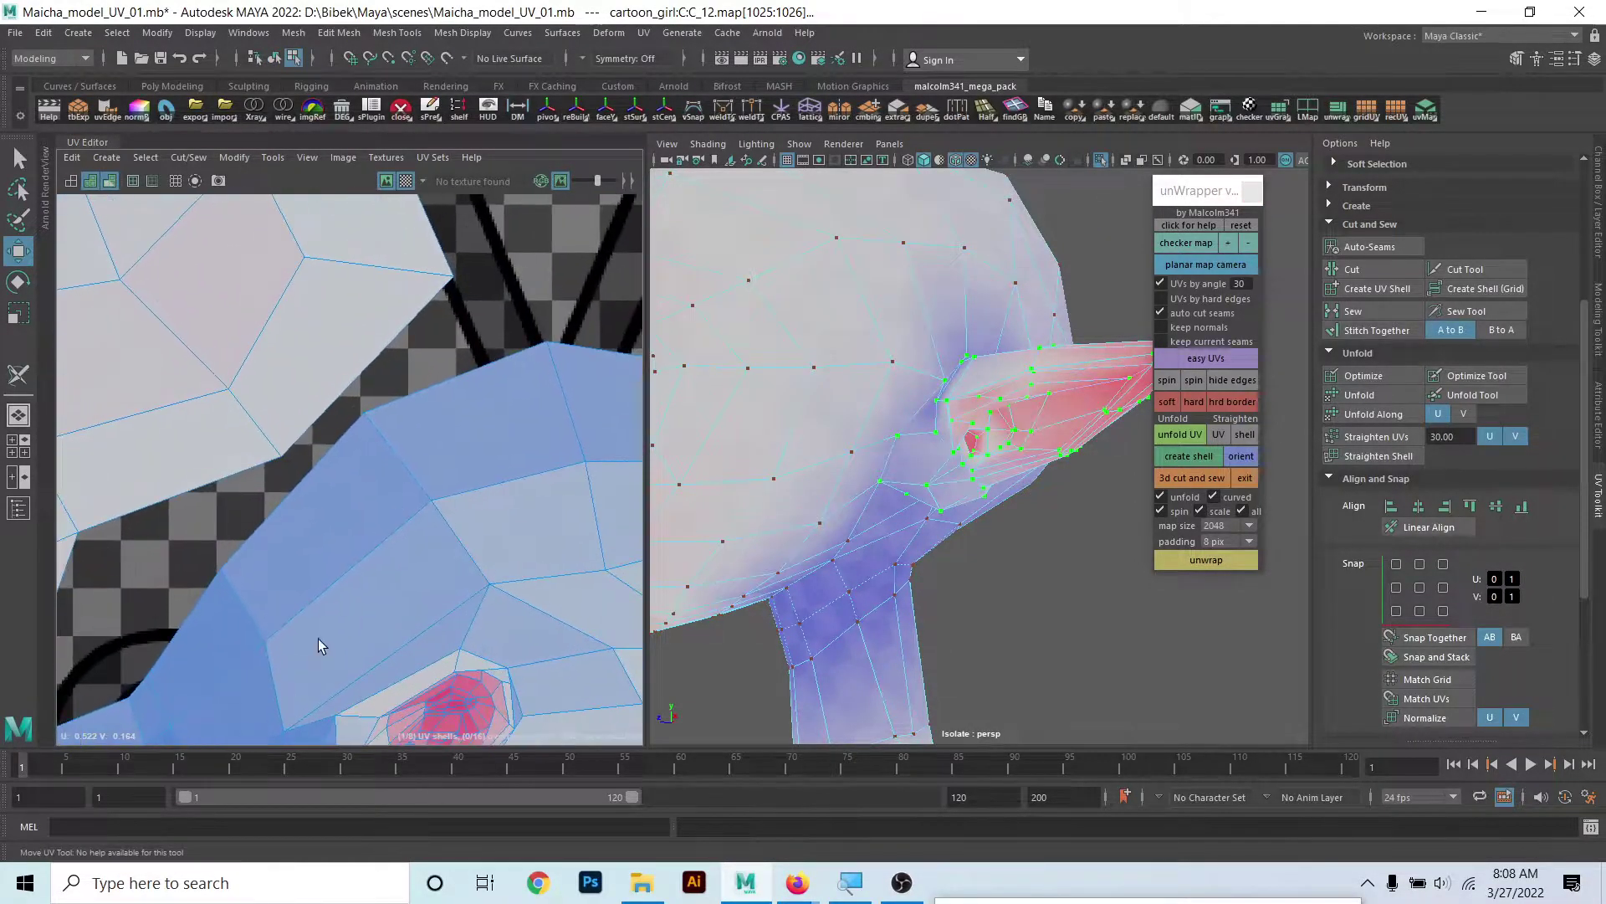
{"action": "scroll", "coordinate": [323, 585], "scroll_direction": "up", "scroll_amount": 3}
{"action": "right_click", "coordinate": [443, 485]}
{"action": "right_click_drag", "start_coordinate": [443, 485], "coordinate": [443, 436]}
{"action": "left_click", "coordinate": [352, 421]}
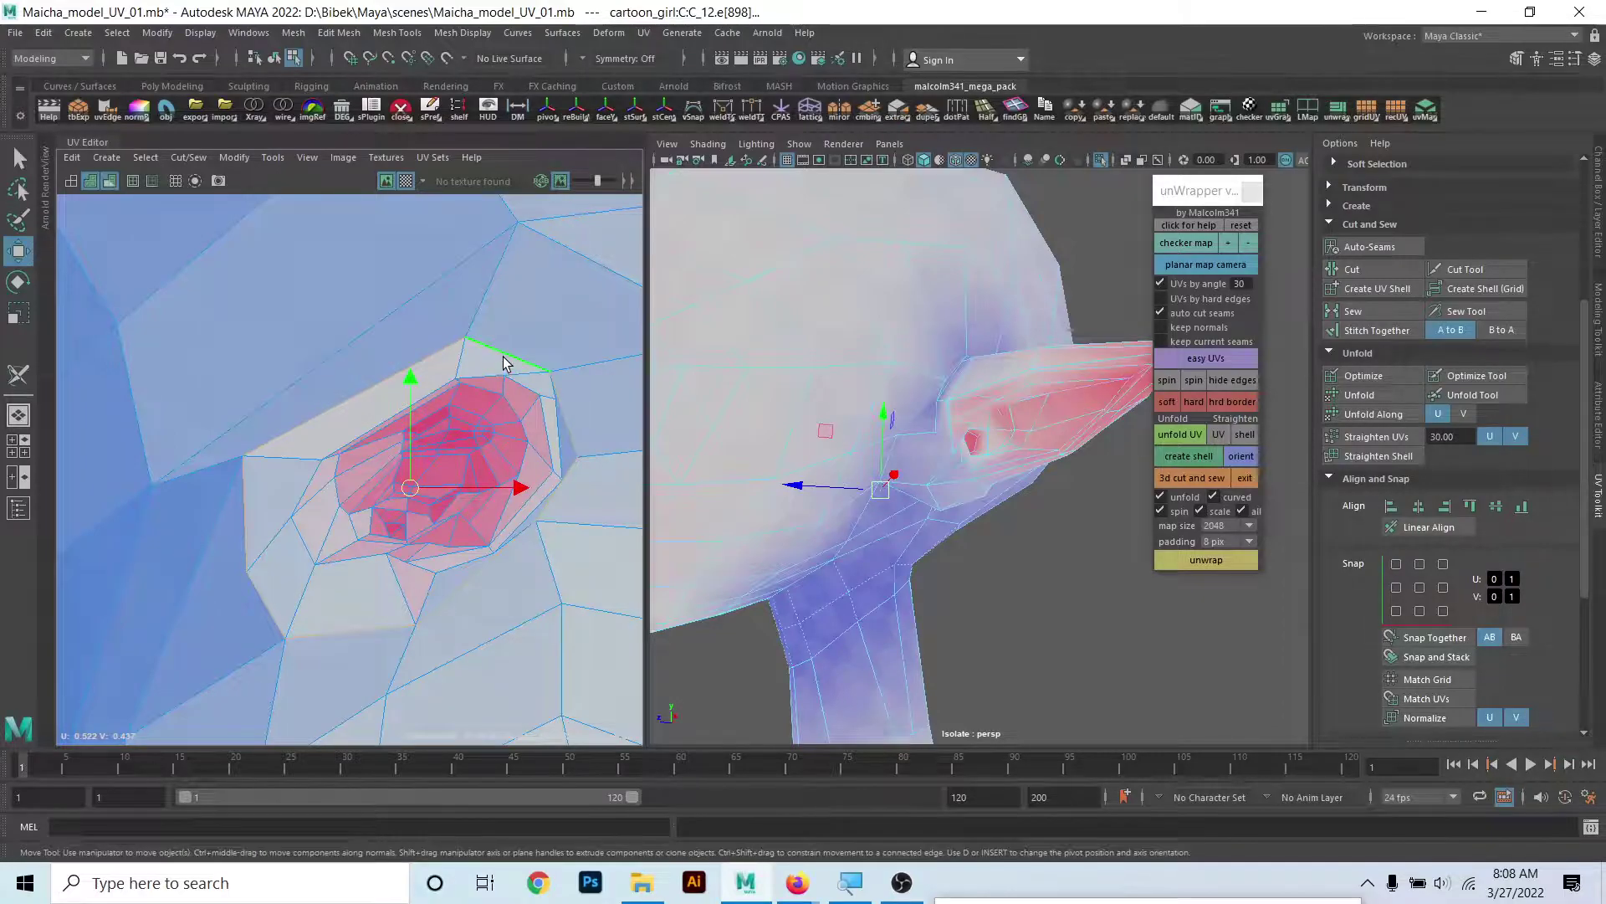
{"action": "left_click", "coordinate": [1379, 271]}
- Return to object mode and unwrap the whole character into laid-out shells with unWrapper
{"action": "right_click", "coordinate": [280, 436]}
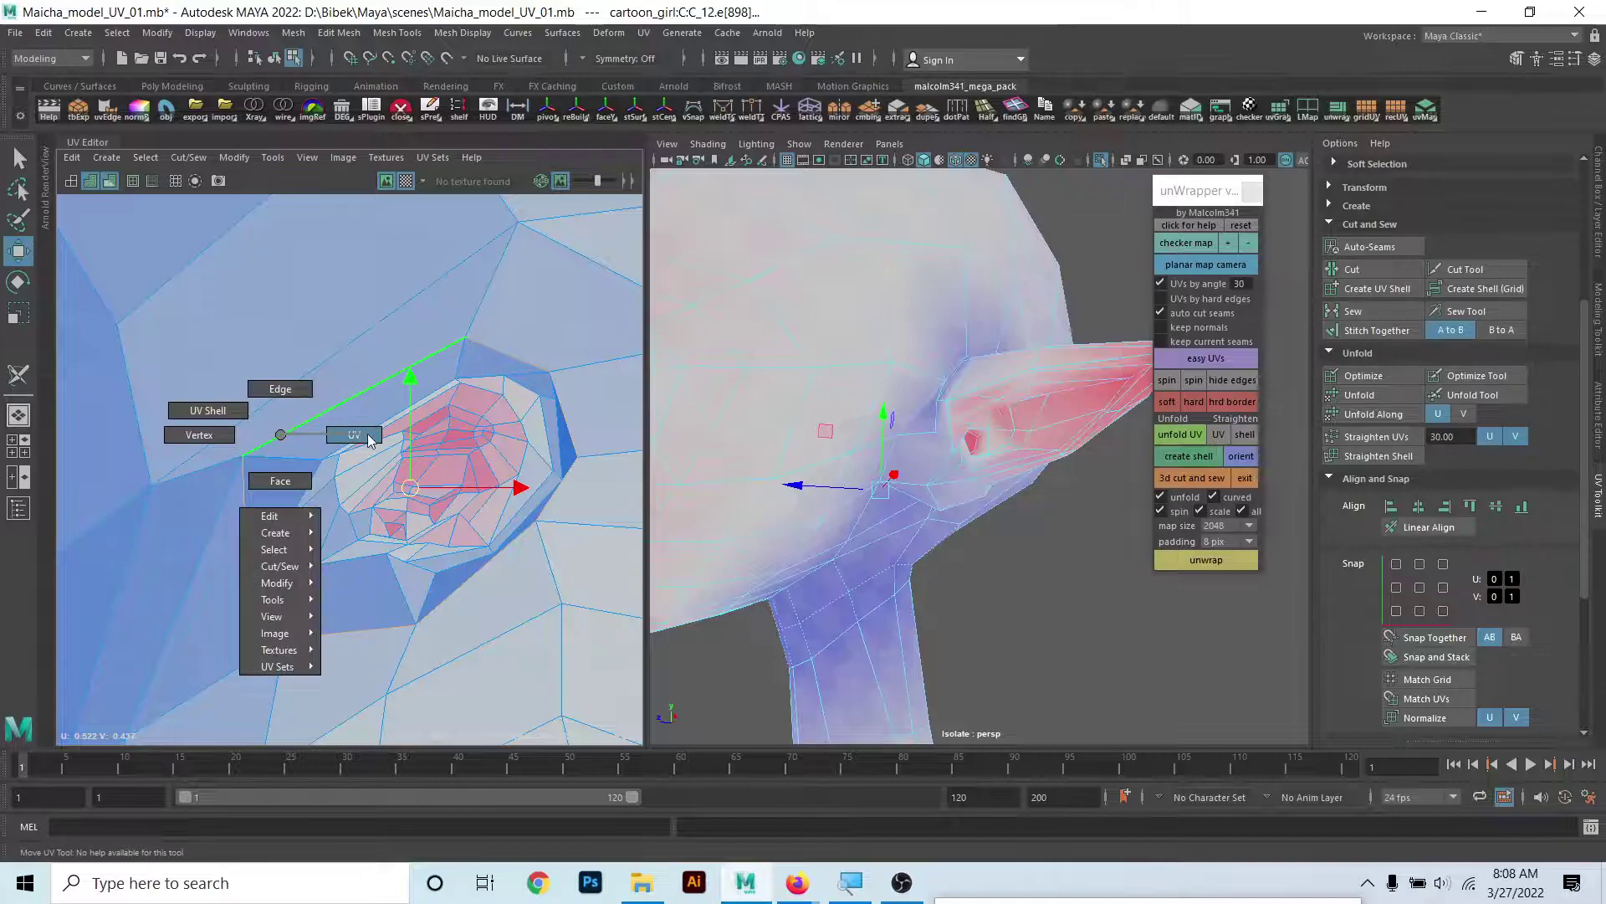
{"action": "right_click_drag", "start_coordinate": [280, 435], "coordinate": [368, 440]}
{"action": "scroll", "coordinate": [700, 502], "scroll_direction": "down", "scroll_amount": 5}
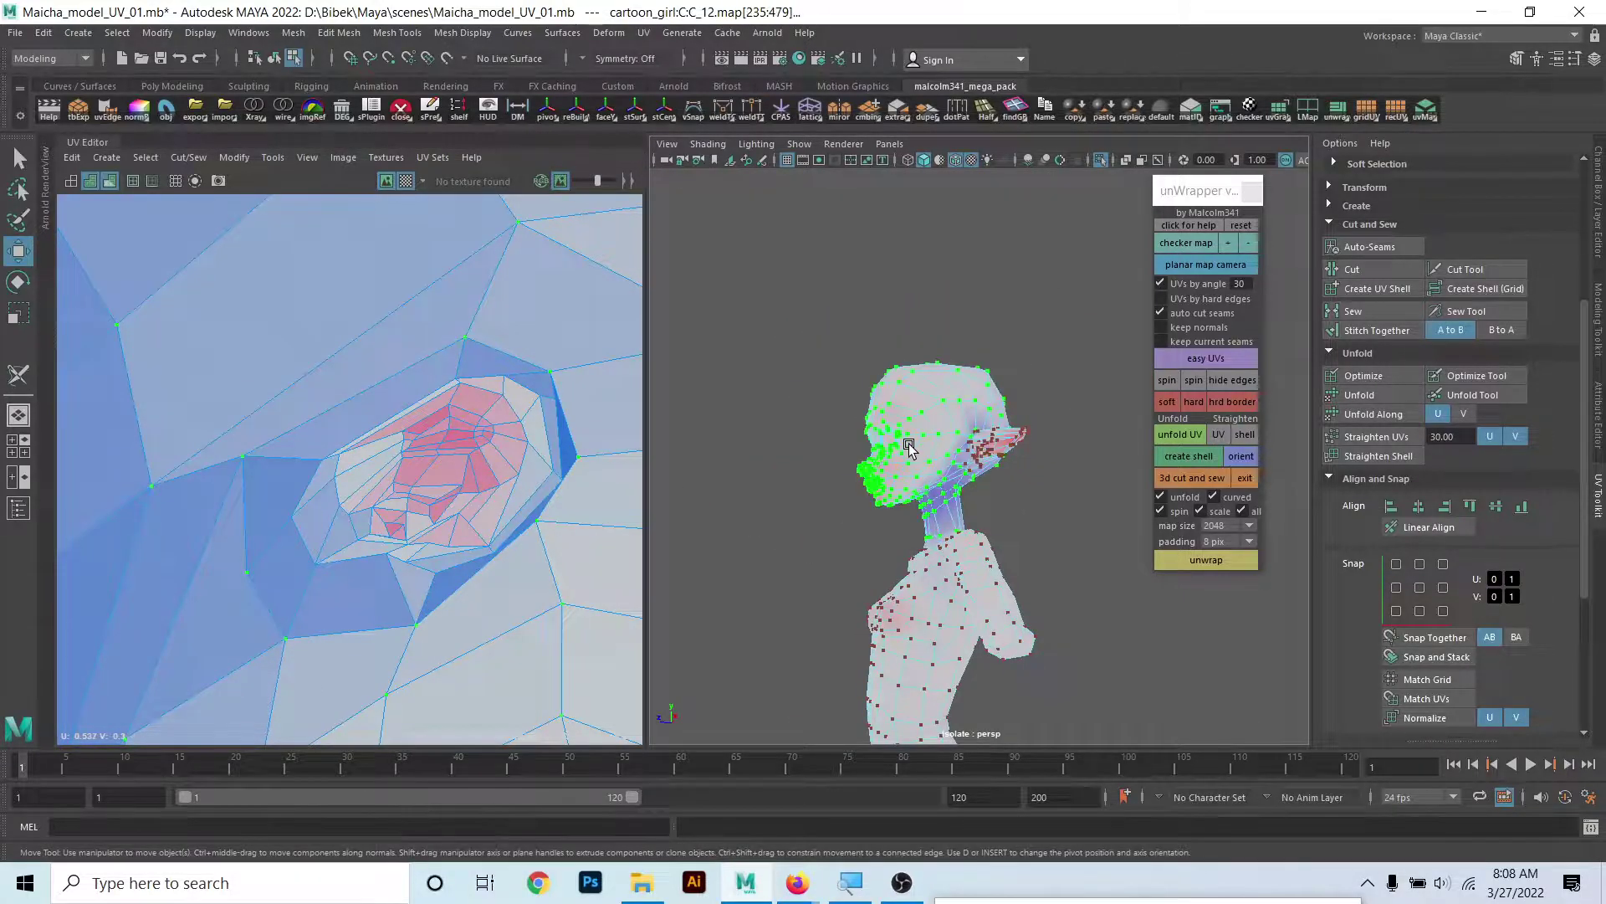
{"action": "left_click_drag", "start_coordinate": [908, 448], "coordinate": [1007, 508], "text": "alt"}
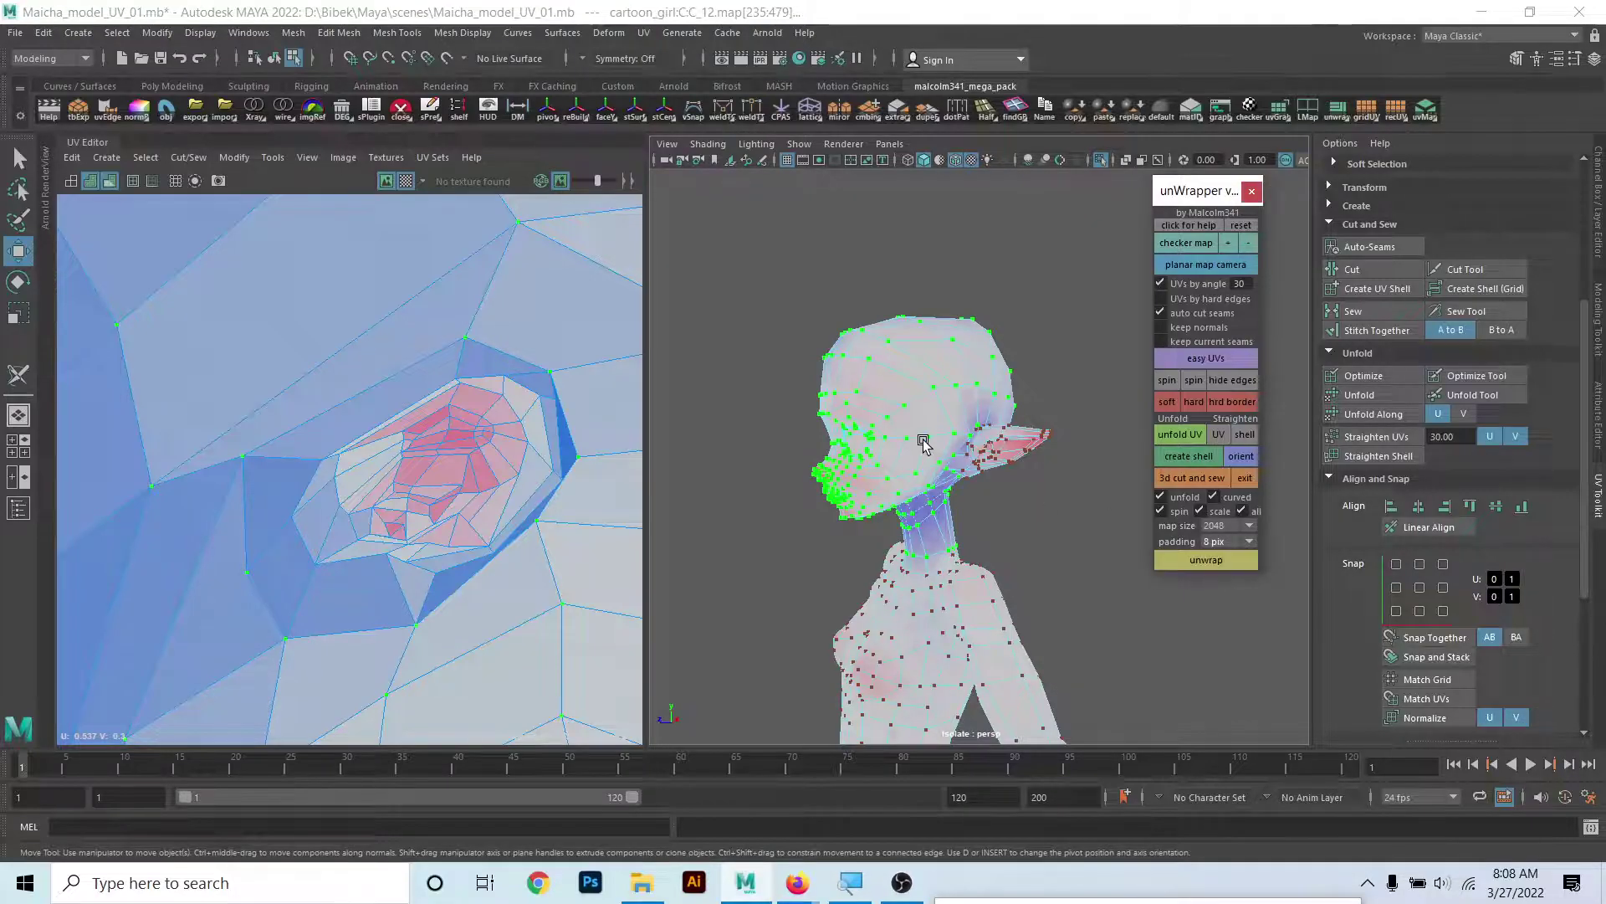
{"action": "right_click_drag", "start_coordinate": [893, 424], "coordinate": [906, 393]}
{"action": "scroll", "coordinate": [928, 530], "scroll_direction": "down", "scroll_amount": 5}
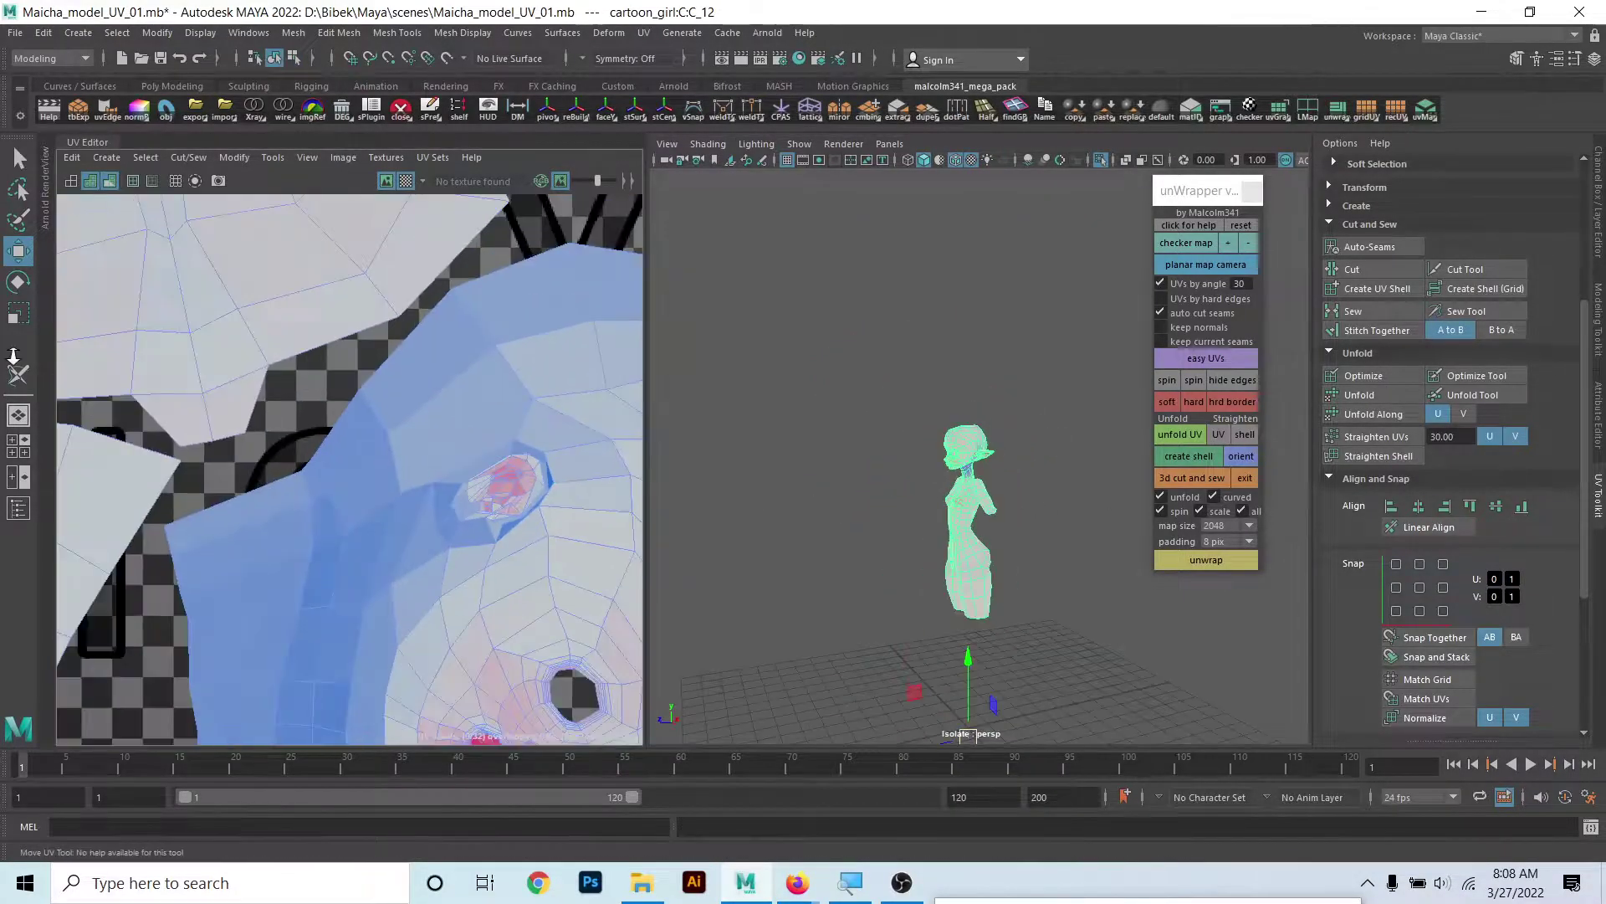
{"action": "scroll", "coordinate": [323, 531], "scroll_direction": "down", "scroll_amount": 4}
{"action": "scroll", "coordinate": [323, 530], "scroll_direction": "down", "scroll_amount": 4}
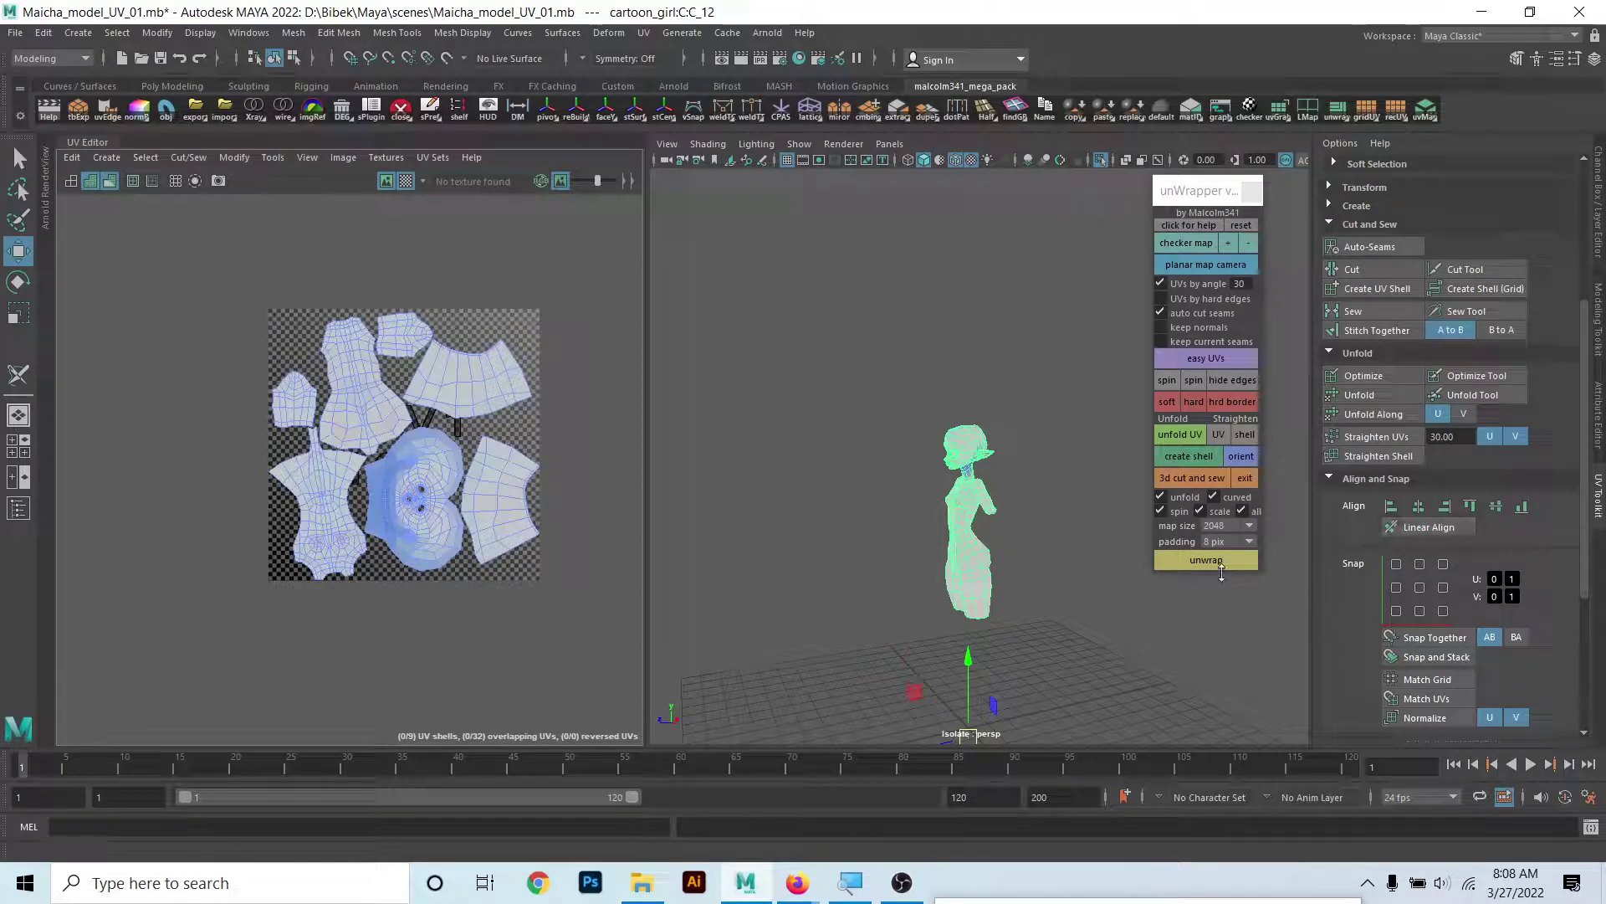
{"action": "left_click", "coordinate": [1217, 559]}
- Hide the UV Editor checker background and turn off distortion shading to show the checker map
{"action": "scroll", "coordinate": [390, 460], "scroll_direction": "up", "scroll_amount": 5}
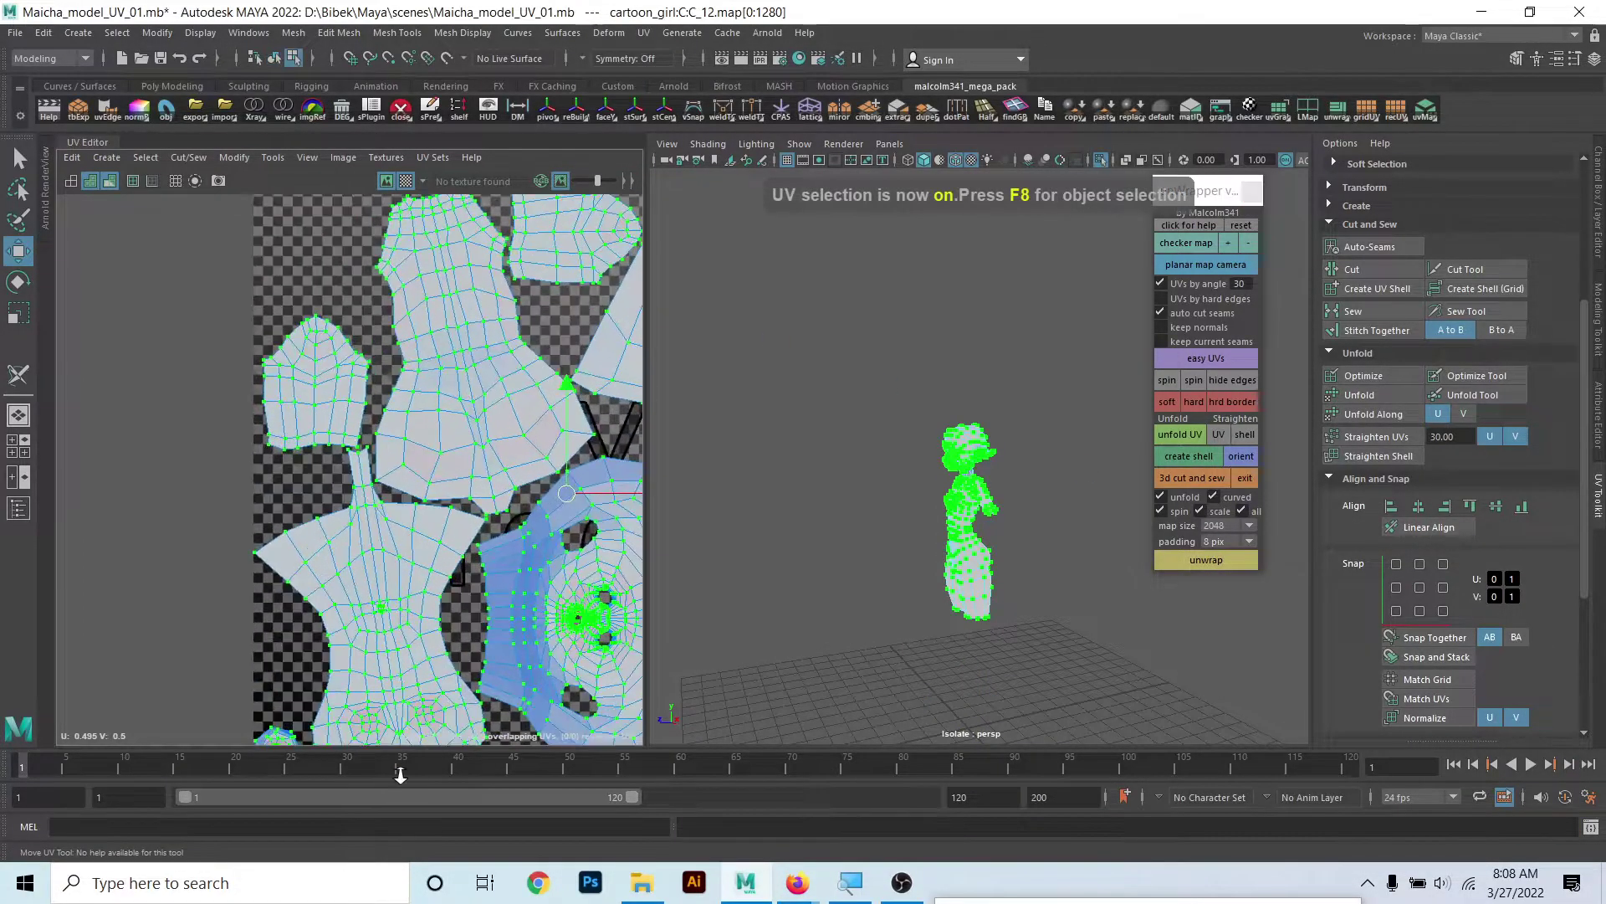
{"action": "scroll", "coordinate": [335, 419], "scroll_direction": "up", "scroll_amount": 3}
{"action": "scroll", "coordinate": [262, 502], "scroll_direction": "up", "scroll_amount": 3}
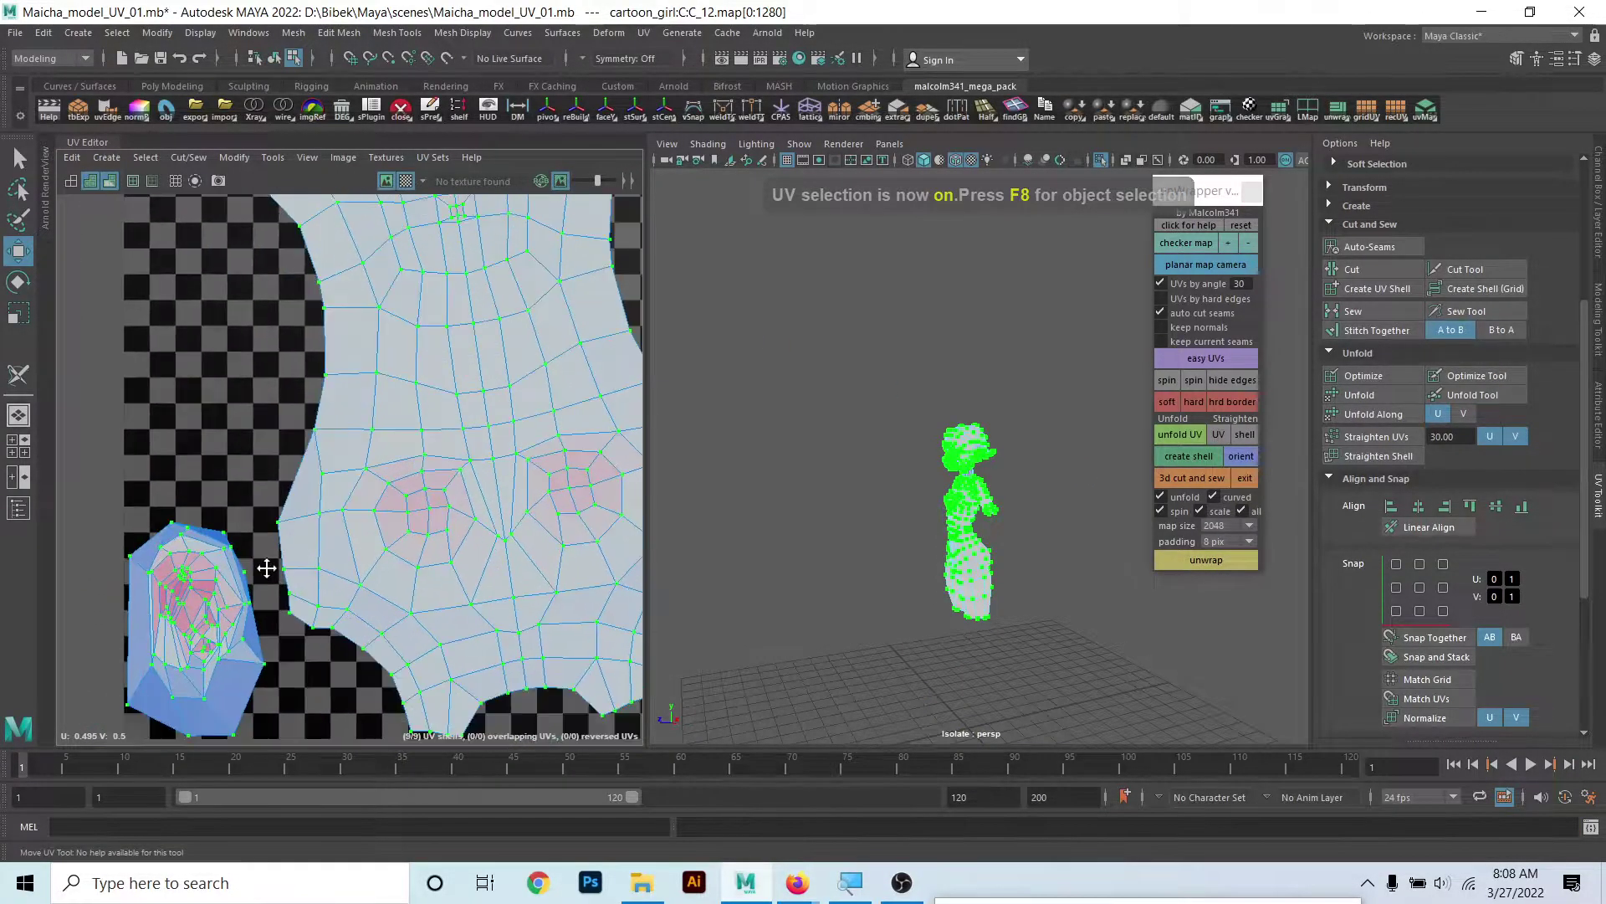
{"action": "scroll", "coordinate": [204, 523], "scroll_direction": "up", "scroll_amount": 3}
{"action": "scroll", "coordinate": [204, 524], "scroll_direction": "up", "scroll_amount": 2}
{"action": "scroll", "coordinate": [878, 469], "scroll_direction": "up", "scroll_amount": 2}
{"action": "scroll", "coordinate": [932, 433], "scroll_direction": "up", "scroll_amount": 4}
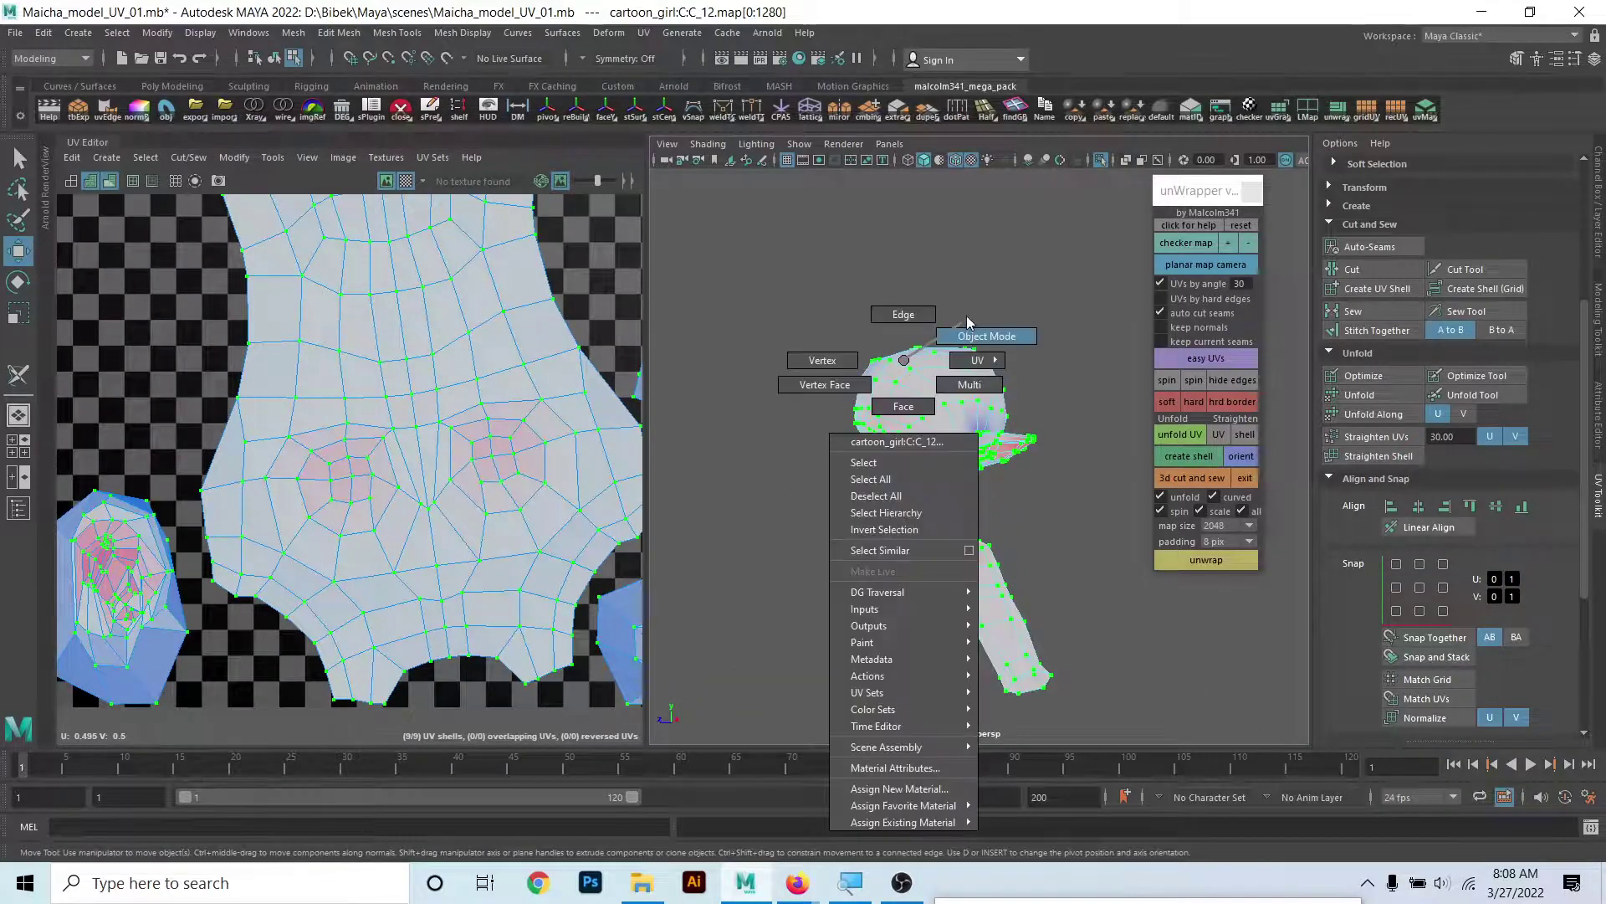
{"action": "right_click_drag", "start_coordinate": [932, 432], "coordinate": [966, 315]}
{"action": "mouse_move", "coordinate": [929, 435]}
{"action": "left_mouse_down", "text": "alt"}
{"action": "mouse_move", "coordinate": [961, 439]}
{"action": "mouse_move", "coordinate": [932, 508]}
{"action": "mouse_move", "coordinate": [907, 505]}
{"action": "mouse_move", "coordinate": [972, 454]}
{"action": "mouse_move", "coordinate": [932, 482]}
{"action": "left_mouse_up", "text": "alt"}
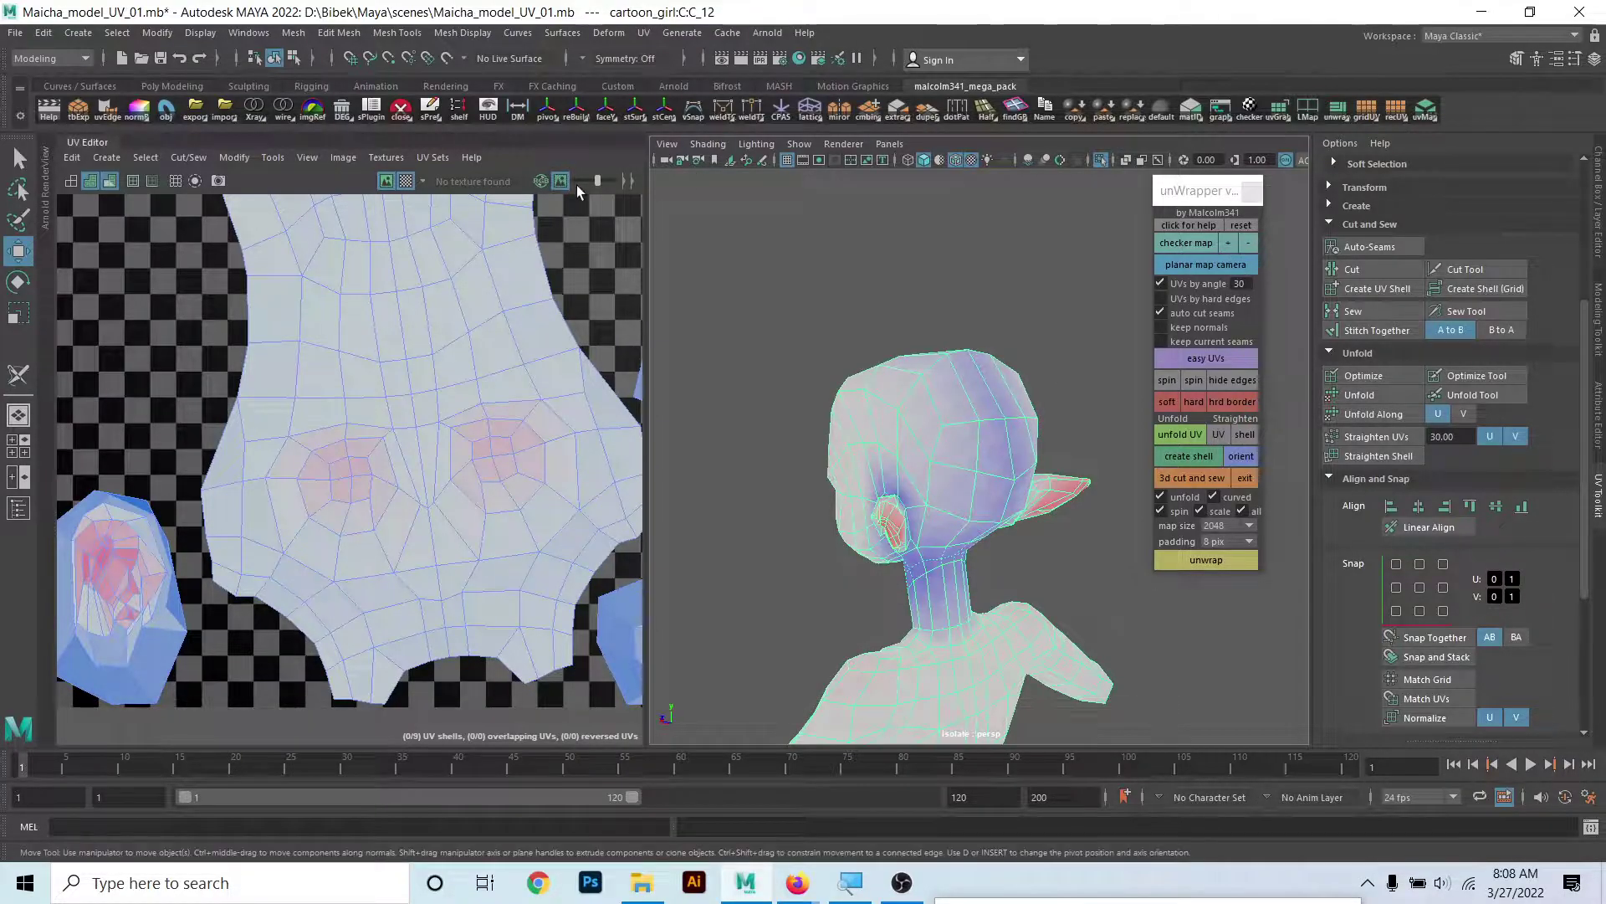
{"action": "left_click", "coordinate": [392, 183]}
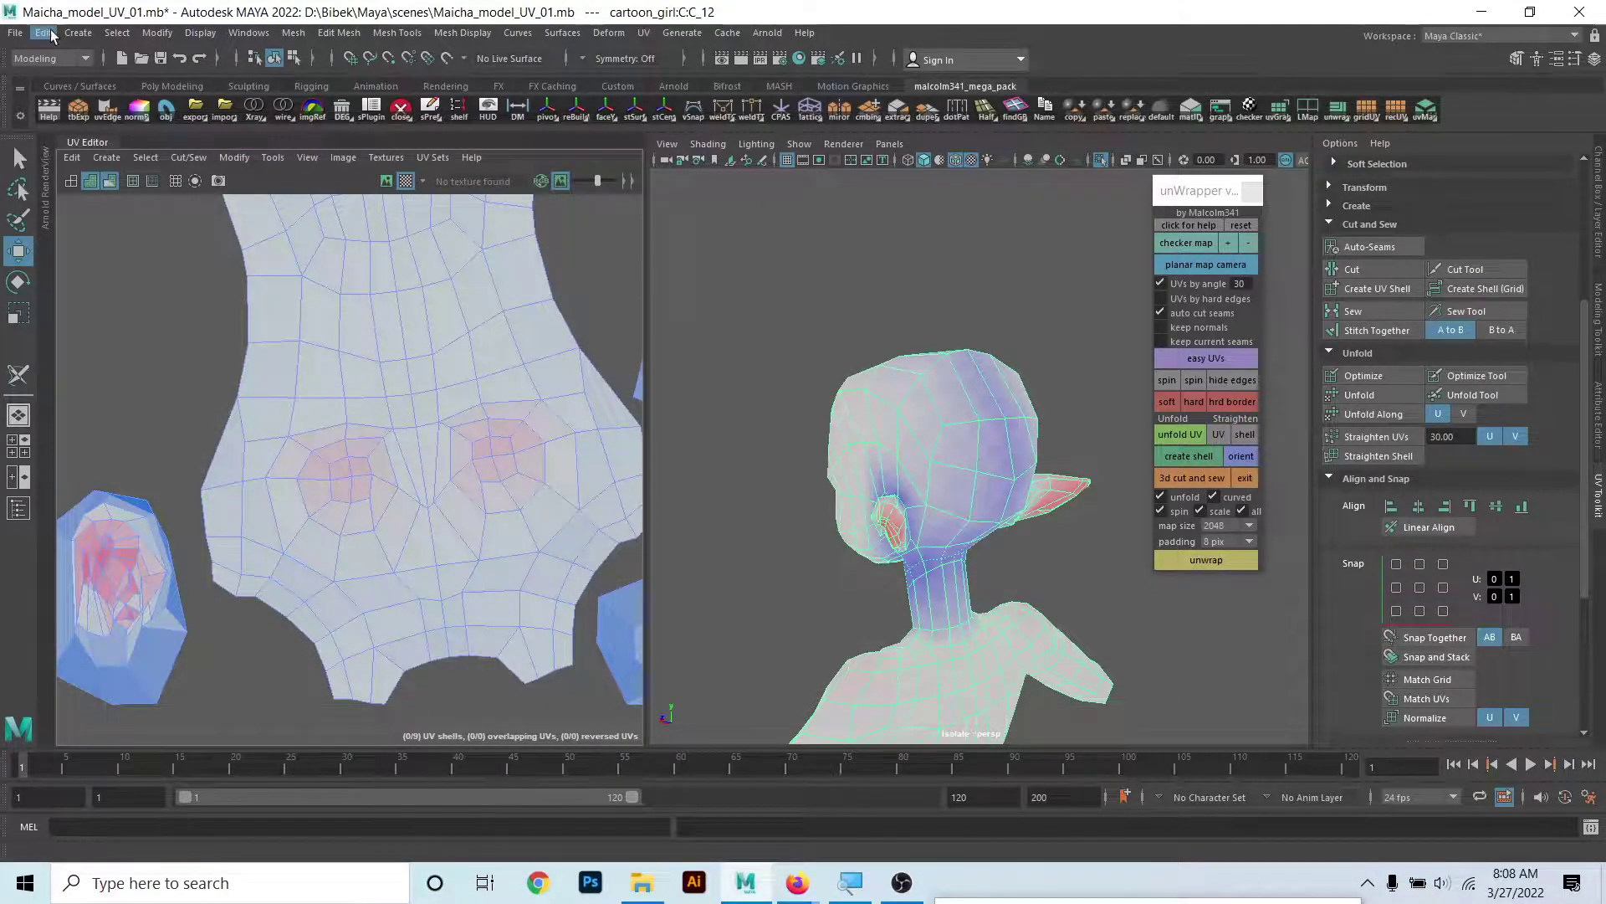
{"action": "left_click", "coordinate": [110, 182]}
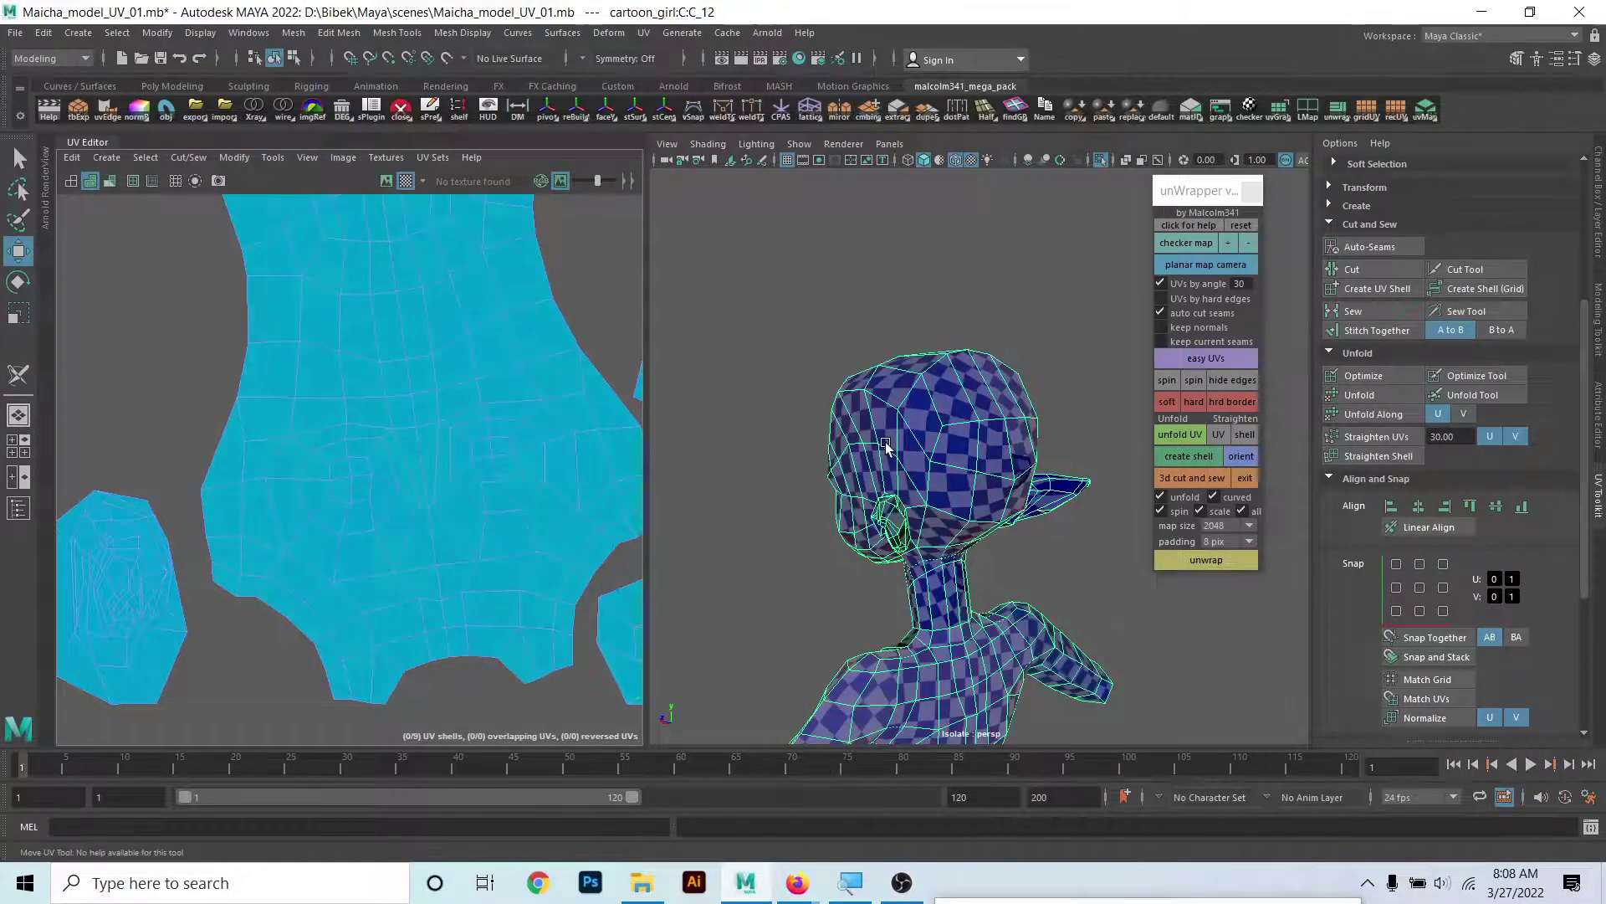
- Reselect the character model and orbit to a front view
{"action": "mouse_move", "coordinate": [1002, 351]}
{"action": "left_mouse_down", "text": "alt"}
{"action": "mouse_move", "coordinate": [1123, 334]}
{"action": "mouse_move", "coordinate": [1040, 315]}
{"action": "left_mouse_up", "text": "alt"}
{"action": "left_click", "coordinate": [1040, 315]}
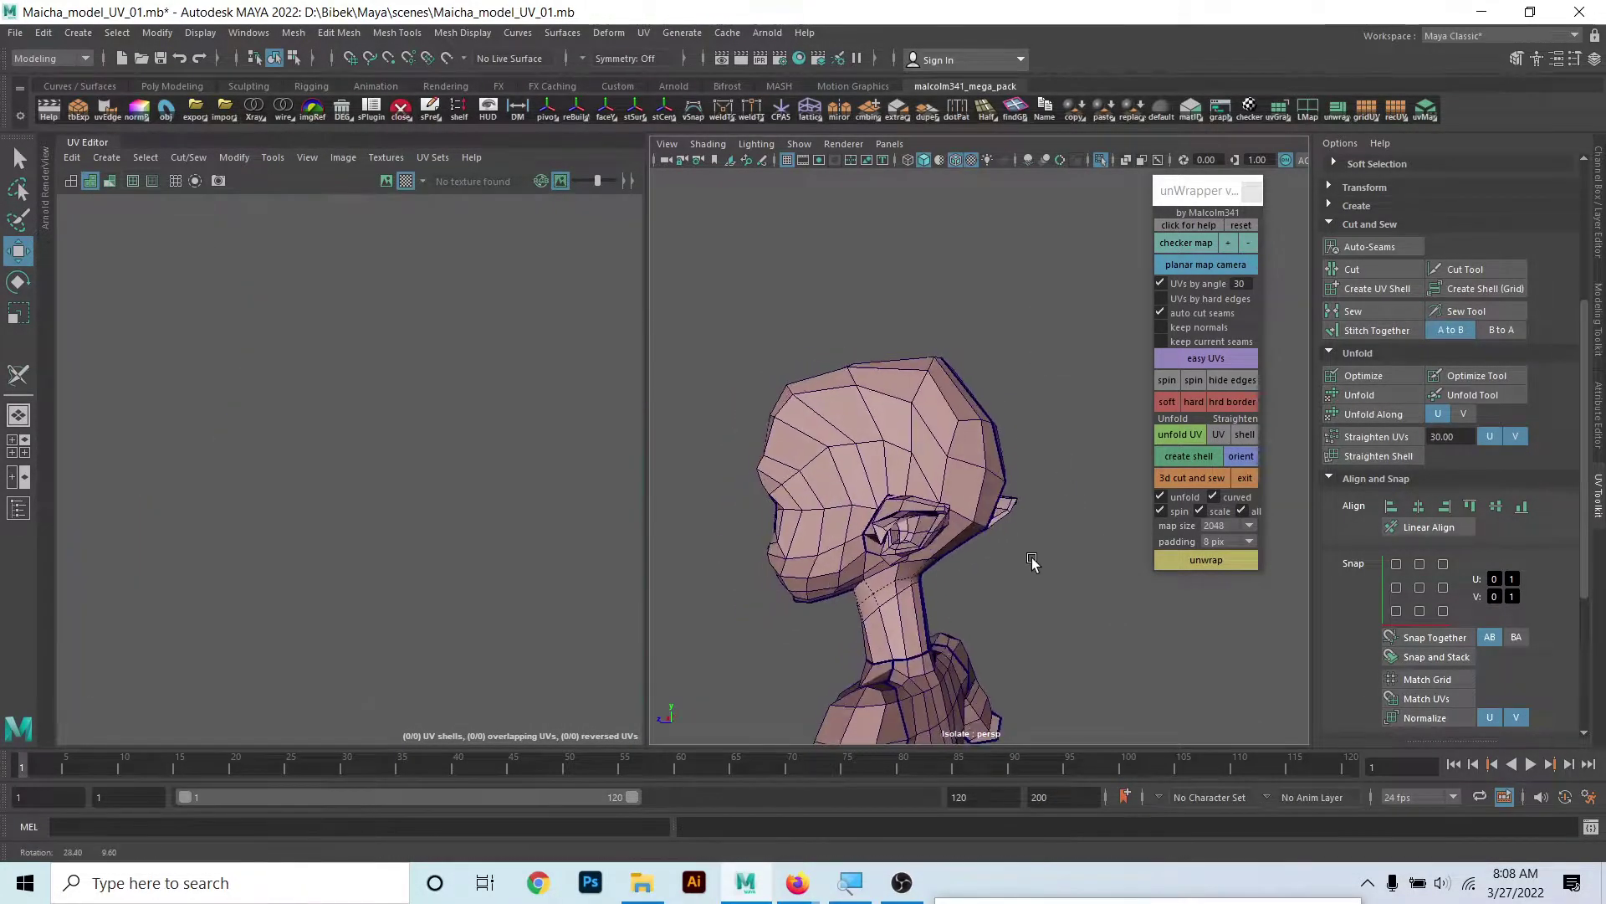
{"action": "mouse_move", "coordinate": [1032, 560]}
{"action": "left_mouse_down", "text": "alt"}
{"action": "mouse_move", "coordinate": [922, 535]}
{"action": "mouse_move", "coordinate": [903, 574]}
{"action": "left_mouse_up", "text": "alt"}
{"action": "left_click", "coordinate": [995, 423]}
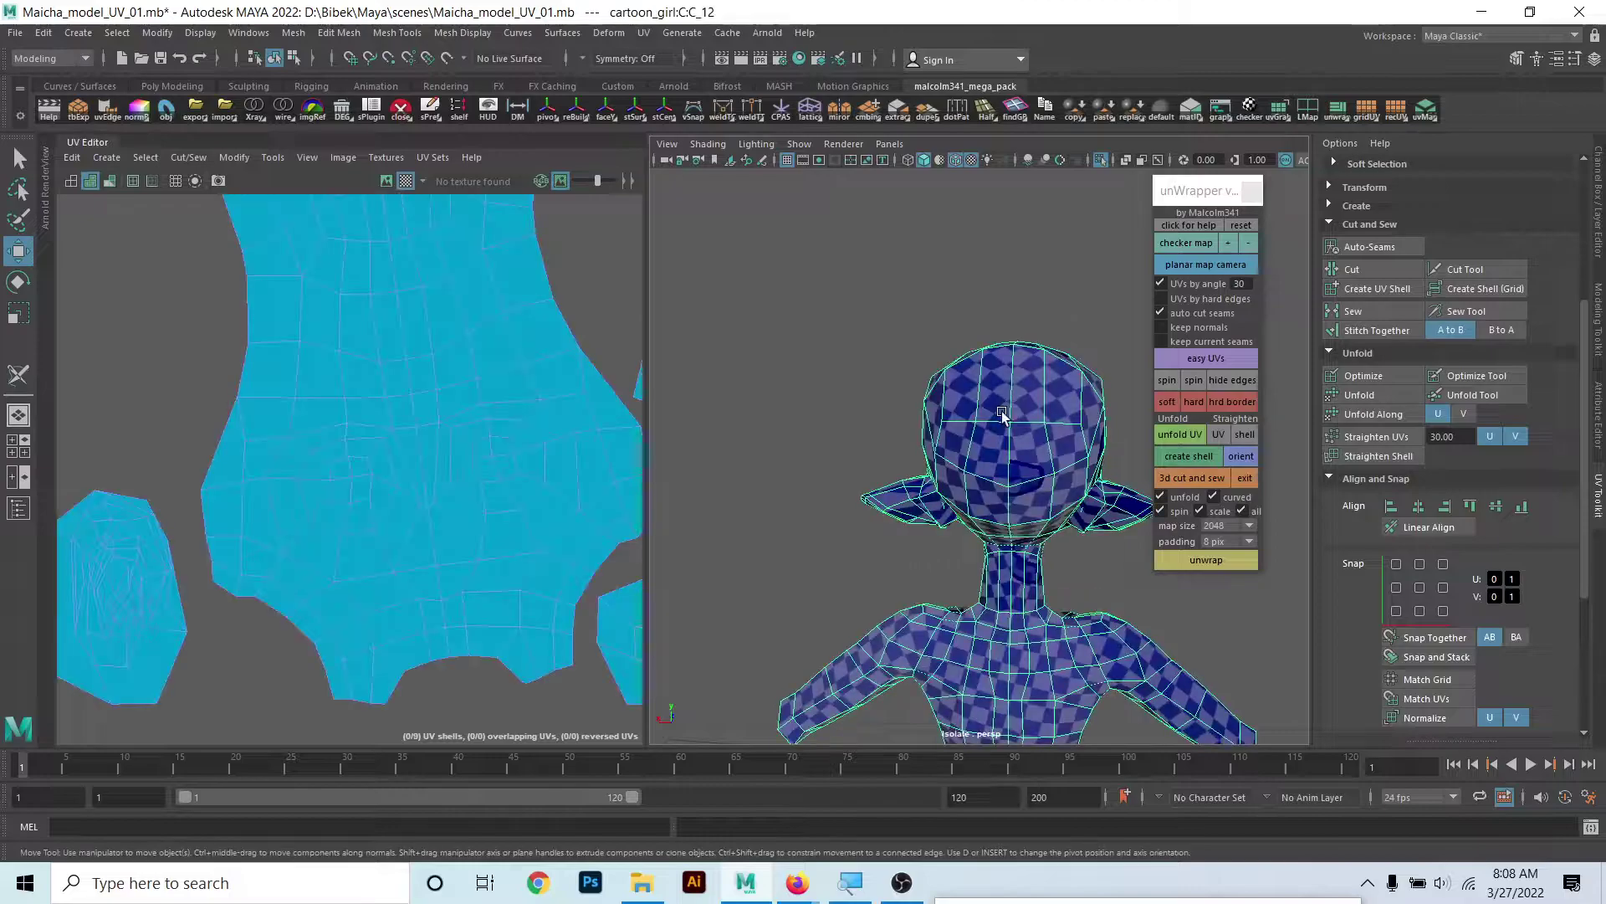
{"action": "mouse_move", "coordinate": [996, 423]}
{"action": "left_mouse_down", "text": "alt"}
{"action": "mouse_move", "coordinate": [1055, 435]}
{"action": "mouse_move", "coordinate": [962, 471]}
{"action": "mouse_move", "coordinate": [1059, 500]}
{"action": "left_mouse_up", "text": "alt"}
{"action": "scroll", "coordinate": [962, 471], "scroll_direction": "up", "scroll_amount": 3}
{"action": "scroll", "coordinate": [962, 471], "scroll_direction": "up", "scroll_amount": 3}
{"action": "scroll", "coordinate": [962, 471], "scroll_direction": "up", "scroll_amount": 3}
{"action": "scroll", "coordinate": [852, 489], "scroll_direction": "down", "scroll_amount": 2}
{"action": "right_click_drag", "start_coordinate": [852, 490], "coordinate": [1079, 460]}
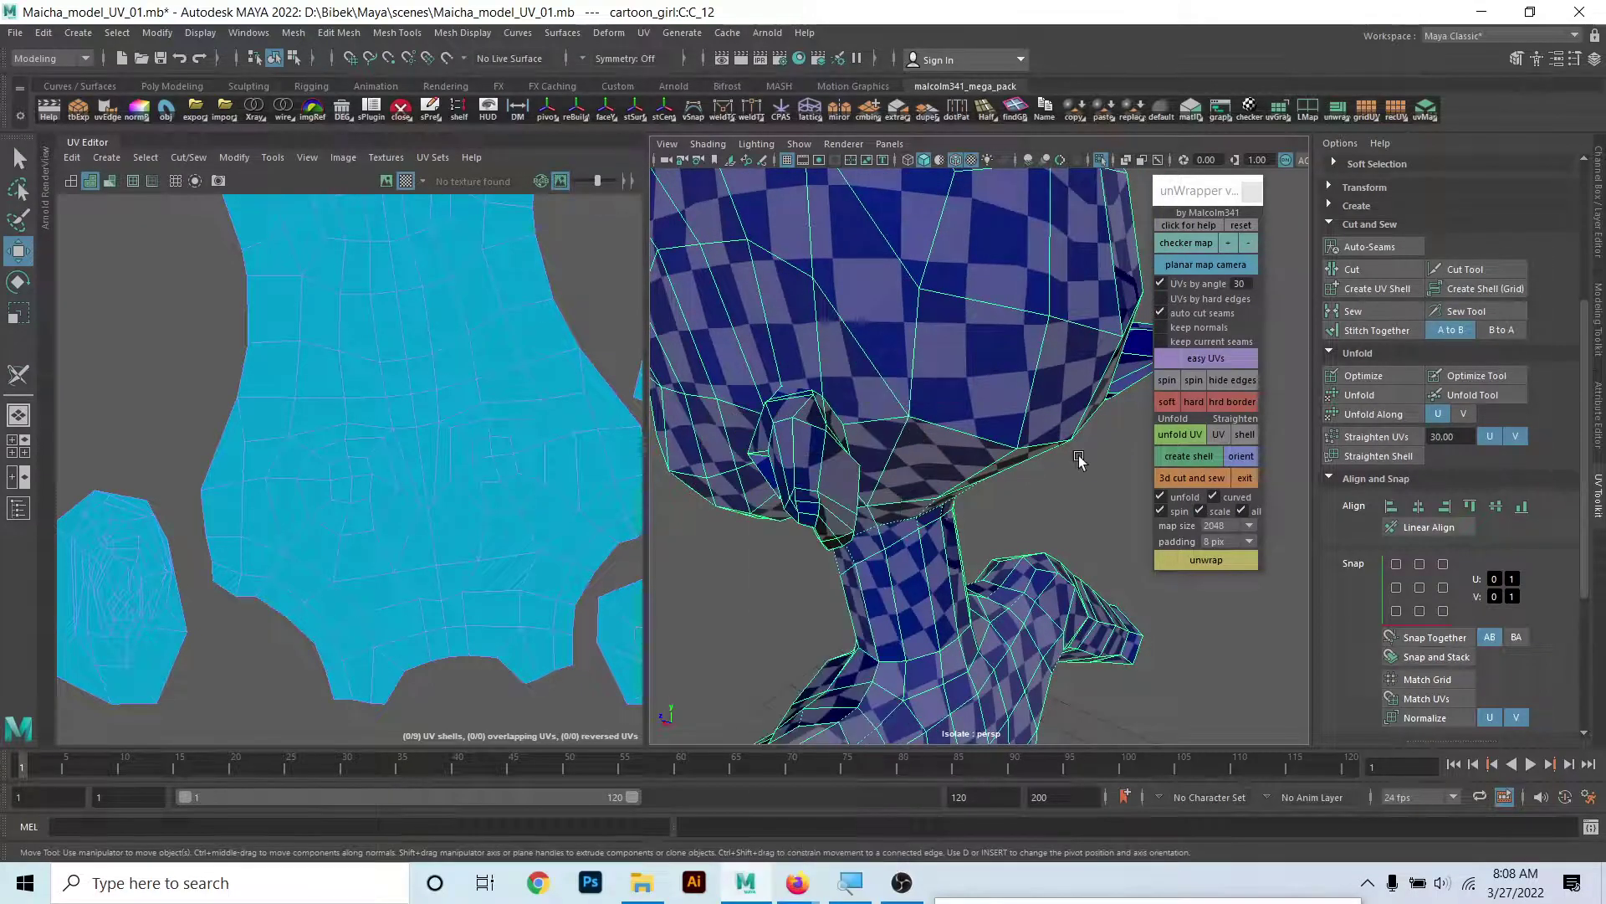
- With the 3D Cut and Sew UV Tool, cut seams around the ear edge and unfold the new shell
{"action": "left_click", "coordinate": [1192, 478]}
{"action": "mouse_move", "coordinate": [879, 358]}
{"action": "left_mouse_down", "text": "alt"}
{"action": "mouse_move", "coordinate": [835, 334]}
{"action": "mouse_move", "coordinate": [924, 470]}
{"action": "mouse_move", "coordinate": [896, 489]}
{"action": "mouse_move", "coordinate": [334, 430]}
{"action": "left_mouse_up", "text": "alt"}
{"action": "left_click", "coordinate": [870, 429]}
{"action": "mouse_move", "coordinate": [889, 413]}
{"action": "left_mouse_down", "text": "alt"}
{"action": "mouse_move", "coordinate": [878, 423]}
{"action": "mouse_move", "coordinate": [1082, 410]}
{"action": "left_mouse_up", "text": "alt"}
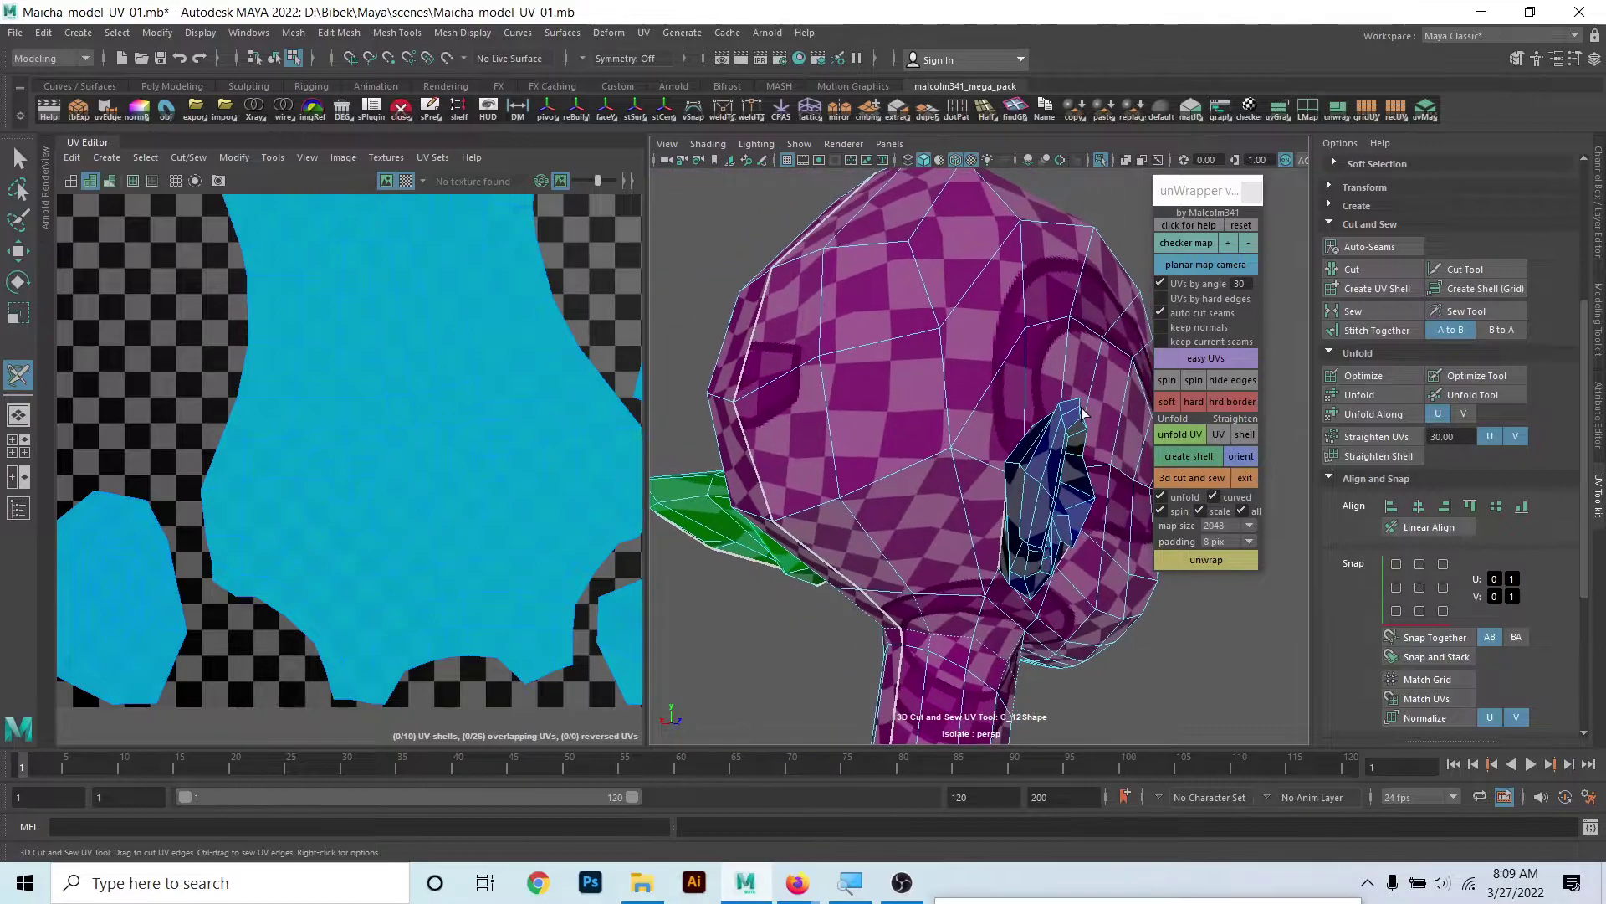
{"action": "left_click", "coordinate": [1073, 411]}
{"action": "scroll", "coordinate": [962, 418], "scroll_direction": "down", "scroll_amount": 5}
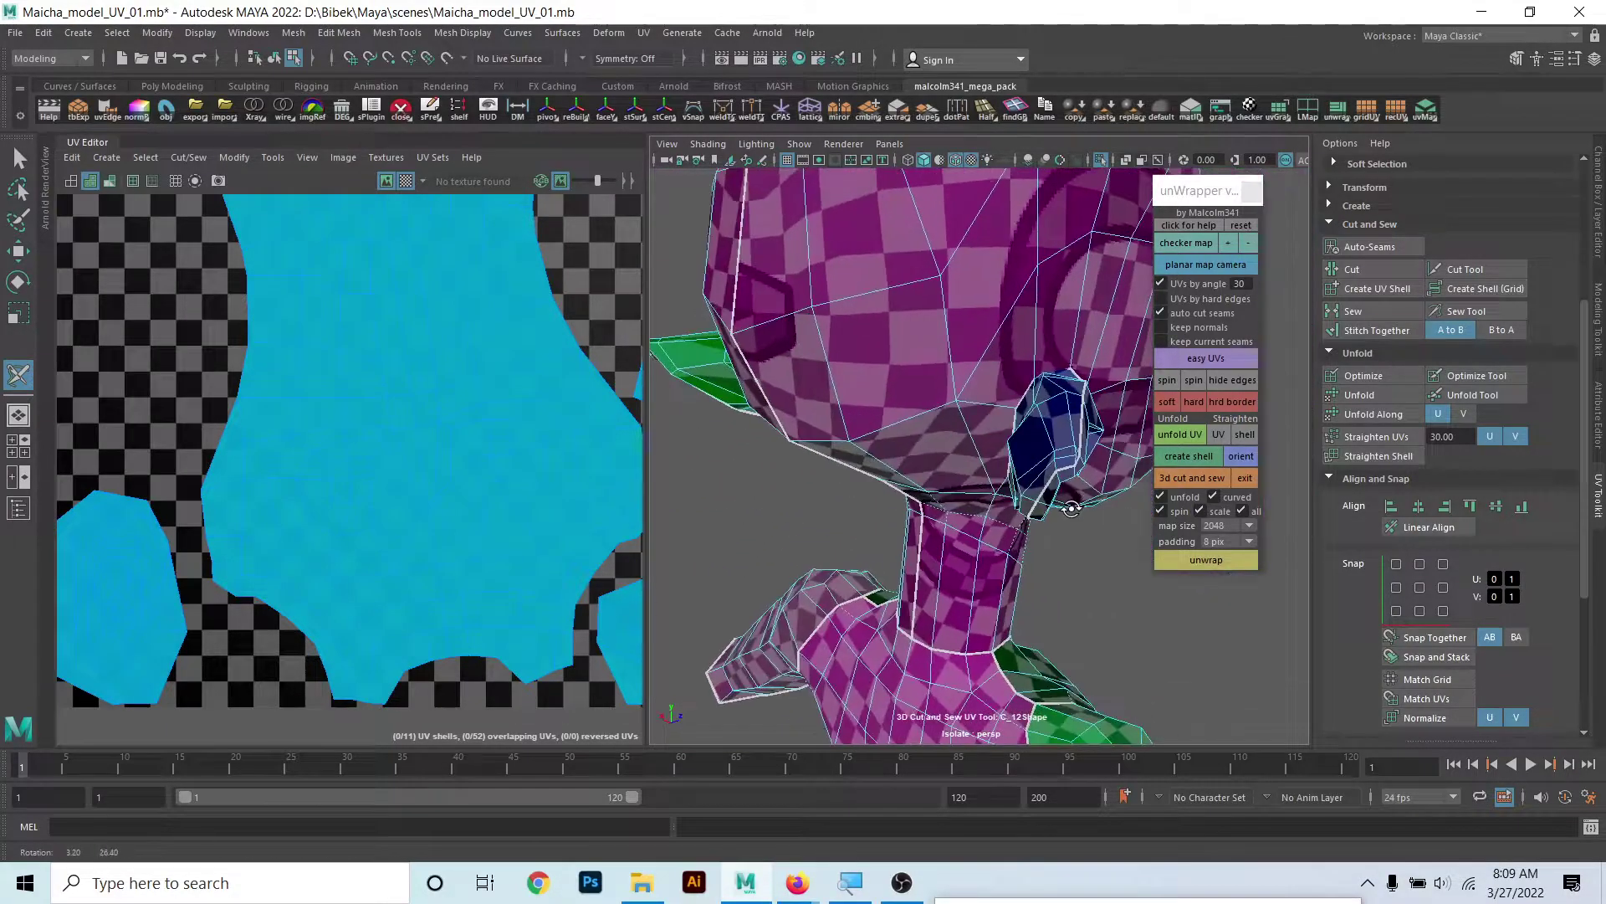
{"action": "left_click_drag", "start_coordinate": [962, 418], "coordinate": [837, 435], "text": "alt"}
{"action": "scroll", "coordinate": [563, 538], "scroll_direction": "down", "scroll_amount": 3}
{"action": "scroll", "coordinate": [302, 444], "scroll_direction": "up", "scroll_amount": 3}
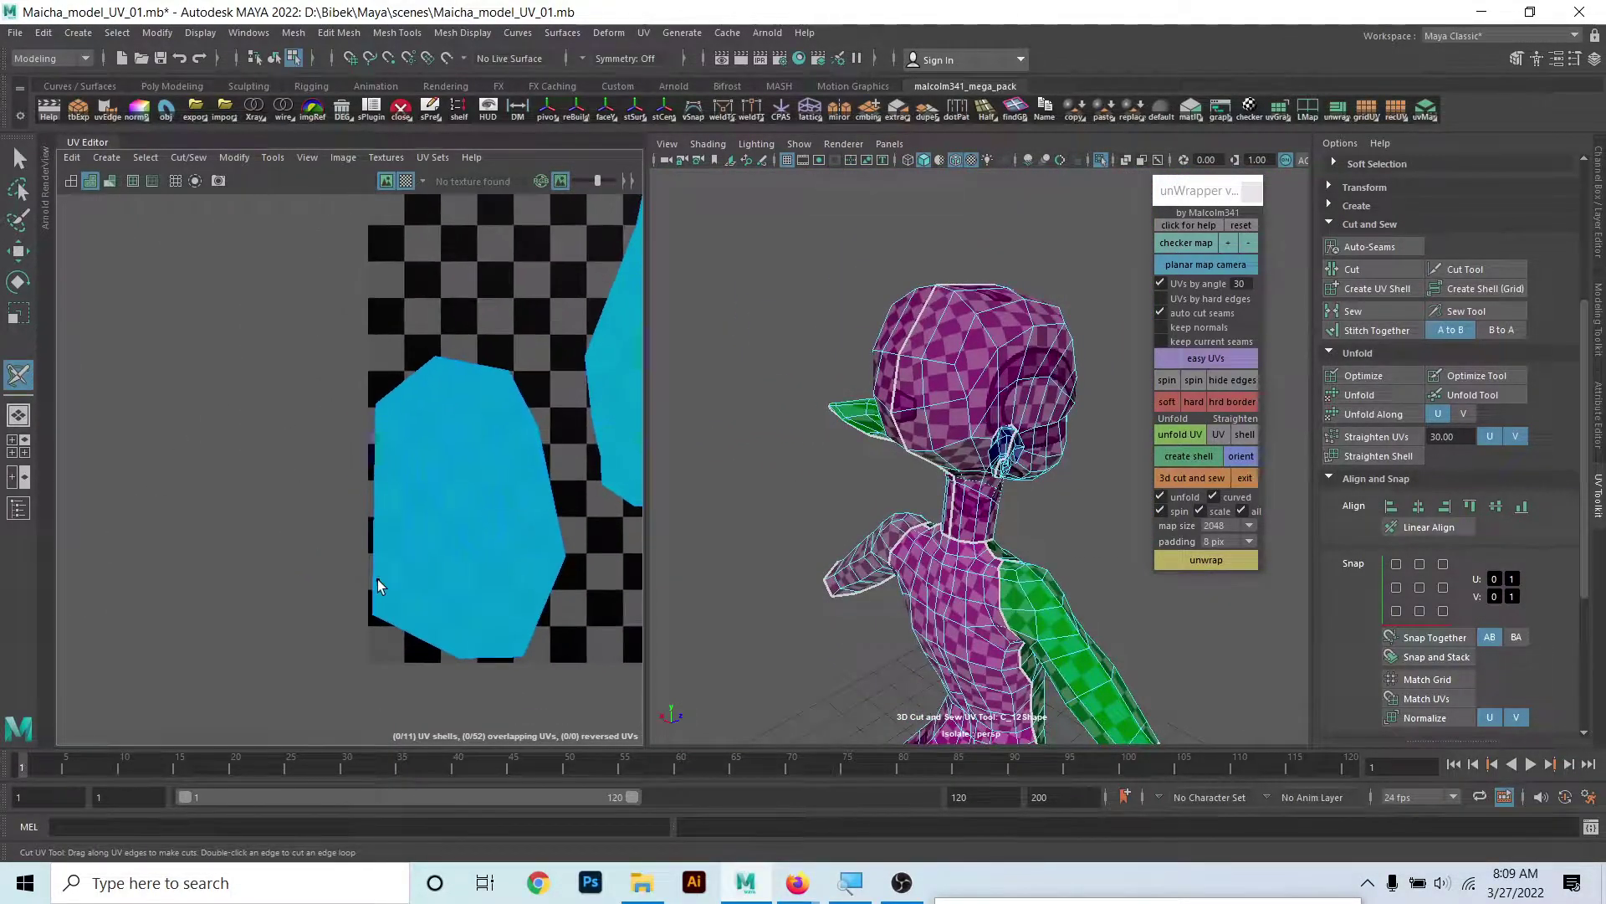
{"action": "scroll", "coordinate": [377, 584], "scroll_direction": "up", "scroll_amount": 3}
{"action": "left_click", "coordinate": [373, 525]}
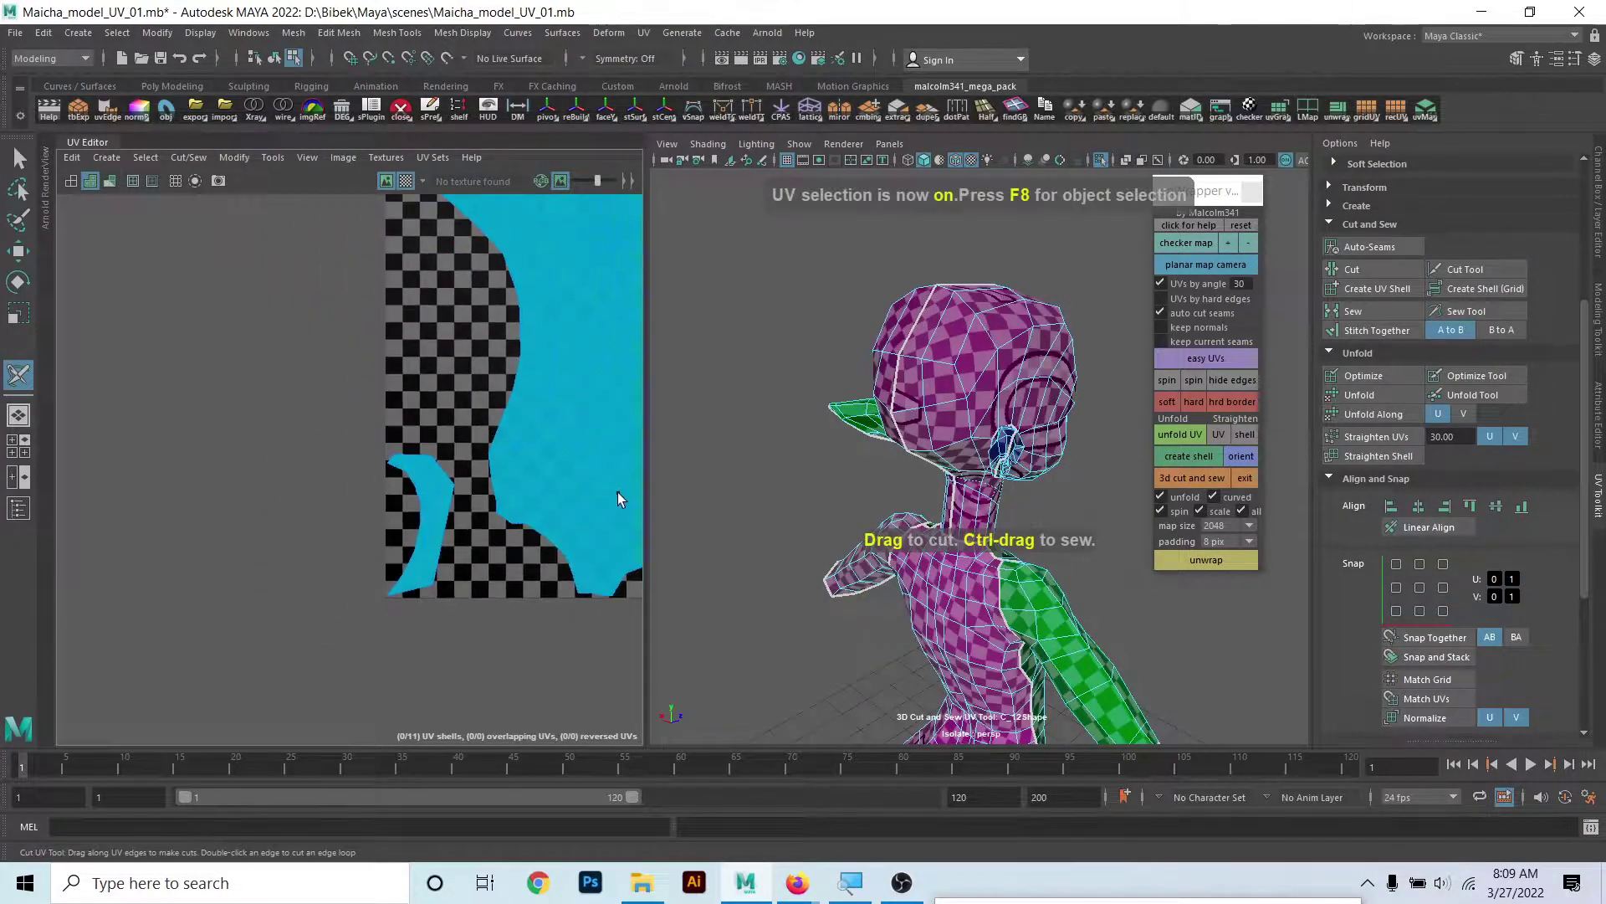
- Orbit in close around the inside of the pointed ear
{"action": "scroll", "coordinate": [618, 492], "scroll_direction": "down", "scroll_amount": 4}
{"action": "scroll", "coordinate": [935, 636], "scroll_direction": "up", "scroll_amount": 2}
{"action": "scroll", "coordinate": [934, 636], "scroll_direction": "up", "scroll_amount": 2}
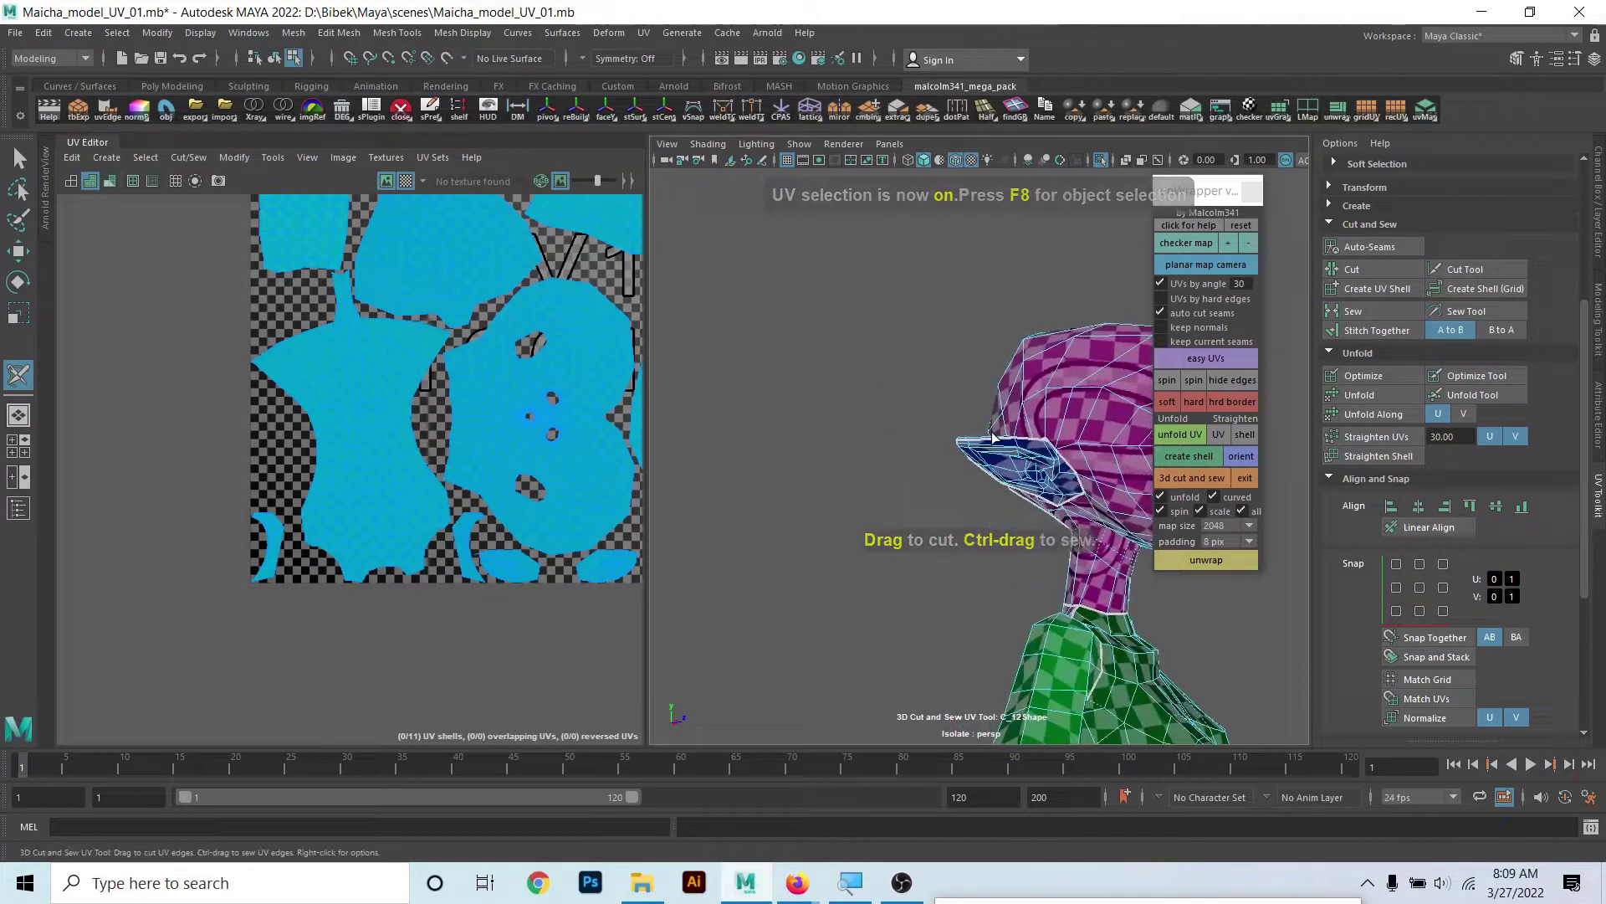
{"action": "scroll", "coordinate": [934, 636], "scroll_direction": "up", "scroll_amount": 2}
{"action": "scroll", "coordinate": [934, 636], "scroll_direction": "up", "scroll_amount": 3}
{"action": "scroll", "coordinate": [935, 636], "scroll_direction": "up", "scroll_amount": 2}
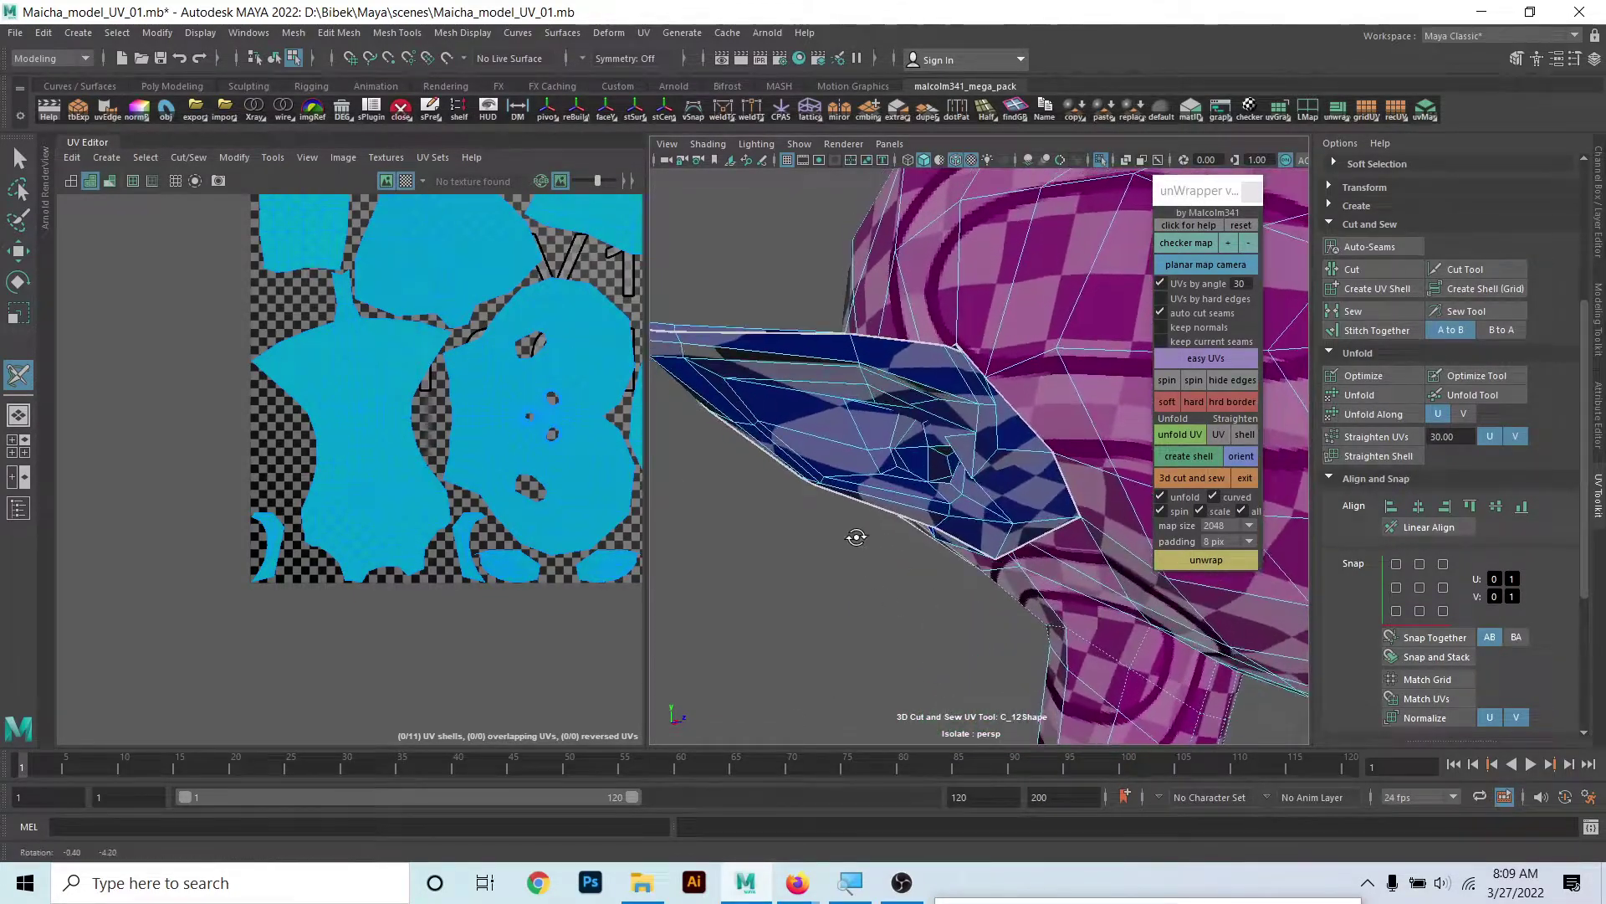
{"action": "mouse_move", "coordinate": [935, 635]}
{"action": "left_mouse_down", "text": "alt"}
{"action": "mouse_move", "coordinate": [984, 481]}
{"action": "mouse_move", "coordinate": [908, 405]}
{"action": "left_mouse_up", "text": "alt"}
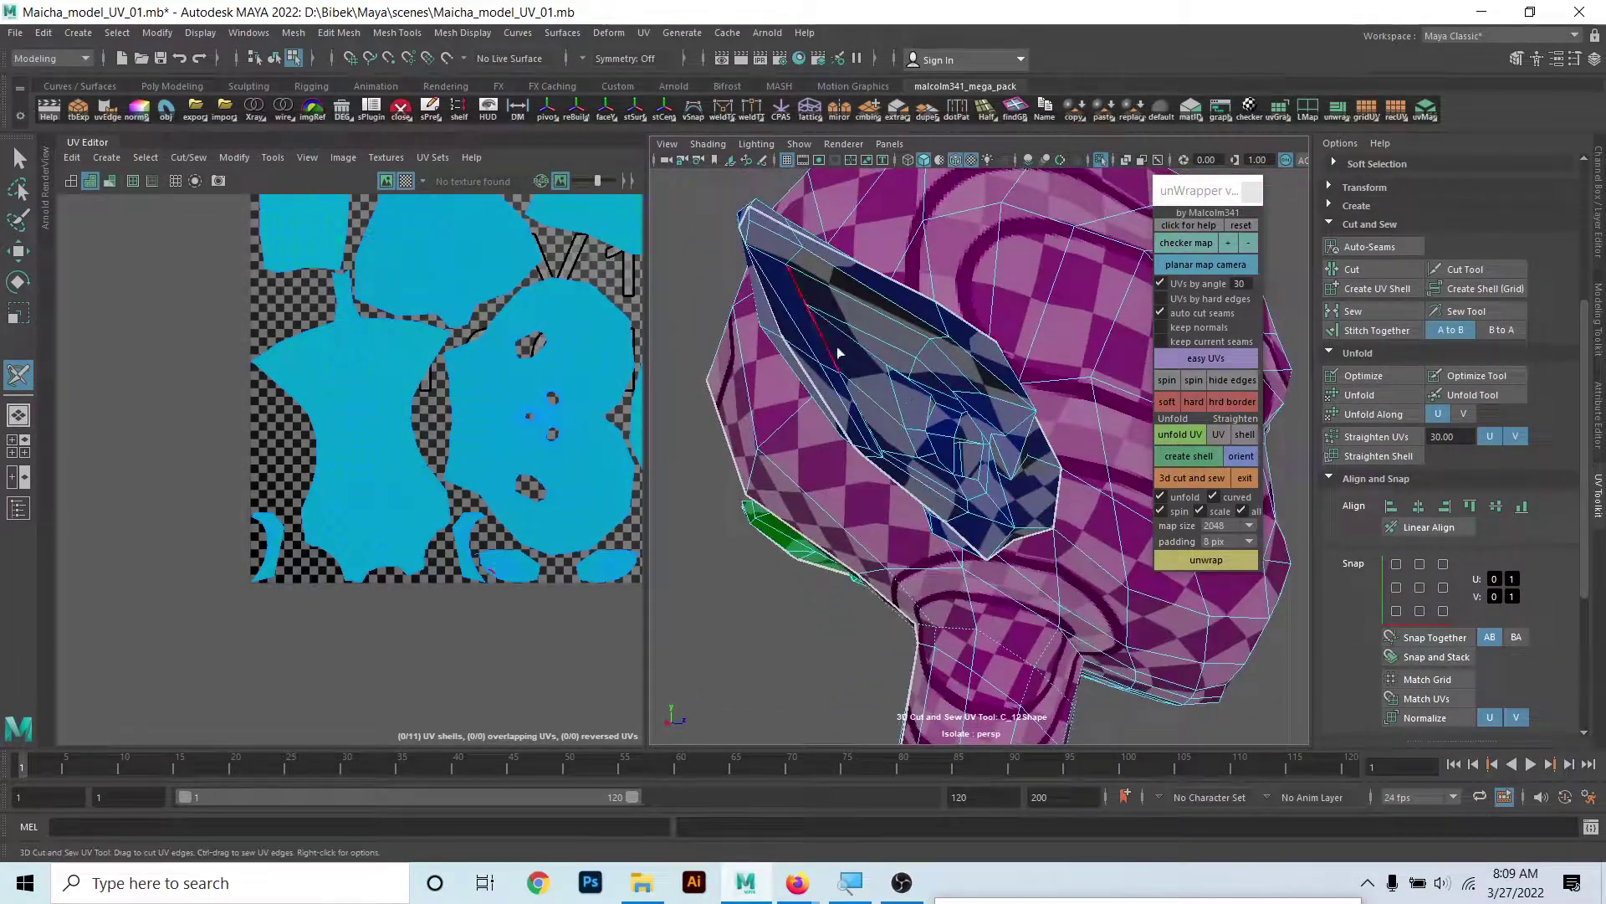
{"action": "mouse_move", "coordinate": [839, 352]}
{"action": "left_mouse_down", "text": "alt"}
{"action": "mouse_move", "coordinate": [896, 466]}
{"action": "mouse_move", "coordinate": [1052, 531]}
{"action": "mouse_move", "coordinate": [1011, 470]}
{"action": "mouse_move", "coordinate": [943, 480]}
{"action": "mouse_move", "coordinate": [950, 513]}
{"action": "mouse_move", "coordinate": [993, 502]}
{"action": "mouse_move", "coordinate": [939, 552]}
{"action": "mouse_move", "coordinate": [888, 415]}
{"action": "mouse_move", "coordinate": [795, 276]}
{"action": "mouse_move", "coordinate": [824, 419]}
{"action": "mouse_move", "coordinate": [768, 434]}
{"action": "mouse_move", "coordinate": [1021, 485]}
{"action": "mouse_move", "coordinate": [856, 468]}
{"action": "left_mouse_up", "text": "alt"}
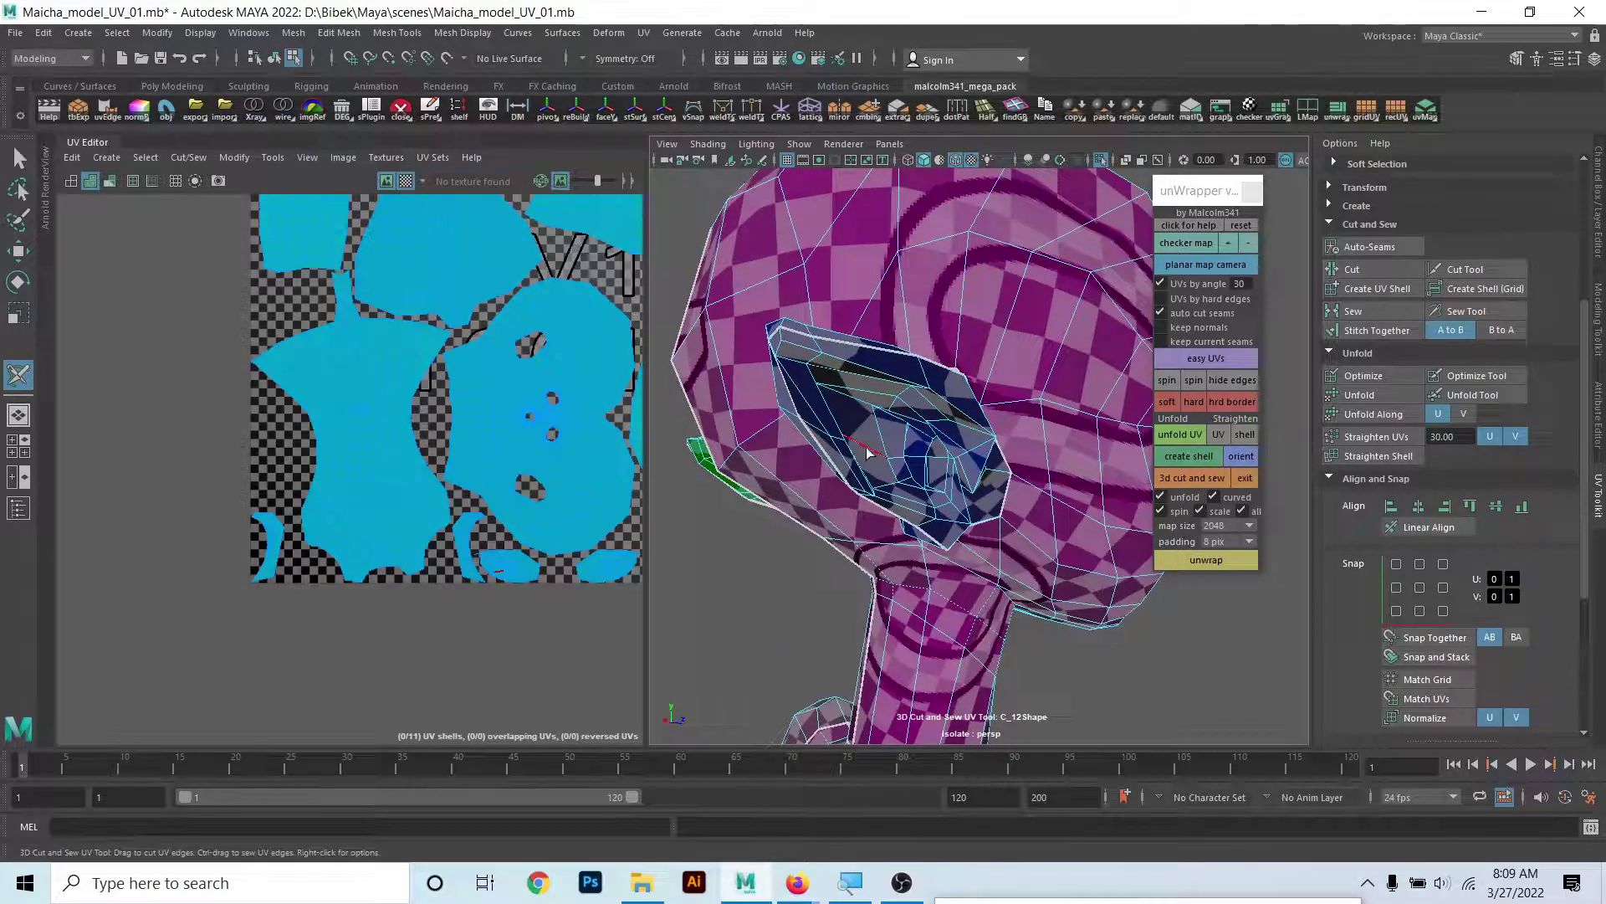
{"action": "mouse_move", "coordinate": [980, 529]}
{"action": "left_mouse_down", "text": "alt"}
{"action": "mouse_move", "coordinate": [1040, 502]}
{"action": "mouse_move", "coordinate": [1088, 527]}
{"action": "mouse_move", "coordinate": [1074, 536]}
{"action": "mouse_move", "coordinate": [949, 452]}
{"action": "mouse_move", "coordinate": [961, 483]}
{"action": "left_mouse_up", "text": "alt"}
{"action": "right_click_drag", "start_coordinate": [870, 468], "coordinate": [864, 450], "text": "alt"}
{"action": "left_click_drag", "start_coordinate": [864, 450], "coordinate": [863, 461], "text": "alt"}
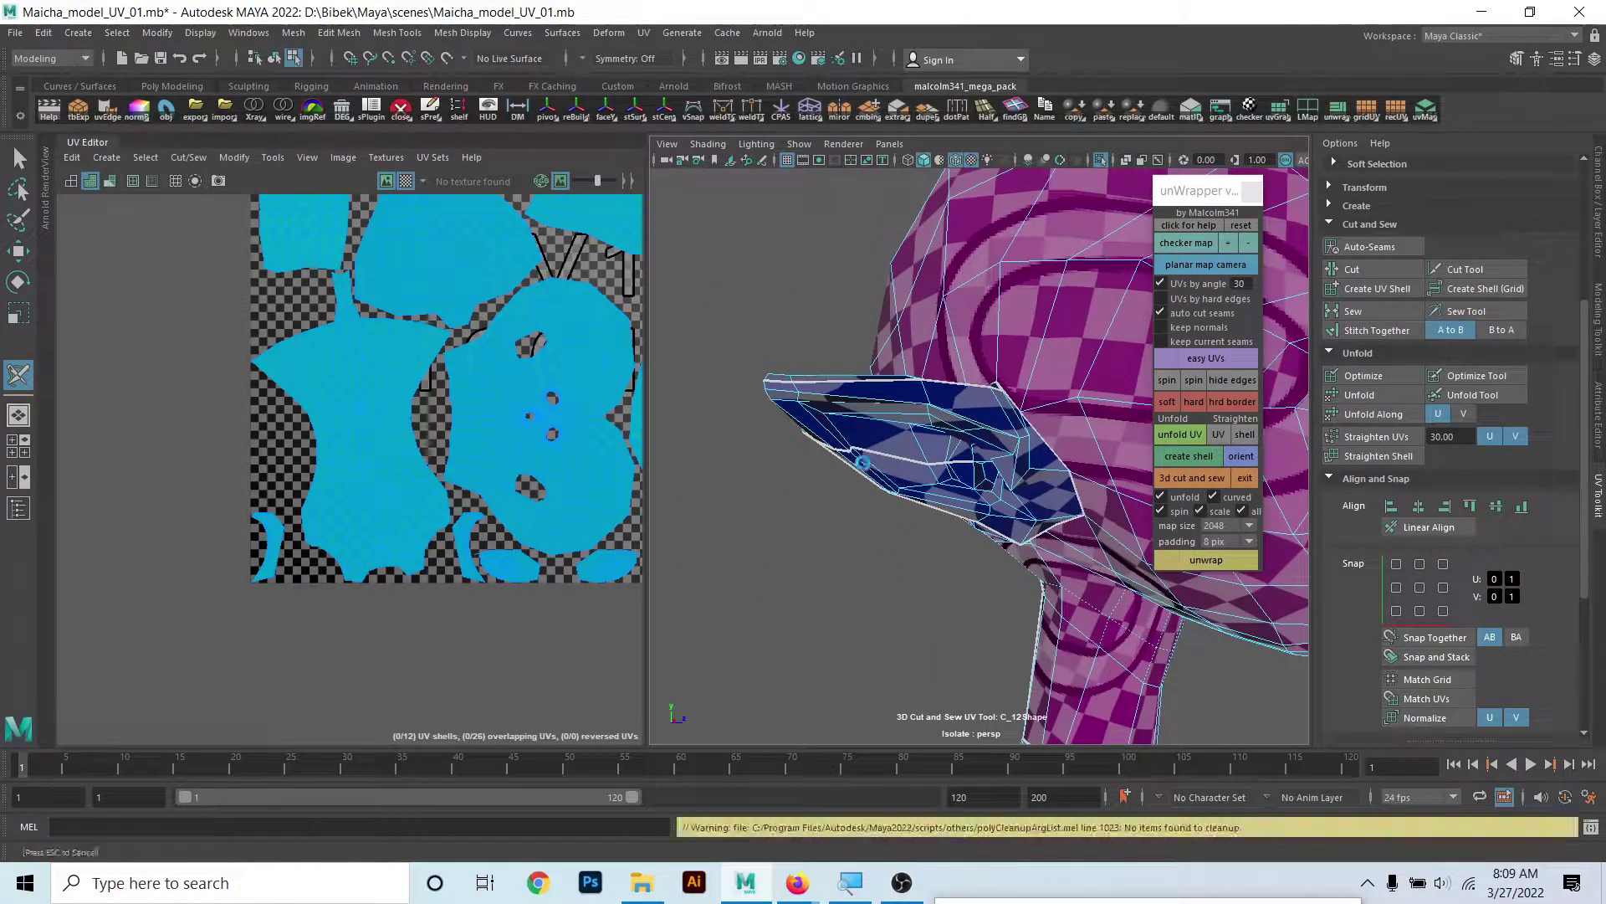
{"action": "right_click_drag", "start_coordinate": [878, 463], "coordinate": [887, 485], "text": "alt"}
{"action": "mouse_move", "coordinate": [887, 485]}
{"action": "left_mouse_down", "text": "alt"}
{"action": "mouse_move", "coordinate": [908, 513]}
{"action": "mouse_move", "coordinate": [981, 492]}
{"action": "mouse_move", "coordinate": [870, 355]}
{"action": "left_mouse_up", "text": "alt"}
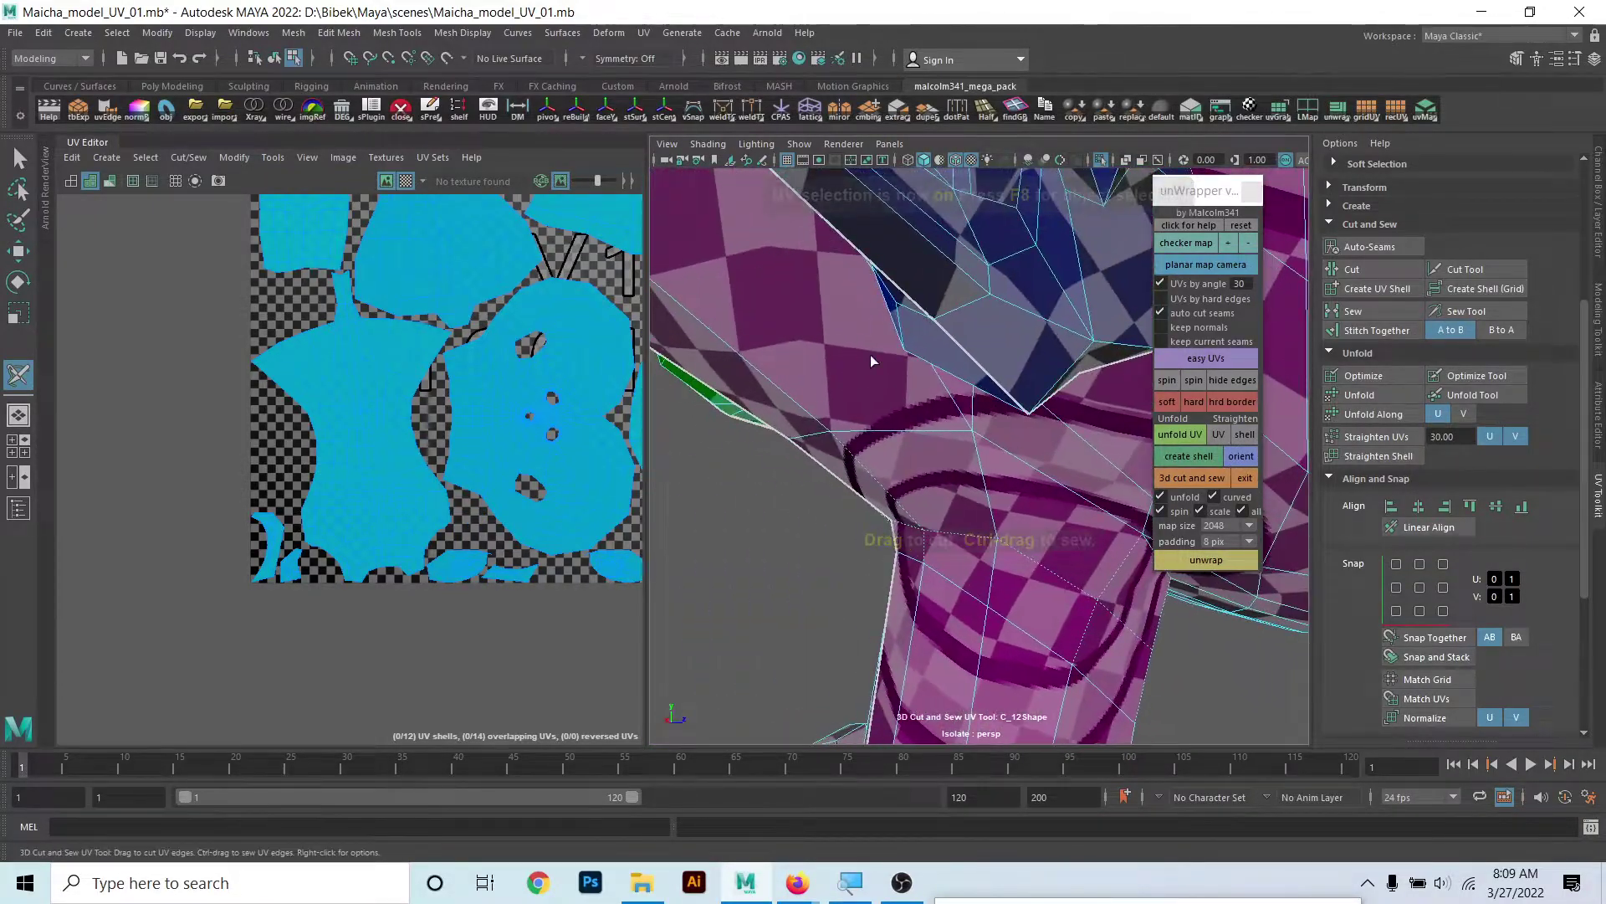
{"action": "right_click_drag", "start_coordinate": [870, 355], "coordinate": [906, 512], "text": "alt"}
{"action": "mouse_move", "coordinate": [906, 512]}
{"action": "left_mouse_down", "text": "alt"}
{"action": "mouse_move", "coordinate": [872, 477]}
{"action": "mouse_move", "coordinate": [987, 581]}
{"action": "mouse_move", "coordinate": [951, 477]}
{"action": "left_mouse_up", "text": "alt"}
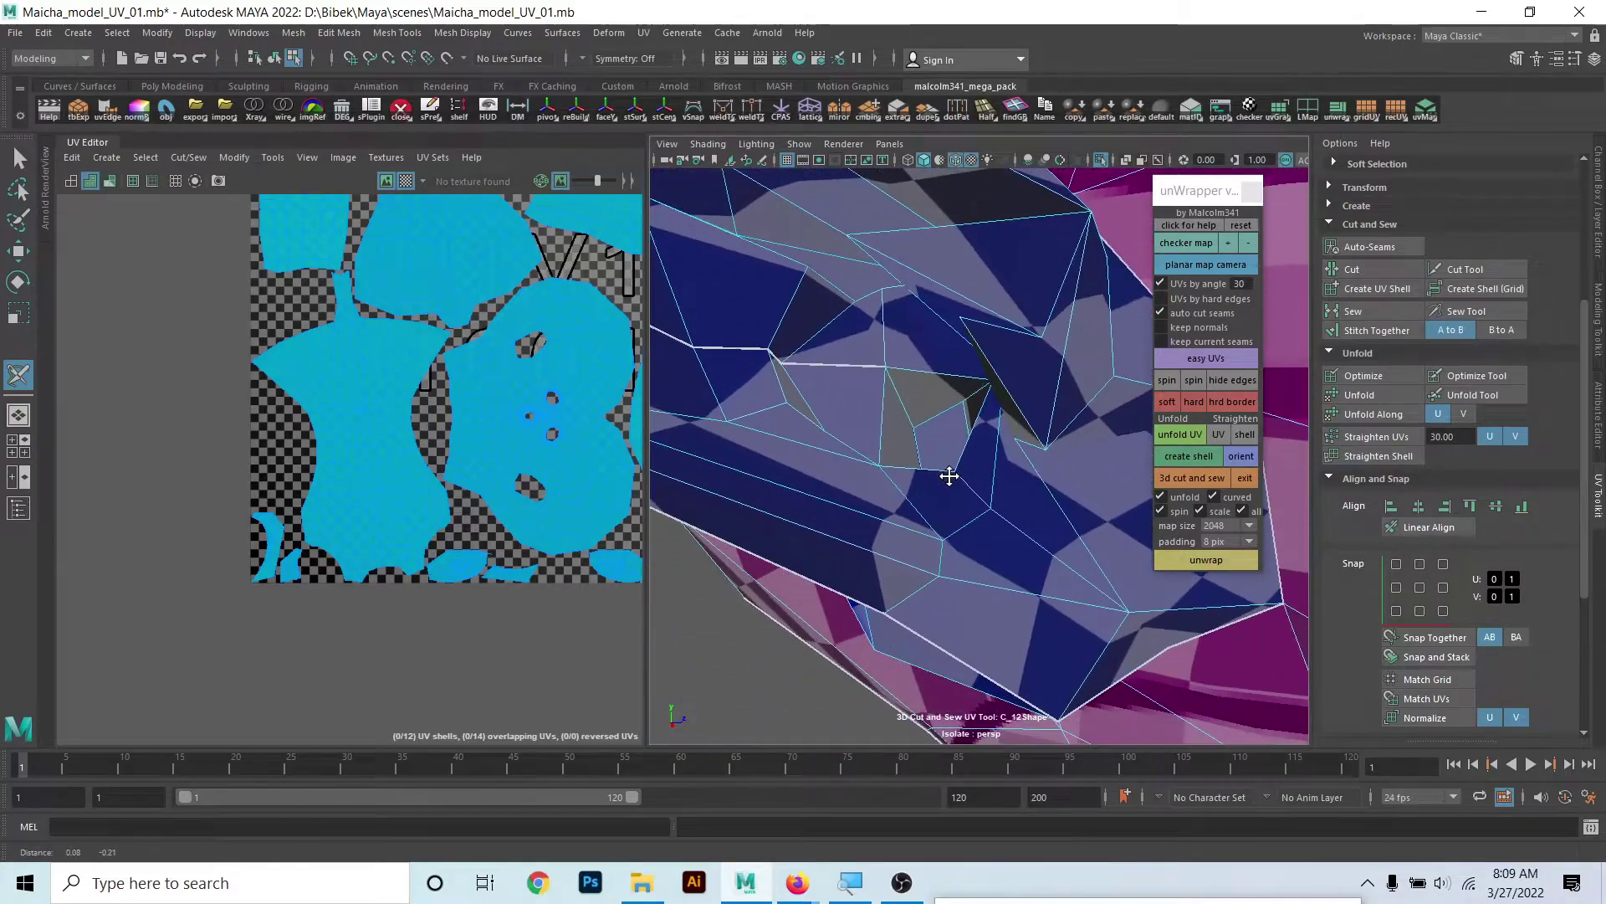
{"action": "mouse_move", "coordinate": [951, 477]}
{"action": "middle_mouse_down", "text": "alt"}
{"action": "mouse_move", "coordinate": [973, 487]}
{"action": "mouse_move", "coordinate": [913, 455]}
{"action": "middle_mouse_up", "text": "alt"}
- Cut seams along three inner ear edges and check them from a new angle
{"action": "mouse_move", "coordinate": [912, 452]}
{"action": "left_mouse_down"}
{"action": "mouse_move", "coordinate": [927, 506]}
{"action": "mouse_move", "coordinate": [981, 517]}
{"action": "mouse_move", "coordinate": [994, 538]}
{"action": "left_mouse_up"}
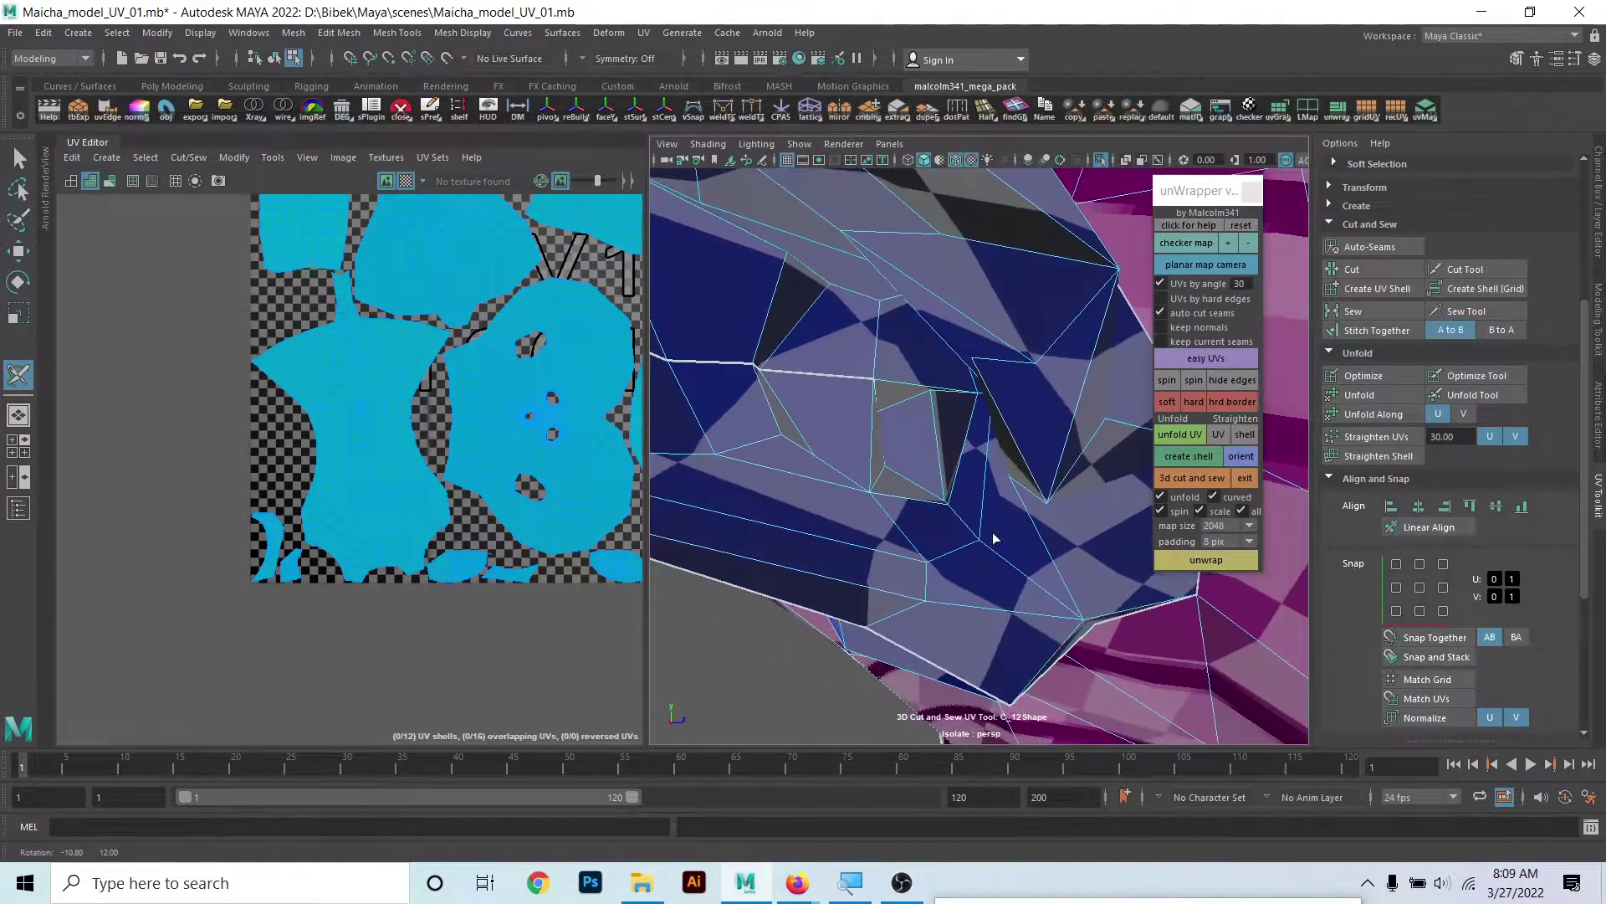
{"action": "mouse_move", "coordinate": [892, 462]}
{"action": "left_mouse_down", "text": "alt"}
{"action": "mouse_move", "coordinate": [967, 485]}
{"action": "mouse_move", "coordinate": [937, 502]}
{"action": "left_mouse_up", "text": "alt"}
{"action": "left_click", "coordinate": [907, 450]}
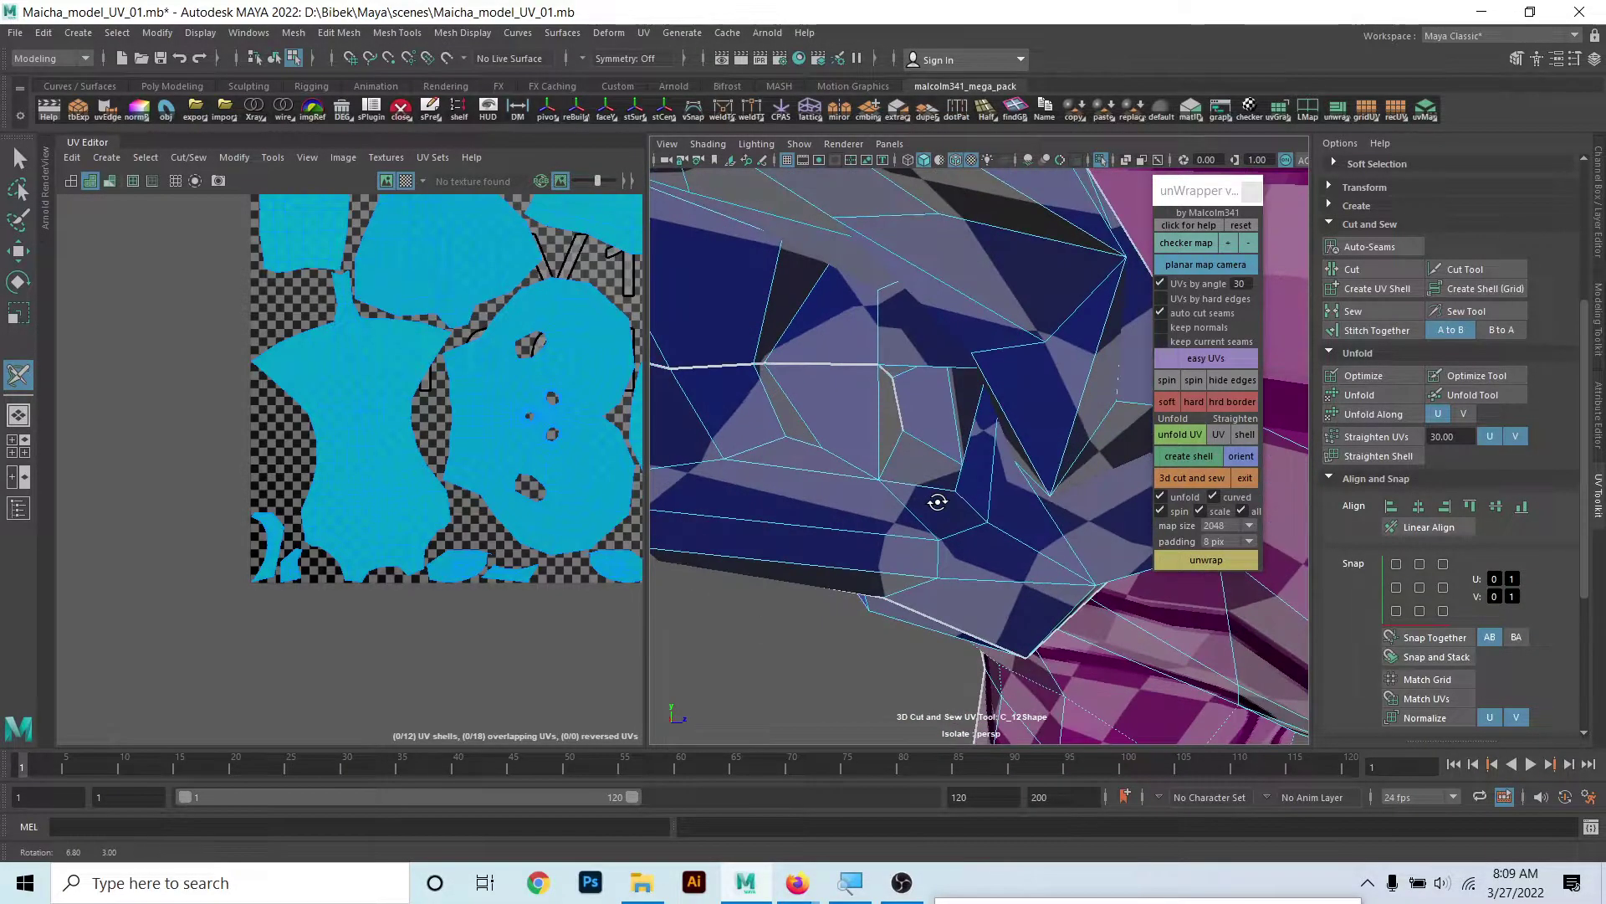
{"action": "left_click", "coordinate": [951, 421]}
{"action": "mouse_move", "coordinate": [950, 376]}
{"action": "left_mouse_down", "text": "alt"}
{"action": "mouse_move", "coordinate": [1011, 348]}
{"action": "mouse_move", "coordinate": [983, 405]}
{"action": "mouse_move", "coordinate": [1191, 600]}
{"action": "left_mouse_up", "text": "alt"}
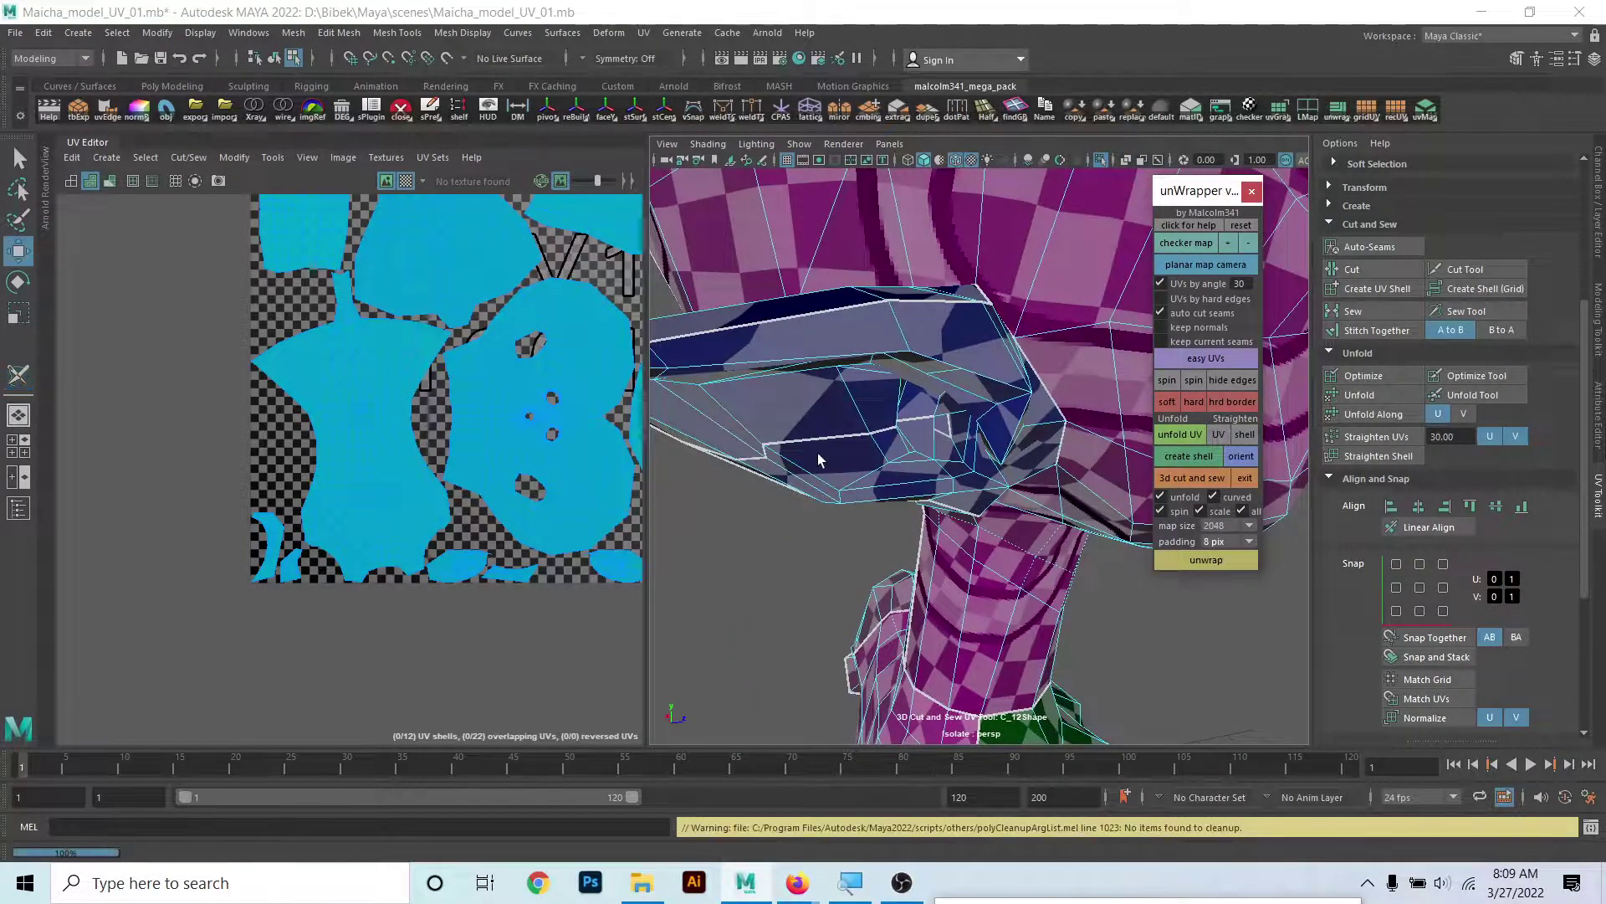
{"action": "mouse_move", "coordinate": [827, 450]}
{"action": "left_mouse_down", "text": "alt"}
{"action": "mouse_move", "coordinate": [898, 408]}
{"action": "mouse_move", "coordinate": [886, 430]}
{"action": "mouse_move", "coordinate": [935, 384]}
{"action": "mouse_move", "coordinate": [921, 471]}
{"action": "mouse_move", "coordinate": [941, 490]}
{"action": "mouse_move", "coordinate": [828, 473]}
{"action": "mouse_move", "coordinate": [736, 414]}
{"action": "mouse_move", "coordinate": [1046, 486]}
{"action": "mouse_move", "coordinate": [926, 566]}
{"action": "mouse_move", "coordinate": [931, 424]}
{"action": "mouse_move", "coordinate": [1042, 424]}
{"action": "mouse_move", "coordinate": [948, 395]}
{"action": "mouse_move", "coordinate": [752, 475]}
{"action": "left_mouse_up", "text": "alt"}
- Tumble to the head's profile and frame all 12 UV shells in the 1001 tile
{"action": "left_click_drag", "start_coordinate": [916, 424], "coordinate": [1034, 481], "text": "alt"}
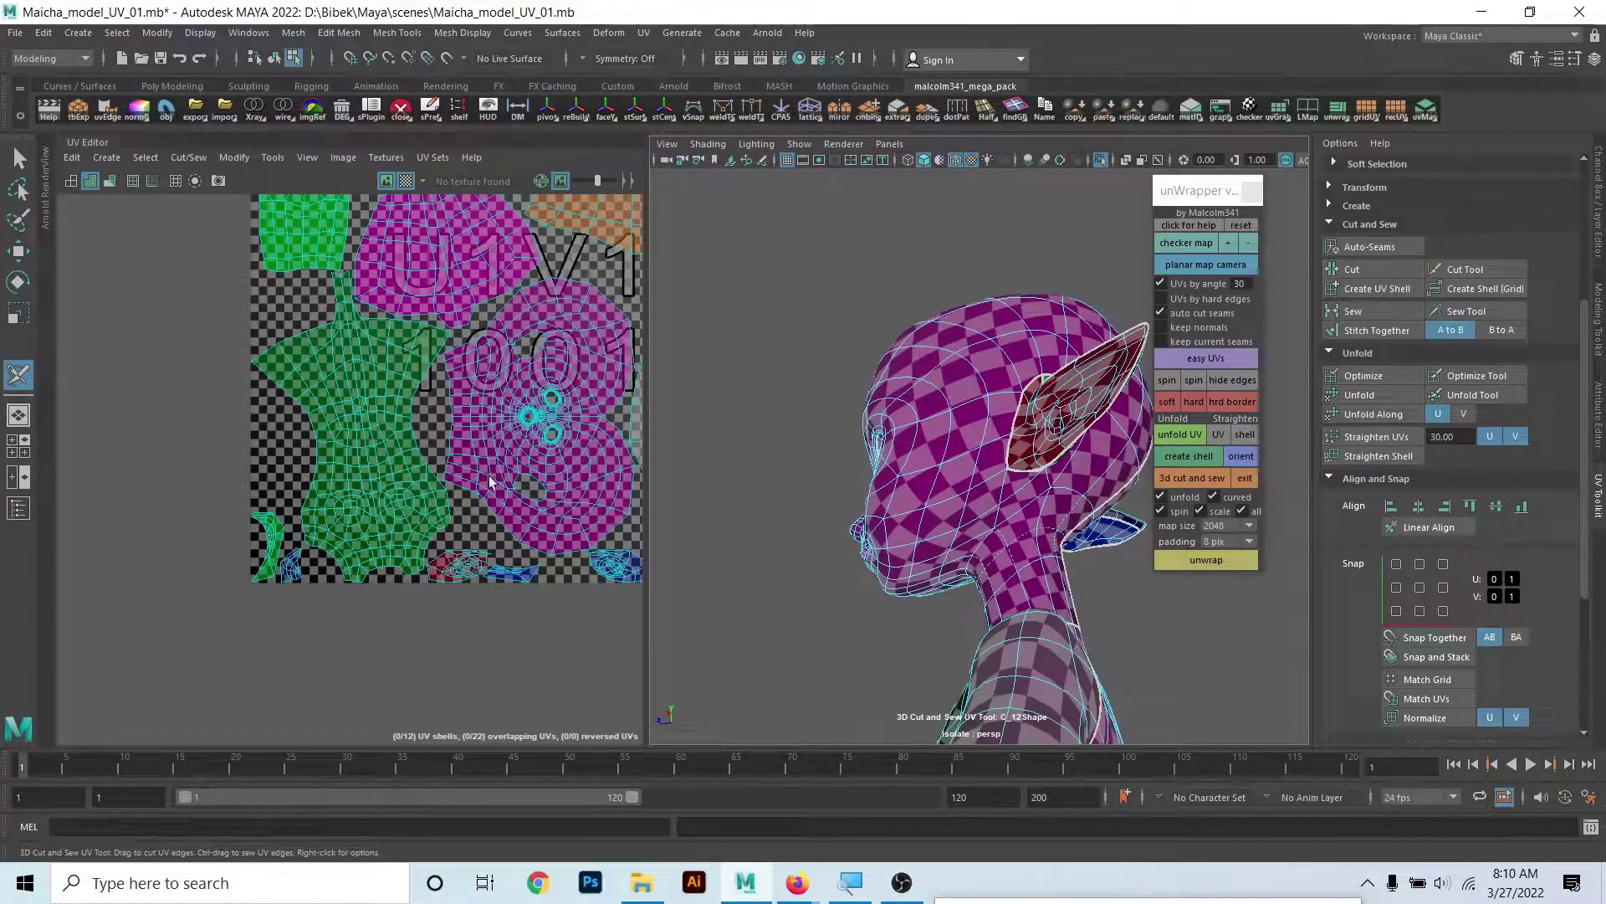
{"action": "scroll", "coordinate": [489, 483], "scroll_direction": "up", "scroll_amount": 5}
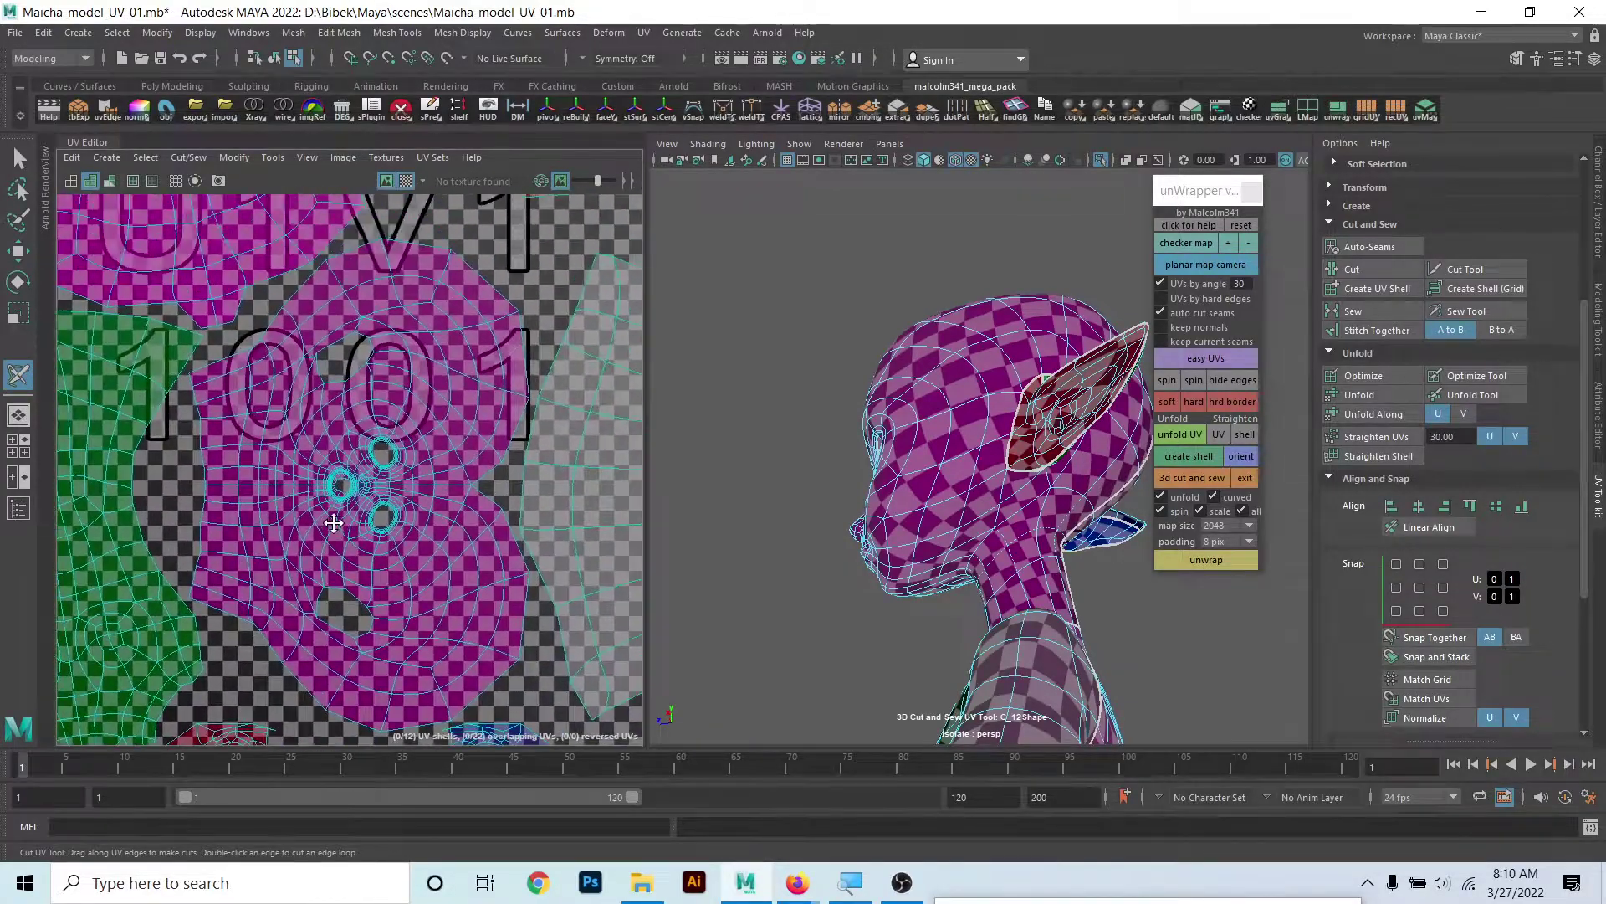
{"action": "scroll", "coordinate": [333, 523], "scroll_direction": "down", "scroll_amount": 2}
{"action": "scroll", "coordinate": [407, 520], "scroll_direction": "down", "scroll_amount": 2}
- Cut the edge loop around the face as a seam with the Cut UV Tool
{"action": "scroll", "coordinate": [452, 475], "scroll_direction": "down", "scroll_amount": 2}
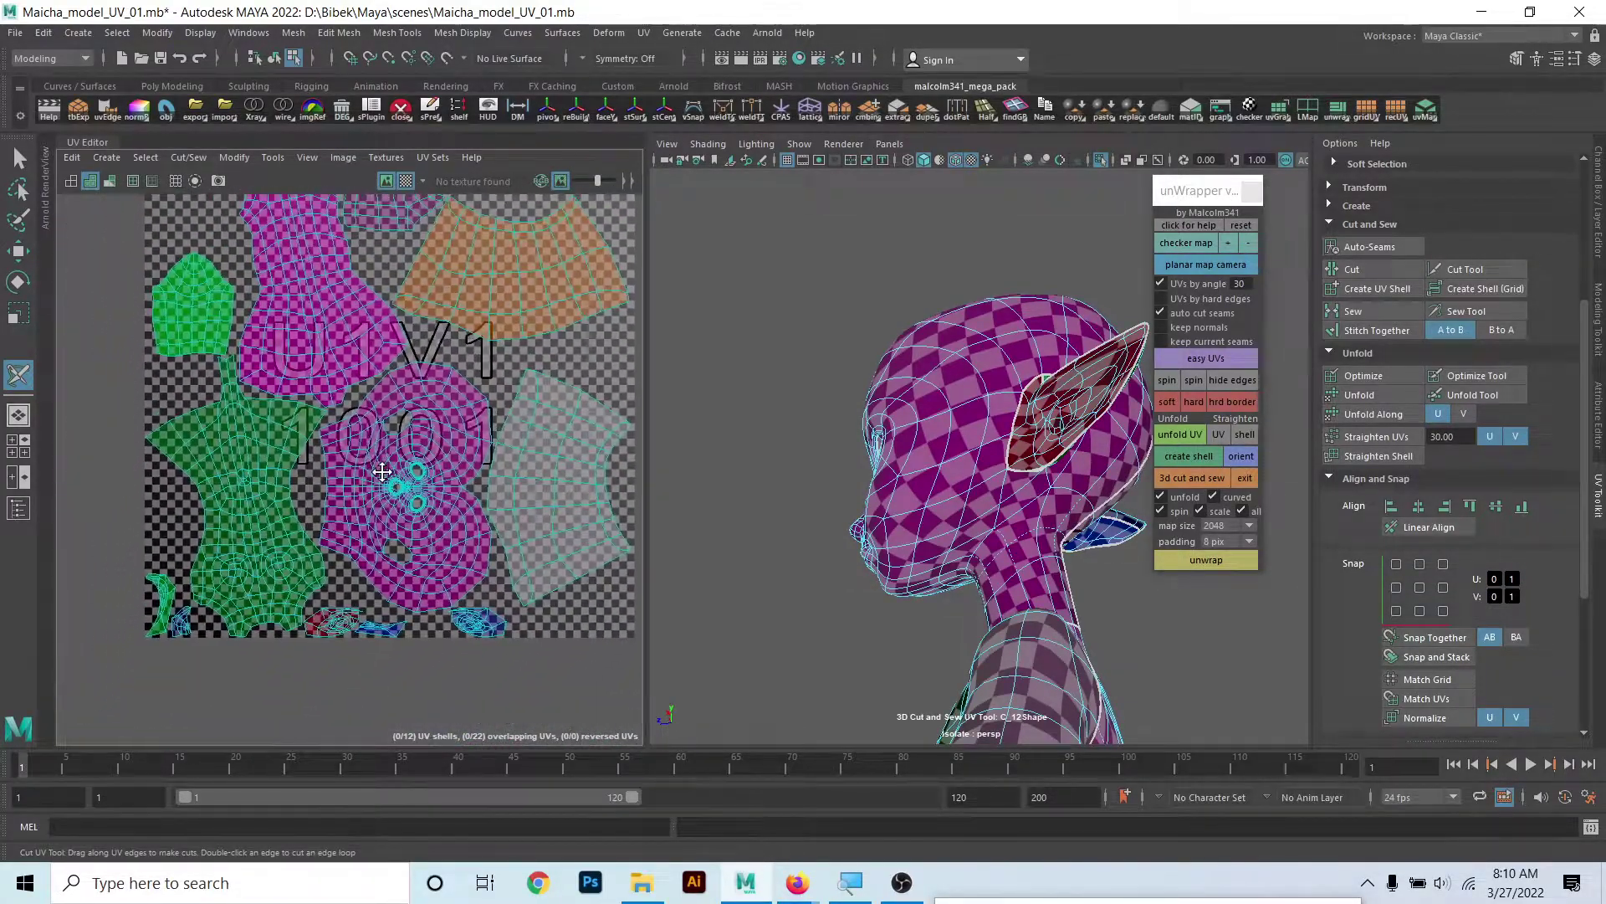
{"action": "right_click", "coordinate": [425, 436]}
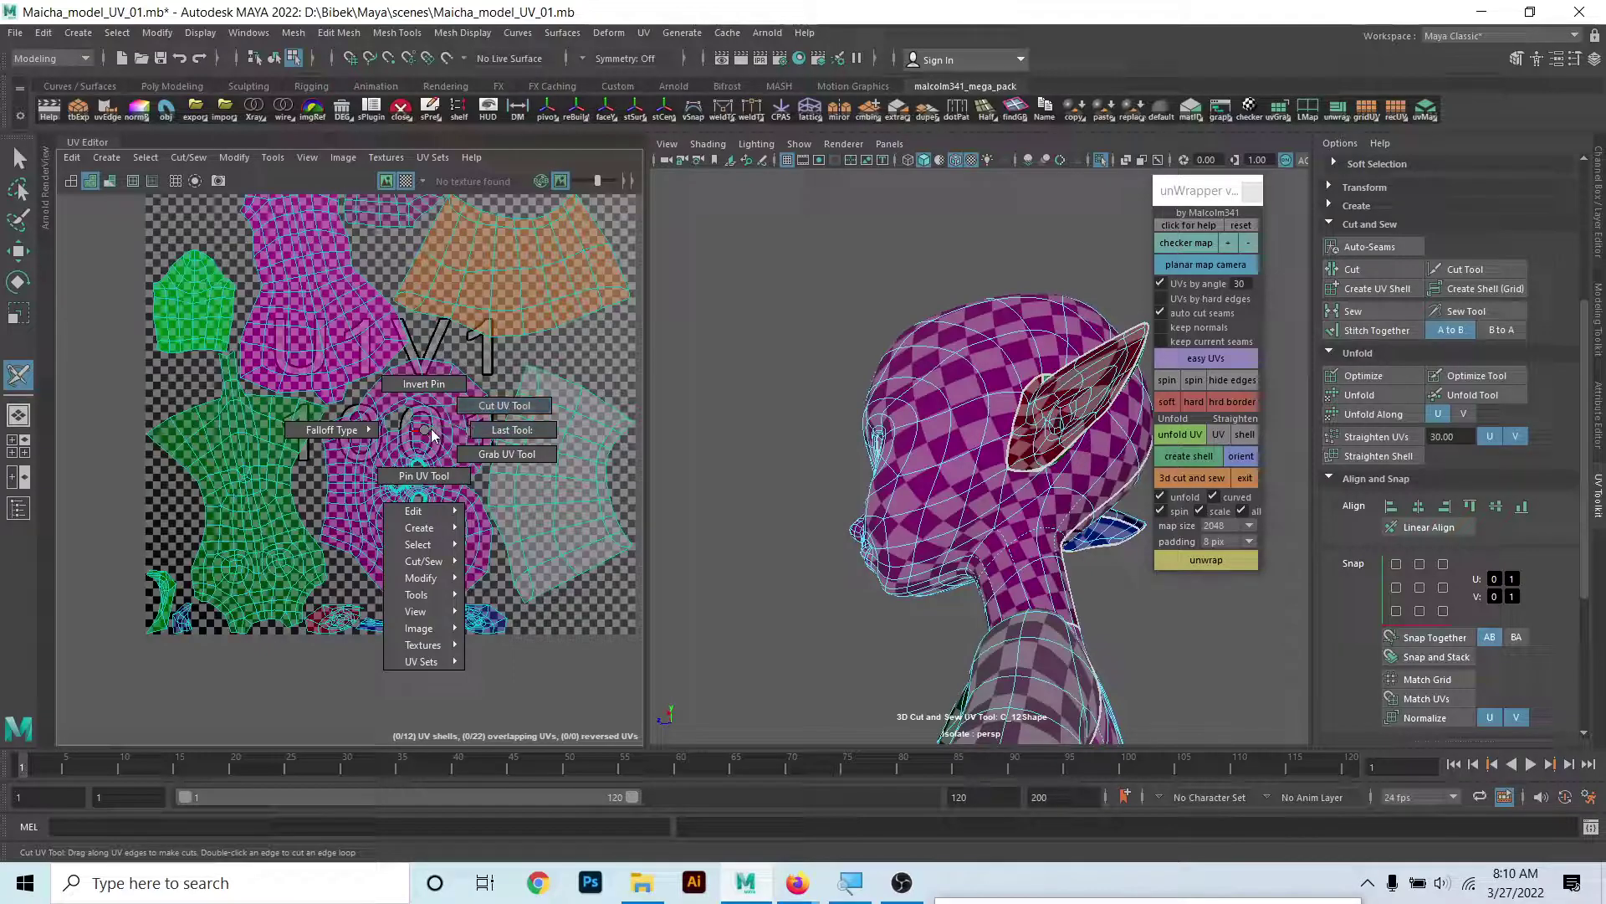
{"action": "left_click", "coordinate": [452, 462]}
{"action": "double_click", "coordinate": [452, 462]}
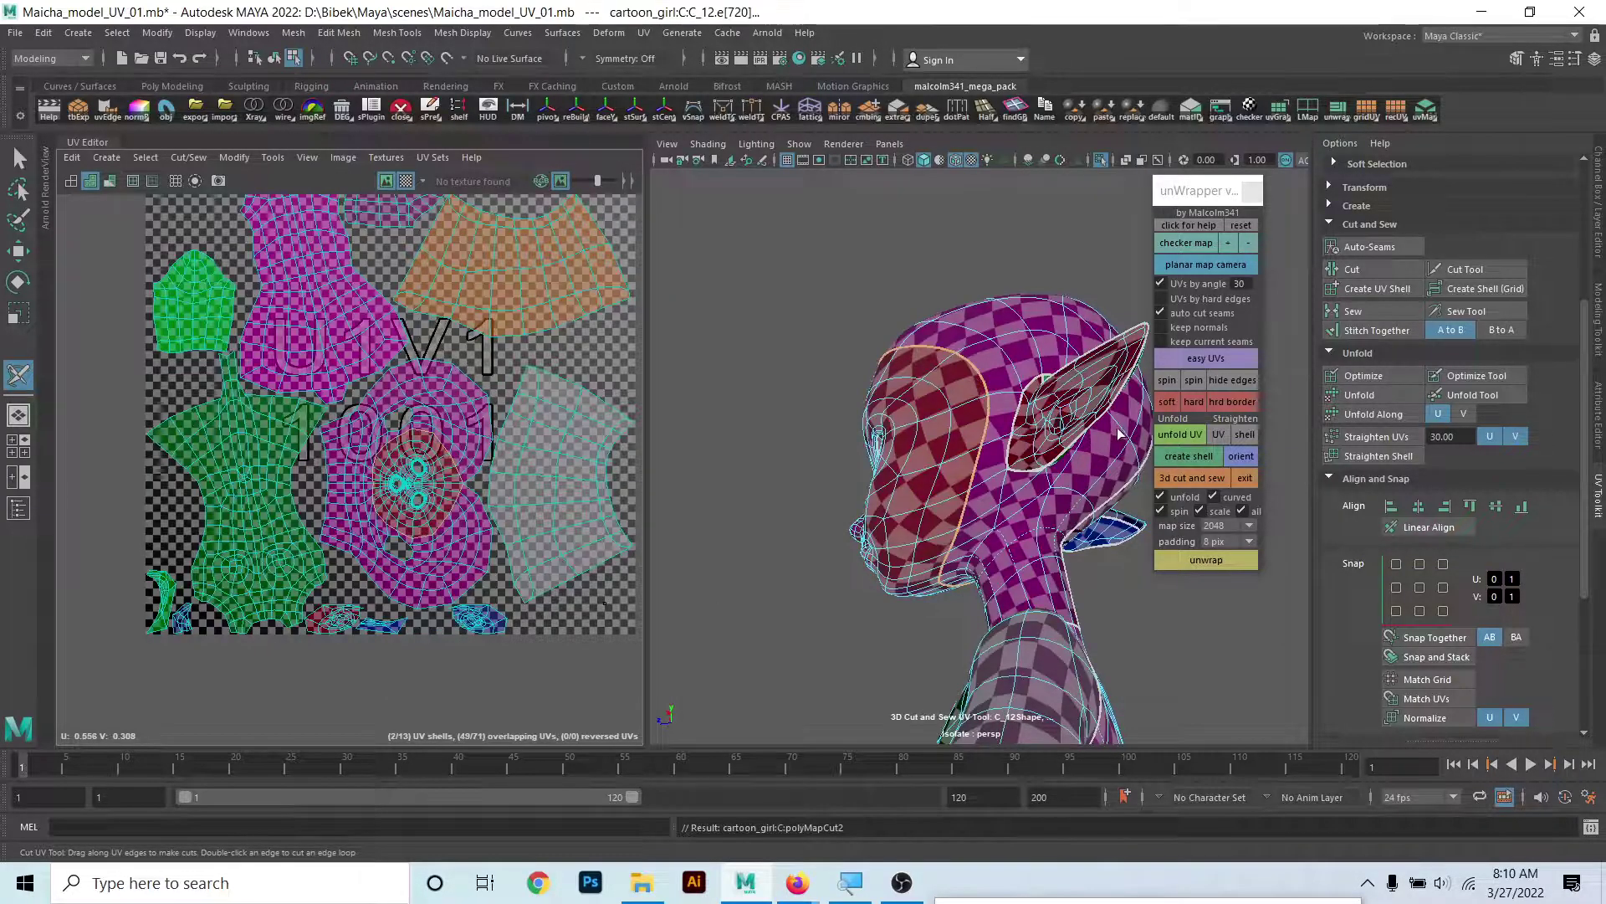
{"action": "left_click", "coordinate": [1244, 479]}
- Select the face UVs and grow the selection across the face
{"action": "right_click", "coordinate": [372, 464]}
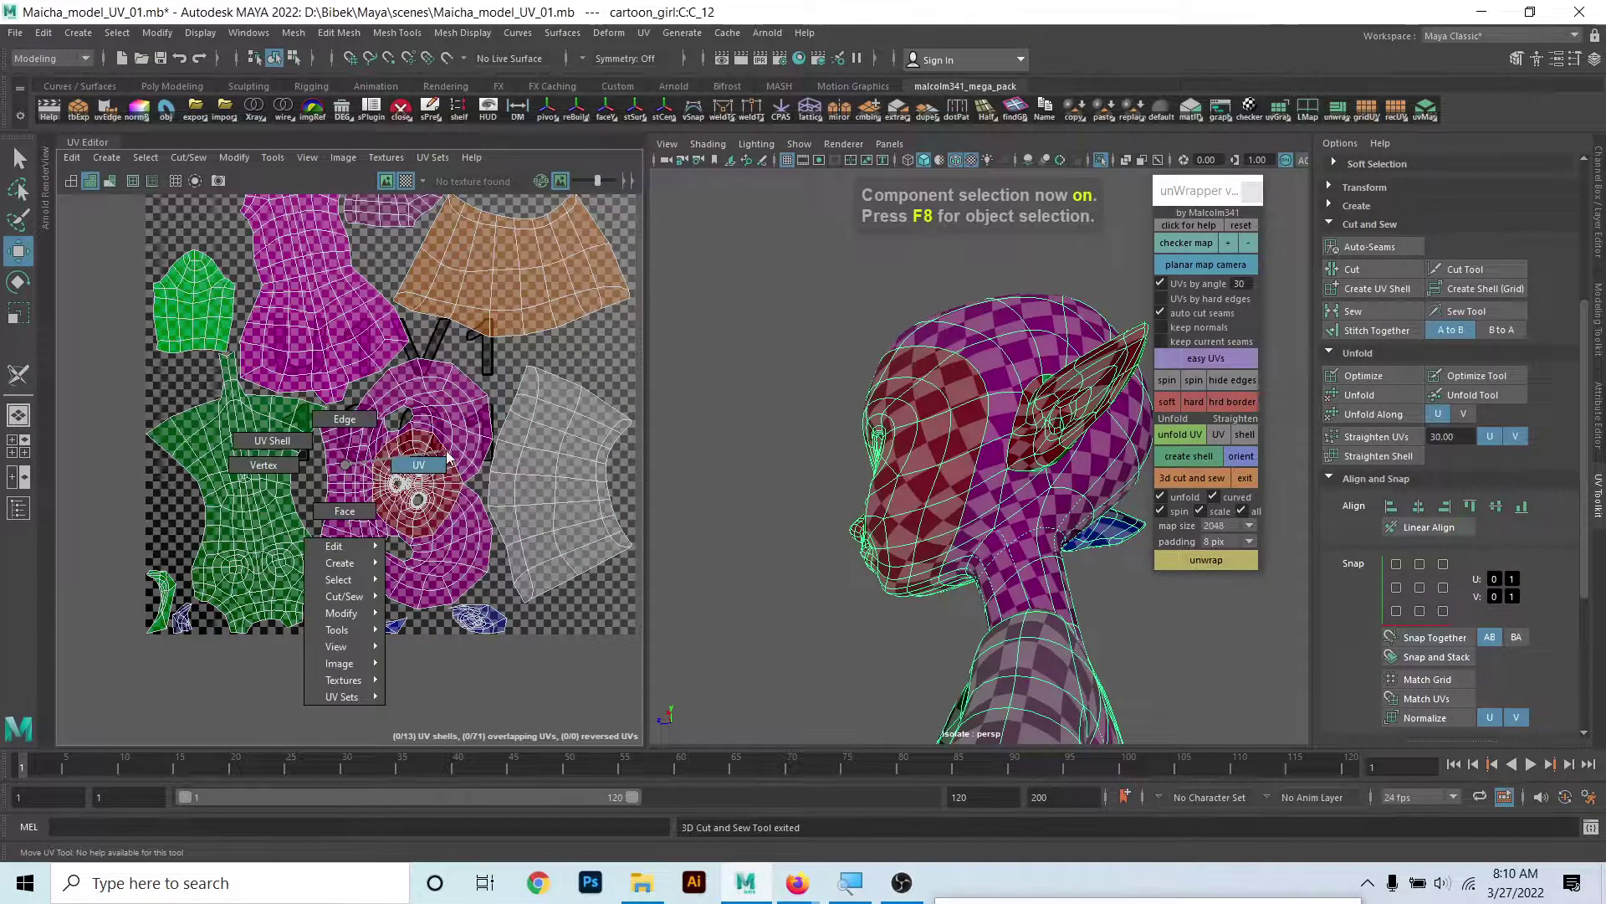
{"action": "left_click", "coordinate": [439, 469]}
{"action": "scroll", "coordinate": [480, 473], "scroll_direction": "up", "scroll_amount": 3}
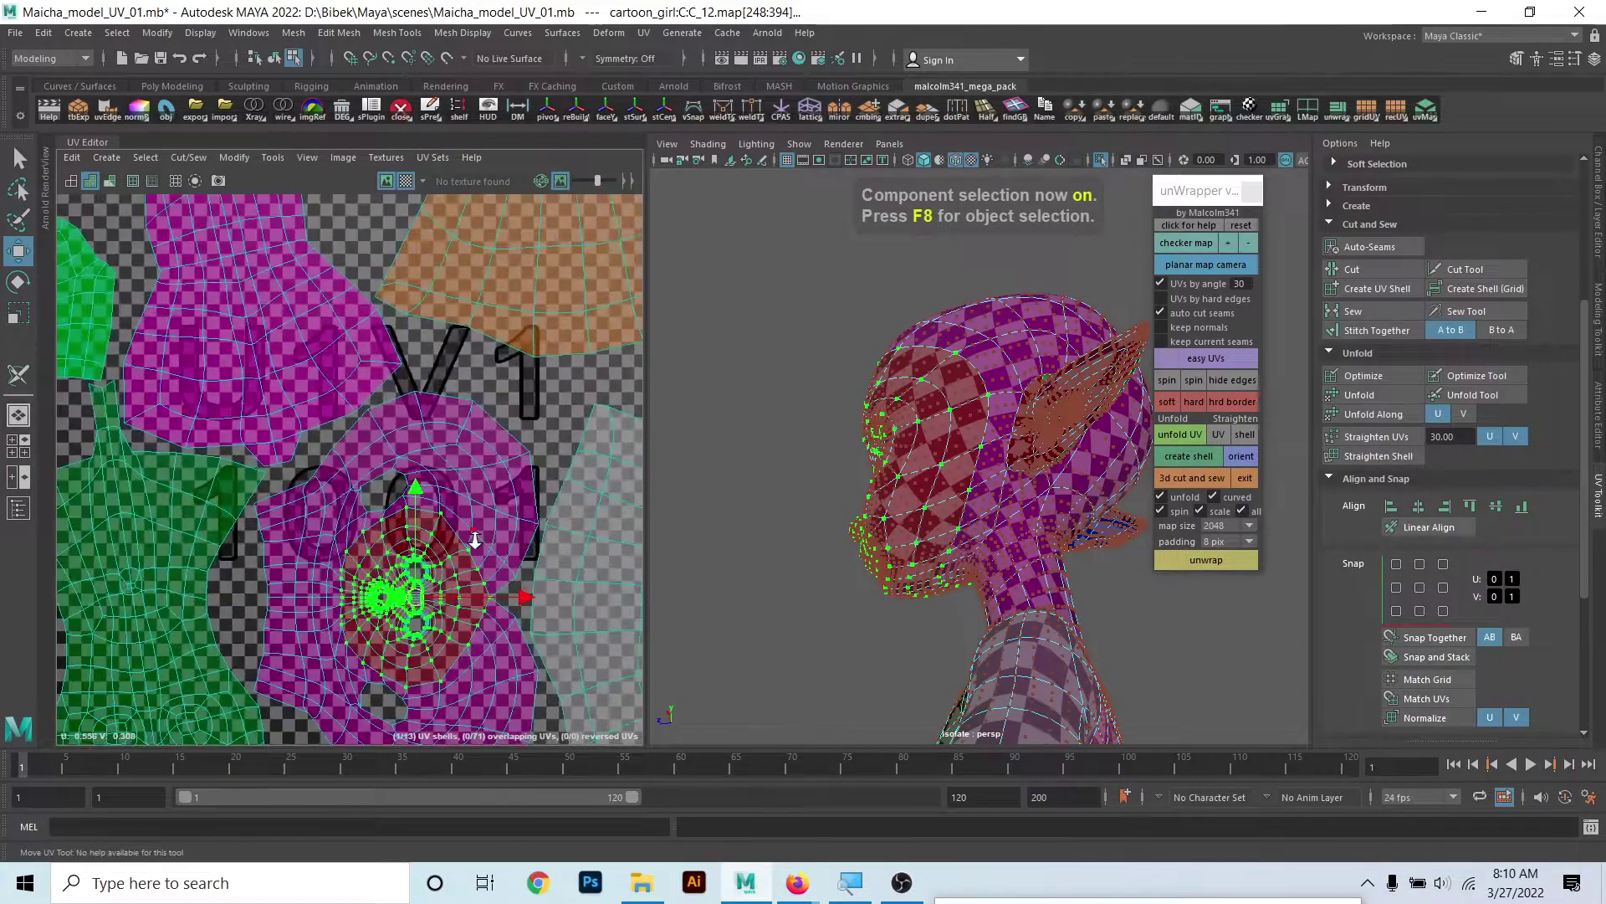
{"action": "scroll", "coordinate": [464, 418], "scroll_direction": "up", "scroll_amount": 2}
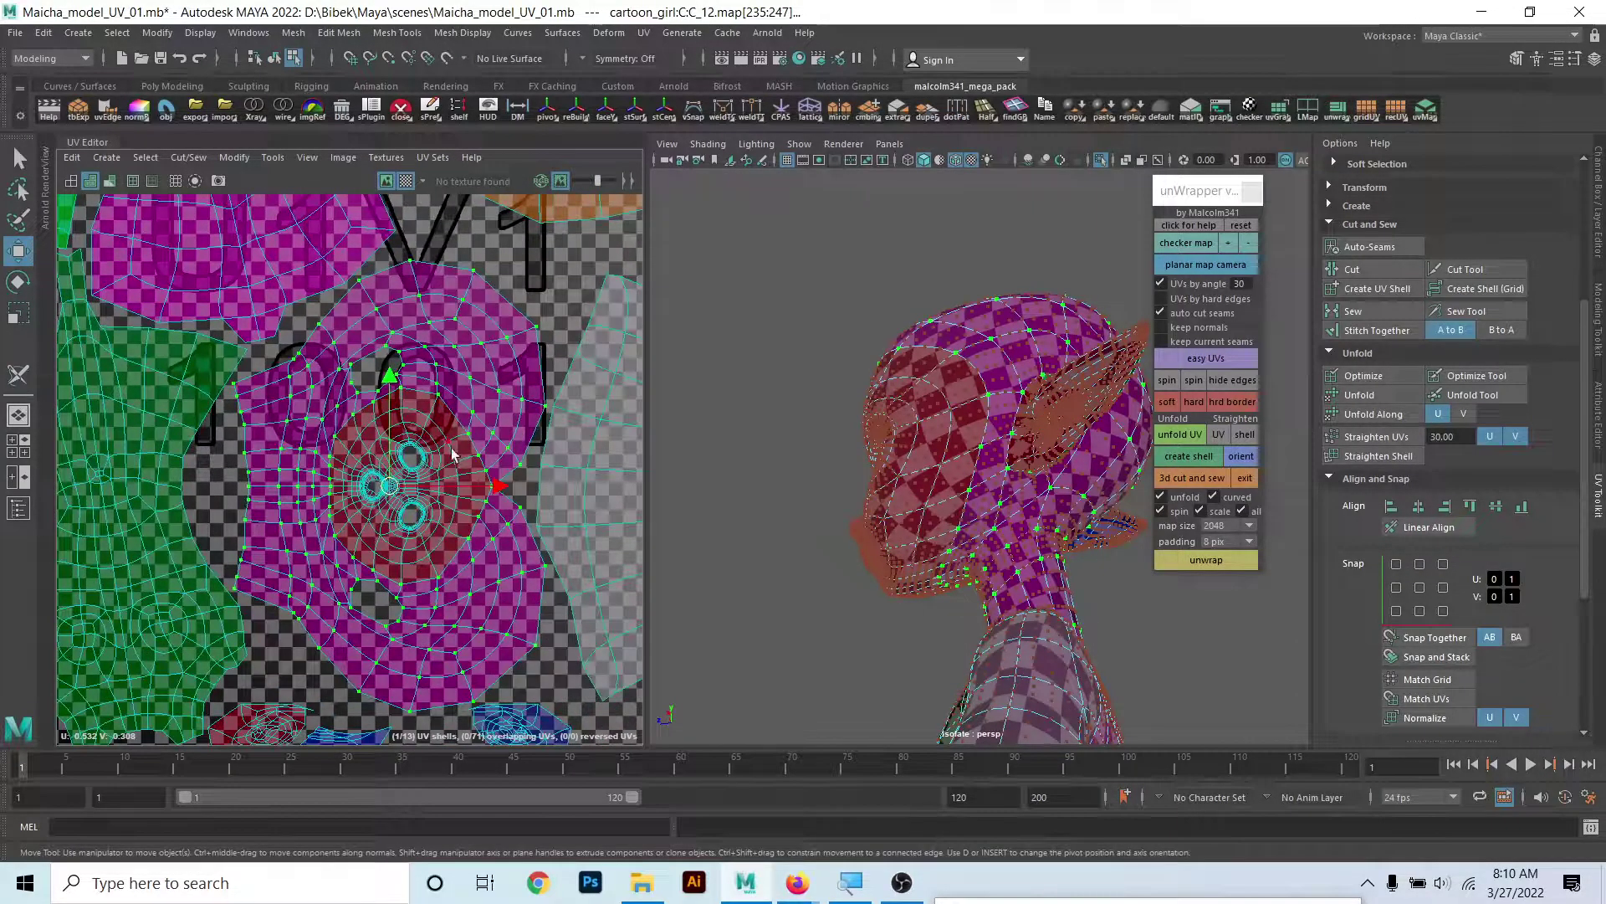
{"action": "key", "text": "shift+period"}
{"action": "scroll", "coordinate": [422, 370], "scroll_direction": "up", "scroll_amount": 2}
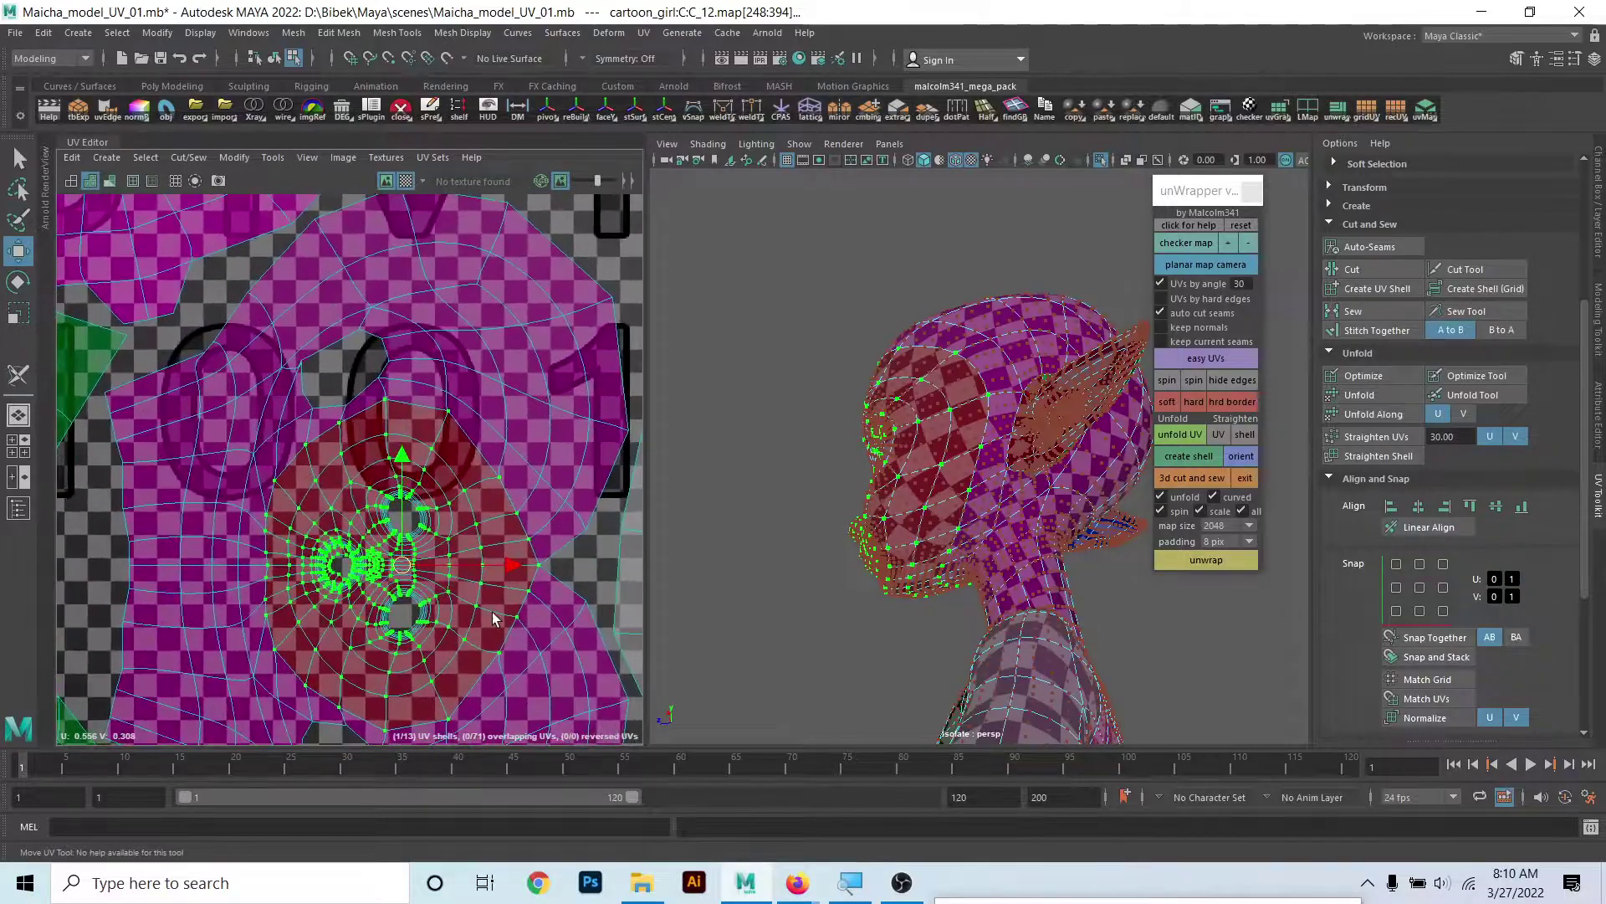
- Sew the face seam back onto the head and select the whole head UV shell
{"action": "right_click", "coordinate": [435, 452]}
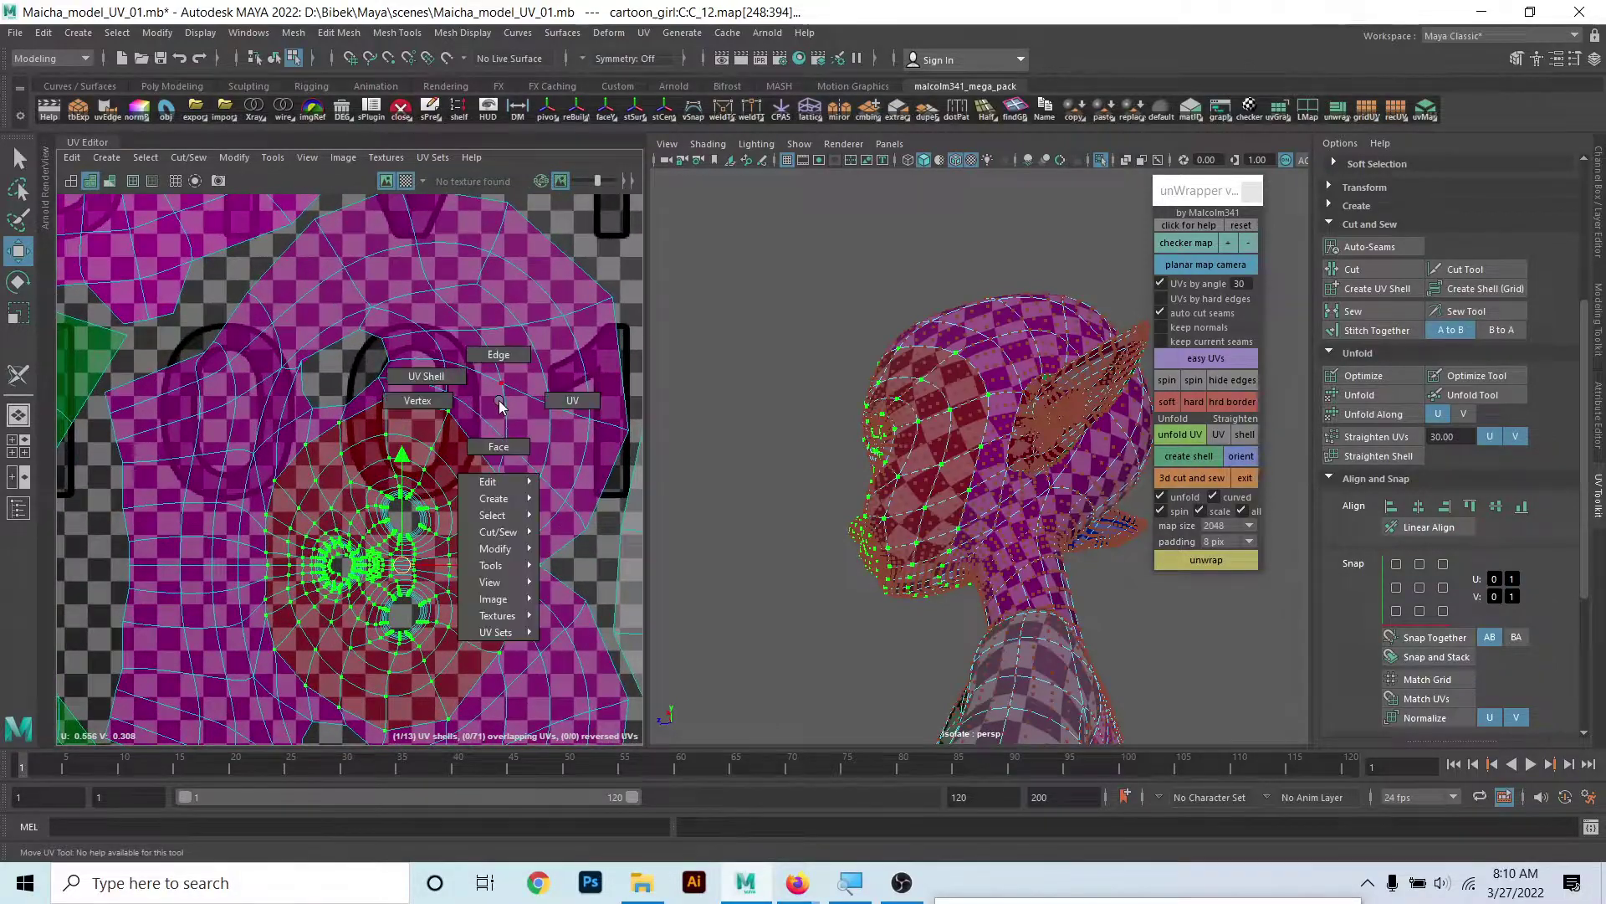
{"action": "left_click", "coordinate": [1214, 478]}
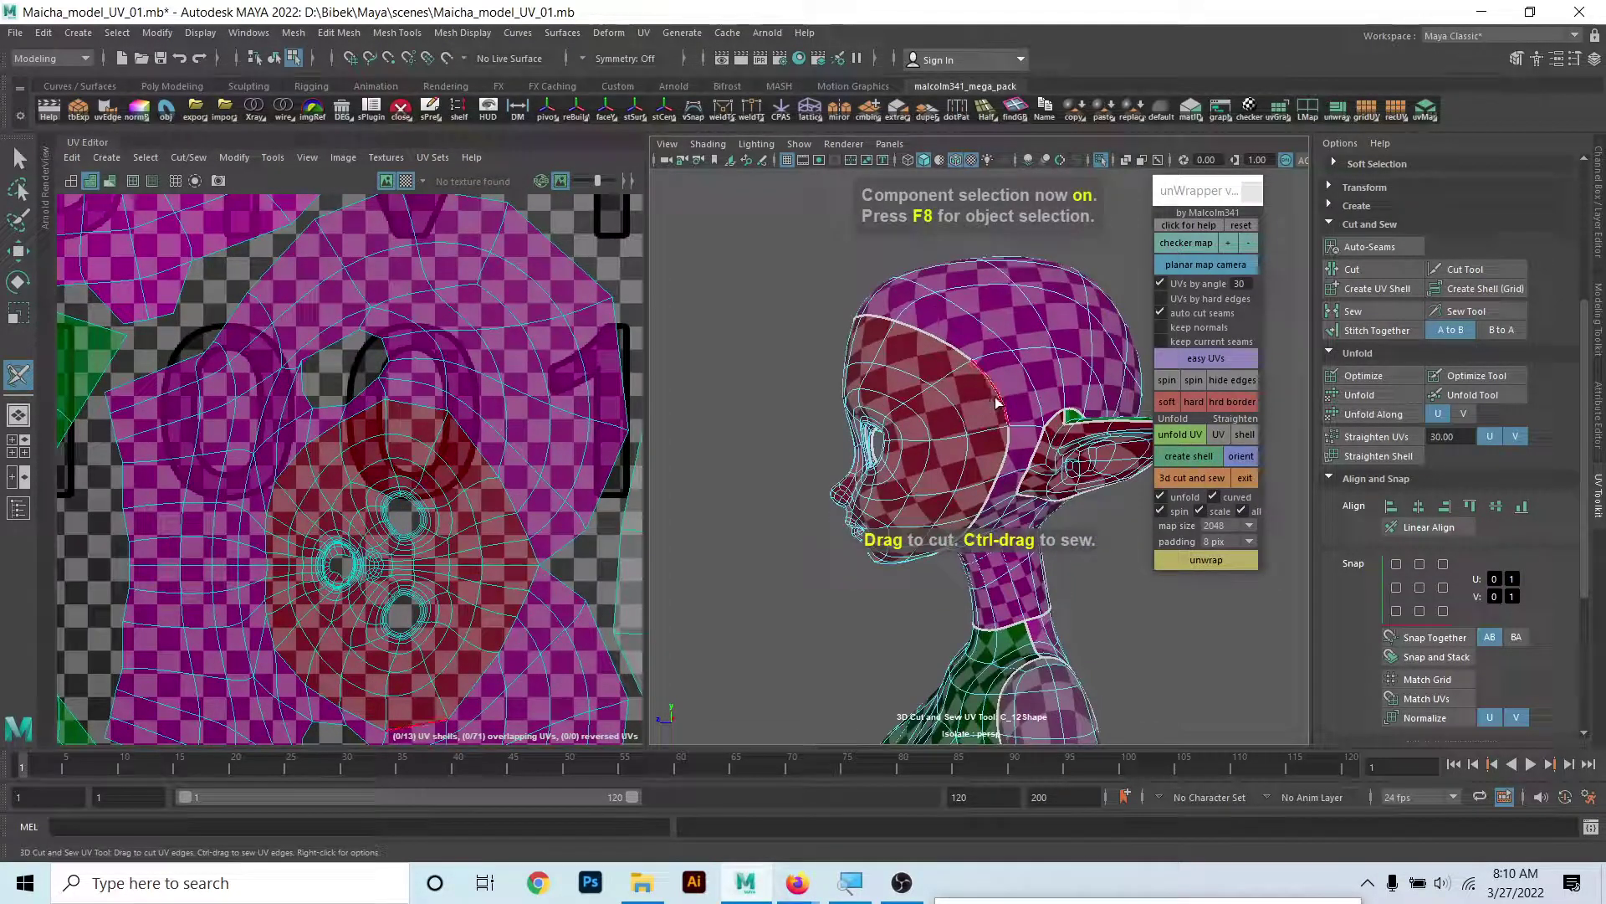
{"action": "double_click", "coordinate": [997, 402], "text": "ctrl"}
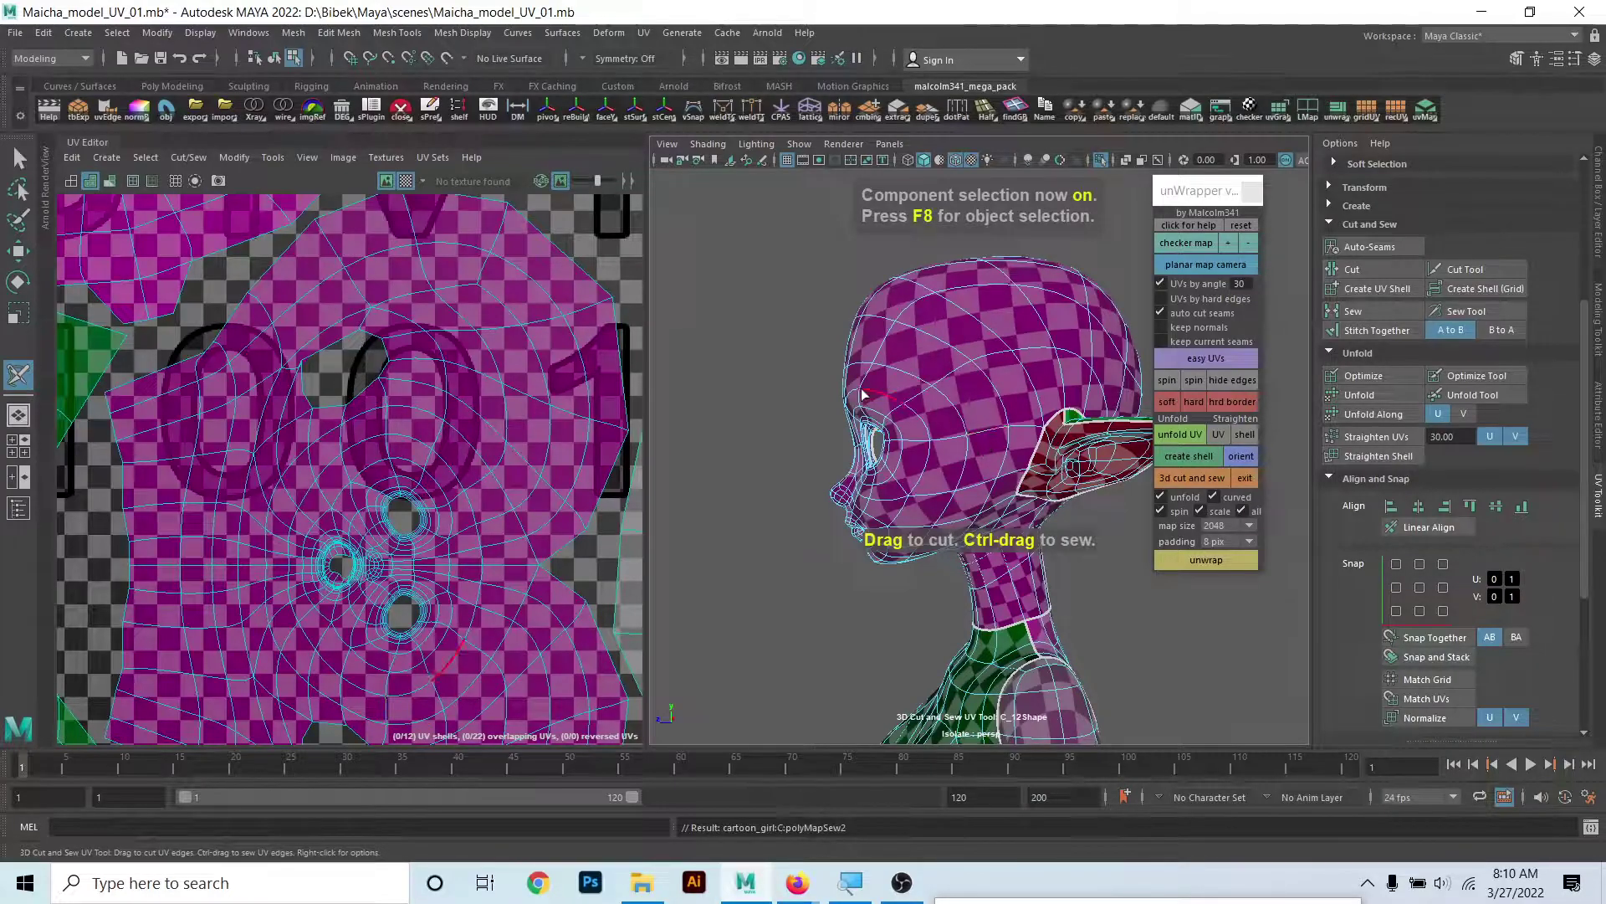
{"action": "left_click_drag", "start_coordinate": [864, 395], "coordinate": [877, 443], "text": "alt"}
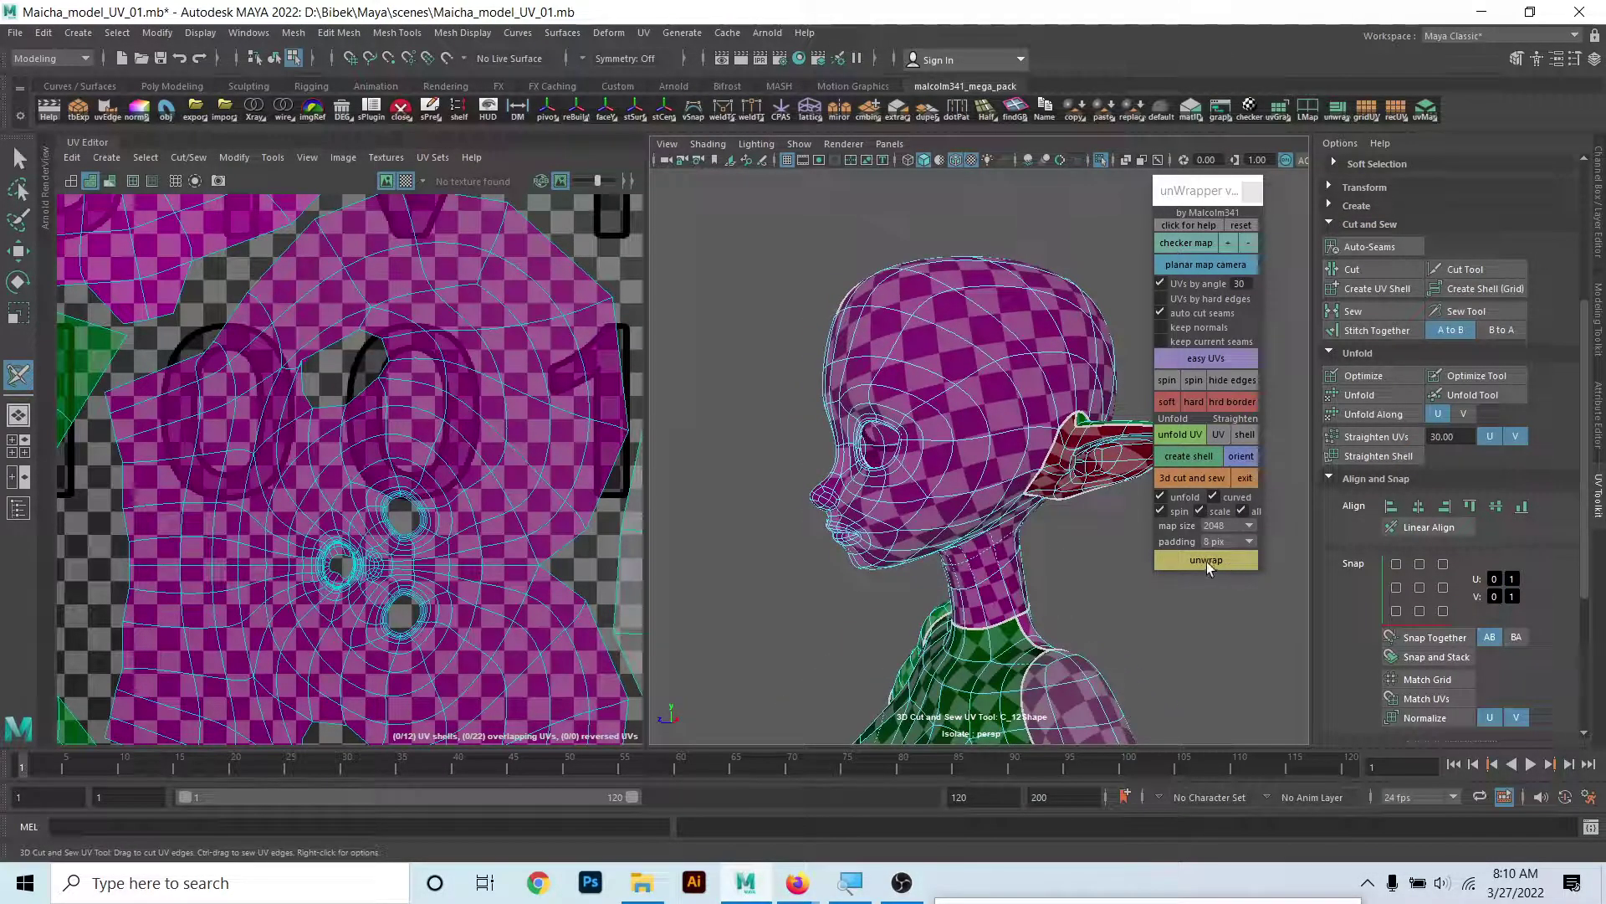
{"action": "left_click", "coordinate": [1245, 478]}
{"action": "right_click_drag", "start_coordinate": [315, 535], "coordinate": [388, 516]}
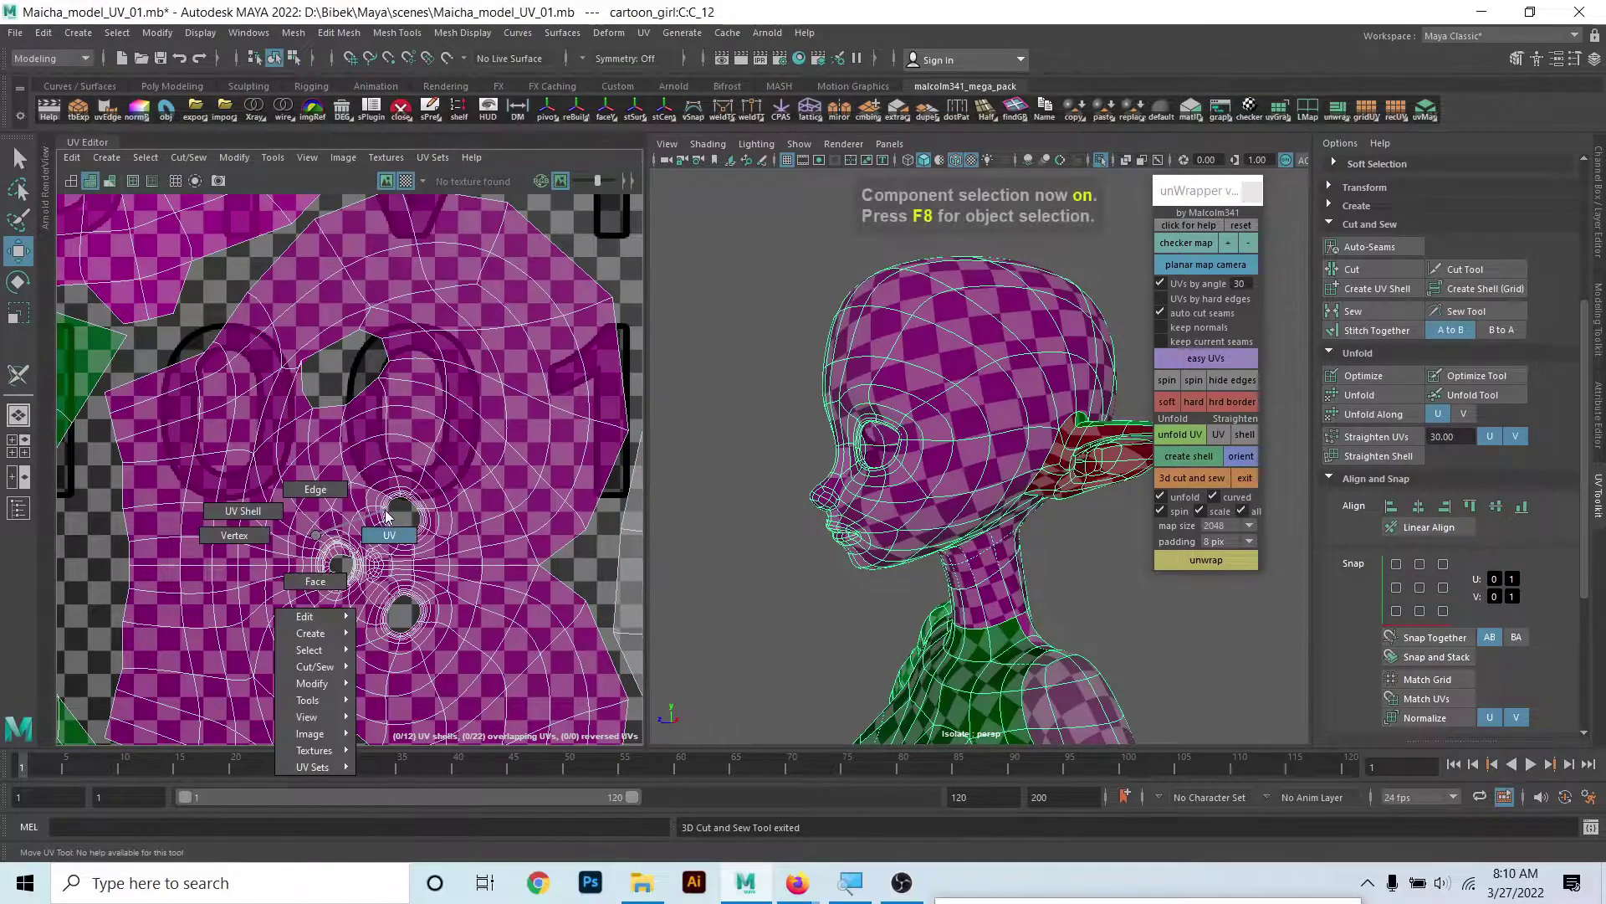
{"action": "double_click", "coordinate": [387, 517]}
- Close in on the lips in edge mode with 3D Cut and Sew active
{"action": "scroll", "coordinate": [376, 568], "scroll_direction": "up", "scroll_amount": 5}
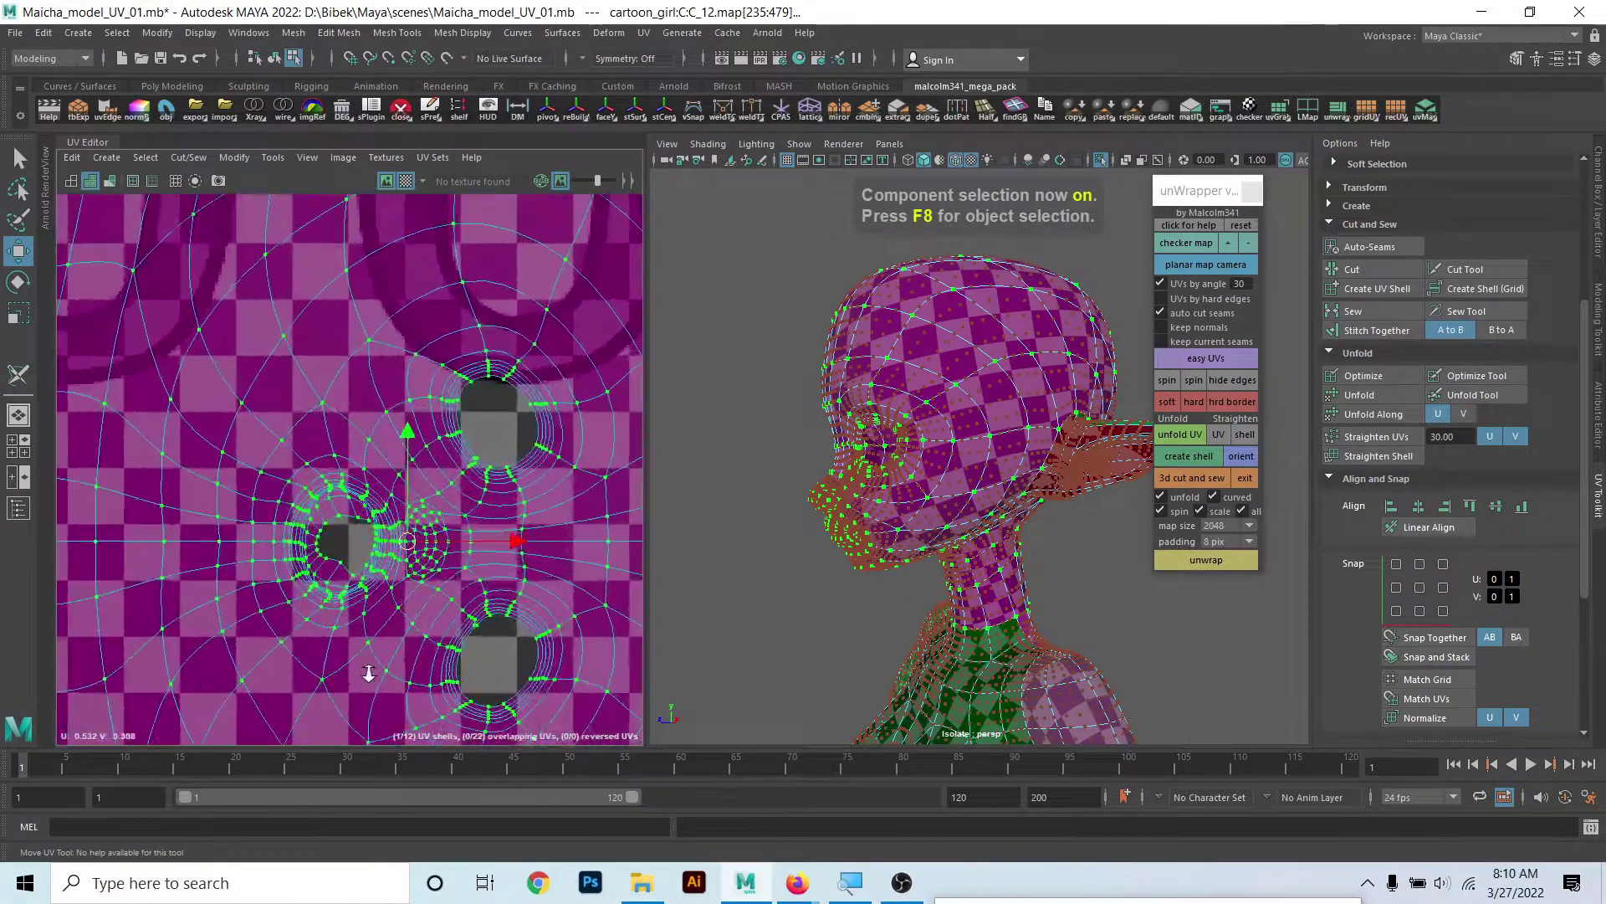
{"action": "scroll", "coordinate": [335, 518], "scroll_direction": "up", "scroll_amount": 3}
{"action": "scroll", "coordinate": [401, 562], "scroll_direction": "up", "scroll_amount": 2}
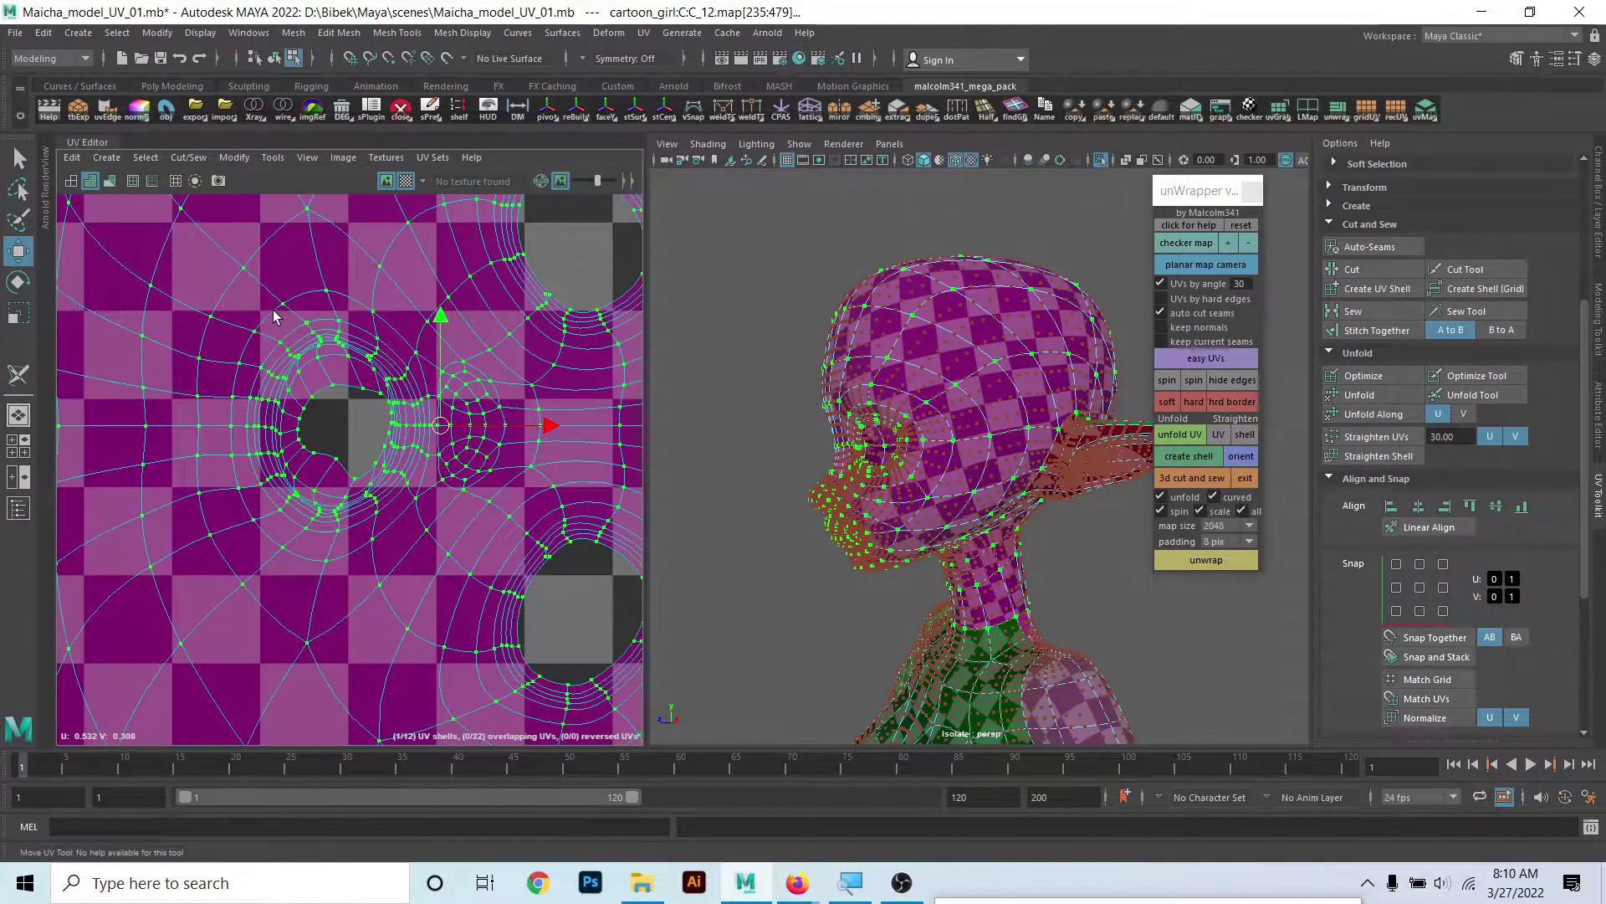
{"action": "scroll", "coordinate": [293, 574], "scroll_direction": "up", "scroll_amount": 2}
{"action": "scroll", "coordinate": [319, 417], "scroll_direction": "up", "scroll_amount": 1}
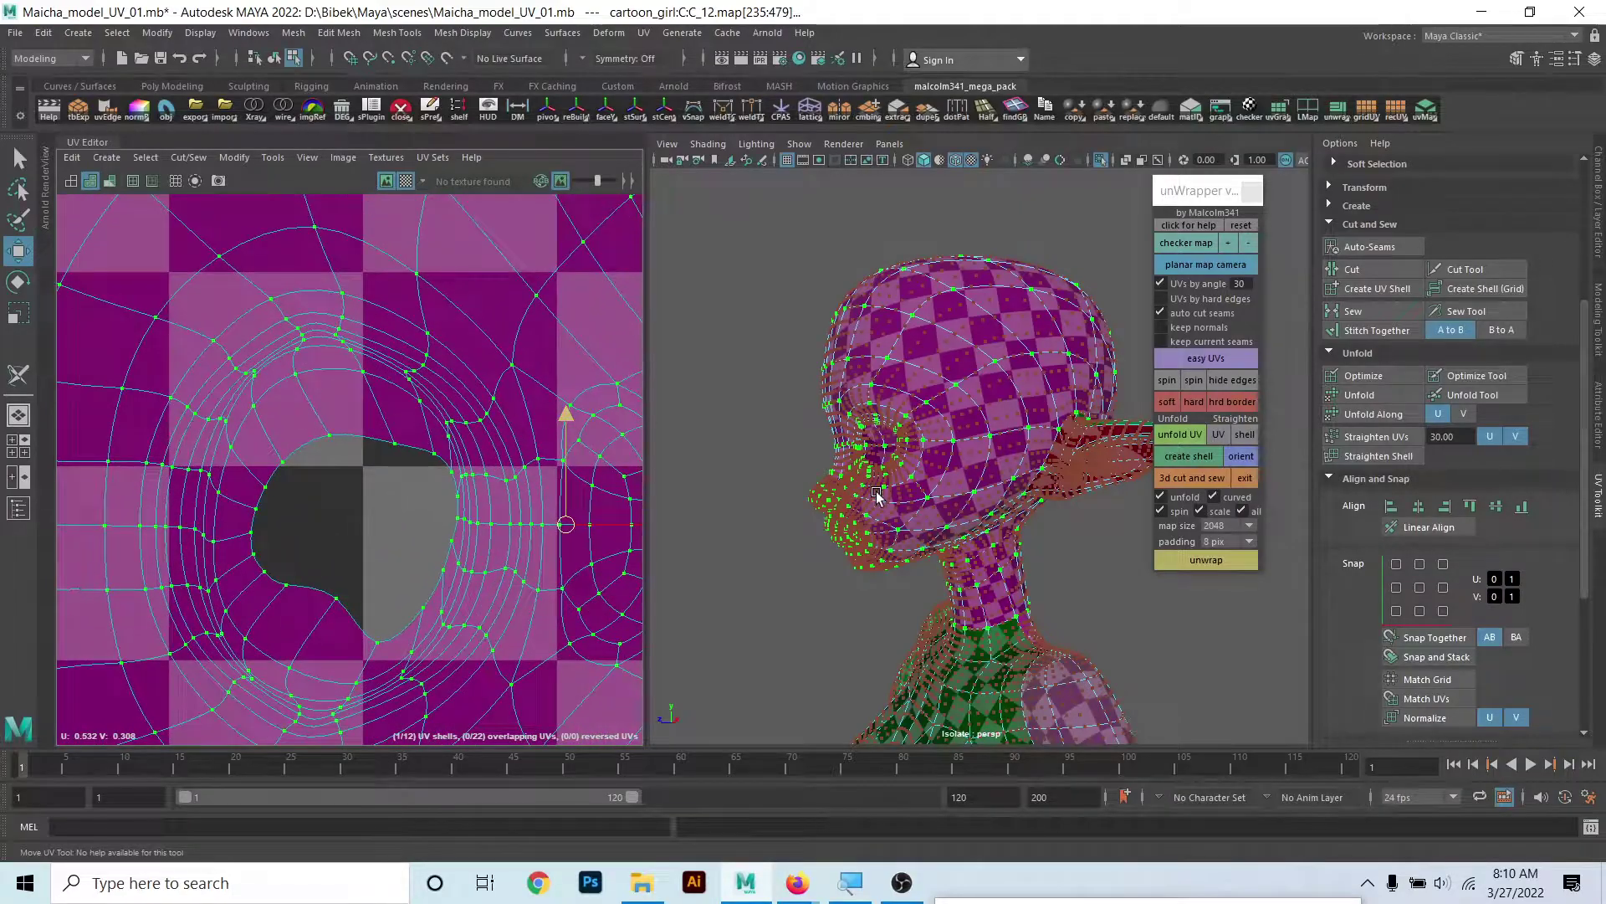
{"action": "scroll", "coordinate": [875, 477], "scroll_direction": "up", "scroll_amount": 2}
{"action": "scroll", "coordinate": [866, 452], "scroll_direction": "up", "scroll_amount": 3}
{"action": "scroll", "coordinate": [857, 422], "scroll_direction": "up", "scroll_amount": 3}
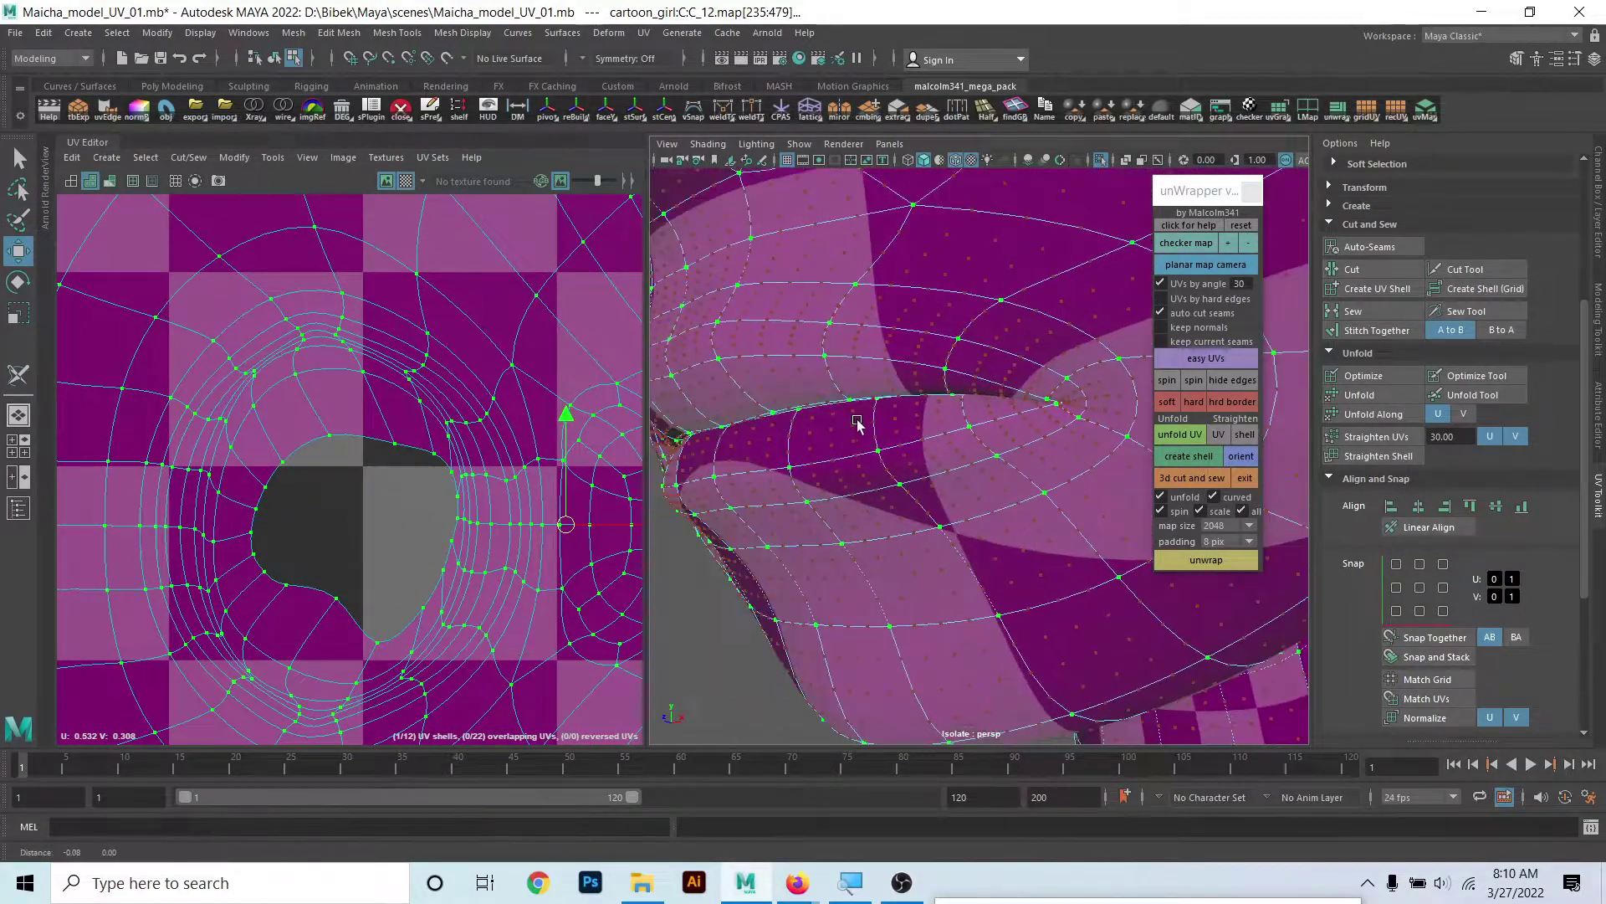
{"action": "left_click_drag", "start_coordinate": [857, 423], "coordinate": [852, 408], "text": "alt"}
{"action": "key", "text": "F10"}
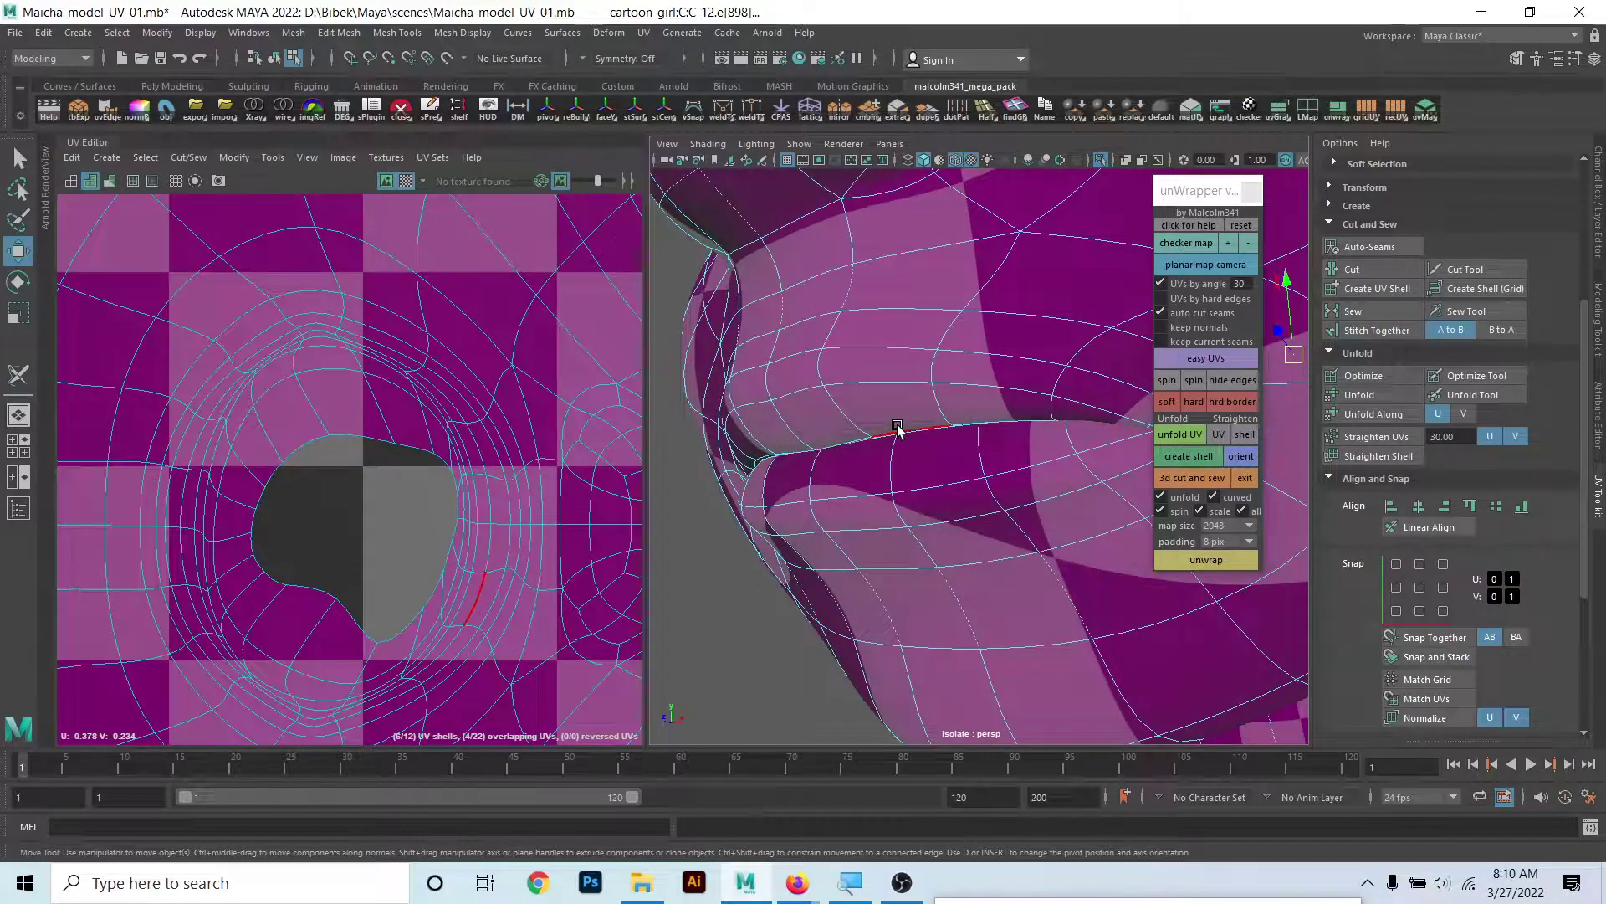
{"action": "scroll", "coordinate": [229, 423], "scroll_direction": "up", "scroll_amount": 1}
{"action": "scroll", "coordinate": [251, 427], "scroll_direction": "up", "scroll_amount": 2}
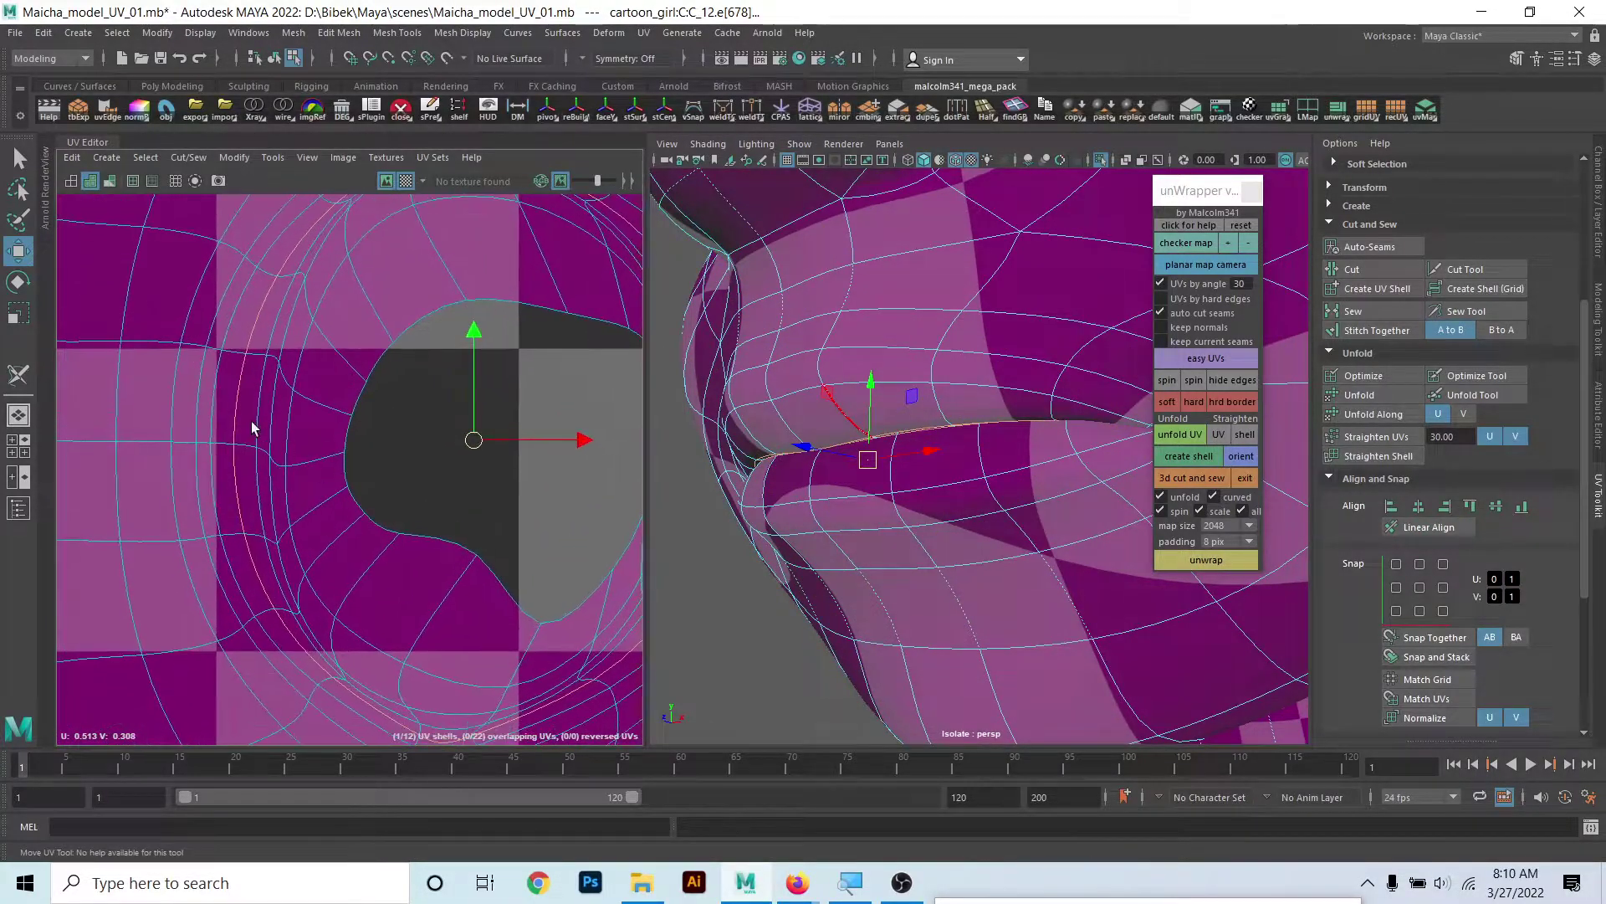
{"action": "left_click", "coordinate": [1198, 479]}
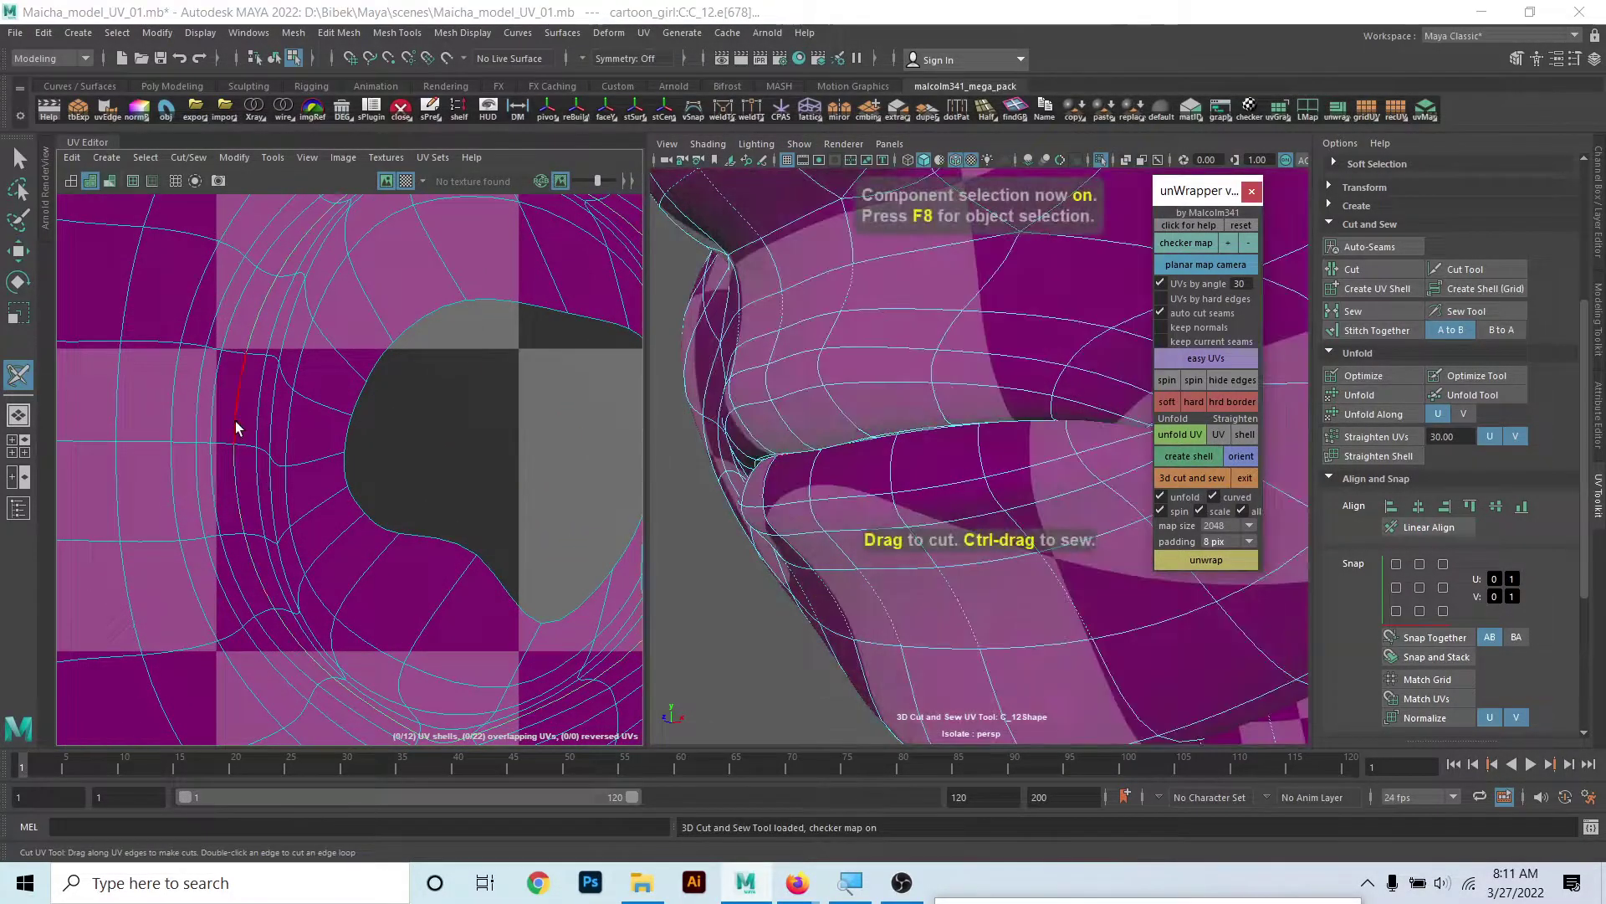
- Unwrap the head with the new eye-hole cuts and zoom in on the mouth
{"action": "key", "text": "f"}
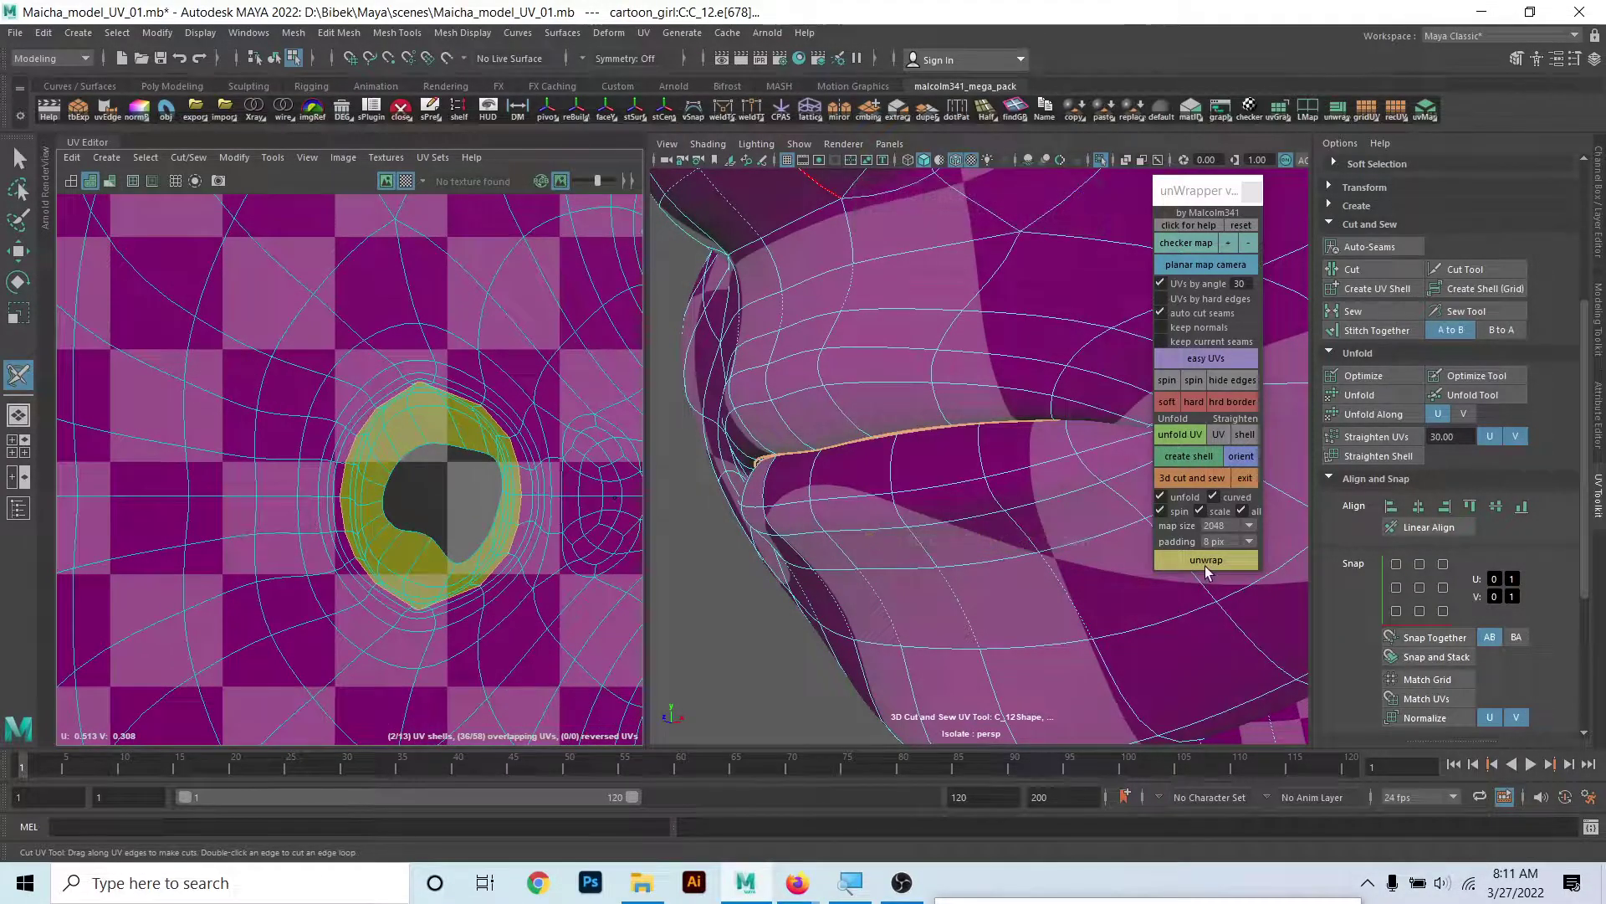
{"action": "left_click", "coordinate": [1205, 562]}
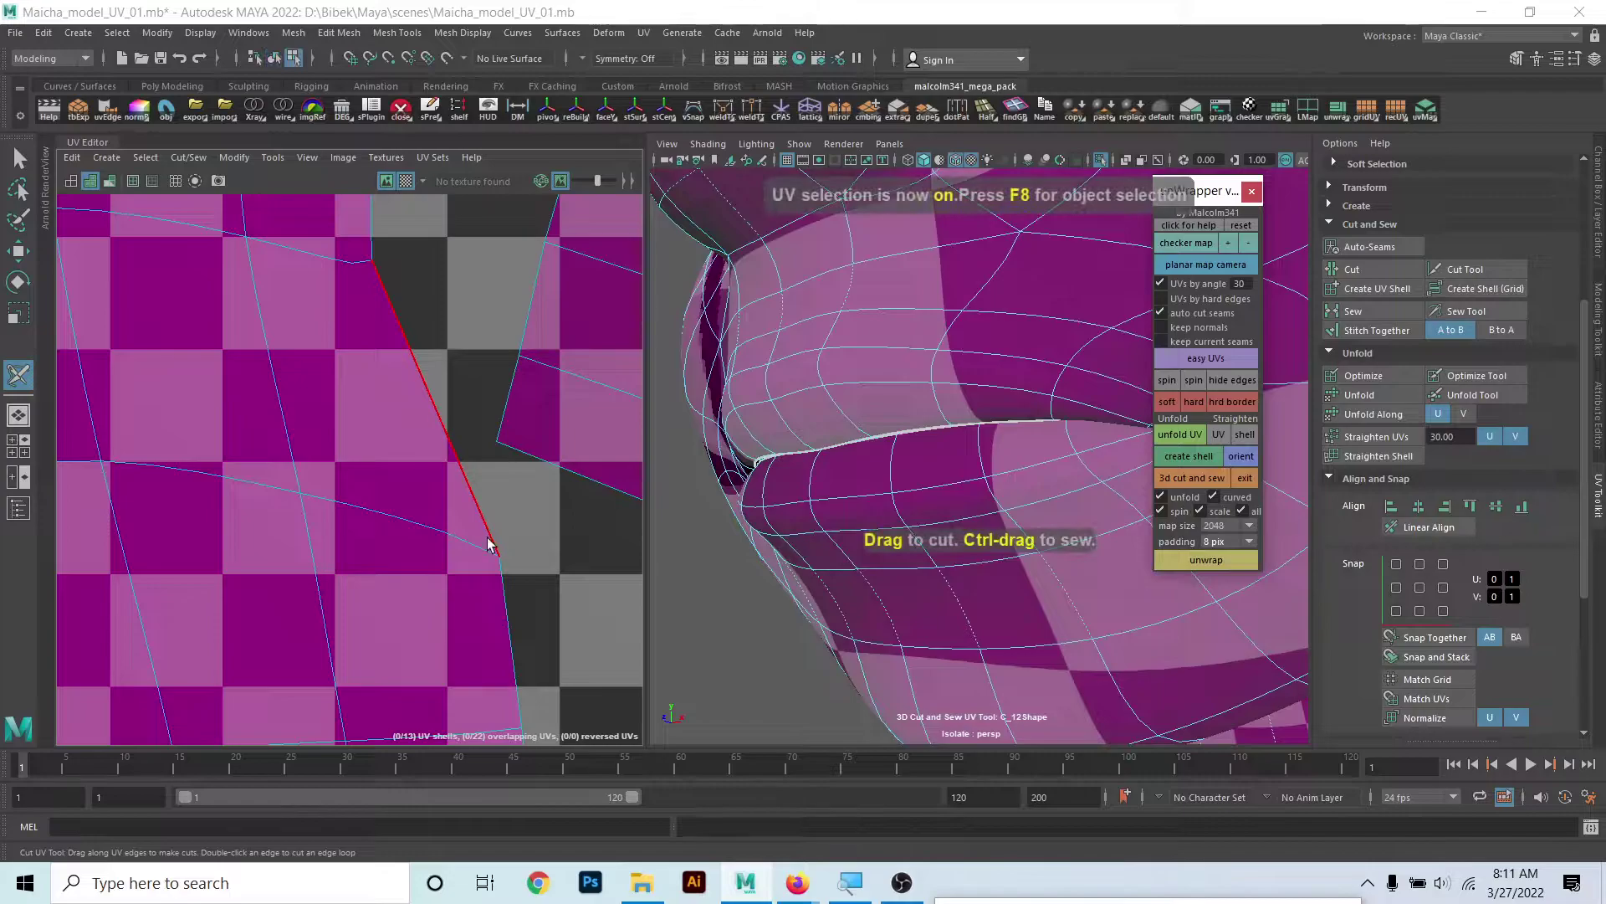
{"action": "scroll", "coordinate": [489, 544], "scroll_direction": "down", "scroll_amount": 5}
{"action": "scroll", "coordinate": [352, 419], "scroll_direction": "up", "scroll_amount": 5}
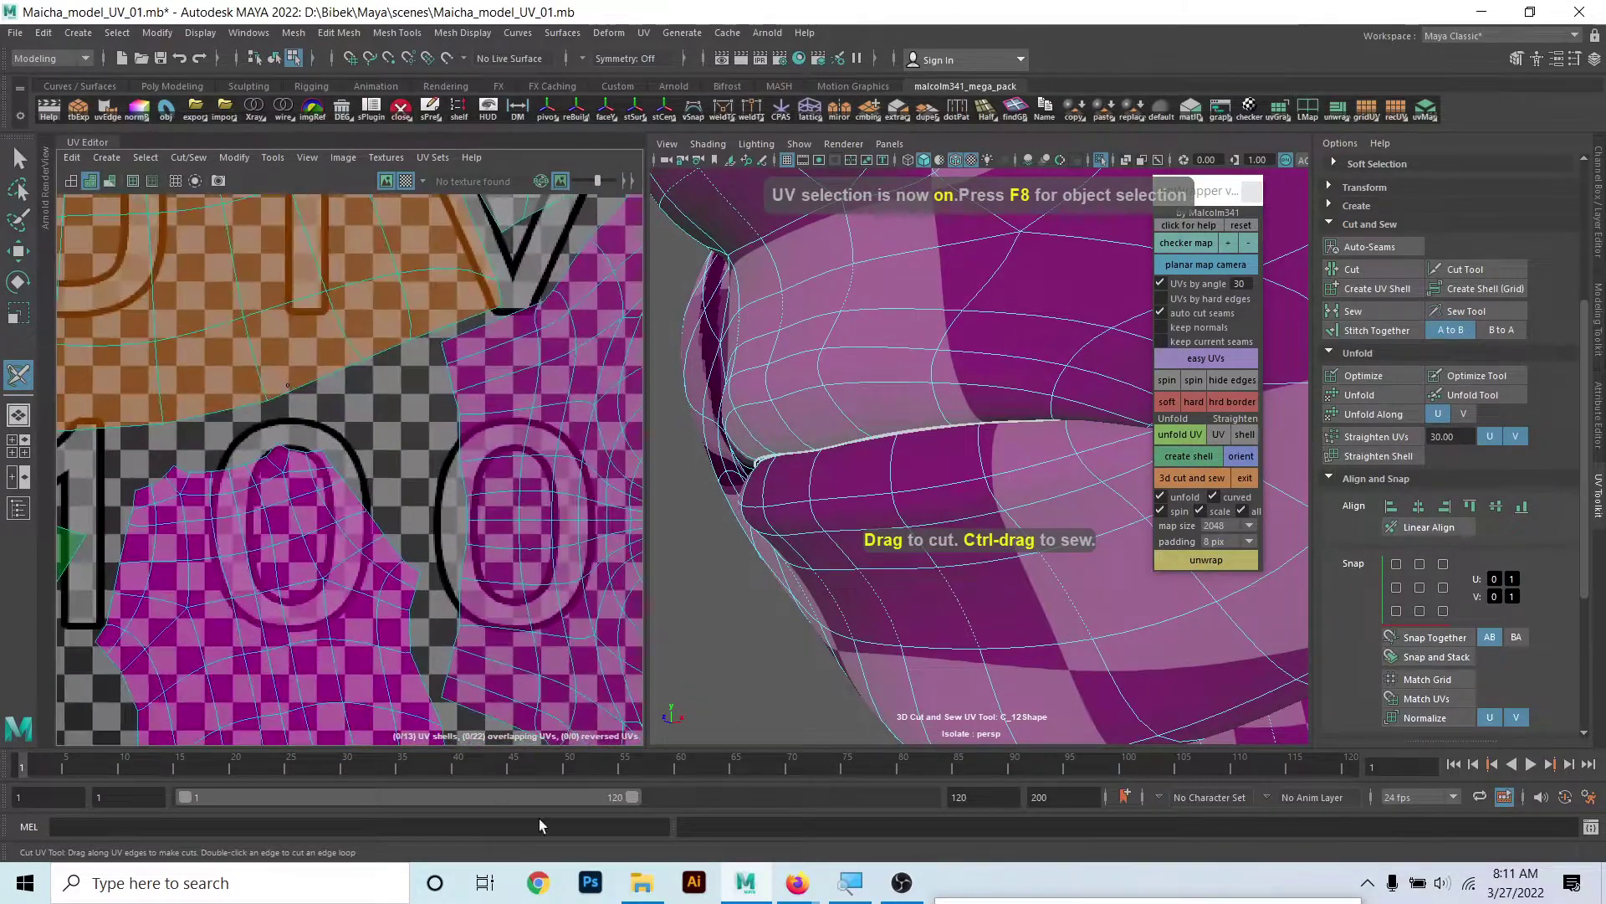
{"action": "scroll", "coordinate": [251, 468], "scroll_direction": "up", "scroll_amount": 3}
{"action": "scroll", "coordinate": [351, 519], "scroll_direction": "up", "scroll_amount": 2}
{"action": "scroll", "coordinate": [388, 563], "scroll_direction": "up", "scroll_amount": 2}
{"action": "scroll", "coordinate": [330, 505], "scroll_direction": "up", "scroll_amount": 2}
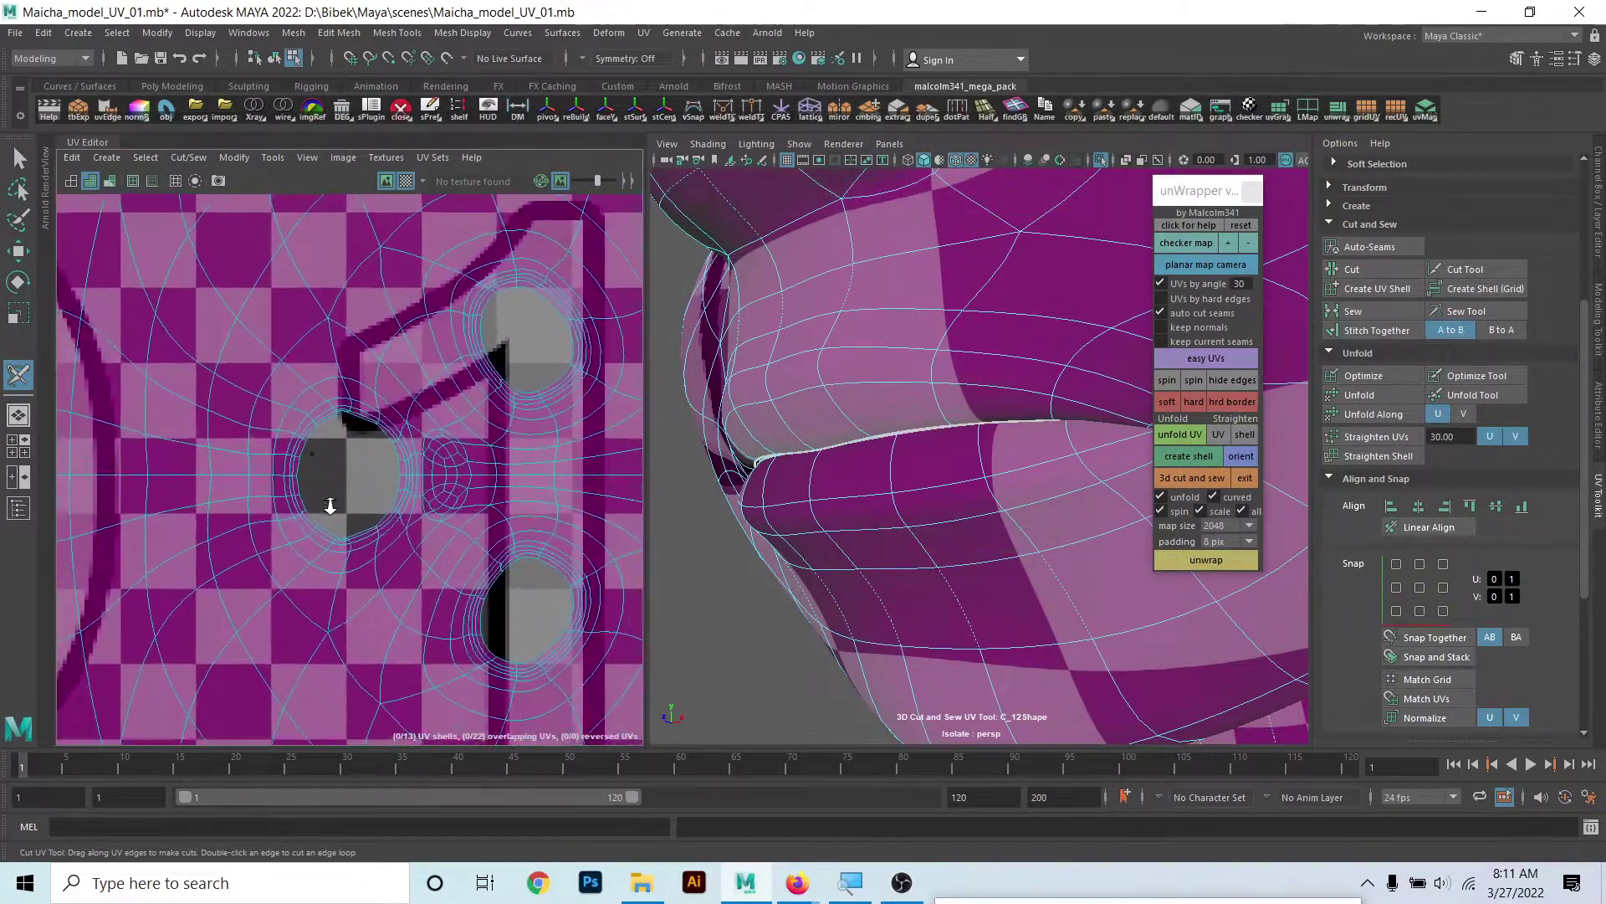
{"action": "scroll", "coordinate": [330, 506], "scroll_direction": "up", "scroll_amount": 2}
{"action": "scroll", "coordinate": [393, 527], "scroll_direction": "up", "scroll_amount": 2}
{"action": "scroll", "coordinate": [376, 585], "scroll_direction": "up", "scroll_amount": 2}
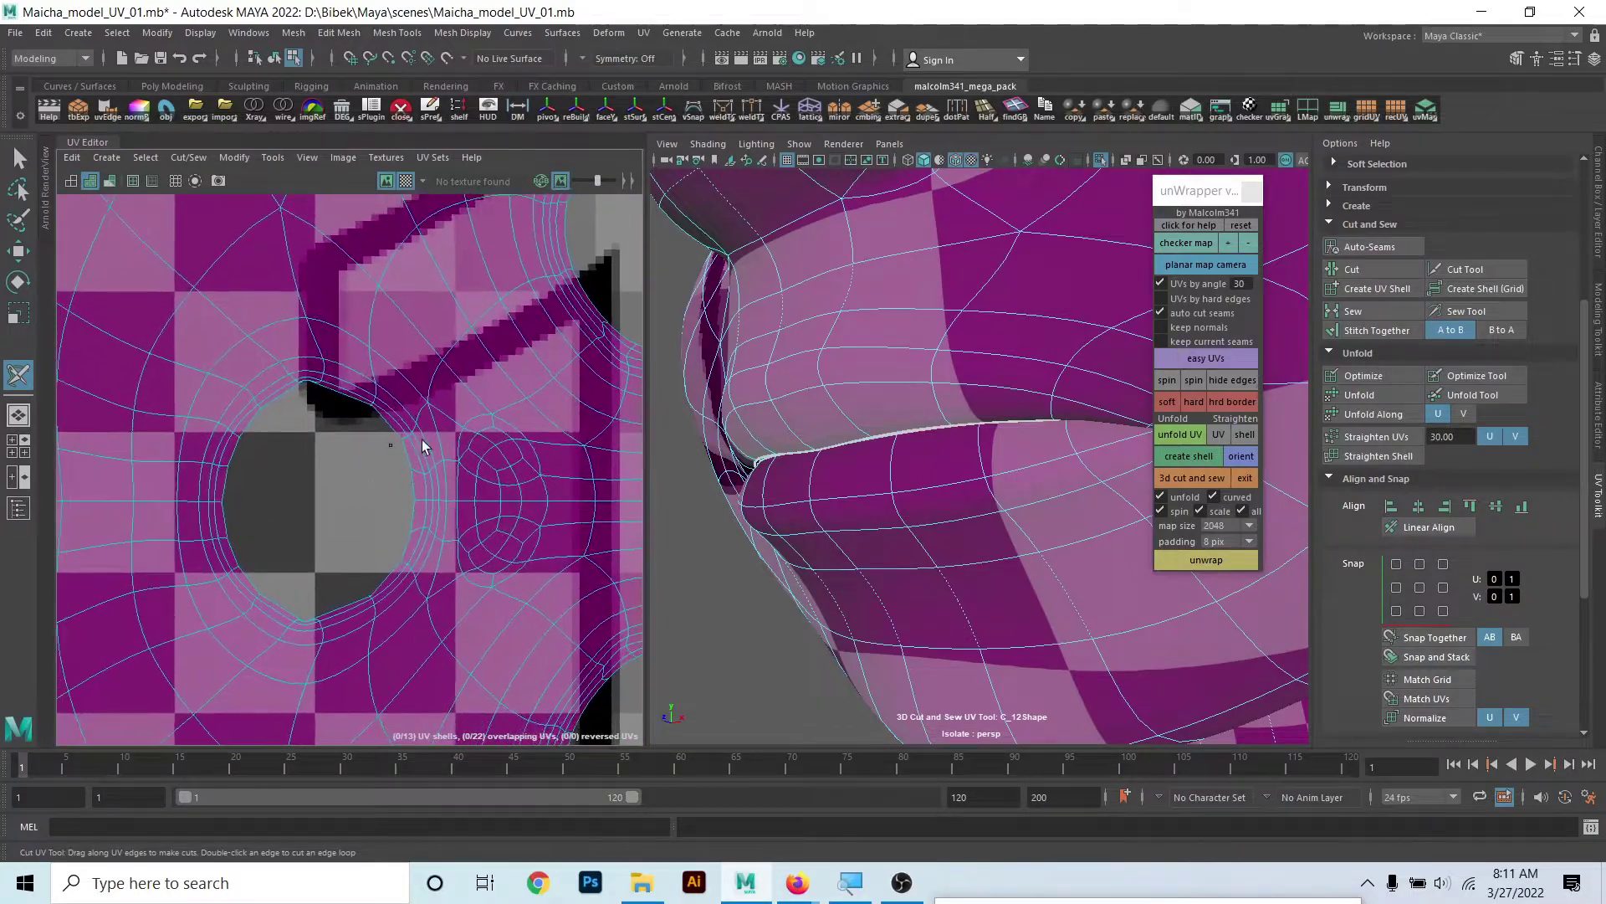
- Cut a seam along the upper-lip edge loop and unfold the separated lip UVs
{"action": "double_click", "coordinate": [886, 381]}
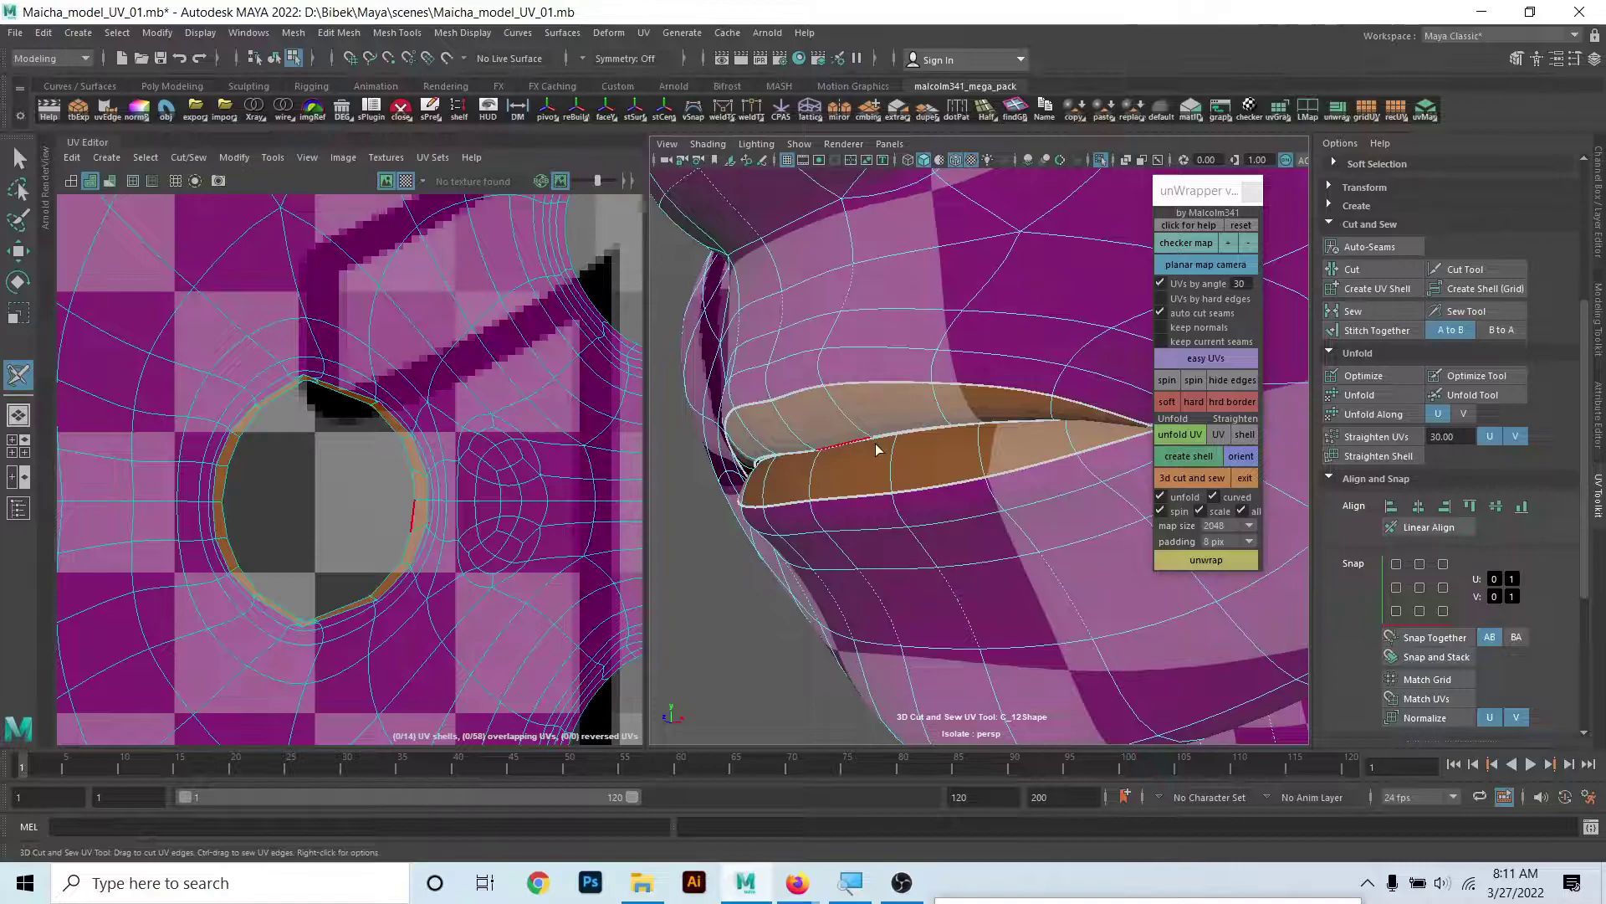
{"action": "left_click", "coordinate": [1179, 561]}
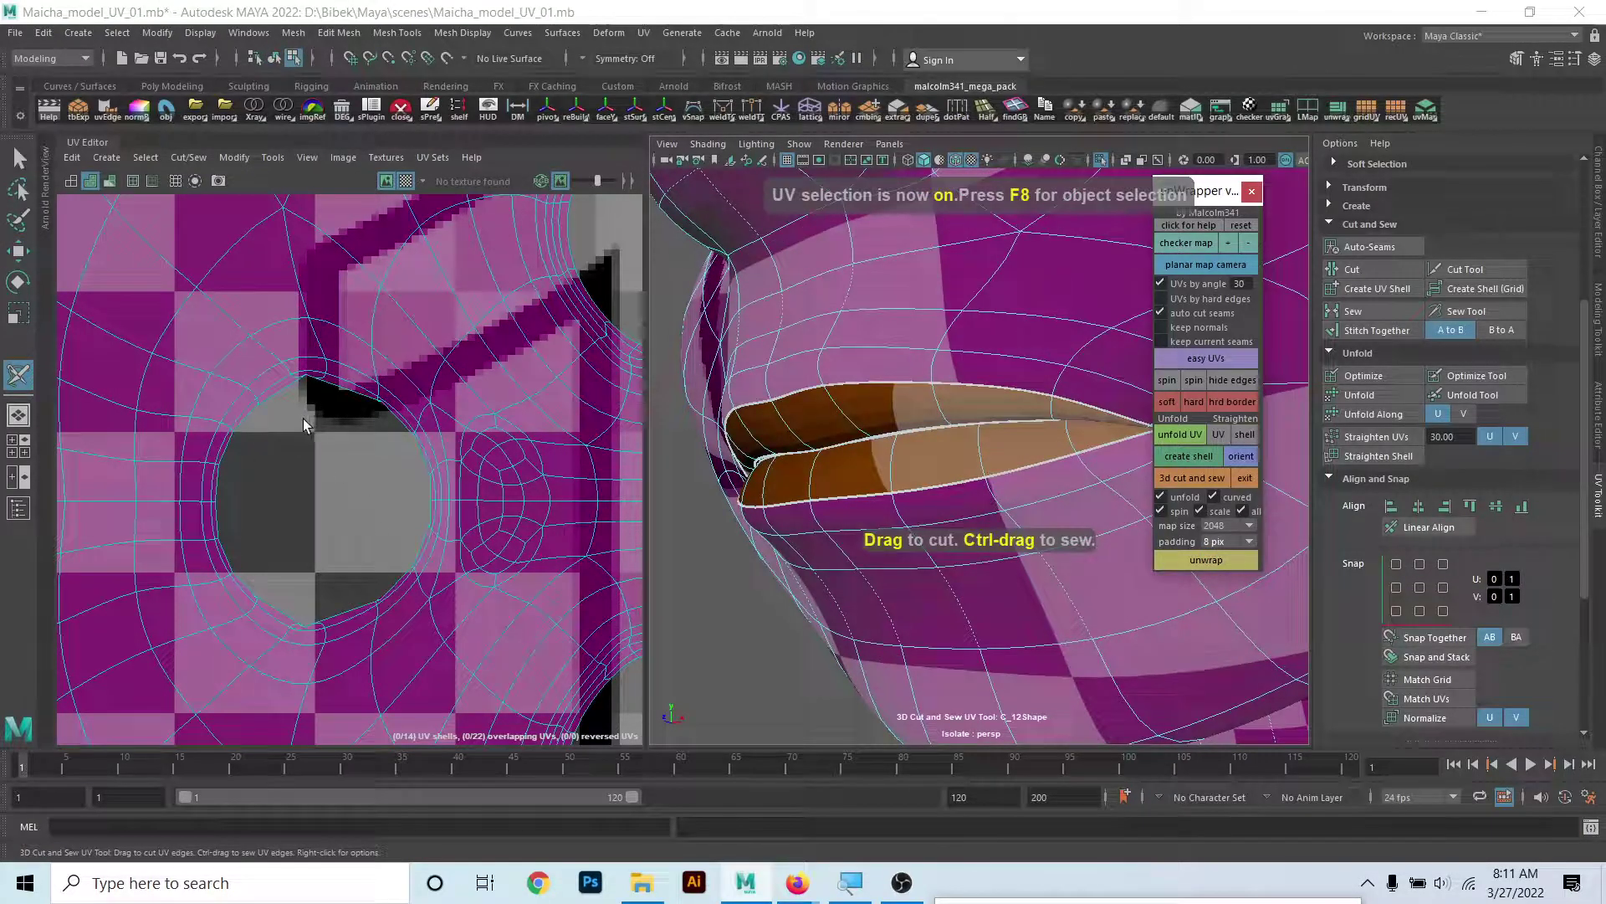
{"action": "scroll", "coordinate": [276, 427], "scroll_direction": "down", "scroll_amount": 2}
{"action": "scroll", "coordinate": [251, 444], "scroll_direction": "down", "scroll_amount": 2}
{"action": "scroll", "coordinate": [234, 467], "scroll_direction": "down", "scroll_amount": 2}
{"action": "scroll", "coordinate": [394, 512], "scroll_direction": "up", "scroll_amount": 2}
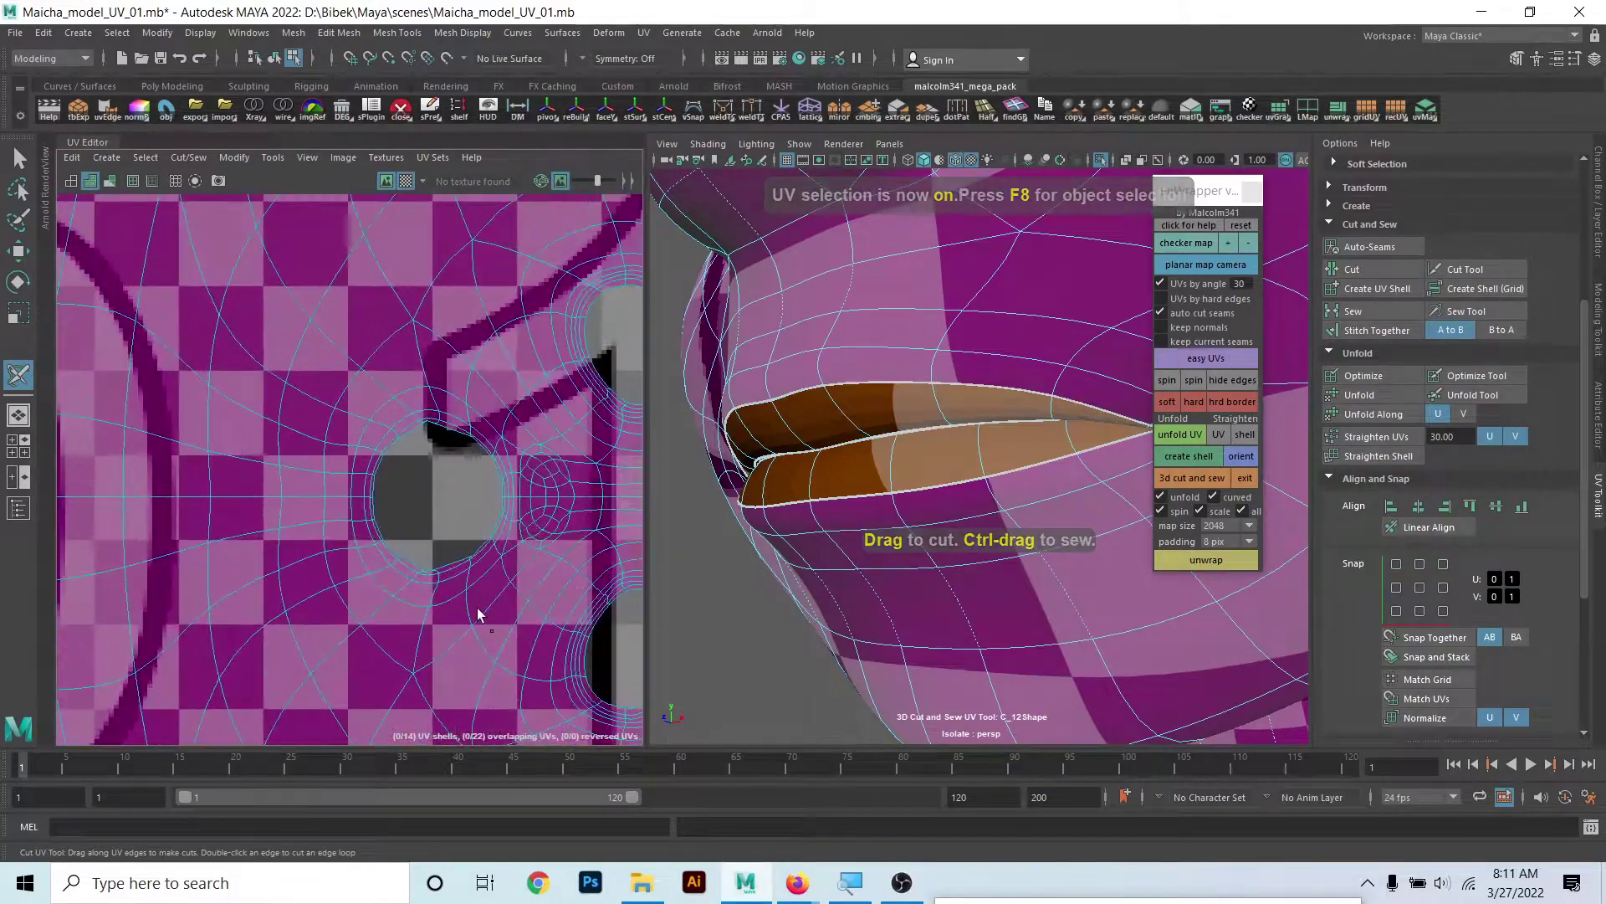
{"action": "scroll", "coordinate": [394, 512], "scroll_direction": "up", "scroll_amount": 2}
{"action": "scroll", "coordinate": [987, 466], "scroll_direction": "up", "scroll_amount": 3}
{"action": "scroll", "coordinate": [884, 480], "scroll_direction": "up", "scroll_amount": 3}
{"action": "scroll", "coordinate": [884, 480], "scroll_direction": "down", "scroll_amount": 3}
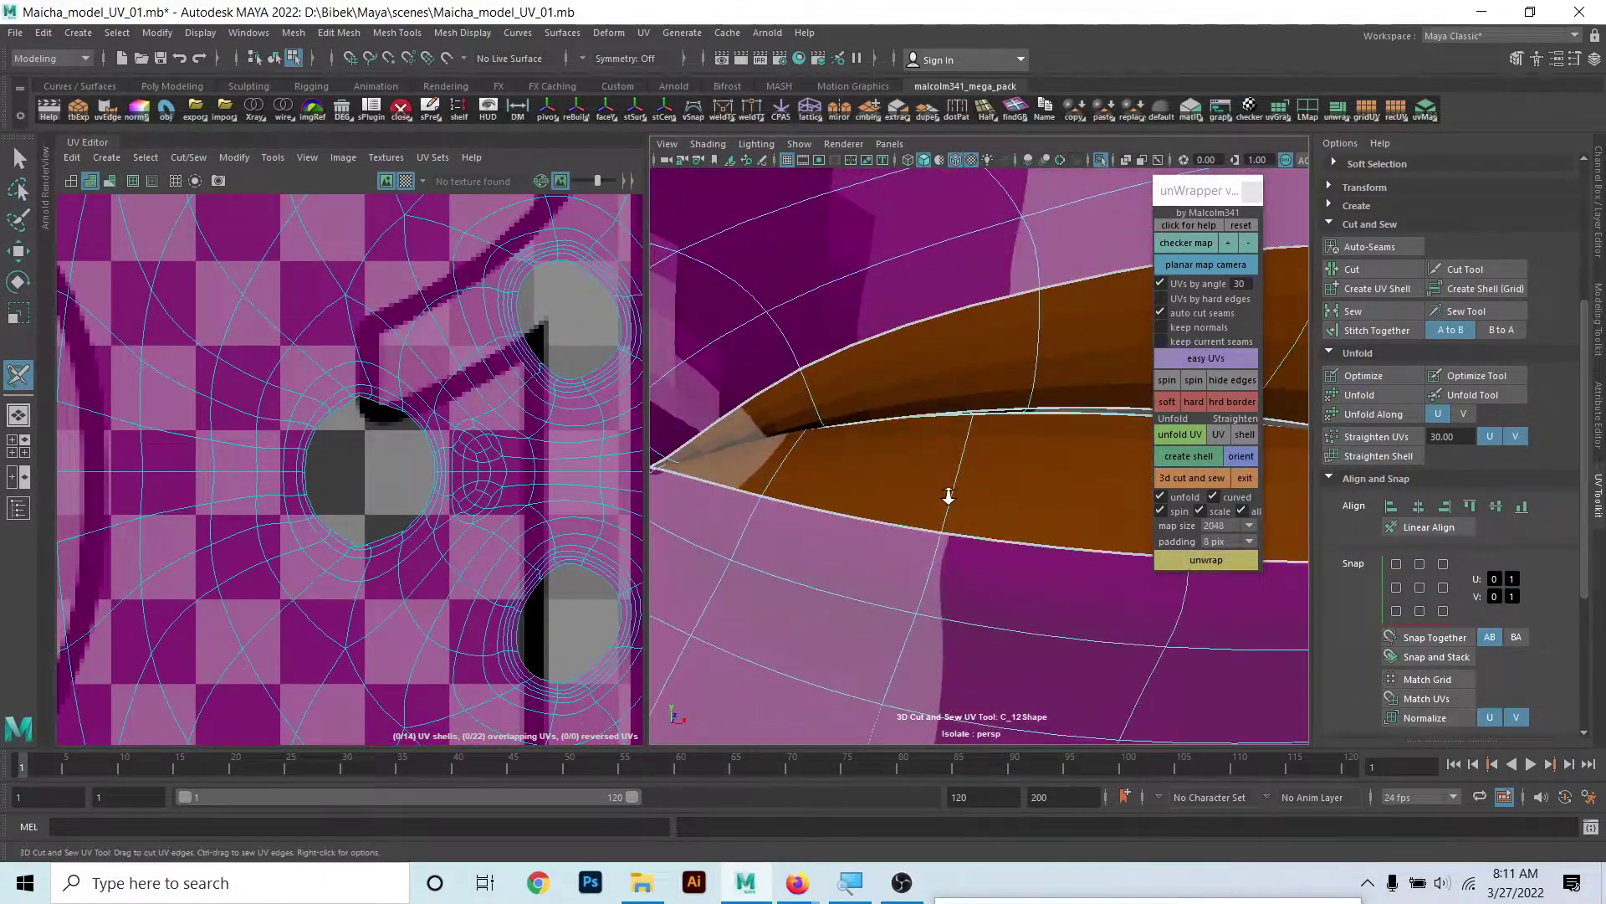
{"action": "scroll", "coordinate": [920, 458], "scroll_direction": "down", "scroll_amount": 3}
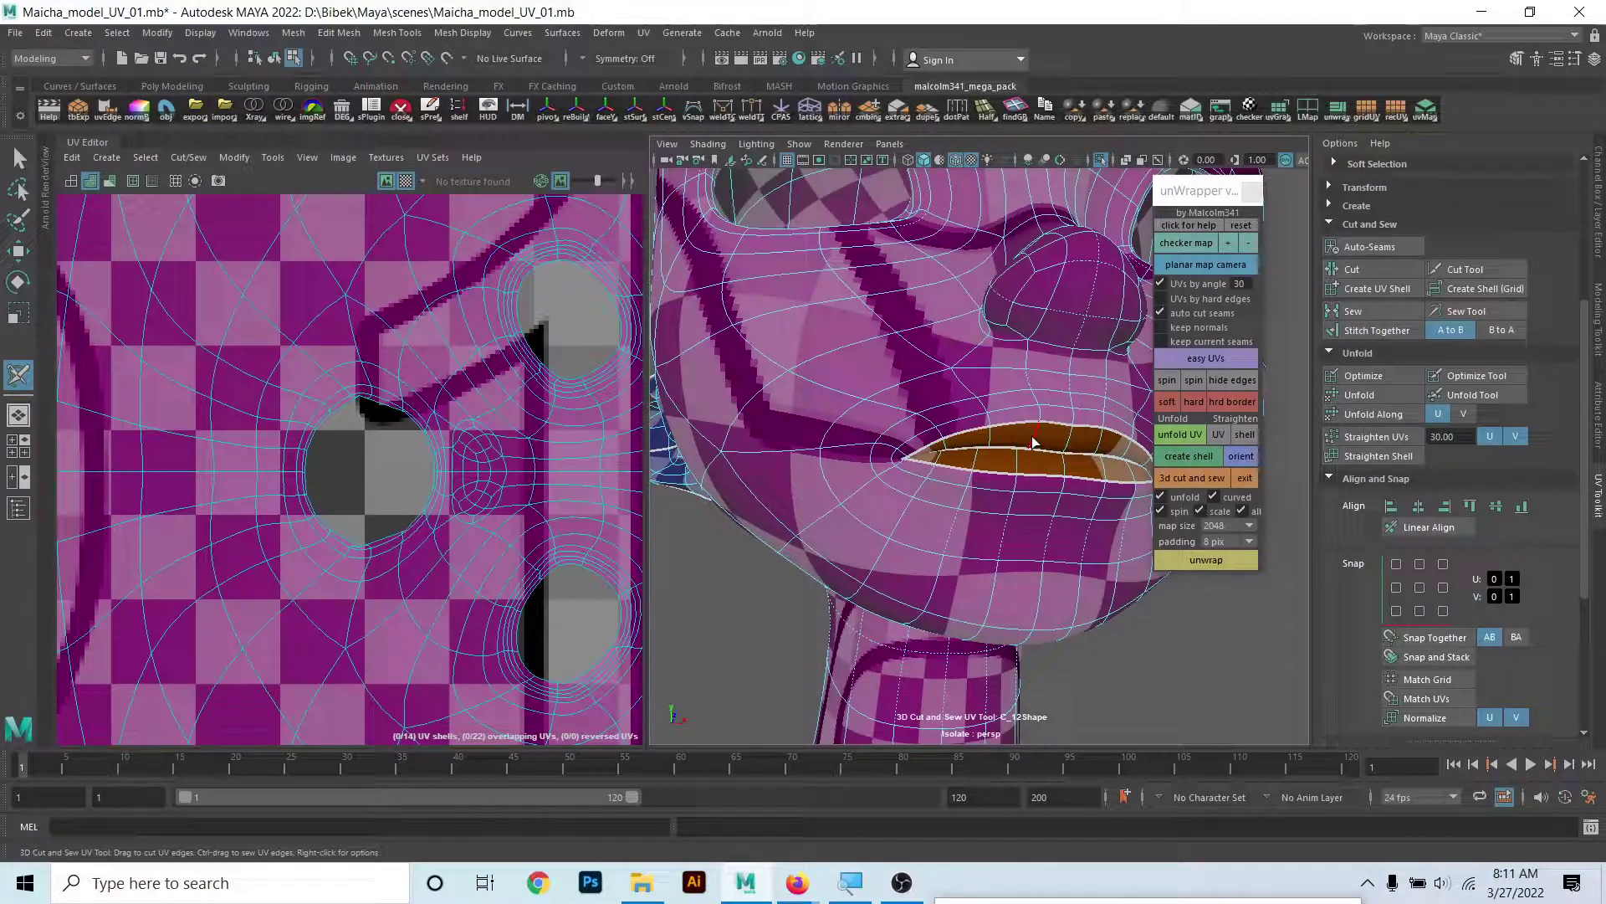
- Orbit the head to inspect the lips from the side and front
{"action": "mouse_move", "coordinate": [1034, 443]}
{"action": "left_mouse_down", "text": "alt"}
{"action": "mouse_move", "coordinate": [911, 459]}
{"action": "mouse_move", "coordinate": [907, 487]}
{"action": "mouse_move", "coordinate": [924, 491]}
{"action": "mouse_move", "coordinate": [956, 329]}
{"action": "left_mouse_up", "text": "alt"}
{"action": "left_click_drag", "start_coordinate": [763, 330], "coordinate": [695, 368], "text": "alt"}
{"action": "scroll", "coordinate": [318, 500], "scroll_direction": "down", "scroll_amount": 3}
{"action": "scroll", "coordinate": [318, 500], "scroll_direction": "down", "scroll_amount": 1}
{"action": "scroll", "coordinate": [318, 500], "scroll_direction": "up", "scroll_amount": 3}
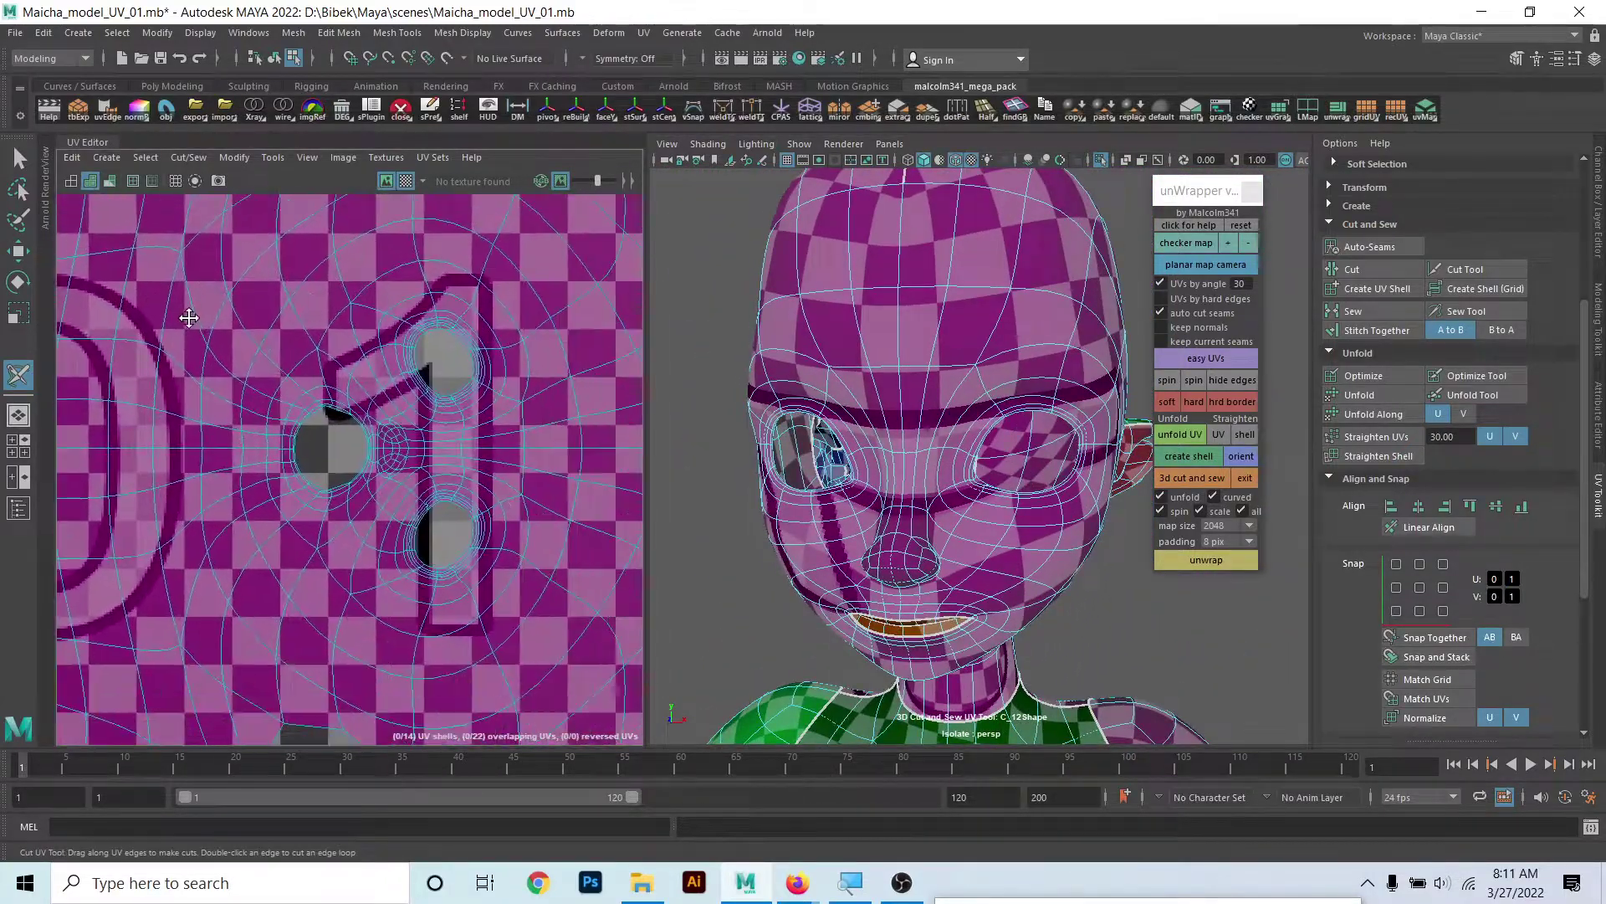
{"action": "scroll", "coordinate": [427, 463], "scroll_direction": "up", "scroll_amount": 4}
{"action": "scroll", "coordinate": [200, 327], "scroll_direction": "up", "scroll_amount": 2}
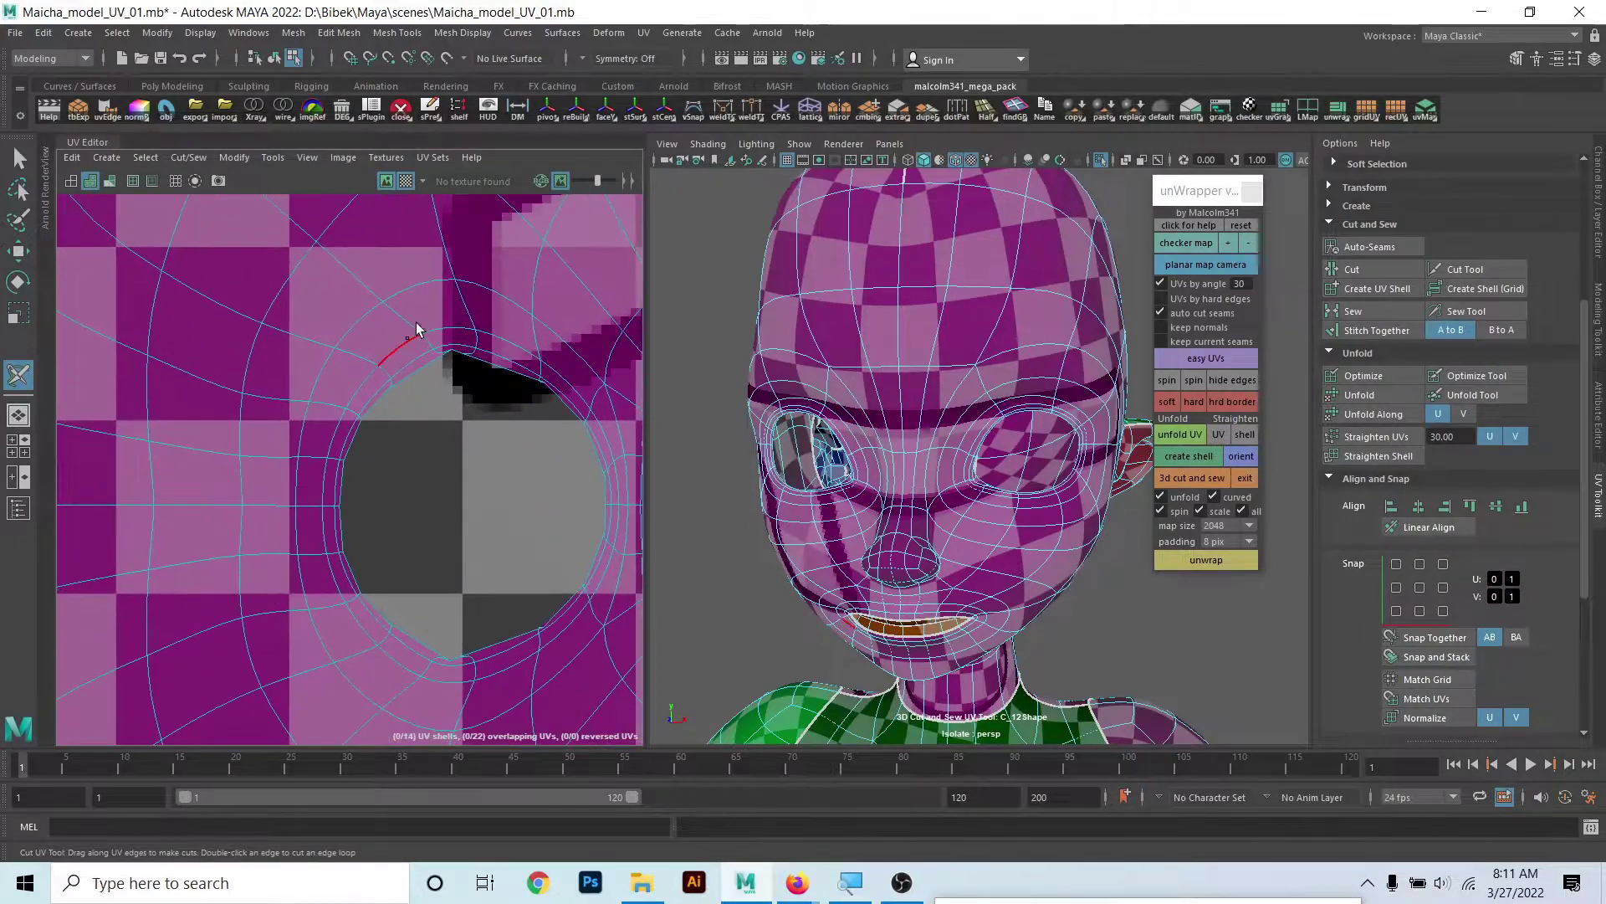
{"action": "scroll", "coordinate": [471, 502], "scroll_direction": "down", "scroll_amount": 2}
{"action": "scroll", "coordinate": [418, 468], "scroll_direction": "down", "scroll_amount": 2}
{"action": "scroll", "coordinate": [376, 435], "scroll_direction": "down", "scroll_amount": 2}
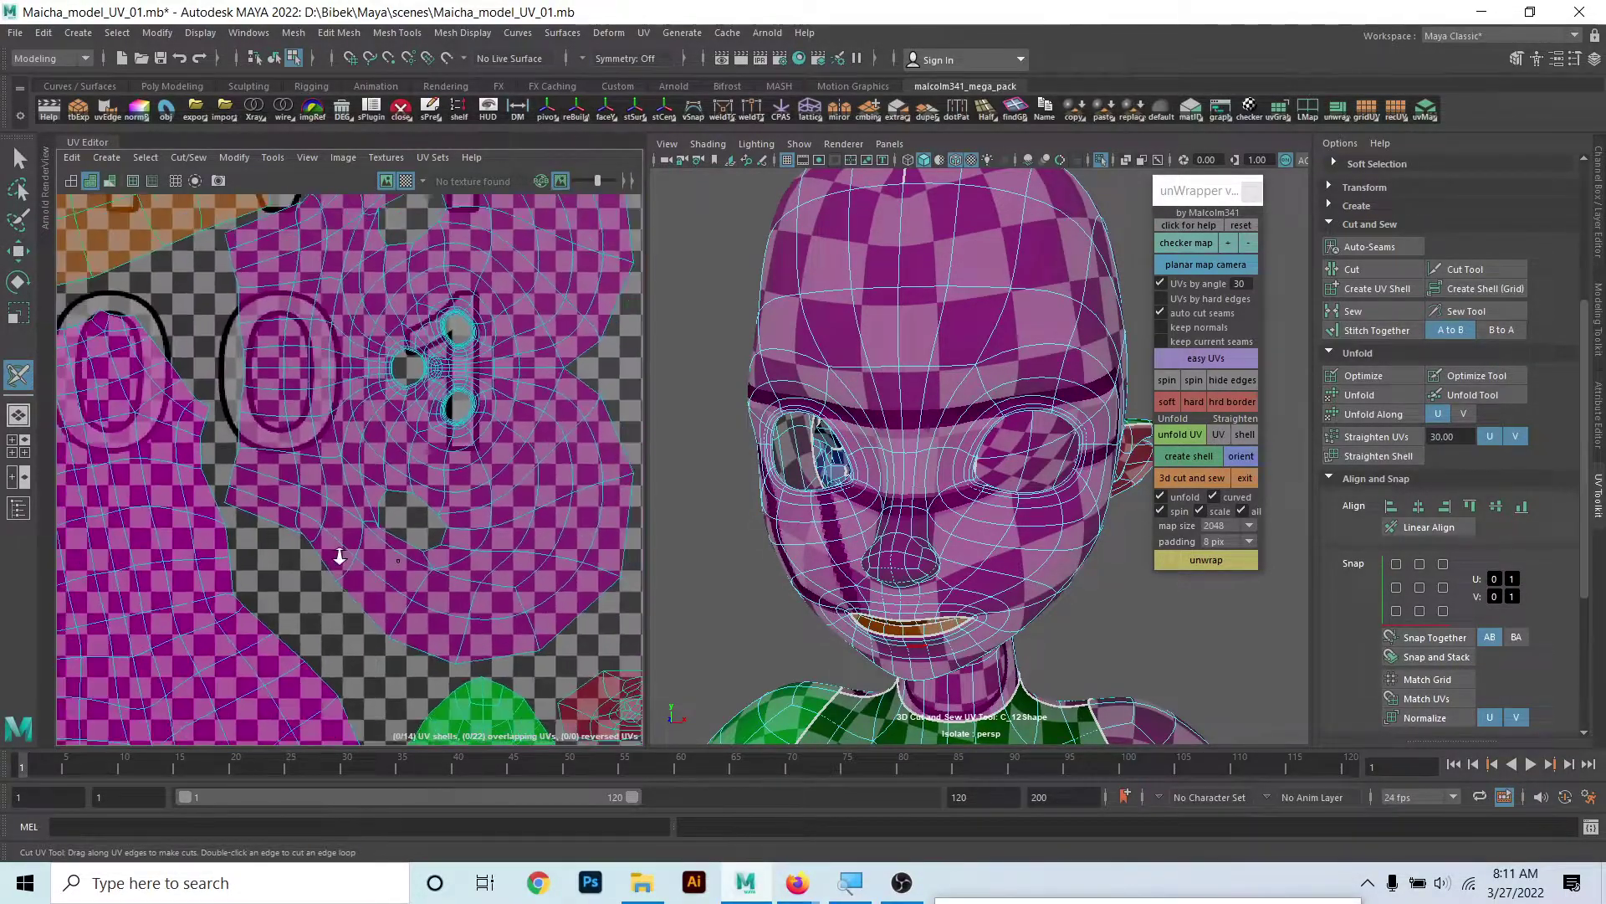
{"action": "scroll", "coordinate": [339, 379], "scroll_direction": "down", "scroll_amount": 2}
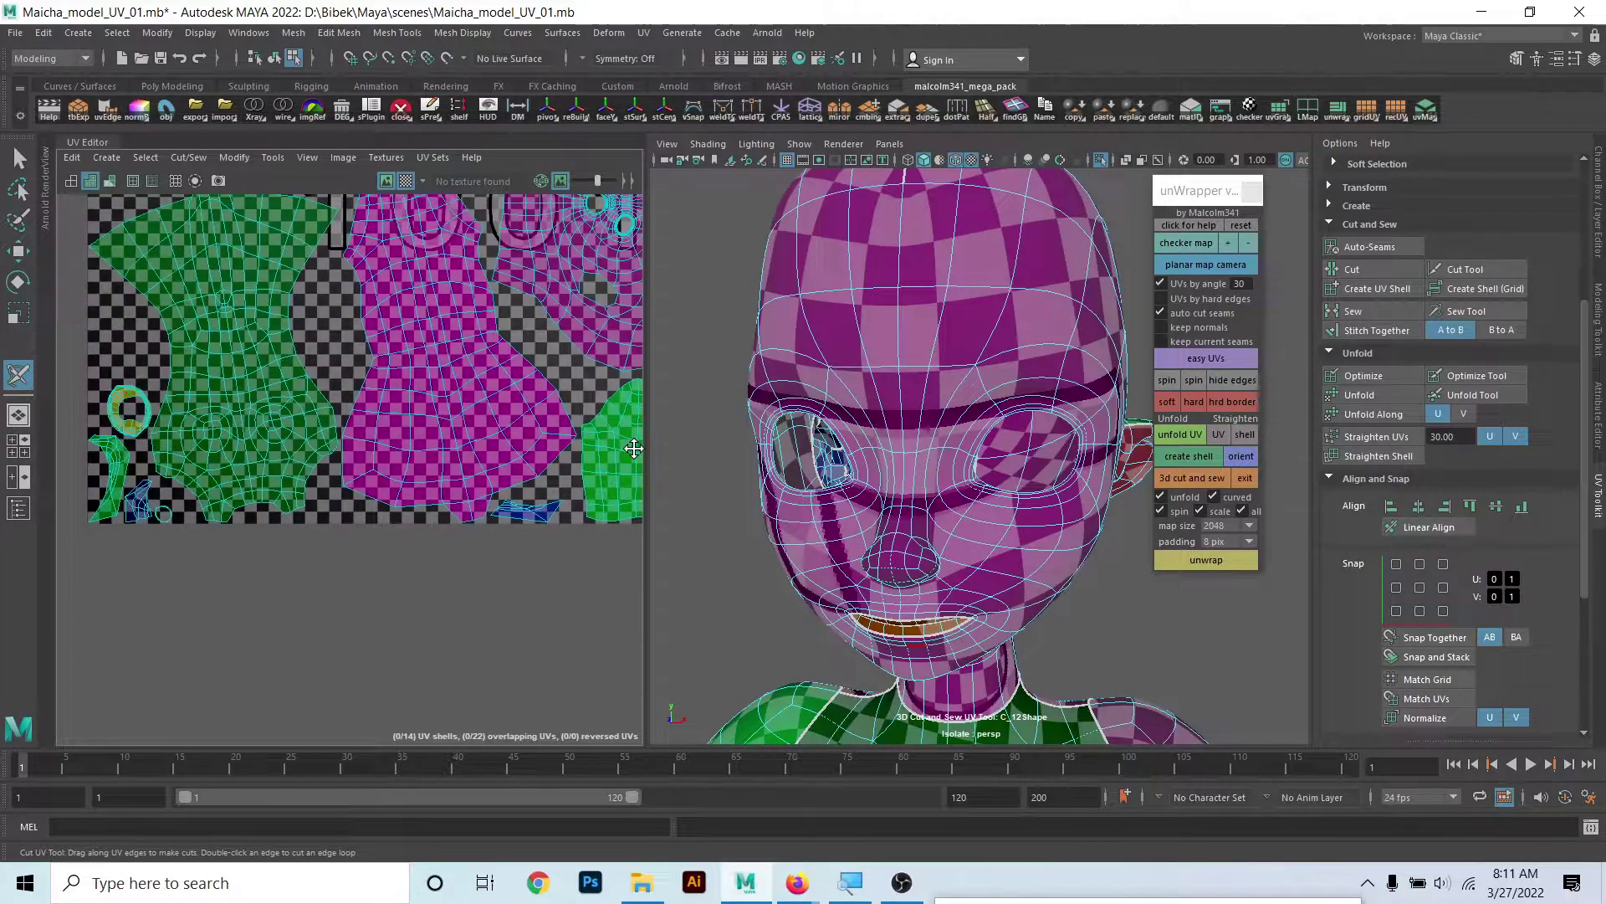
{"action": "mouse_move", "coordinate": [340, 379]}
{"action": "middle_mouse_down", "text": "alt"}
{"action": "mouse_move", "coordinate": [680, 574]}
{"action": "mouse_move", "coordinate": [430, 421]}
{"action": "middle_mouse_up", "text": "alt"}
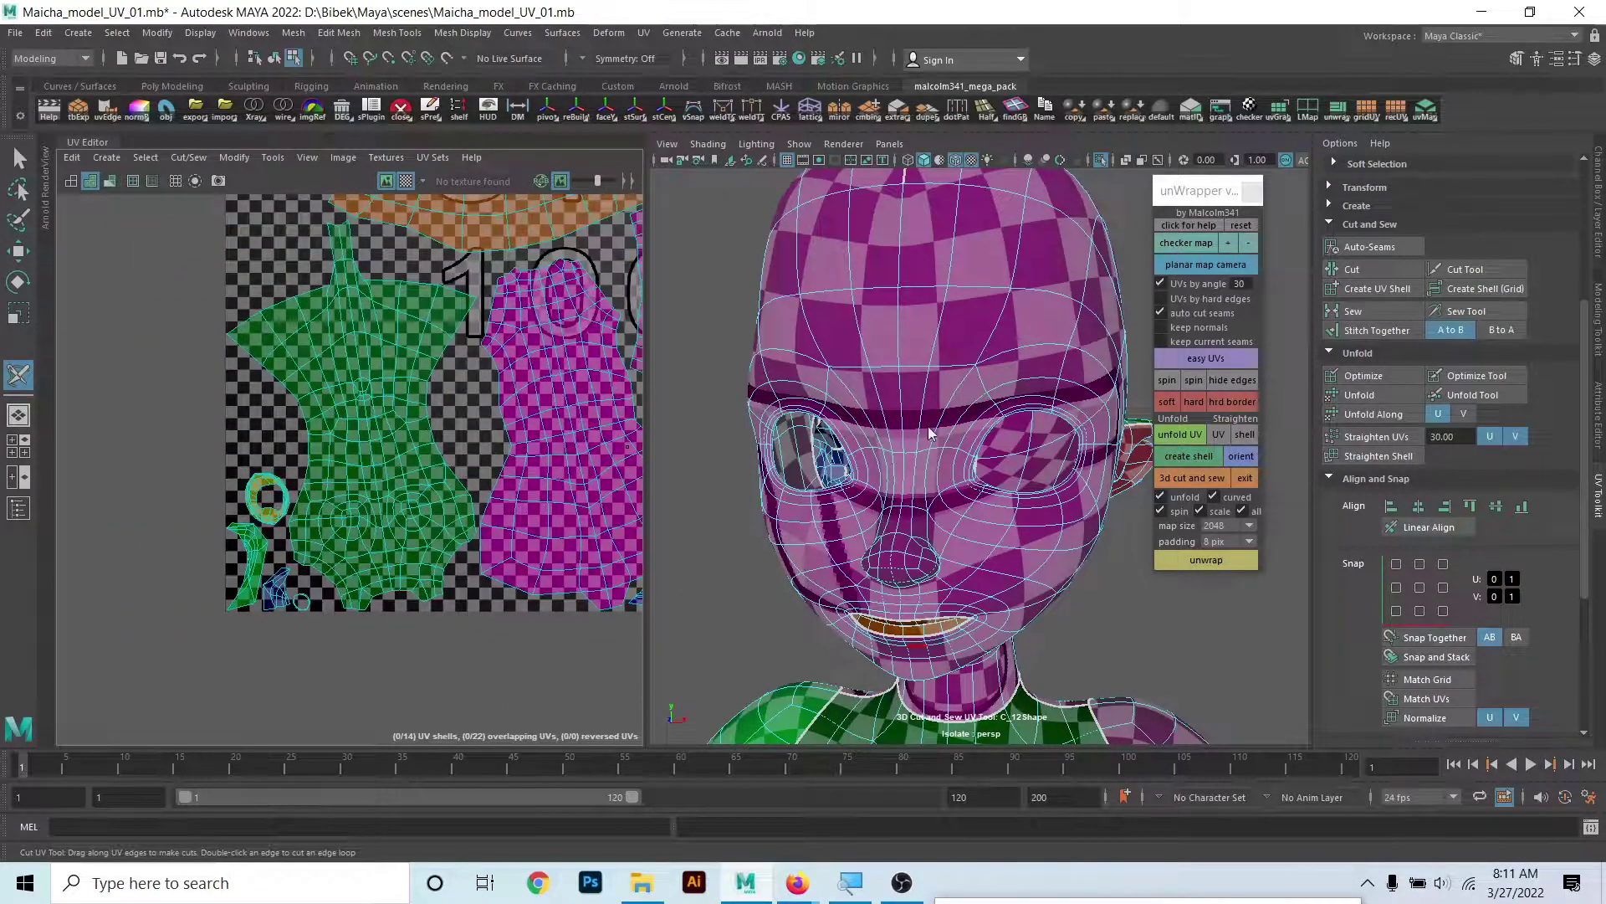
- Clear the edge selection and select a face on the lip in face mode
{"action": "right_click", "coordinate": [931, 433]}
{"action": "key", "text": "q"}
{"action": "scroll", "coordinate": [948, 633], "scroll_direction": "up", "scroll_amount": 4}
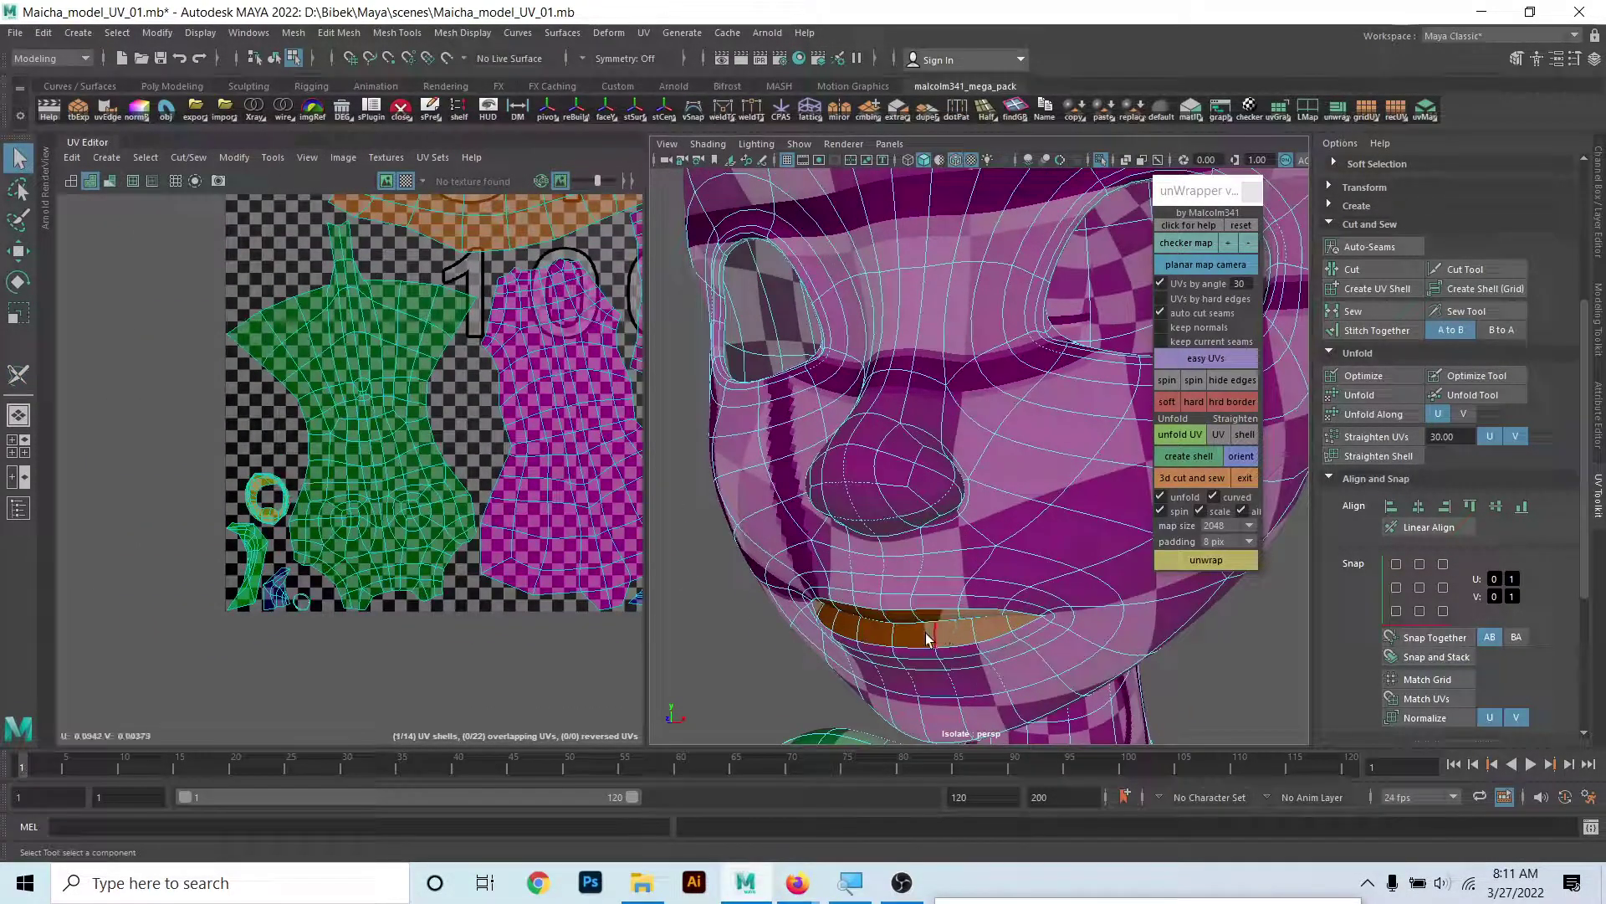
{"action": "left_click", "coordinate": [323, 534]}
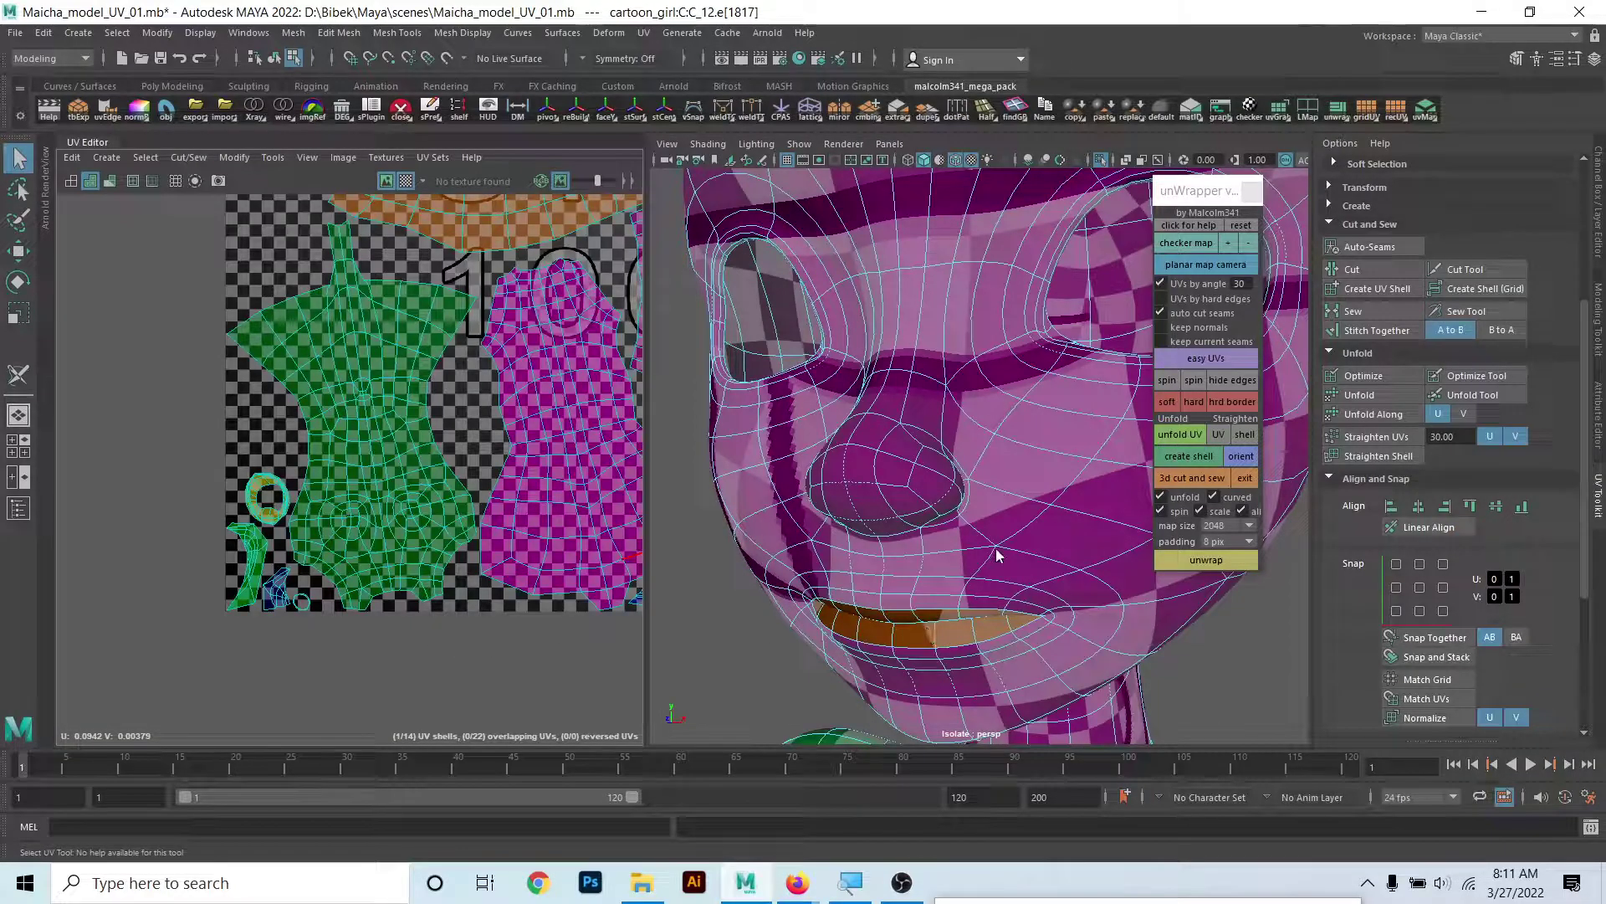
{"action": "right_click_drag", "start_coordinate": [996, 425], "coordinate": [996, 590]}
{"action": "right_click_drag", "start_coordinate": [1008, 471], "coordinate": [1008, 472]}
{"action": "left_click", "coordinate": [913, 636]}
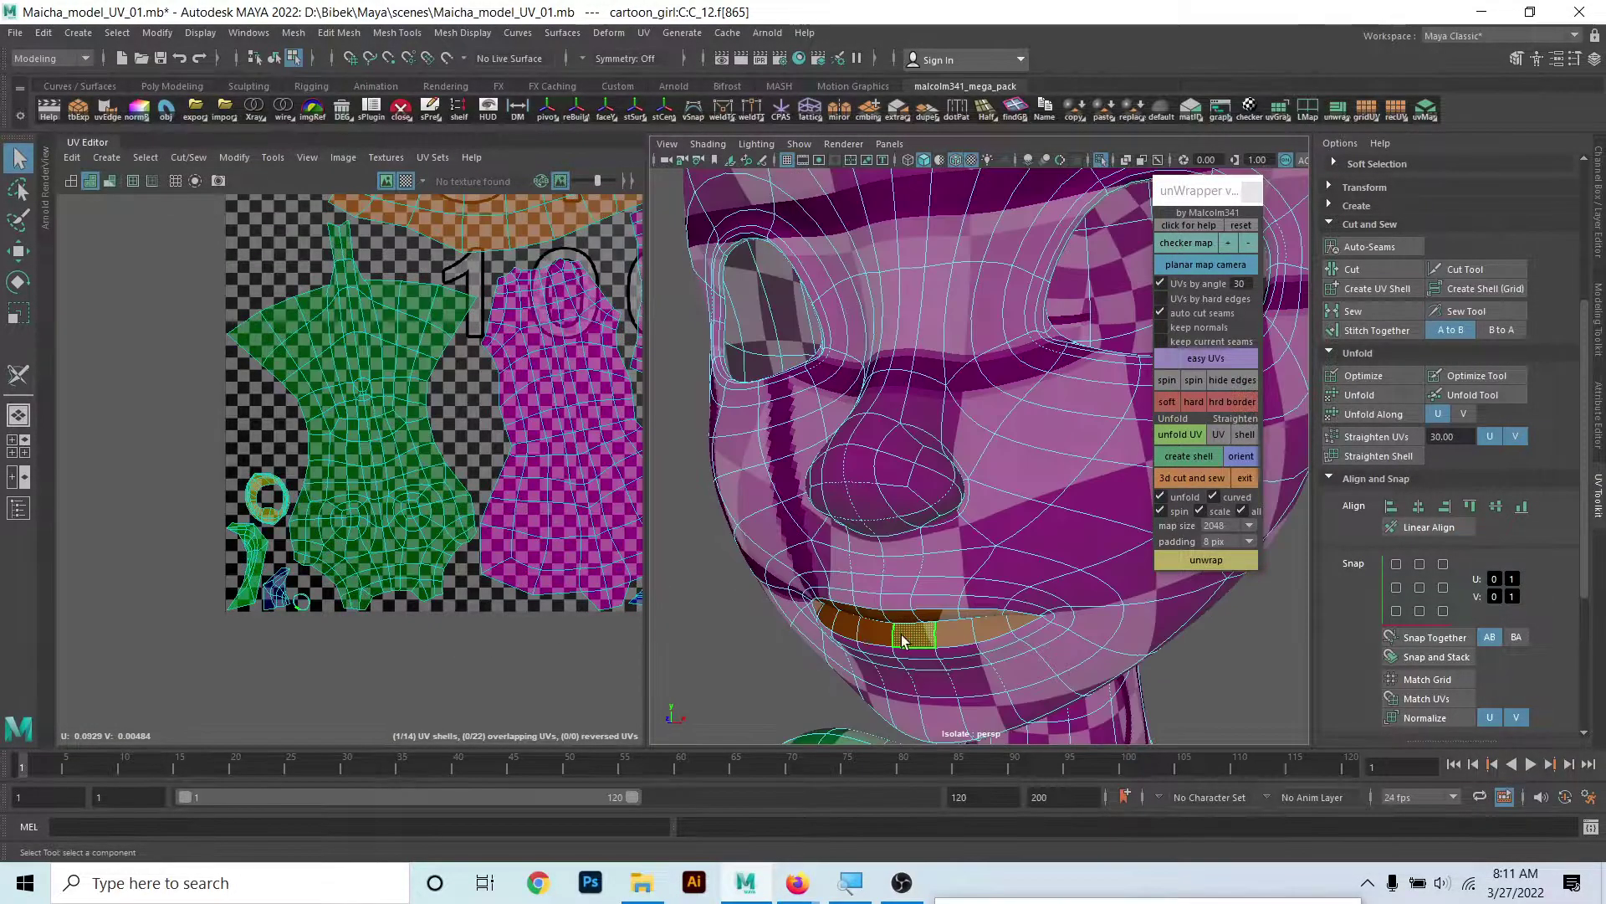
- Frame the lip face in the UV view and select the whole lip shell
{"action": "scroll", "coordinate": [374, 495], "scroll_direction": "down", "scroll_amount": 1}
{"action": "scroll", "coordinate": [374, 496], "scroll_direction": "down", "scroll_amount": 2}
{"action": "scroll", "coordinate": [358, 466], "scroll_direction": "down", "scroll_amount": 2}
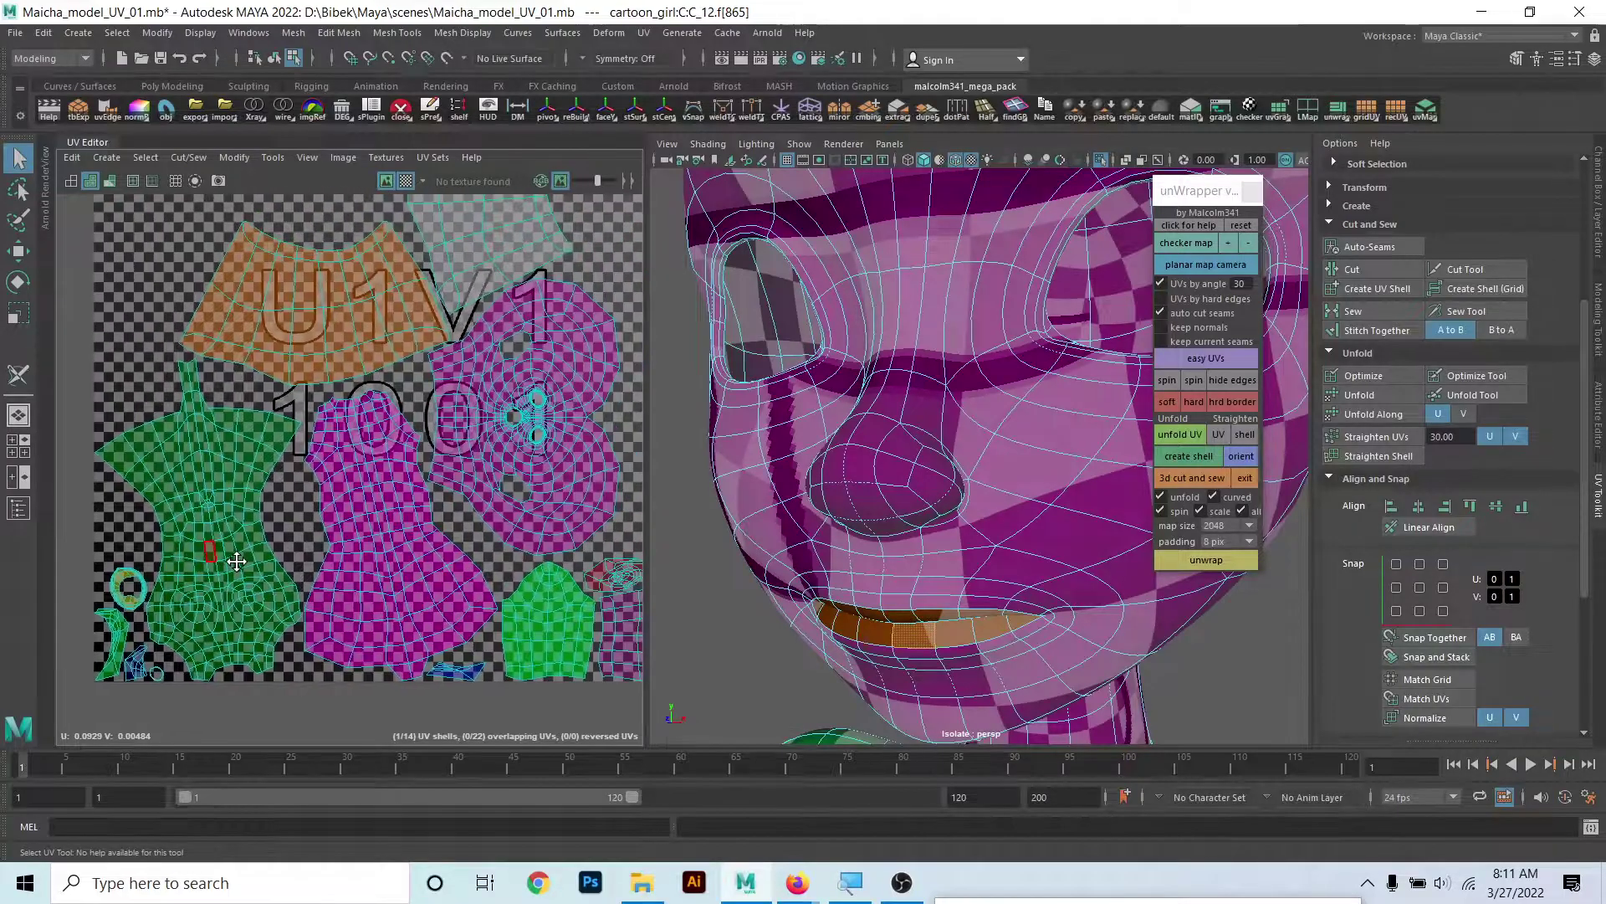
{"action": "key", "text": "f"}
{"action": "left_click", "coordinate": [261, 499]}
{"action": "scroll", "coordinate": [258, 338], "scroll_direction": "down", "scroll_amount": 3}
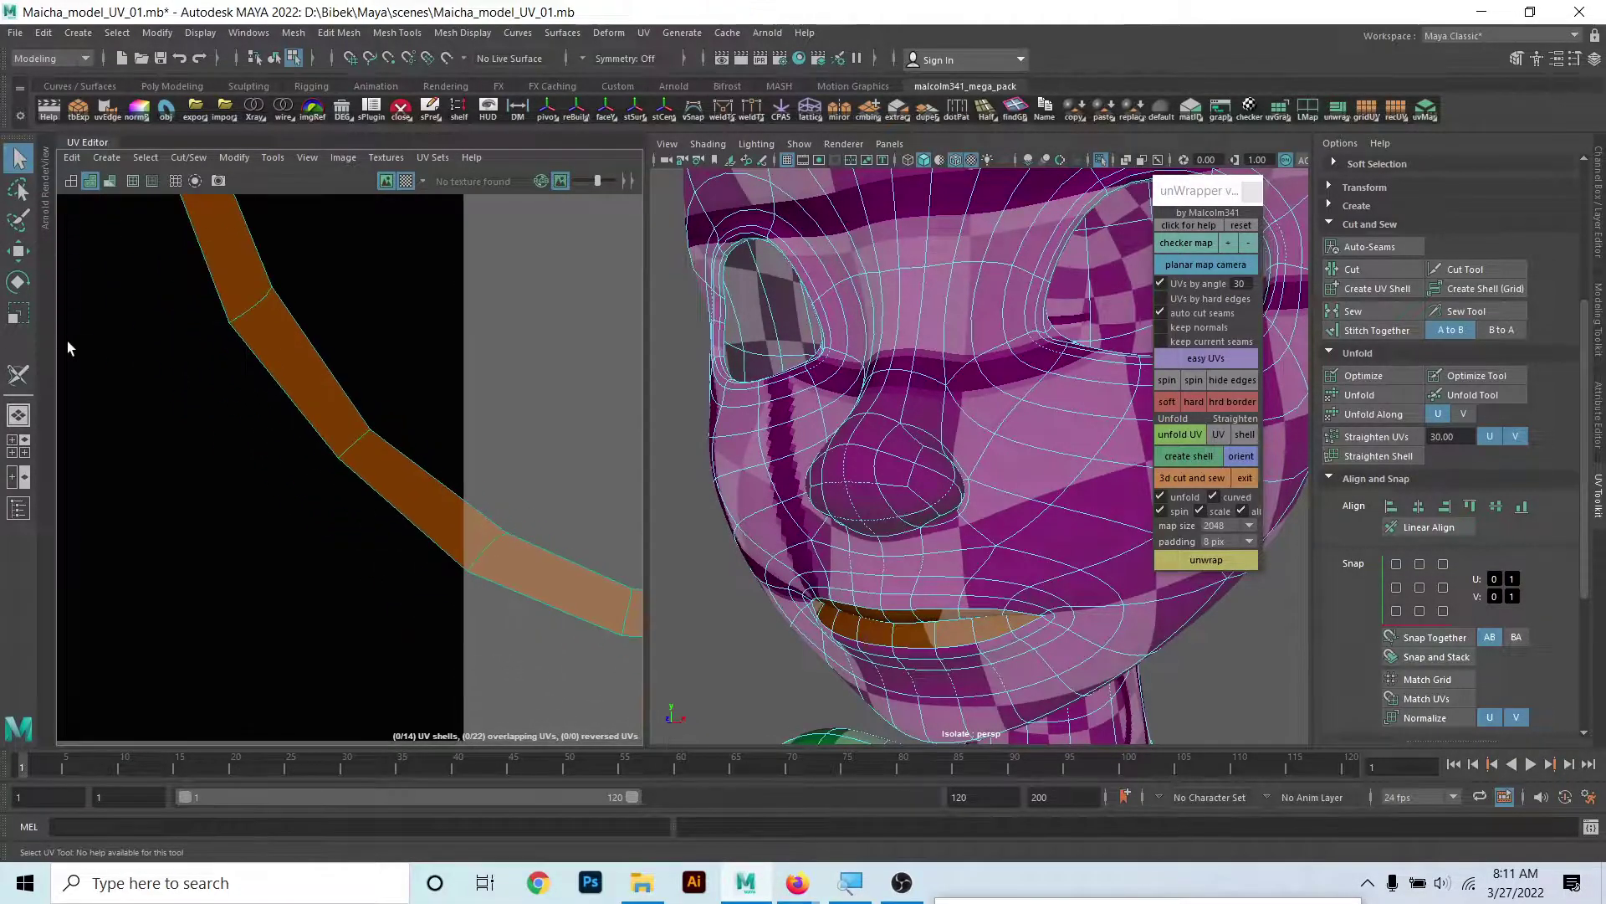
{"action": "scroll", "coordinate": [333, 538], "scroll_direction": "down", "scroll_amount": 3}
{"action": "double_click", "coordinate": [483, 408]}
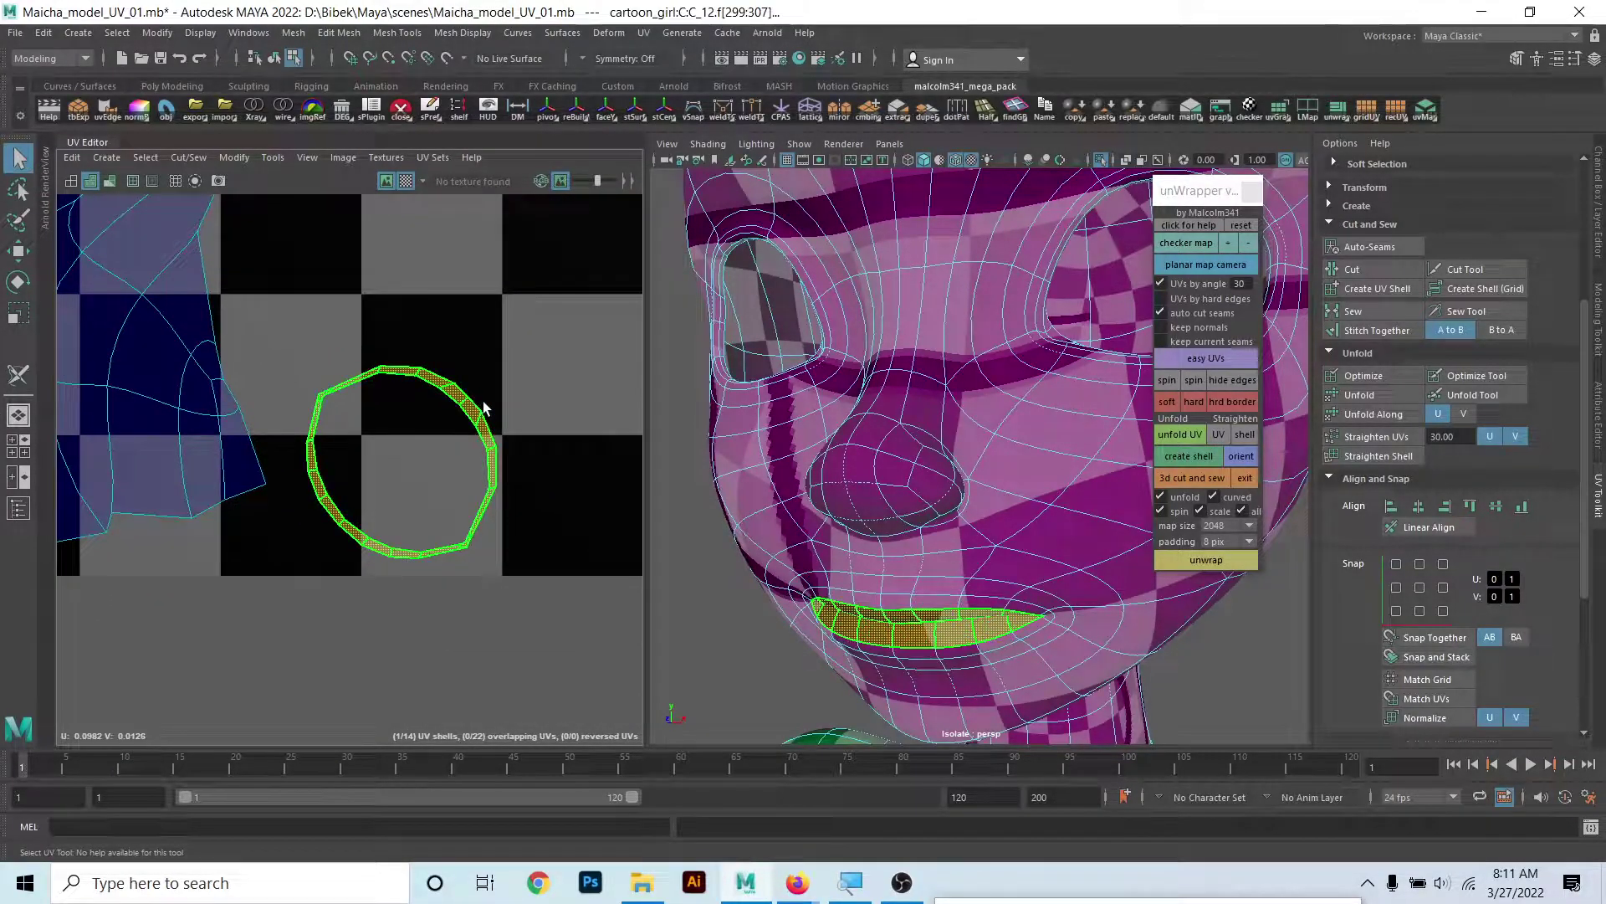
- Orbit and zoom around the face to look under the mouth
{"action": "left_click_drag", "start_coordinate": [1004, 649], "coordinate": [1155, 636], "text": "alt"}
{"action": "scroll", "coordinate": [466, 494], "scroll_direction": "down", "scroll_amount": 3}
{"action": "scroll", "coordinate": [456, 513], "scroll_direction": "down", "scroll_amount": 3}
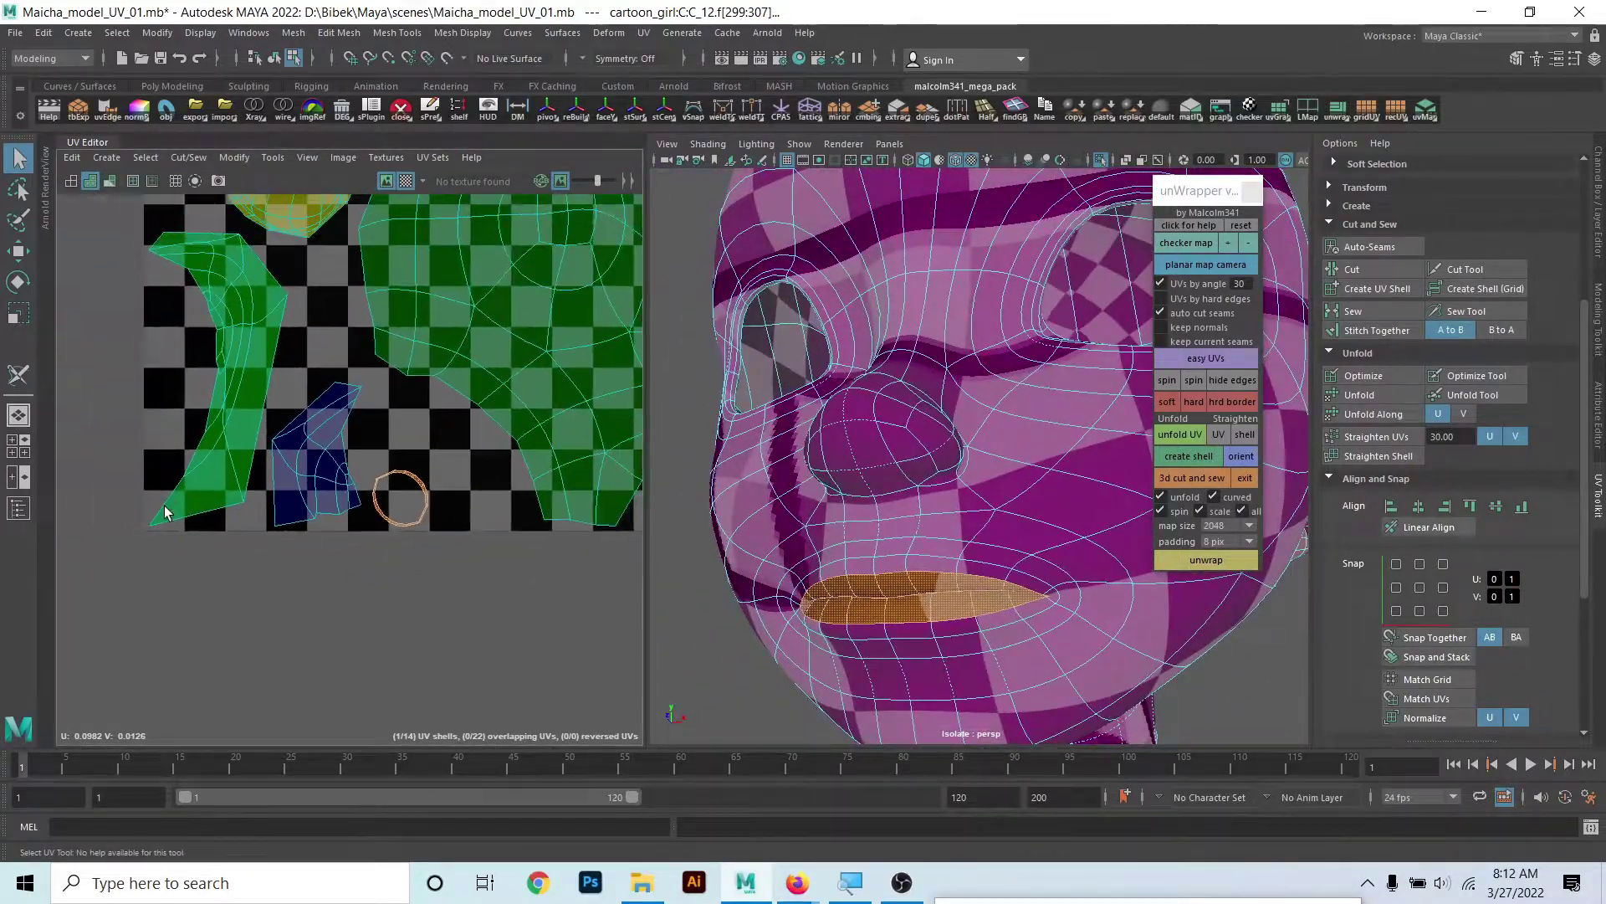
{"action": "scroll", "coordinate": [165, 519], "scroll_direction": "down", "scroll_amount": 2}
{"action": "scroll", "coordinate": [165, 531], "scroll_direction": "down", "scroll_amount": 2}
{"action": "scroll", "coordinate": [108, 480], "scroll_direction": "down", "scroll_amount": 2}
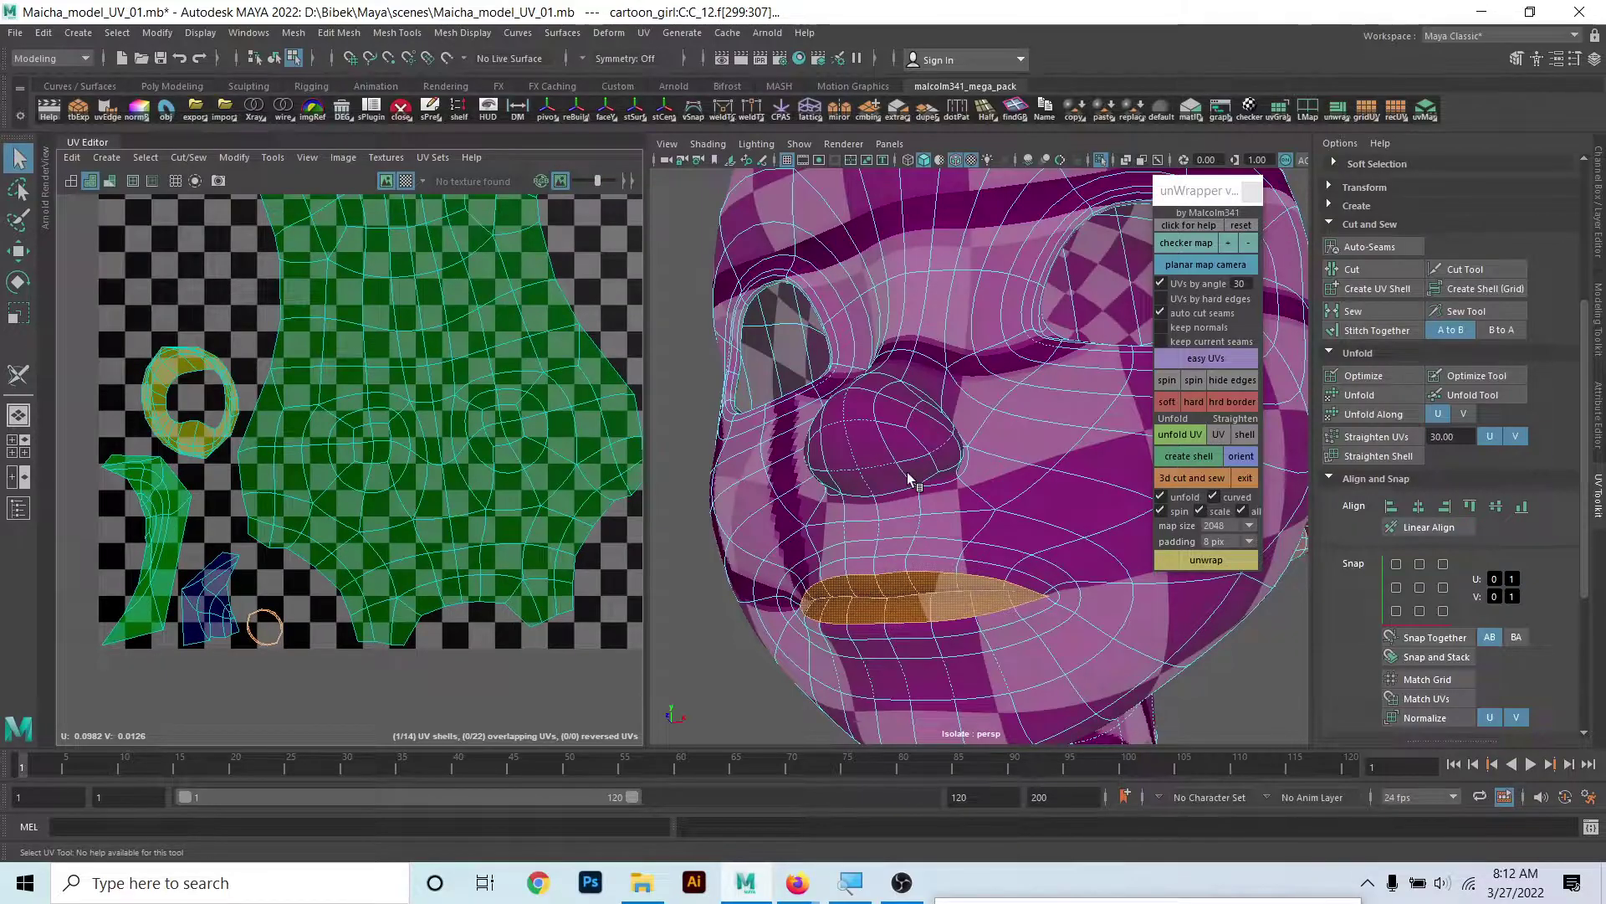
{"action": "scroll", "coordinate": [912, 479], "scroll_direction": "up", "scroll_amount": 3}
{"action": "scroll", "coordinate": [912, 479], "scroll_direction": "up", "scroll_amount": 4}
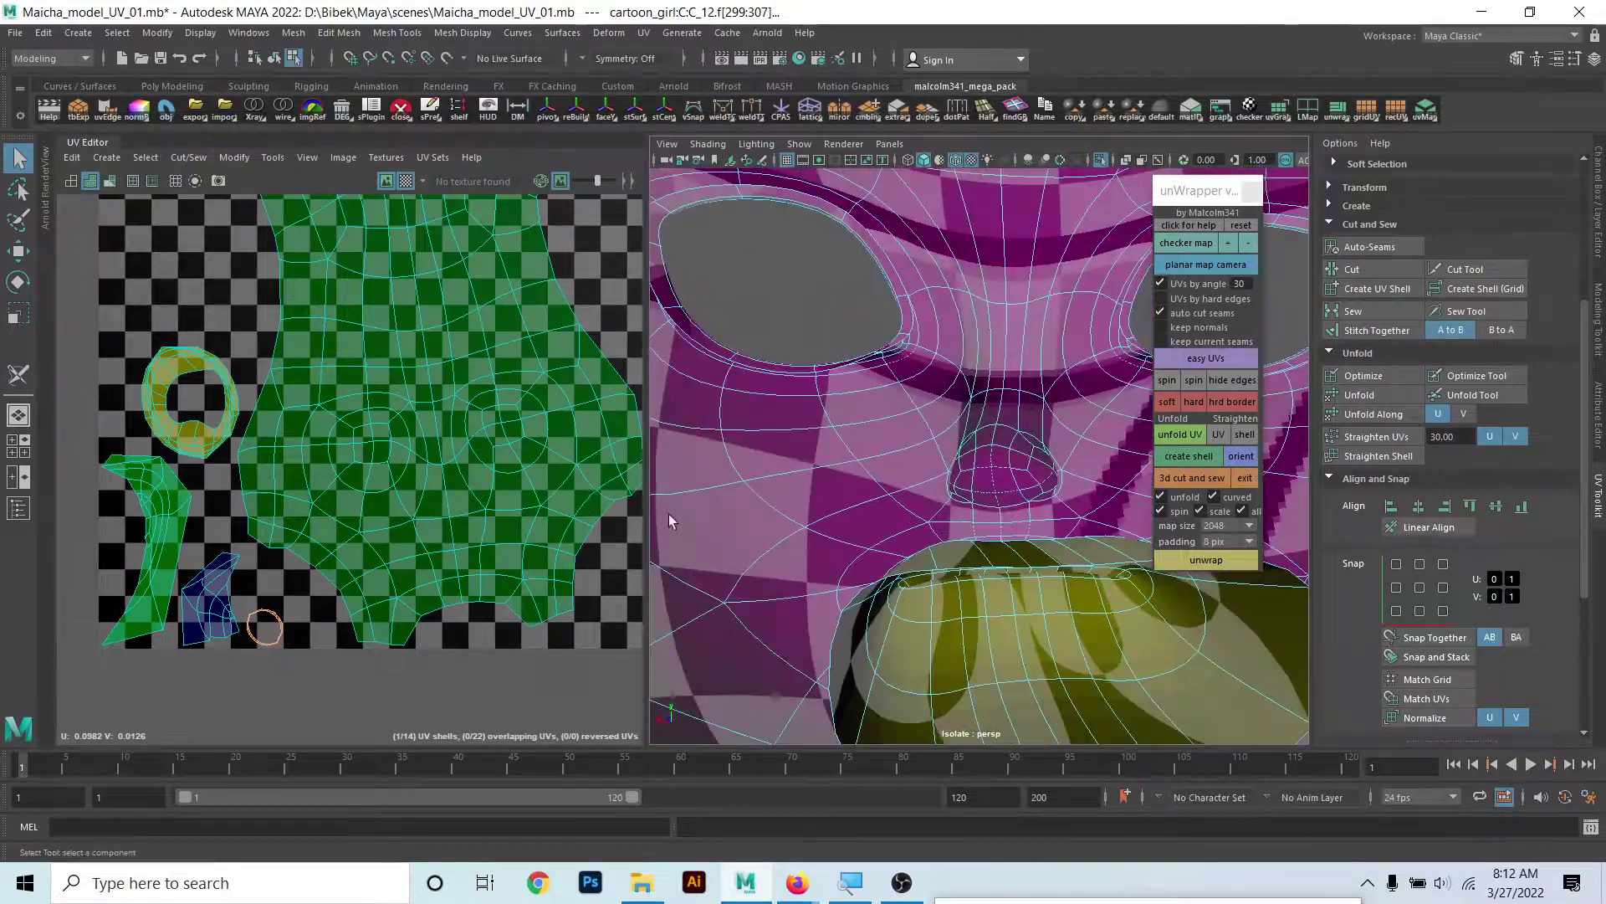
{"action": "mouse_move", "coordinate": [669, 520]}
{"action": "left_mouse_down", "text": "alt"}
{"action": "mouse_move", "coordinate": [764, 549]}
{"action": "mouse_move", "coordinate": [743, 455]}
{"action": "mouse_move", "coordinate": [806, 524]}
{"action": "mouse_move", "coordinate": [793, 497]}
{"action": "mouse_move", "coordinate": [946, 517]}
{"action": "left_mouse_up", "text": "alt"}
- Select an edge loop inside the mouth, then return to object mode on a lips close-up
{"action": "left_click", "coordinate": [946, 517]}
{"action": "right_click", "coordinate": [946, 425]}
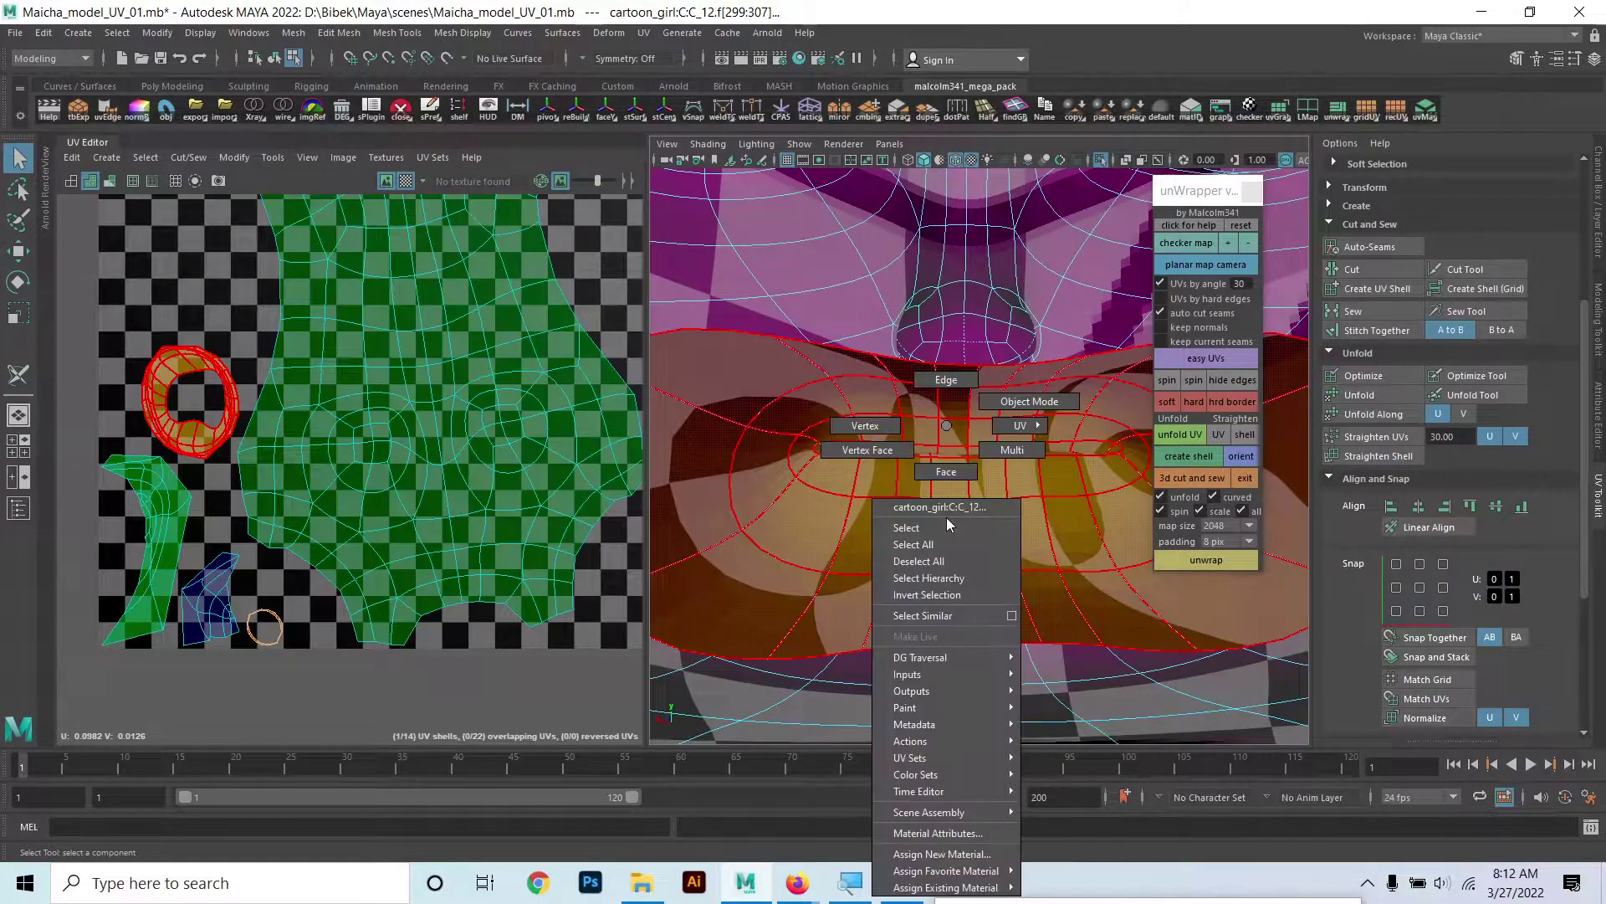
{"action": "left_click", "coordinate": [946, 403]}
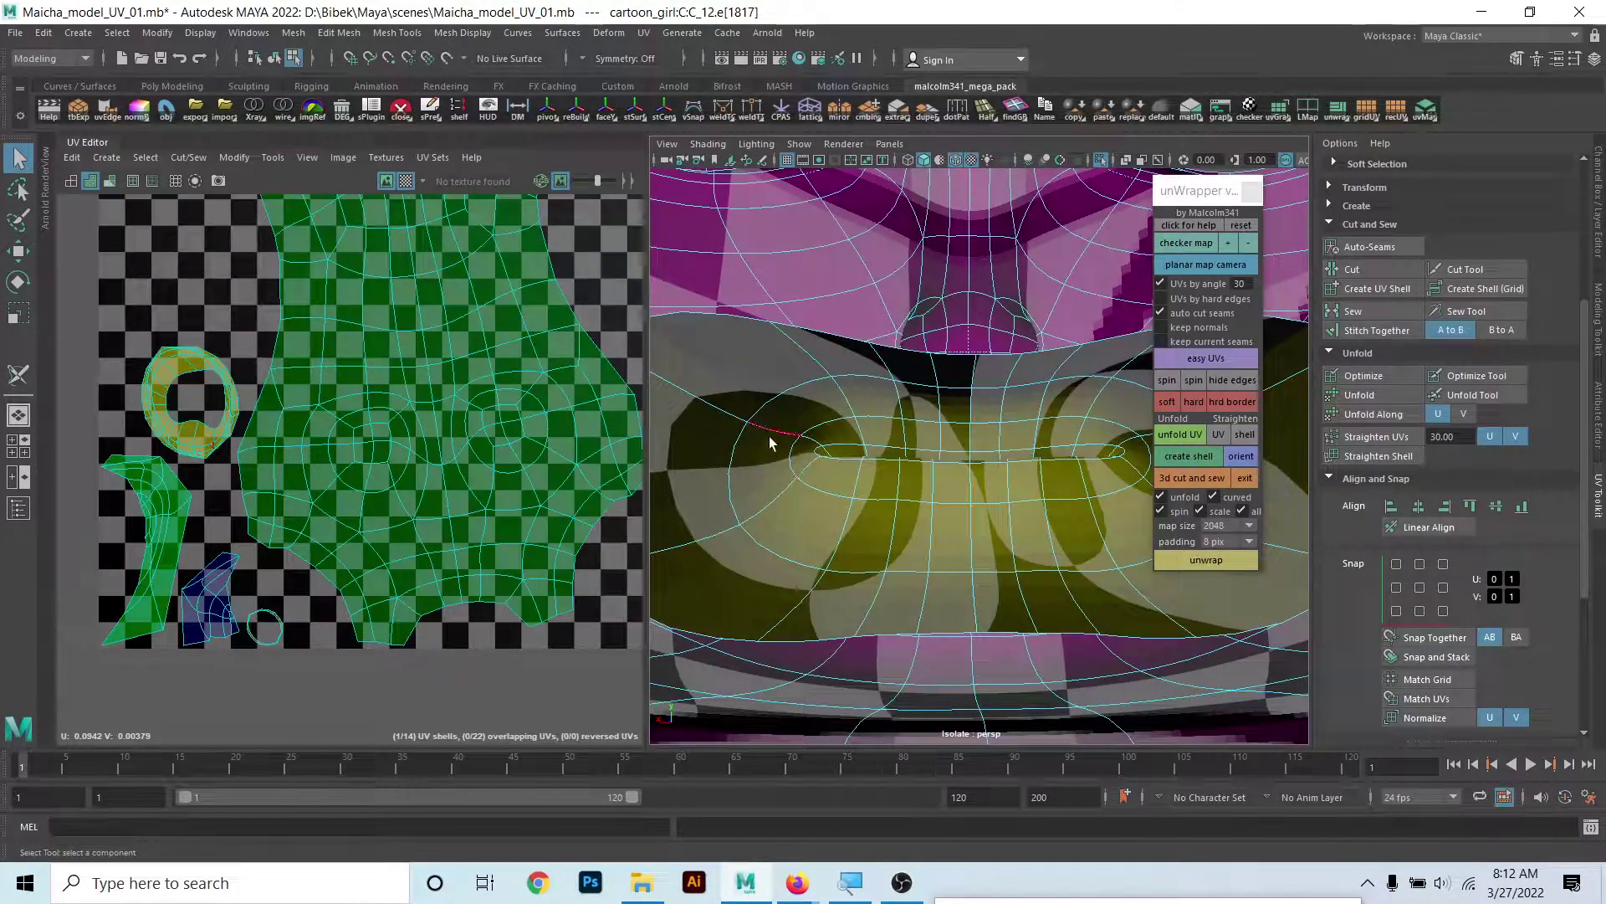
{"action": "double_click", "coordinate": [770, 437]}
{"action": "mouse_move", "coordinate": [770, 434]}
{"action": "left_mouse_down", "text": "alt"}
{"action": "mouse_move", "coordinate": [830, 494]}
{"action": "mouse_move", "coordinate": [1096, 502]}
{"action": "mouse_move", "coordinate": [986, 477]}
{"action": "left_mouse_up", "text": "alt"}
{"action": "right_click", "coordinate": [949, 419]}
{"action": "left_click", "coordinate": [1037, 389]}
{"action": "mouse_move", "coordinate": [1037, 389]}
{"action": "left_mouse_down", "text": "alt"}
{"action": "mouse_move", "coordinate": [1075, 460]}
{"action": "mouse_move", "coordinate": [1008, 466]}
{"action": "left_mouse_up", "text": "alt"}
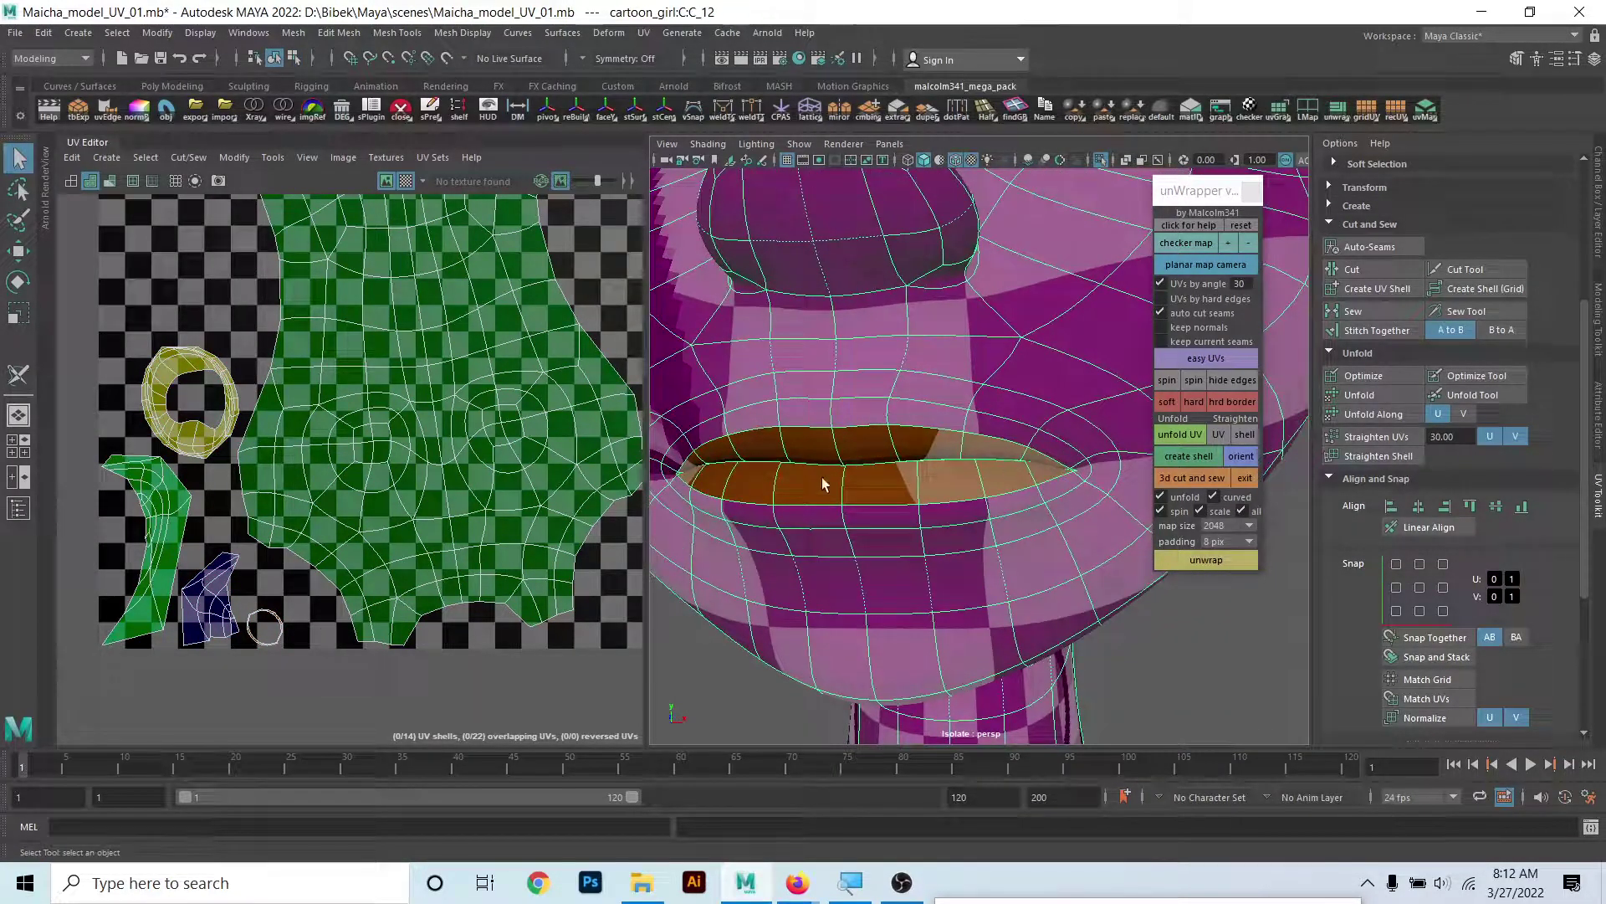
{"action": "mouse_move", "coordinate": [997, 494]}
{"action": "left_mouse_down", "text": "alt"}
{"action": "mouse_move", "coordinate": [996, 445]}
{"action": "mouse_move", "coordinate": [990, 487]}
{"action": "left_mouse_up", "text": "alt"}
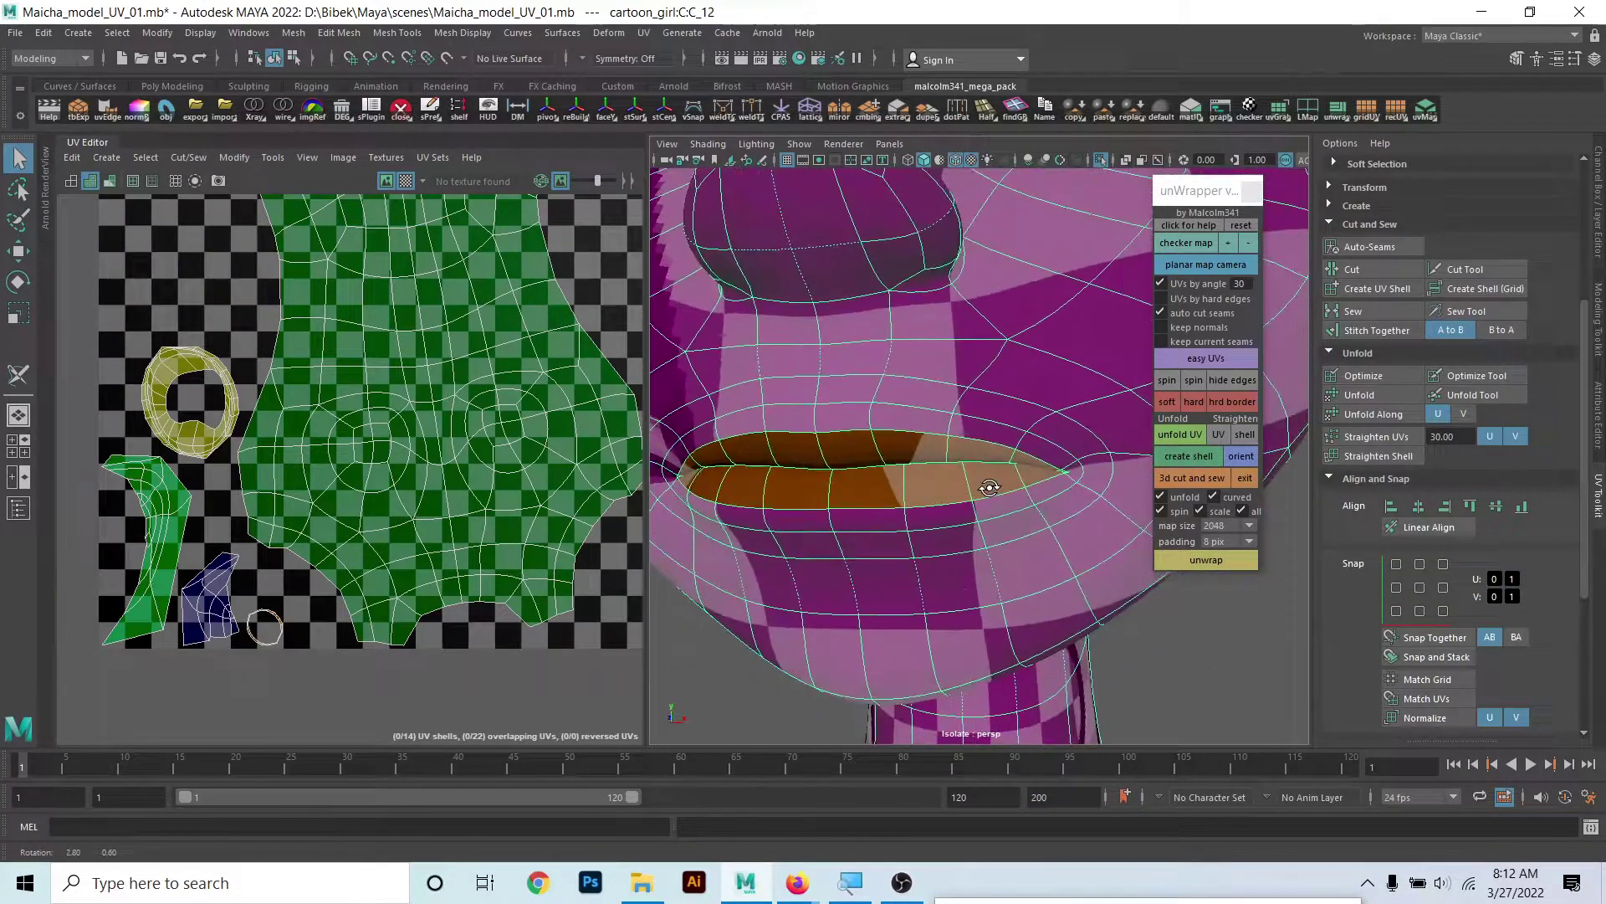
{"action": "right_click", "coordinate": [988, 427]}
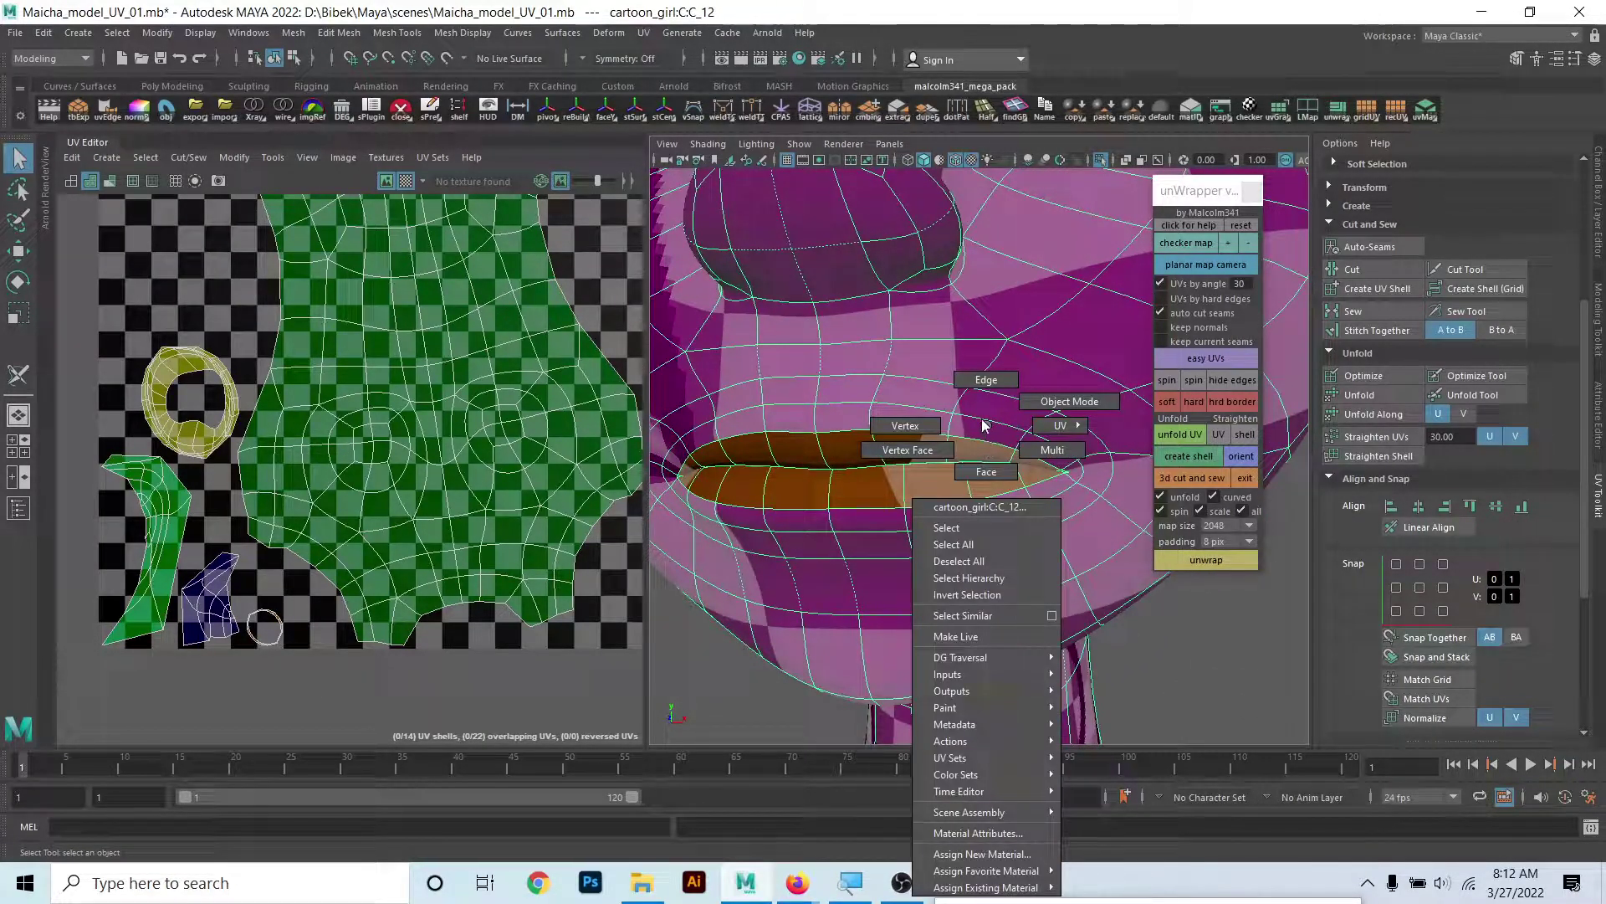
- Cut the lip ring's UVs along one edge with the Cut and Sew tool
{"action": "left_click", "coordinate": [1192, 478]}
{"action": "scroll", "coordinate": [196, 696], "scroll_direction": "up", "scroll_amount": 3}
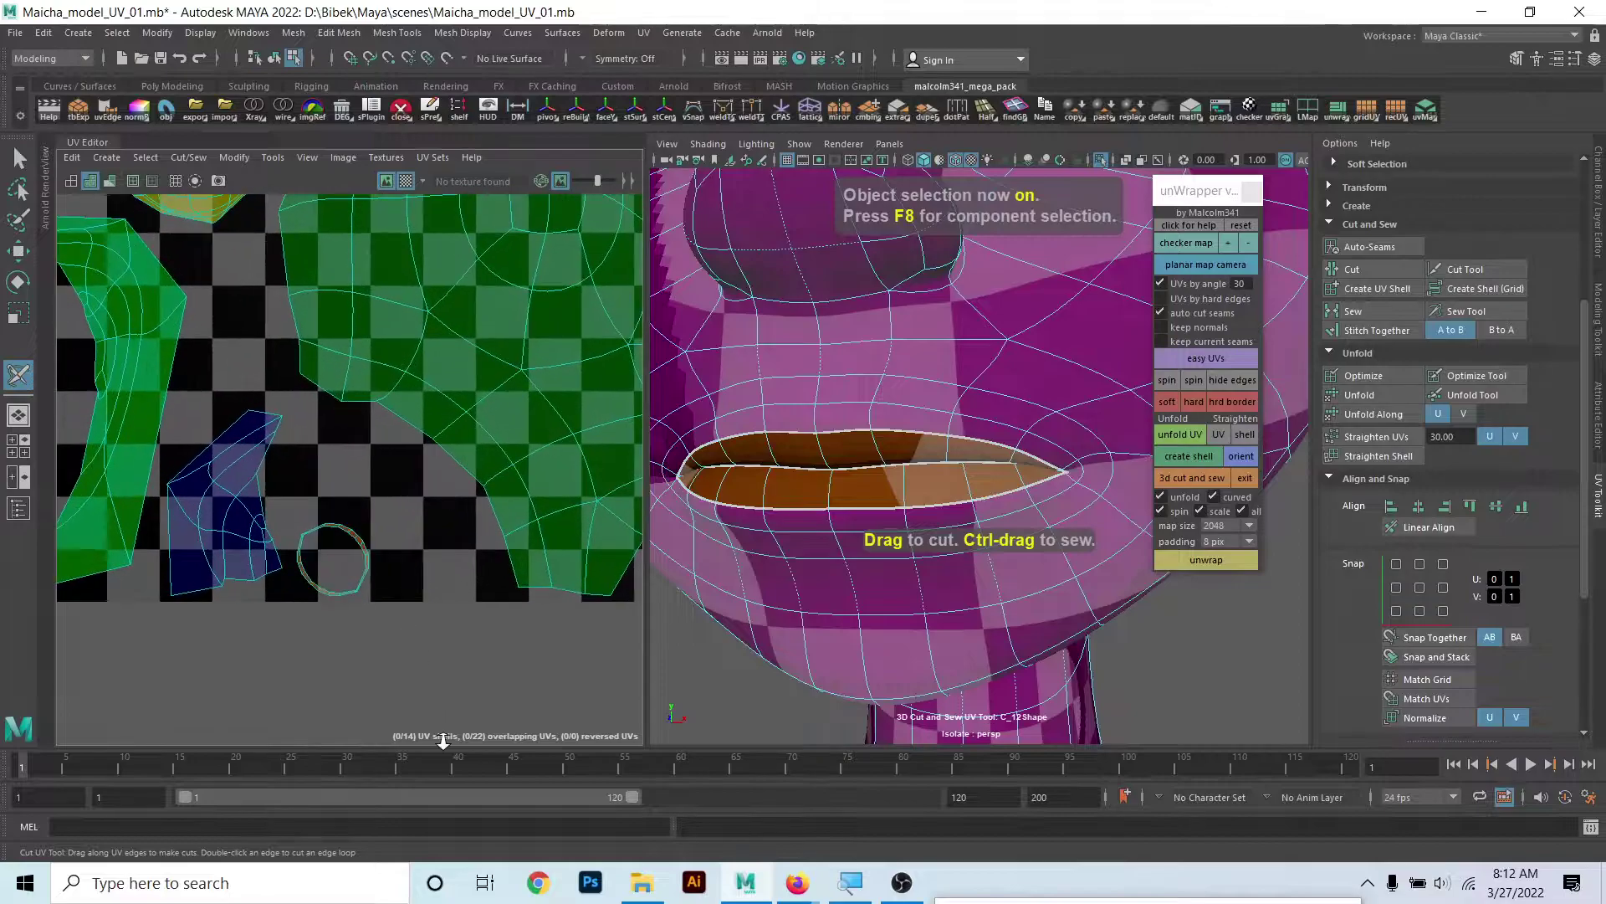
{"action": "scroll", "coordinate": [443, 740], "scroll_direction": "up", "scroll_amount": 2}
{"action": "scroll", "coordinate": [352, 569], "scroll_direction": "up", "scroll_amount": 3}
{"action": "scroll", "coordinate": [402, 753], "scroll_direction": "up", "scroll_amount": 3}
{"action": "scroll", "coordinate": [424, 343], "scroll_direction": "up", "scroll_amount": 3}
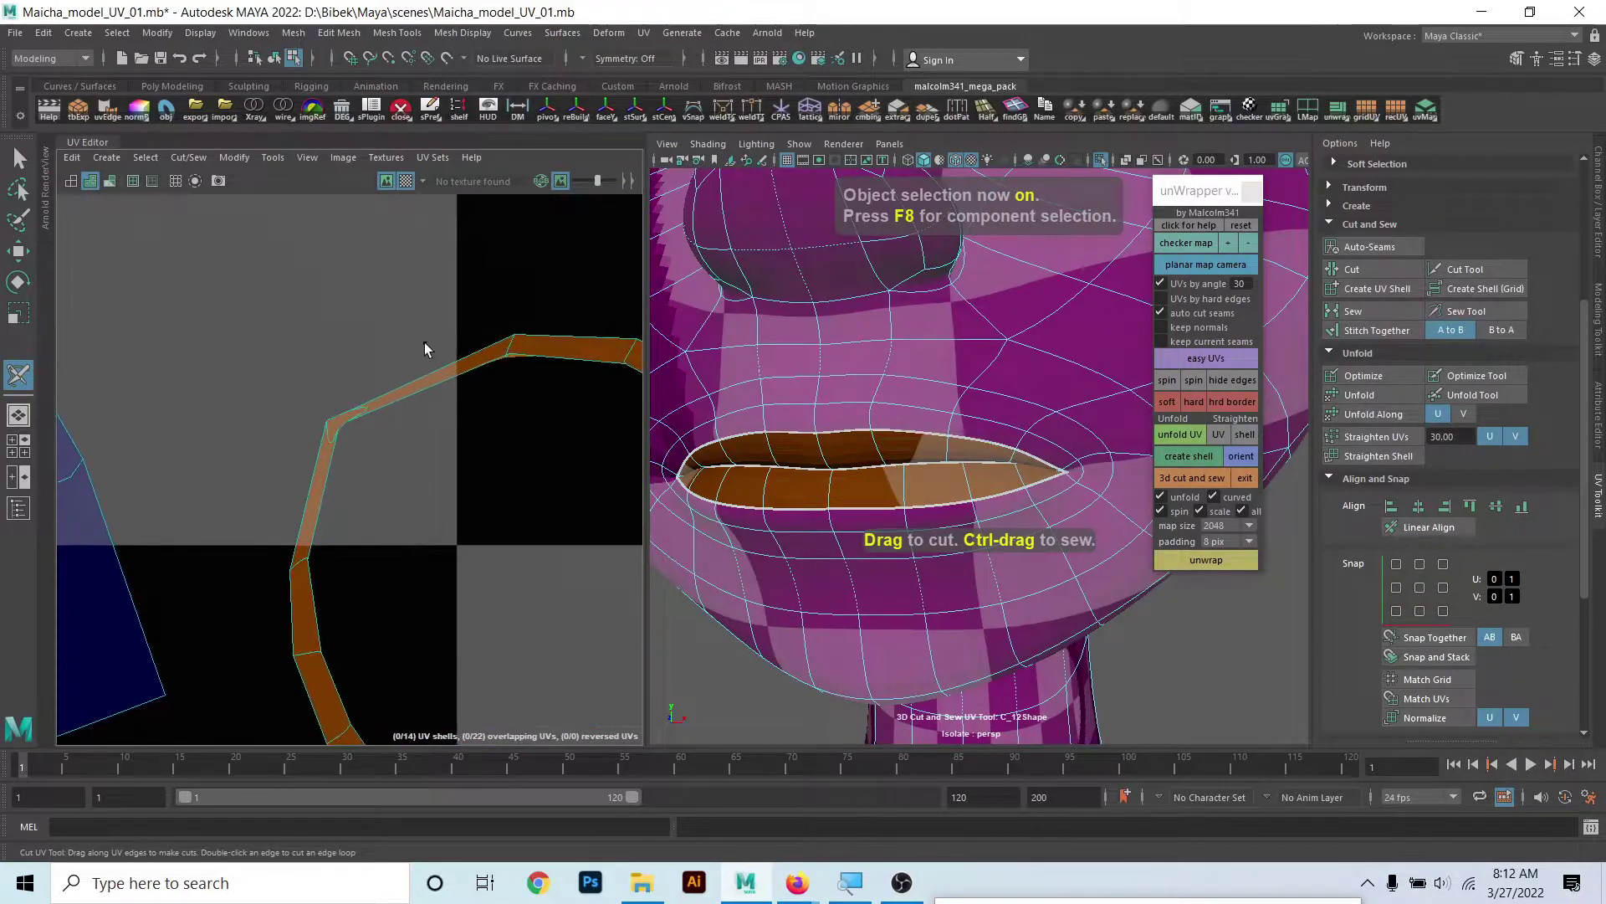
{"action": "scroll", "coordinate": [425, 343], "scroll_direction": "up", "scroll_amount": 2}
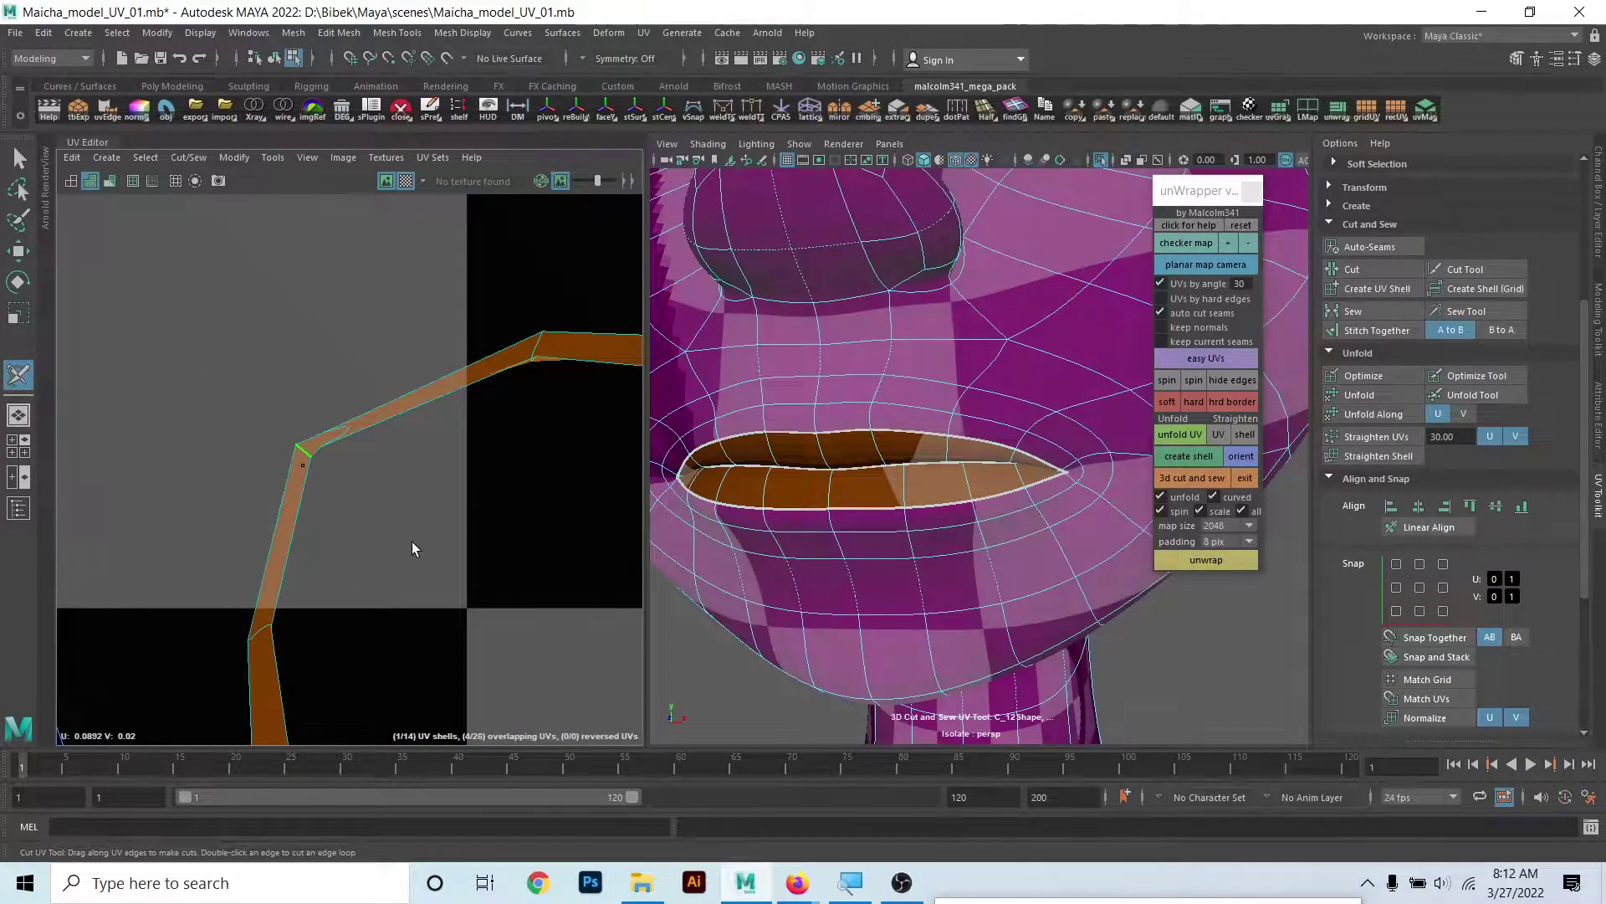
{"action": "scroll", "coordinate": [412, 540], "scroll_direction": "up", "scroll_amount": 1}
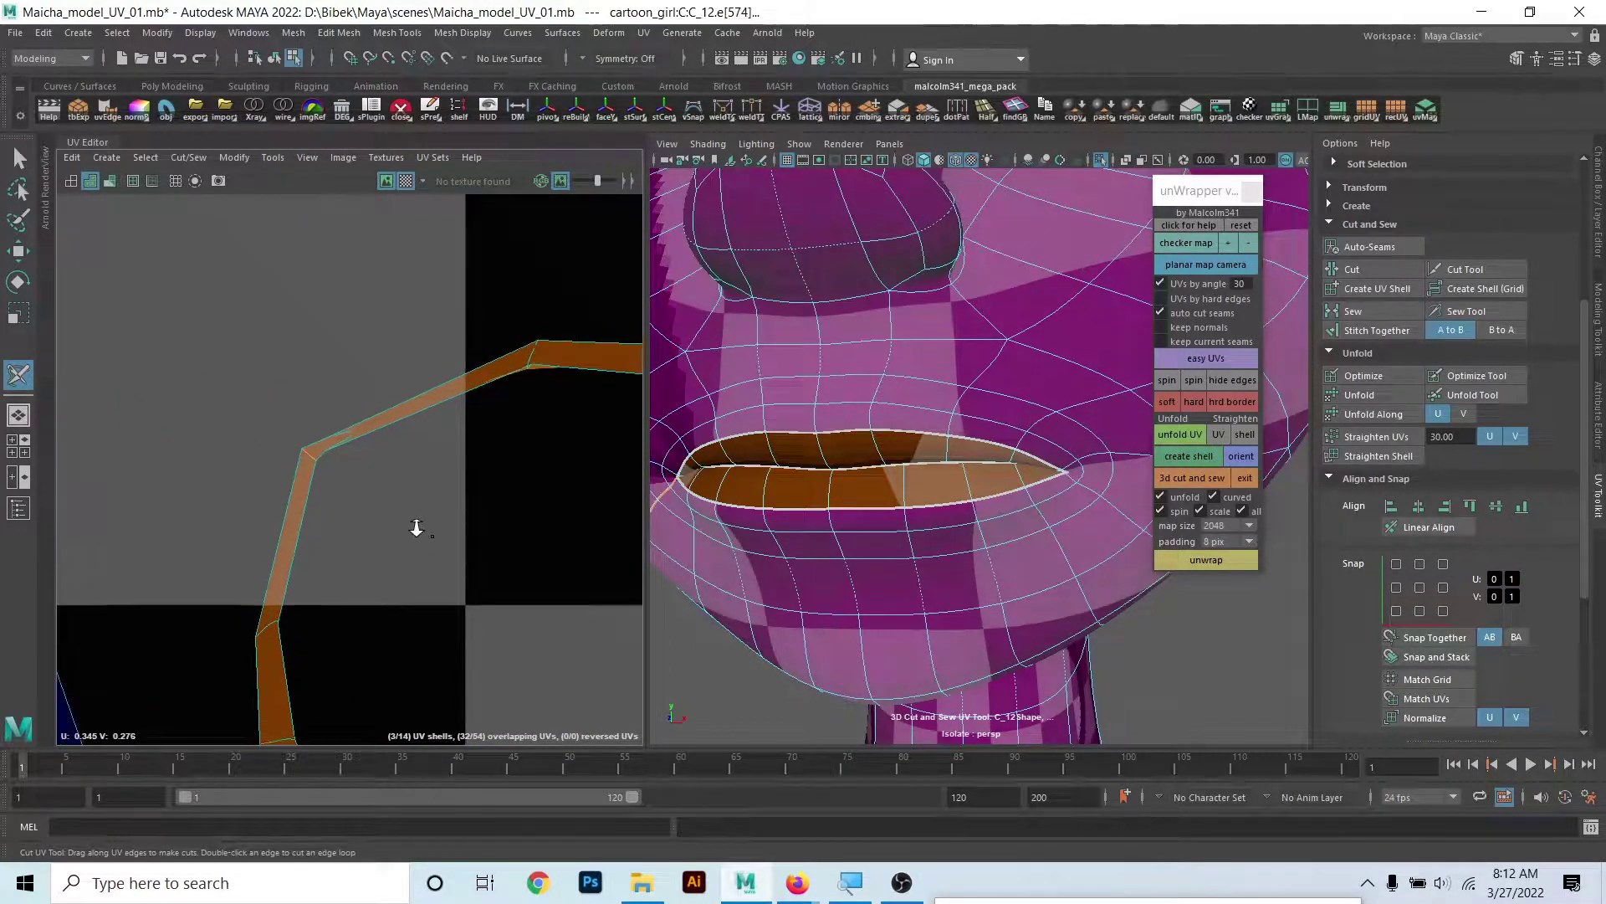
{"action": "left_click", "coordinate": [338, 419]}
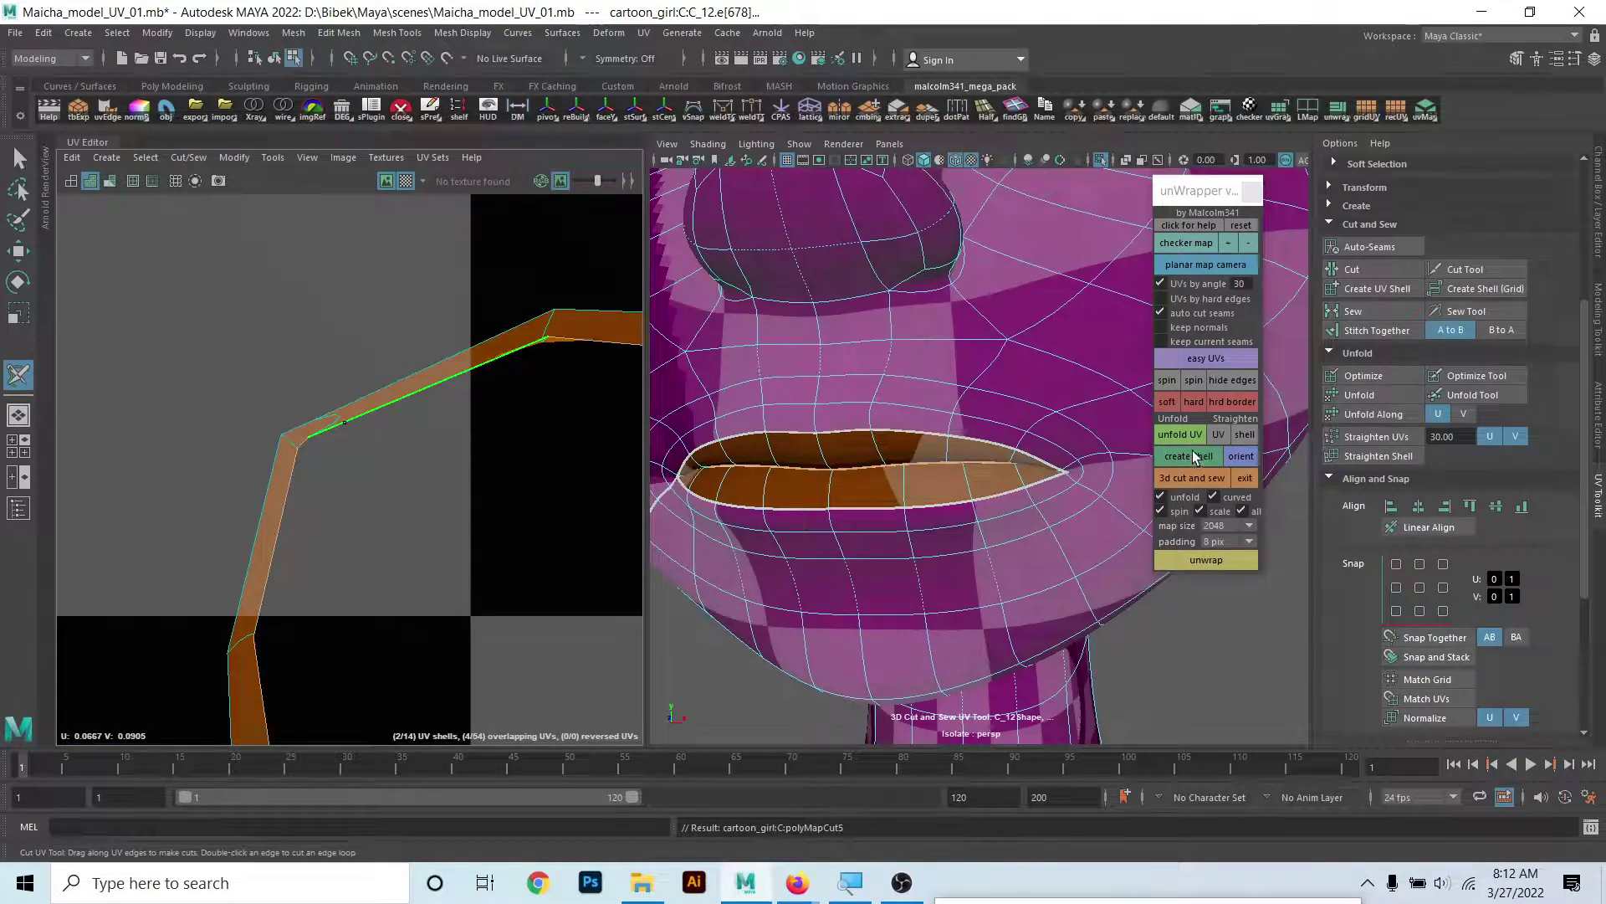
- Unwrap the cut lip ring into separate UV shells with unWrapper
{"action": "left_click", "coordinate": [1183, 479]}
{"action": "scroll", "coordinate": [182, 388], "scroll_direction": "up", "scroll_amount": 2}
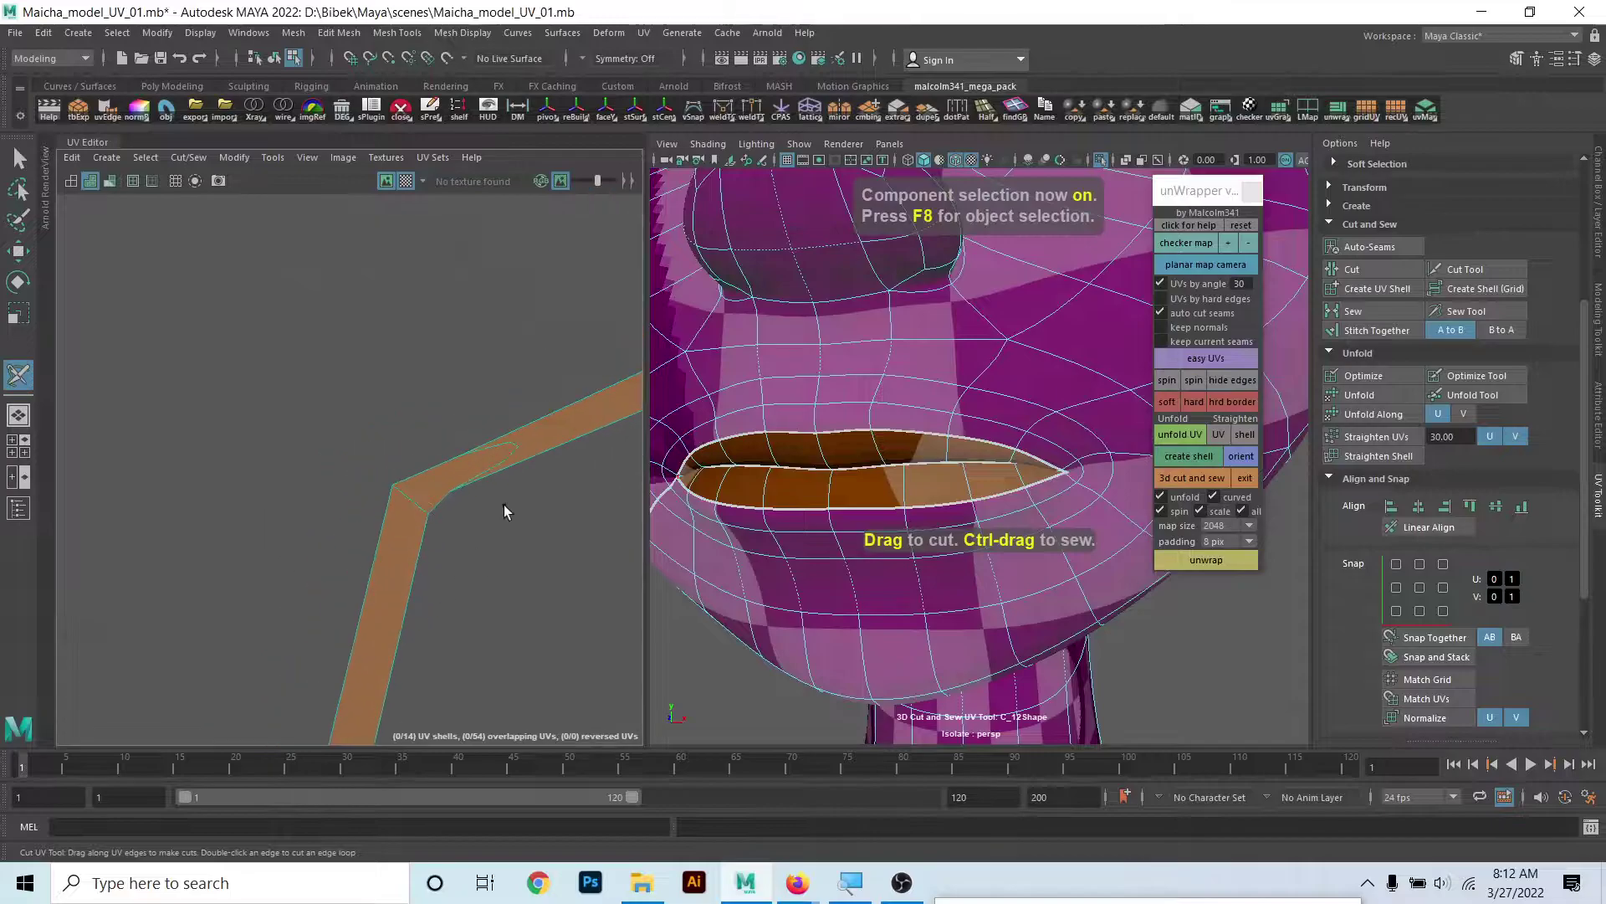
{"action": "scroll", "coordinate": [343, 445], "scroll_direction": "down", "scroll_amount": 2}
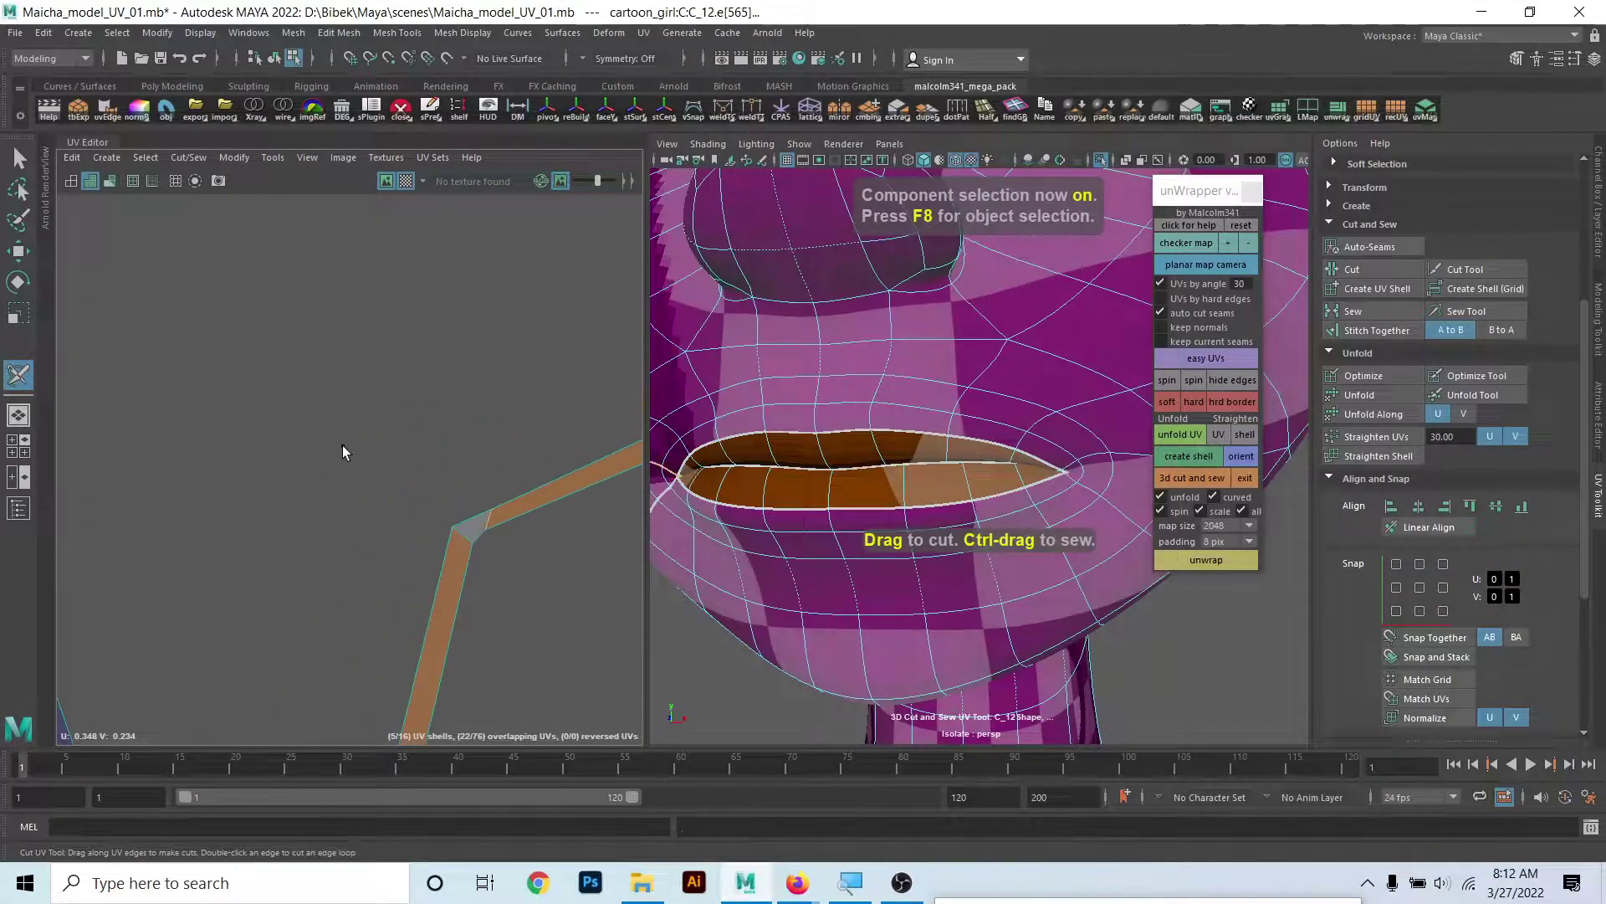
{"action": "scroll", "coordinate": [219, 412], "scroll_direction": "down", "scroll_amount": 2}
{"action": "scroll", "coordinate": [388, 513], "scroll_direction": "down", "scroll_amount": 2}
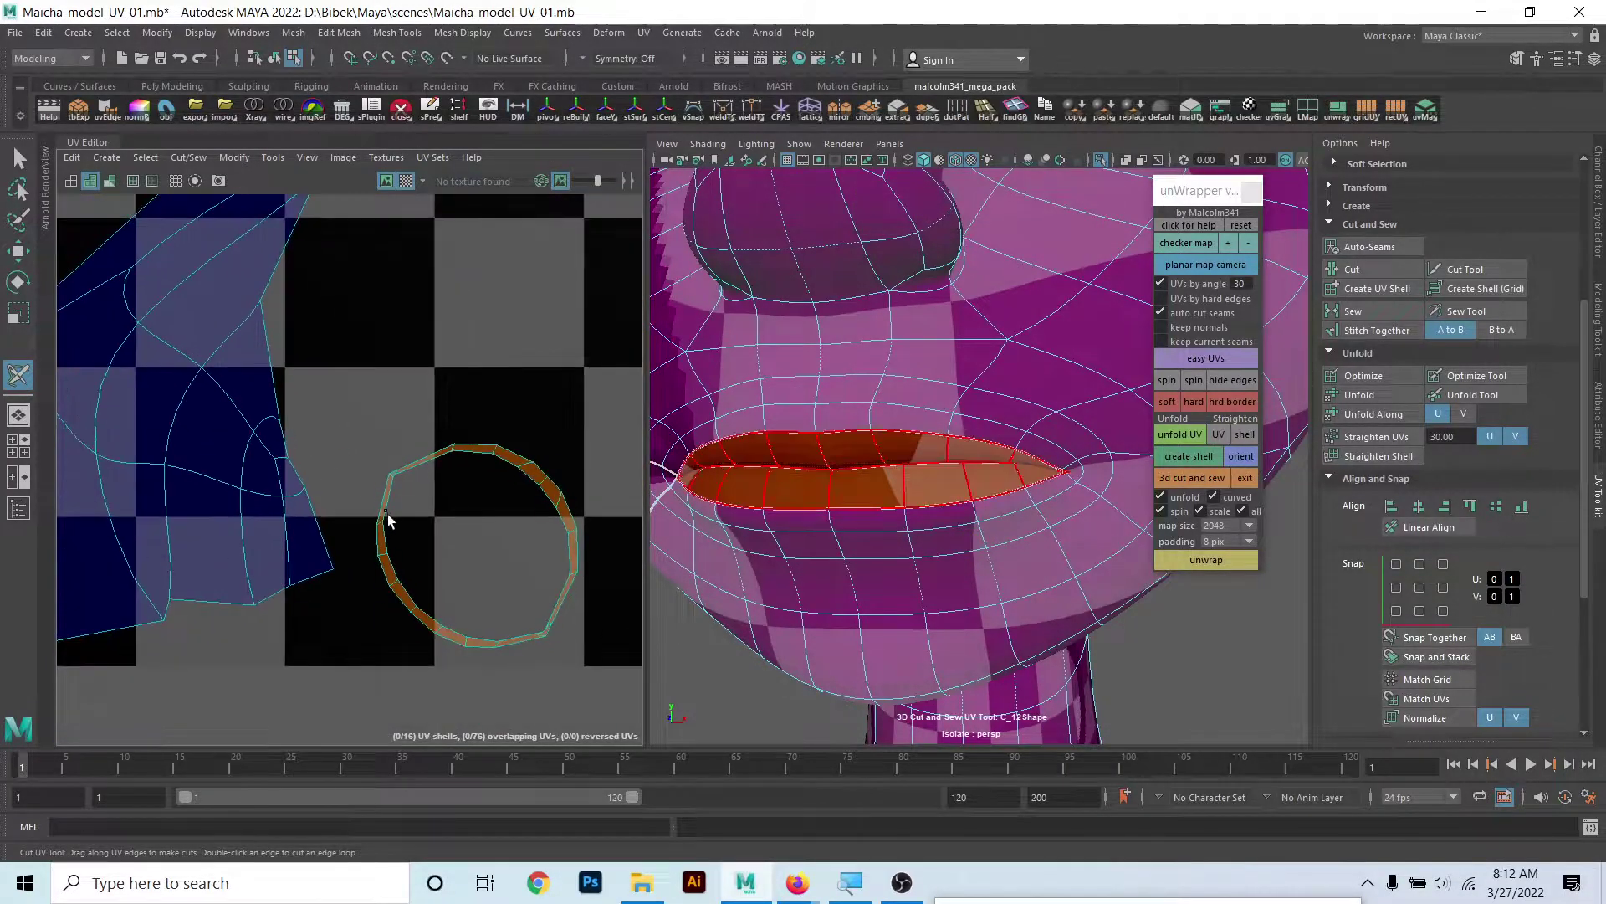
{"action": "left_click", "coordinate": [1231, 555]}
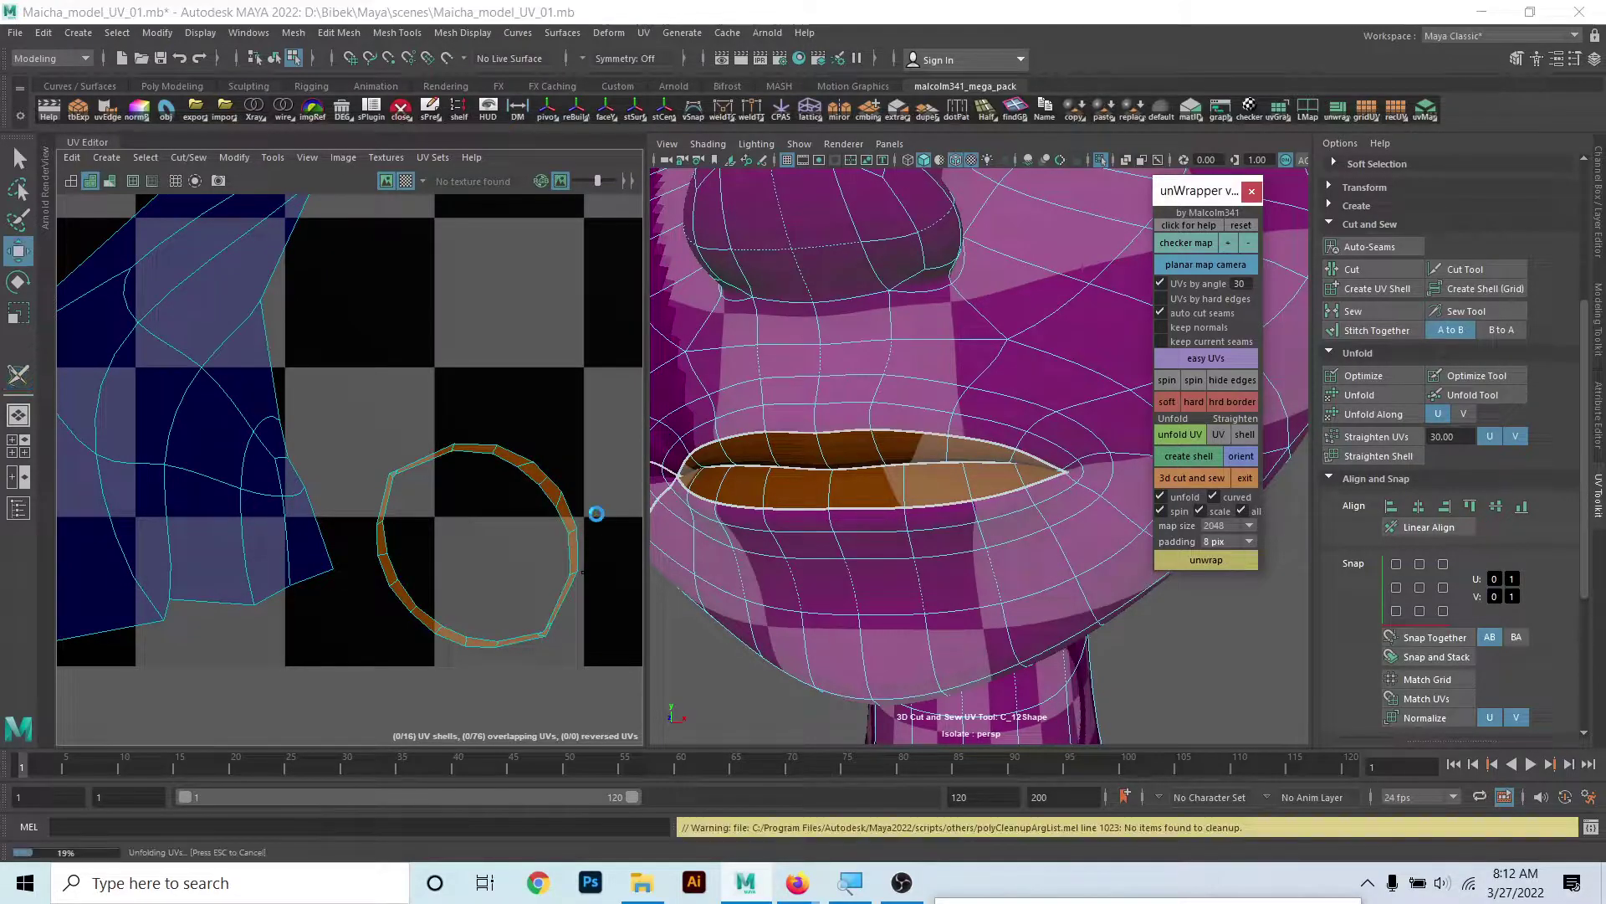
{"action": "scroll", "coordinate": [343, 426], "scroll_direction": "up", "scroll_amount": 1}
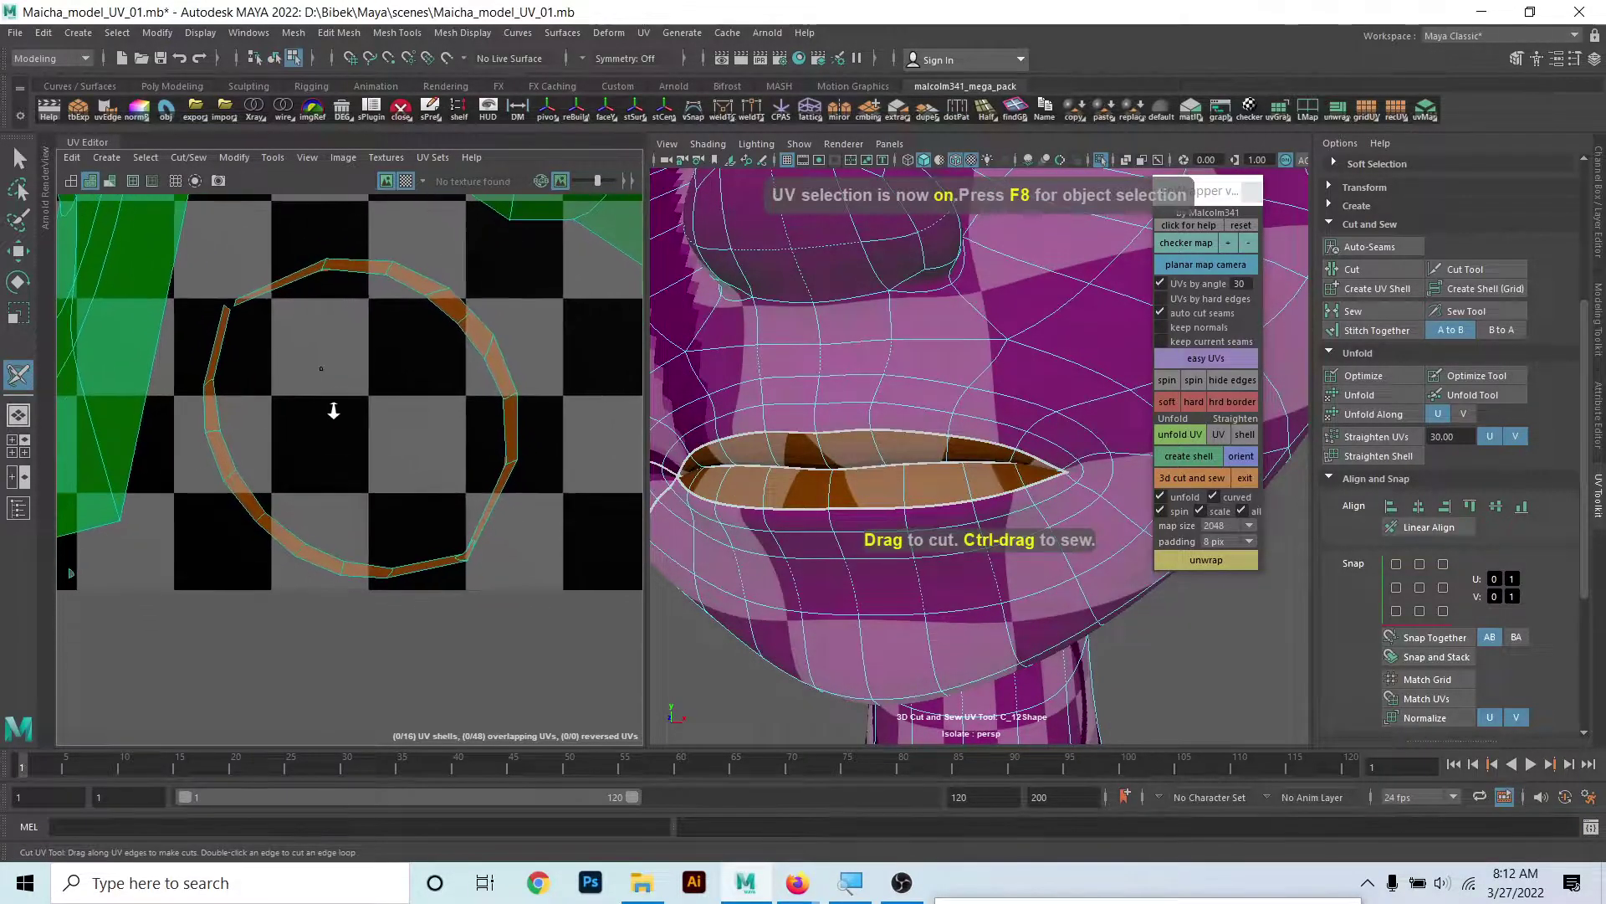
{"action": "scroll", "coordinate": [369, 545], "scroll_direction": "up", "scroll_amount": 2}
{"action": "scroll", "coordinate": [294, 376], "scroll_direction": "up", "scroll_amount": 2}
{"action": "scroll", "coordinate": [463, 537], "scroll_direction": "up", "scroll_amount": 2}
{"action": "scroll", "coordinate": [463, 537], "scroll_direction": "up", "scroll_amount": 1}
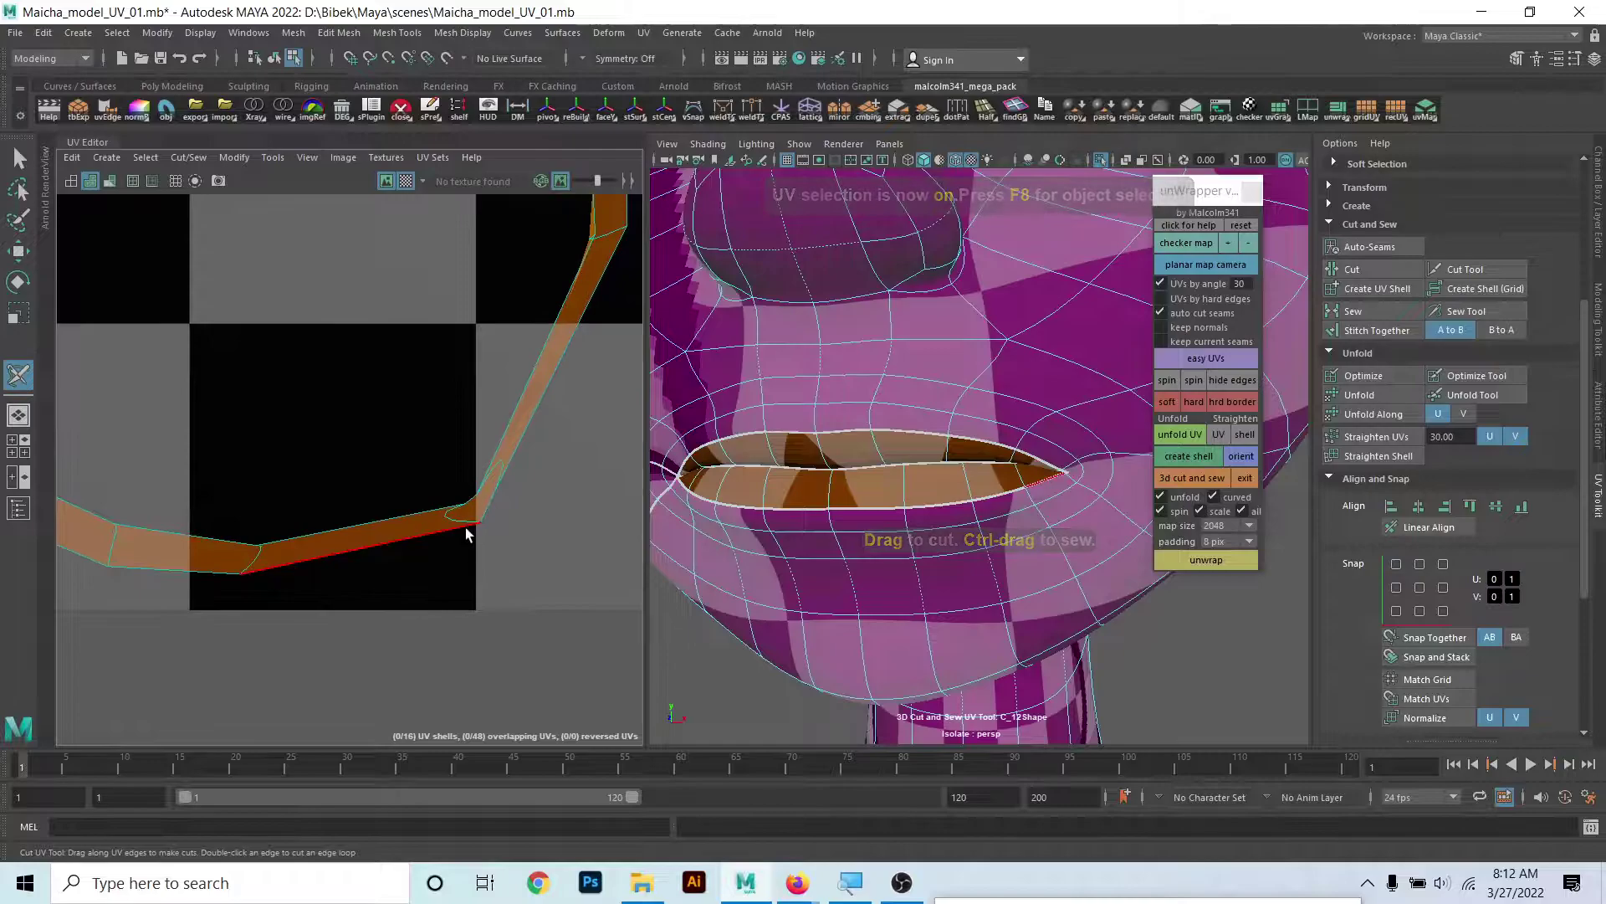
- Cut the strip shell along its opposite corner edge and view all shells
{"action": "mouse_move", "coordinate": [462, 525]}
{"action": "left_mouse_down"}
{"action": "mouse_move", "coordinate": [510, 457]}
{"action": "mouse_move", "coordinate": [494, 472]}
{"action": "left_mouse_up"}
{"action": "left_click", "coordinate": [503, 464], "text": "ctrl"}
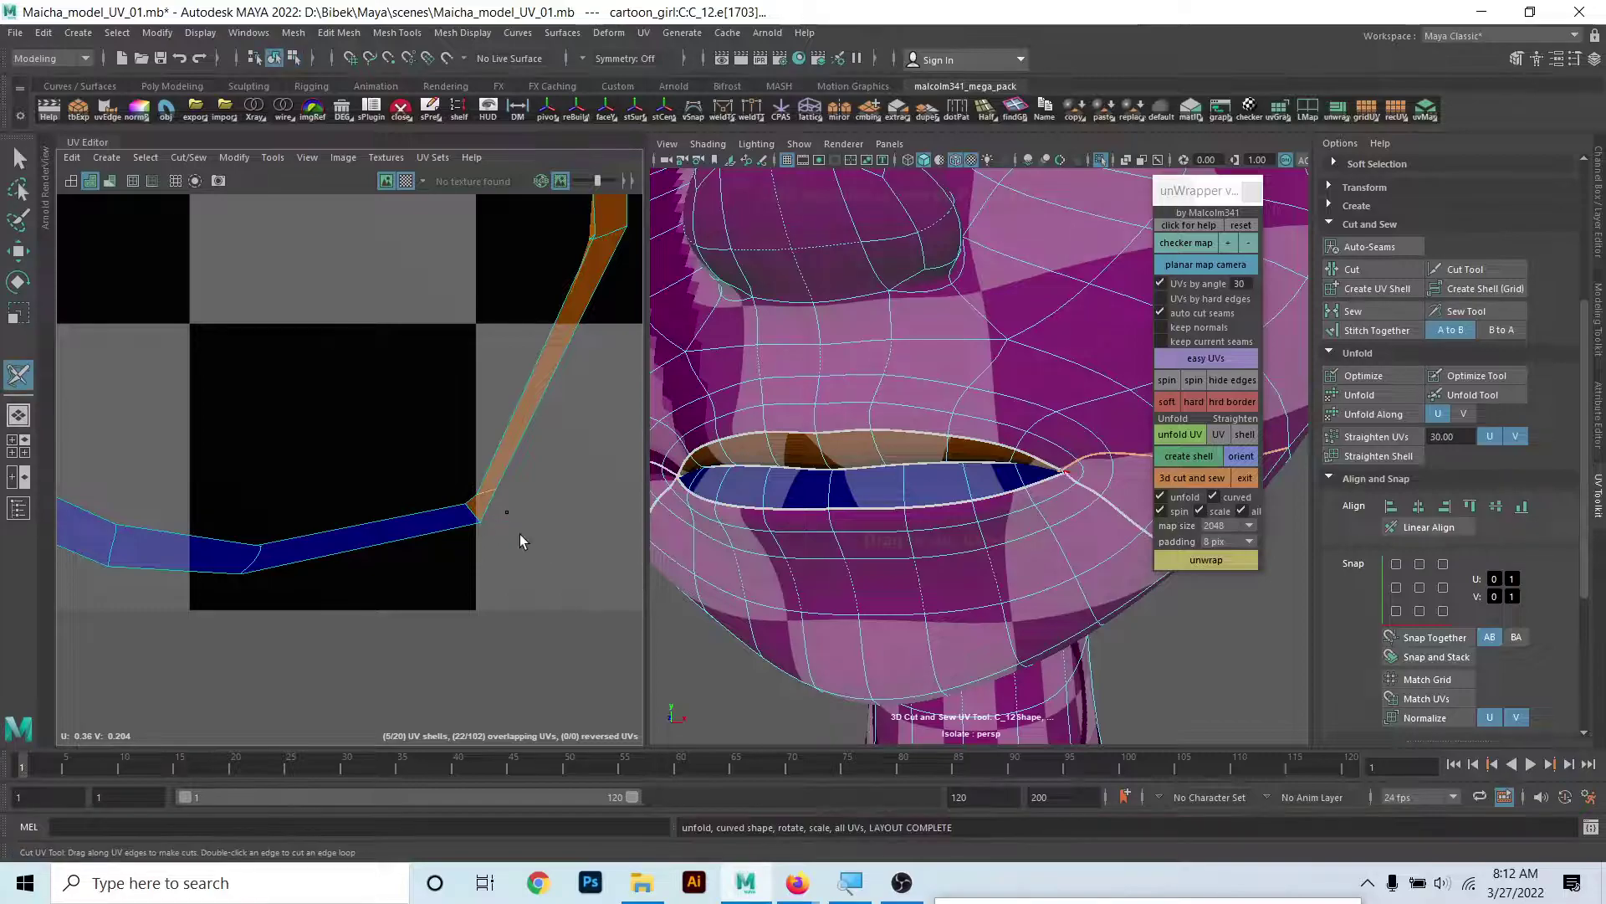
{"action": "key", "text": "F12"}
{"action": "mouse_move", "coordinate": [520, 534]}
{"action": "right_mouse_down", "text": "alt"}
{"action": "mouse_move", "coordinate": [248, 489]}
{"action": "mouse_move", "coordinate": [60, 576]}
{"action": "right_mouse_up", "text": "alt"}
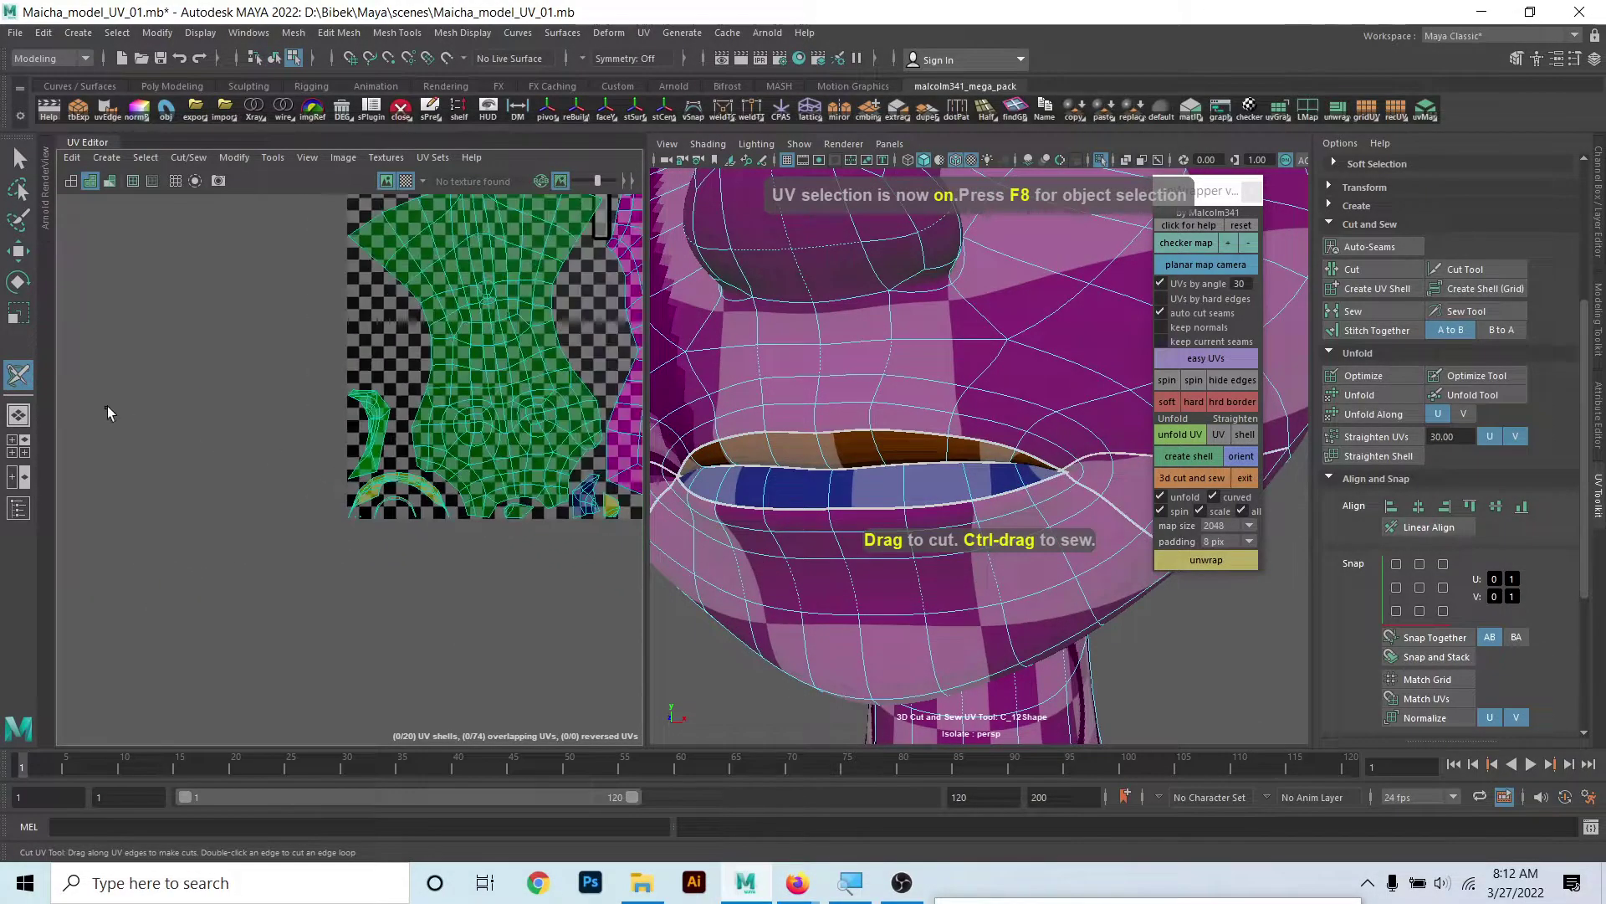
{"action": "scroll", "coordinate": [201, 554], "scroll_direction": "down", "scroll_amount": 3}
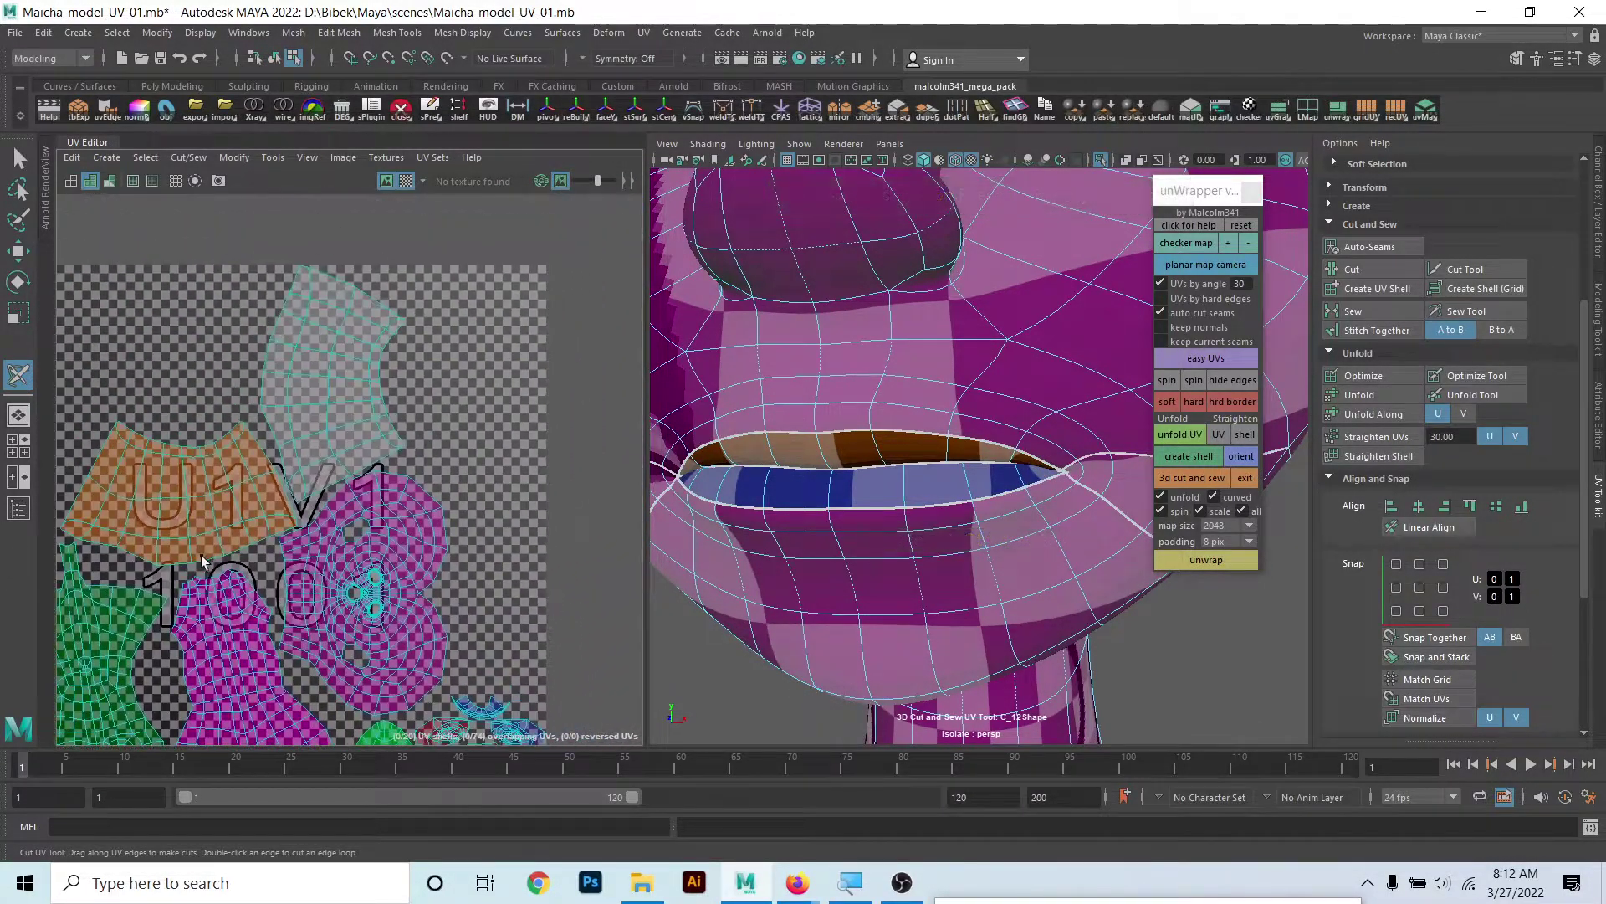
- Switch to the UV cutting tool and pan the UV layout back into view
{"action": "mouse_move", "coordinate": [1057, 348]}
{"action": "right_mouse_down"}
{"action": "mouse_move", "coordinate": [1117, 316]}
{"action": "mouse_move", "coordinate": [1129, 347]}
{"action": "right_mouse_up"}
{"action": "scroll", "coordinate": [401, 543], "scroll_direction": "up", "scroll_amount": 2}
{"action": "scroll", "coordinate": [423, 538], "scroll_direction": "up", "scroll_amount": 3}
{"action": "scroll", "coordinate": [459, 459], "scroll_direction": "up", "scroll_amount": 3}
{"action": "scroll", "coordinate": [486, 712], "scroll_direction": "up", "scroll_amount": 2}
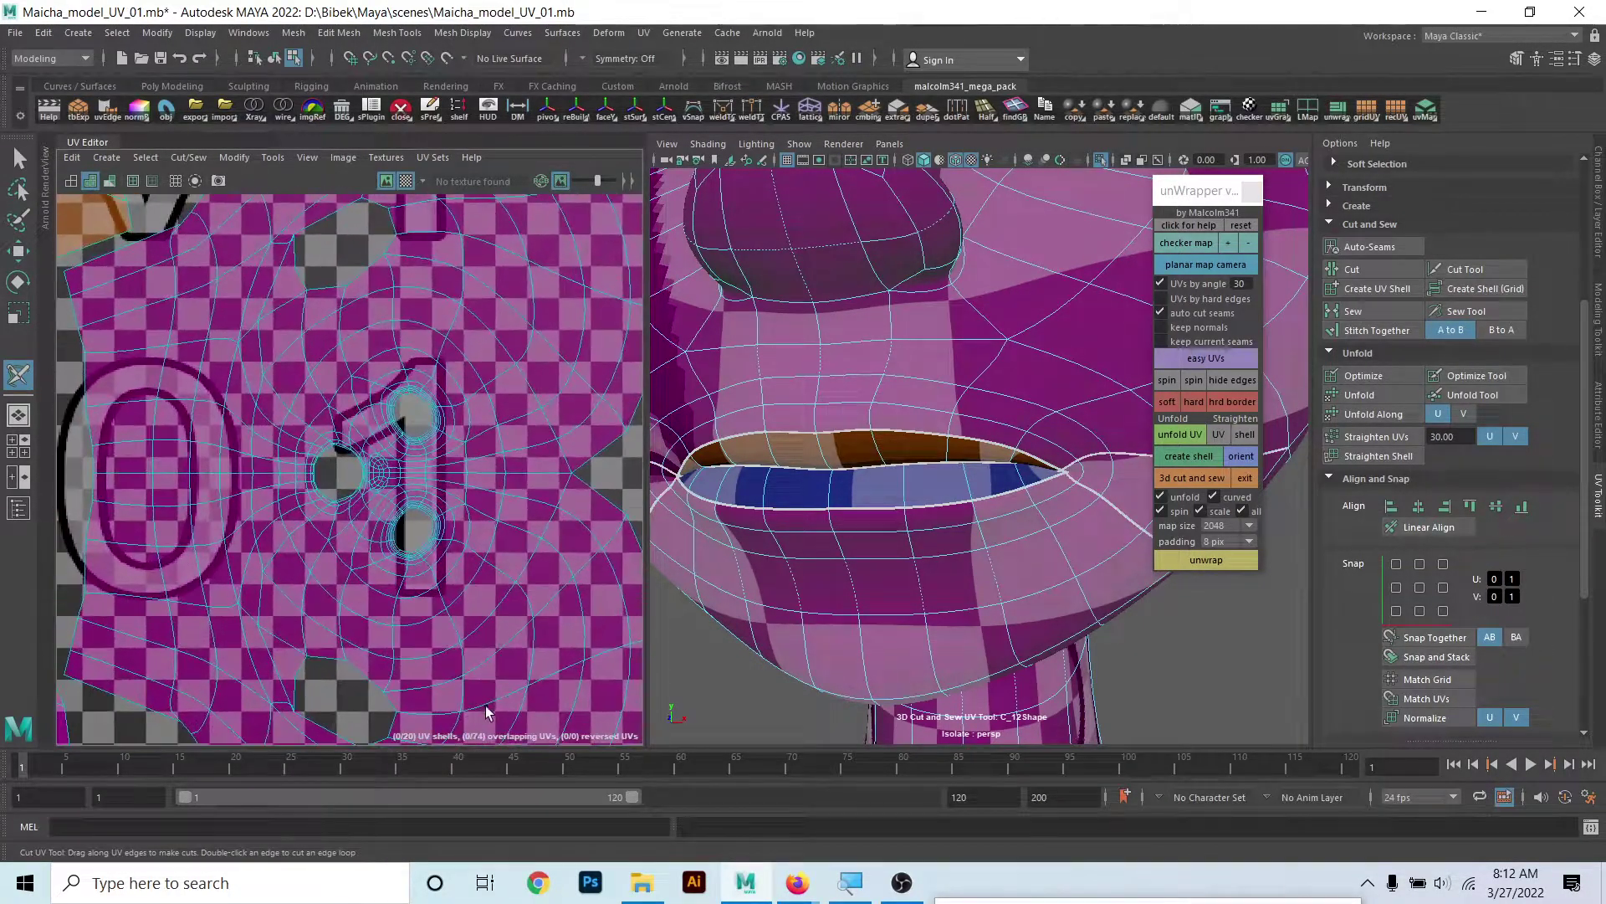
{"action": "scroll", "coordinate": [486, 712], "scroll_direction": "down", "scroll_amount": 3}
{"action": "mouse_move", "coordinate": [255, 711]}
{"action": "middle_mouse_down", "text": "alt"}
{"action": "mouse_move", "coordinate": [255, 560]}
{"action": "mouse_move", "coordinate": [430, 358]}
{"action": "mouse_move", "coordinate": [293, 358]}
{"action": "mouse_move", "coordinate": [333, 469]}
{"action": "mouse_move", "coordinate": [535, 546]}
{"action": "middle_mouse_up", "text": "alt"}
{"action": "middle_click_drag", "start_coordinate": [269, 375], "coordinate": [368, 447], "text": "alt"}
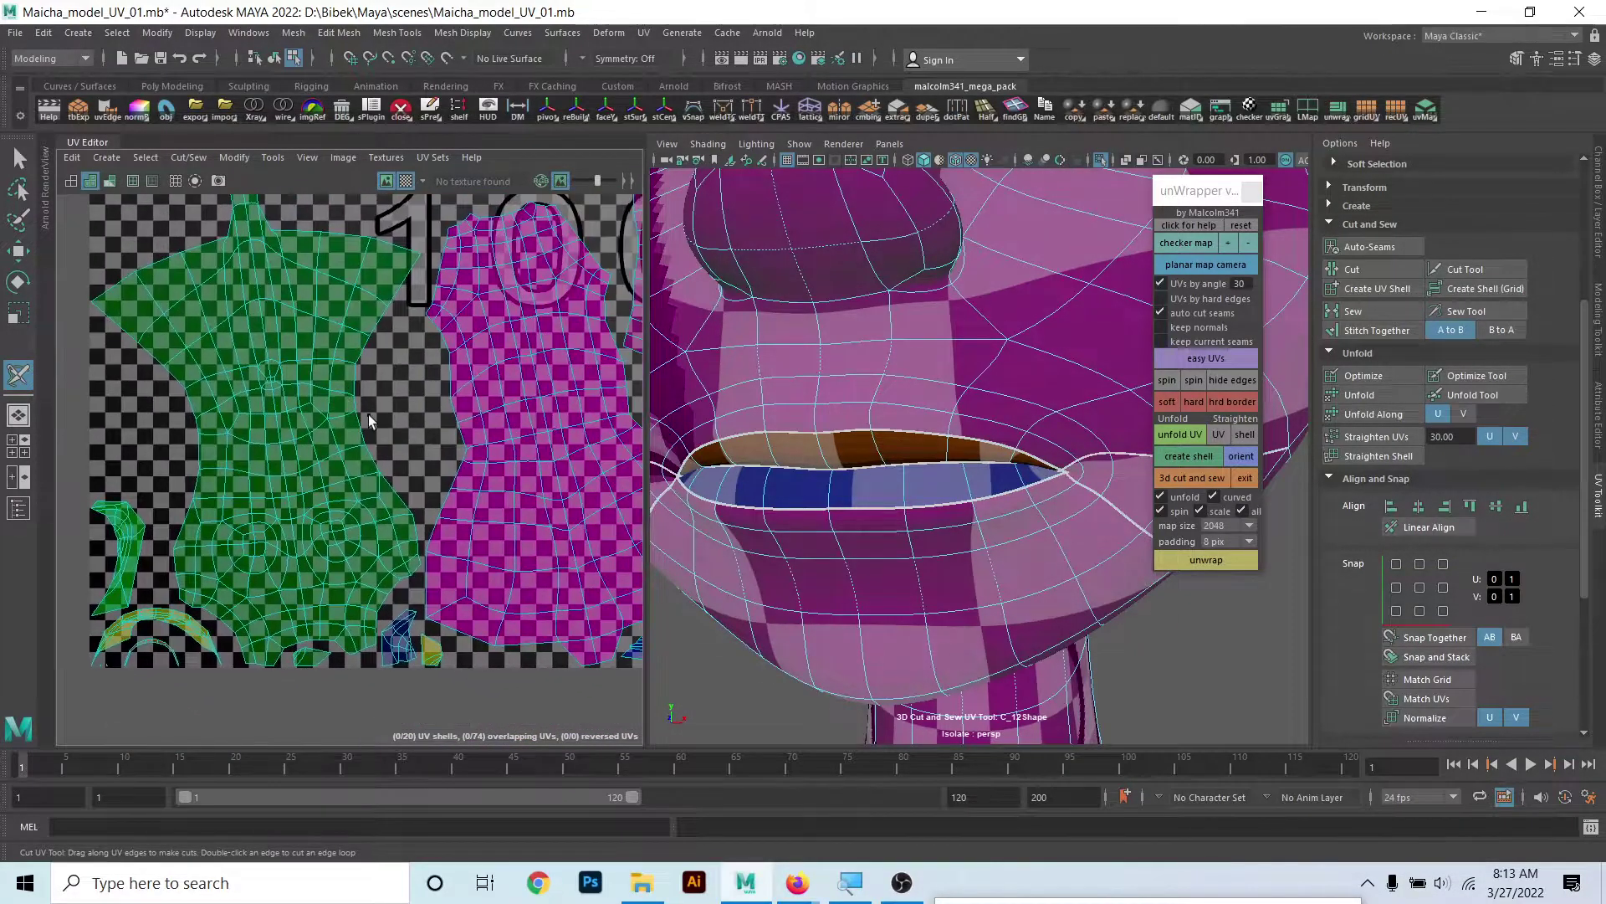
{"action": "scroll", "coordinate": [255, 418], "scroll_direction": "down", "scroll_amount": 2}
{"action": "scroll", "coordinate": [368, 487], "scroll_direction": "down", "scroll_amount": 1}
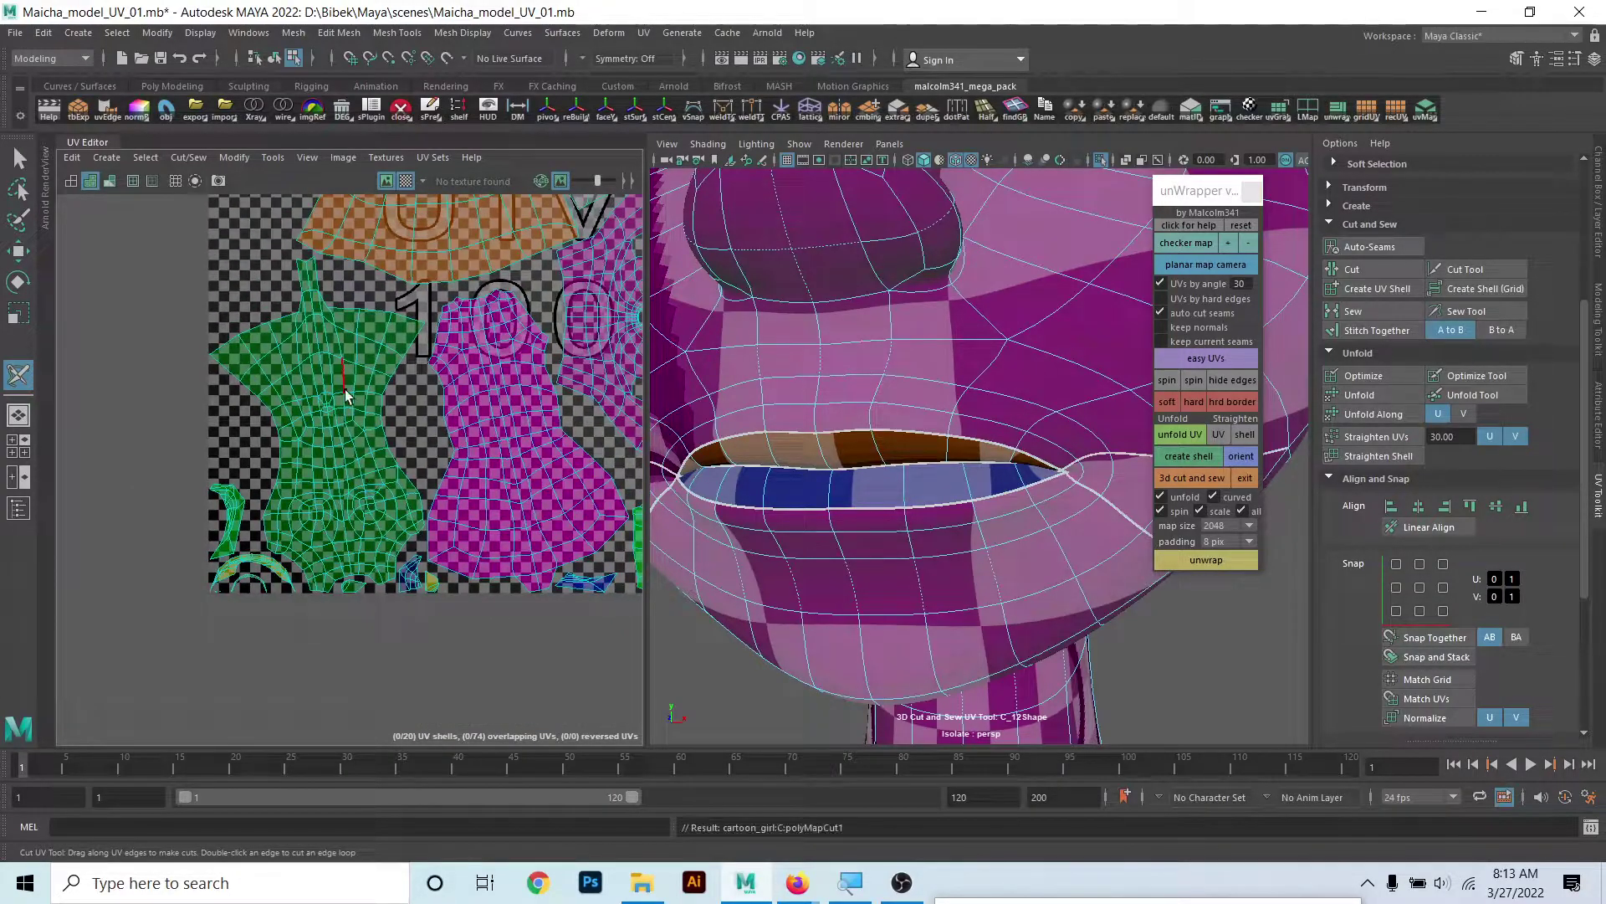
- Straighten the green body shell's UVs with unWrapper's Straighten UV
{"action": "left_click", "coordinate": [1250, 481]}
{"action": "scroll", "coordinate": [360, 410], "scroll_direction": "down", "scroll_amount": 1}
{"action": "right_click_drag", "start_coordinate": [288, 427], "coordinate": [276, 393]}
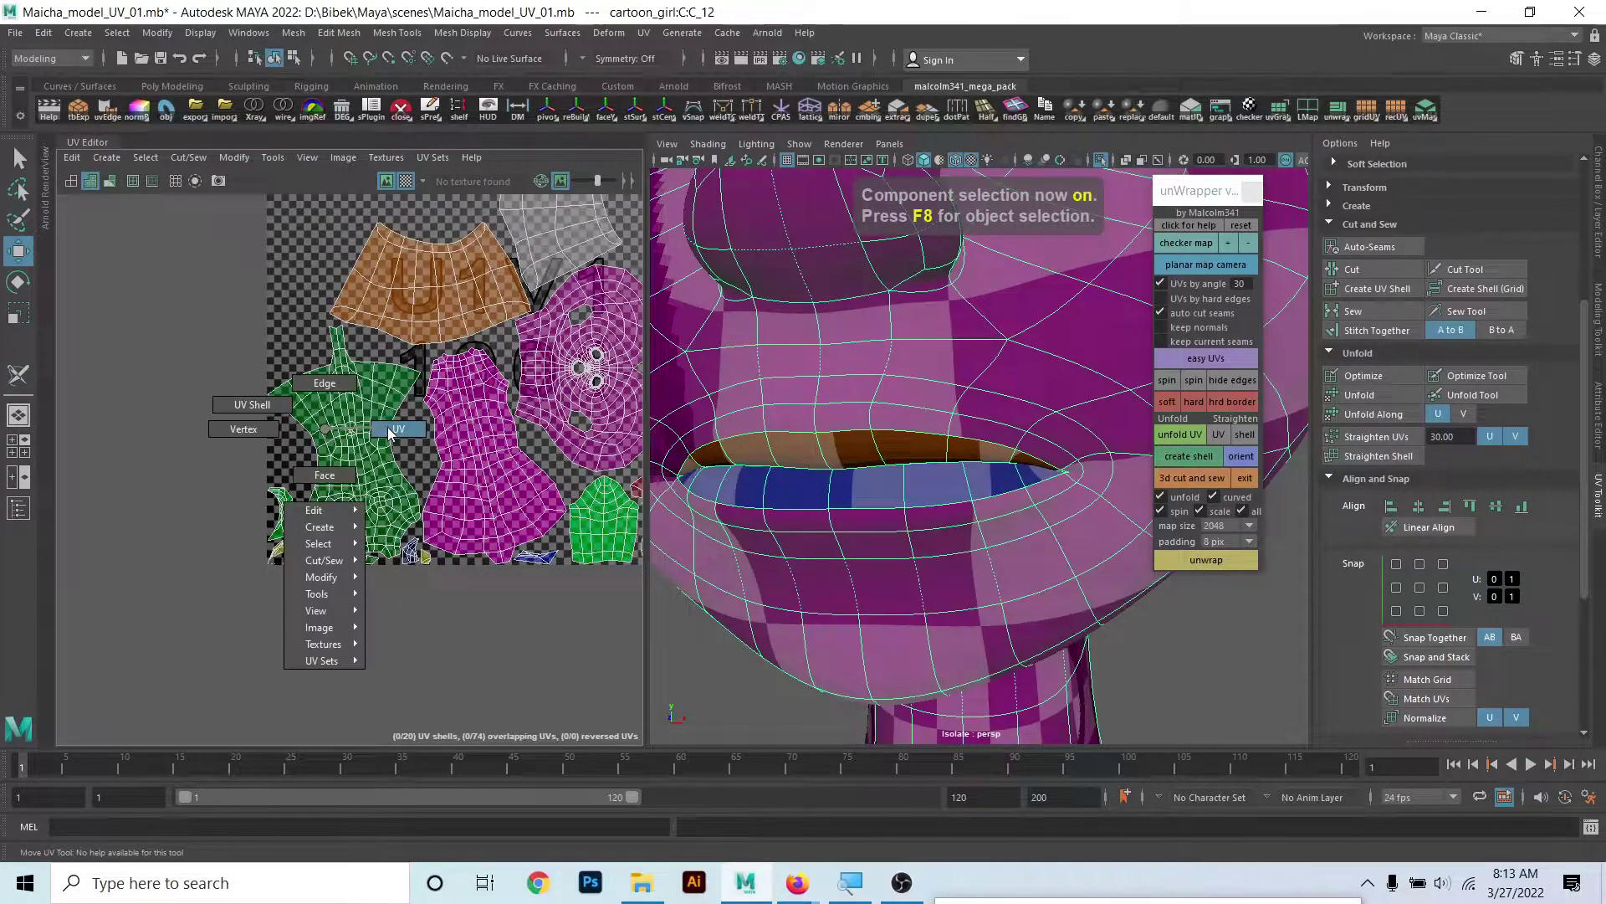
{"action": "left_click", "coordinate": [356, 412]}
{"action": "key", "text": "e"}
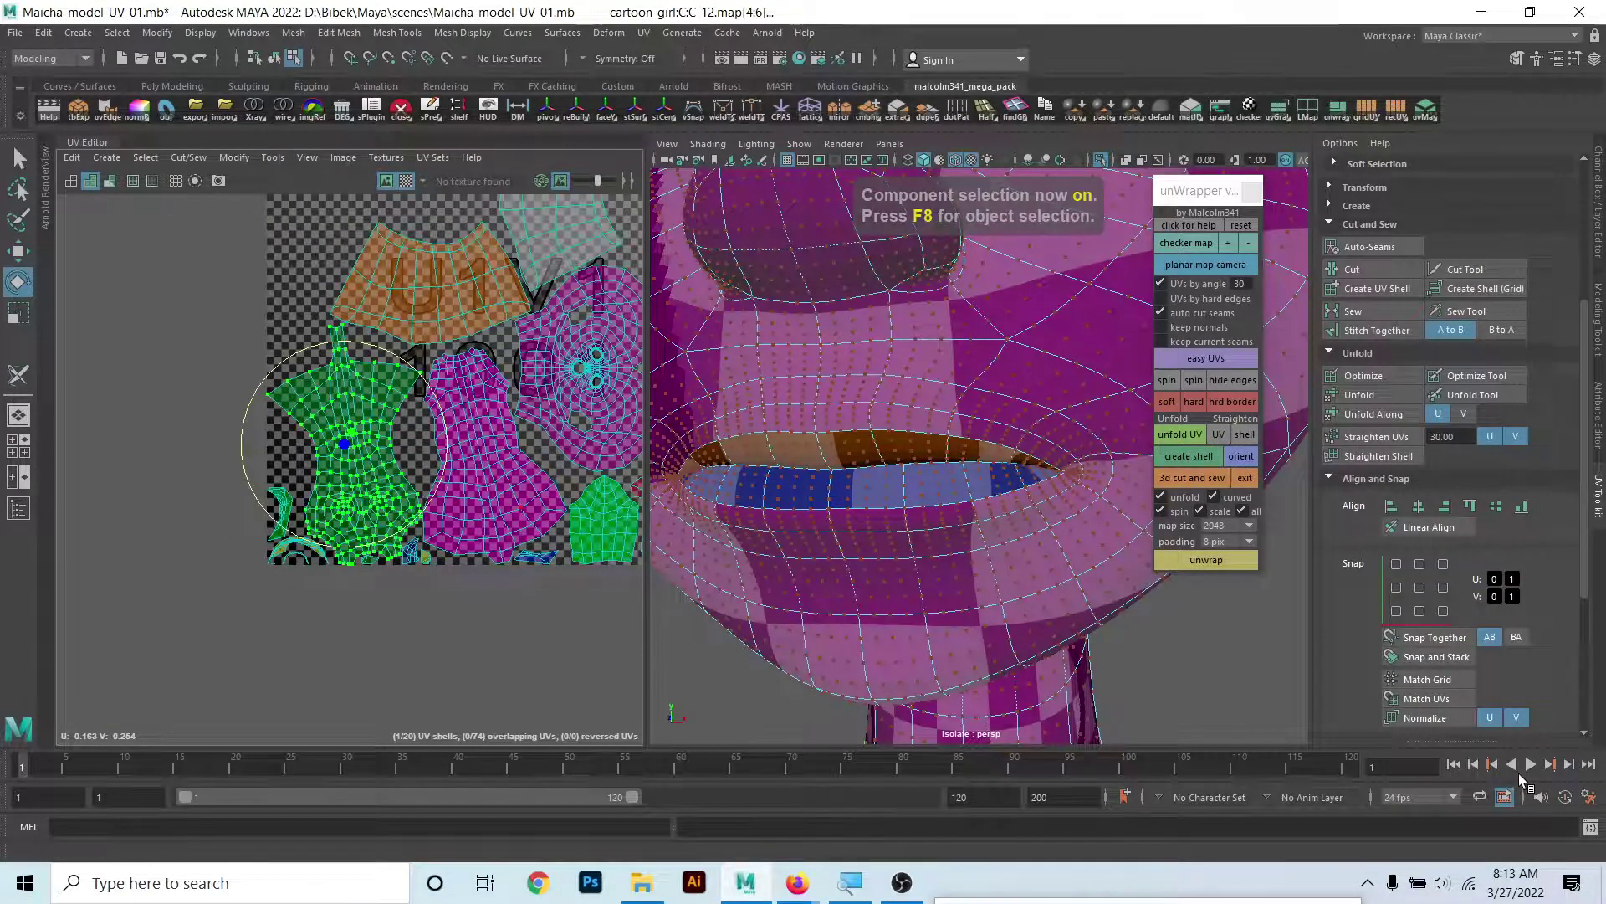
{"action": "scroll", "coordinate": [1551, 614], "scroll_direction": "down", "scroll_amount": 2}
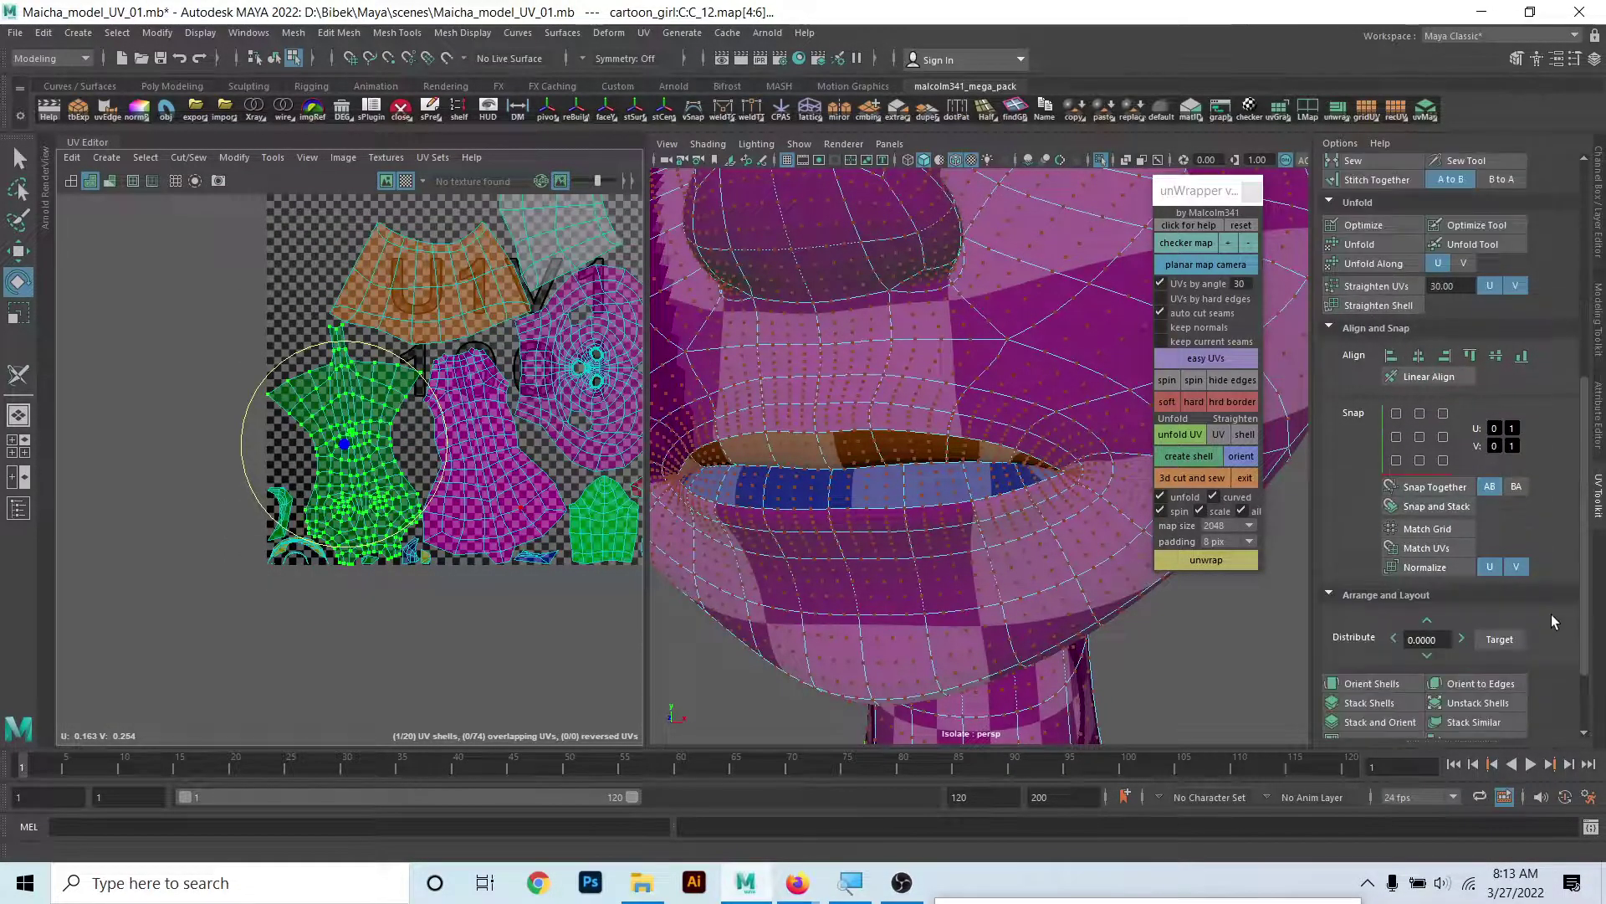
{"action": "scroll", "coordinate": [1553, 621], "scroll_direction": "down", "scroll_amount": 3}
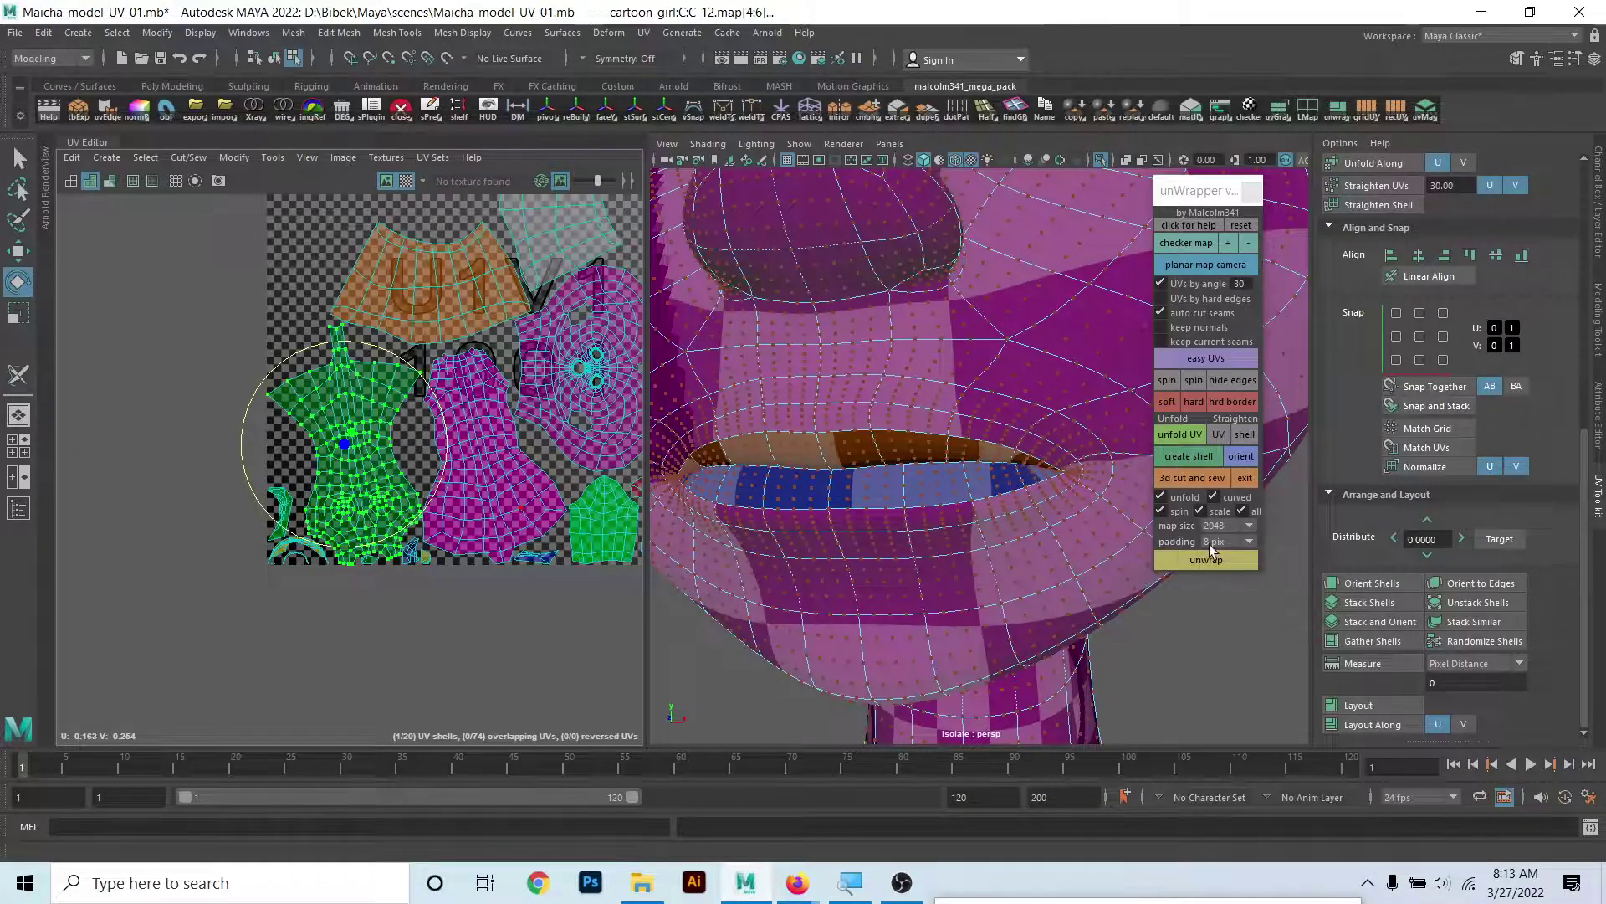
{"action": "left_click", "coordinate": [1220, 433]}
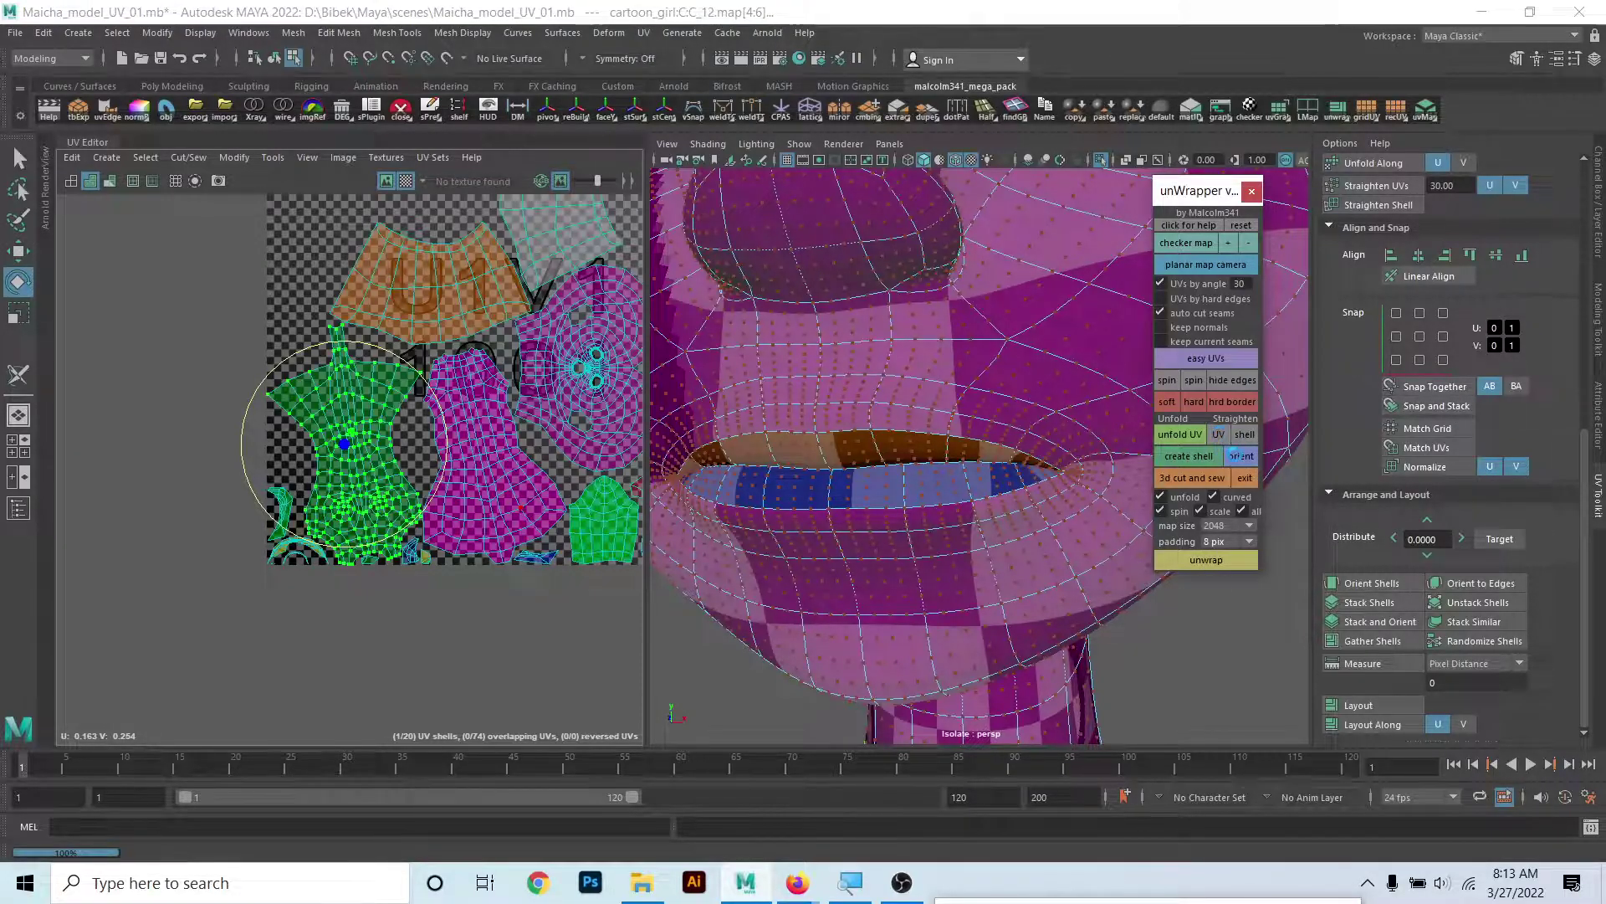
- Unfold the magenta body shell's UVs so its checker runs evenly
{"action": "left_click", "coordinate": [467, 453]}
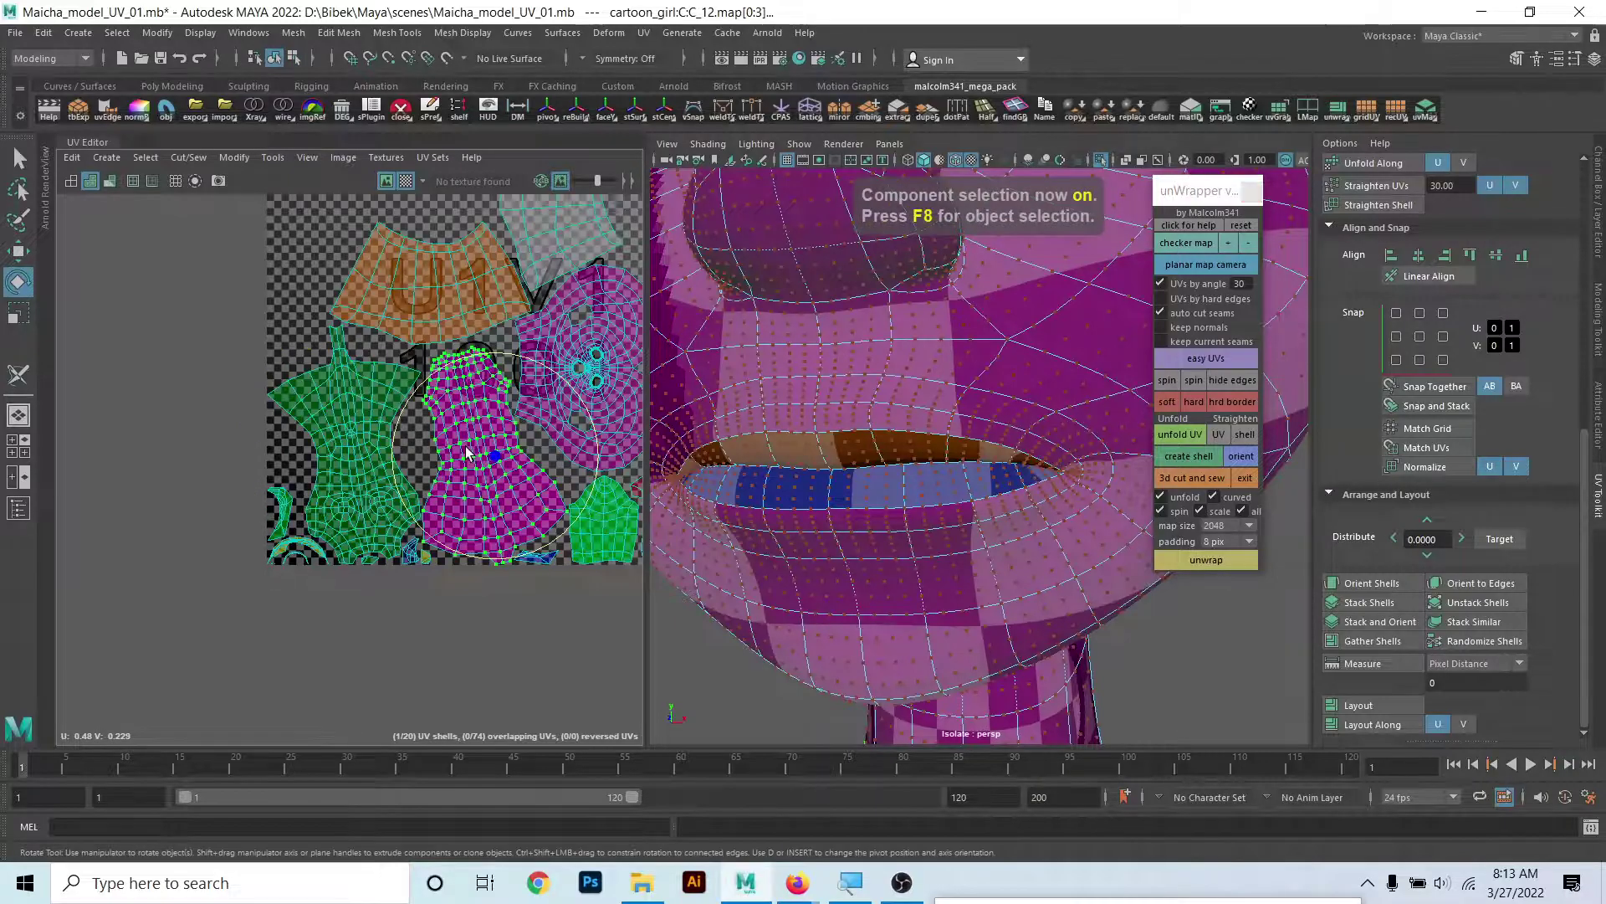
{"action": "left_click", "coordinate": [1219, 433]}
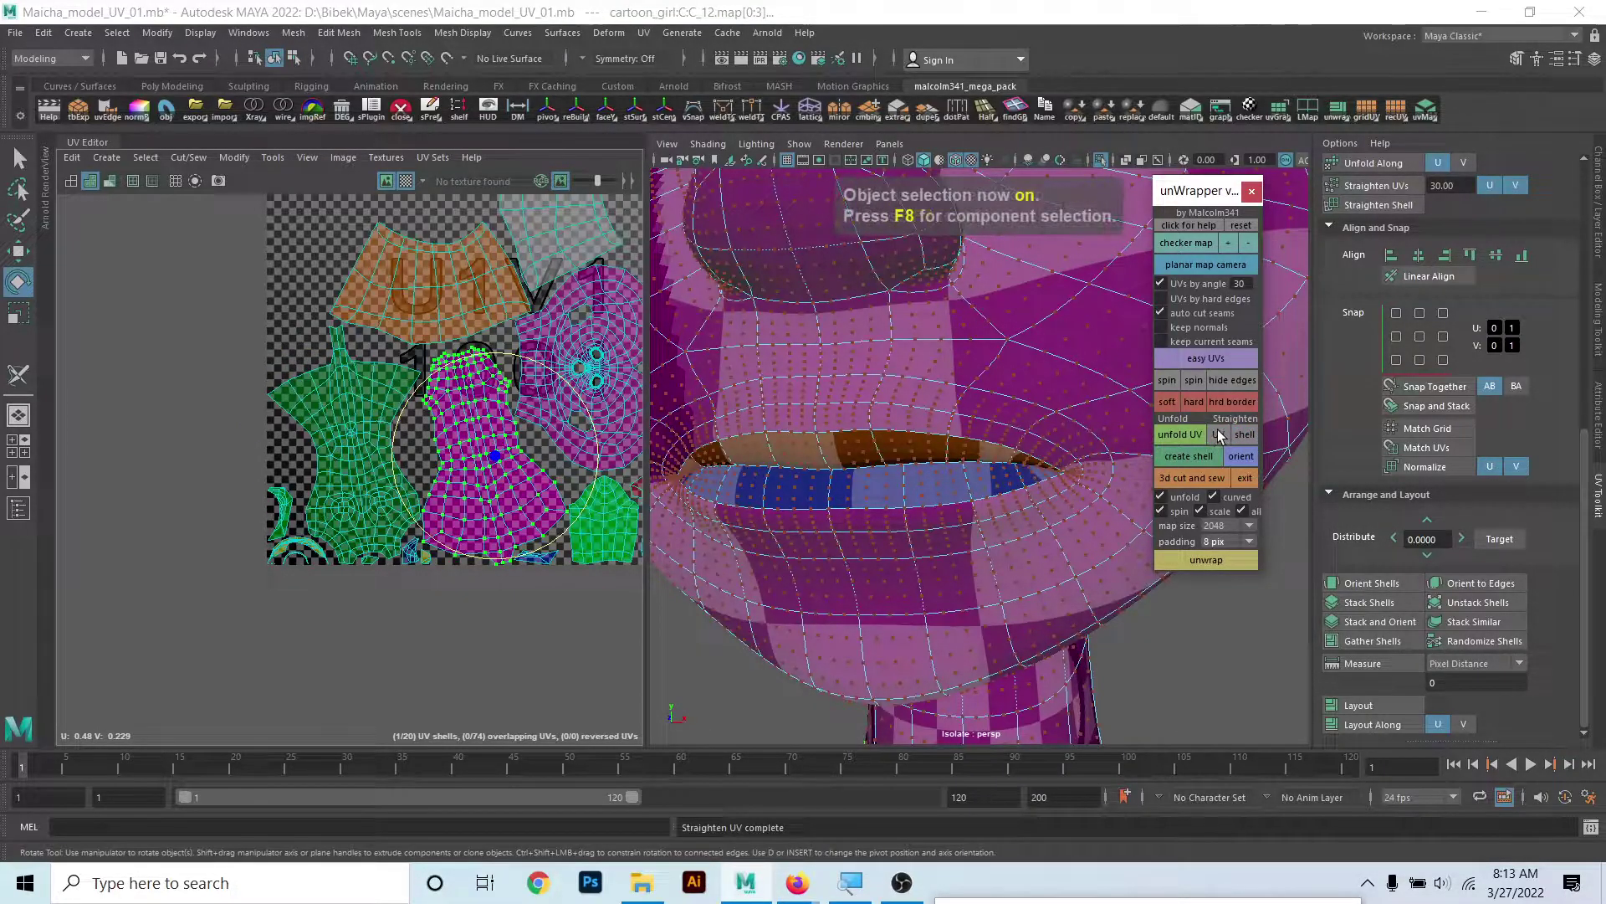
{"action": "scroll", "coordinate": [489, 388], "scroll_direction": "up", "scroll_amount": 2}
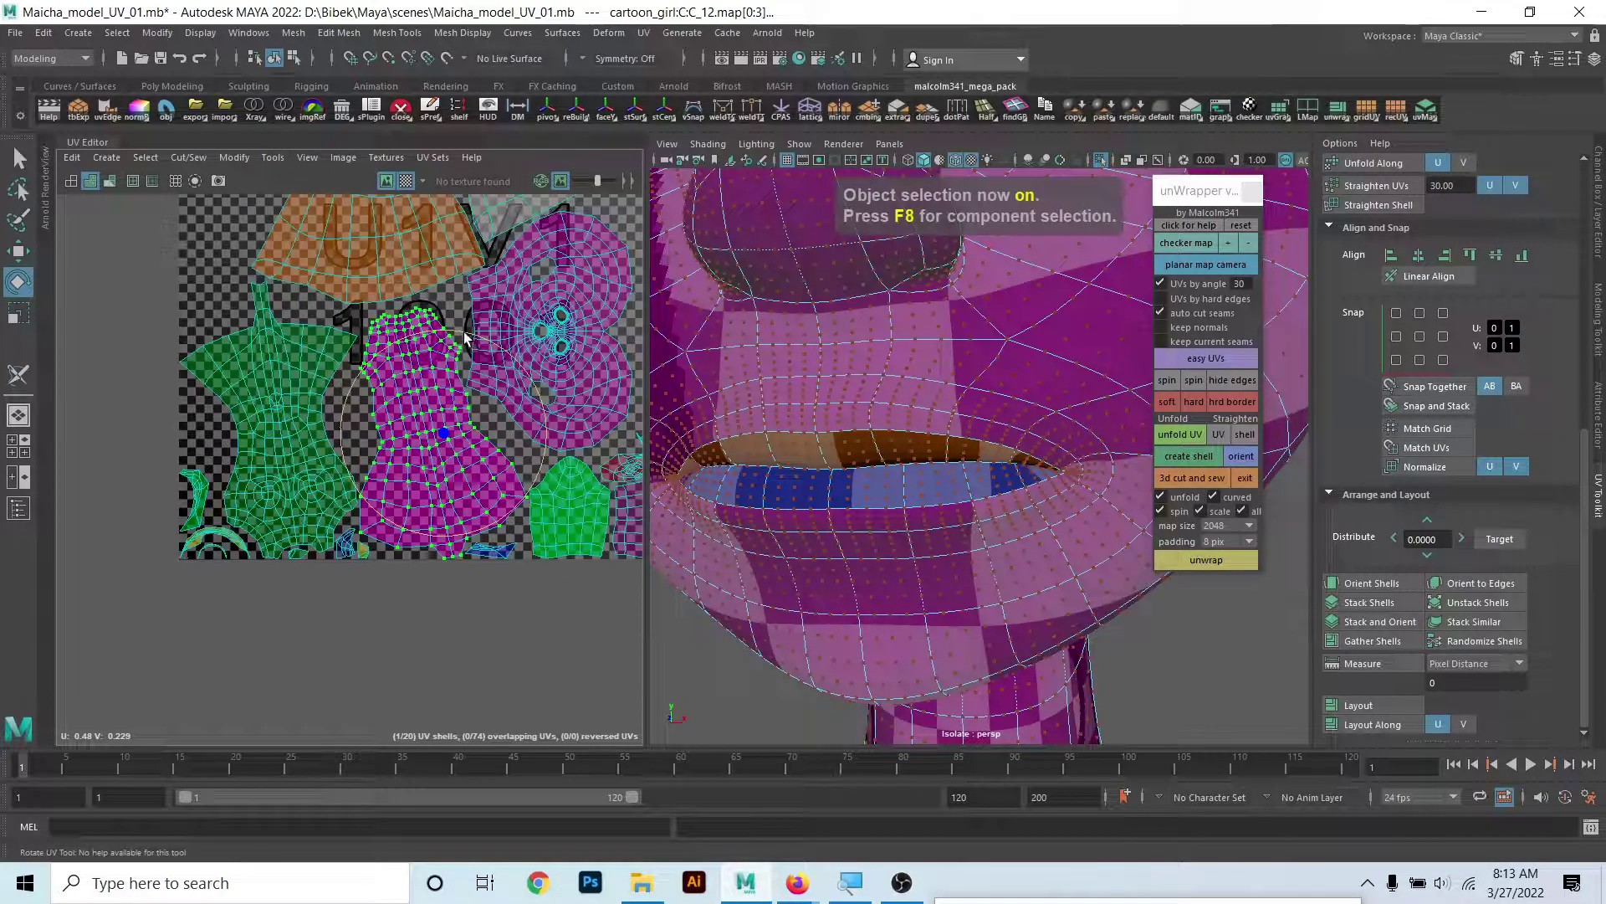
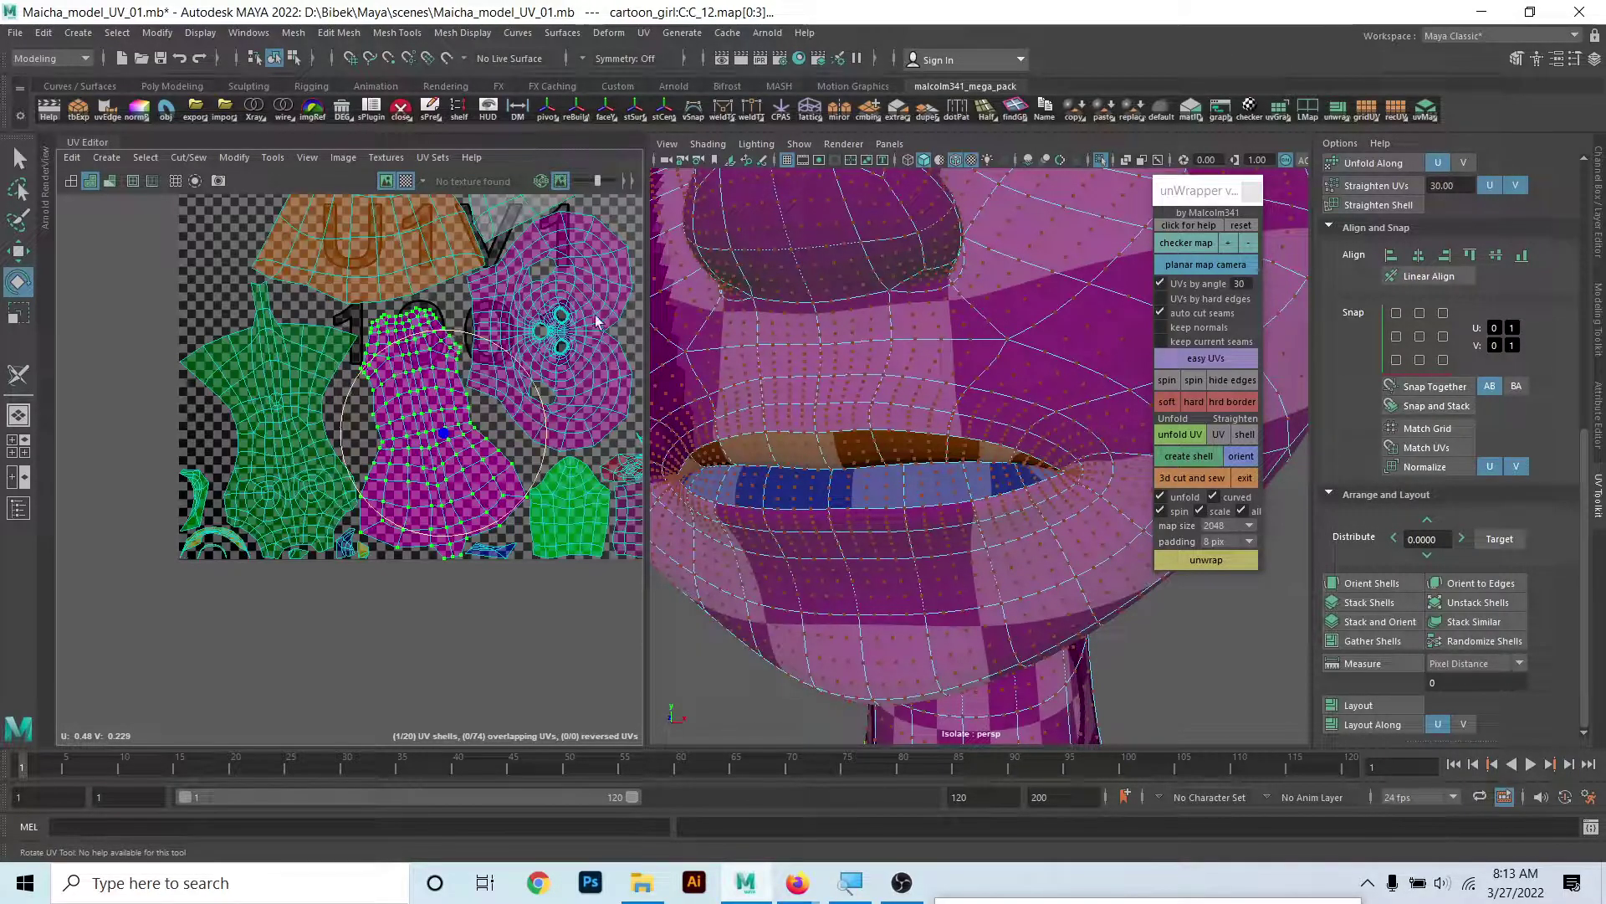
- Exit the 3D Cut and Sew tool and close the unWrapper window
{"action": "left_click", "coordinate": [1244, 479]}
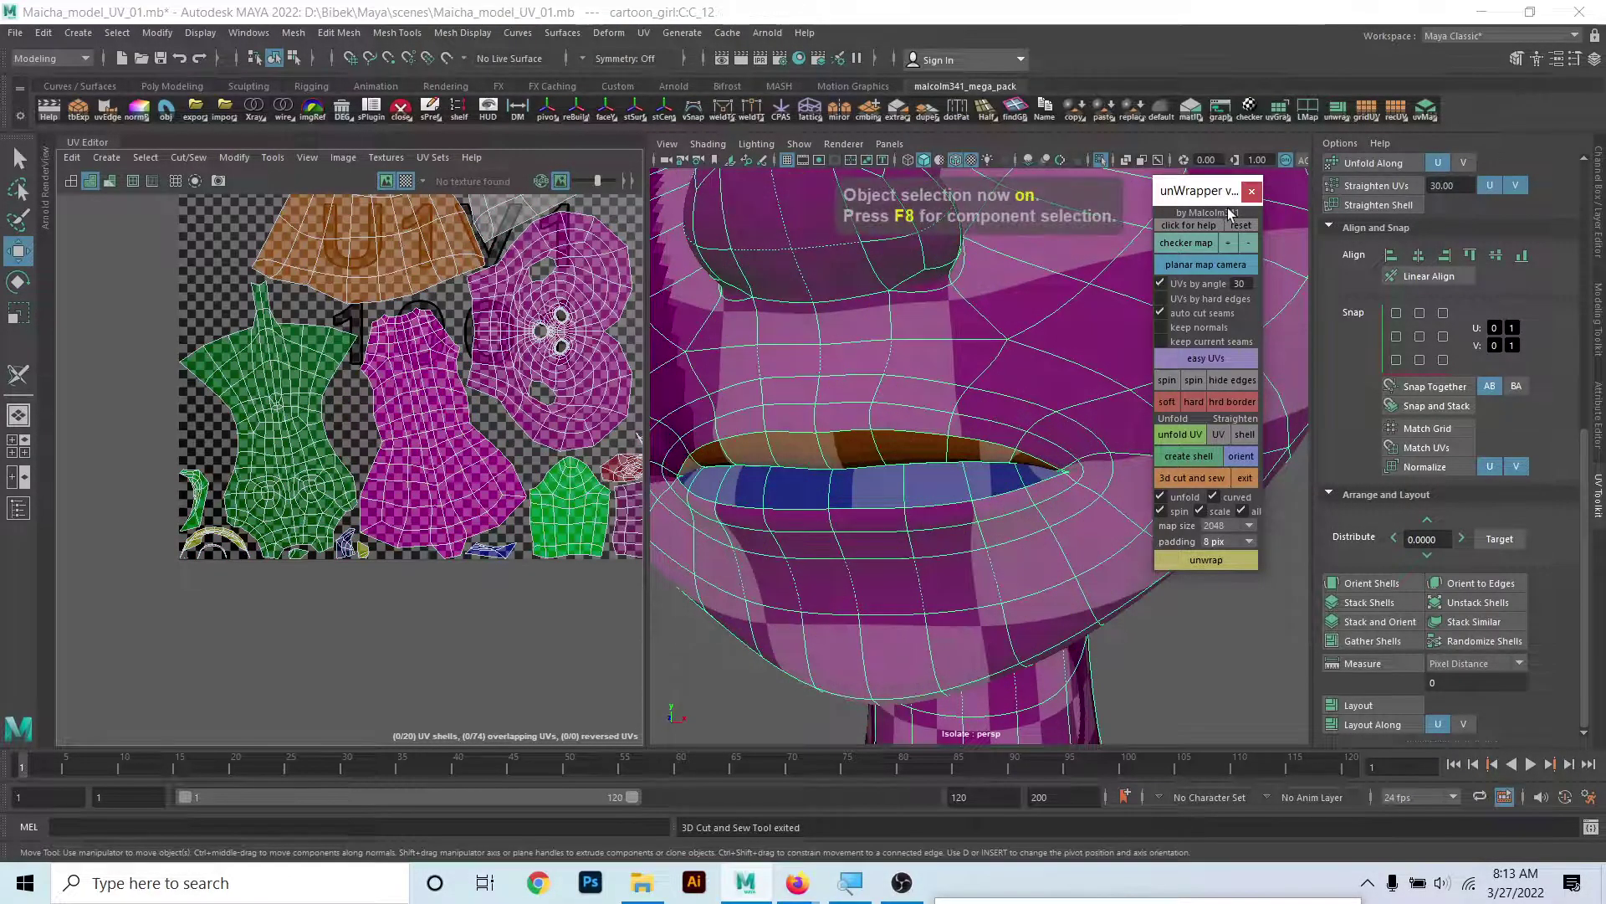
{"action": "left_click", "coordinate": [1251, 192]}
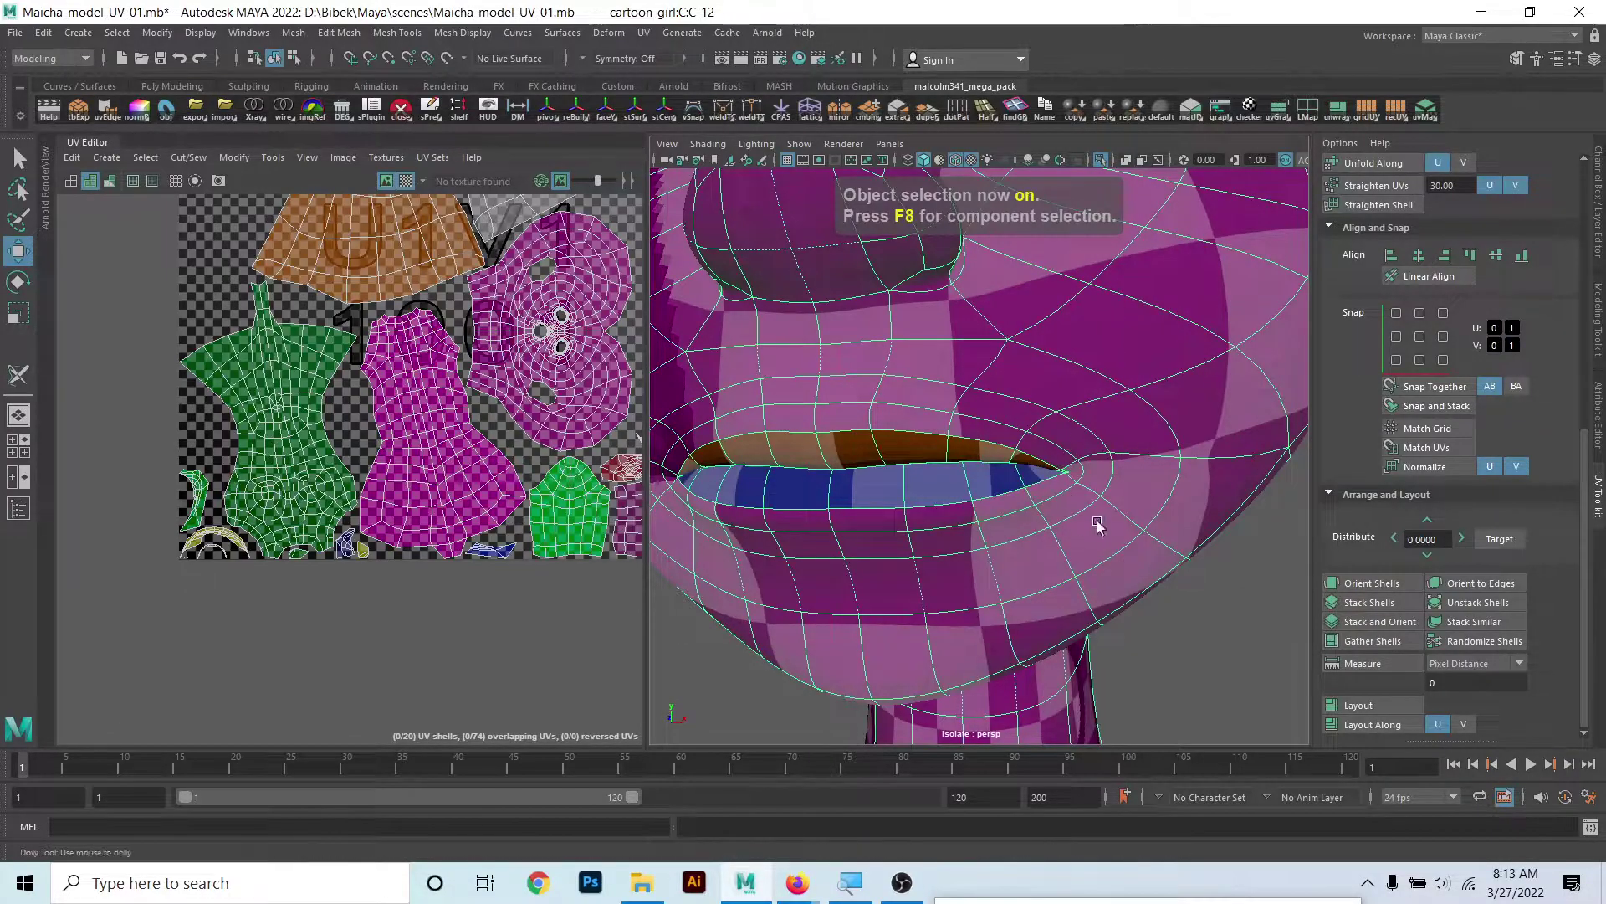
{"action": "scroll", "coordinate": [1172, 352], "scroll_direction": "down", "scroll_amount": 5}
{"action": "scroll", "coordinate": [1390, 425], "scroll_direction": "up", "scroll_amount": 5}
{"action": "scroll", "coordinate": [1439, 322], "scroll_direction": "up", "scroll_amount": 4}
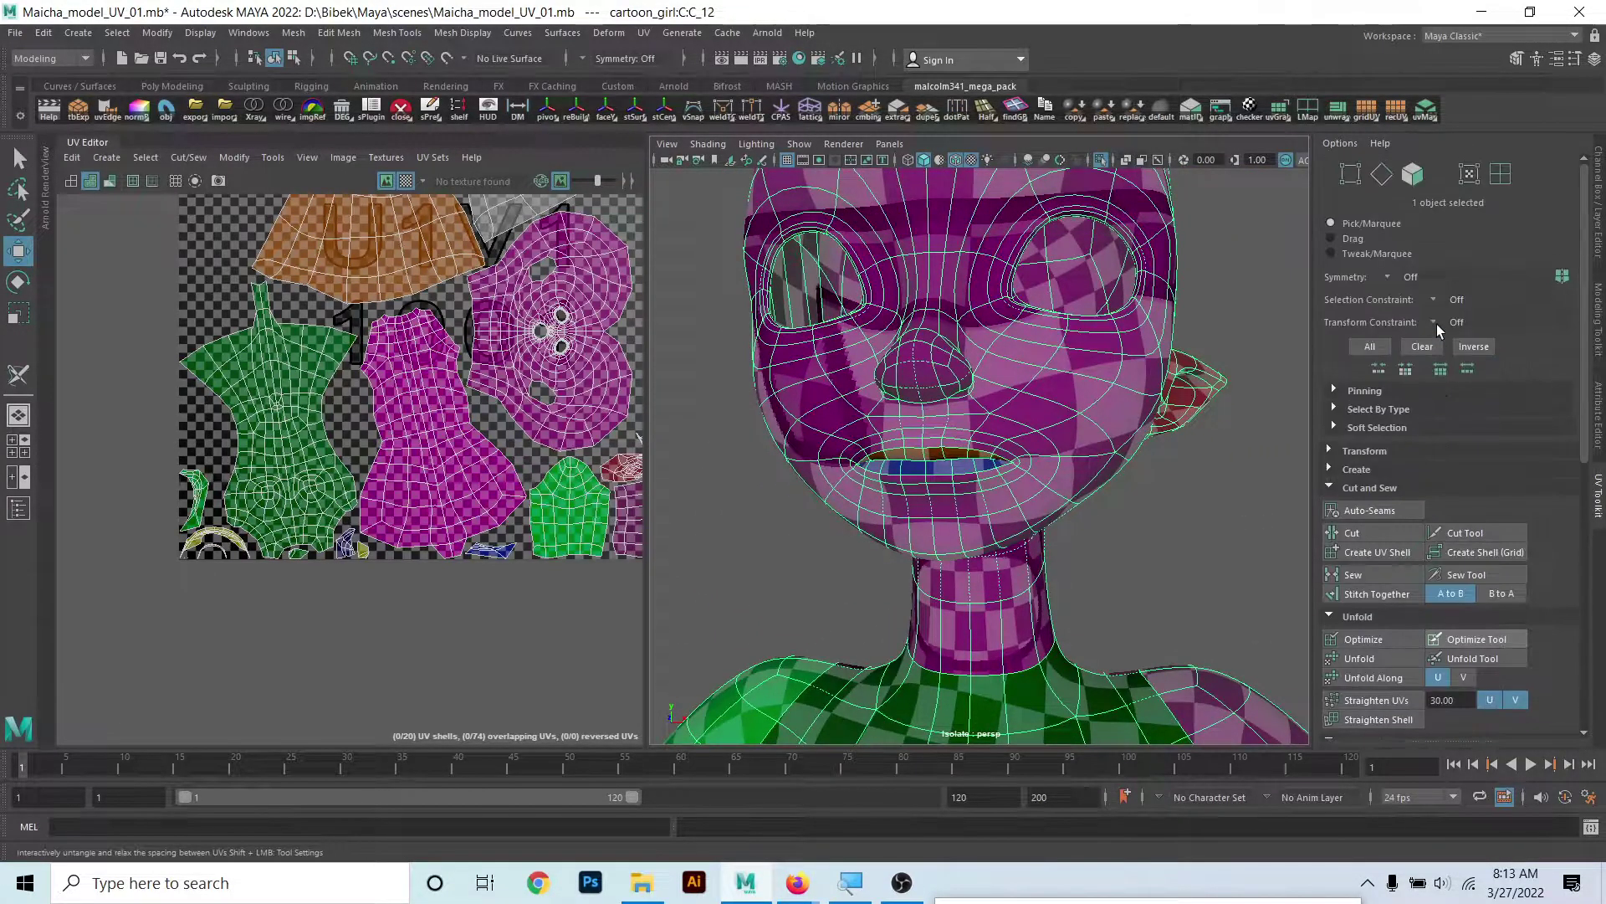
- Rotate the pink UV shell 90 degrees, then select the whole character mesh
{"action": "left_click", "coordinate": [1414, 450]}
{"action": "scroll", "coordinate": [1434, 449], "scroll_direction": "down", "scroll_amount": 3}
{"action": "scroll", "coordinate": [1465, 445], "scroll_direction": "down", "scroll_amount": 3}
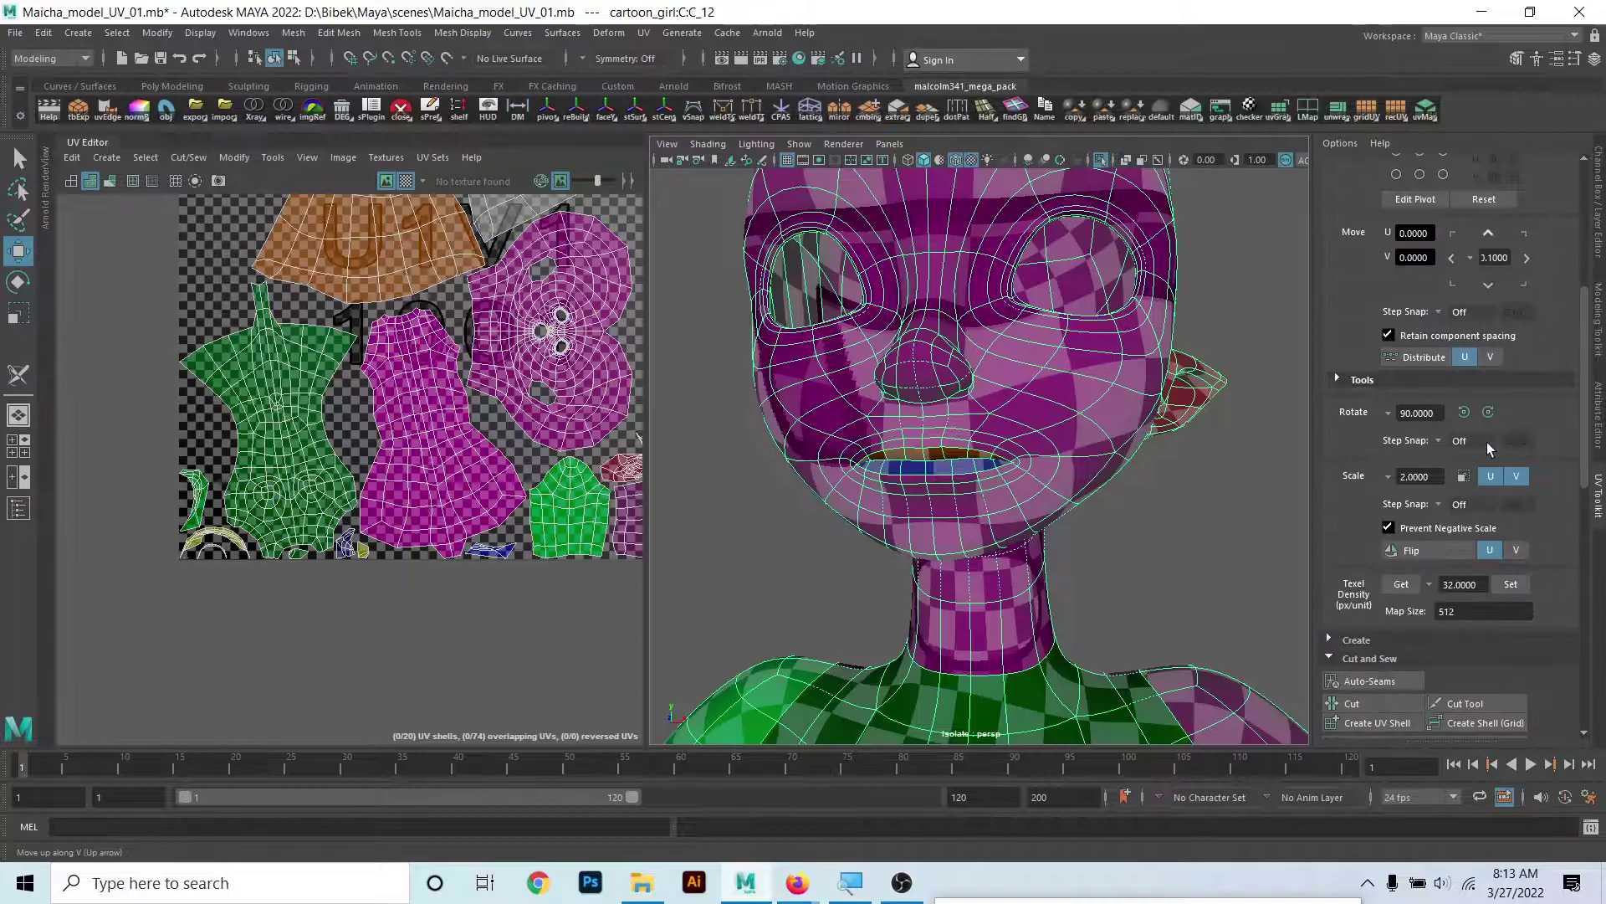
{"action": "scroll", "coordinate": [1488, 441], "scroll_direction": "down", "scroll_amount": 3}
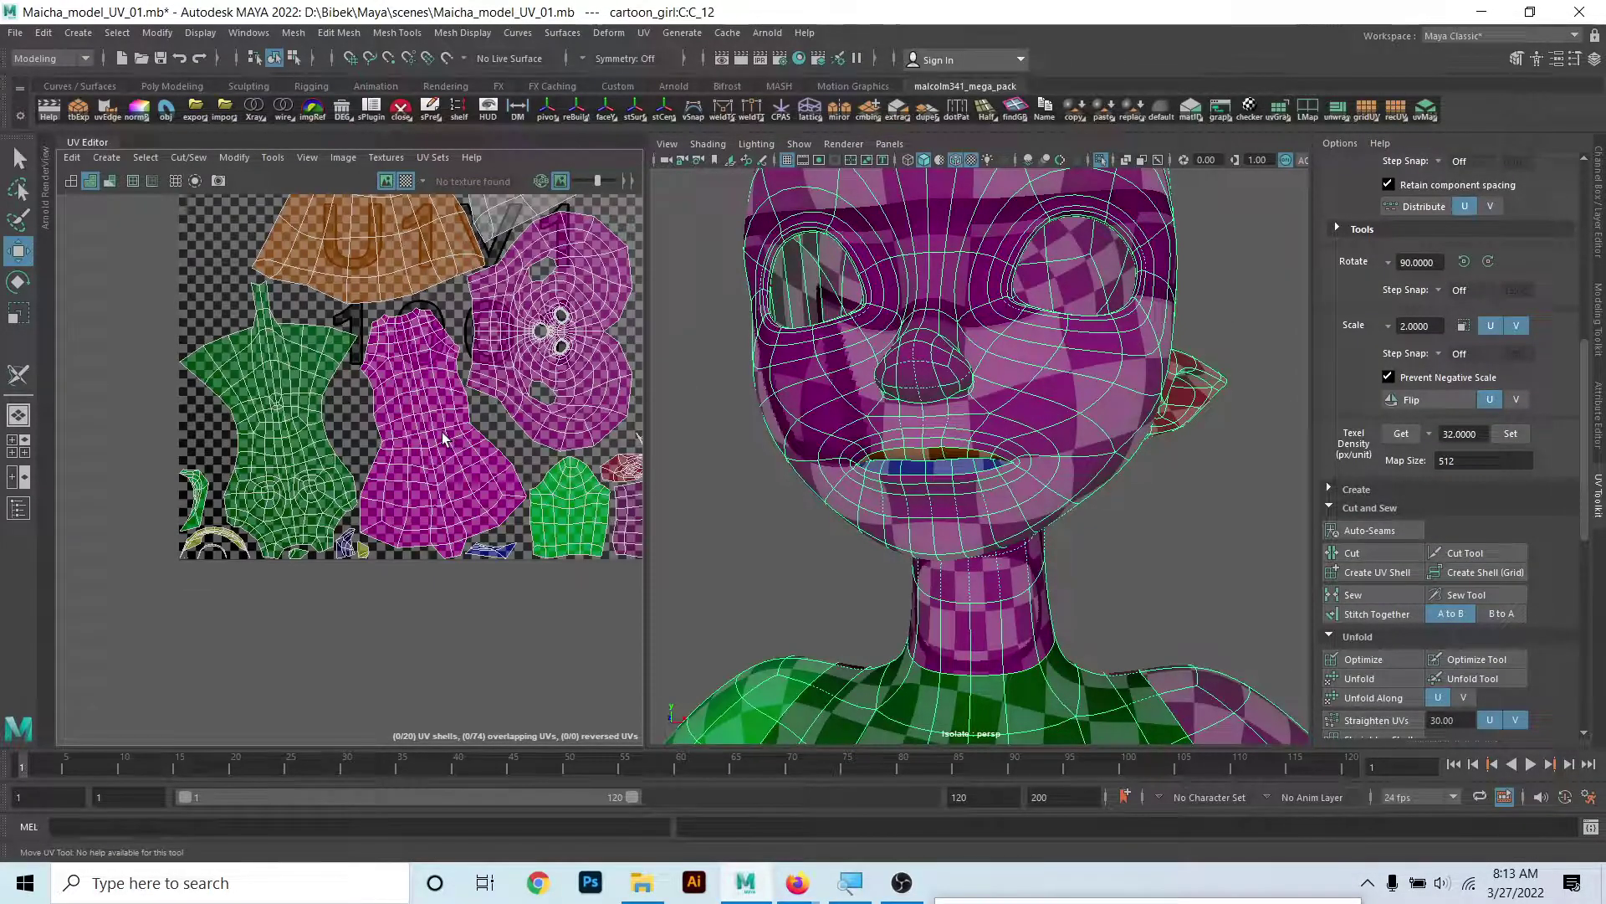
{"action": "right_click_drag", "start_coordinate": [444, 437], "coordinate": [456, 416]}
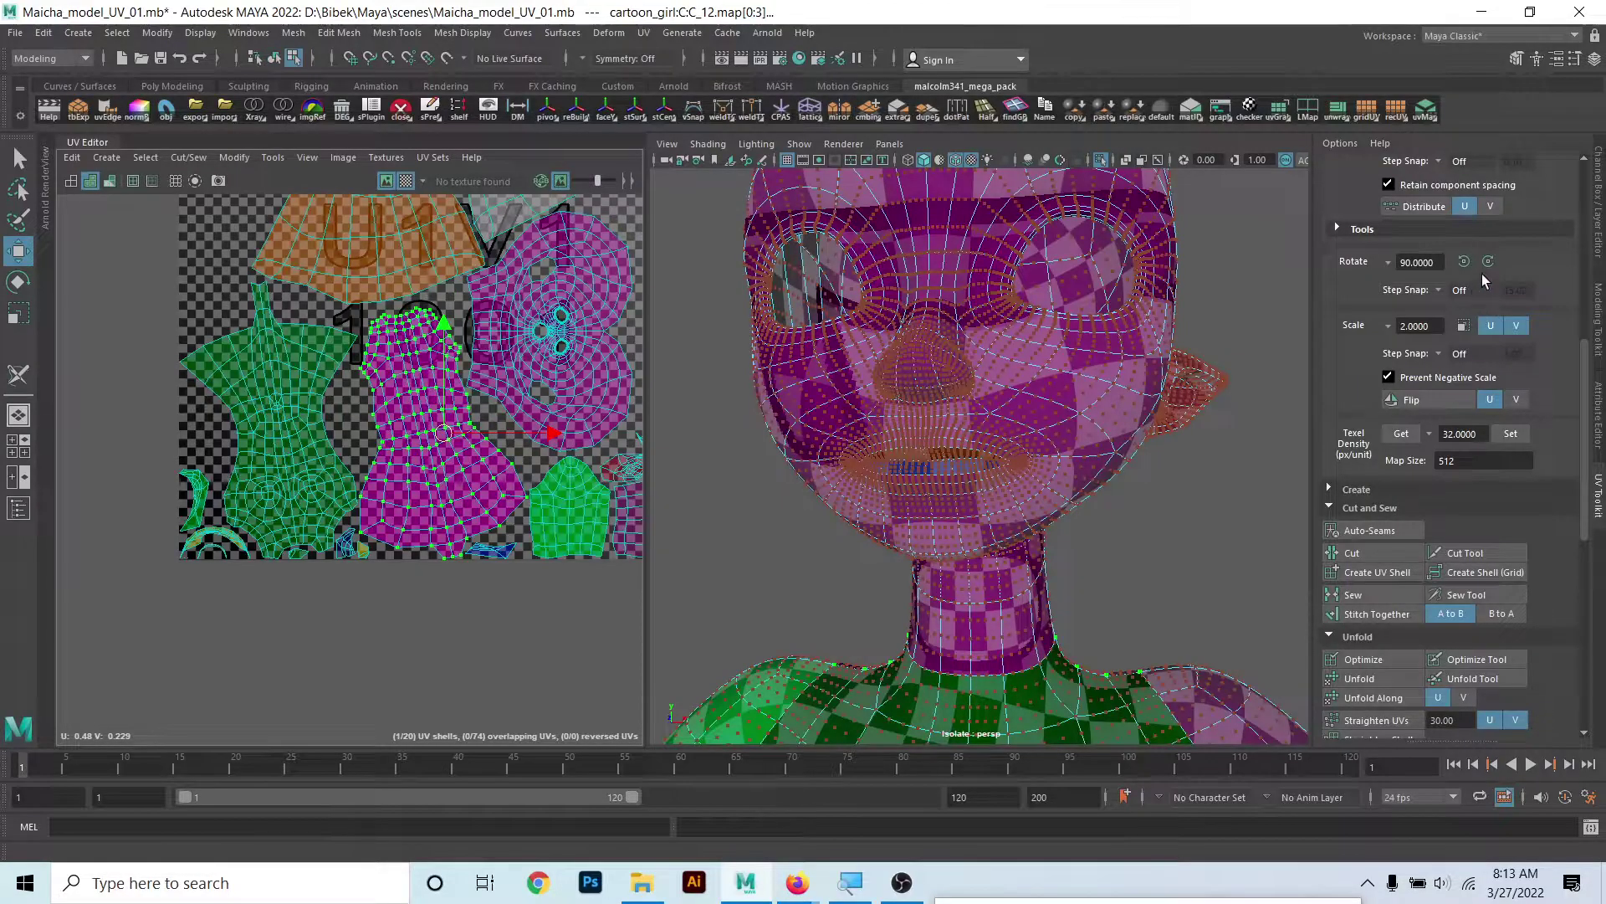
{"action": "left_click", "coordinate": [1464, 262]}
{"action": "right_click_drag", "start_coordinate": [1016, 353], "coordinate": [1105, 371]}
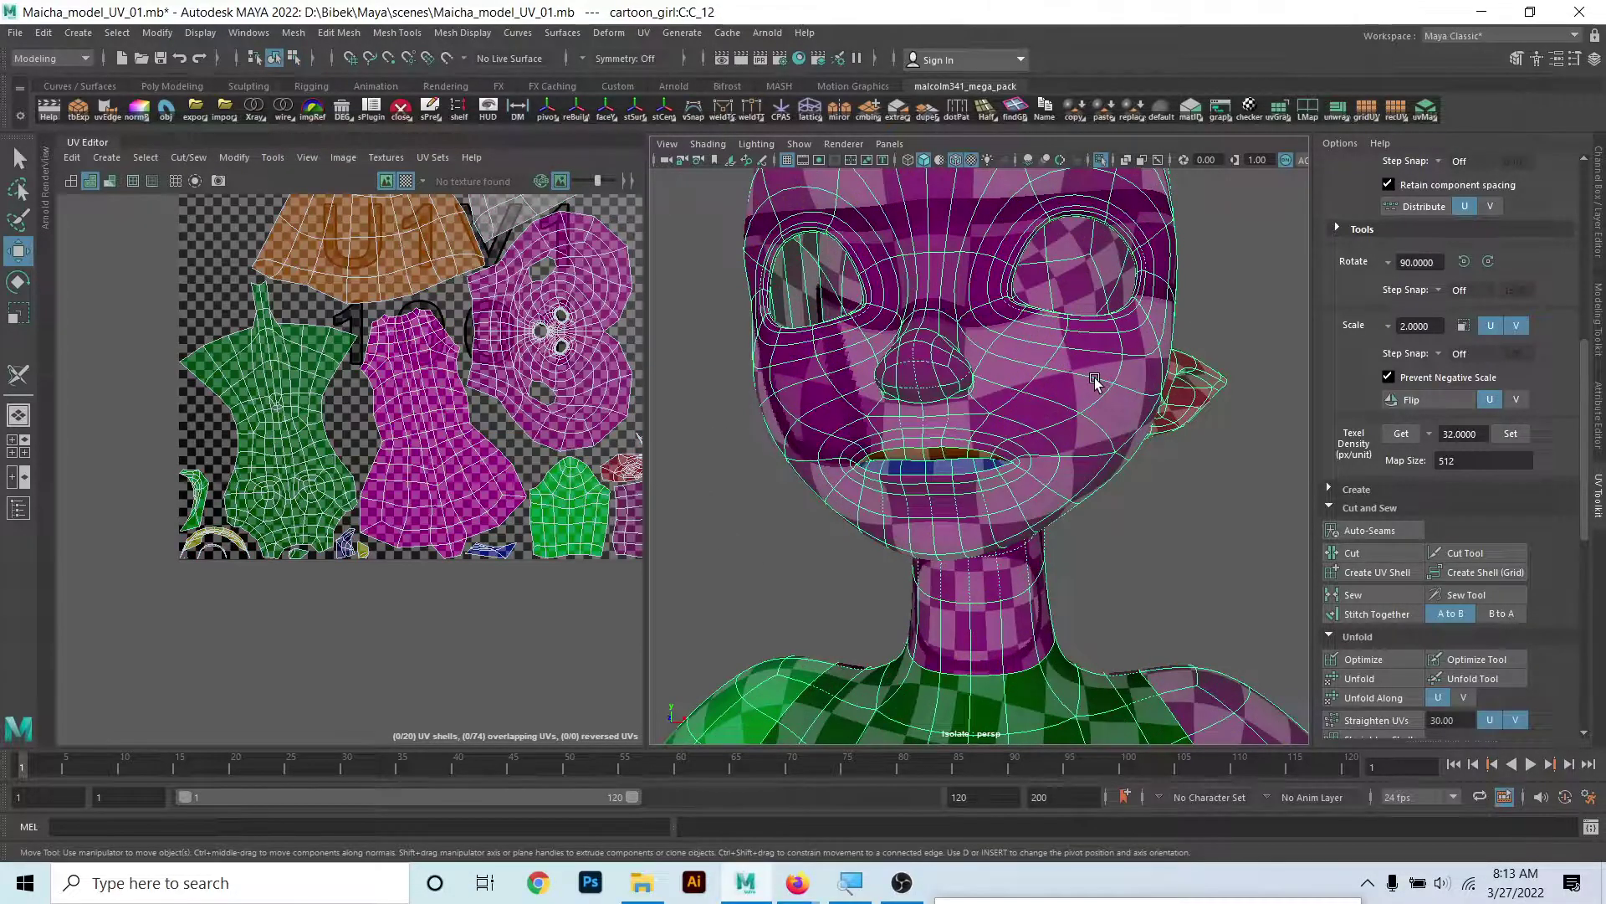
{"action": "left_click", "coordinate": [1105, 371]}
- Frame the character and turn off Isolate Select to show the full model
{"action": "key", "text": "f"}
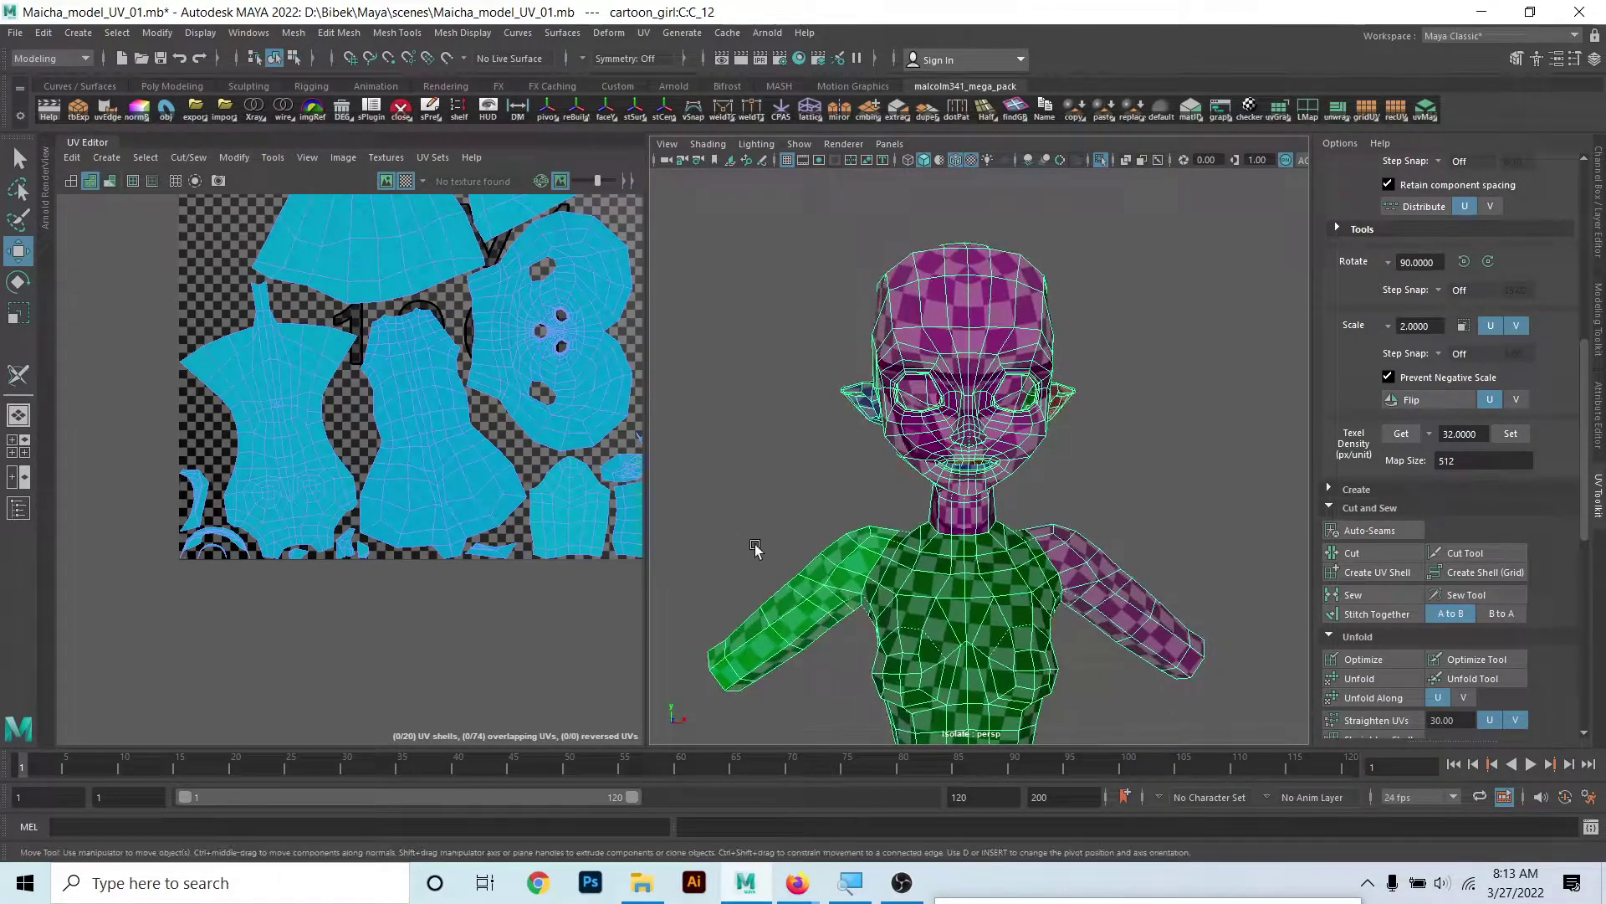
{"action": "scroll", "coordinate": [1031, 520], "scroll_direction": "down", "scroll_amount": 3}
{"action": "scroll", "coordinate": [1031, 520], "scroll_direction": "down", "scroll_amount": 3}
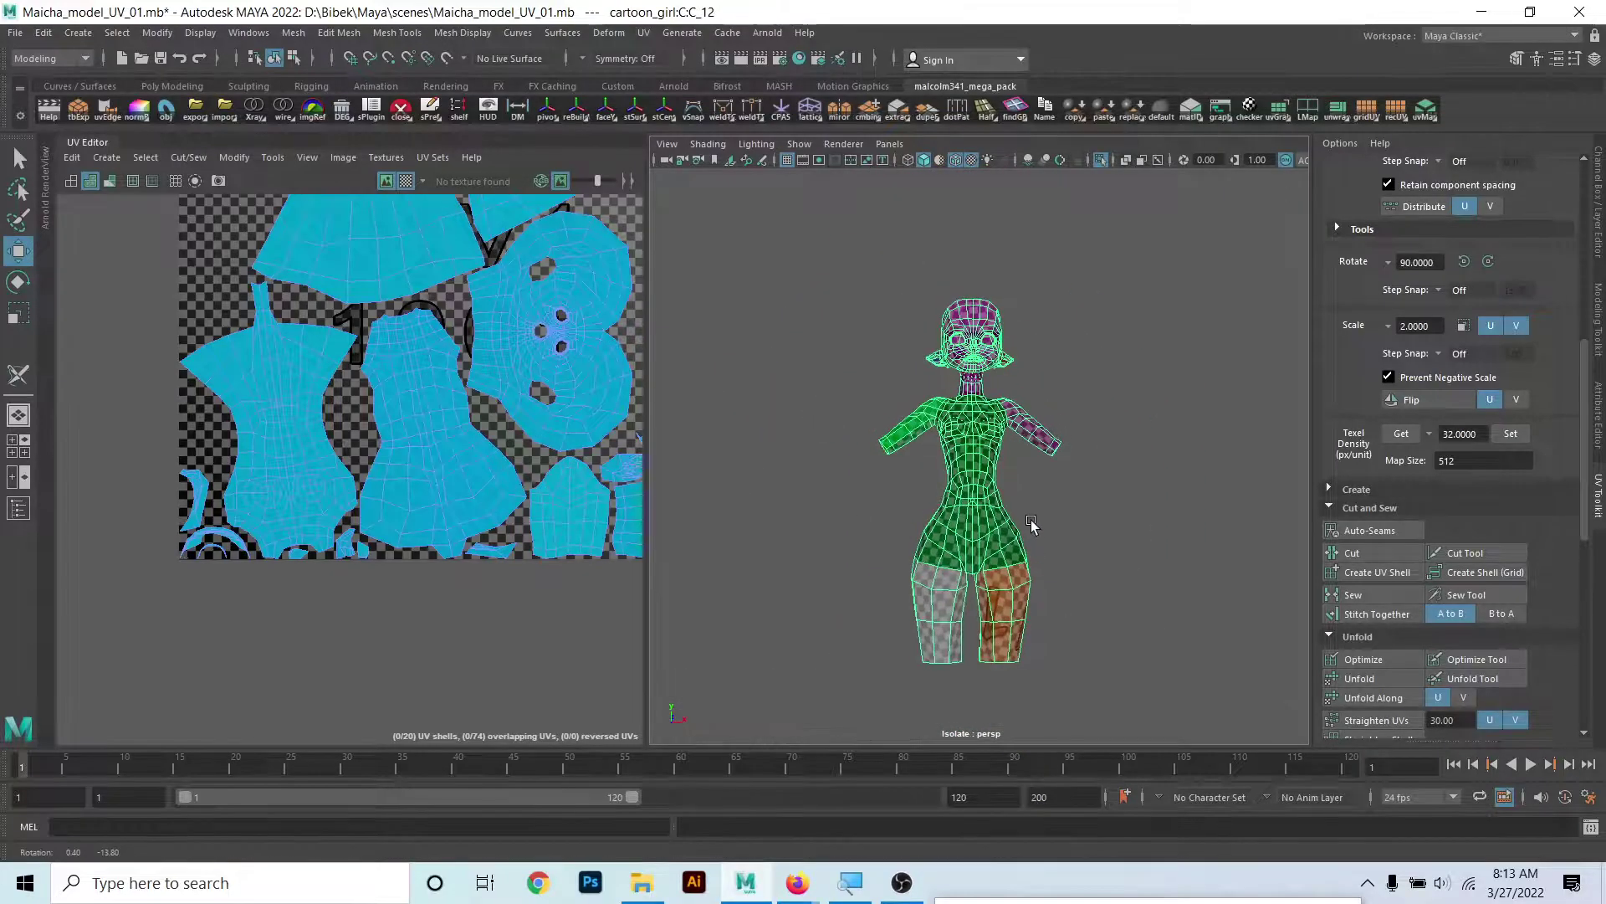
{"action": "scroll", "coordinate": [299, 499], "scroll_direction": "up", "scroll_amount": 2}
{"action": "scroll", "coordinate": [300, 500], "scroll_direction": "up", "scroll_amount": 2}
{"action": "right_click", "coordinate": [970, 414]}
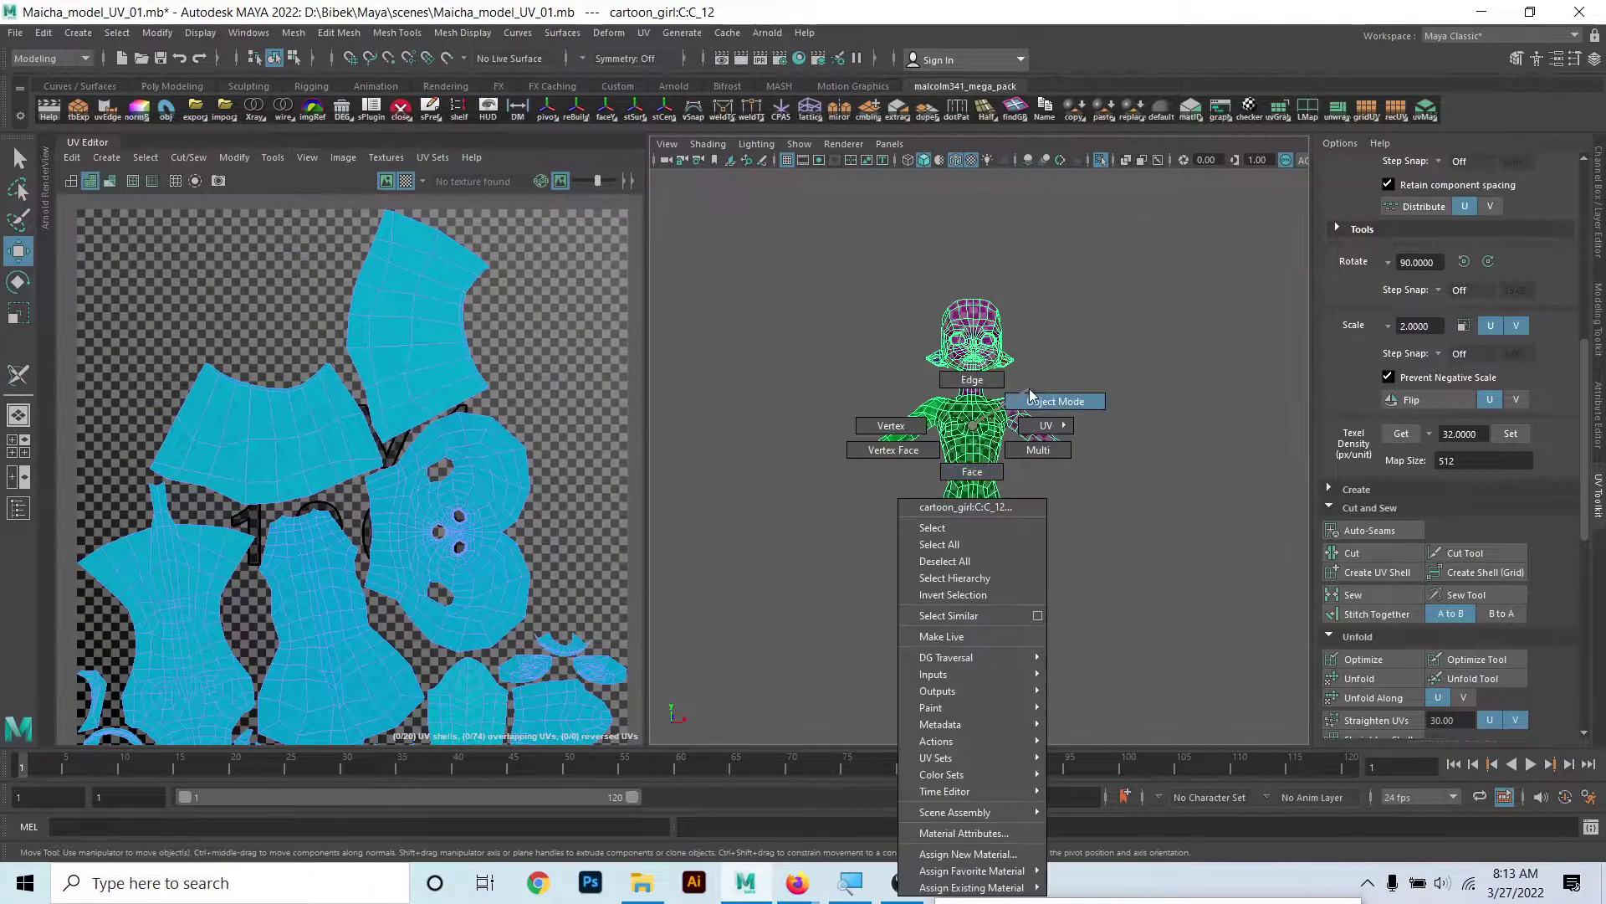
{"action": "left_click", "coordinate": [1101, 159]}
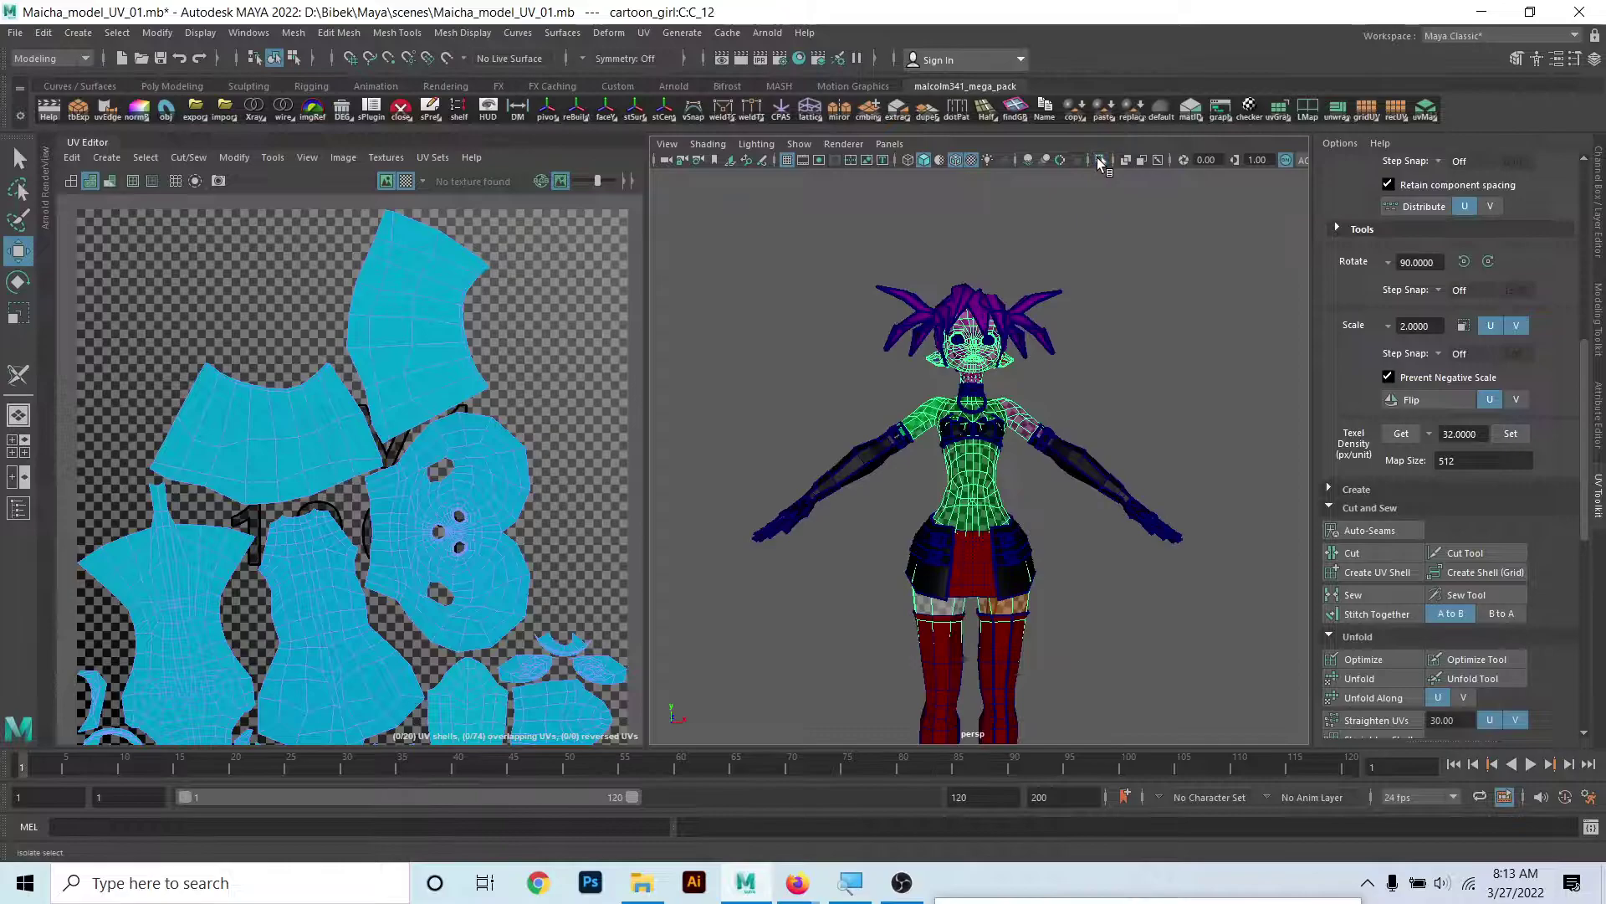
{"action": "left_click_drag", "start_coordinate": [870, 477], "coordinate": [917, 485], "text": "alt"}
{"action": "scroll", "coordinate": [917, 485], "scroll_direction": "up", "scroll_amount": 3}
{"action": "scroll", "coordinate": [917, 485], "scroll_direction": "up", "scroll_amount": 3}
- Select the arm mesh (polySurface6) and isolate it in the view
{"action": "left_click", "coordinate": [987, 452]}
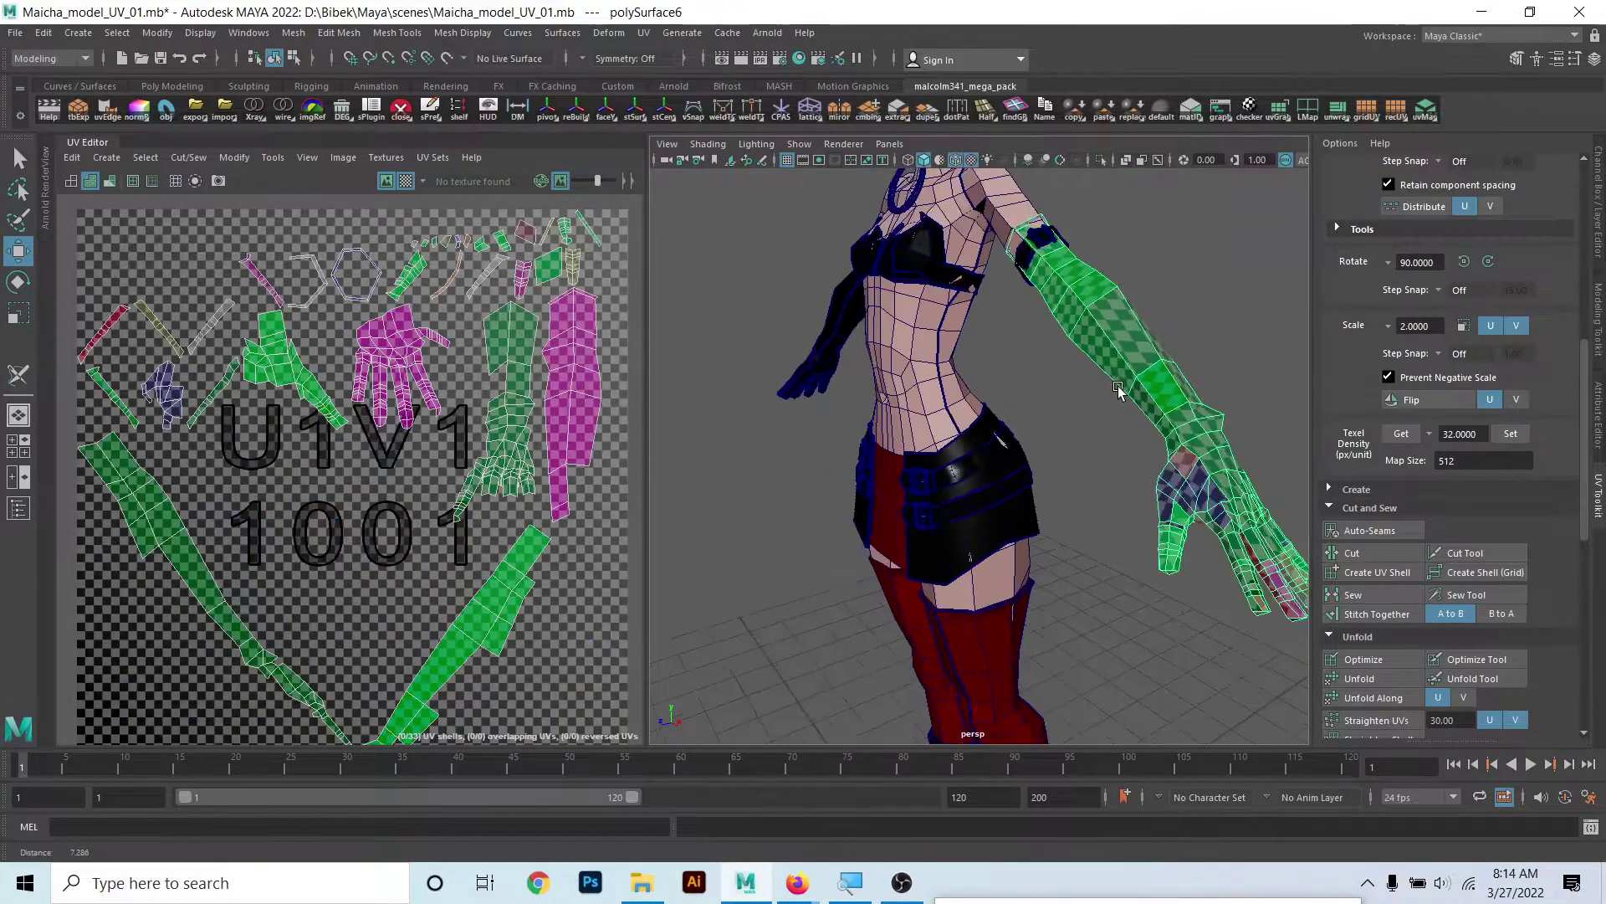
{"action": "scroll", "coordinate": [988, 452], "scroll_direction": "down", "scroll_amount": 1}
{"action": "right_click_drag", "start_coordinate": [965, 379], "coordinate": [1037, 336]}
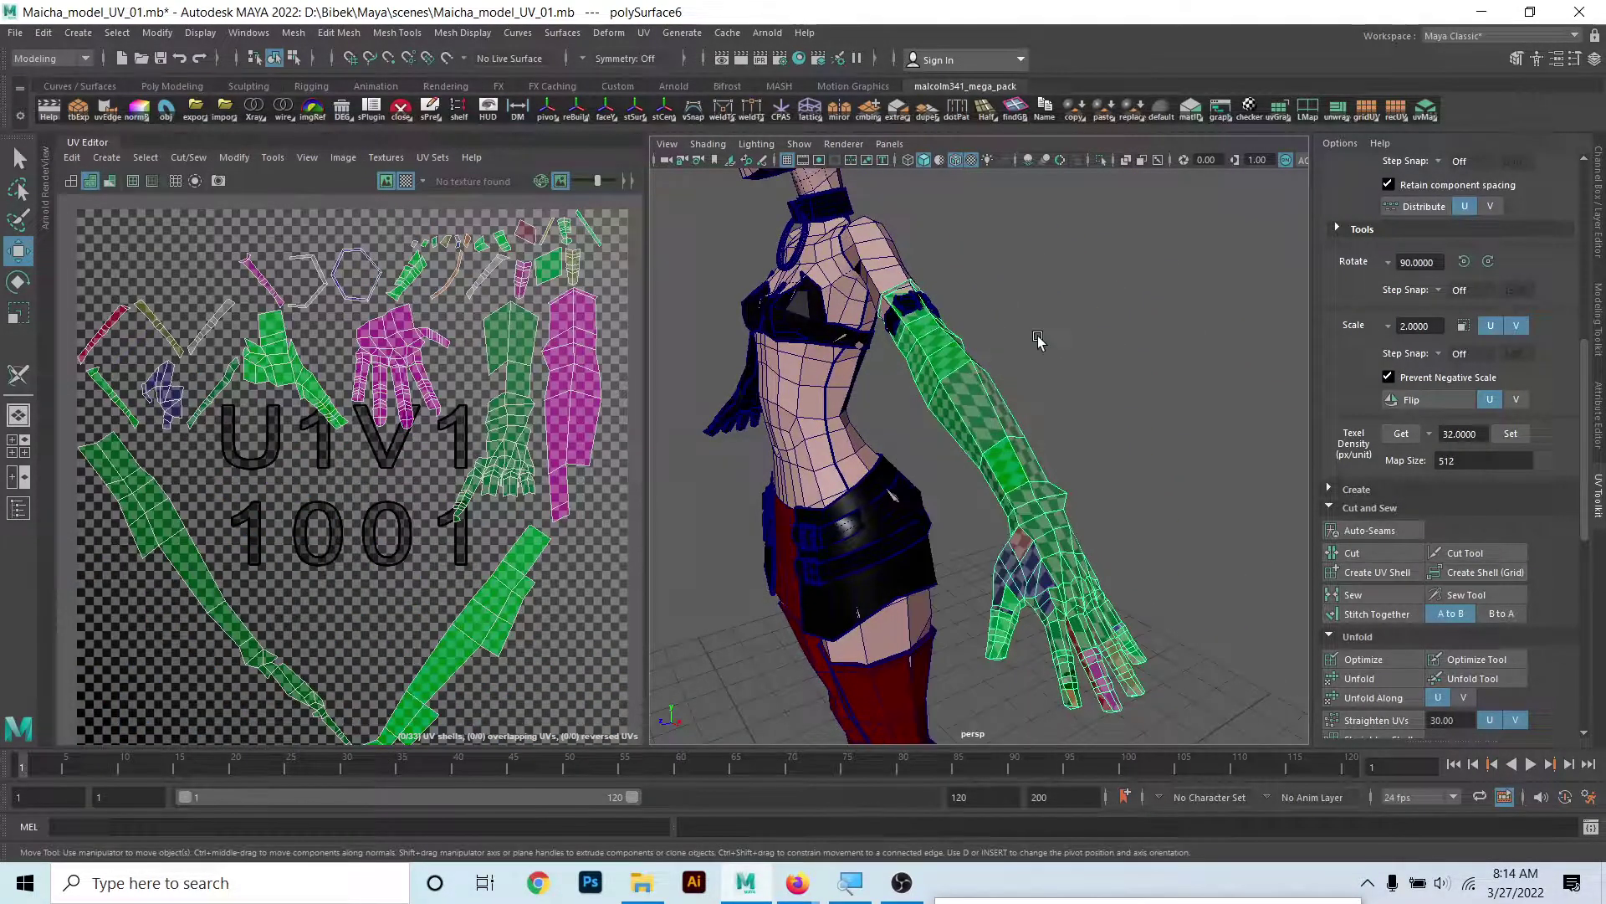
{"action": "mouse_move", "coordinate": [1037, 337]}
{"action": "left_mouse_down", "text": "alt"}
{"action": "mouse_move", "coordinate": [966, 555]}
{"action": "mouse_move", "coordinate": [996, 590]}
{"action": "left_mouse_up", "text": "alt"}
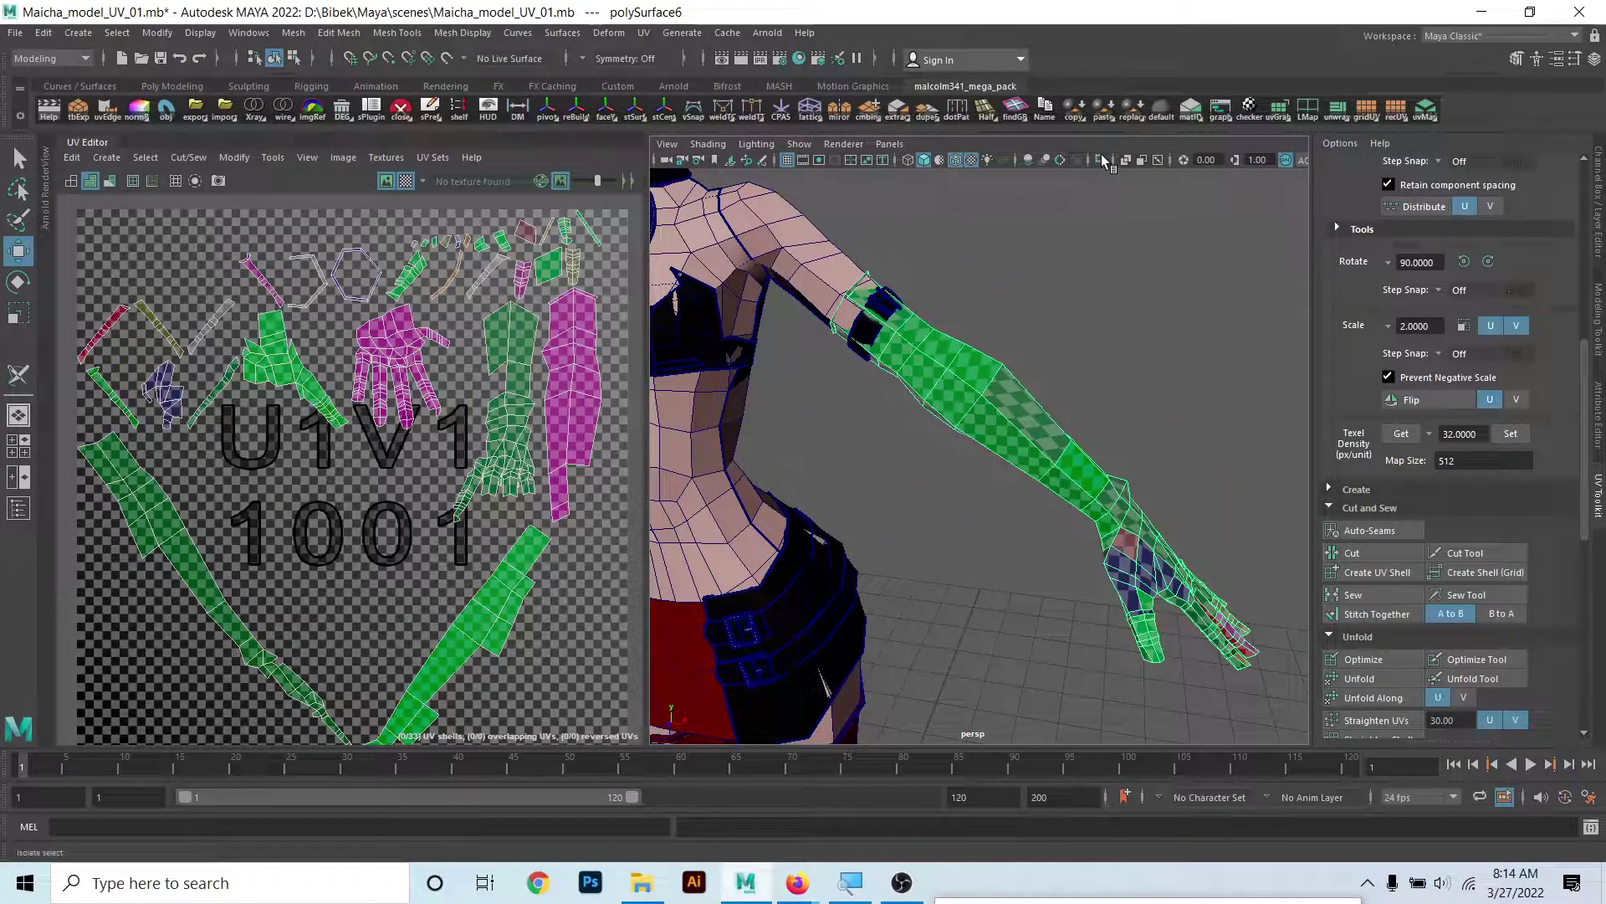
{"action": "left_click", "coordinate": [1101, 159]}
{"action": "mouse_move", "coordinate": [1032, 423]}
{"action": "left_mouse_down", "text": "alt"}
{"action": "mouse_move", "coordinate": [1018, 341]}
{"action": "mouse_move", "coordinate": [1152, 388]}
{"action": "left_mouse_up", "text": "alt"}
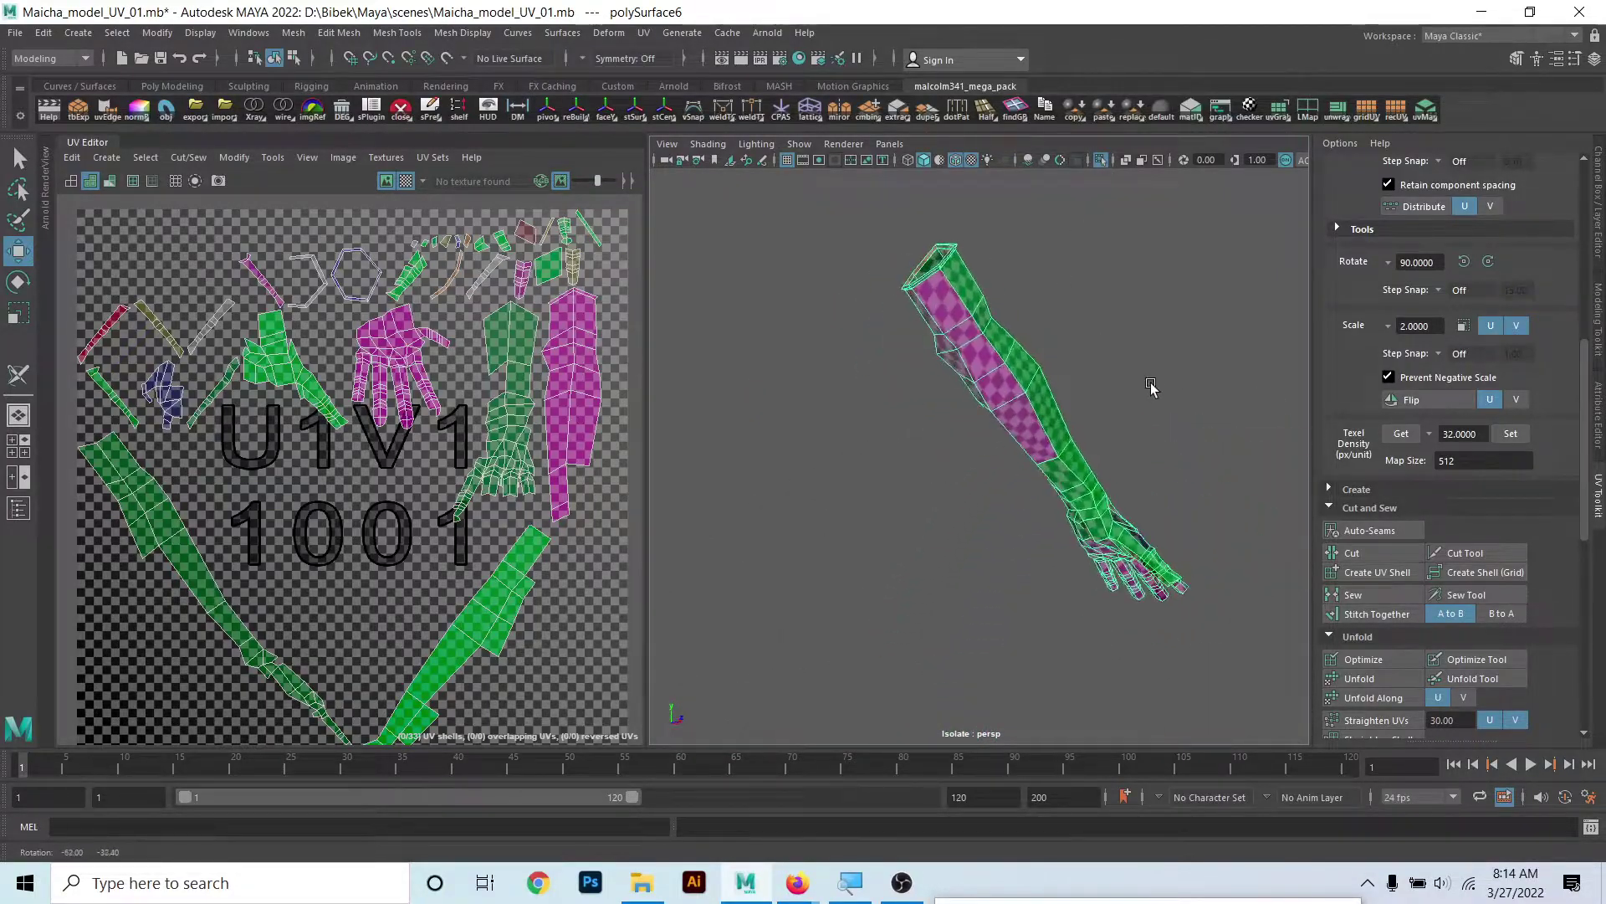
- Apply a fresh planar camera UV map to the arm through unWrapper
{"action": "left_click", "coordinate": [1342, 115]}
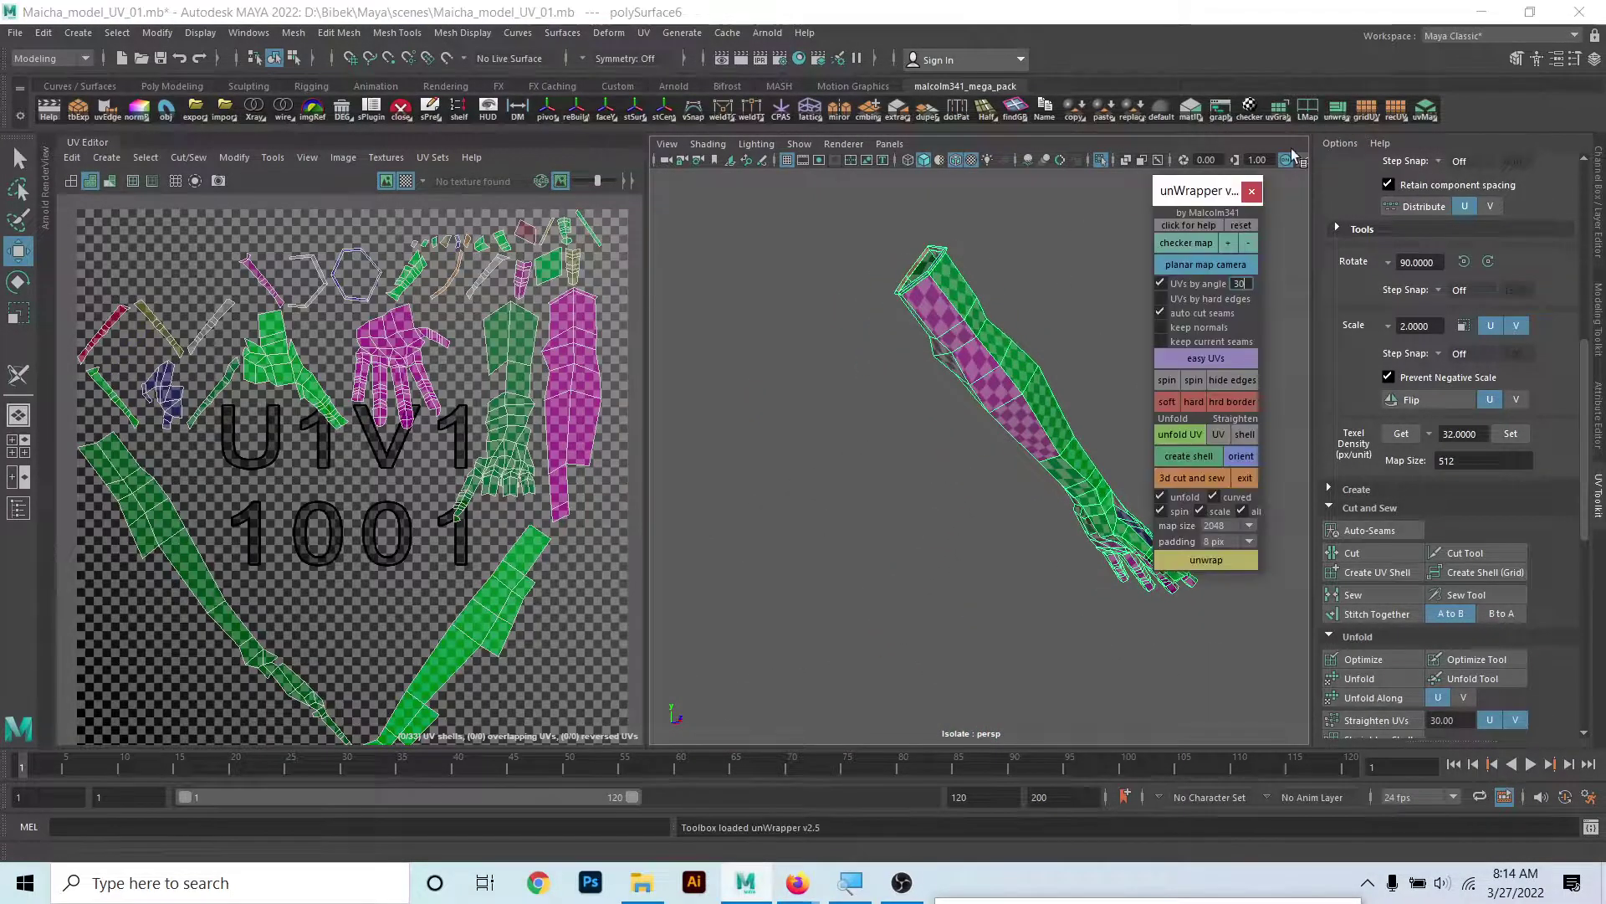
{"action": "left_click_drag", "start_coordinate": [1054, 393], "coordinate": [1006, 341], "text": "alt"}
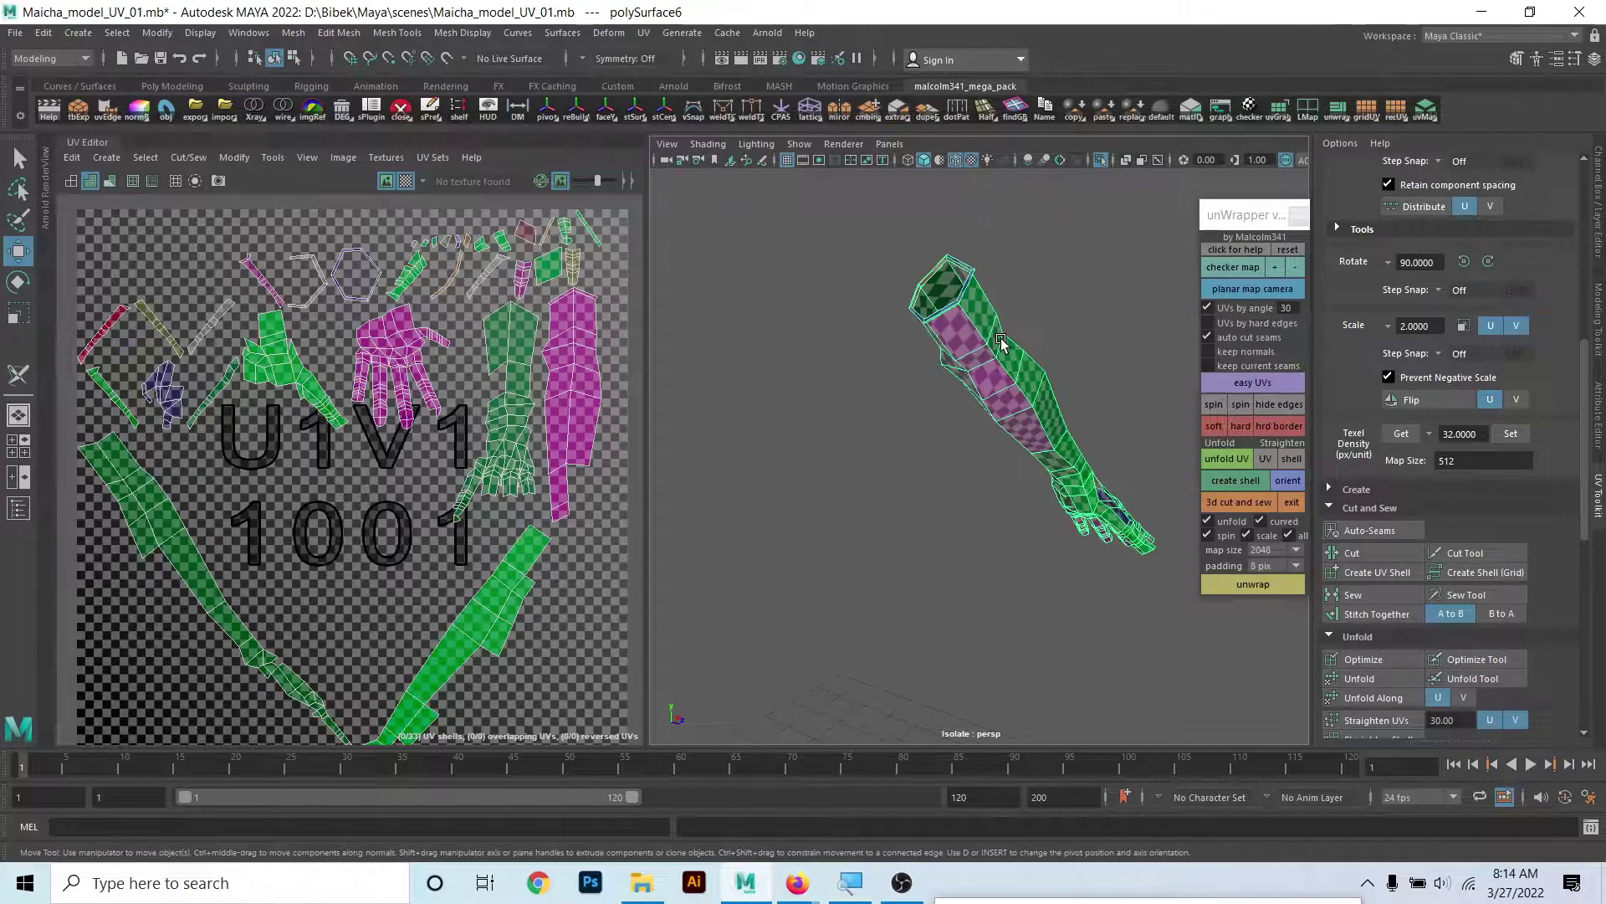
{"action": "left_click", "coordinate": [1251, 291]}
{"action": "scroll", "coordinate": [179, 477], "scroll_direction": "down", "scroll_amount": 3}
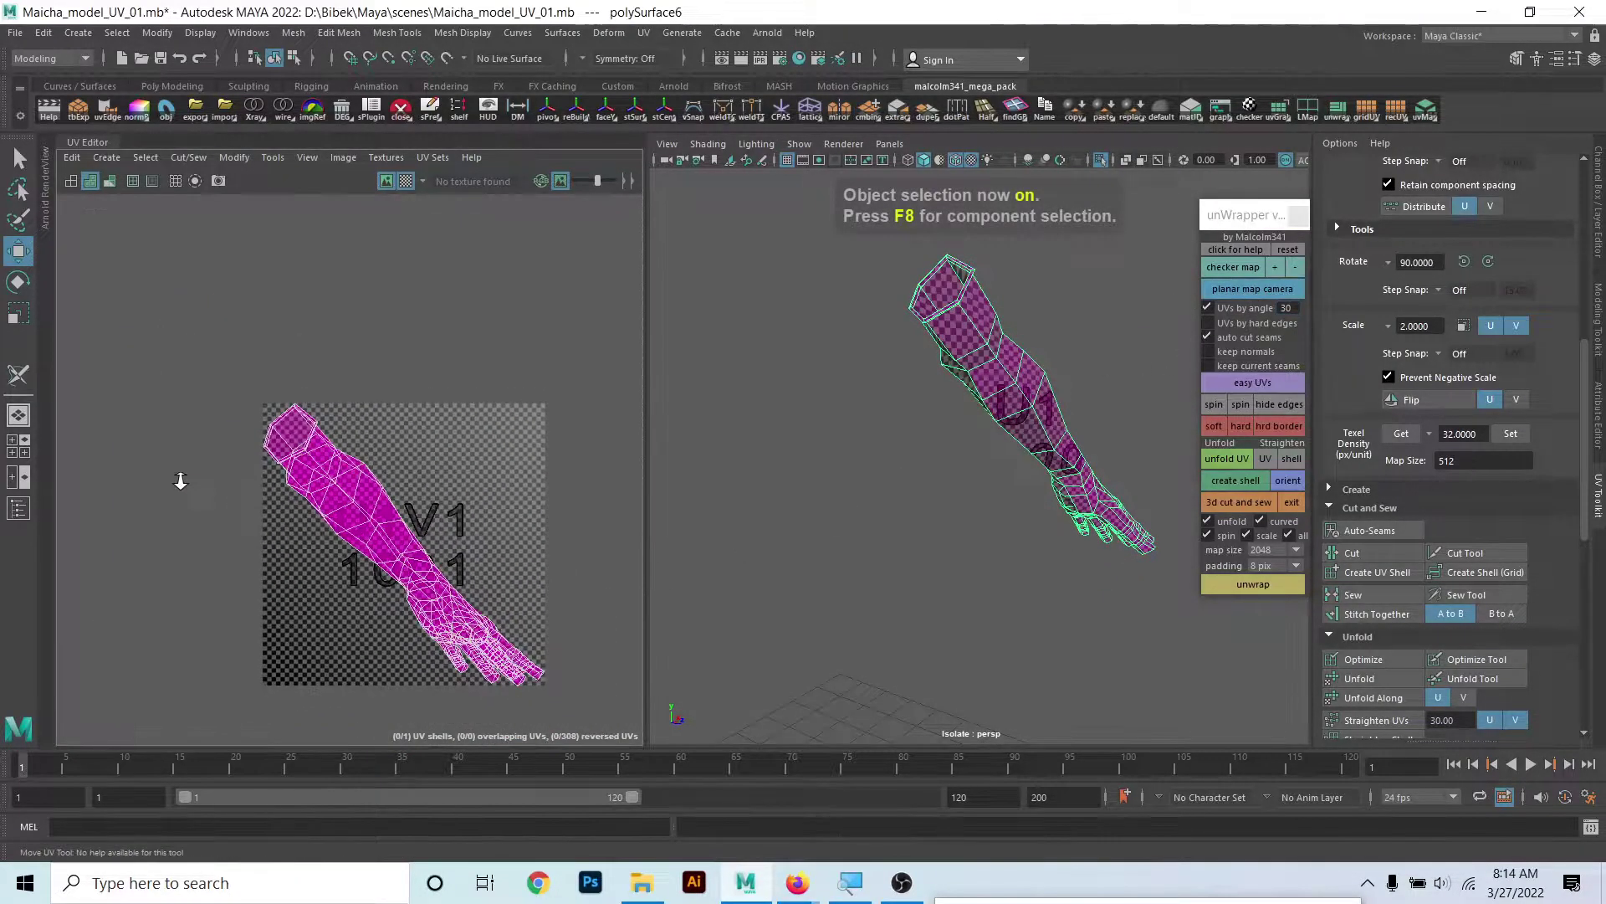
{"action": "scroll", "coordinate": [253, 452], "scroll_direction": "up", "scroll_amount": 2}
{"action": "left_click_drag", "start_coordinate": [957, 433], "coordinate": [831, 383], "text": "alt"}
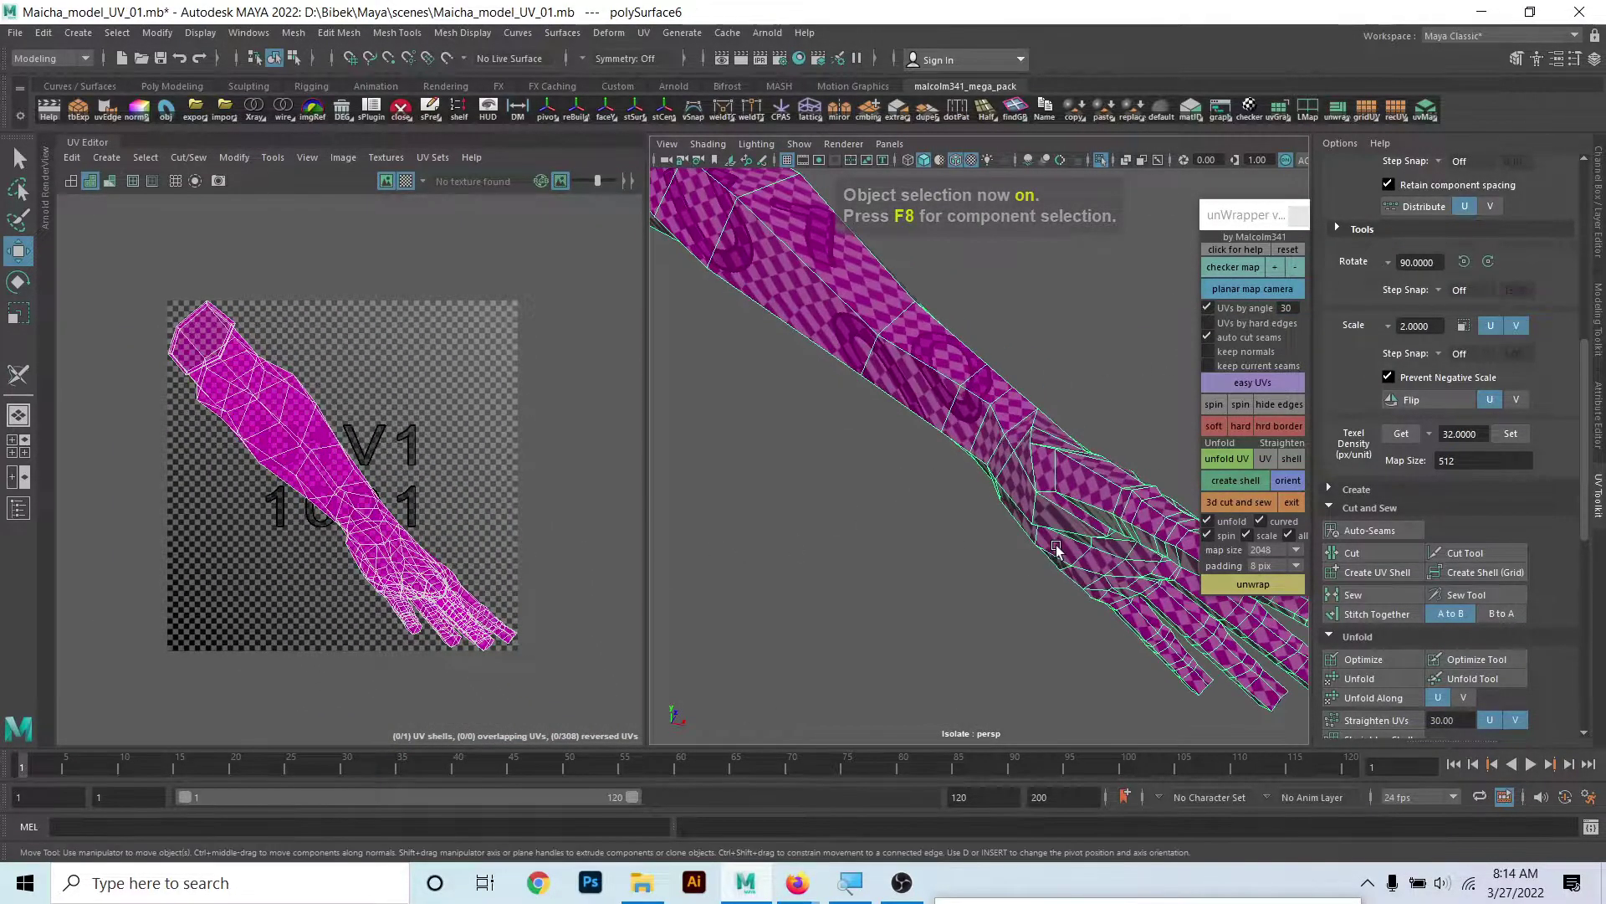
{"action": "scroll", "coordinate": [1137, 531], "scroll_direction": "up", "scroll_amount": 5}
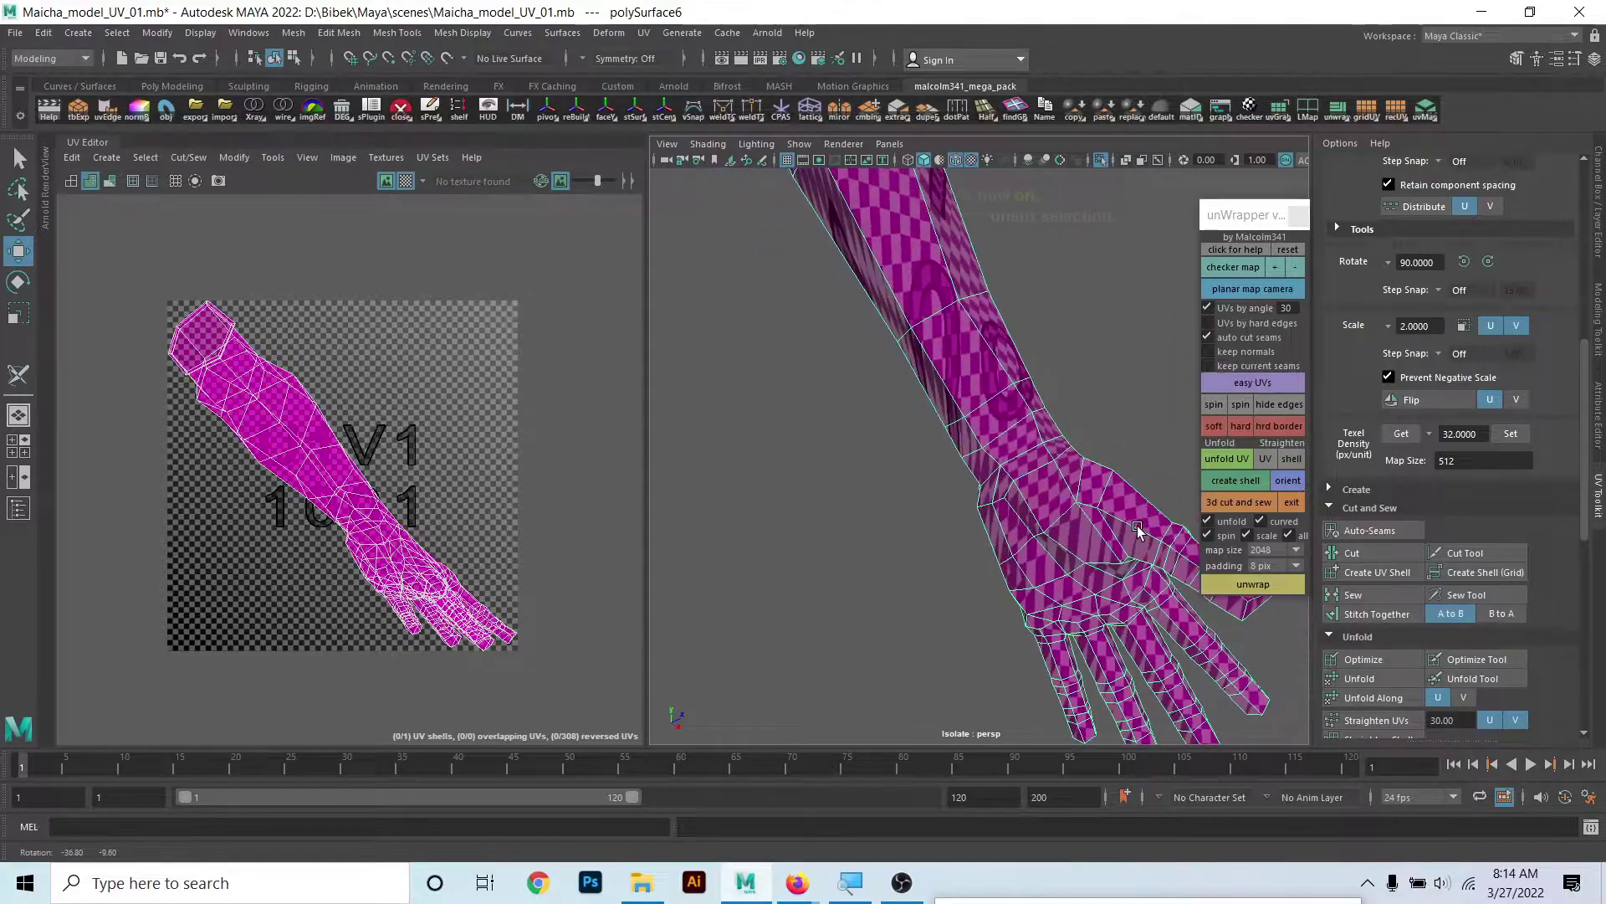
- Cut the wrist edge loop with 3D Cut and Sew so the hand separates
{"action": "left_click", "coordinate": [1238, 504]}
{"action": "scroll", "coordinate": [1007, 452], "scroll_direction": "up", "scroll_amount": 3}
{"action": "left_click", "coordinate": [1007, 453]}
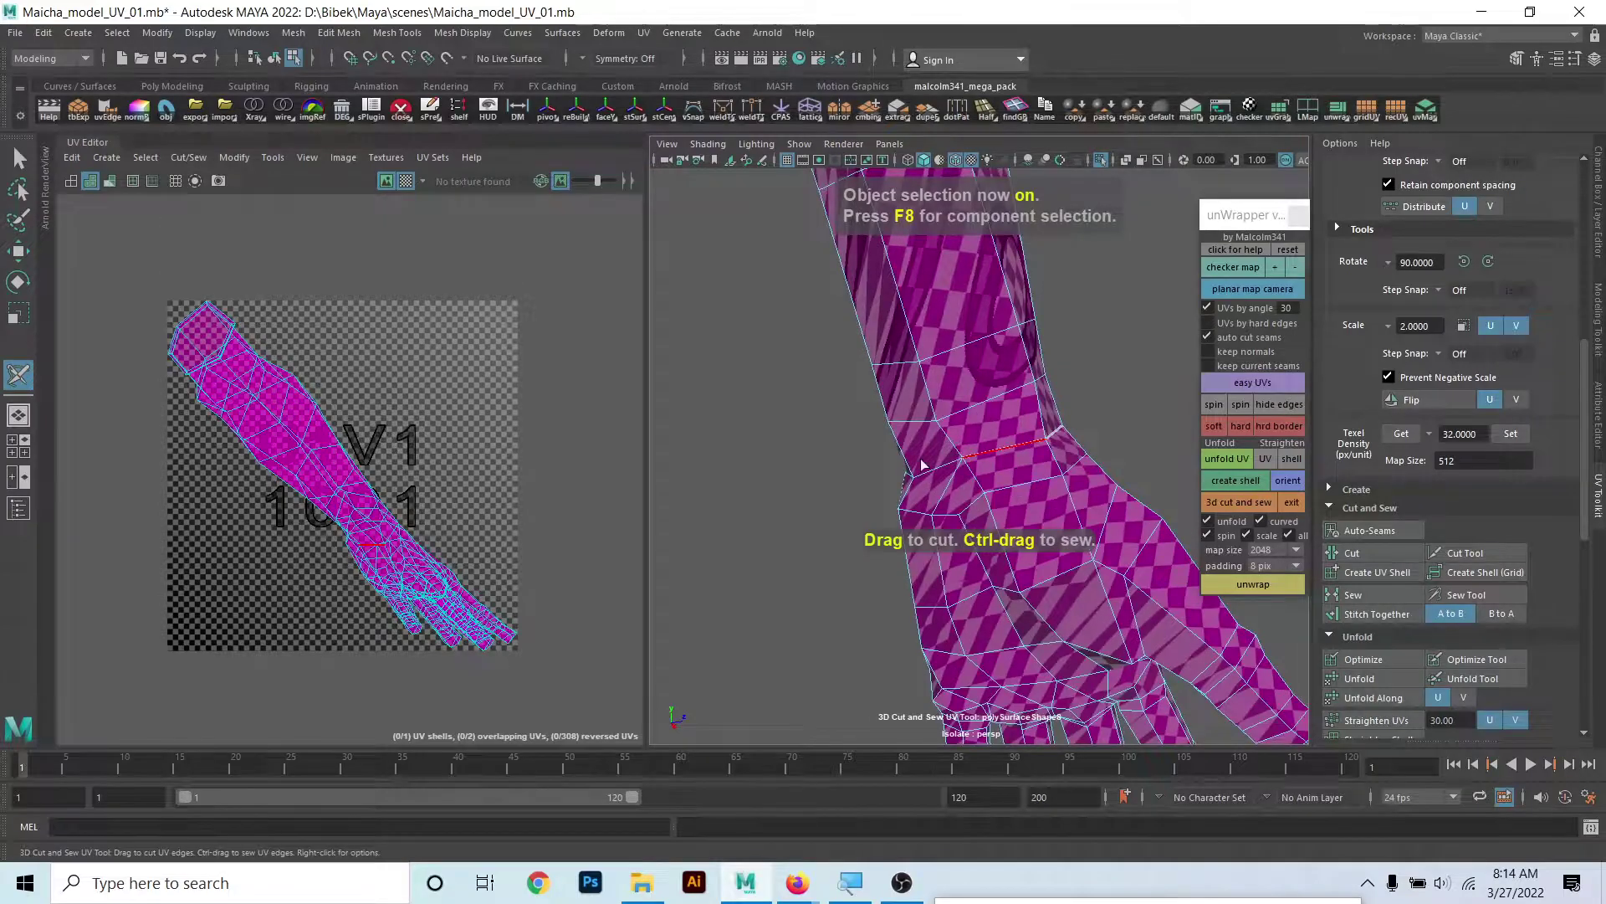
{"action": "mouse_move", "coordinate": [987, 469]}
{"action": "left_mouse_down", "text": "alt"}
{"action": "mouse_move", "coordinate": [955, 440]}
{"action": "mouse_move", "coordinate": [1085, 492]}
{"action": "left_mouse_up", "text": "alt"}
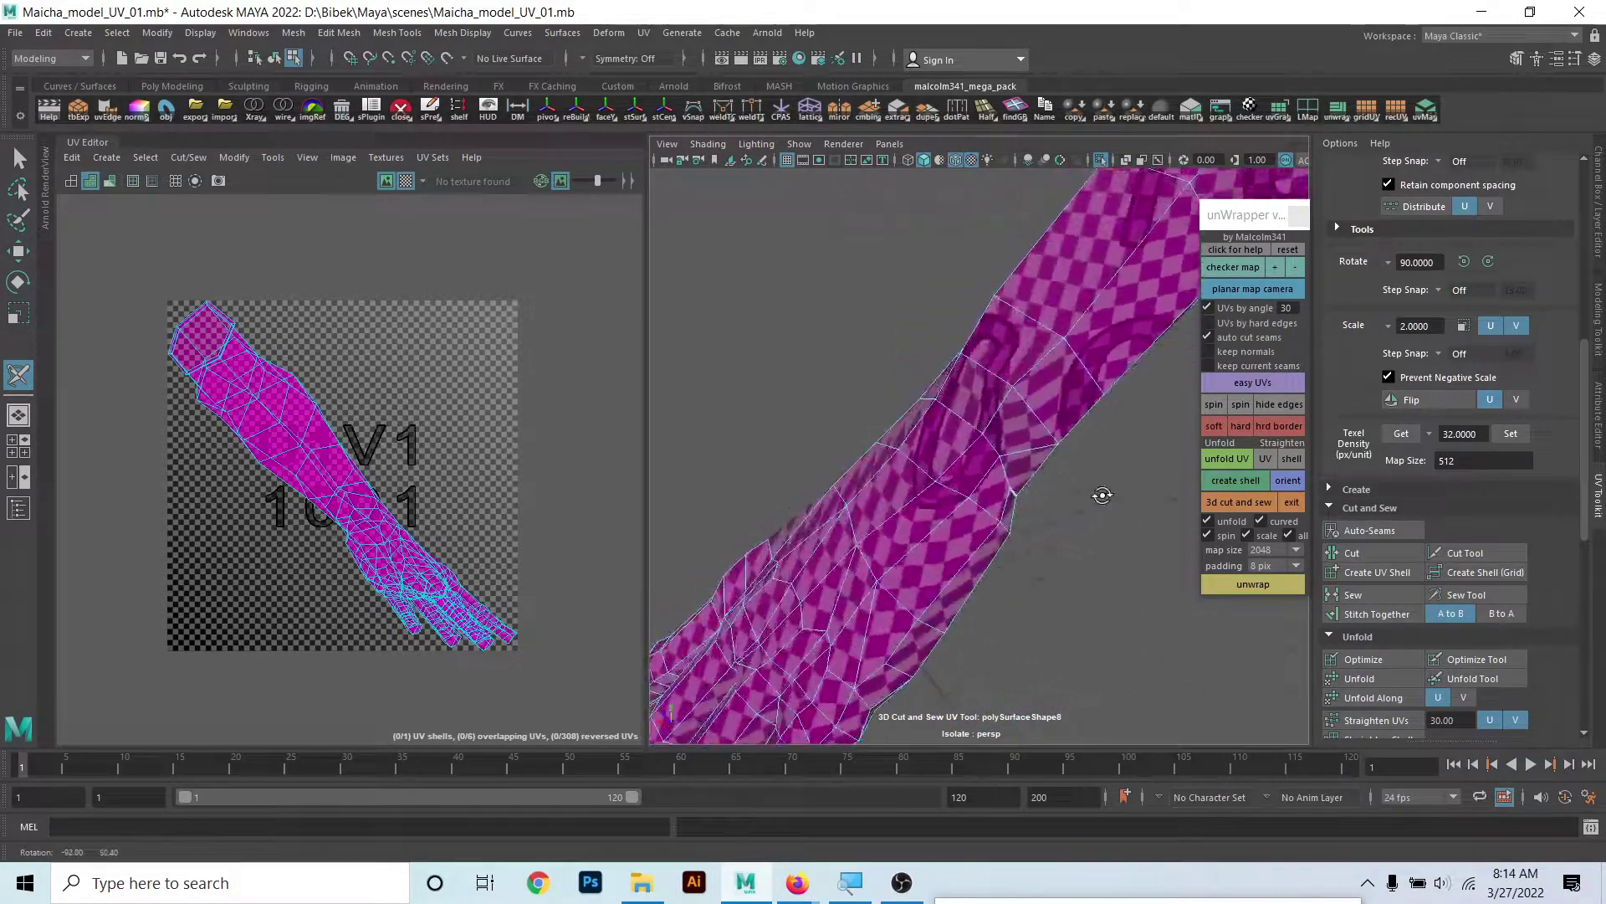
{"action": "double_click", "coordinate": [994, 464]}
{"action": "mouse_move", "coordinate": [994, 464]}
{"action": "left_mouse_down", "text": "alt"}
{"action": "mouse_move", "coordinate": [1295, 313]}
{"action": "mouse_move", "coordinate": [914, 358]}
{"action": "mouse_move", "coordinate": [850, 413]}
{"action": "mouse_move", "coordinate": [795, 409]}
{"action": "mouse_move", "coordinate": [718, 354]}
{"action": "mouse_move", "coordinate": [777, 298]}
{"action": "mouse_move", "coordinate": [937, 347]}
{"action": "mouse_move", "coordinate": [1004, 448]}
{"action": "mouse_move", "coordinate": [881, 457]}
{"action": "mouse_move", "coordinate": [969, 486]}
{"action": "mouse_move", "coordinate": [741, 585]}
{"action": "mouse_move", "coordinate": [706, 542]}
{"action": "mouse_move", "coordinate": [974, 529]}
{"action": "mouse_move", "coordinate": [942, 521]}
{"action": "left_mouse_up", "text": "alt"}
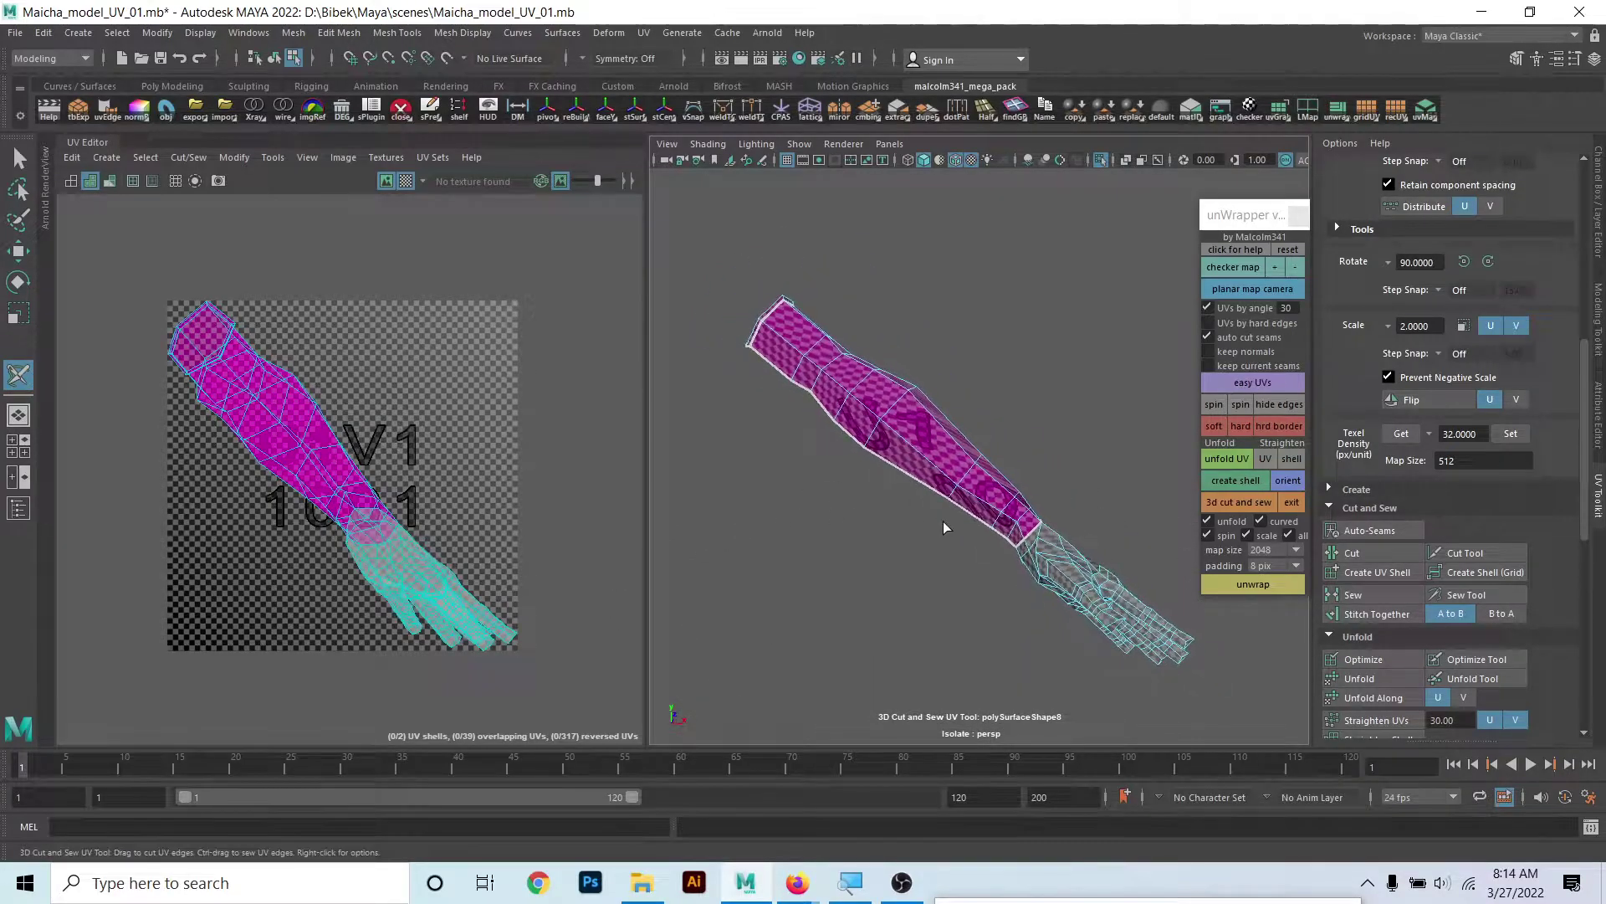
{"action": "right_click_drag", "start_coordinate": [942, 520], "coordinate": [955, 529], "text": "alt"}
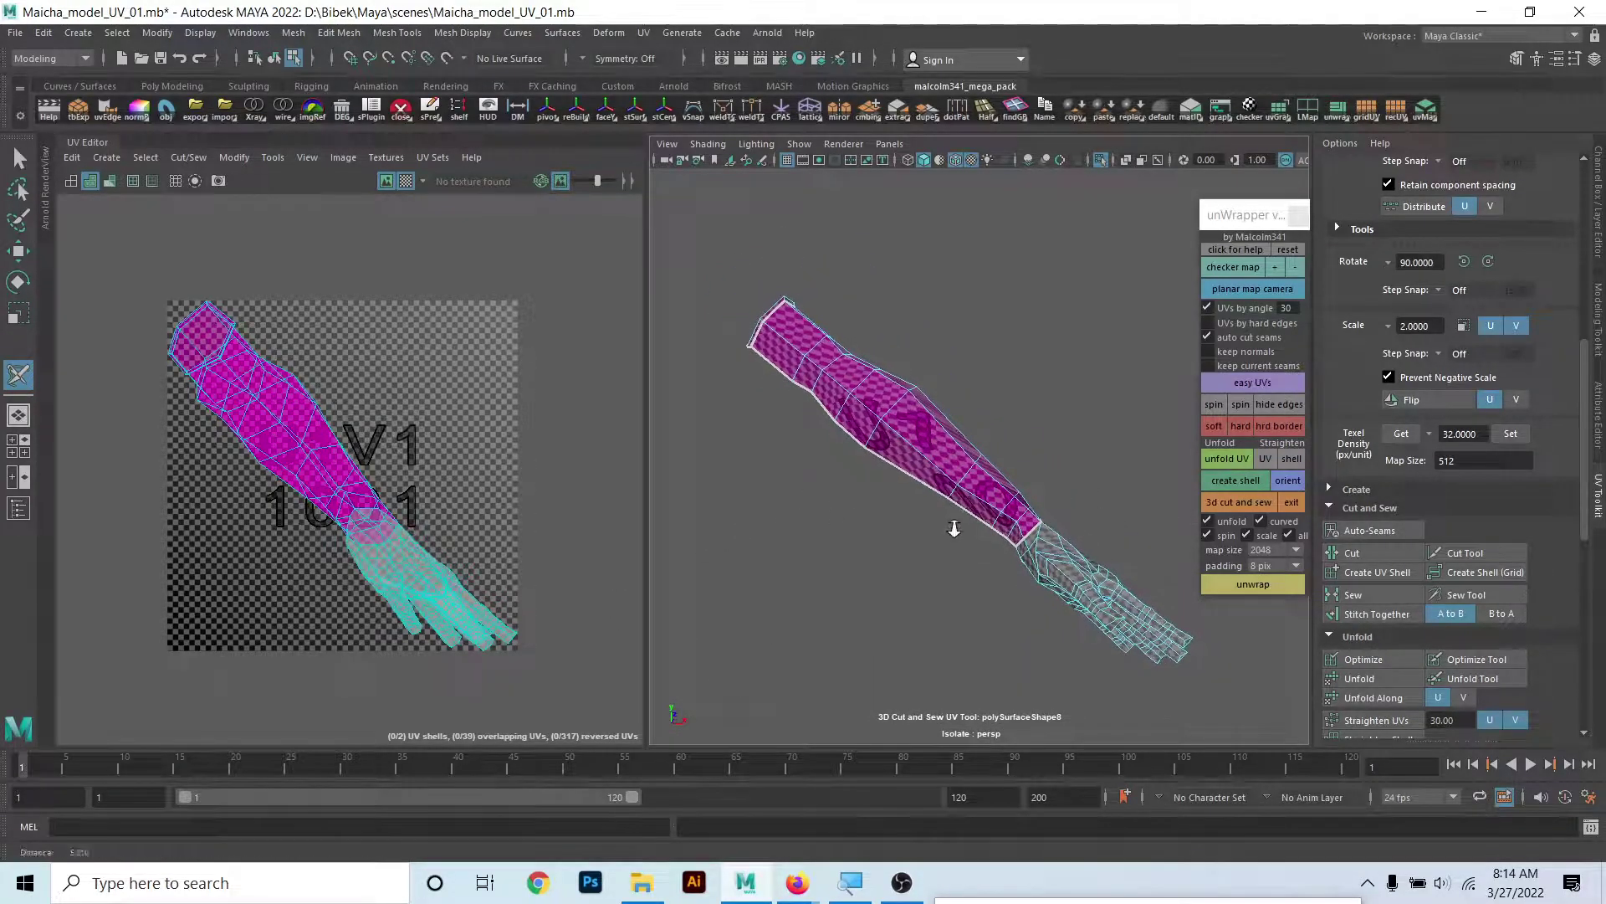
- Unwrap the arm into flat forearm and hand shells, then inspect the hand
{"action": "left_click", "coordinate": [1250, 585]}
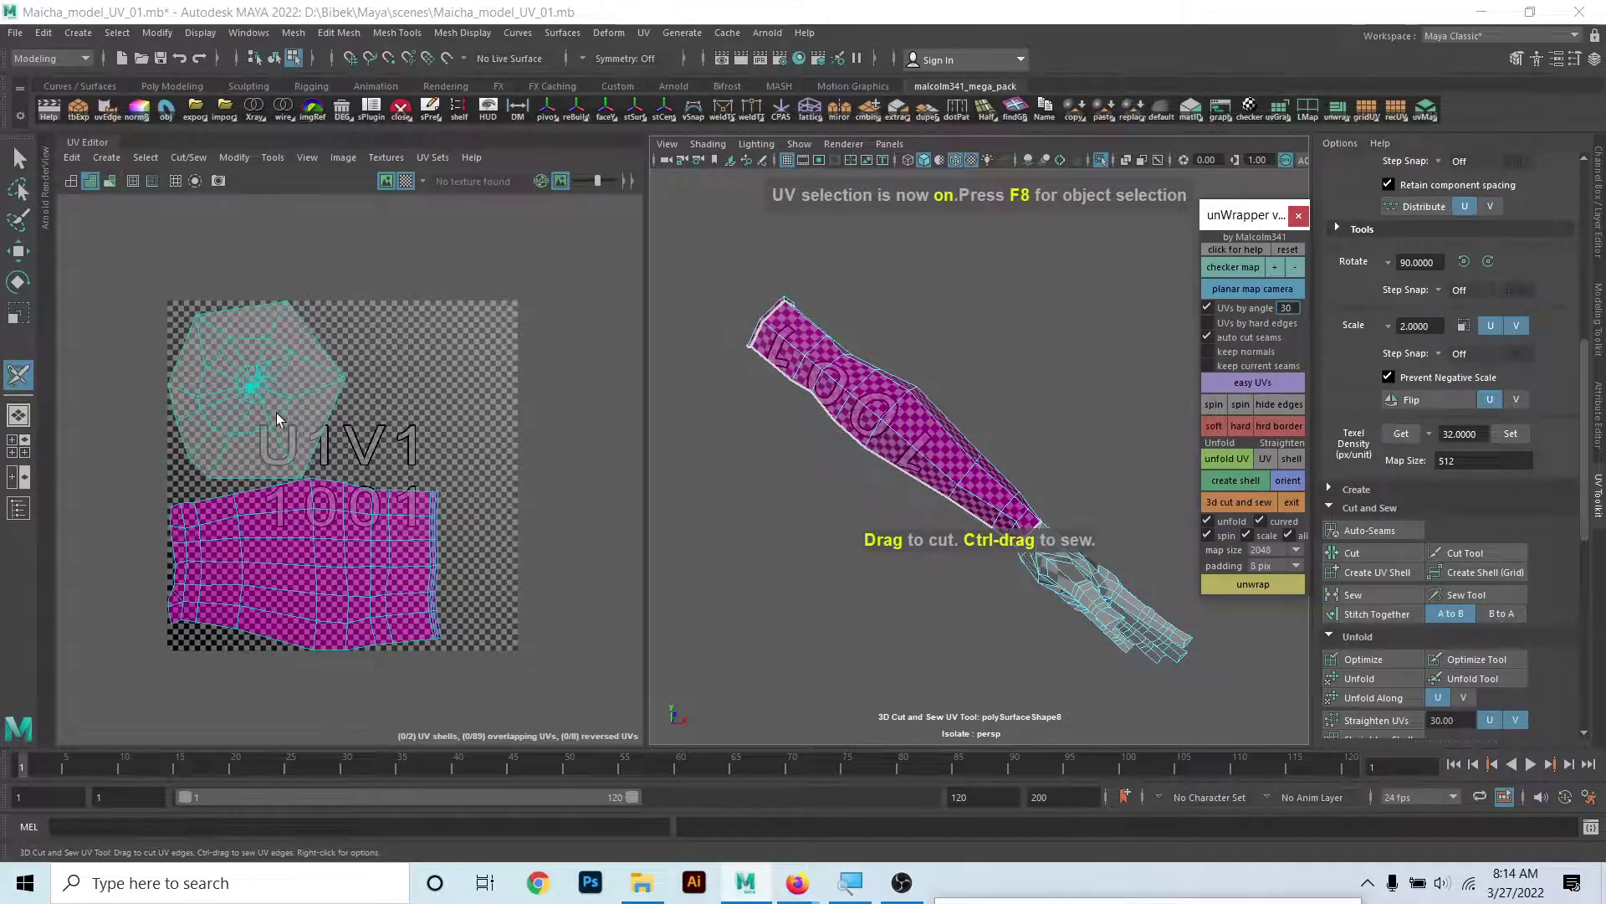
{"action": "mouse_move", "coordinate": [694, 426]}
{"action": "left_mouse_down", "text": "alt"}
{"action": "mouse_move", "coordinate": [860, 530]}
{"action": "mouse_move", "coordinate": [925, 483]}
{"action": "mouse_move", "coordinate": [893, 563]}
{"action": "mouse_move", "coordinate": [917, 565]}
{"action": "left_mouse_up", "text": "alt"}
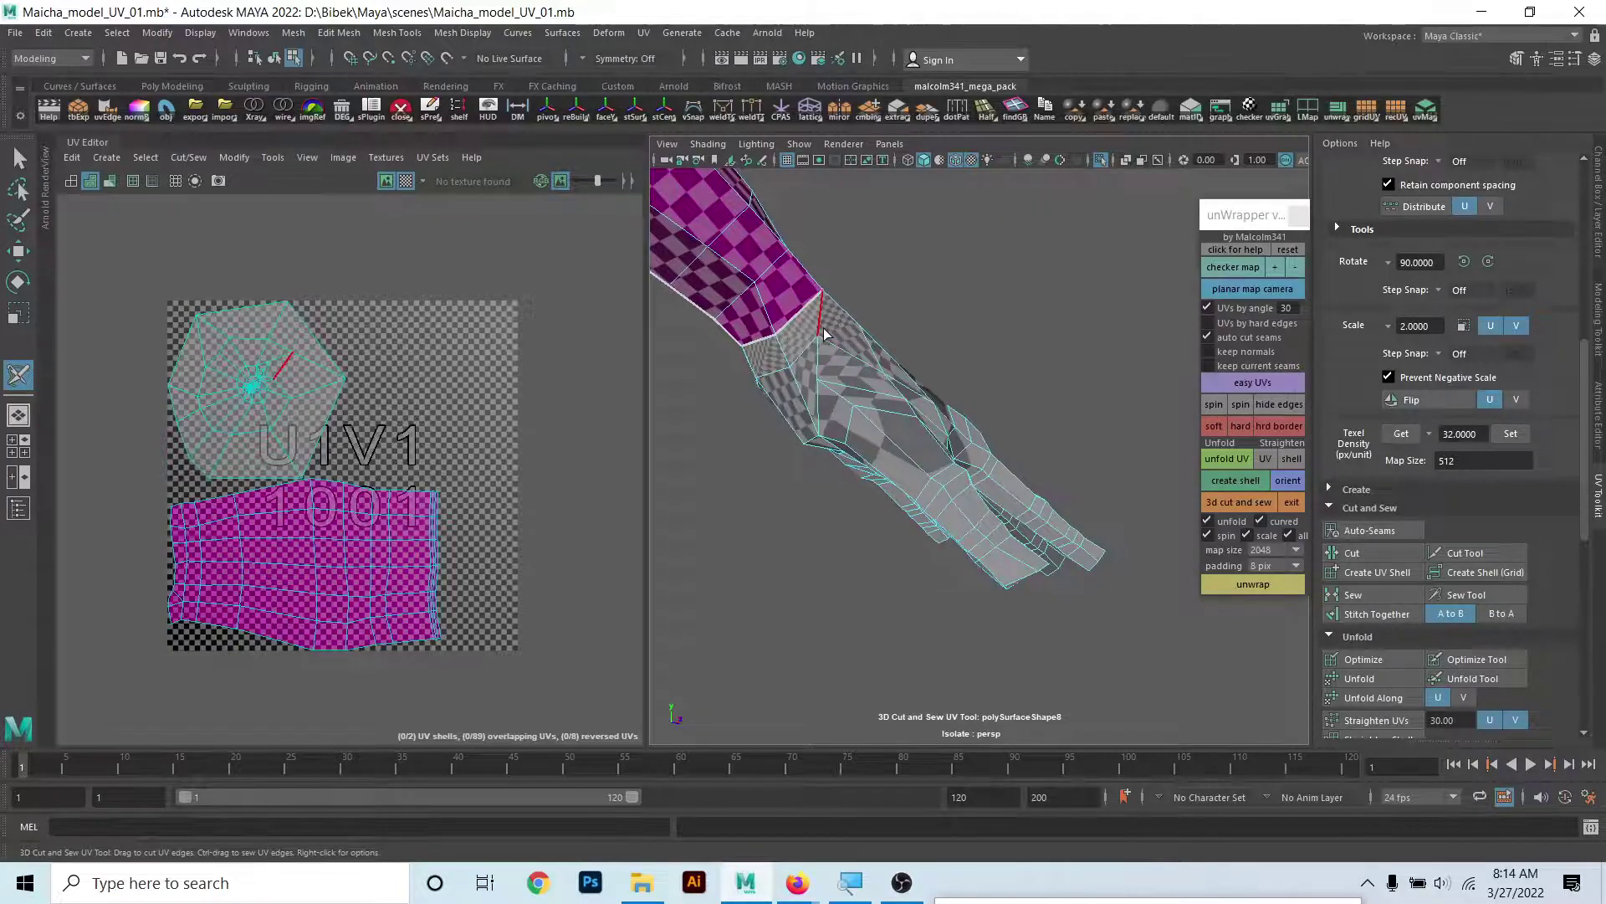
{"action": "mouse_move", "coordinate": [924, 442]}
{"action": "left_mouse_down", "text": "alt"}
{"action": "mouse_move", "coordinate": [828, 402]}
{"action": "mouse_move", "coordinate": [850, 419]}
{"action": "mouse_move", "coordinate": [885, 379]}
{"action": "mouse_move", "coordinate": [924, 383]}
{"action": "mouse_move", "coordinate": [915, 430]}
{"action": "left_mouse_up", "text": "alt"}
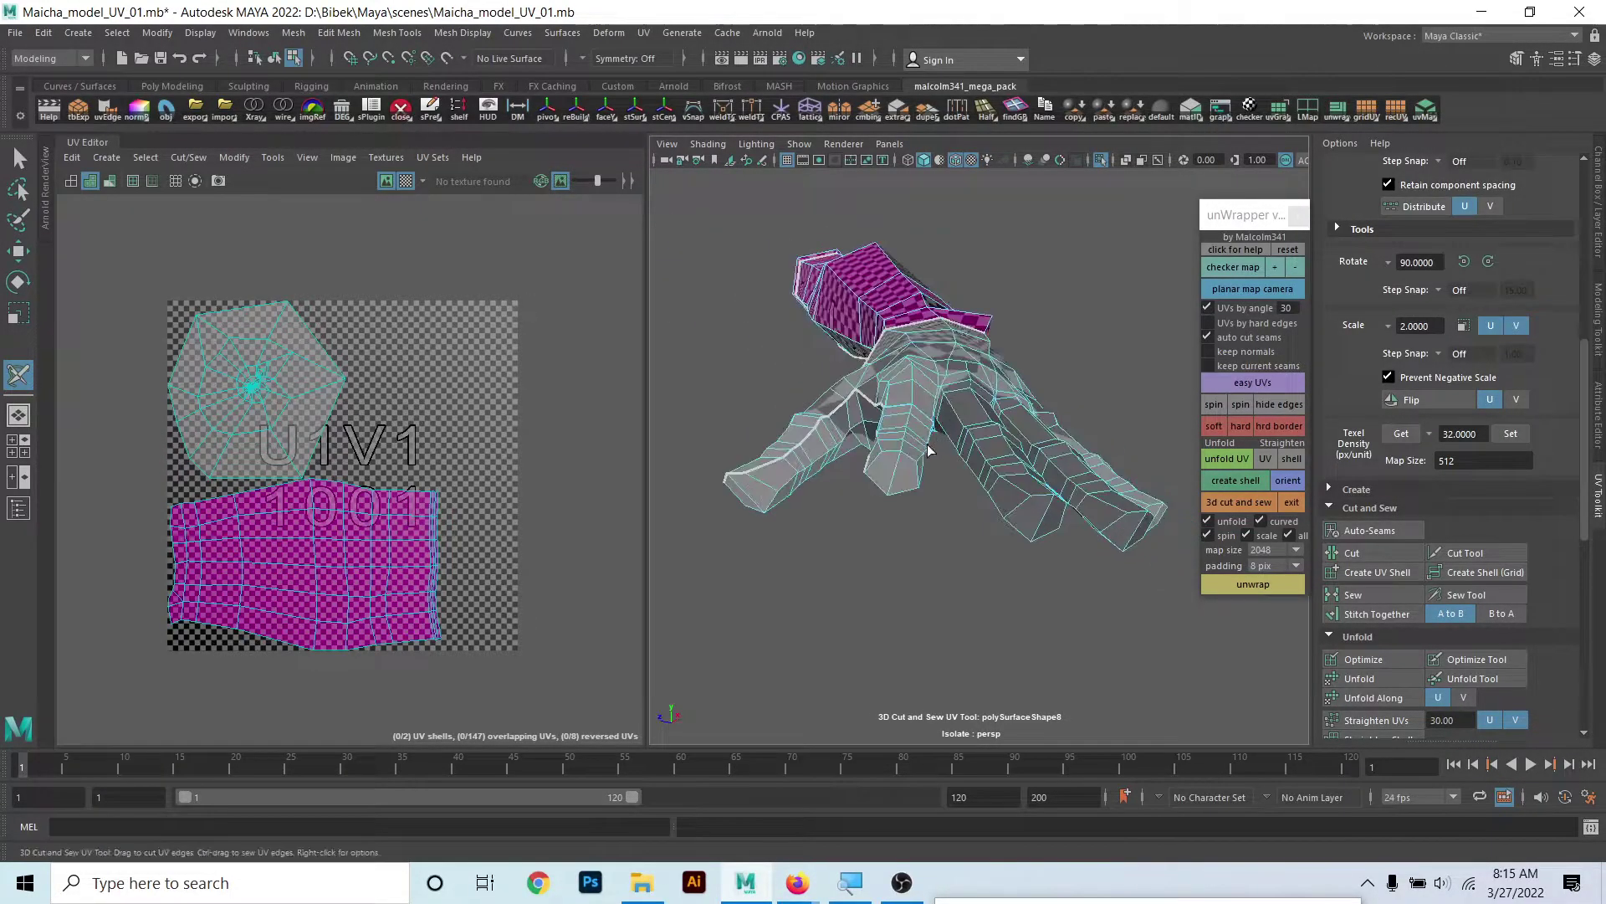
{"action": "right_click_drag", "start_coordinate": [939, 466], "coordinate": [941, 494], "text": "alt"}
{"action": "mouse_move", "coordinate": [926, 493]}
{"action": "left_mouse_down", "text": "alt"}
{"action": "mouse_move", "coordinate": [861, 468]}
{"action": "mouse_move", "coordinate": [820, 504]}
{"action": "mouse_move", "coordinate": [802, 496]}
{"action": "mouse_move", "coordinate": [921, 451]}
{"action": "left_mouse_up", "text": "alt"}
- Cut UV seams along two edges of a finger
{"action": "scroll", "coordinate": [920, 451], "scroll_direction": "up", "scroll_amount": 3}
{"action": "scroll", "coordinate": [886, 443], "scroll_direction": "up", "scroll_amount": 2}
{"action": "scroll", "coordinate": [882, 442], "scroll_direction": "up", "scroll_amount": 2}
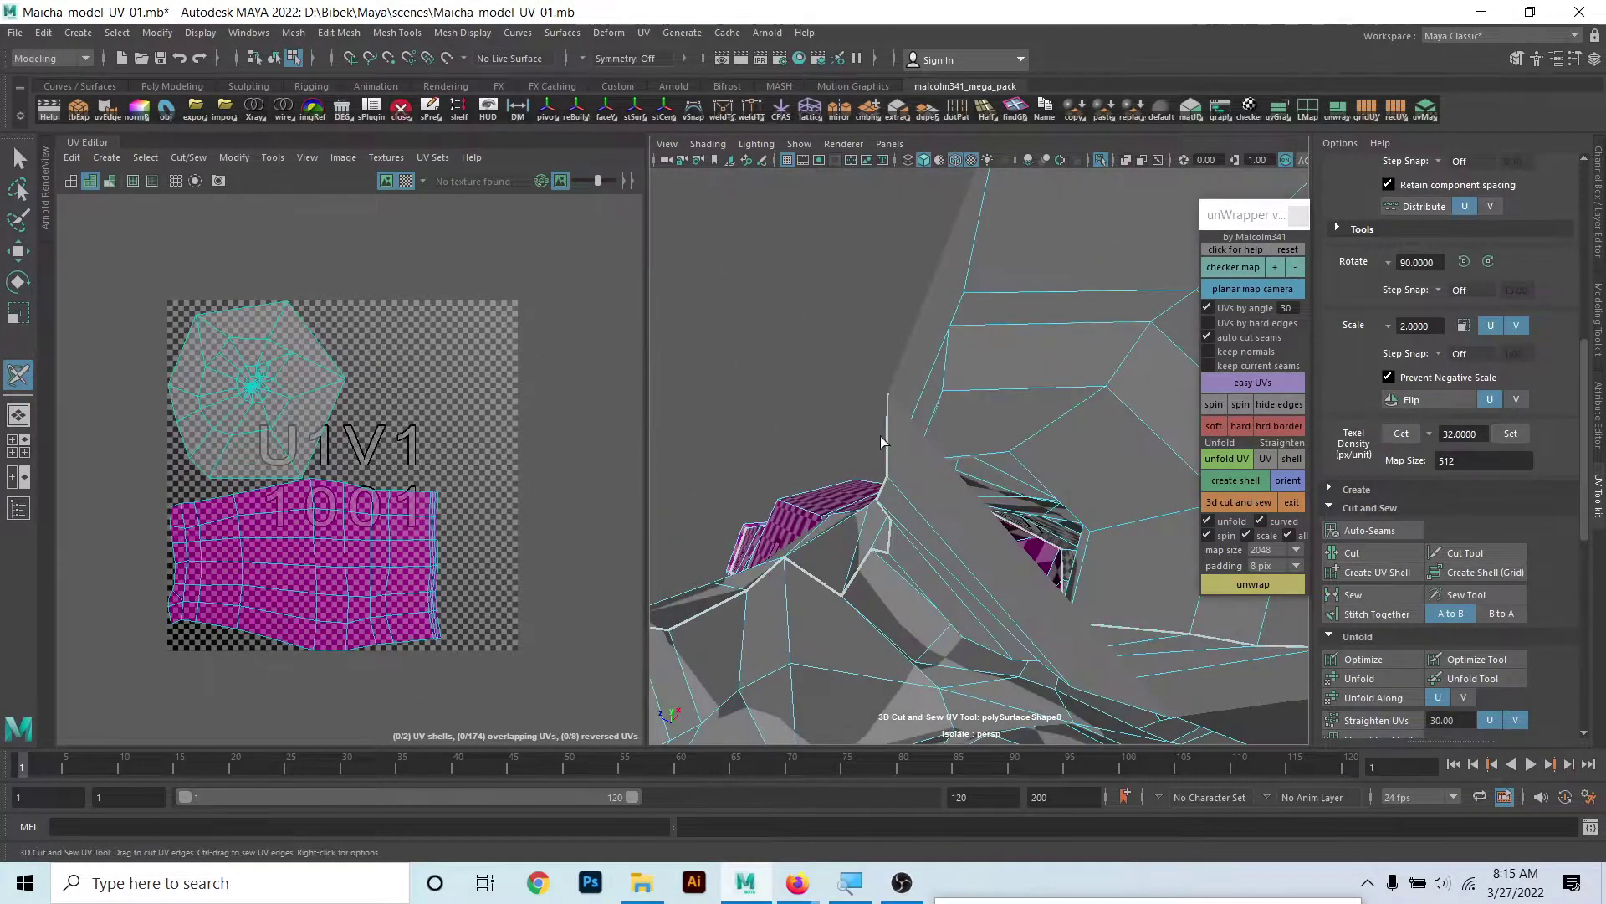
{"action": "scroll", "coordinate": [883, 441], "scroll_direction": "up", "scroll_amount": 2}
{"action": "middle_click_drag", "start_coordinate": [860, 437], "coordinate": [842, 413], "text": "alt"}
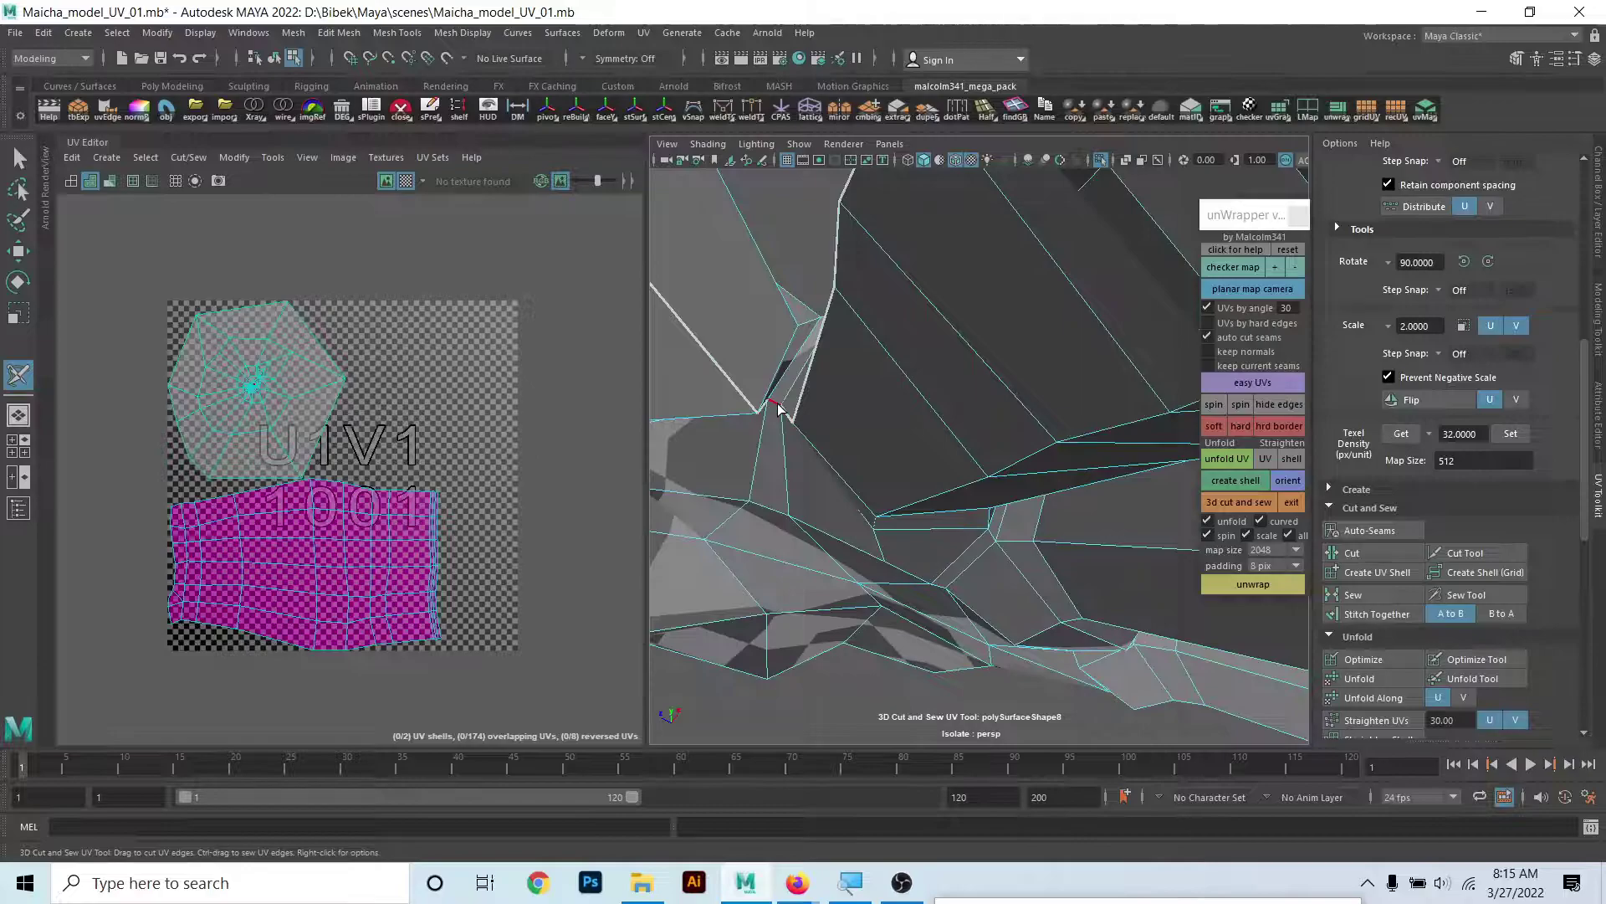
{"action": "scroll", "coordinate": [782, 435], "scroll_direction": "down", "scroll_amount": 8}
{"action": "scroll", "coordinate": [921, 518], "scroll_direction": "up", "scroll_amount": 2}
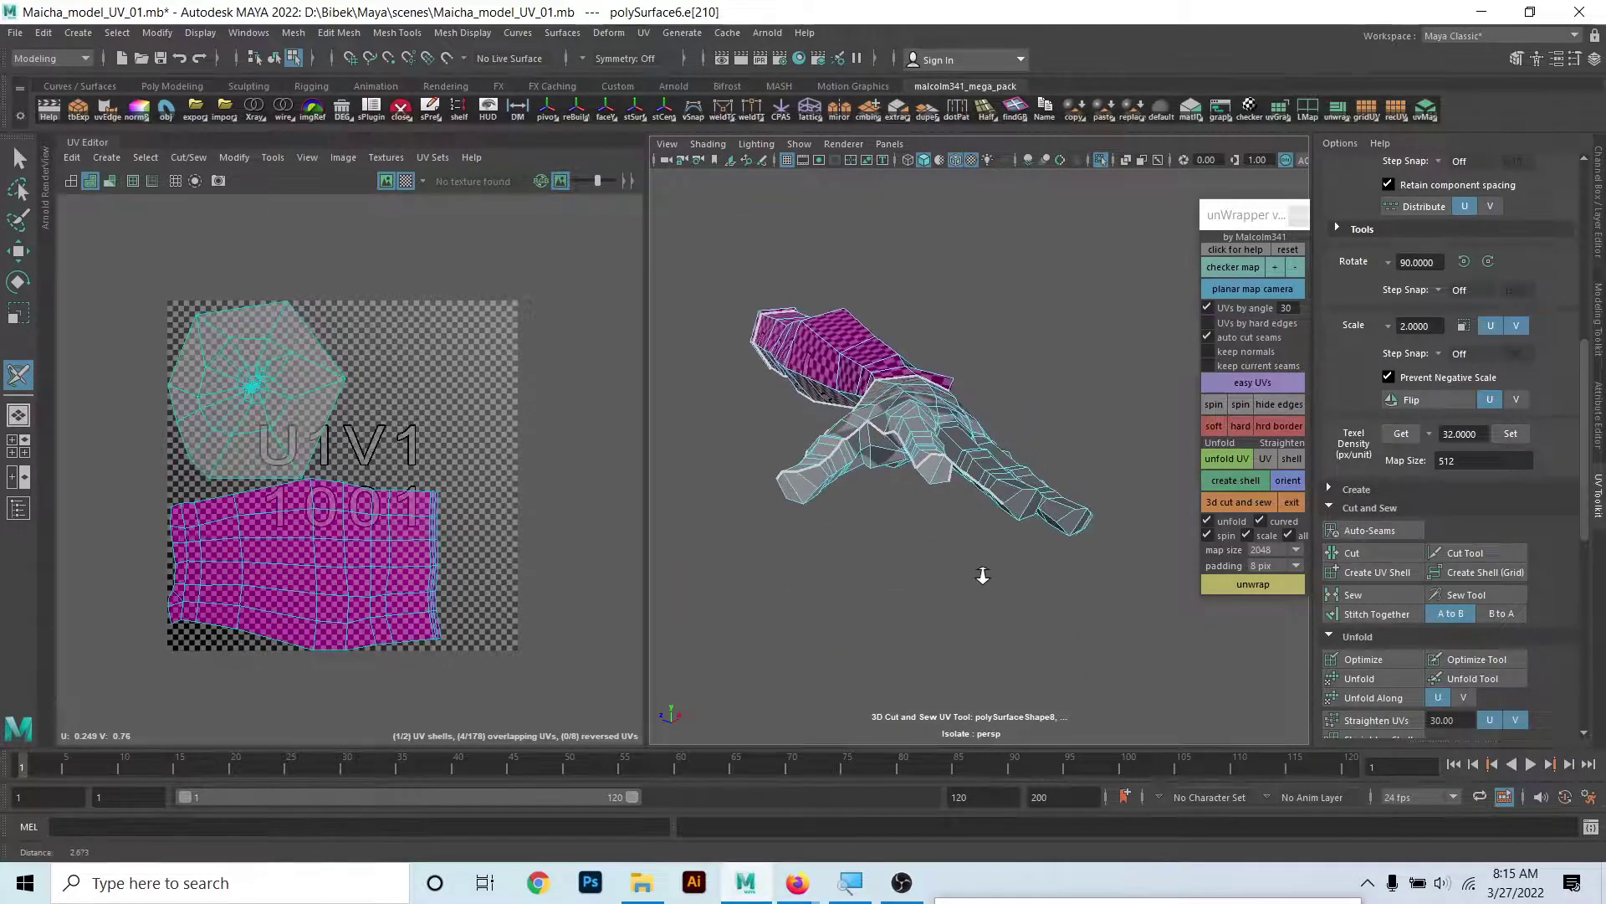
{"action": "scroll", "coordinate": [978, 574], "scroll_direction": "up", "scroll_amount": 3}
{"action": "scroll", "coordinate": [1007, 621], "scroll_direction": "up", "scroll_amount": 3}
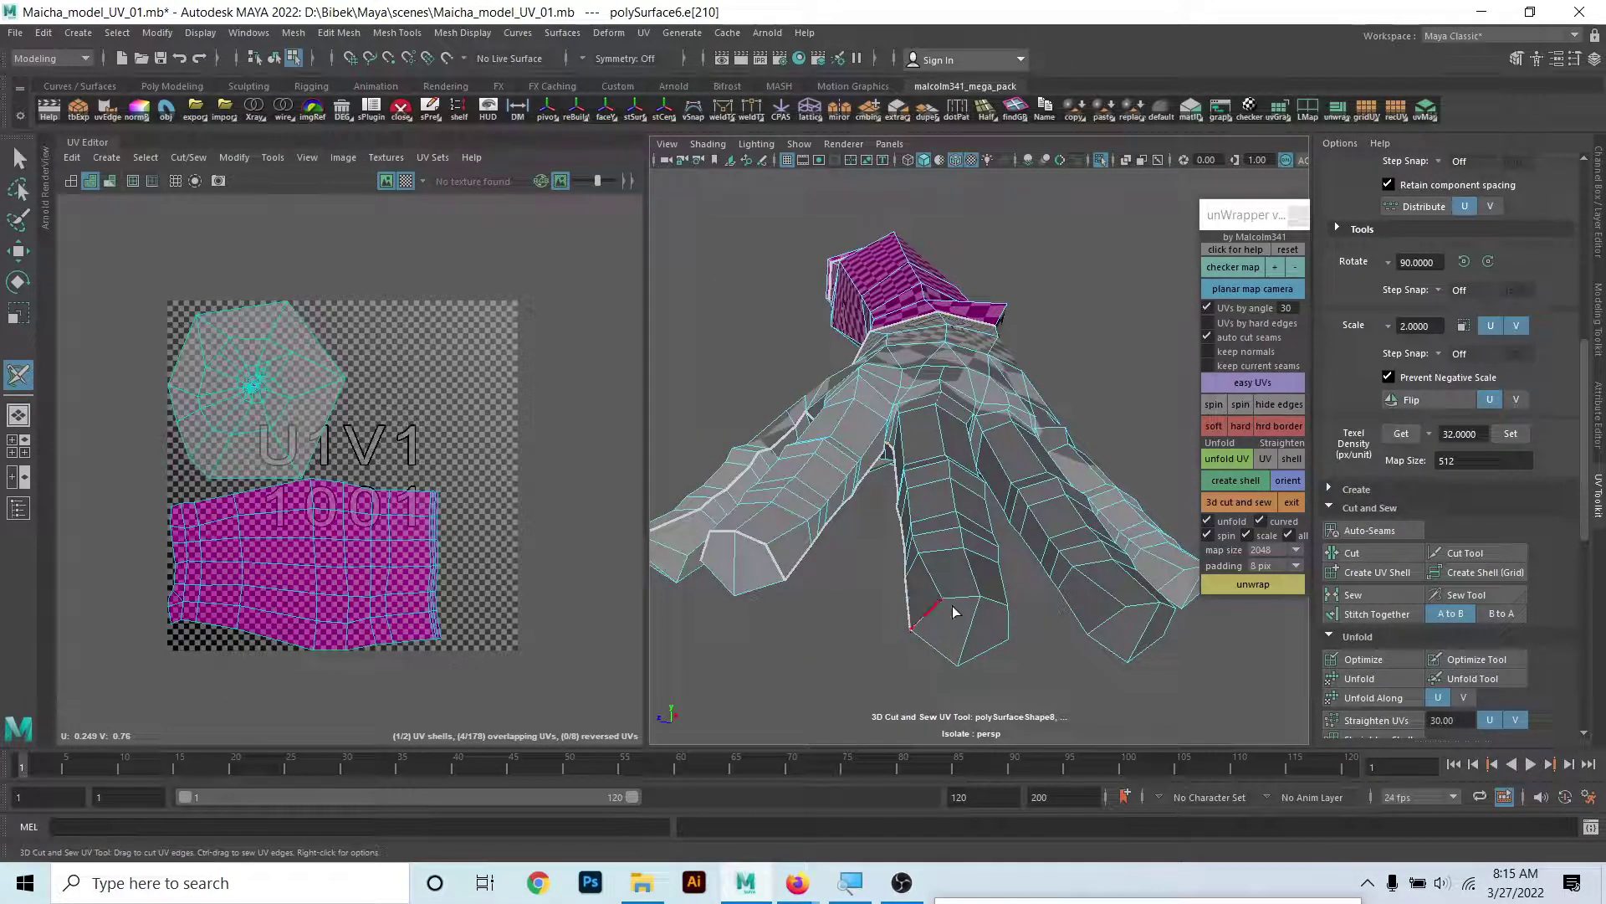
{"action": "mouse_move", "coordinate": [1014, 635]}
{"action": "left_mouse_down", "text": "alt"}
{"action": "mouse_move", "coordinate": [1076, 649]}
{"action": "mouse_move", "coordinate": [918, 637]}
{"action": "mouse_move", "coordinate": [1029, 584]}
{"action": "mouse_move", "coordinate": [1043, 560]}
{"action": "mouse_move", "coordinate": [1030, 558]}
{"action": "left_mouse_up", "text": "alt"}
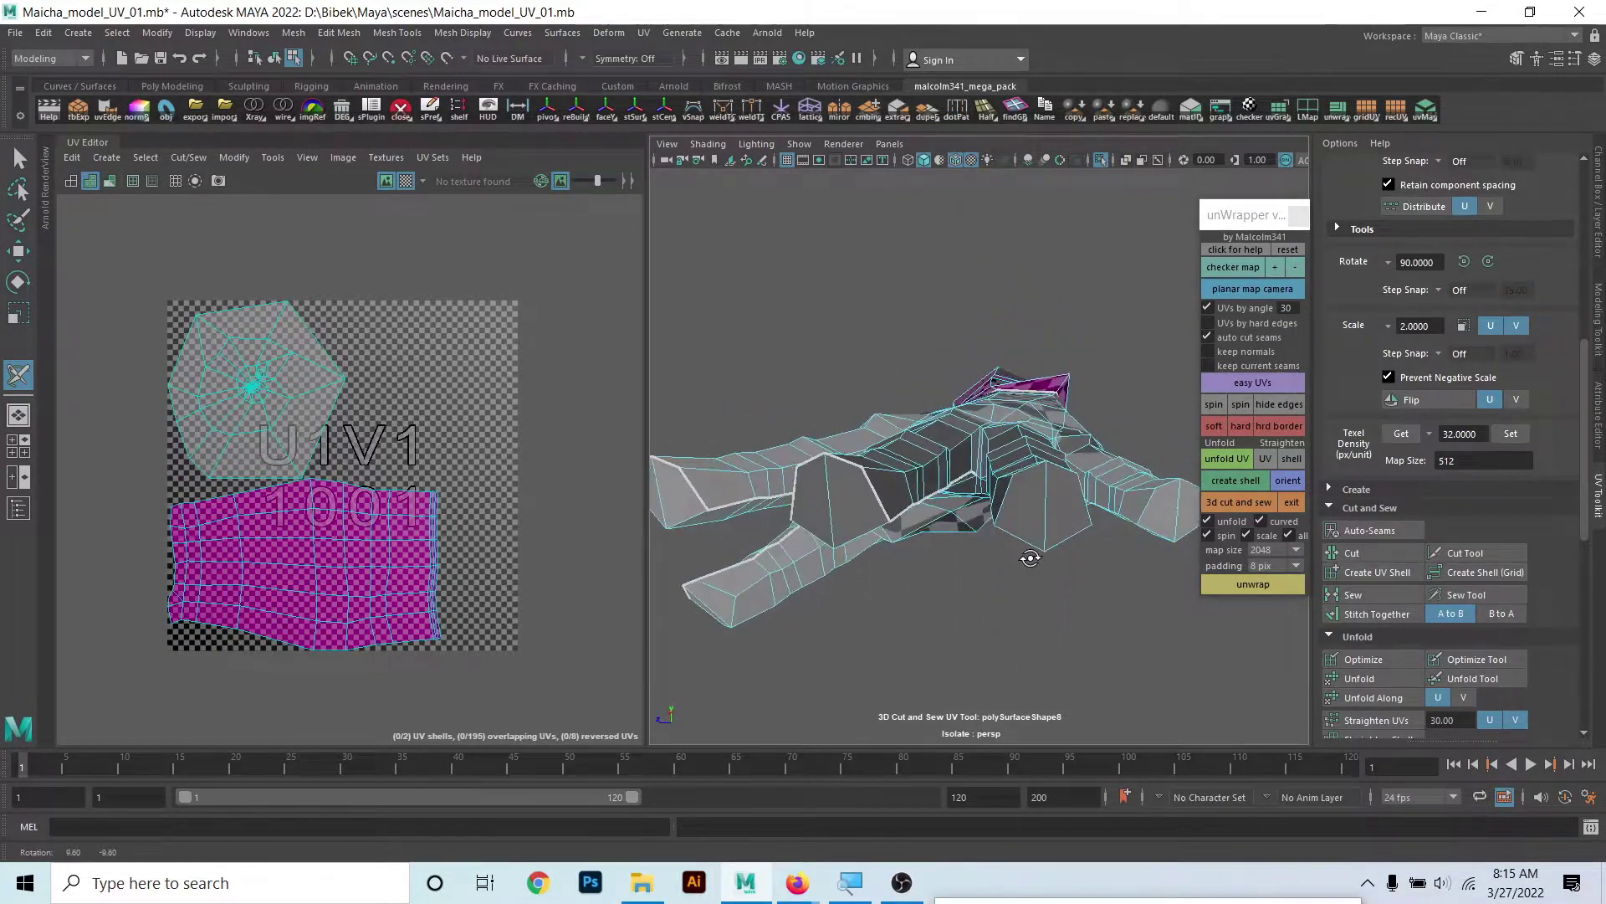
{"action": "mouse_move", "coordinate": [925, 522]}
{"action": "left_mouse_down", "text": "alt"}
{"action": "mouse_move", "coordinate": [1053, 560]}
{"action": "mouse_move", "coordinate": [949, 579]}
{"action": "left_mouse_up", "text": "alt"}
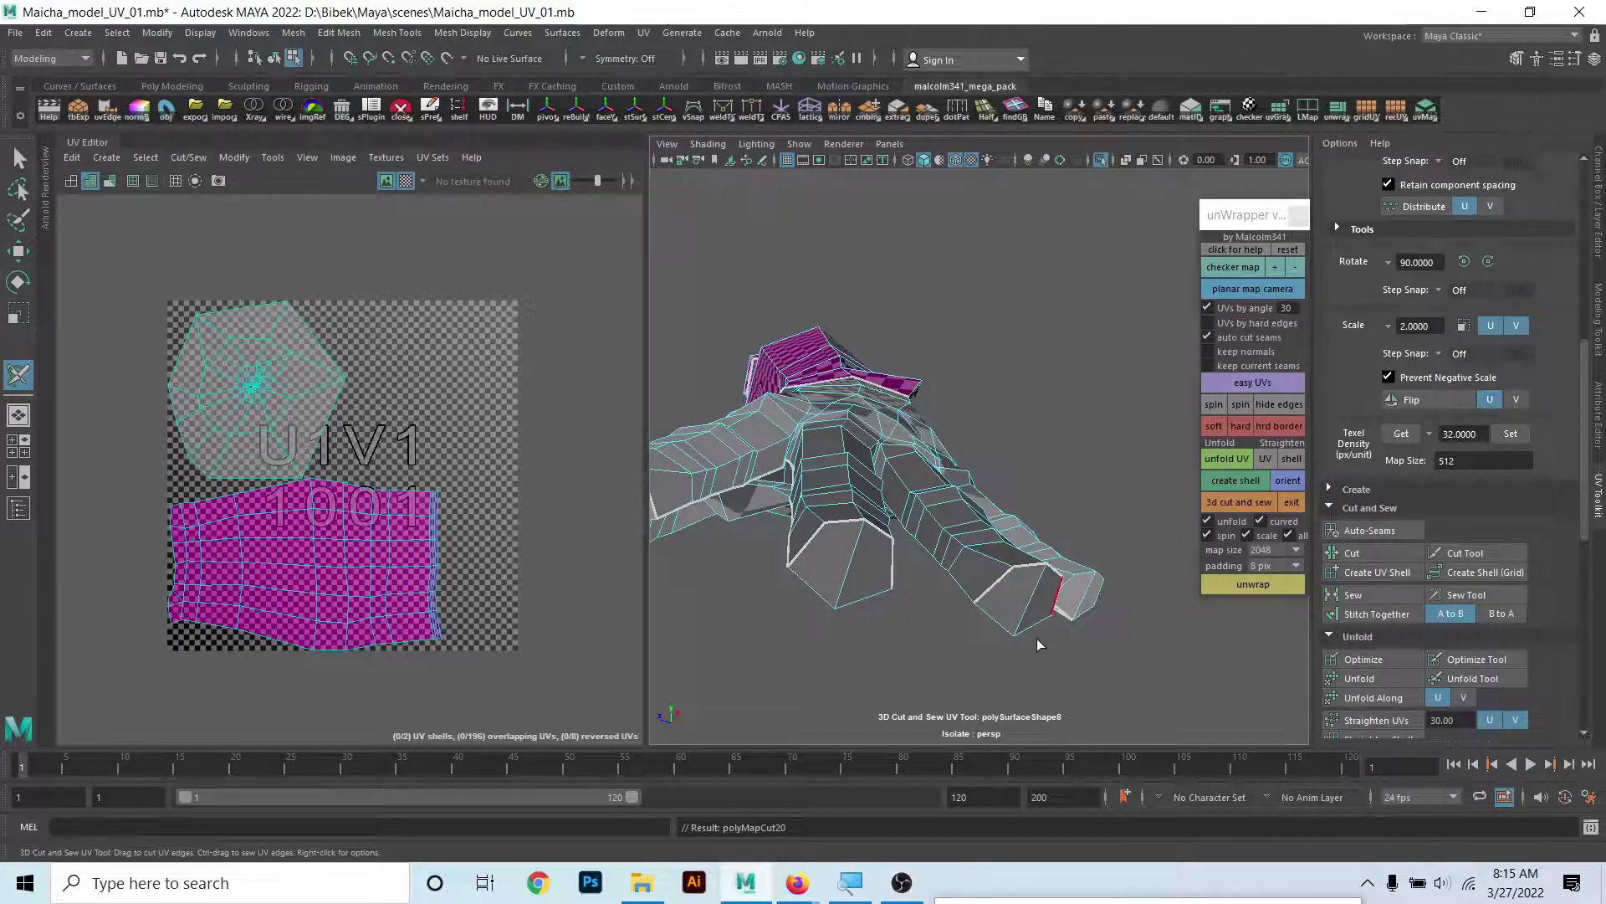
{"action": "left_click_drag", "start_coordinate": [1036, 639], "coordinate": [1037, 622], "text": "alt"}
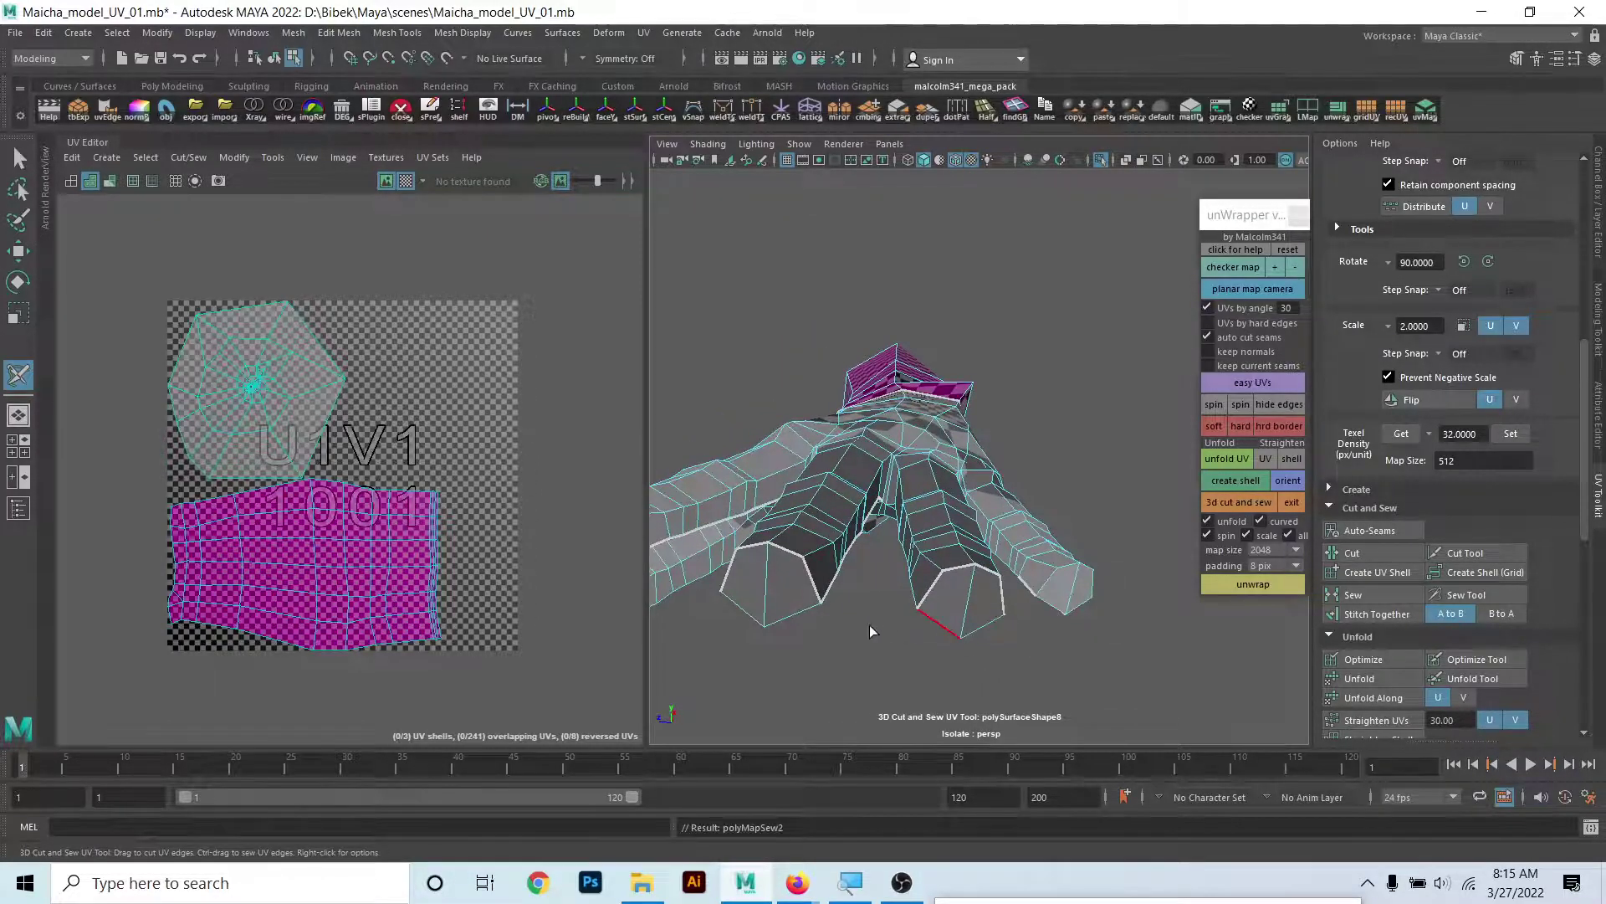
{"action": "mouse_move", "coordinate": [870, 630]}
{"action": "left_mouse_down", "text": "alt"}
{"action": "mouse_move", "coordinate": [1007, 593]}
{"action": "mouse_move", "coordinate": [740, 505]}
{"action": "mouse_move", "coordinate": [876, 596]}
{"action": "mouse_move", "coordinate": [961, 459]}
{"action": "mouse_move", "coordinate": [939, 464]}
{"action": "mouse_move", "coordinate": [1013, 402]}
{"action": "left_mouse_up", "text": "alt"}
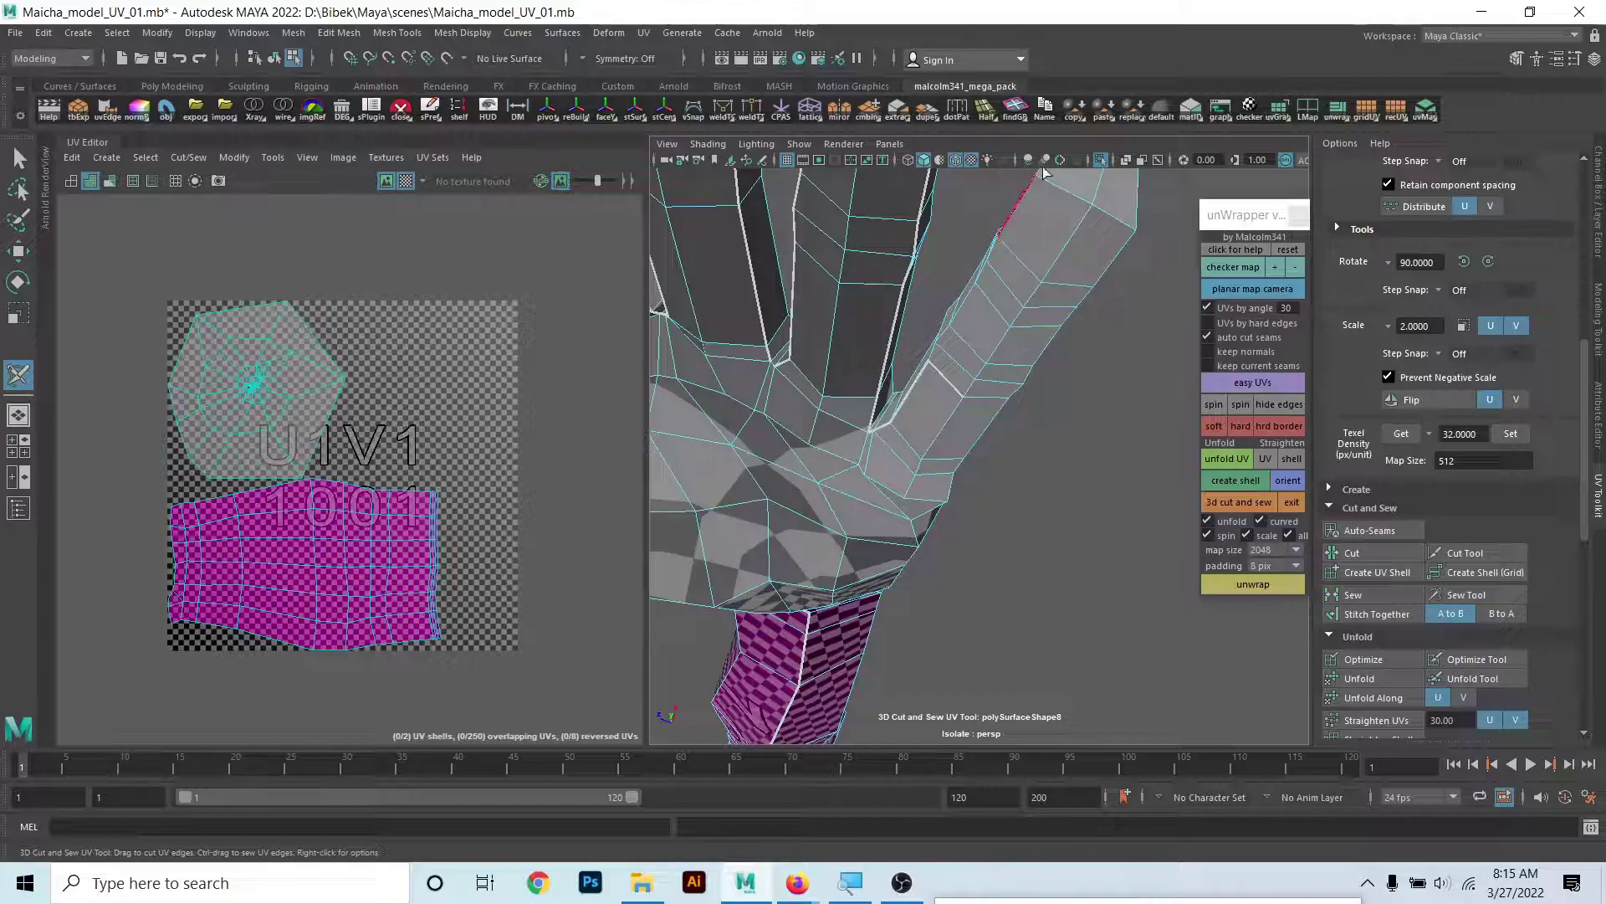
{"action": "middle_click_drag", "start_coordinate": [1109, 222], "coordinate": [1037, 324], "text": "alt"}
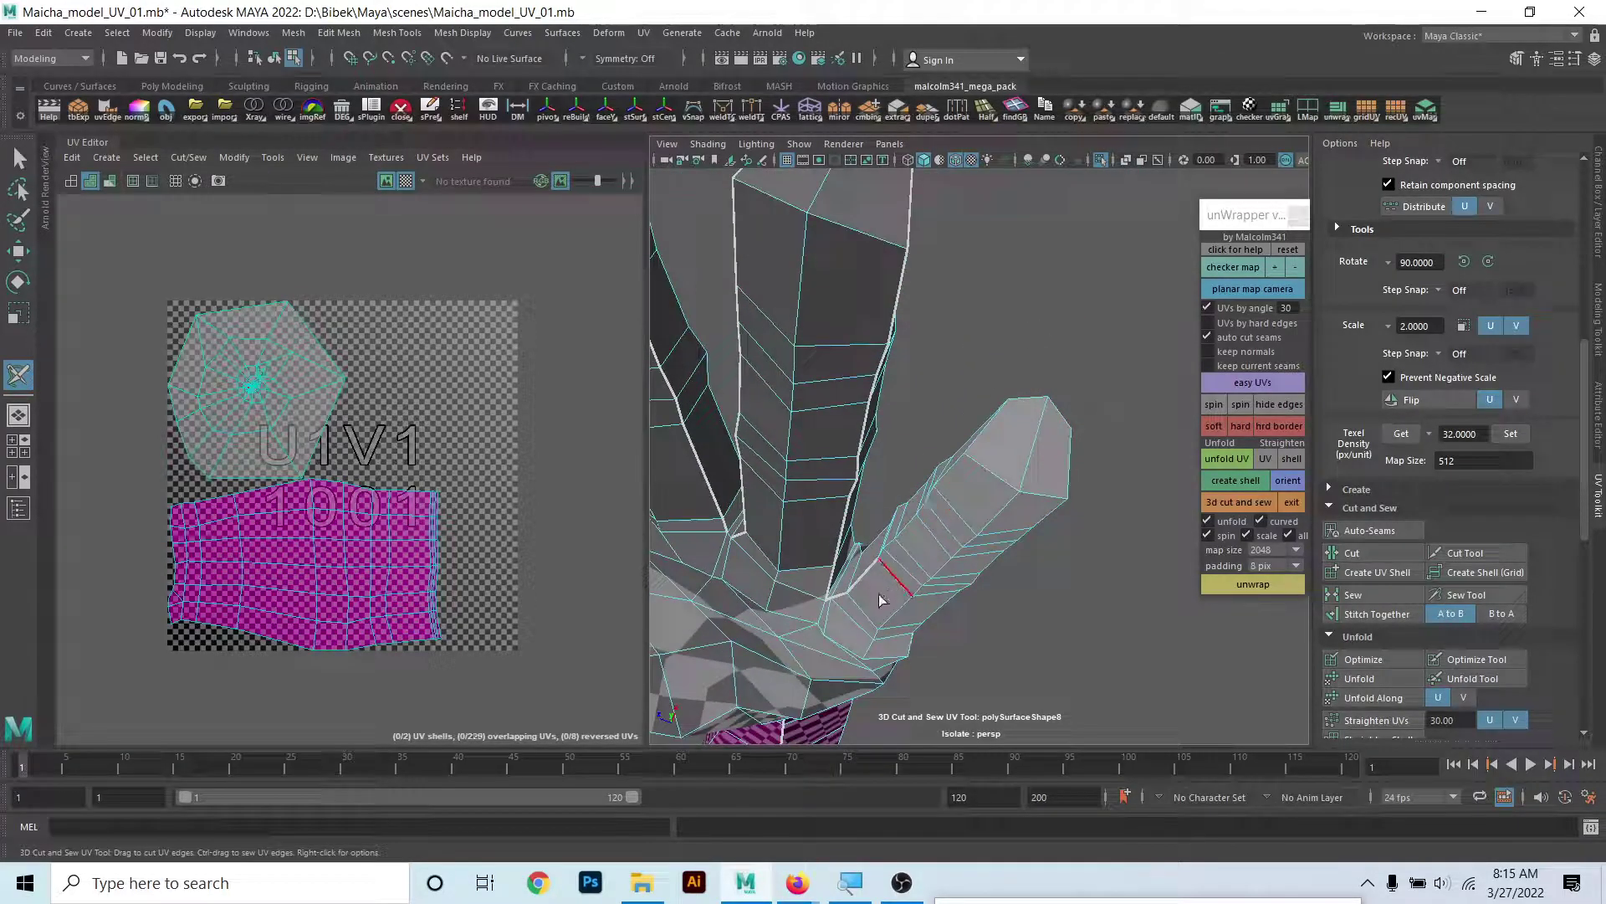
{"action": "left_click_drag", "start_coordinate": [929, 586], "coordinate": [879, 584], "text": "alt"}
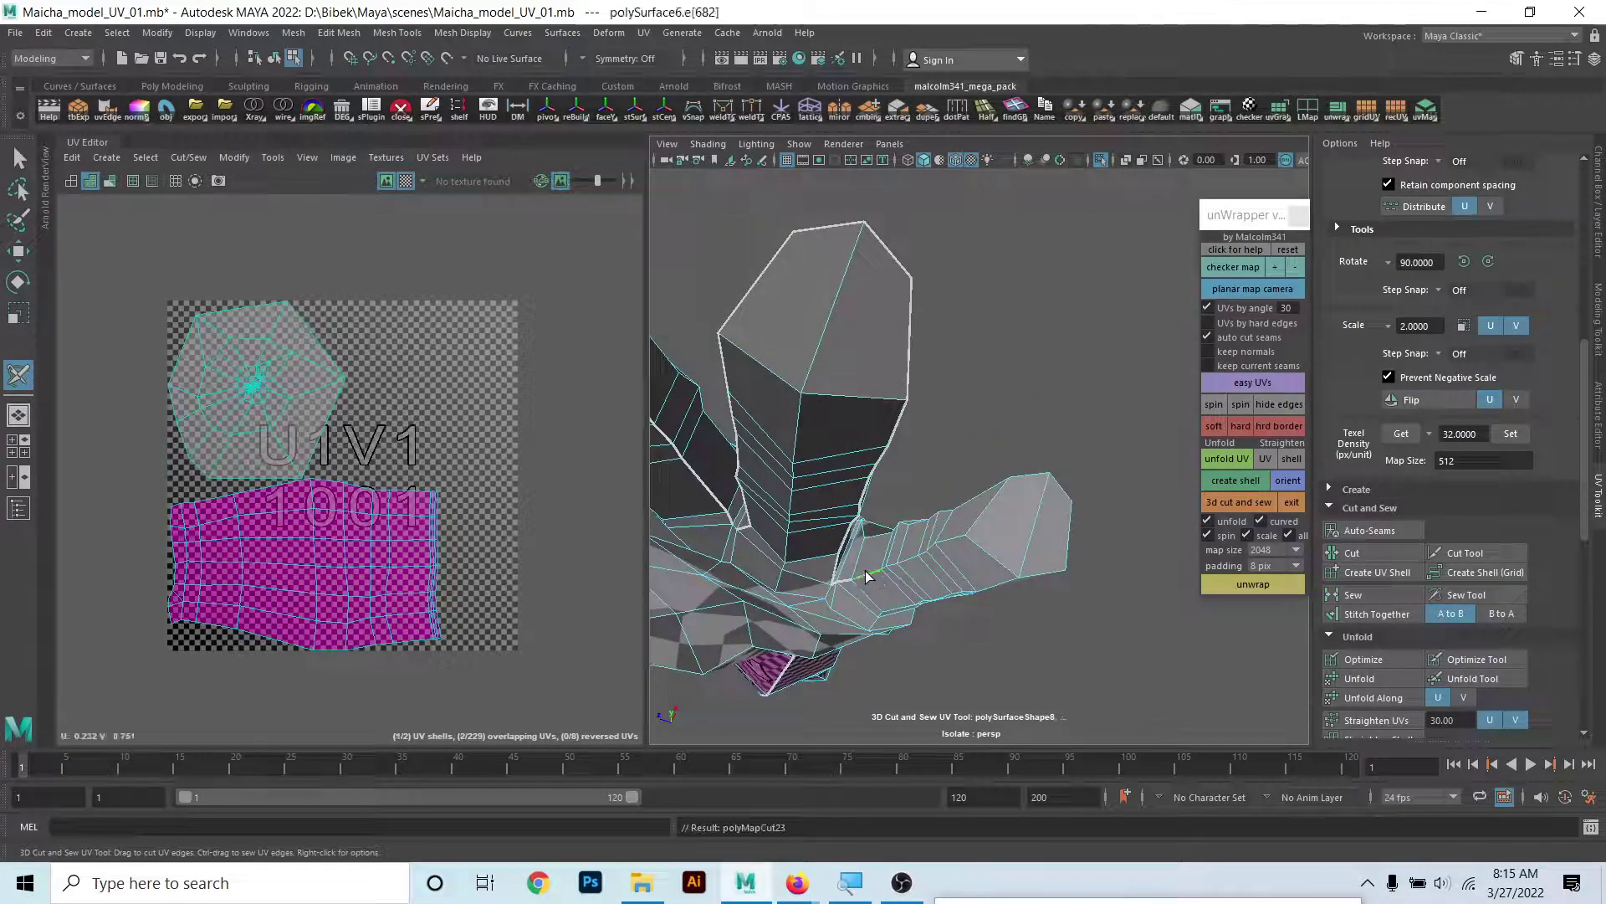
{"action": "left_click", "coordinate": [992, 510]}
{"action": "left_click_drag", "start_coordinate": [991, 507], "coordinate": [995, 566], "text": "alt"}
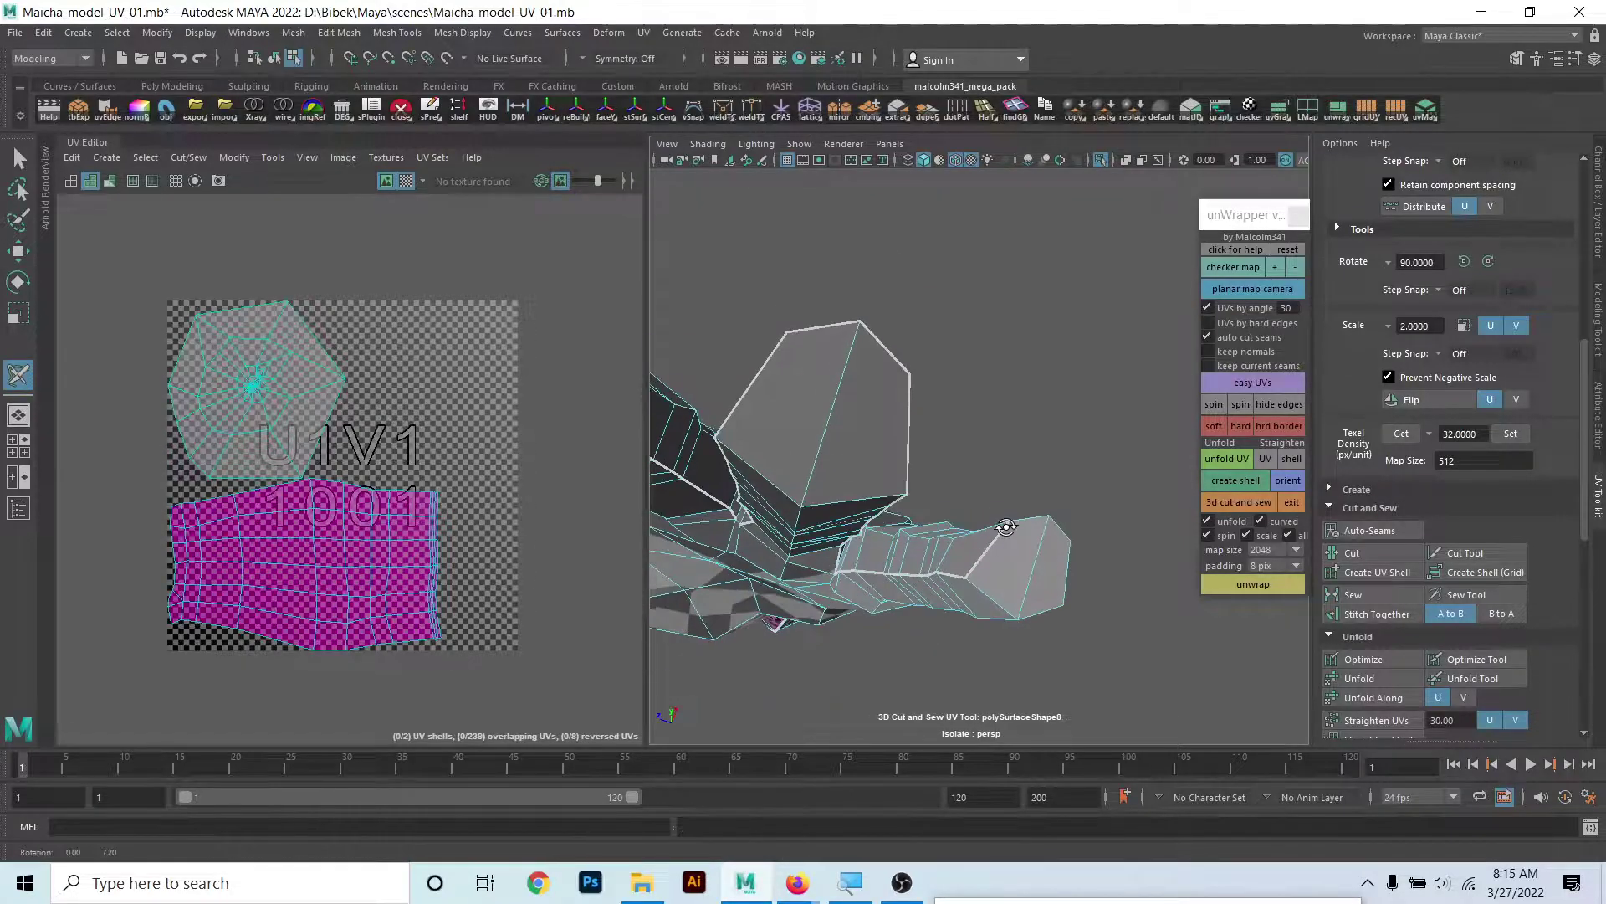
{"action": "left_click", "coordinate": [997, 628]}
{"action": "mouse_move", "coordinate": [997, 628]}
{"action": "left_mouse_down", "text": "alt"}
{"action": "mouse_move", "coordinate": [987, 643]}
{"action": "mouse_move", "coordinate": [1000, 597]}
{"action": "left_mouse_up", "text": "alt"}
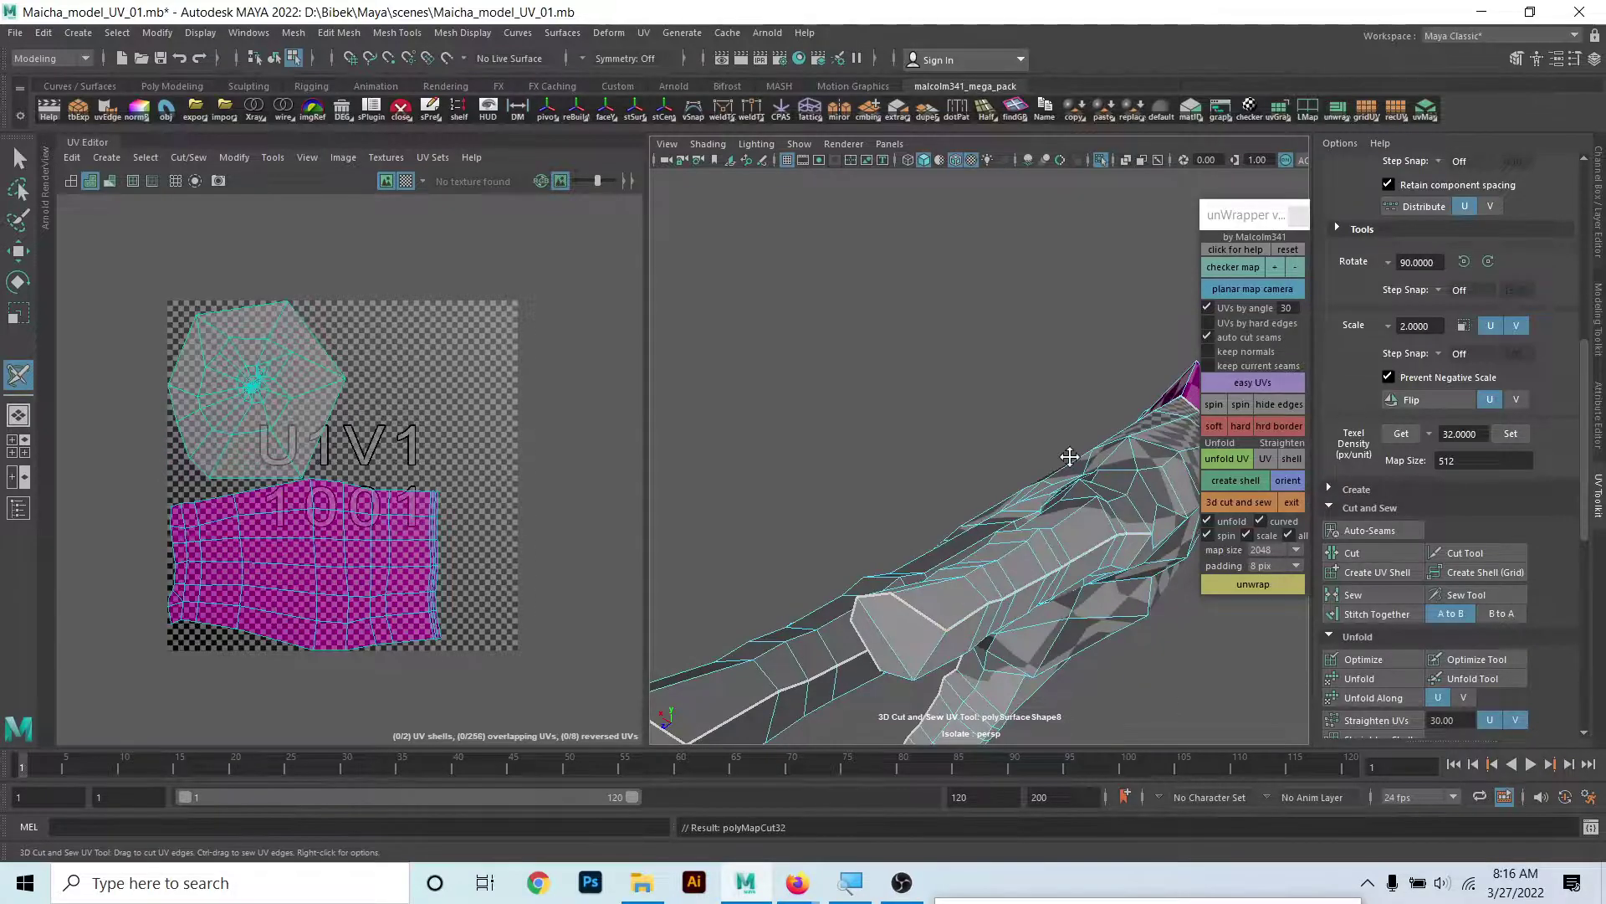
- Unfold the cut hand into UV shells
{"action": "left_click_drag", "start_coordinate": [1070, 456], "coordinate": [950, 473], "text": "alt"}
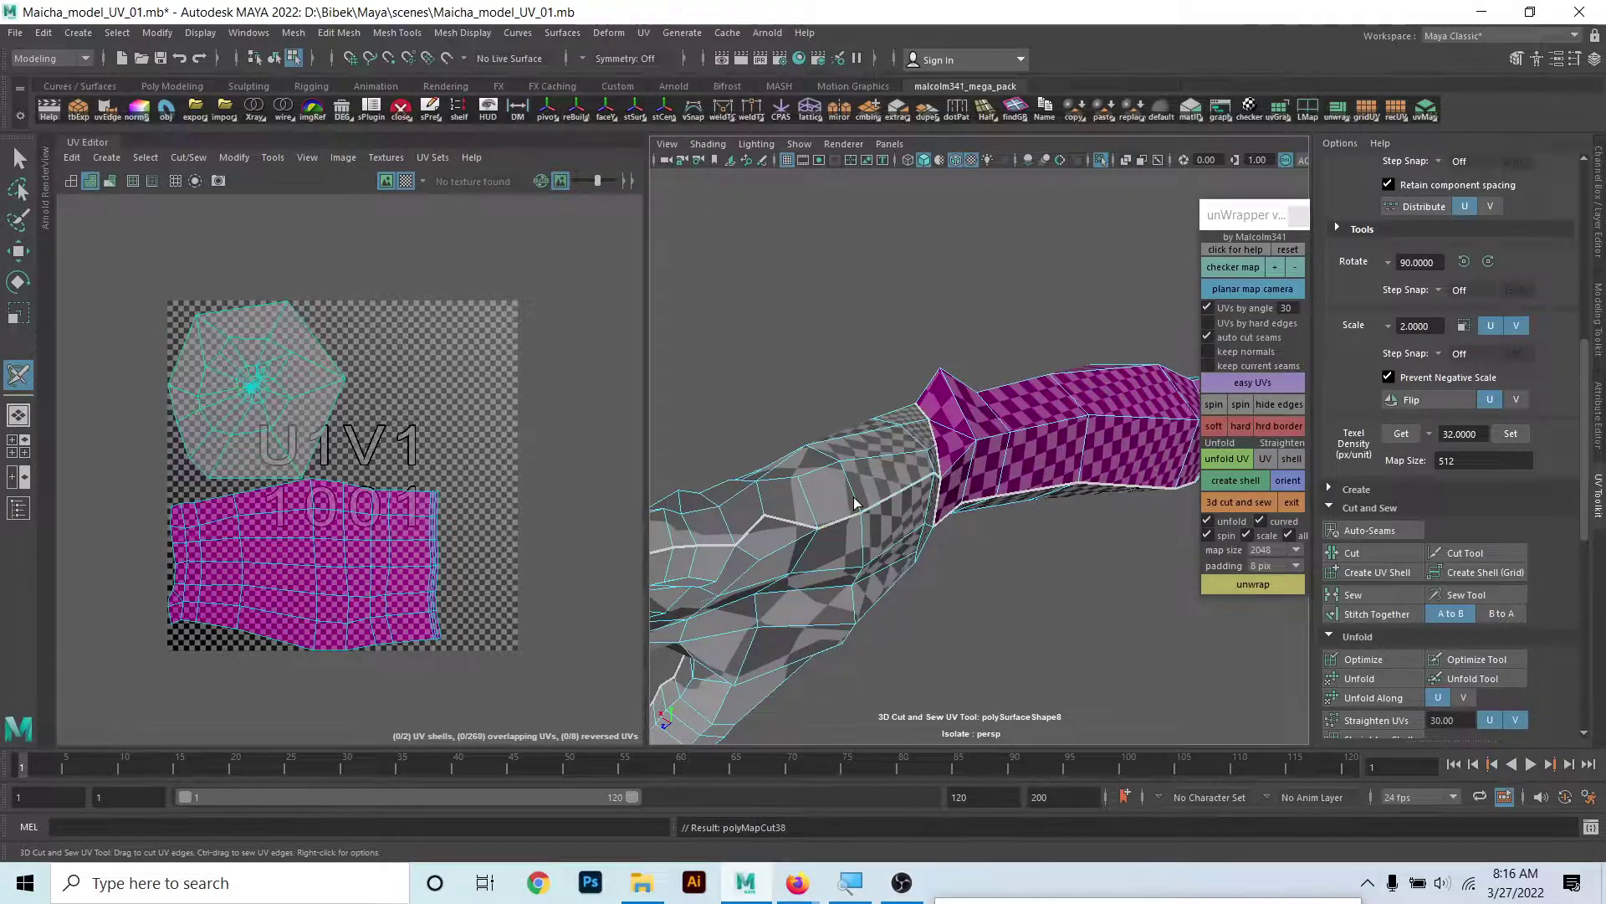
{"action": "left_click_drag", "start_coordinate": [775, 499], "coordinate": [911, 491], "text": "alt"}
{"action": "middle_click_drag", "start_coordinate": [911, 492], "coordinate": [1005, 448], "text": "alt"}
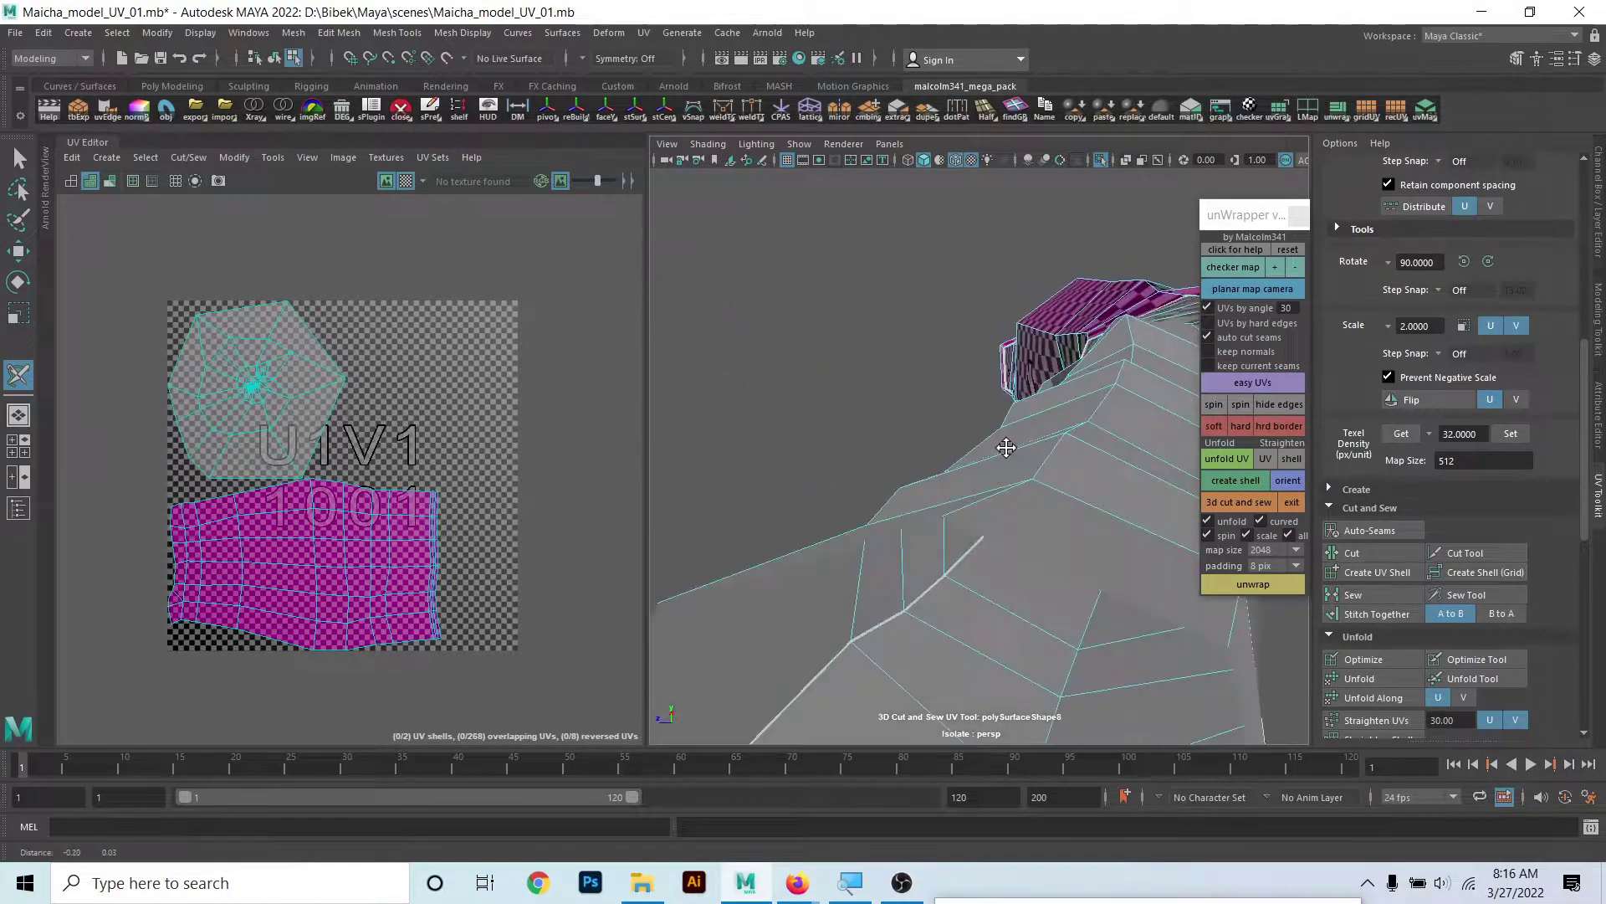
{"action": "scroll", "coordinate": [1006, 448], "scroll_direction": "down", "scroll_amount": 5}
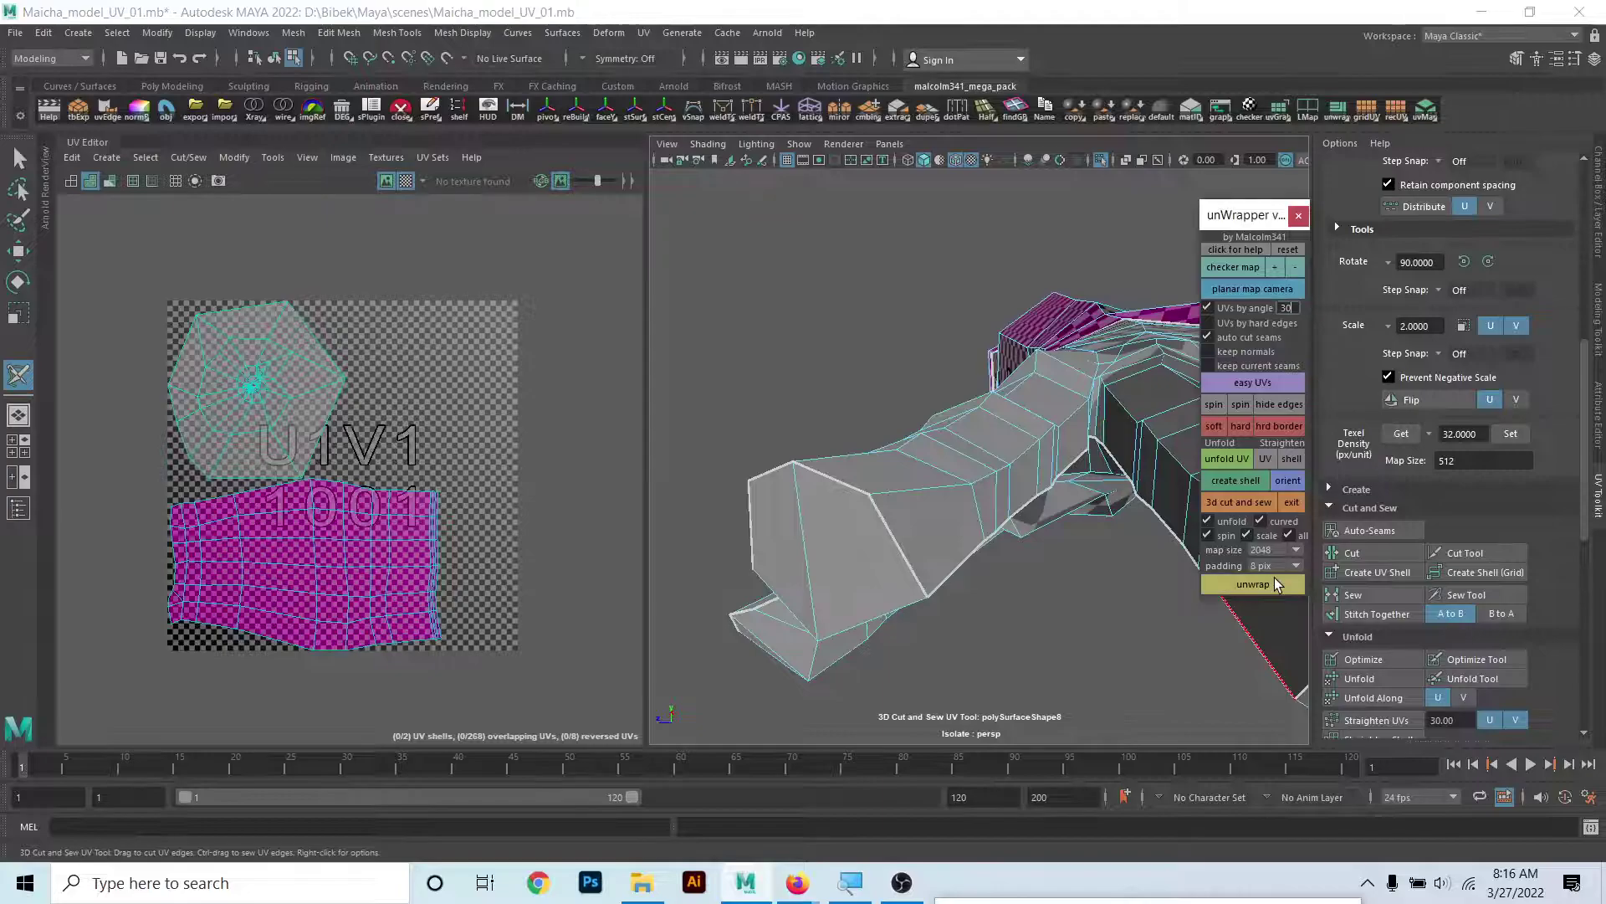
{"action": "left_click", "coordinate": [1274, 580]}
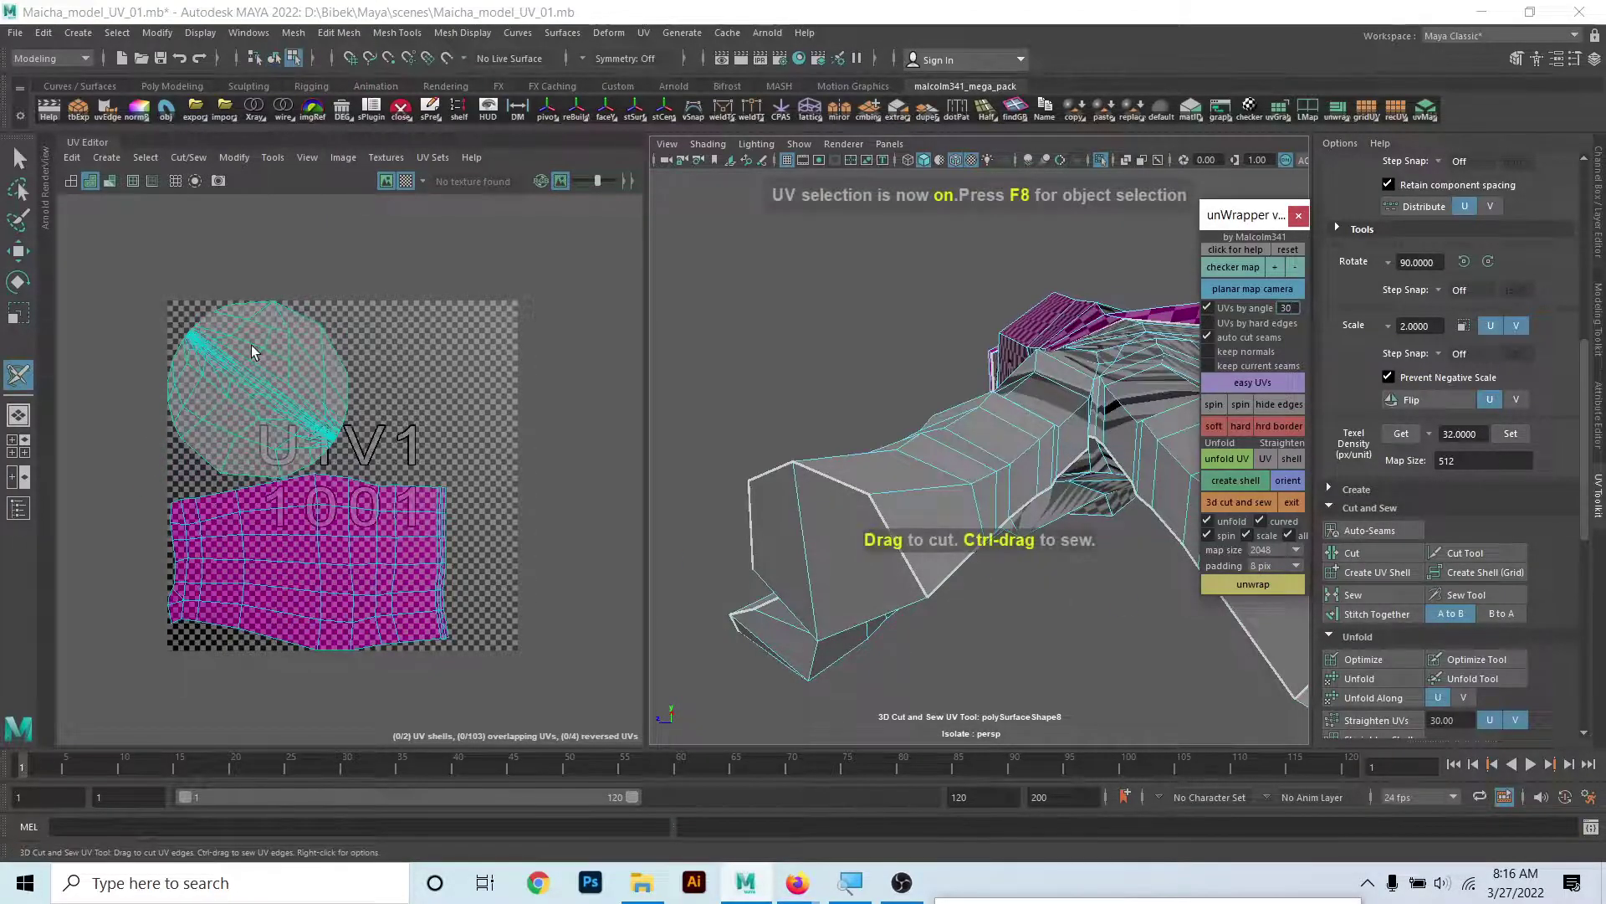
- Cut the seam edge deep between the fingers
{"action": "scroll", "coordinate": [251, 345], "scroll_direction": "up", "scroll_amount": 2}
{"action": "left_click_drag", "start_coordinate": [837, 536], "coordinate": [924, 532], "text": "alt"}
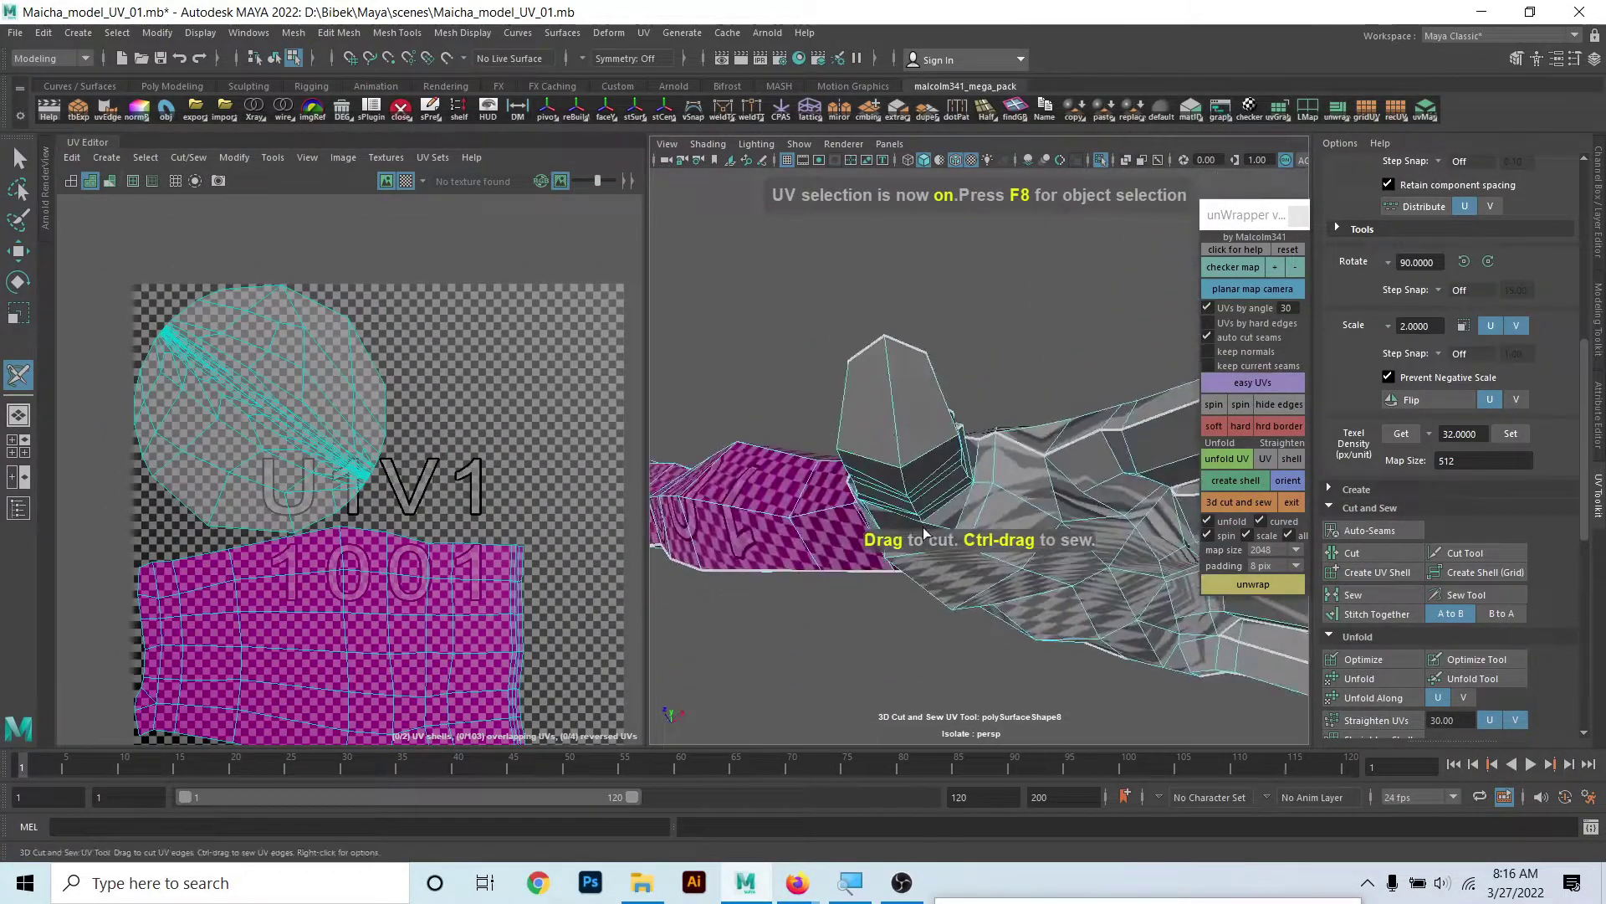
{"action": "scroll", "coordinate": [924, 533], "scroll_direction": "up", "scroll_amount": 3}
{"action": "scroll", "coordinate": [922, 510], "scroll_direction": "up", "scroll_amount": 4}
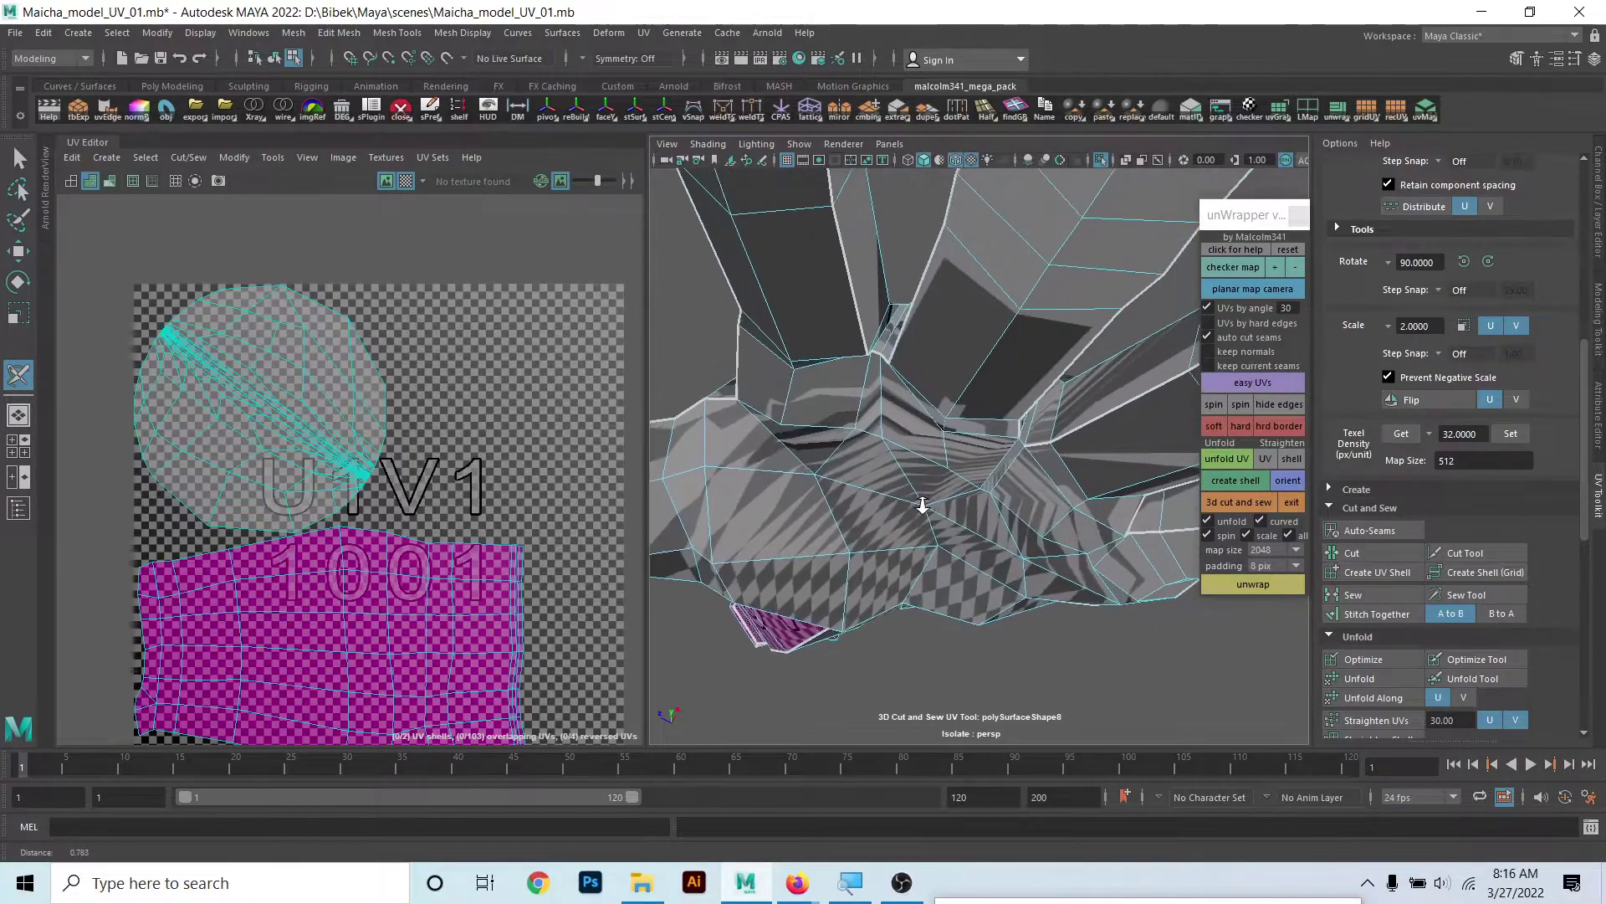
{"action": "scroll", "coordinate": [922, 505], "scroll_direction": "up", "scroll_amount": 2}
{"action": "scroll", "coordinate": [928, 494], "scroll_direction": "up", "scroll_amount": 2}
{"action": "scroll", "coordinate": [954, 468], "scroll_direction": "up", "scroll_amount": 2}
{"action": "scroll", "coordinate": [962, 438], "scroll_direction": "up", "scroll_amount": 2}
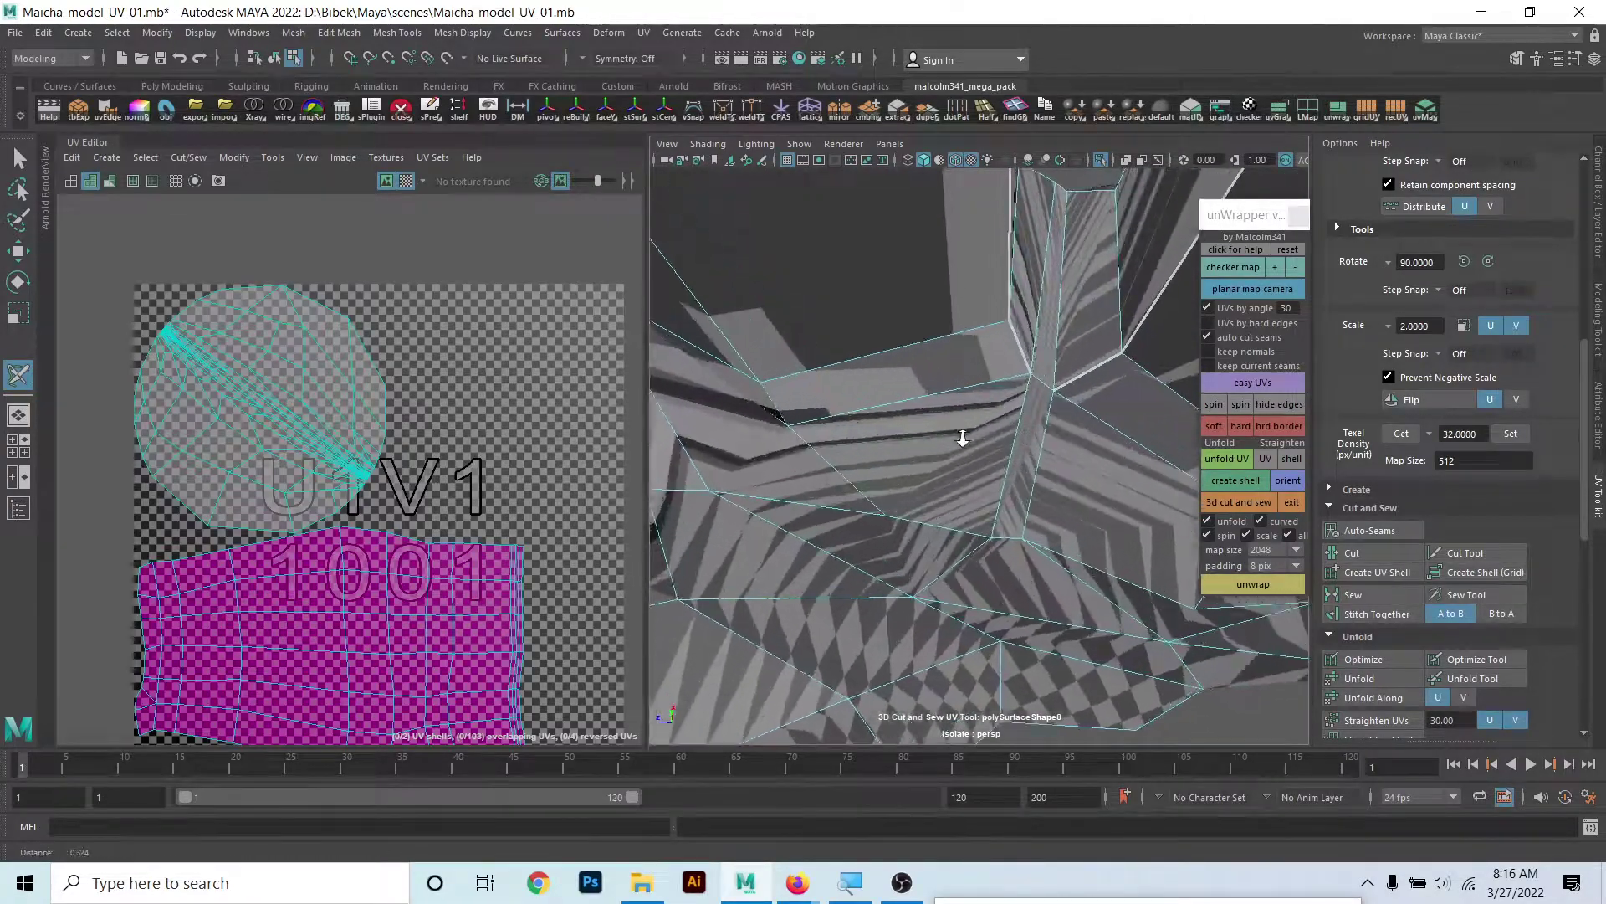
{"action": "scroll", "coordinate": [962, 438], "scroll_direction": "up", "scroll_amount": 2}
{"action": "scroll", "coordinate": [971, 424], "scroll_direction": "up", "scroll_amount": 2}
{"action": "scroll", "coordinate": [986, 423], "scroll_direction": "up", "scroll_amount": 1}
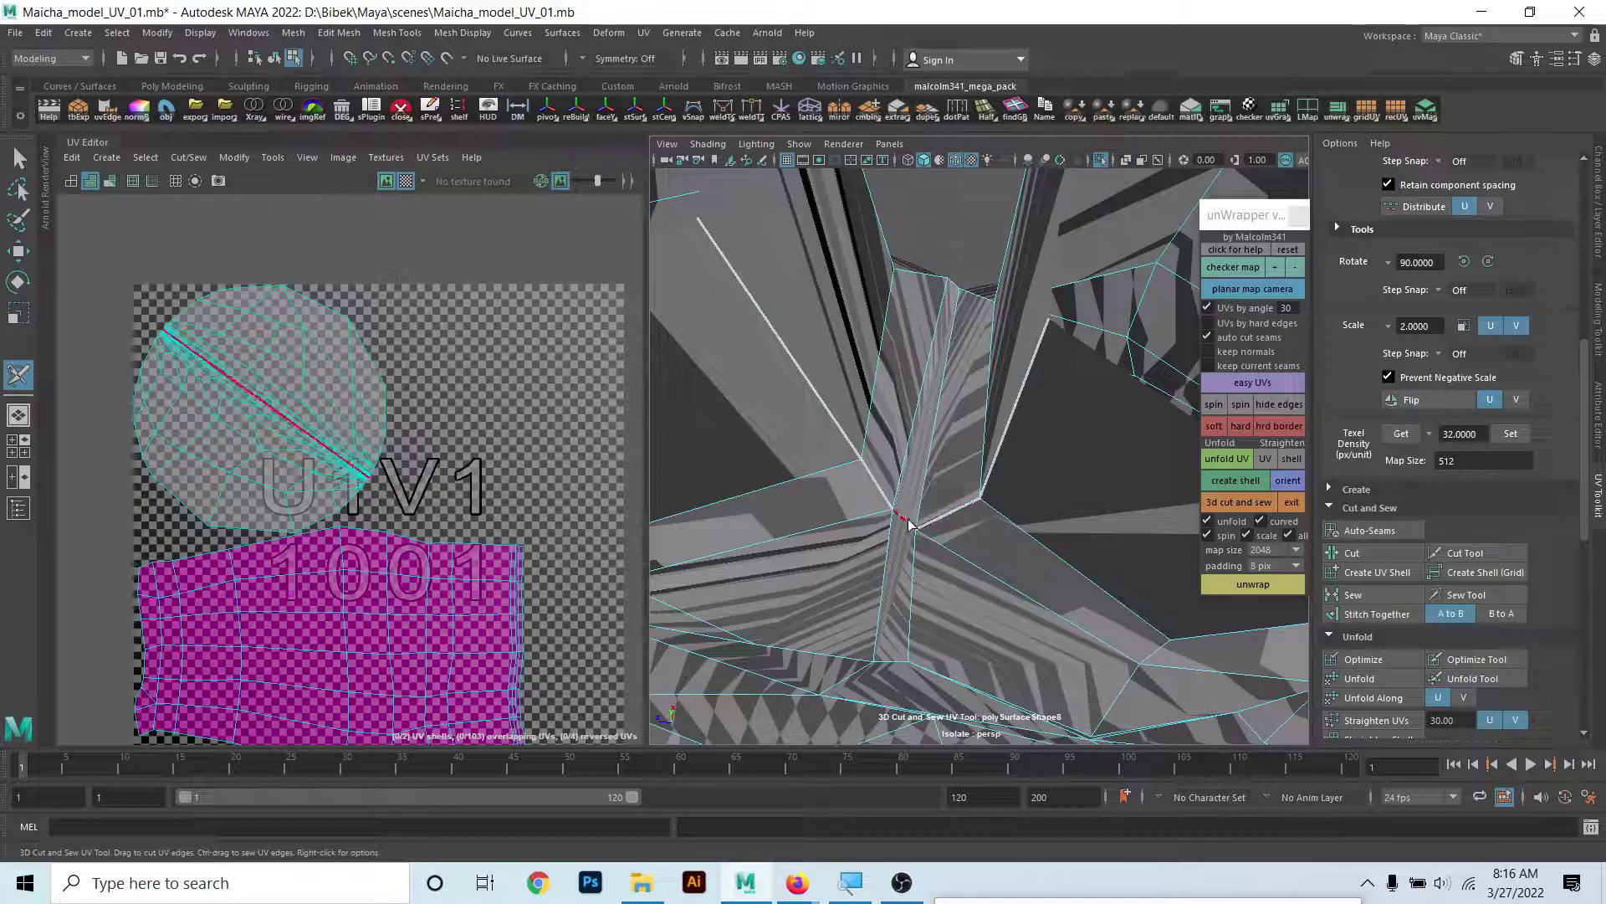
{"action": "left_click", "coordinate": [903, 518]}
{"action": "scroll", "coordinate": [1014, 574], "scroll_direction": "down", "scroll_amount": 3}
{"action": "scroll", "coordinate": [1046, 502], "scroll_direction": "up", "scroll_amount": 3}
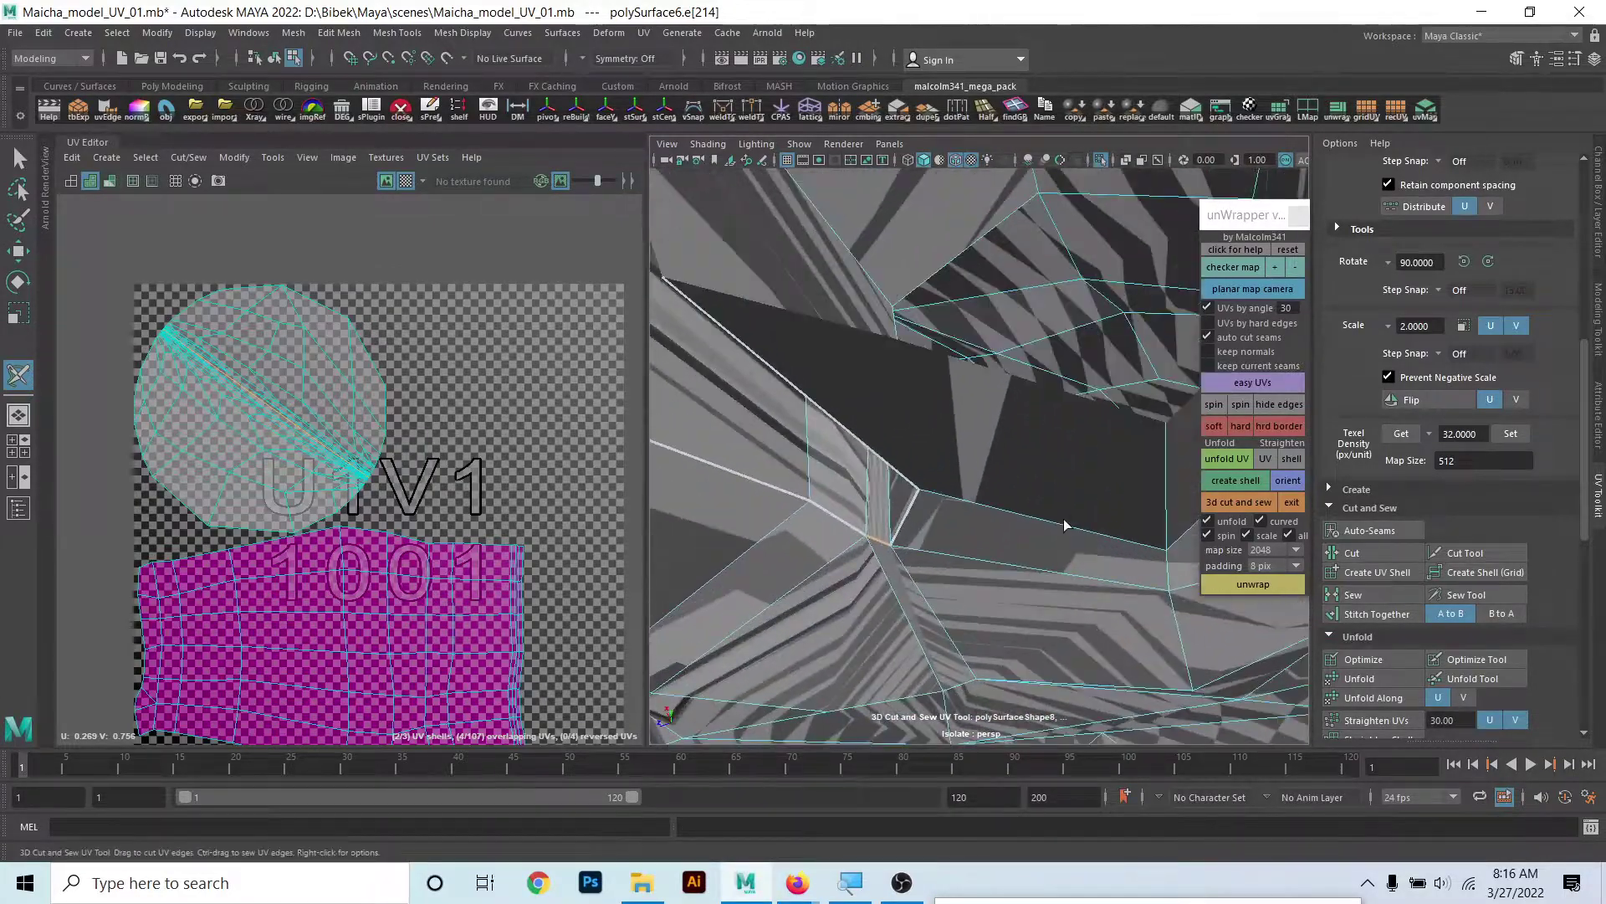
{"action": "scroll", "coordinate": [1046, 511], "scroll_direction": "down", "scroll_amount": 2}
{"action": "scroll", "coordinate": [1040, 503], "scroll_direction": "down", "scroll_amount": 2}
{"action": "scroll", "coordinate": [1040, 504], "scroll_direction": "down", "scroll_amount": 1}
{"action": "scroll", "coordinate": [1038, 508], "scroll_direction": "down", "scroll_amount": 2}
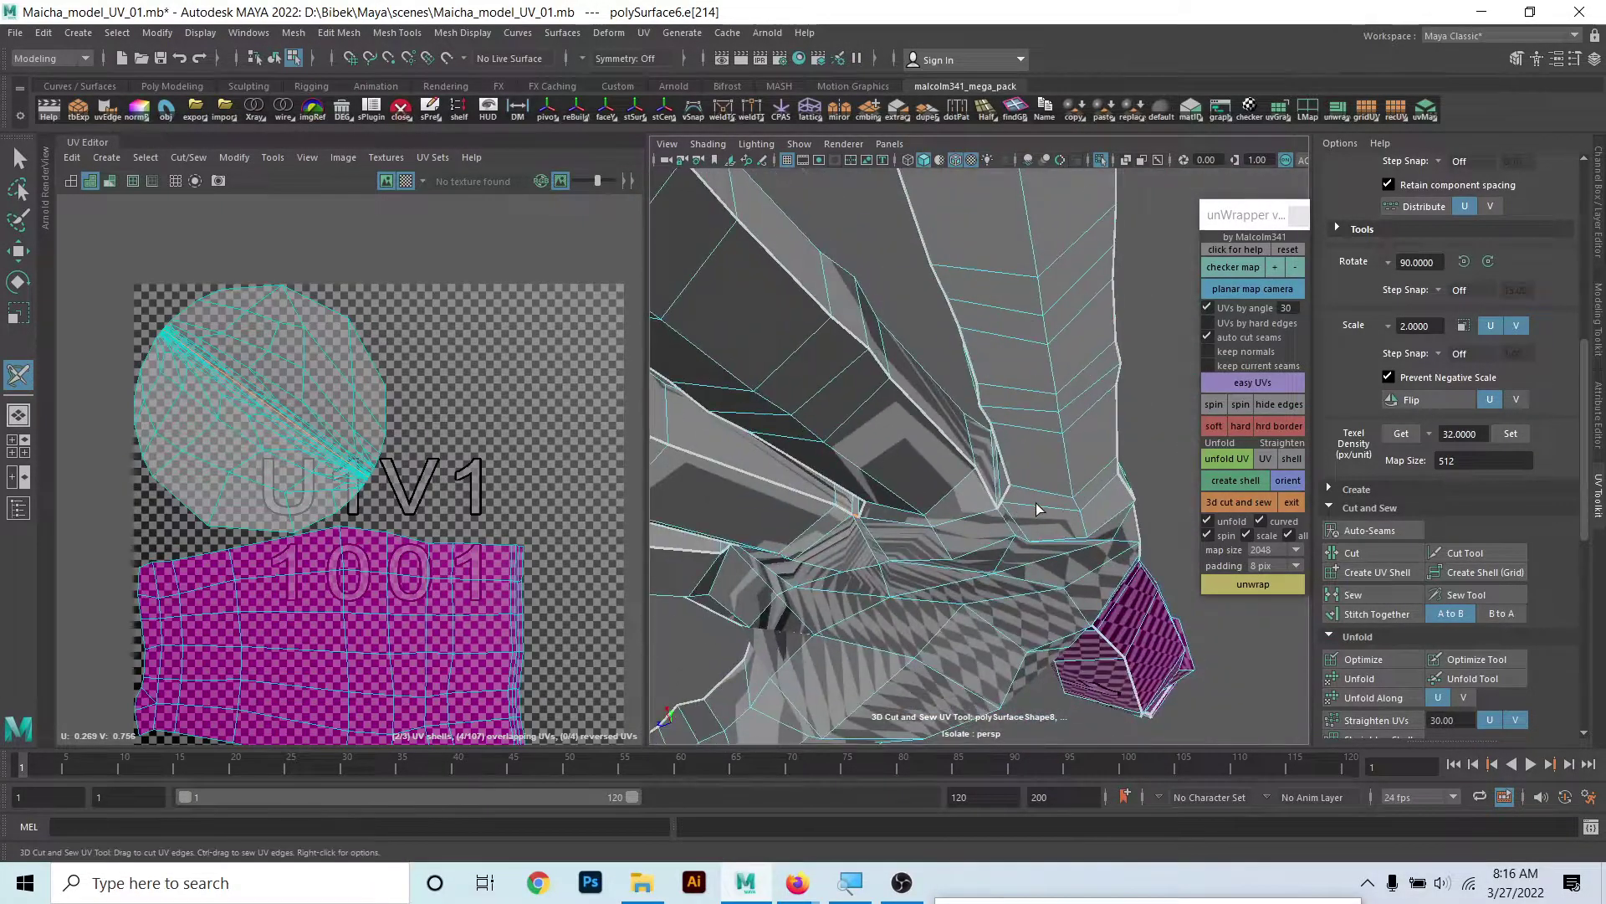
{"action": "scroll", "coordinate": [1029, 502], "scroll_direction": "down", "scroll_amount": 2}
{"action": "scroll", "coordinate": [996, 485], "scroll_direction": "down", "scroll_amount": 4}
{"action": "scroll", "coordinate": [962, 468], "scroll_direction": "down", "scroll_amount": 1}
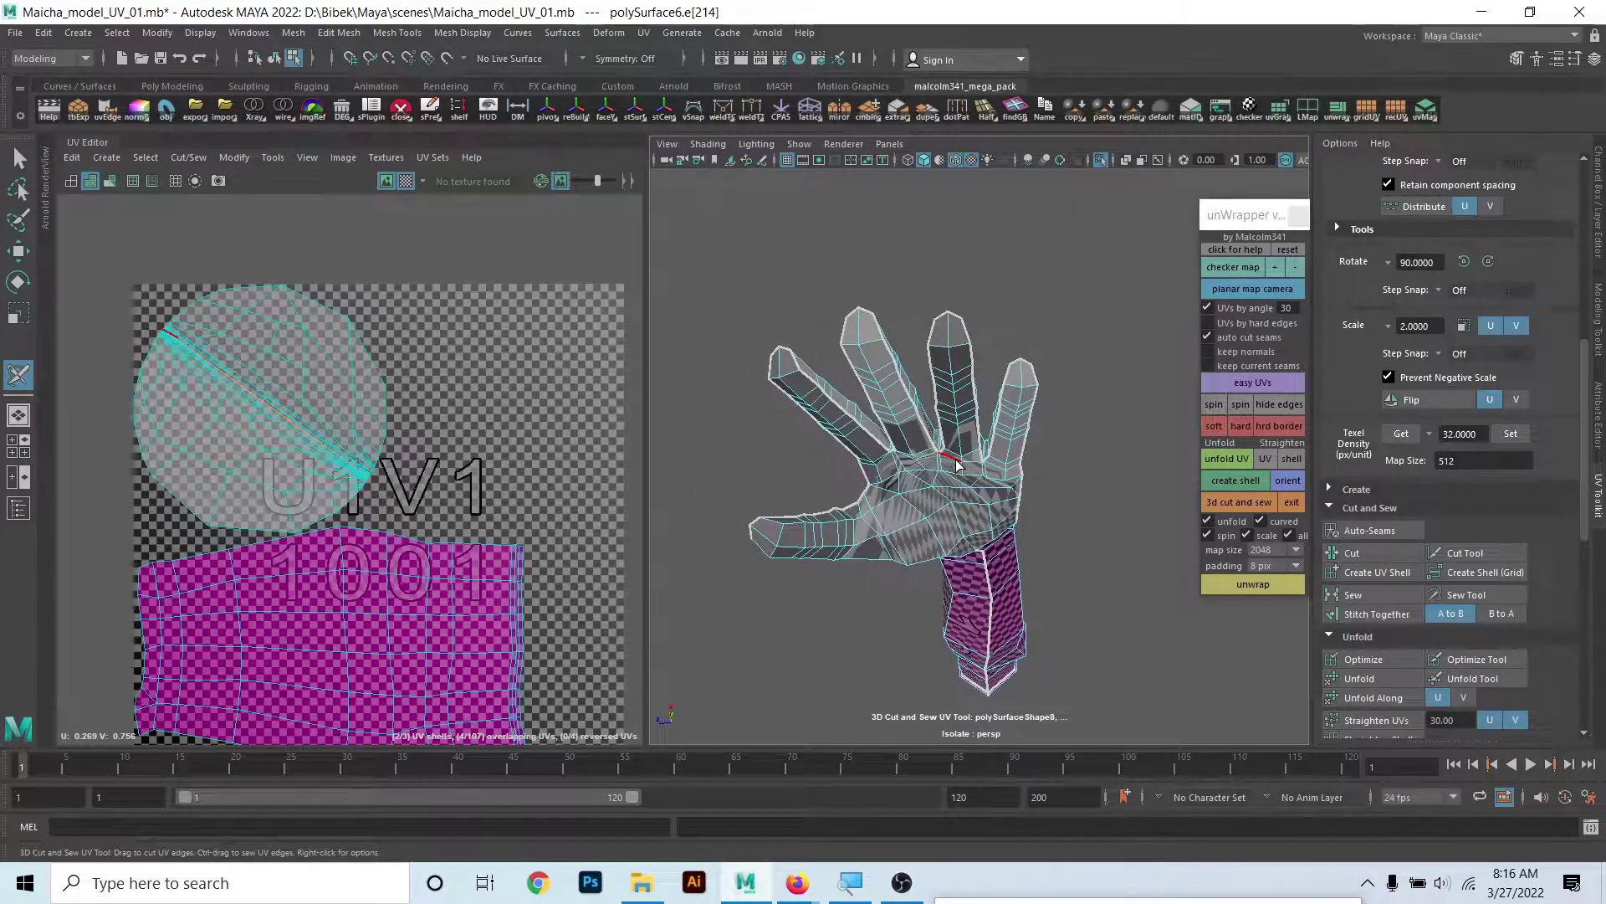
- Cut the last edge, re-unfold the hand, and frame its UV shell
{"action": "left_click", "coordinate": [942, 458]}
{"action": "scroll", "coordinate": [345, 370], "scroll_direction": "up", "scroll_amount": 2}
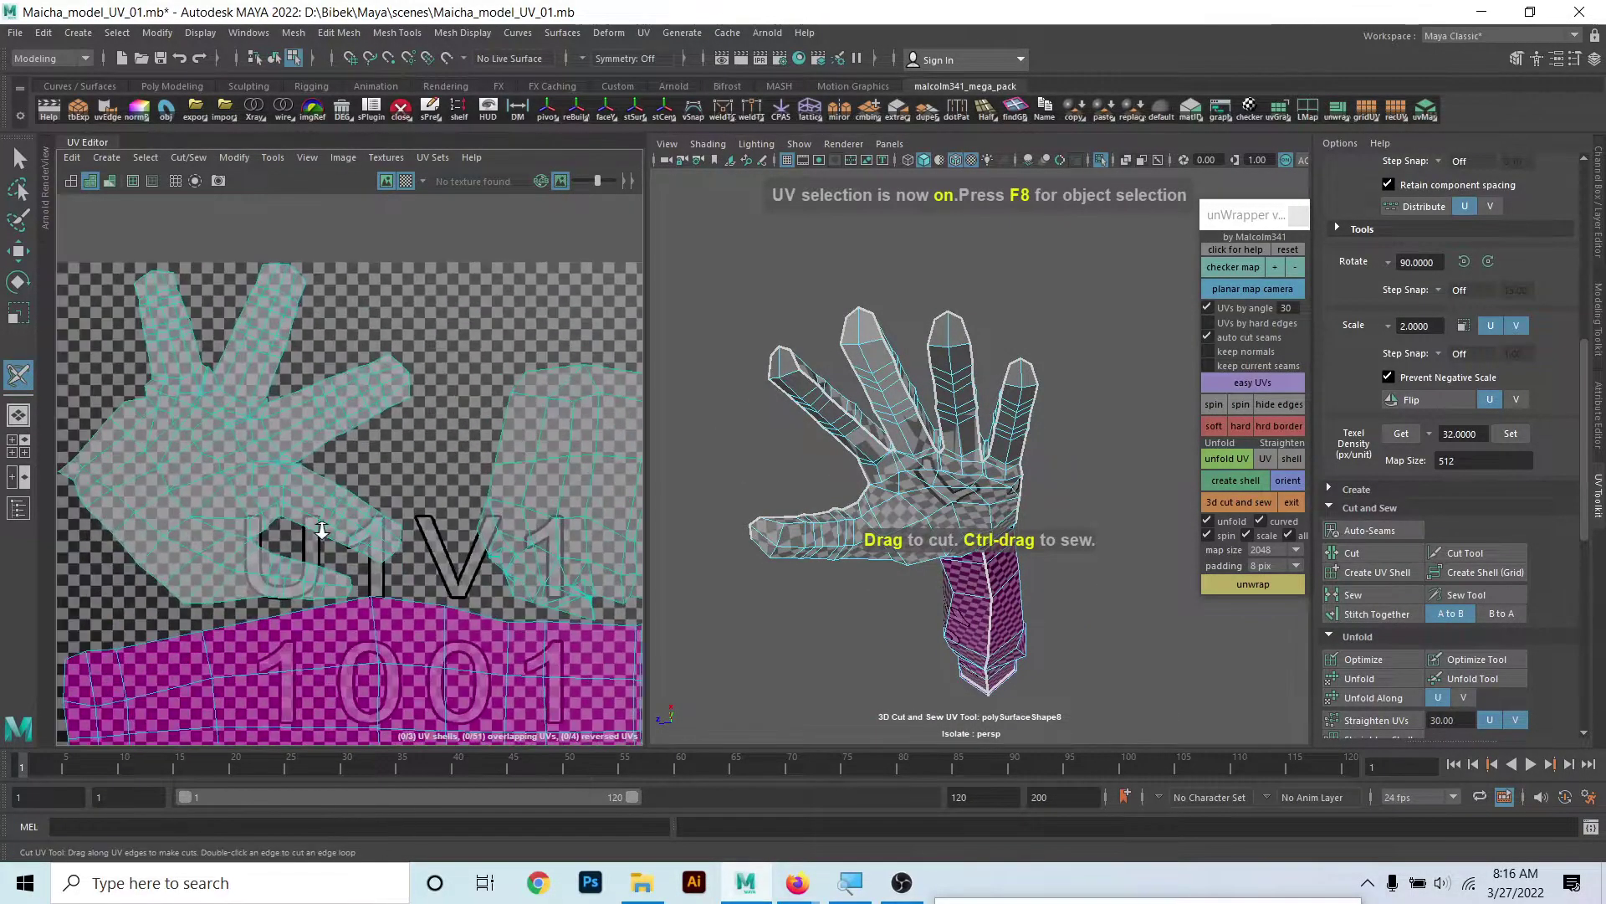
{"action": "scroll", "coordinate": [347, 359], "scroll_direction": "up", "scroll_amount": 2}
{"action": "scroll", "coordinate": [349, 343], "scroll_direction": "up", "scroll_amount": 2}
{"action": "scroll", "coordinate": [354, 326], "scroll_direction": "up", "scroll_amount": 2}
{"action": "scroll", "coordinate": [353, 327], "scroll_direction": "down", "scroll_amount": 2}
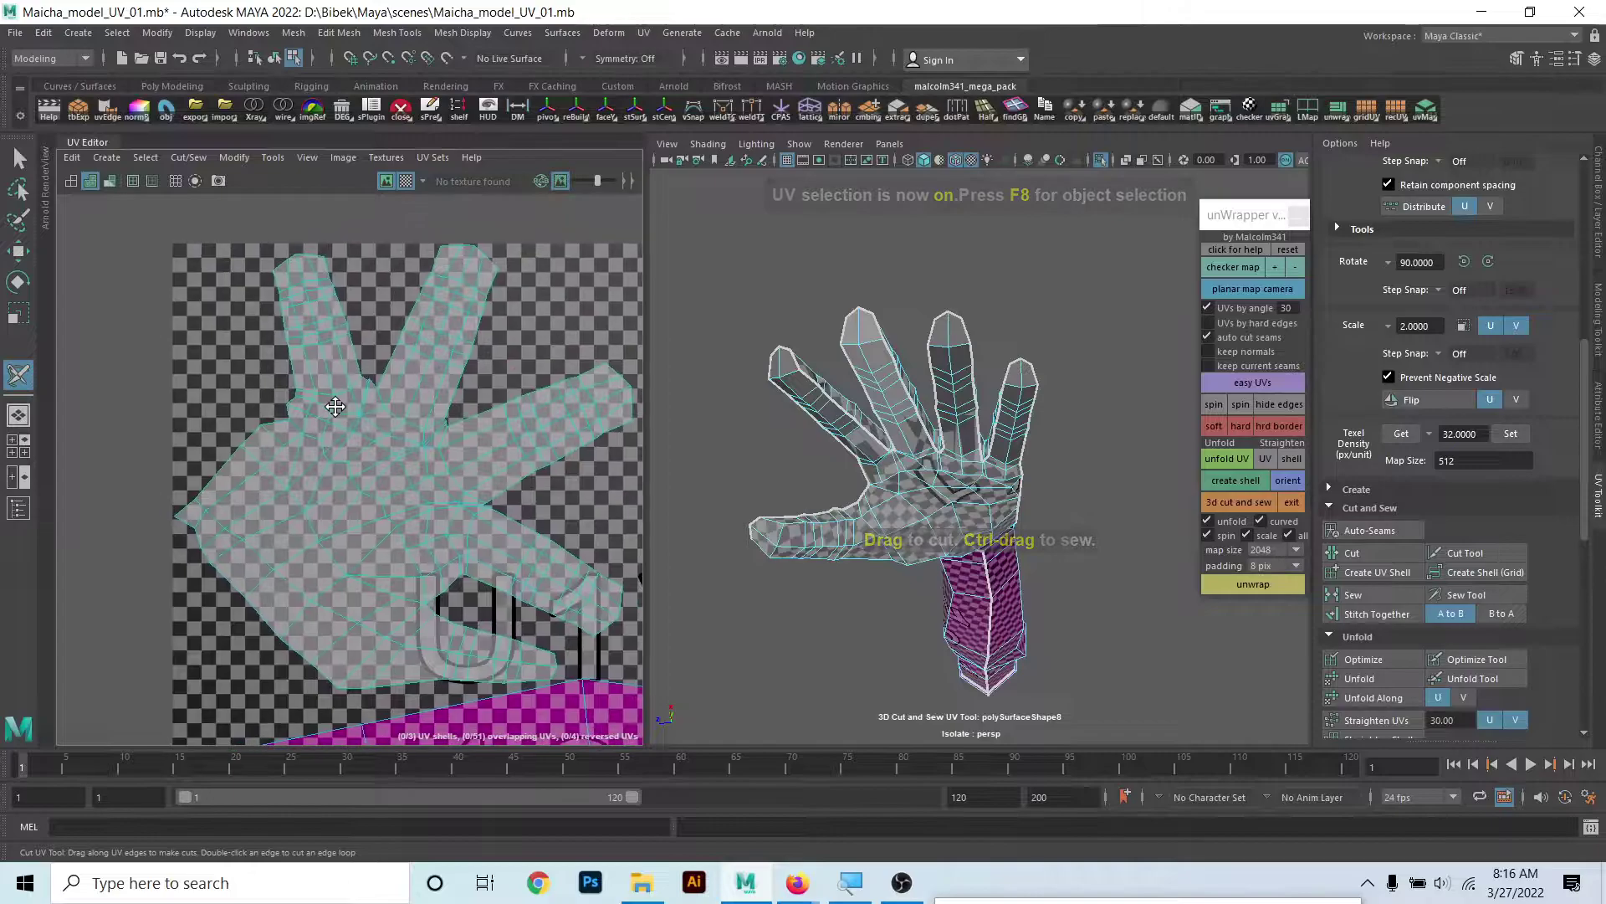
{"action": "scroll", "coordinate": [233, 360], "scroll_direction": "up", "scroll_amount": 3}
{"action": "scroll", "coordinate": [226, 401], "scroll_direction": "up", "scroll_amount": 2}
{"action": "mouse_move", "coordinate": [251, 468]}
{"action": "middle_mouse_down", "text": "alt"}
{"action": "mouse_move", "coordinate": [215, 513]}
{"action": "mouse_move", "coordinate": [183, 441]}
{"action": "middle_mouse_up", "text": "alt"}
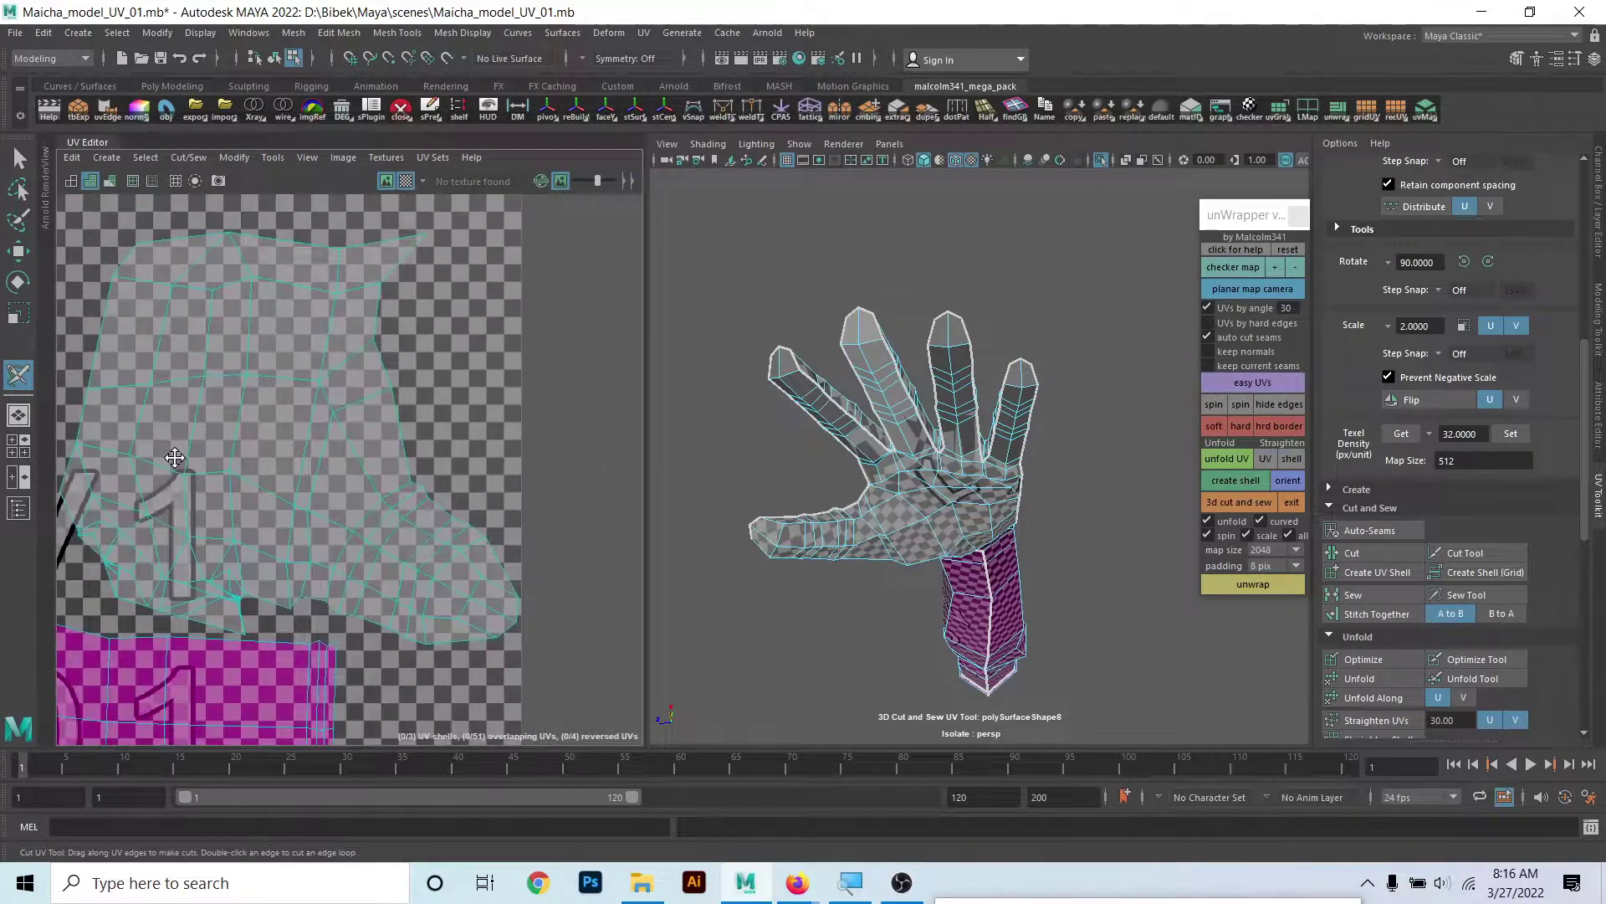
- Cut the seam separating the thumb and frame the hand UV layout
{"action": "mouse_move", "coordinate": [996, 479]}
{"action": "left_mouse_down", "text": "alt"}
{"action": "mouse_move", "coordinate": [1070, 611]}
{"action": "mouse_move", "coordinate": [1118, 609]}
{"action": "left_mouse_up", "text": "alt"}
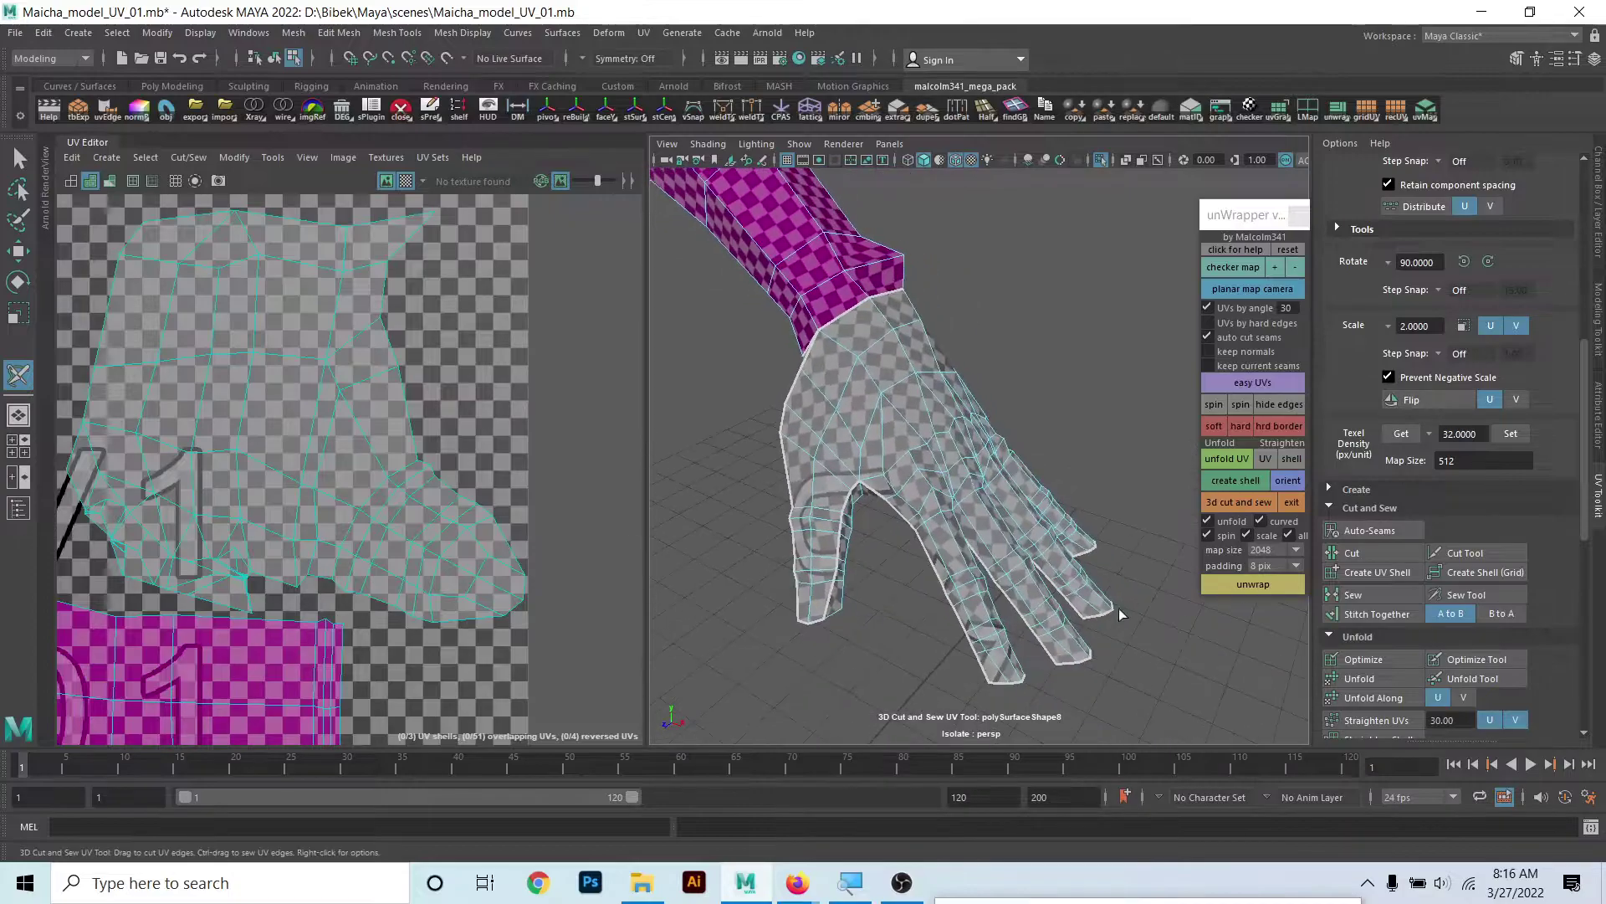
{"action": "mouse_move", "coordinate": [1118, 609]}
{"action": "right_mouse_down", "text": "alt"}
{"action": "mouse_move", "coordinate": [977, 452]}
{"action": "mouse_move", "coordinate": [897, 466]}
{"action": "right_mouse_up", "text": "alt"}
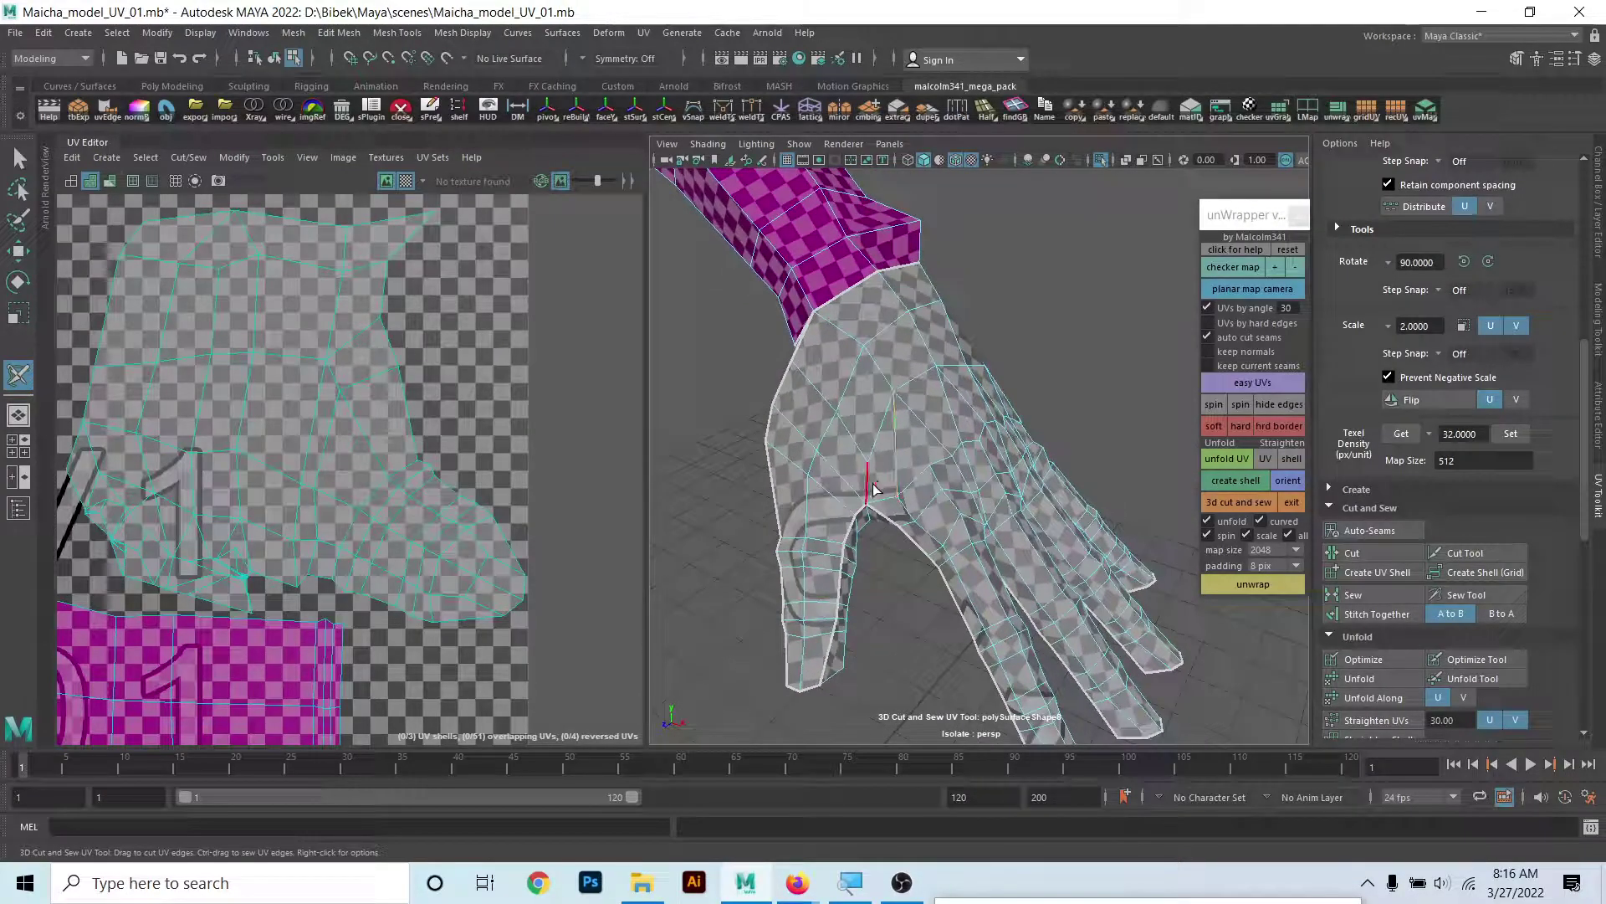
{"action": "left_click", "coordinate": [813, 401]}
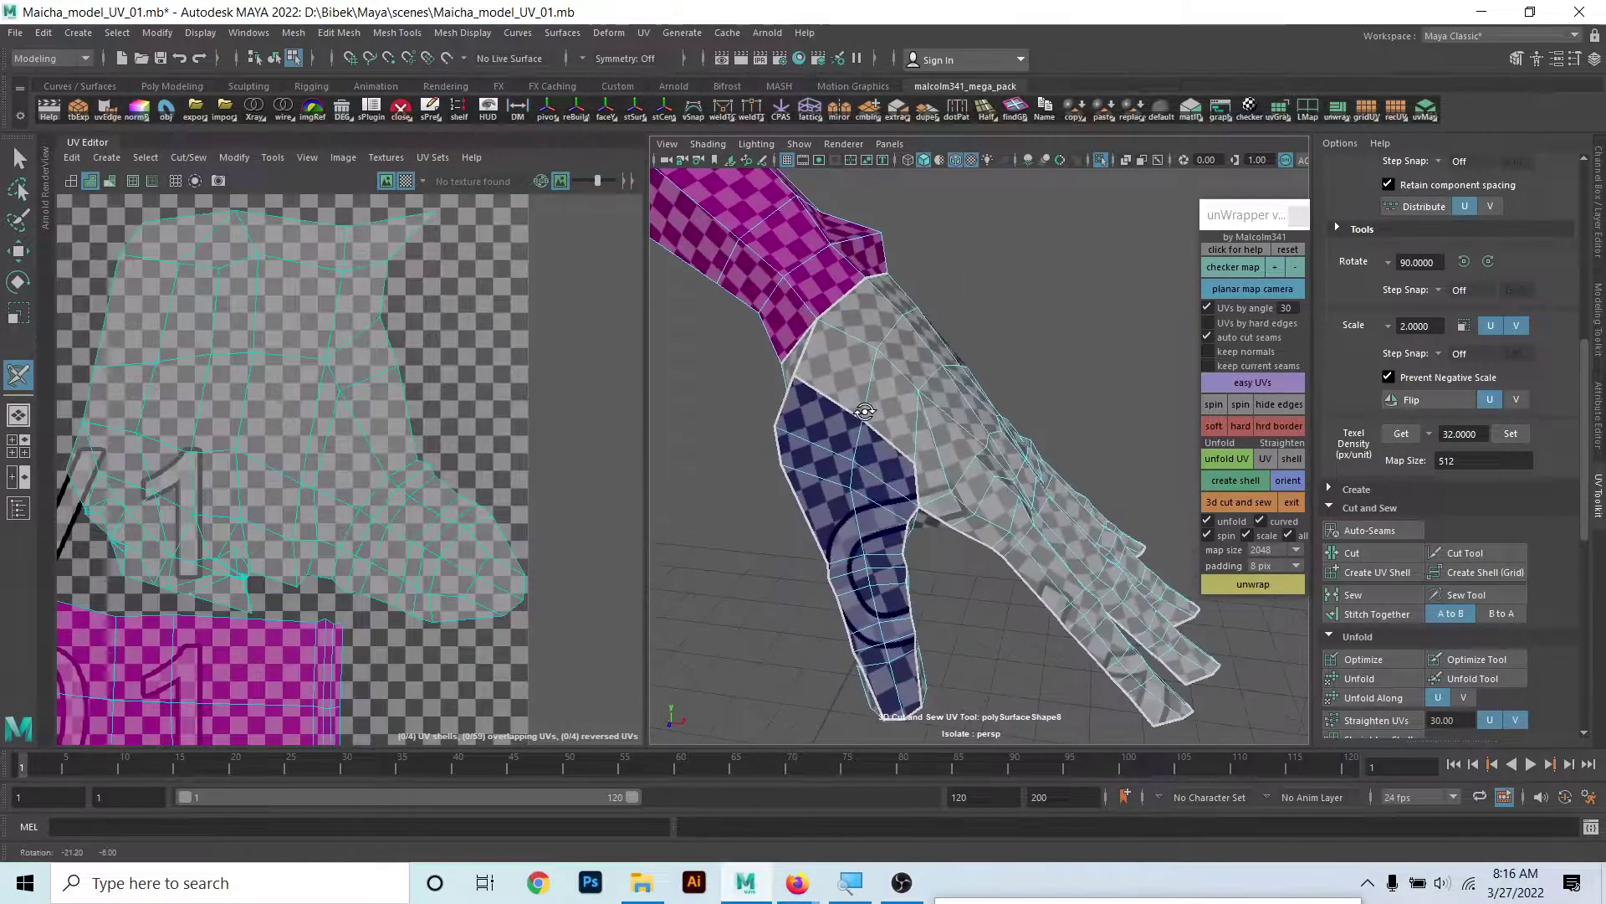
{"action": "left_click_drag", "start_coordinate": [813, 400], "coordinate": [918, 406], "text": "alt"}
{"action": "scroll", "coordinate": [251, 423], "scroll_direction": "down", "scroll_amount": 3}
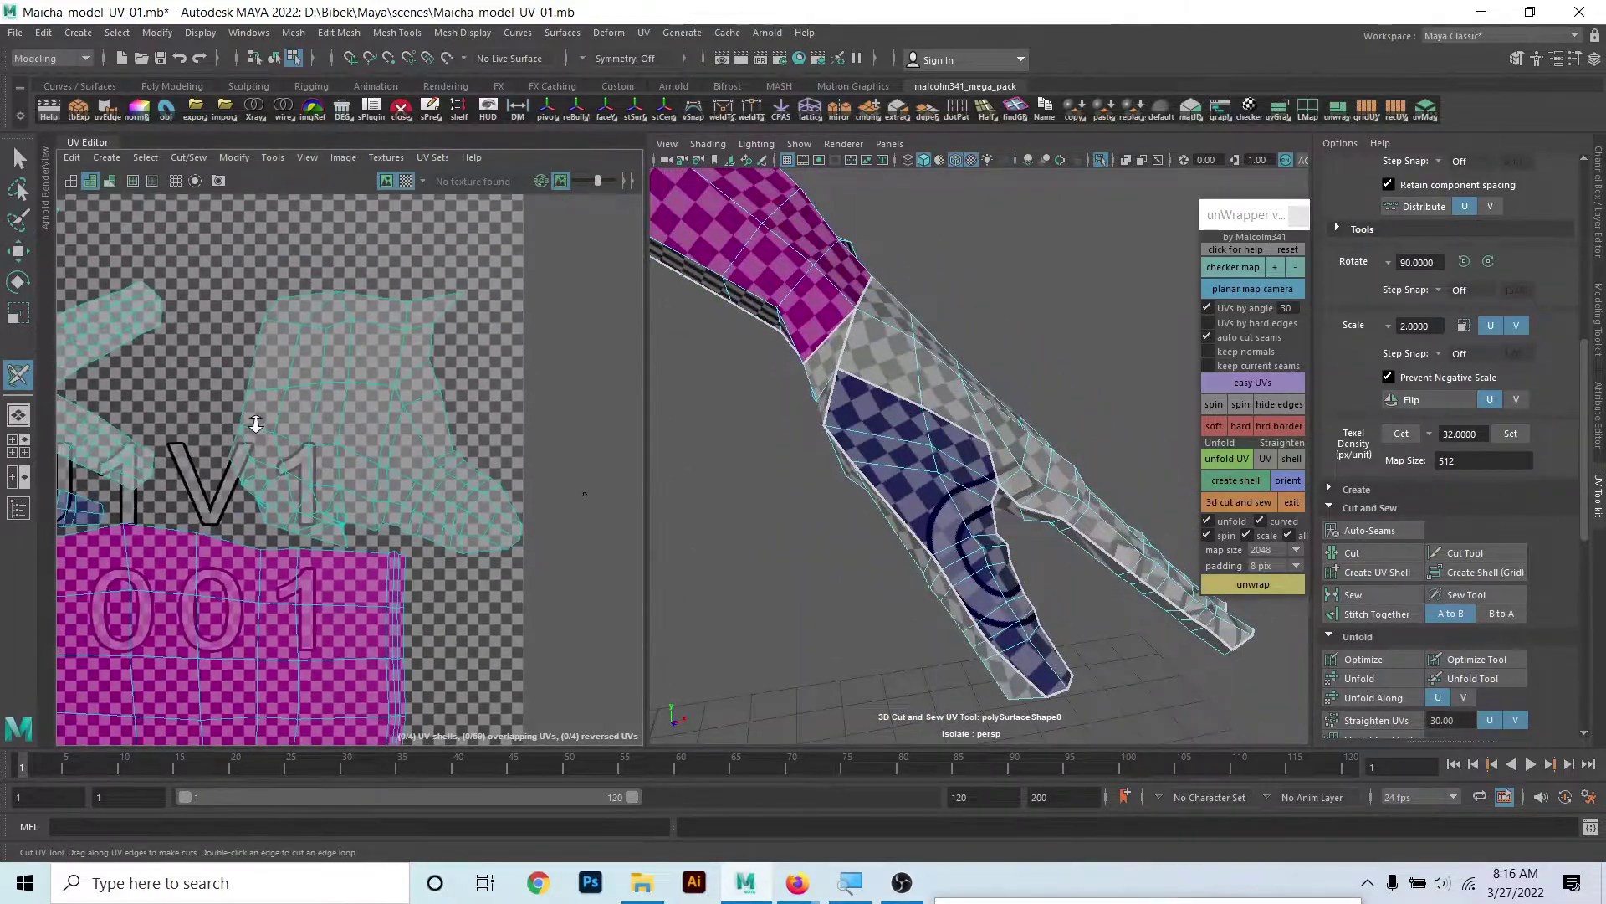
{"action": "middle_click_drag", "start_coordinate": [251, 423], "coordinate": [429, 493], "text": "alt"}
{"action": "scroll", "coordinate": [388, 526], "scroll_direction": "up", "scroll_amount": 2}
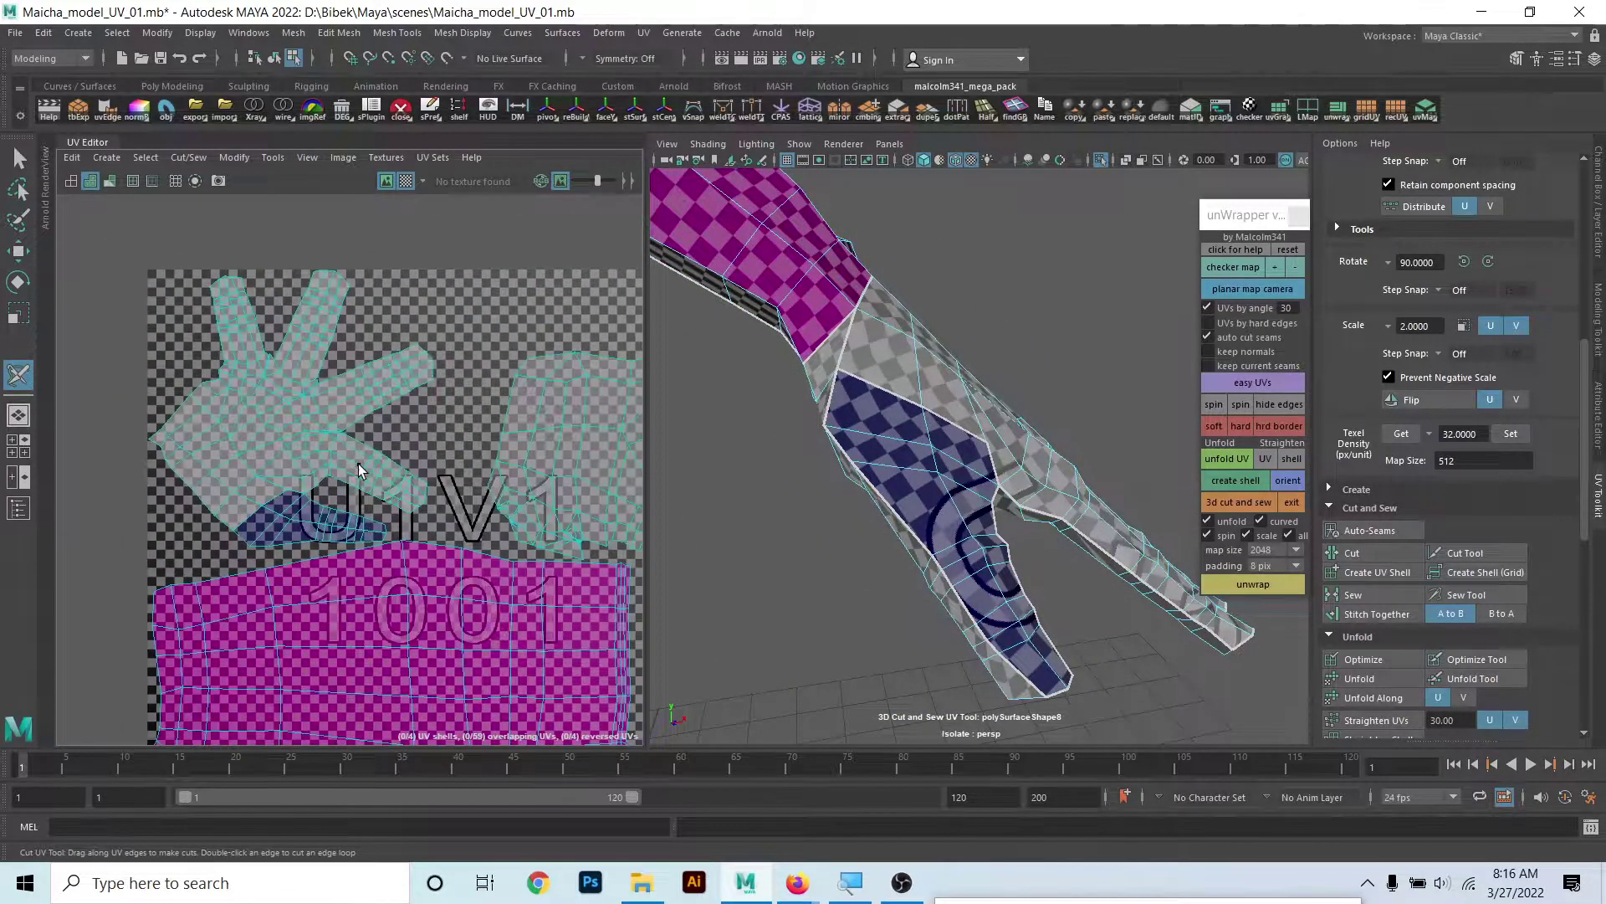
- Cut a seam edge on the back of the hand
{"action": "left_click_drag", "start_coordinate": [879, 519], "coordinate": [922, 542], "text": "alt"}
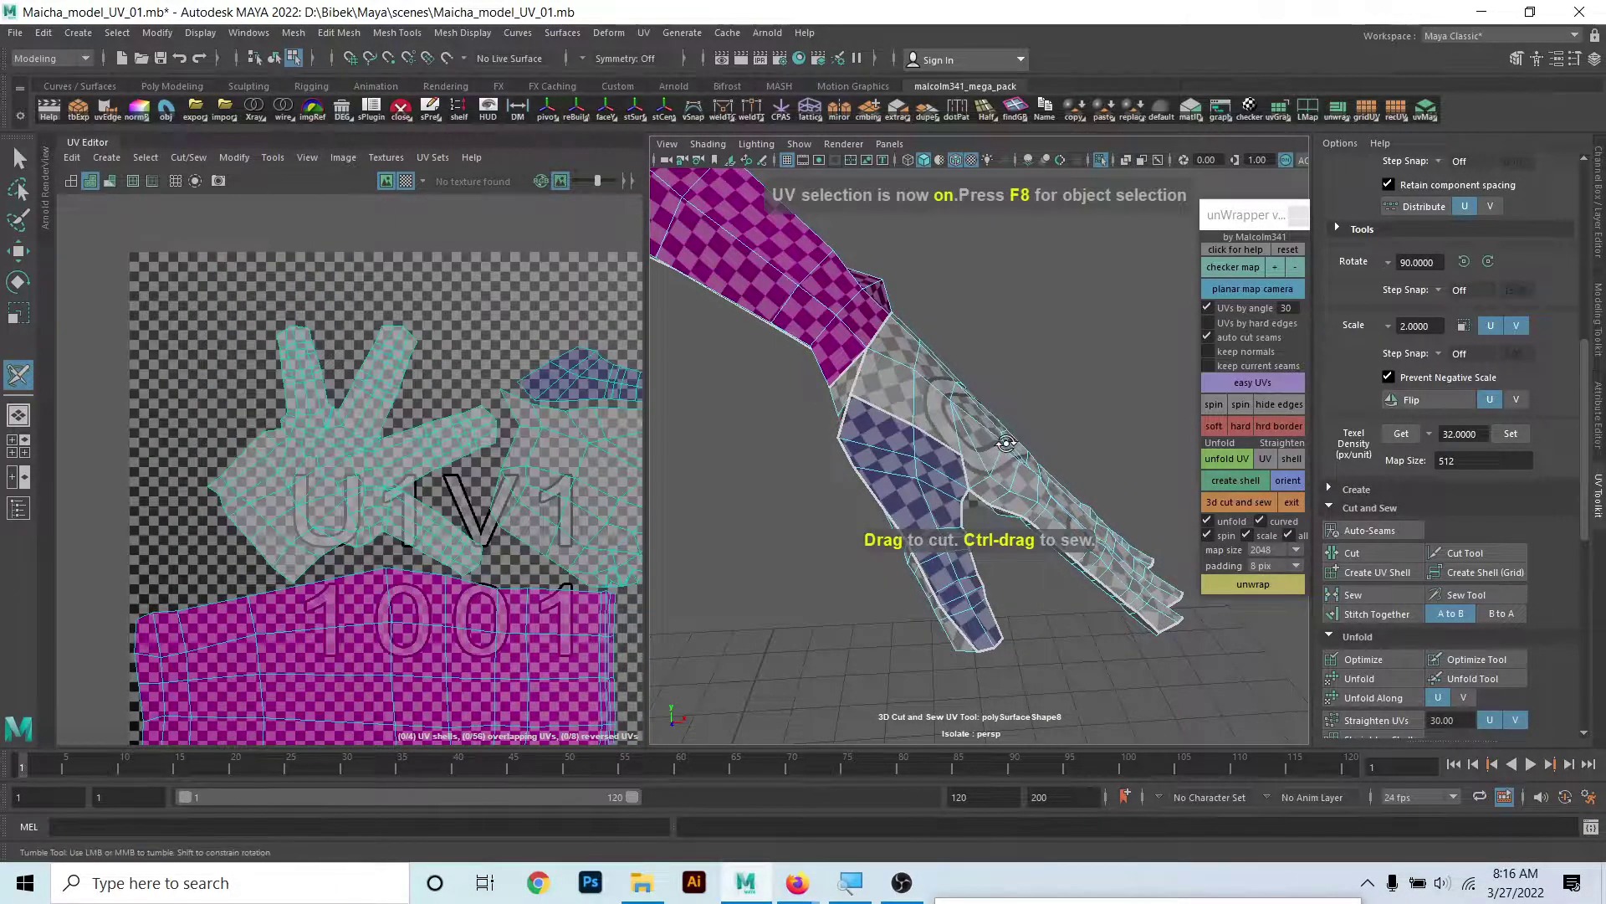
{"action": "left_click_drag", "start_coordinate": [1005, 443], "coordinate": [1046, 452], "text": "alt"}
{"action": "middle_click_drag", "start_coordinate": [580, 412], "coordinate": [379, 393], "text": "alt"}
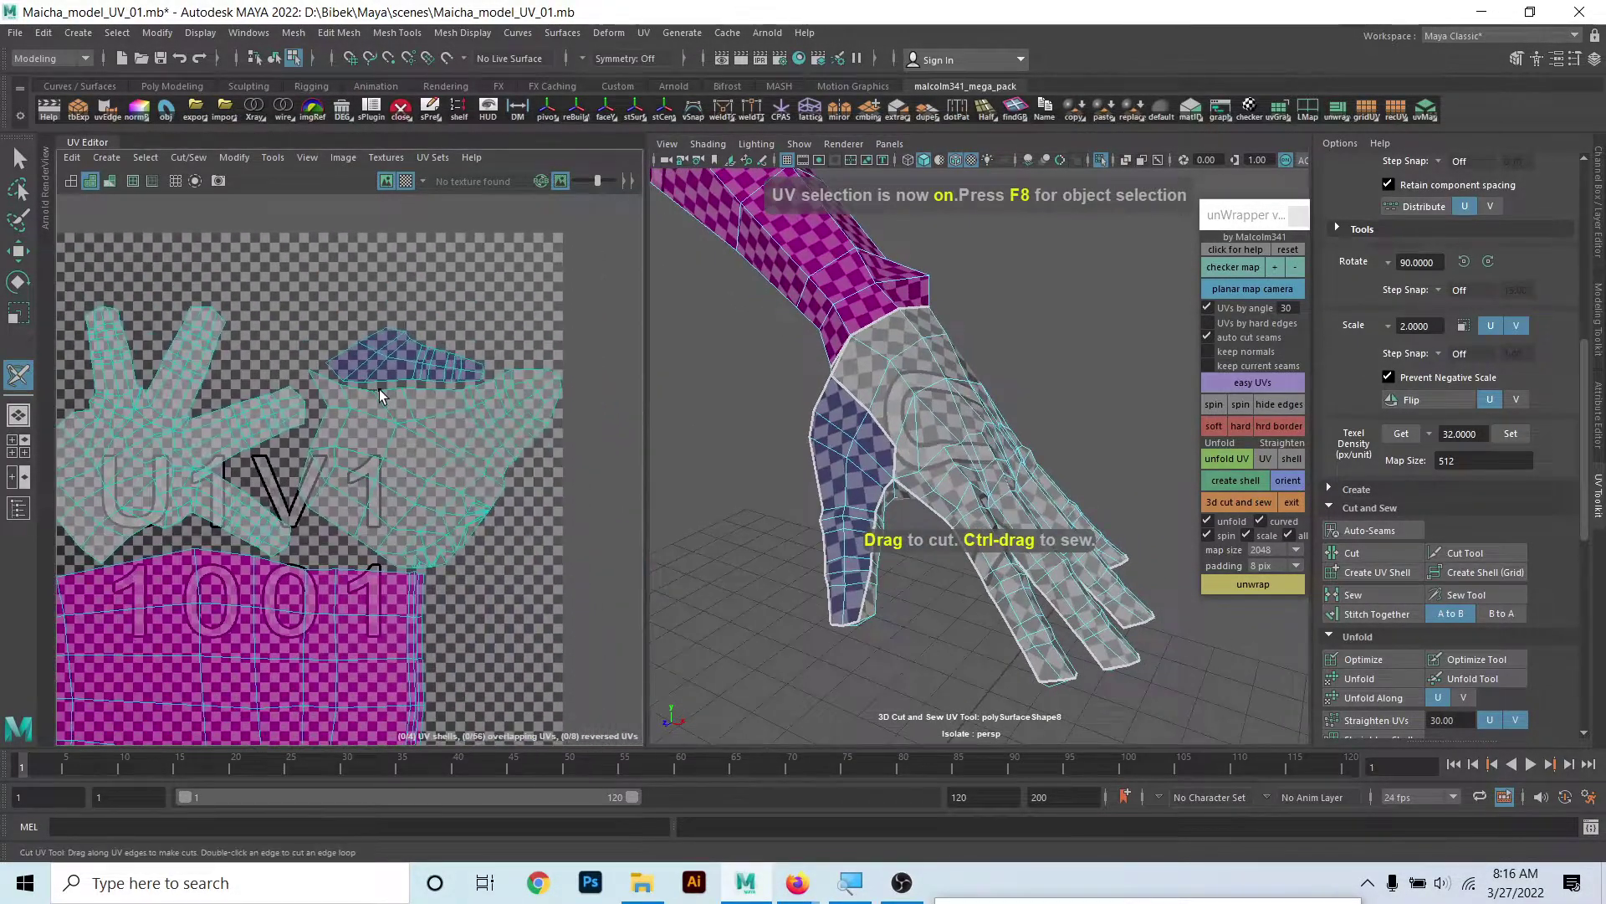
{"action": "scroll", "coordinate": [379, 389], "scroll_direction": "up", "scroll_amount": 3}
{"action": "mouse_move", "coordinate": [962, 451]}
{"action": "left_mouse_down", "text": "alt"}
{"action": "mouse_move", "coordinate": [839, 442]}
{"action": "mouse_move", "coordinate": [894, 526]}
{"action": "mouse_move", "coordinate": [854, 454]}
{"action": "mouse_move", "coordinate": [831, 470]}
{"action": "mouse_move", "coordinate": [987, 414]}
{"action": "mouse_move", "coordinate": [986, 369]}
{"action": "mouse_move", "coordinate": [1060, 426]}
{"action": "left_mouse_up", "text": "alt"}
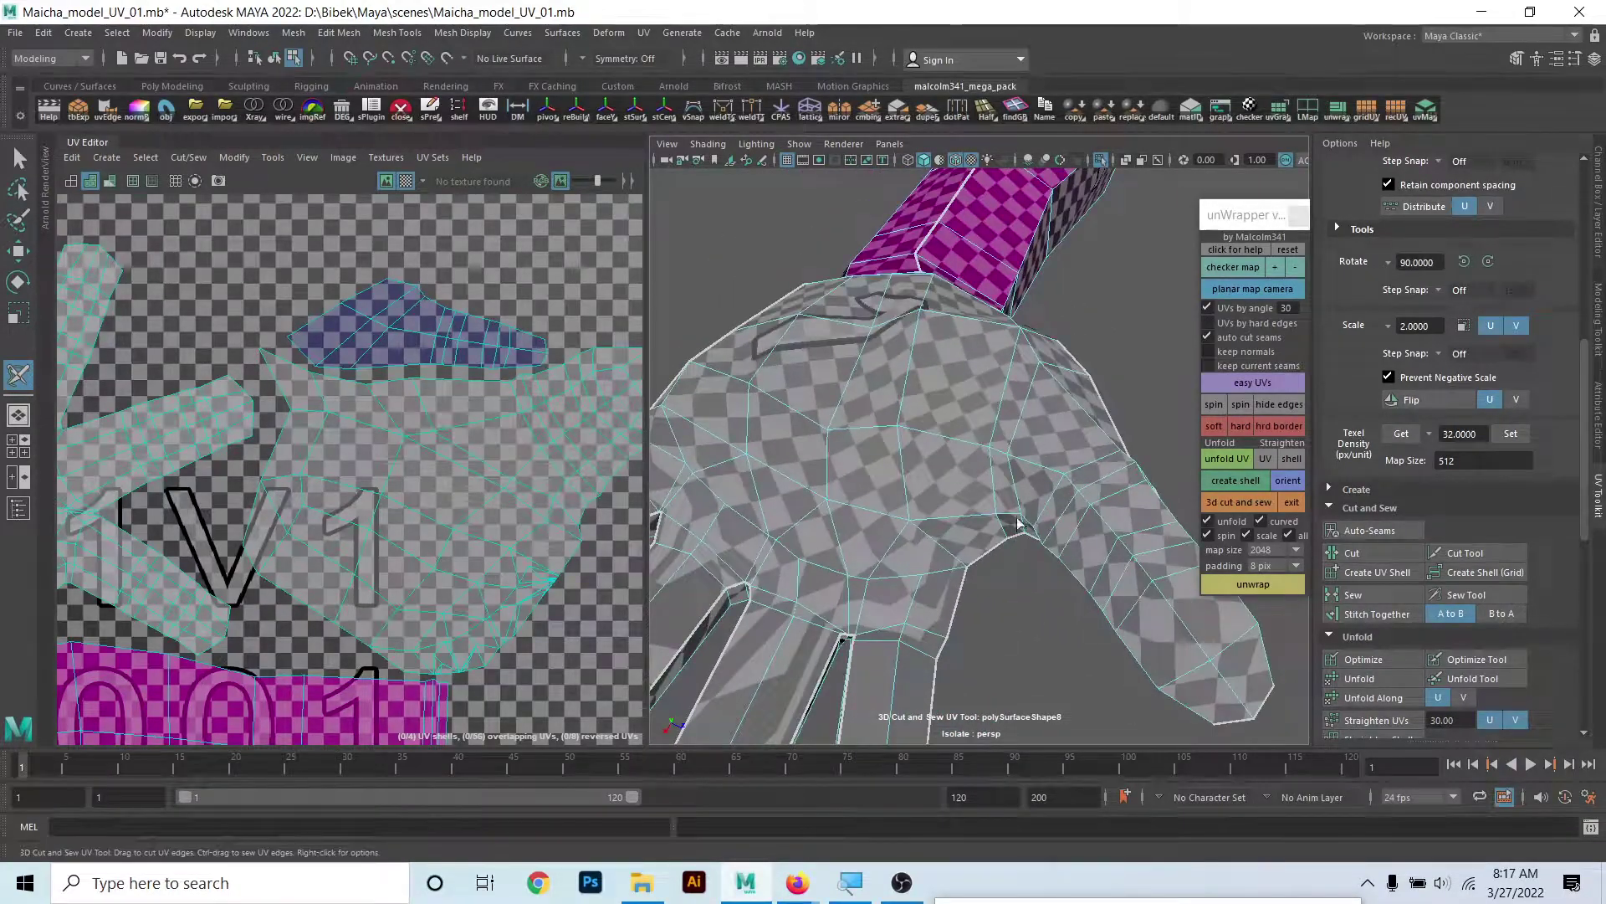
{"action": "mouse_move", "coordinate": [1018, 524]}
{"action": "left_mouse_down", "text": "alt"}
{"action": "mouse_move", "coordinate": [1028, 467]}
{"action": "mouse_move", "coordinate": [988, 416]}
{"action": "left_mouse_up", "text": "alt"}
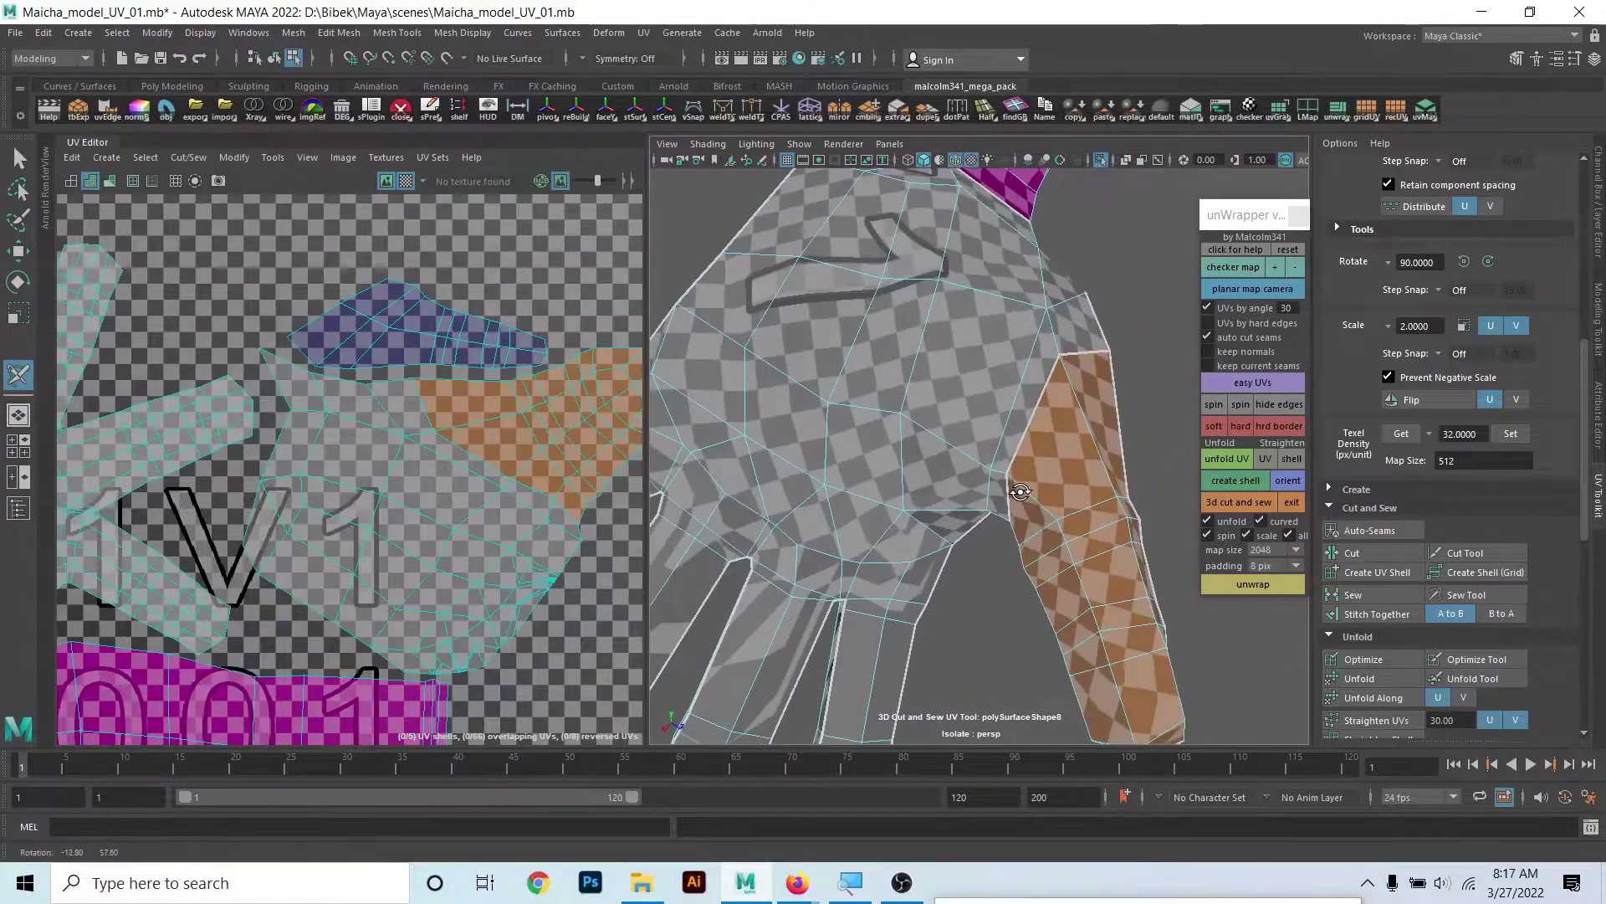
{"action": "left_click", "coordinate": [987, 416]}
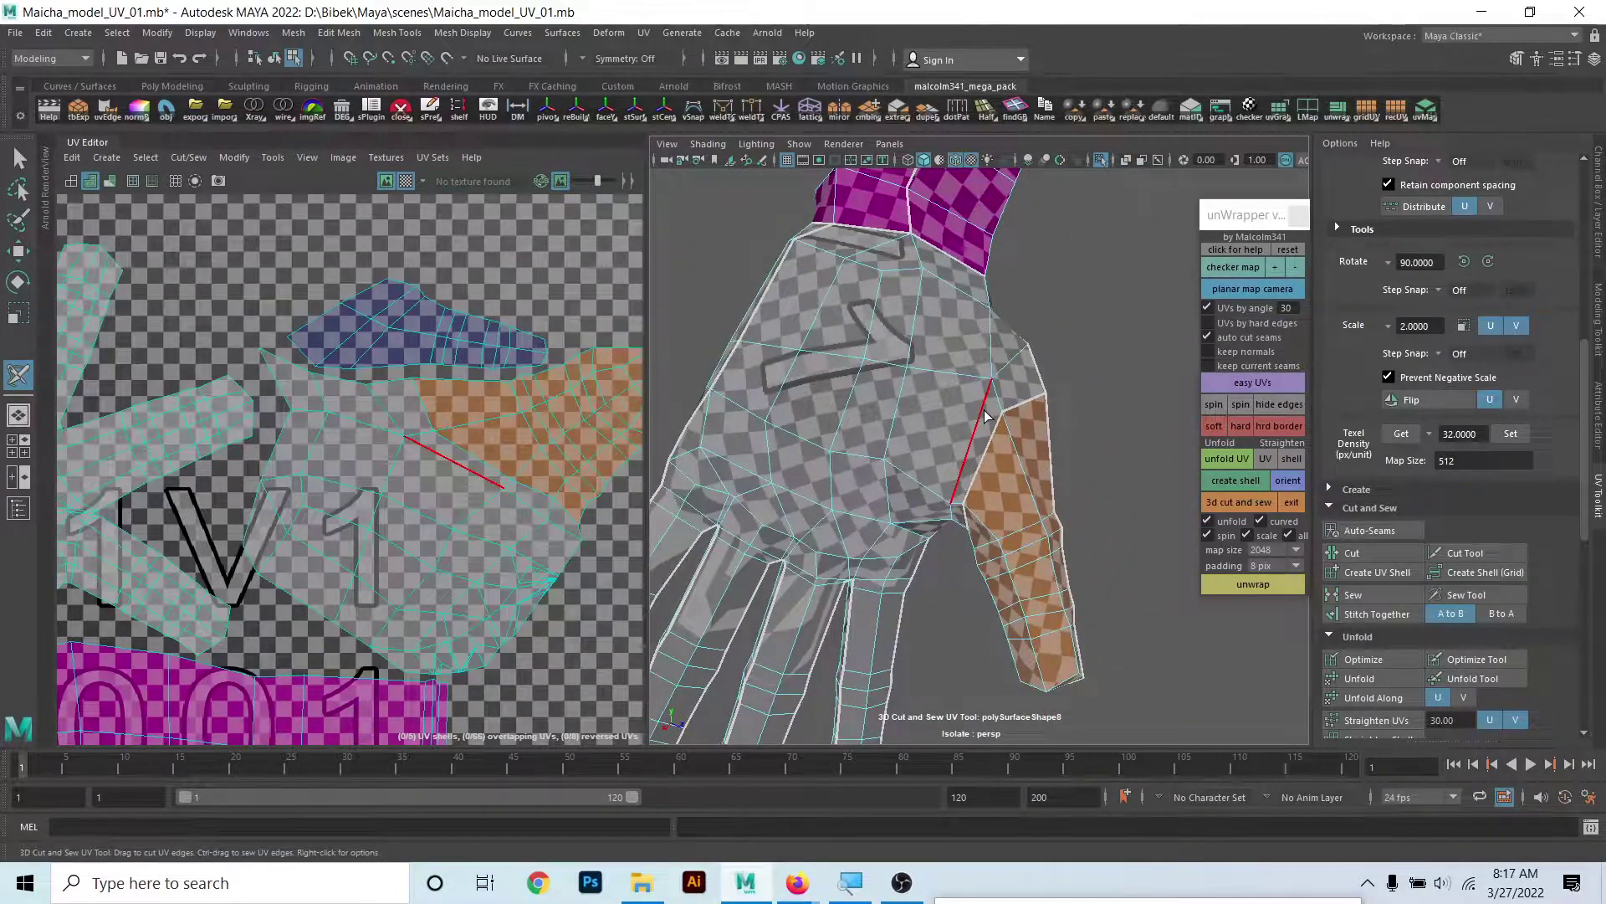
- Unfold the hand UVs into a flat hand-shaped shell beside the forearm
{"action": "left_click_drag", "start_coordinate": [994, 413], "coordinate": [945, 391], "text": "alt"}
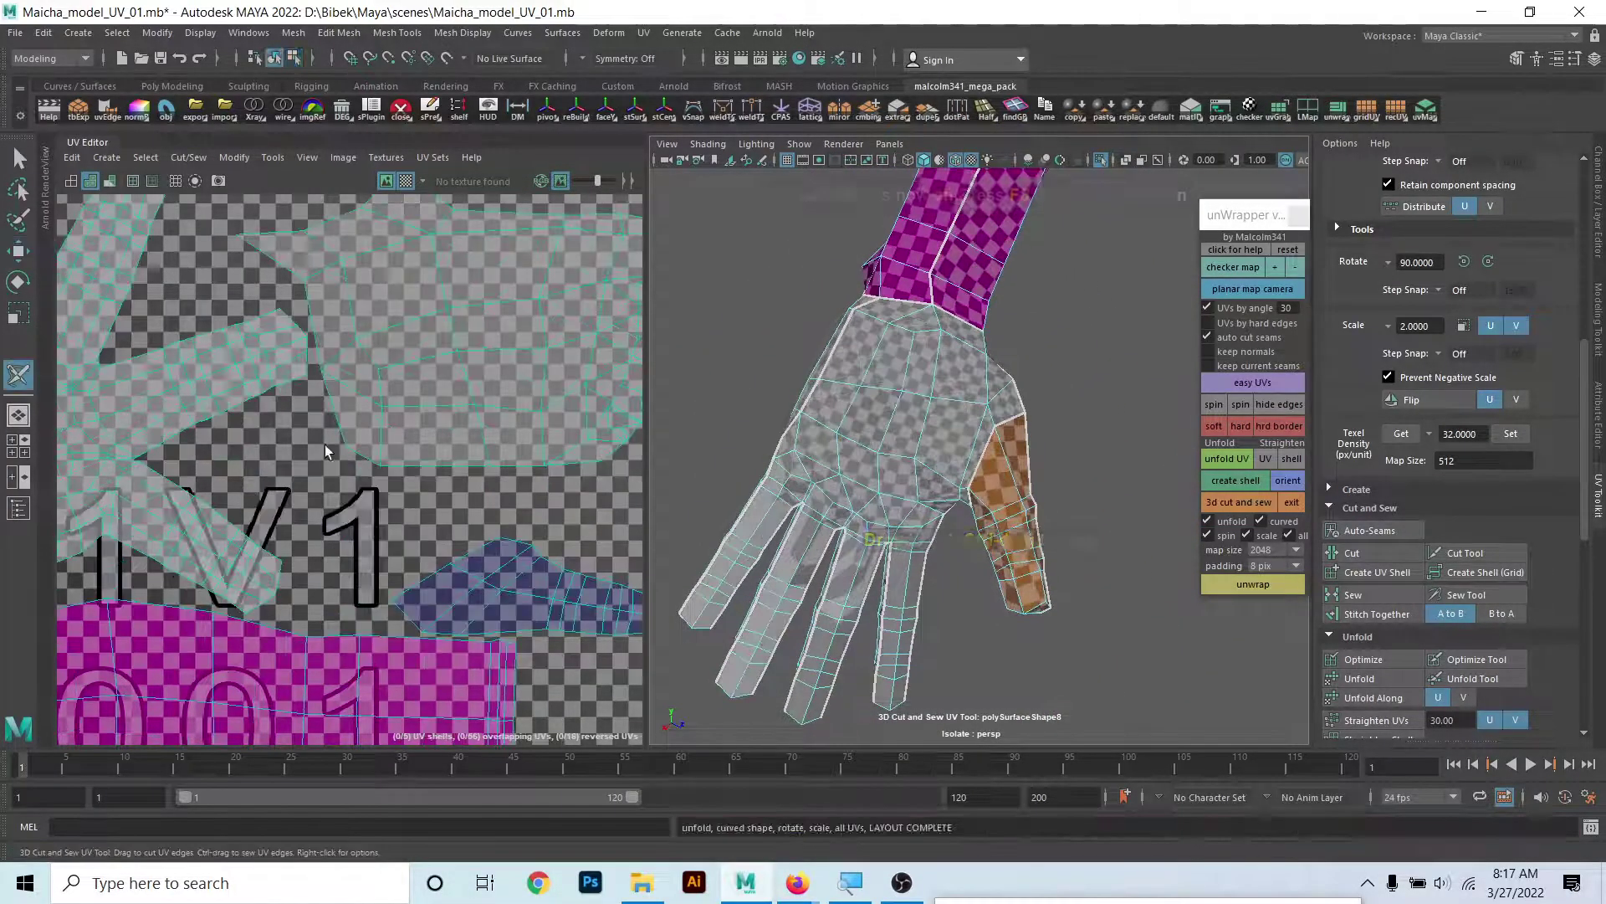
{"action": "scroll", "coordinate": [369, 473], "scroll_direction": "down", "scroll_amount": 3}
{"action": "left_click_drag", "start_coordinate": [828, 452], "coordinate": [962, 406], "text": "alt"}
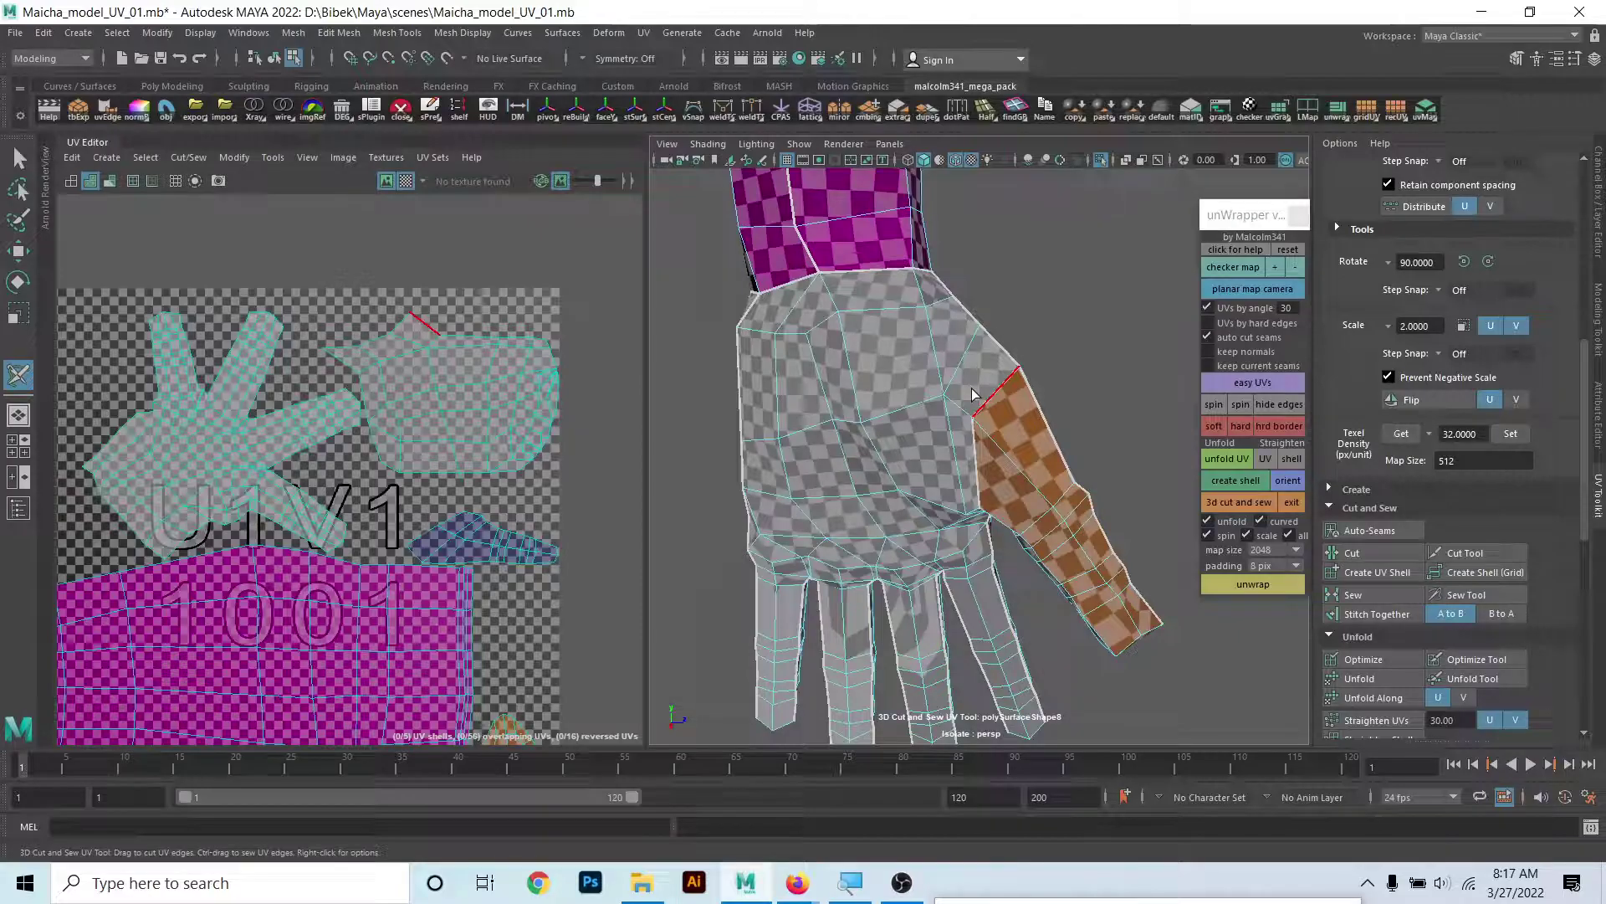
{"action": "mouse_move", "coordinate": [973, 393]}
{"action": "left_mouse_down", "text": "alt"}
{"action": "mouse_move", "coordinate": [988, 417]}
{"action": "mouse_move", "coordinate": [1198, 407]}
{"action": "left_mouse_up", "text": "alt"}
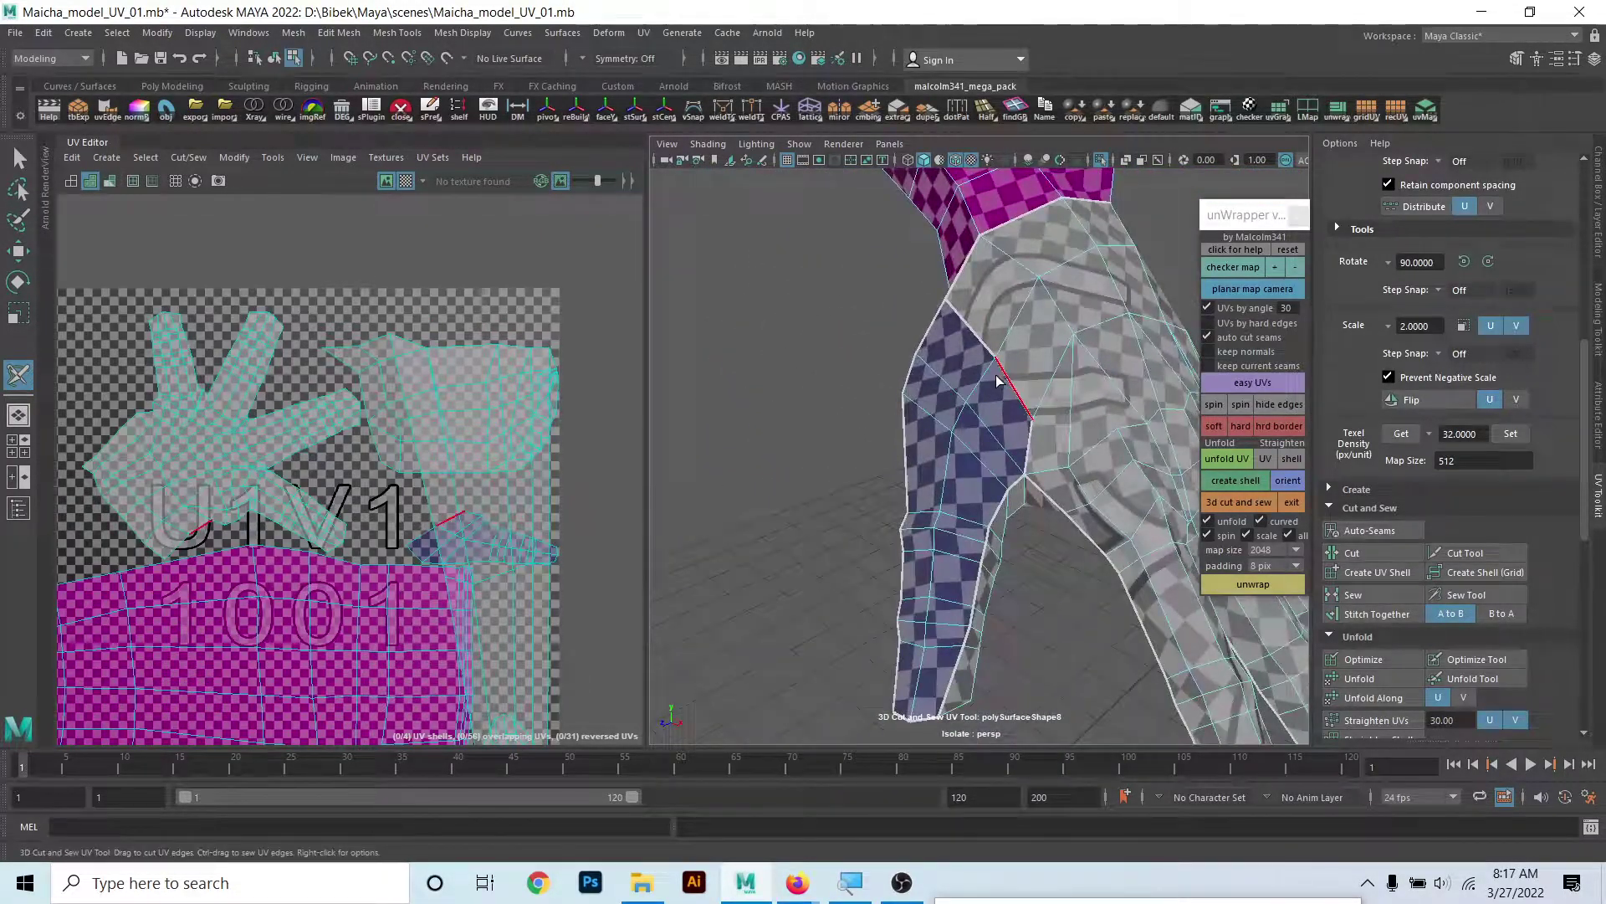
{"action": "mouse_move", "coordinate": [1010, 384]}
{"action": "left_mouse_down", "text": "alt"}
{"action": "mouse_move", "coordinate": [1070, 452]}
{"action": "mouse_move", "coordinate": [1031, 450]}
{"action": "left_mouse_up", "text": "alt"}
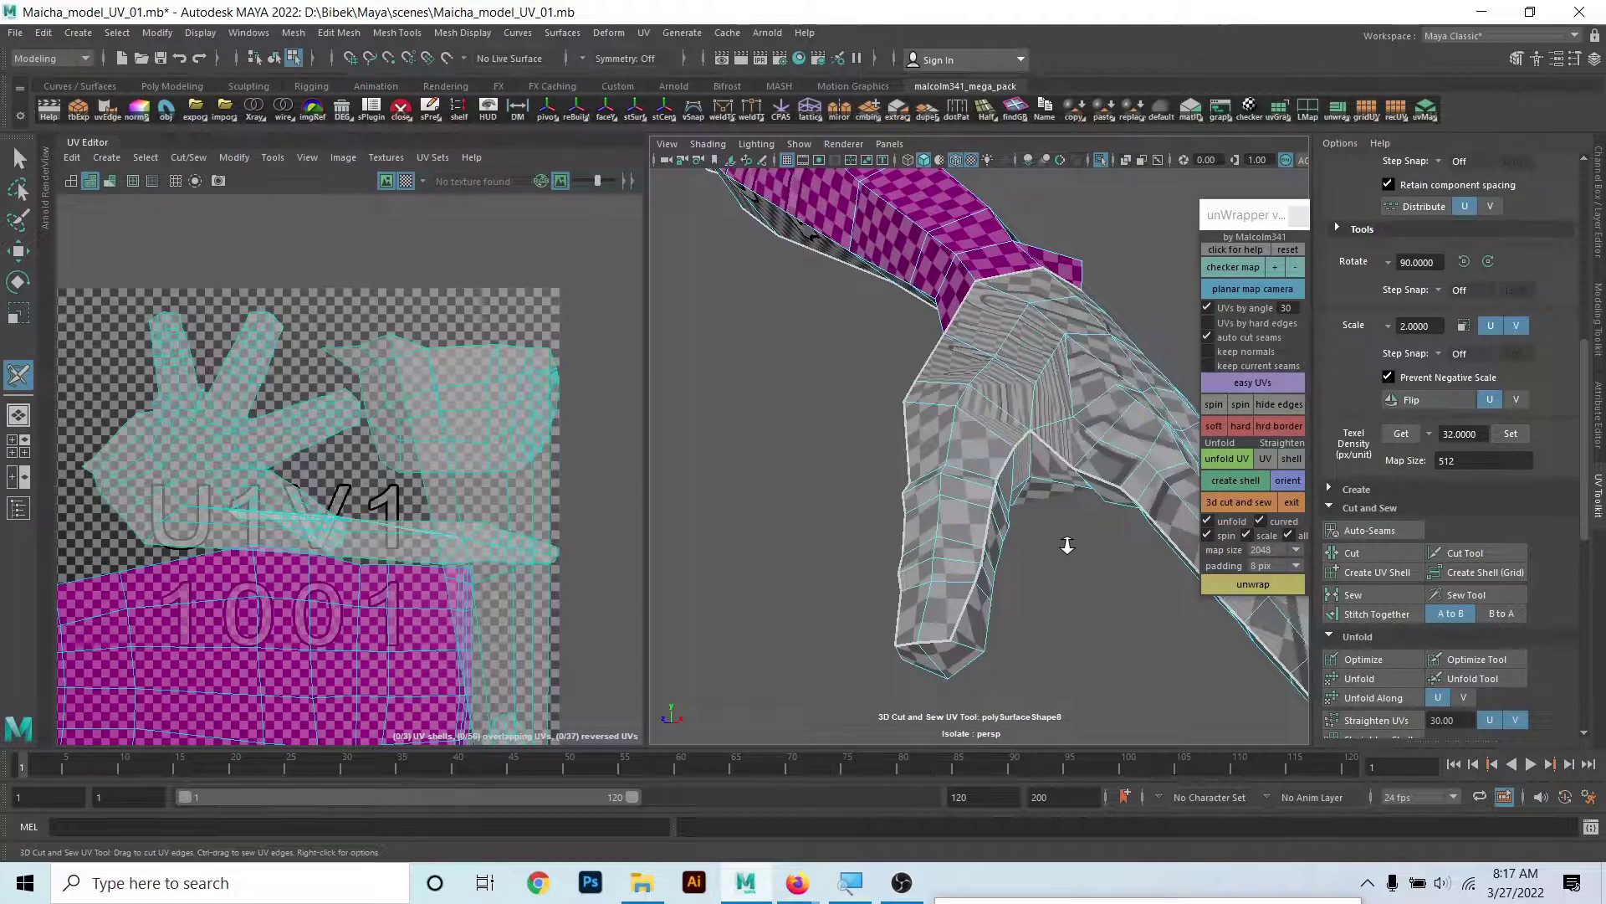
{"action": "mouse_move", "coordinate": [1011, 534]}
{"action": "left_mouse_down", "text": "alt"}
{"action": "mouse_move", "coordinate": [920, 503]}
{"action": "mouse_move", "coordinate": [1015, 369]}
{"action": "mouse_move", "coordinate": [846, 348]}
{"action": "mouse_move", "coordinate": [1046, 341]}
{"action": "mouse_move", "coordinate": [1122, 301]}
{"action": "mouse_move", "coordinate": [1202, 378]}
{"action": "mouse_move", "coordinate": [1180, 422]}
{"action": "mouse_move", "coordinate": [1087, 401]}
{"action": "mouse_move", "coordinate": [1025, 352]}
{"action": "mouse_move", "coordinate": [818, 502]}
{"action": "mouse_move", "coordinate": [643, 509]}
{"action": "mouse_move", "coordinate": [753, 549]}
{"action": "mouse_move", "coordinate": [796, 545]}
{"action": "mouse_move", "coordinate": [1046, 417]}
{"action": "mouse_move", "coordinate": [1040, 451]}
{"action": "mouse_move", "coordinate": [970, 376]}
{"action": "mouse_move", "coordinate": [1004, 399]}
{"action": "left_mouse_up", "text": "alt"}
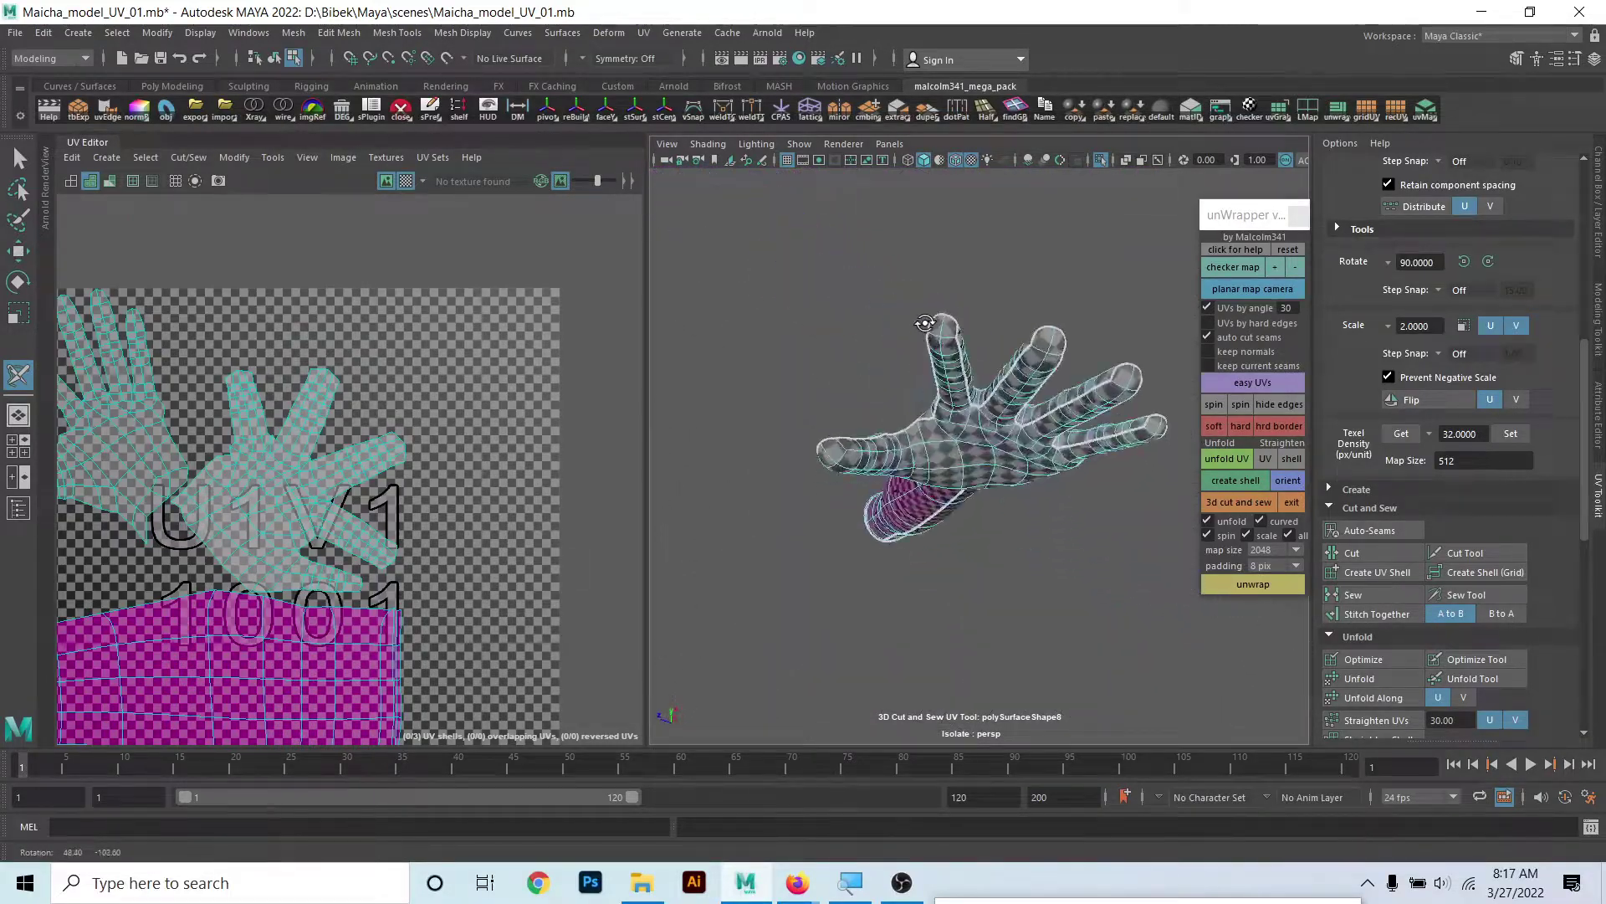
{"action": "mouse_move", "coordinate": [993, 270]}
{"action": "left_mouse_down", "text": "alt"}
{"action": "mouse_move", "coordinate": [950, 268]}
{"action": "mouse_move", "coordinate": [828, 416]}
{"action": "mouse_move", "coordinate": [999, 401]}
{"action": "left_mouse_up", "text": "alt"}
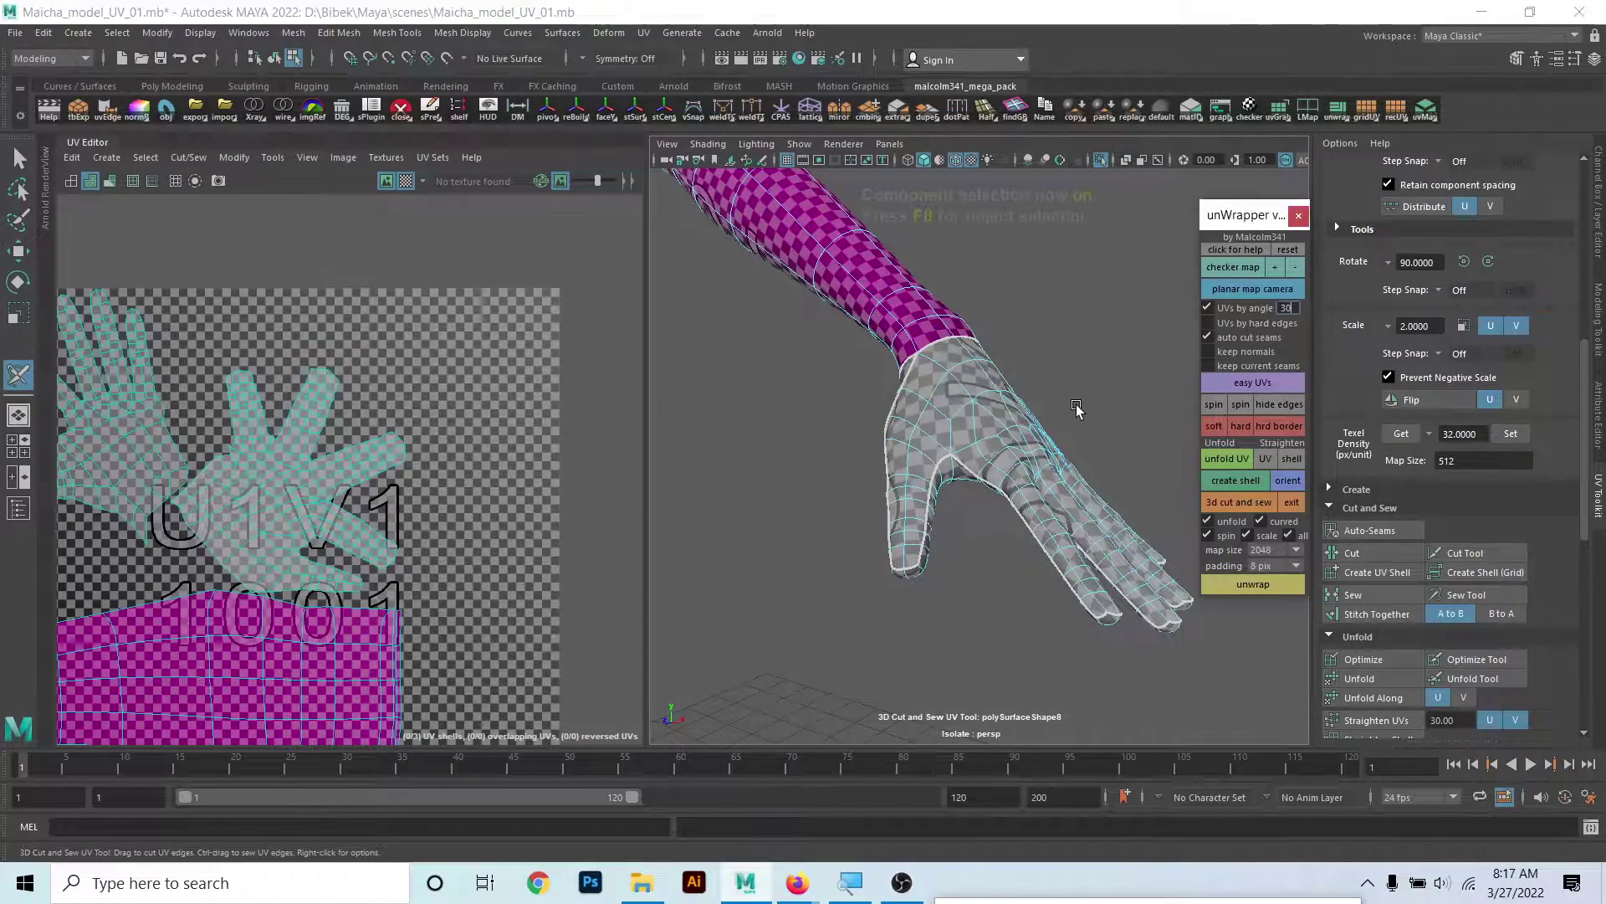
{"action": "right_click_drag", "start_coordinate": [968, 330], "coordinate": [996, 330]}
{"action": "mouse_move", "coordinate": [997, 329]}
{"action": "left_mouse_down", "text": "alt"}
{"action": "mouse_move", "coordinate": [896, 466]}
{"action": "mouse_move", "coordinate": [936, 483]}
{"action": "mouse_move", "coordinate": [843, 508]}
{"action": "left_mouse_up", "text": "alt"}
- Frame the UV tile, switch the arm to Object Mode, and deselect it
{"action": "key", "text": "f"}
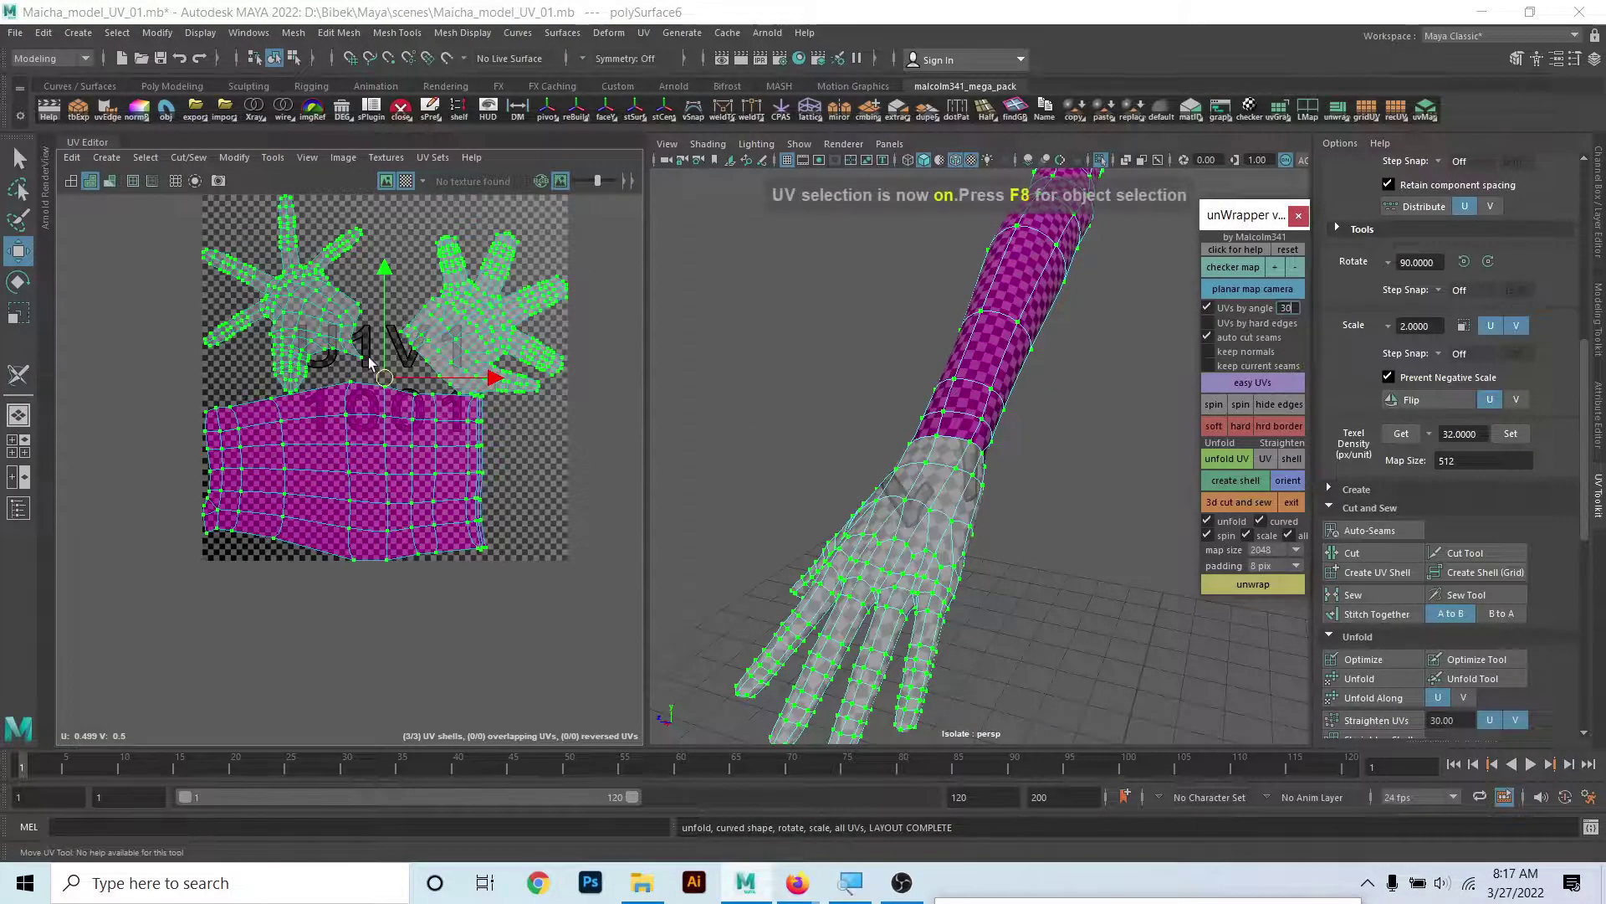
{"action": "middle_click_drag", "start_coordinate": [369, 361], "coordinate": [314, 459], "text": "alt"}
{"action": "scroll", "coordinate": [232, 371], "scroll_direction": "up", "scroll_amount": 2}
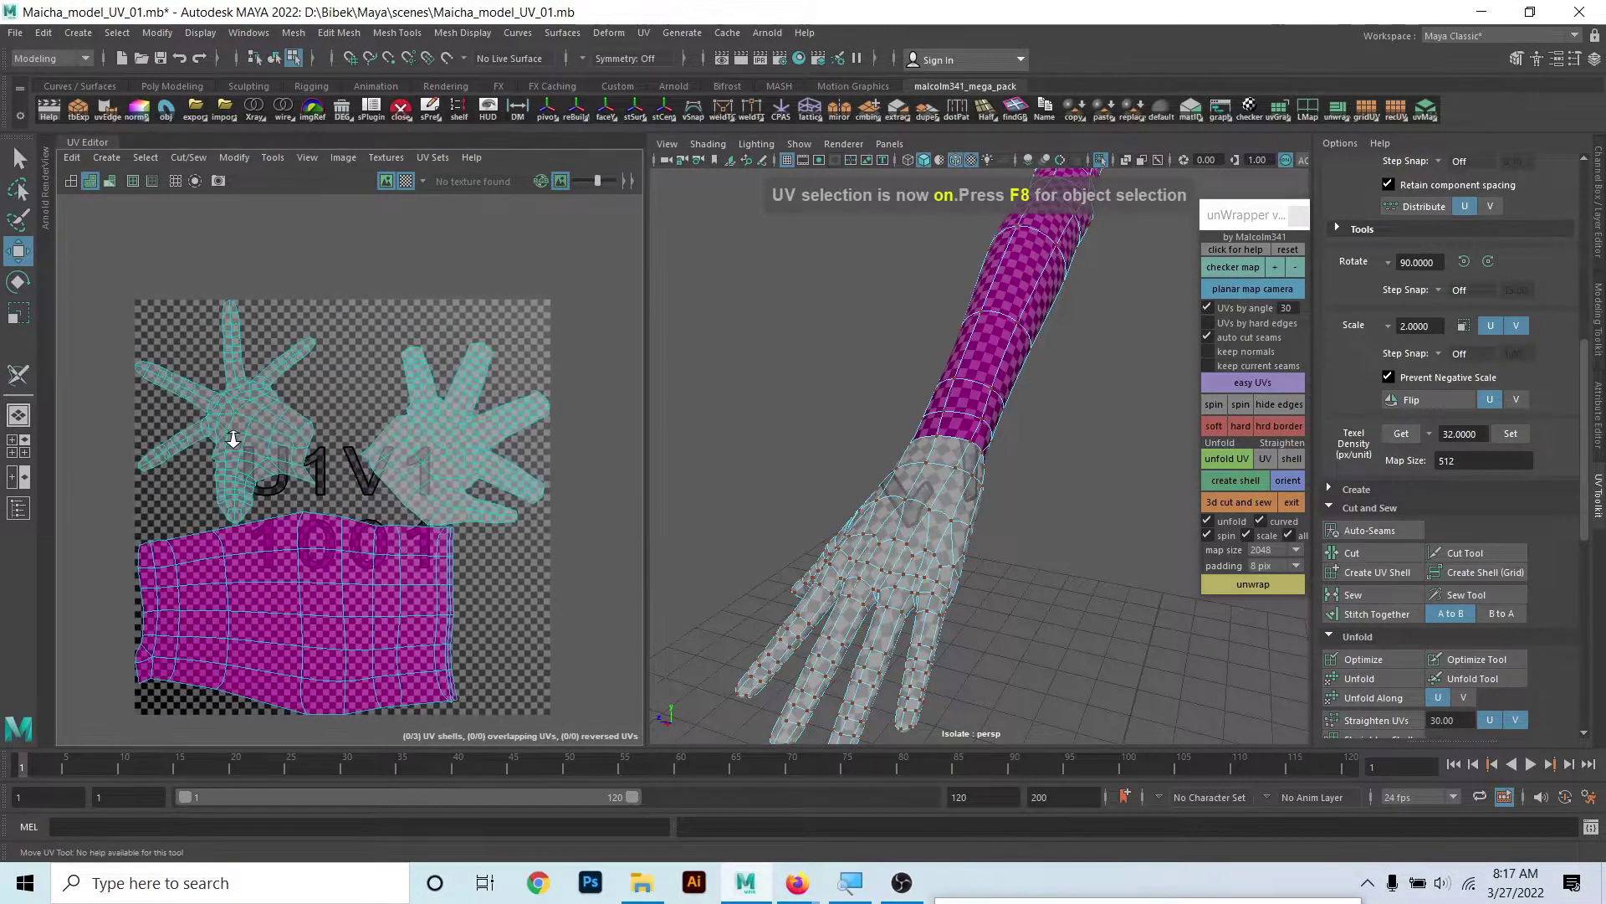
{"action": "scroll", "coordinate": [233, 435], "scroll_direction": "up", "scroll_amount": 2}
{"action": "scroll", "coordinate": [259, 552], "scroll_direction": "up", "scroll_amount": 1}
{"action": "right_click_drag", "start_coordinate": [968, 414], "coordinate": [1000, 387]}
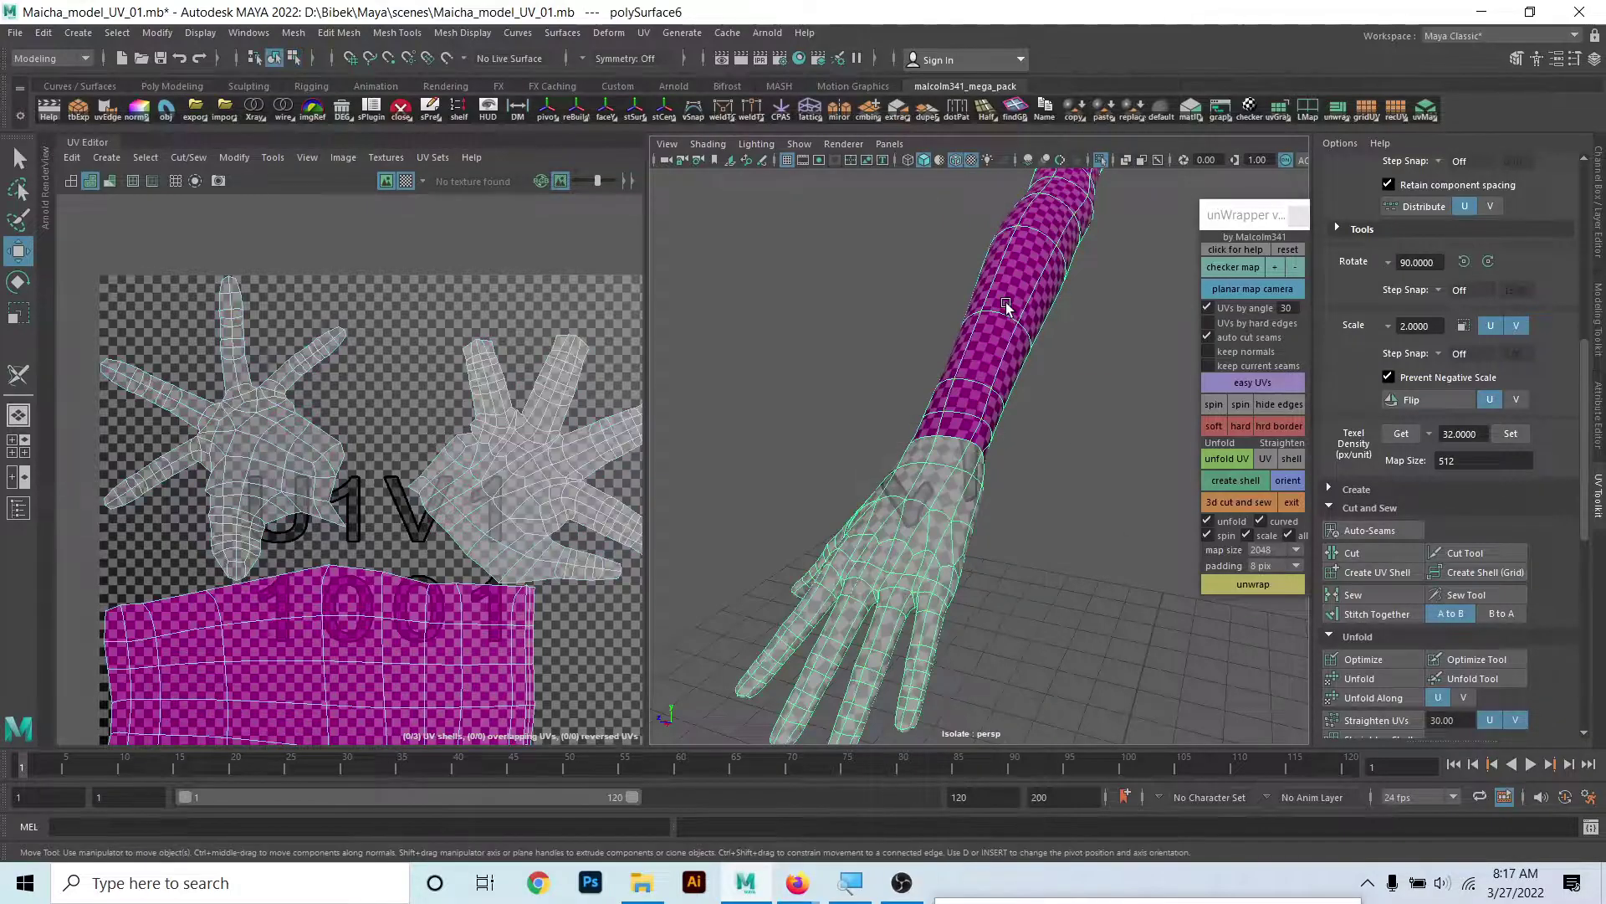
{"action": "key", "text": "f"}
{"action": "left_click", "coordinate": [1015, 337]}
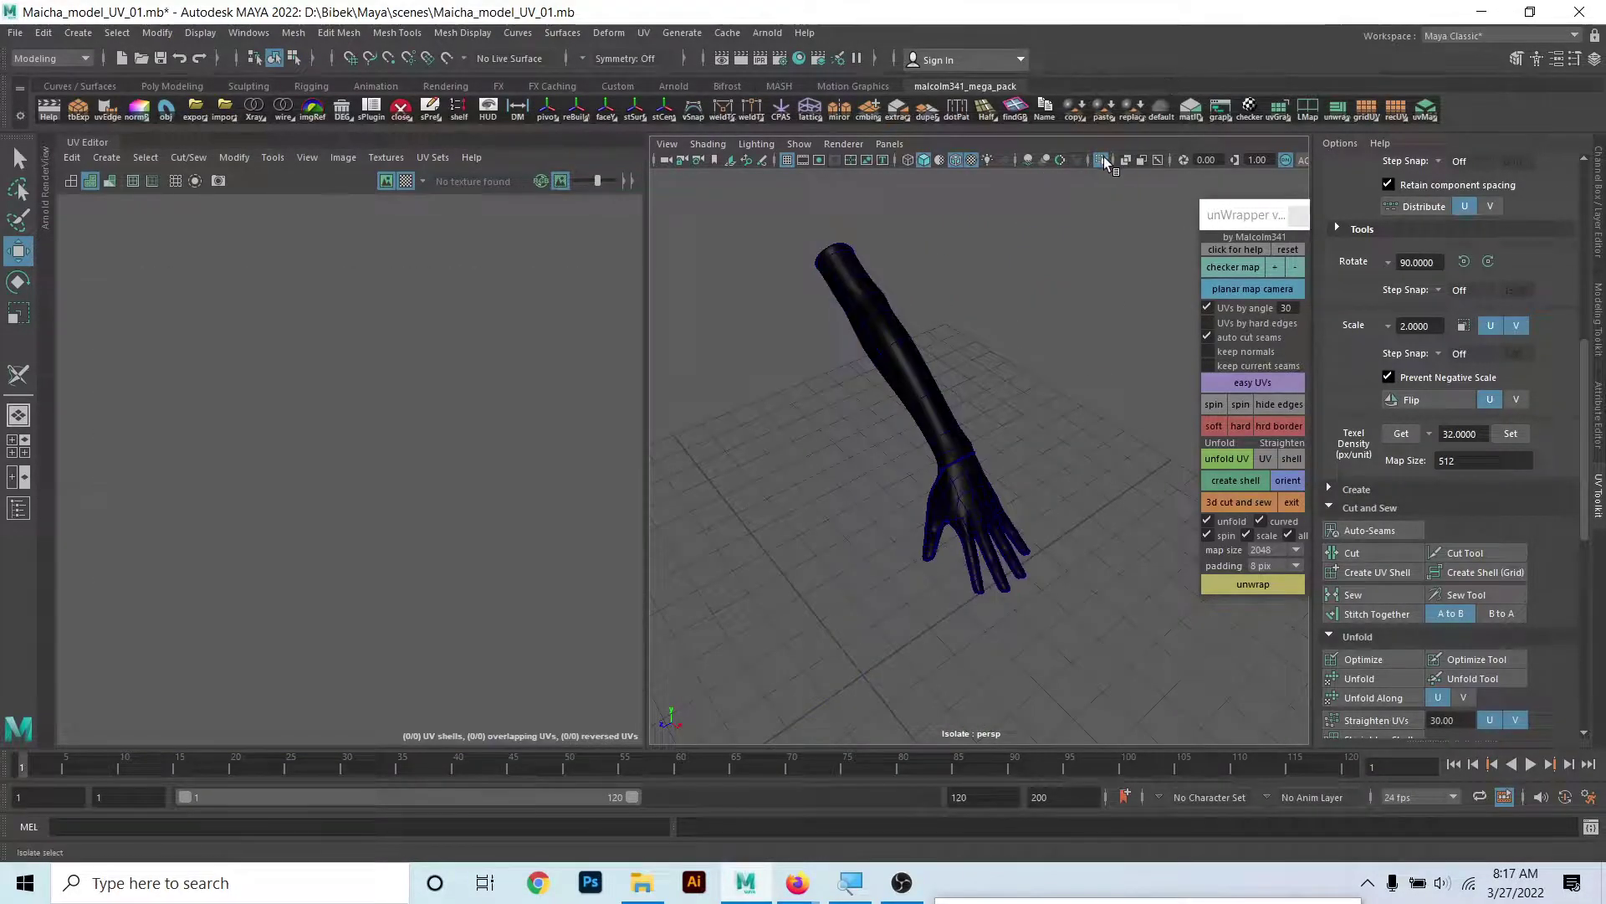
- Show the whole character again and select the bra mesh C_31
{"action": "left_click", "coordinate": [1103, 159]}
{"action": "mouse_move", "coordinate": [1056, 304]}
{"action": "left_mouse_down", "text": "alt"}
{"action": "mouse_move", "coordinate": [904, 320]}
{"action": "mouse_move", "coordinate": [962, 362]}
{"action": "left_mouse_up", "text": "alt"}
{"action": "left_click", "coordinate": [926, 274]}
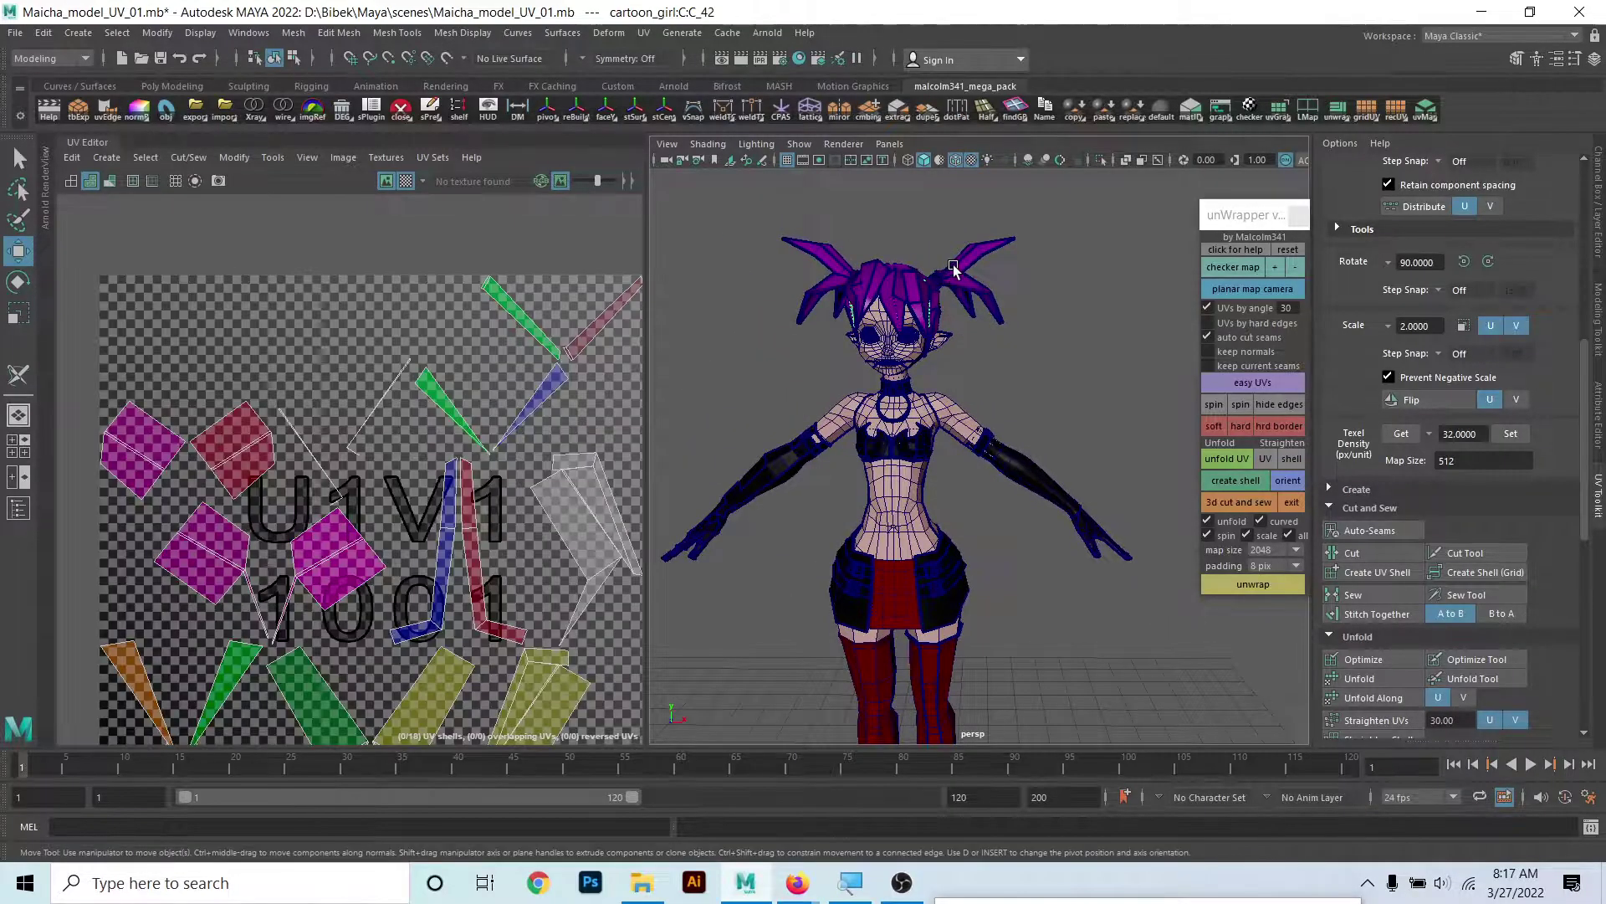
{"action": "left_click", "coordinate": [880, 462]}
{"action": "scroll", "coordinate": [880, 463], "scroll_direction": "up", "scroll_amount": 5}
{"action": "mouse_move", "coordinate": [880, 463]}
{"action": "left_mouse_down", "text": "alt"}
{"action": "mouse_move", "coordinate": [929, 456]}
{"action": "mouse_move", "coordinate": [934, 476]}
{"action": "mouse_move", "coordinate": [903, 495]}
{"action": "mouse_move", "coordinate": [834, 414]}
{"action": "mouse_move", "coordinate": [770, 453]}
{"action": "mouse_move", "coordinate": [981, 470]}
{"action": "left_mouse_up", "text": "alt"}
{"action": "scroll", "coordinate": [904, 496], "scroll_direction": "up", "scroll_amount": 4}
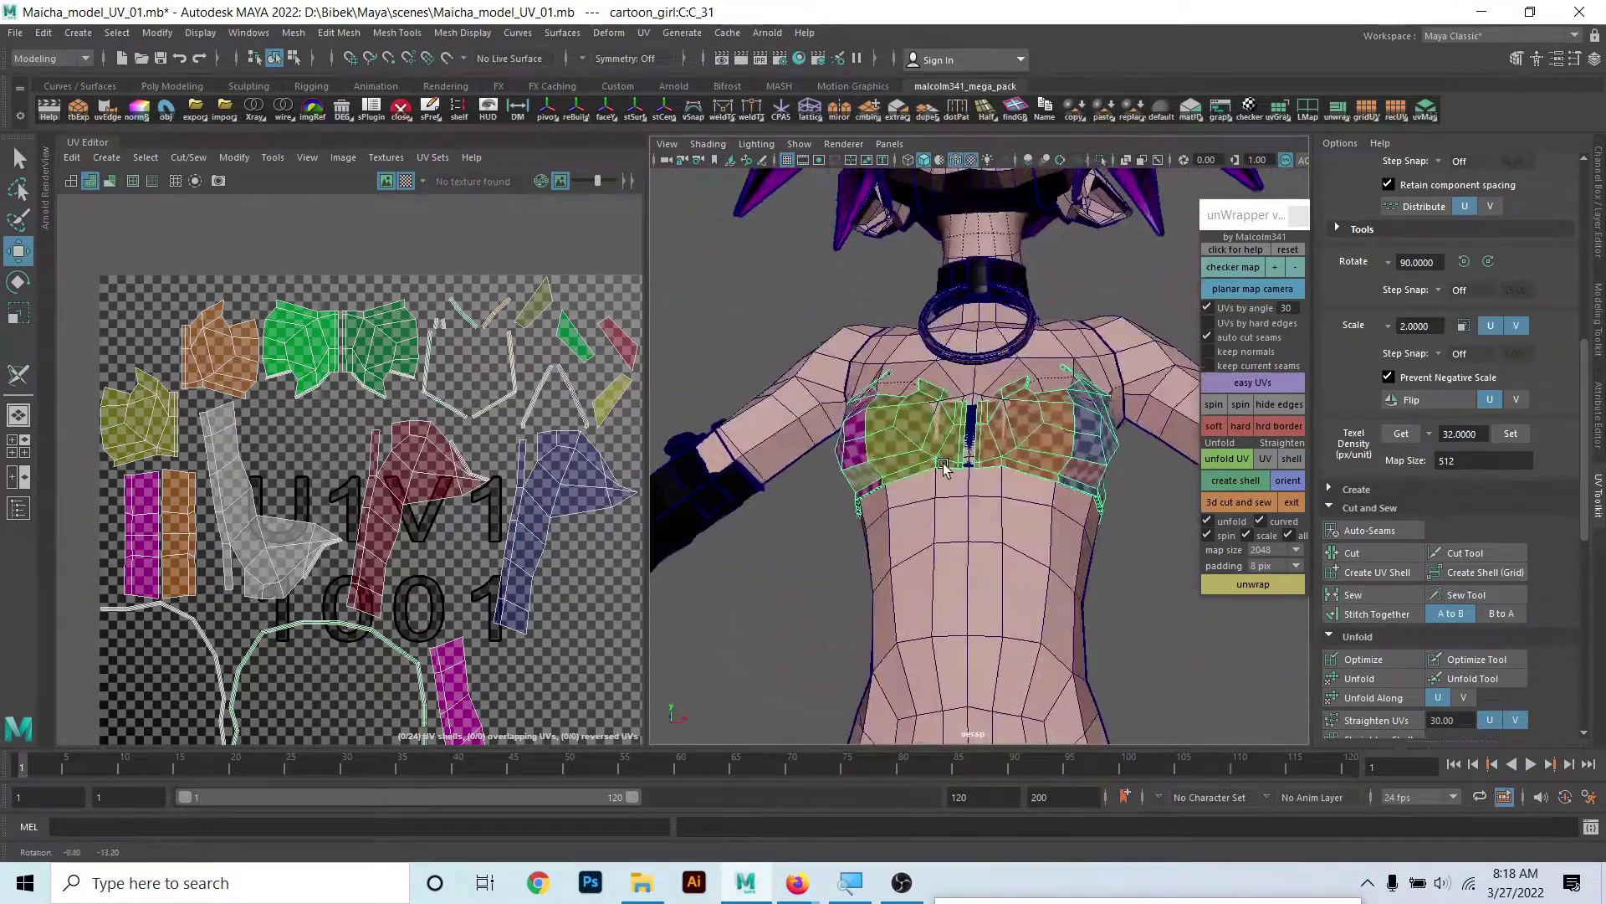
- Isolate the bra mesh and zoom in on its straps
{"action": "left_click", "coordinate": [1106, 156]}
{"action": "left_click_drag", "start_coordinate": [1017, 401], "coordinate": [1026, 418], "text": "alt"}
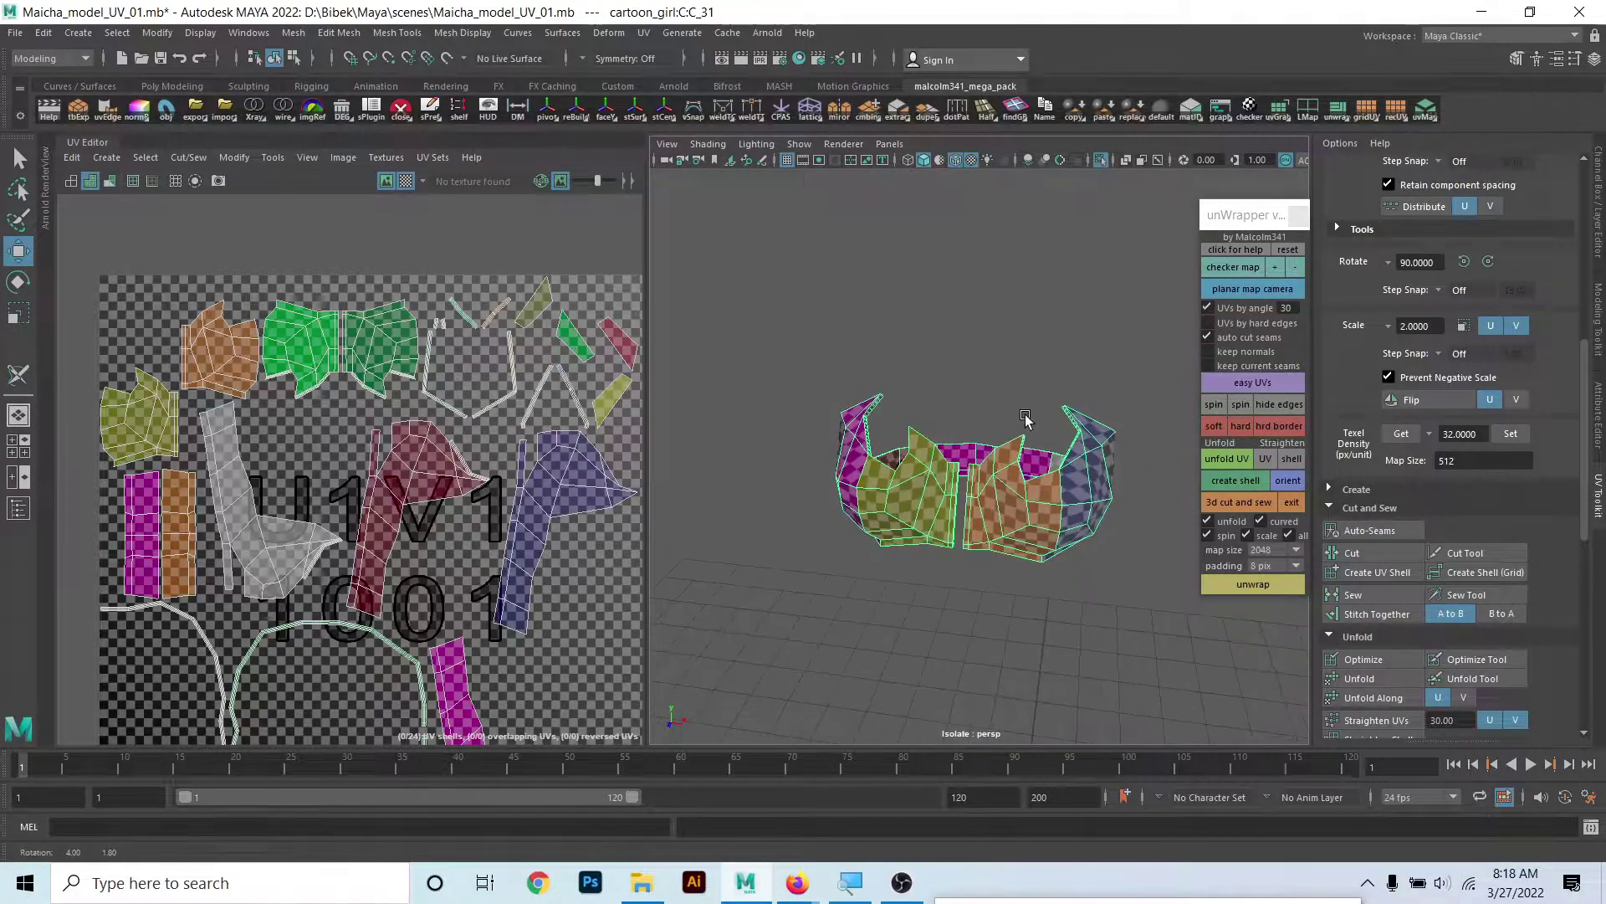
{"action": "mouse_move", "coordinate": [801, 399]}
{"action": "left_mouse_down", "text": "alt"}
{"action": "mouse_move", "coordinate": [953, 452]}
{"action": "mouse_move", "coordinate": [918, 423]}
{"action": "left_mouse_up", "text": "alt"}
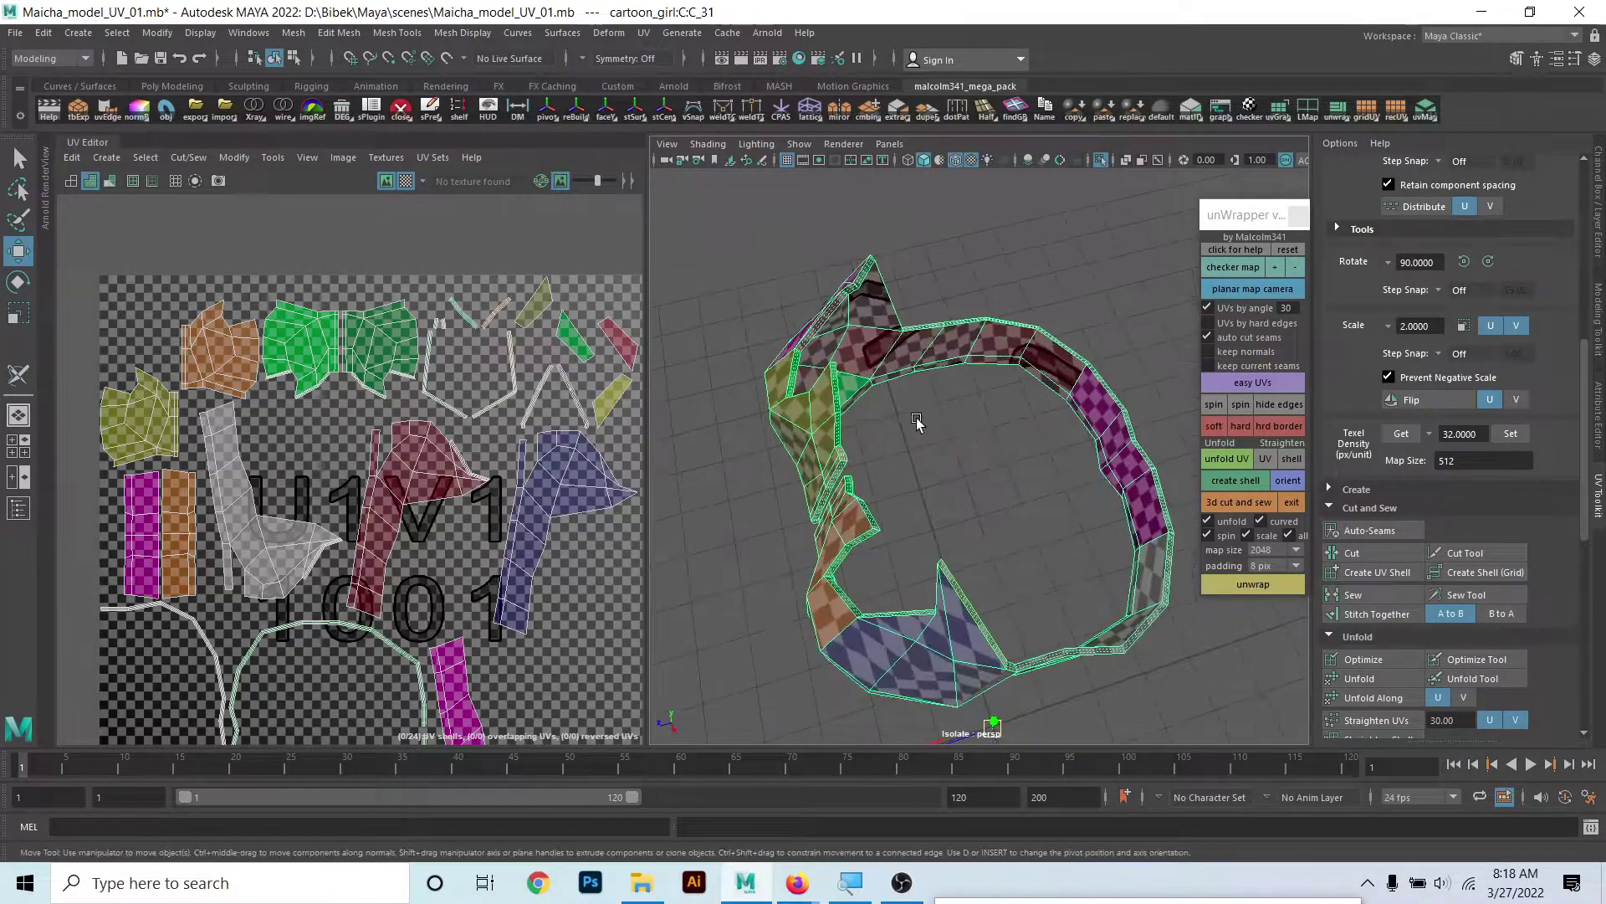
{"action": "scroll", "coordinate": [943, 555], "scroll_direction": "up", "scroll_amount": 5}
{"action": "scroll", "coordinate": [830, 379], "scroll_direction": "up", "scroll_amount": 3}
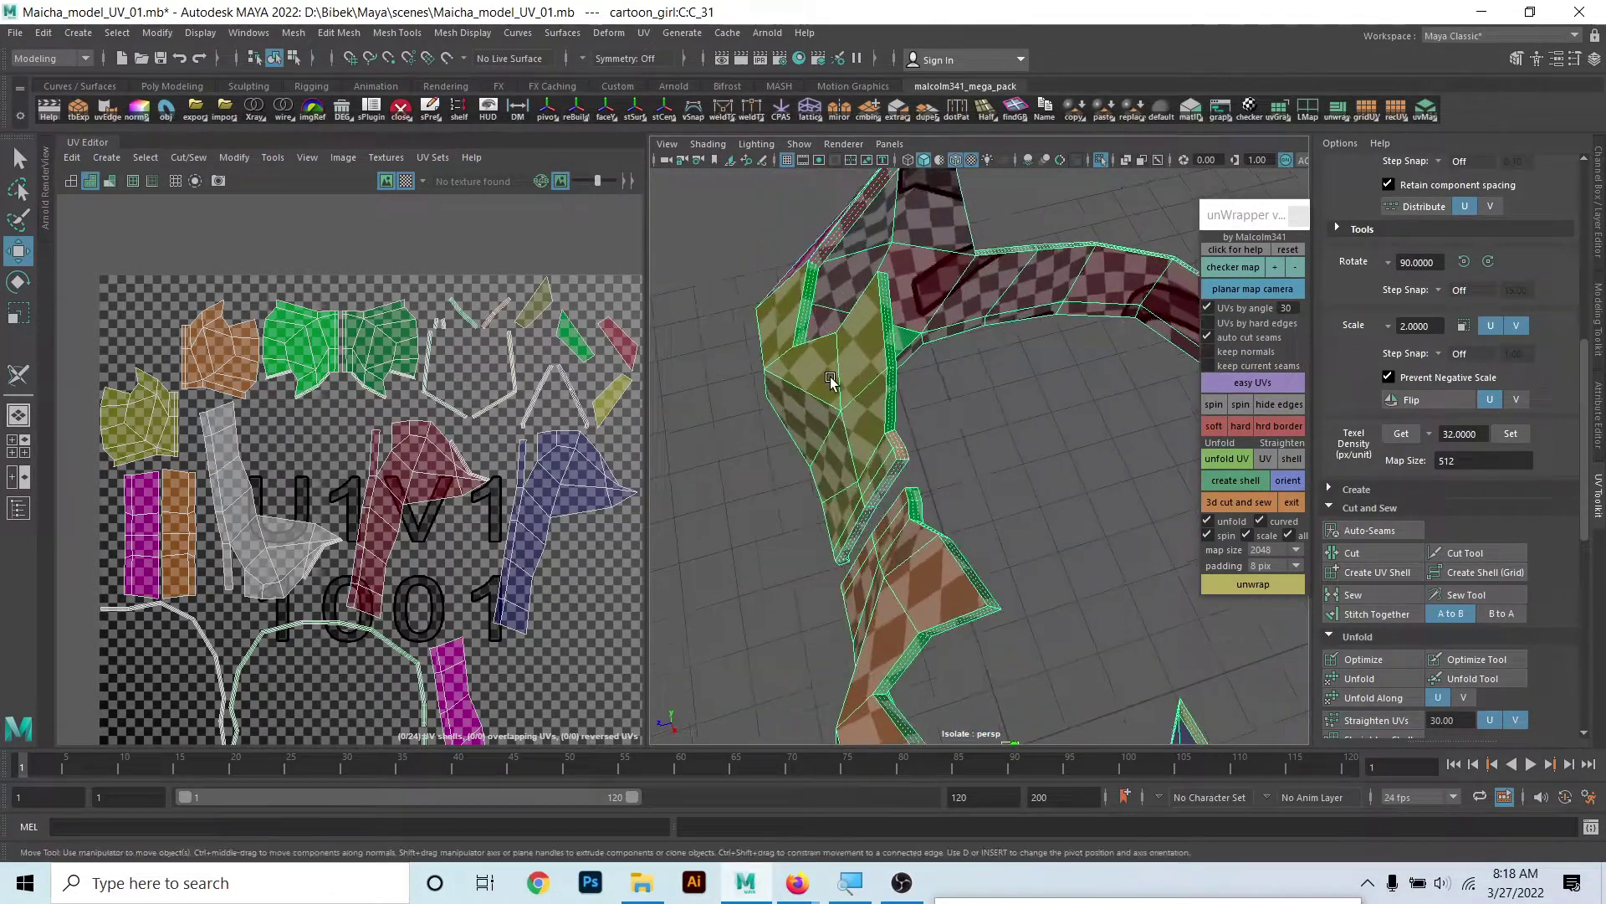
{"action": "left_click_drag", "start_coordinate": [830, 378], "coordinate": [851, 452], "text": "alt"}
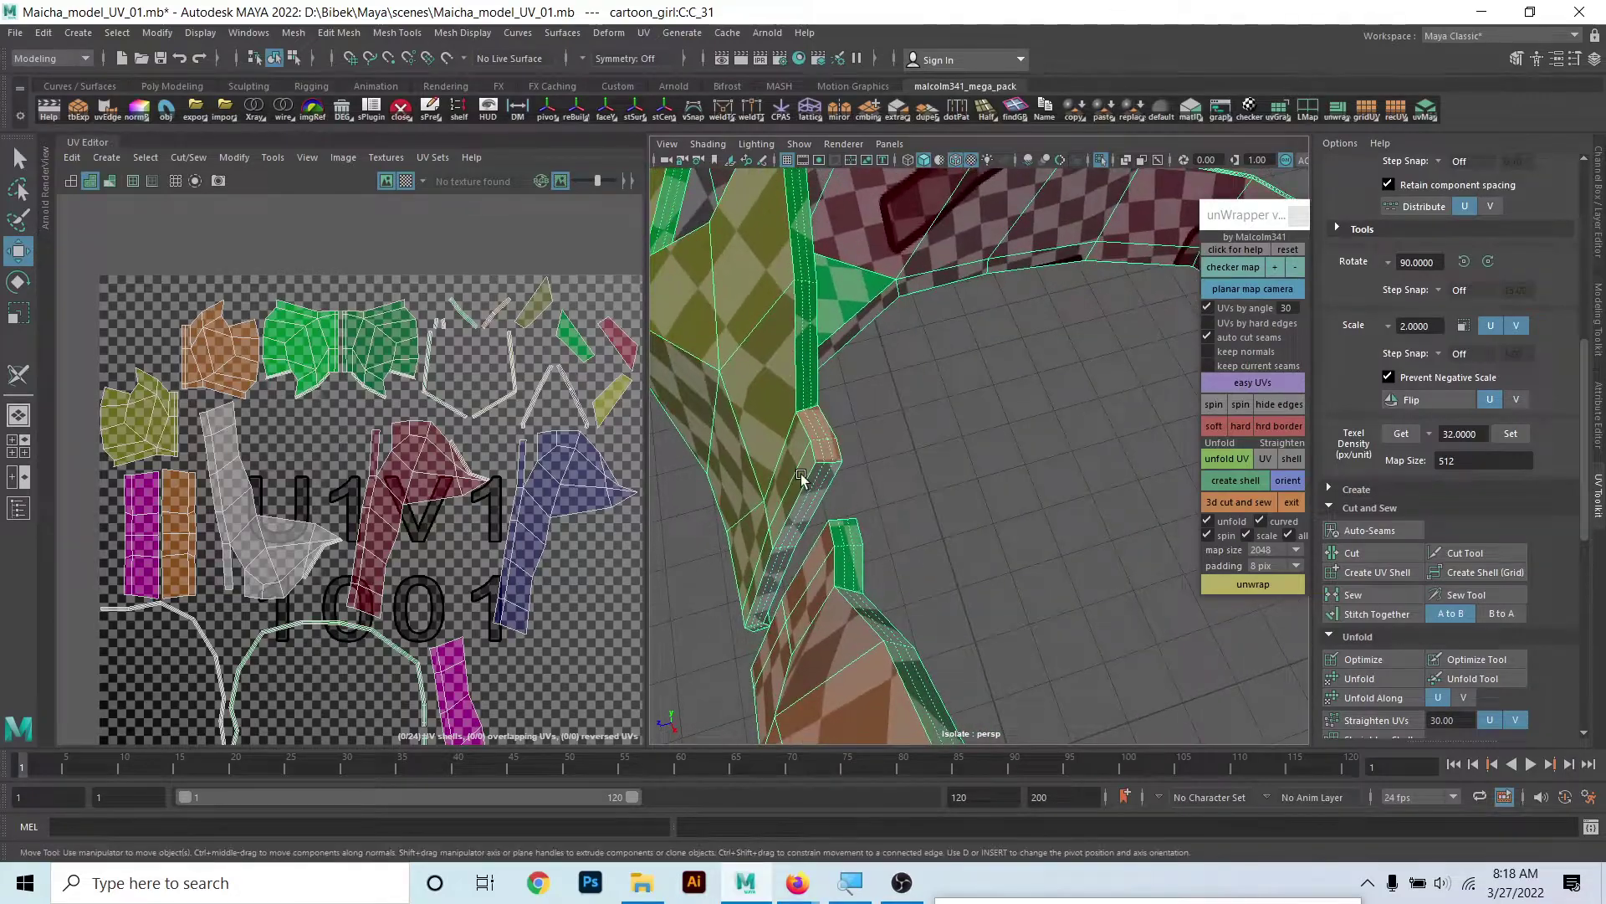
{"action": "scroll", "coordinate": [851, 452], "scroll_direction": "up", "scroll_amount": 3}
- Planar map the bra UVs into a single shell
{"action": "left_click", "coordinate": [1247, 501]}
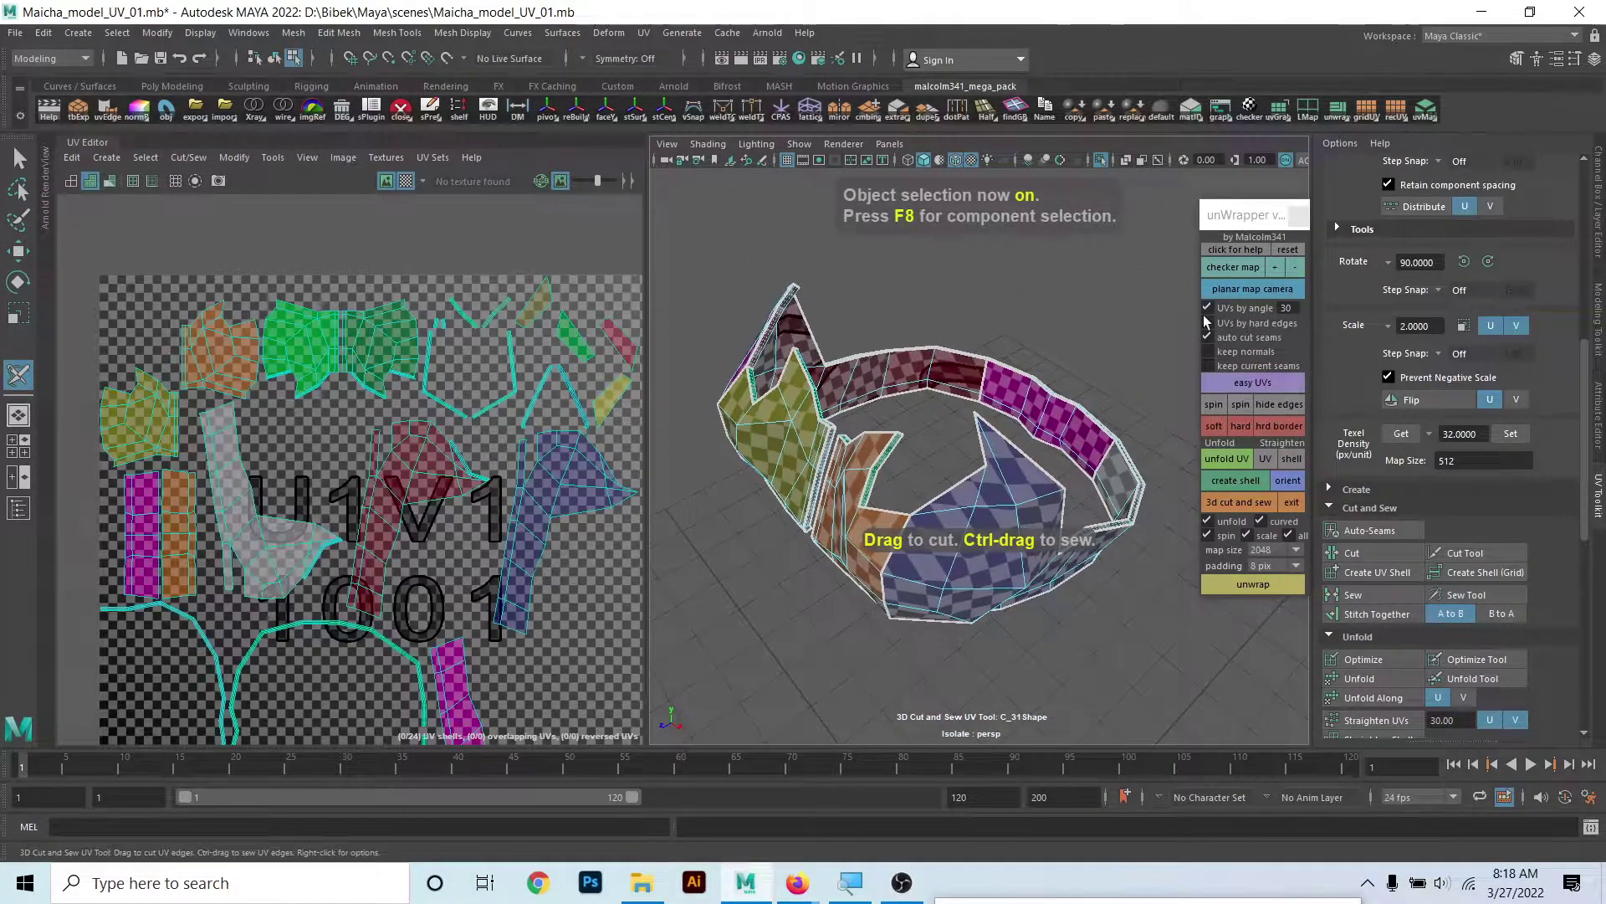
{"action": "left_click", "coordinate": [1252, 288]}
{"action": "mouse_move", "coordinate": [906, 405]}
{"action": "left_mouse_down", "text": "alt"}
{"action": "mouse_move", "coordinate": [912, 383]}
{"action": "mouse_move", "coordinate": [1217, 419]}
{"action": "left_mouse_up", "text": "alt"}
{"action": "scroll", "coordinate": [911, 383], "scroll_direction": "up", "scroll_amount": 3}
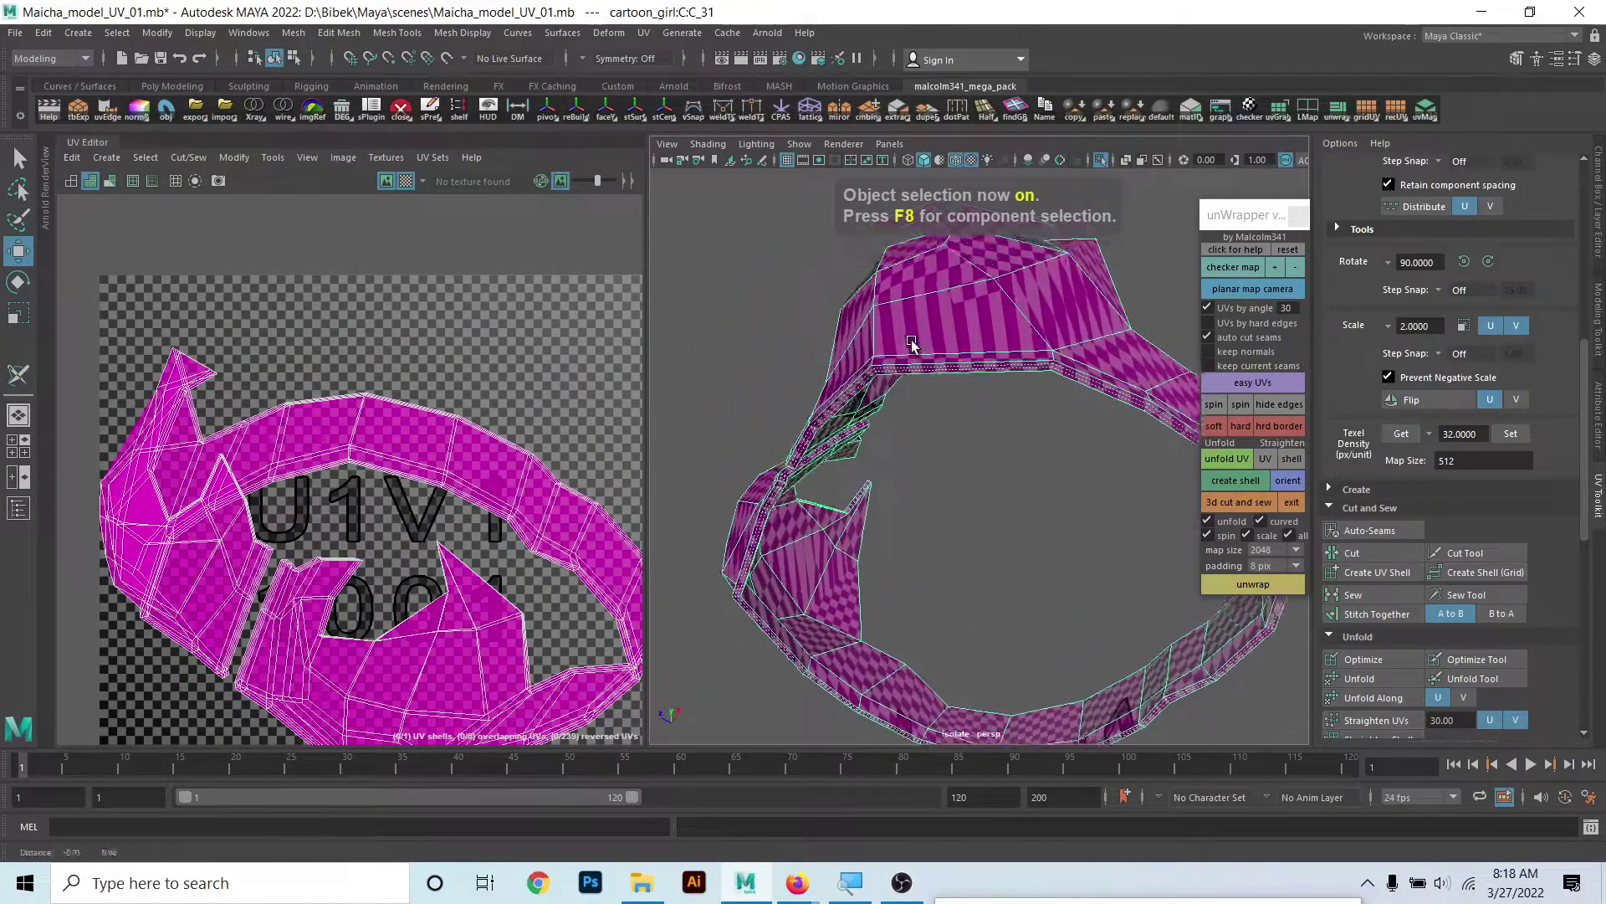
- With 3D Cut and Sew, cut seams along the bra strap and a long edge
{"action": "left_click", "coordinate": [1231, 501]}
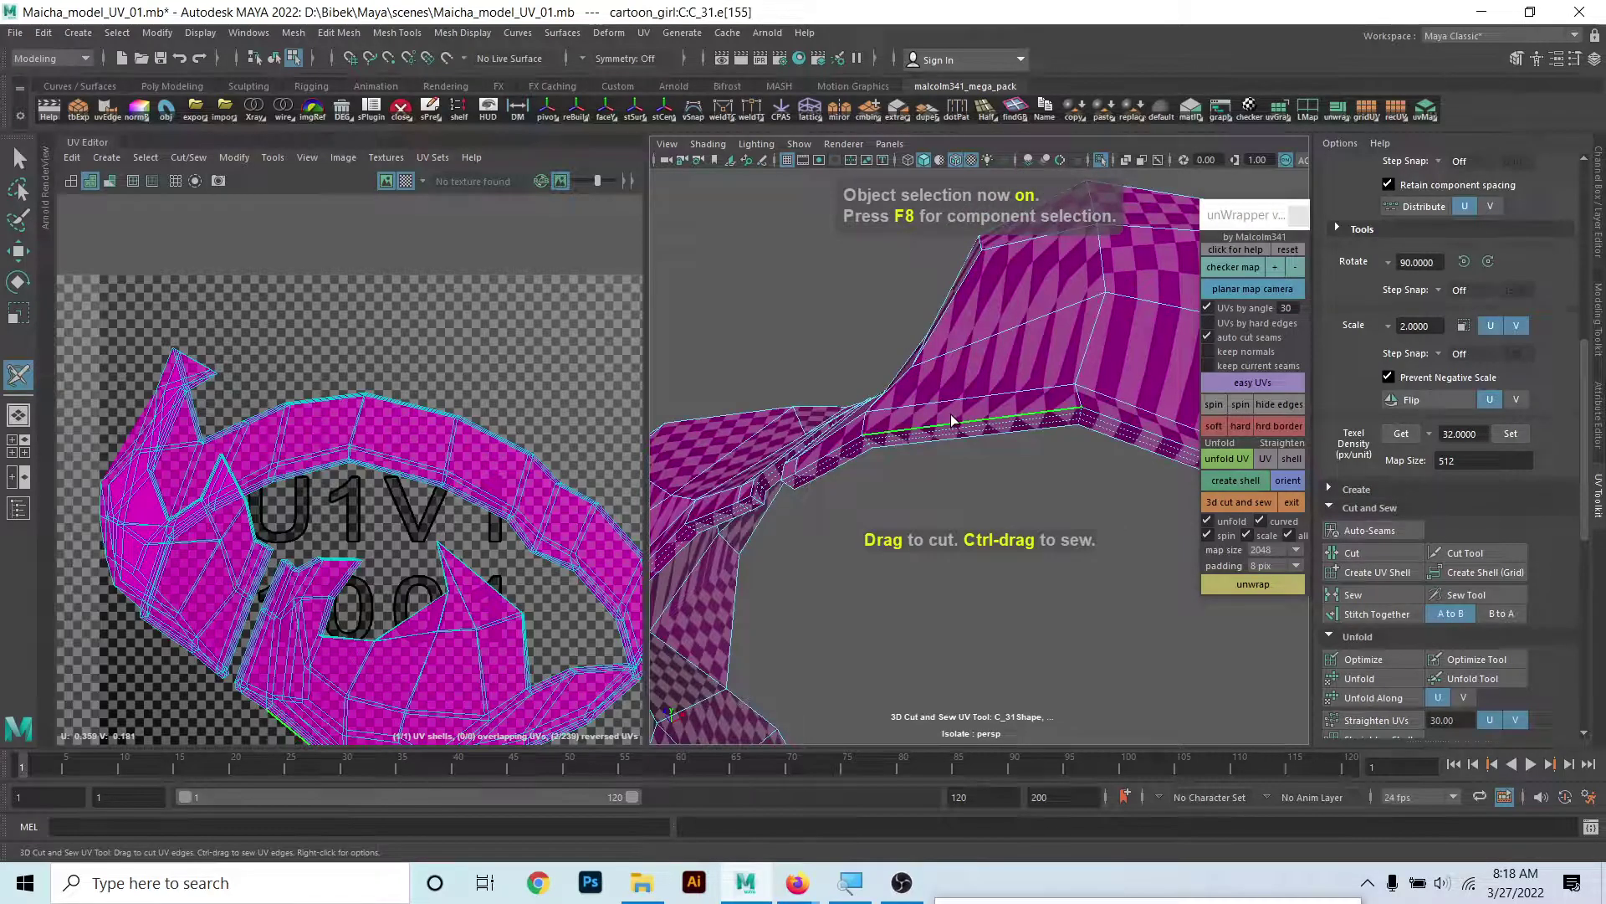
{"action": "left_click", "coordinate": [950, 414]}
{"action": "mouse_move", "coordinate": [923, 444]}
{"action": "left_mouse_down", "text": "alt"}
{"action": "mouse_move", "coordinate": [855, 434]}
{"action": "mouse_move", "coordinate": [959, 460]}
{"action": "left_mouse_up", "text": "alt"}
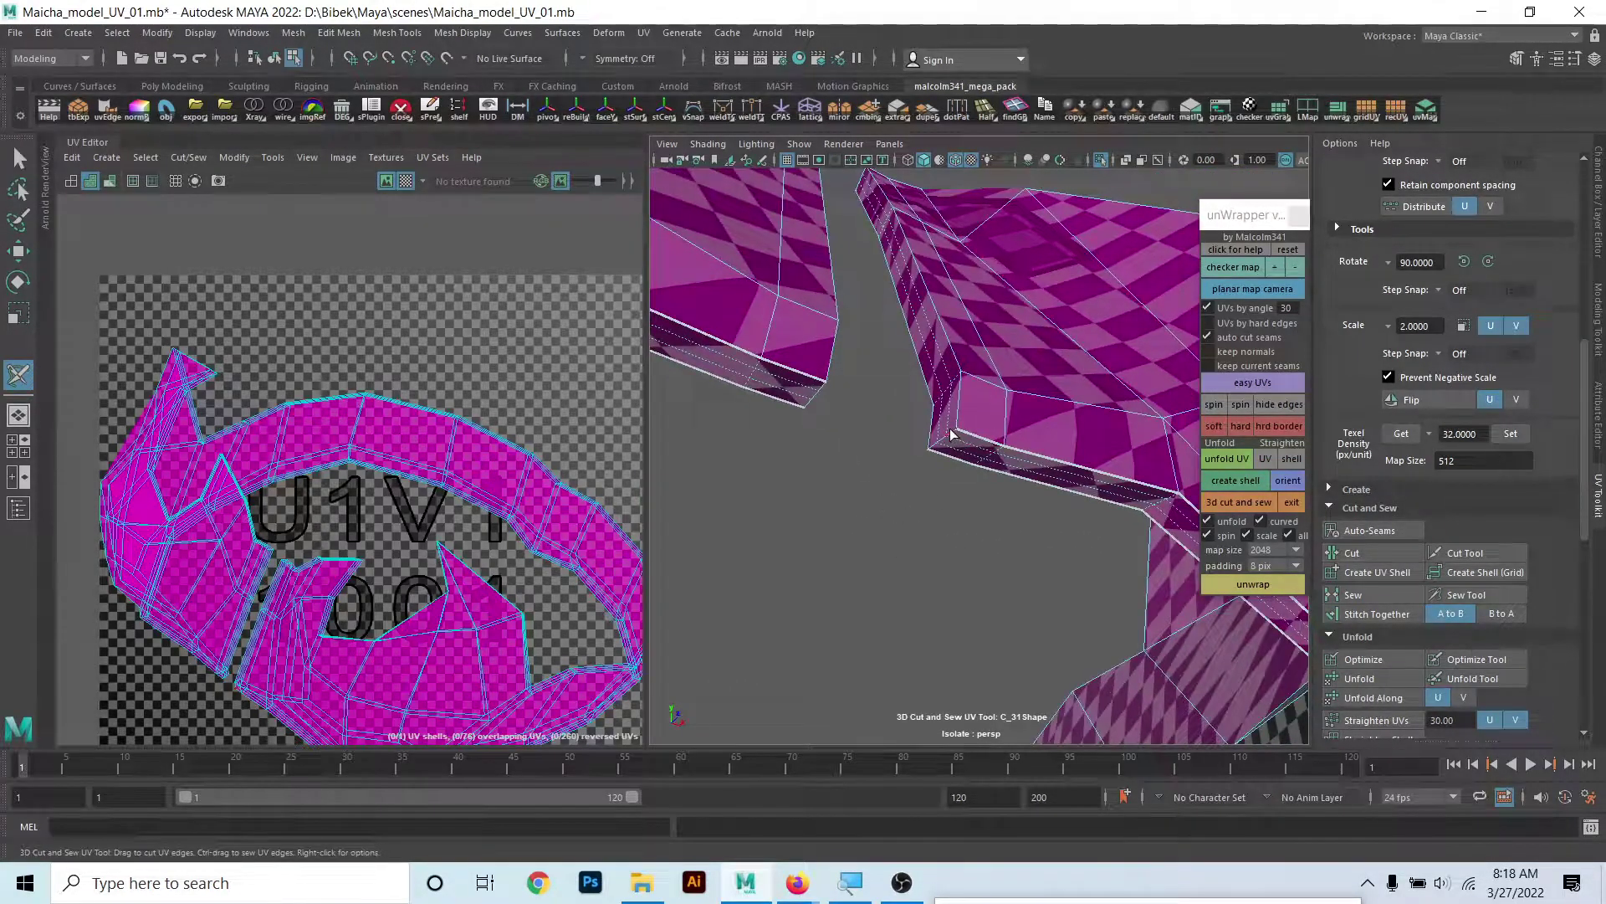
{"action": "left_click_drag", "start_coordinate": [951, 291], "coordinate": [942, 303], "text": "alt"}
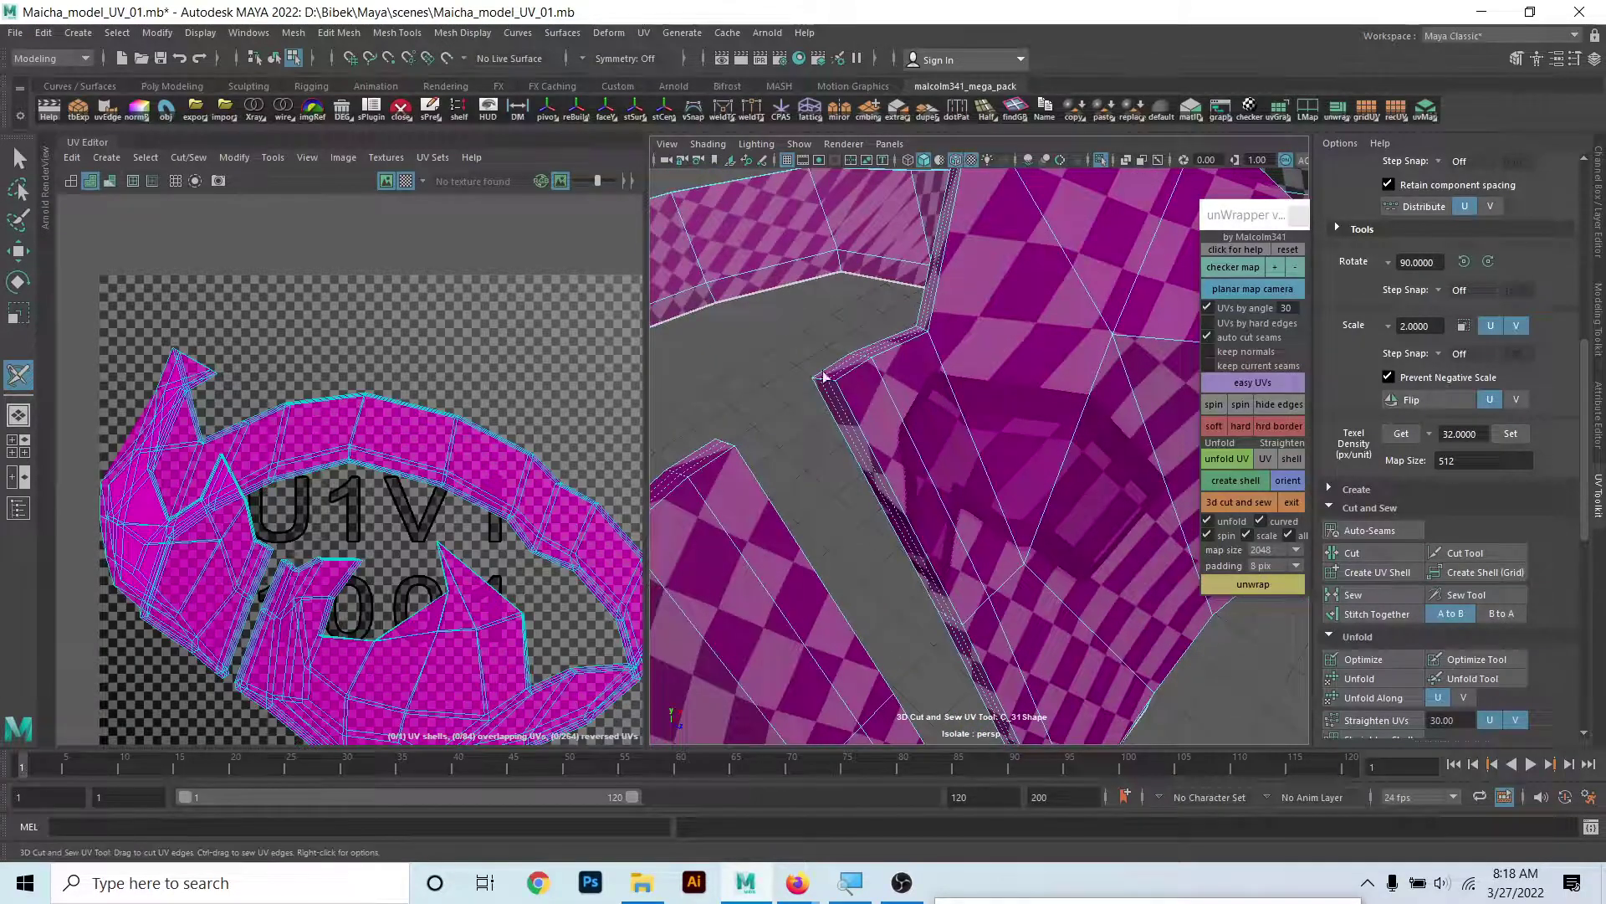
{"action": "left_click", "coordinate": [852, 390]}
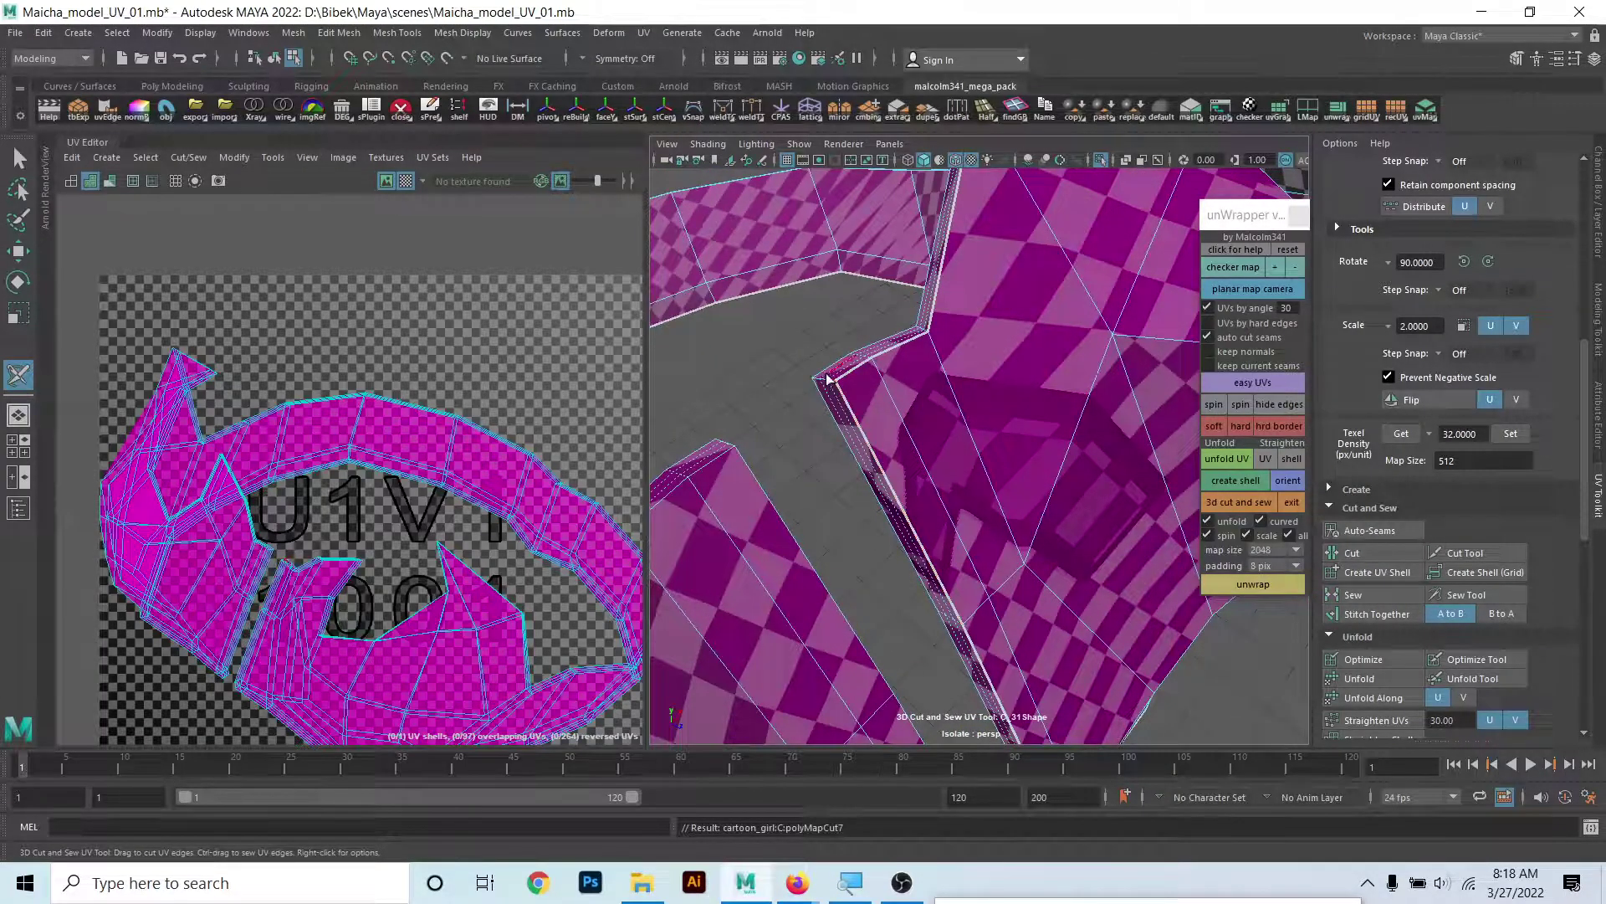
- Orbit around the curved mesh to inspect its border edges
{"action": "right_click_drag", "start_coordinate": [828, 379], "coordinate": [908, 416], "text": "alt"}
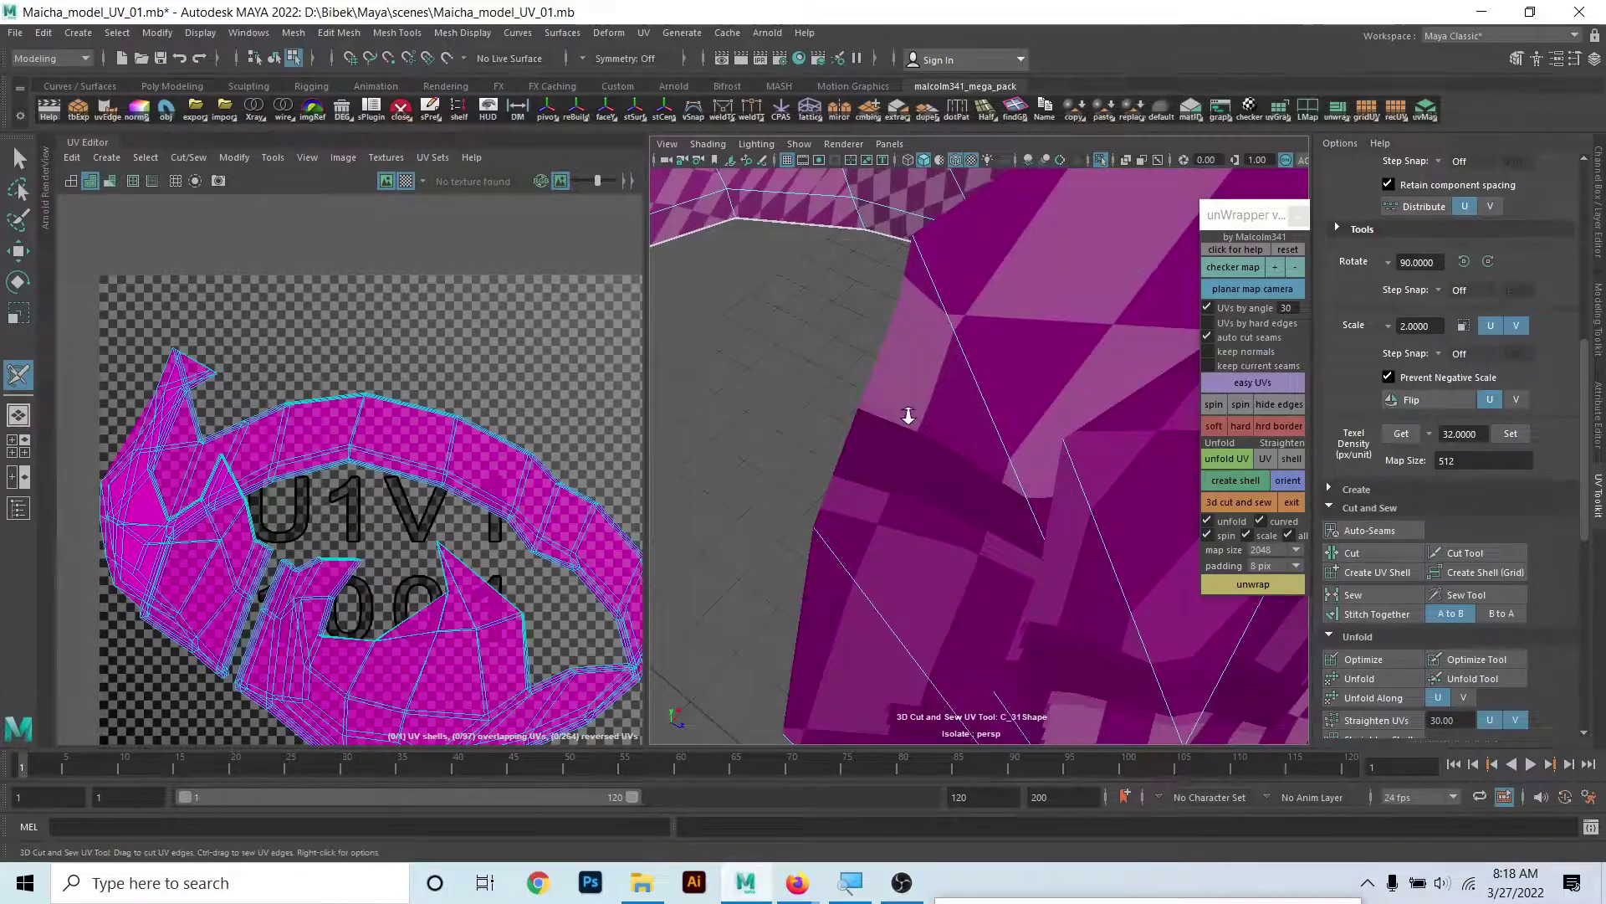
{"action": "left_click_drag", "start_coordinate": [909, 416], "coordinate": [802, 393], "text": "alt"}
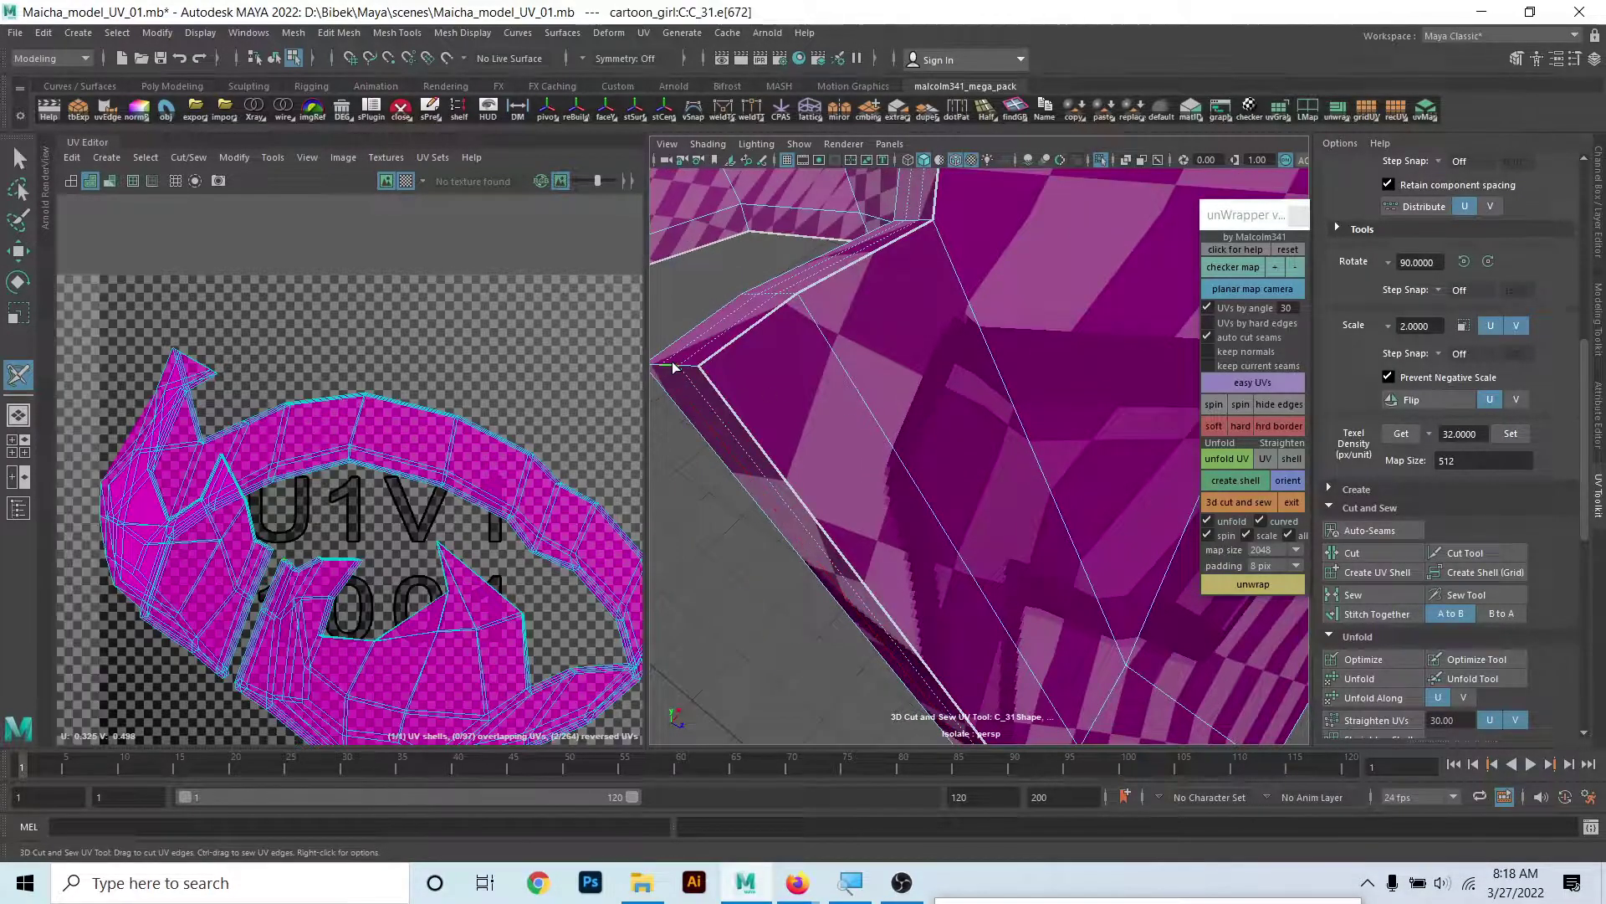
{"action": "mouse_move", "coordinate": [671, 362]}
{"action": "left_mouse_down", "text": "alt"}
{"action": "mouse_move", "coordinate": [846, 346]}
{"action": "mouse_move", "coordinate": [962, 368]}
{"action": "left_mouse_up", "text": "alt"}
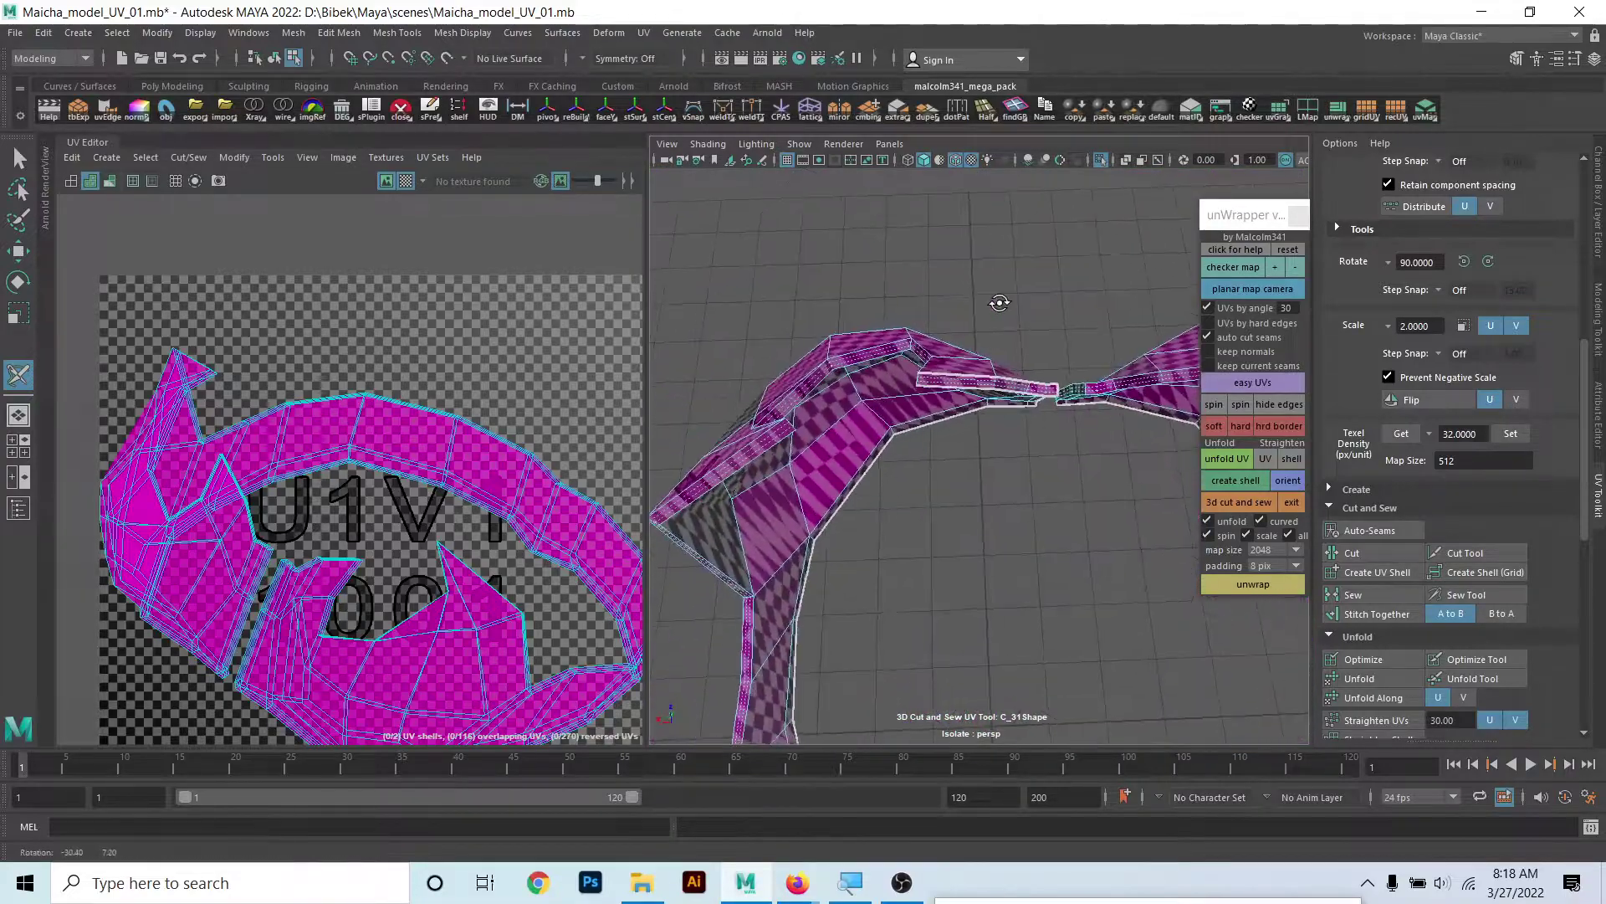
{"action": "right_click_drag", "start_coordinate": [962, 369], "coordinate": [961, 387], "text": "alt"}
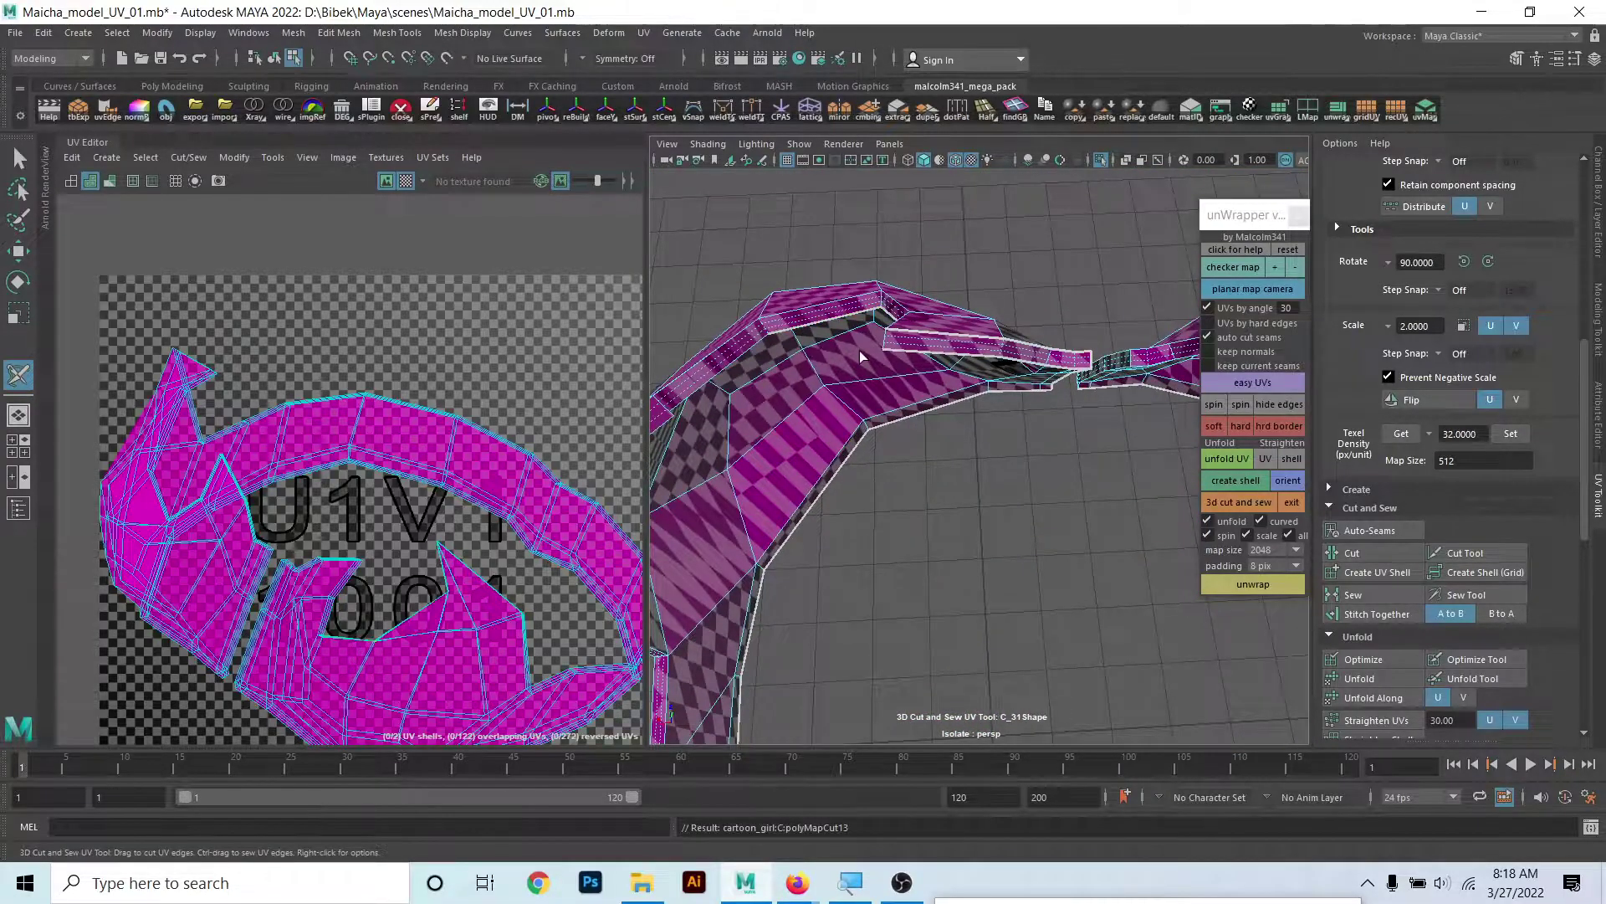
{"action": "mouse_move", "coordinate": [862, 357]}
{"action": "left_mouse_down", "text": "alt"}
{"action": "mouse_move", "coordinate": [836, 343]}
{"action": "mouse_move", "coordinate": [888, 286]}
{"action": "mouse_move", "coordinate": [884, 438]}
{"action": "mouse_move", "coordinate": [854, 471]}
{"action": "mouse_move", "coordinate": [873, 513]}
{"action": "mouse_move", "coordinate": [1014, 437]}
{"action": "mouse_move", "coordinate": [979, 469]}
{"action": "mouse_move", "coordinate": [1044, 524]}
{"action": "left_mouse_up", "text": "alt"}
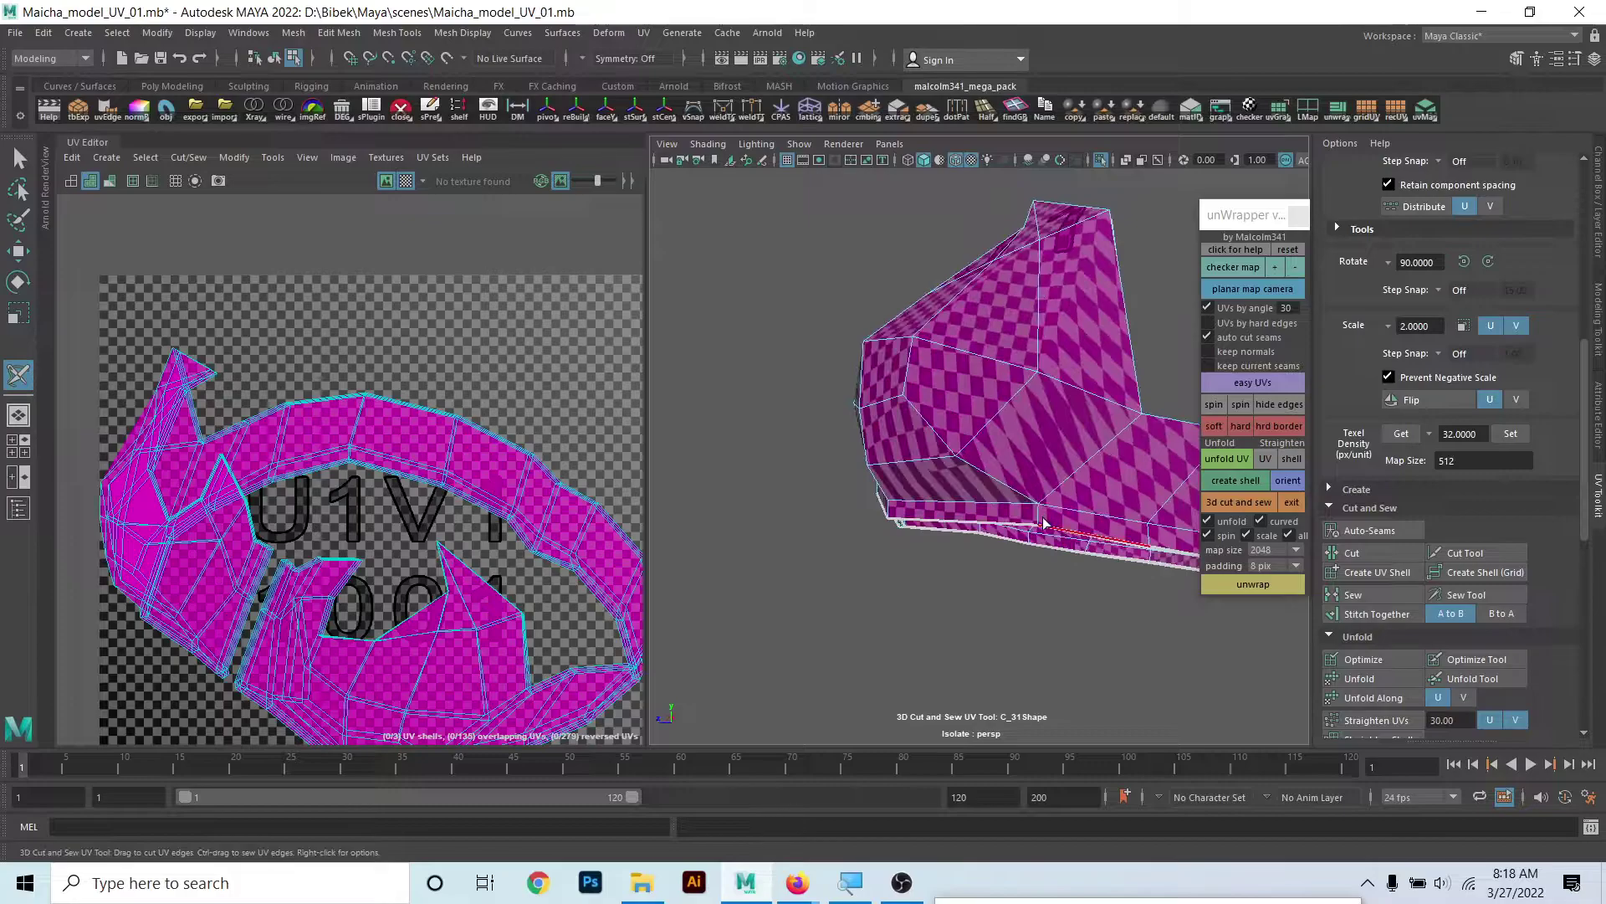
- Orbit closer to check the ring's inner wall, pillar and corners
{"action": "mouse_move", "coordinate": [1084, 460]}
{"action": "left_mouse_down", "text": "alt"}
{"action": "mouse_move", "coordinate": [996, 366]}
{"action": "mouse_move", "coordinate": [938, 432]}
{"action": "mouse_move", "coordinate": [1211, 411]}
{"action": "mouse_move", "coordinate": [969, 413]}
{"action": "left_mouse_up", "text": "alt"}
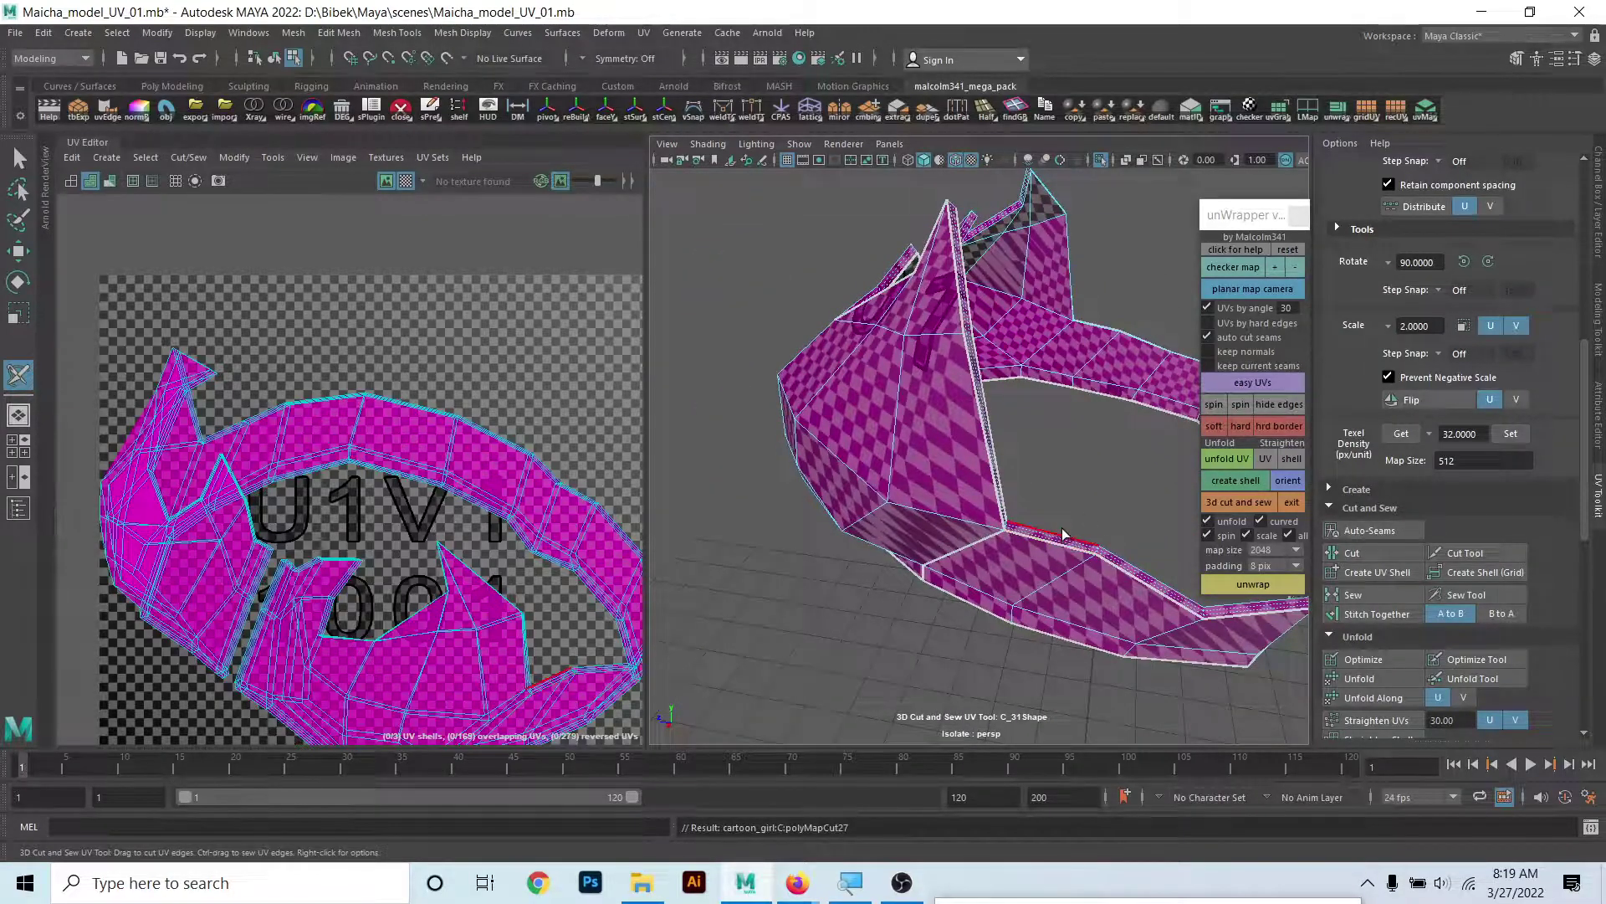
{"action": "mouse_move", "coordinate": [1063, 534]}
{"action": "left_mouse_down", "text": "alt"}
{"action": "mouse_move", "coordinate": [973, 376]}
{"action": "mouse_move", "coordinate": [1023, 433]}
{"action": "left_mouse_up", "text": "alt"}
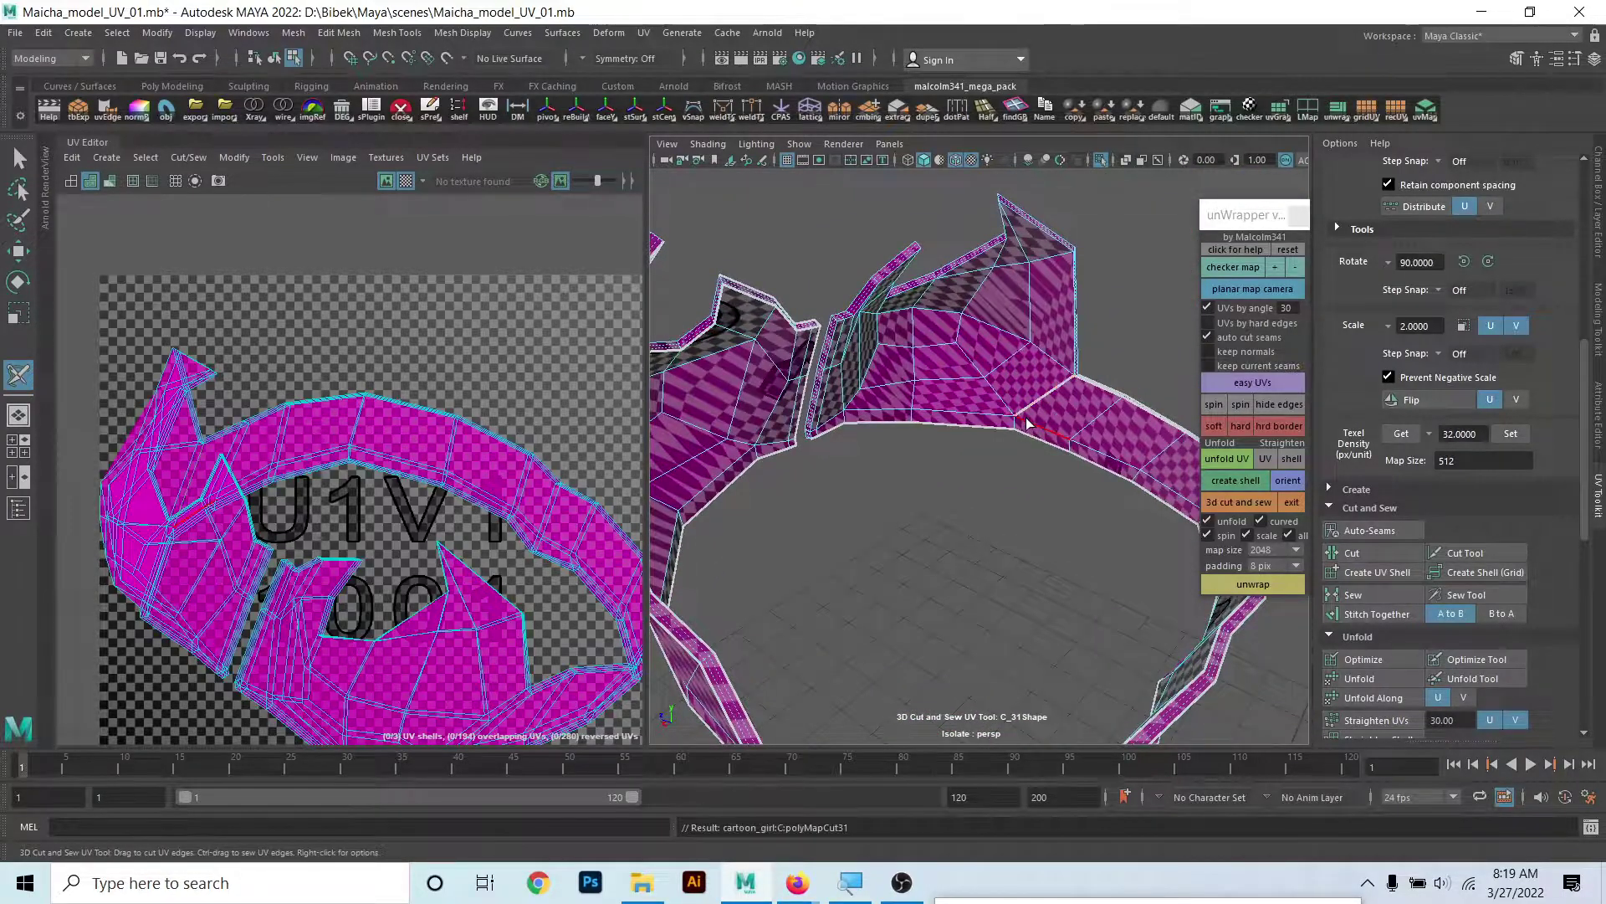
{"action": "mouse_move", "coordinate": [984, 486]}
{"action": "left_mouse_down", "text": "alt"}
{"action": "mouse_move", "coordinate": [774, 536]}
{"action": "mouse_move", "coordinate": [817, 531]}
{"action": "left_mouse_up", "text": "alt"}
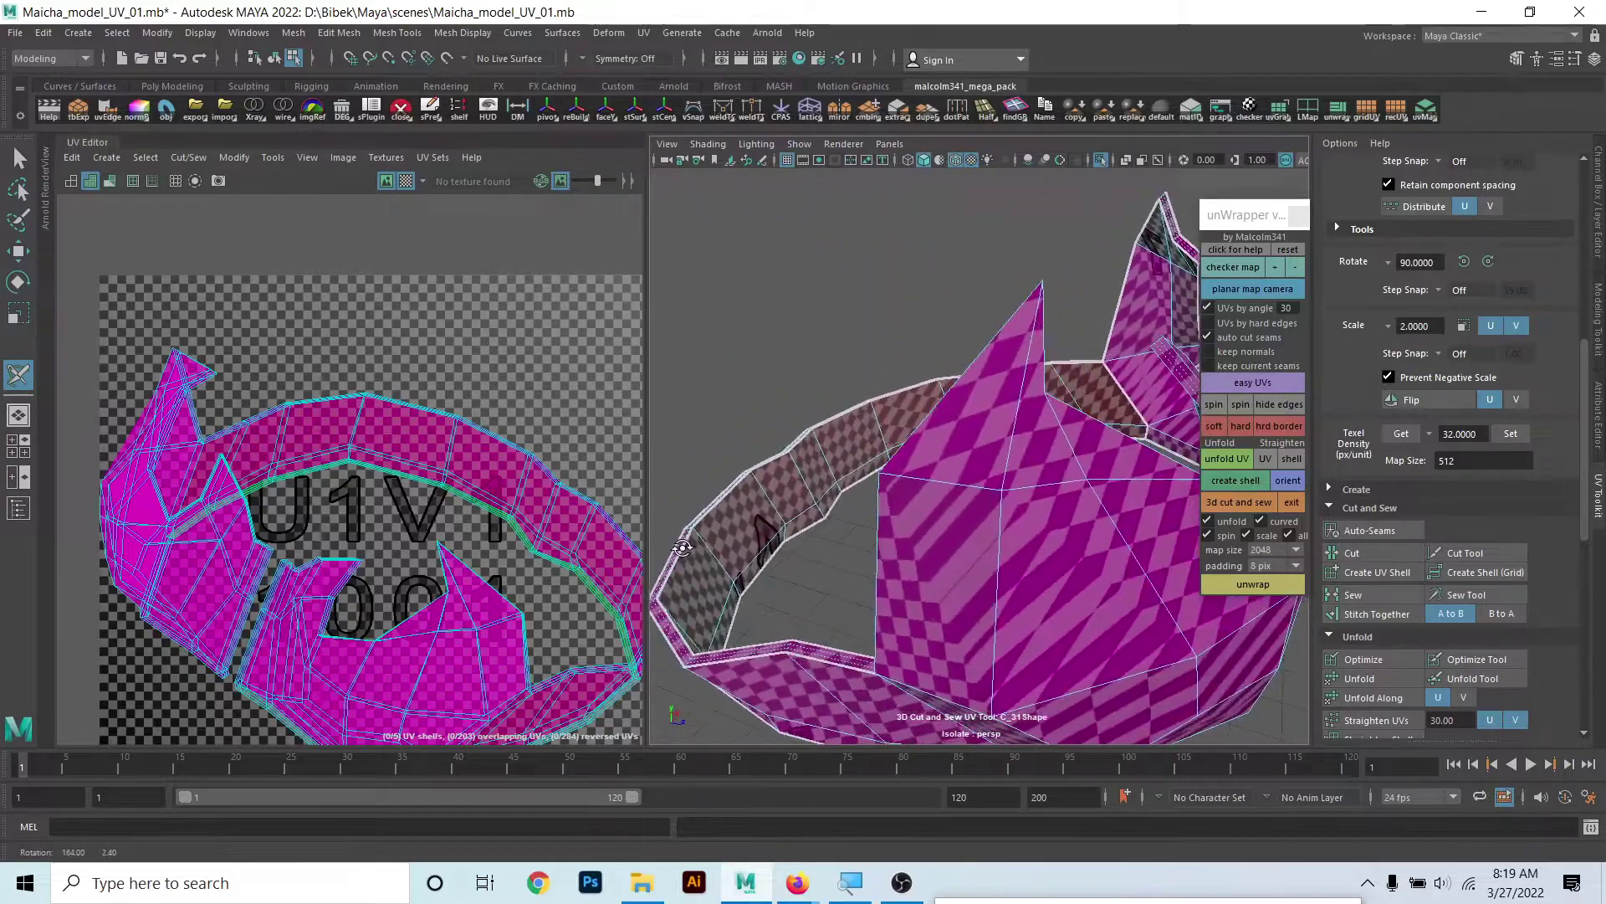
{"action": "middle_click_drag", "start_coordinate": [817, 531], "coordinate": [767, 448], "text": "alt"}
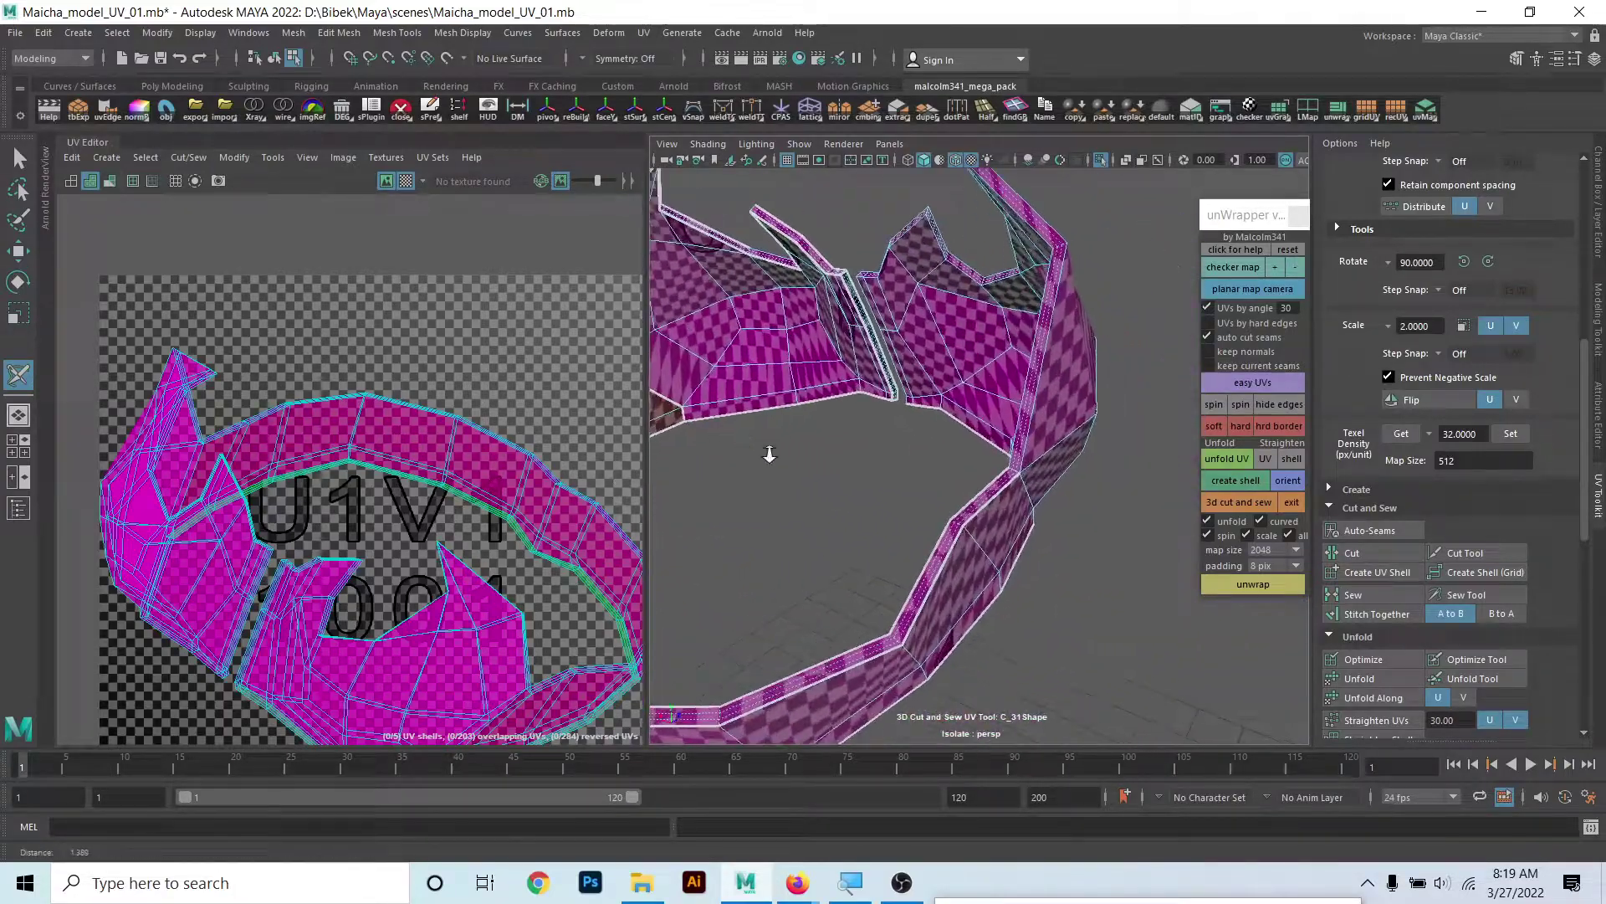
{"action": "right_click_drag", "start_coordinate": [767, 449], "coordinate": [1045, 577], "text": "alt"}
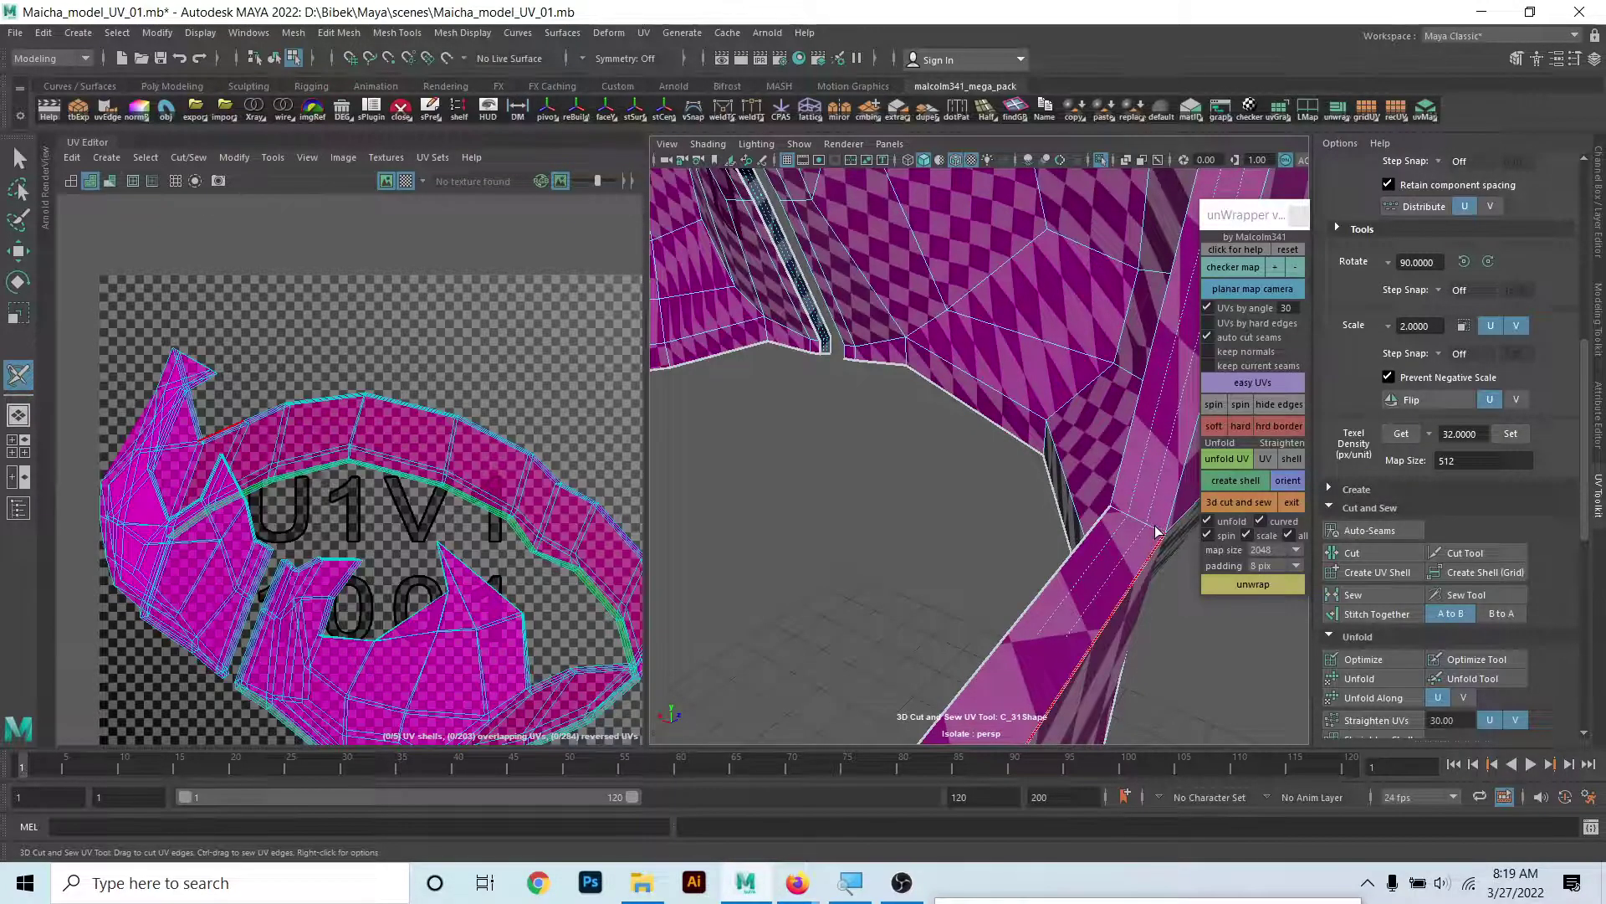
{"action": "right_click_drag", "start_coordinate": [1157, 531], "coordinate": [1007, 525], "text": "alt"}
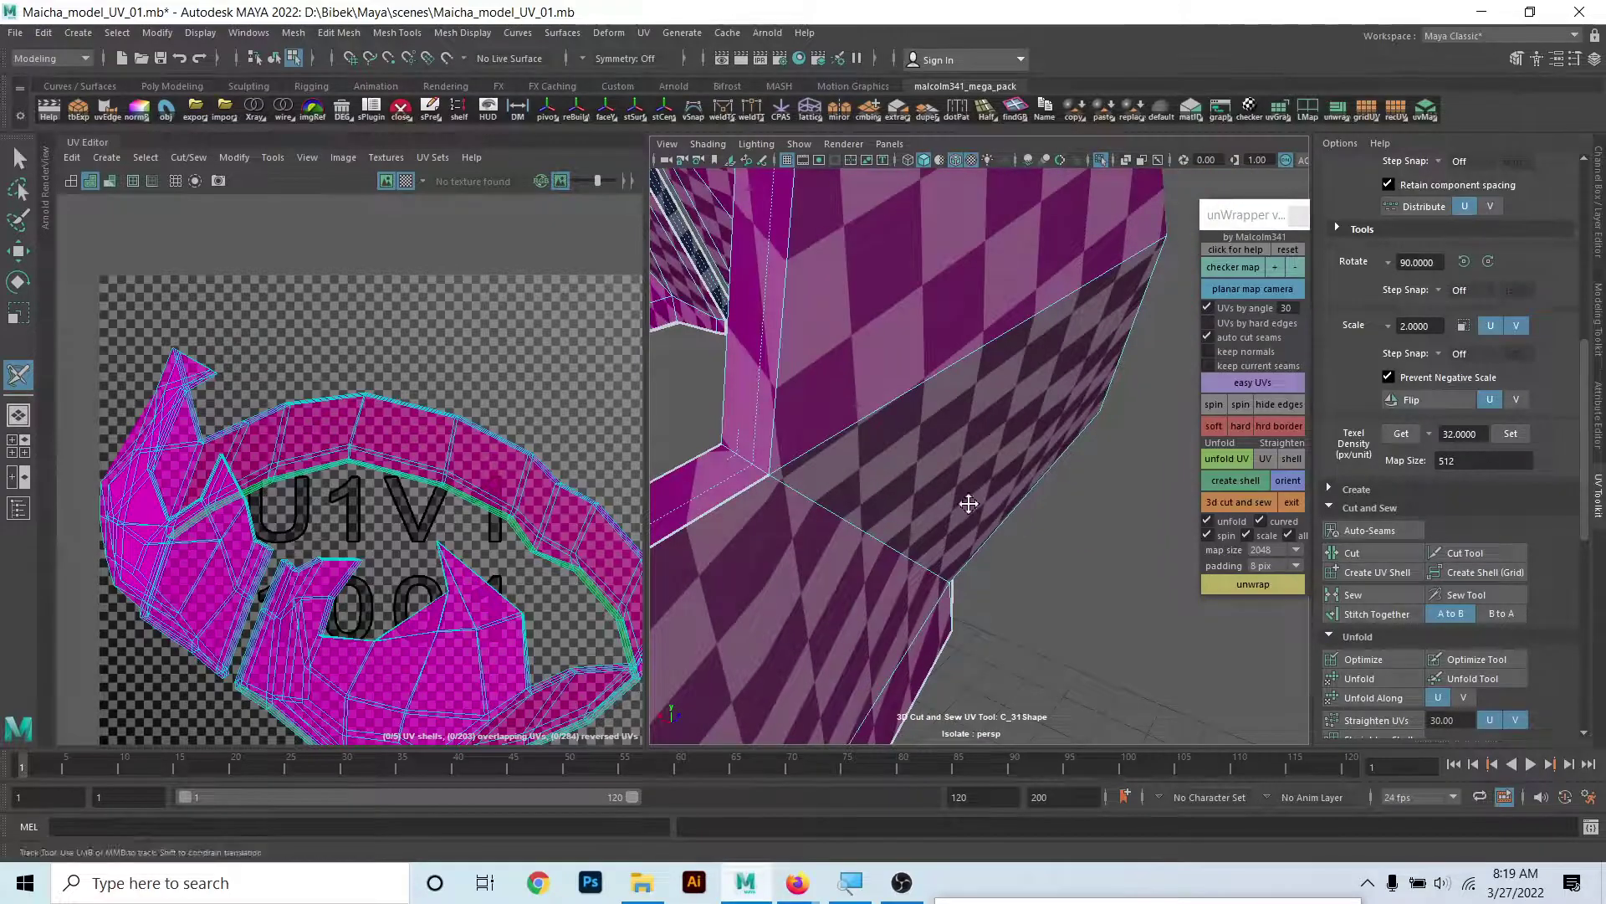
{"action": "middle_click_drag", "start_coordinate": [969, 503], "coordinate": [961, 521], "text": "alt"}
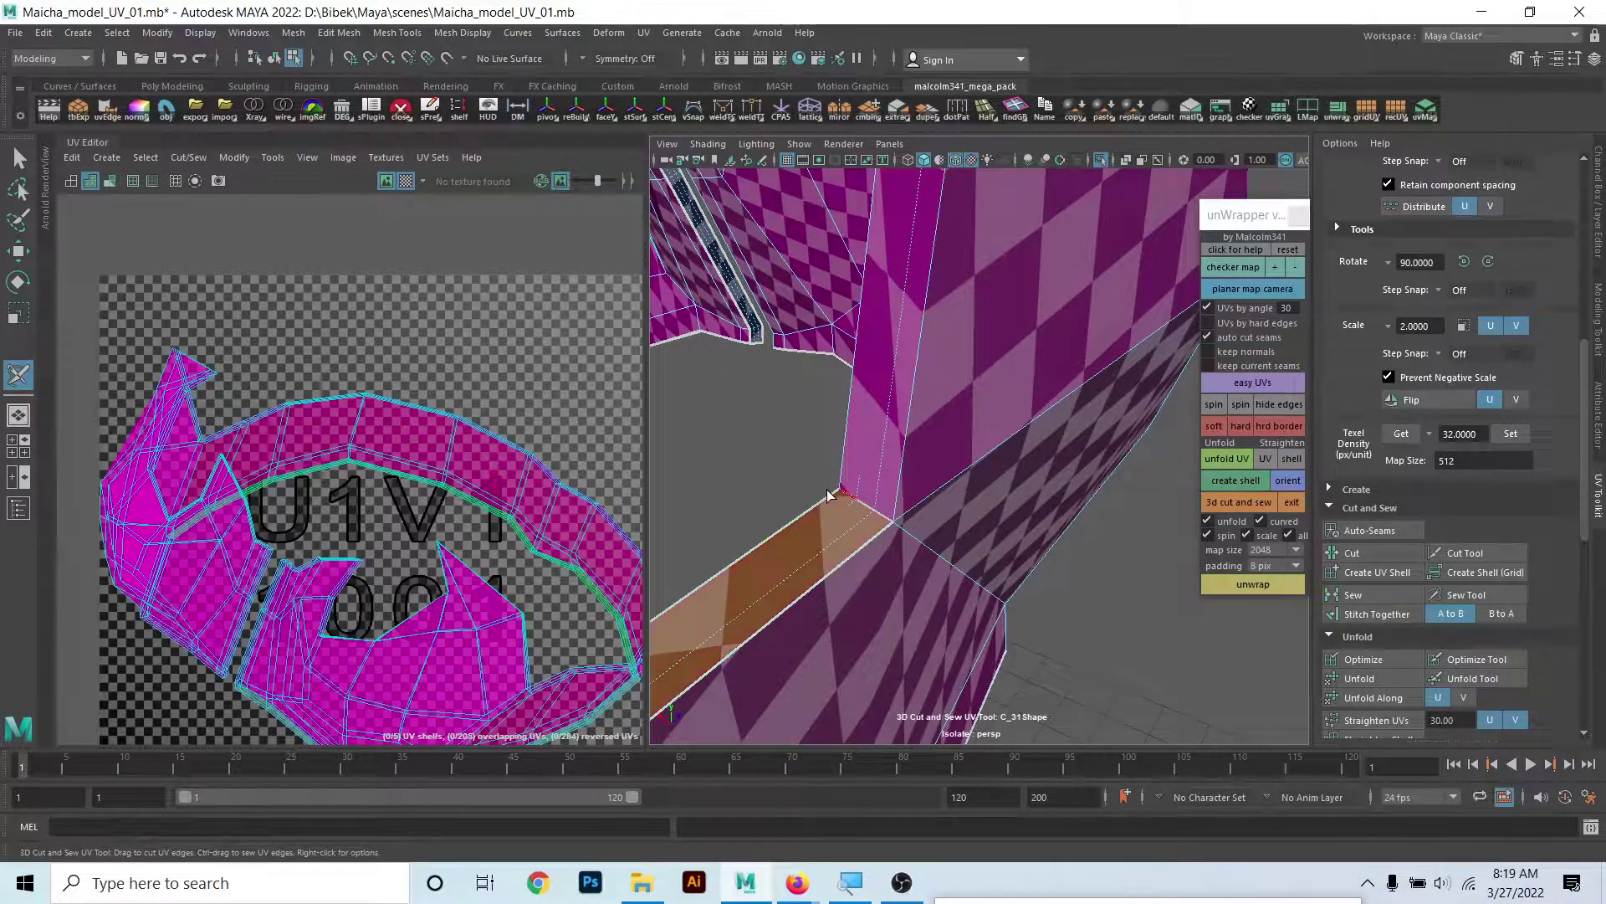
{"action": "left_click_drag", "start_coordinate": [801, 489], "coordinate": [744, 494], "text": "alt"}
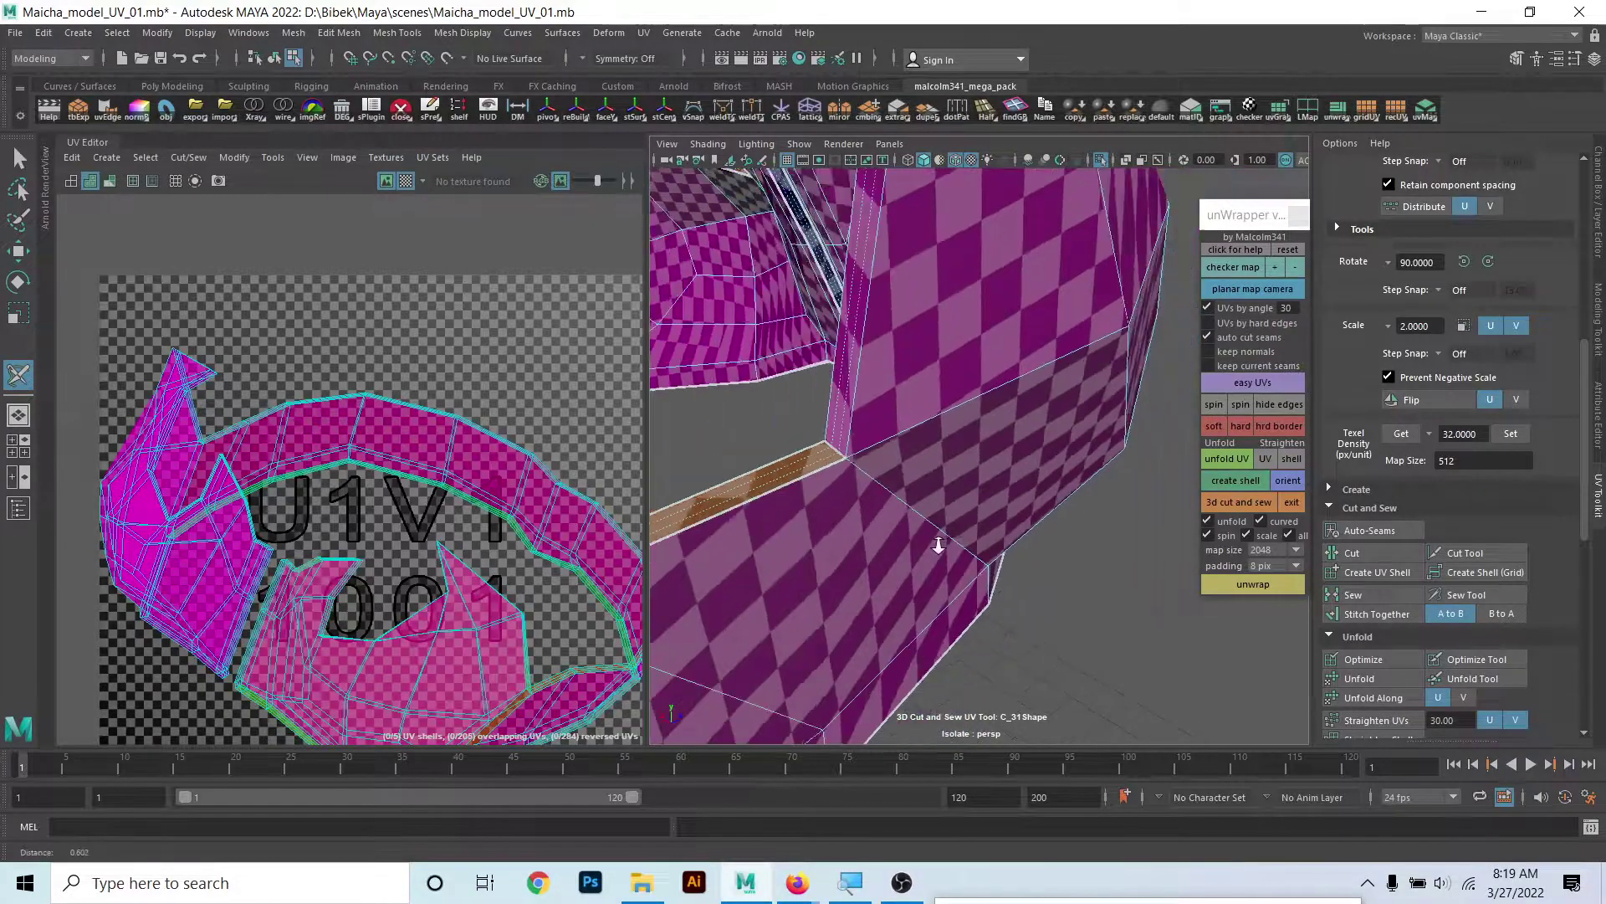
{"action": "mouse_move", "coordinate": [998, 556]}
{"action": "left_mouse_down", "text": "alt"}
{"action": "mouse_move", "coordinate": [960, 522]}
{"action": "mouse_move", "coordinate": [923, 536]}
{"action": "left_mouse_up", "text": "alt"}
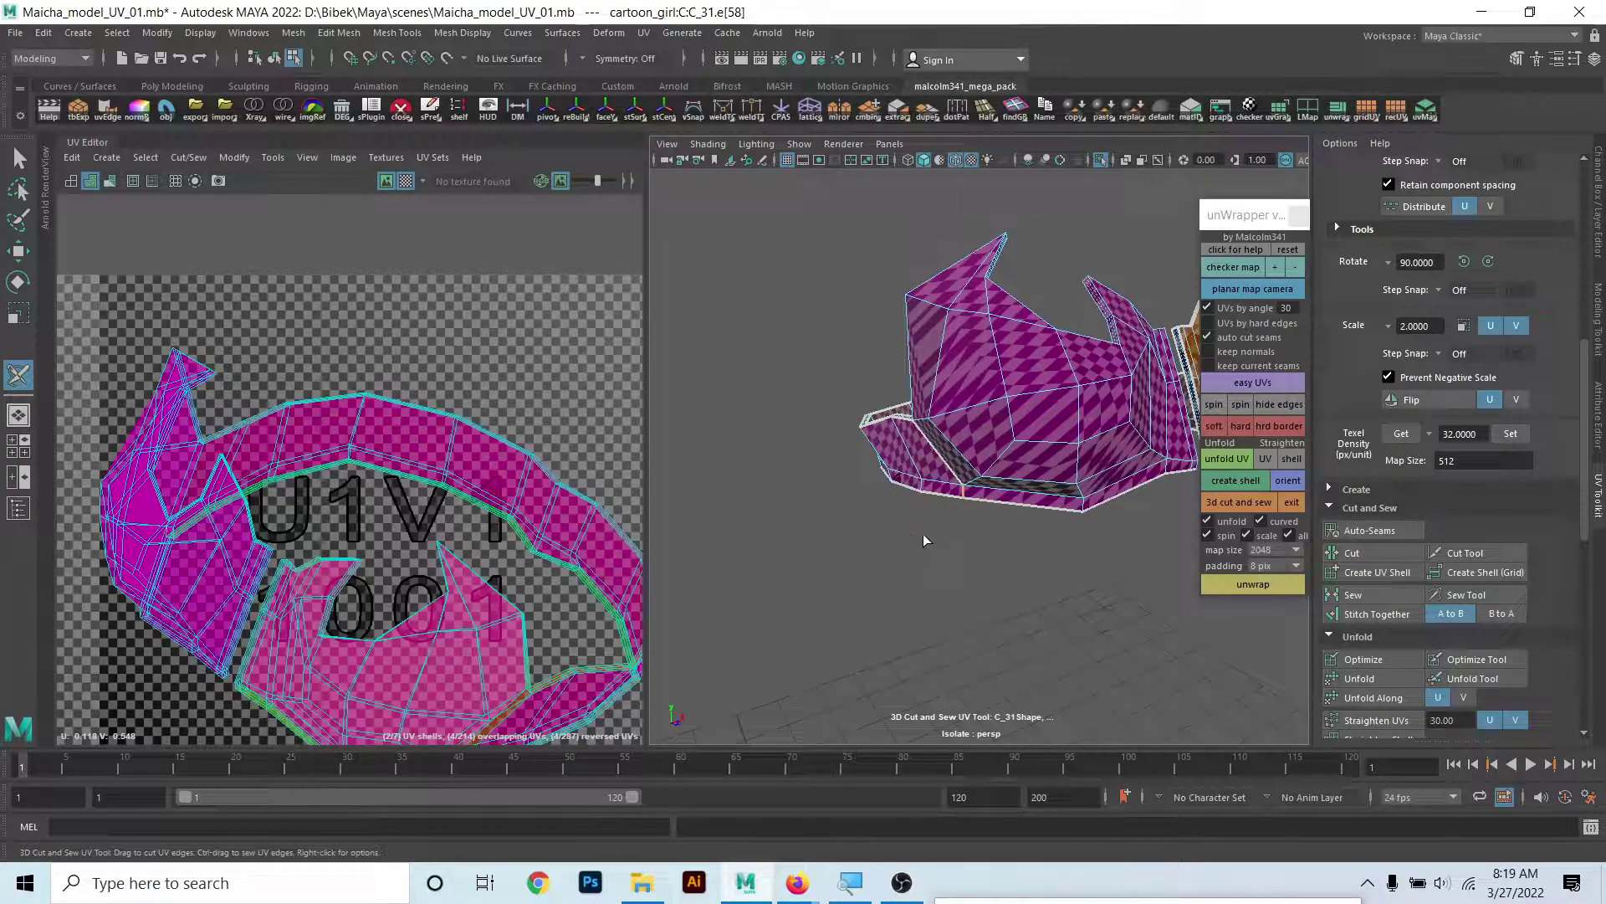
- Zoom and orbit around the ring mesh to inspect its cut seams
{"action": "scroll", "coordinate": [494, 531], "scroll_direction": "up", "scroll_amount": 2}
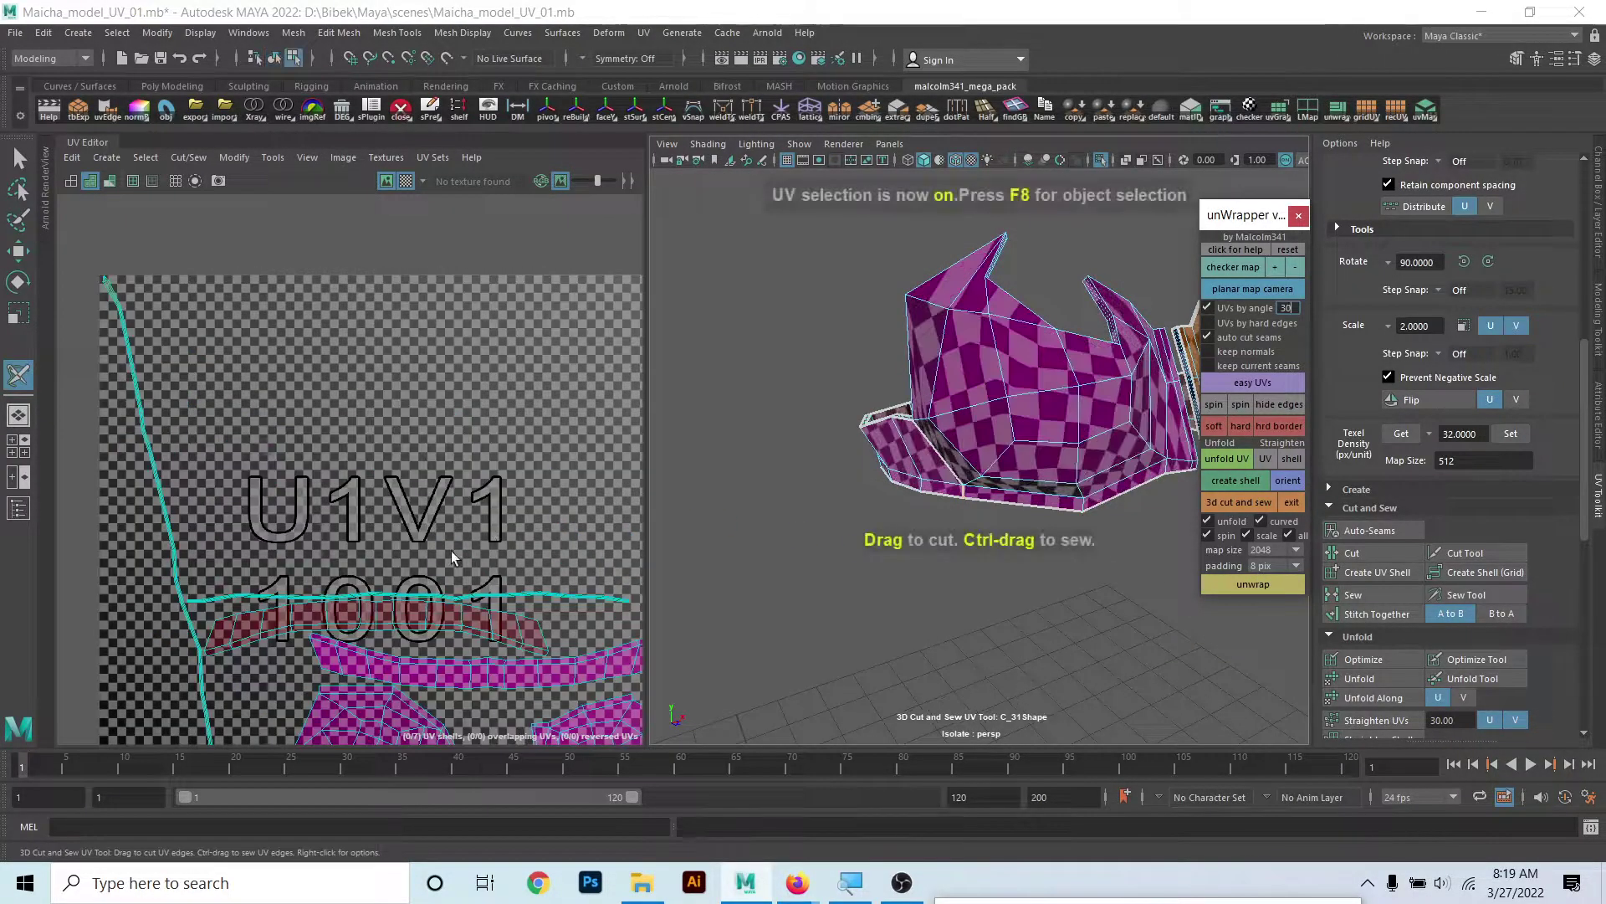
{"action": "scroll", "coordinate": [387, 538], "scroll_direction": "down", "scroll_amount": 4}
{"action": "scroll", "coordinate": [359, 388], "scroll_direction": "up", "scroll_amount": 2}
{"action": "scroll", "coordinate": [262, 559], "scroll_direction": "up", "scroll_amount": 3}
{"action": "scroll", "coordinate": [262, 559], "scroll_direction": "up", "scroll_amount": 1}
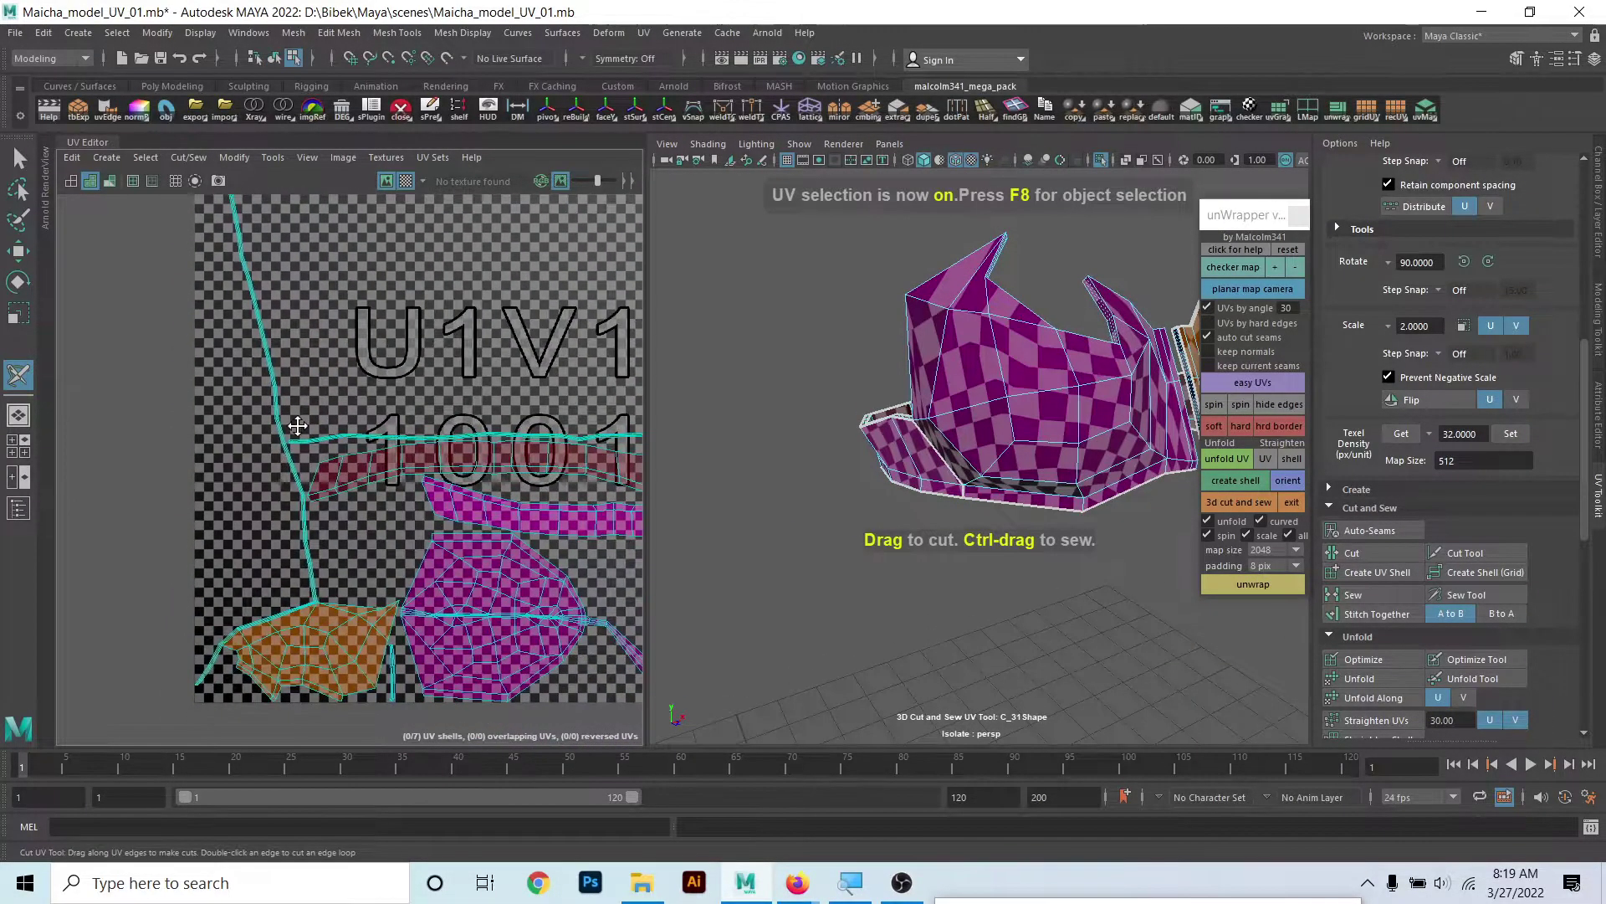
{"action": "scroll", "coordinate": [275, 456], "scroll_direction": "up", "scroll_amount": 1}
{"action": "scroll", "coordinate": [274, 455], "scroll_direction": "up", "scroll_amount": 1}
{"action": "scroll", "coordinate": [274, 455], "scroll_direction": "up", "scroll_amount": 3}
{"action": "mouse_move", "coordinate": [962, 469]}
{"action": "left_mouse_down", "text": "alt"}
{"action": "mouse_move", "coordinate": [987, 432]}
{"action": "mouse_move", "coordinate": [882, 502]}
{"action": "mouse_move", "coordinate": [870, 577]}
{"action": "left_mouse_up", "text": "alt"}
{"action": "scroll", "coordinate": [897, 421], "scroll_direction": "up", "scroll_amount": 3}
{"action": "scroll", "coordinate": [896, 421], "scroll_direction": "up", "scroll_amount": 2}
{"action": "scroll", "coordinate": [755, 571], "scroll_direction": "down", "scroll_amount": 5}
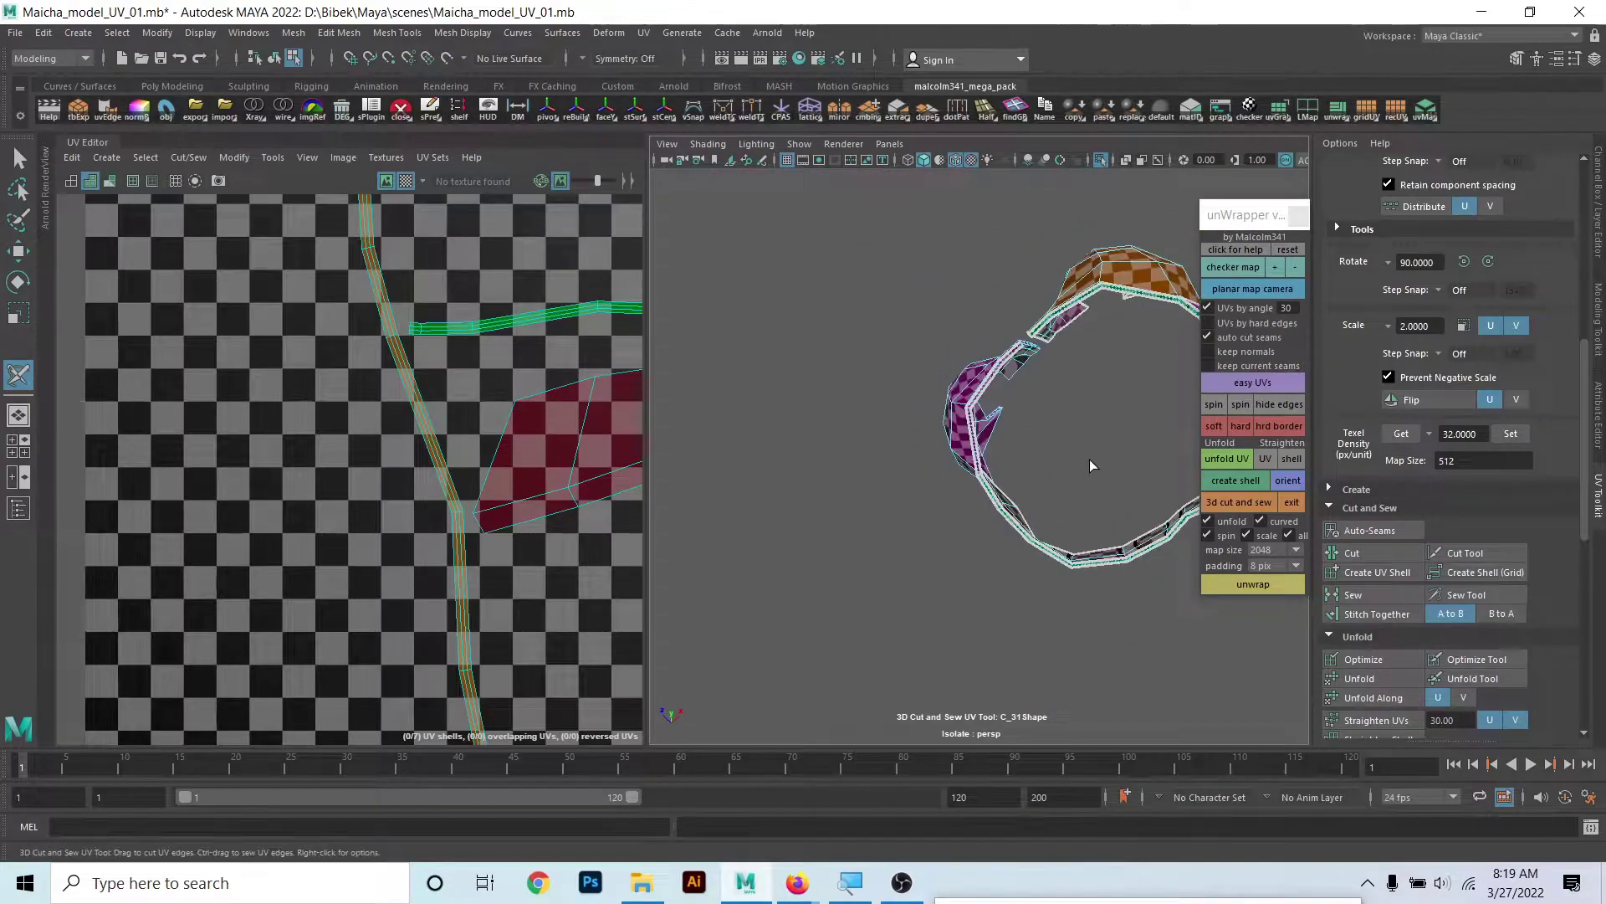
{"action": "scroll", "coordinate": [884, 504], "scroll_direction": "up", "scroll_amount": 3}
{"action": "scroll", "coordinate": [940, 388], "scroll_direction": "up", "scroll_amount": 3}
{"action": "scroll", "coordinate": [971, 358], "scroll_direction": "up", "scroll_amount": 2}
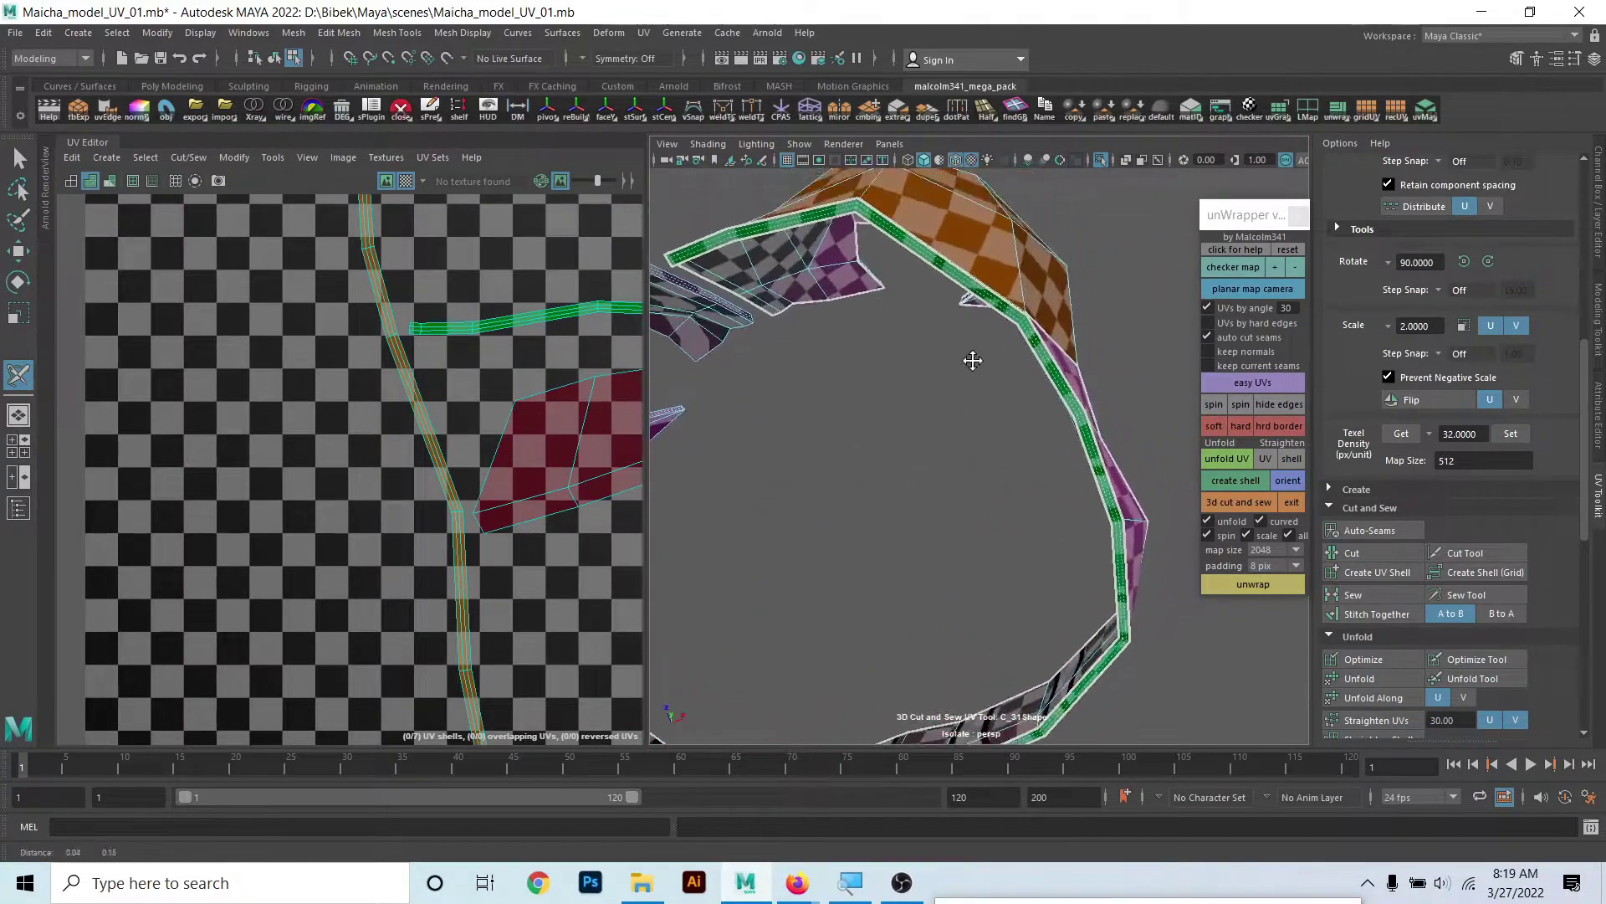
{"action": "scroll", "coordinate": [964, 401], "scroll_direction": "up", "scroll_amount": 1}
{"action": "scroll", "coordinate": [964, 402], "scroll_direction": "up", "scroll_amount": 2}
{"action": "scroll", "coordinate": [1022, 484], "scroll_direction": "up", "scroll_amount": 2}
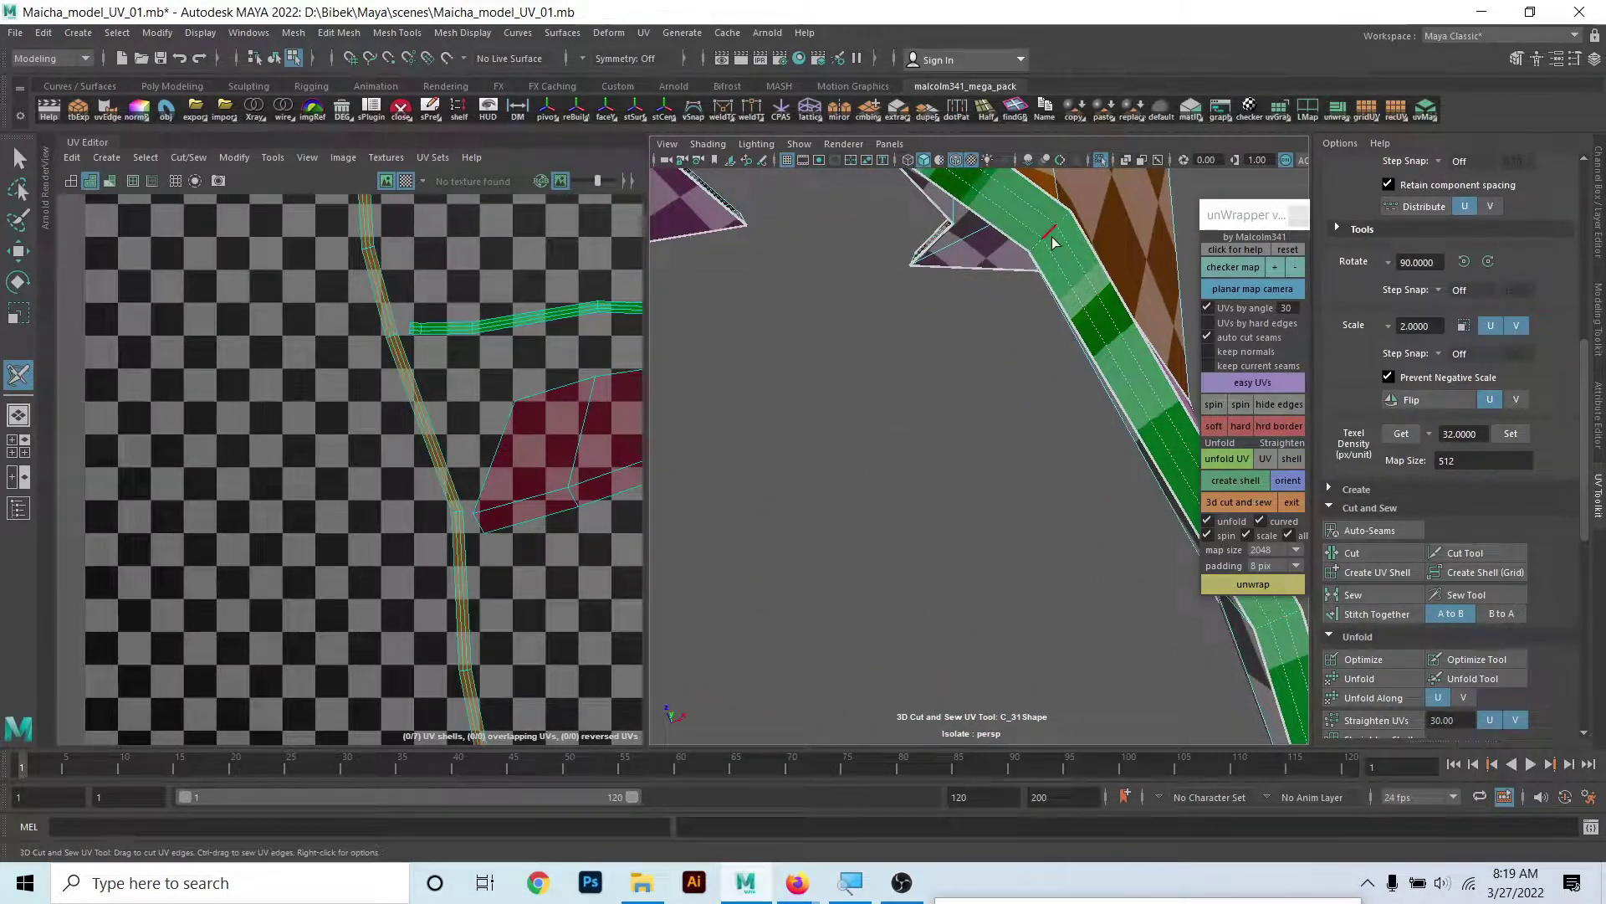
{"action": "scroll", "coordinate": [1044, 239], "scroll_direction": "down", "scroll_amount": 5}
- View the whole ring from a new angle, zooming in and out to check the cuts
{"action": "left_click_drag", "start_coordinate": [831, 285], "coordinate": [879, 451], "text": "alt"}
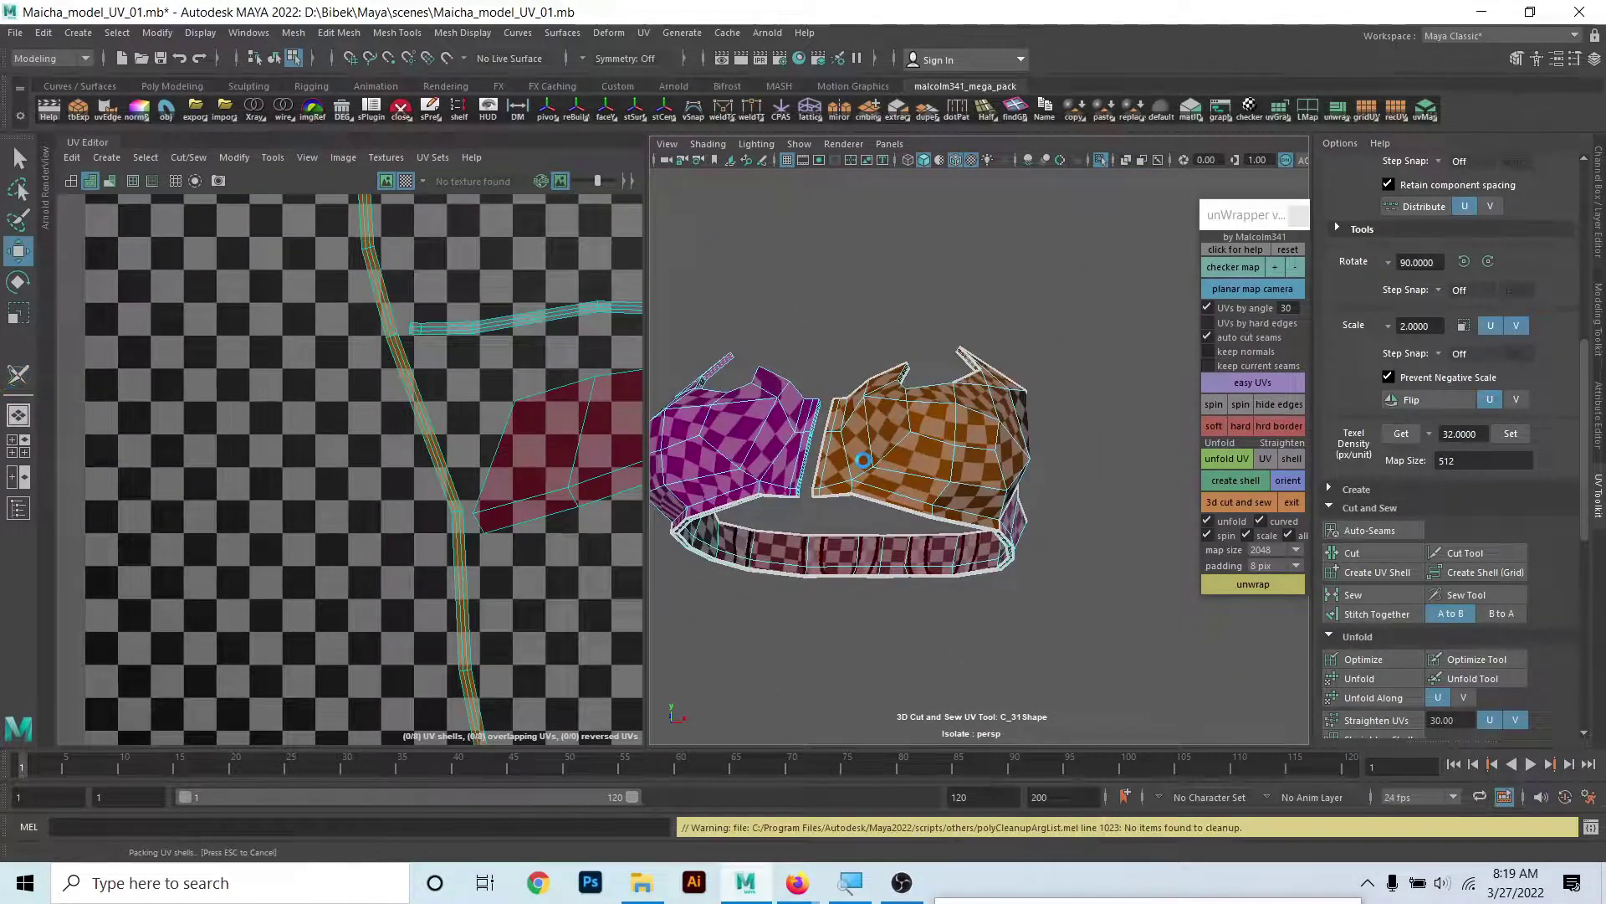
{"action": "scroll", "coordinate": [499, 606], "scroll_direction": "down", "scroll_amount": 3}
{"action": "scroll", "coordinate": [418, 502], "scroll_direction": "down", "scroll_amount": 3}
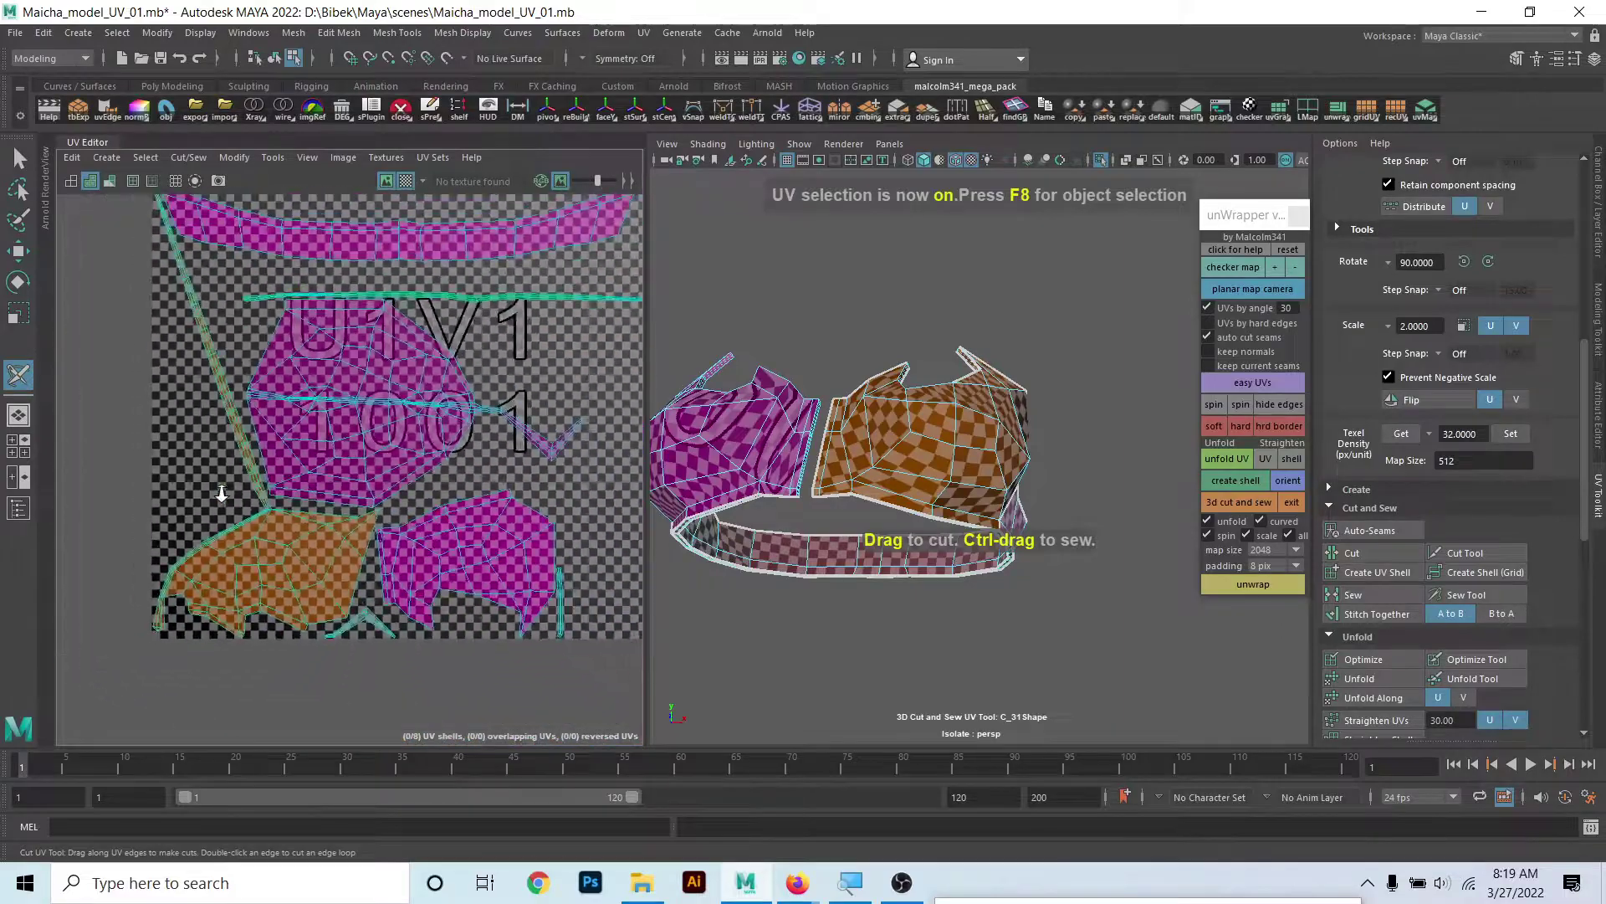
{"action": "scroll", "coordinate": [401, 469], "scroll_direction": "up", "scroll_amount": 1}
{"action": "scroll", "coordinate": [334, 594], "scroll_direction": "up", "scroll_amount": 3}
{"action": "scroll", "coordinate": [287, 424], "scroll_direction": "up", "scroll_amount": 2}
{"action": "scroll", "coordinate": [383, 564], "scroll_direction": "up", "scroll_amount": 3}
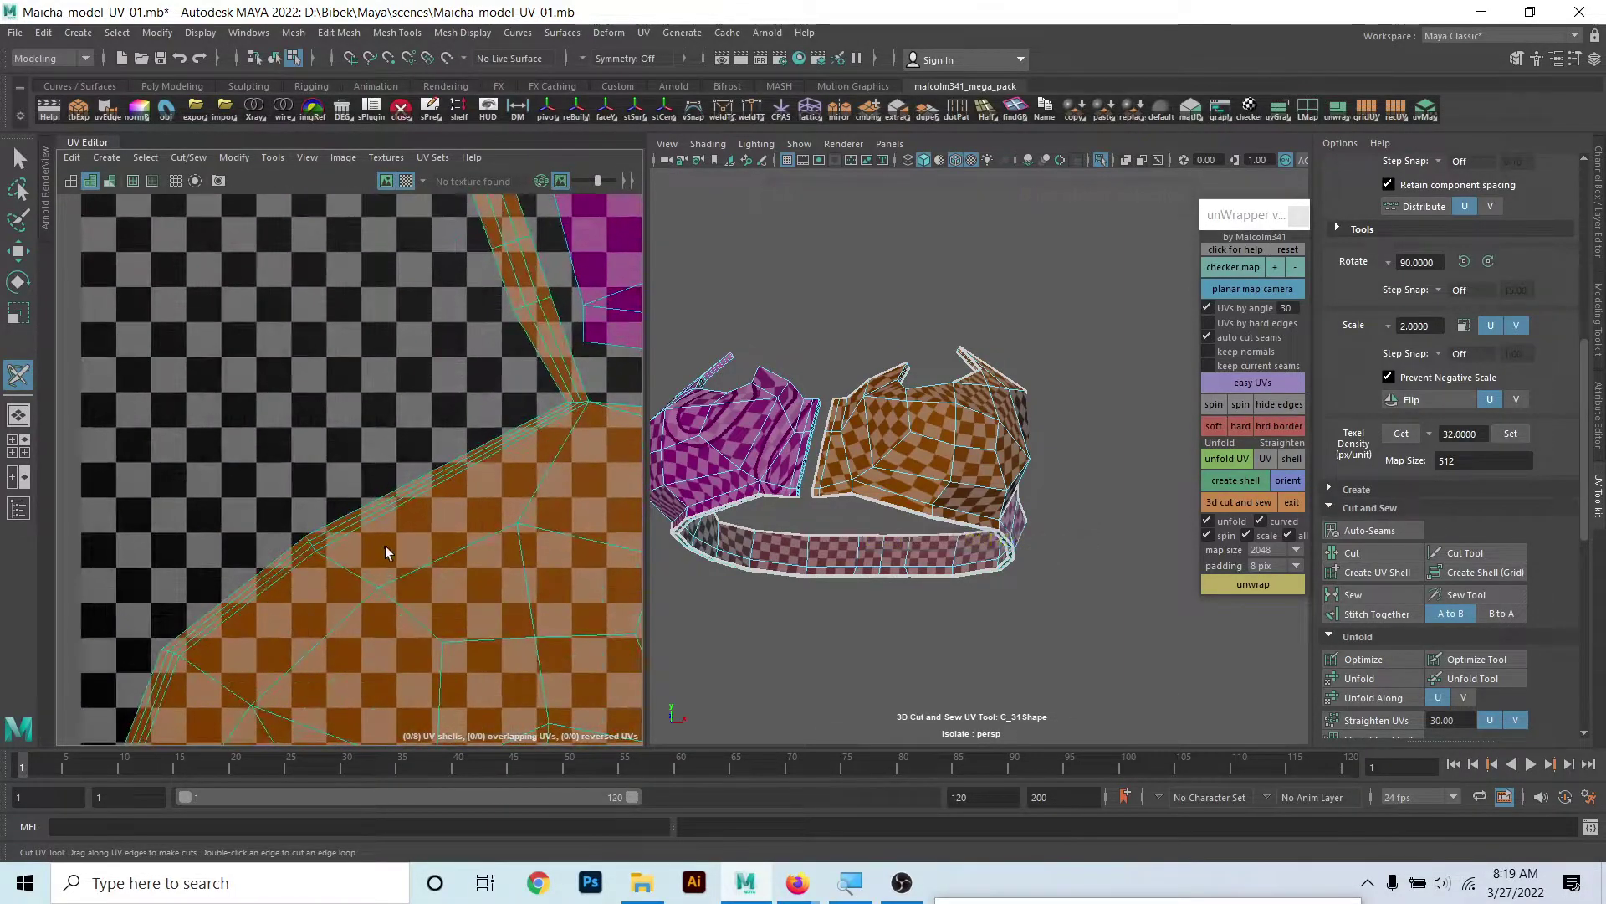
{"action": "scroll", "coordinate": [287, 466], "scroll_direction": "up", "scroll_amount": 2}
{"action": "scroll", "coordinate": [292, 434], "scroll_direction": "up", "scroll_amount": 1}
{"action": "scroll", "coordinate": [368, 414], "scroll_direction": "up", "scroll_amount": 1}
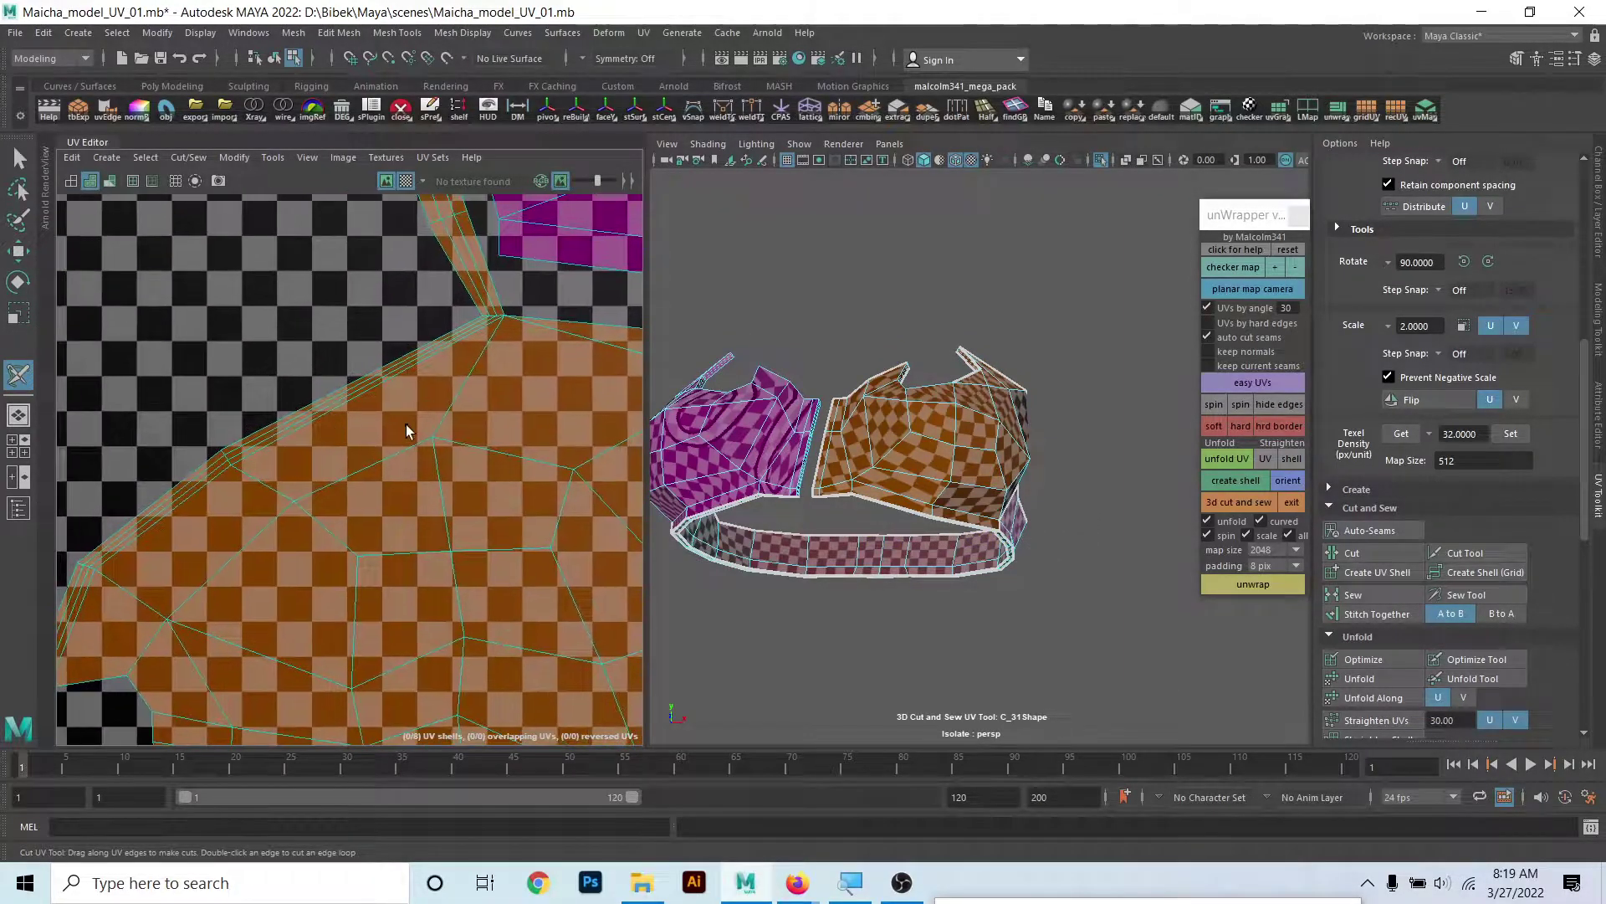
{"action": "scroll", "coordinate": [418, 381], "scroll_direction": "down", "scroll_amount": 2}
{"action": "scroll", "coordinate": [502, 449], "scroll_direction": "down", "scroll_amount": 1}
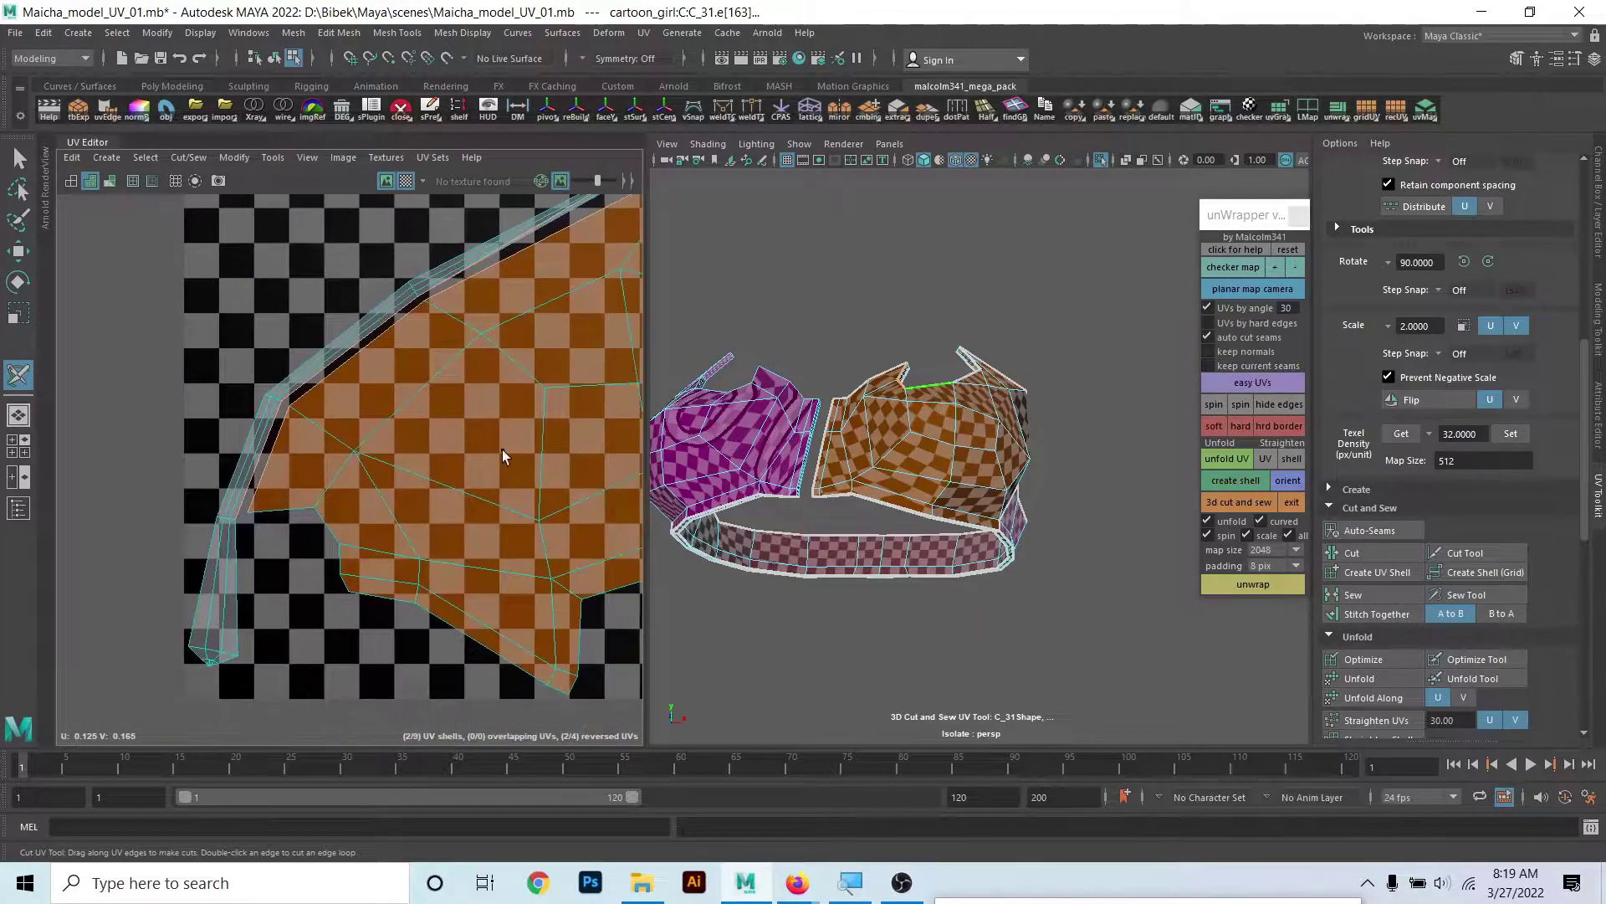
{"action": "scroll", "coordinate": [257, 431], "scroll_direction": "down", "scroll_amount": 2}
- Unwrap the ring mesh's UVs into separate shells
{"action": "left_click", "coordinate": [535, 461]}
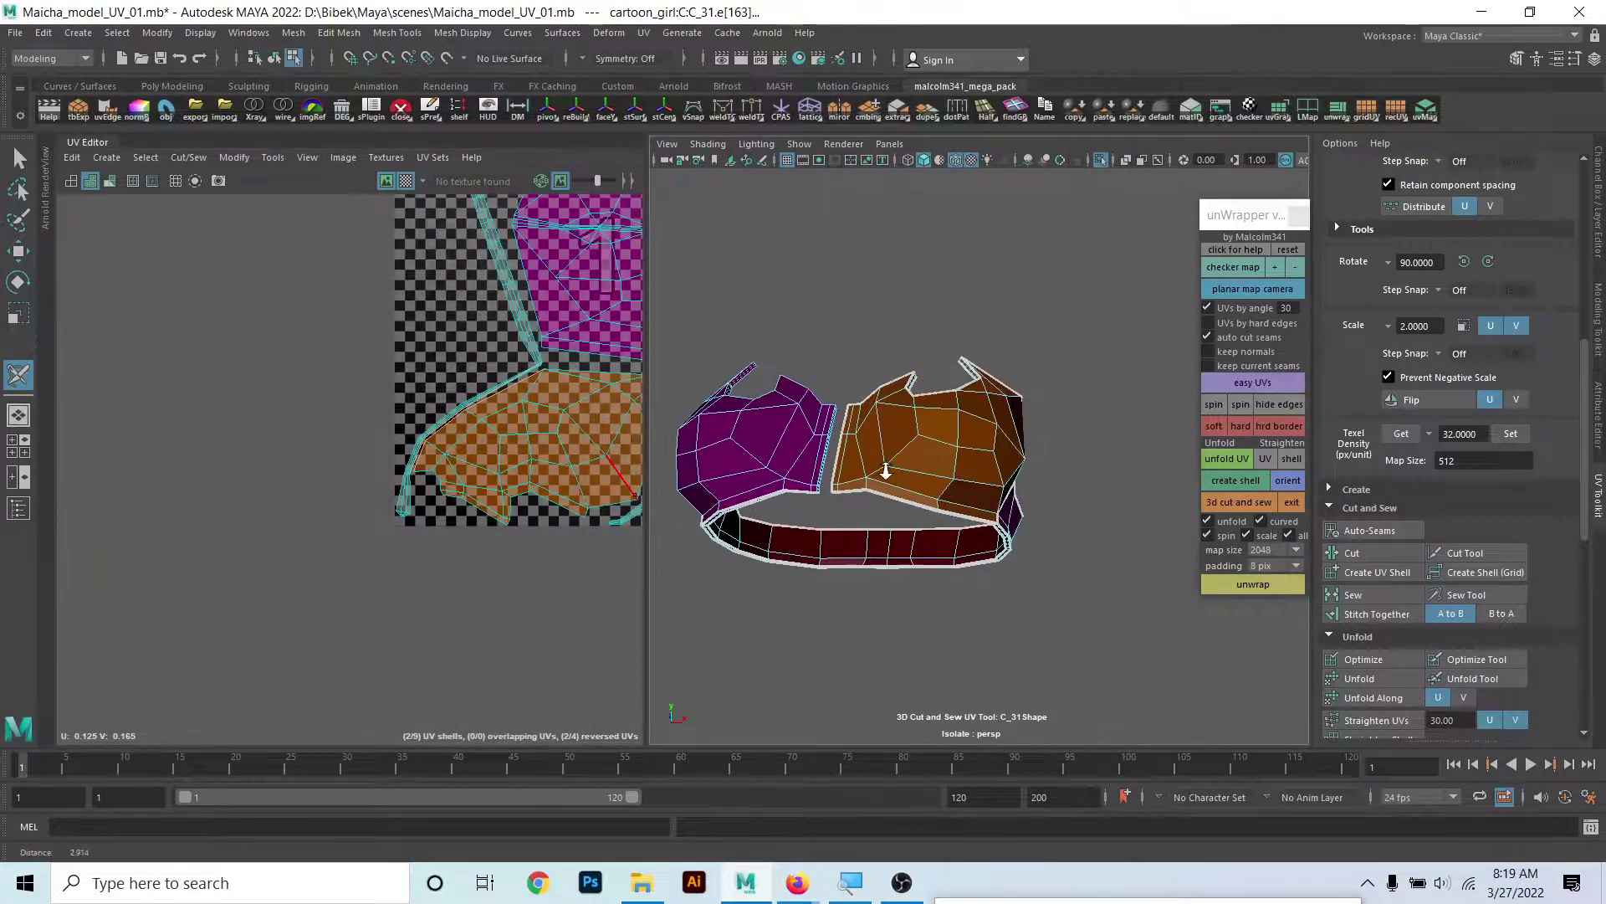
{"action": "scroll", "coordinate": [334, 402], "scroll_direction": "up", "scroll_amount": 2}
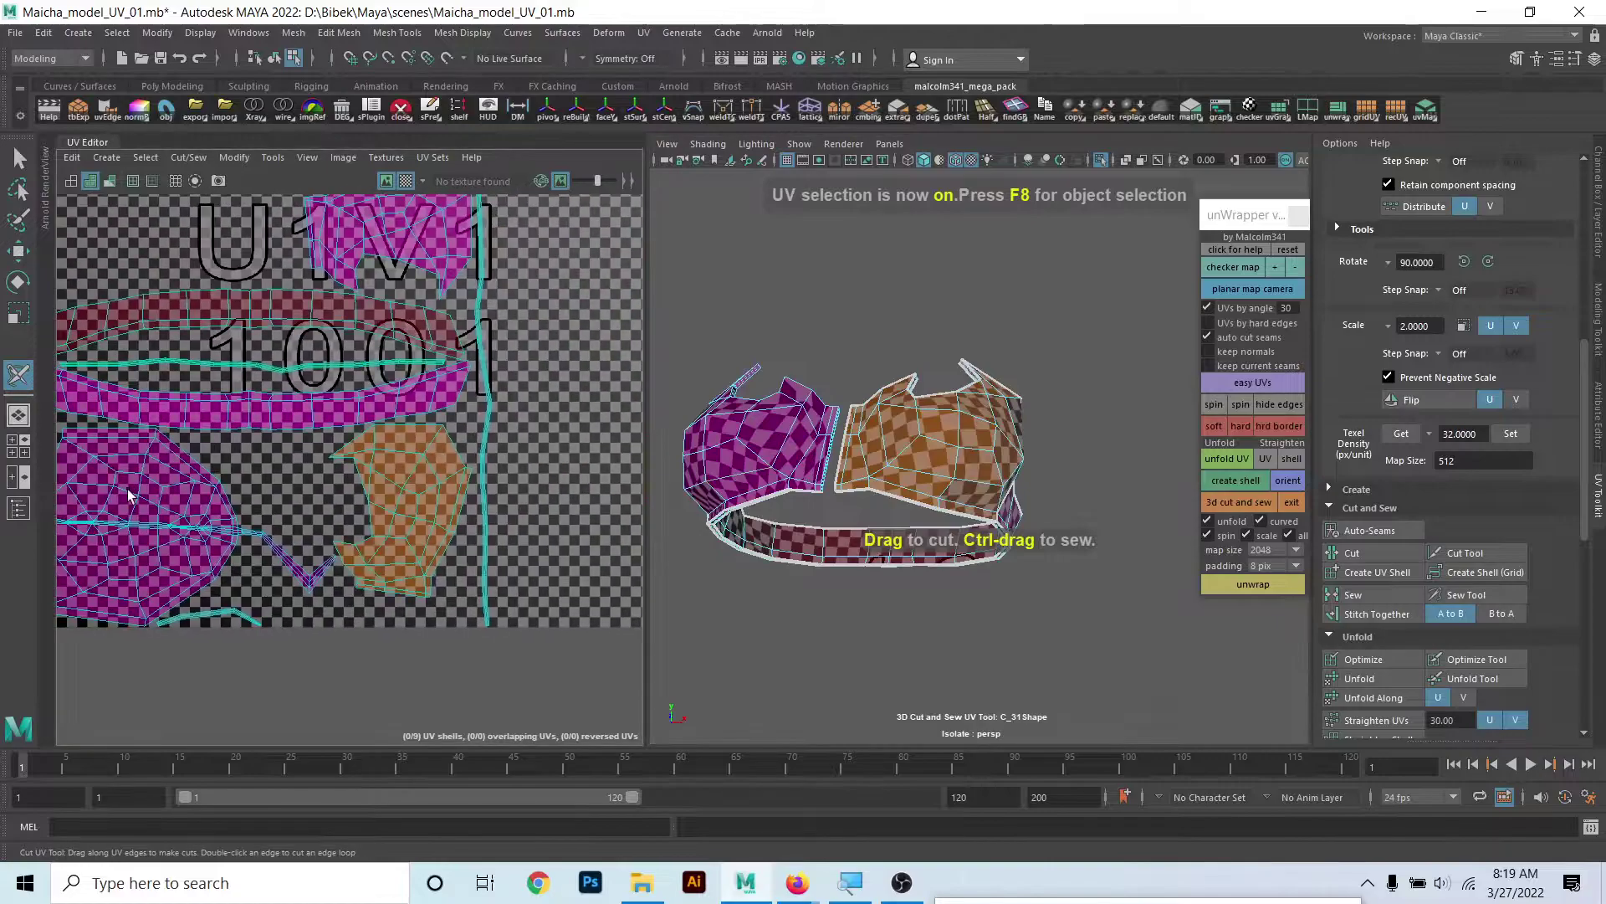
{"action": "scroll", "coordinate": [335, 393], "scroll_direction": "down", "scroll_amount": 1}
{"action": "scroll", "coordinate": [351, 375], "scroll_direction": "down", "scroll_amount": 2}
- Orbit to look down on the front band and cut pieces
{"action": "mouse_move", "coordinate": [967, 532]}
{"action": "left_mouse_down", "text": "alt"}
{"action": "mouse_move", "coordinate": [1016, 560]}
{"action": "mouse_move", "coordinate": [961, 577]}
{"action": "left_mouse_up", "text": "alt"}
{"action": "scroll", "coordinate": [939, 583], "scroll_direction": "up", "scroll_amount": 2}
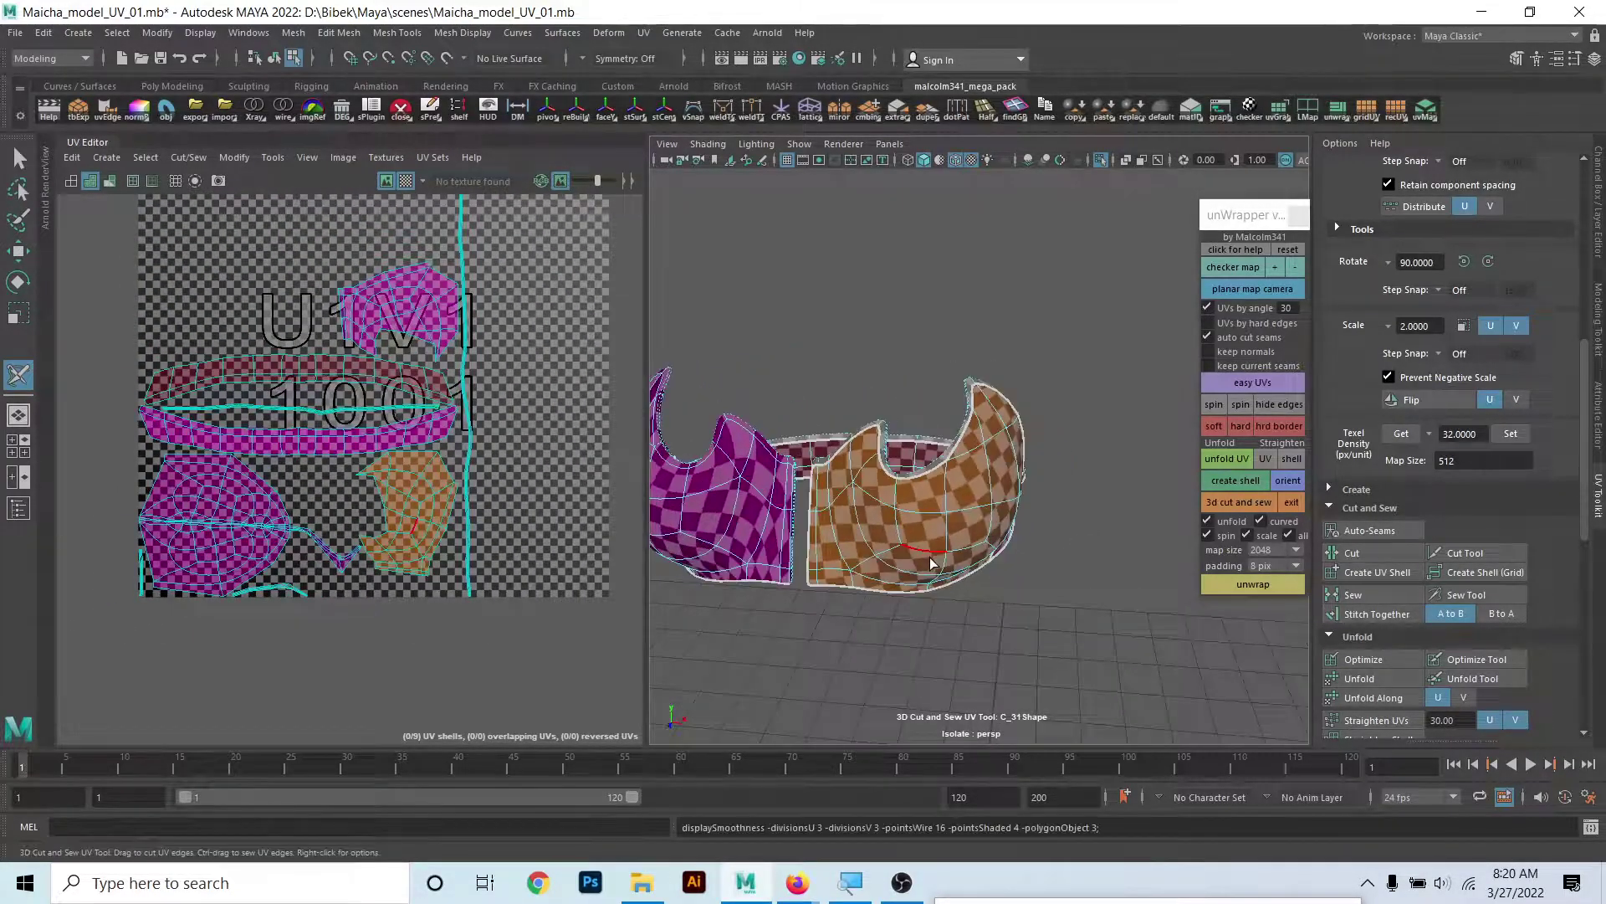
{"action": "mouse_move", "coordinate": [816, 489]}
{"action": "left_mouse_down", "text": "alt"}
{"action": "mouse_move", "coordinate": [887, 460]}
{"action": "mouse_move", "coordinate": [818, 555]}
{"action": "mouse_move", "coordinate": [832, 538]}
{"action": "left_mouse_up", "text": "alt"}
{"action": "scroll", "coordinate": [857, 523], "scroll_direction": "up", "scroll_amount": 2}
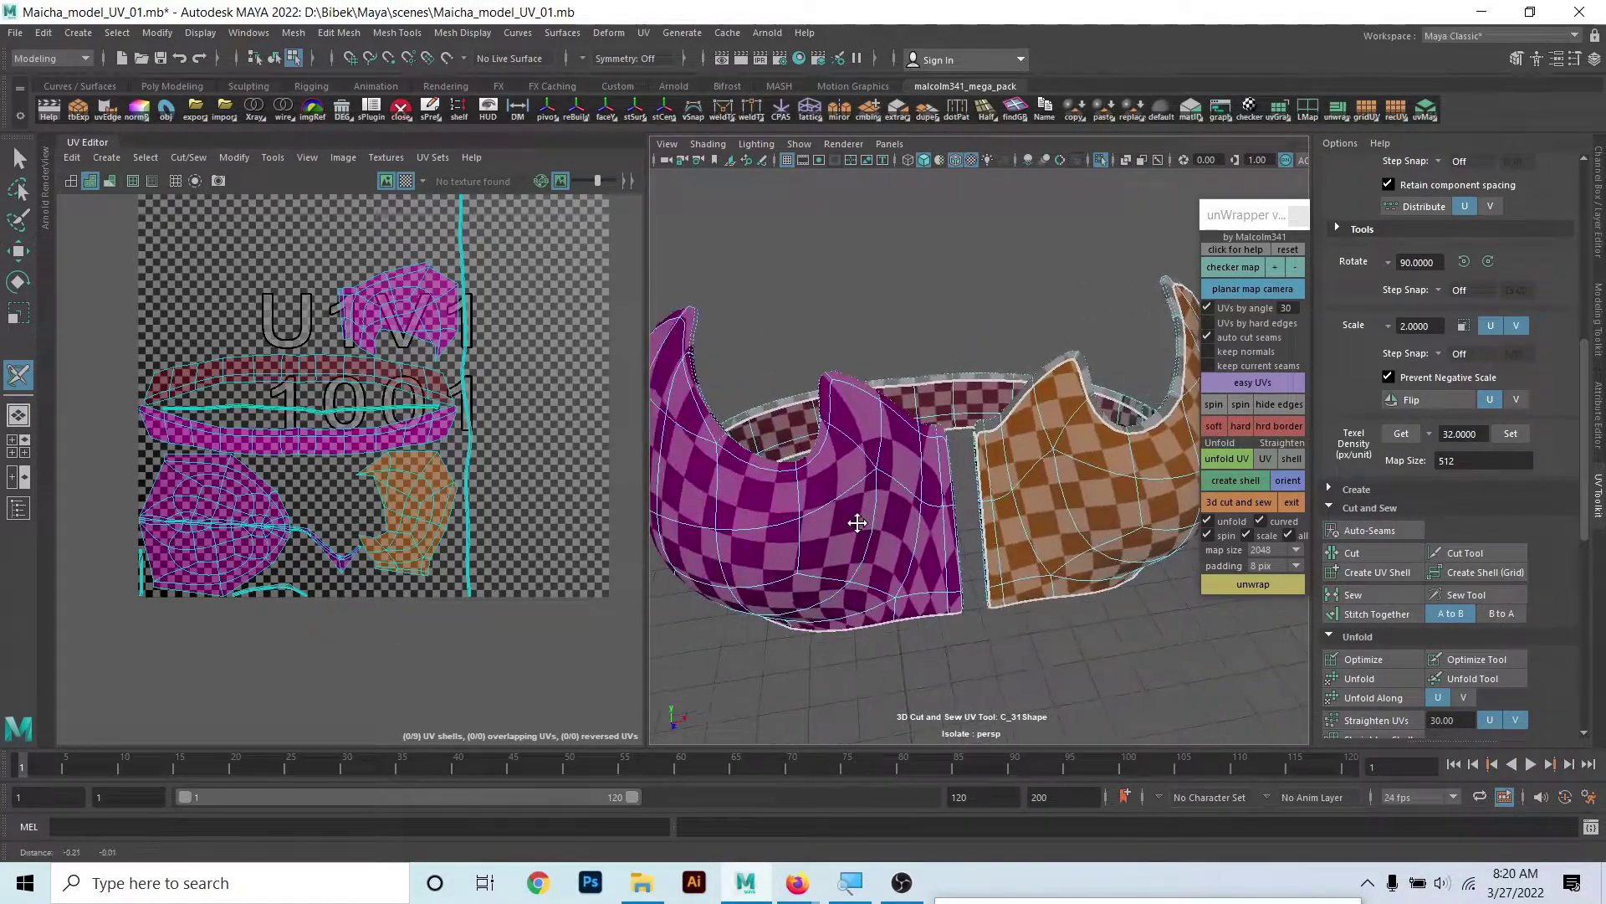
{"action": "mouse_move", "coordinate": [824, 467]}
{"action": "left_mouse_down", "text": "alt"}
{"action": "mouse_move", "coordinate": [853, 573]}
{"action": "mouse_move", "coordinate": [845, 610]}
{"action": "left_mouse_up", "text": "alt"}
{"action": "scroll", "coordinate": [925, 566], "scroll_direction": "up", "scroll_amount": 2}
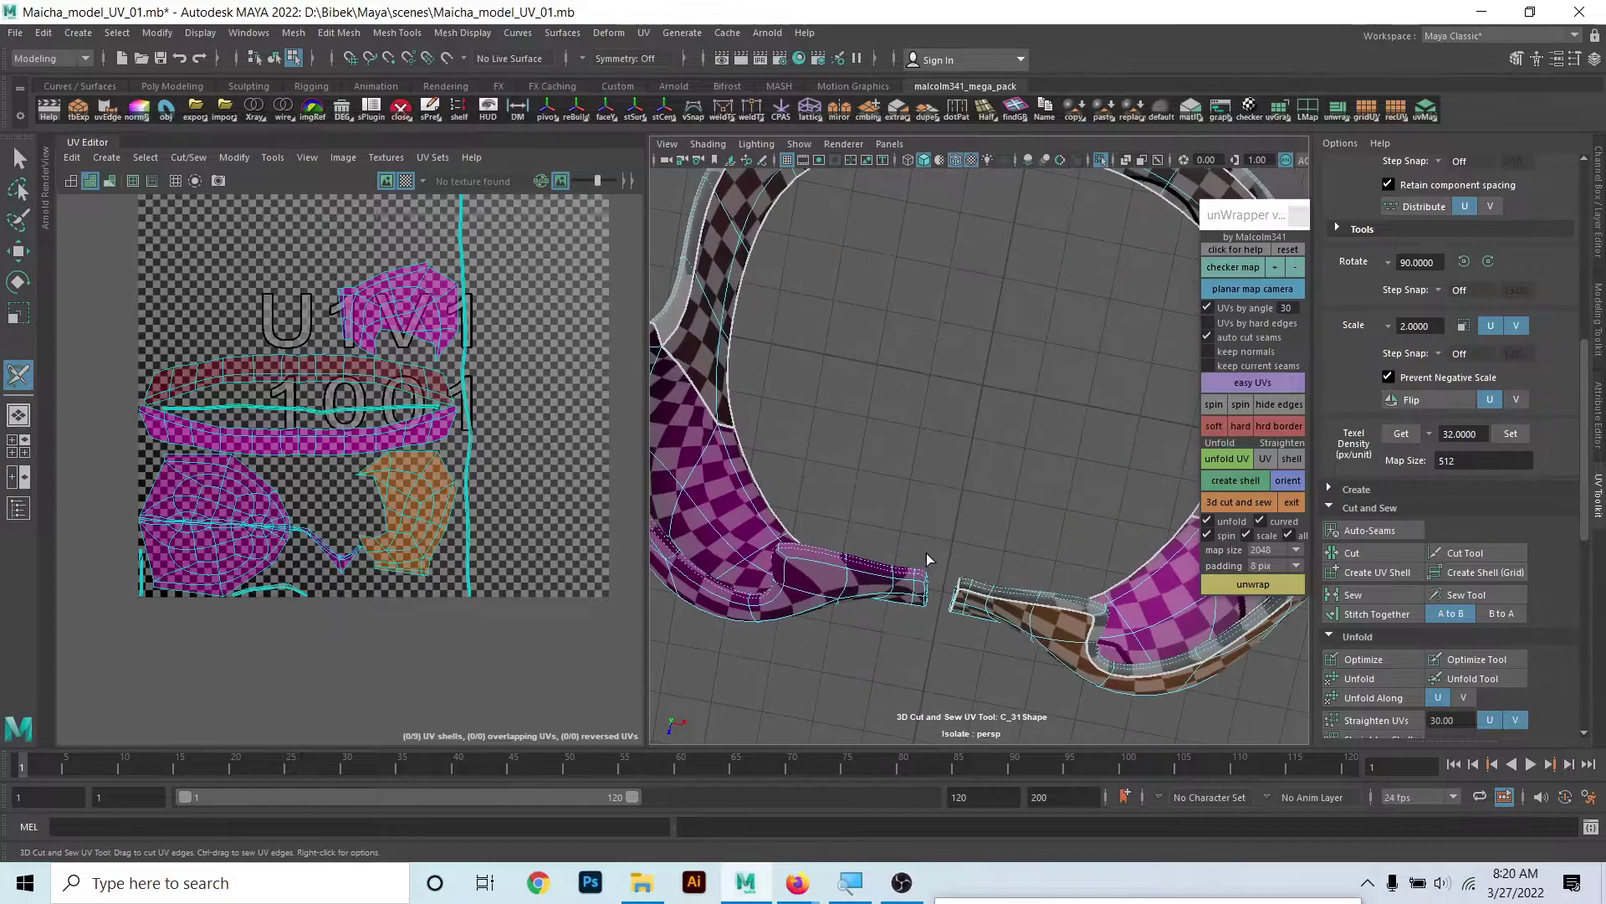
{"action": "scroll", "coordinate": [904, 536], "scroll_direction": "up", "scroll_amount": 2}
{"action": "scroll", "coordinate": [903, 535], "scroll_direction": "down", "scroll_amount": 3}
{"action": "left_click_drag", "start_coordinate": [904, 535], "coordinate": [944, 550], "text": "alt"}
{"action": "scroll", "coordinate": [928, 543], "scroll_direction": "up", "scroll_amount": 3}
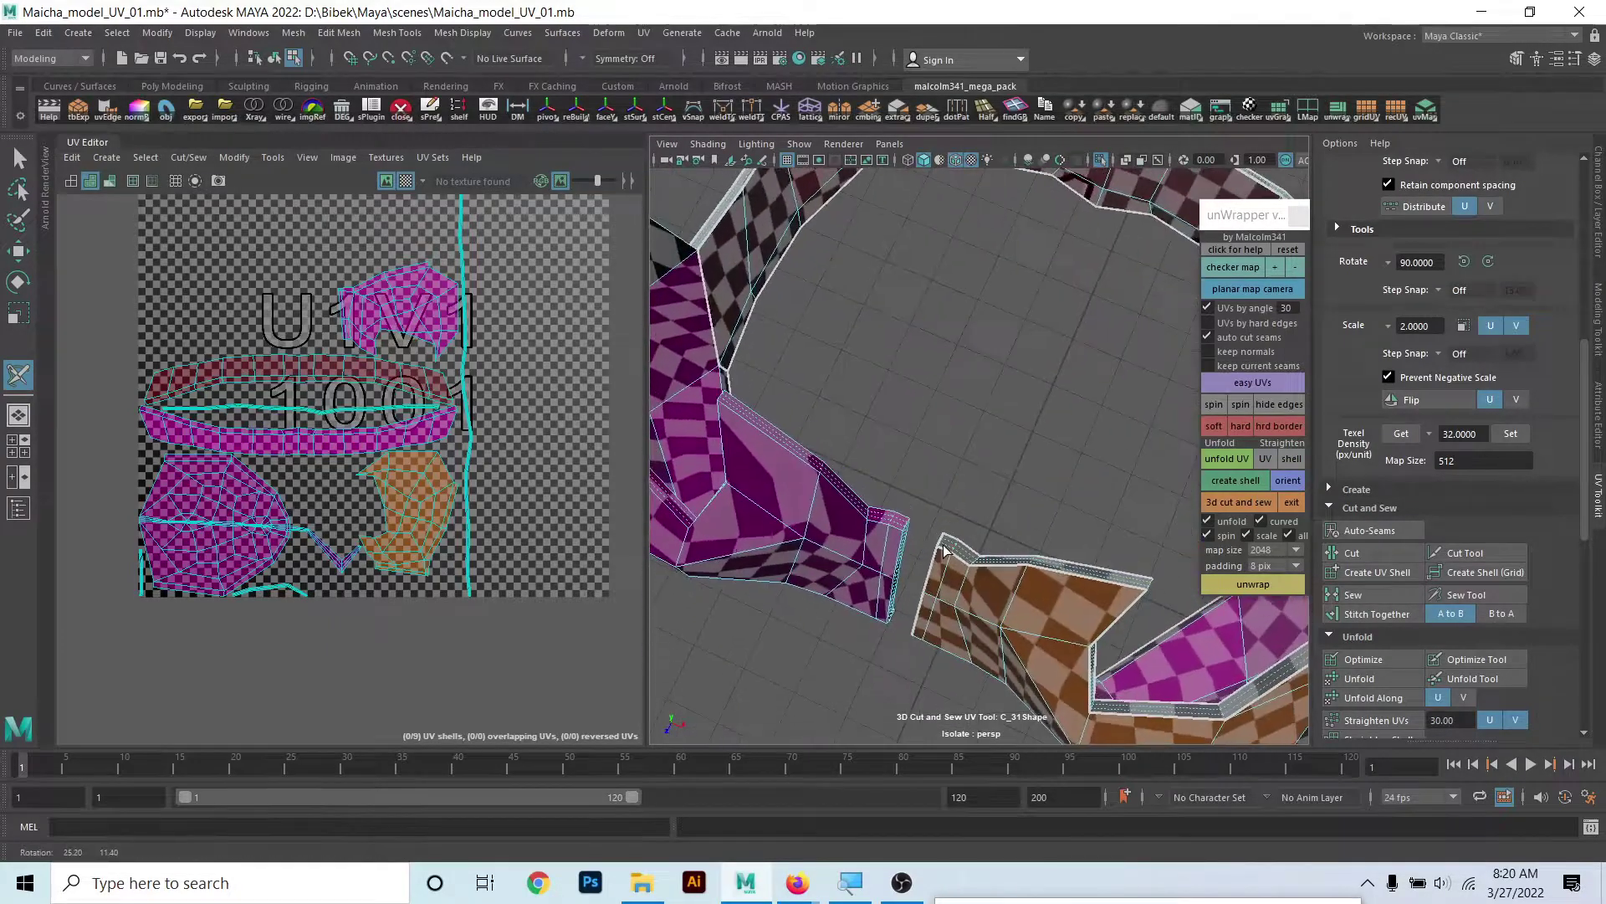
- Turn 3D Cut and Sew back on and frame the purple and orange shells
{"action": "left_click", "coordinate": [1221, 504]}
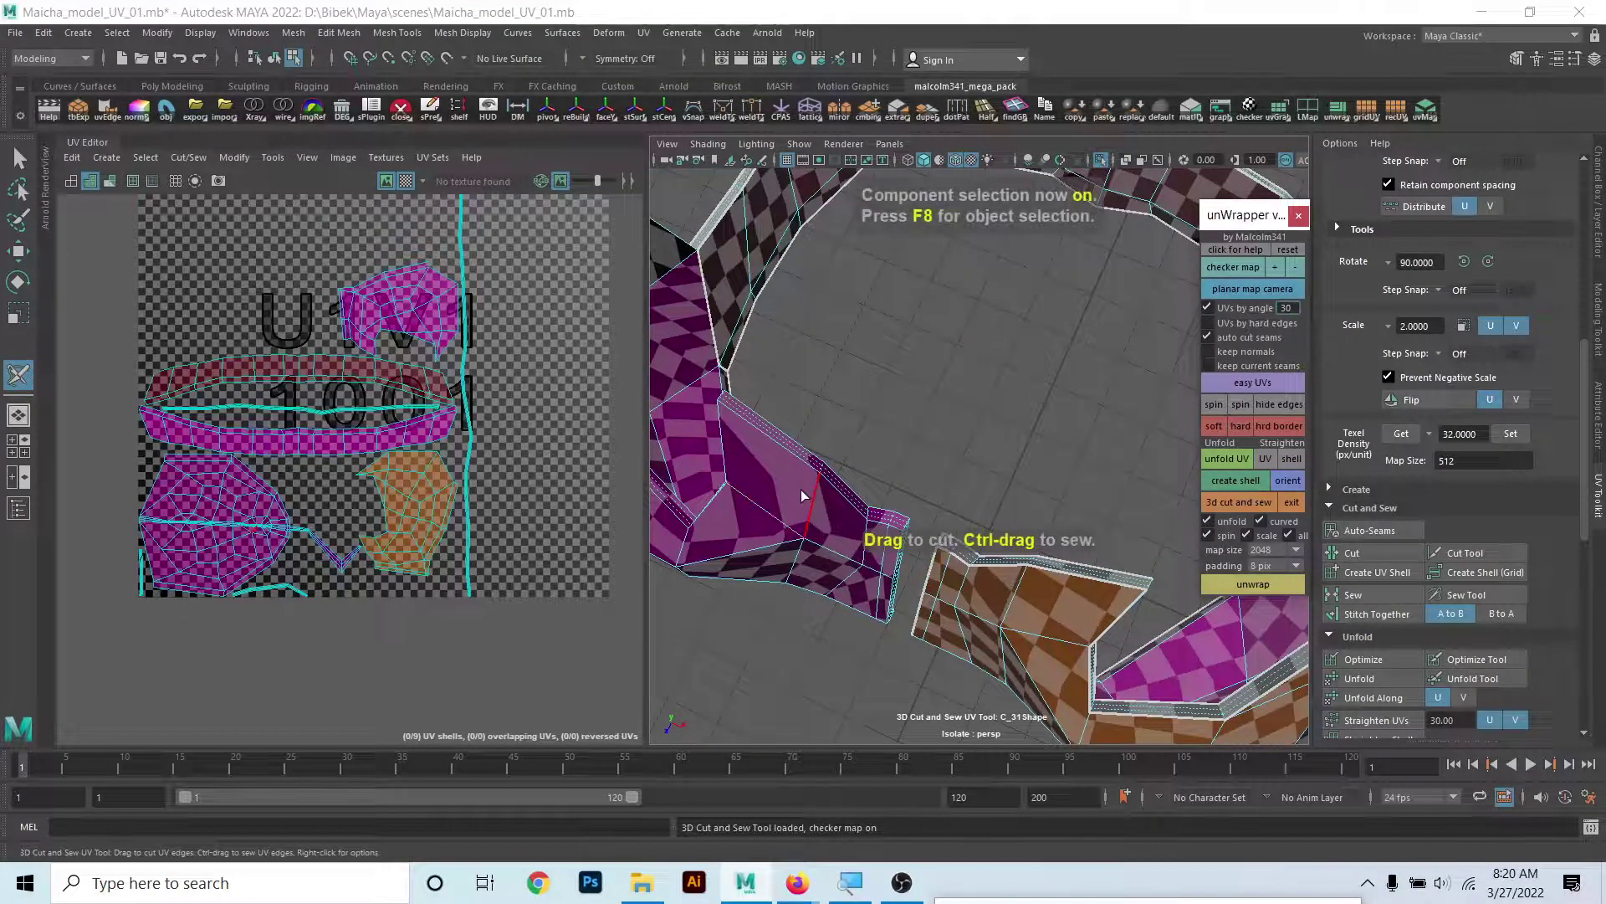
{"action": "mouse_move", "coordinate": [835, 499]}
{"action": "left_mouse_down", "text": "alt"}
{"action": "mouse_move", "coordinate": [770, 390]}
{"action": "mouse_move", "coordinate": [812, 407]}
{"action": "mouse_move", "coordinate": [755, 450]}
{"action": "mouse_move", "coordinate": [766, 465]}
{"action": "left_mouse_up", "text": "alt"}
{"action": "scroll", "coordinate": [772, 474], "scroll_direction": "up", "scroll_amount": 3}
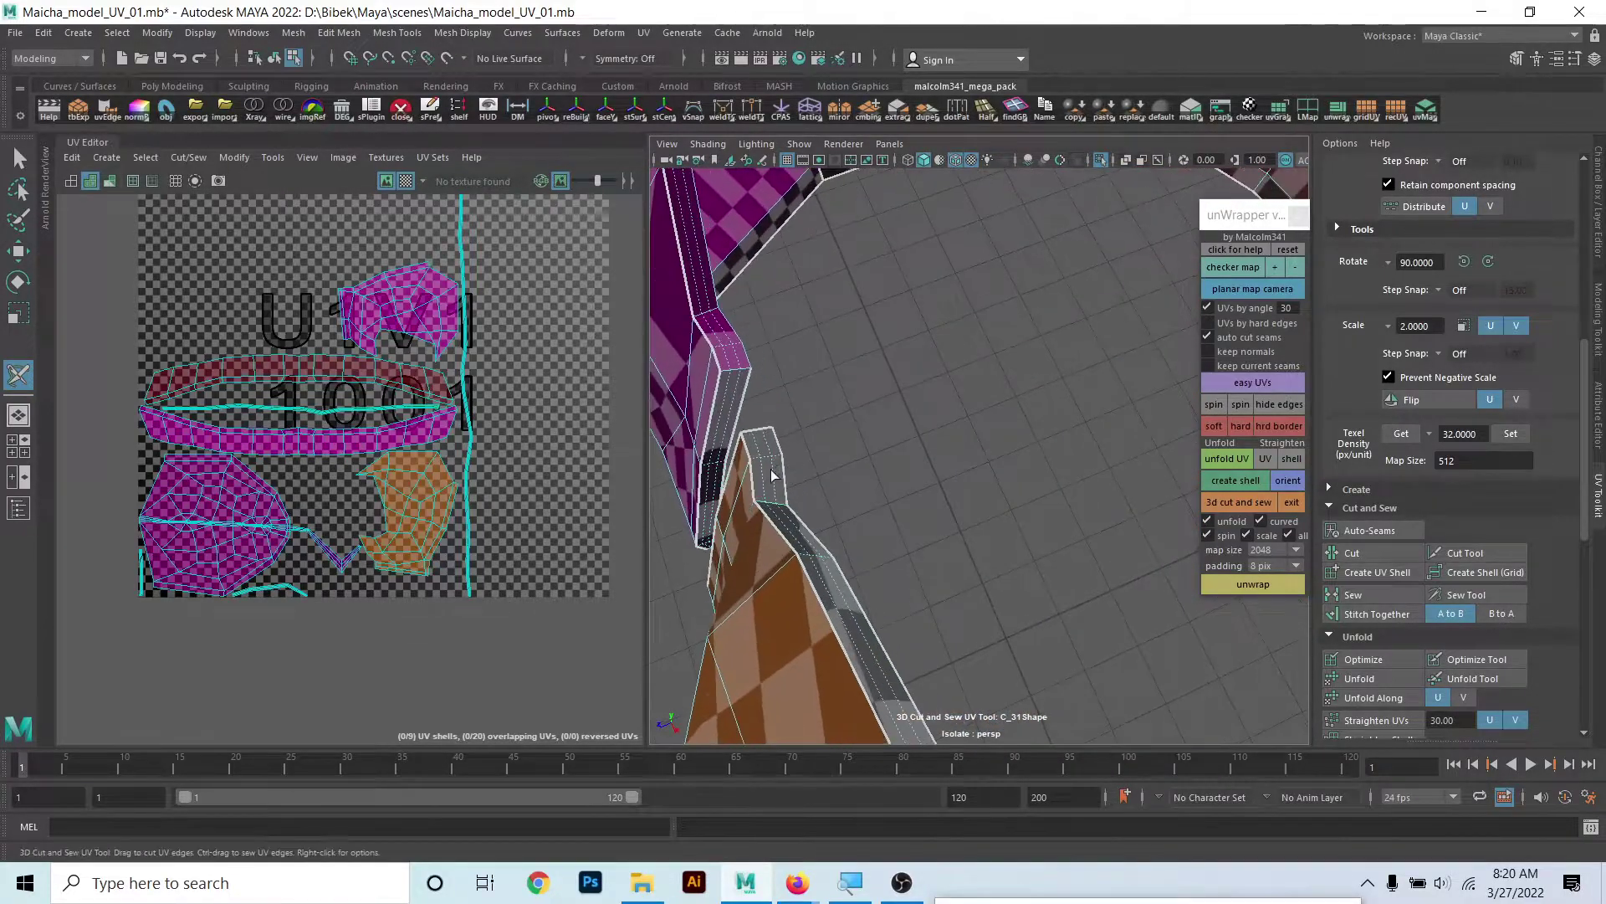
{"action": "scroll", "coordinate": [738, 375], "scroll_direction": "up", "scroll_amount": 3}
{"action": "scroll", "coordinate": [738, 376], "scroll_direction": "up", "scroll_amount": 3}
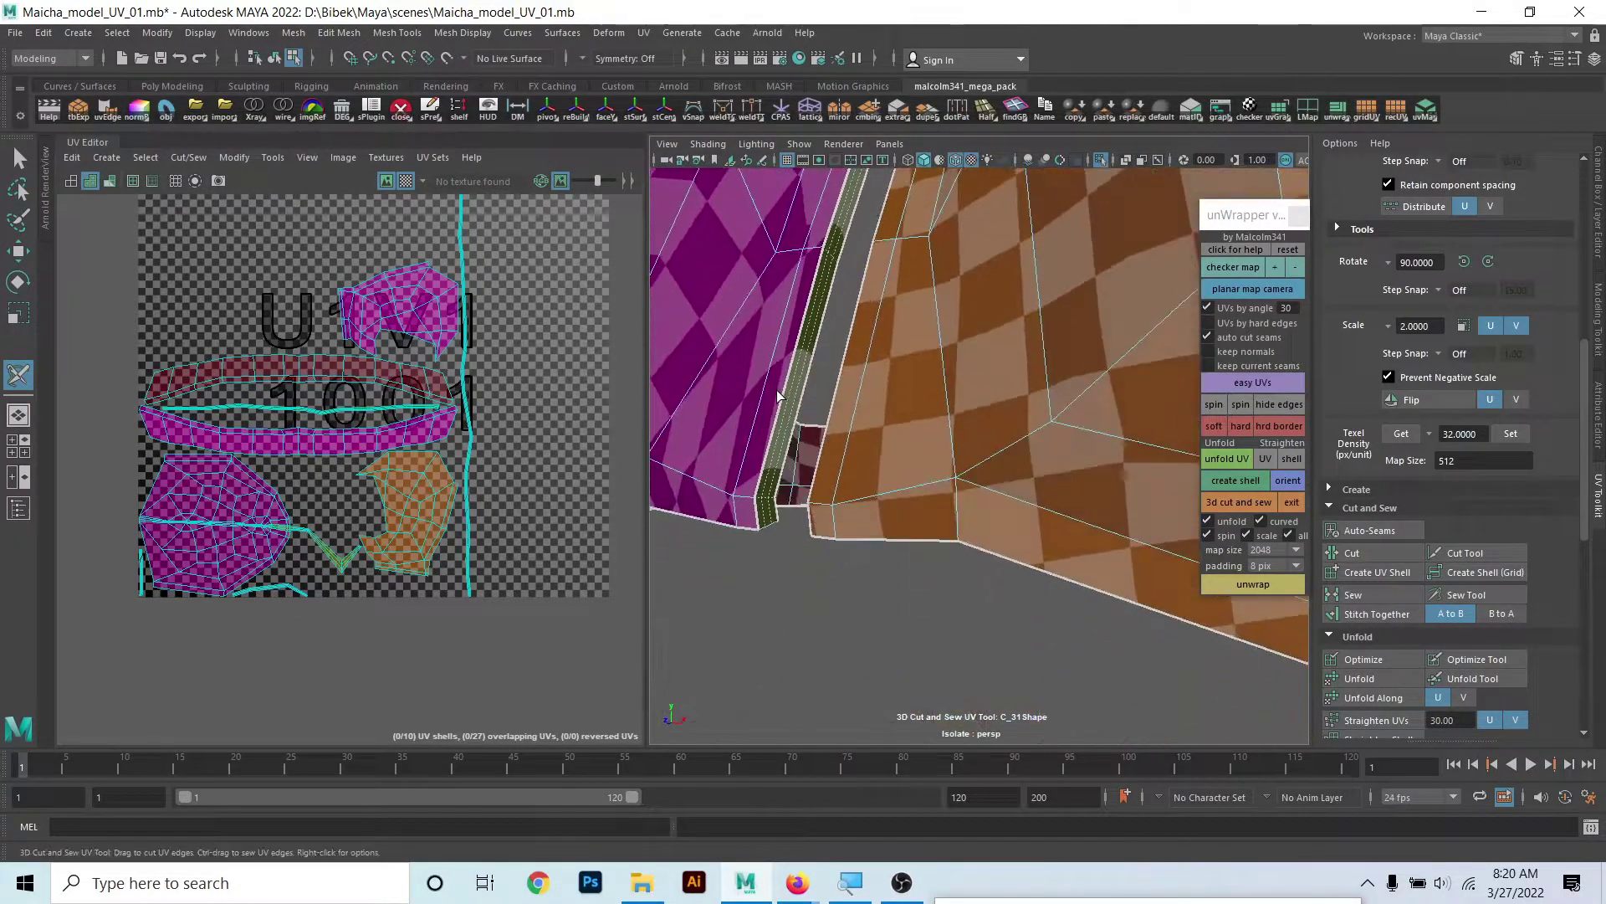
{"action": "mouse_move", "coordinate": [738, 376]}
{"action": "middle_mouse_down", "text": "alt"}
{"action": "mouse_move", "coordinate": [757, 409]}
{"action": "mouse_move", "coordinate": [886, 446]}
{"action": "middle_mouse_up", "text": "alt"}
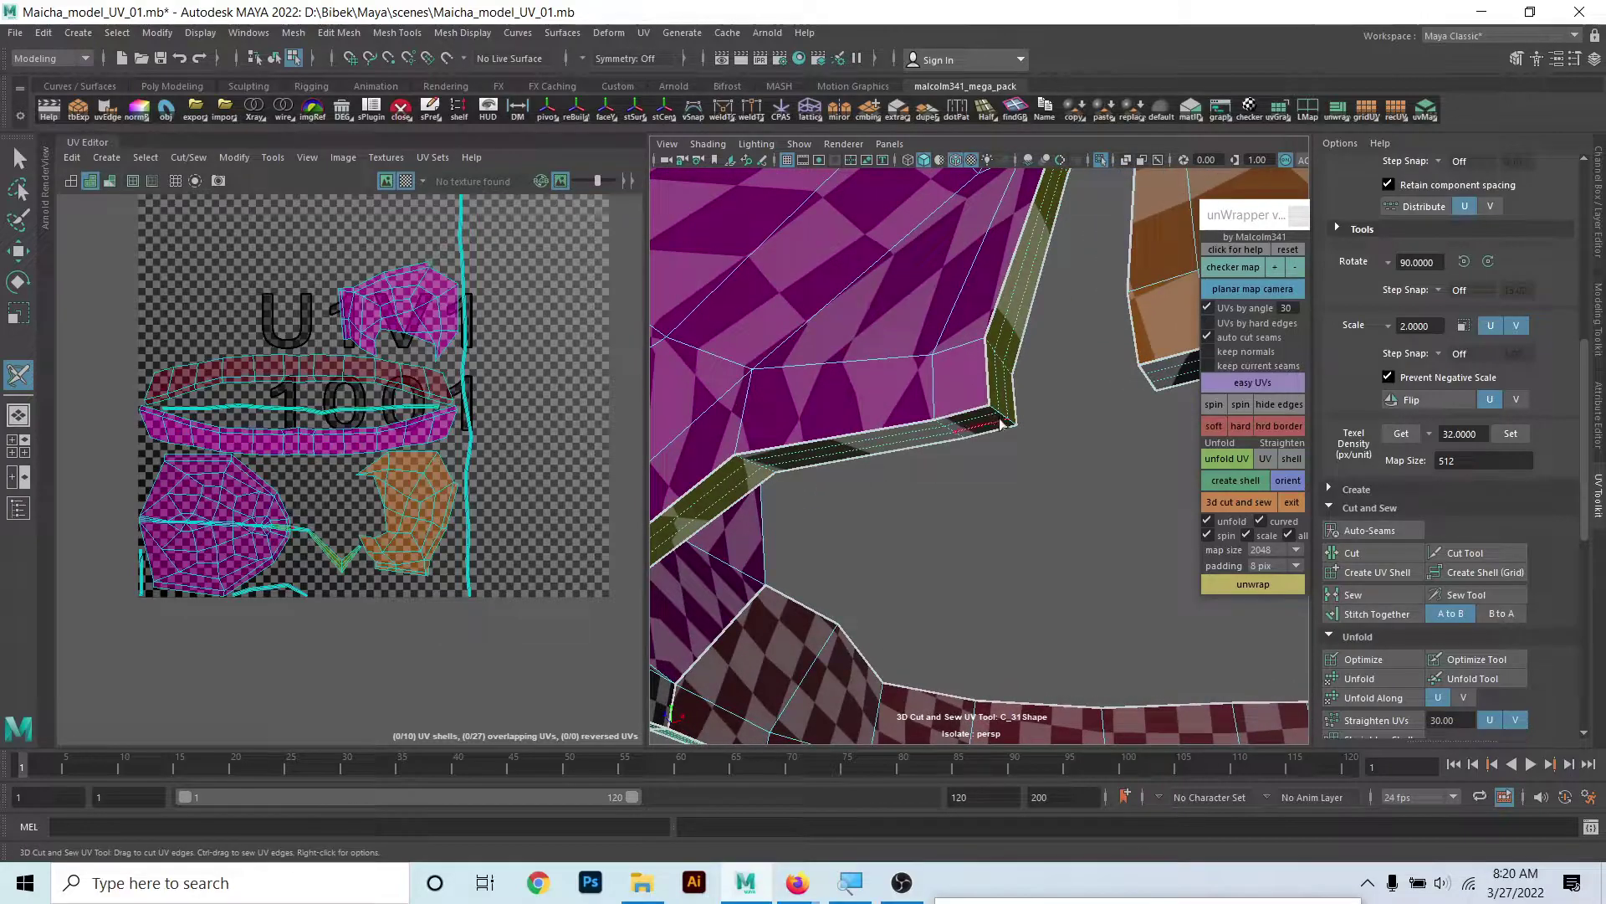
{"action": "scroll", "coordinate": [1104, 441], "scroll_direction": "down", "scroll_amount": 5}
{"action": "scroll", "coordinate": [1122, 466], "scroll_direction": "up", "scroll_amount": 3}
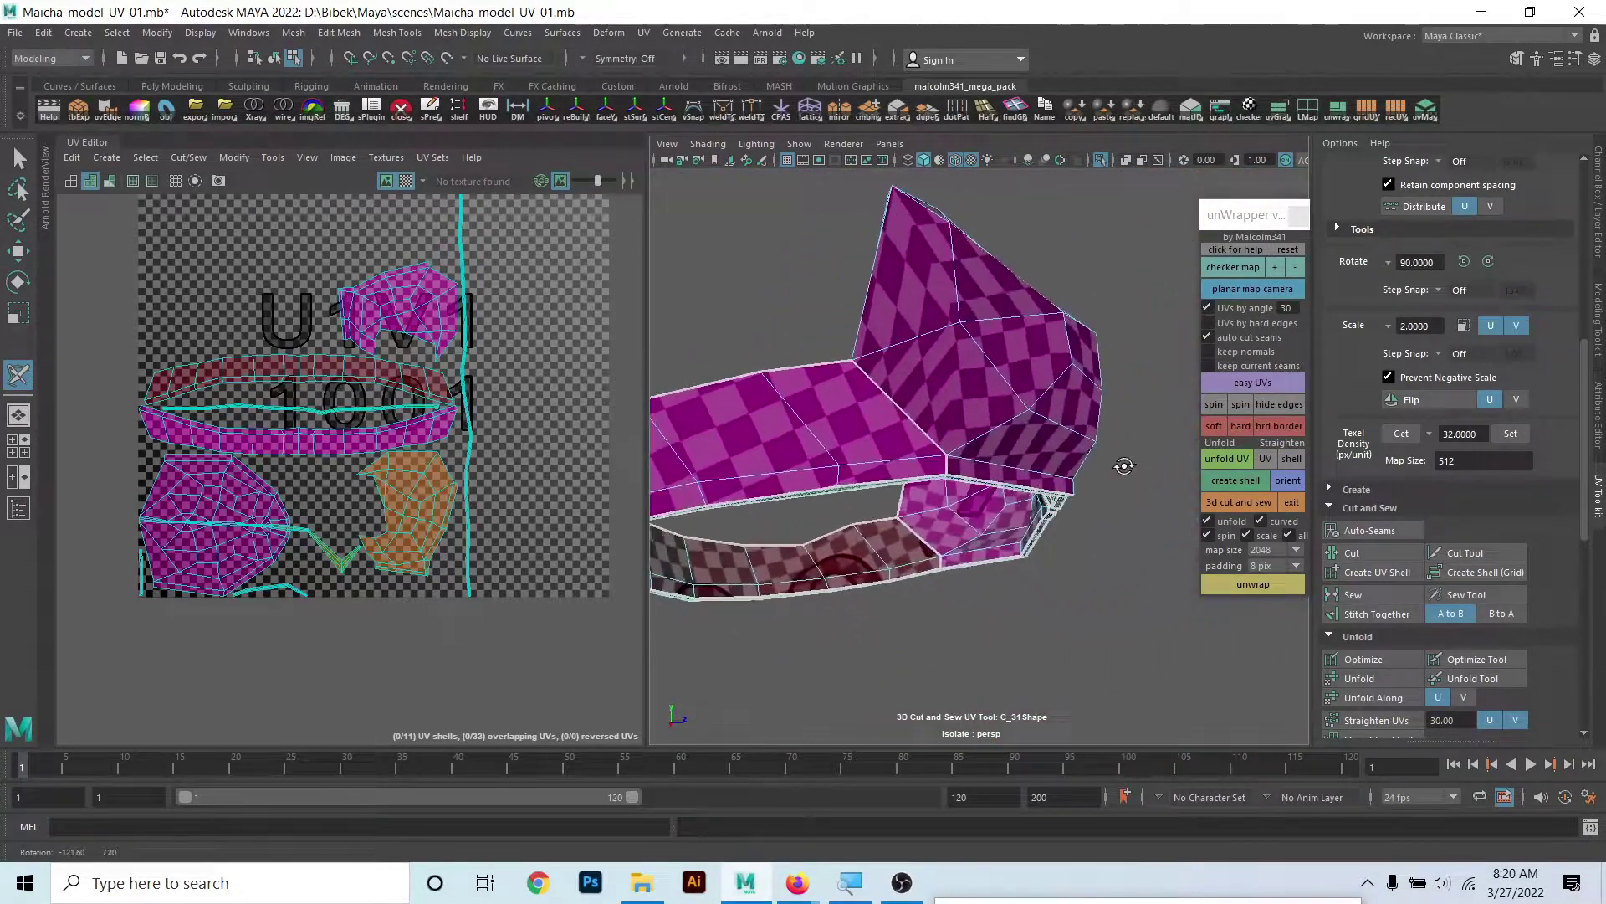
- Cut two seam edges on the C-shaped piece to split off a shell
{"action": "mouse_move", "coordinate": [1121, 466]}
{"action": "left_mouse_down", "text": "alt"}
{"action": "mouse_move", "coordinate": [886, 473]}
{"action": "mouse_move", "coordinate": [901, 502]}
{"action": "mouse_move", "coordinate": [1034, 549]}
{"action": "mouse_move", "coordinate": [936, 601]}
{"action": "mouse_move", "coordinate": [1029, 514]}
{"action": "mouse_move", "coordinate": [803, 637]}
{"action": "mouse_move", "coordinate": [694, 546]}
{"action": "left_mouse_up", "text": "alt"}
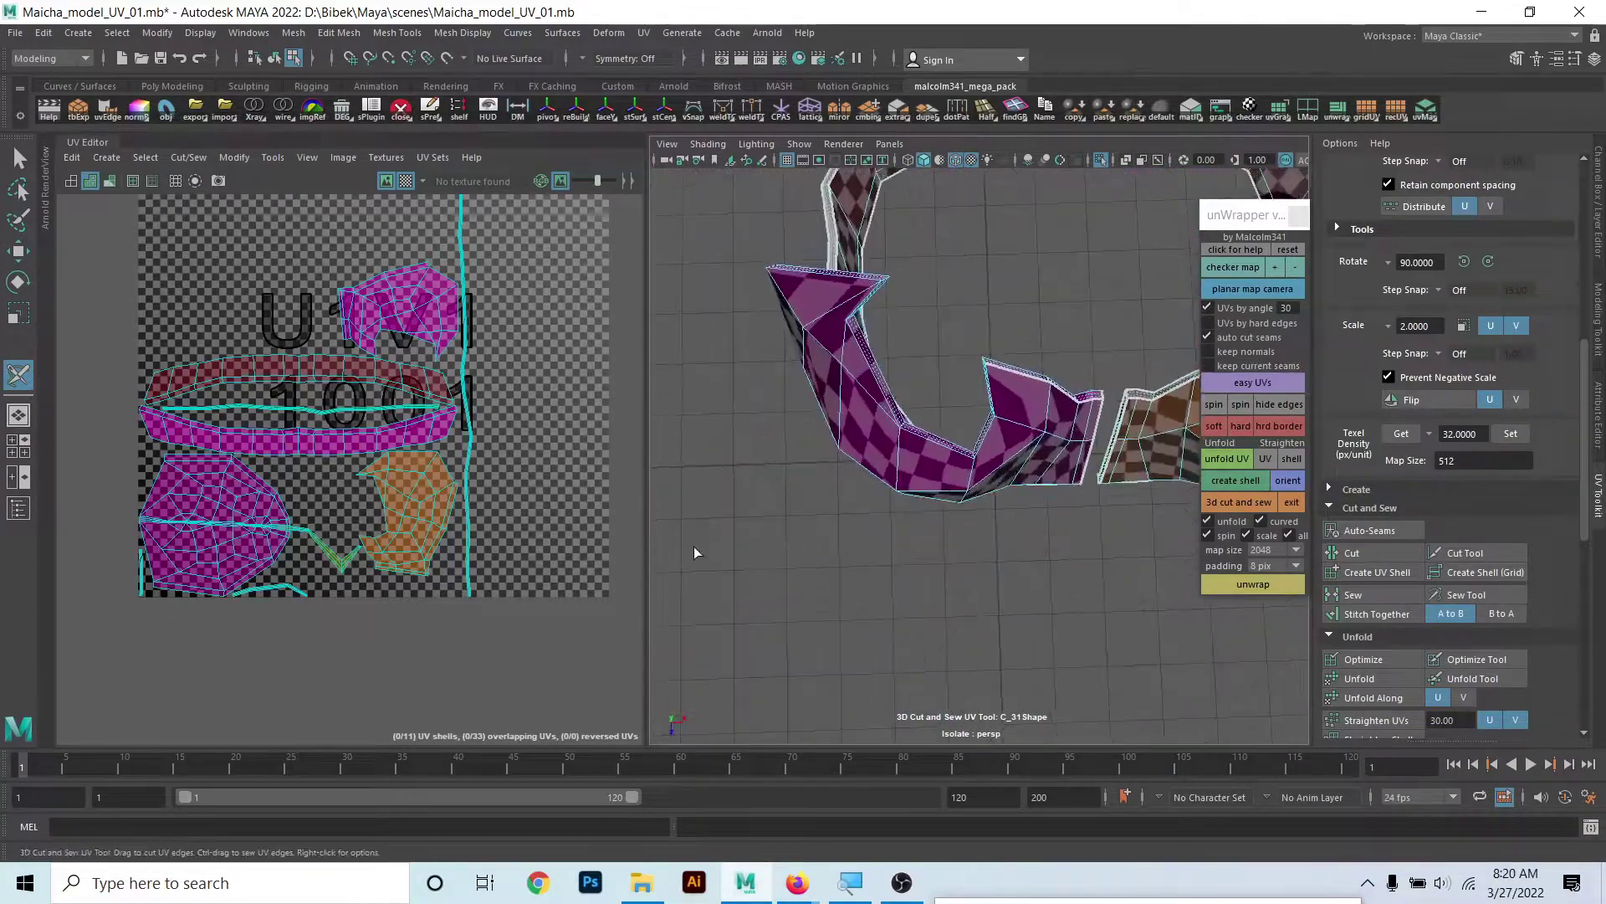
{"action": "middle_click_drag", "start_coordinate": [694, 546], "coordinate": [763, 589], "text": "alt"}
{"action": "mouse_move", "coordinate": [763, 589]}
{"action": "left_mouse_down", "text": "alt"}
{"action": "mouse_move", "coordinate": [827, 564]}
{"action": "mouse_move", "coordinate": [869, 493]}
{"action": "left_mouse_up", "text": "alt"}
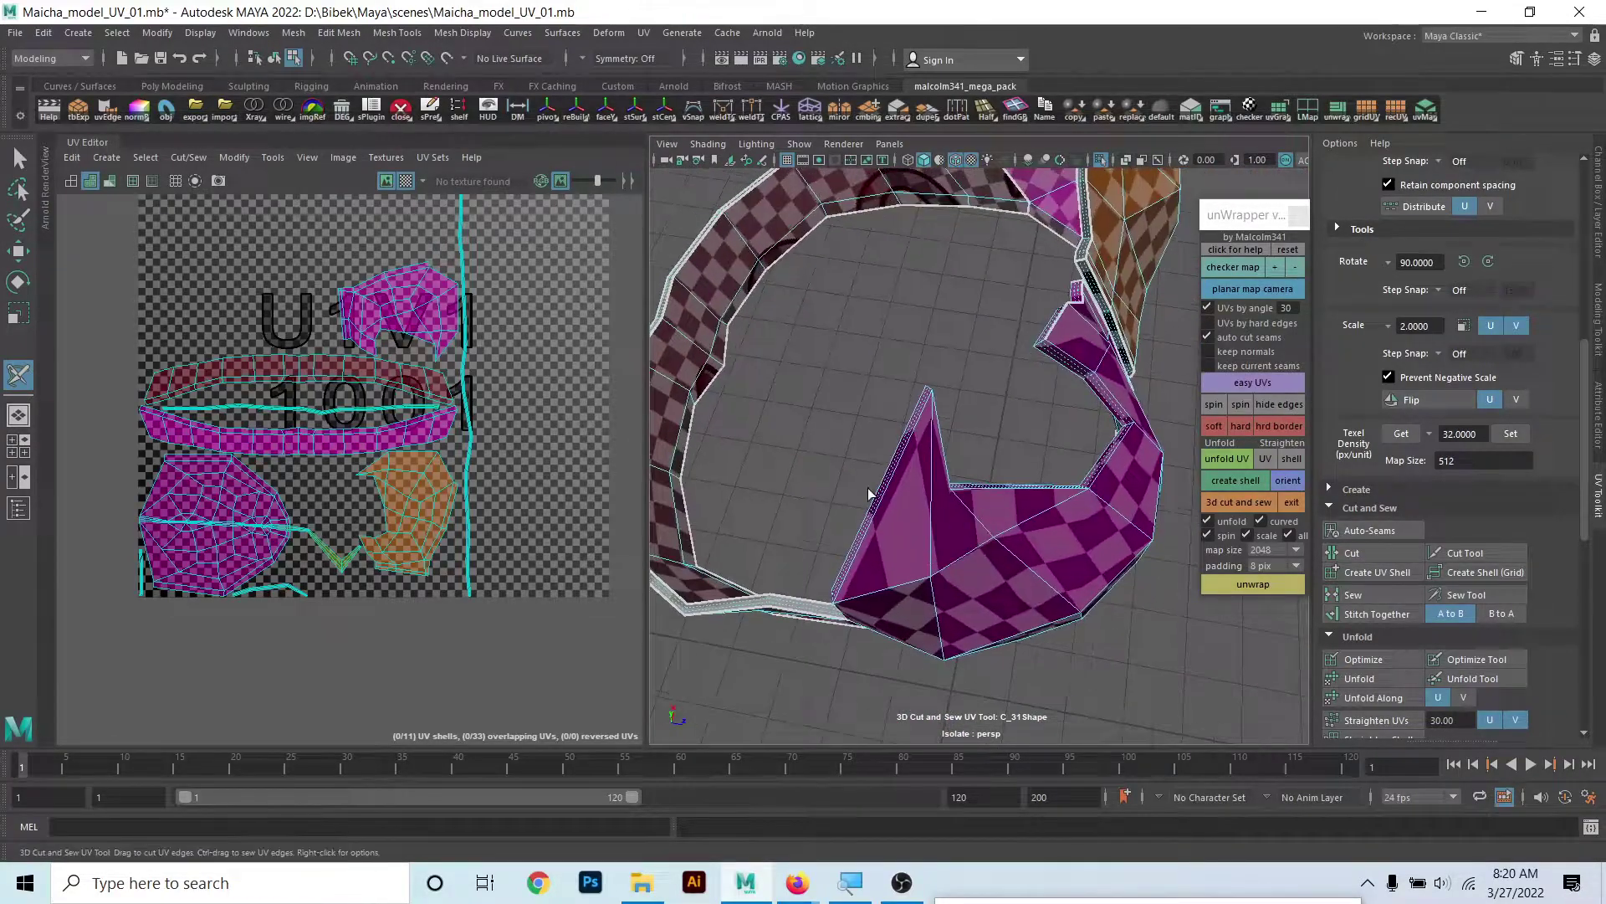
{"action": "left_click", "coordinate": [890, 503]}
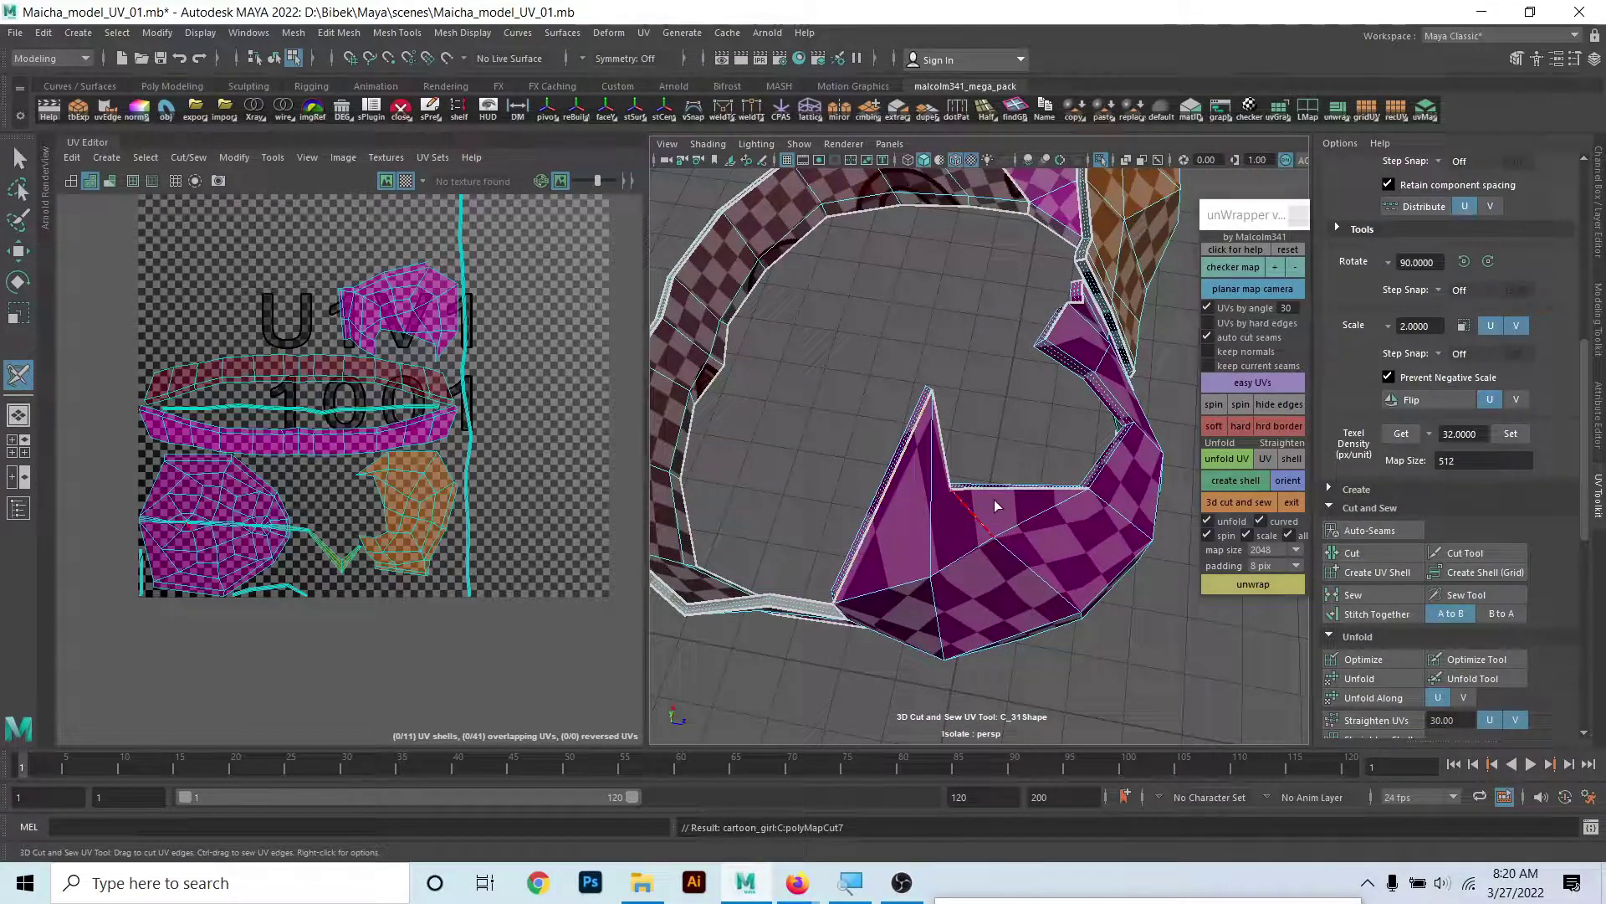
{"action": "left_click", "coordinate": [1106, 465]}
- Cut the last two edges to separate the shell and check it in the UV layout
{"action": "mouse_move", "coordinate": [1108, 465]}
{"action": "left_mouse_down", "text": "alt"}
{"action": "mouse_move", "coordinate": [1075, 481]}
{"action": "mouse_move", "coordinate": [1069, 508]}
{"action": "mouse_move", "coordinate": [1157, 523]}
{"action": "mouse_move", "coordinate": [941, 413]}
{"action": "mouse_move", "coordinate": [865, 403]}
{"action": "mouse_move", "coordinate": [970, 448]}
{"action": "mouse_move", "coordinate": [932, 502]}
{"action": "left_mouse_up", "text": "alt"}
{"action": "left_click", "coordinate": [1159, 526]}
{"action": "left_click", "coordinate": [870, 388]}
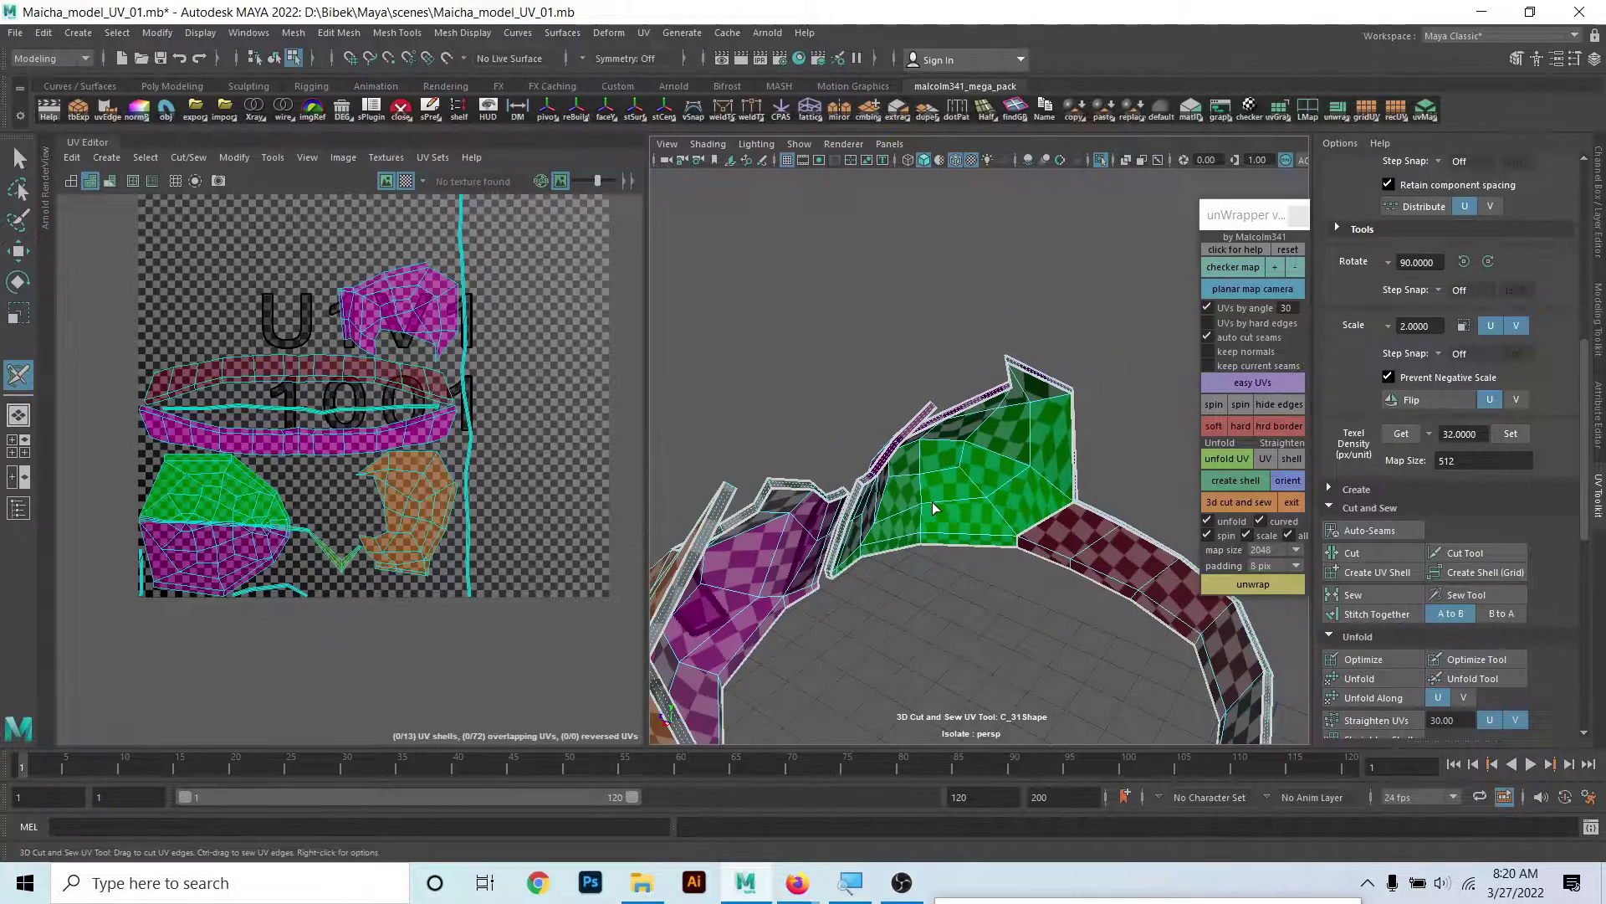
{"action": "scroll", "coordinate": [285, 571], "scroll_direction": "up", "scroll_amount": 1}
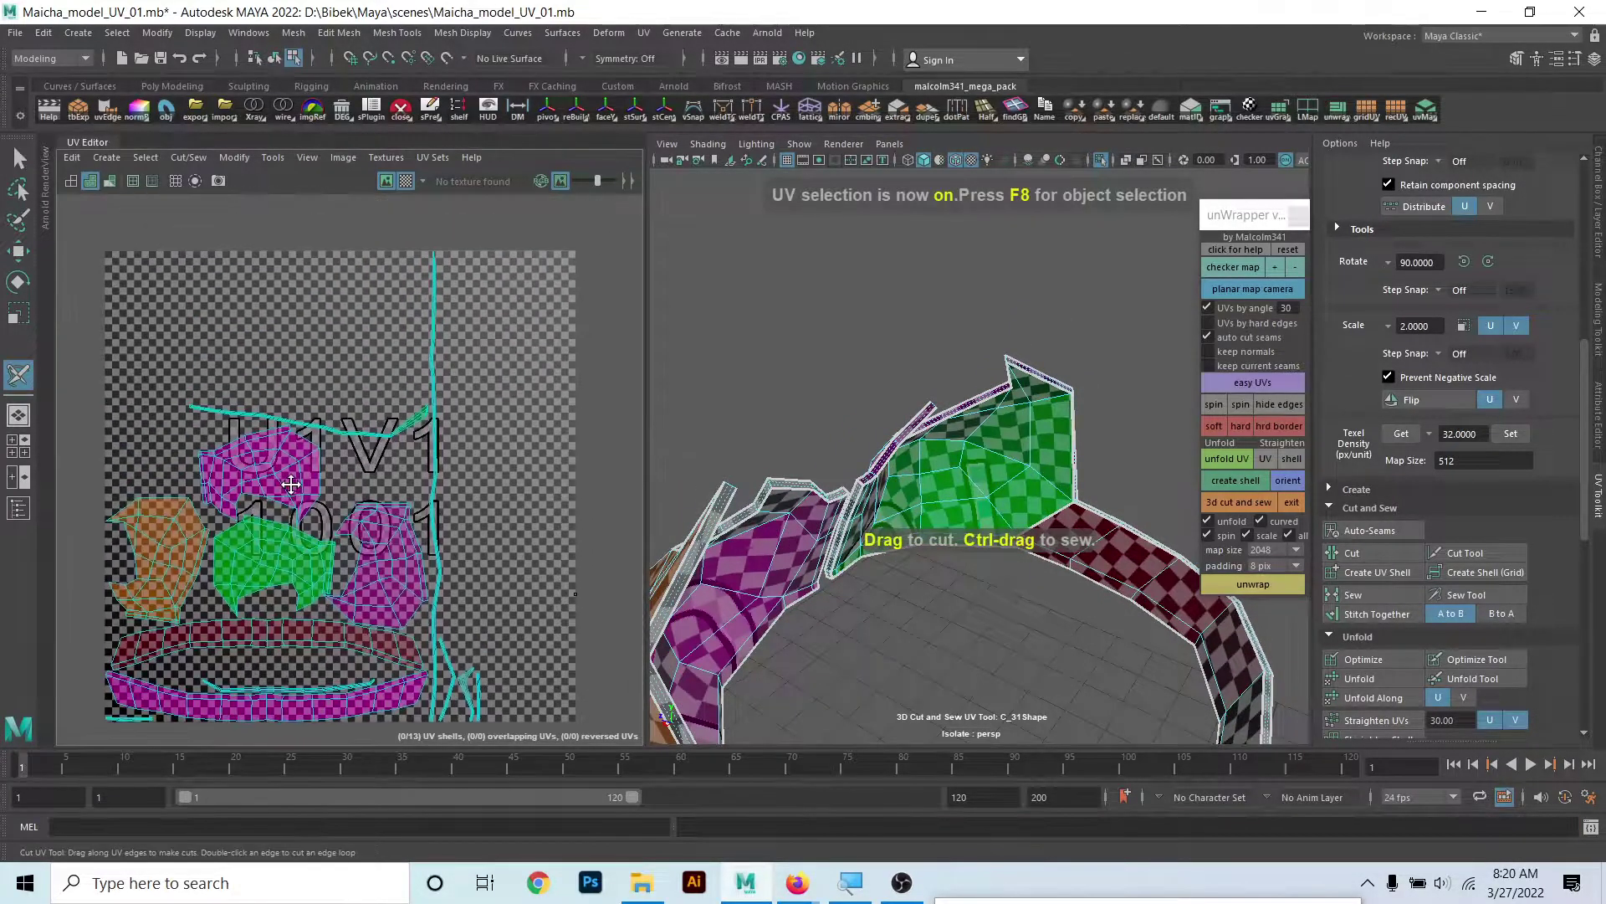
{"action": "scroll", "coordinate": [285, 571], "scroll_direction": "up", "scroll_amount": 1}
{"action": "scroll", "coordinate": [285, 571], "scroll_direction": "up", "scroll_amount": 1}
{"action": "middle_click_drag", "start_coordinate": [284, 572], "coordinate": [271, 429], "text": "alt"}
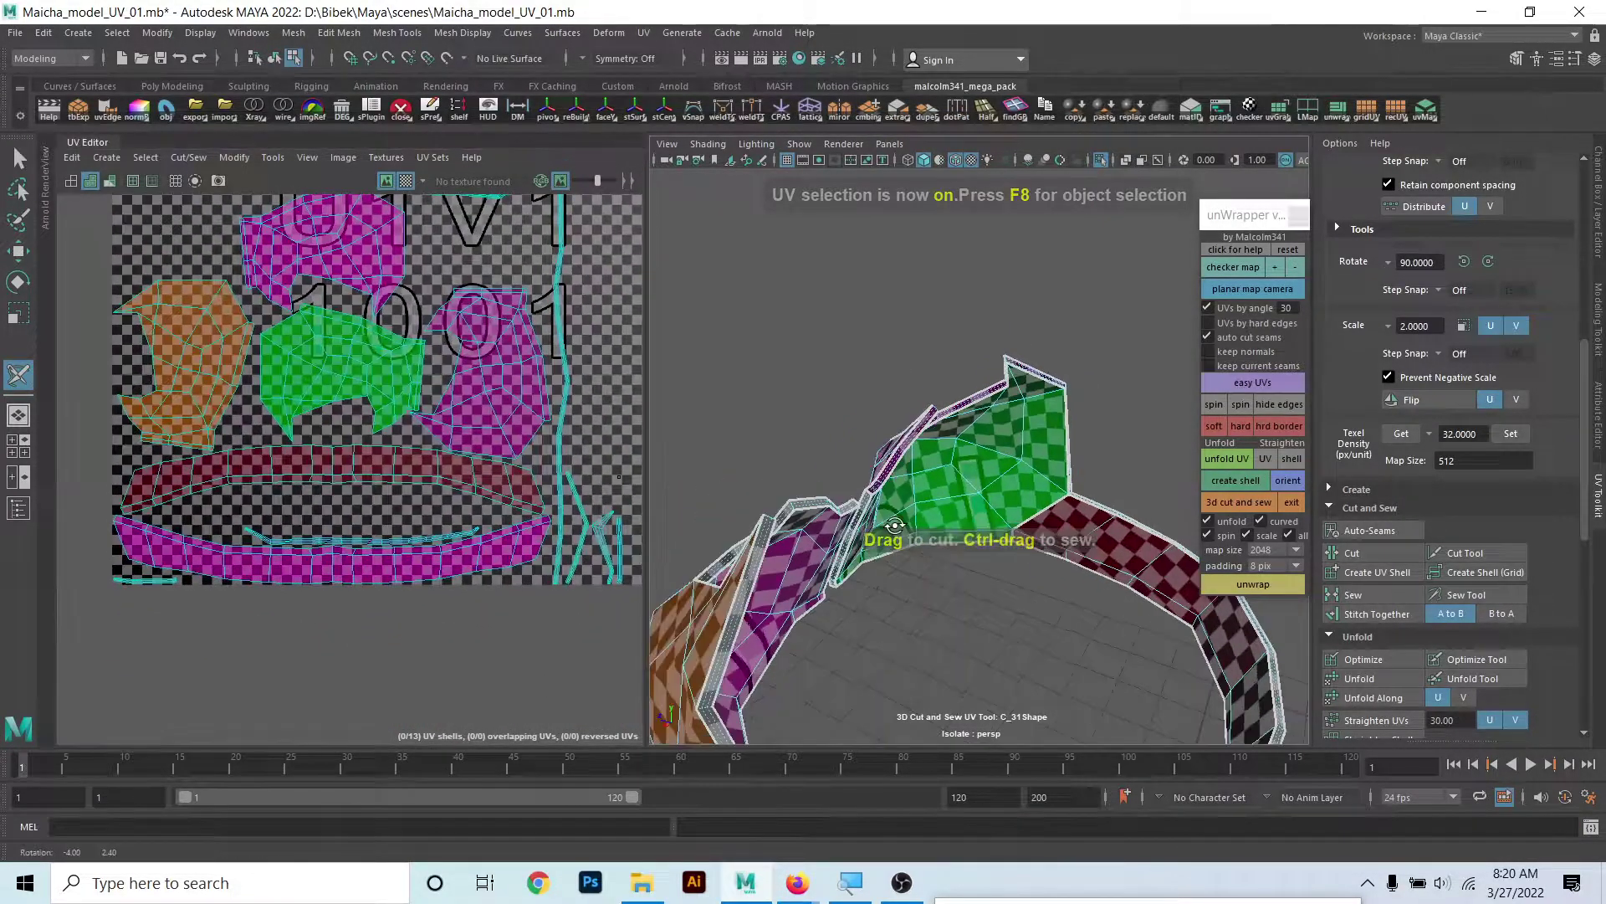
- Exit seam cutting and turn off Isolate Select to show the full character
{"action": "mouse_move", "coordinate": [1004, 502]}
{"action": "left_mouse_down", "text": "alt"}
{"action": "mouse_move", "coordinate": [1174, 483]}
{"action": "mouse_move", "coordinate": [911, 517]}
{"action": "mouse_move", "coordinate": [981, 483]}
{"action": "mouse_move", "coordinate": [1036, 509]}
{"action": "mouse_move", "coordinate": [929, 502]}
{"action": "mouse_move", "coordinate": [1107, 483]}
{"action": "mouse_move", "coordinate": [826, 594]}
{"action": "mouse_move", "coordinate": [886, 563]}
{"action": "left_mouse_up", "text": "alt"}
{"action": "middle_click_drag", "start_coordinate": [886, 563], "coordinate": [831, 528], "text": "alt"}
{"action": "mouse_move", "coordinate": [831, 529]}
{"action": "left_mouse_down", "text": "alt"}
{"action": "mouse_move", "coordinate": [803, 575]}
{"action": "mouse_move", "coordinate": [728, 575]}
{"action": "mouse_move", "coordinate": [873, 563]}
{"action": "mouse_move", "coordinate": [880, 424]}
{"action": "left_mouse_up", "text": "alt"}
{"action": "mouse_move", "coordinate": [880, 424]}
{"action": "right_mouse_down"}
{"action": "mouse_move", "coordinate": [944, 401]}
{"action": "mouse_move", "coordinate": [1521, 514]}
{"action": "right_mouse_up"}
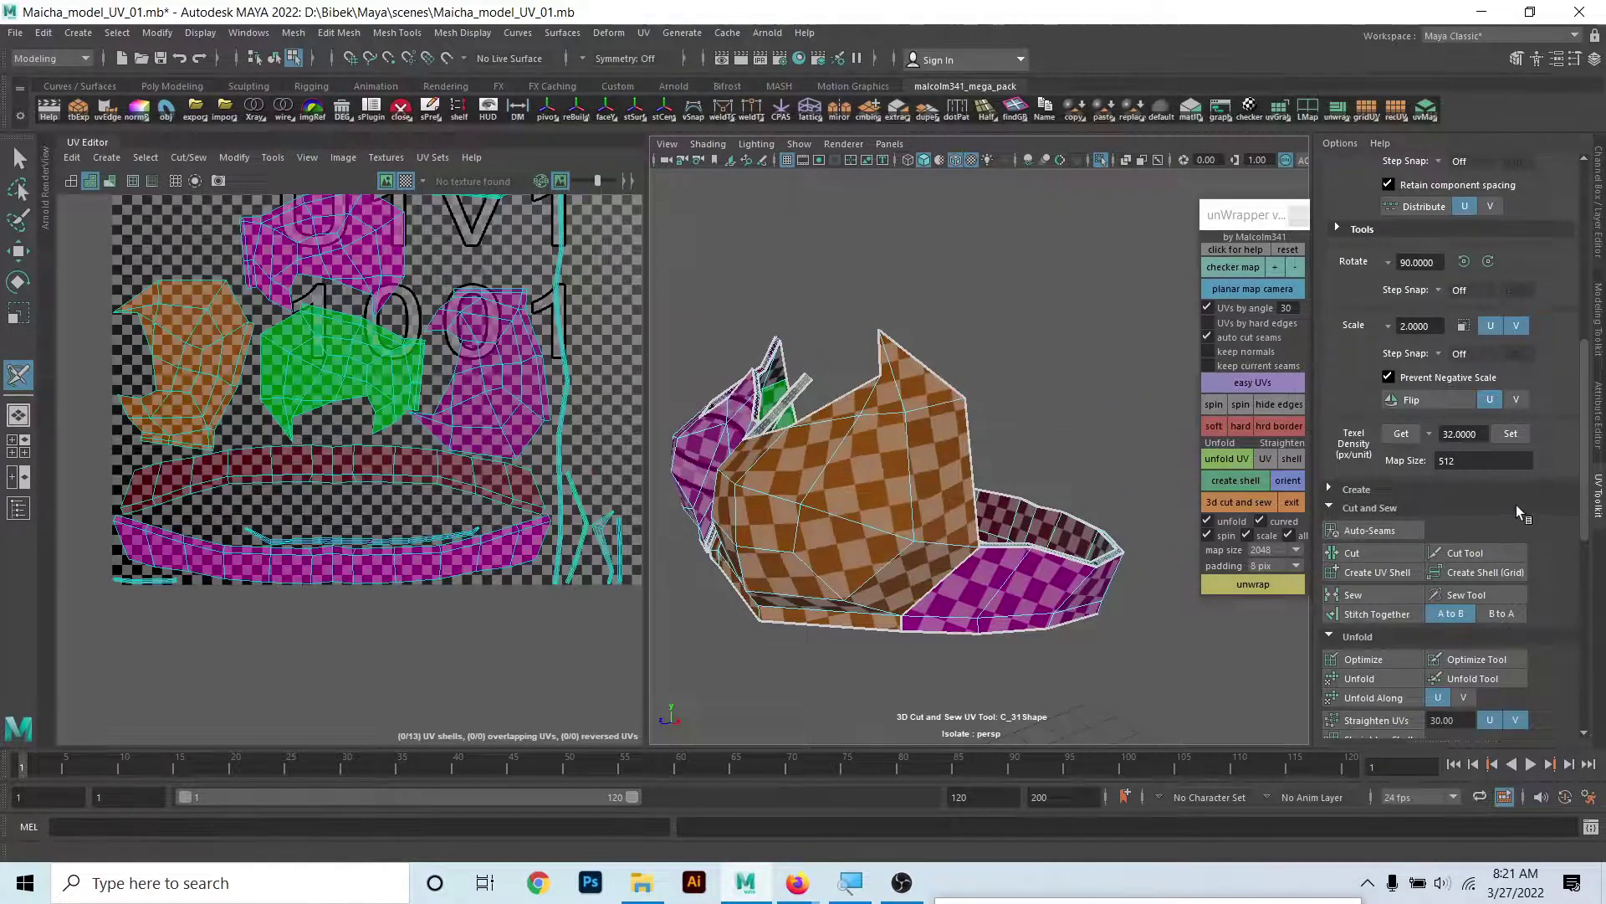
{"action": "left_click", "coordinate": [1288, 503]}
{"action": "left_click_drag", "start_coordinate": [850, 513], "coordinate": [911, 556], "text": "alt"}
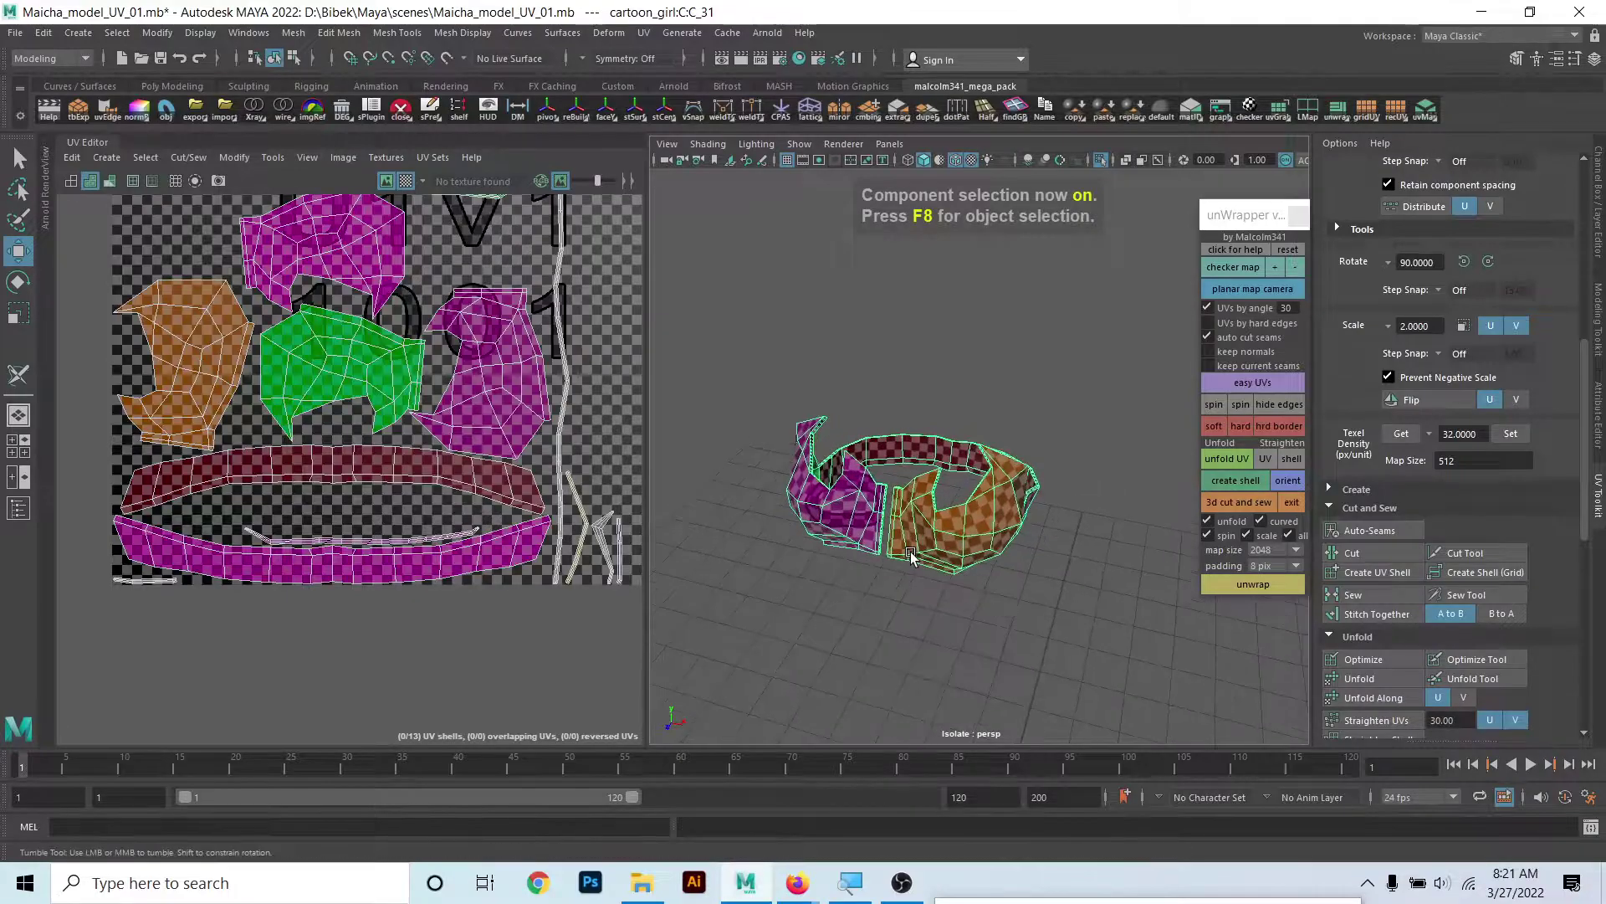
{"action": "left_click", "coordinate": [1101, 159]}
- Select one leg's stocking, then the boot strap rings and boot, to inspect their UVs
{"action": "scroll", "coordinate": [929, 402], "scroll_direction": "down", "scroll_amount": 5}
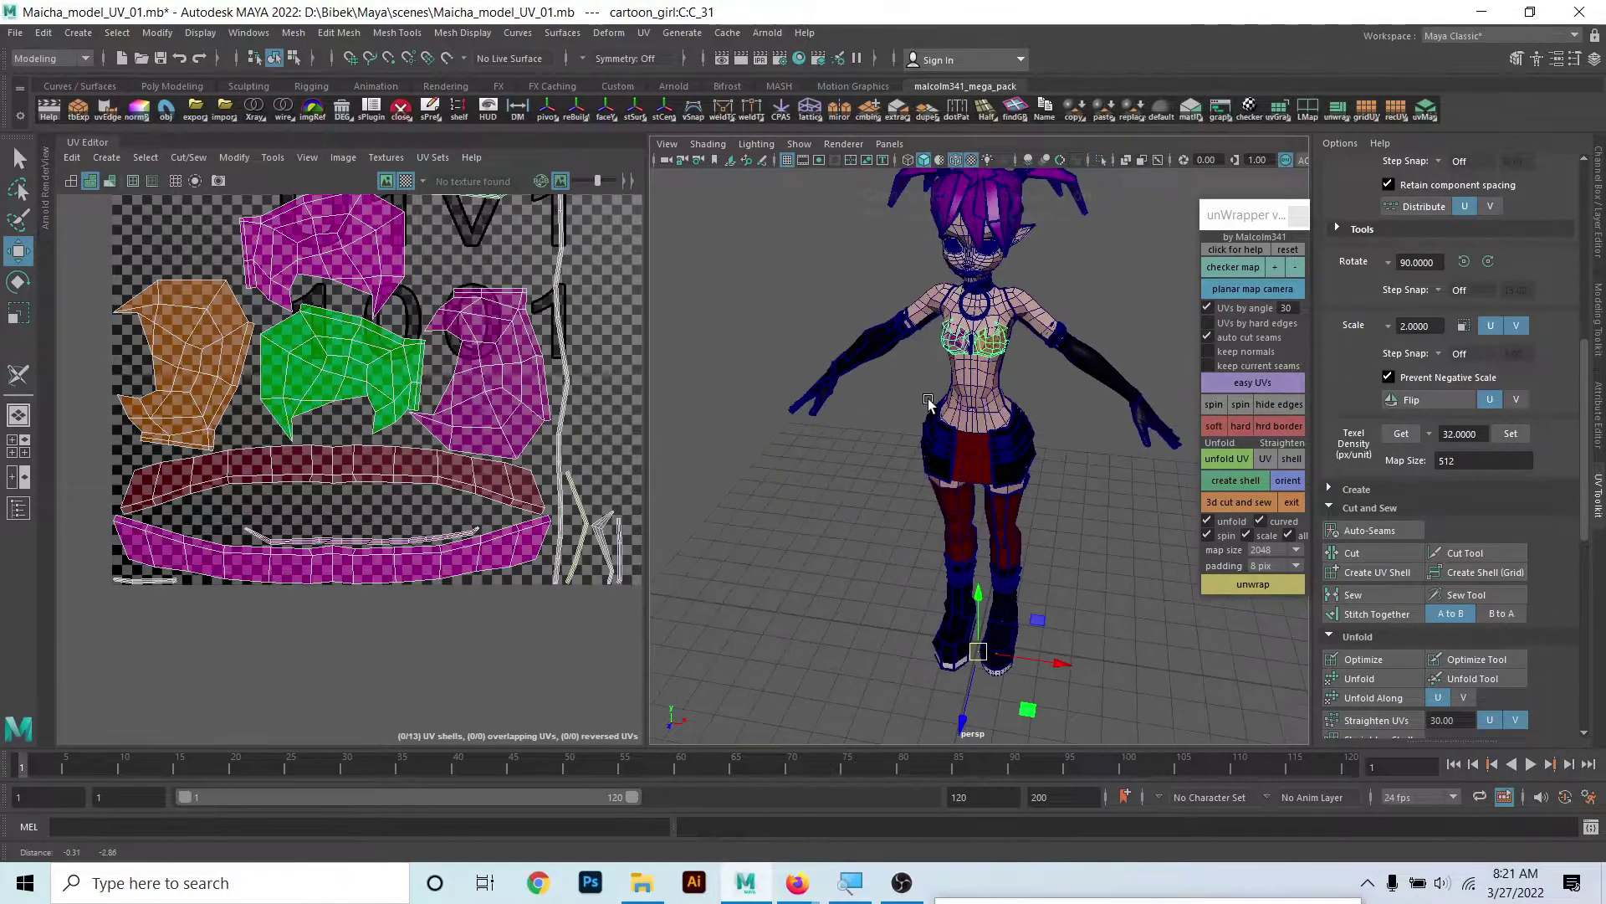
{"action": "scroll", "coordinate": [929, 402], "scroll_direction": "up", "scroll_amount": 4}
{"action": "scroll", "coordinate": [950, 539], "scroll_direction": "up", "scroll_amount": 2}
{"action": "middle_click_drag", "start_coordinate": [951, 544], "coordinate": [878, 431], "text": "alt"}
{"action": "left_click", "coordinate": [900, 424]}
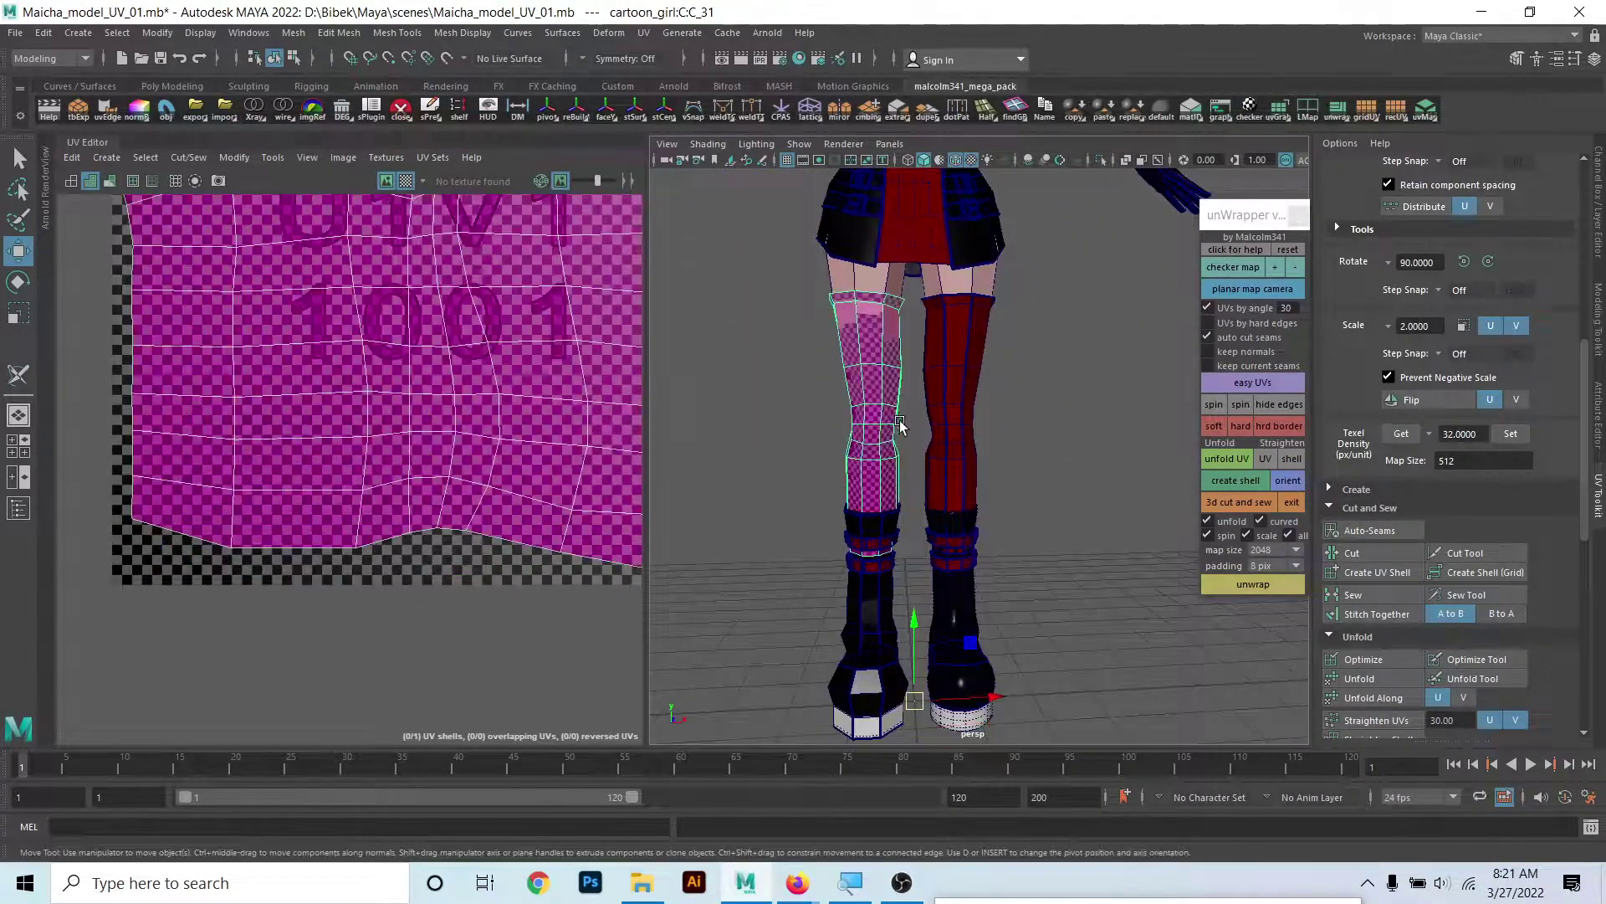
{"action": "scroll", "coordinate": [874, 461], "scroll_direction": "up", "scroll_amount": 2}
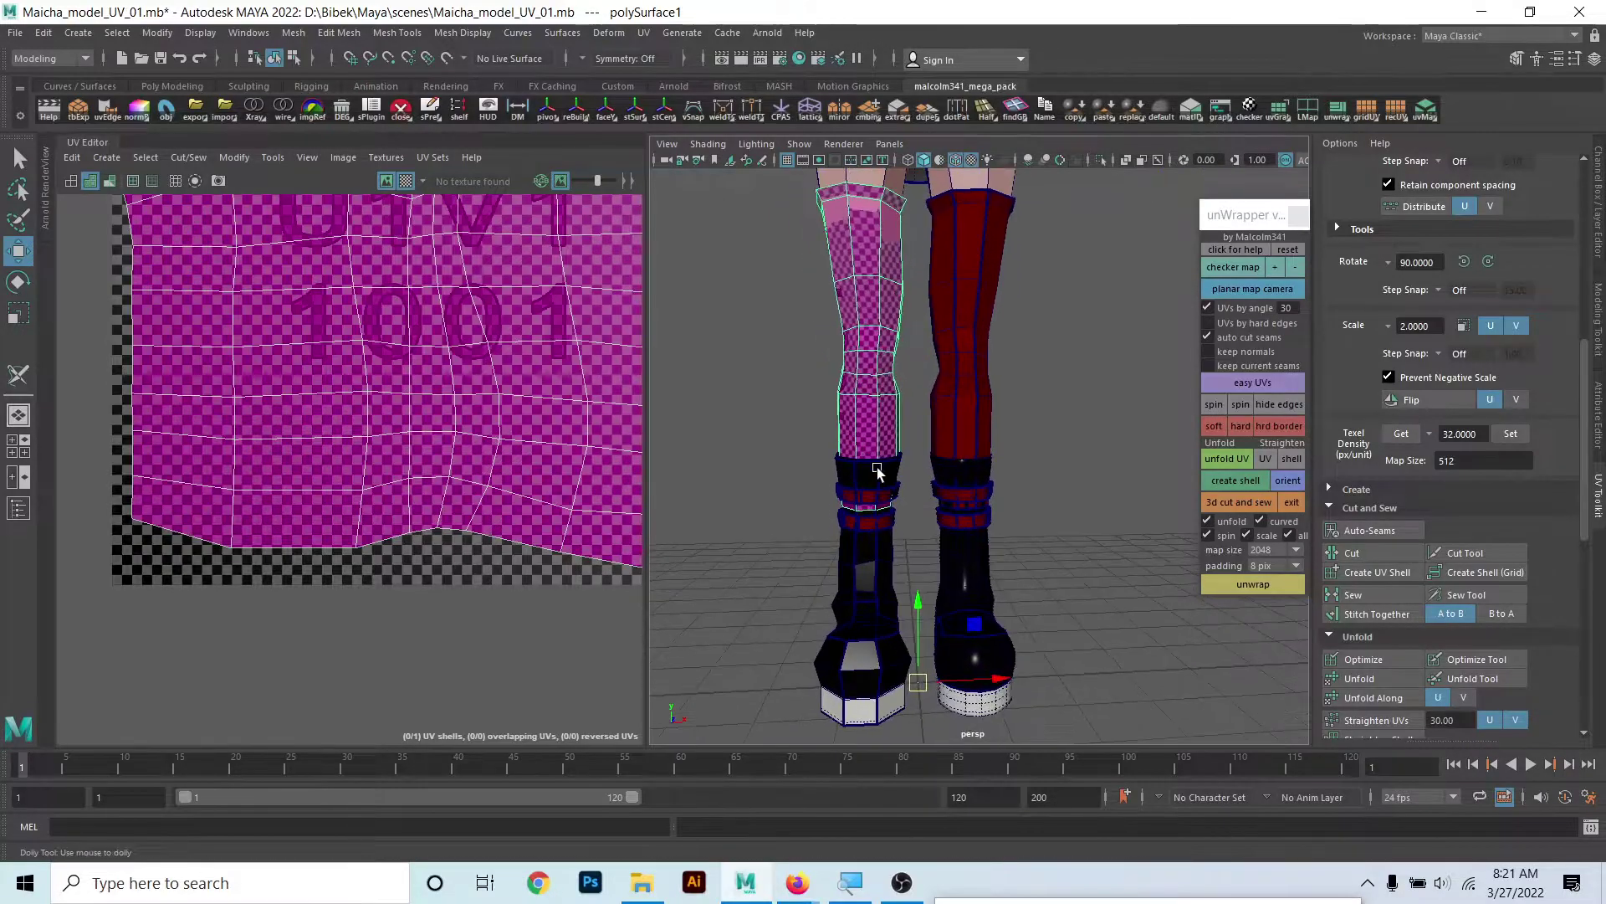
{"action": "scroll", "coordinate": [878, 466], "scroll_direction": "up", "scroll_amount": 2}
{"action": "left_click", "coordinate": [848, 542]}
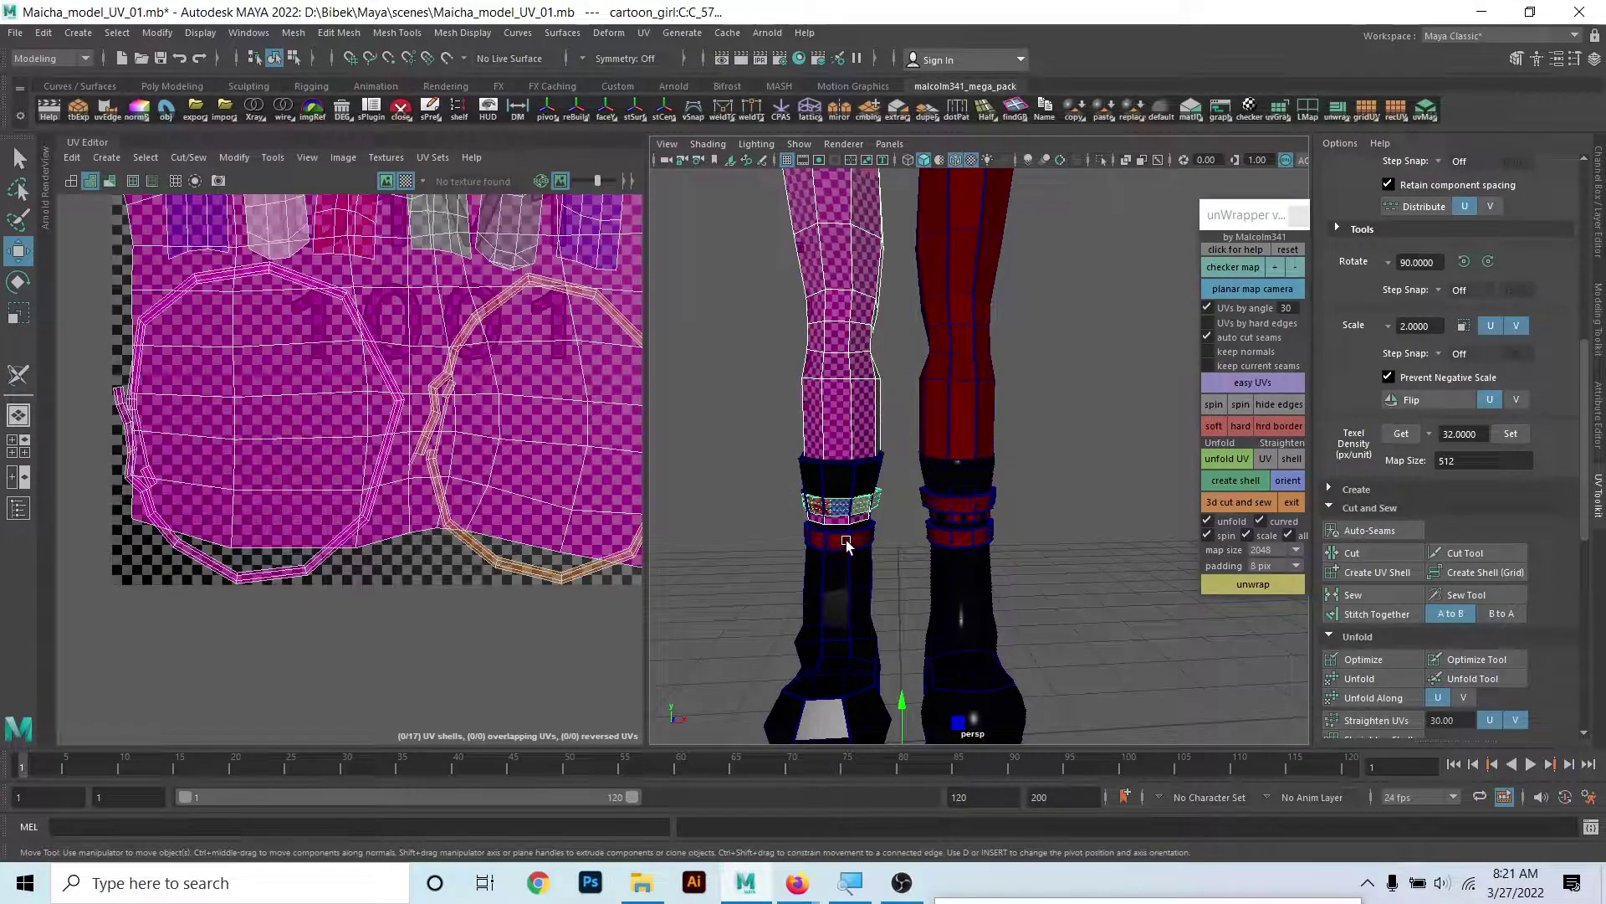
{"action": "left_click", "coordinate": [828, 609], "text": "shift"}
- Select the other leg's stocking to view its UVs
{"action": "scroll", "coordinate": [828, 609], "scroll_direction": "down", "scroll_amount": 2}
{"action": "scroll", "coordinate": [878, 469], "scroll_direction": "down", "scroll_amount": 2}
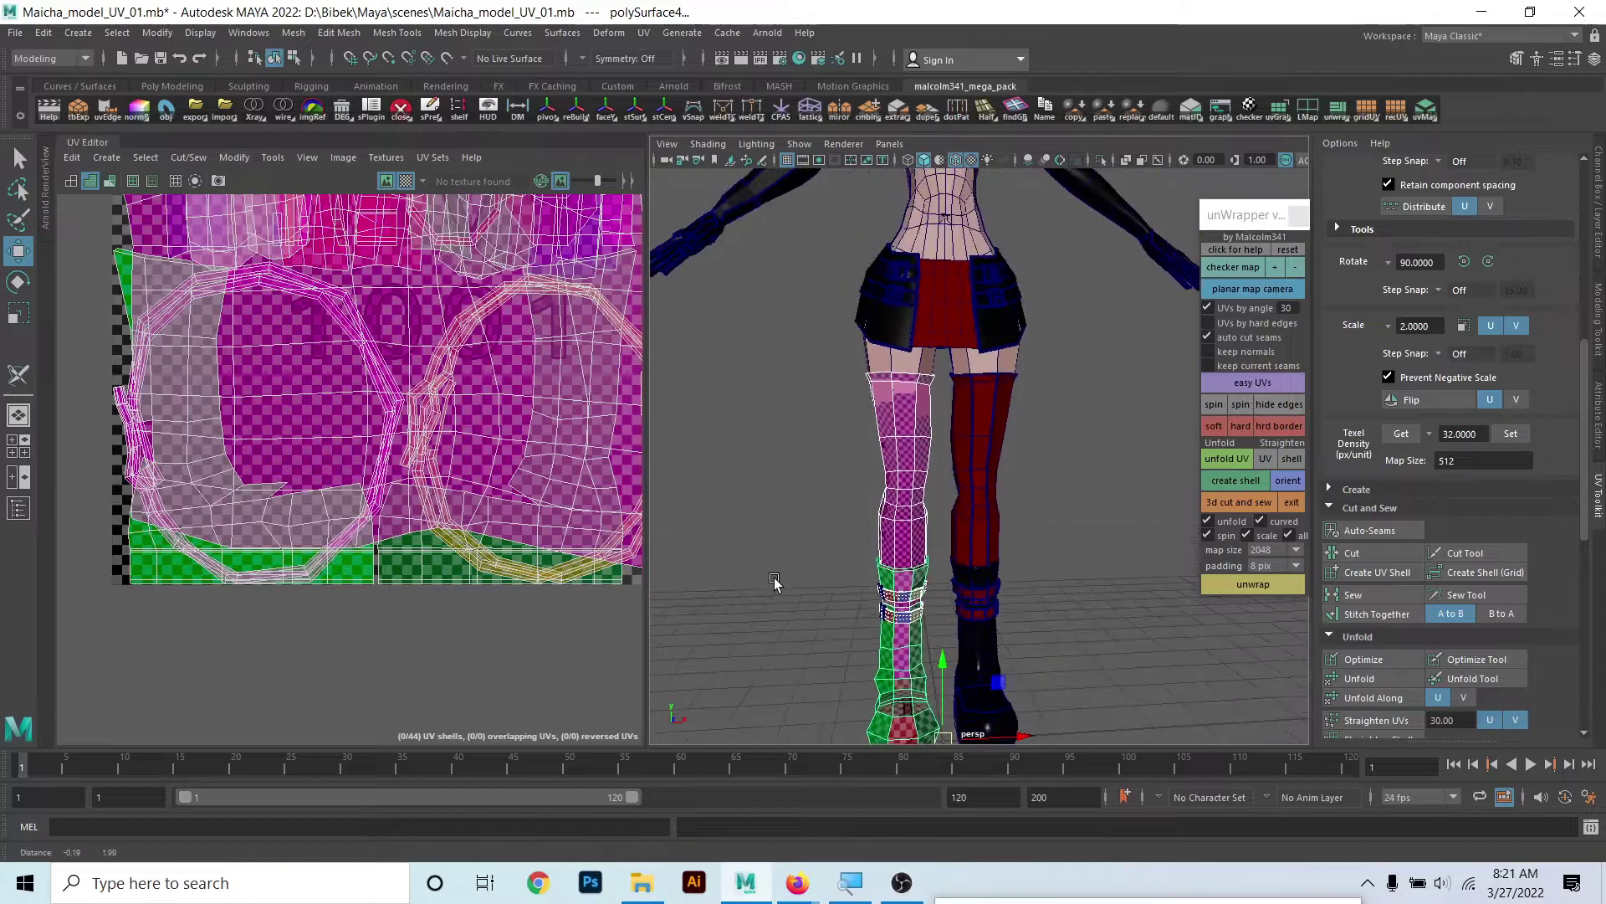
{"action": "scroll", "coordinate": [981, 446], "scroll_direction": "up", "scroll_amount": 1}
{"action": "scroll", "coordinate": [845, 445], "scroll_direction": "up", "scroll_amount": 1}
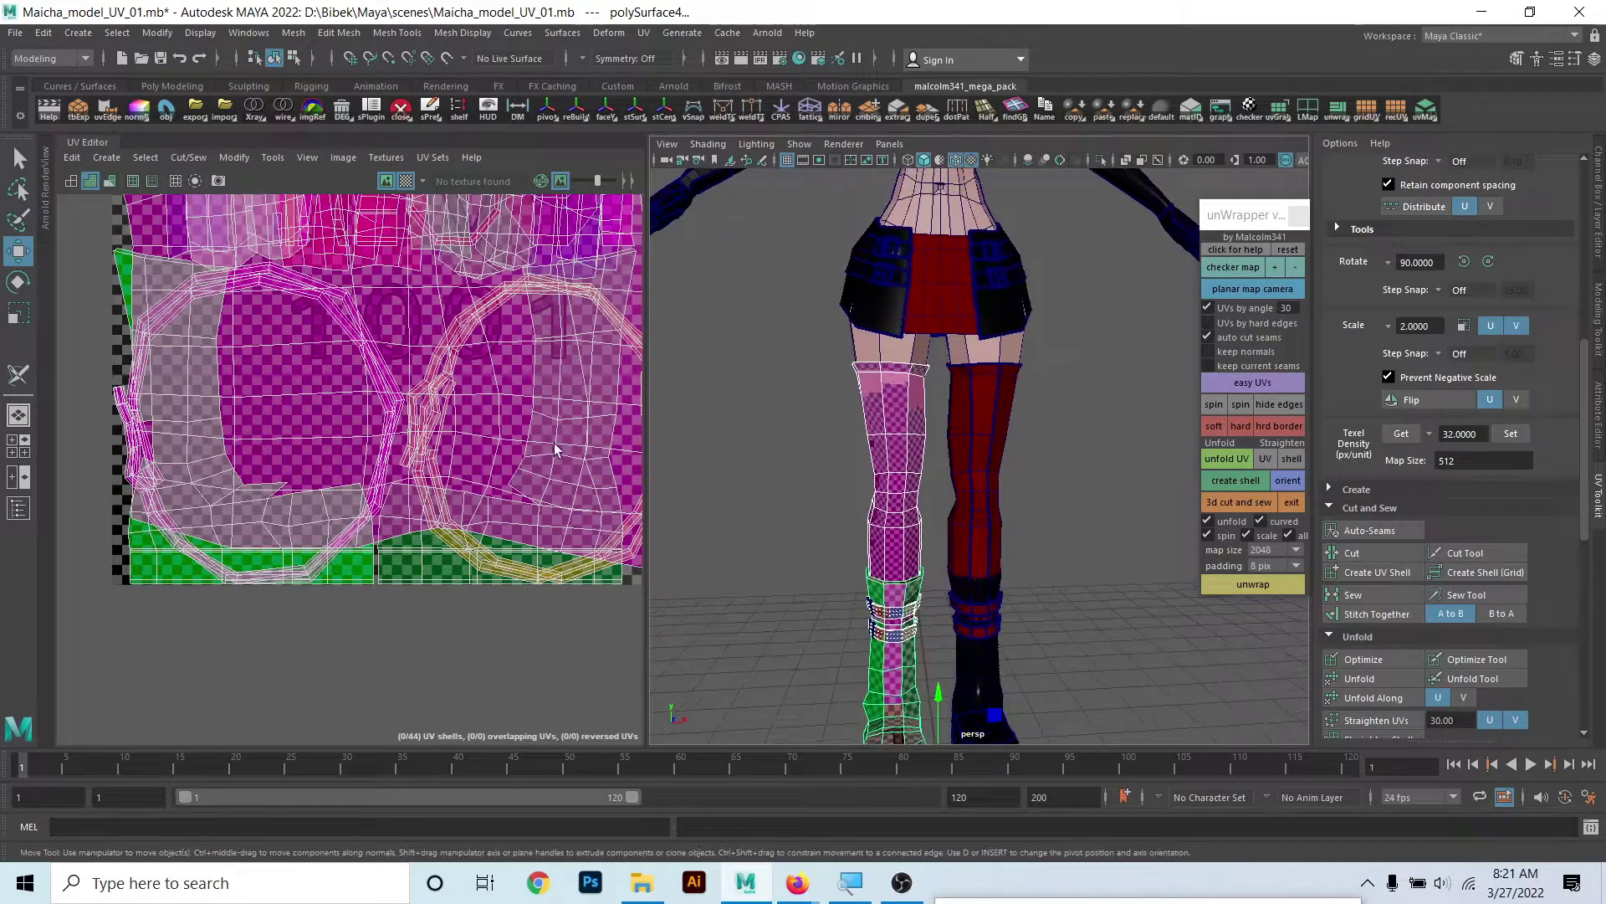
{"action": "left_click", "coordinate": [1007, 484]}
{"action": "left_click", "coordinate": [990, 450]}
- Hide the red stocking with Ctrl+H and select the remaining checker-mapped stocking
{"action": "scroll", "coordinate": [247, 548], "scroll_direction": "down", "scroll_amount": 1}
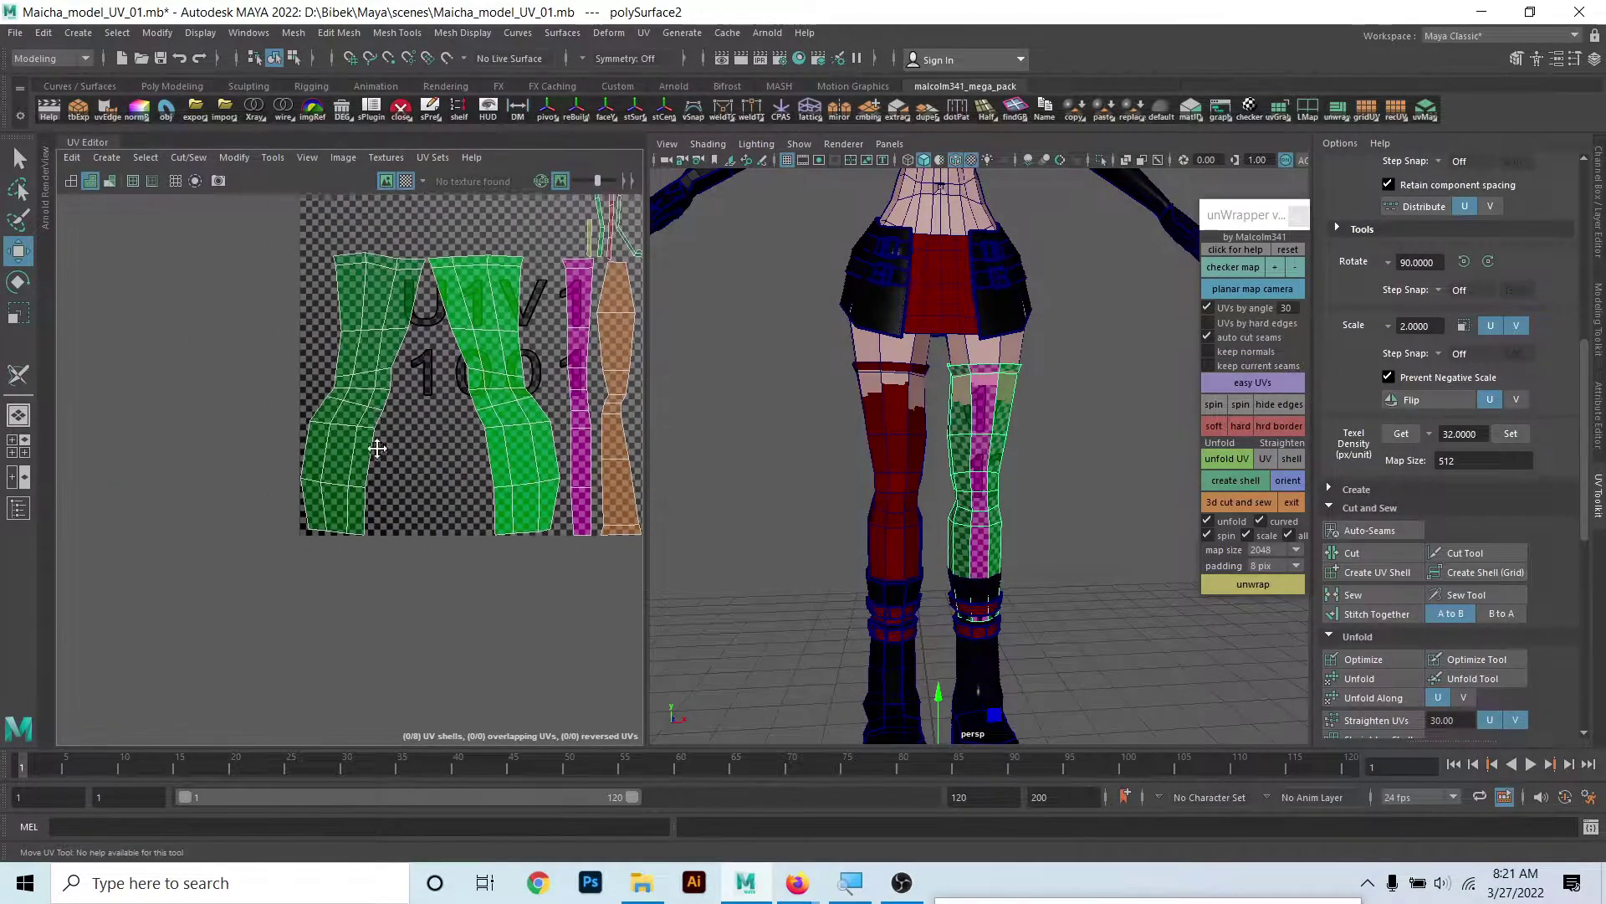
{"action": "scroll", "coordinate": [247, 548], "scroll_direction": "down", "scroll_amount": 1}
{"action": "left_click", "coordinate": [892, 472]}
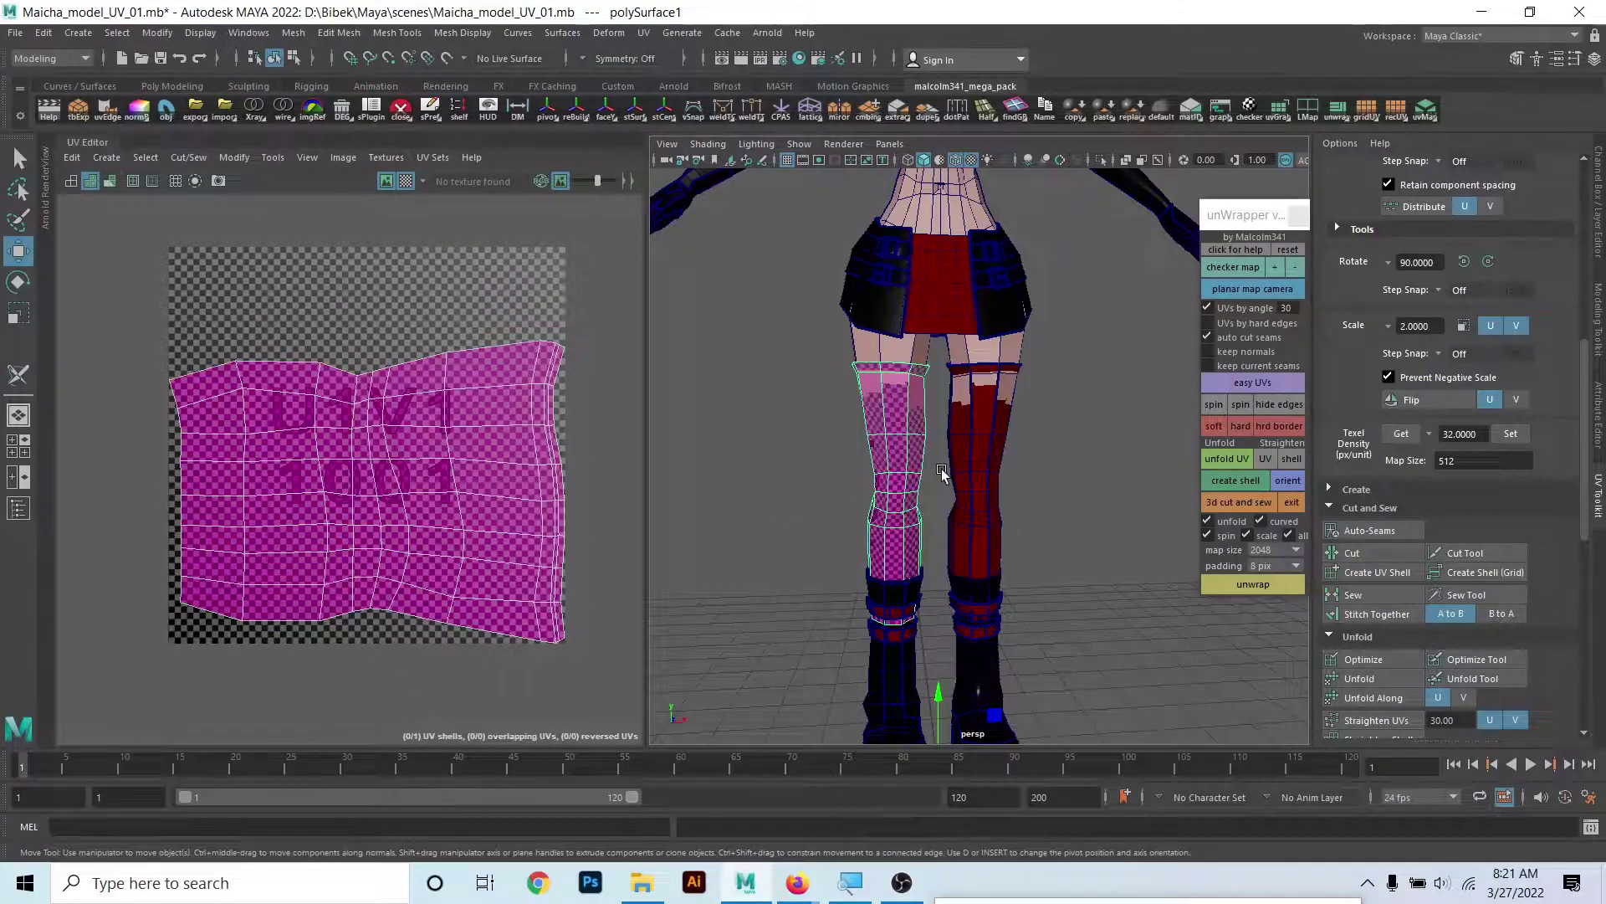
{"action": "left_click", "coordinate": [962, 474]}
{"action": "key", "text": "ctrl+h"}
{"action": "left_click", "coordinate": [903, 466]}
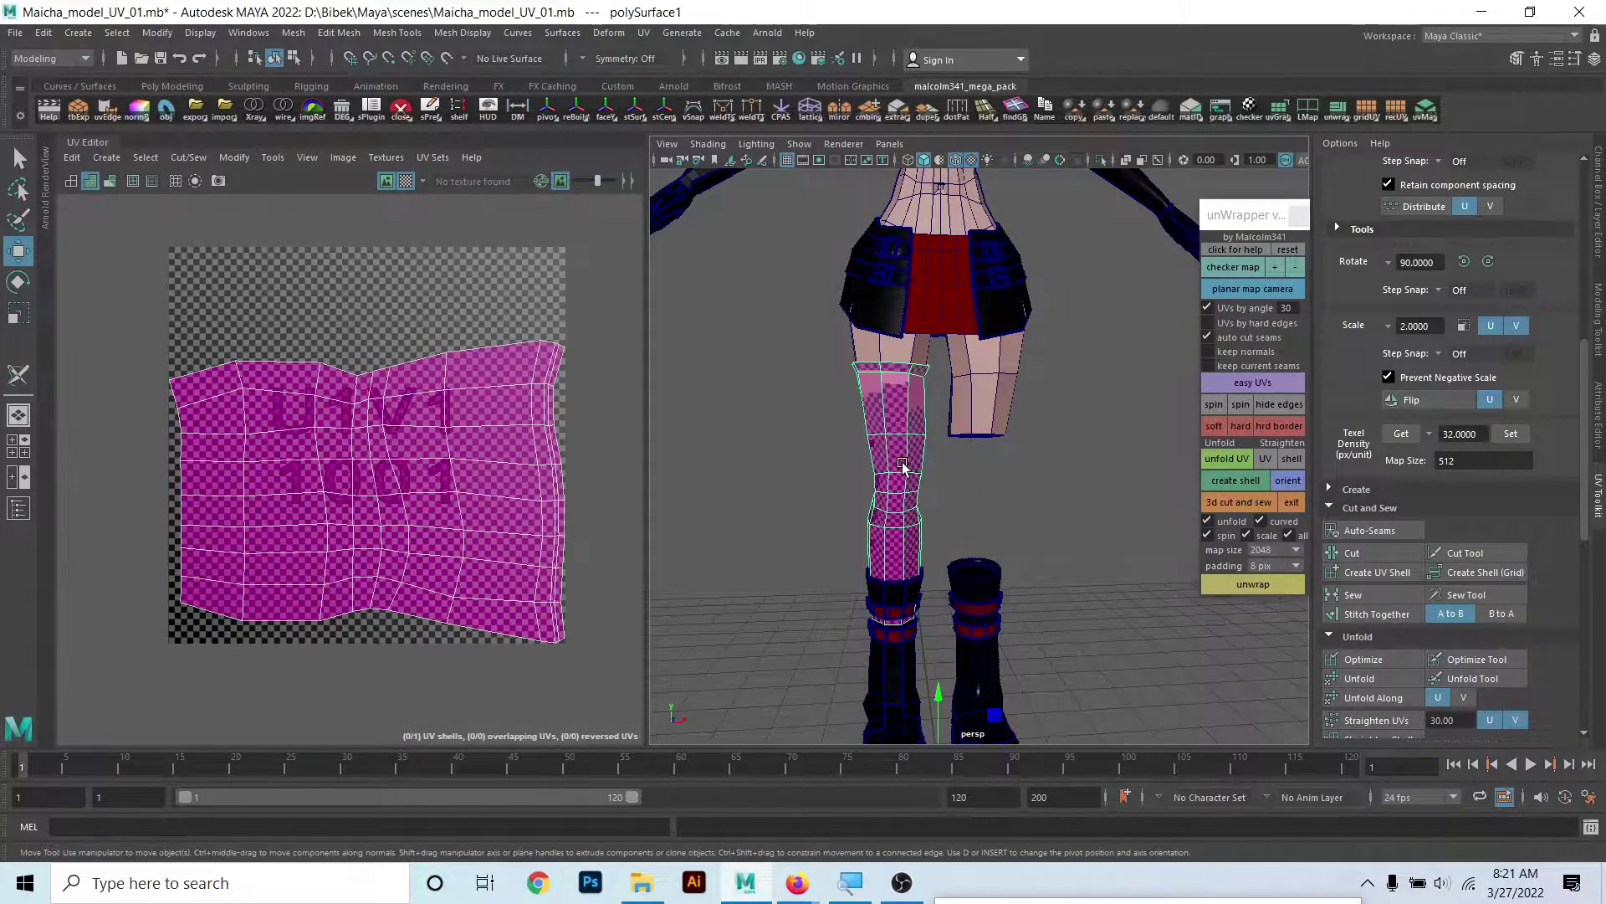
- Mirror the stocking to the other leg by setting its Scale X to -1
{"action": "left_click", "coordinate": [1597, 195]}
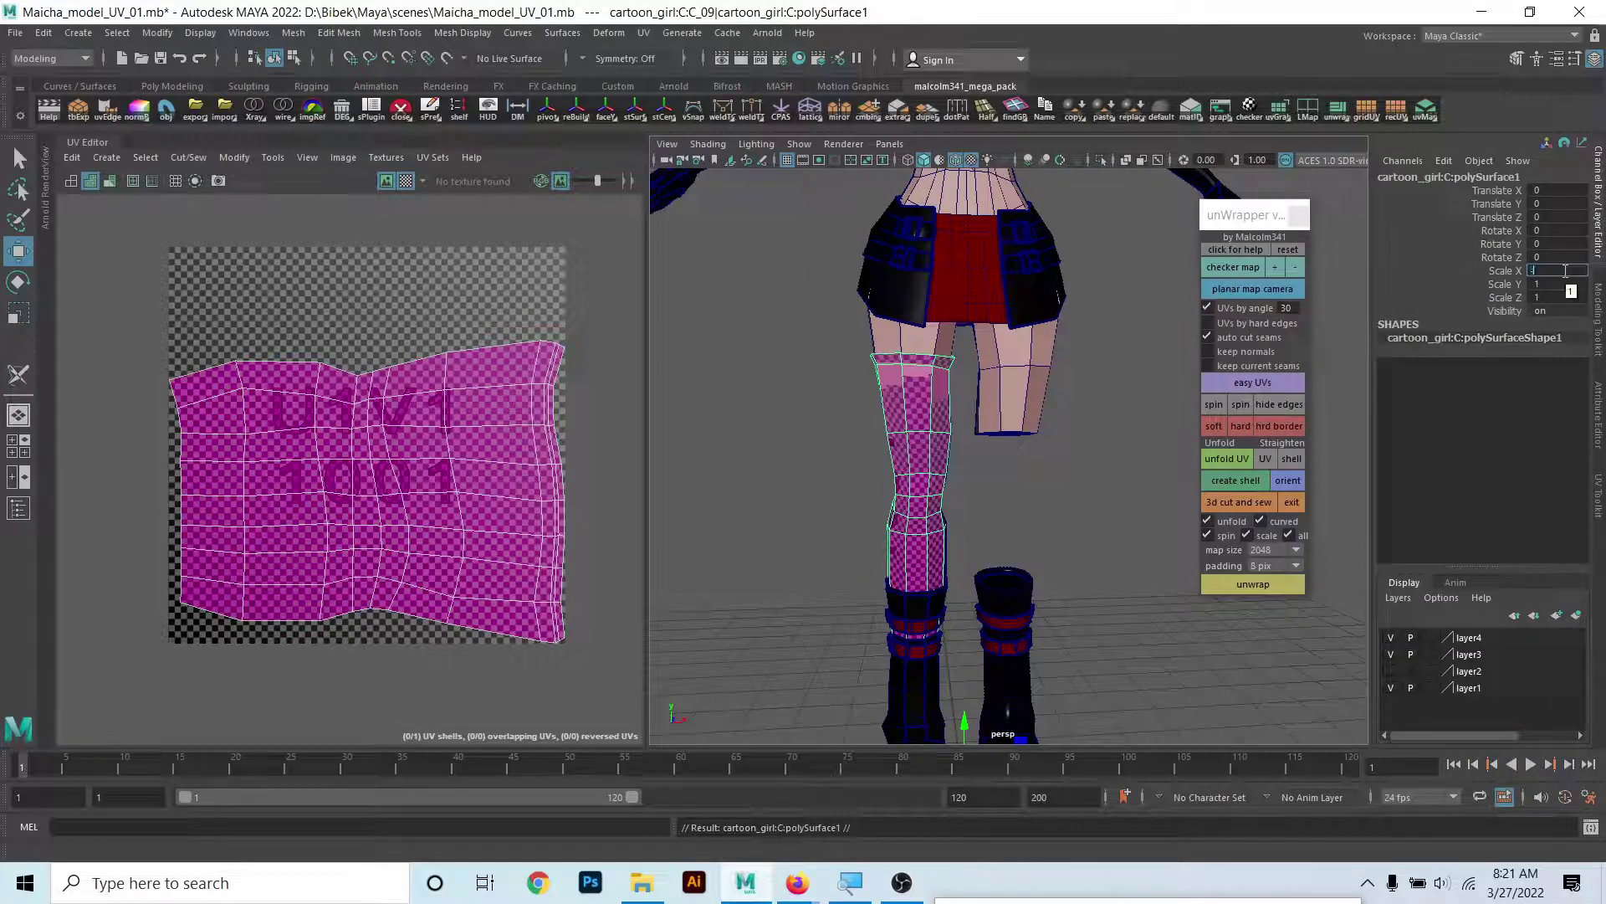
{"action": "type", "text": "1"}
{"action": "key", "text": "Return"}
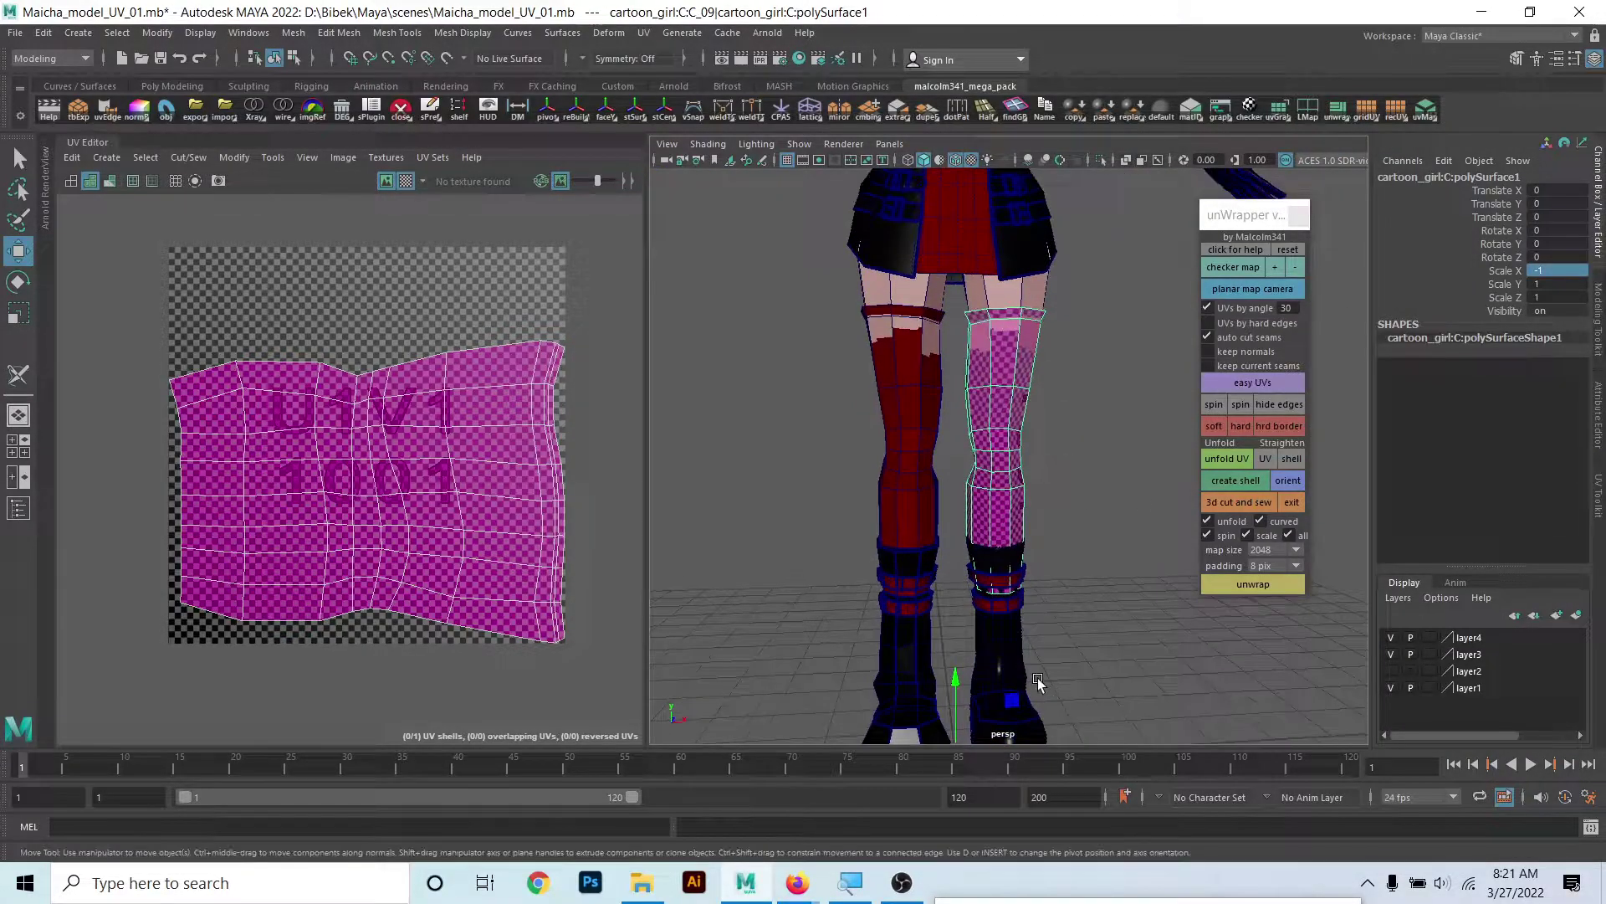
- Mirror the boot to the other leg with Scale X -1, keeping the right boot at scale 1
{"action": "left_click", "coordinate": [1037, 678]}
{"action": "left_click", "coordinate": [917, 600]}
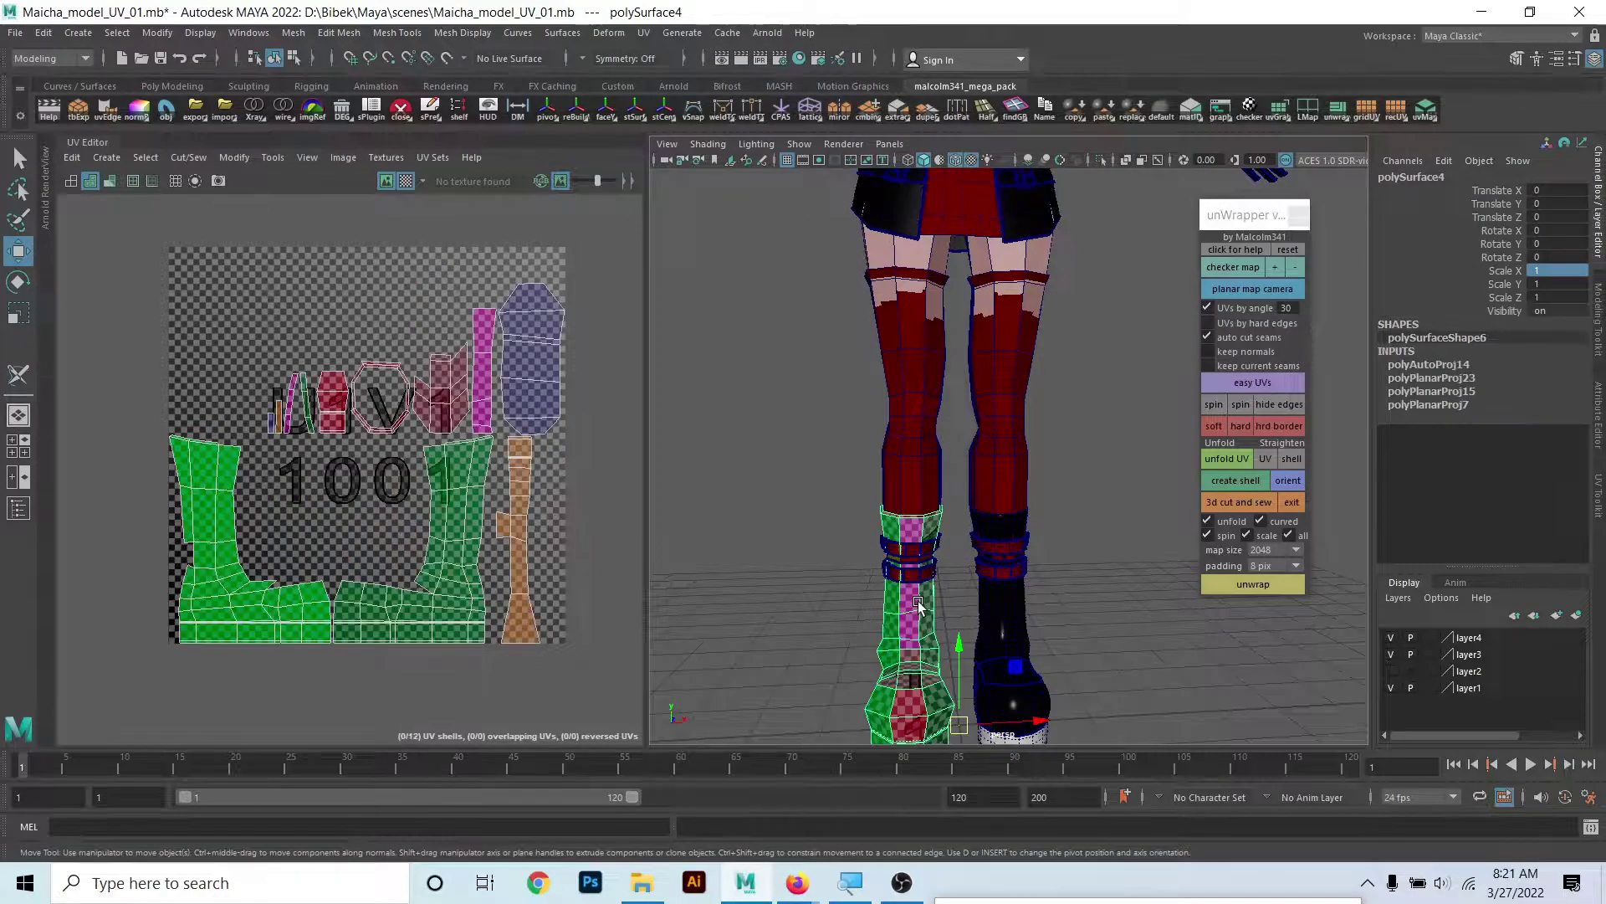
{"action": "left_click", "coordinate": [936, 657]}
{"action": "left_click", "coordinate": [1005, 629]}
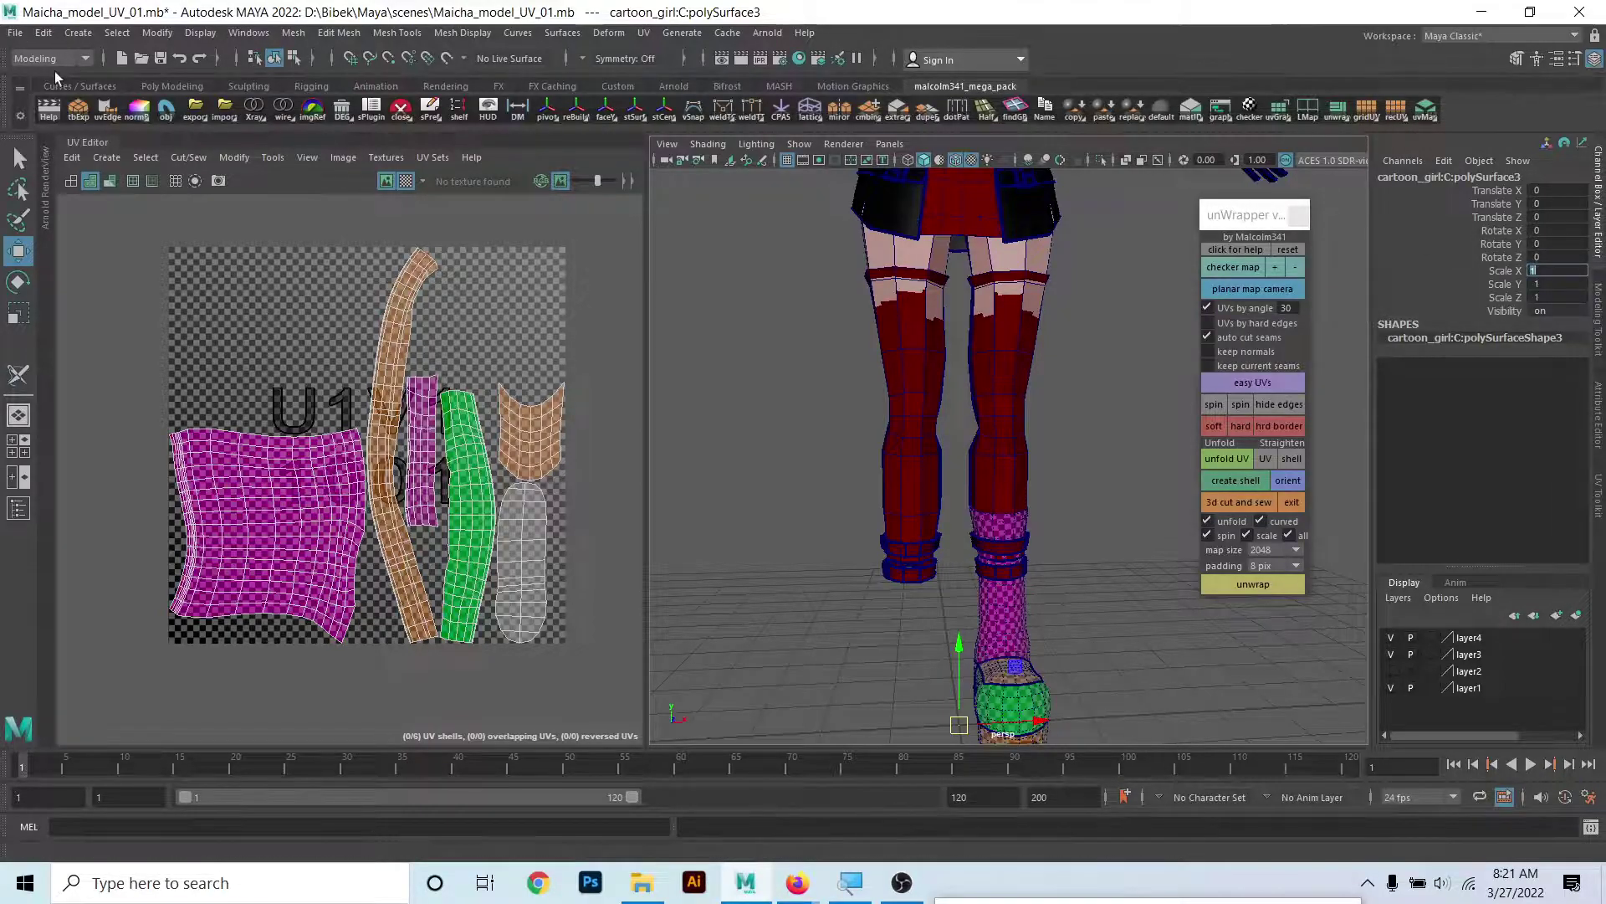
{"action": "mouse_move", "coordinate": [704, 649]}
{"action": "left_mouse_down", "text": "alt"}
{"action": "mouse_move", "coordinate": [910, 522]}
{"action": "mouse_move", "coordinate": [906, 560]}
{"action": "left_mouse_up", "text": "alt"}
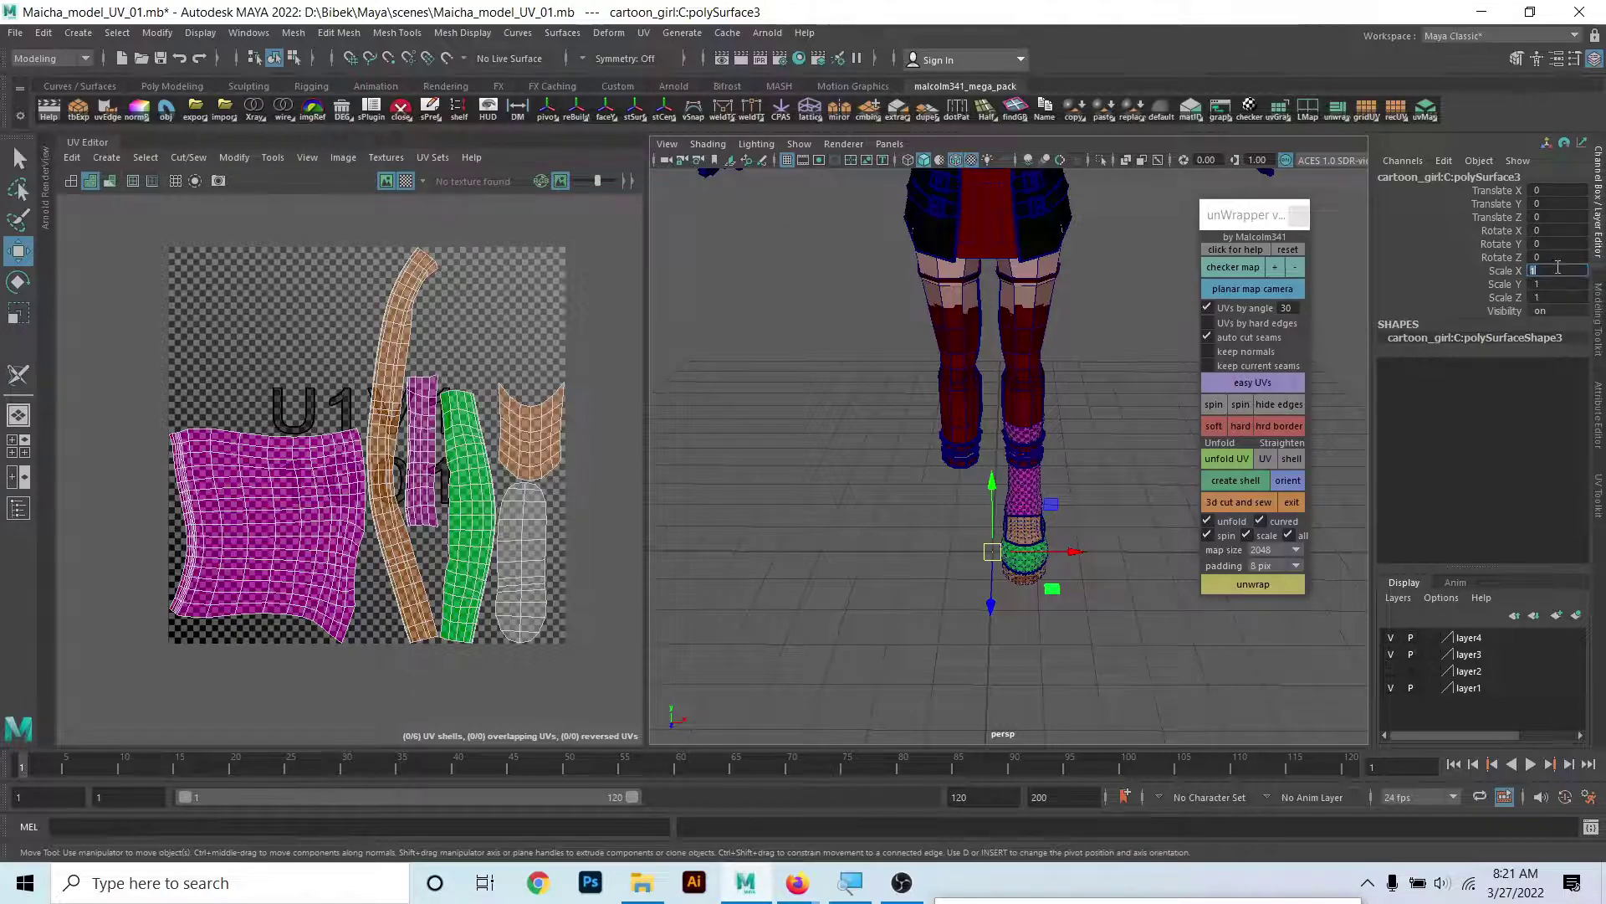
{"action": "type", "text": "1"}
{"action": "key", "text": "Return"}
{"action": "scroll", "coordinate": [1003, 526], "scroll_direction": "up", "scroll_amount": 2}
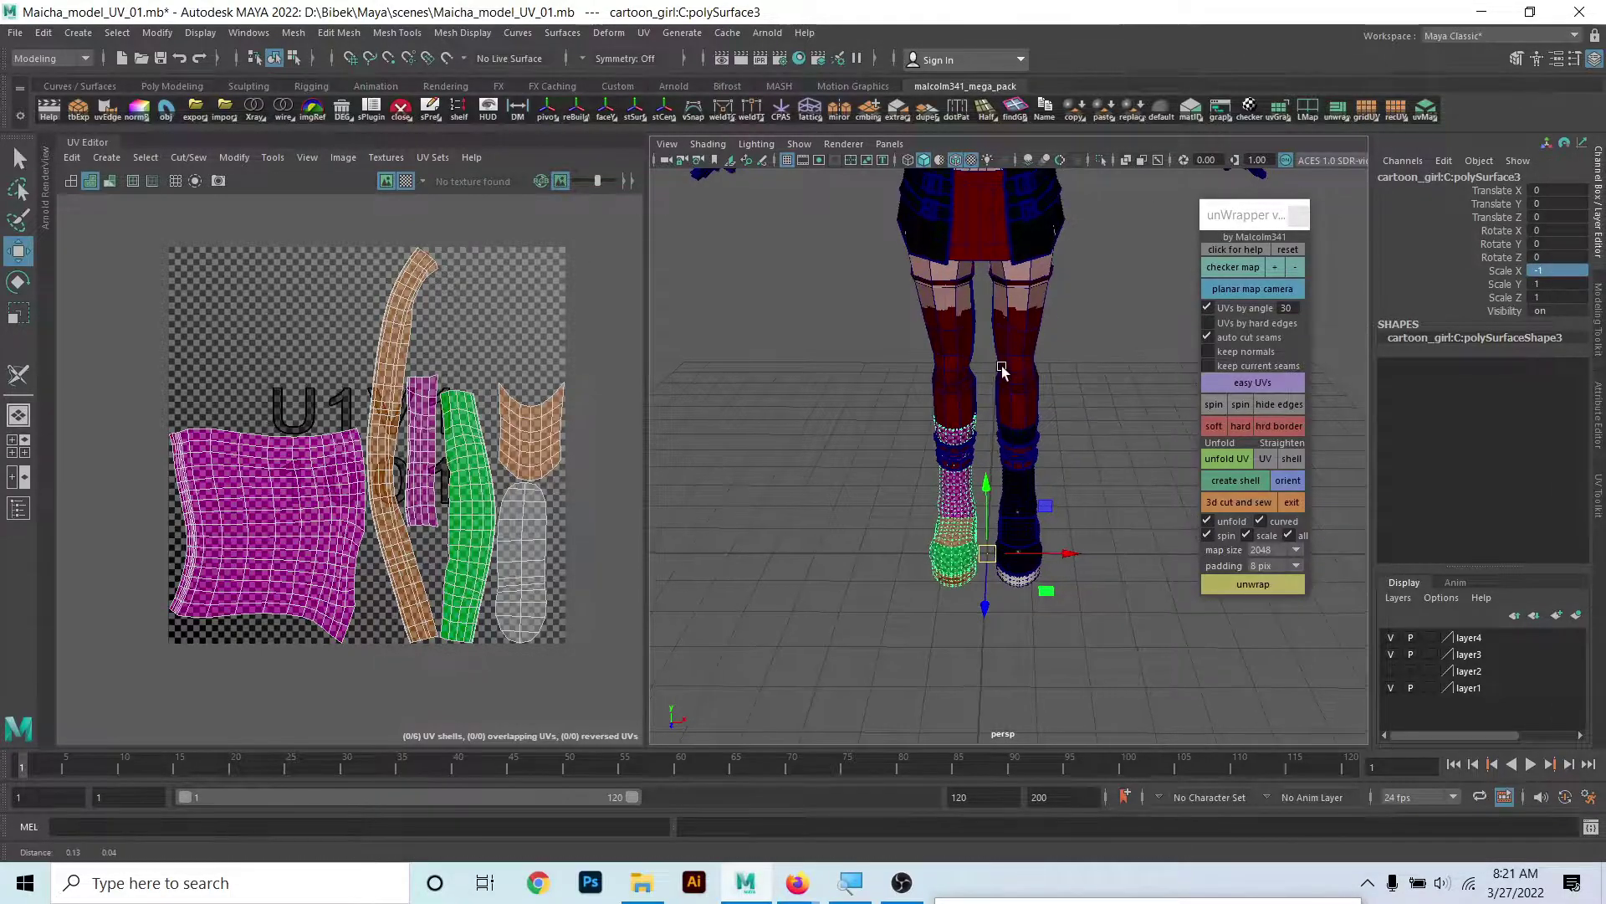
{"action": "scroll", "coordinate": [1003, 525], "scroll_direction": "up", "scroll_amount": 2}
{"action": "key", "text": "ctrl+d"}
{"action": "type", "text": "1"}
{"action": "key", "text": "Return"}
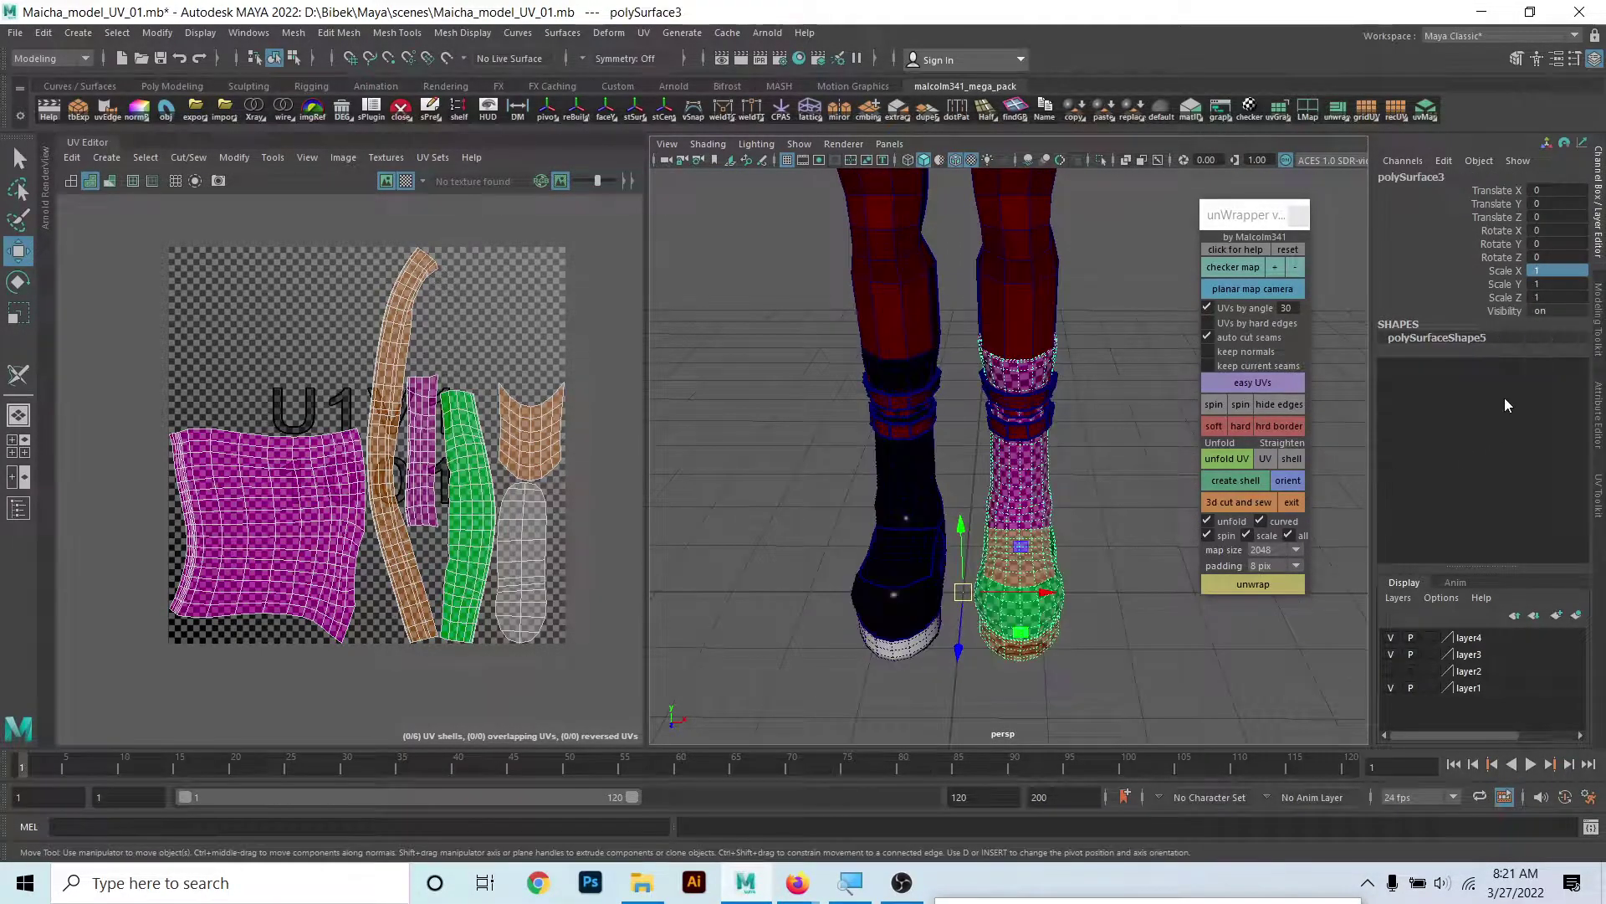
- Inspect the UVs of the mirrored left boot, the right knee straps and the right boot
{"action": "mouse_move", "coordinate": [1094, 548]}
{"action": "left_mouse_down", "text": "alt"}
{"action": "mouse_move", "coordinate": [961, 530]}
{"action": "mouse_move", "coordinate": [1090, 549]}
{"action": "left_mouse_up", "text": "alt"}
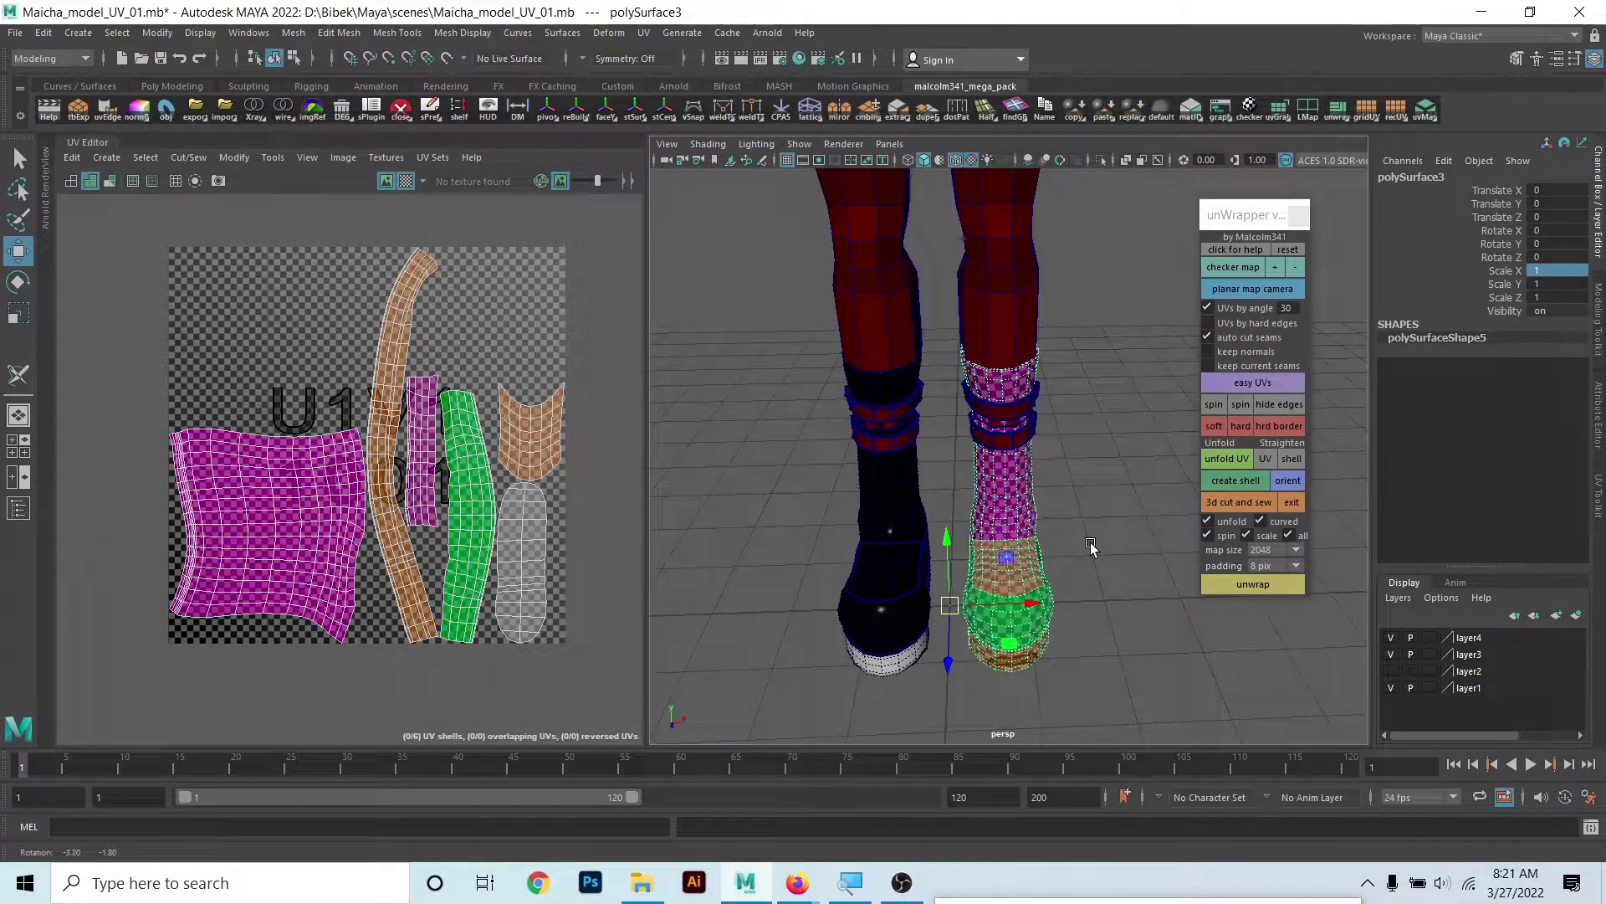
{"action": "left_click", "coordinate": [894, 504]}
{"action": "mouse_move", "coordinate": [895, 505]}
{"action": "left_mouse_down", "text": "alt"}
{"action": "mouse_move", "coordinate": [986, 469]}
{"action": "mouse_move", "coordinate": [966, 414]}
{"action": "left_mouse_up", "text": "alt"}
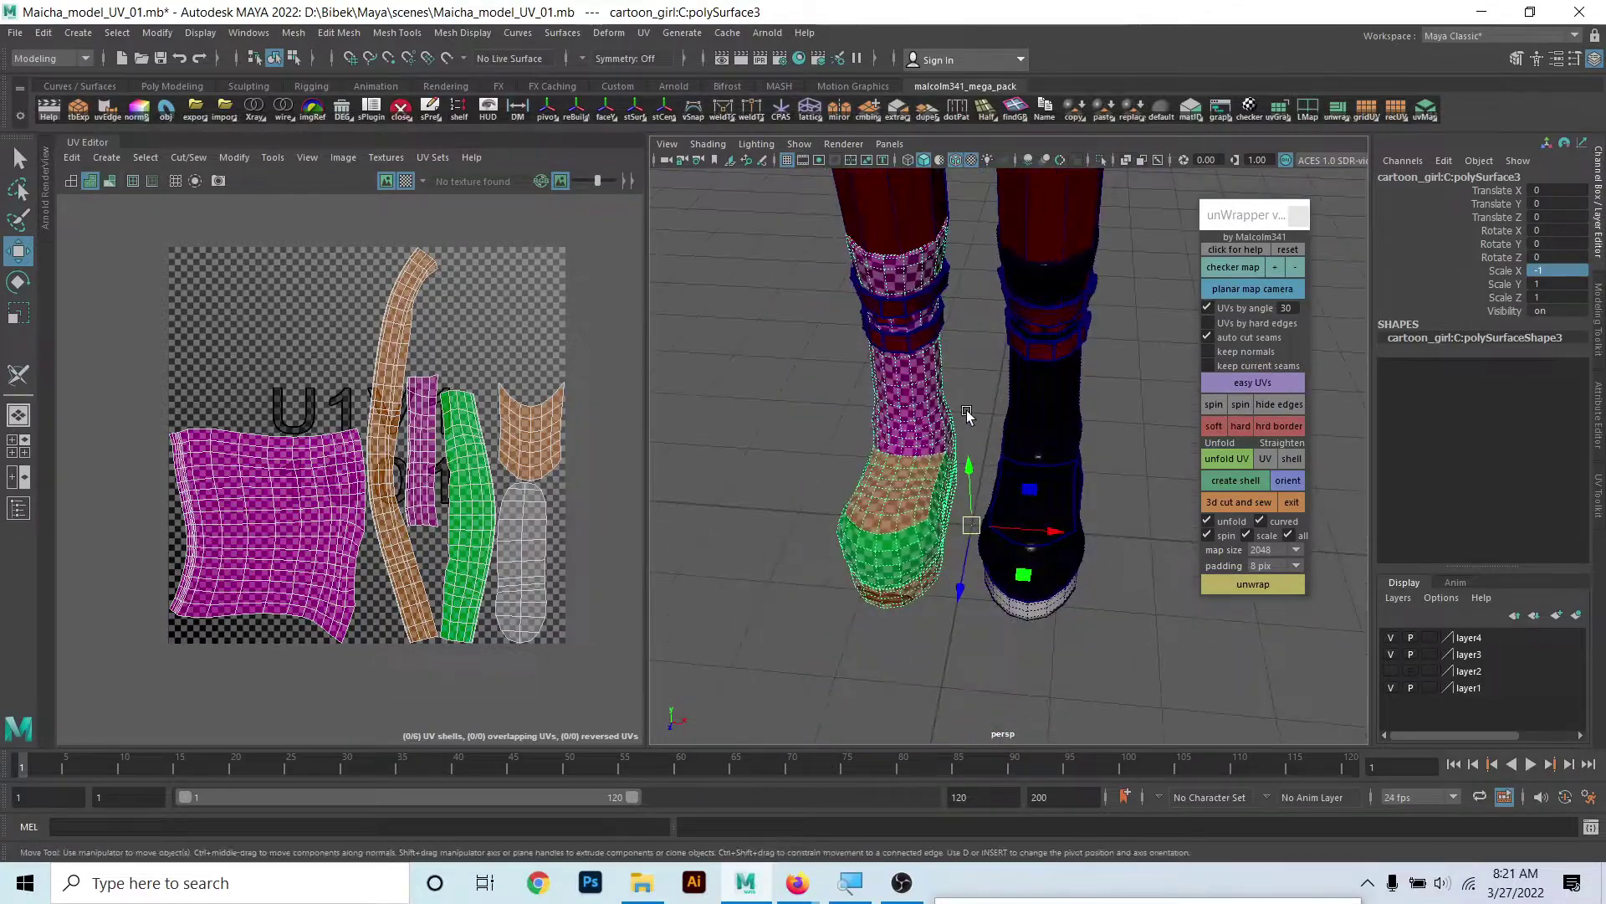
{"action": "middle_click_drag", "start_coordinate": [966, 414], "coordinate": [974, 565], "text": "alt"}
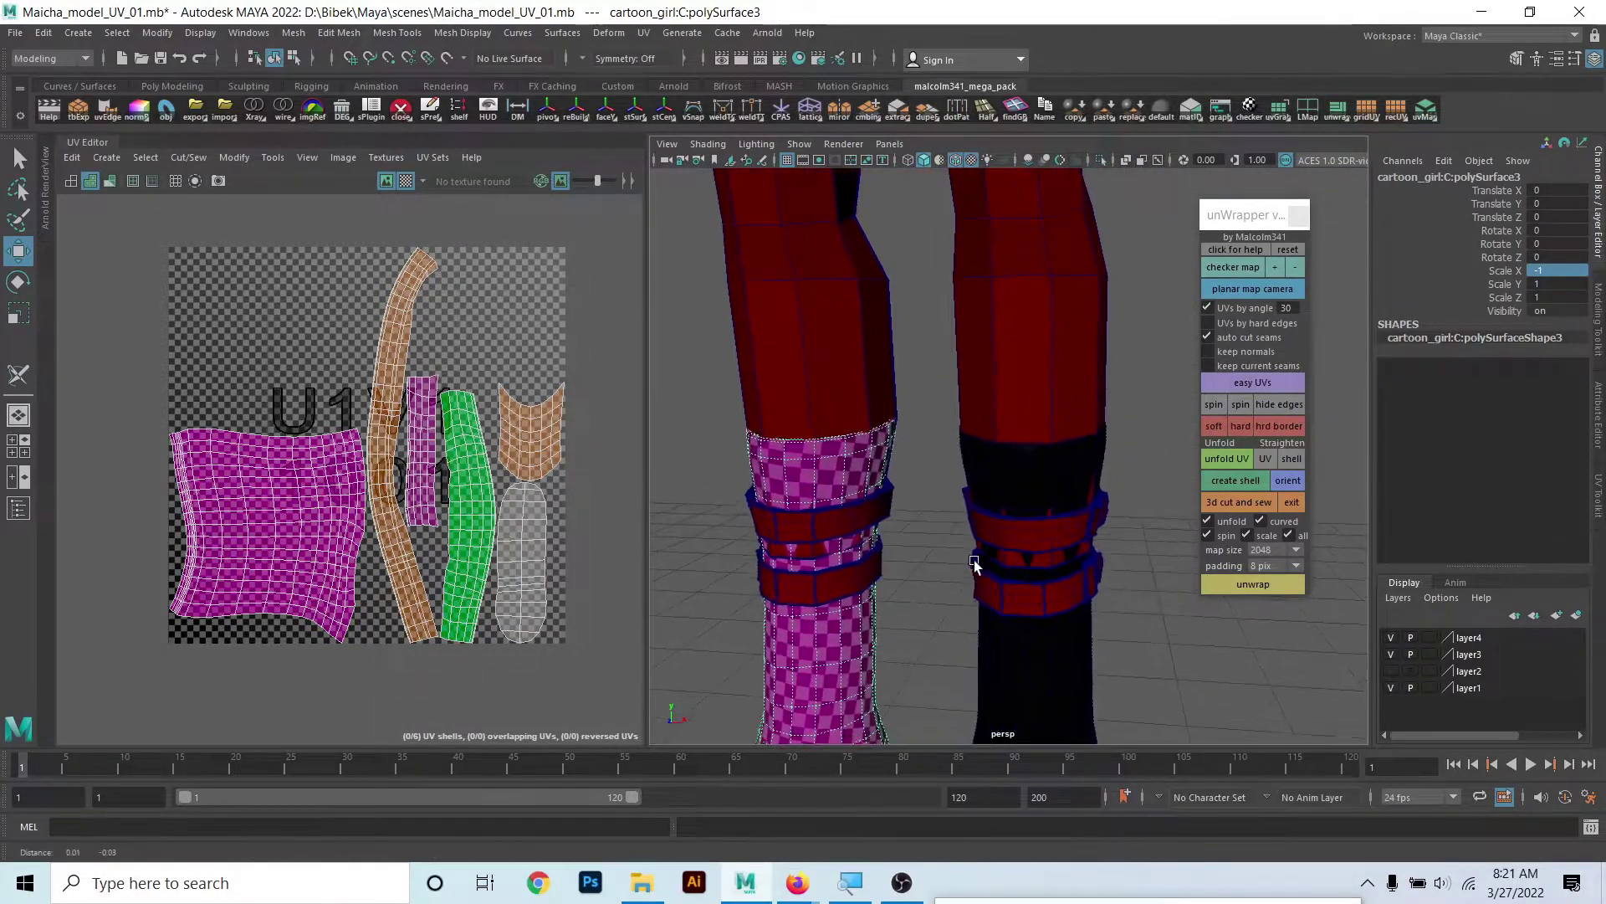
{"action": "left_click", "coordinate": [1010, 535]}
{"action": "left_click", "coordinate": [1017, 470]}
{"action": "left_click", "coordinate": [1027, 429]}
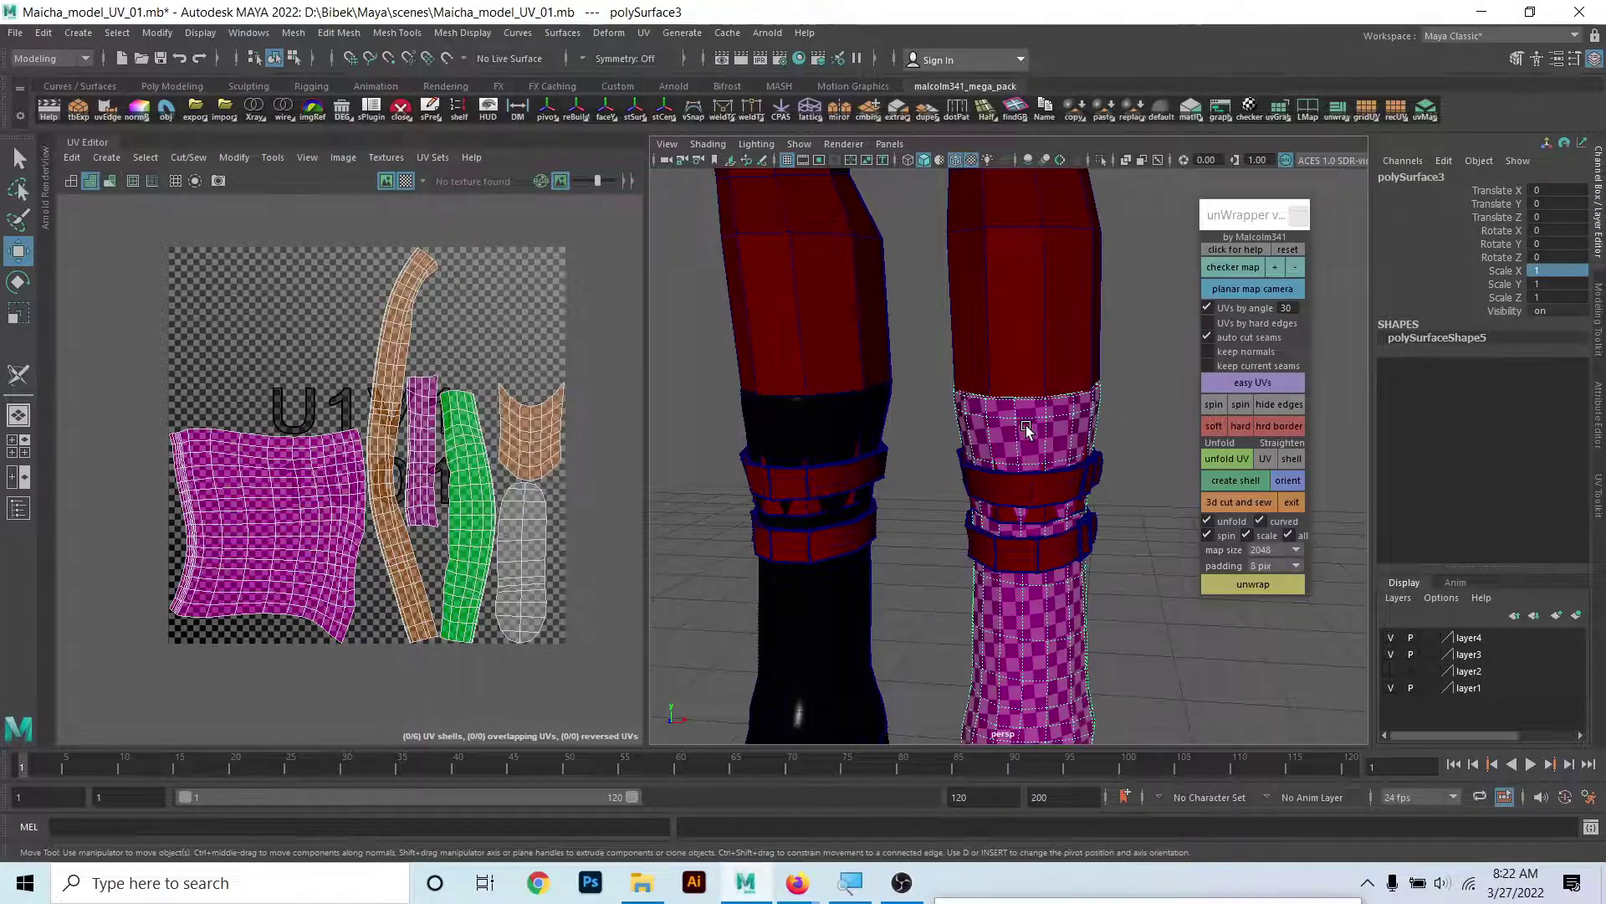
- Compare the UV shells of both boots and both legs
{"action": "scroll", "coordinate": [959, 585], "scroll_direction": "down", "scroll_amount": 5}
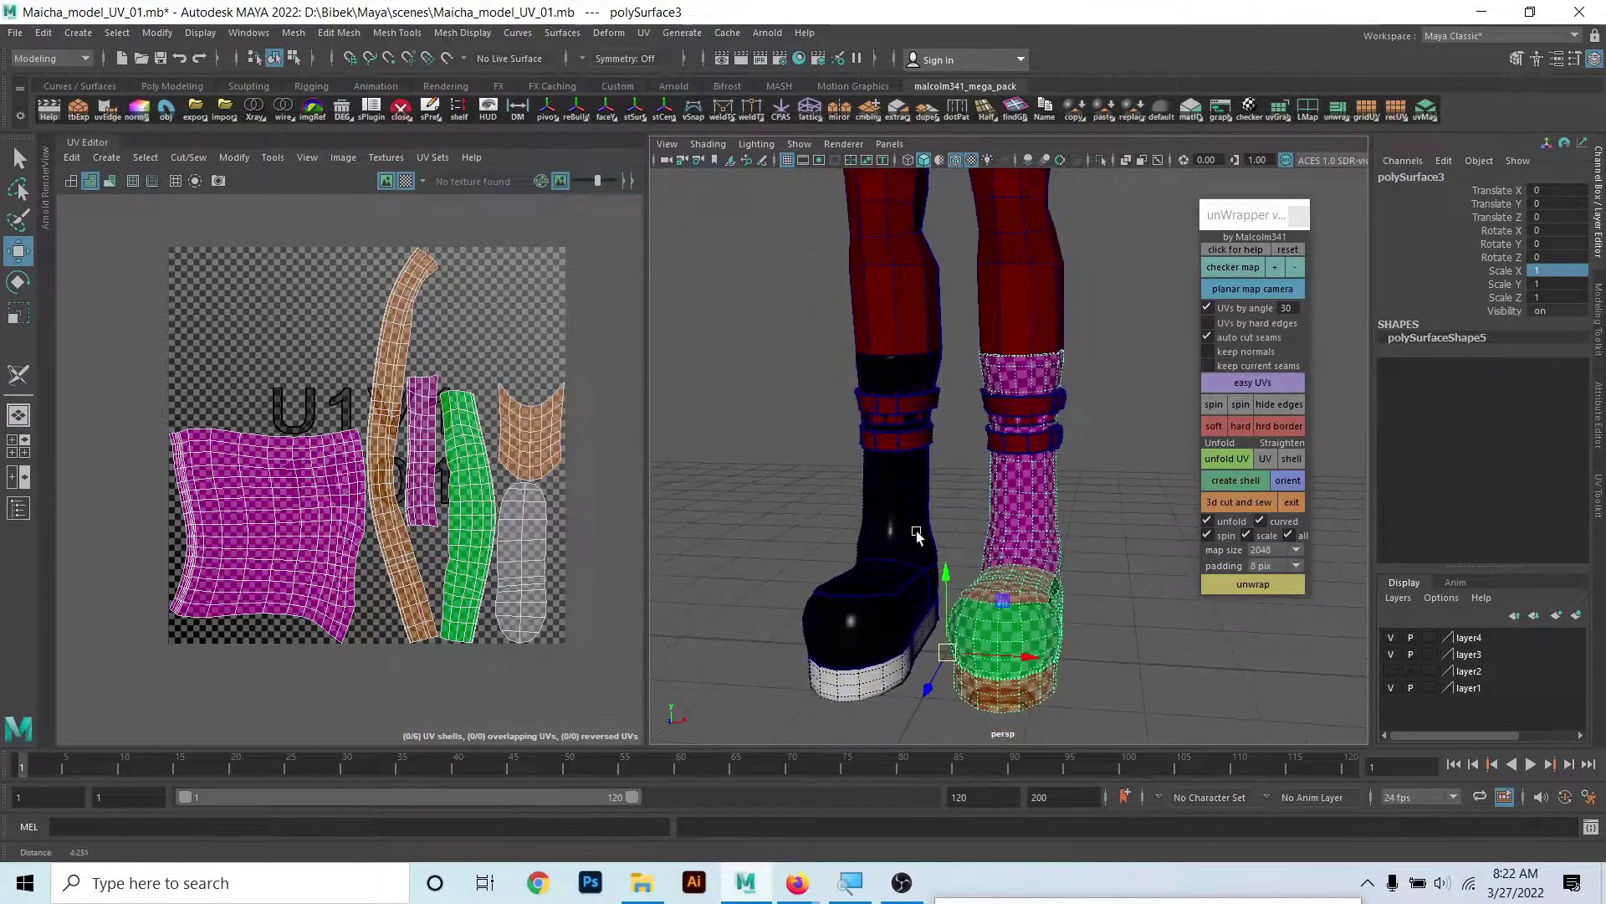
{"action": "left_click", "coordinate": [870, 499]}
{"action": "left_click", "coordinate": [959, 461]}
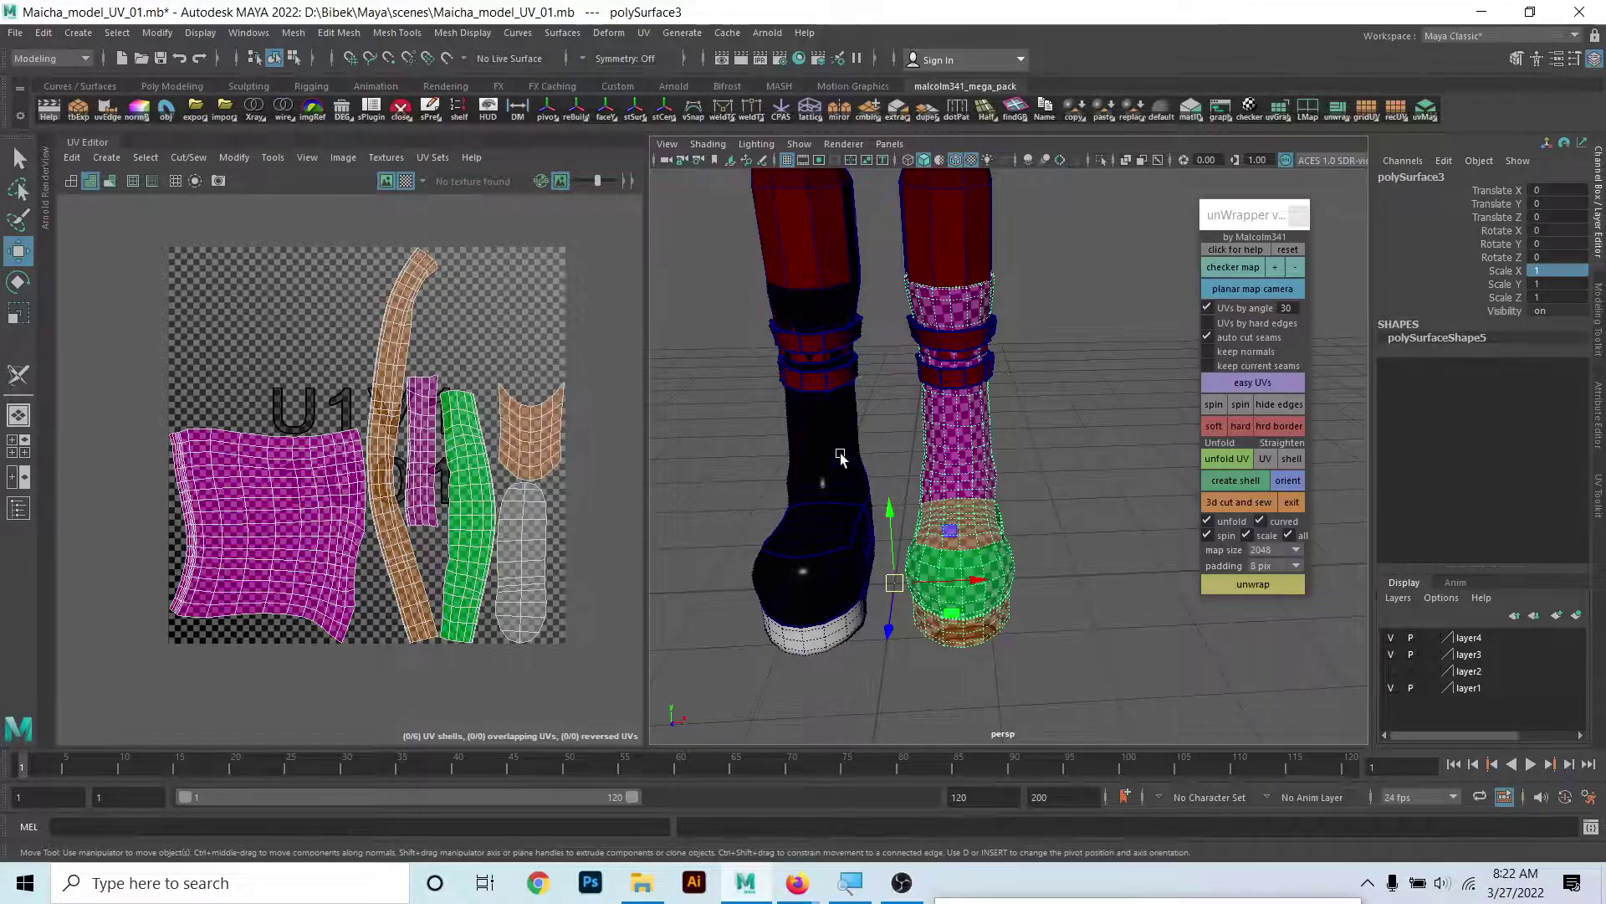
{"action": "mouse_move", "coordinate": [1023, 466]}
{"action": "left_mouse_down", "text": "alt"}
{"action": "mouse_move", "coordinate": [962, 394]}
{"action": "mouse_move", "coordinate": [962, 494]}
{"action": "mouse_move", "coordinate": [930, 526]}
{"action": "left_mouse_up", "text": "alt"}
{"action": "left_click", "coordinate": [860, 418]}
{"action": "left_click", "coordinate": [936, 386]}
- Check the UVs of the skirt, belt pieces, torso piece and chest top
{"action": "left_click", "coordinate": [982, 456]}
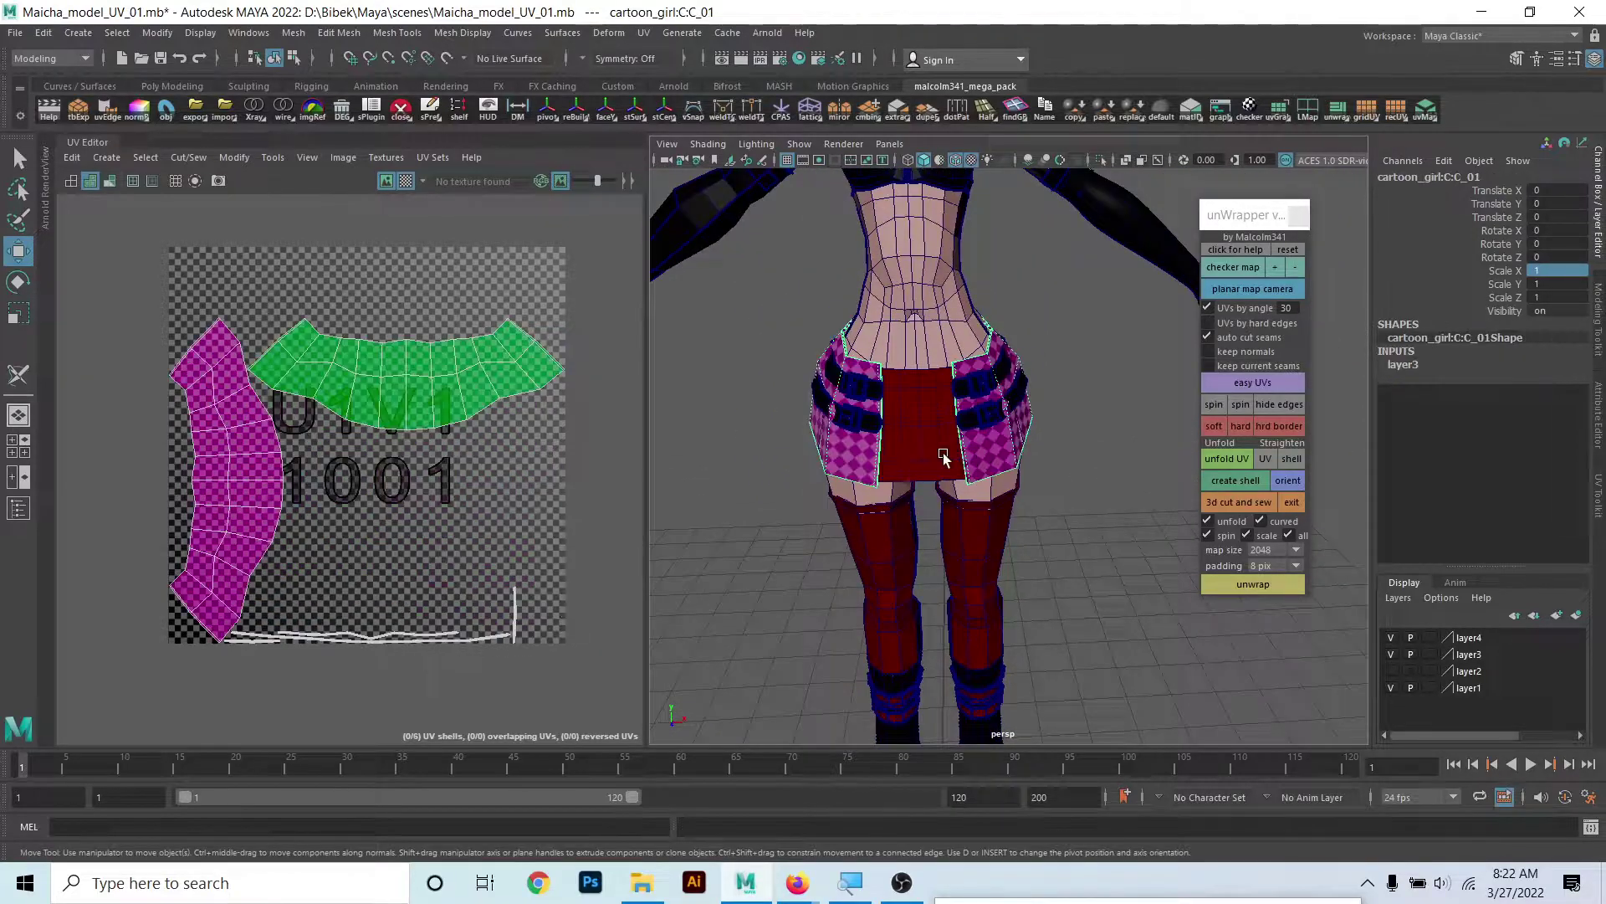
{"action": "mouse_move", "coordinate": [937, 456]}
{"action": "left_mouse_down", "text": "alt"}
{"action": "mouse_move", "coordinate": [1004, 510]}
{"action": "mouse_move", "coordinate": [952, 515]}
{"action": "mouse_move", "coordinate": [822, 440]}
{"action": "mouse_move", "coordinate": [962, 536]}
{"action": "left_mouse_up", "text": "alt"}
{"action": "scroll", "coordinate": [1013, 523], "scroll_direction": "up", "scroll_amount": 2}
{"action": "left_click", "coordinate": [1023, 496]}
{"action": "scroll", "coordinate": [1008, 533], "scroll_direction": "up", "scroll_amount": 2}
{"action": "left_click", "coordinate": [1010, 533]}
{"action": "left_click", "coordinate": [967, 539]}
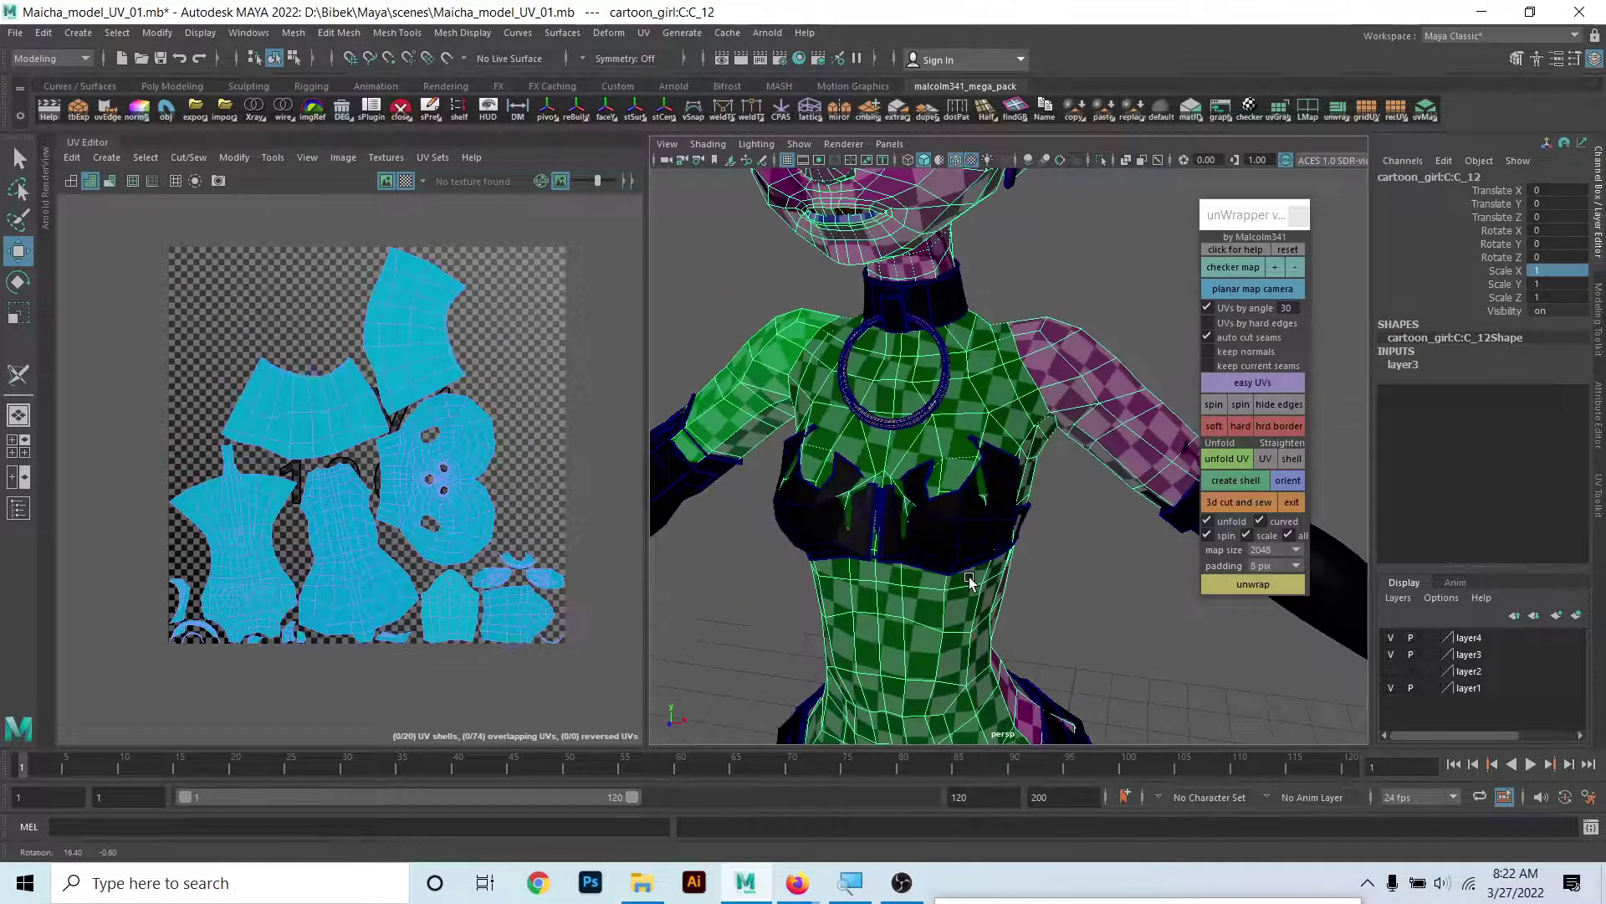
{"action": "scroll", "coordinate": [1099, 545], "scroll_direction": "down", "scroll_amount": 5}
- Mirror the right arm and glove with Scale X -1, then select the whole character
{"action": "left_click", "coordinate": [1166, 500]}
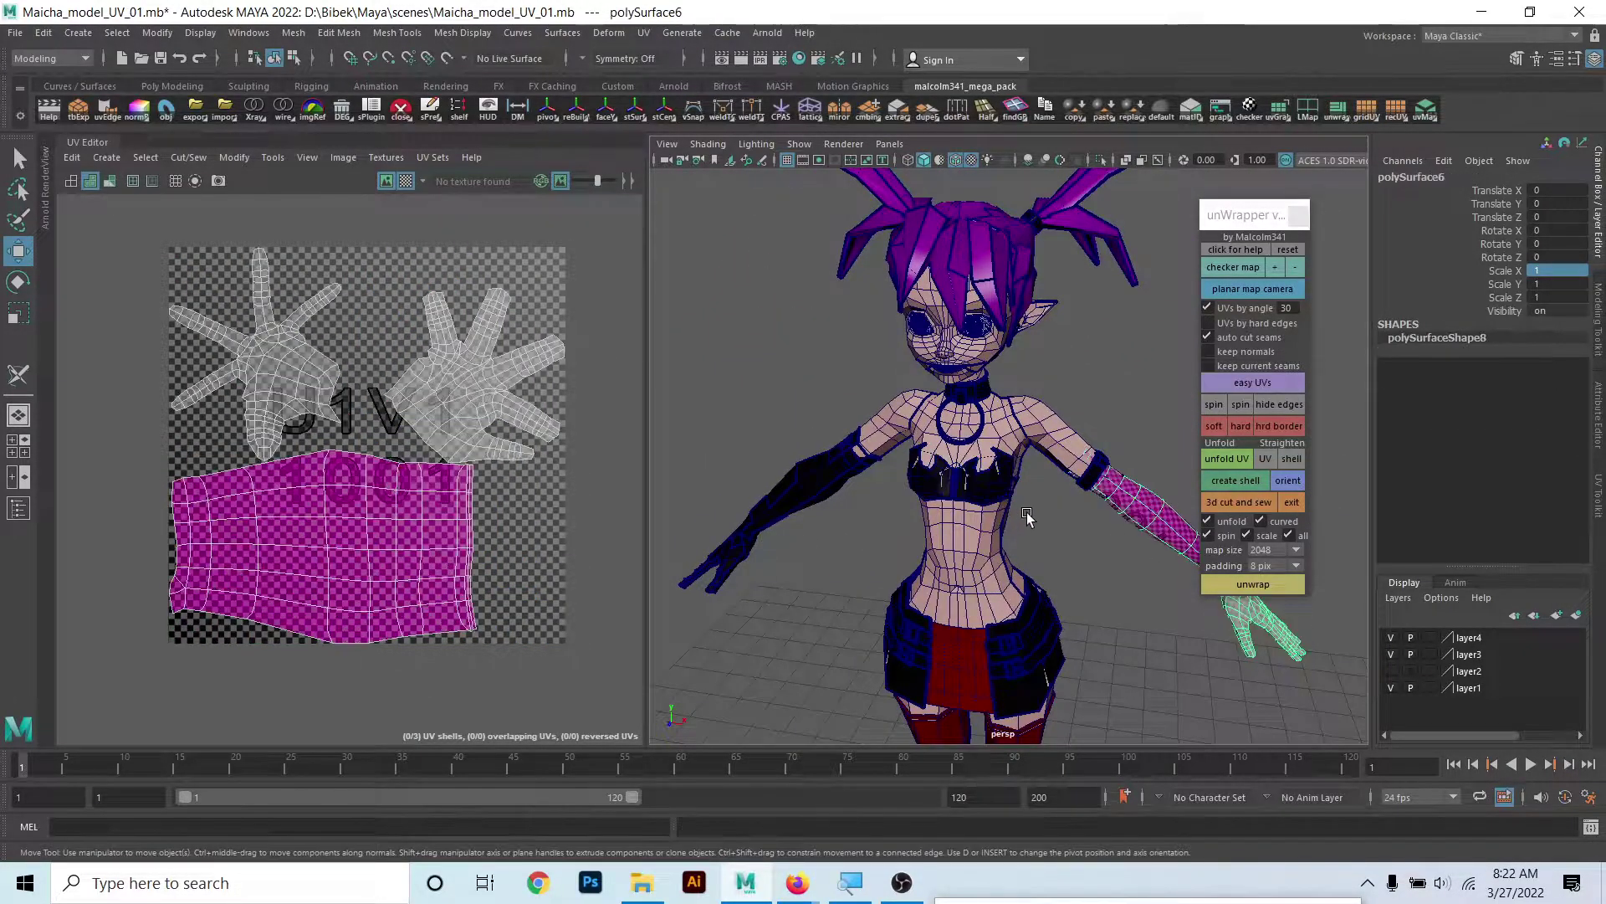
{"action": "left_click_drag", "start_coordinate": [1165, 499], "coordinate": [815, 536], "text": "alt"}
{"action": "left_click", "coordinate": [741, 529]}
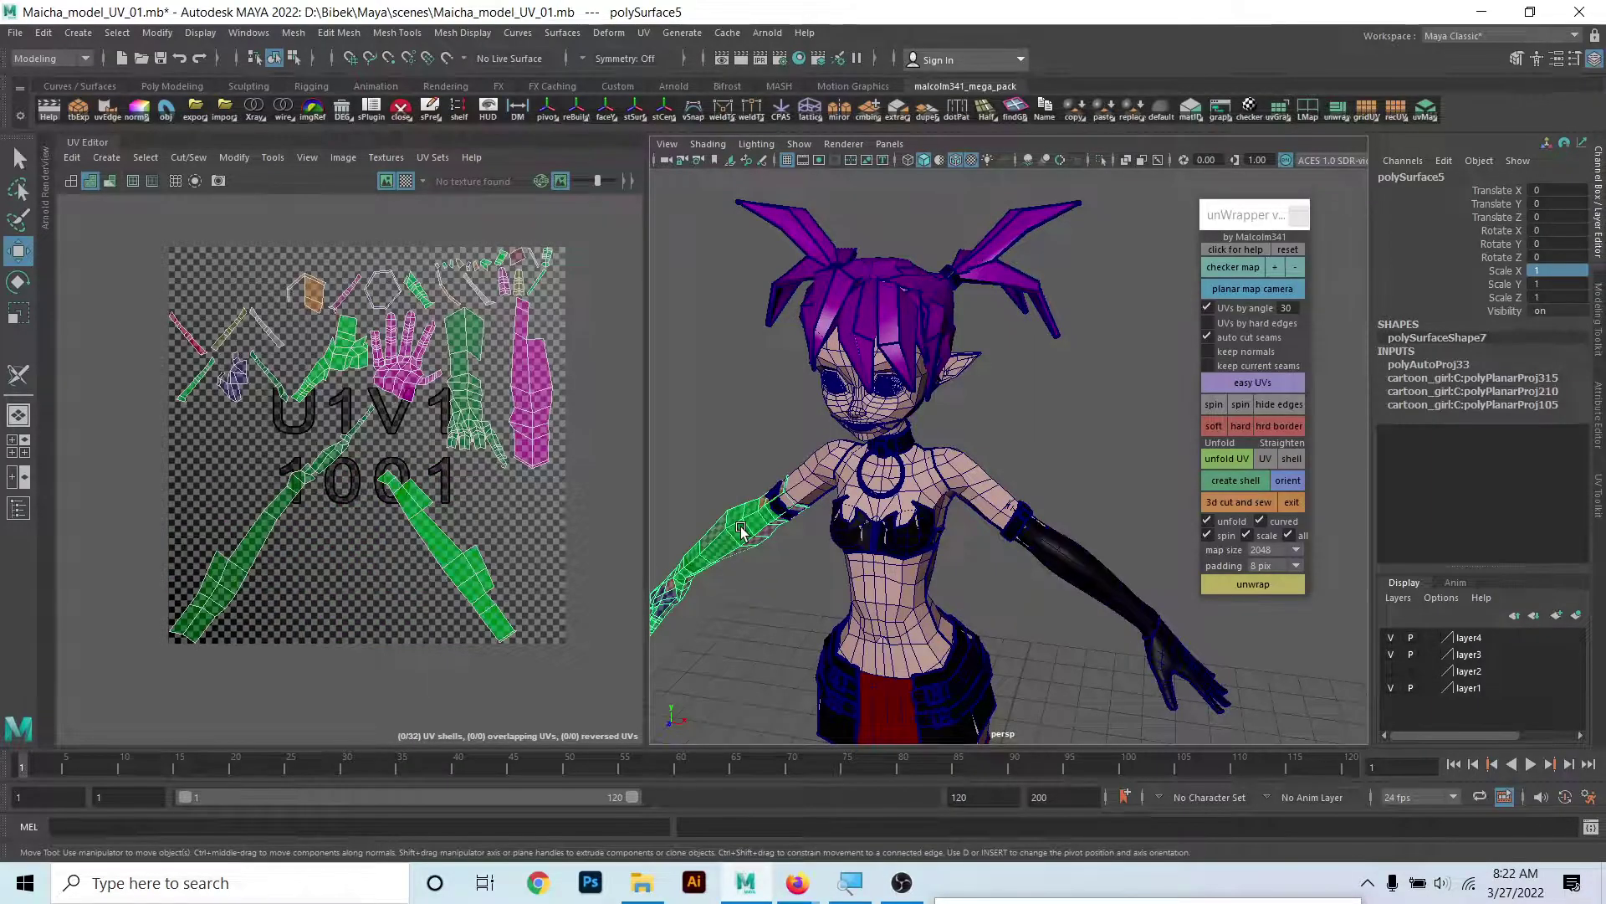
{"action": "left_click", "coordinate": [1058, 542]}
{"action": "type", "text": "-1"}
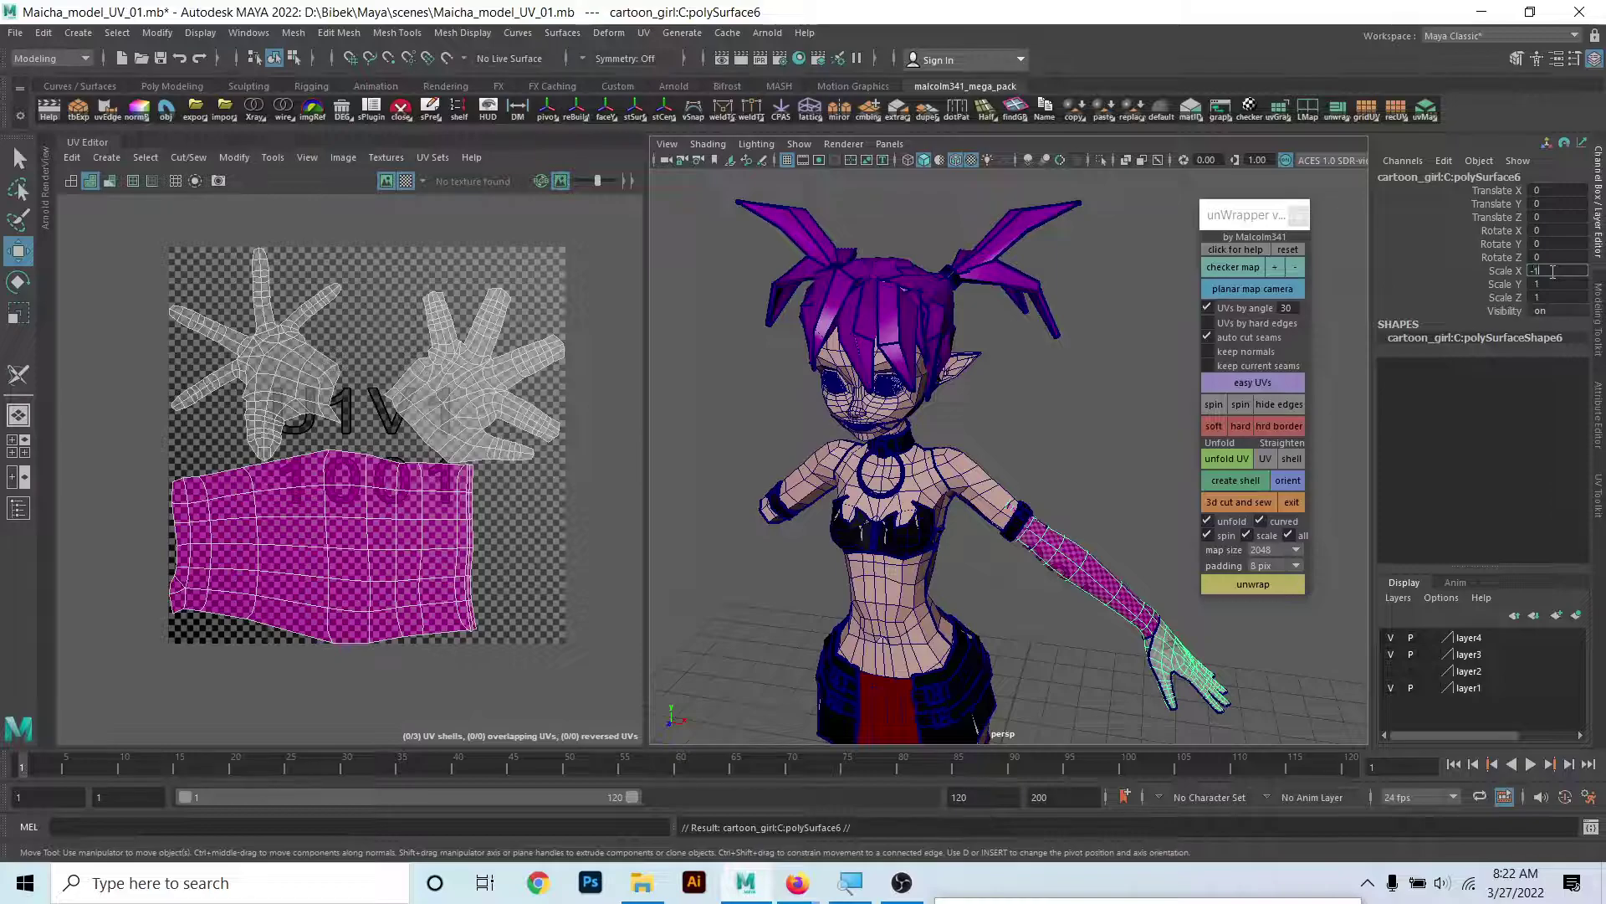
{"action": "key", "text": "Return"}
{"action": "mouse_move", "coordinate": [874, 559]}
{"action": "left_mouse_down", "text": "alt"}
{"action": "mouse_move", "coordinate": [836, 535]}
{"action": "mouse_move", "coordinate": [870, 525]}
{"action": "left_mouse_up", "text": "alt"}
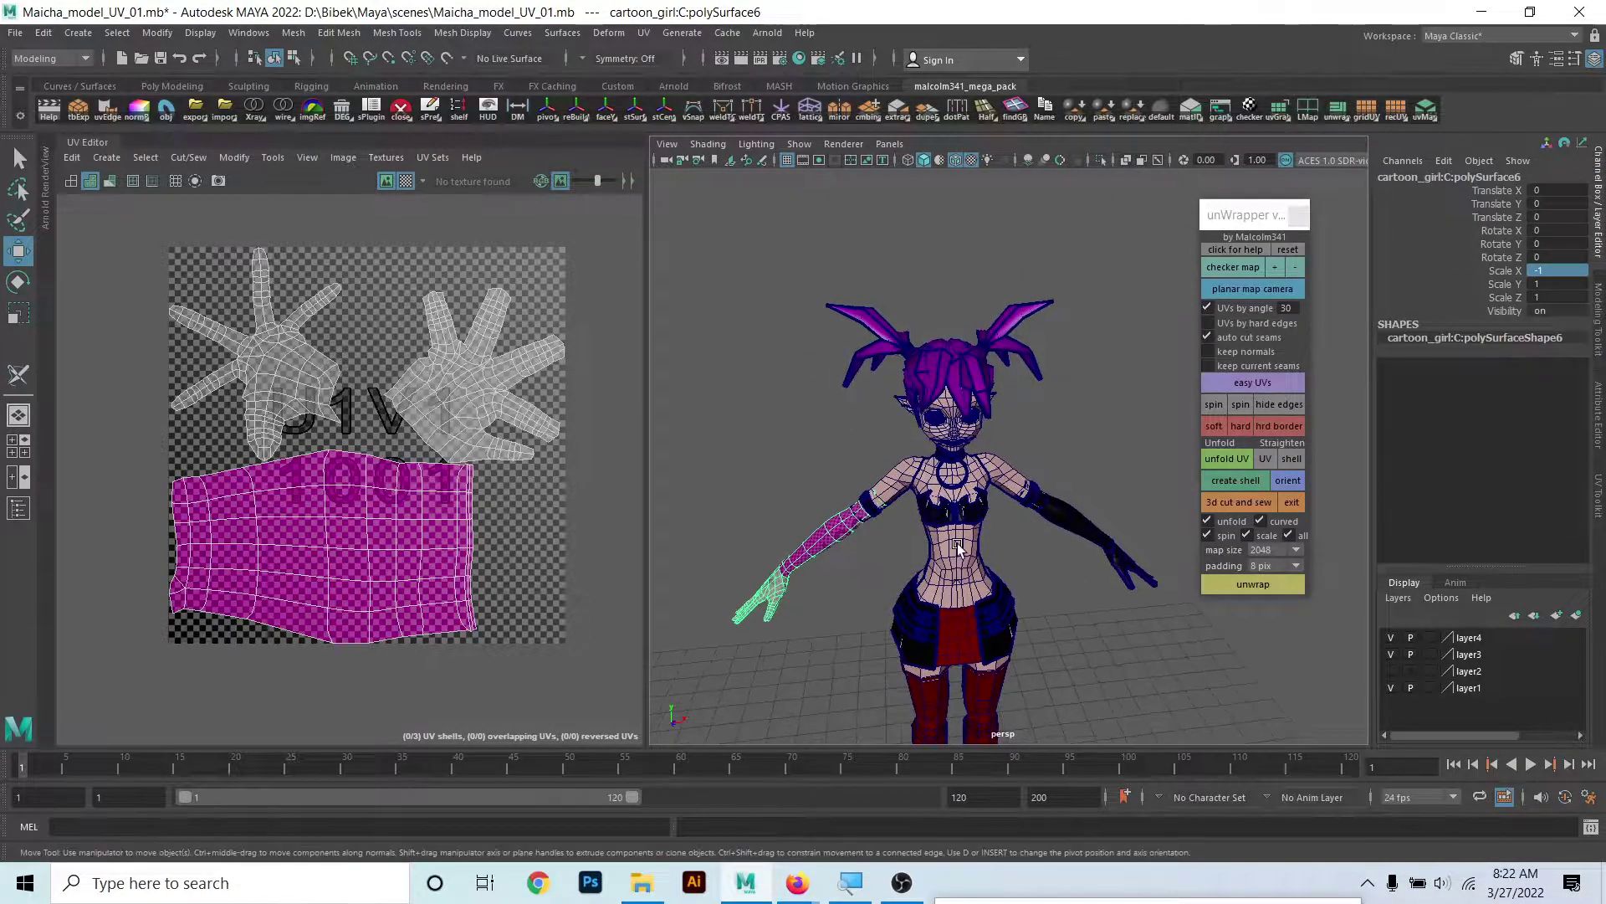
{"action": "left_click_drag", "start_coordinate": [781, 328], "coordinate": [1202, 630]}
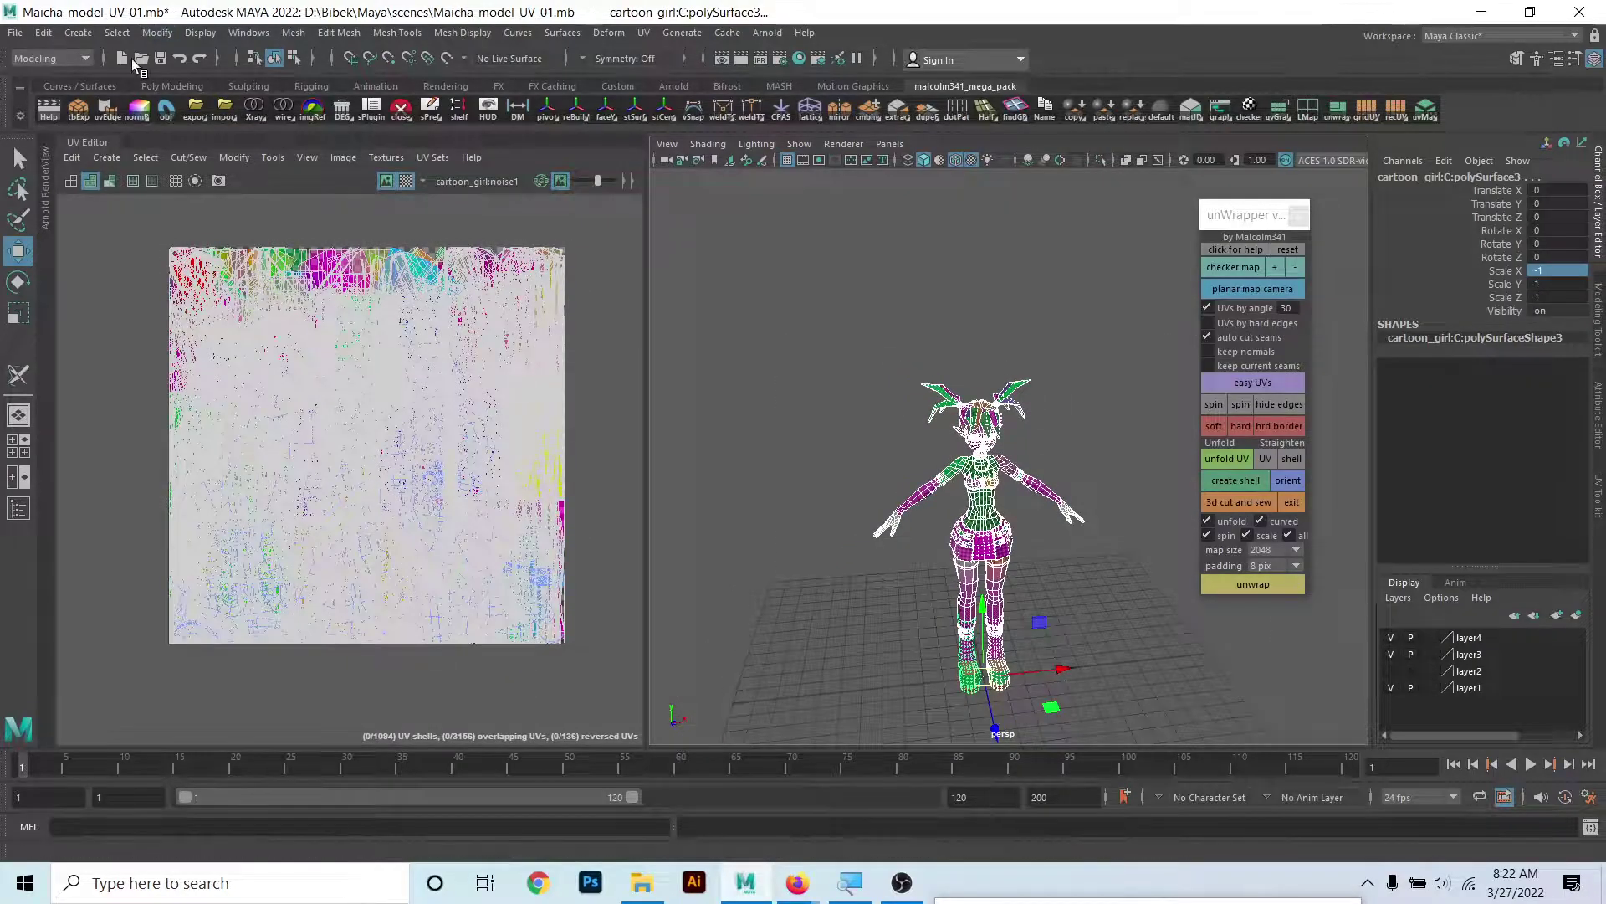
- Freeze the character's transformations and delete all construction history
{"action": "left_click", "coordinate": [157, 33]}
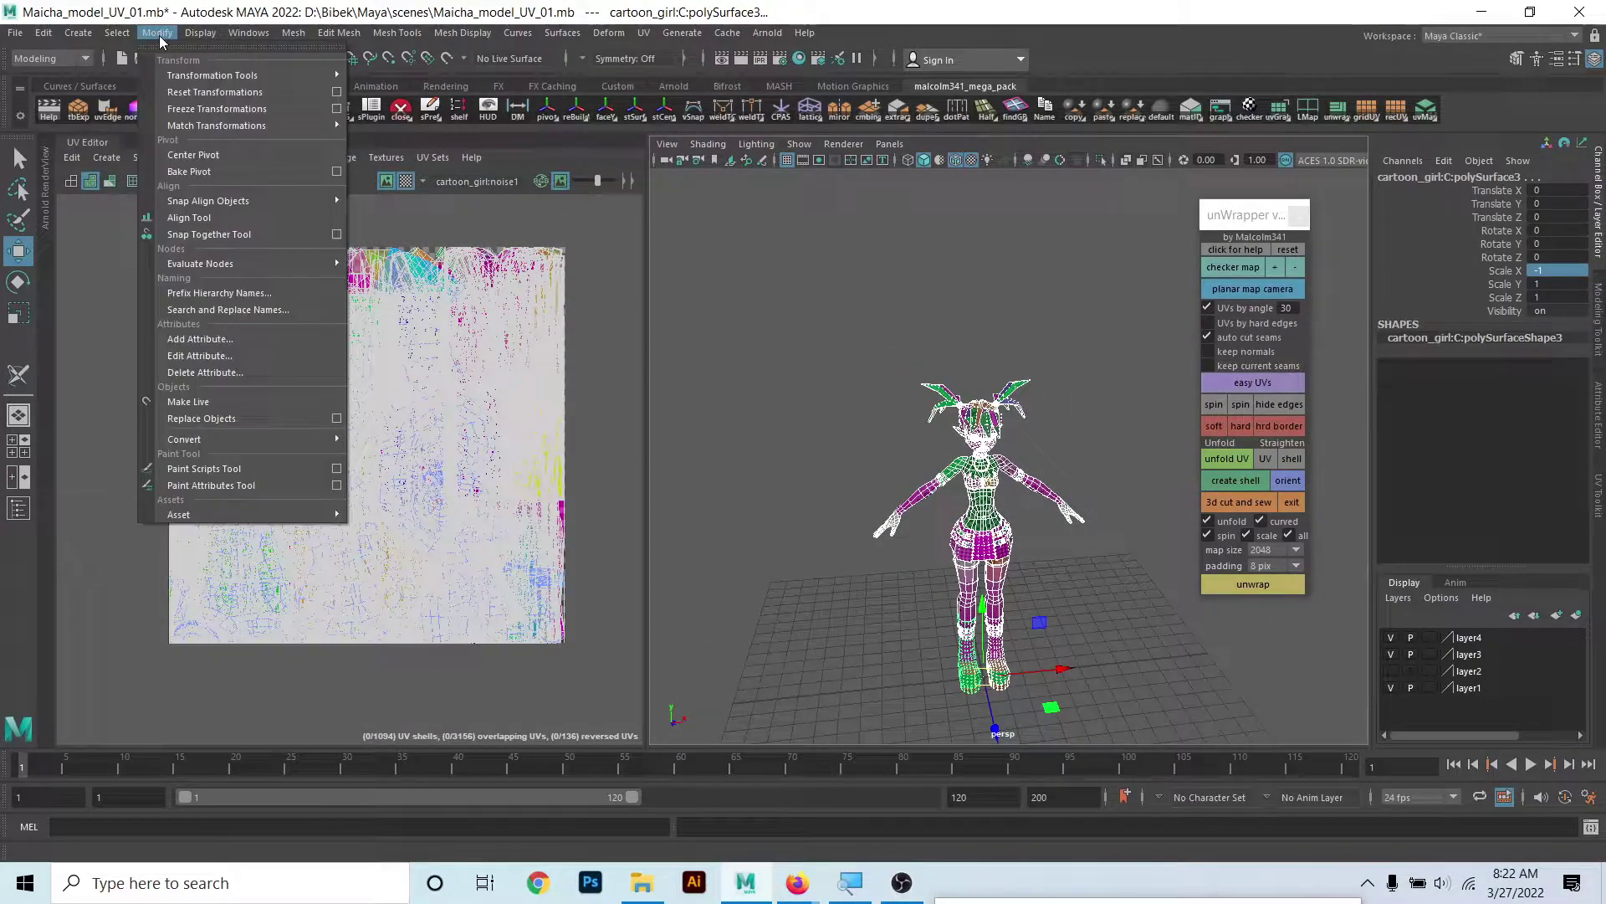
{"action": "left_click", "coordinate": [231, 109]}
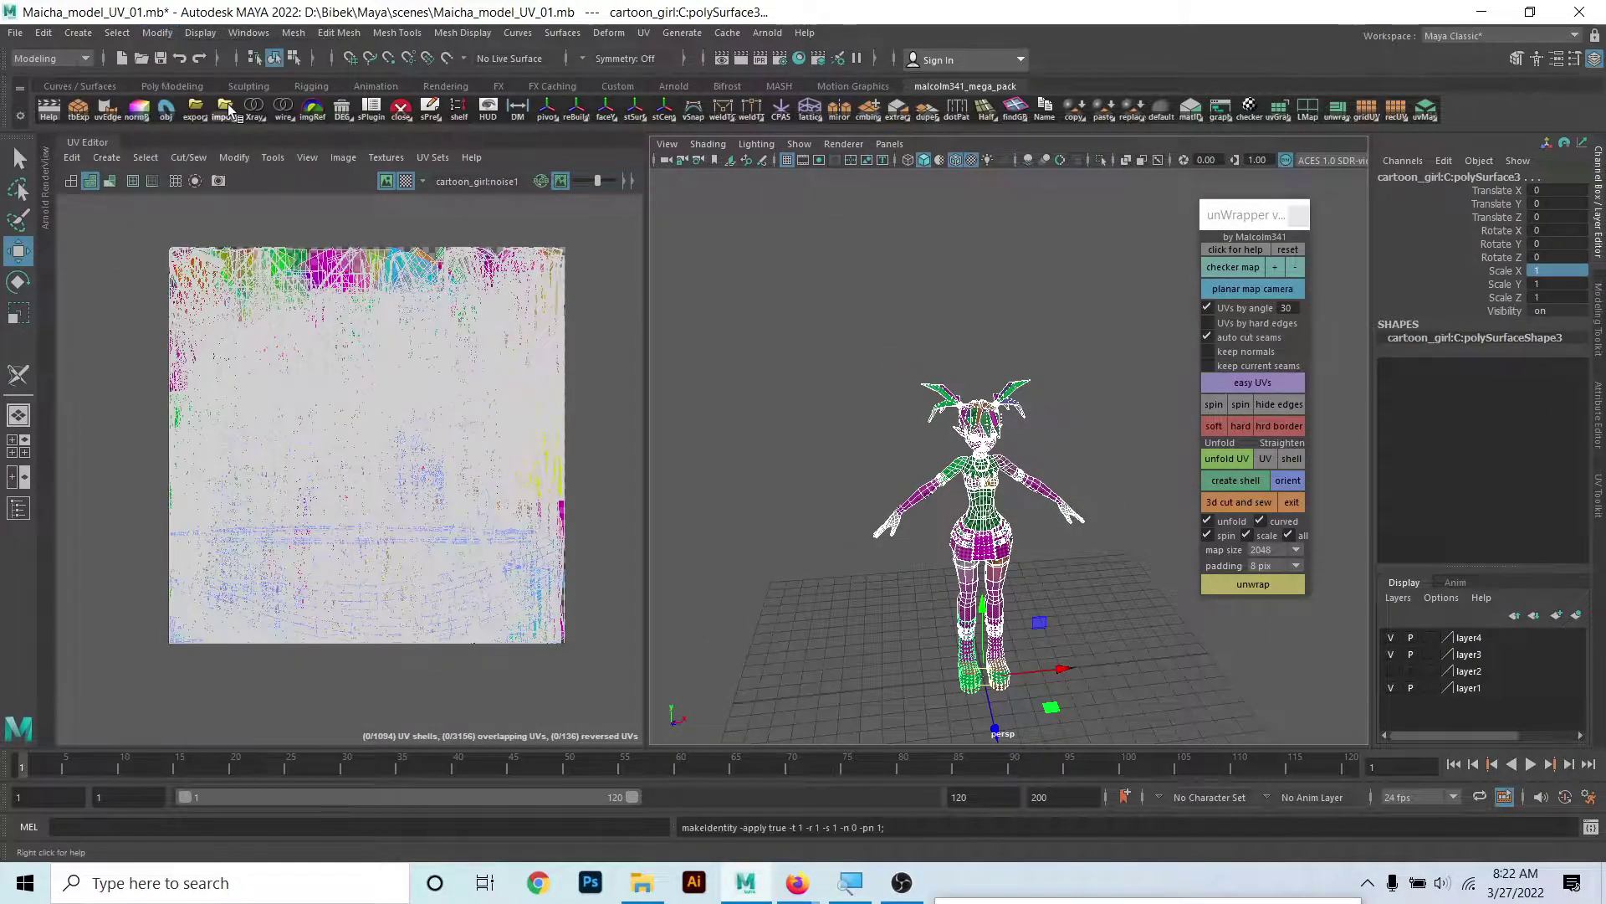
{"action": "left_click", "coordinate": [44, 33]}
{"action": "mouse_move", "coordinate": [98, 246]}
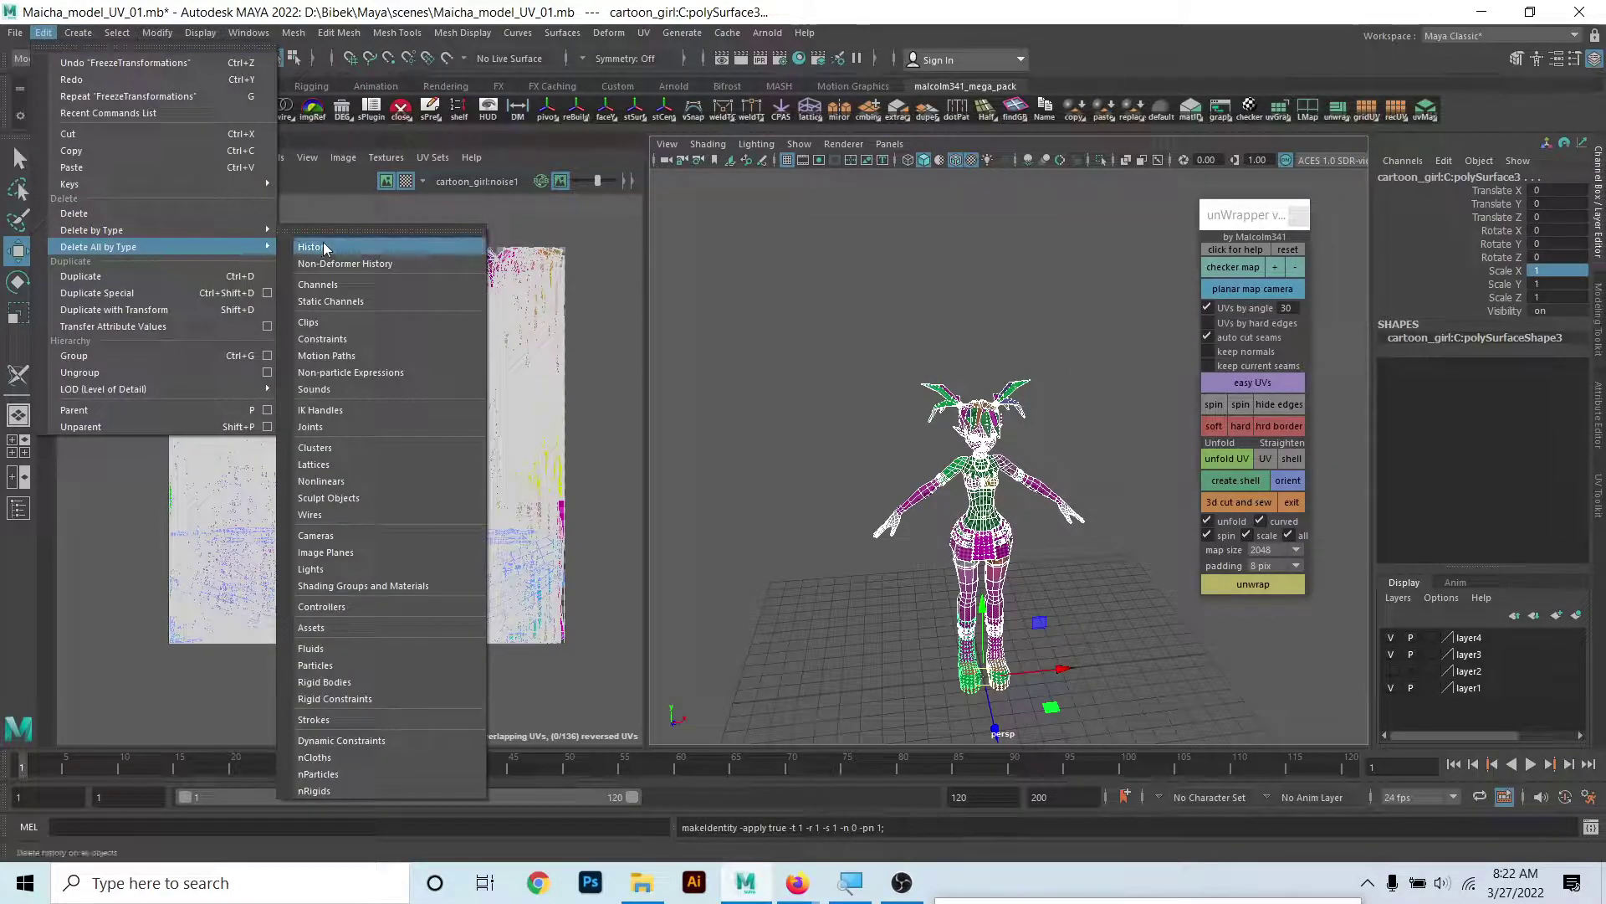
{"action": "left_click", "coordinate": [324, 248]}
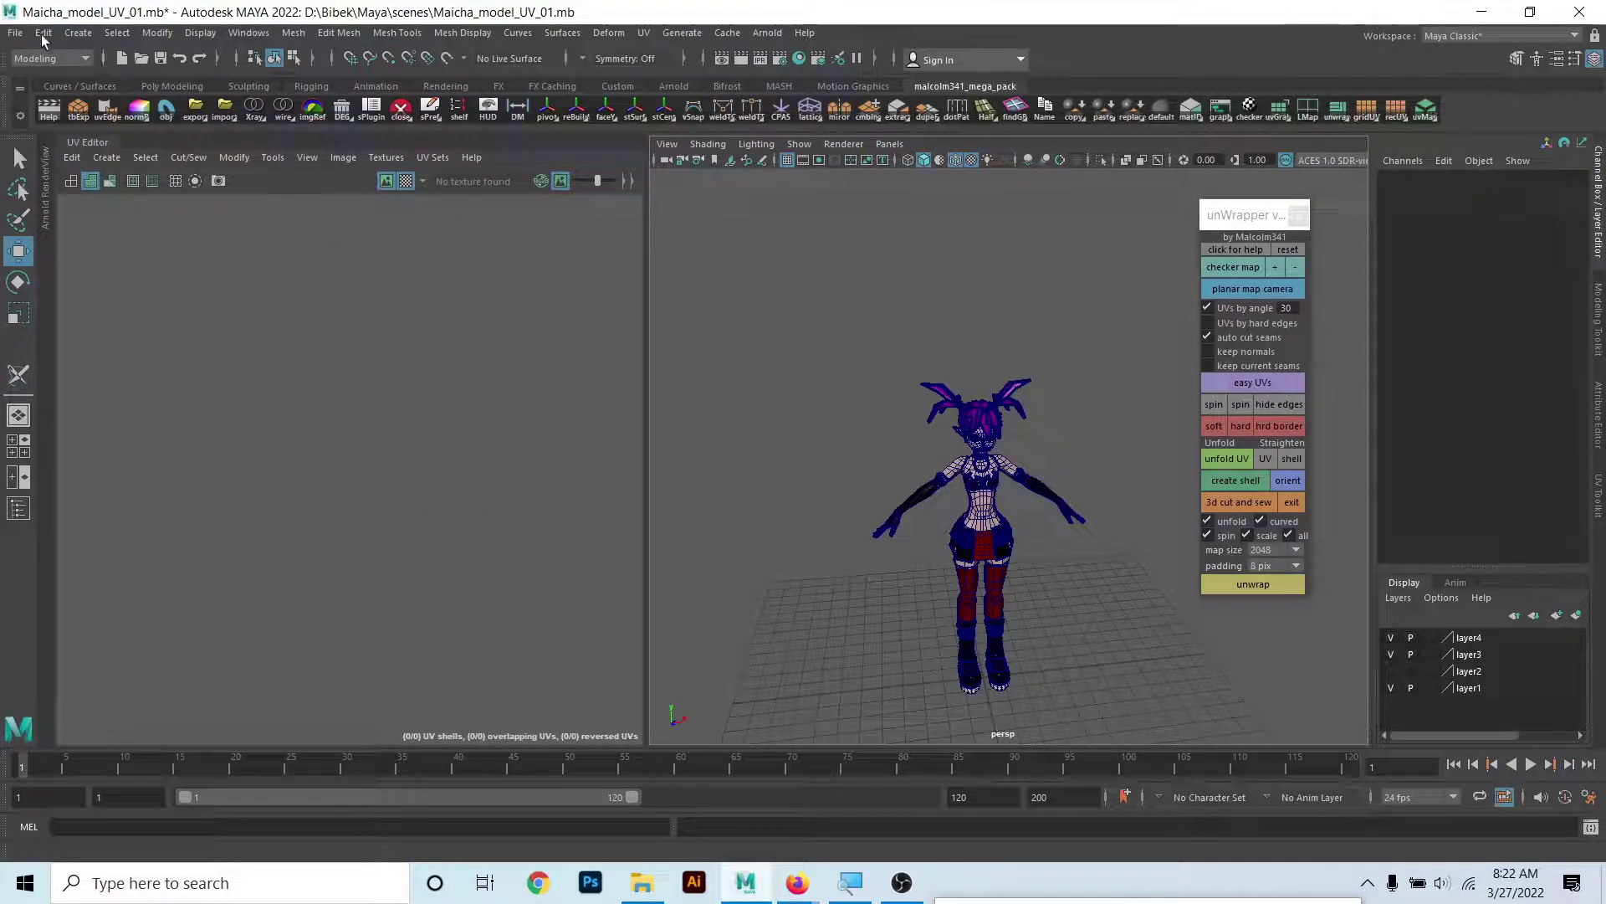
{"action": "left_click", "coordinate": [15, 32]}
- Cancel the Save Scene As dialog unsaved, switch to the Move tool, and bring OBS Studio forward
{"action": "left_click", "coordinate": [100, 111]}
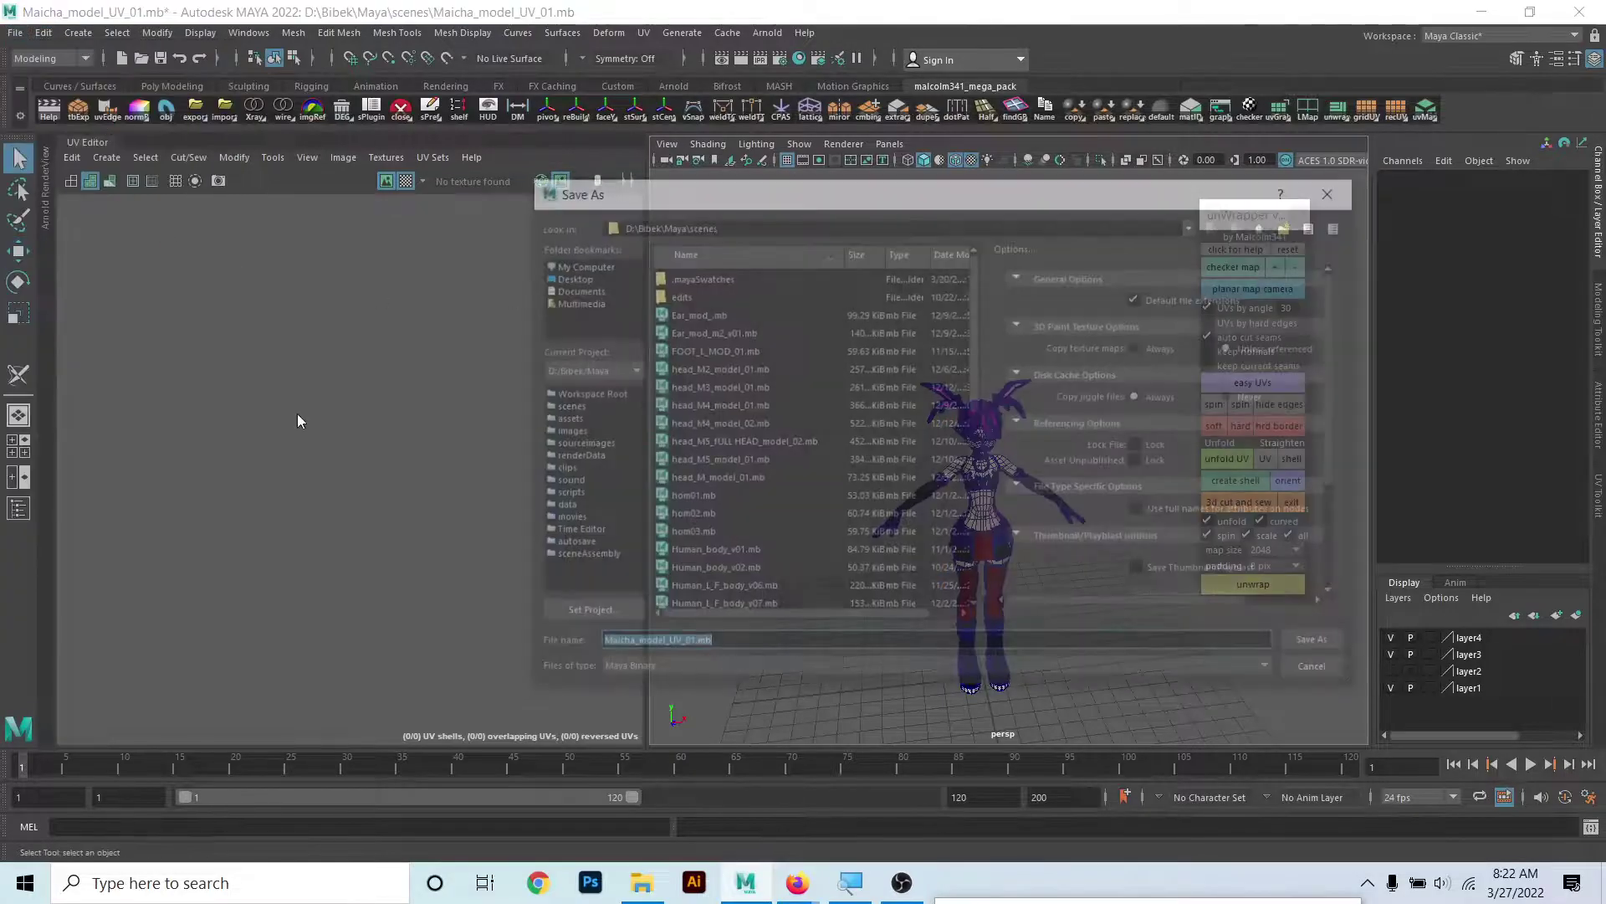
{"action": "left_click_drag", "start_coordinate": [1105, 204], "coordinate": [703, 151]}
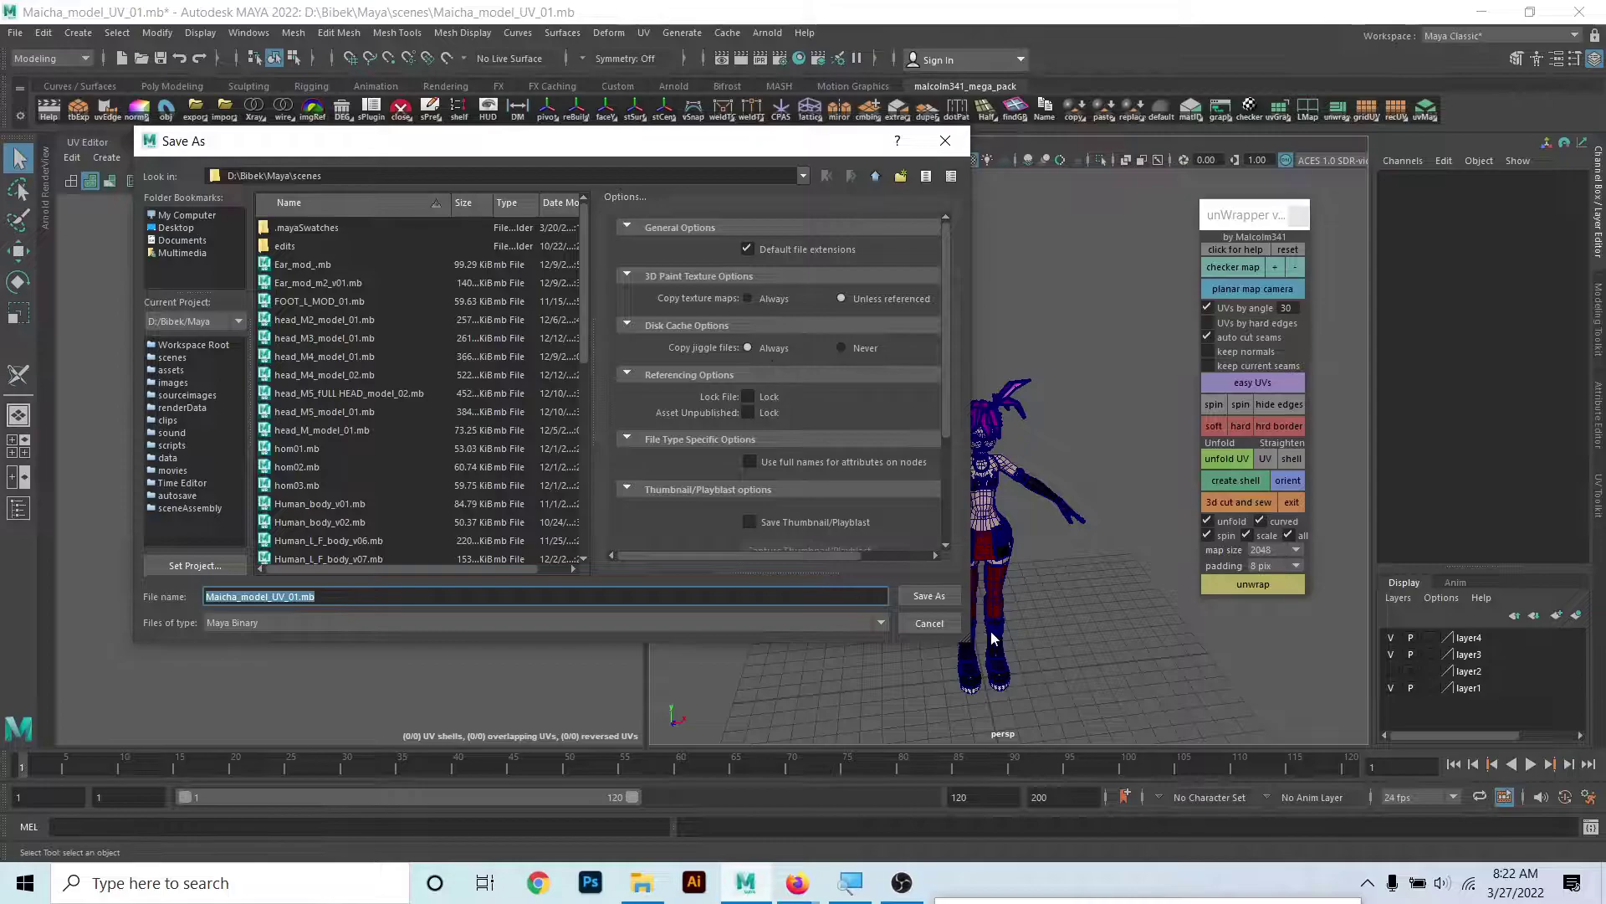
{"action": "left_click", "coordinate": [932, 623]}
{"action": "key", "text": "w"}
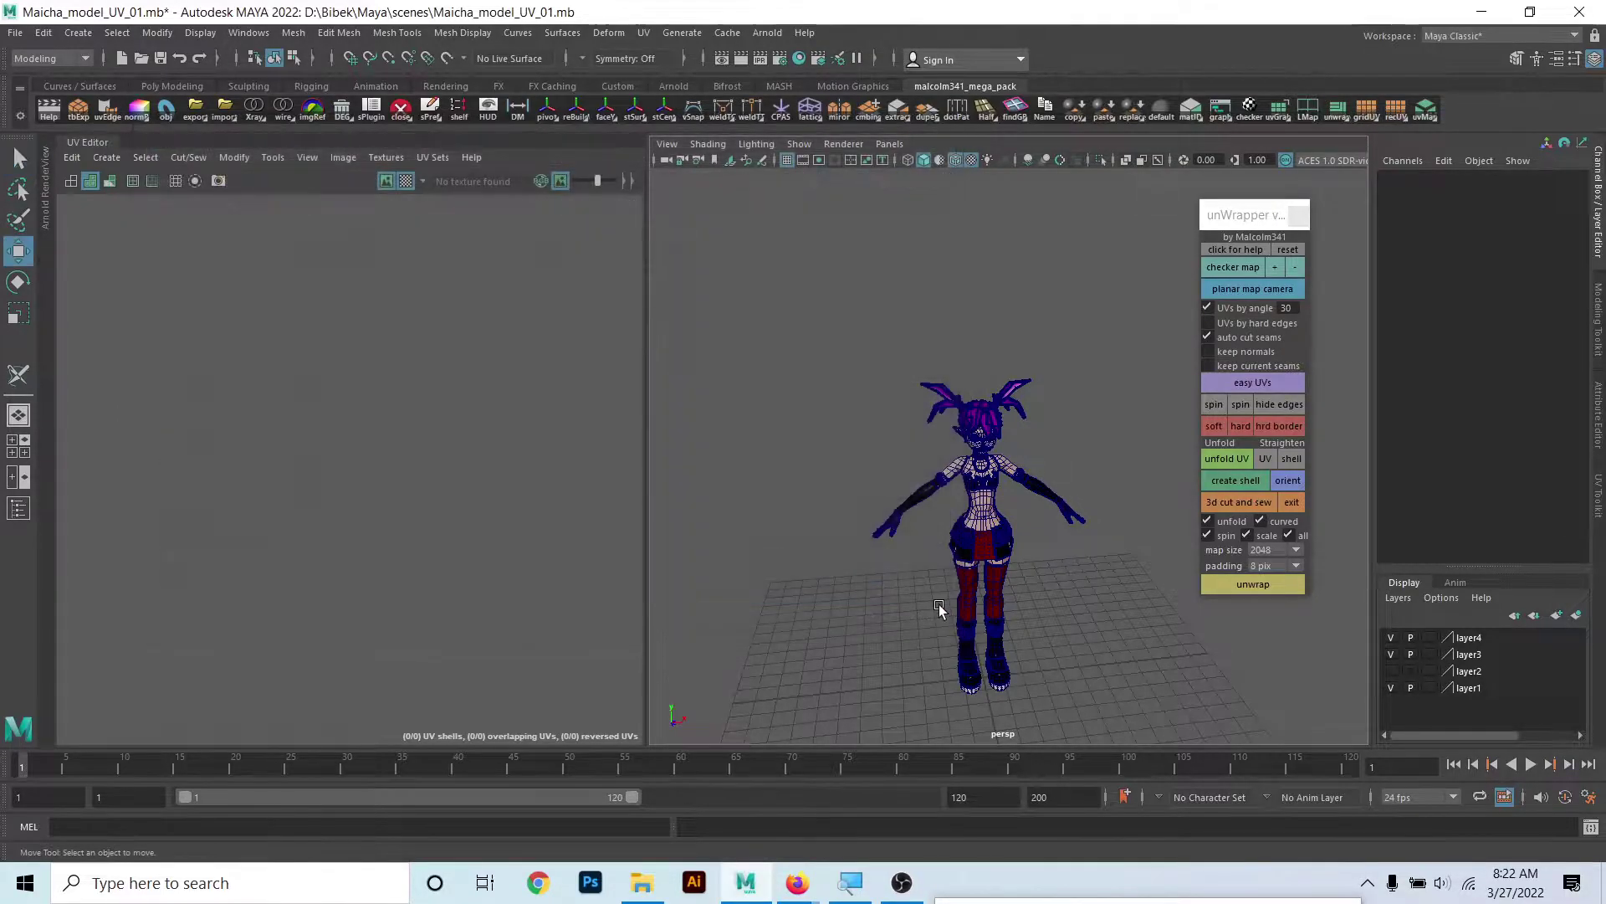
{"action": "scroll", "coordinate": [1048, 343], "scroll_direction": "up", "scroll_amount": 5}
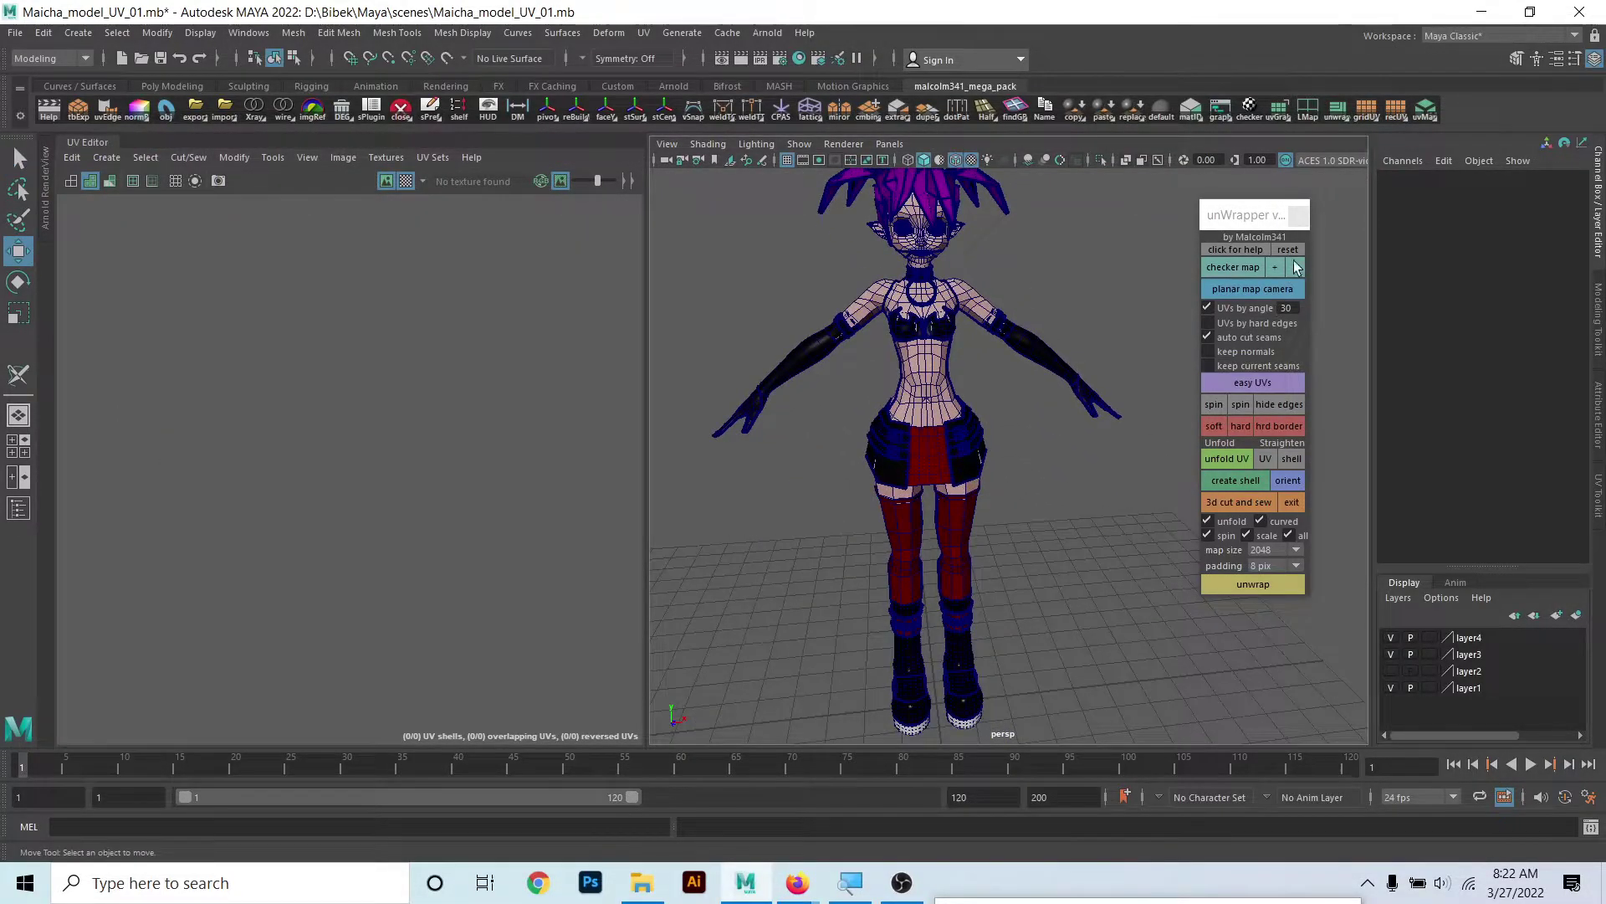
{"action": "left_click", "coordinate": [901, 883]}
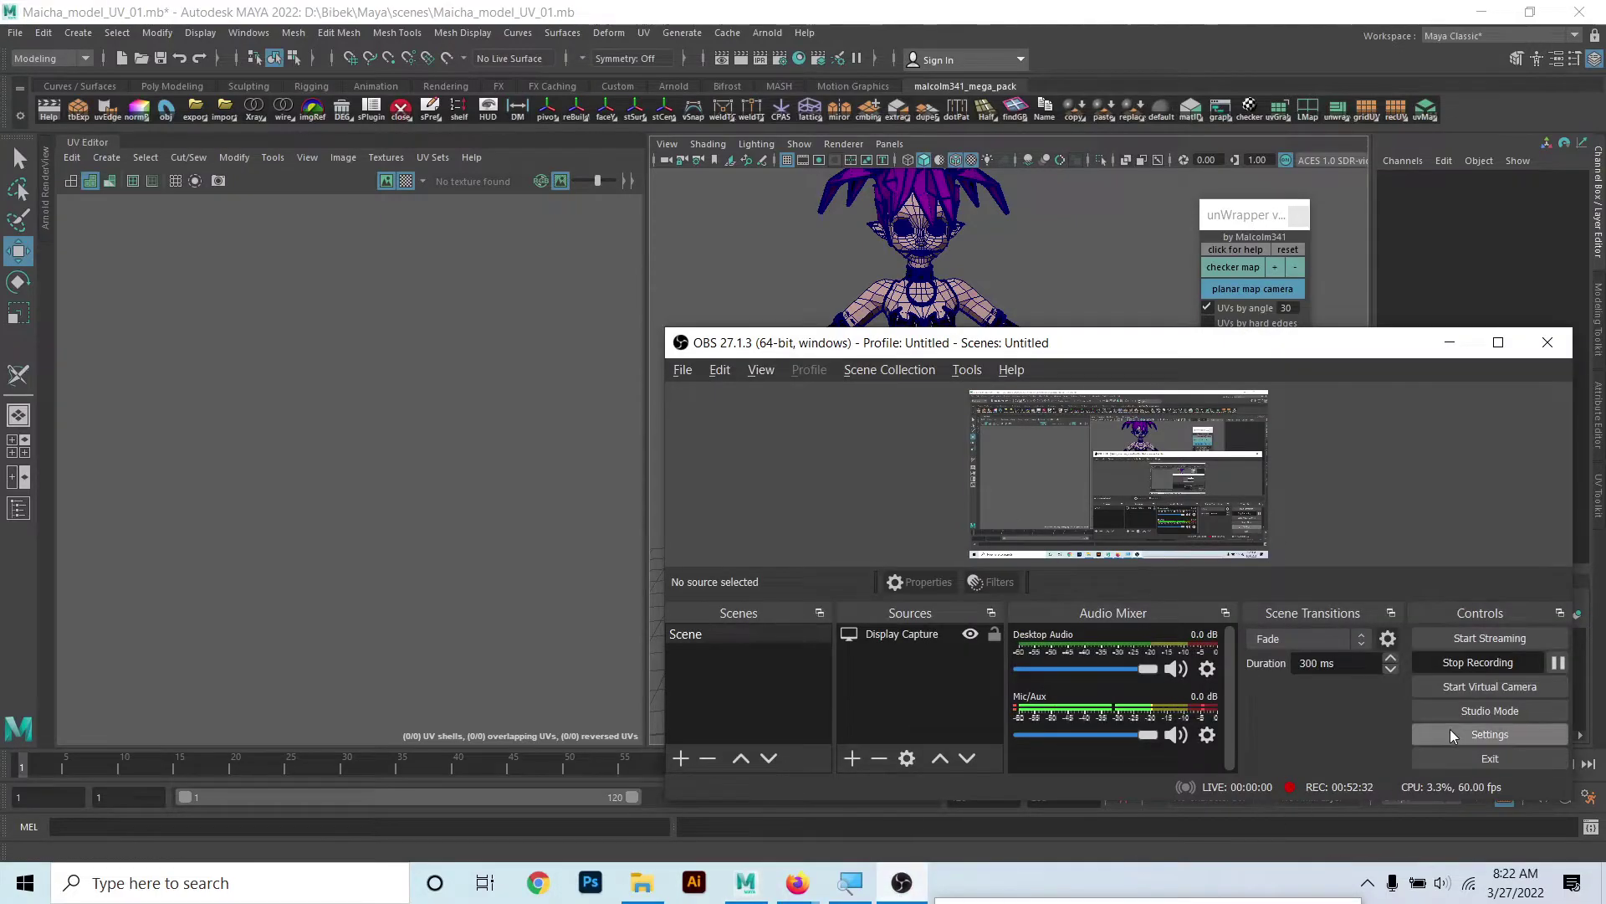